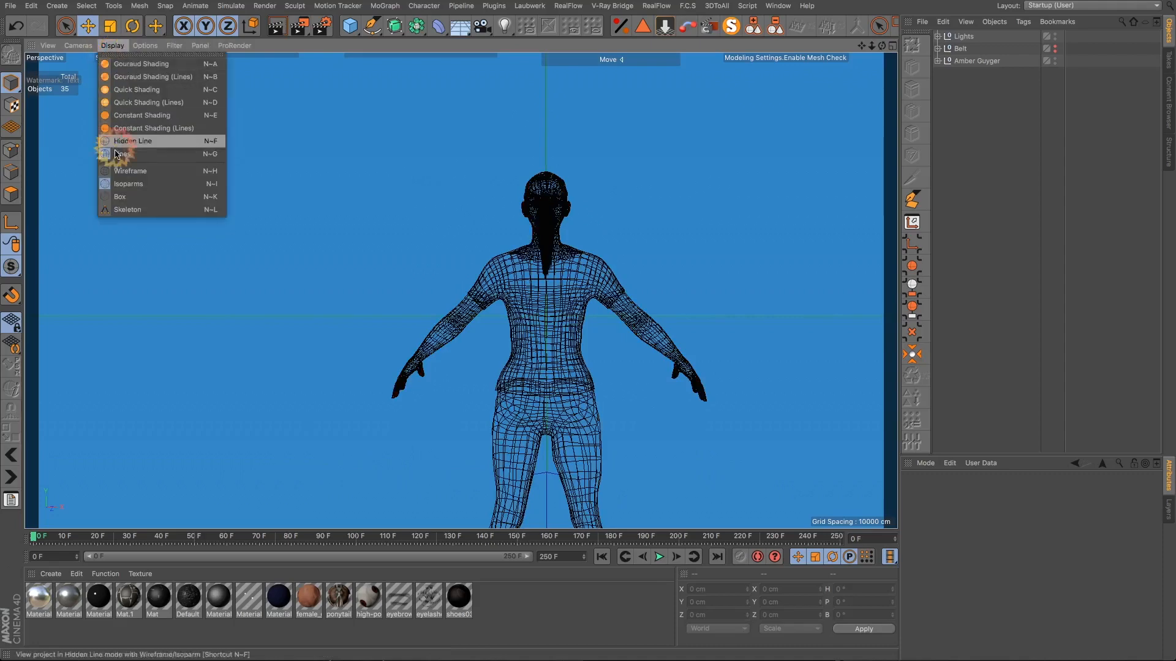
# Step: Switch the viewport to Wireframe display and examine the character's whole mesh from several sides
pyautogui.click(118, 171)
pyautogui.scroll(-6, 480, 186)
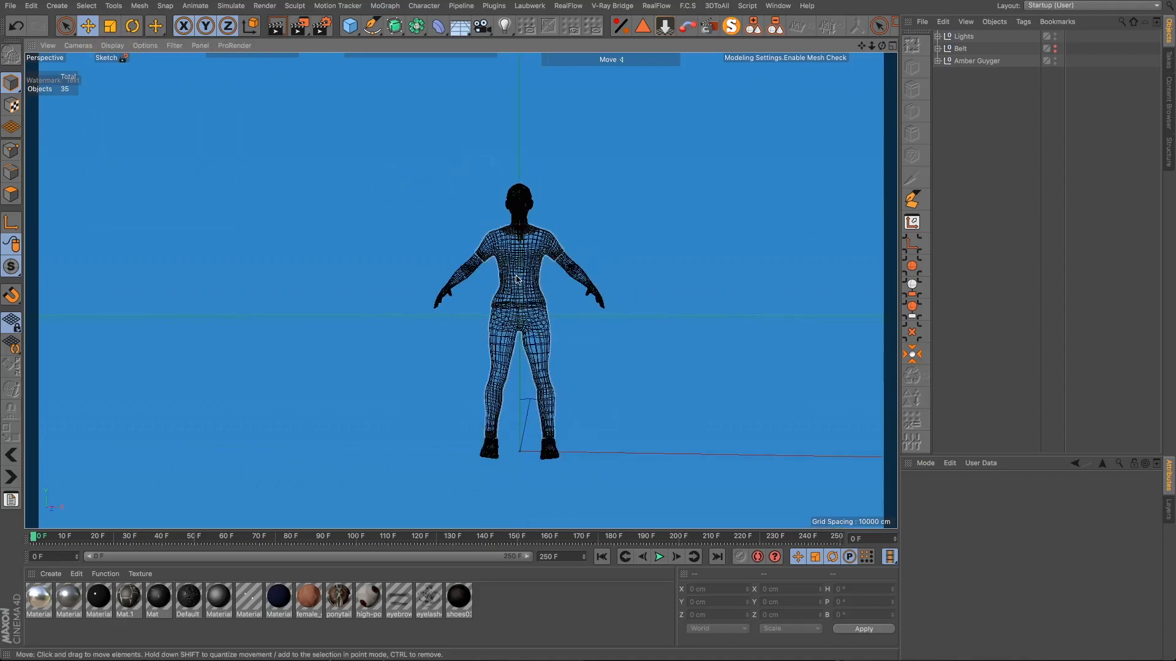
pyautogui.keyDown('alt'); pyautogui.moveTo(516, 279); pyautogui.dragTo(265, 399); pyautogui.keyUp('alt')
pyautogui.scroll(10, 488, 430)
pyautogui.scroll(-5, 265, 399)
pyautogui.keyDown('alt'); pyautogui.moveTo(433, 407); pyautogui.dragTo(508, 282); pyautogui.keyUp('alt')
pyautogui.keyDown('alt'); pyautogui.moveTo(346, 68); pyautogui.dragTo(344, 209); pyautogui.keyUp('alt')
pyautogui.scroll(5, 403, 142)
pyautogui.scroll(-10, 604, 185)
pyautogui.scroll(3, 343, 206)
# Step: Examine the wireframe of the head and ponytail up close, ending on a view of the full figure
pyautogui.moveTo(862, 46)
pyautogui.mouseDown()
pyautogui.moveTo(788, 409)
pyautogui.moveTo(849, 35)
pyautogui.mouseUp()
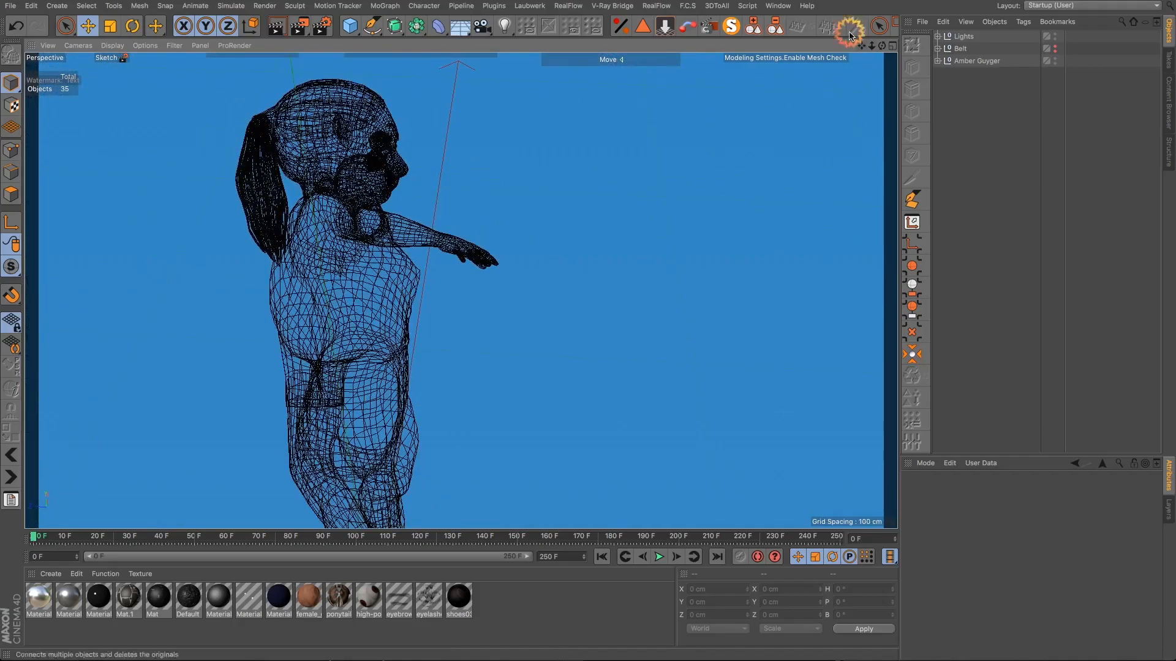
pyautogui.scroll(5, 339, 156)
pyautogui.keyDown('alt'); pyautogui.moveTo(361, 155); pyautogui.dragTo(781, 108); pyautogui.keyUp('alt')
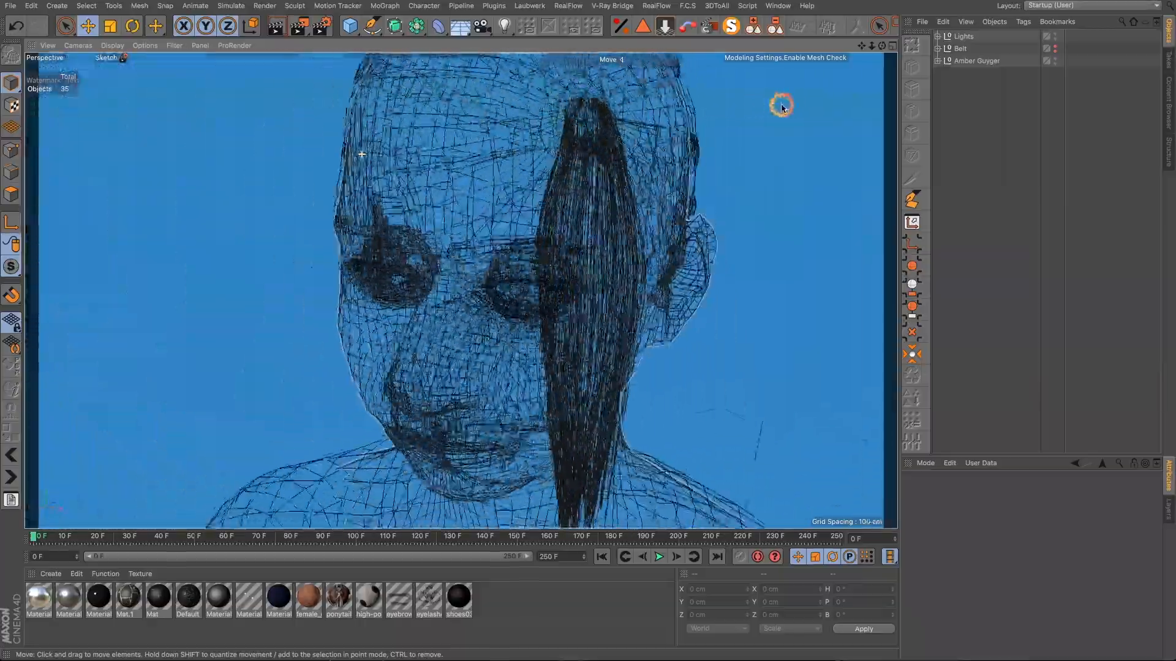
pyautogui.scroll(-10, 782, 108)
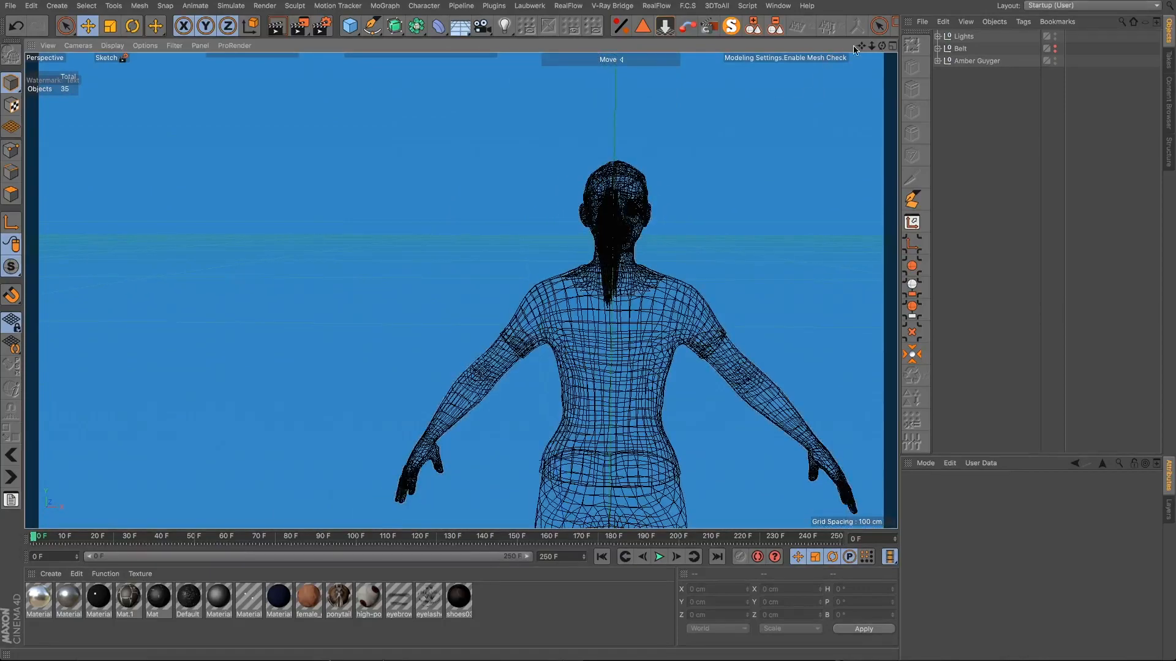
pyautogui.keyDown('alt'); pyautogui.moveTo(815, 433); pyautogui.dragTo(848, 215, button='middle'); pyautogui.keyUp('alt')
pyautogui.scroll(-5, 604, 459)
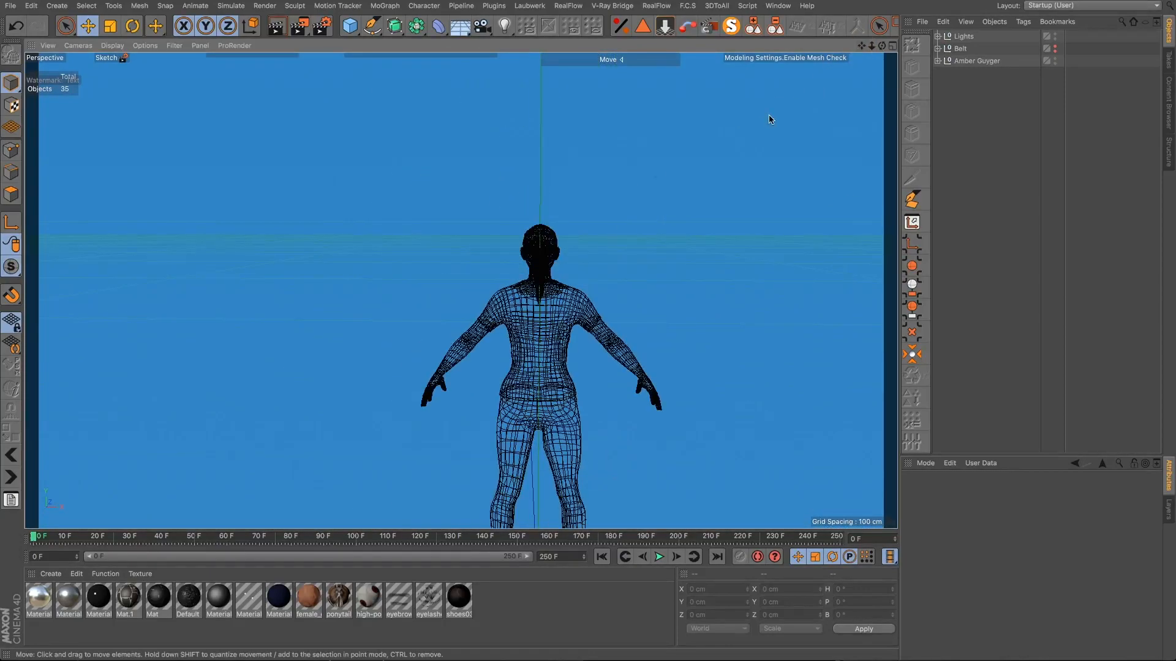
pyautogui.moveTo(859, 48); pyautogui.dragTo(775, 387)
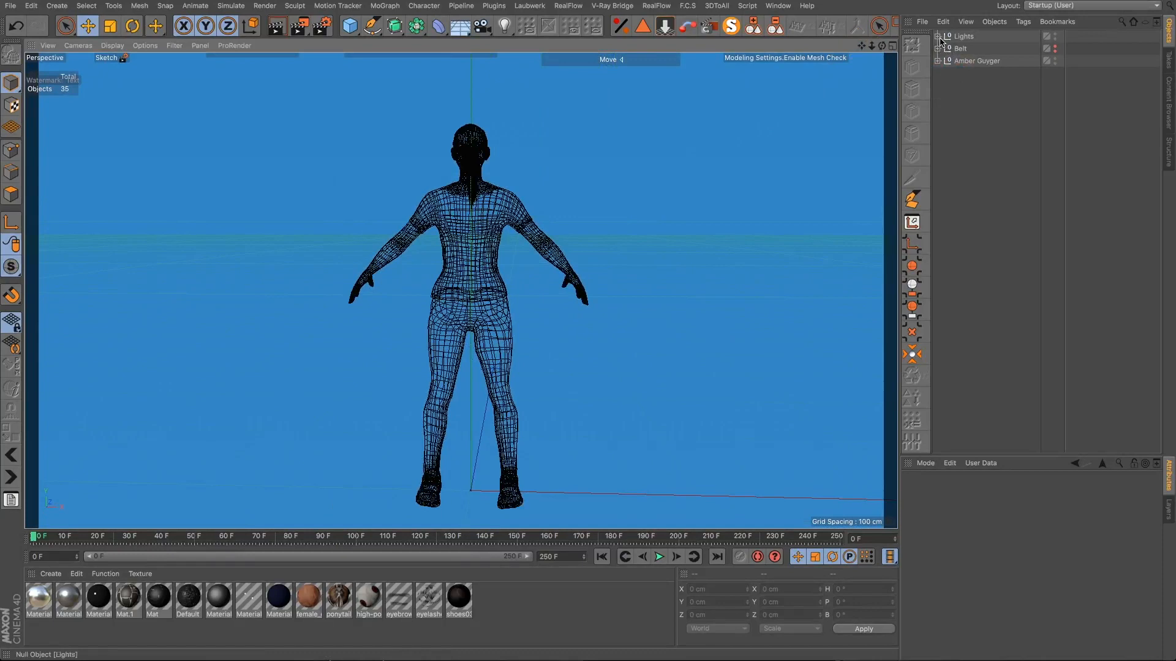
# Step: Set the viewport display to Gouraud Shading and expand the Lights group to examine the lights around the character
pyautogui.click(123, 45)
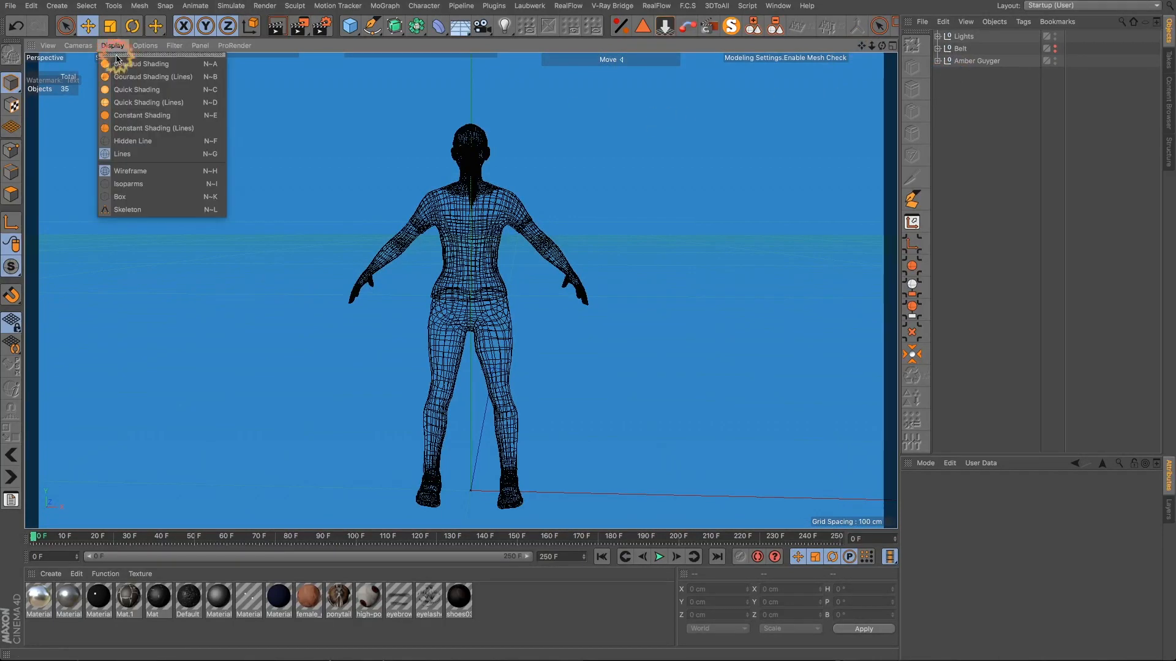
pyautogui.click(141, 68)
pyautogui.click(937, 36)
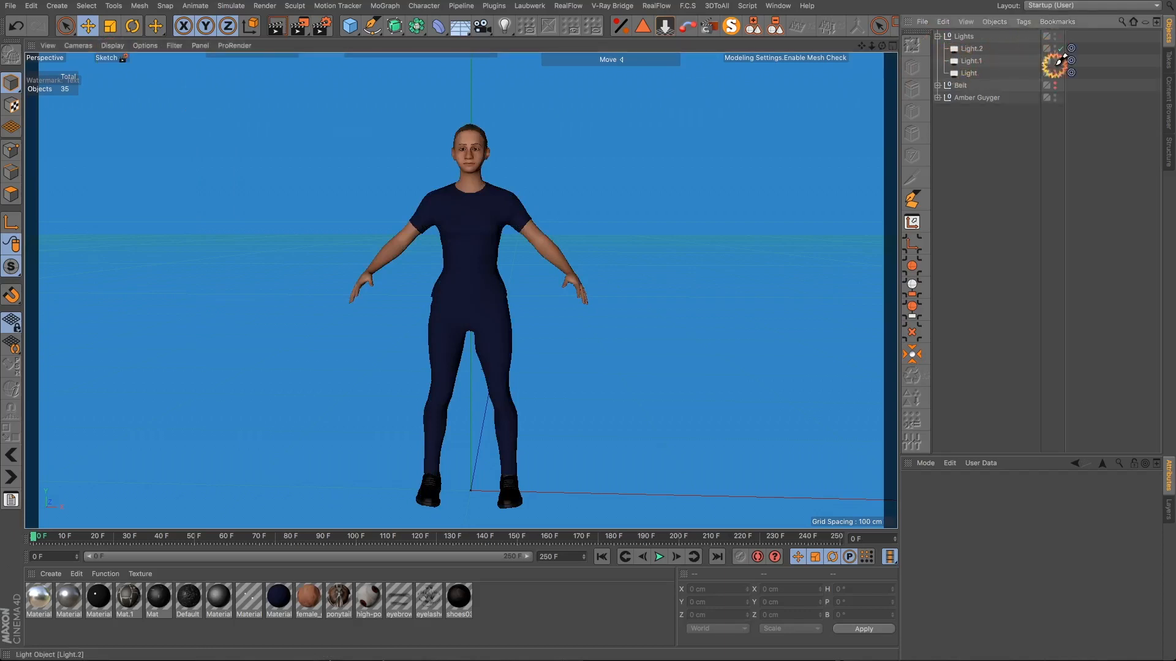
pyautogui.scroll(-10, 695, 170)
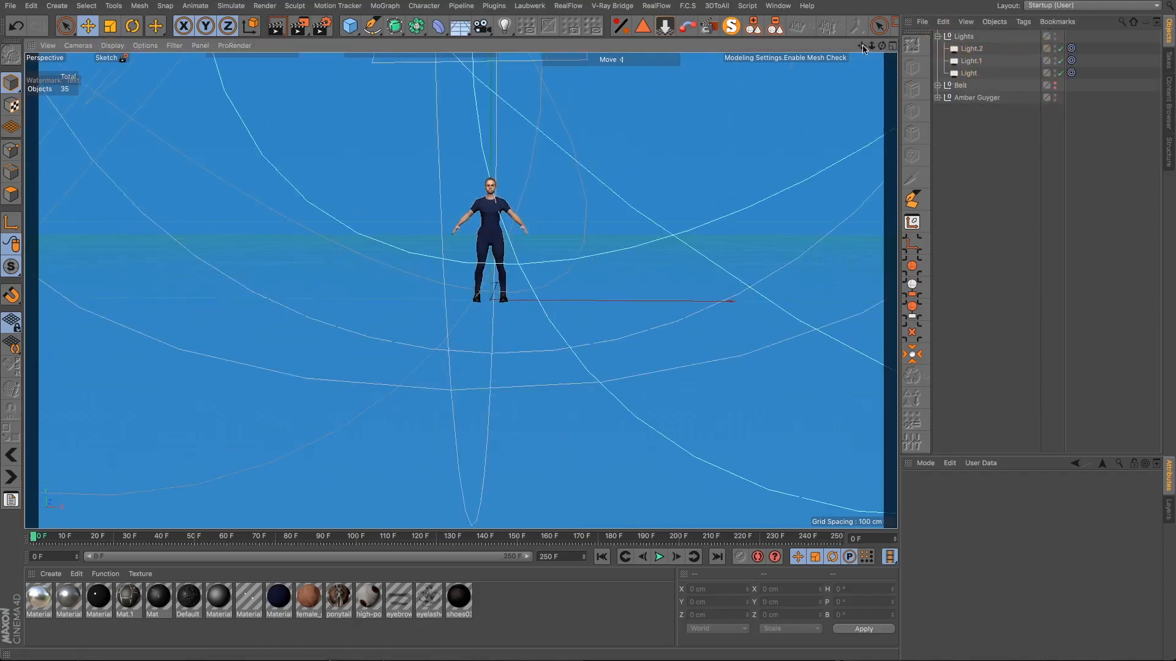
pyautogui.moveTo(863, 48); pyautogui.dragTo(856, 175)
pyautogui.scroll(-4, 485, 439)
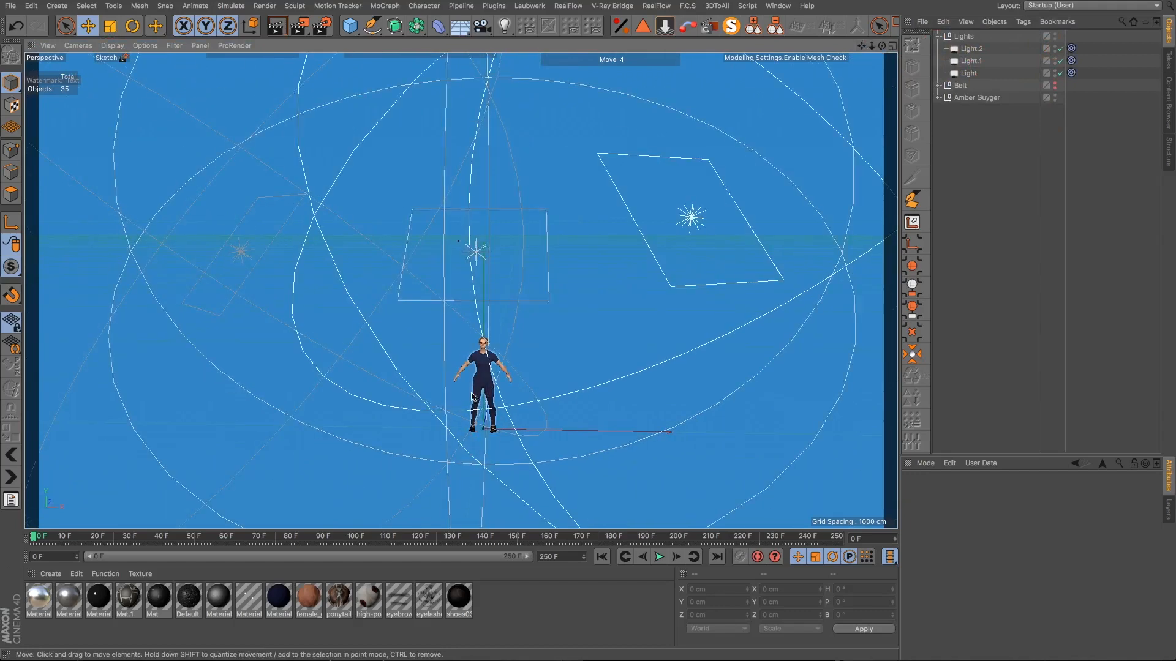
pyautogui.moveTo(475, 387)
pyautogui.keyDown('alt'); pyautogui.mouseDown()
pyautogui.moveTo(538, 388)
pyautogui.moveTo(473, 380)
pyautogui.mouseUp(); pyautogui.keyUp('alt')
# Step: Hide the three lights in the viewport and collapse the Lights group
pyautogui.click(1055, 47)
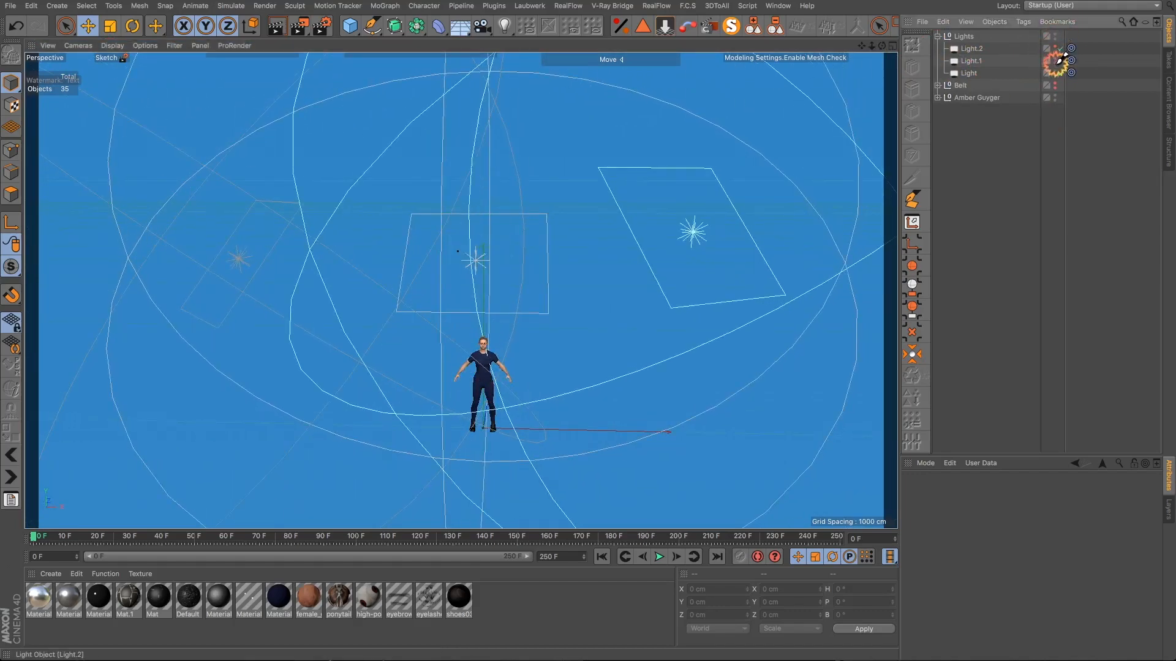
pyautogui.click(1047, 109)
pyautogui.scroll(8, 494, 385)
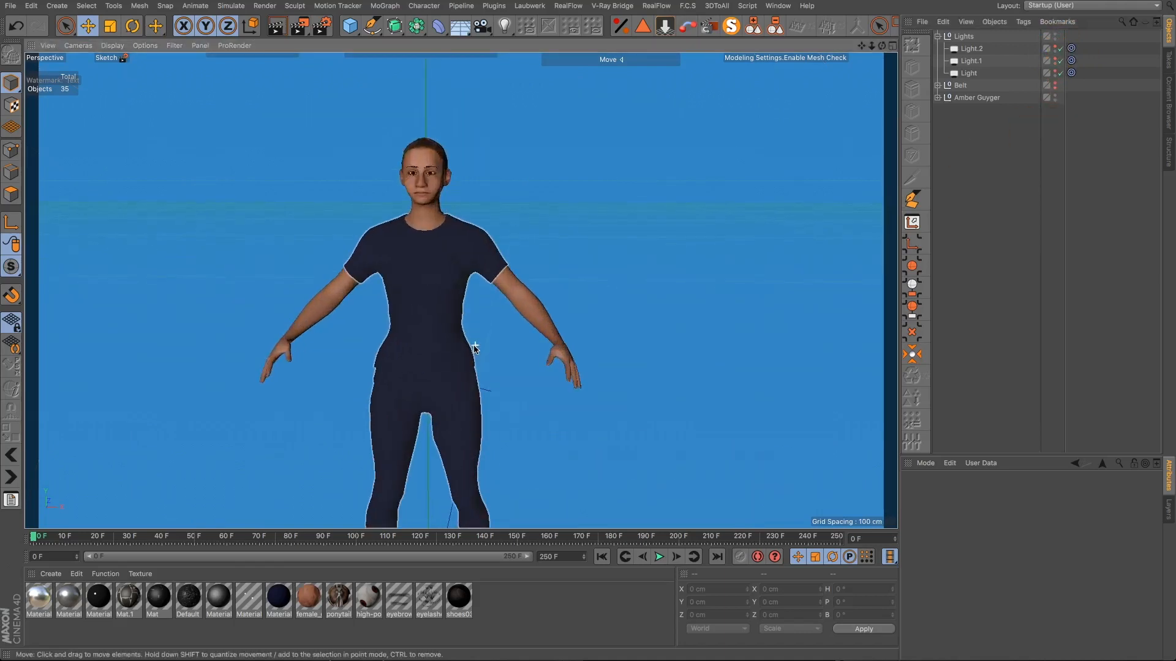
pyautogui.click(938, 36)
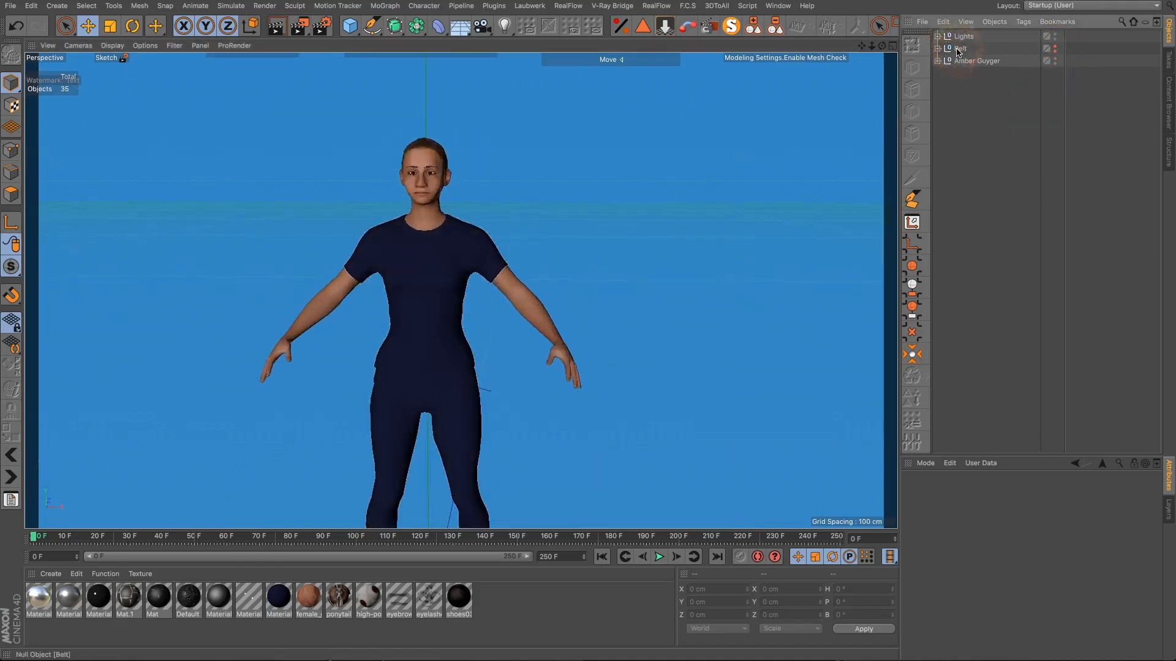
# Step: Show the Belt group temporarily to examine the badge, belt, handcuffs and holstered gun, and hide it again
pyautogui.click(1054, 49)
pyautogui.scroll(6, 403, 374)
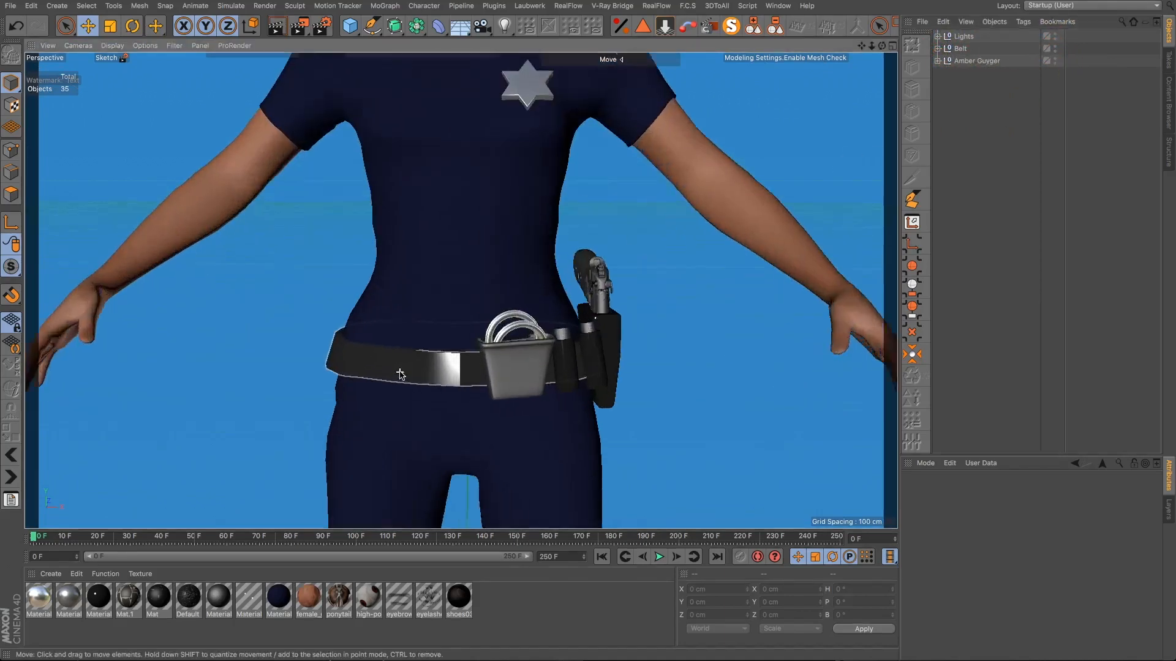
pyautogui.scroll(2, 401, 370)
pyautogui.moveTo(461, 328)
pyautogui.keyDown('alt'); pyautogui.mouseDown()
pyautogui.moveTo(339, 319)
pyautogui.moveTo(491, 323)
pyautogui.moveTo(459, 331)
pyautogui.mouseUp(); pyautogui.keyUp('alt')
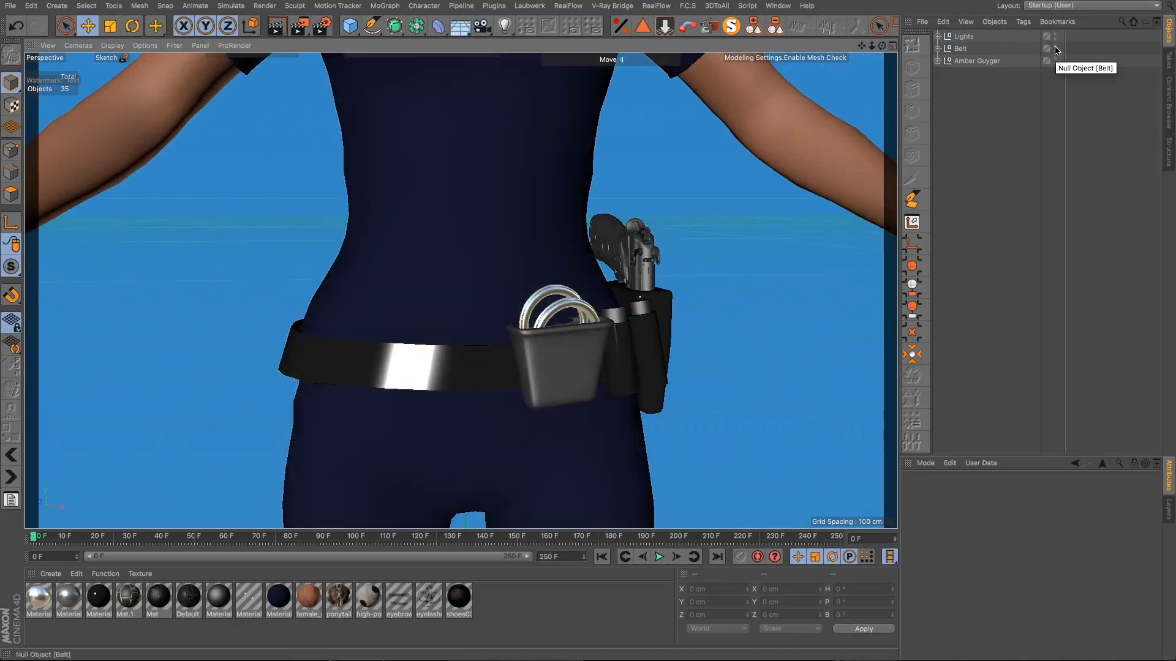
pyautogui.scroll(-5, 275, 392)
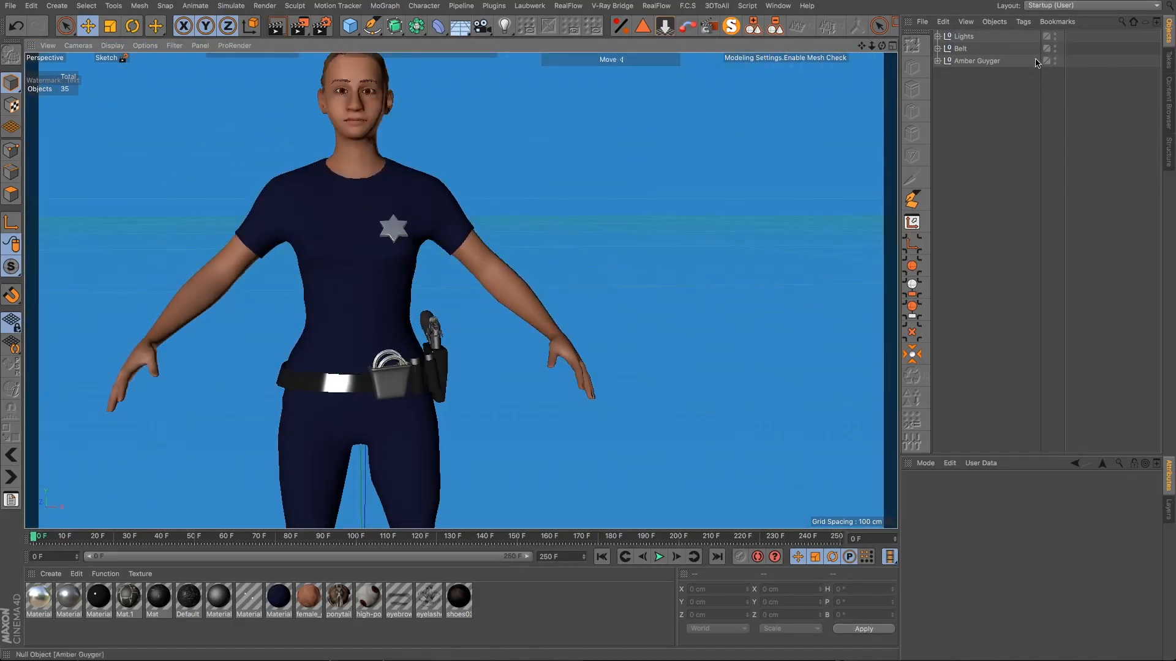
pyautogui.click(1055, 47)
pyautogui.click(311, 186)
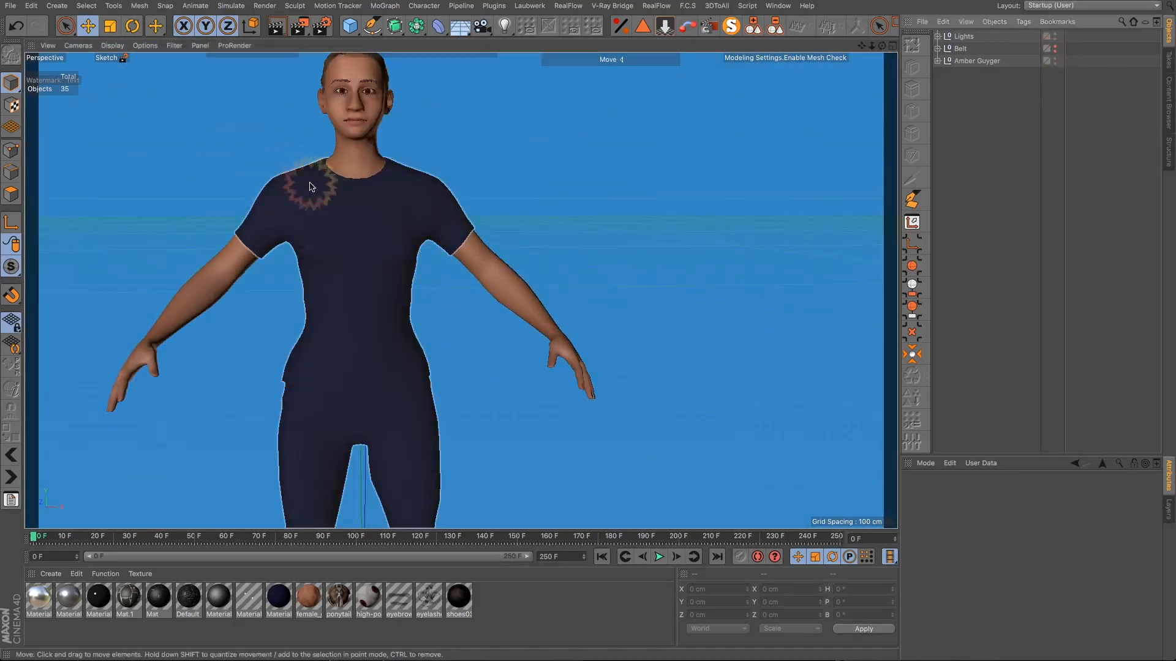
# Step: Expand the character group, select the shoes object and display its polygon mesh in polygon mode
pyautogui.click(957, 75)
pyautogui.click(937, 62)
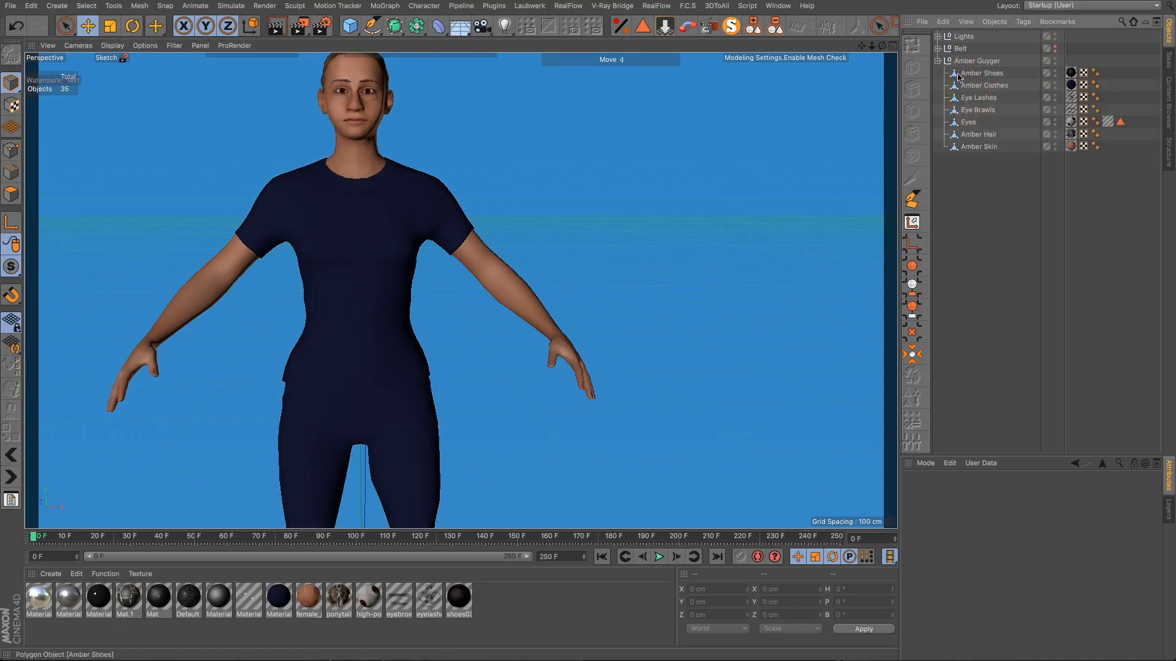
pyautogui.click(973, 74)
pyautogui.keyDown('alt'); pyautogui.moveTo(785, 398); pyautogui.dragTo(778, 22, button='middle'); pyautogui.keyUp('alt')
pyautogui.scroll(5, 263, 371)
pyautogui.keyDown('alt'); pyautogui.moveTo(263, 371); pyautogui.dragTo(199, 304); pyautogui.keyUp('alt')
pyautogui.press('Return')
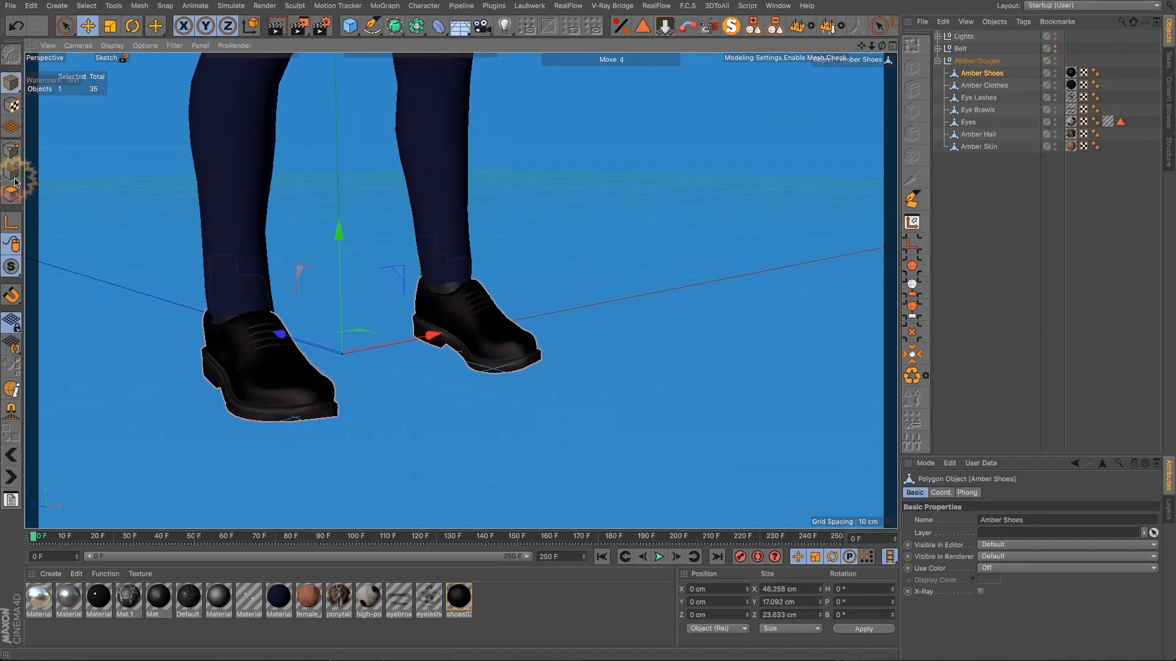
pyautogui.keyDown('alt'); pyautogui.moveTo(265, 346); pyautogui.dragTo(134, 334); pyautogui.keyUp('alt')
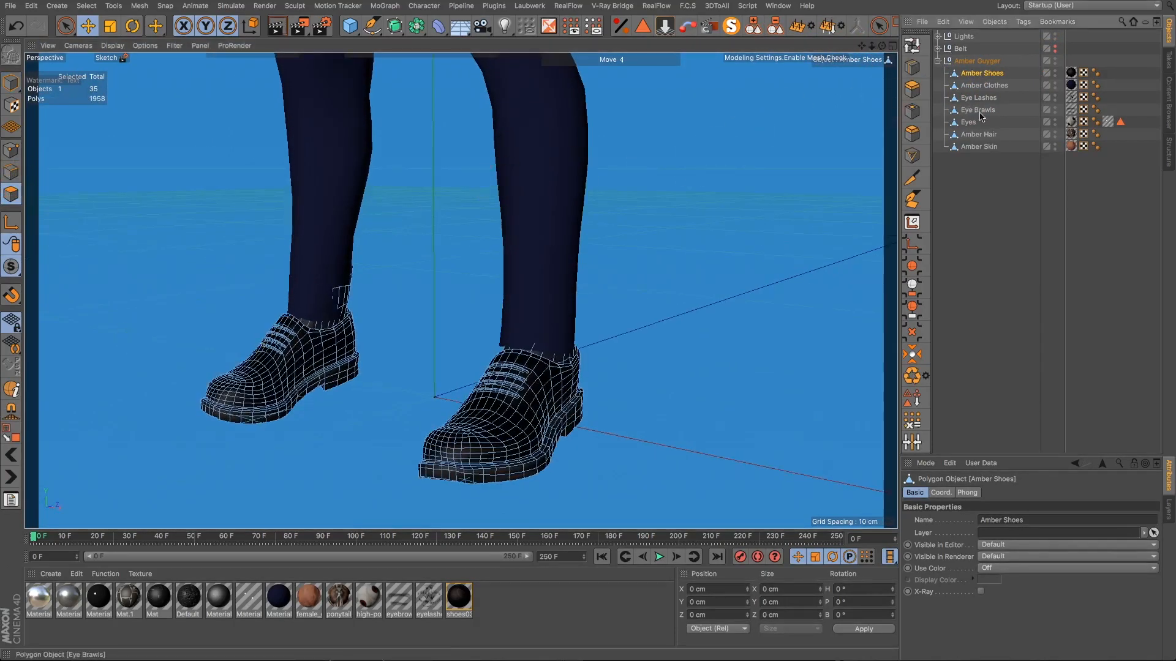
# Step: Select the clothes object and examine the mesh of its shirt and pants
pyautogui.click(983, 85)
pyautogui.scroll(-5, 888, 78)
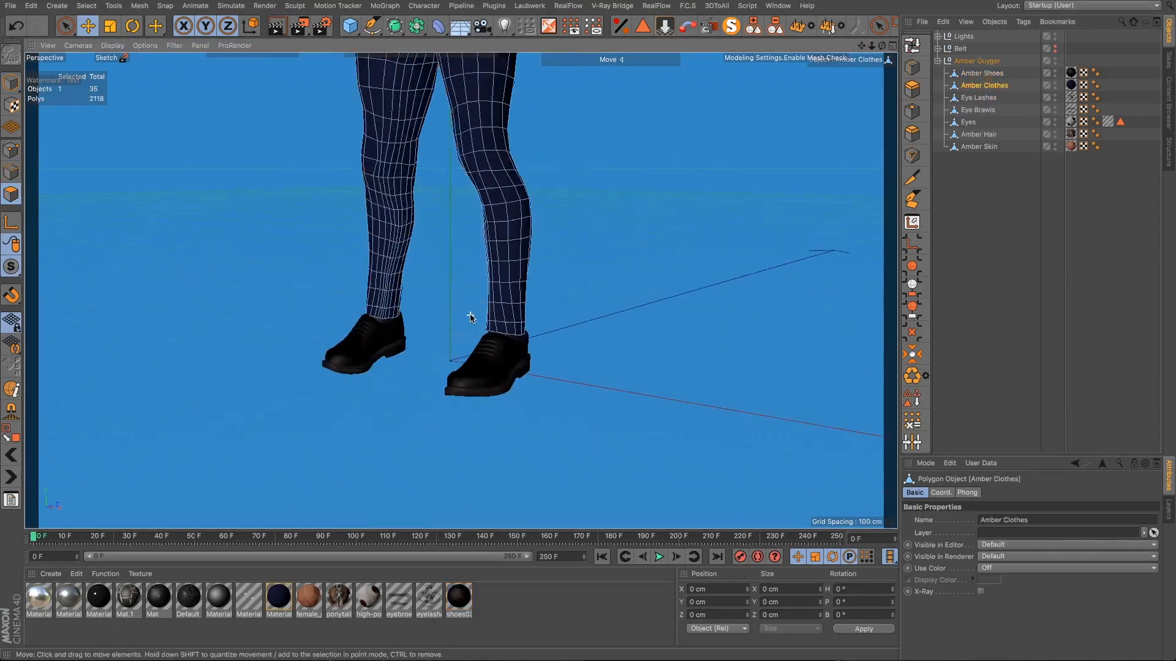
pyautogui.keyDown('alt'); pyautogui.moveTo(784, 401); pyautogui.dragTo(813, 597, button='middle'); pyautogui.keyUp('alt')
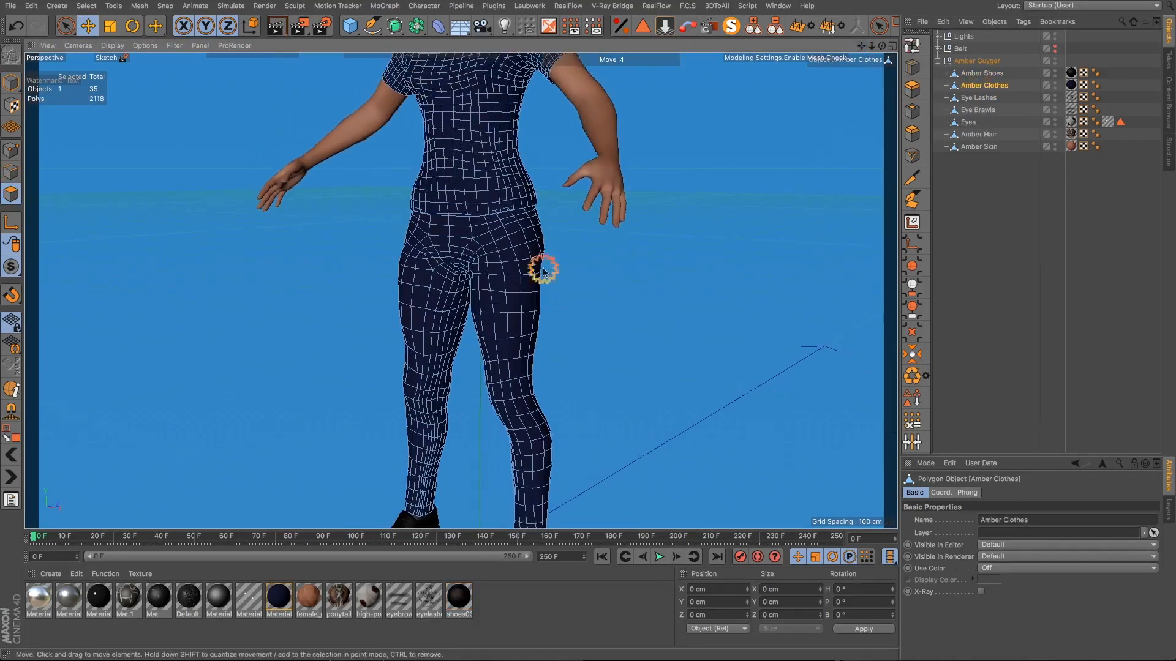
pyautogui.keyDown('alt'); pyautogui.moveTo(494, 265); pyautogui.dragTo(691, 302); pyautogui.keyUp('alt')
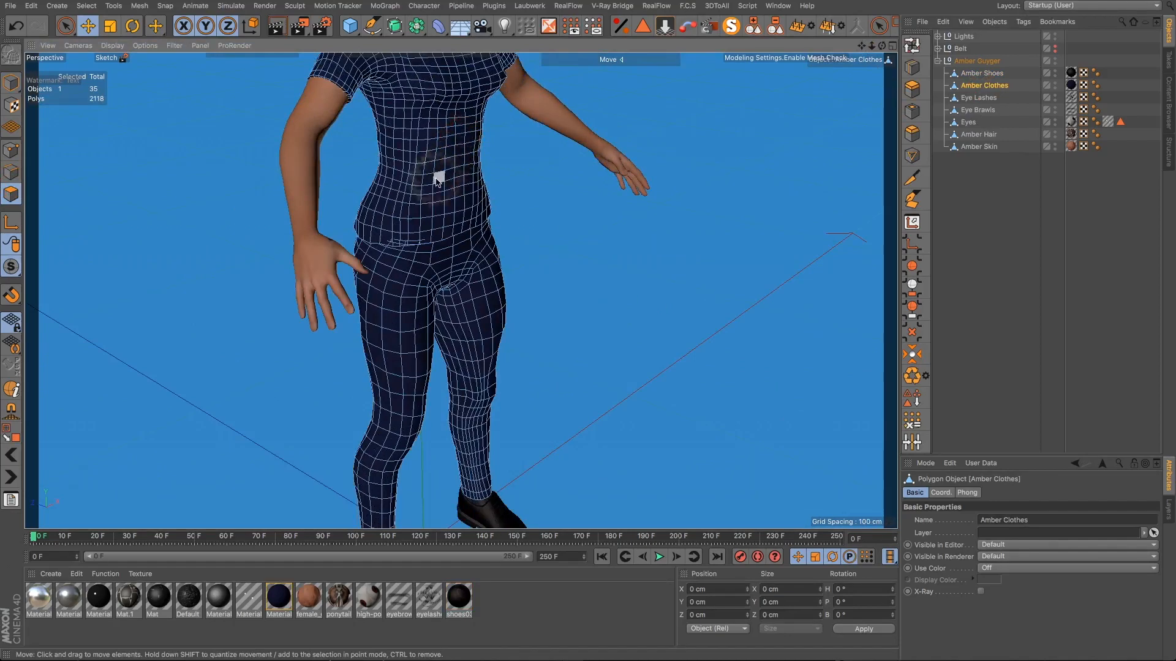
# Step: Use Fill Selection on the clothes object to pick the shirt polygons, replacing them with the pants polygons
pyautogui.click(11, 429)
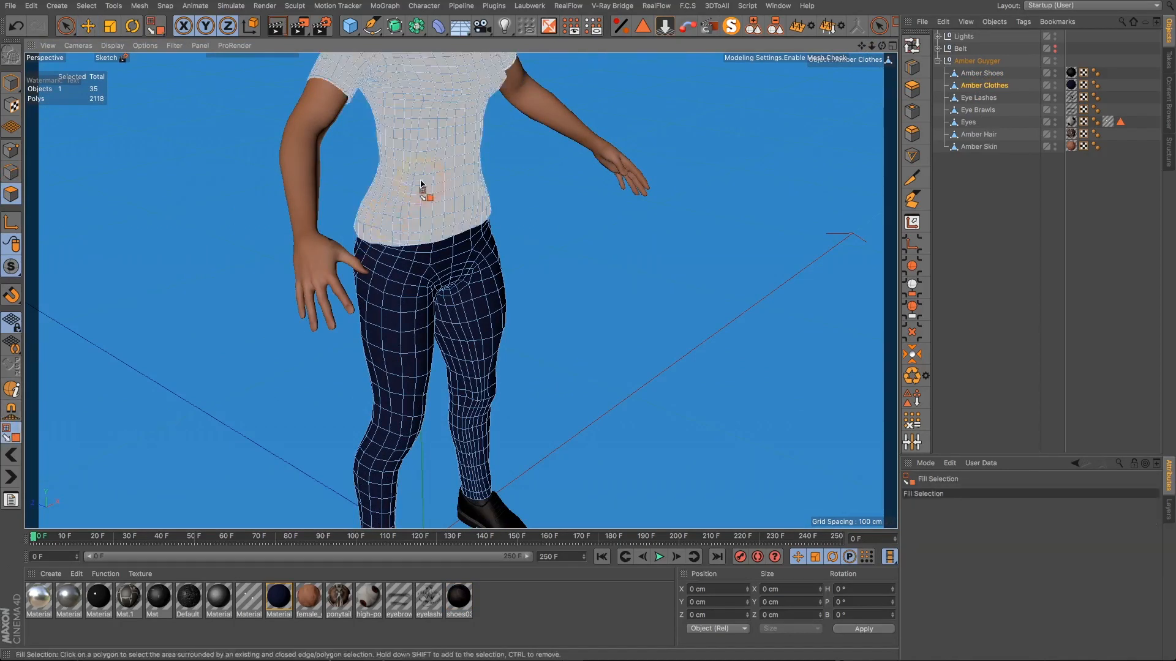
pyautogui.click(421, 189)
pyautogui.moveTo(861, 46); pyautogui.dragTo(803, 1)
pyautogui.click(318, 235)
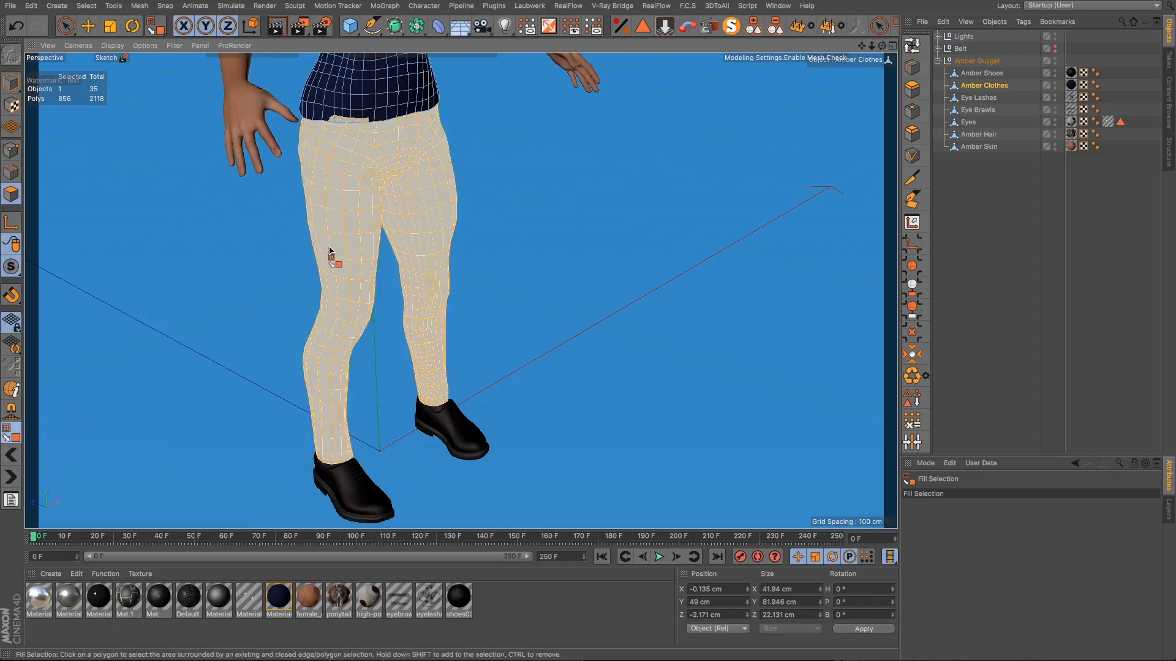
pyautogui.moveTo(783, 401); pyautogui.dragTo(821, 468)
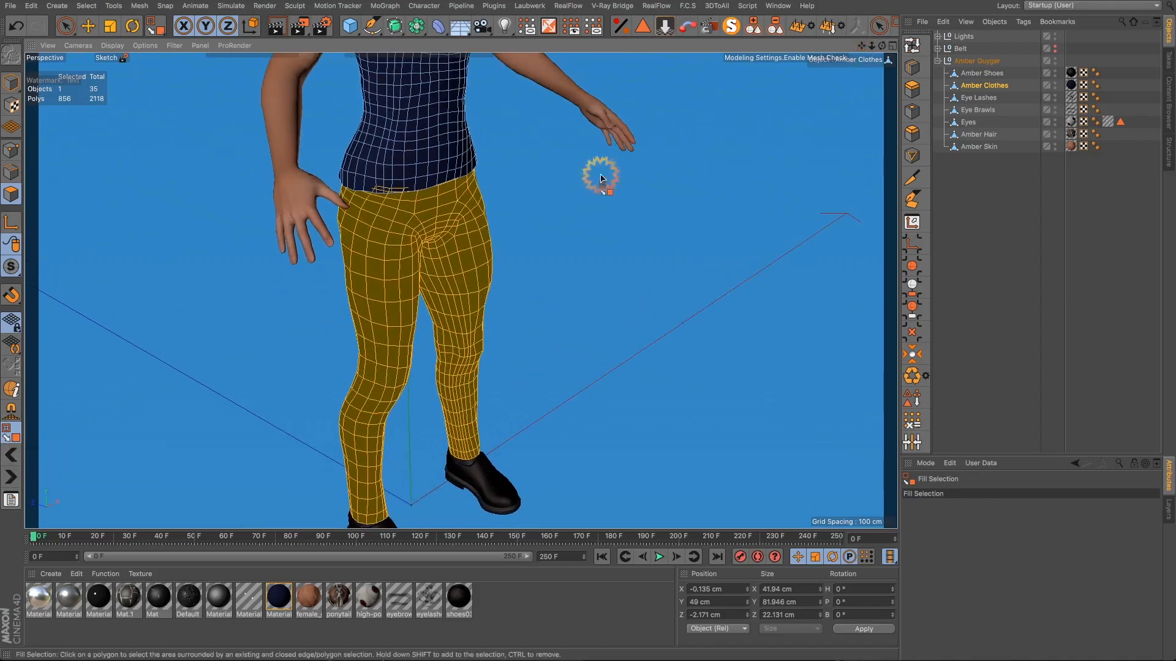
pyautogui.moveTo(861, 46); pyautogui.dragTo(577, 218)
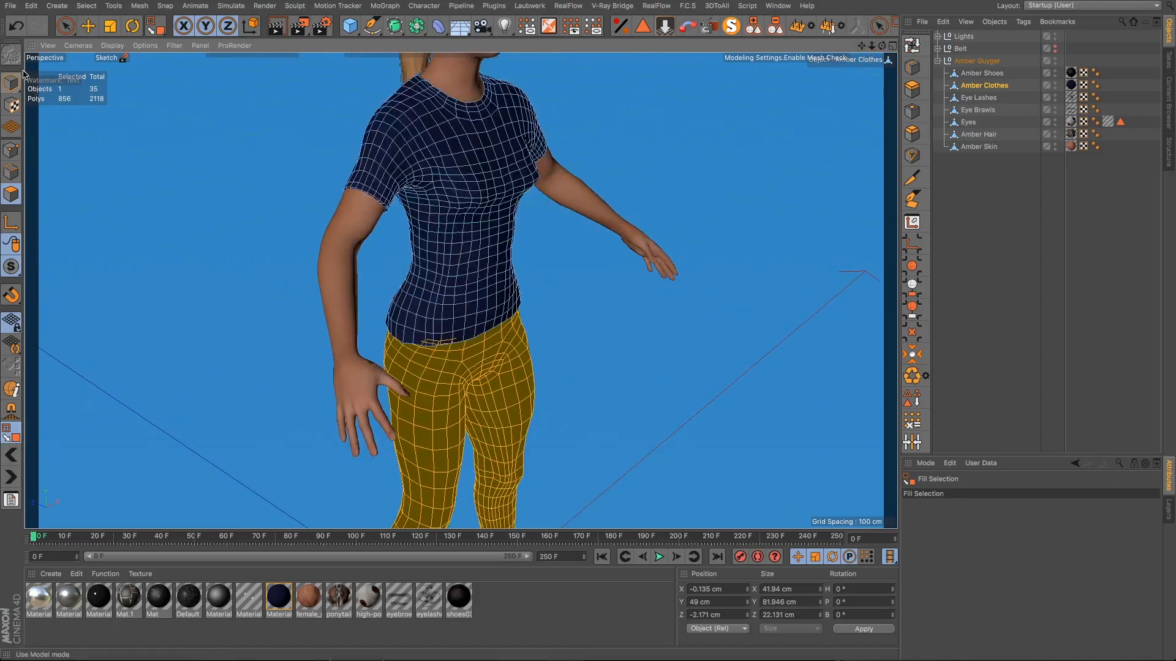
# Step: Select the Eye Lashes object, activate the Move tool and examine the lash mesh up close
pyautogui.click(978, 99)
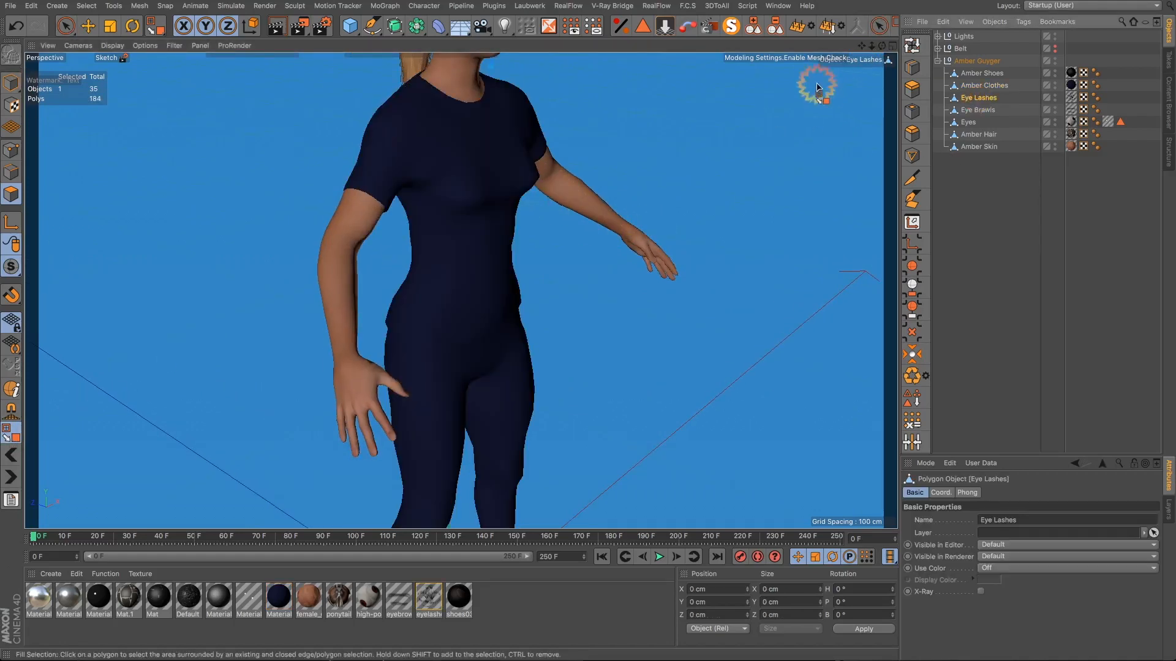
pyautogui.click(92, 25)
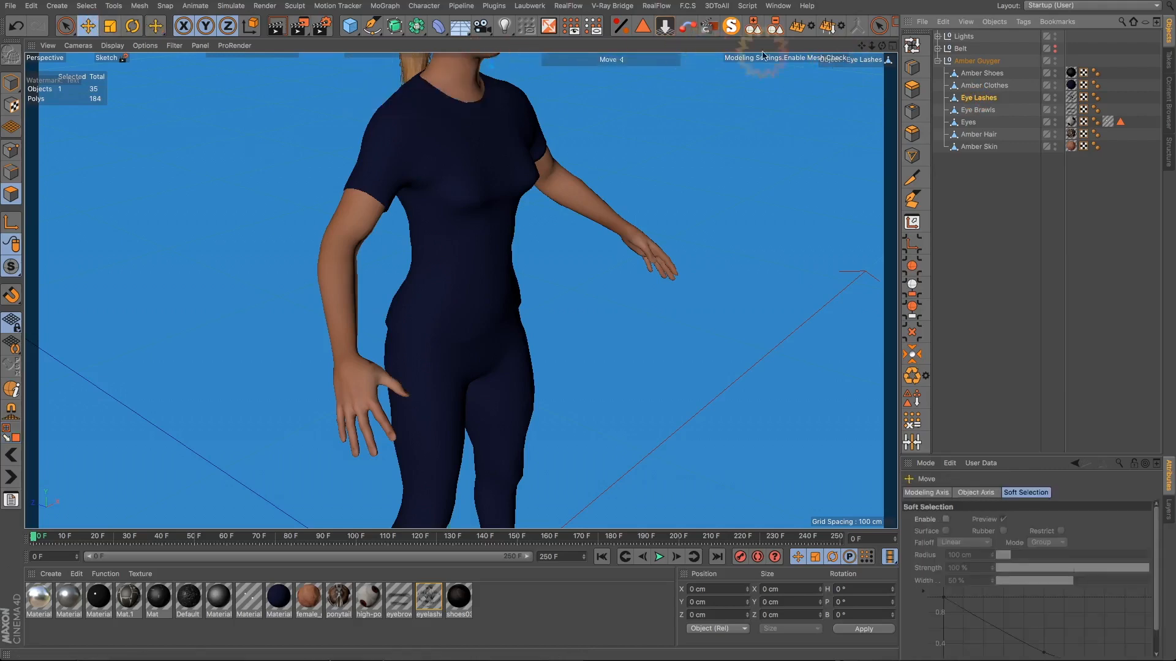
pyautogui.moveTo(862, 49); pyautogui.dragTo(542, 215)
pyautogui.scroll(10, 486, 109)
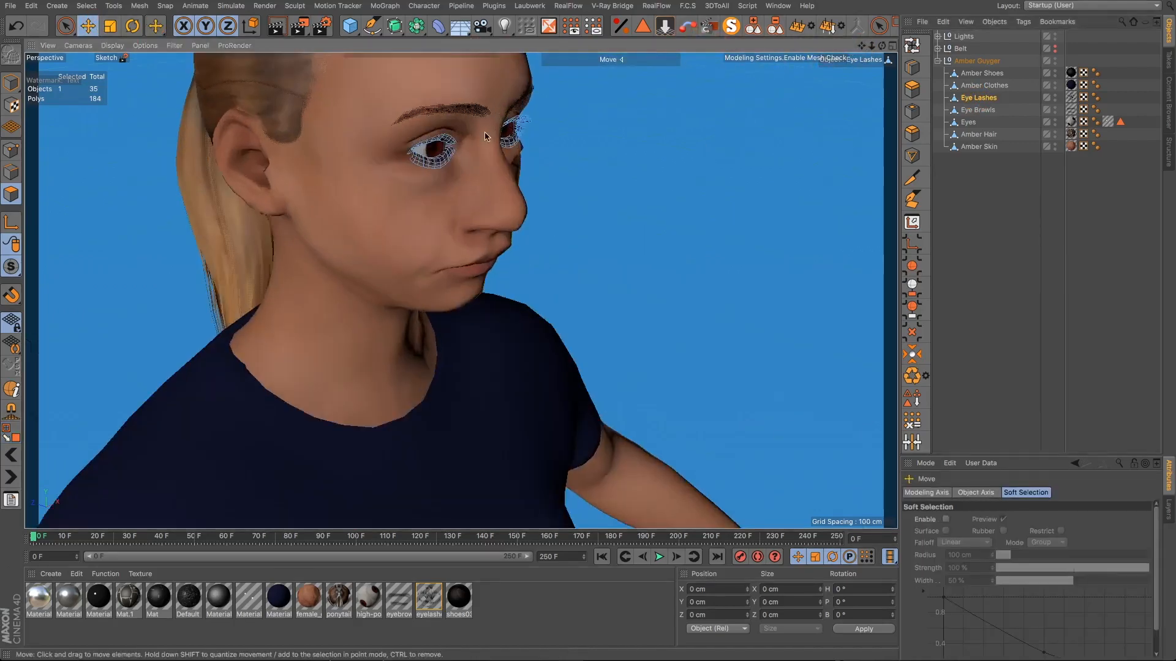
pyautogui.scroll(-3, 480, 135)
pyautogui.keyDown('alt'); pyautogui.moveTo(476, 140); pyautogui.dragTo(525, 99); pyautogui.keyUp('alt')
# Step: Select the eyebrows object and the Eyes object in turn to examine each mesh on the face
pyautogui.click(965, 113)
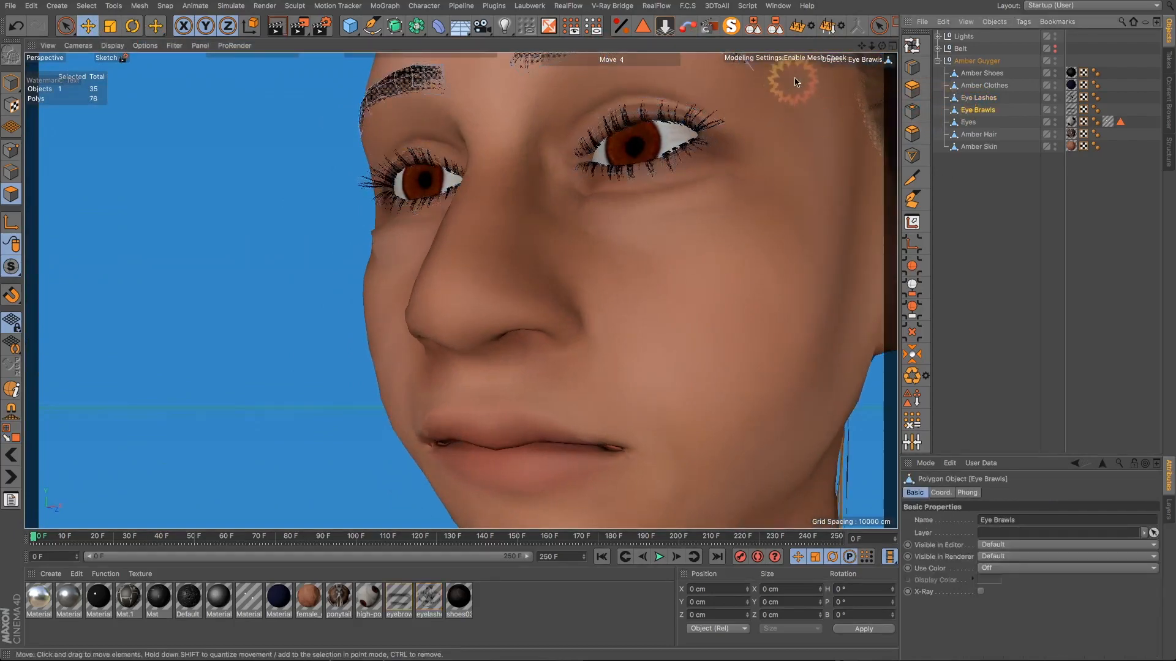
pyautogui.moveTo(859, 47); pyautogui.dragTo(771, 447)
pyautogui.keyDown('alt'); pyautogui.moveTo(705, 170); pyautogui.dragTo(664, 218); pyautogui.keyUp('alt')
pyautogui.click(977, 122)
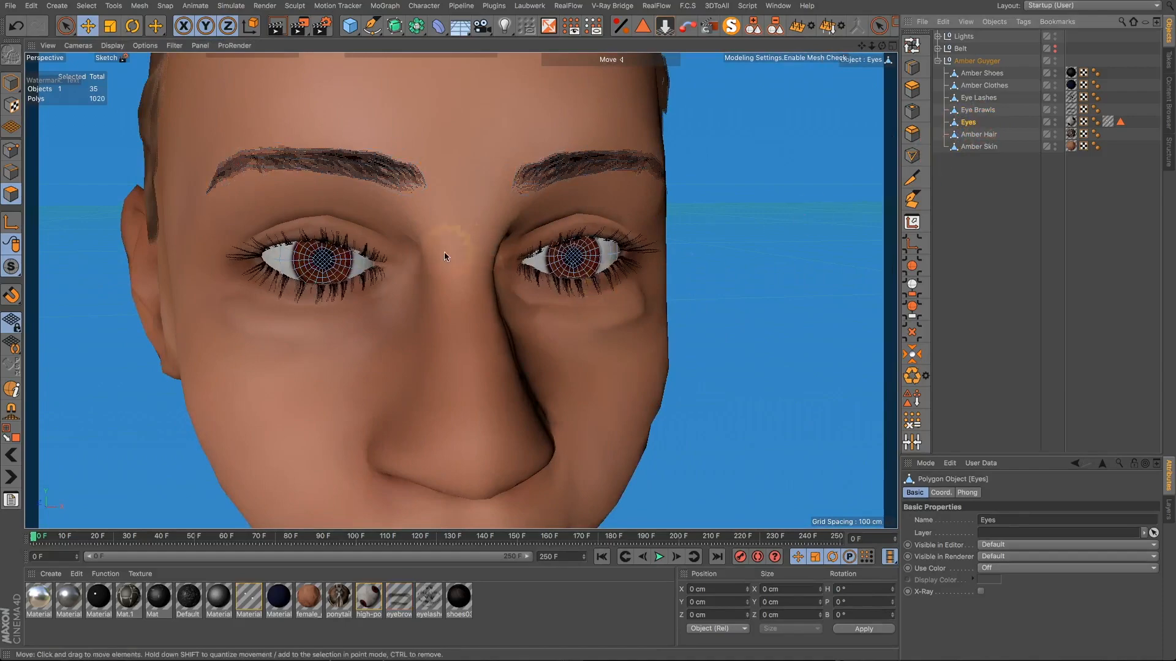
pyautogui.scroll(6, 313, 273)
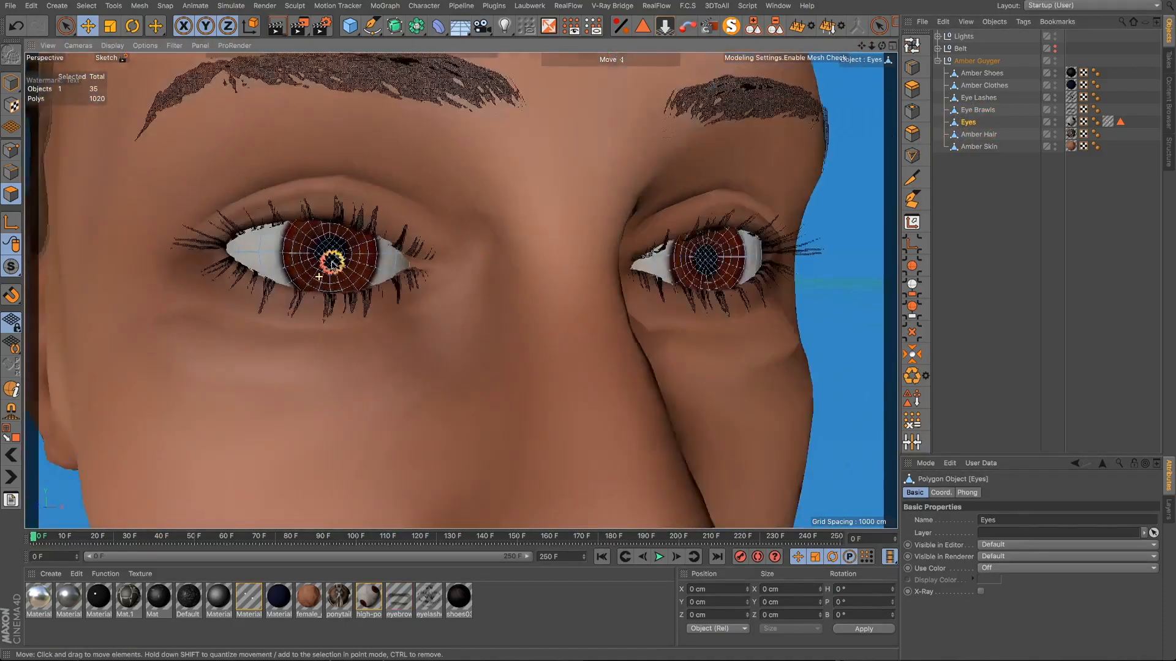
# Step: Select the hair object and examine its mesh around the head
pyautogui.click(981, 140)
pyautogui.scroll(-6, 840, 231)
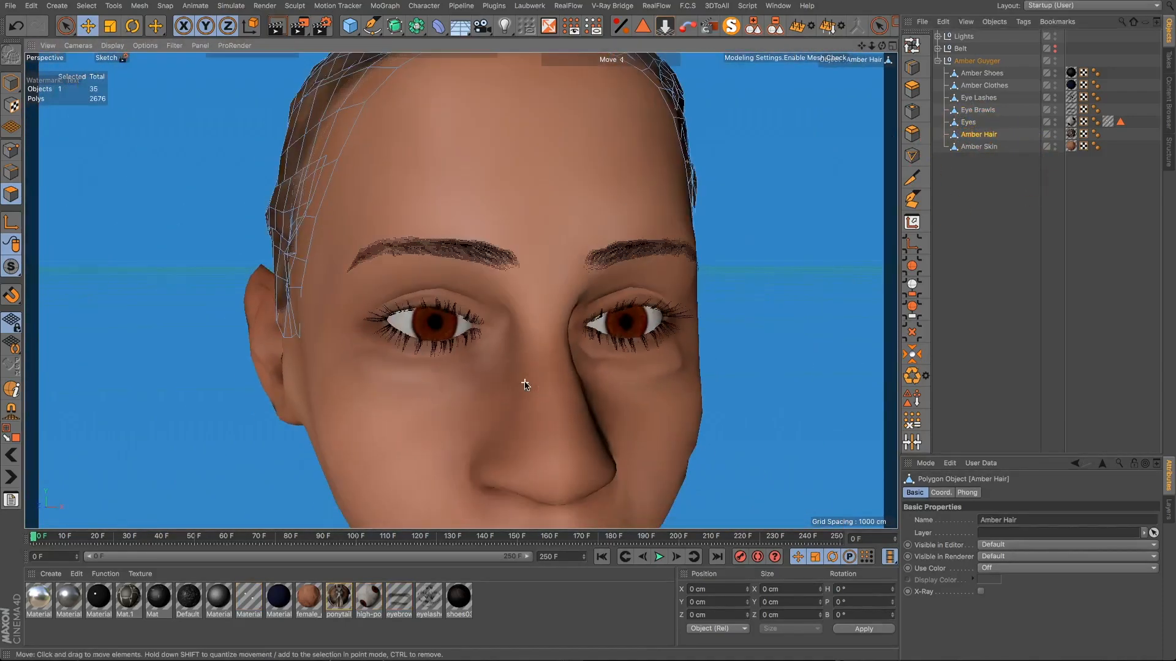
pyautogui.keyDown('alt'); pyautogui.moveTo(524, 384); pyautogui.dragTo(785, 401); pyautogui.keyUp('alt')
pyautogui.scroll(-5, 672, 304)
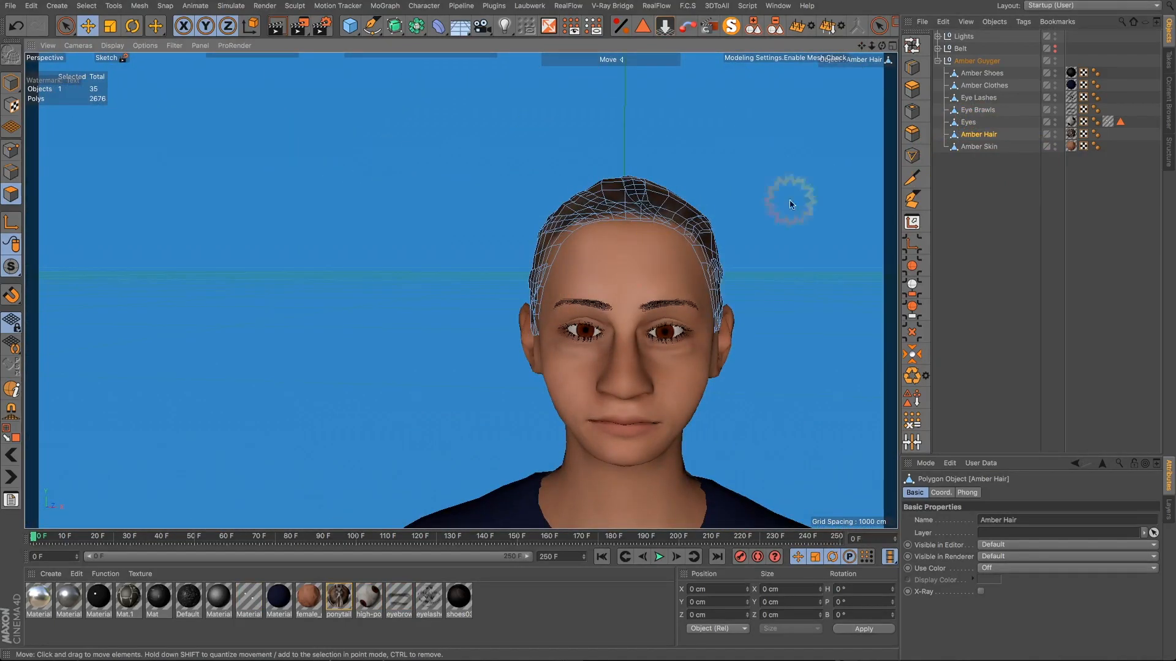
# Step: Select the skin object and examine its mesh on the head, neck, arms and hands from several angles
pyautogui.click(978, 147)
pyautogui.scroll(-4, 640, 263)
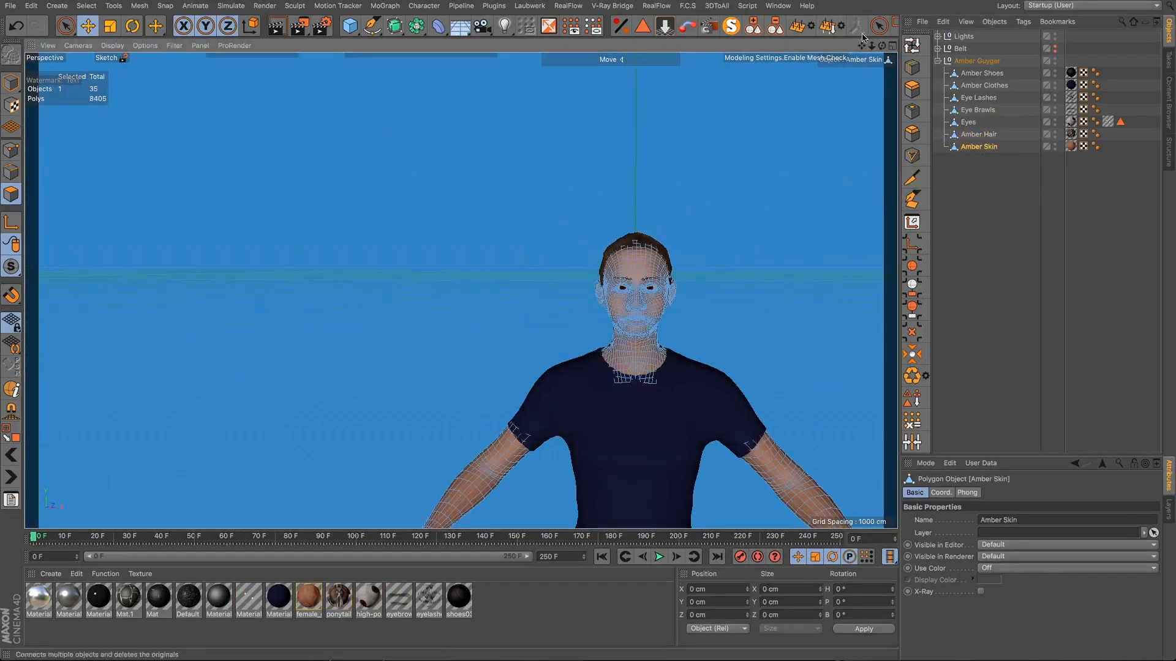
pyautogui.moveTo(862, 44); pyautogui.dragTo(714, 321)
pyautogui.scroll(-5, 528, 316)
pyautogui.scroll(1, 525, 372)
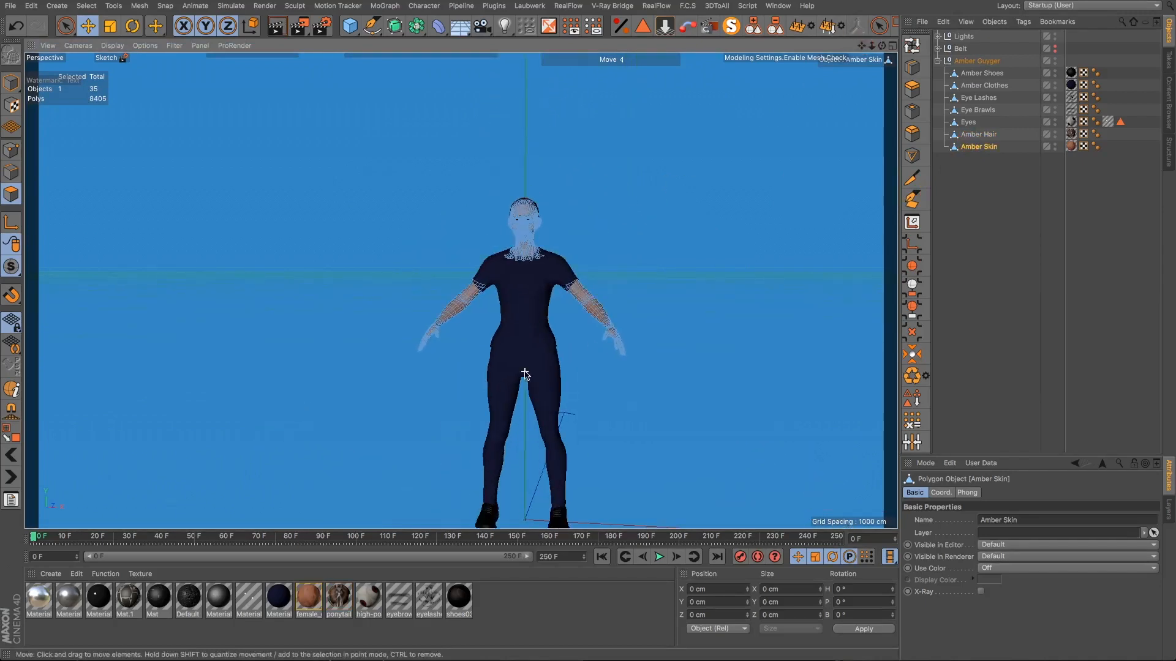
pyautogui.scroll(1, 525, 374)
pyautogui.keyDown('alt'); pyautogui.moveTo(525, 374); pyautogui.dragTo(432, 231); pyautogui.keyUp('alt')
pyautogui.scroll(6, 407, 296)
pyautogui.scroll(-3, 516, 282)
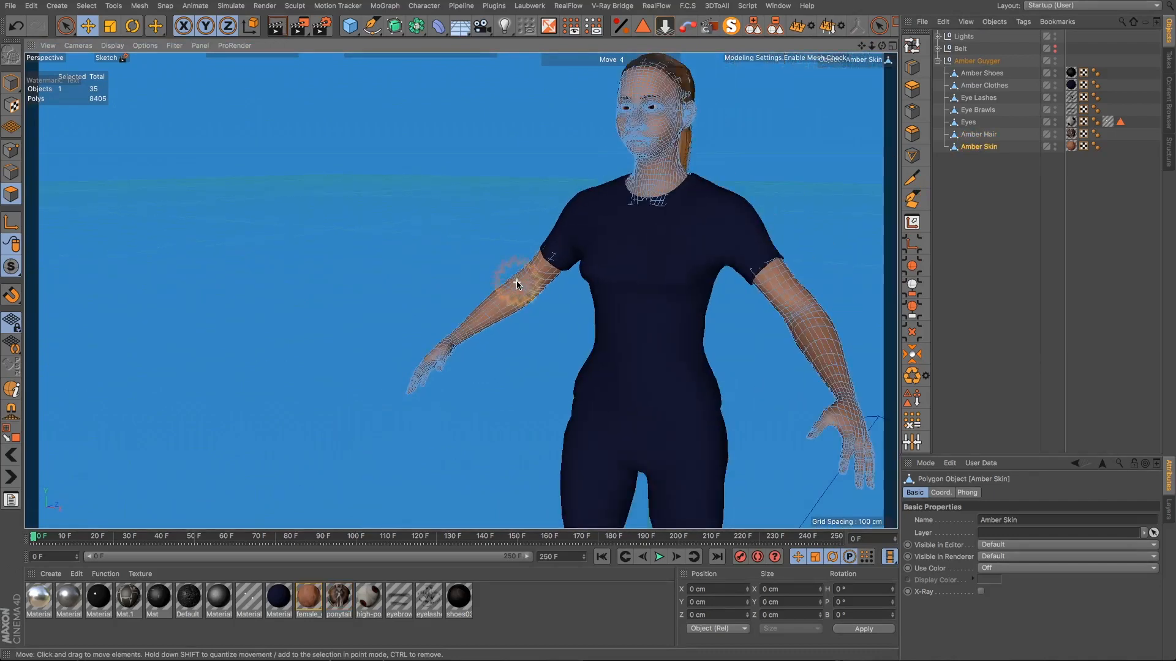
pyautogui.keyDown('alt'); pyautogui.moveTo(664, 178); pyautogui.dragTo(688, 165); pyautogui.keyUp('alt')
pyautogui.scroll(-5, 690, 199)
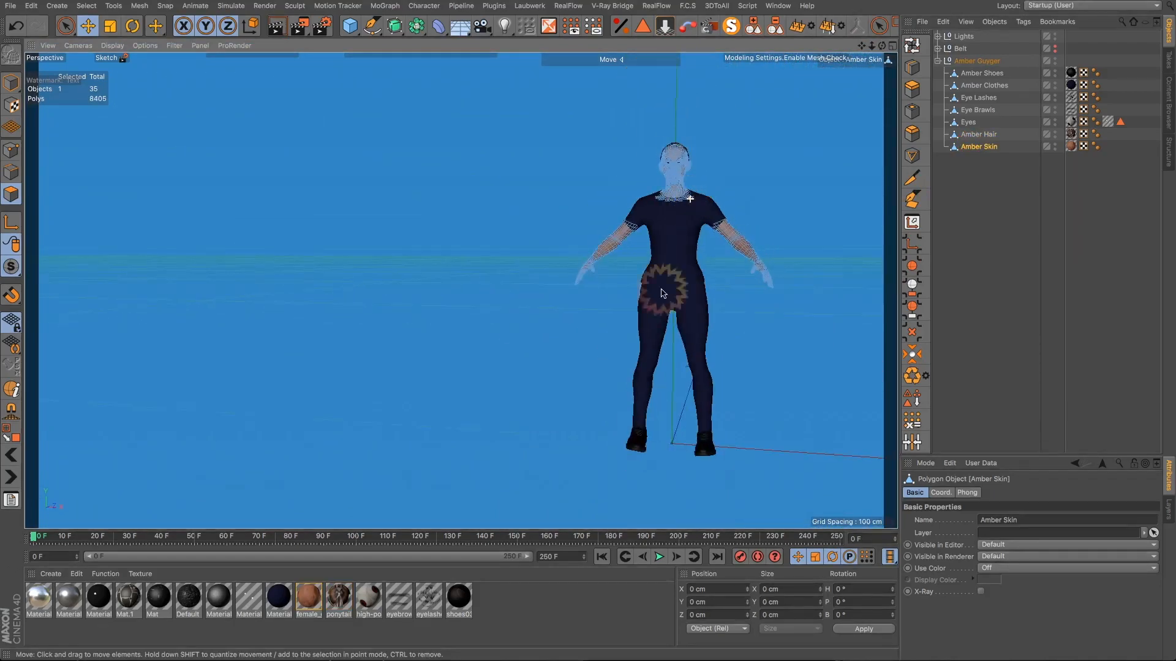
# Step: Examine the character's shoes and the skin mesh around the ankles up close from the front and side
pyautogui.scroll(6, 640, 449)
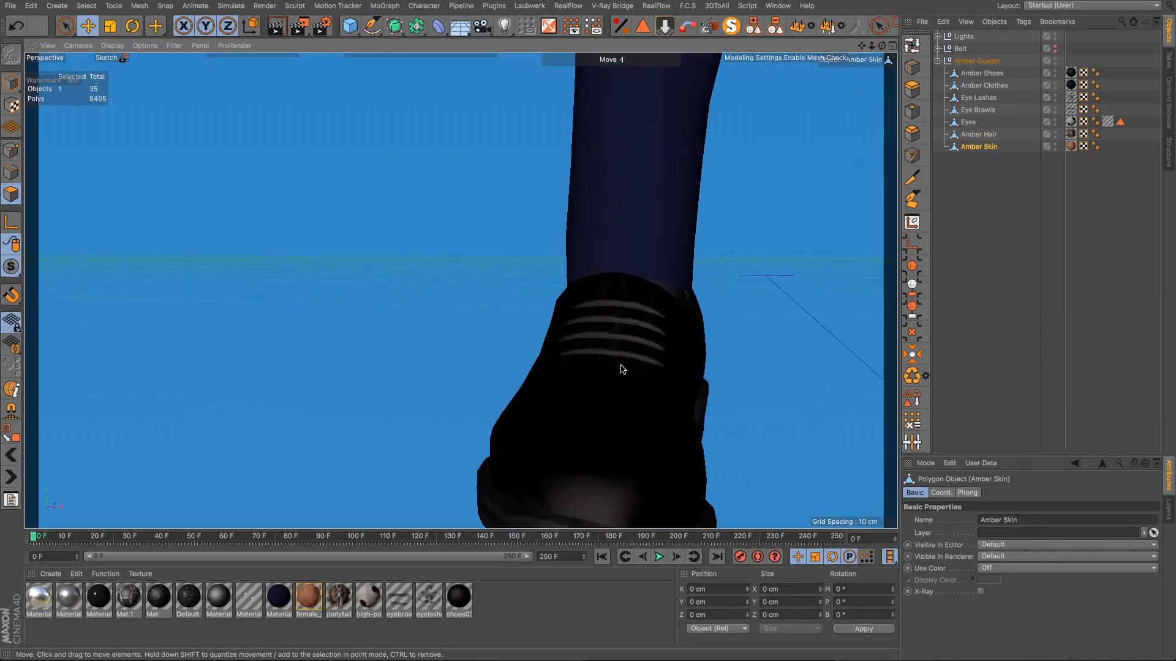
pyautogui.keyDown('alt'); pyautogui.moveTo(622, 367); pyautogui.dragTo(793, 382); pyautogui.keyUp('alt')
pyautogui.scroll(4, 526, 349)
pyautogui.keyDown('alt'); pyautogui.moveTo(515, 350); pyautogui.dragTo(534, 381); pyautogui.keyUp('alt')
pyautogui.scroll(-5, 534, 381)
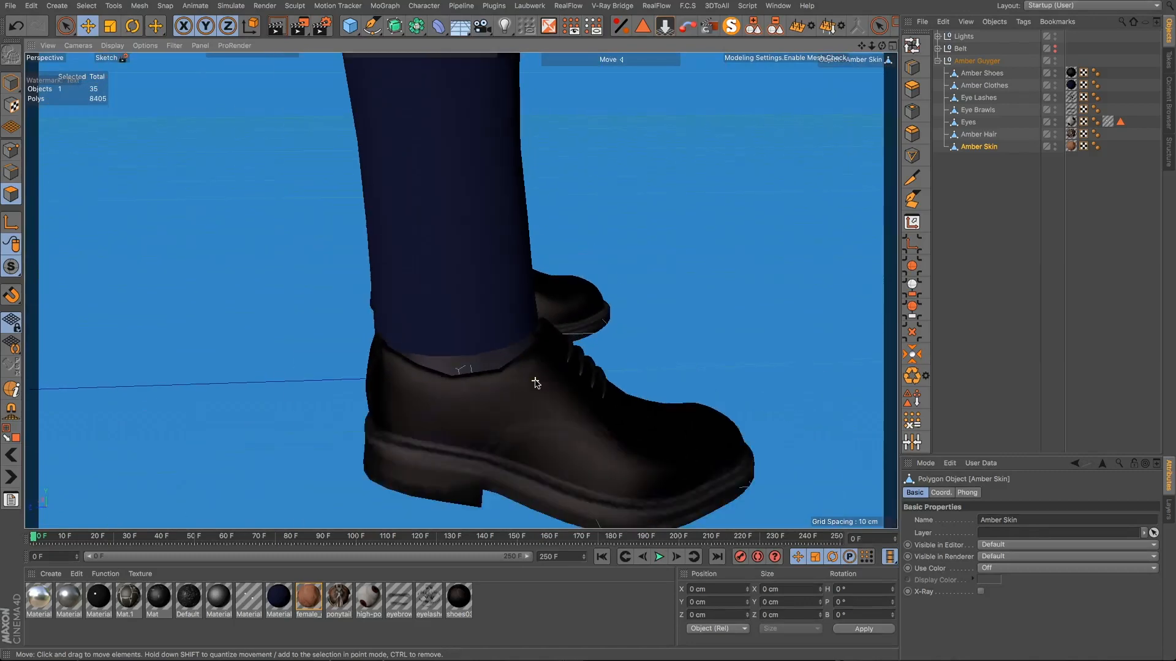
# Step: Switch the viewport display to Lines and examine the skin geometry inside the shoe and lower leg
pyautogui.click(112, 45)
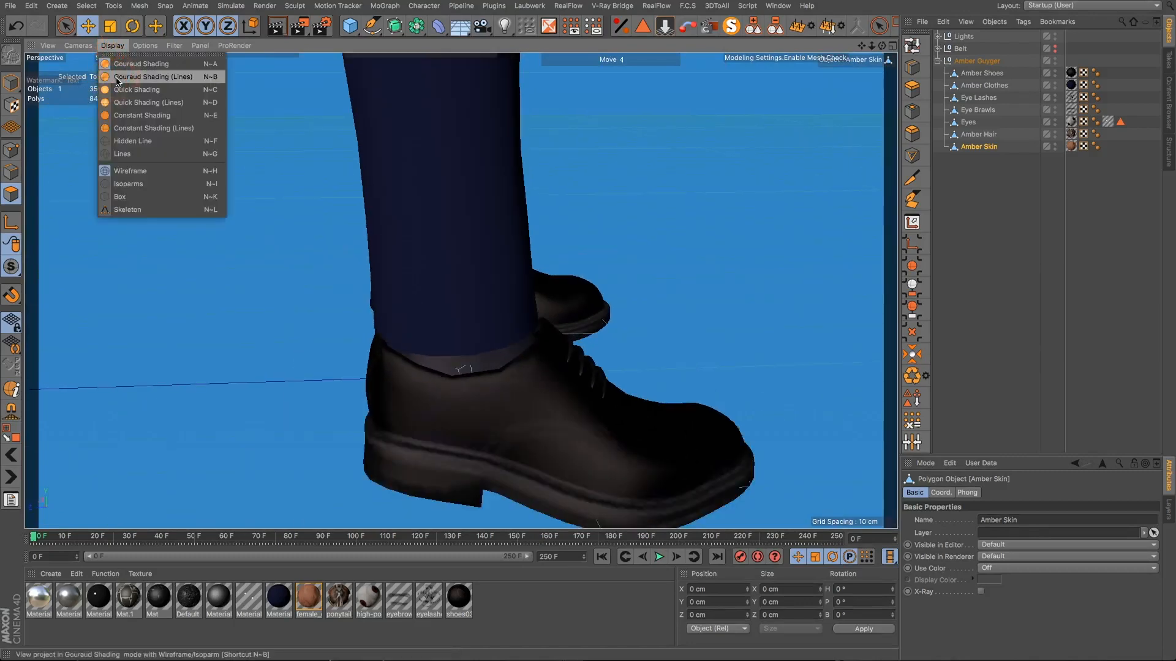
pyautogui.click(132, 154)
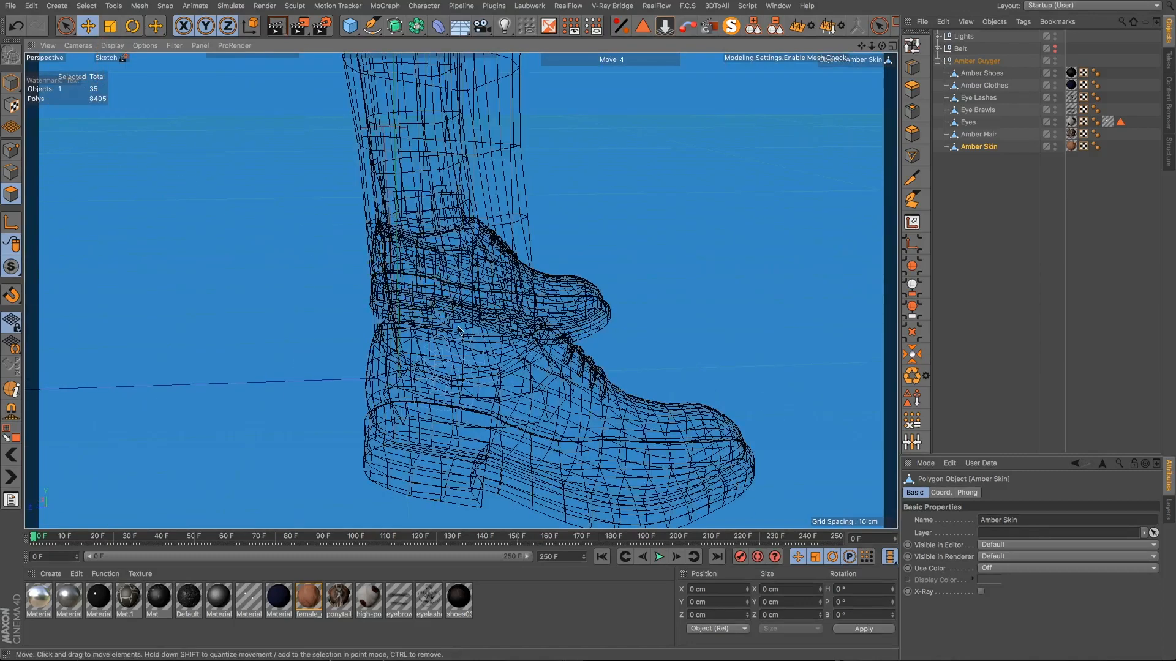
pyautogui.keyDown('alt'); pyautogui.moveTo(458, 331); pyautogui.dragTo(274, 320); pyautogui.keyUp('alt')
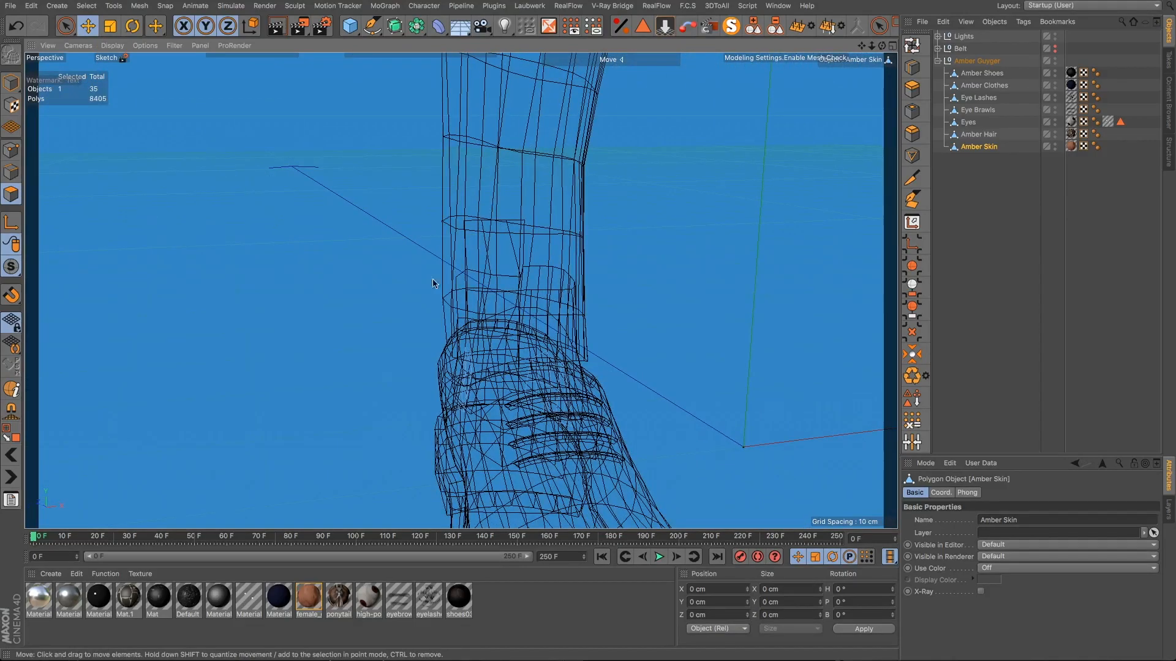
pyautogui.moveTo(433, 283)
pyautogui.keyDown('alt'); pyautogui.mouseDown()
pyautogui.moveTo(415, 294)
pyautogui.moveTo(343, 288)
pyautogui.mouseUp(); pyautogui.keyUp('alt')
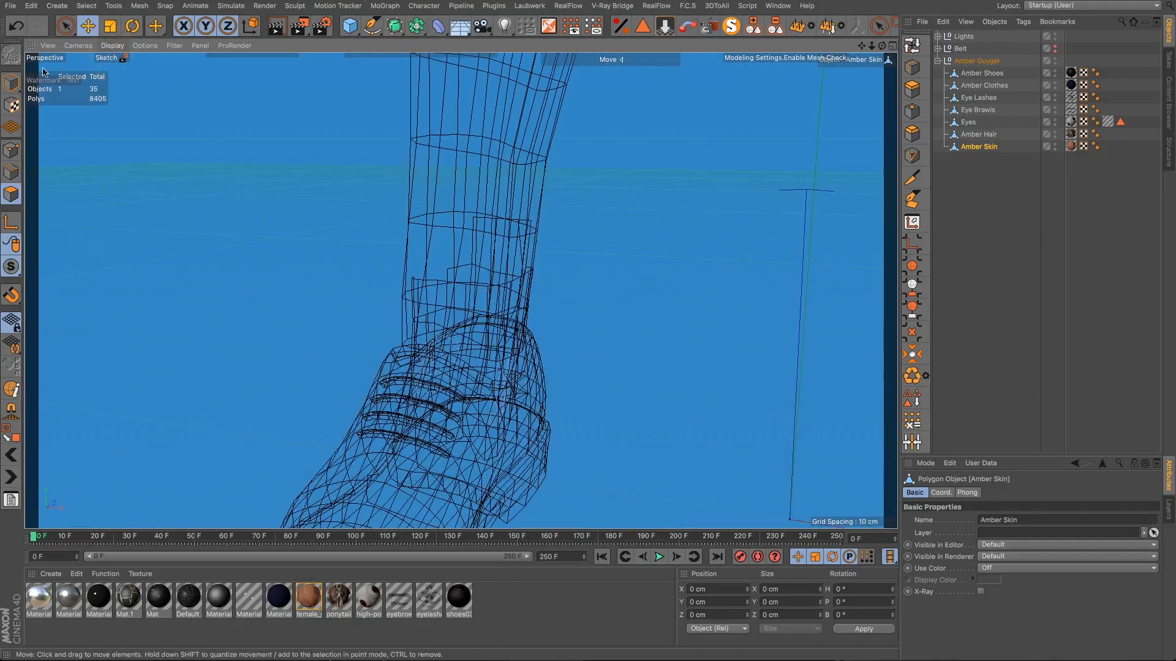
# Step: Change to Model mode and set the viewport display to Gouraud Shading (Lines)
pyautogui.click(13, 82)
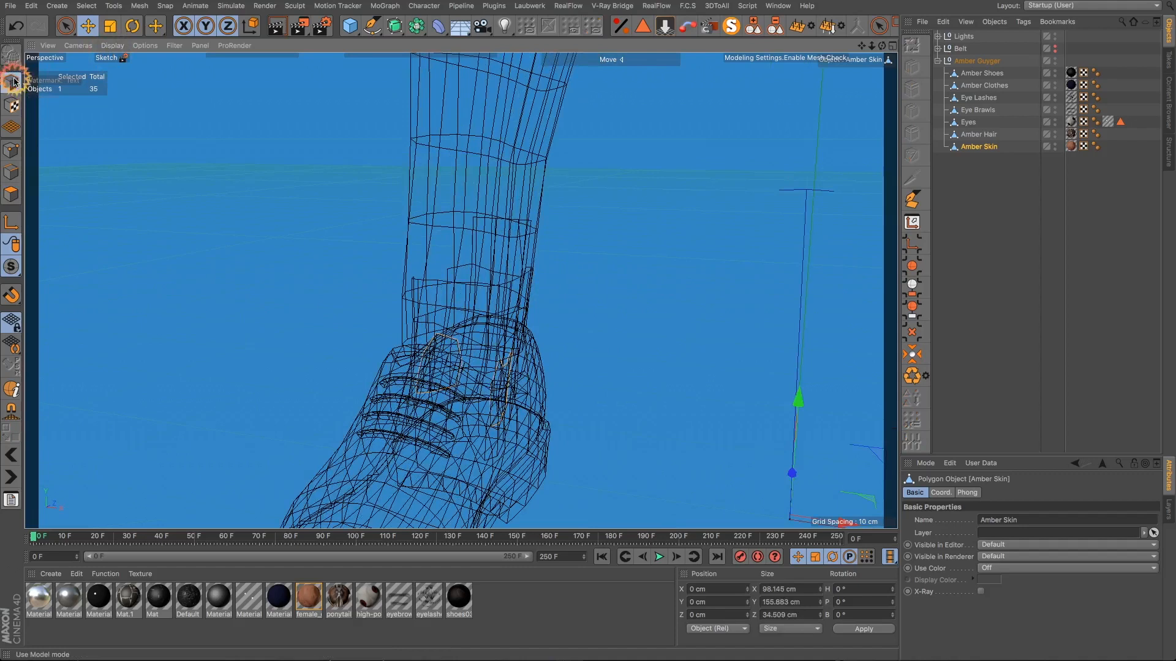
pyautogui.click(112, 45)
pyautogui.click(129, 60)
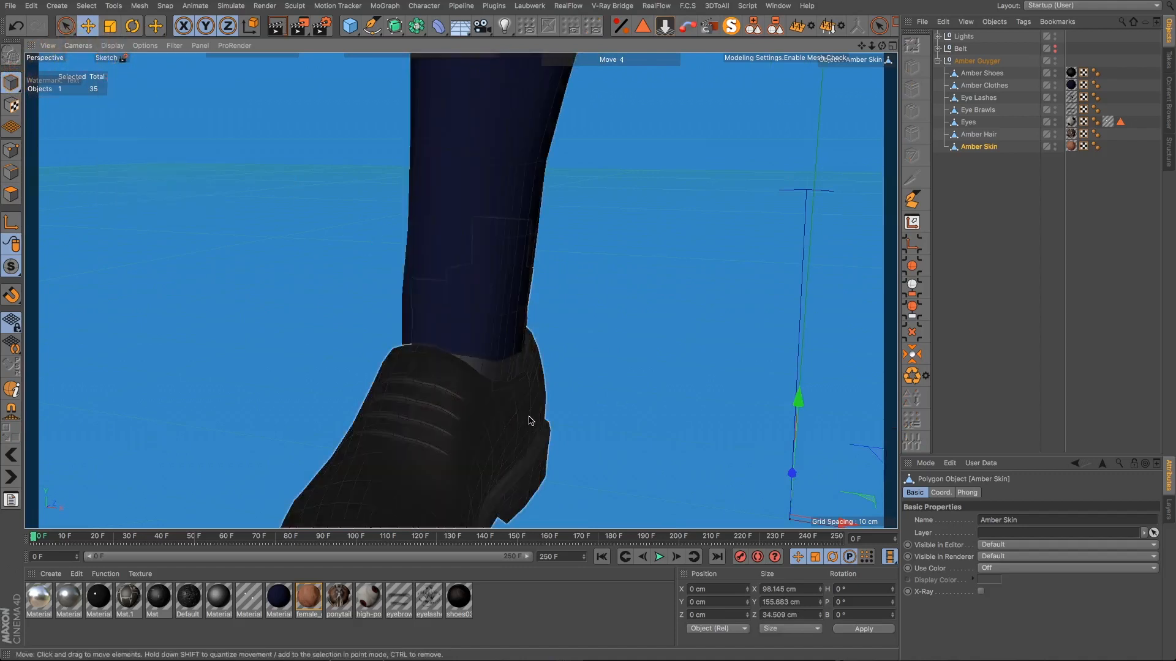
pyautogui.keyDown('alt'); pyautogui.moveTo(512, 424); pyautogui.dragTo(456, 422); pyautogui.keyUp('alt')
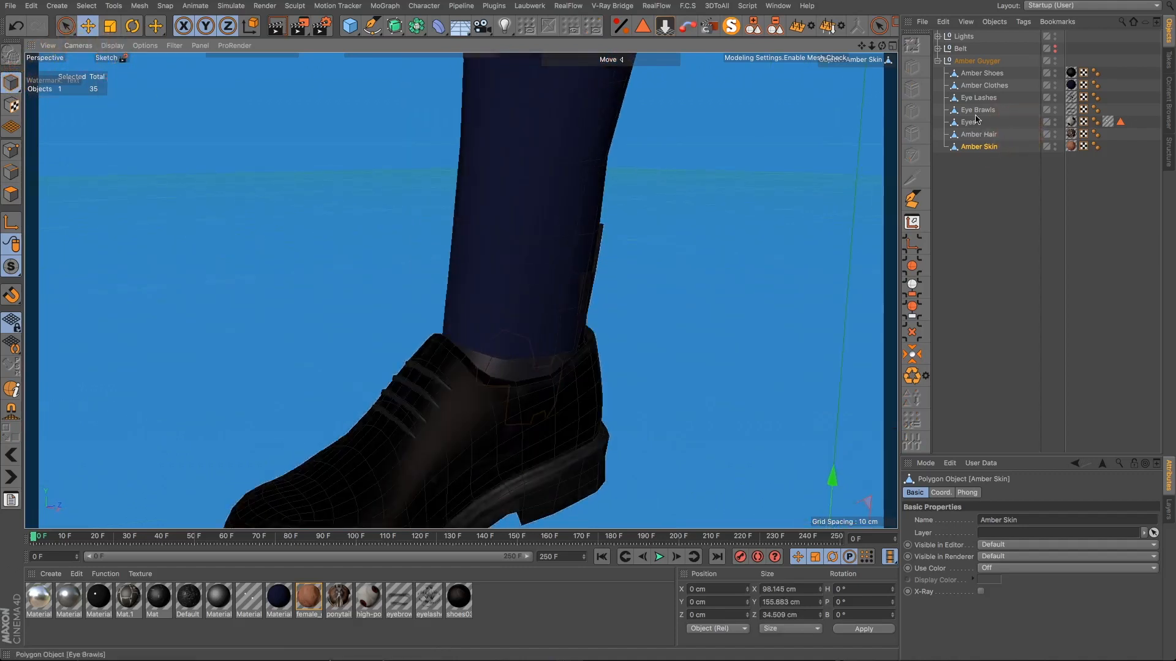
# Step: Hide the shoes object in the editor to expose the skin pieces below the pant leg
pyautogui.click(981, 73)
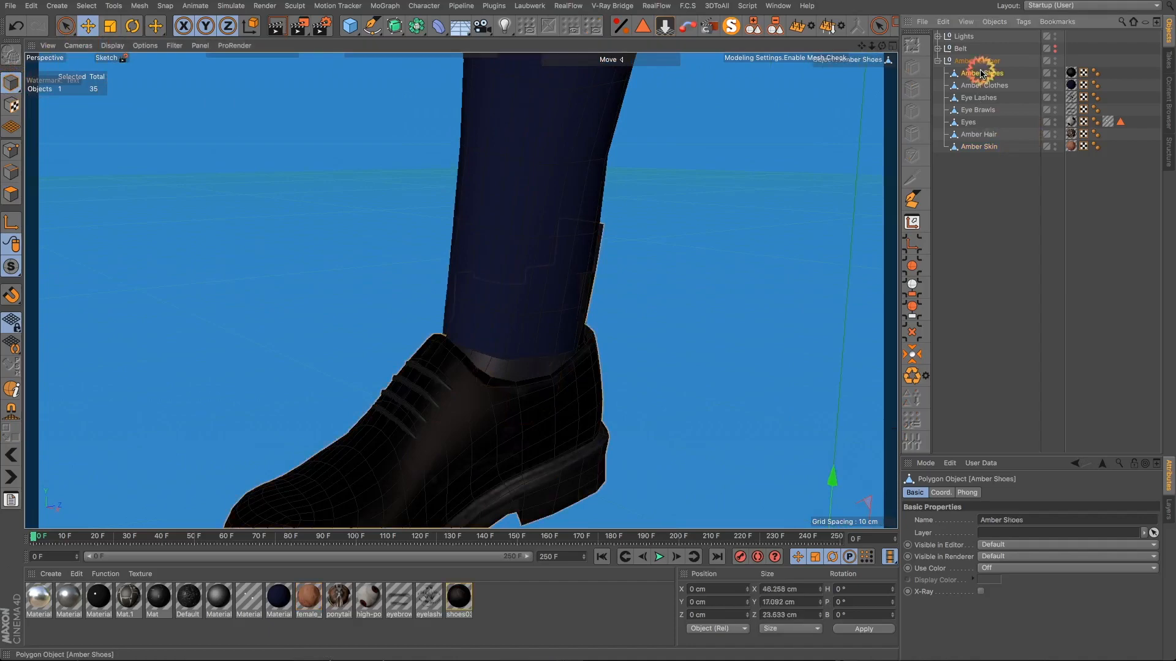
pyautogui.click(1055, 73)
pyautogui.keyDown('alt'); pyautogui.moveTo(551, 372); pyautogui.dragTo(469, 325); pyautogui.keyUp('alt')
pyautogui.scroll(3, 433, 313)
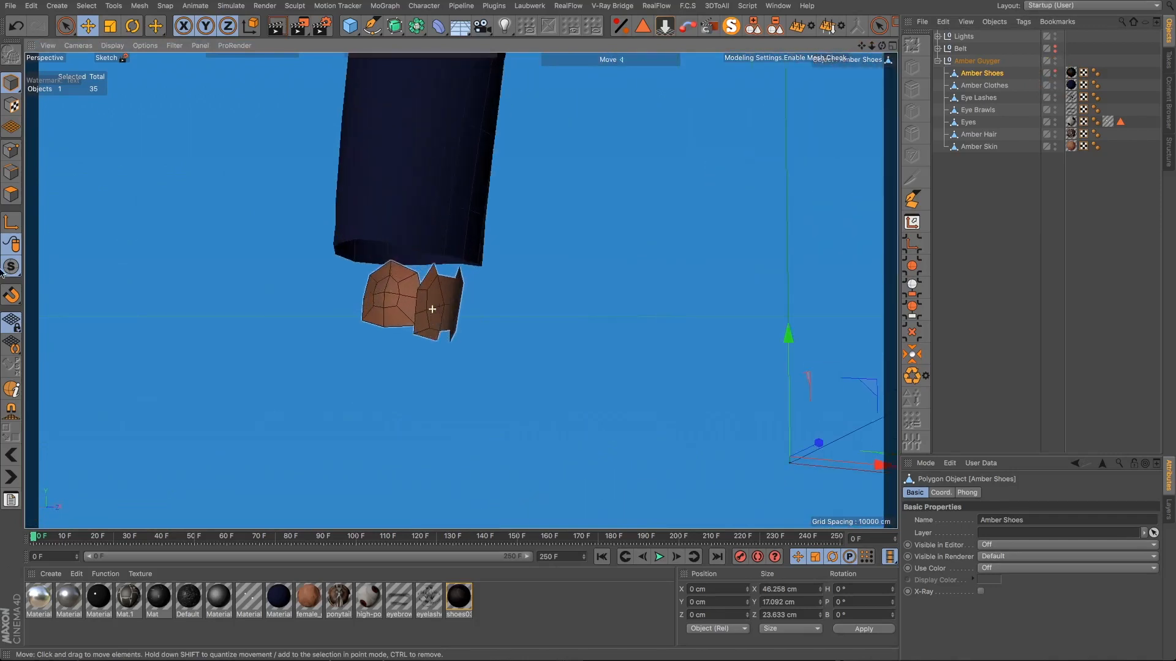
# Step: Pick the skin object's leftover foot polygons below the pant leg with Live Selection in Polygons mode and delete them
pyautogui.click(11, 194)
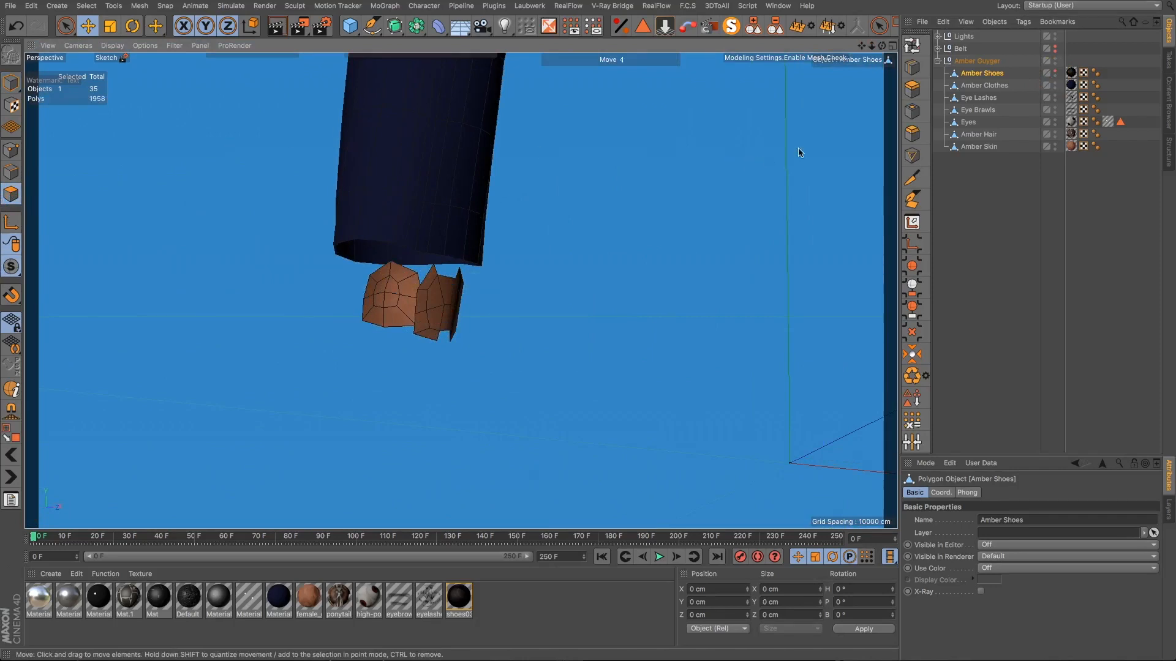
pyautogui.click(975, 148)
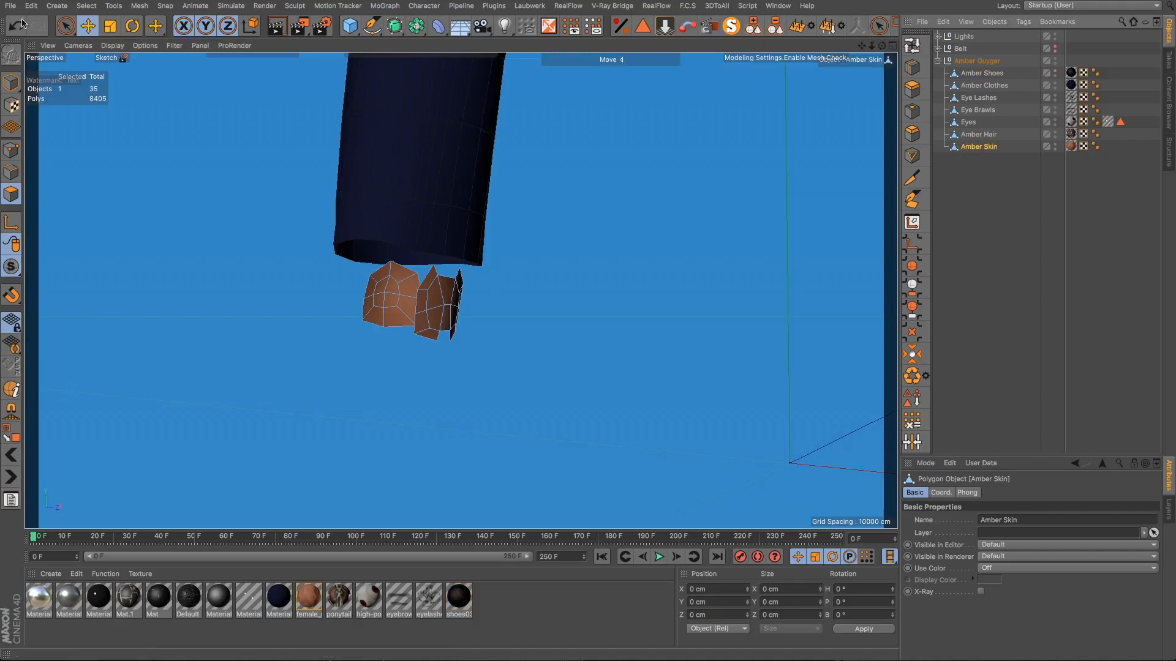
pyautogui.click(65, 27)
pyautogui.click(466, 317)
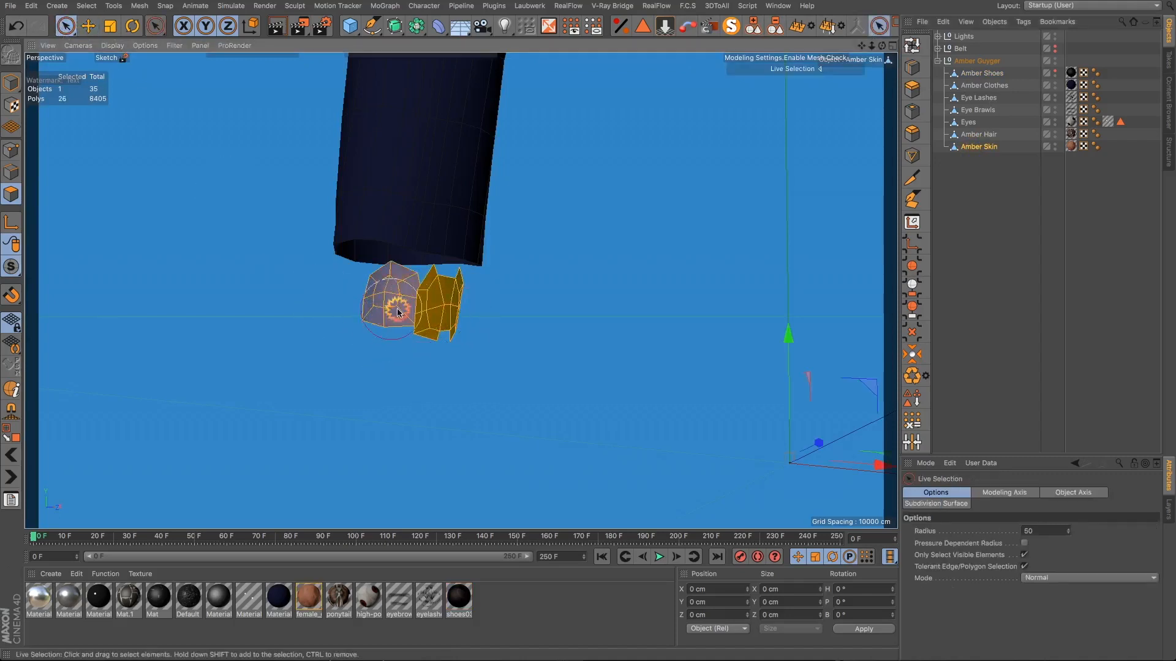
pyautogui.press('Delete')
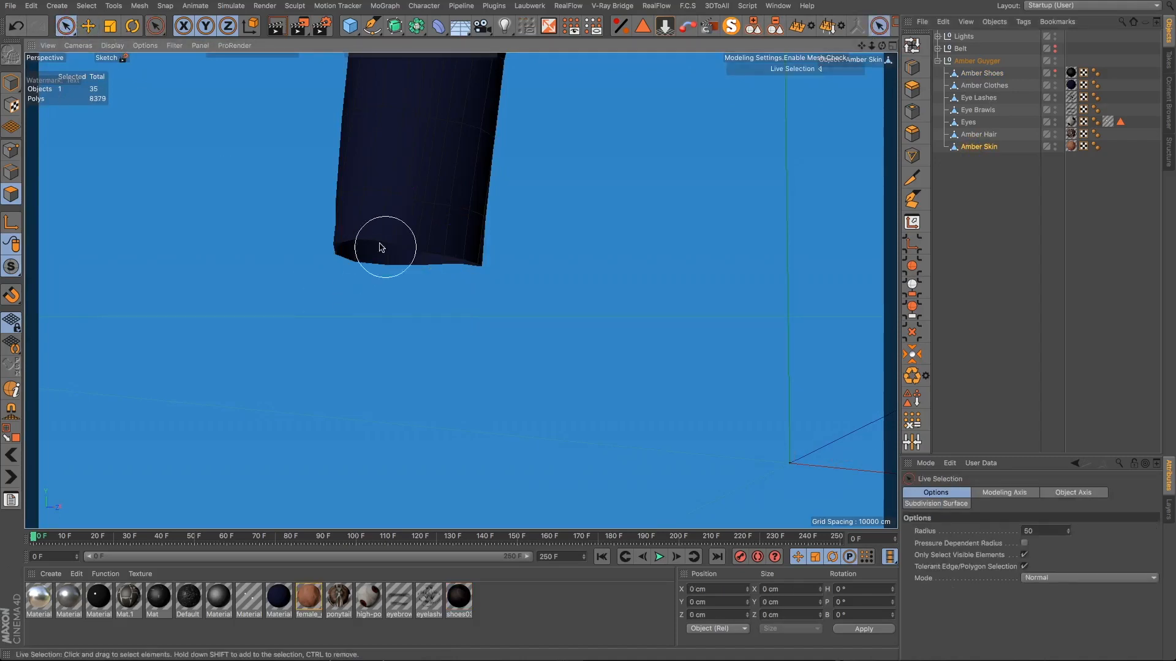
# Step: In Points mode, remove the loose points left below the pant leg from the skin mesh
pyautogui.click(11, 150)
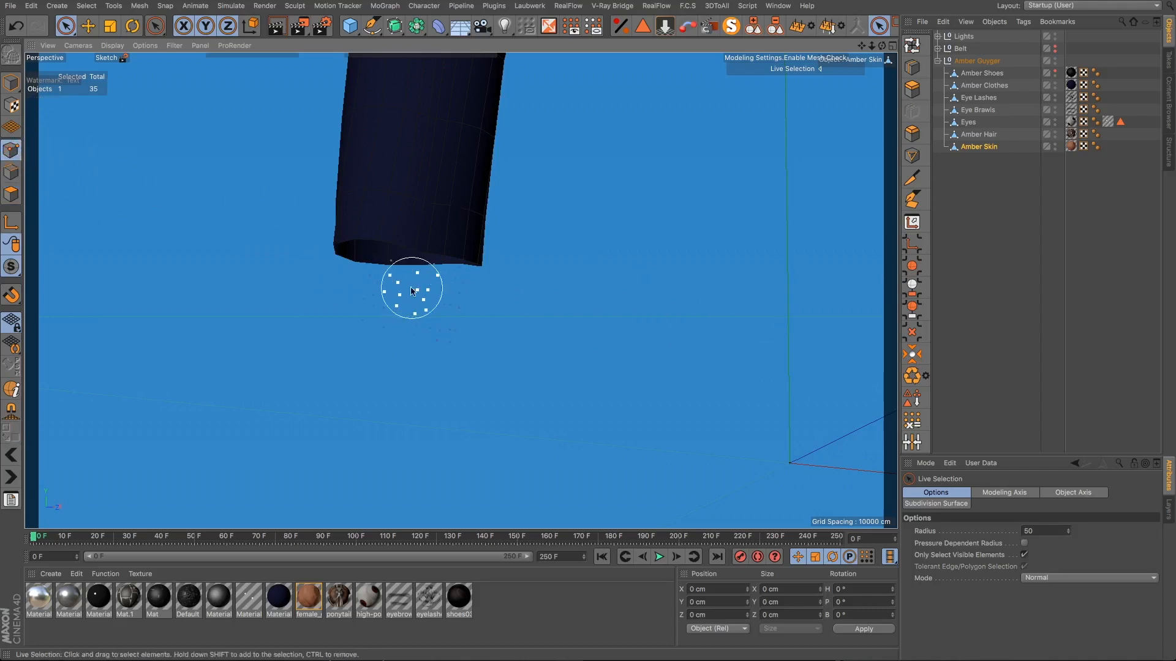
pyautogui.moveTo(439, 246)
pyautogui.keyDown('alt'); pyautogui.mouseDown()
pyautogui.moveTo(533, 255)
pyautogui.moveTo(445, 245)
pyautogui.mouseUp(); pyautogui.keyUp('alt')
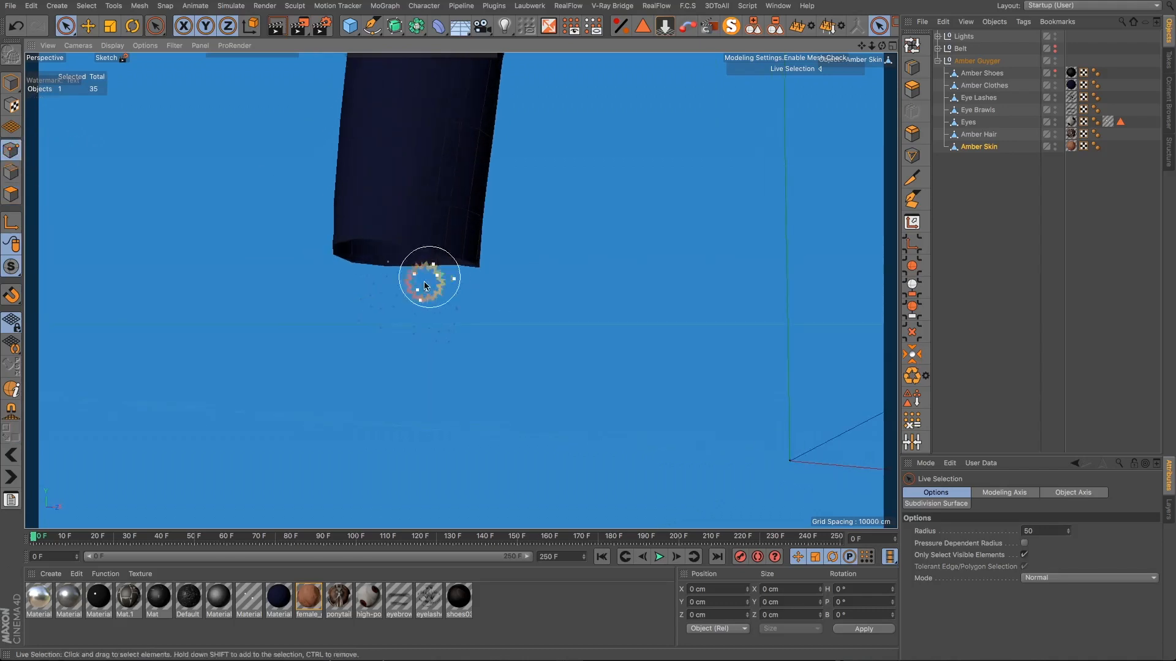
pyautogui.click(911, 379)
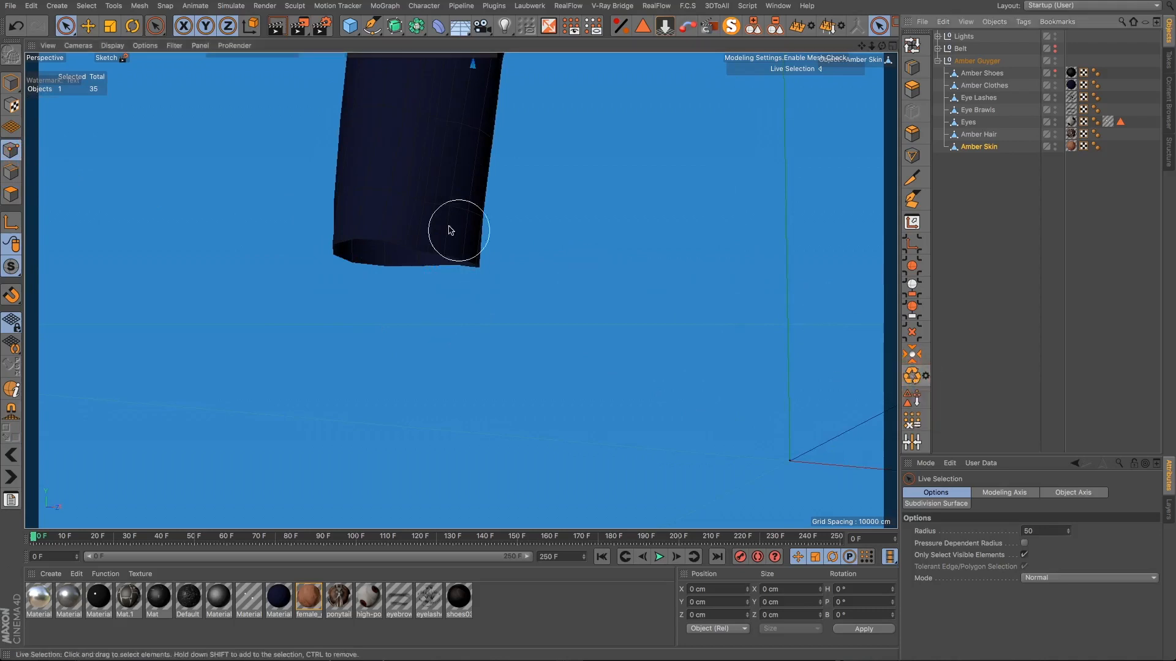
pyautogui.keyDown('alt'); pyautogui.moveTo(414, 217); pyautogui.dragTo(491, 244); pyautogui.keyUp('alt')
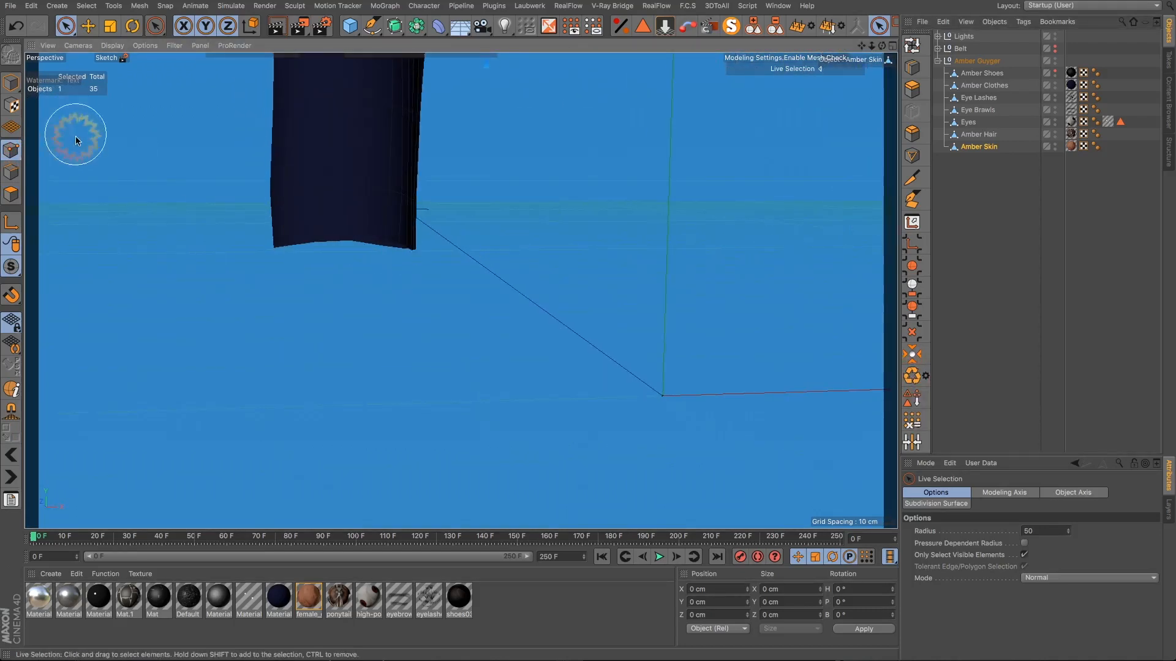
# Step: Return to Model mode, make the shoes object visible in the editor again and review the whole character
pyautogui.click(11, 82)
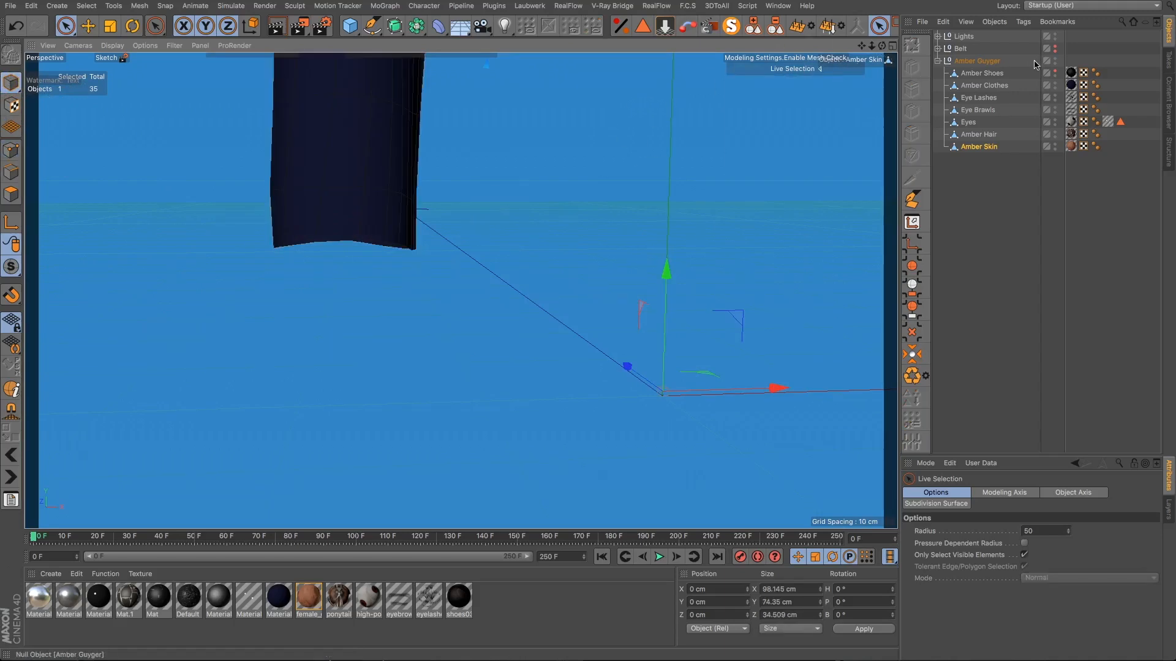
pyautogui.click(1053, 72)
pyautogui.scroll(-5, 513, 239)
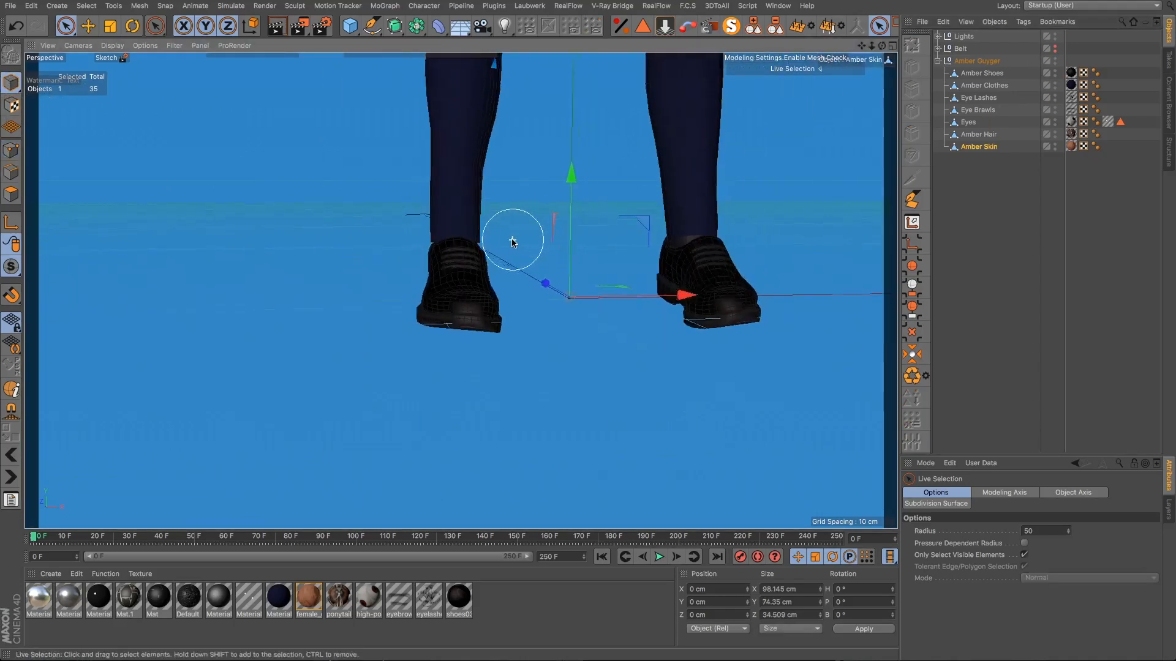
pyautogui.moveTo(861, 47); pyautogui.dragTo(680, 226)
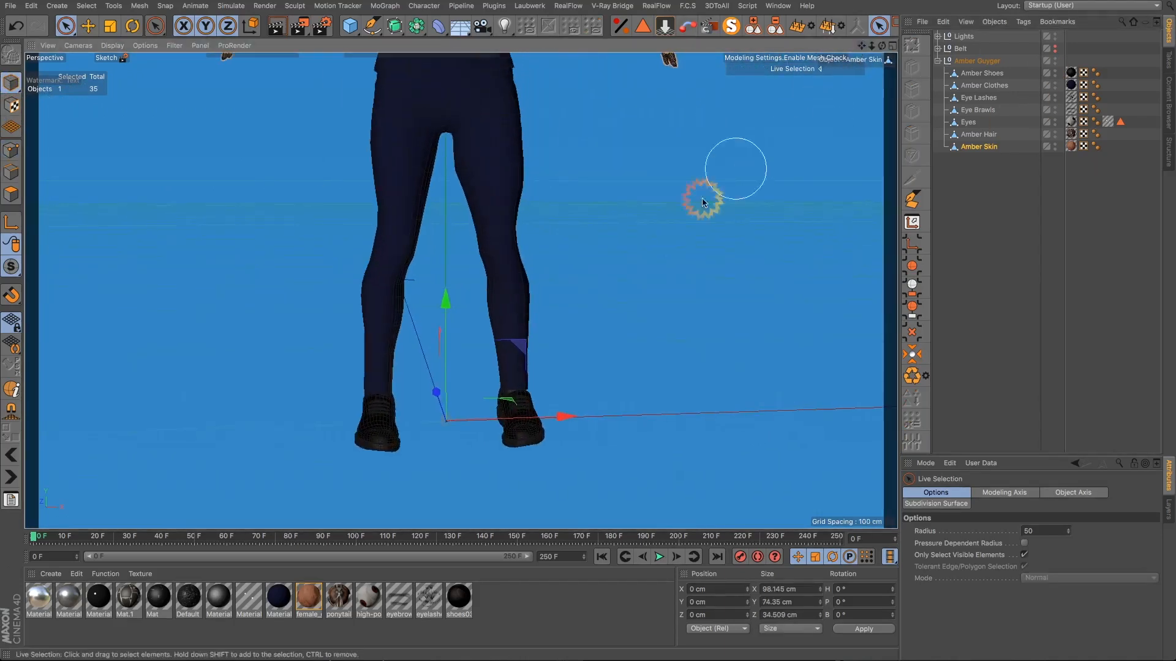
pyautogui.scroll(-5, 508, 395)
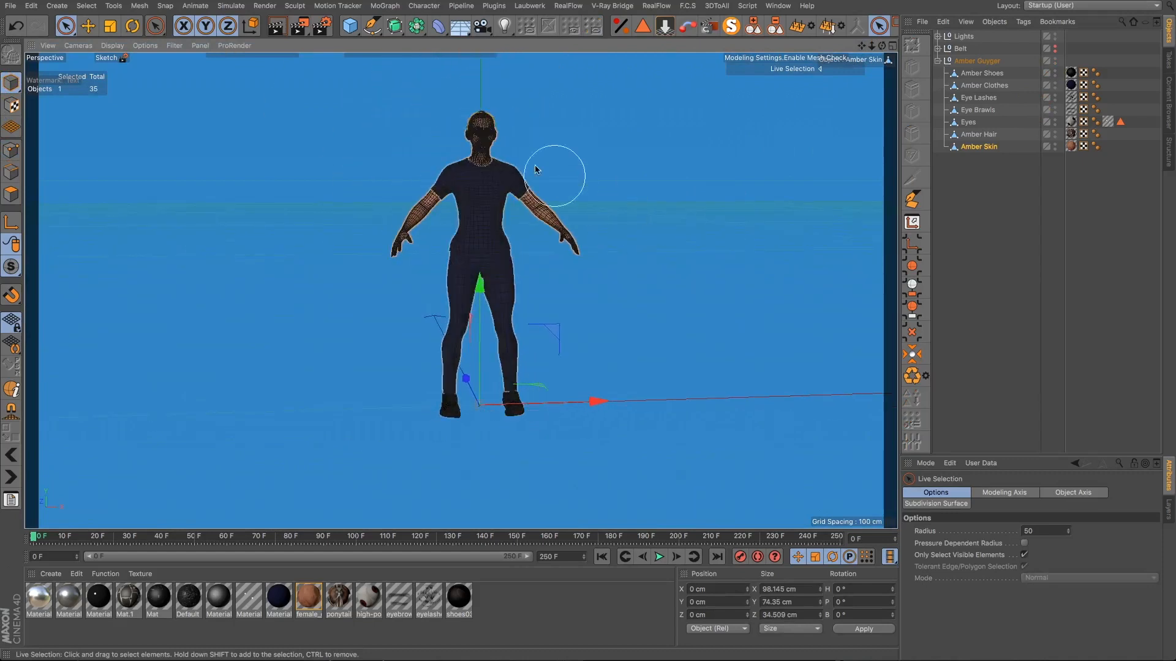
pyautogui.scroll(6, 480, 118)
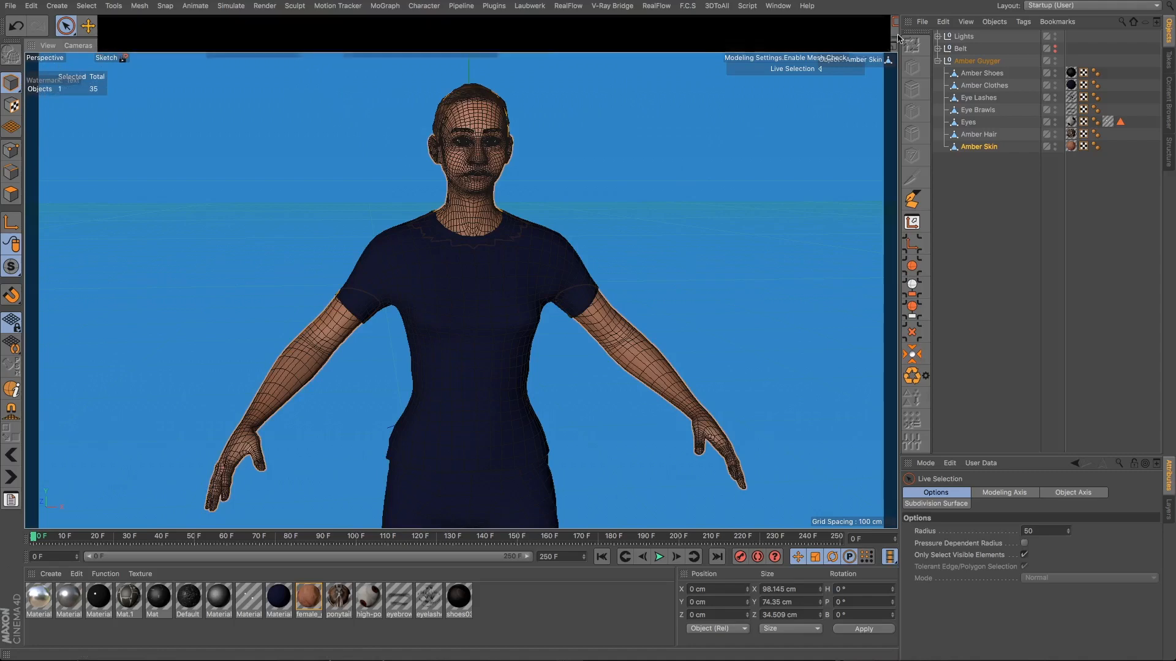
# Step: Switch to the Front view and detach the Character commands as a floating palette
pyautogui.press('F4')
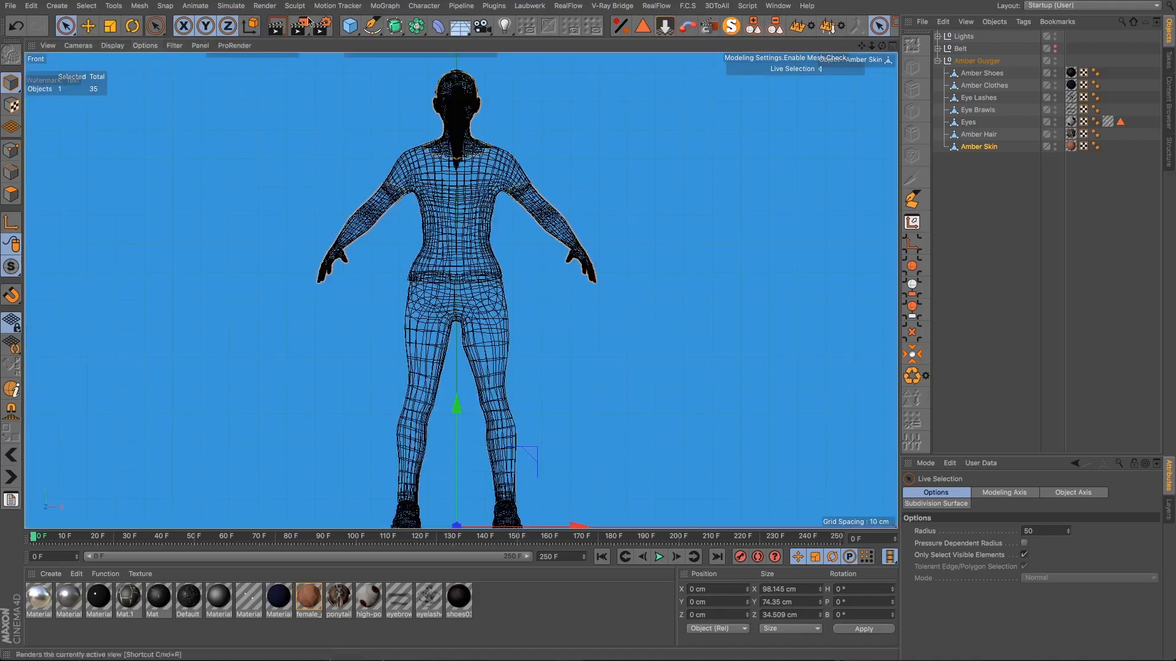
pyautogui.click(412, 6)
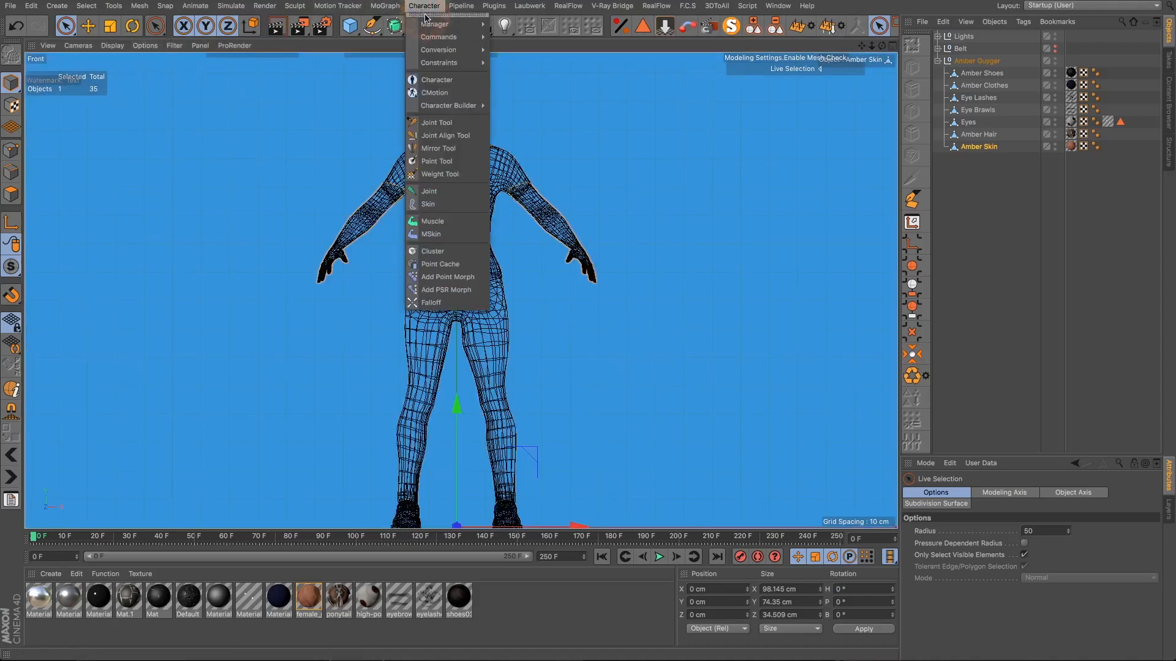
pyautogui.moveTo(426, 15); pyautogui.dragTo(80, 76)
# Step: Use the Joint Tool to place the first joint on the centre line of the pelvis
pyautogui.click(91, 184)
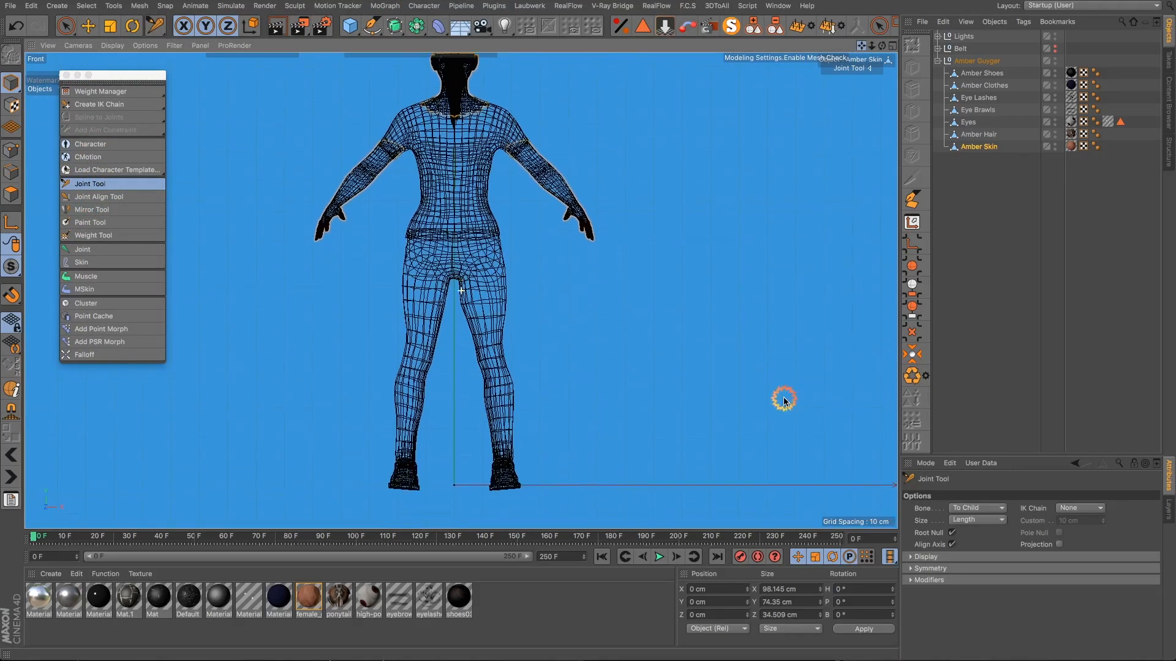
pyautogui.scroll(10, 452, 257)
pyautogui.scroll(2, 451, 246)
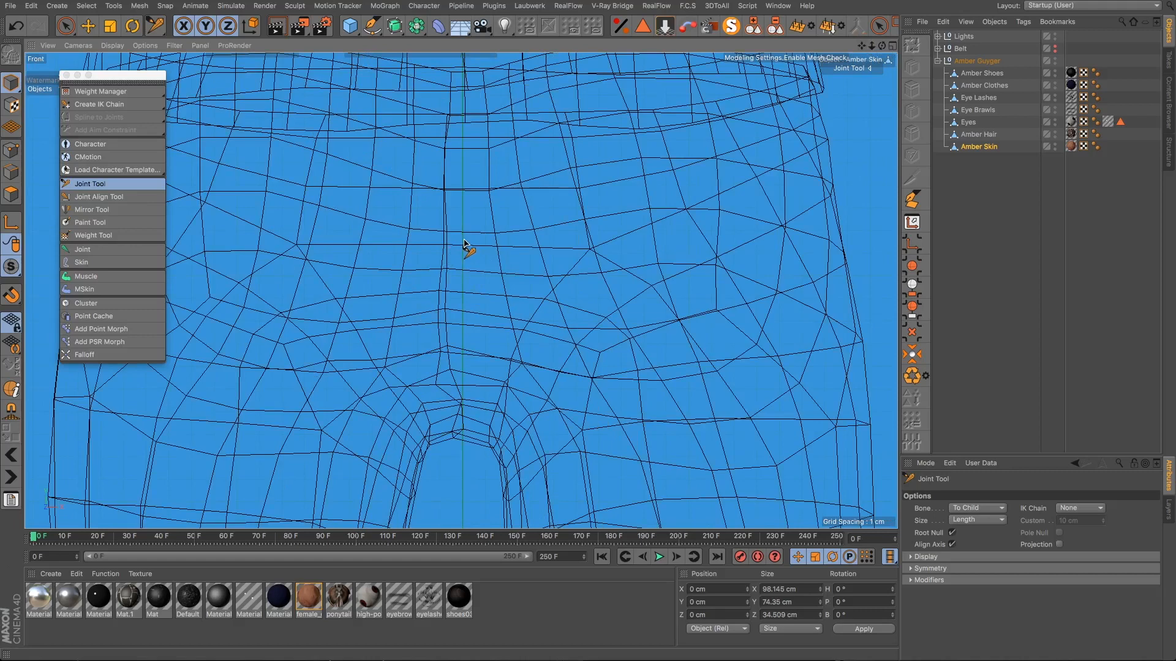
pyautogui.keyDown('ctrl'); pyautogui.click(463, 204); pyautogui.keyUp('ctrl')
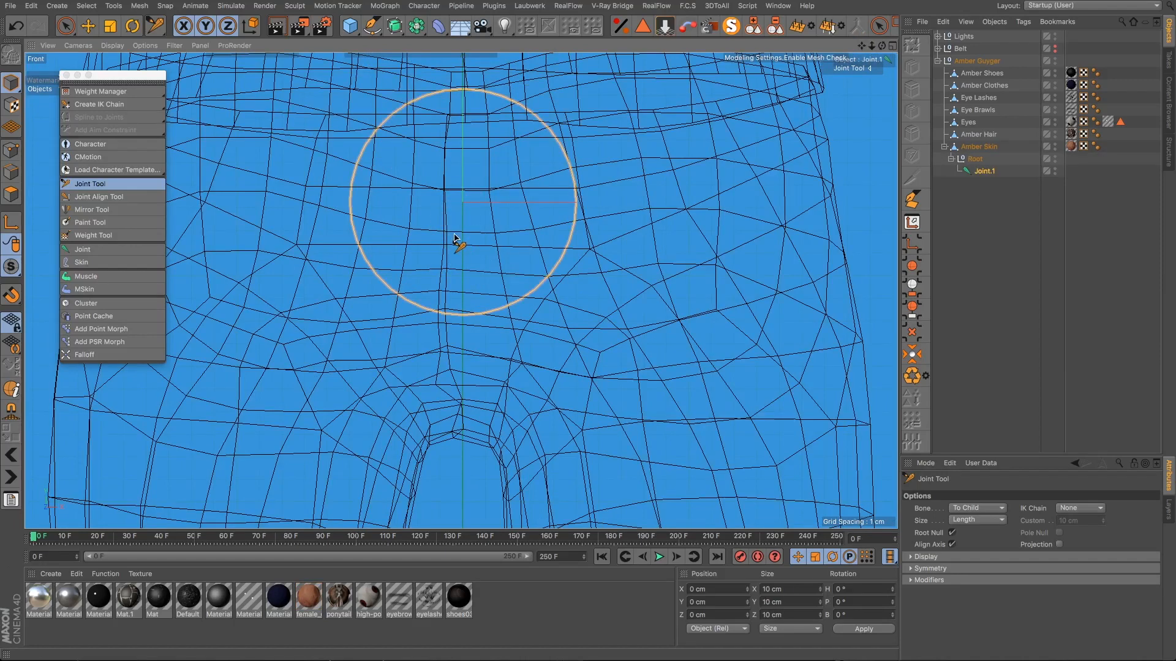
pyautogui.scroll(-5, 454, 238)
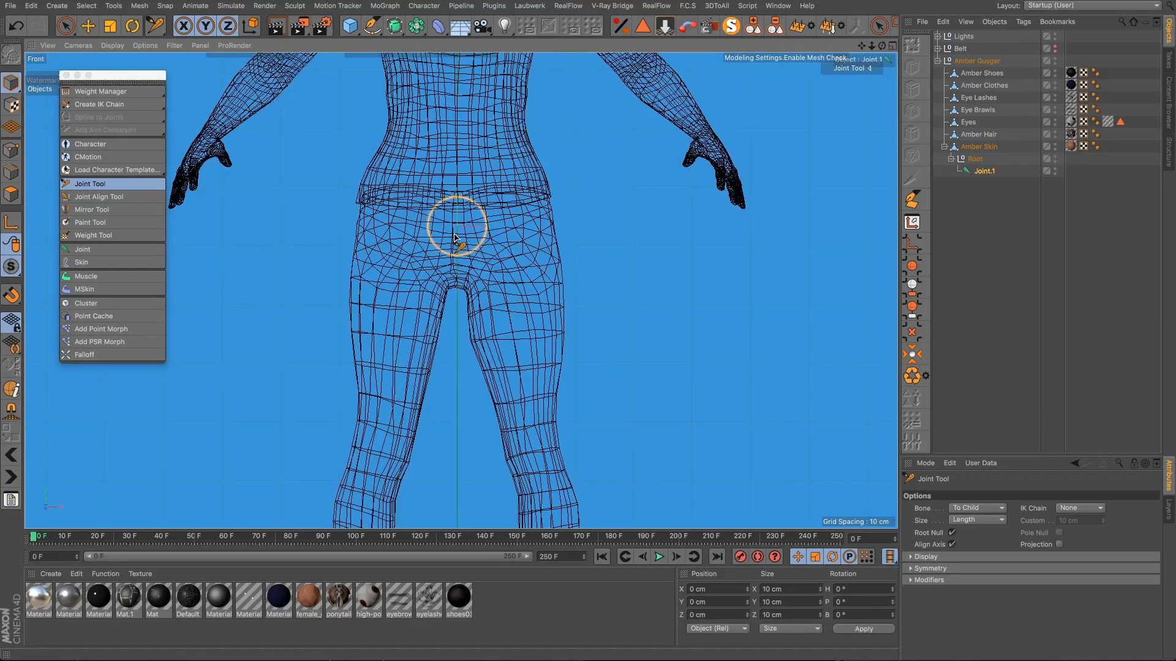
pyautogui.moveTo(481, 298)
pyautogui.keyDown('alt'); pyautogui.mouseDown()
pyautogui.moveTo(467, 300)
pyautogui.moveTo(481, 300)
pyautogui.mouseUp(); pyautogui.keyUp('alt')
pyautogui.moveTo(861, 46); pyautogui.dragTo(852, 0)
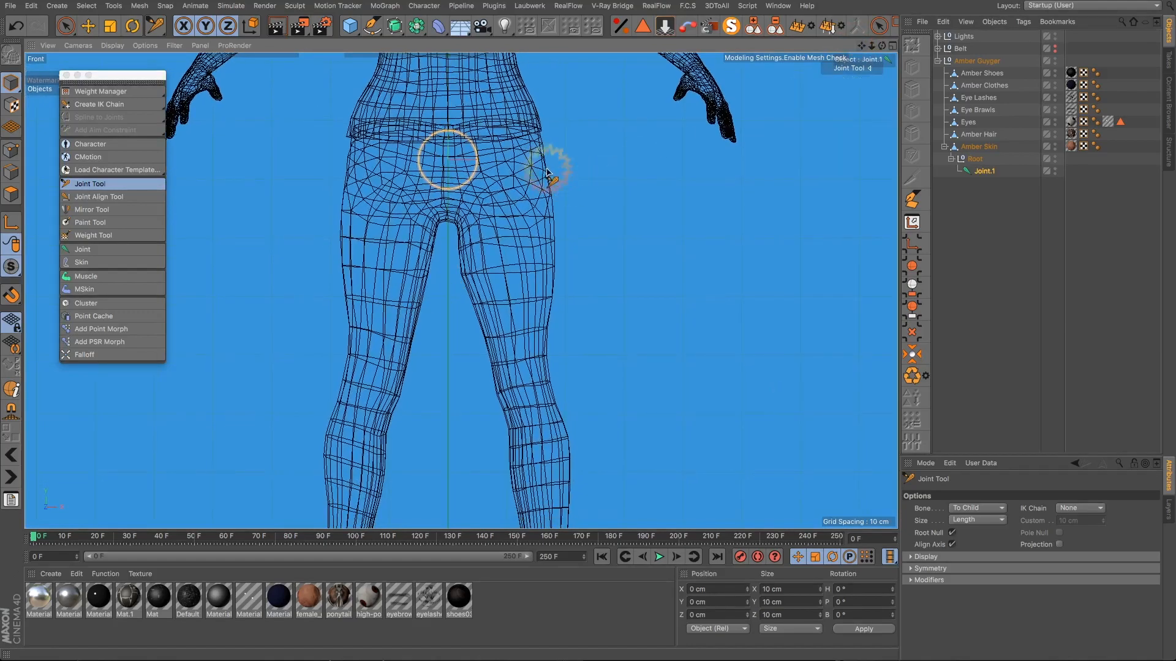
# Step: Add a hip joint about 9.3 cm out from the pelvis joint, inside the character's upper thigh
pyautogui.scroll(3, 510, 152)
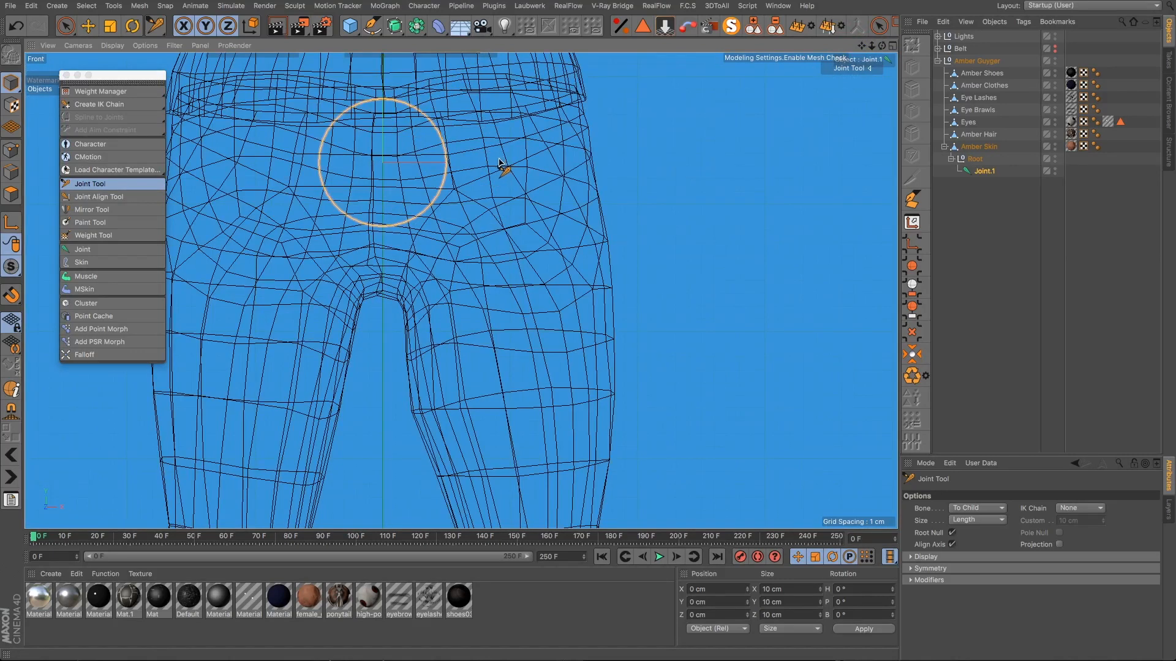
pyautogui.keyDown('ctrl'); pyautogui.click(493, 164); pyautogui.keyUp('ctrl')
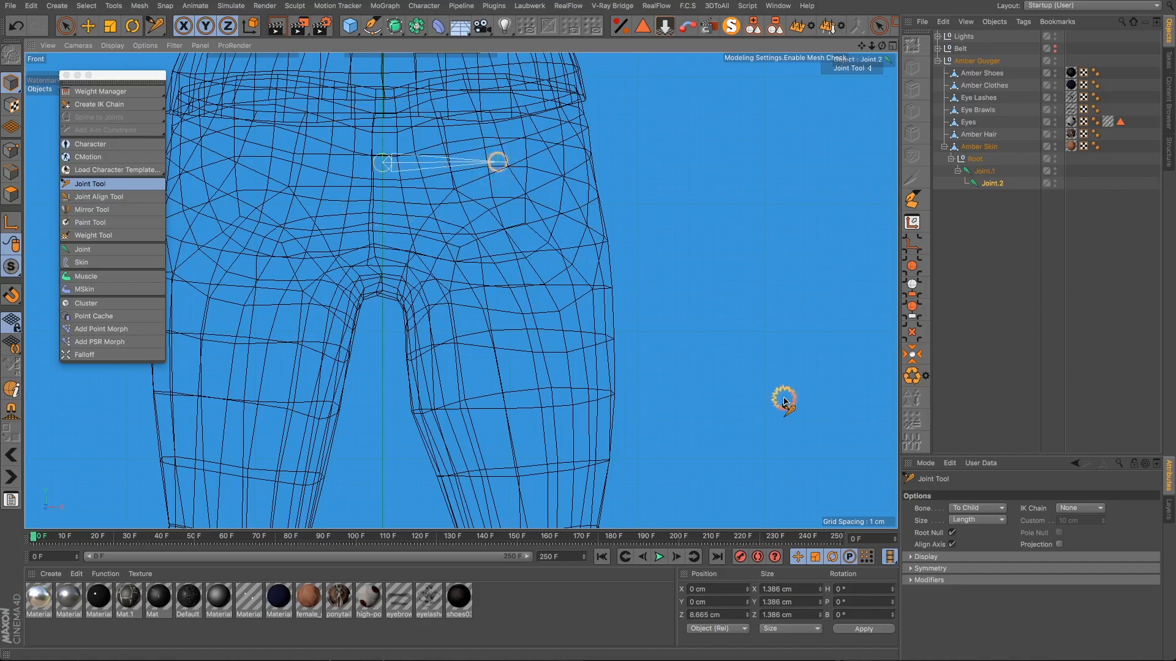
pyautogui.click(498, 162)
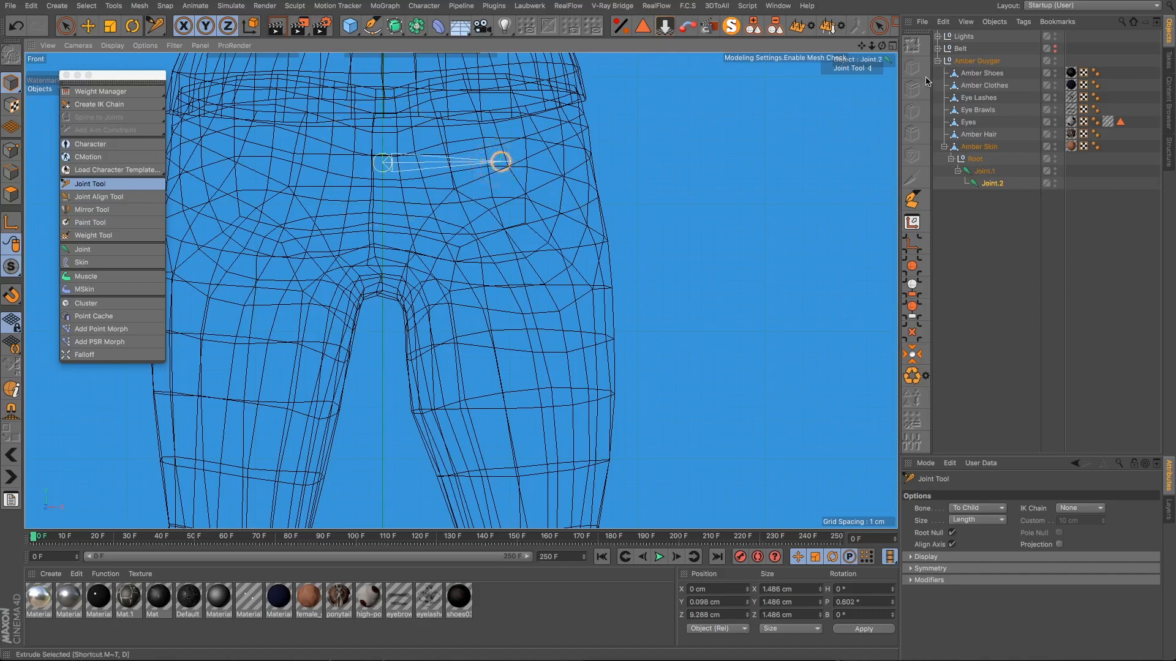
# Step: Move the Root joint hierarchy out of the Amber Skin object to the top level of the scene and show its joints
pyautogui.click(938, 61)
pyautogui.click(938, 61)
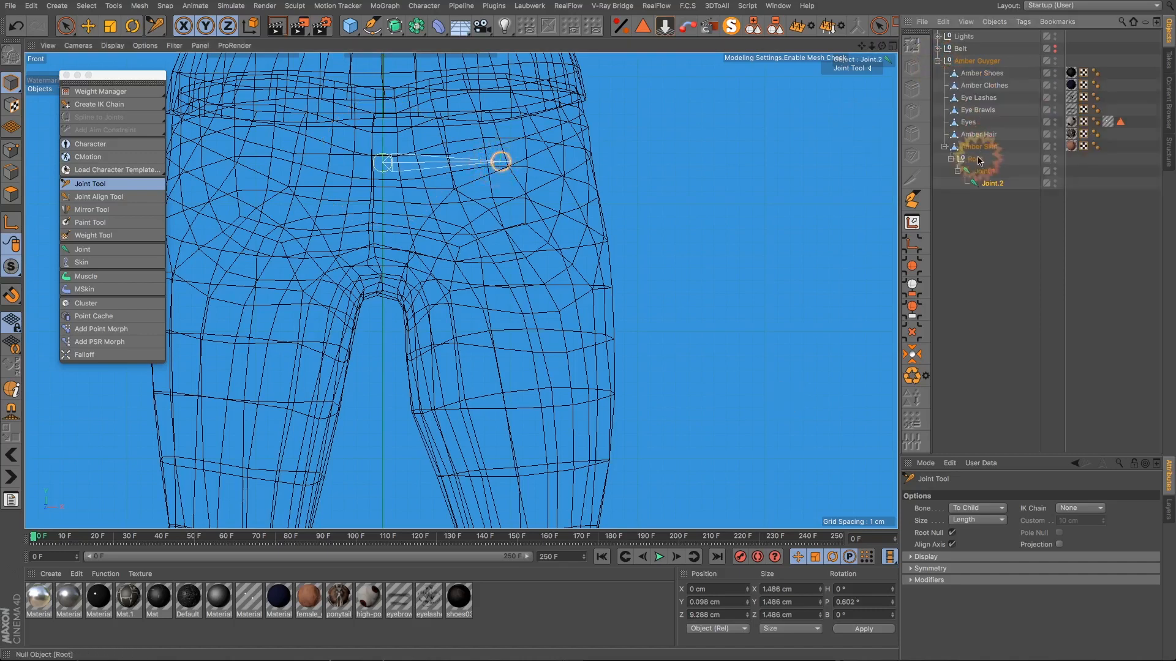
pyautogui.click(952, 160)
pyautogui.moveTo(969, 159); pyautogui.dragTo(965, 174)
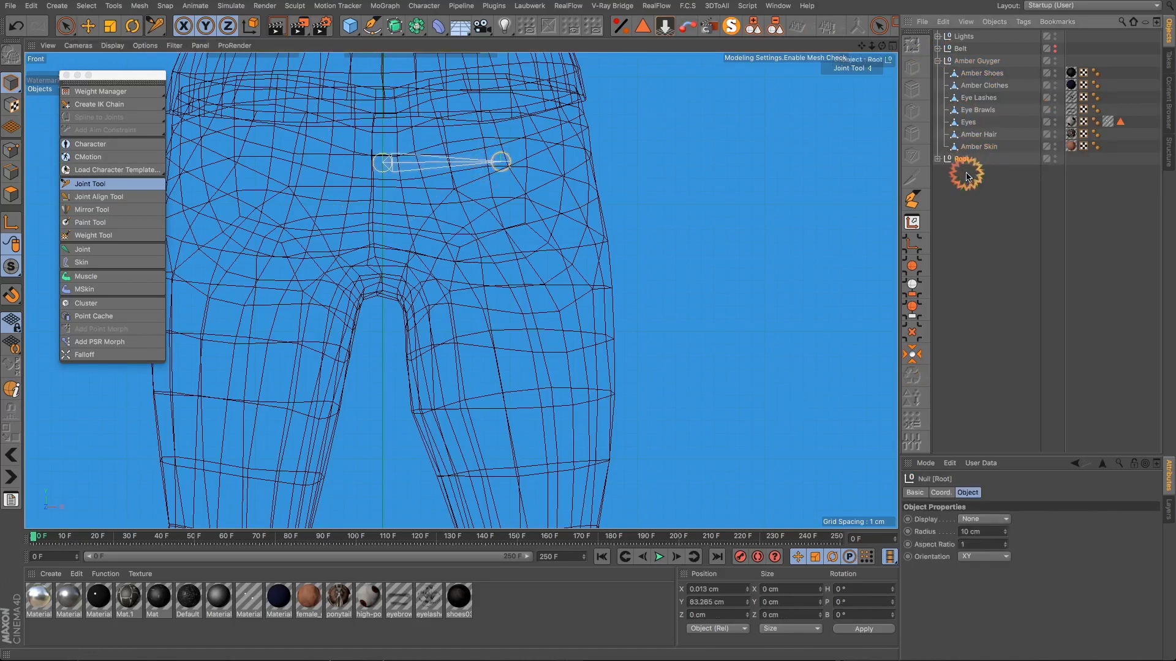
pyautogui.click(937, 61)
pyautogui.click(937, 73)
# Step: Extend the chain from the hip joint Joint.2 with a knee joint about 38 cm down the same leg
pyautogui.click(975, 98)
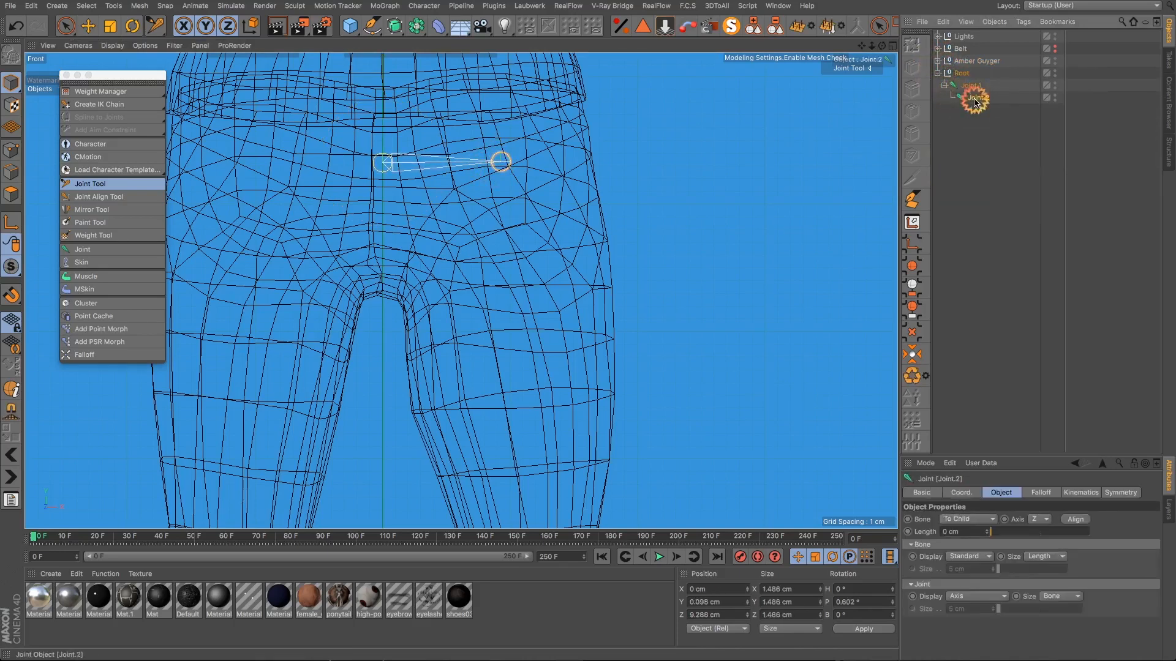
pyautogui.scroll(-6, 637, 319)
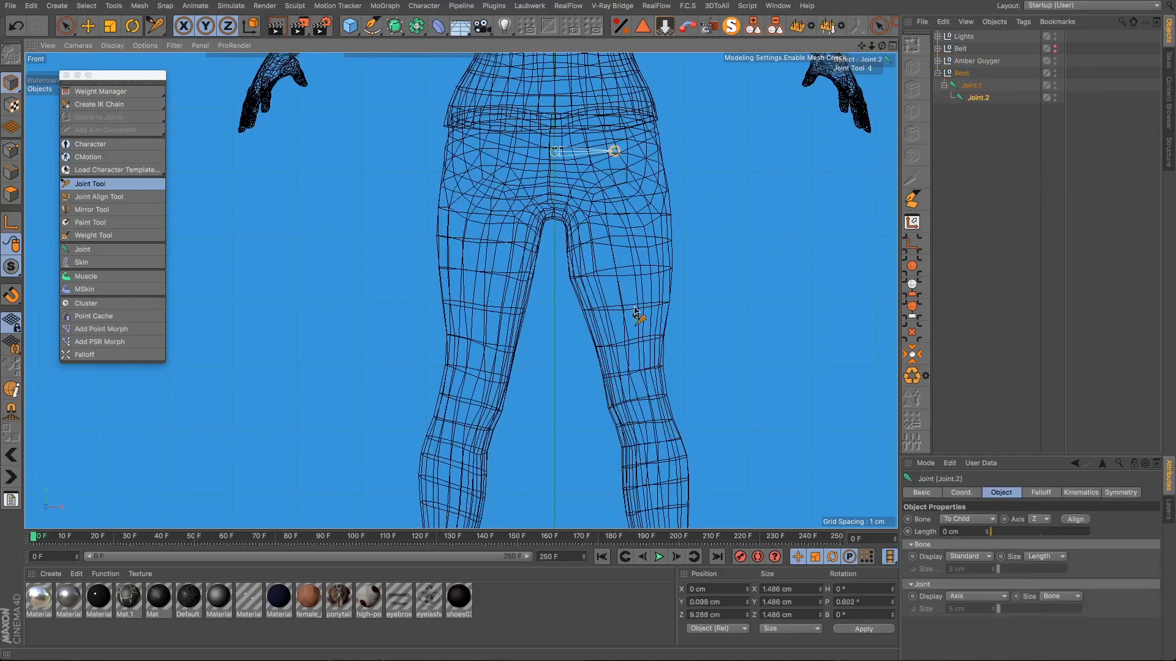
pyautogui.keyDown('ctrl'); pyautogui.click(643, 364); pyautogui.keyUp('ctrl')
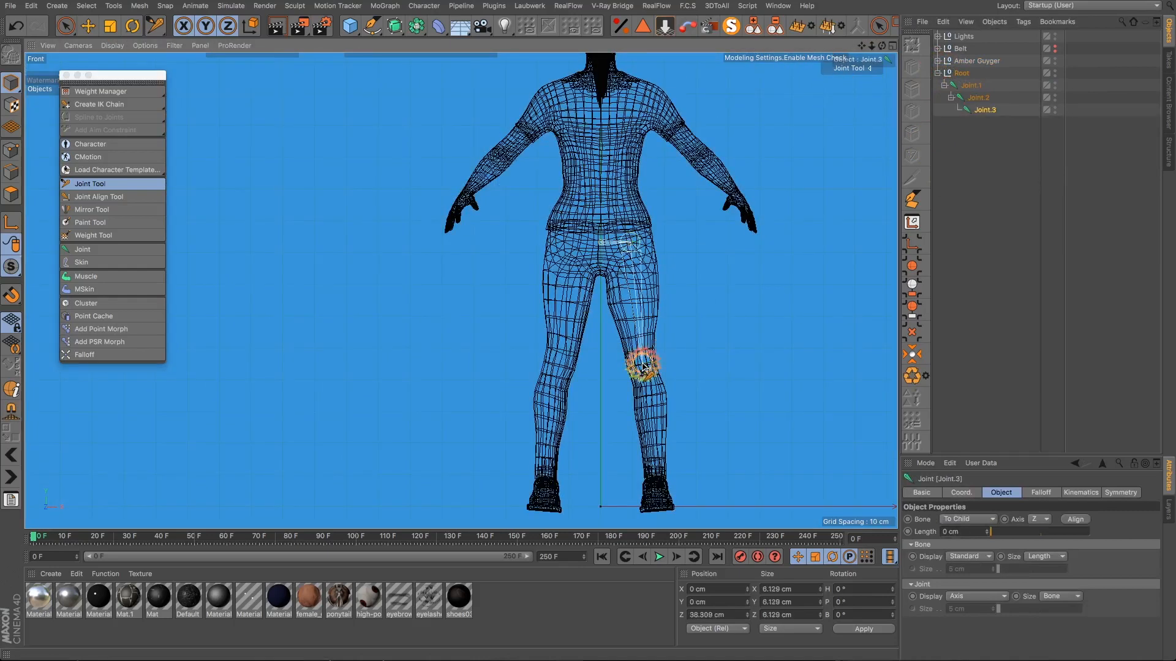
pyautogui.scroll(4, 661, 490)
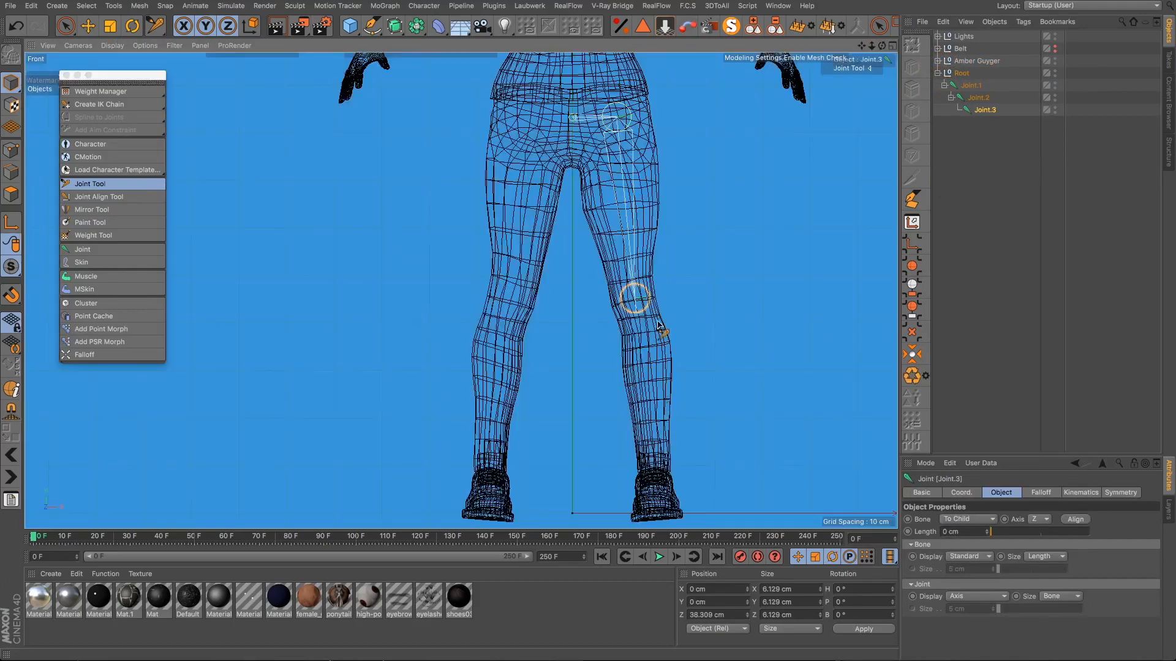
pyautogui.moveTo(861, 48); pyautogui.dragTo(810, 31)
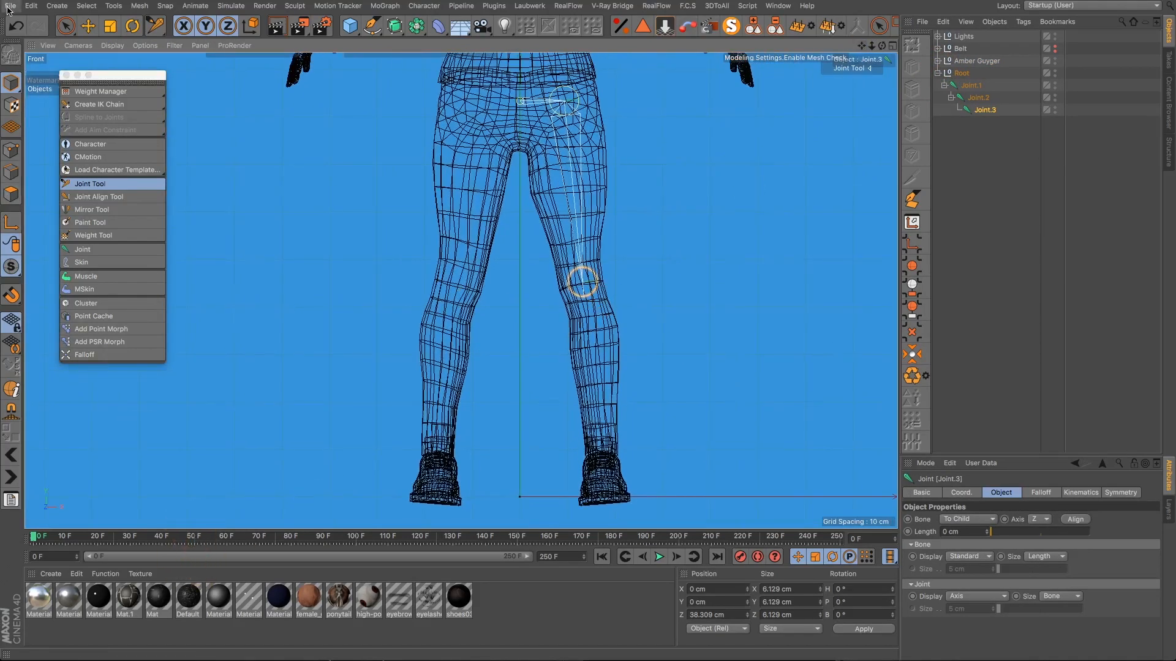
# Step: In the editor colour preferences, darken Background - Gradient 2 and set Film Format to 31% saturation and 23% value
pyautogui.click(31, 5)
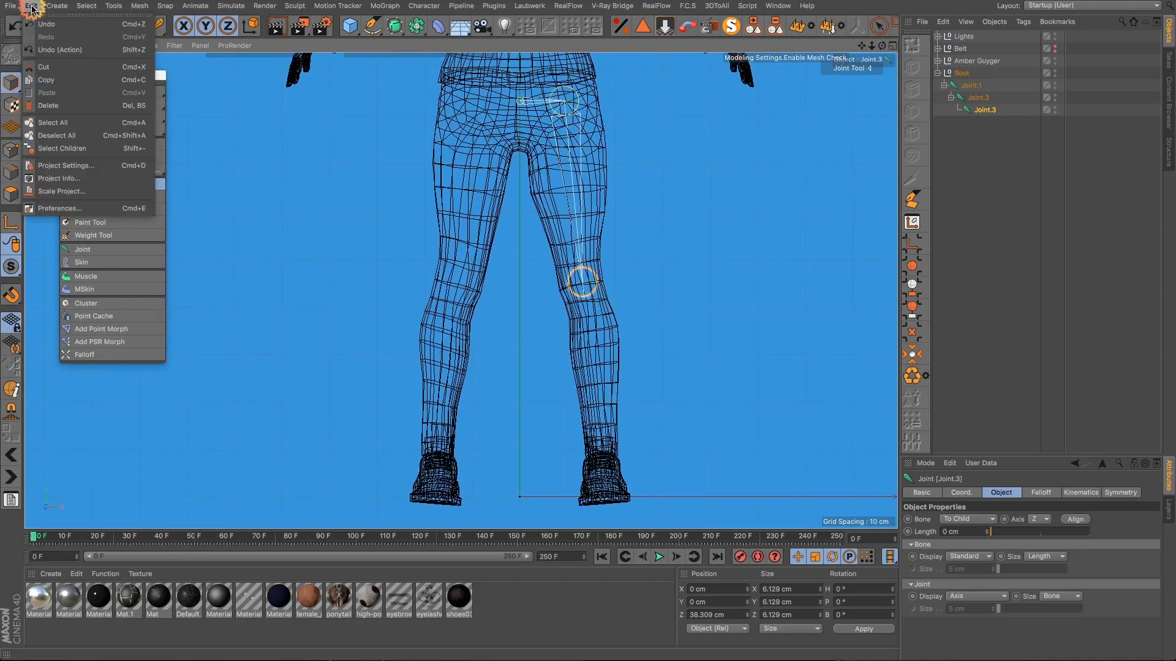
pyautogui.click(74, 211)
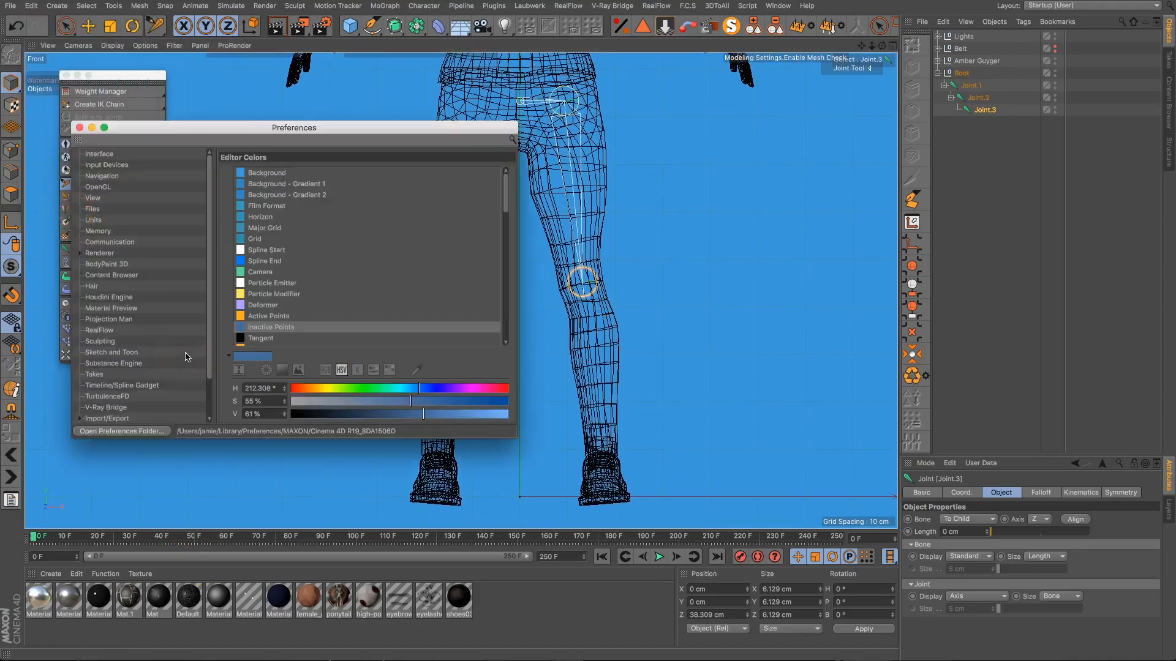
pyautogui.click(253, 176)
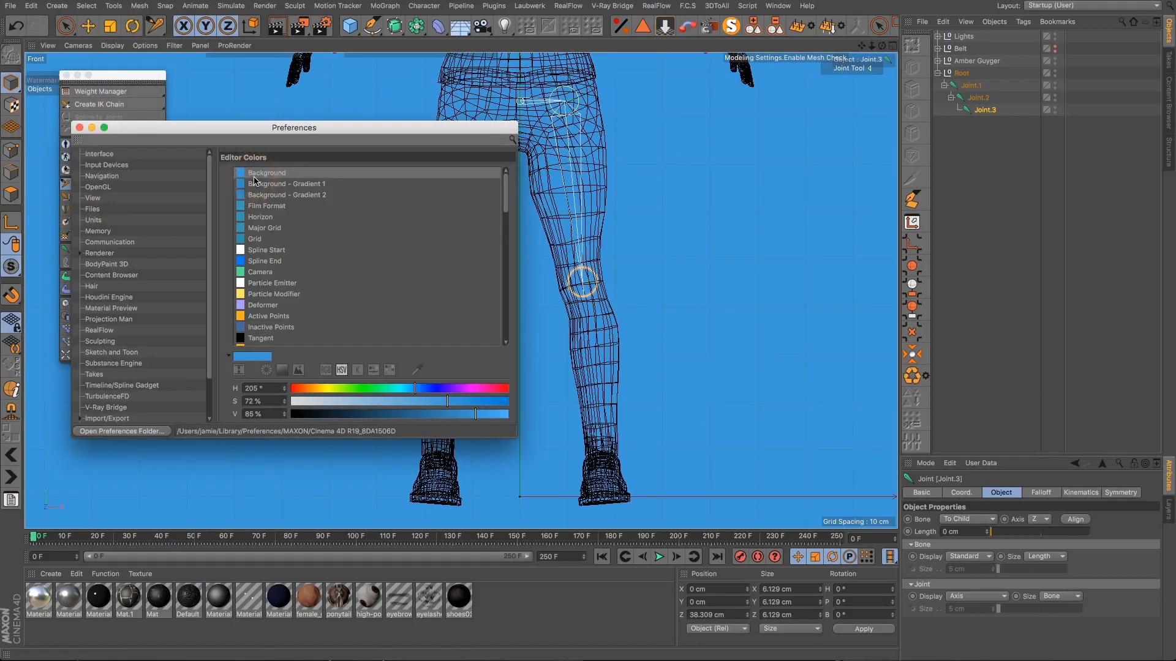
pyautogui.click(264, 196)
pyautogui.click(341, 414)
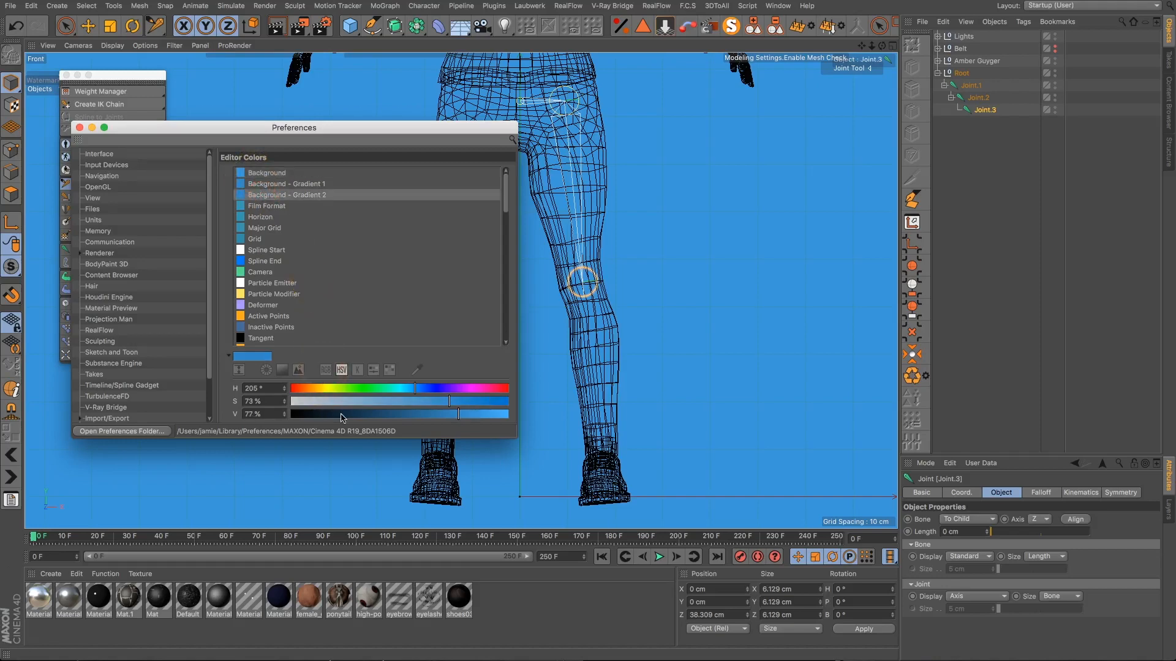
pyautogui.click(362, 401)
pyautogui.click(263, 207)
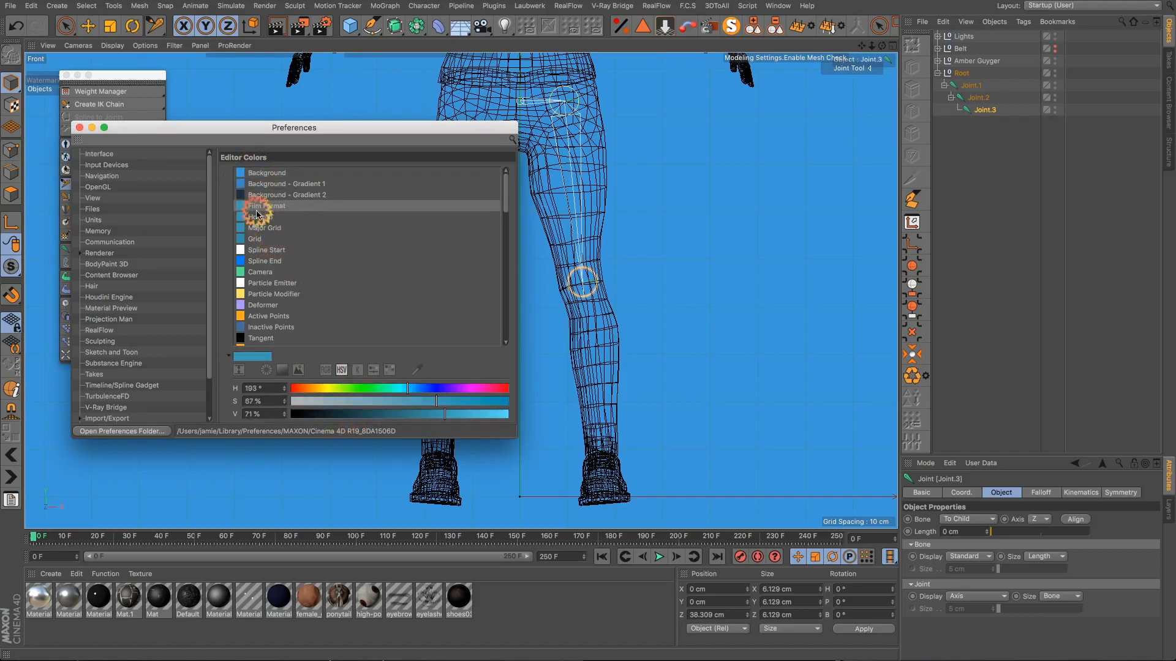
pyautogui.click(343, 414)
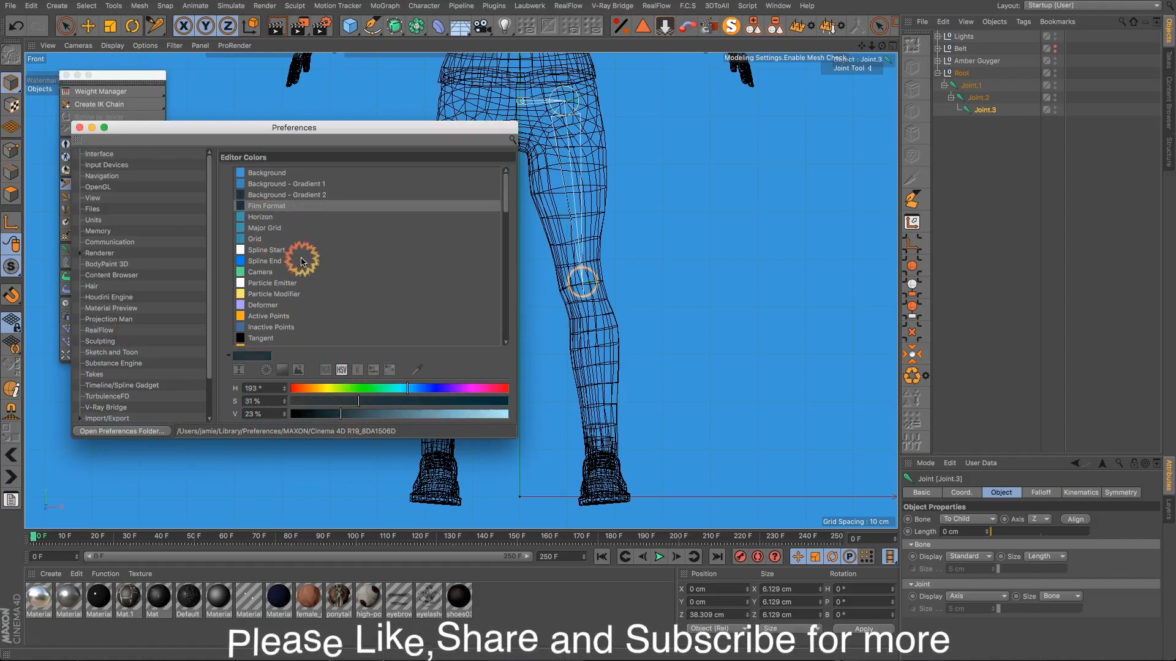
# Step: Set Background - Gradient 1 to 28% saturation, 26% value and Background to 46% saturation, 26% value, and close the preferences
pyautogui.click(269, 184)
pyautogui.click(351, 401)
pyautogui.click(347, 414)
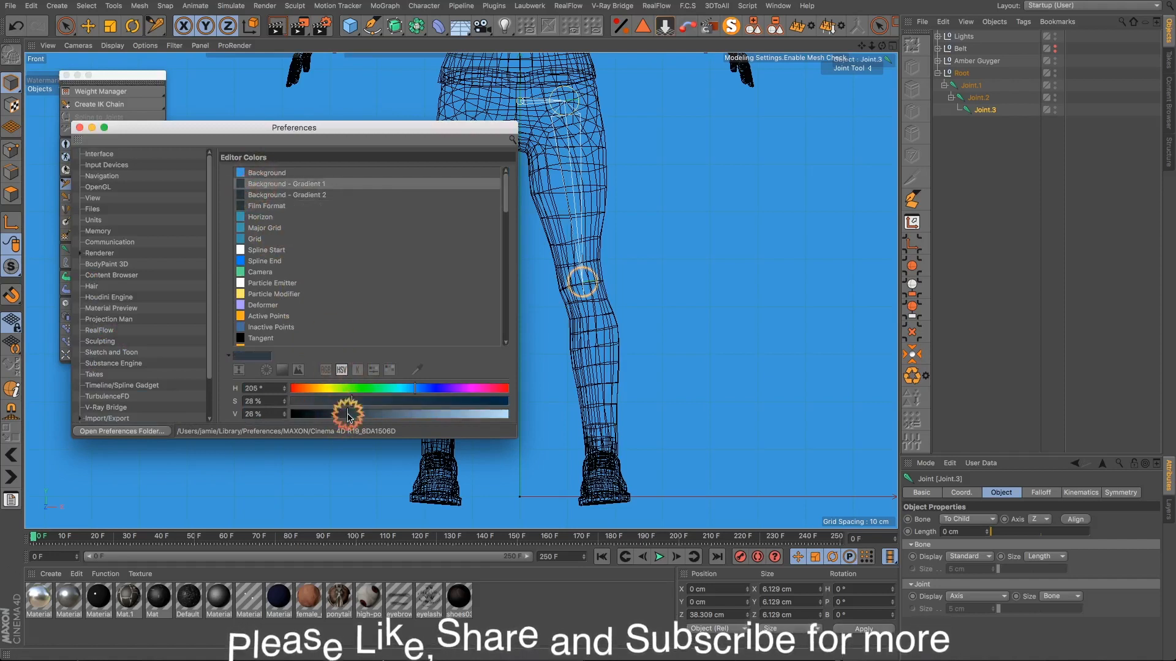
pyautogui.click(269, 173)
pyautogui.click(348, 413)
pyautogui.click(391, 402)
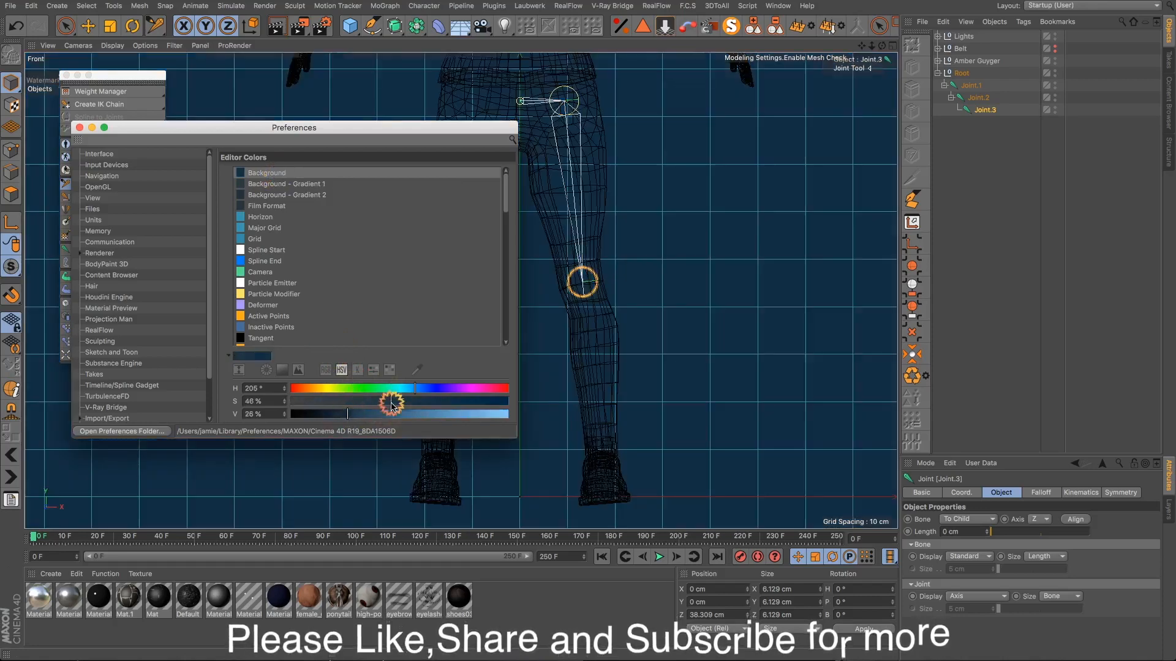
pyautogui.click(79, 128)
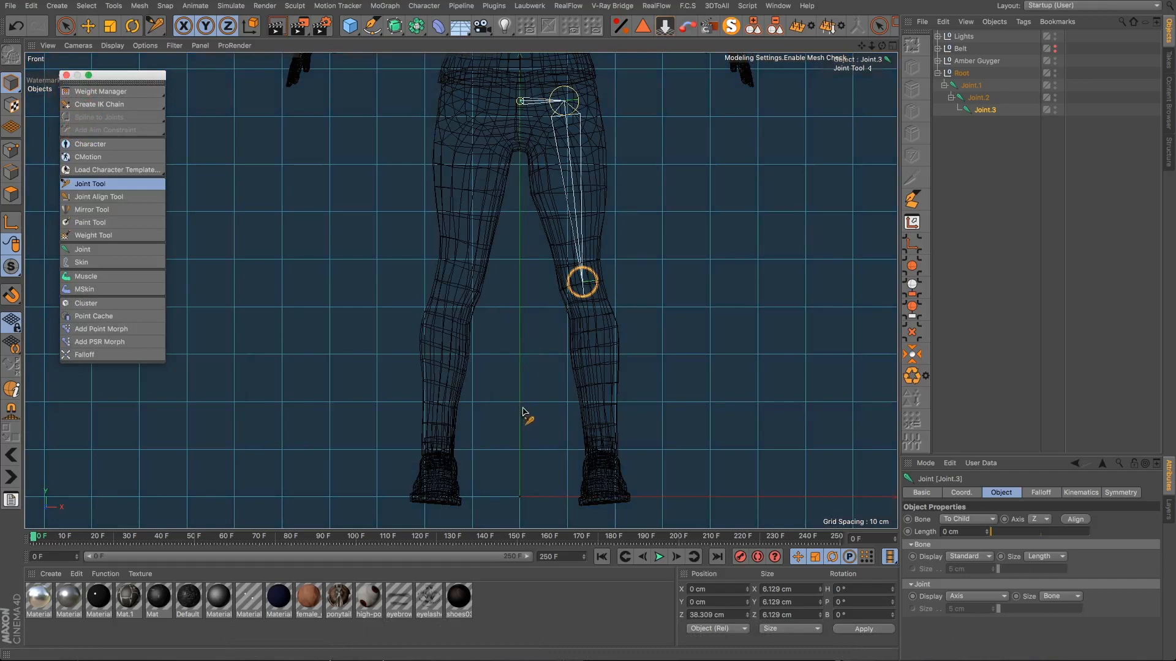
# Step: Shift the hip joint slightly outward and fine-tune the knee joint so the thigh bone runs through the middle of the leg
pyautogui.moveTo(583, 280); pyautogui.dragTo(580, 267)
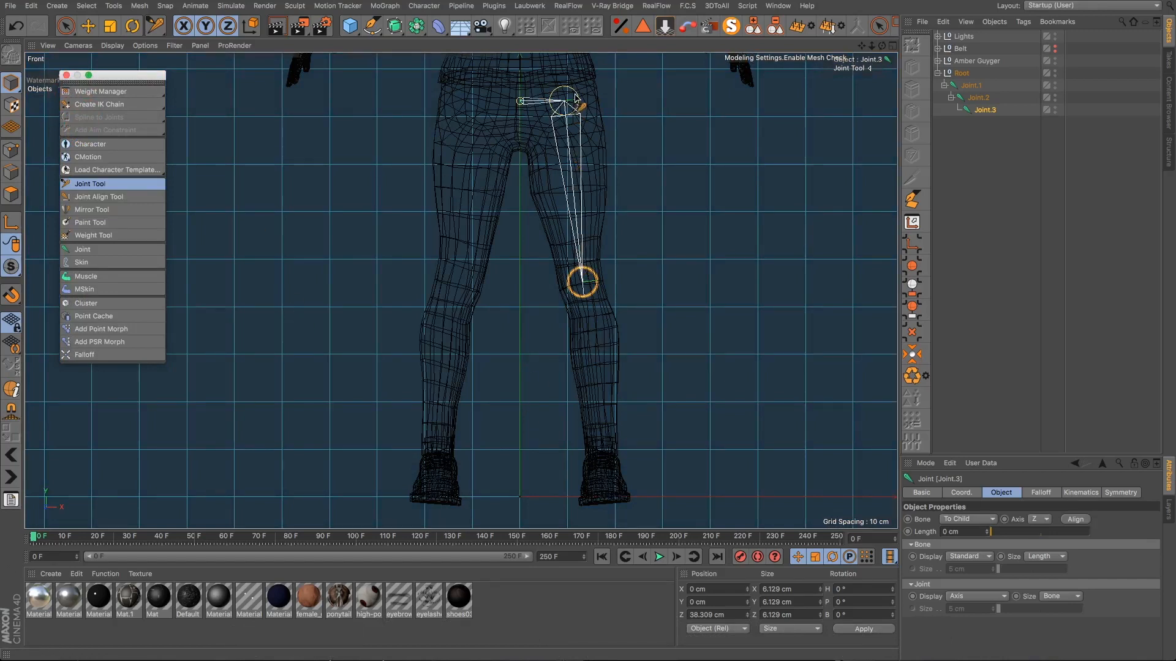
pyautogui.moveTo(576, 98); pyautogui.dragTo(585, 100)
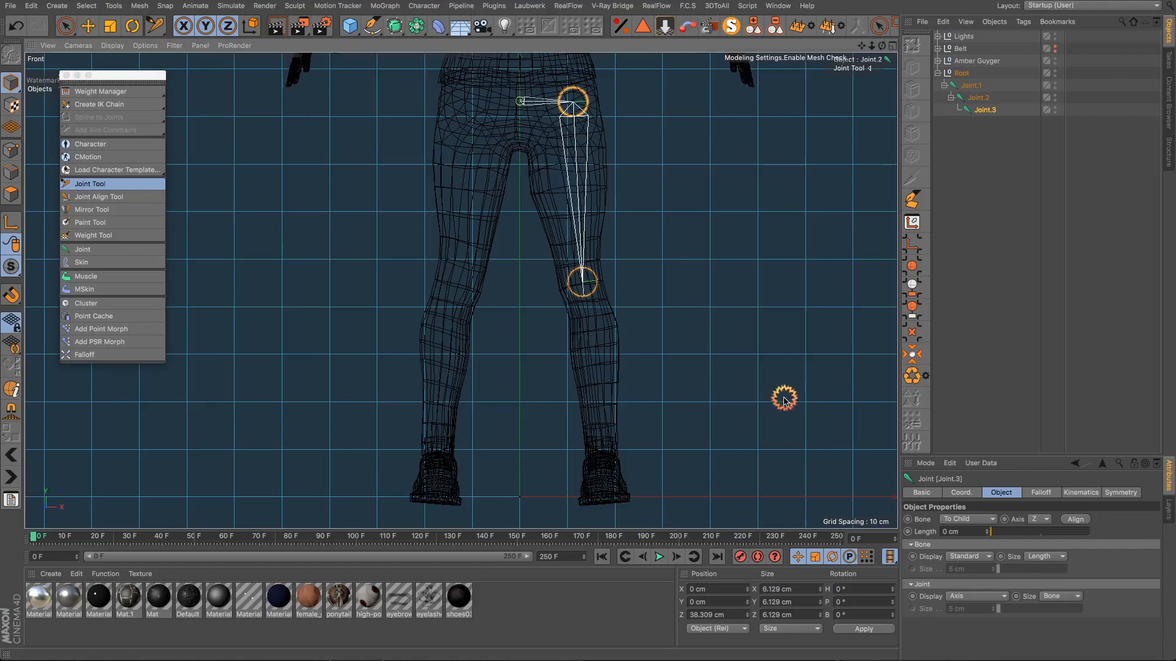
pyautogui.moveTo(593, 291); pyautogui.dragTo(595, 292)
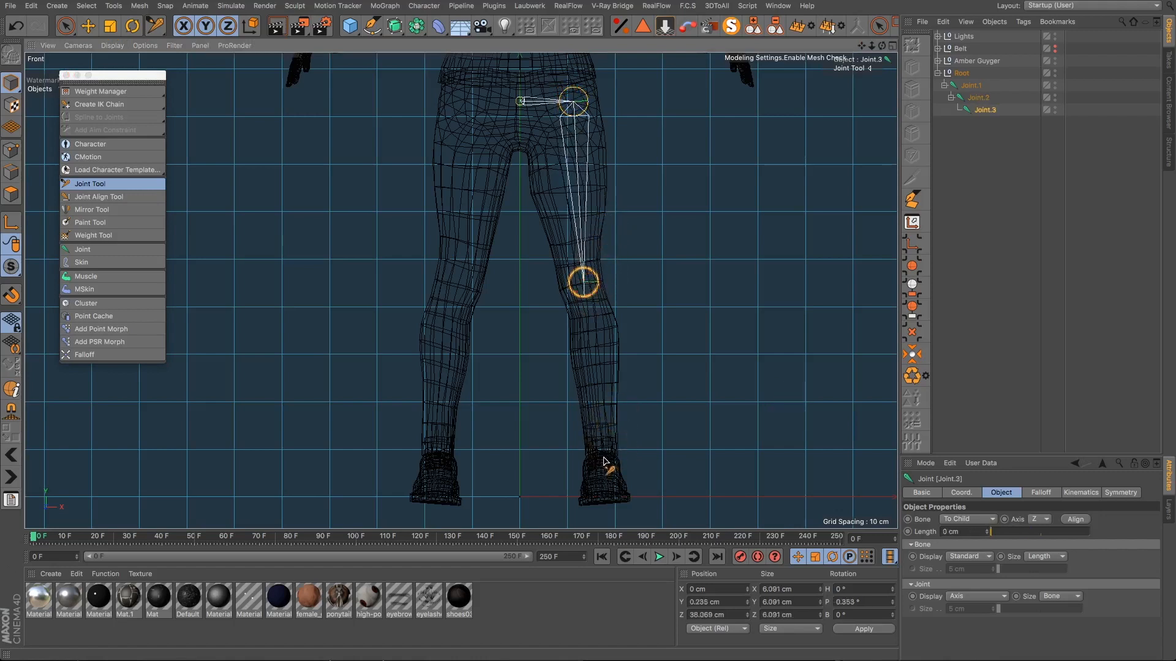
# Step: Extend the leg chain with an ankle joint about 41 cm below the knee and joints at the sole, and refine their positions inside the shoe
pyautogui.keyDown('ctrl'); pyautogui.click(603, 480); pyautogui.keyUp('ctrl')
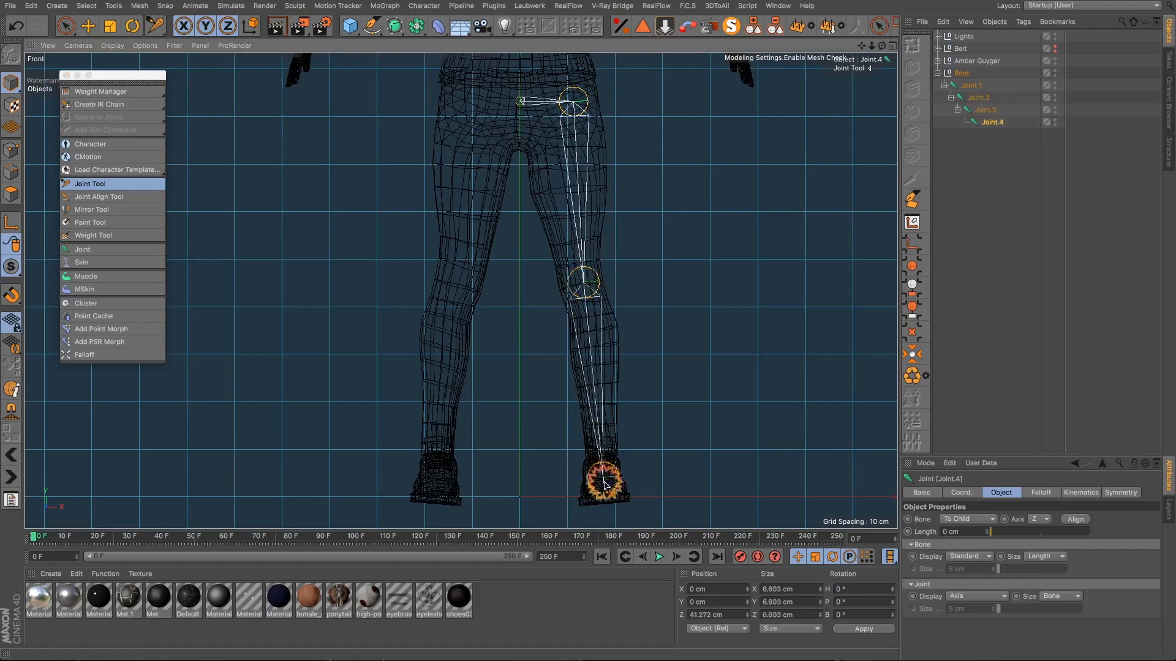
pyautogui.keyDown('ctrl'); pyautogui.click(604, 488); pyautogui.keyUp('ctrl')
pyautogui.scroll(5, 604, 488)
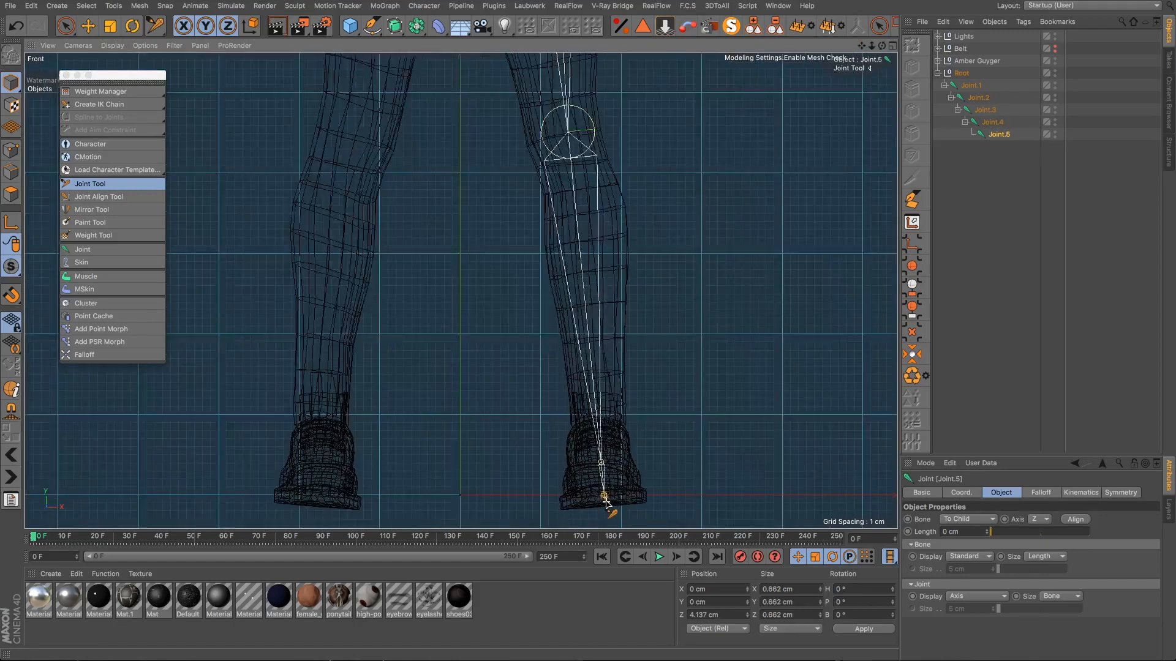
pyautogui.moveTo(598, 442); pyautogui.dragTo(599, 435)
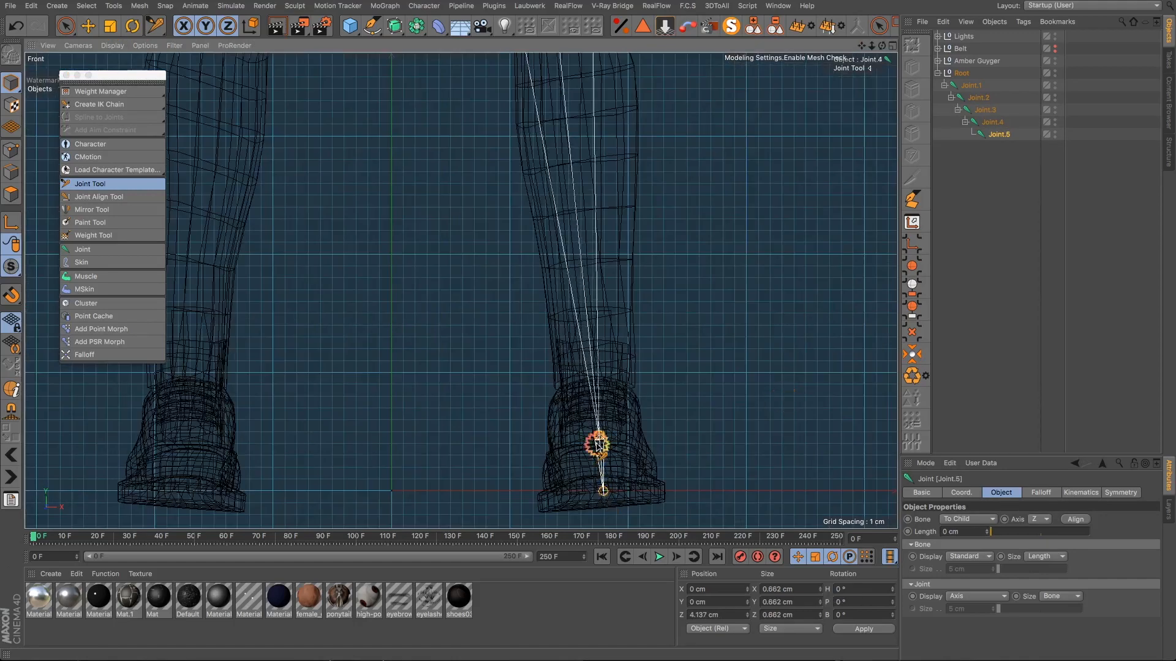
pyautogui.moveTo(604, 491)
pyautogui.mouseDown()
pyautogui.moveTo(600, 474)
pyautogui.moveTo(602, 490)
pyautogui.mouseUp()
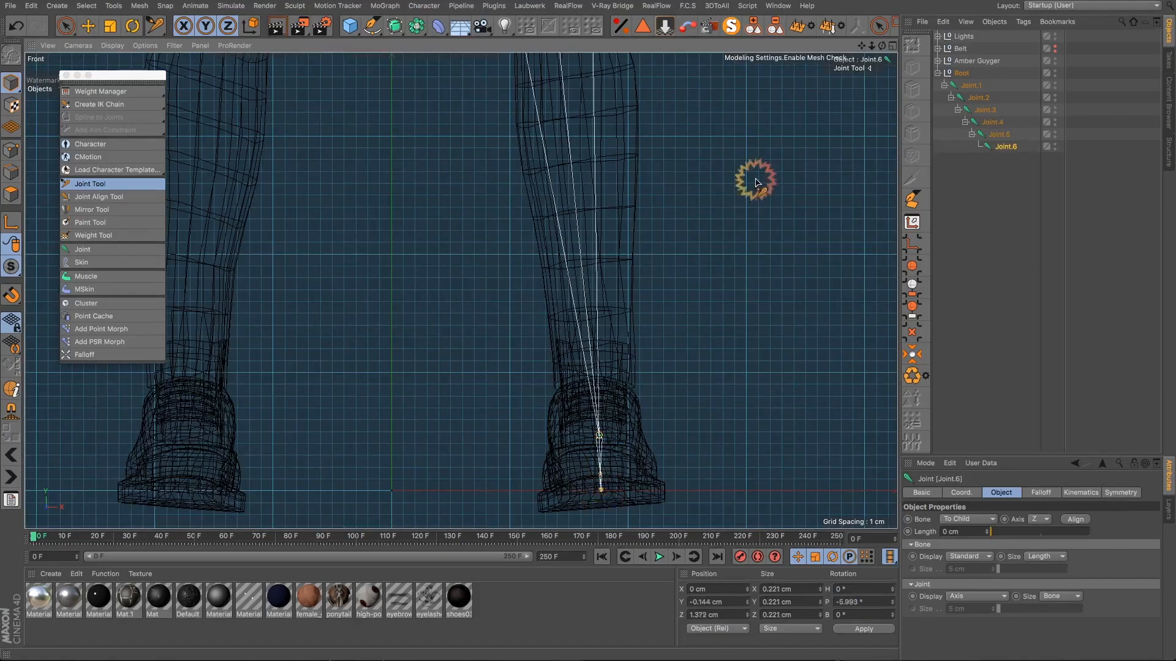
# Step: In the Right view, shift the whole character mesh group along Z to about -0.3 cm so the hips sit better around the joints
pyautogui.click(892, 45)
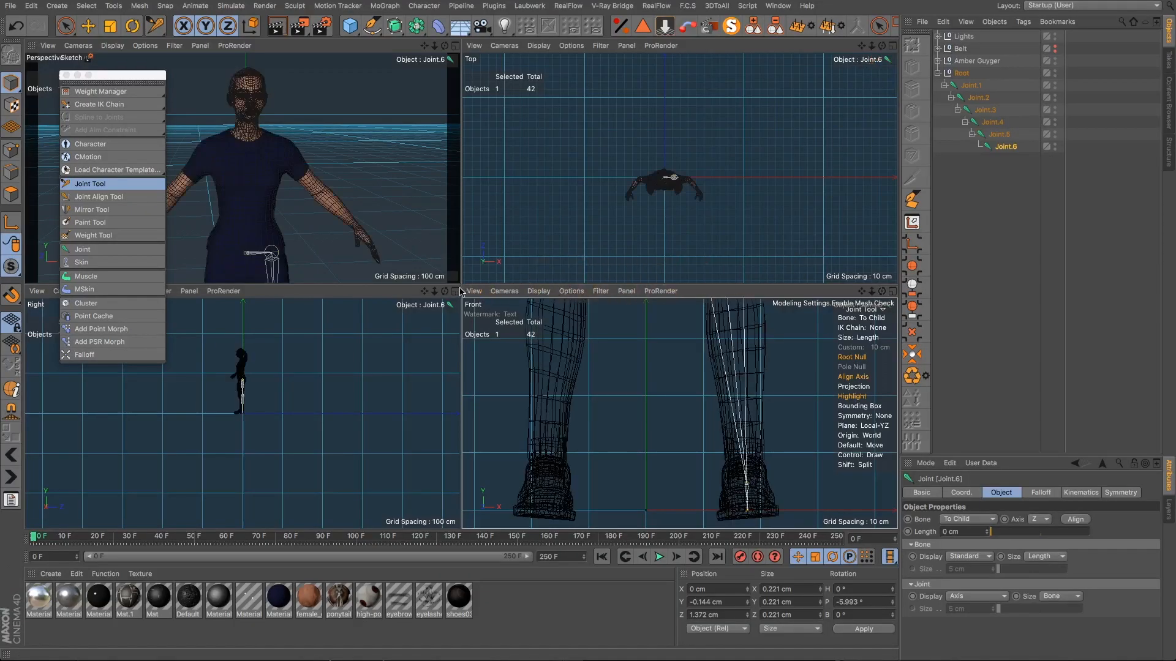
pyautogui.click(456, 291)
pyautogui.scroll(6, 458, 233)
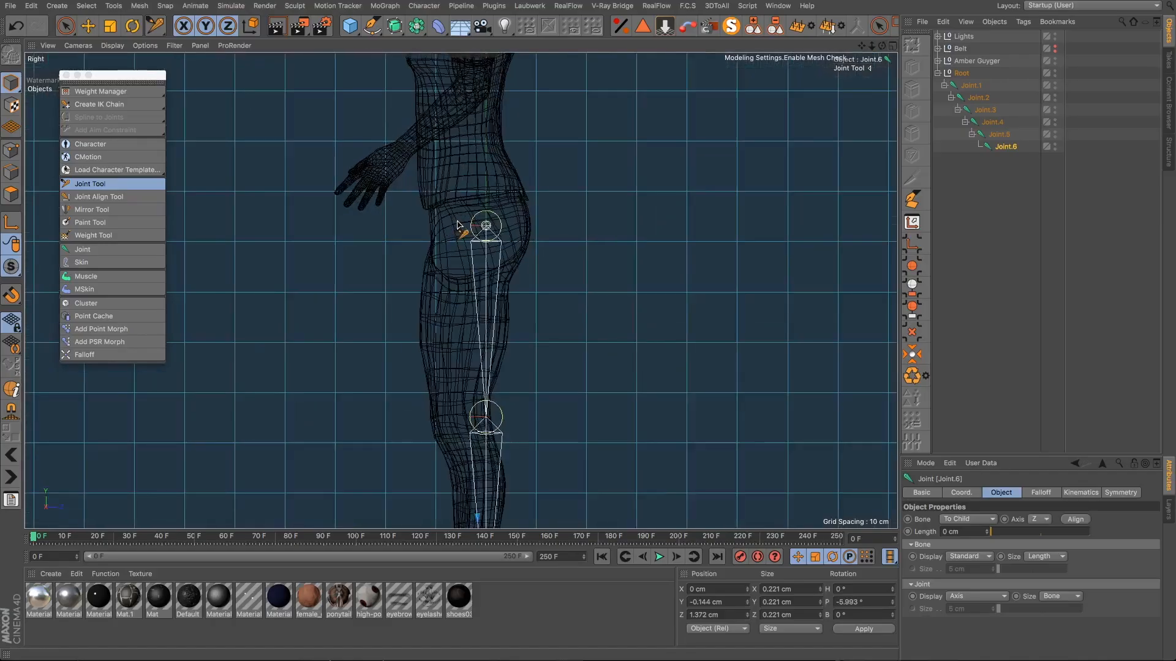
pyautogui.scroll(3, 460, 225)
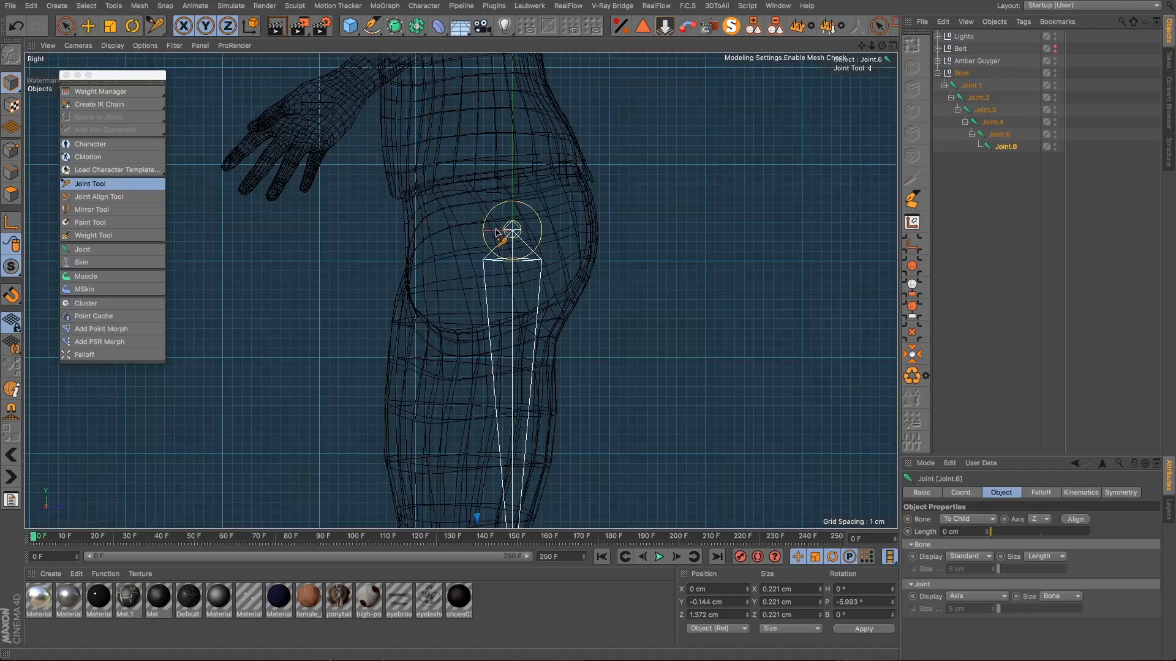
pyautogui.click(959, 63)
pyautogui.click(87, 25)
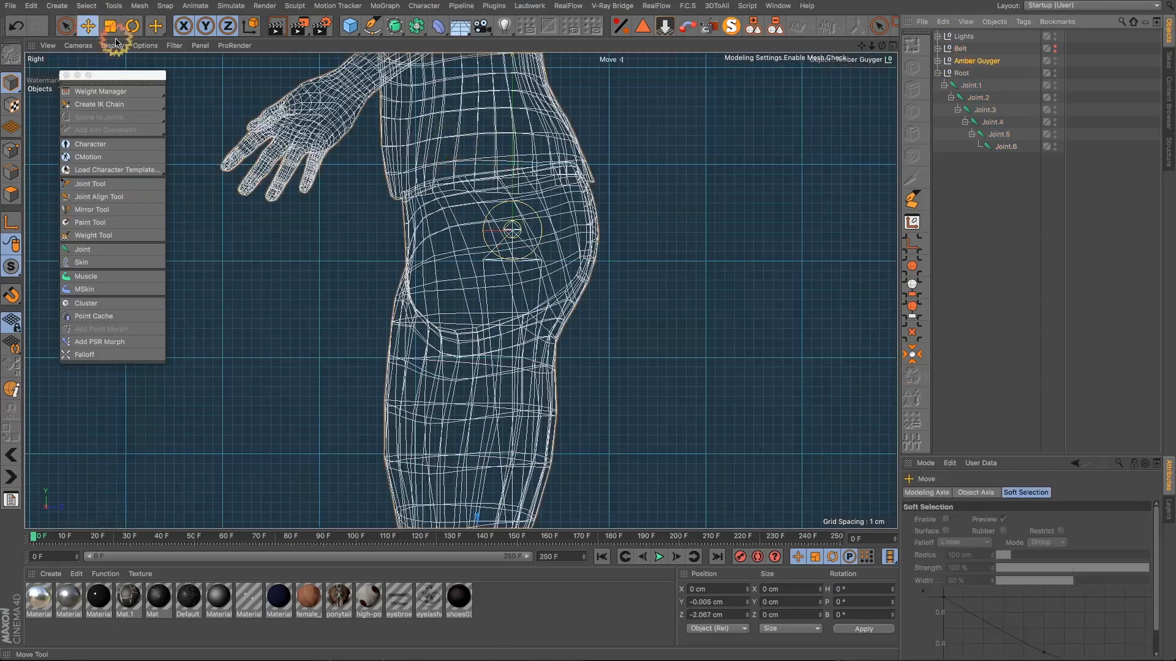
pyautogui.scroll(-8, 498, 356)
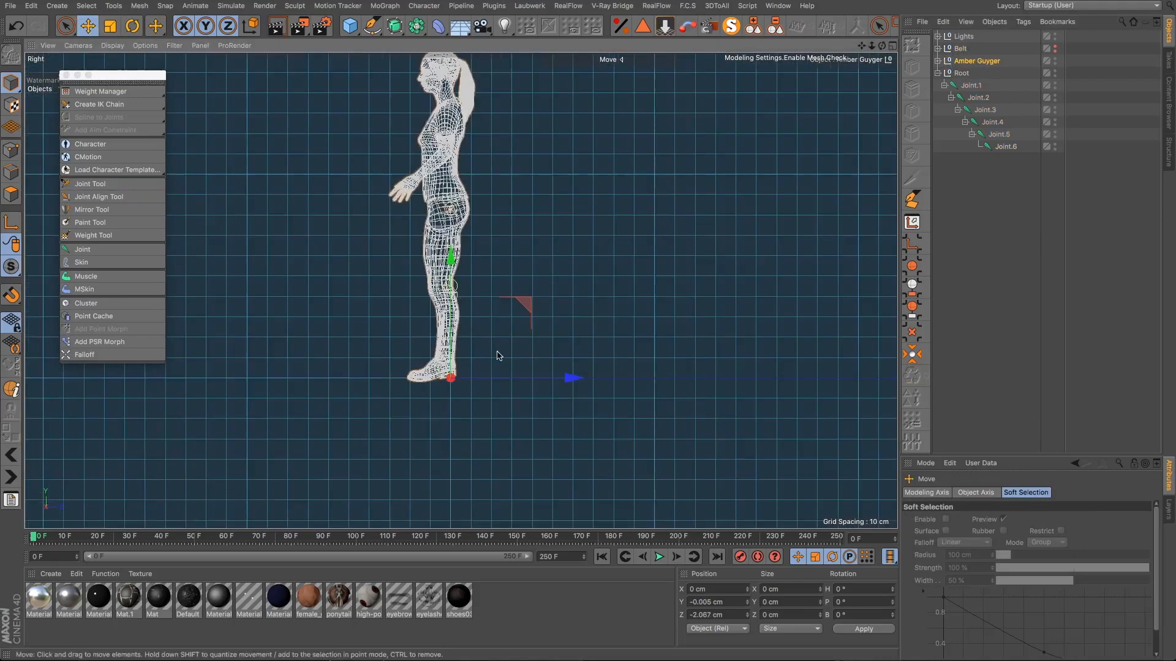
pyautogui.click(567, 377)
pyautogui.moveTo(572, 377); pyautogui.dragTo(573, 381)
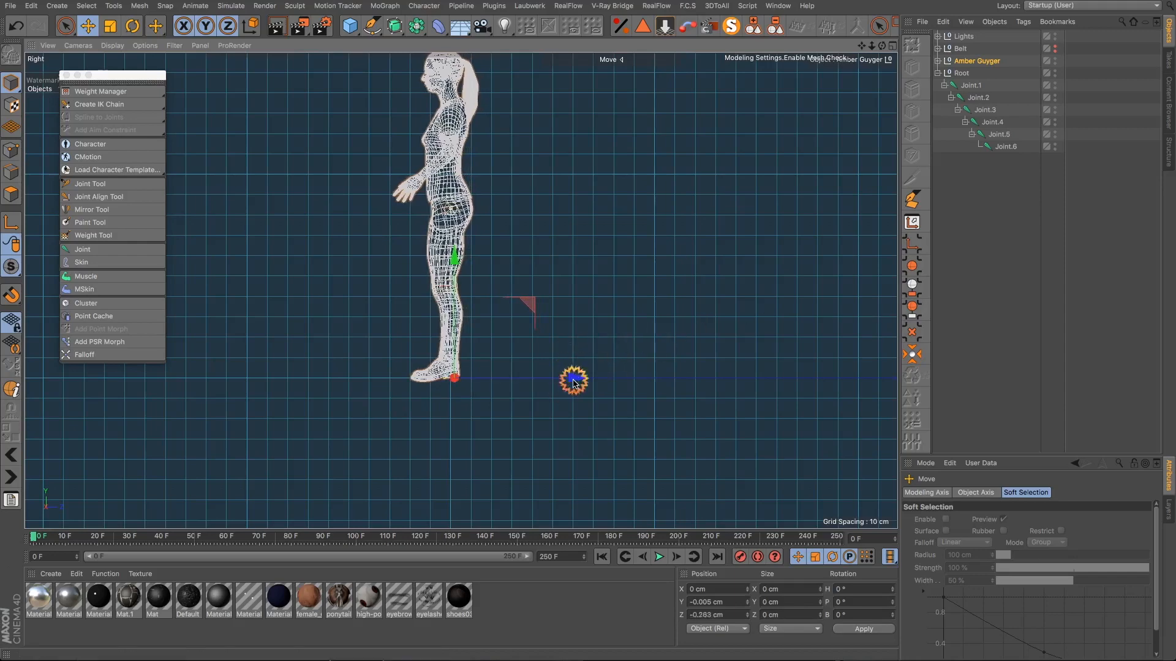
pyautogui.scroll(5, 445, 256)
pyautogui.scroll(3, 445, 256)
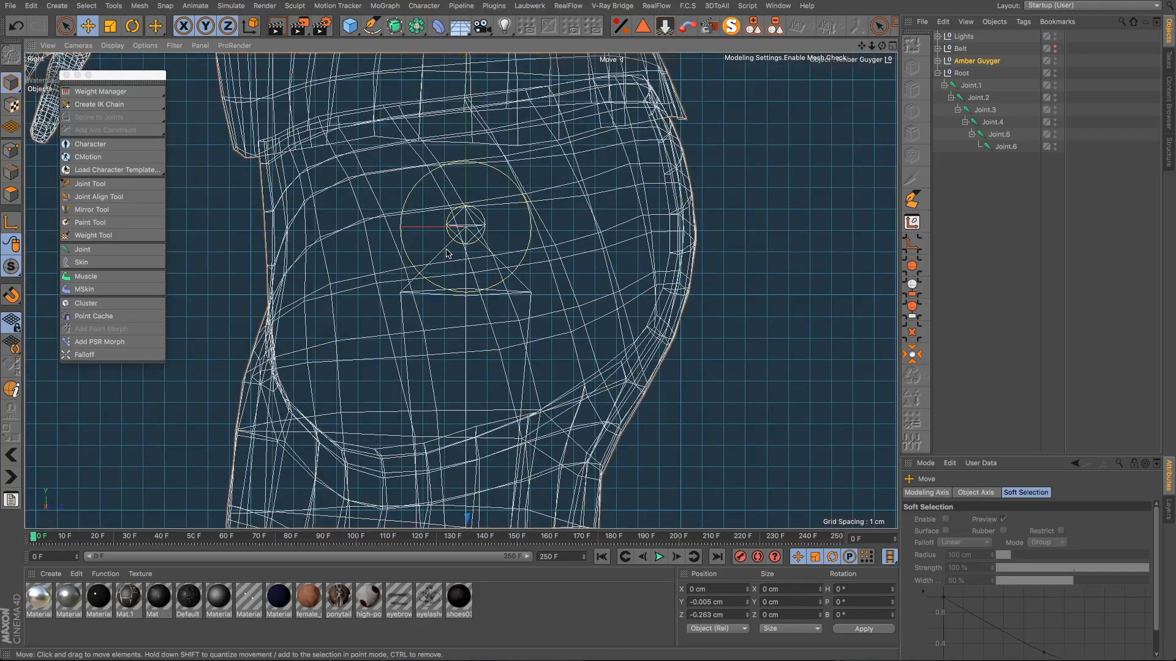
pyautogui.moveTo(861, 46); pyautogui.dragTo(874, 1)
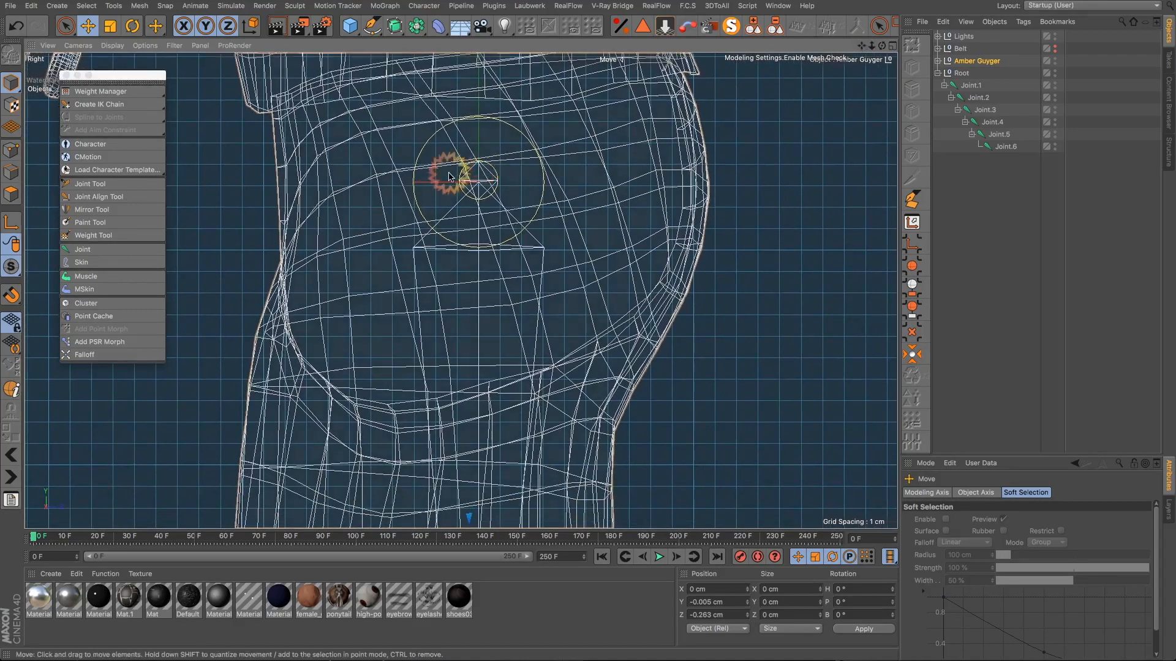
# Step: Add a Character object to the scene
pyautogui.click(110, 149)
pyautogui.scroll(-4, 576, 250)
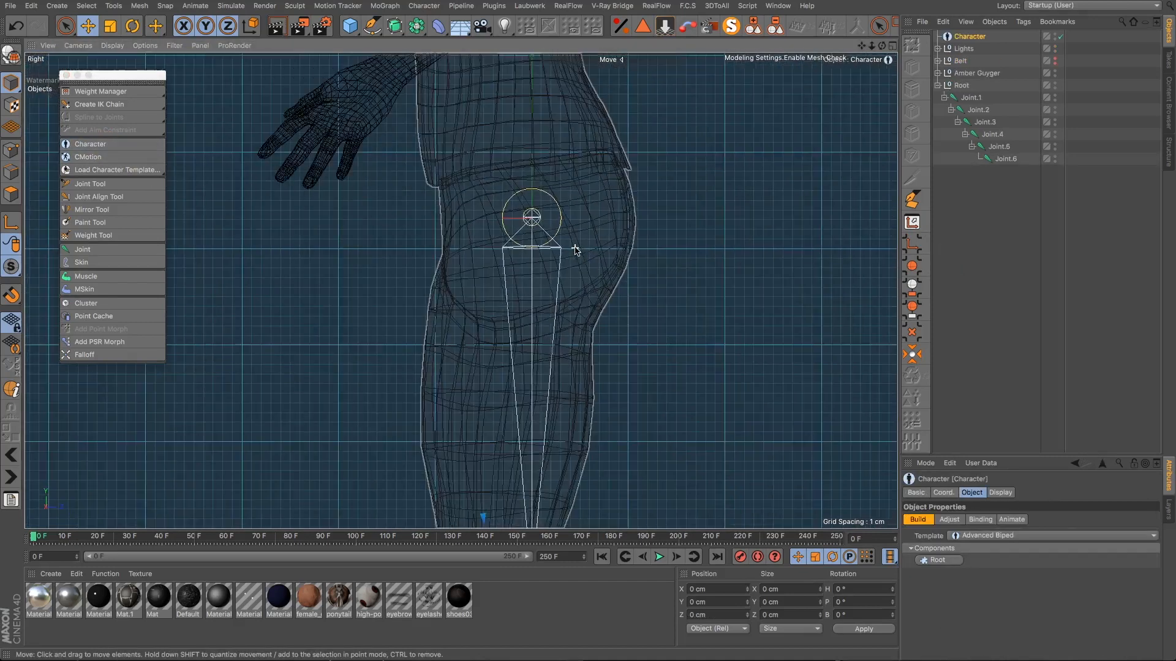
# Step: With the Joint Tool, move the knee joint forward in the Right view so it sits in the middle of the knee
pyautogui.scroll(-3, 575, 250)
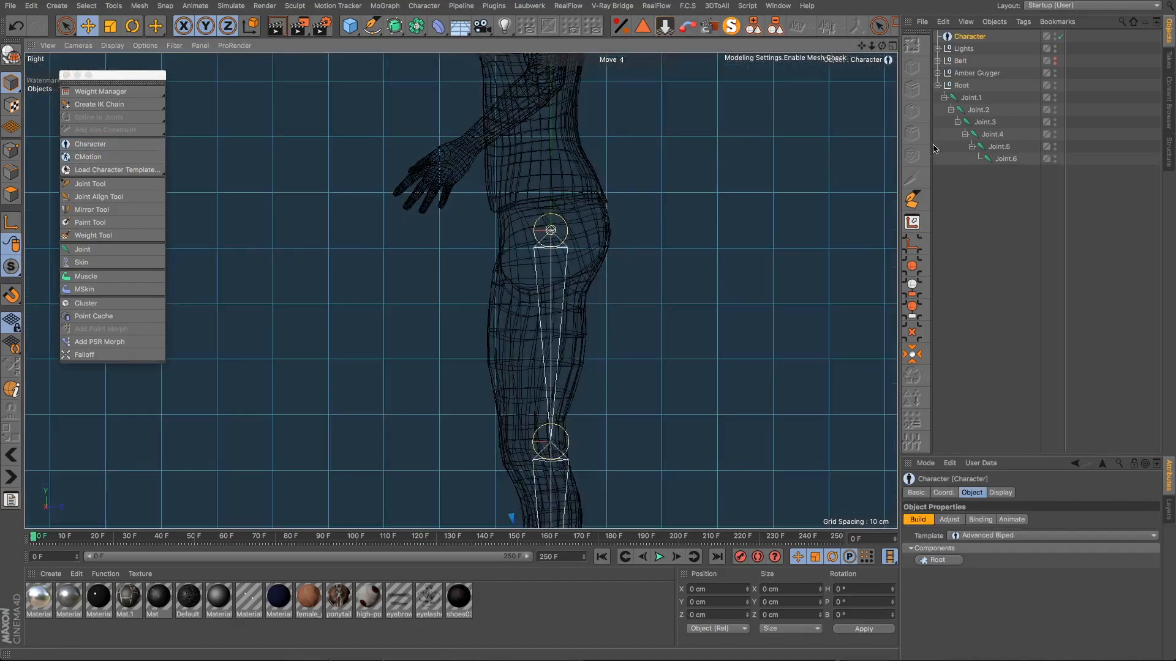
pyautogui.moveTo(862, 46); pyautogui.dragTo(855, 31)
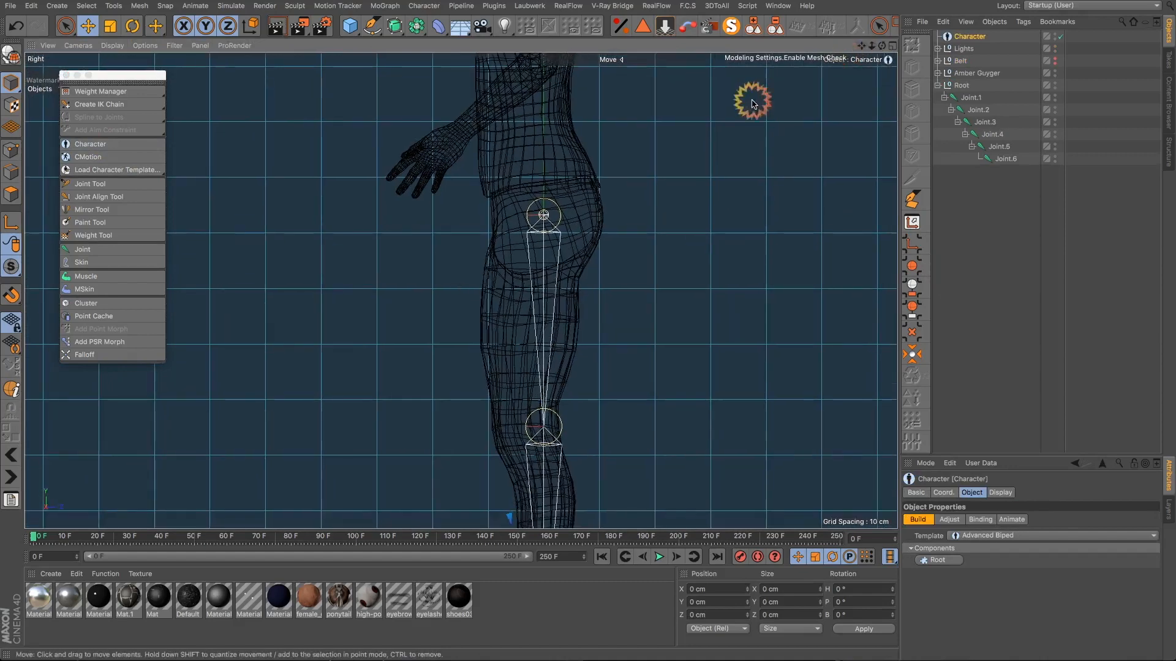
pyautogui.moveTo(158, 27); pyautogui.dragTo(180, 62)
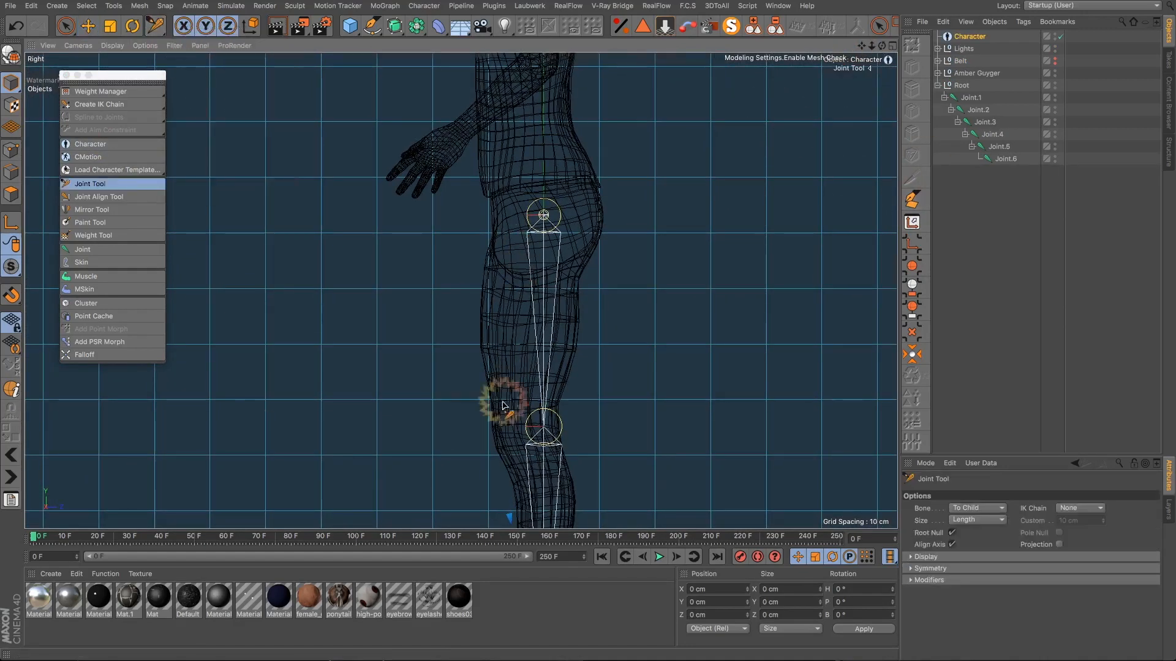
pyautogui.scroll(6, 682, 223)
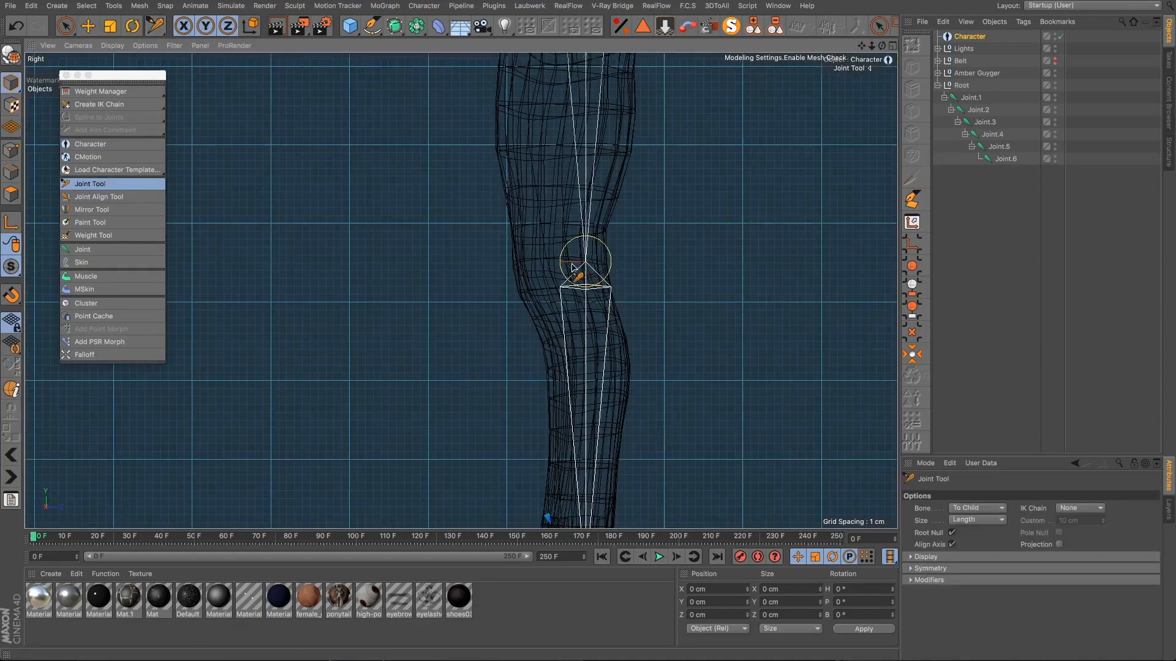
pyautogui.moveTo(572, 264); pyautogui.dragTo(544, 268)
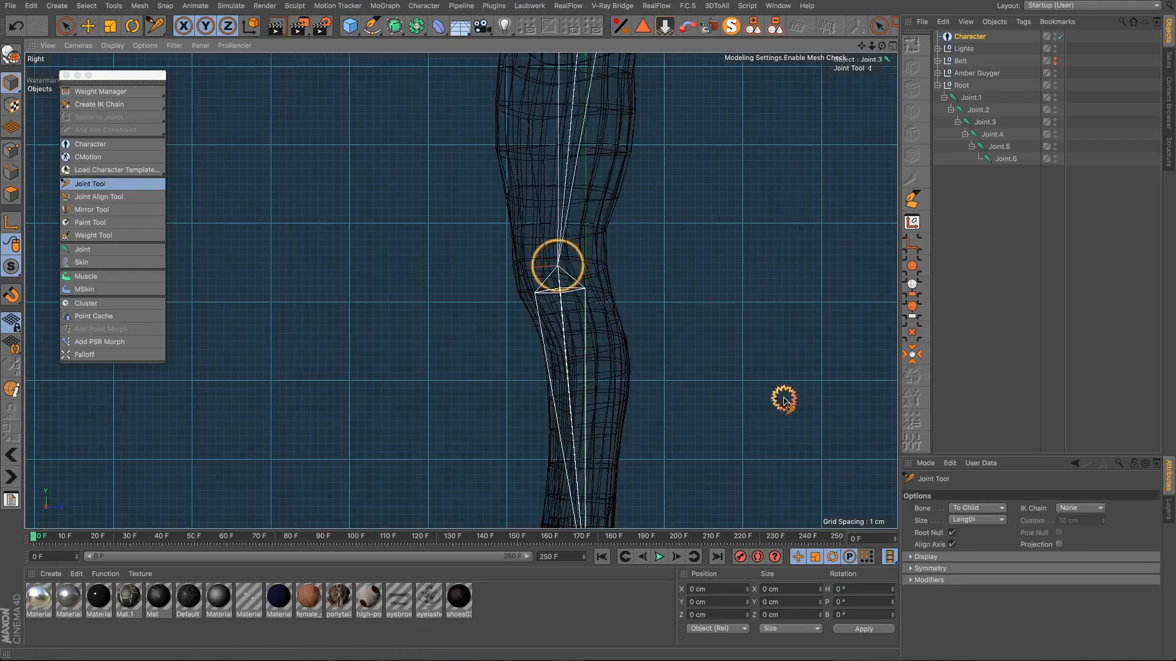
# Step: Raise the ankle joint to the shoe's collar and move the chain's end joint forward to the toe tip
pyautogui.scroll(-6, 587, 263)
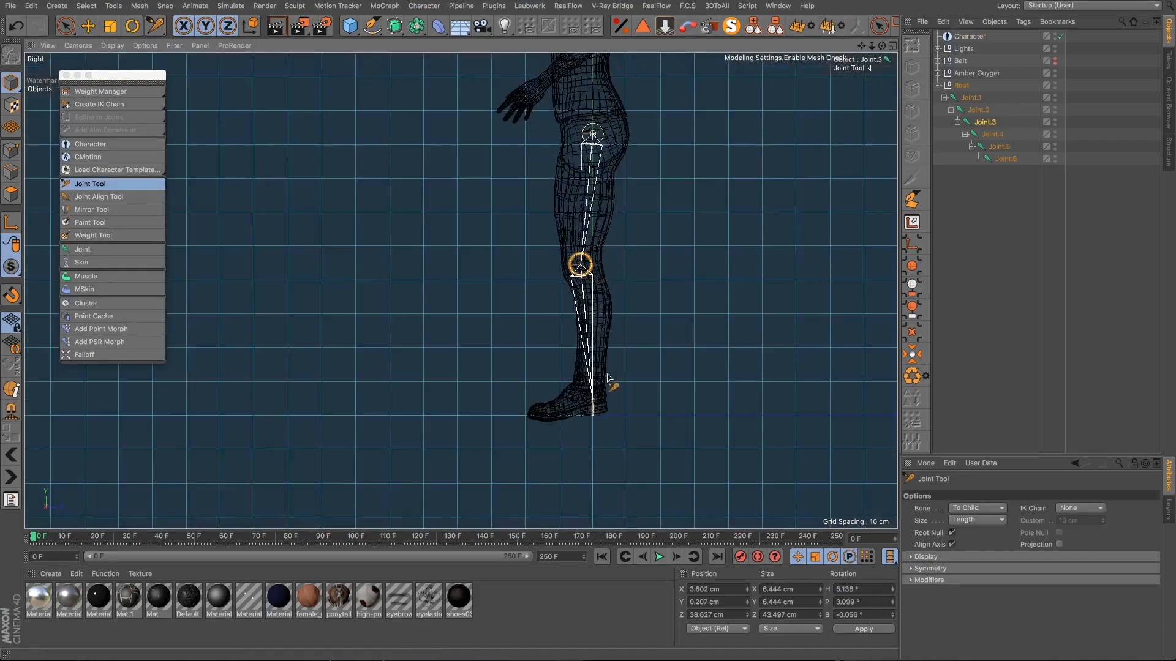
pyautogui.scroll(6, 585, 409)
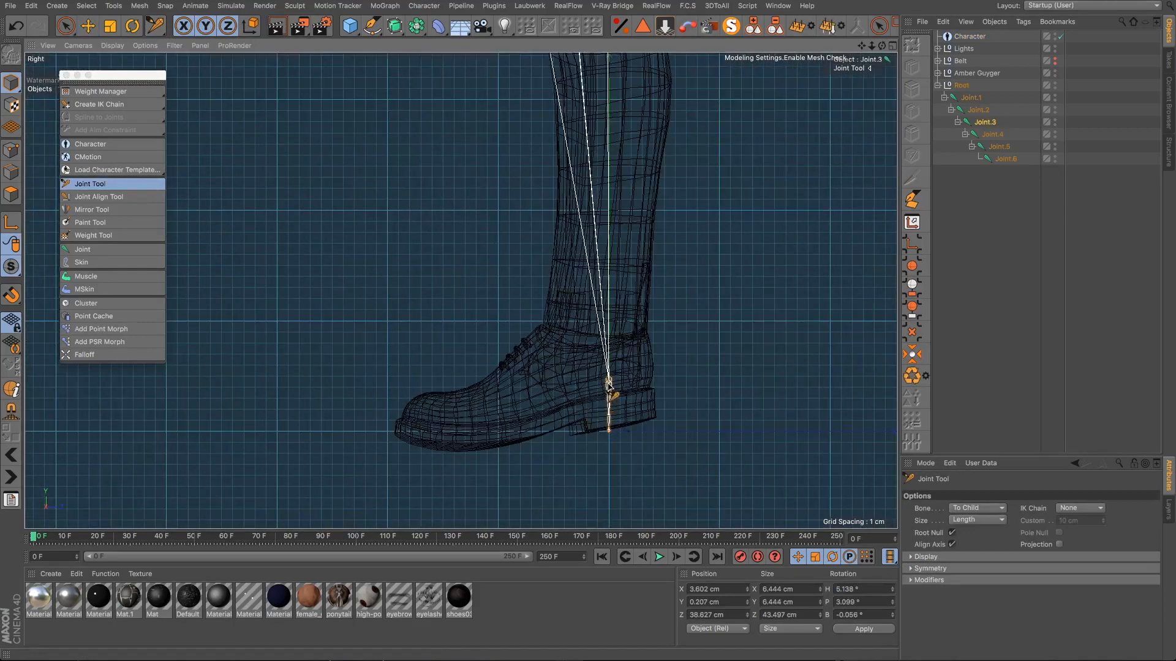
pyautogui.moveTo(609, 380); pyautogui.dragTo(608, 345)
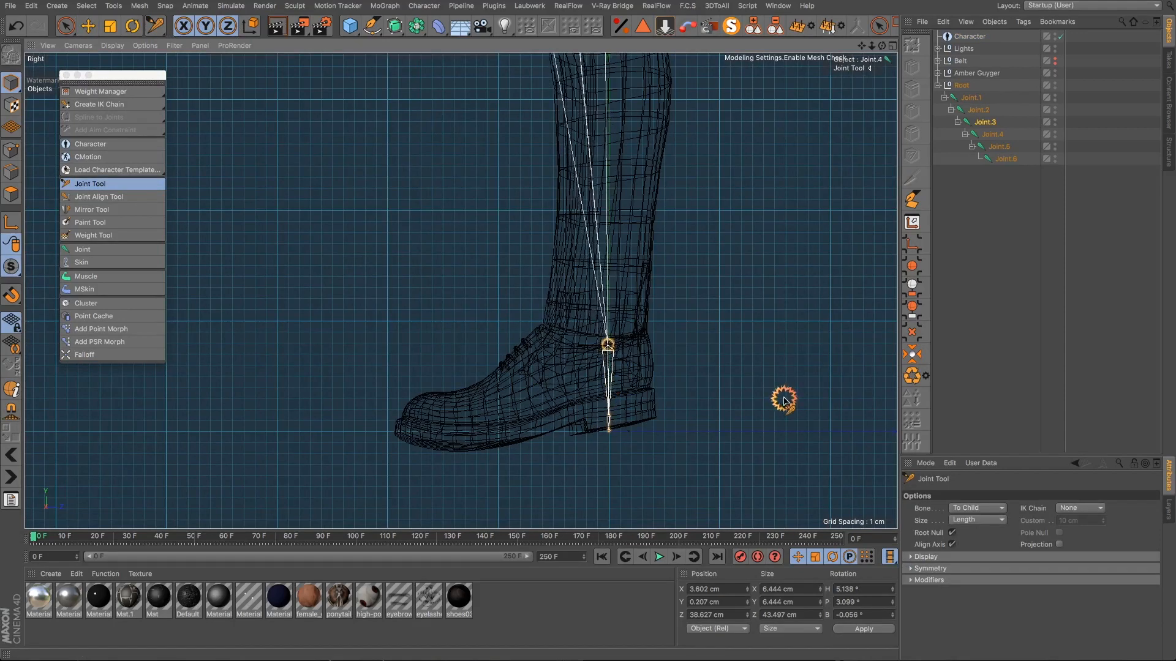
pyautogui.moveTo(609, 430); pyautogui.dragTo(401, 420)
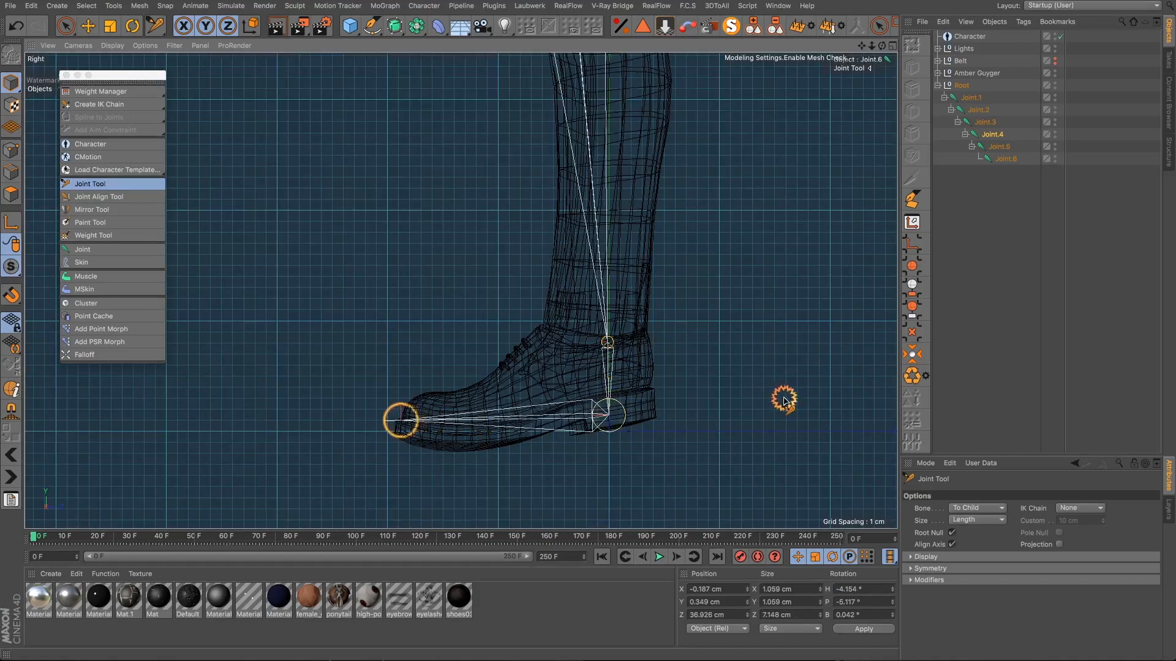
# Step: Place the foot joint at the ball of the foot, about 6 cm behind the toe tip
pyautogui.scroll(-5, 692, 436)
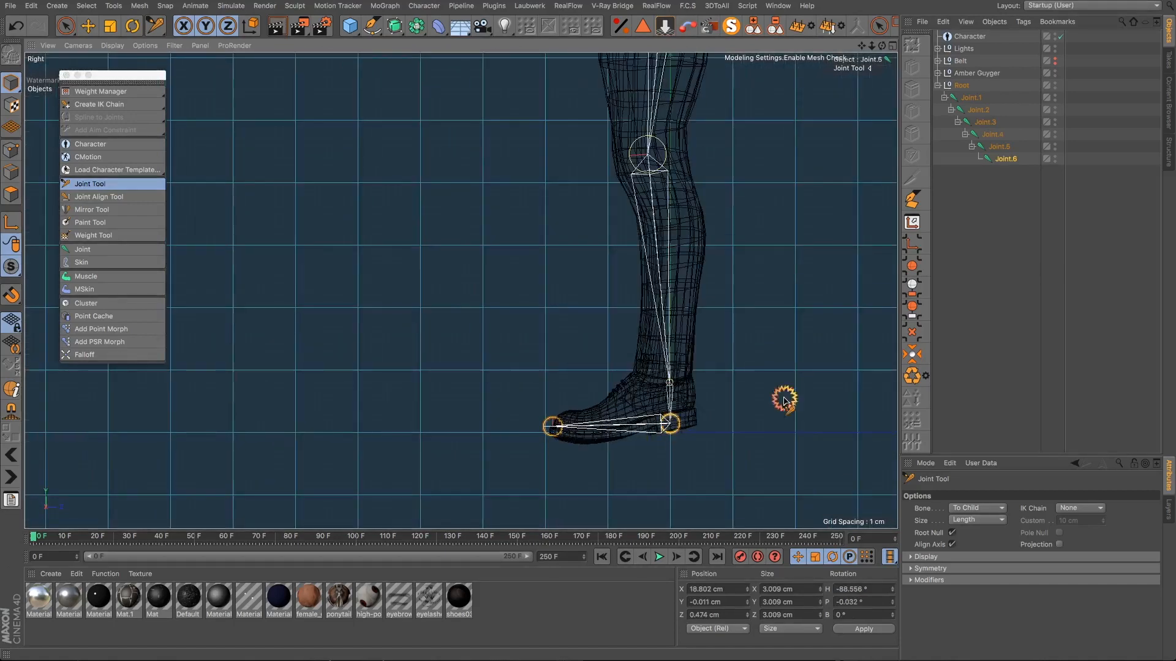
pyautogui.scroll(5, 786, 402)
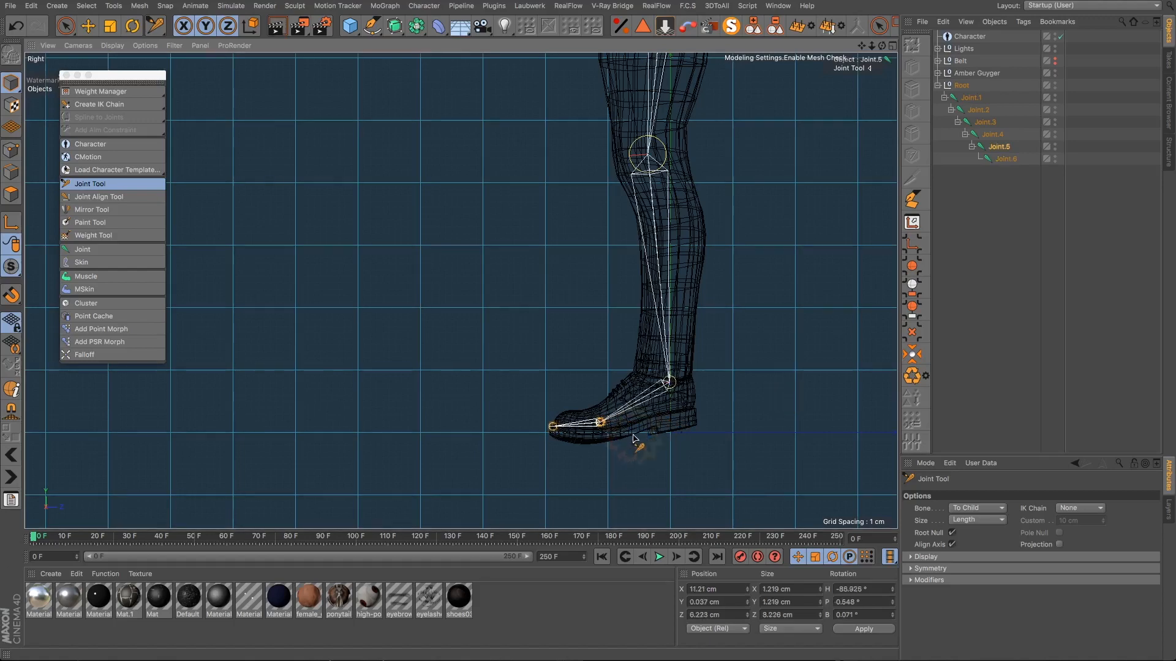
pyautogui.scroll(3, 605, 433)
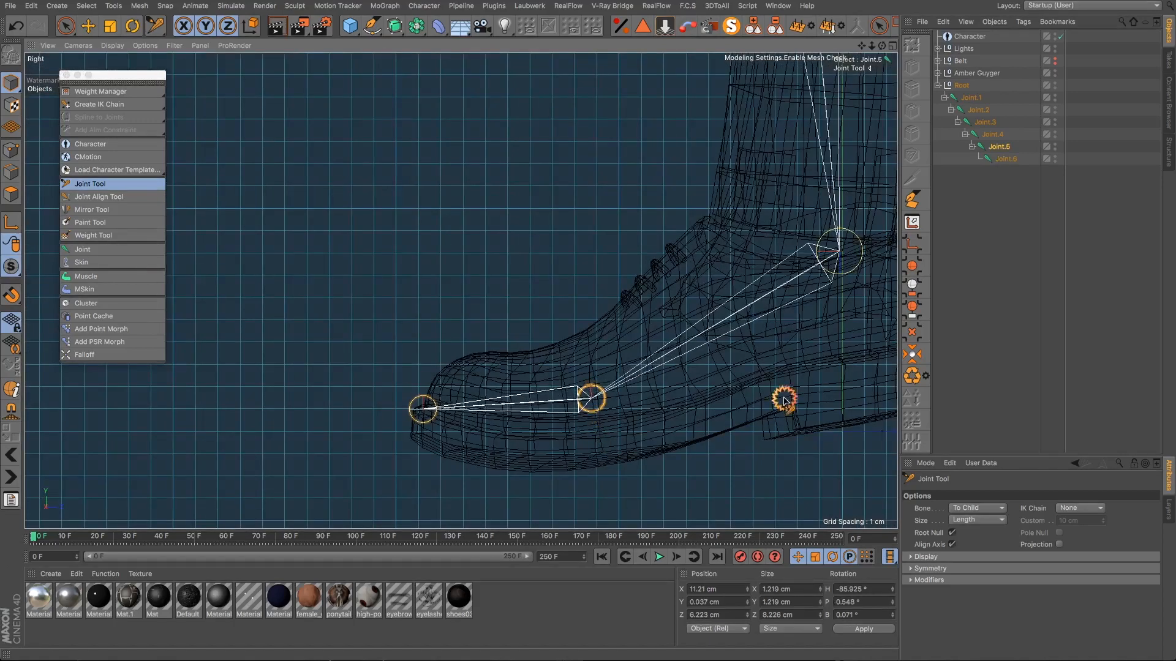
pyautogui.scroll(-2, 593, 402)
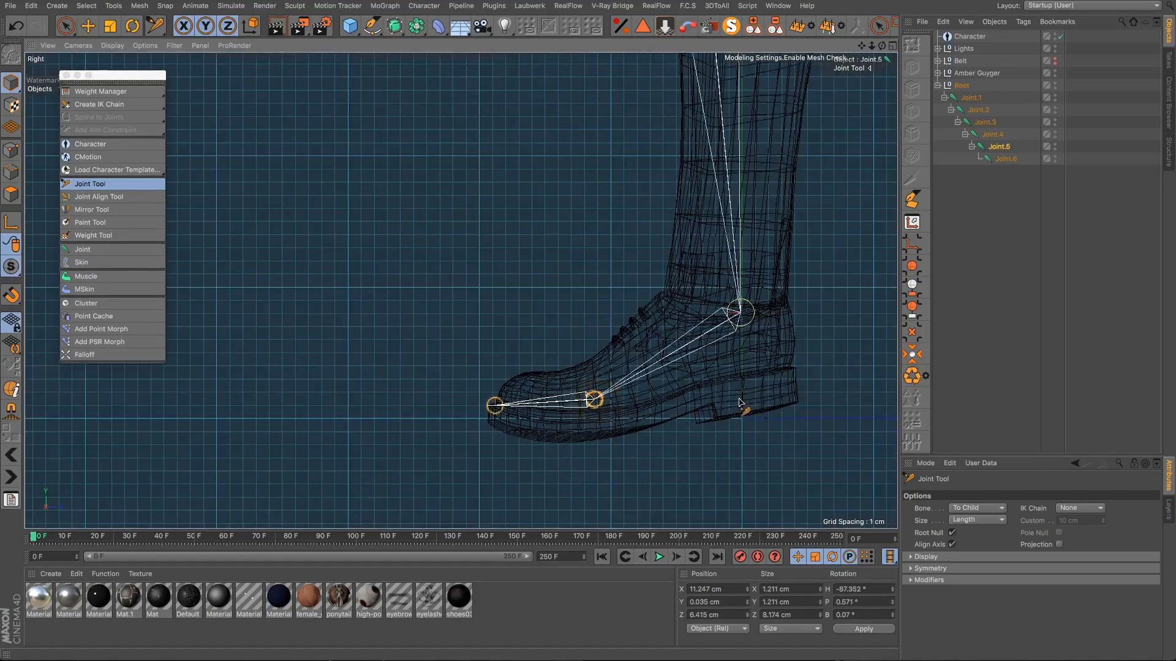
pyautogui.moveTo(740, 403); pyautogui.dragTo(650, 396, button='middle')
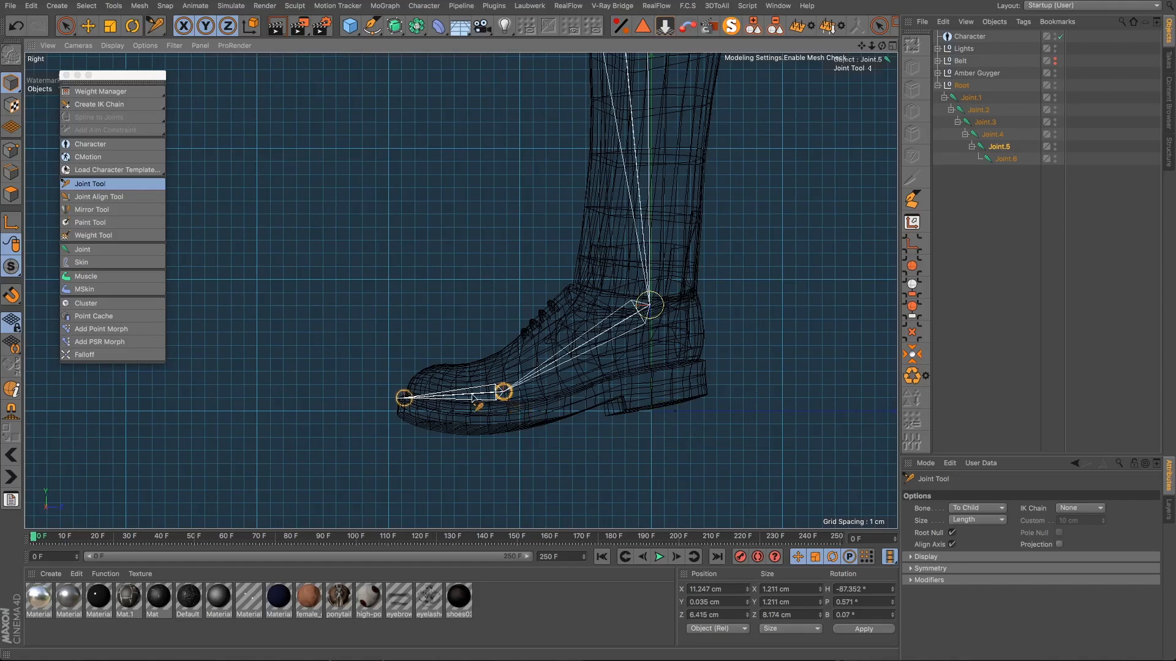
pyautogui.scroll(3, 472, 398)
pyautogui.moveTo(578, 400); pyautogui.dragTo(529, 413)
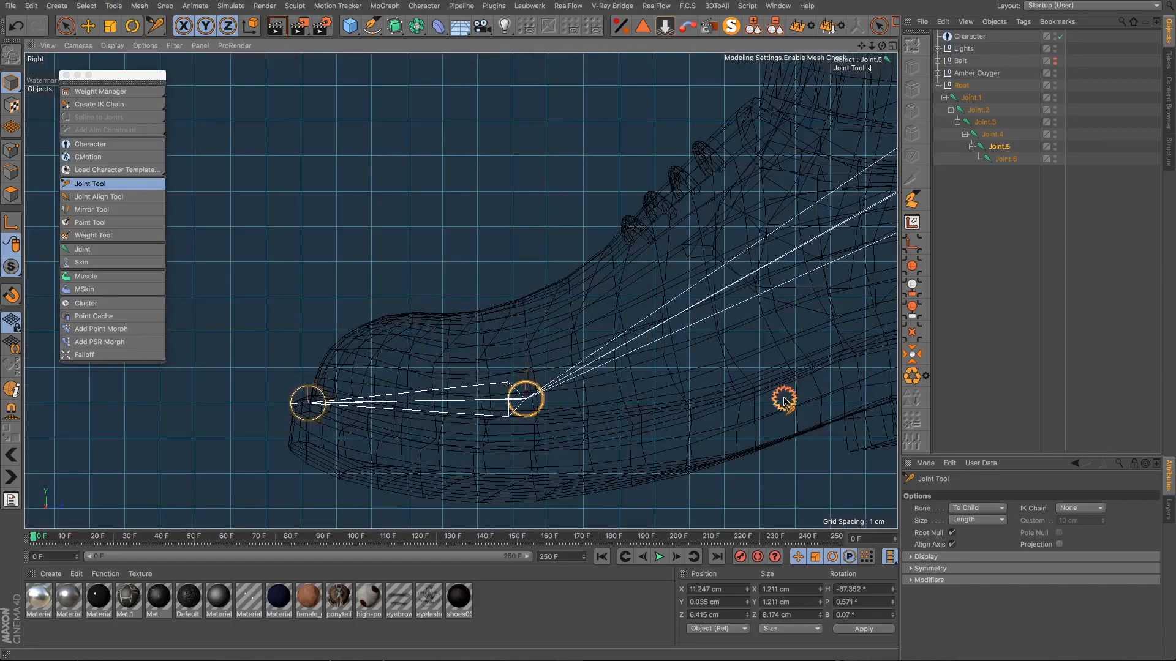
# Step: Raise the ankle joint just above the shoe's collar and check the whole leg chain from the side
pyautogui.scroll(-2, 569, 406)
pyautogui.scroll(-1, 689, 340)
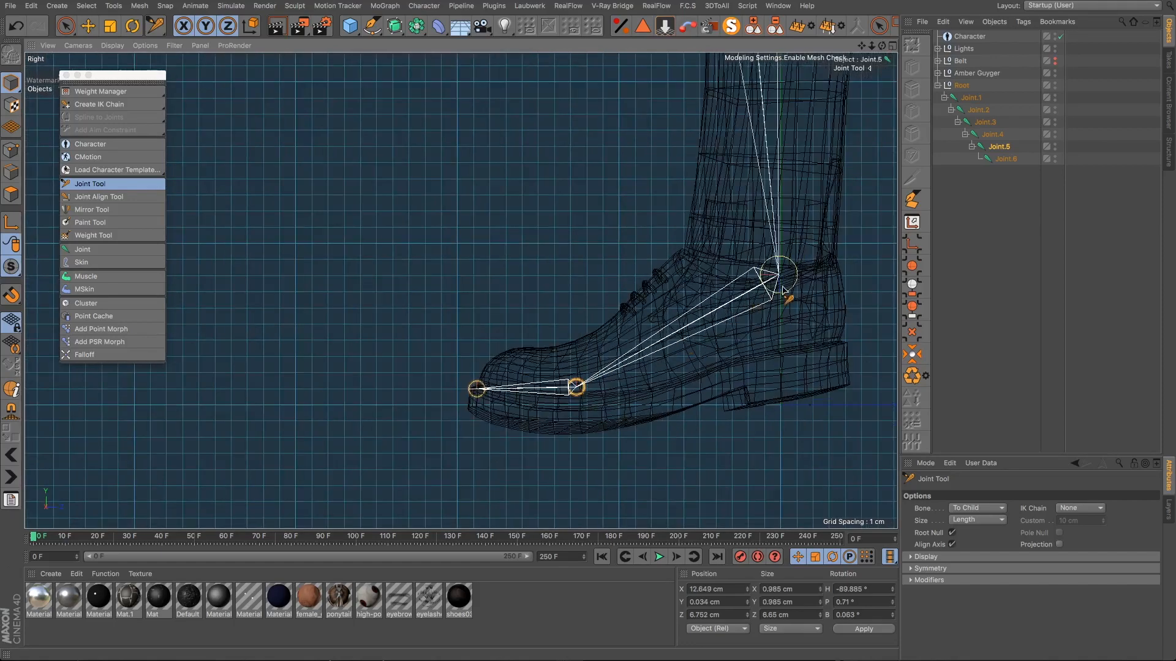
pyautogui.moveTo(783, 286); pyautogui.dragTo(781, 262)
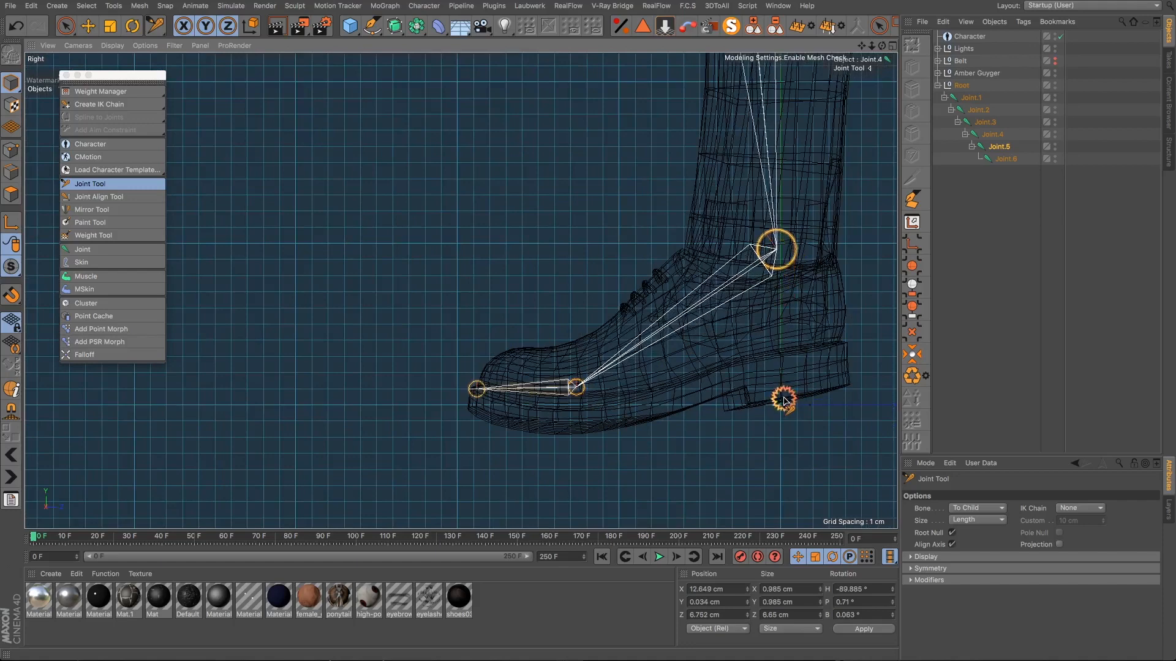
pyautogui.scroll(-4, 735, 331)
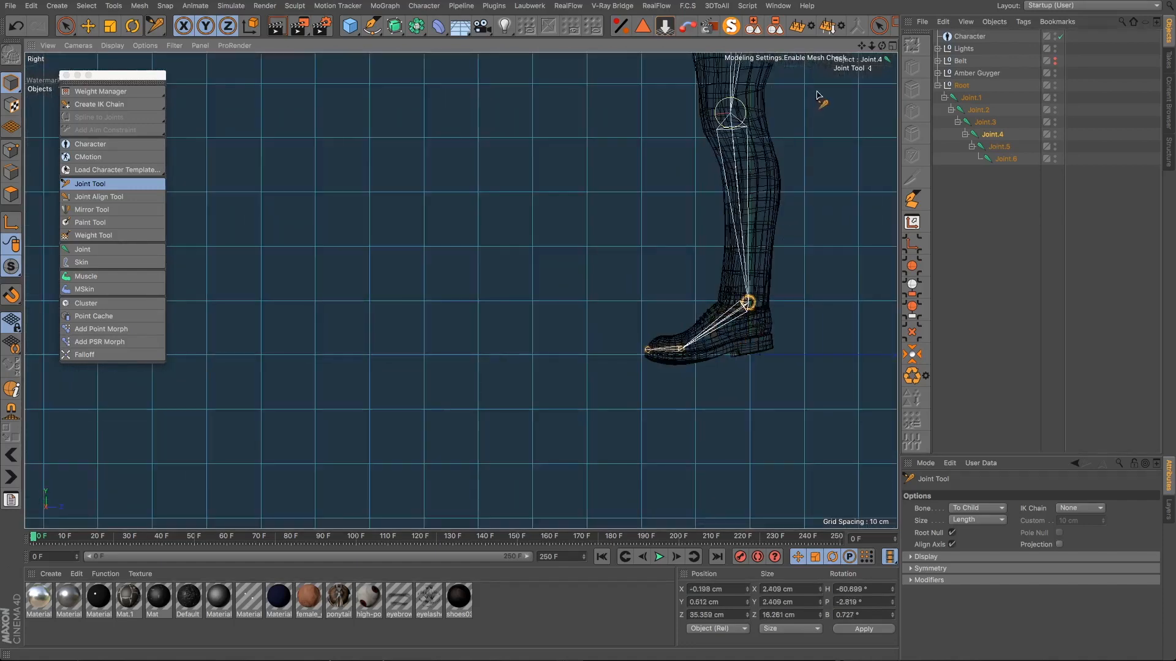
pyautogui.moveTo(862, 45); pyautogui.dragTo(579, 230)
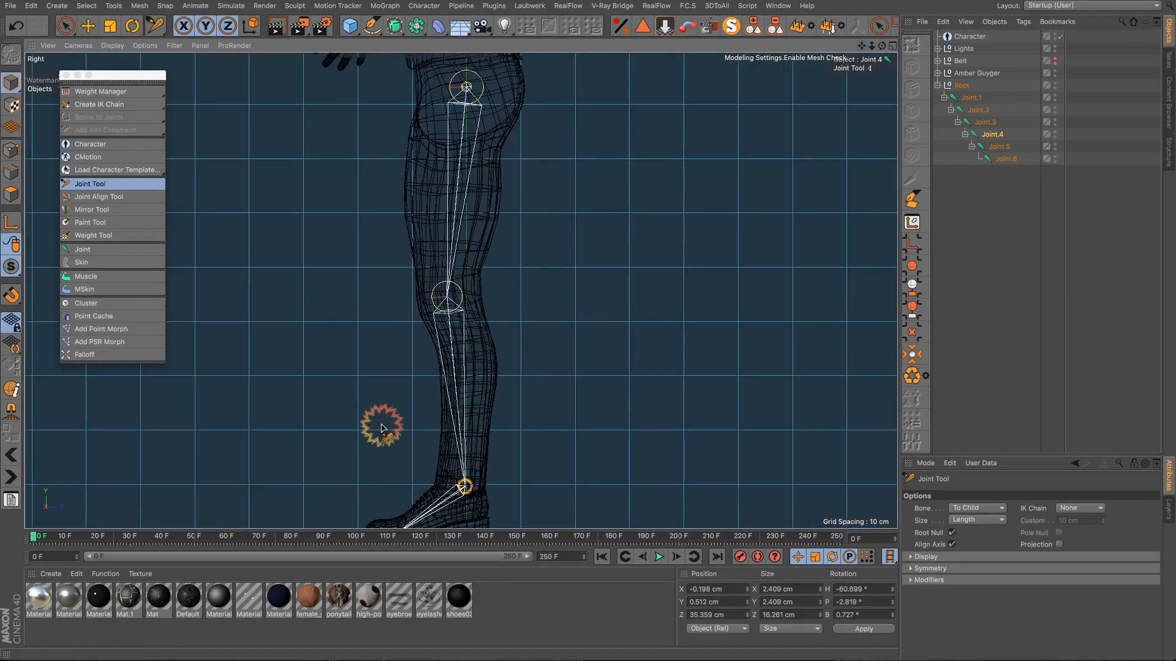
pyautogui.scroll(-2, 440, 375)
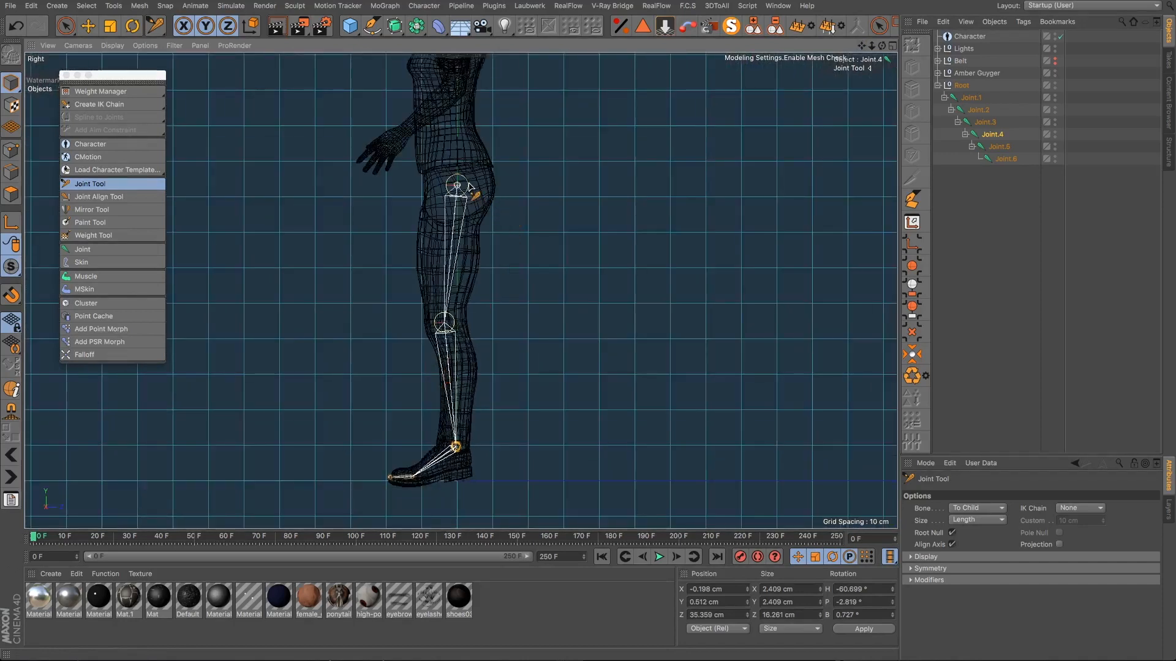
# Step: In the Front view, select the first joint at the centre of the hips and rename it Pelvis
pyautogui.click(892, 46)
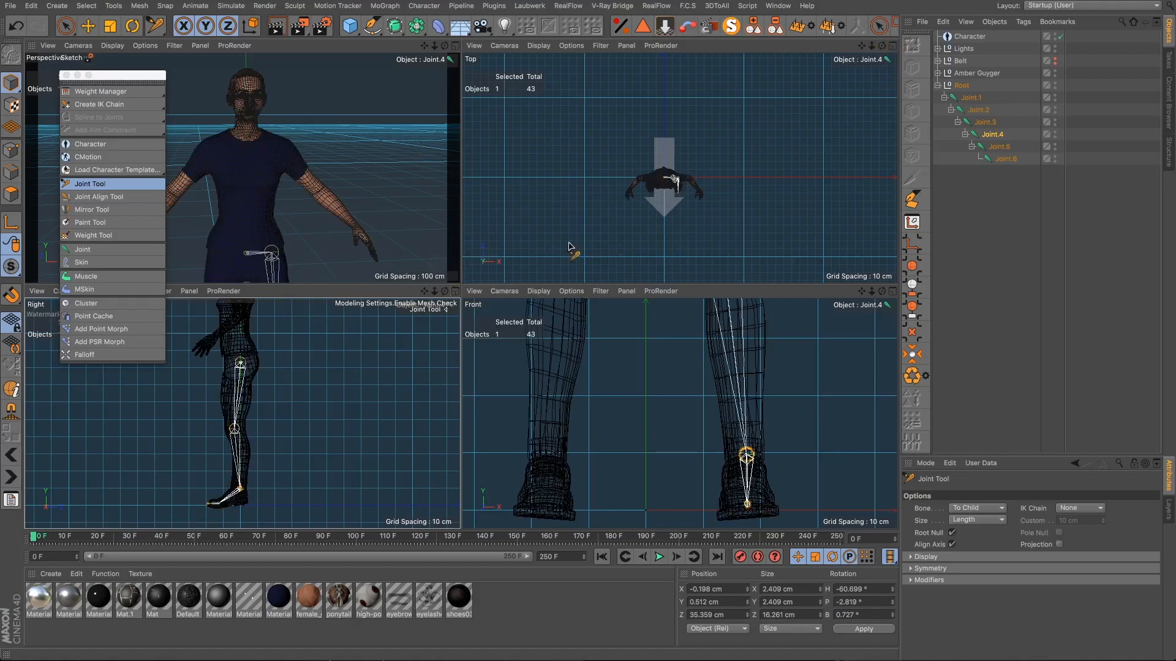
pyautogui.click(892, 291)
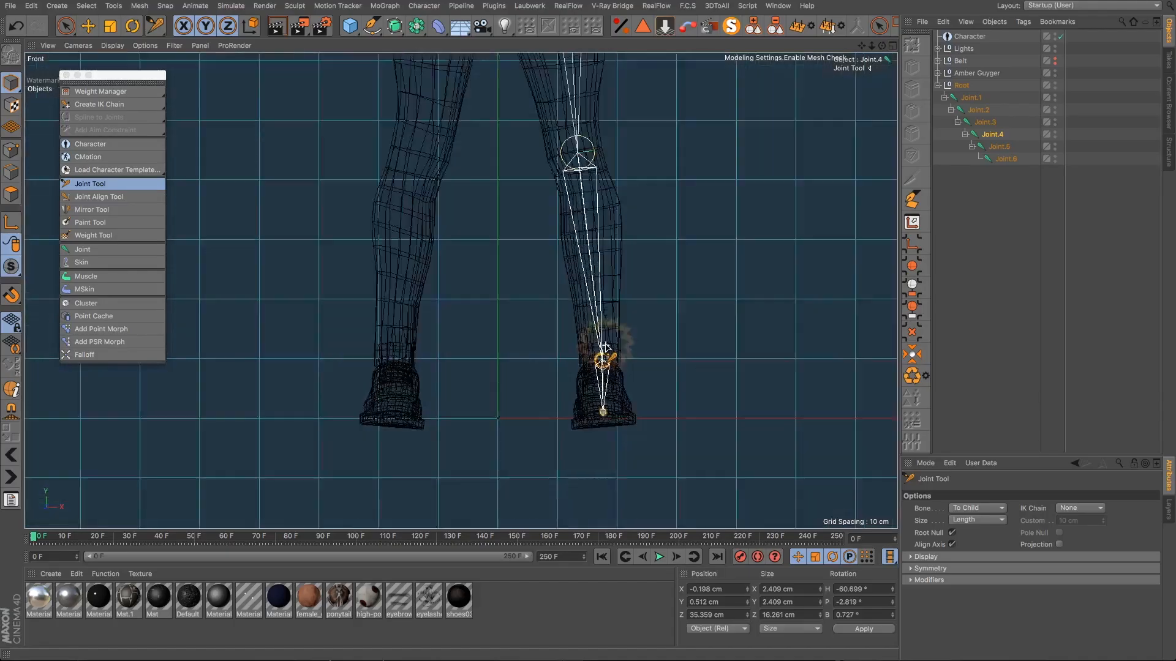
pyautogui.scroll(-5, 535, 126)
pyautogui.scroll(8, 534, 126)
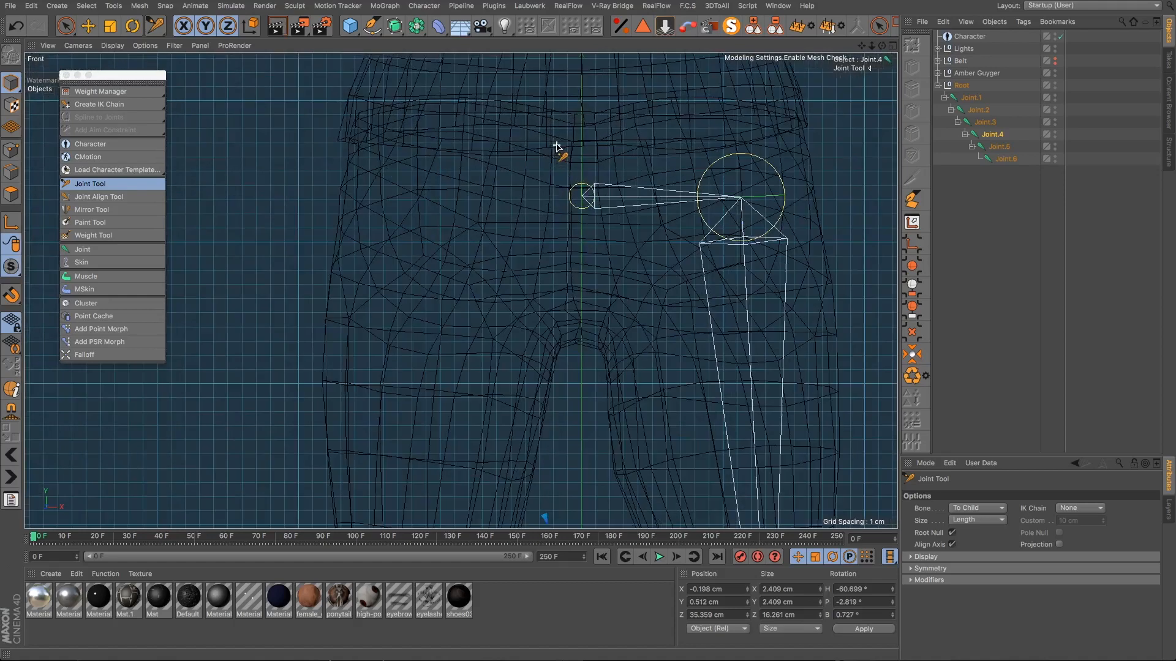
pyautogui.click(578, 196)
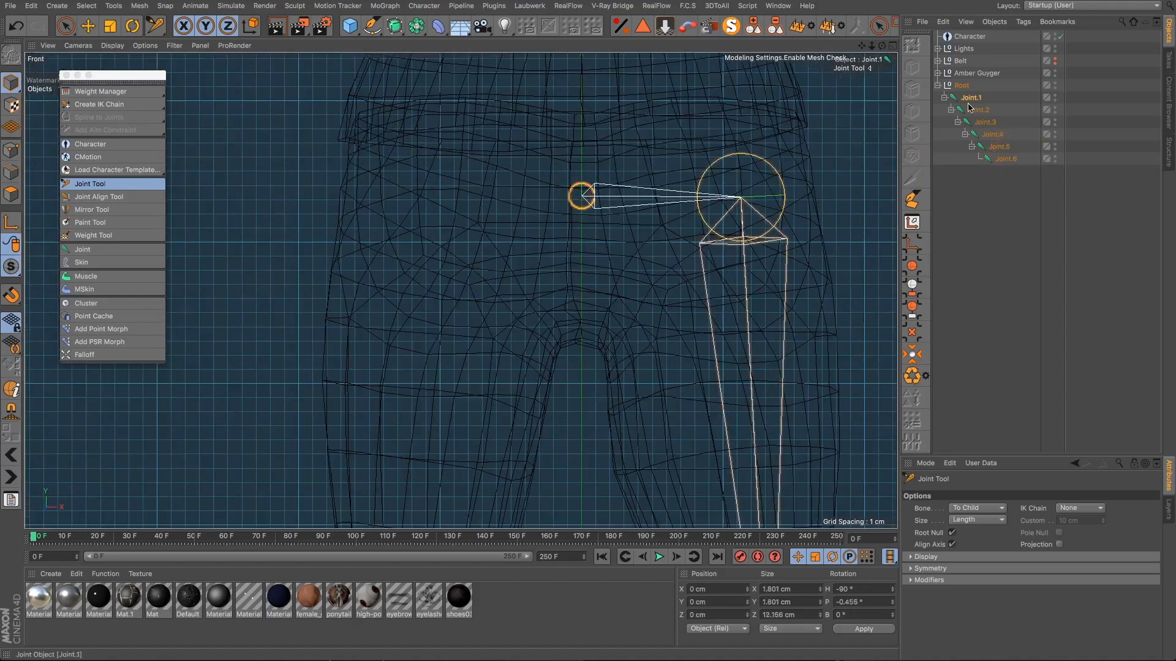
pyautogui.scroll(-8, 782, 398)
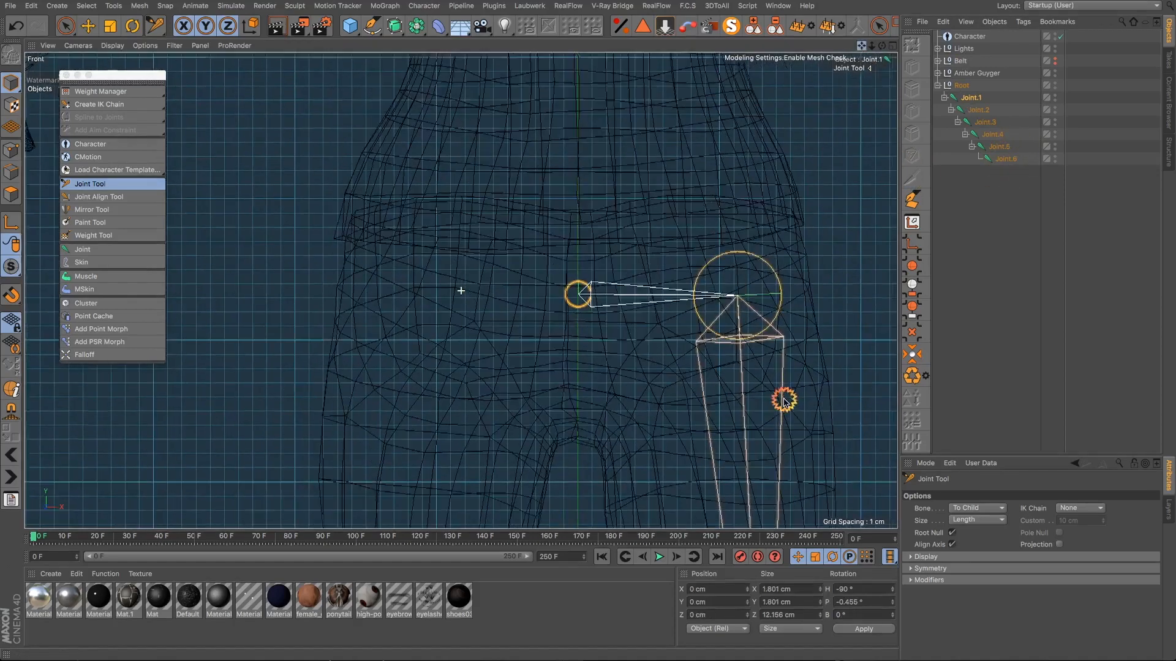
pyautogui.scroll(1, 692, 337)
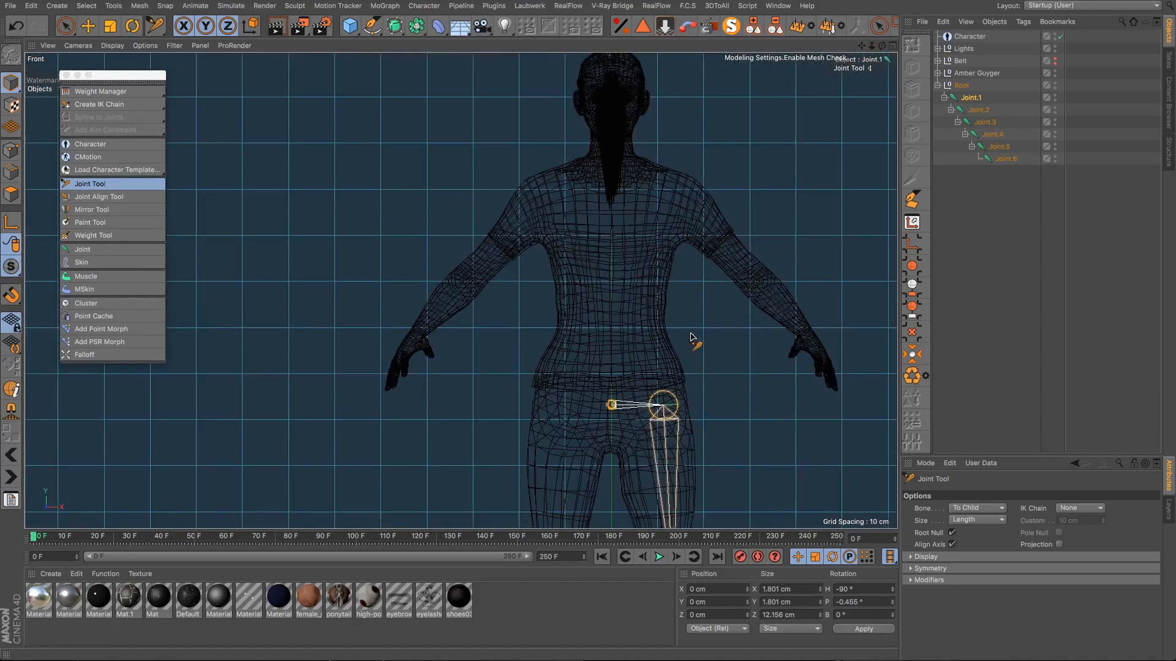
pyautogui.doubleClick(970, 98)
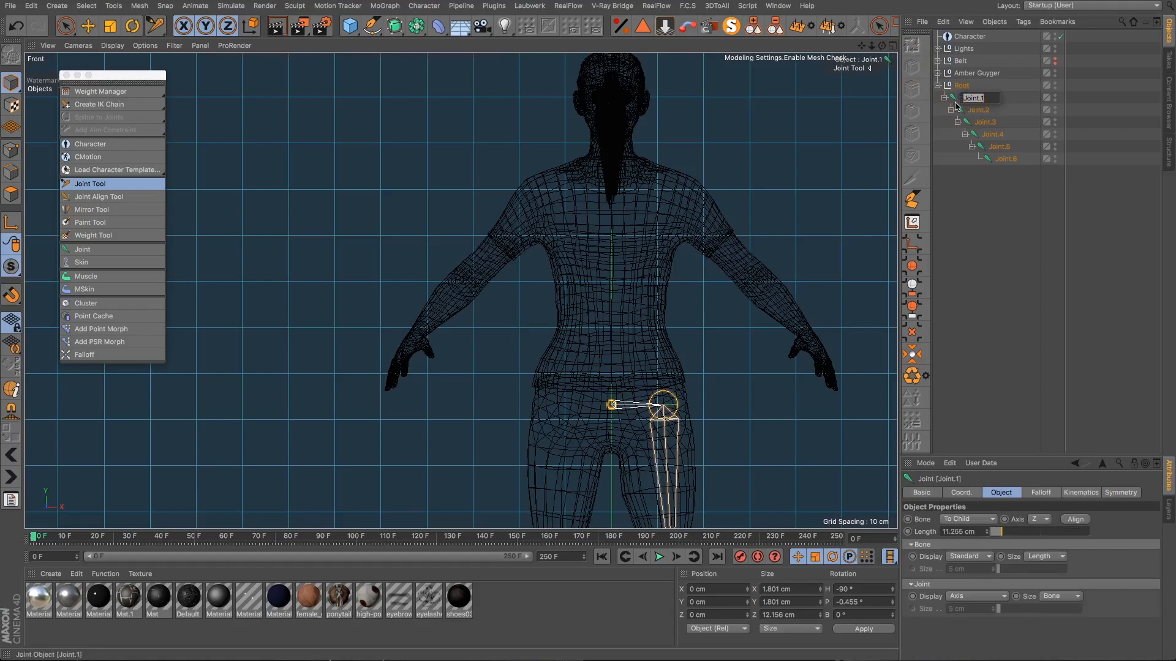
pyautogui.press('Return')
pyautogui.click(88, 26)
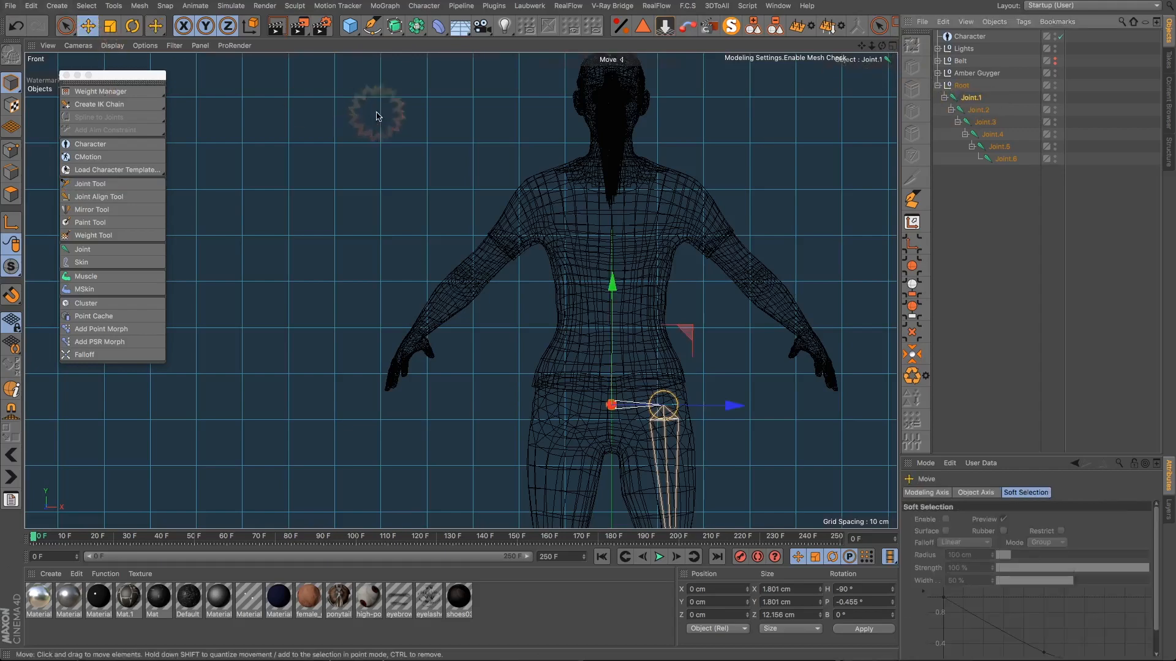
pyautogui.doubleClick(970, 99)
# Step: Rename the hip, knee and ankle joints as Left_l_Leg-01, Left_l_Knee-02 and Left_l_Heel-03
pyautogui.doubleClick(978, 111)
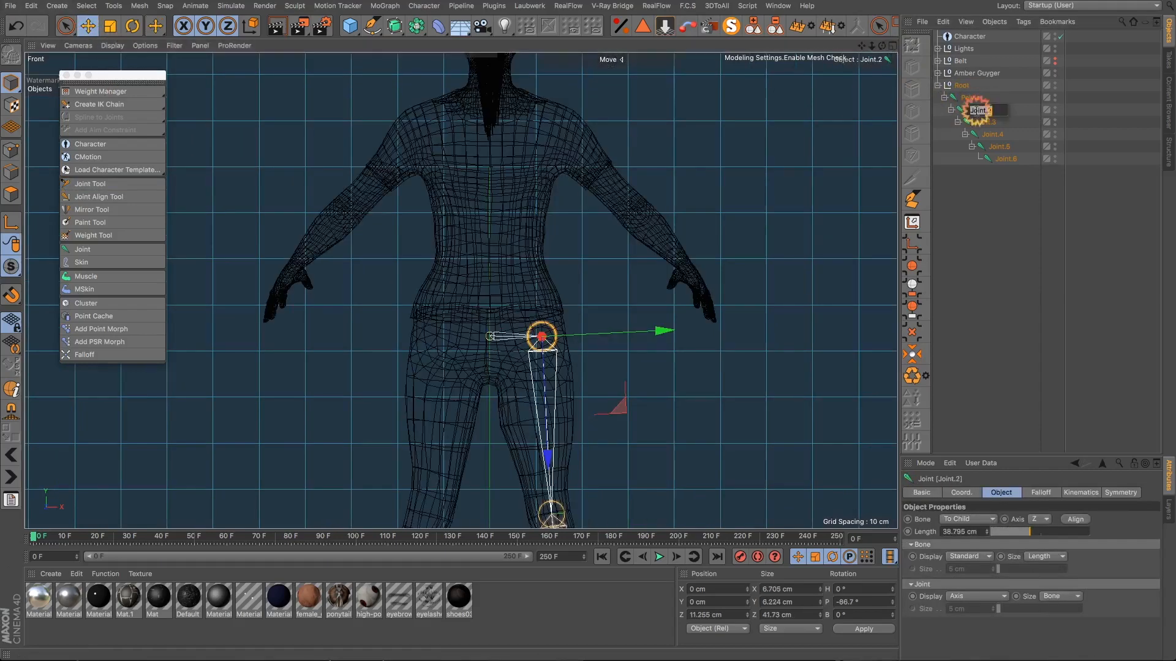
pyautogui.write('Upper_Leg')
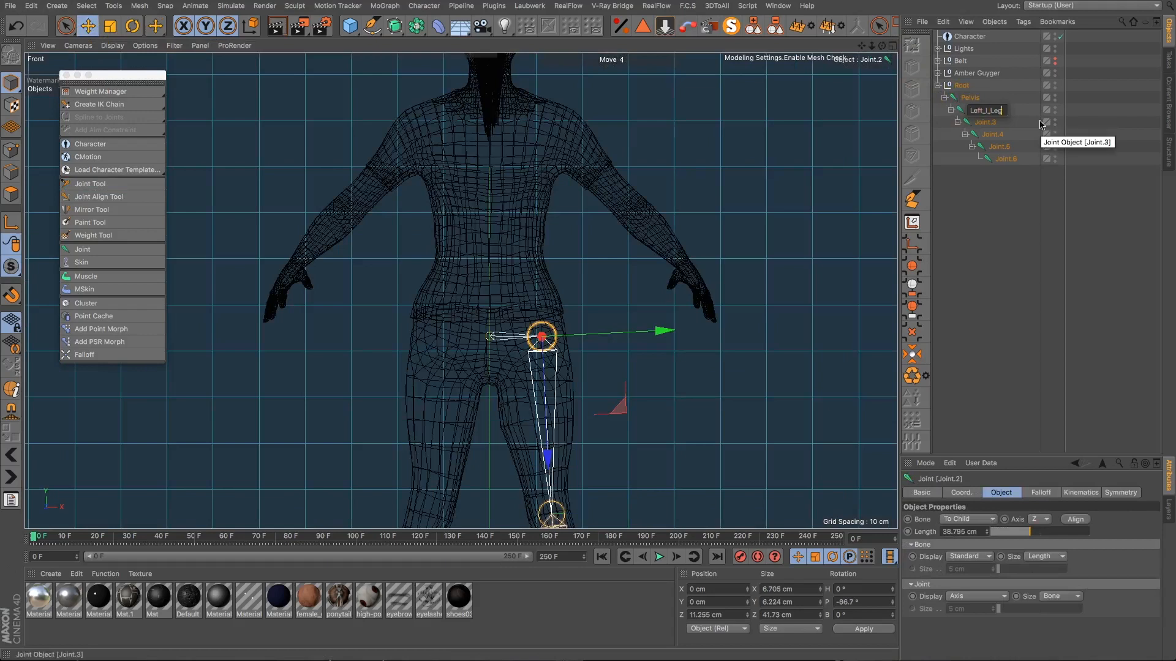
pyautogui.click(985, 124)
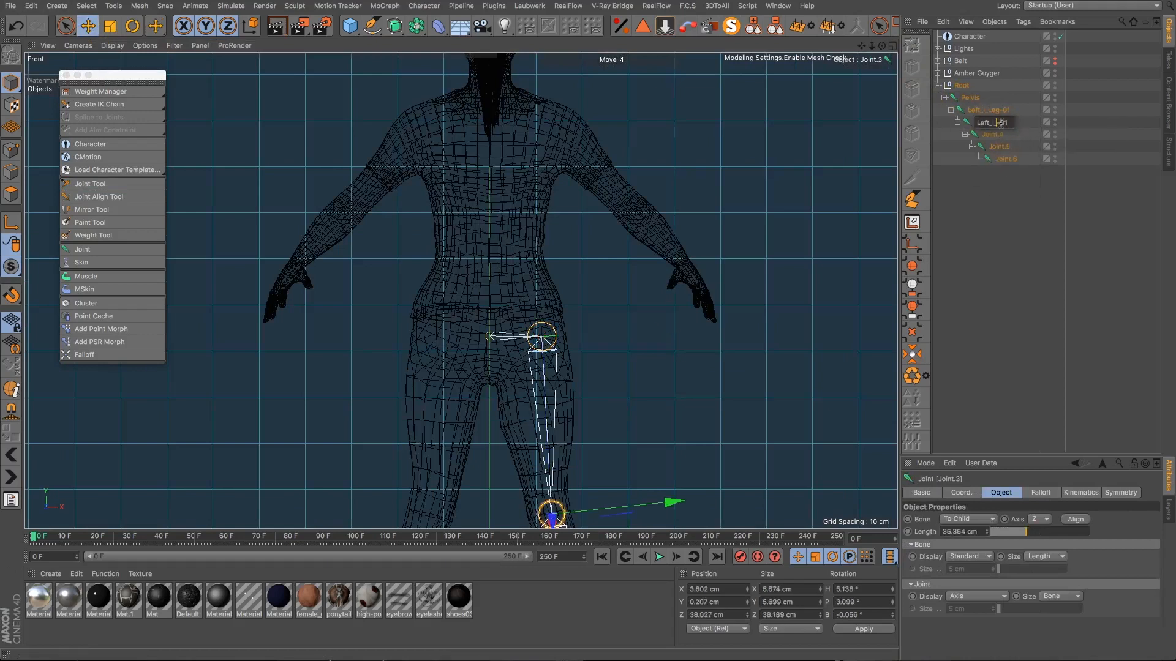
pyautogui.click(1024, 123)
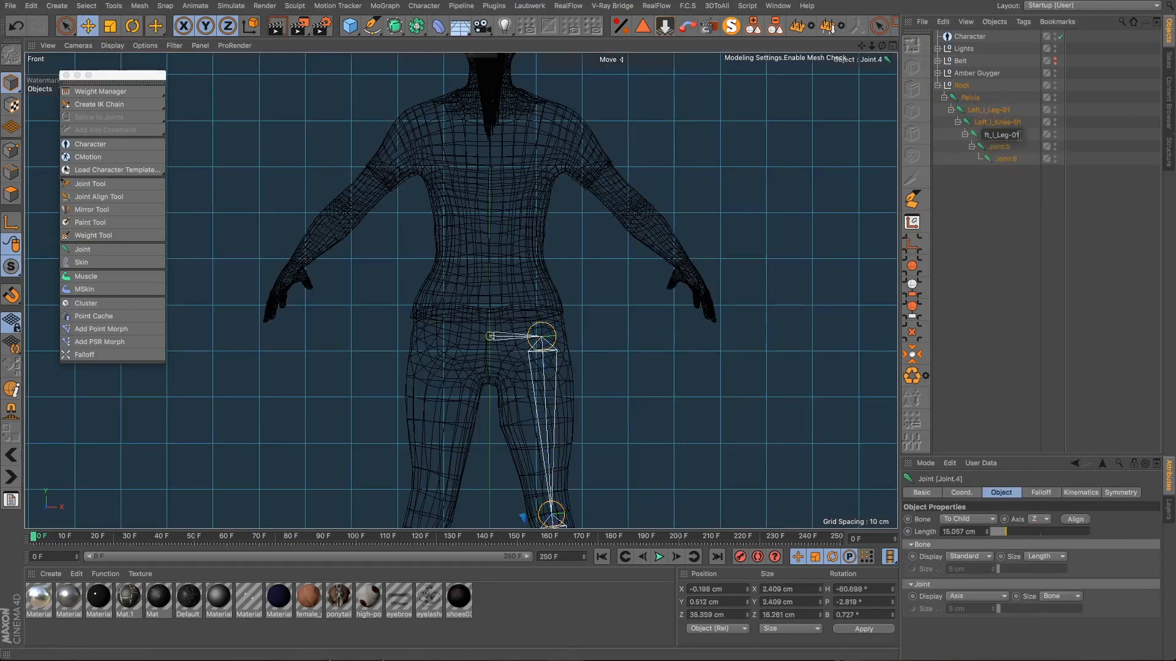
# Step: Rename the last two joints as _l_Foot-04 and _l_End-01, and remove the Left prefix from the other leg joints' names
pyautogui.click(1012, 147)
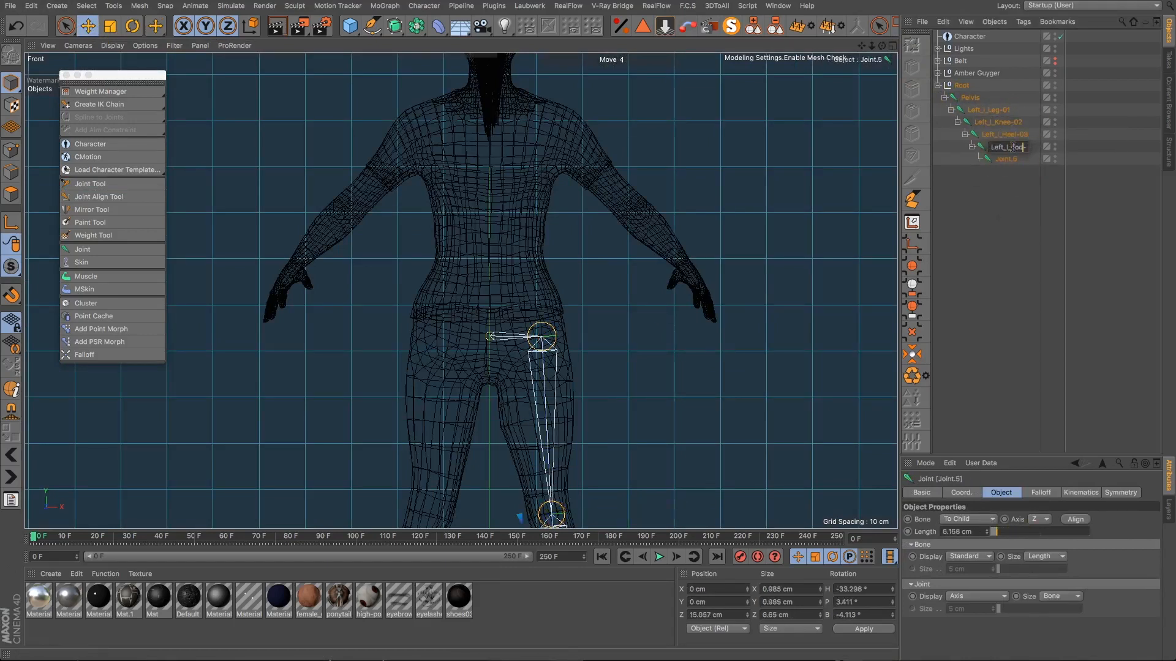
pyautogui.write('t-04')
pyautogui.doubleClick(1004, 159)
pyautogui.write('Left_l_Leg-01')
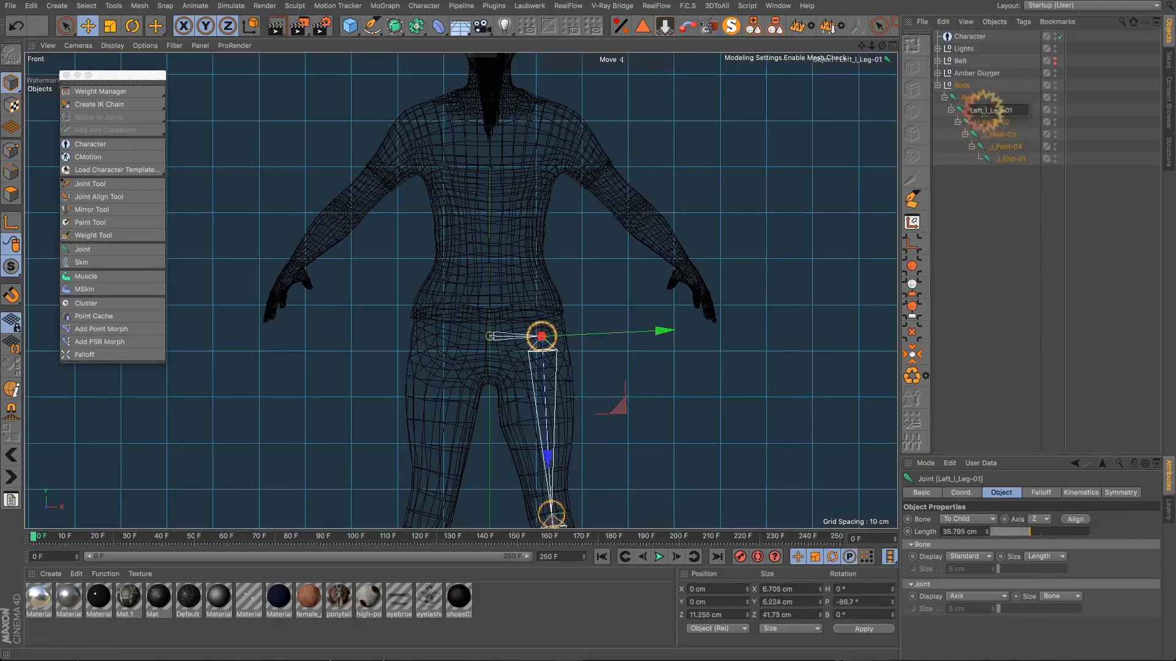
# Step: Turn off Root Null for the Joint Tool and add a chest joint on the body's centre line as a child of Pelvis
pyautogui.click(90, 184)
pyautogui.scroll(3, 461, 273)
pyautogui.scroll(-1, 462, 270)
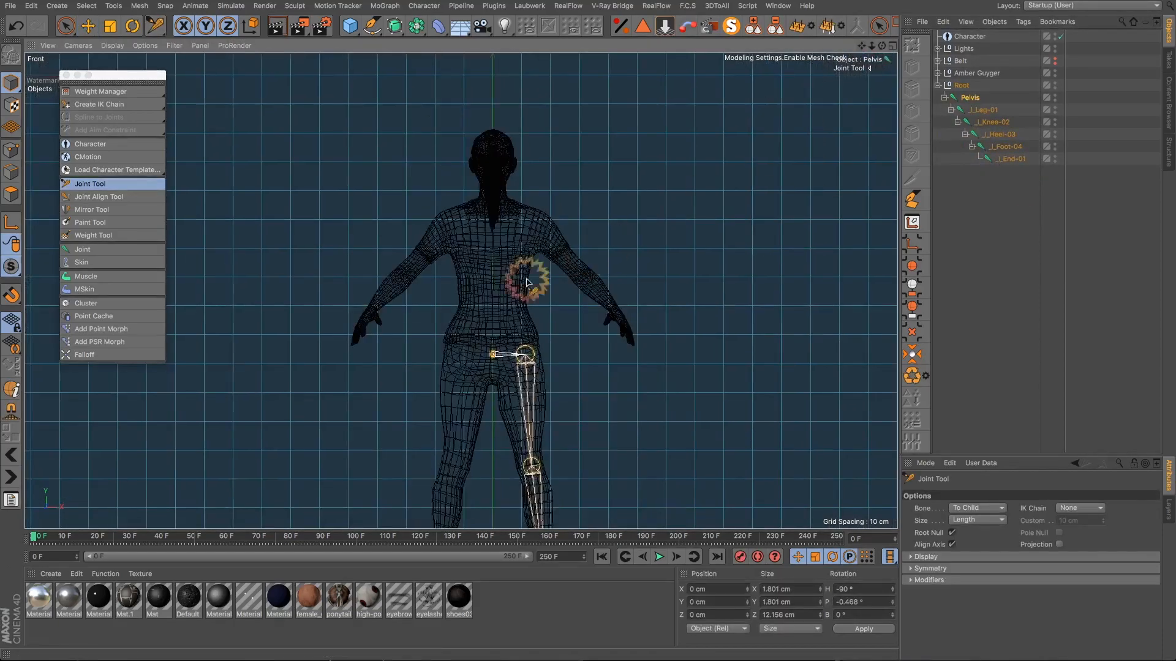
pyautogui.scroll(5, 490, 251)
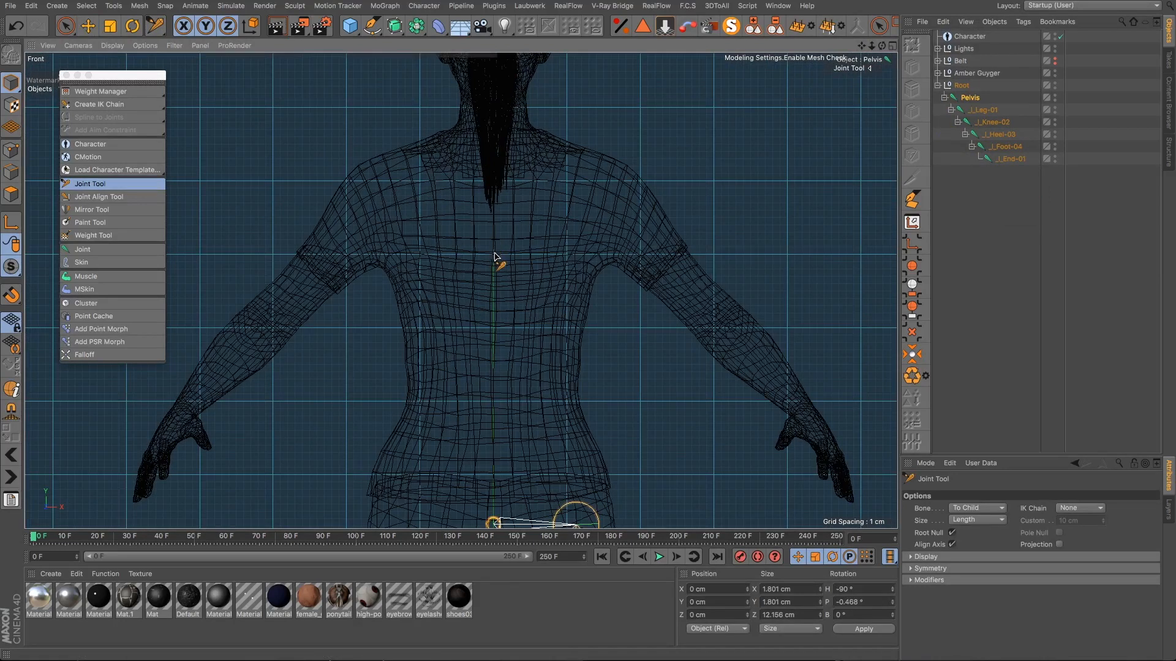
pyautogui.keyDown('ctrl'); pyautogui.click(495, 258); pyautogui.keyUp('ctrl')
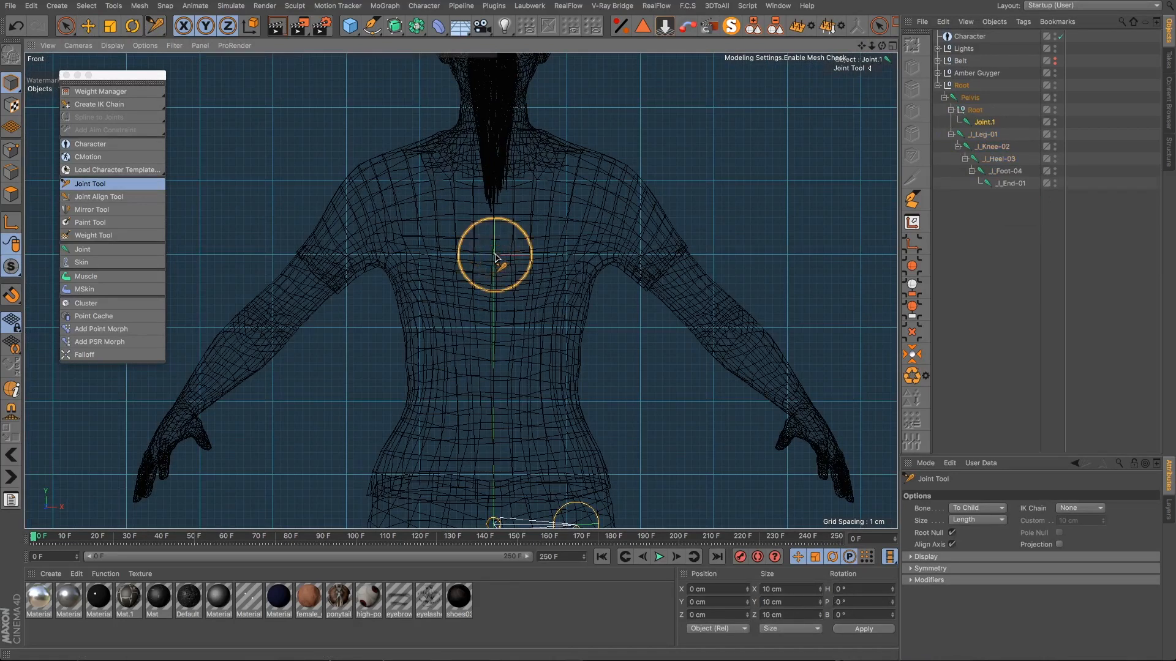
pyautogui.click(952, 534)
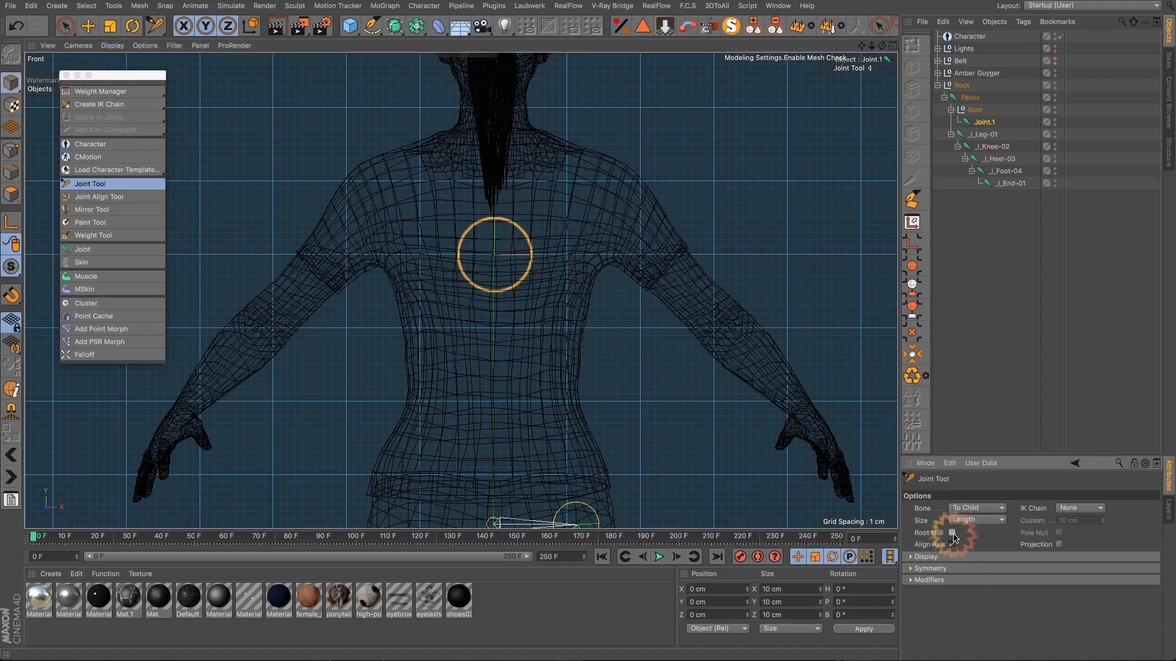
pyautogui.hotkey('ctrl', 'z')
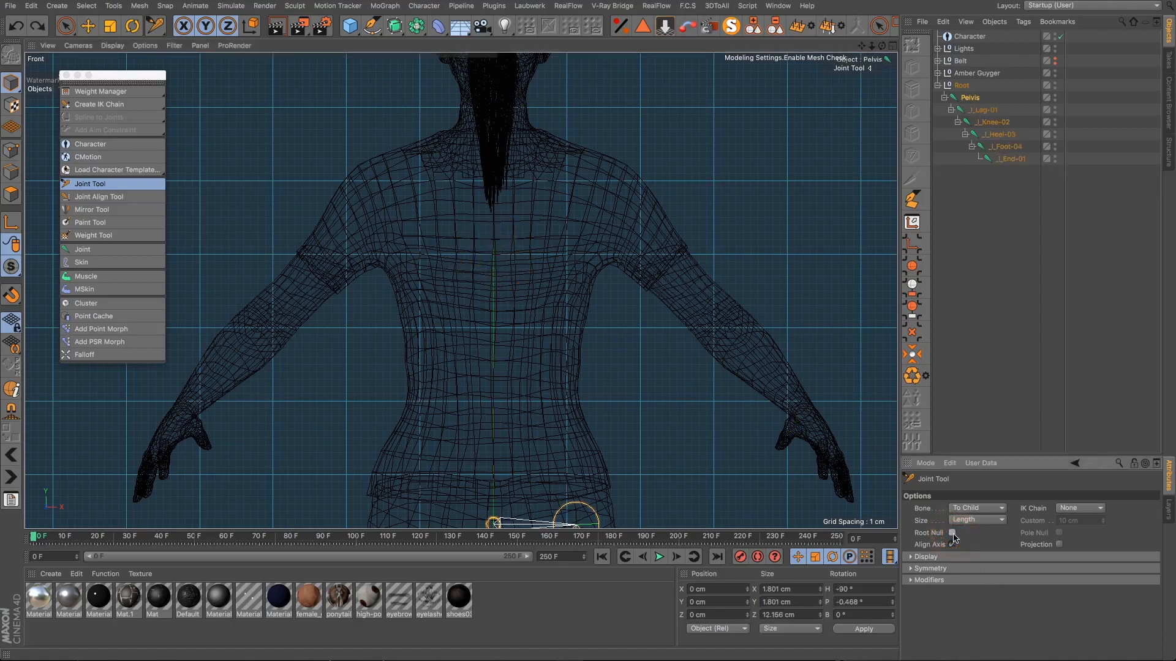
pyautogui.keyDown('ctrl'); pyautogui.click(494, 257); pyautogui.keyUp('ctrl')
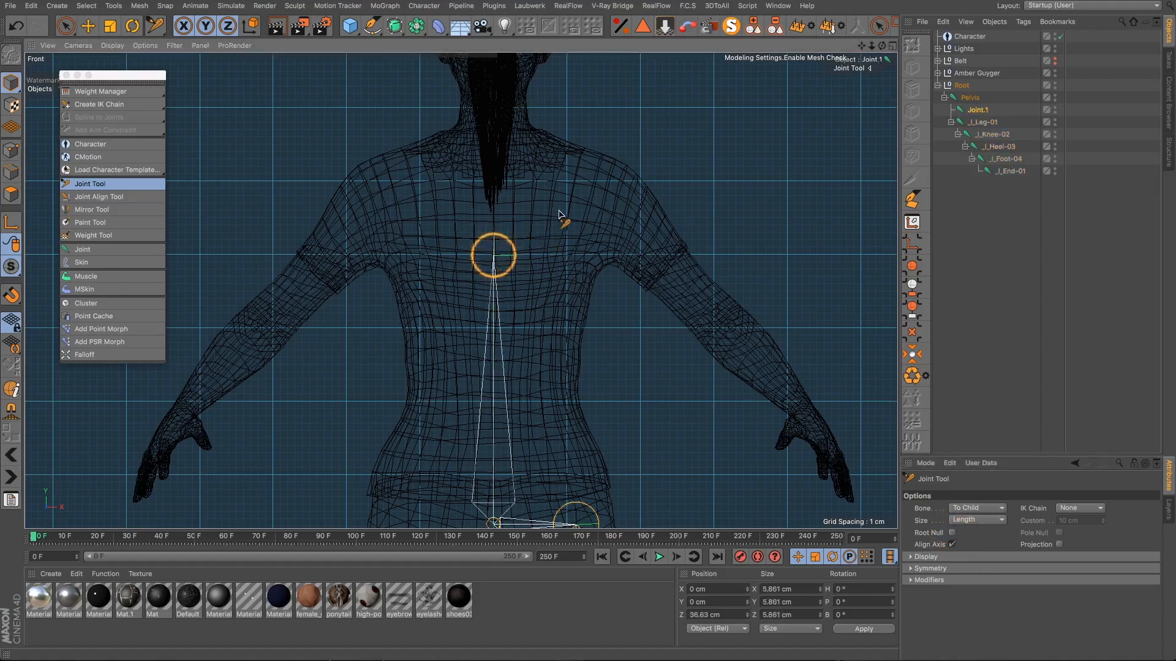
# Step: Split the bone between the pelvis and chest with one joint at the waist and another in the middle of the torso
pyautogui.scroll(-2, 541, 281)
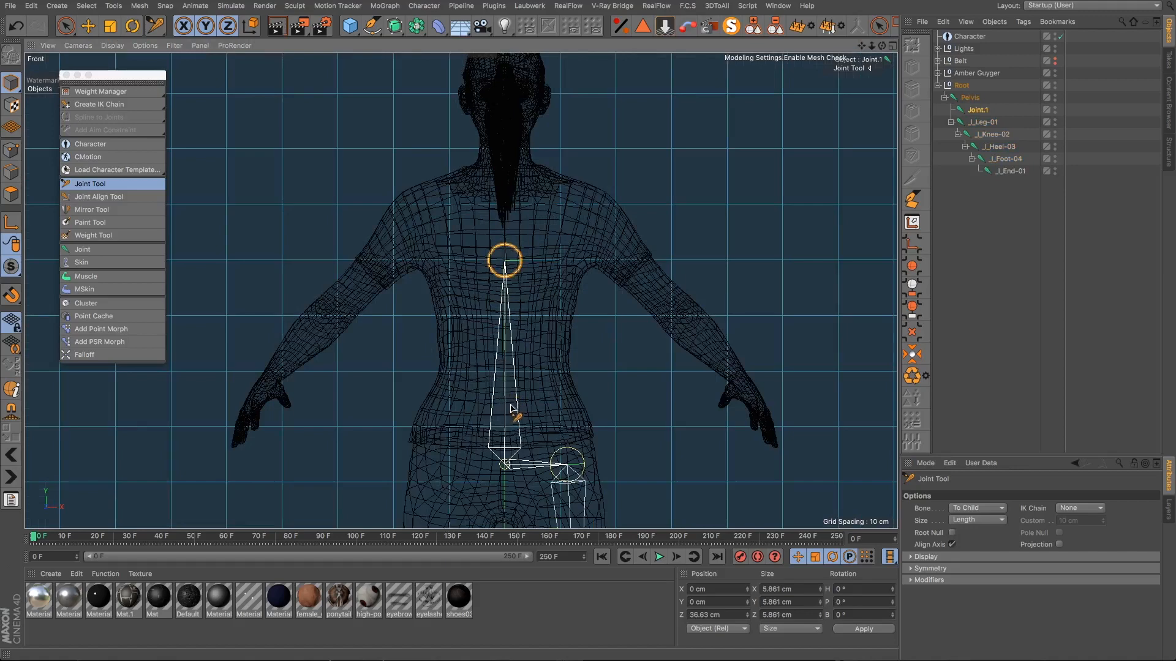
pyautogui.scroll(2, 511, 405)
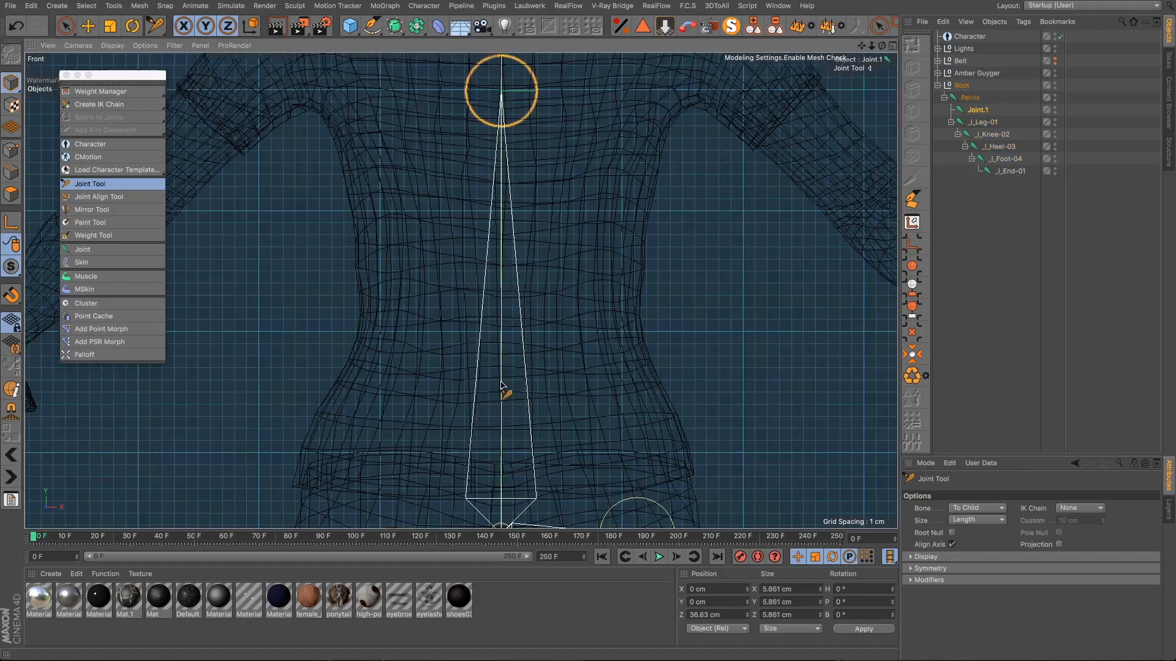
pyautogui.keyDown('ctrl'); pyautogui.click(501, 382); pyautogui.keyUp('ctrl')
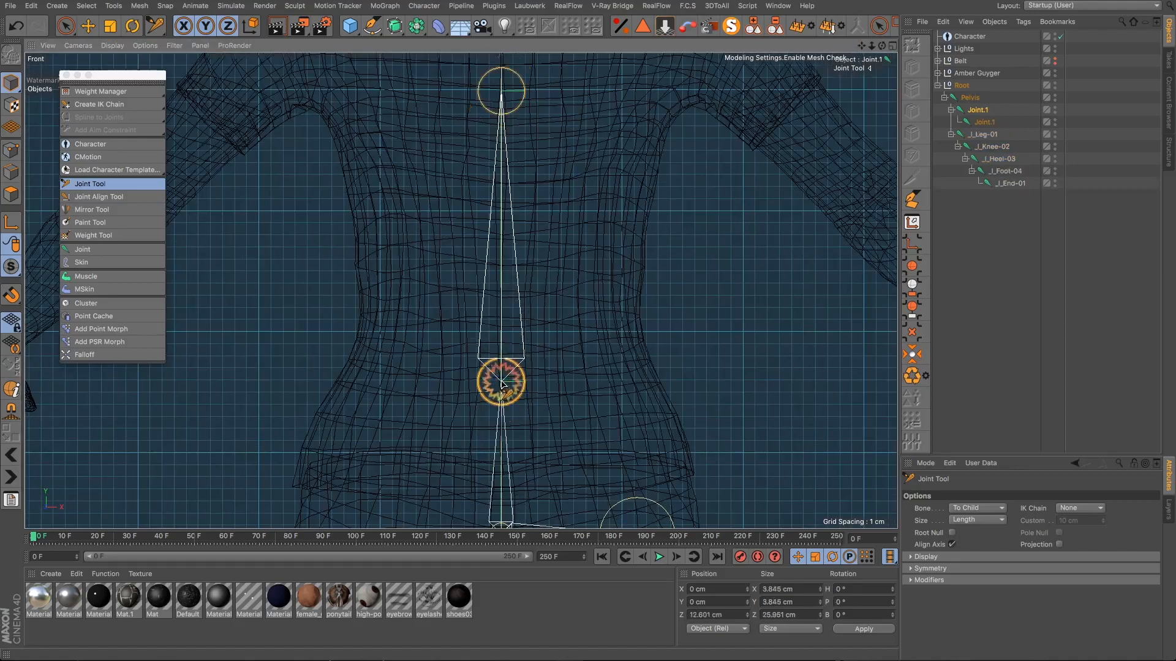
pyautogui.keyDown('ctrl'); pyautogui.click(501, 217); pyautogui.keyUp('ctrl')
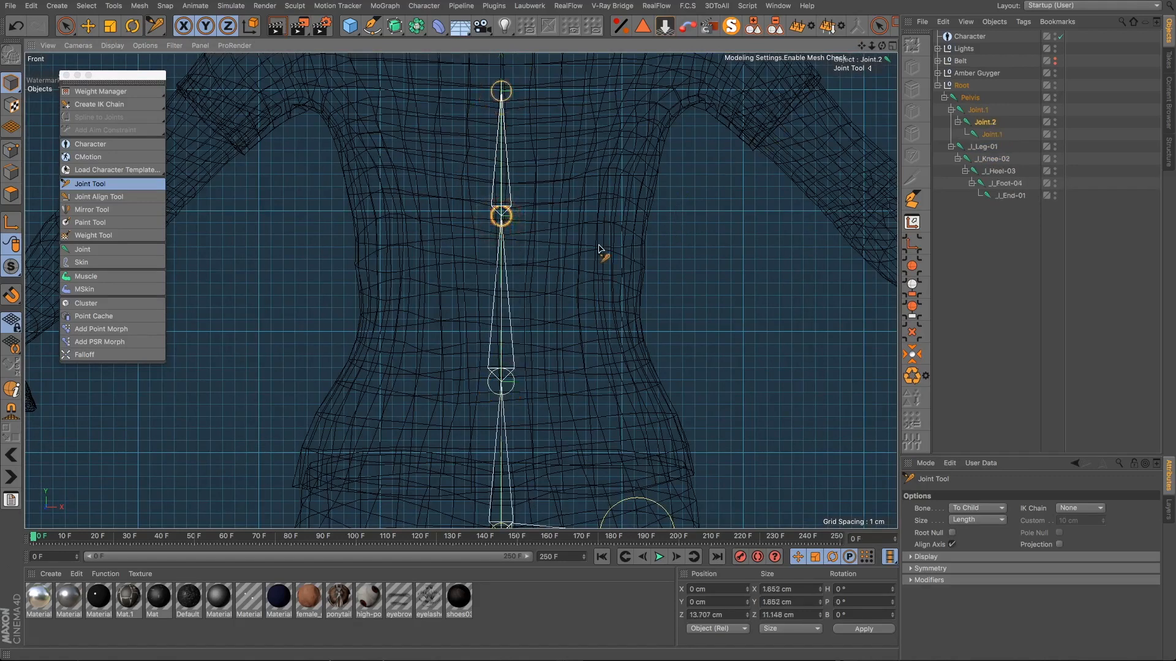
# Step: Lower the waist, mid-torso and chest joints slightly along the body's centre line in the Front view
pyautogui.scroll(-5, 600, 248)
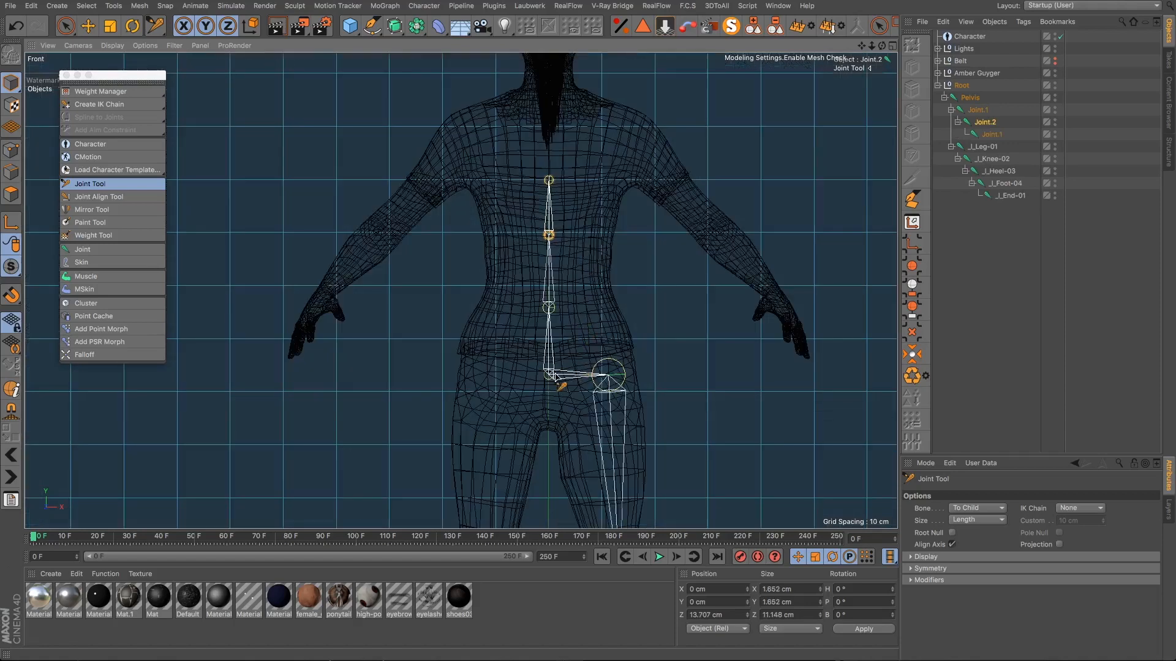
pyautogui.scroll(5, 550, 380)
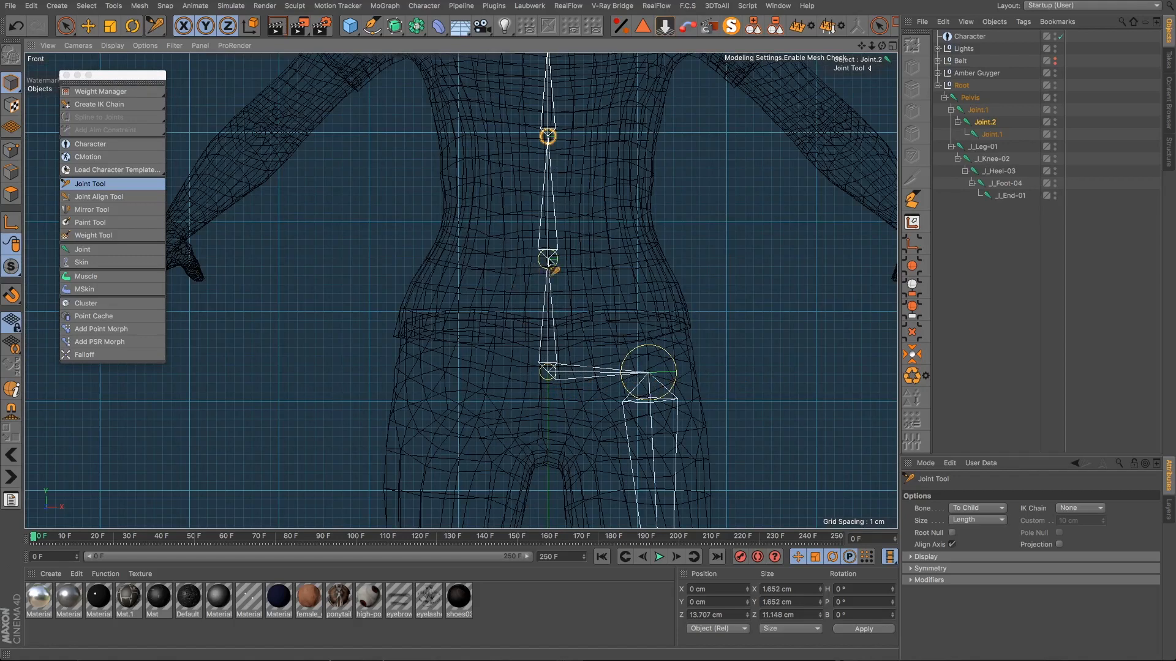
pyautogui.scroll(-2, 561, 209)
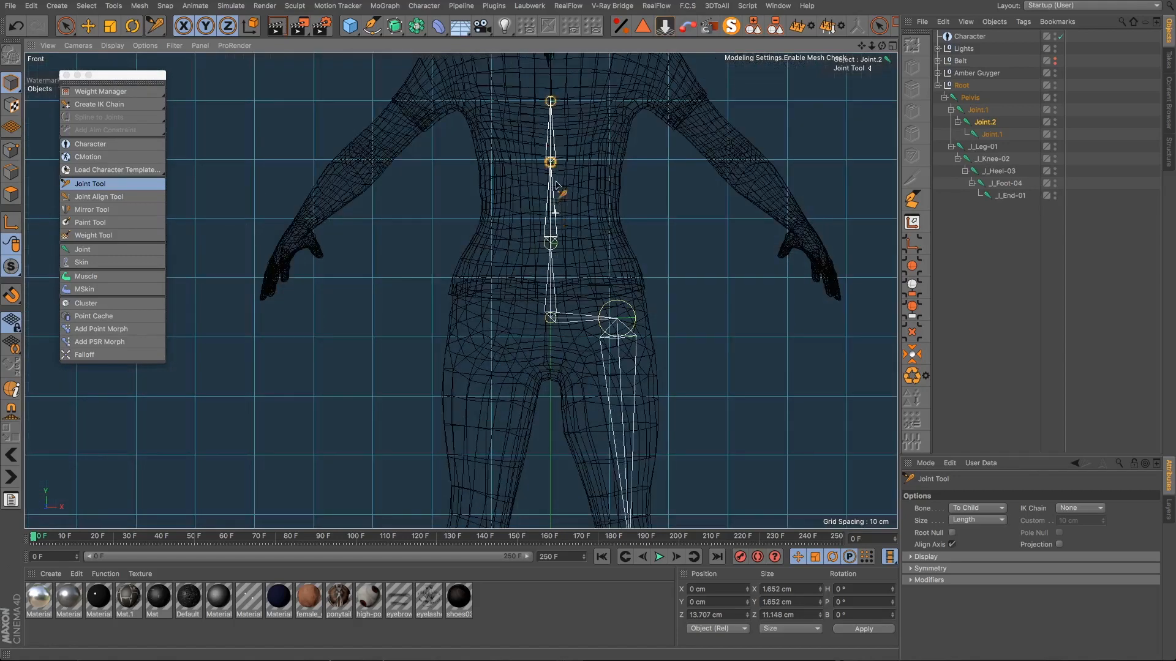
pyautogui.moveTo(862, 46); pyautogui.dragTo(777, 424)
pyautogui.scroll(3, 542, 139)
pyautogui.scroll(-6, 533, 367)
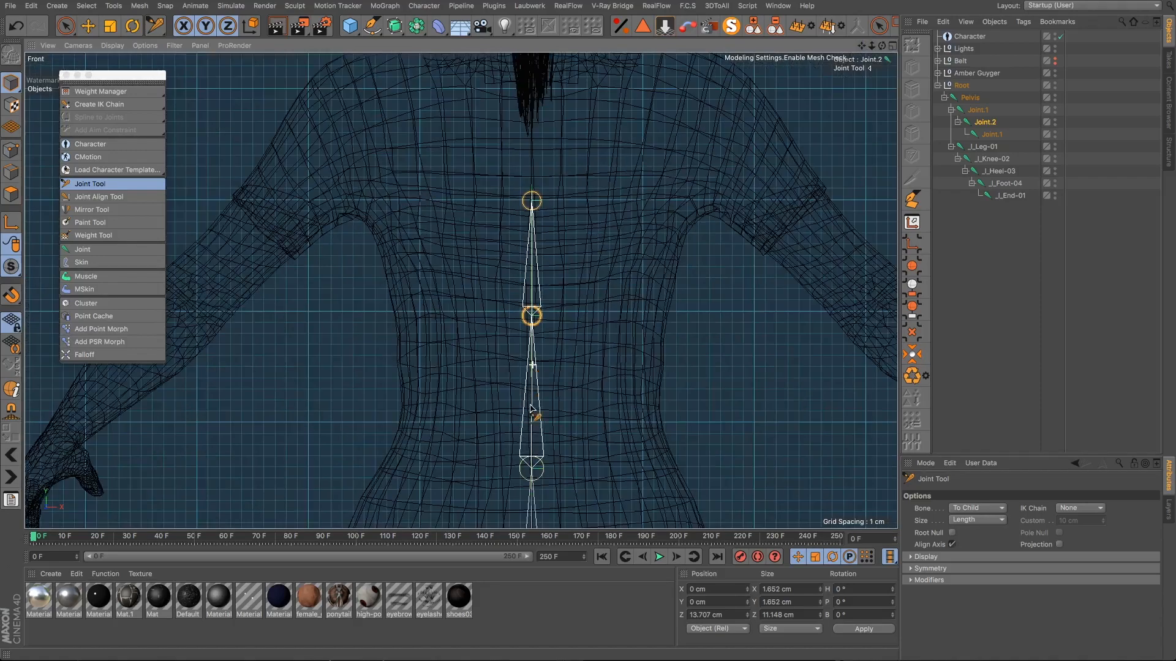
pyautogui.scroll(4, 535, 423)
pyautogui.moveTo(540, 390); pyautogui.dragTo(540, 400)
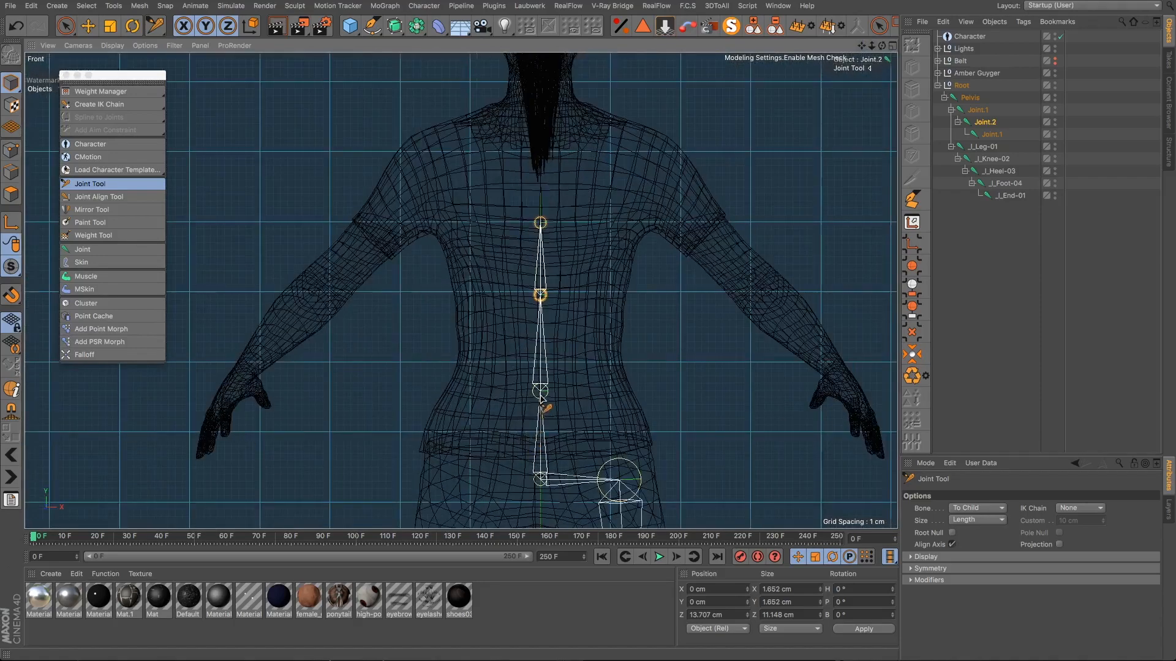
pyautogui.moveTo(541, 300); pyautogui.dragTo(541, 309)
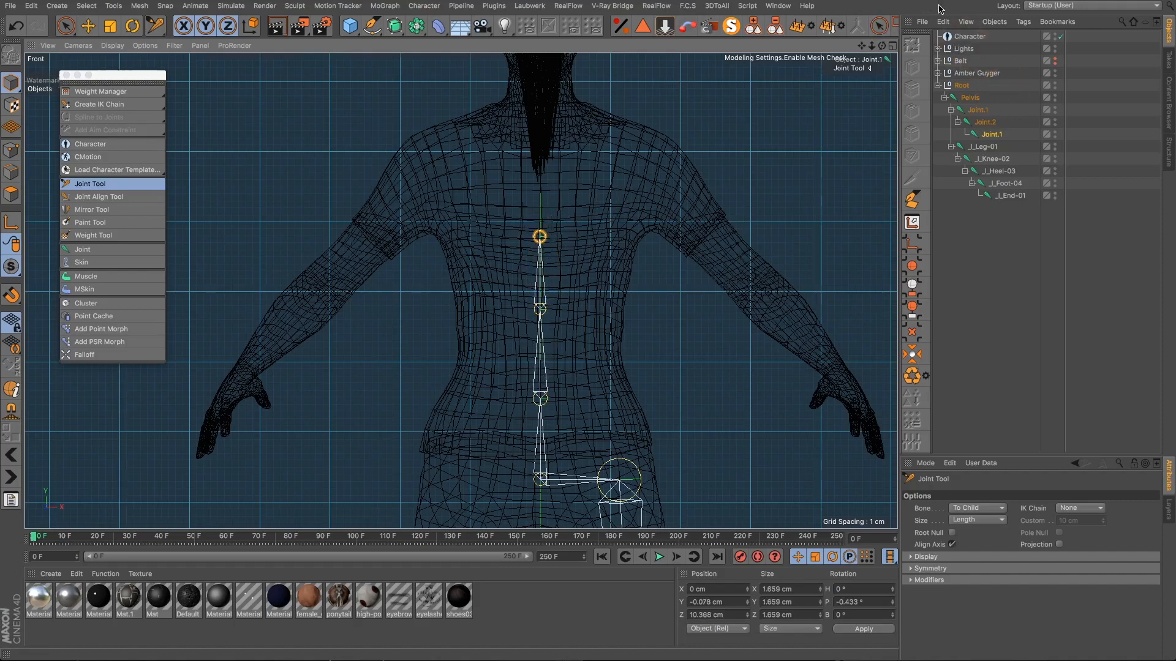
# Step: Set the object hierarchy's icon size to Large Icons
pyautogui.click(965, 21)
pyautogui.moveTo(978, 41)
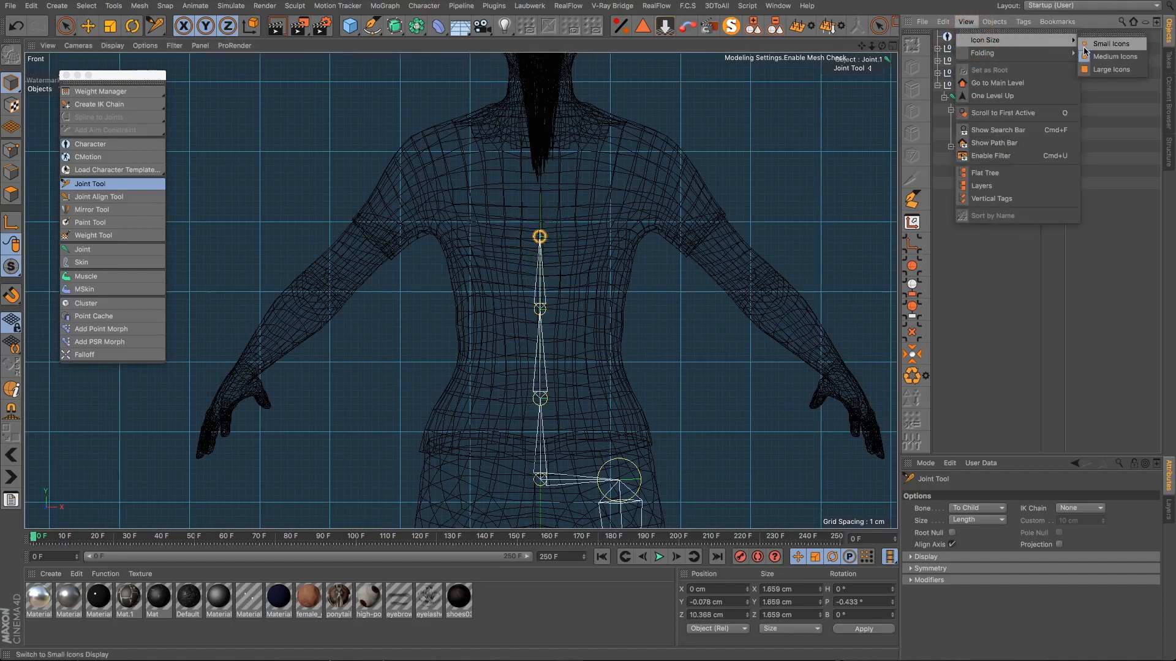
pyautogui.click(1108, 71)
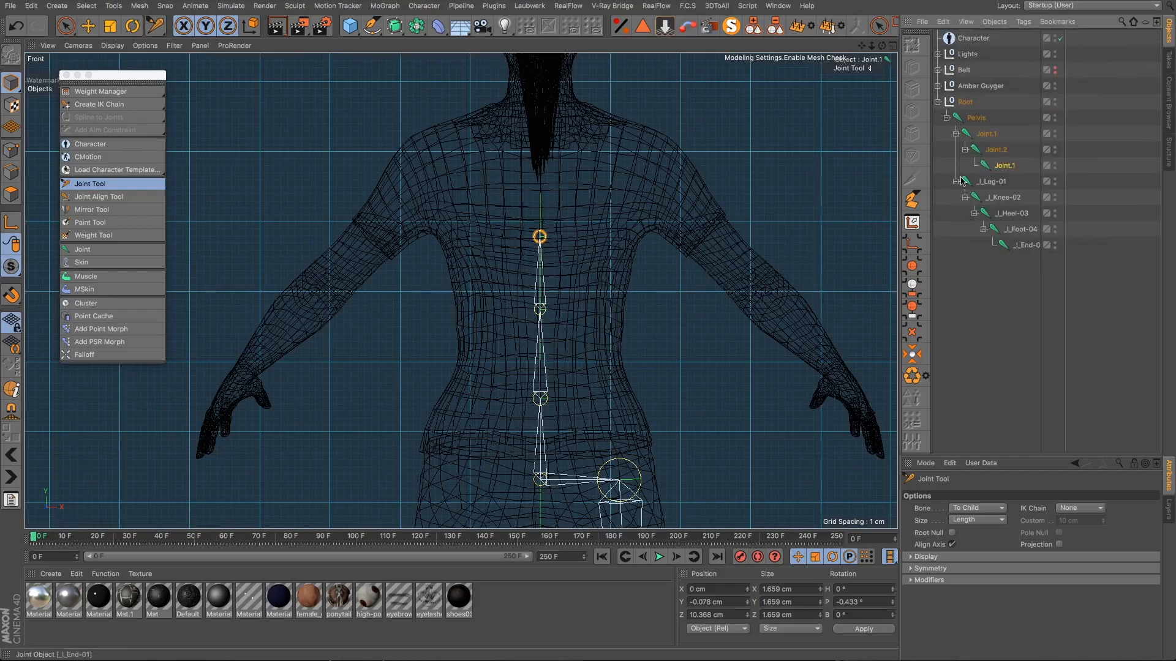
pyautogui.click(966, 23)
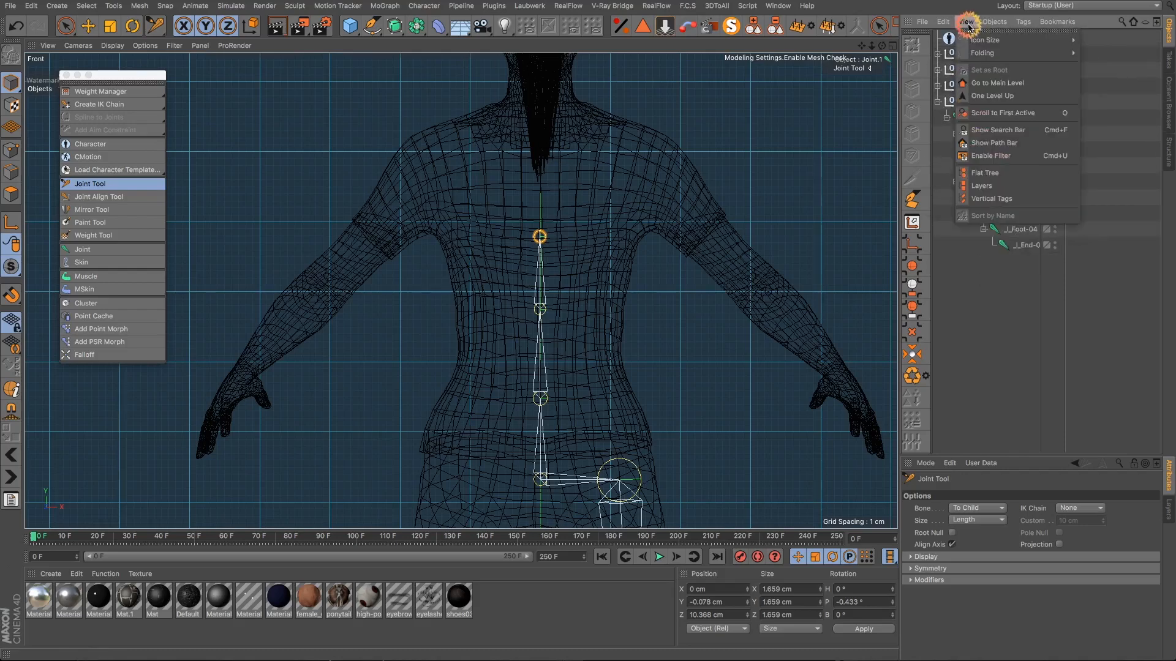
pyautogui.moveTo(987, 47)
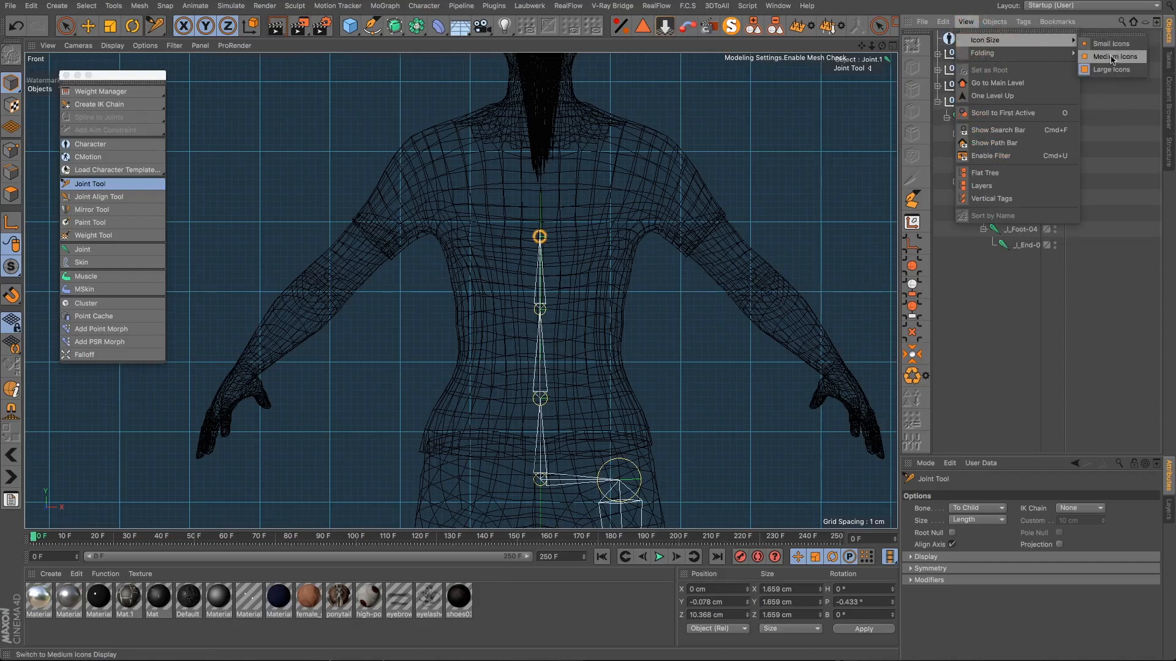
pyautogui.click(1125, 45)
pyautogui.click(943, 21)
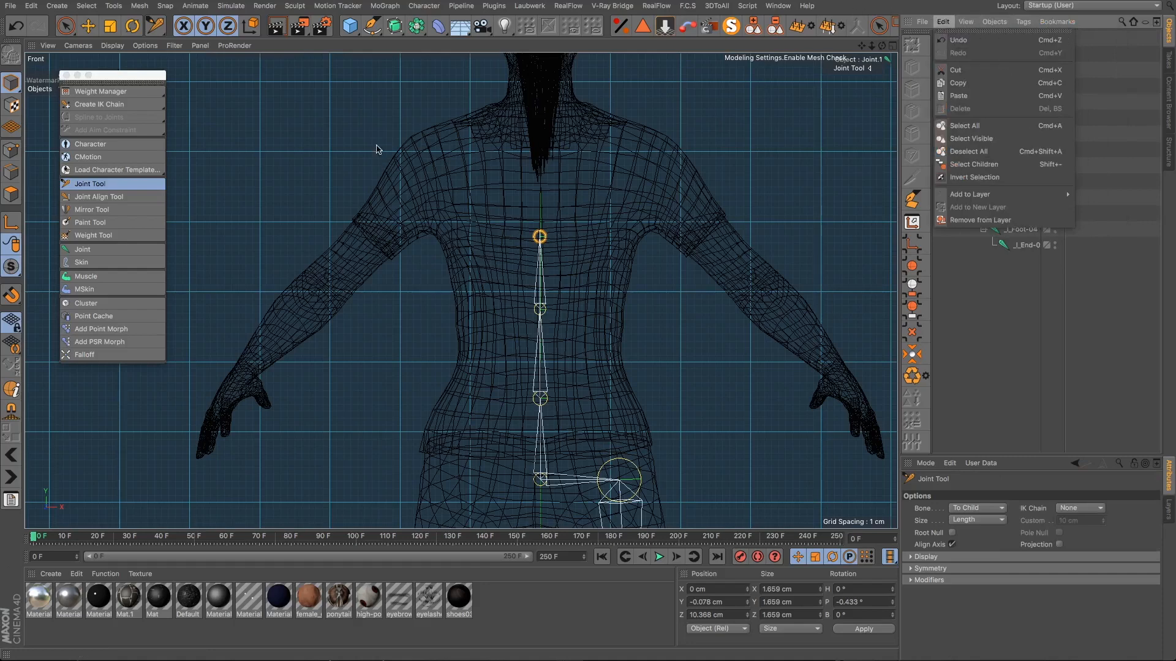
pyautogui.click(154, 16)
# Step: Extend the chain from the chest joint with a collarbone joint beside the neck and a shoulder joint on the leg chain's side
pyautogui.scroll(2, 539, 237)
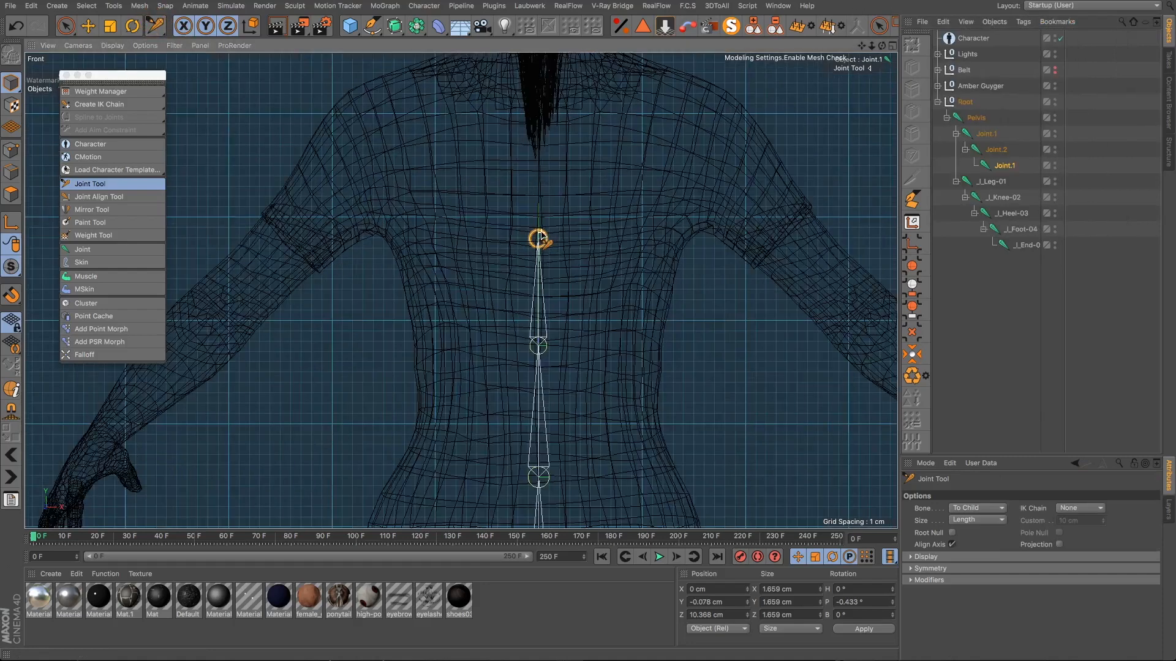
pyautogui.keyDown('ctrl'); pyautogui.click(632, 130); pyautogui.keyUp('ctrl')
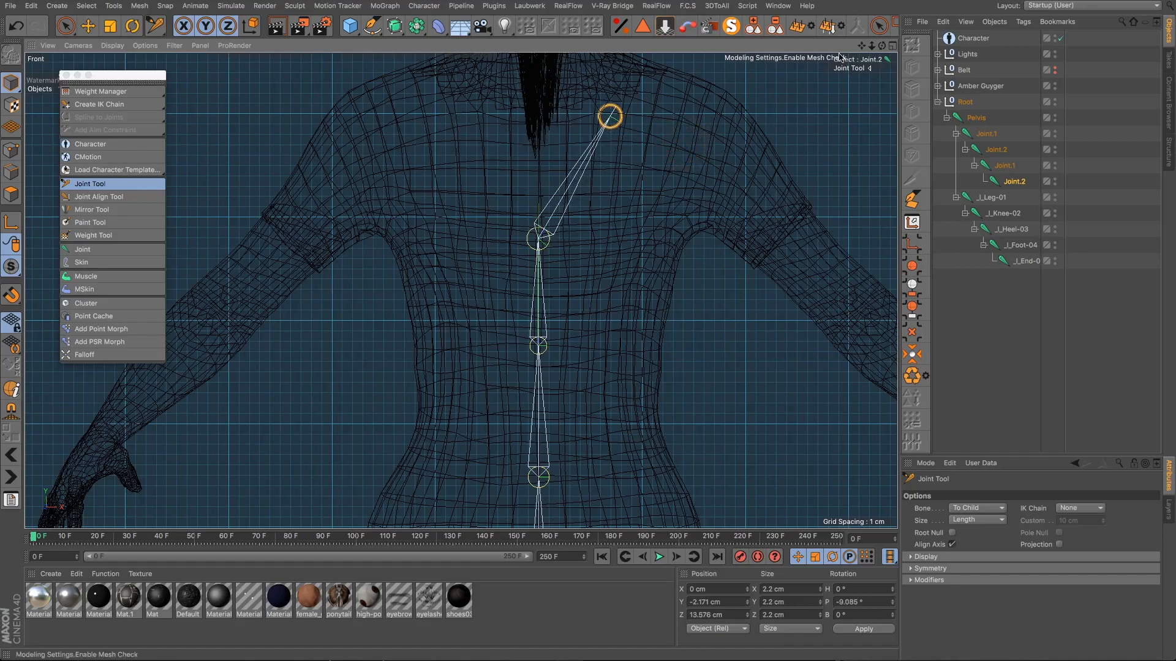
pyautogui.moveTo(861, 47); pyautogui.dragTo(816, 77)
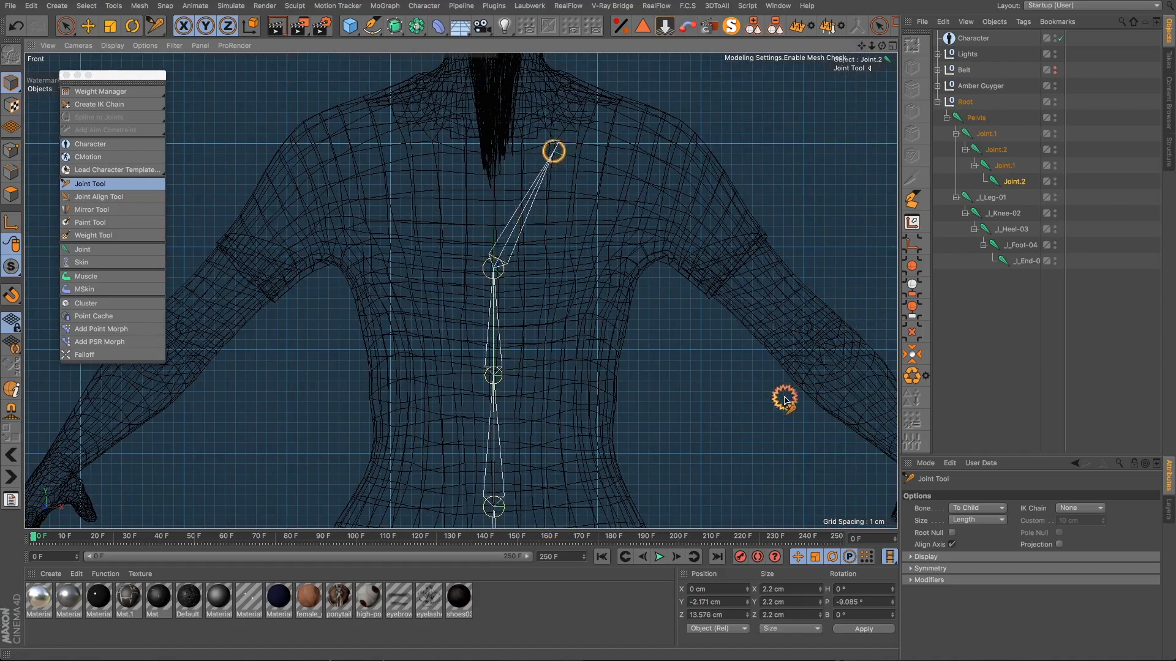
pyautogui.moveTo(554, 154); pyautogui.dragTo(548, 163)
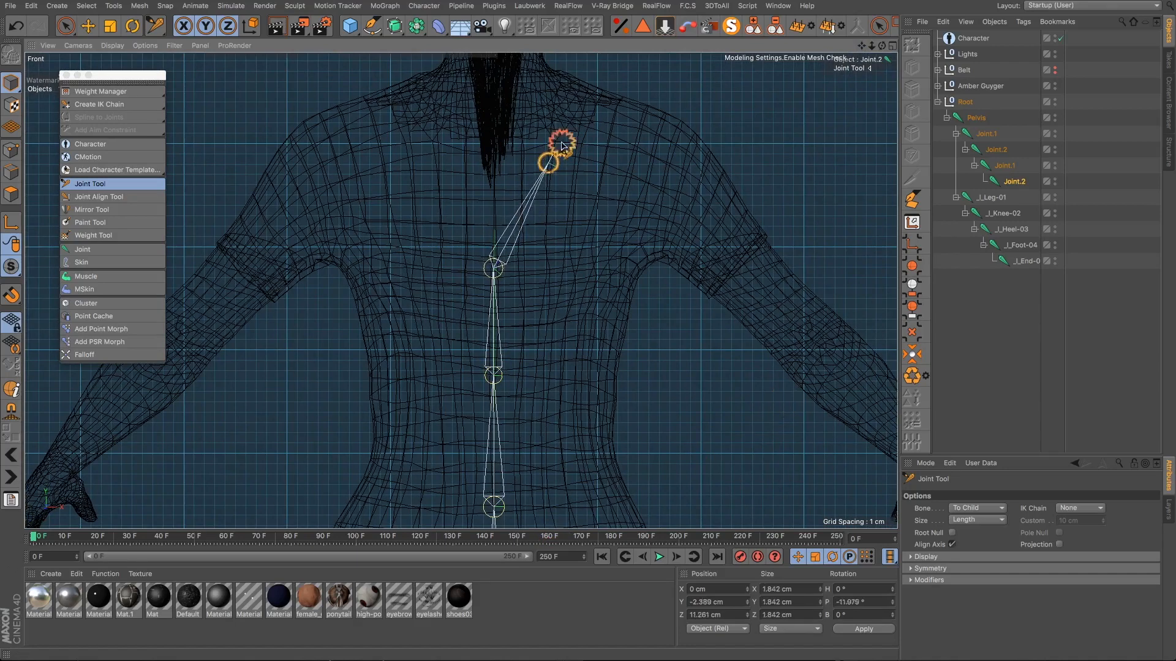
pyautogui.keyDown('ctrl'); pyautogui.click(643, 185); pyautogui.keyUp('ctrl')
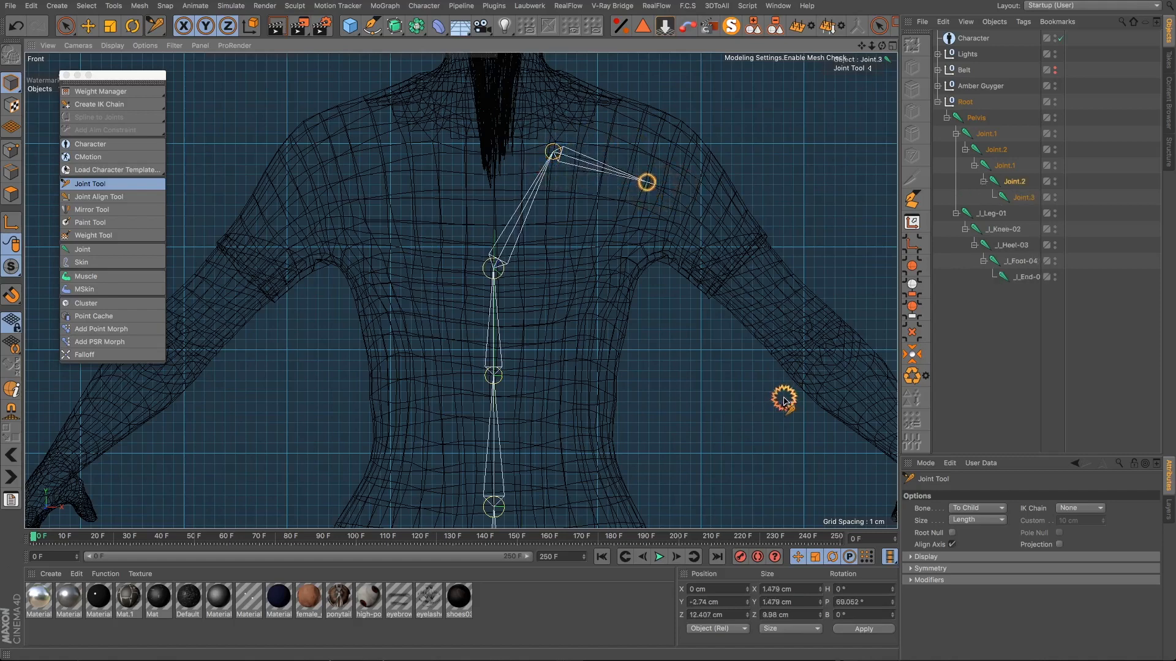
# Step: Add a wrist joint after the shoulder joint and split the long arm bone with a joint at the elbow
pyautogui.scroll(-5, 655, 202)
pyautogui.scroll(5, 782, 399)
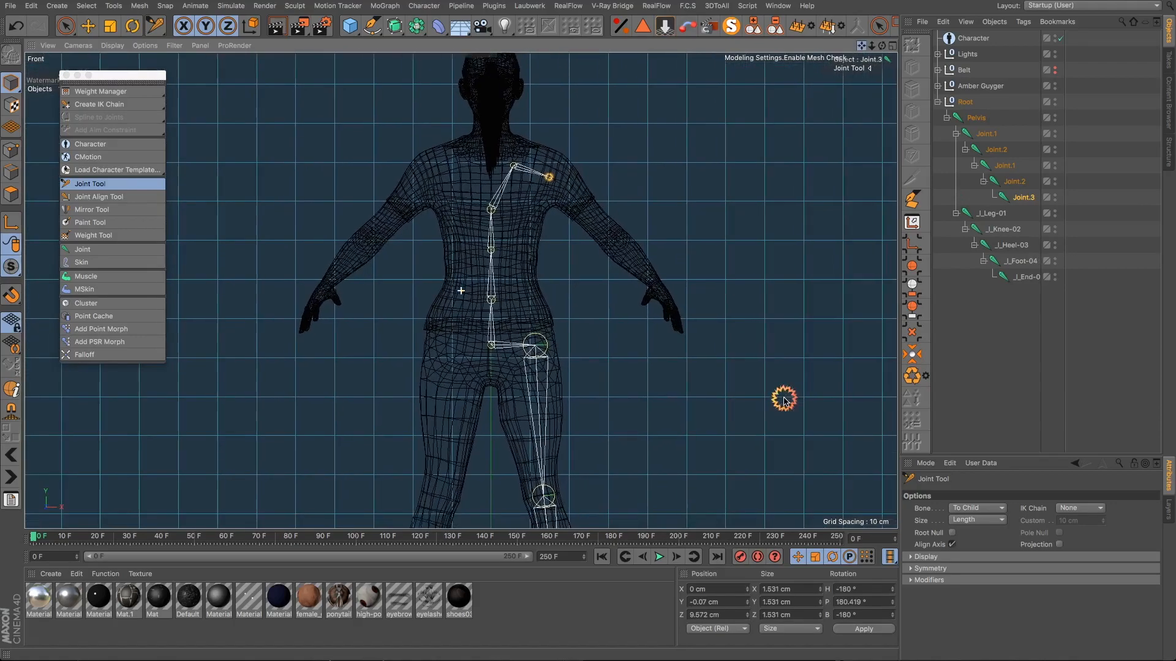
pyautogui.scroll(2, 553, 187)
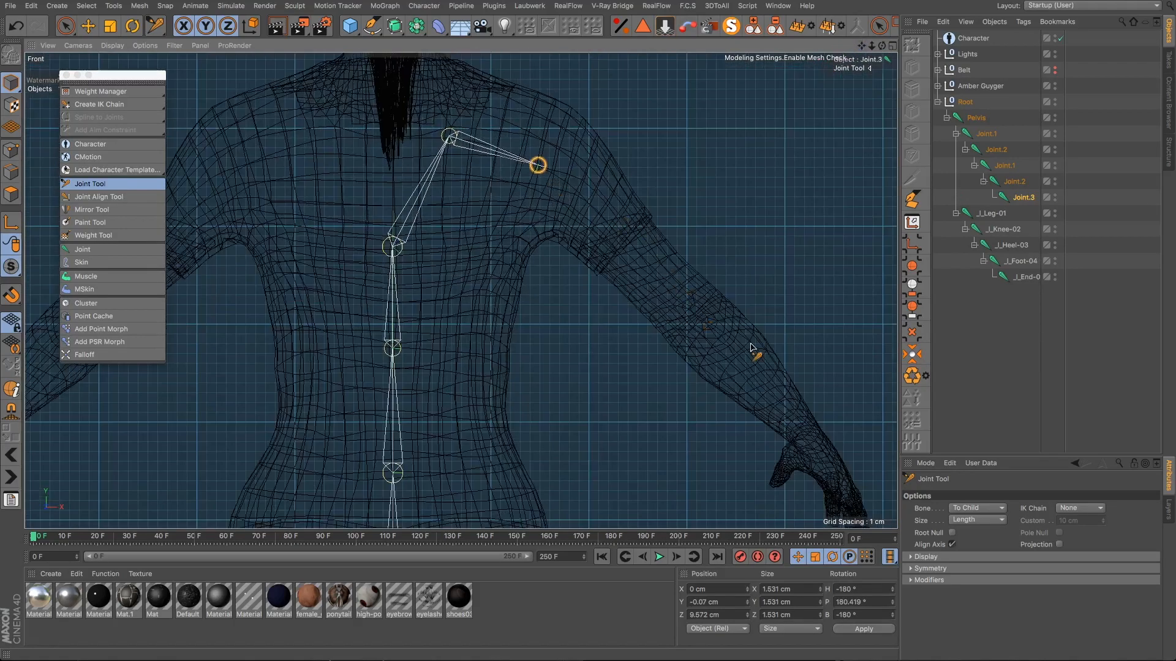
pyautogui.keyDown('ctrl'); pyautogui.click(806, 434); pyautogui.keyUp('ctrl')
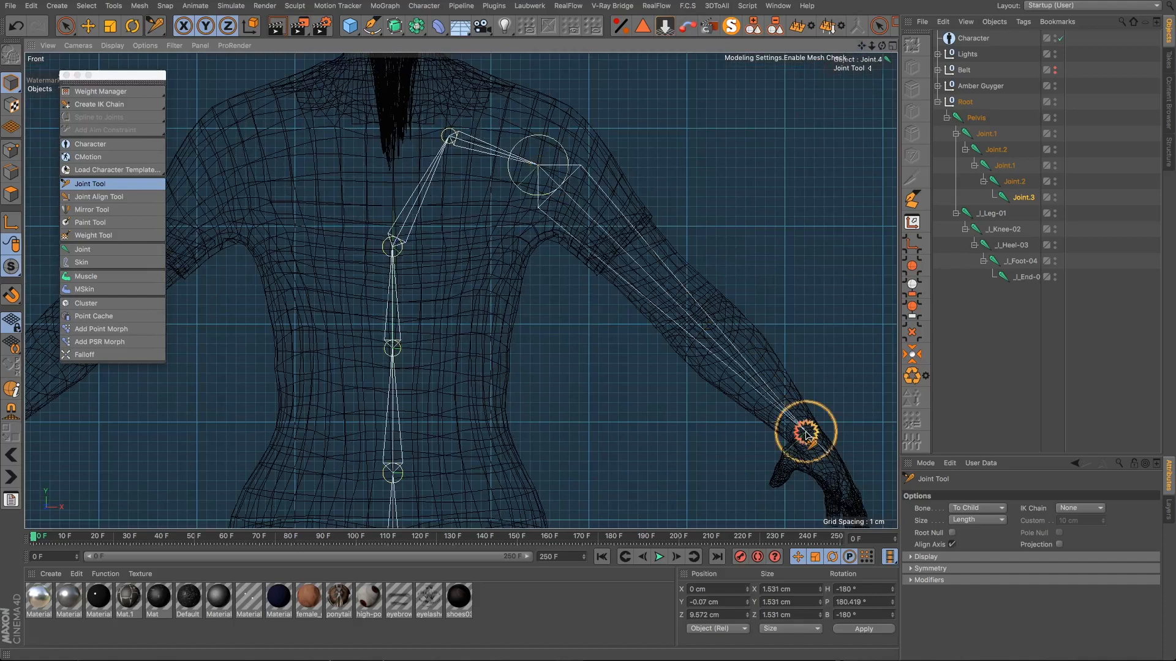
pyautogui.moveTo(862, 48); pyautogui.dragTo(757, 3)
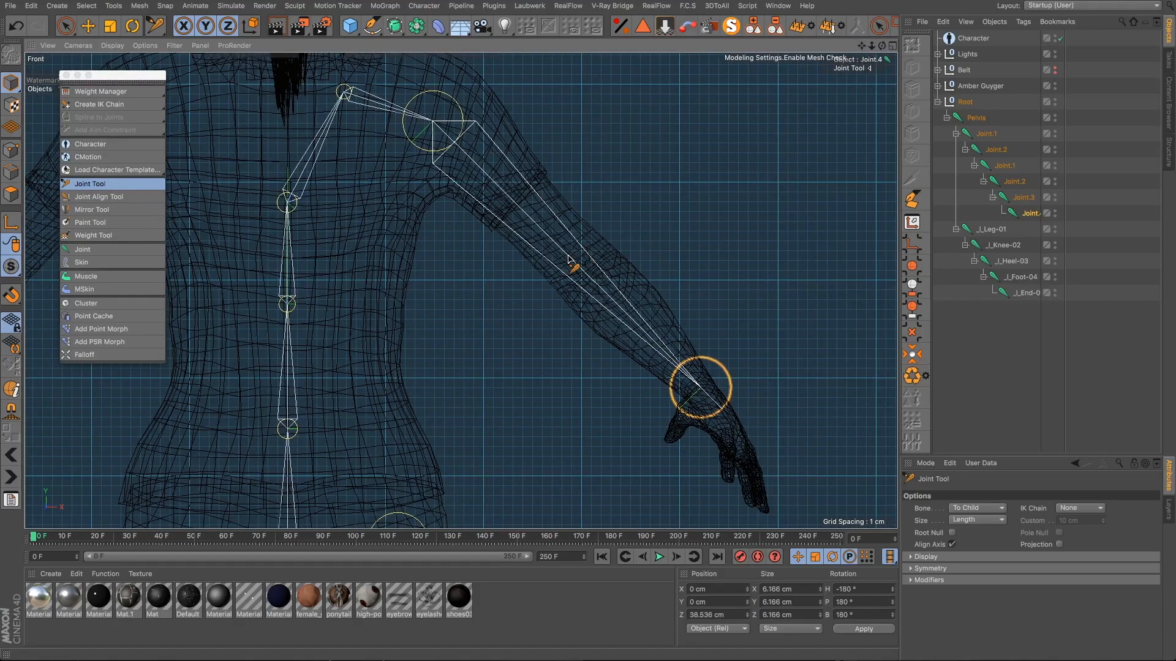
pyautogui.keyDown('ctrl'); pyautogui.click(568, 259); pyautogui.keyUp('ctrl')
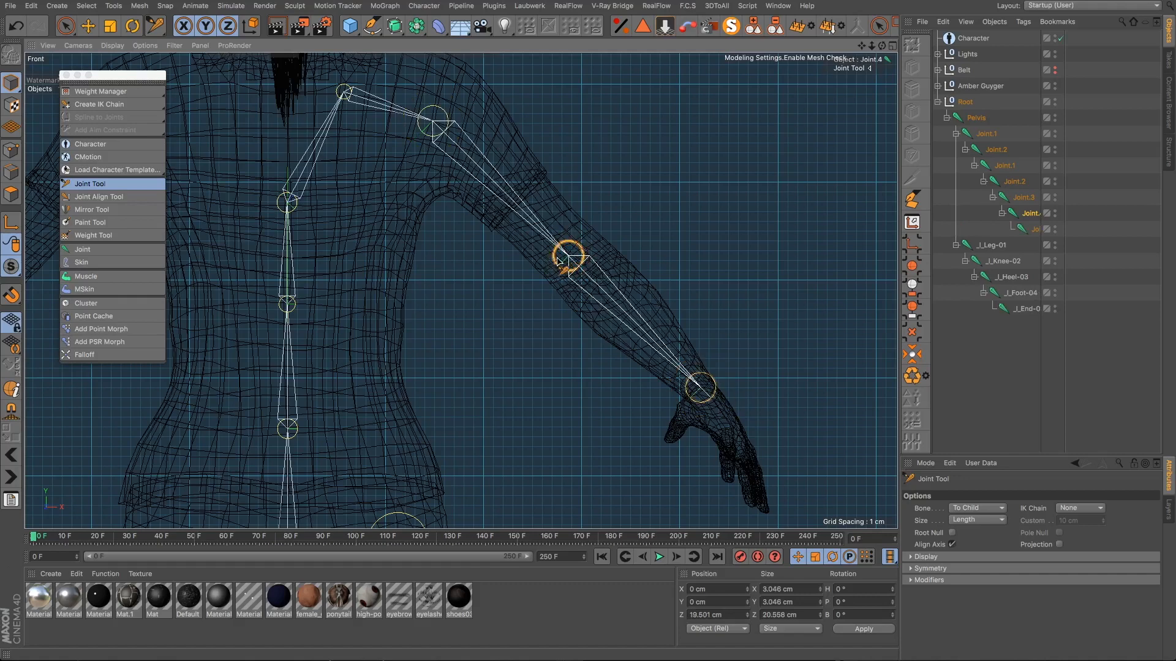
# Step: Review the Joint Tool's modifier settings, including the Shift options, and switch to the four-view layout
pyautogui.click(918, 580)
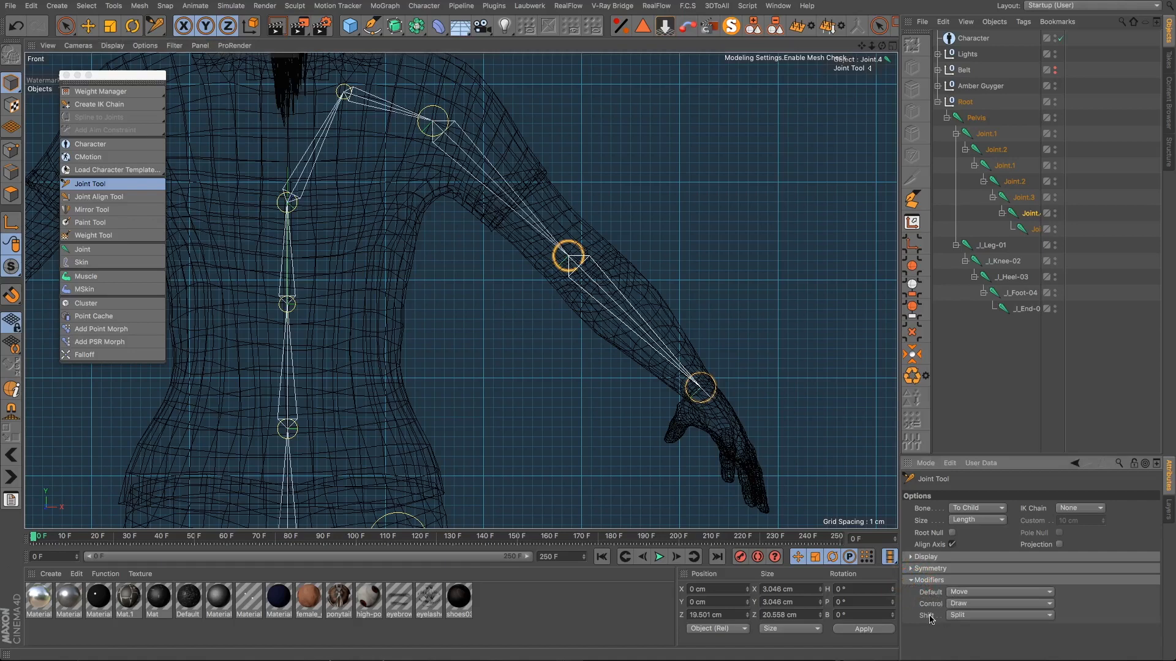
pyautogui.click(959, 615)
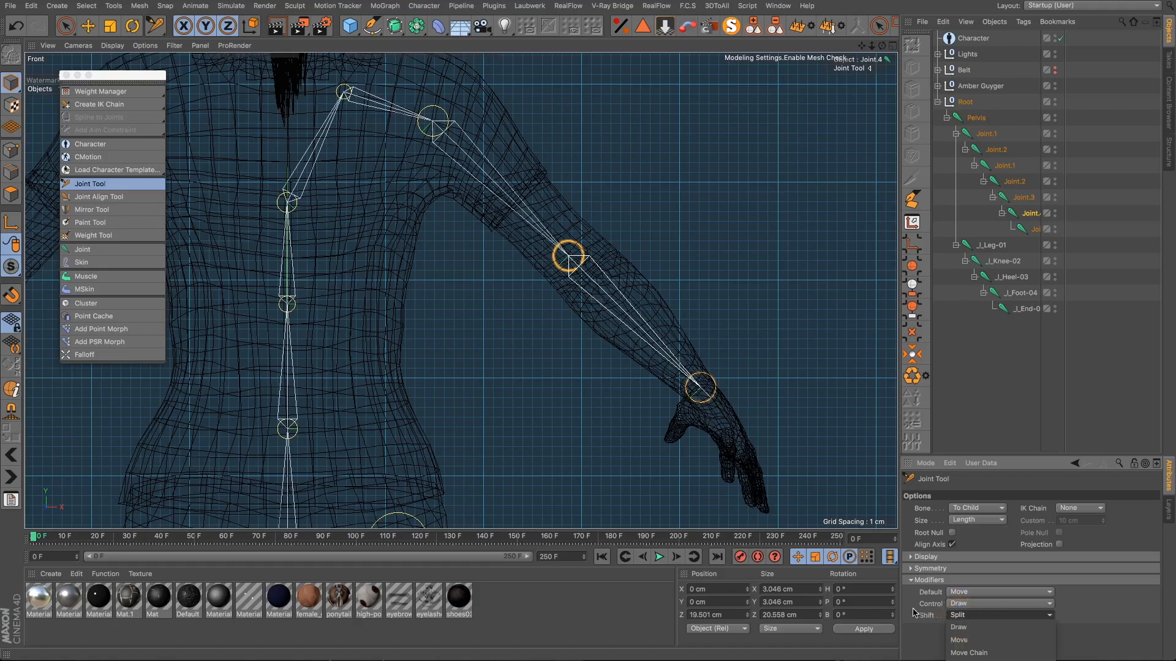
pyautogui.click(910, 581)
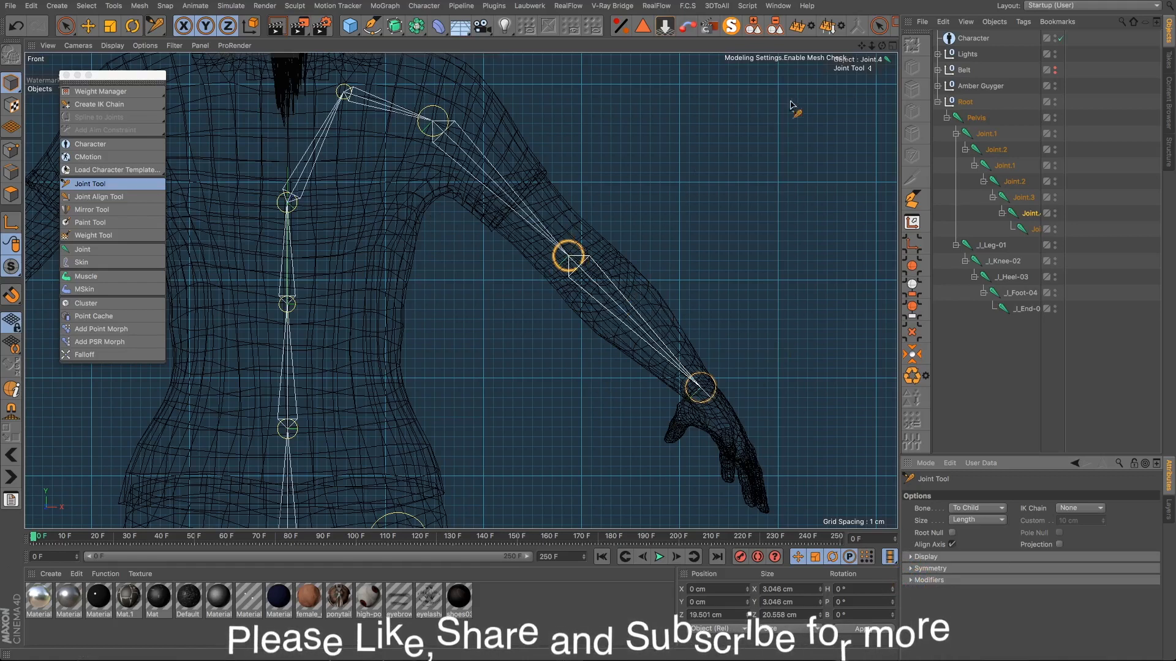
pyautogui.click(869, 68)
pyautogui.click(891, 46)
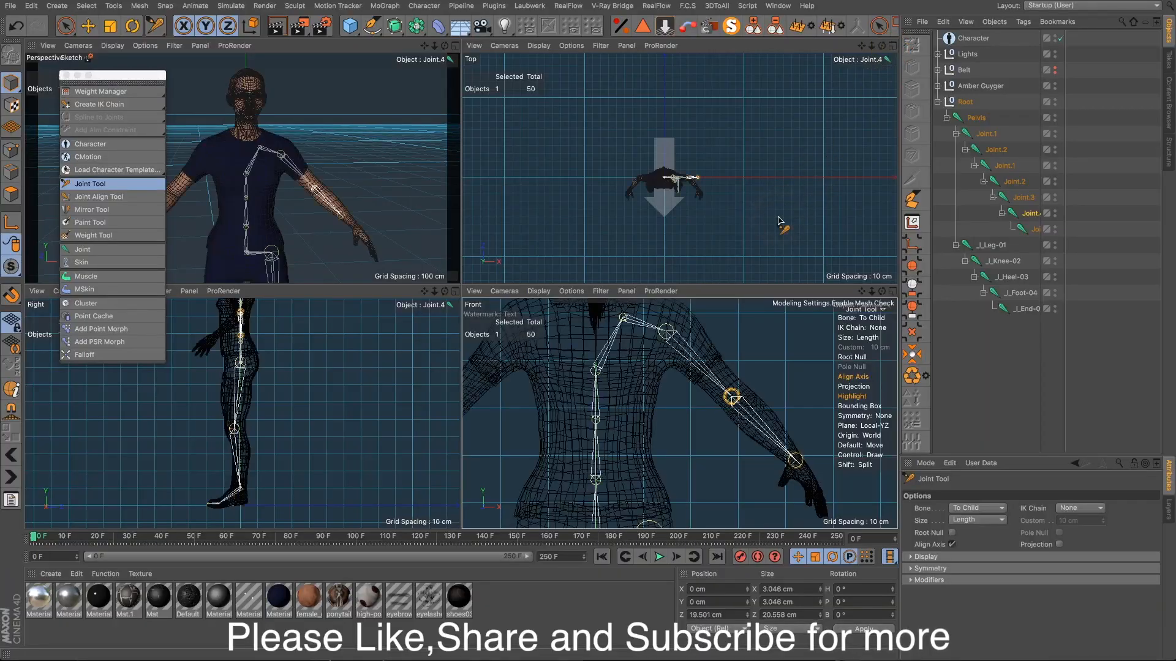
# Step: Show the enlarged top view as wireframe and move the wrist and elbow joints inside the bent arm mesh
pyautogui.click(891, 46)
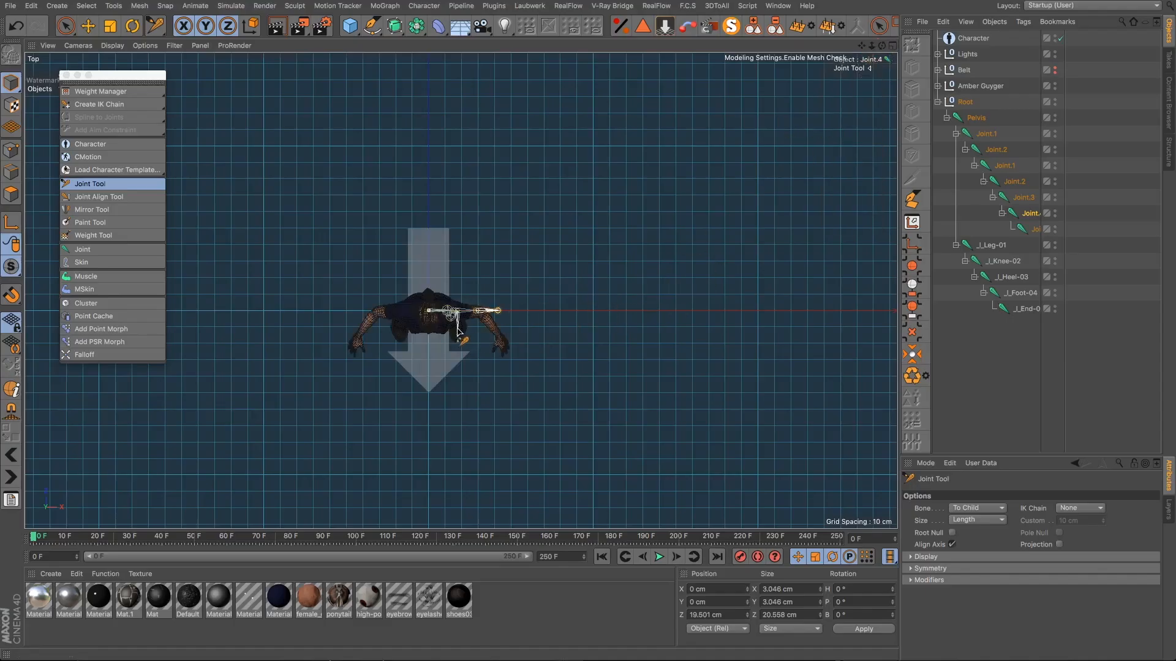
pyautogui.scroll(3, 457, 325)
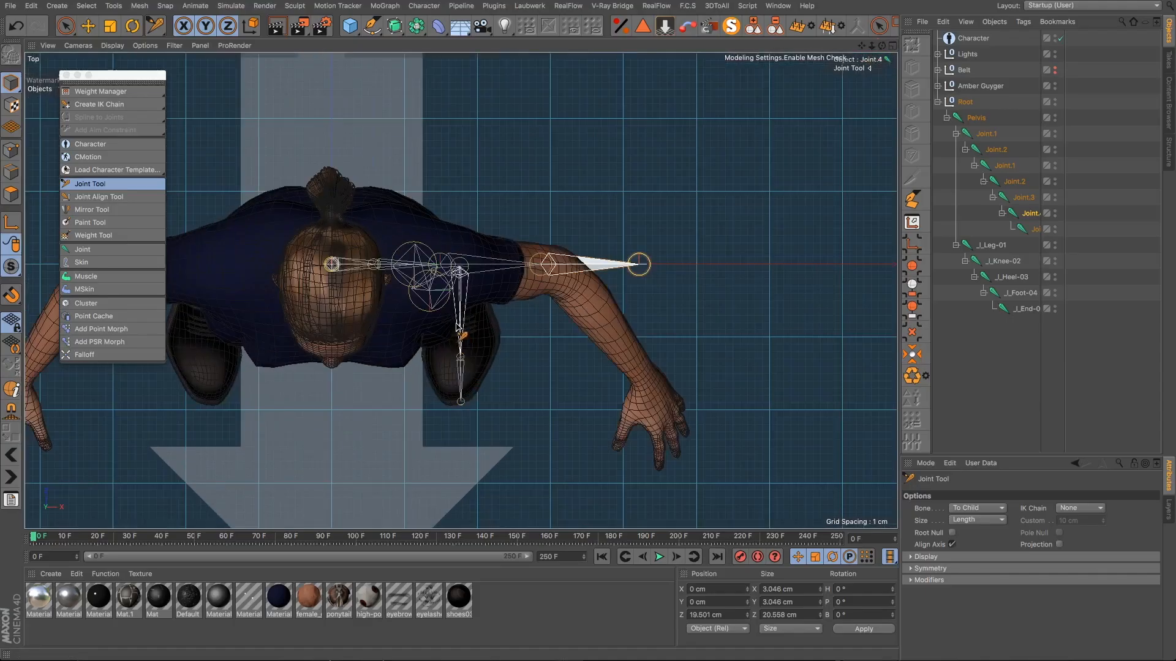
pyautogui.click(112, 45)
pyautogui.click(142, 169)
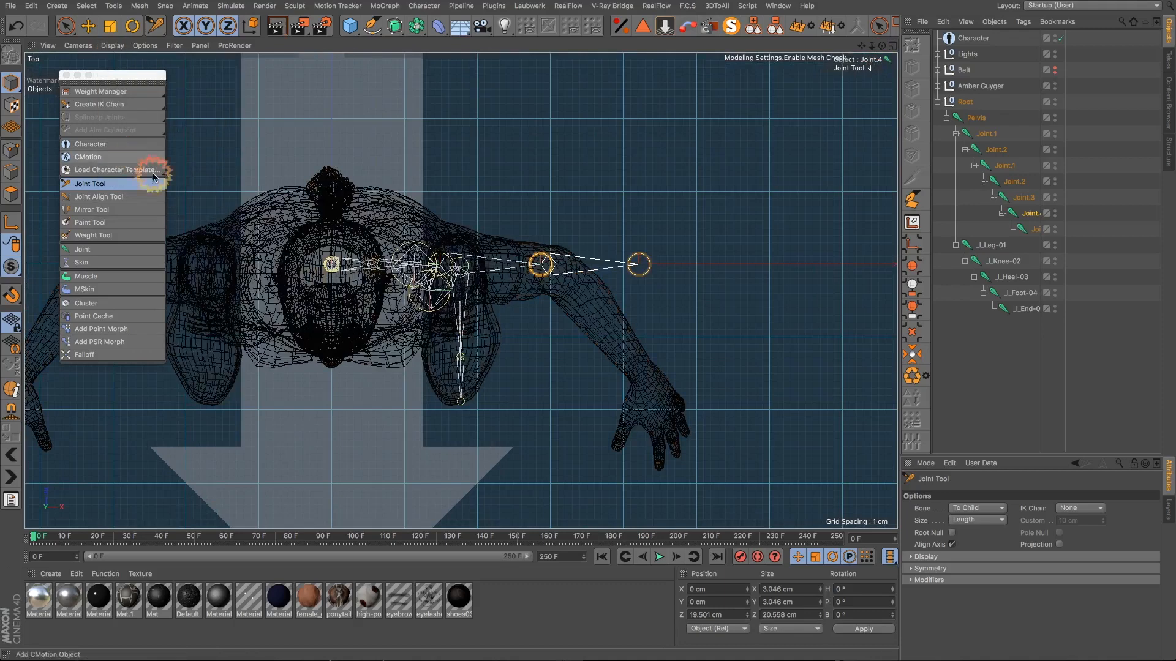
pyautogui.scroll(1, 545, 325)
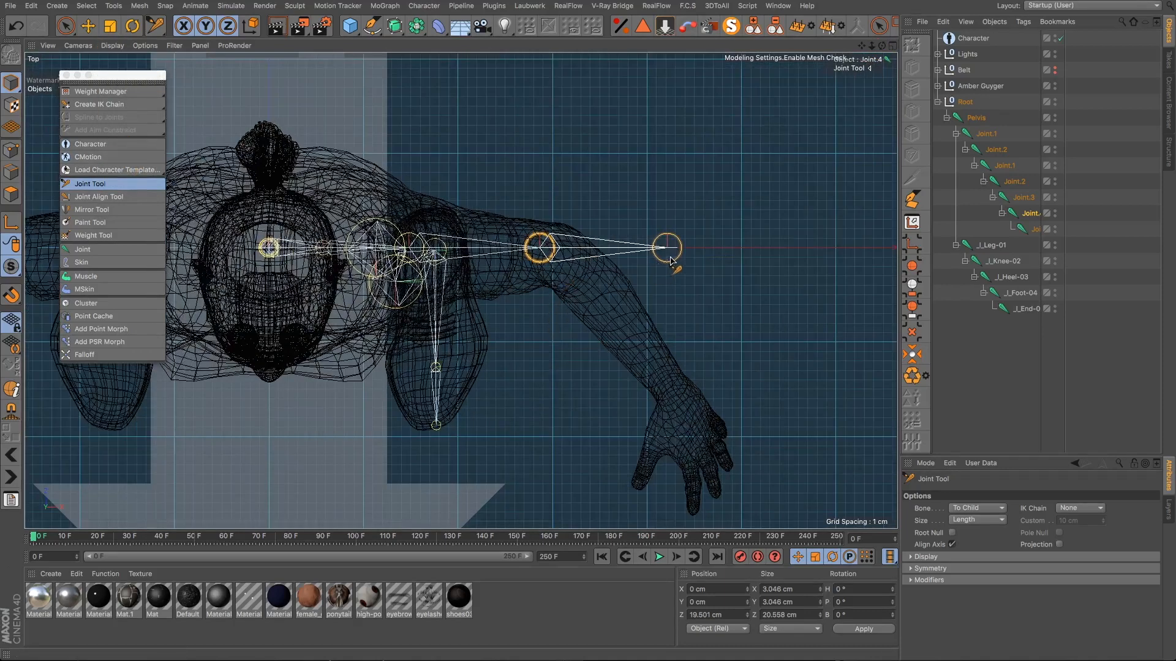
pyautogui.moveTo(670, 258); pyautogui.dragTo(675, 404)
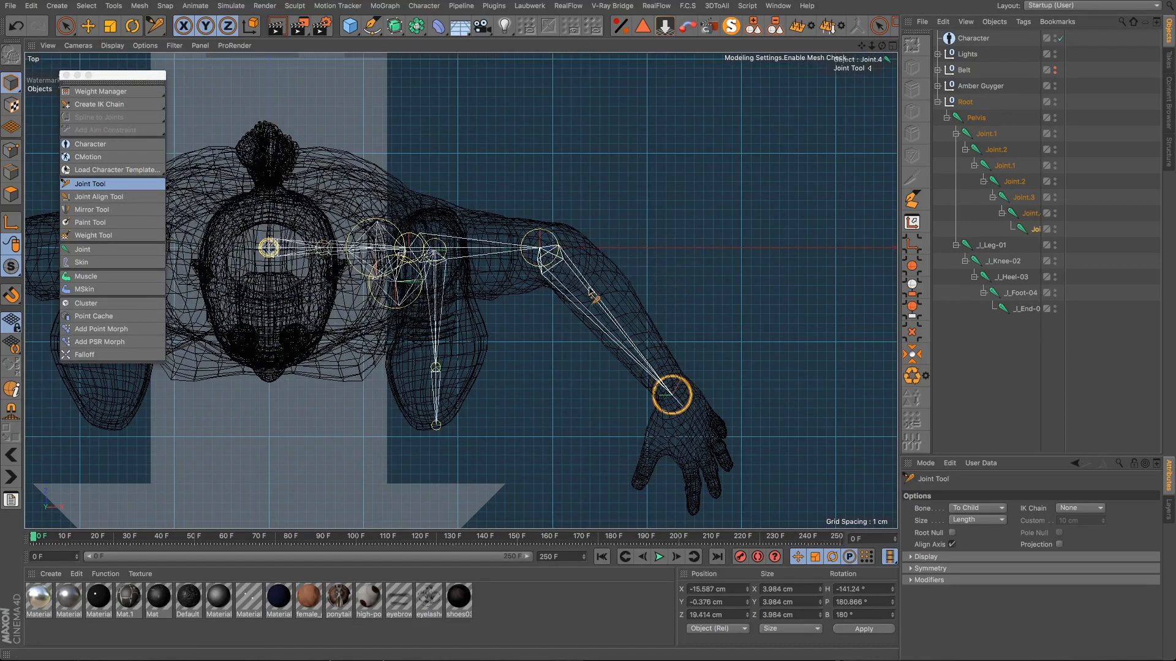
pyautogui.moveTo(551, 246); pyautogui.dragTo(573, 248)
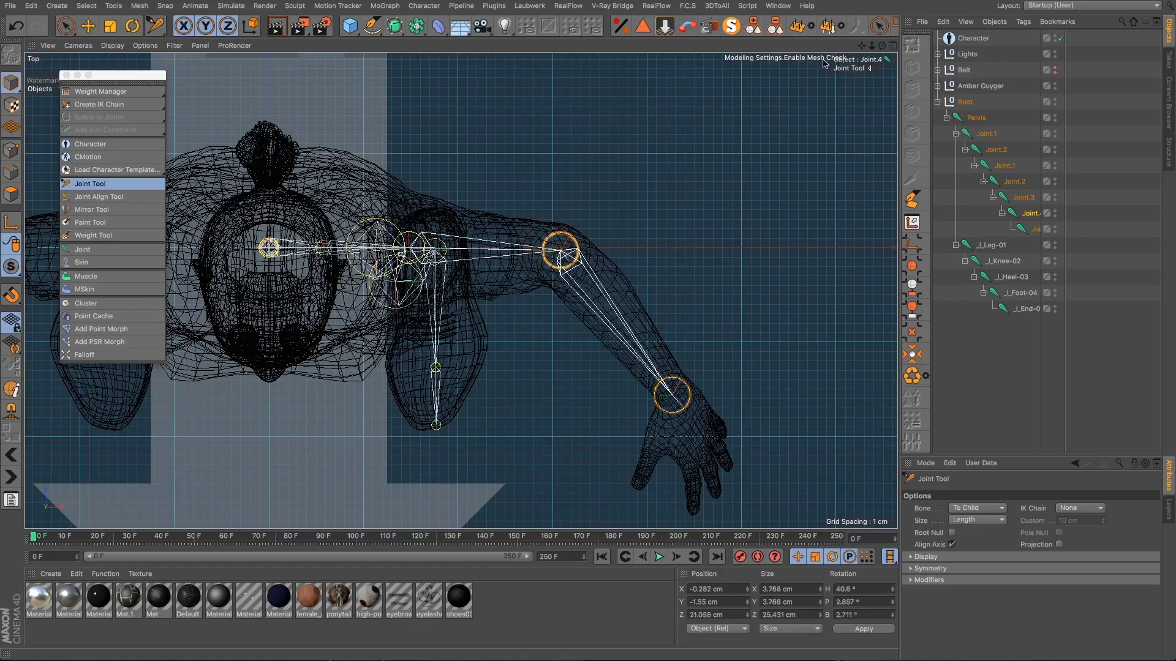
pyautogui.click(893, 45)
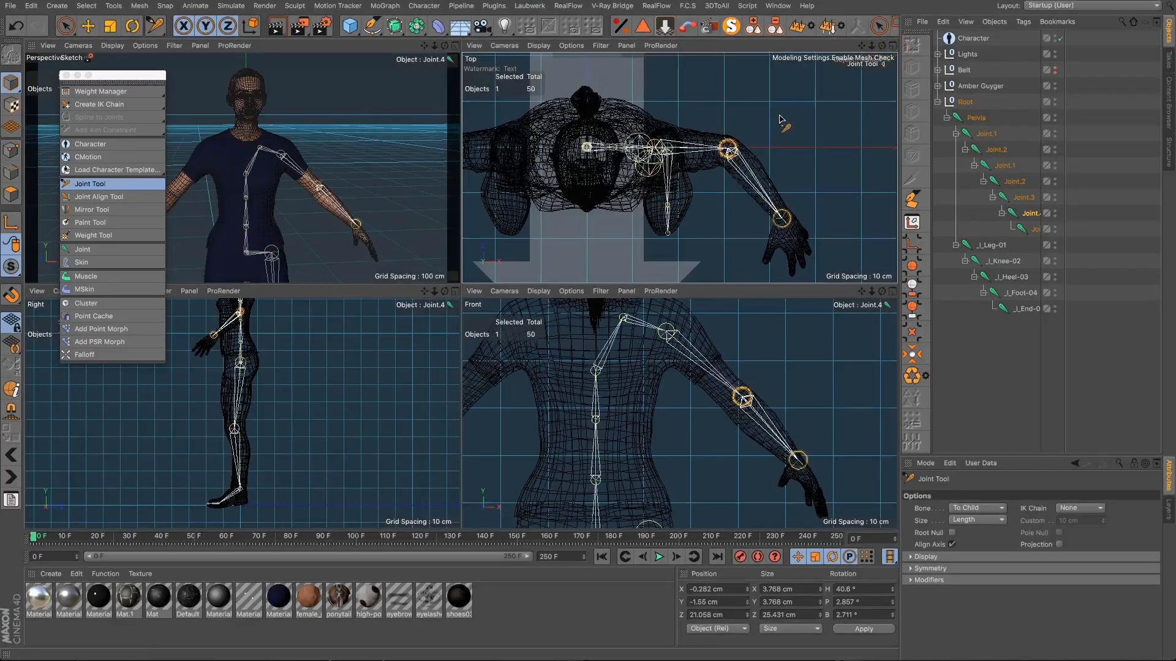
# Step: Fine-tune the arm chain in the four-view layout, checking elbow and wrist alignment and raising the shoulder joint slightly in the front view
pyautogui.moveTo(862, 46); pyautogui.dragTo(782, 279)
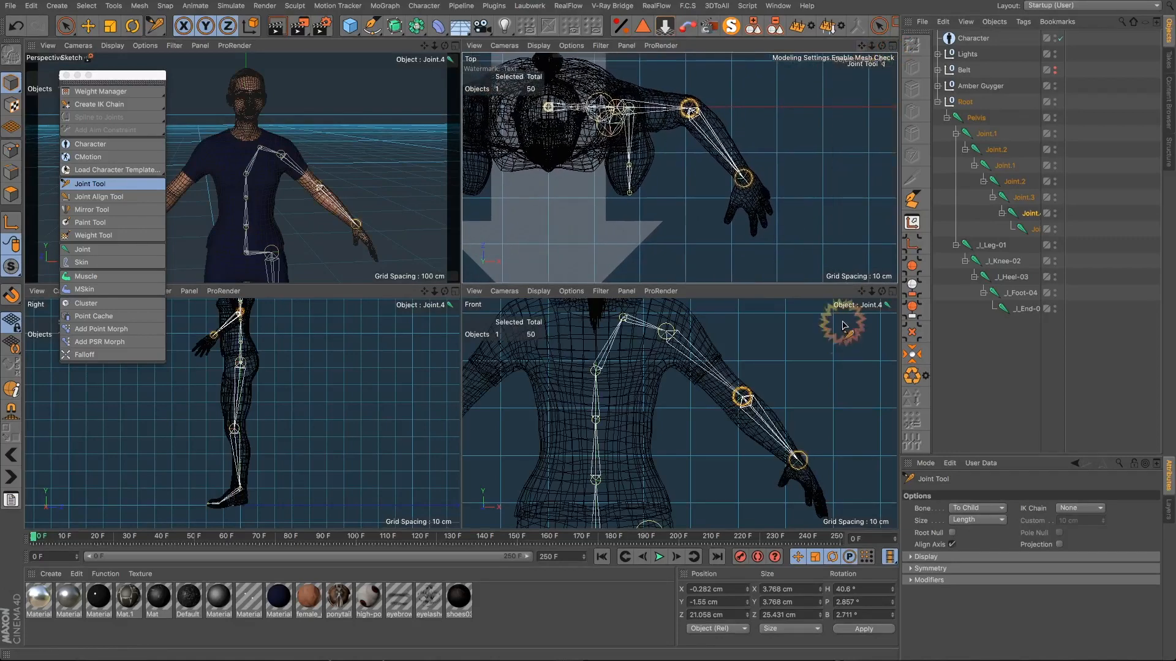
pyautogui.moveTo(861, 291); pyautogui.dragTo(783, 395)
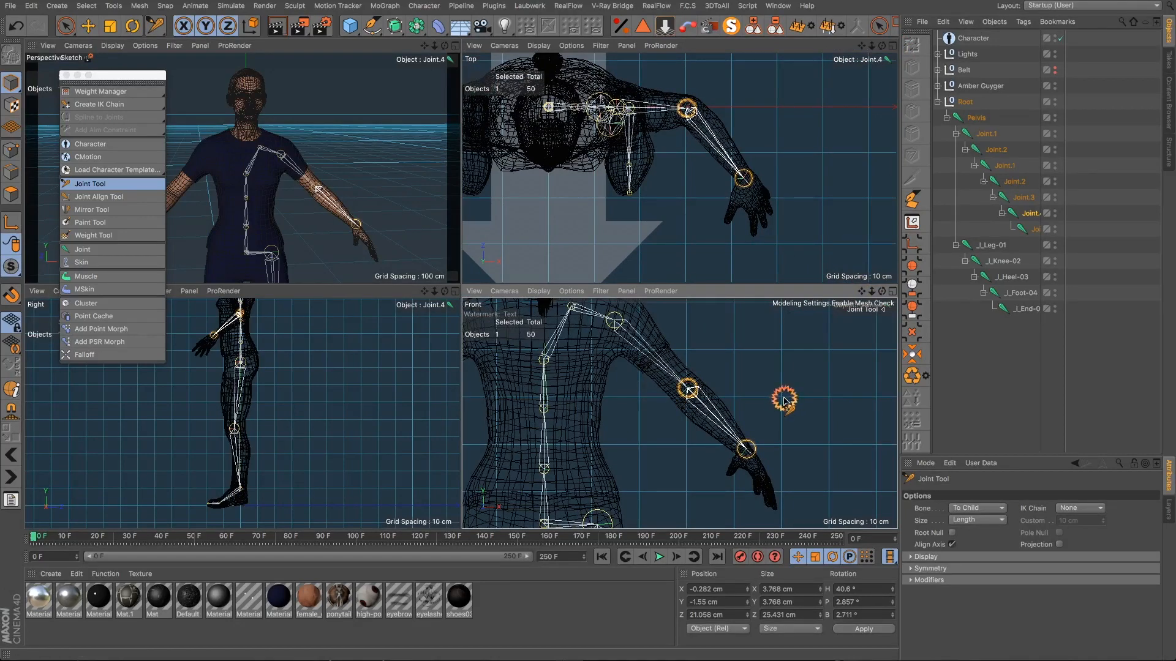
pyautogui.click(743, 448)
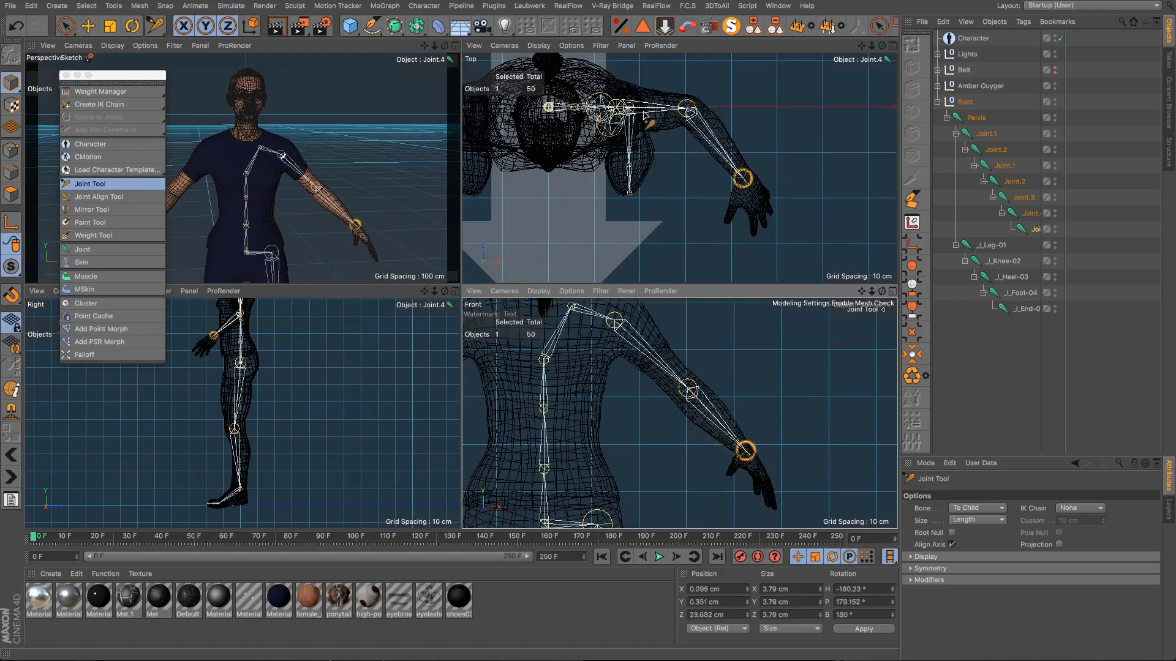
pyautogui.keyDown('alt'); pyautogui.moveTo(785, 399); pyautogui.dragTo(786, 429, button='middle'); pyautogui.keyUp('alt')
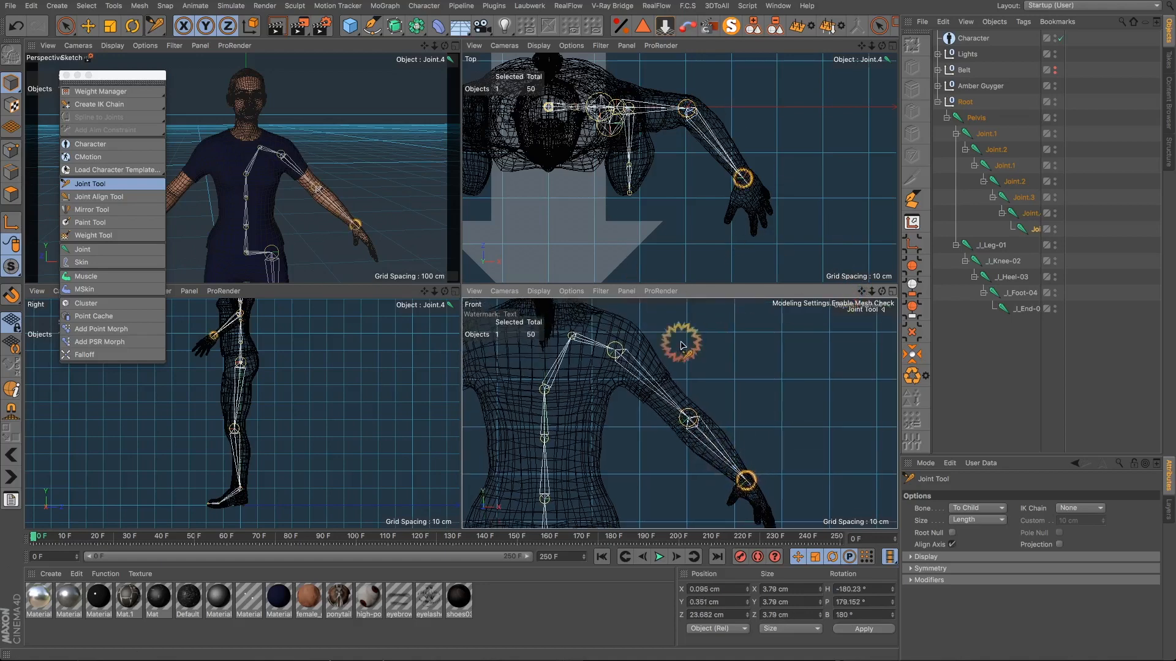
pyautogui.click(616, 349)
pyautogui.moveTo(616, 350); pyautogui.dragTo(619, 346)
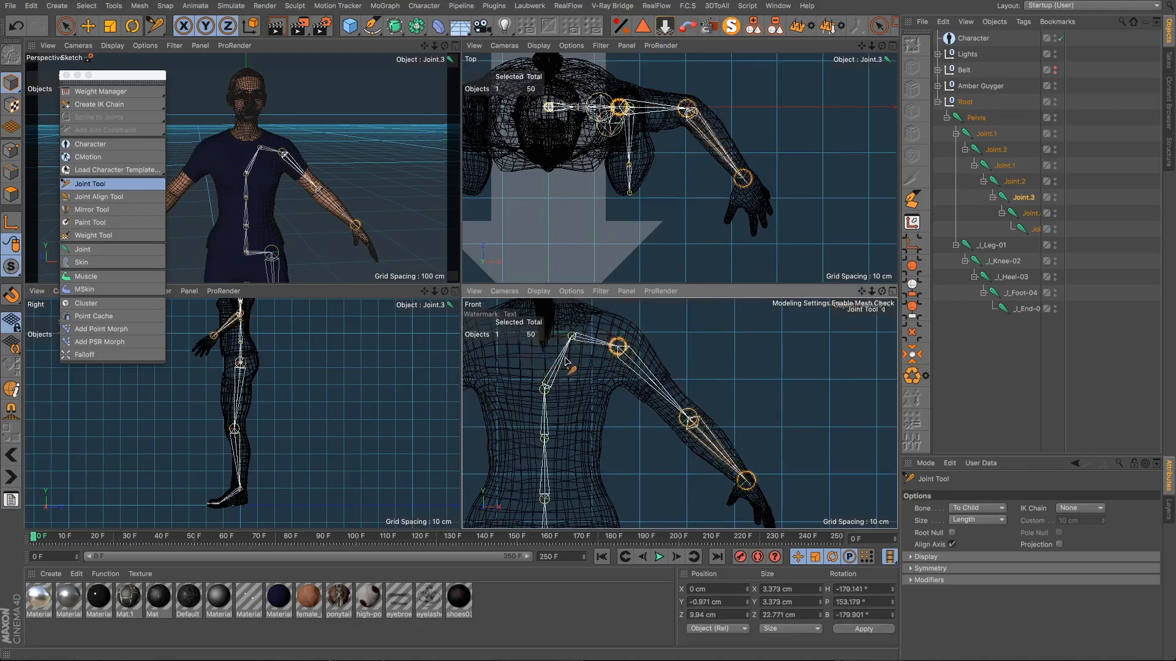
pyautogui.scroll(-5, 566, 360)
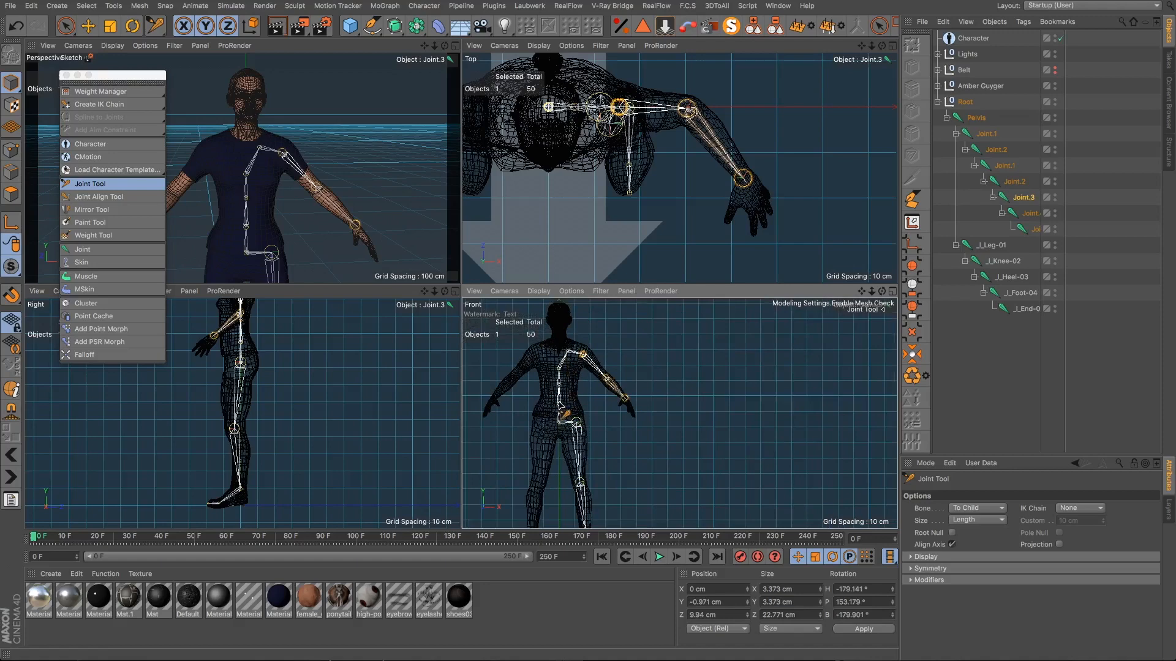
pyautogui.scroll(-1, 566, 402)
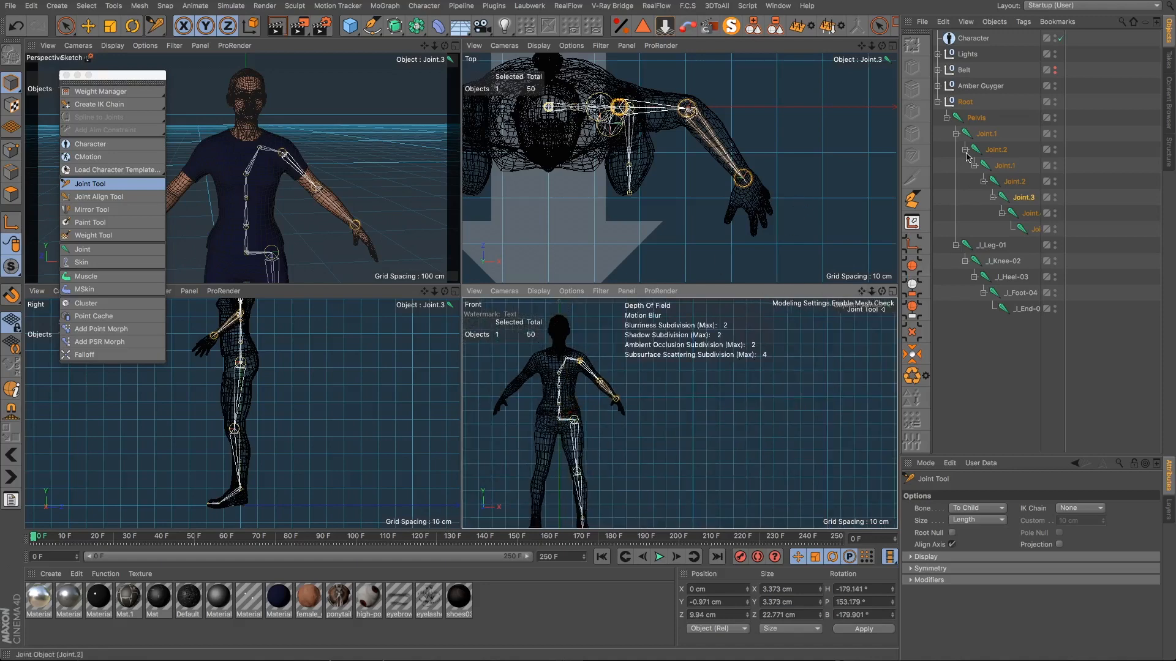
# Step: Rename the three joints above the pelvis as Spine 1, Spine 2 and Chest, working in the enlarged perspective view
pyautogui.click(965, 101)
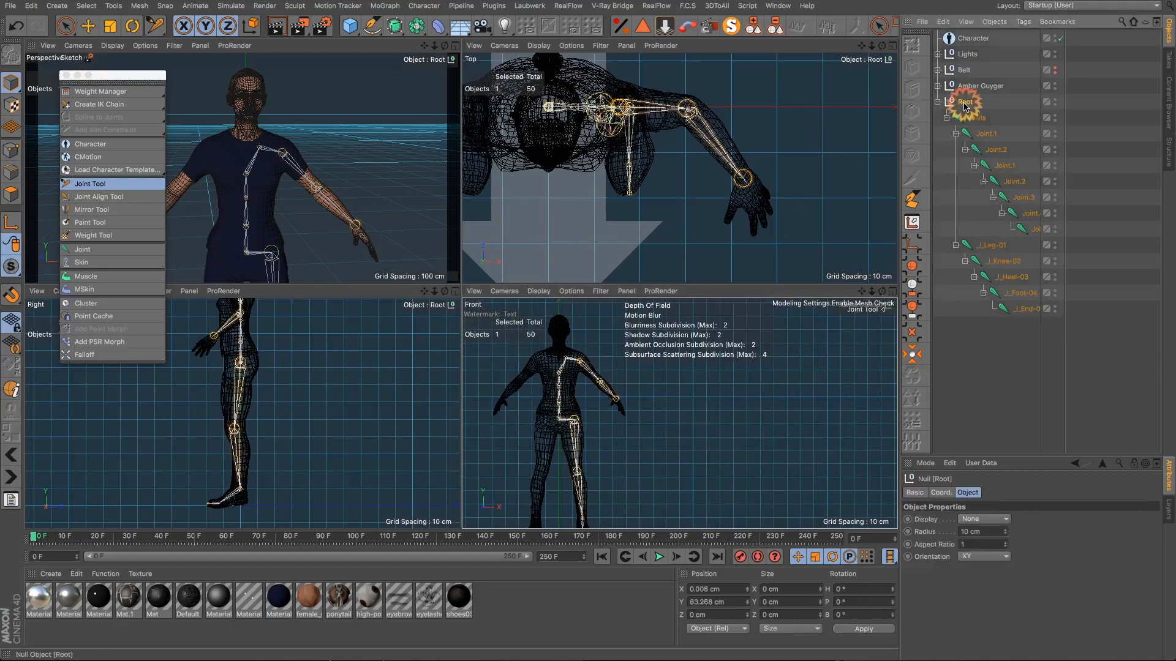
pyautogui.click(454, 48)
pyautogui.click(87, 25)
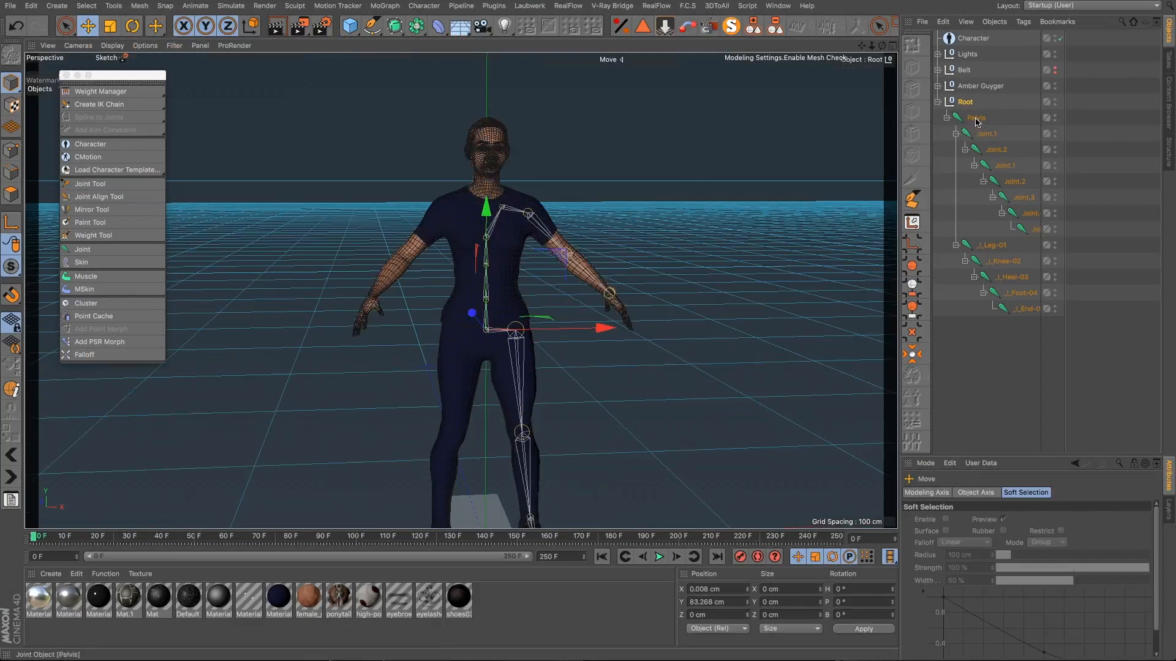
pyautogui.click(988, 134)
pyautogui.doubleClick(987, 133)
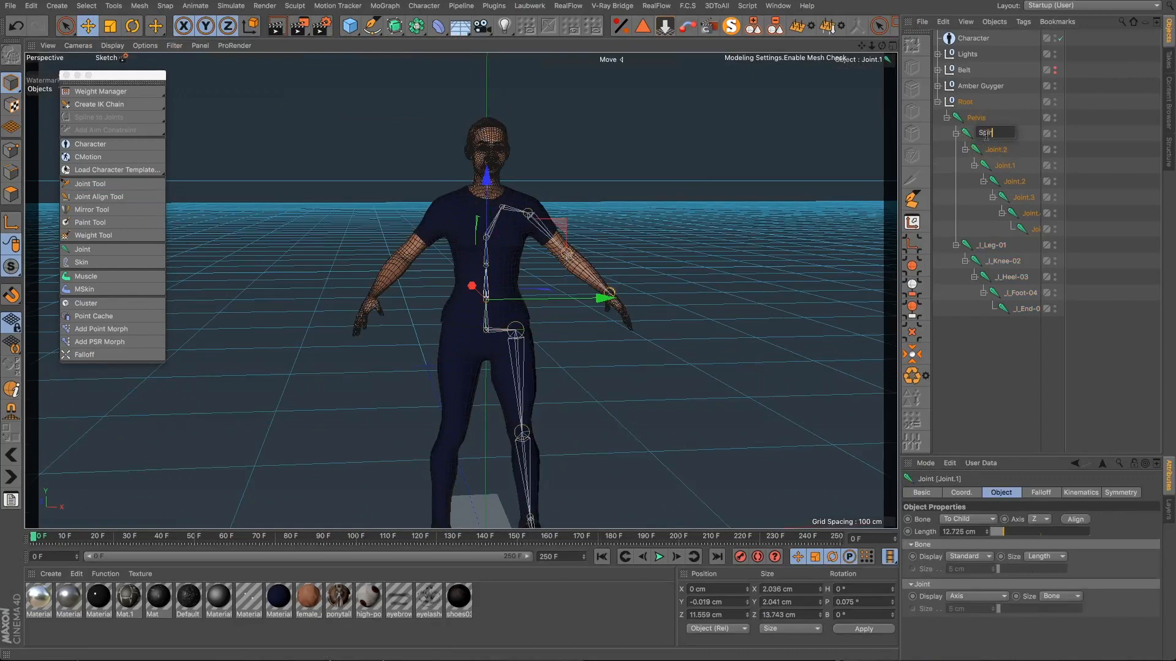
pyautogui.click(985, 135)
pyautogui.doubleClick(997, 150)
pyautogui.write('Spine 2')
pyautogui.click(1017, 178)
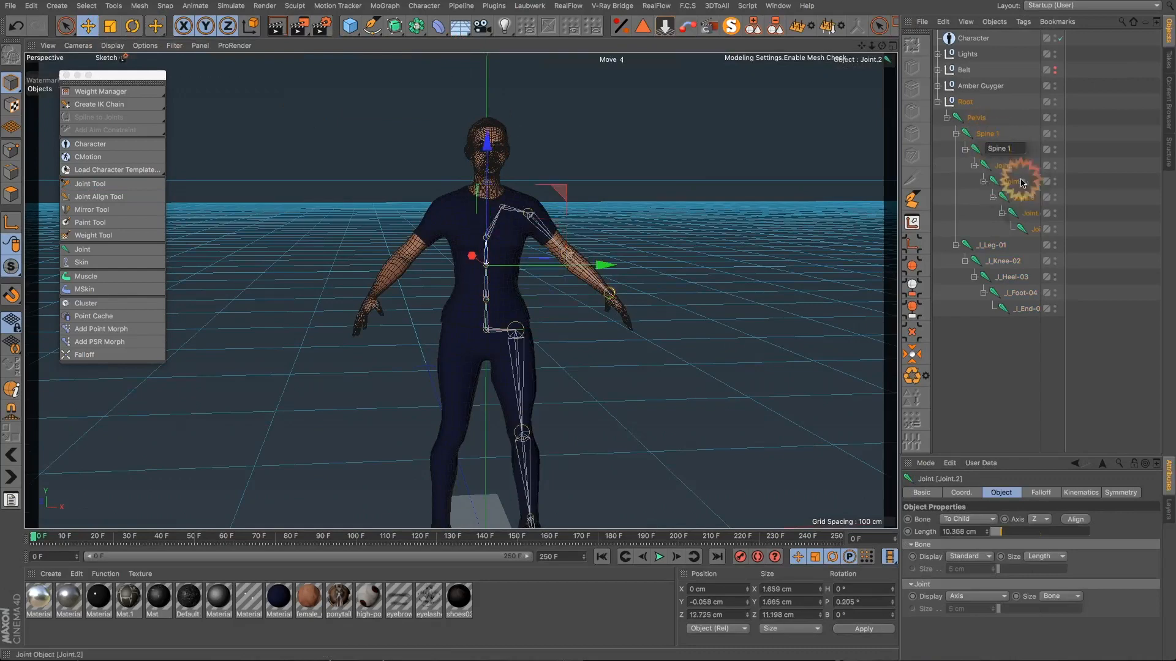
pyautogui.doubleClick(1004, 166)
pyautogui.write('Chest')
# Step: Rename the arm joints _l_Shoulder-01, _l_Arm-02, _l_Elbow-03 and _l_Wrist-04, and widen the object name column to fit them
pyautogui.scroll(6, 498, 209)
pyautogui.doubleClick(1009, 181)
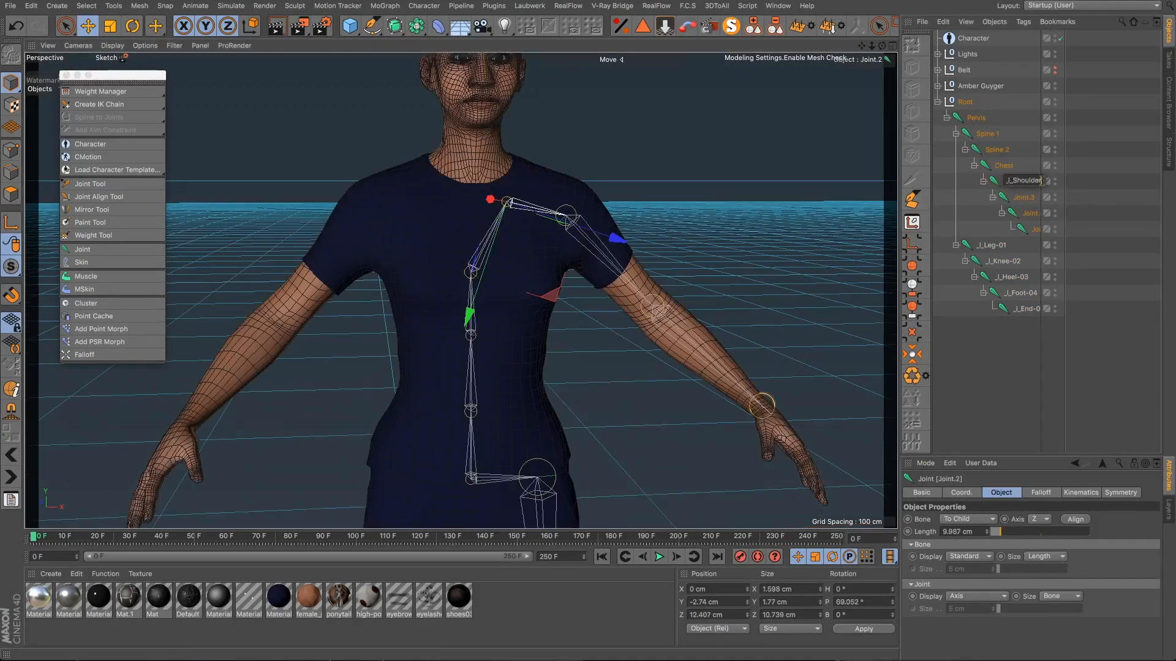
pyautogui.write('-01')
pyautogui.doubleClick(1023, 198)
pyautogui.write('_l_Arm-02')
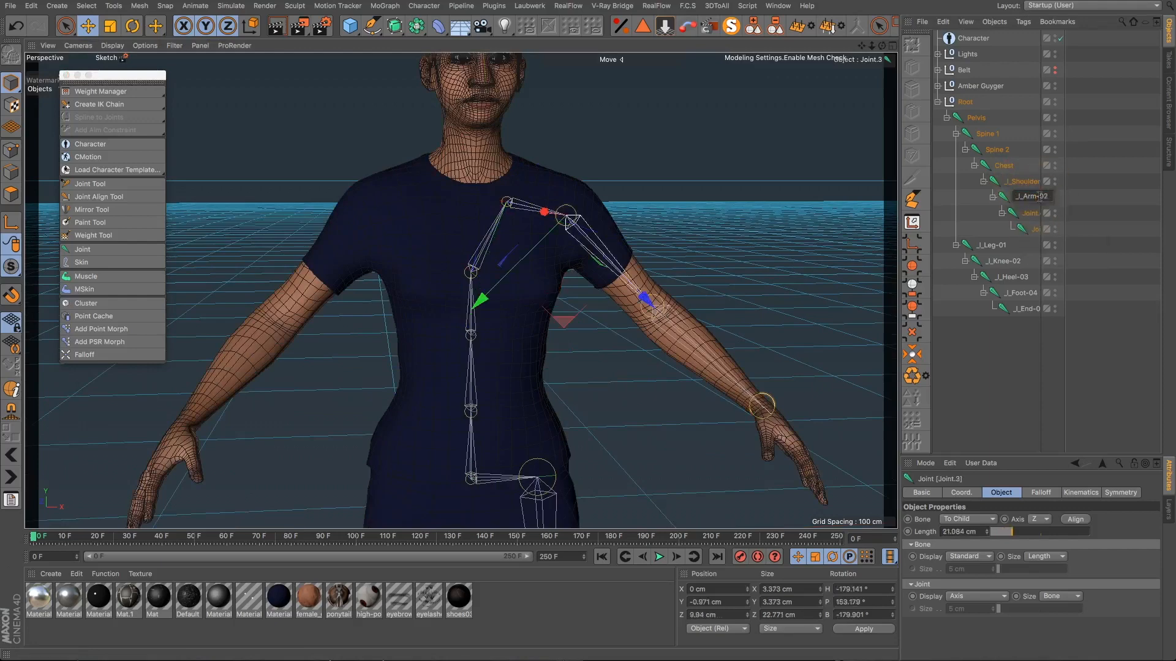
pyautogui.doubleClick(1027, 214)
pyautogui.write('_l_Elbow-03')
pyautogui.doubleClick(1035, 229)
pyautogui.rightClick(1043, 229)
pyautogui.write('Wrist-04')
pyautogui.press('Return')
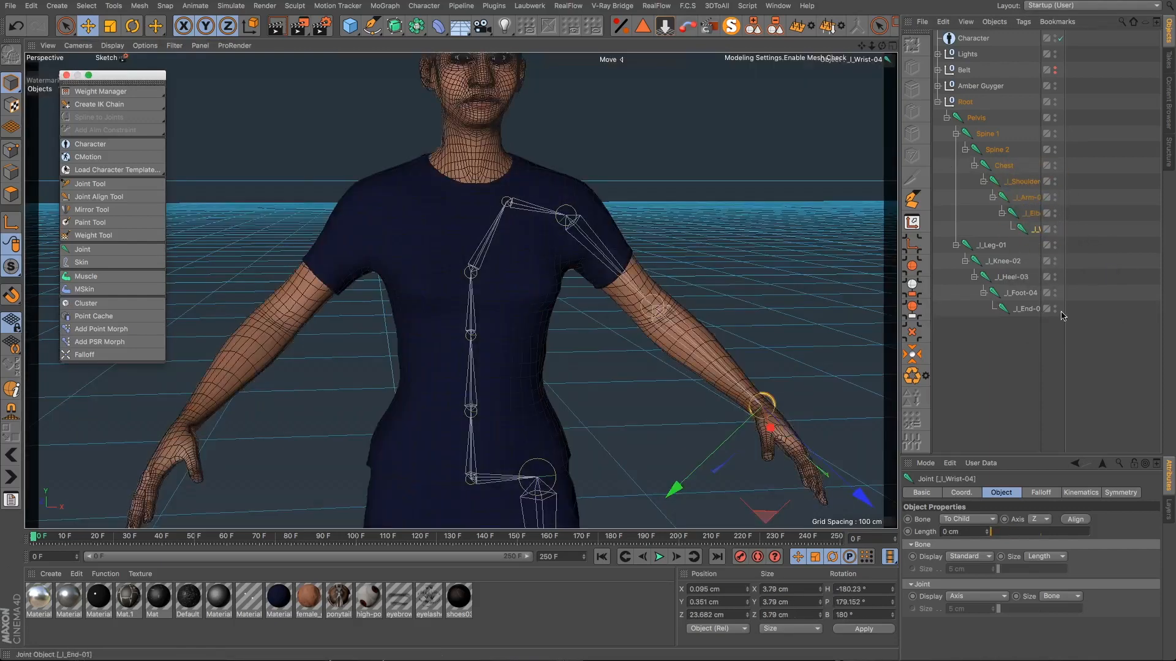
pyautogui.moveTo(1065, 329); pyautogui.dragTo(1116, 328)
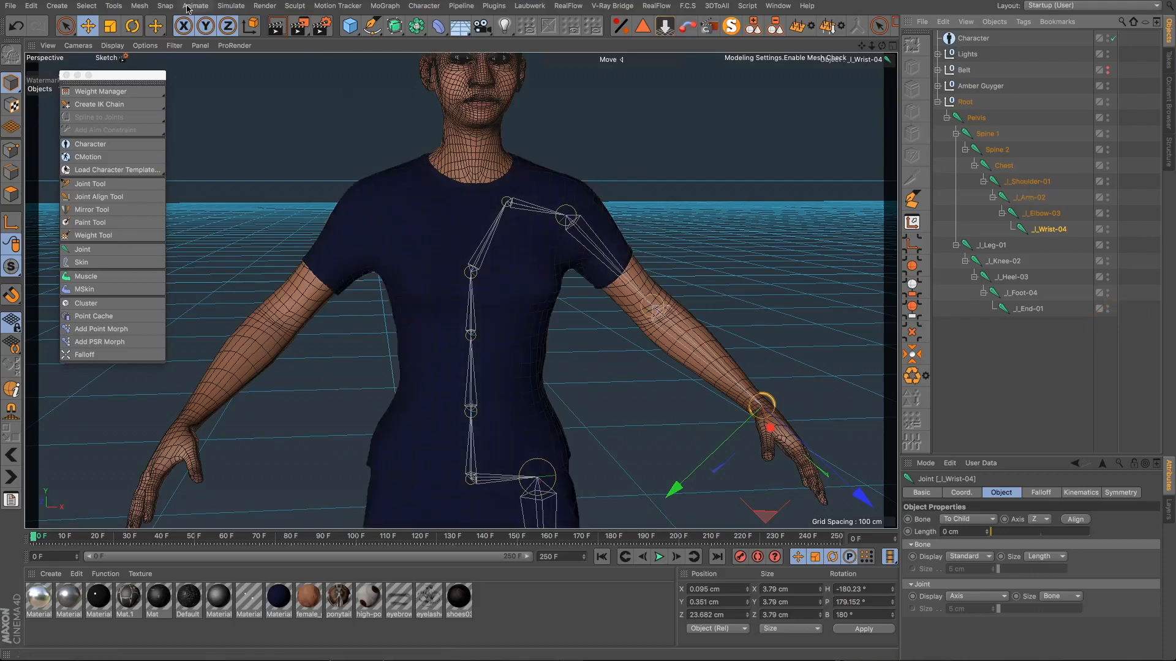
# Step: Select the Chest joint with the Joint Tool in the enlarged front view and hide the Amber Hair mesh in the viewport
pyautogui.moveTo(156, 25); pyautogui.dragTo(188, 66)
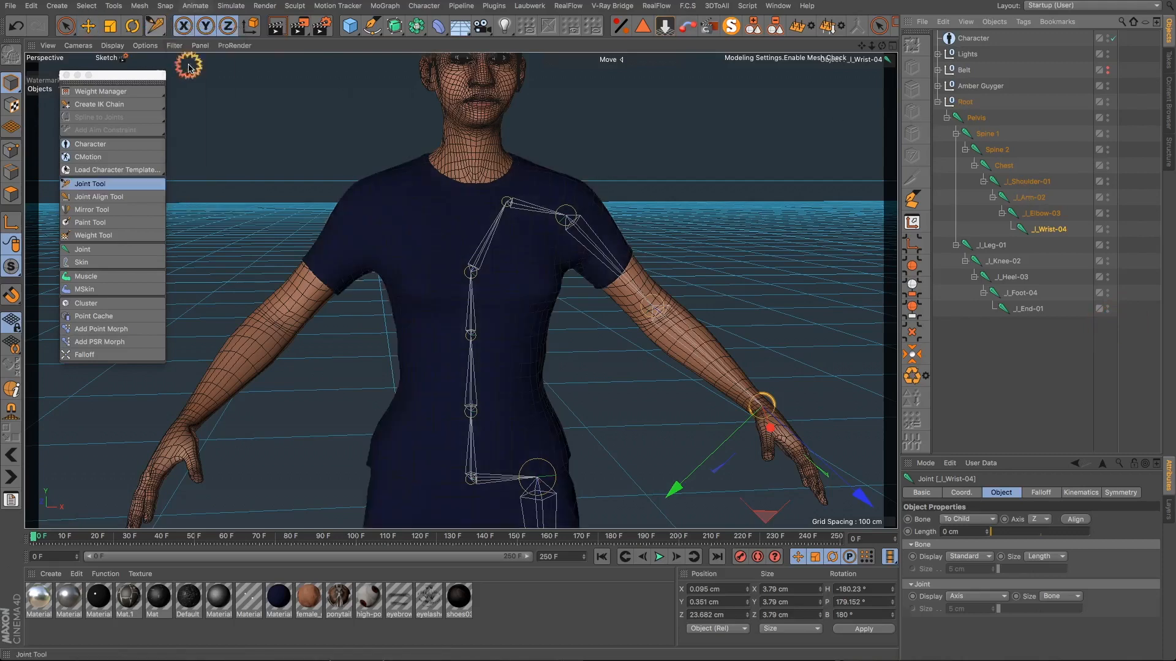
pyautogui.click(470, 271)
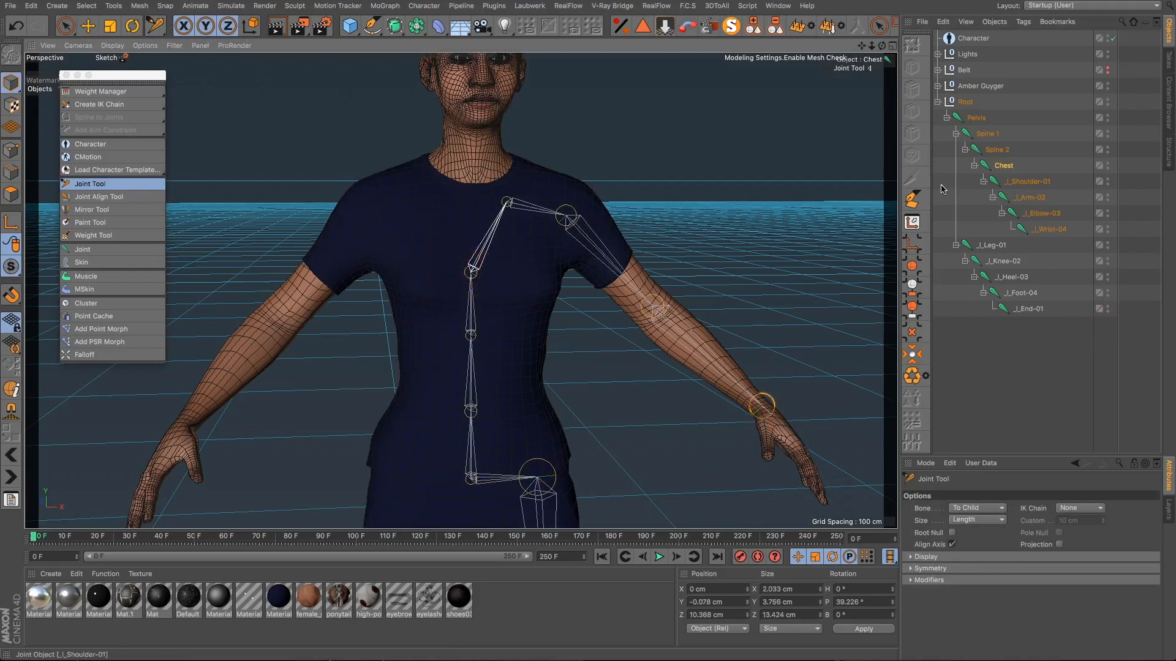
pyautogui.click(1004, 166)
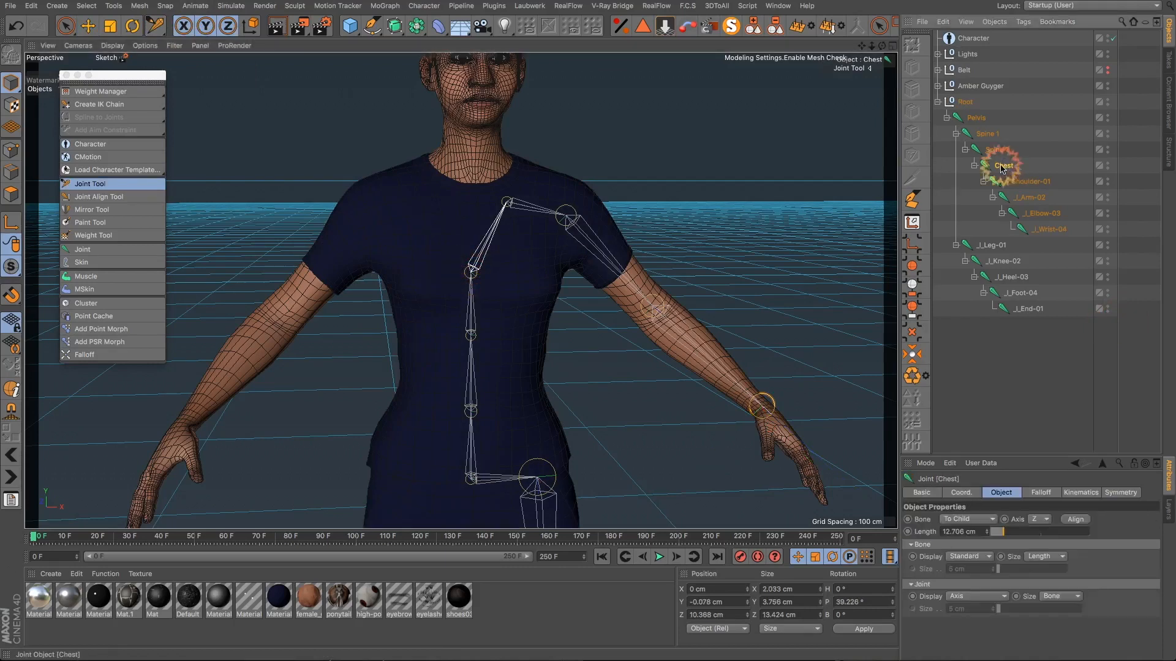
pyautogui.click(892, 49)
pyautogui.click(892, 292)
pyautogui.click(431, 276)
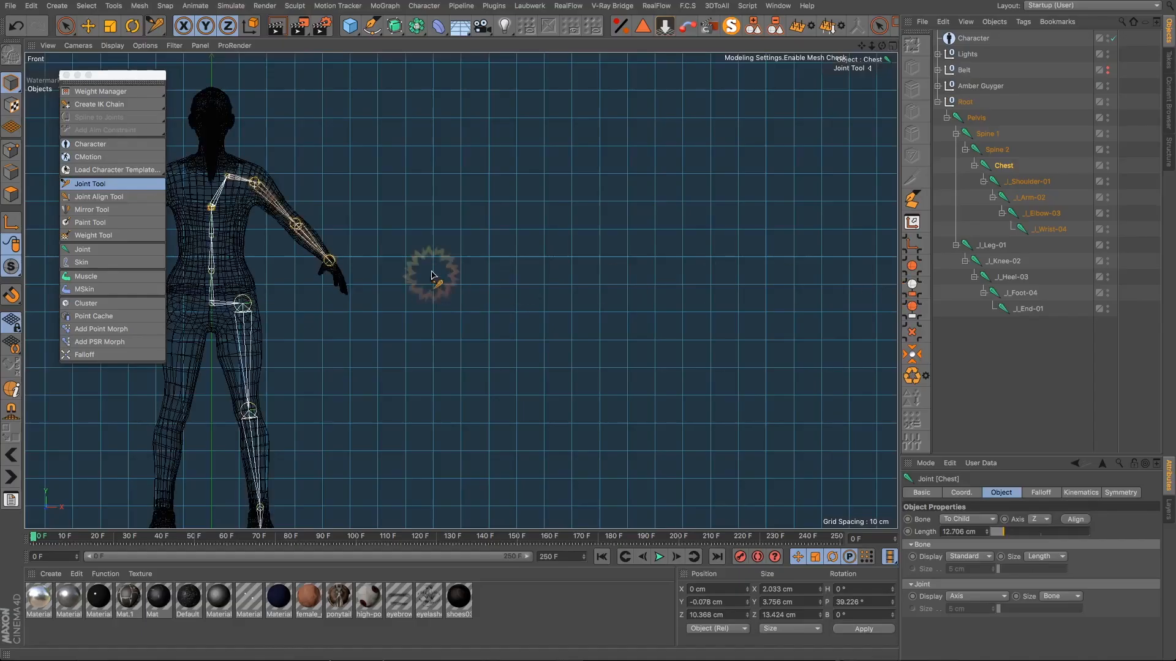
pyautogui.scroll(-2, 432, 276)
pyautogui.scroll(6, 434, 273)
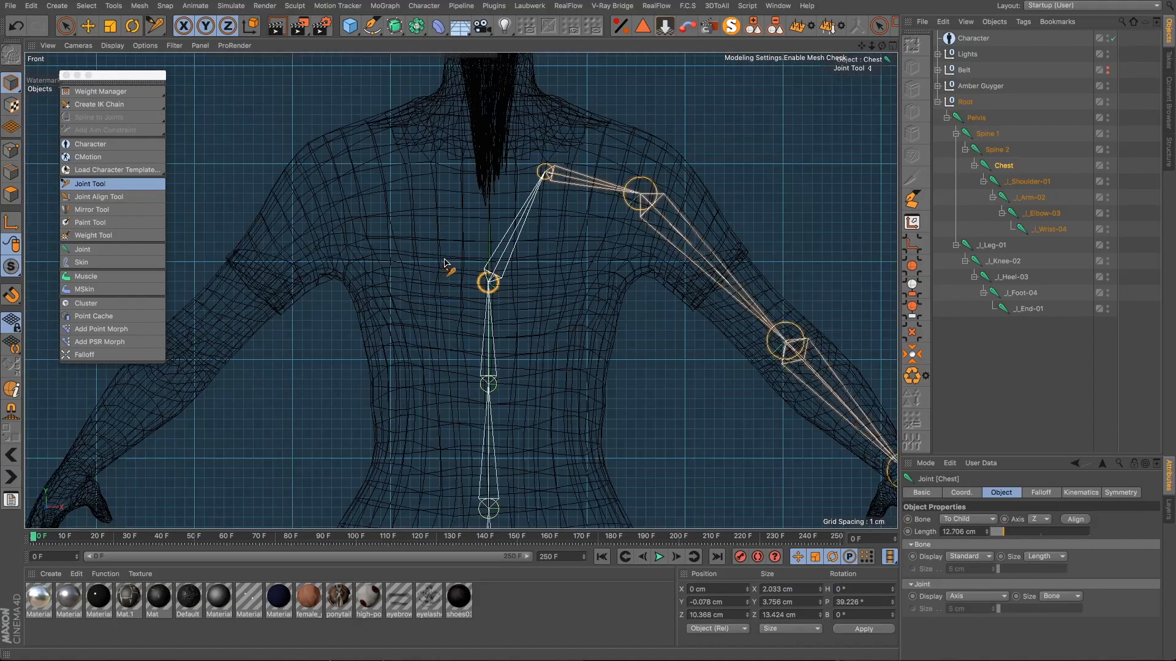
pyautogui.scroll(-3, 444, 259)
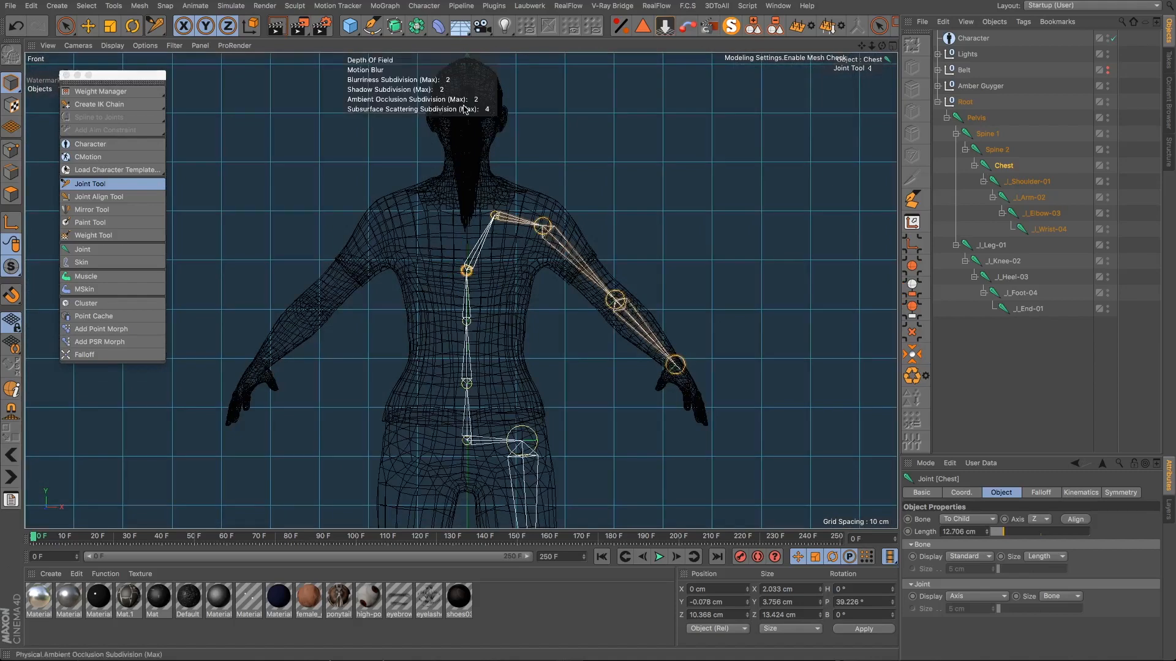
pyautogui.click(938, 86)
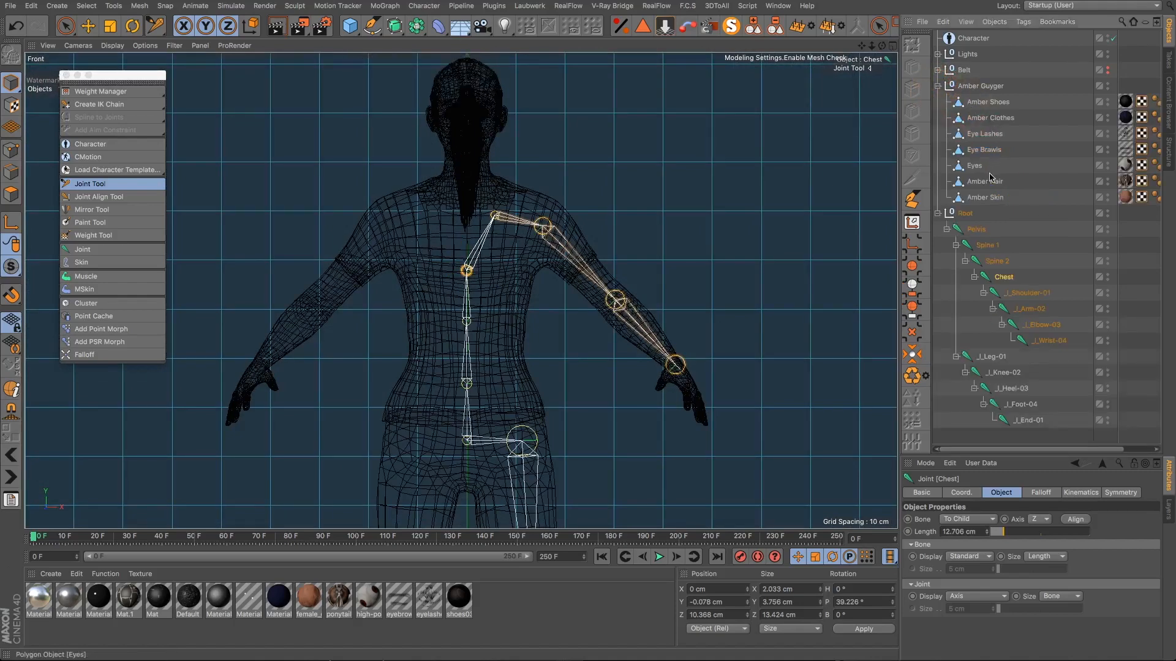
pyautogui.click(1107, 179)
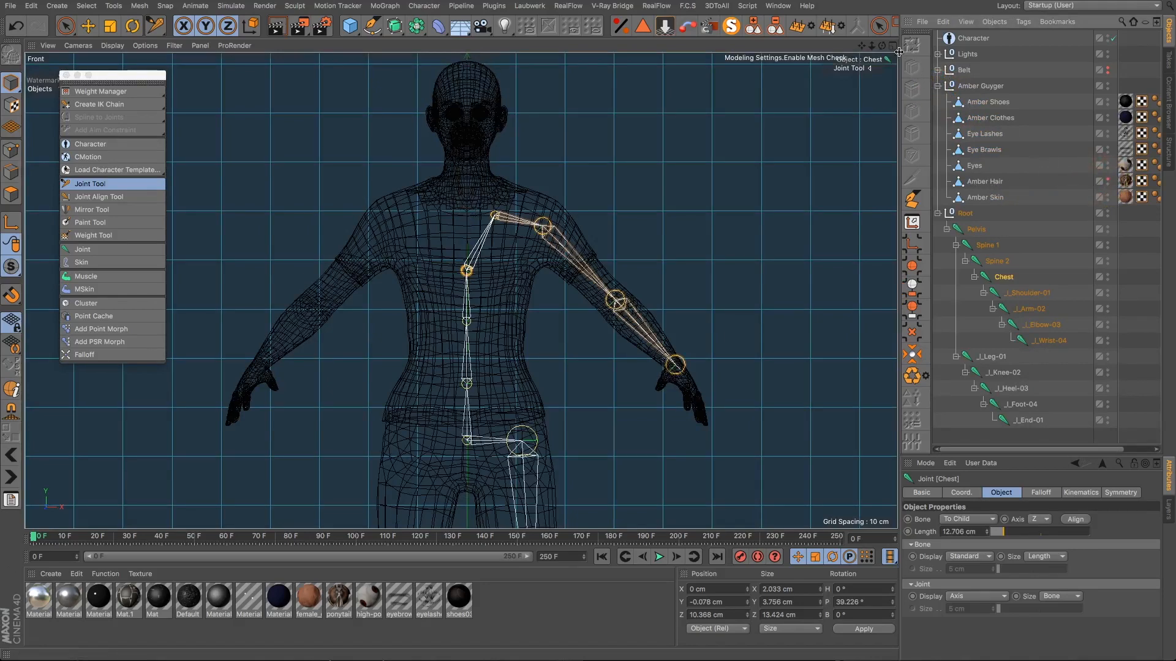
# Step: Add a child joint above Chest at the base of the neck and adjust it onto the body's centre line
pyautogui.scroll(3, 485, 258)
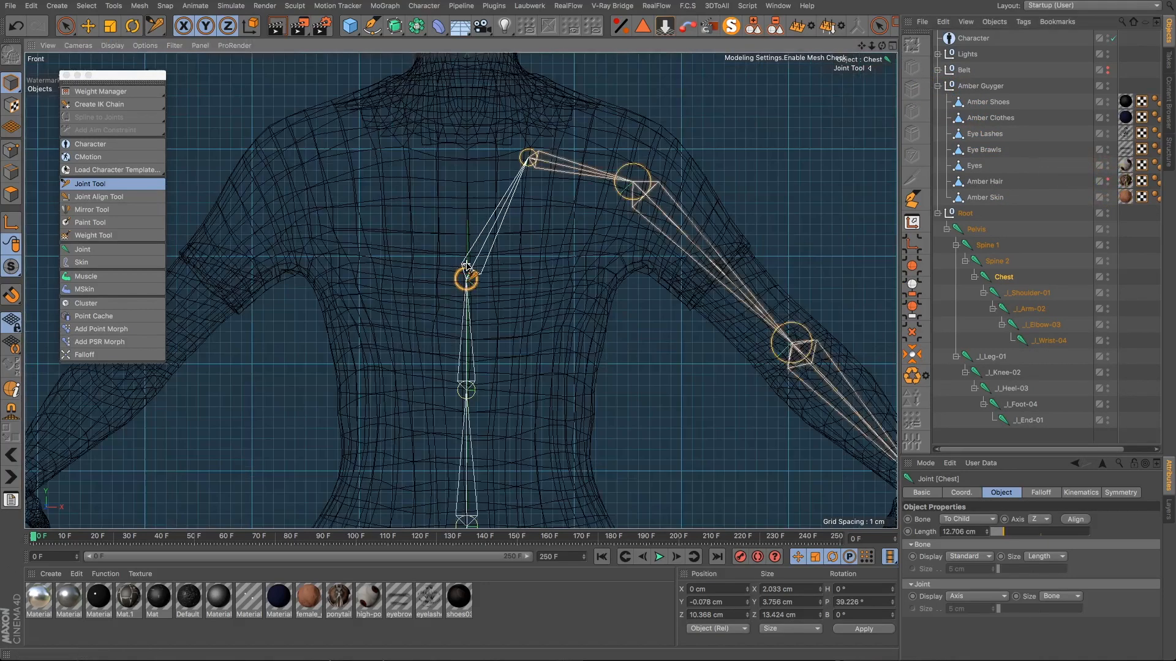
pyautogui.scroll(3, 461, 291)
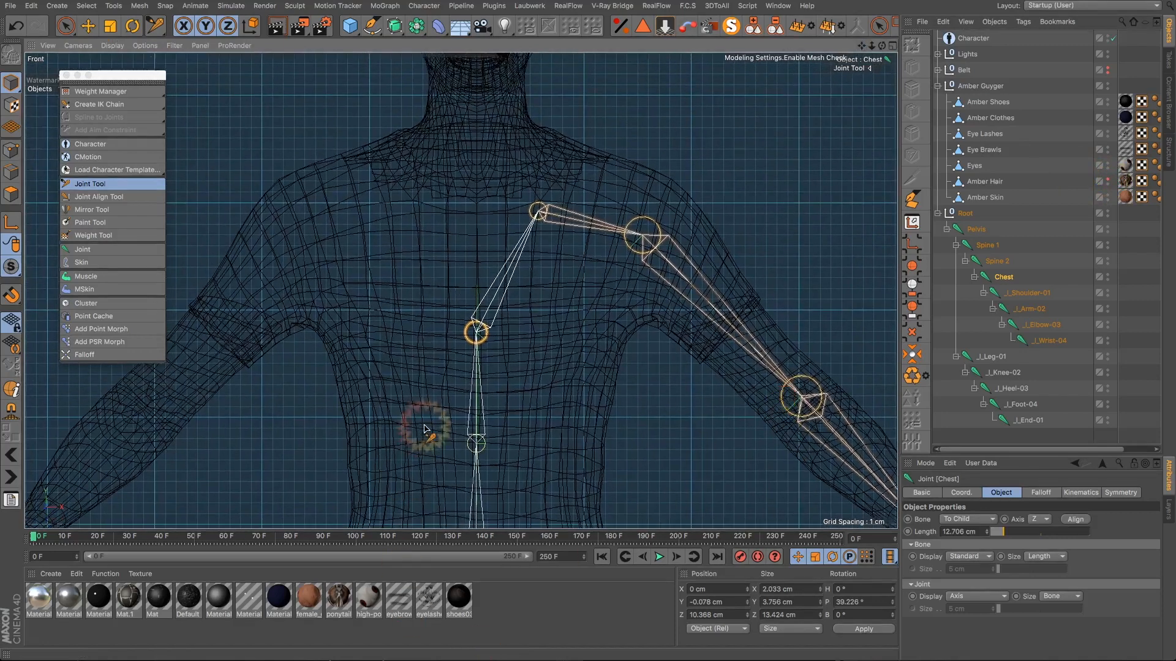
pyautogui.keyDown('ctrl'); pyautogui.click(476, 163); pyautogui.keyUp('ctrl')
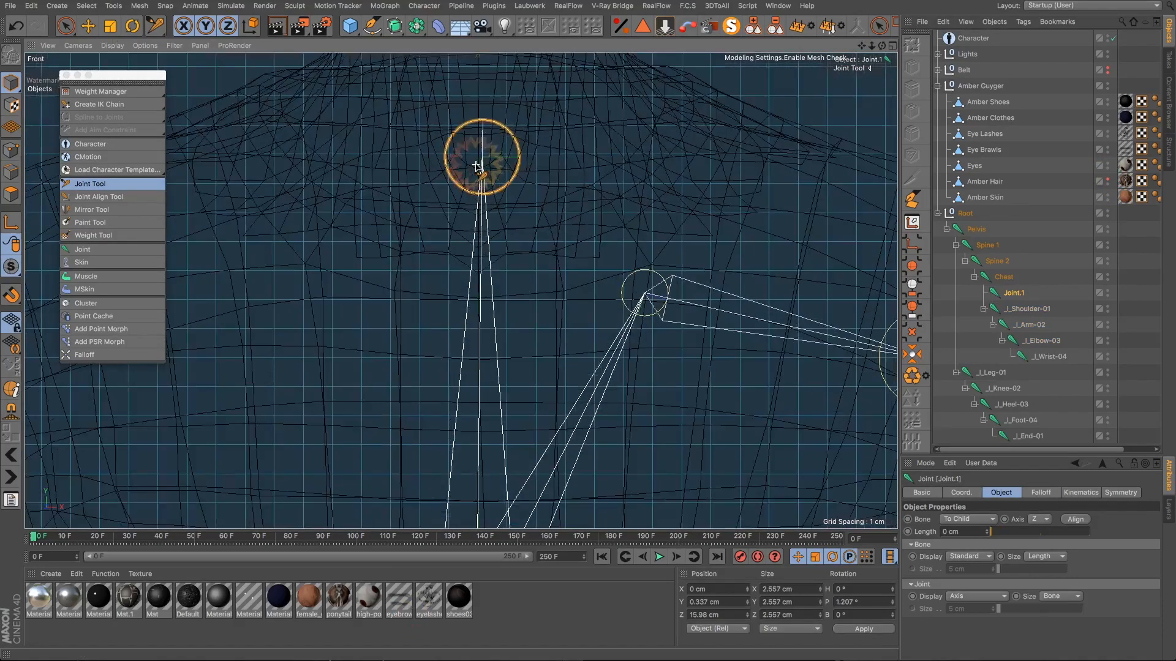
pyautogui.scroll(3, 479, 163)
pyautogui.scroll(3, 480, 164)
pyautogui.click(784, 401)
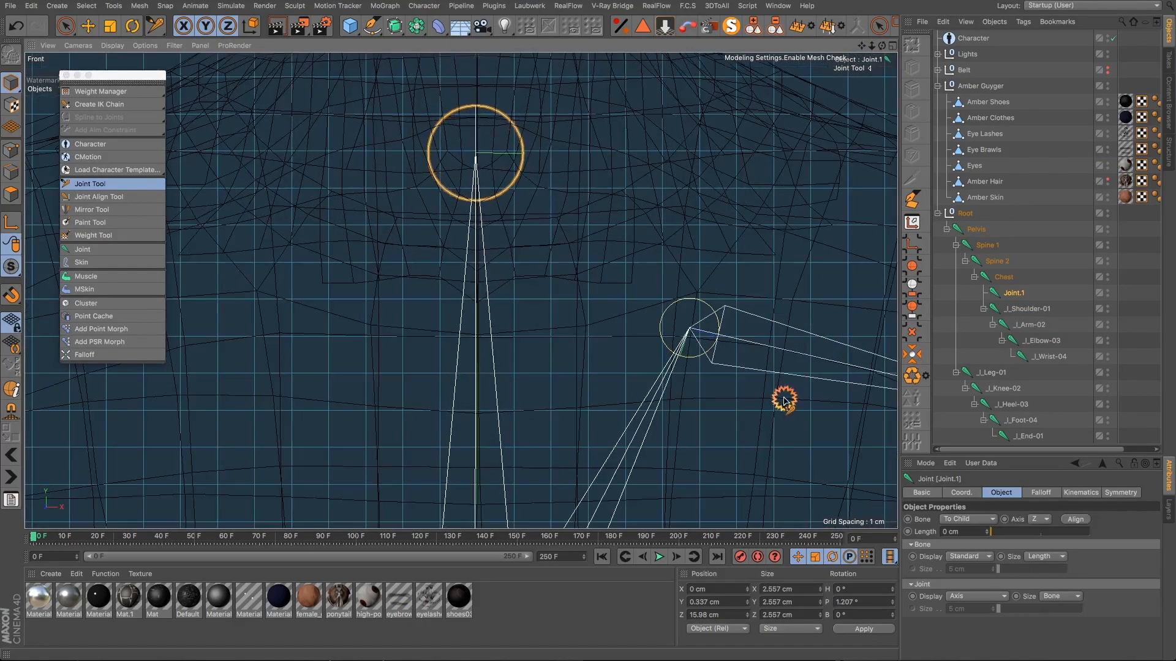
pyautogui.click(480, 164)
pyautogui.scroll(-1, 485, 189)
pyautogui.scroll(-4, 484, 183)
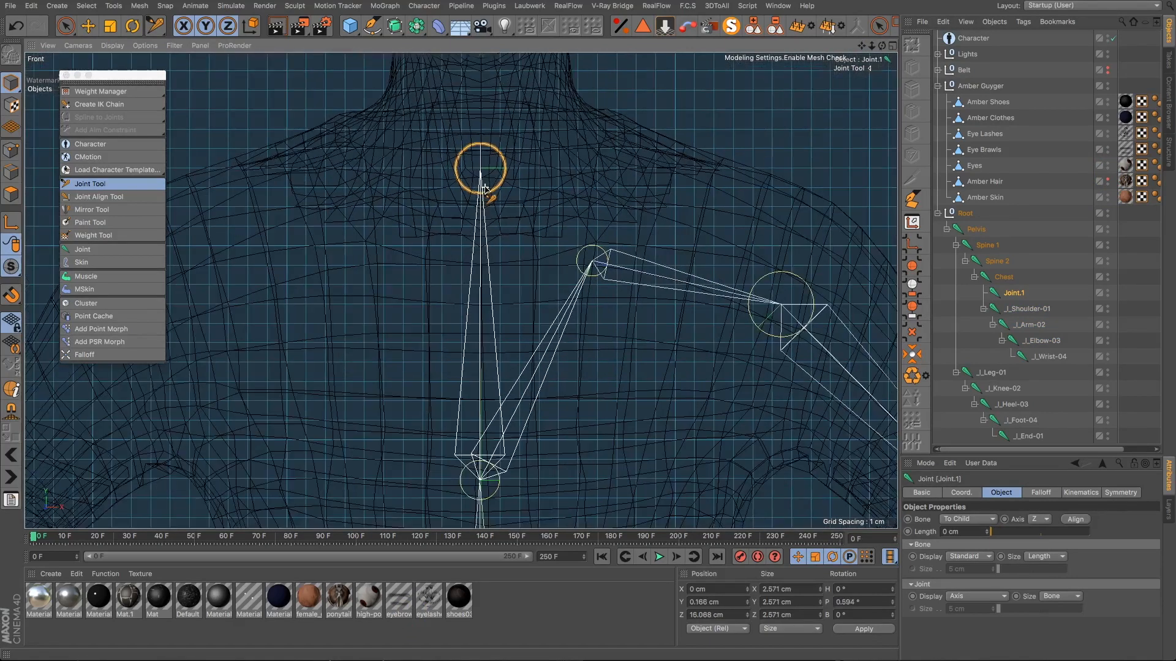
pyautogui.click(783, 401)
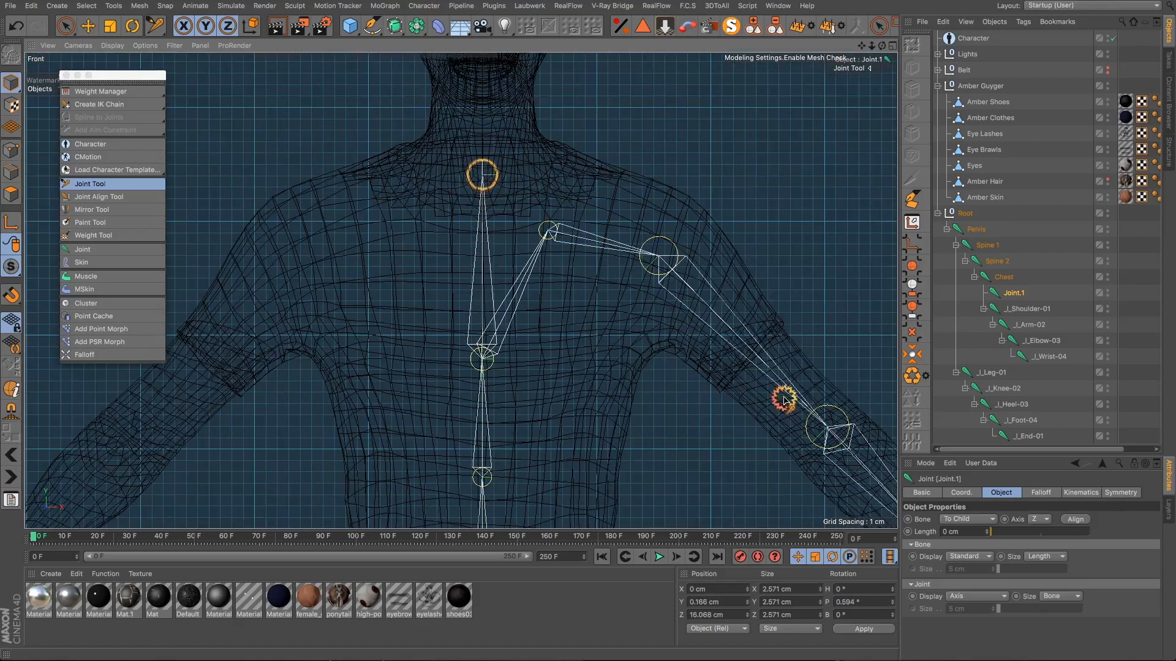
pyautogui.click(482, 172)
pyautogui.moveTo(860, 48); pyautogui.dragTo(858, 124)
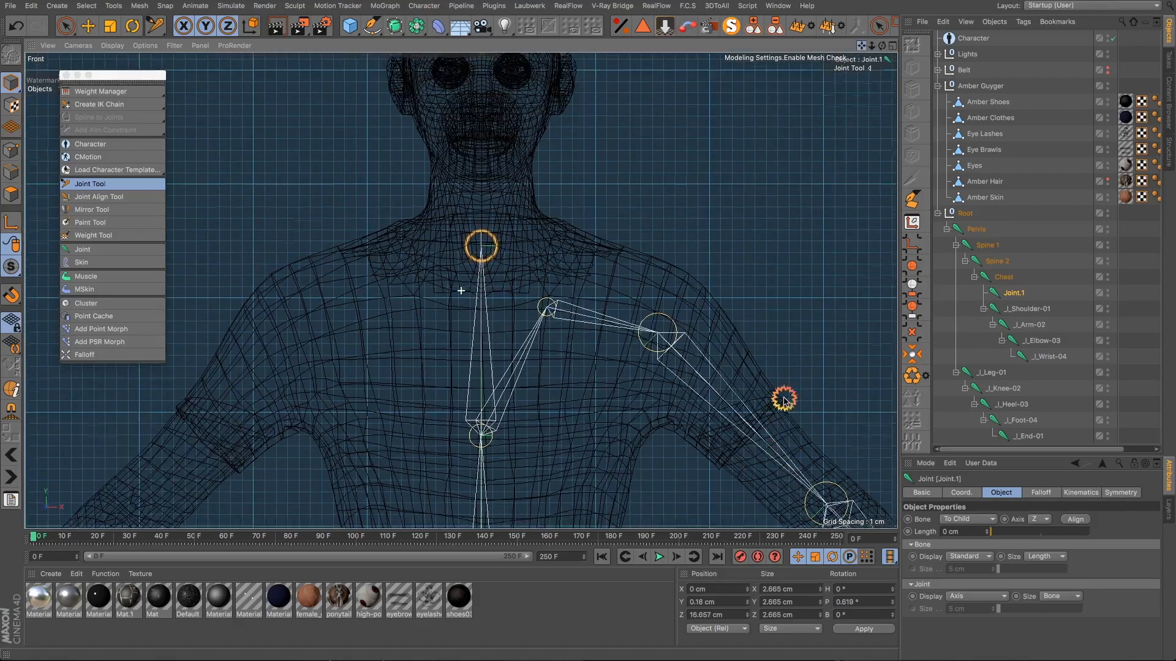
pyautogui.keyDown('ctrl'); pyautogui.click(483, 179); pyautogui.keyUp('ctrl')
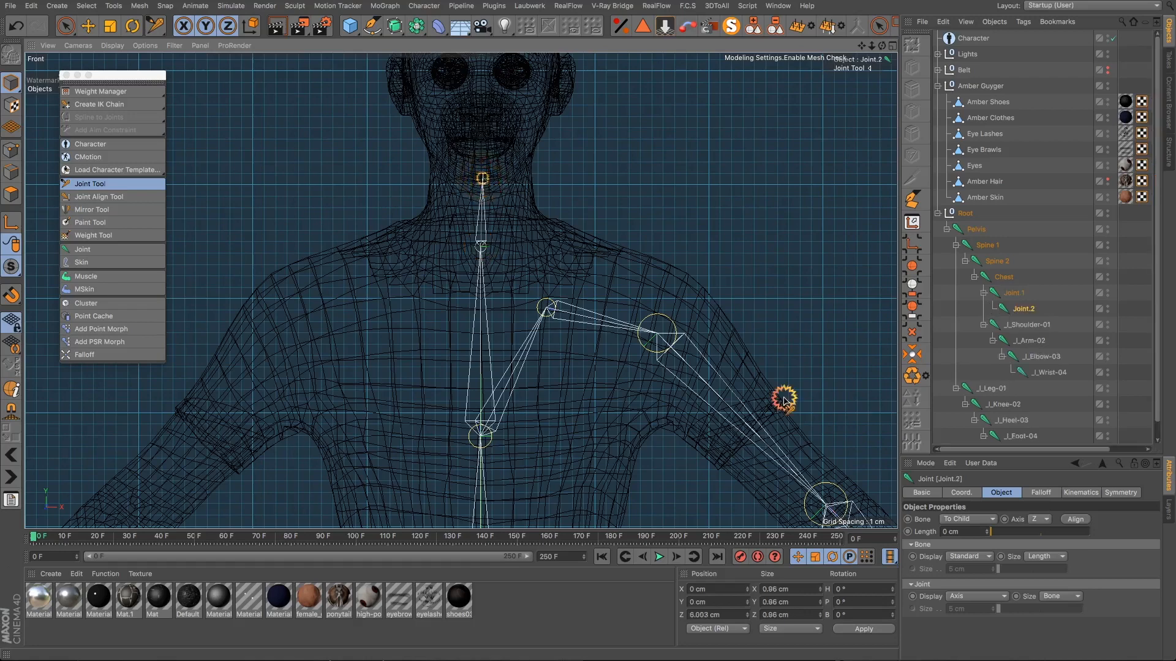
pyautogui.hotkey('ctrl', 'z')
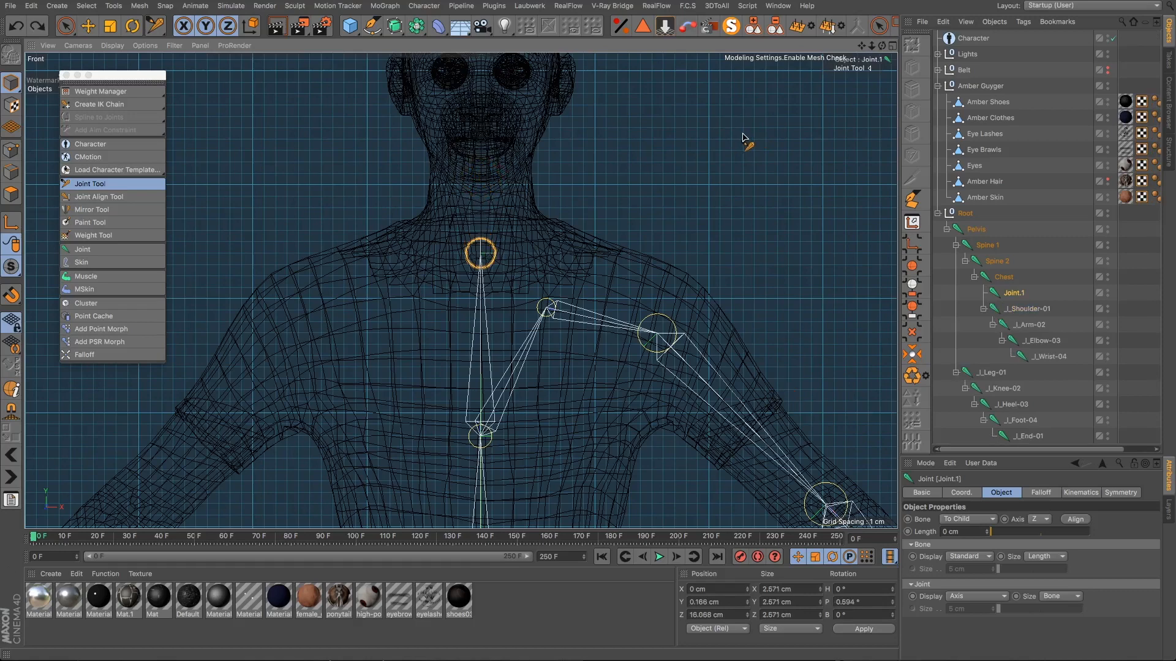
# Step: Undo the joint at the base of the neck and add a child joint of Chest at the top of the head on the centre line
pyautogui.hotkey('ctrl', 'z')
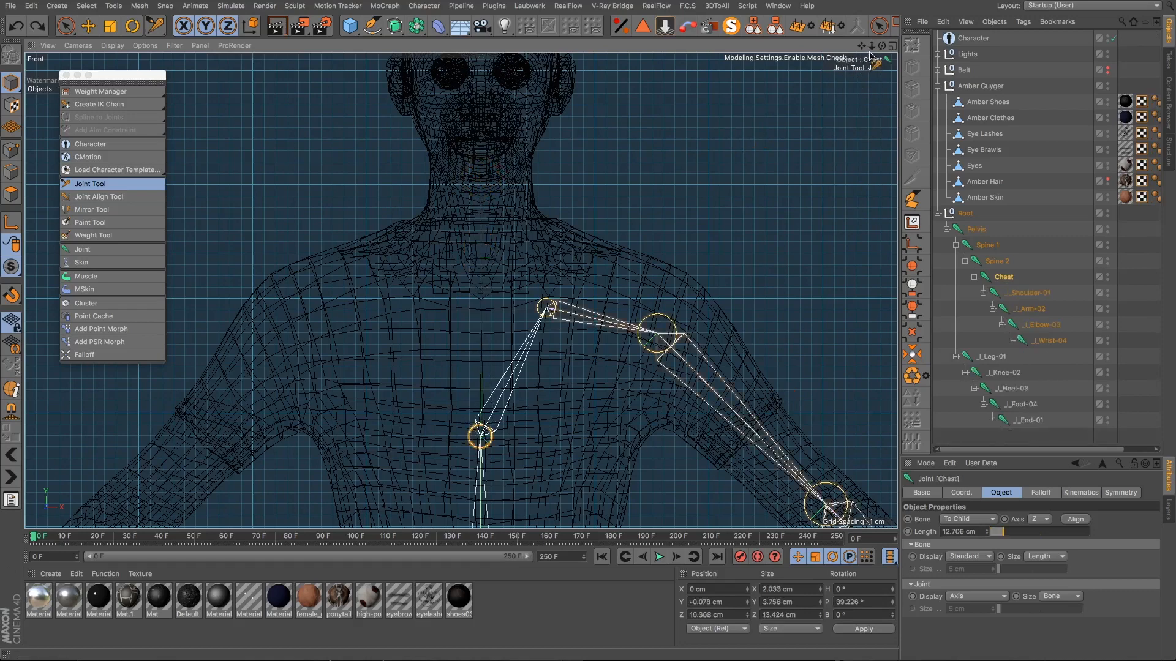
pyautogui.scroll(-5, 478, 254)
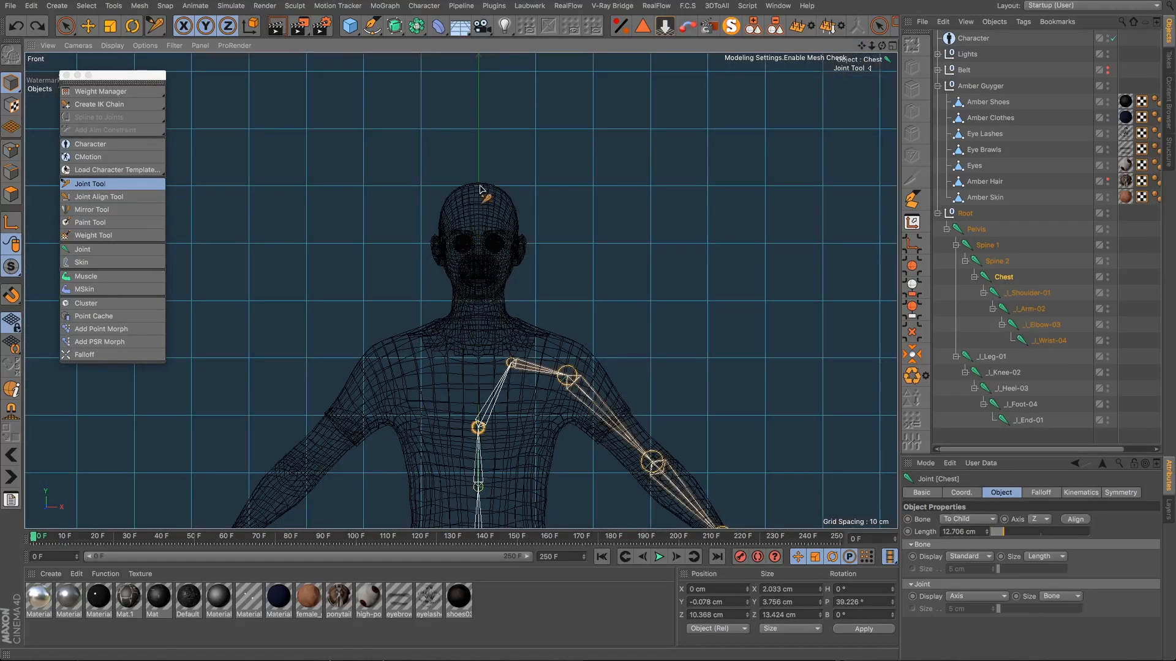
pyautogui.keyDown('ctrl'); pyautogui.click(479, 184); pyautogui.keyUp('ctrl')
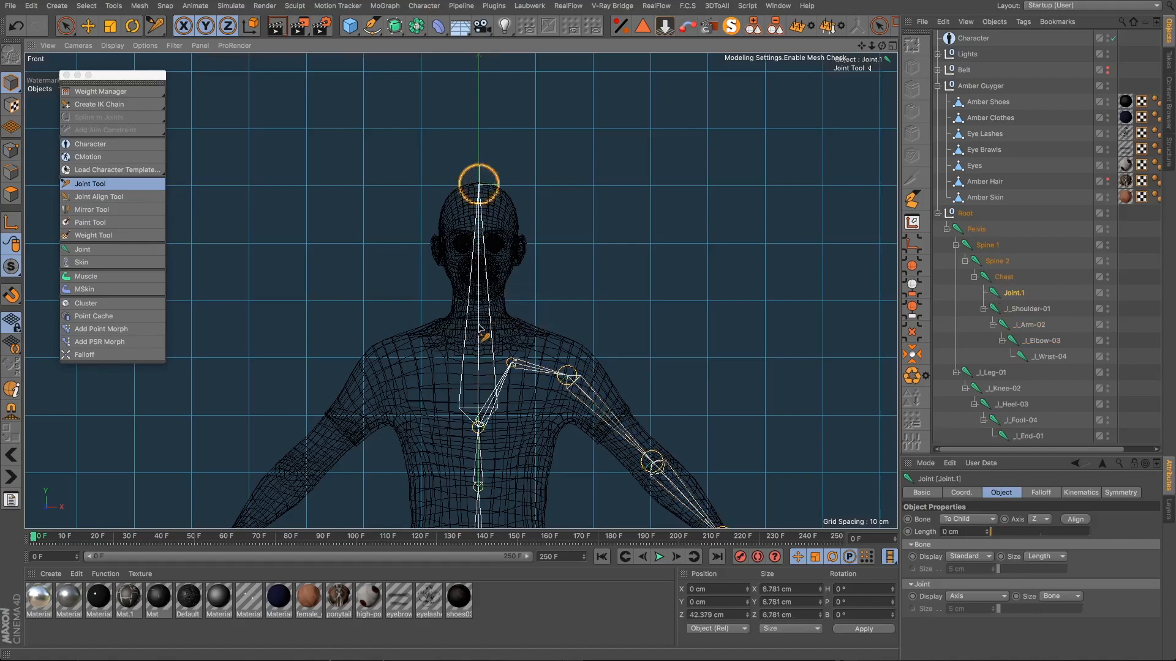
# Step: Insert two joints into the bone between Chest and the head top, one at the base of the neck and one just below the chin
pyautogui.scroll(4, 479, 329)
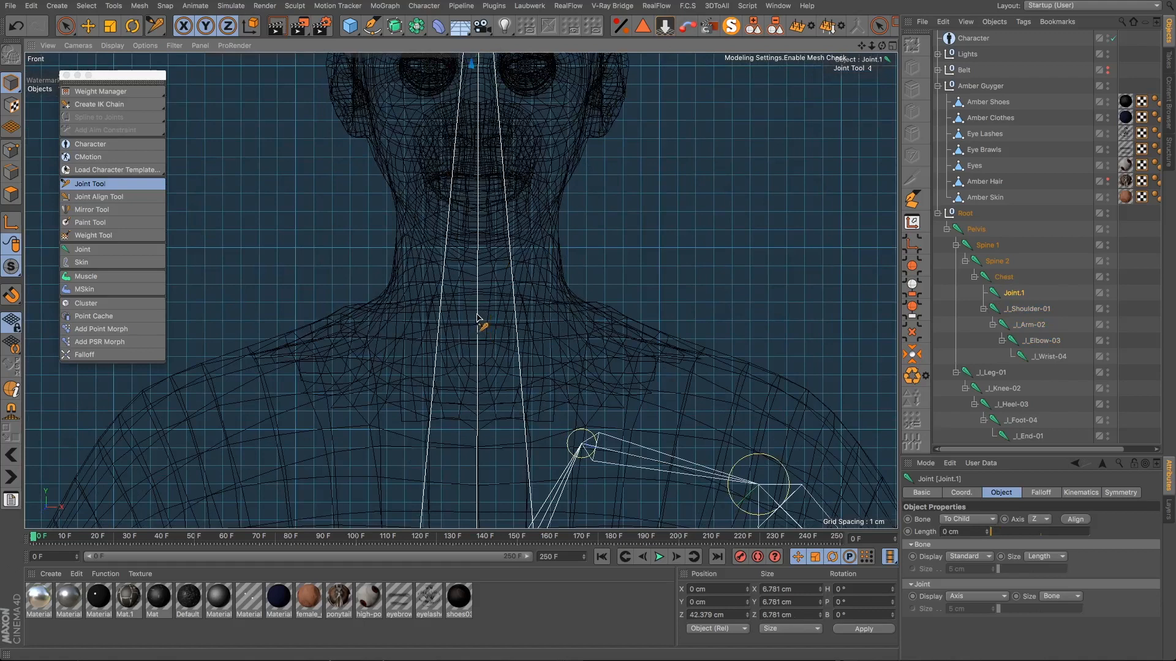
pyautogui.keyDown('ctrl'); pyautogui.click(478, 317); pyautogui.keyUp('ctrl')
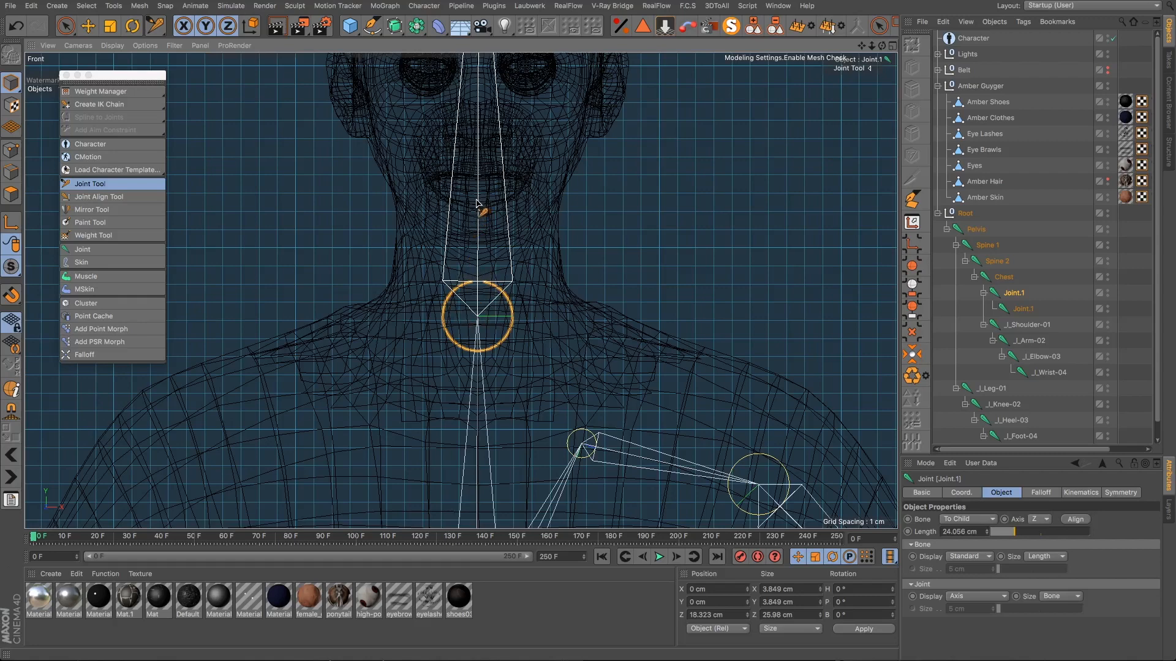
pyautogui.keyDown('ctrl'); pyautogui.click(479, 200); pyautogui.keyUp('ctrl')
pyautogui.scroll(-3, 484, 286)
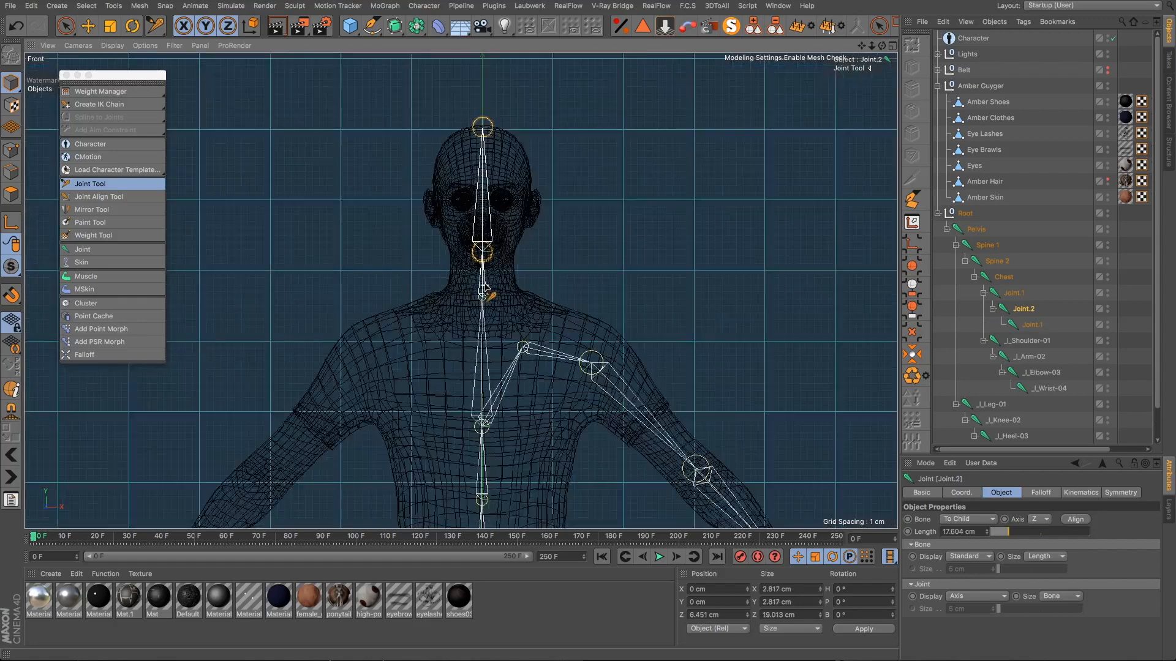
# Step: In the enlarged right view, move the upper neck joint forward from the vertical line to behind the jaw
pyautogui.click(892, 46)
pyautogui.click(456, 290)
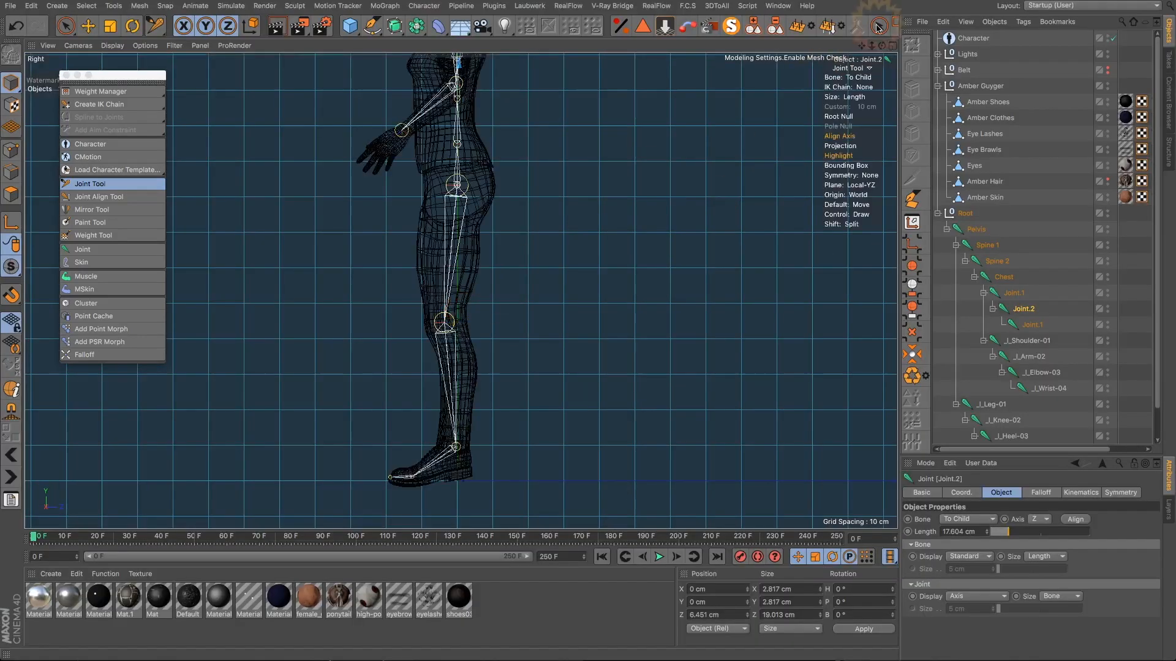
pyautogui.moveTo(862, 46); pyautogui.dragTo(865, 218)
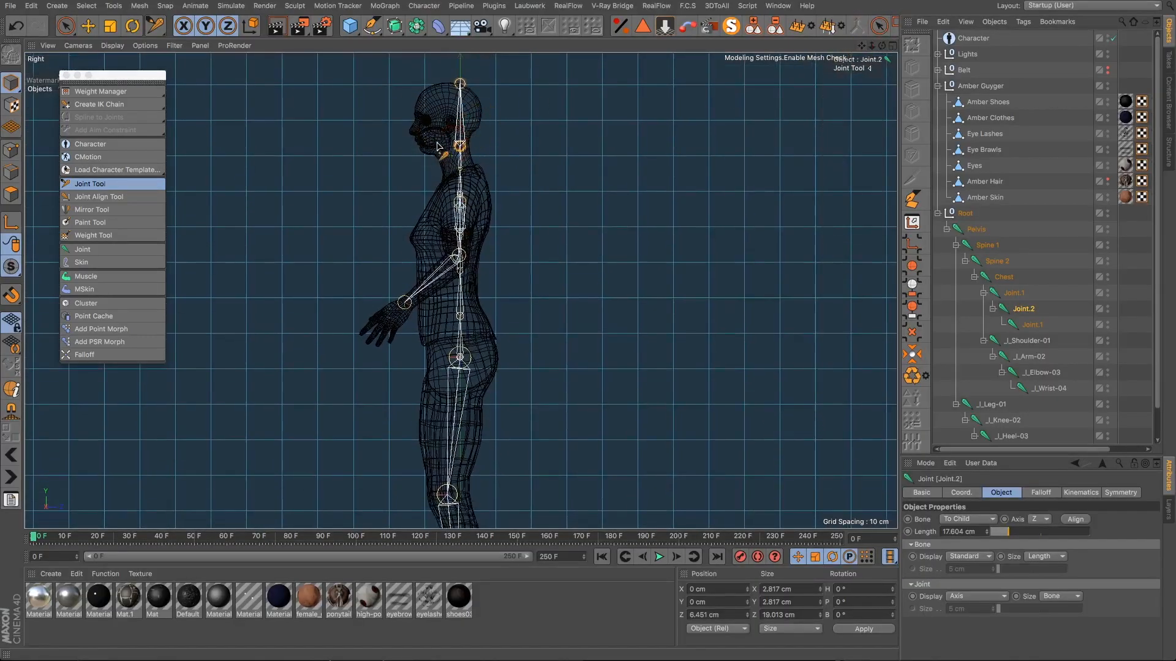
pyautogui.scroll(5, 438, 146)
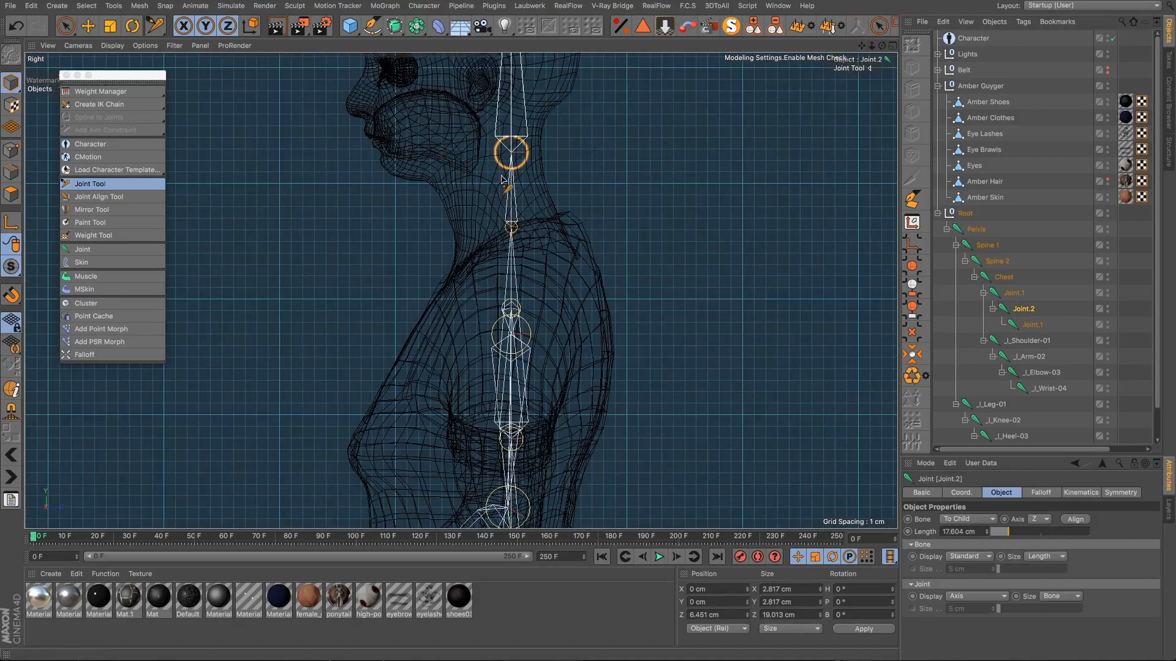
pyautogui.moveTo(502, 158); pyautogui.dragTo(464, 162)
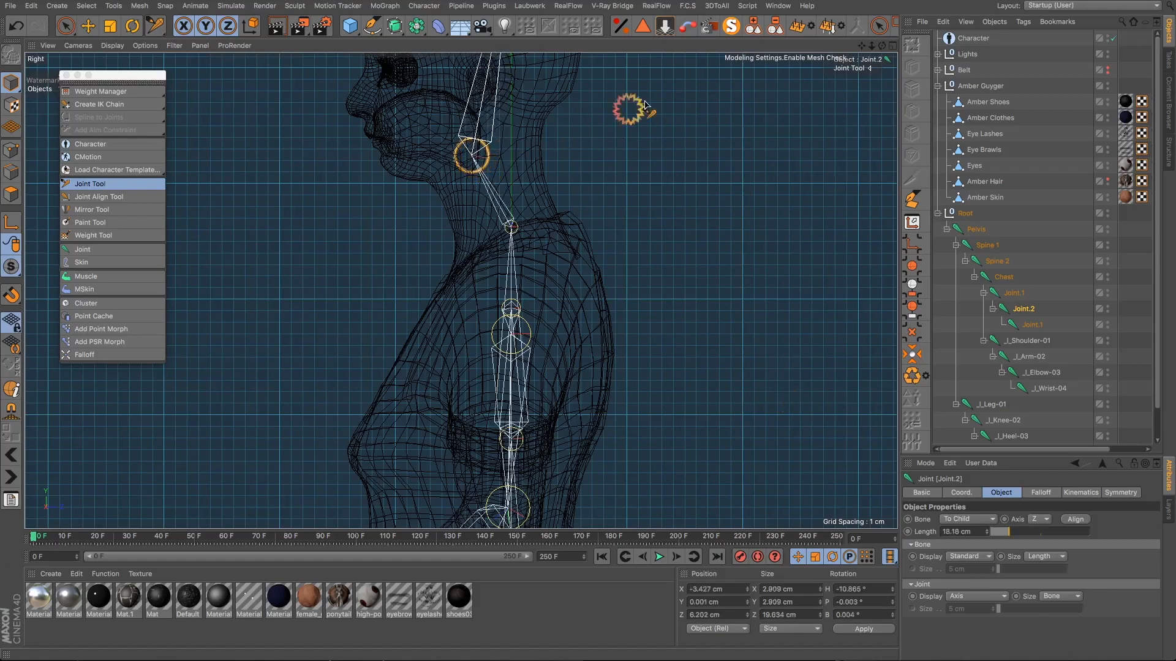
# Step: Move the head-top joint forward to sit above the jaw-level joint, and fine-tune the jaw-level joint slightly upward and forward in the right view
pyautogui.moveTo(862, 46); pyautogui.dragTo(887, 191)
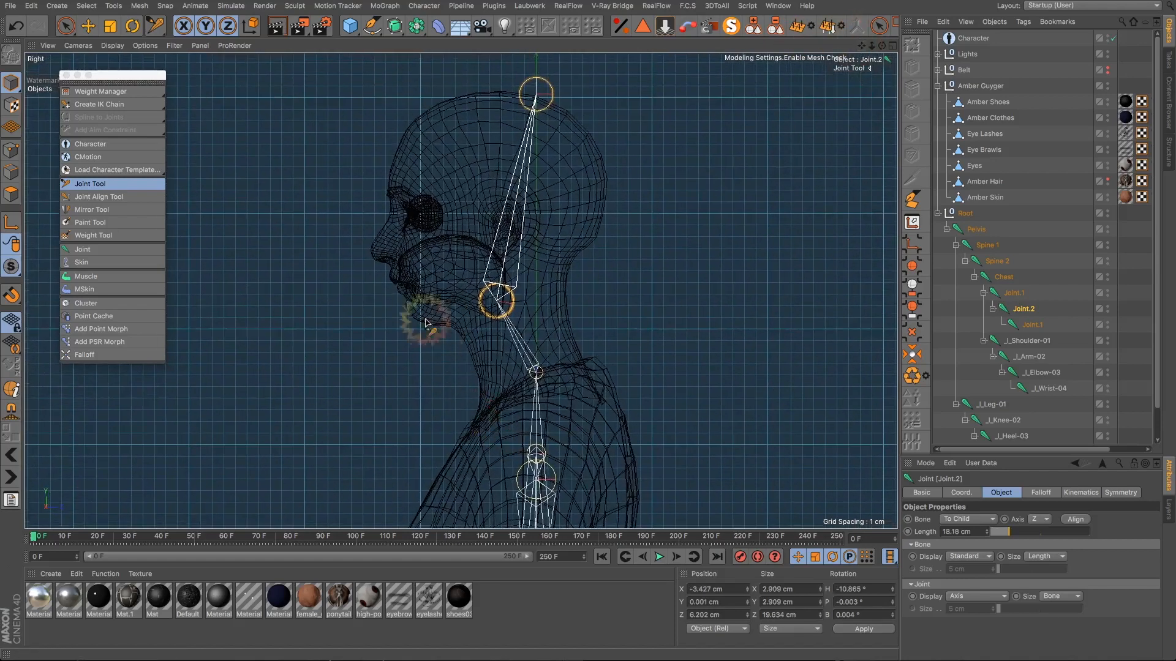
pyautogui.moveTo(497, 300); pyautogui.dragTo(493, 299)
pyautogui.moveTo(521, 97); pyautogui.dragTo(477, 101)
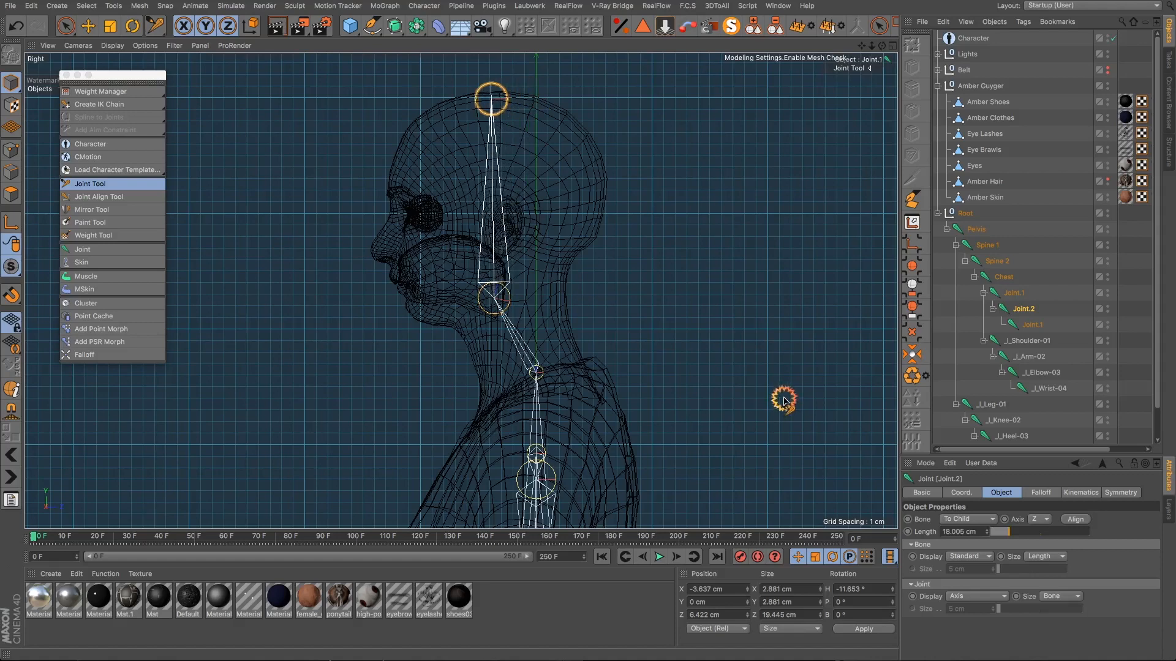
pyautogui.moveTo(494, 300); pyautogui.dragTo(488, 295)
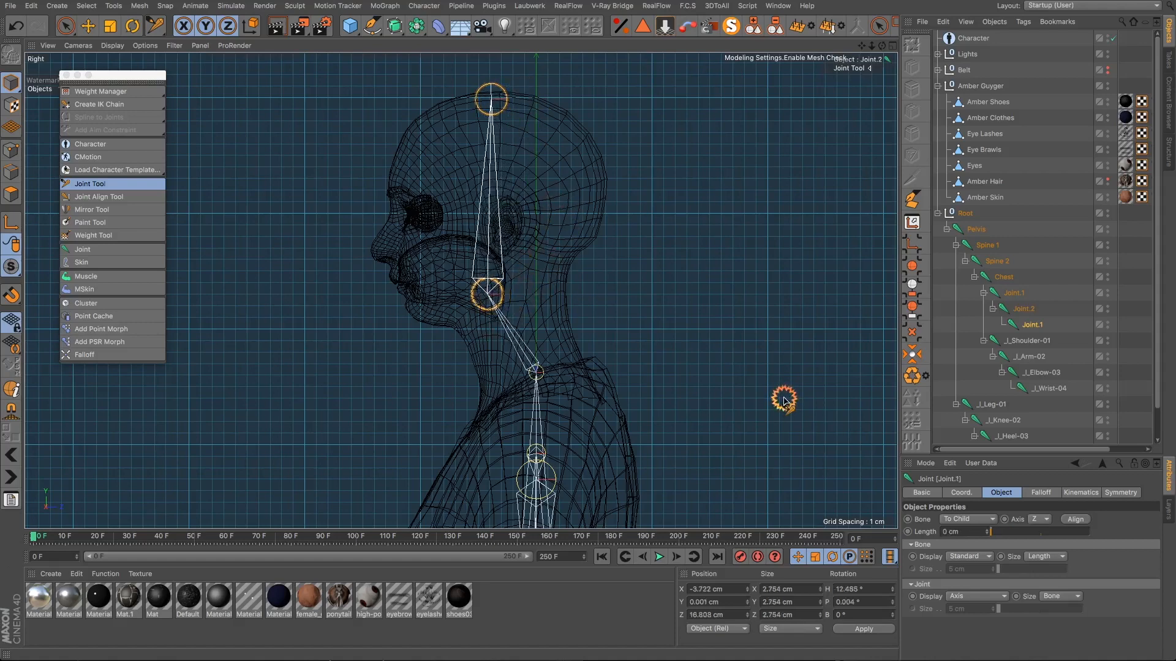
pyautogui.click(498, 247)
pyautogui.click(501, 198)
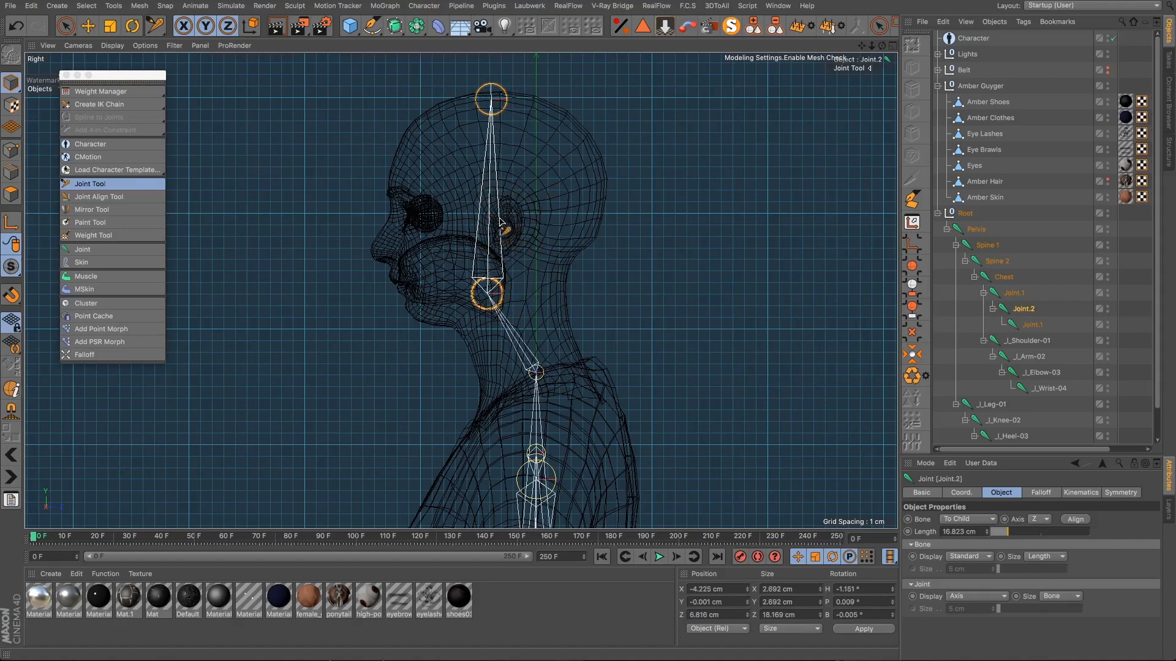
pyautogui.moveTo(784, 401); pyautogui.dragTo(783, 398)
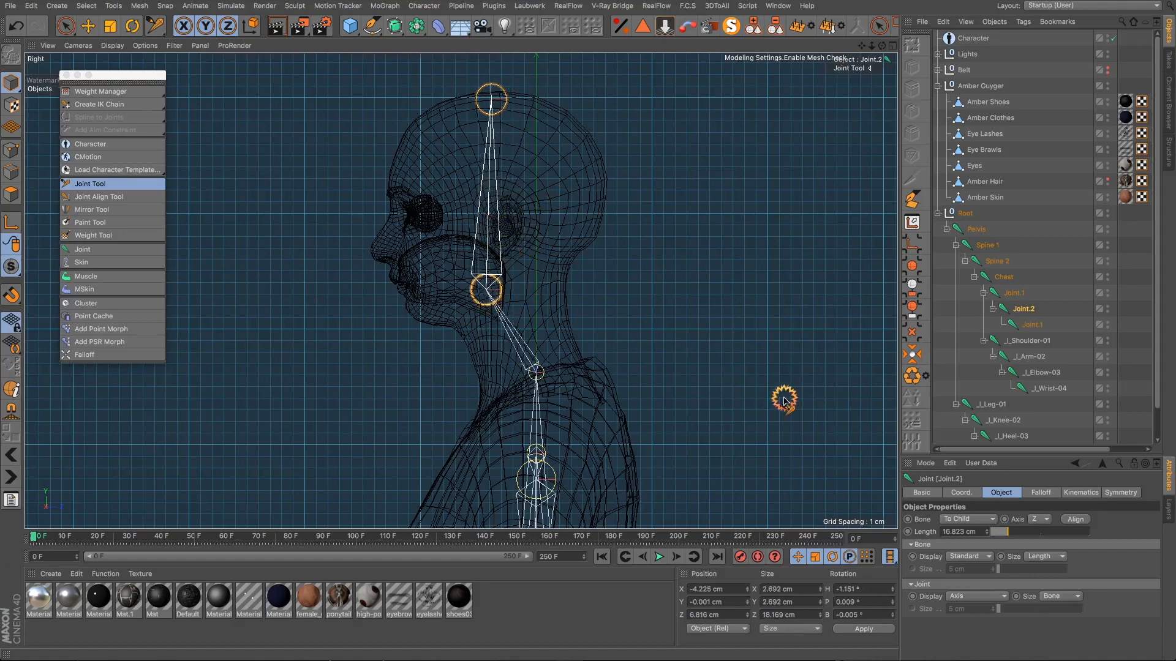
# Step: Nudge the joint at the base of the neck slightly forward in the right view
pyautogui.click(543, 360)
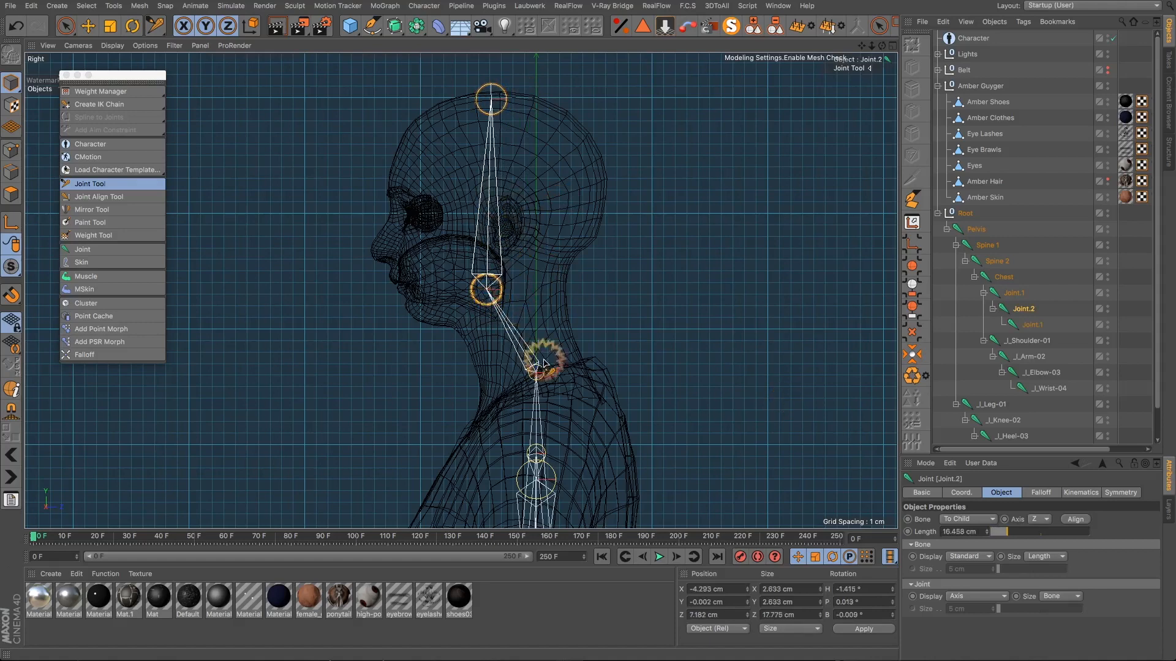
pyautogui.click(538, 373)
pyautogui.moveTo(539, 372); pyautogui.dragTo(536, 371)
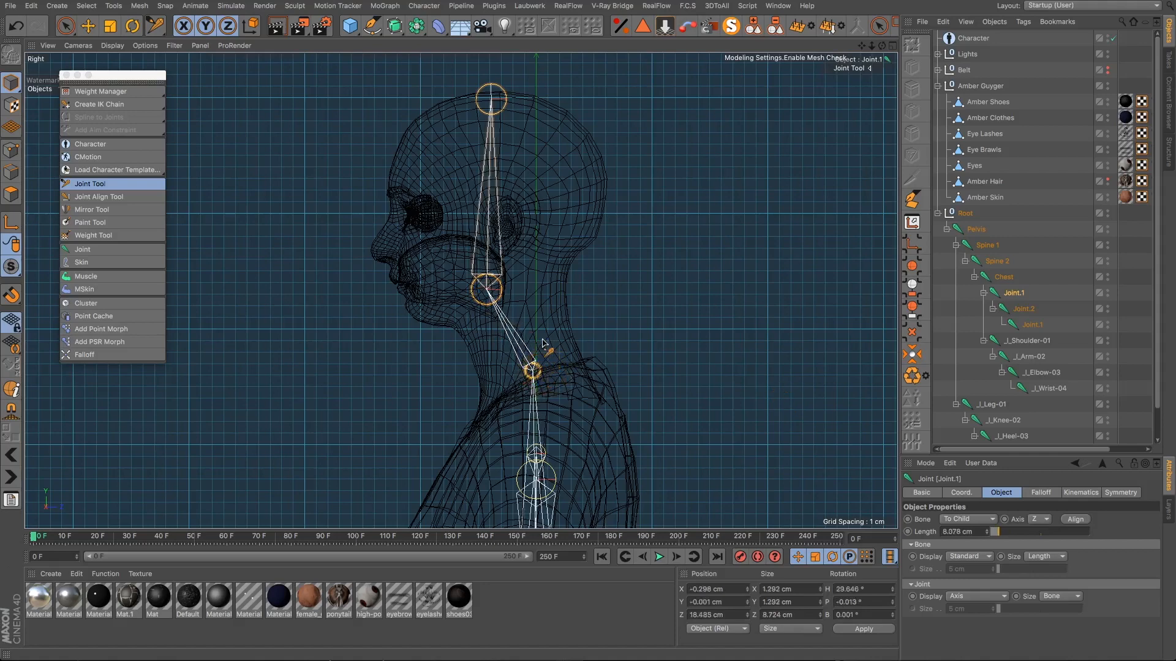
pyautogui.moveTo(537, 369); pyautogui.dragTo(537, 370)
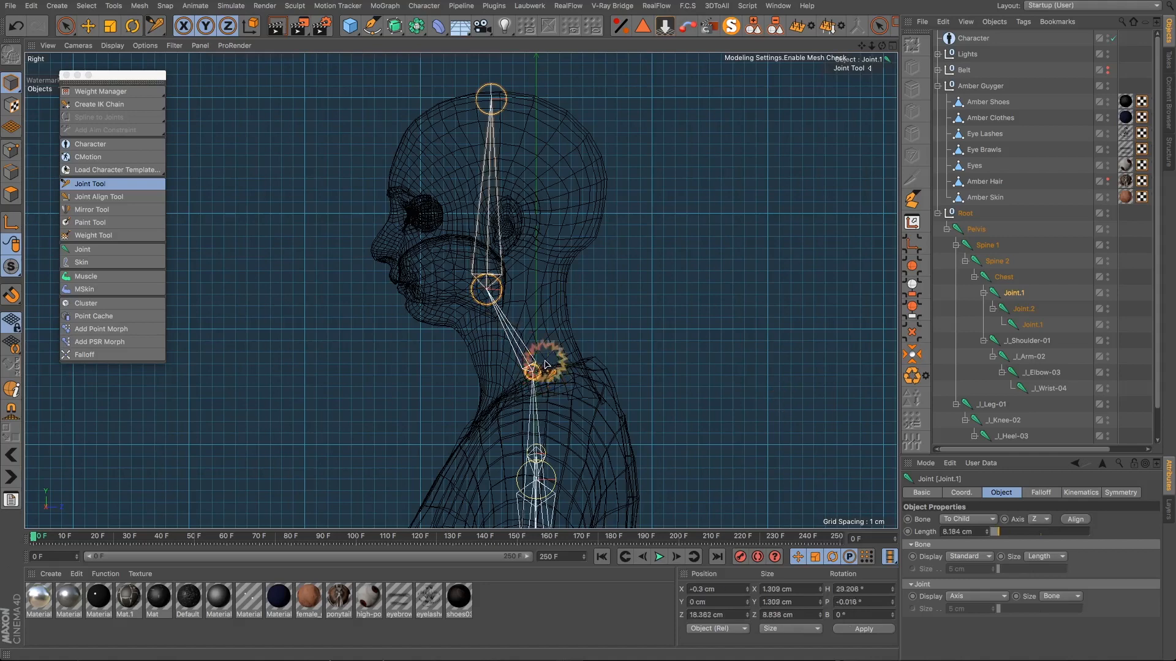
# Step: Select the _l_Wrist-04 joint in the right view and restore the four-view layout
pyautogui.moveTo(863, 47); pyautogui.dragTo(785, 394)
pyautogui.scroll(-4, 686, 258)
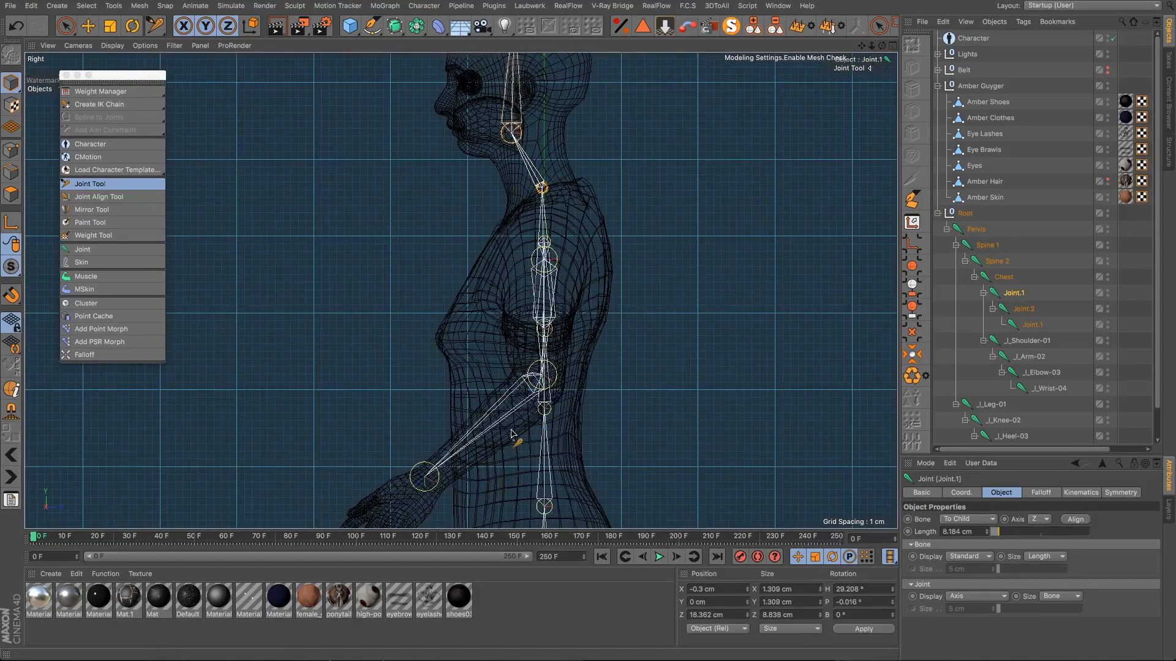
pyautogui.scroll(-3, 512, 433)
pyautogui.scroll(8, 469, 470)
pyautogui.moveTo(461, 421); pyautogui.dragTo(468, 429)
pyautogui.click(892, 47)
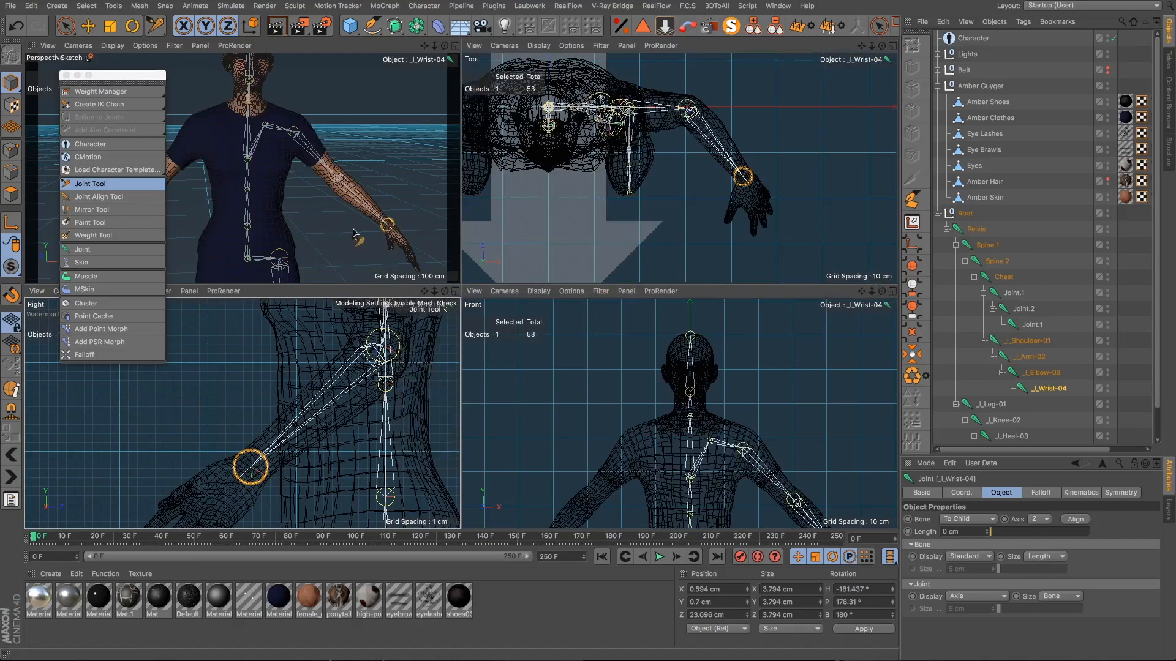
# Step: Centre the _l_Wrist-04 joint inside the wrist mesh using the top, right and front views, at about X 0.834, Y 0.718, Z 23.65 cm
pyautogui.moveTo(426, 294); pyautogui.dragTo(389, 249)
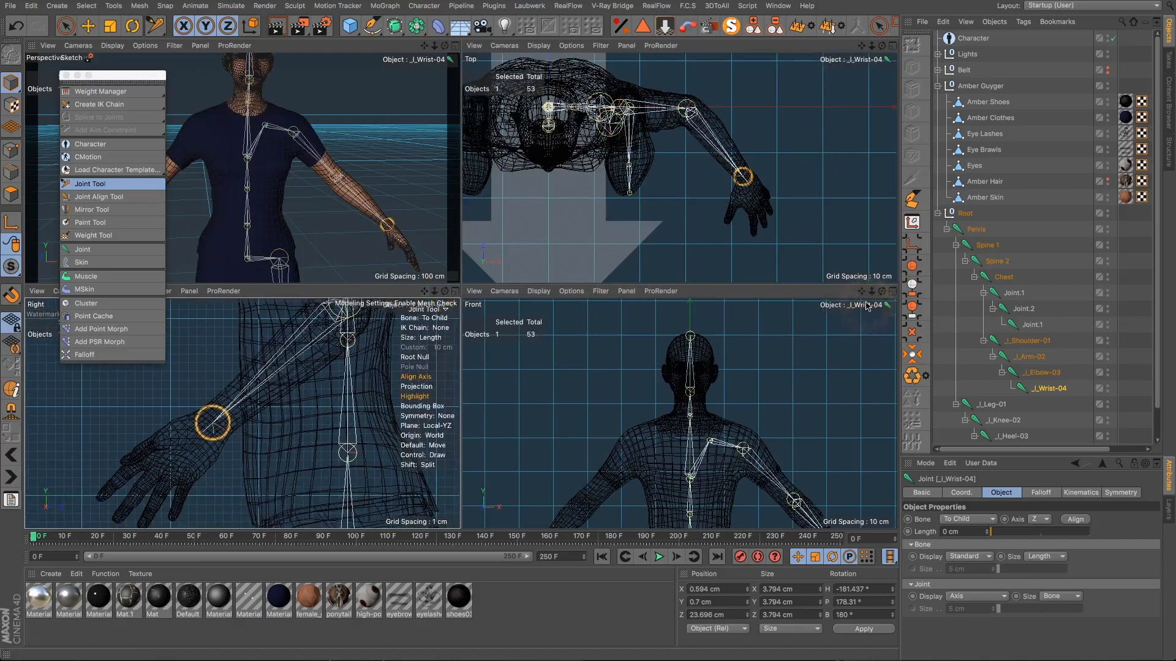
pyautogui.moveTo(861, 292); pyautogui.dragTo(836, 267)
pyautogui.keyDown('alt'); pyautogui.moveTo(784, 399); pyautogui.dragTo(696, 309, button='middle'); pyautogui.keyUp('alt')
pyautogui.scroll(5, 745, 154)
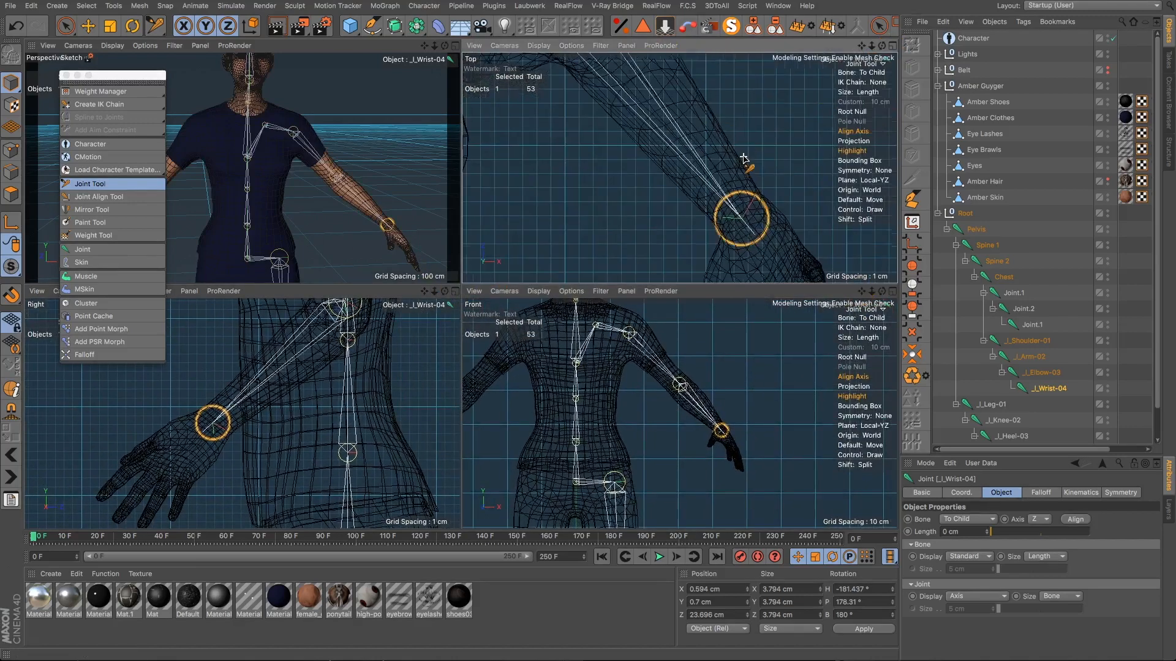
pyautogui.scroll(-3, 750, 215)
pyautogui.scroll(3, 747, 202)
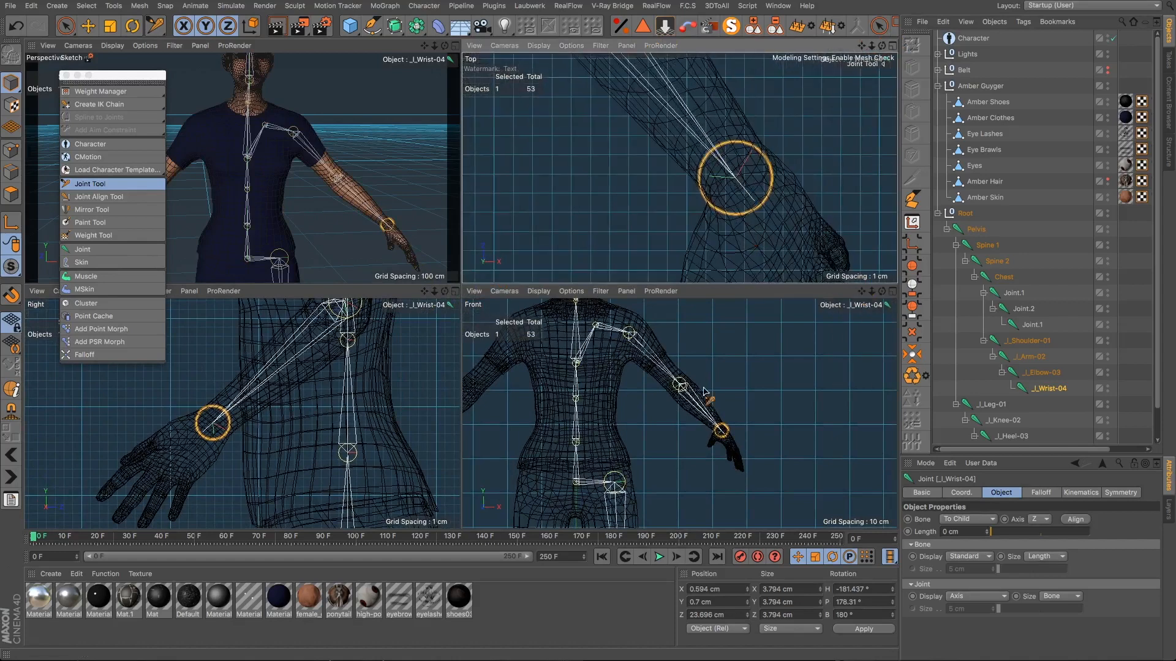
pyautogui.scroll(5, 723, 432)
pyautogui.scroll(4, 724, 432)
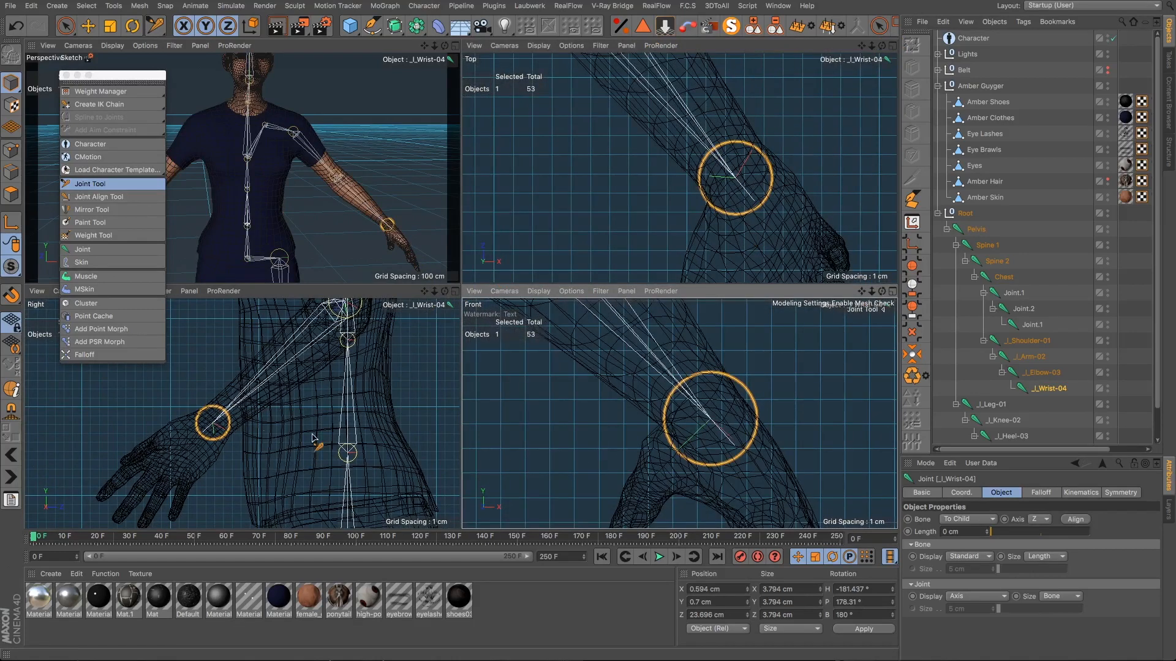
pyautogui.scroll(3, 206, 423)
pyautogui.scroll(3, 206, 423)
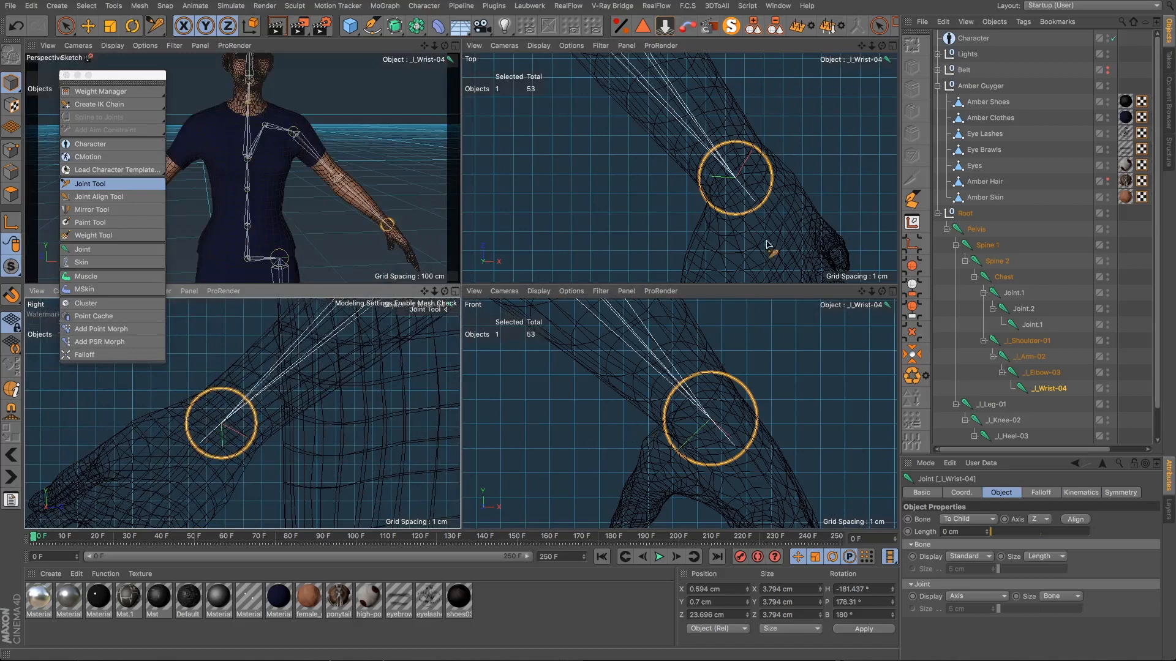
pyautogui.click(781, 282)
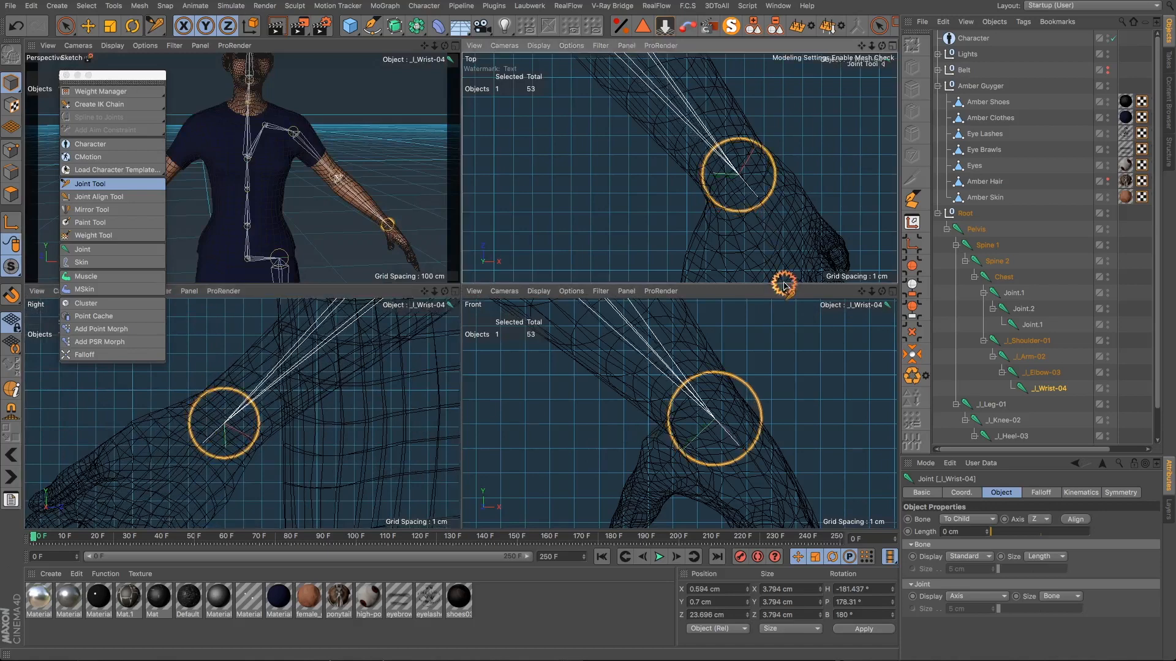
pyautogui.moveTo(784, 282); pyautogui.dragTo(784, 284)
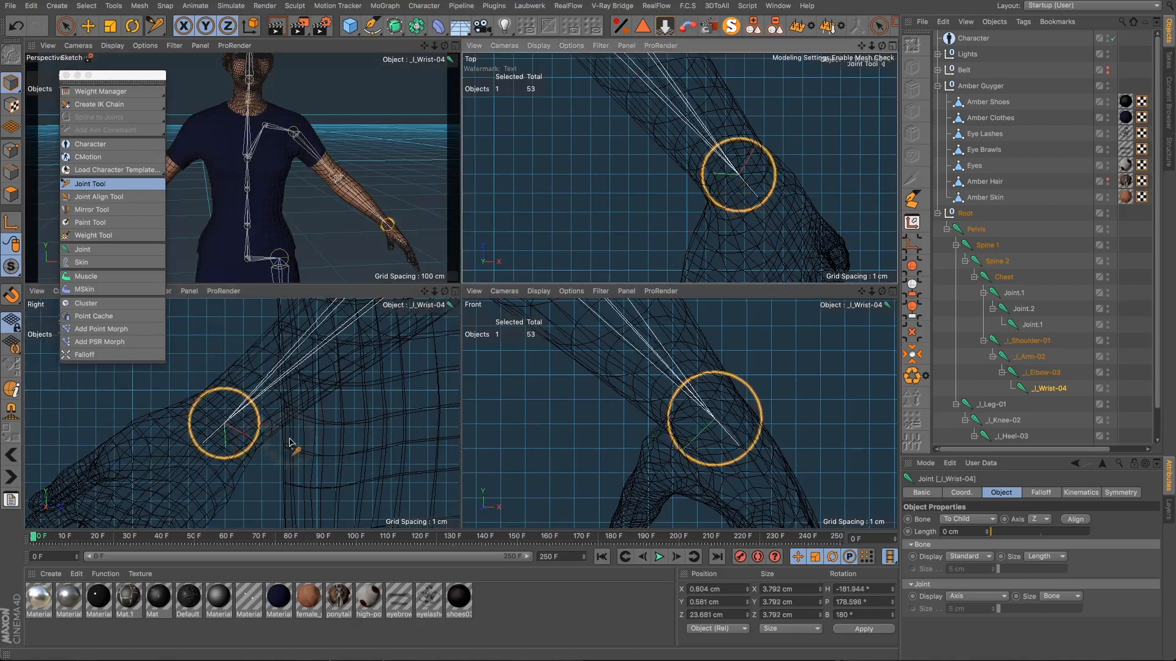
pyautogui.moveTo(233, 441); pyautogui.dragTo(234, 443)
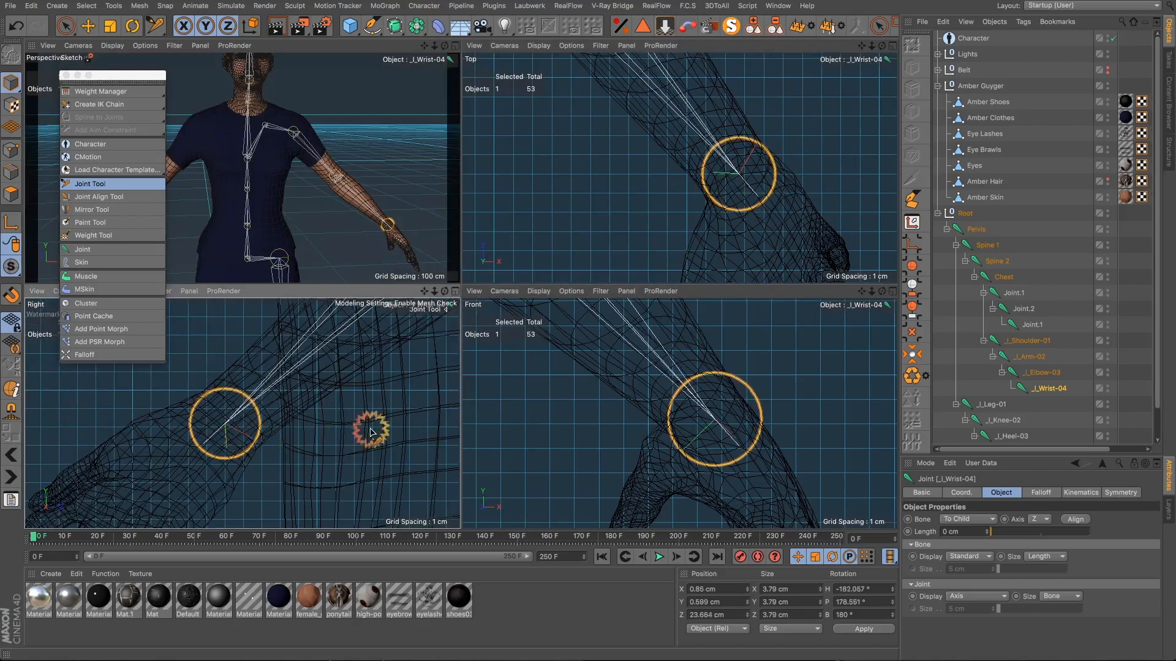
pyautogui.moveTo(784, 400); pyautogui.dragTo(784, 398)
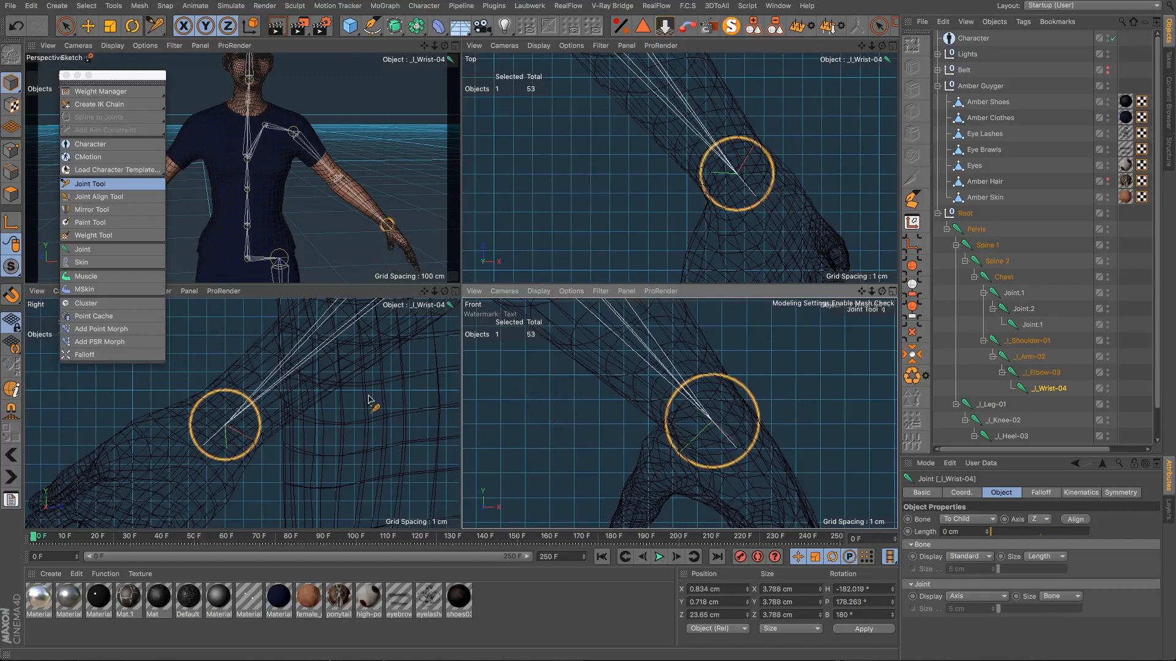
pyautogui.scroll(-4, 368, 398)
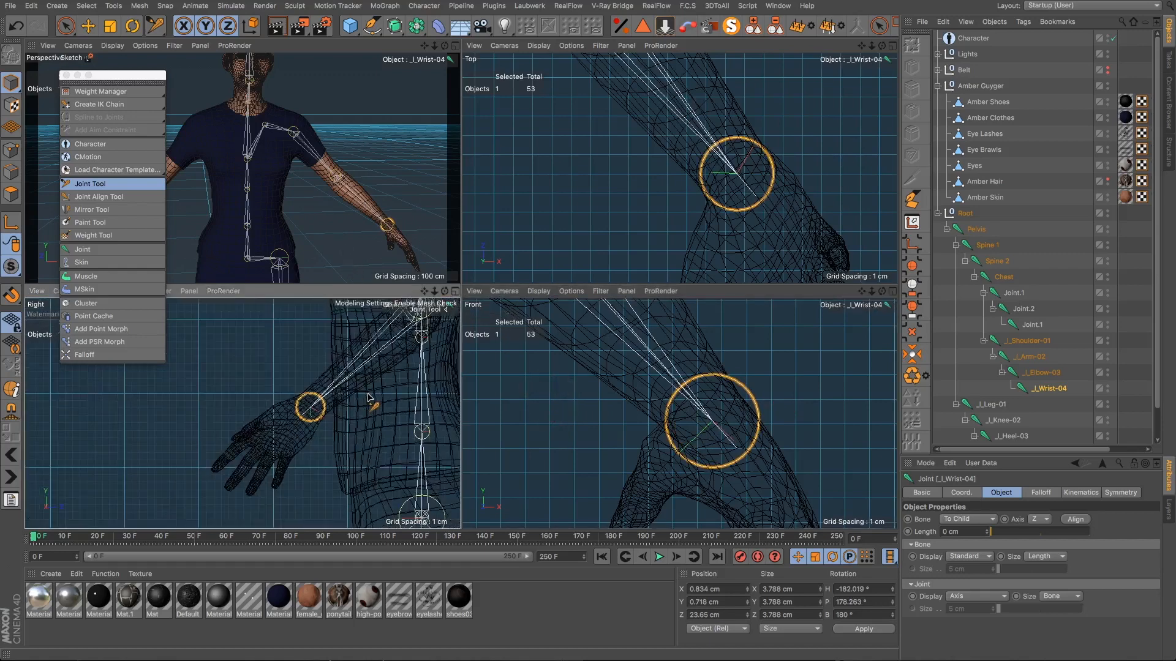
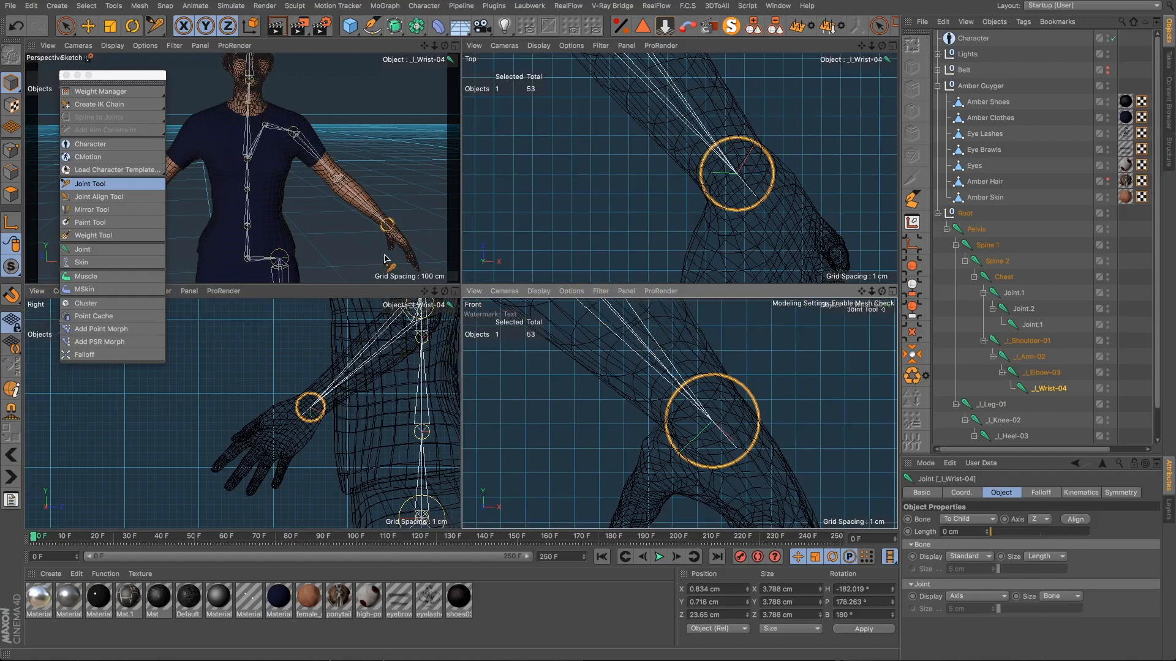
# Step: Inspect the joint chain along the body, leg and left arm up close in the enlarged perspective view
pyautogui.click(454, 45)
pyautogui.keyDown('alt'); pyautogui.moveTo(426, 217); pyautogui.dragTo(814, 116); pyautogui.keyUp('alt')
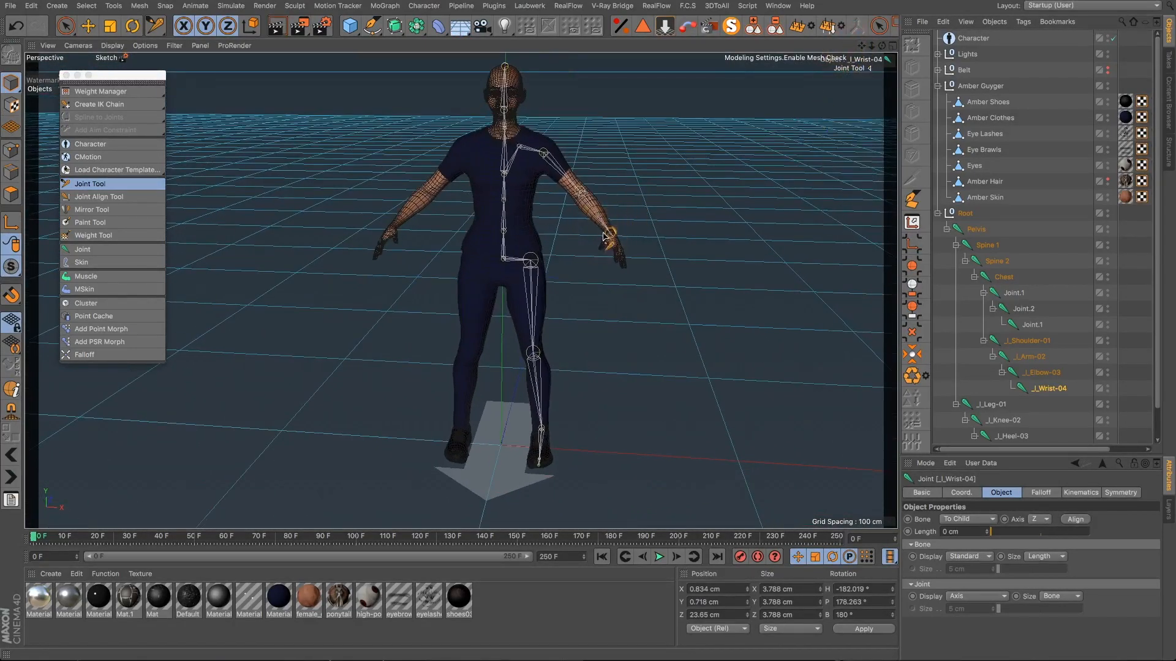
pyautogui.scroll(6, 595, 232)
pyautogui.scroll(5, 595, 233)
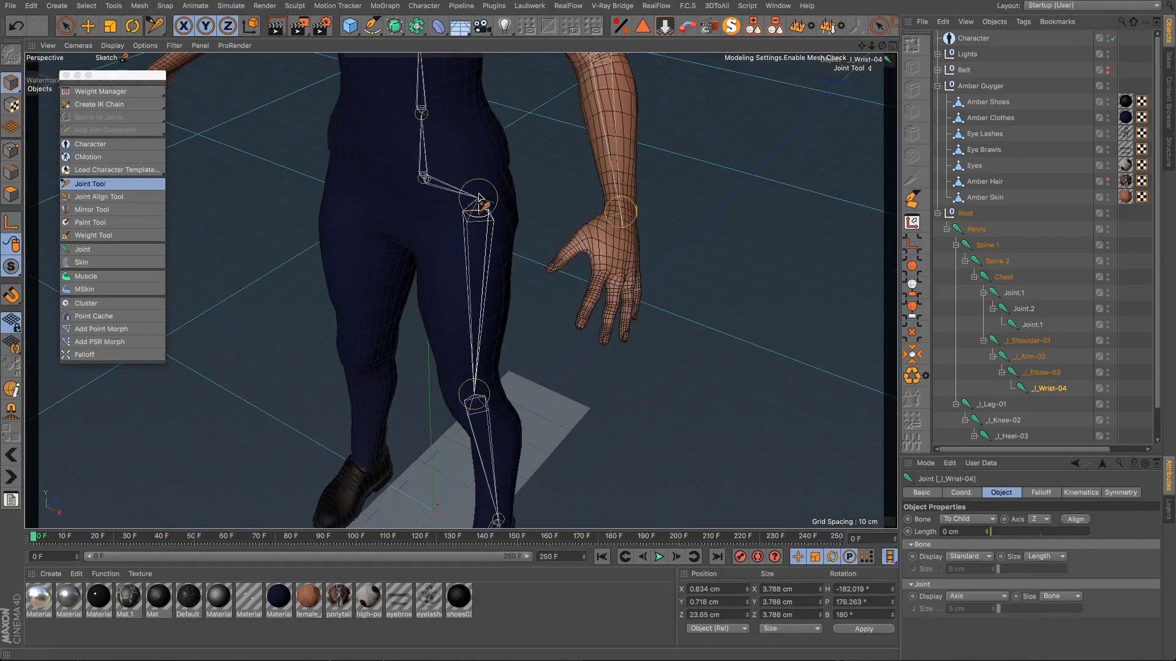
pyautogui.click(893, 46)
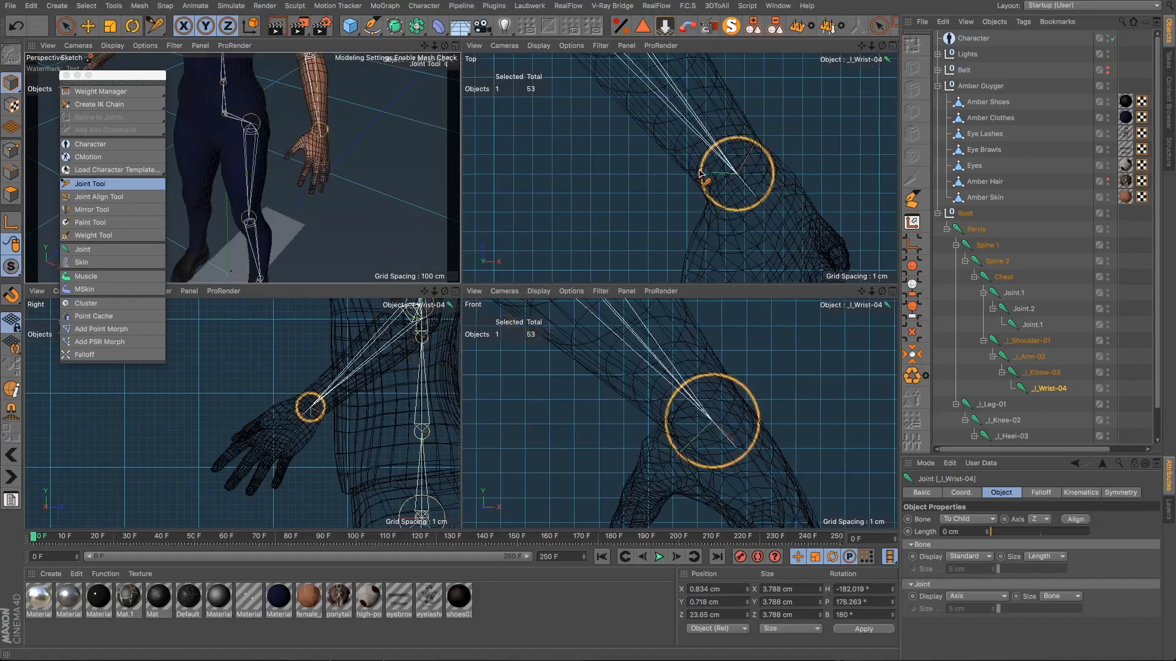
# Step: Frame the hand and its wrist joint closely in the top, front and right views
pyautogui.scroll(-10, 721, 176)
pyautogui.scroll(5, 745, 240)
pyautogui.scroll(5, 766, 212)
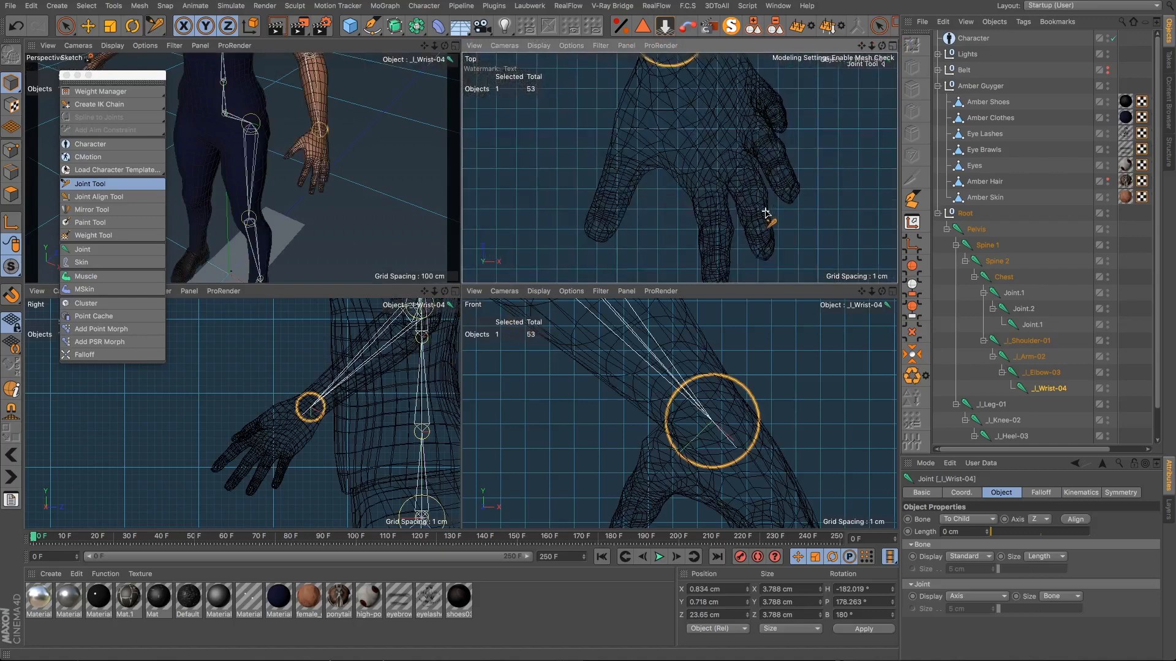
pyautogui.scroll(-3, 766, 212)
pyautogui.moveTo(862, 46); pyautogui.dragTo(784, 286)
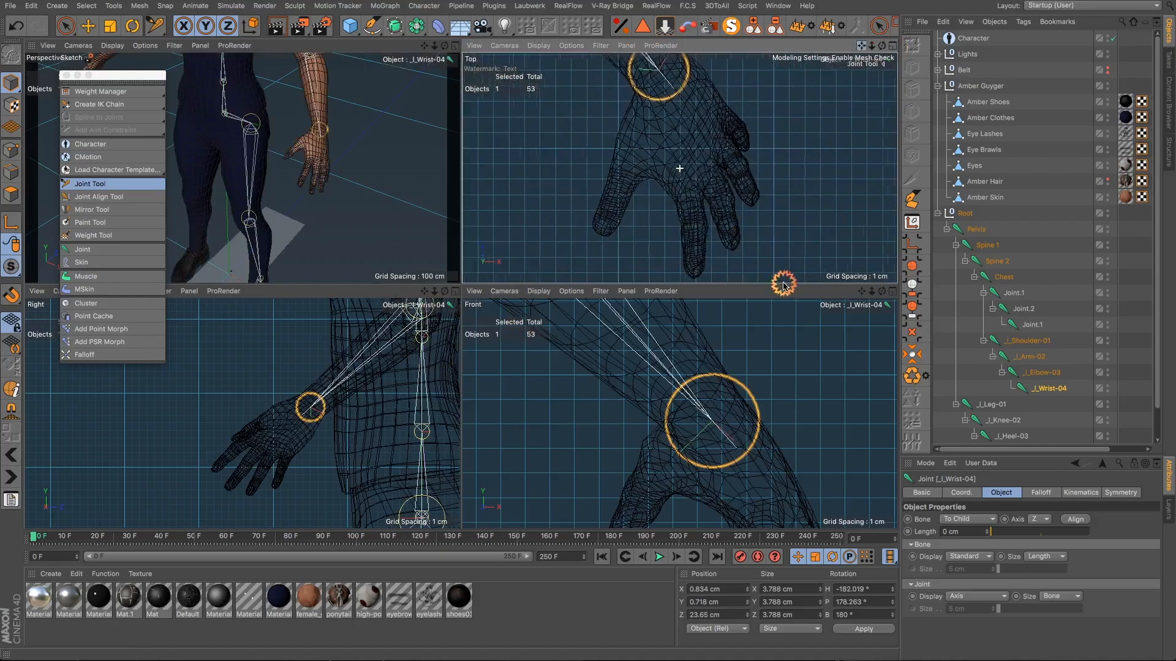
pyautogui.scroll(-6, 710, 368)
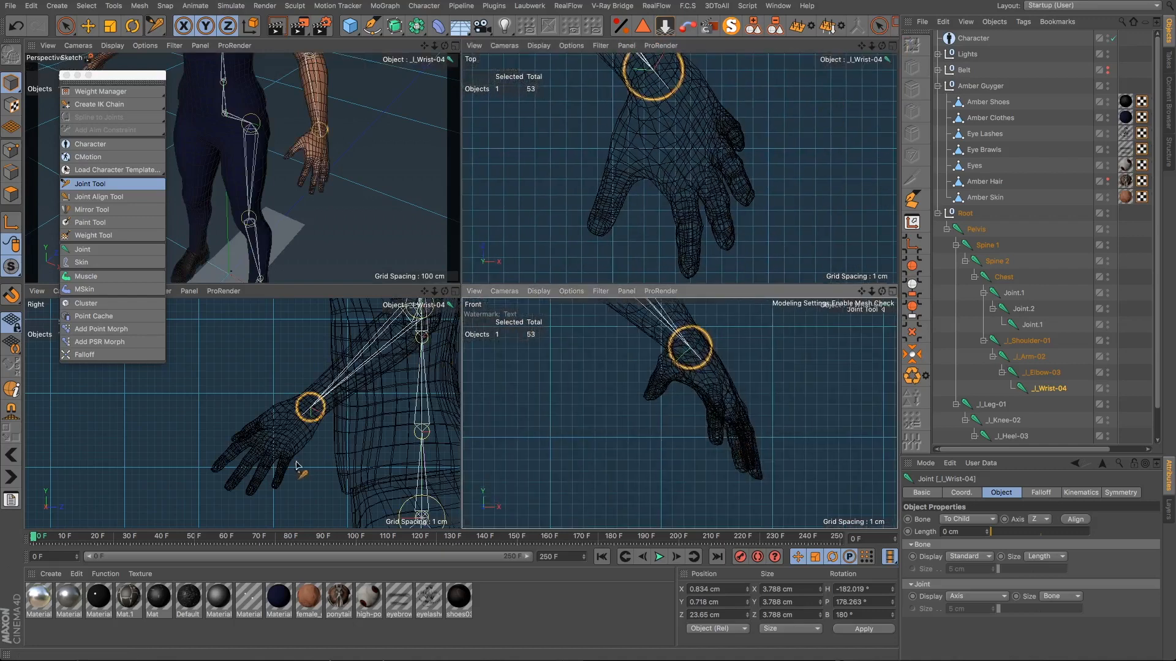
pyautogui.scroll(5, 212, 467)
pyautogui.scroll(-7, 276, 481)
pyautogui.scroll(6, 277, 488)
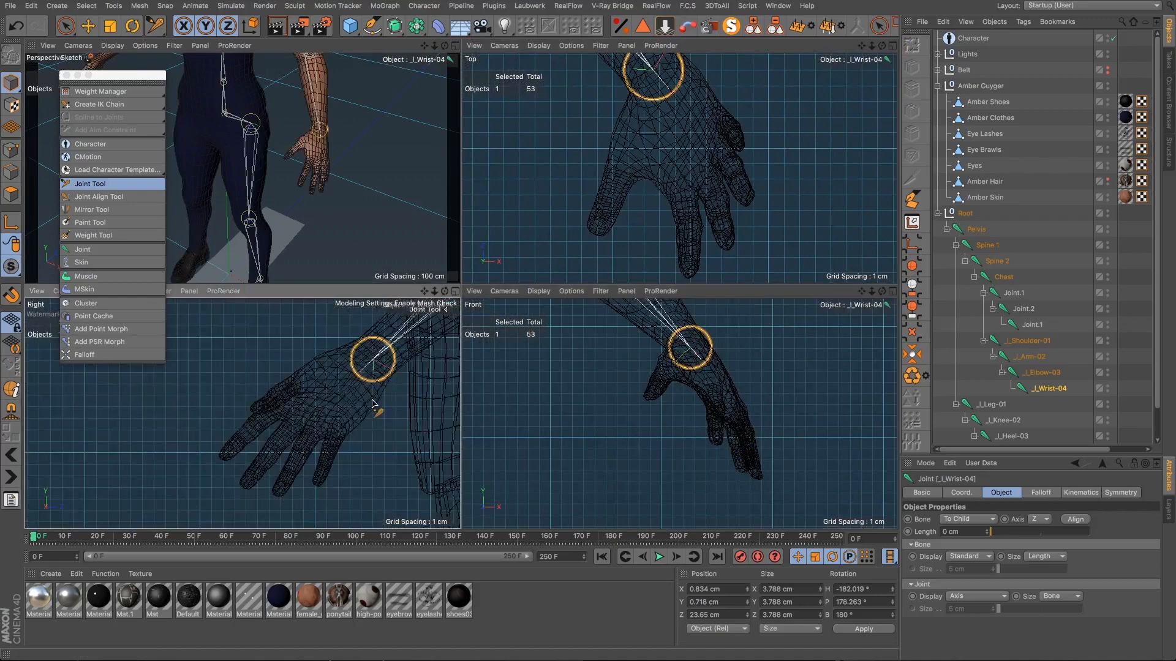
pyautogui.scroll(2, 374, 401)
pyautogui.moveTo(423, 292); pyautogui.dragTo(402, 293)
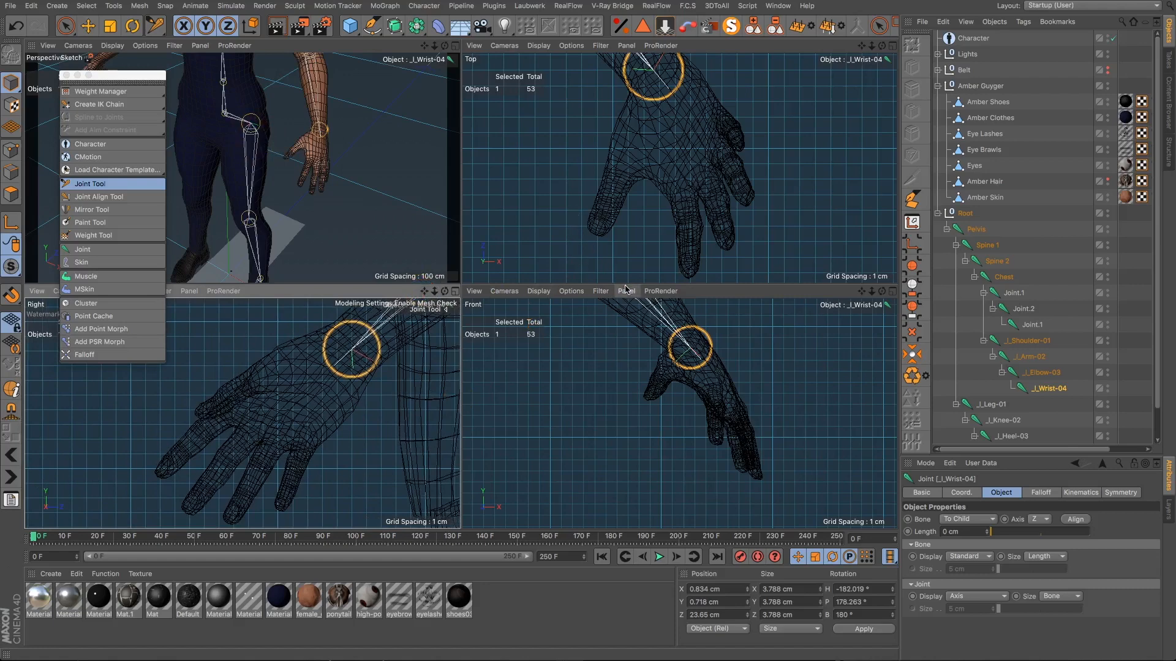
# Step: Check the whole rig from another angle in the enlarged perspective view and restore the four-view layout
pyautogui.click(423, 48)
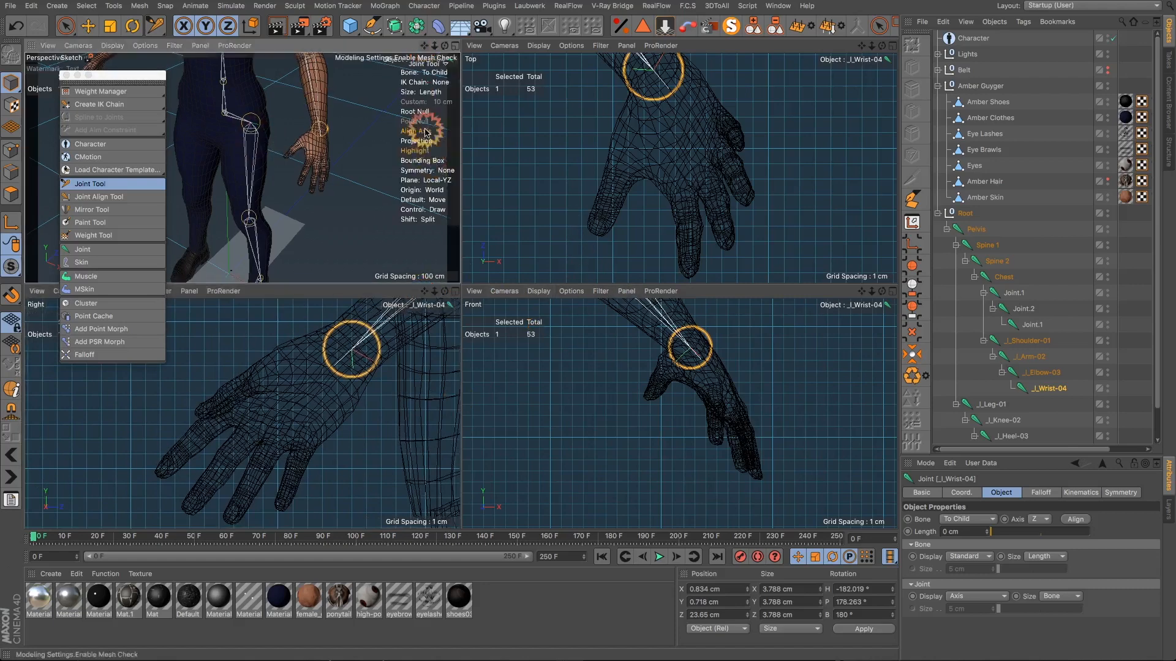
pyautogui.moveTo(433, 48); pyautogui.dragTo(431, 48)
pyautogui.click(454, 47)
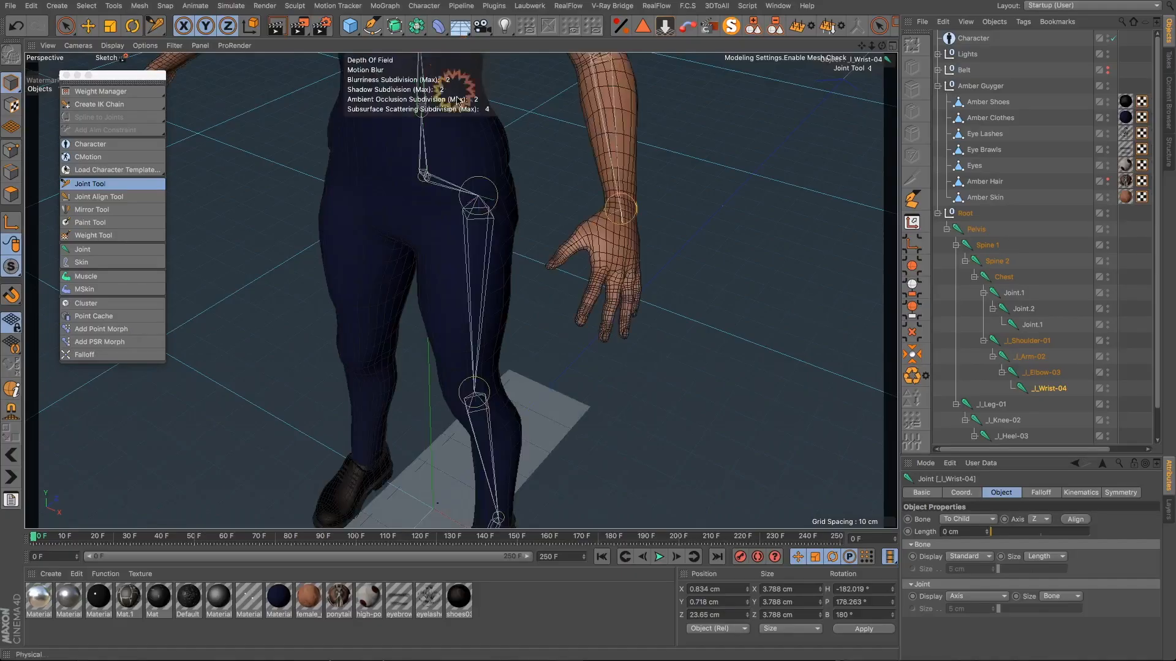
pyautogui.keyDown('alt'); pyautogui.moveTo(512, 220); pyautogui.dragTo(590, 208); pyautogui.keyUp('alt')
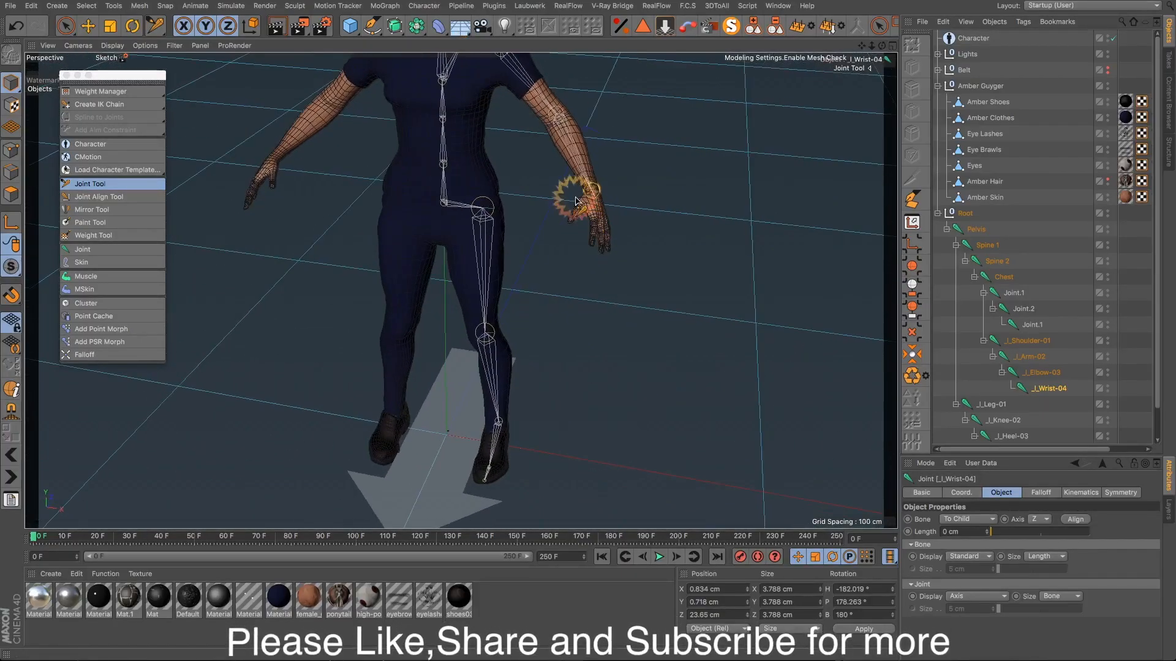
pyautogui.click(892, 46)
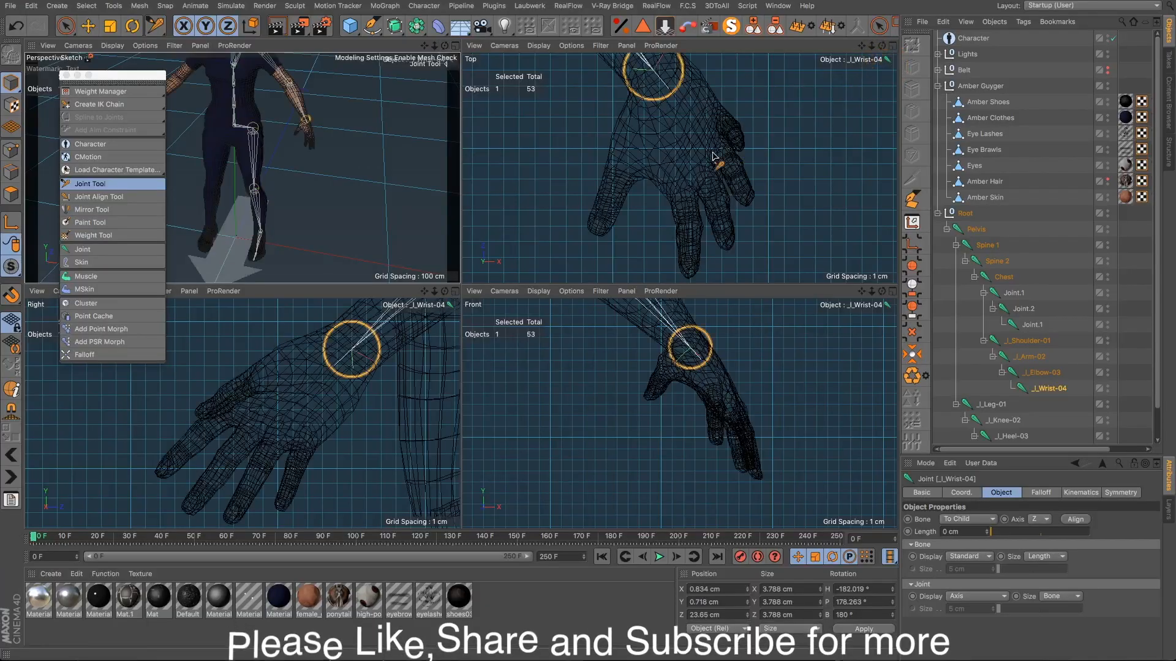
# Step: Try to add a child joint of _l_Wrist-04 near the thumb's base in the top view, and undo it
pyautogui.scroll(2, 728, 184)
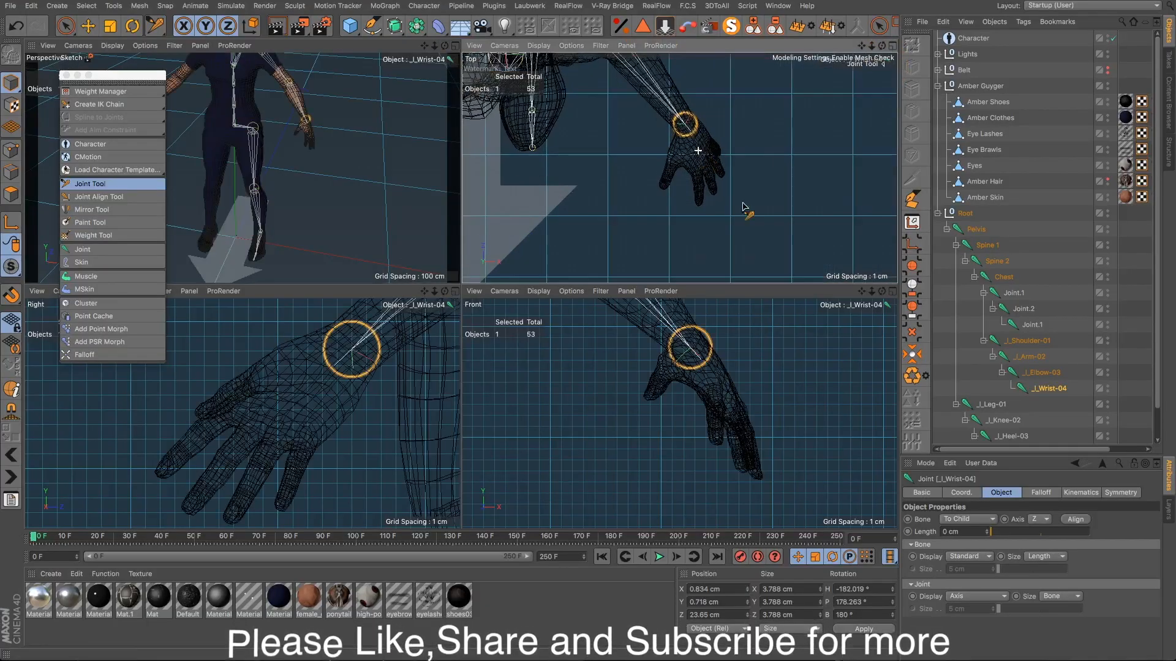
pyautogui.scroll(3, 678, 127)
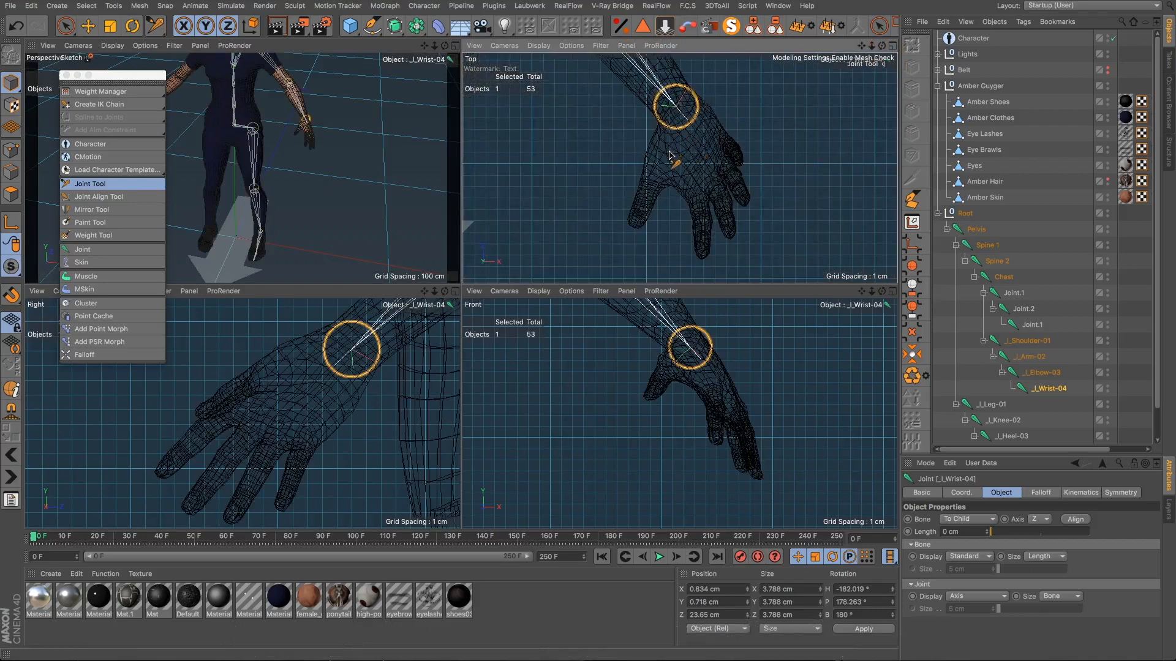
pyautogui.keyDown('ctrl'); pyautogui.click(669, 155); pyautogui.keyUp('ctrl')
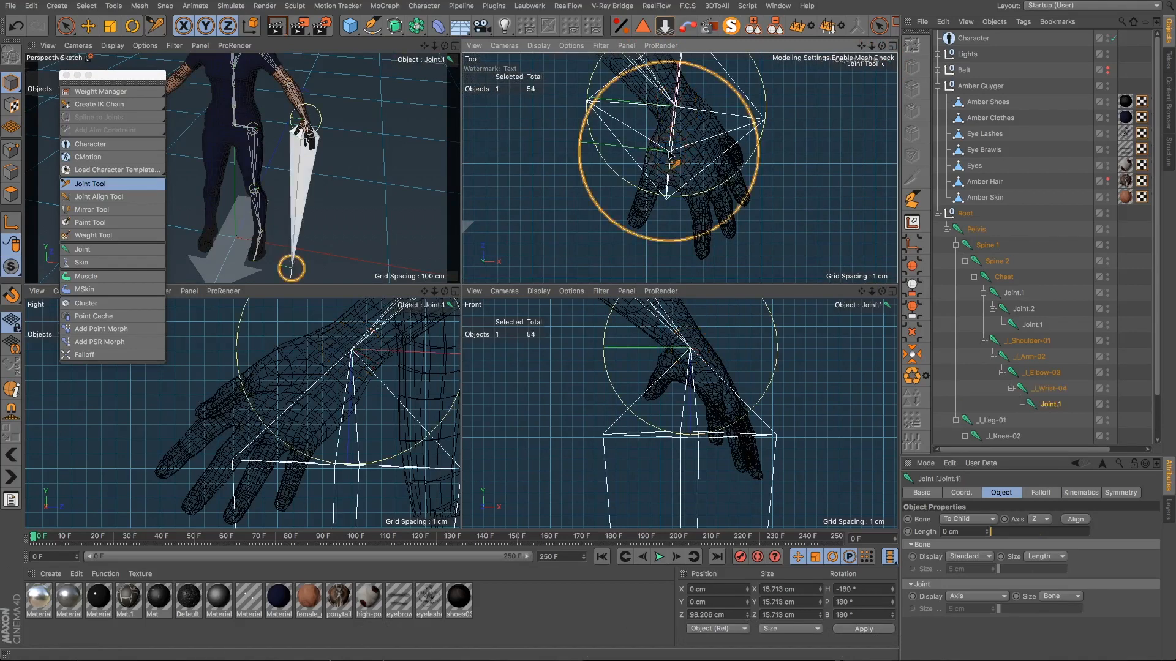
pyautogui.hotkey('ctrl', 'z')
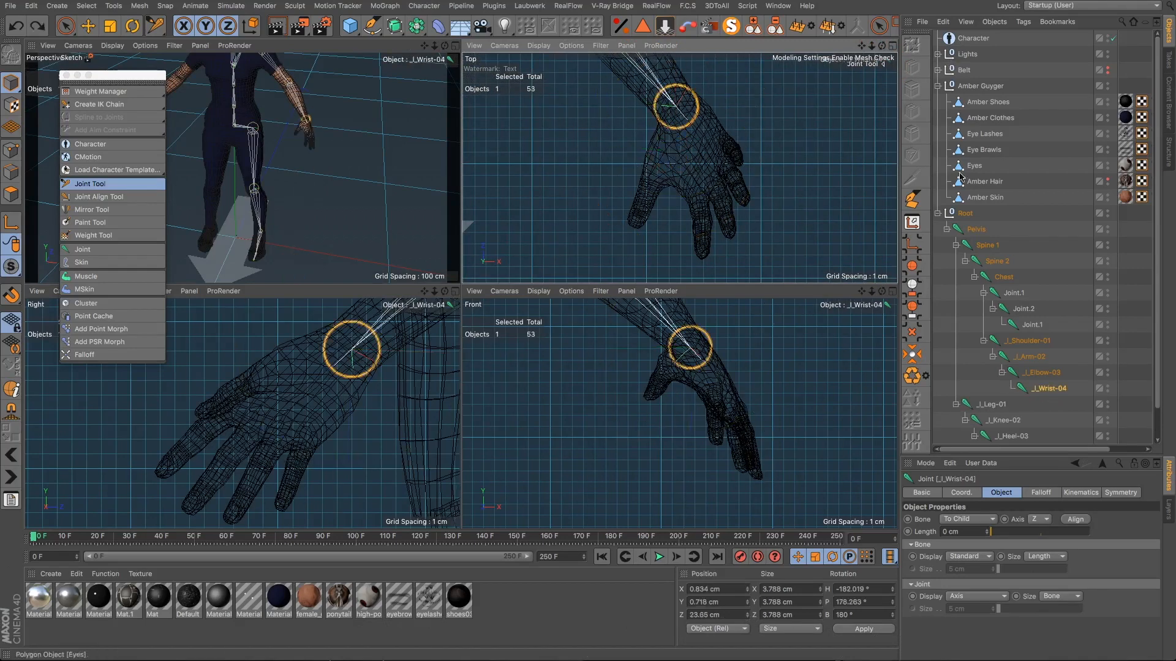
# Step: Set the Joint Tool's IK Chain to 2D and retry adding a joint near the thumb's base in the top view
pyautogui.click(157, 27)
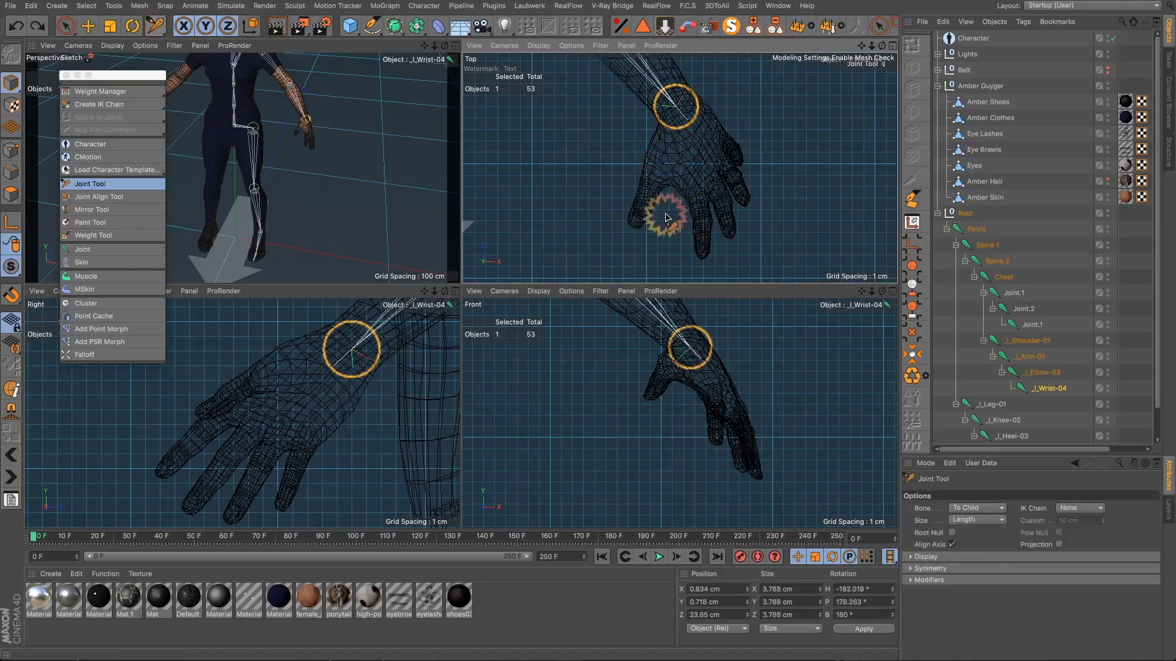
pyautogui.click(1073, 508)
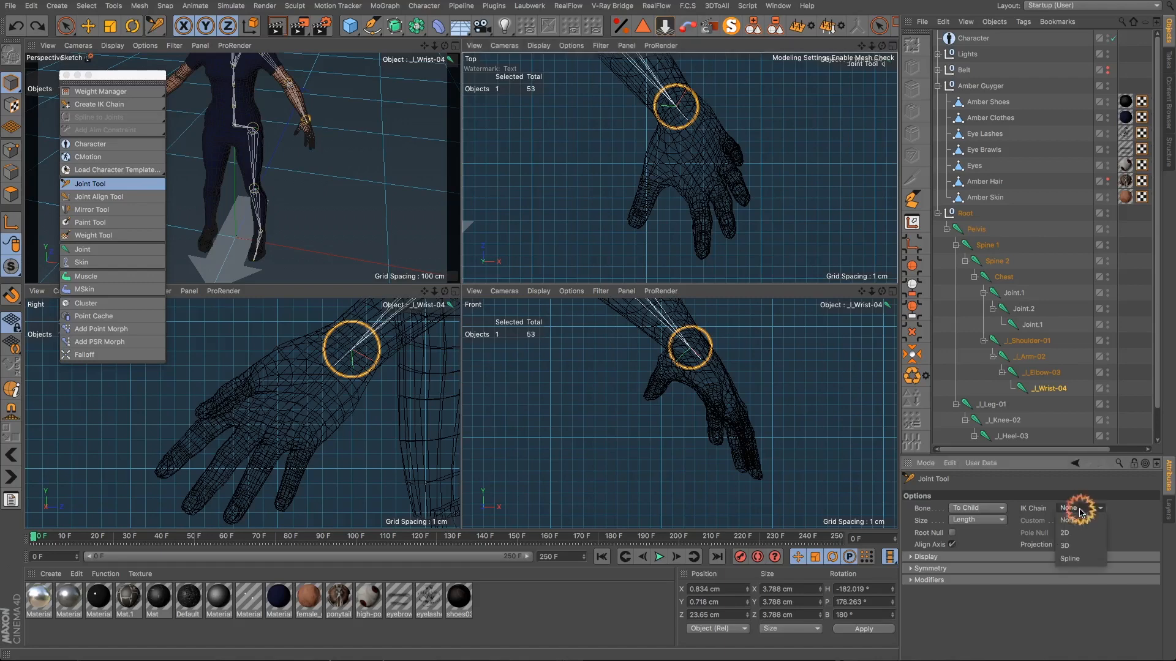
pyautogui.click(1075, 521)
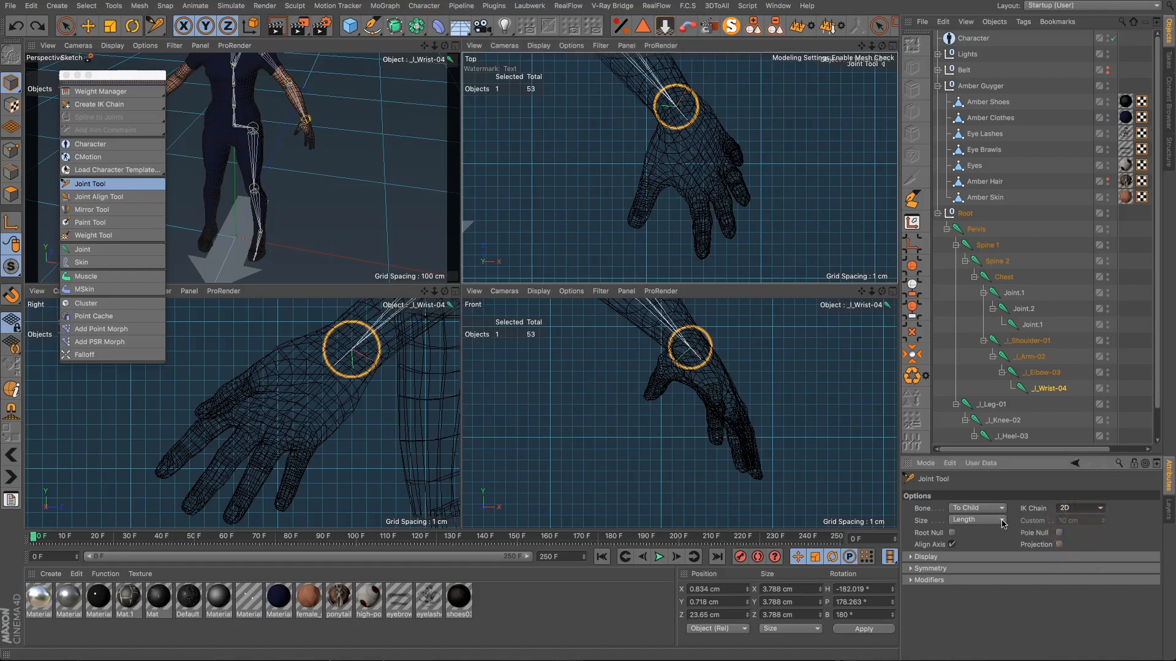
pyautogui.keyDown('ctrl'); pyautogui.click(671, 156); pyautogui.keyUp('ctrl')
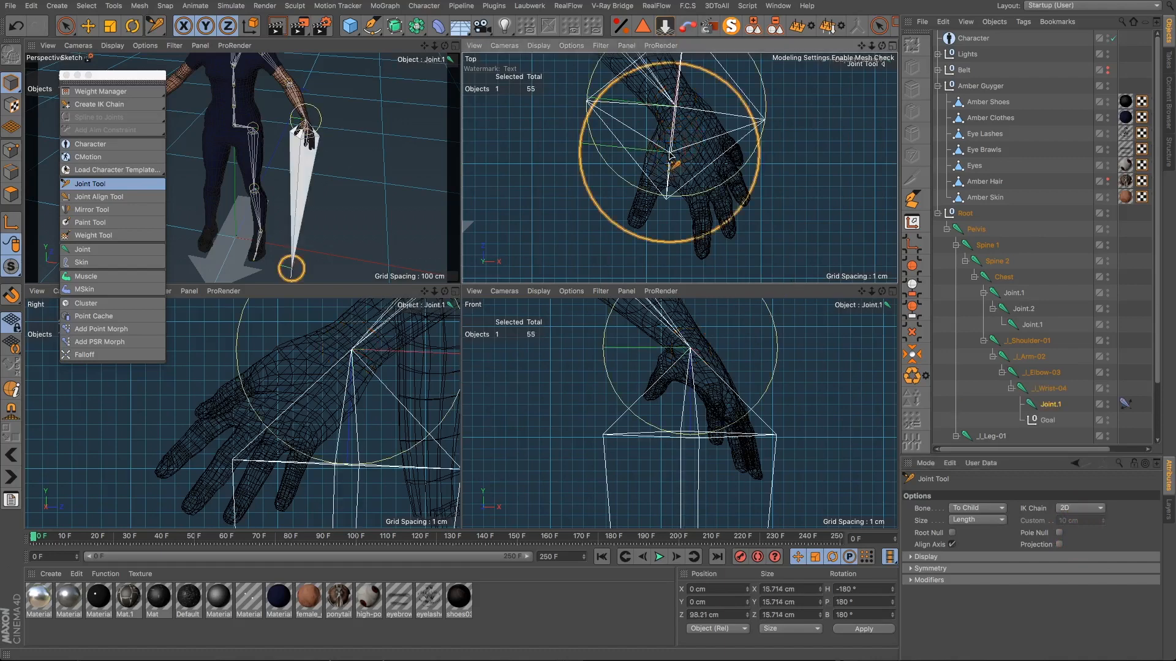
pyautogui.hotkey('ctrl', 'z')
# Step: Add a child joint of _l_Wrist-04 in the front view and move it into the thumb's base in the top view
pyautogui.keyDown('ctrl'); pyautogui.click(672, 371); pyautogui.keyUp('ctrl')
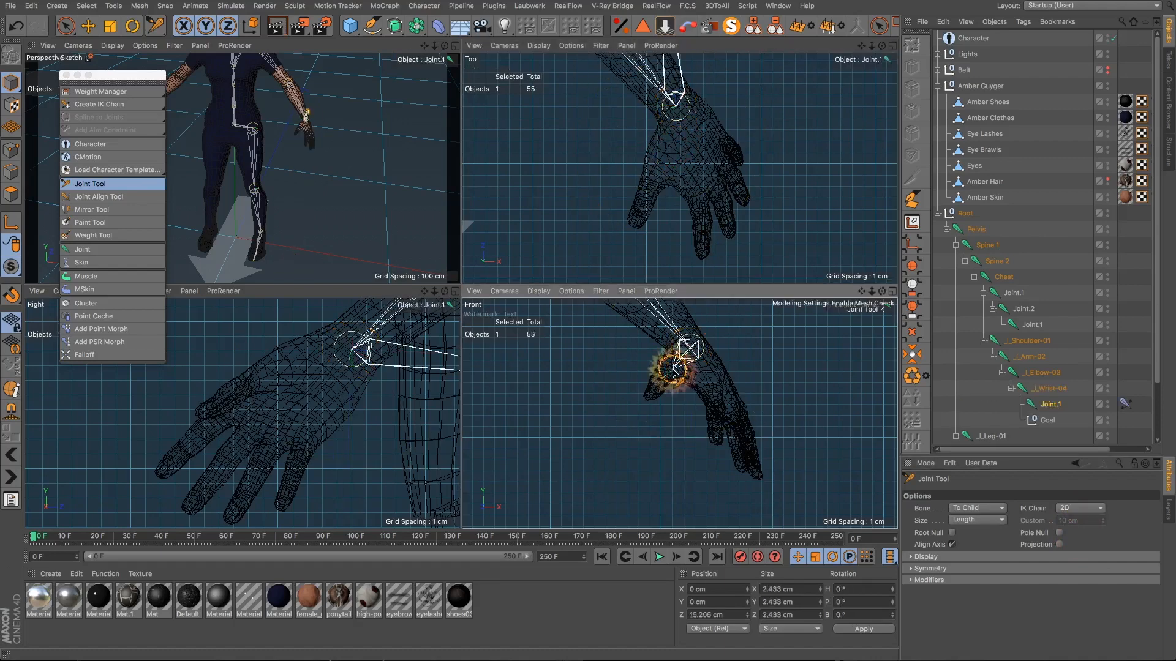
pyautogui.scroll(-5, 670, 196)
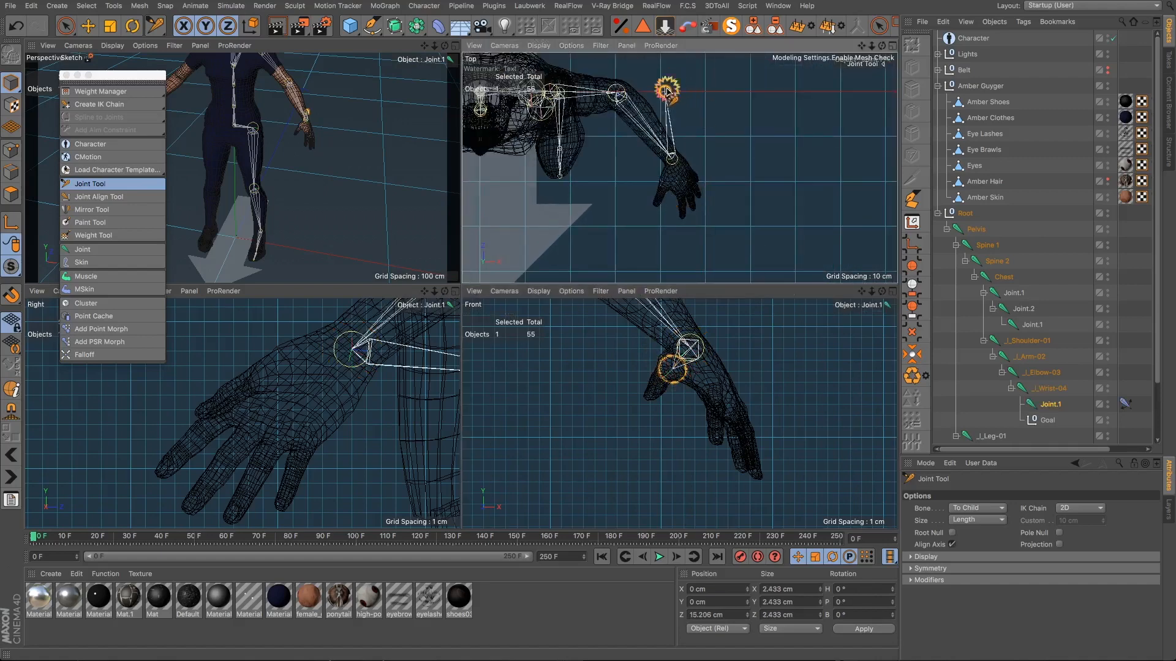
pyautogui.moveTo(666, 91); pyautogui.dragTo(784, 286)
pyautogui.scroll(8, 668, 87)
pyautogui.scroll(-12, 660, 209)
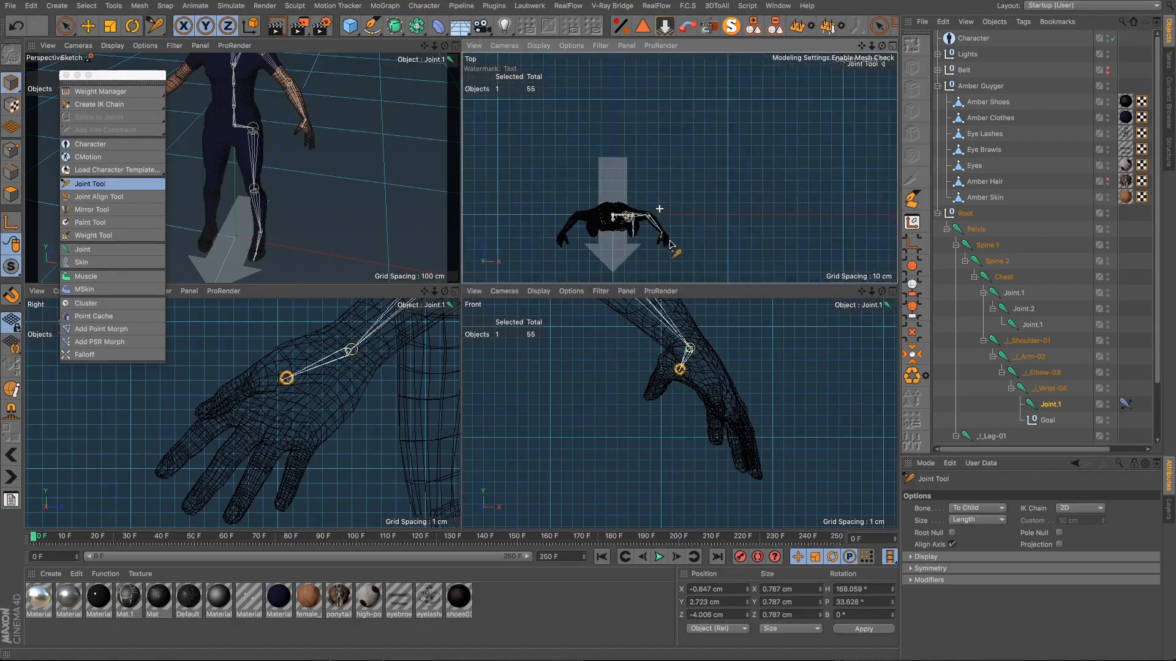
pyautogui.scroll(8, 670, 244)
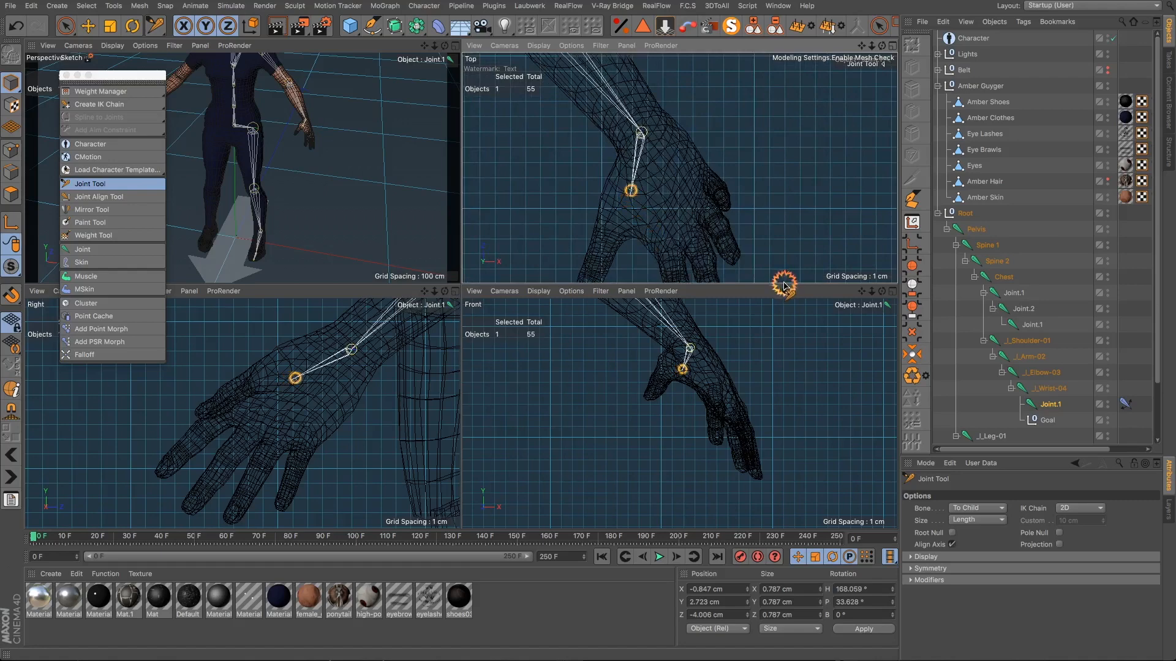
# Step: Centre the thumb-base joint inside the hand mesh using the perspective and top views, at about X -0.518, Y 2.214, Z -3.588 cm
pyautogui.scroll(10, 329, 140)
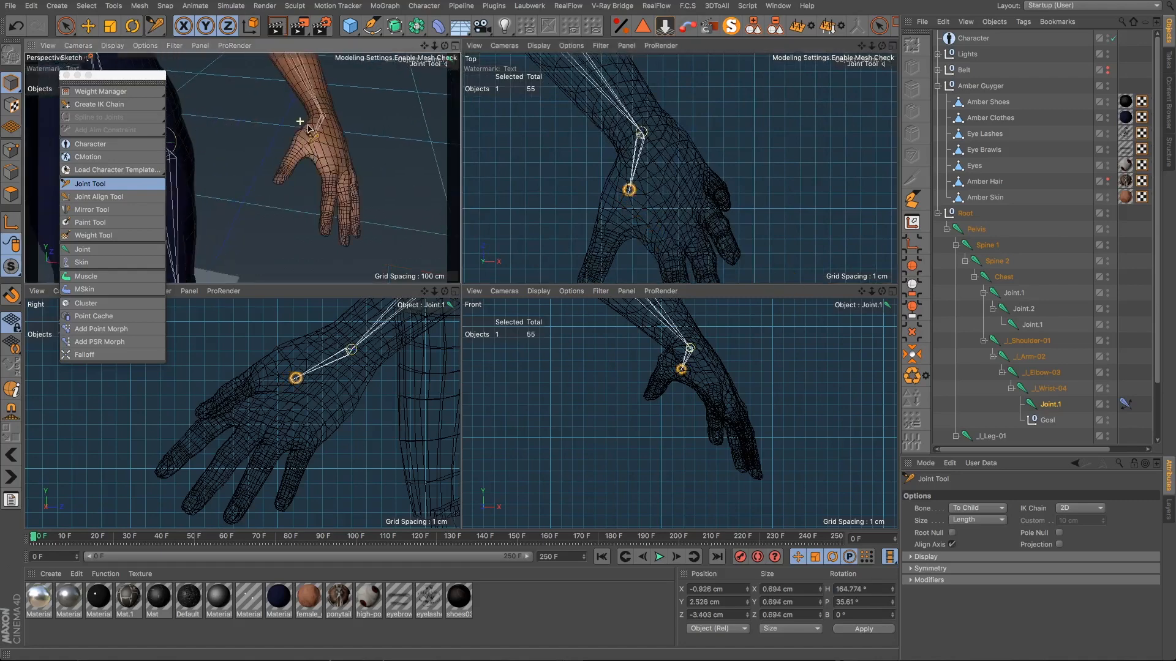
pyautogui.keyDown('alt'); pyautogui.moveTo(317, 150); pyautogui.dragTo(461, 282); pyautogui.keyUp('alt')
pyautogui.moveTo(287, 180); pyautogui.dragTo(284, 196)
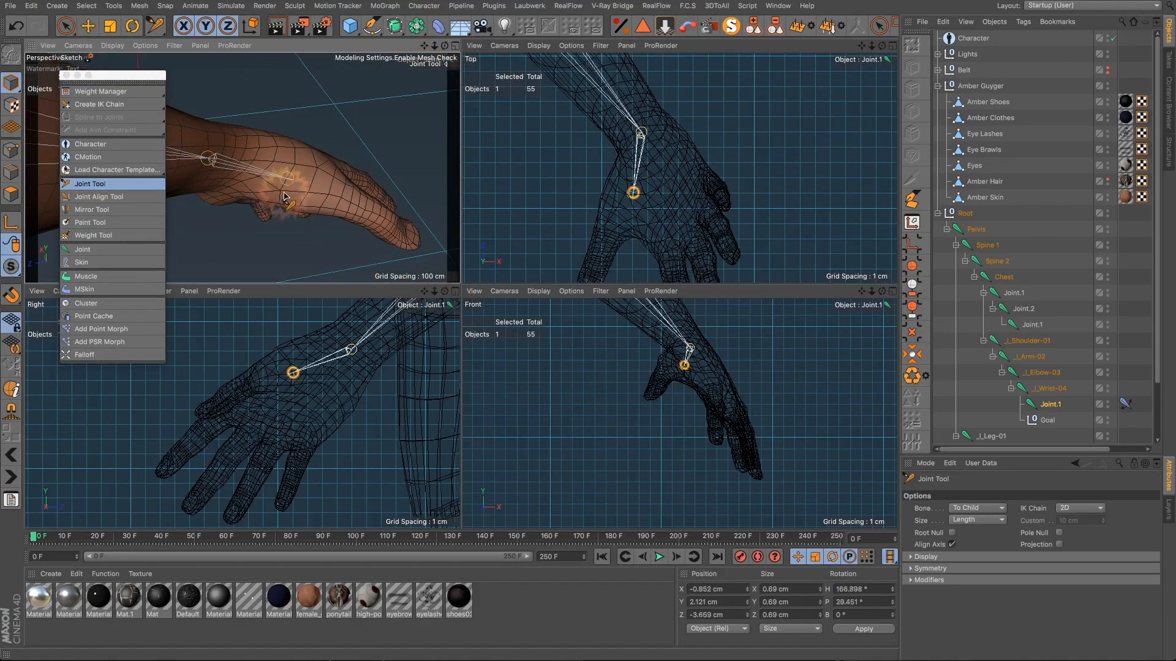
pyautogui.moveTo(633, 194); pyautogui.dragTo(628, 192)
pyautogui.keyDown('alt'); pyautogui.moveTo(297, 189); pyautogui.dragTo(460, 283); pyautogui.keyUp('alt')
pyautogui.click(518, 321)
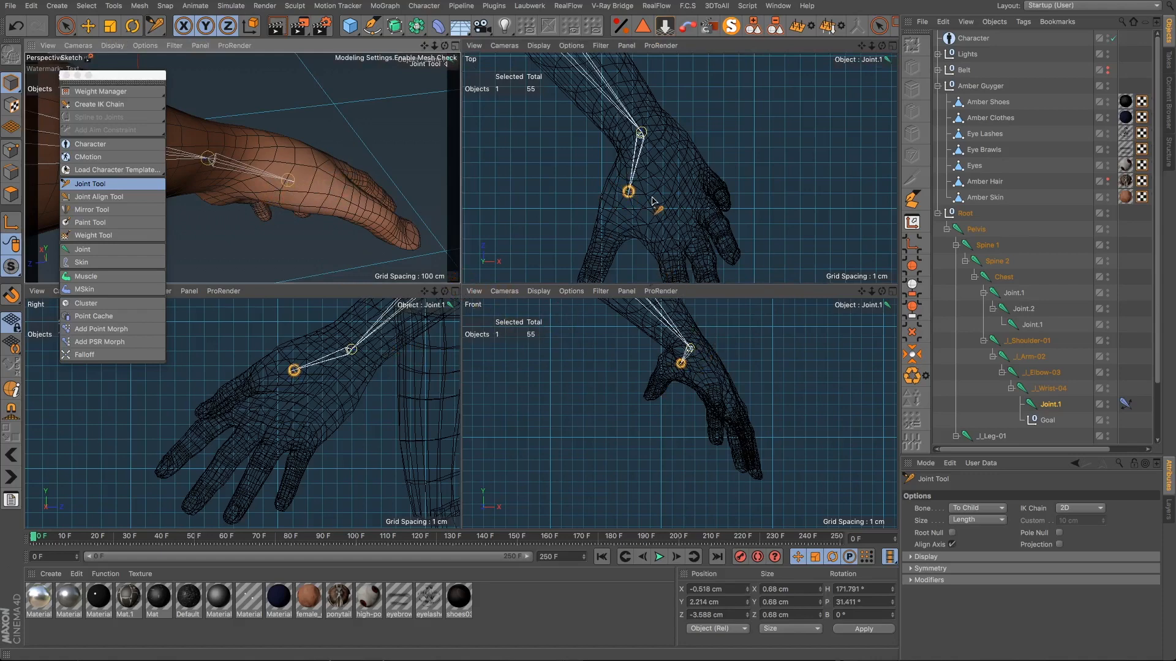
# Step: Try to add the second thumb joint directly on the thumb in the perspective view, and undo it
pyautogui.scroll(-4, 652, 197)
pyautogui.keyDown('alt'); pyautogui.moveTo(329, 182); pyautogui.dragTo(86, 190); pyautogui.keyUp('alt')
pyautogui.click(583, 356)
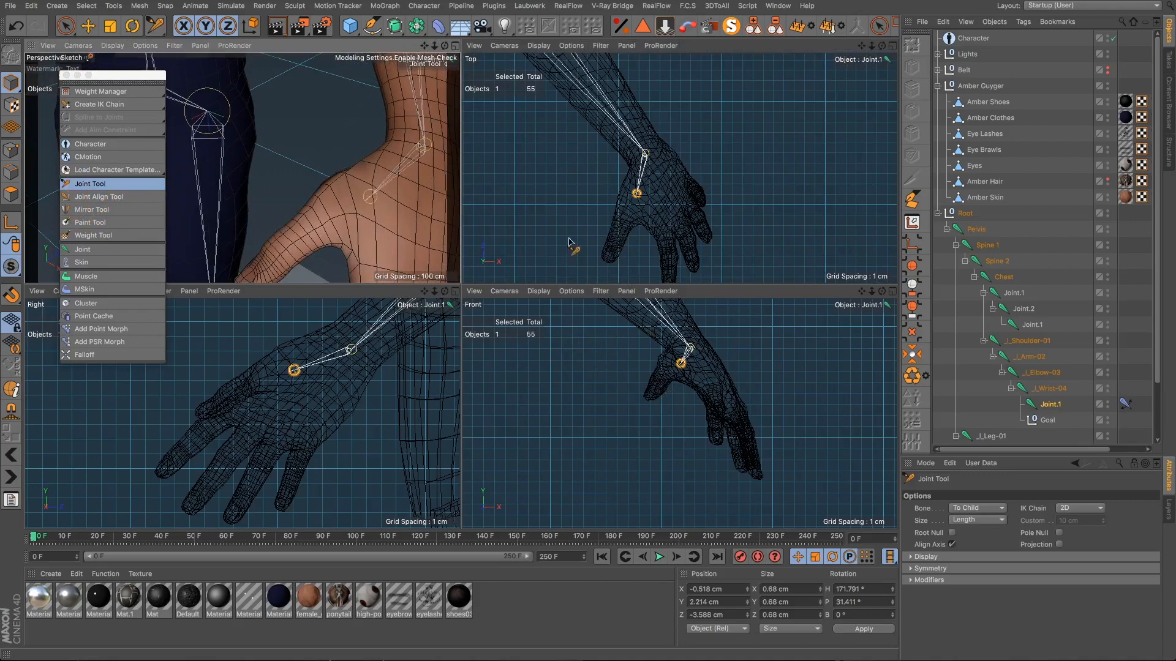
pyautogui.keyDown('ctrl'); pyautogui.click(299, 241); pyautogui.keyUp('ctrl')
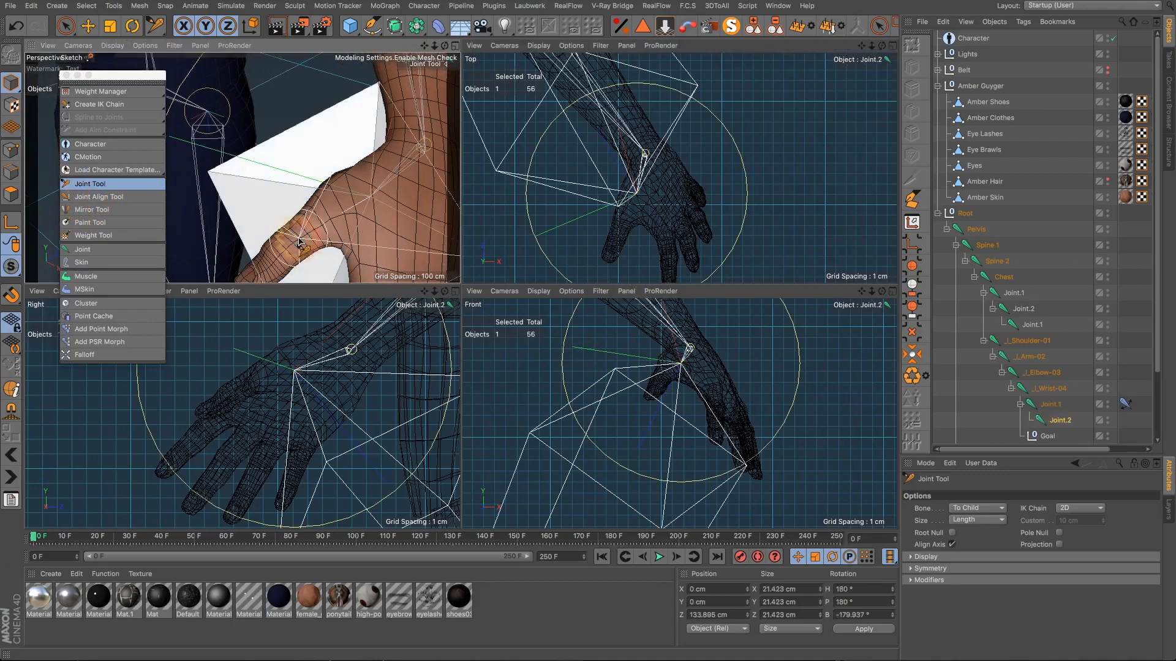
pyautogui.press('super+z')
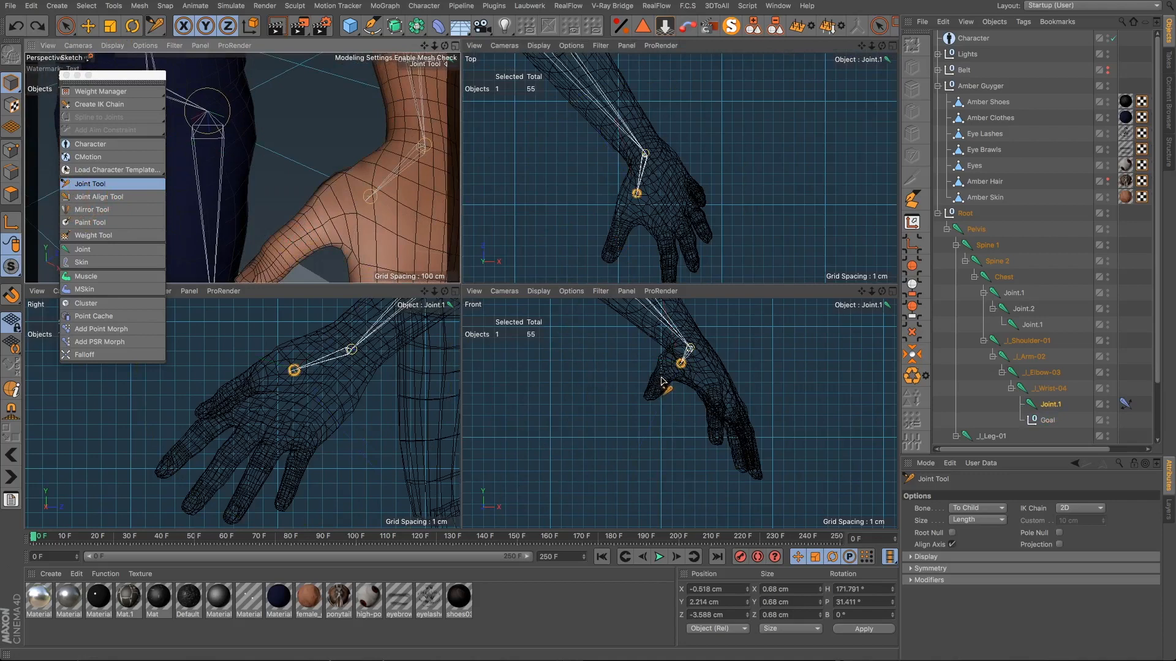
# Step: Add a second thumb joint in the front view and move it into the thumb mesh in the top view
pyautogui.keyDown('ctrl'); pyautogui.click(664, 380); pyautogui.keyUp('ctrl')
pyautogui.scroll(-3, 598, 240)
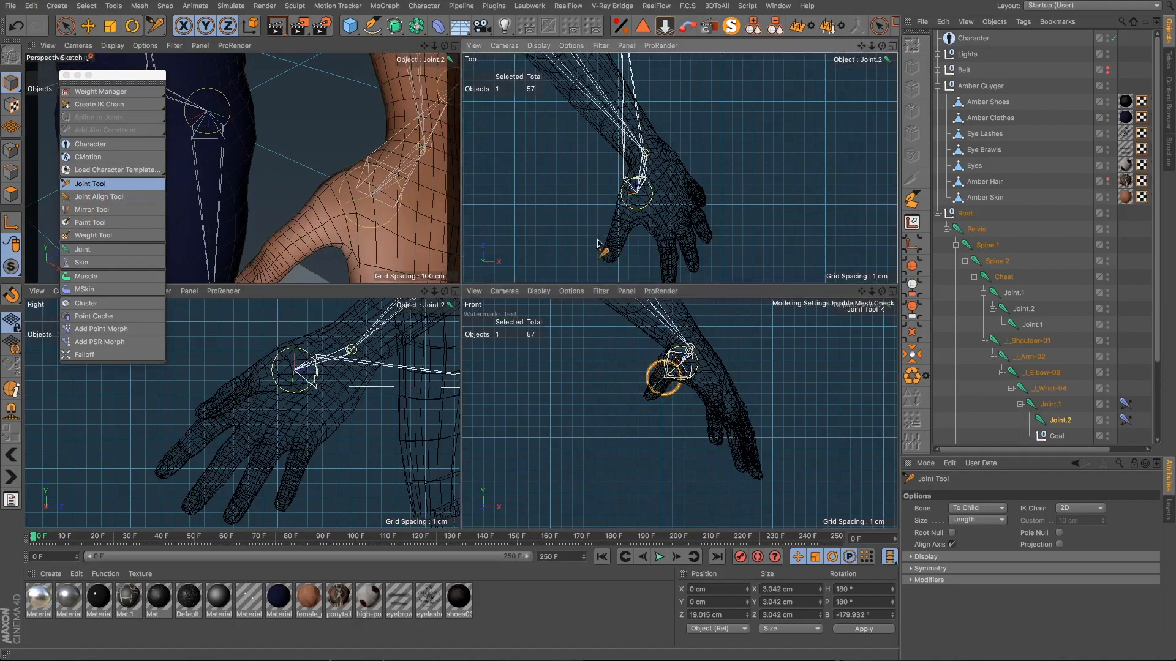
pyautogui.moveTo(613, 83); pyautogui.dragTo(619, 194)
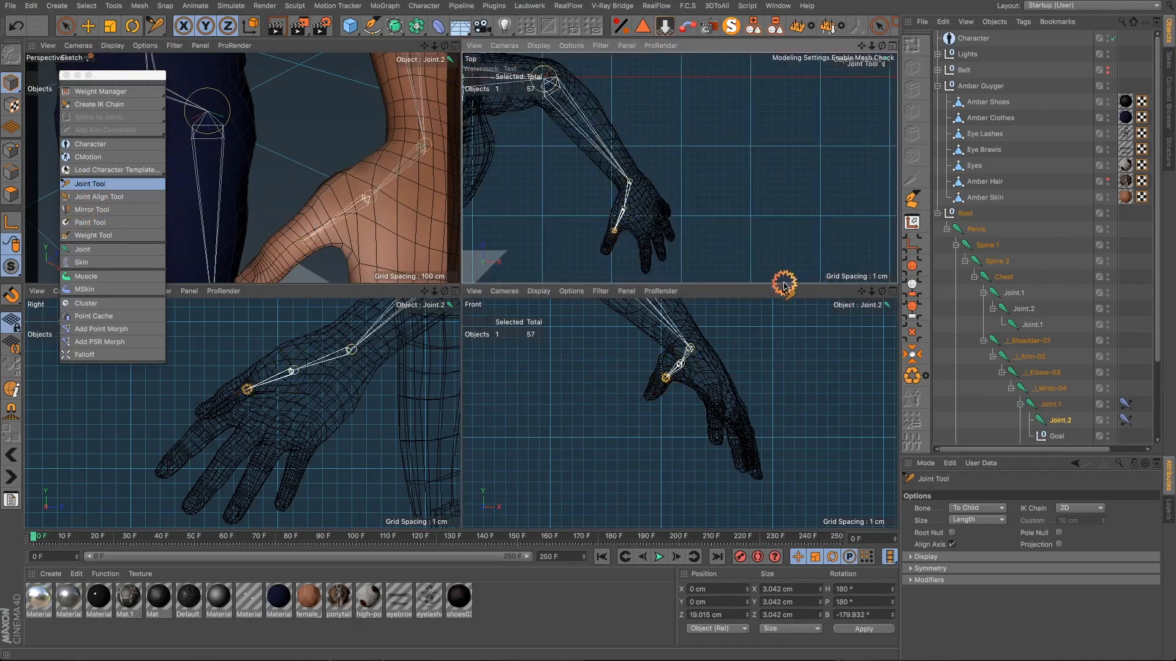
# Step: Set the Joint Tool's IK Chain to 3D and centre the two thumb joints within the mesh in the front view
pyautogui.click(1102, 509)
pyautogui.click(1071, 539)
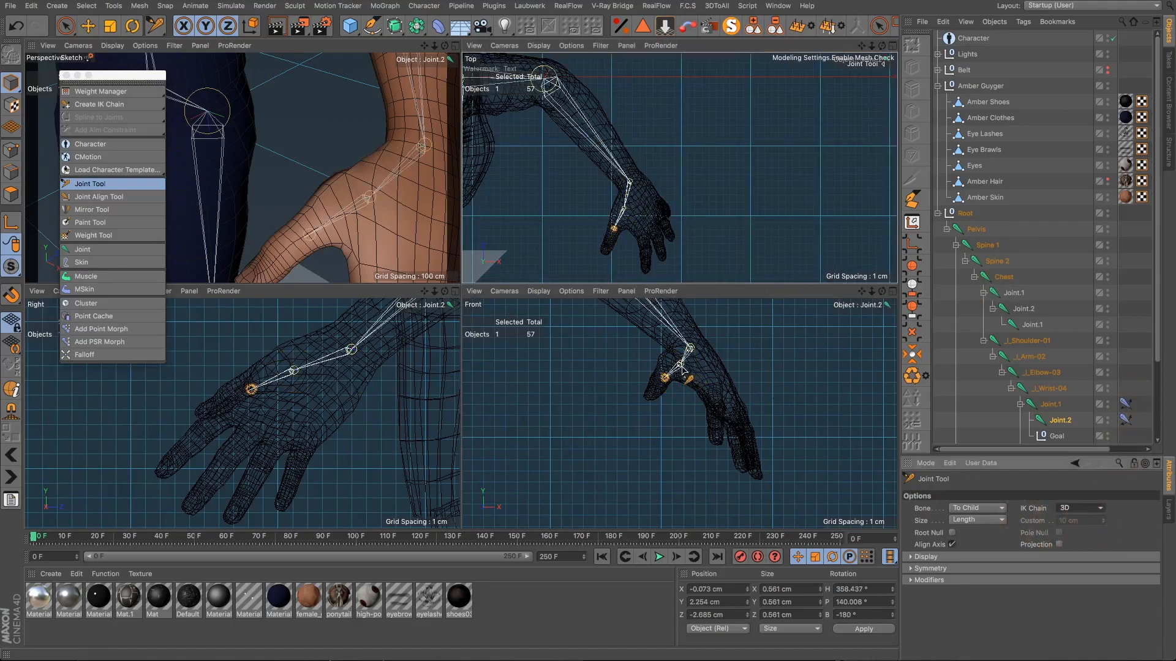
pyautogui.scroll(5, 681, 369)
pyautogui.moveTo(785, 401); pyautogui.dragTo(617, 424)
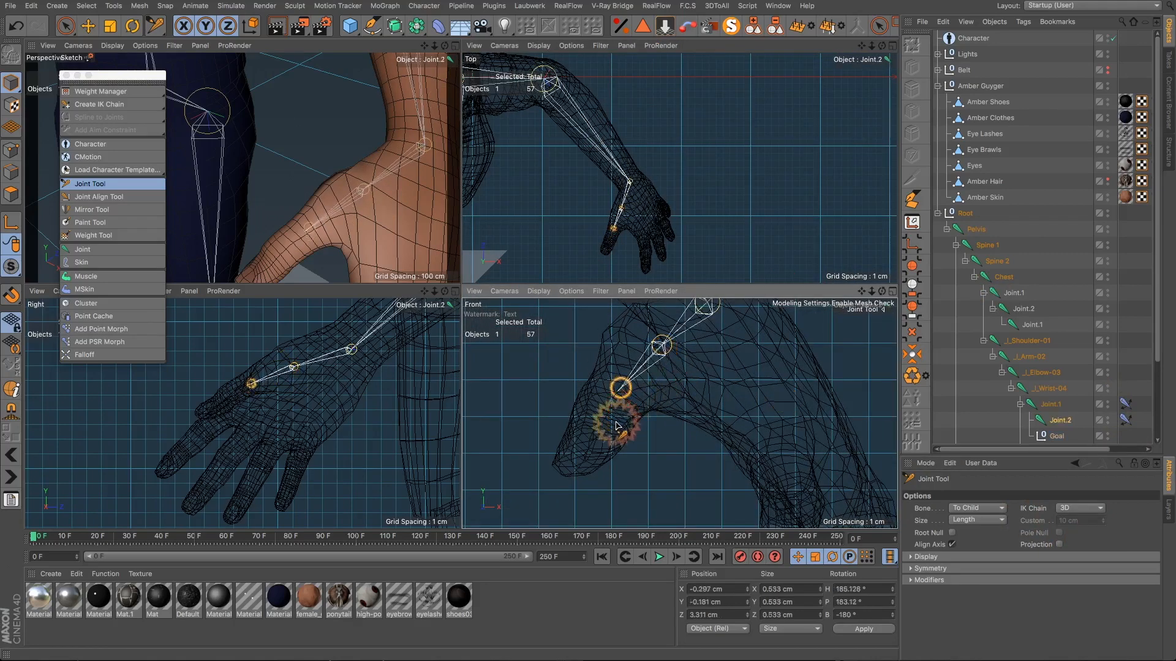
# Step: Add a third thumb joint, move it into the thumb tip in the top view, and set the Joint Tool's IK Chain to 2D
pyautogui.keyDown('ctrl'); pyautogui.click(589, 458); pyautogui.keyUp('ctrl')
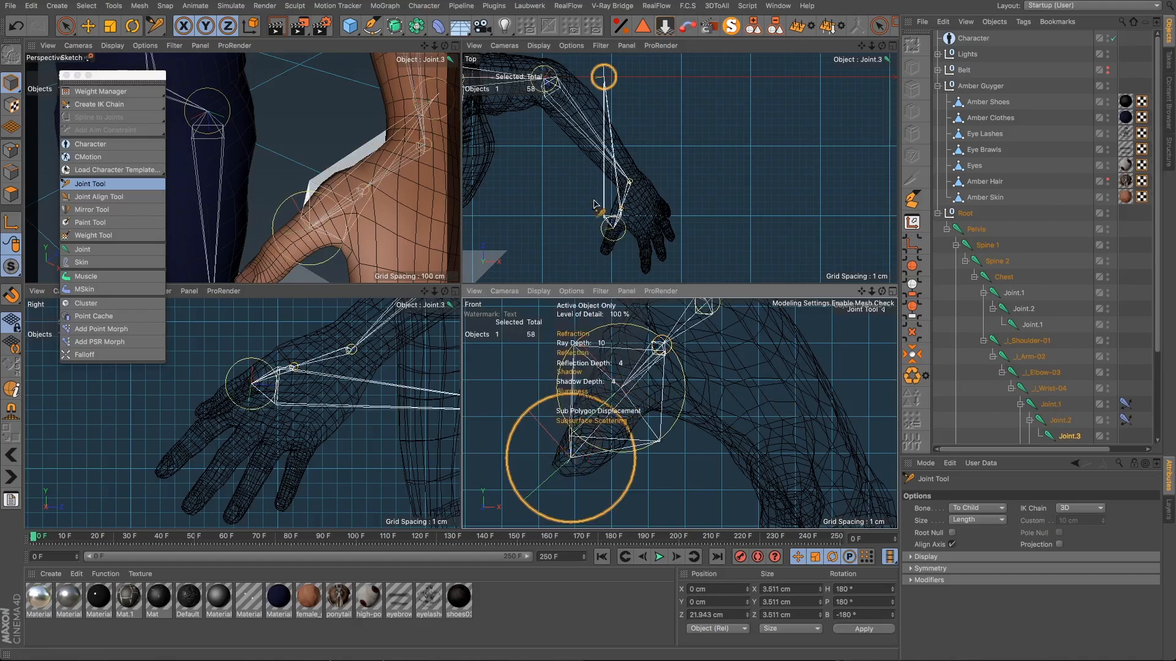
pyautogui.moveTo(785, 285); pyautogui.dragTo(615, 85)
pyautogui.click(1096, 508)
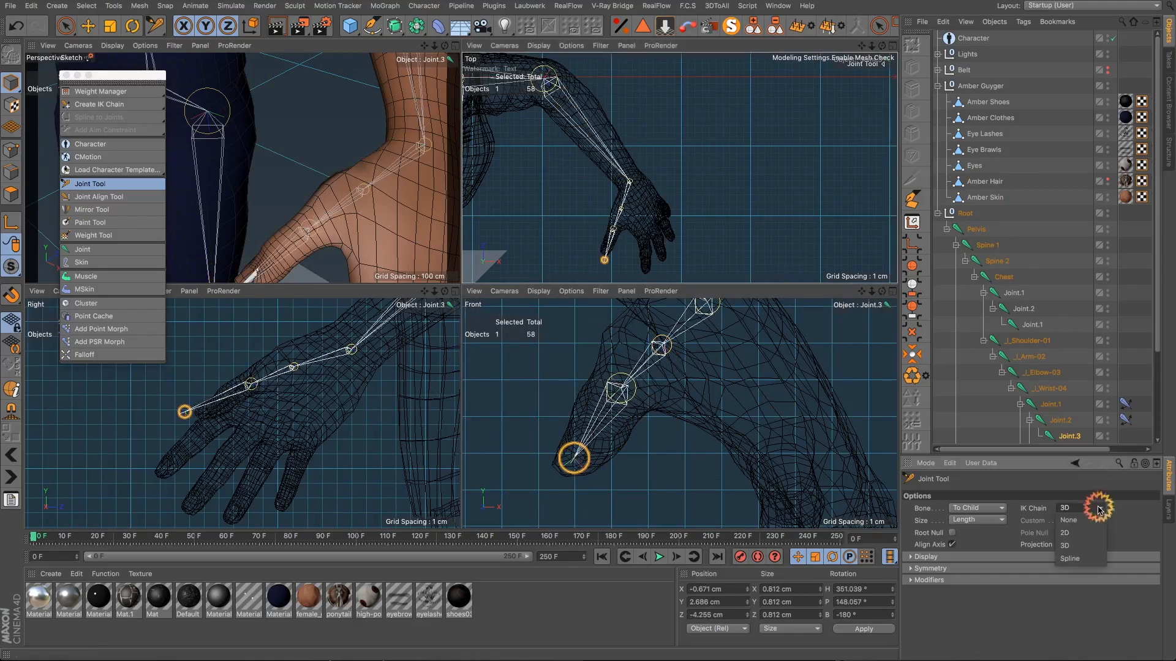
pyautogui.click(1084, 519)
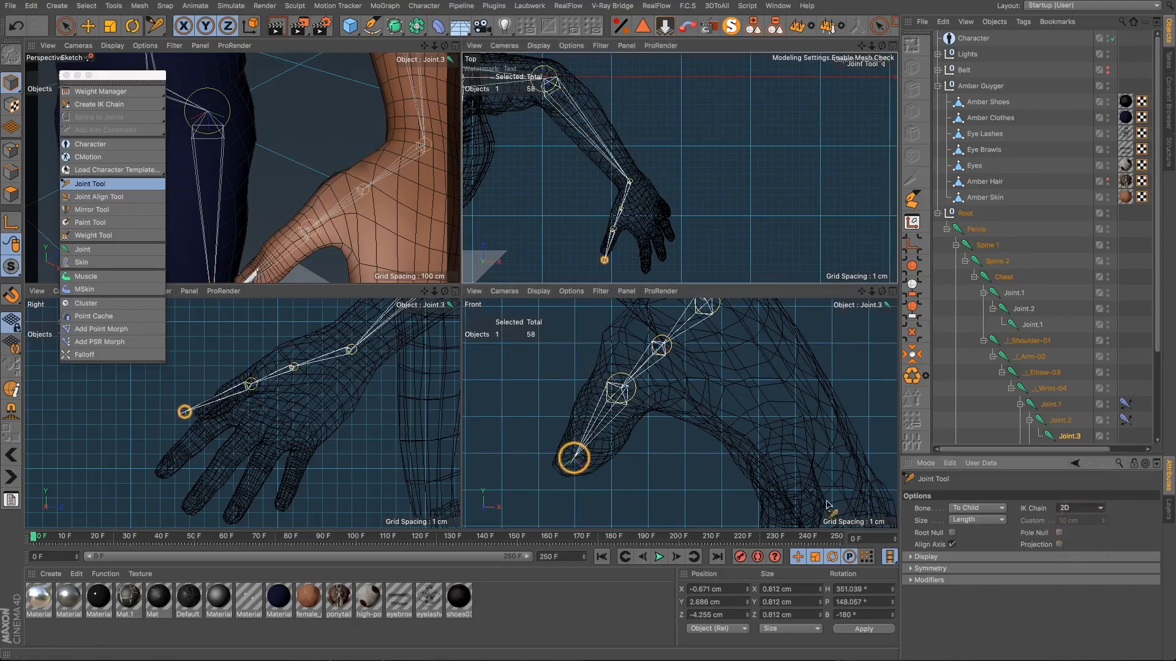
# Step: Try to reposition the thumb-tip joint in the front and perspective views, and undo the moves
pyautogui.moveTo(572, 472); pyautogui.dragTo(563, 477)
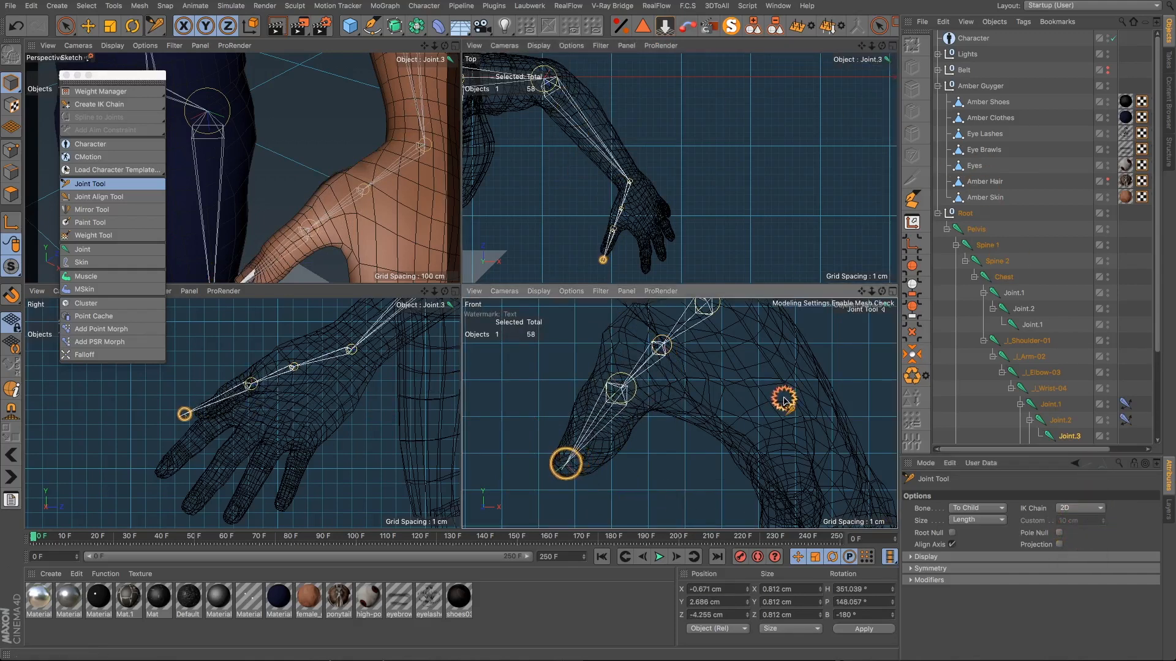
pyautogui.scroll(-5, 404, 152)
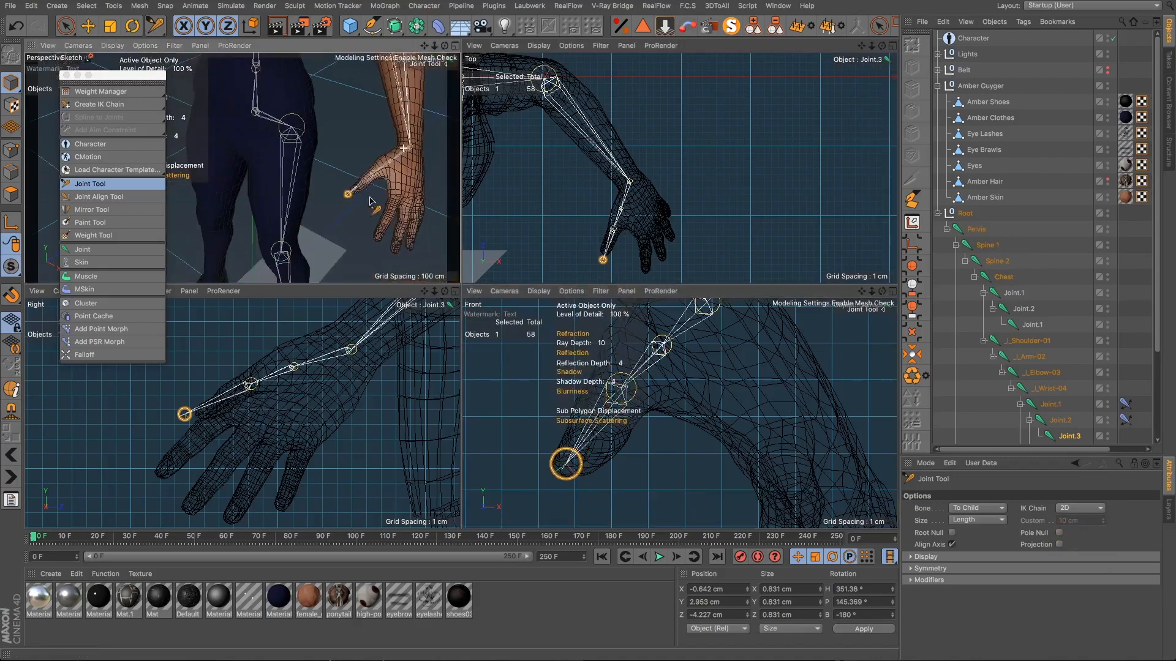
pyautogui.scroll(5, 361, 197)
pyautogui.keyDown('alt'); pyautogui.moveTo(352, 172); pyautogui.dragTo(408, 82); pyautogui.keyUp('alt')
pyautogui.moveTo(333, 171); pyautogui.dragTo(366, 140)
pyautogui.press('super+z')
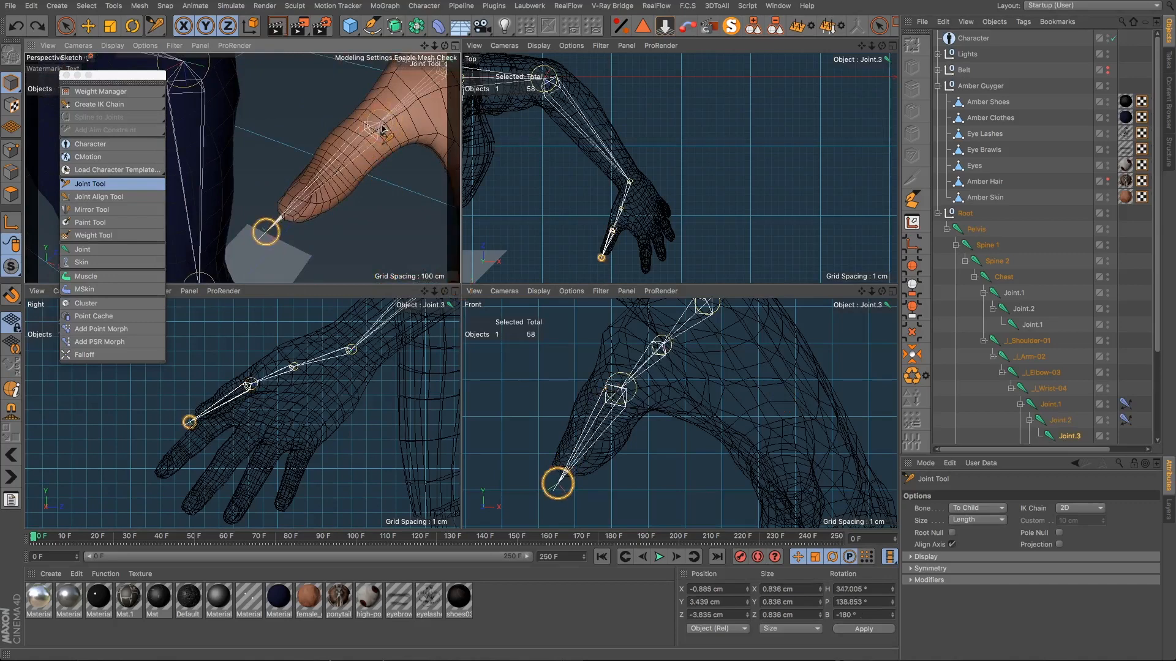
pyautogui.moveTo(385, 127); pyautogui.dragTo(372, 140)
pyautogui.press('super+z')
pyautogui.press('super+z')
pyautogui.press('super+z')
pyautogui.press('super+z')
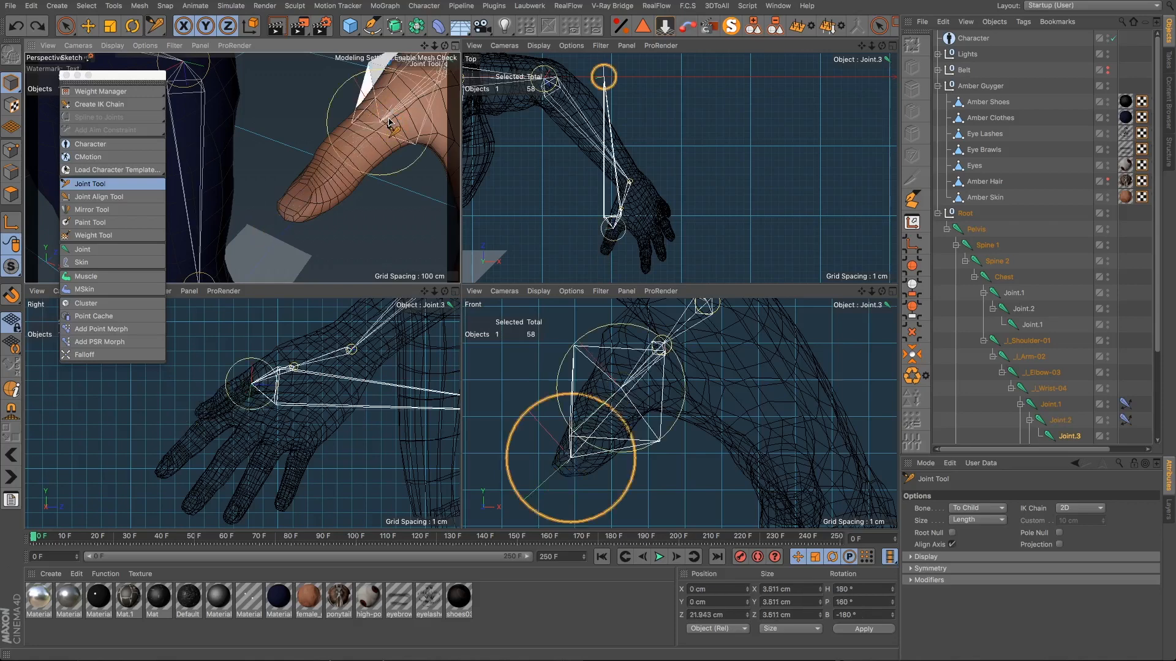
# Step: Move the third thumb joint down into the tip of the thumb mesh in the top view
pyautogui.keyDown('alt'); pyautogui.moveTo(388, 123); pyautogui.dragTo(390, 132); pyautogui.keyUp('alt')
pyautogui.keyDown('alt'); pyautogui.moveTo(390, 136); pyautogui.dragTo(407, 130, button='right'); pyautogui.keyUp('alt')
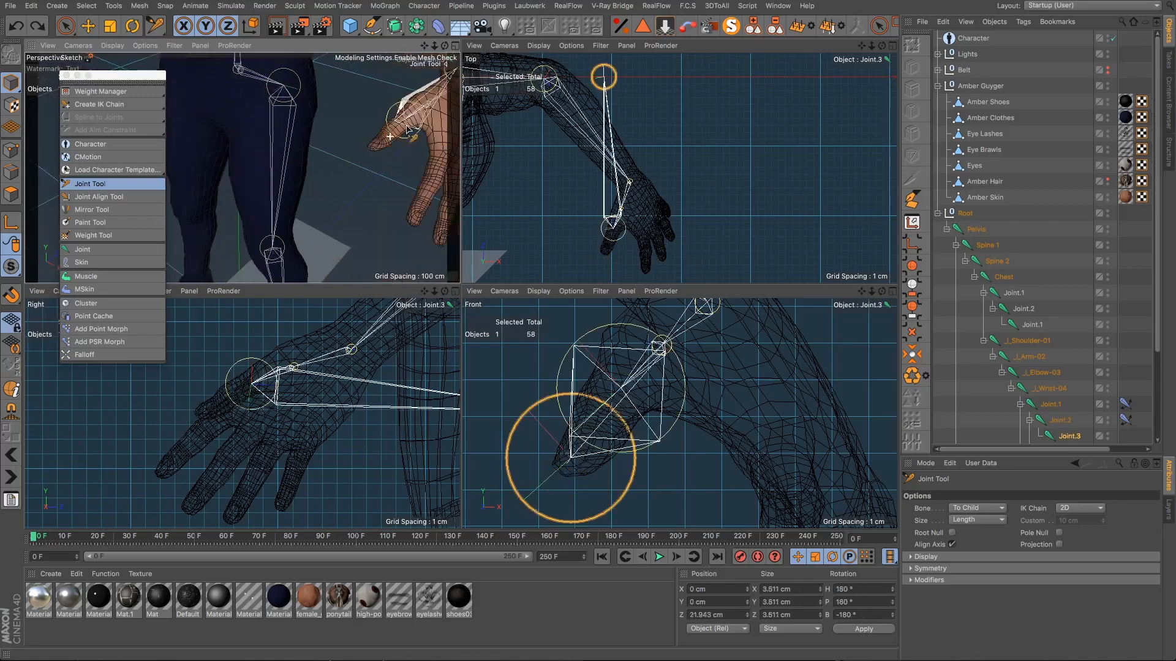
pyautogui.moveTo(606, 95); pyautogui.dragTo(605, 270)
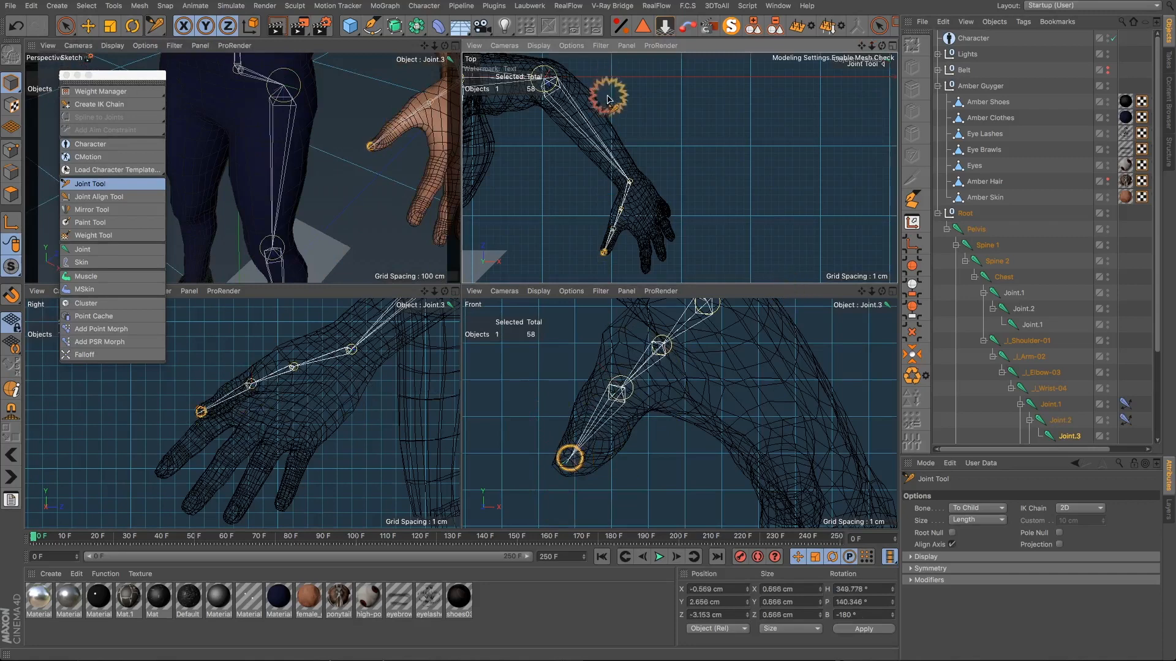
pyautogui.scroll(5, 603, 252)
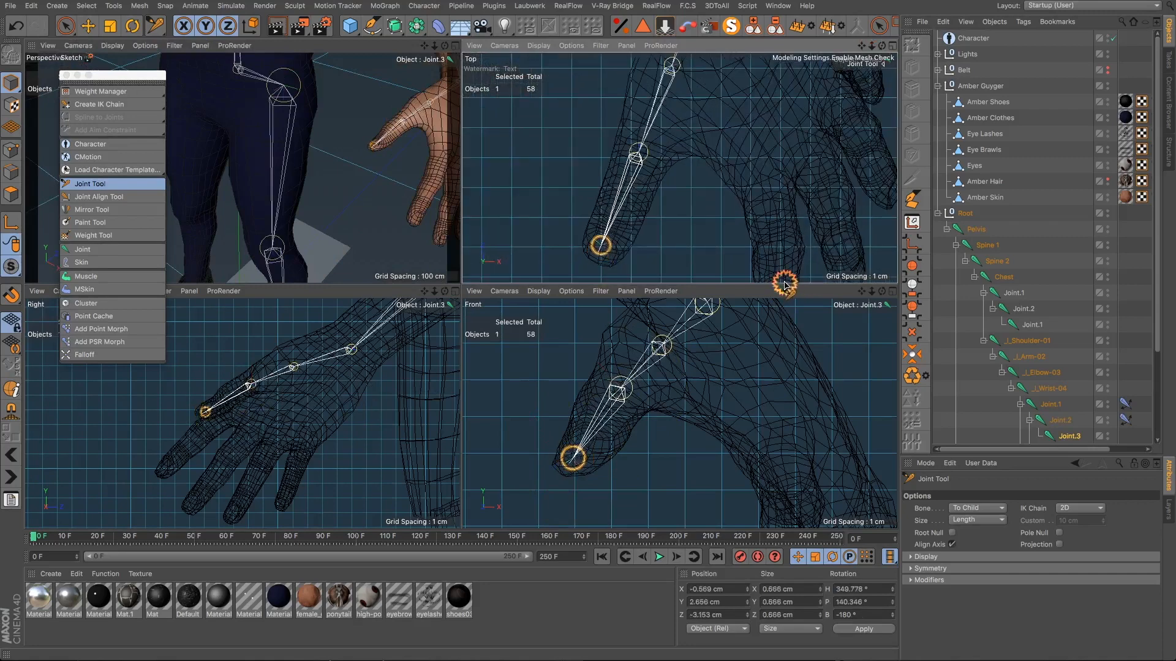
# Step: Select the second thumb joint and try to shift it towards the thumb tip in the perspective view
pyautogui.click(636, 152)
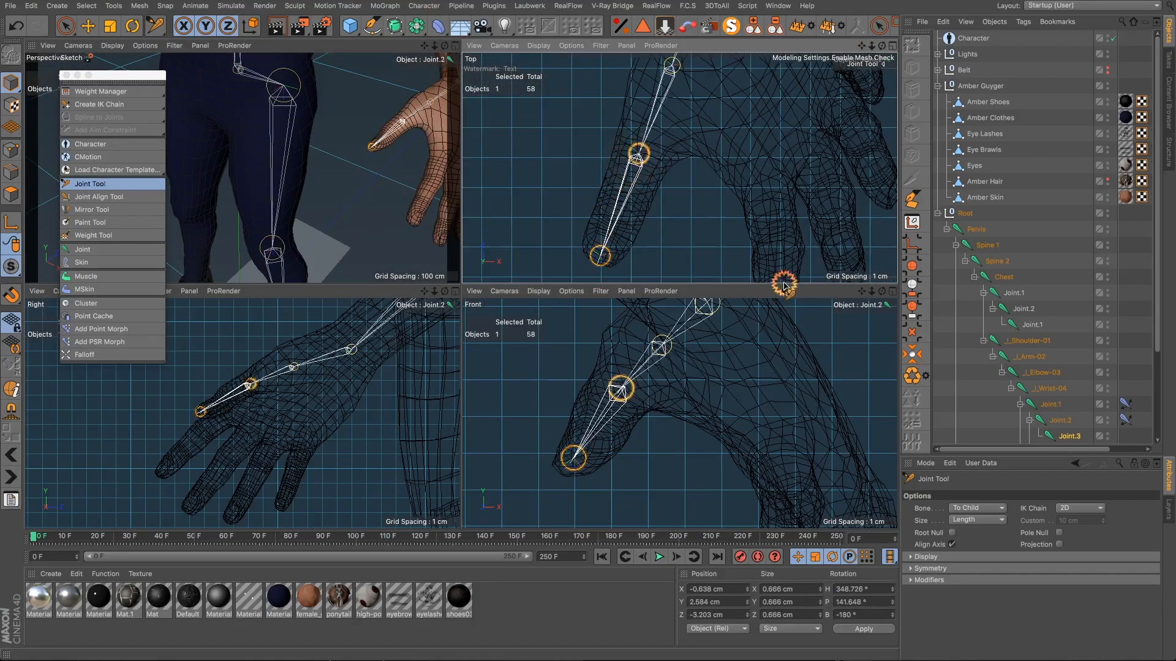
pyautogui.click(432, 139)
pyautogui.scroll(3, 422, 121)
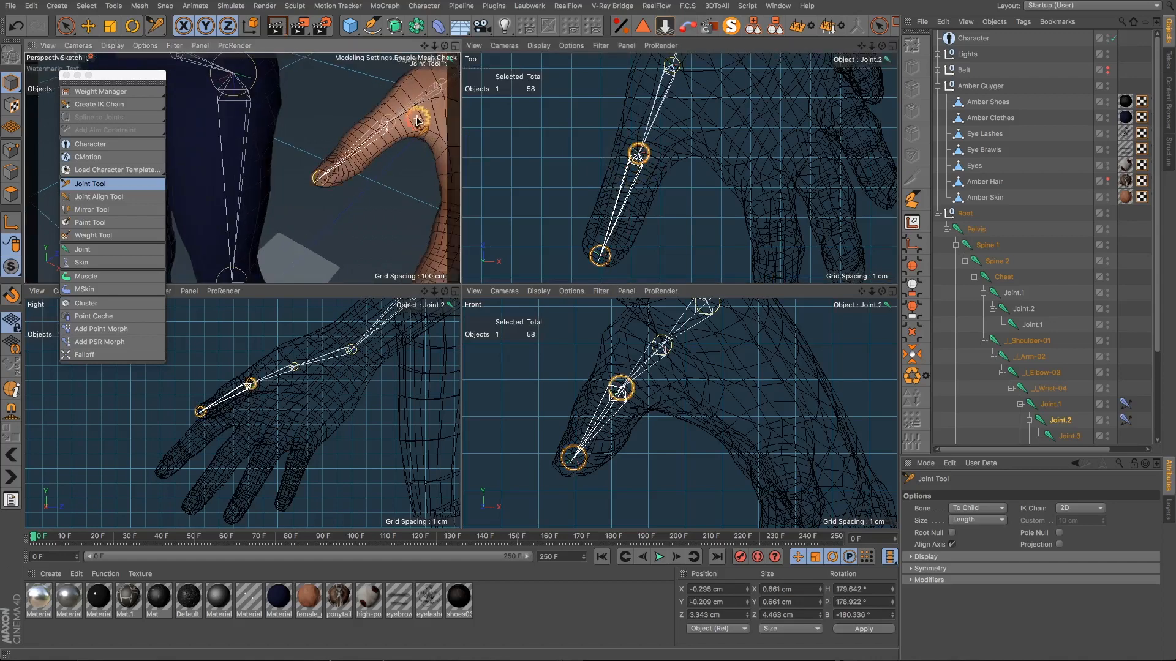
pyautogui.keyDown('alt'); pyautogui.moveTo(416, 120); pyautogui.dragTo(422, 61); pyautogui.keyUp('alt')
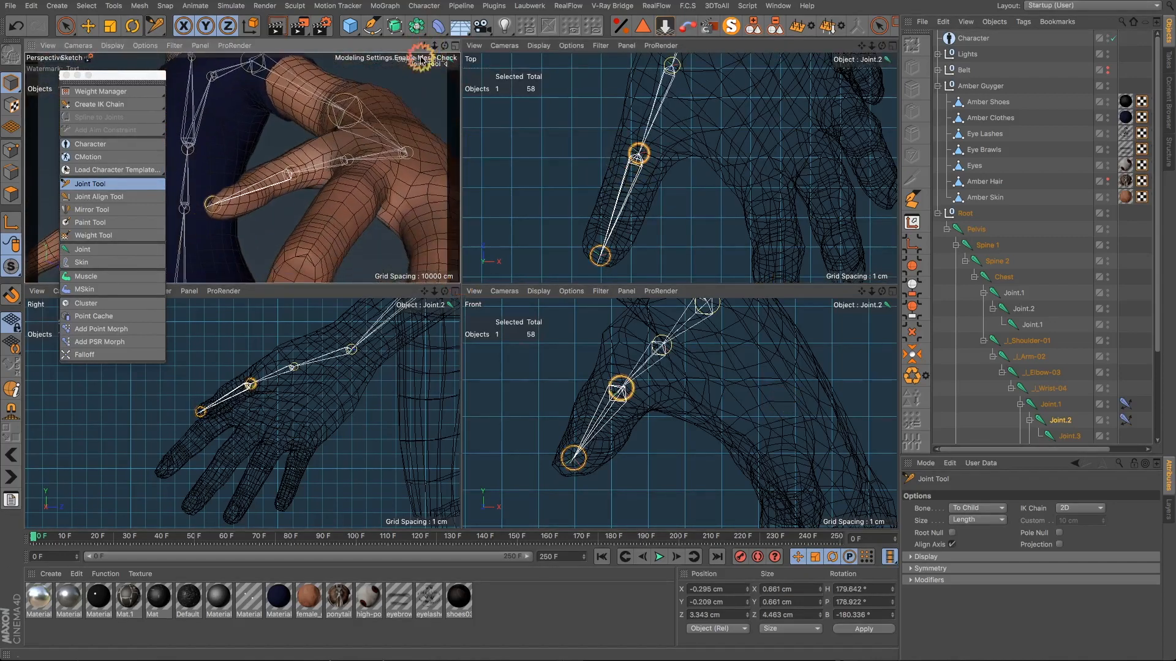
pyautogui.keyDown('alt'); pyautogui.moveTo(298, 159); pyautogui.dragTo(785, 401); pyautogui.keyUp('alt')
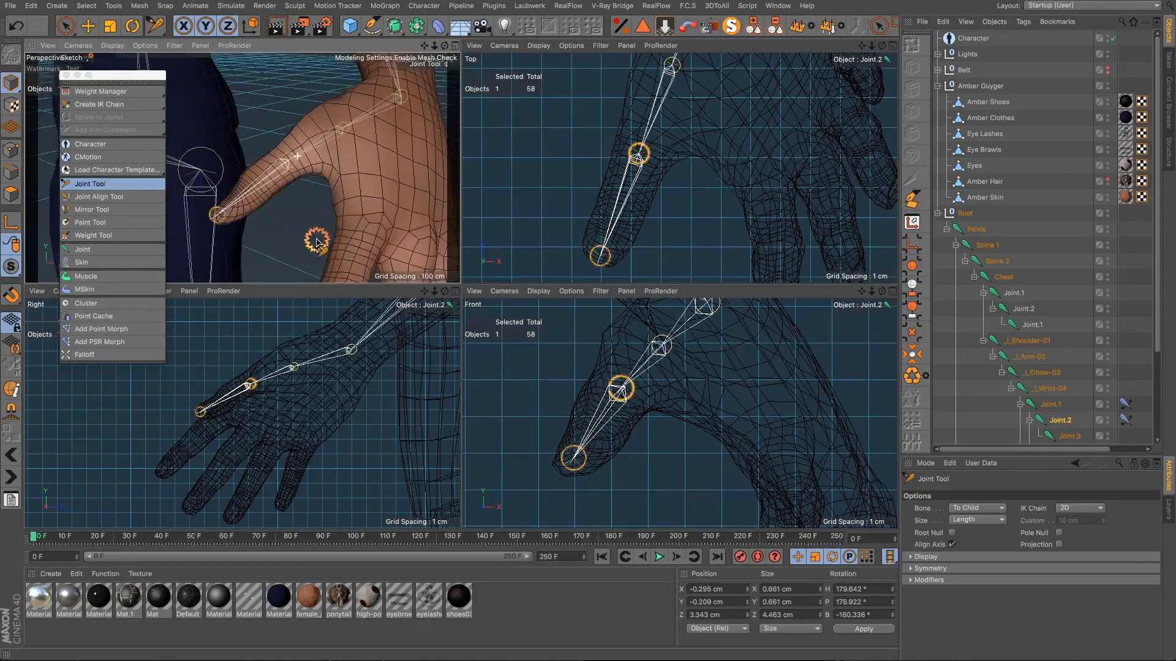
pyautogui.scroll(5, 283, 148)
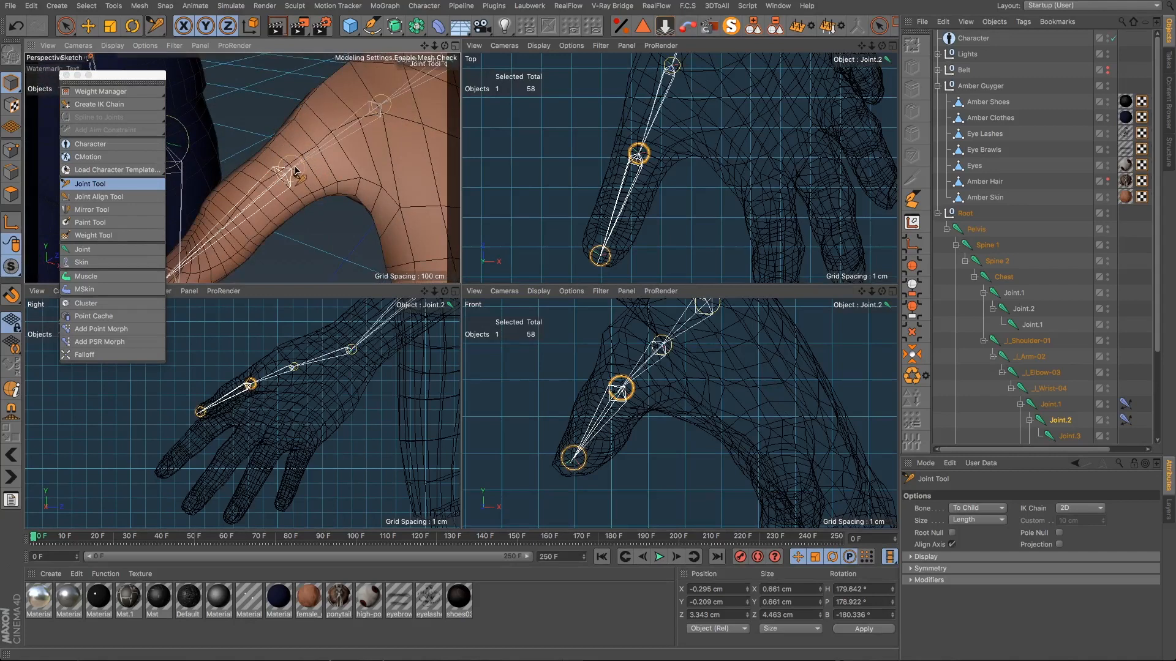
pyautogui.scroll(-3, 295, 170)
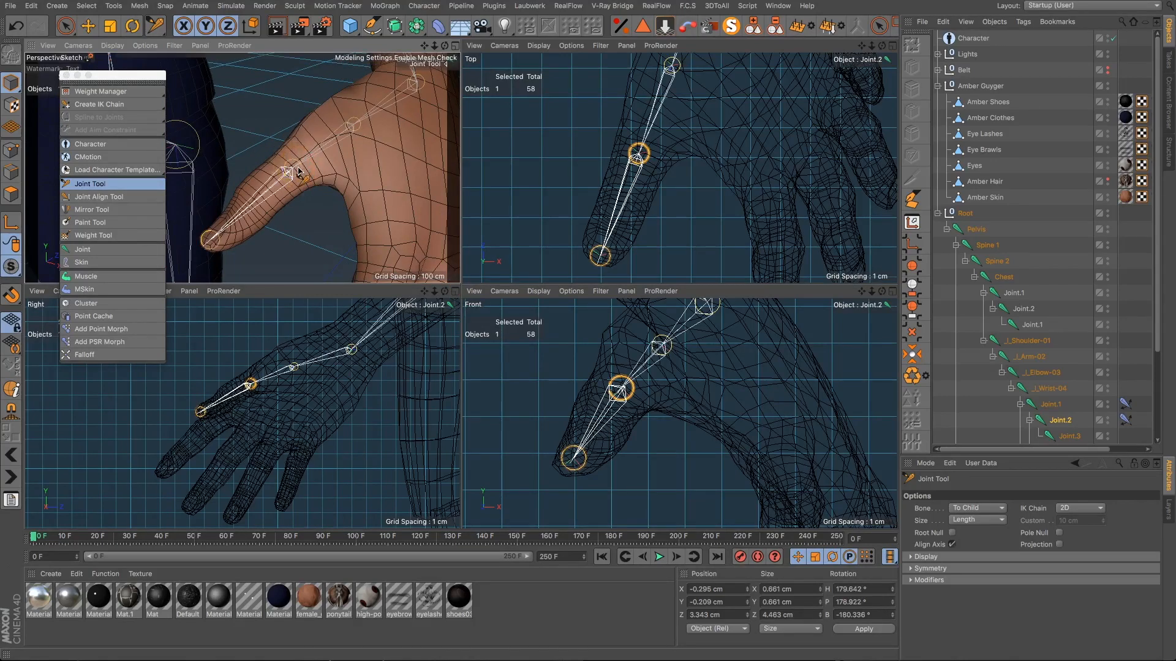
pyautogui.moveTo(293, 169); pyautogui.dragTo(330, 171)
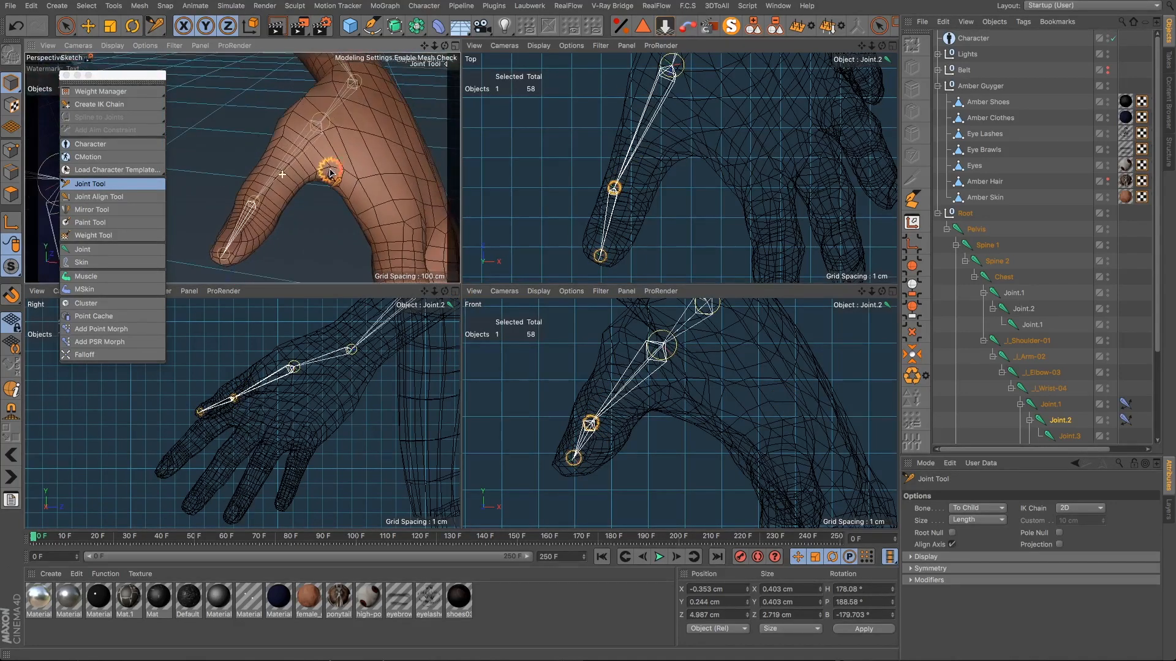
# Step: Undo the thumb joint edits until only the thumb-base joint remains below the left wrist
pyautogui.hotkey('ctrl', 'z')
pyautogui.hotkey('ctrl', 'z')
pyautogui.hotkey('ctrl', 'z')
pyautogui.hotkey('ctrl', 'z')
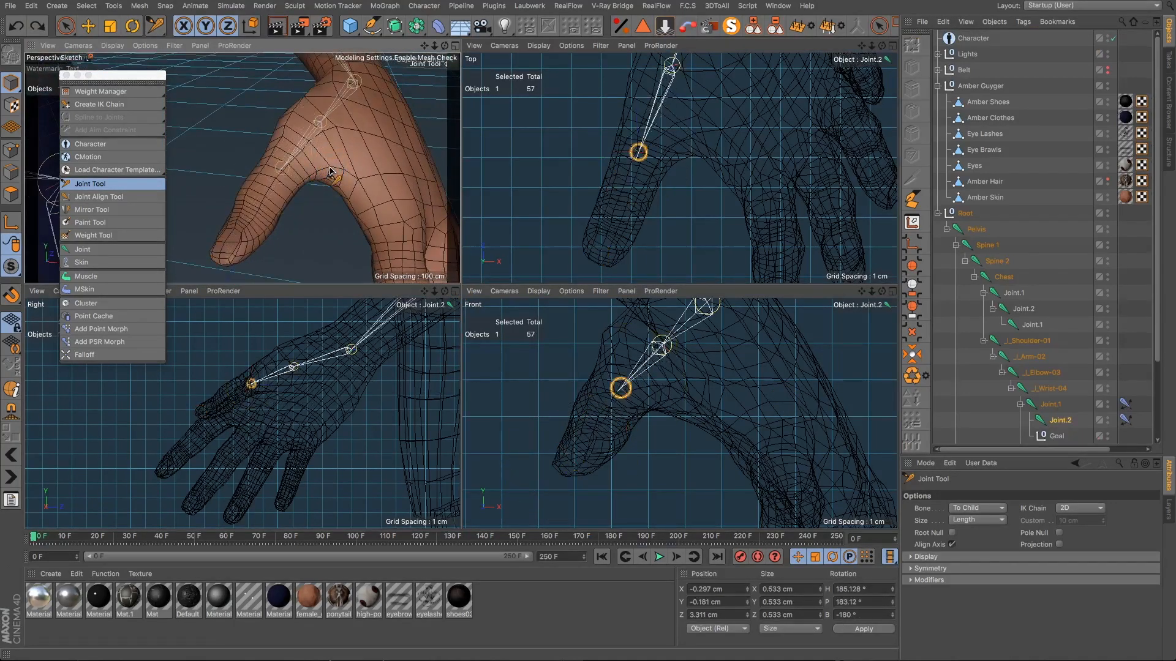
pyautogui.hotkey('ctrl', 'z')
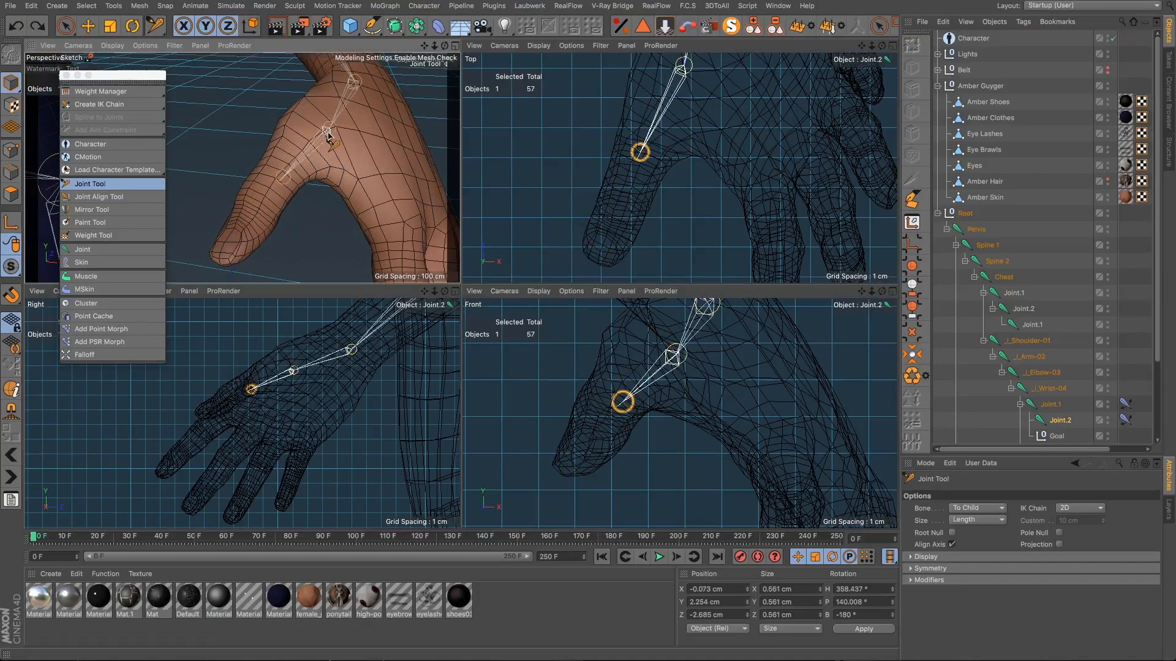
pyautogui.scroll(-2, 666, 205)
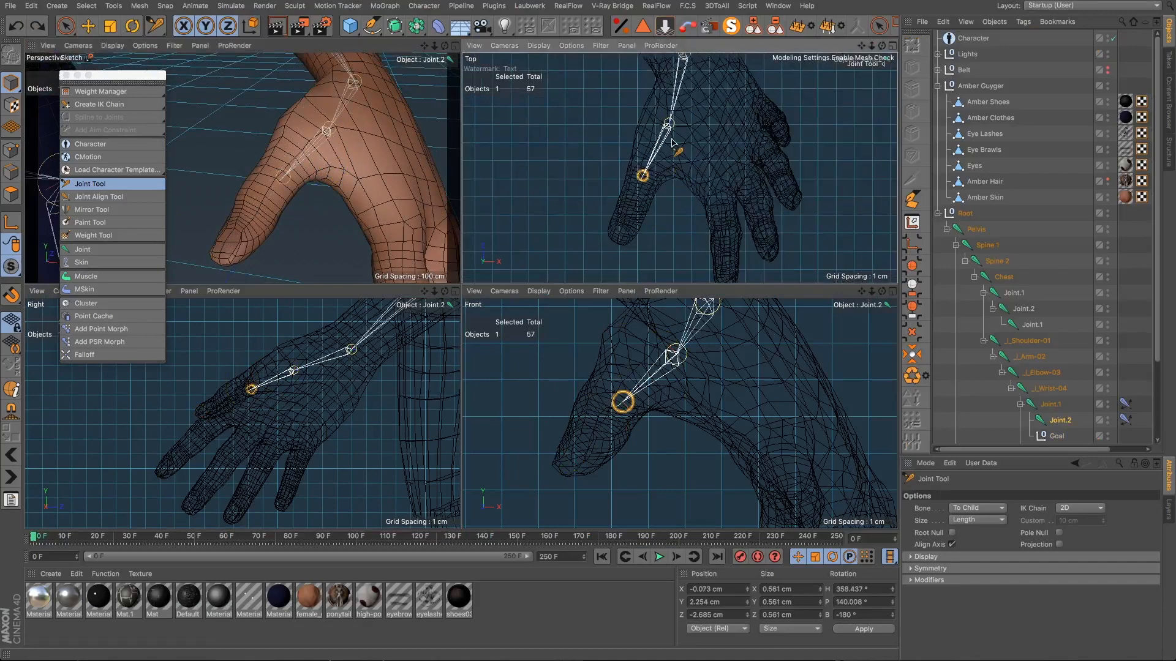
pyautogui.hotkey('ctrl', 'z')
pyautogui.hotkey('ctrl', 'z')
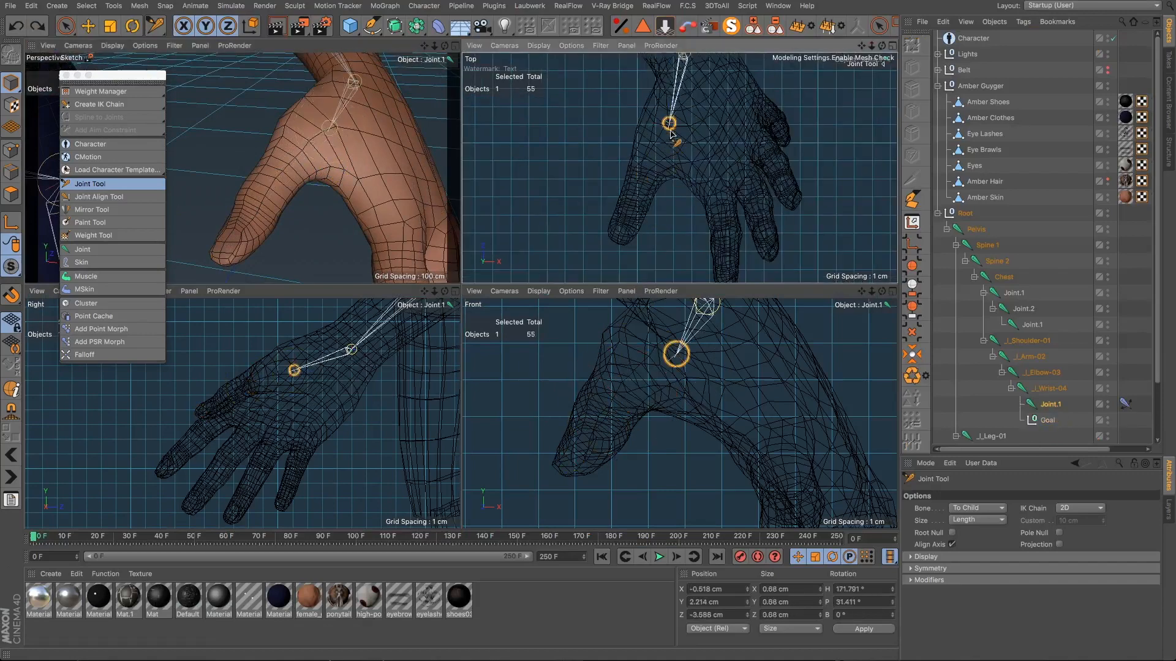
# Step: Move the remaining thumb joint to the thumb tip using the top and front views, at about X -0.809, Y 7.109, Z -9.249 cm
pyautogui.moveTo(670, 127); pyautogui.dragTo(620, 242)
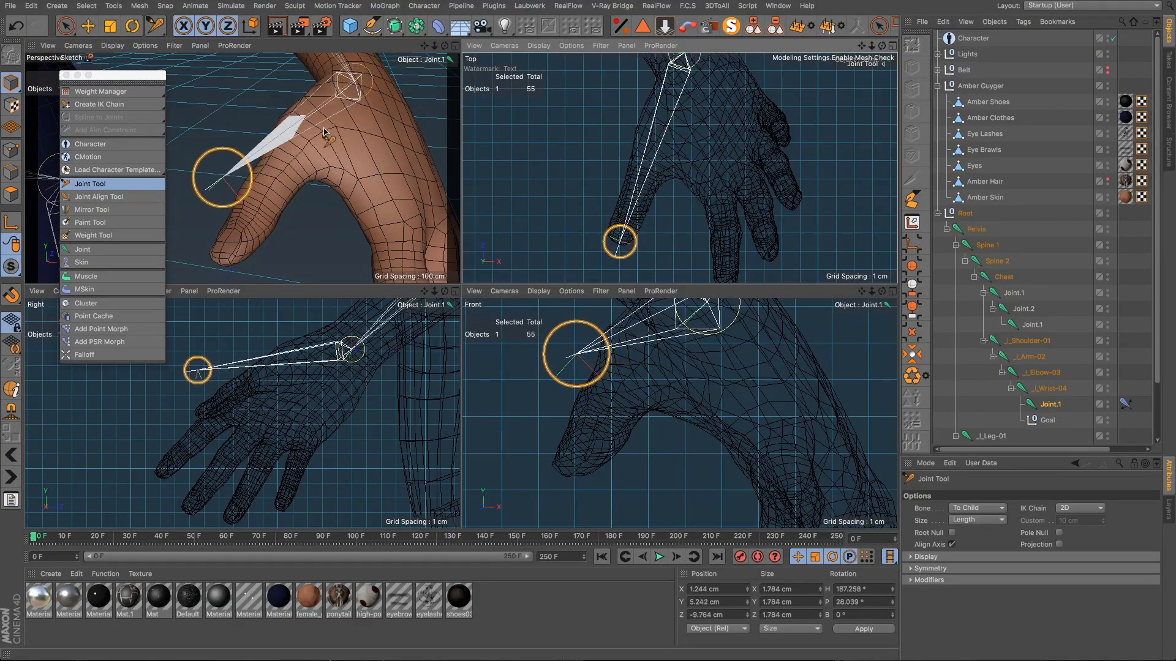
pyautogui.click(305, 158)
pyautogui.moveTo(576, 354); pyautogui.dragTo(586, 442)
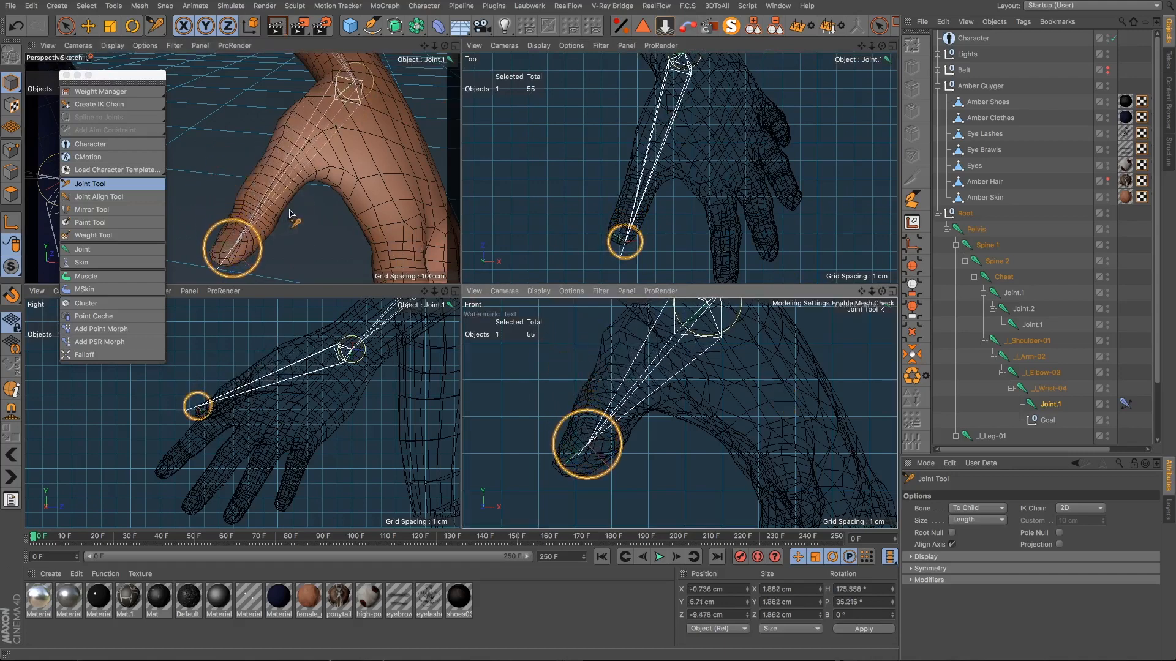
pyautogui.moveTo(617, 243); pyautogui.dragTo(611, 245)
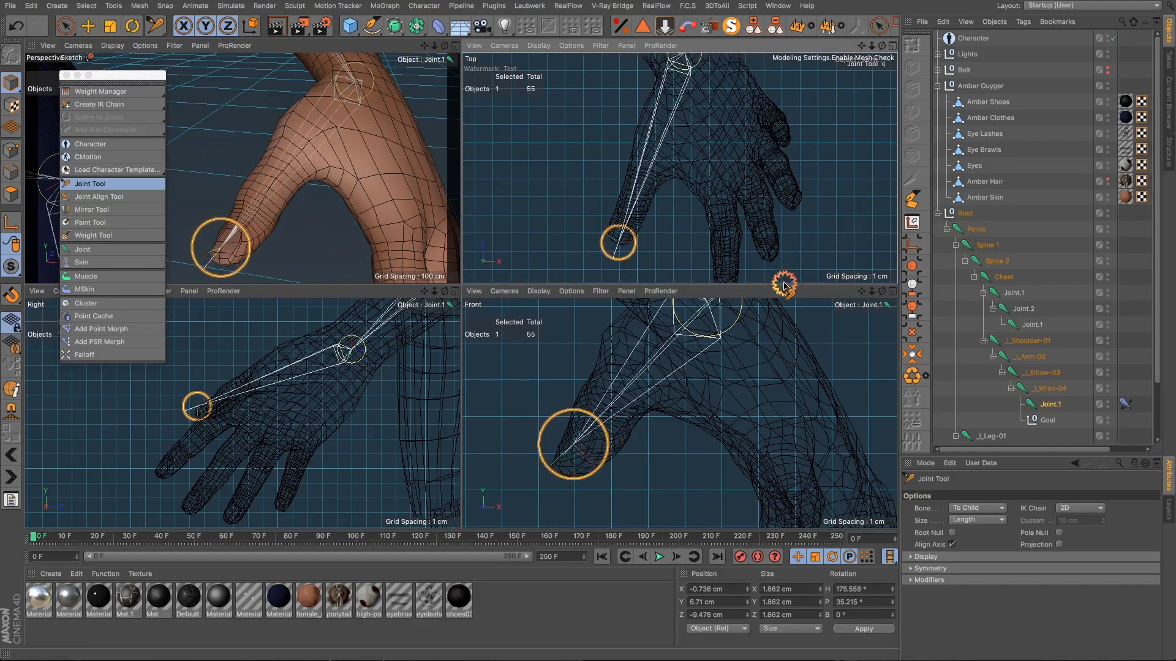
pyautogui.keyDown('alt'); pyautogui.moveTo(270, 181); pyautogui.dragTo(164, 260); pyautogui.keyUp('alt')
pyautogui.scroll(-10, 172, 258)
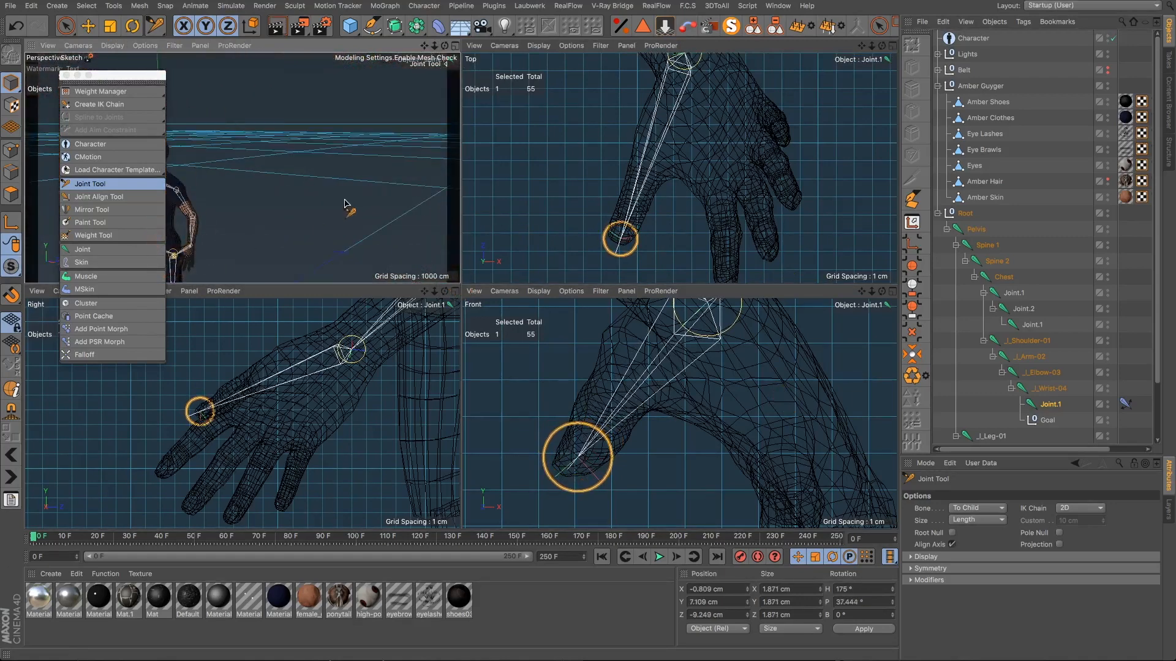
pyautogui.scroll(-4, 346, 204)
pyautogui.scroll(15, 264, 218)
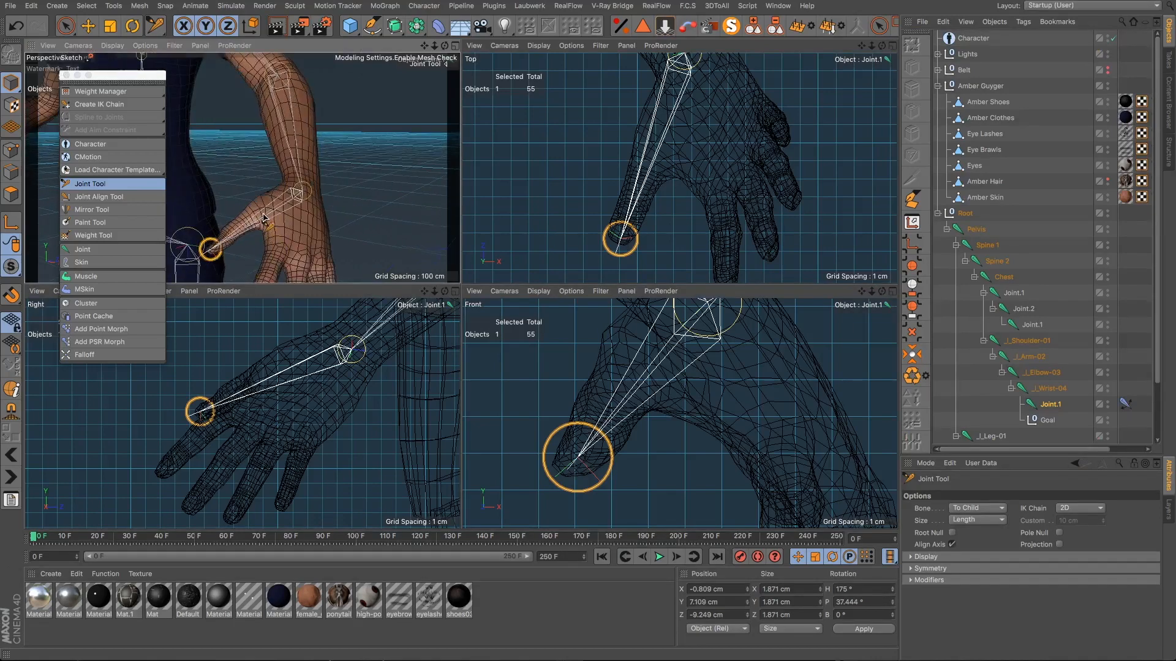
pyautogui.keyDown('alt'); pyautogui.moveTo(264, 217); pyautogui.dragTo(392, 184); pyautogui.keyUp('alt')
pyautogui.scroll(-5, 310, 214)
pyautogui.scroll(10, 282, 214)
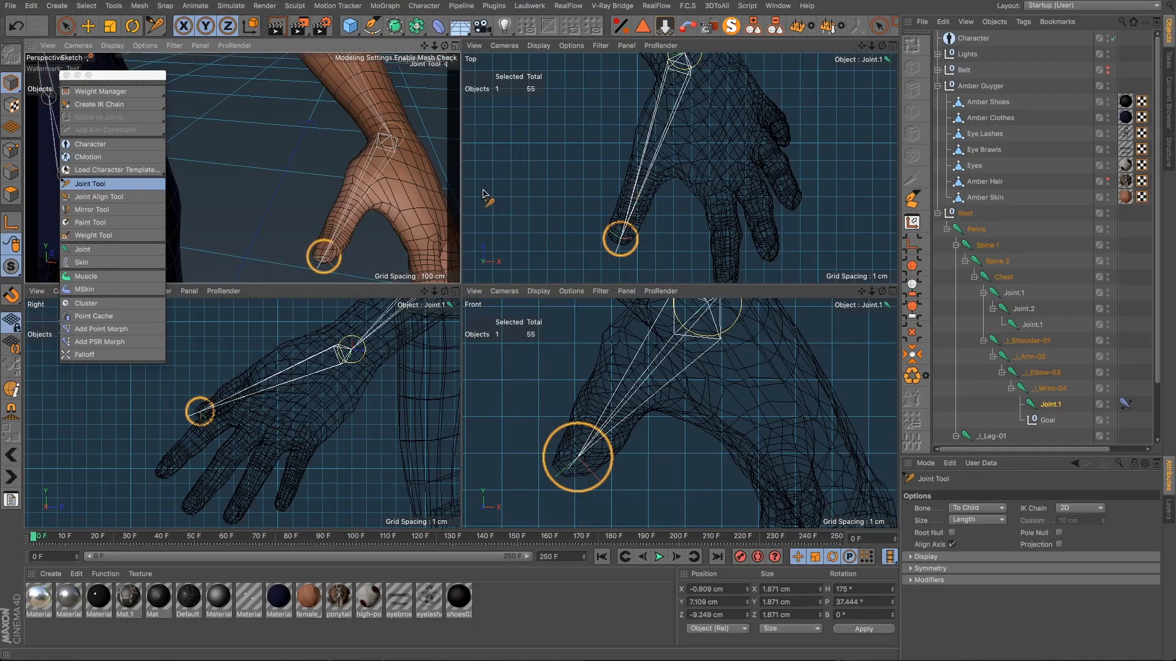
# Step: Insert two joints along the bone between the wrist and the thumb tip in the top view
pyautogui.keyDown('ctrl'); pyautogui.click(636, 199); pyautogui.keyUp('ctrl')
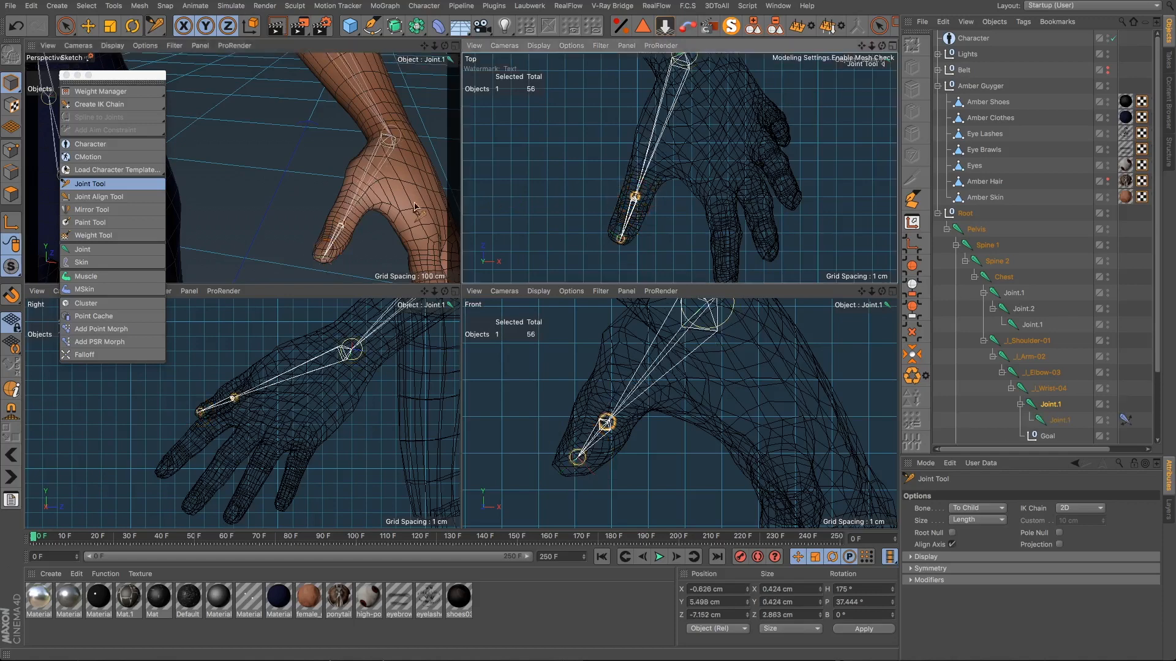
pyautogui.keyDown('ctrl'); pyautogui.click(655, 137); pyautogui.keyUp('ctrl')
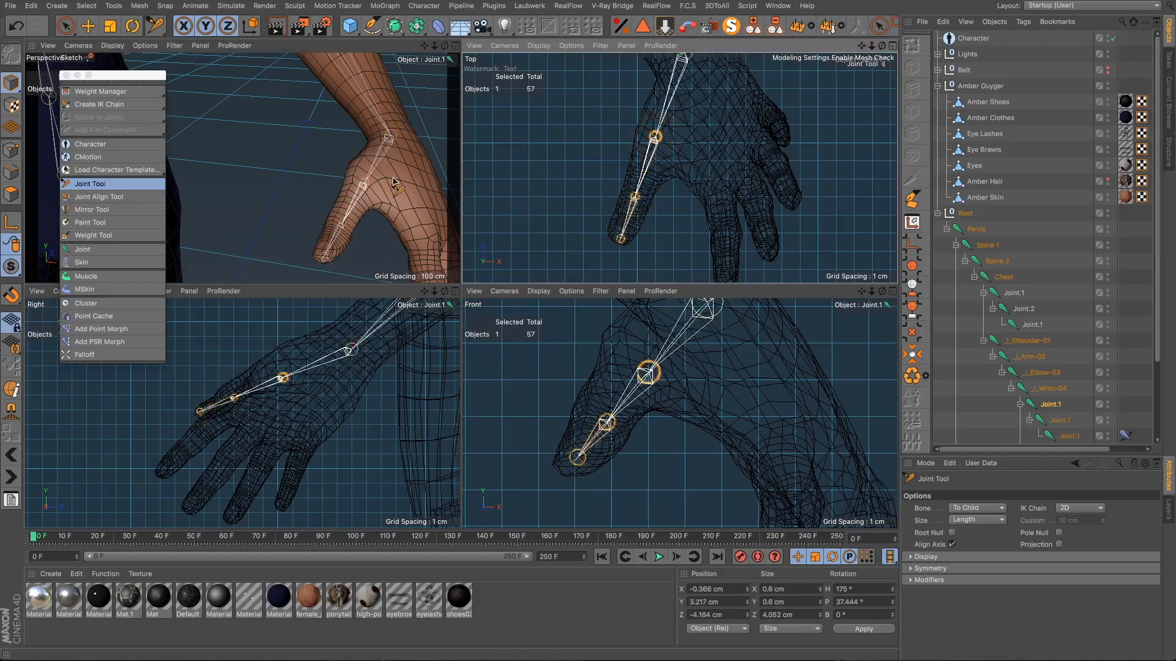
# Step: Adjust the tip, middle and base thumb joints in the perspective view so they sit centrally inside the thumb mesh
pyautogui.keyDown('alt'); pyautogui.moveTo(401, 183); pyautogui.dragTo(391, 101); pyautogui.keyUp('alt')
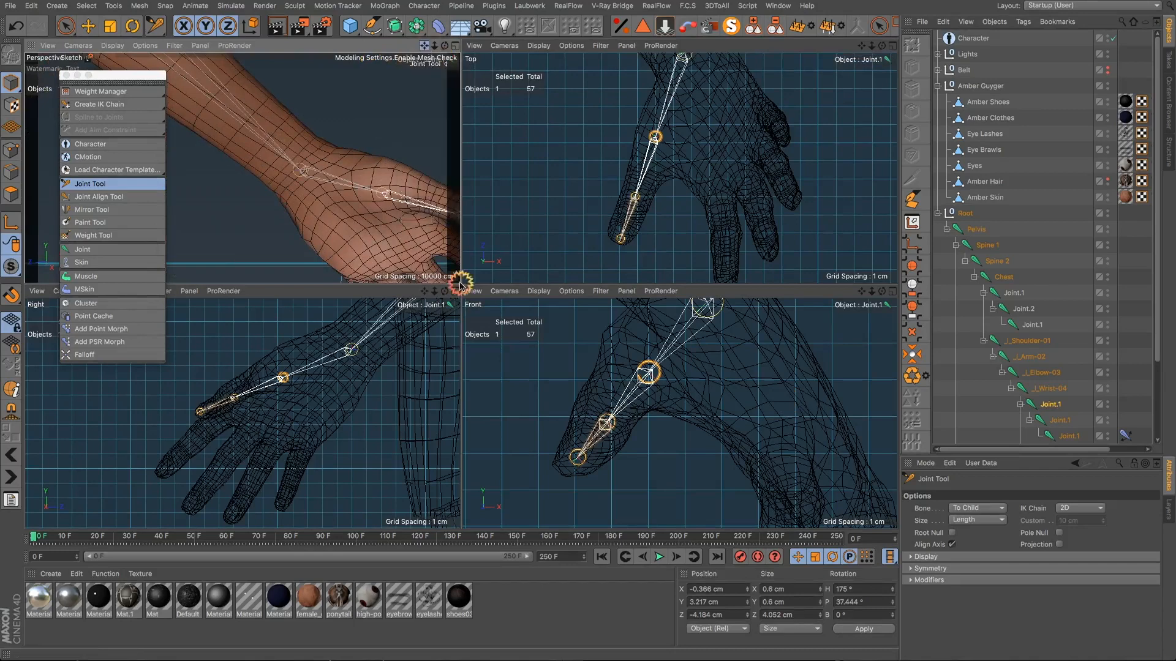
pyautogui.keyDown('alt'); pyautogui.moveTo(459, 283); pyautogui.dragTo(419, 63); pyautogui.keyUp('alt')
pyautogui.keyDown('alt'); pyautogui.moveTo(349, 183); pyautogui.dragTo(341, 231); pyautogui.keyUp('alt')
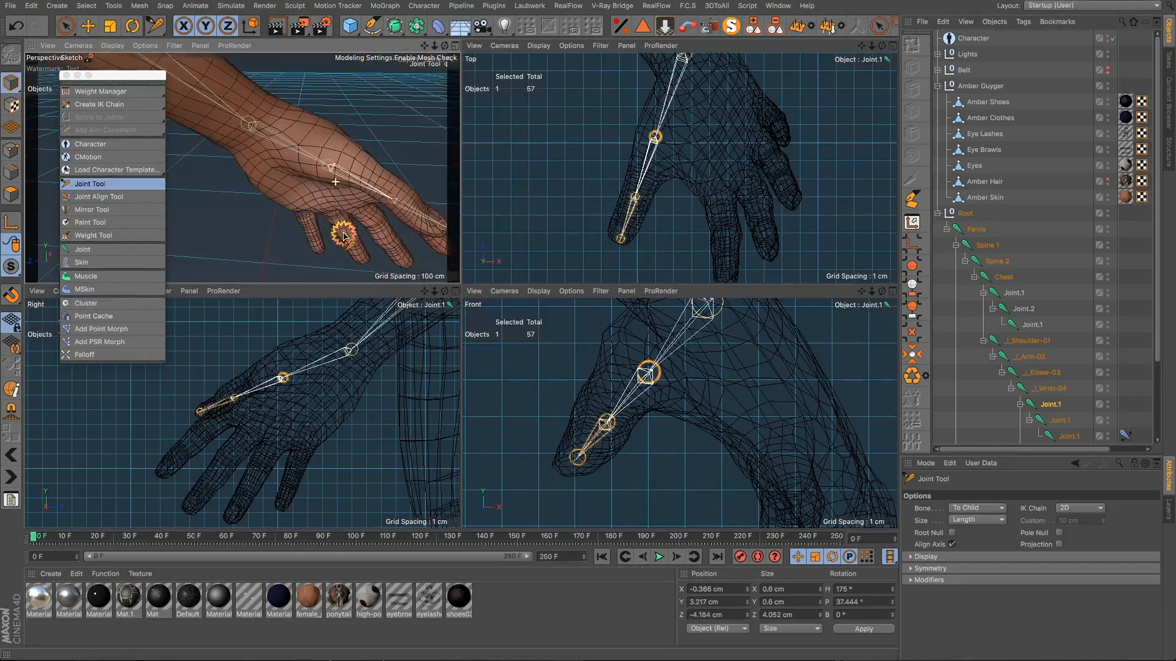
pyautogui.moveTo(390, 202)
pyautogui.mouseDown()
pyautogui.moveTo(445, 229)
pyautogui.moveTo(396, 199)
pyautogui.mouseUp()
pyautogui.moveTo(330, 168); pyautogui.dragTo(460, 285)
pyautogui.keyDown('alt'); pyautogui.moveTo(323, 157); pyautogui.dragTo(275, 224); pyautogui.keyUp('alt')
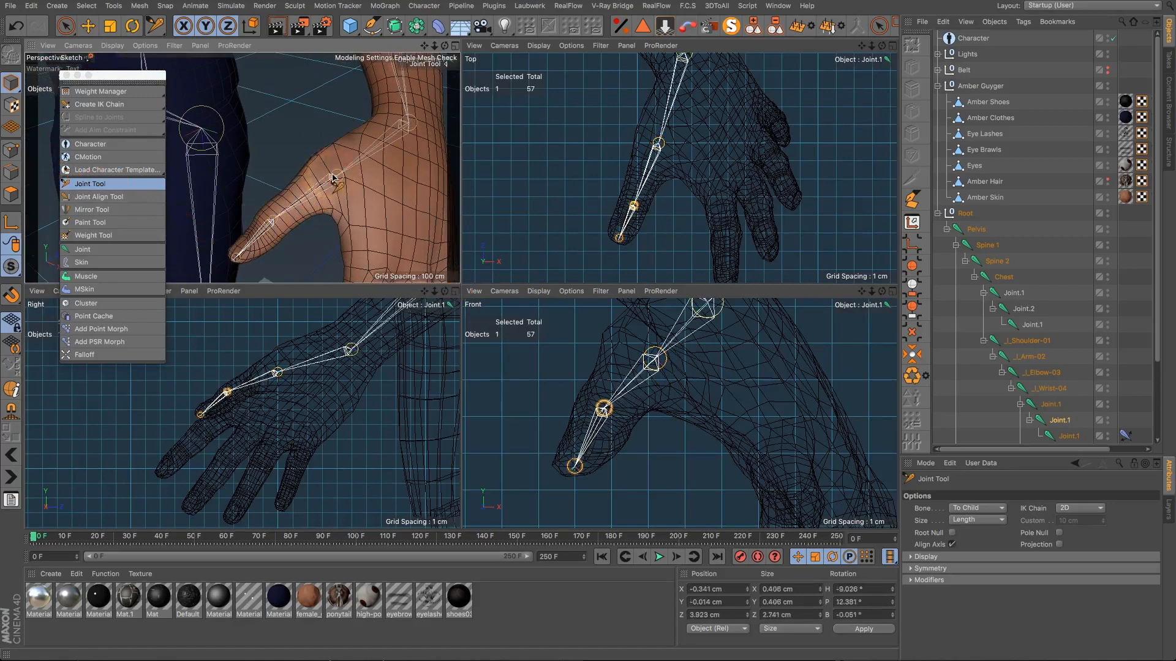
pyautogui.moveTo(333, 182)
pyautogui.mouseDown()
pyautogui.moveTo(459, 284)
pyautogui.moveTo(328, 188)
pyautogui.mouseUp()
pyautogui.scroll(-5, 419, 184)
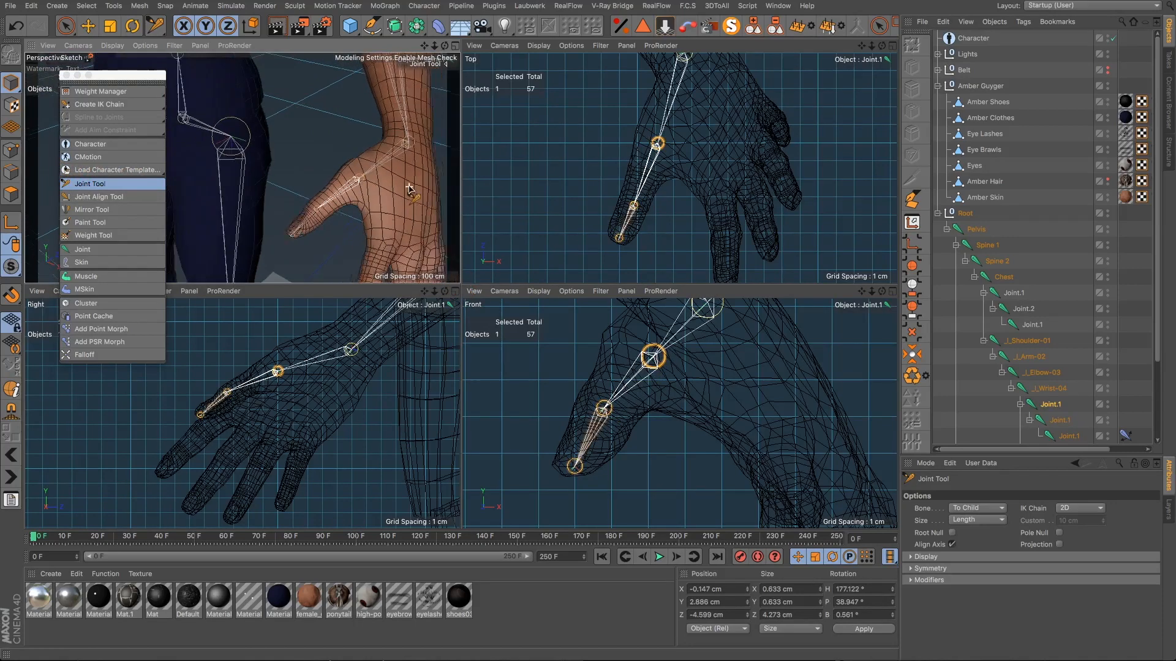
# Step: Centre the middle thumb joint within the mesh from several angles, at about X 0.128, Y 0.159, Z 3.952 cm
pyautogui.moveTo(422, 47); pyautogui.dragTo(784, 398)
pyautogui.keyDown('alt'); pyautogui.moveTo(320, 90); pyautogui.dragTo(315, 100); pyautogui.keyUp('alt')
pyautogui.scroll(5, 265, 201)
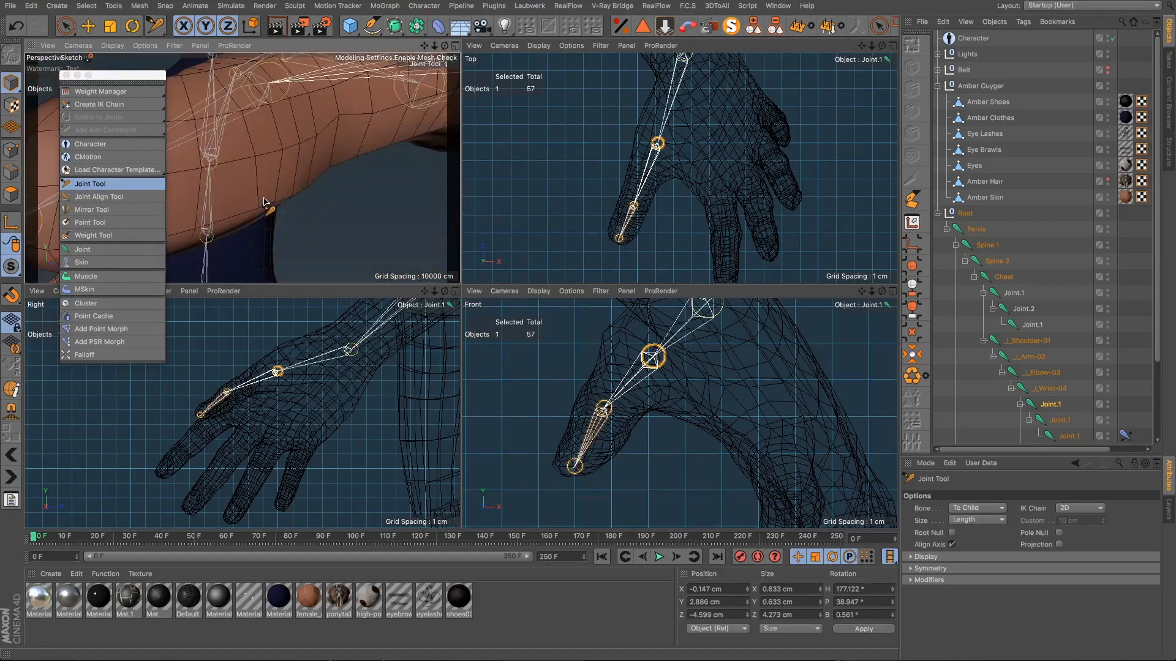
pyautogui.keyDown('alt'); pyautogui.moveTo(265, 201); pyautogui.dragTo(461, 285); pyautogui.keyUp('alt')
pyautogui.keyDown('alt'); pyautogui.moveTo(266, 125); pyautogui.dragTo(325, 173); pyautogui.keyUp('alt')
pyautogui.scroll(-2, 669, 235)
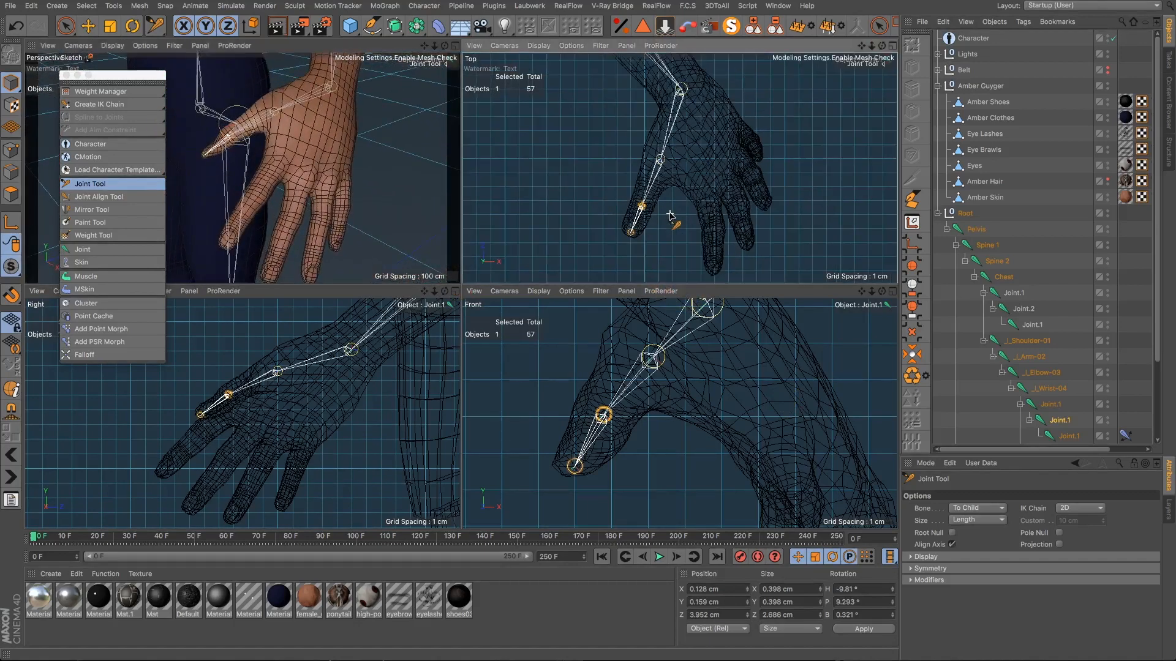
# Step: Select the left wrist joint and examine the body's joint chain and the left hand from several angles in the perspective view
pyautogui.click(681, 89)
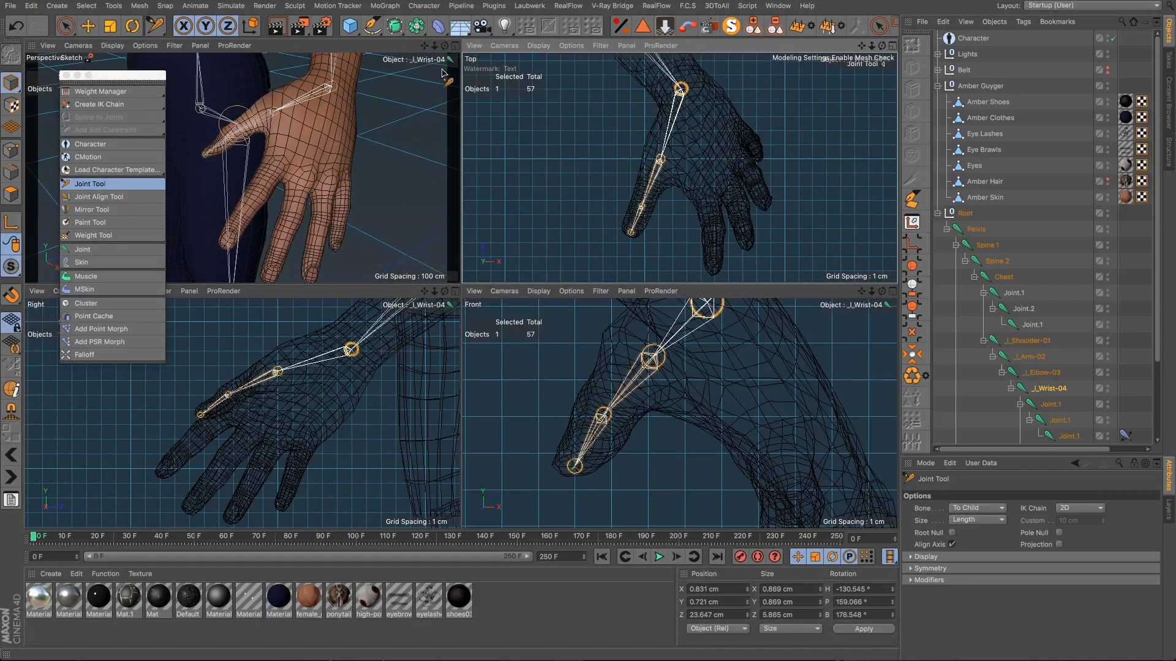
pyautogui.click(456, 46)
pyautogui.scroll(-10, 571, 199)
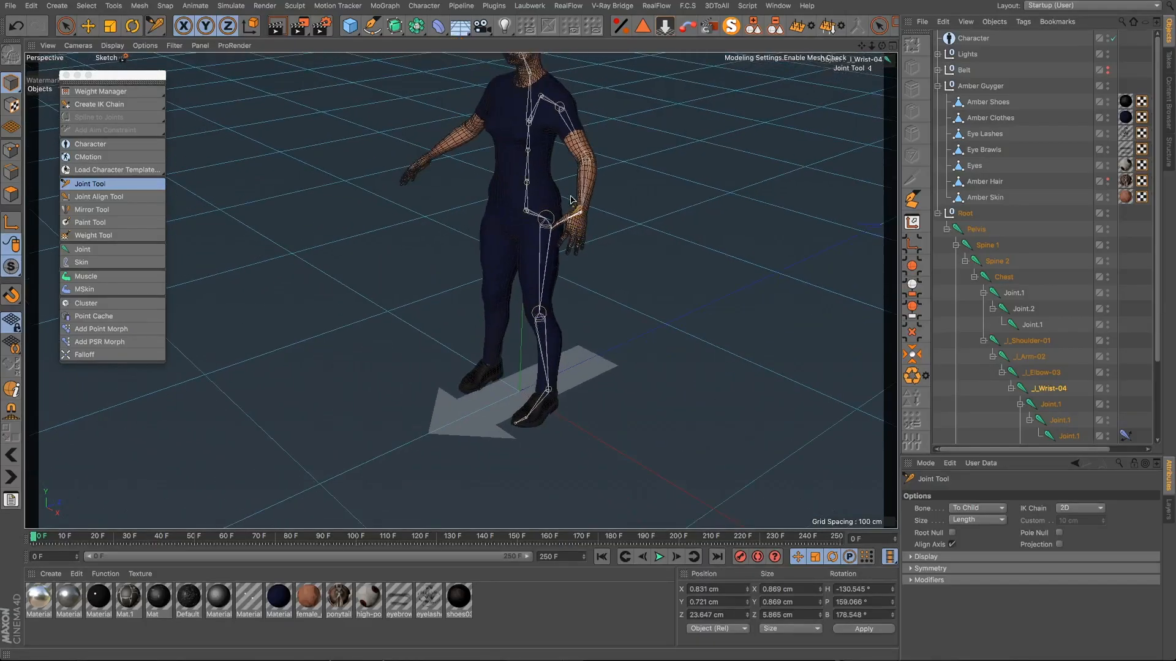
pyautogui.keyDown('alt'); pyautogui.moveTo(516, 100); pyautogui.dragTo(588, 84); pyautogui.keyUp('alt')
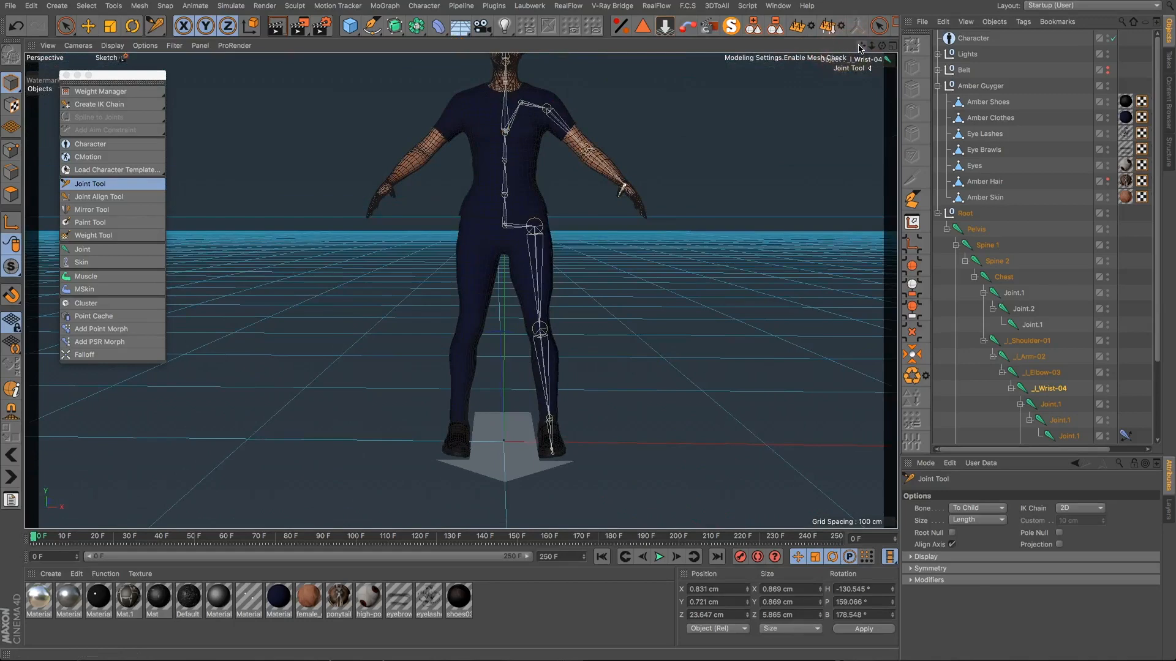
pyautogui.moveTo(861, 47); pyautogui.dragTo(855, 105)
pyautogui.scroll(3, 496, 176)
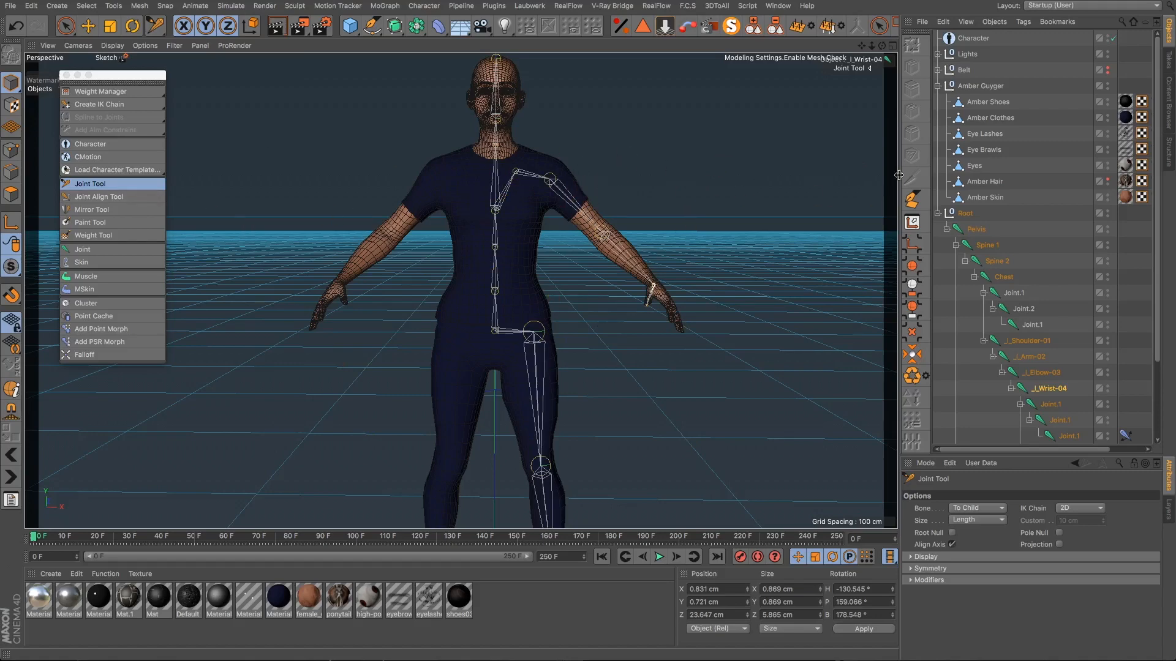
pyautogui.keyDown('alt'); pyautogui.moveTo(573, 221); pyautogui.dragTo(471, 215); pyautogui.keyUp('alt')
pyautogui.scroll(5, 581, 306)
pyautogui.scroll(5, 580, 305)
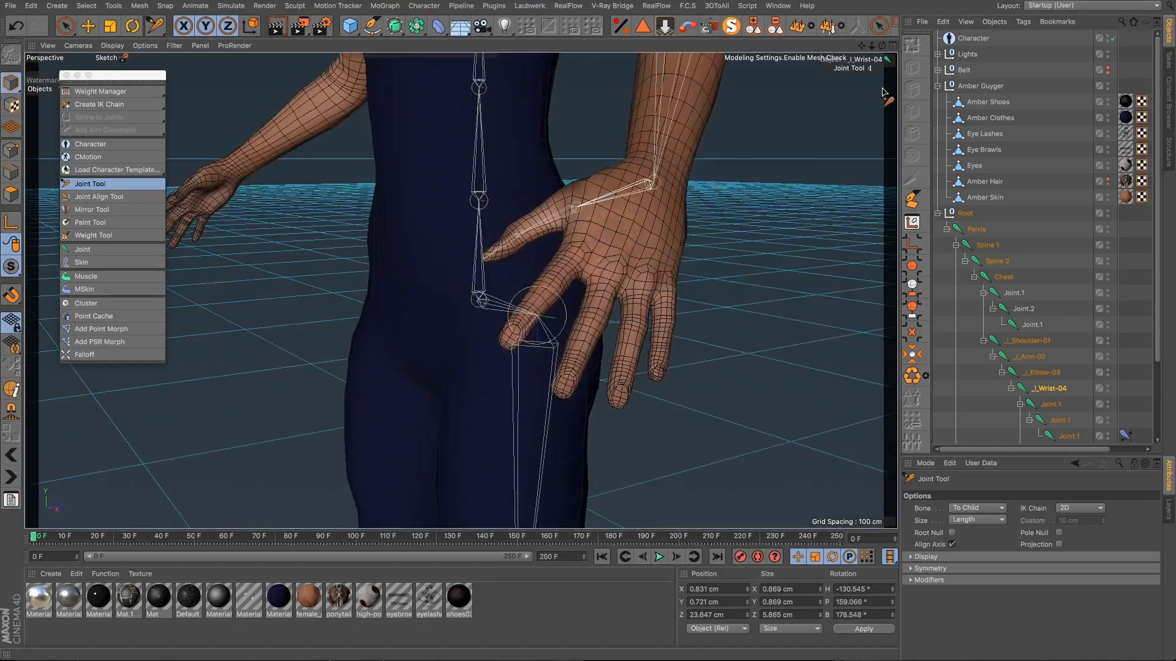
pyautogui.click(893, 47)
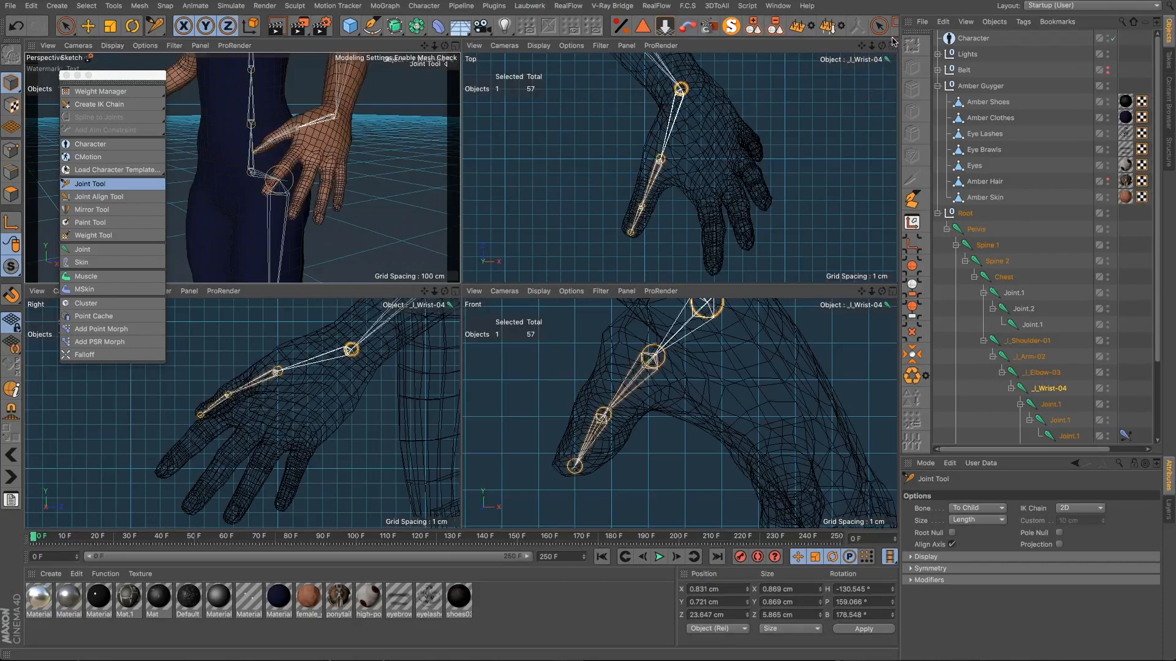
pyautogui.moveTo(862, 46); pyautogui.dragTo(819, 47)
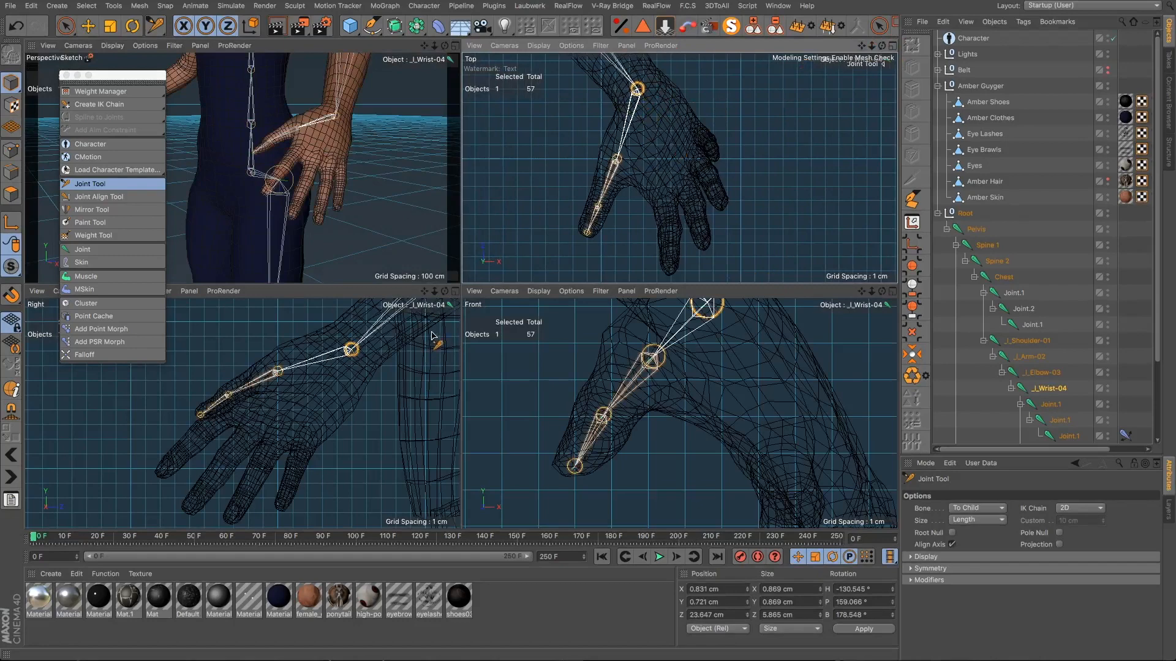
pyautogui.keyDown('ctrl'); pyautogui.click(669, 276); pyautogui.keyUp('ctrl')
pyautogui.scroll(-5, 654, 227)
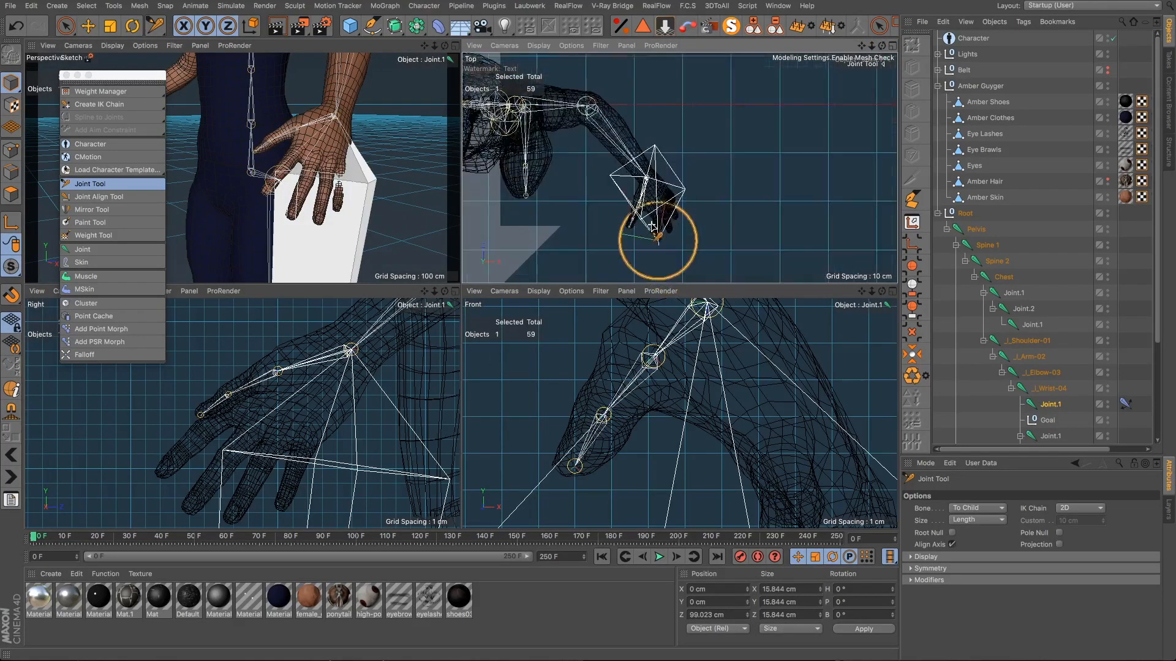
pyautogui.hotkey('ctrl', 'z')
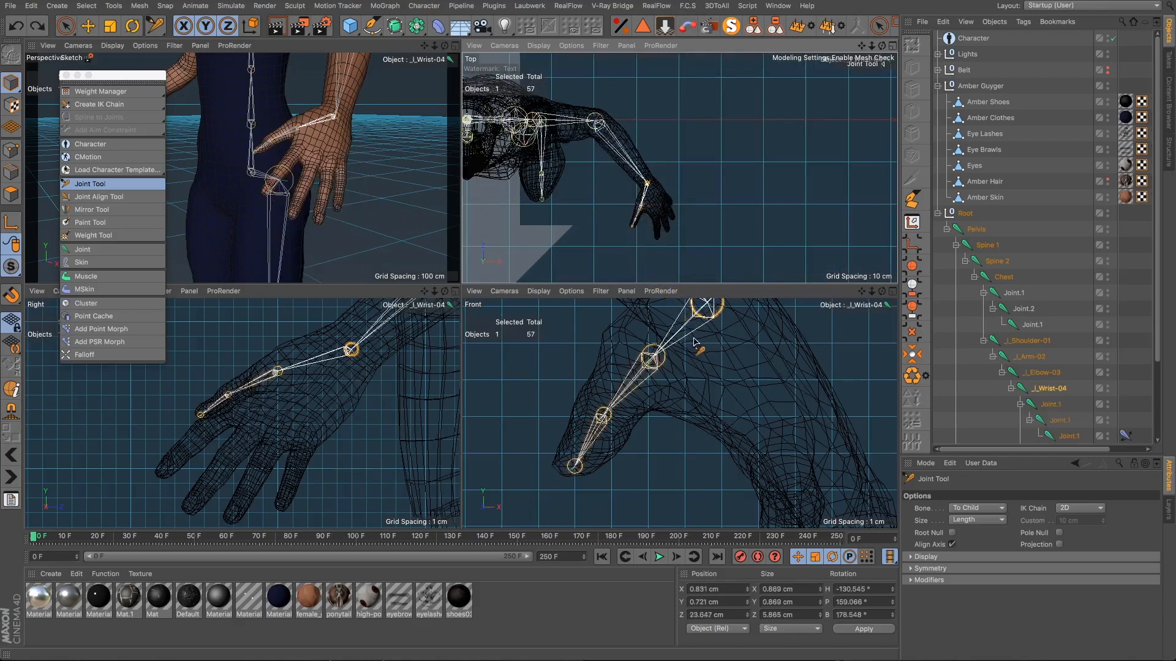
# Step: Add a wrist child joint in the front view and move it to the index fingertip, at about X -13.053, Y 5.58, Z -7.098 cm
pyautogui.scroll(-3, 732, 384)
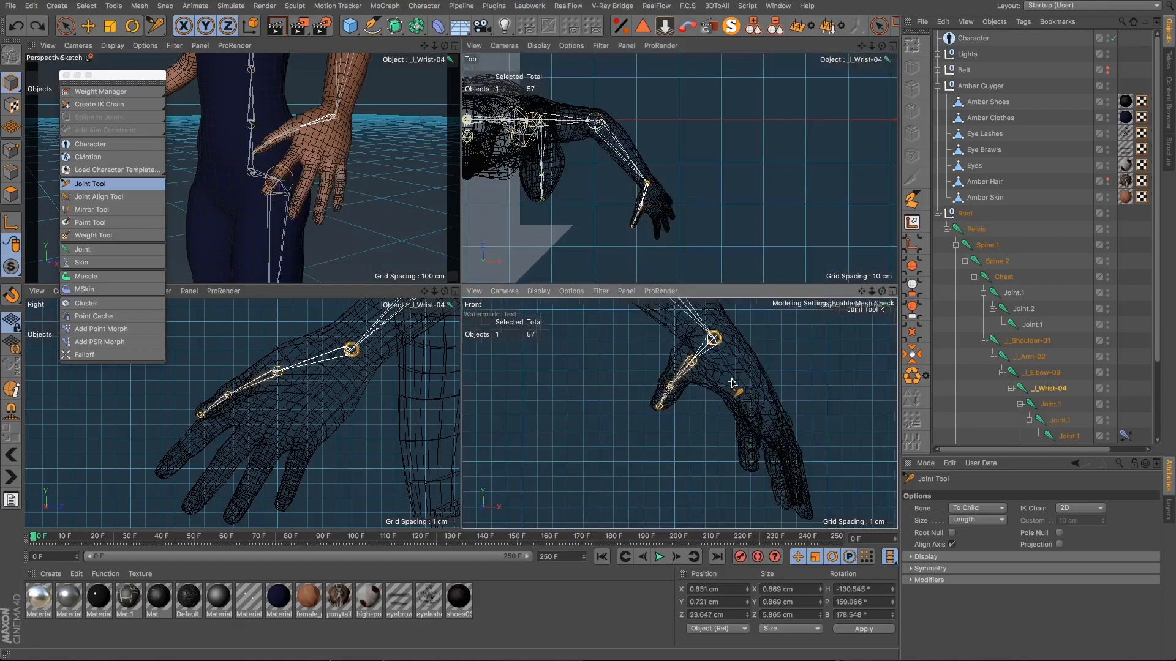
pyautogui.keyDown('ctrl'); pyautogui.click(753, 468); pyautogui.keyUp('ctrl')
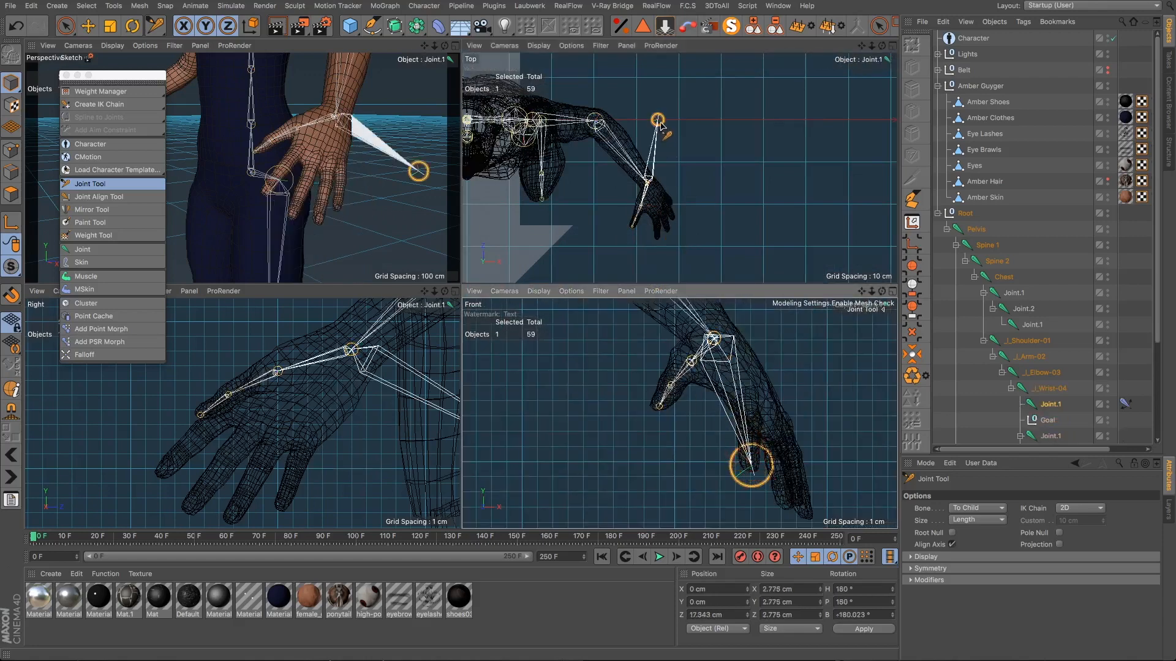
pyautogui.moveTo(661, 168); pyautogui.dragTo(618, 266)
pyautogui.scroll(5, 662, 238)
pyautogui.scroll(3, 658, 238)
pyautogui.scroll(3, 636, 232)
pyautogui.scroll(-4, 612, 210)
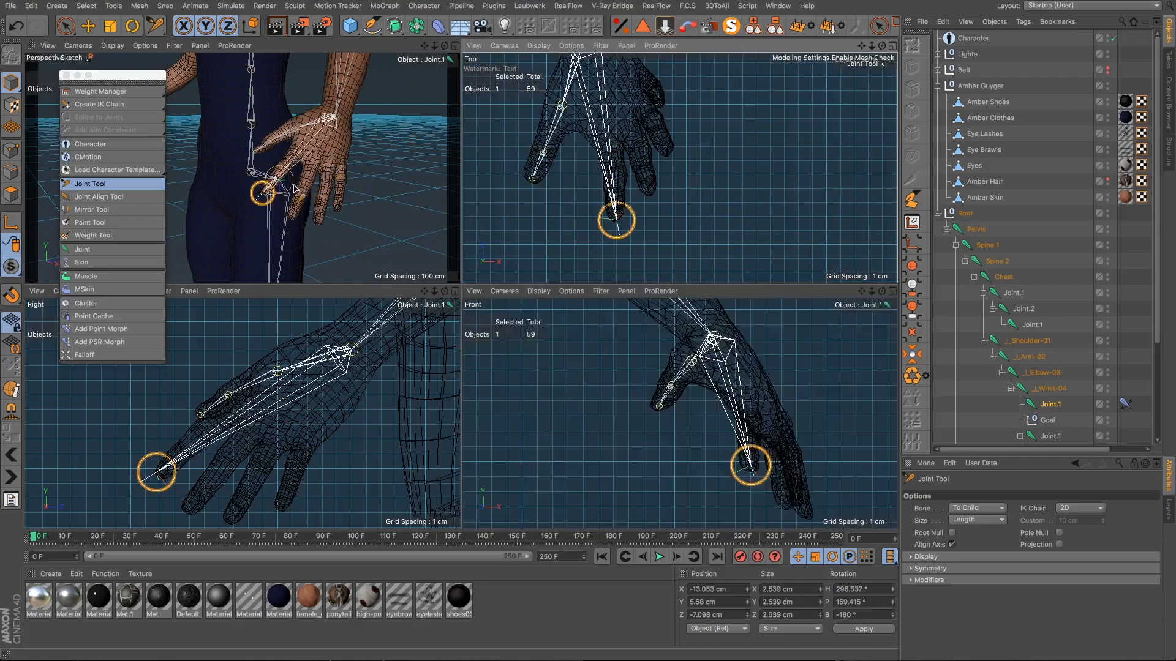
# Step: Adjust the fingertip joint within the index fingertip mesh in the perspective view, at about X -13.087, Y 5.584, Z -6.901 cm
pyautogui.scroll(6, 294, 188)
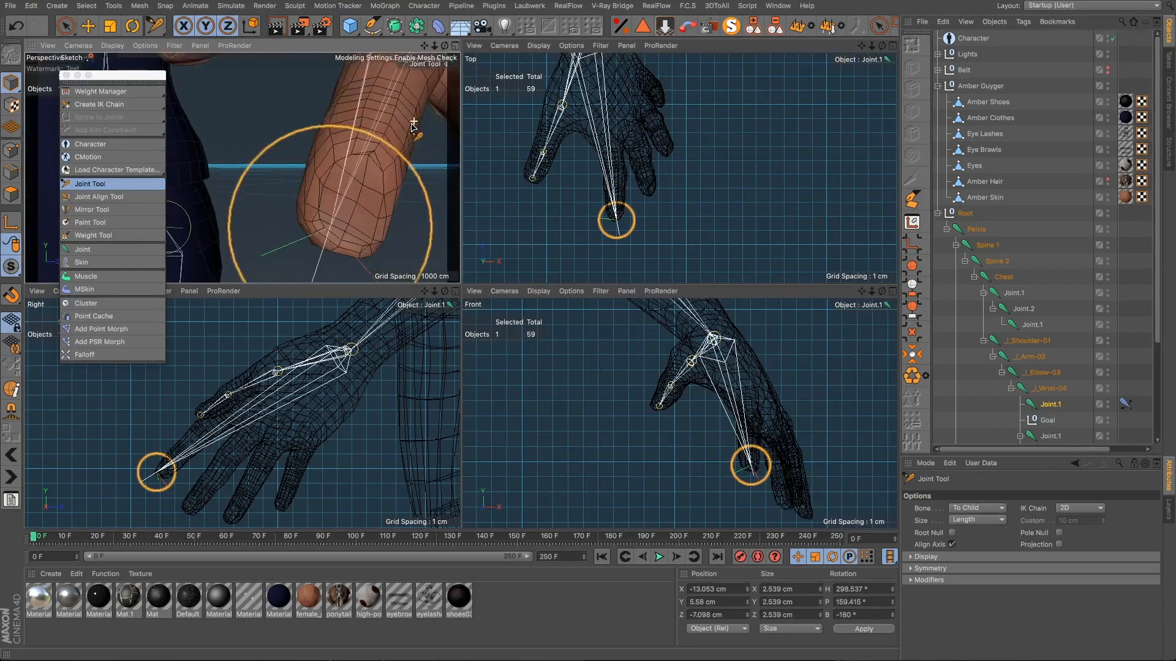
pyautogui.keyDown('alt'); pyautogui.moveTo(315, 206); pyautogui.dragTo(341, 121); pyautogui.keyUp('alt')
pyautogui.moveTo(445, 45); pyautogui.dragTo(458, 281)
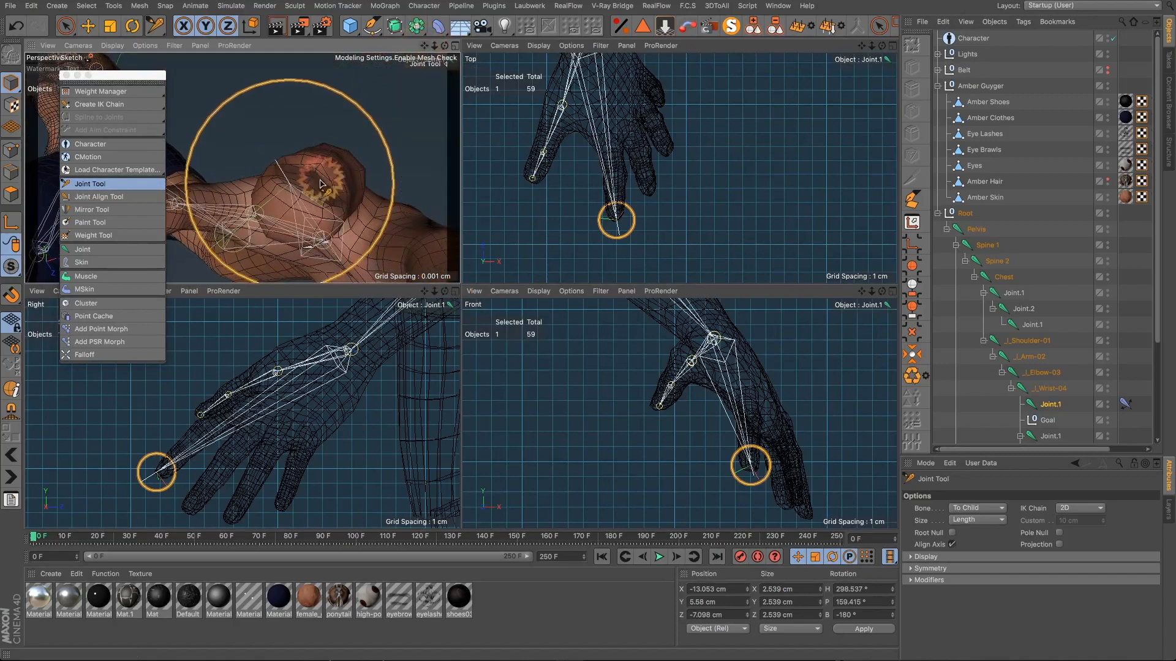
pyautogui.moveTo(290, 183); pyautogui.dragTo(276, 153)
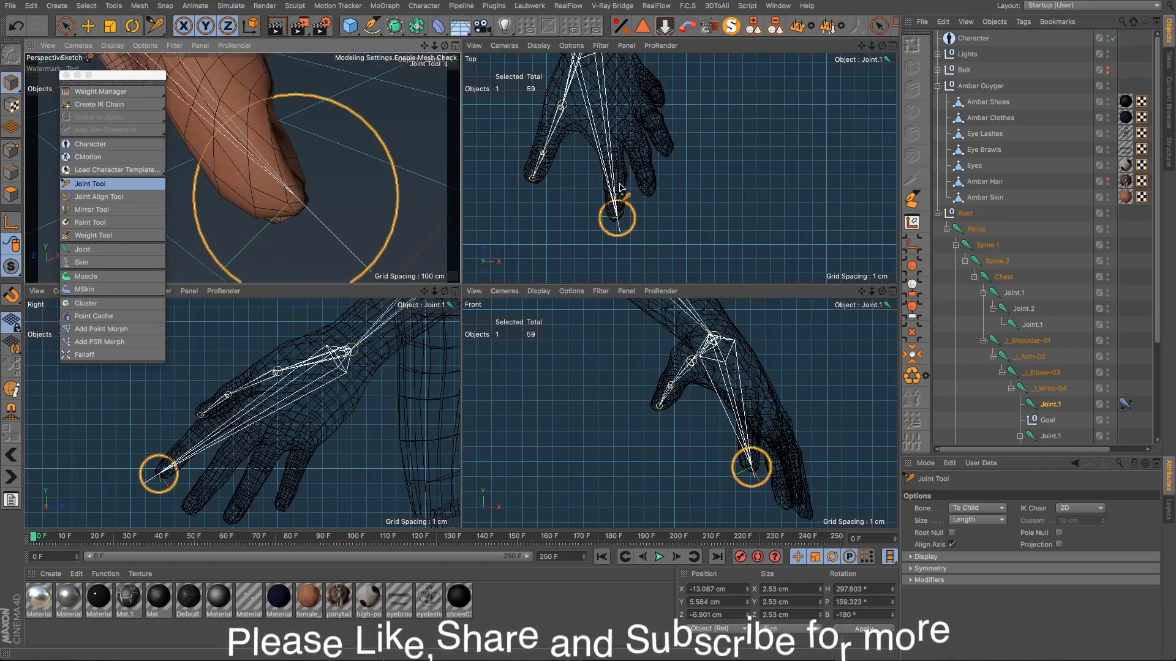
# Step: Insert a joint at the index finger's knuckle in the right view and shift it within the finger, at about X -7.064, Y 2.216, Z -4.723 cm
pyautogui.scroll(2, 234, 422)
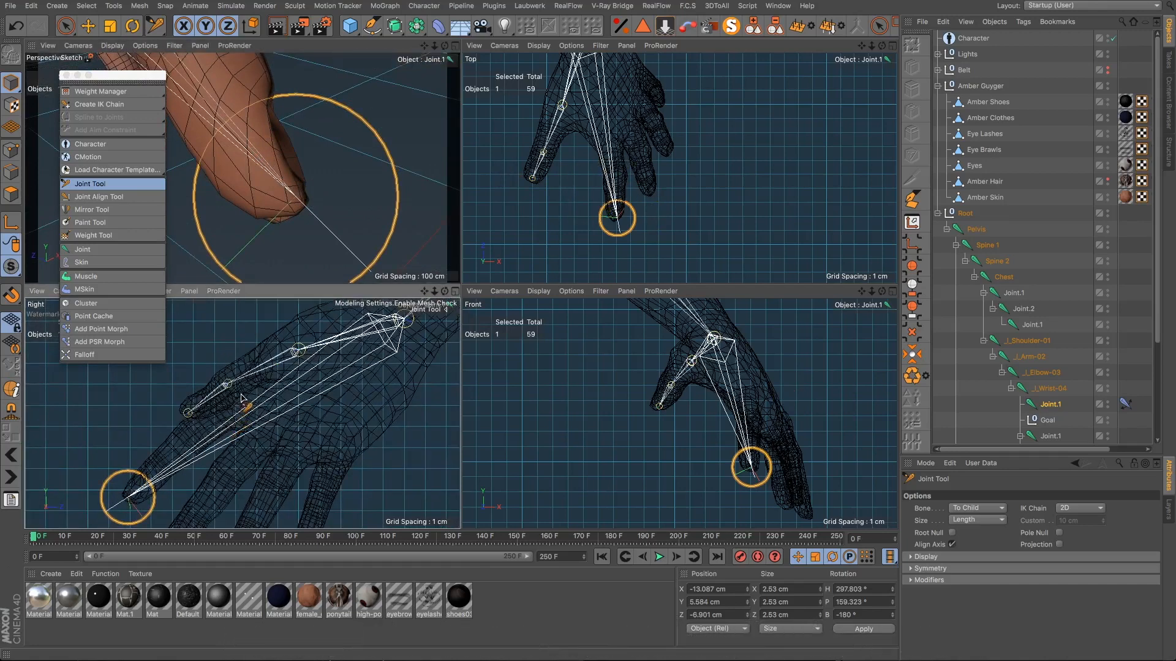
pyautogui.keyDown('ctrl'); pyautogui.click(241, 398); pyautogui.keyUp('ctrl')
pyautogui.press('super+z')
pyautogui.keyDown('ctrl'); pyautogui.click(249, 404); pyautogui.keyUp('ctrl')
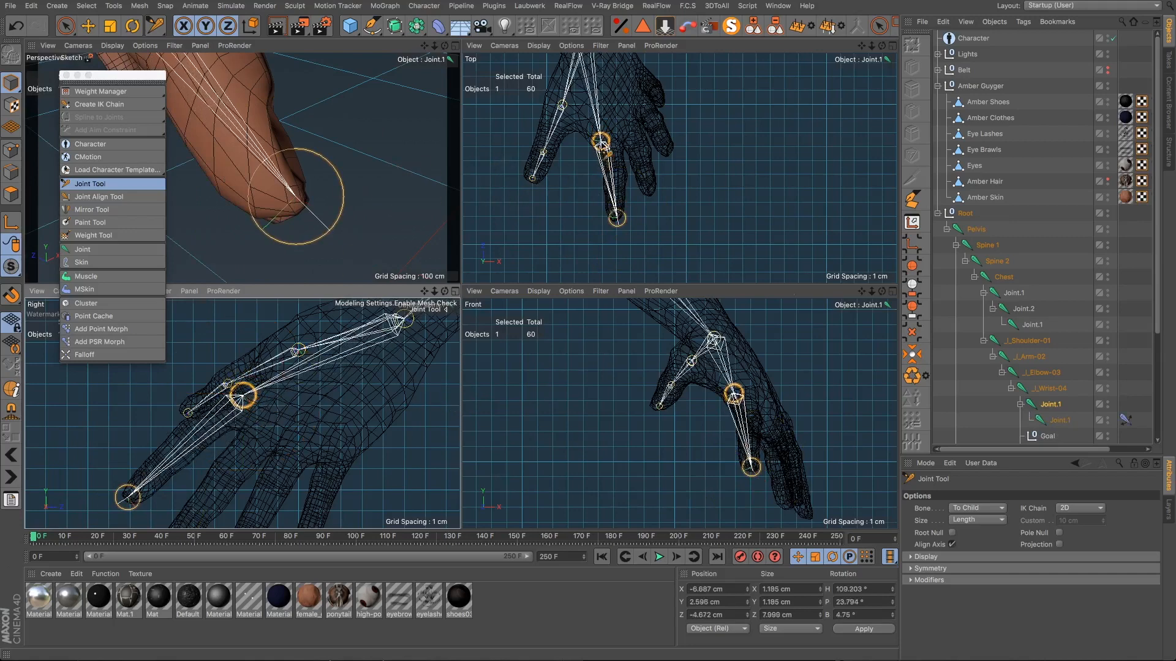
pyautogui.moveTo(602, 146); pyautogui.dragTo(612, 148)
pyautogui.click(784, 401)
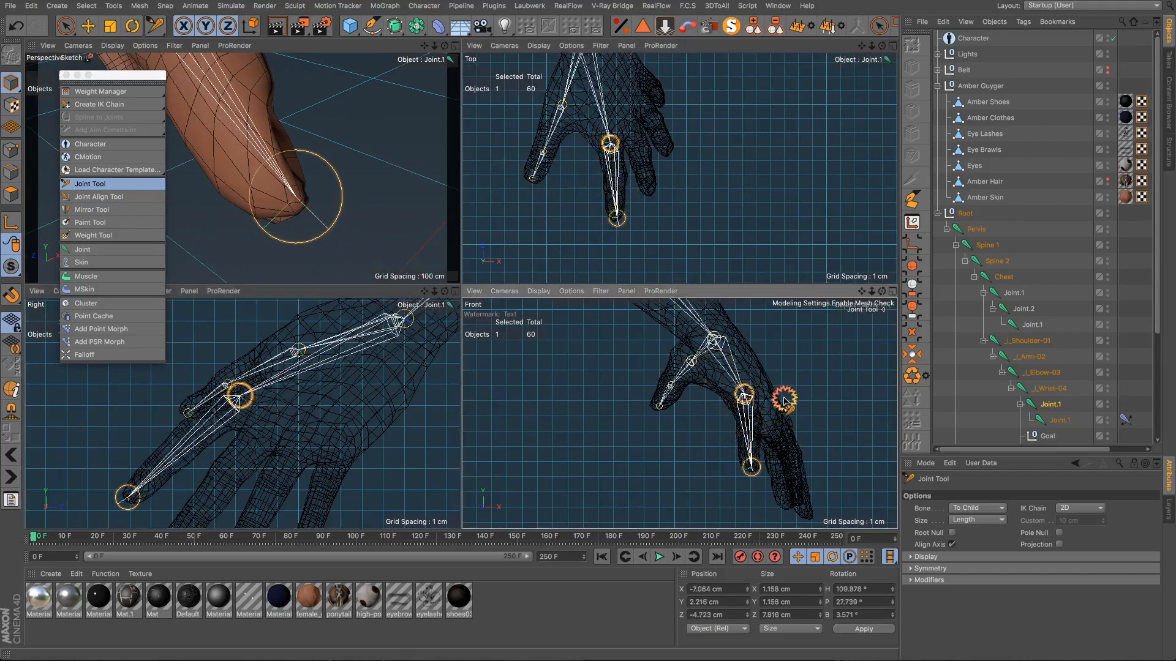
# Step: Adjust the knuckle joint from inside the hand mesh in the perspective view, at about X -7.118, Y 2.313, Z -4.642 cm
pyautogui.scroll(-10, 300, 171)
pyautogui.keyDown('alt'); pyautogui.moveTo(277, 139); pyautogui.dragTo(132, 135); pyautogui.keyUp('alt')
pyautogui.scroll(8, 294, 139)
pyautogui.keyDown('alt'); pyautogui.moveTo(291, 139); pyautogui.dragTo(785, 401); pyautogui.keyUp('alt')
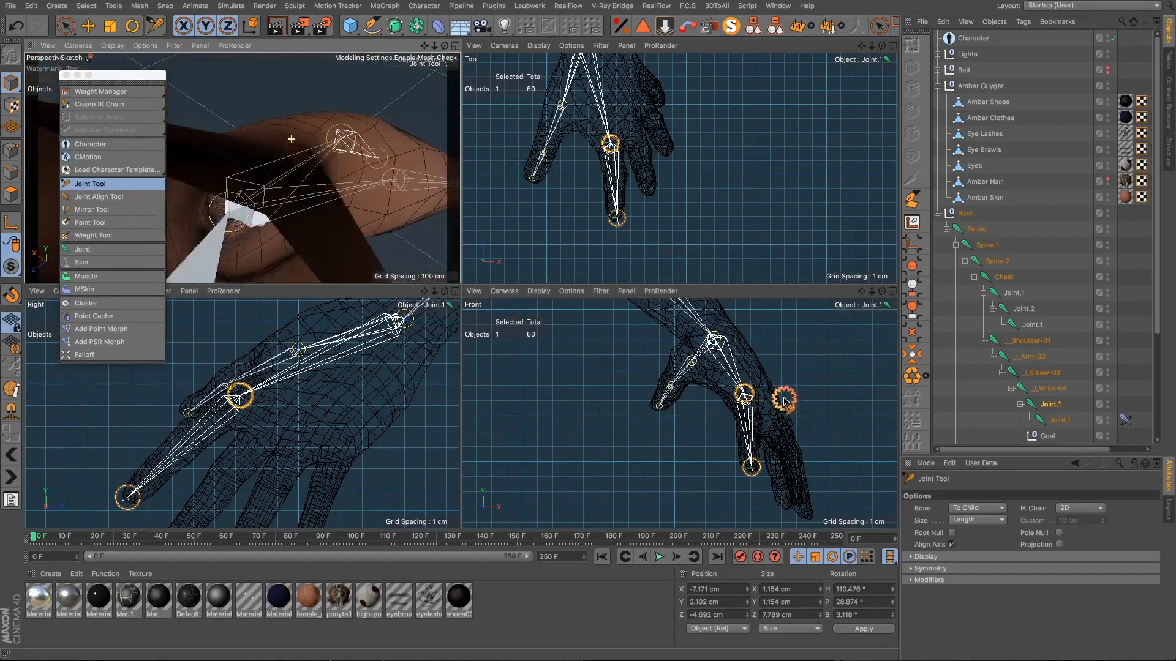
pyautogui.scroll(10, 300, 139)
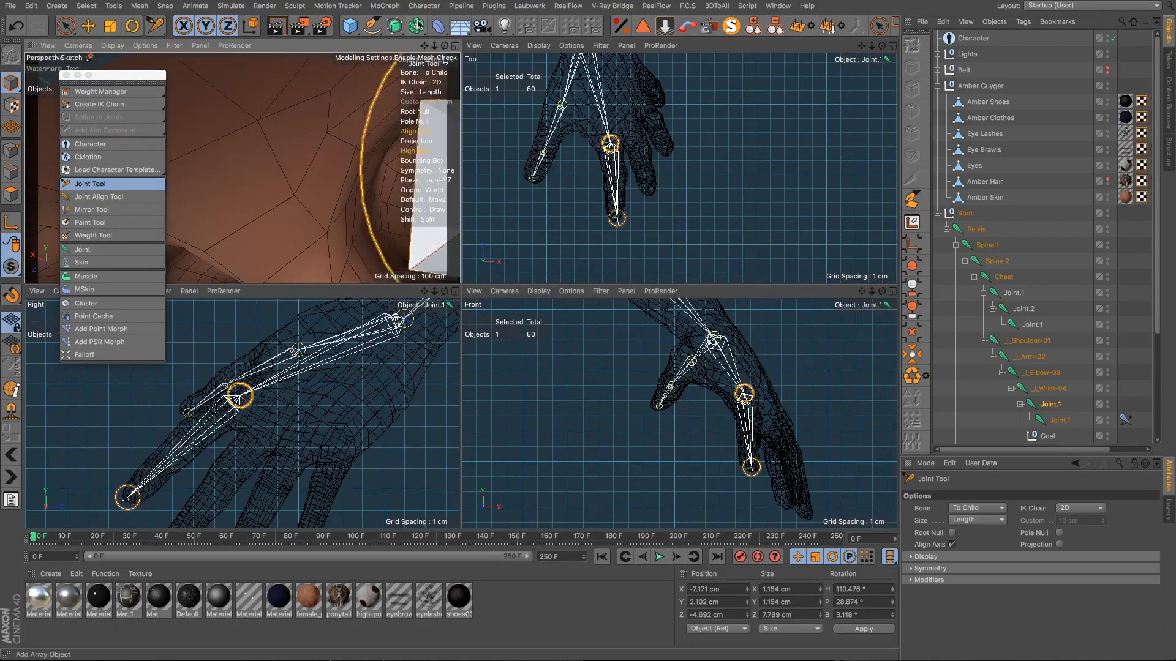
pyautogui.moveTo(460, 284); pyautogui.dragTo(426, 48)
pyautogui.click(456, 46)
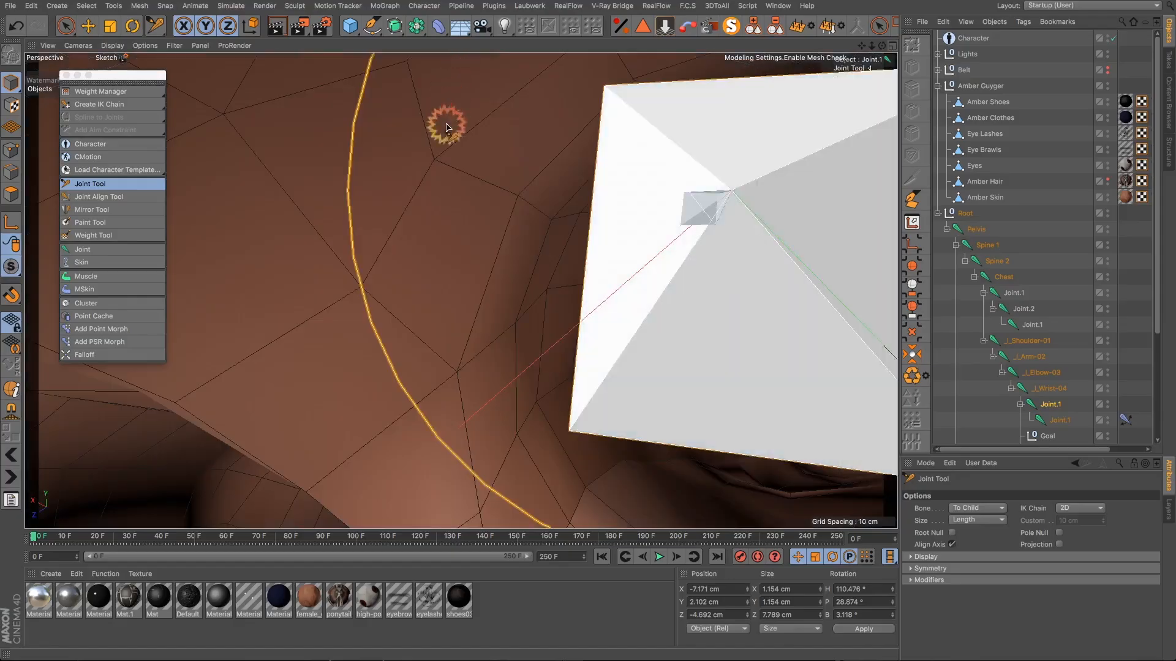
pyautogui.scroll(-6, 469, 194)
pyautogui.scroll(-2, 470, 194)
pyautogui.keyDown('alt'); pyautogui.moveTo(578, 262); pyautogui.dragTo(602, 266); pyautogui.keyUp('alt')
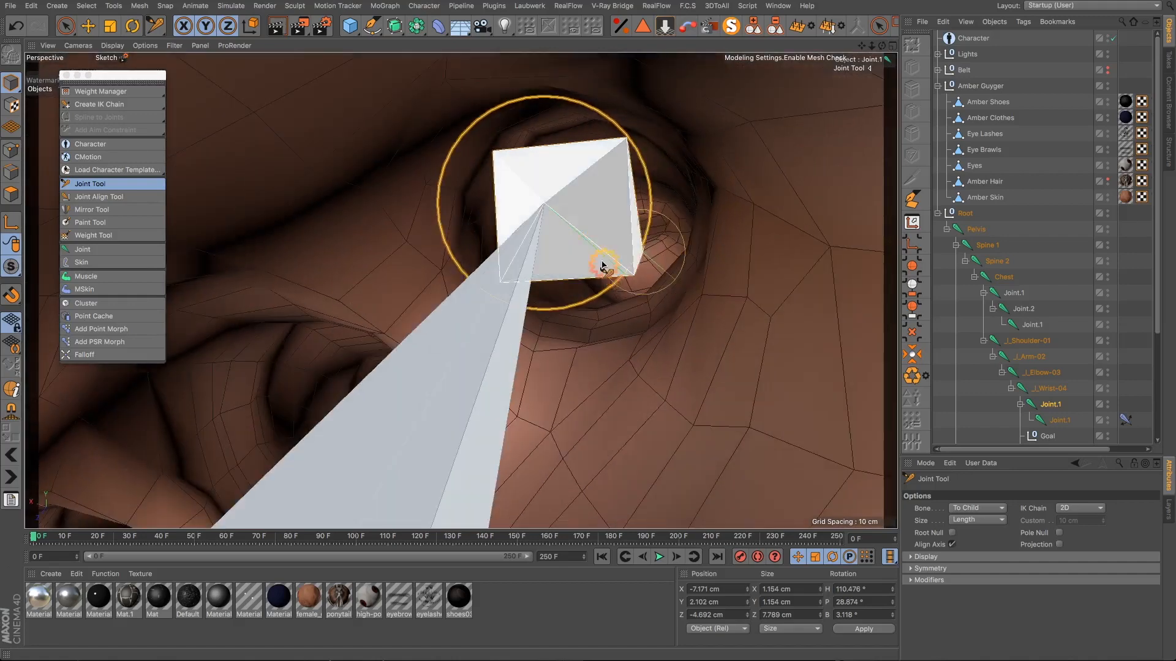
pyautogui.moveTo(784, 398); pyautogui.dragTo(813, 427)
pyautogui.scroll(-4, 631, 293)
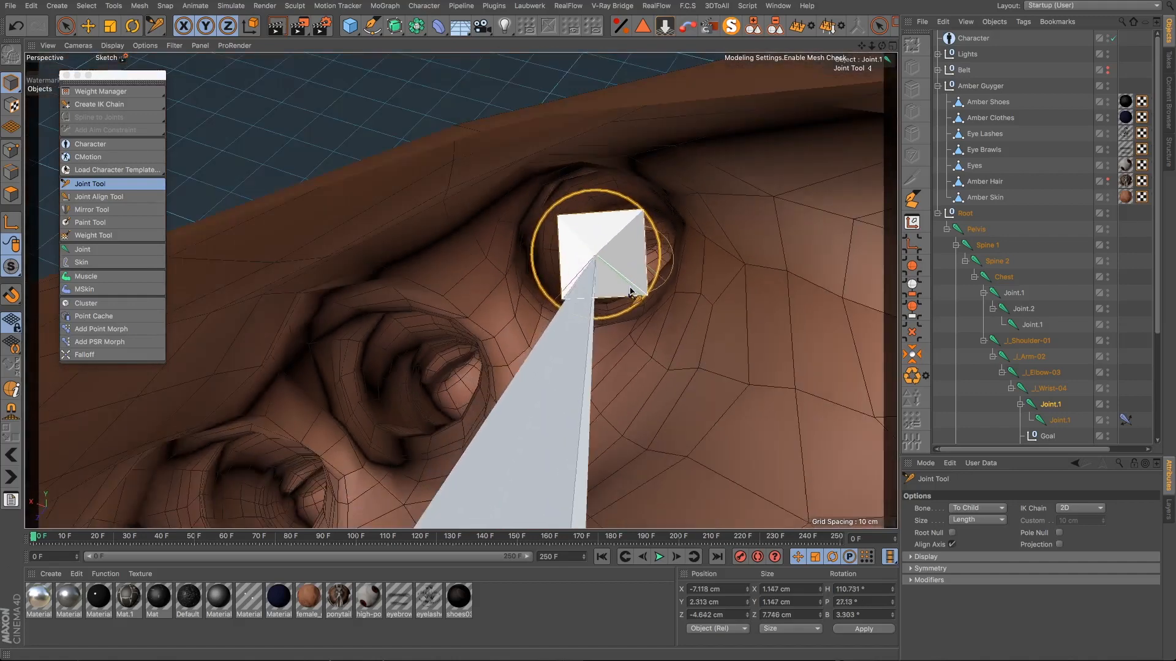
# Step: Refine the knuckle joint's centring in the index finger mesh, at about X -7.159, Y 2.261, Z -4.569 cm
pyautogui.moveTo(667, 350)
pyautogui.keyDown('alt'); pyautogui.mouseDown()
pyautogui.moveTo(690, 340)
pyautogui.moveTo(672, 341)
pyautogui.mouseUp(); pyautogui.keyUp('alt')
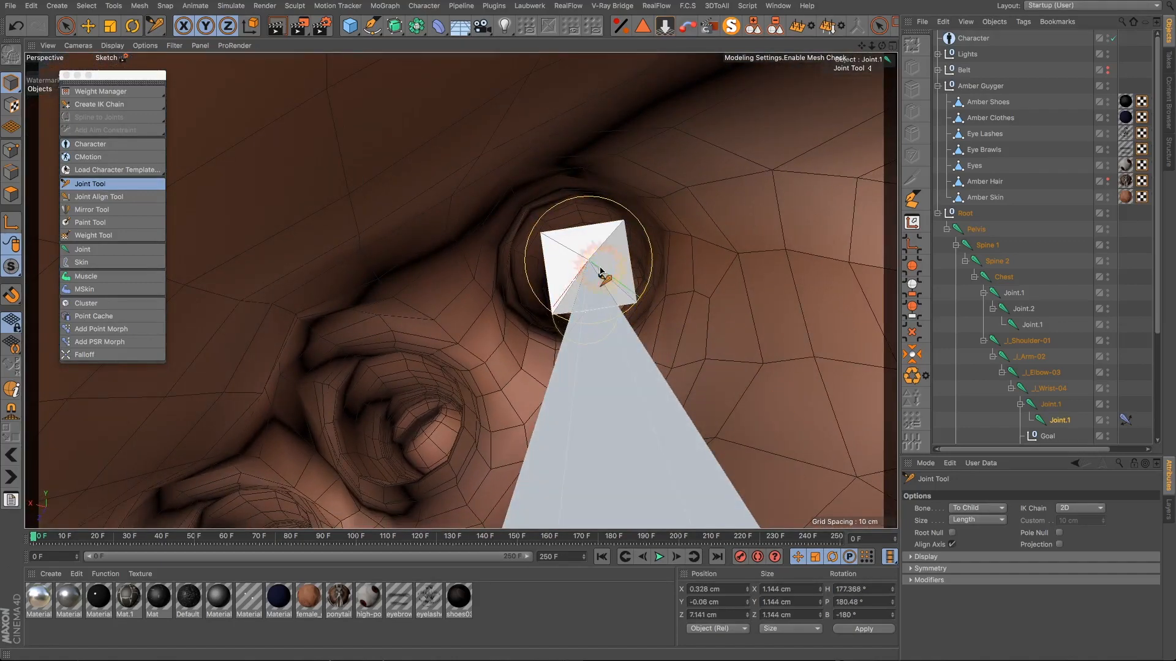
pyautogui.hotkey('ctrl', 'z')
pyautogui.moveTo(784, 402); pyautogui.dragTo(593, 263)
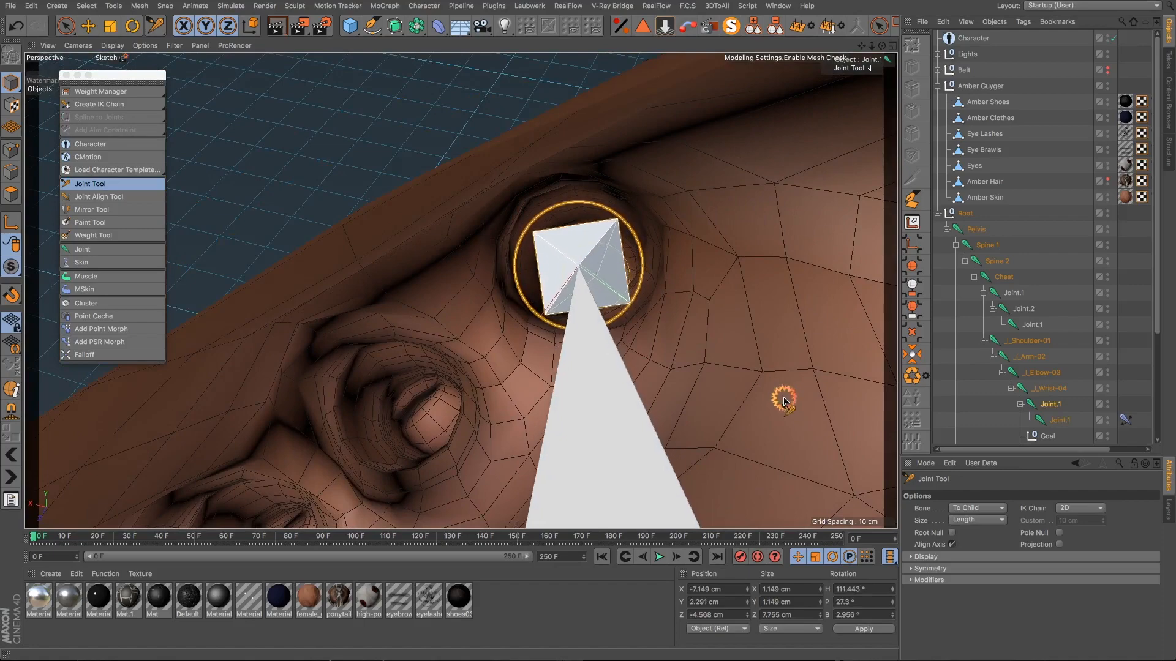
pyautogui.keyDown('alt'); pyautogui.moveTo(587, 245); pyautogui.dragTo(664, 280); pyautogui.keyUp('alt')
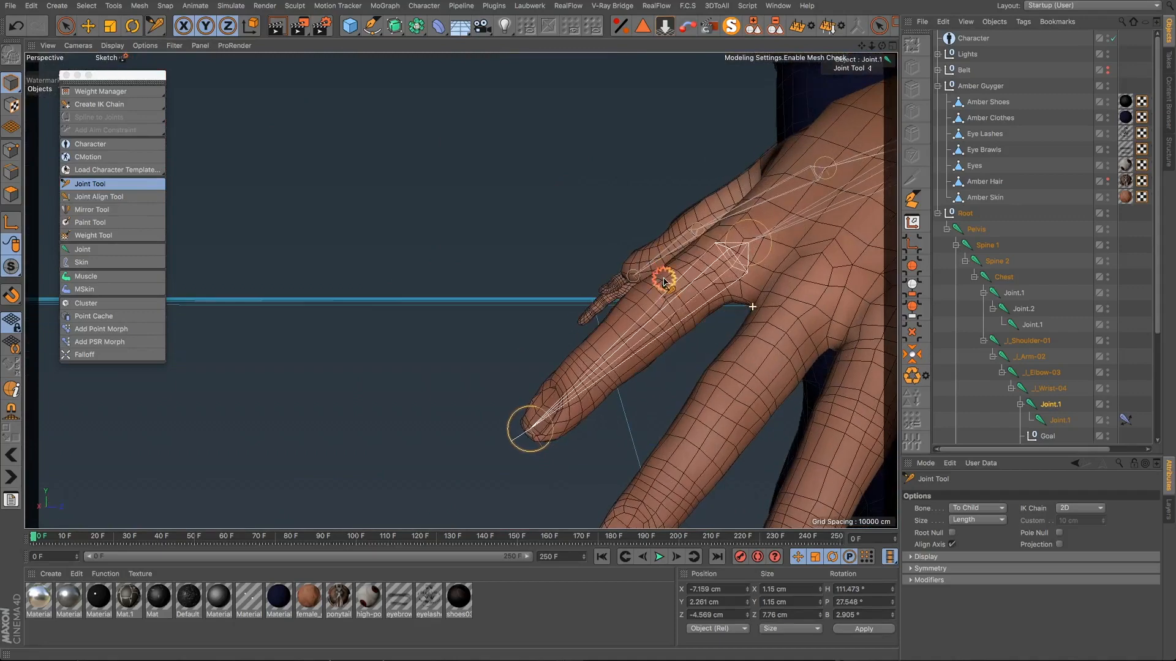
# Step: Insert a joint between the index knuckle and fingertip and centre it inside the finger, at about X 0.005, Y -0.081, Z 2.819 cm
pyautogui.keyDown('ctrl'); pyautogui.click(664, 318); pyautogui.keyUp('ctrl')
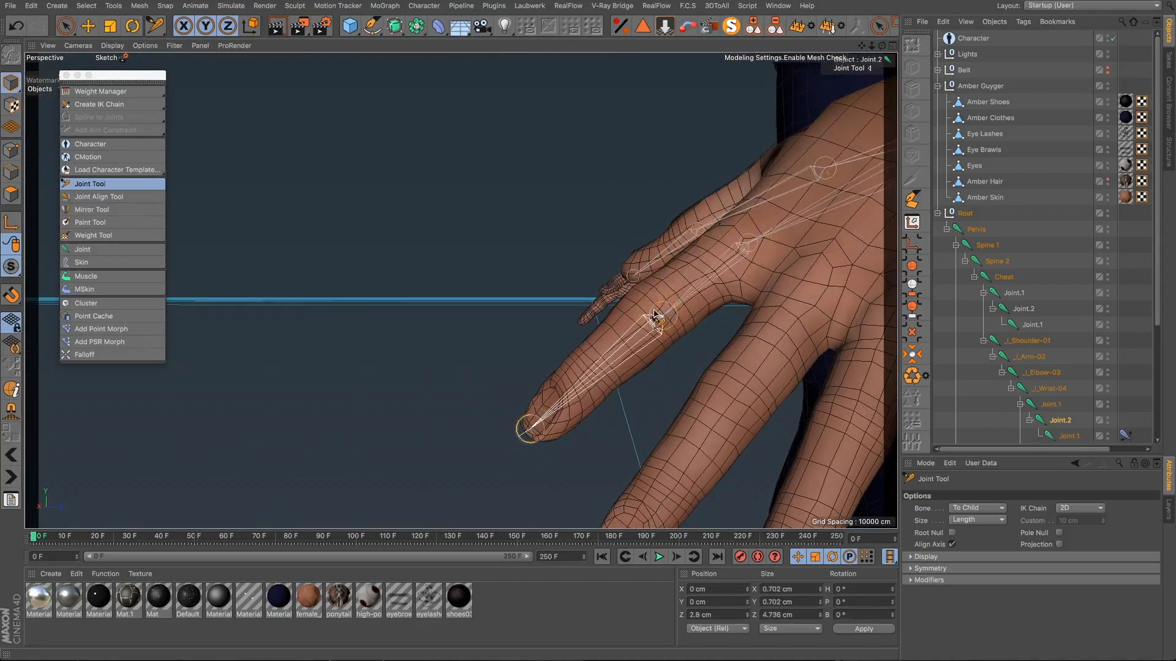
pyautogui.keyDown('alt'); pyautogui.moveTo(653, 312); pyautogui.dragTo(575, 378); pyautogui.keyUp('alt')
pyautogui.scroll(8, 679, 344)
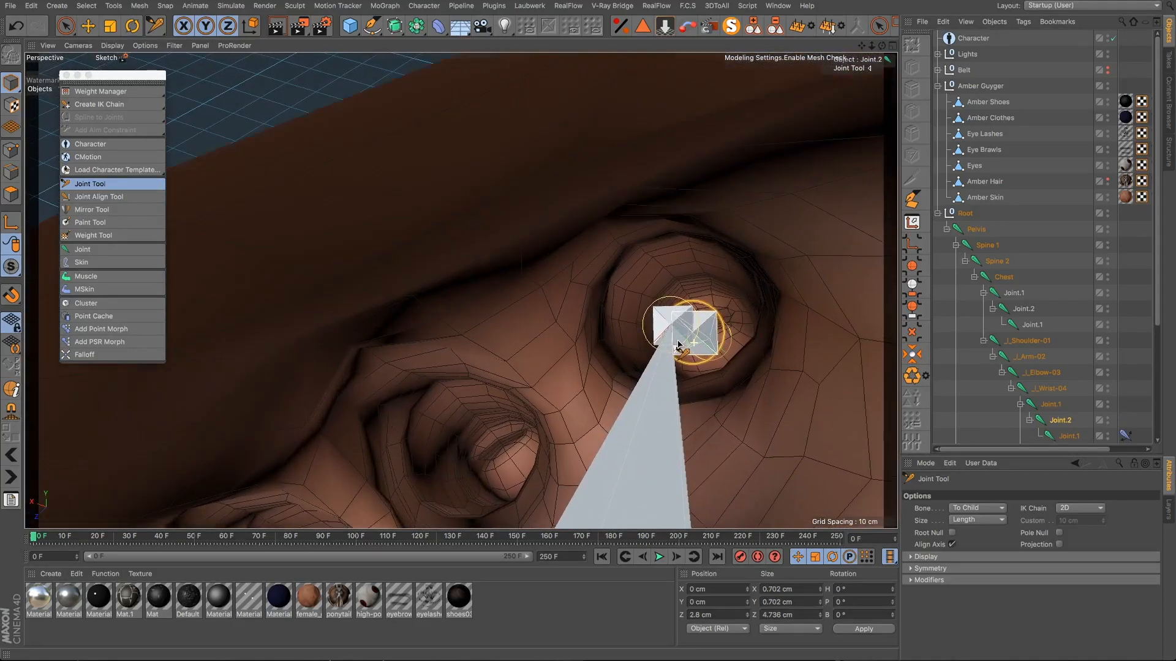
pyautogui.scroll(7, 678, 343)
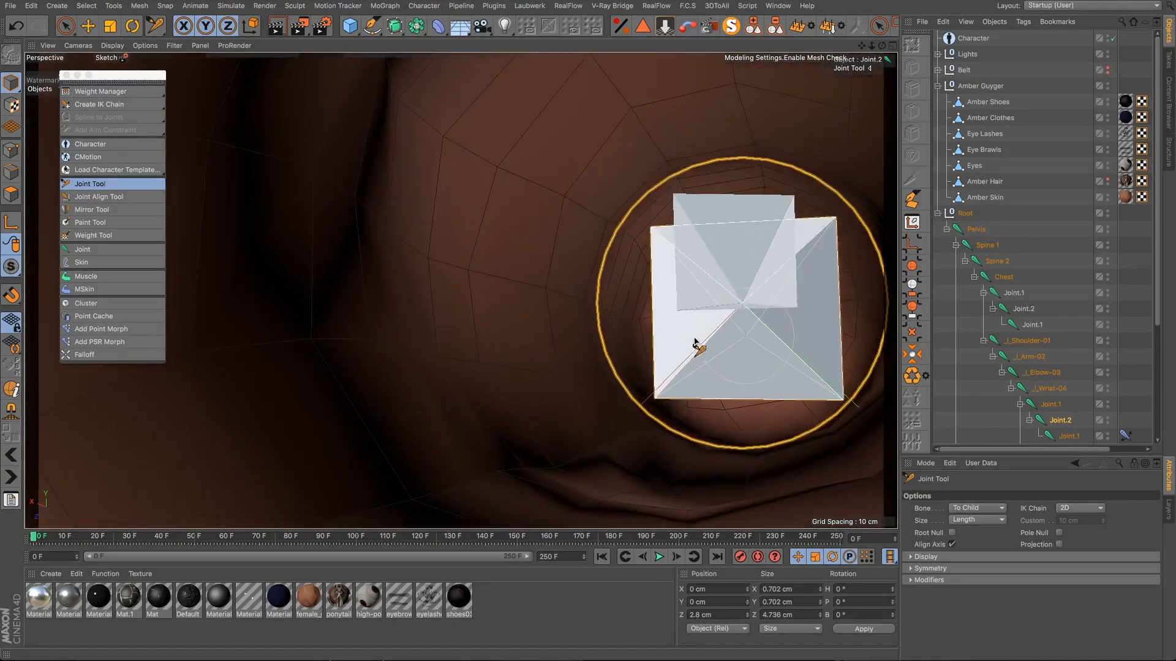
pyautogui.keyDown('alt'); pyautogui.moveTo(696, 342); pyautogui.dragTo(687, 274); pyautogui.keyUp('alt')
pyautogui.keyDown('alt'); pyautogui.moveTo(783, 396); pyautogui.dragTo(784, 398); pyautogui.keyUp('alt')
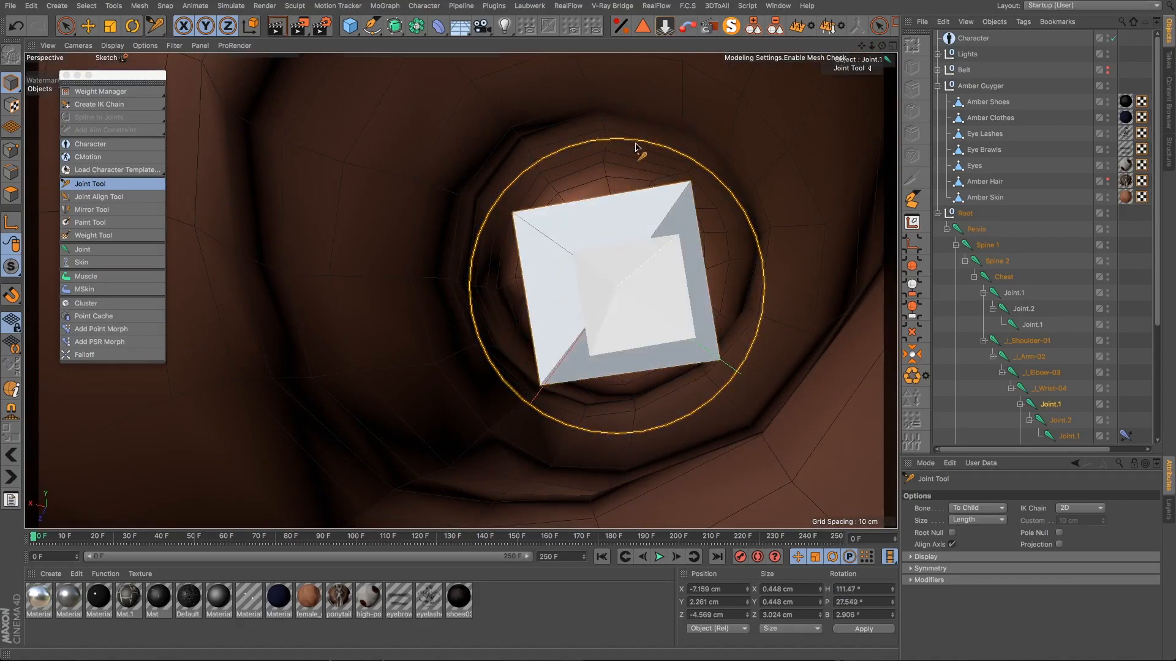
pyautogui.keyDown('alt'); pyautogui.moveTo(626, 223); pyautogui.dragTo(625, 270); pyautogui.keyUp('alt')
pyautogui.keyDown('alt'); pyautogui.moveTo(423, 187); pyautogui.dragTo(785, 399); pyautogui.keyUp('alt')
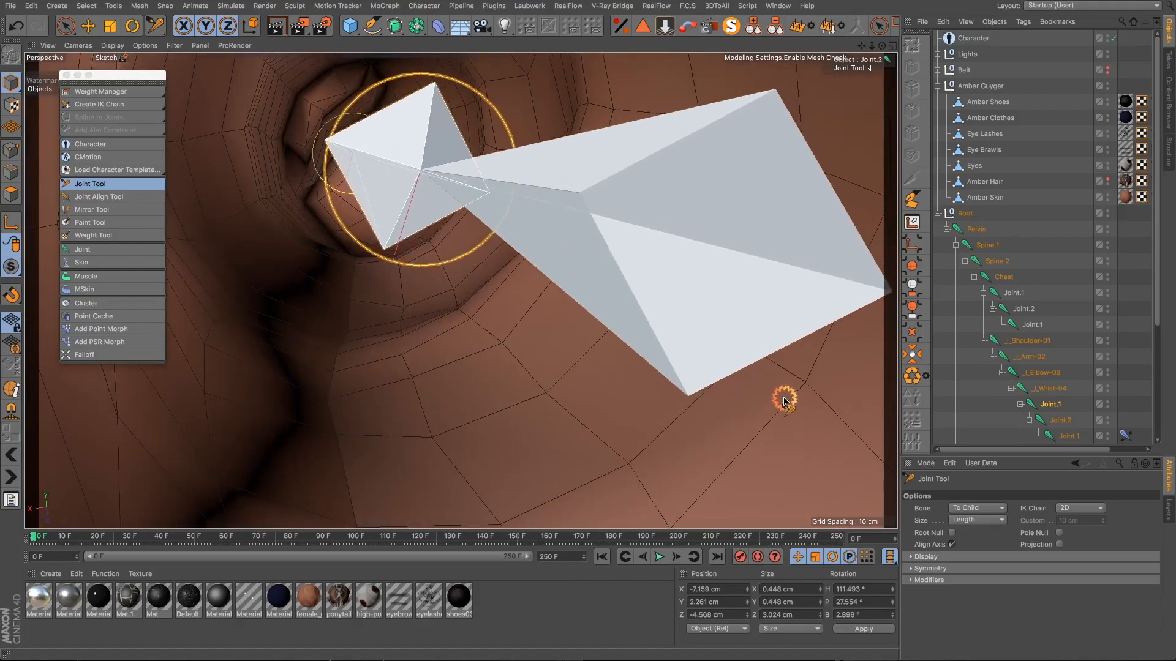
pyautogui.click(366, 211)
pyautogui.scroll(-5, 372, 212)
pyautogui.keyDown('alt'); pyautogui.moveTo(372, 212); pyautogui.dragTo(588, 205); pyautogui.keyUp('alt')
pyautogui.scroll(-15, 588, 204)
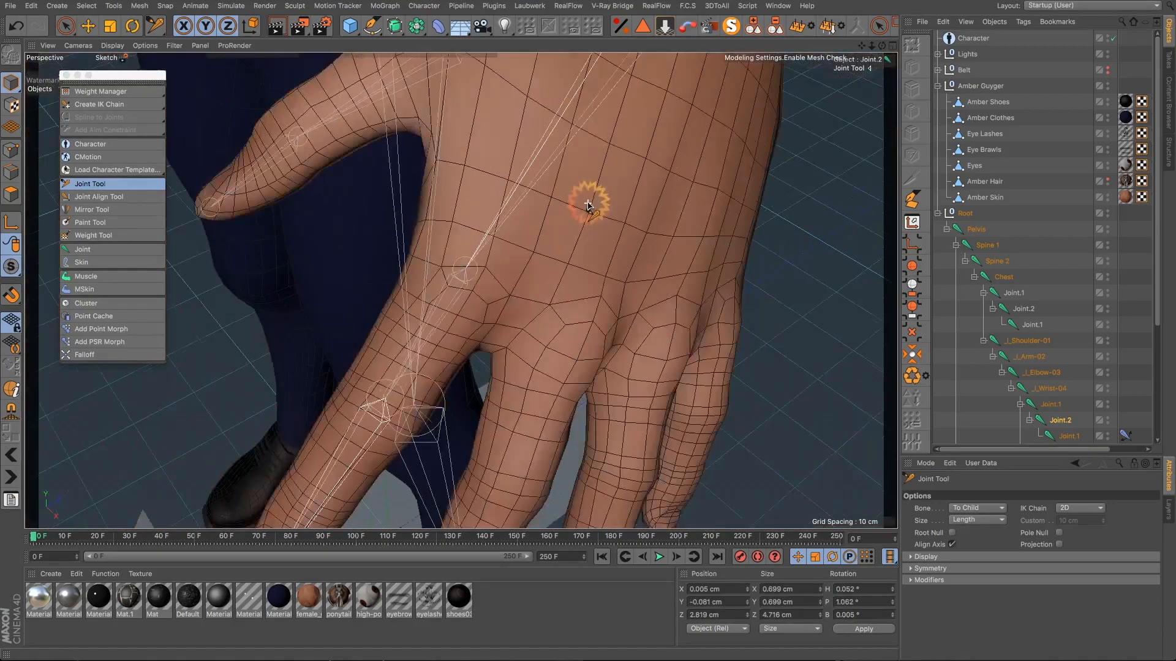
# Step: Reposition the middle index finger joint within the mesh from the side, at about X -0.146, Y -0.269, Z 2.85 cm
pyautogui.keyDown('alt'); pyautogui.moveTo(568, 240); pyautogui.dragTo(532, 205); pyautogui.keyUp('alt')
pyautogui.scroll(3, 600, 248)
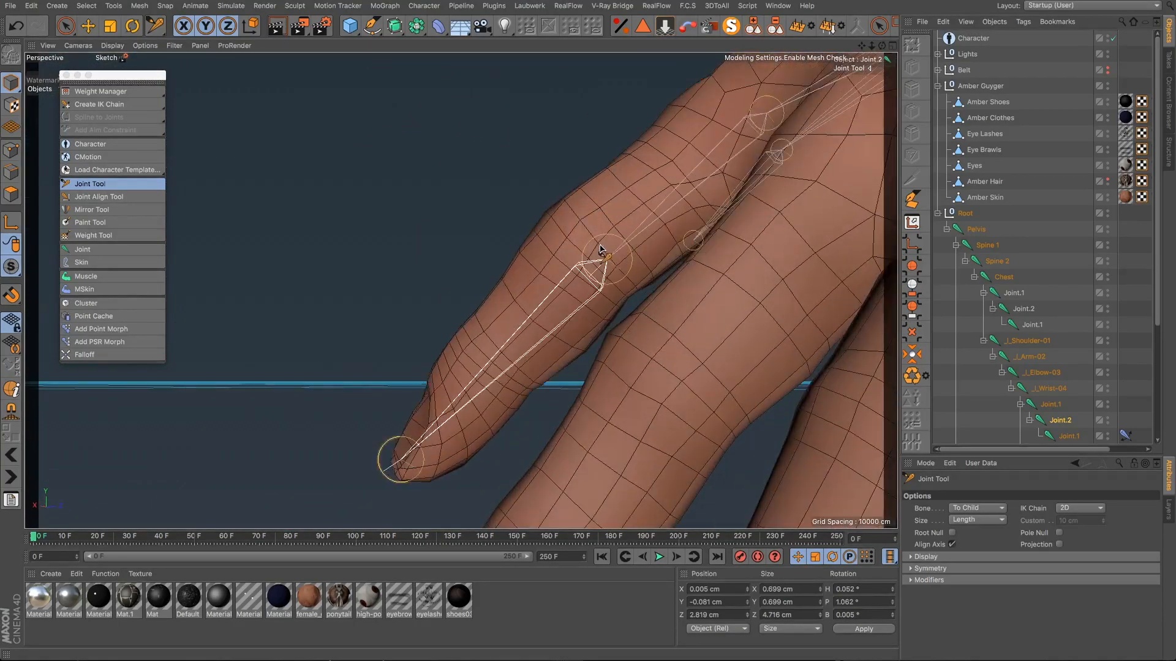
pyautogui.click(784, 401)
pyautogui.moveTo(602, 251)
pyautogui.mouseDown()
pyautogui.moveTo(593, 250)
pyautogui.moveTo(704, 291)
pyautogui.moveTo(704, 317)
pyautogui.moveTo(796, 298)
pyautogui.moveTo(784, 401)
pyautogui.moveTo(803, 158)
pyautogui.moveTo(733, 231)
pyautogui.moveTo(780, 218)
pyautogui.moveTo(769, 252)
pyautogui.moveTo(705, 270)
pyautogui.mouseUp()
pyautogui.scroll(-3, 782, 397)
pyautogui.scroll(-5, 705, 270)
pyautogui.scroll(3, 713, 219)
pyautogui.keyDown('alt'); pyautogui.moveTo(713, 219); pyautogui.dragTo(661, 237); pyautogui.keyUp('alt')
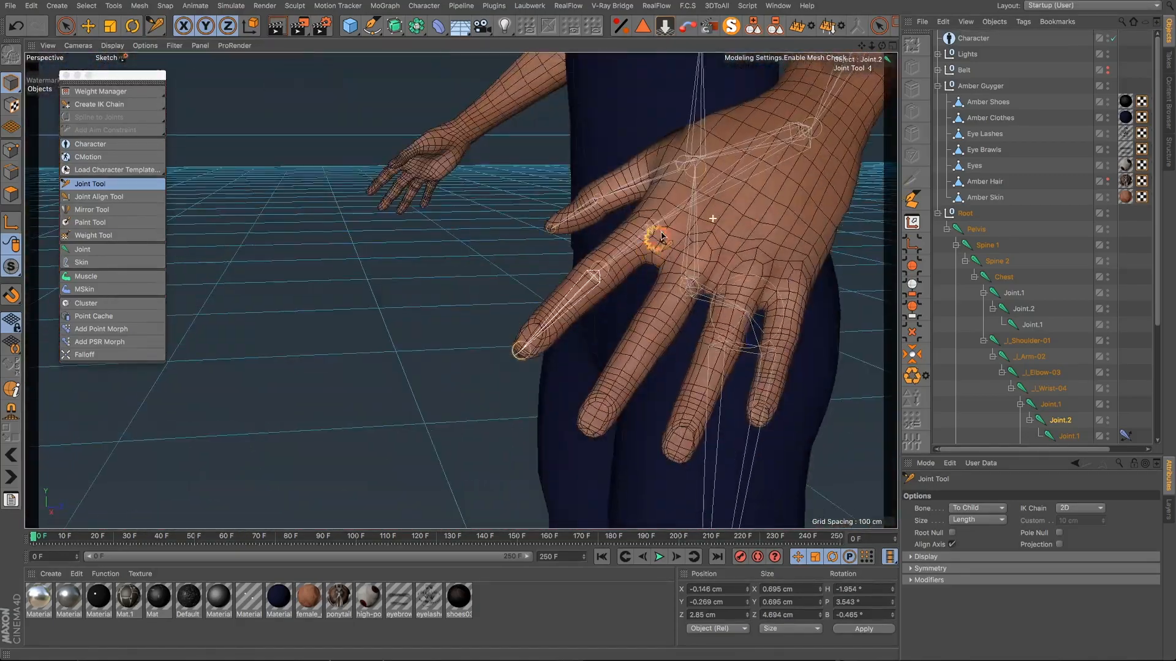
pyautogui.scroll(-2, 661, 236)
pyautogui.keyDown('alt'); pyautogui.moveTo(782, 399); pyautogui.dragTo(720, 166); pyautogui.keyUp('alt')
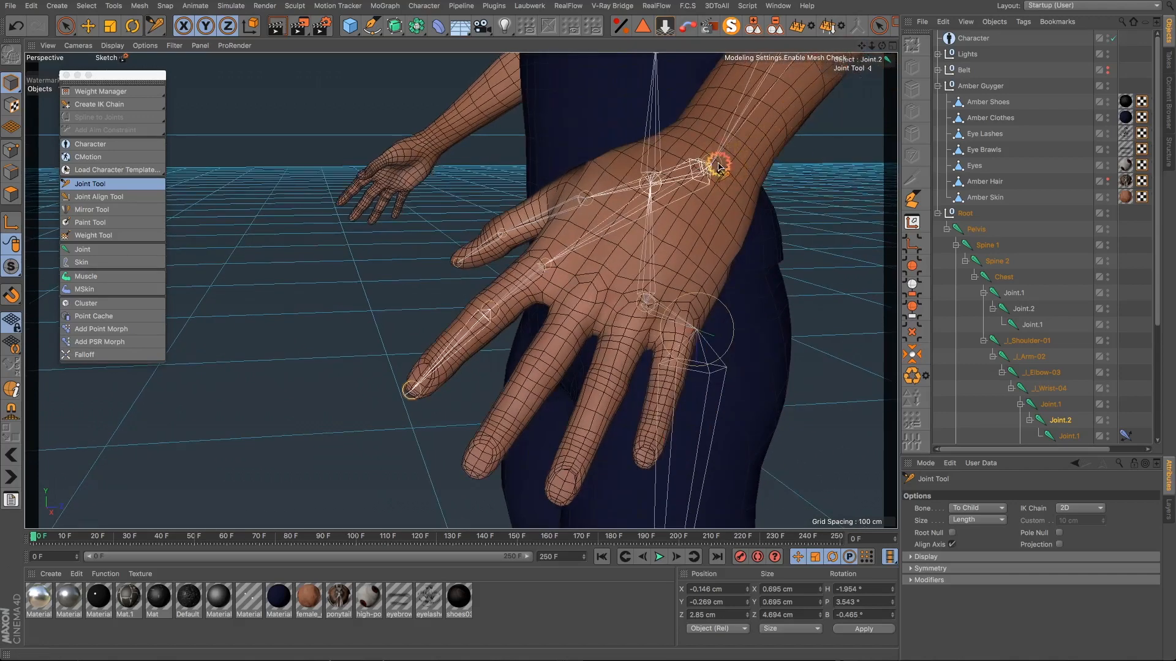
# Step: Select the left wrist joint as the parent for the middle finger chain
pyautogui.click(722, 220)
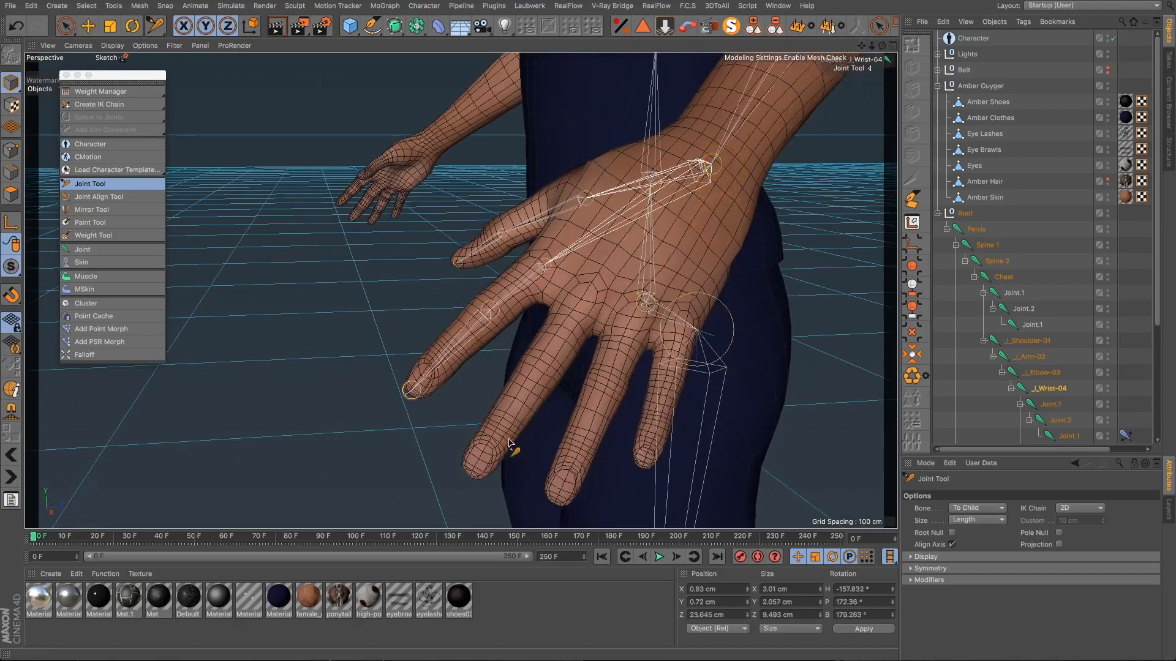
pyautogui.keyDown('ctrl'); pyautogui.click(471, 476); pyautogui.keyUp('ctrl')
pyautogui.scroll(-5, 473, 469)
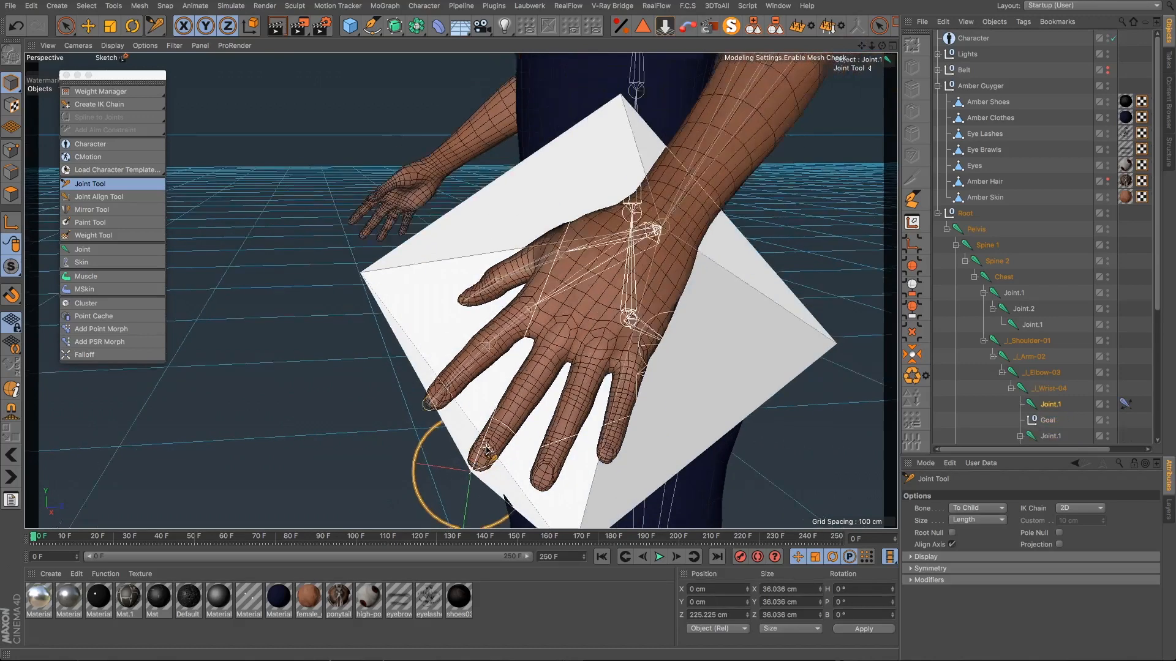
pyautogui.keyDown('ctrl'); pyautogui.click(521, 433); pyautogui.keyUp('ctrl')
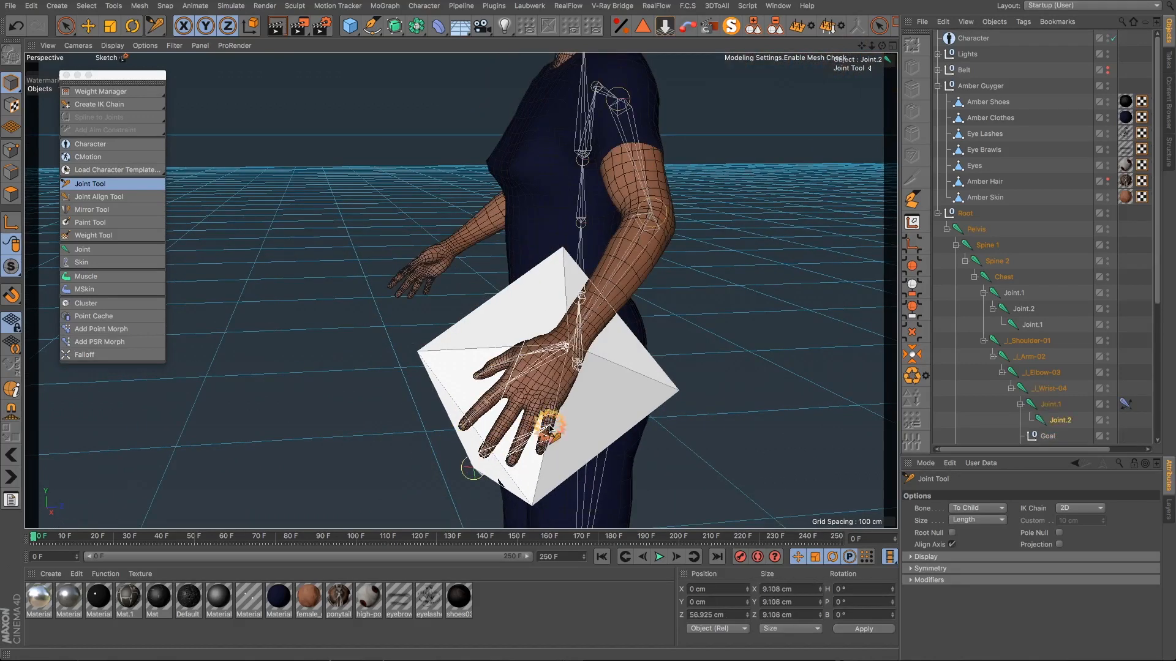
pyautogui.keyDown('ctrl'); pyautogui.click(549, 427); pyautogui.keyUp('ctrl')
pyautogui.keyDown('ctrl'); pyautogui.click(543, 409); pyautogui.keyUp('ctrl')
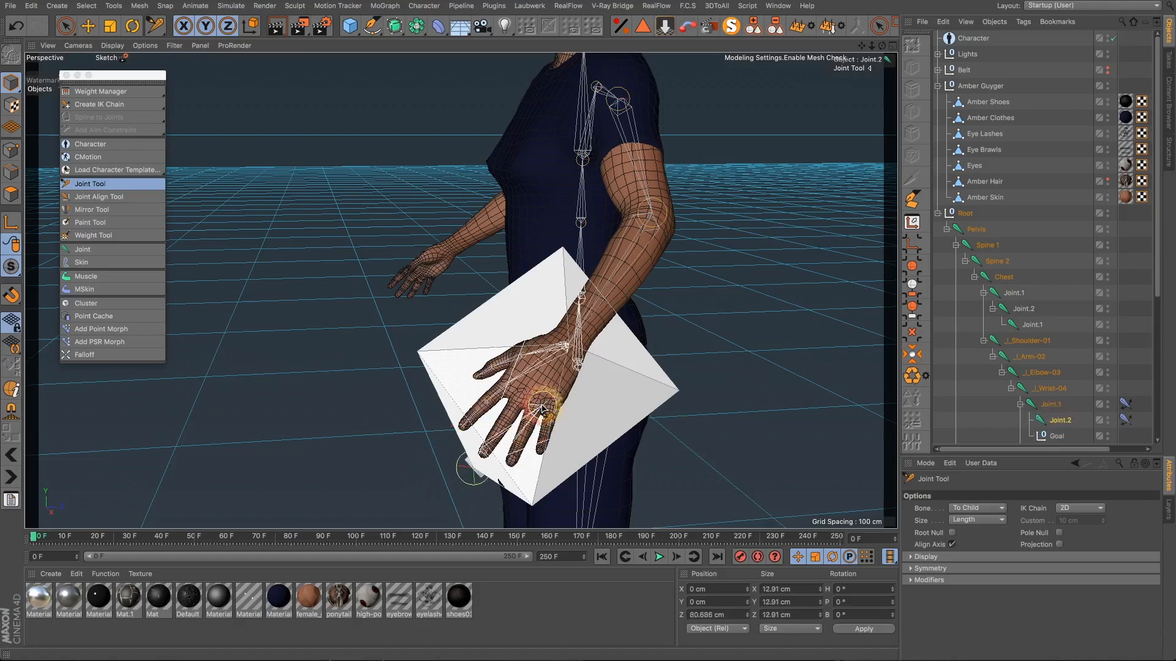
pyautogui.keyDown('ctrl'); pyautogui.click(460, 472); pyautogui.keyUp('ctrl')
pyautogui.scroll(-6, 591, 361)
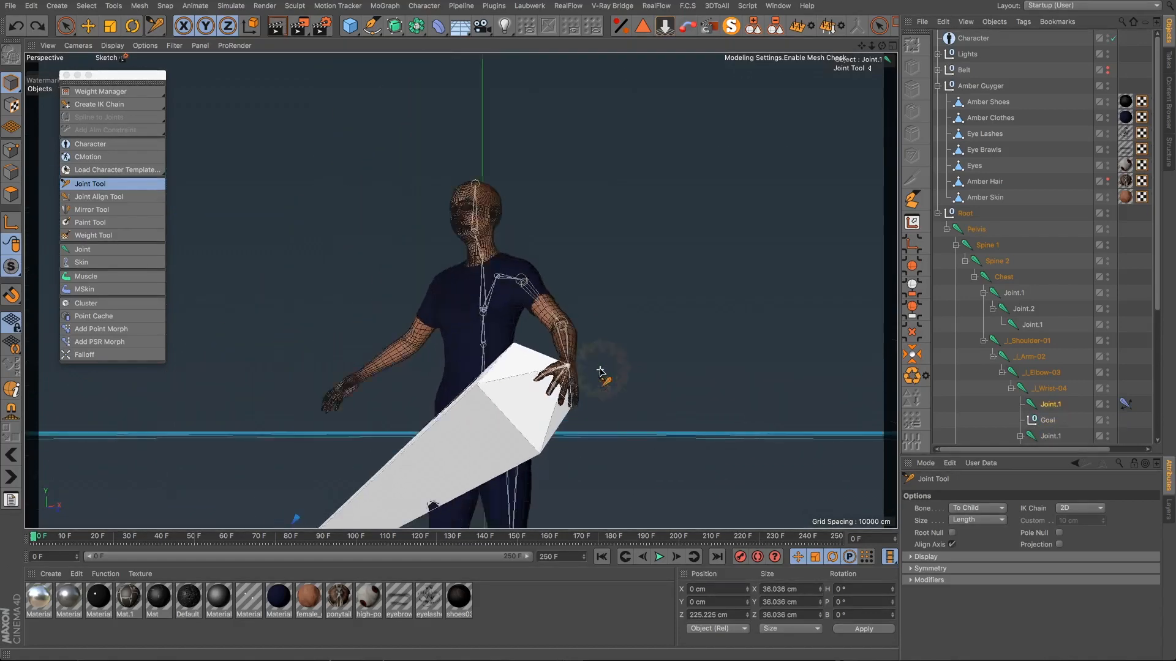
pyautogui.scroll(-2, 601, 371)
pyautogui.press('super+z')
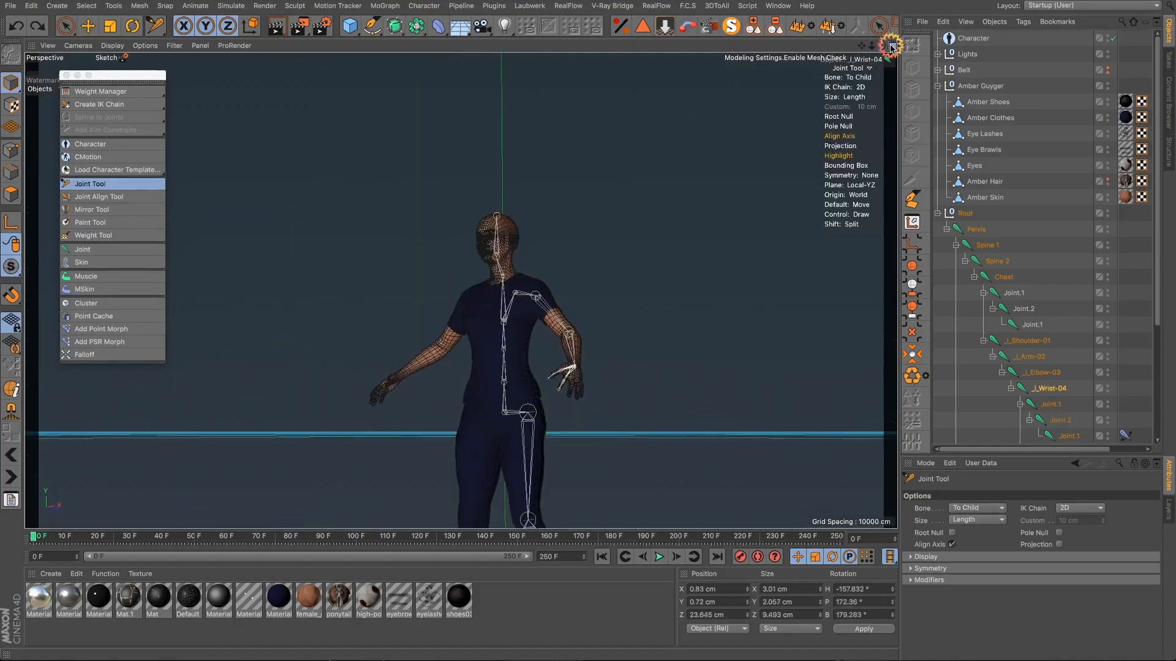
# Step: Add a middle fingertip joint branching from the left wrist in the front view of the four-view layout
pyautogui.click(891, 46)
pyautogui.moveTo(425, 292); pyautogui.dragTo(334, 399)
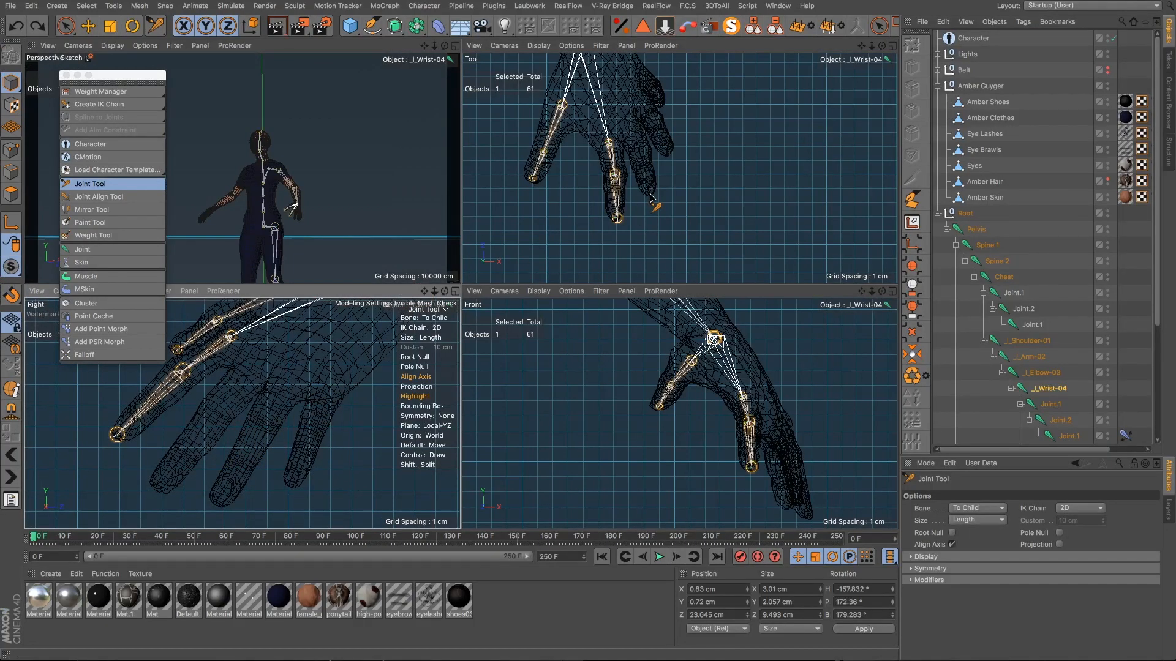
pyautogui.keyDown('ctrl'); pyautogui.click(787, 506); pyautogui.keyUp('ctrl')
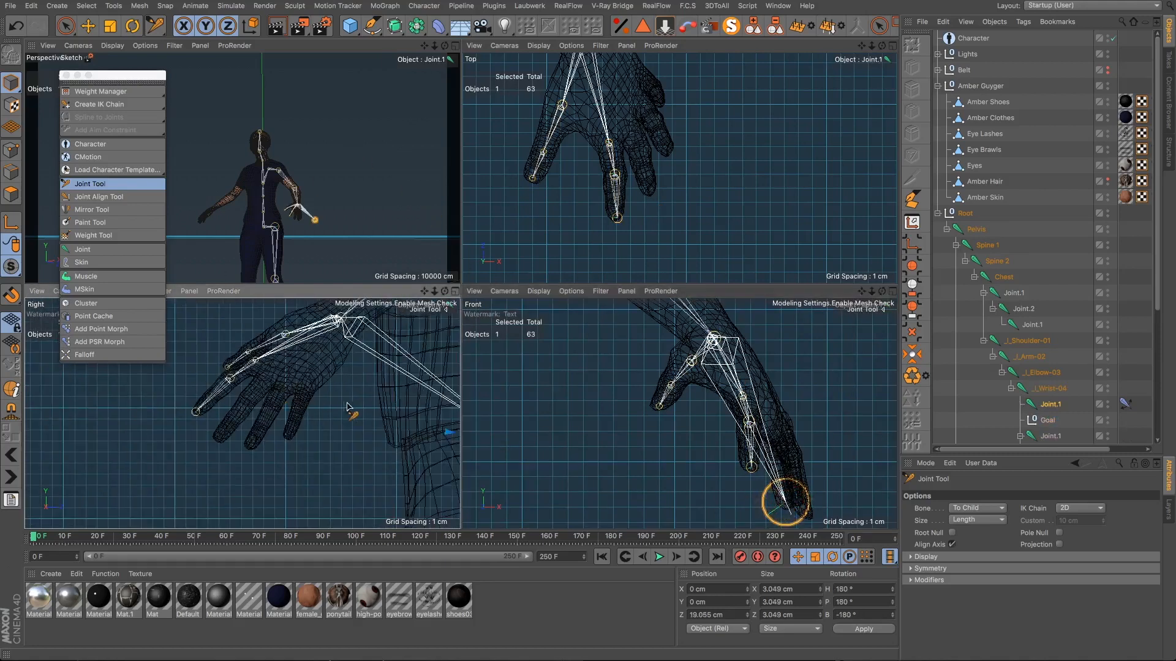
# Step: Align the middle fingertip joint with the finger in the side, top and front views, at about X -16.047, Y 4.198, Z -1.468 cm
pyautogui.scroll(-5, 343, 428)
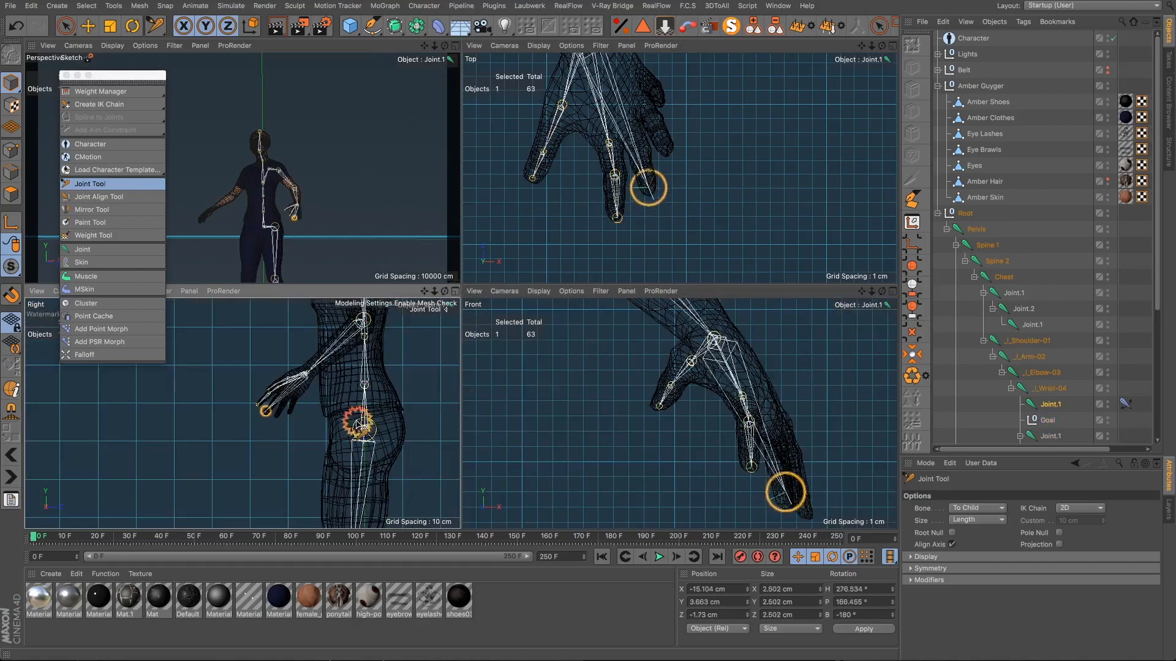
pyautogui.scroll(5, 184, 395)
pyautogui.scroll(4, 179, 393)
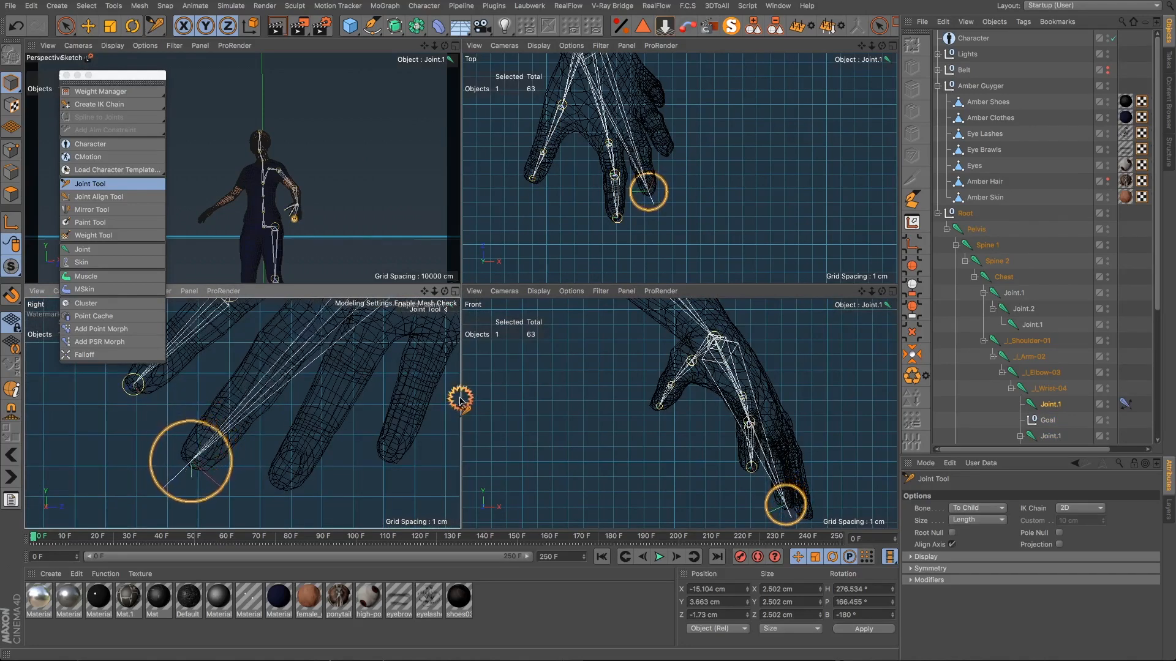
pyautogui.scroll(5, 639, 184)
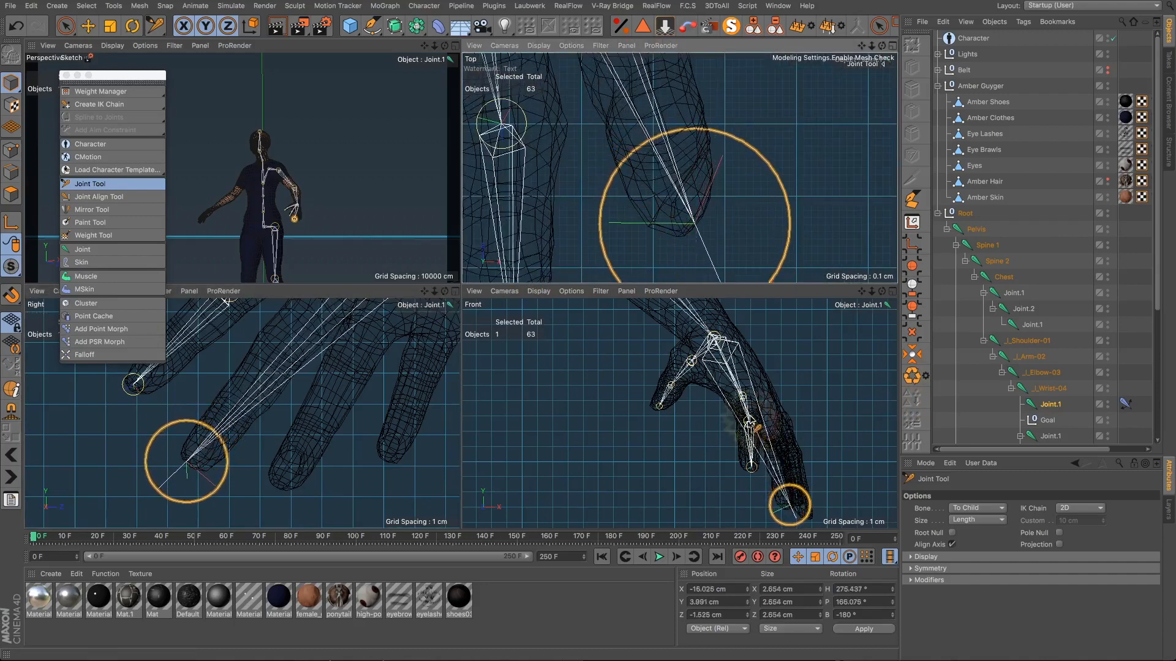
pyautogui.scroll(6, 766, 478)
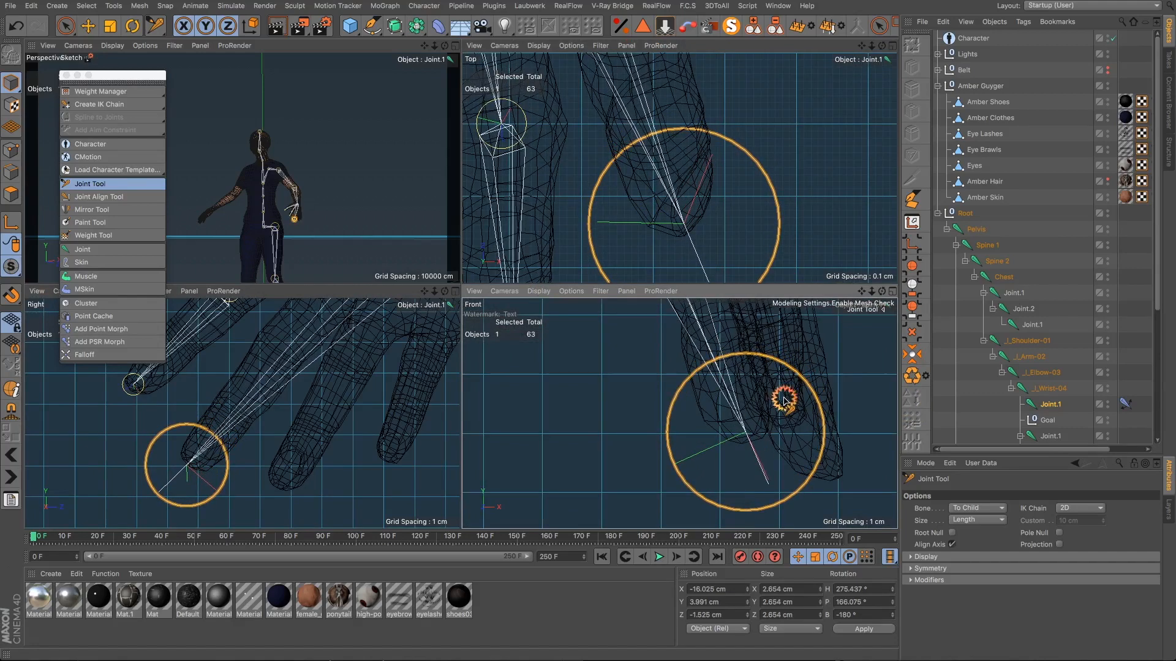
# Step: Insert a joint at the middle finger's knuckle in the full perspective view, at about X -7.732, Y 2.023, Z -0.708 cm
pyautogui.click(455, 46)
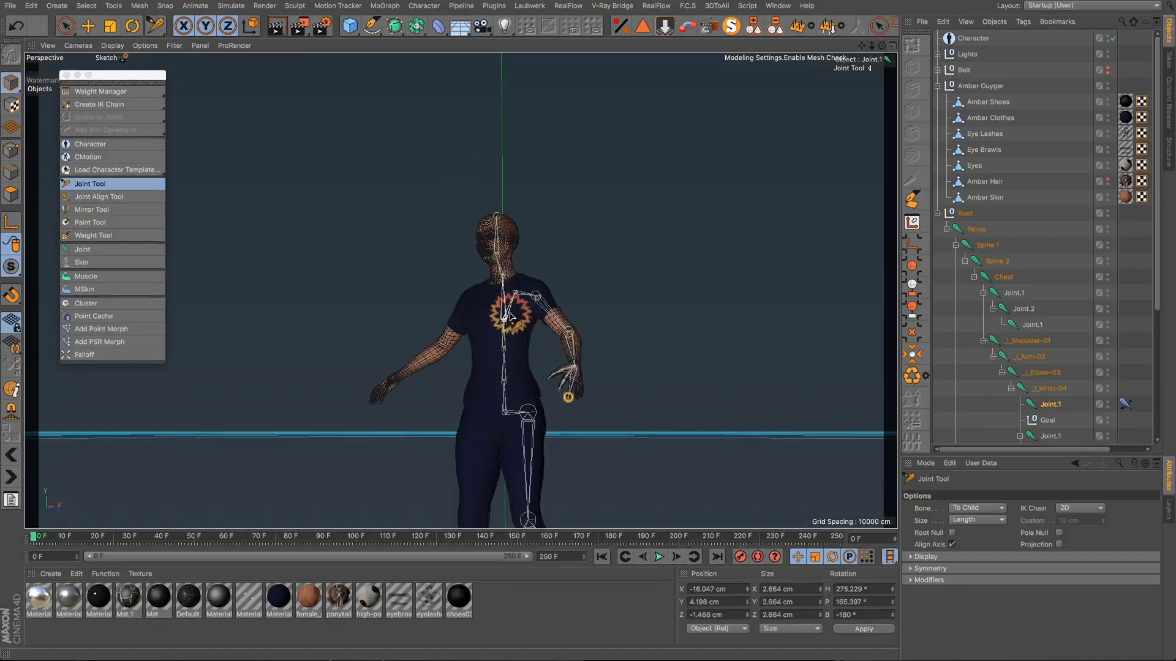
pyautogui.scroll(5, 574, 385)
pyautogui.scroll(3, 574, 385)
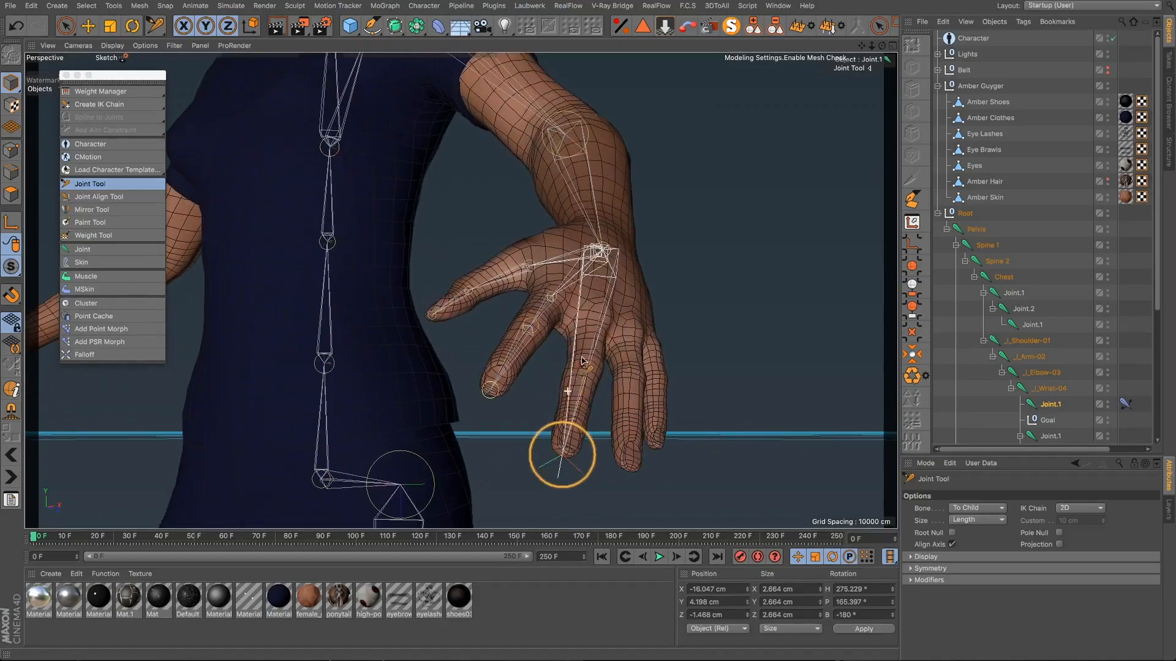
pyautogui.keyDown('alt'); pyautogui.moveTo(574, 385); pyautogui.dragTo(406, 398); pyautogui.keyUp('alt')
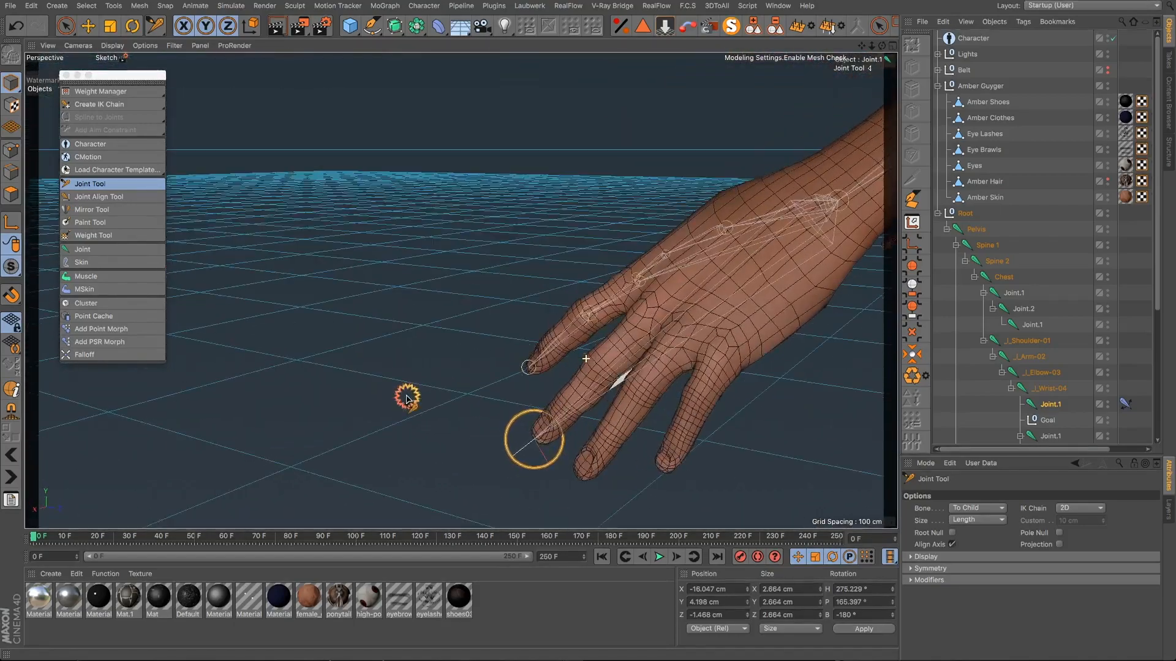
pyautogui.keyDown('ctrl'); pyautogui.click(680, 326); pyautogui.keyUp('ctrl')
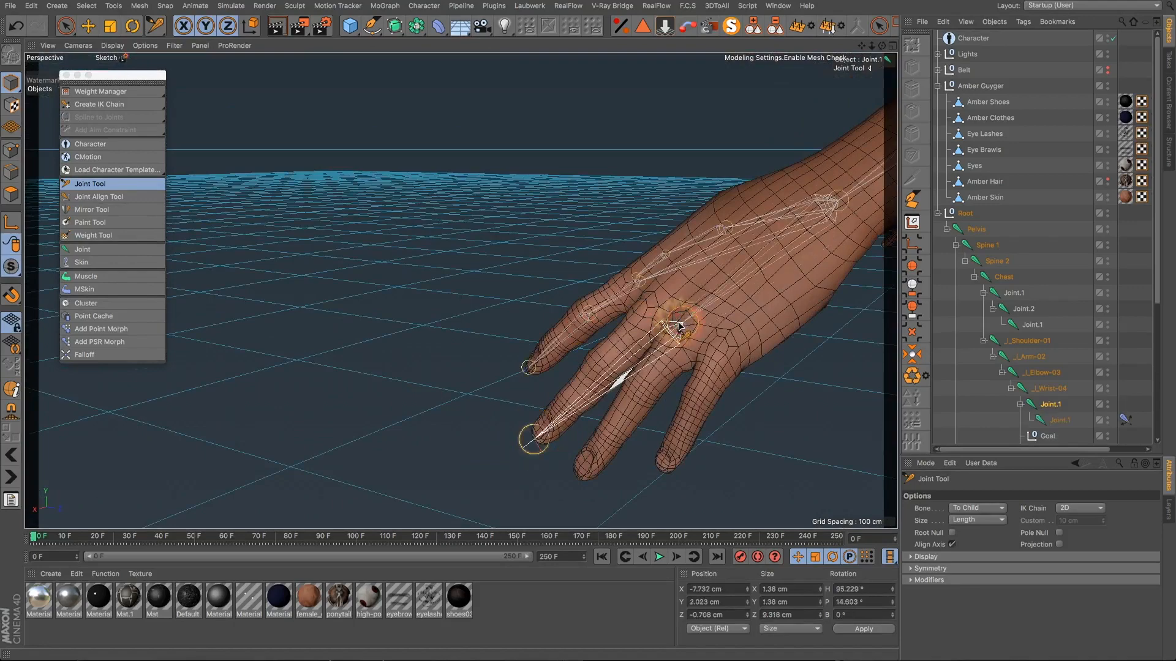
# Step: Centre the middle finger's knuckle joint from inside the hand mesh, at about X -7.778, Y 1.068, Z -1.455 cm
pyautogui.keyDown('alt'); pyautogui.moveTo(666, 316); pyautogui.dragTo(646, 369); pyautogui.keyUp('alt')
pyautogui.scroll(10, 661, 344)
pyautogui.scroll(-5, 667, 351)
pyautogui.scroll(5, 721, 341)
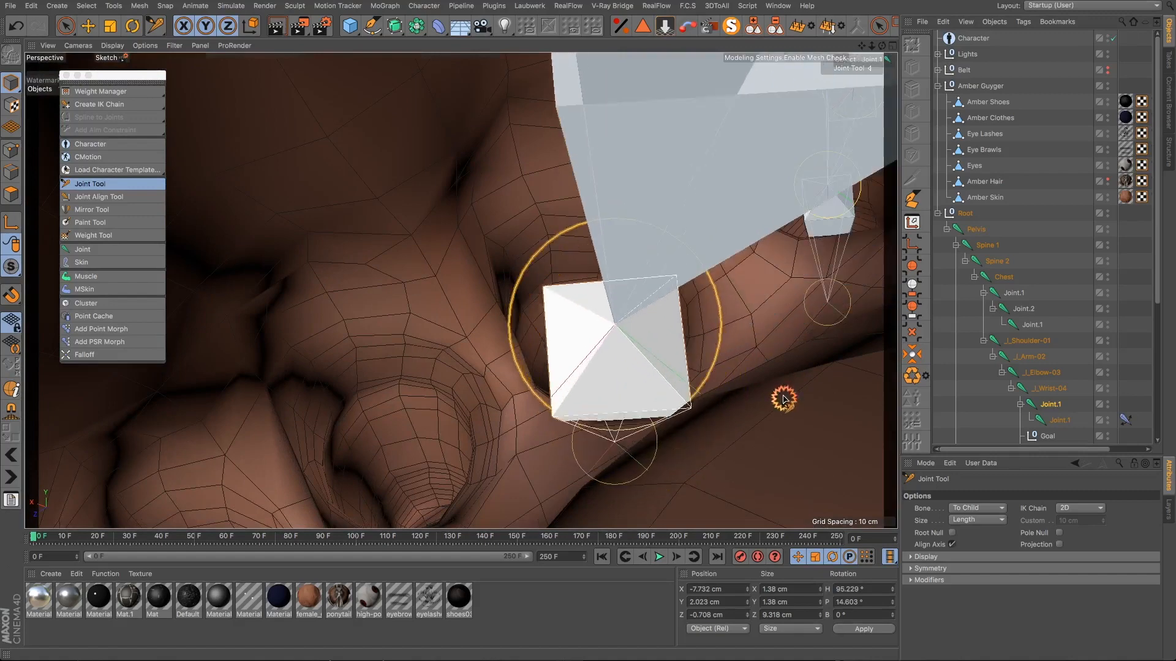
pyautogui.moveTo(691, 449)
pyautogui.keyDown('alt'); pyautogui.mouseDown()
pyautogui.moveTo(646, 412)
pyautogui.moveTo(651, 441)
pyautogui.moveTo(672, 462)
pyautogui.moveTo(686, 453)
pyautogui.mouseUp(); pyautogui.keyUp('alt')
pyautogui.keyDown('alt'); pyautogui.moveTo(830, 343); pyautogui.dragTo(774, 401, button='middle'); pyautogui.keyUp('alt')
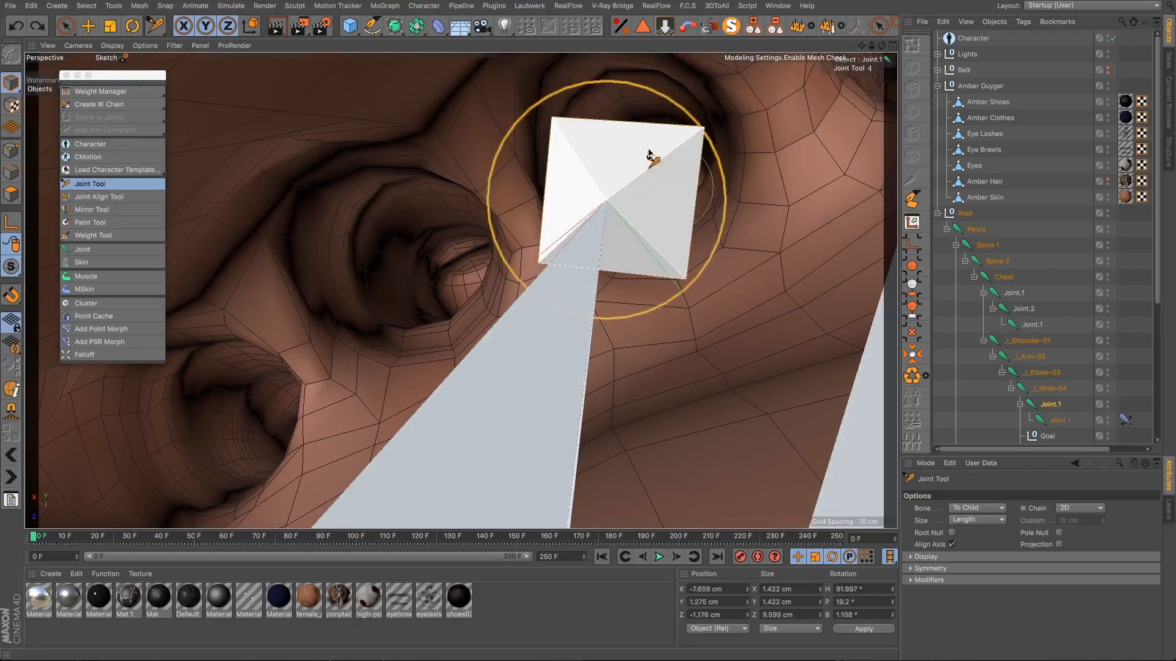
pyautogui.moveTo(596, 136); pyautogui.dragTo(611, 100)
pyautogui.keyDown('alt'); pyautogui.moveTo(867, 238); pyautogui.dragTo(774, 381, button='middle'); pyautogui.keyUp('alt')
pyautogui.keyDown('alt'); pyautogui.moveTo(572, 202); pyautogui.dragTo(782, 217); pyautogui.keyUp('alt')
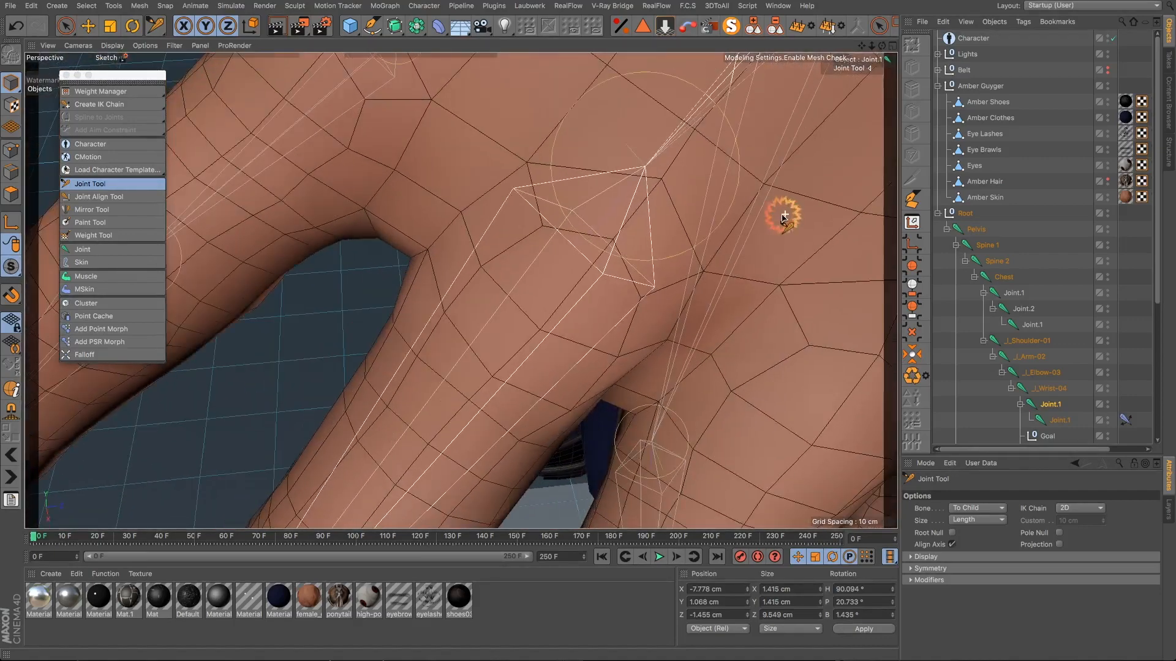
# Step: Shift the middle finger's knuckle joint slightly along the finger, to about X -8.287, Y 1.093, Z -1.47 cm
pyautogui.scroll(-10, 782, 216)
pyautogui.keyDown('alt'); pyautogui.moveTo(853, 55); pyautogui.dragTo(661, 221); pyautogui.keyUp('alt')
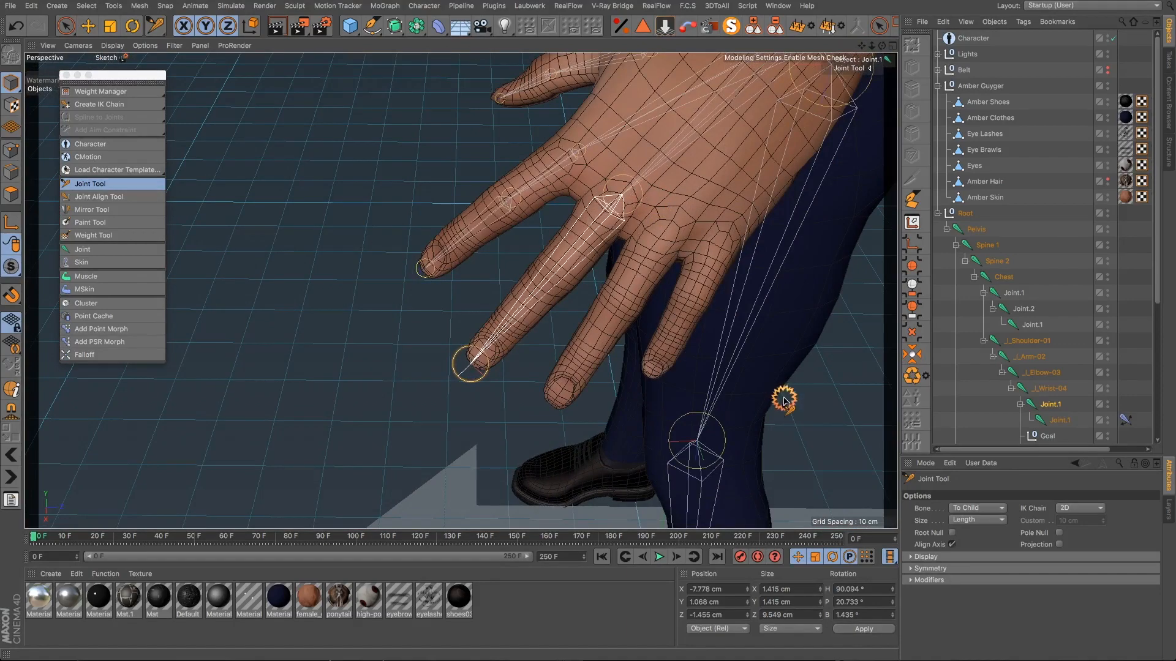
pyautogui.keyDown('alt'); pyautogui.moveTo(784, 402); pyautogui.dragTo(576, 296); pyautogui.keyUp('alt')
pyautogui.scroll(5, 688, 243)
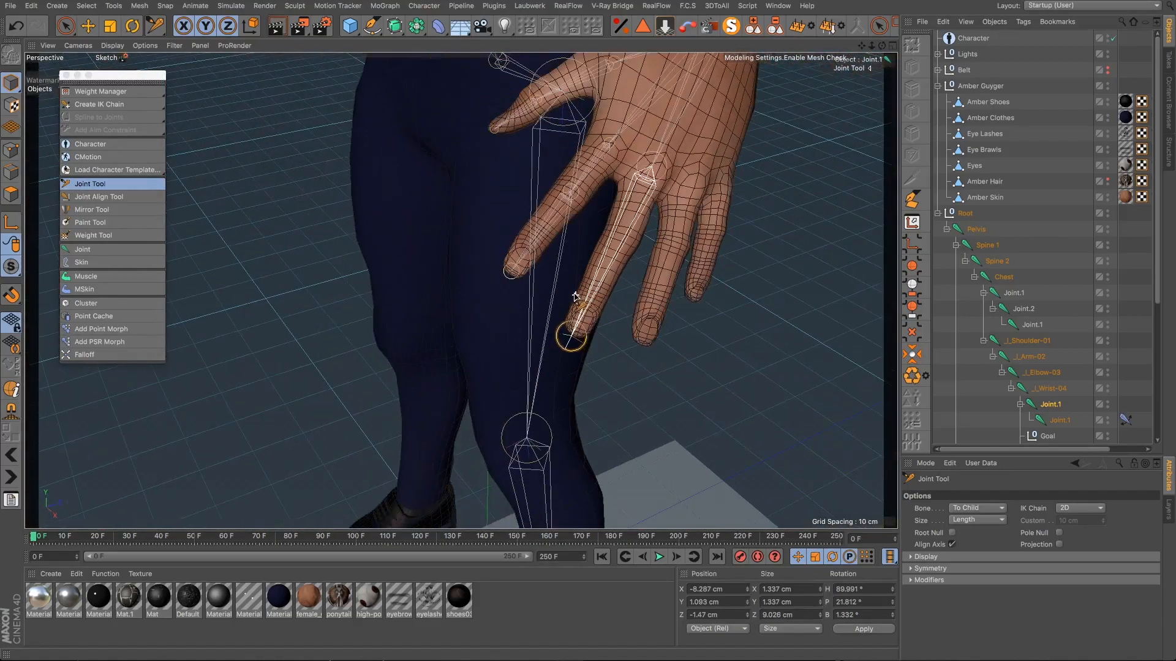
# Step: Insert a joint between the middle finger's knuckle and fingertip, at about Z 3.158 cm
pyautogui.scroll(3, 576, 296)
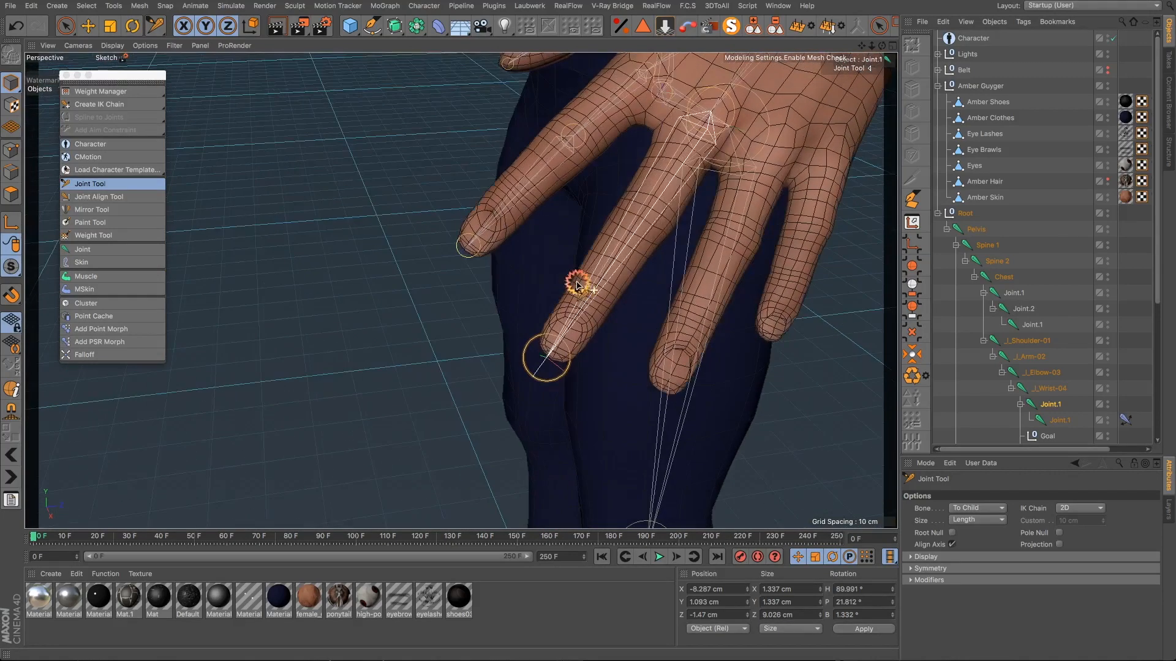
pyautogui.moveTo(865, 49); pyautogui.dragTo(785, 128)
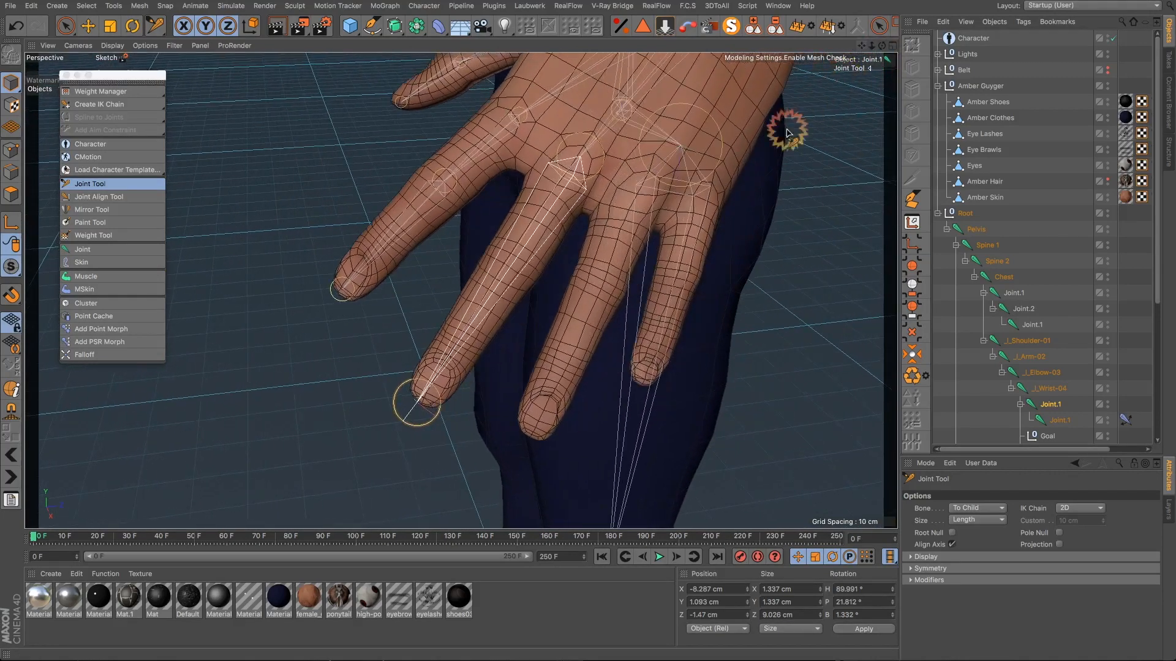
pyautogui.keyDown('ctrl'); pyautogui.click(519, 254); pyautogui.keyUp('ctrl')
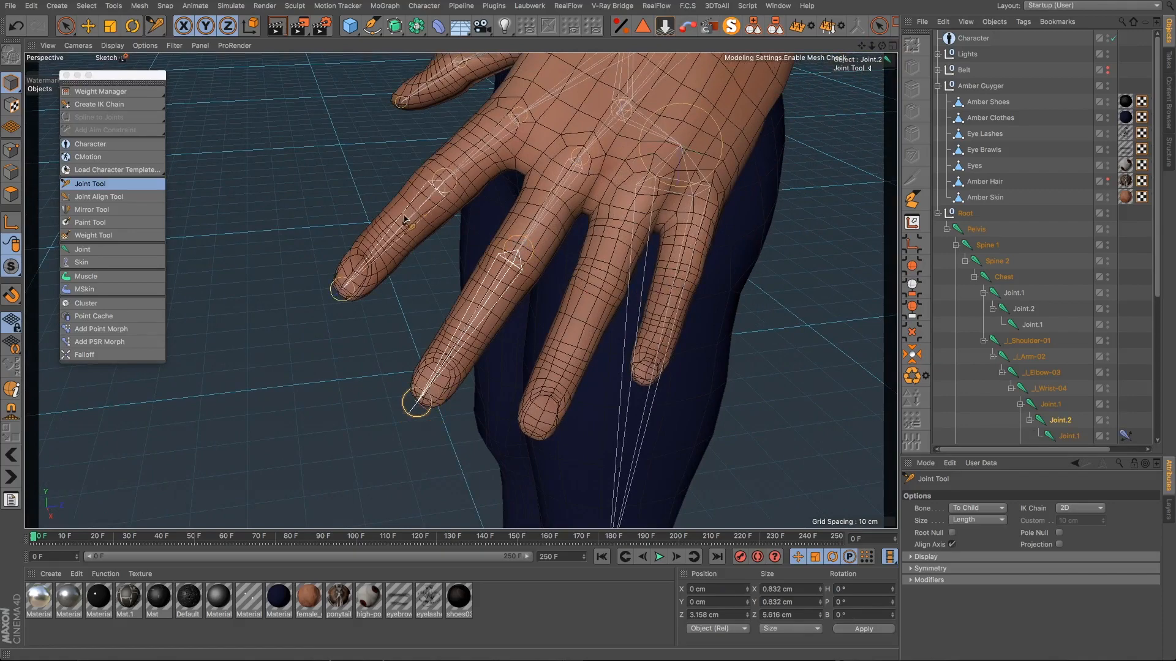
# Step: Insert a last joint before the tip of the index finger at about Z 2.052 cm and of the middle finger at about Z 2.616 cm
pyautogui.keyDown('ctrl'); pyautogui.click(395, 234); pyautogui.keyUp('ctrl')
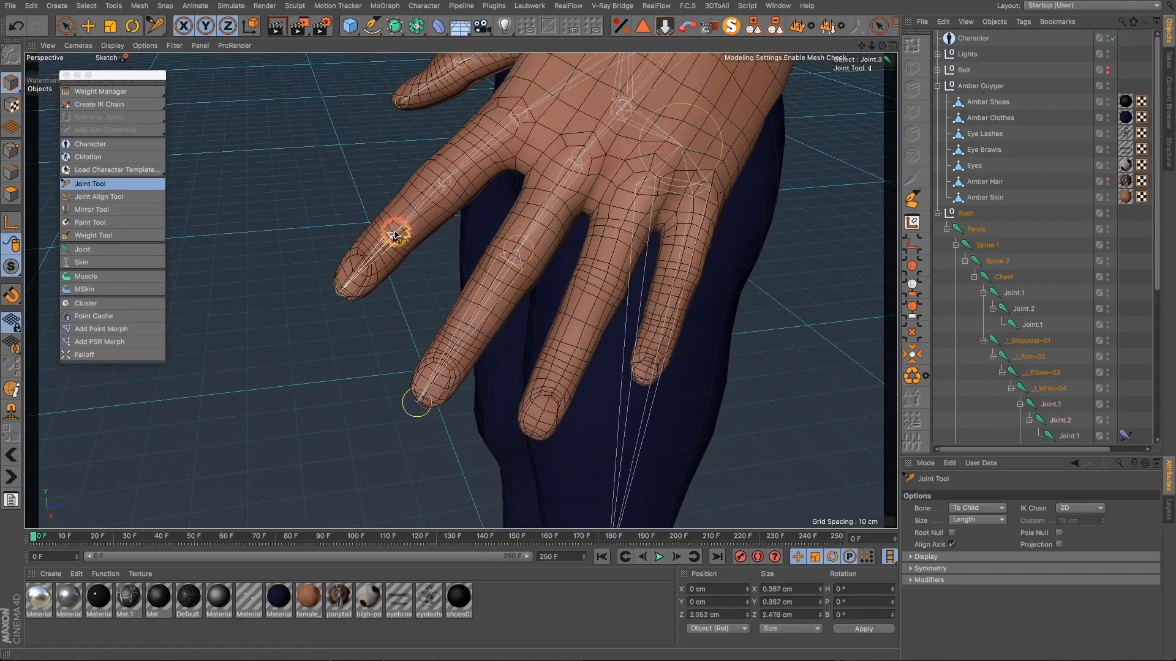
pyautogui.keyDown('alt'); pyautogui.moveTo(505, 296); pyautogui.dragTo(475, 319); pyautogui.keyUp('alt')
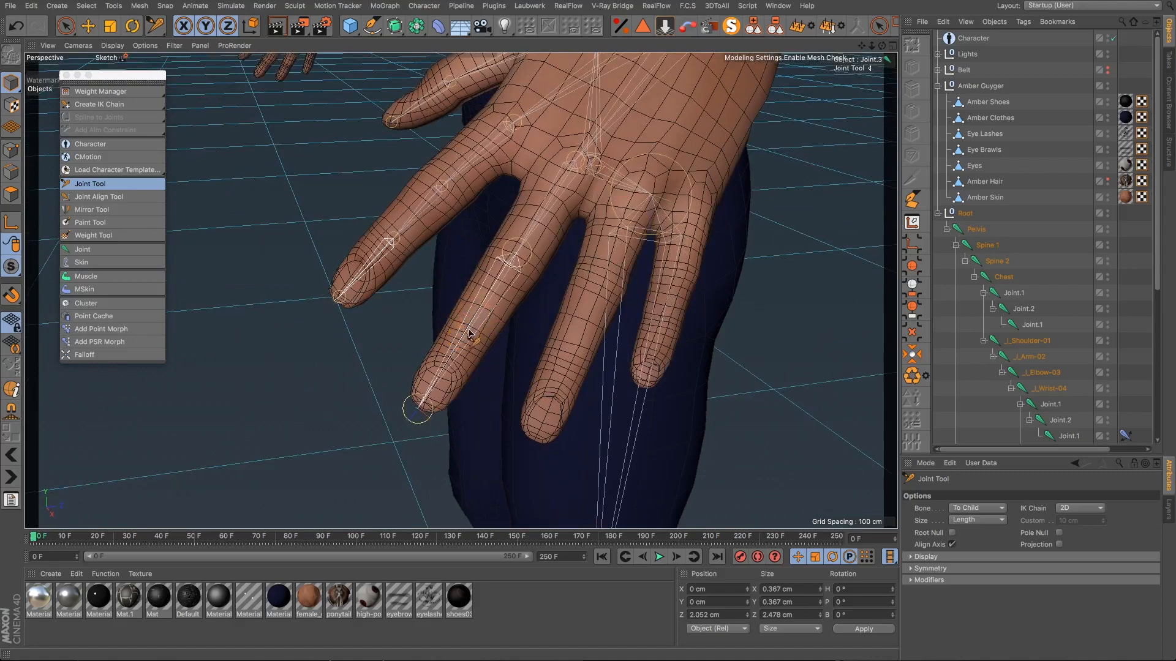
pyautogui.keyDown('alt'); pyautogui.moveTo(494, 308); pyautogui.dragTo(490, 281); pyautogui.keyUp('alt')
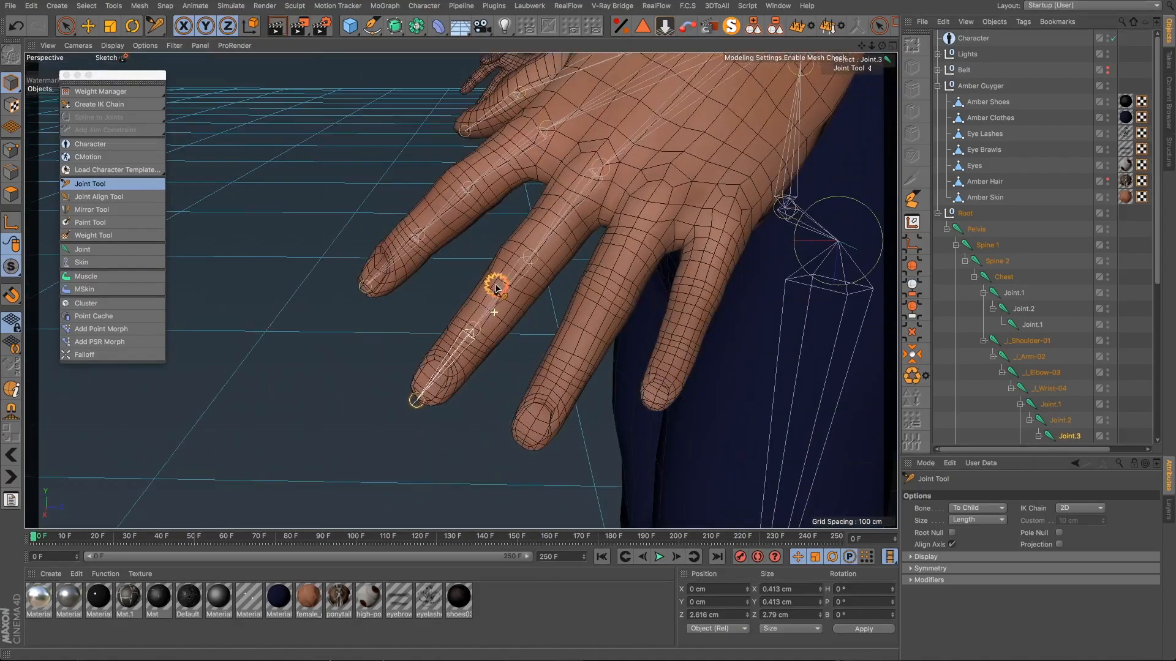
# Step: Inspect the finger joints in the four-view layout and reselect the left wrist joint as parent for the next finger
pyautogui.click(893, 46)
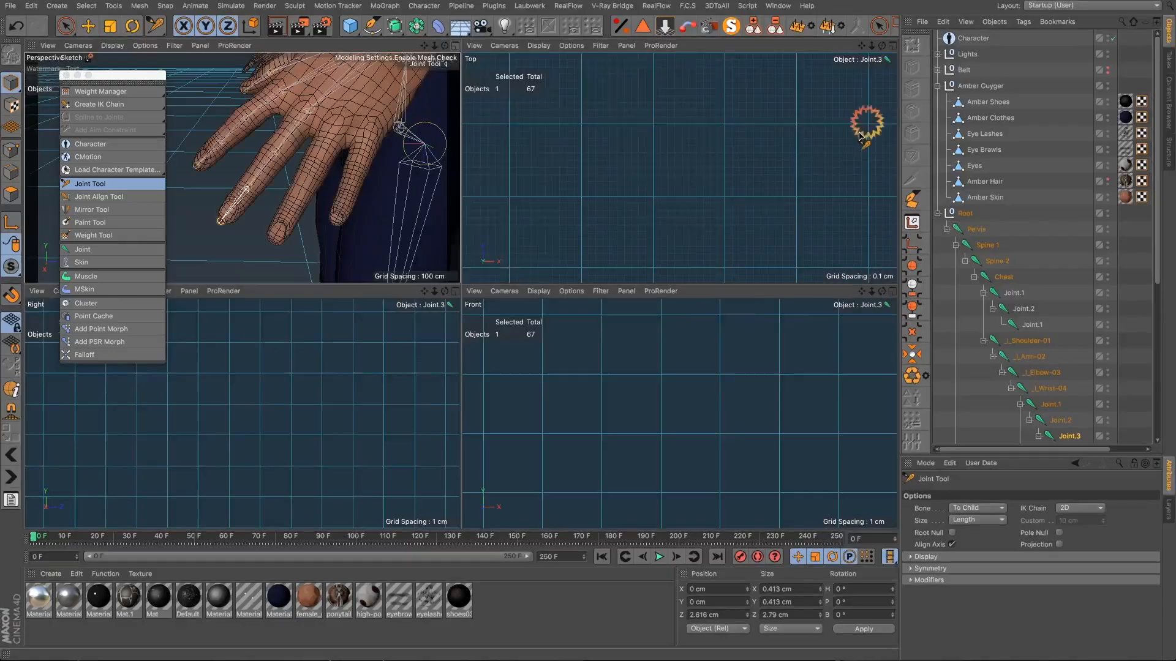
pyautogui.scroll(-5, 659, 403)
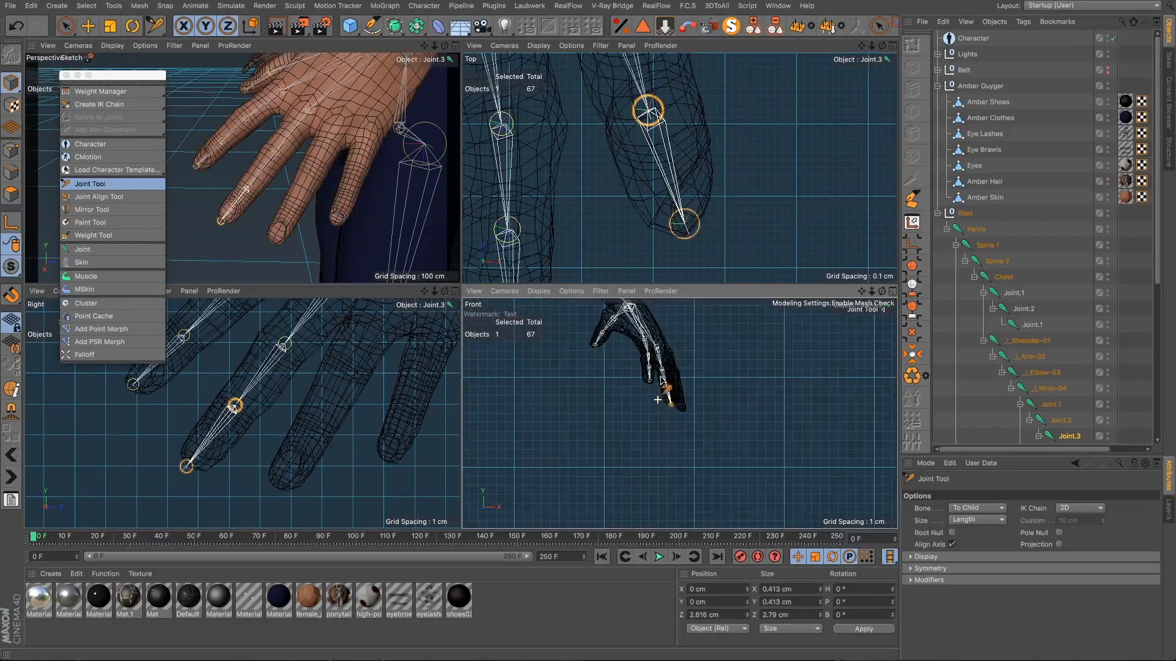
pyautogui.scroll(5, 667, 353)
pyautogui.scroll(-8, 375, 157)
pyautogui.click(374, 158)
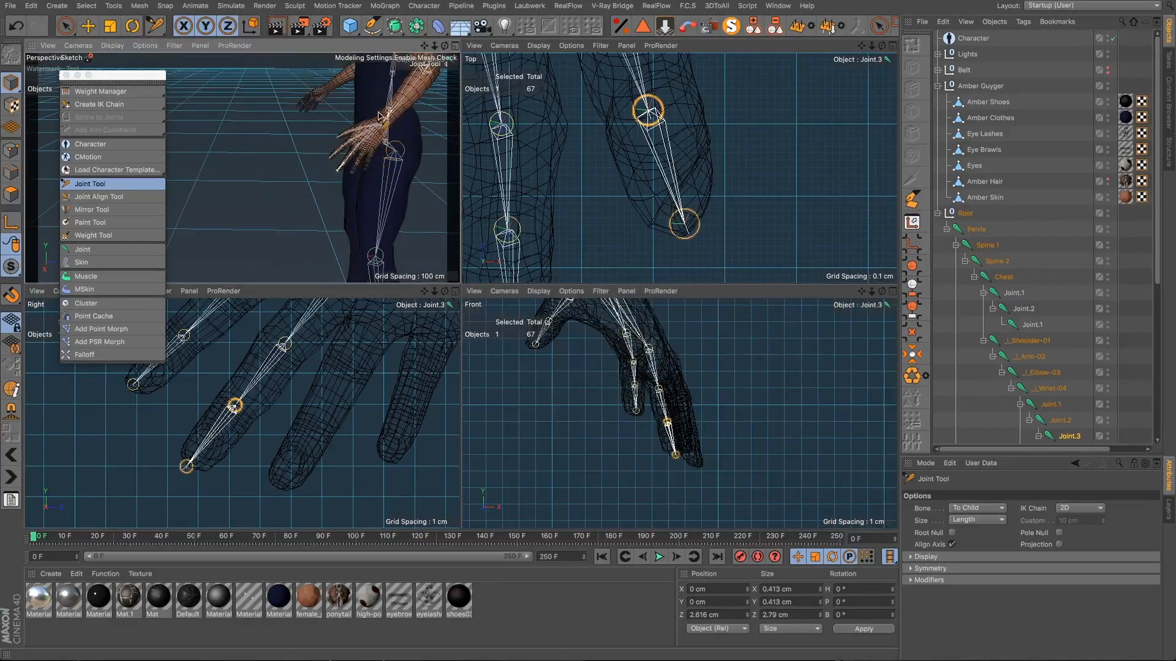
pyautogui.scroll(8, 374, 157)
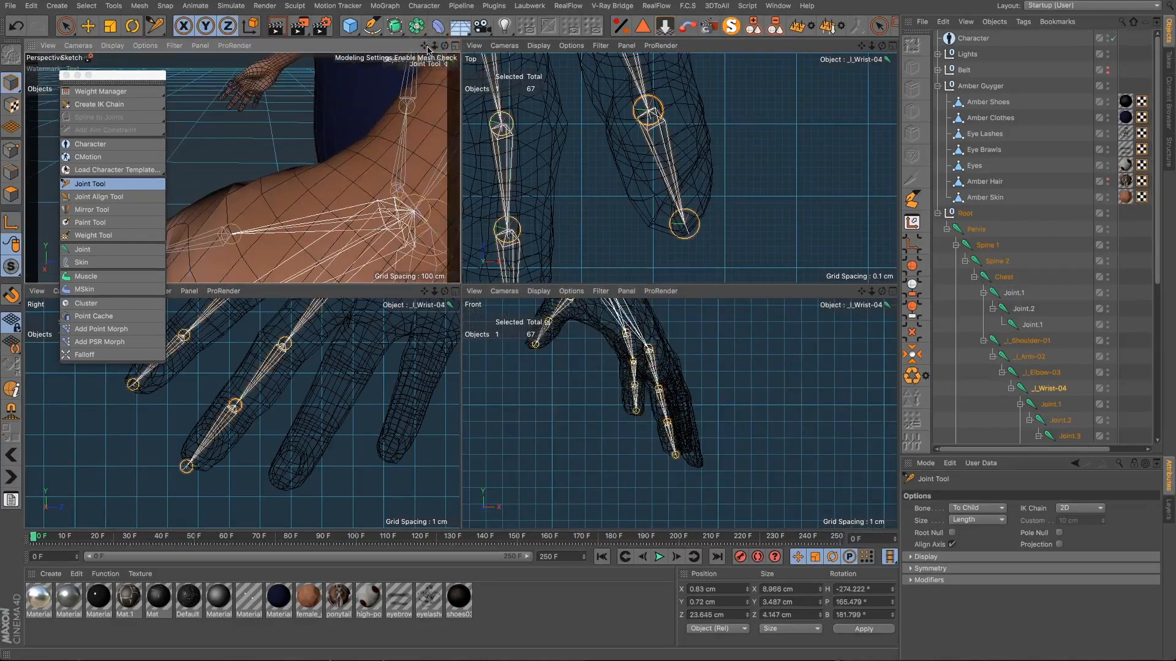
pyautogui.moveTo(426, 46); pyautogui.dragTo(400, 79)
pyautogui.click(331, 157)
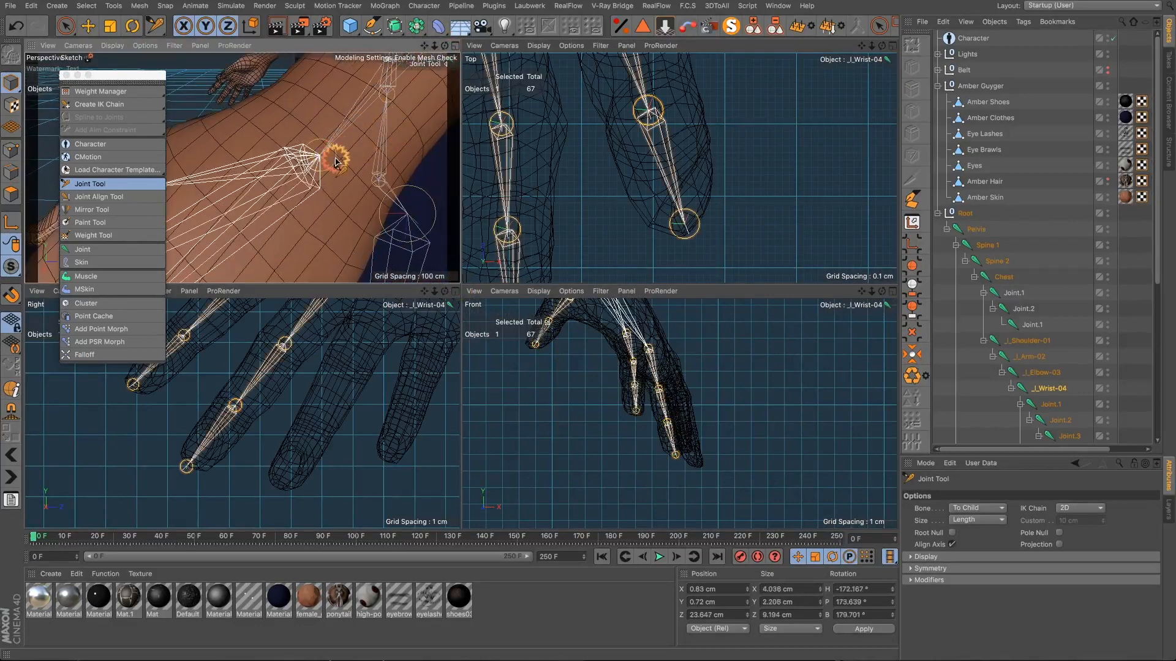
# Step: Add a new joint branching from the left wrist joint to the tip of the ring finger
pyautogui.scroll(-6, 336, 163)
pyautogui.scroll(-5, 353, 323)
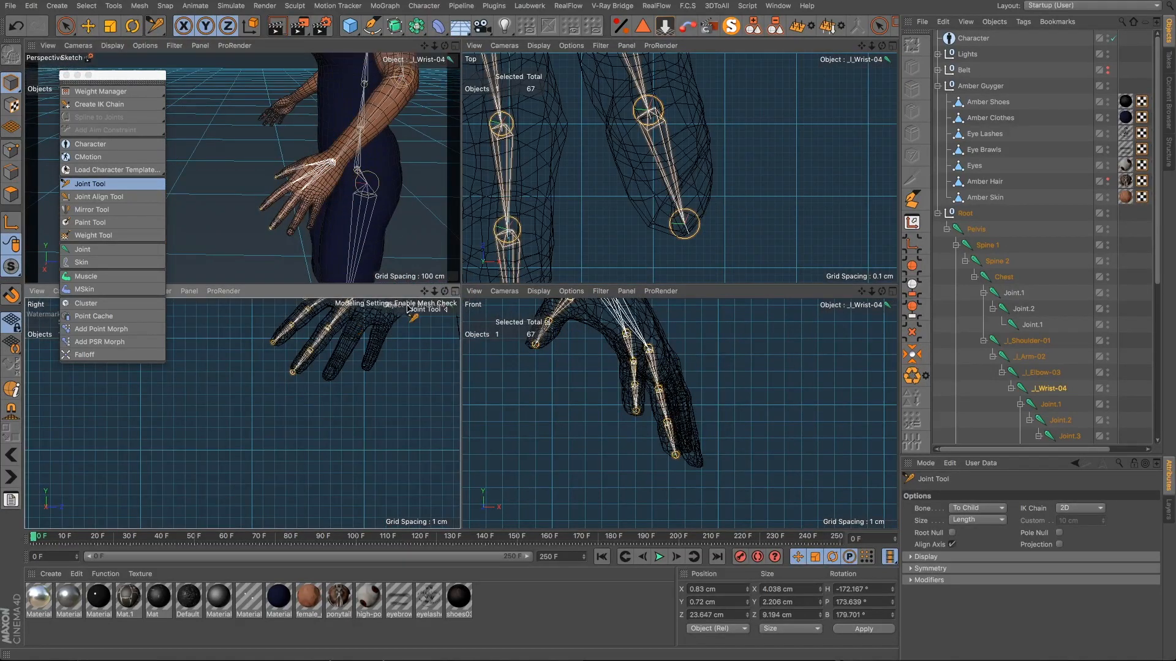
pyautogui.moveTo(422, 296); pyautogui.dragTo(378, 365)
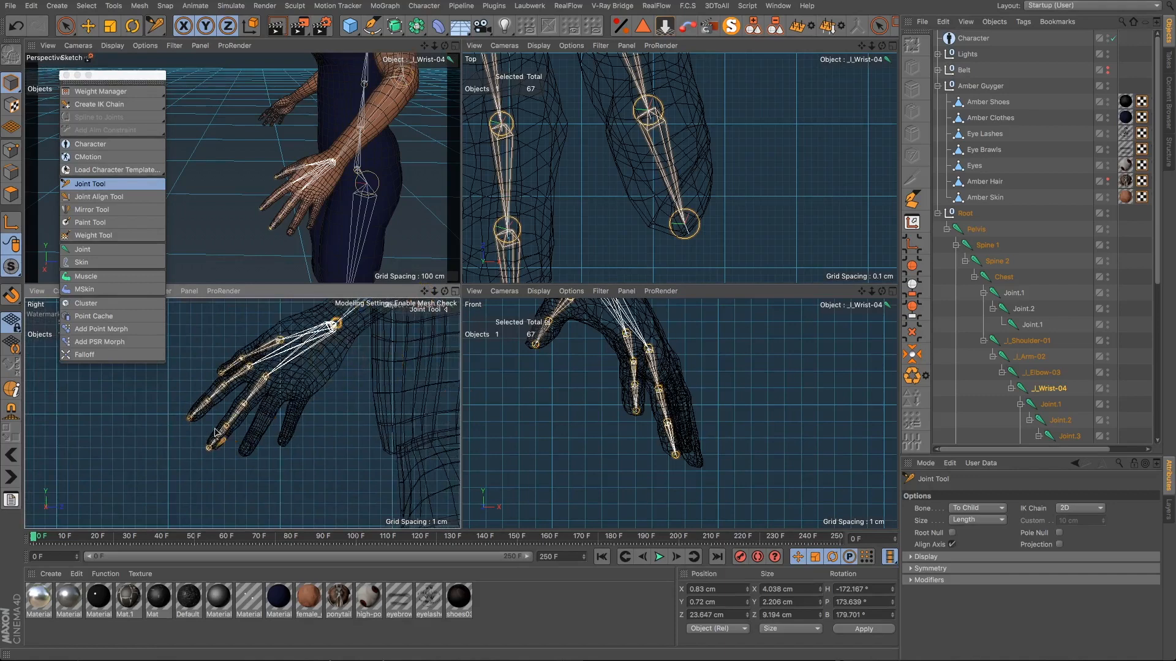
pyautogui.keyDown('ctrl'); pyautogui.click(245, 458); pyautogui.keyUp('ctrl')
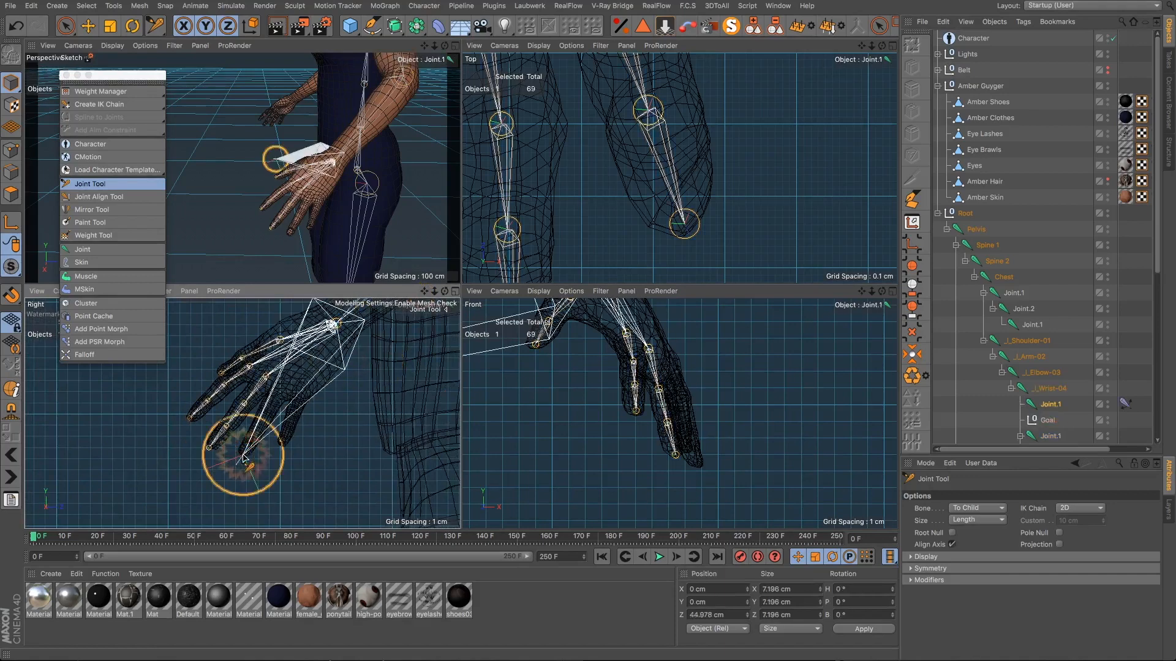
# Step: Reposition the new end joint inside the ring fingertip, using the front, top and right views
pyautogui.scroll(-8, 538, 437)
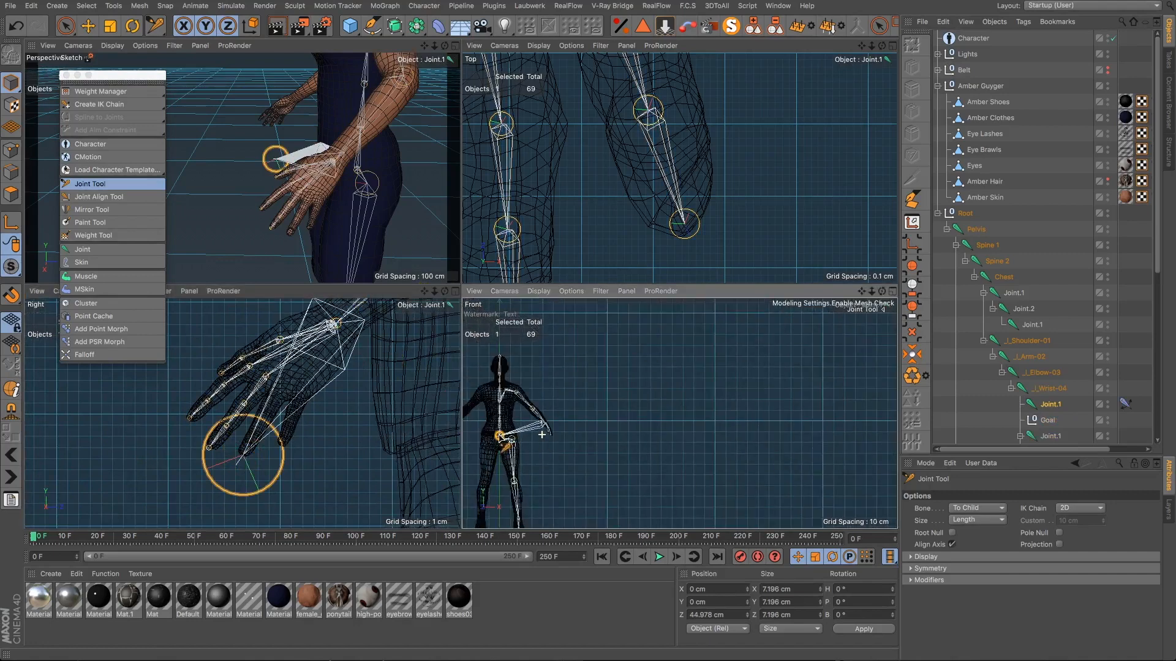
pyautogui.scroll(8, 550, 436)
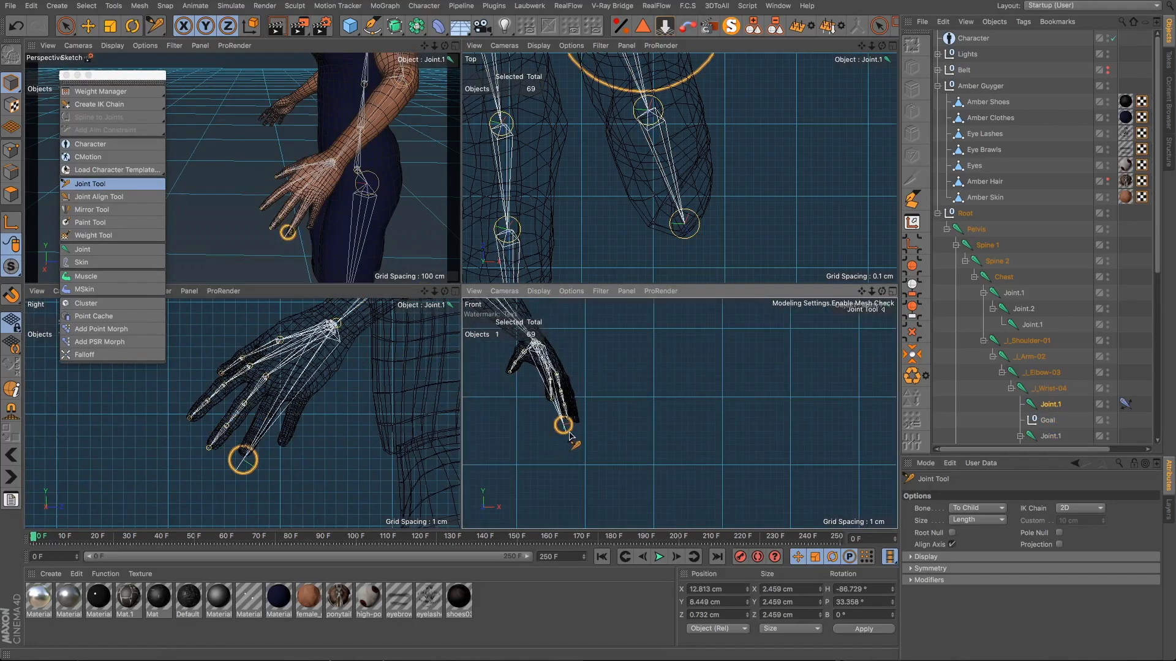
pyautogui.scroll(-6, 658, 273)
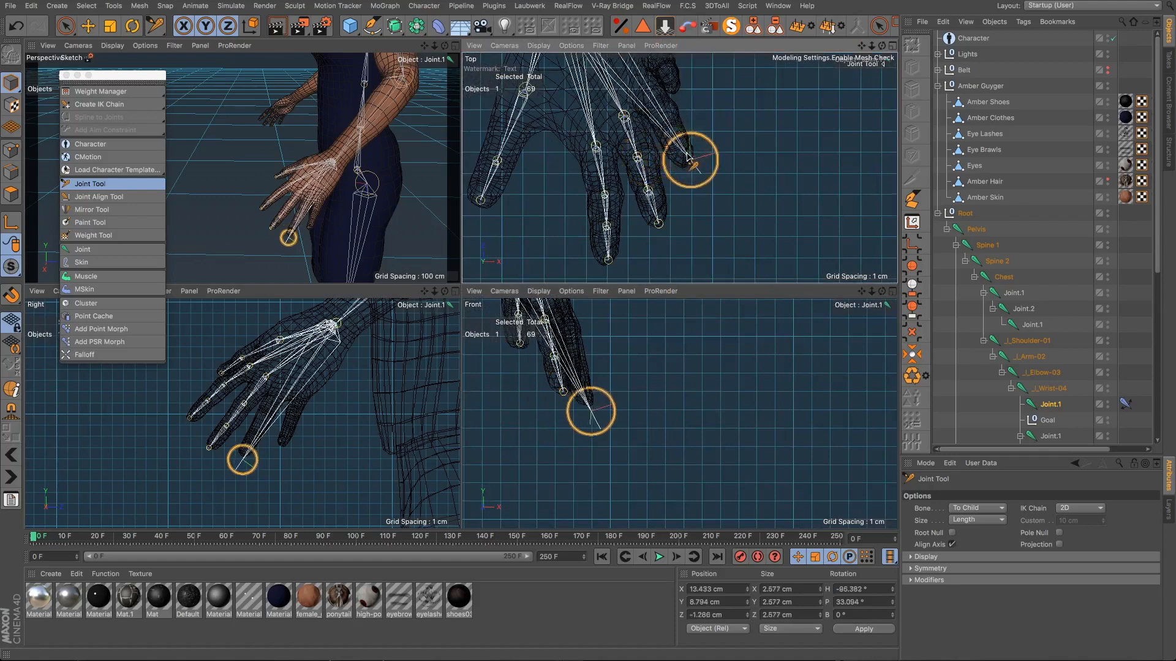
pyautogui.scroll(6, 690, 183)
pyautogui.moveTo(785, 285); pyautogui.dragTo(785, 285)
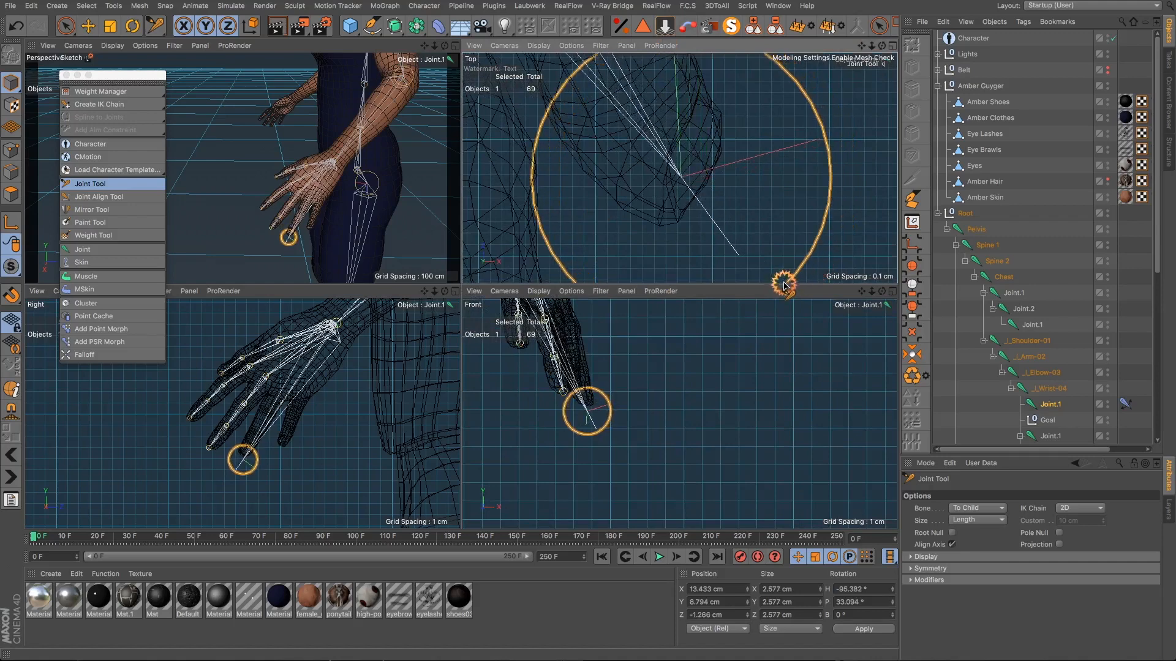
pyautogui.scroll(6, 583, 405)
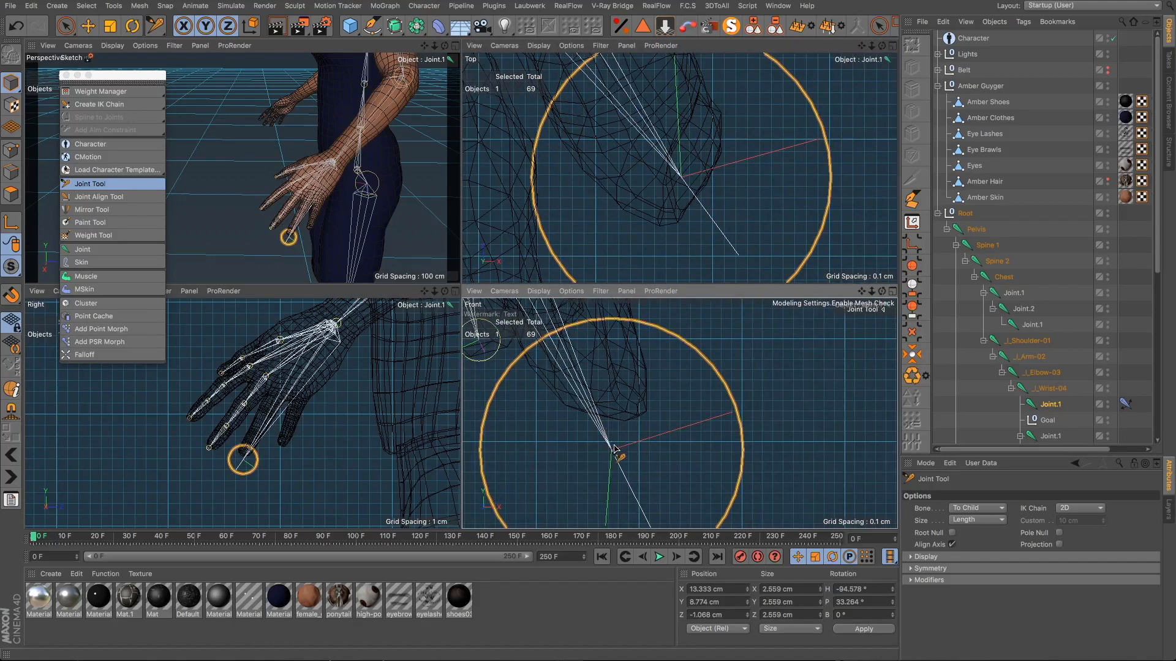
pyautogui.moveTo(614, 448); pyautogui.dragTo(618, 422)
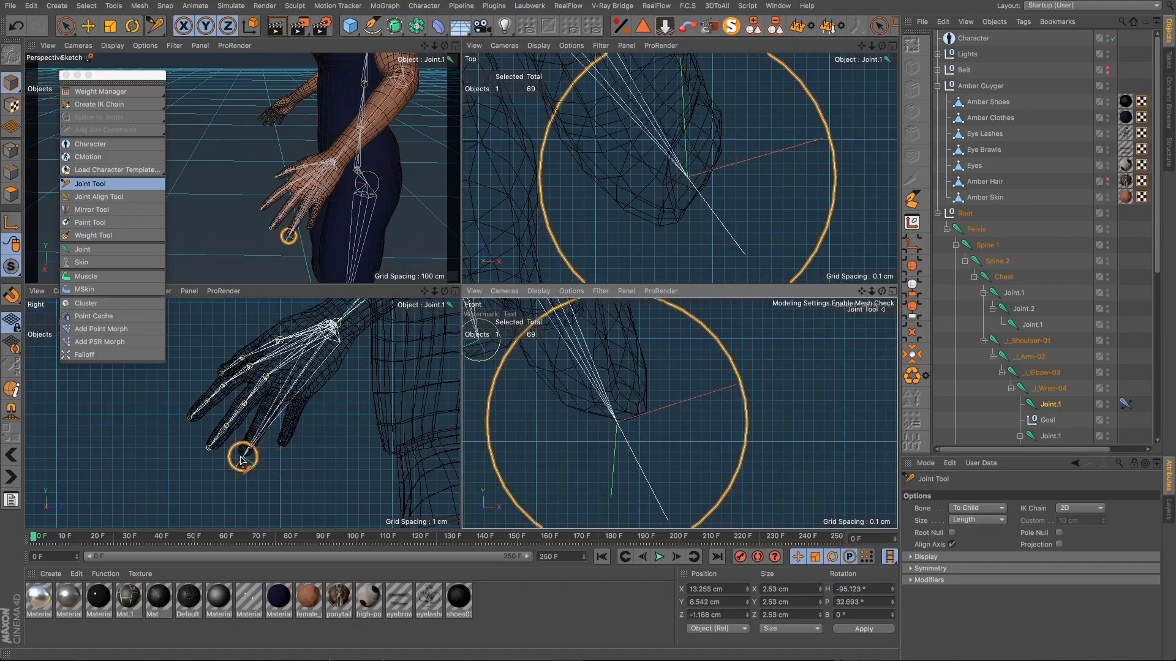
pyautogui.scroll(6, 242, 460)
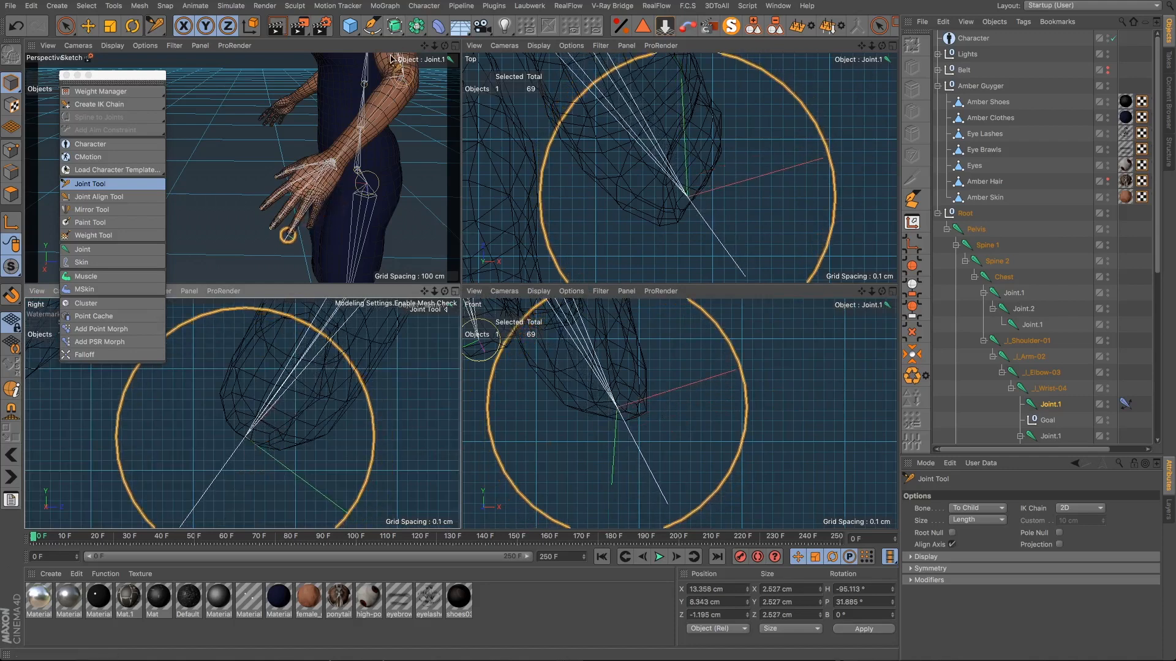
# Step: Insert a joint at the ring finger's base knuckle, splitting the bone between the wrist and fingertip
pyautogui.keyDown('alt'); pyautogui.moveTo(334, 164); pyautogui.dragTo(415, 70); pyautogui.keyUp('alt')
pyautogui.click(455, 46)
pyautogui.scroll(10, 601, 413)
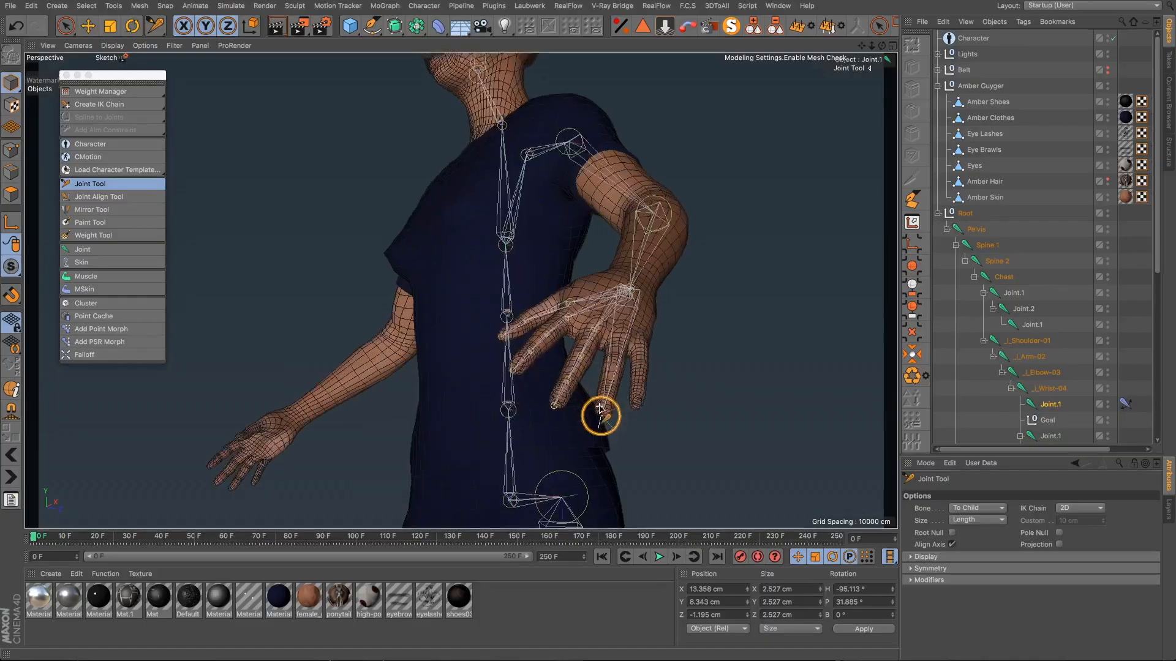
pyautogui.keyDown('alt'); pyautogui.moveTo(626, 407); pyautogui.dragTo(564, 495); pyautogui.keyUp('alt')
pyautogui.scroll(-10, 567, 492)
pyautogui.scroll(4, 606, 436)
pyautogui.scroll(5, 605, 436)
pyautogui.moveTo(605, 439)
pyautogui.keyDown('alt'); pyautogui.mouseDown()
pyautogui.moveTo(609, 467)
pyautogui.moveTo(586, 433)
pyautogui.mouseUp(); pyautogui.keyUp('alt')
pyautogui.scroll(-5, 586, 433)
pyautogui.scroll(7, 572, 473)
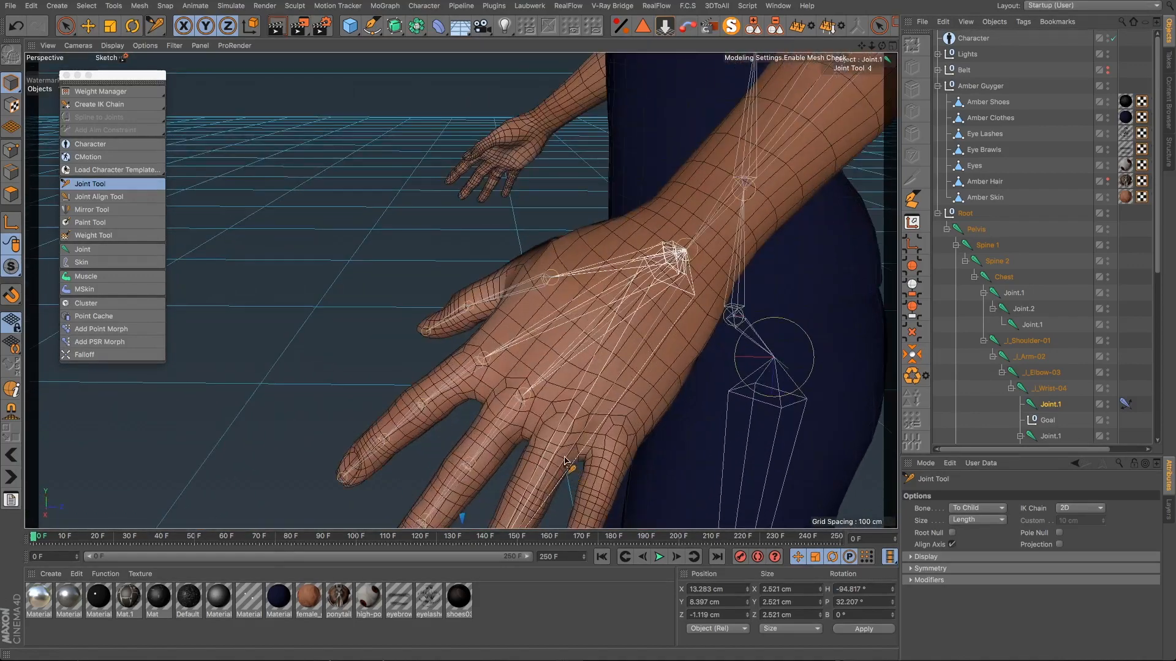
pyautogui.keyDown('ctrl'); pyautogui.click(565, 442); pyautogui.keyUp('ctrl')
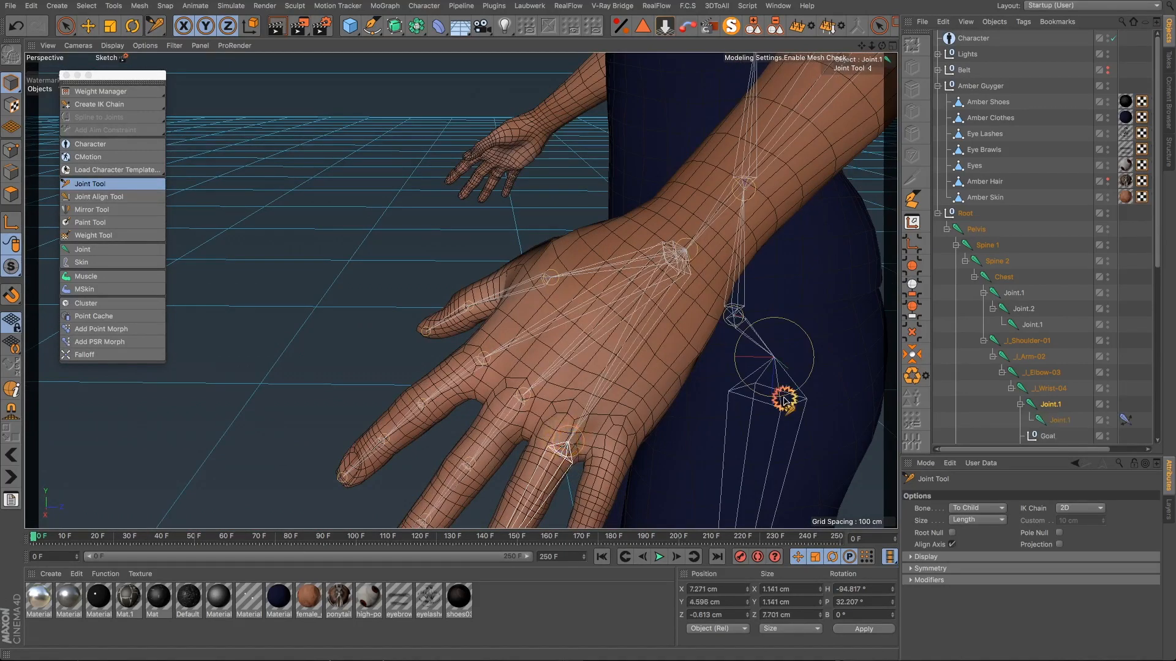
# Step: Centre the ring finger's base knuckle joint within the finger mesh, undoing the accidental change to the wrist bone
pyautogui.moveTo(568, 441); pyautogui.dragTo(383, 407)
pyautogui.scroll(-5, 570, 426)
pyautogui.scroll(5, 678, 435)
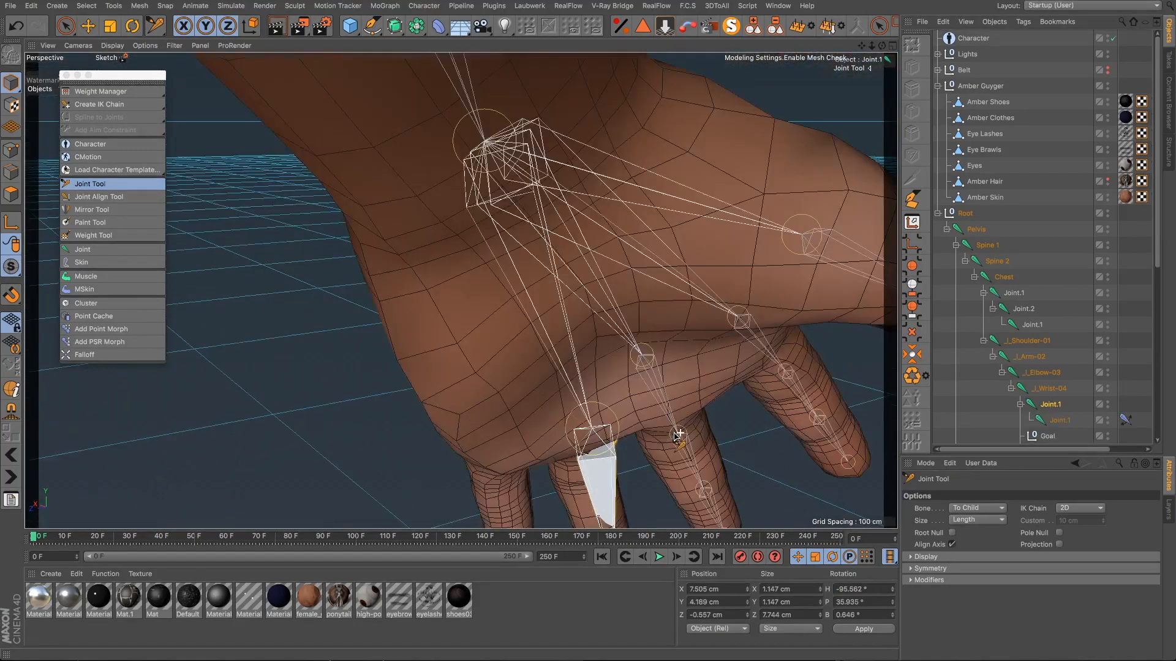
pyautogui.scroll(8, 572, 424)
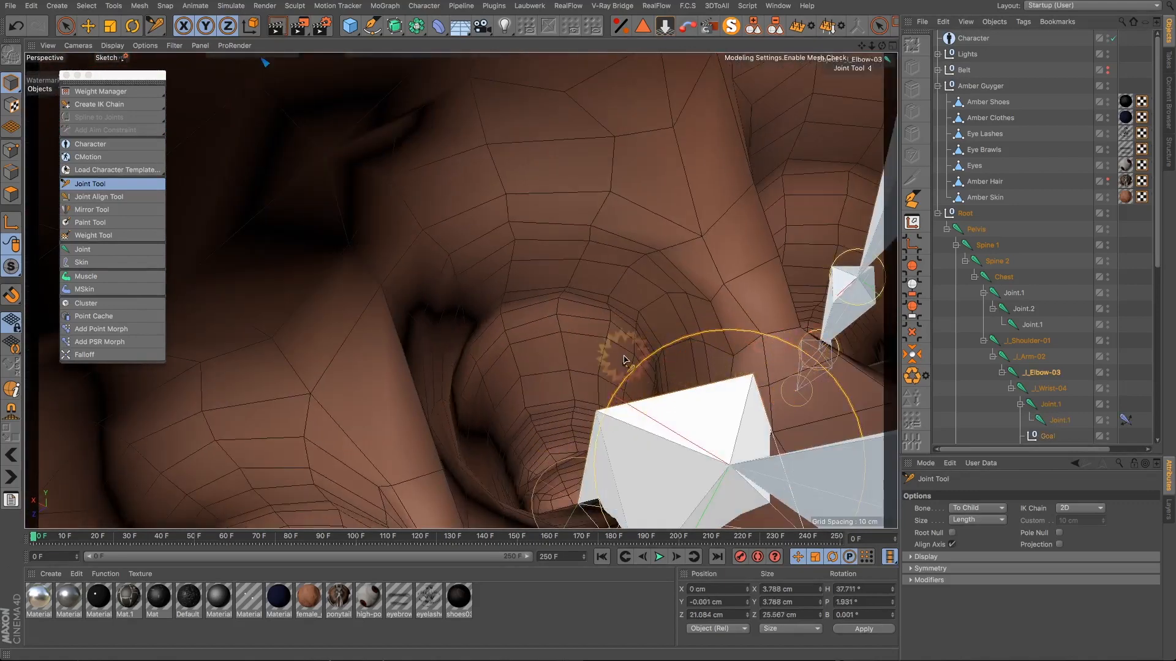
pyautogui.keyDown('alt'); pyautogui.moveTo(624, 360); pyautogui.dragTo(699, 357); pyautogui.keyUp('alt')
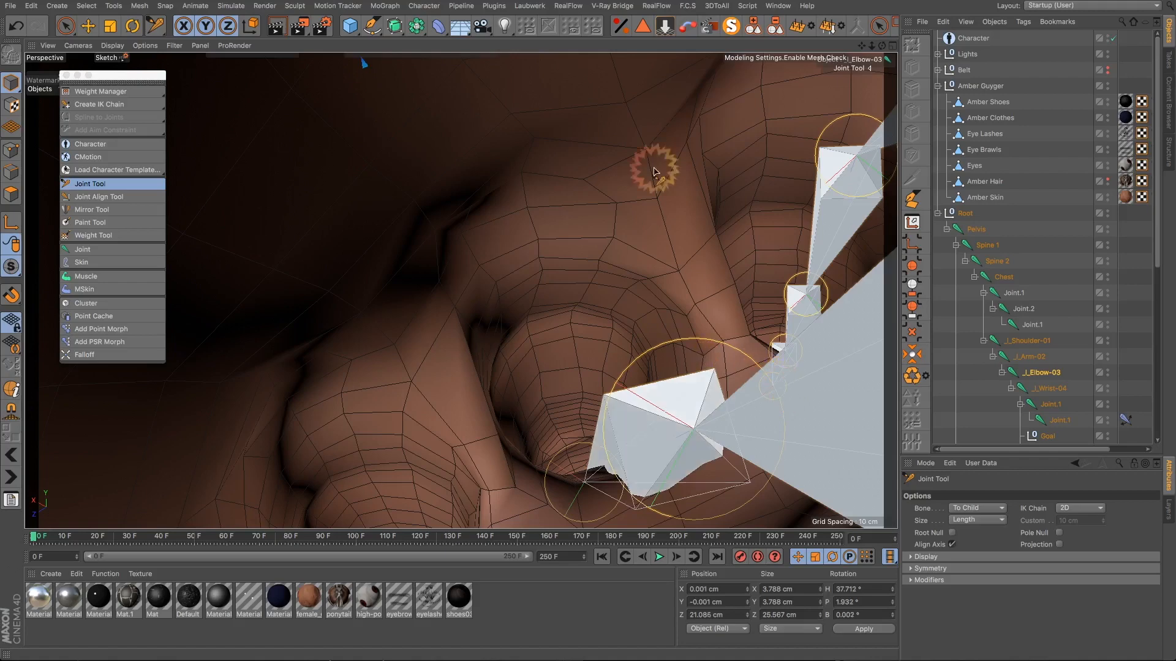
pyautogui.moveTo(862, 46); pyautogui.dragTo(714, 186)
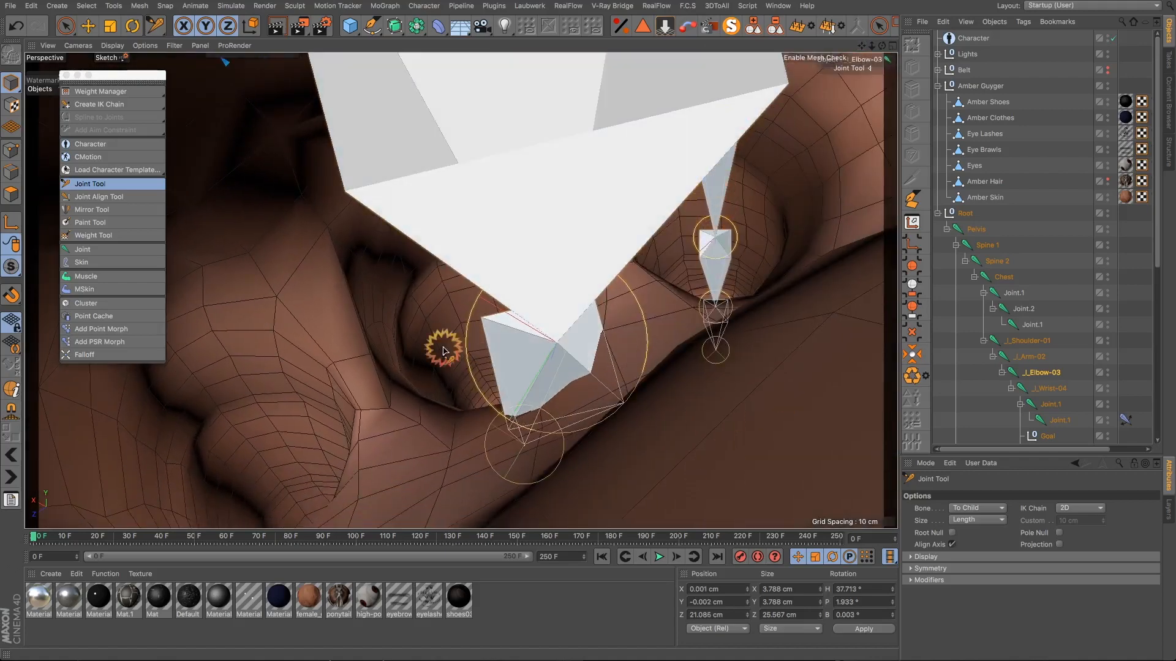
pyautogui.keyDown('alt'); pyautogui.moveTo(470, 383); pyautogui.dragTo(576, 333); pyautogui.keyUp('alt')
pyautogui.keyDown('alt'); pyautogui.moveTo(783, 398); pyautogui.dragTo(558, 459); pyautogui.keyUp('alt')
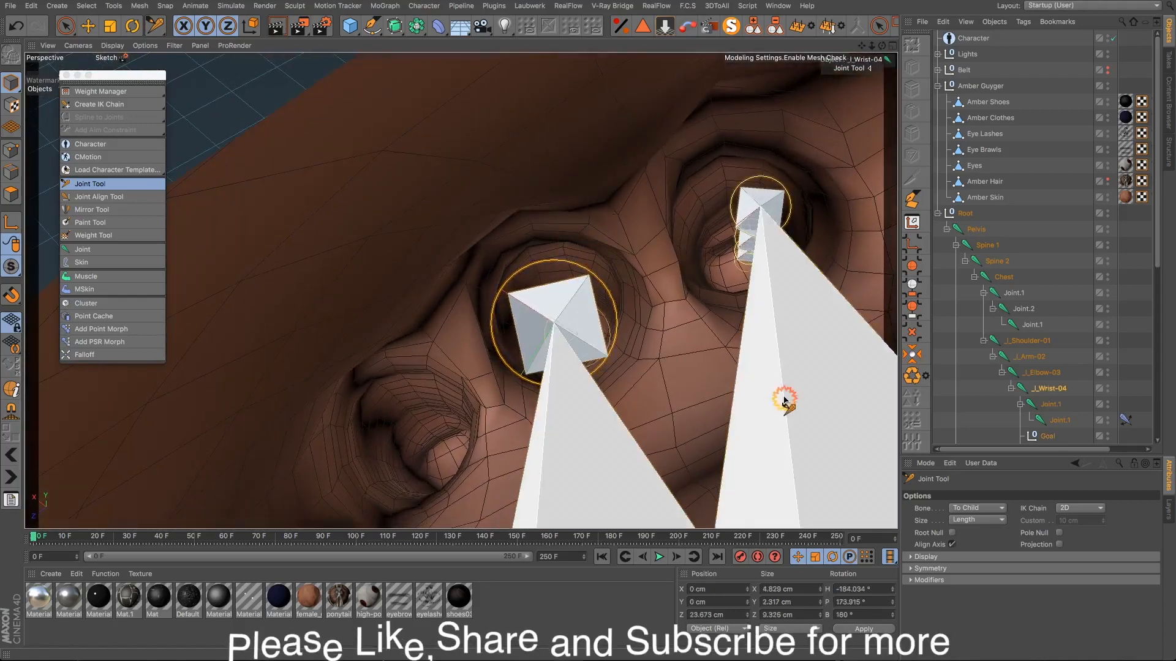
pyautogui.click(774, 456)
pyautogui.click(1048, 390)
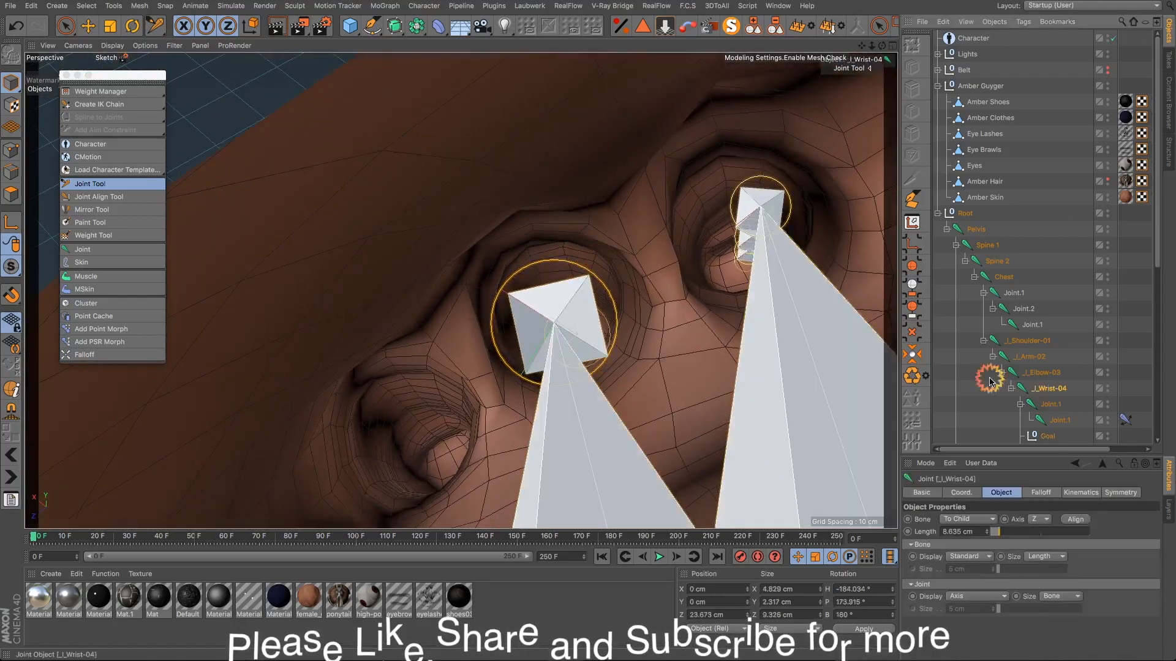
pyautogui.press('super+z')
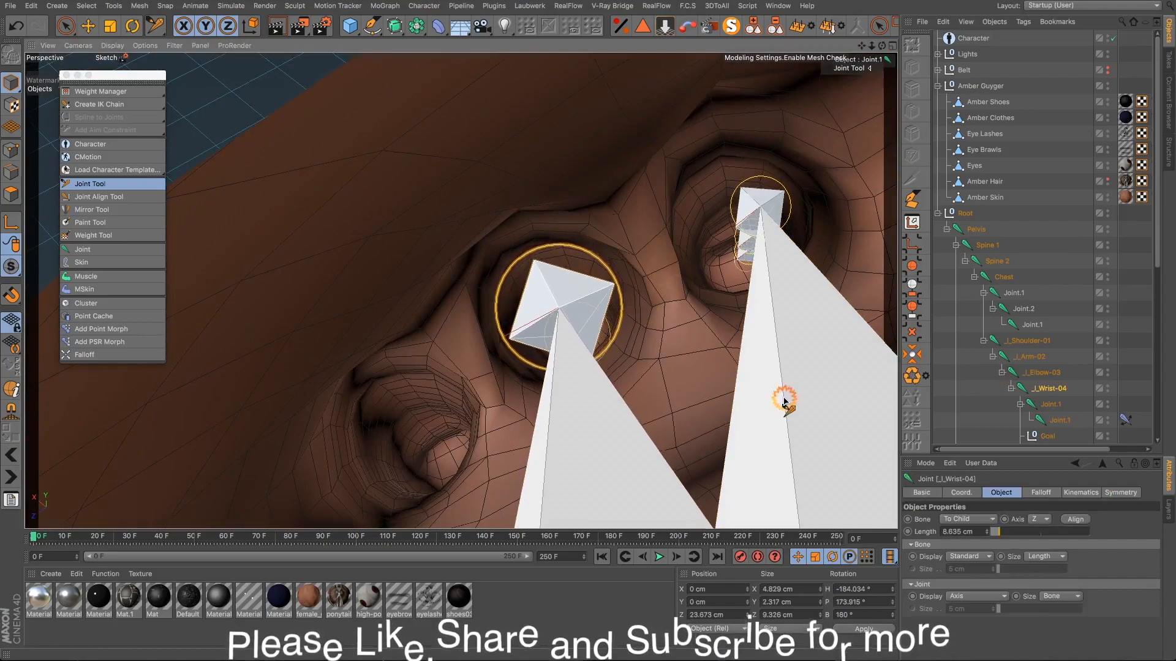
pyautogui.scroll(-10, 567, 367)
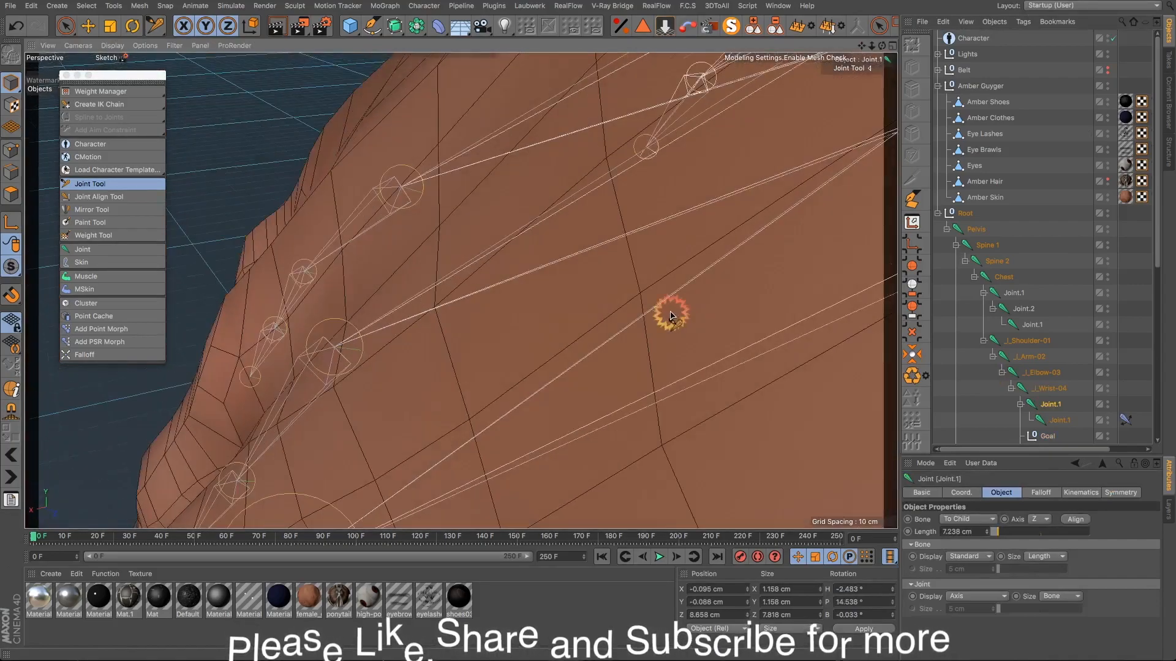
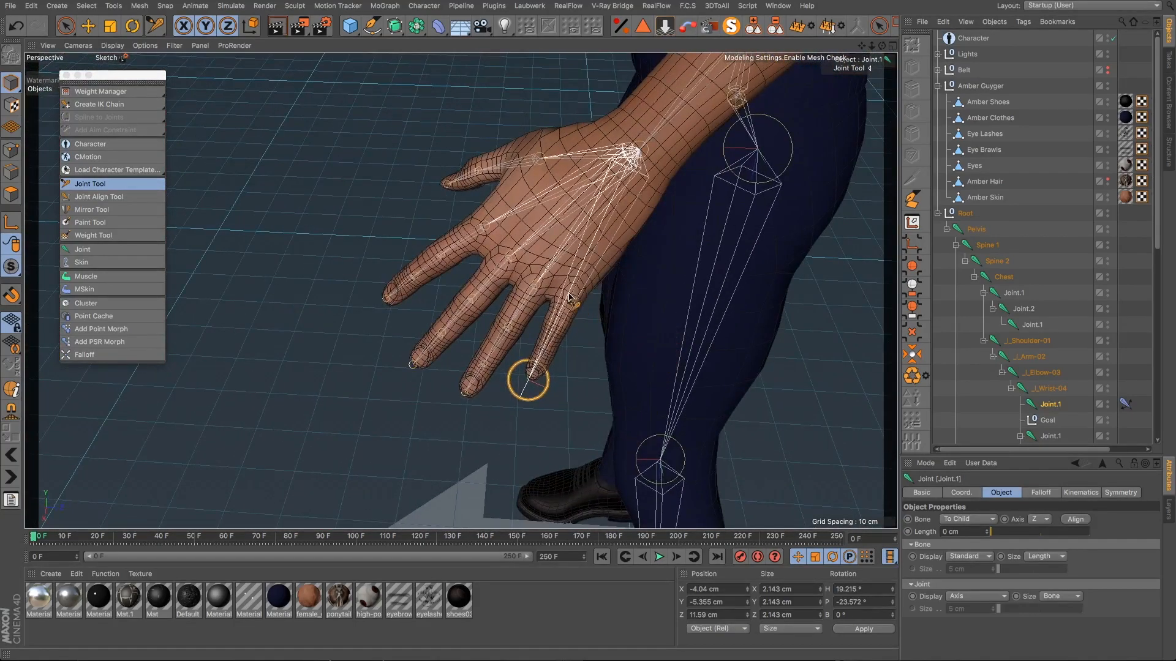
# Step: Insert a joint at the little finger's base knuckle, splitting the bone between the wrist and fingertip
pyautogui.keyDown('ctrl'); pyautogui.click(568, 296); pyautogui.keyUp('ctrl')
pyautogui.scroll(3, 564, 306)
pyautogui.keyDown('alt'); pyautogui.moveTo(601, 242); pyautogui.dragTo(331, 302); pyautogui.keyUp('alt')
pyautogui.scroll(3, 605, 312)
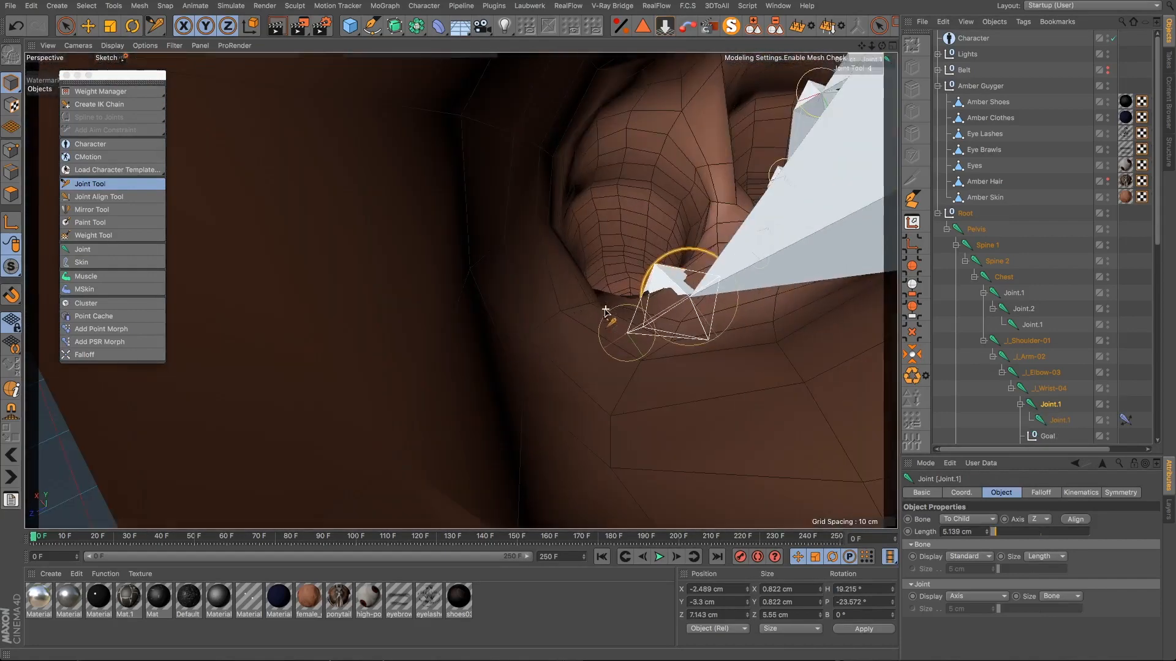
# Step: Move the little finger's base knuckle joint to the centre of the finger mesh
pyautogui.click(782, 400)
pyautogui.click(686, 240)
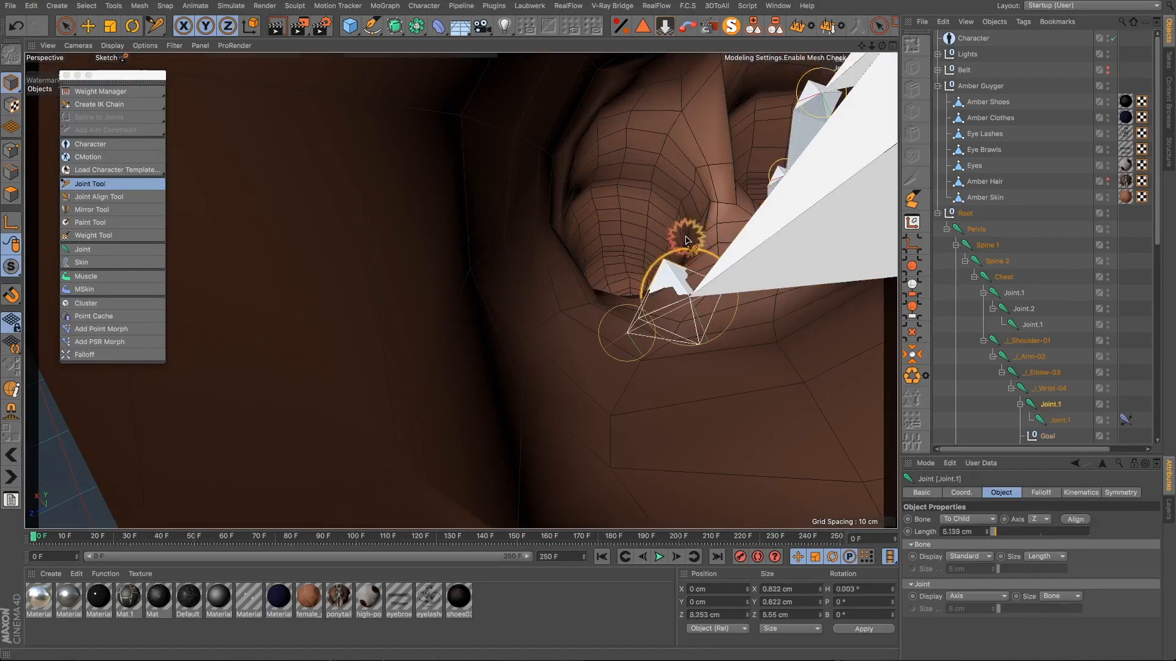
pyautogui.click(697, 243)
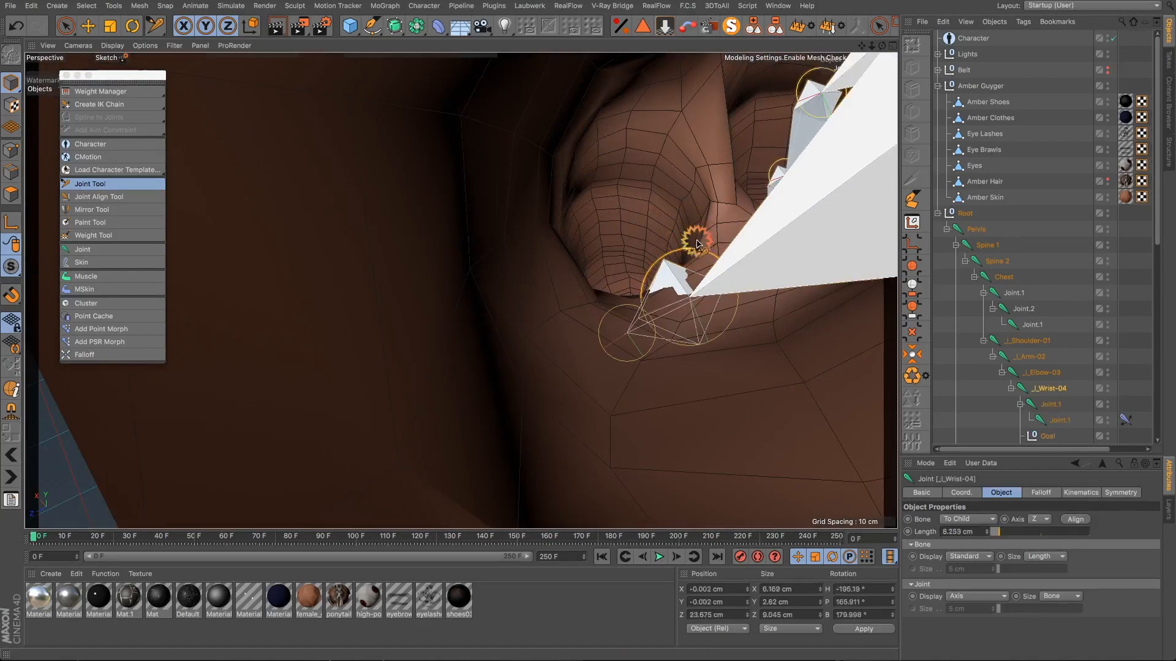
pyautogui.click(783, 400)
pyautogui.keyDown('alt'); pyautogui.moveTo(736, 288); pyautogui.dragTo(708, 203); pyautogui.keyUp('alt')
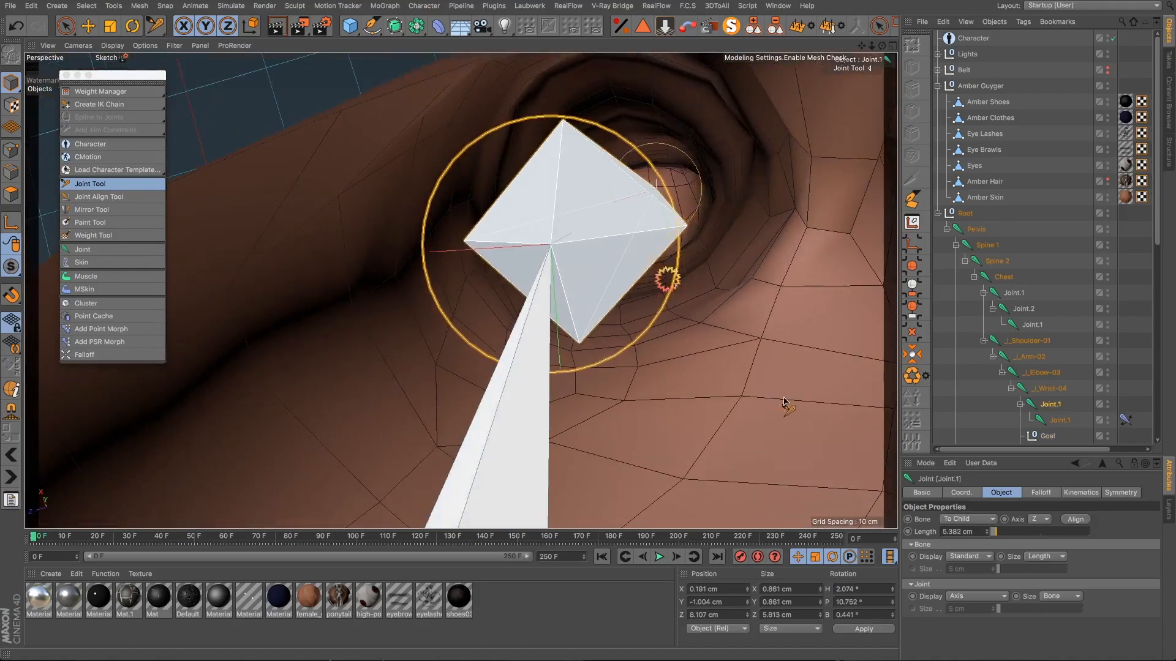
pyautogui.moveTo(695, 297); pyautogui.dragTo(794, 281)
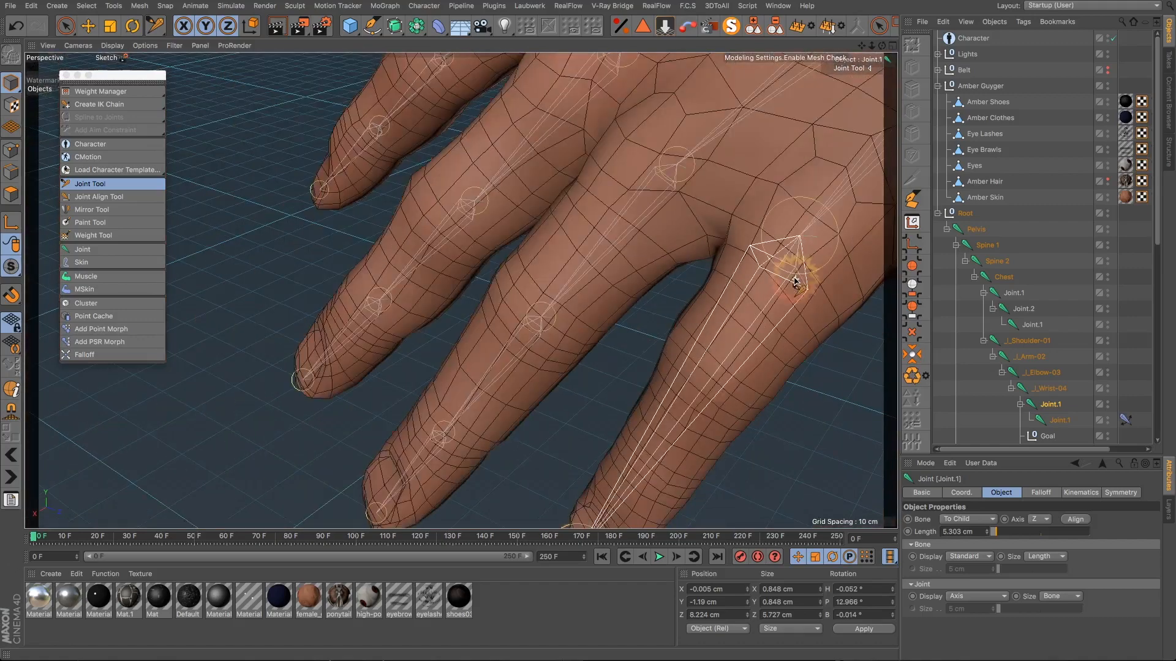
# Step: Insert two more joints at the little finger's middle and end knuckles and adjust the end one within the mesh
pyautogui.moveTo(859, 49); pyautogui.dragTo(558, 298)
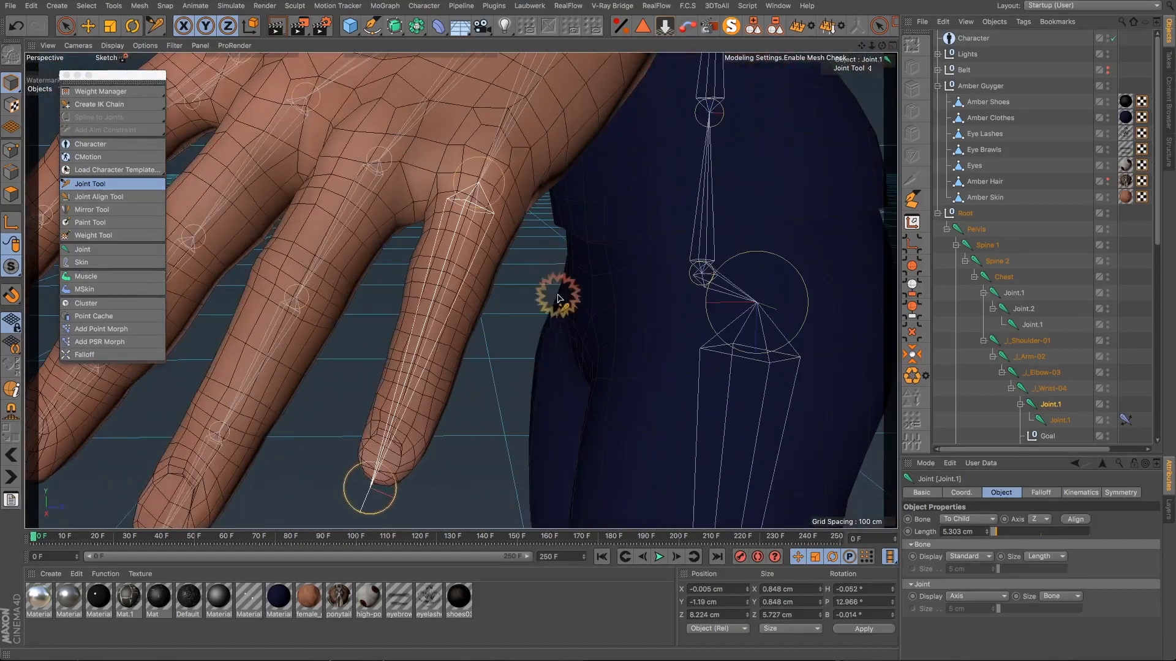
pyautogui.keyDown('ctrl'); pyautogui.click(442, 288); pyautogui.keyUp('ctrl')
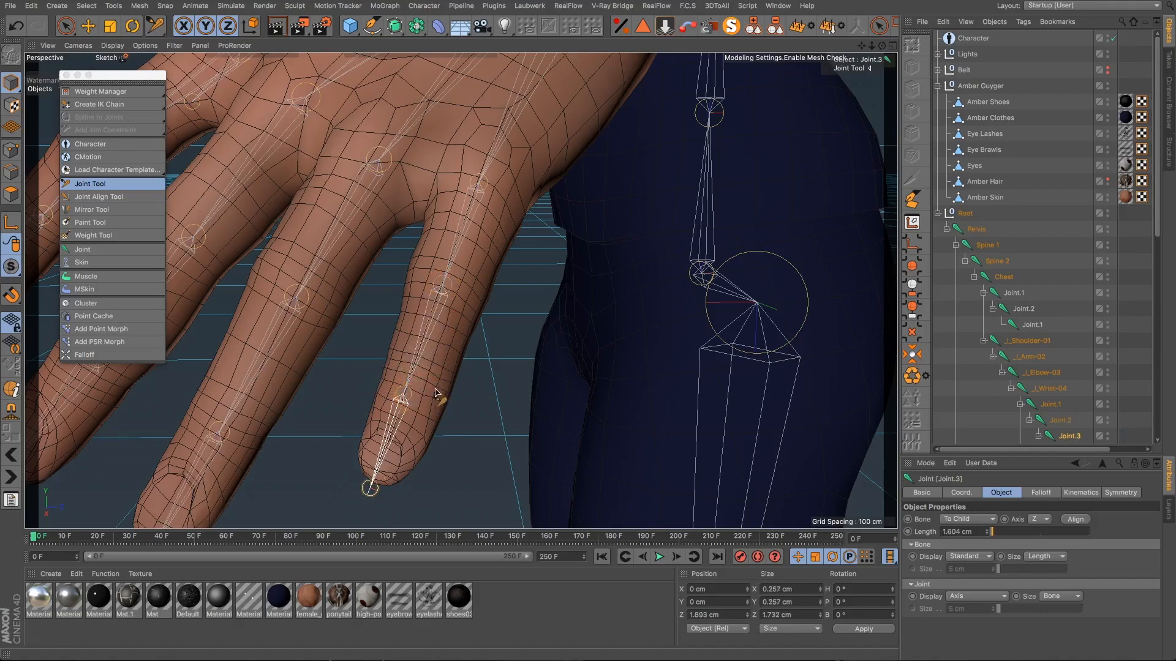
pyautogui.moveTo(435, 392)
pyautogui.mouseDown()
pyautogui.moveTo(328, 330)
pyautogui.moveTo(447, 425)
pyautogui.moveTo(431, 385)
pyautogui.mouseUp()
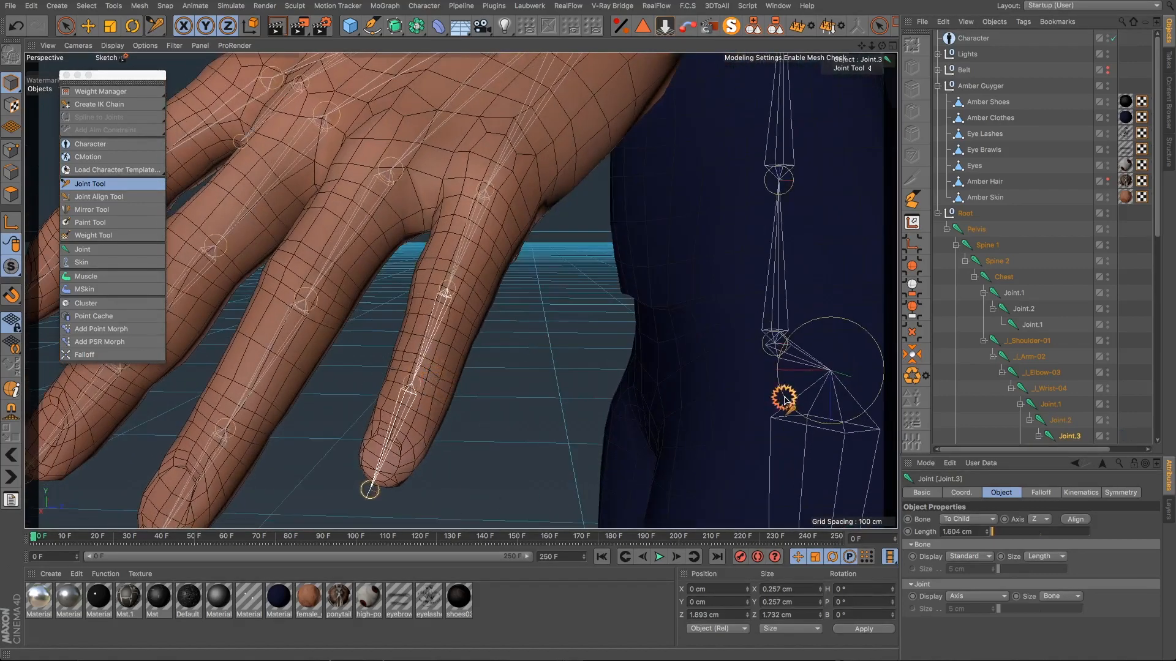
pyautogui.moveTo(406, 388); pyautogui.dragTo(355, 315)
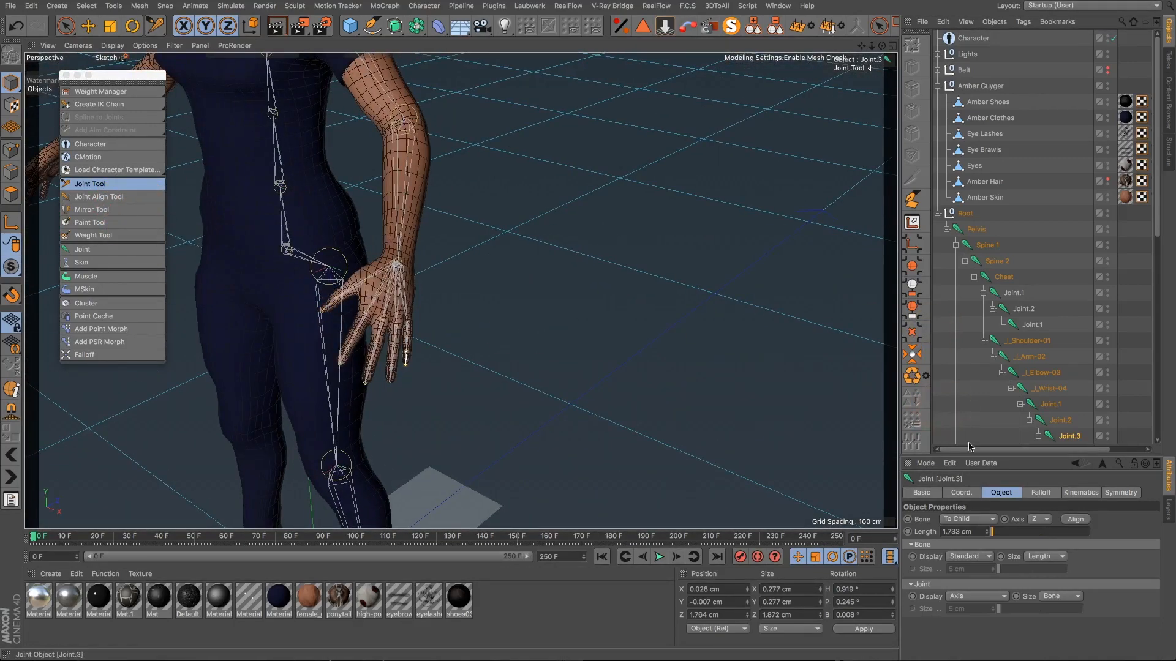
# Step: Delete the last Goal null under the left wrist, just above the left leg joint chain
pyautogui.click(974, 229)
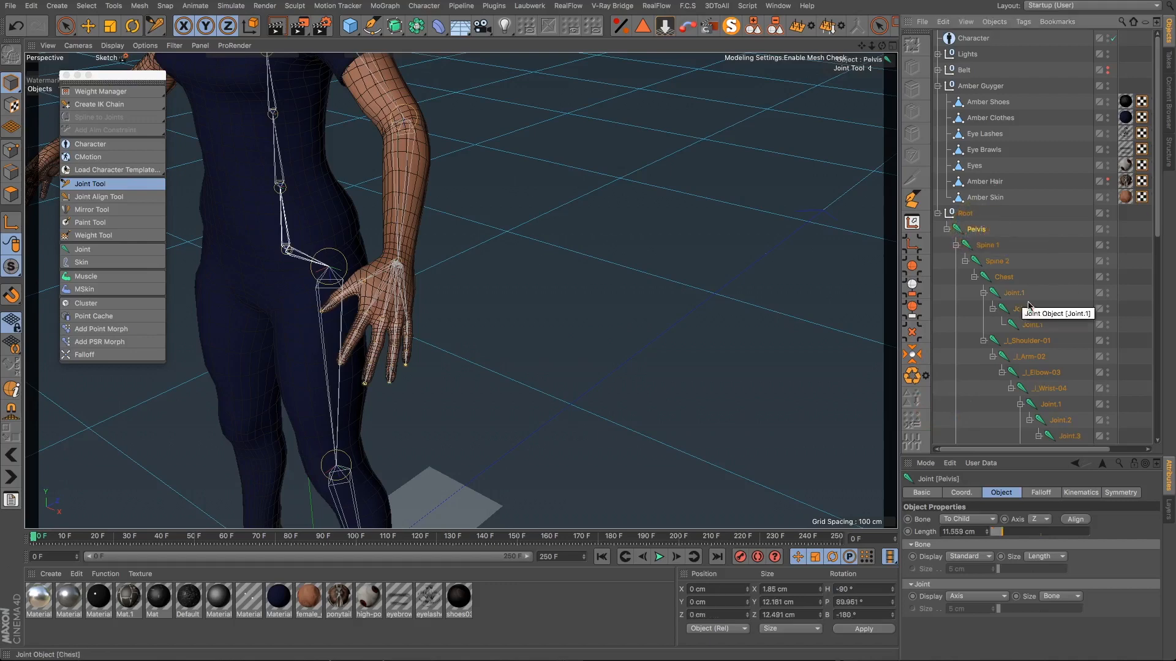
pyautogui.scroll(-10, 1029, 306)
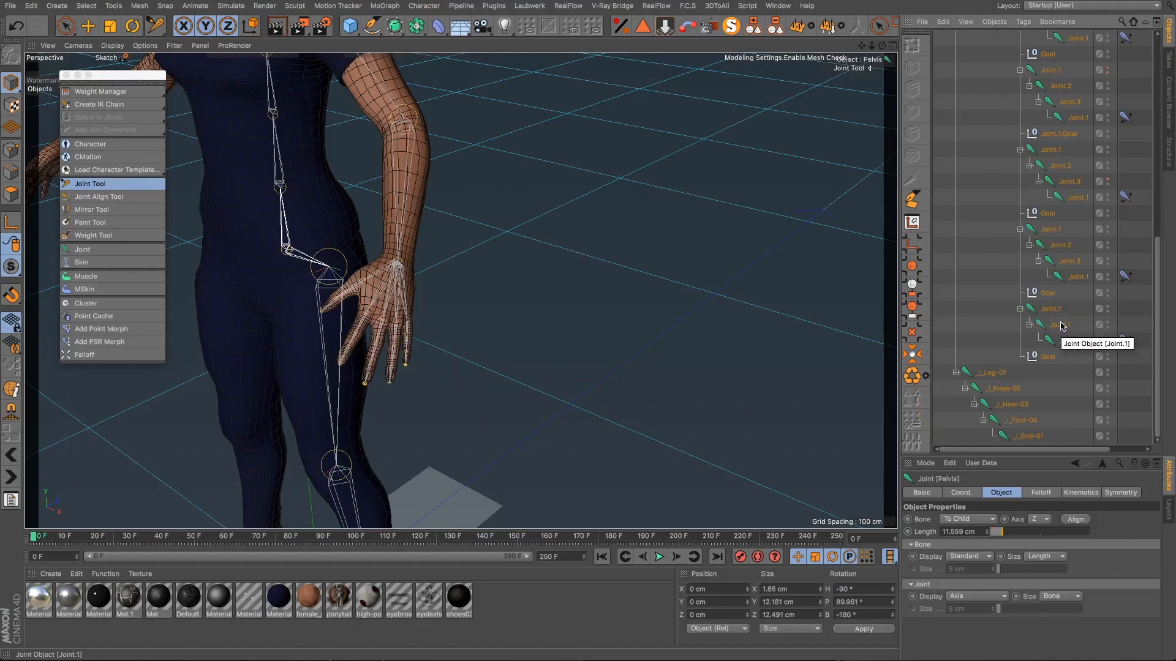
pyautogui.click(155, 26)
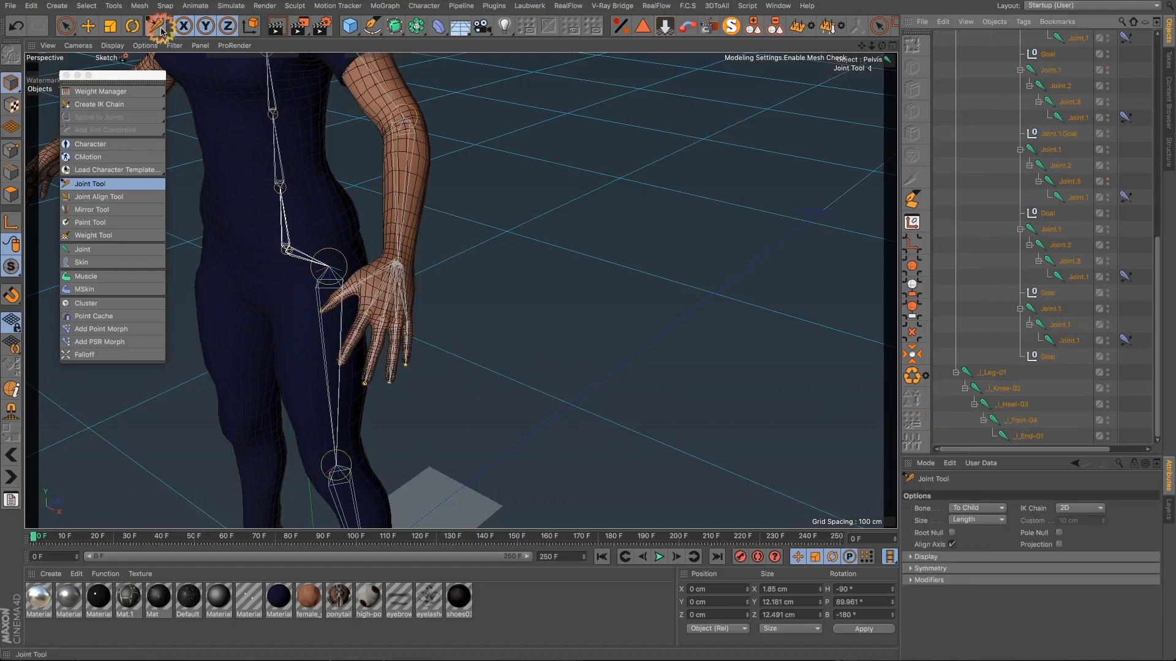
pyautogui.click(1039, 358)
pyautogui.press('Delete')
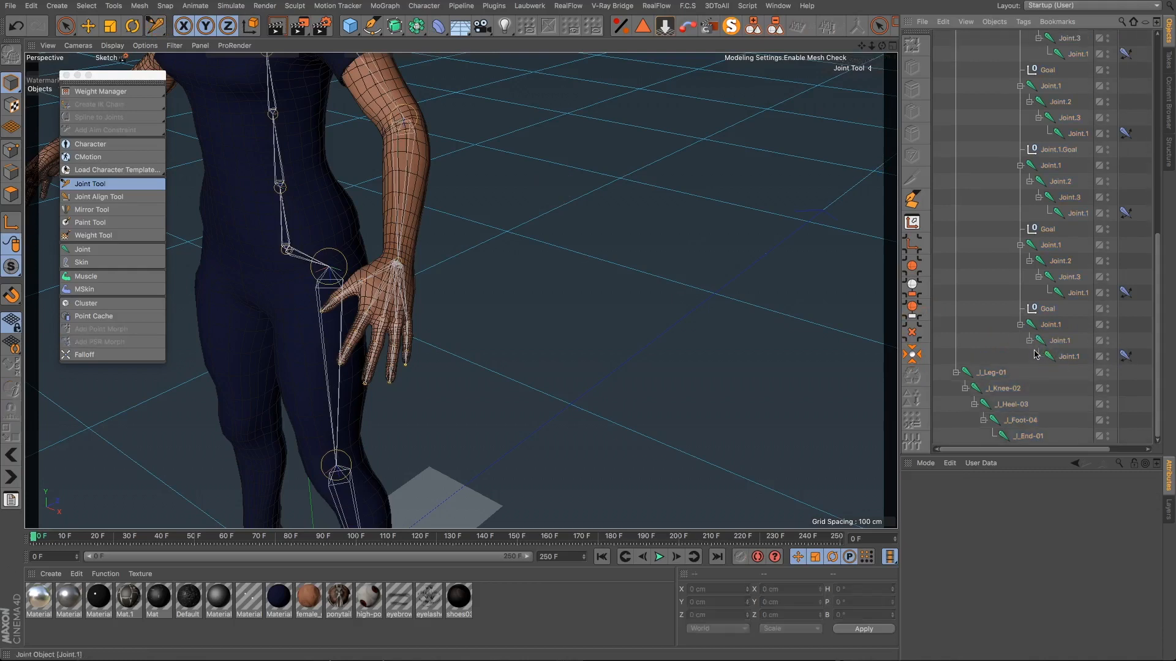
# Step: Delete the remaining Goal nulls between the finger joint chains under the left wrist
pyautogui.click(1043, 308)
pyautogui.press('Delete')
pyautogui.click(1045, 246)
pyautogui.press('Delete')
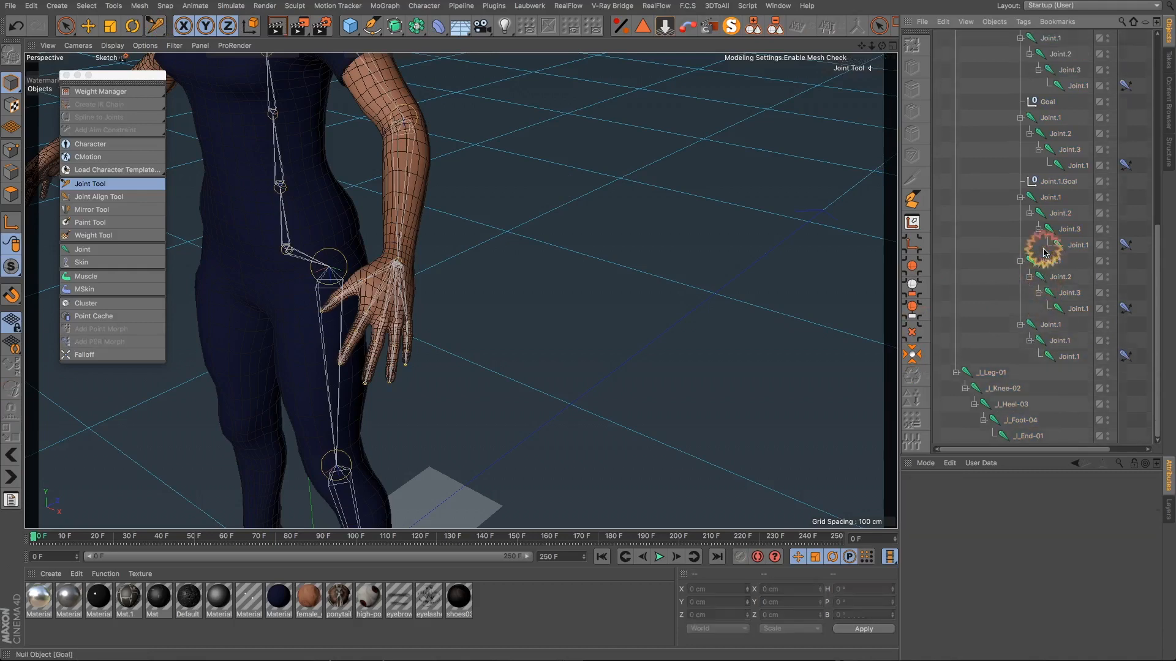
pyautogui.click(1044, 184)
pyautogui.press('Delete')
pyautogui.click(1045, 118)
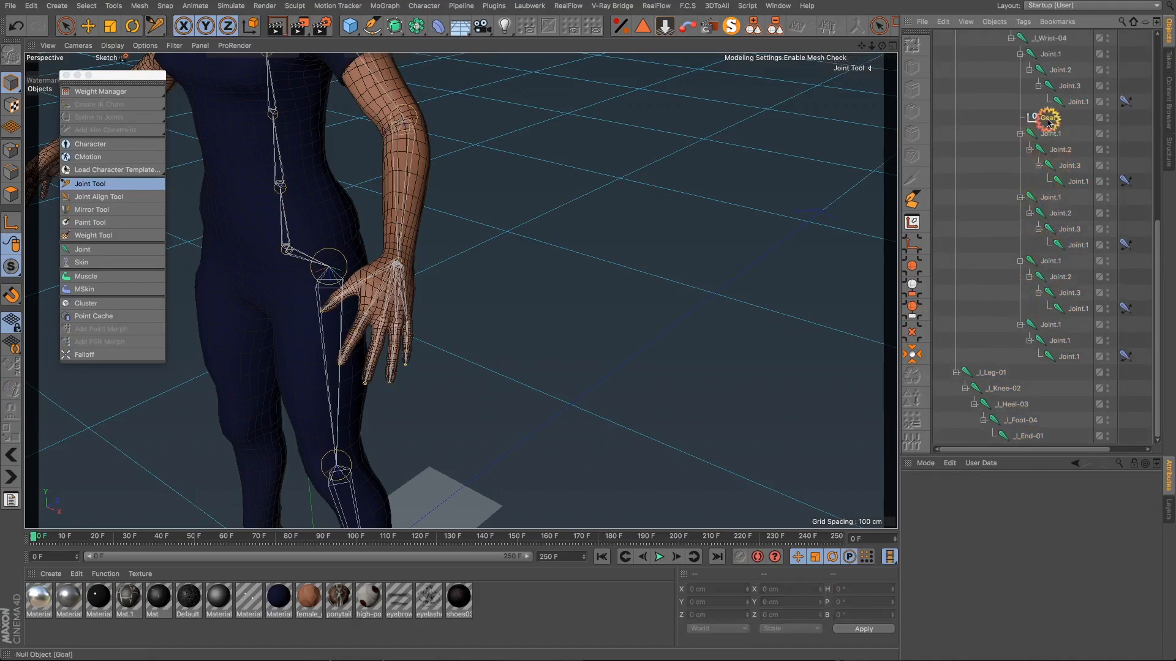
pyautogui.press('Delete')
# Step: Set the Joint Tool's IK Chain option to None
pyautogui.scroll(10, 1044, 188)
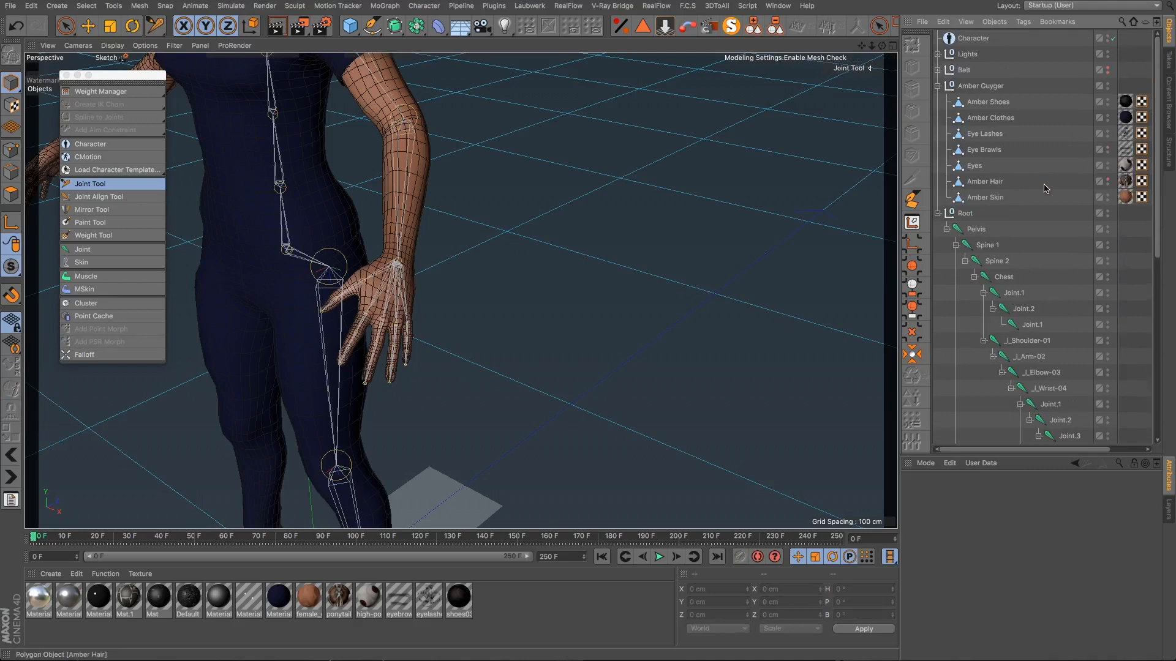
pyautogui.click(153, 26)
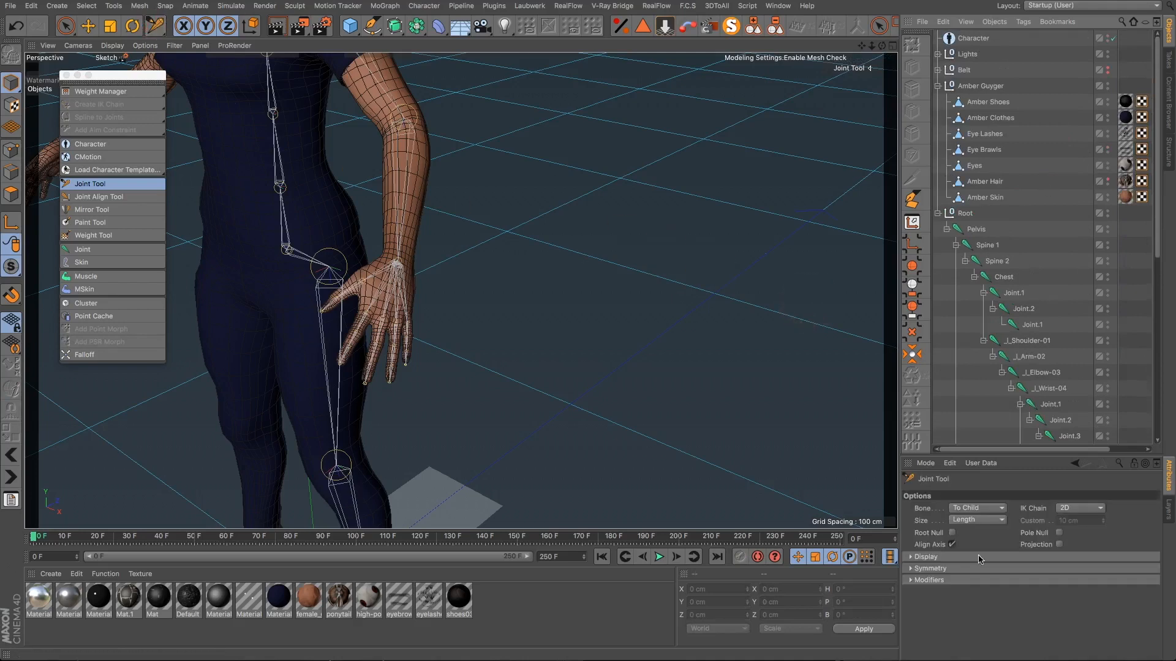
pyautogui.click(1066, 513)
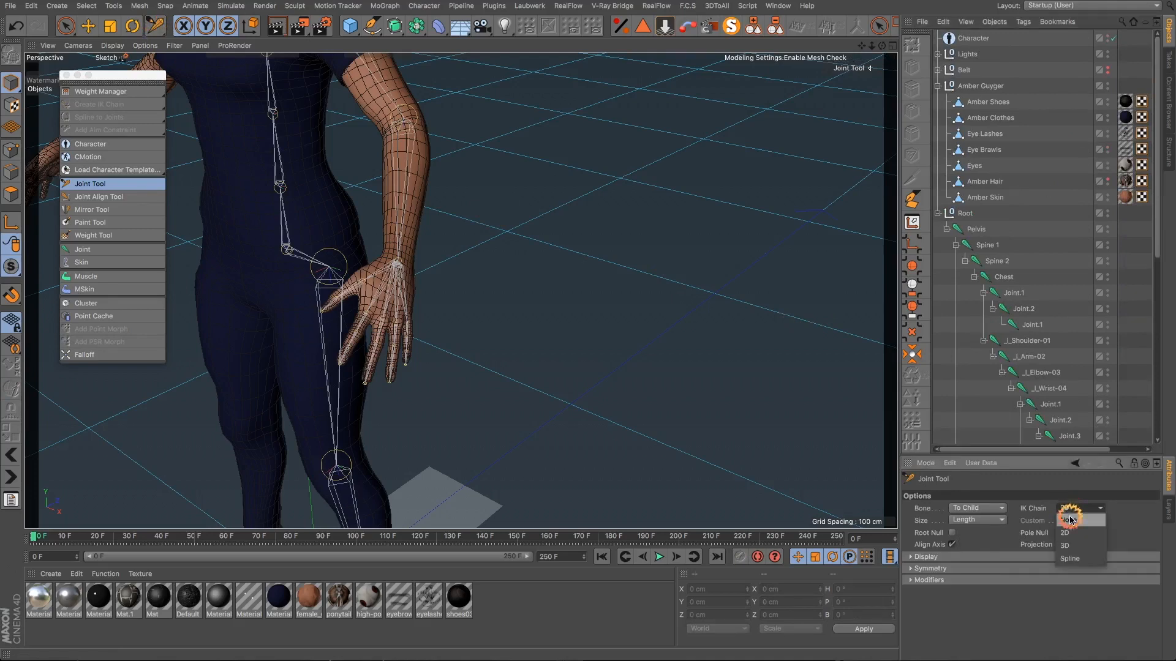
pyautogui.click(1070, 499)
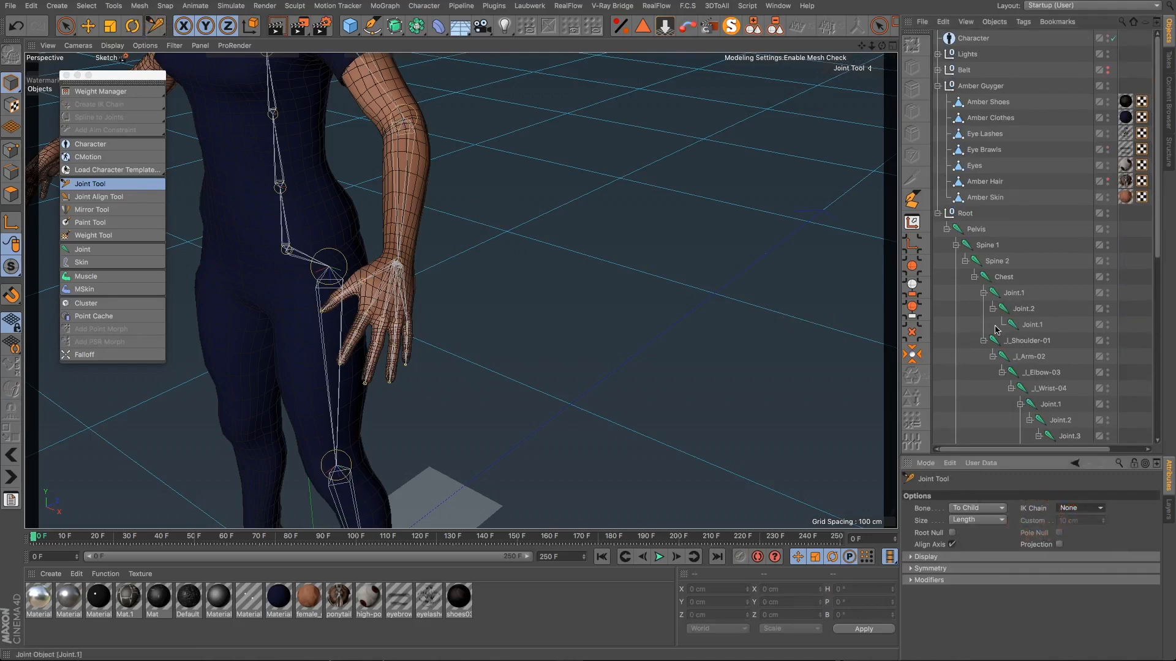
# Step: Rename the little finger's joints _l_Pinky-01, _l_Pinky-02 and _l_Pinky-03, and give the tip joint a name with the same prefix
pyautogui.scroll(-5, 995, 330)
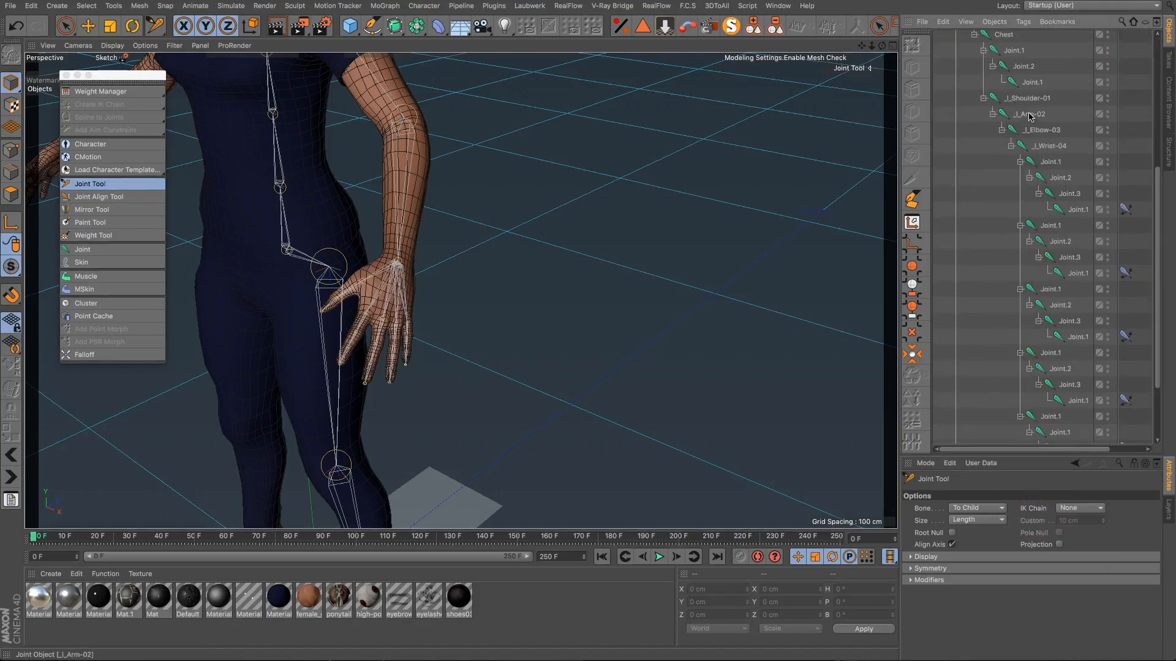
pyautogui.click(1051, 167)
pyautogui.doubleClick(1049, 163)
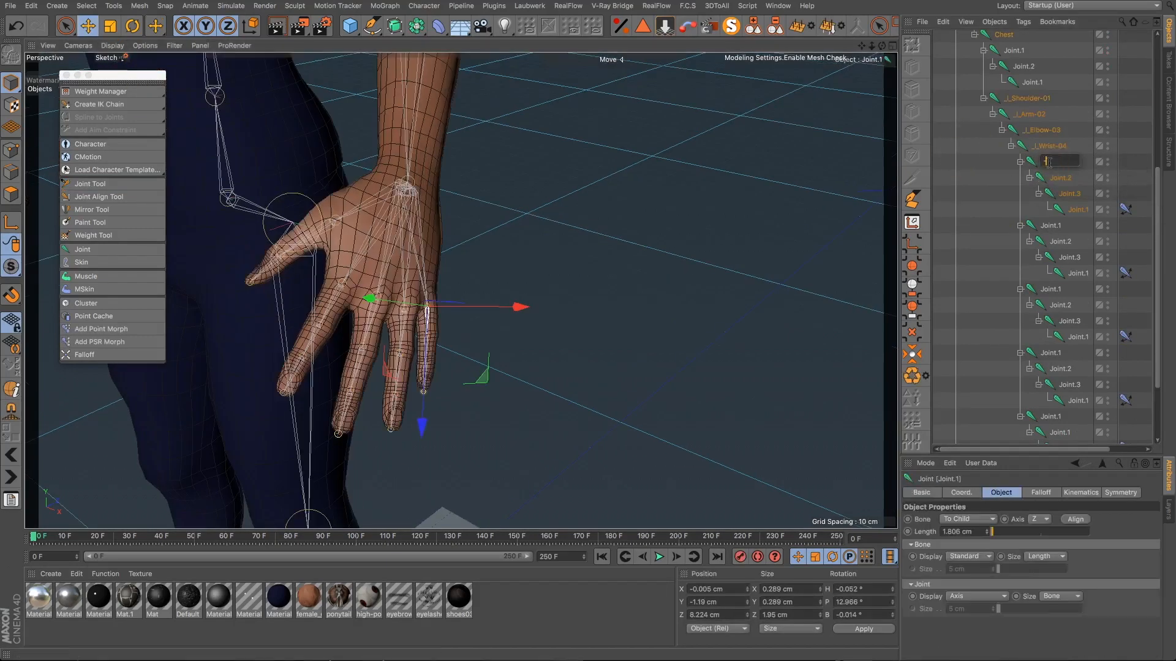
pyautogui.write('01')
pyautogui.press('Down')
pyautogui.write('_l_Pinky-02')
pyautogui.press('Down')
pyautogui.write('_l_Pinky-03')
pyautogui.press('Down')
pyautogui.write('_l_Pinky-04')
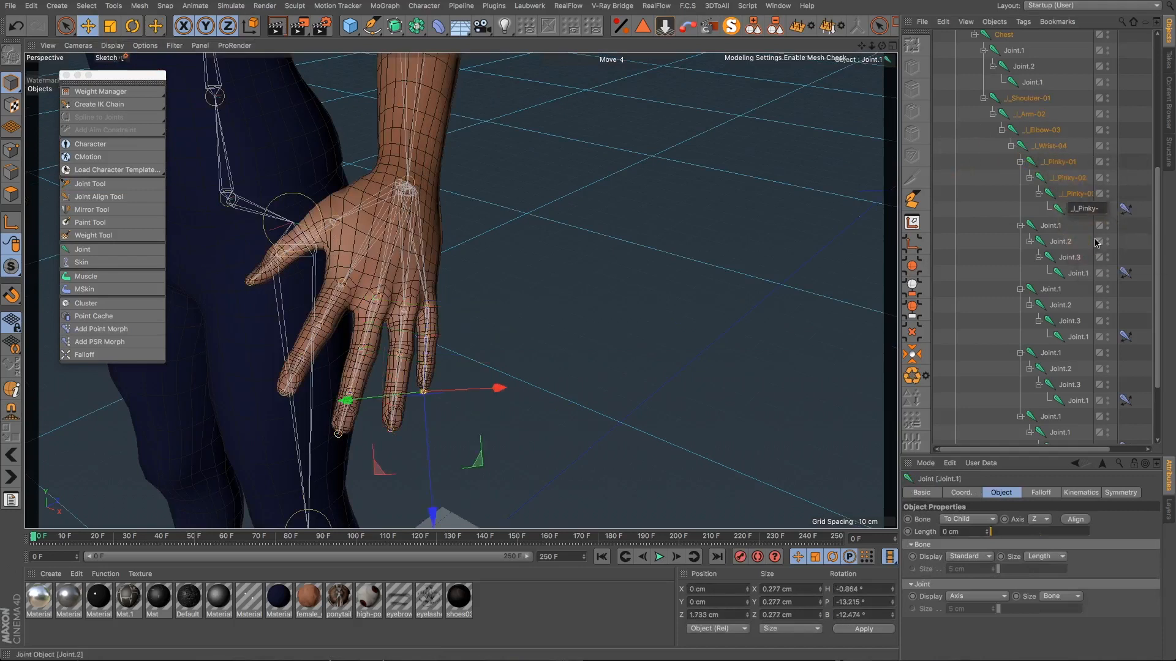
# Step: Rename the second finger chain's joints _l_Middle-01, _l_Middle-02, _l_Middle-03 and _l_Middle-End
pyautogui.doubleClick(1050, 227)
pyautogui.doubleClick(1064, 241)
pyautogui.write('_l_Middle-02')
pyautogui.doubleClick(1071, 259)
pyautogui.write('_l_Middle-03')
pyautogui.doubleClick(1079, 273)
pyautogui.write('_l_Middle-04')
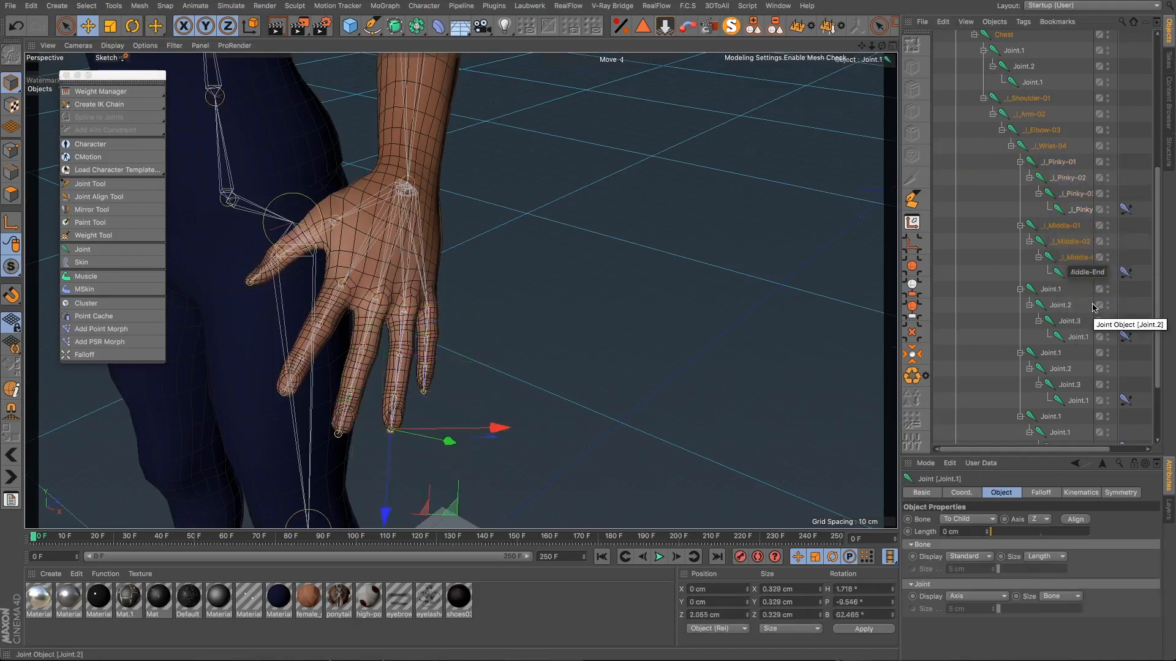
# Step: Rename the second finger chain's joints _l_Ring-01, _l_Ring-02, _l_Ring-03 and _l_Ring-End
pyautogui.doubleClick(1068, 225)
pyautogui.write('_l_Ring-01_l_Ring-02')
pyautogui.doubleClick(1076, 258)
pyautogui.write('_l_Ring-03')
pyautogui.doubleClick(1081, 273)
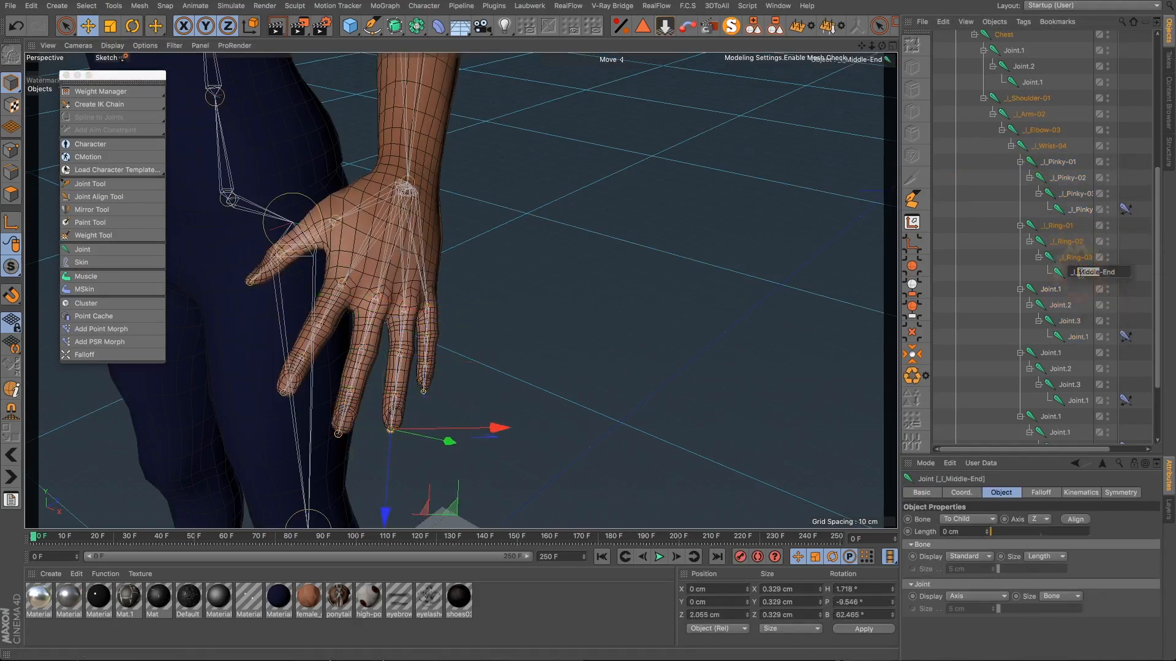
pyautogui.write('_l_Ring-04')
# Step: Rename the third finger chain's joints with the _l_Middle- prefix, numbered from _l_Middle-01 down to the tip
pyautogui.doubleClick(1051, 289)
pyautogui.write('_l_Middle-01')
pyautogui.doubleClick(1061, 305)
pyautogui.write('04')
# Step: Rename the index finger's joints _l_Index-01, _l_Index-02, _l_Index-03 and _l_Index-End
pyautogui.doubleClick(1056, 353)
pyautogui.write('_l_Index-01')
pyautogui.doubleClick(1064, 368)
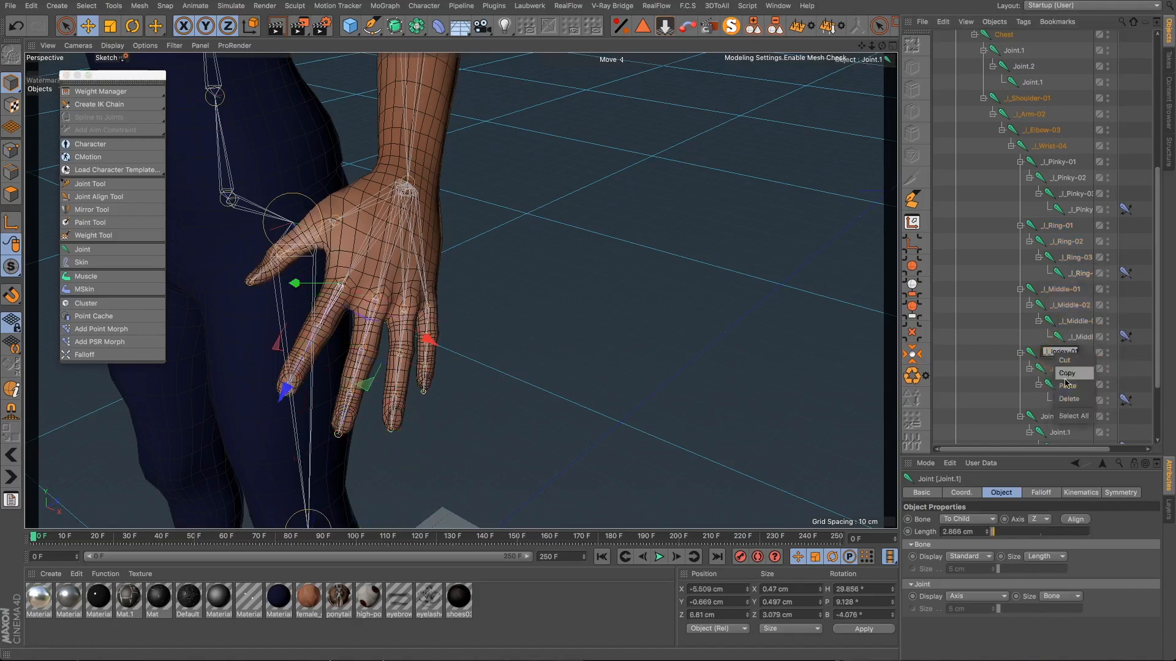
pyautogui.write('_l_Index-02')
pyautogui.doubleClick(1072, 385)
pyautogui.write('_l_Index-03')
pyautogui.doubleClick(1079, 401)
# Step: Rename the thumb's joints _l_Thumb-01, _l_Thumb-02 and _l_Thumb-03
pyautogui.doubleClick(1050, 324)
pyautogui.write('_l_Thumb-01')
pyautogui.doubleClick(1060, 340)
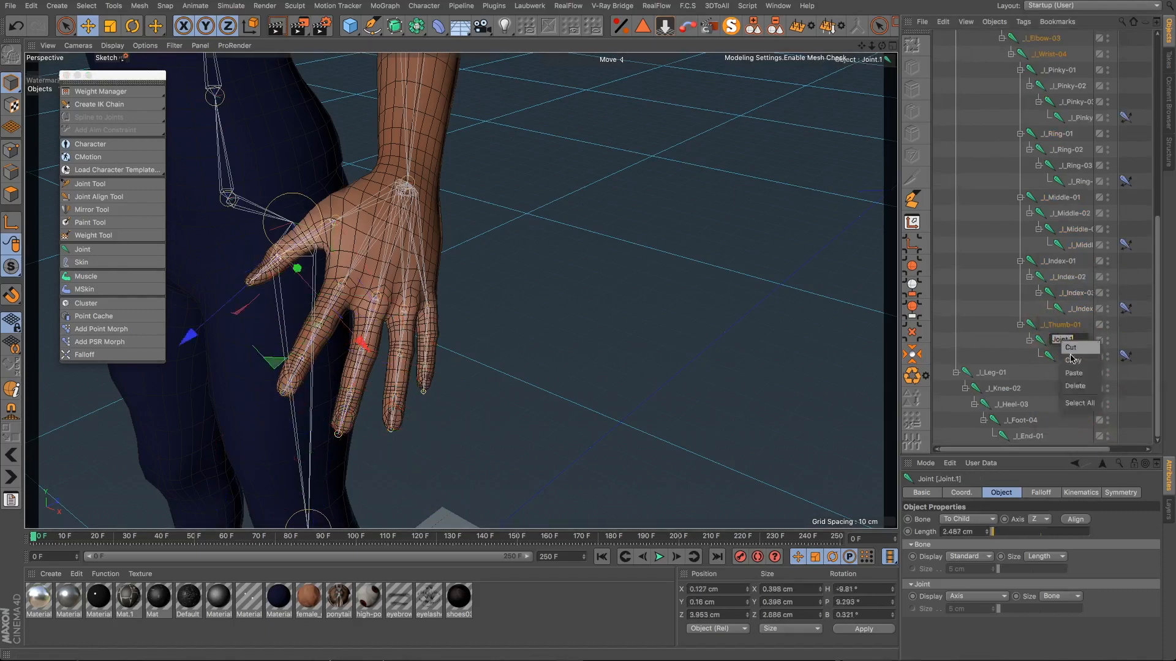
pyautogui.write('_l_Thumb-02')
pyautogui.doubleClick(1069, 356)
pyautogui.write('_l_Thumb-03')
pyautogui.click(1059, 364)
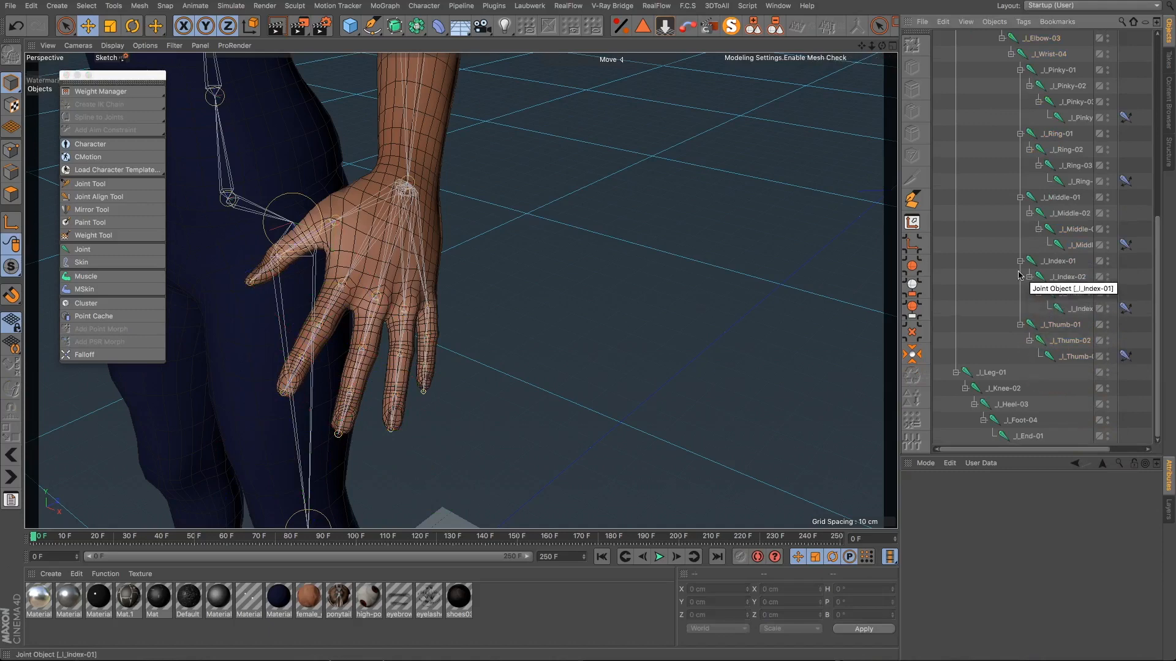
# Step: Examine the skeleton inside the whole character from several angles and distances
pyautogui.scroll(-10, 480, 288)
pyautogui.keyDown('alt'); pyautogui.moveTo(453, 290); pyautogui.dragTo(597, 288); pyautogui.keyUp('alt')
pyautogui.scroll(-5, 596, 288)
pyautogui.keyDown('alt'); pyautogui.moveTo(450, 305); pyautogui.dragTo(359, 286); pyautogui.keyUp('alt')
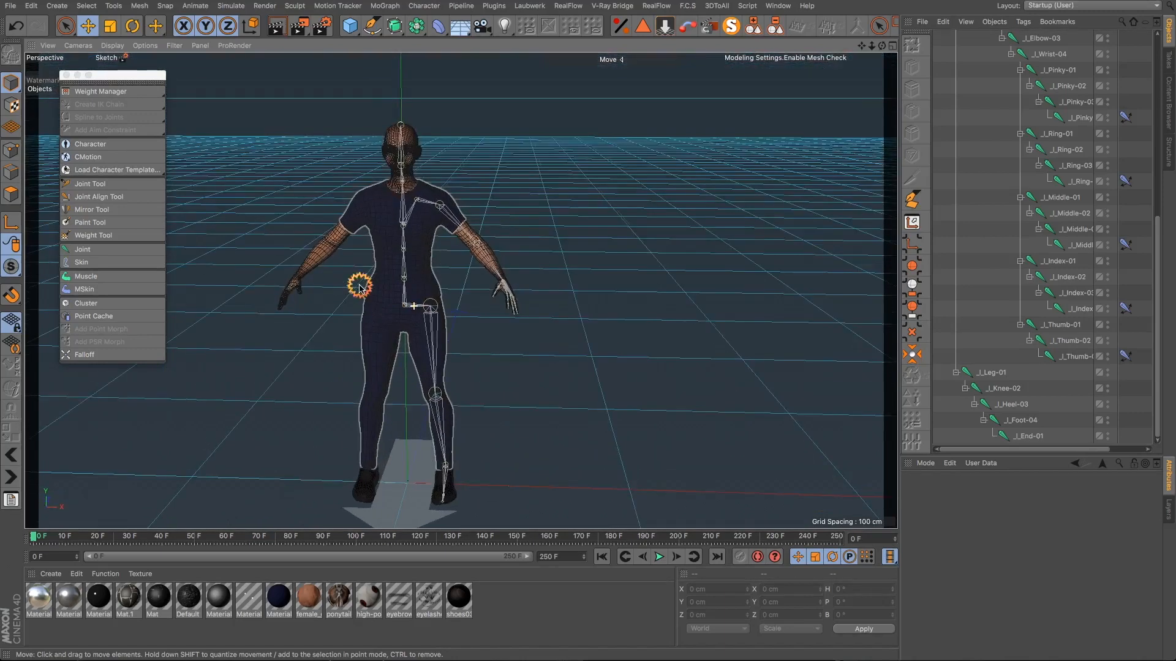
pyautogui.scroll(5, 404, 160)
pyautogui.keyDown('alt'); pyautogui.moveTo(428, 339); pyautogui.dragTo(407, 308); pyautogui.keyUp('alt')
pyautogui.scroll(-10, 411, 311)
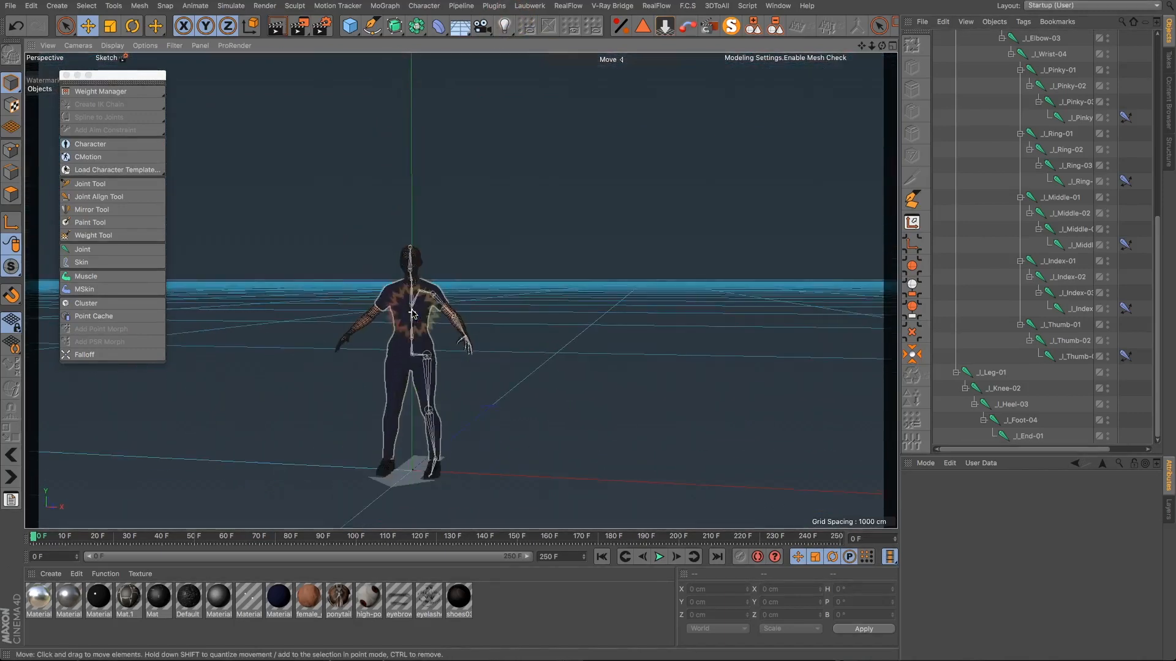
pyautogui.keyDown('alt'); pyautogui.moveTo(421, 362); pyautogui.dragTo(390, 365); pyautogui.keyUp('alt')
pyautogui.scroll(5, 430, 414)
pyautogui.moveTo(431, 415)
pyautogui.keyDown('alt'); pyautogui.mouseDown()
pyautogui.moveTo(339, 412)
pyautogui.moveTo(430, 427)
pyautogui.mouseUp(); pyautogui.keyUp('alt')
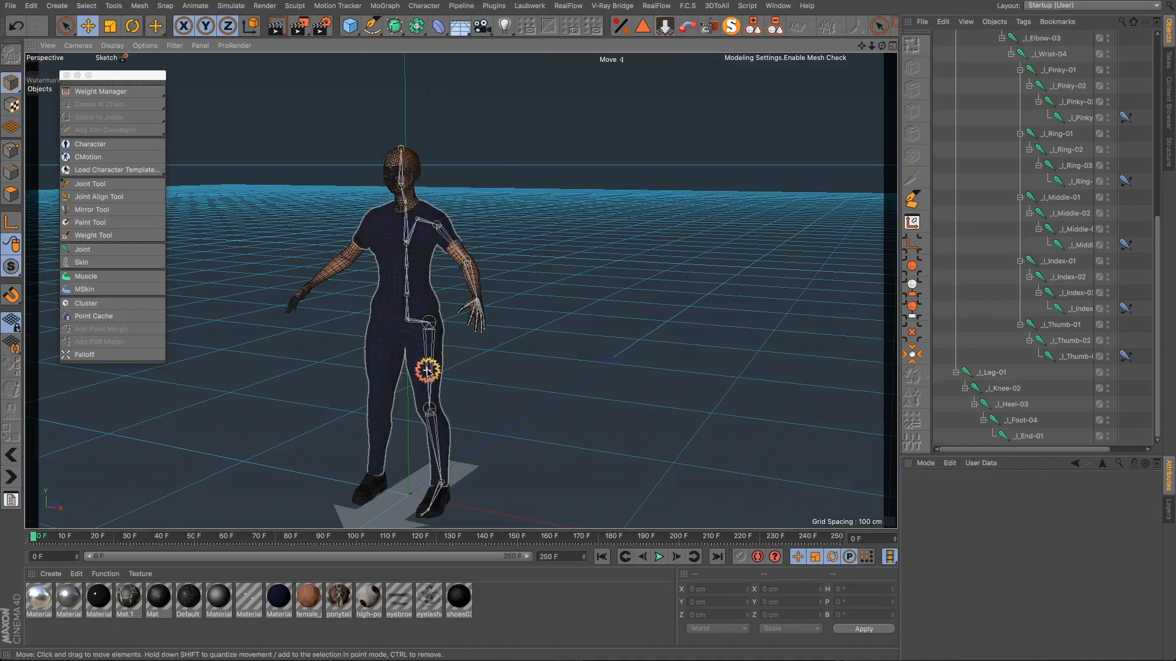
pyautogui.moveTo(427, 371)
pyautogui.keyDown('alt'); pyautogui.mouseDown()
pyautogui.moveTo(564, 380)
pyautogui.moveTo(436, 375)
pyautogui.mouseUp(); pyautogui.keyUp('alt')
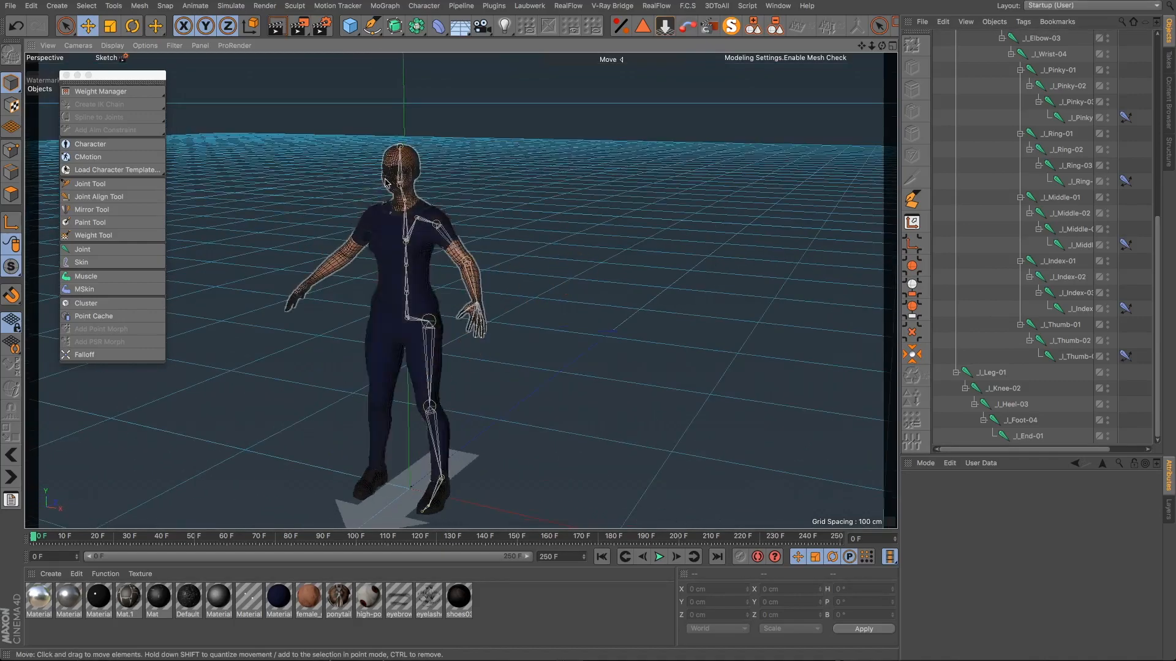
# Step: Try creating an IK chain from _l_Leg-01 to _l_Heel-03, check the hierarchy and undo the chain
pyautogui.click(992, 373)
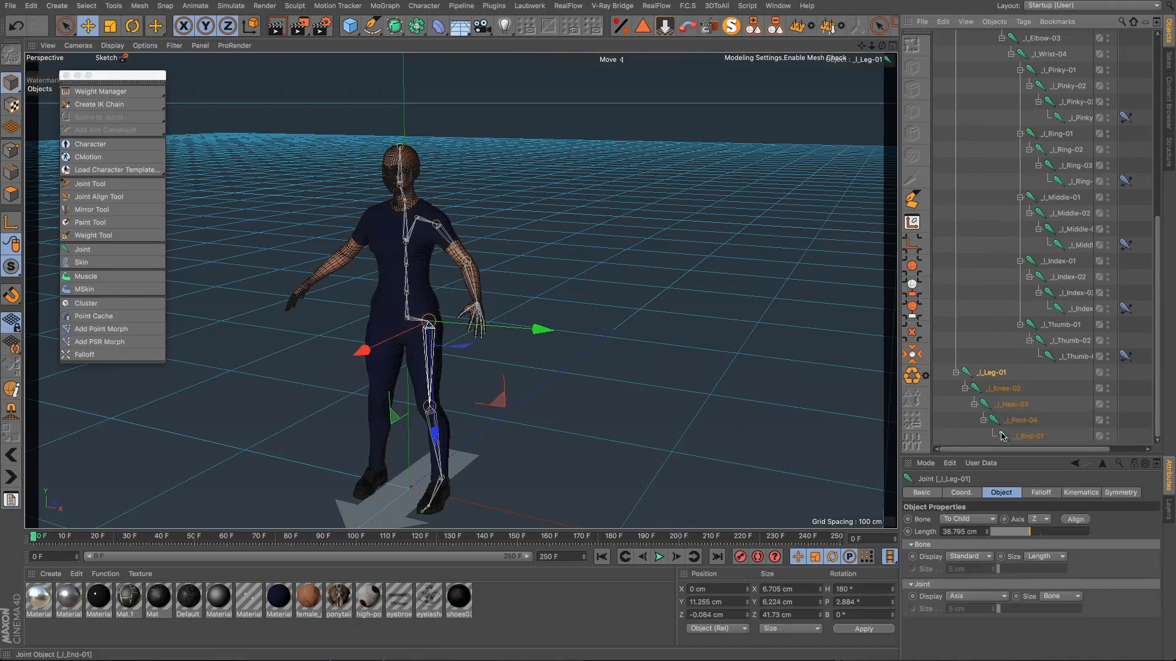
pyautogui.keyDown('ctrl'); pyautogui.click(1011, 407); pyautogui.keyUp('ctrl')
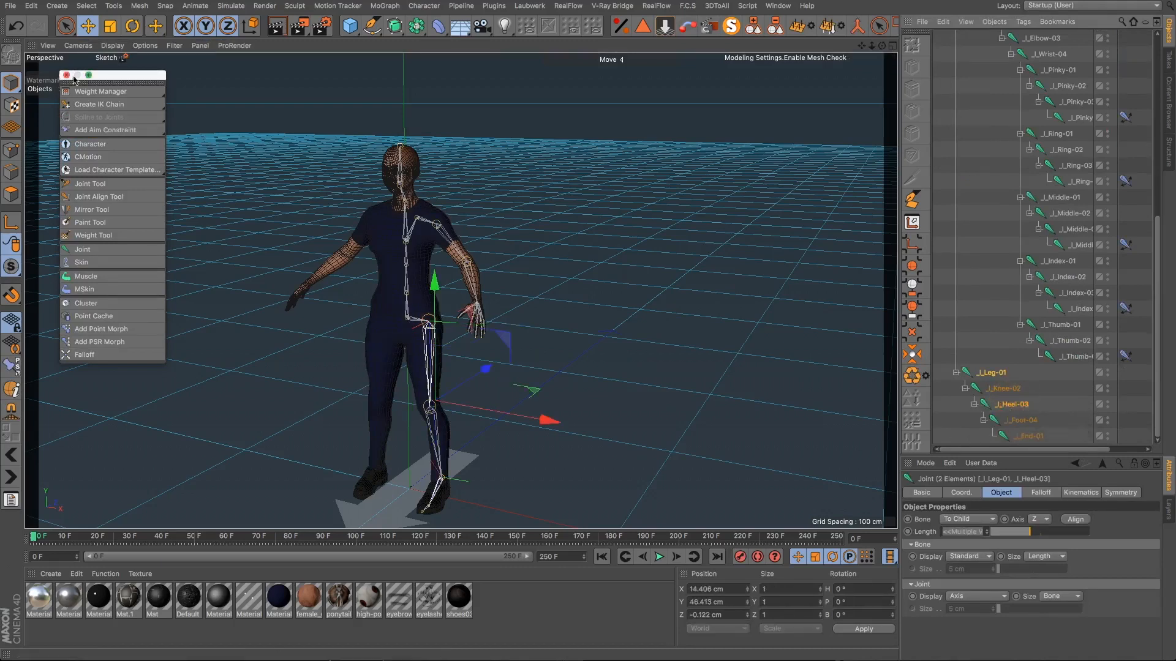
pyautogui.click(134, 107)
pyautogui.click(191, 116)
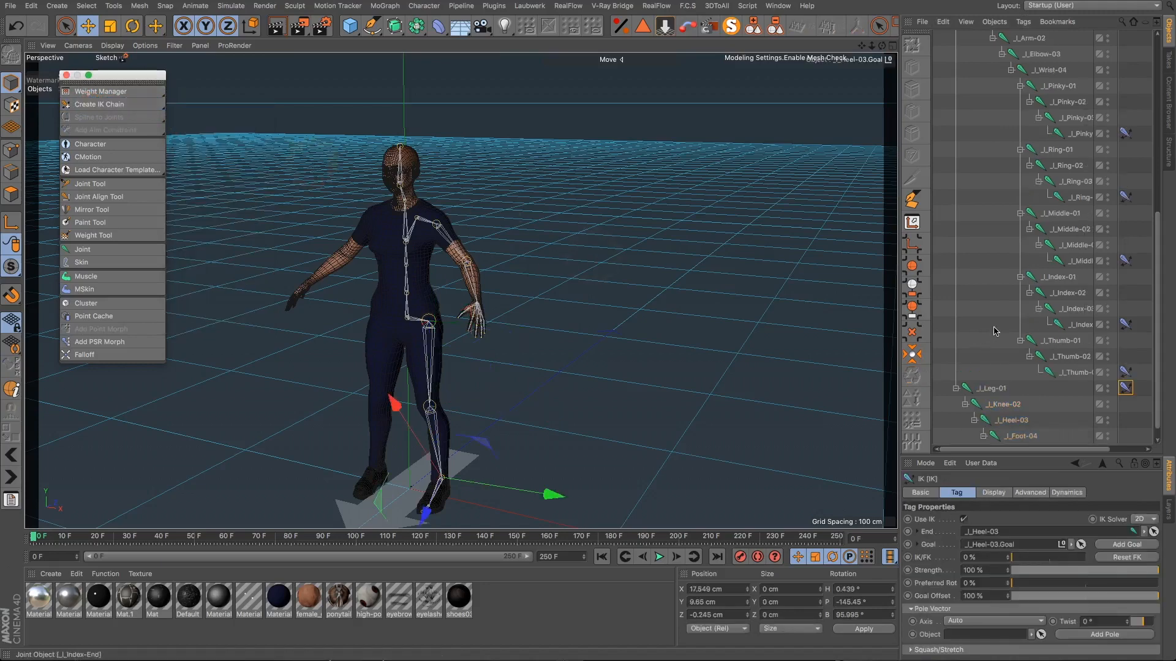
pyautogui.scroll(-1, 994, 331)
pyautogui.scroll(4, 994, 331)
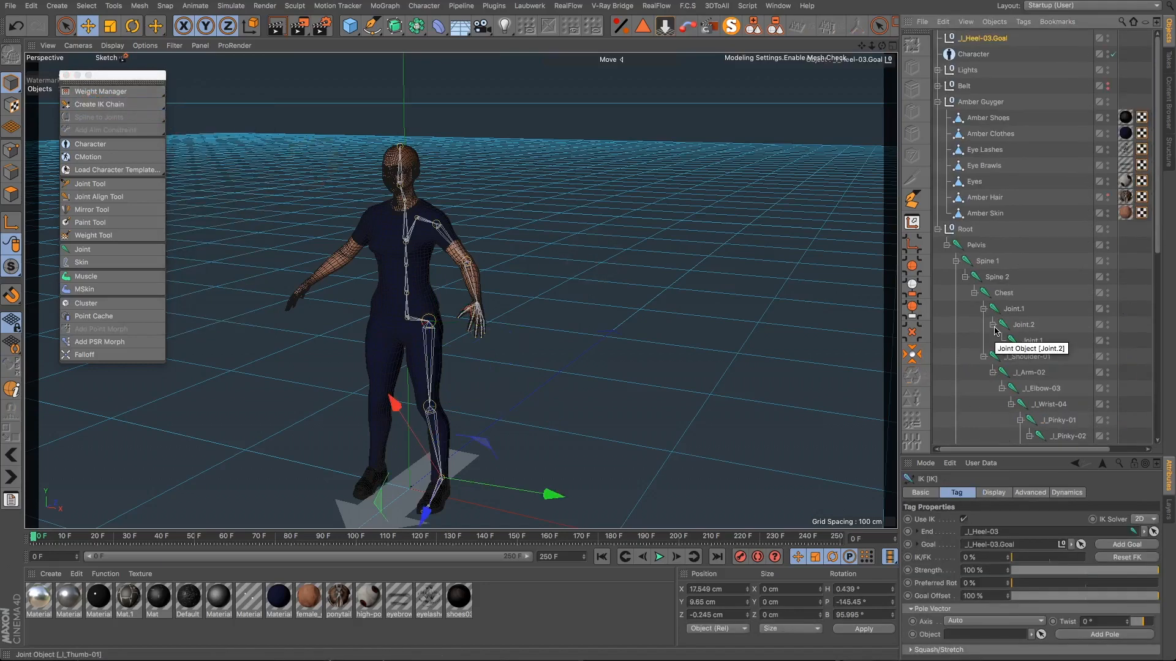
pyautogui.scroll(4, 994, 331)
pyautogui.scroll(-6, 994, 331)
pyautogui.hotkey('ctrl', 'z')
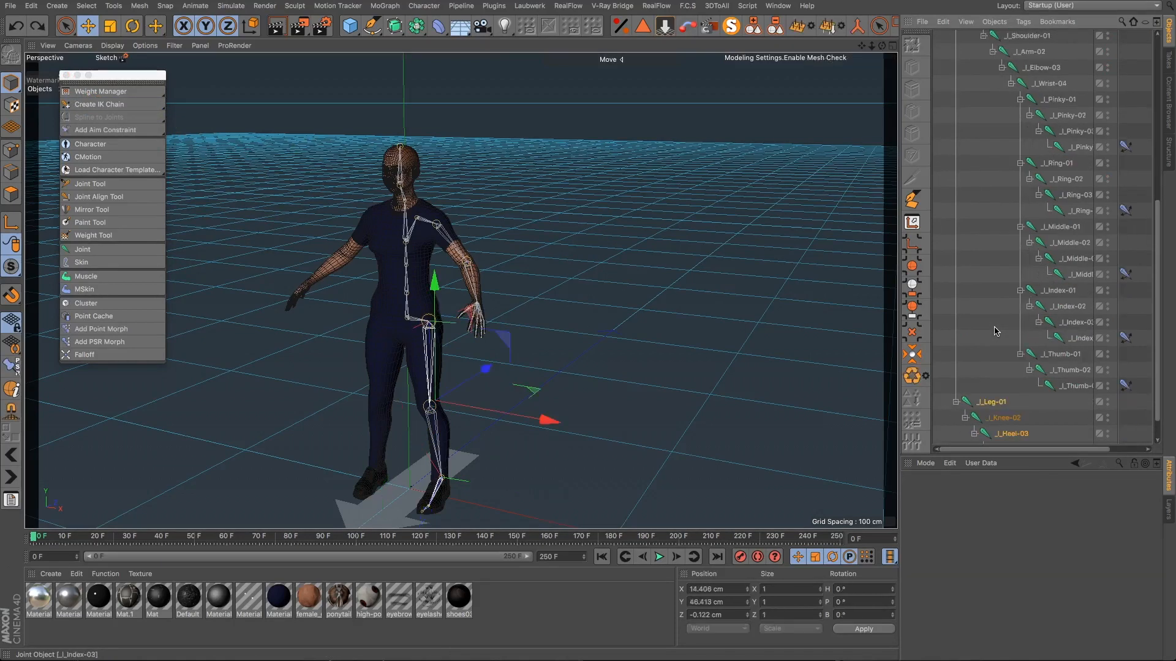
# Step: Delete the leftover IK tags from the tip joints of all five left-hand finger chains
pyautogui.moveTo(1124, 127); pyautogui.dragTo(1144, 398)
pyautogui.press('Delete')
pyautogui.scroll(-1, 1010, 394)
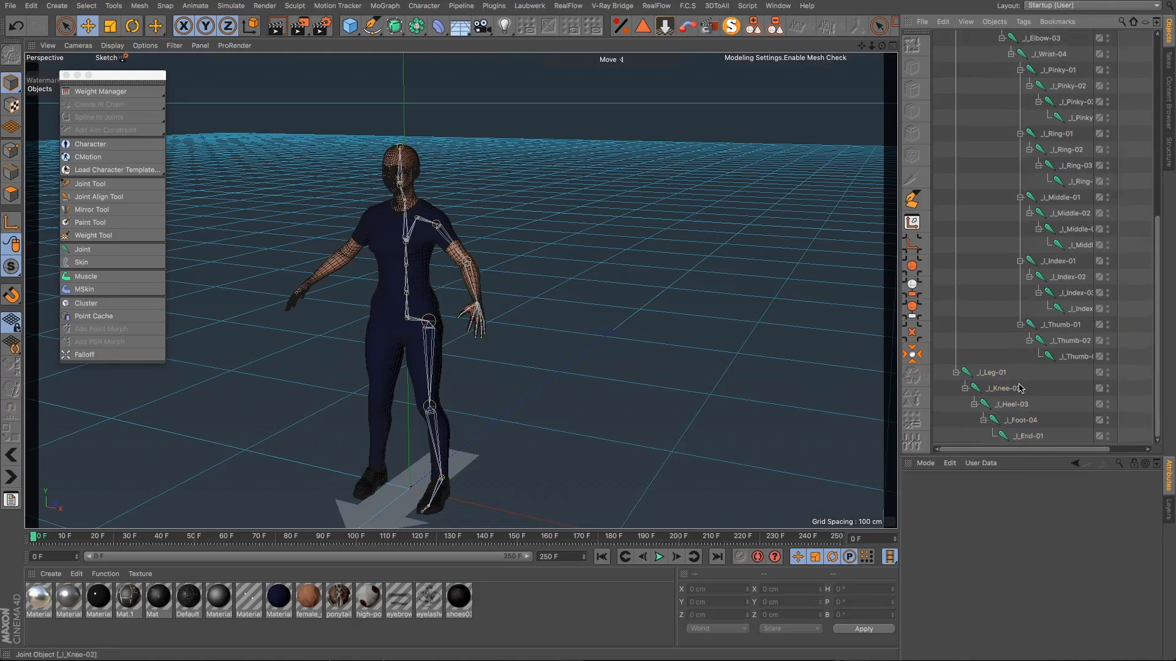
# Step: Create an IK chain on the left leg from _l_Leg-01 to _l_Heel-03
pyautogui.click(995, 373)
pyautogui.keyDown('ctrl'); pyautogui.click(1014, 405); pyautogui.keyUp('ctrl')
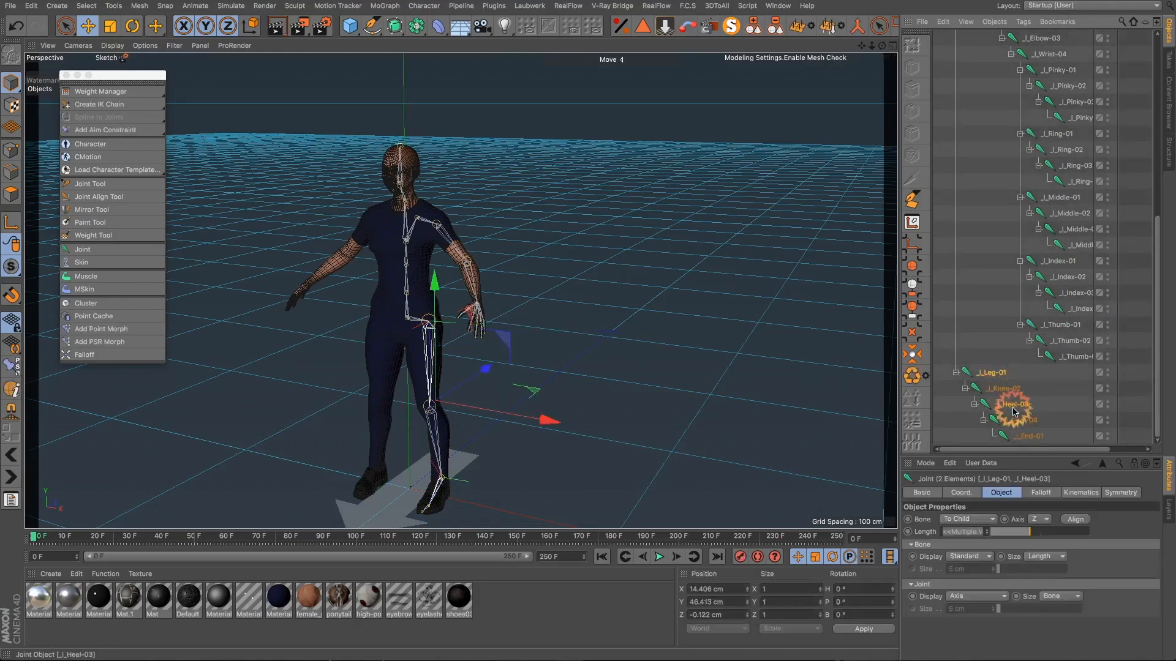
pyautogui.click(100, 106)
pyautogui.click(192, 120)
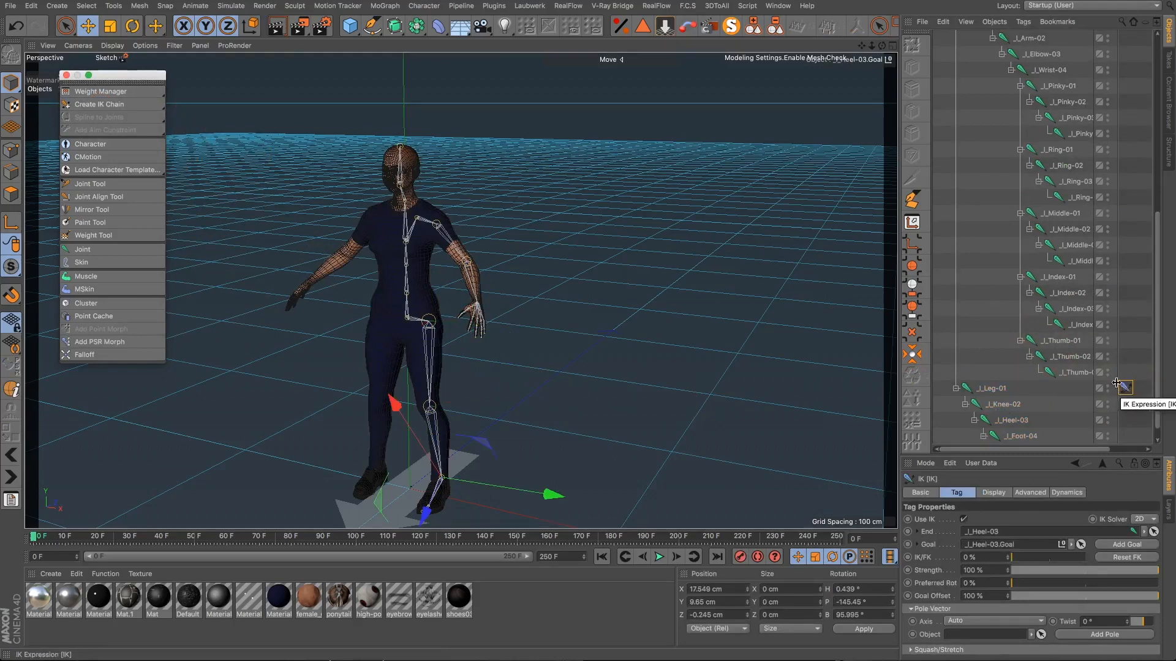
pyautogui.keyDown('alt'); pyautogui.moveTo(447, 437); pyautogui.dragTo(812, 271); pyautogui.keyUp('alt')
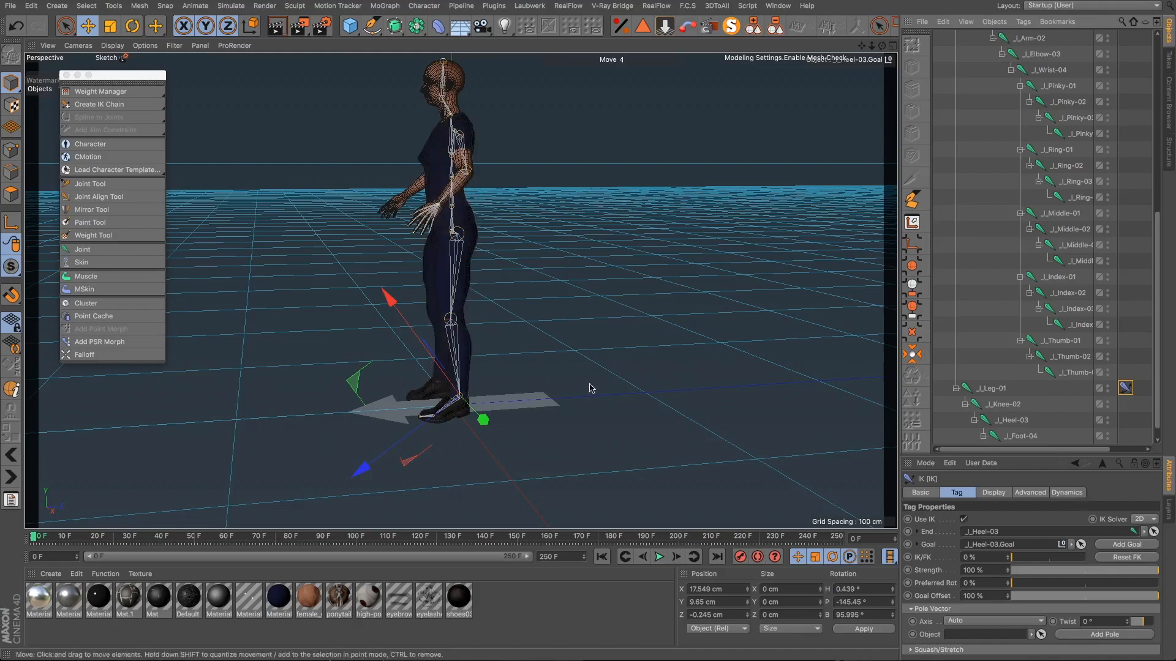
pyautogui.scroll(3, 452, 329)
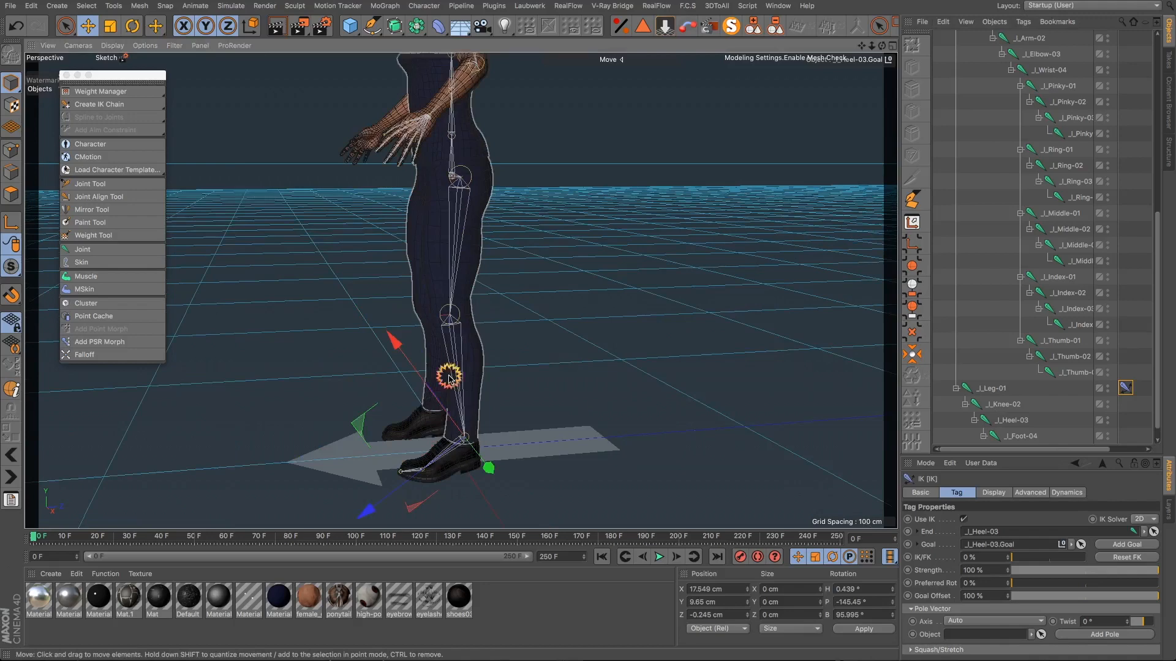
pyautogui.keyDown('alt'); pyautogui.moveTo(449, 378); pyautogui.dragTo(624, 357); pyautogui.keyUp('alt')
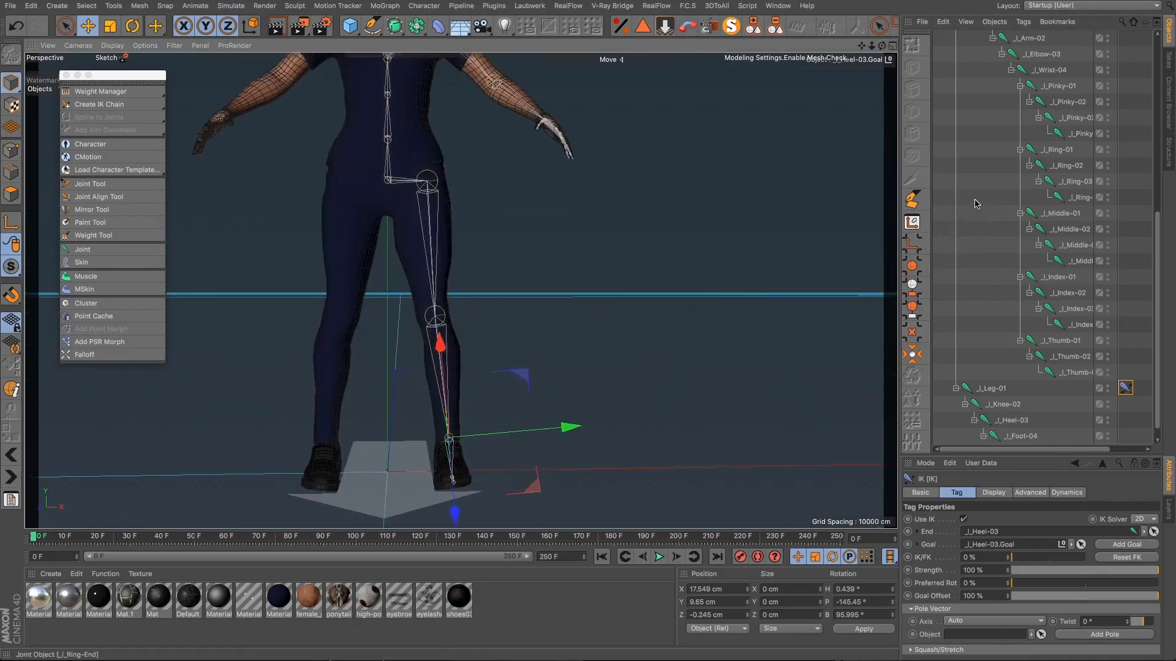
# Step: Align all joints from Pelvis to _l_End-01 with the Joint Align Tool, using World Axis for both Direction and Up Direction
pyautogui.scroll(7, 977, 202)
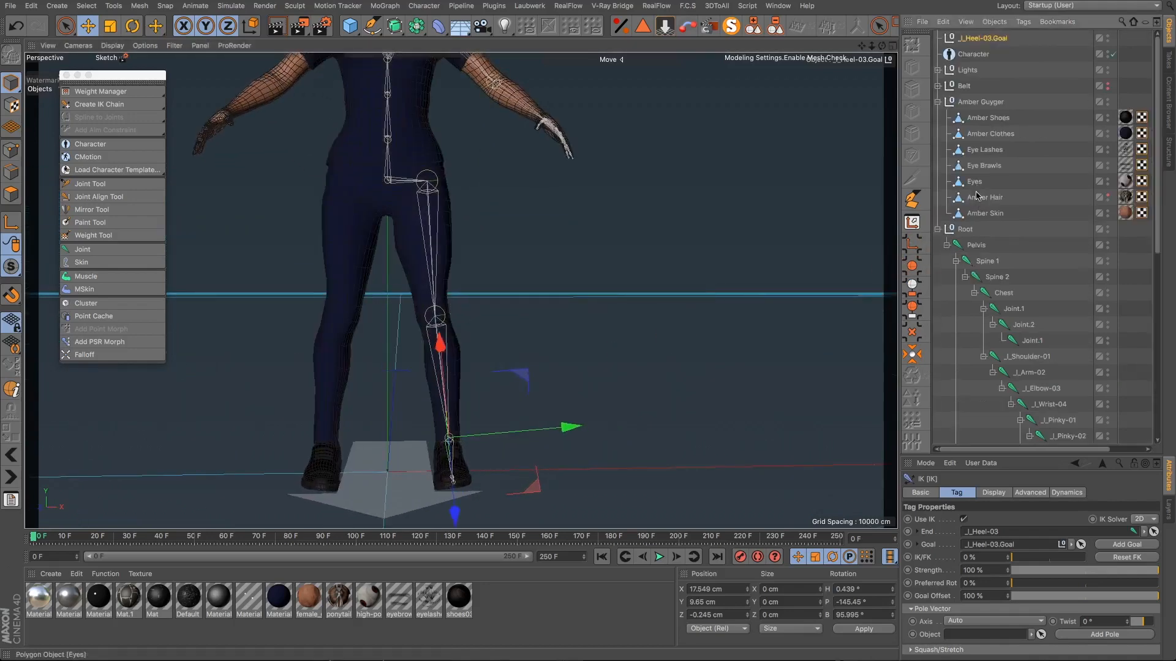
pyautogui.click(975, 245)
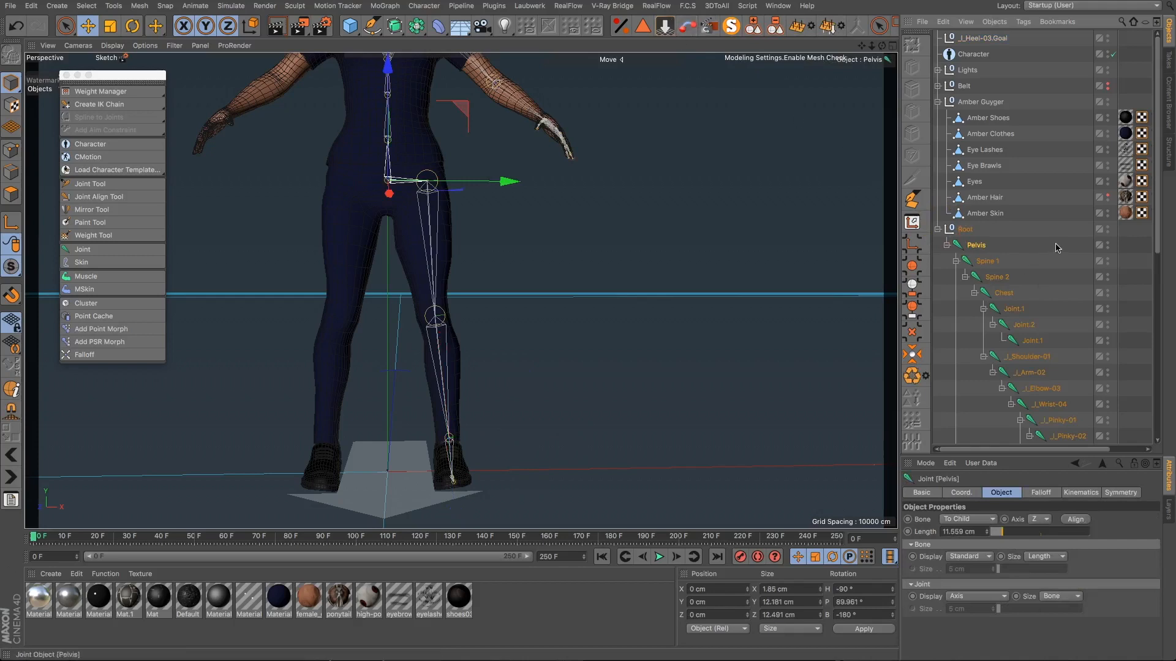
pyautogui.moveTo(1056, 247); pyautogui.dragTo(1013, 262)
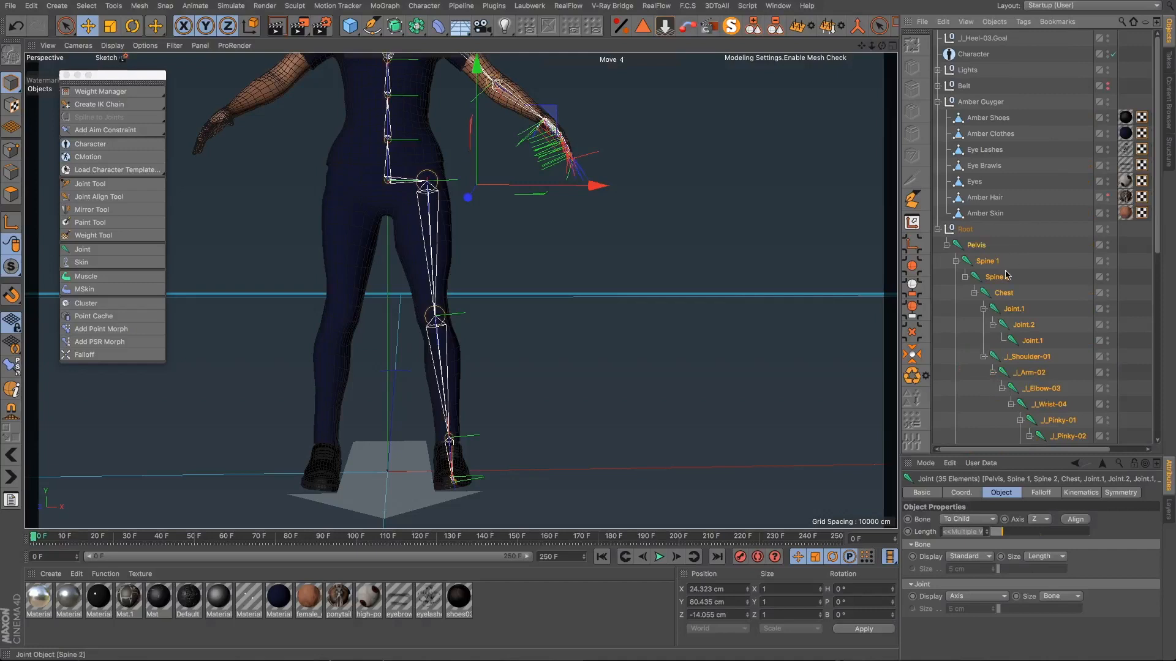
pyautogui.scroll(-5, 1006, 274)
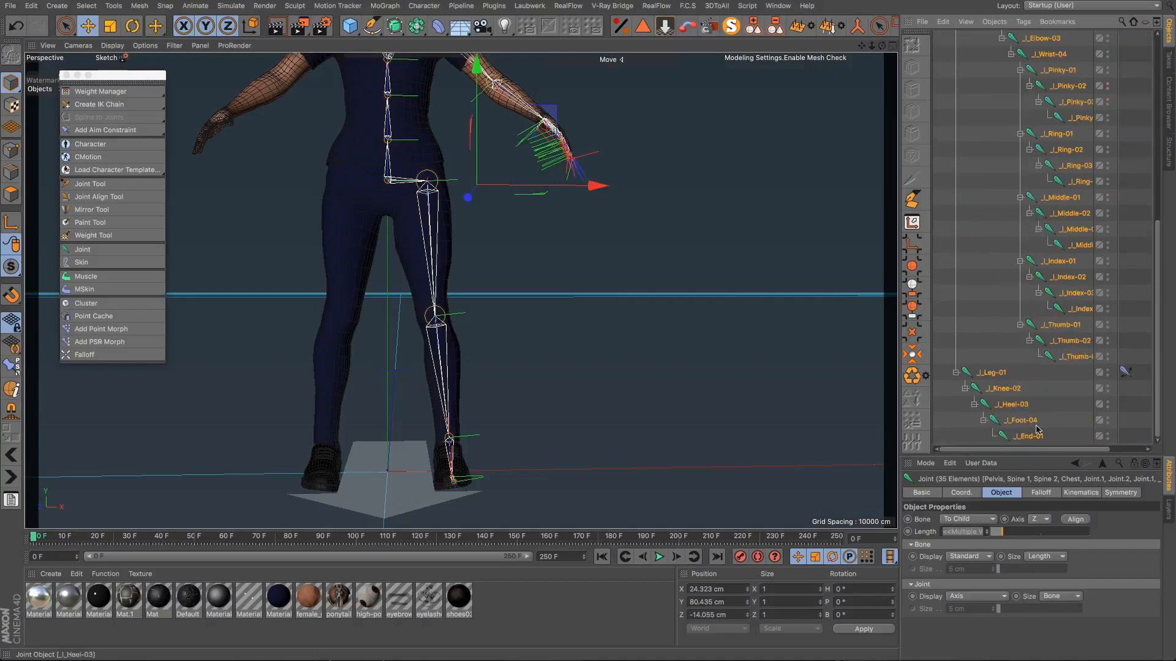
pyautogui.click(961, 492)
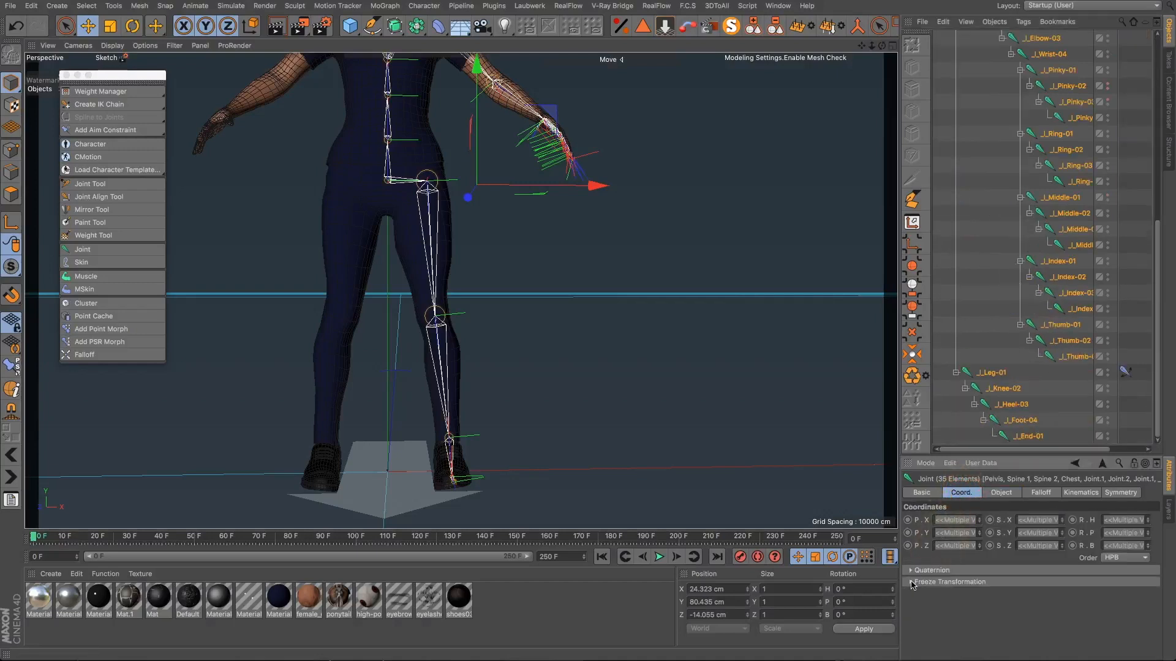
pyautogui.click(111, 197)
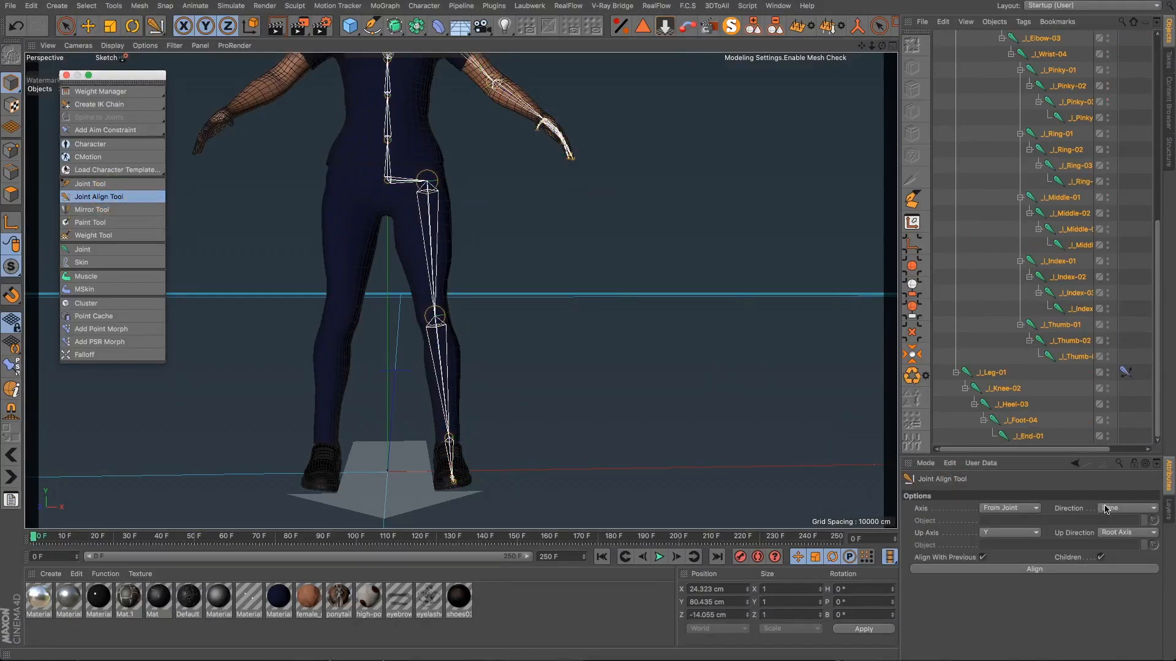
pyautogui.click(1106, 509)
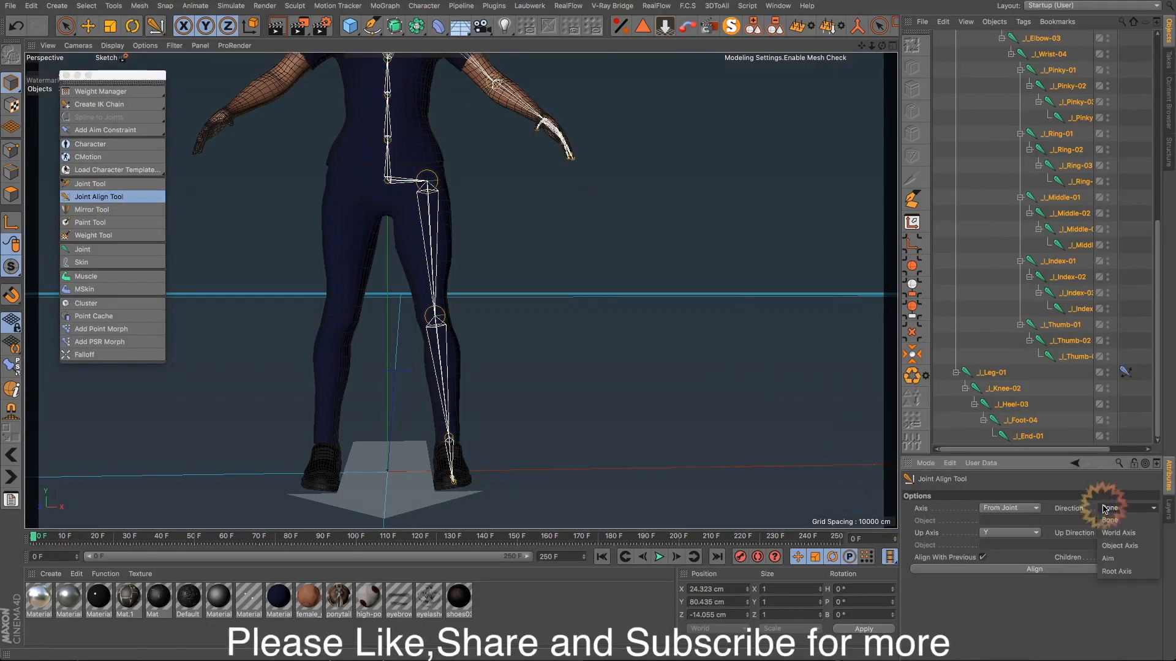
pyautogui.click(1125, 533)
pyautogui.click(1127, 532)
pyautogui.click(1121, 553)
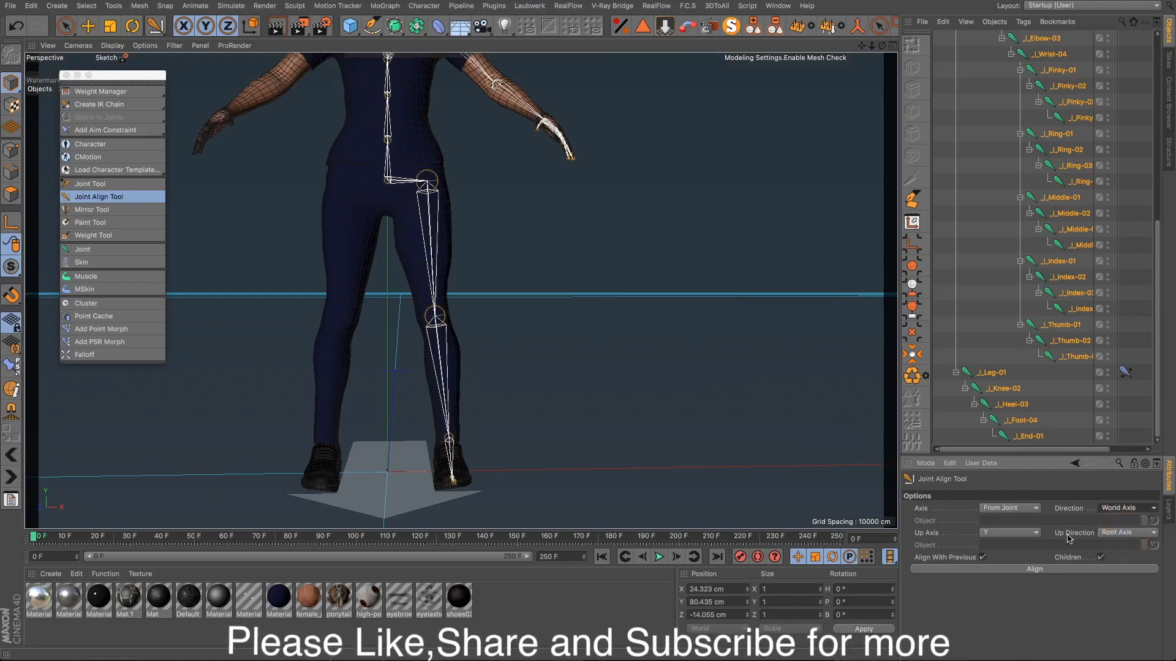
pyautogui.click(1121, 533)
pyautogui.click(1115, 547)
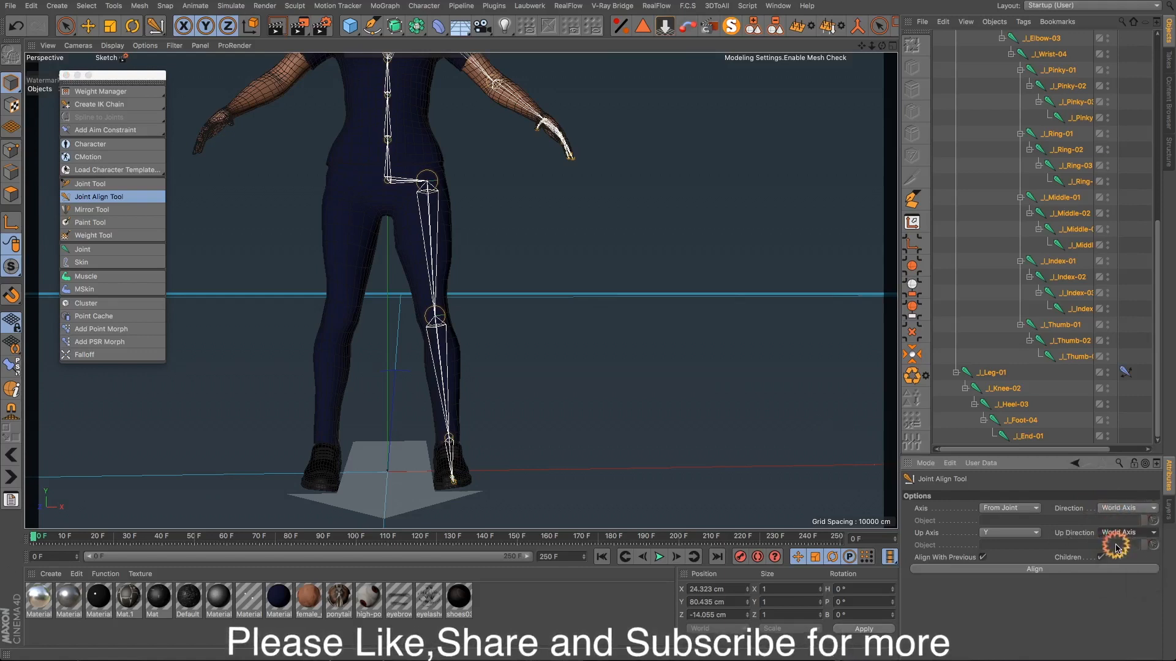
pyautogui.click(1035, 569)
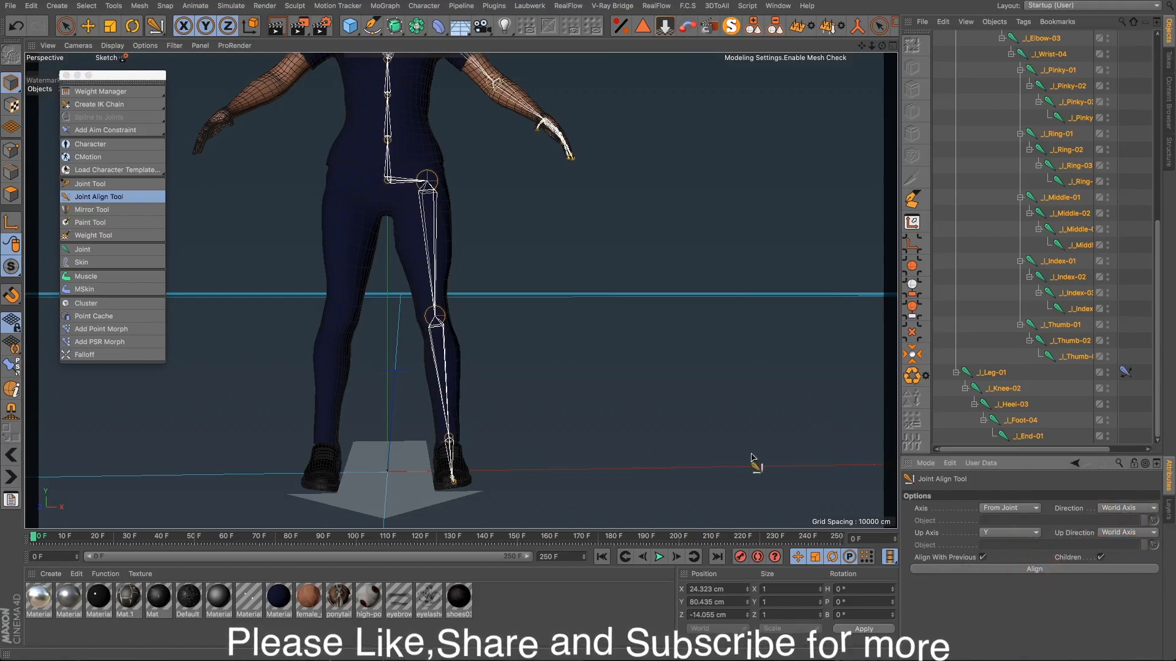
# Step: Undo and redo the joint alignment several times to compare the skeleton's bones before and after it
pyautogui.press('super+z')
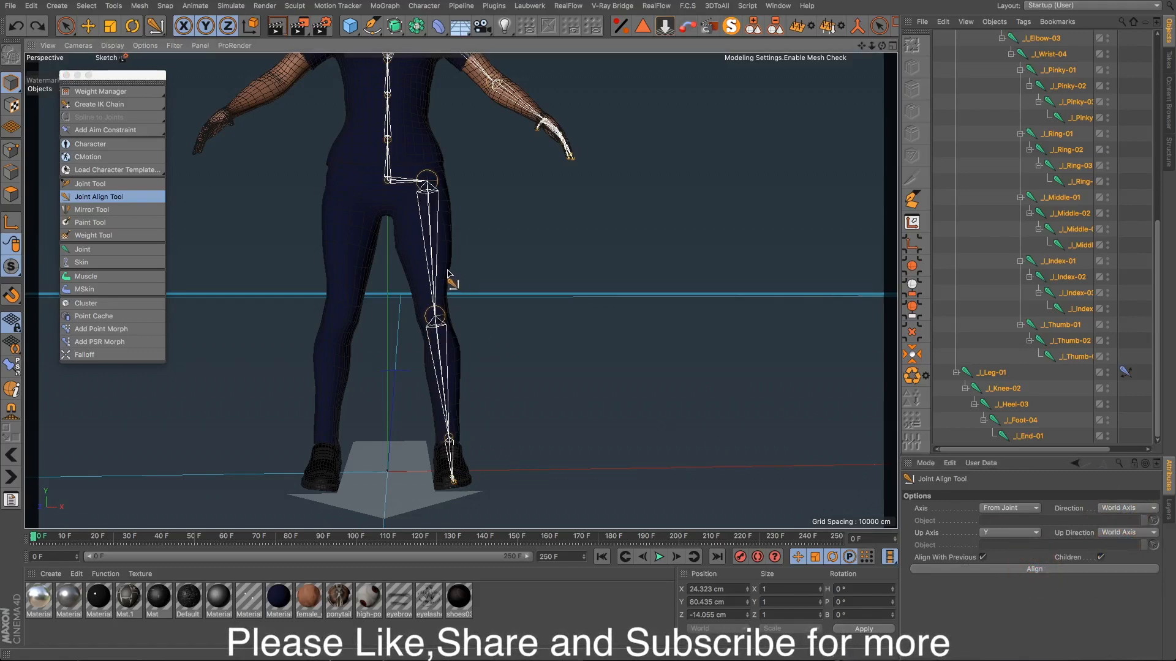
pyautogui.click(36, 27)
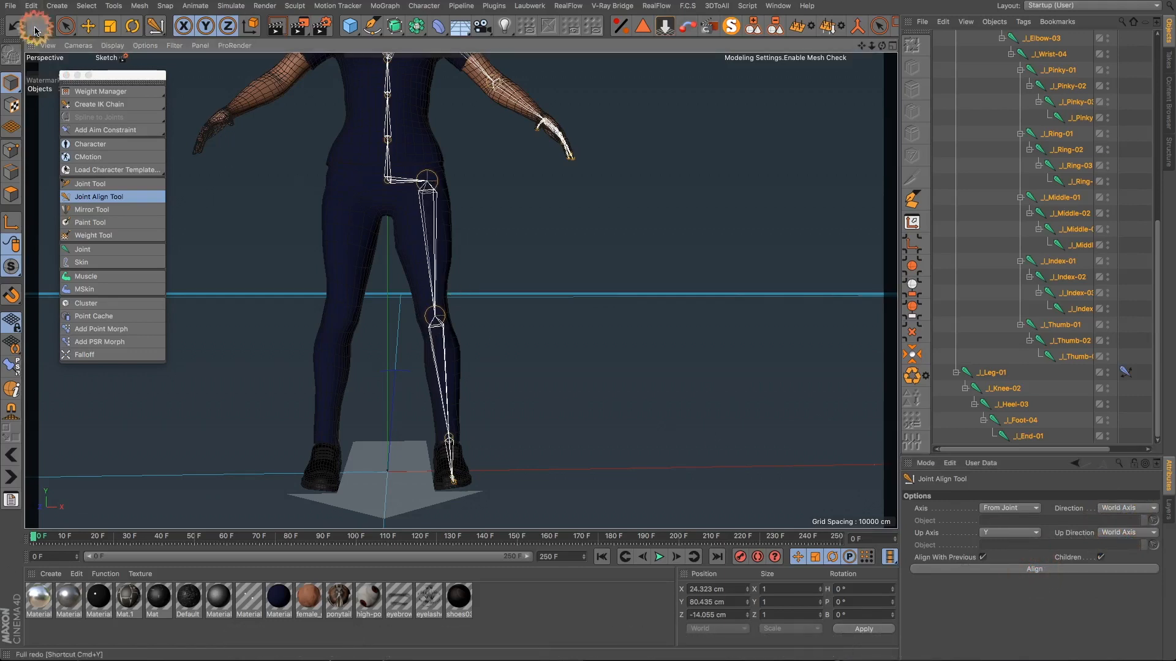
pyautogui.click(16, 27)
pyautogui.click(35, 27)
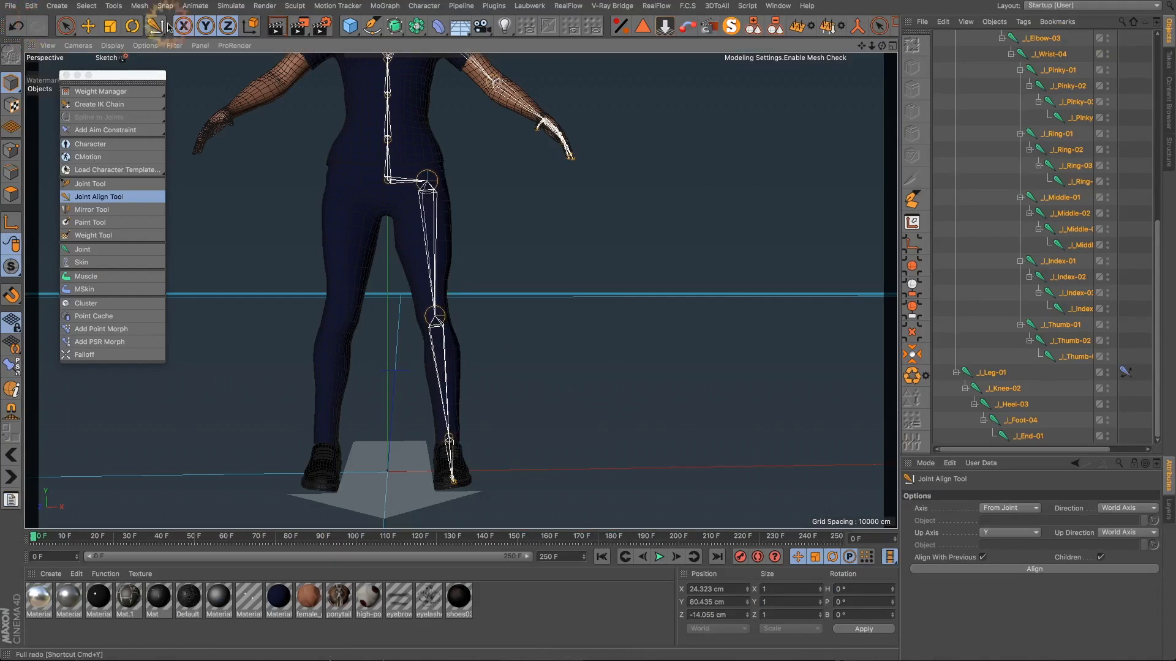
pyautogui.moveTo(861, 45); pyautogui.dragTo(862, 172)
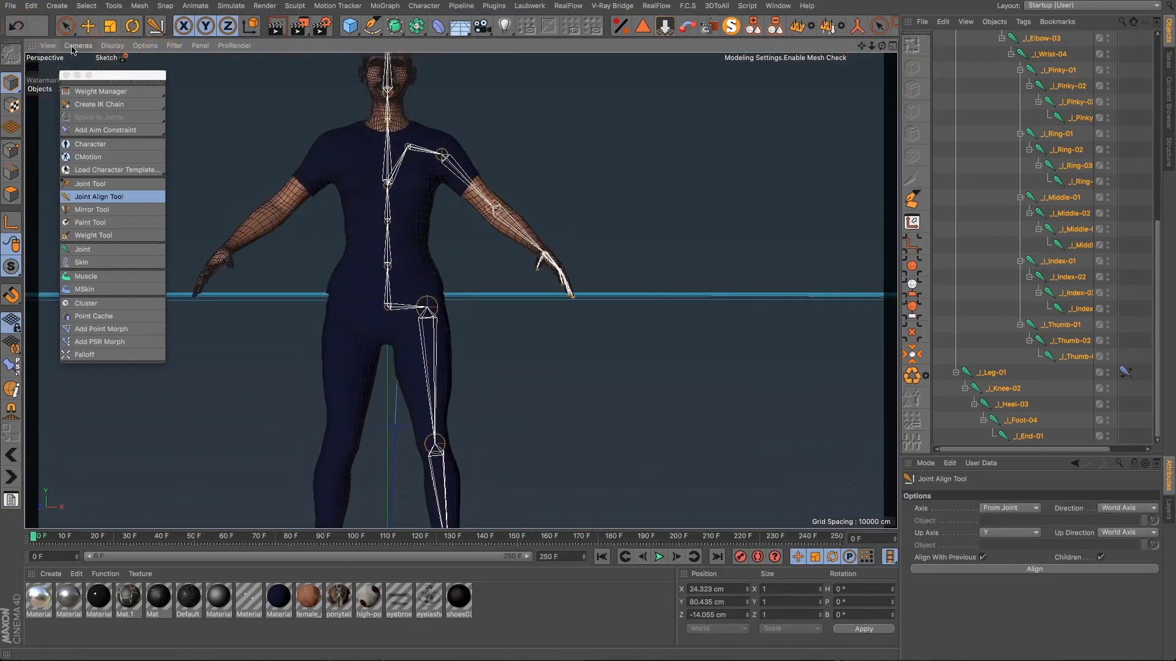
pyautogui.click(15, 27)
pyautogui.click(36, 27)
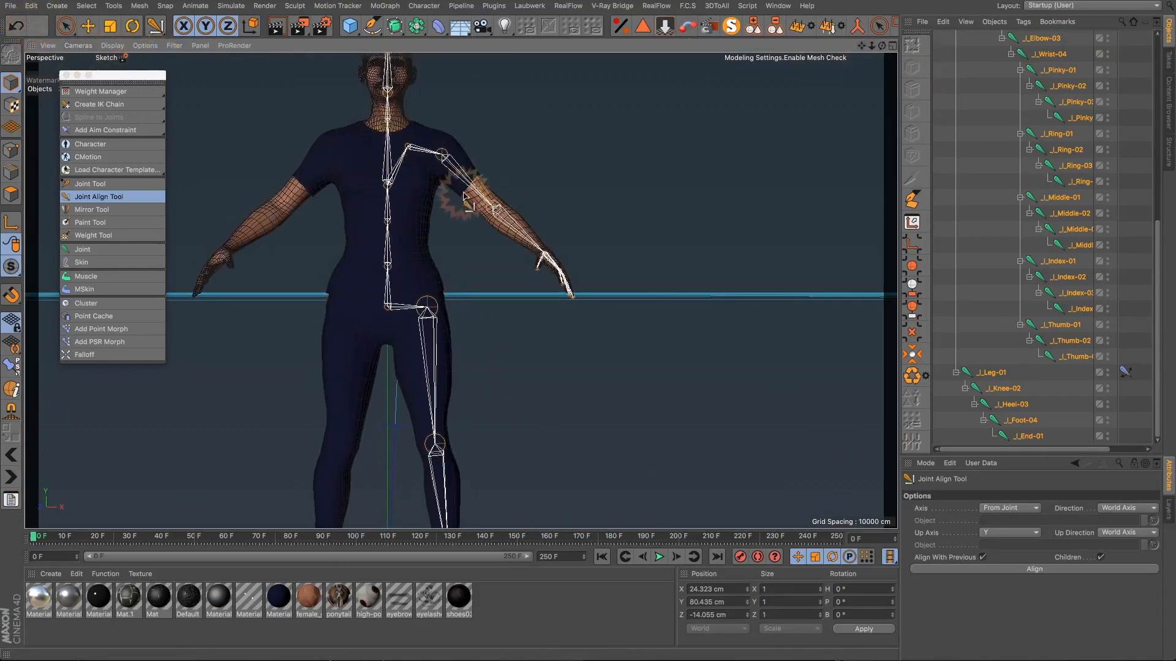
pyautogui.scroll(-5, 464, 196)
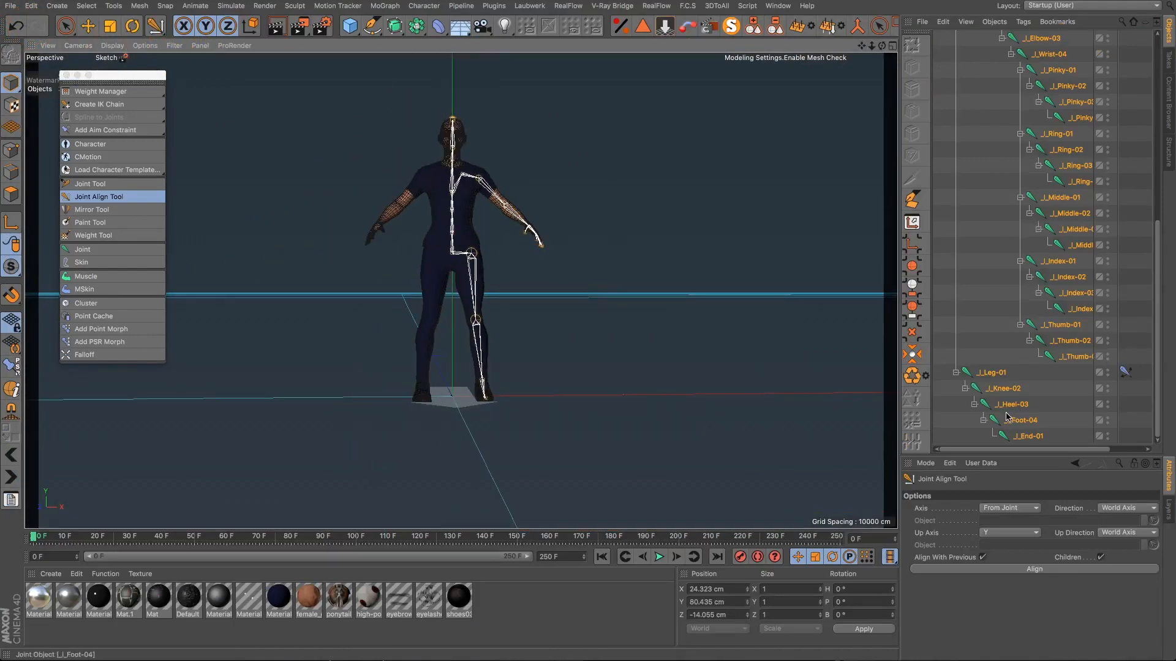
# Step: Select every joint from Pelvis down to _l_End-01 and freeze all their transformations
pyautogui.scroll(10, 987, 342)
pyautogui.click(984, 262)
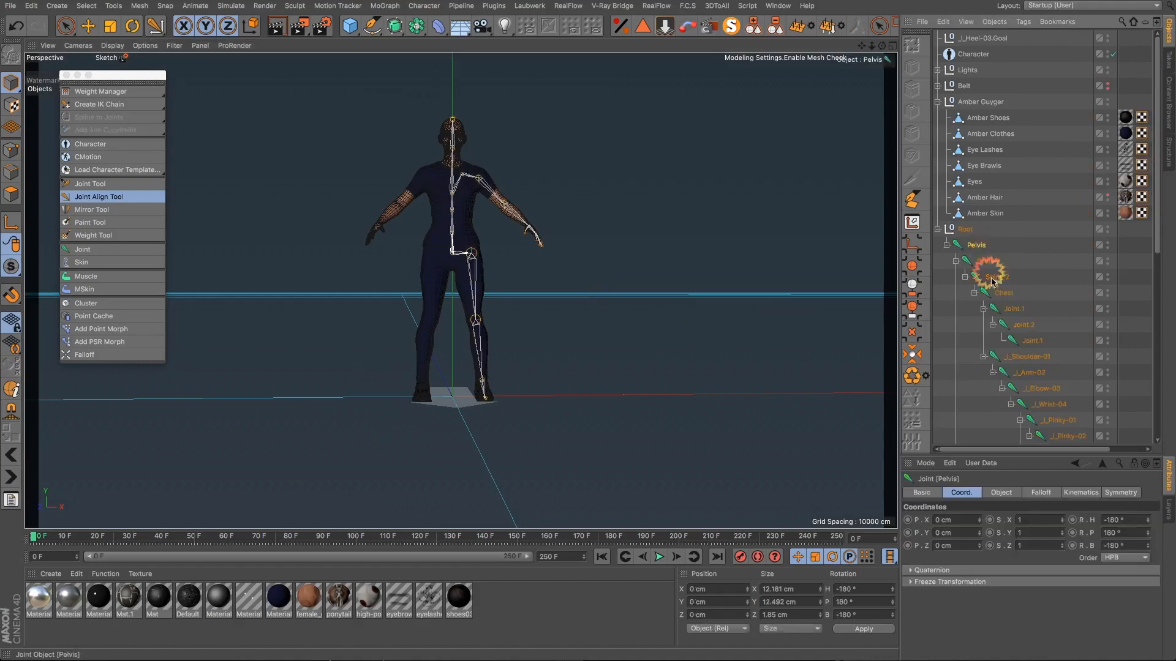
pyautogui.scroll(-4, 1014, 325)
pyautogui.scroll(-3, 1013, 325)
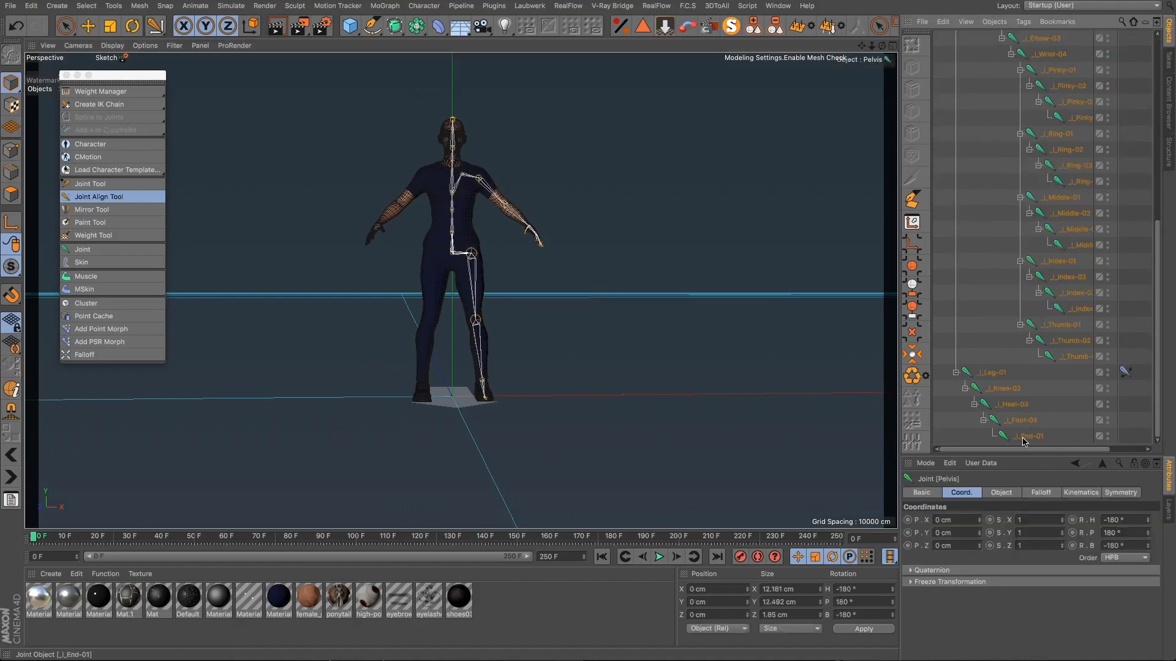
pyautogui.keyDown('shift'); pyautogui.click(1024, 437); pyautogui.keyUp('shift')
pyautogui.scroll(5, 1010, 329)
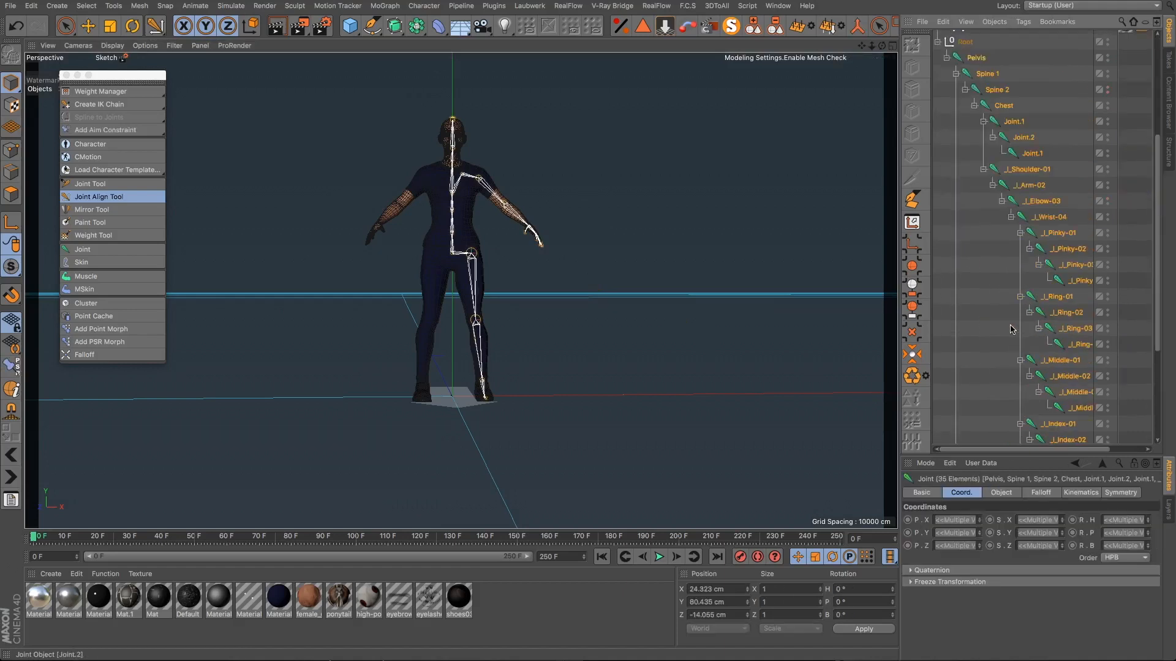
pyautogui.scroll(-4, 1011, 330)
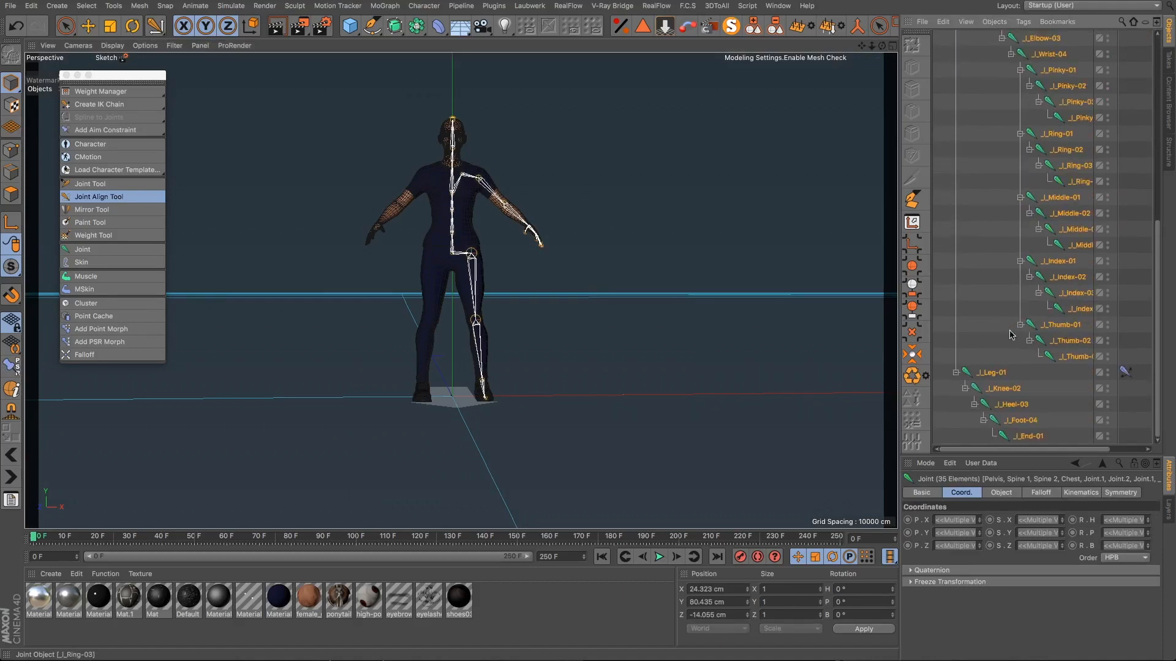
pyautogui.click(912, 583)
pyautogui.click(933, 595)
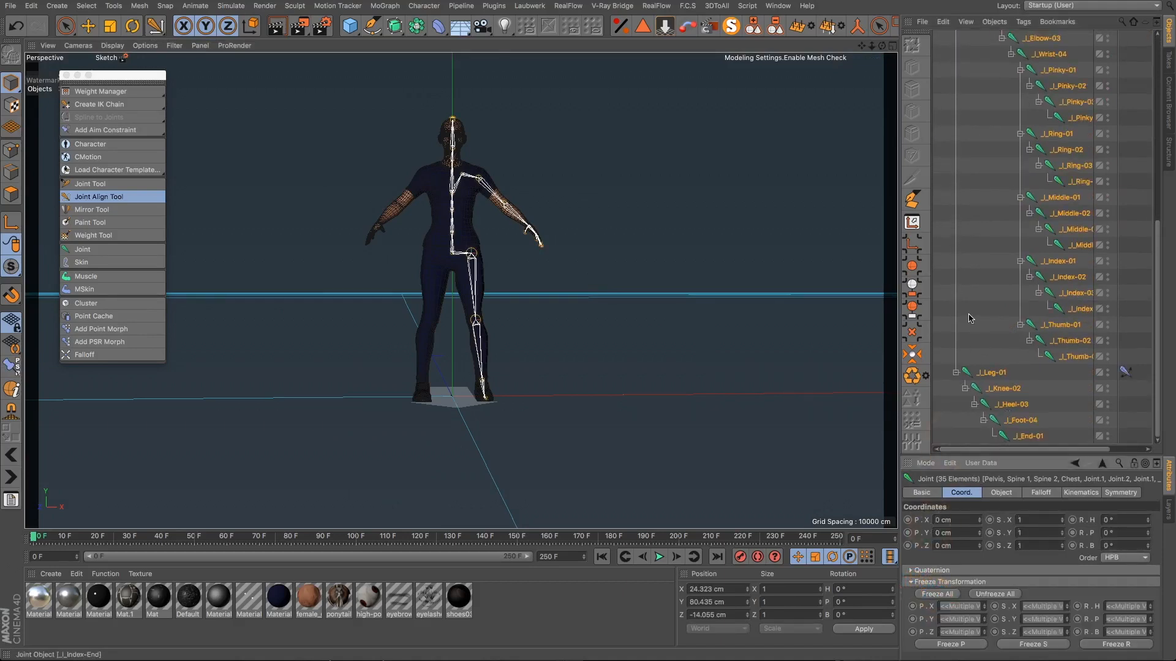
# Step: Test the frozen joints by pulling the head's end joint out beside the head with the Joint Tool
pyautogui.scroll(8, 974, 309)
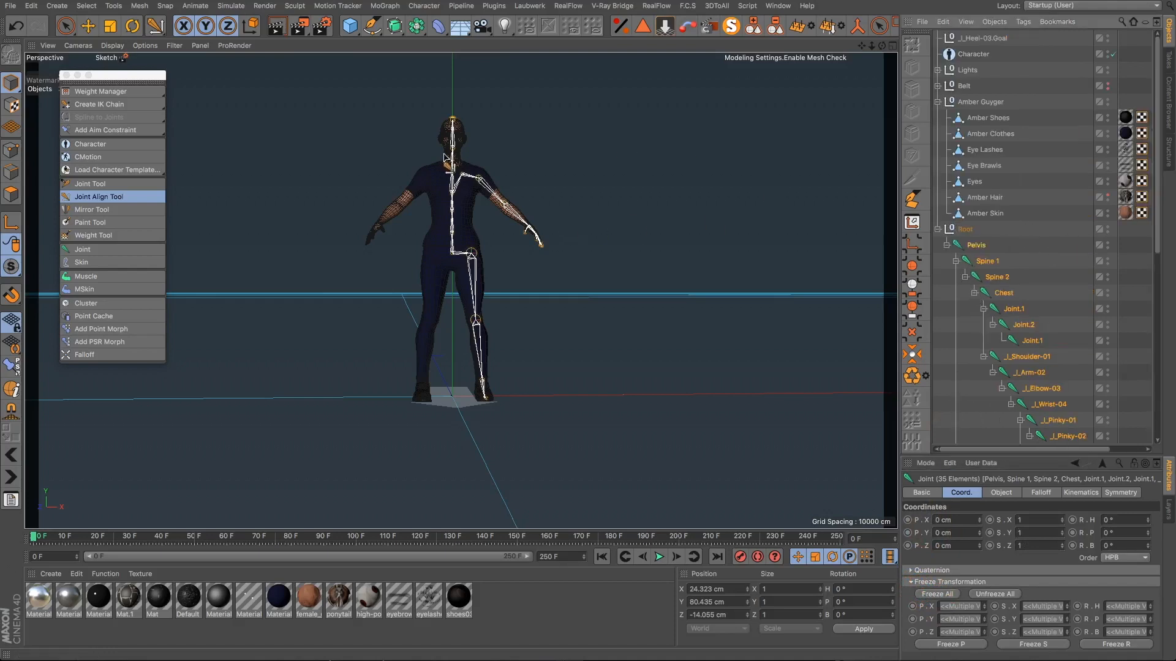
pyautogui.moveTo(152, 23); pyautogui.dragTo(191, 84)
pyautogui.moveTo(452, 119); pyautogui.dragTo(544, 129)
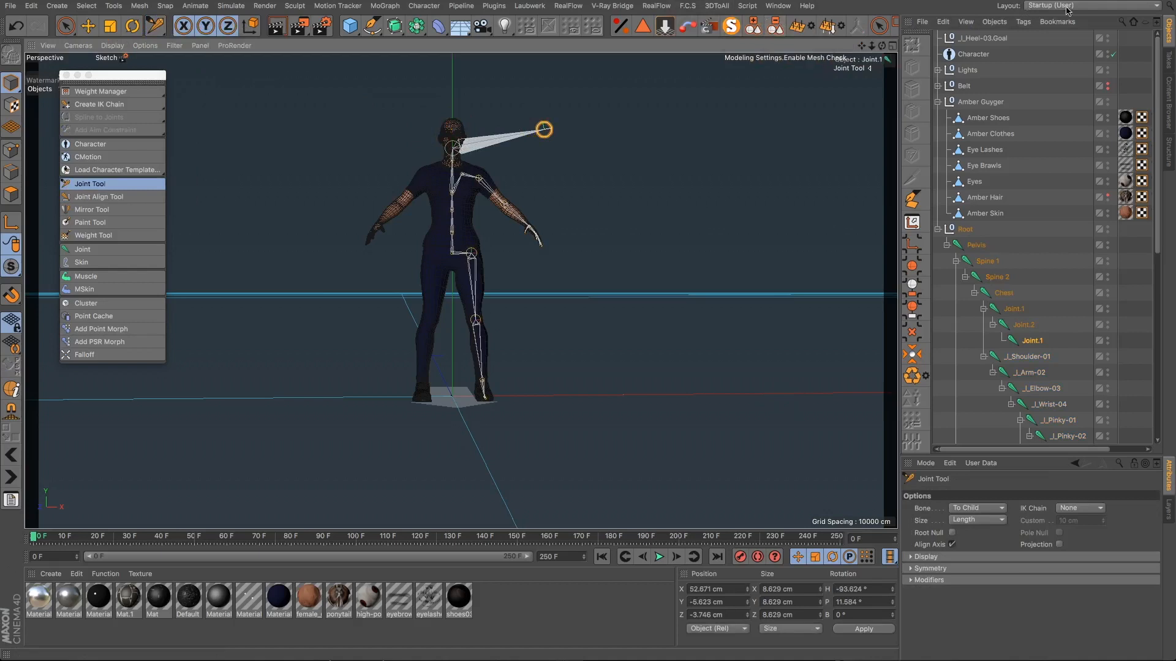
# Step: Search the object list for "psr", clear the search, and return the head's end joint to its zeroed position and rotation
pyautogui.click(1122, 22)
pyautogui.write('psr')
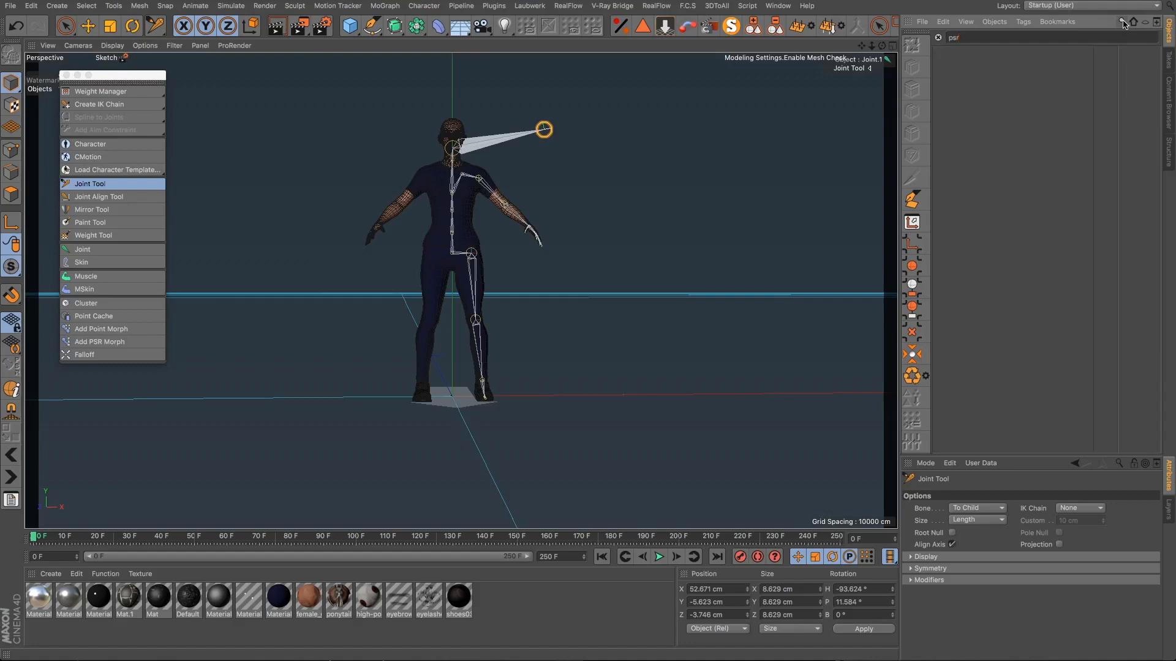
pyautogui.press('BackSpace')
pyautogui.press('BackSpace')
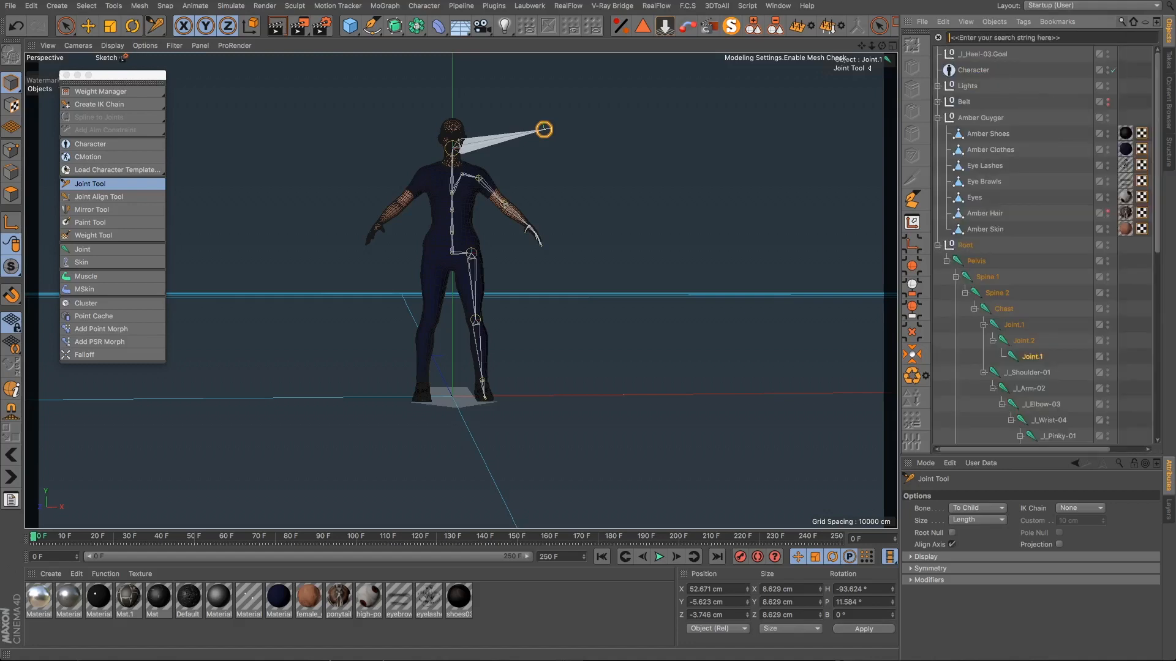
pyautogui.moveTo(1173, 98); pyautogui.dragTo(1153, 144)
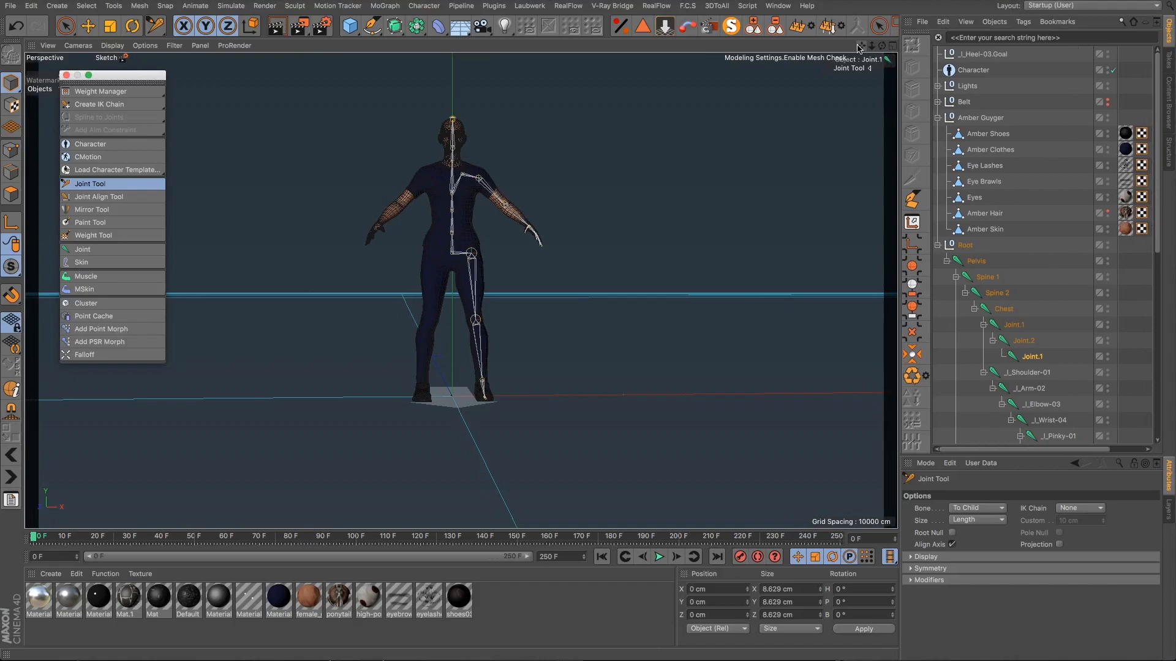
# Step: Rename the three chained joints above Chest, from the lowest up, as Neck, Head and Head End
pyautogui.click(998, 294)
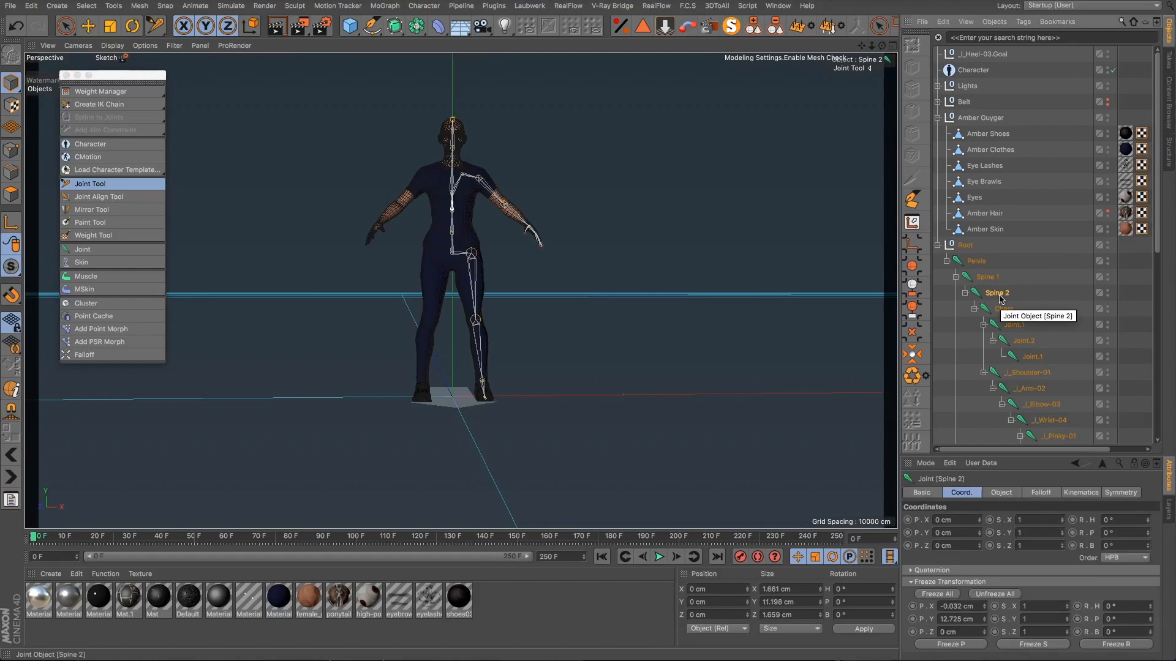
pyautogui.click(1014, 325)
pyautogui.press('o')
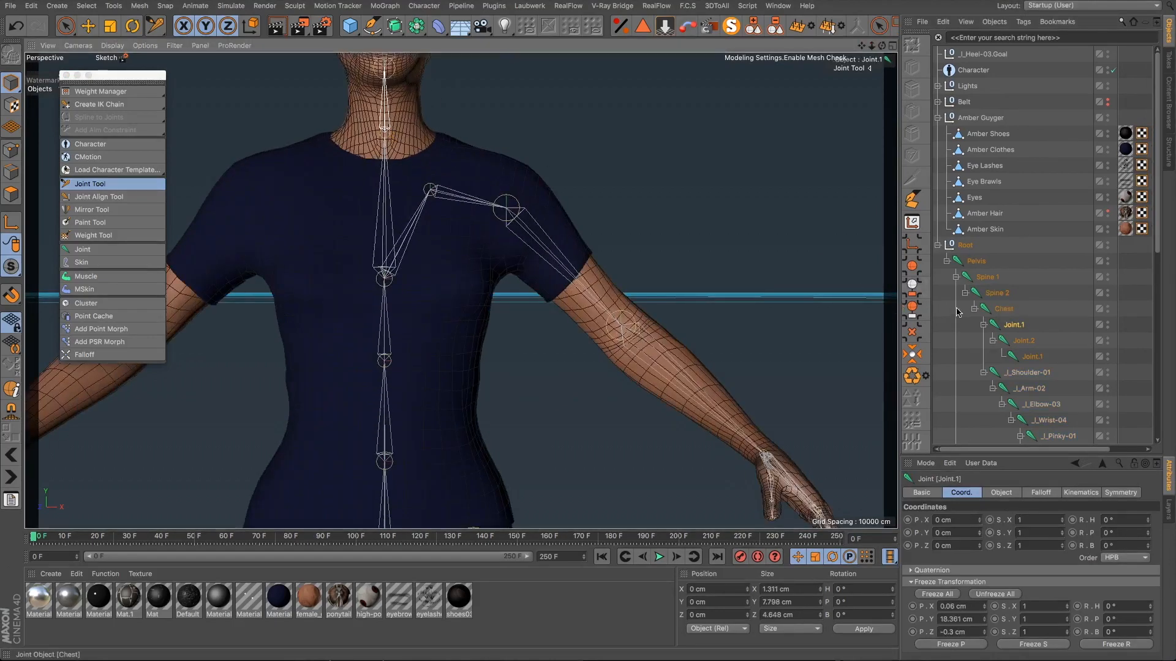
pyautogui.doubleClick(1012, 325)
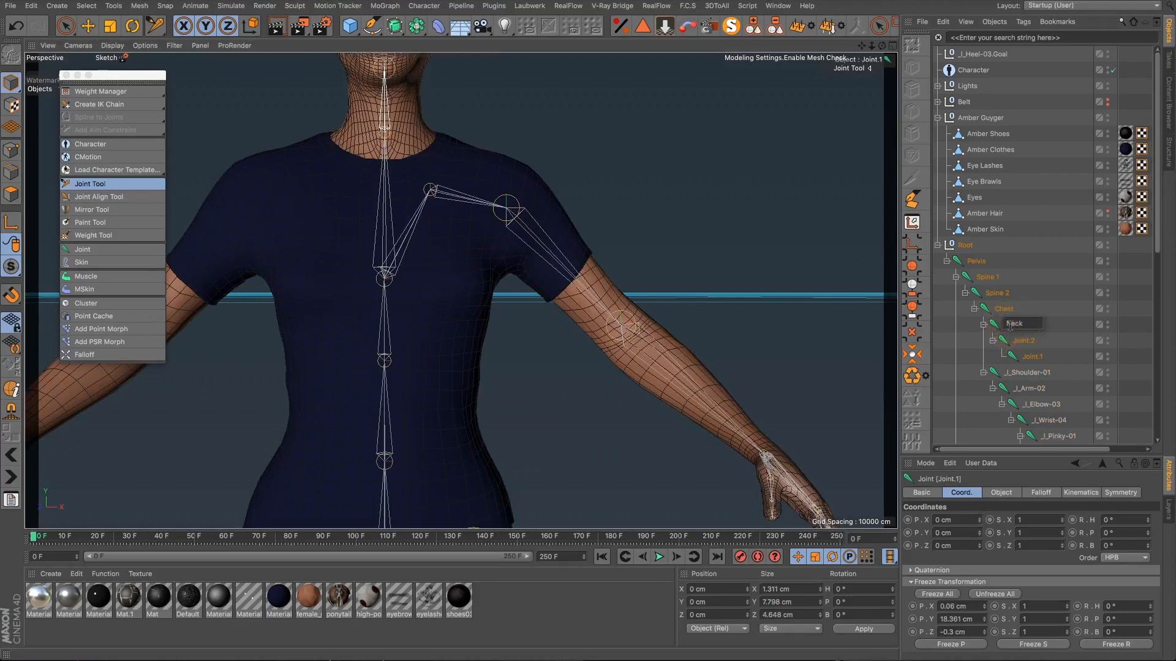
pyautogui.write('Neck')
pyautogui.doubleClick(1019, 340)
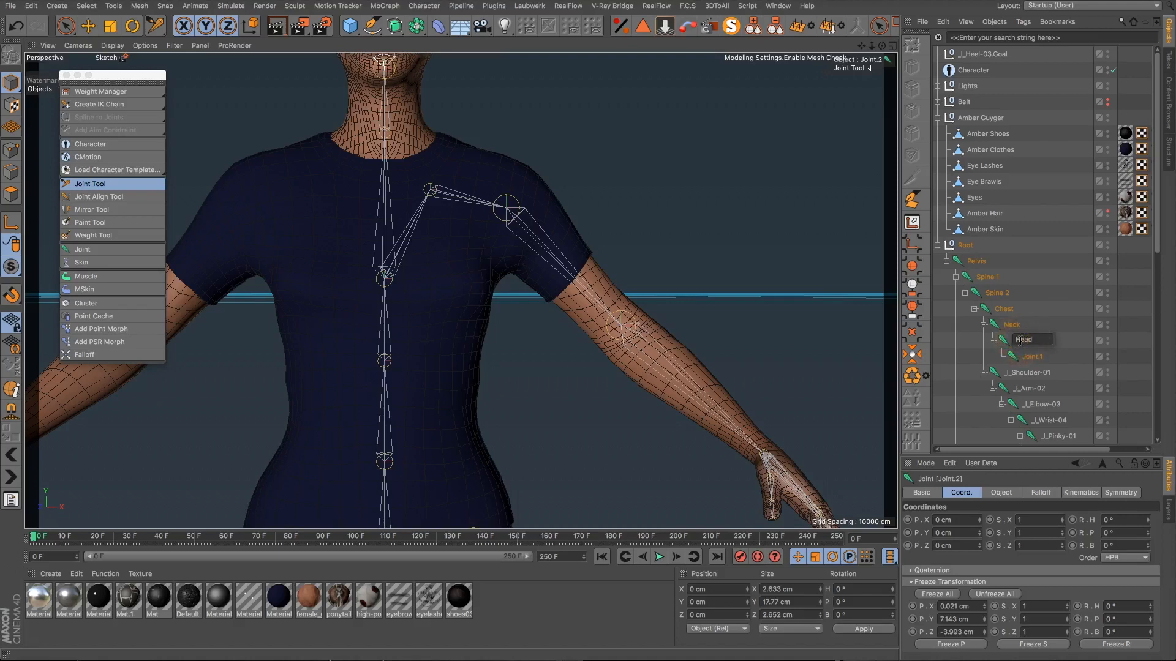
pyautogui.doubleClick(1029, 359)
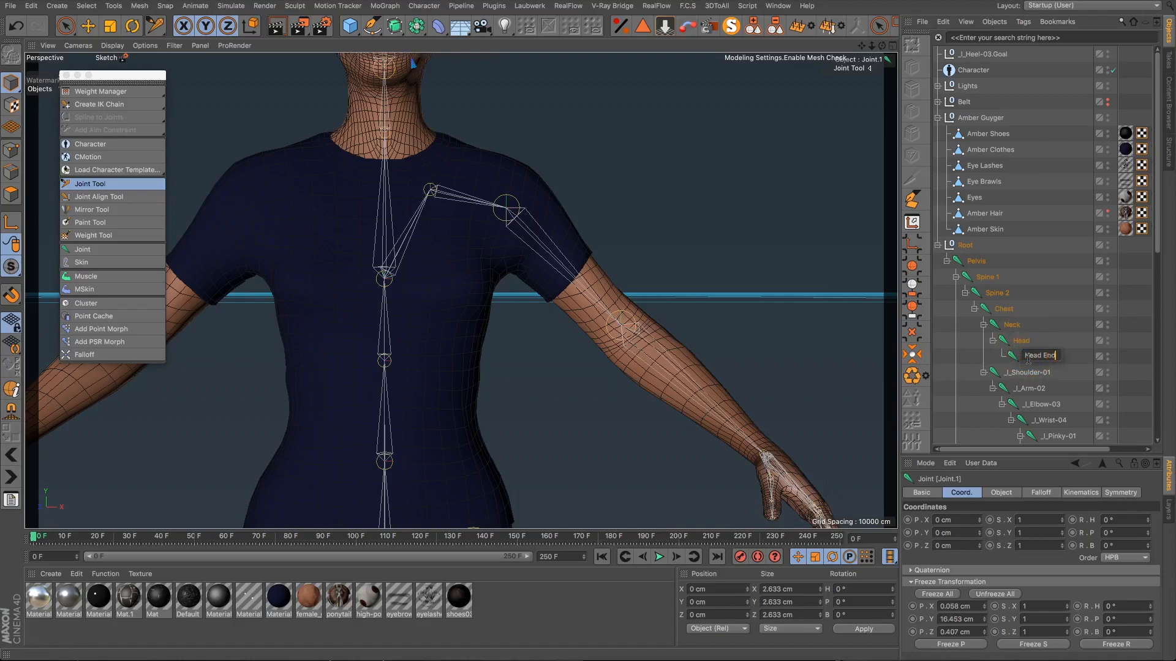
pyautogui.click(1049, 371)
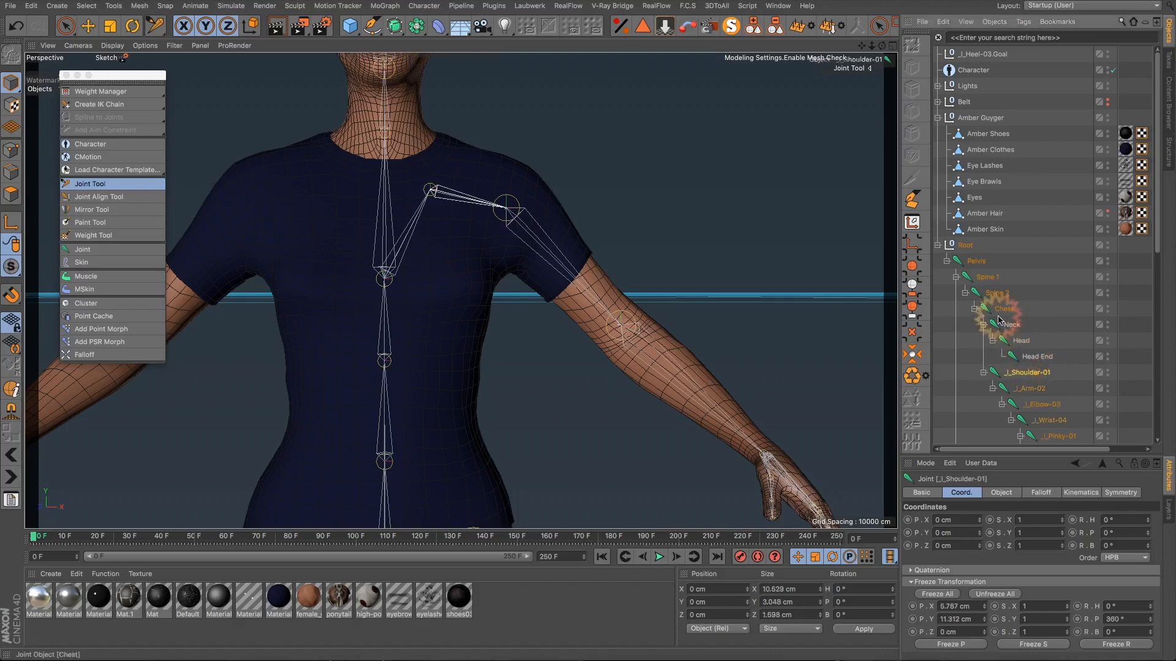
# Step: Review the joint hierarchy down to the leg chain and inspect the left leg's joints around the foot
pyautogui.scroll(-6, 998, 319)
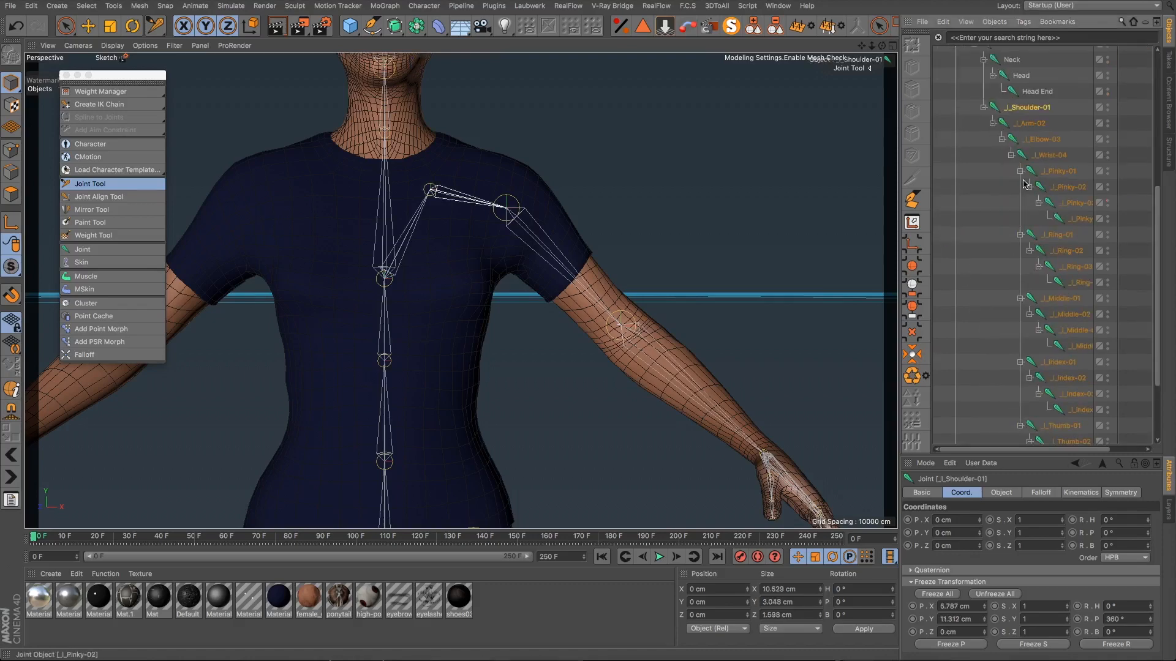
pyautogui.scroll(-3, 1057, 306)
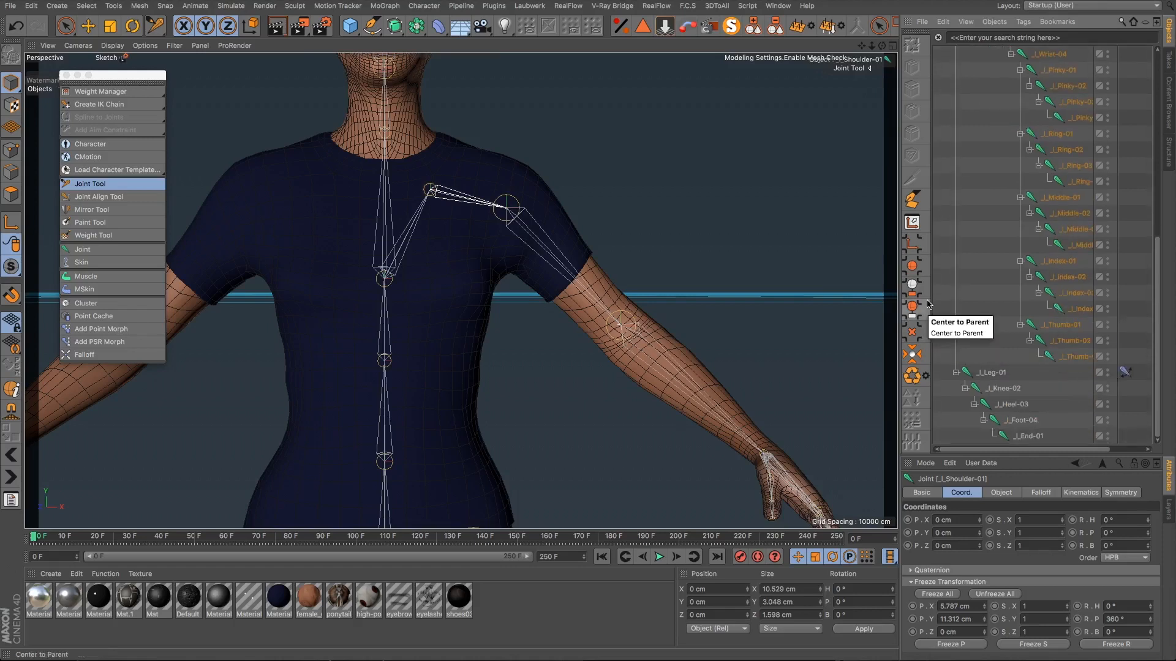
pyautogui.moveTo(124, 79); pyautogui.dragTo(93, 100)
pyautogui.click(366, 224)
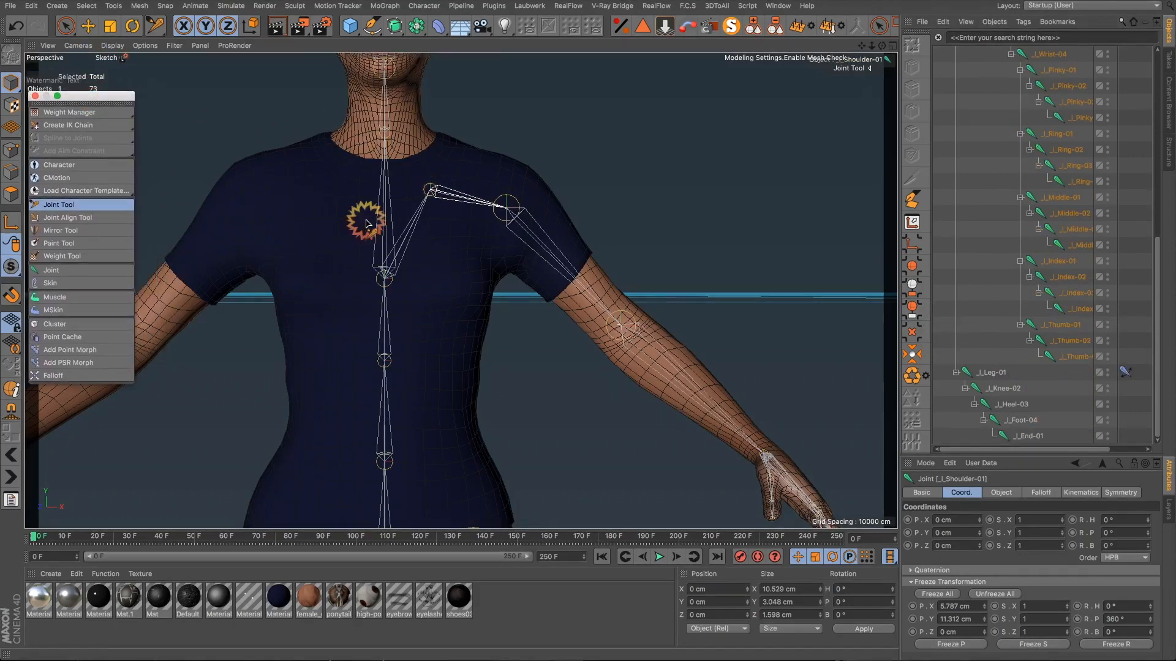
pyautogui.scroll(-10, 463, 242)
pyautogui.keyDown('alt'); pyautogui.moveTo(449, 319); pyautogui.dragTo(393, 327); pyautogui.keyUp('alt')
pyautogui.scroll(-5, 458, 313)
pyautogui.scroll(10, 472, 459)
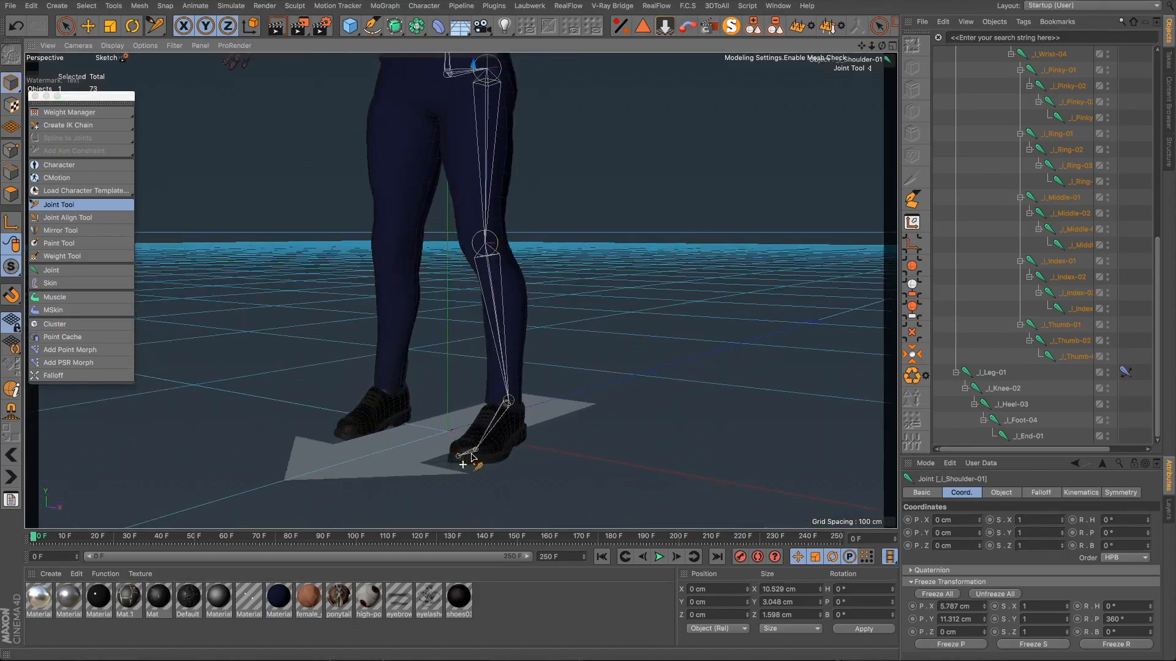
pyautogui.keyDown('alt'); pyautogui.moveTo(471, 458); pyautogui.dragTo(577, 428); pyautogui.keyUp('alt')
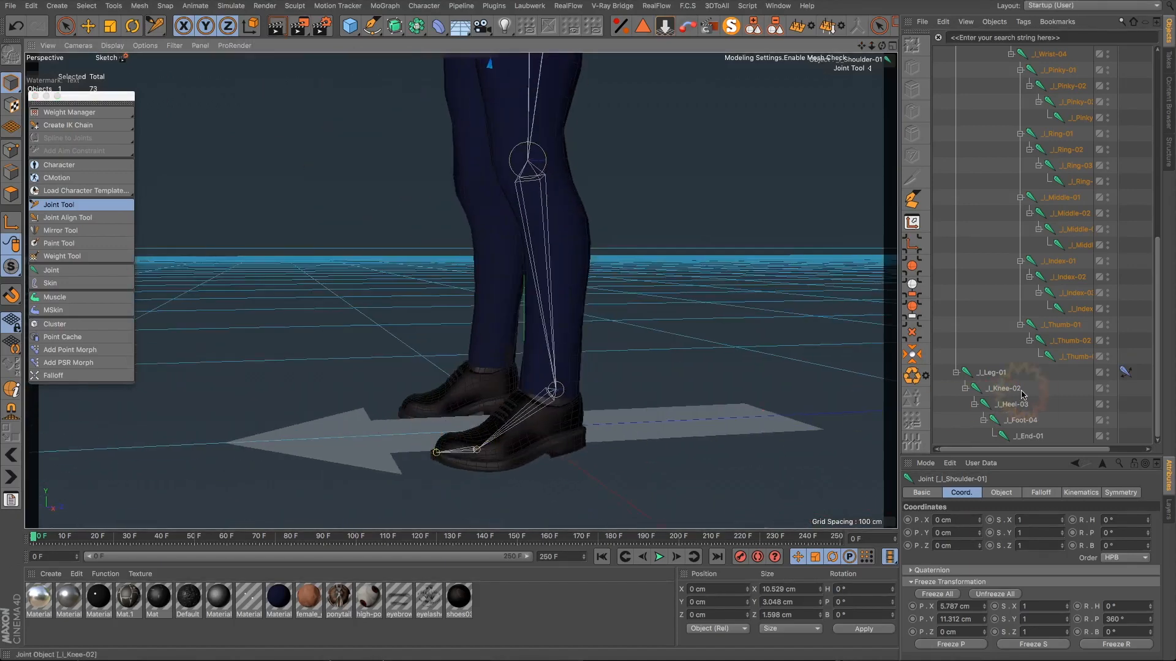
# Step: Collapse the group holding the character's meshes and select the _l_Heel-03.Goal null
pyautogui.click(991, 372)
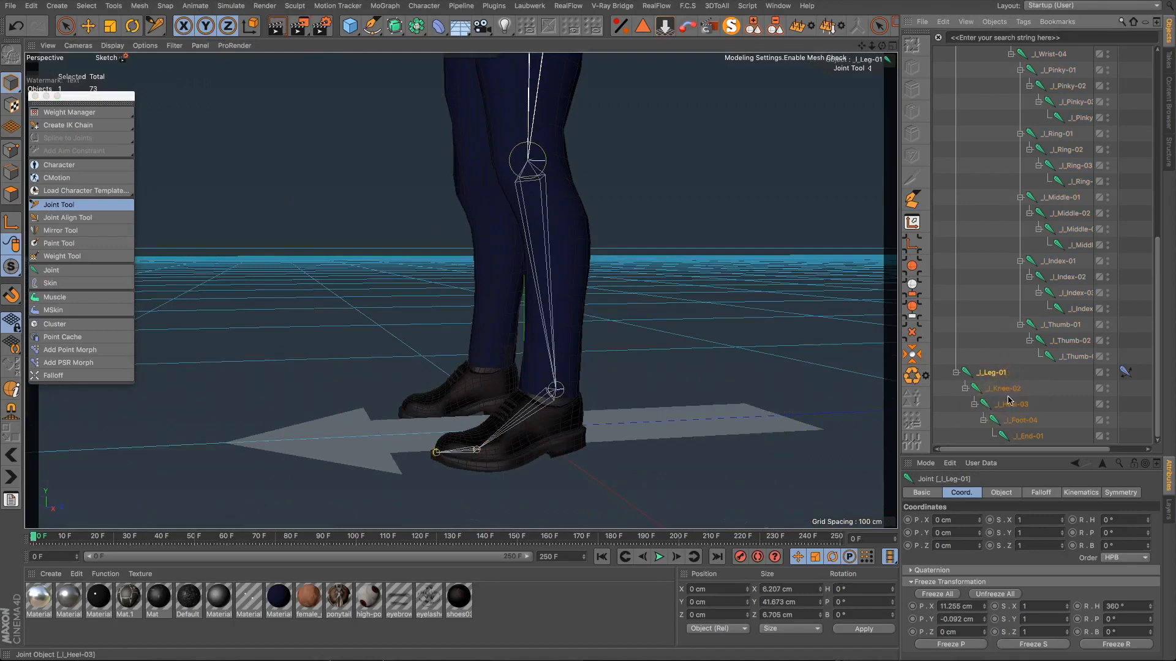
pyautogui.scroll(10, 1017, 368)
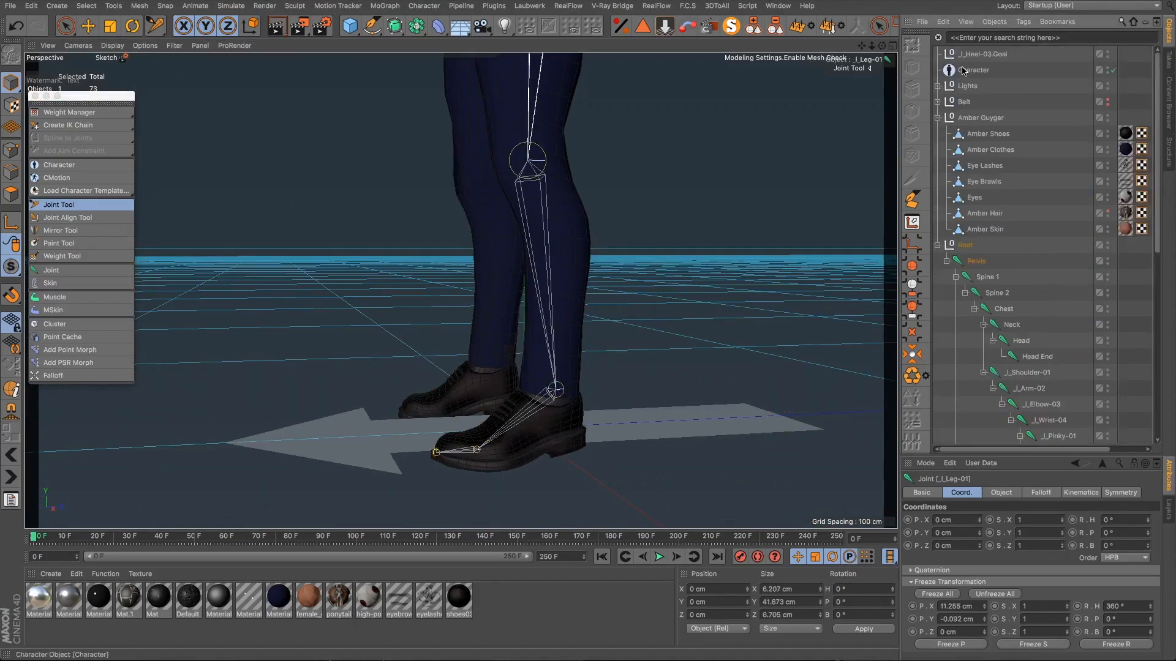
pyautogui.click(938, 117)
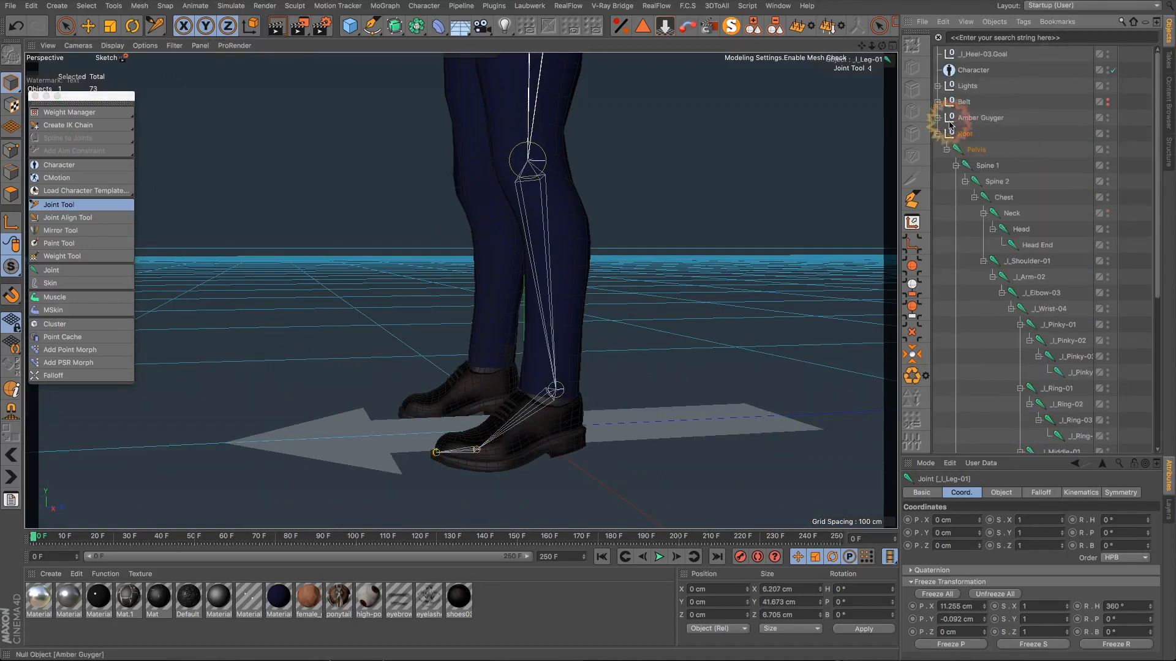
pyautogui.click(982, 54)
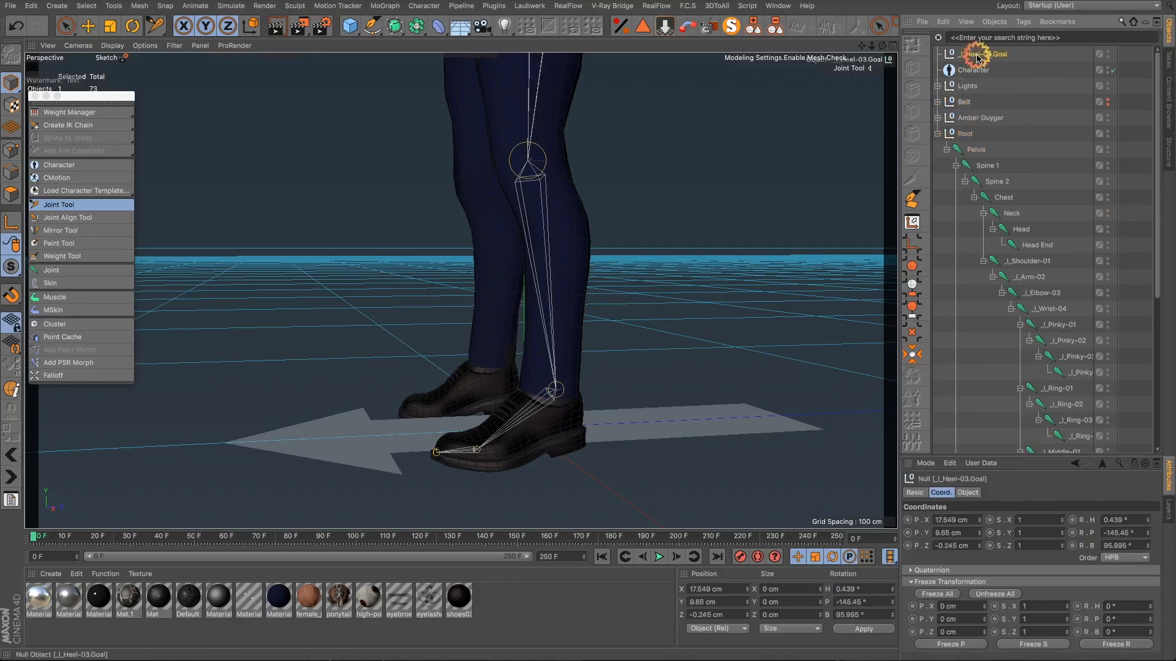
# Step: Test the left leg's IK by moving the heel goal forward and up, and undo the moves
pyautogui.click(88, 26)
pyautogui.moveTo(486, 289); pyautogui.dragTo(359, 285)
pyautogui.scroll(-5, 467, 328)
pyautogui.moveTo(862, 46); pyautogui.dragTo(783, 397)
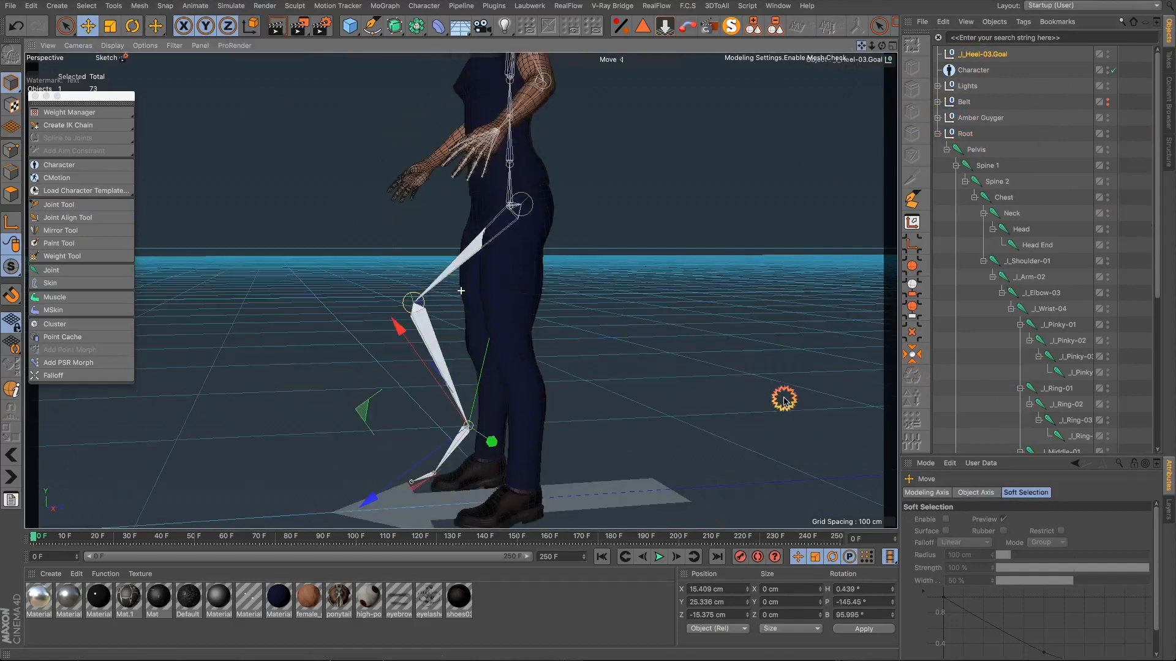
pyautogui.moveTo(434, 391); pyautogui.dragTo(210, 267)
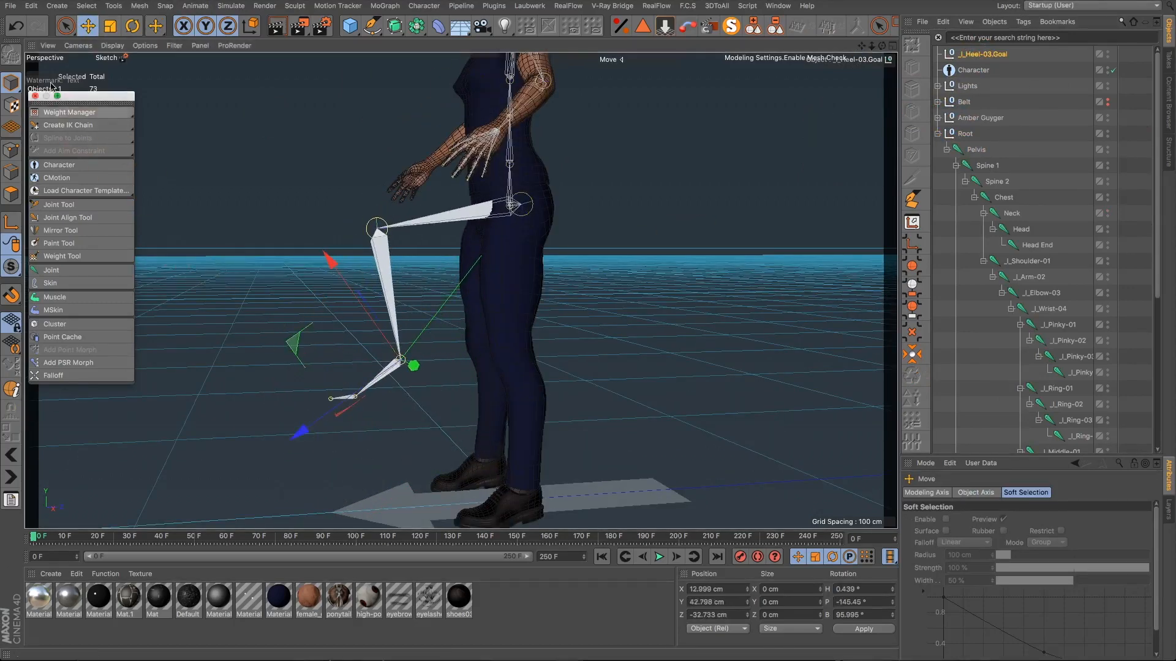
pyautogui.click(16, 26)
pyautogui.click(17, 26)
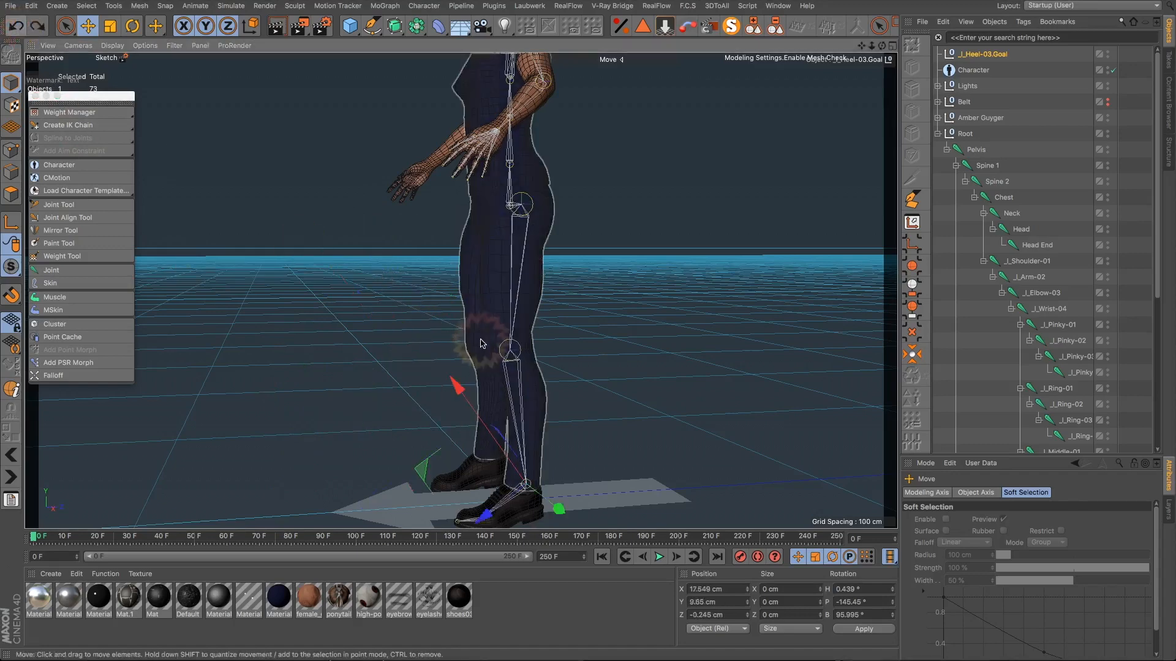
# Step: Add a cube to the scene and set its lowest point on the floor
pyautogui.scroll(-1, 562, 291)
pyautogui.scroll(2, 512, 478)
pyautogui.keyDown('alt'); pyautogui.moveTo(512, 478); pyautogui.dragTo(520, 479); pyautogui.keyUp('alt')
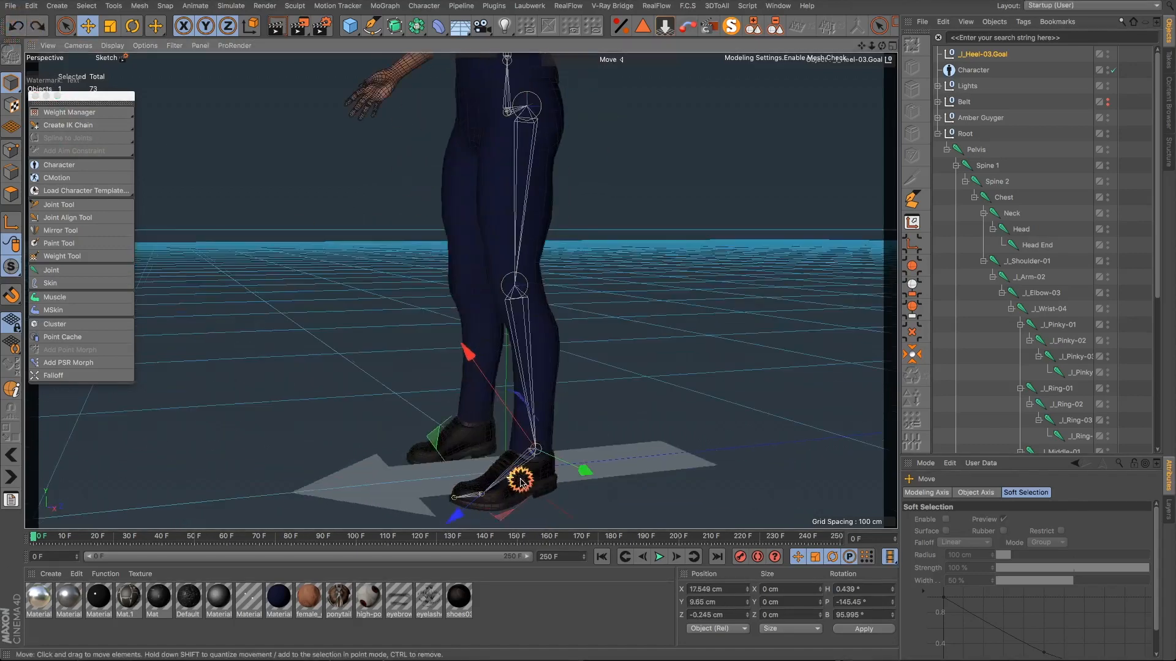
pyautogui.click(350, 26)
pyautogui.click(442, 42)
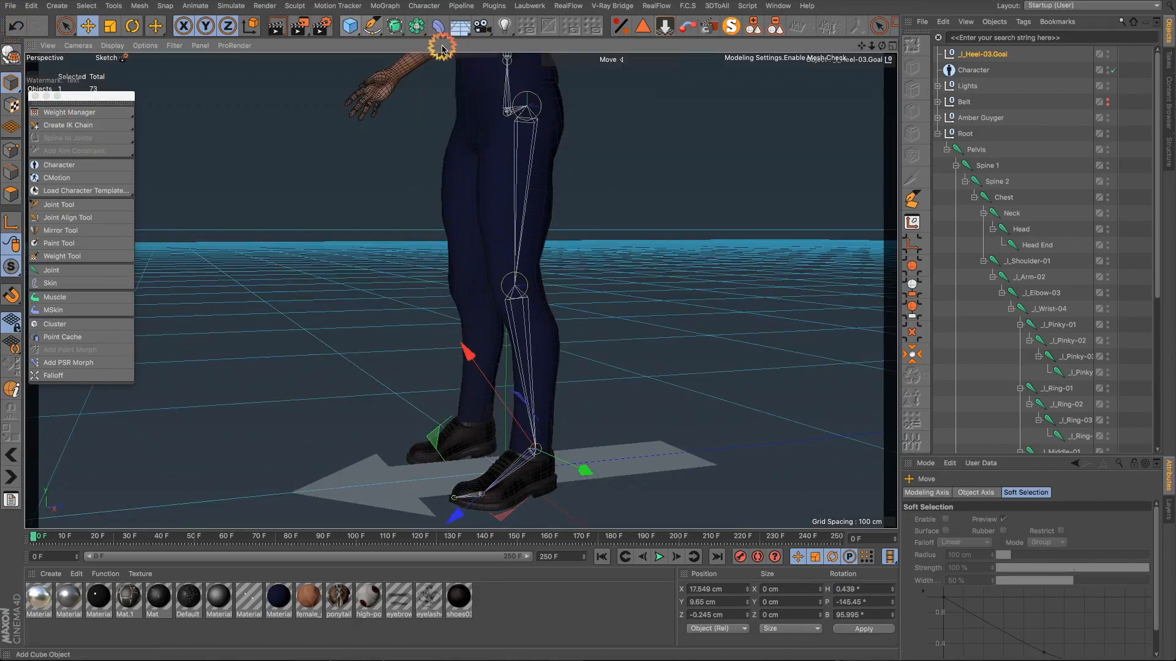
pyautogui.scroll(-5, 611, 307)
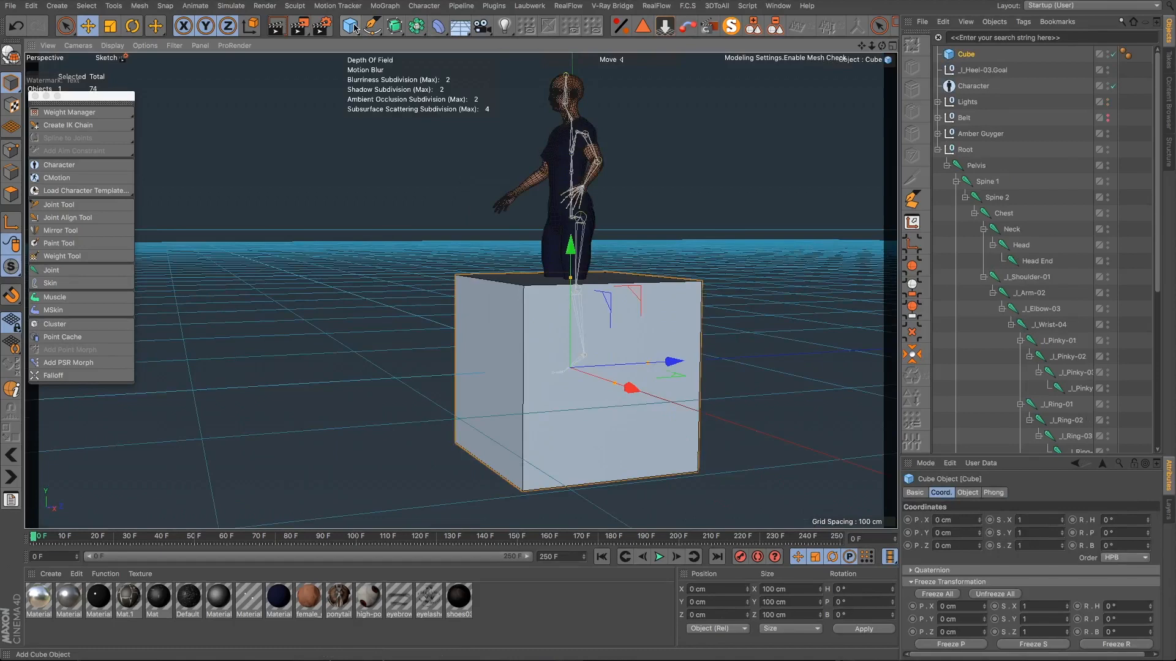
pyautogui.click(664, 26)
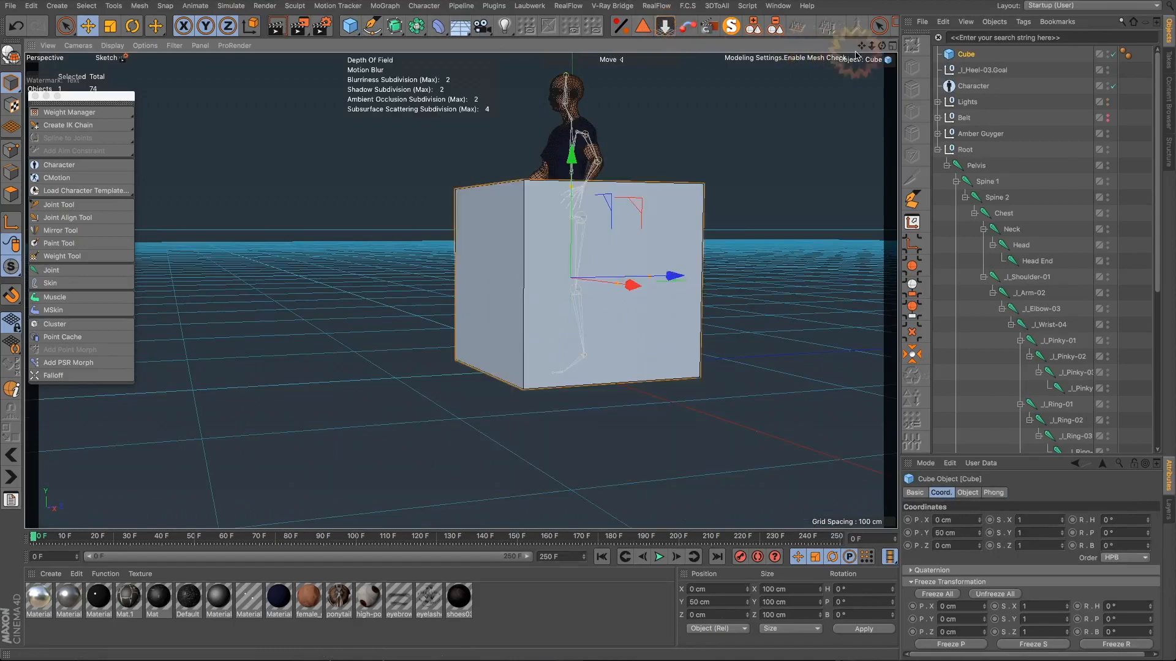
# Step: Convert the cube to an editable polygon object
pyautogui.click(893, 46)
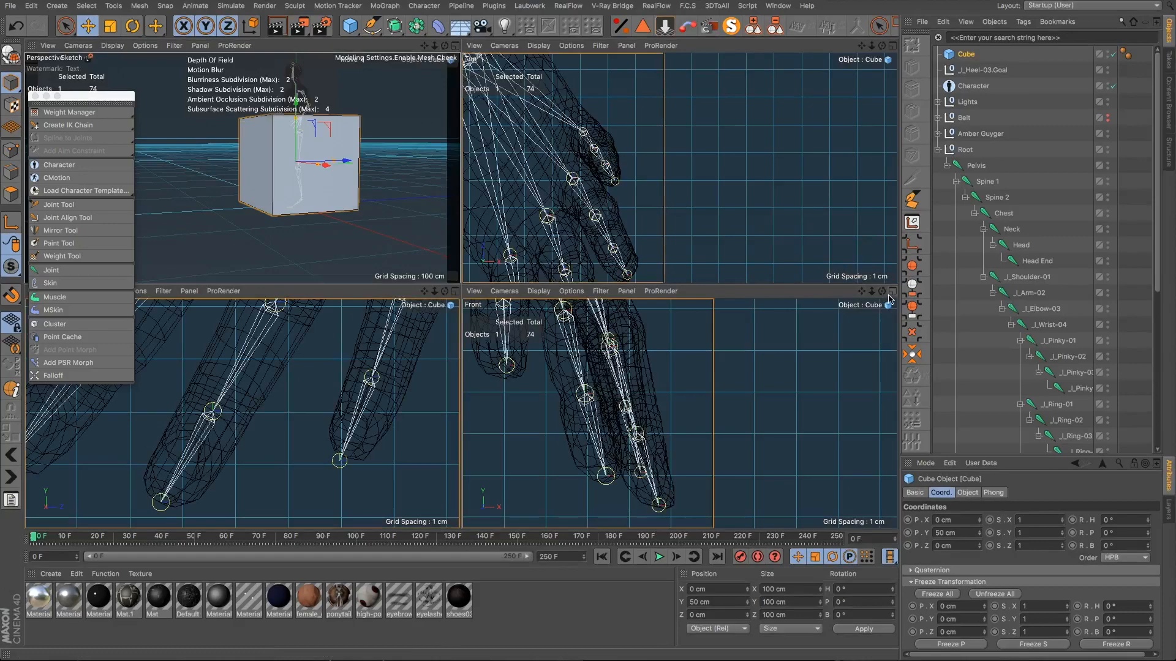
pyautogui.click(454, 46)
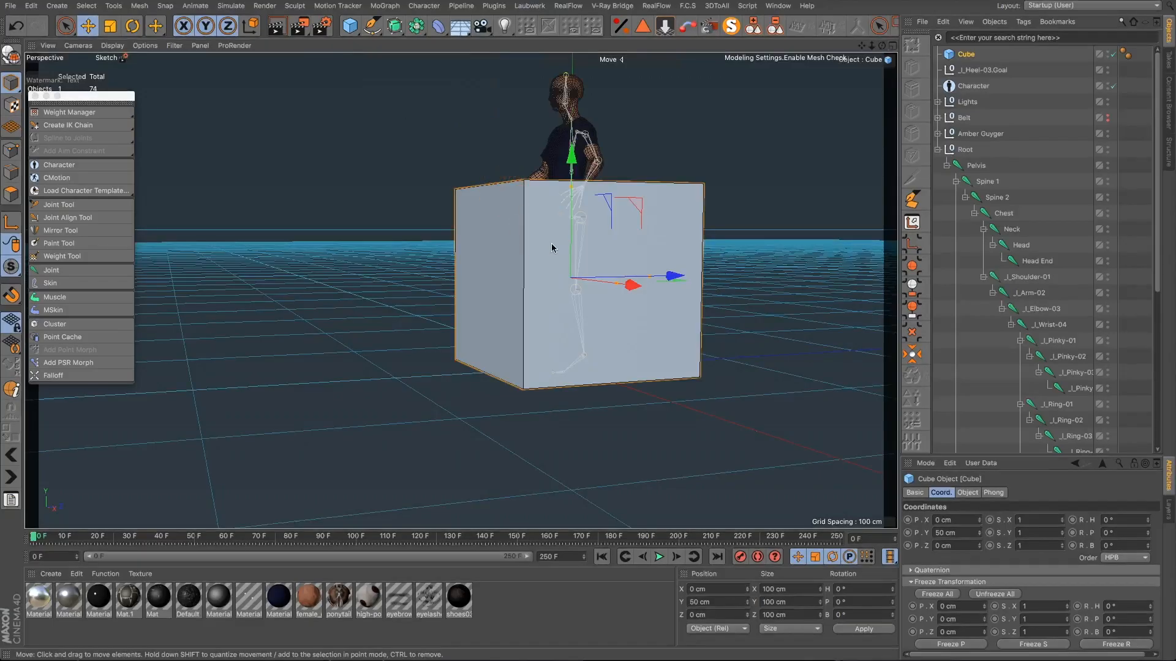
pyautogui.keyDown('alt'); pyautogui.moveTo(552, 248); pyautogui.dragTo(877, 178); pyautogui.keyUp('alt')
pyautogui.click(968, 57)
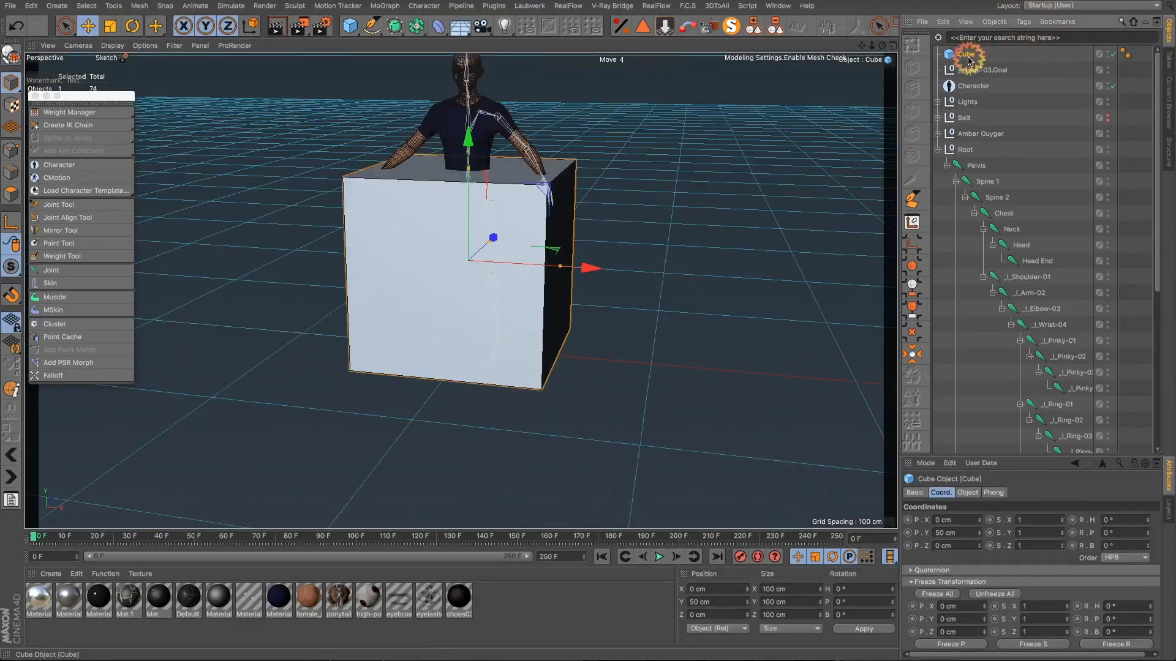
pyautogui.click(968, 493)
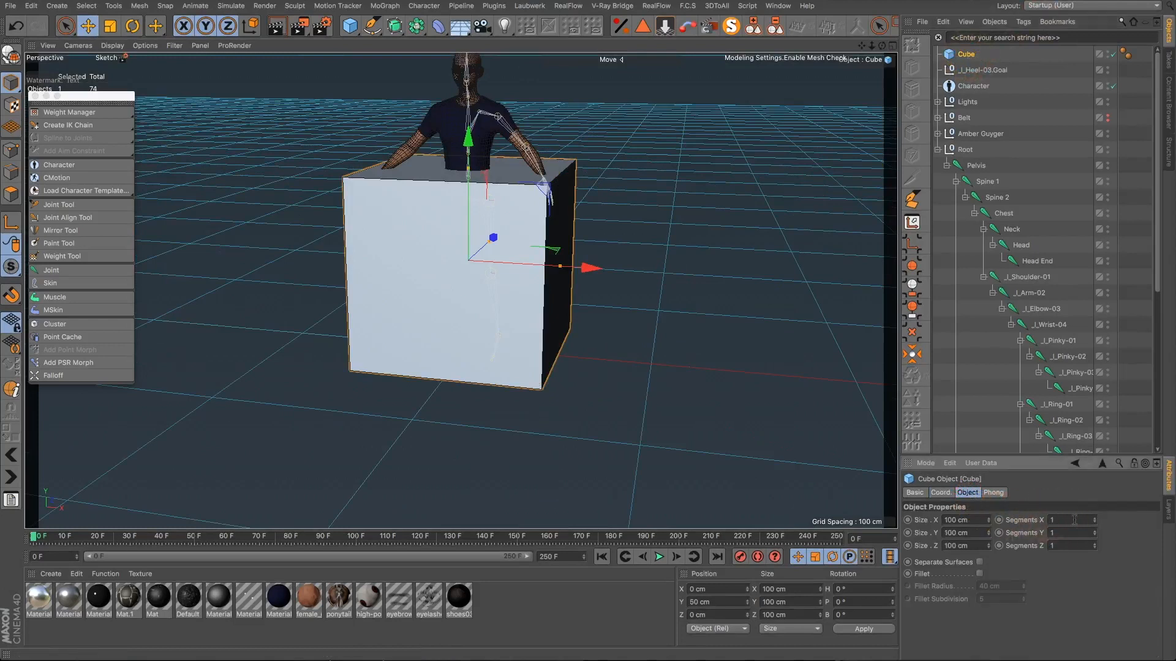
pyautogui.press('c')
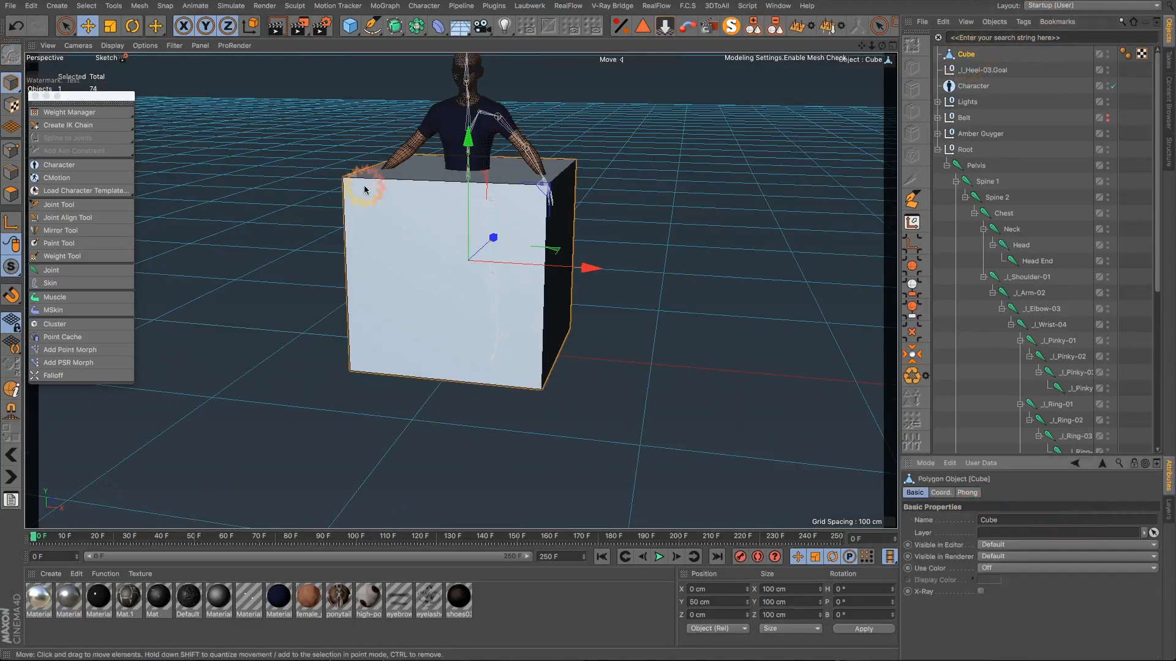
# Step: Scale the cube down uniformly to about 13.9 cm and set its lowest point on the floor
pyautogui.moveTo(696, 186); pyautogui.dragTo(407, 368)
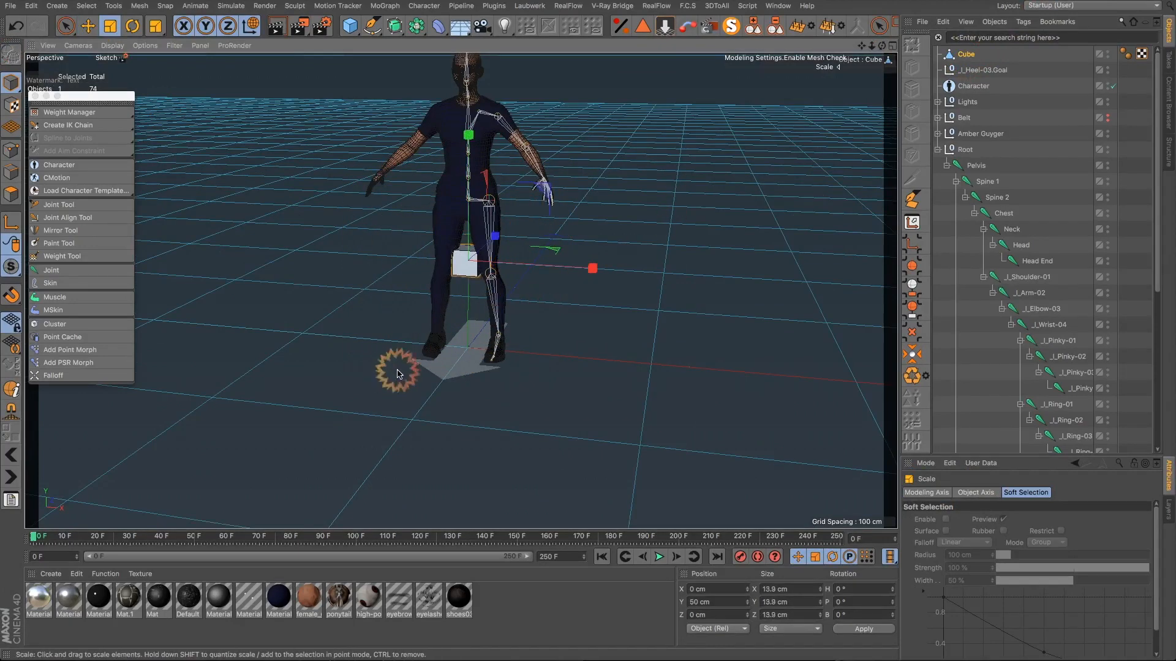
pyautogui.click(664, 26)
pyautogui.press('o')
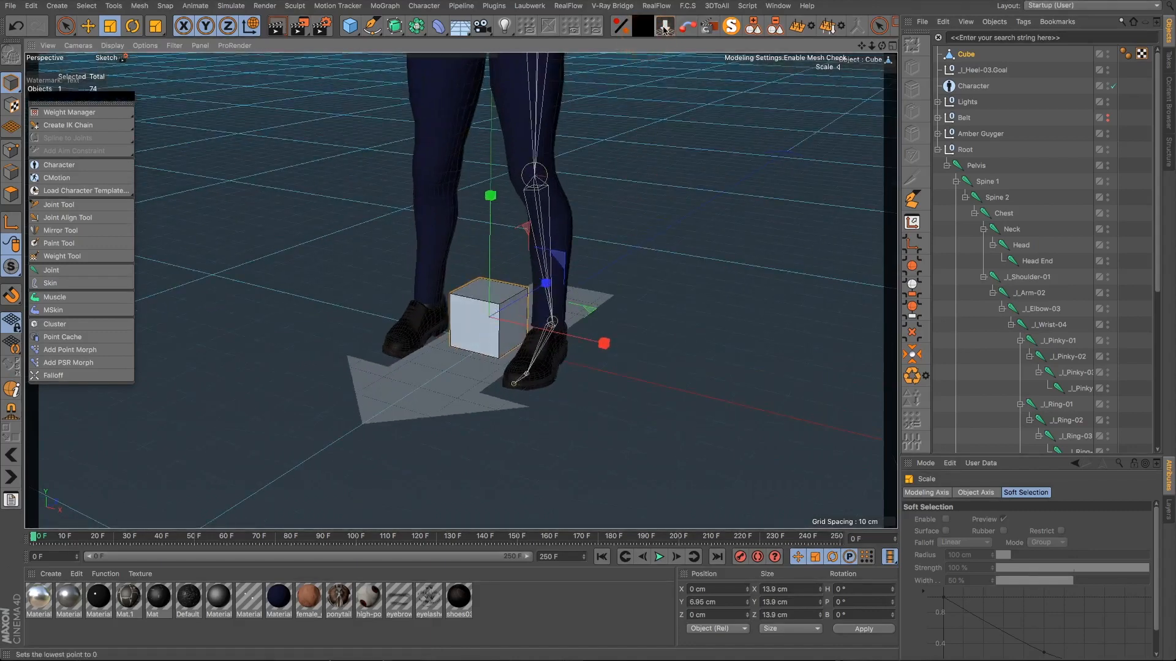
# Step: Move the cube along X to about 17.2 cm, so it surrounds the left heel
pyautogui.press('e')
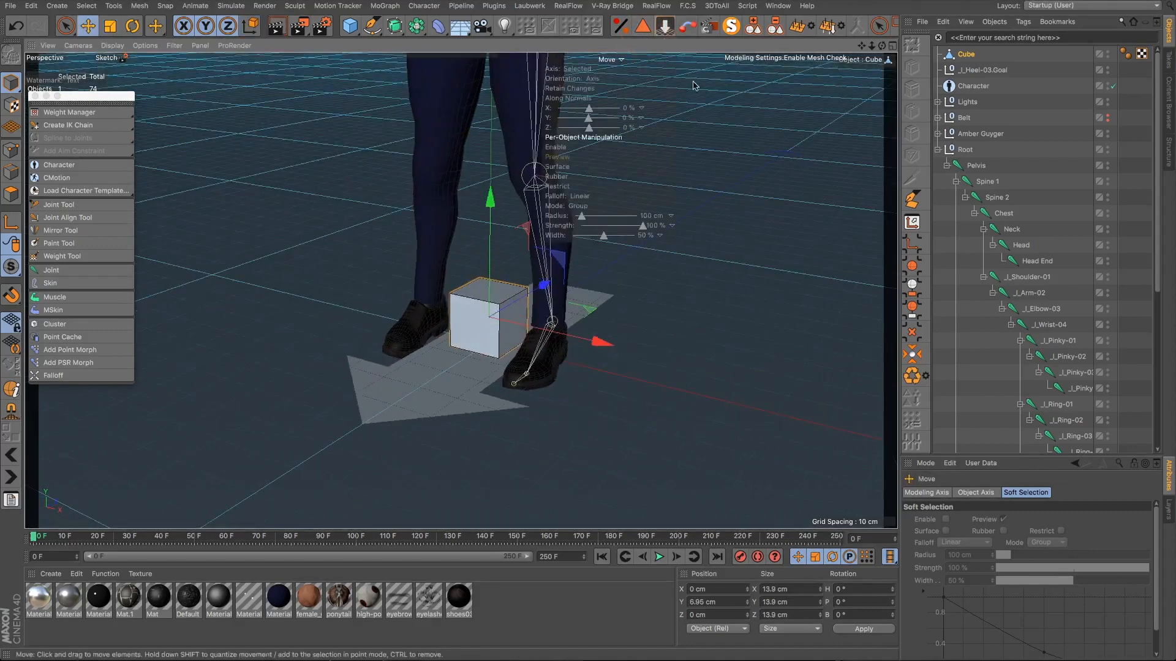
pyautogui.moveTo(604, 343); pyautogui.dragTo(655, 366)
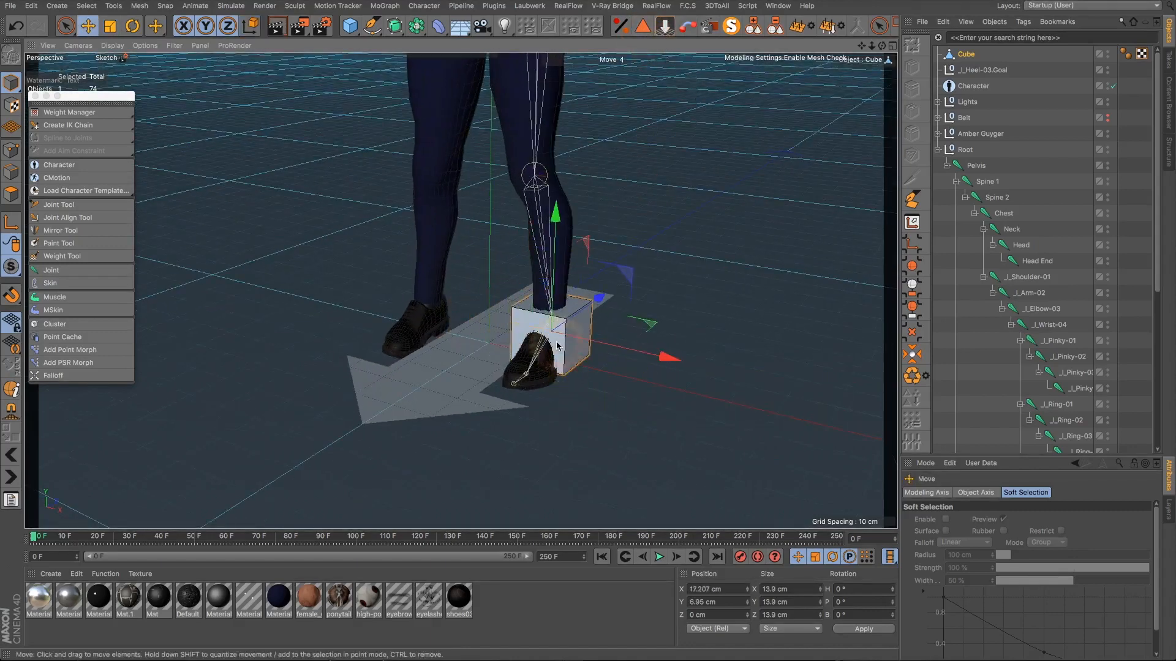
pyautogui.scroll(6, 556, 345)
pyautogui.keyDown('alt'); pyautogui.moveTo(553, 331); pyautogui.dragTo(655, 347); pyautogui.keyUp('alt')
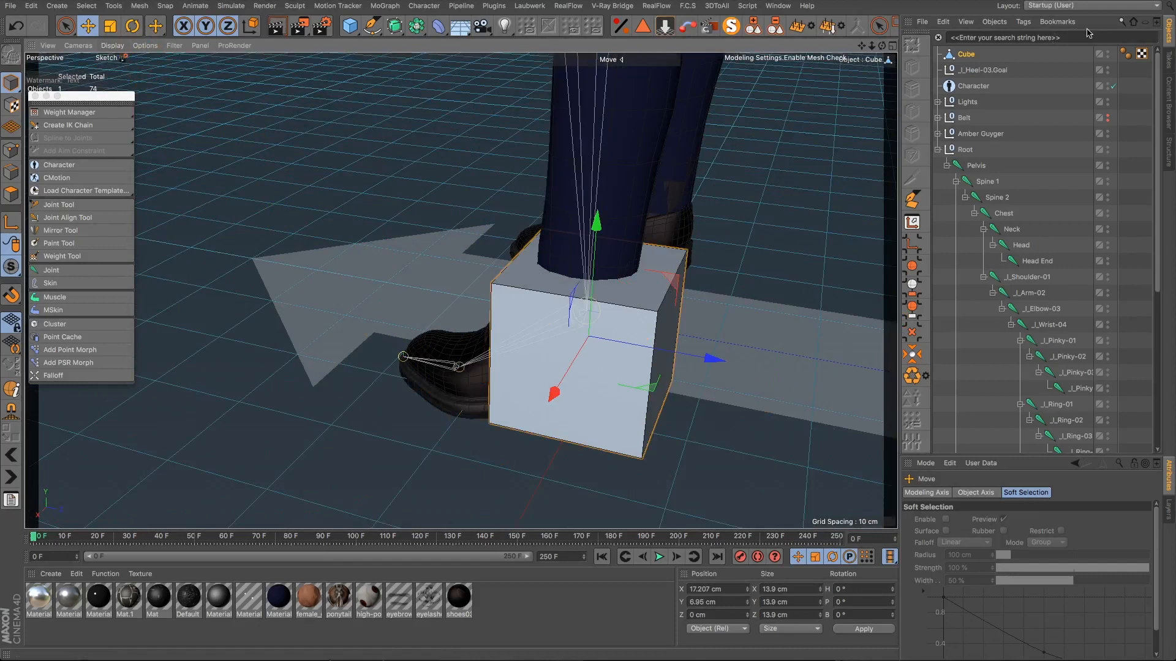
# Step: Add a Display tag to the cube, enable its shading mode override, and set it to Lines with Wireframe style
pyautogui.rightClick(978, 52)
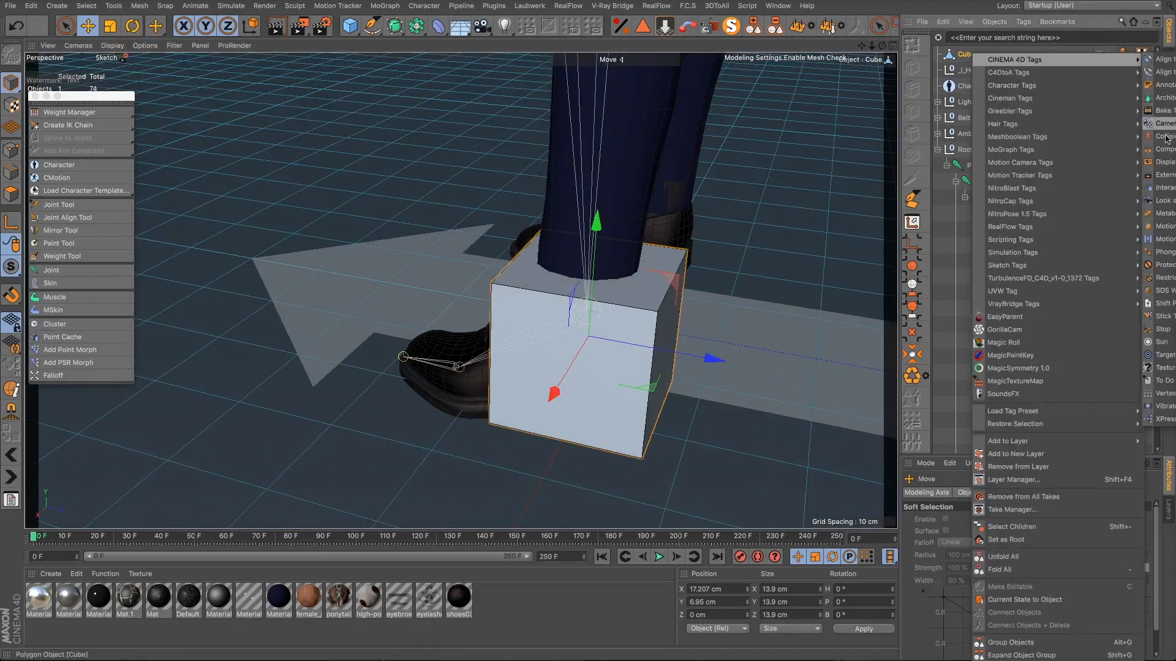
pyautogui.click(1163, 162)
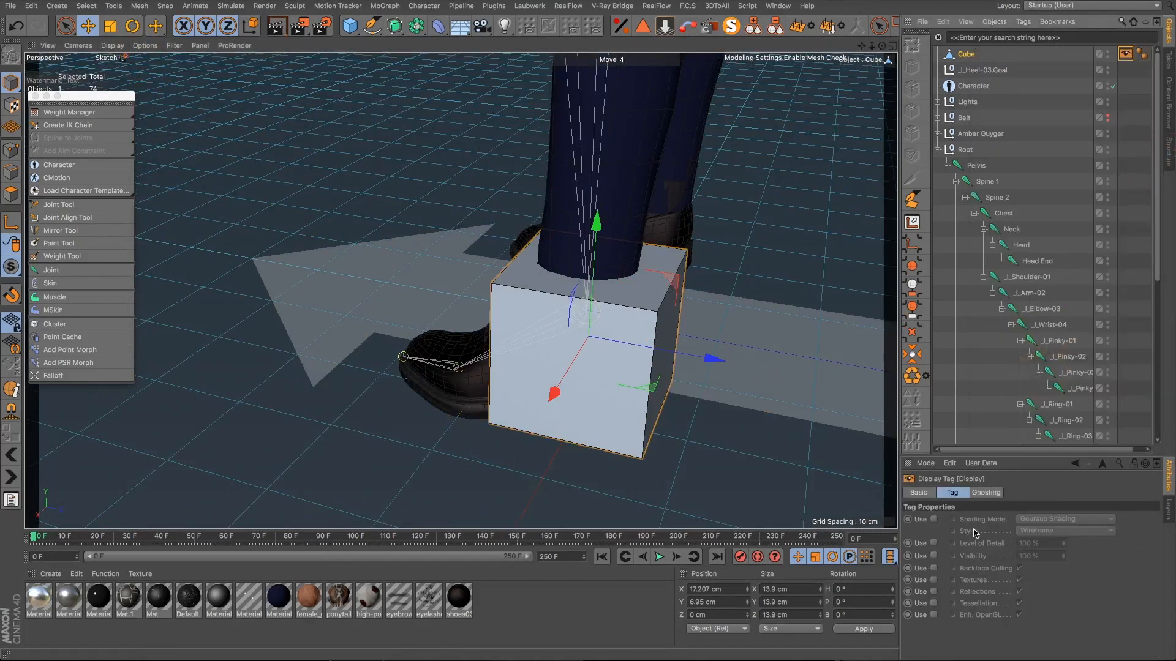
pyautogui.click(934, 519)
pyautogui.click(1042, 520)
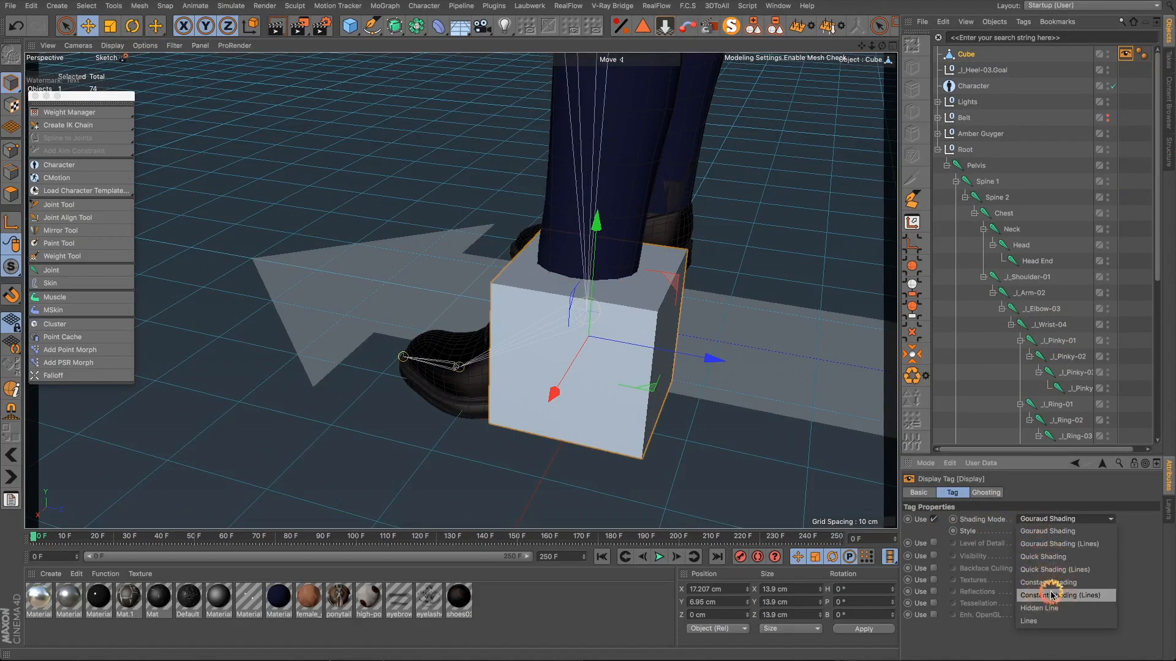
pyautogui.click(1050, 592)
pyautogui.click(1051, 531)
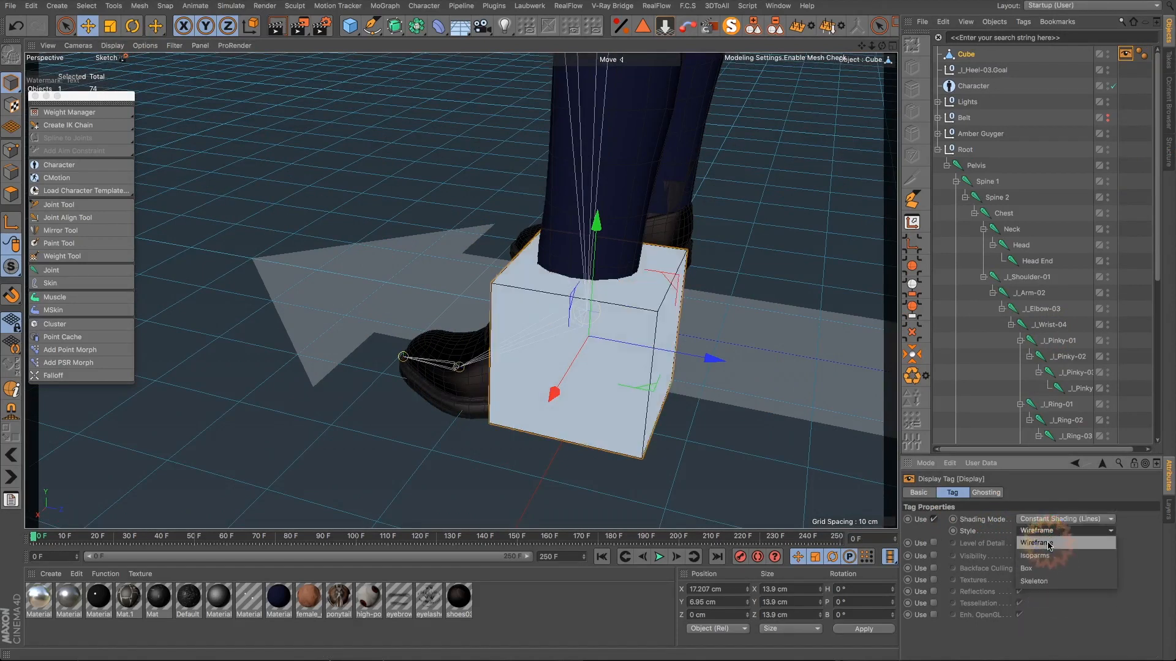
pyautogui.click(1048, 544)
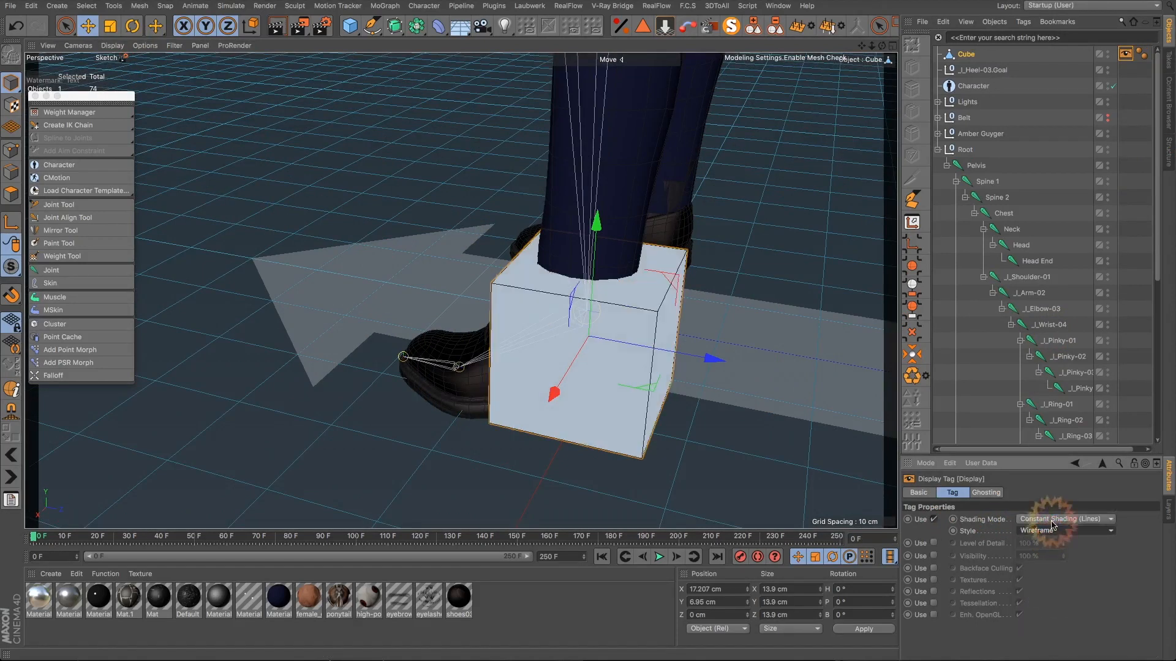
pyautogui.click(1065, 519)
pyautogui.click(1048, 621)
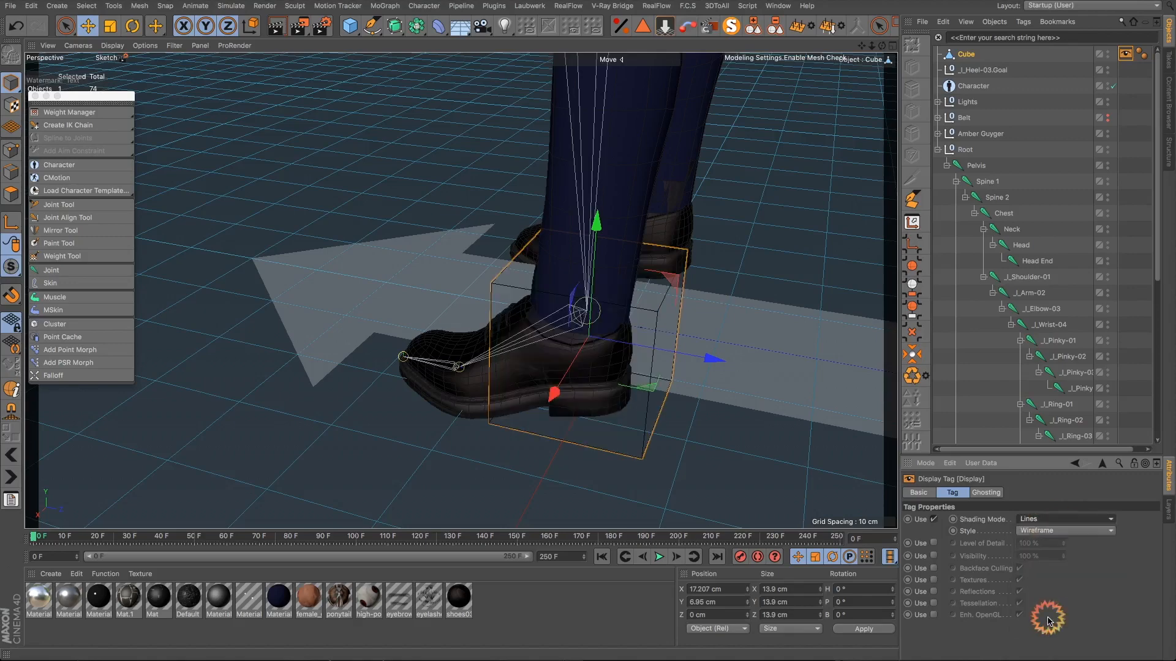
# Step: Switch the cube to point editing with Rectangle Selection and lower its top points to about Y 2.98 cm
pyautogui.keyDown('alt'); pyautogui.moveTo(686, 310); pyautogui.dragTo(729, 278); pyautogui.keyUp('alt')
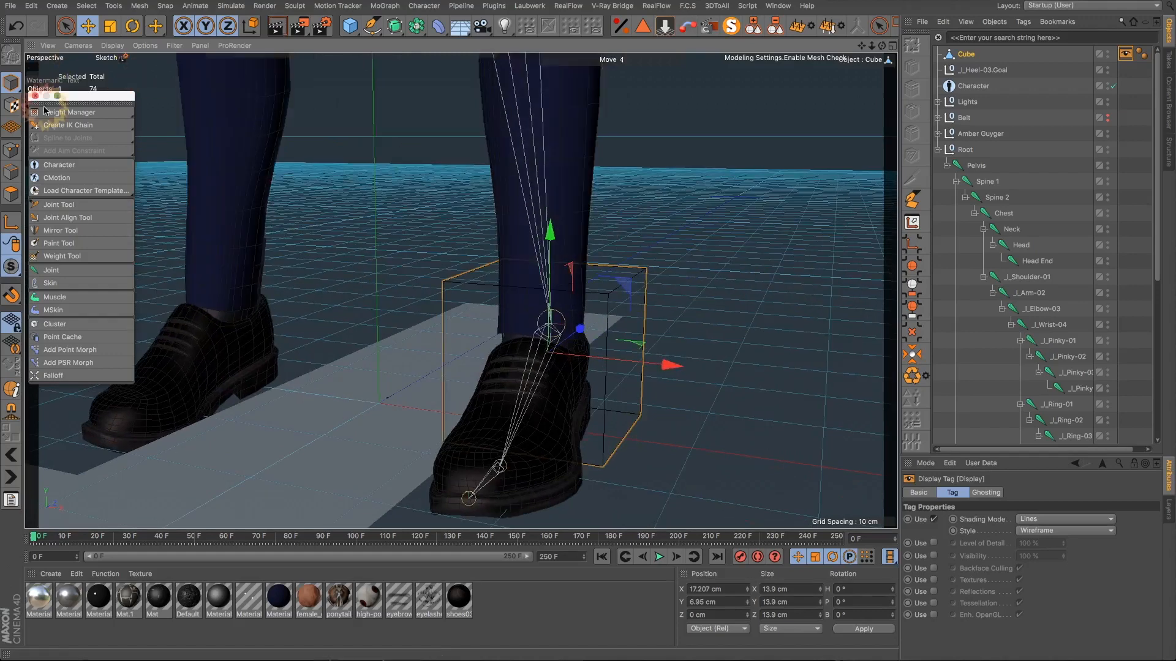
pyautogui.click(15, 150)
pyautogui.keyDown('alt'); pyautogui.moveTo(543, 316); pyautogui.dragTo(599, 104); pyautogui.keyUp('alt')
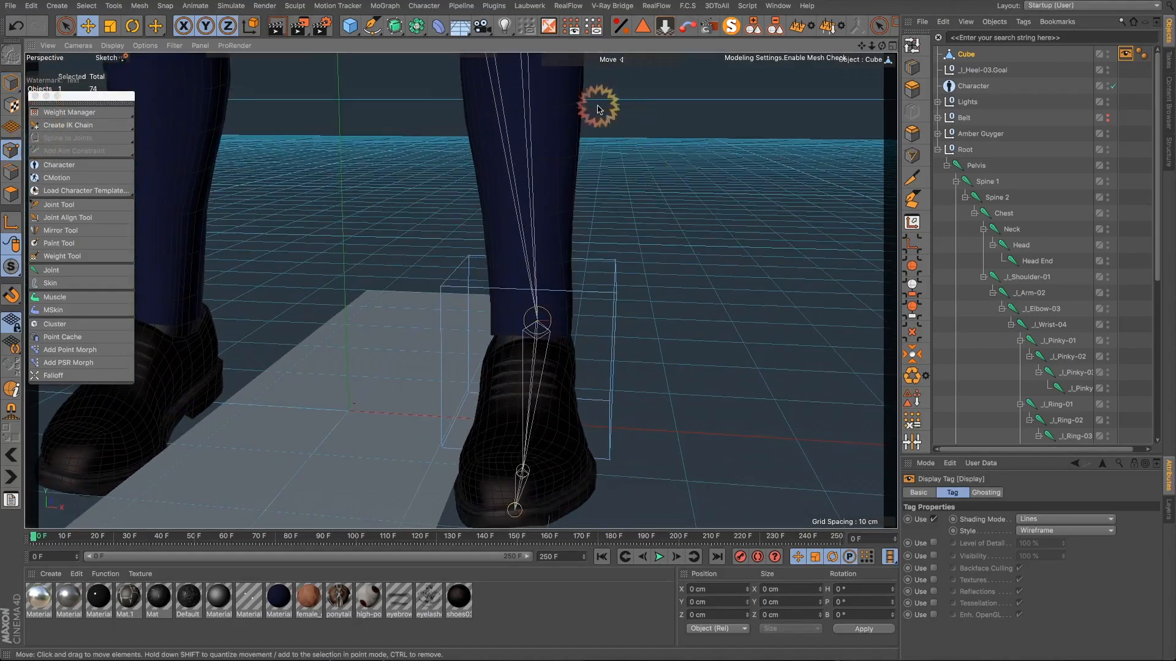
pyautogui.click(65, 26)
pyautogui.click(88, 57)
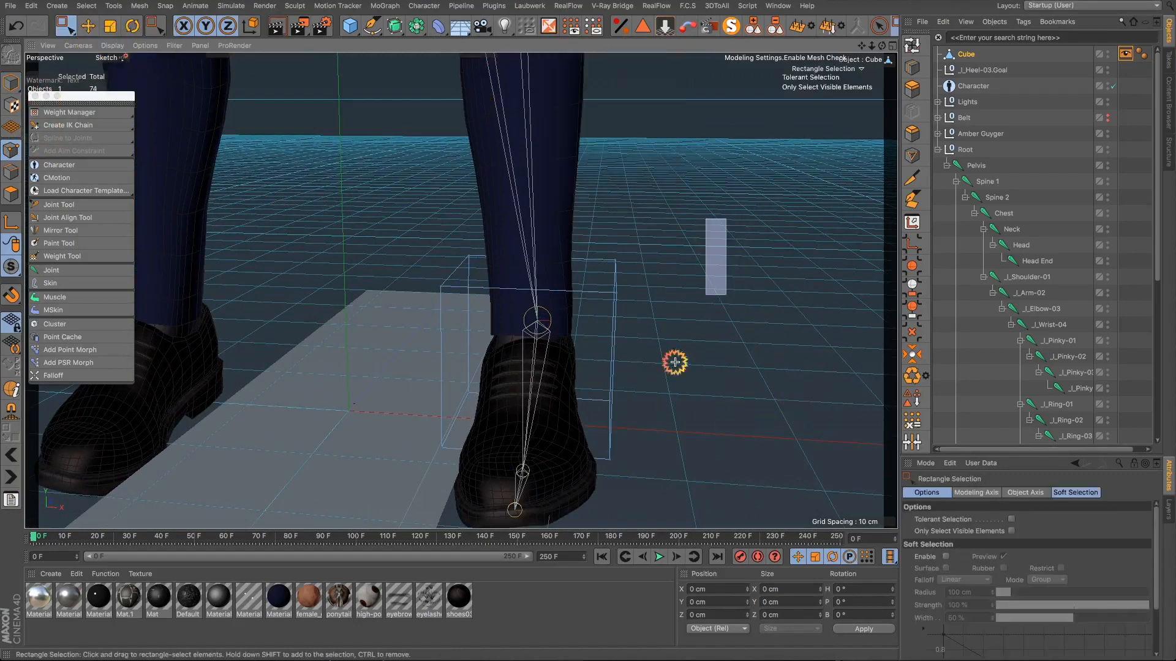
pyautogui.moveTo(675, 362); pyautogui.dragTo(380, 521)
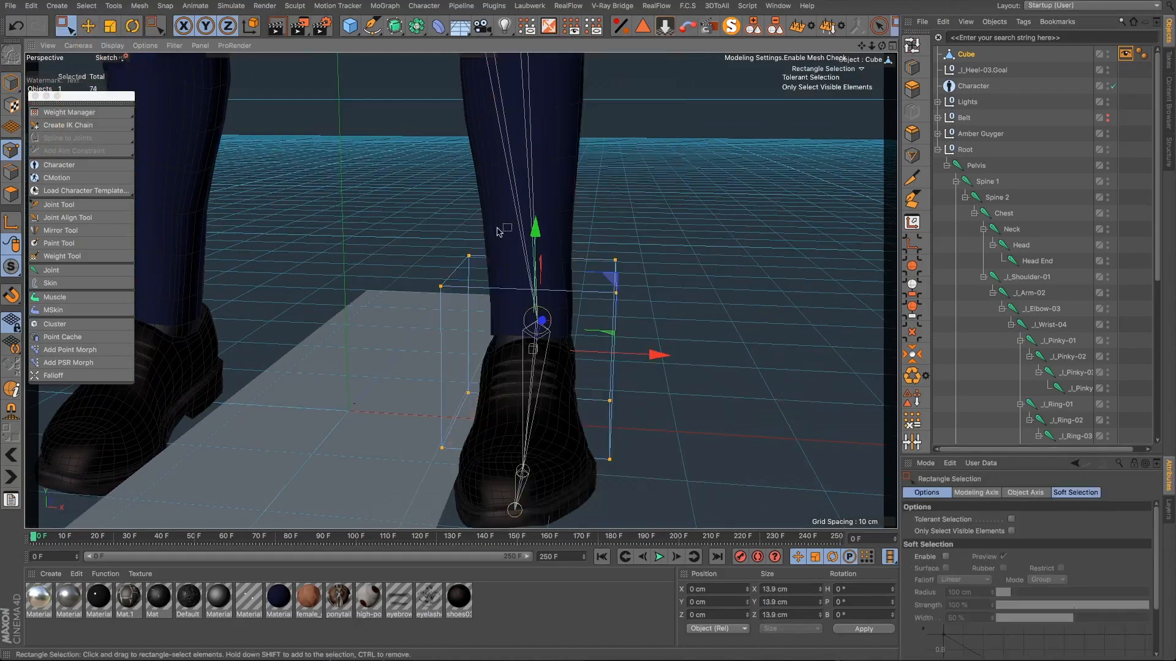
pyautogui.moveTo(535, 229); pyautogui.dragTo(489, 237)
pyautogui.moveTo(593, 213); pyautogui.dragTo(555, 300)
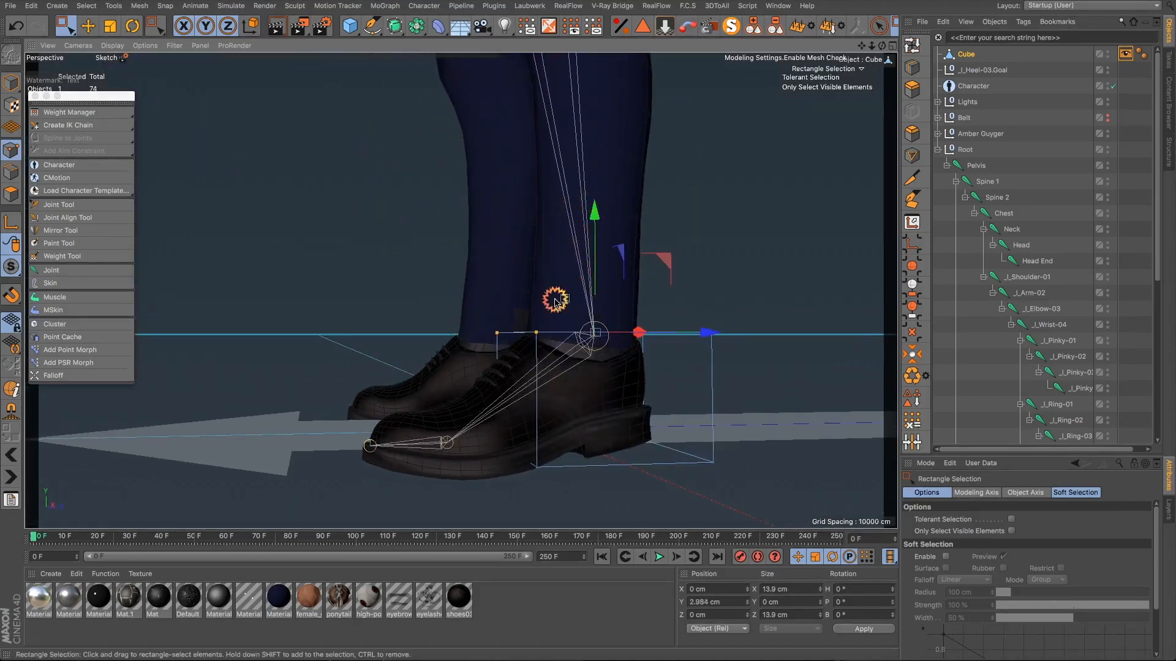
# Step: In the Right view, select the cube's top points and raise them to about Y 4.08 cm, above the ankle joint
pyautogui.click(893, 45)
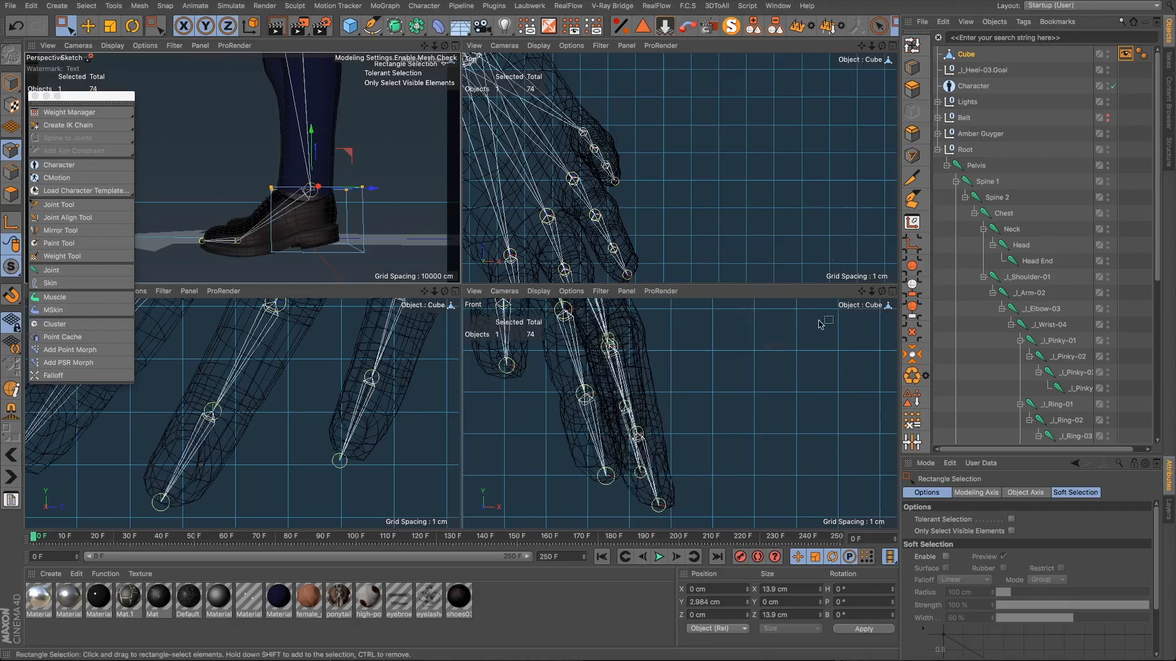
pyautogui.middleClick(459, 306)
pyautogui.scroll(-10, 447, 381)
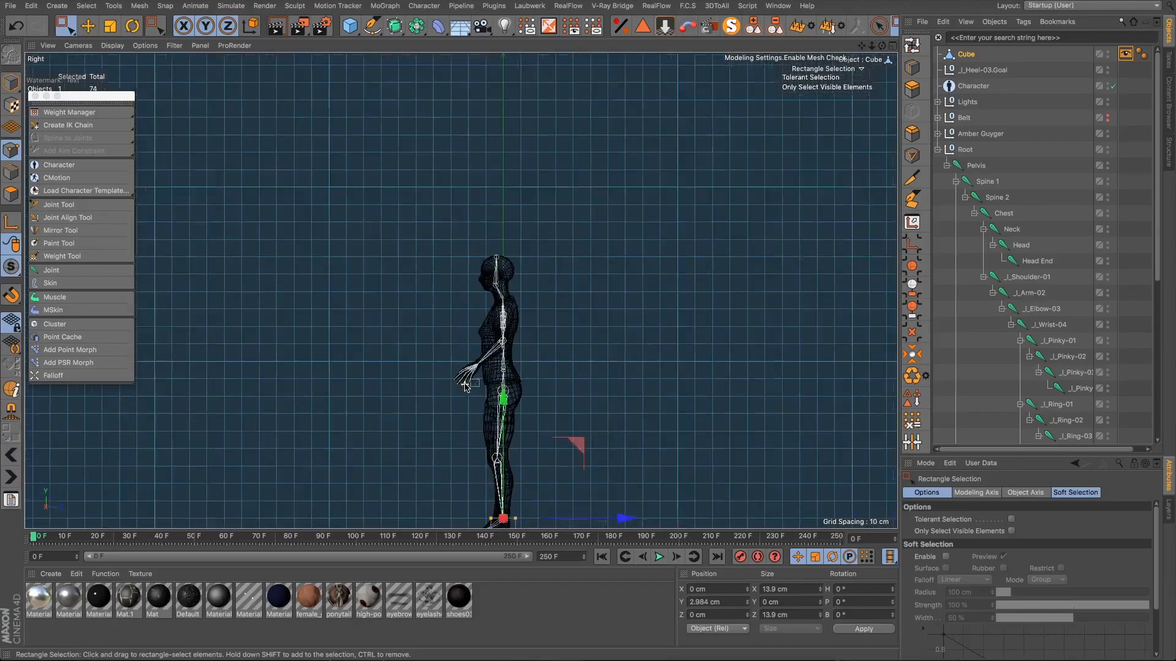
pyautogui.scroll(10, 496, 525)
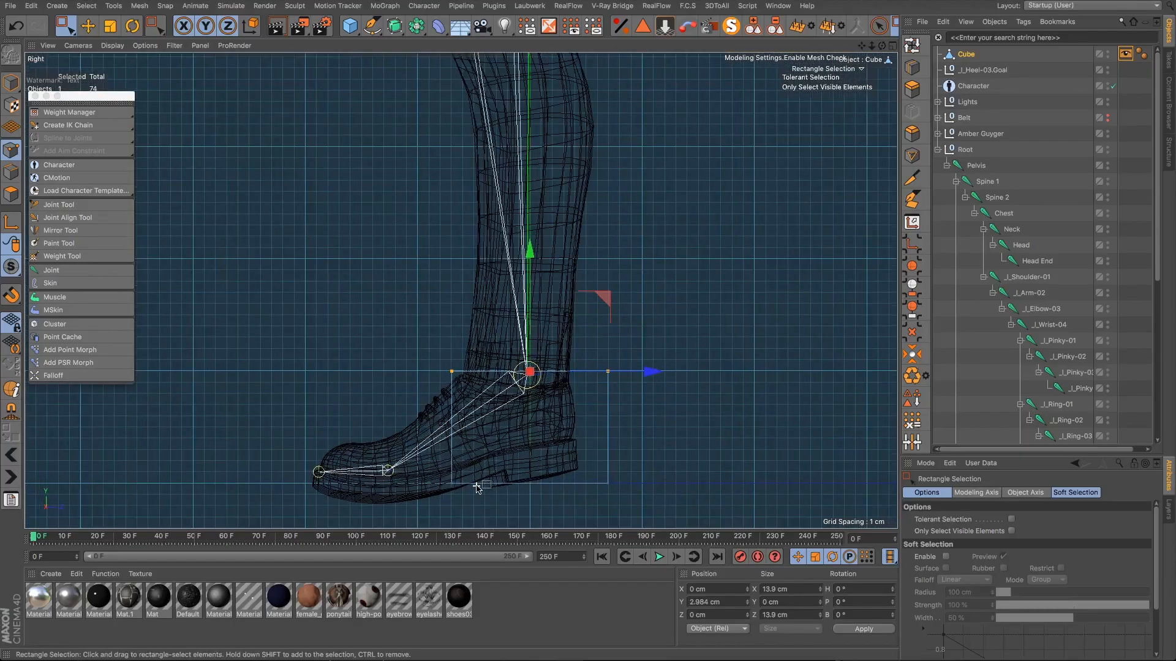
pyautogui.moveTo(415, 331); pyautogui.dragTo(629, 393)
pyautogui.moveTo(530, 252); pyautogui.dragTo(529, 241)
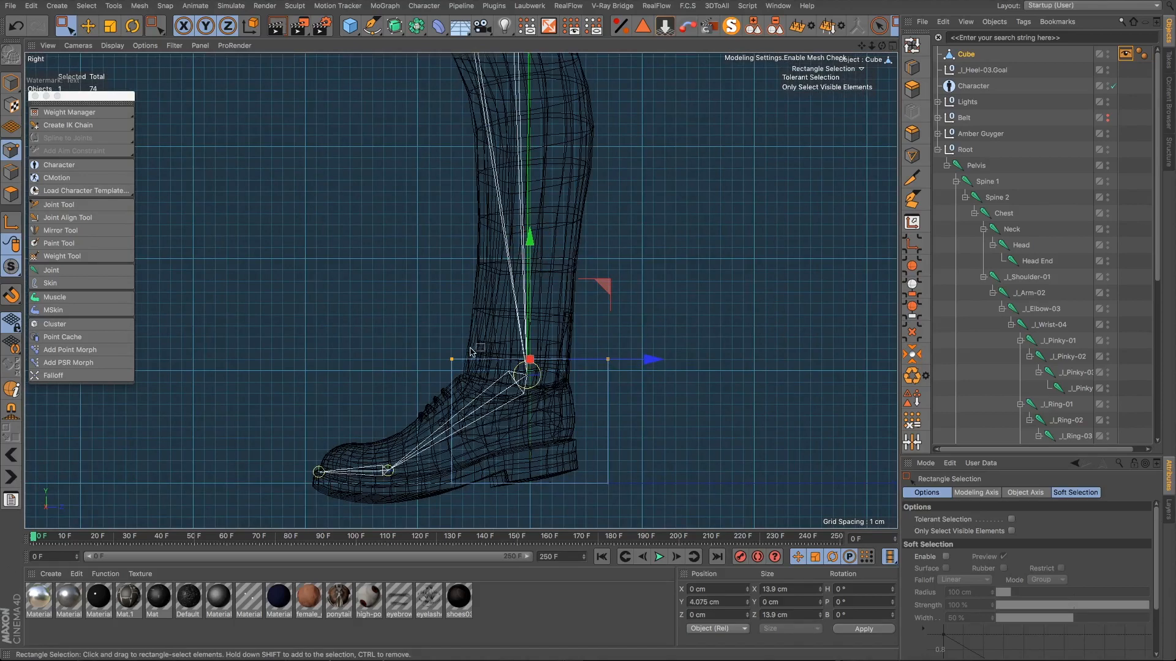
# Step: Move the cube's front points toward the toes to about Z -13.44 cm, and lower the top front points to about Y -2.25 cm
pyautogui.moveTo(415, 439); pyautogui.dragTo(499, 499)
pyautogui.moveTo(572, 421); pyautogui.dragTo(484, 429)
pyautogui.moveTo(333, 300); pyautogui.dragTo(637, 402)
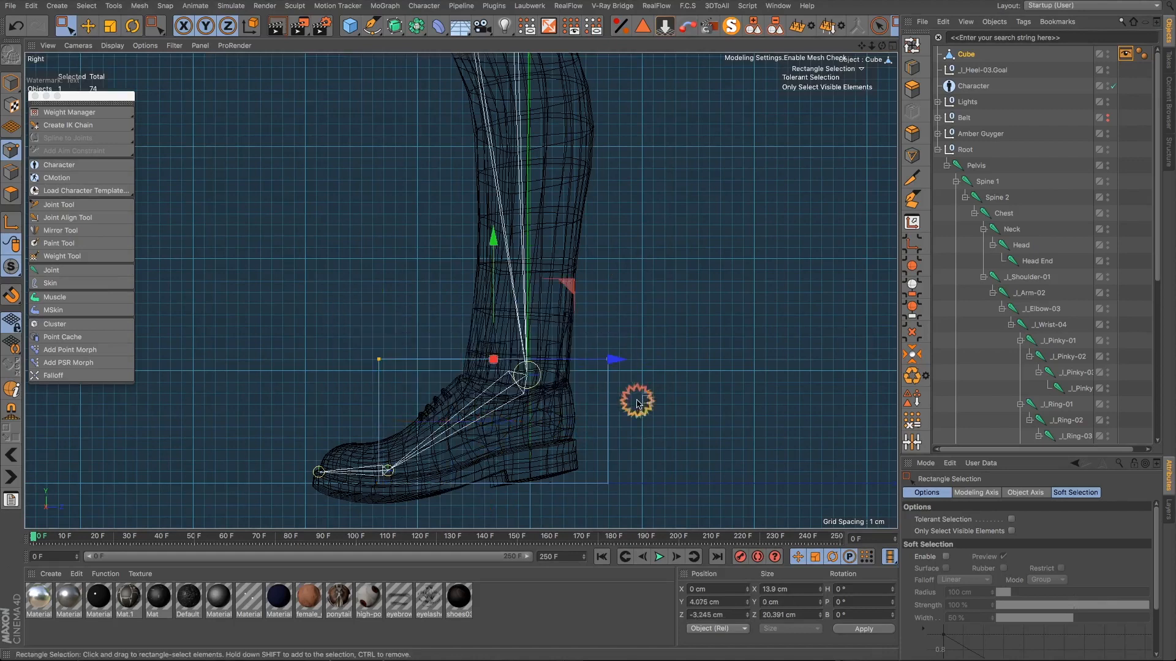
pyautogui.moveTo(340, 315); pyautogui.dragTo(408, 399)
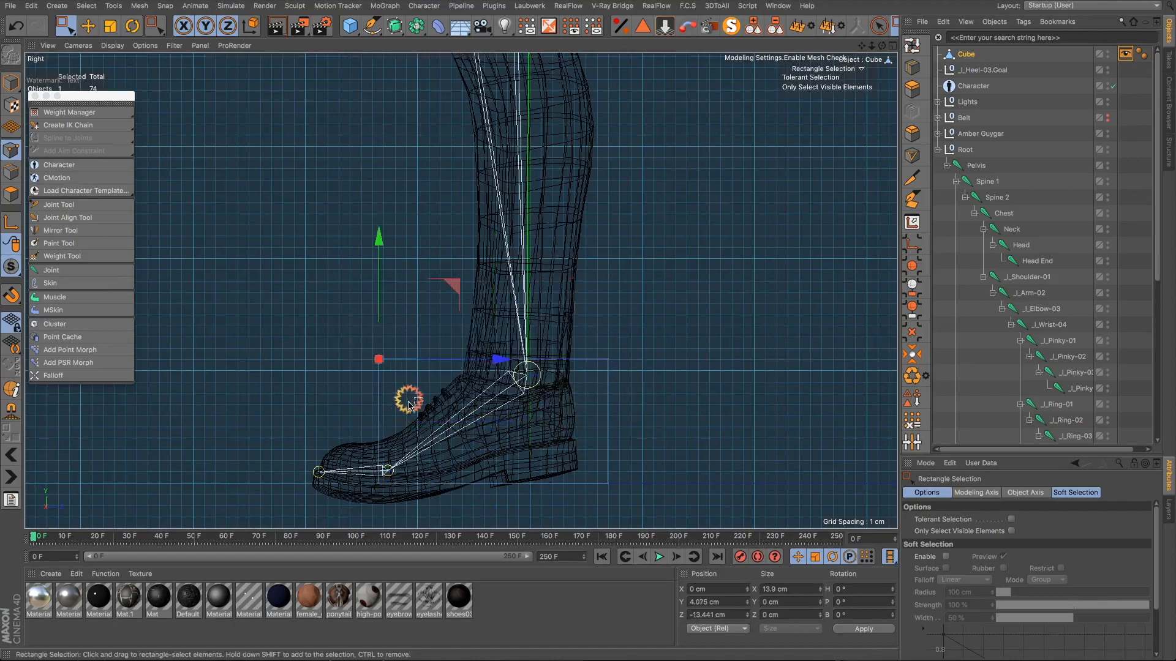
pyautogui.moveTo(383, 238); pyautogui.dragTo(386, 312)
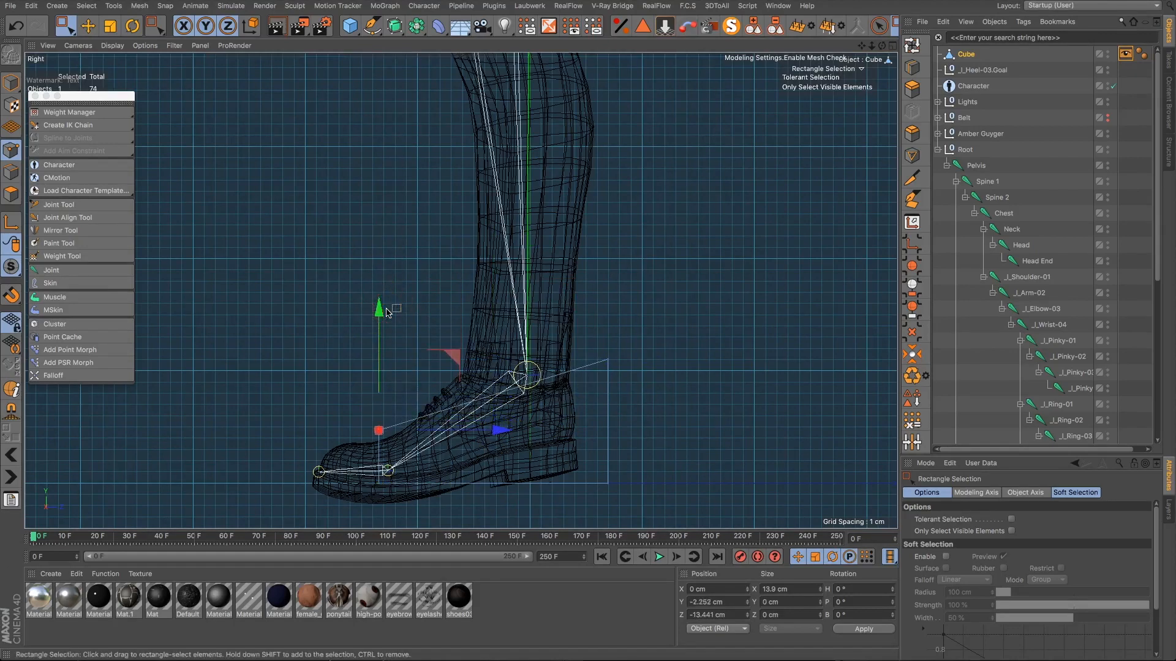
# Step: Move the cube's rear points in to about Z 4.44 cm, lower its bottom points to about Y -8.59 cm, and return to Model mode
pyautogui.moveTo(651, 320); pyautogui.dragTo(573, 500)
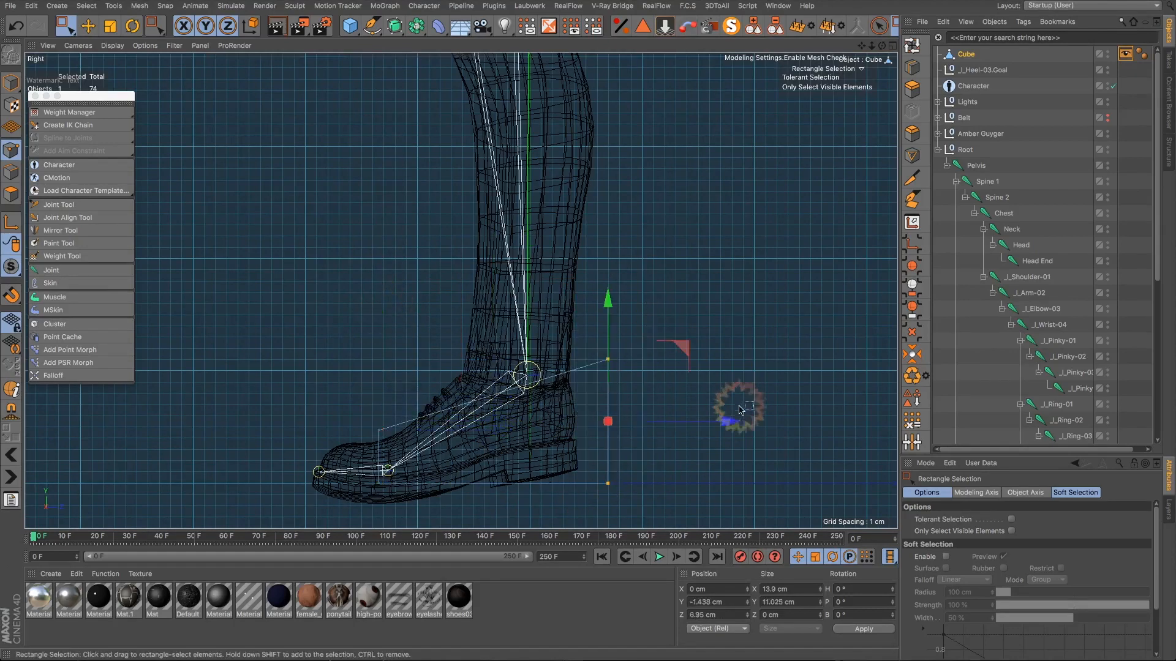
pyautogui.moveTo(726, 412); pyautogui.dragTo(706, 422)
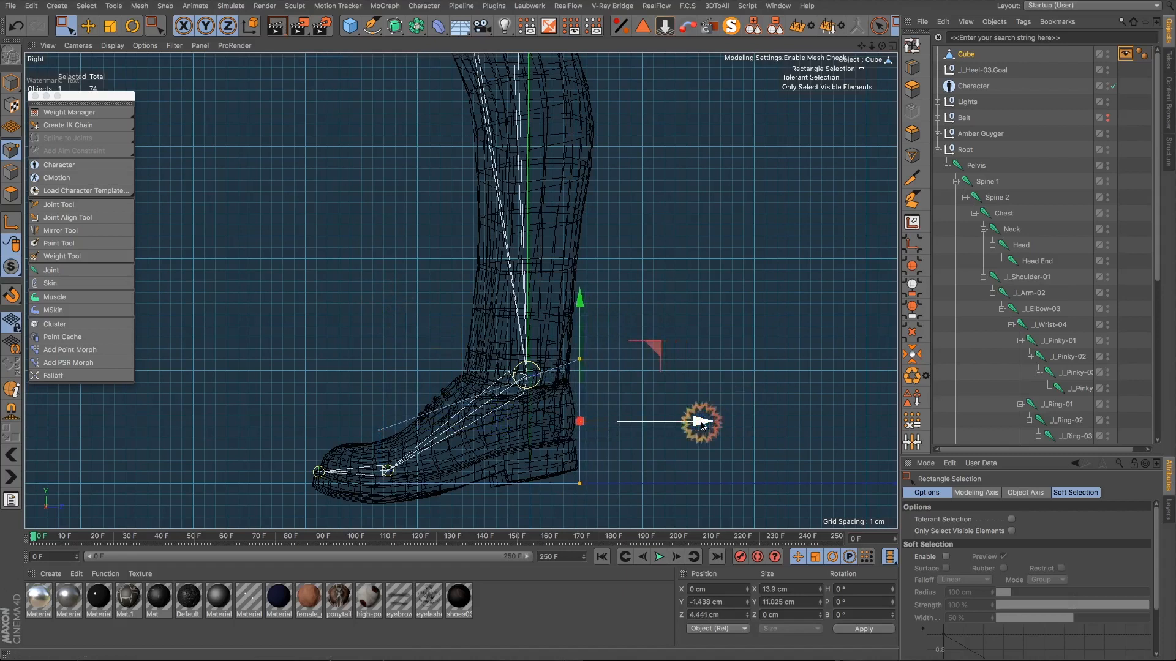
pyautogui.moveTo(370, 416); pyautogui.dragTo(392, 497)
pyautogui.moveTo(337, 463); pyautogui.dragTo(625, 508)
pyautogui.moveTo(476, 392)
pyautogui.mouseDown()
pyautogui.moveTo(475, 376)
pyautogui.moveTo(474, 387)
pyautogui.mouseUp()
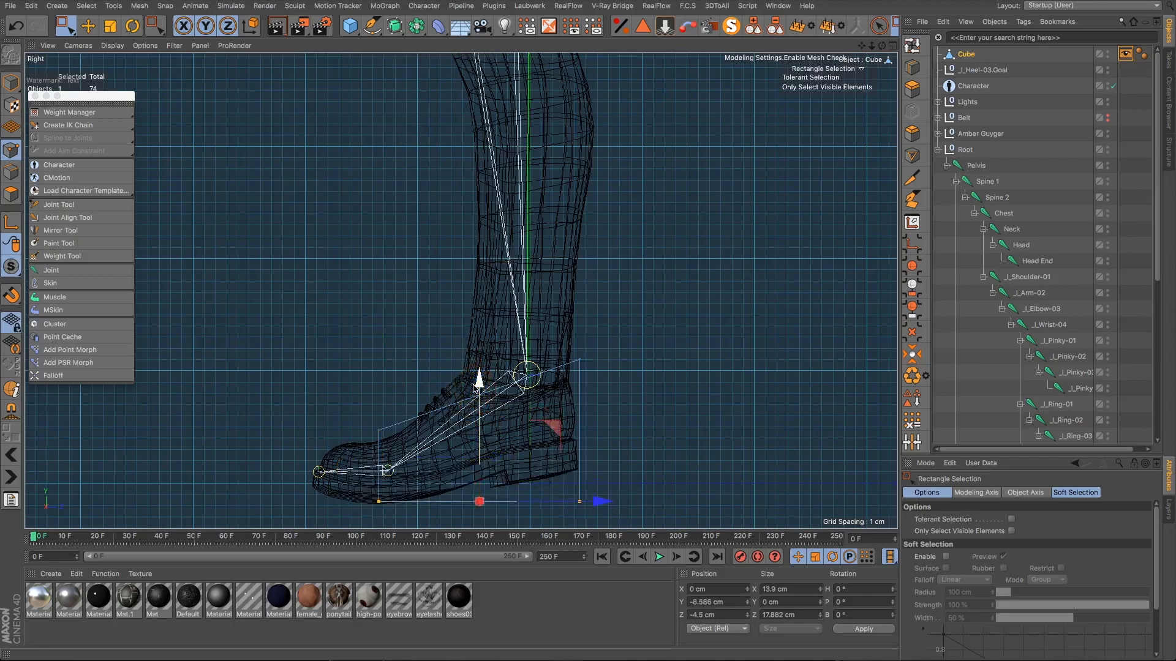
pyautogui.moveTo(461, 477)
pyautogui.keyDown('alt'); pyautogui.mouseDown()
pyautogui.moveTo(439, 465)
pyautogui.moveTo(468, 465)
pyautogui.moveTo(441, 465)
pyautogui.moveTo(454, 470)
pyautogui.mouseUp(); pyautogui.keyUp('alt')
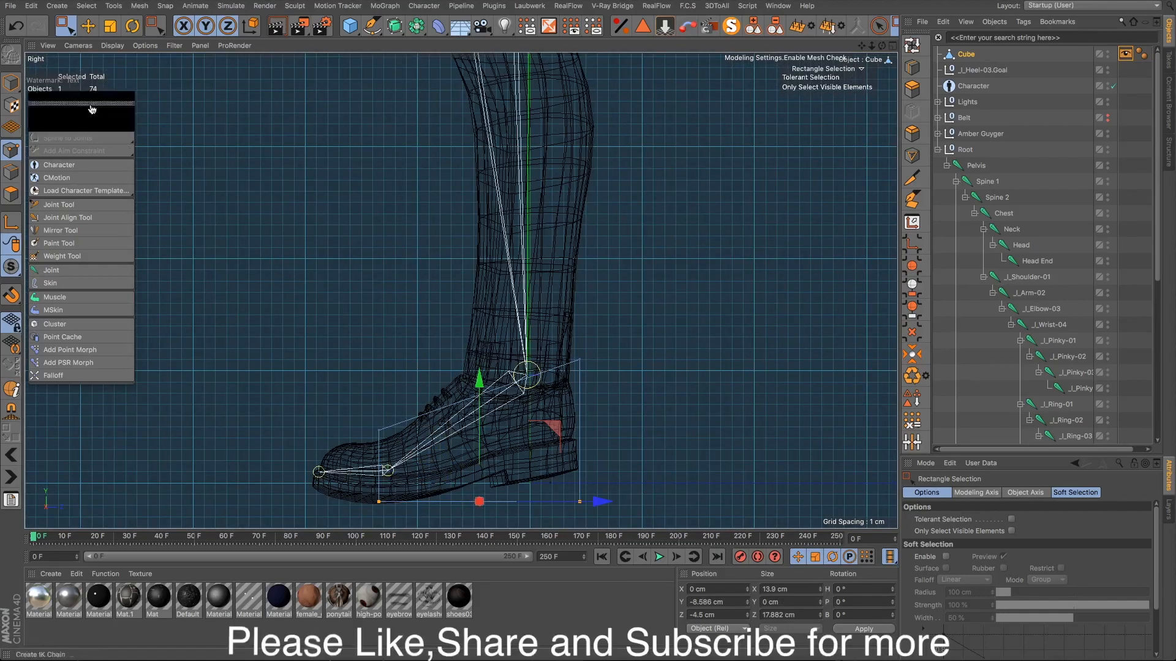
pyautogui.click(13, 84)
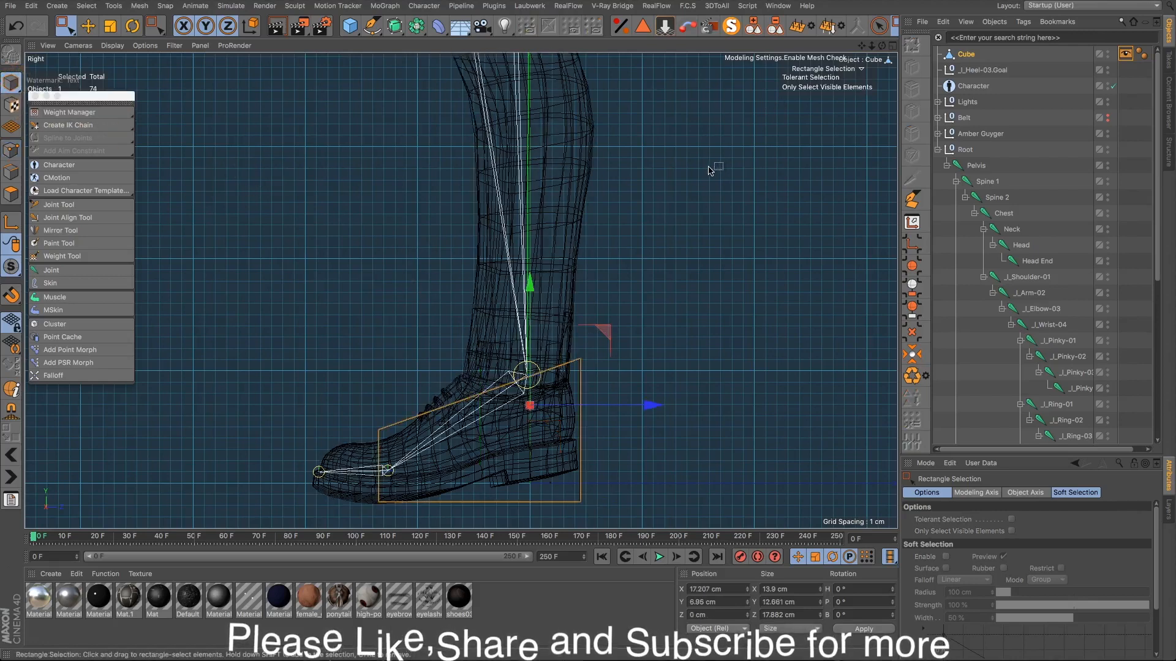
# Step: Enable snapping in 3D mode, turn Workplane Snap off, and turn on Axis Snap and Vertex Snap
pyautogui.click(14, 296)
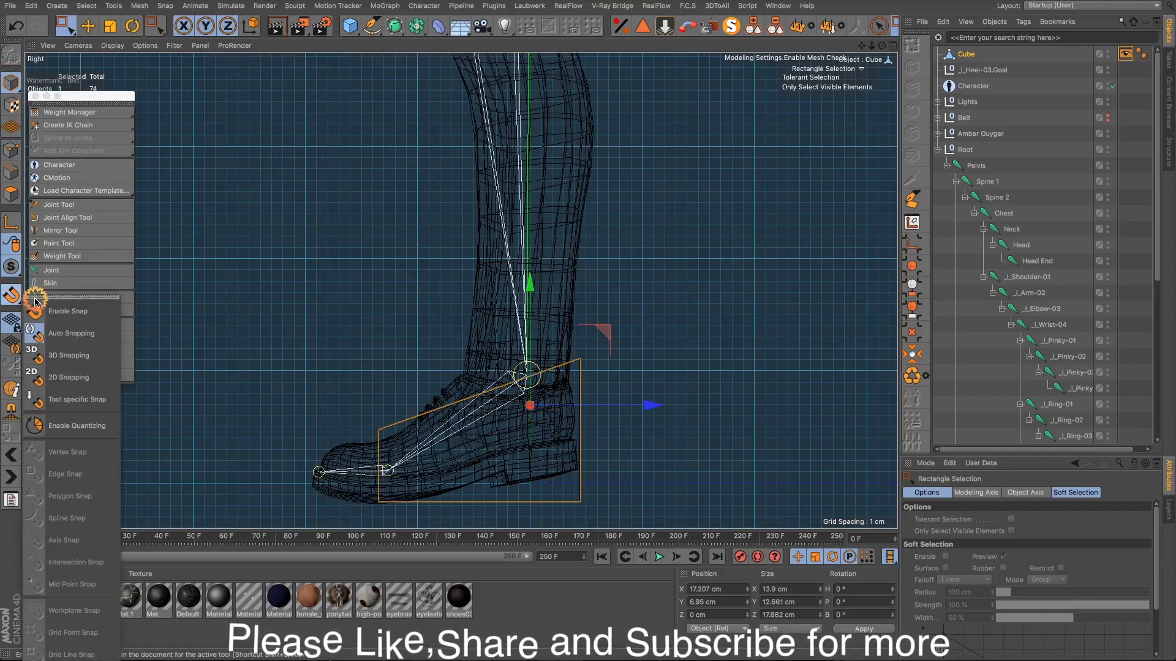
pyautogui.moveTo(68, 298); pyautogui.dragTo(209, 207)
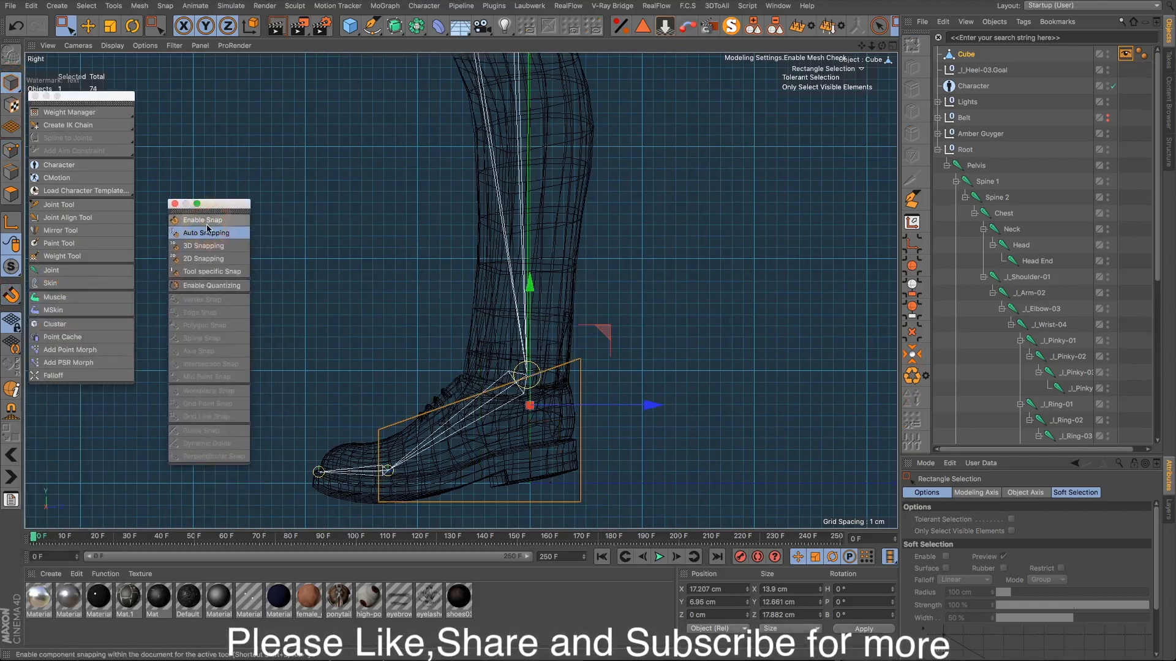
pyautogui.click(203, 220)
pyautogui.click(202, 245)
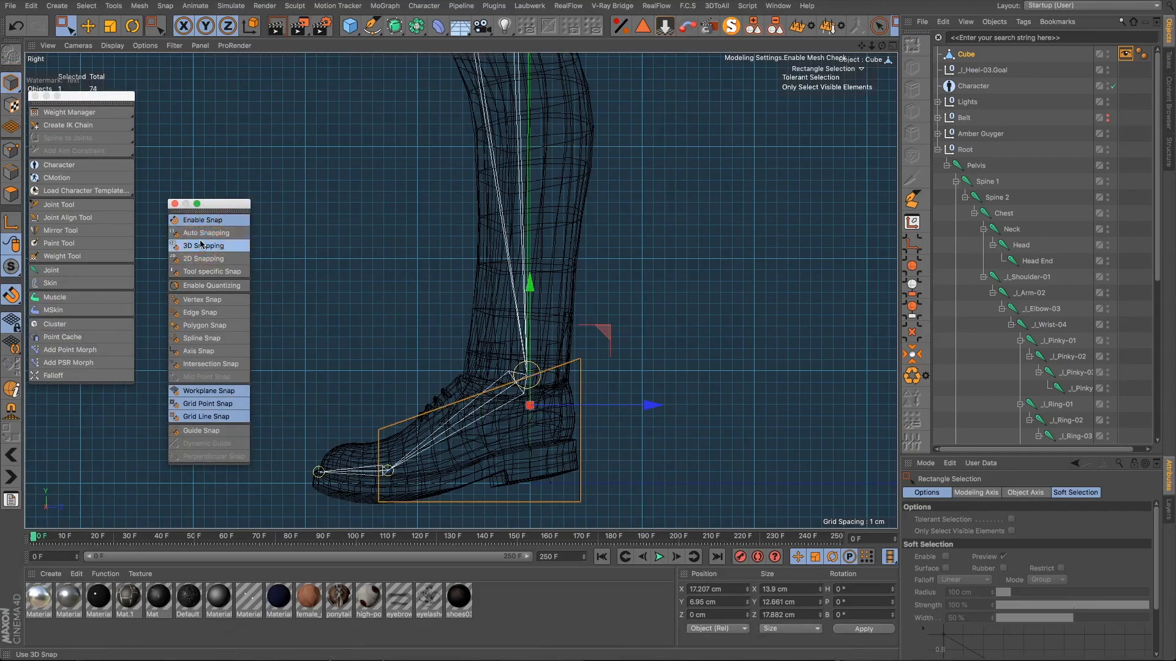
pyautogui.click(202, 391)
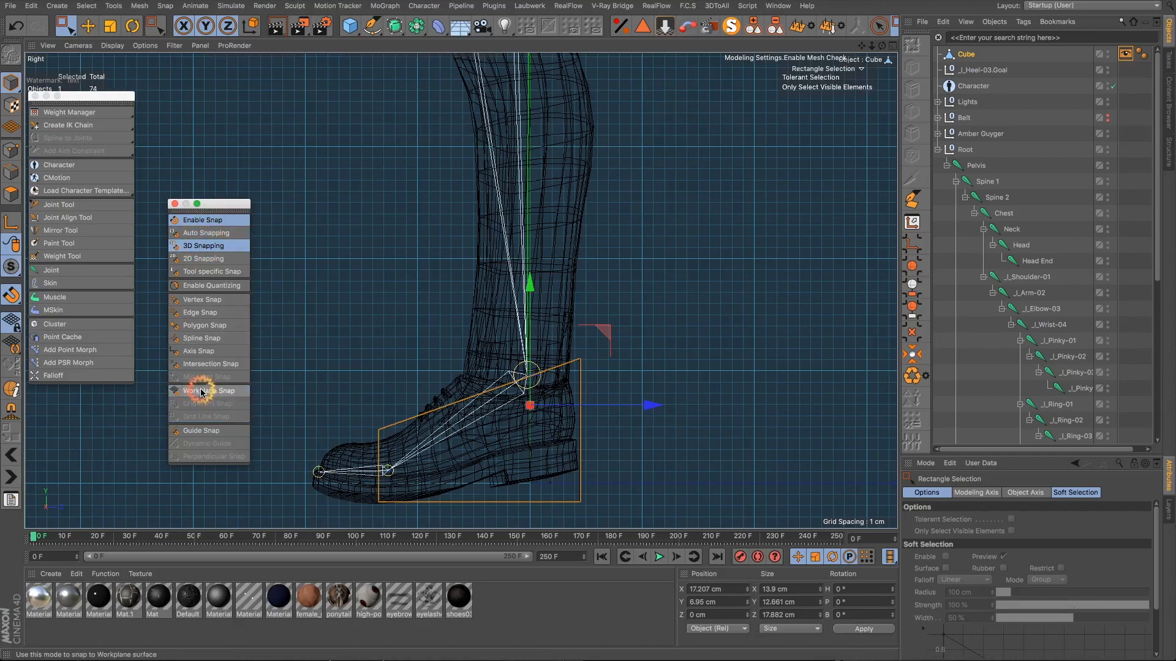
pyautogui.click(199, 351)
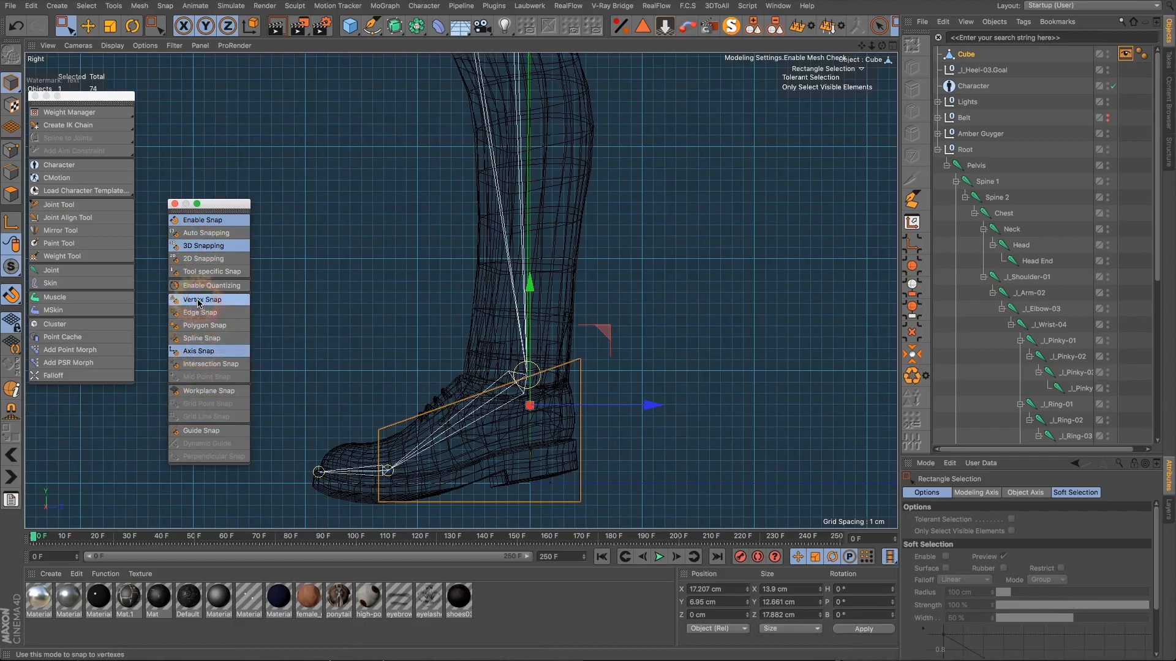
pyautogui.moveTo(204, 206); pyautogui.dragTo(175, 249)
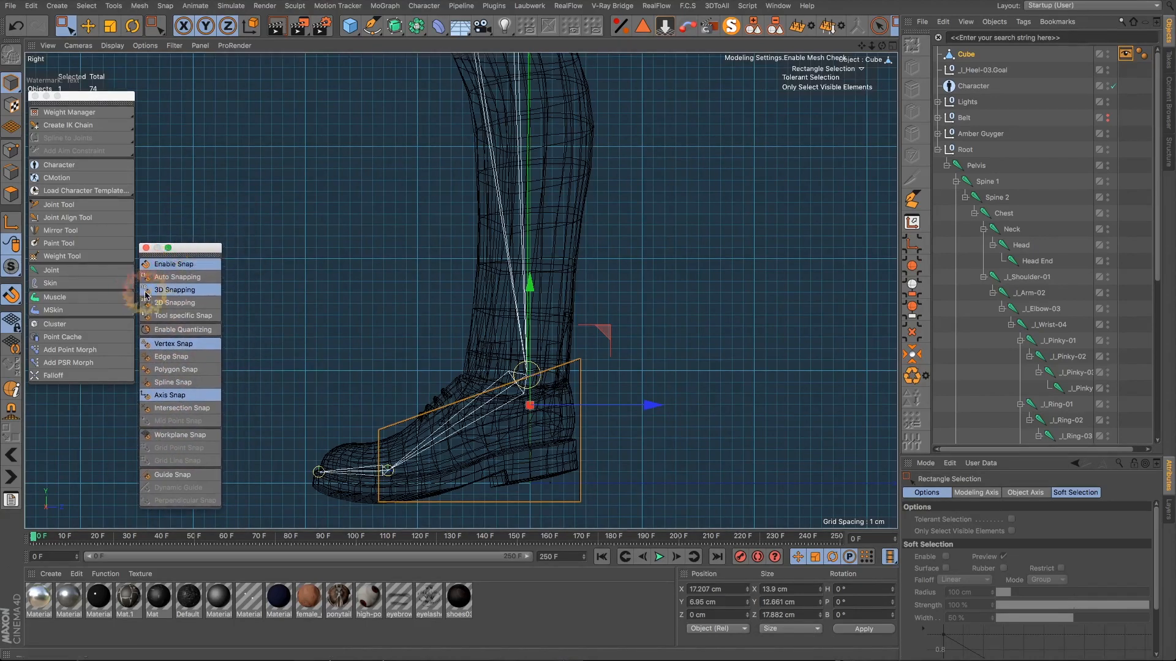
# Step: Activate Live Selection, deselect the cube, and set the selection radius to 12
pyautogui.click(855, 28)
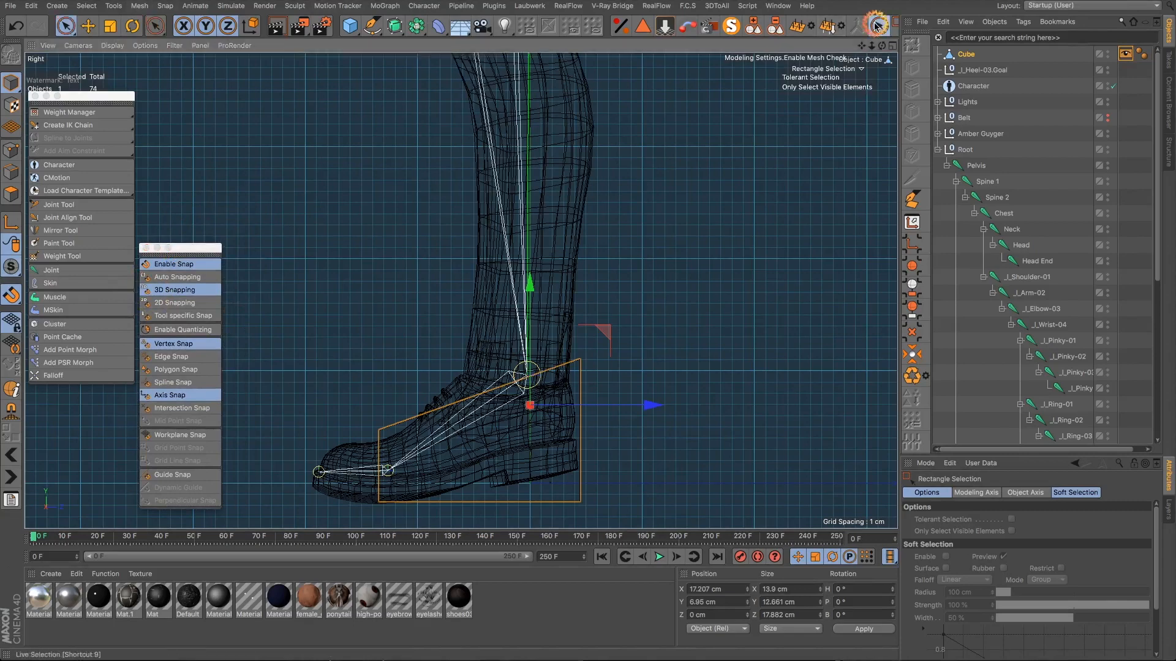
pyautogui.click(730, 370)
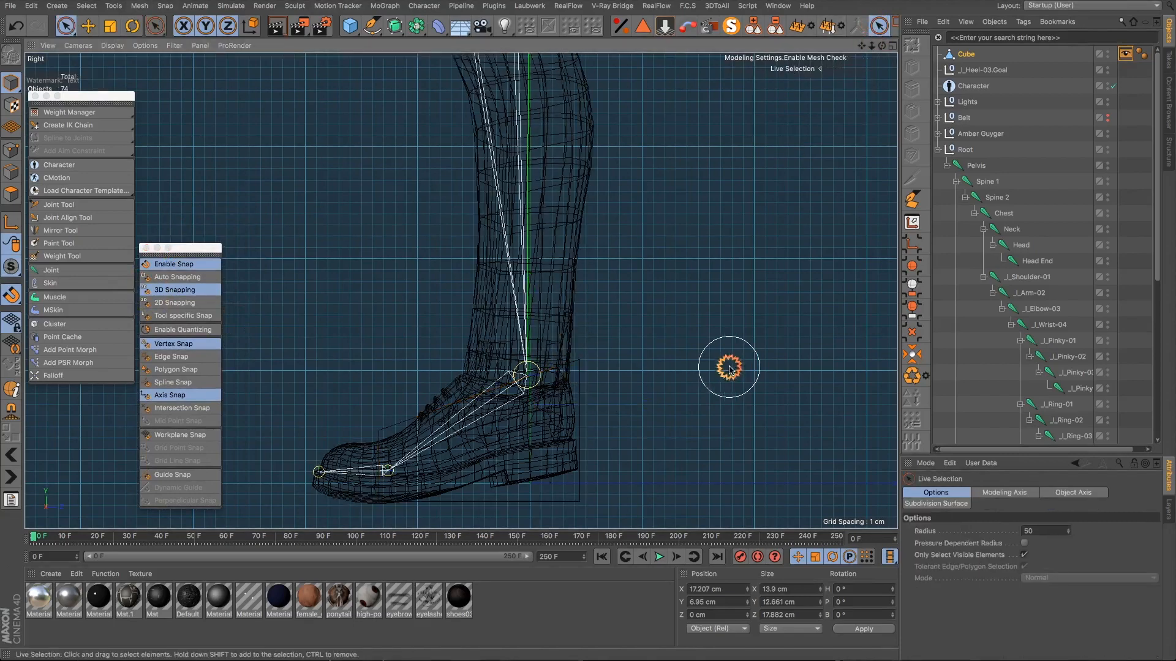
pyautogui.click(730, 369)
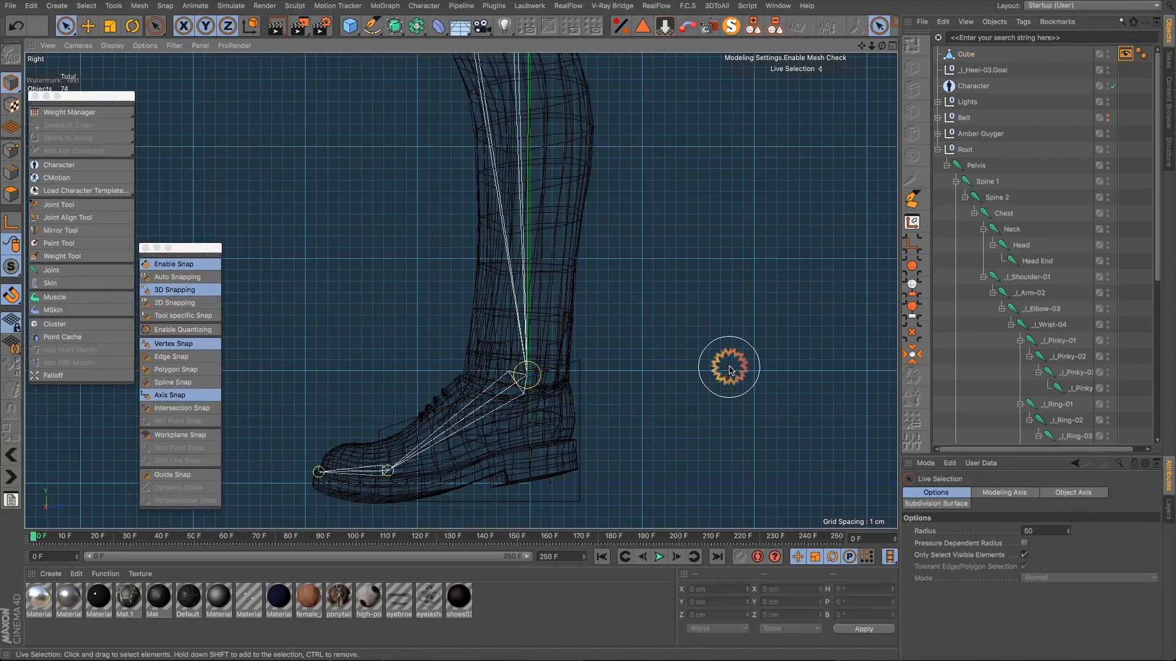
pyautogui.scroll(10, 729, 368)
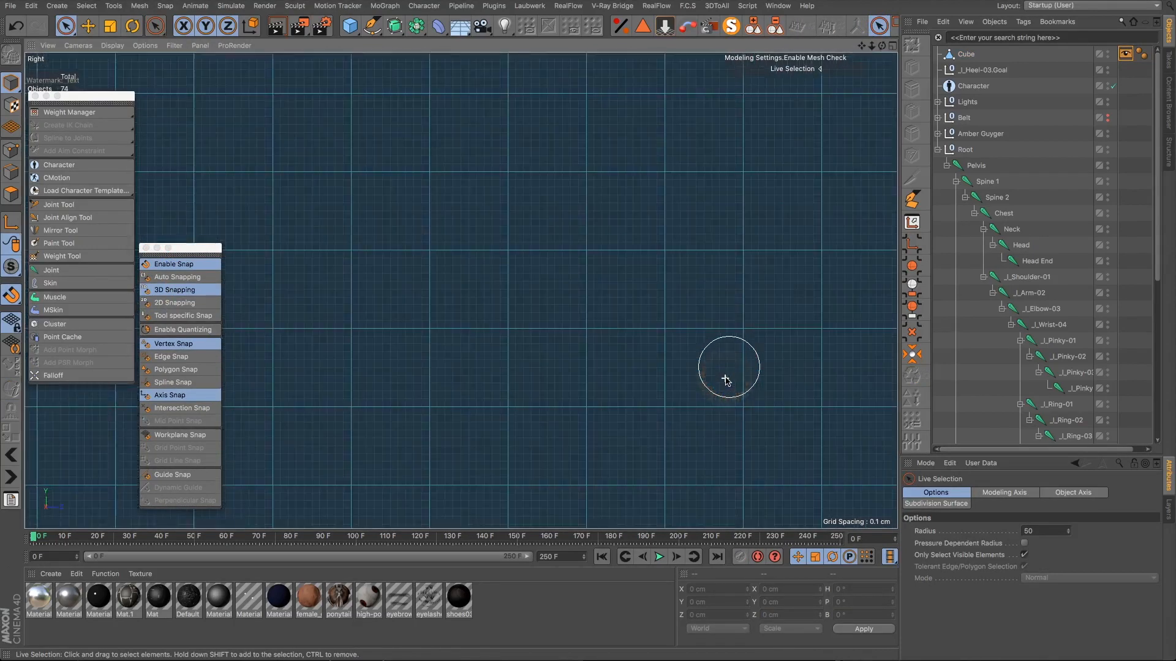
pyautogui.scroll(-8, 726, 381)
pyautogui.scroll(-2, 727, 381)
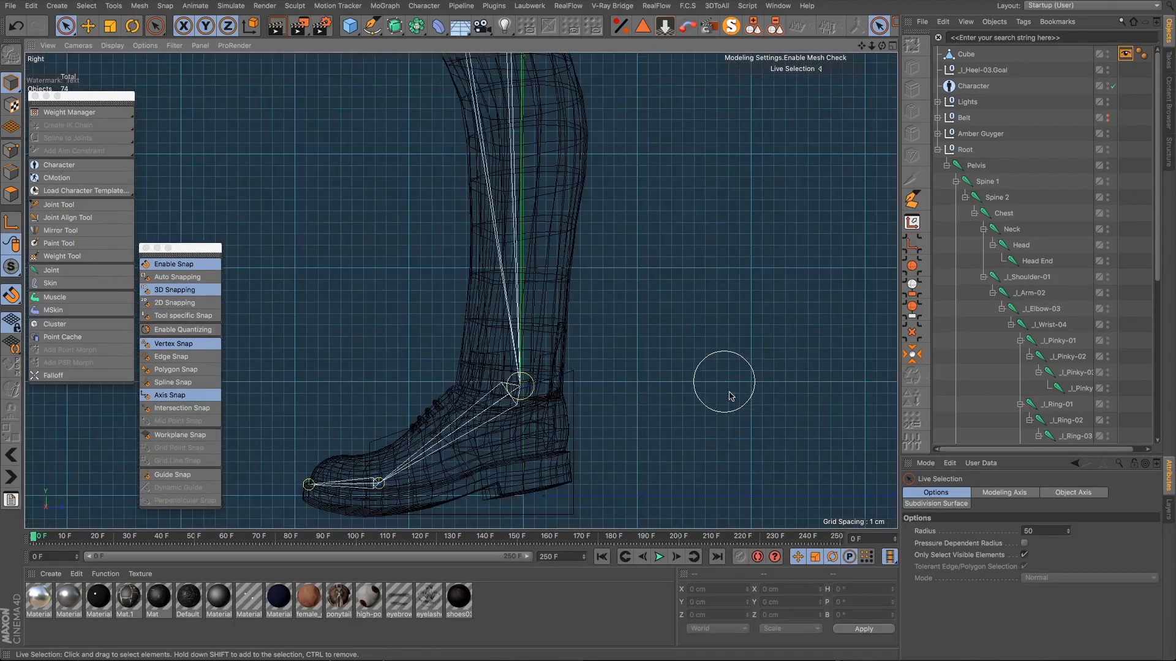
pyautogui.click(1066, 533)
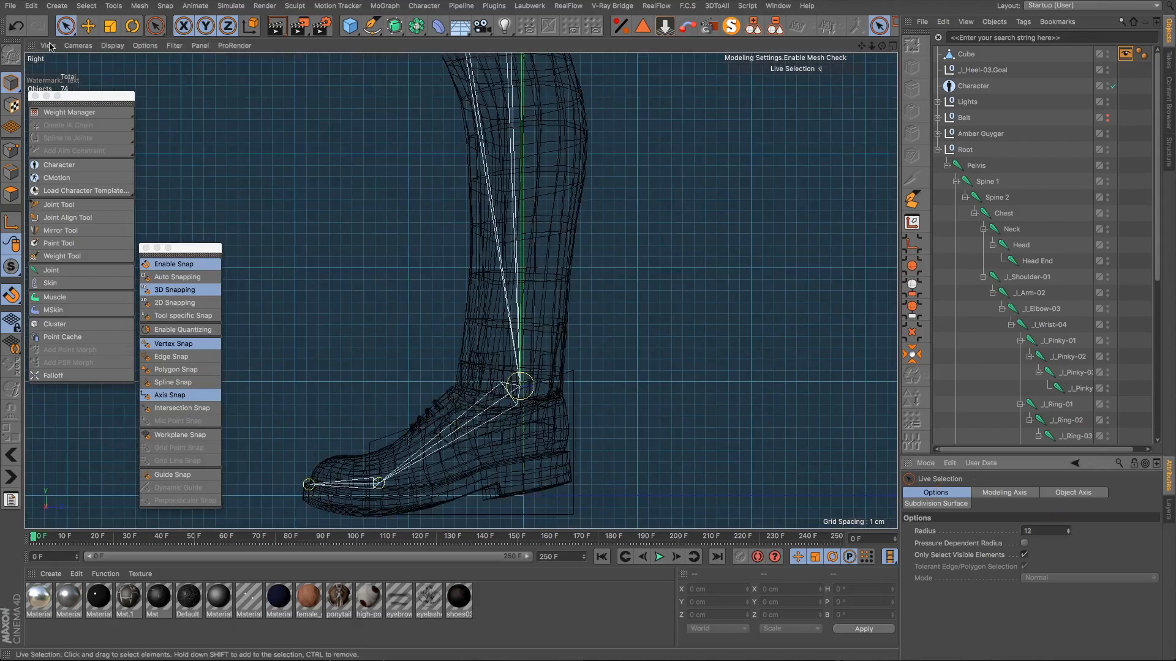
# Step: Select the wireframe cube, enable axis modification, and snap its axis onto the ball joint at Y 1.111 cm and Z -12.645 cm
pyautogui.click(534, 401)
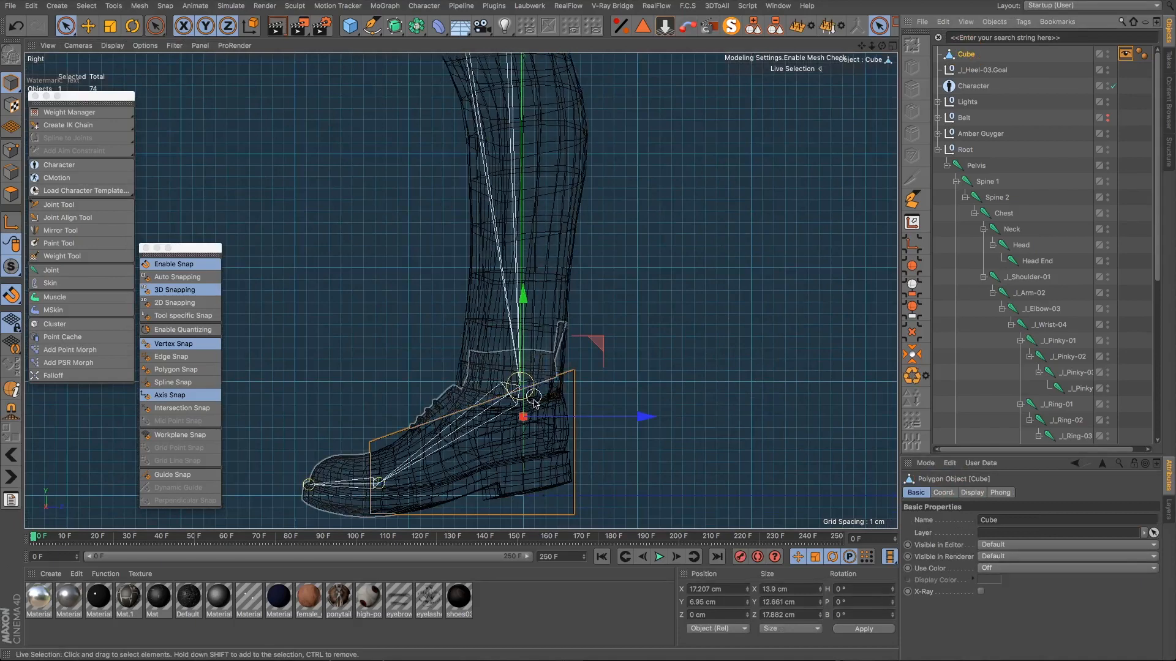
pyautogui.click(597, 340)
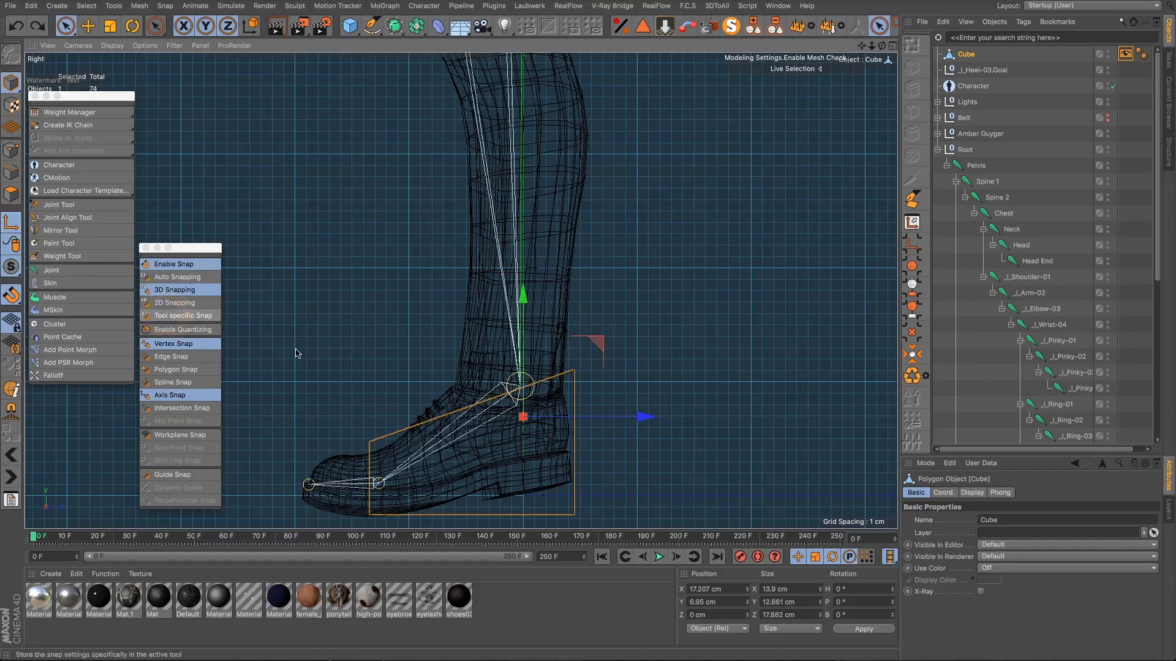
pyautogui.moveTo(598, 342); pyautogui.dragTo(434, 390)
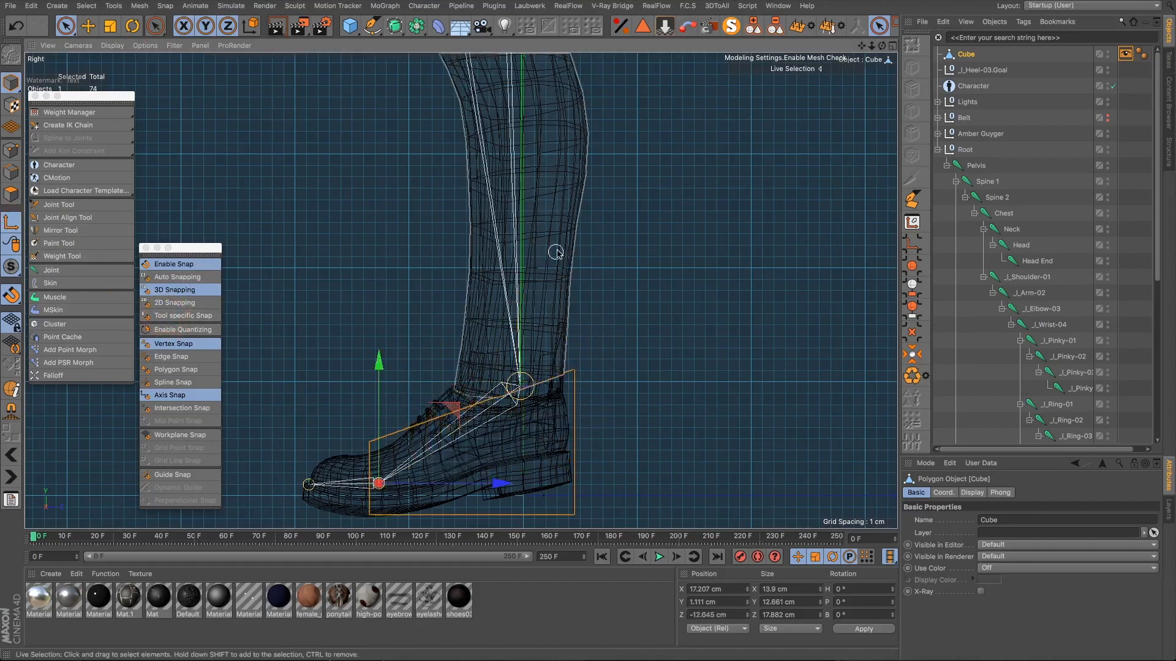
# Step: In the Perspective view, shift the cube's axis sideways onto the ball joint at X 17.645 cm
pyautogui.click(890, 46)
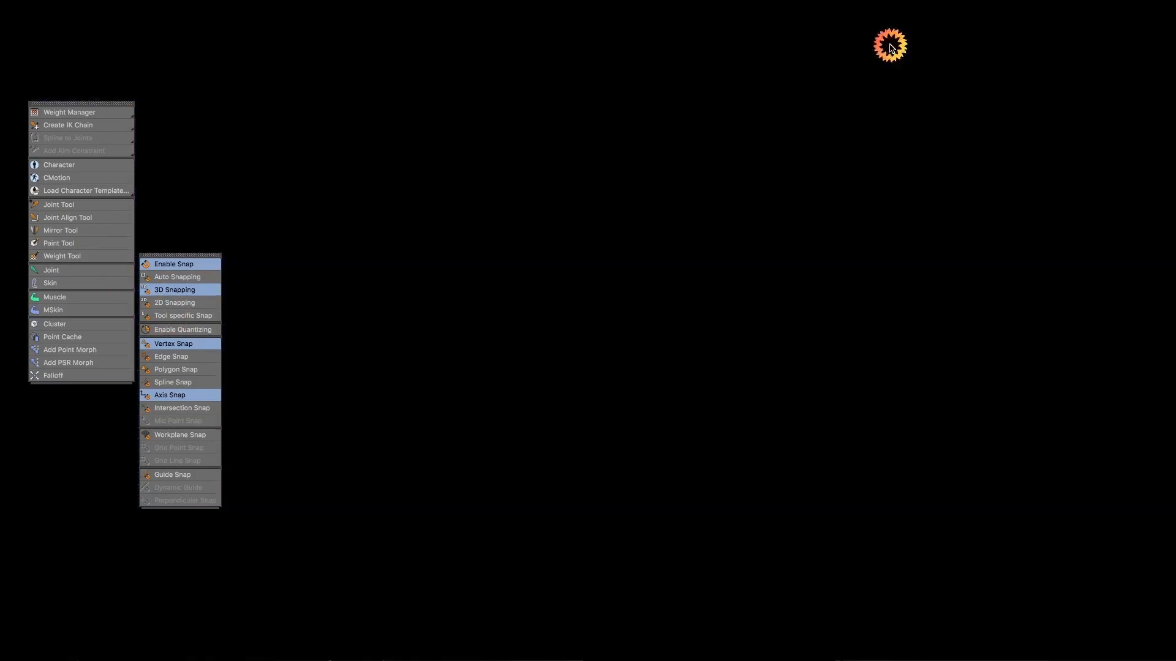
pyautogui.middleClick(457, 131)
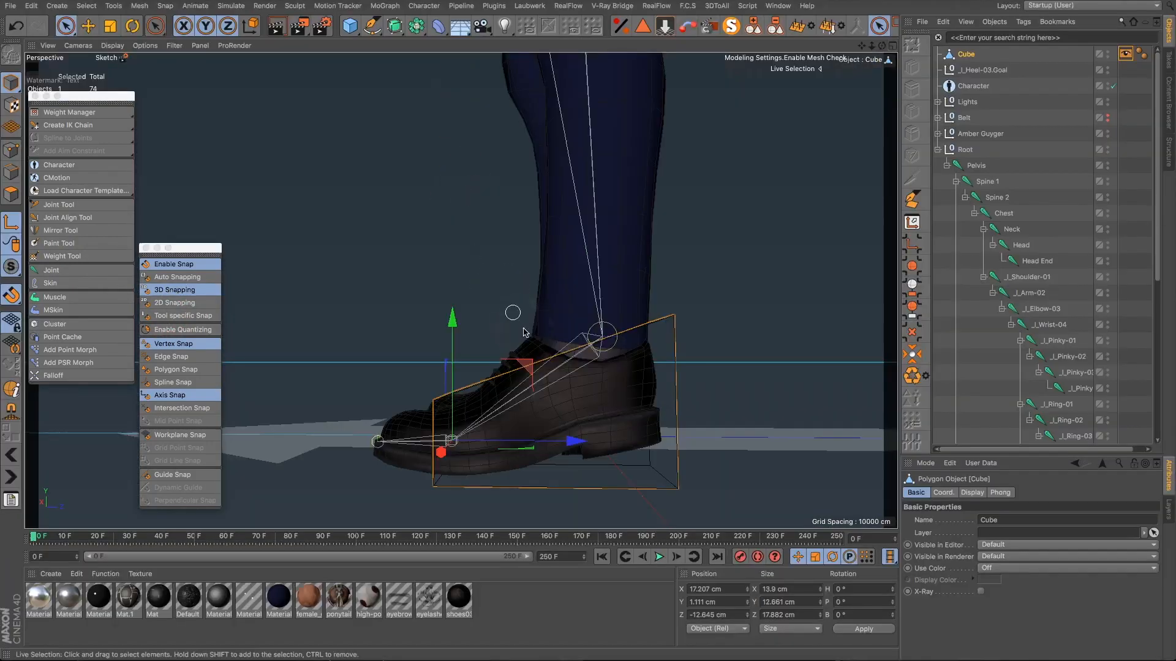
pyautogui.keyDown('alt'); pyautogui.moveTo(482, 399); pyautogui.dragTo(624, 452); pyautogui.keyUp('alt')
pyautogui.scroll(10, 459, 462)
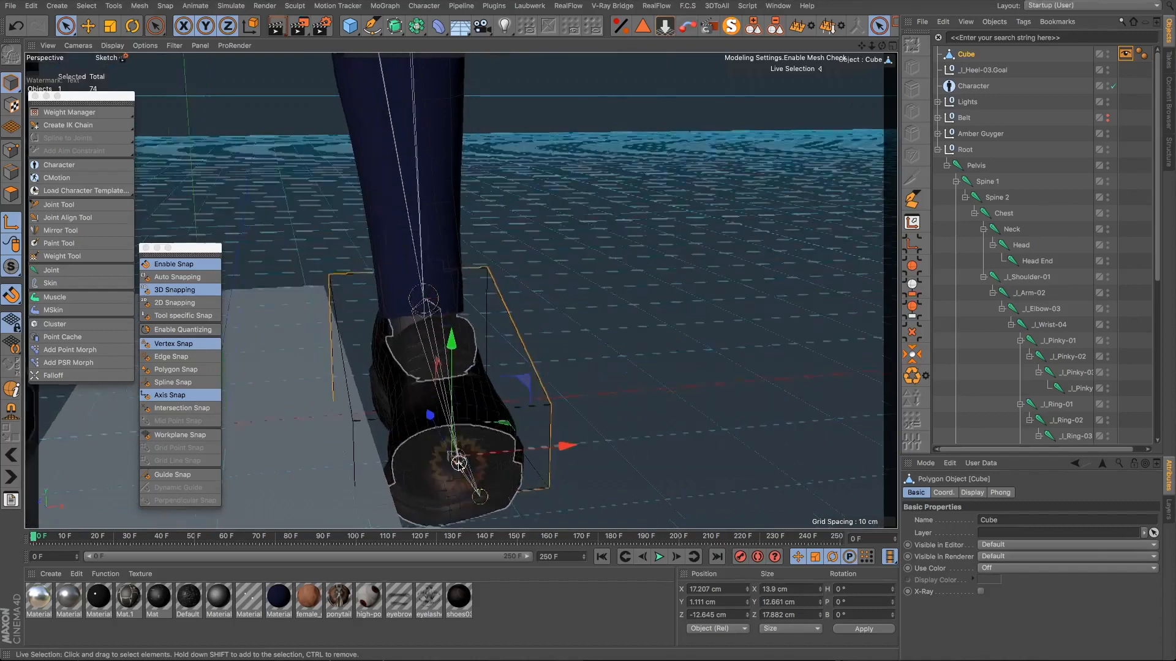
pyautogui.keyDown('alt'); pyautogui.moveTo(435, 462); pyautogui.dragTo(410, 476); pyautogui.keyUp('alt')
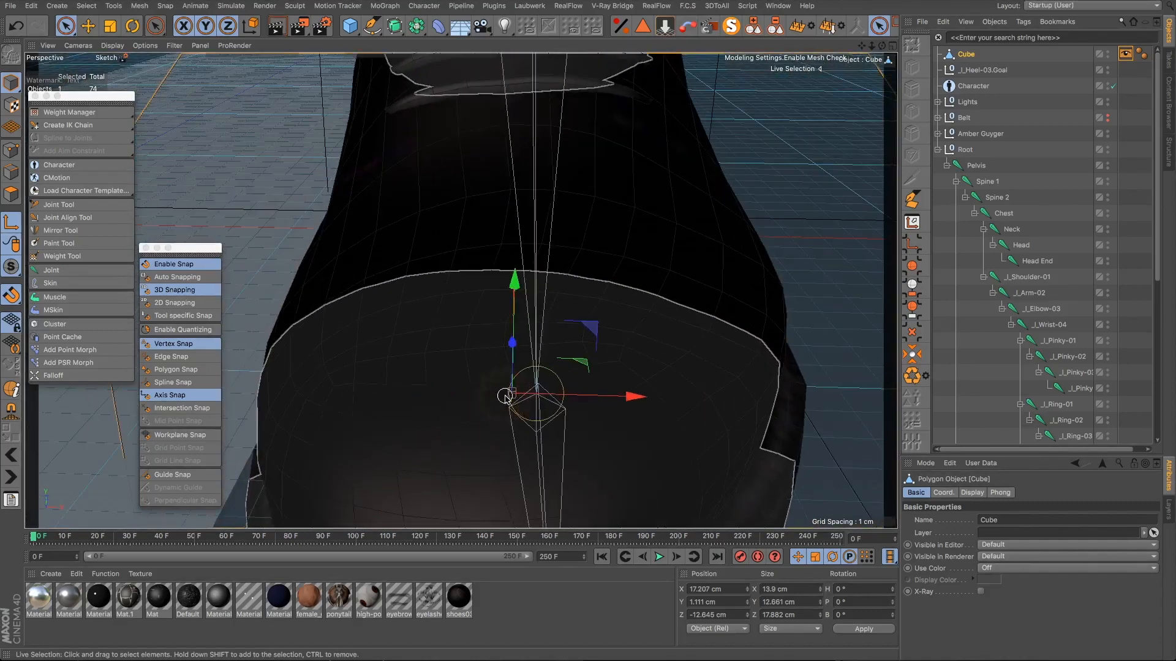
pyautogui.moveTo(510, 394); pyautogui.dragTo(452, 383)
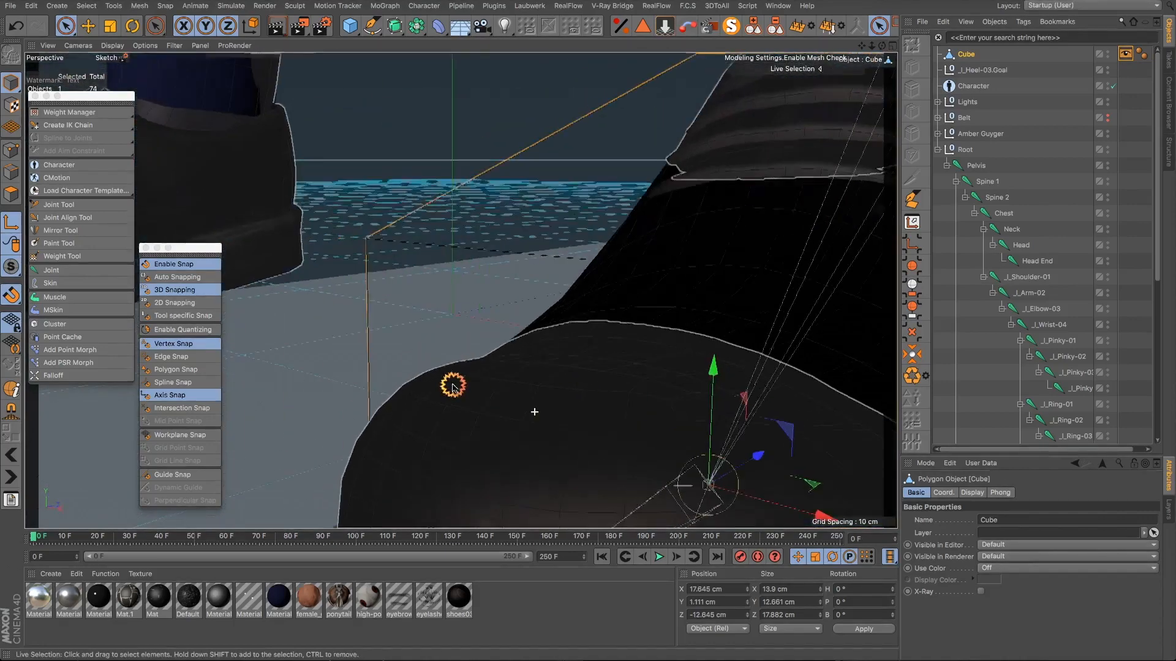
# Step: Examine the cube's axis alignment with the ball joint up close from several angles
pyautogui.scroll(-6, 452, 384)
pyautogui.scroll(8, 585, 435)
pyautogui.scroll(3, 586, 439)
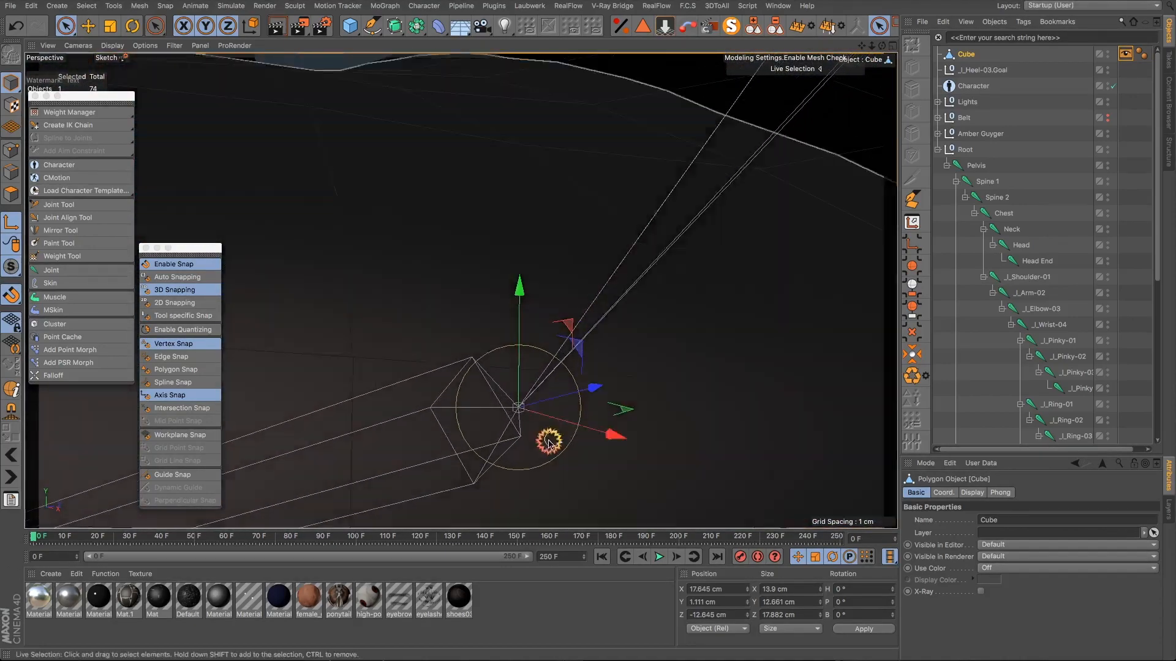
pyautogui.keyDown('alt'); pyautogui.moveTo(549, 441); pyautogui.dragTo(586, 373); pyautogui.keyUp('alt')
pyautogui.keyDown('alt'); pyautogui.moveTo(784, 400); pyautogui.dragTo(779, 398); pyautogui.keyUp('alt')
pyautogui.keyDown('alt'); pyautogui.moveTo(481, 414); pyautogui.dragTo(476, 418); pyautogui.keyUp('alt')
pyautogui.scroll(-10, 481, 398)
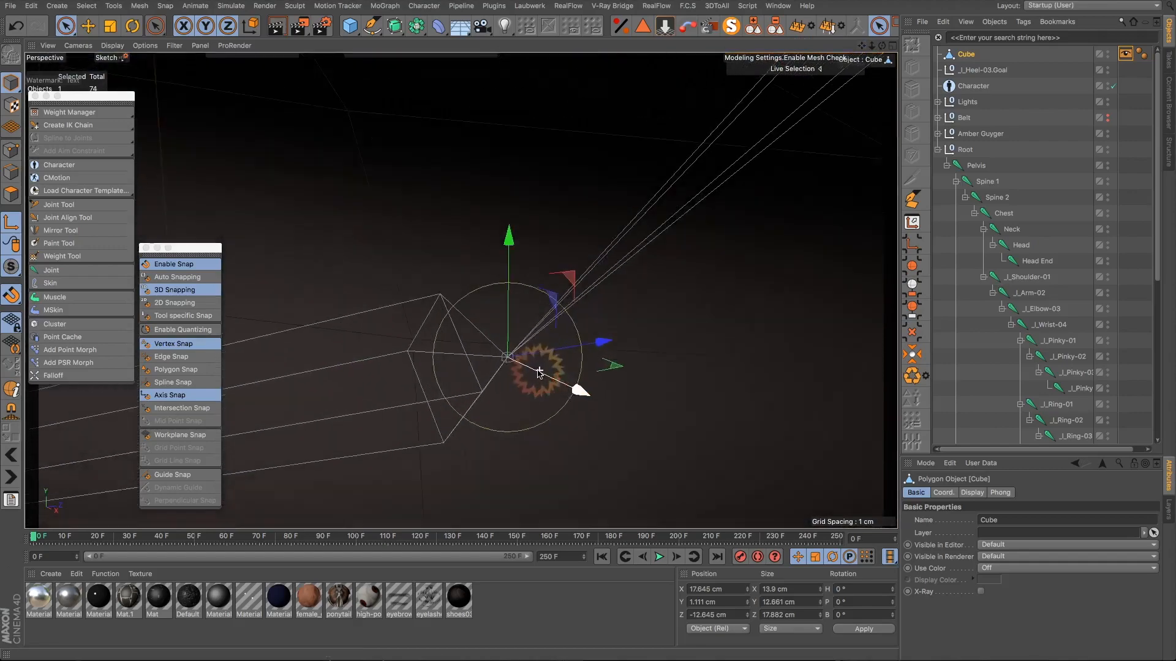
# Step: Turn off axis modification and duplicate the cube forward along Z to about -31.06 cm, in front of the shoe
pyautogui.scroll(-5, 487, 368)
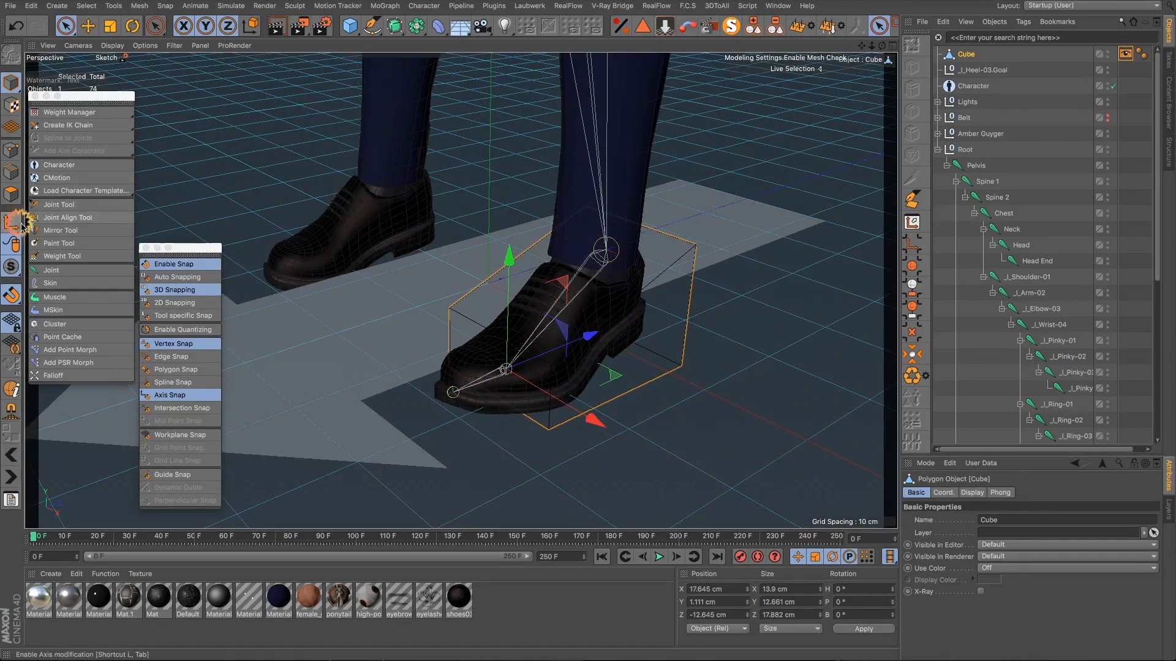
pyautogui.keyDown('alt'); pyautogui.moveTo(480, 335); pyautogui.dragTo(439, 334); pyautogui.keyUp('alt')
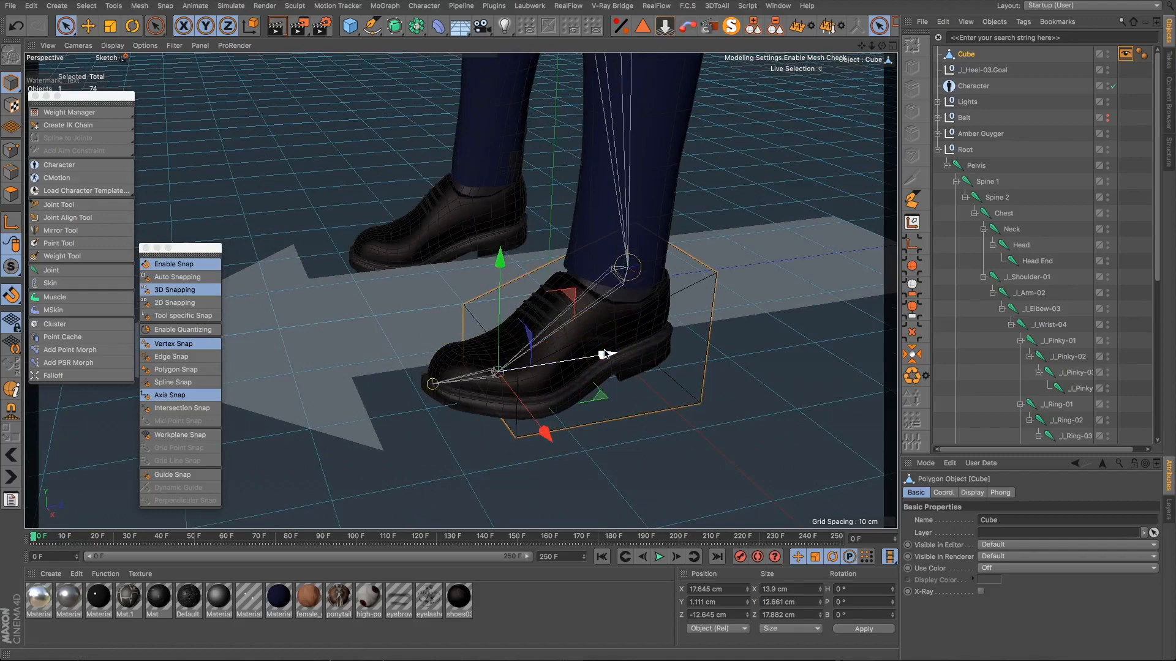
pyautogui.keyDown('ctrl'); pyautogui.moveTo(603, 354); pyautogui.dragTo(405, 379); pyautogui.keyUp('ctrl')
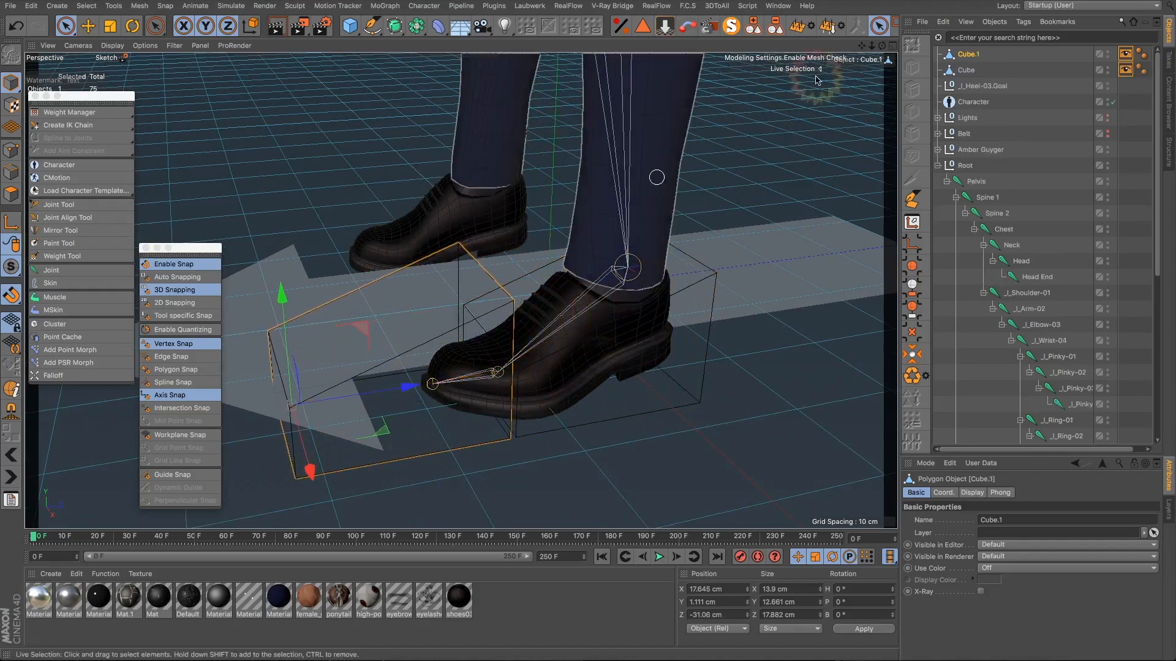
# Step: In the Right view, move the copied cube's rear points to about Z 17.22 cm and lower its rear top points level with the front ones
pyautogui.click(893, 46)
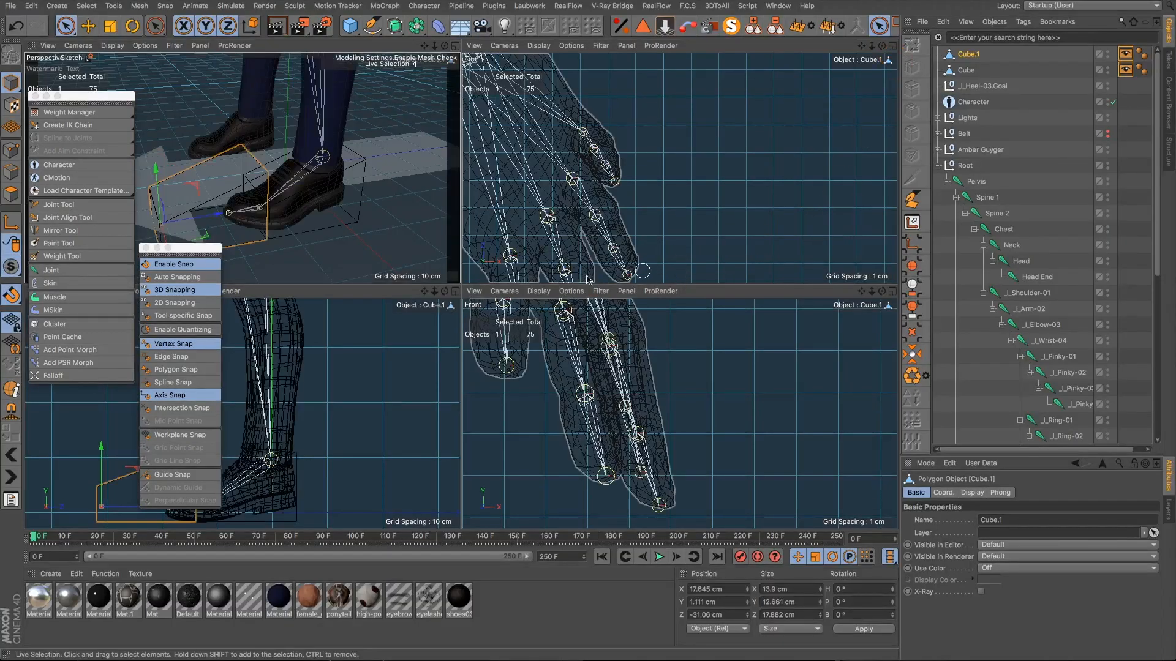
pyautogui.middleClick(453, 294)
pyautogui.scroll(5, 430, 356)
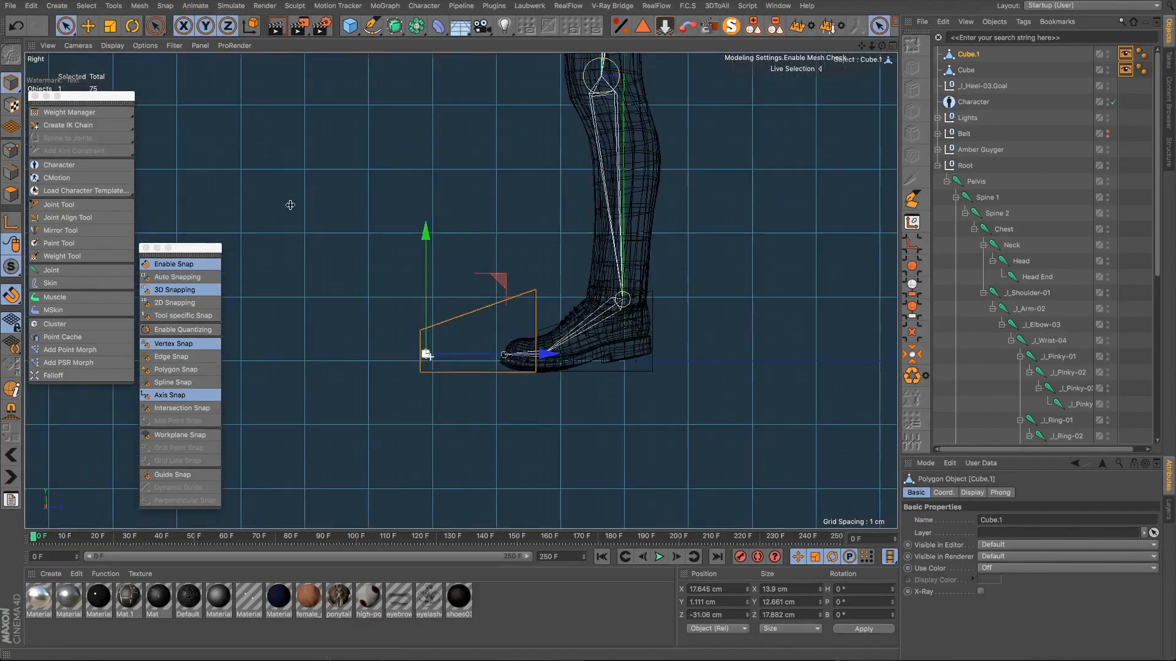
pyautogui.click(11, 150)
pyautogui.scroll(4, 521, 386)
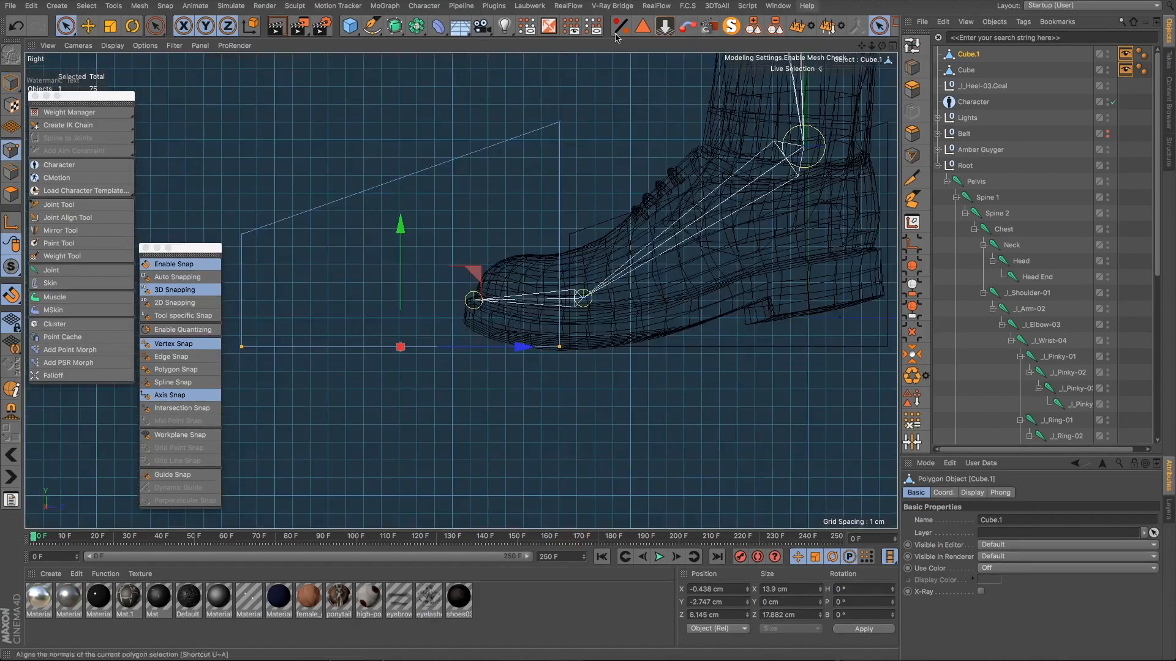
pyautogui.moveTo(79, 26); pyautogui.dragTo(95, 36)
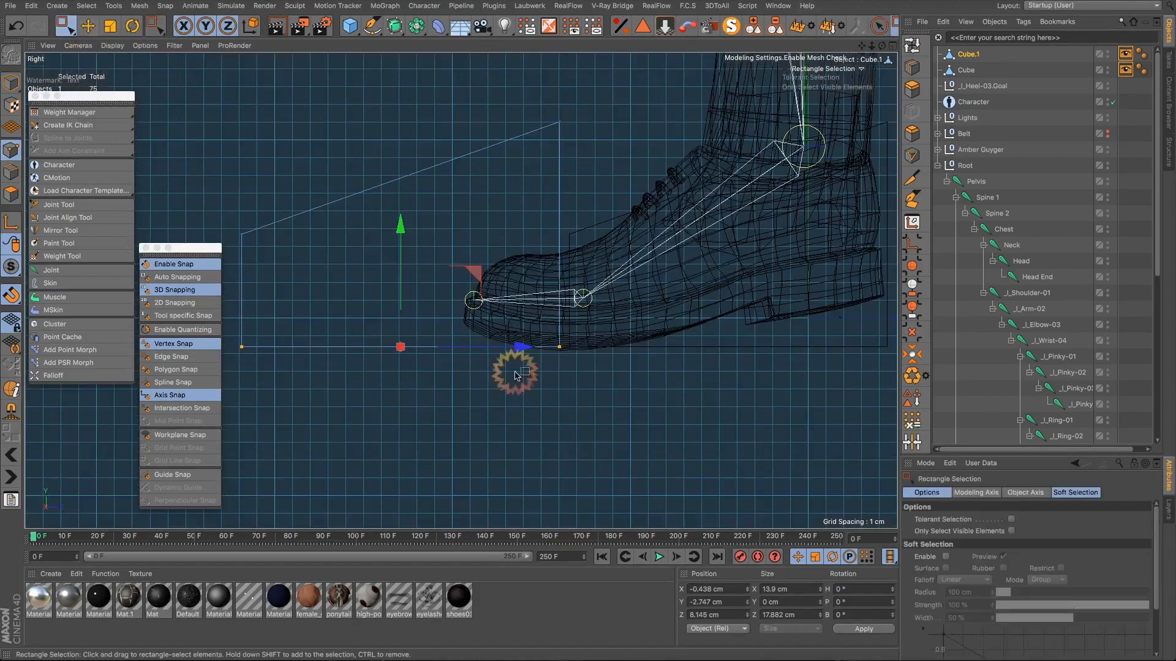
pyautogui.moveTo(528, 104); pyautogui.dragTo(589, 377)
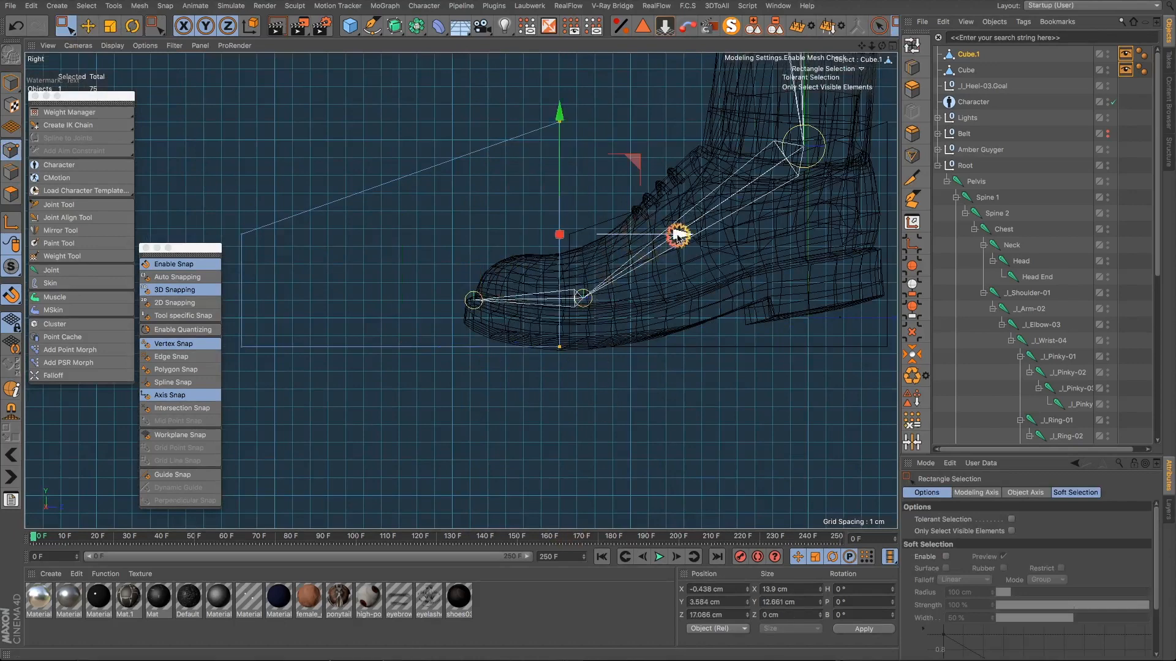
pyautogui.moveTo(678, 236); pyautogui.dragTo(678, 236)
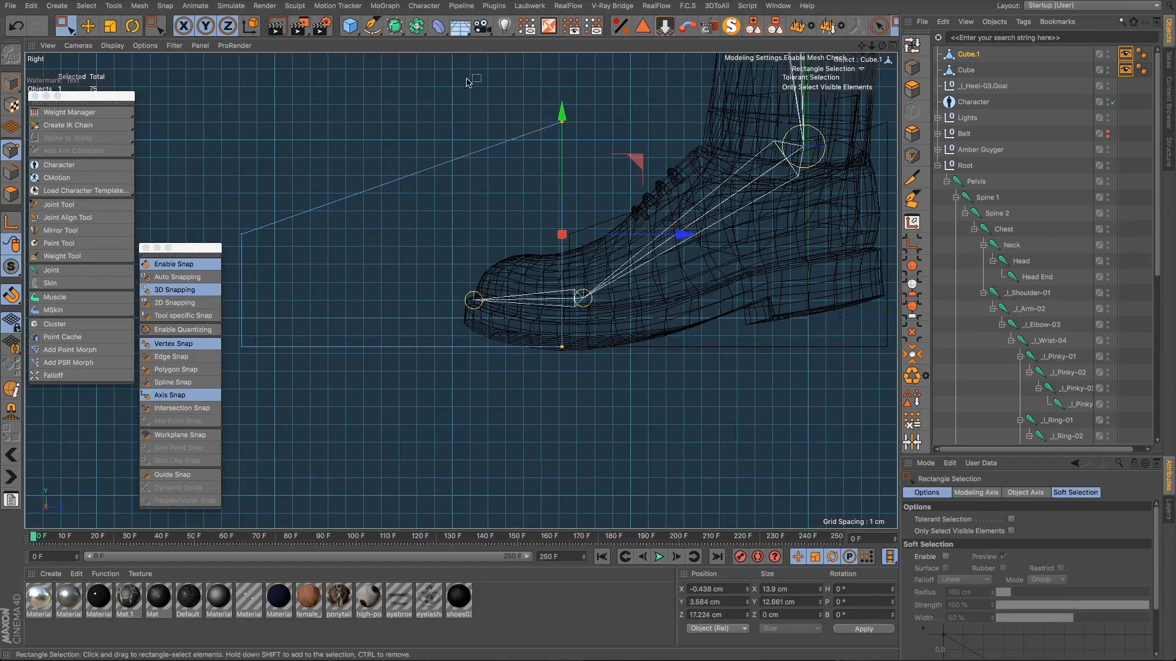
pyautogui.moveTo(467, 82); pyautogui.dragTo(590, 146)
pyautogui.moveTo(559, 79); pyautogui.dragTo(563, 179)
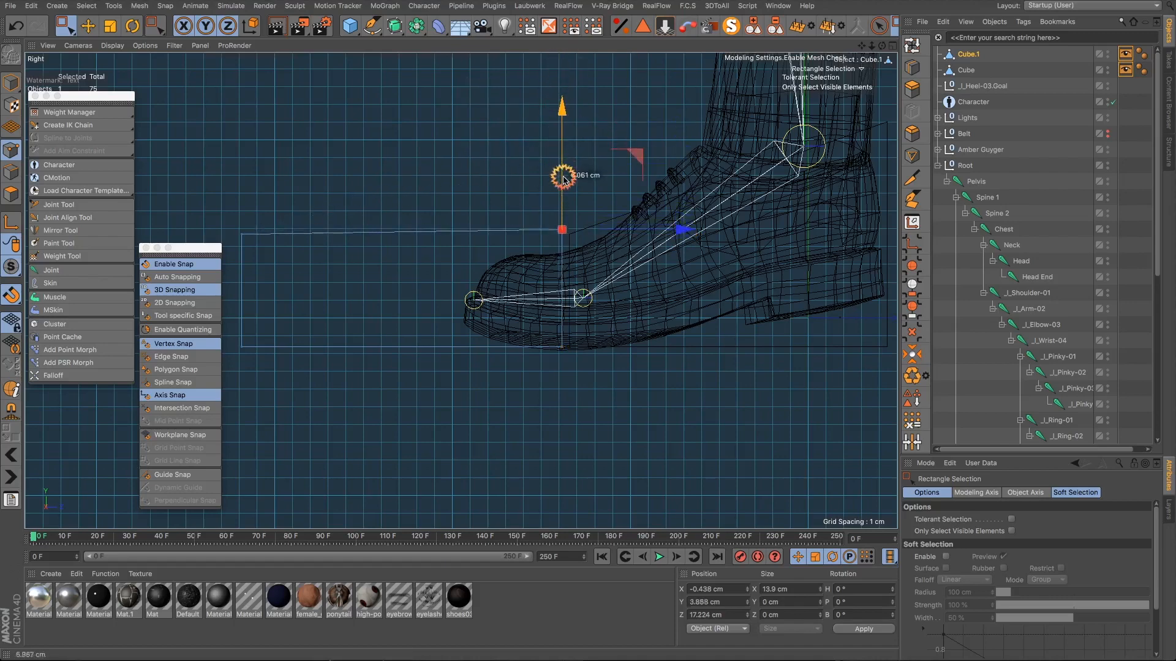
# Step: Move the copied cube's front points back to about Z 11.5 cm at the toe tip, and lower its top front points to about Y 1.76 cm
pyautogui.moveTo(297, 190); pyautogui.dragTo(207, 395)
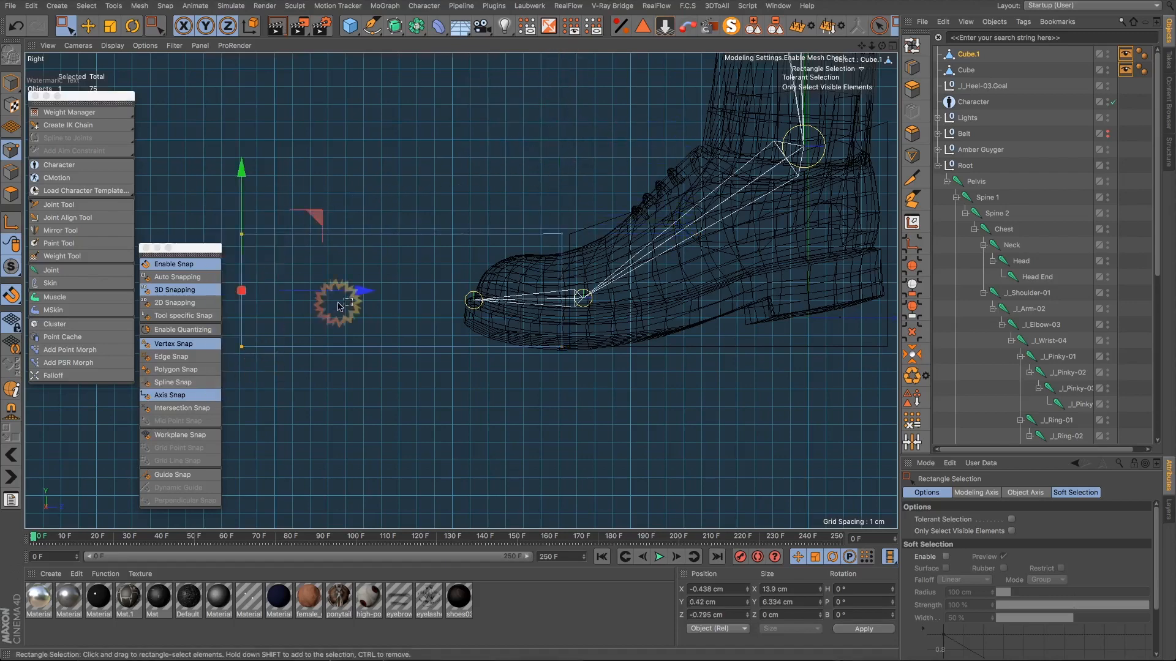
pyautogui.moveTo(338, 306); pyautogui.dragTo(574, 299)
pyautogui.moveTo(459, 174)
pyautogui.mouseDown()
pyautogui.moveTo(461, 120)
pyautogui.moveTo(464, 153)
pyautogui.mouseUp()
pyautogui.scroll(-4, 477, 367)
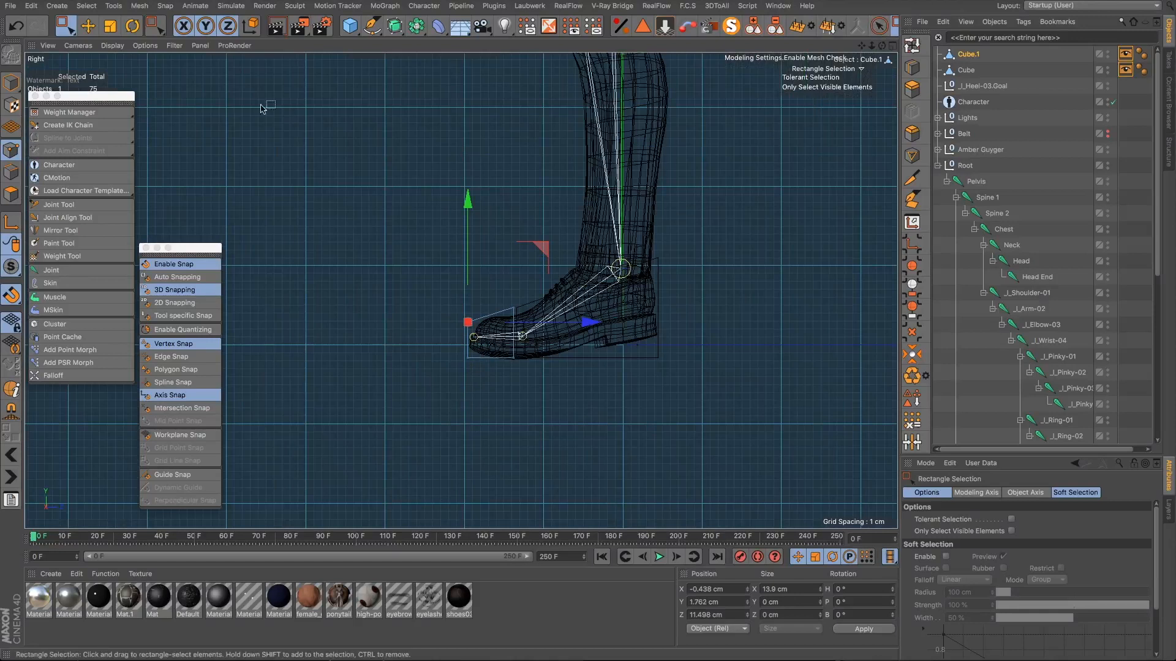
# Step: Return to Model mode with axis modification on, and snap the toe cube's axis onto the ball joint at Z -12.645 cm
pyautogui.click(12, 222)
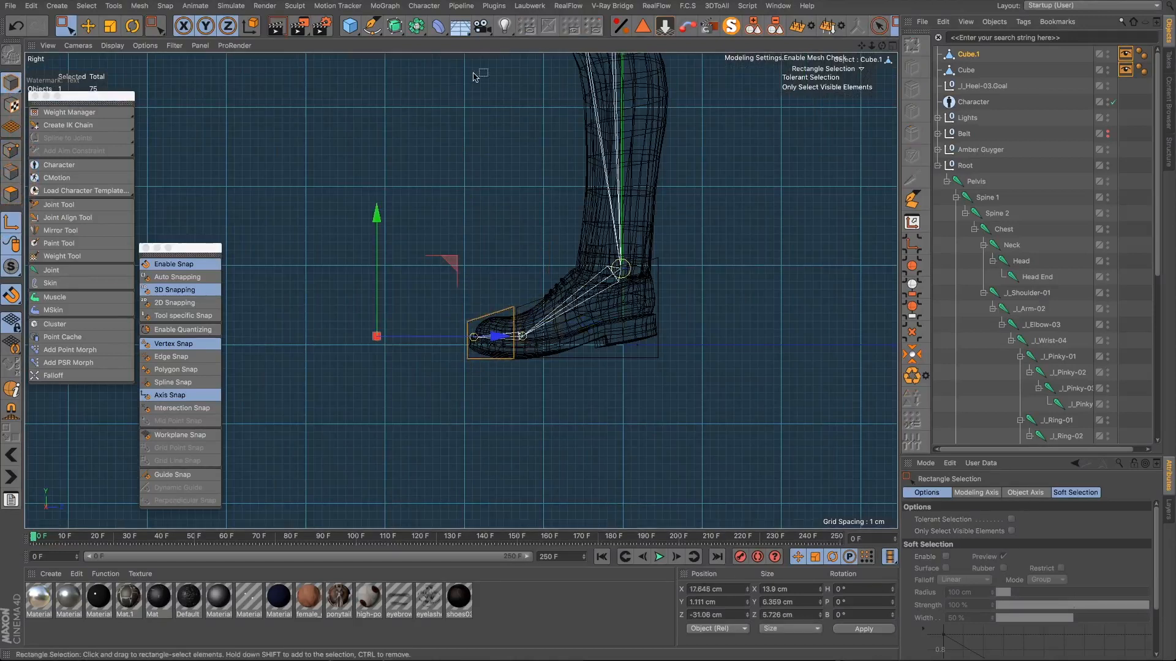
pyautogui.click(879, 26)
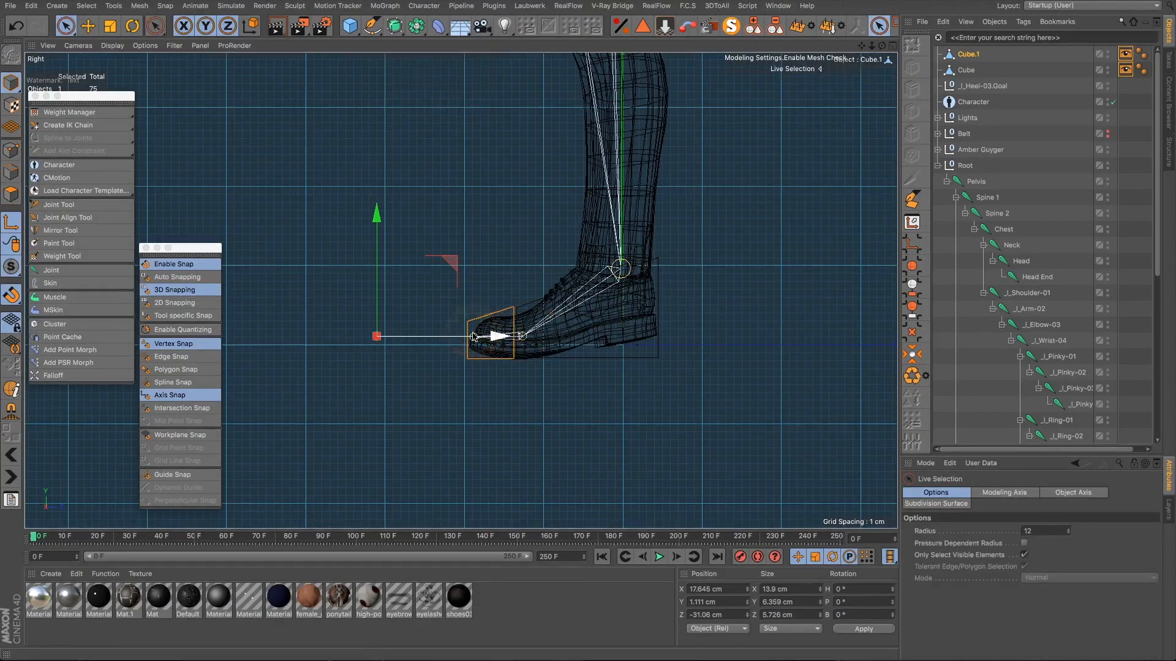
pyautogui.scroll(5, 473, 333)
pyautogui.moveTo(345, 279); pyautogui.dragTo(658, 267)
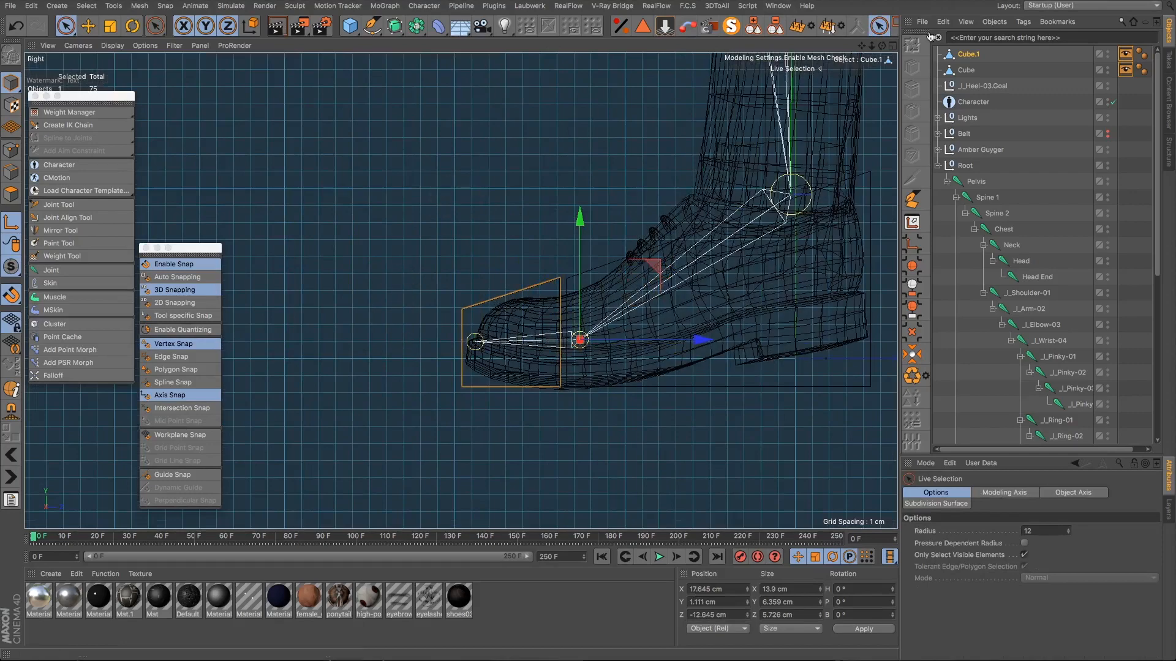
pyautogui.click(893, 46)
pyautogui.click(458, 49)
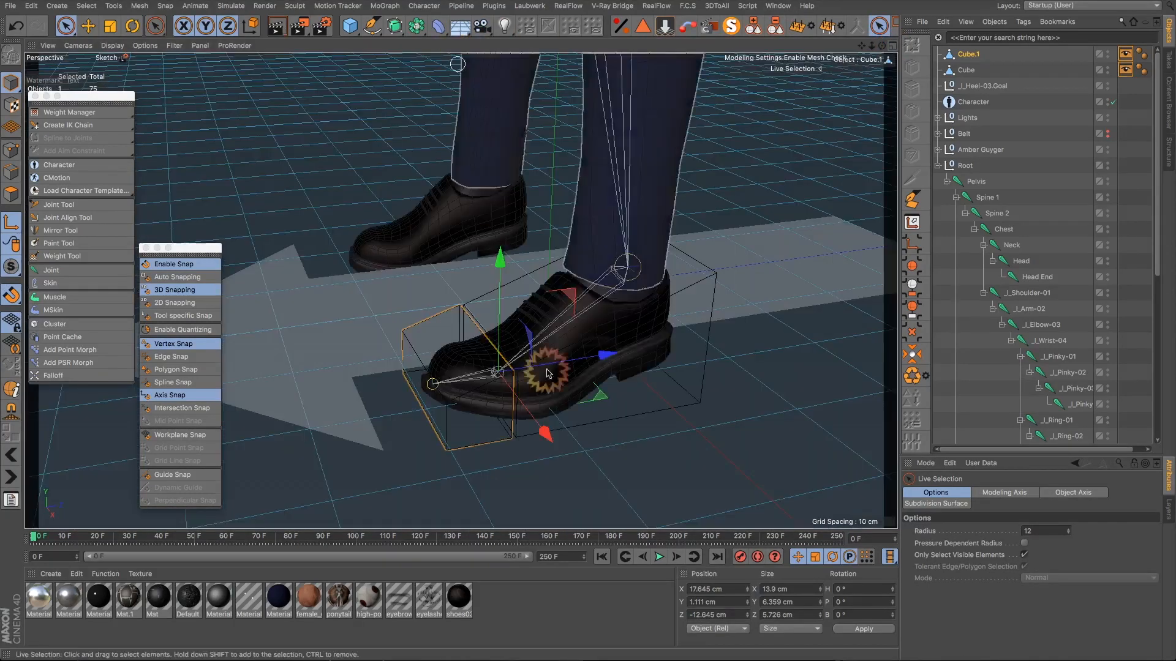
pyautogui.scroll(10, 550, 381)
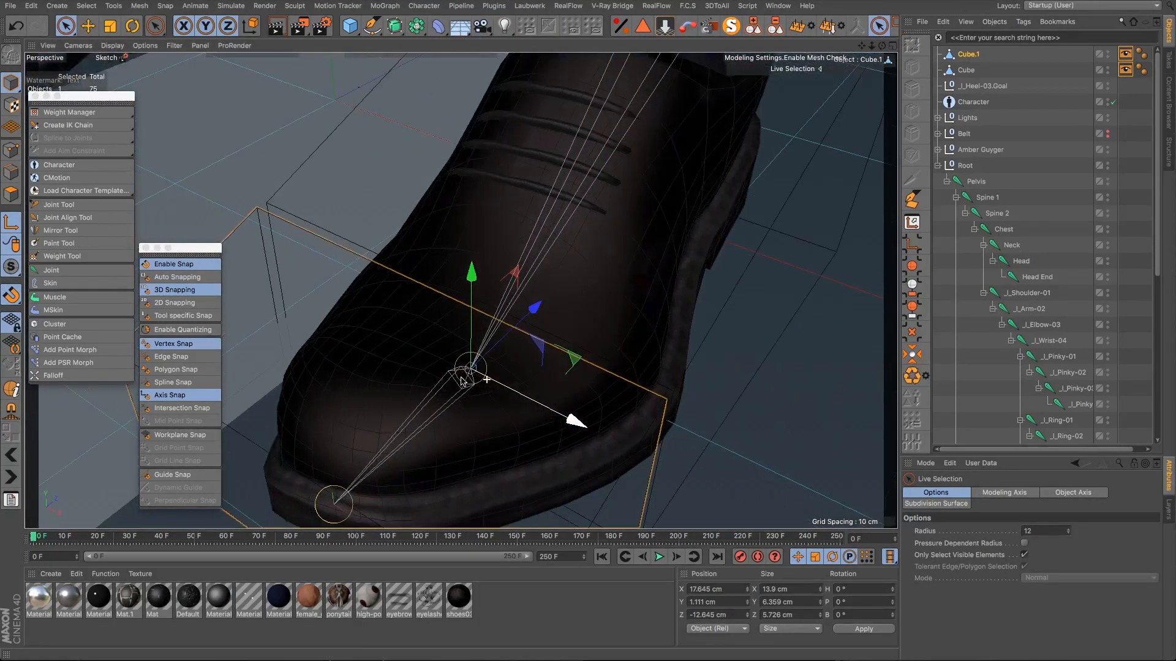
pyautogui.scroll(10, 568, 388)
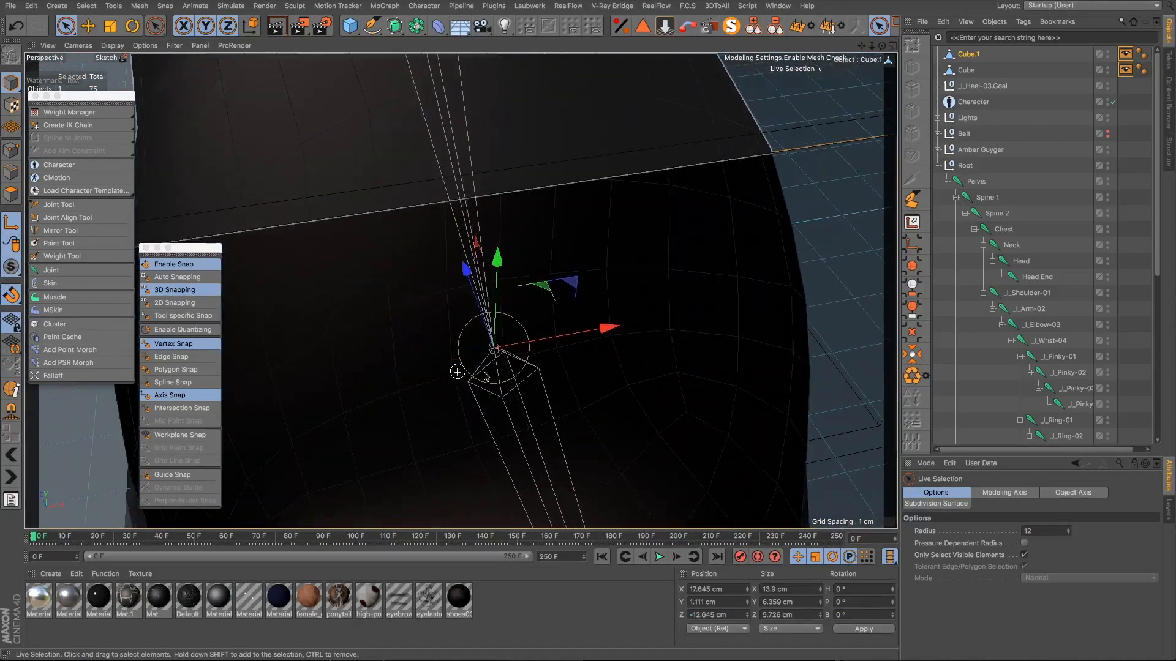
pyautogui.scroll(-10, 436, 372)
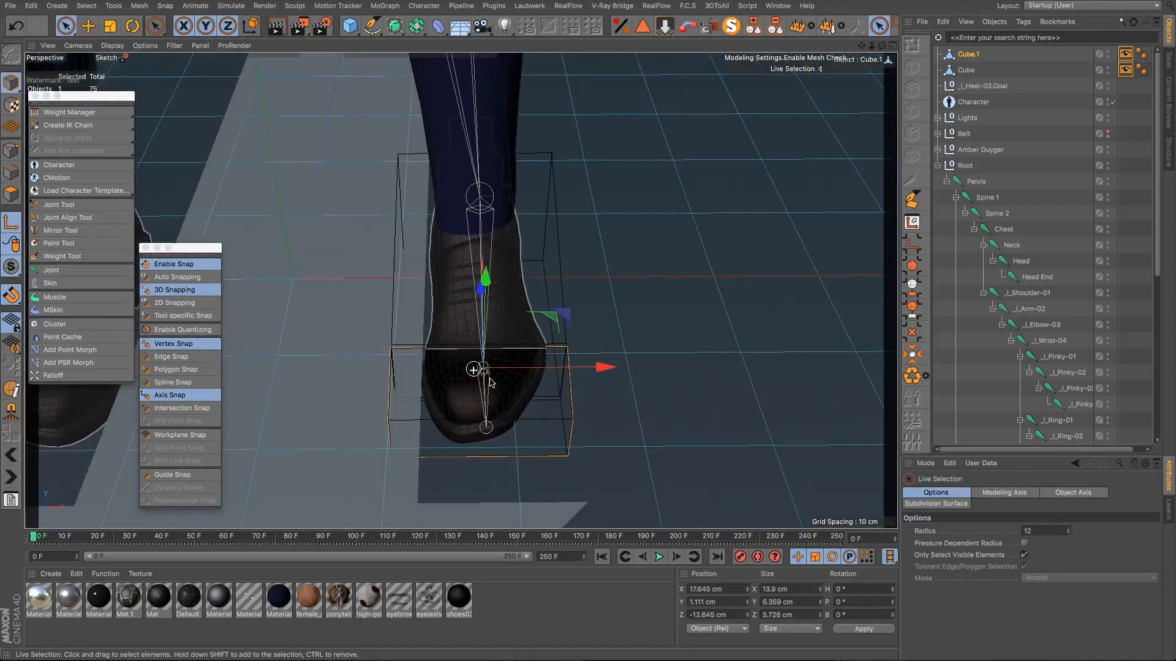
# Step: Select all points of the original foot cube in Points mode using Rectangle Selection
pyautogui.click(959, 70)
pyautogui.click(11, 151)
pyautogui.click(510, 275)
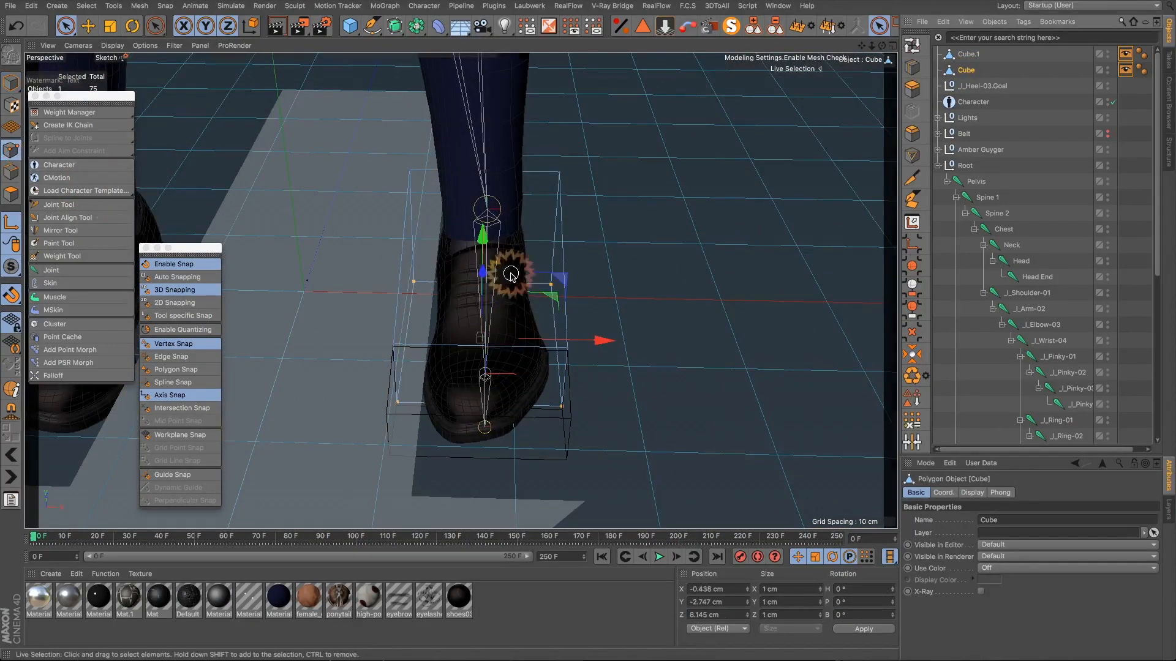
pyautogui.keyDown('alt'); pyautogui.moveTo(525, 313); pyautogui.dragTo(534, 273); pyautogui.keyUp('alt')
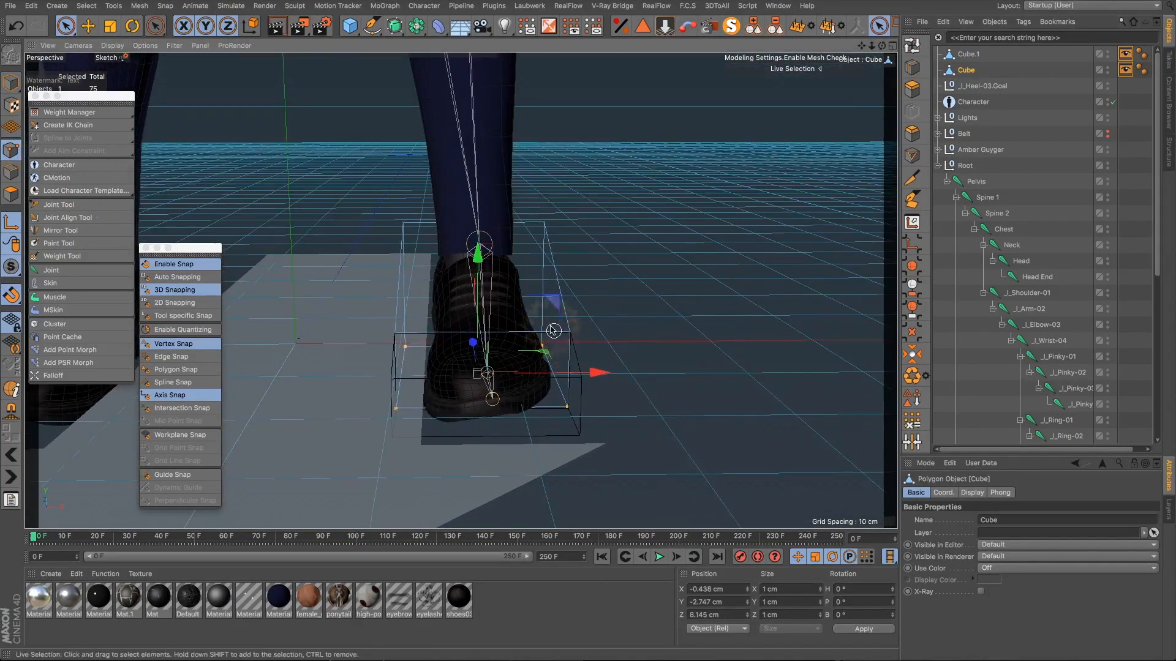
pyautogui.moveTo(66, 26); pyautogui.dragTo(101, 72)
pyautogui.moveTo(336, 166); pyautogui.dragTo(669, 439)
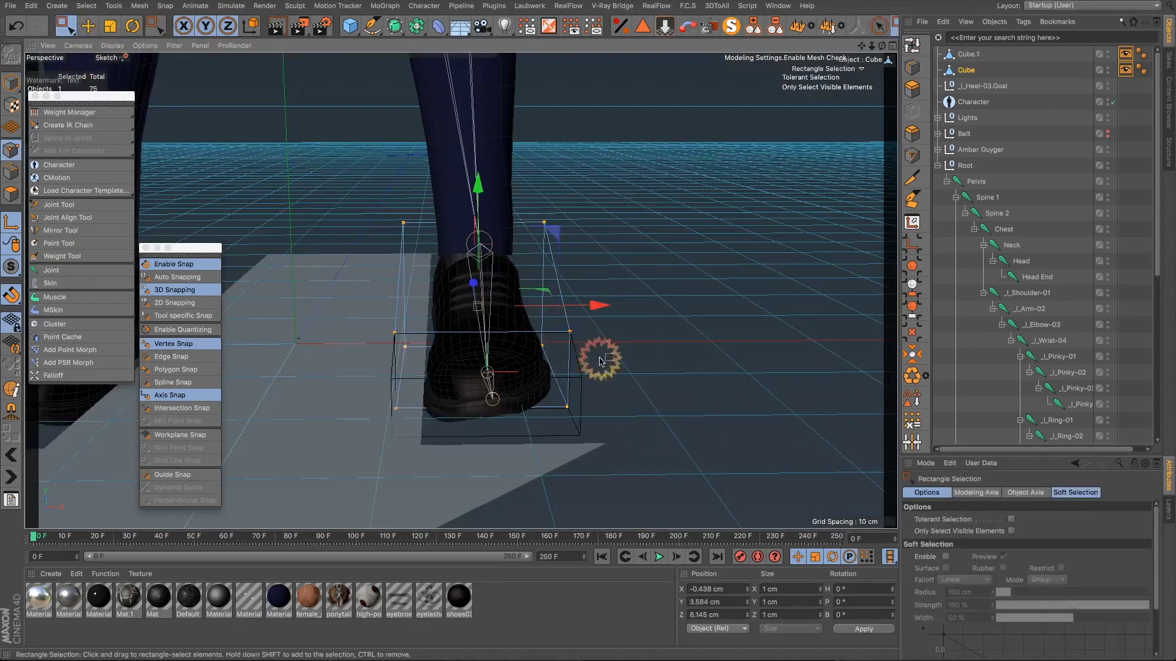
# Step: Try to narrow the selected points along X with Scale, and turn off axis modification and snapping
pyautogui.press('t')
pyautogui.click(600, 306)
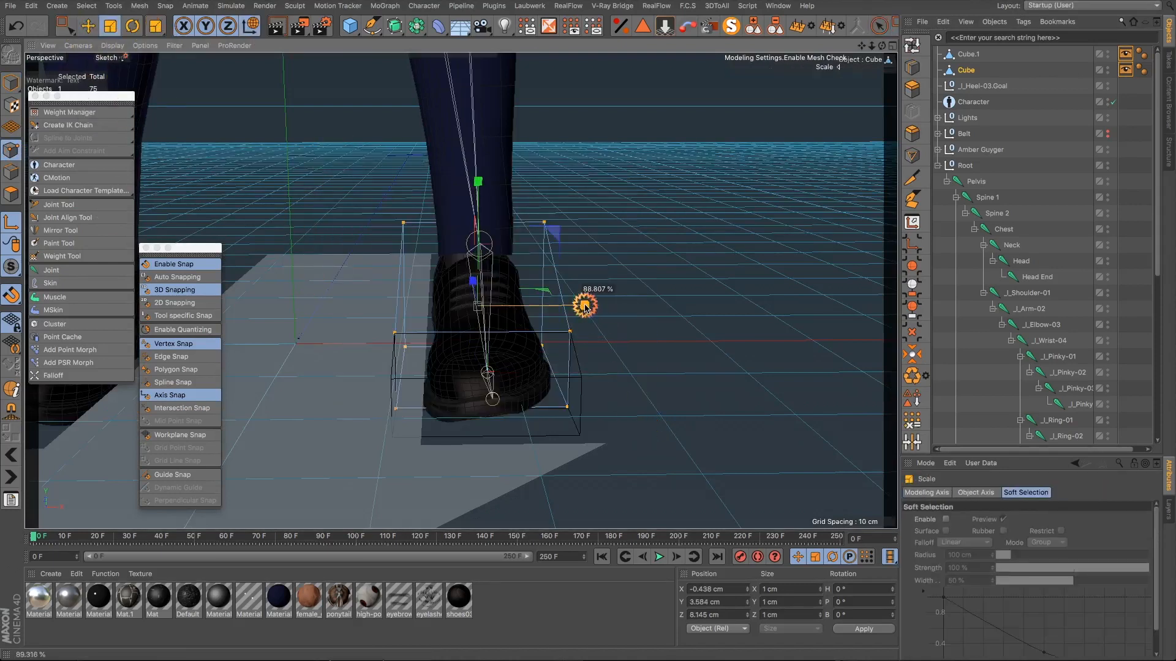
pyautogui.moveTo(585, 307); pyautogui.dragTo(584, 308)
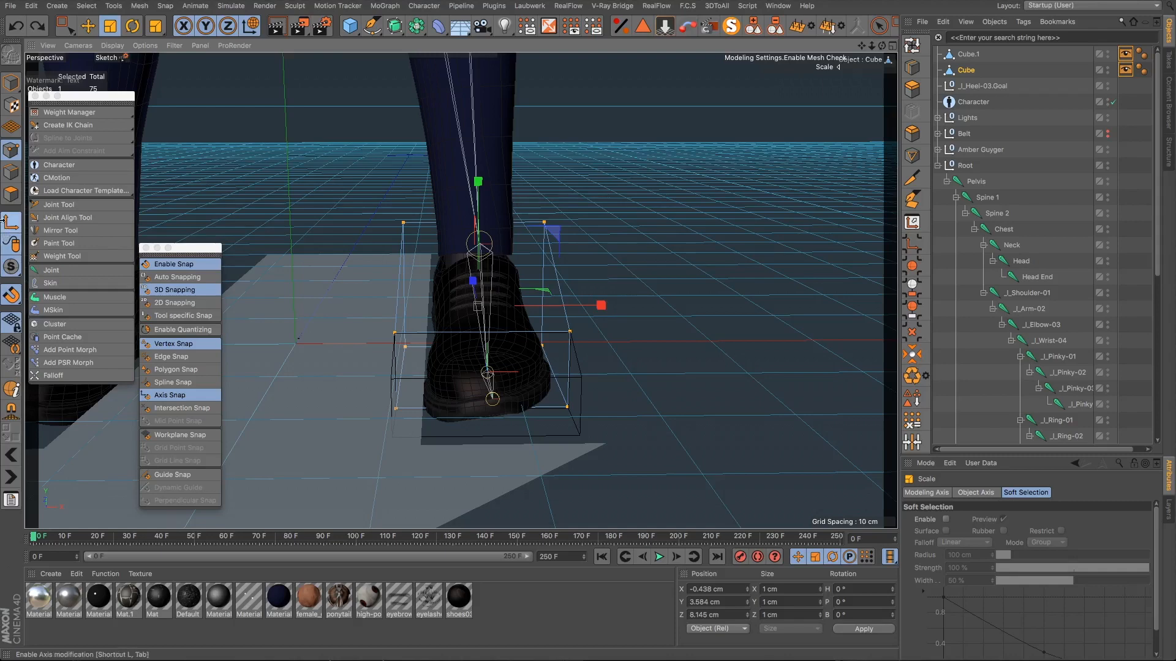
pyautogui.click(154, 264)
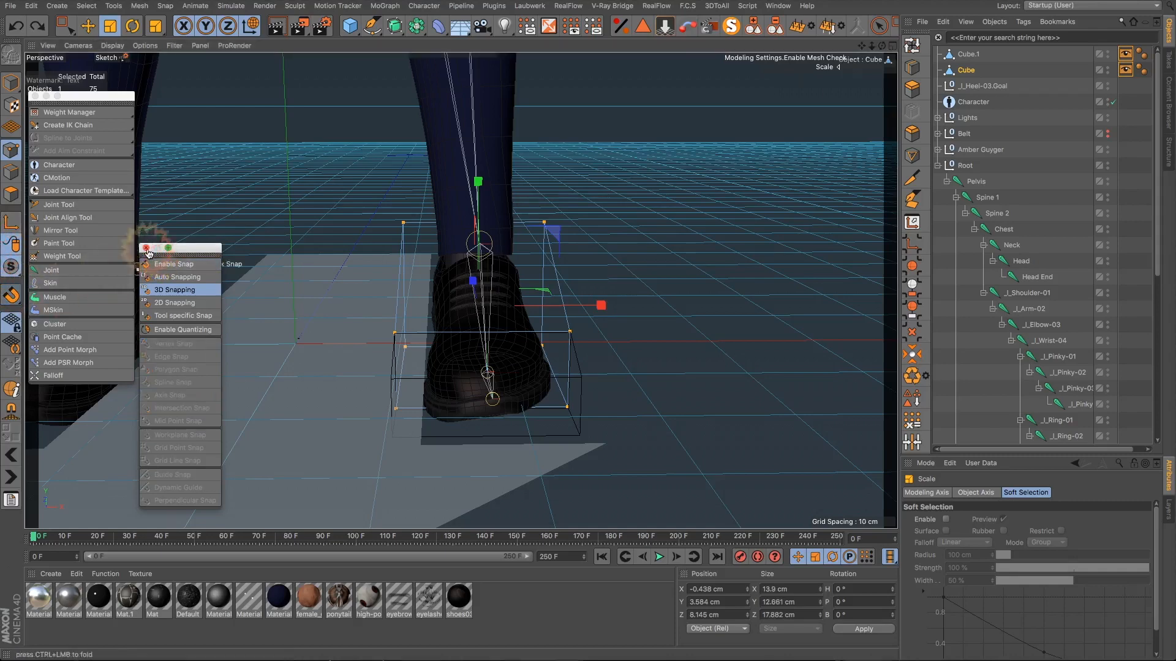
# Step: Scale the foot cube's selected points along X to about 12.3 cm wide, with the snap options closed
pyautogui.click(147, 248)
pyautogui.moveTo(600, 305); pyautogui.dragTo(465, 349)
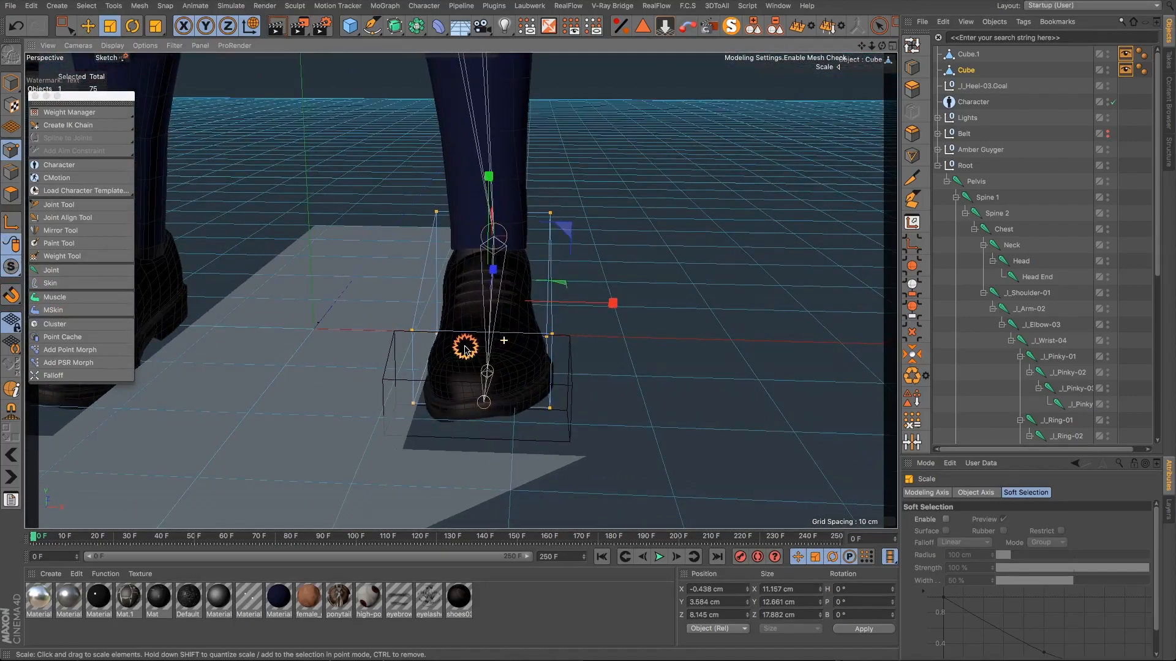
pyautogui.moveTo(612, 302); pyautogui.dragTo(630, 307)
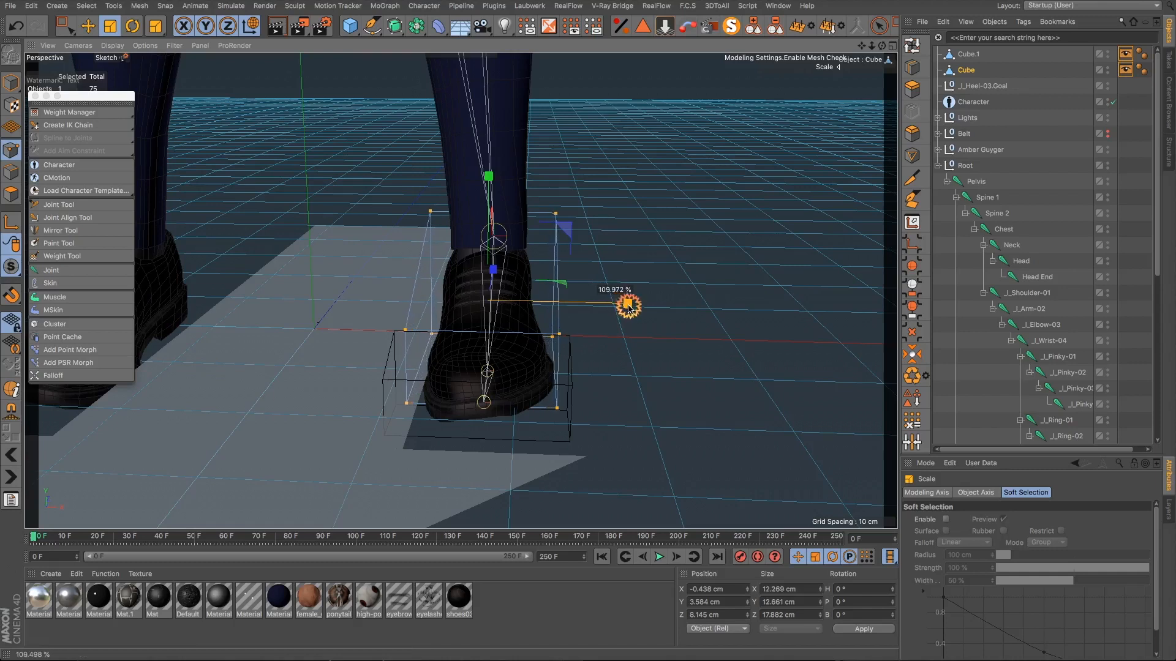
# Step: Select the foot cube's inner-side points in the Front view and move them closer to the shoe, at about X -5.61 cm
pyautogui.click(893, 46)
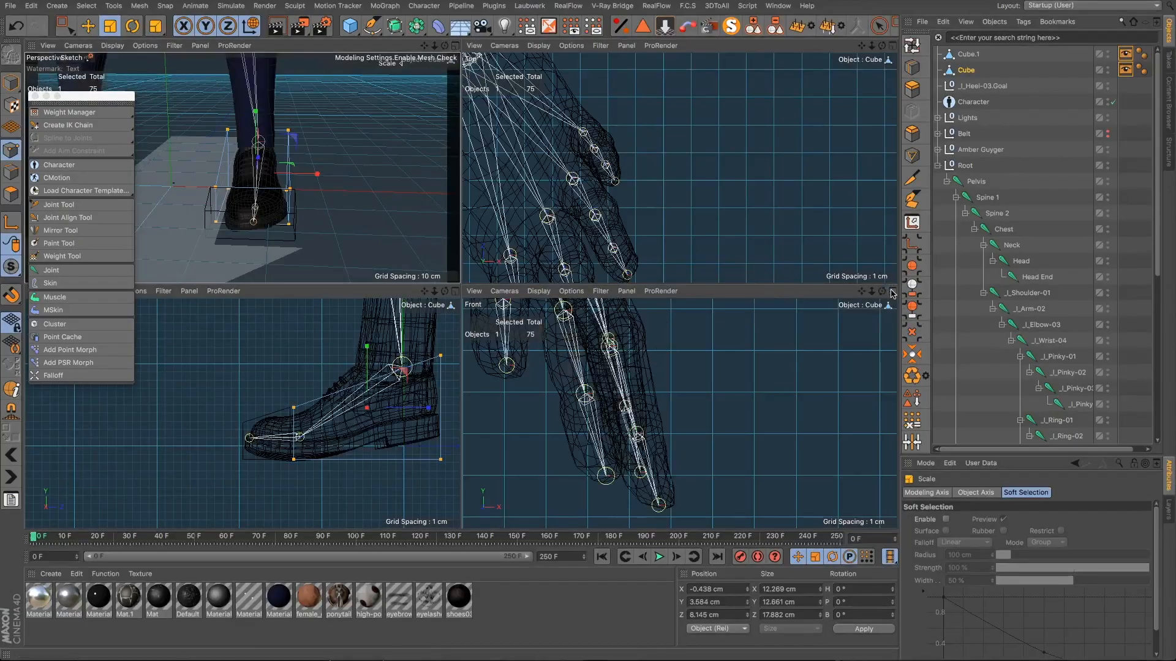
pyautogui.middleClick(714, 332)
pyautogui.scroll(-6, 712, 336)
pyautogui.scroll(-2, 704, 371)
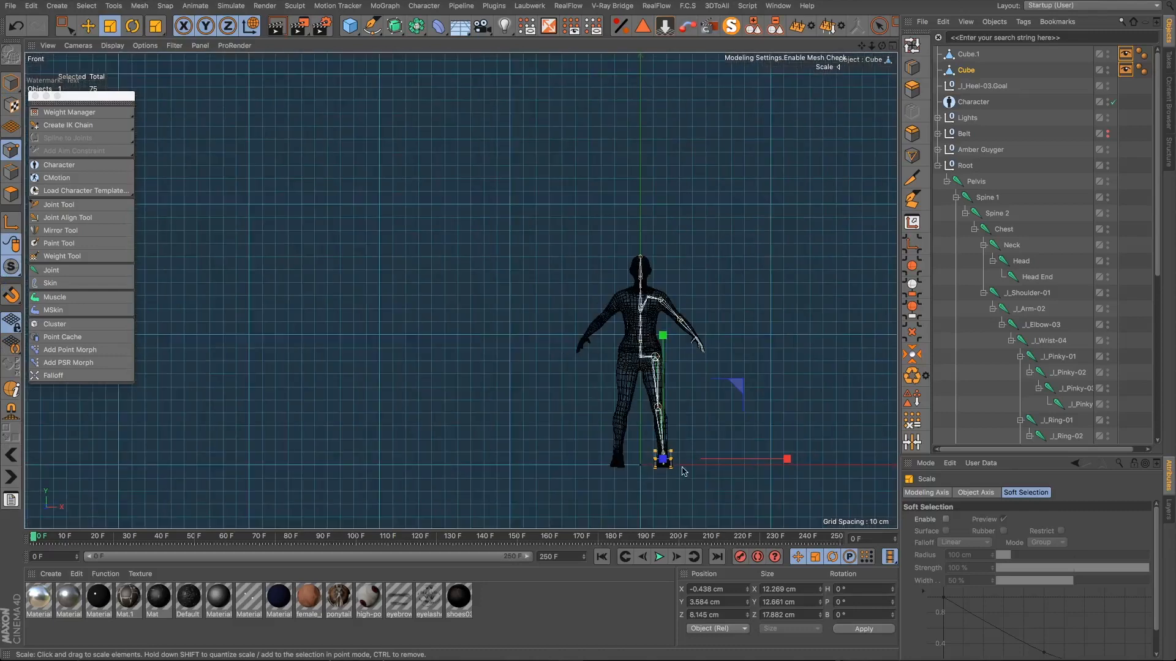
pyautogui.scroll(8, 677, 472)
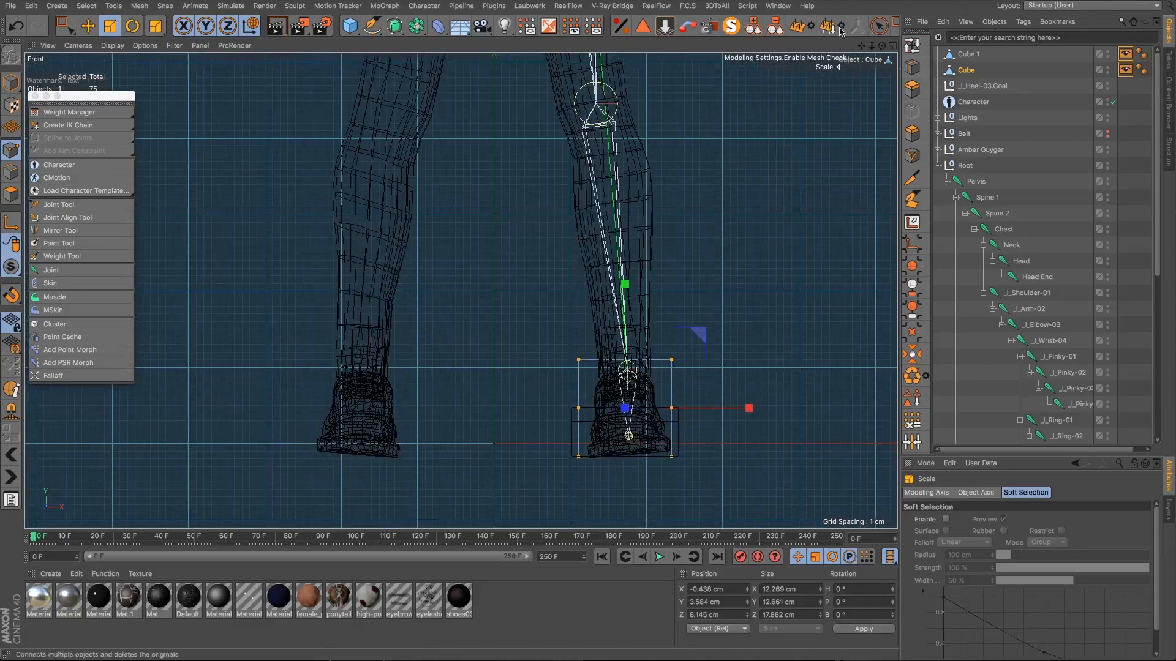
pyautogui.click(72, 27)
pyautogui.moveTo(544, 313); pyautogui.dragTo(617, 501)
pyautogui.moveTo(698, 406); pyautogui.dragTo(706, 407)
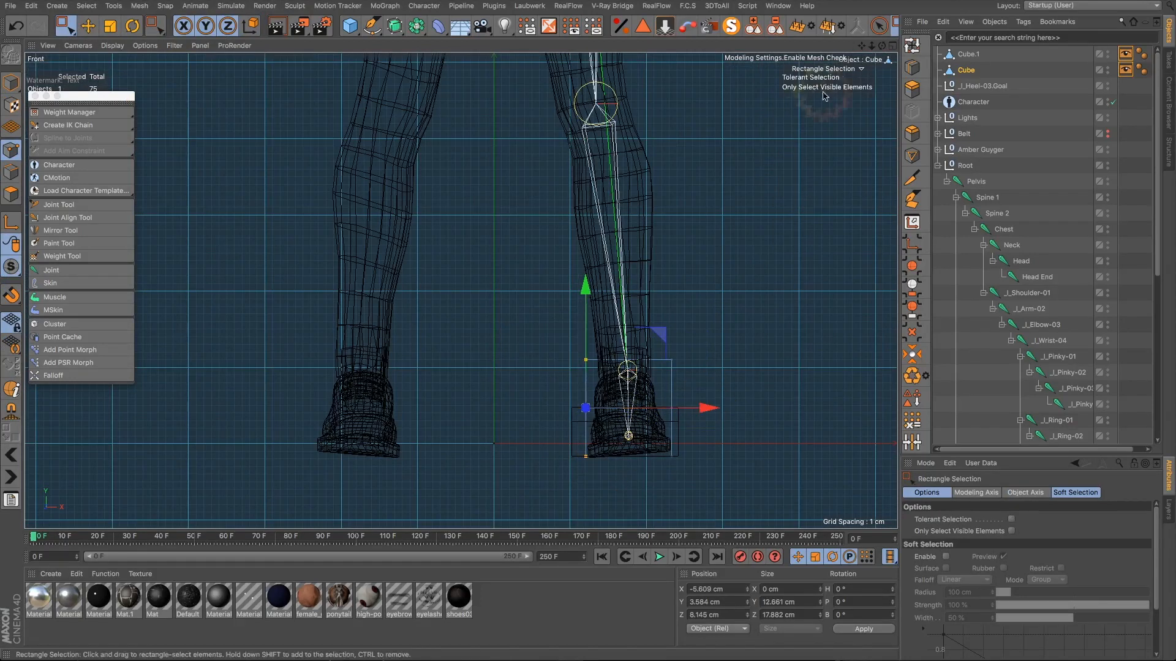
# Step: Select the foot cube's outer front points in the Perspective view and move them inward to about X 5.56 cm
pyautogui.click(893, 47)
pyautogui.click(454, 46)
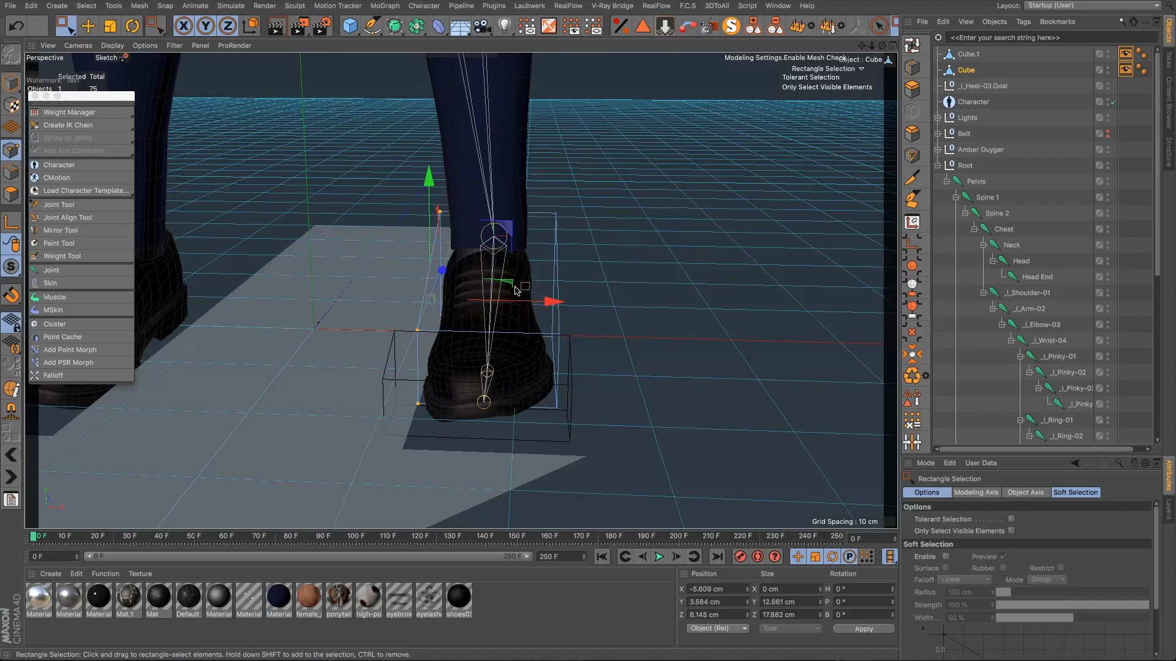
pyautogui.keyDown('alt'); pyautogui.moveTo(516, 298); pyautogui.dragTo(517, 256); pyautogui.keyUp('alt')
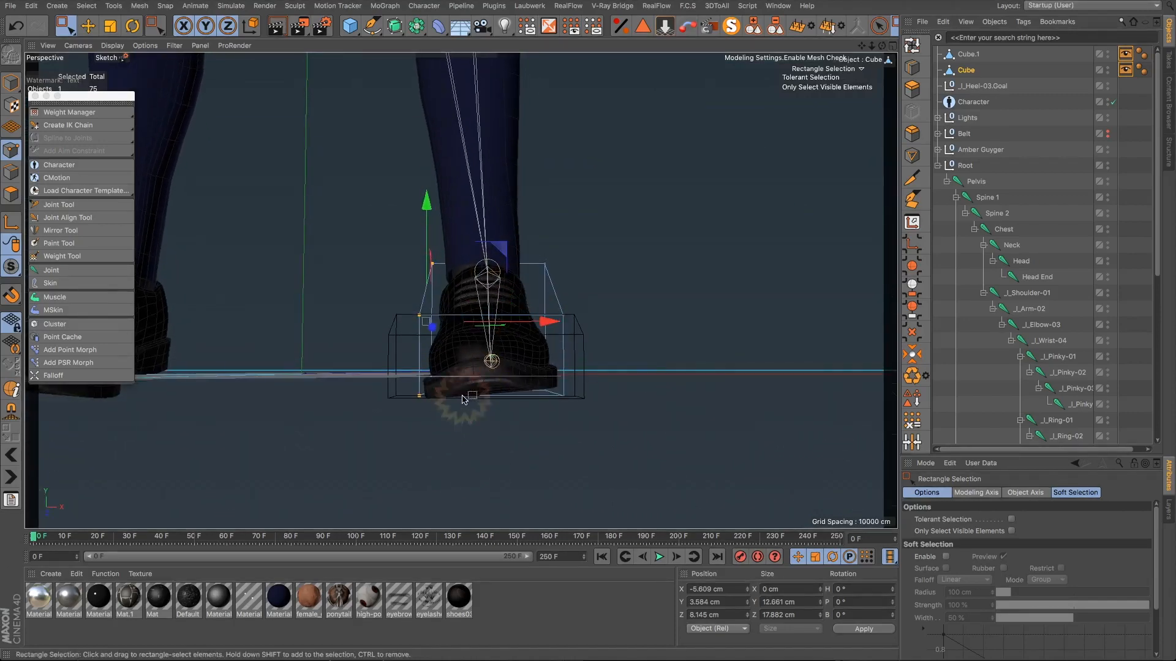
pyautogui.scroll(1, 462, 398)
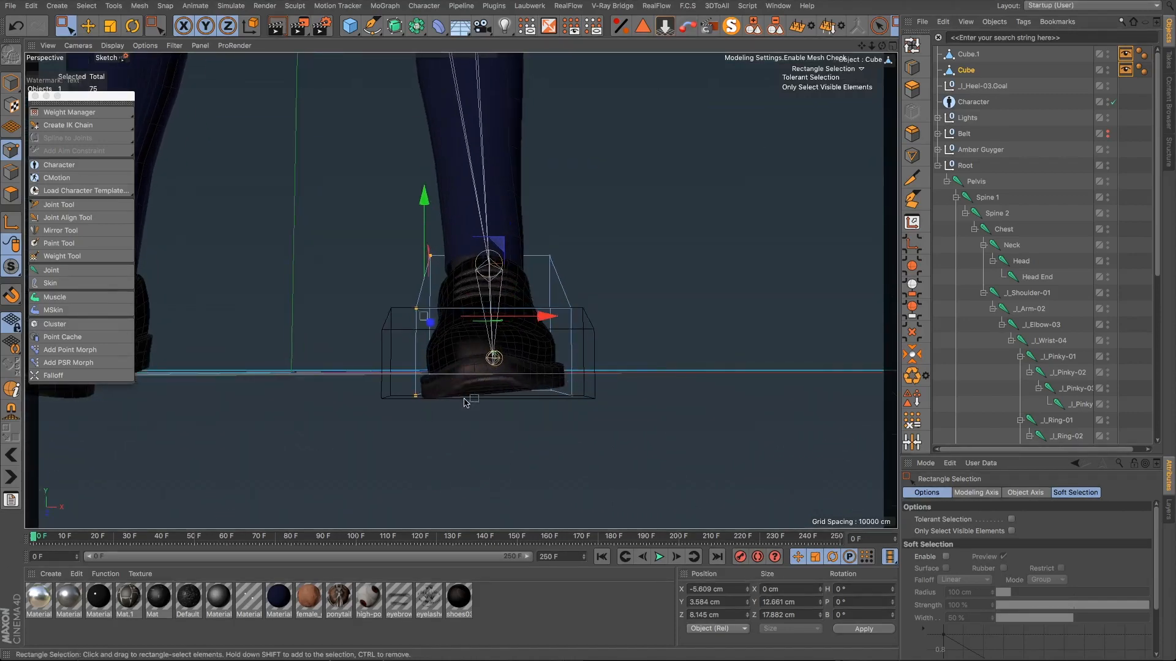
pyautogui.keyDown('alt'); pyautogui.moveTo(465, 399); pyautogui.dragTo(527, 439); pyautogui.keyUp('alt')
pyautogui.moveTo(539, 334); pyautogui.dragTo(494, 421)
pyautogui.moveTo(509, 347); pyautogui.dragTo(494, 354)
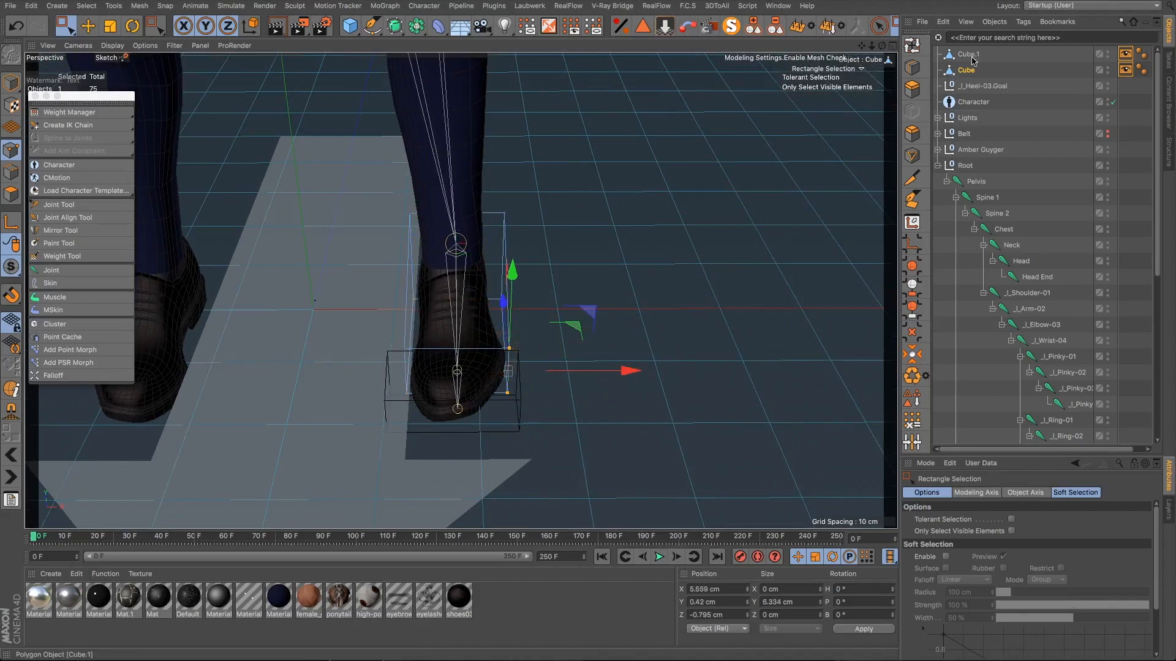
# Step: Select all points of the toe cube and scale them along X to about 10.15 cm, undoing the extra uniform scale
pyautogui.click(571, 306)
pyautogui.keyDown('alt'); pyautogui.moveTo(476, 373); pyautogui.dragTo(409, 379); pyautogui.keyUp('alt')
pyautogui.moveTo(350, 328); pyautogui.dragTo(617, 526)
pyautogui.press('t')
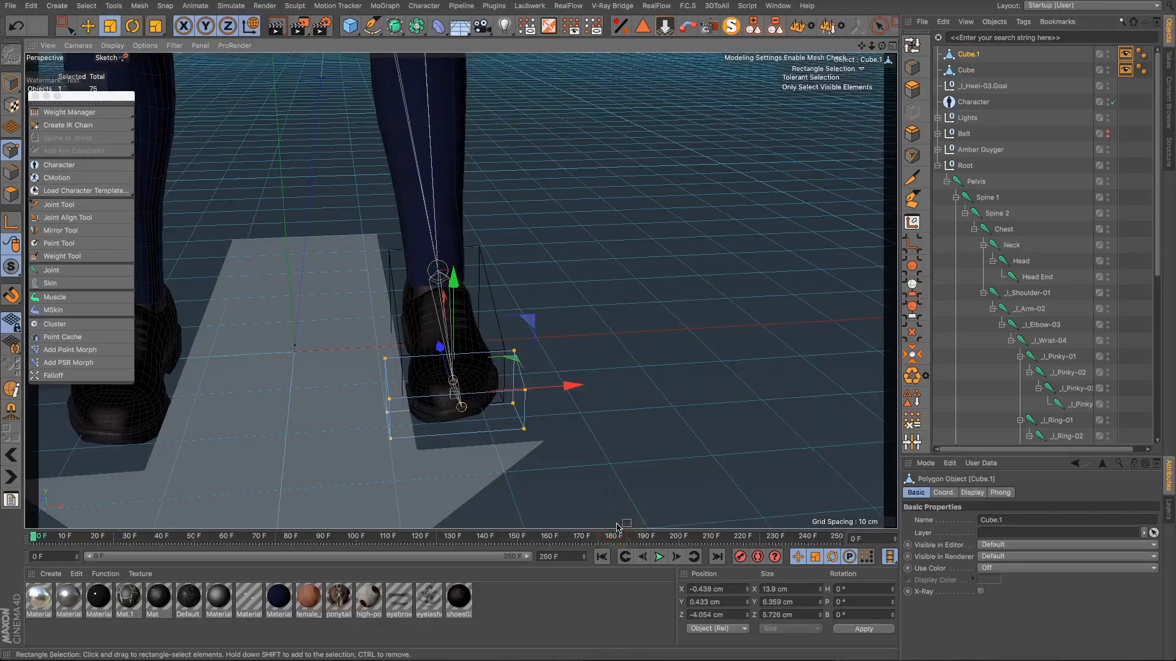
pyautogui.moveTo(573, 386); pyautogui.dragTo(456, 455)
pyautogui.scroll(5, 489, 392)
pyautogui.moveTo(305, 374); pyautogui.dragTo(298, 377)
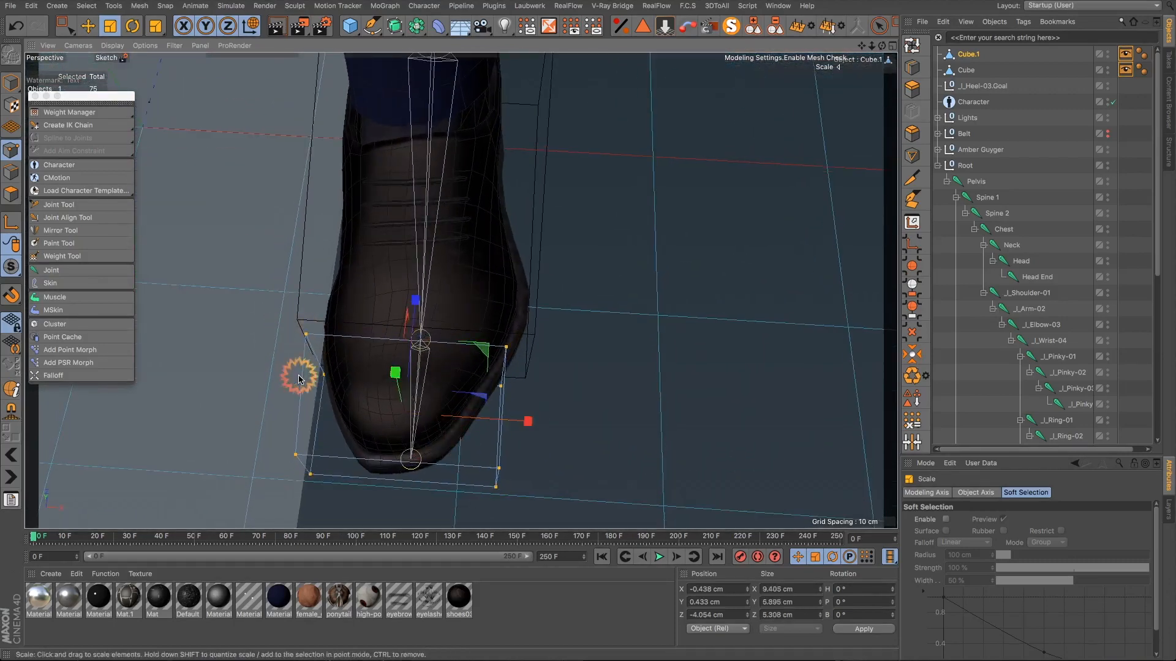
pyautogui.press('super+z')
# Step: Move the toe cube's inner rear points in to about X -5.3 cm and its inner front points to about X -3.49 cm
pyautogui.press('0')
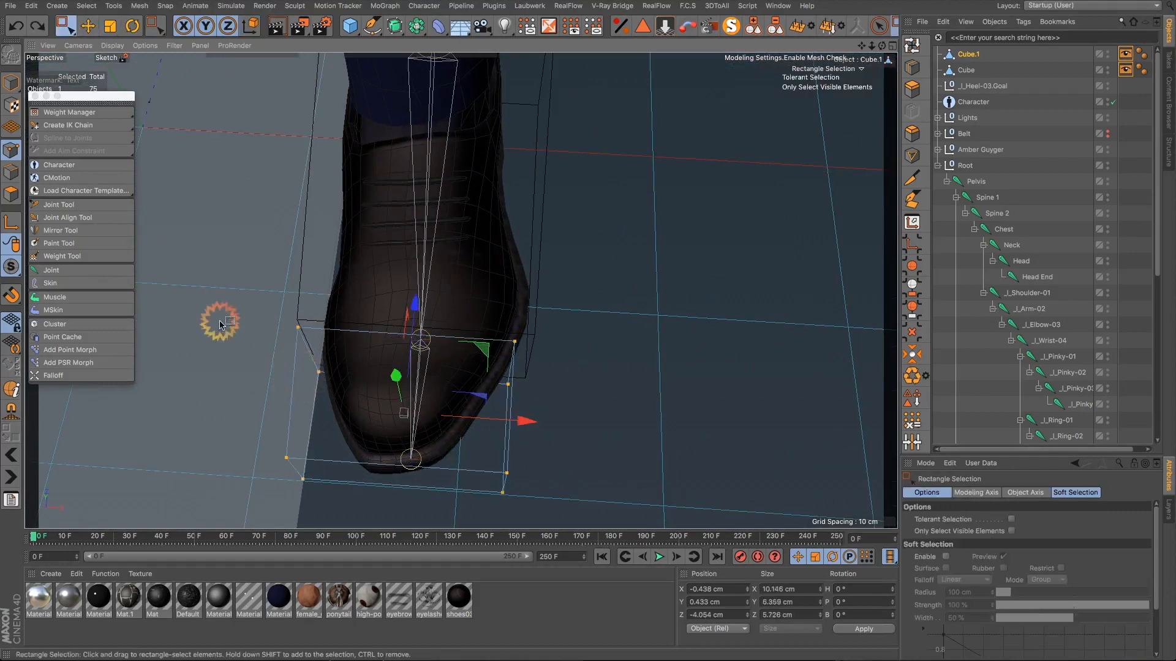
pyautogui.moveTo(250, 280); pyautogui.dragTo(433, 372)
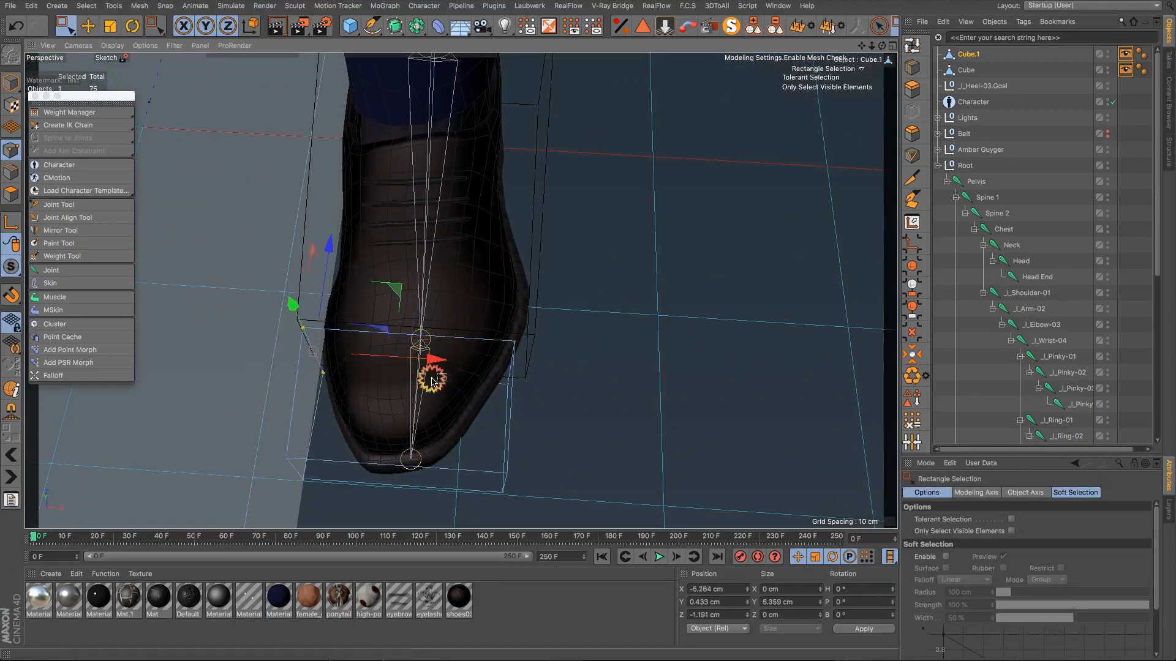
pyautogui.moveTo(246, 427); pyautogui.dragTo(344, 529)
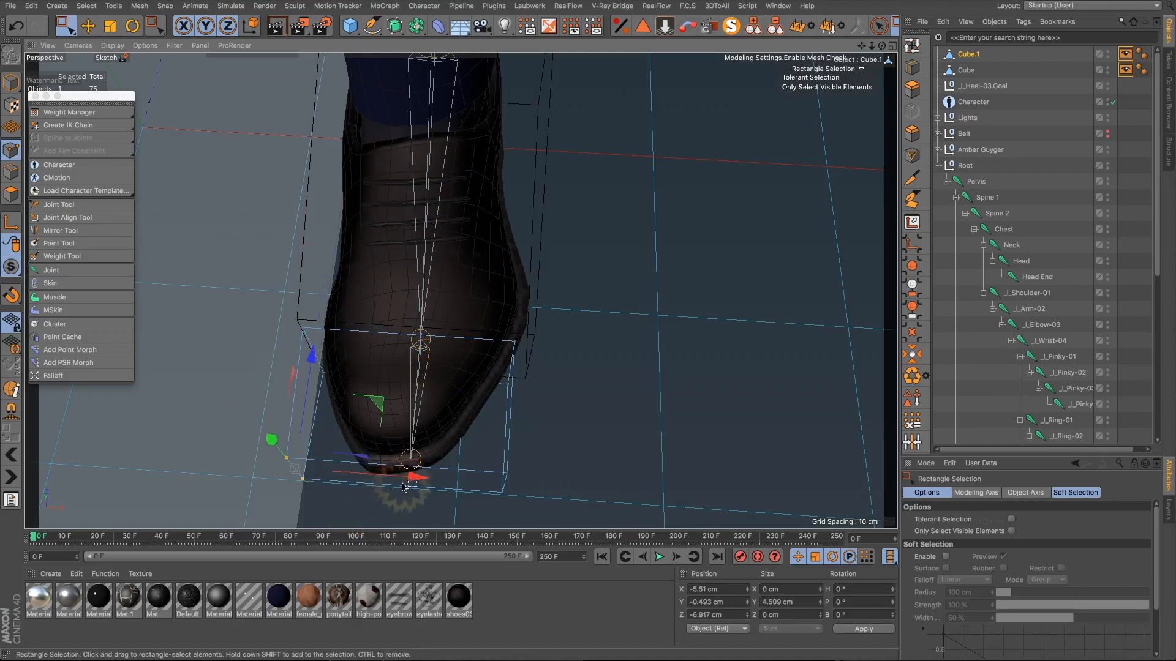
pyautogui.moveTo(410, 483); pyautogui.dragTo(451, 484)
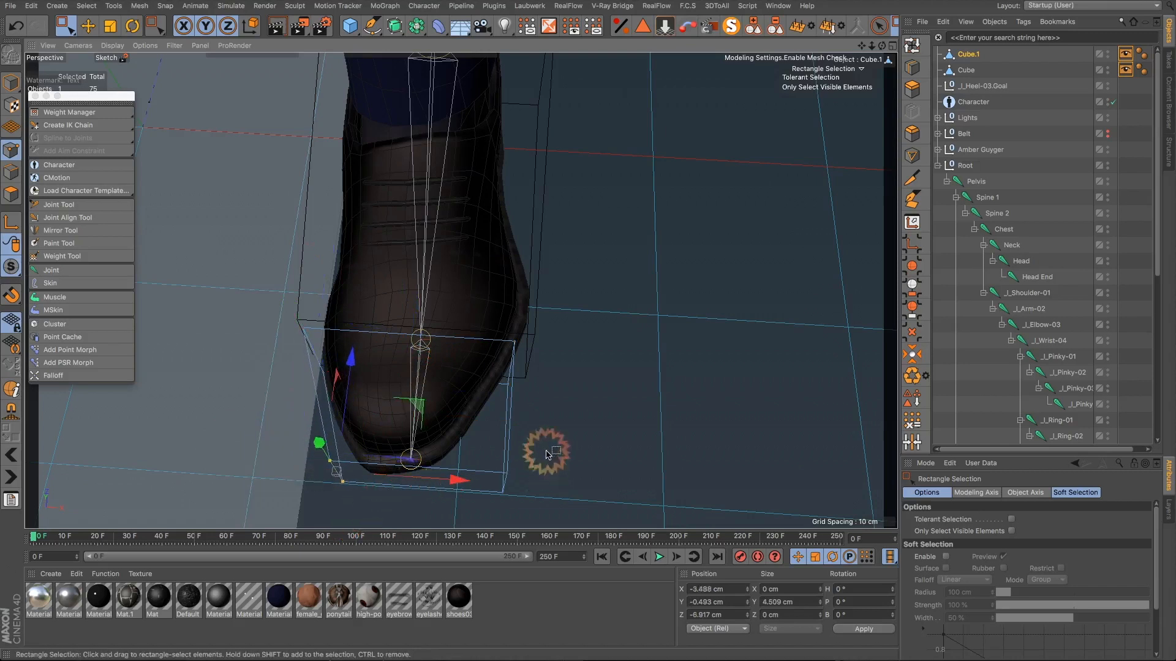
# Step: Move the toe cube's outer front points to about X 1.86 cm and its outer rear points to about X 5.2 cm
pyautogui.moveTo(549, 452); pyautogui.dragTo(466, 527)
pyautogui.moveTo(600, 497); pyautogui.dragTo(561, 491)
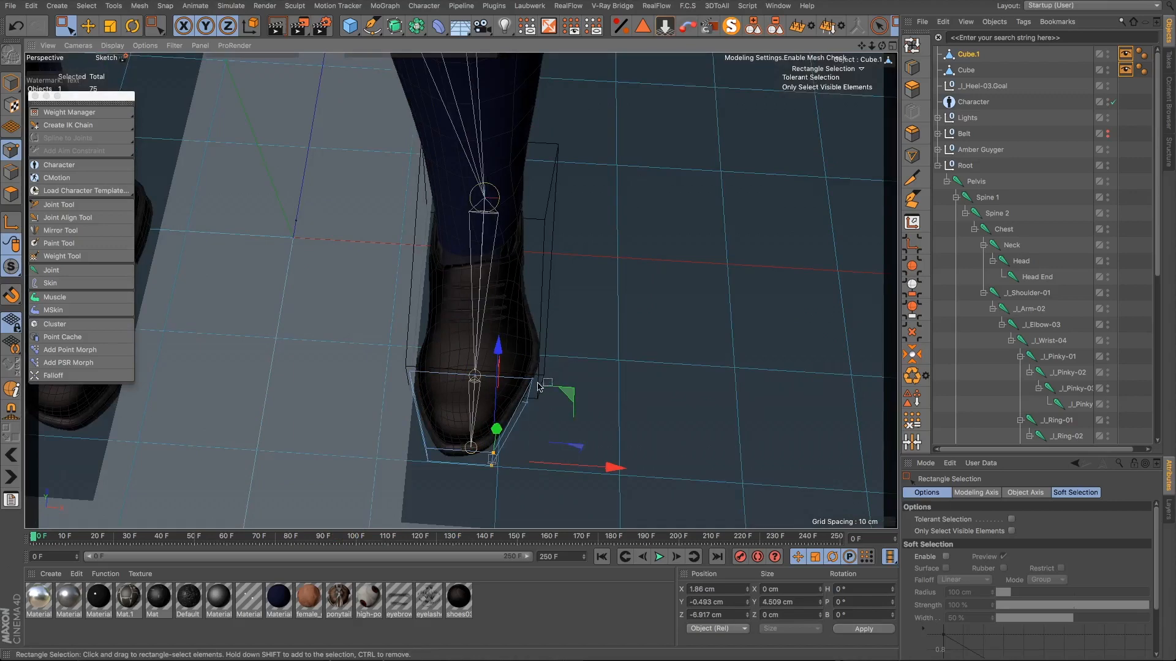
pyautogui.moveTo(521, 368); pyautogui.dragTo(545, 428)
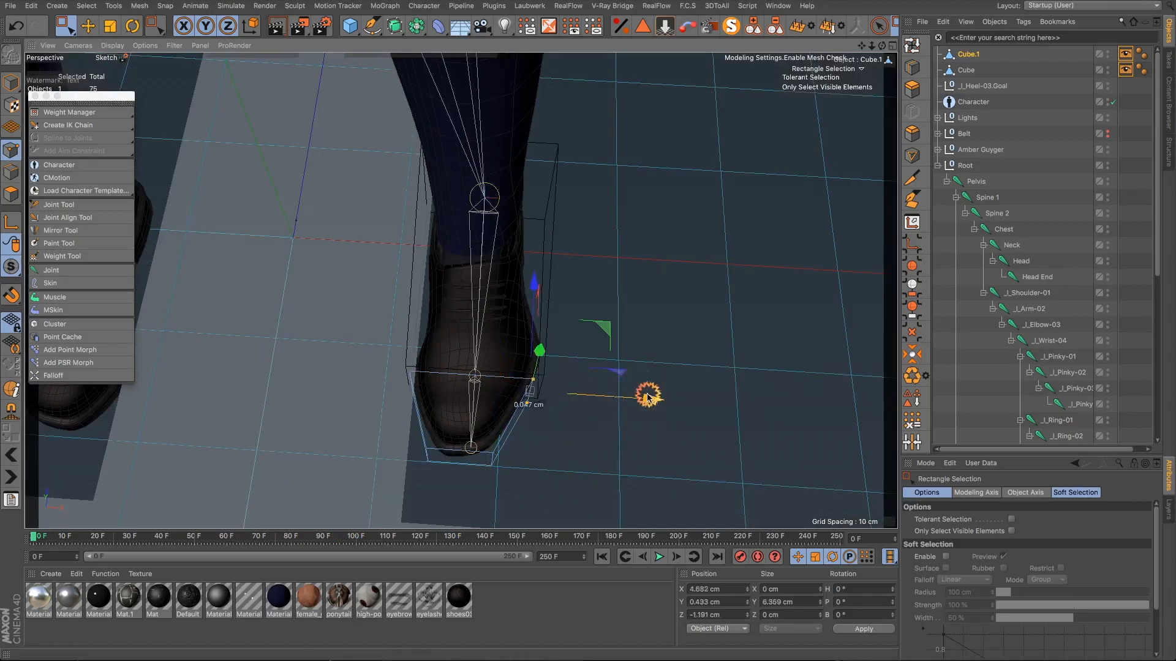
pyautogui.moveTo(648, 398); pyautogui.dragTo(441, 305)
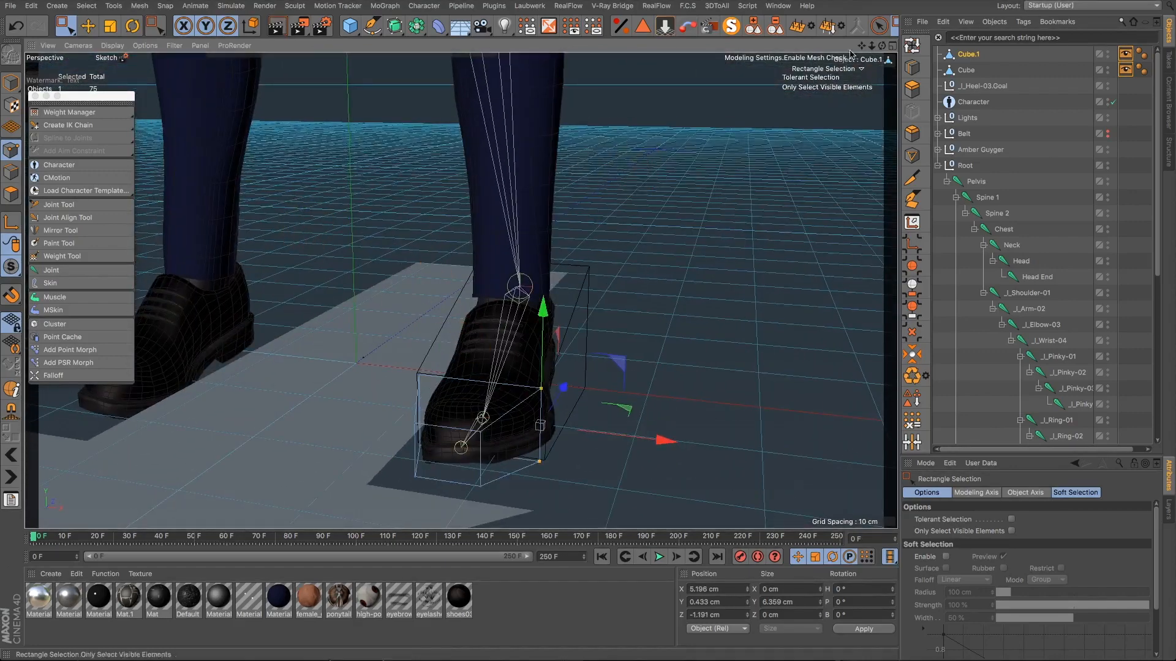
# Step: Switch to Live Selection, and rename the foot cube as "Heel Ctrl." and the toe cube as "Toe Ctrl."
pyautogui.moveTo(784, 401); pyautogui.dragTo(643, 458)
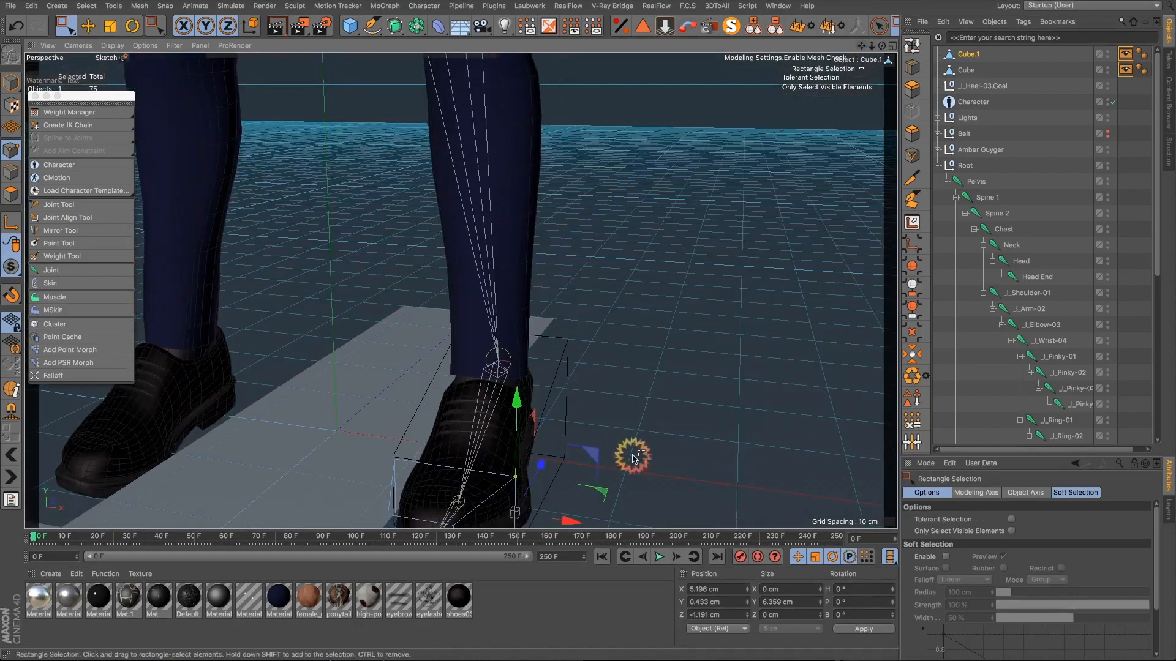
pyautogui.keyDown('alt'); pyautogui.moveTo(504, 481); pyautogui.dragTo(462, 432); pyautogui.keyUp('alt')
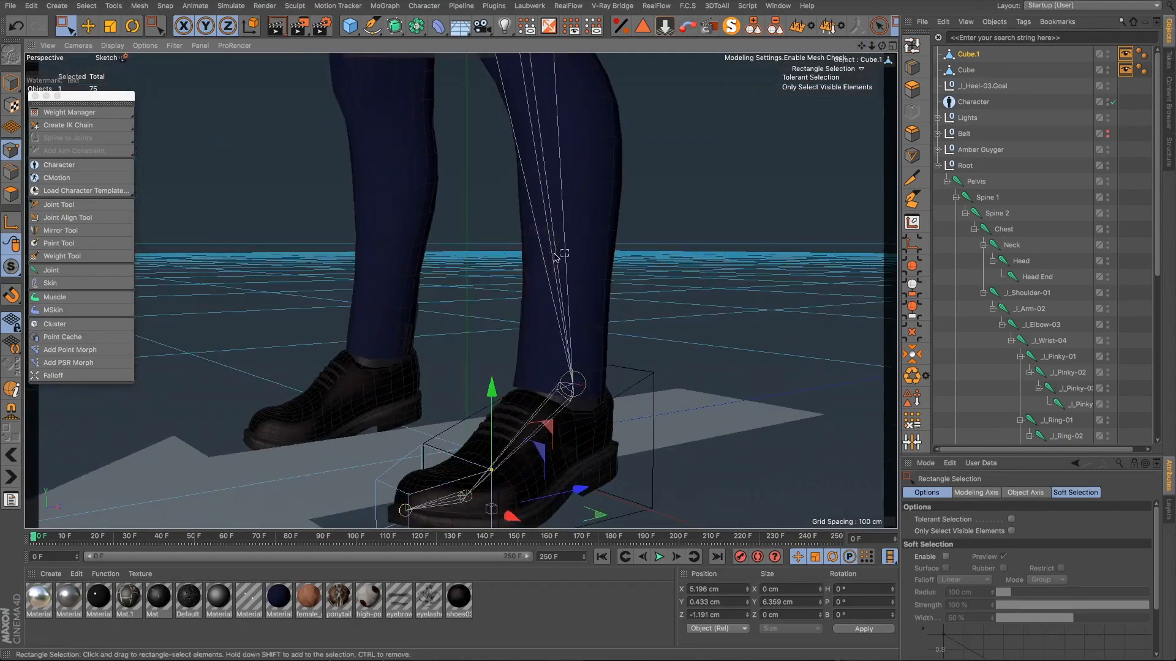
pyautogui.scroll(-2, 555, 257)
pyautogui.moveTo(65, 26); pyautogui.dragTo(110, 28)
pyautogui.click(967, 55)
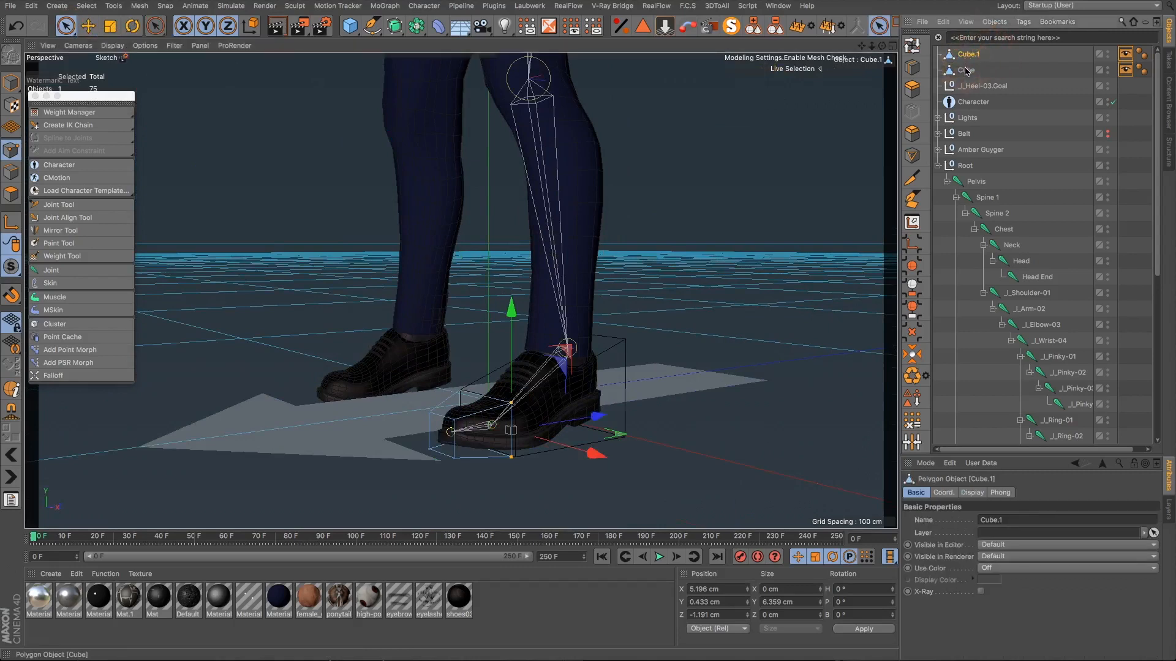
pyautogui.click(967, 71)
pyautogui.doubleClick(967, 68)
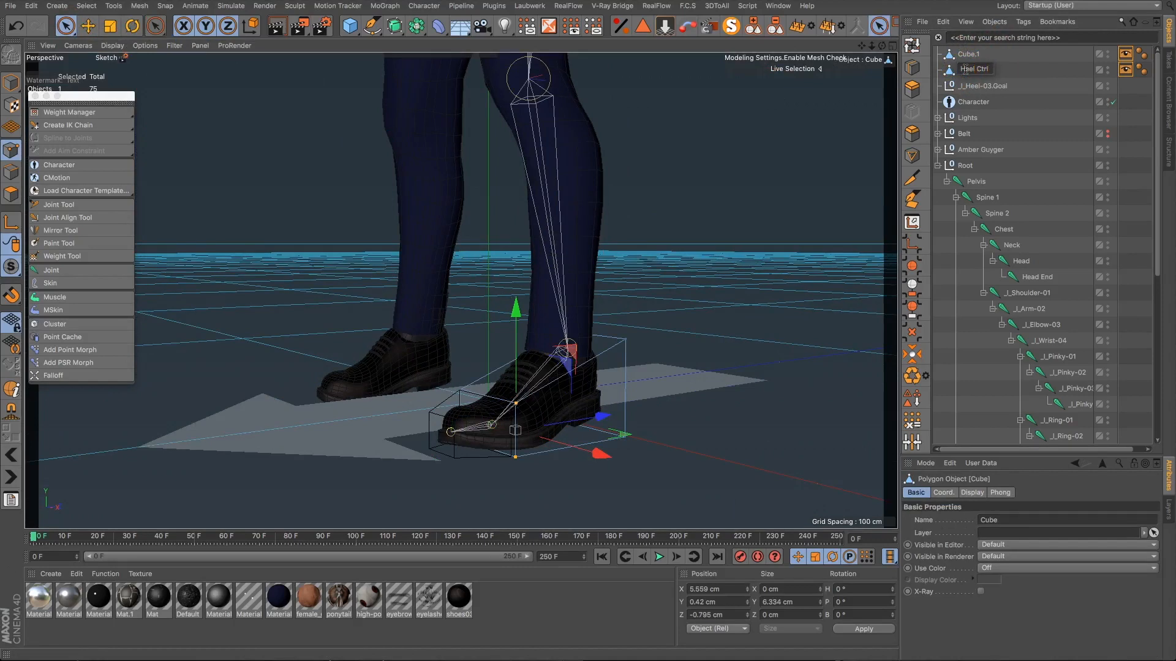
pyautogui.click(968, 55)
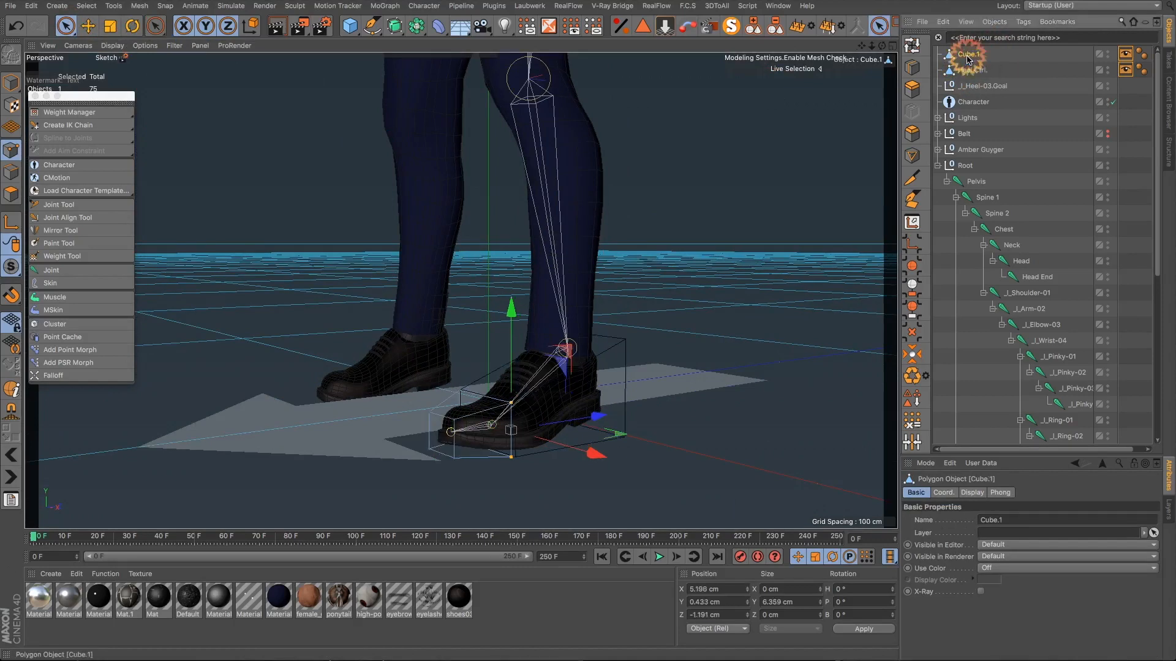
pyautogui.doubleClick(966, 54)
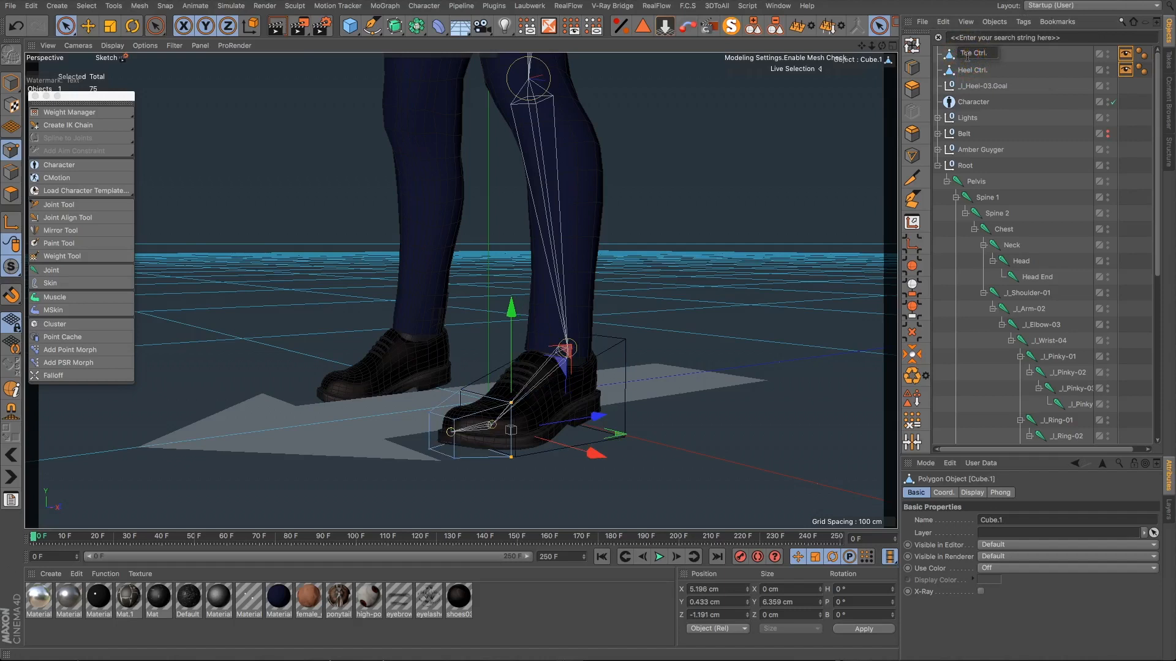
pyautogui.press('Return')
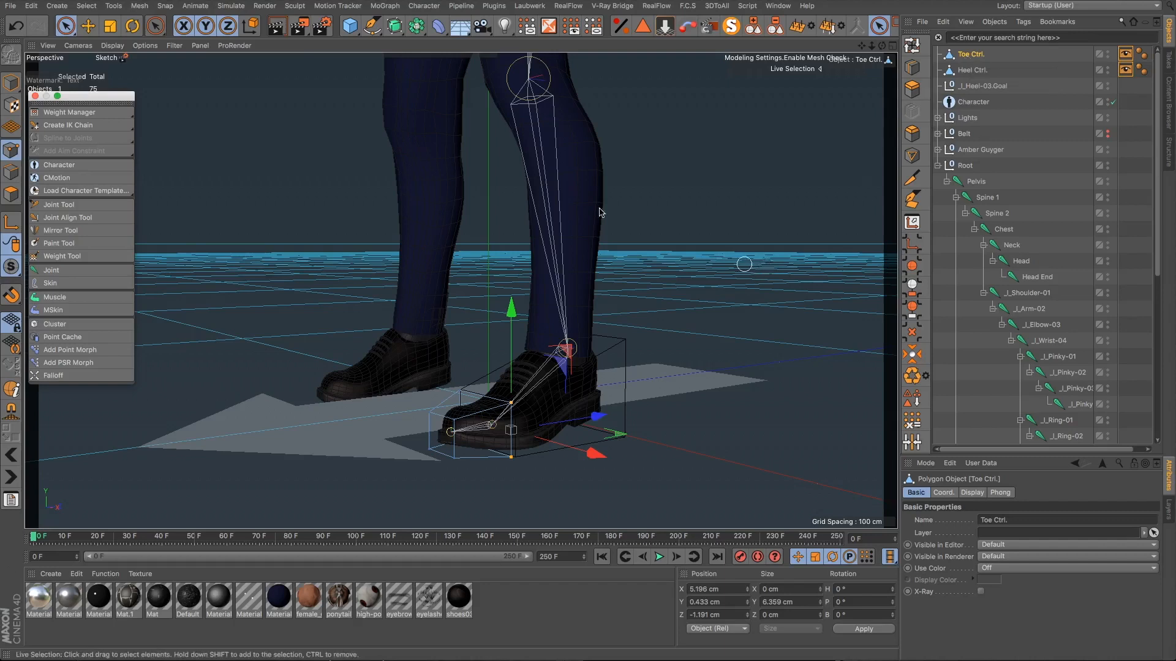
# Step: Add a null object, turn on snapping and snap the null onto the left heel joint at the ankle
pyautogui.click(349, 25)
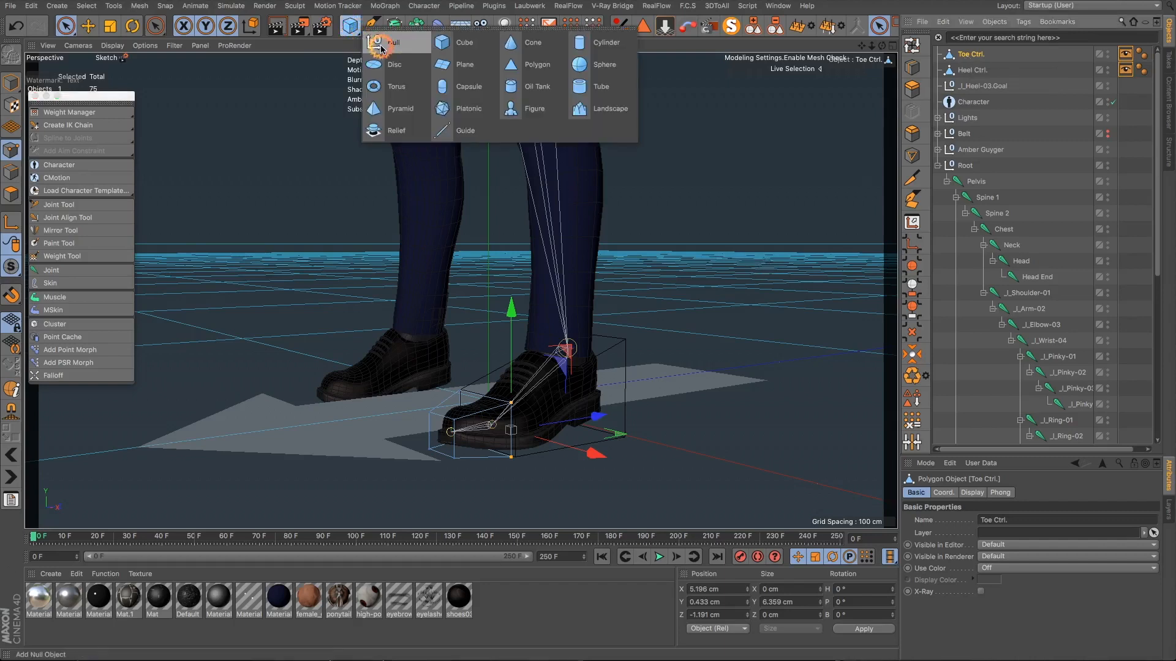
pyautogui.click(381, 48)
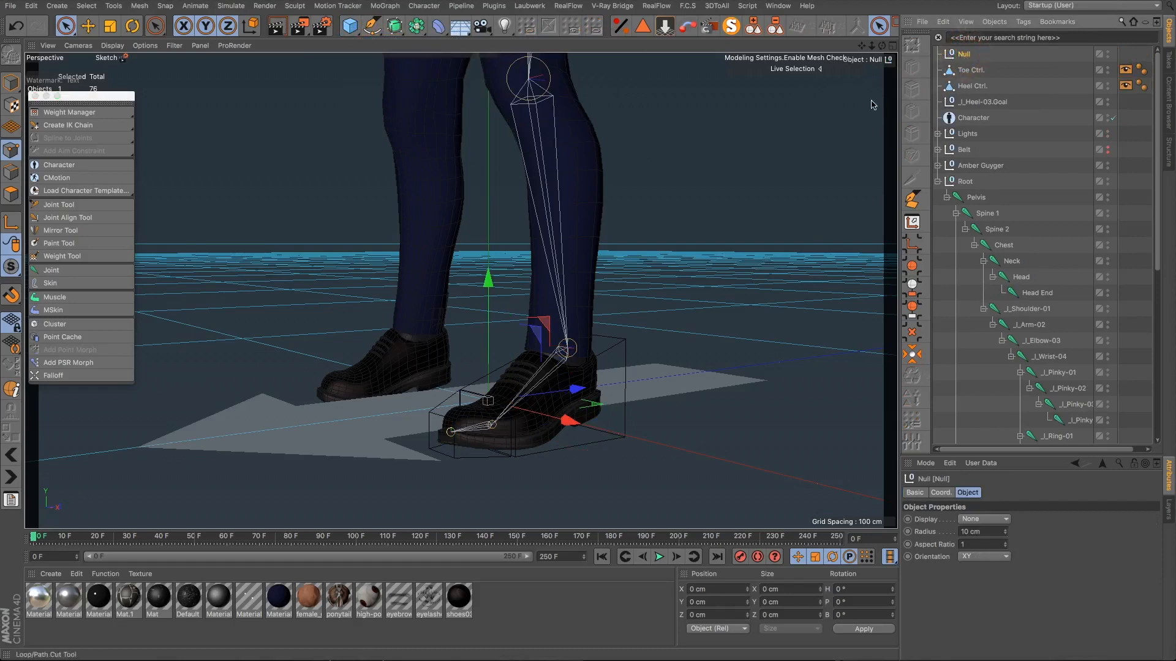
pyautogui.moveTo(488, 279); pyautogui.dragTo(535, 380)
pyautogui.keyDown('alt'); pyautogui.moveTo(570, 340); pyautogui.dragTo(610, 330); pyautogui.keyUp('alt')
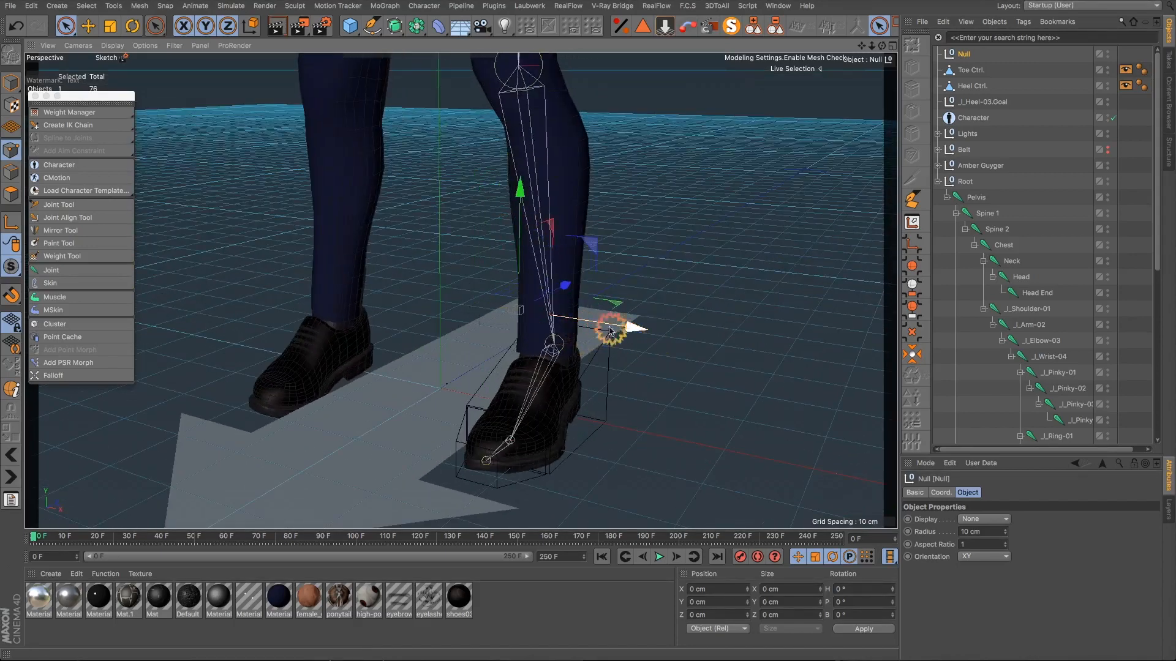
pyautogui.click(14, 295)
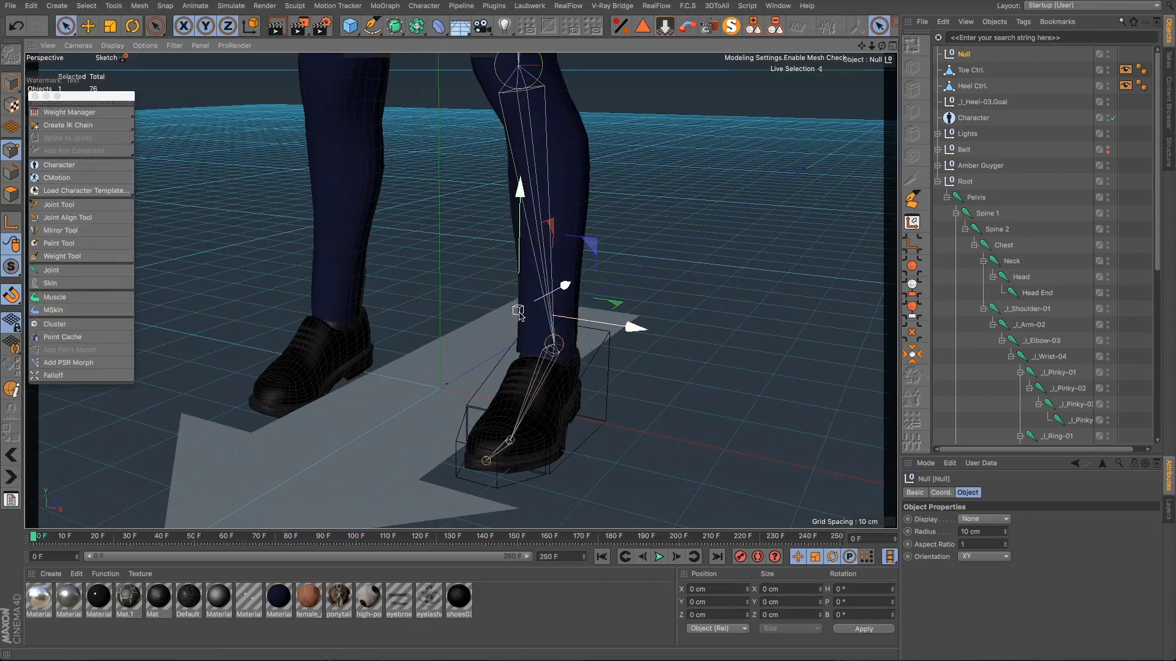
pyautogui.moveTo(519, 314); pyautogui.dragTo(469, 337)
pyautogui.scroll(10, 560, 353)
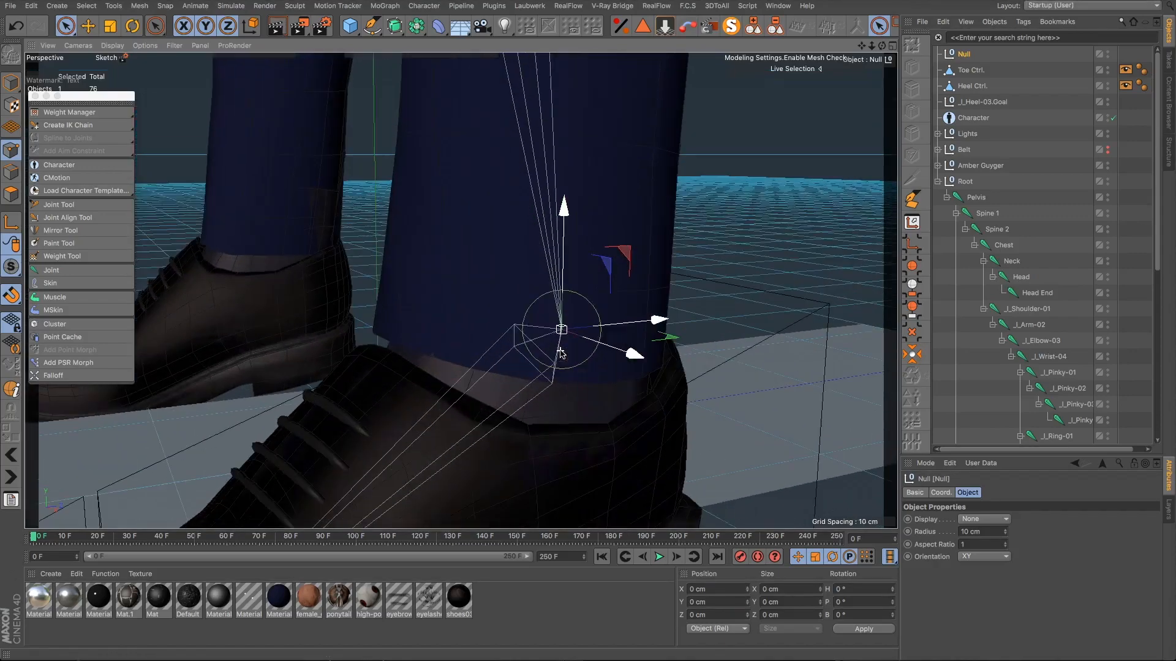
pyautogui.keyDown('alt'); pyautogui.moveTo(561, 354); pyautogui.dragTo(354, 334); pyautogui.keyUp('alt')
pyautogui.scroll(5, 580, 334)
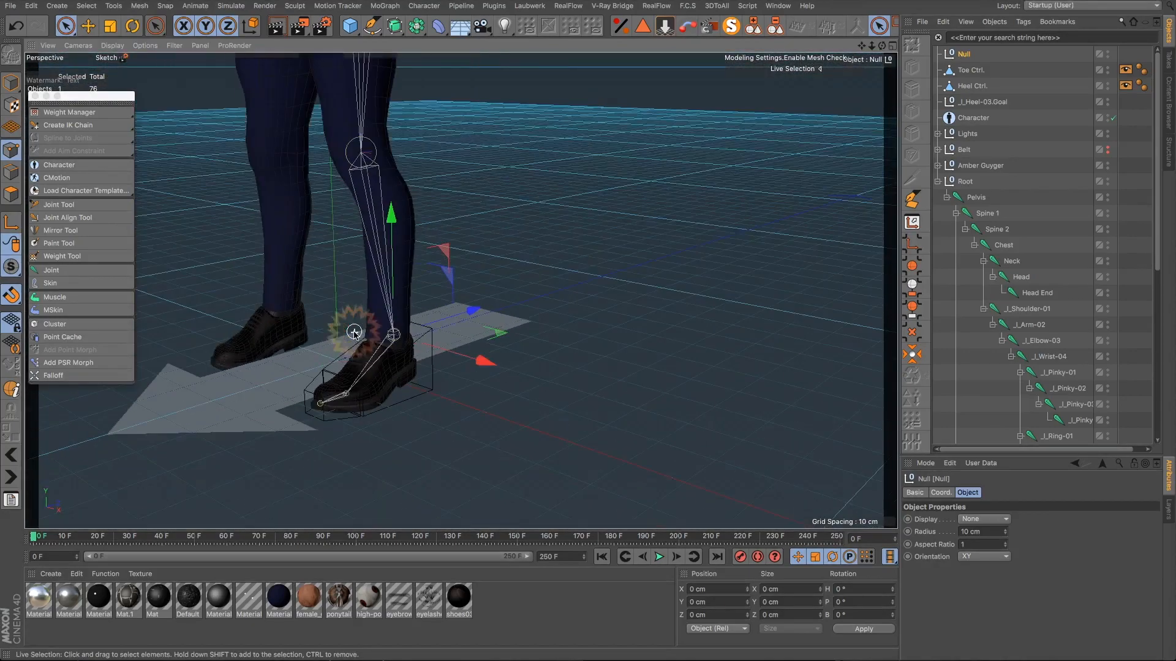
# Step: Rename the left foot joint below _l_Heel-03 as "_l_Toe-04"
pyautogui.doubleClick(965, 54)
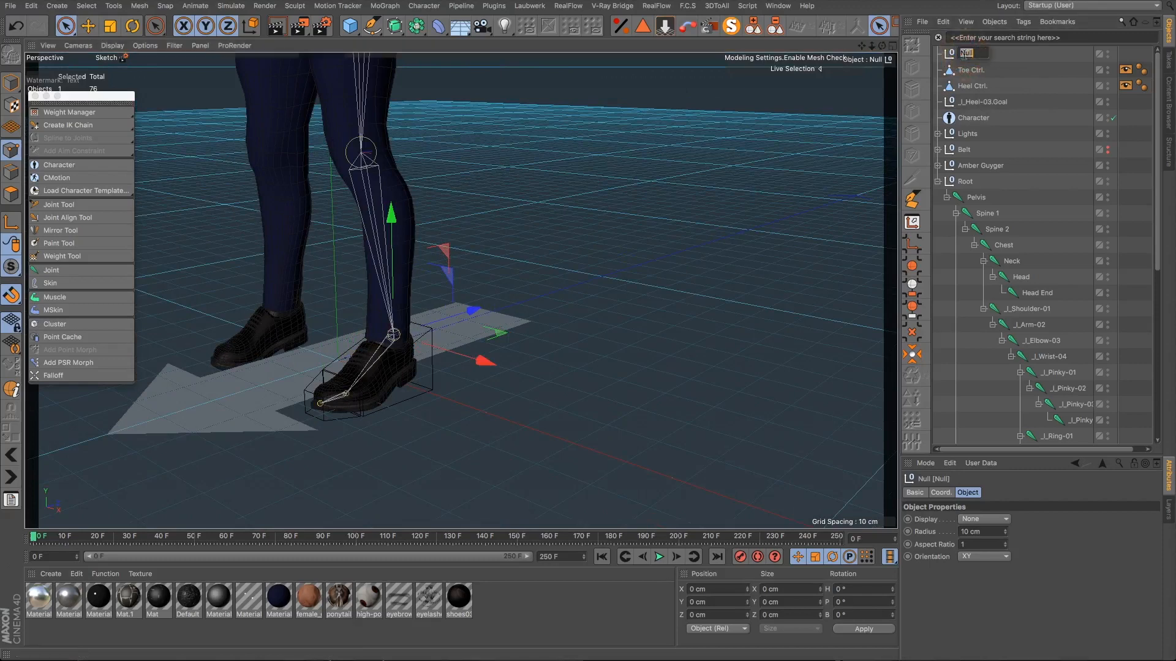
pyautogui.scroll(-5, 1048, 318)
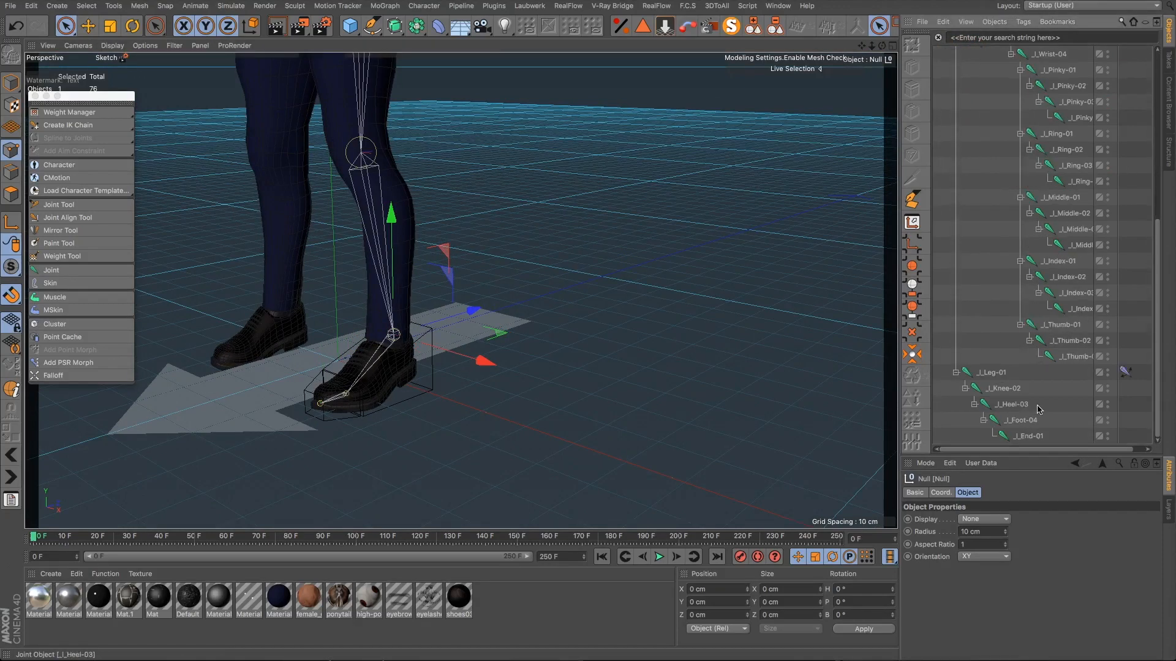
pyautogui.click(1022, 421)
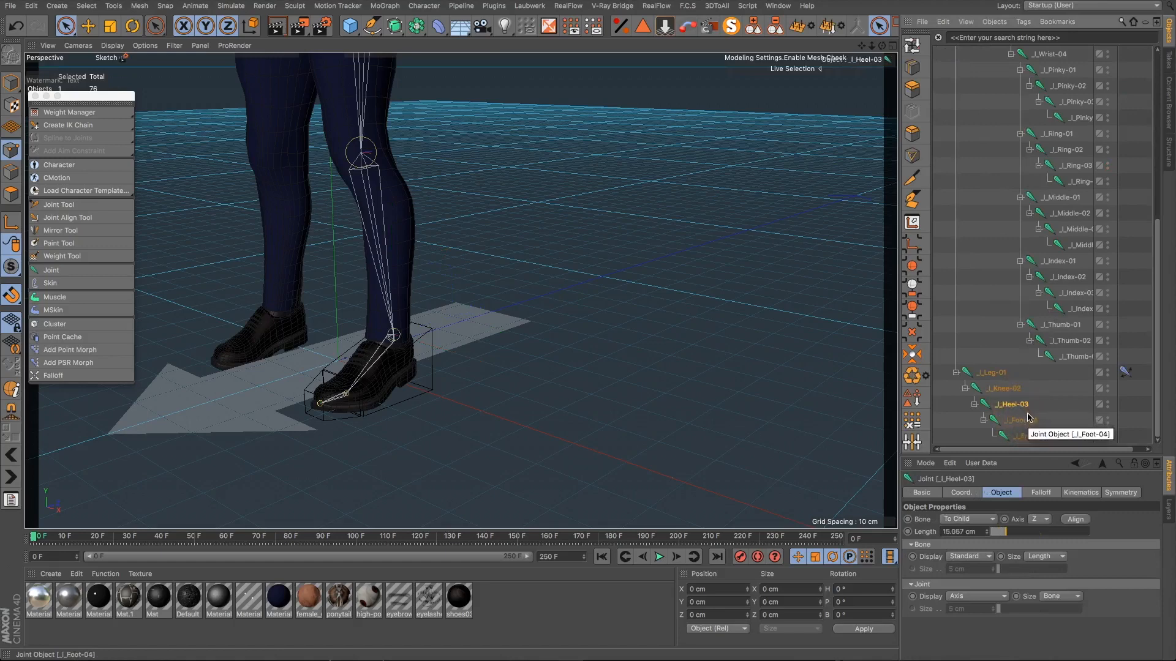
pyautogui.click(1011, 407)
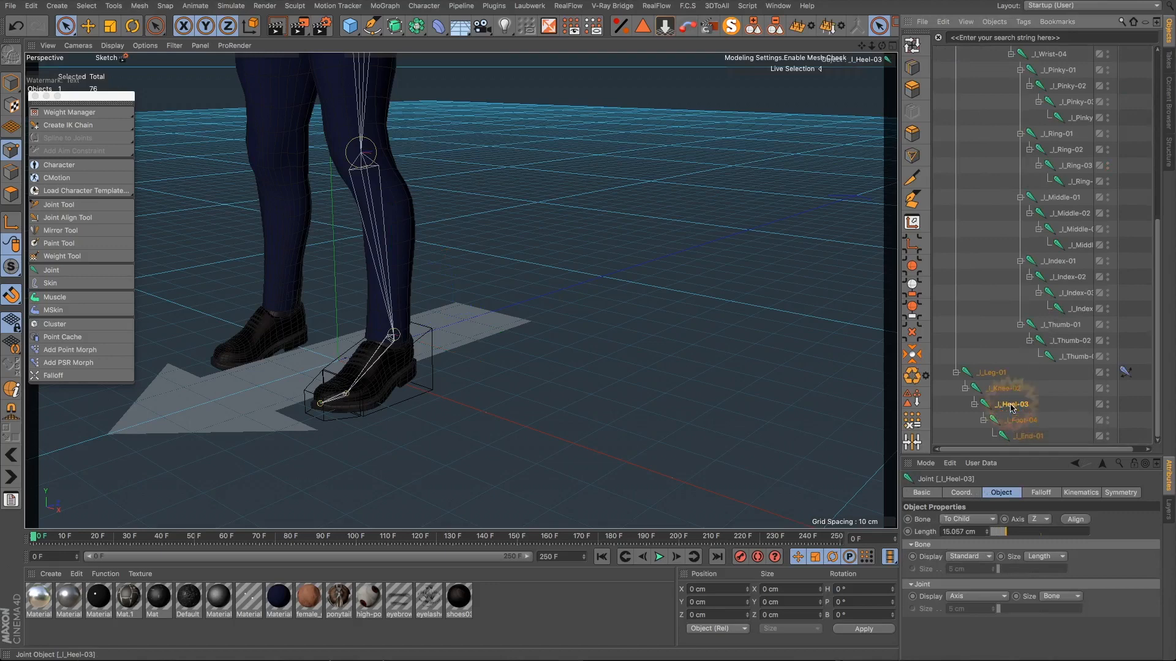
pyautogui.doubleClick(1019, 420)
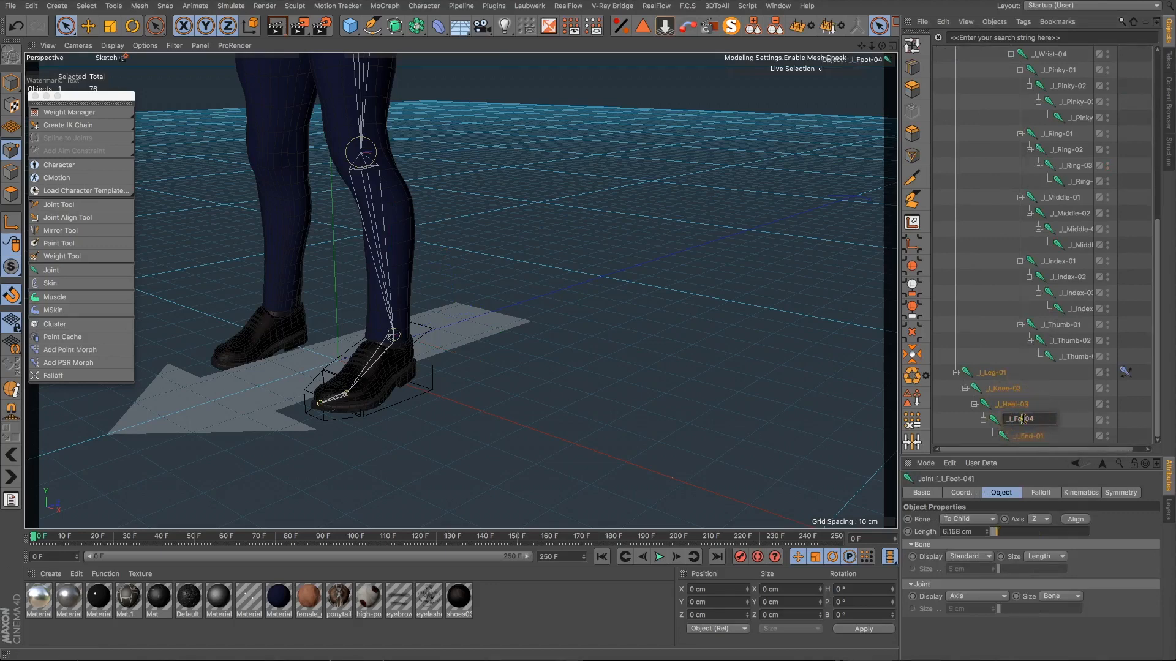
pyautogui.click(1037, 406)
# Step: Add a Constraint tag to the _l_Heel-03 joint and copy the tag onto the _l_Toe-04 joint
pyautogui.click(1011, 408)
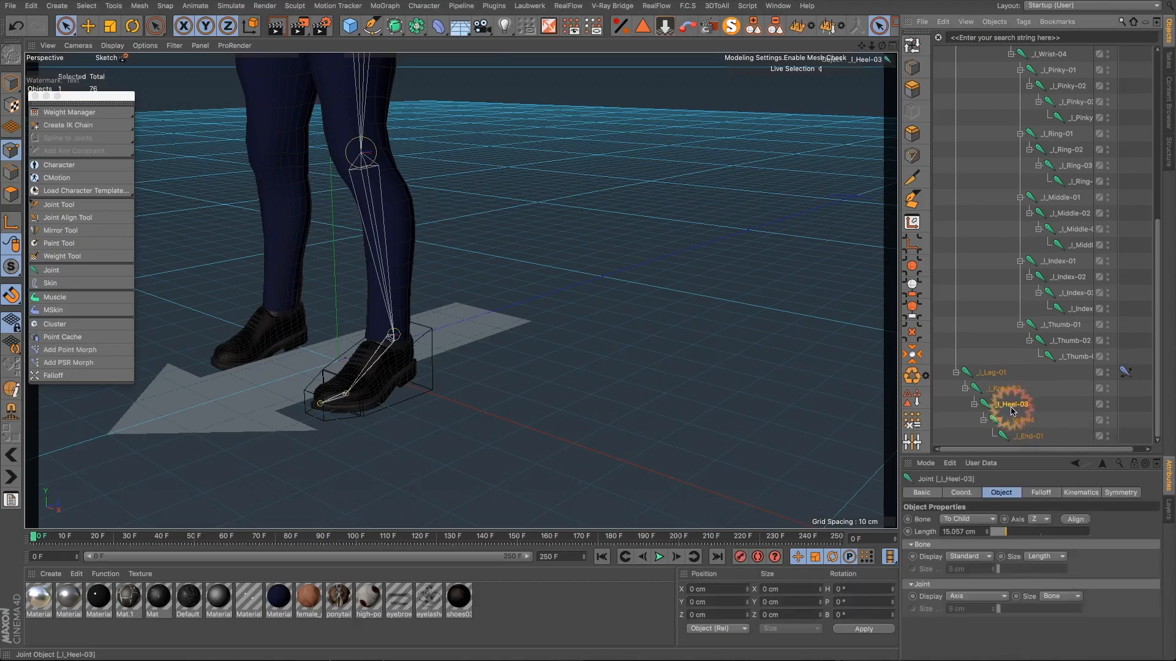
pyautogui.rightClick(1012, 411)
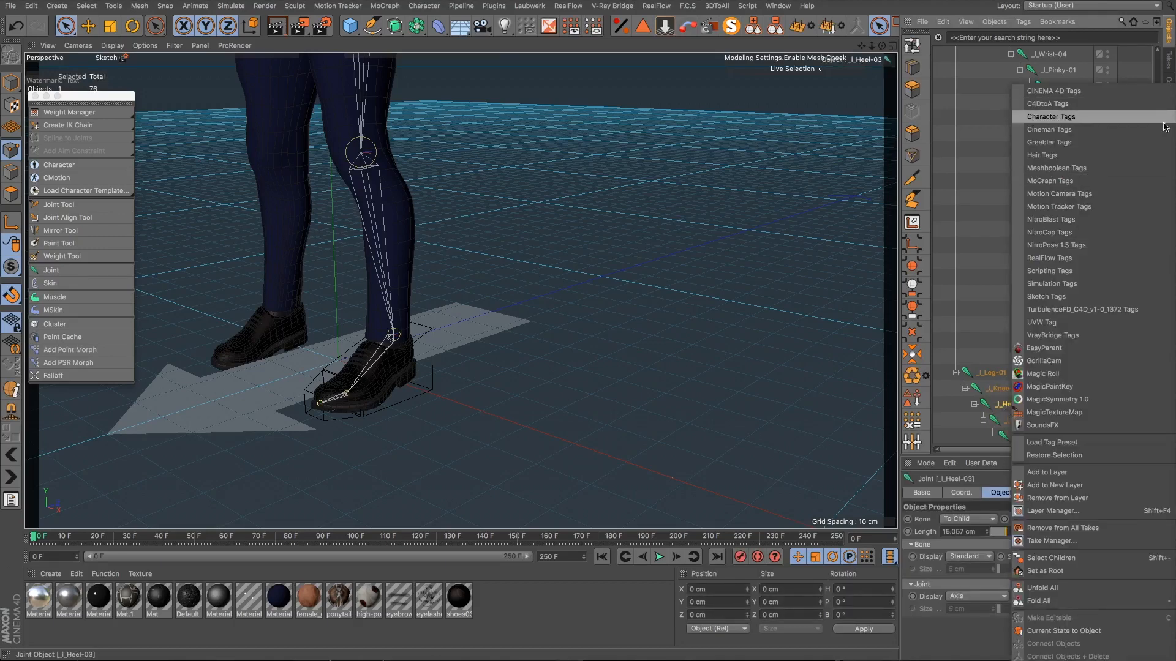
pyautogui.click(972, 129)
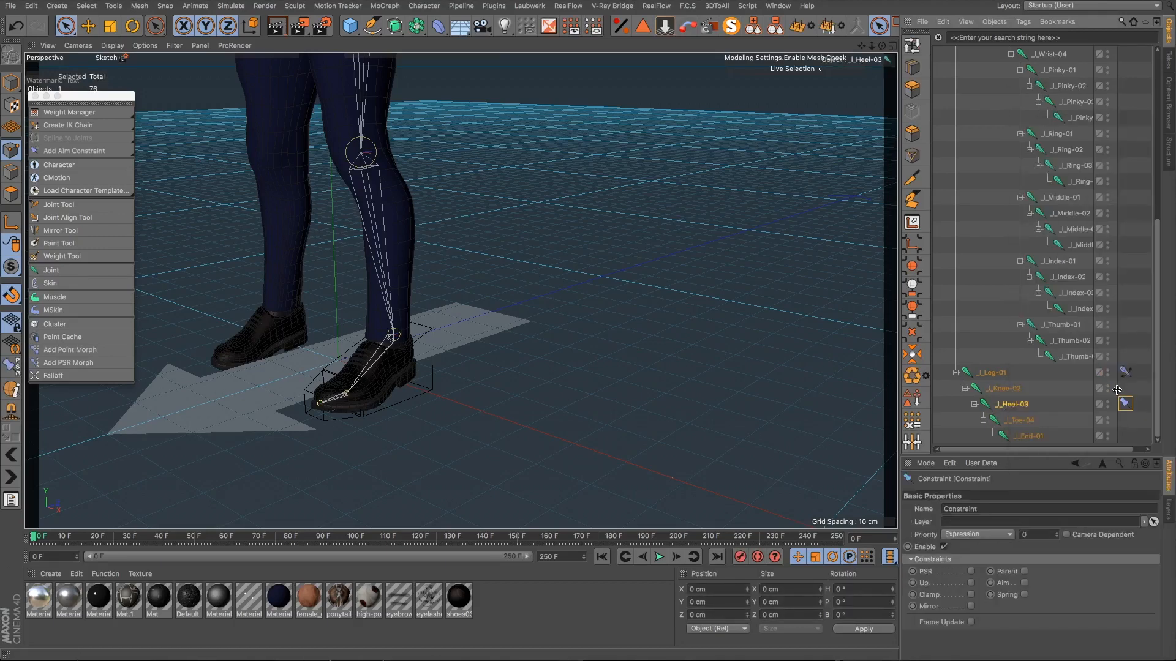
pyautogui.moveTo(1126, 406); pyautogui.dragTo(1127, 416)
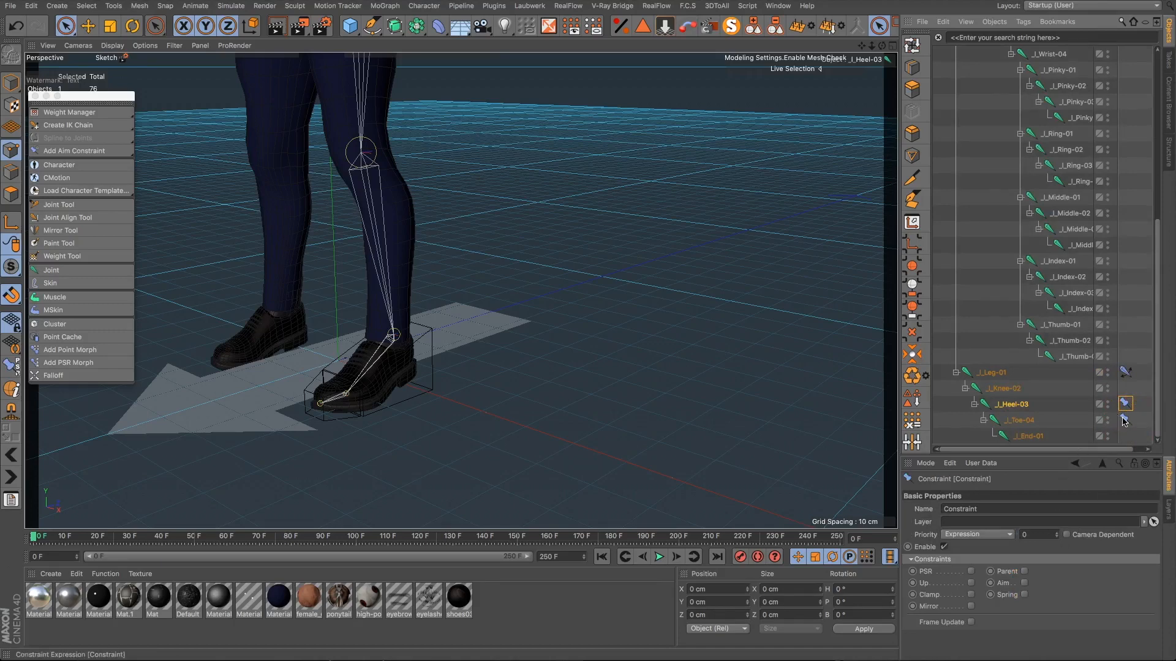
# Step: Enable PSR with Maintain Original on the heel joint's constraint and set Heel Ctrl. as its target
pyautogui.click(971, 572)
pyautogui.click(935, 494)
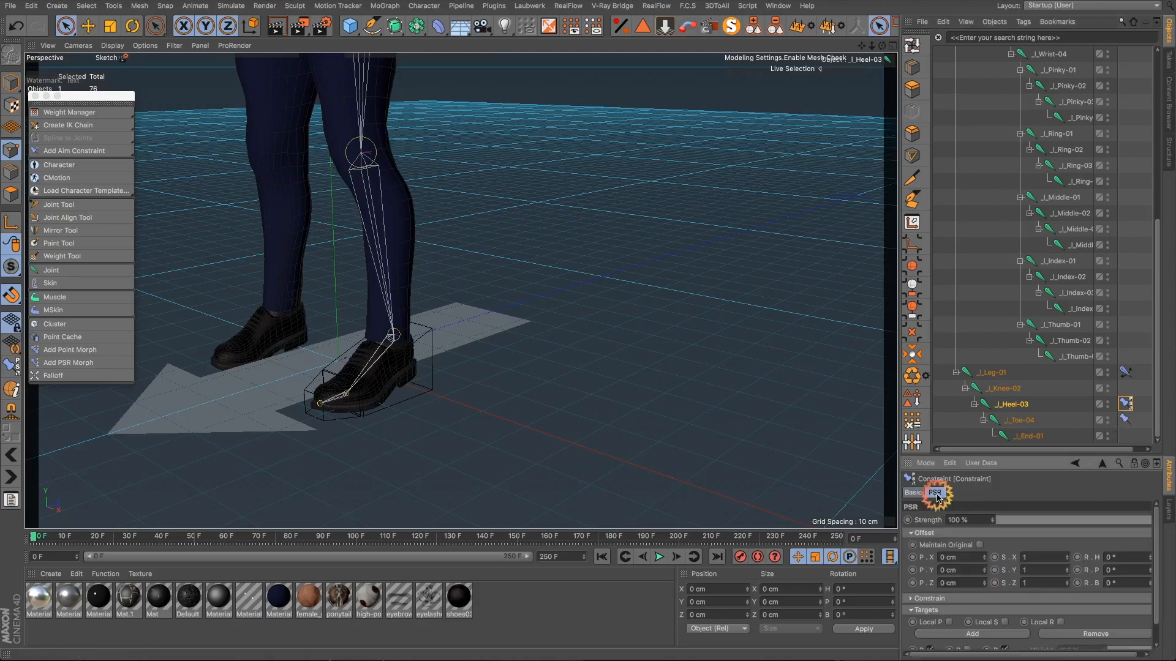
pyautogui.scroll(-1, 975, 582)
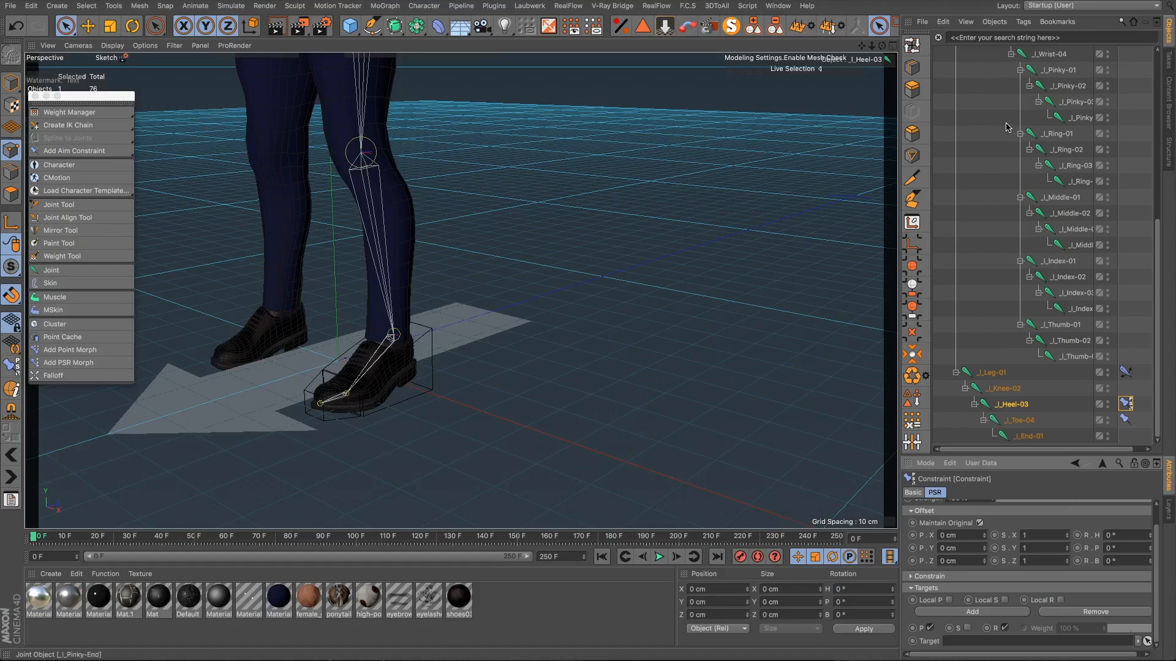
pyautogui.scroll(8, 1007, 126)
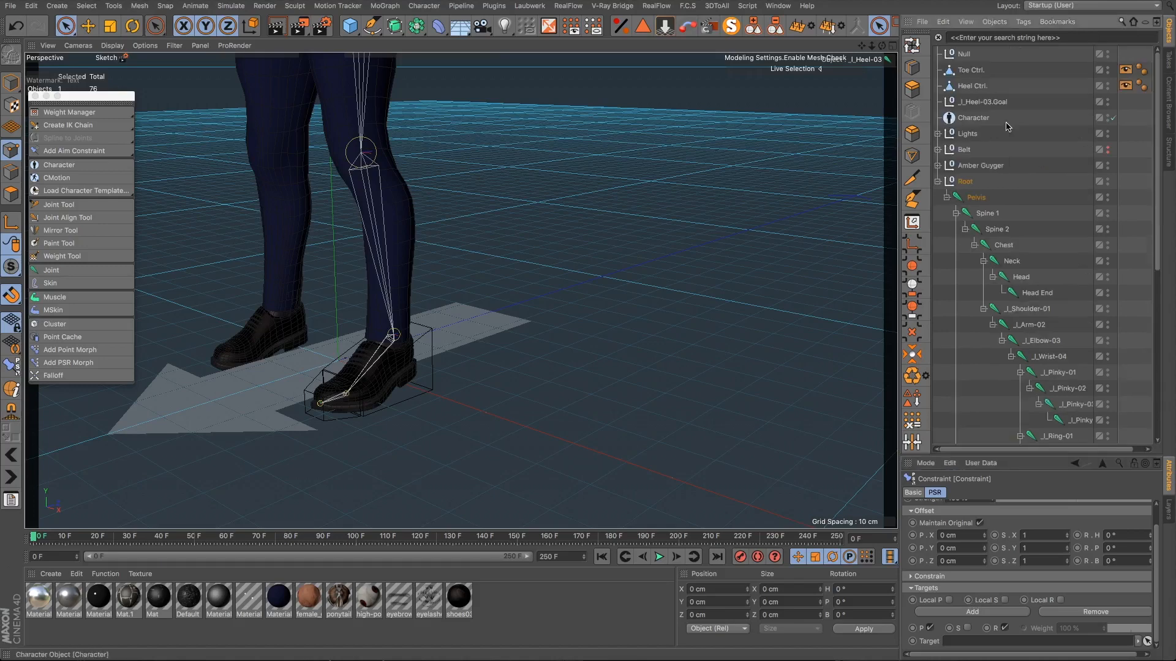
pyautogui.scroll(-8, 1006, 130)
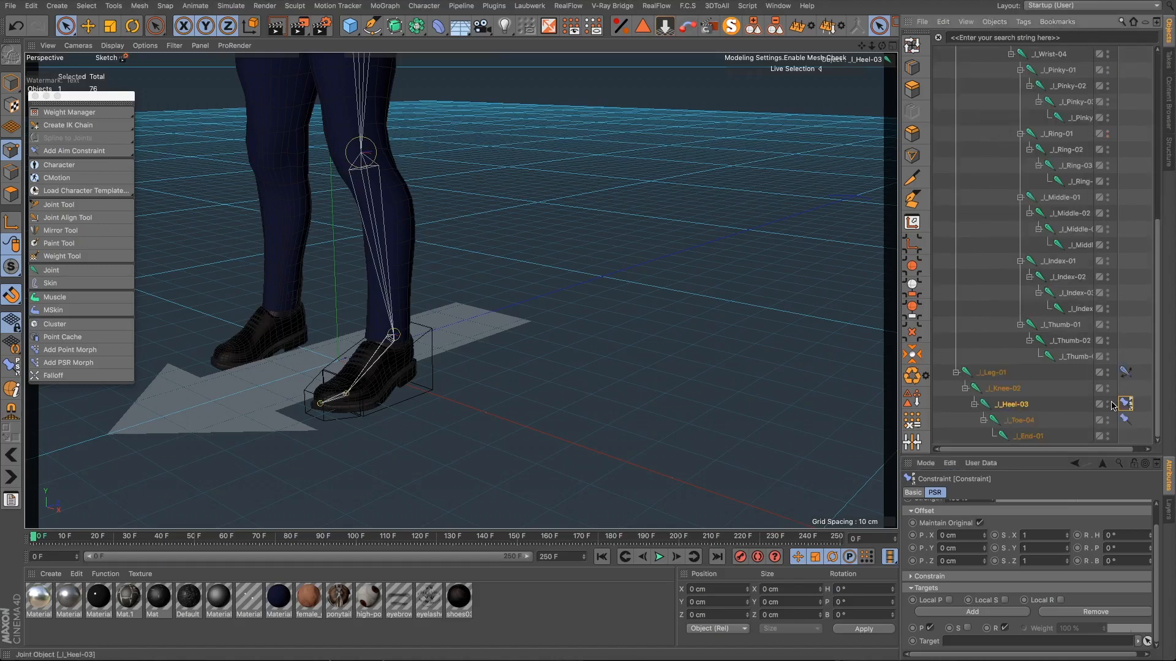
pyautogui.scroll(8, 1054, 257)
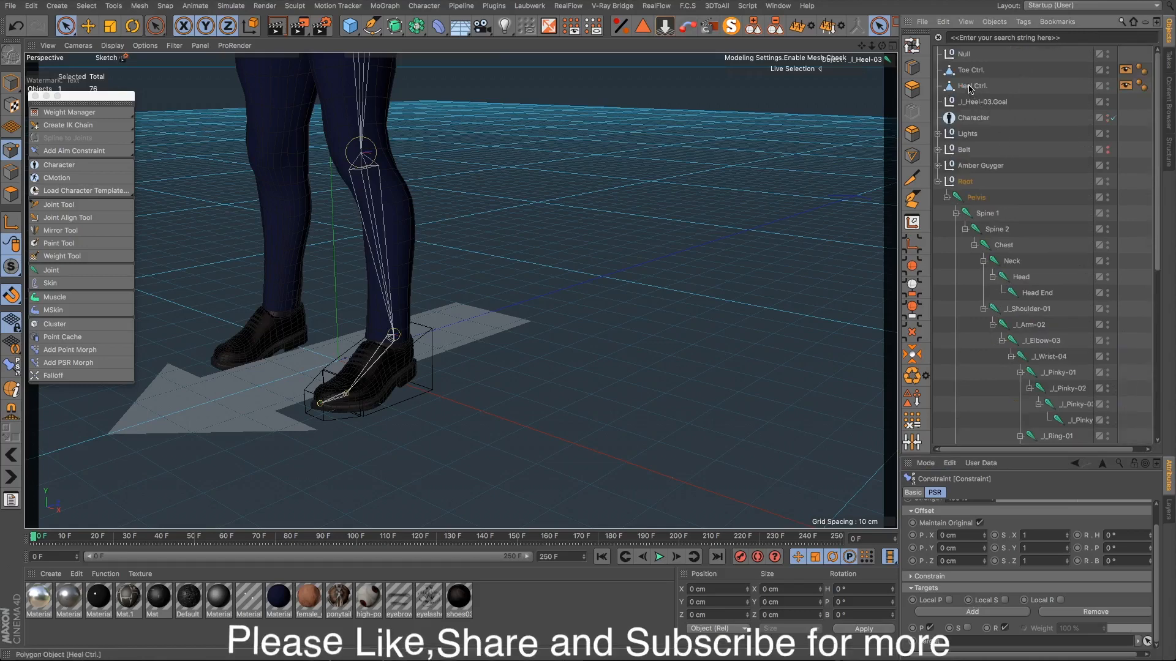
pyautogui.moveTo(972, 86); pyautogui.dragTo(965, 642)
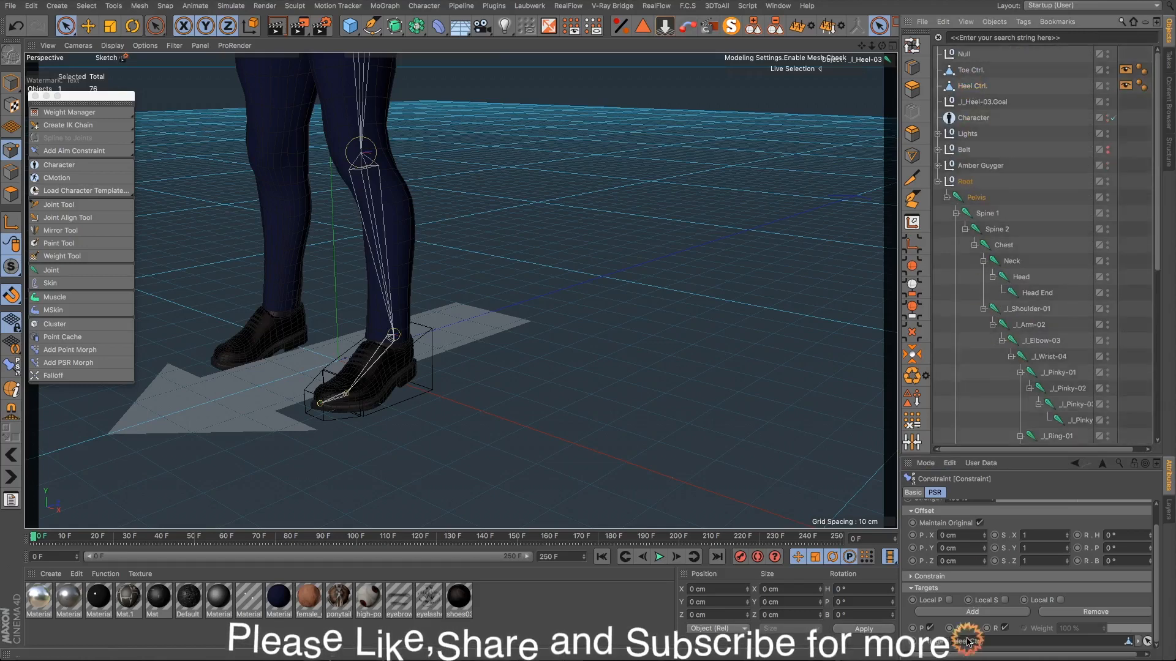
# Step: Enable PSR with Maintain Original on the toe joint's constraint and set Toe Ctrl. as its target
pyautogui.scroll(-8, 1083, 412)
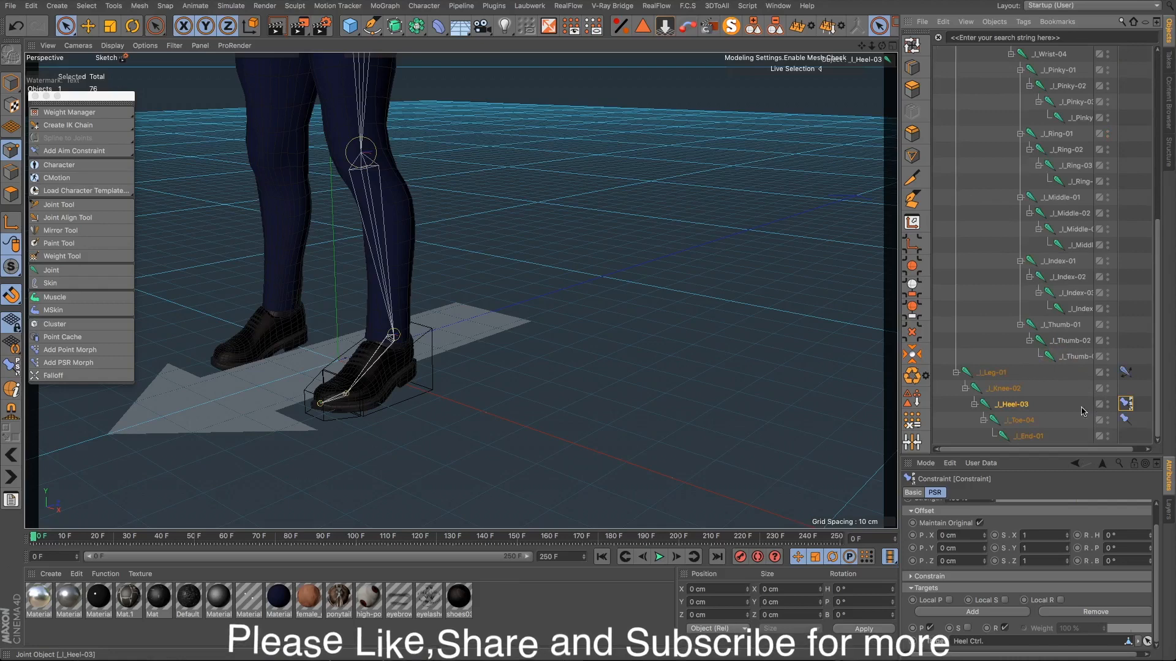
pyautogui.click(1125, 419)
pyautogui.click(971, 571)
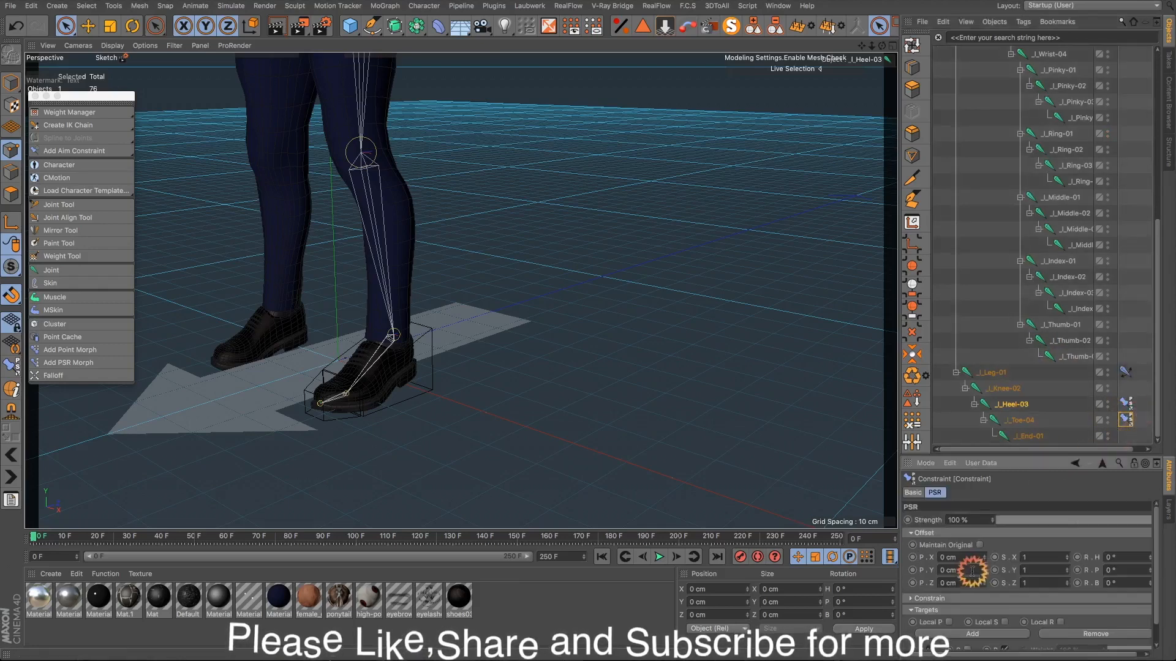
pyautogui.click(979, 544)
pyautogui.scroll(-1, 981, 554)
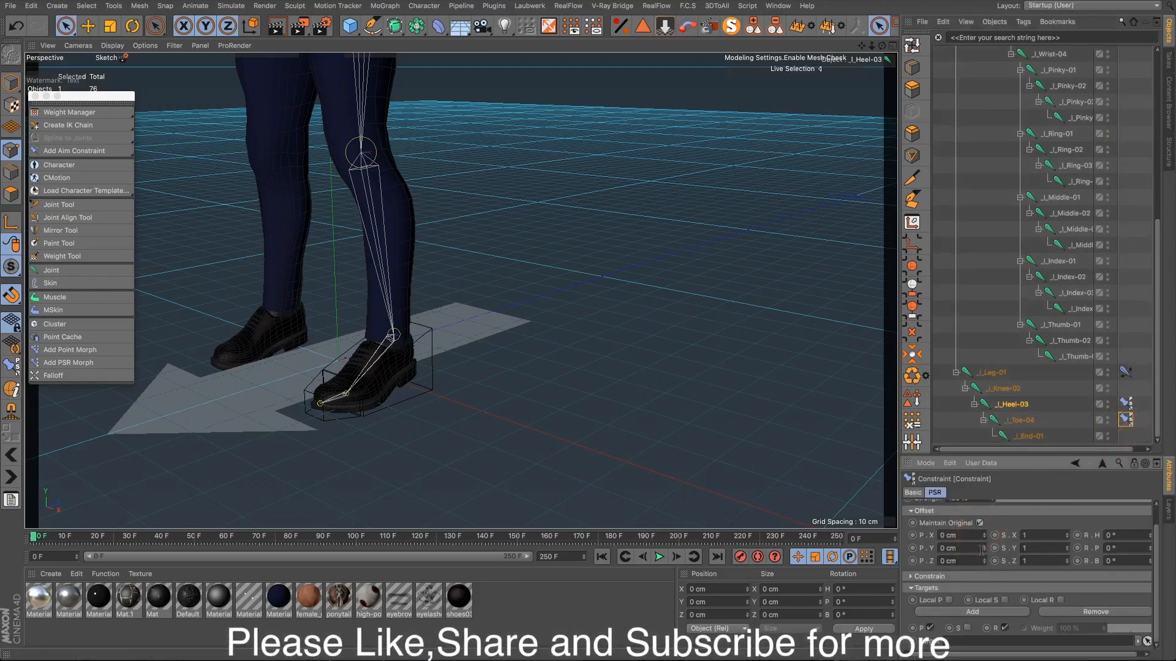
pyautogui.scroll(5, 989, 343)
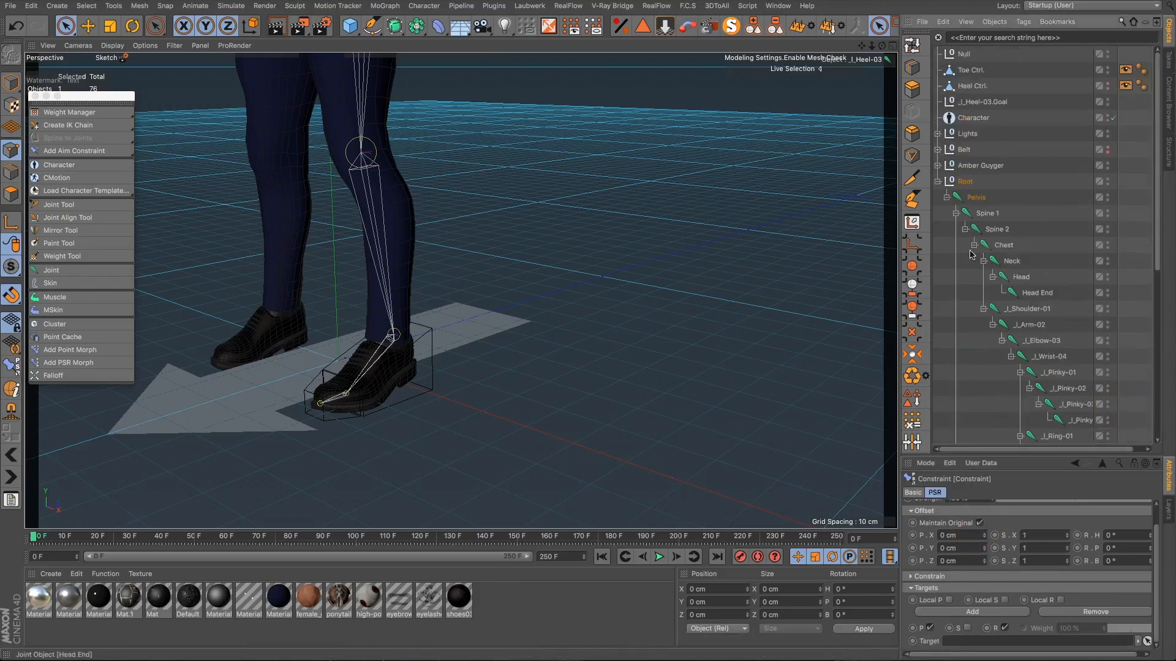
pyautogui.click(964, 72)
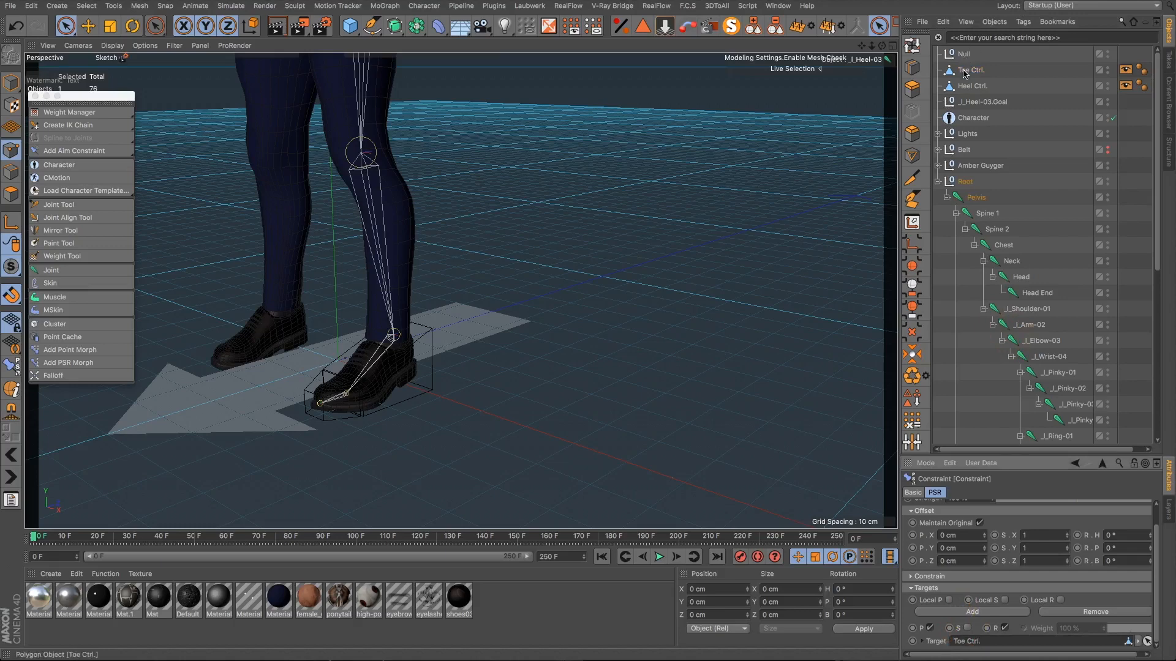
# Step: Parent _l_Heel-03.Goal under Heel Ctrl., and place both the Toe Ctrl. and Heel Ctrl. objects under the Null
pyautogui.click(970, 106)
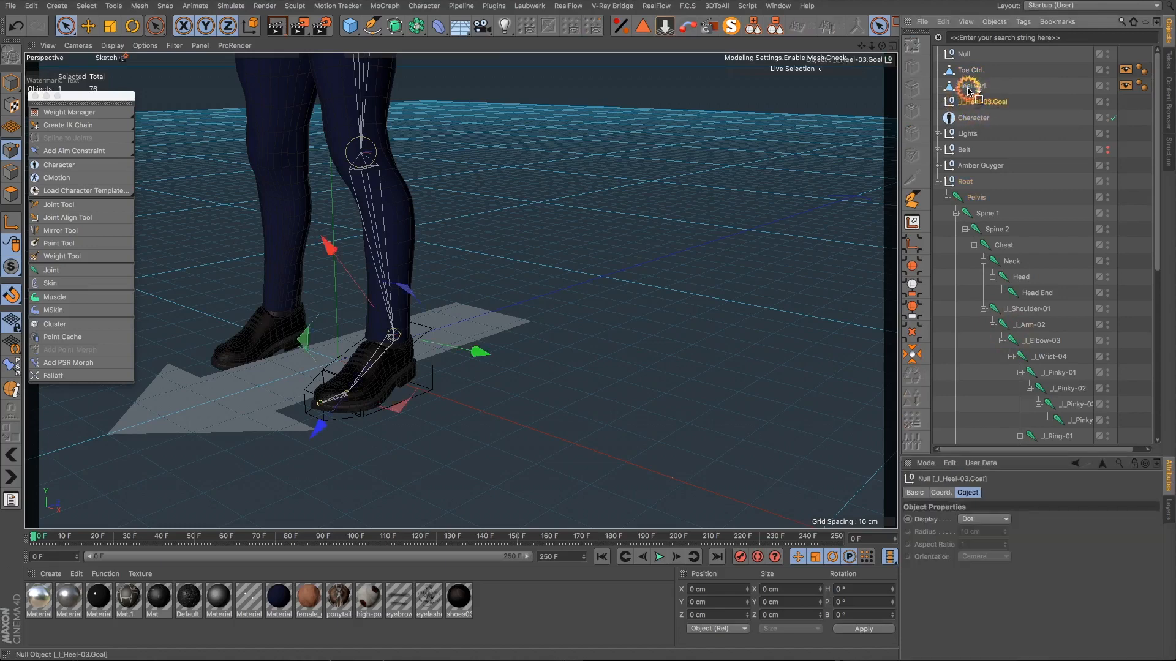
pyautogui.moveTo(968, 90); pyautogui.dragTo(968, 91)
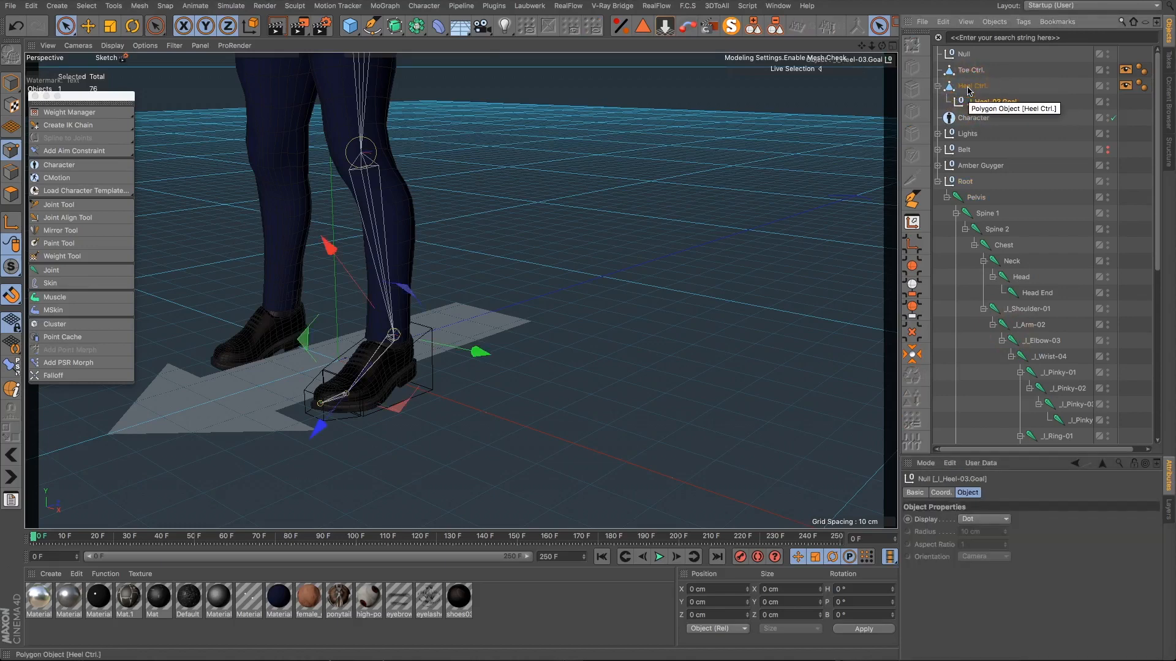
pyautogui.click(964, 74)
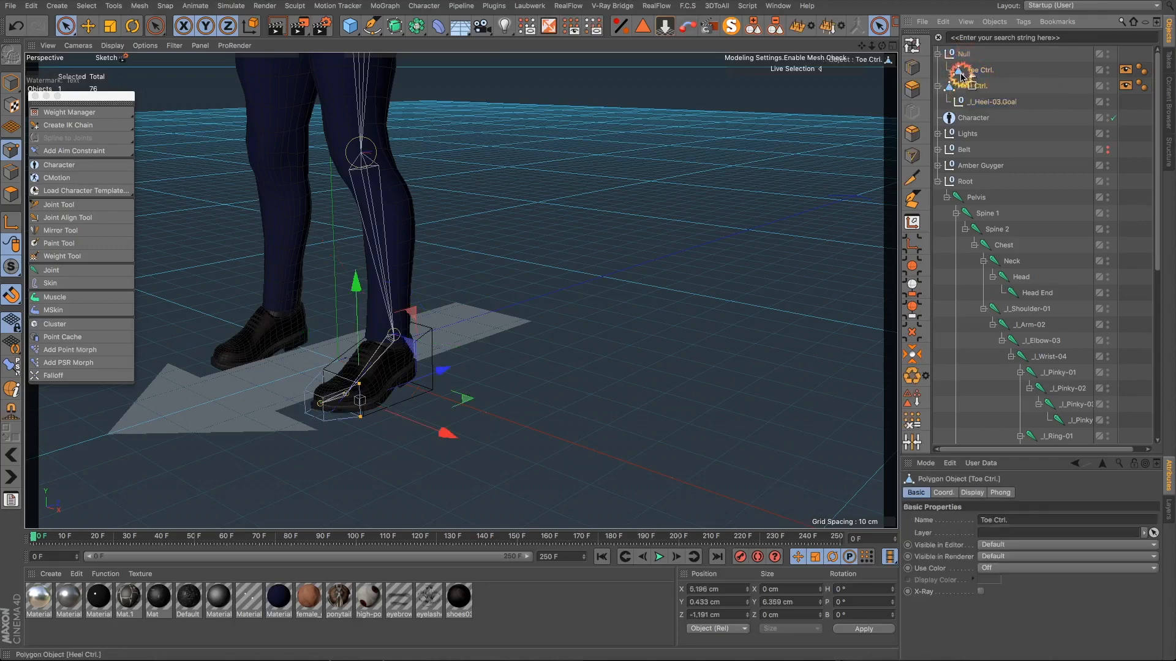
pyautogui.moveTo(959, 58); pyautogui.dragTo(967, 64)
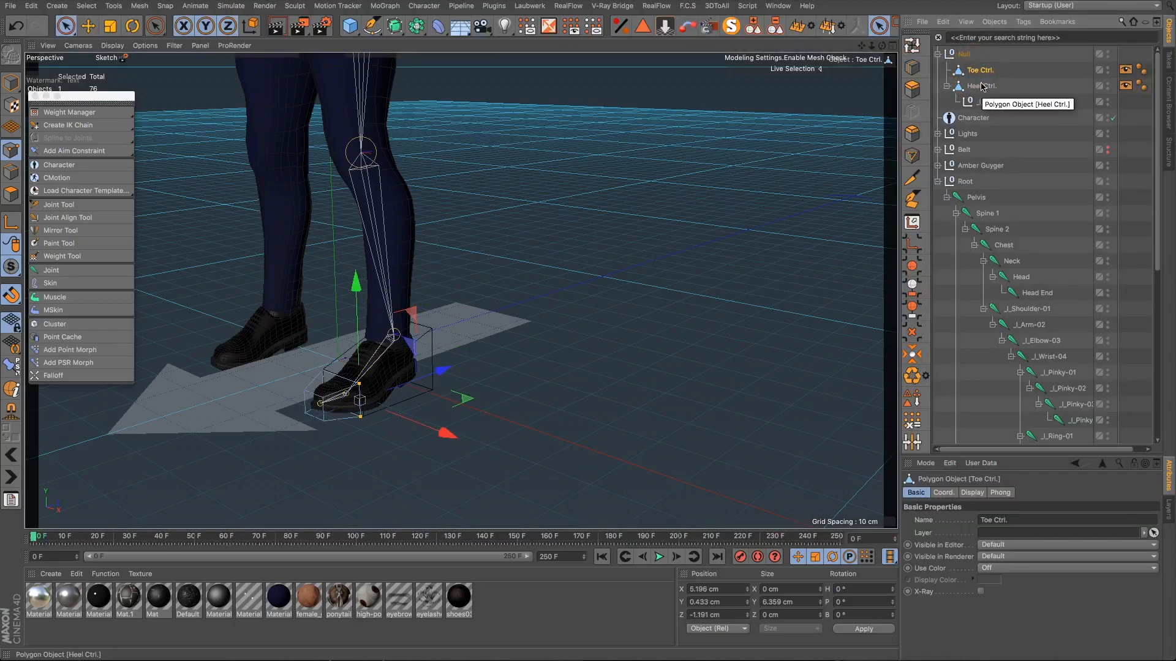
# Step: Turn off snapping and test the leg rig by moving the parent Null, undoing the test moves
pyautogui.click(963, 54)
pyautogui.keyDown('alt'); pyautogui.moveTo(391, 338); pyautogui.dragTo(532, 77); pyautogui.keyUp('alt')
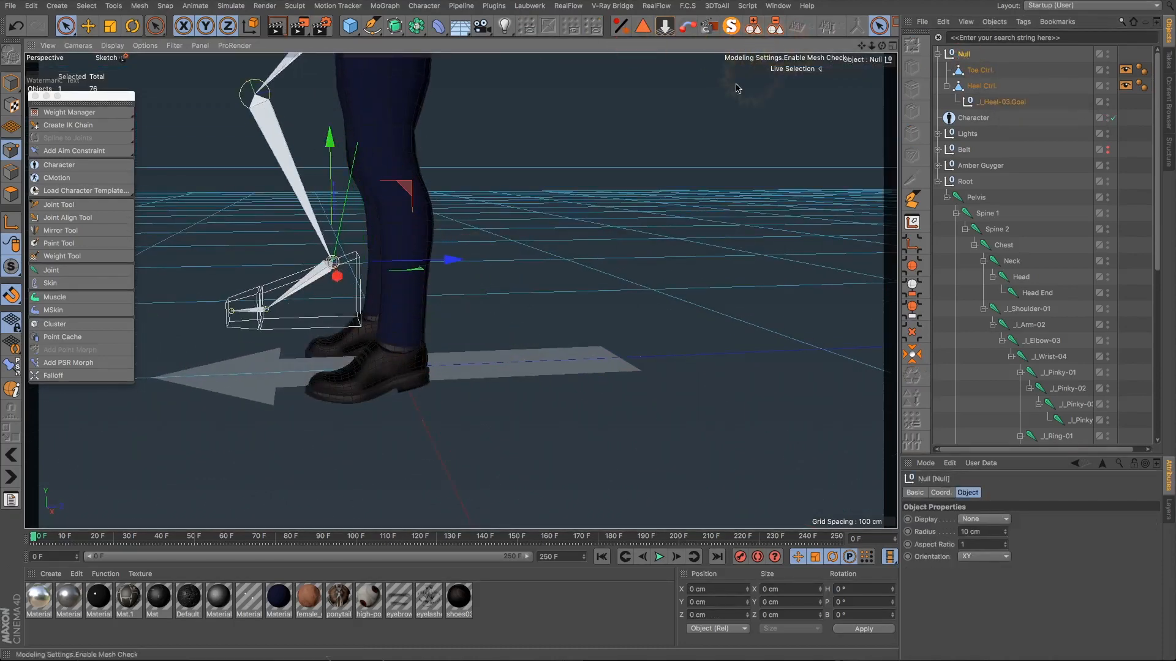
pyautogui.click(12, 295)
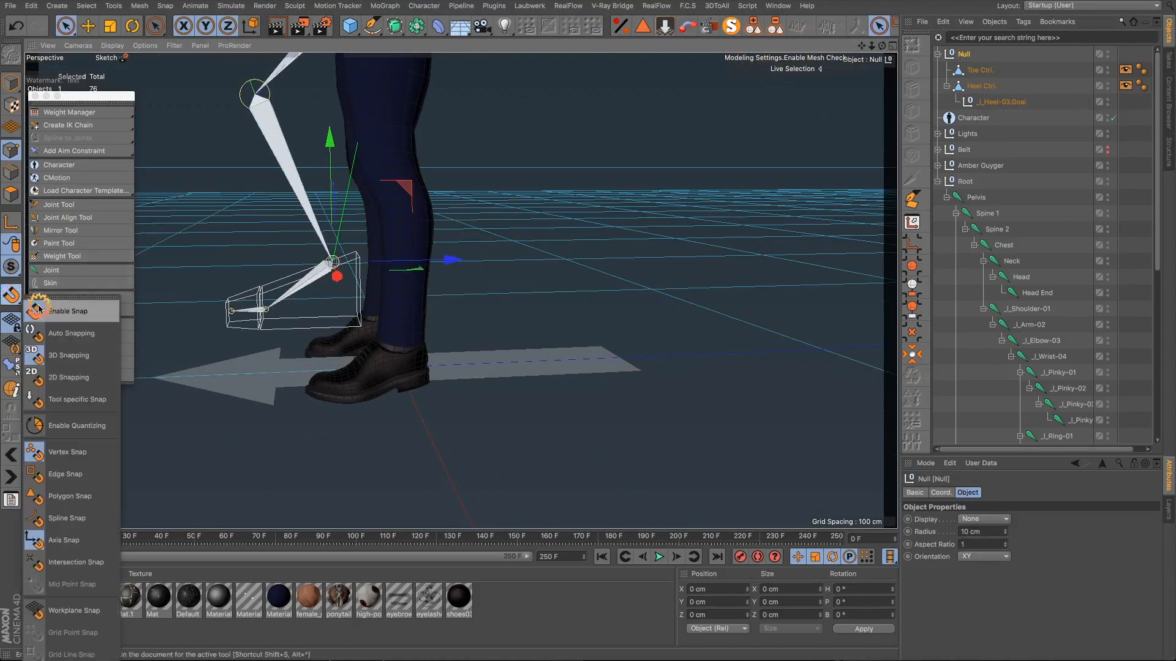
pyautogui.click(36, 311)
pyautogui.moveTo(786, 401); pyautogui.dragTo(827, 87)
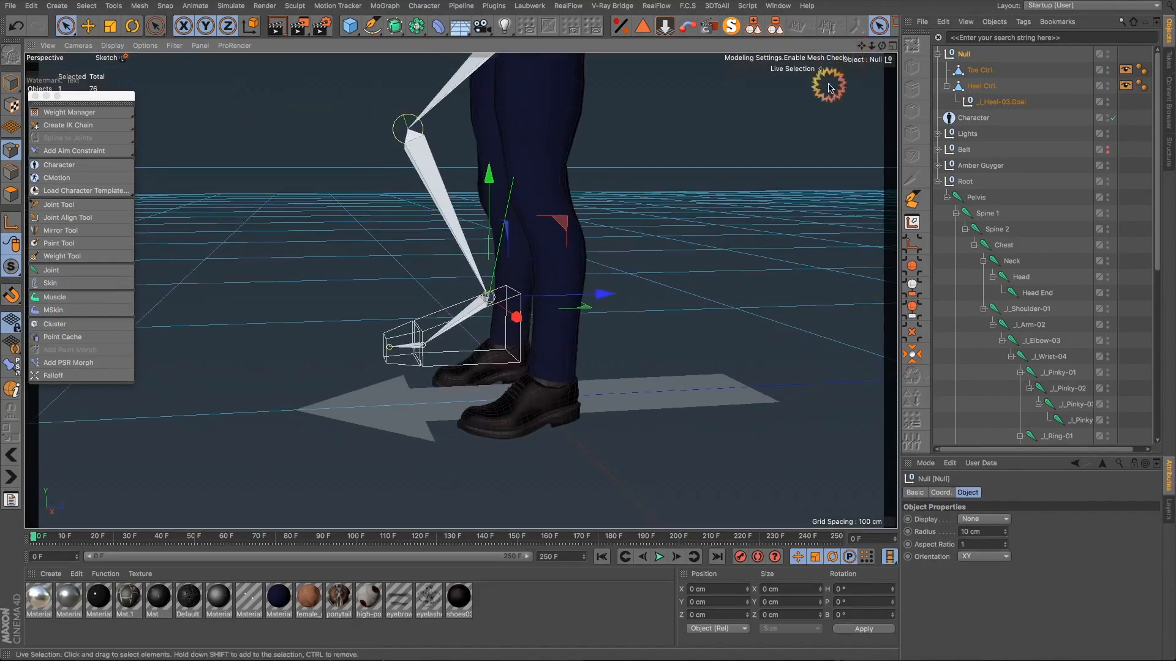
pyautogui.moveTo(560, 223); pyautogui.dragTo(469, 225)
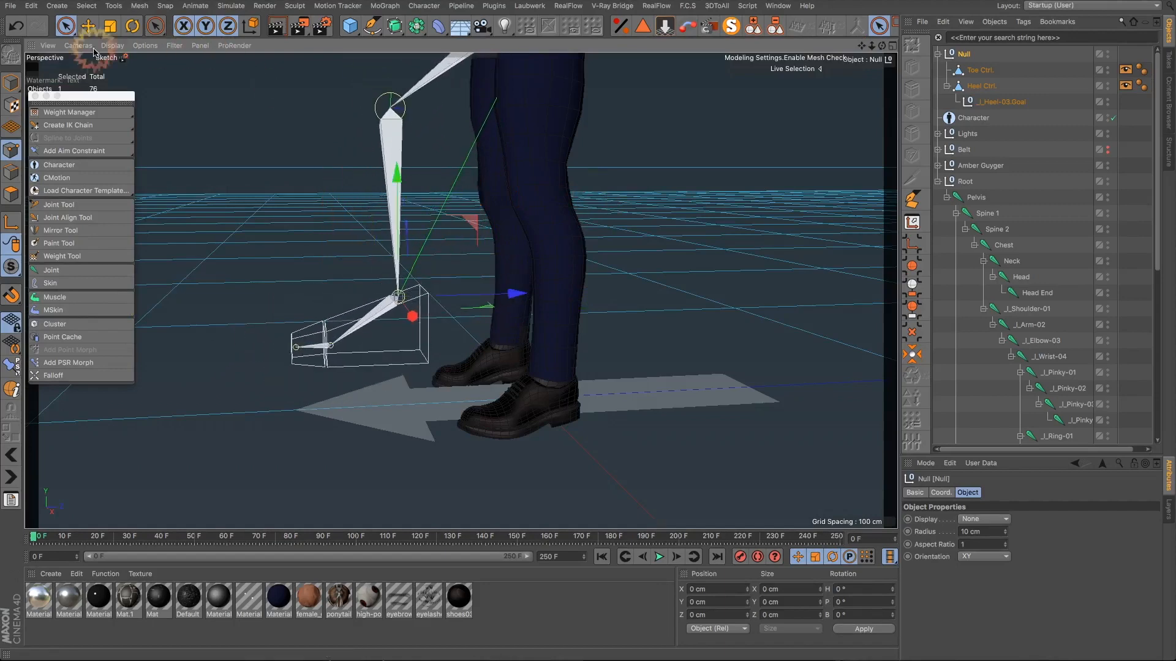
pyautogui.hotkey('ctrl', 'z')
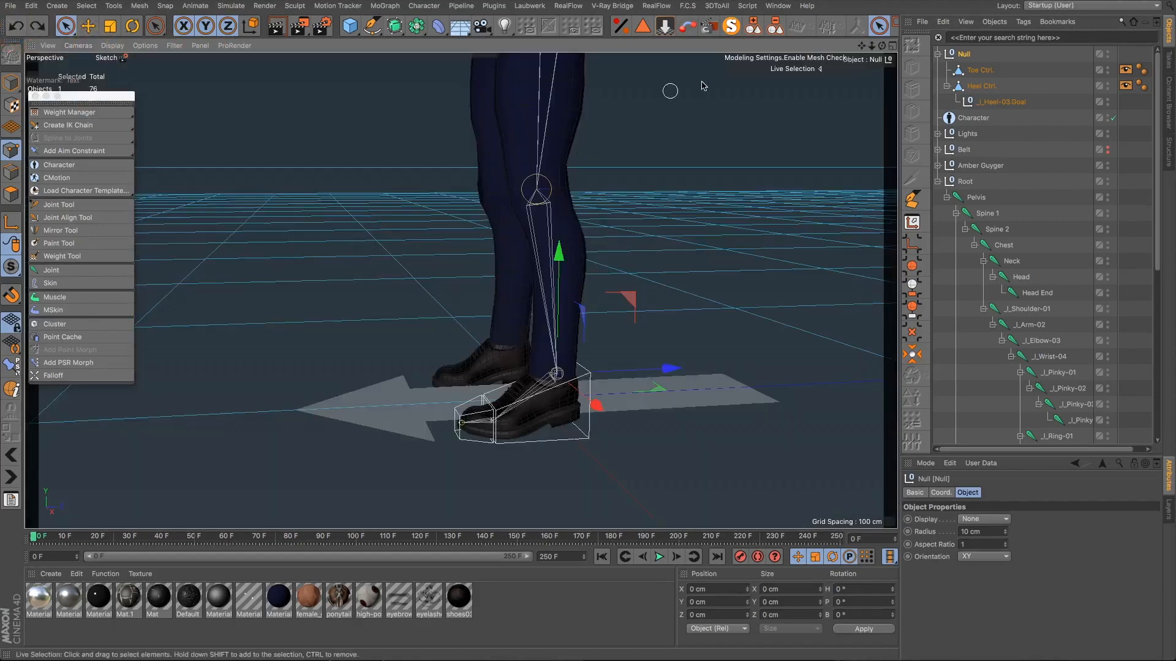
# Step: Filter the customizable command list for "psr" and dock the Reset PSR command at the end of the vertical mode palette
pyautogui.click(820, 69)
pyautogui.click(787, 7)
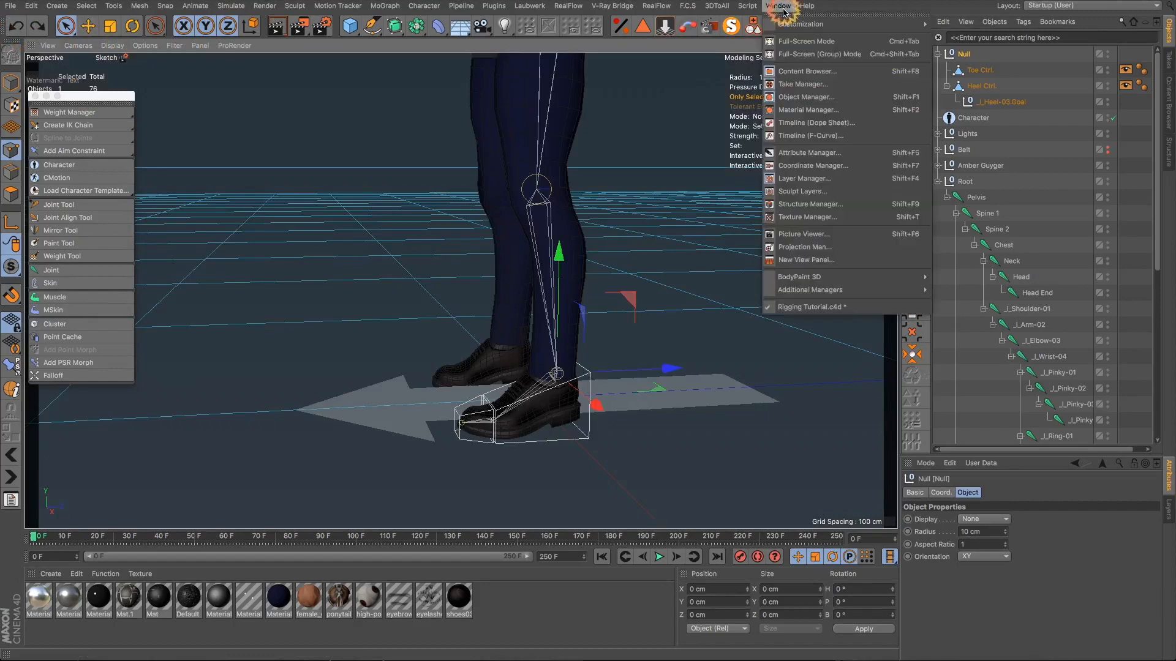
pyautogui.click(978, 31)
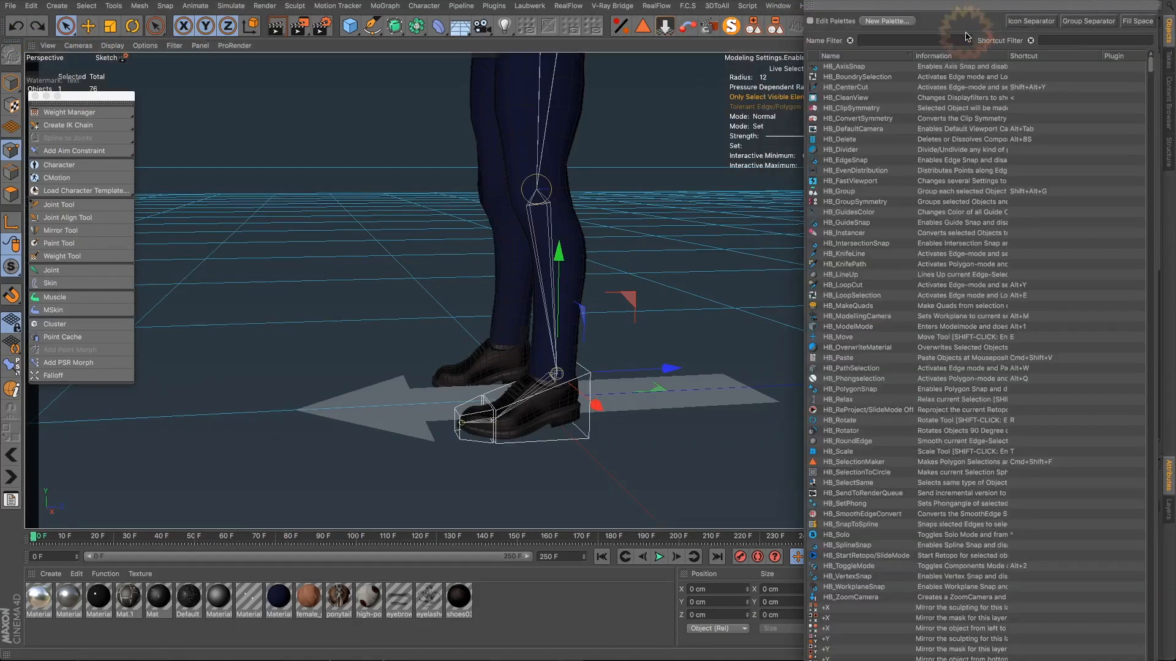
pyautogui.write('pr')
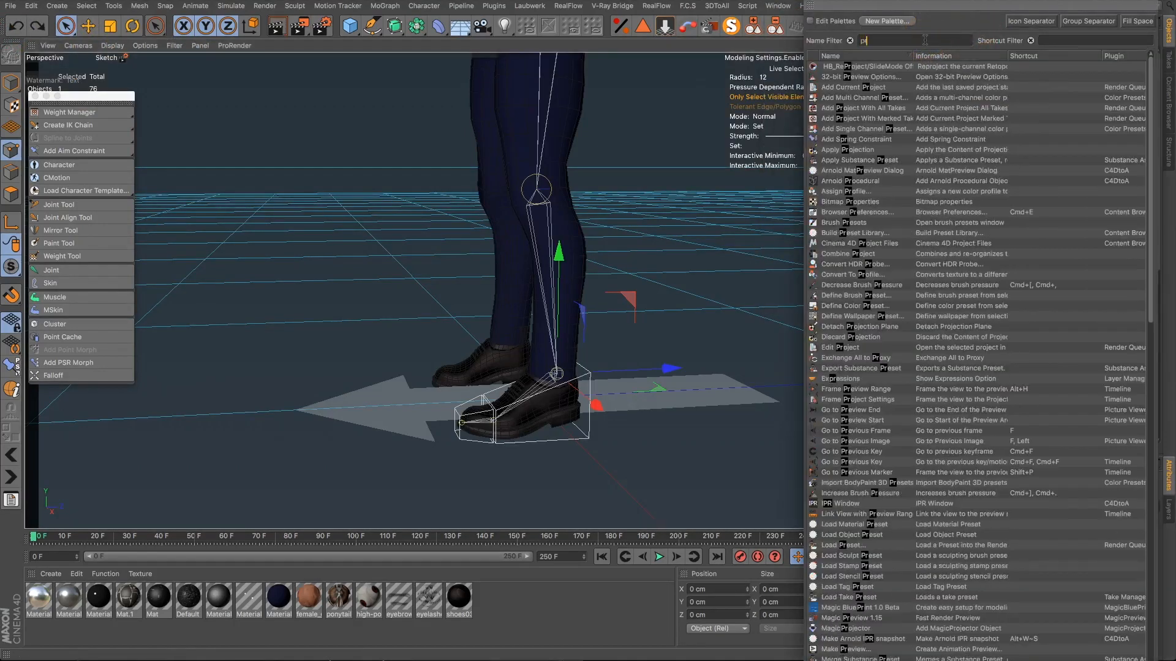
pyautogui.press('BackSpace')
pyautogui.write('sr')
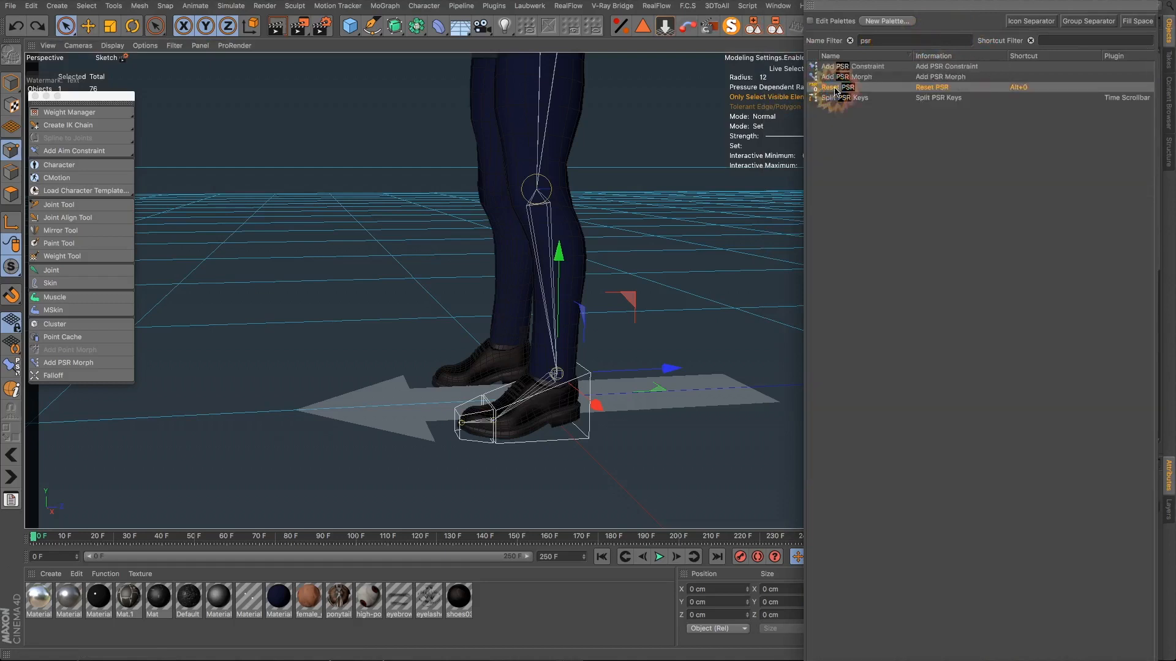
pyautogui.moveTo(836, 90); pyautogui.dragTo(11, 518)
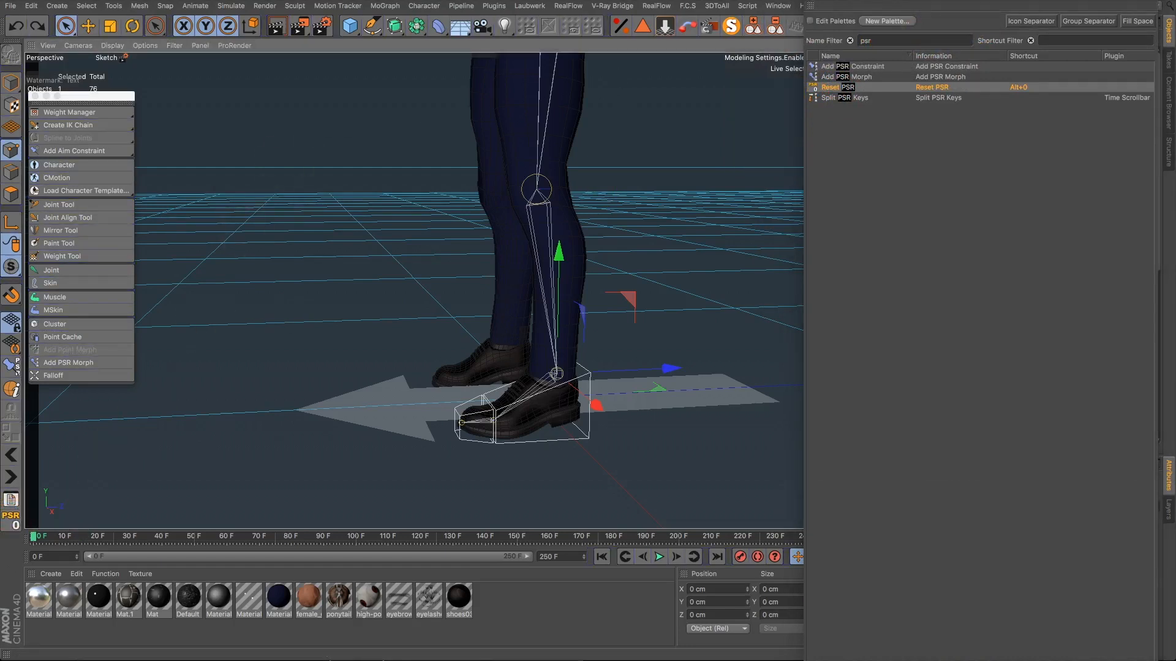
pyautogui.click(599, 189)
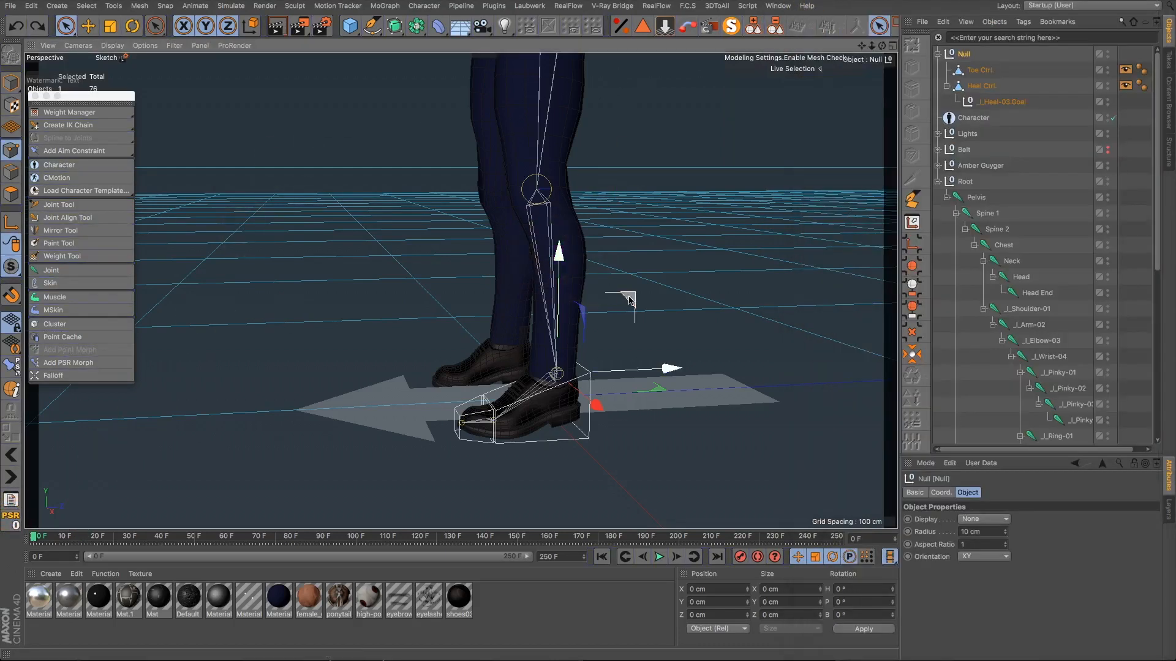
# Step: Test-move the Null and undo it, and inspect the shared coordinates of the Null, Toe Ctrl., Heel Ctrl. and _l_Heel-03.Goal
pyautogui.moveTo(631, 301); pyautogui.dragTo(477, 171)
pyautogui.hotkey('ctrl', 'z')
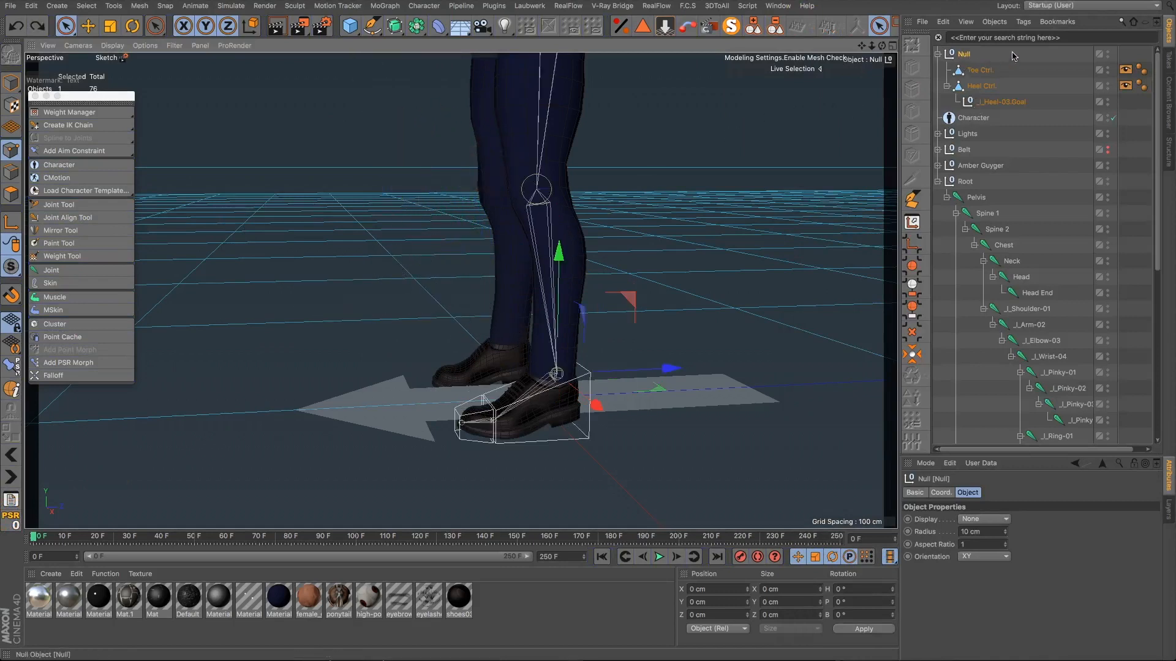
pyautogui.moveTo(1012, 57); pyautogui.dragTo(971, 103)
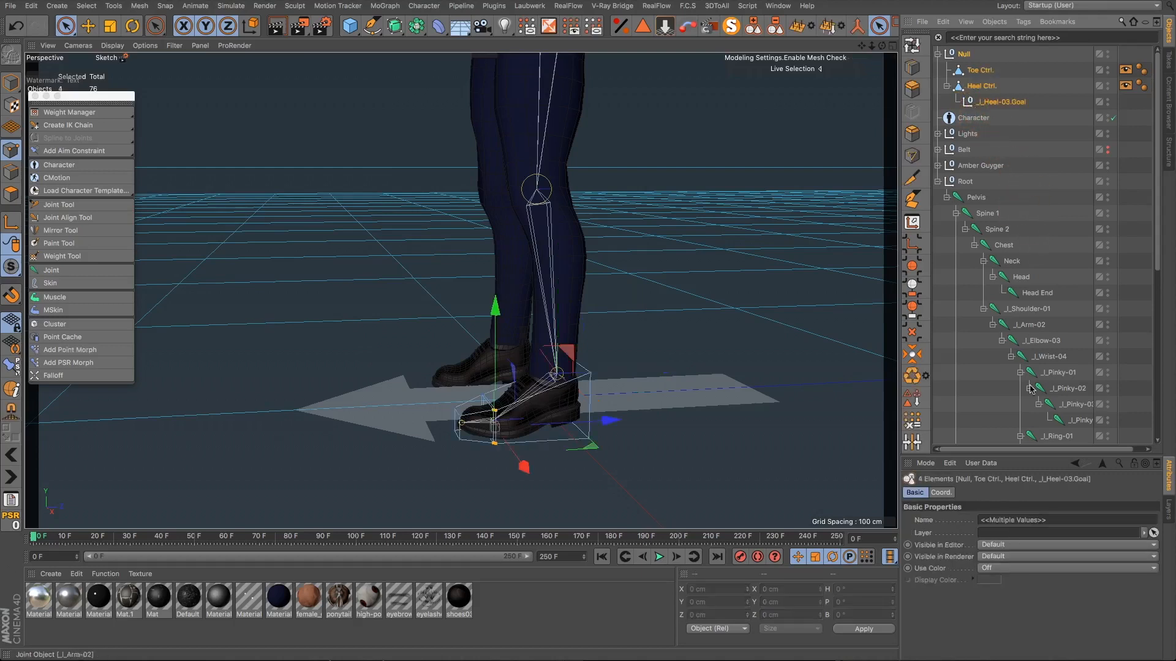
pyautogui.click(942, 493)
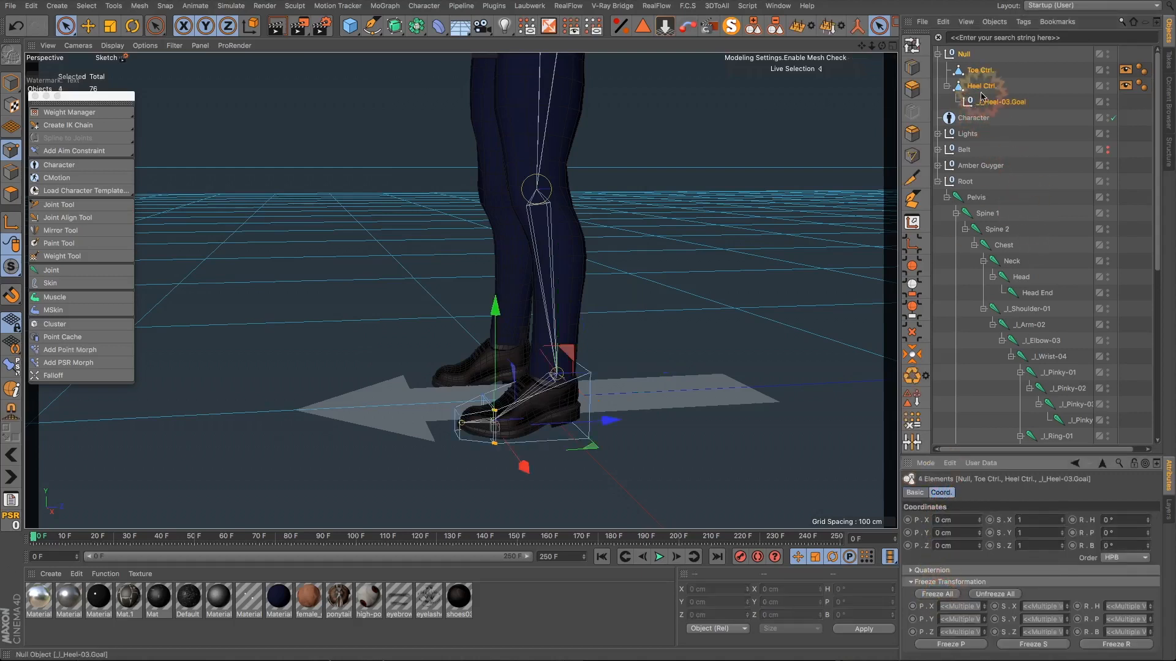
pyautogui.scroll(-5, 998, 238)
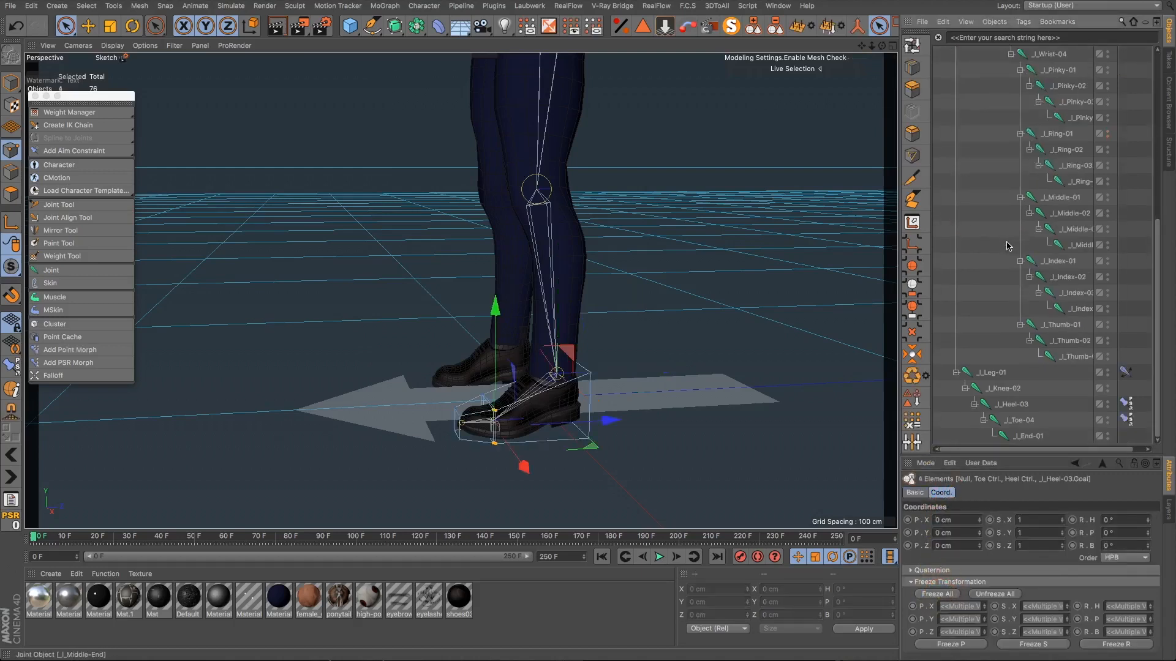
pyautogui.scroll(5, 990, 93)
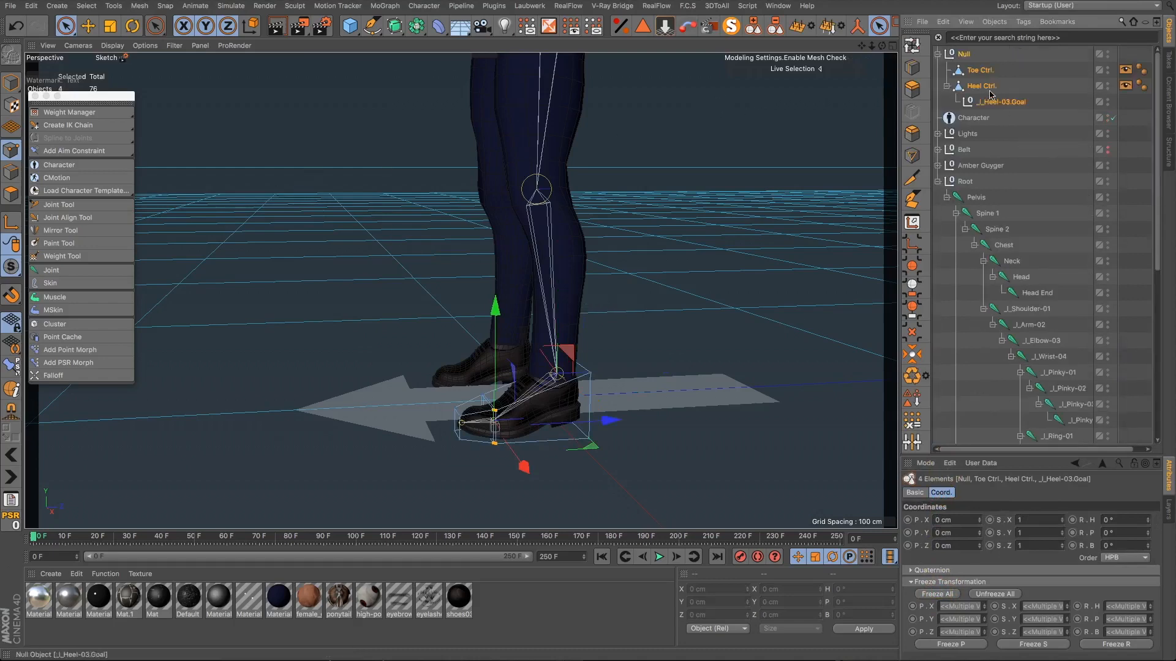
# Step: Move the Null up and forward to about Y 36.6 cm, Z -62.9 cm so the leg is raised and the knee bends
pyautogui.click(965, 57)
pyautogui.keyDown('alt'); pyautogui.moveTo(640, 328); pyautogui.dragTo(551, 360); pyautogui.keyUp('alt')
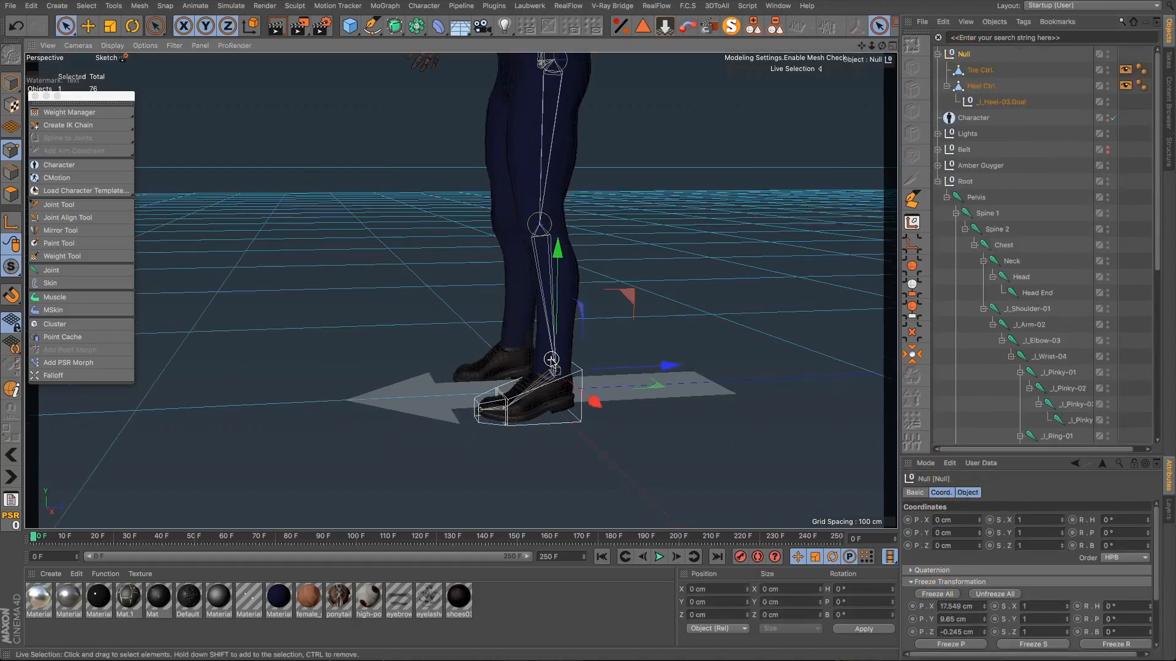
pyautogui.moveTo(624, 297); pyautogui.dragTo(442, 194)
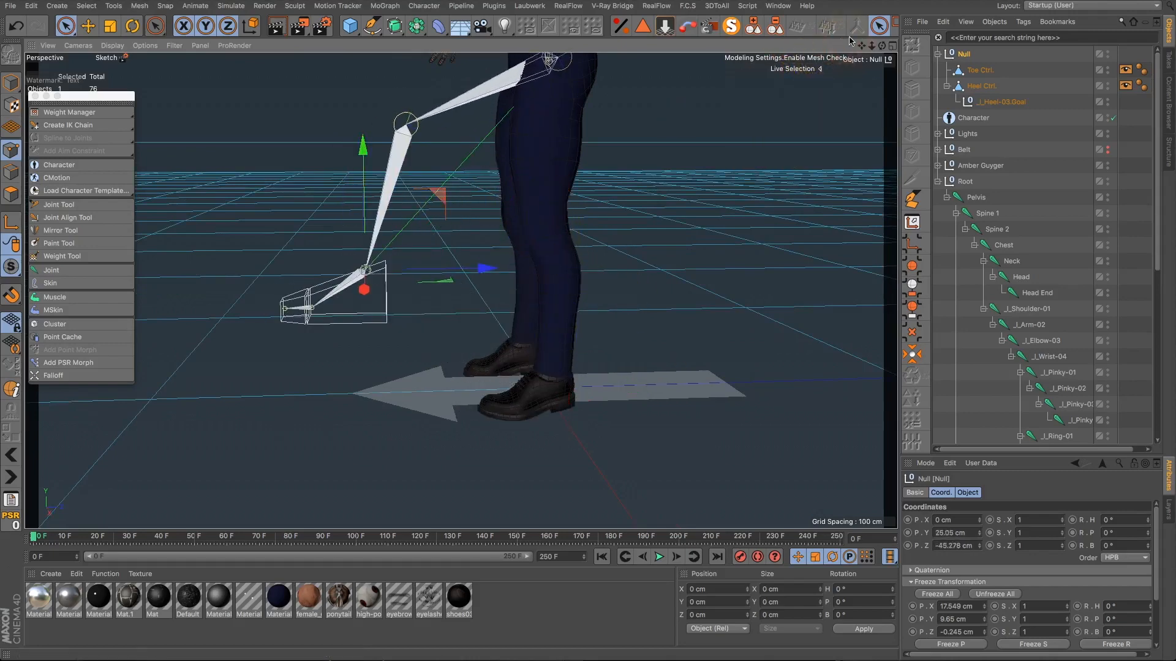
pyautogui.moveTo(861, 46); pyautogui.dragTo(466, 261)
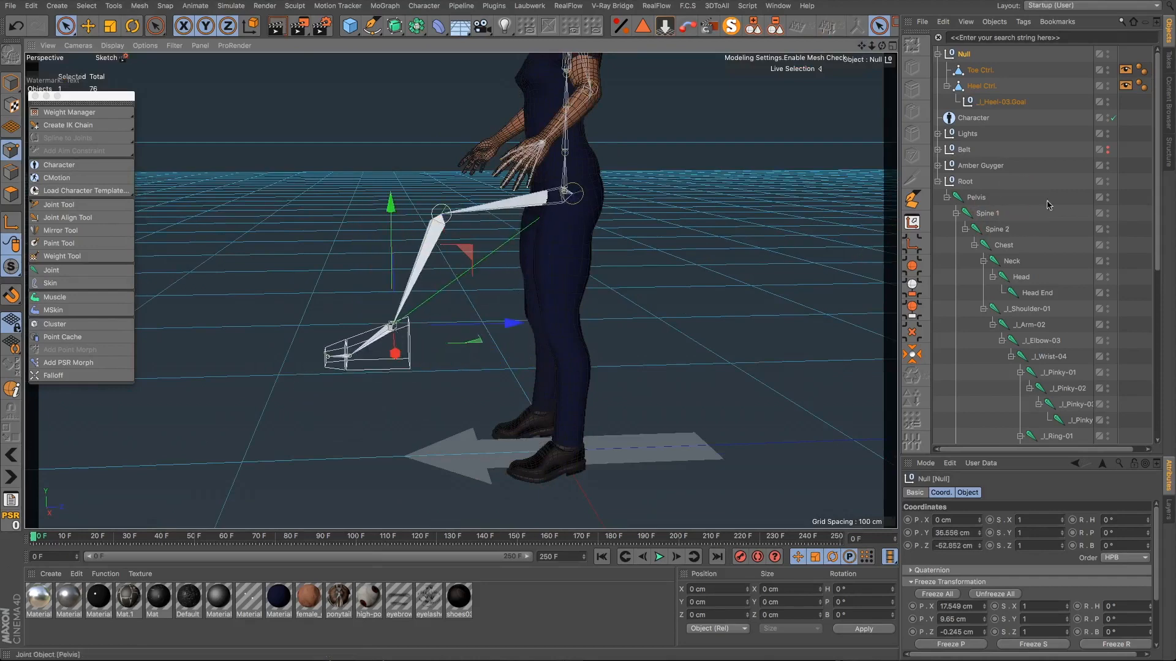
# Step: Test Toe Ctrl. in model mode by pitching it about -15°, and return it to its original pose with Reset PSR
pyautogui.click(979, 70)
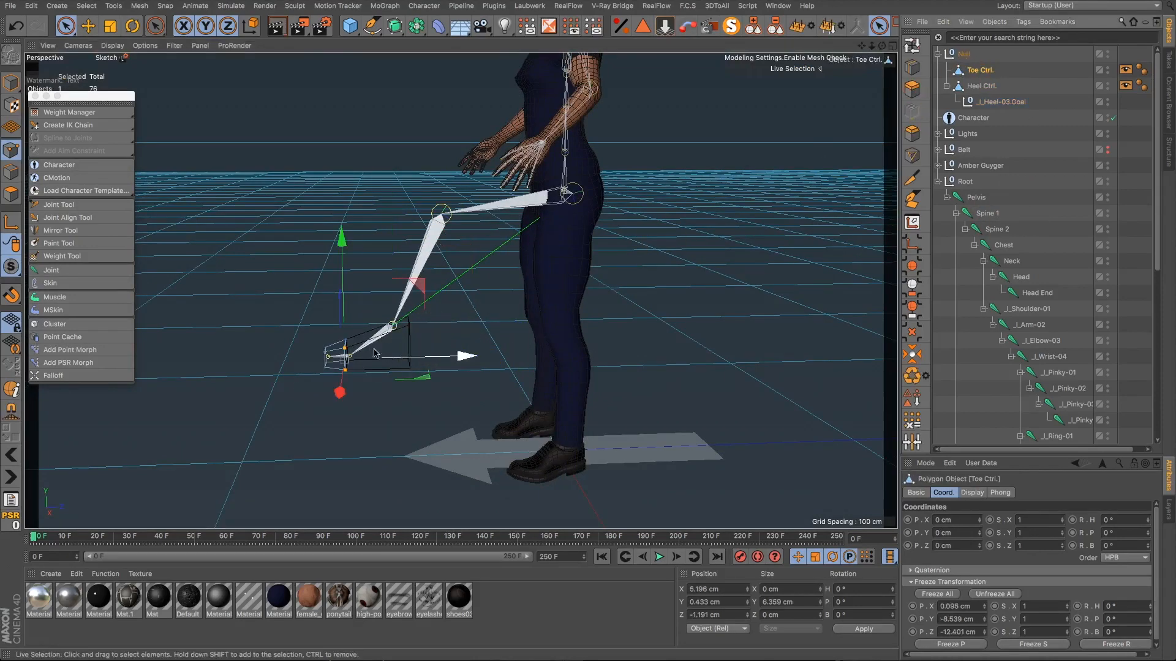
pyautogui.scroll(3, 325, 356)
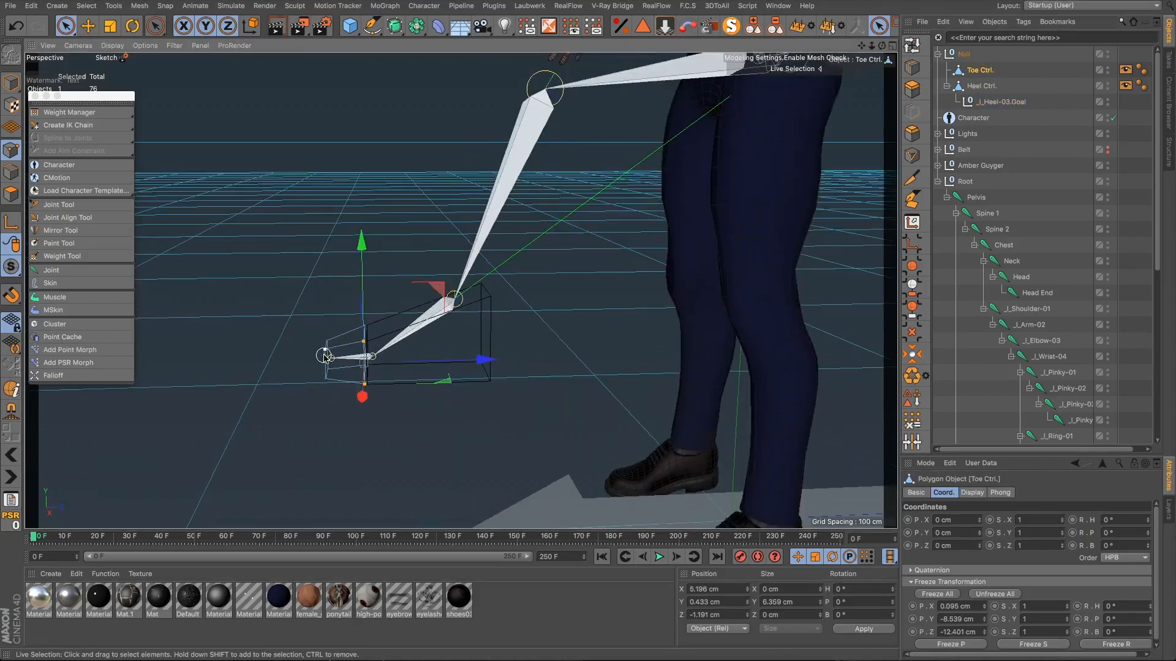
pyautogui.click(11, 81)
pyautogui.press('r')
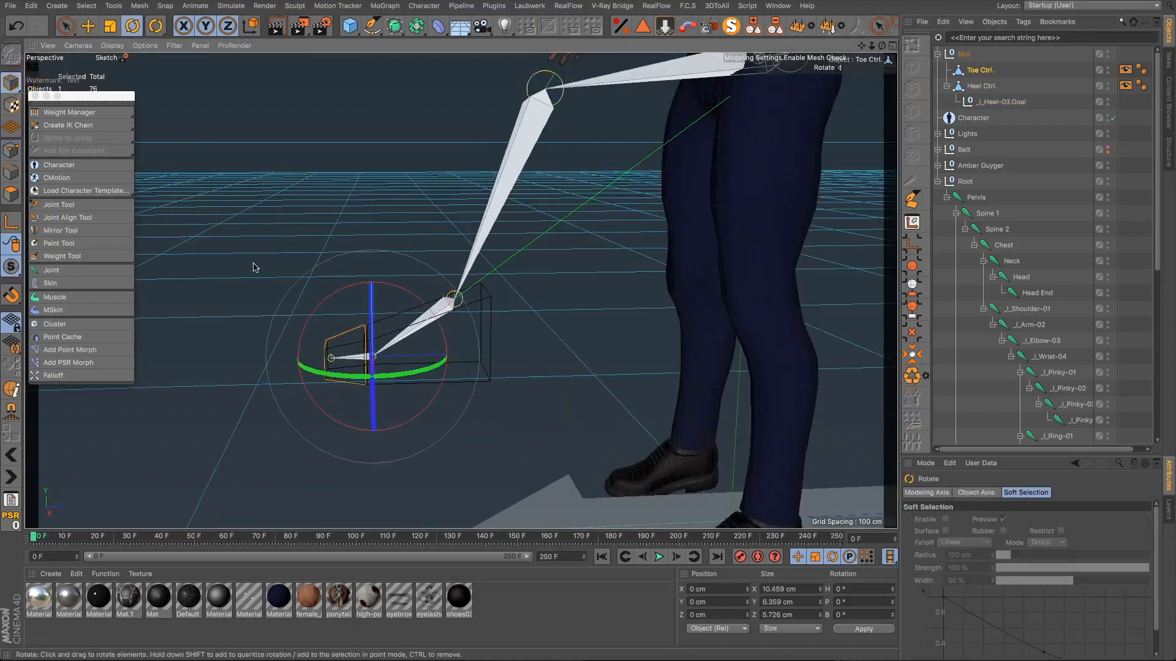
pyautogui.moveTo(325, 298)
pyautogui.mouseDown()
pyautogui.moveTo(341, 282)
pyautogui.moveTo(388, 283)
pyautogui.moveTo(346, 289)
pyautogui.mouseUp()
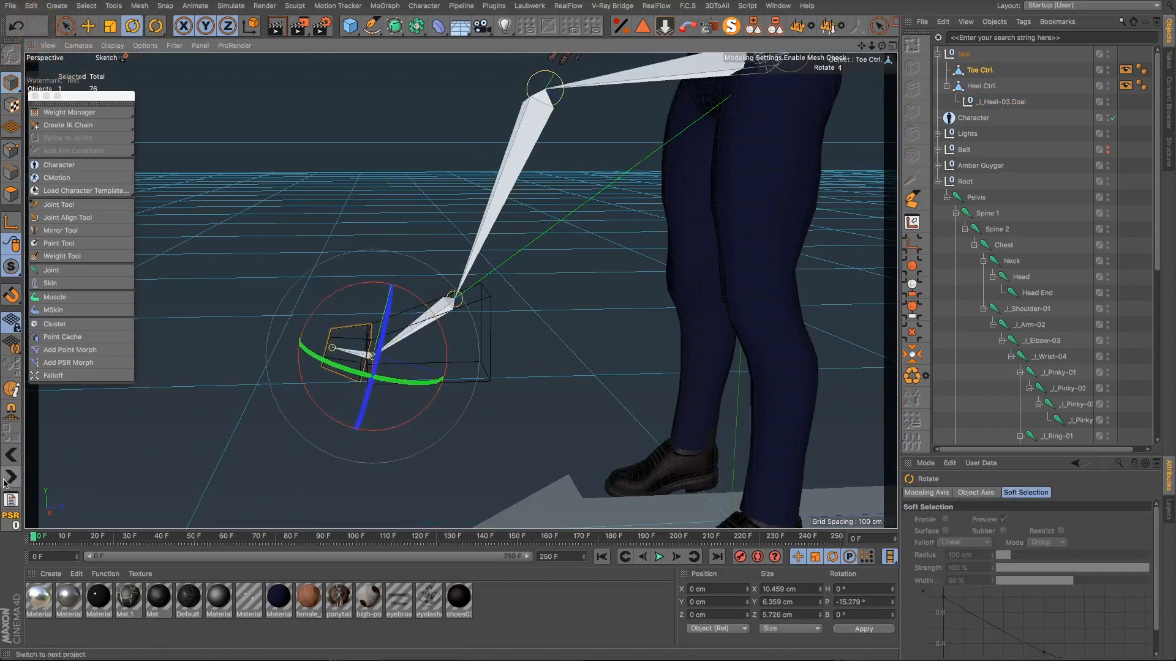
pyautogui.click(9, 518)
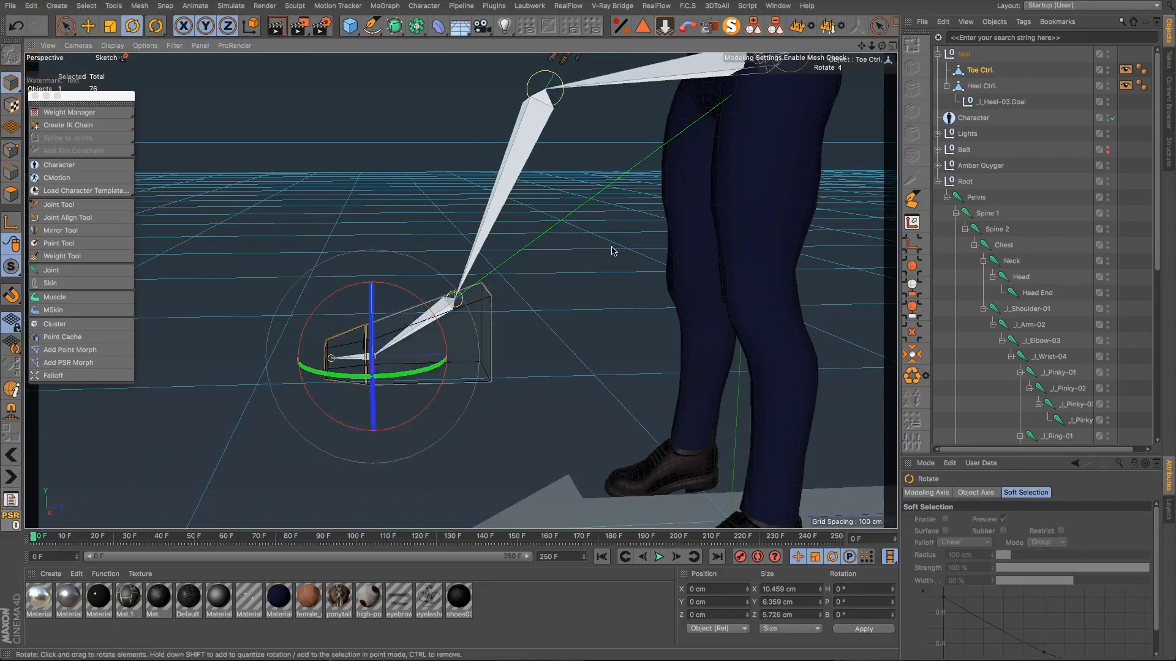
# Step: Test rotating Heel Ctrl. and its child _l_Heel-03.Goal, undoing each rotation
pyautogui.click(982, 86)
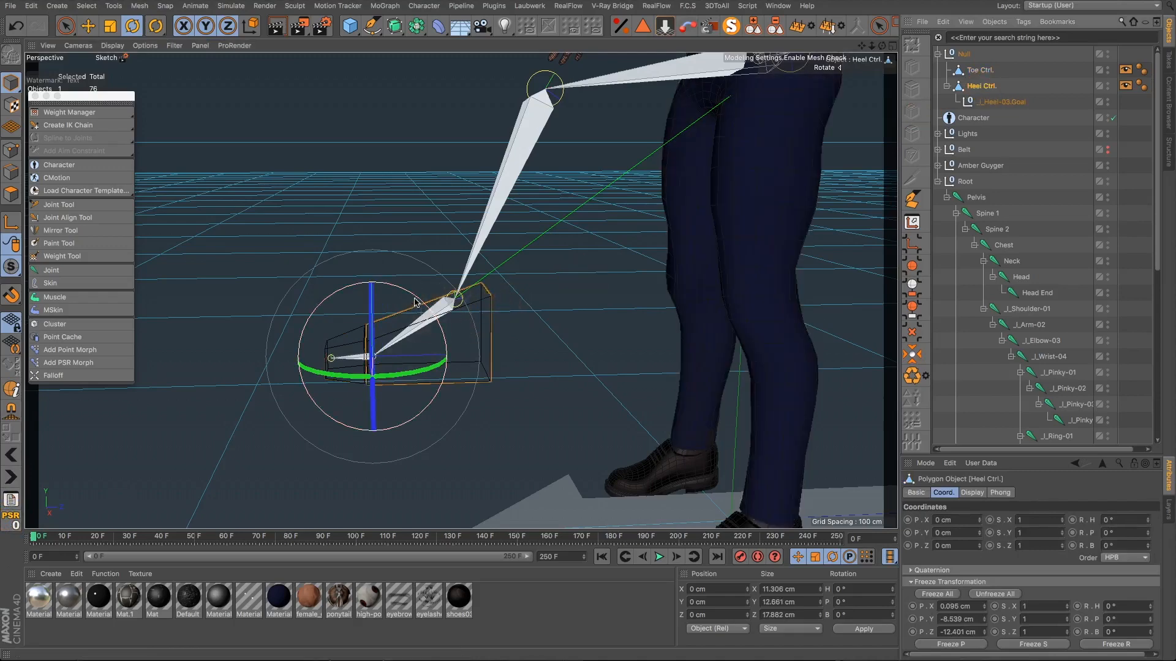
pyautogui.moveTo(413, 293); pyautogui.dragTo(383, 312)
pyautogui.hotkey('ctrl', 'z')
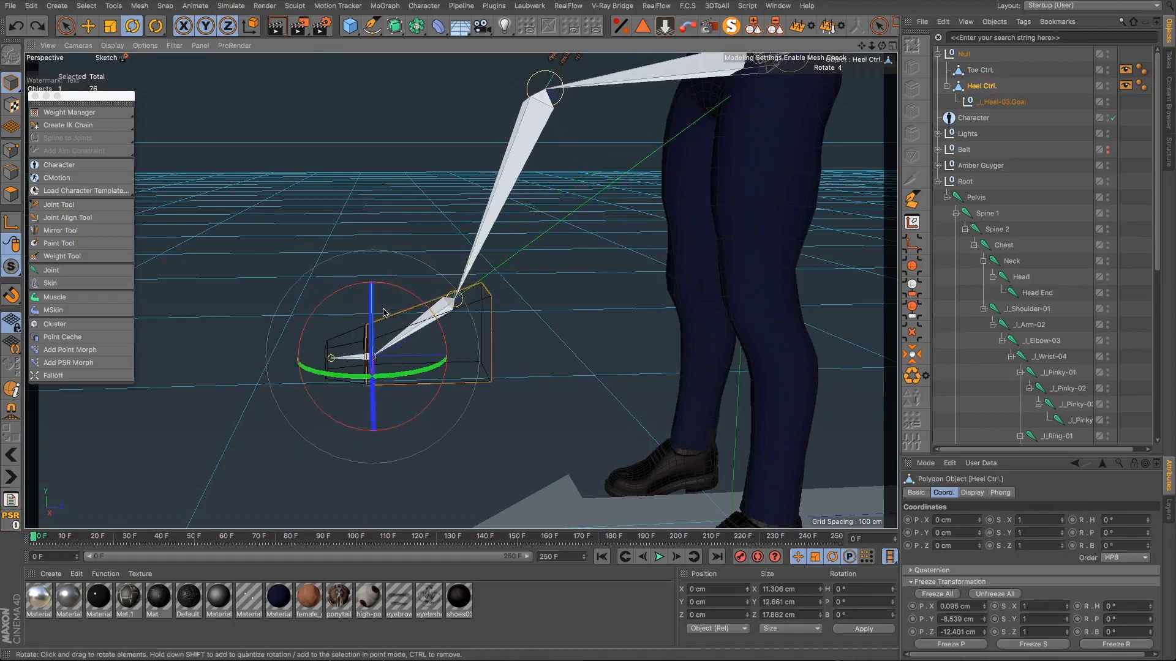
pyautogui.keyDown('alt'); pyautogui.moveTo(446, 339); pyautogui.dragTo(888, 153); pyautogui.keyUp('alt')
pyautogui.click(989, 102)
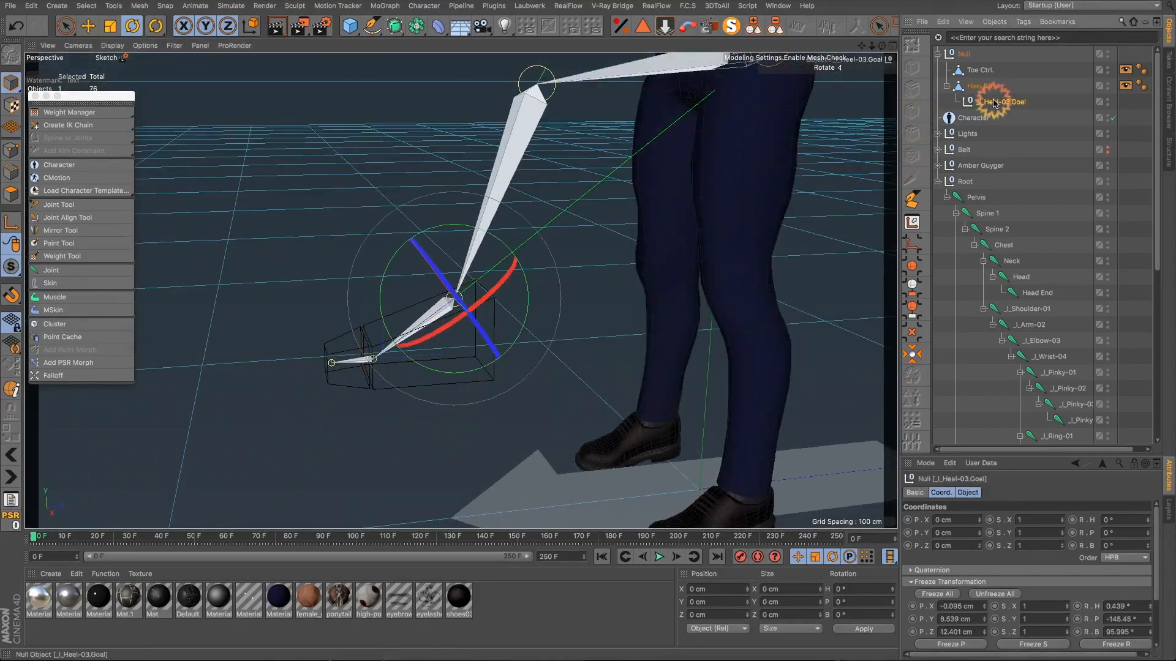
pyautogui.moveTo(464, 231)
pyautogui.mouseDown()
pyautogui.moveTo(435, 225)
pyautogui.moveTo(464, 231)
pyautogui.mouseUp()
pyautogui.press('super+z')
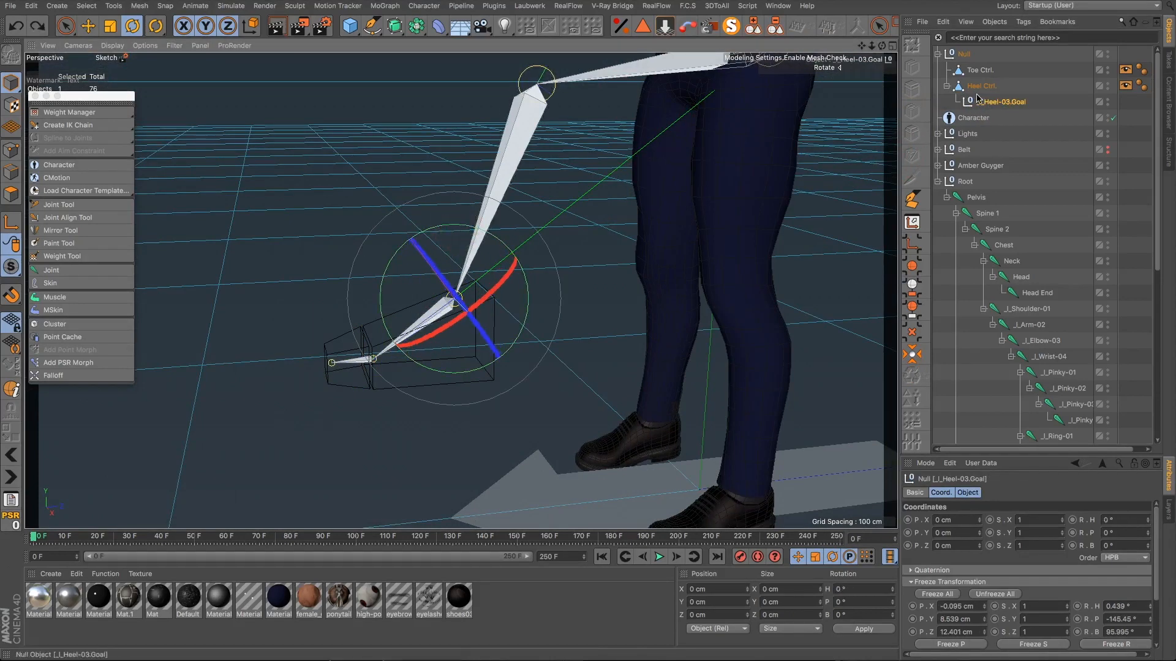
# Step: In the _l_Heel-03 joint's PSR constraint, turn off position (P) for the Heel Ctrl. target and disable Maintain Original
pyautogui.click(981, 85)
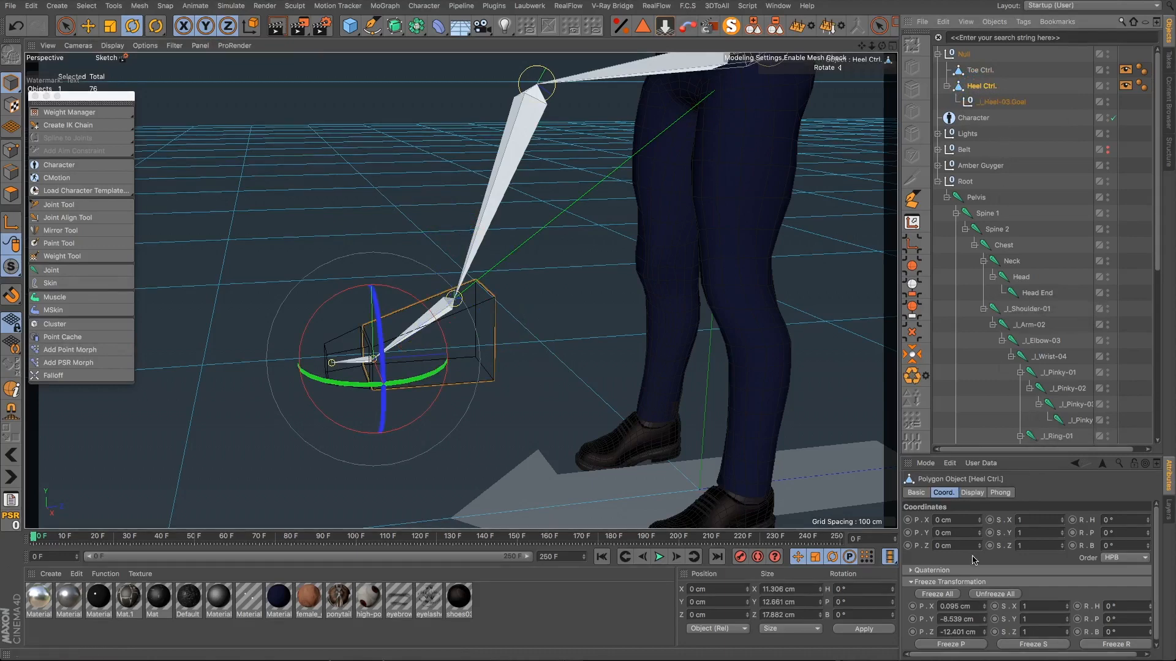
pyautogui.scroll(-6, 1029, 410)
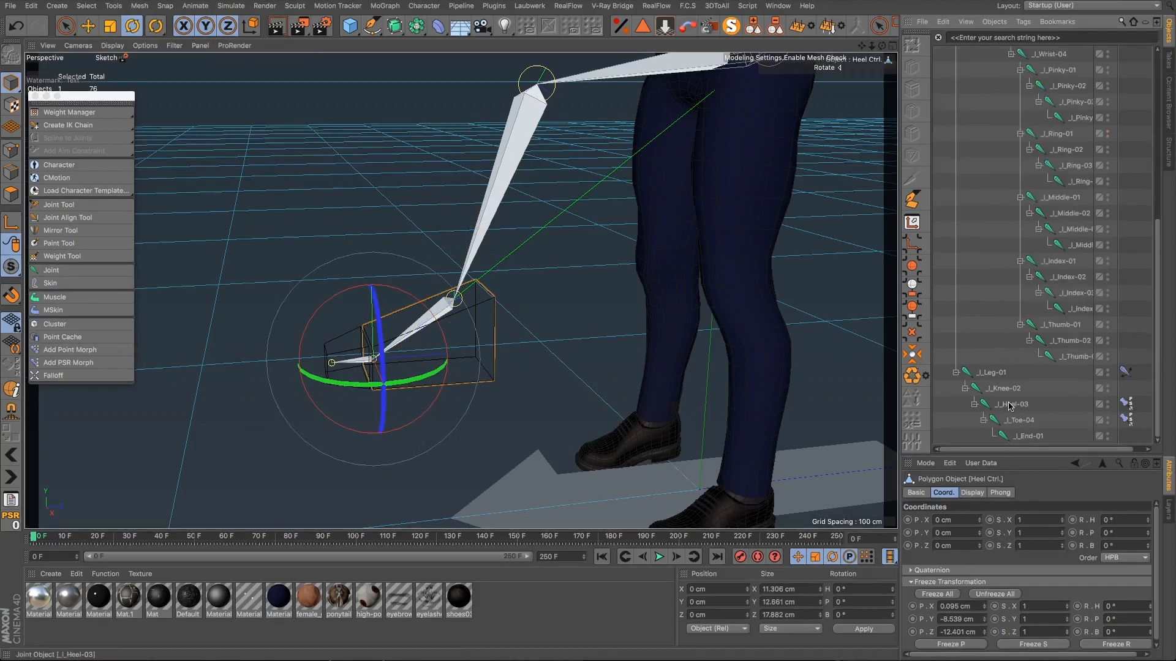
pyautogui.click(1127, 405)
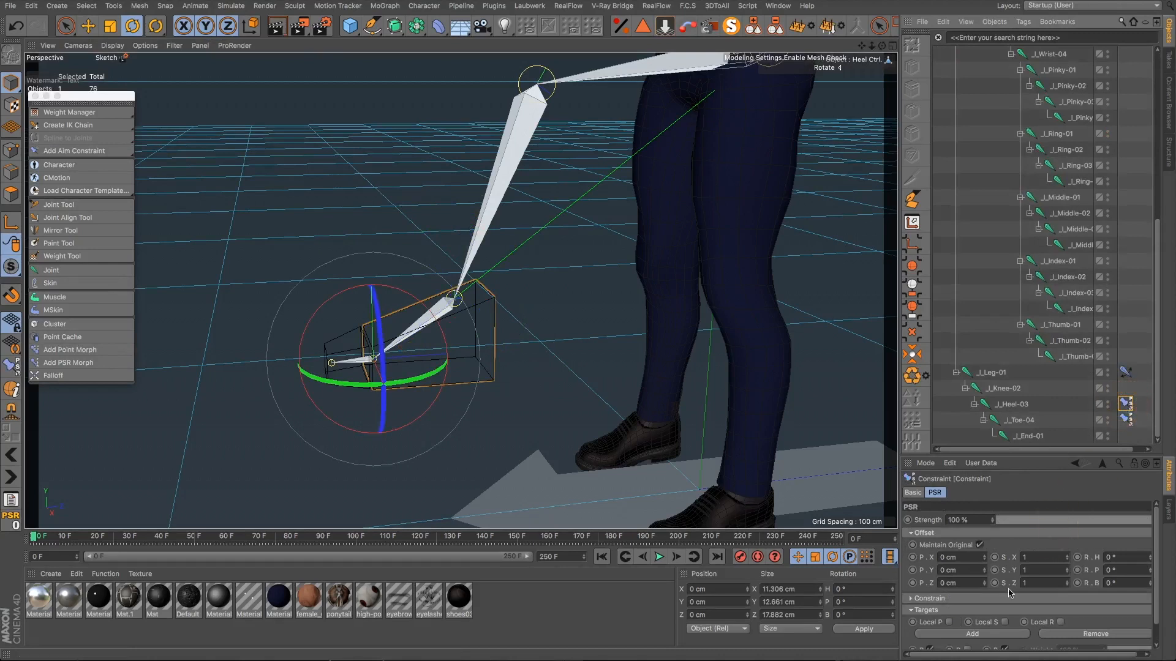
pyautogui.scroll(-1, 1008, 553)
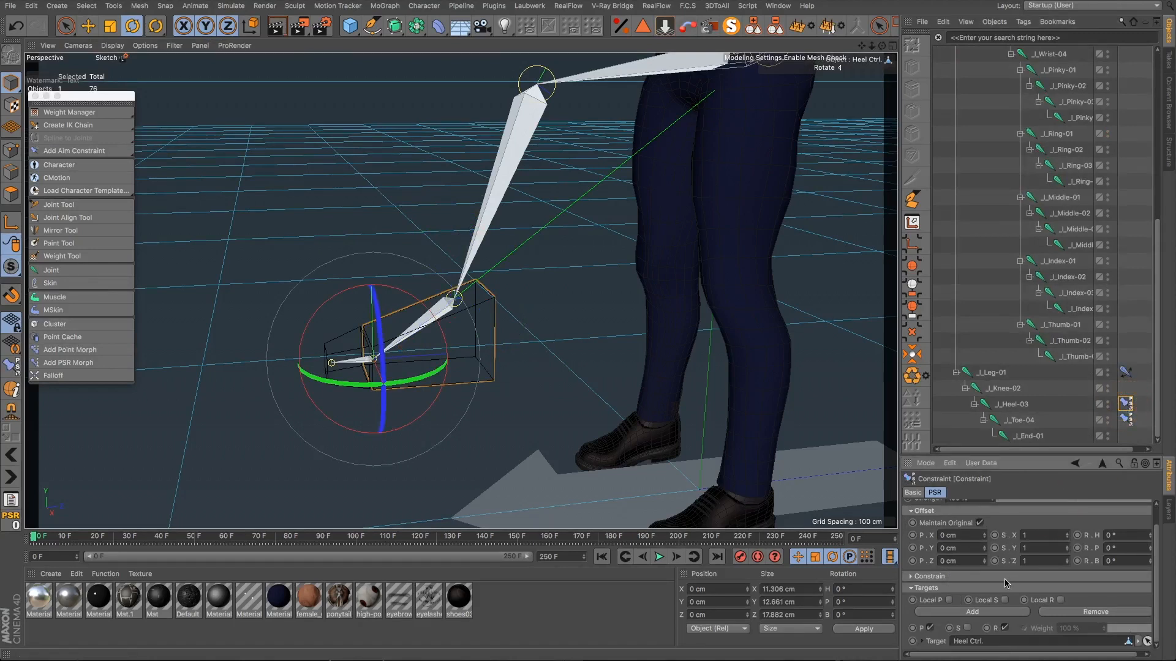
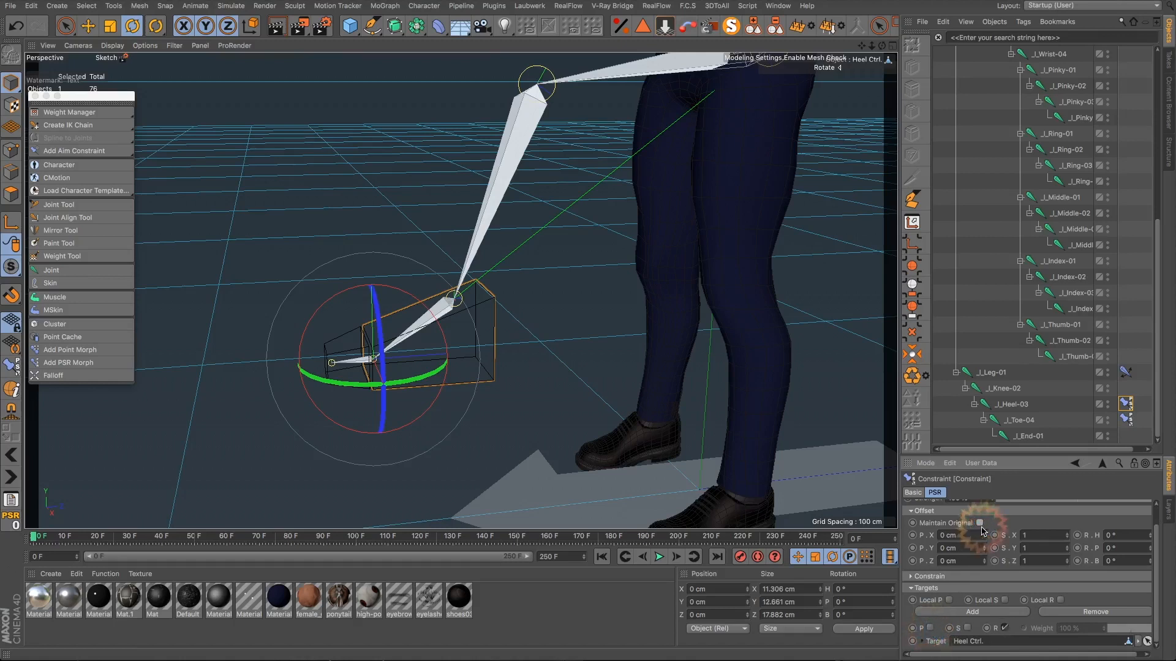
pyautogui.scroll(5, 1029, 131)
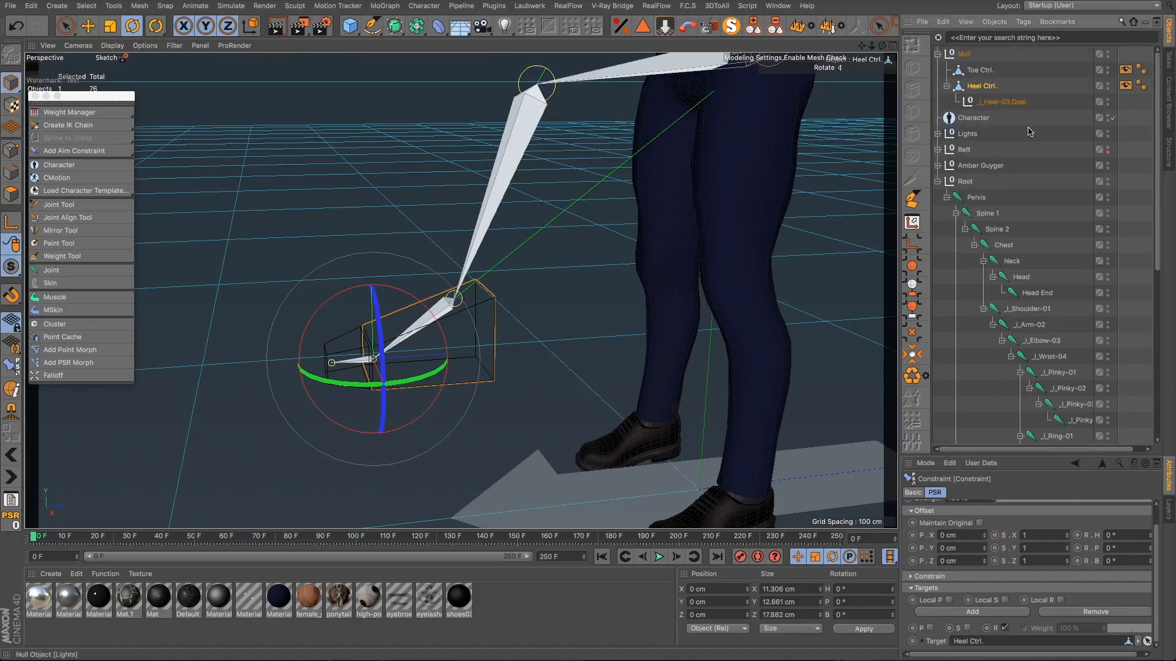
# Step: Test the heel constraint by pitching Heel Ctrl. about -9.4°, and undo the rotation
pyautogui.click(981, 86)
pyautogui.moveTo(408, 289); pyautogui.dragTo(398, 334)
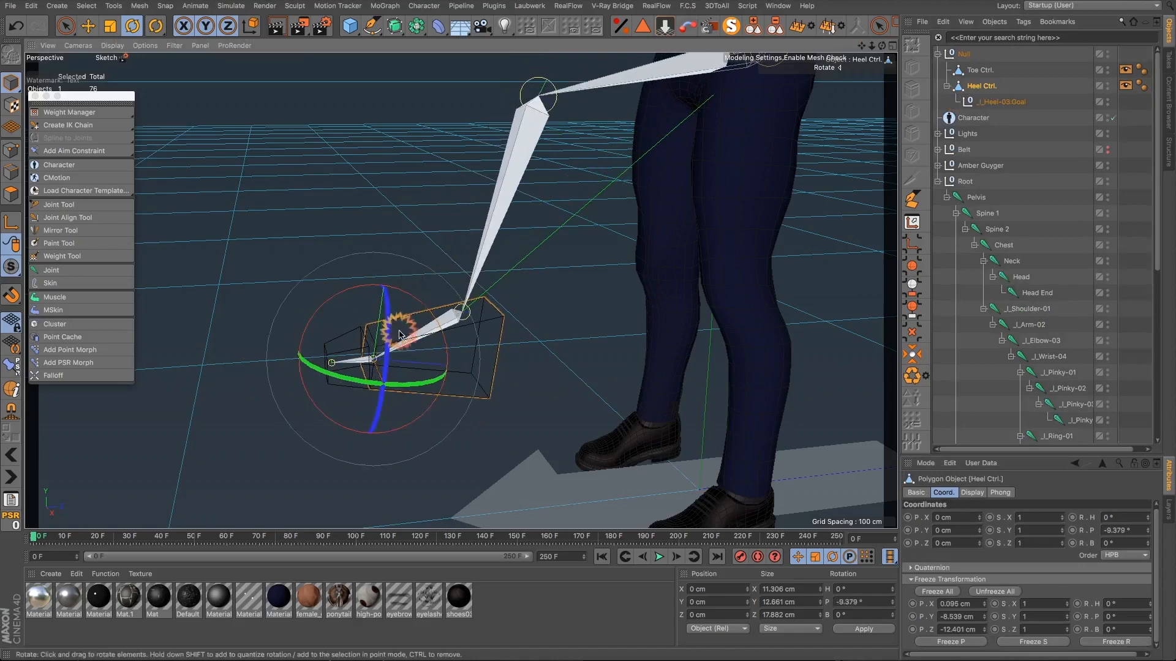
pyautogui.hotkey('ctrl', 'z')
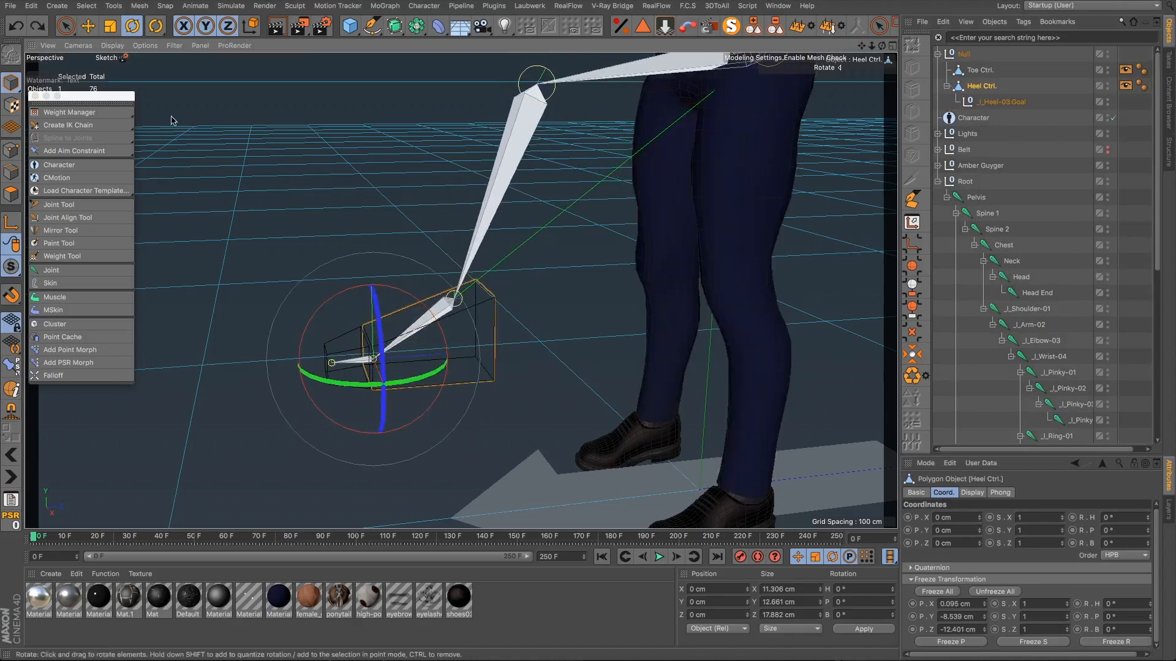
# Step: Re-enable Maintain Original in the _l_Heel-03 joint's PSR constraint
pyautogui.scroll(-6, 962, 358)
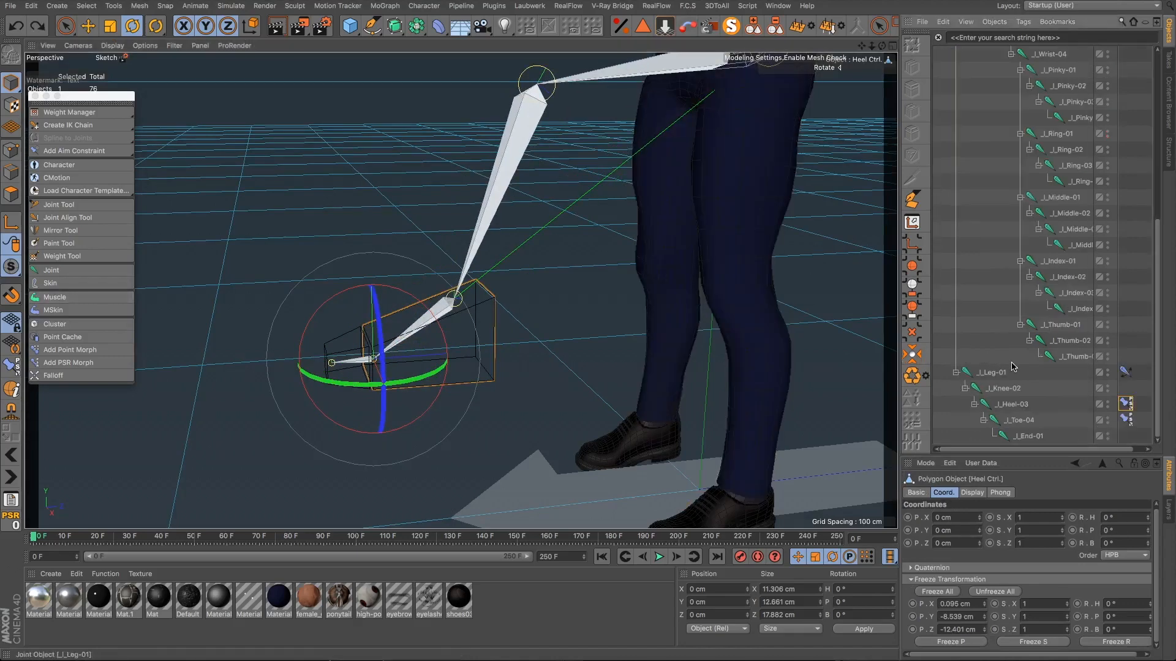
pyautogui.click(1120, 402)
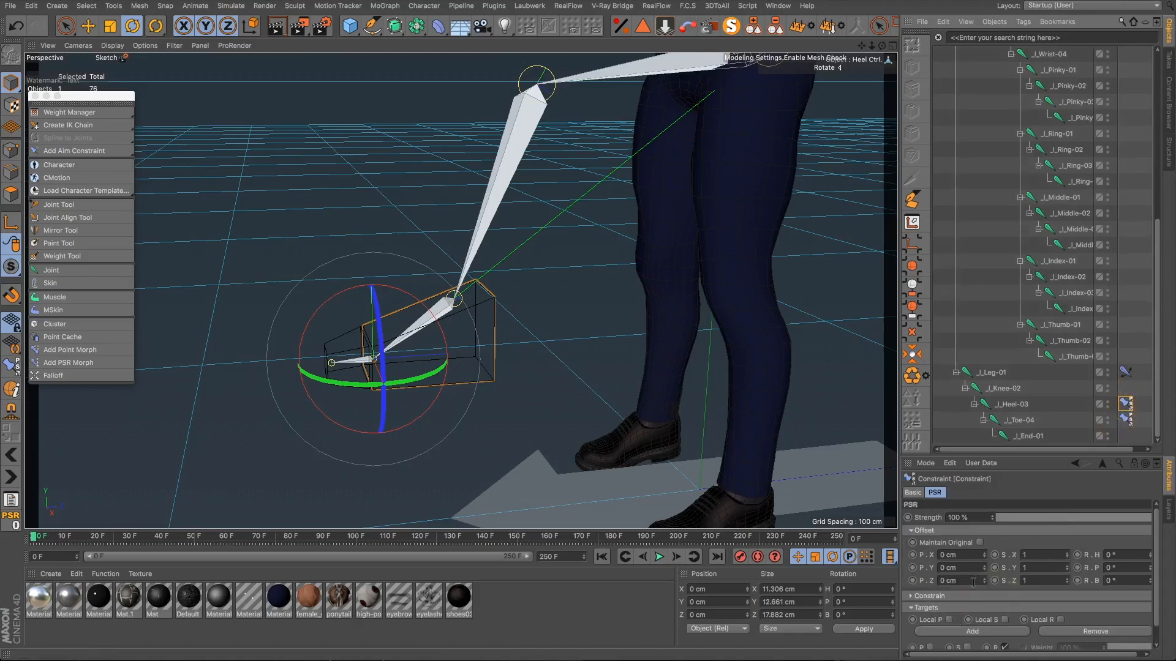
pyautogui.click(979, 544)
pyautogui.click(975, 518)
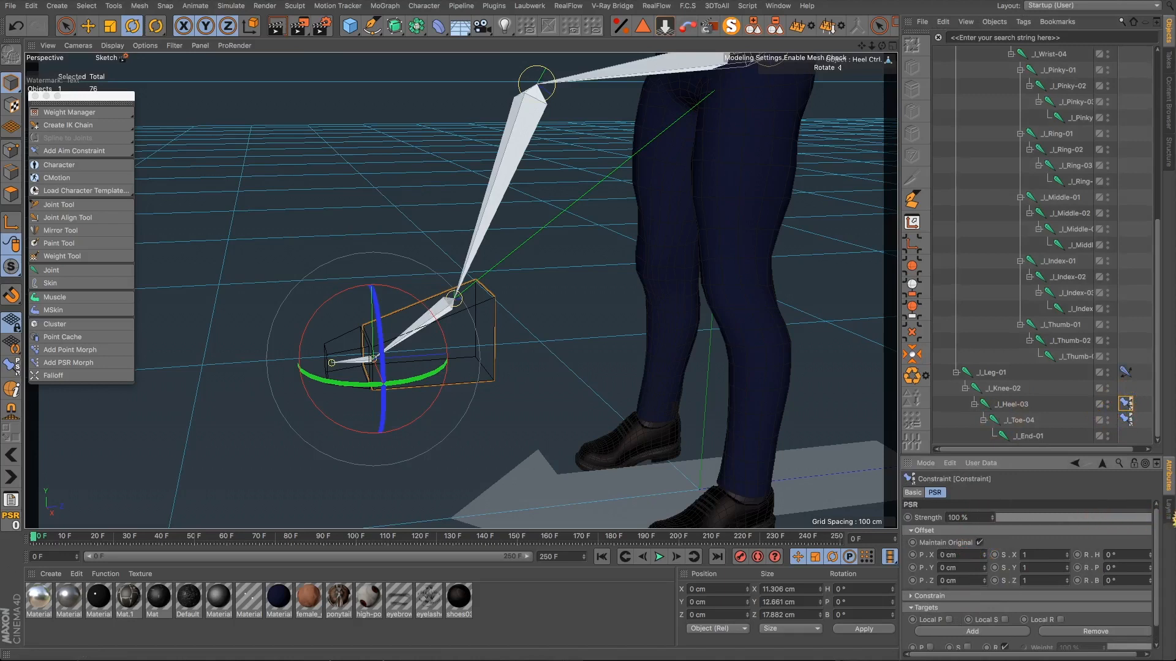
# Step: Temporarily enable P for the heel constraint's target, test by pitching Heel Ctrl. about 41°, reset its PSR and turn P off again
pyautogui.scroll(-1, 1146, 618)
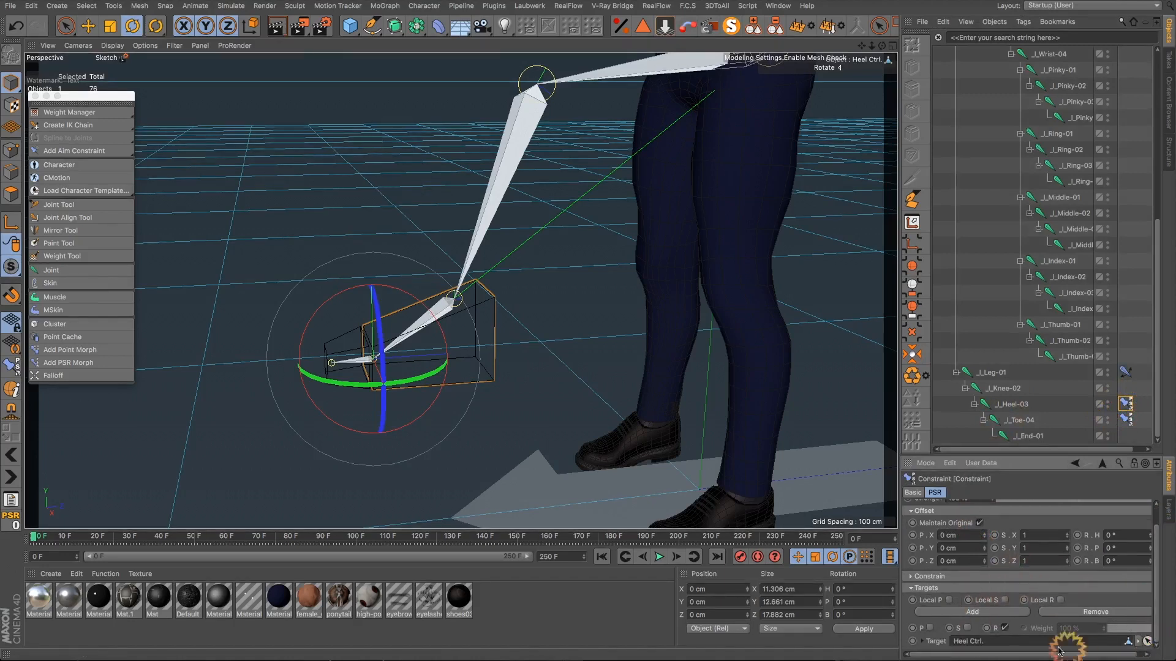
pyautogui.click(930, 629)
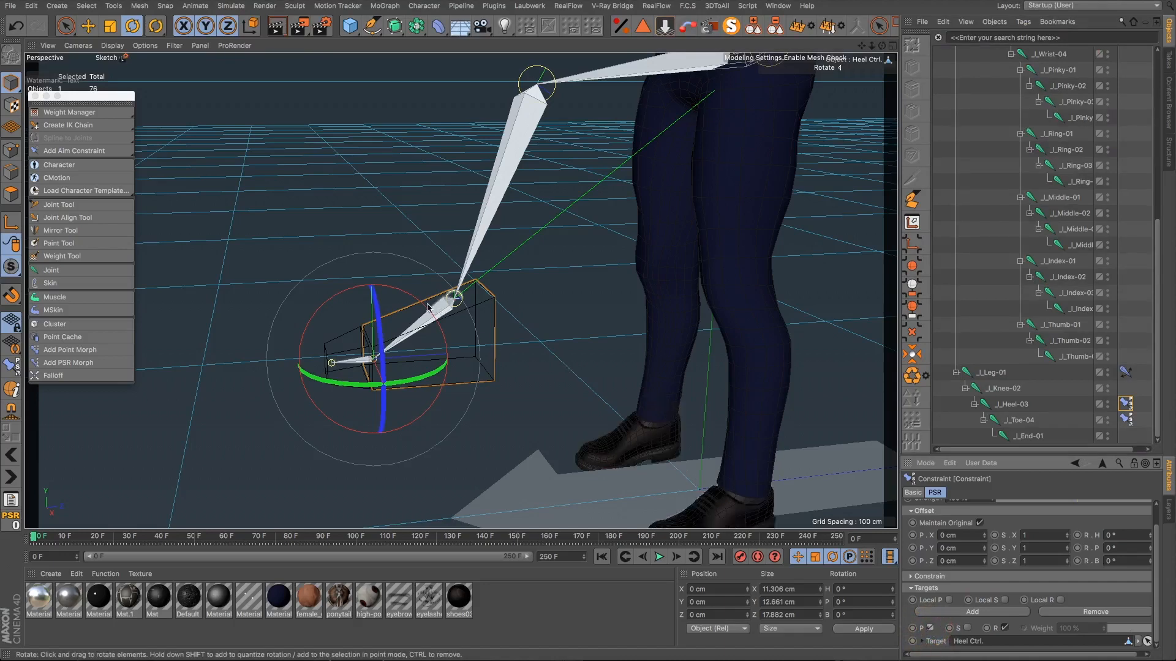
pyautogui.moveTo(428, 308); pyautogui.dragTo(371, 277)
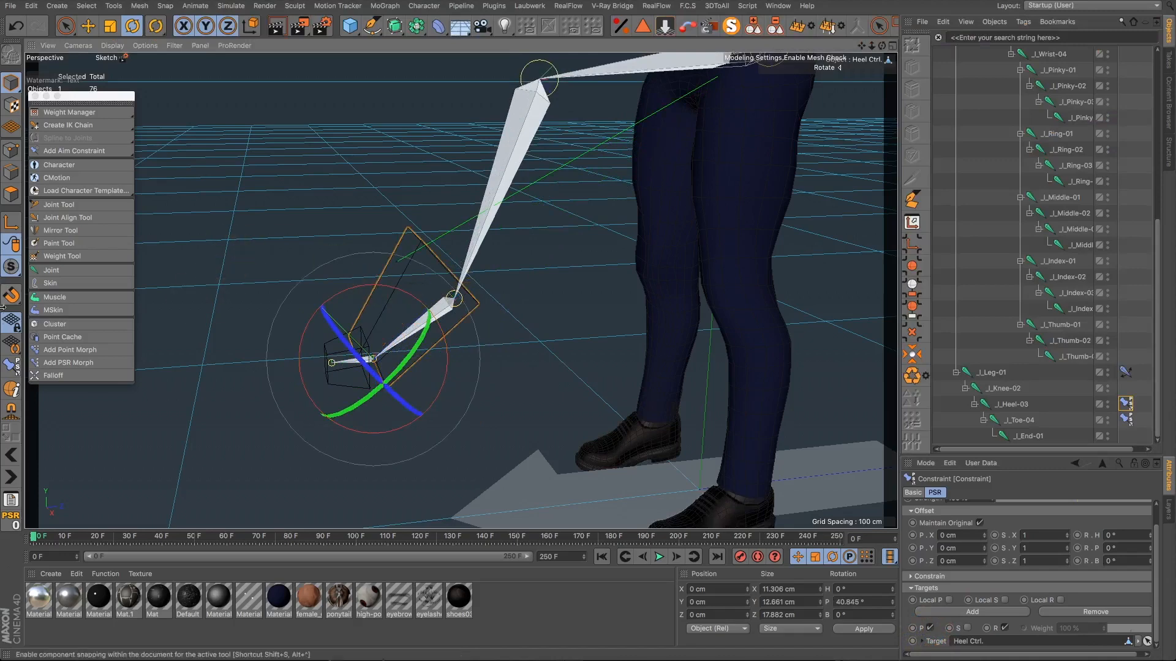
pyautogui.click(11, 519)
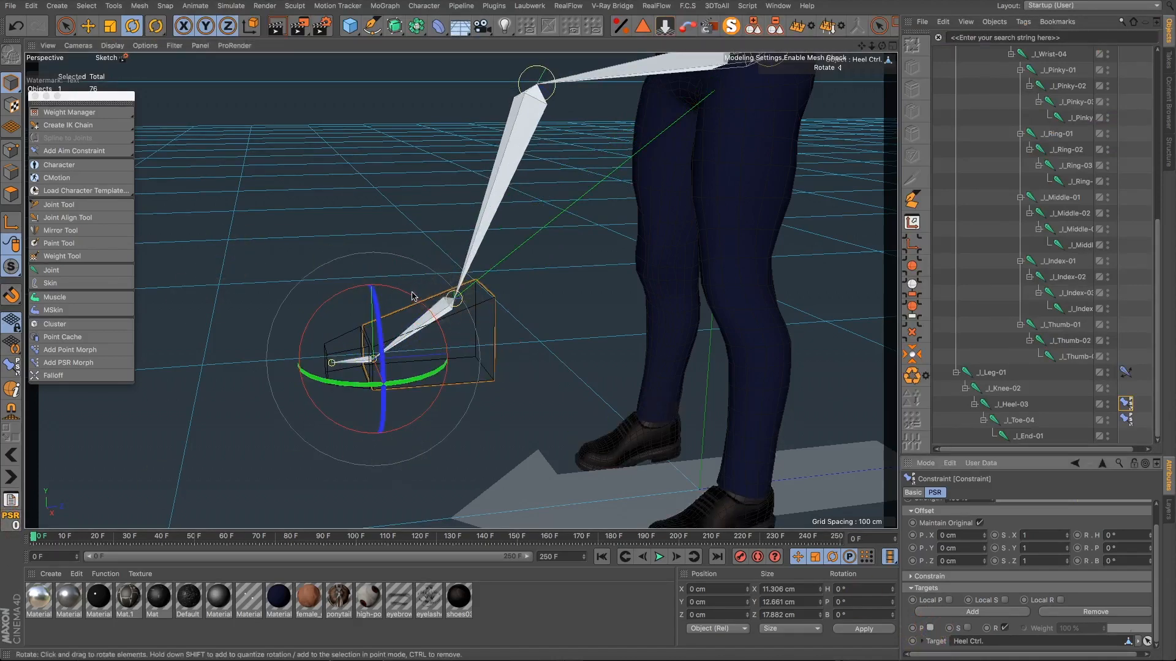
# Step: Test the rotation-only heel constraint by pitching Heel Ctrl. about 29.5°, and reset its PSR
pyautogui.moveTo(432, 287); pyautogui.dragTo(377, 308)
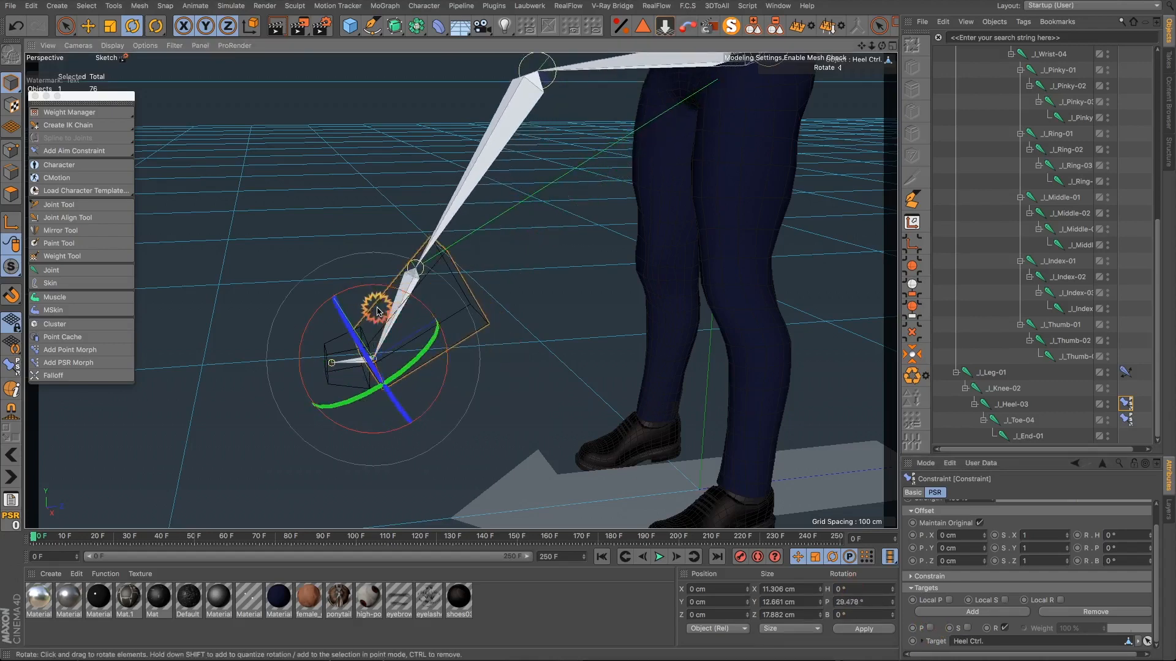
pyautogui.click(11, 519)
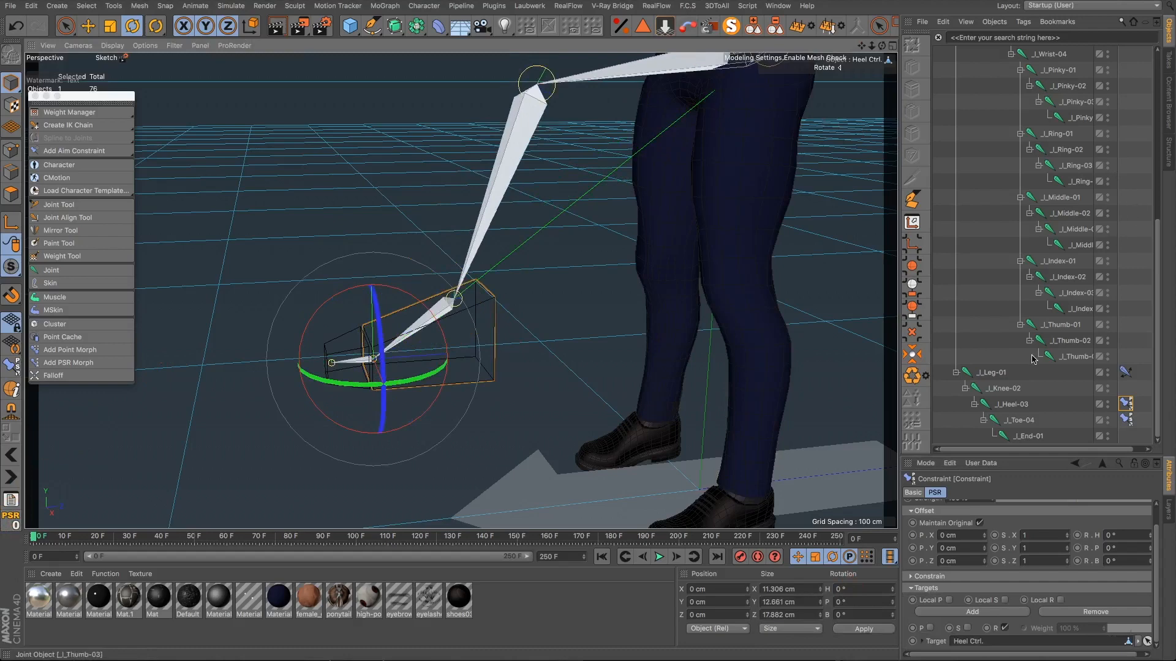
pyautogui.scroll(5, 1044, 231)
pyautogui.scroll(-4, 1039, 227)
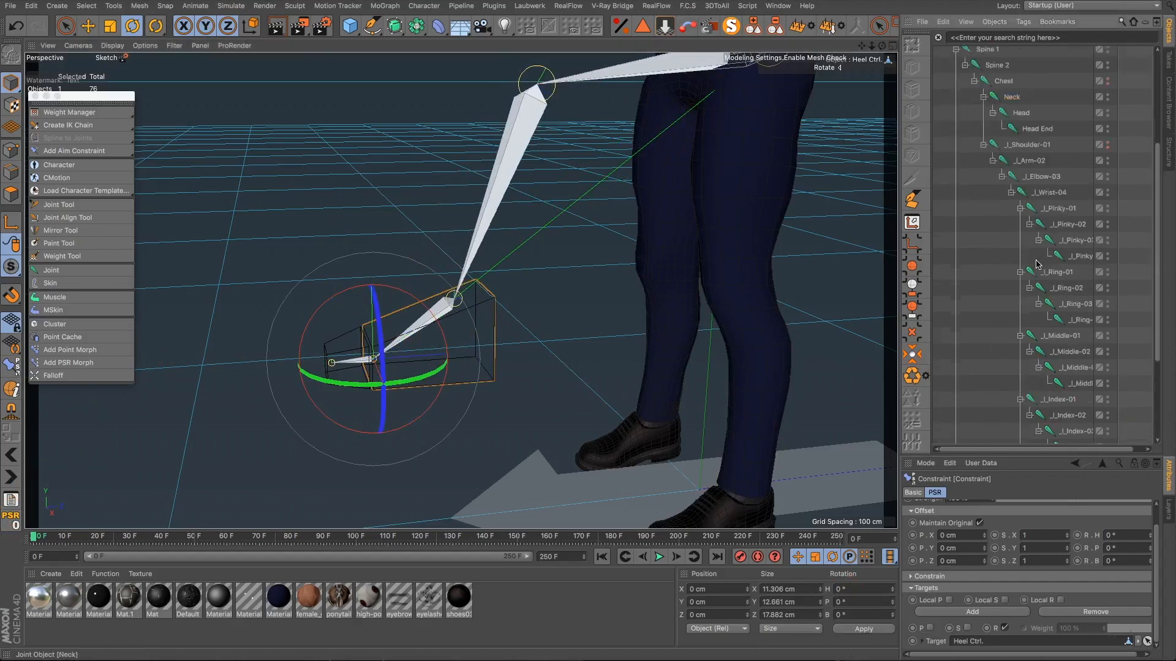
# Step: Collapse the _l_Wrist-04 and _l_Leg-01 branches, and select the Null with Toe Ctrl., Heel Ctrl. and _l_Heel-03.Goal
pyautogui.click(1012, 141)
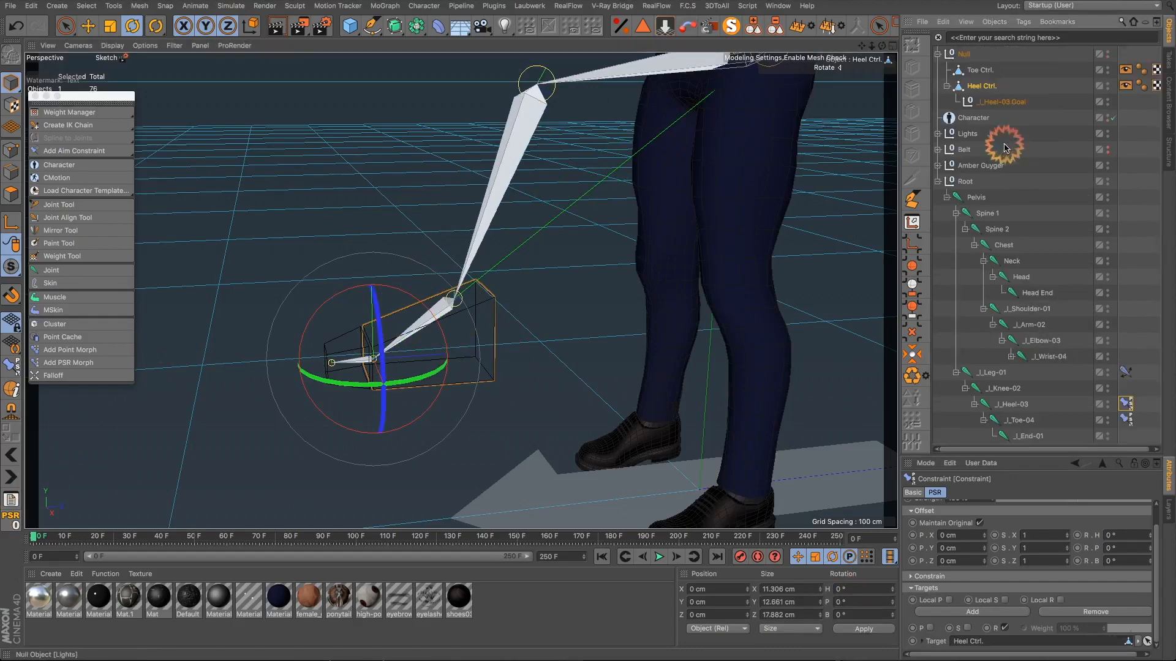
pyautogui.click(955, 372)
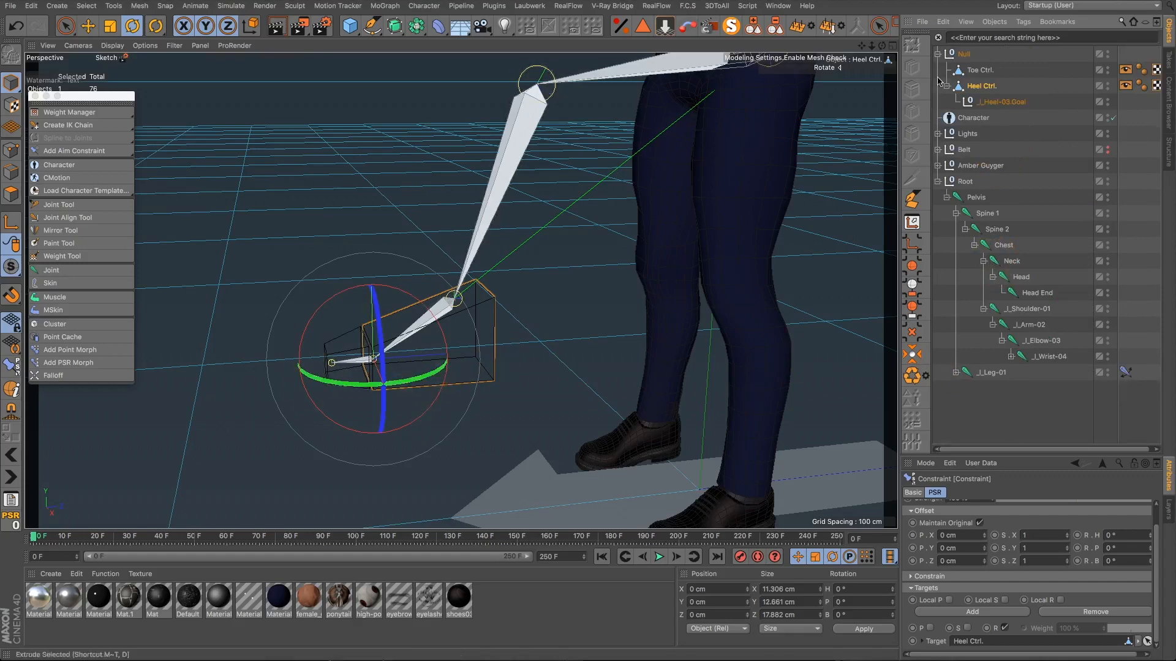
pyautogui.click(964, 57)
pyautogui.moveTo(1016, 54); pyautogui.dragTo(969, 103)
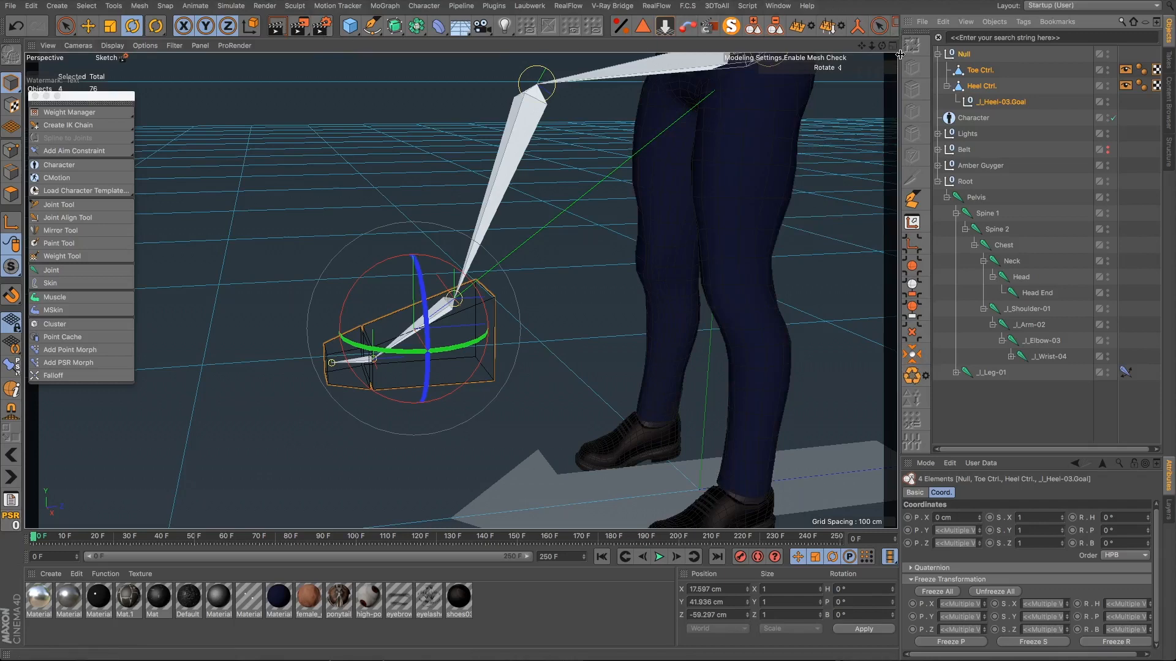
# Step: Look up the Reset PSR command by filtering the command list for "psr", and reset the PSR of the selected null and controllers
pyautogui.click(779, 6)
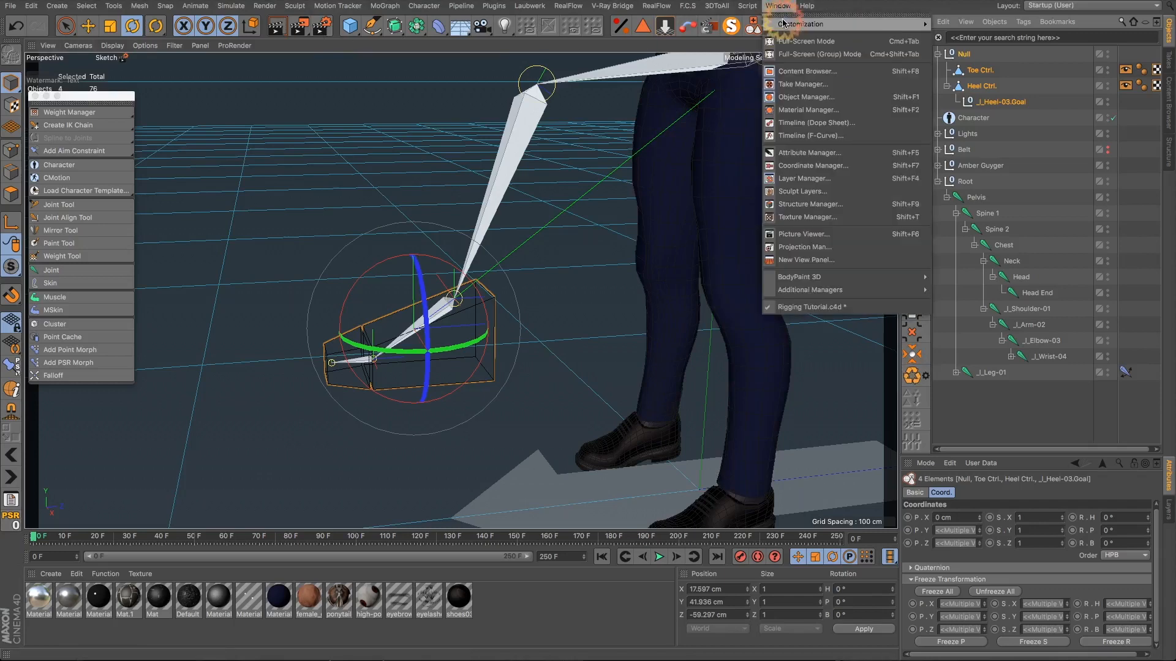
pyautogui.moveTo(804, 26)
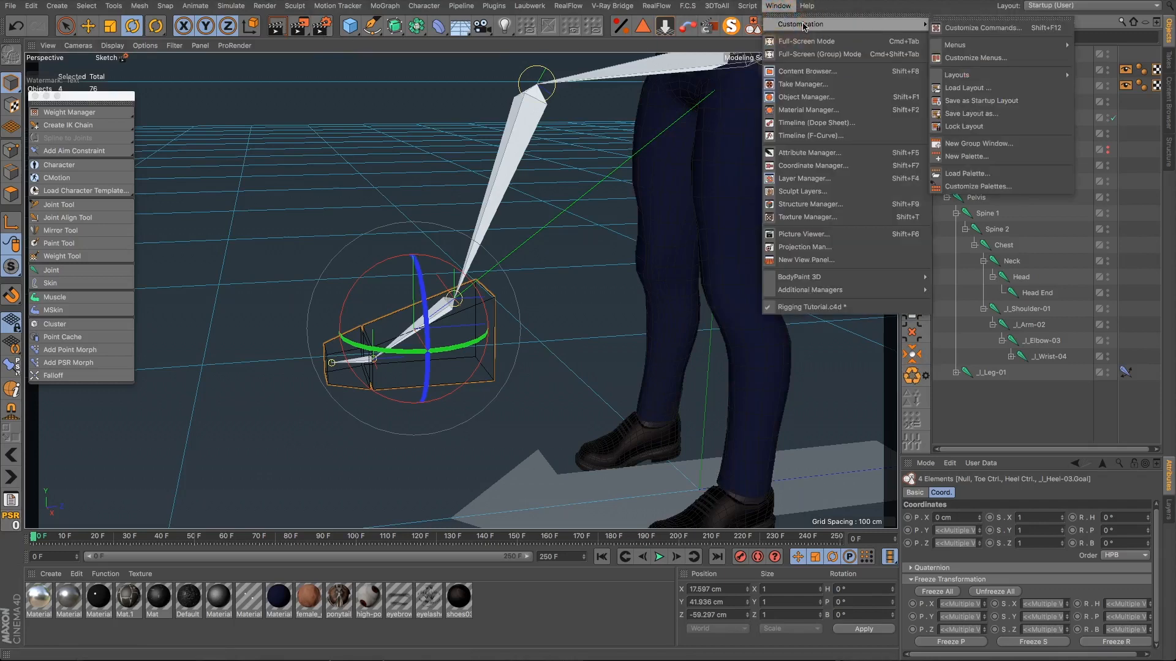
pyautogui.click(957, 28)
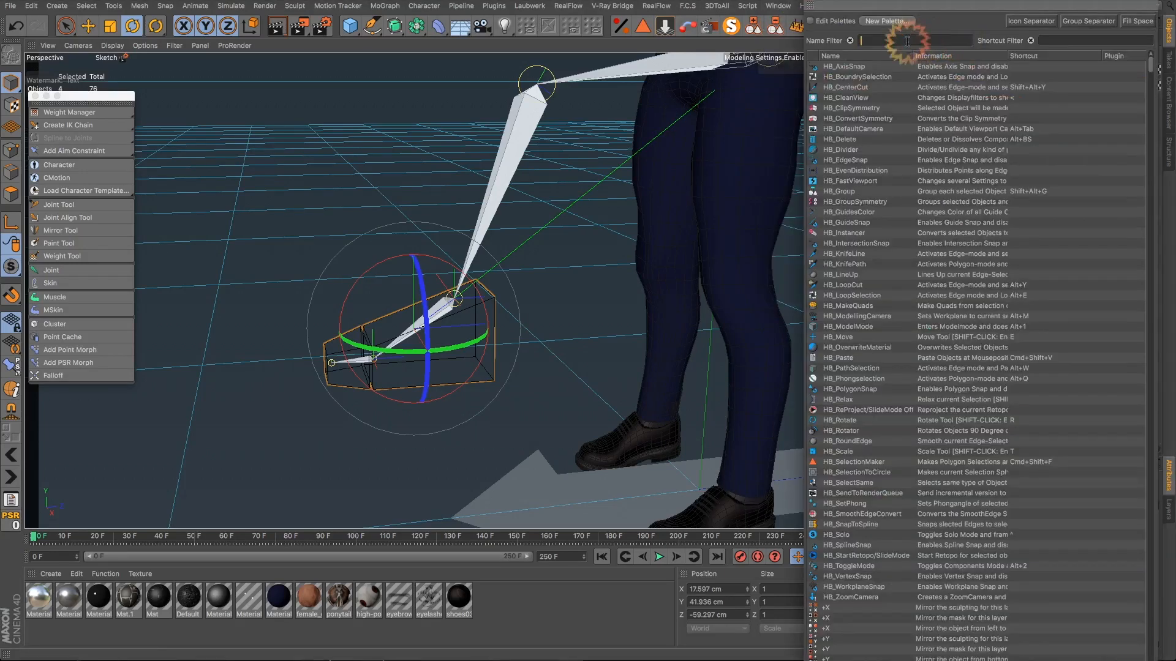
pyautogui.write('psr')
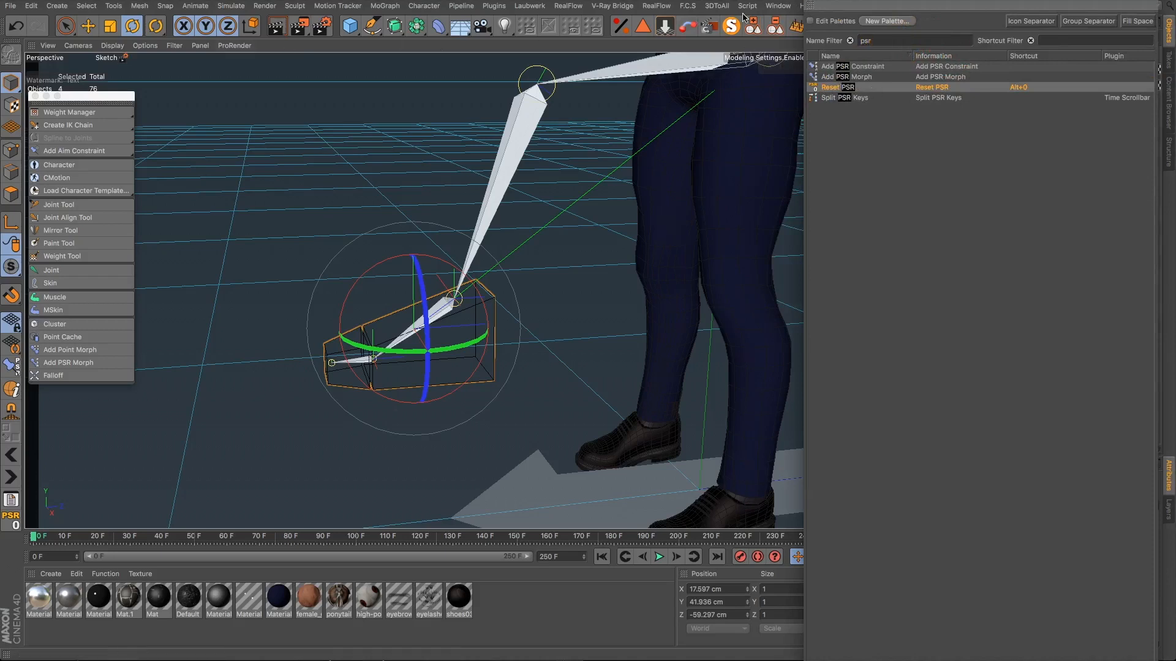
pyautogui.click(809, 5)
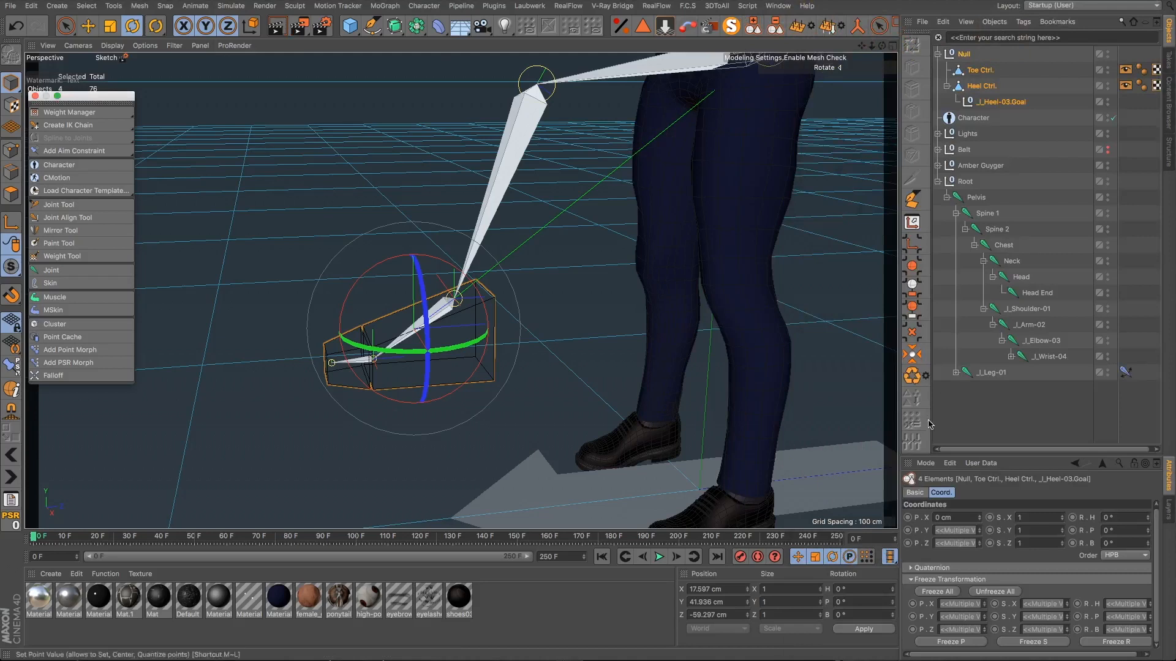
pyautogui.click(12, 524)
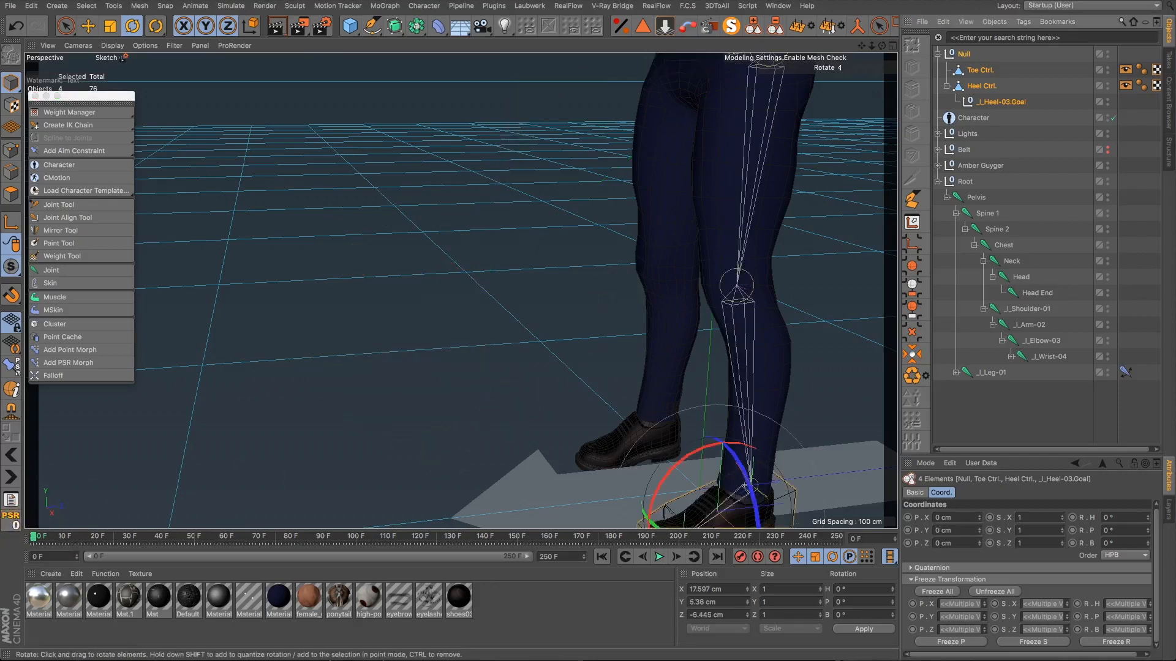
# Step: Examine the character's whole body and left arm chain, selecting the _l_Shoulder-01 and _l_Arm-02 joints
pyautogui.moveTo(861, 47); pyautogui.dragTo(930, 538)
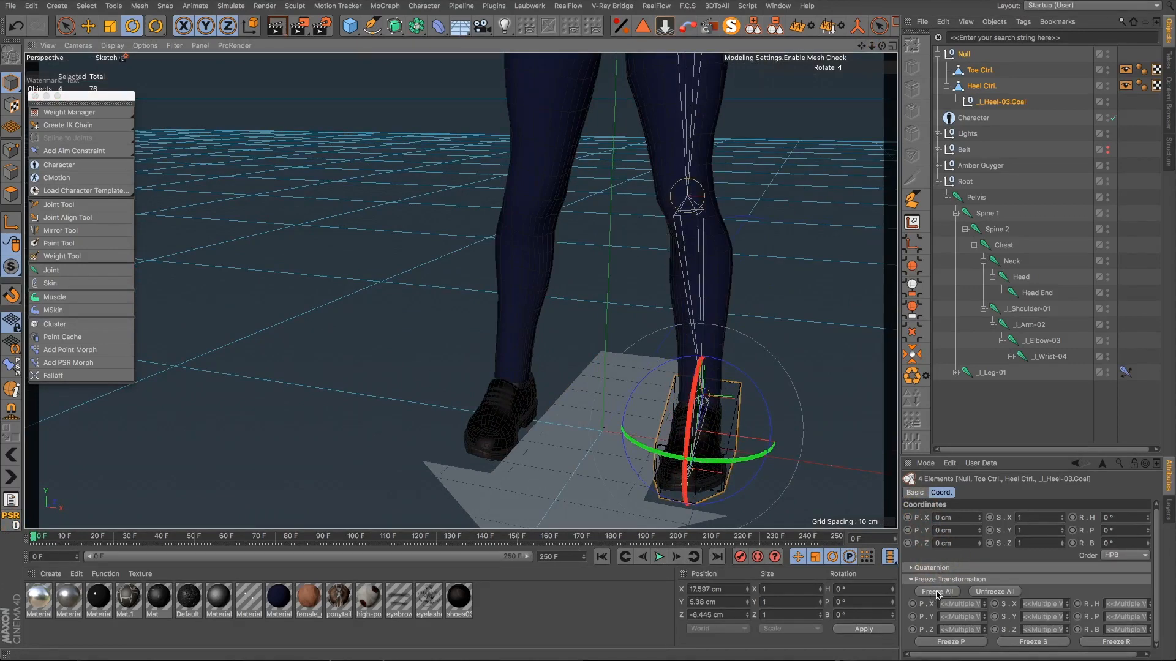
pyautogui.scroll(-3, 864, 53)
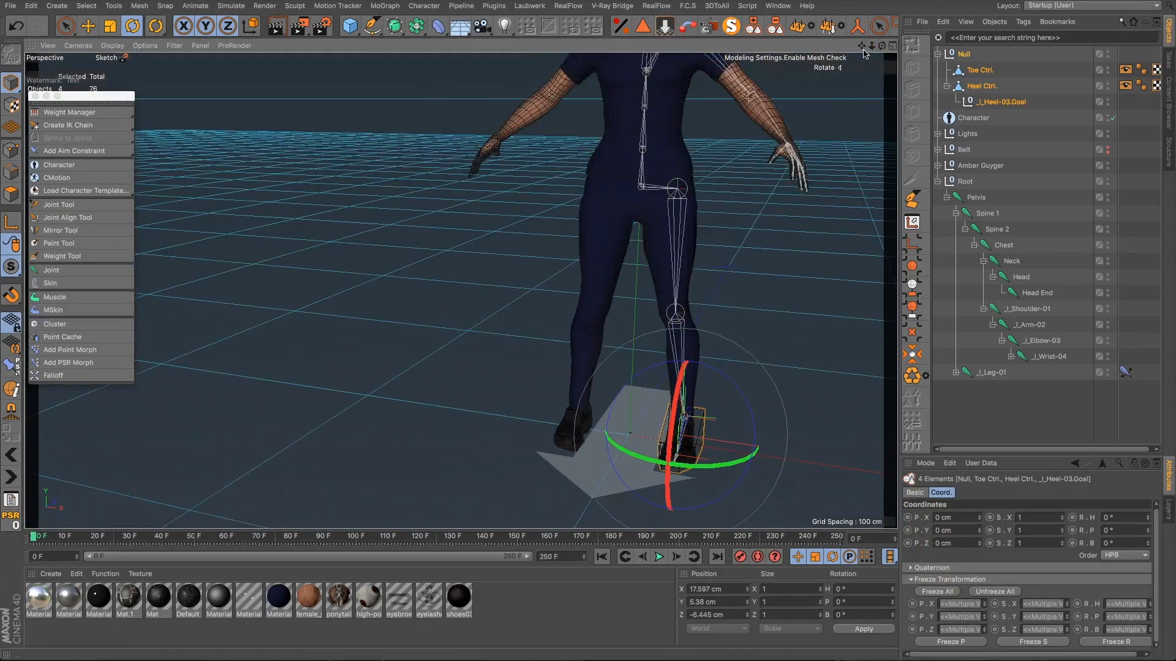
pyautogui.moveTo(863, 47); pyautogui.dragTo(782, 398)
pyautogui.keyDown('alt'); pyautogui.moveTo(609, 263); pyautogui.dragTo(674, 207); pyautogui.keyUp('alt')
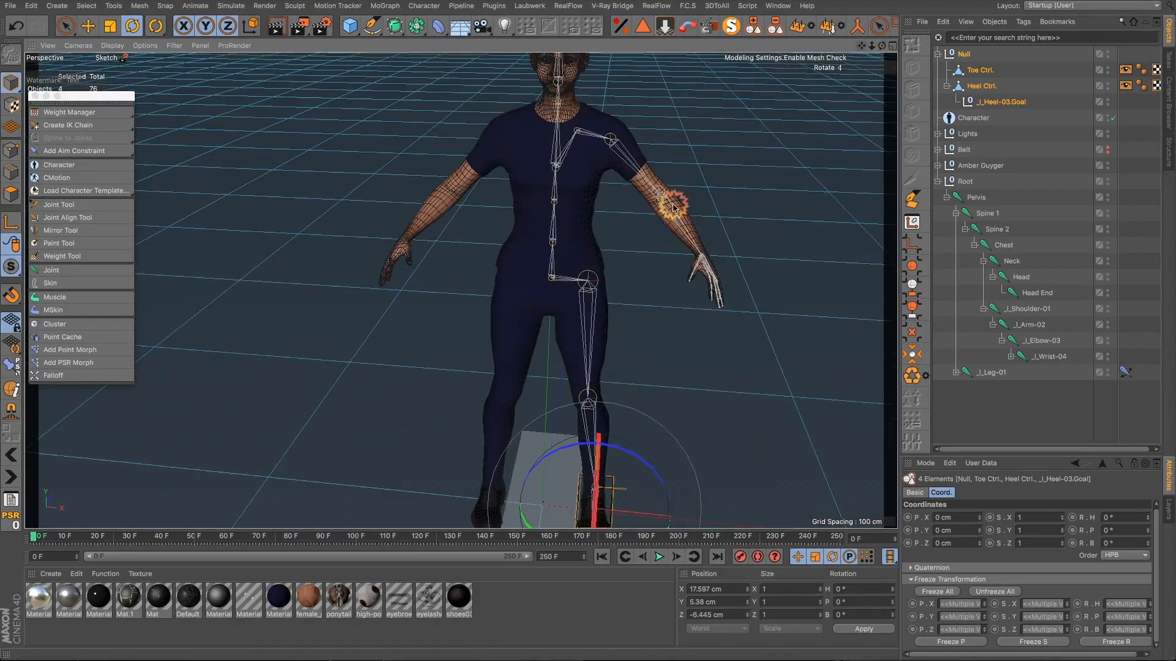
pyautogui.scroll(5, 543, 278)
pyautogui.keyDown('alt'); pyautogui.moveTo(590, 279); pyautogui.dragTo(514, 231); pyautogui.keyUp('alt')
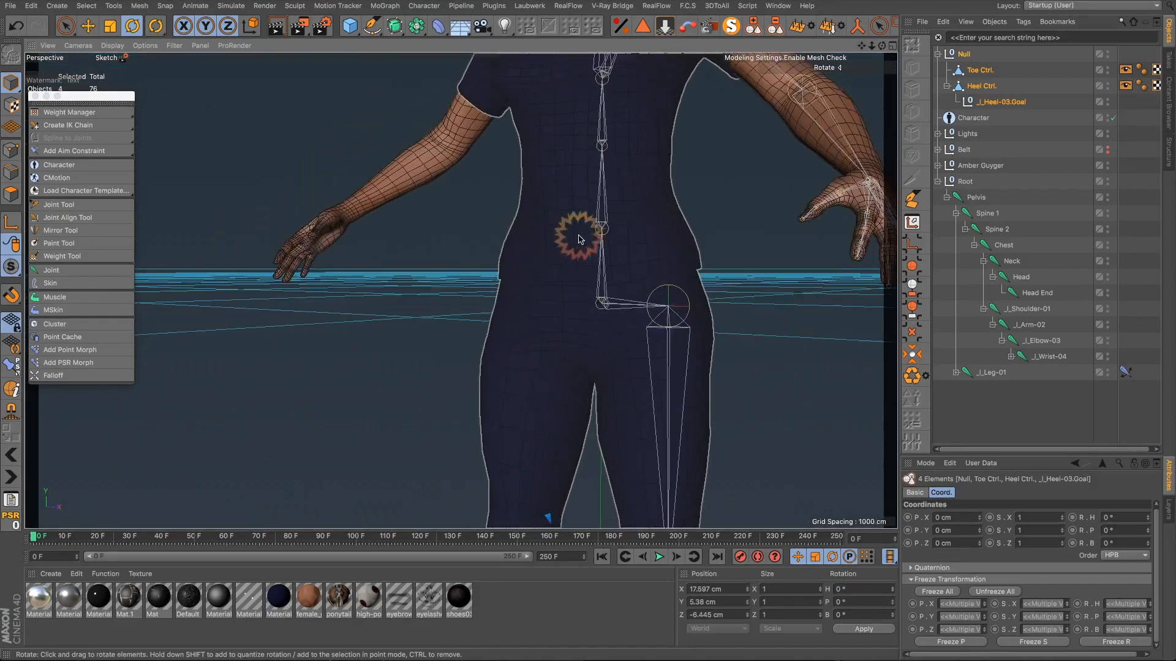
pyautogui.keyDown('alt'); pyautogui.moveTo(882, 68); pyautogui.dragTo(866, 91); pyautogui.keyUp('alt')
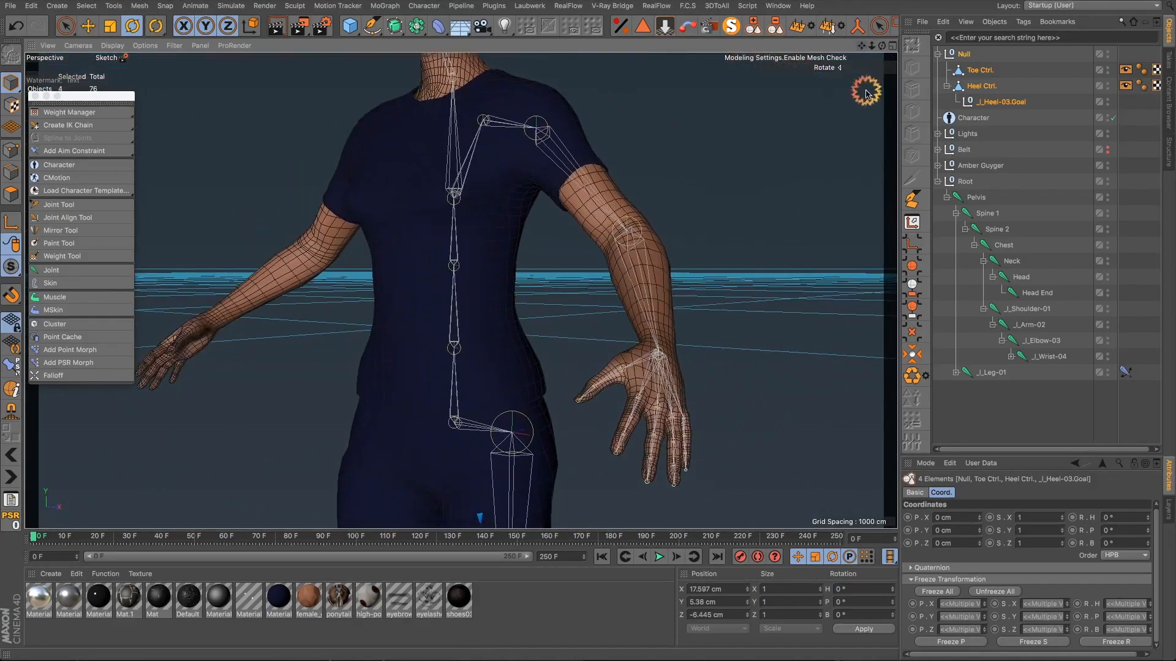
pyautogui.click(1021, 310)
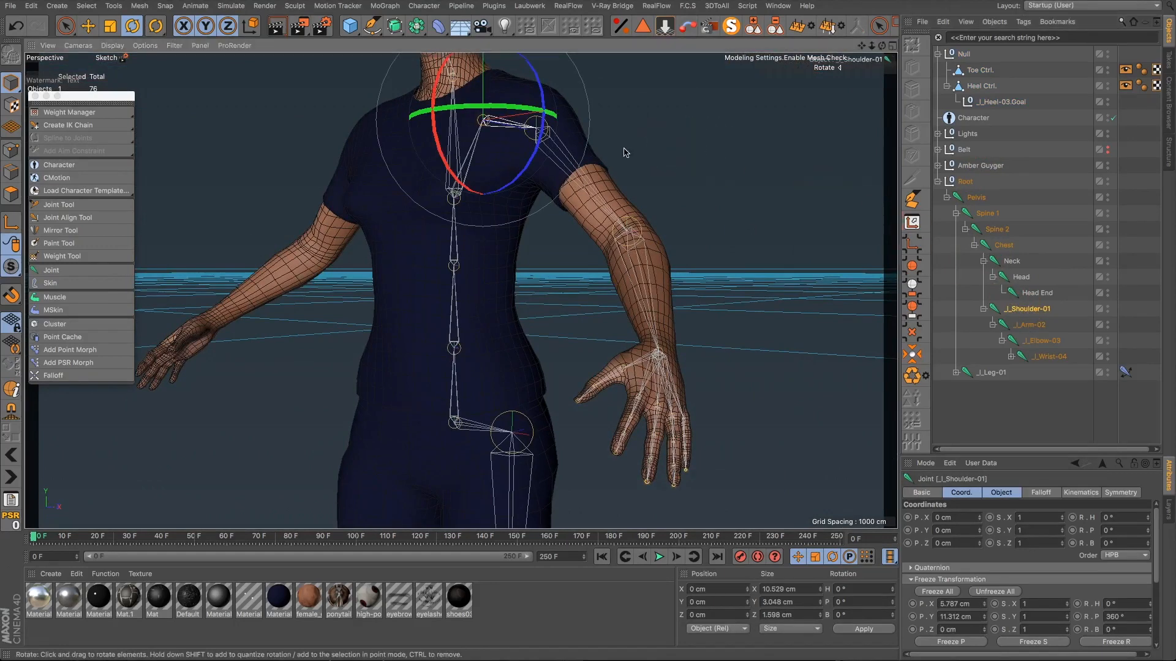
pyautogui.keyDown('alt'); pyautogui.moveTo(626, 153); pyautogui.dragTo(612, 189); pyautogui.keyUp('alt')
pyautogui.scroll(3, 511, 139)
pyautogui.scroll(-3, 511, 140)
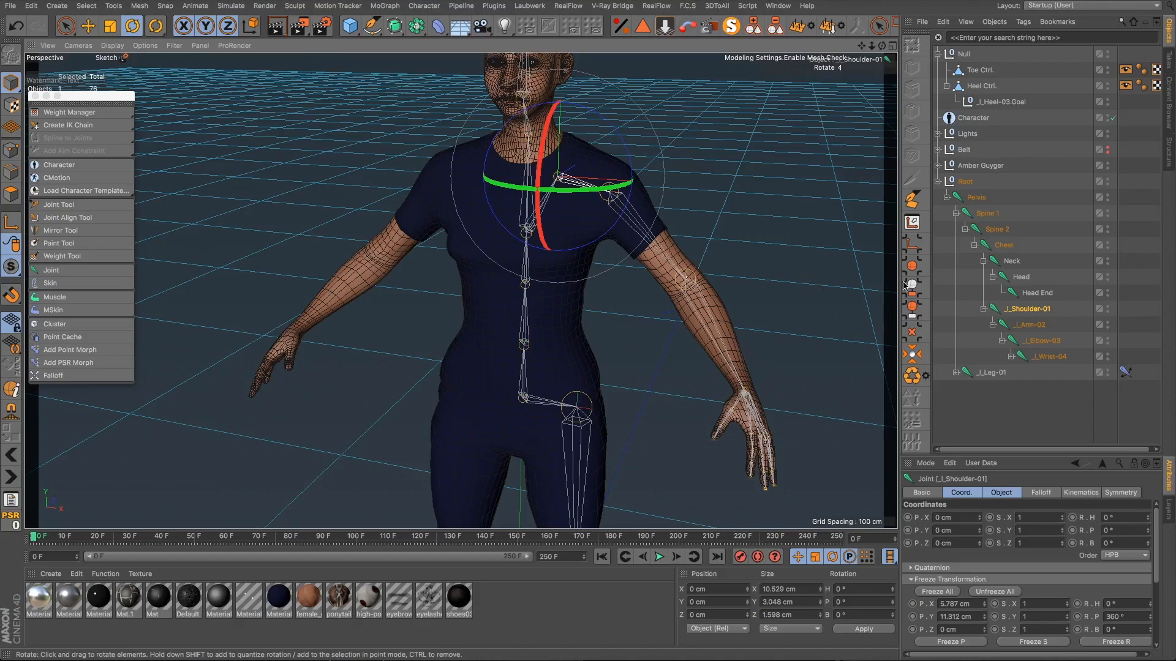
pyautogui.click(1023, 330)
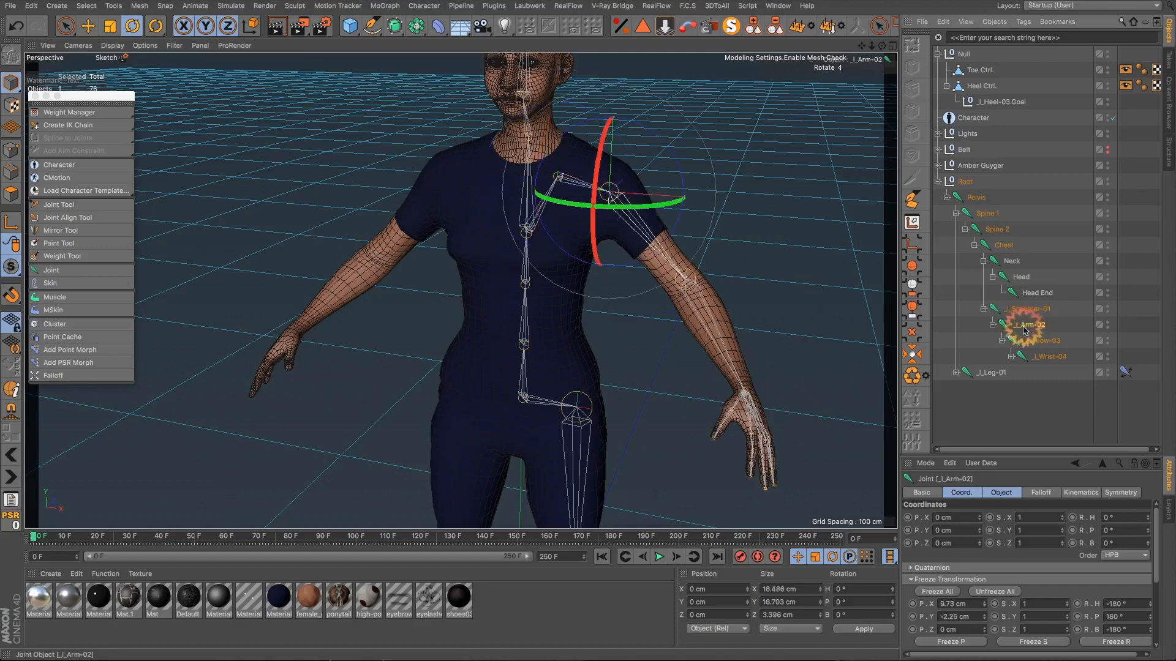
pyautogui.keyDown('alt'); pyautogui.moveTo(809, 426); pyautogui.dragTo(755, 400, button='middle'); pyautogui.keyUp('alt')
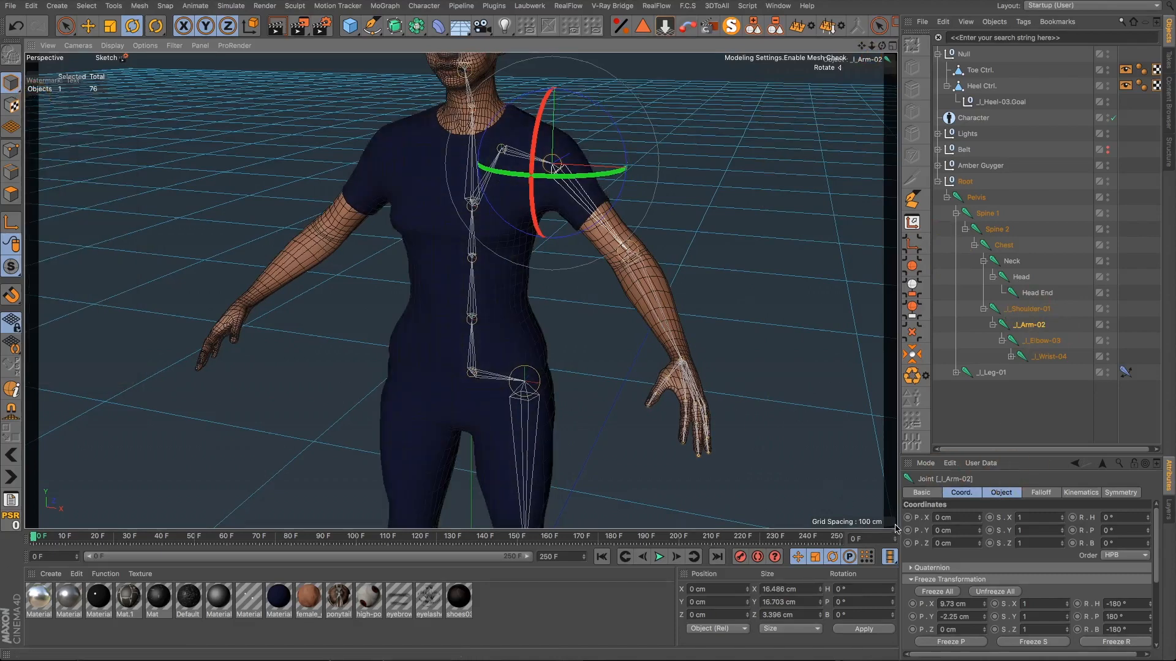
pyautogui.moveTo(896, 531); pyautogui.dragTo(896, 542)
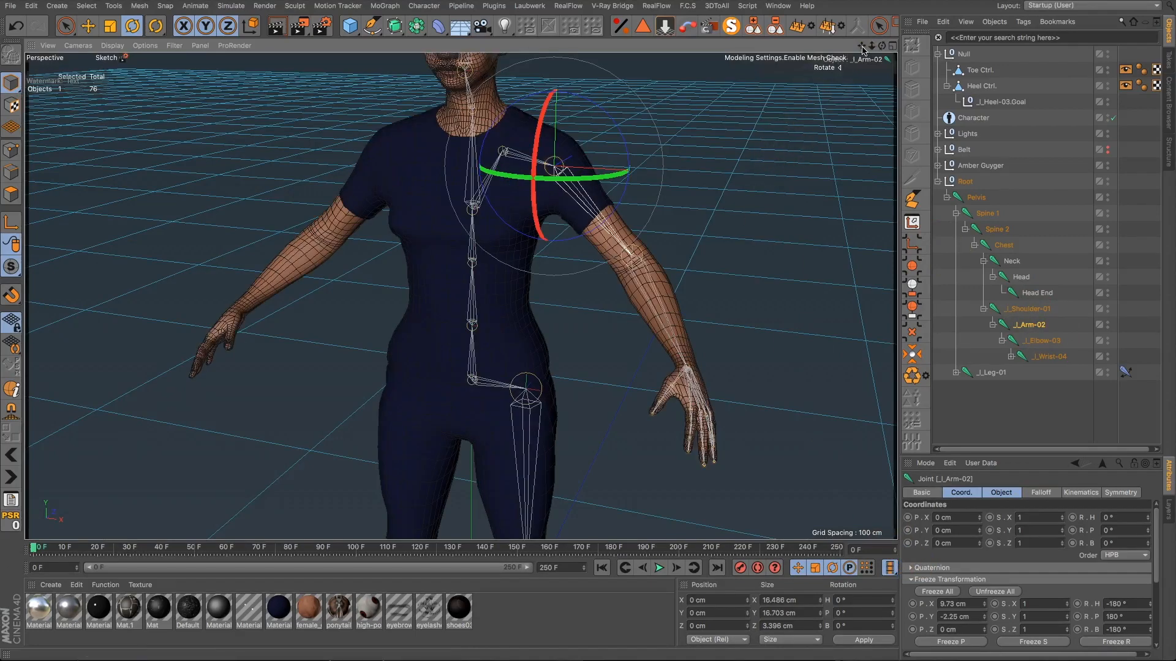
pyautogui.moveTo(862, 47); pyautogui.dragTo(789, 130)
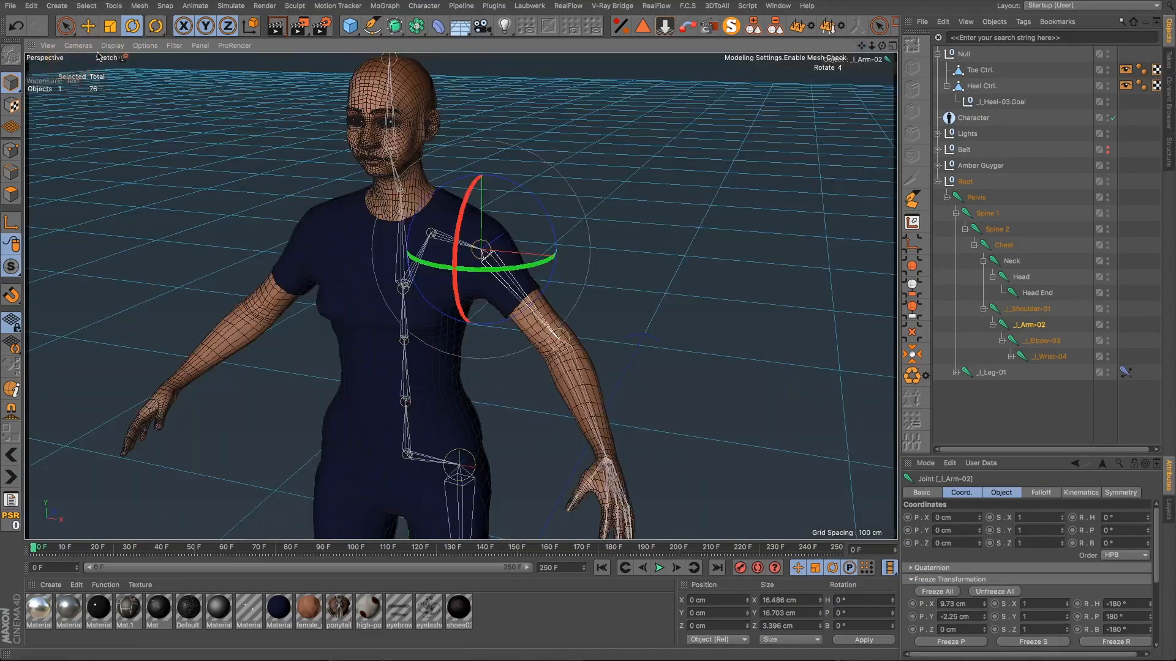
# Step: Switch the viewport to shaded display without wireframe lines, make the Amber Hair object visible, and clear the selection
pyautogui.click(112, 45)
pyautogui.click(136, 88)
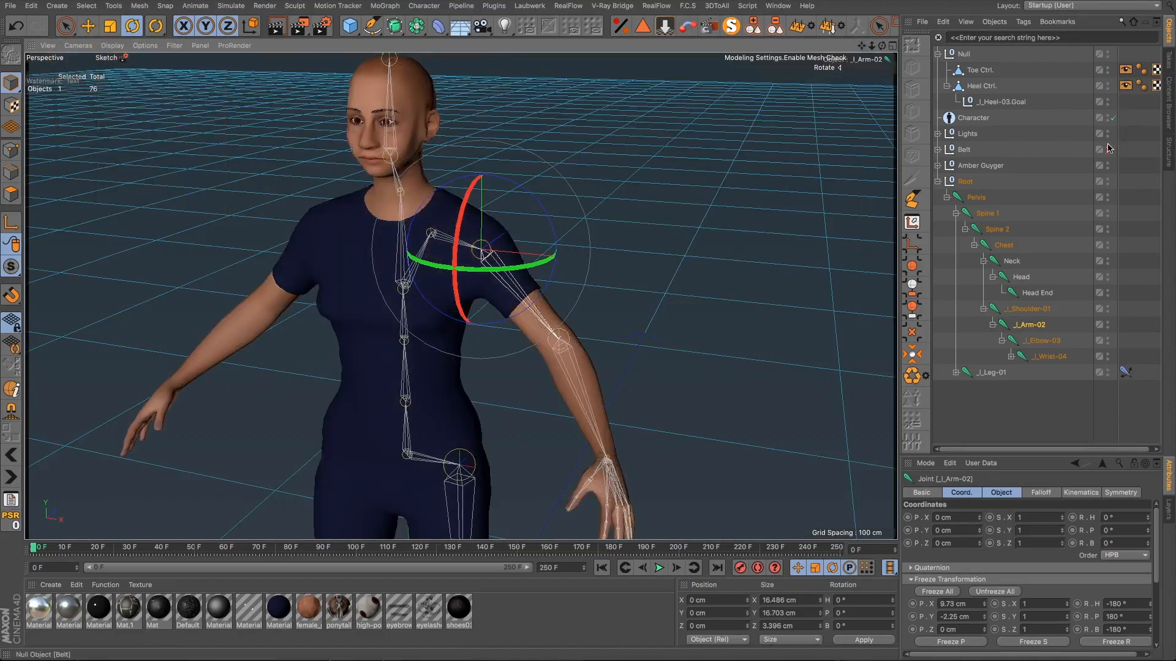
pyautogui.click(938, 165)
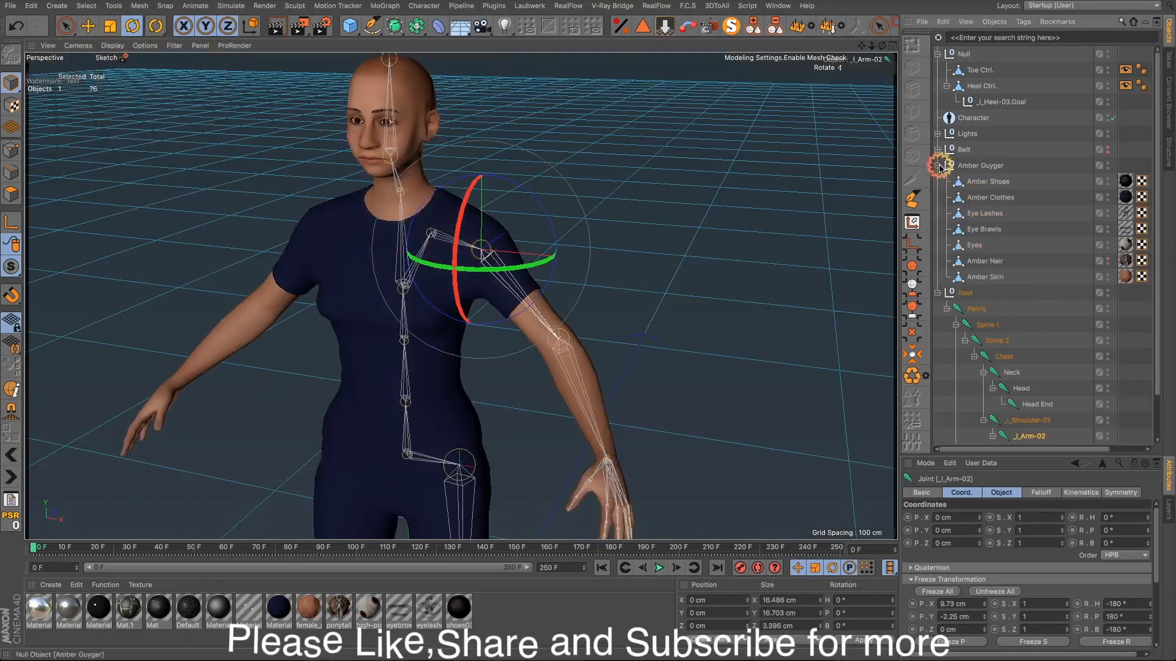
pyautogui.click(1108, 262)
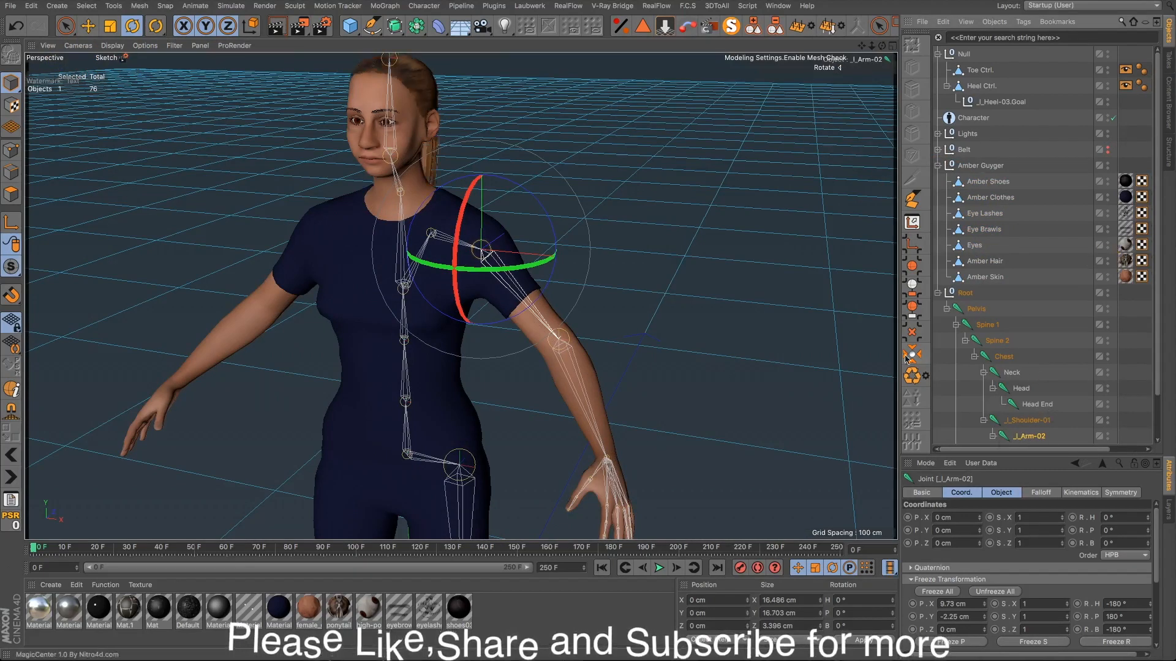
pyautogui.click(880, 368)
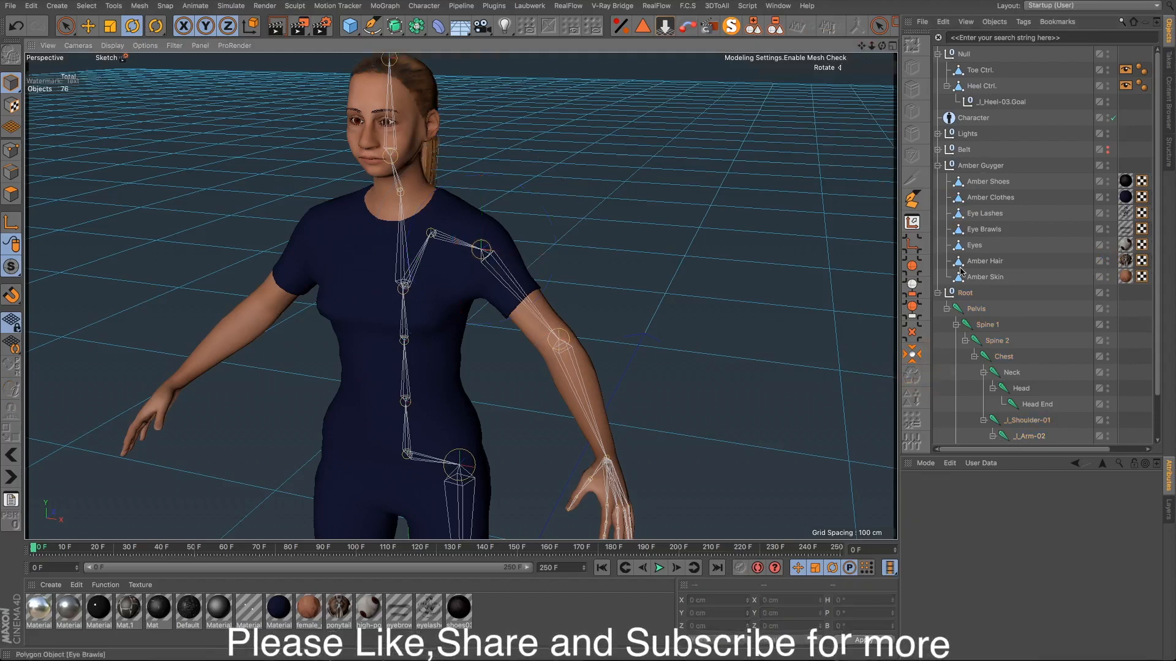
# Step: Add all joints from Pelvis down to _l_End-01 to a new layer
pyautogui.click(976, 309)
pyautogui.scroll(-3, 1000, 339)
pyautogui.scroll(3, 999, 339)
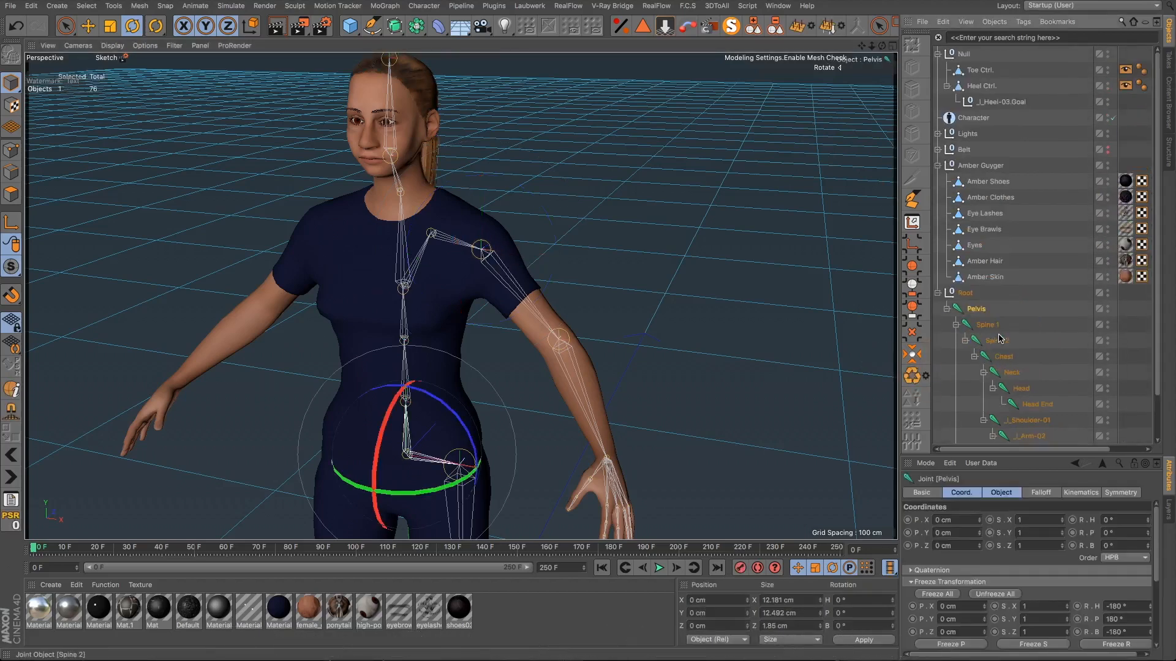
pyautogui.scroll(-3, 1004, 343)
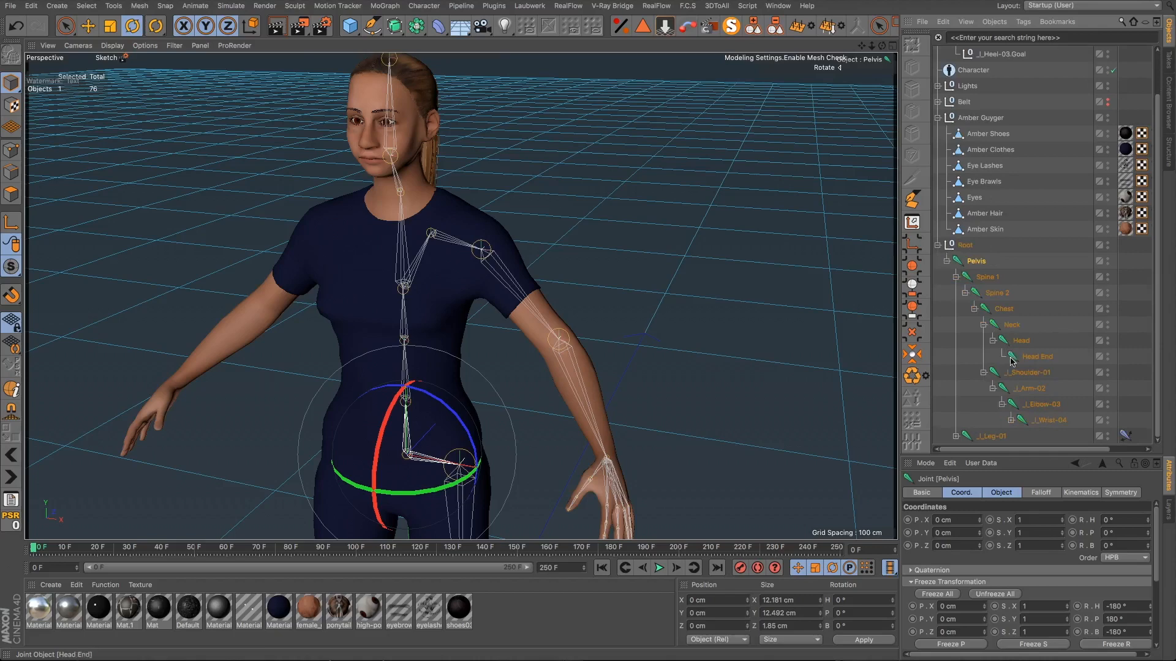
pyautogui.click(755, 26)
pyautogui.scroll(-20, 1018, 385)
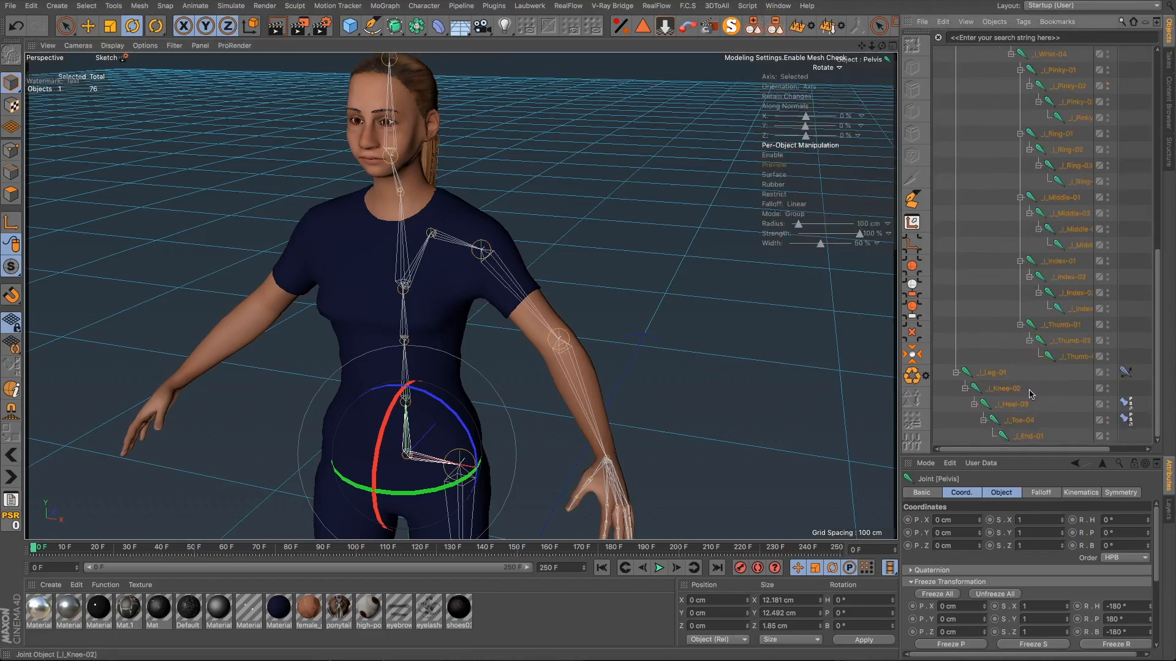
pyautogui.keyDown('shift'); pyautogui.click(1029, 436); pyautogui.keyUp('shift')
pyautogui.scroll(20, 1024, 329)
pyautogui.scroll(-20, 1024, 331)
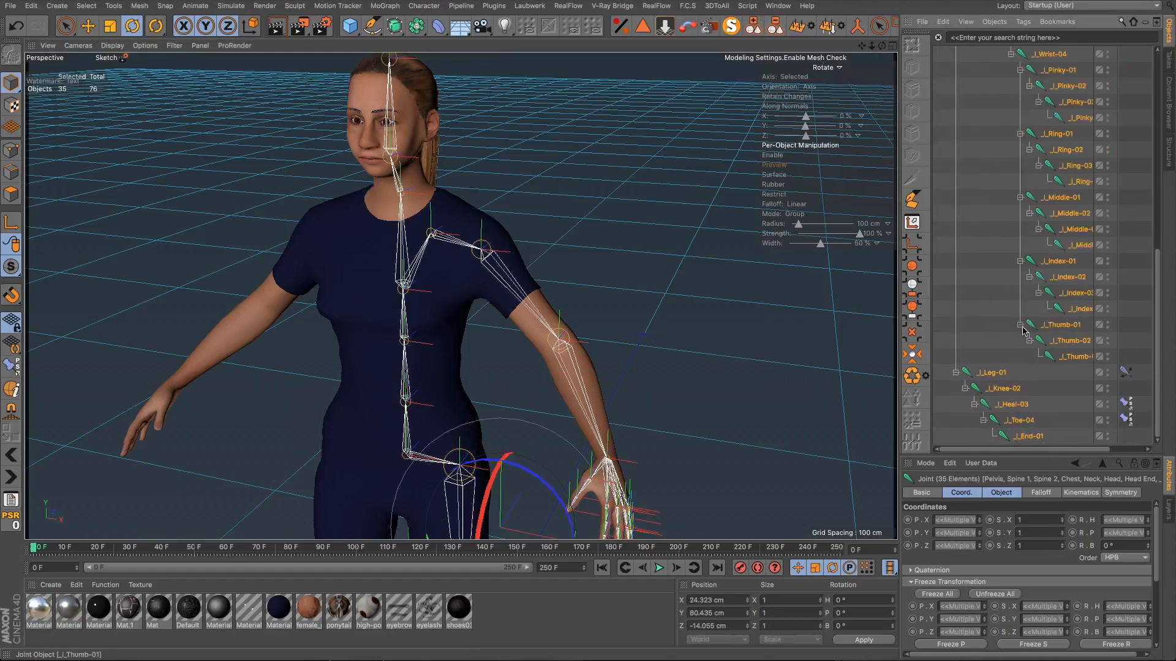
pyautogui.scroll(15, 1002, 293)
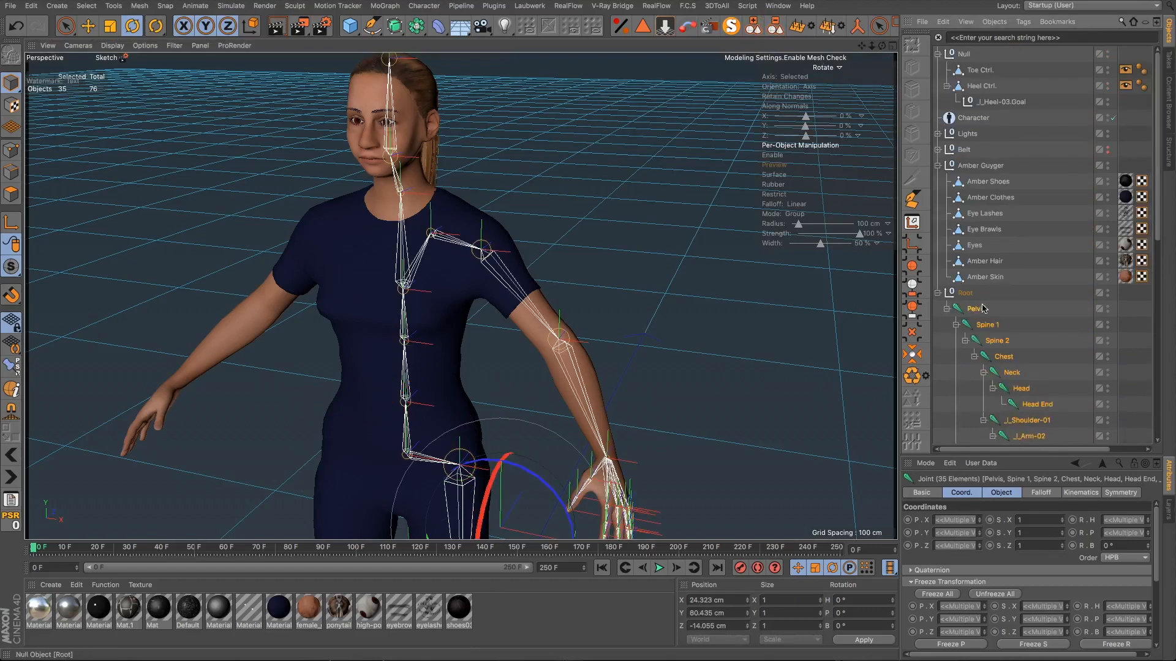
pyautogui.rightClick(983, 308)
pyautogui.moveTo(1033, 463)
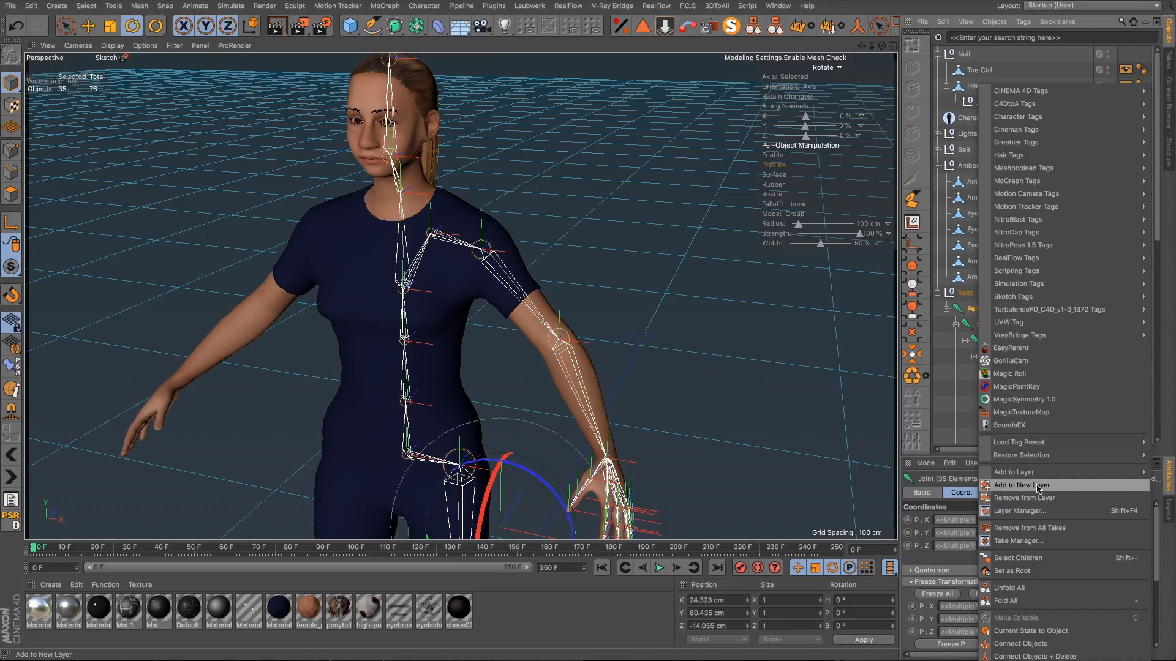
pyautogui.click(1022, 487)
# Step: Test the new joint layer by hiding it in the viewport, viewing the character without joints, and showing the layer again
pyautogui.click(1168, 509)
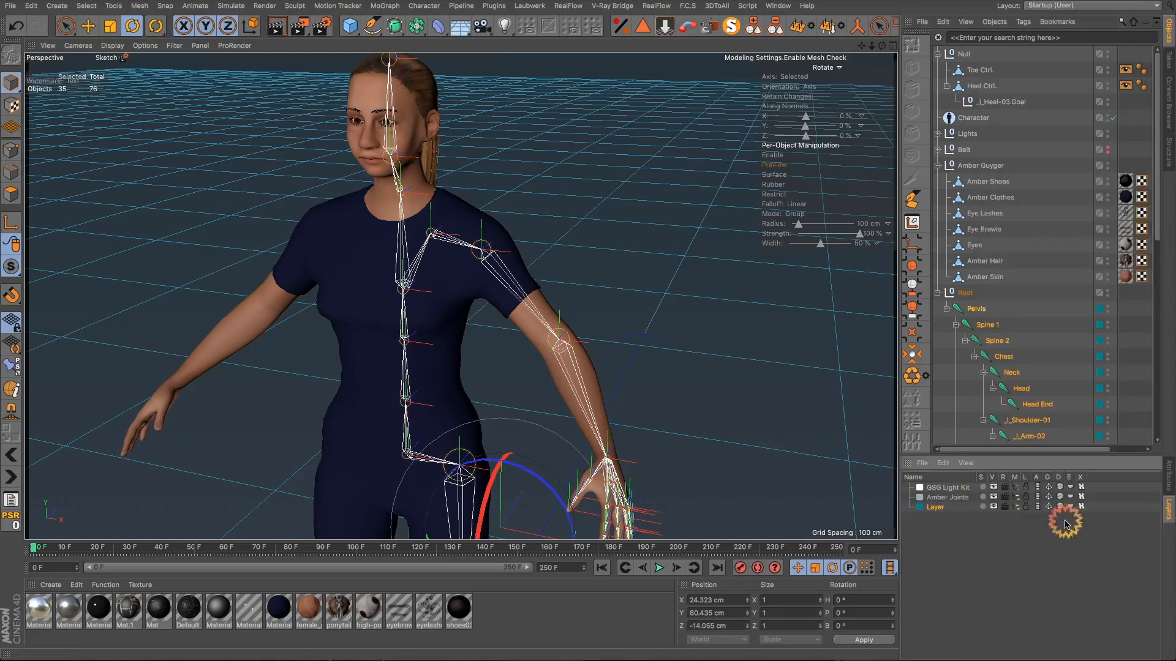
pyautogui.click(993, 507)
pyautogui.click(593, 249)
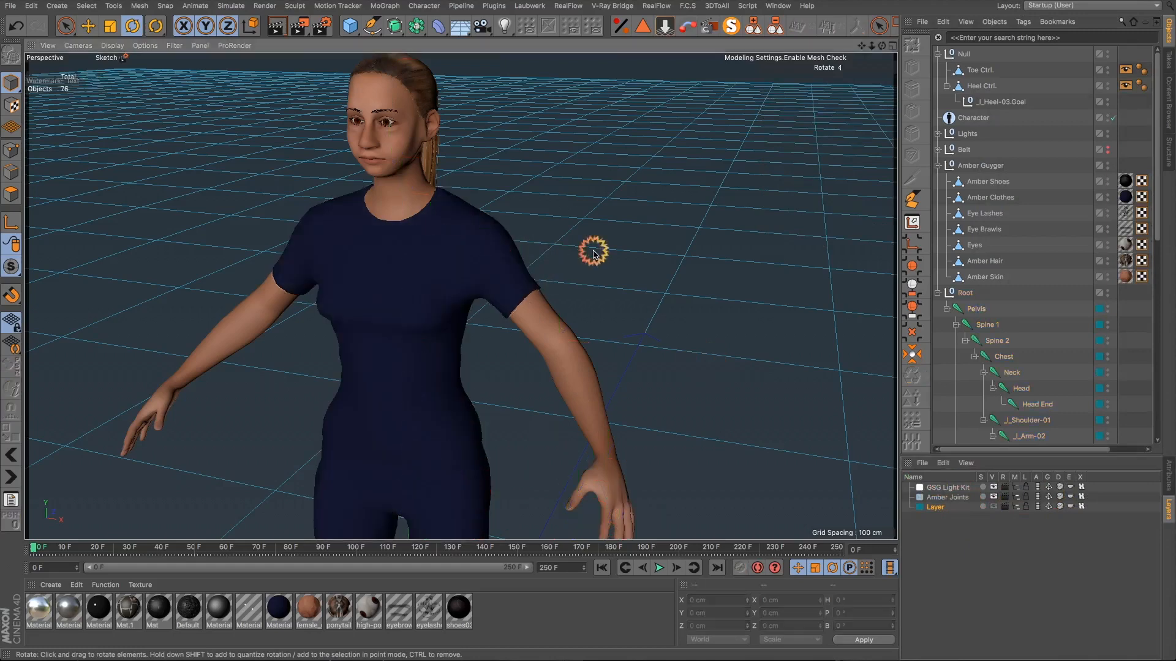
pyautogui.keyDown('alt'); pyautogui.moveTo(451, 281); pyautogui.dragTo(478, 259); pyautogui.keyUp('alt')
pyautogui.click(992, 507)
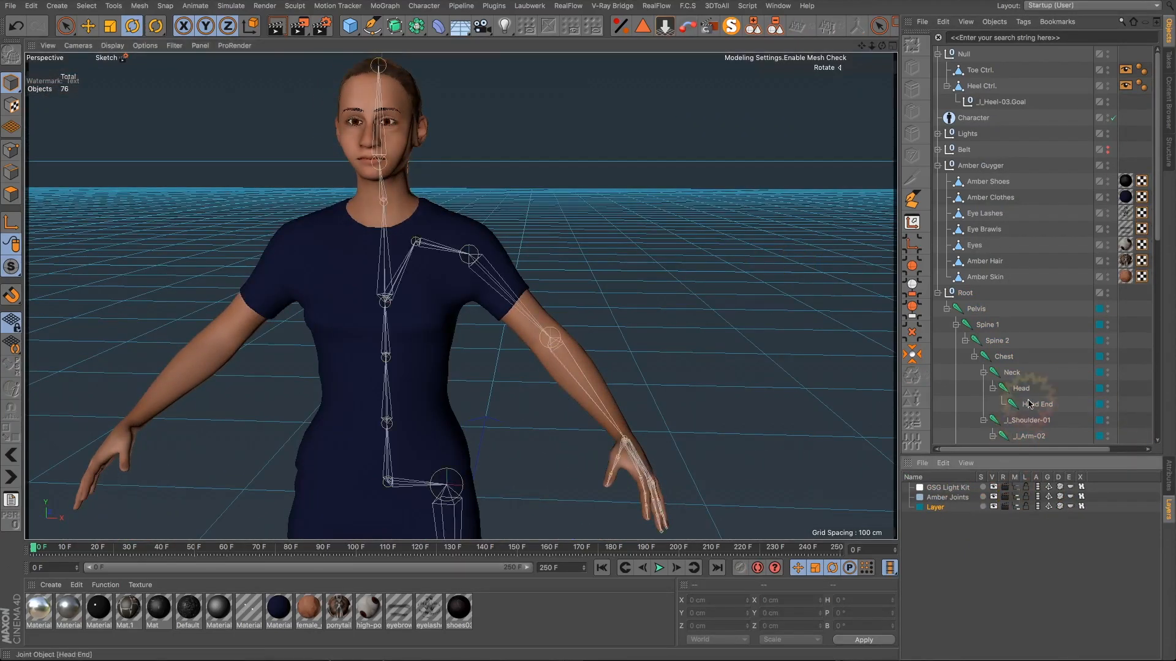
# Step: Return to the object attributes and collapse the finger joints under _l_Wrist-04 in the hierarchy
pyautogui.click(1169, 480)
pyautogui.scroll(-7, 991, 322)
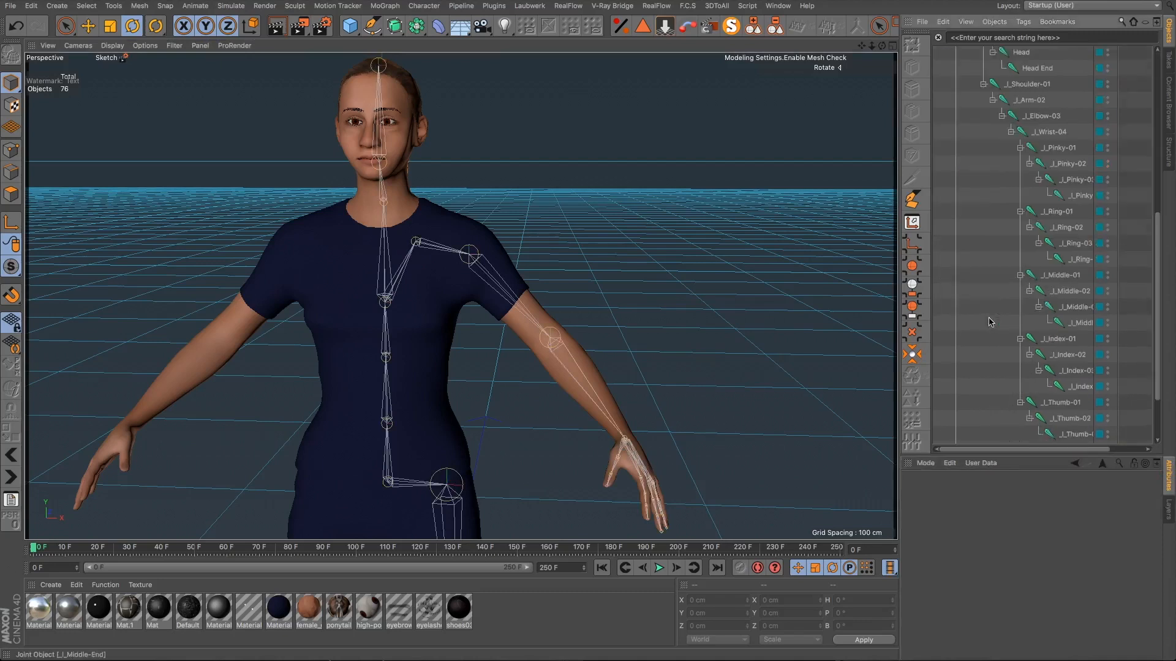
pyautogui.scroll(5, 1000, 216)
pyautogui.scroll(-5, 1015, 283)
pyautogui.click(1011, 132)
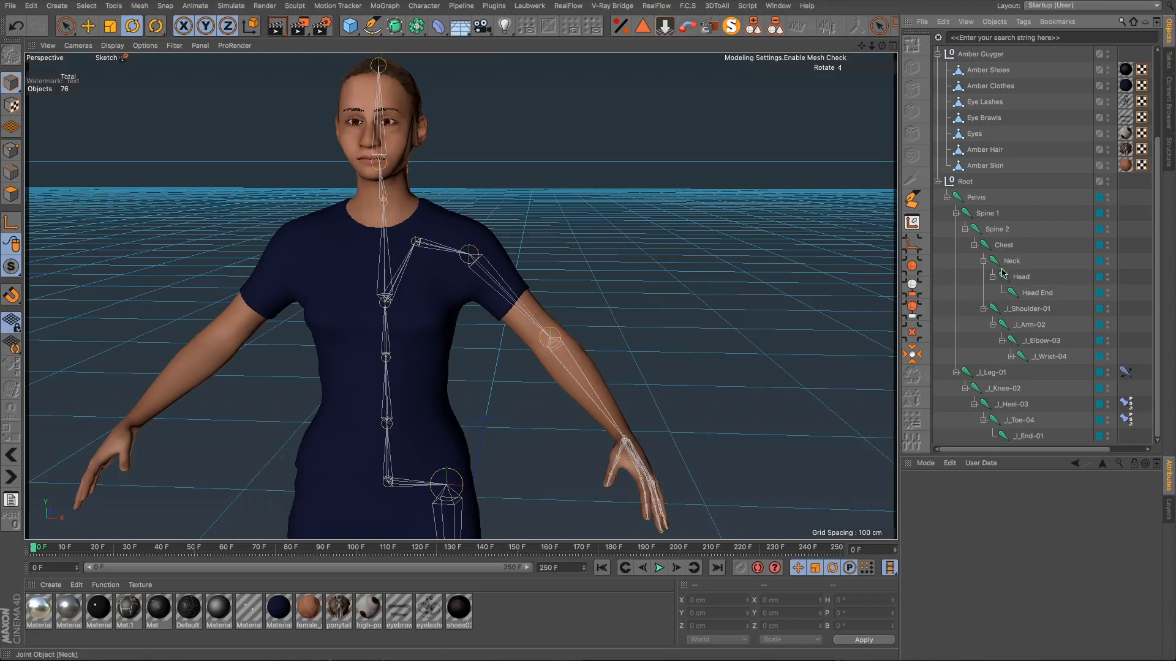
# Step: Create an IK chain on the left arm from _l_Arm-02 to _l_Wrist-04
pyautogui.click(1028, 326)
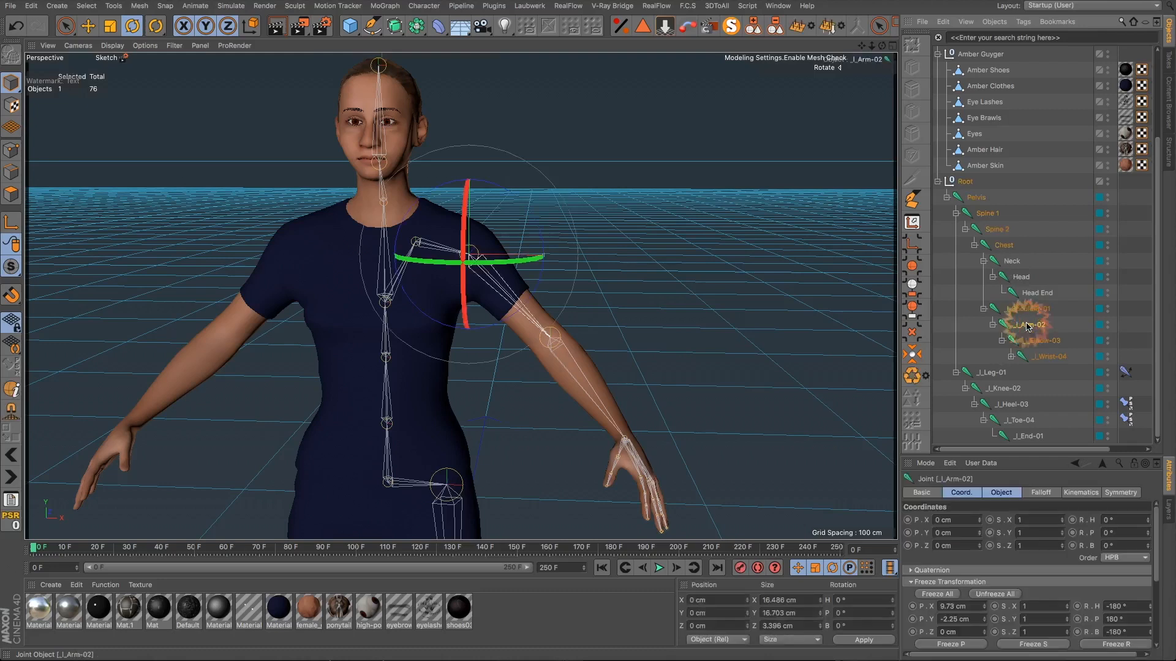
pyautogui.keyDown('ctrl'); pyautogui.click(1039, 358); pyautogui.keyUp('ctrl')
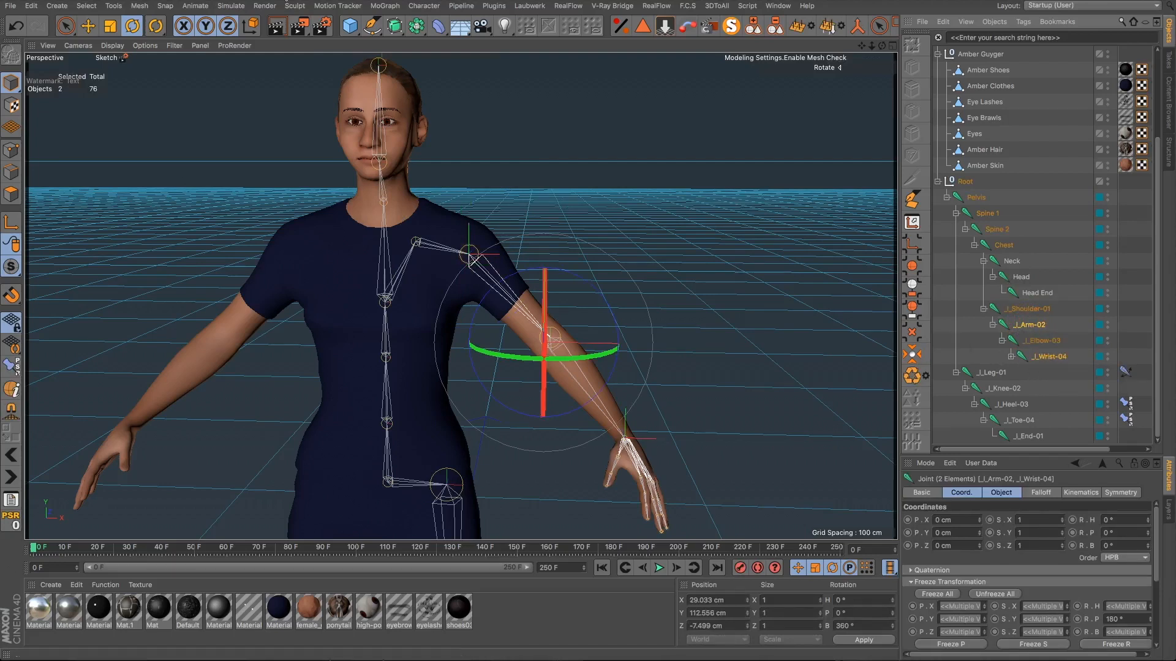
pyautogui.click(421, 7)
pyautogui.click(428, 36)
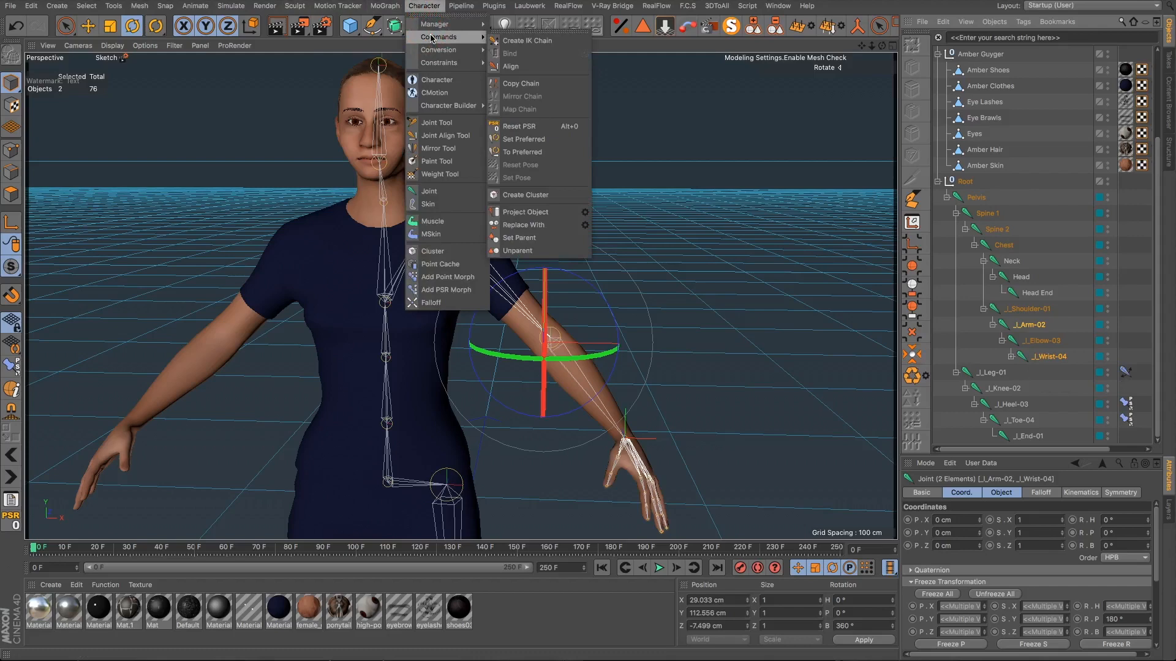
pyautogui.click(518, 41)
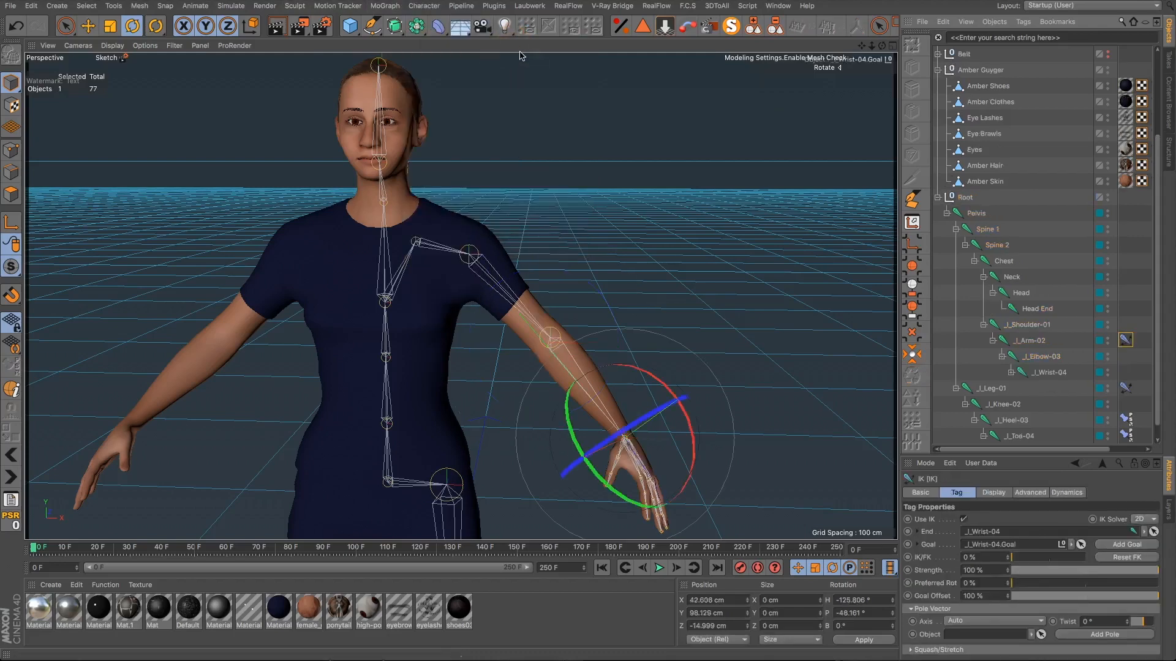
# Step: Display the _l_Wrist-04.Goal null as a cube with XY orientation and a radius of 3 cm
pyautogui.keyDown('alt'); pyautogui.moveTo(782, 399); pyautogui.dragTo(702, 341, button='middle'); pyautogui.keyUp('alt')
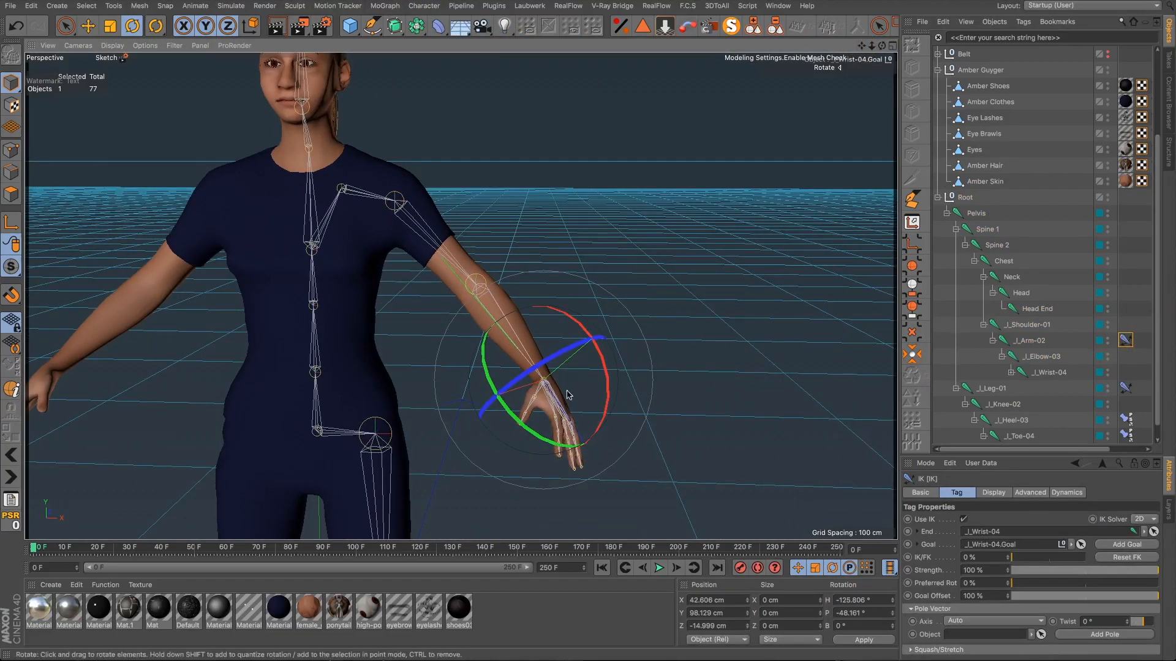
pyautogui.moveTo(543, 379)
pyautogui.keyDown('alt'); pyautogui.mouseDown()
pyautogui.moveTo(406, 355)
pyautogui.moveTo(419, 402)
pyautogui.mouseUp(); pyautogui.keyUp('alt')
pyautogui.scroll(4, 534, 376)
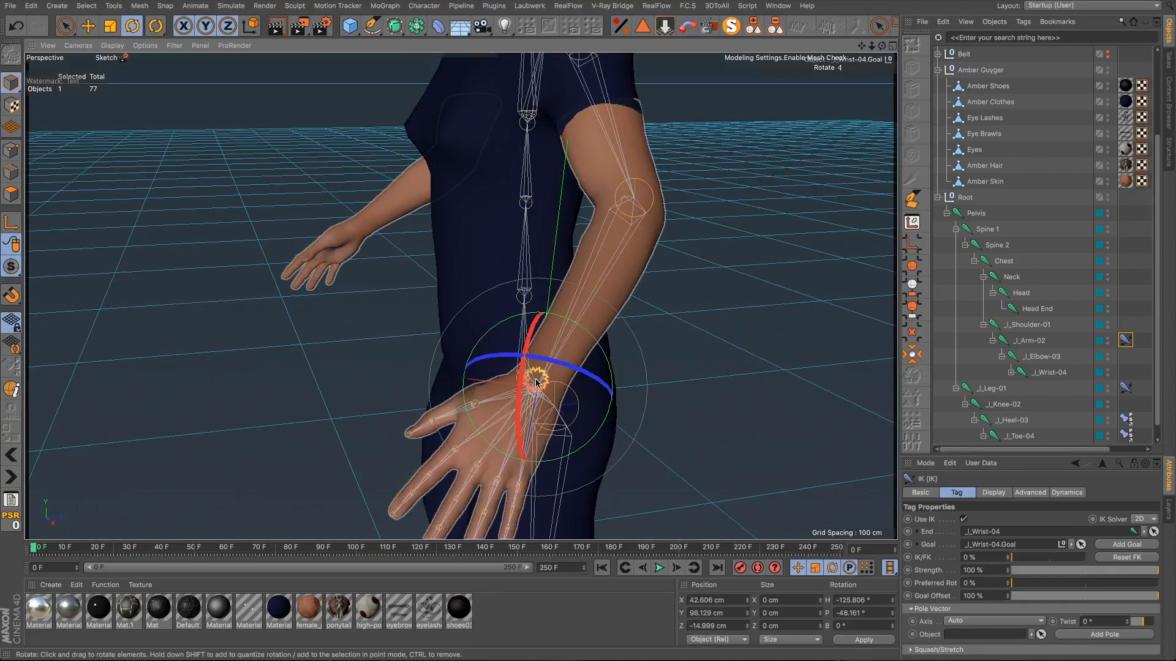
pyautogui.moveTo(537, 383)
pyautogui.keyDown('alt'); pyautogui.mouseDown()
pyautogui.moveTo(623, 376)
pyautogui.moveTo(627, 362)
pyautogui.moveTo(595, 364)
pyautogui.mouseUp(); pyautogui.keyUp('alt')
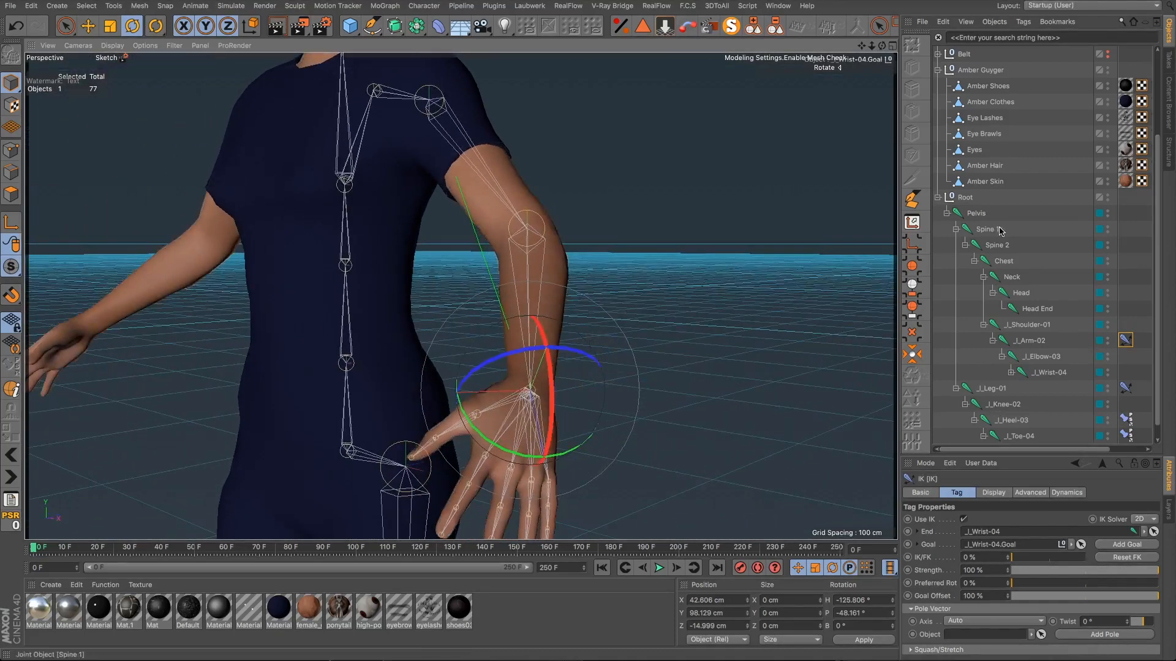
pyautogui.scroll(4, 975, 105)
pyautogui.click(975, 55)
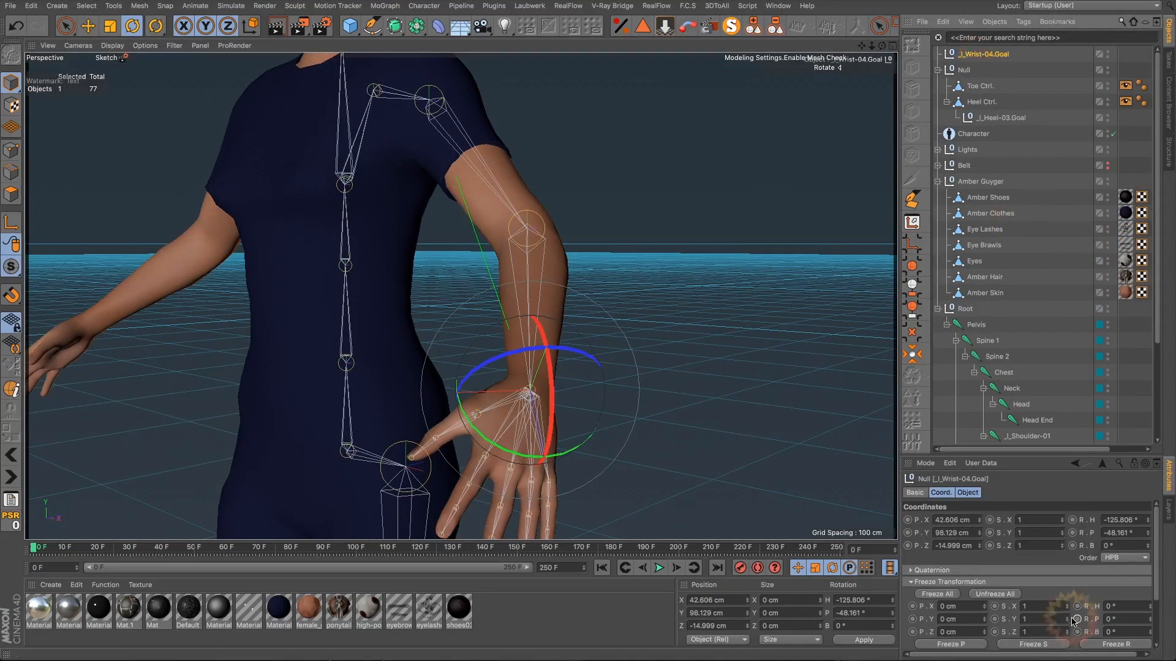
pyautogui.click(969, 493)
pyautogui.click(984, 519)
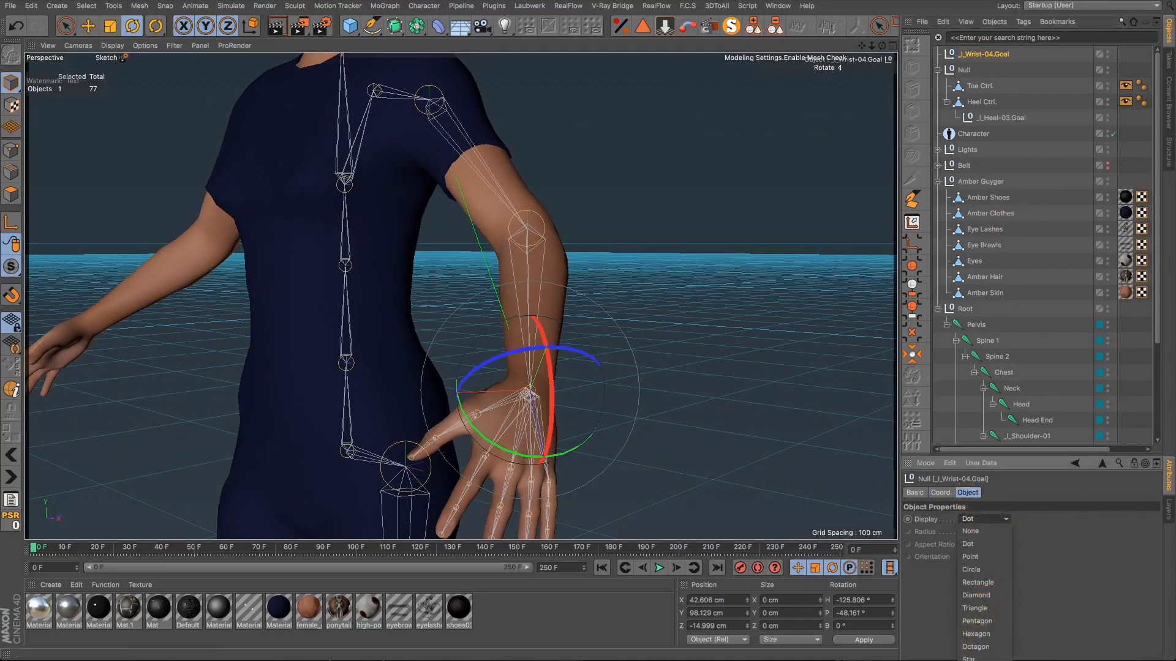
pyautogui.click(979, 660)
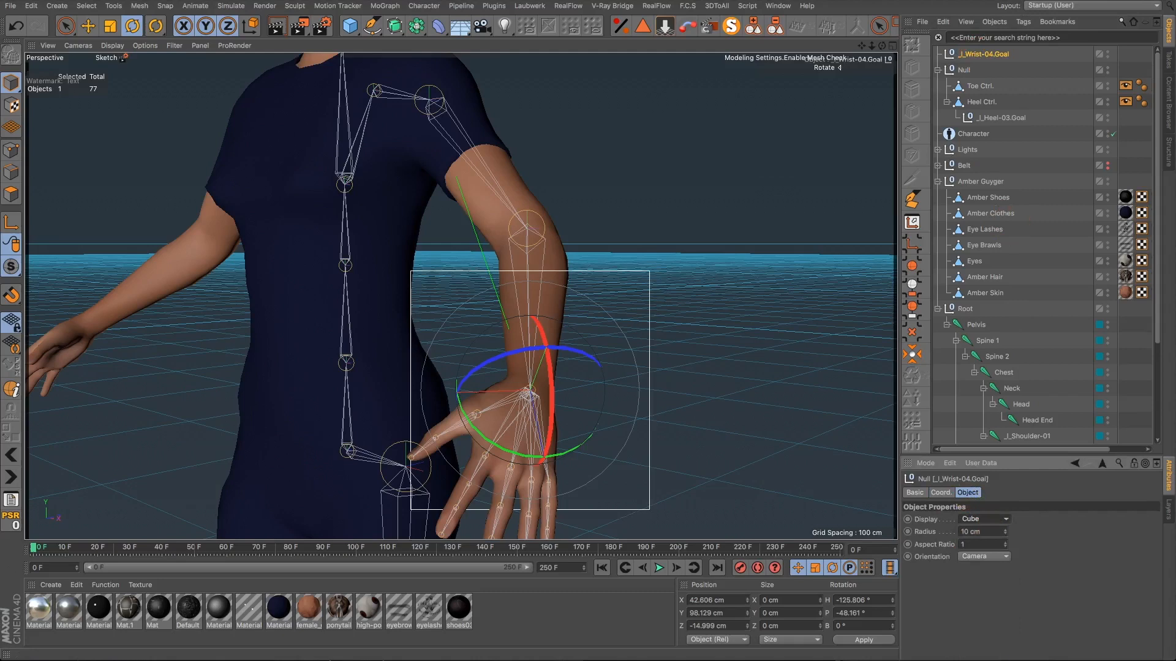
pyautogui.click(985, 557)
pyautogui.click(982, 569)
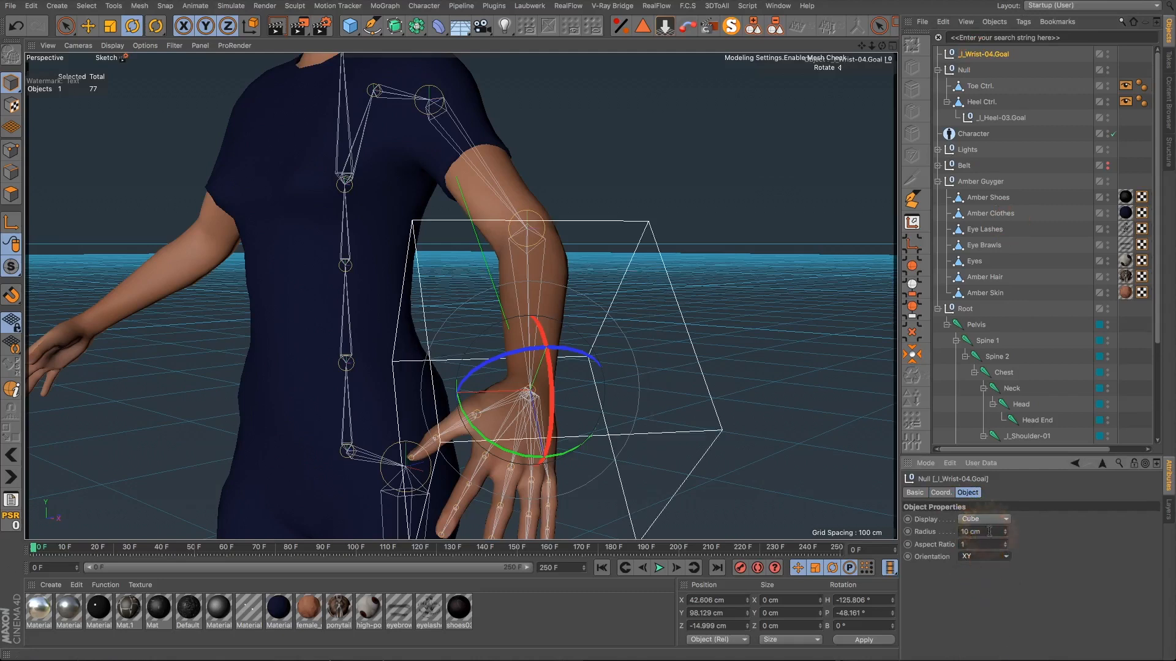
pyautogui.moveTo(1004, 537); pyautogui.dragTo(1005, 533)
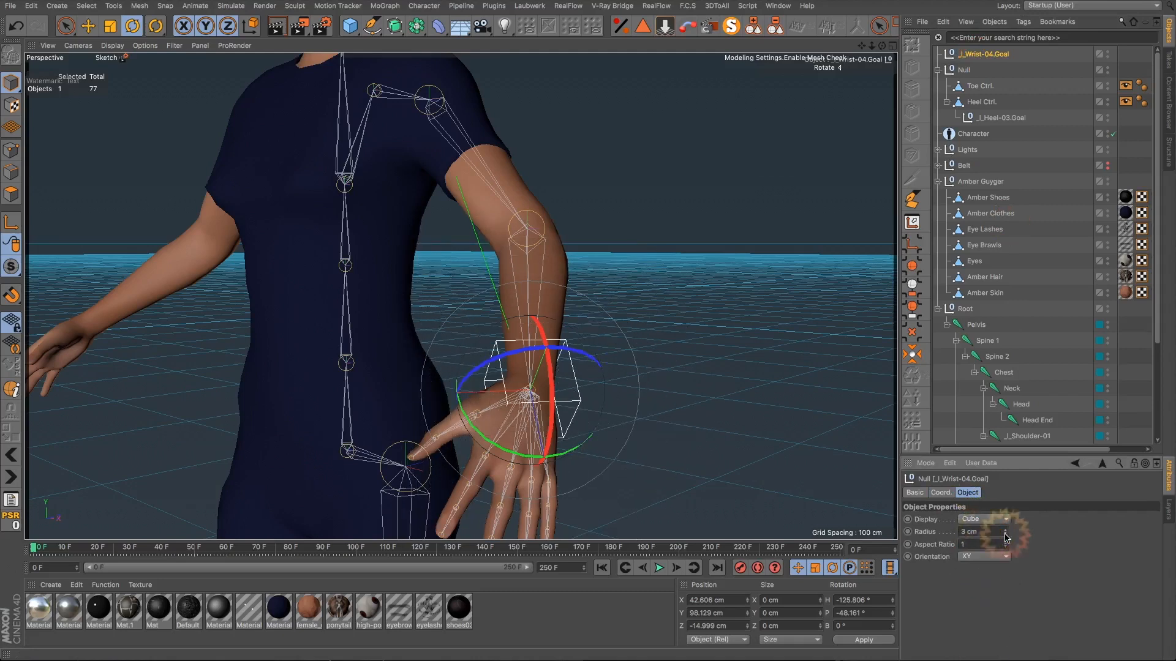
# Step: Rotate the wrist goal's cube to line up with the forearm, to about H -148.8°, P -37.4°, B -24.9°
pyautogui.keyDown('alt'); pyautogui.moveTo(497, 355); pyautogui.dragTo(386, 337); pyautogui.keyUp('alt')
pyautogui.moveTo(578, 367); pyautogui.dragTo(296, 343)
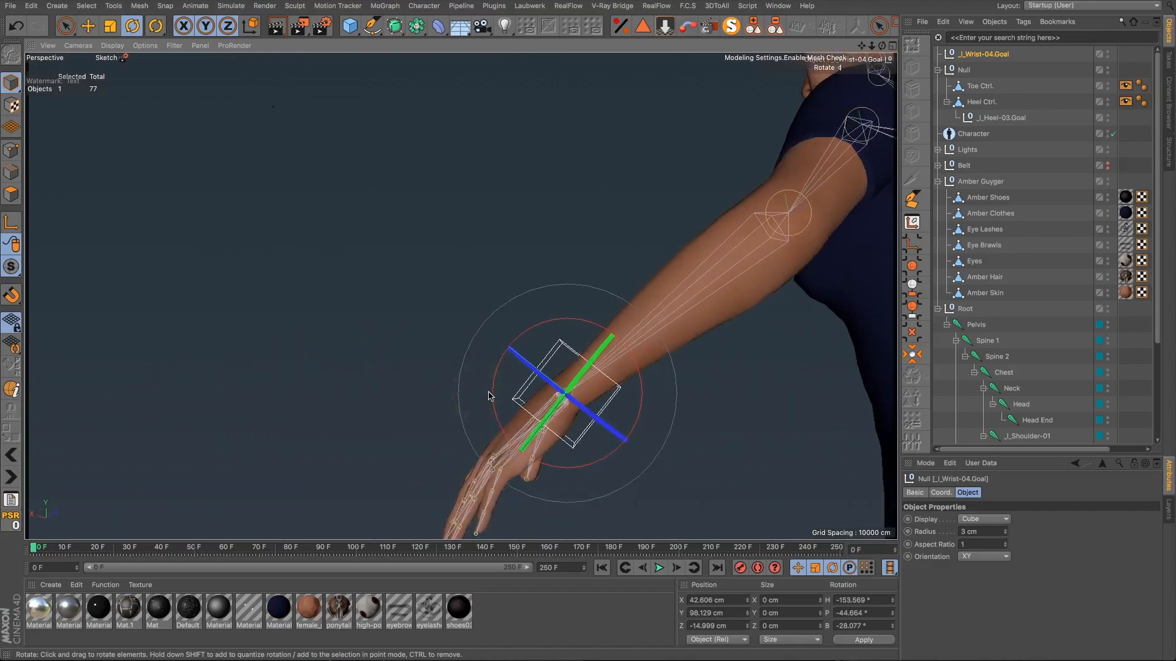
pyautogui.moveTo(490, 396); pyautogui.dragTo(491, 390)
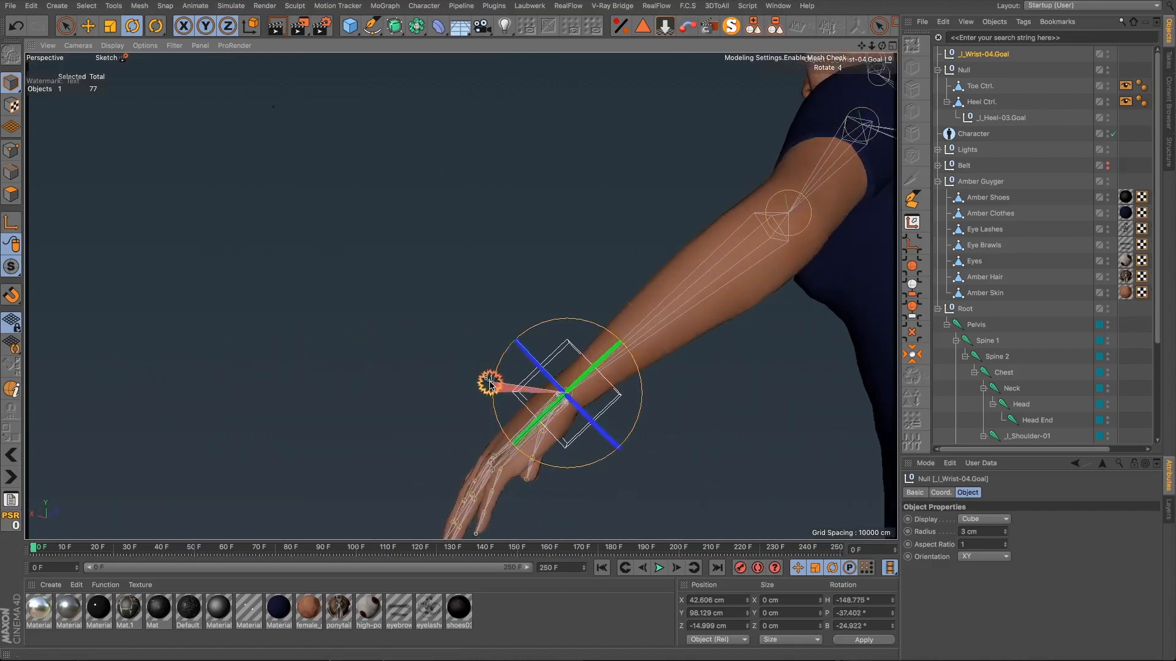
pyautogui.keyDown('alt'); pyautogui.moveTo(578, 388); pyautogui.dragTo(774, 438); pyautogui.keyUp('alt')
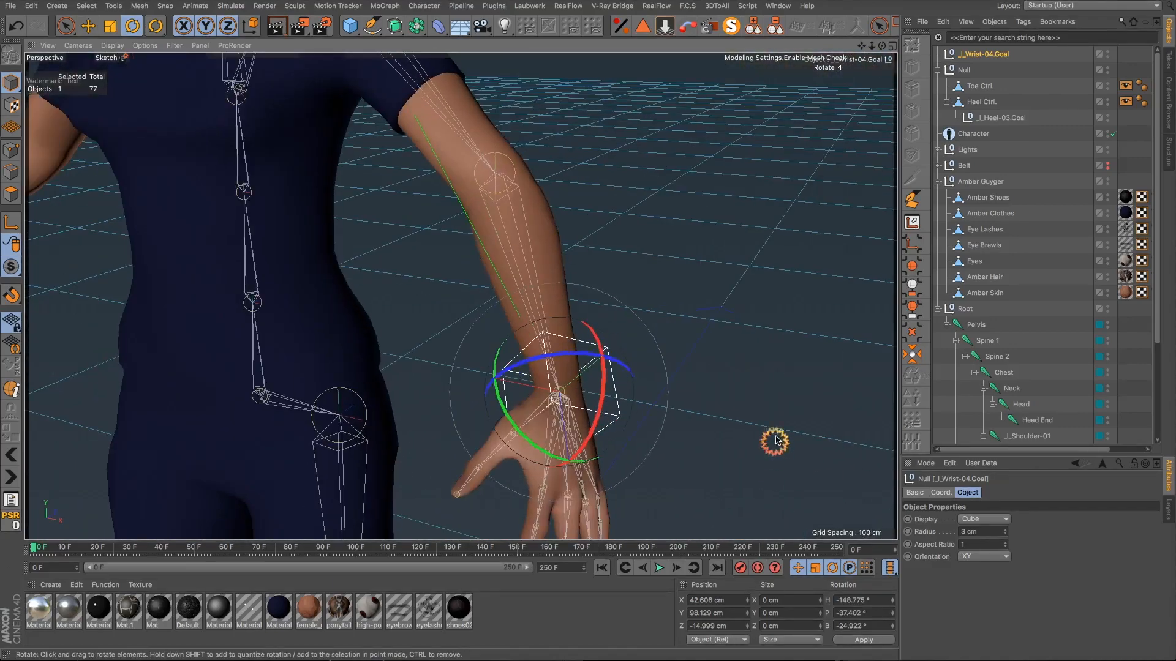
# Step: Try raising the Null above the toe and heel controllers by about 5 cm to test the leg, and undo the move
pyautogui.click(967, 71)
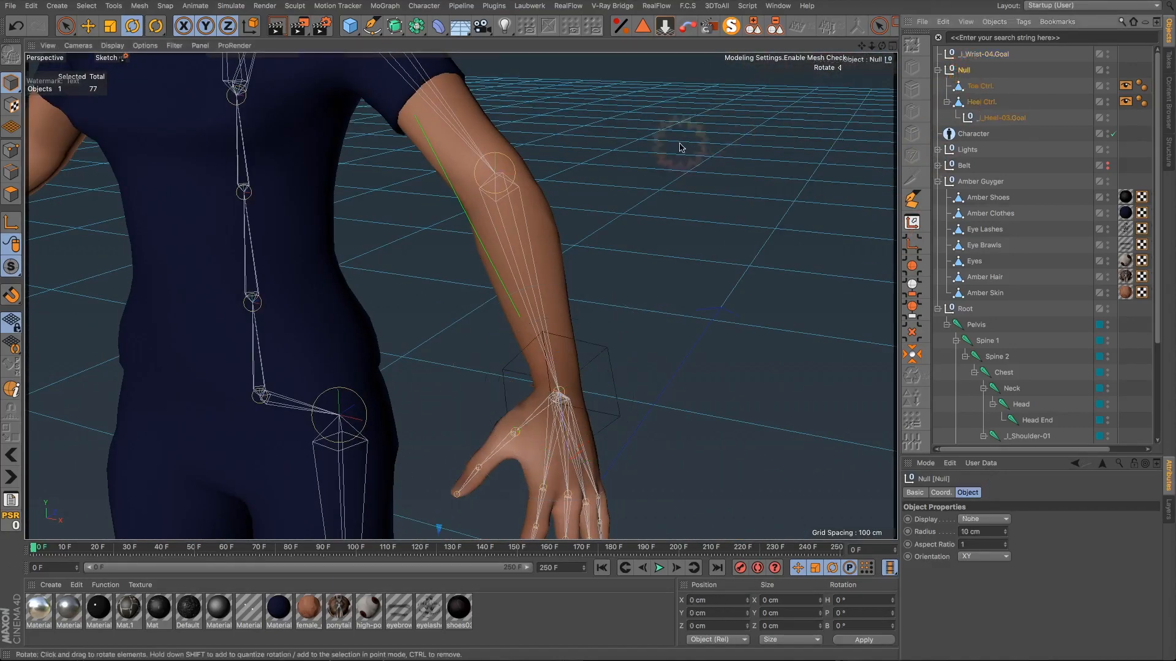
pyautogui.press('h')
pyautogui.keyDown('alt'); pyautogui.moveTo(567, 436); pyautogui.dragTo(459, 468); pyautogui.keyUp('alt')
pyautogui.scroll(8, 464, 454)
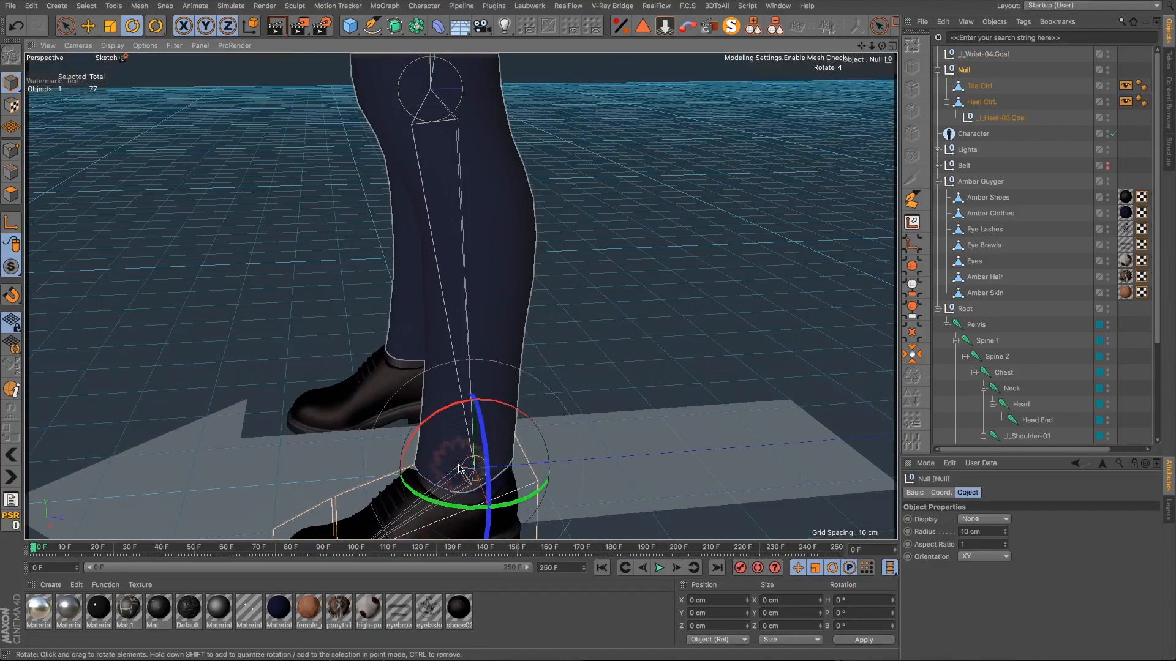
pyautogui.press('e')
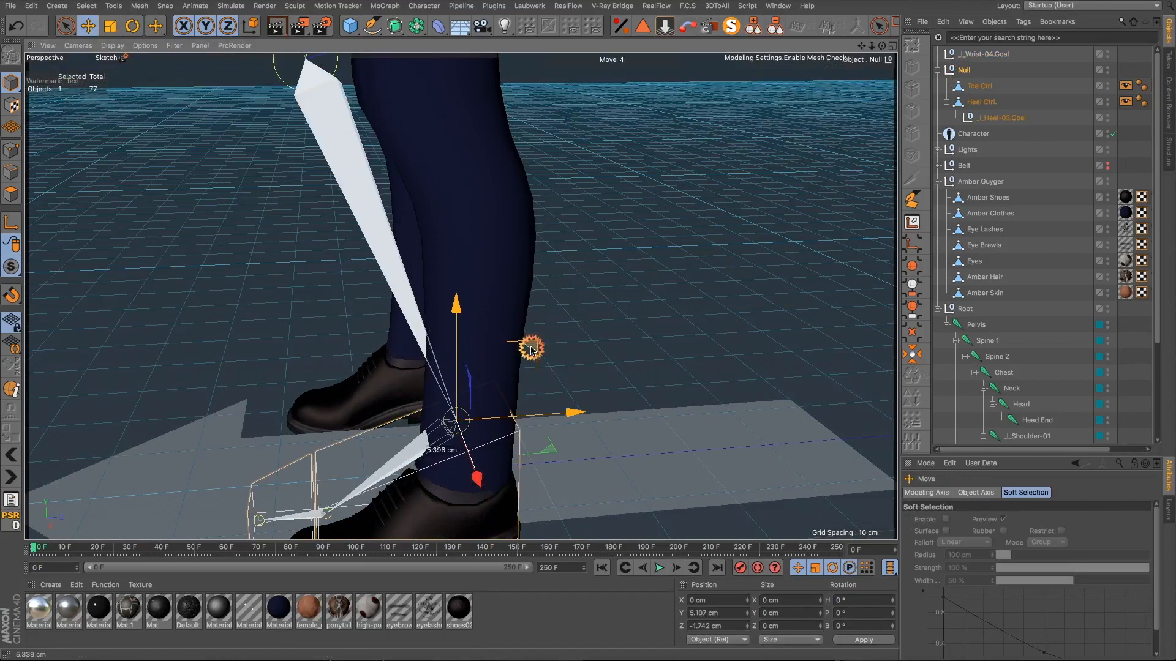
pyautogui.press('super+z')
pyautogui.scroll(-5, 482, 350)
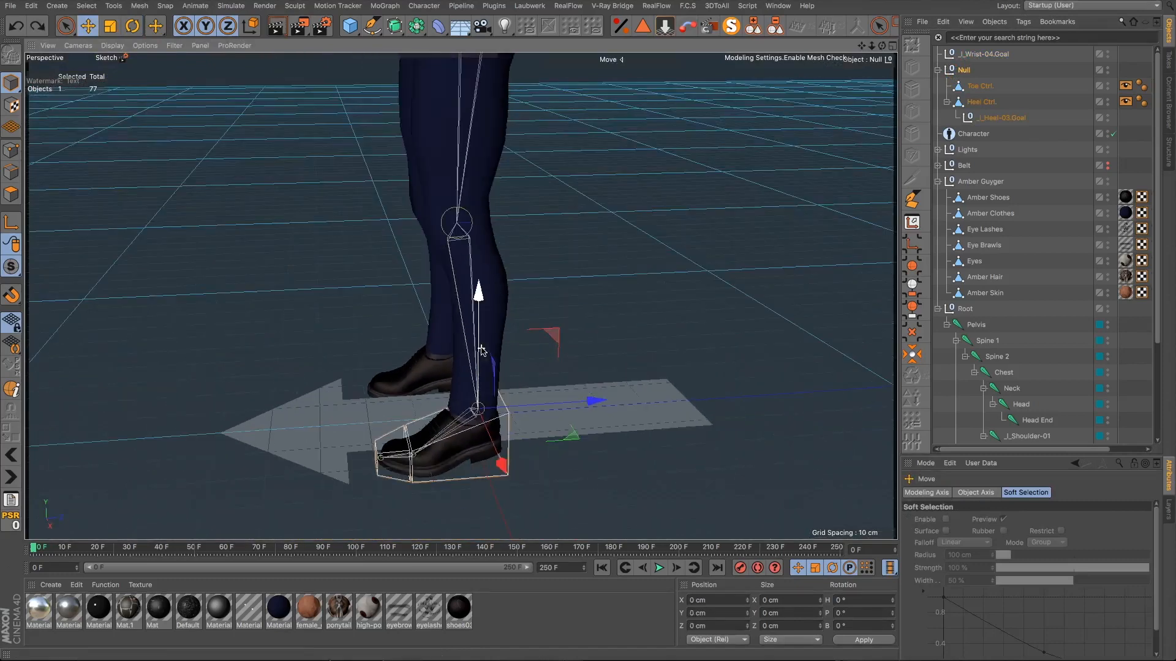
# Step: Display the Null holding the toe and heel controllers as a cube with XY orientation and a radius of 5 cm
pyautogui.click(964, 72)
pyautogui.click(993, 556)
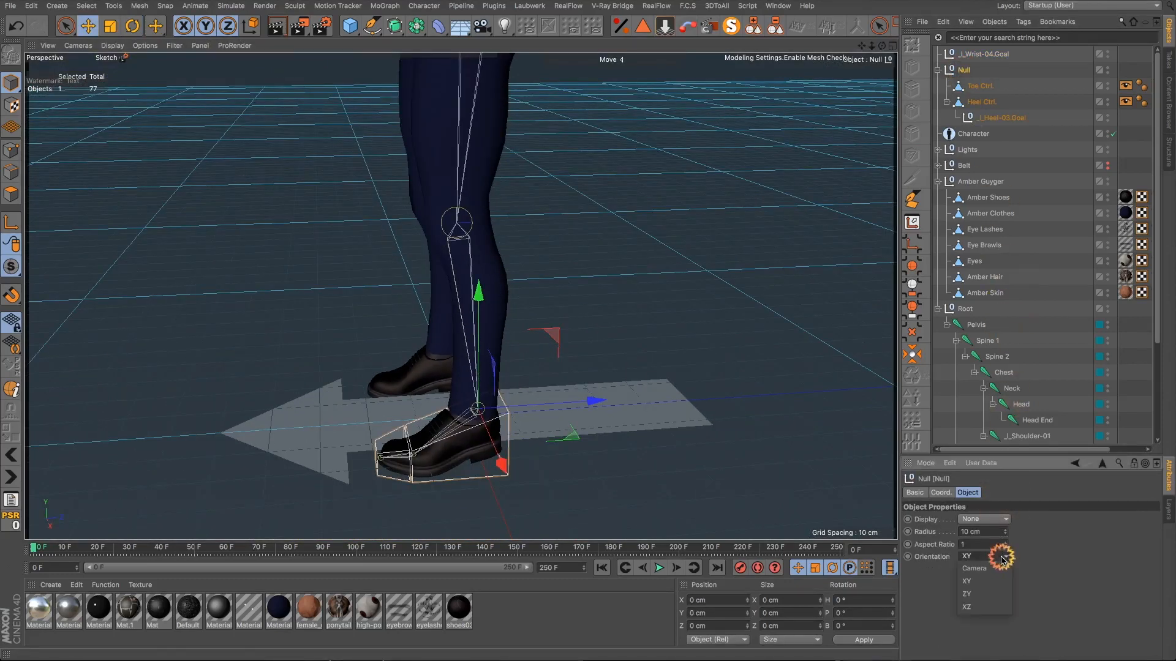
pyautogui.click(973, 582)
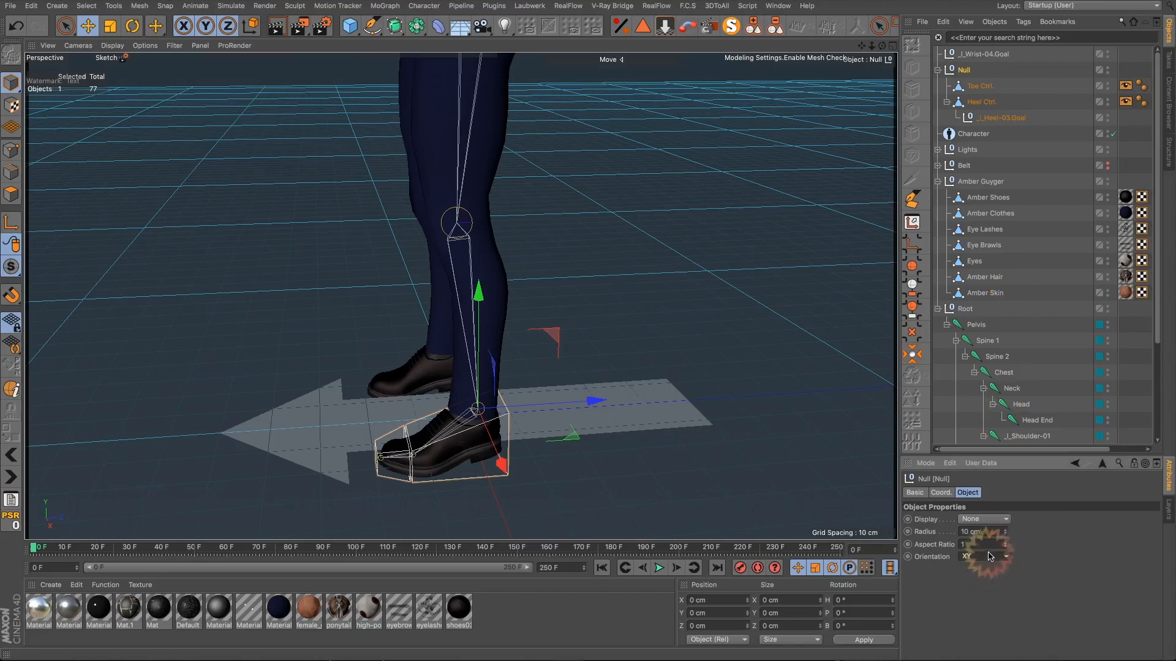
pyautogui.click(1004, 520)
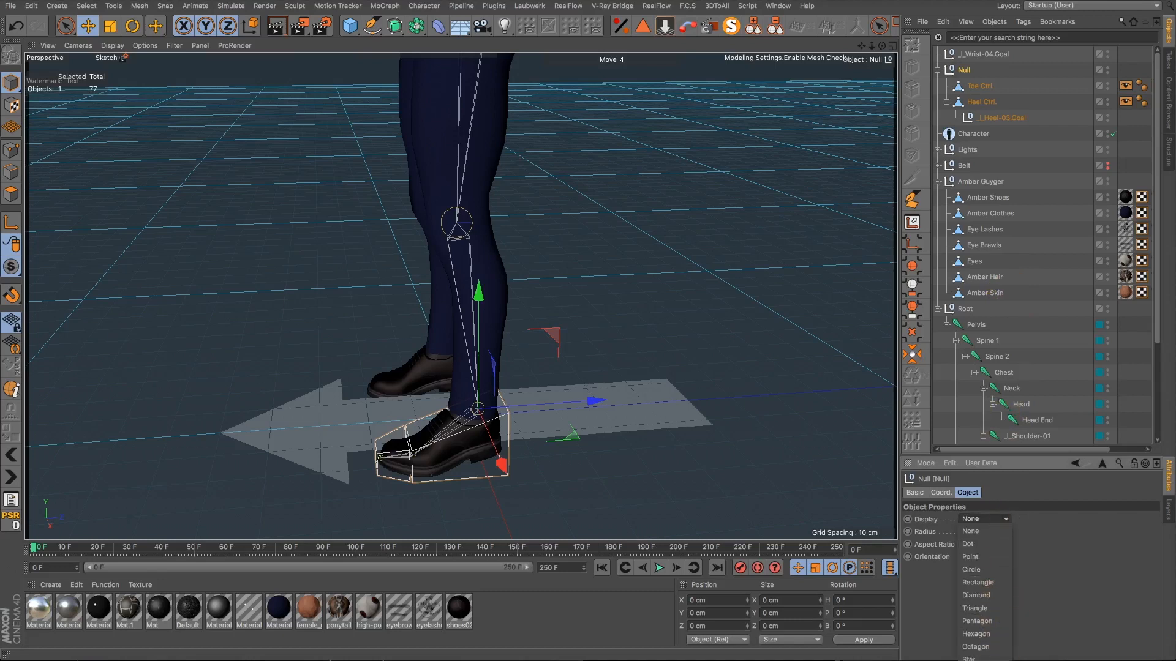
pyautogui.click(975, 656)
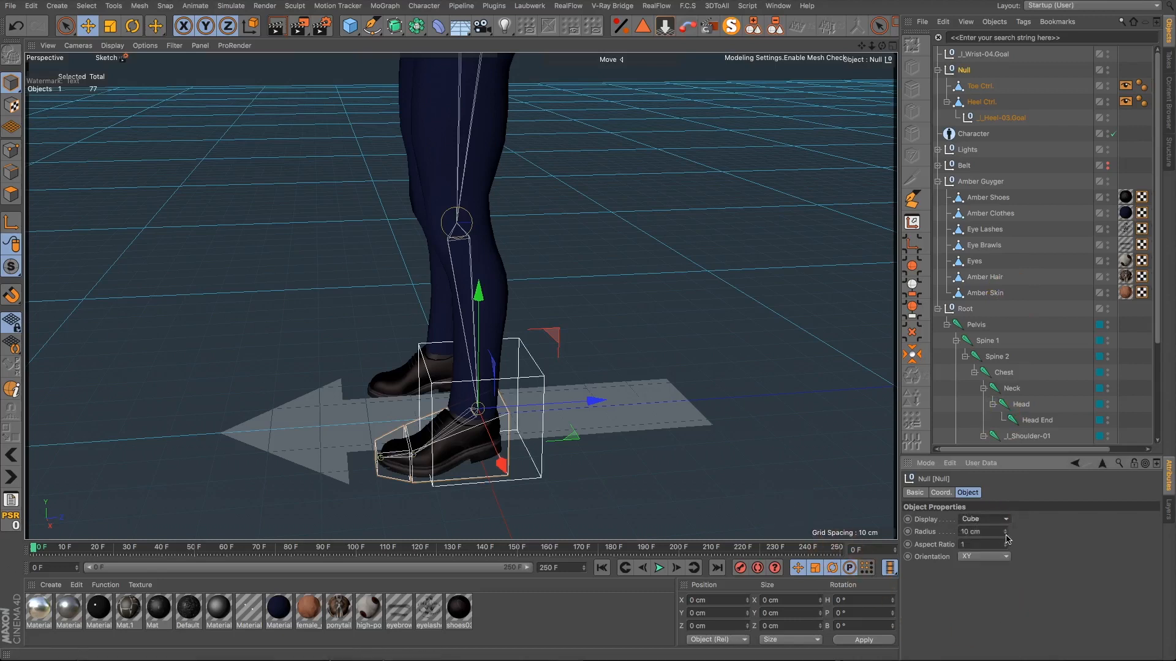
pyautogui.moveTo(1006, 537); pyautogui.dragTo(811, 473)
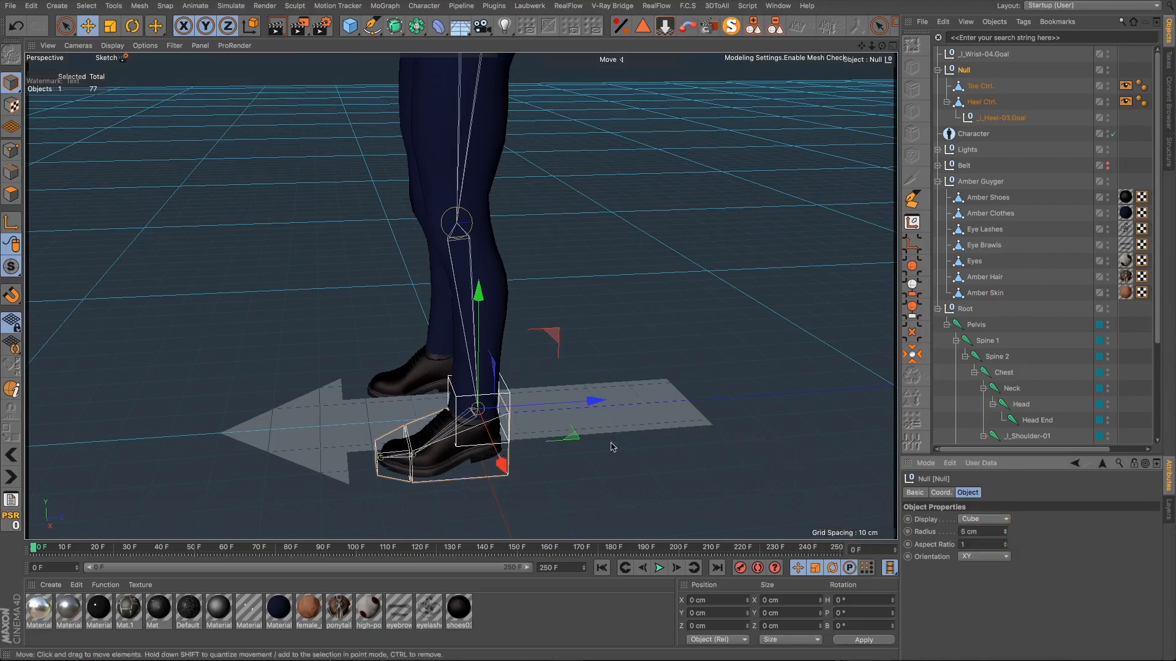
pyautogui.keyDown('alt'); pyautogui.moveTo(613, 447); pyautogui.dragTo(320, 337); pyautogui.keyUp('alt')
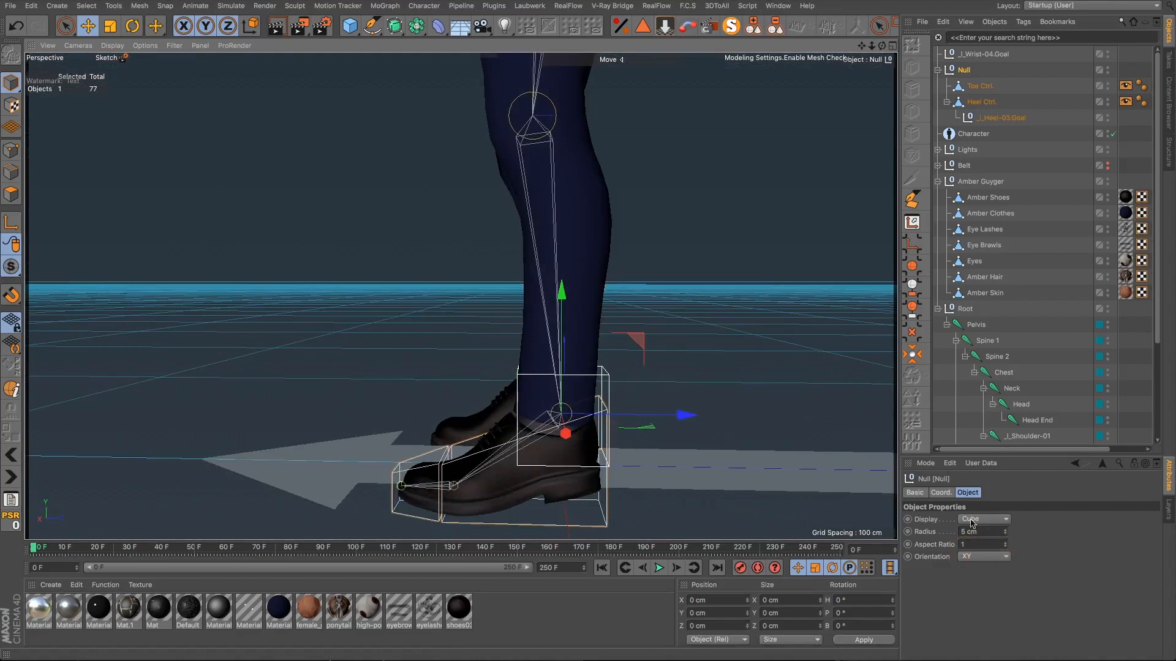
# Step: Turn on Use Color and Icon Color for _l_Wrist-04.Goal and set its display color to red
pyautogui.click(915, 493)
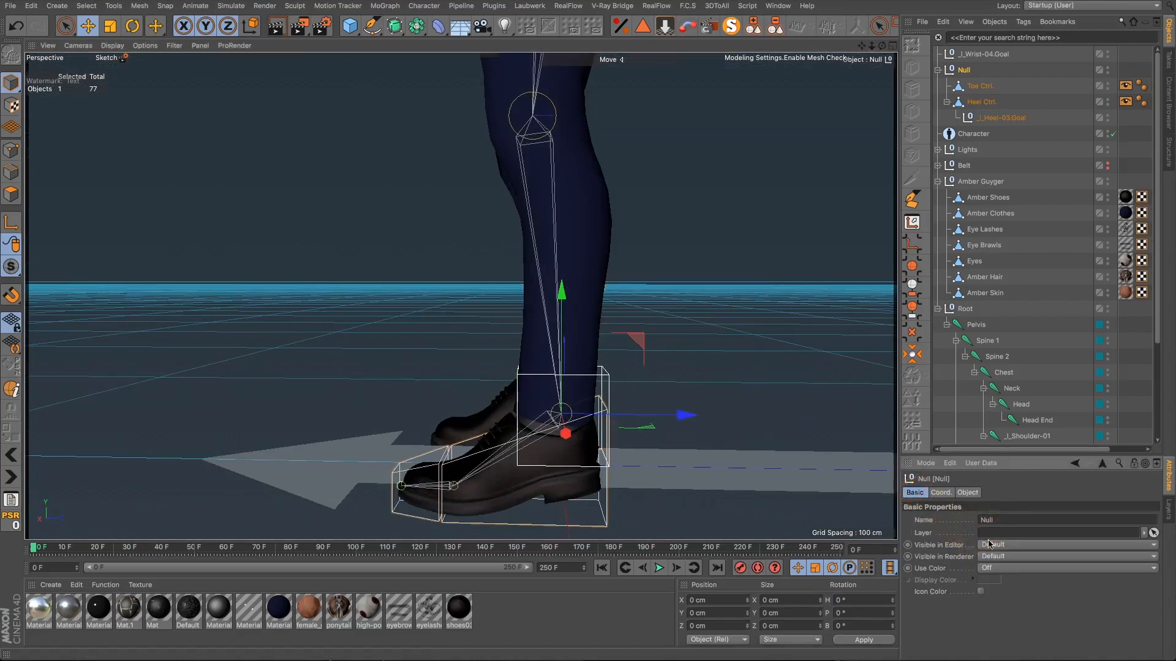
pyautogui.click(661, 307)
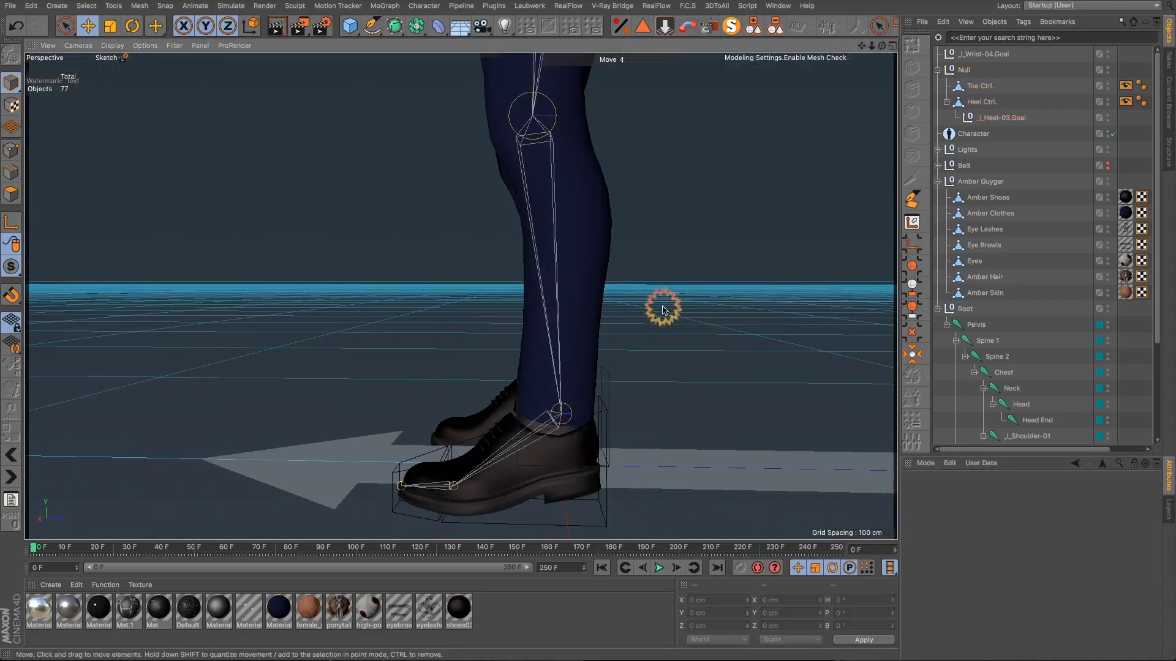
pyautogui.keyDown('alt'); pyautogui.moveTo(619, 354); pyautogui.dragTo(672, 391); pyautogui.keyUp('alt')
pyautogui.keyDown('alt'); pyautogui.moveTo(671, 391); pyautogui.dragTo(630, 406, button='right'); pyautogui.keyUp('alt')
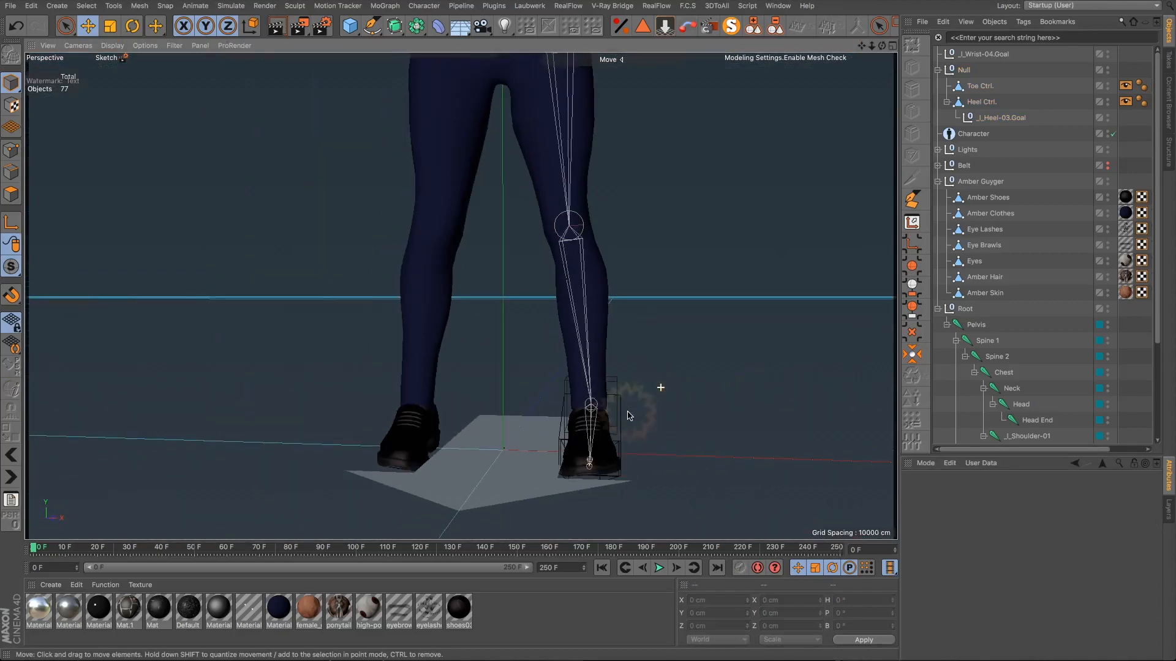
pyautogui.keyDown('alt'); pyautogui.moveTo(630, 407); pyautogui.dragTo(575, 423); pyautogui.keyUp('alt')
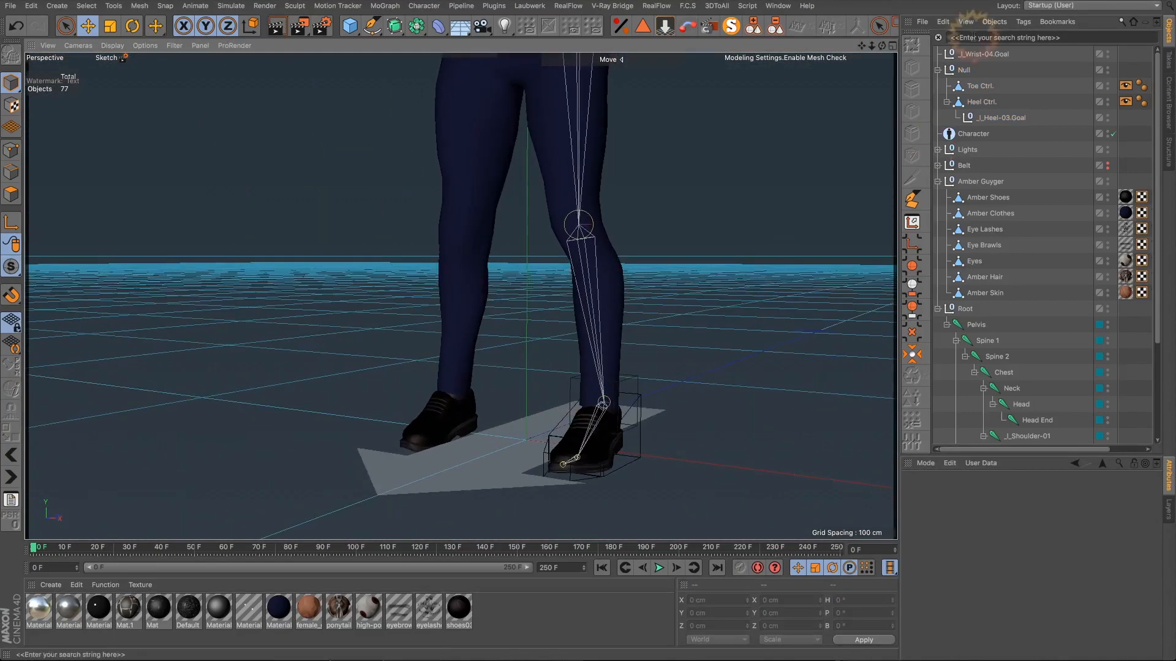
pyautogui.click(970, 57)
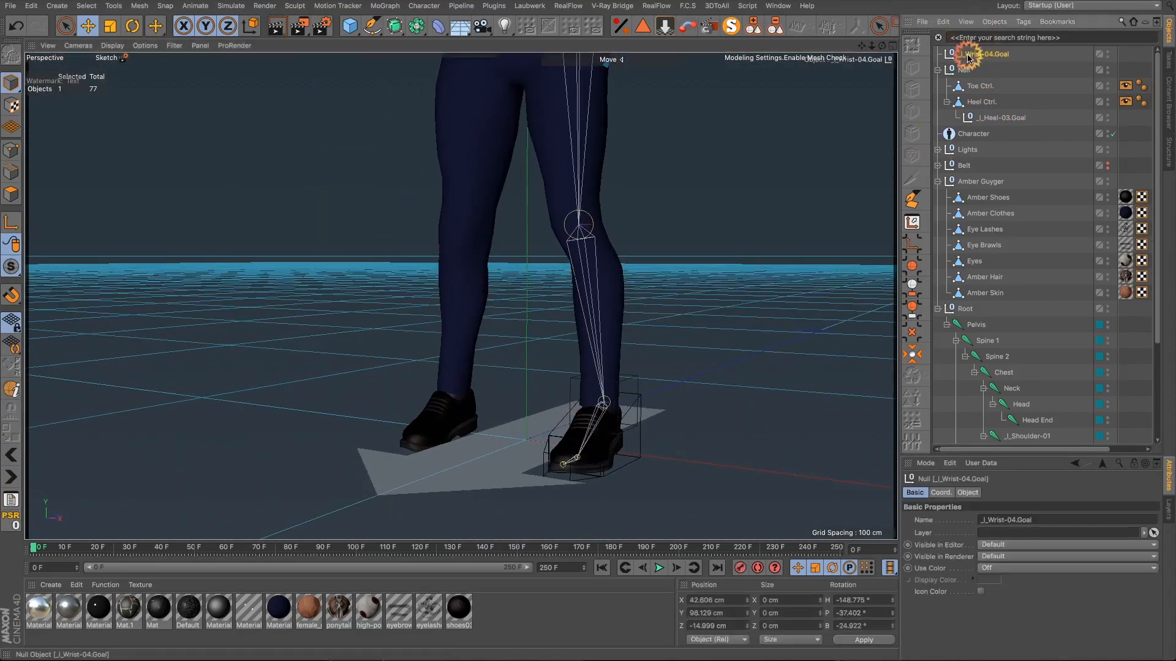
pyautogui.click(988, 580)
pyautogui.click(991, 571)
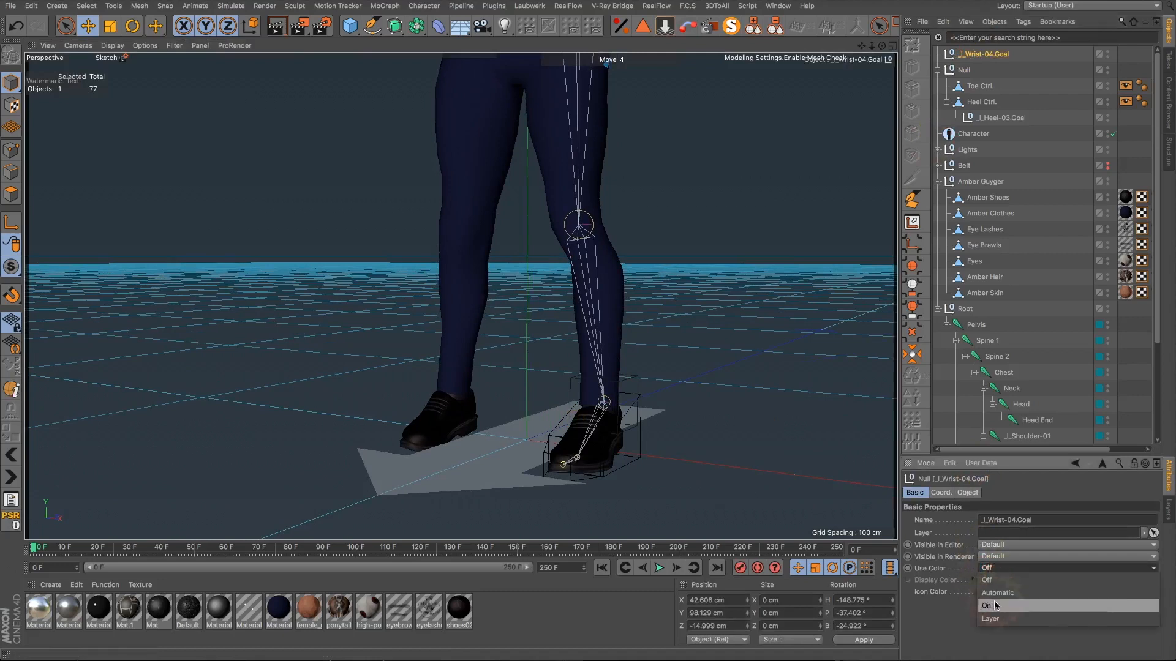
pyautogui.click(993, 605)
pyautogui.click(992, 582)
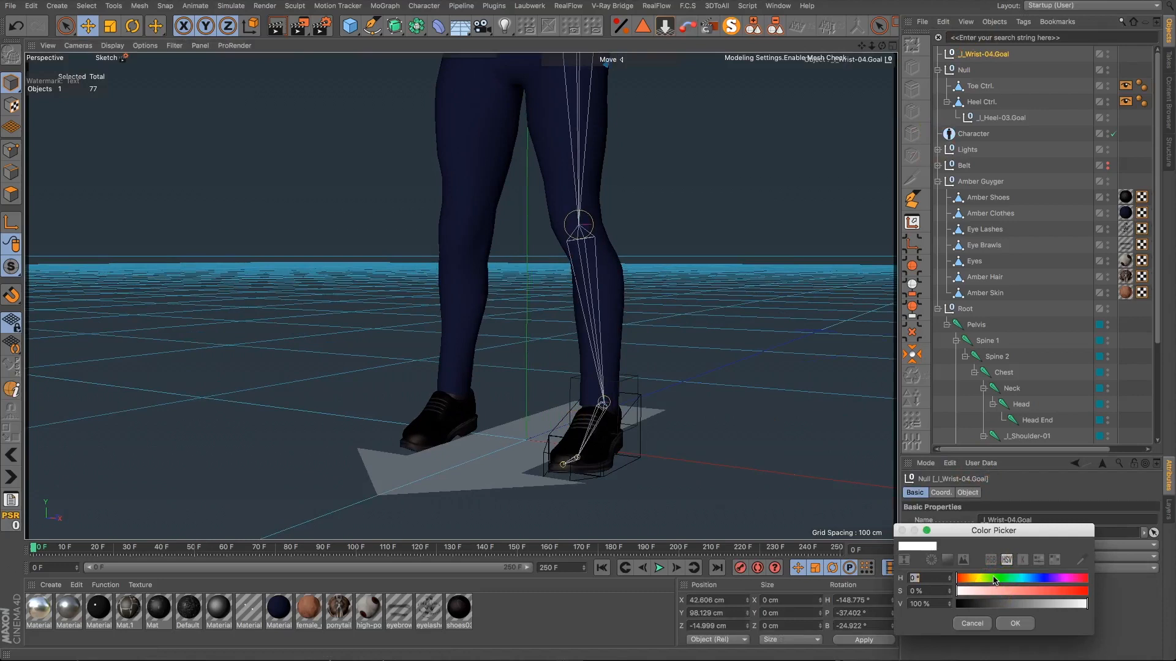
pyautogui.moveTo(1048, 586); pyautogui.dragTo(1089, 590)
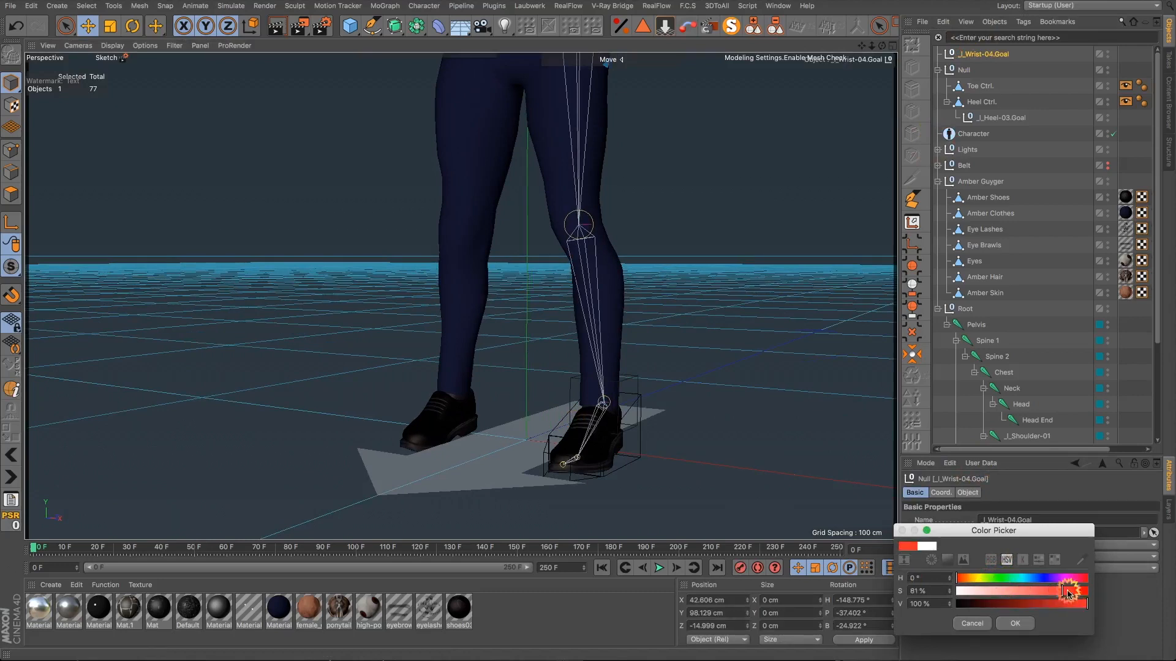
pyautogui.click(1017, 624)
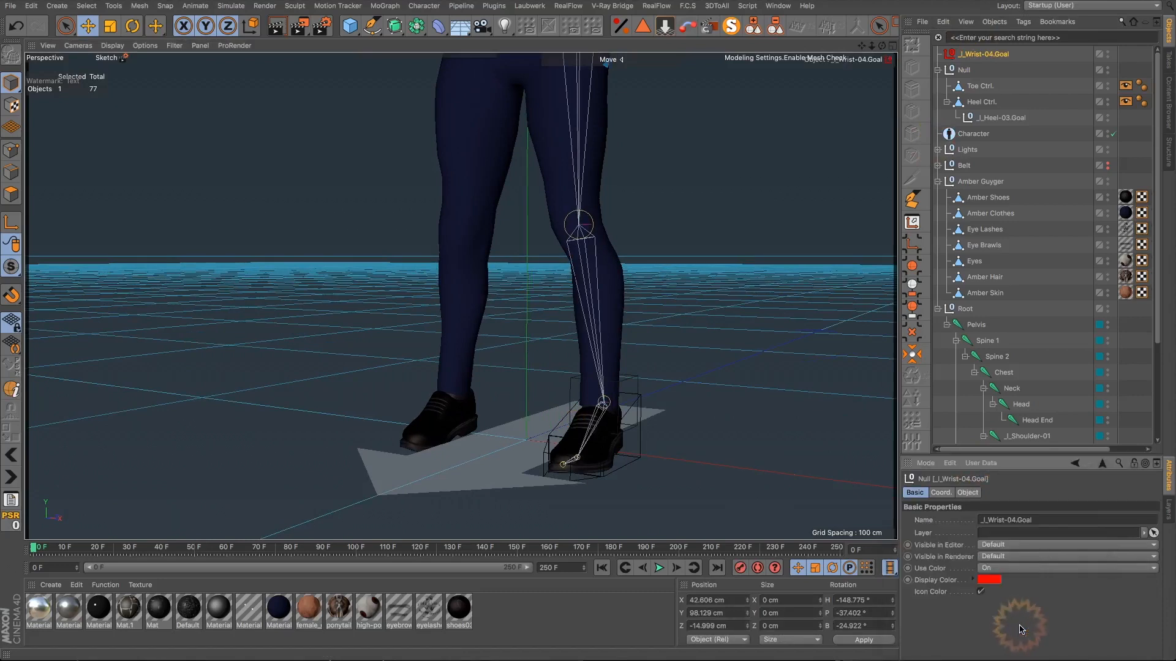
# Step: Turn on Use Color and Icon Color for the Null holding the toe and heel controllers, with a red display color
pyautogui.click(964, 70)
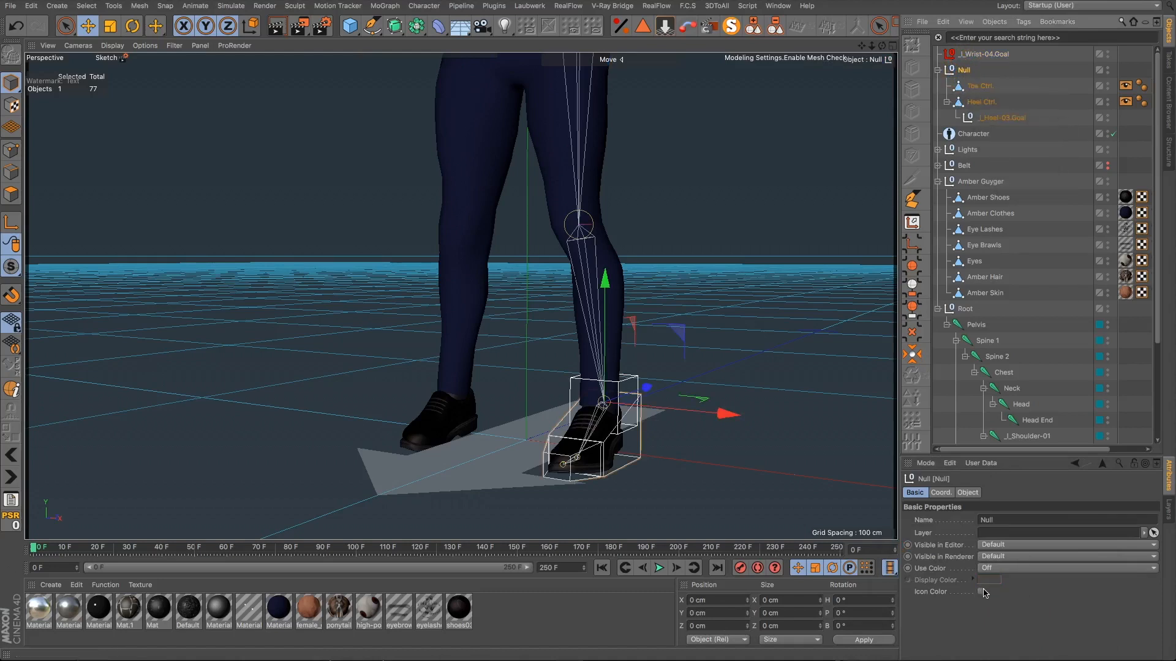
pyautogui.click(992, 568)
pyautogui.click(992, 580)
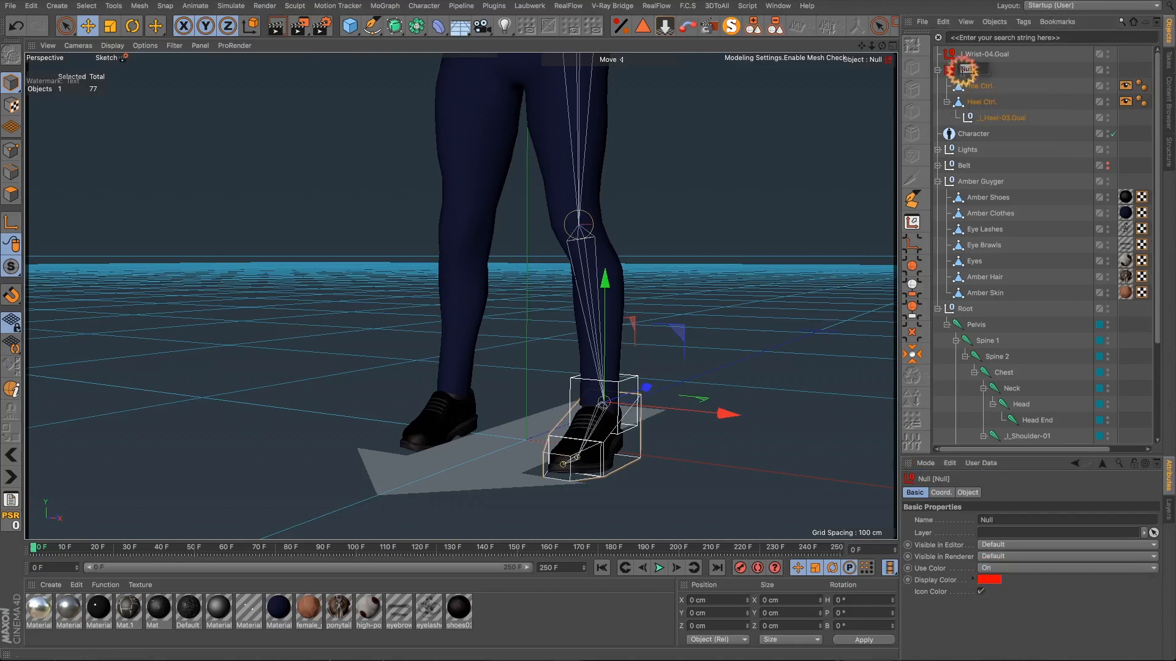
# Step: Rename the Null holding the toe and heel controllers as _l_Leg Ctrl. and deselect it
pyautogui.doubleClick(964, 70)
pyautogui.write('.')
pyautogui.press('Return')
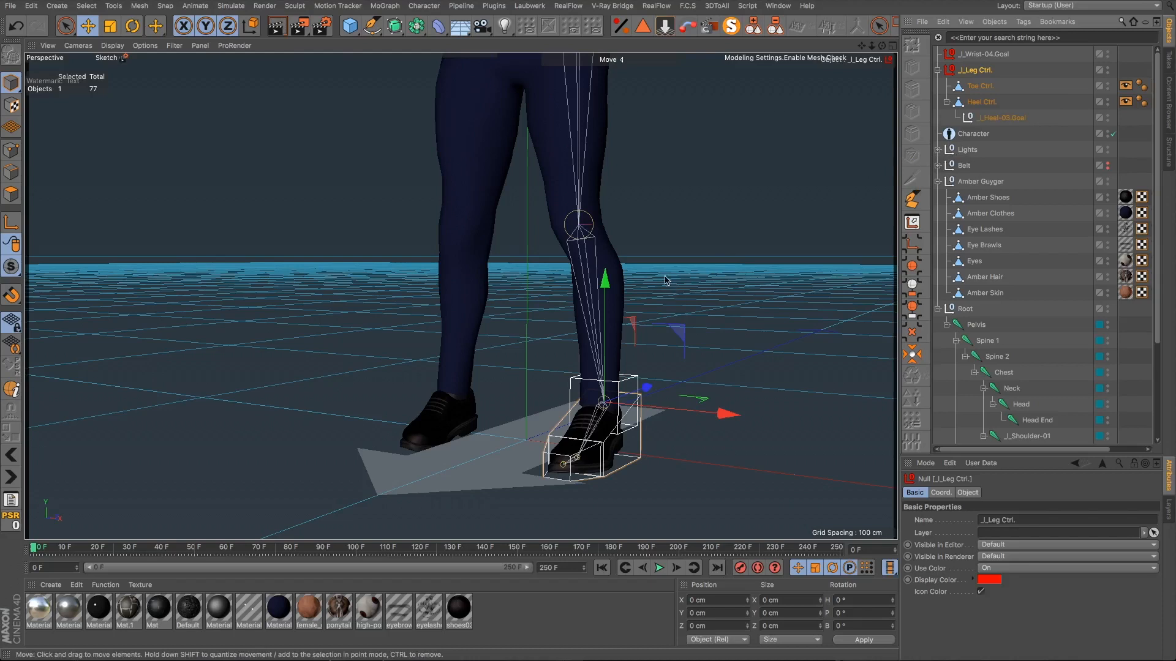
pyautogui.keyDown('ctrl'); pyautogui.click(1000, 73); pyautogui.keyUp('ctrl')
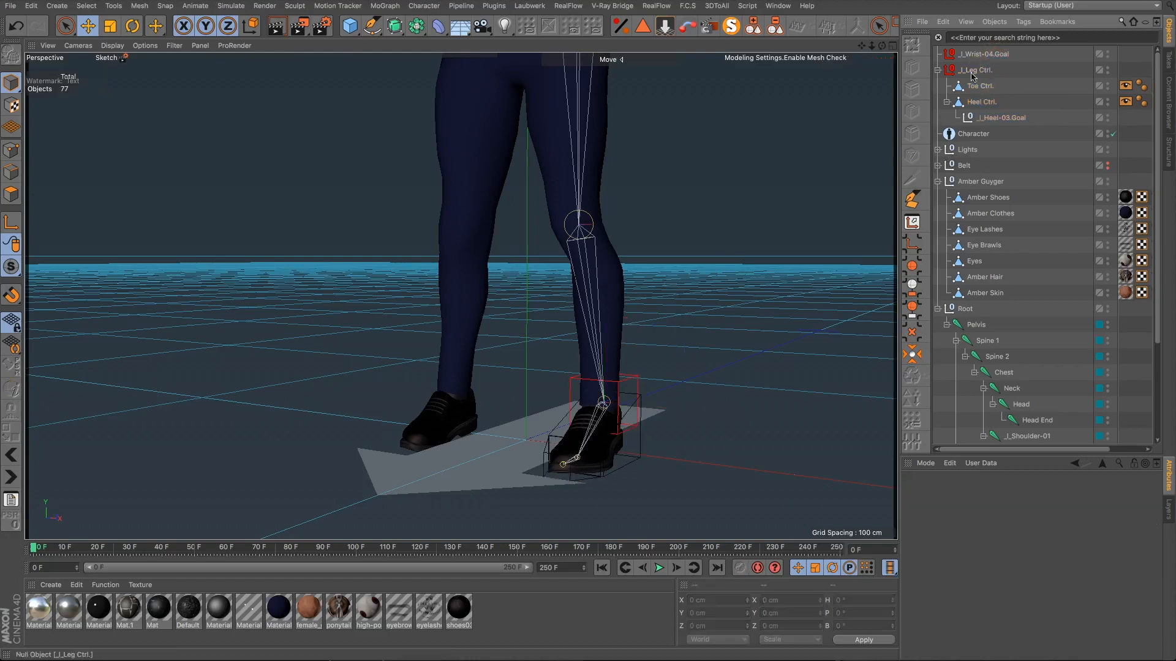
# Step: Rename the toe and heel controllers as _l_Toe Ctrl. and _l_Heel Ctrl
pyautogui.keyDown('alt'); pyautogui.moveTo(611, 314); pyautogui.dragTo(651, 347); pyautogui.keyUp('alt')
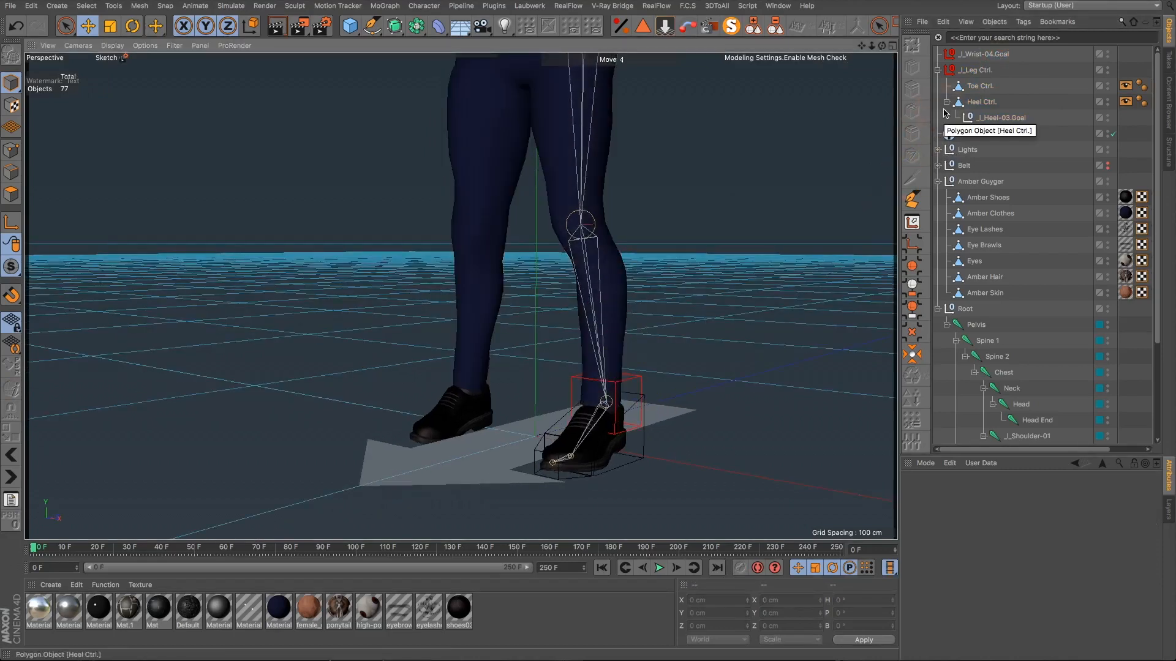
pyautogui.click(975, 88)
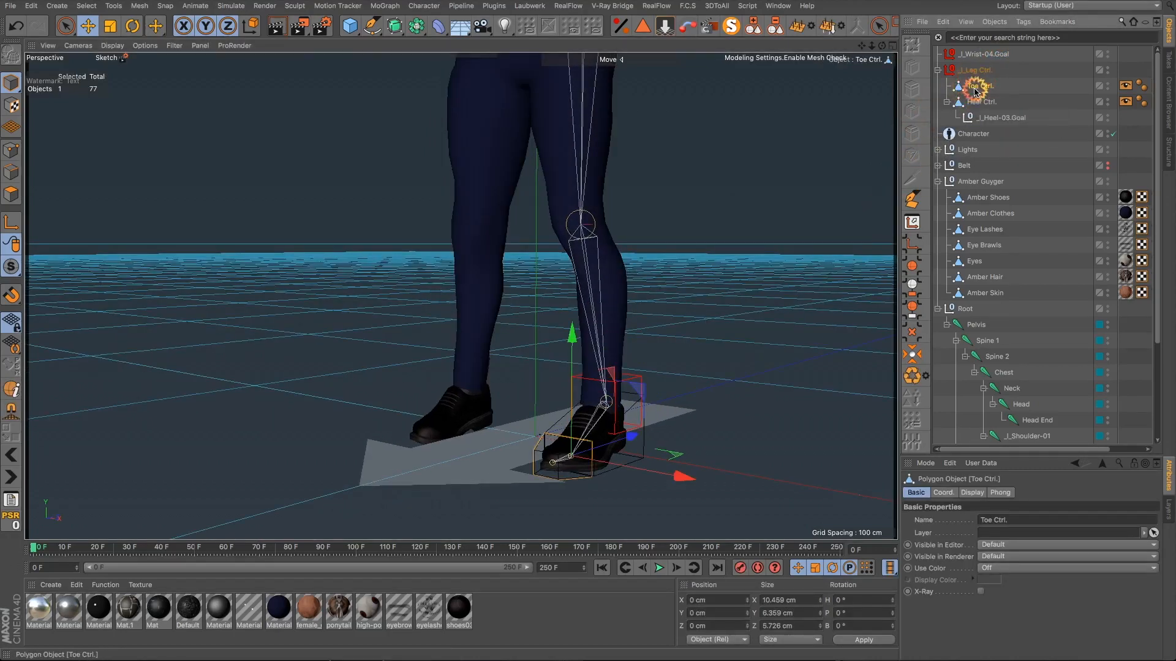
pyautogui.doubleClick(975, 88)
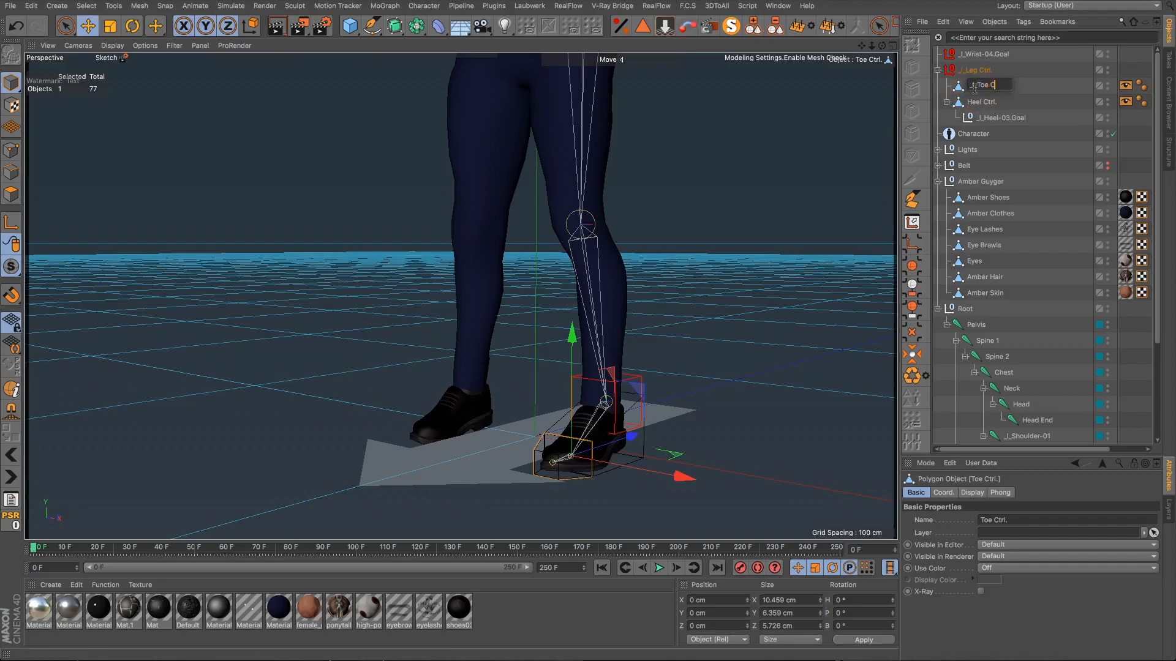
pyautogui.press('Return')
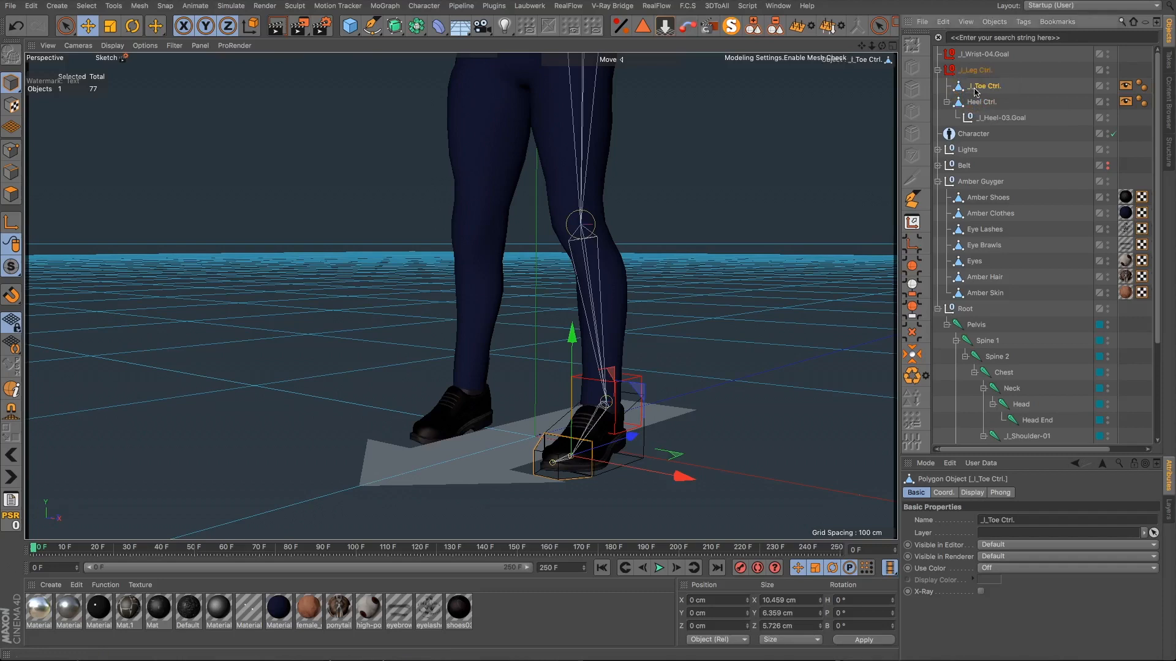
pyautogui.click(975, 103)
pyautogui.doubleClick(975, 103)
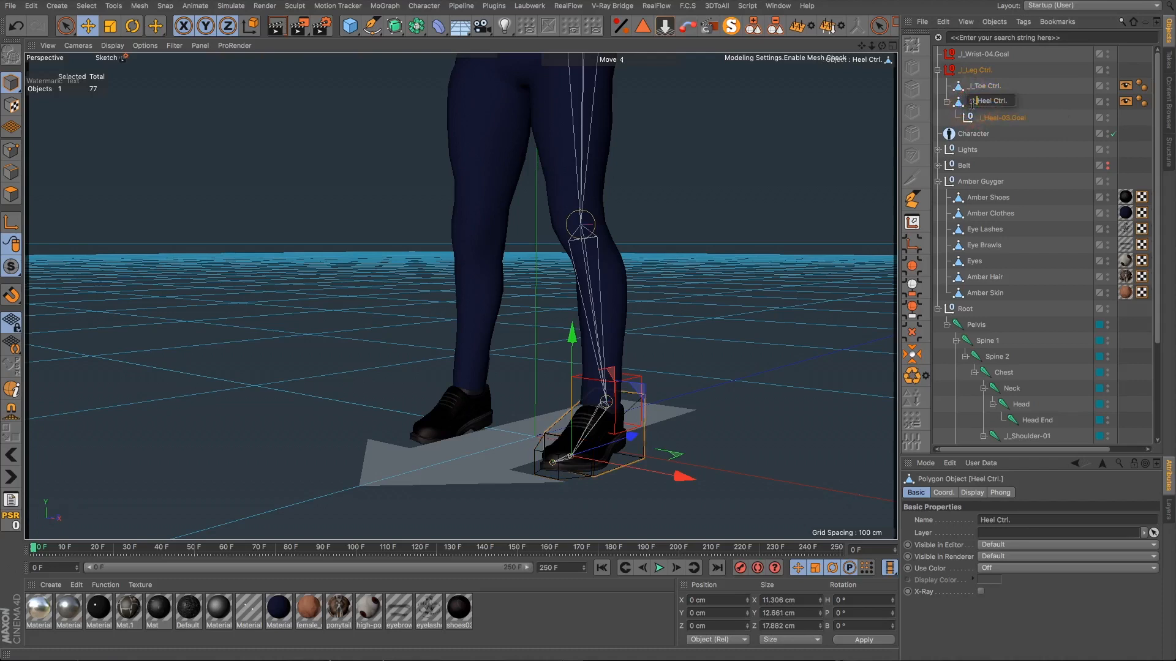
pyautogui.click(1032, 117)
# Step: Rename the _l_Heel-03.Goal null under the heel controller as _l_Heel-Goal
pyautogui.click(998, 117)
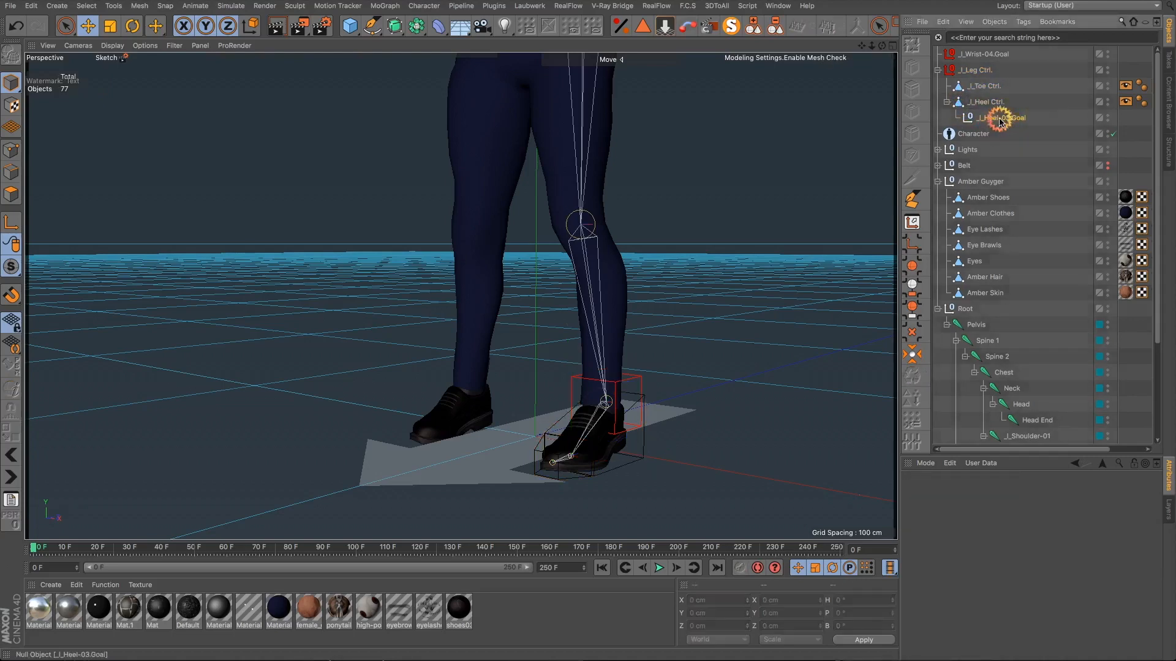
pyautogui.keyDown('alt'); pyautogui.moveTo(624, 328); pyautogui.dragTo(567, 331); pyautogui.keyUp('alt')
pyautogui.keyDown('alt'); pyautogui.moveTo(606, 388); pyautogui.dragTo(610, 372, button='right'); pyautogui.keyUp('alt')
pyautogui.keyDown('alt'); pyautogui.moveTo(611, 372); pyautogui.dragTo(627, 348); pyautogui.keyUp('alt')
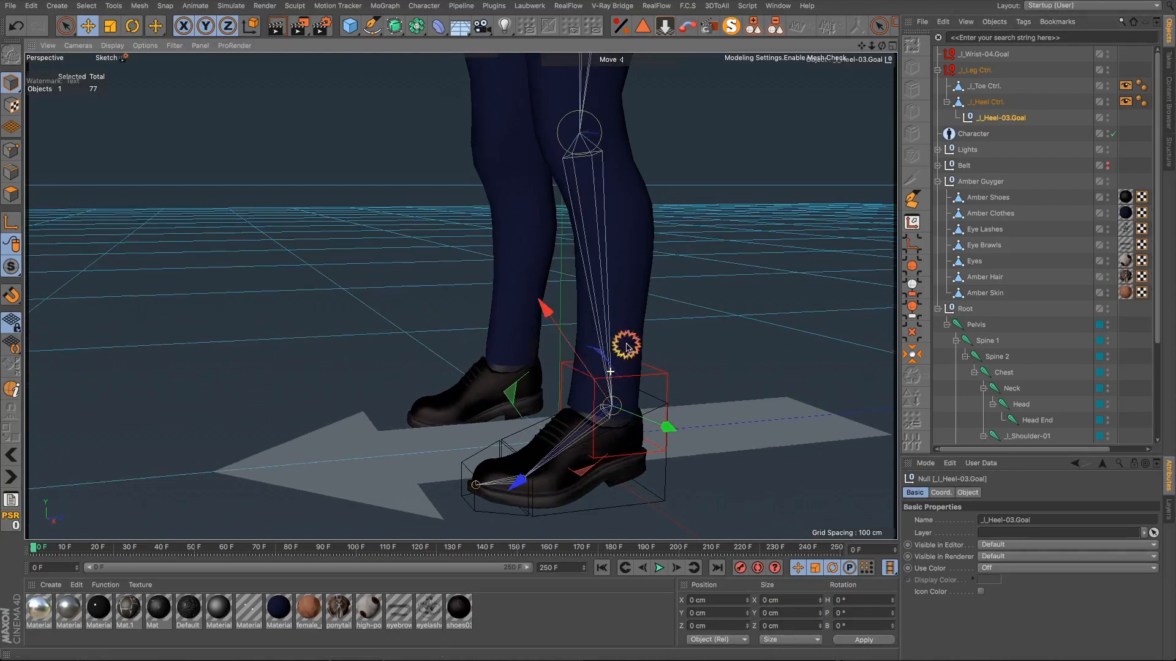
pyautogui.doubleClick(1003, 118)
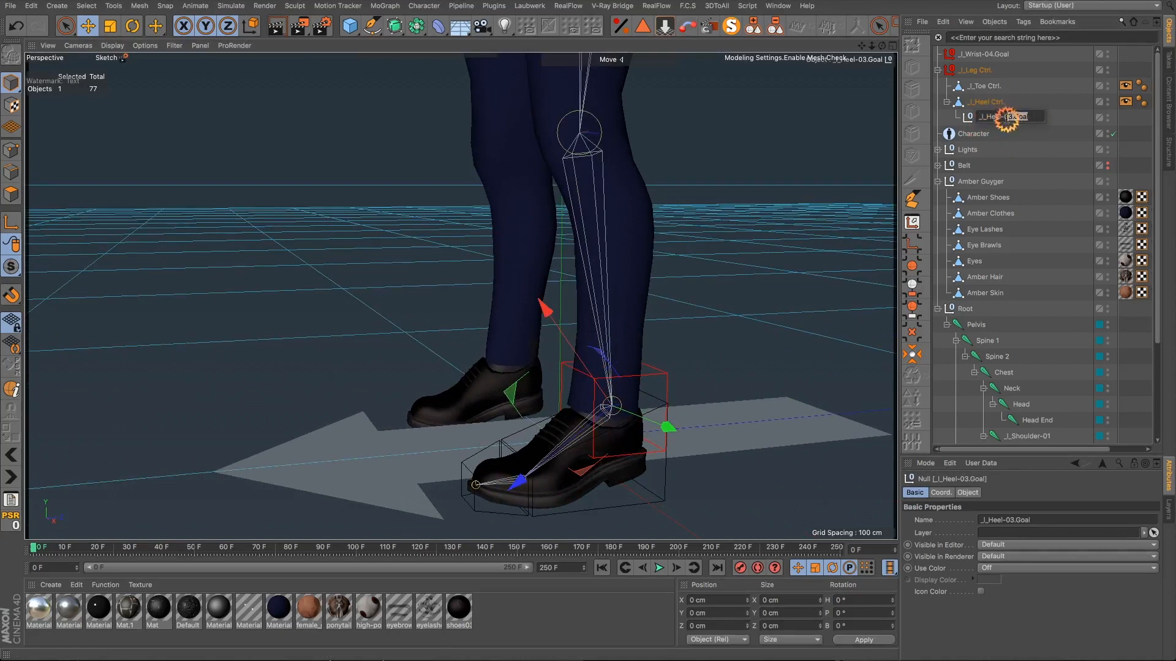
pyautogui.click(1033, 135)
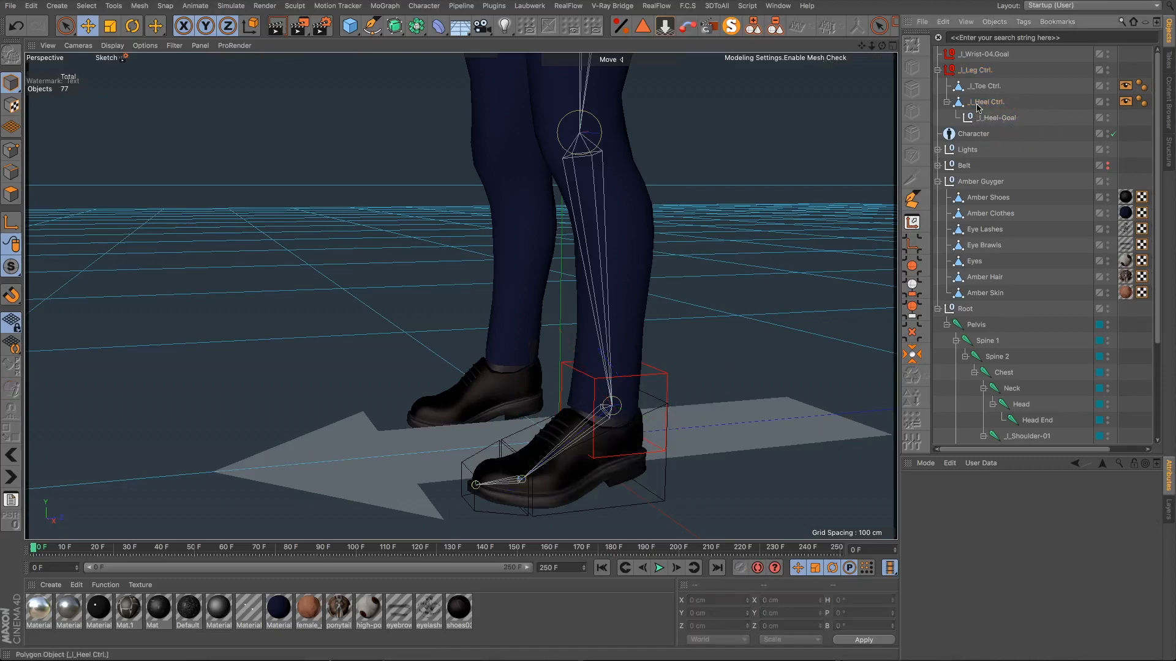
# Step: Turn on Use Color and Icon Color for _l_Heel-Goal and set its display color to red
pyautogui.click(986, 120)
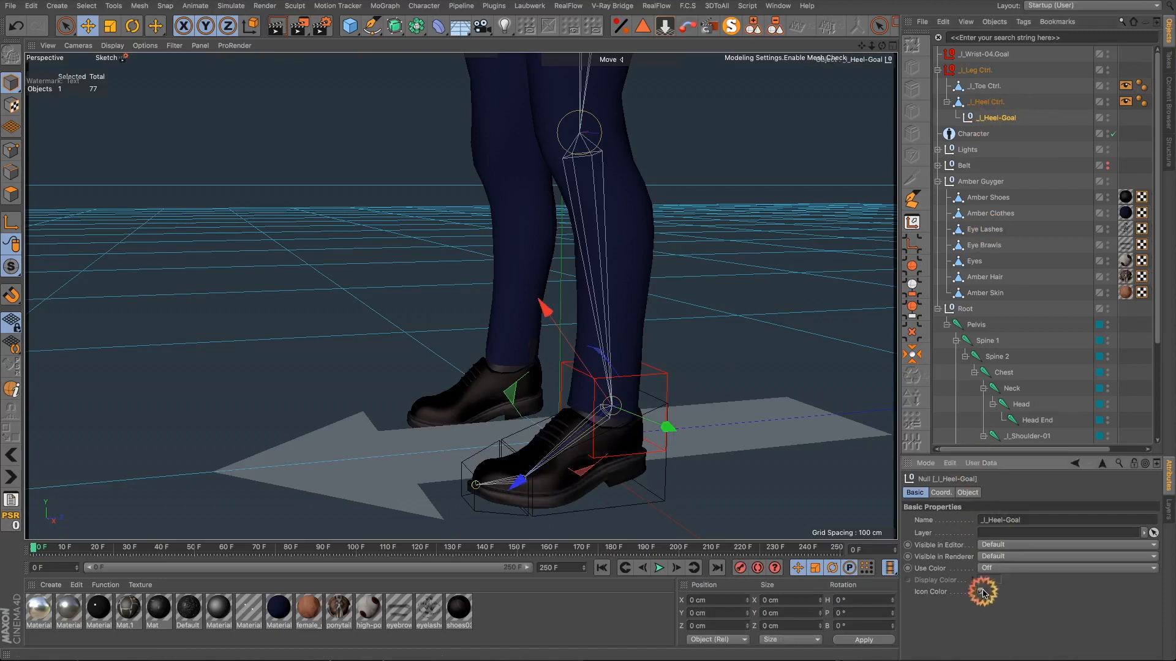
pyautogui.click(987, 568)
pyautogui.click(986, 605)
pyautogui.click(1005, 580)
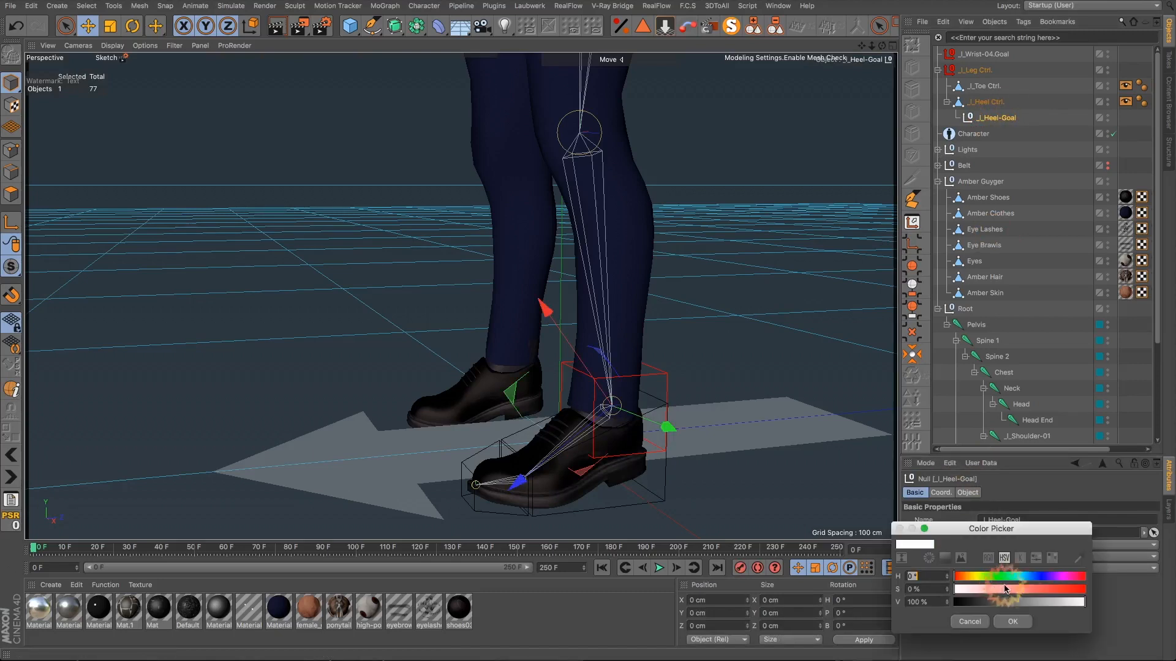
pyautogui.click(1073, 590)
pyautogui.click(1012, 621)
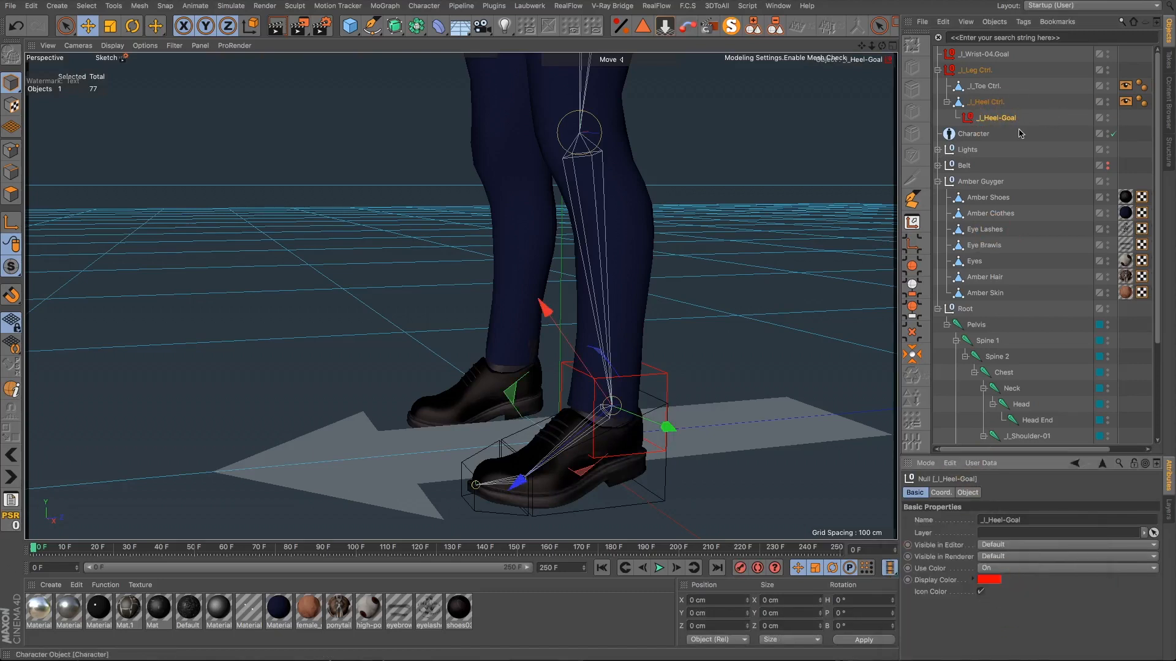
# Step: Select the heel controller box around the left shoe
pyautogui.click(659, 479)
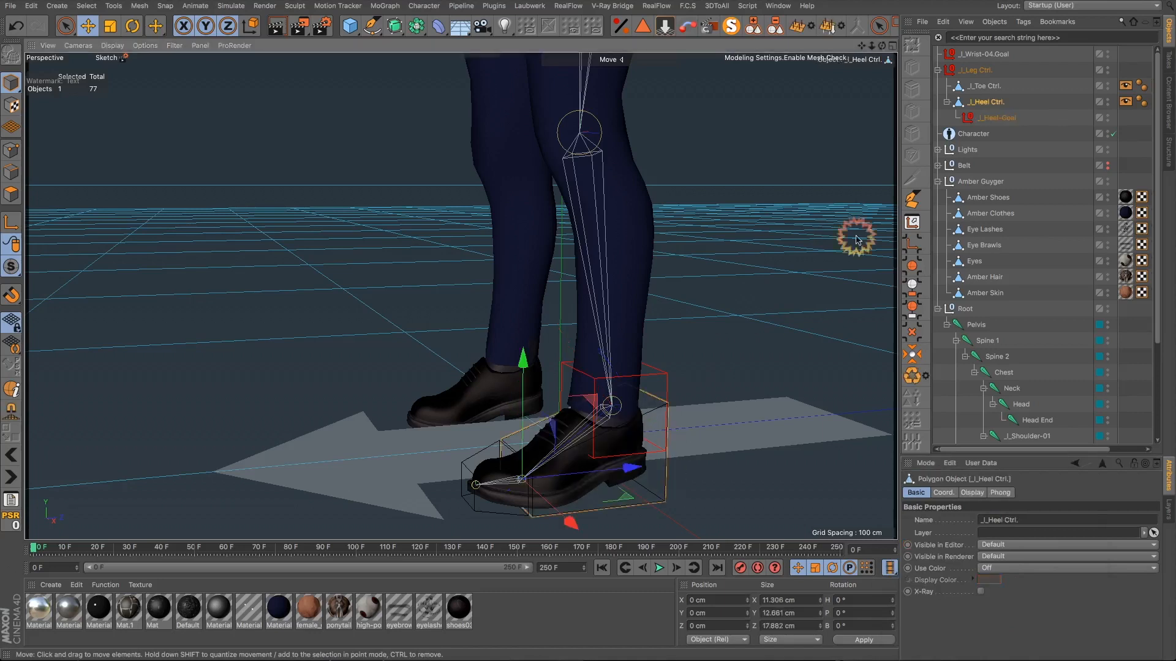
# Step: Turn on the display color for _l_Heel Ctrl., set it to red and enable X-Ray
pyautogui.click(1000, 569)
pyautogui.click(1004, 580)
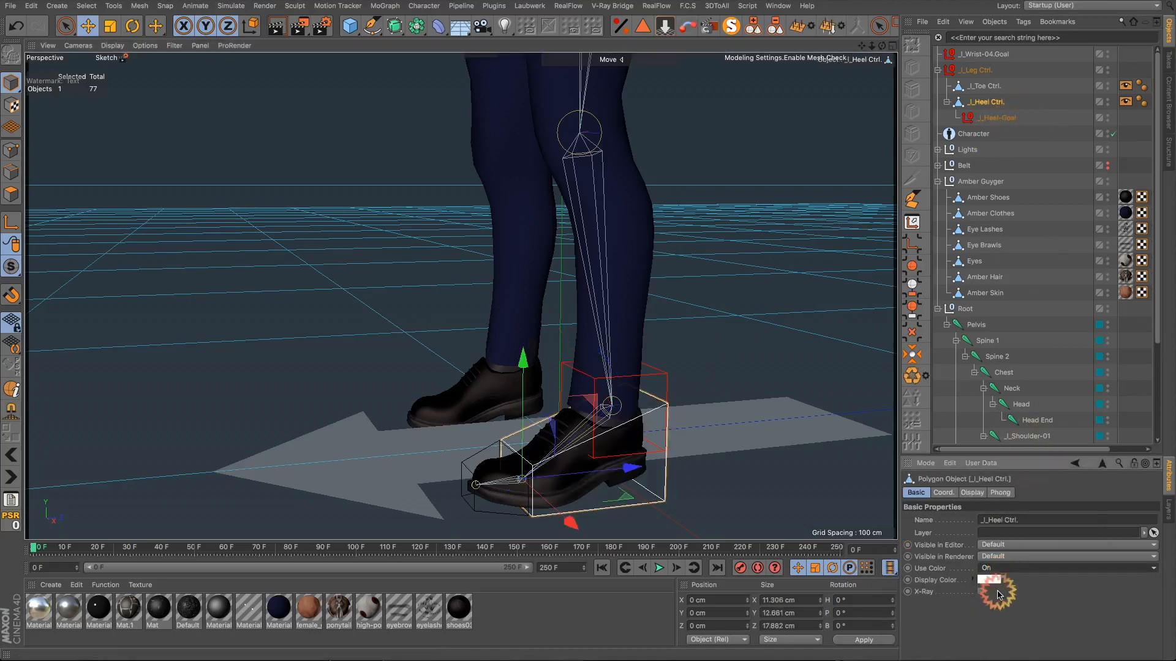
pyautogui.click(989, 580)
pyautogui.moveTo(1047, 592); pyautogui.dragTo(1084, 590)
pyautogui.click(1012, 622)
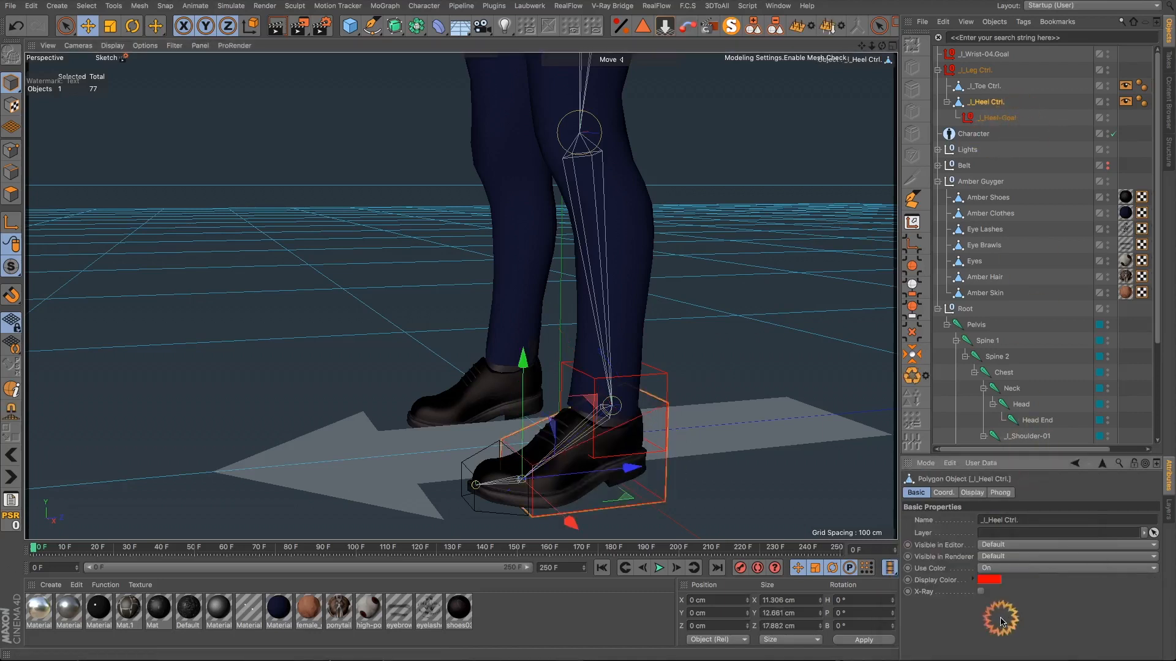
pyautogui.click(980, 592)
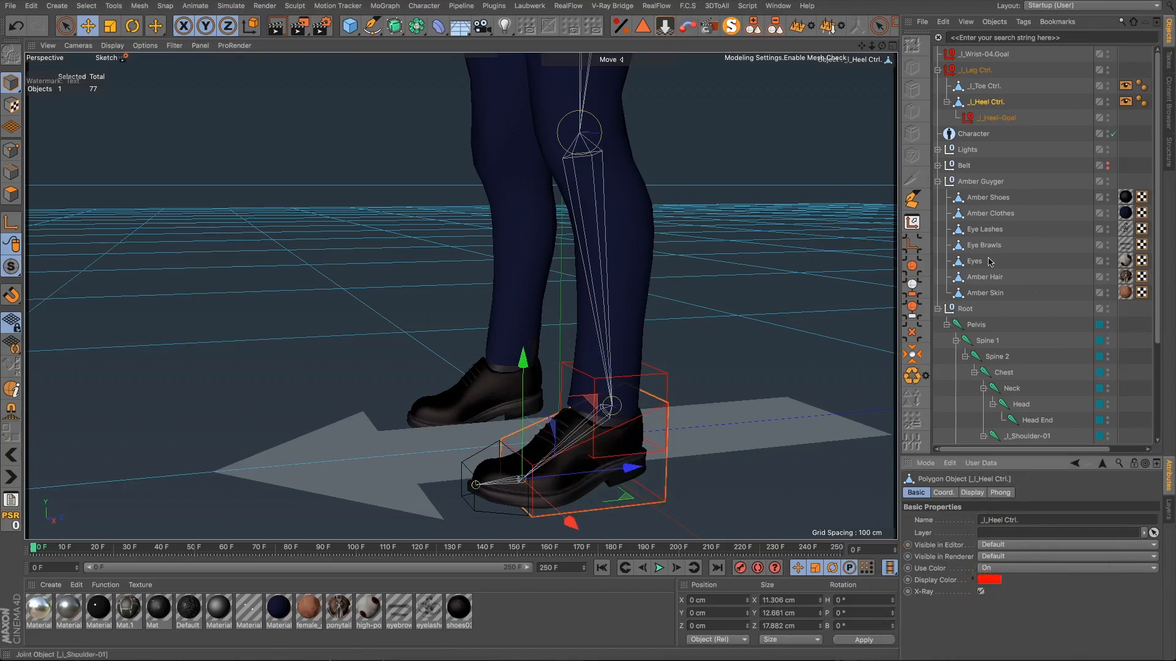
# Step: Give _l_Toe Ctrl. a red display color and enable X-Ray for it
pyautogui.click(980, 87)
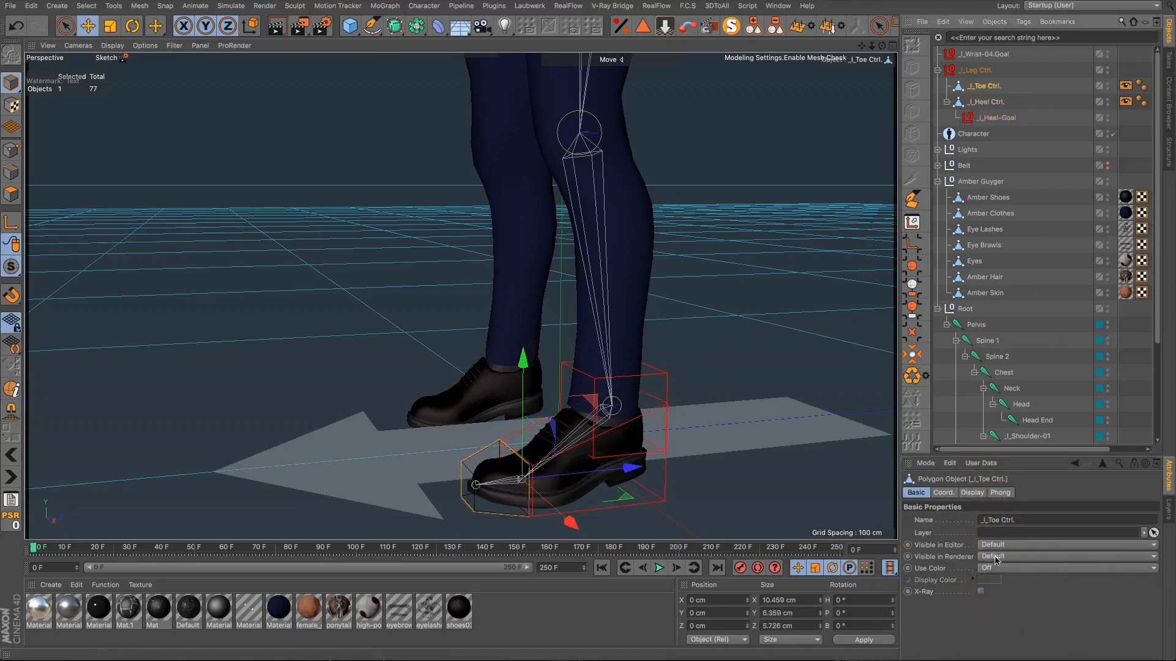
pyautogui.click(981, 593)
pyautogui.click(987, 580)
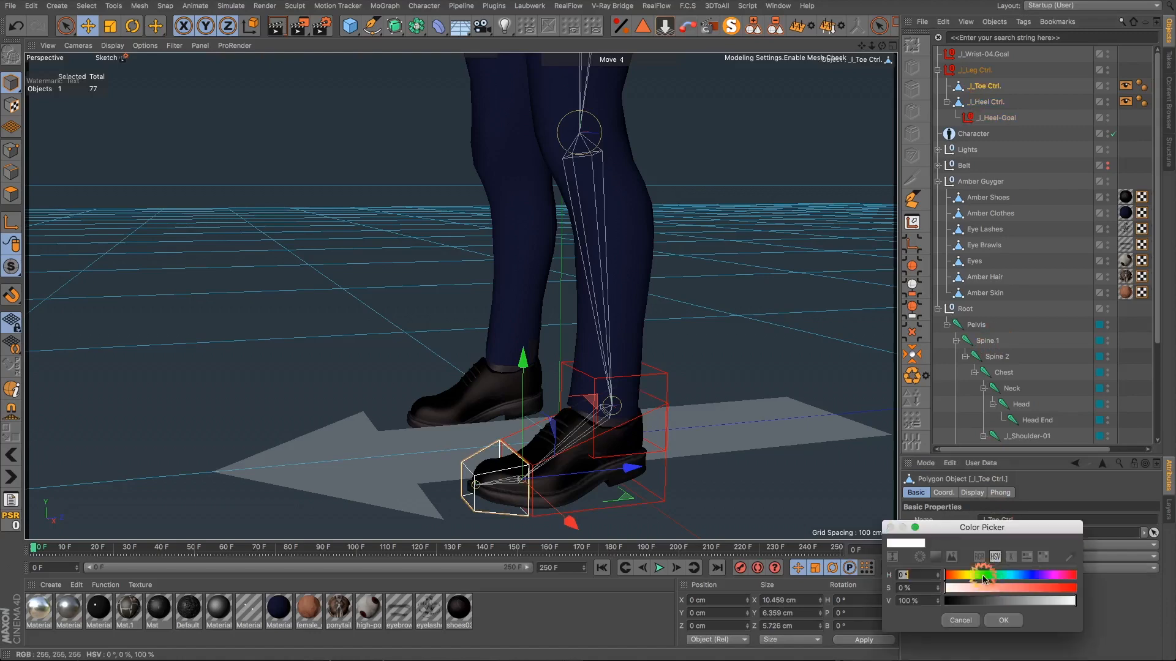
pyautogui.moveTo(1026, 590); pyautogui.dragTo(1082, 591)
pyautogui.click(1003, 621)
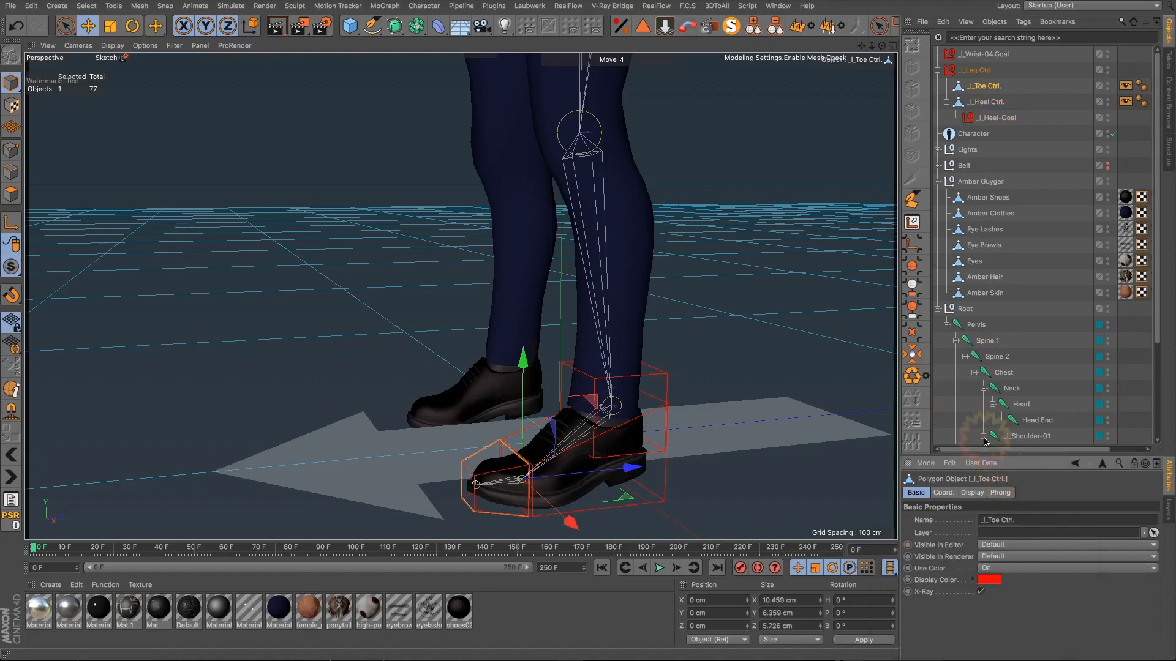
# Step: Test _l_Leg Ctrl. by moving it forward and up with the leg joints, and reset its PSR
pyautogui.click(969, 409)
pyautogui.scroll(-5, 741, 383)
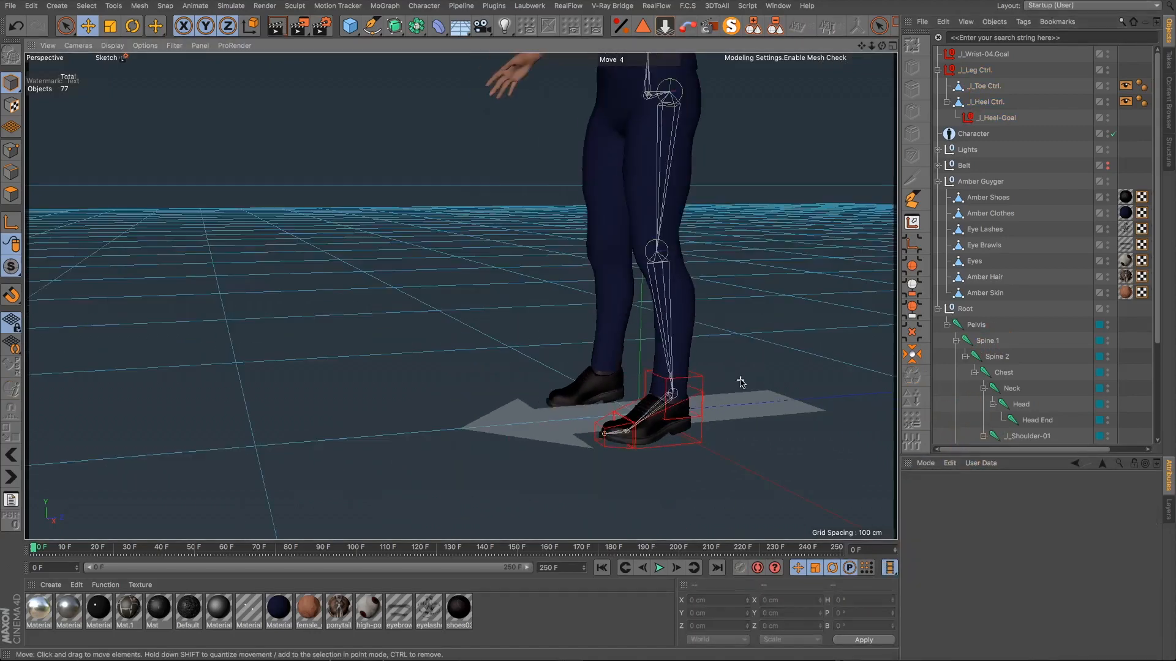
pyautogui.moveTo(739, 382)
pyautogui.keyDown('alt'); pyautogui.mouseDown()
pyautogui.moveTo(683, 344)
pyautogui.moveTo(821, 384)
pyautogui.moveTo(681, 409)
pyautogui.moveTo(743, 236)
pyautogui.moveTo(693, 314)
pyautogui.moveTo(619, 307)
pyautogui.moveTo(809, 98)
pyautogui.mouseUp(); pyautogui.keyUp('alt')
pyautogui.moveTo(784, 398)
pyautogui.keyDown('alt'); pyautogui.mouseDown()
pyautogui.moveTo(583, 431)
pyautogui.moveTo(578, 412)
pyautogui.moveTo(661, 457)
pyautogui.moveTo(622, 448)
pyautogui.moveTo(607, 461)
pyautogui.mouseUp(); pyautogui.keyUp('alt')
pyautogui.scroll(3, 649, 460)
pyautogui.click(647, 442)
pyautogui.moveTo(689, 374); pyautogui.dragTo(521, 292)
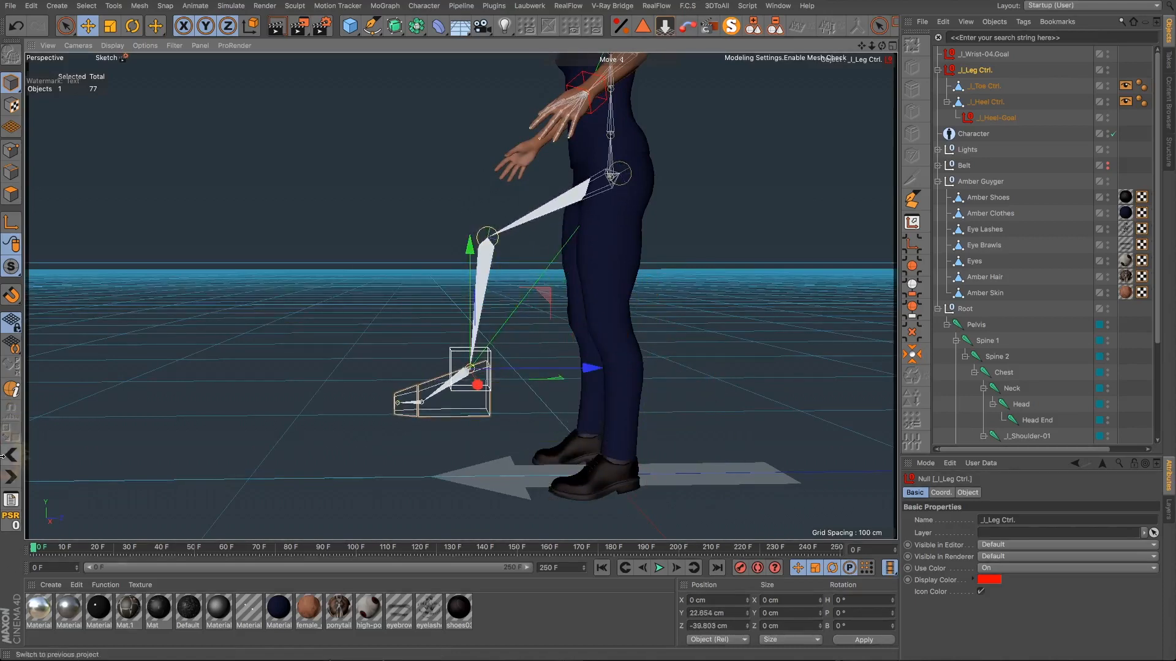
pyautogui.click(11, 519)
pyautogui.keyDown('alt'); pyautogui.moveTo(625, 392); pyautogui.dragTo(656, 406); pyautogui.keyUp('alt')
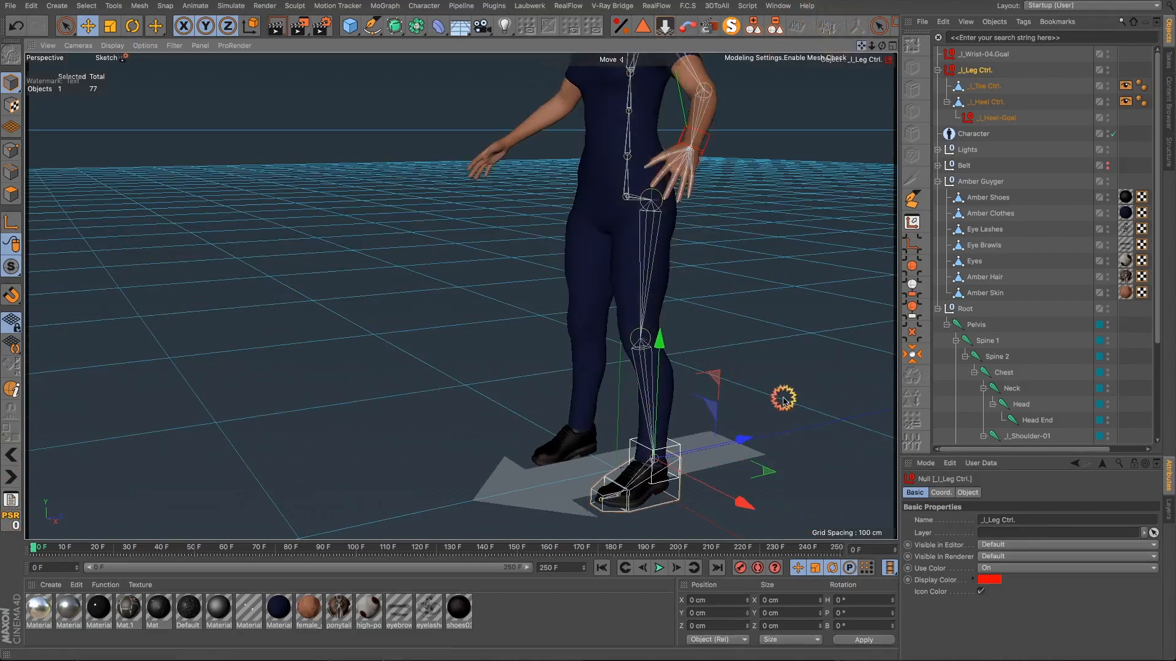
# Step: Set the display radius of the _l_Wrist-04.Goal cube to 4 cm
pyautogui.keyDown('alt'); pyautogui.moveTo(782, 399); pyautogui.dragTo(702, 403, button='middle'); pyautogui.keyUp('alt')
pyautogui.keyDown('alt'); pyautogui.moveTo(521, 390); pyautogui.dragTo(620, 324); pyautogui.keyUp('alt')
pyautogui.scroll(5, 643, 269)
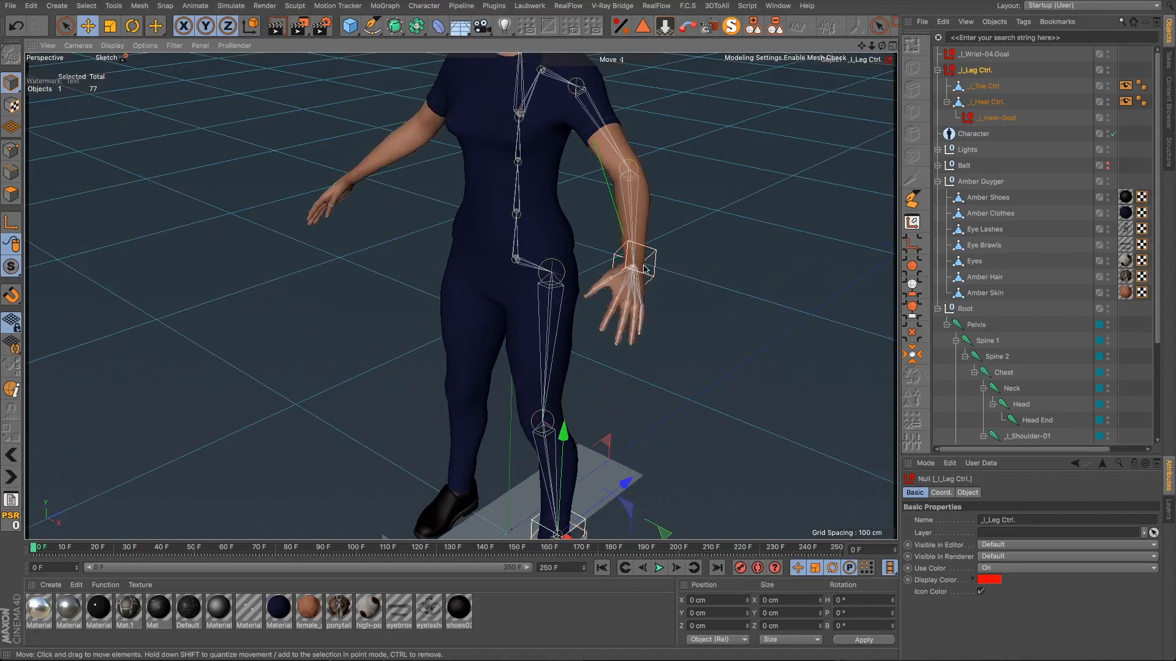
pyautogui.scroll(5, 661, 261)
pyautogui.click(982, 54)
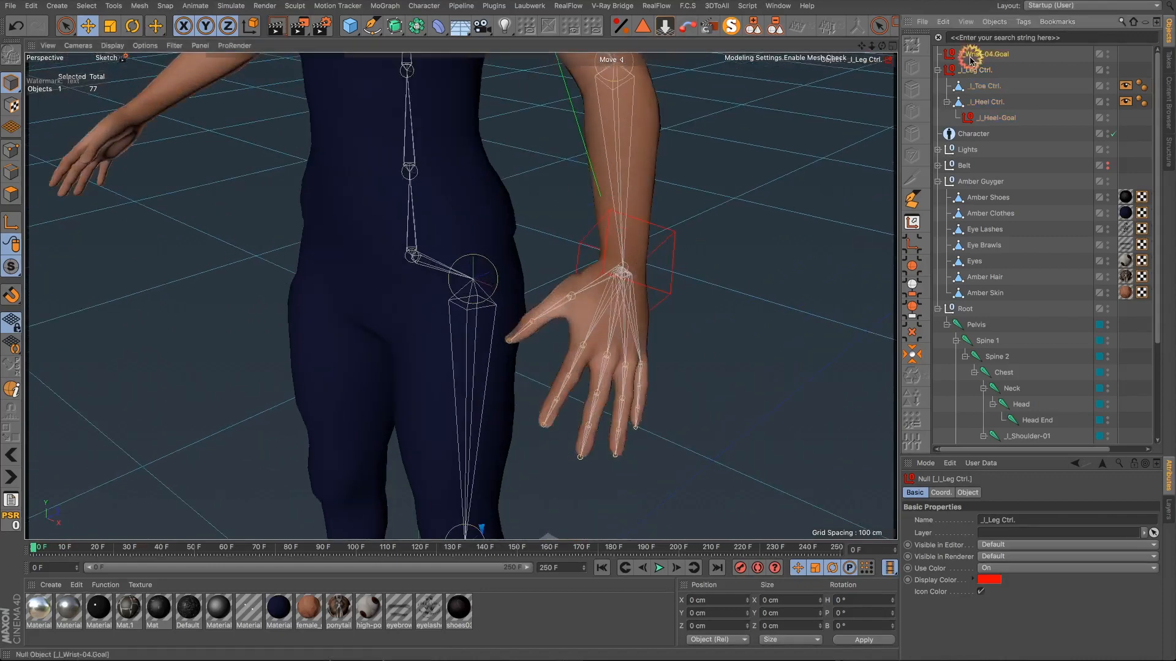
pyautogui.keyDown('alt'); pyautogui.moveTo(569, 258); pyautogui.dragTo(523, 254); pyautogui.keyUp('alt')
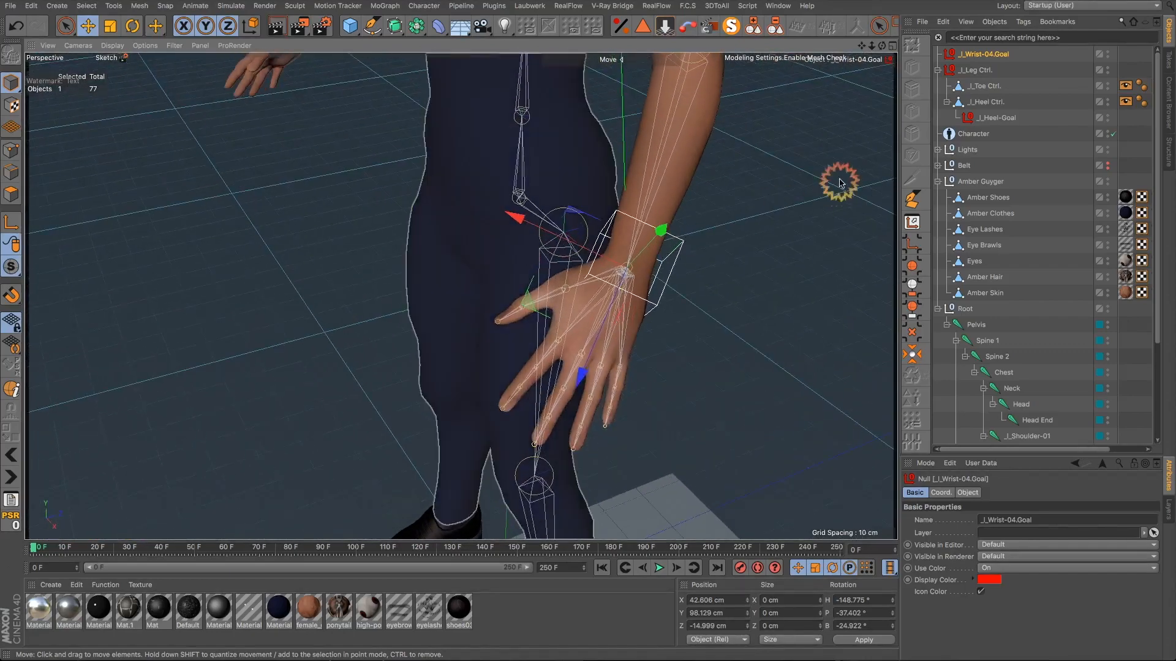
pyautogui.click(967, 493)
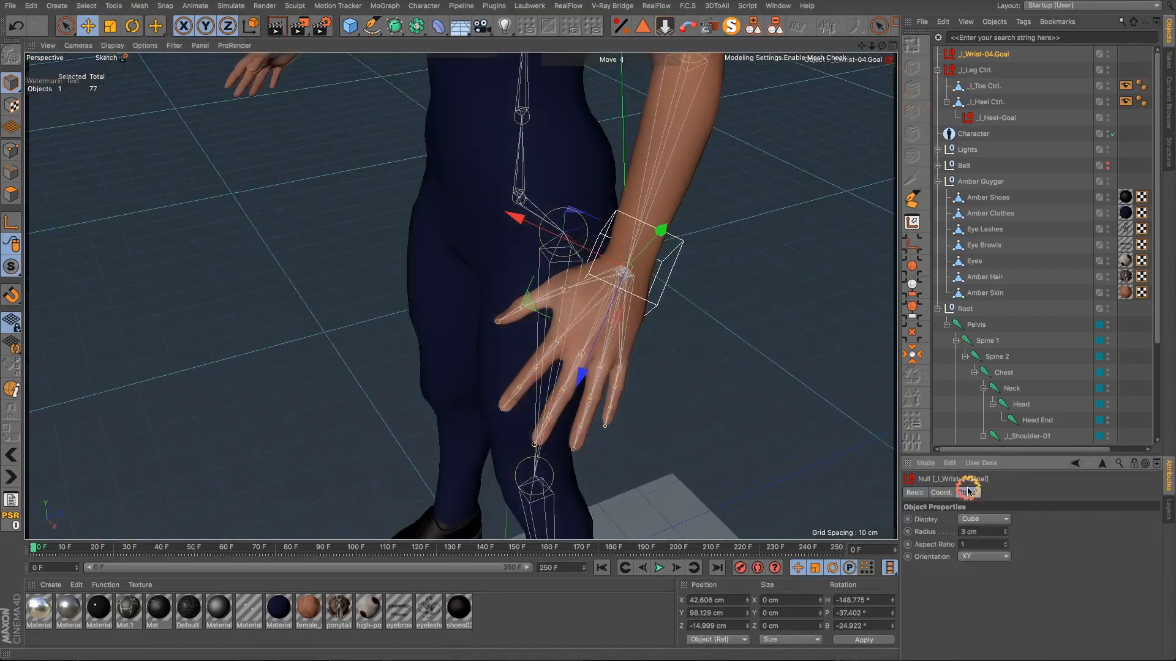
pyautogui.click(1006, 531)
# Step: Examine the _l_Wrist-04 joint's alignment with its goal control at the left wrist
pyautogui.keyDown('alt'); pyautogui.moveTo(614, 327); pyautogui.dragTo(834, 294); pyautogui.keyUp('alt')
pyautogui.scroll(-5, 591, 316)
pyautogui.click(994, 54)
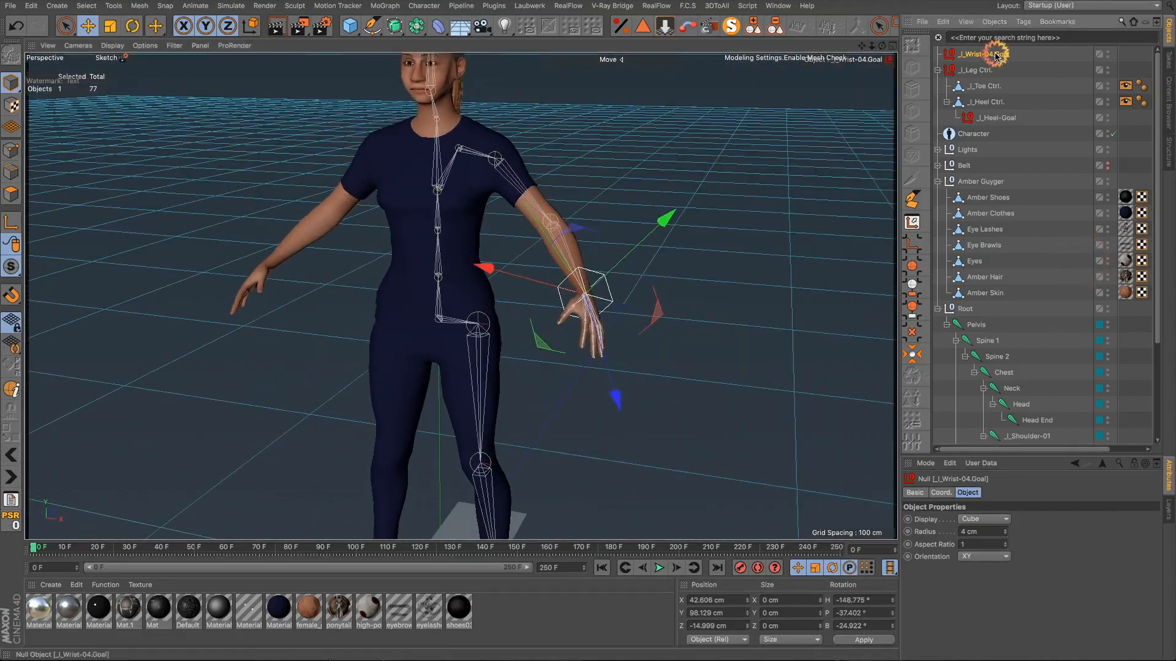
pyautogui.scroll(-4, 986, 393)
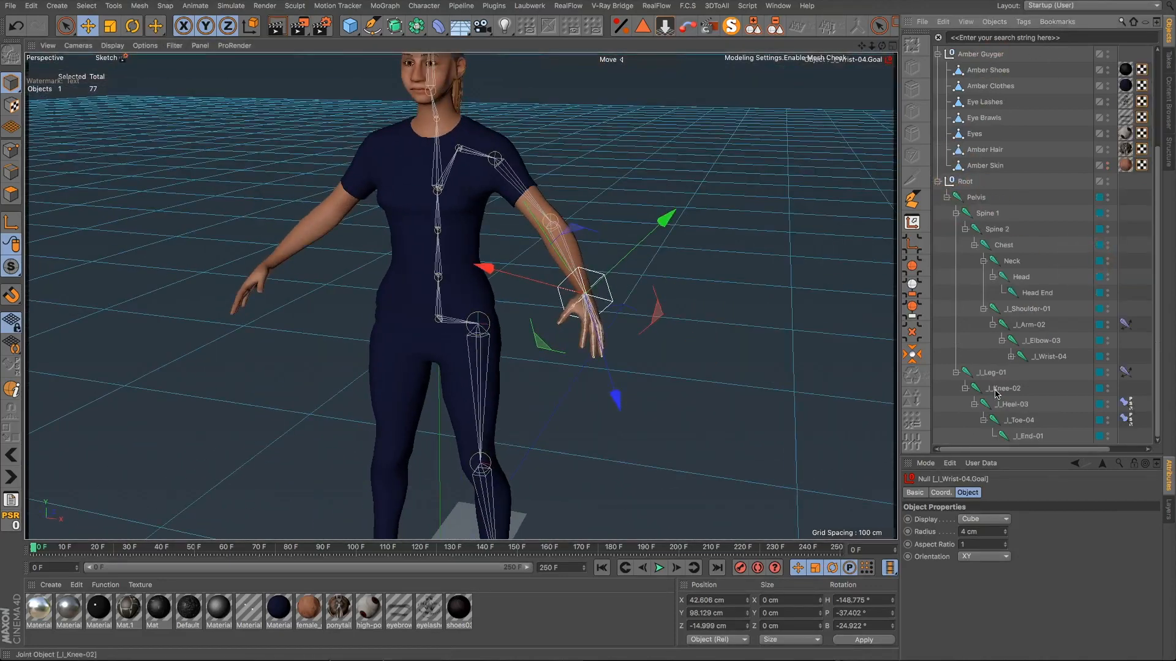
pyautogui.scroll(2, 979, 373)
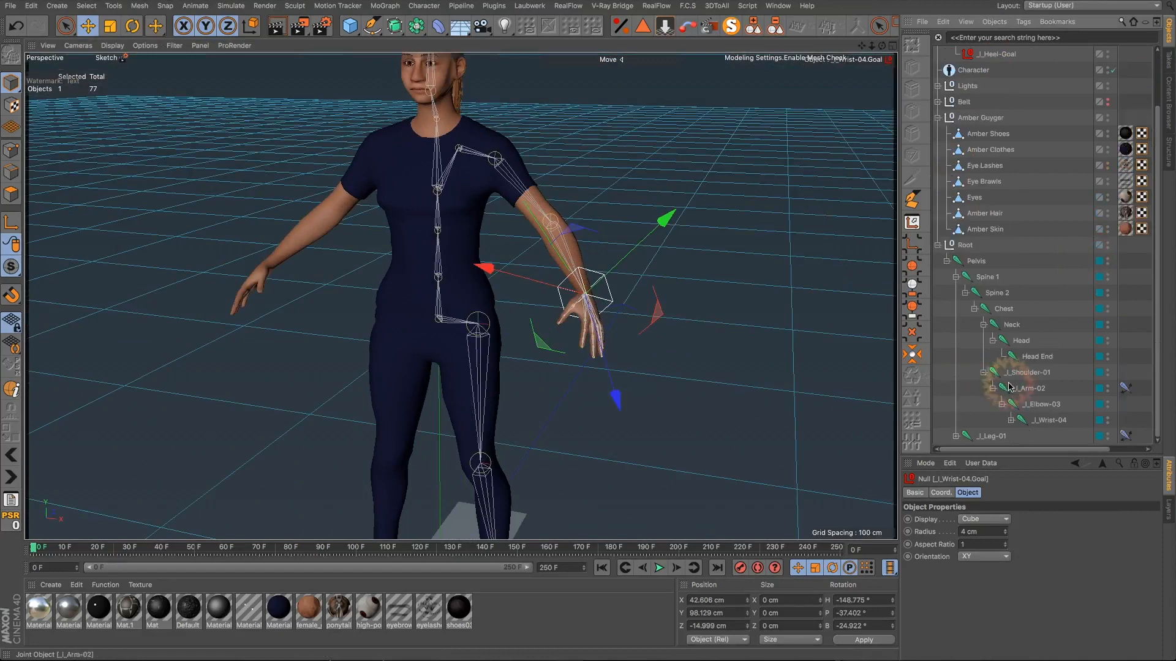
pyautogui.click(1043, 421)
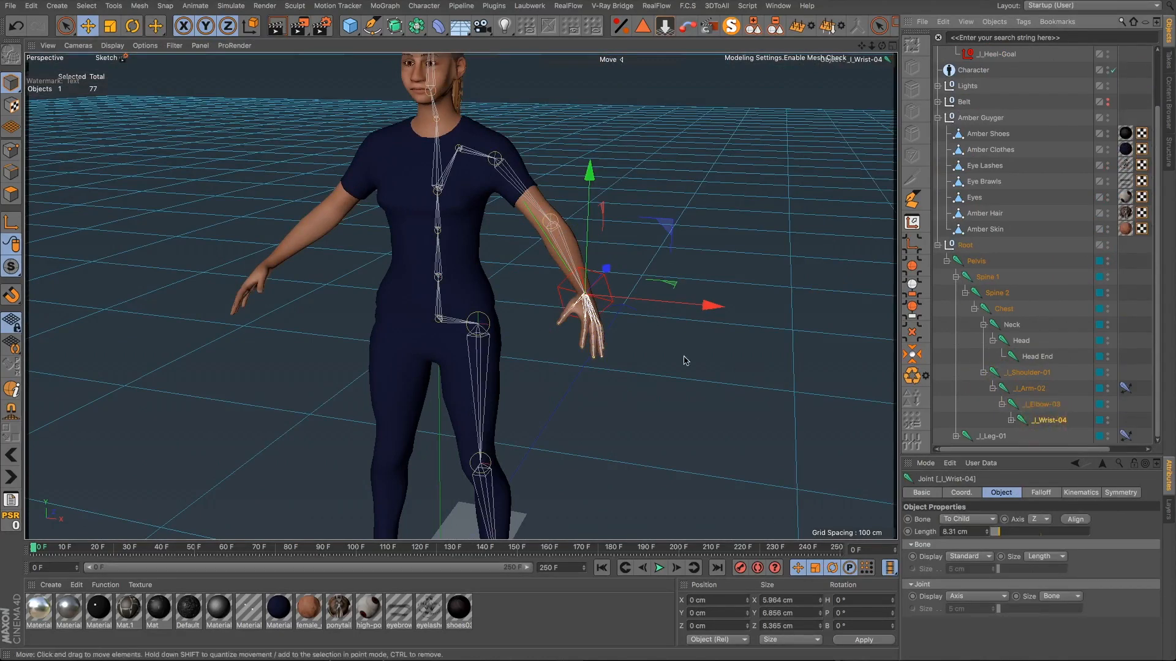
pyautogui.scroll(2, 606, 310)
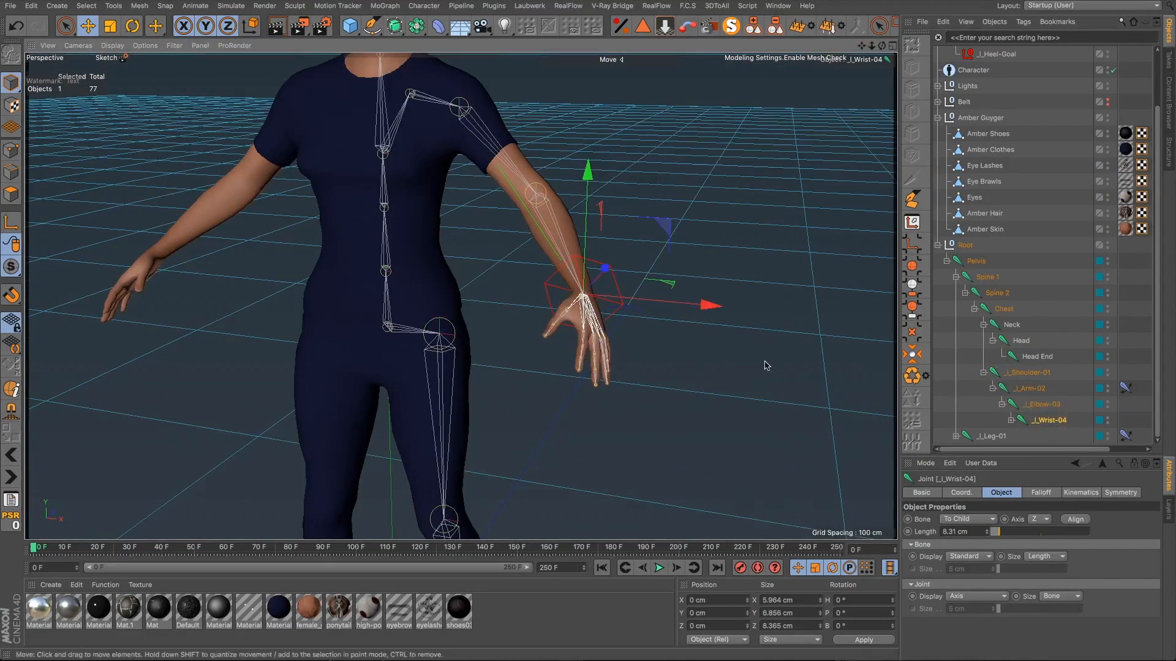
pyautogui.scroll(2, 582, 301)
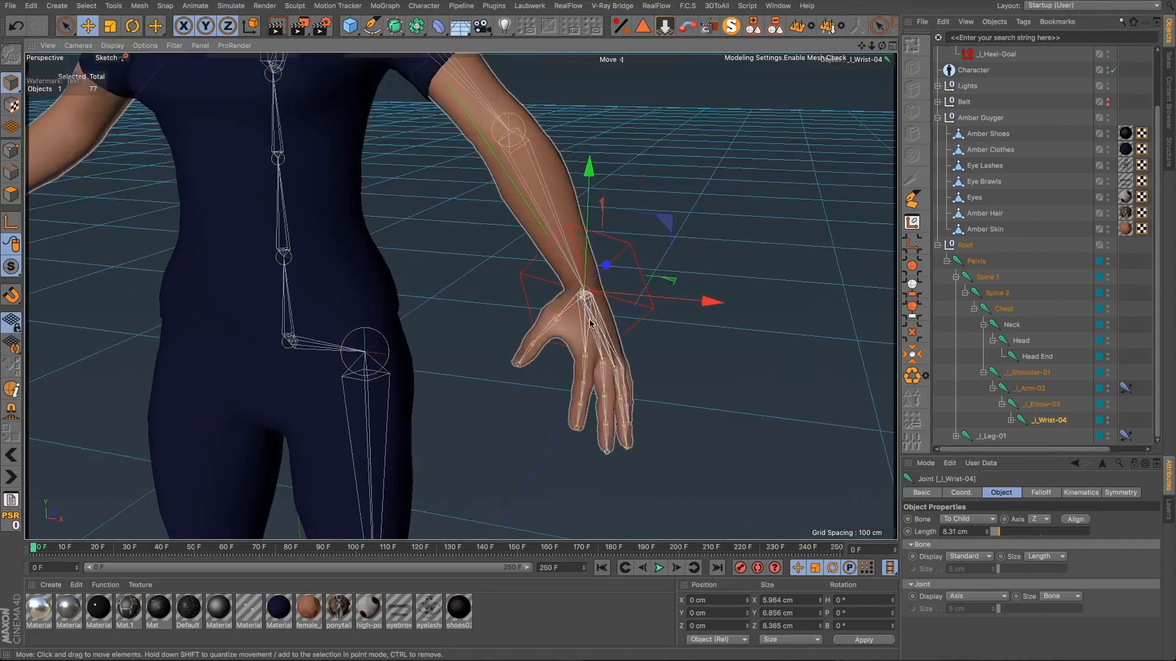
pyautogui.keyDown('alt'); pyautogui.moveTo(589, 325); pyautogui.dragTo(588, 327); pyautogui.keyUp('alt')
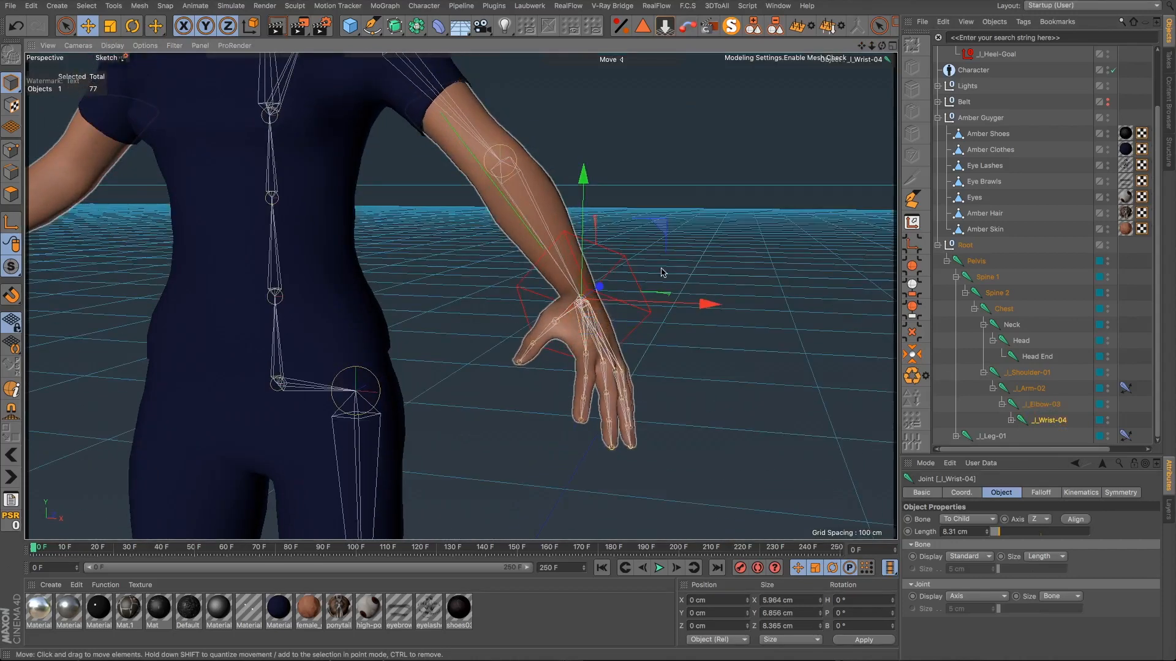
pyautogui.moveTo(723, 193); pyautogui.dragTo(735, 184)
pyautogui.press('super+z')
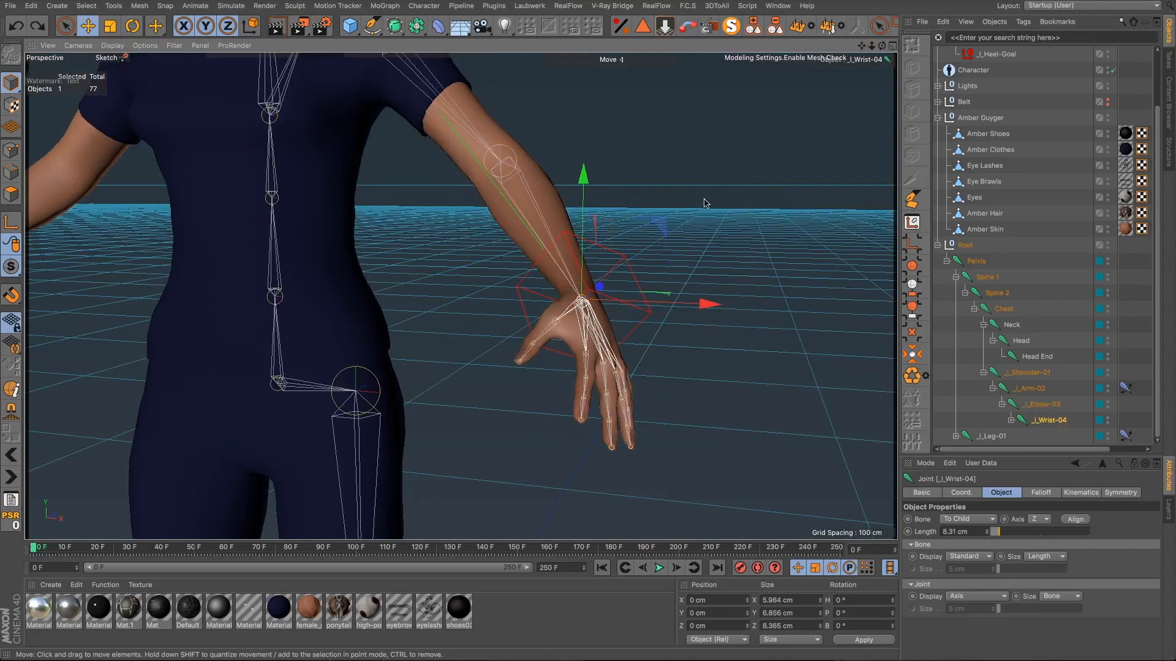
# Step: Try moving _l_Wrist-04.Goal and resetting its PSR, and undo both changes
pyautogui.scroll(2, 984, 105)
pyautogui.click(973, 56)
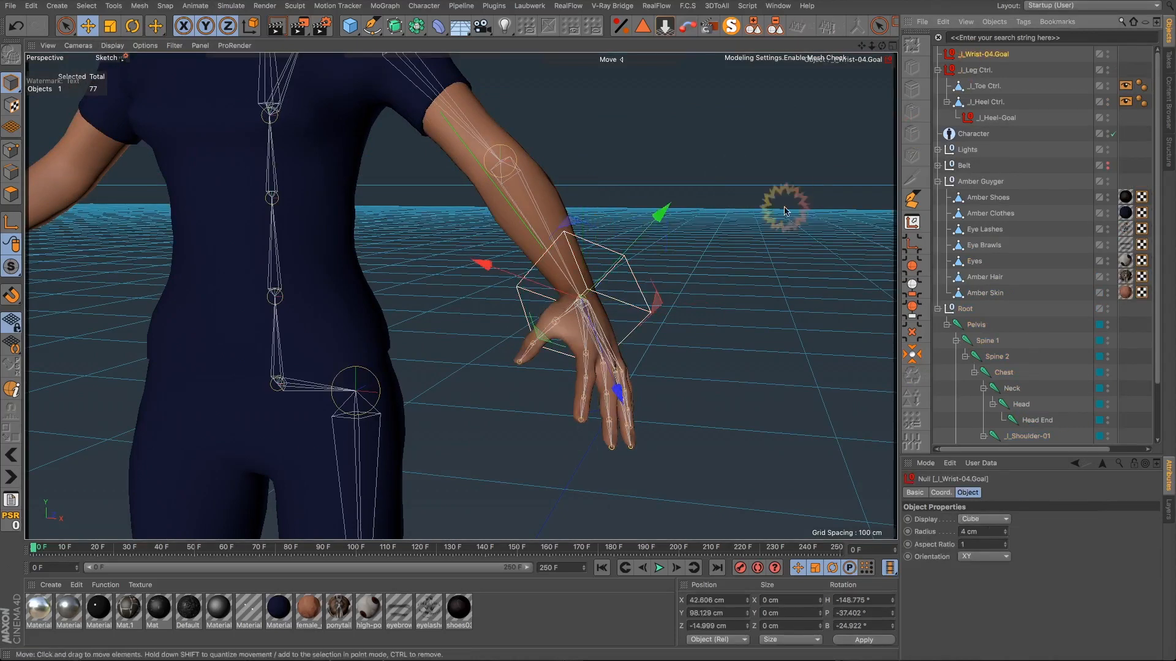
pyautogui.moveTo(629, 259); pyautogui.dragTo(606, 227)
pyautogui.click(12, 522)
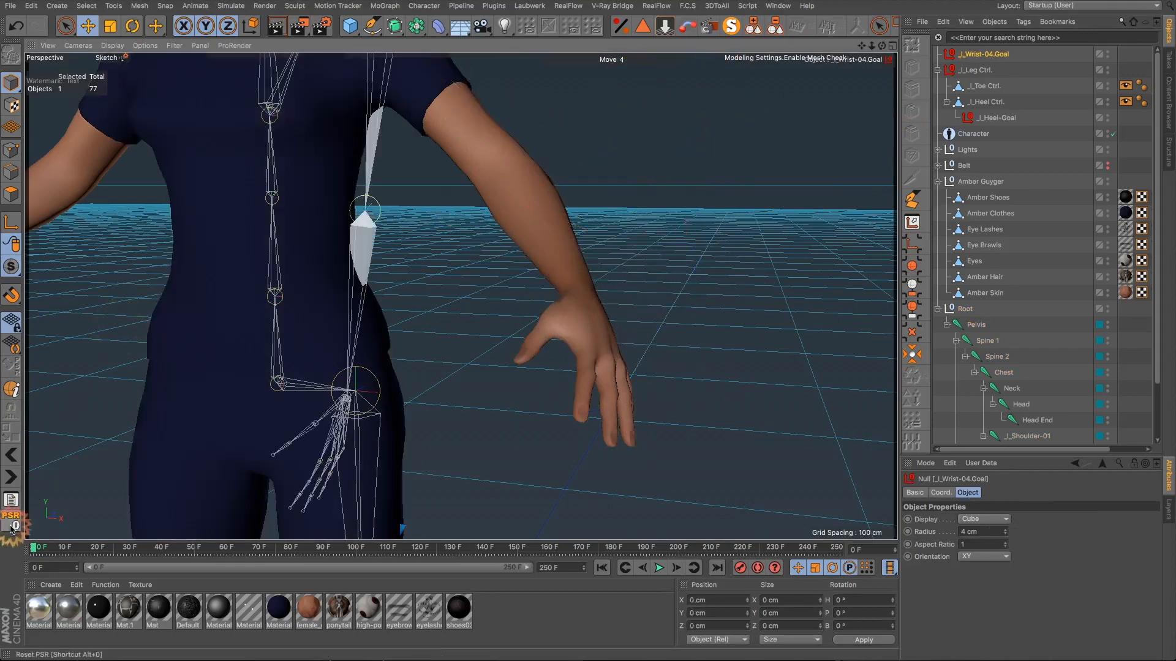
pyautogui.click(13, 26)
pyautogui.click(14, 27)
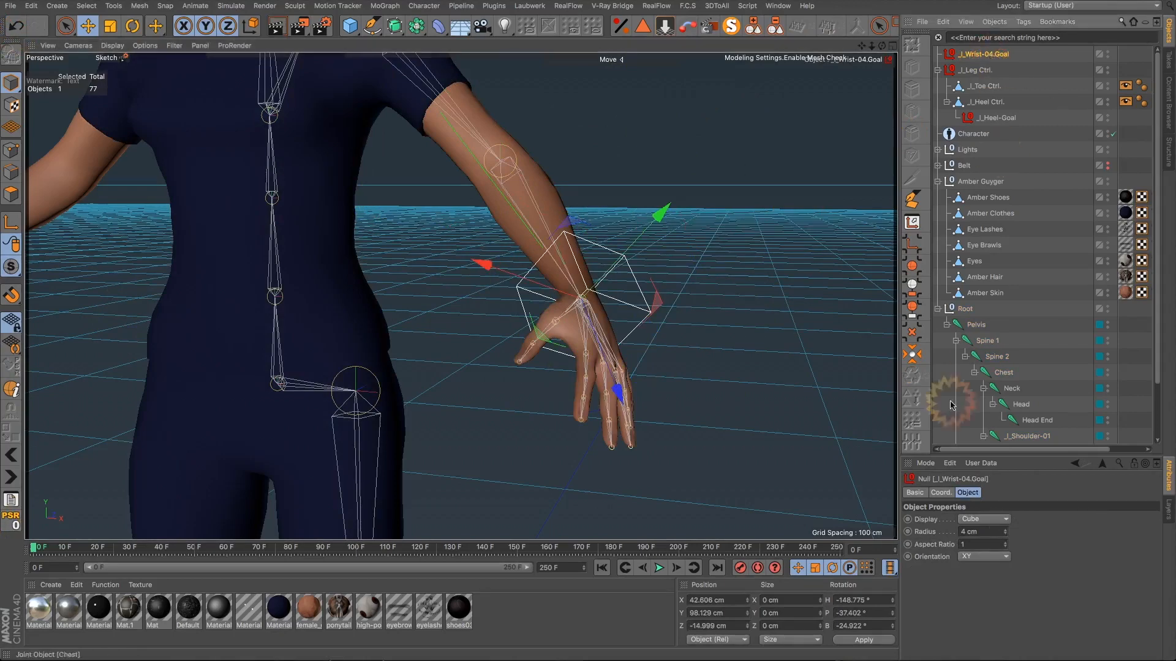
# Step: Freeze all coordinates of _l_Wrist-04.Goal, and test the control by moving it and resetting its PSR
pyautogui.click(941, 492)
pyautogui.click(936, 594)
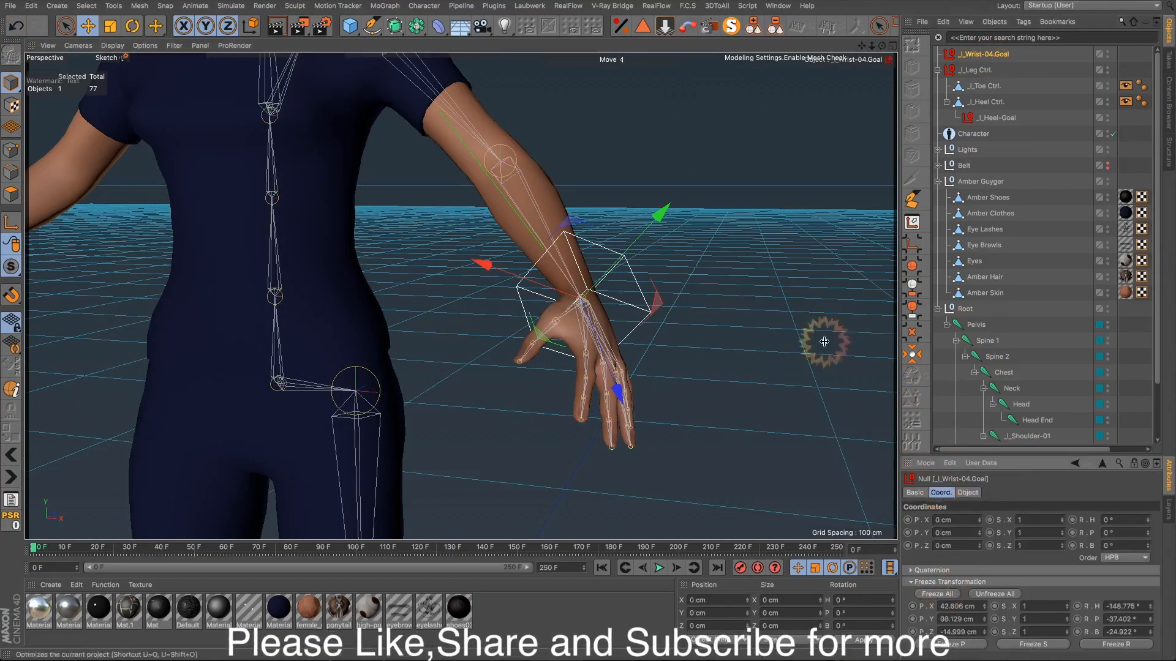
pyautogui.keyDown('alt'); pyautogui.moveTo(822, 341); pyautogui.dragTo(441, 153); pyautogui.keyUp('alt')
pyautogui.scroll(-5, 517, 268)
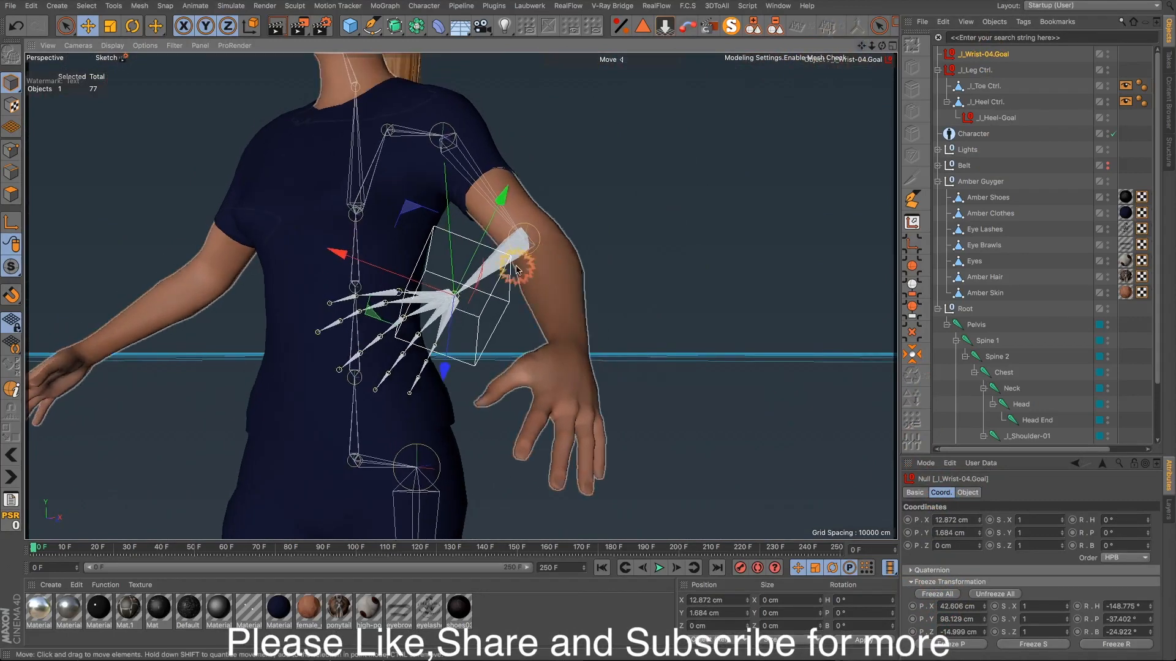
pyautogui.keyDown('alt'); pyautogui.moveTo(497, 267); pyautogui.dragTo(645, 241); pyautogui.keyUp('alt')
pyautogui.click(6, 523)
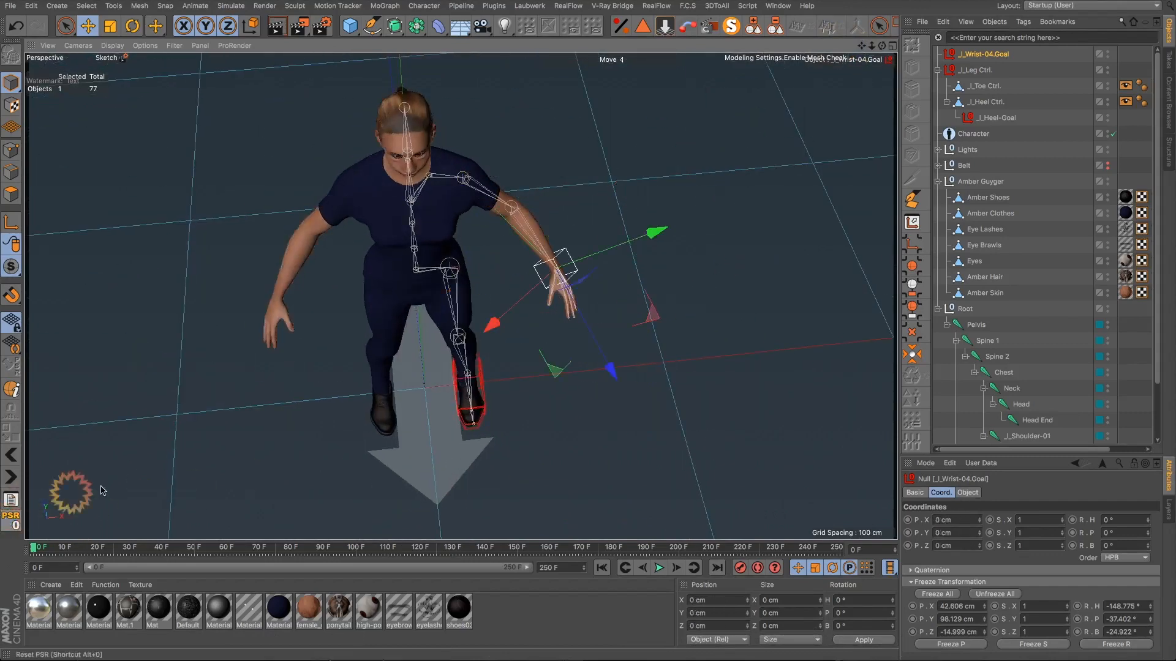
# Step: Add a Constraint tag to the _l_Wrist-04 joint and enable its PSR constraint
pyautogui.press('o')
pyautogui.keyDown('alt'); pyautogui.moveTo(556, 293); pyautogui.dragTo(491, 124); pyautogui.keyUp('alt')
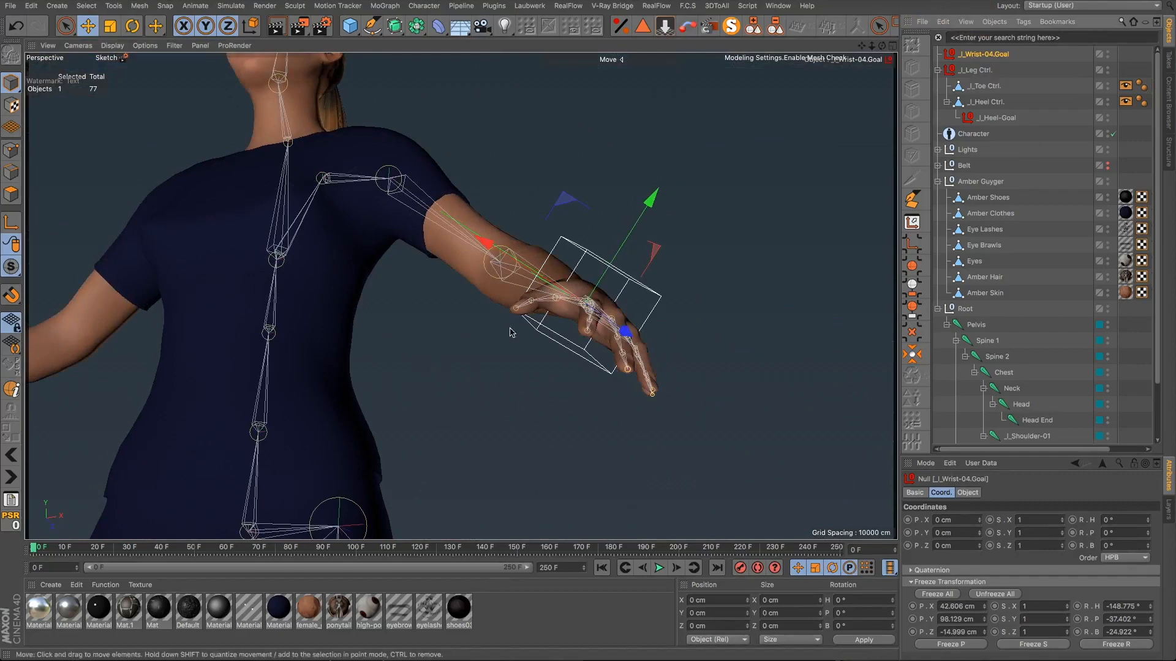
pyautogui.keyDown('alt'); pyautogui.moveTo(510, 333); pyautogui.dragTo(874, 347); pyautogui.keyUp('alt')
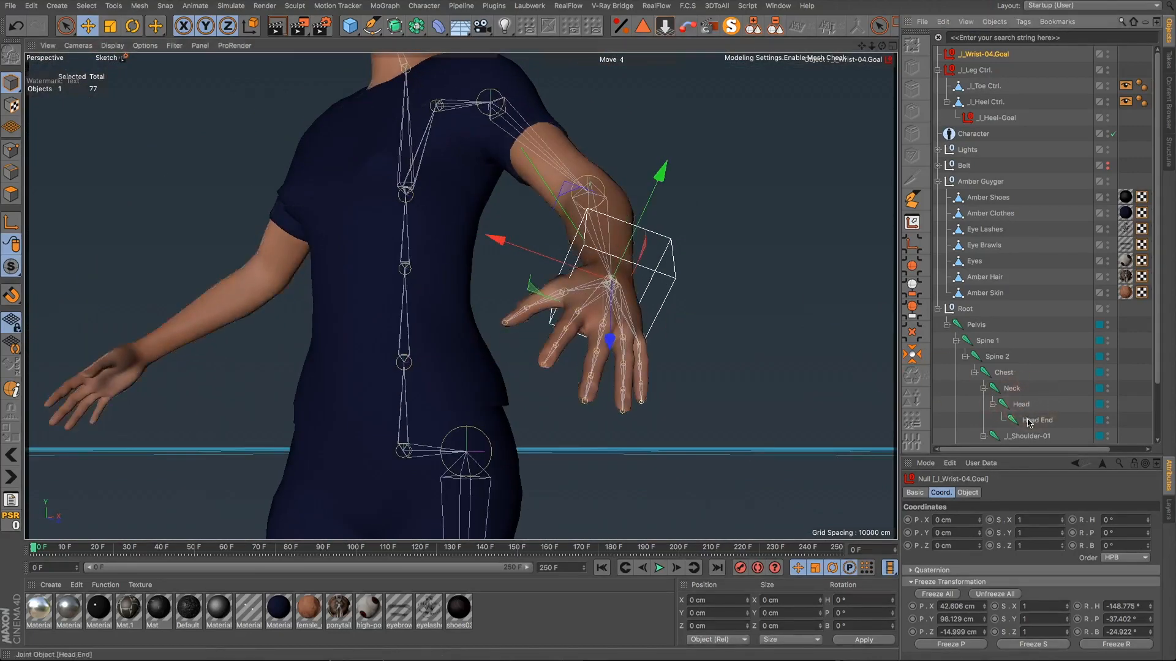
pyautogui.scroll(-2, 1029, 422)
pyautogui.rightClick(1047, 418)
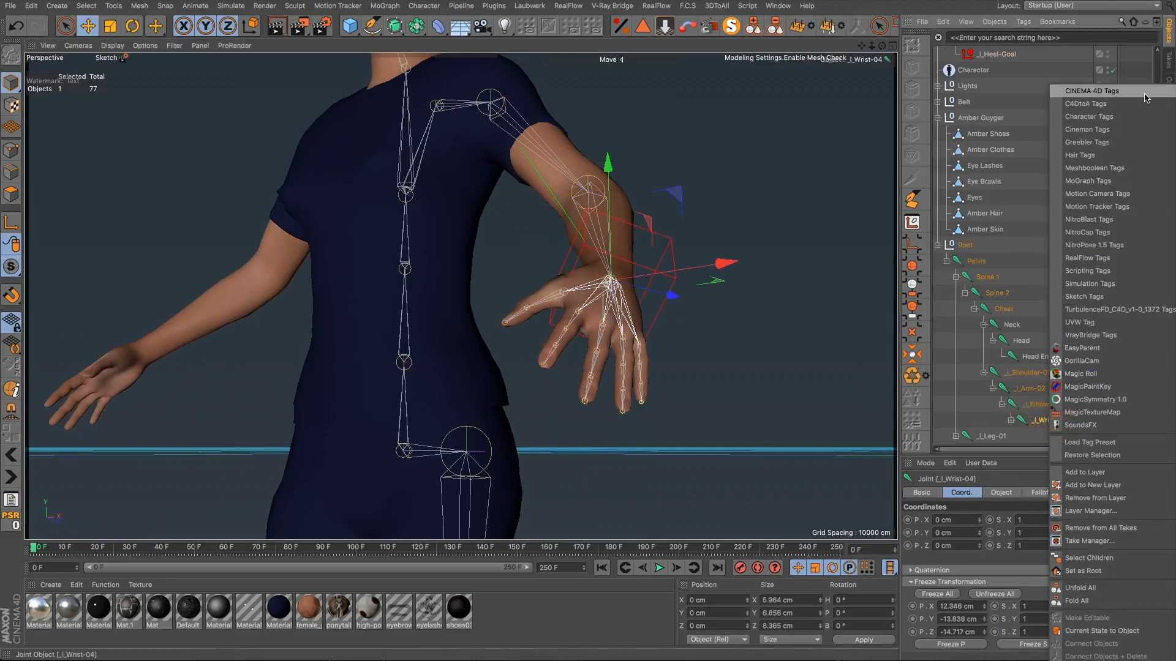
pyautogui.click(1118, 97)
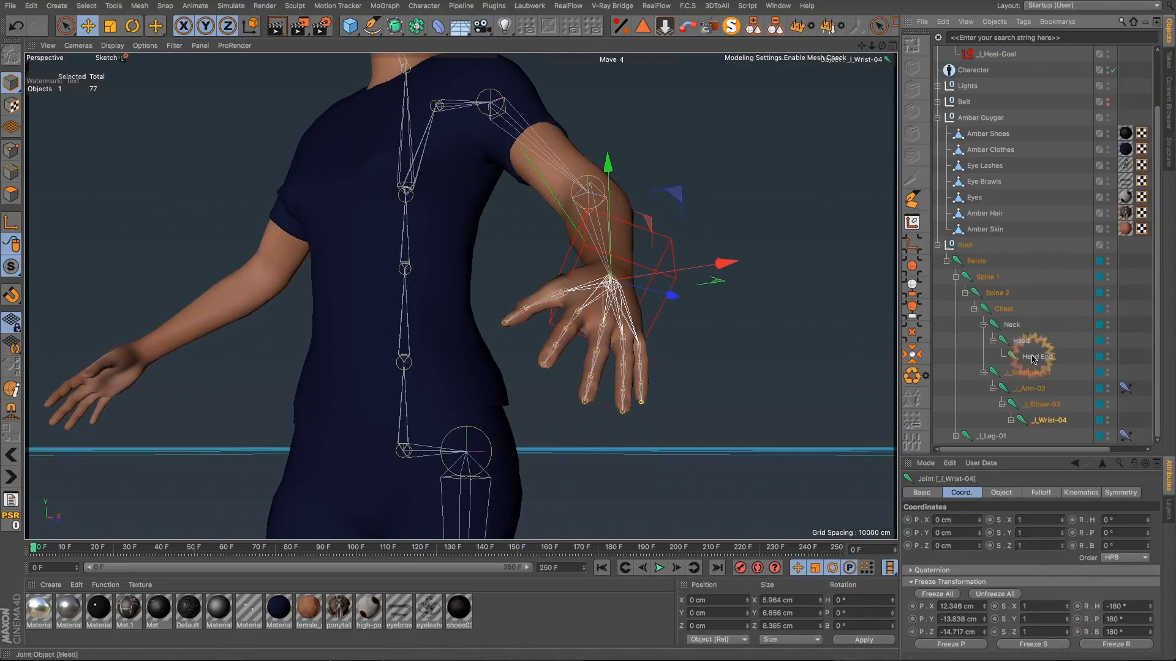
pyautogui.click(1042, 420)
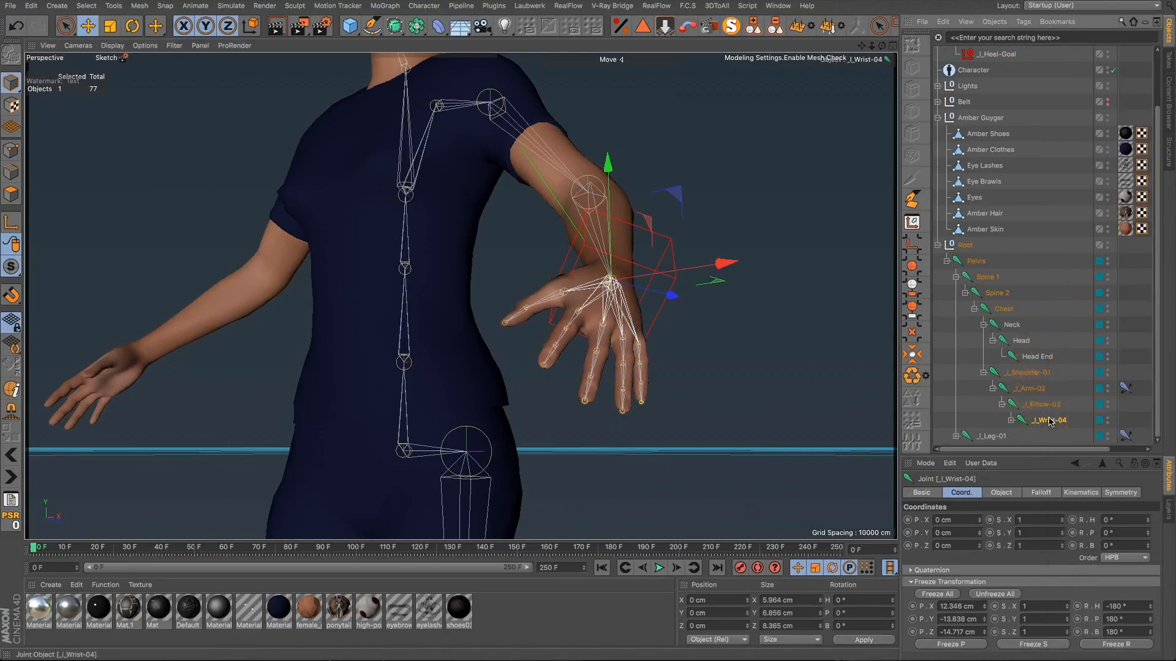
pyautogui.rightClick(1049, 421)
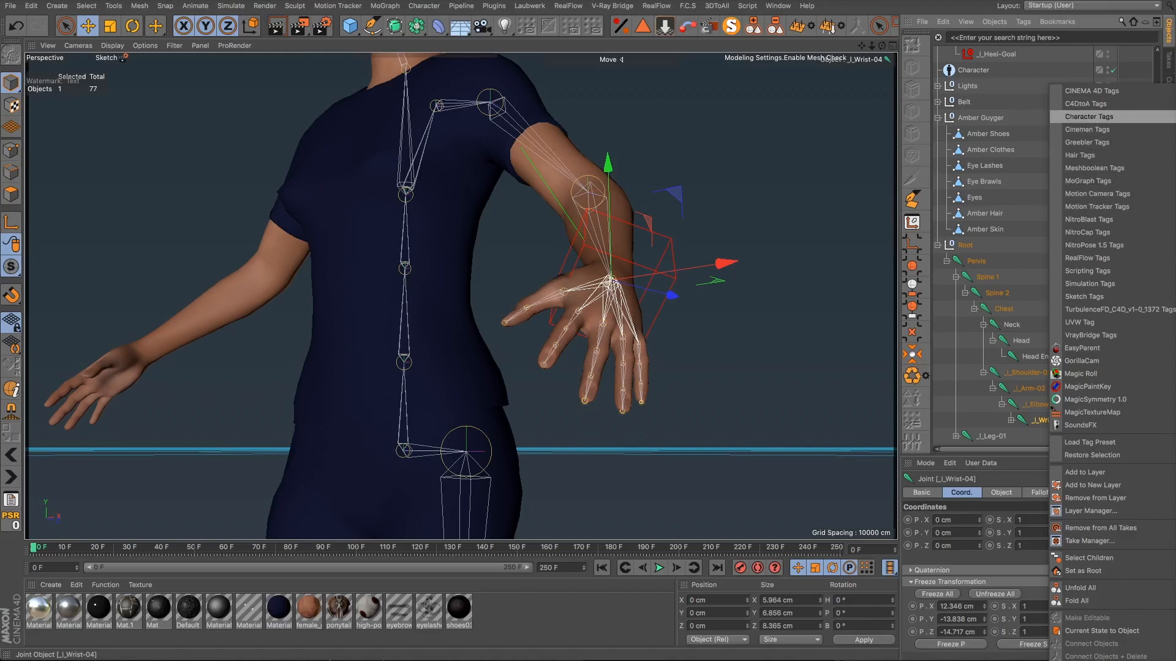
pyautogui.click(1089, 117)
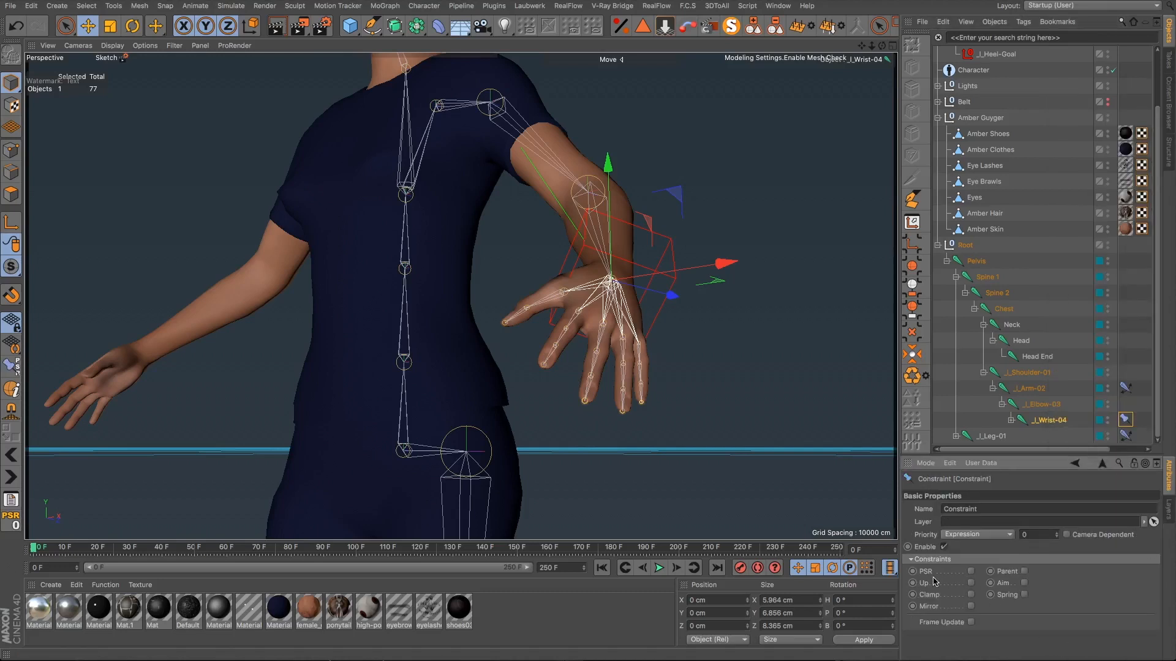
pyautogui.click(971, 572)
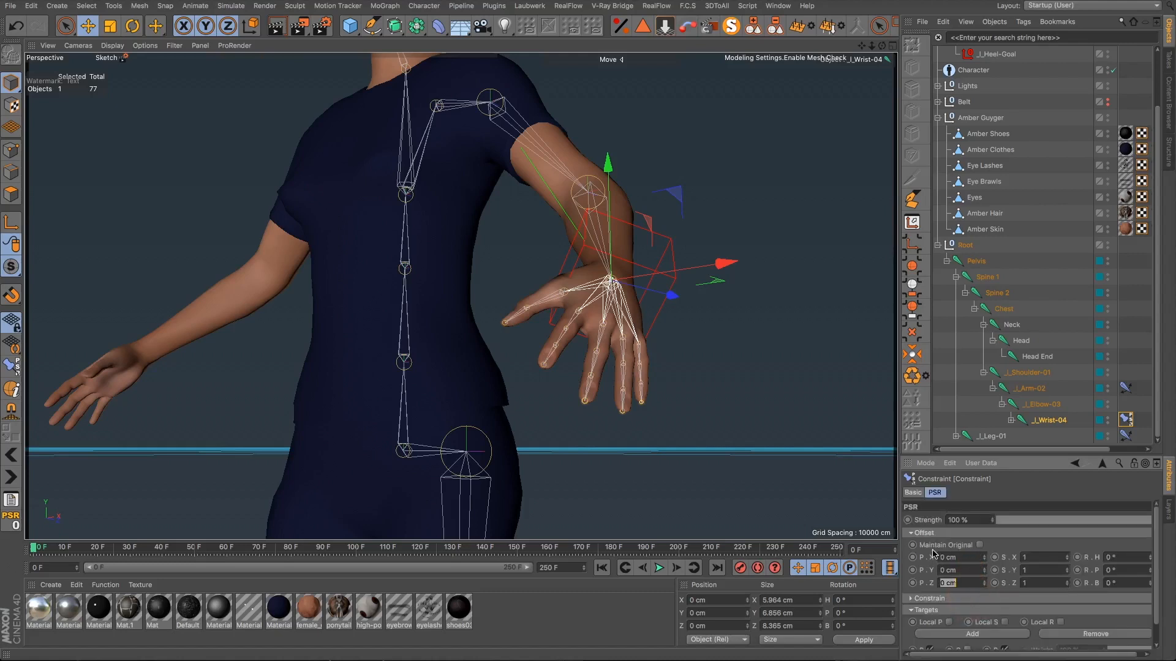
# Step: Assign _l_Wrist-04.Goal as the target of the _l_Wrist-04 joint's PSR constraint and inspect the hand joints
pyautogui.click(980, 545)
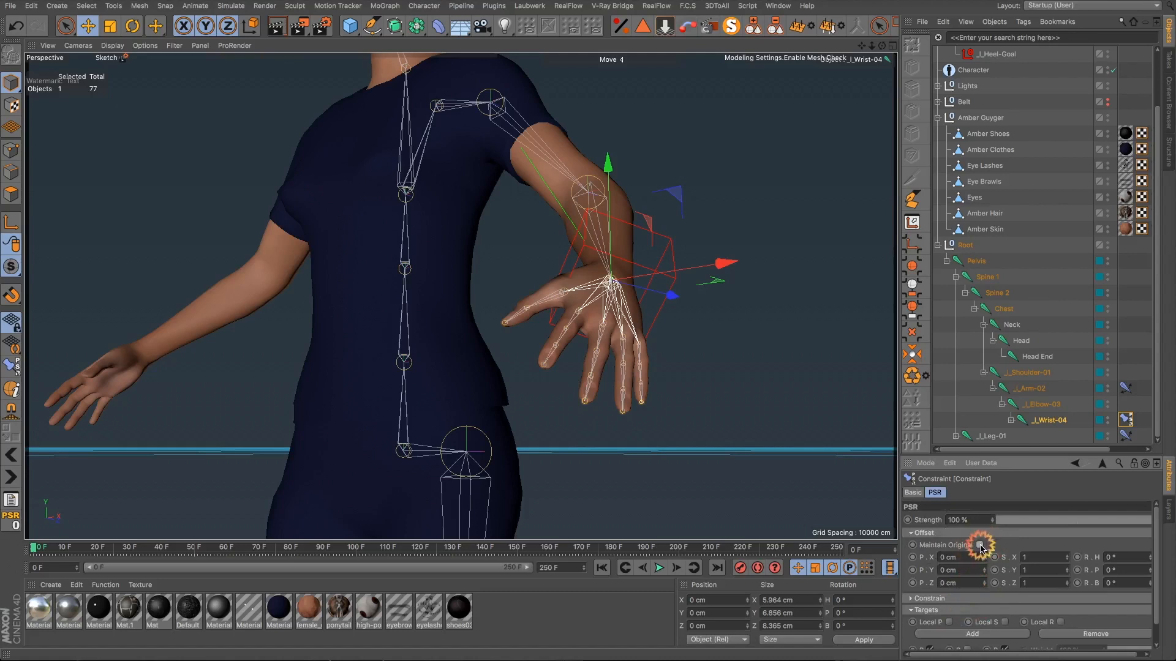
pyautogui.scroll(-1, 1009, 547)
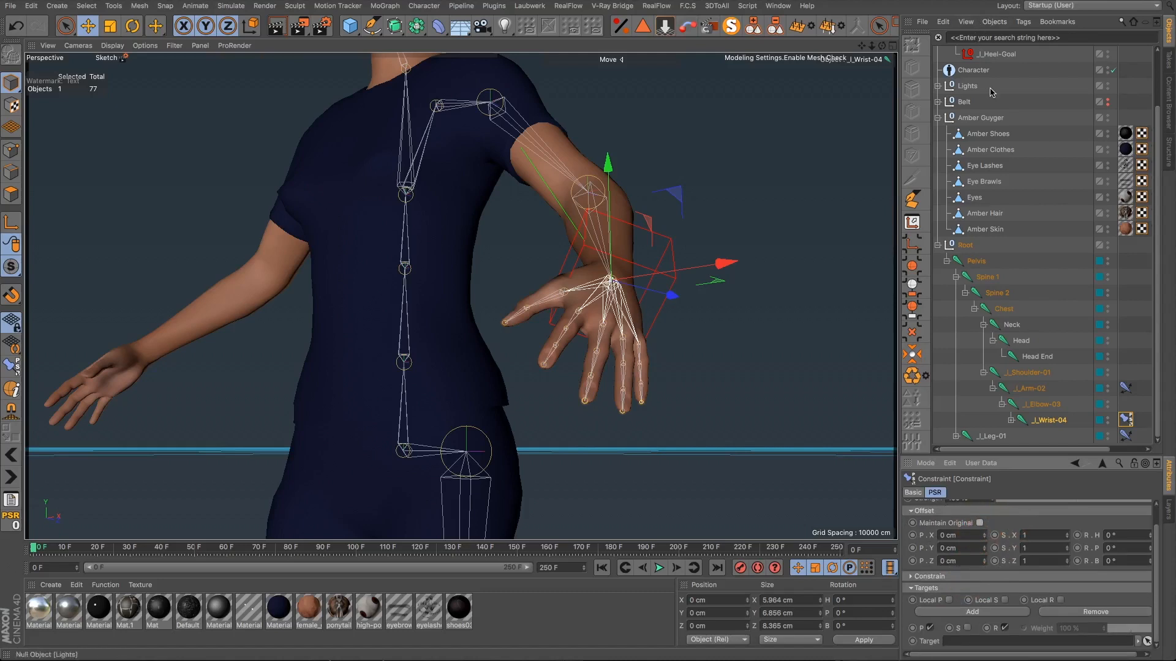
pyautogui.scroll(2, 983, 73)
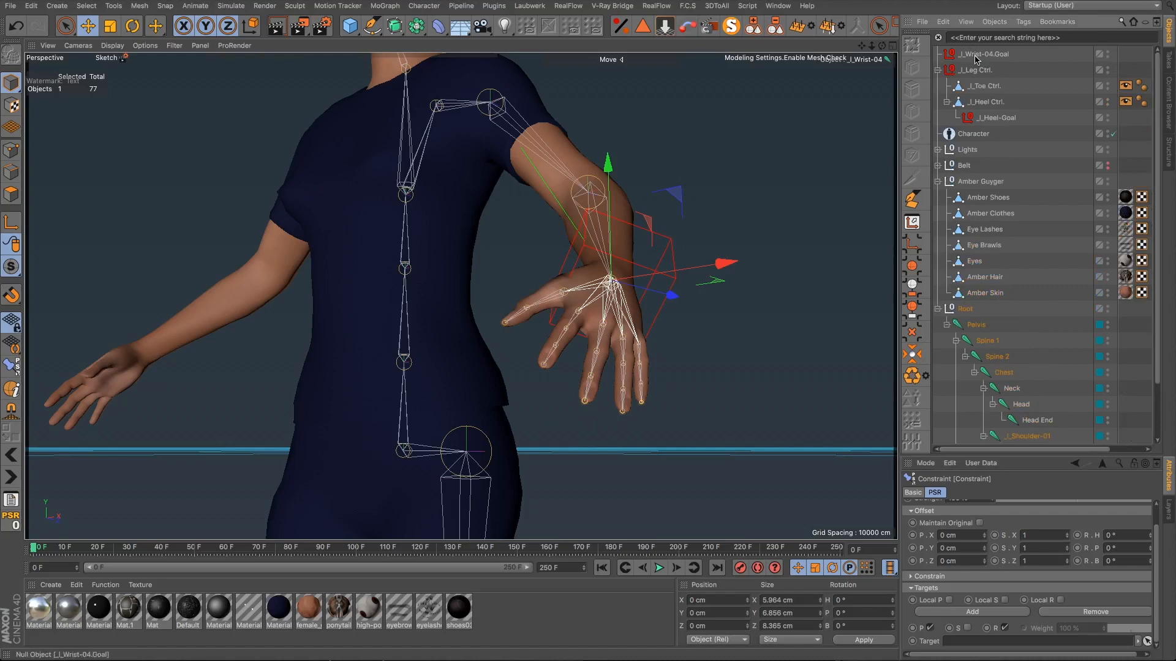
pyautogui.click(975, 56)
pyautogui.moveTo(982, 104); pyautogui.dragTo(977, 640)
pyautogui.scroll(5, 594, 293)
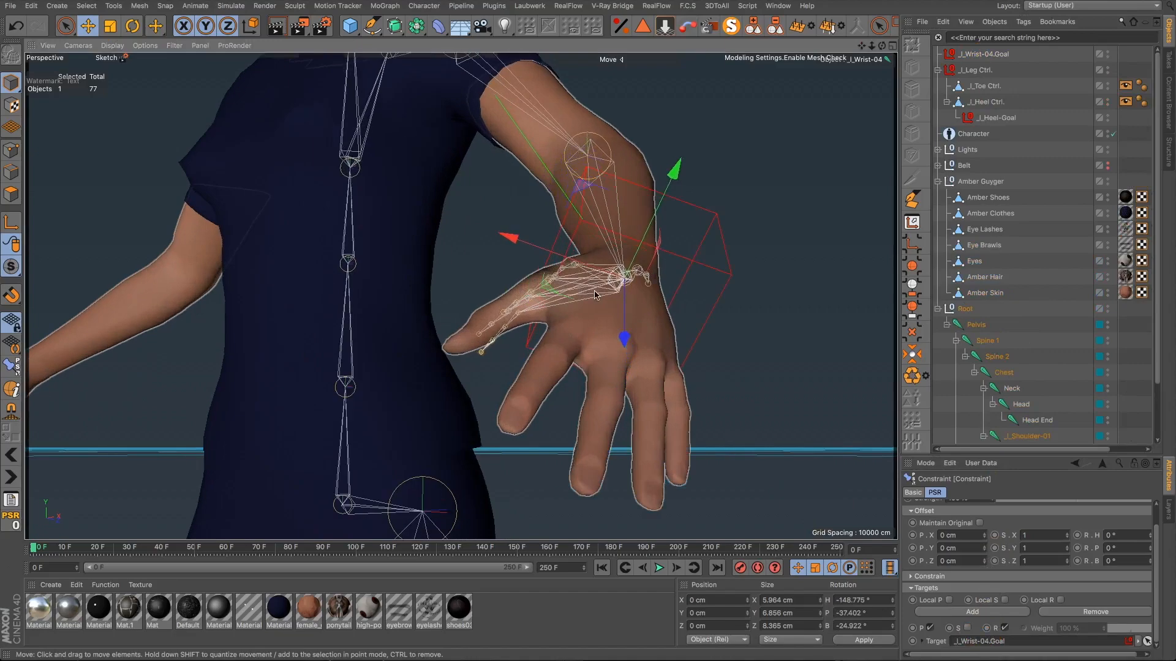
pyautogui.moveTo(596, 294)
pyautogui.keyDown('alt'); pyautogui.mouseDown()
pyautogui.moveTo(637, 384)
pyautogui.moveTo(670, 361)
pyautogui.moveTo(603, 296)
pyautogui.mouseUp(); pyautogui.keyUp('alt')
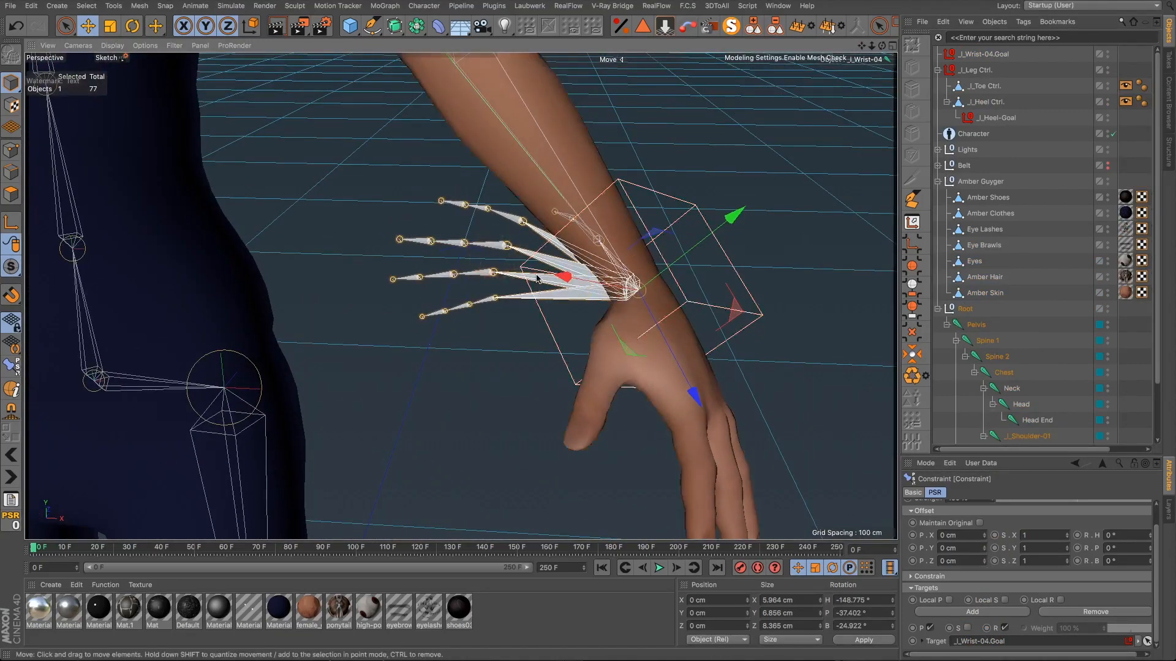
pyautogui.scroll(-5, 593, 305)
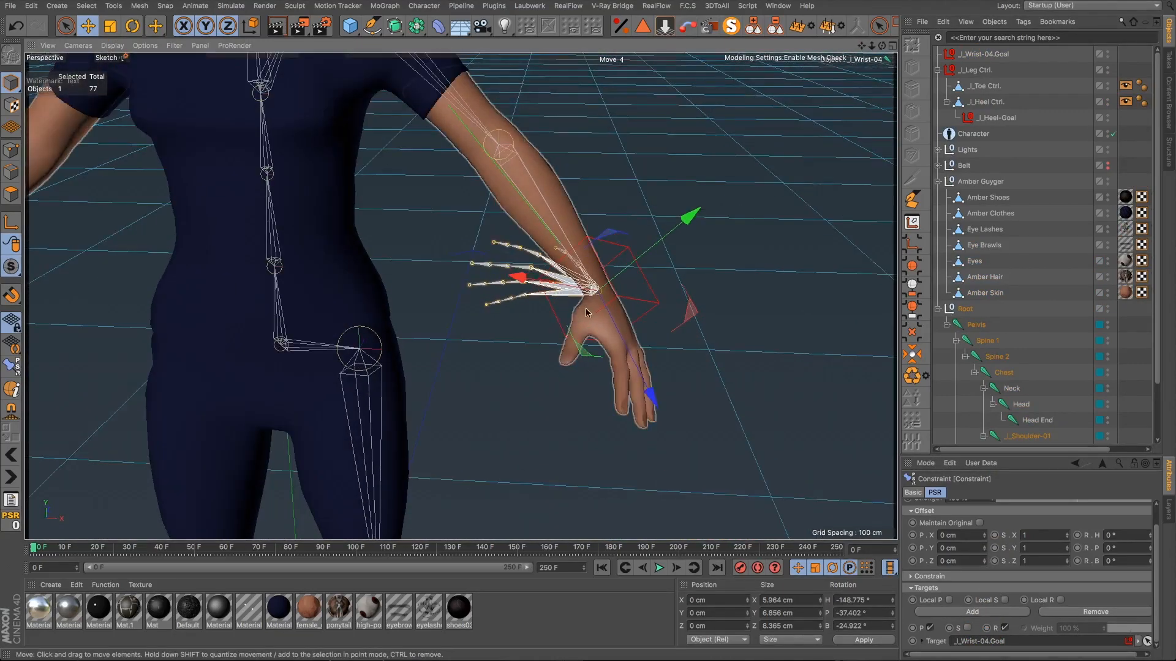
pyautogui.keyDown('alt'); pyautogui.moveTo(593, 306); pyautogui.dragTo(876, 404); pyautogui.keyUp('alt')
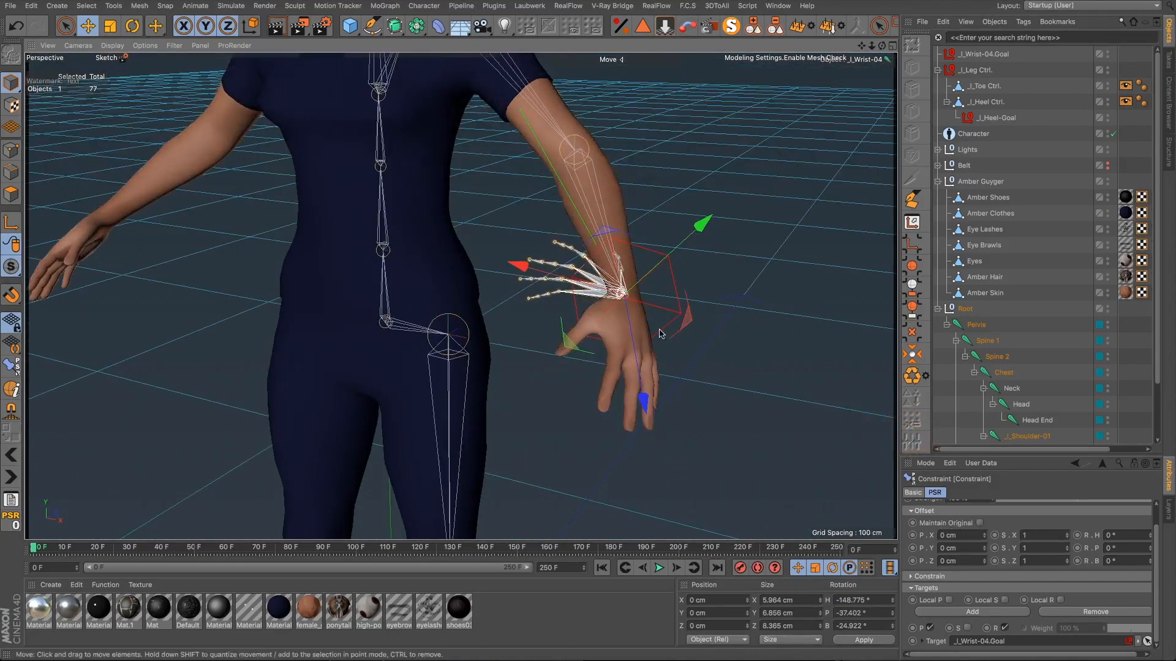
# Step: Enable Maintain Original for the _l_Wrist-04 joint's PSR constraint and check the joints inside the left hand
pyautogui.click(980, 524)
pyautogui.scroll(3, 647, 346)
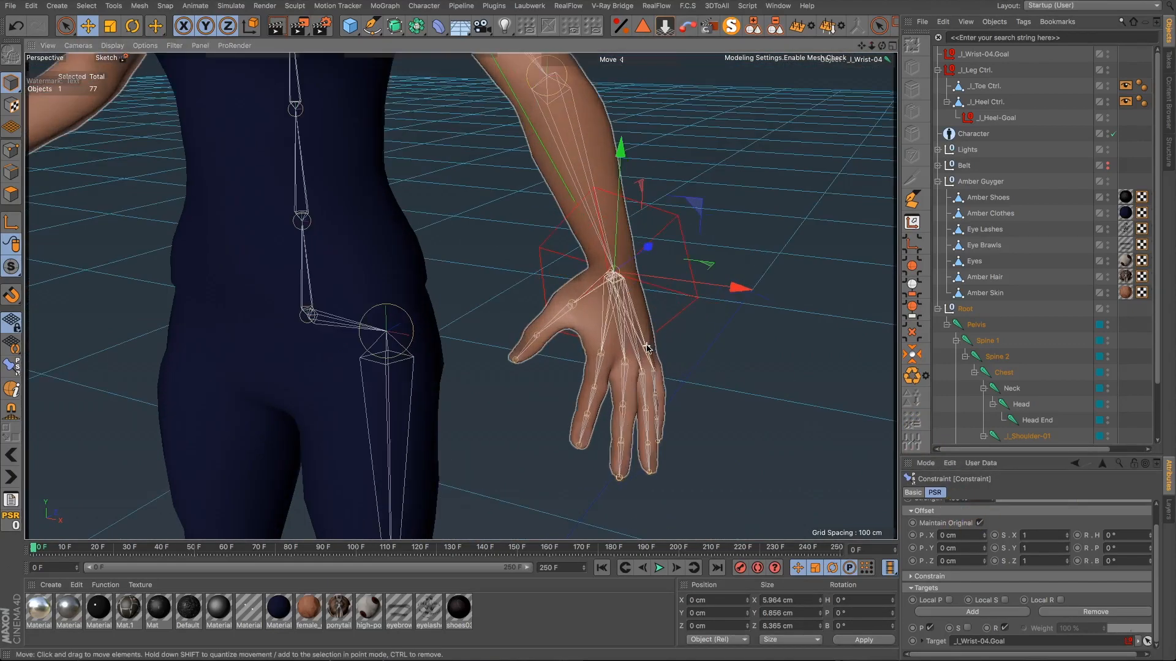
pyautogui.keyDown('alt'); pyautogui.moveTo(647, 346); pyautogui.dragTo(706, 347); pyautogui.keyUp('alt')
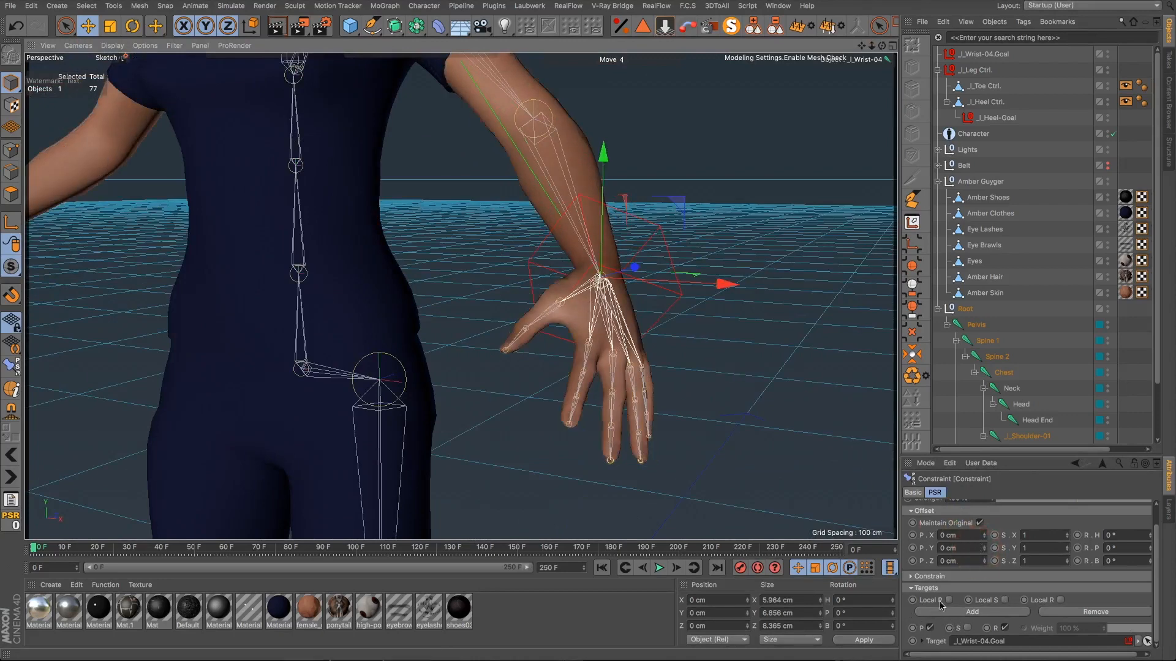
pyautogui.scroll(-3, 829, 325)
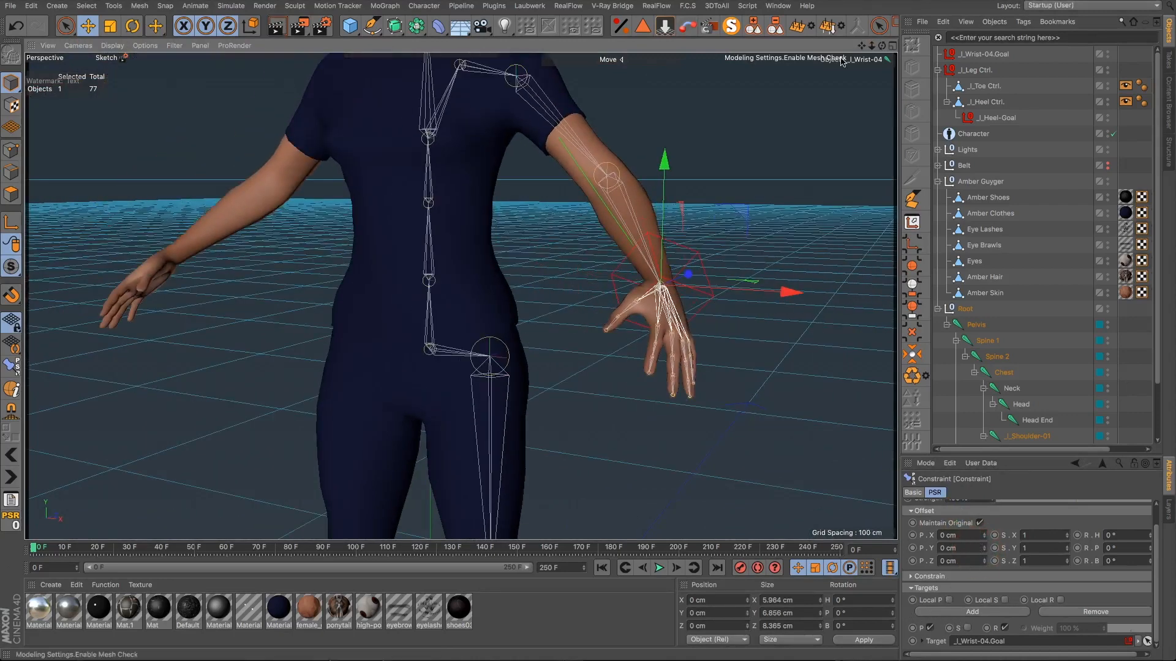
pyautogui.moveTo(862, 46); pyautogui.dragTo(775, 125)
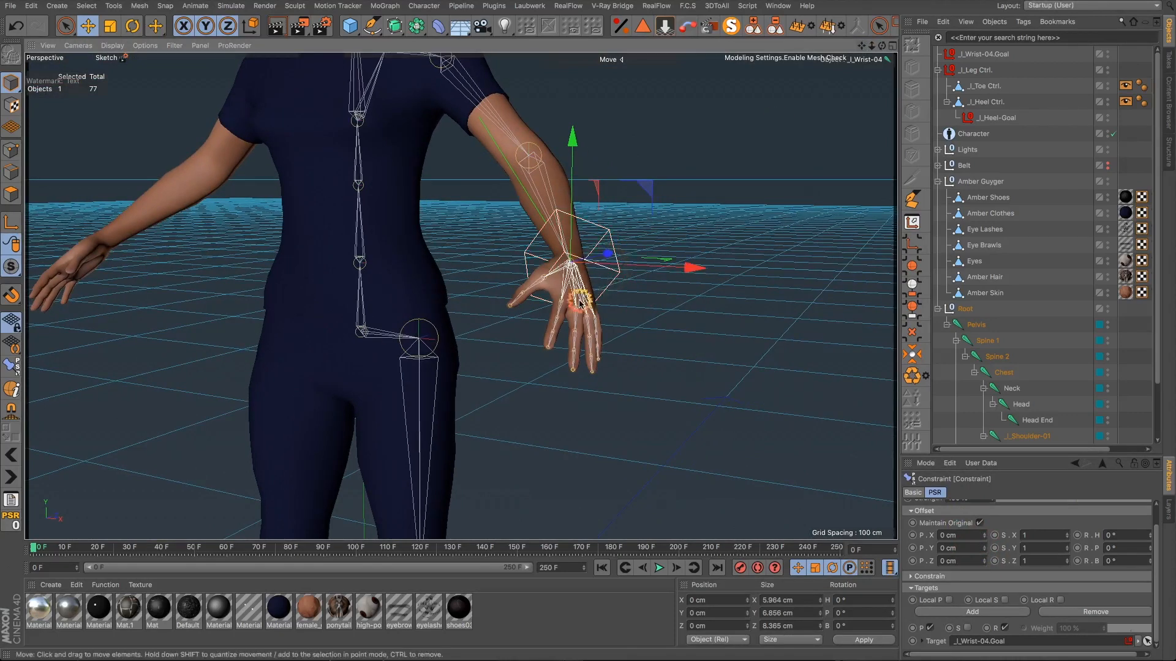
pyautogui.keyDown('alt'); pyautogui.moveTo(579, 299); pyautogui.dragTo(616, 320); pyautogui.keyUp('alt')
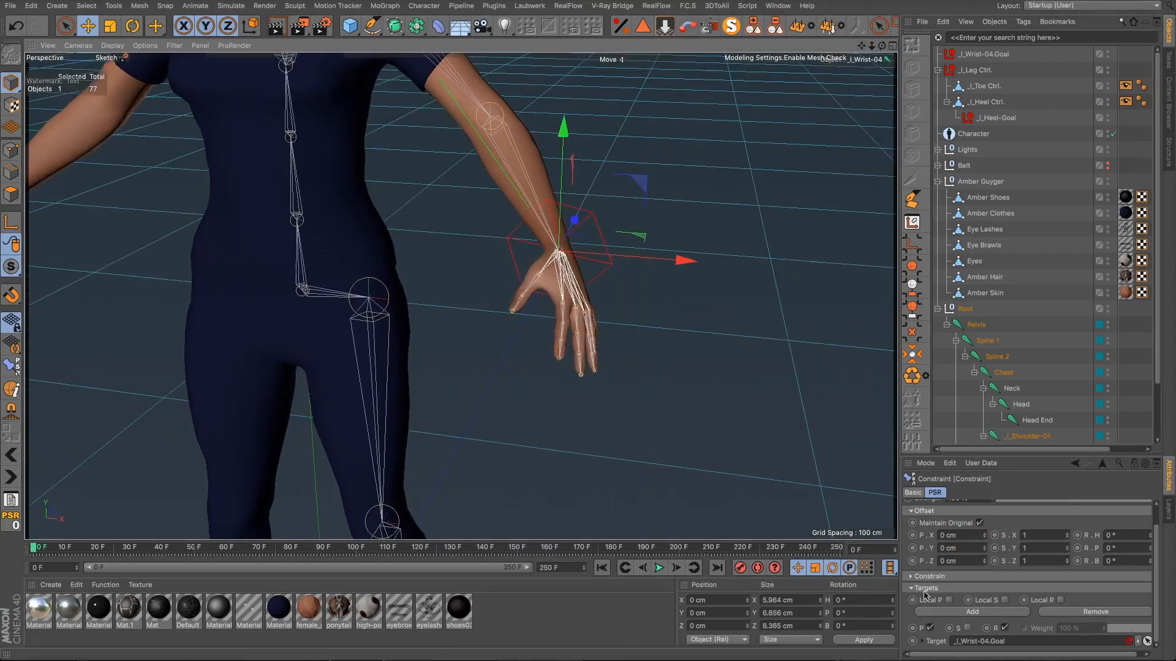
# Step: Turn off the position (P) influence of the wrist constraint's target, try moving the wrist joint, and undo the move
pyautogui.click(930, 629)
pyautogui.moveTo(676, 260); pyautogui.dragTo(720, 258)
pyautogui.hotkey('ctrl', 'z')
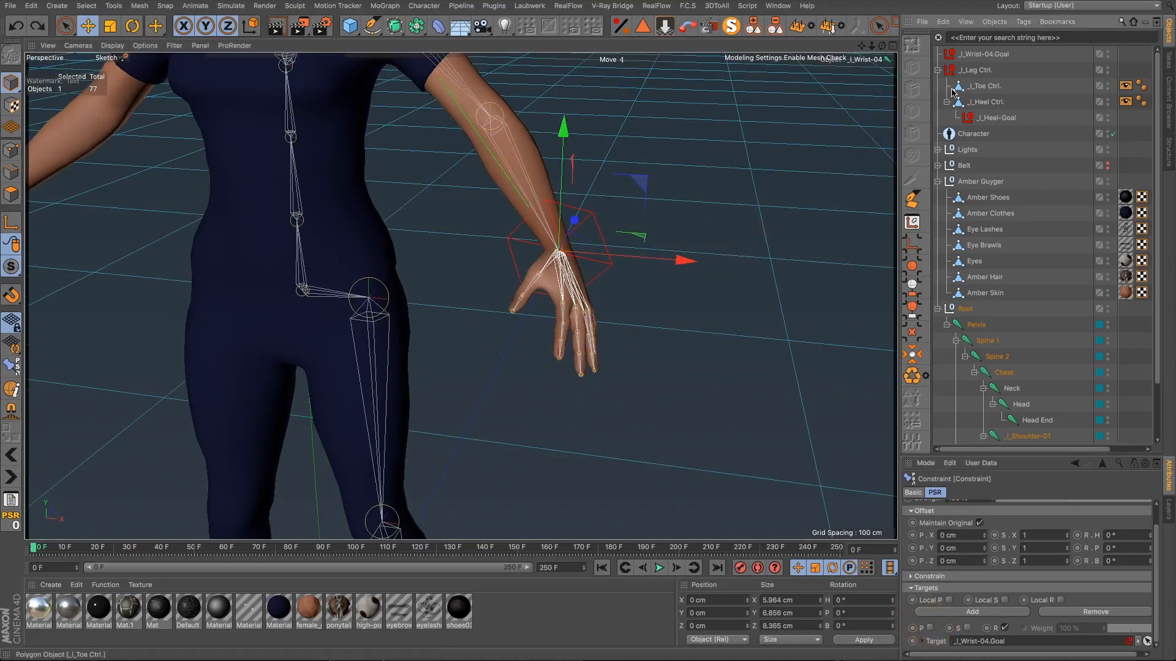
# Step: Compare the coordinates of _l_Wrist-04.Goal and the wrist joint, and test moving the goal away from the hand before undoing it
pyautogui.click(981, 54)
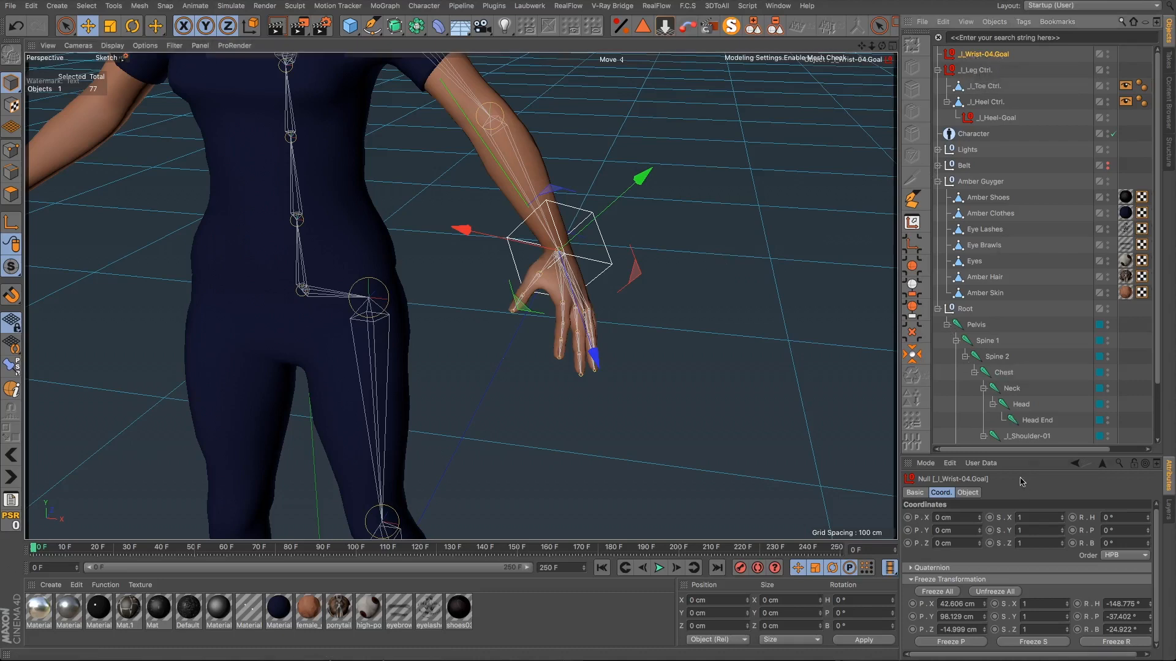
pyautogui.scroll(-2, 1015, 420)
pyautogui.click(1039, 421)
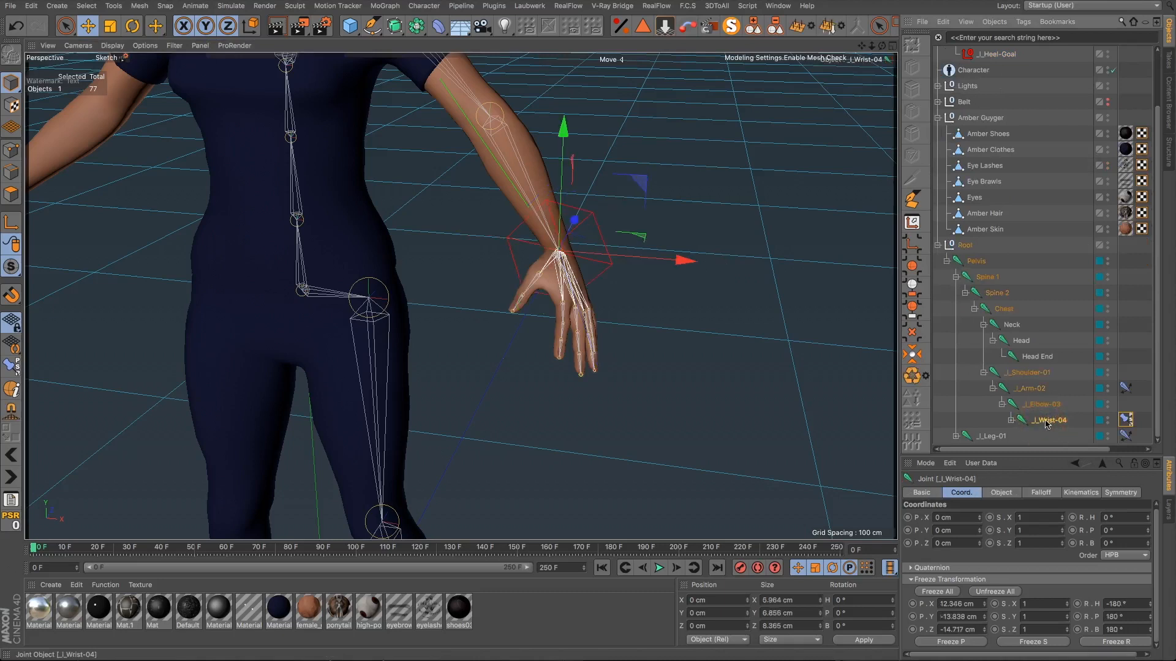
pyautogui.scroll(2, 1019, 66)
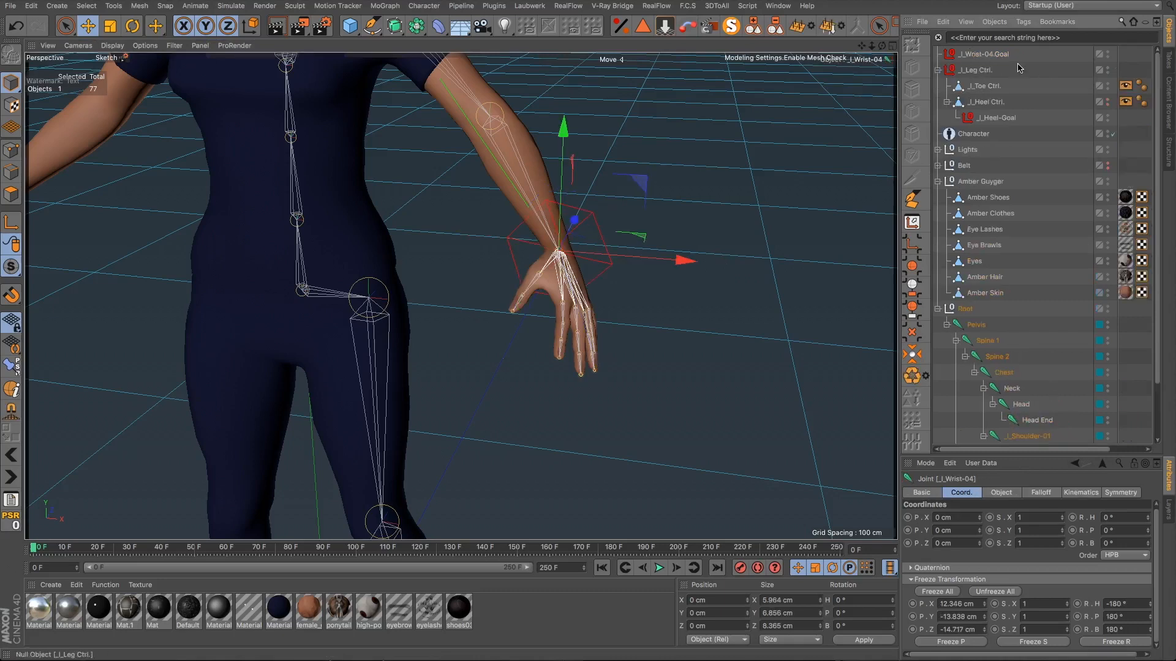
pyautogui.click(984, 56)
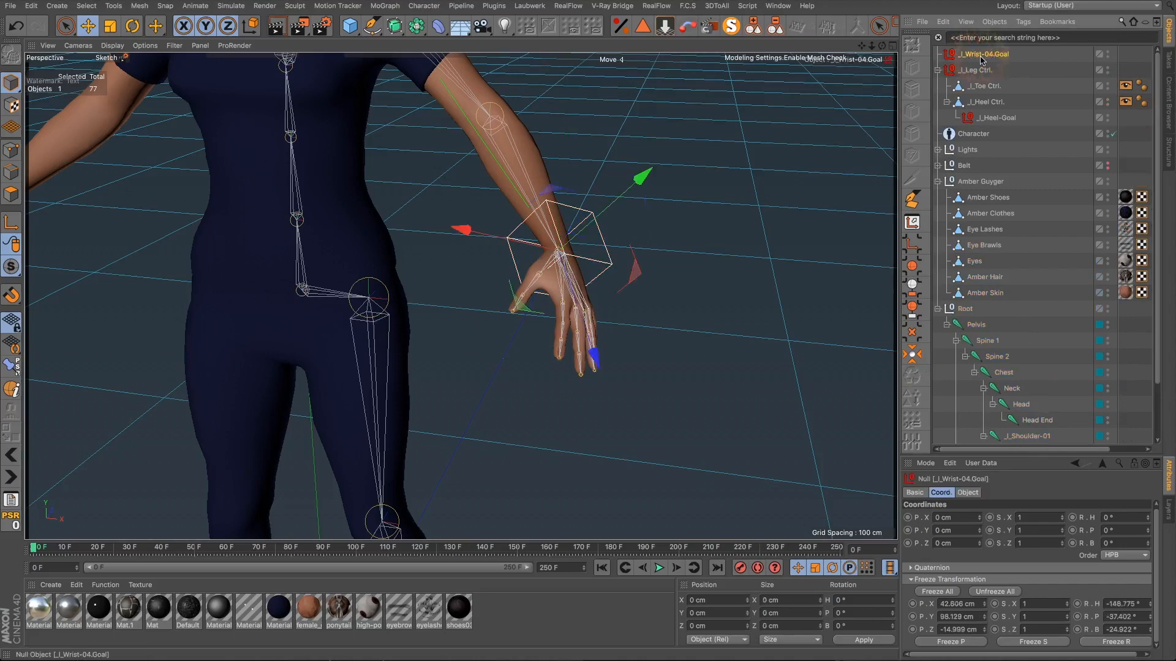
pyautogui.moveTo(642, 270); pyautogui.dragTo(881, 296)
pyautogui.keyDown('alt'); pyautogui.moveTo(458, 332); pyautogui.dragTo(458, 332, button='right'); pyautogui.keyUp('alt')
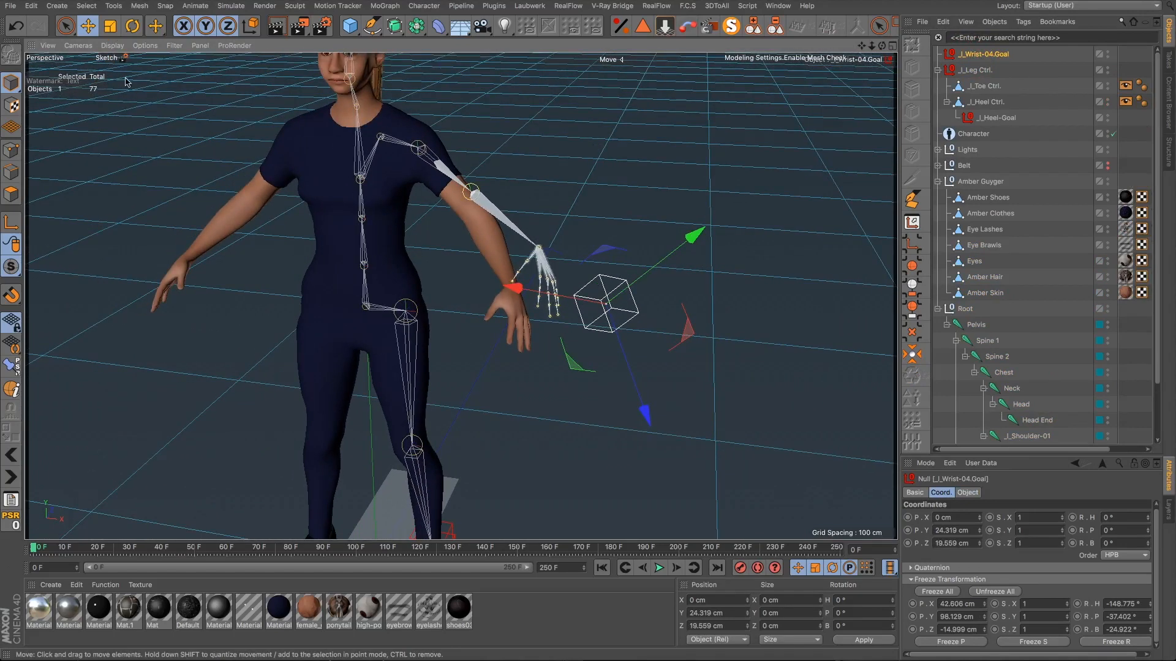
pyautogui.click(16, 26)
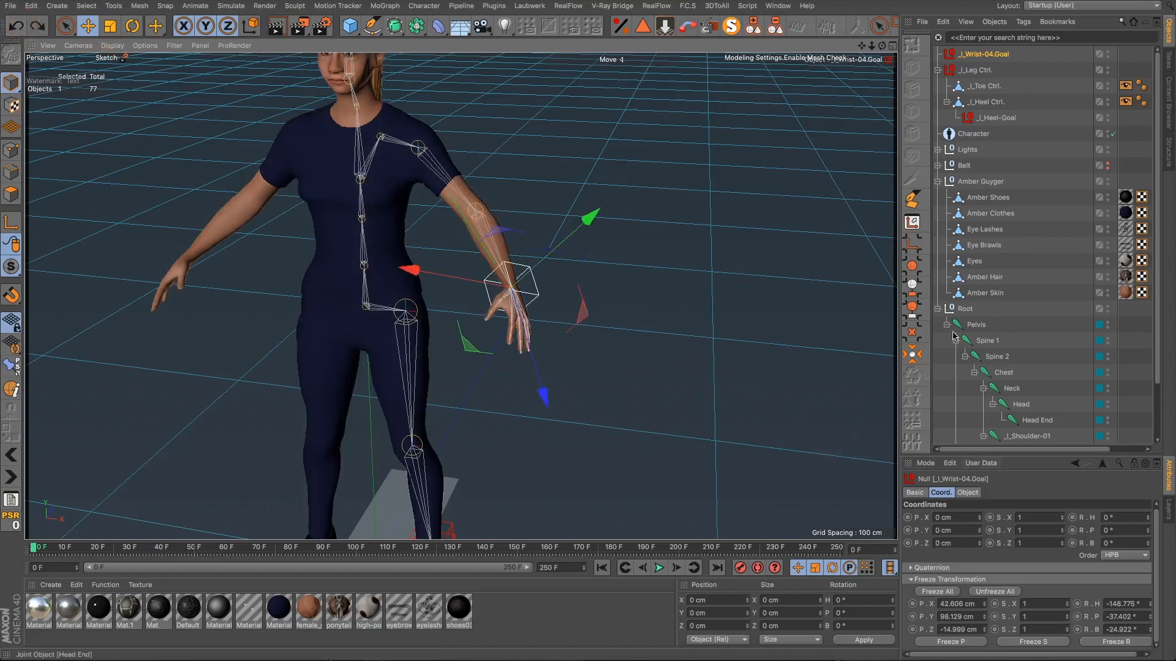
# Step: Reopen the Constraint tag settings of the _l_Wrist-04 joint and collapse the Neck hierarchy in the object list
pyautogui.scroll(-4, 1026, 335)
pyautogui.click(1124, 418)
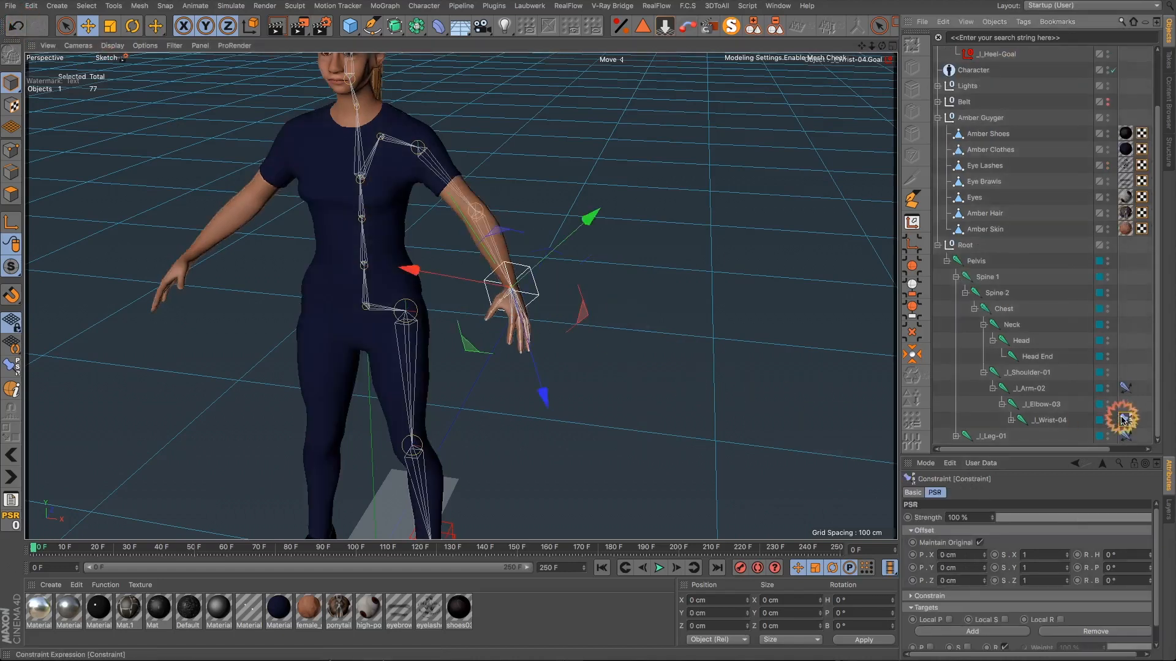
pyautogui.scroll(-3, 960, 602)
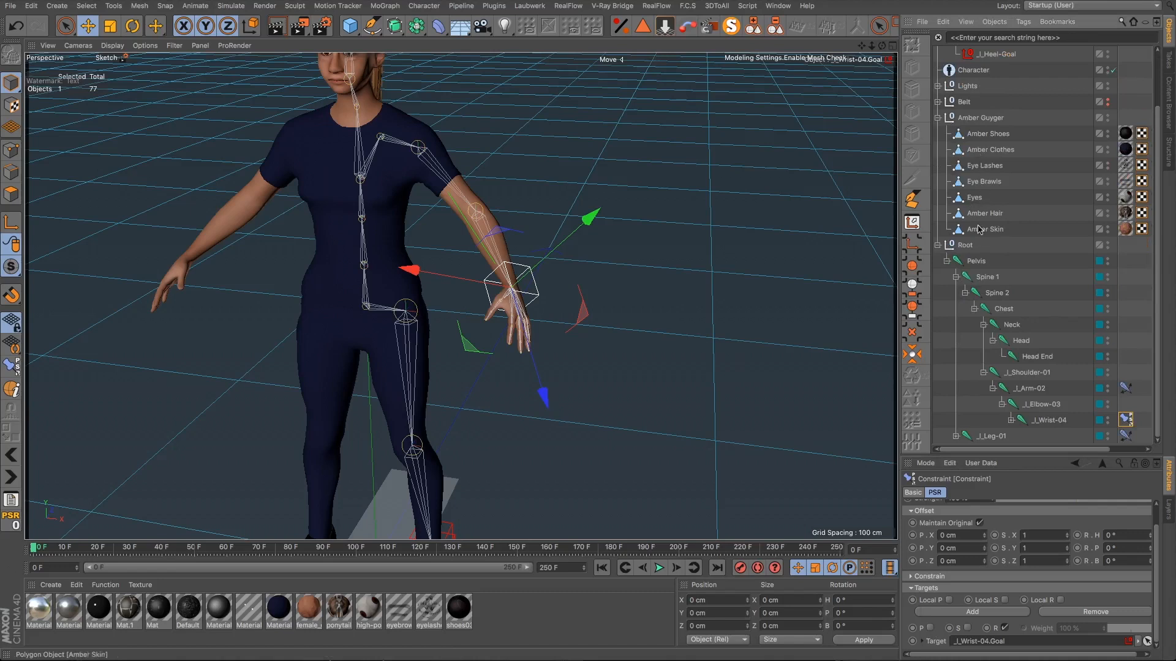
pyautogui.click(984, 325)
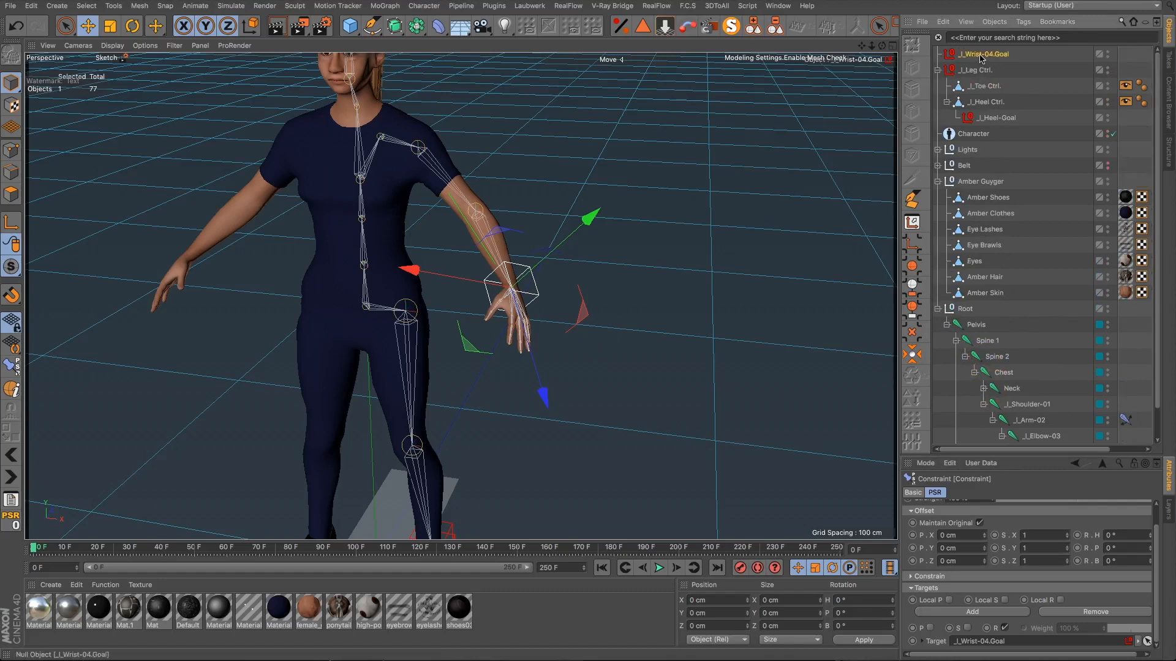
# Step: Try moving _l_Wrist-04.Goal with position influence off in the wrist constraint, and undo the moves
pyautogui.moveTo(557, 394); pyautogui.dragTo(640, 429)
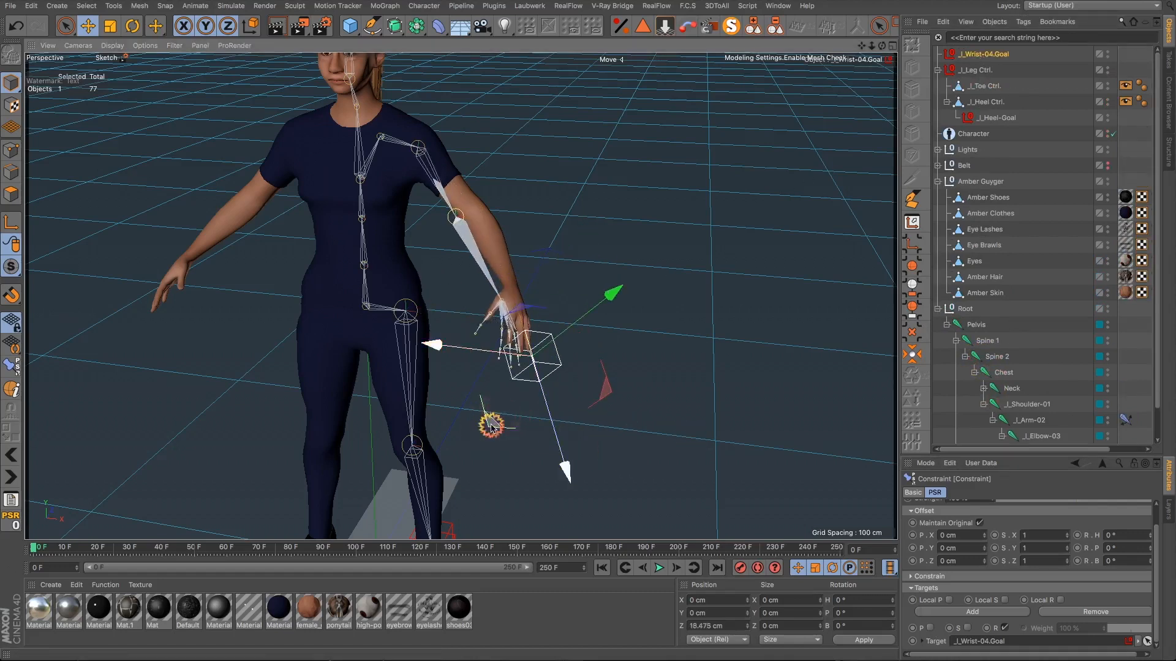
pyautogui.moveTo(490, 420); pyautogui.dragTo(782, 385)
pyautogui.hotkey('ctrl', 'z')
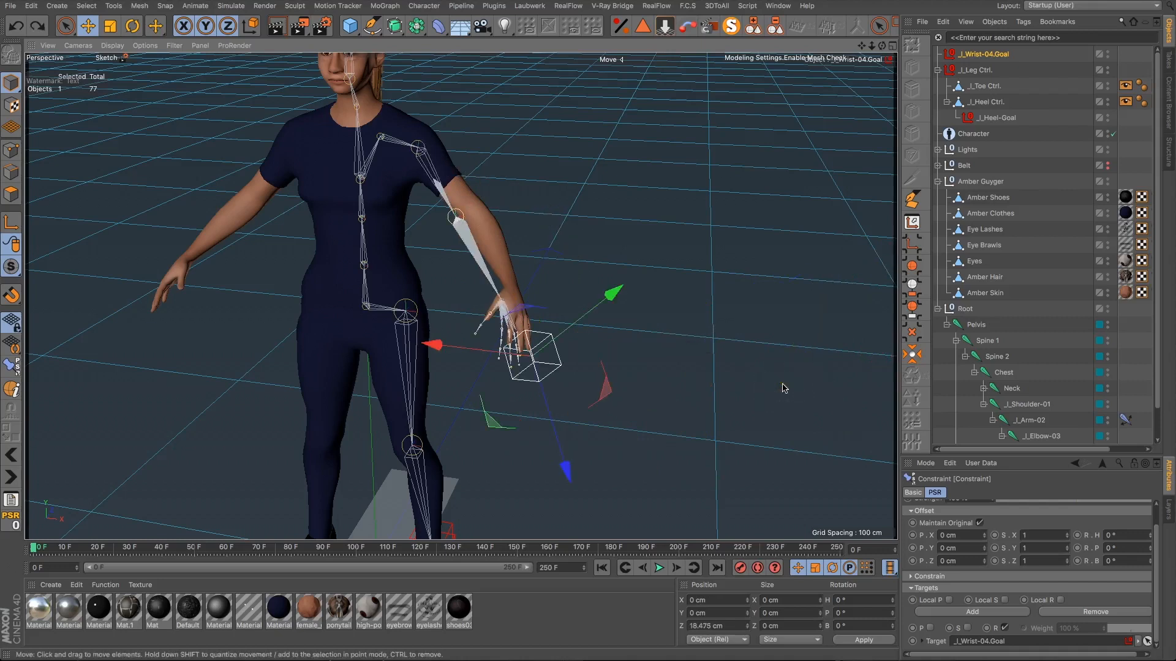
pyautogui.hotkey('ctrl', 'z')
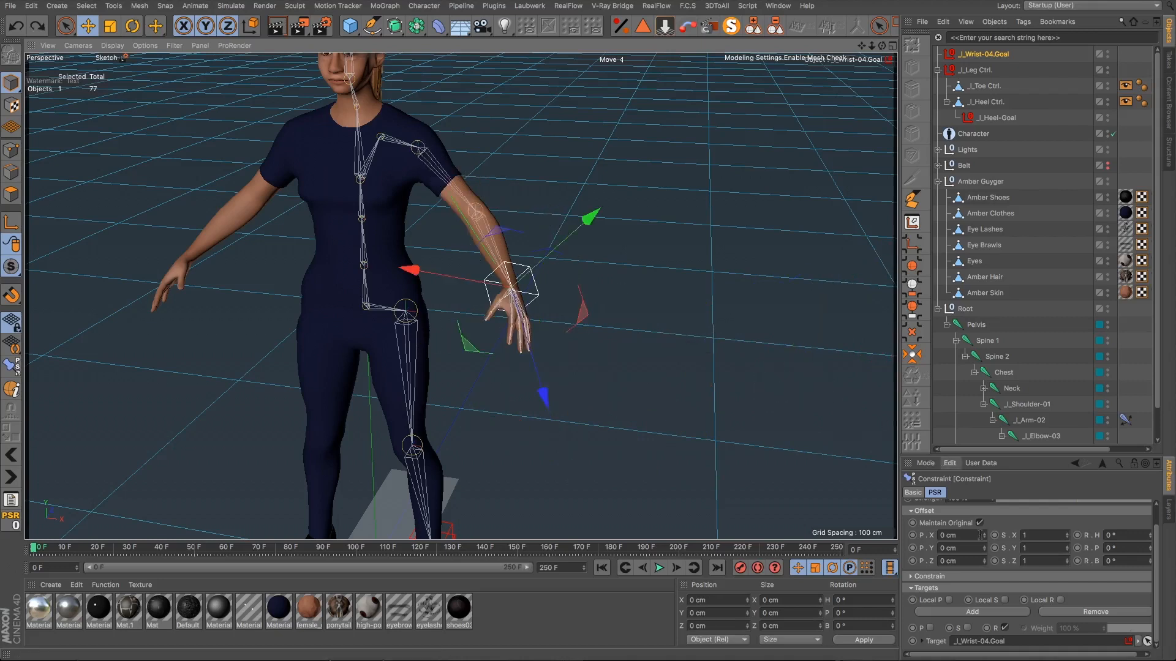
# Step: Turn the position (P) influence of the wrist constraint back on, test it by moving _l_Wrist-04.Goal, and undo the move
pyautogui.click(930, 628)
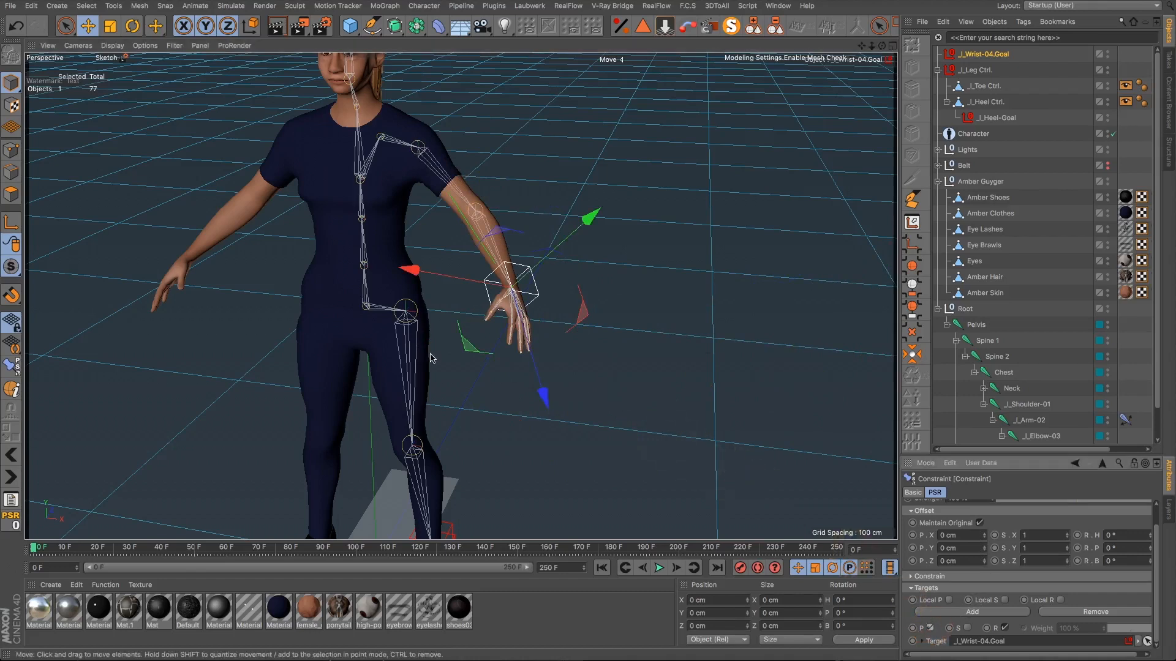
pyautogui.moveTo(469, 354); pyautogui.dragTo(851, 347)
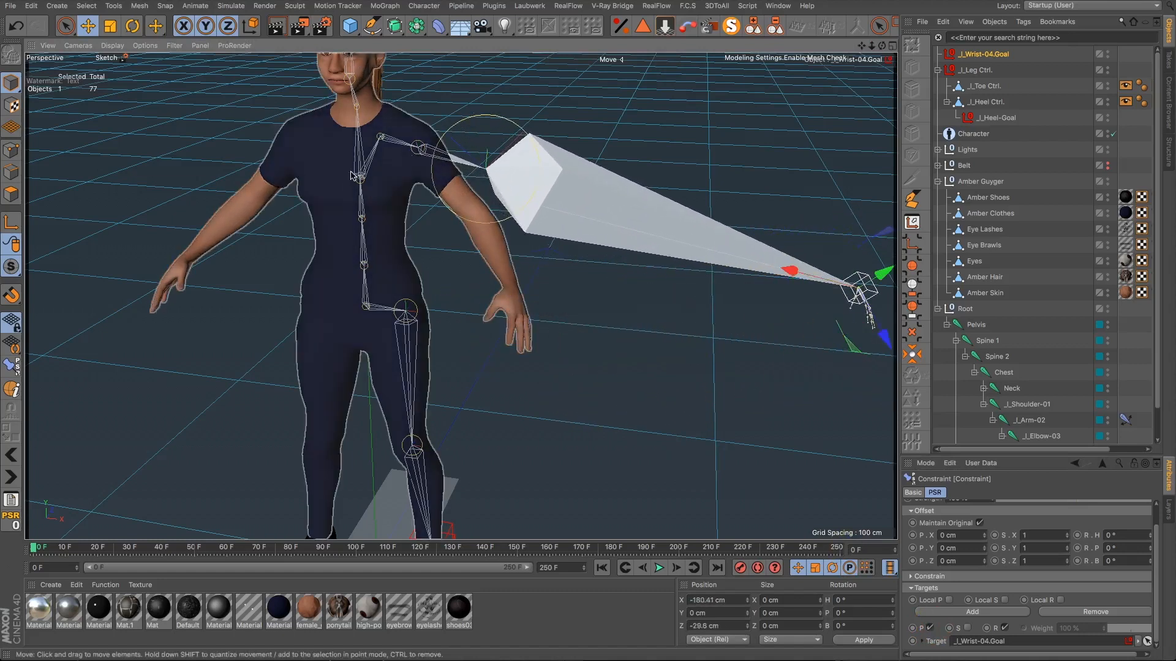
pyautogui.hotkey('ctrl', 'z')
pyautogui.hotkey('ctrl', 'z')
pyautogui.hotkey('ctrl', 'z')
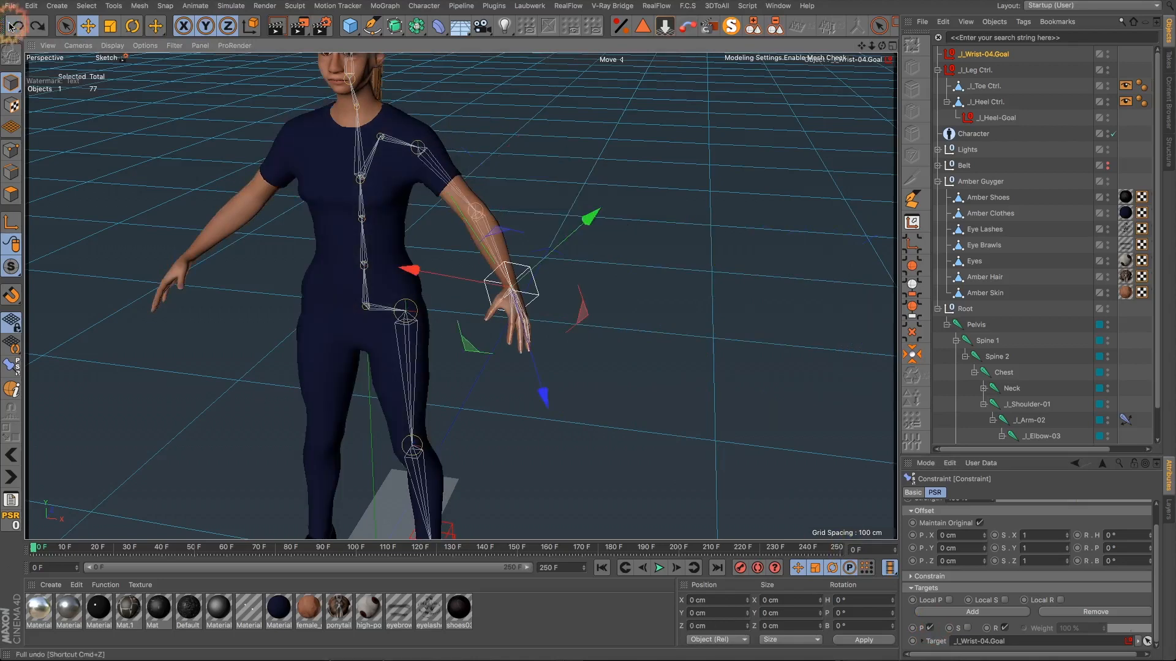
# Step: Enable the scale (S) influence for the wrist constraint's target, test it by scaling up _l_Wrist-04.Goal, and undo the scaling
pyautogui.scroll(5, 516, 315)
pyautogui.keyDown('alt'); pyautogui.moveTo(512, 313); pyautogui.dragTo(404, 298); pyautogui.keyUp('alt')
pyautogui.scroll(4, 516, 311)
pyautogui.keyDown('alt'); pyautogui.moveTo(516, 311); pyautogui.dragTo(608, 379); pyautogui.keyUp('alt')
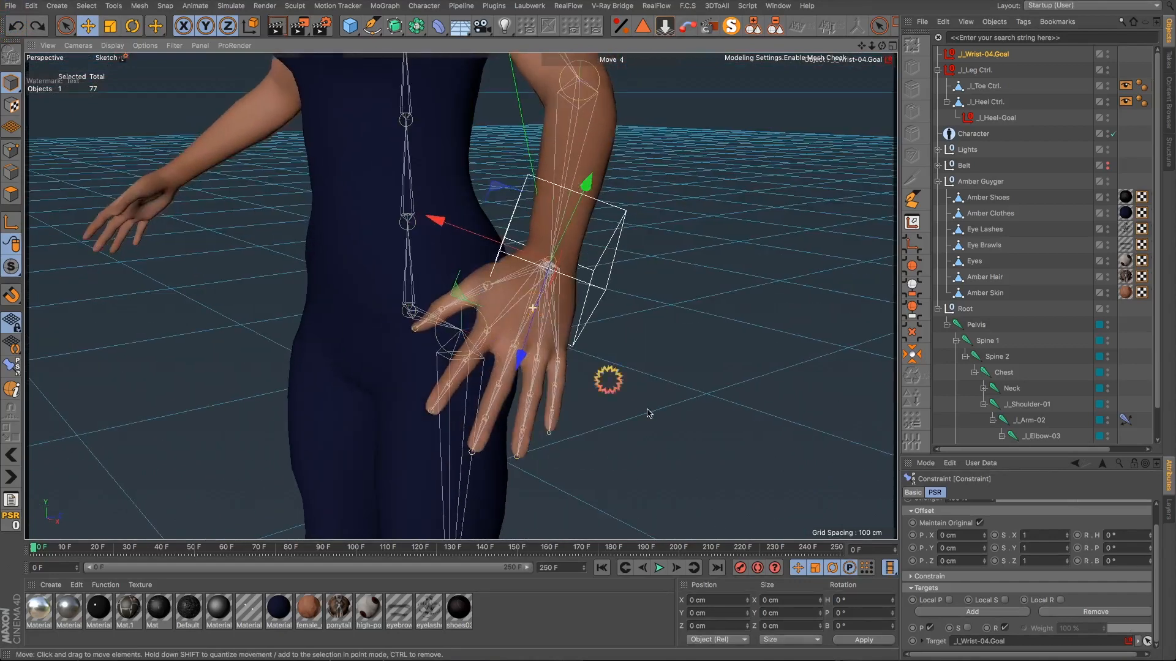
pyautogui.click(966, 631)
pyautogui.scroll(-5, 738, 331)
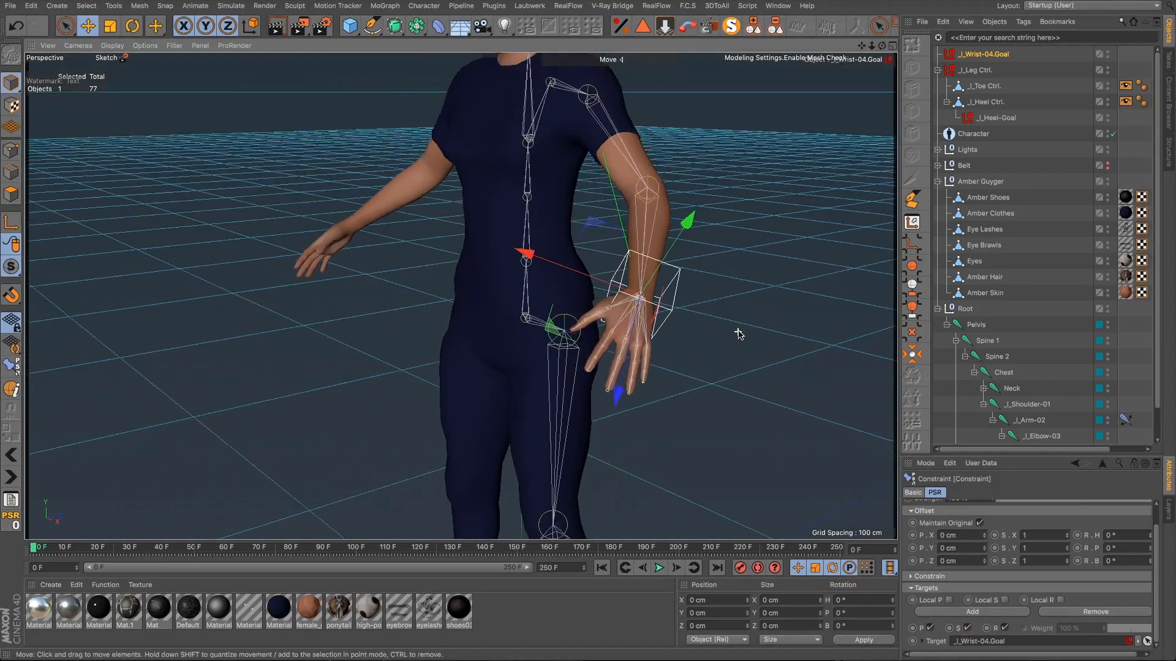
pyautogui.press('t')
pyautogui.moveTo(741, 374)
pyautogui.mouseDown()
pyautogui.moveTo(813, 398)
pyautogui.moveTo(782, 399)
pyautogui.moveTo(795, 399)
pyautogui.moveTo(733, 370)
pyautogui.mouseUp()
pyautogui.scroll(-4, 733, 371)
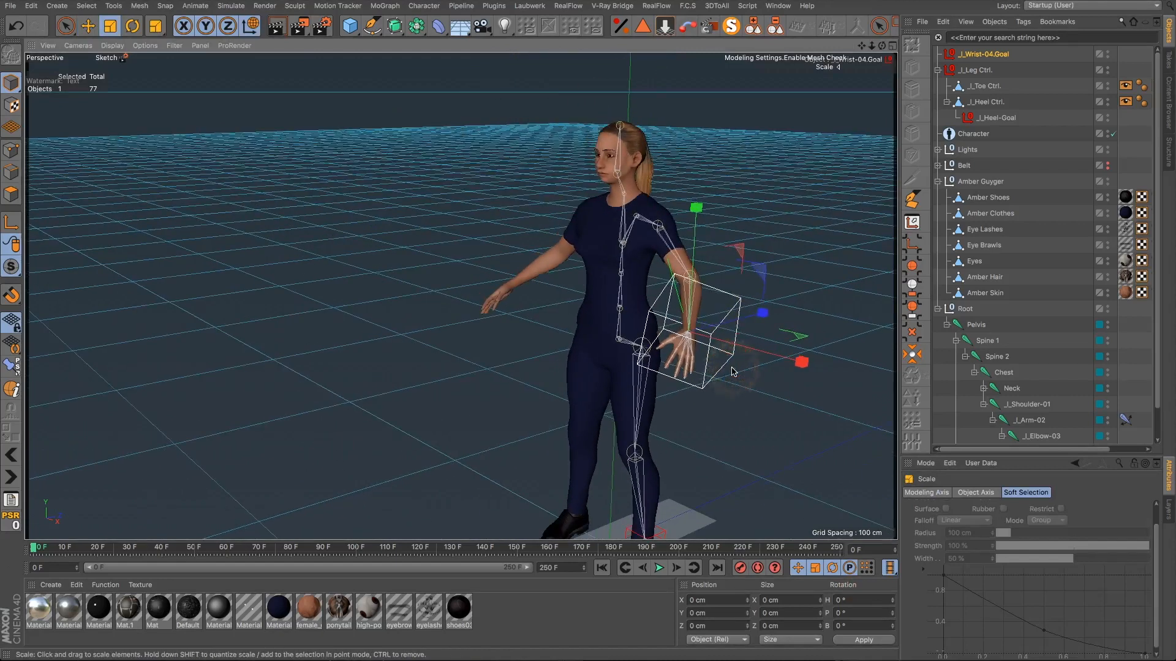
pyautogui.hotkey('ctrl', 'z')
# Step: Deselect the wrist goal control and examine the joint alignment along the left forearm and hand
pyautogui.scroll(4, 701, 348)
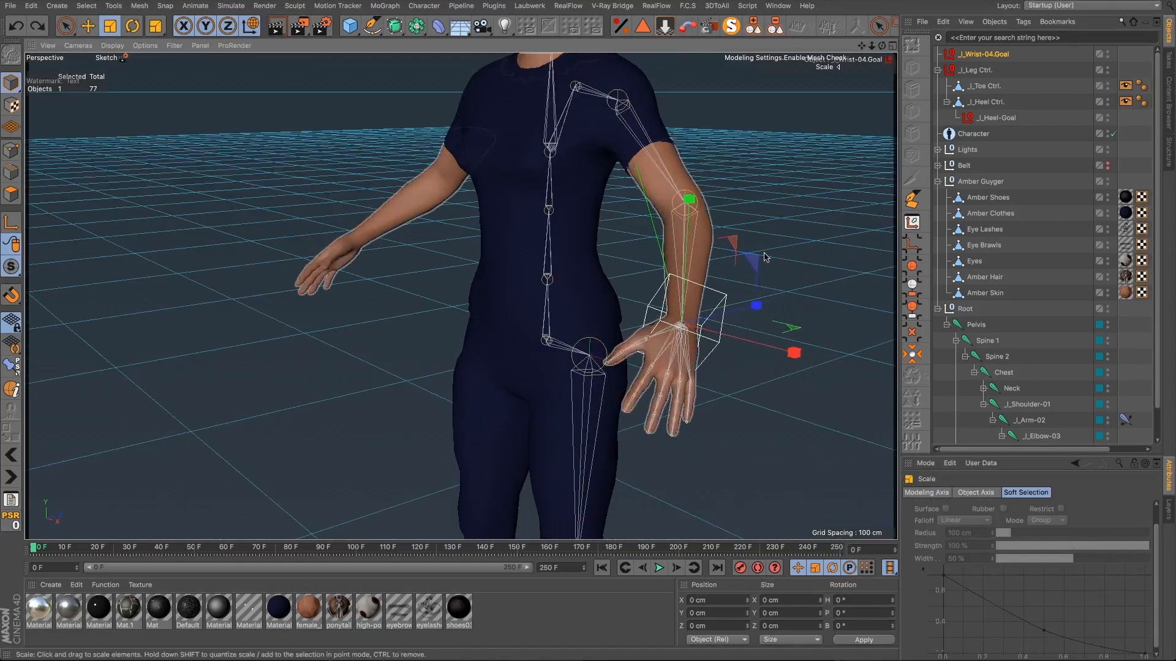
pyautogui.moveTo(861, 48); pyautogui.dragTo(777, 51)
pyautogui.click(774, 229)
pyautogui.click(633, 391)
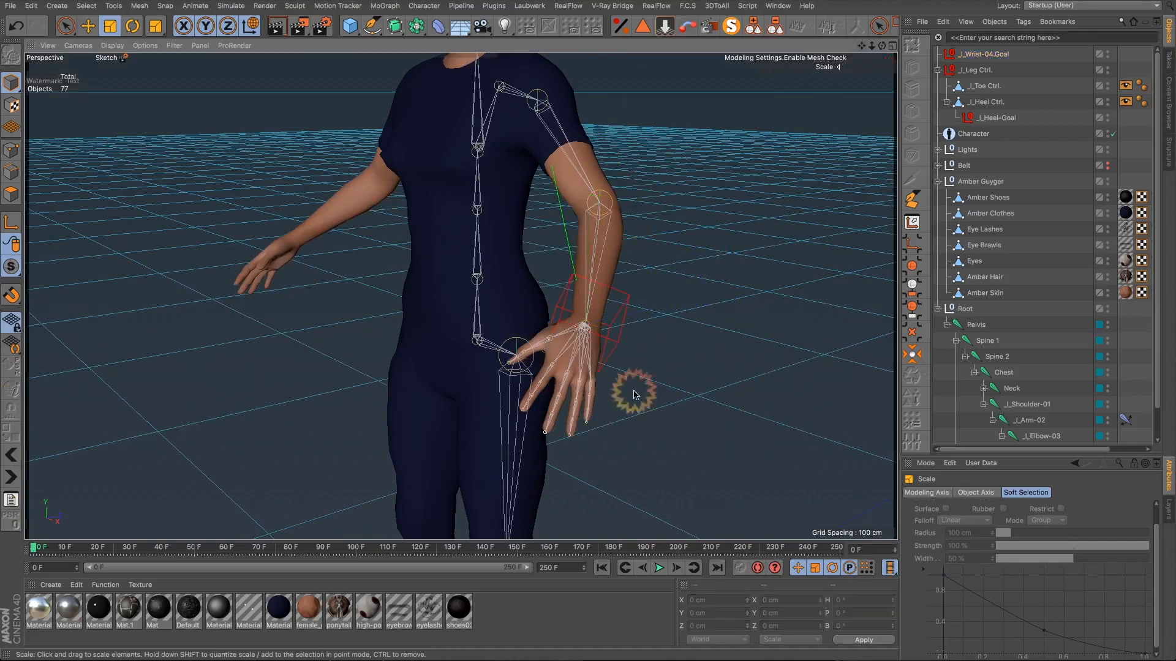
pyautogui.keyDown('alt'); pyautogui.moveTo(620, 384); pyautogui.dragTo(780, 306); pyautogui.keyUp('alt')
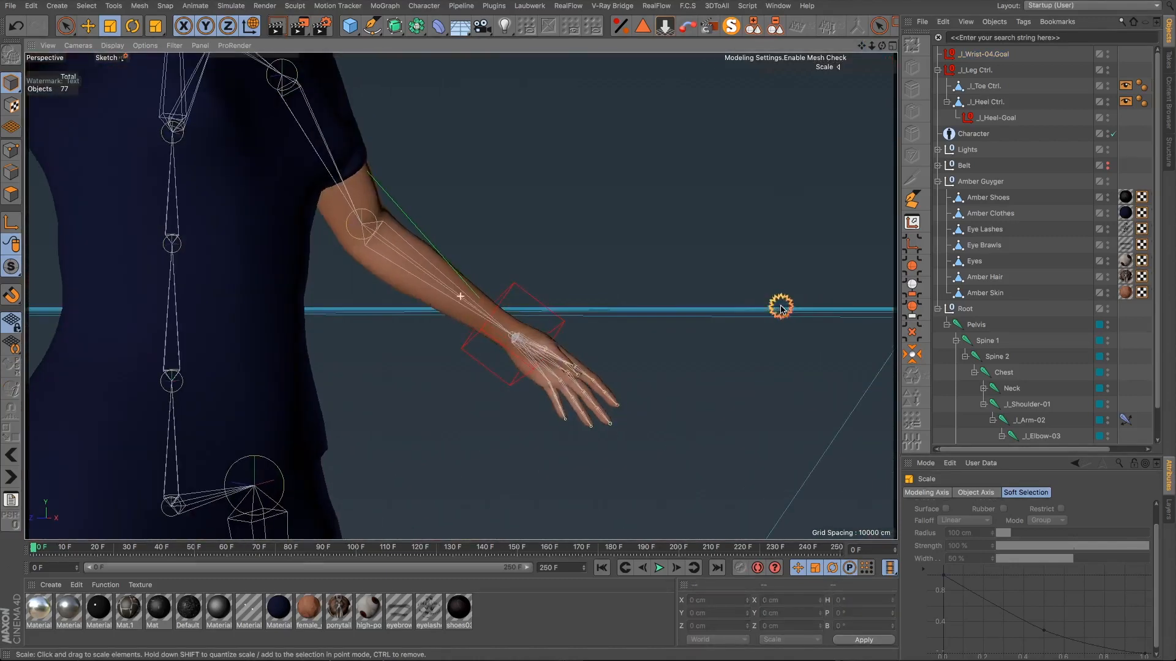
pyautogui.scroll(-3, 1074, 334)
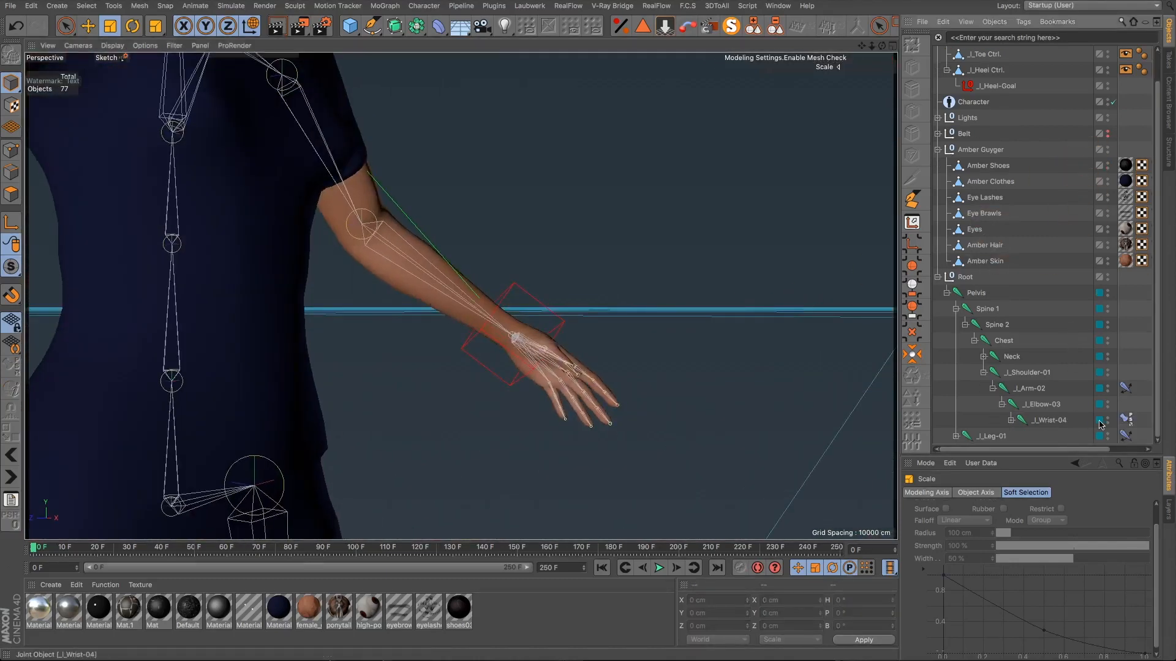
# Step: Open the wrist joint's constraint settings and examine the rigged left arm, the whole skeleton and the object hierarchy from several angles
pyautogui.click(1126, 420)
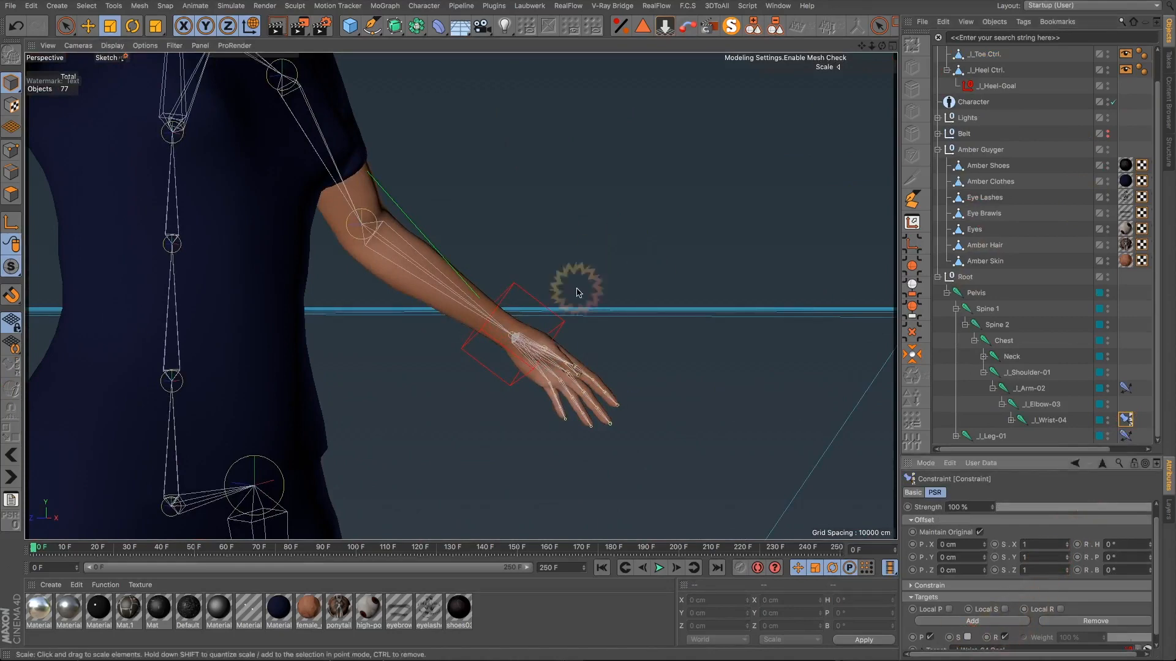
pyautogui.keyDown('alt'); pyautogui.moveTo(531, 324); pyautogui.dragTo(367, 371); pyautogui.keyUp('alt')
pyautogui.scroll(-8, 369, 370)
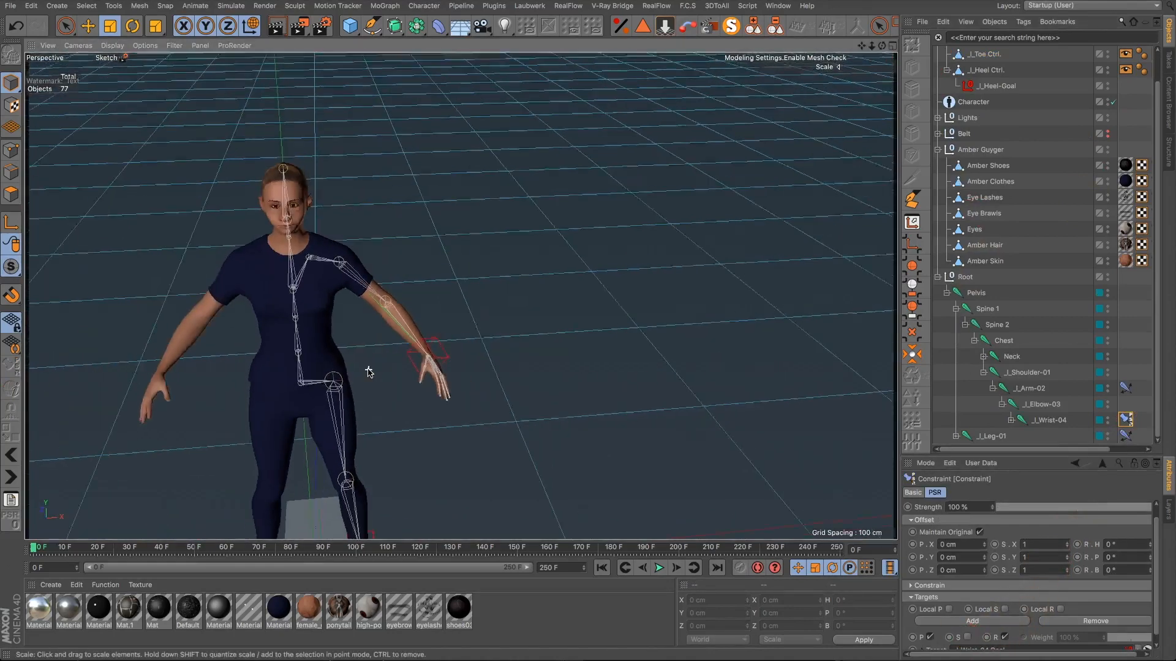
pyautogui.keyDown('alt'); pyautogui.moveTo(305, 308); pyautogui.dragTo(283, 309); pyautogui.keyUp('alt')
pyautogui.moveTo(859, 47)
pyautogui.mouseDown()
pyautogui.moveTo(790, 397)
pyautogui.moveTo(859, 49)
pyautogui.mouseUp()
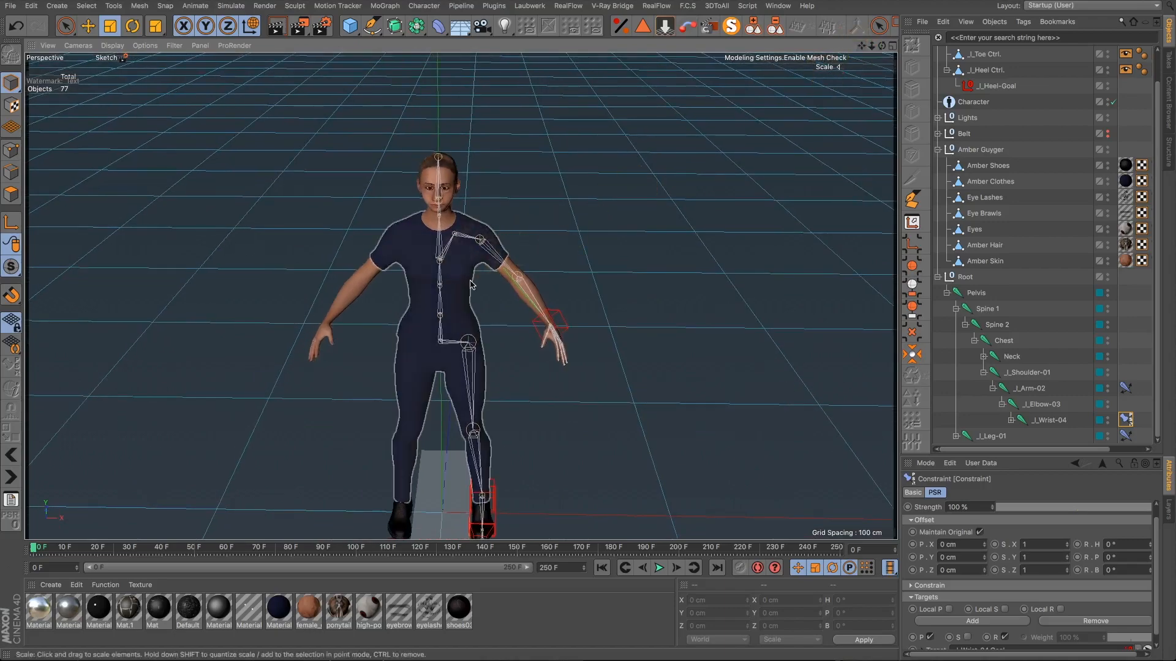
pyautogui.keyDown('alt'); pyautogui.moveTo(471, 283); pyautogui.dragTo(443, 304); pyautogui.keyUp('alt')
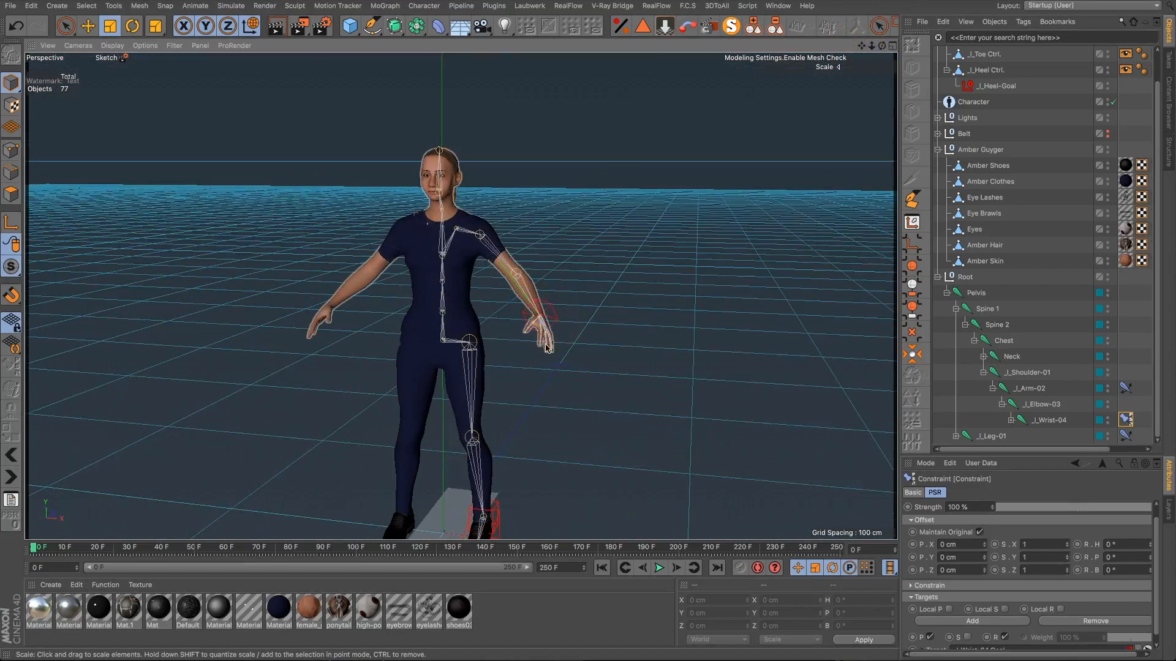
pyautogui.scroll(5, 545, 319)
pyautogui.scroll(-5, 544, 323)
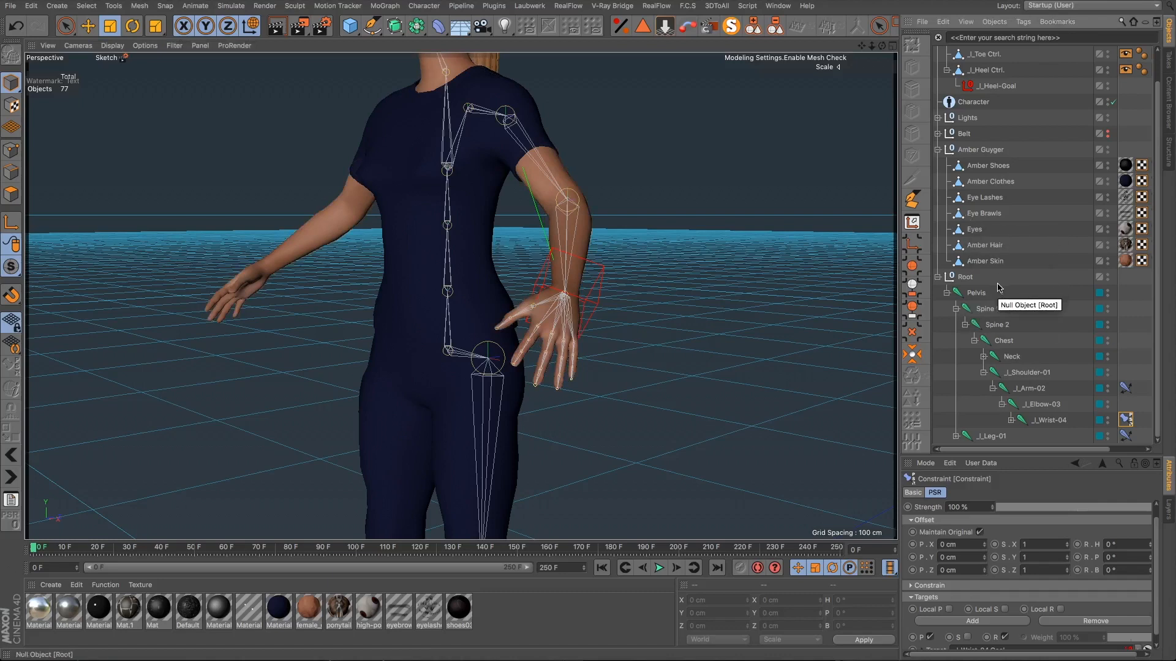
pyautogui.scroll(2, 980, 77)
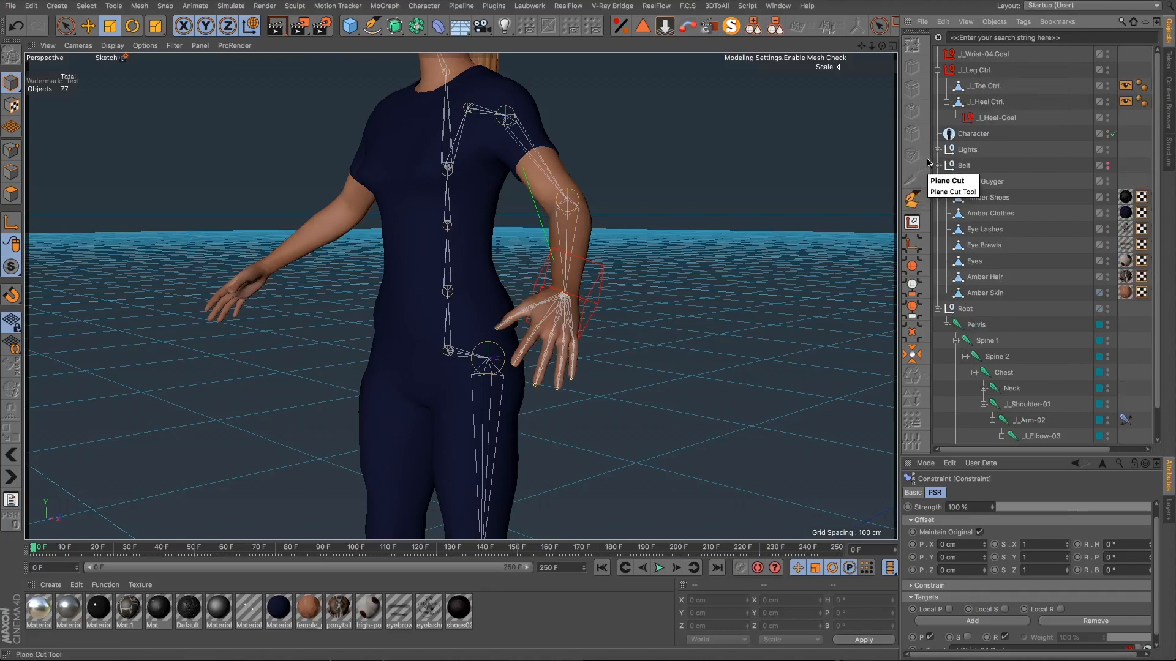
pyautogui.scroll(-2, 946, 181)
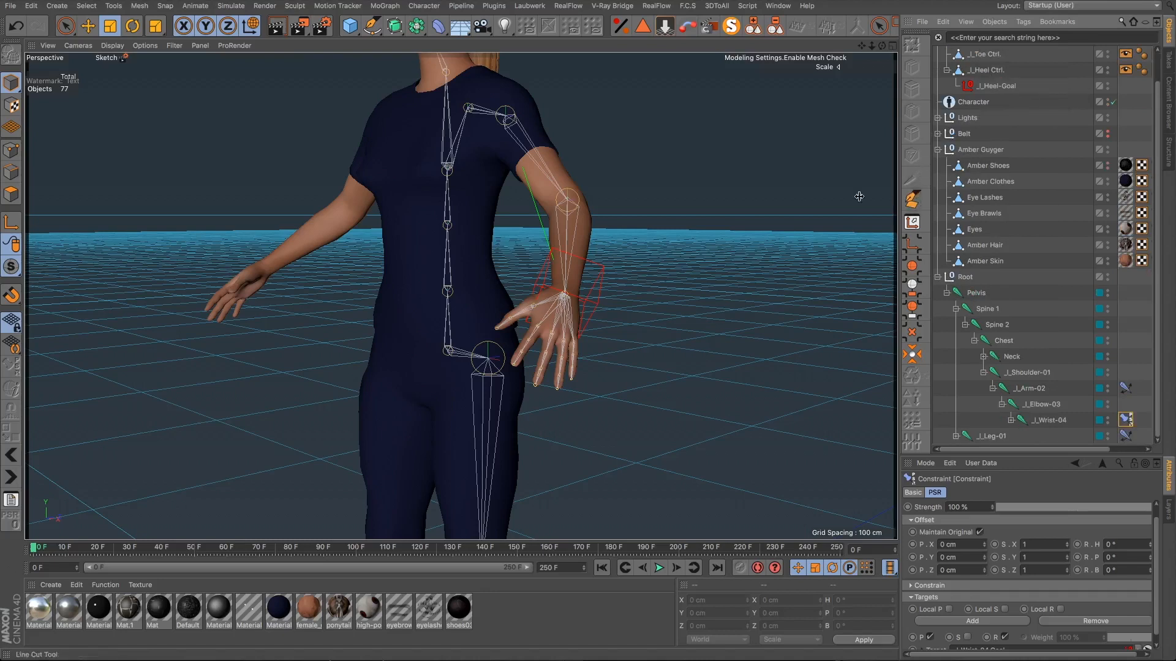
pyautogui.scroll(-6, 461, 270)
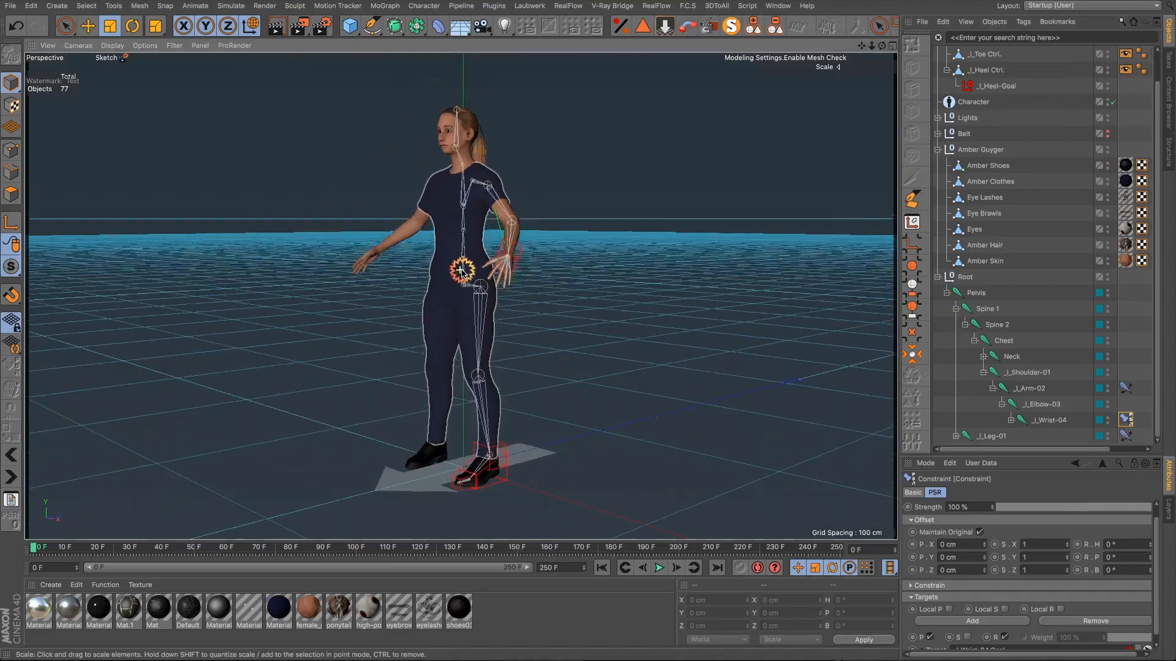
pyautogui.keyDown('alt'); pyautogui.moveTo(460, 270); pyautogui.dragTo(582, 250); pyautogui.keyUp('alt')
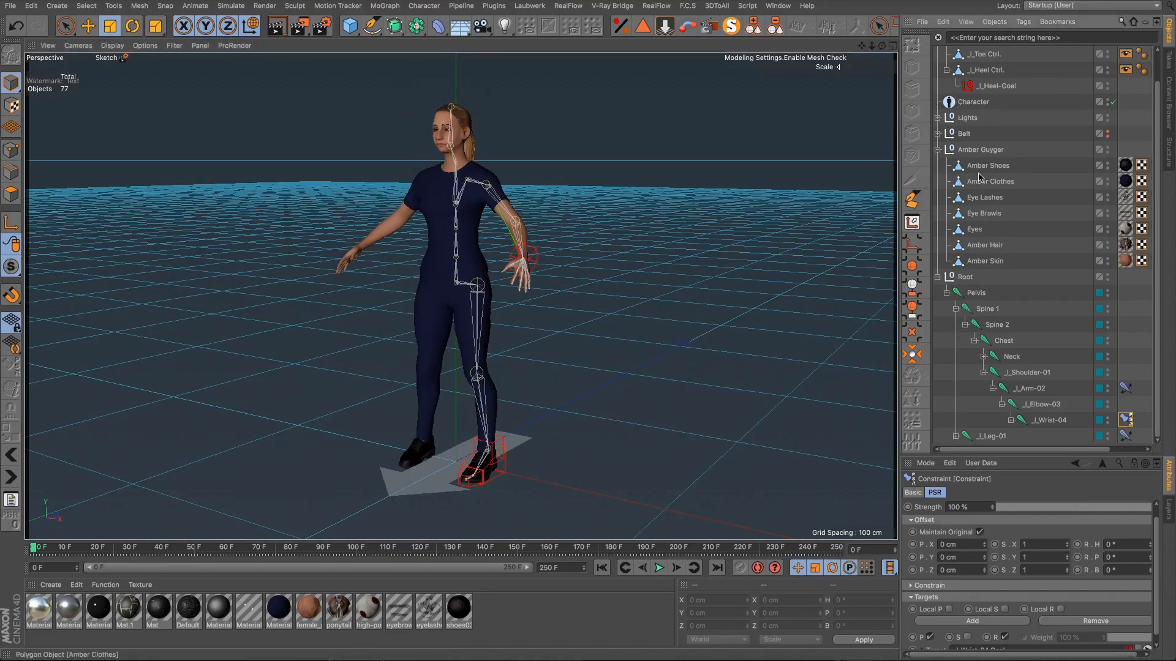
# Step: Test the rig by moving the Pelvis joint down about 24 cm, and undo the move
pyautogui.click(977, 293)
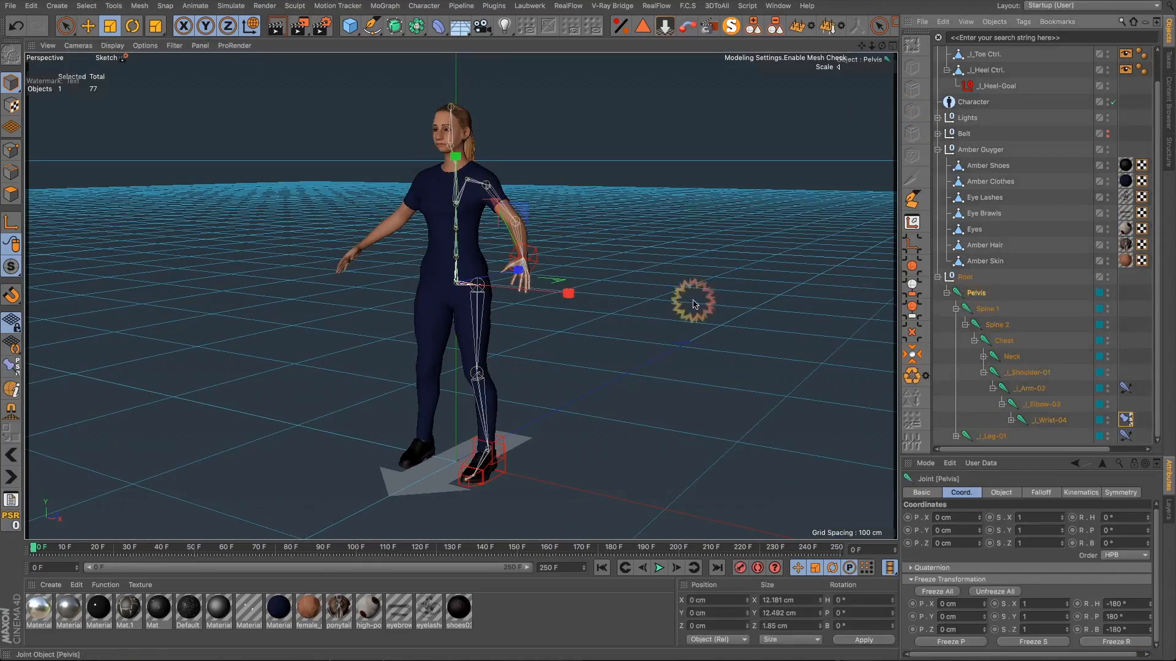
pyautogui.press('e')
pyautogui.moveTo(458, 170); pyautogui.dragTo(458, 218)
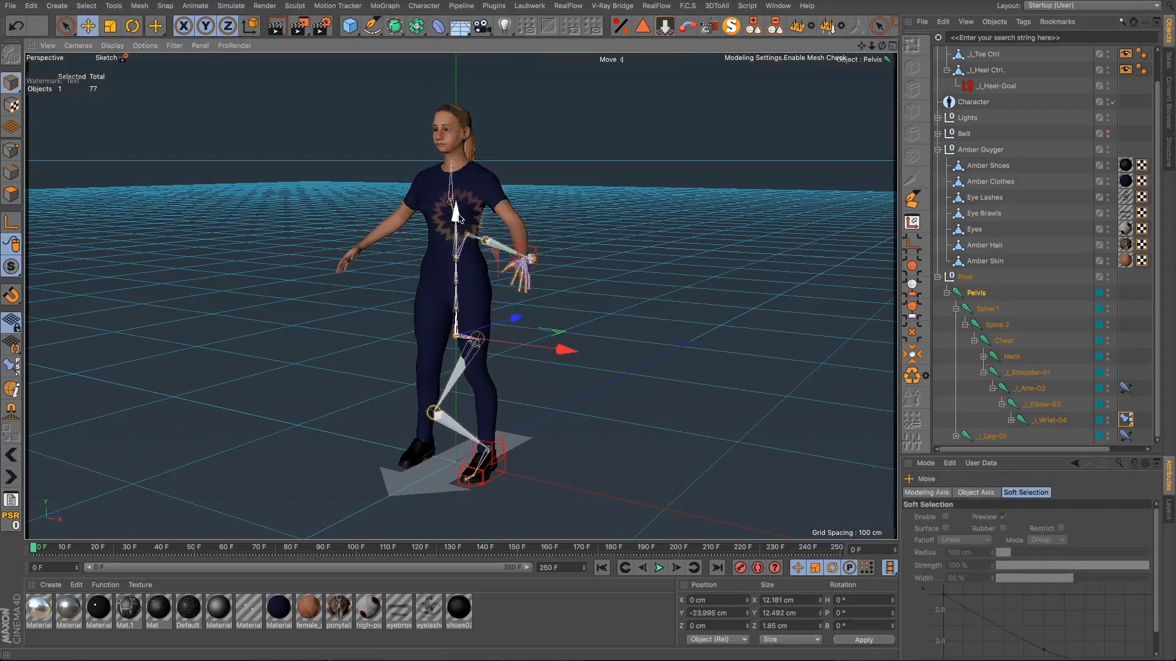
pyautogui.hotkey('ctrl', 'z')
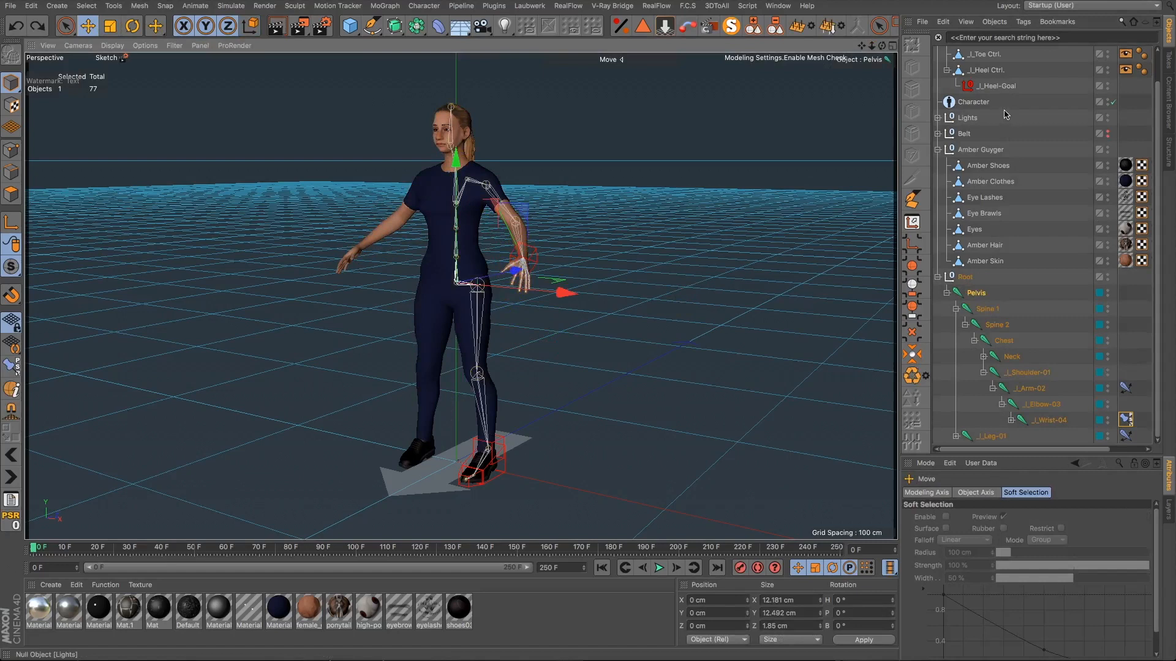
# Step: Detach the Character commands into a floating palette and place it beside the character
pyautogui.scroll(2, 994, 68)
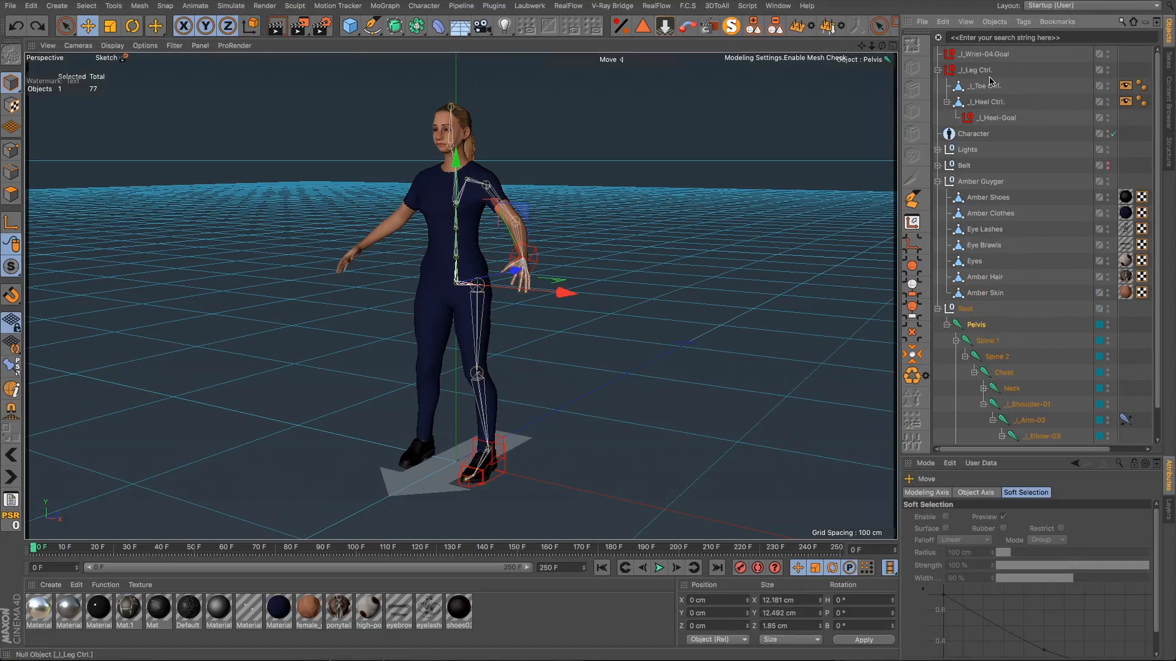
pyautogui.click(425, 6)
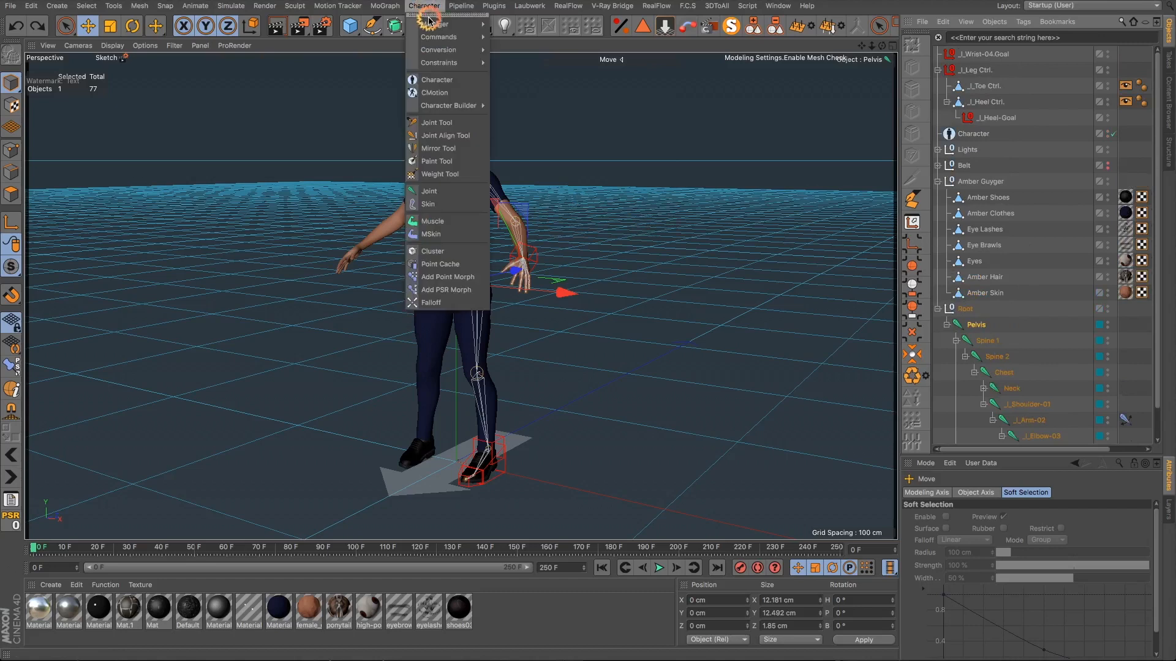
pyautogui.click(430, 16)
pyautogui.moveTo(464, 7); pyautogui.dragTo(113, 124)
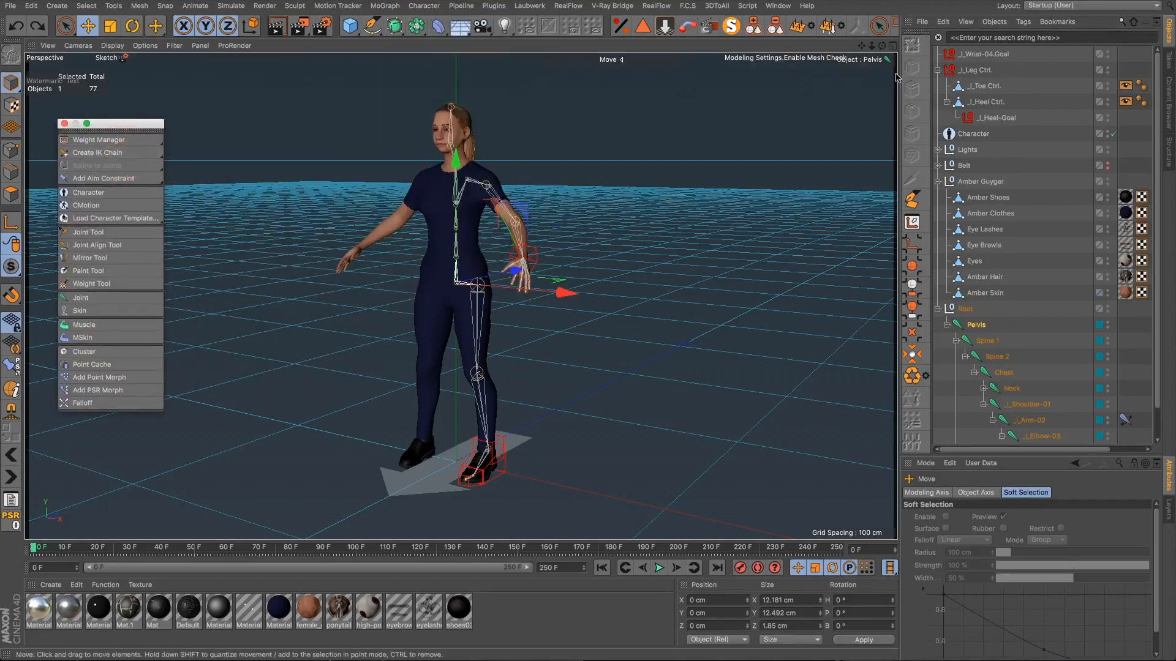
# Step: Select _l_Wrist-04.Goal, _l_Leg Ctrl., _l_Toe Ctrl., _l_Heel Ctrl. and _l_Heel-Goal together and activate the Mirror Tool
pyautogui.click(979, 55)
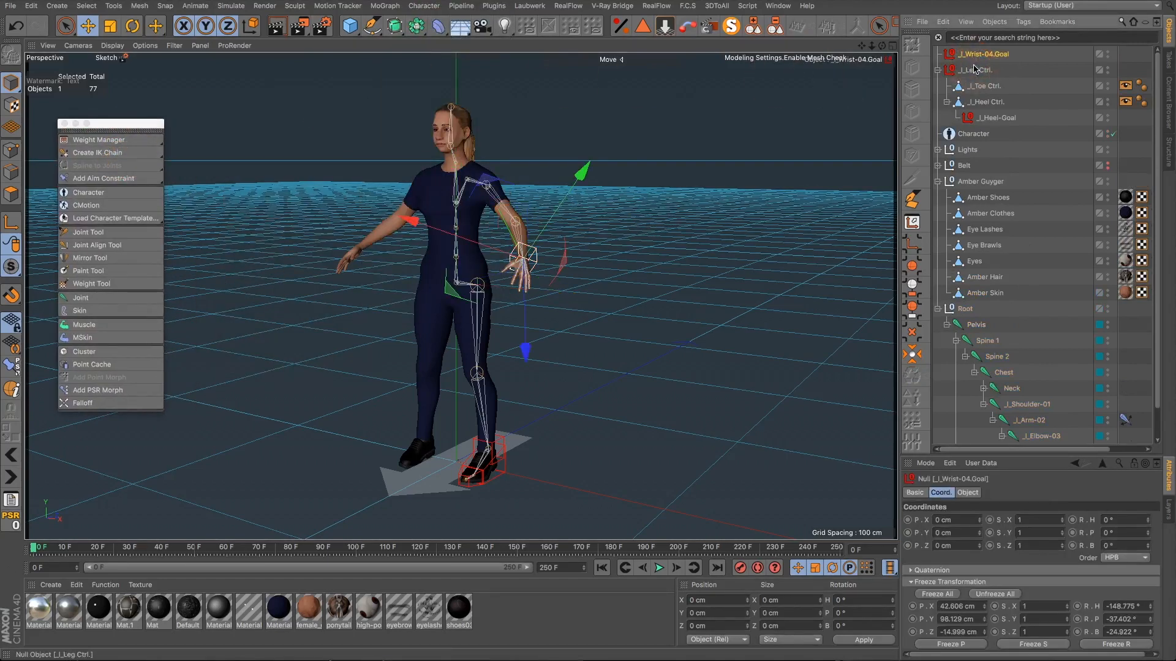
pyautogui.keyDown('ctrl'); pyautogui.click(977, 71); pyautogui.keyUp('ctrl')
pyautogui.keyDown('ctrl'); pyautogui.click(986, 87); pyautogui.keyUp('ctrl')
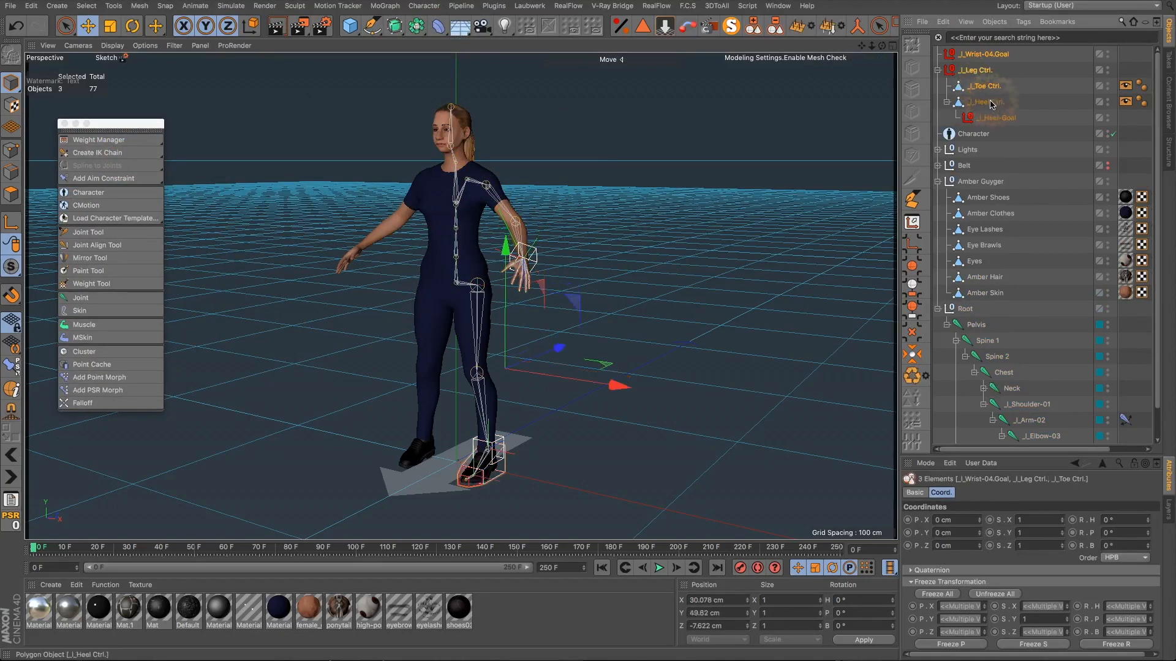
pyautogui.keyDown('ctrl'); pyautogui.click(988, 103); pyautogui.keyUp('ctrl')
pyautogui.keyDown('ctrl'); pyautogui.click(999, 118); pyautogui.keyUp('ctrl')
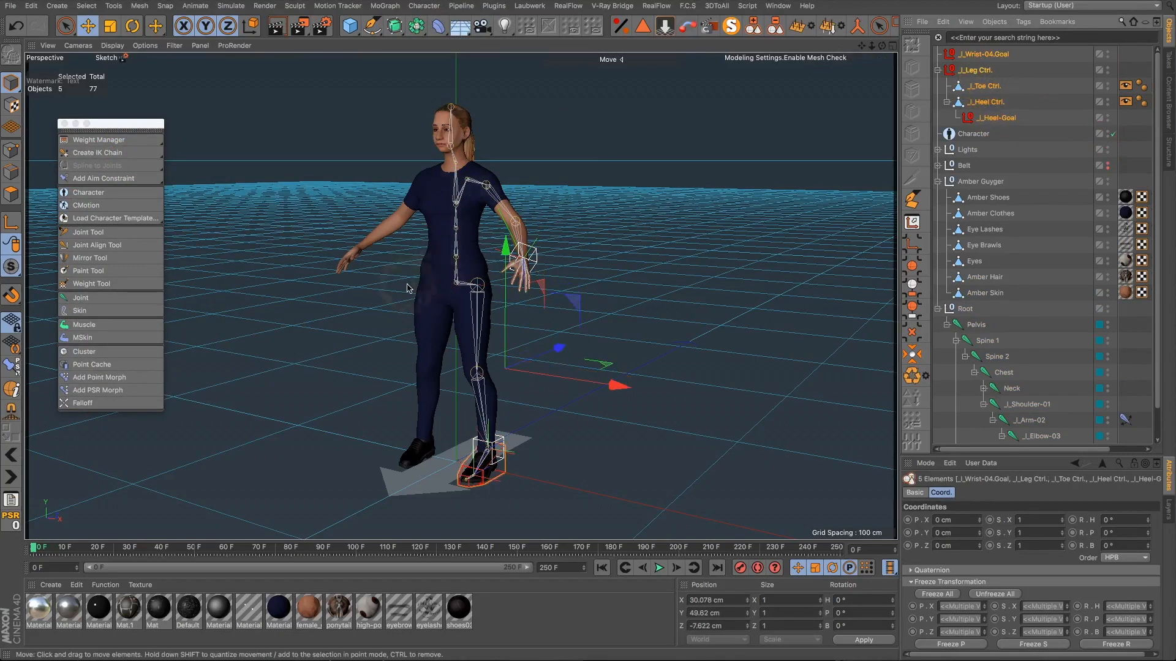
pyautogui.click(90, 257)
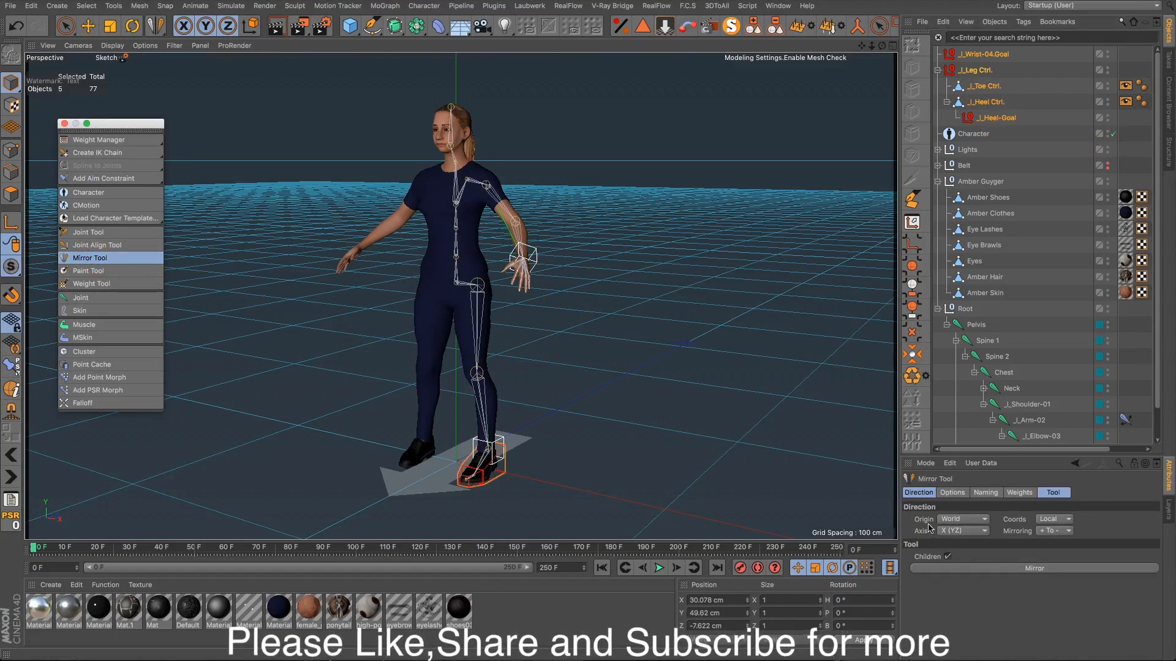
# Step: Keep World as the mirror origin, restore the selection of all five controls, and set the mirror target to Clone
pyautogui.click(962, 520)
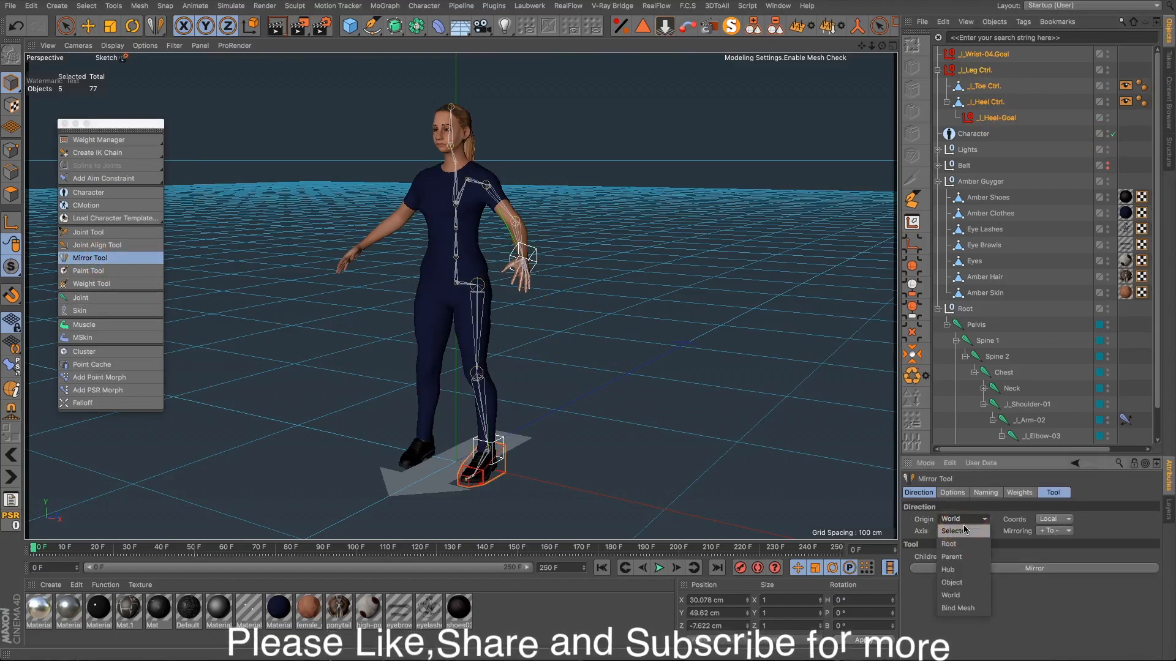
pyautogui.click(1120, 529)
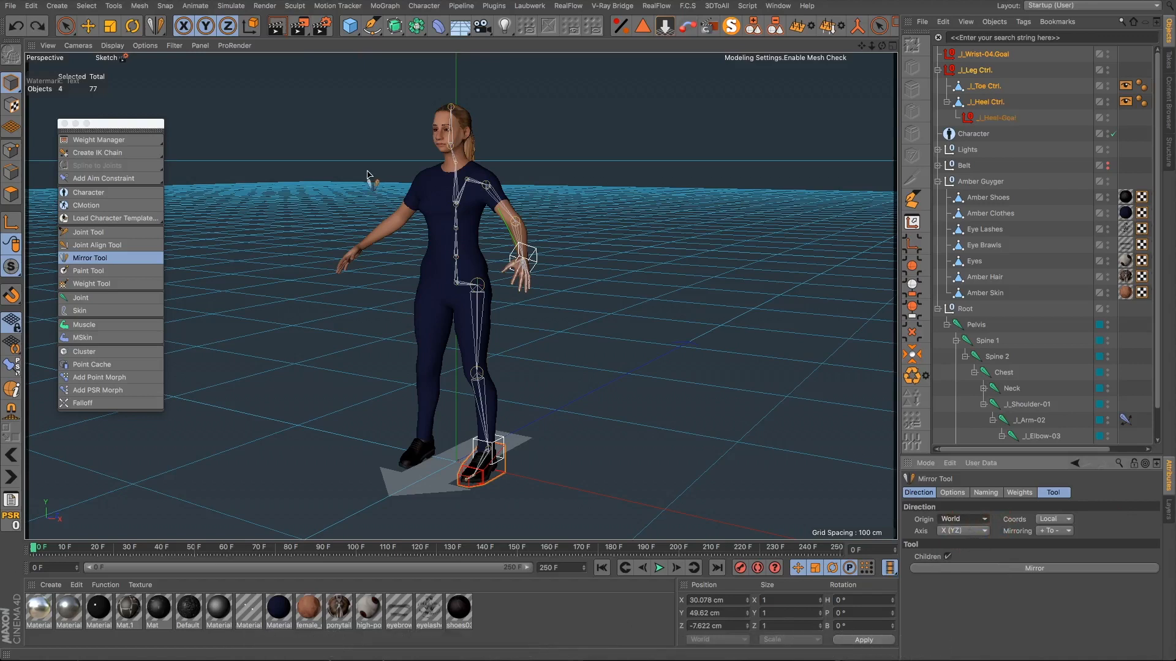
pyautogui.click(37, 25)
pyautogui.click(964, 493)
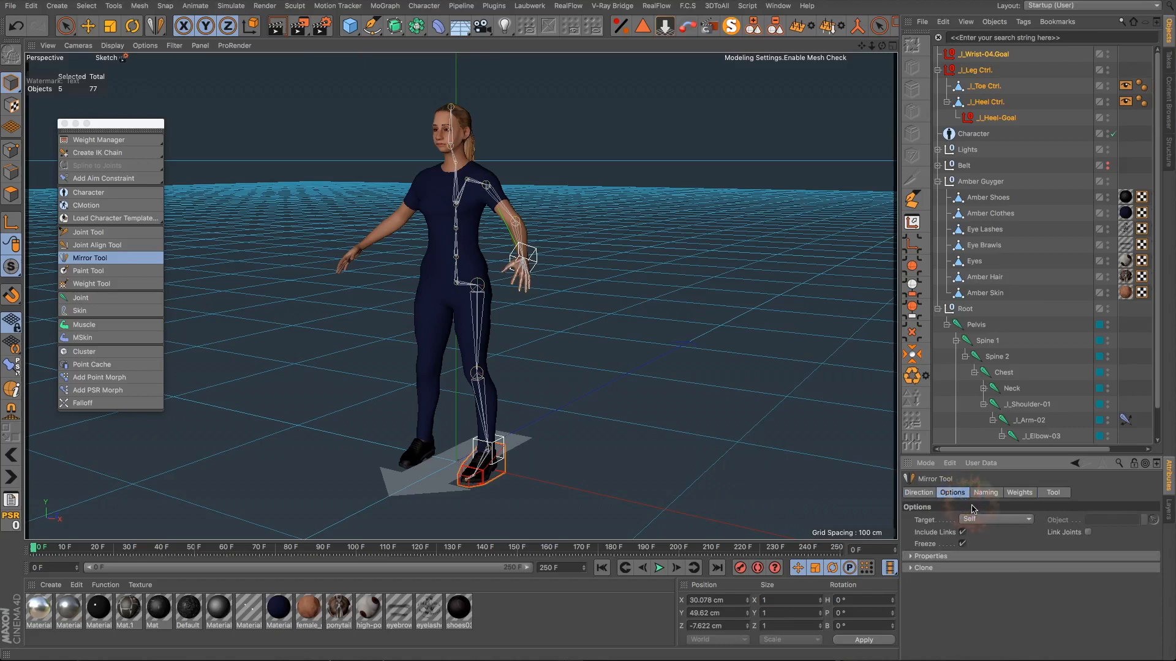
pyautogui.click(969, 521)
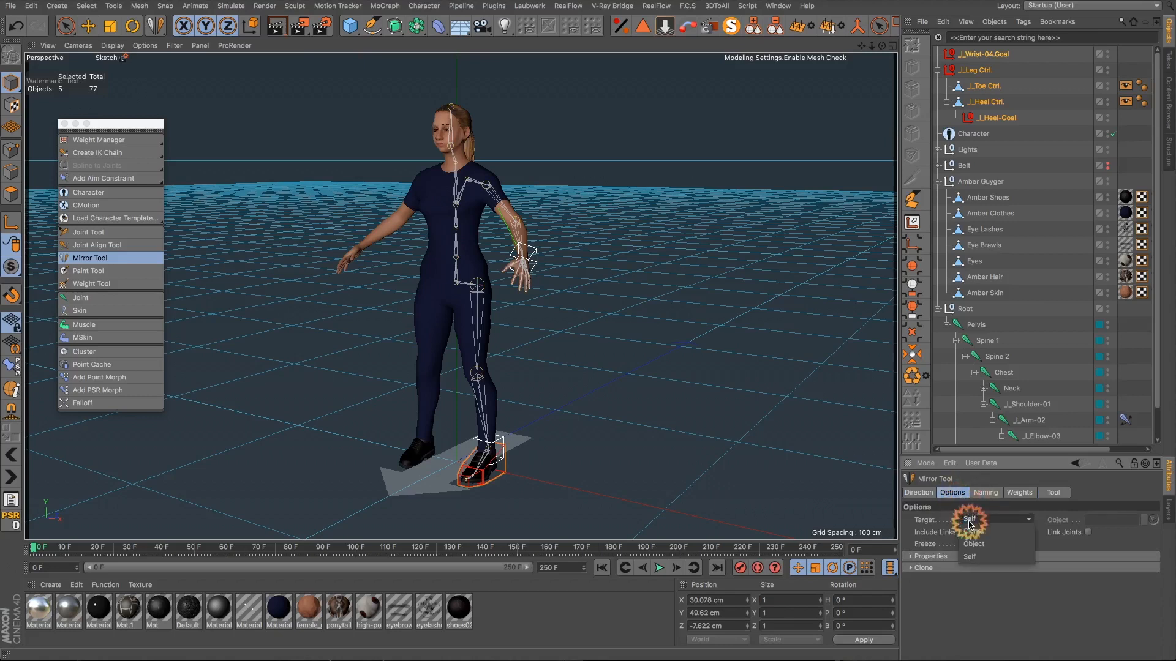
pyautogui.click(980, 532)
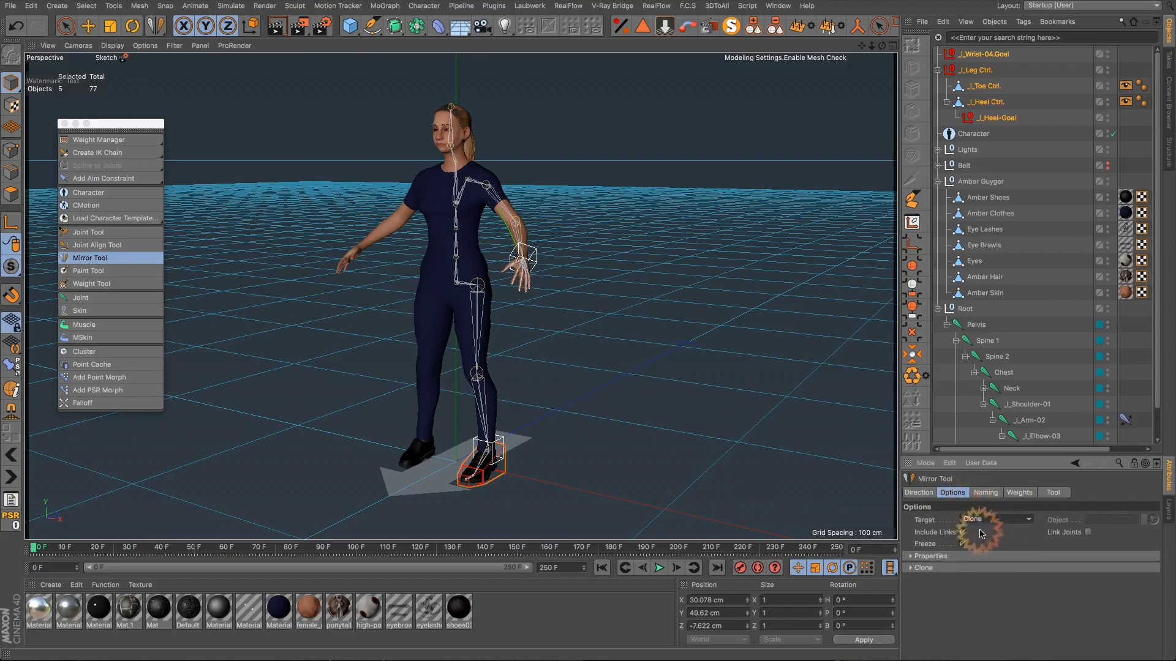
# Step: Review the Mirror Tool's naming replacement fields, weights settings and Children option
pyautogui.click(985, 493)
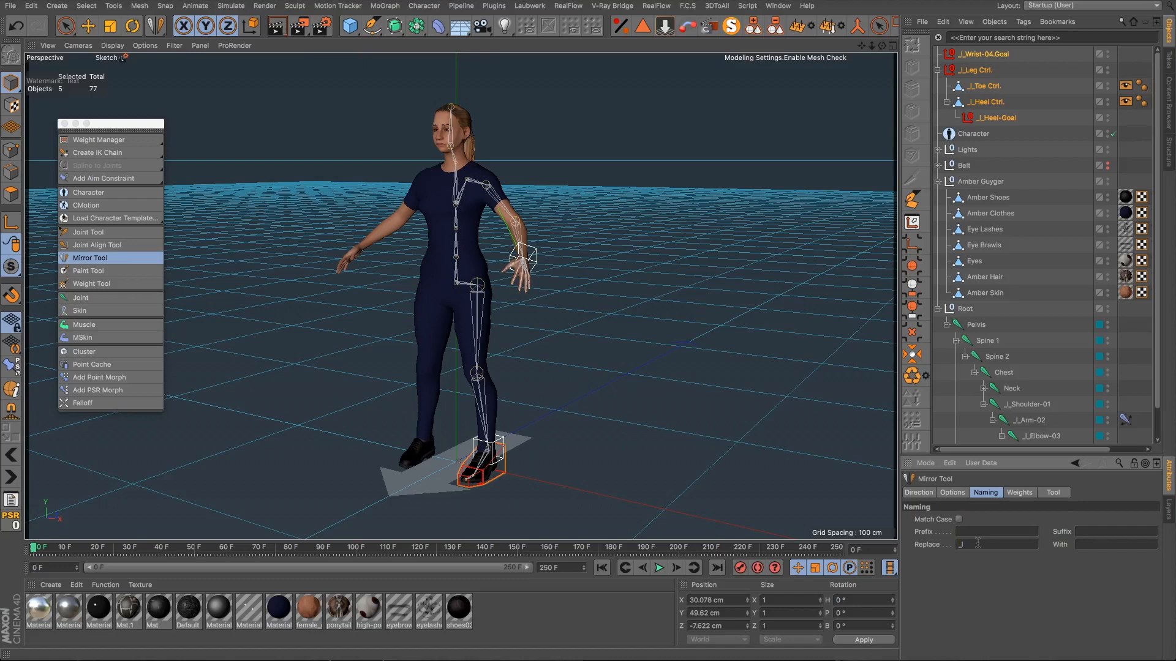
pyautogui.click(1076, 544)
pyautogui.click(1019, 496)
pyautogui.click(1051, 493)
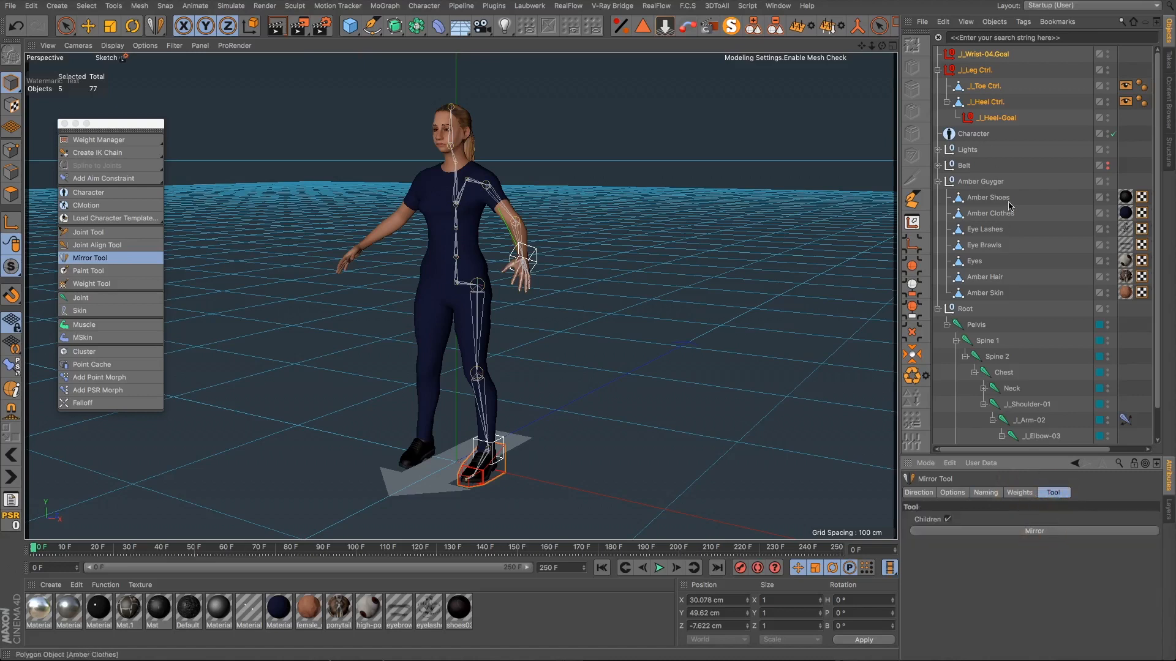
# Step: Expand the left wrist and leg hierarchies and add the joints from _l_Leg-01 to _l_End-01 to the control selection
pyautogui.scroll(-2, 992, 294)
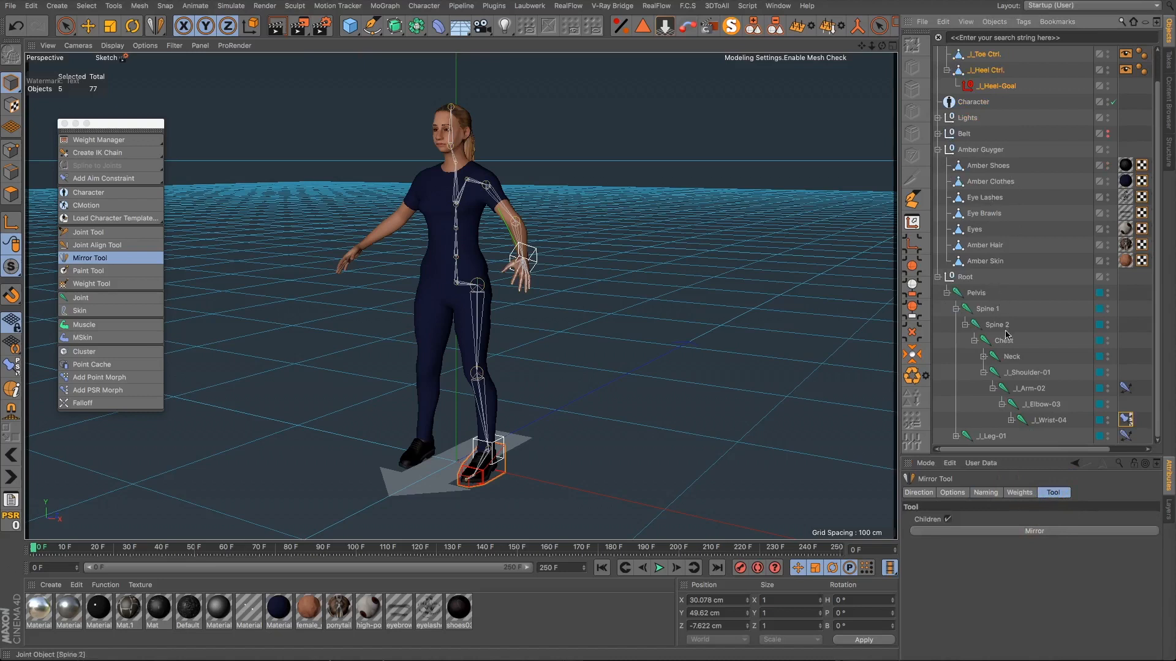
pyautogui.click(1011, 421)
pyautogui.scroll(-6, 1019, 398)
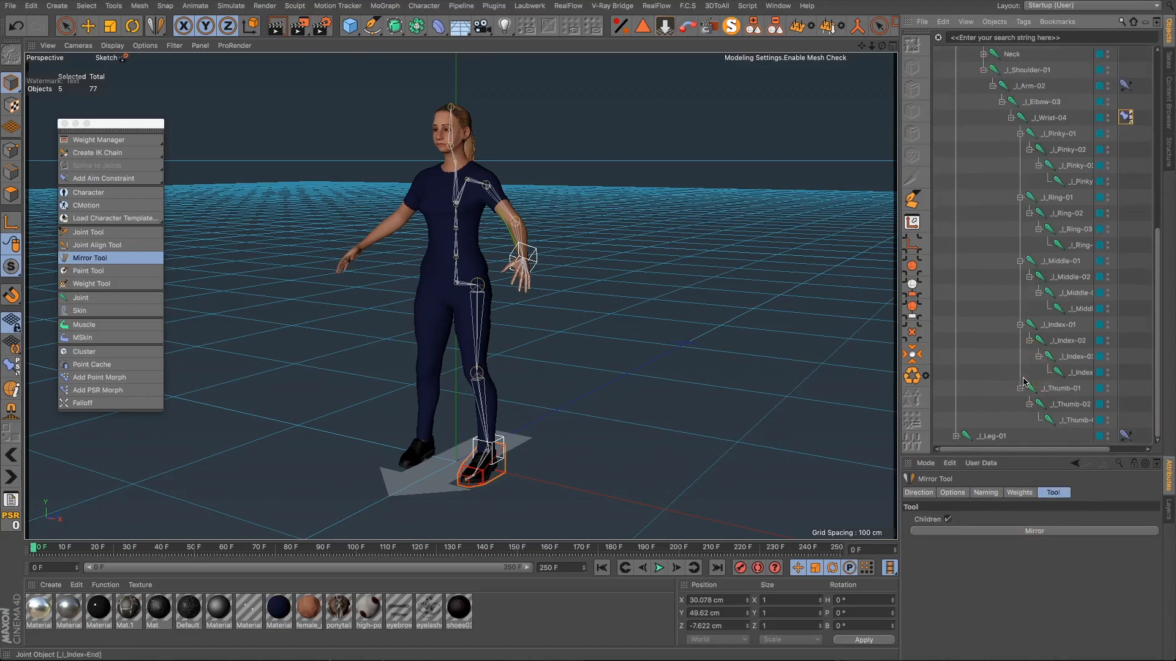
pyautogui.click(958, 437)
pyautogui.scroll(-3, 971, 404)
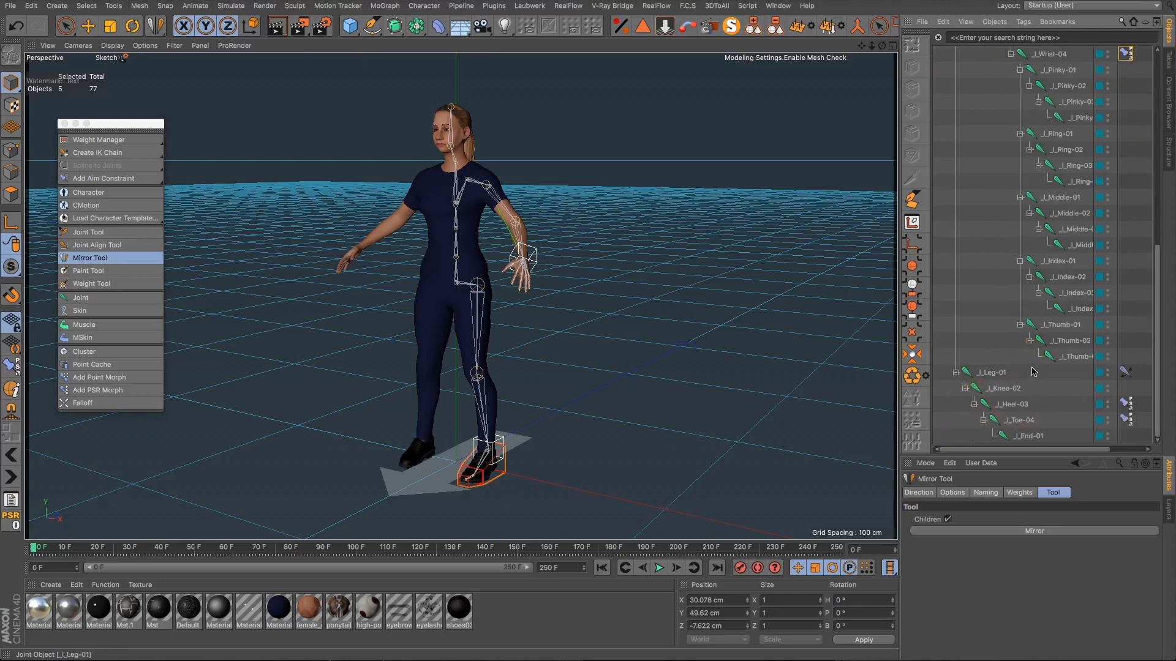
pyautogui.keyDown('shift'); pyautogui.moveTo(1034, 371); pyautogui.dragTo(1017, 437); pyautogui.keyUp('shift')
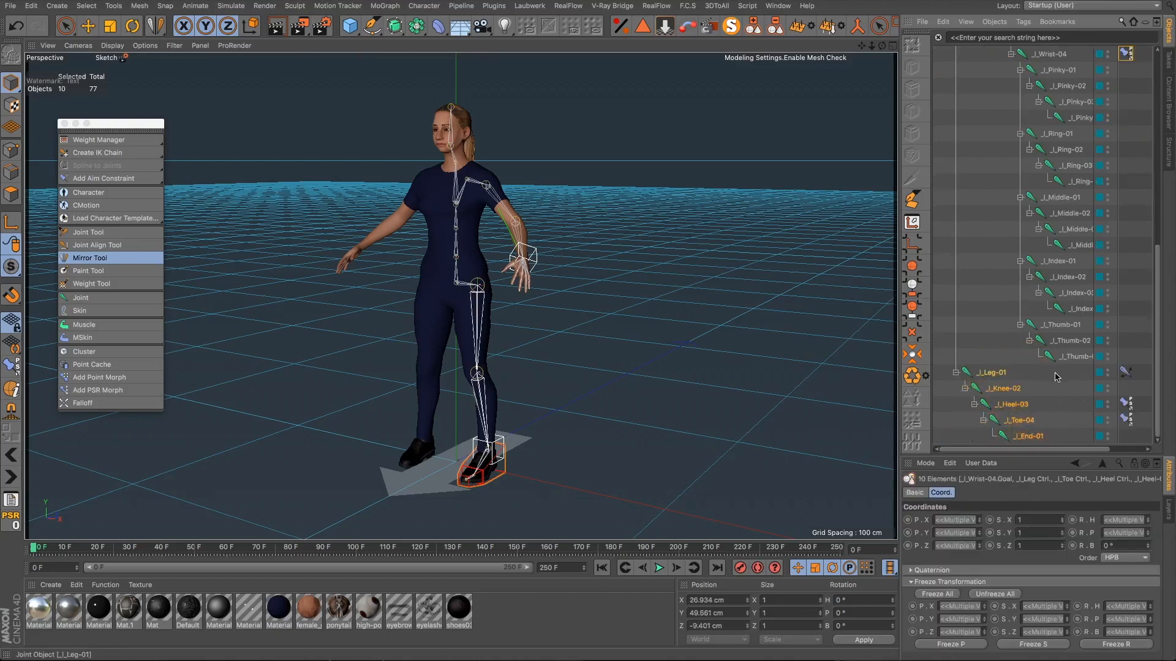
# Step: Add the left finger, thumb, wrist, elbow, arm and shoulder joints to the selection, leaving out the Neck joint
pyautogui.keyDown('shift'); pyautogui.moveTo(1058, 373); pyautogui.dragTo(1035, 54); pyautogui.keyUp('shift')
pyautogui.scroll(6, 994, 196)
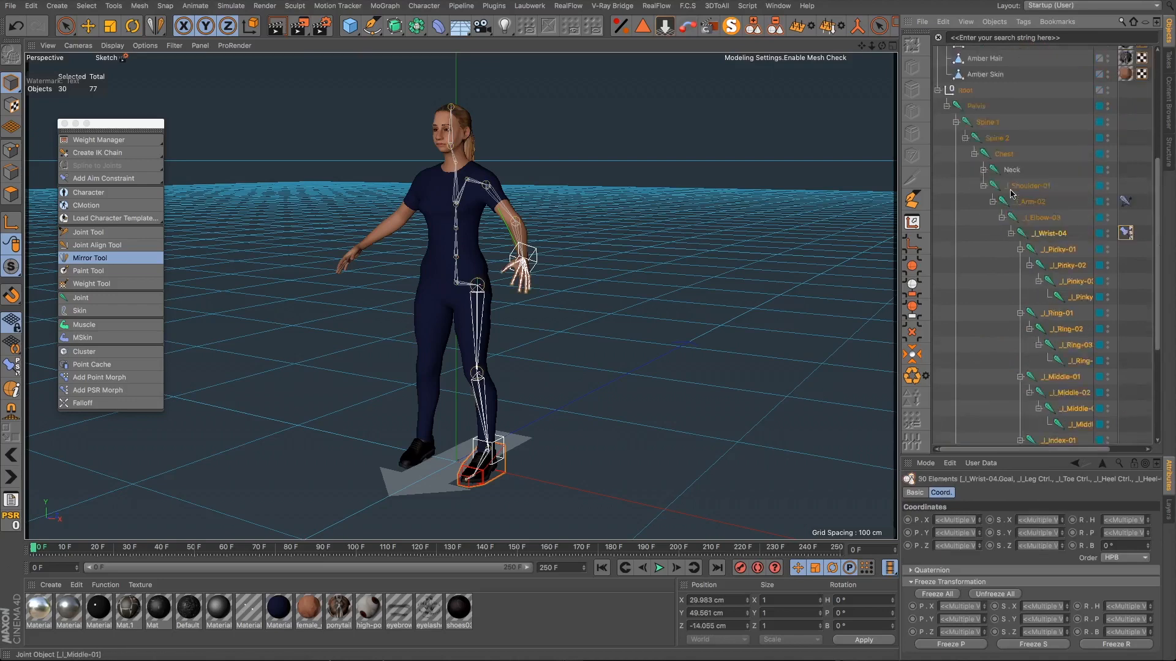
pyautogui.scroll(-2, 1011, 194)
pyautogui.keyDown('shift'); pyautogui.click(1040, 175); pyautogui.keyUp('shift')
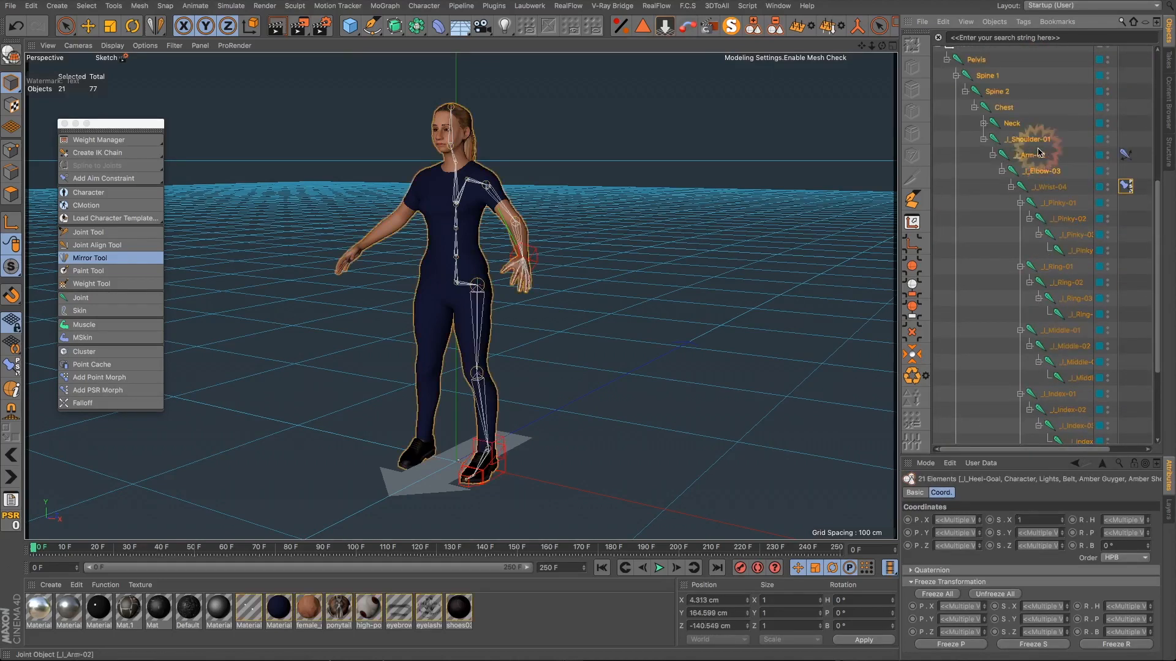
pyautogui.press('super+z')
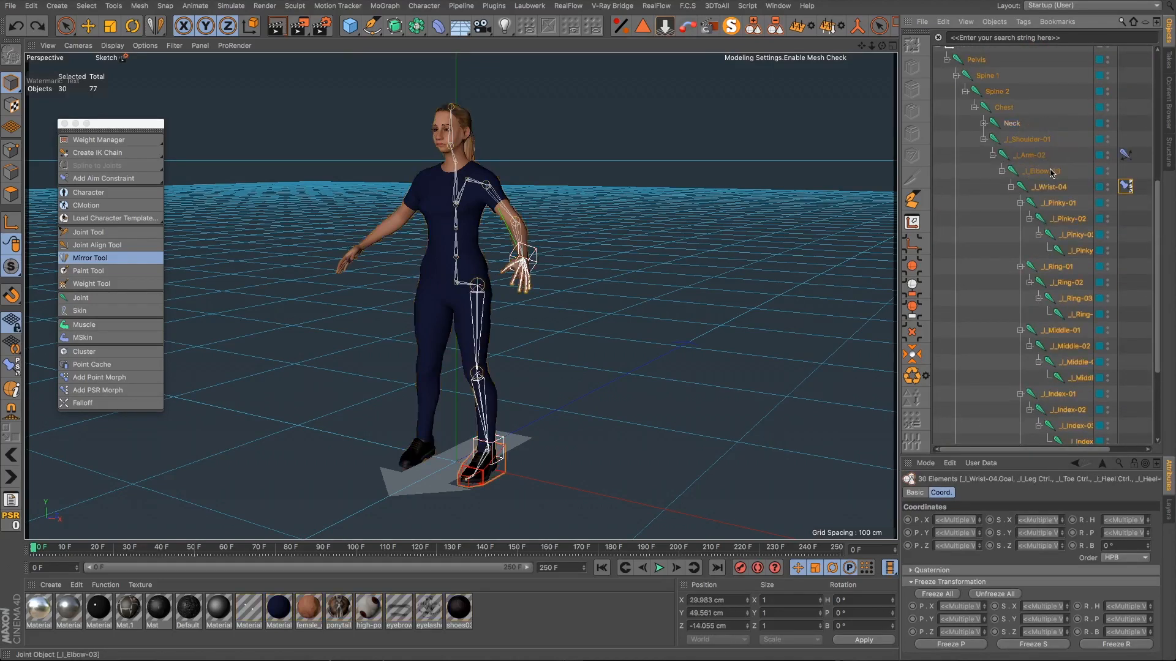
pyautogui.keyDown('shift'); pyautogui.moveTo(1052, 173); pyautogui.dragTo(1007, 125); pyautogui.keyUp('shift')
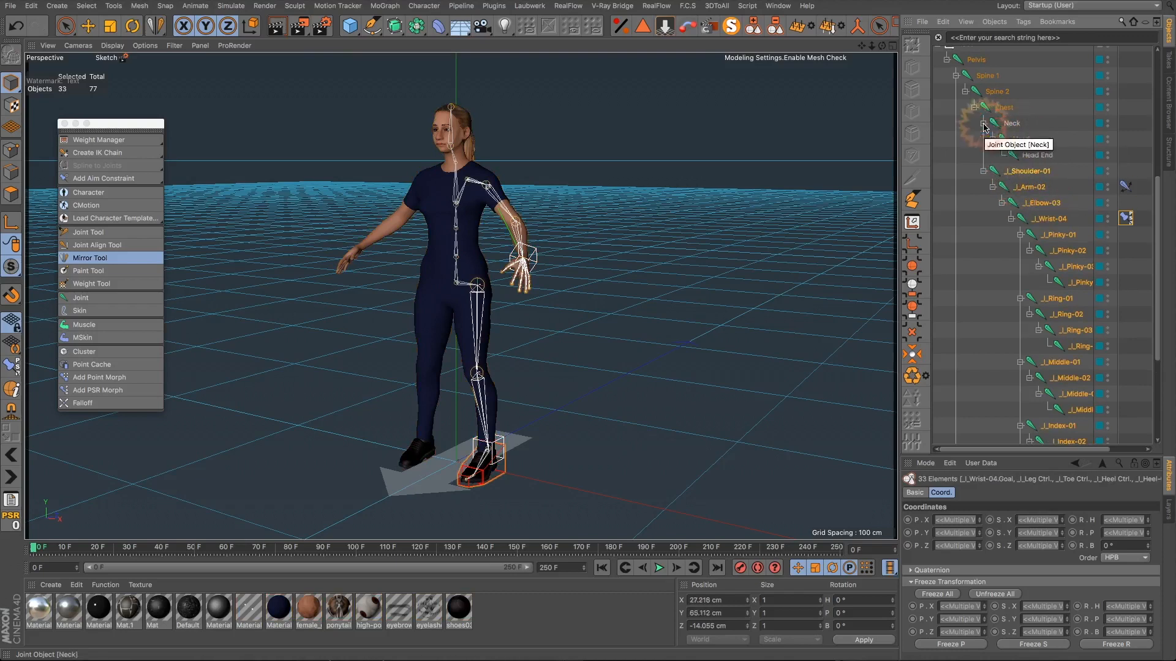
pyautogui.scroll(-4, 1066, 275)
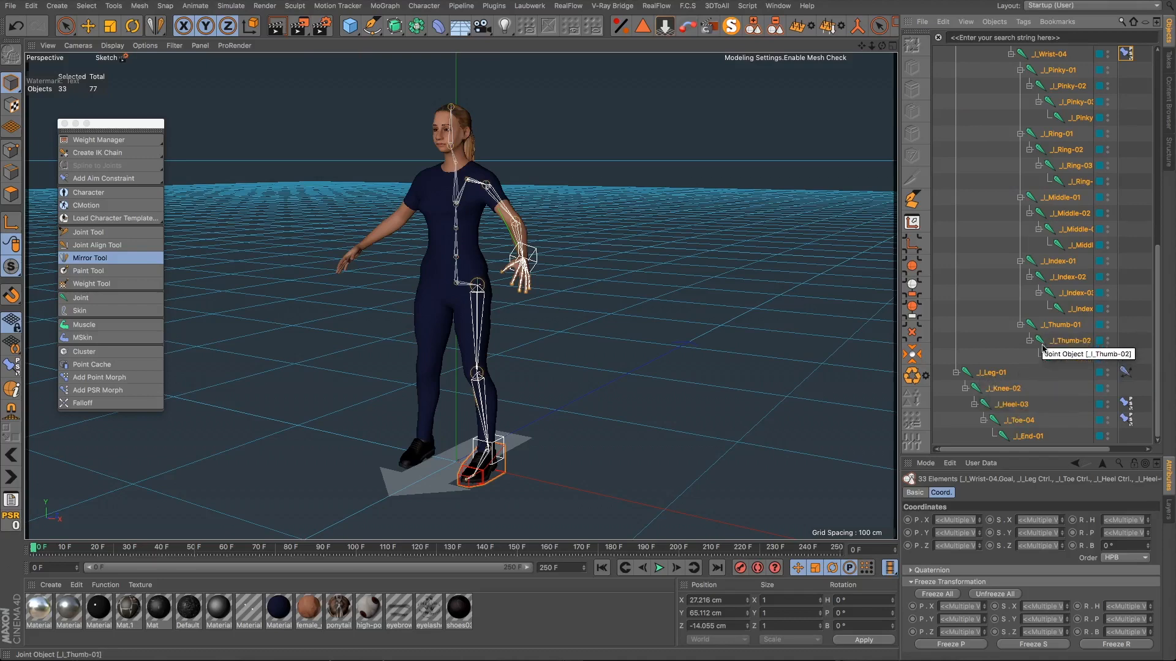
# Step: Mirror the selected left controls and arm, hand and leg joints to the right side with the Mirror Tool
pyautogui.scroll(10, 1034, 216)
pyautogui.scroll(-10, 1034, 215)
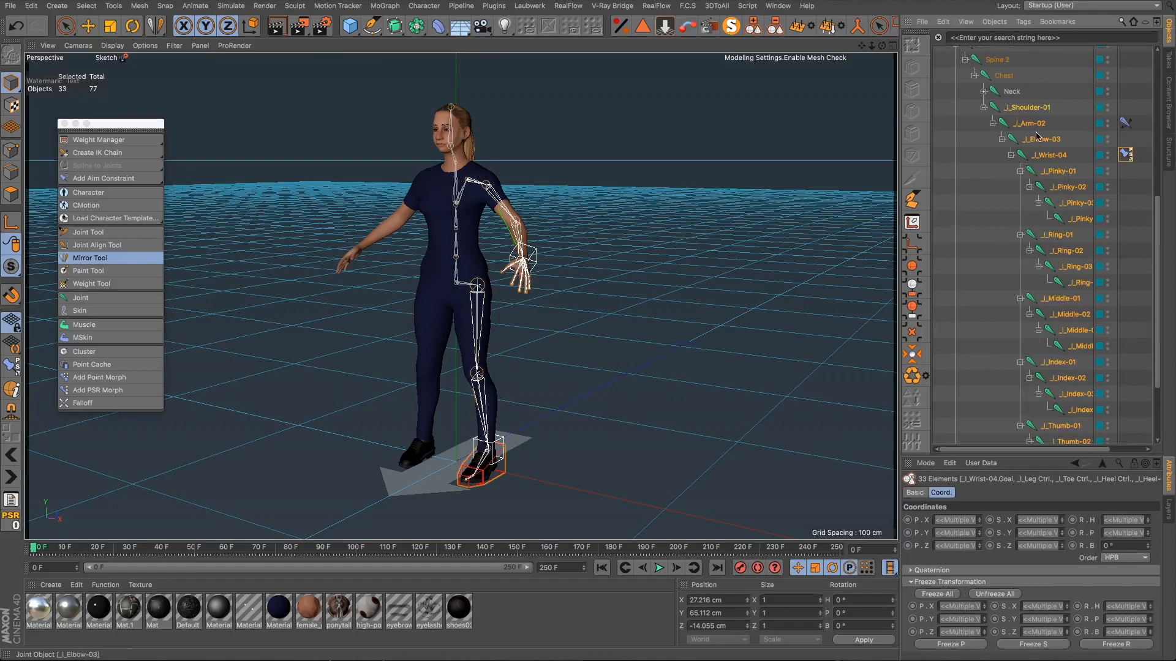
pyautogui.scroll(5, 1036, 136)
pyautogui.scroll(3, 1000, 216)
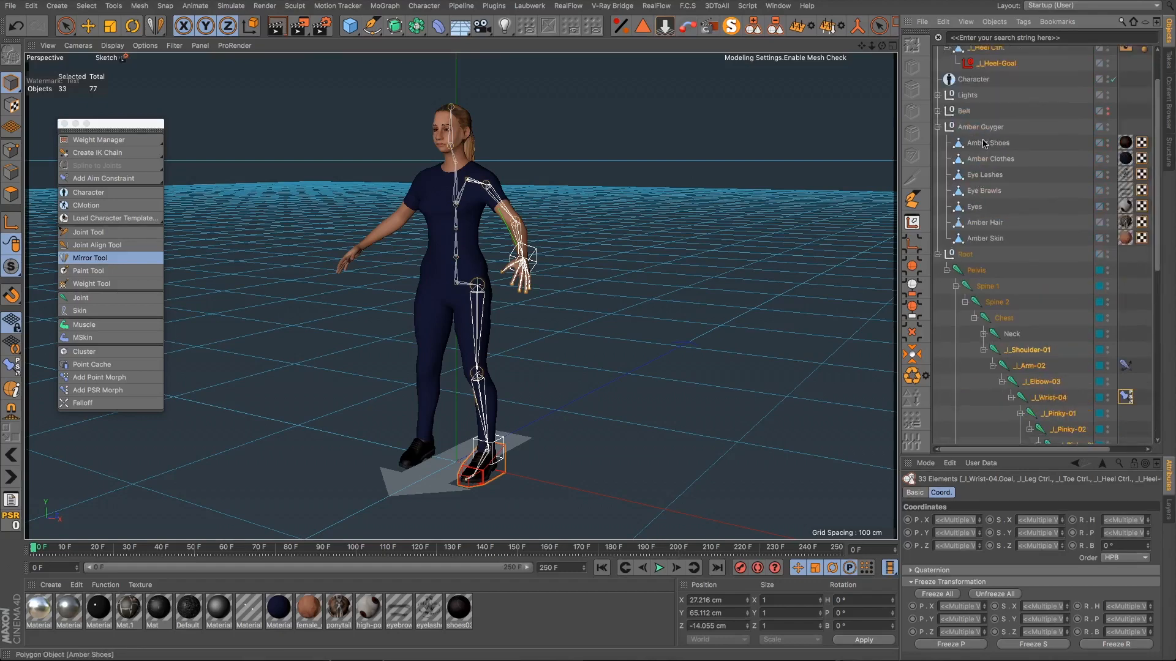
pyautogui.scroll(2, 984, 144)
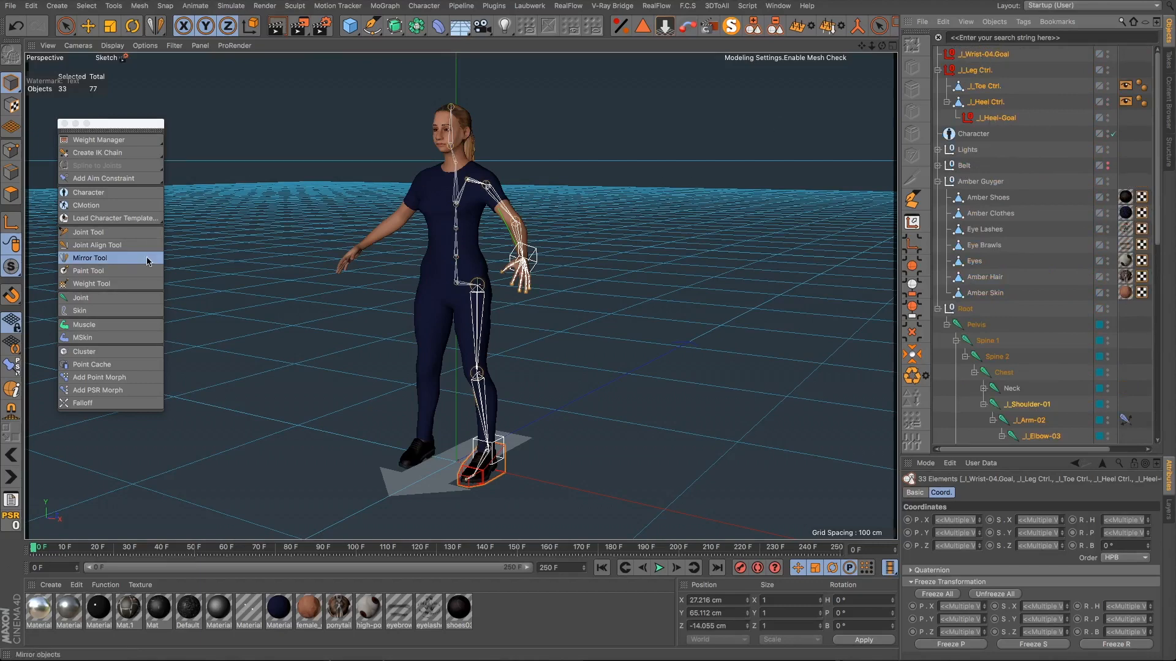
pyautogui.click(150, 26)
pyautogui.click(208, 42)
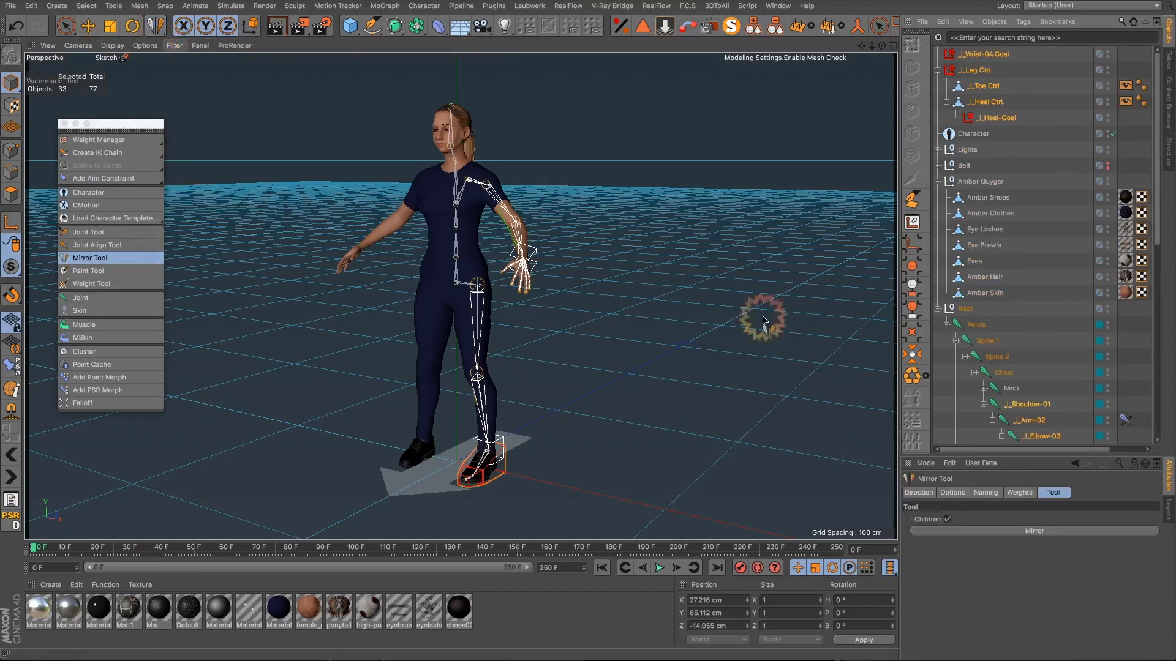
pyautogui.click(1019, 532)
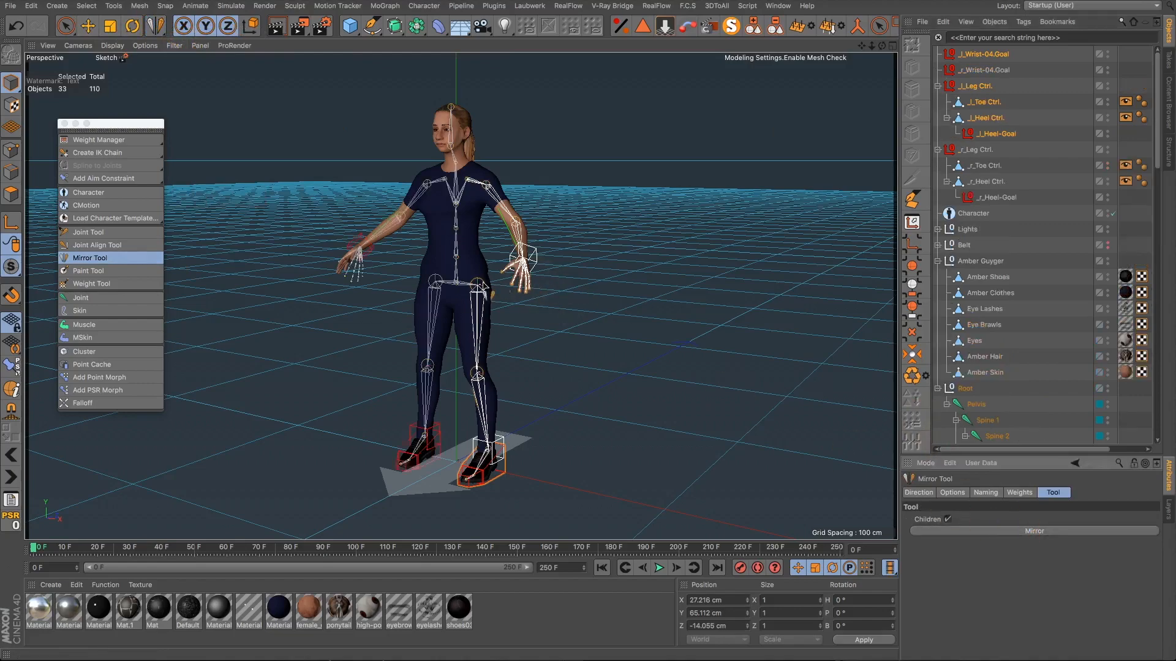
# Step: Delete the Character object from the scene hierarchy
pyautogui.scroll(5, 433, 267)
pyautogui.keyDown('alt'); pyautogui.moveTo(451, 283); pyautogui.dragTo(308, 282); pyautogui.keyUp('alt')
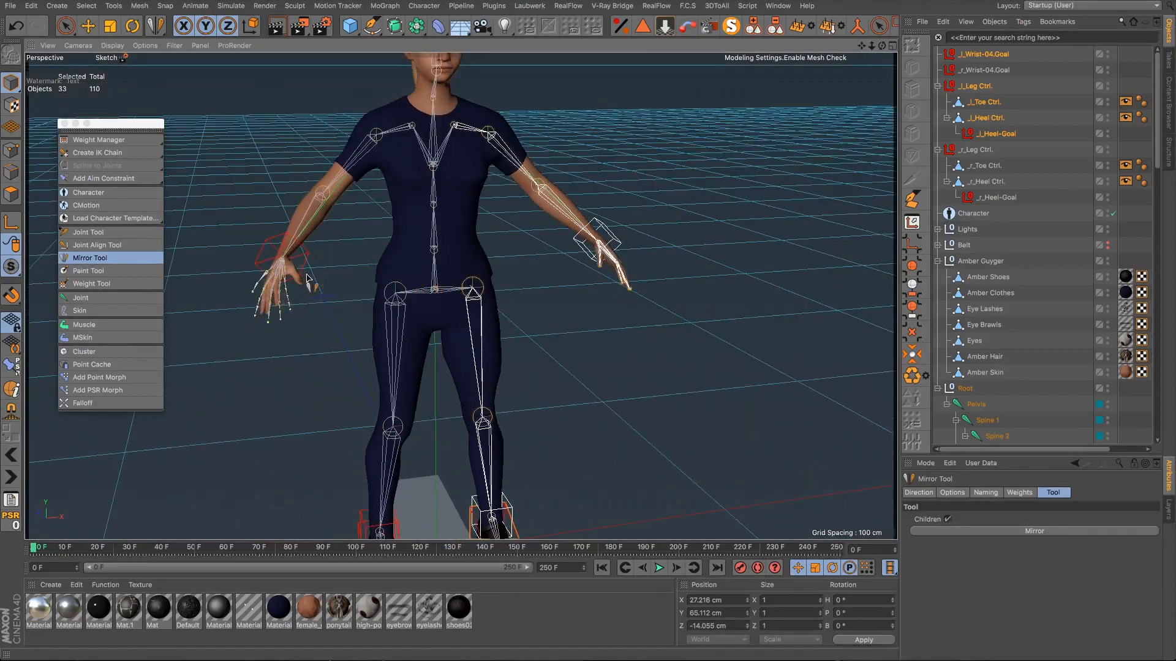
pyautogui.moveTo(870, 46); pyautogui.dragTo(419, 254)
pyautogui.scroll(10, 341, 306)
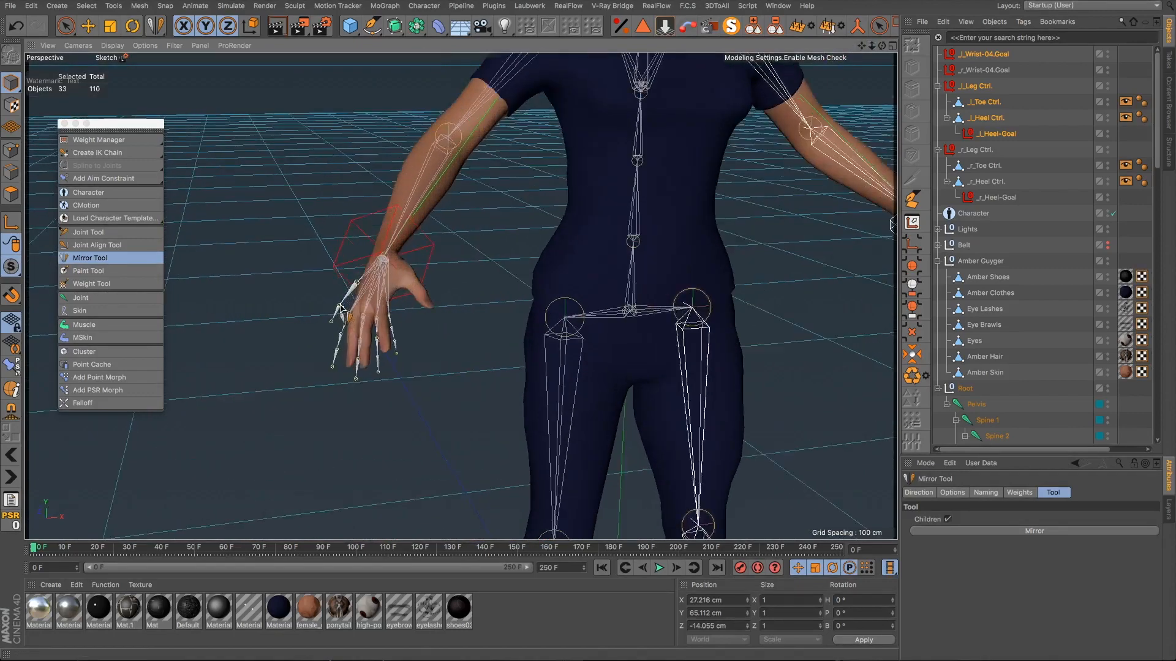
pyautogui.keyDown('alt'); pyautogui.moveTo(341, 307); pyautogui.dragTo(420, 336); pyautogui.keyUp('alt')
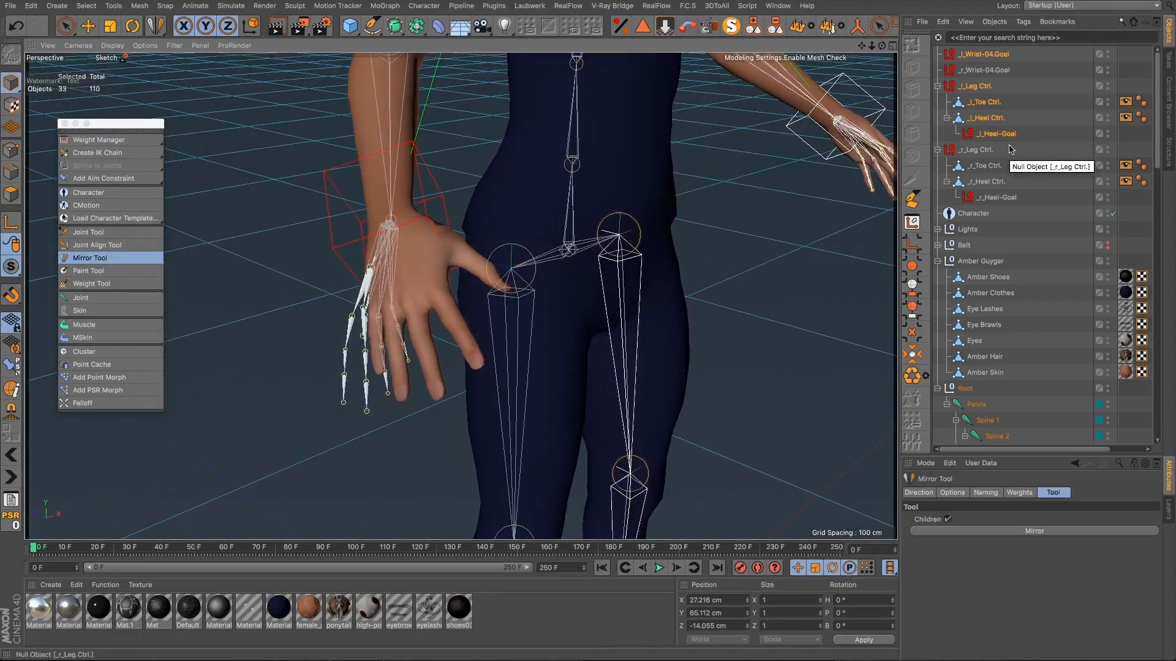
pyautogui.click(973, 213)
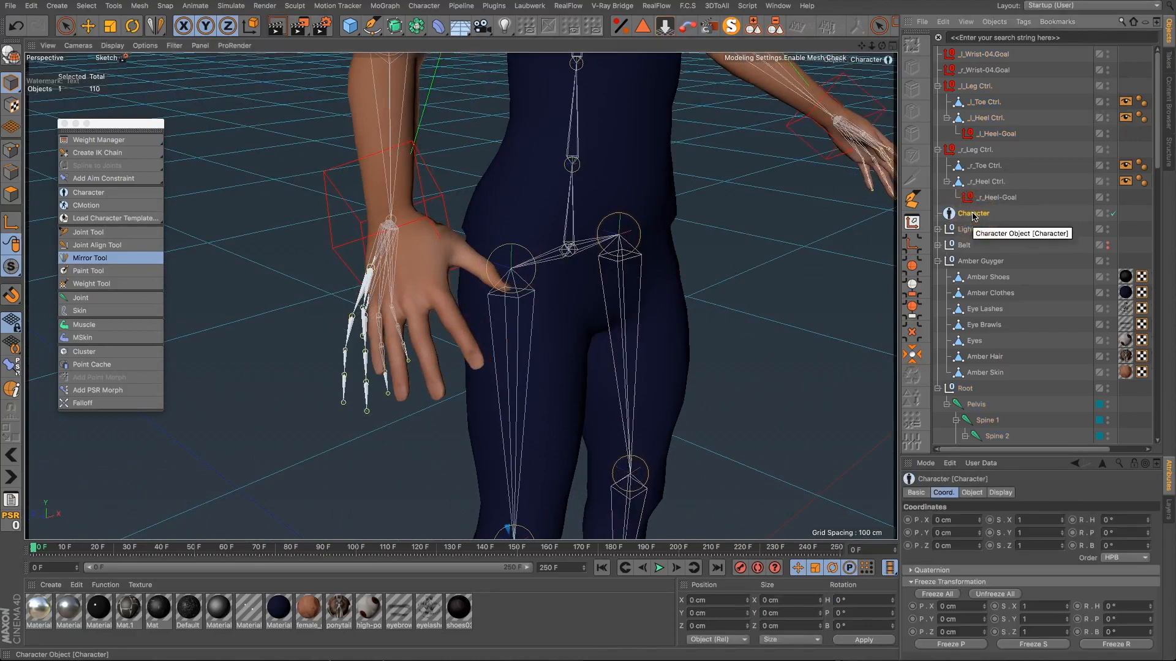
pyautogui.press('Delete')
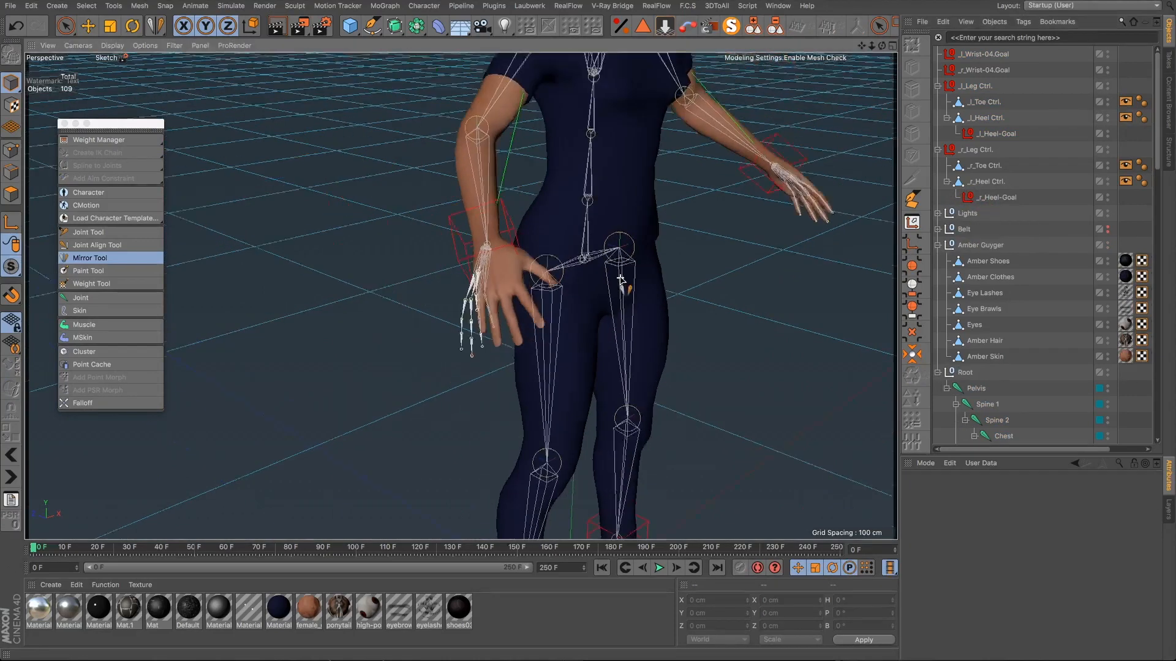
# Step: Test the mirrored right leg by moving _r_Leg Ctrl., and undo the move
pyautogui.scroll(-3, 621, 280)
pyautogui.moveTo(863, 46); pyautogui.dragTo(755, 364)
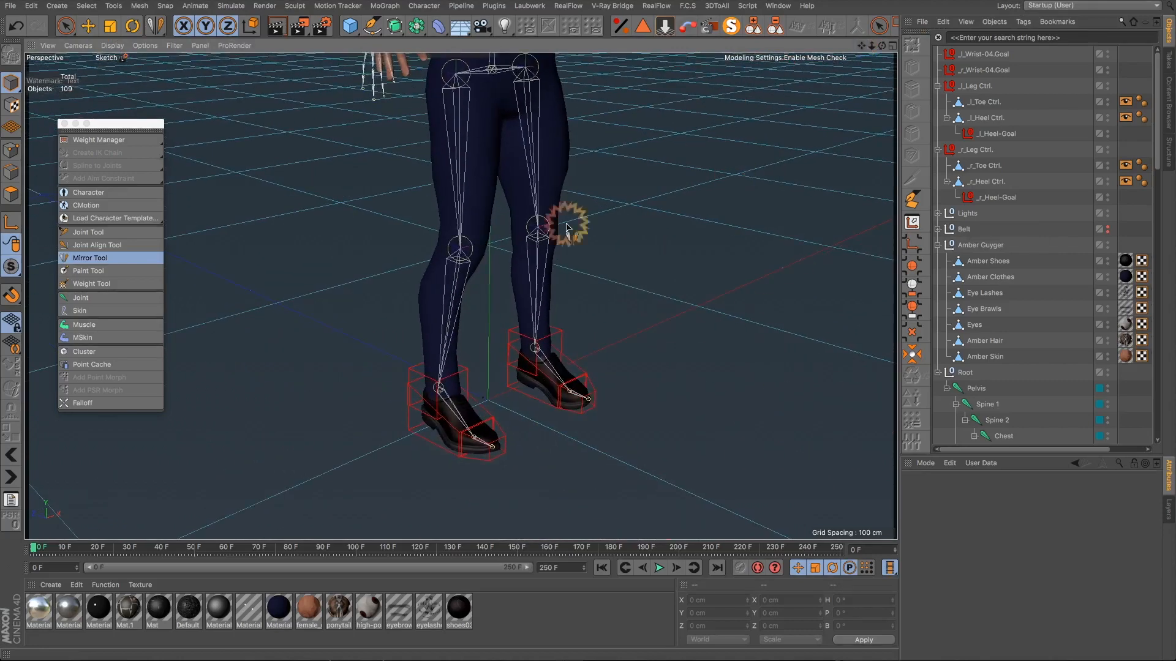
pyautogui.keyDown('alt'); pyautogui.moveTo(445, 410); pyautogui.dragTo(413, 386); pyautogui.keyUp('alt')
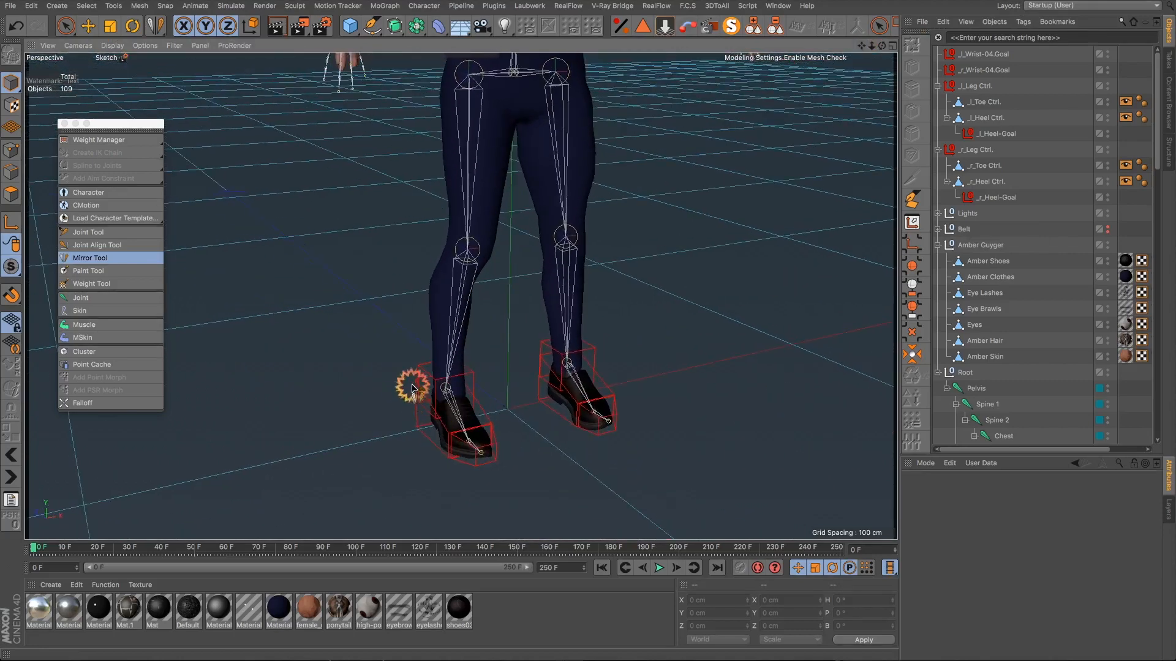
pyautogui.click(88, 26)
pyautogui.keyDown('alt'); pyautogui.moveTo(480, 409); pyautogui.dragTo(411, 387); pyautogui.keyUp('alt')
pyautogui.click(410, 387)
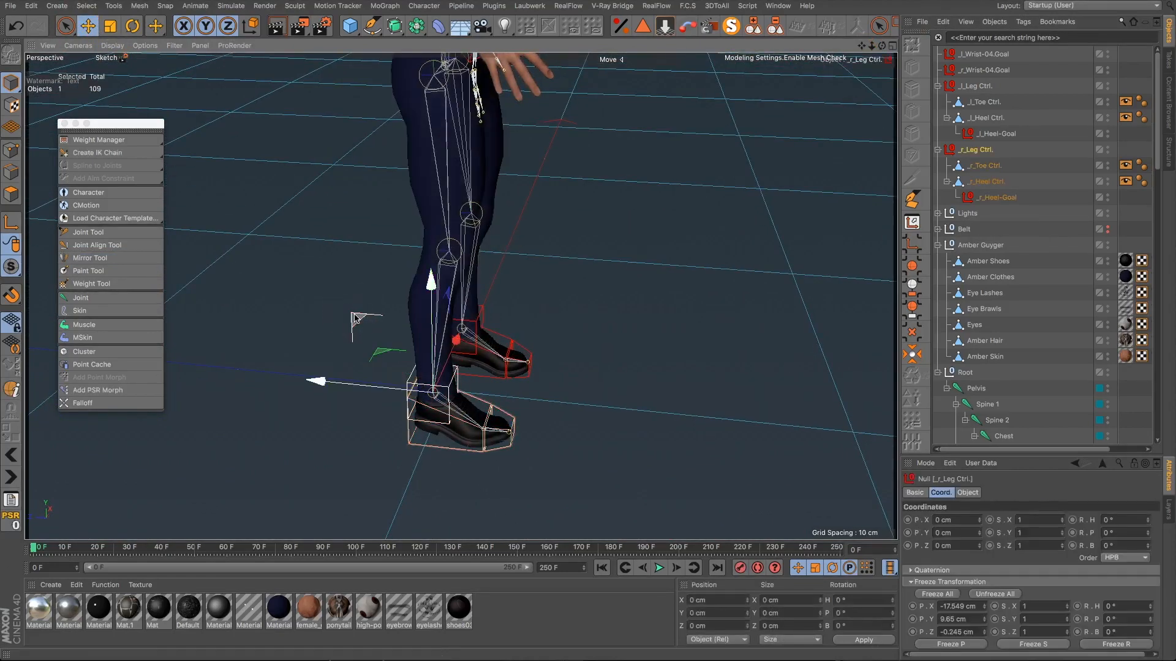
pyautogui.moveTo(359, 316); pyautogui.dragTo(558, 253)
pyautogui.press('super+z')
pyautogui.keyDown('alt'); pyautogui.moveTo(442, 327); pyautogui.dragTo(914, 73); pyautogui.keyUp('alt')
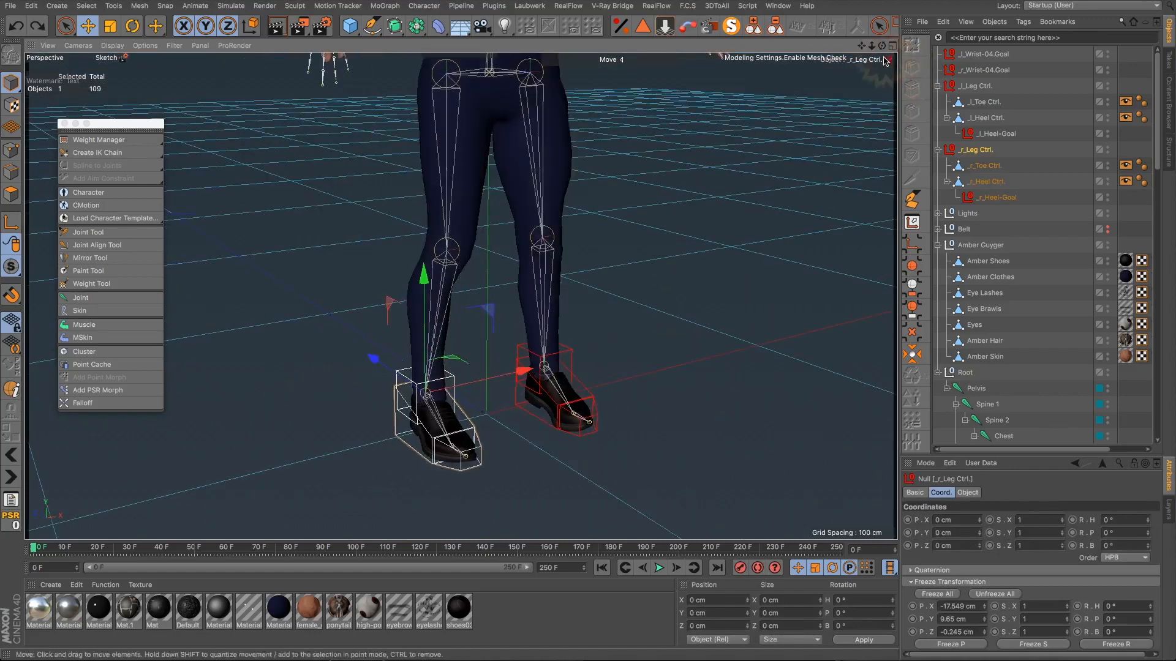
# Step: Test the mirrored right arm by moving _r_Wrist-04.Goal, and undo the move
pyautogui.keyDown('alt'); pyautogui.moveTo(784, 402); pyautogui.dragTo(784, 401, button='middle'); pyautogui.keyUp('alt')
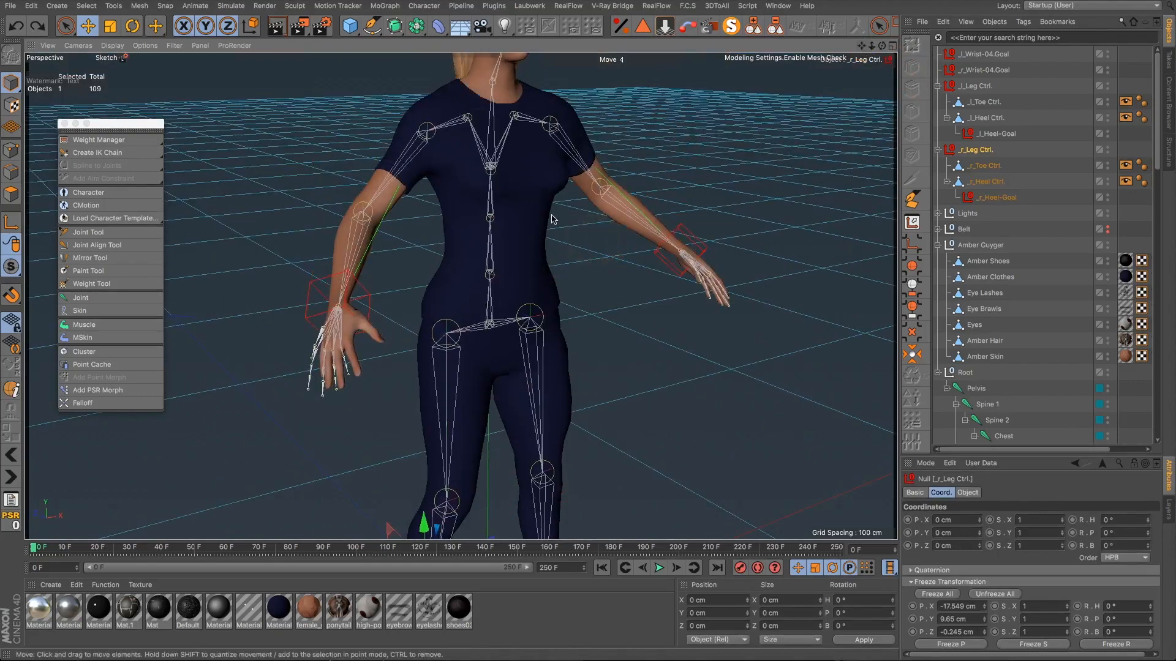
pyautogui.keyDown('alt'); pyautogui.moveTo(515, 218); pyautogui.dragTo(449, 208); pyautogui.keyUp('alt')
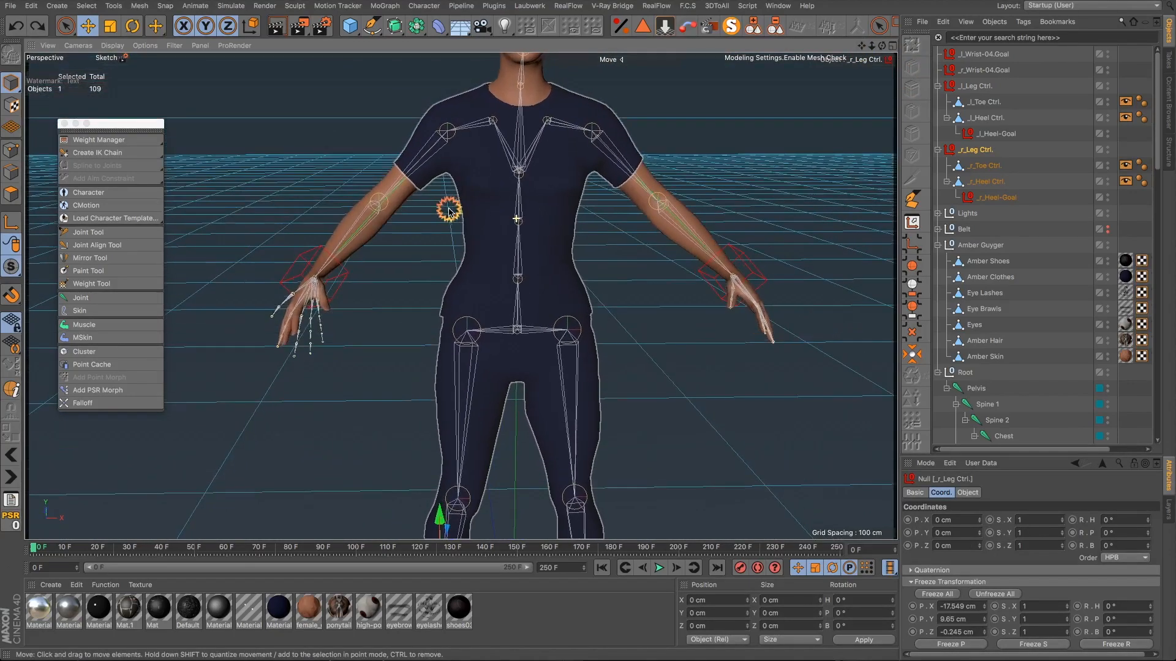
pyautogui.keyDown('alt'); pyautogui.moveTo(783, 401); pyautogui.dragTo(300, 171); pyautogui.keyUp('alt')
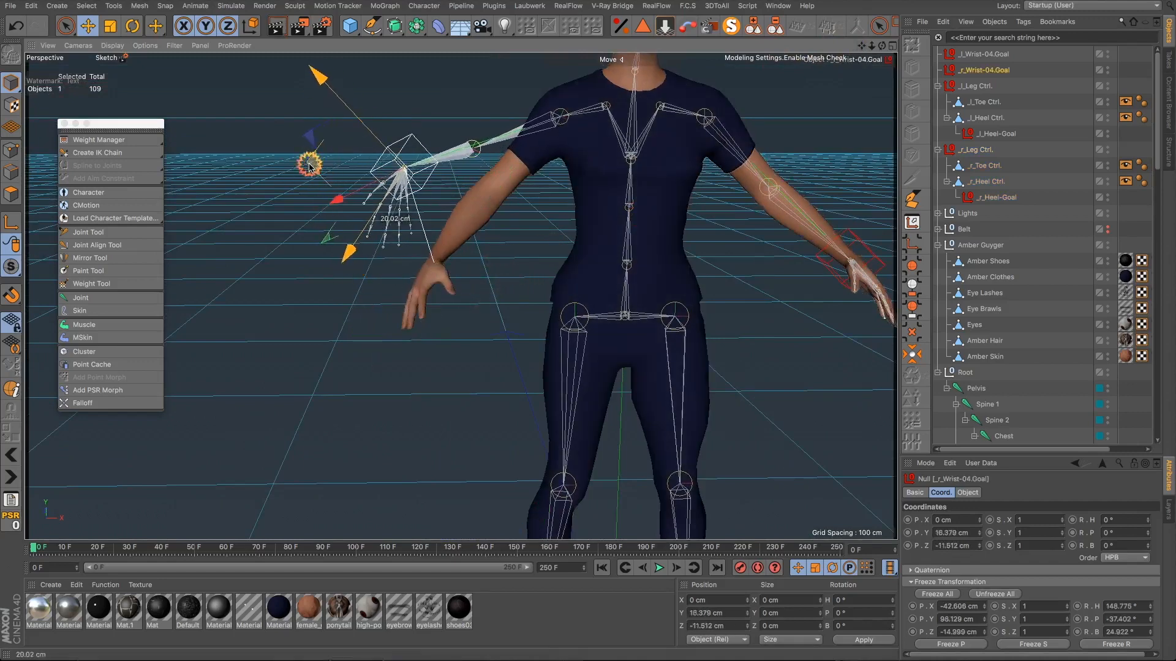
pyautogui.hotkey('ctrl', 'z')
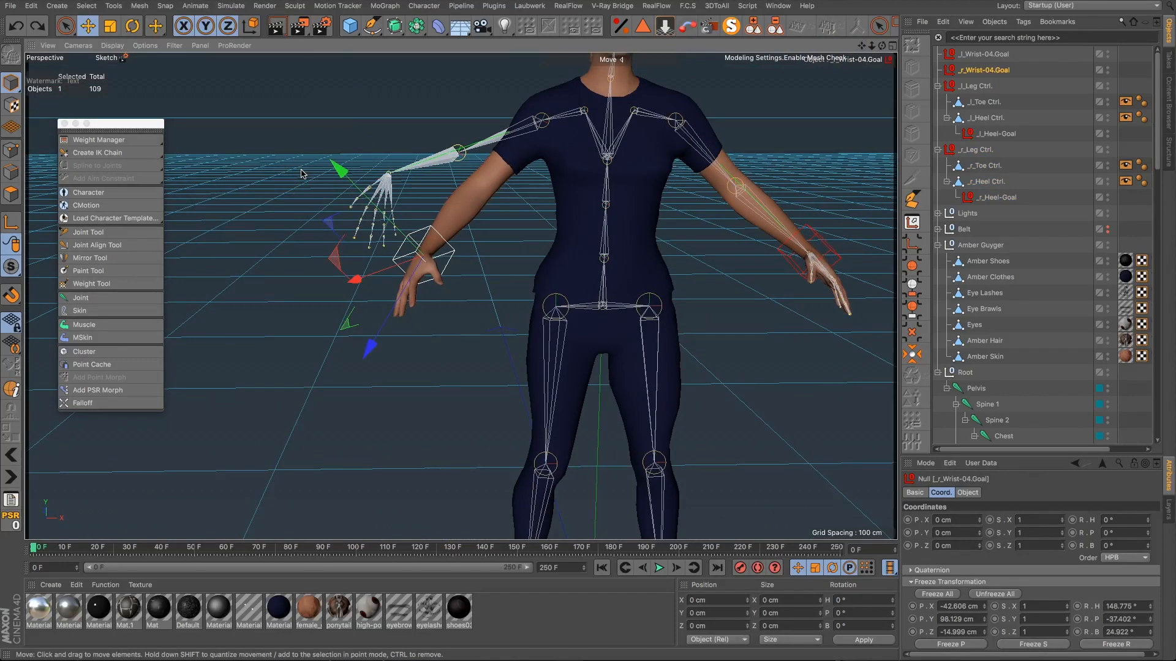
pyautogui.hotkey('ctrl', 'z')
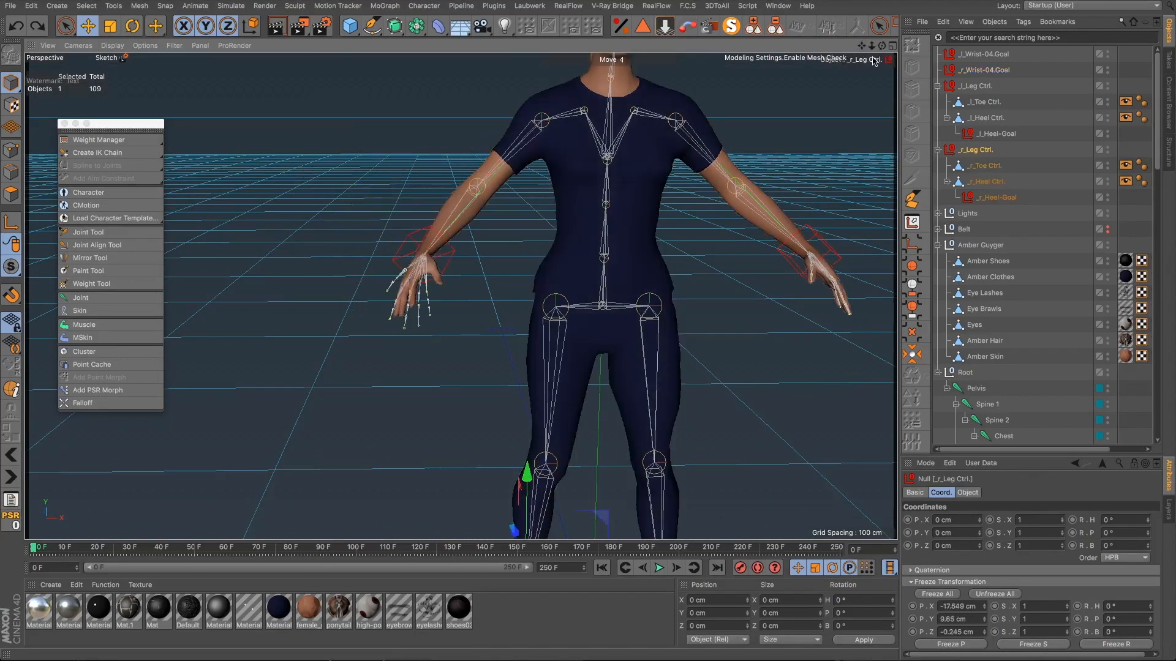
# Step: Set the display color of _r_Leg Ctrl. to blue with a hue of 232°
pyautogui.moveTo(862, 48); pyautogui.dragTo(940, 134)
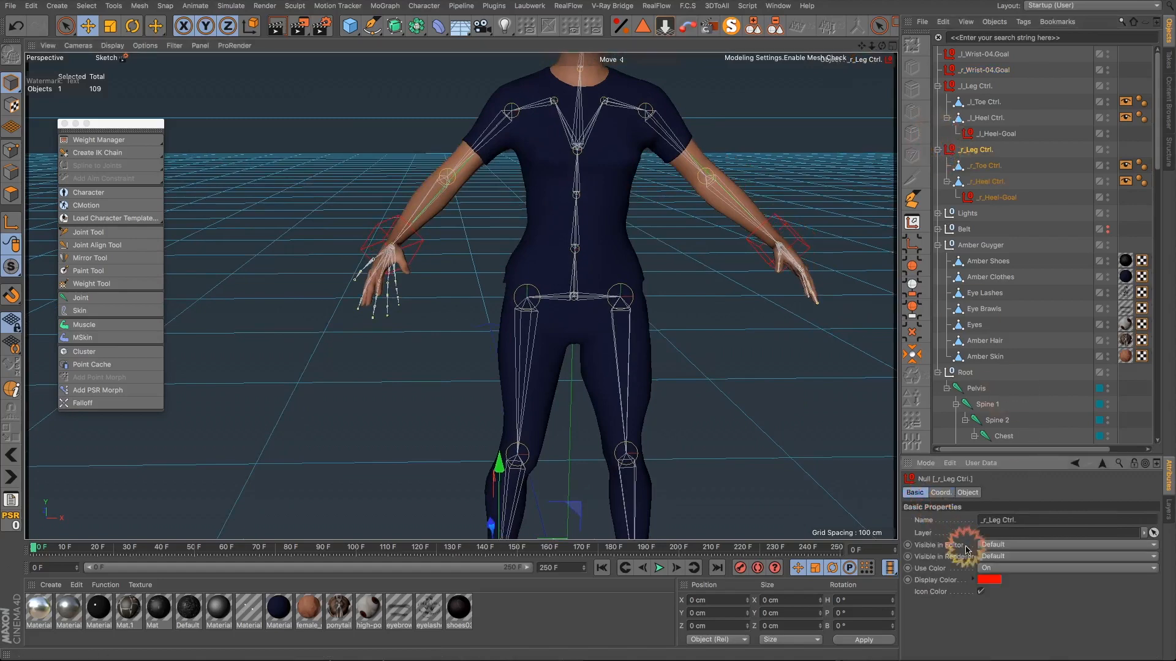
pyautogui.click(988, 580)
pyautogui.click(1036, 580)
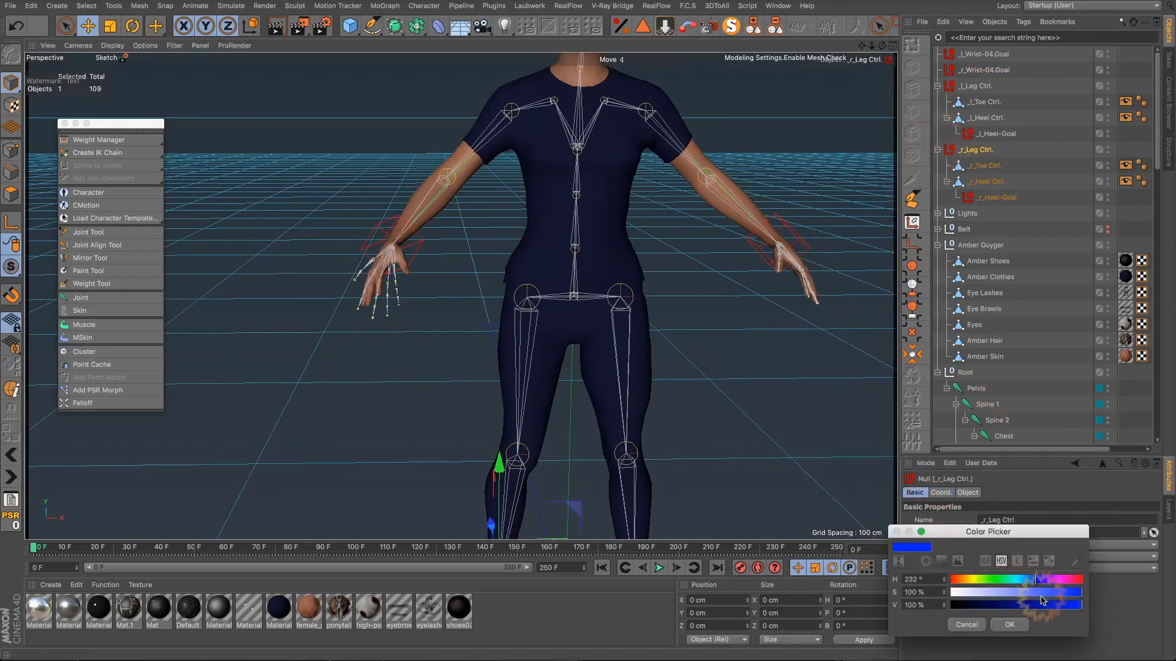
pyautogui.click(1013, 626)
# Step: Set the display color of the _r_Heel-Goal null to blue
pyautogui.click(988, 199)
pyautogui.click(989, 580)
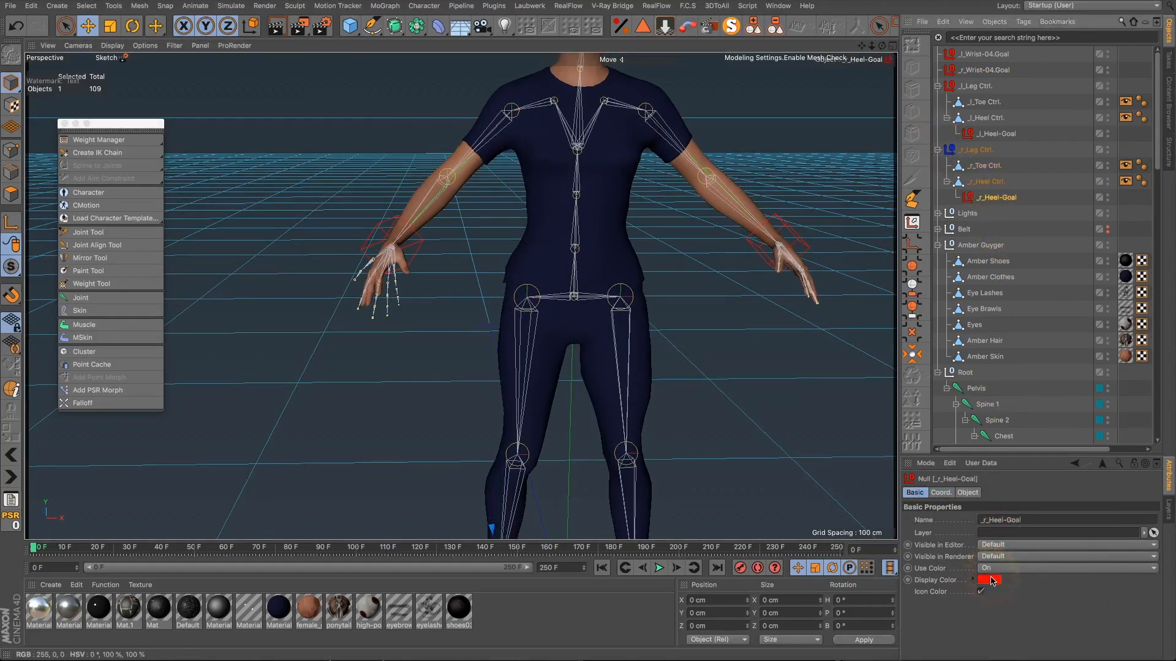
pyautogui.click(1036, 580)
pyautogui.click(1012, 622)
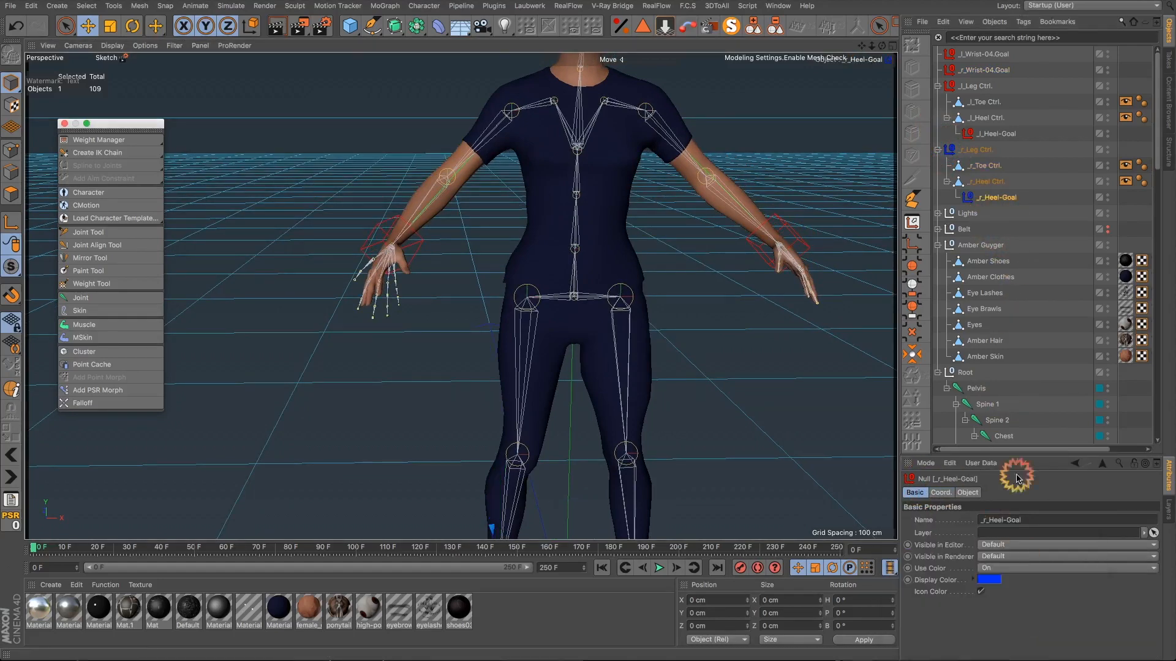
# Step: Set the display color of _r_Toe Ctrl. and _r_Heel Ctrl. together to blue with a hue of 233°
pyautogui.click(987, 165)
pyautogui.keyDown('ctrl'); pyautogui.click(987, 181); pyautogui.keyUp('ctrl')
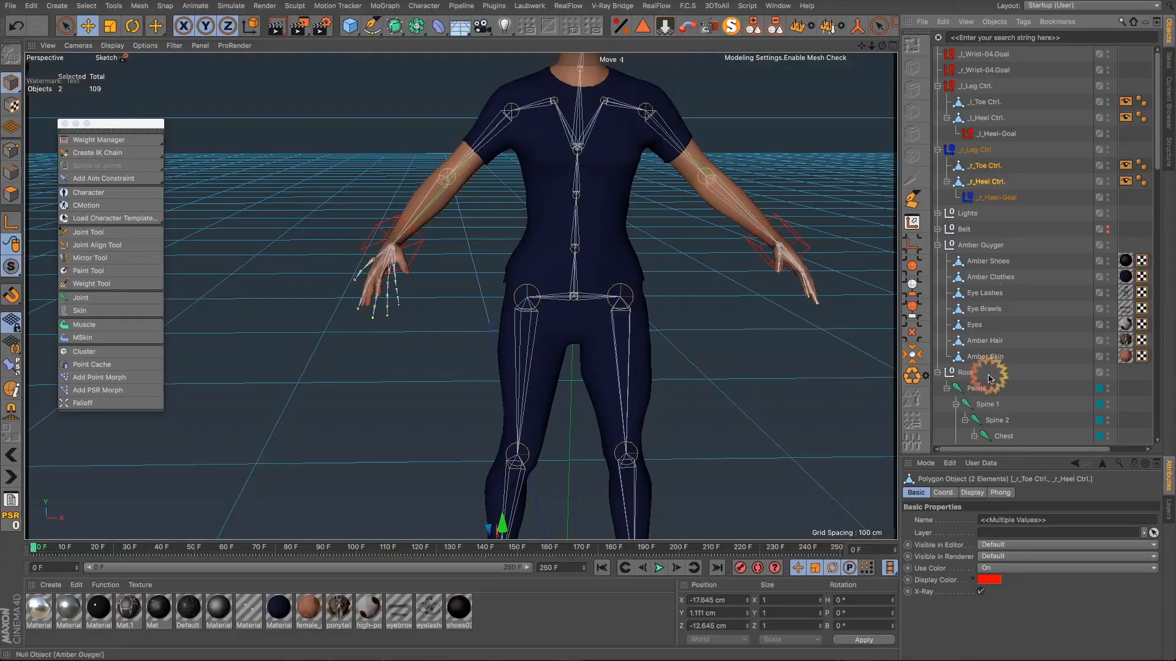
pyautogui.click(991, 580)
pyautogui.click(1036, 581)
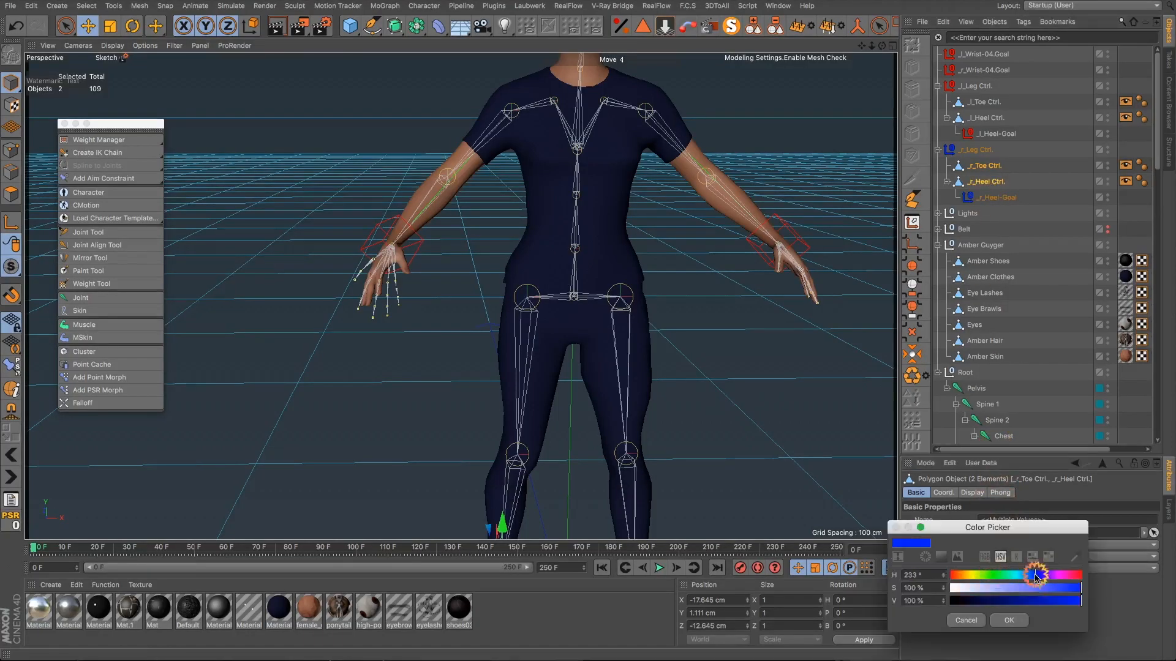
pyautogui.click(1009, 620)
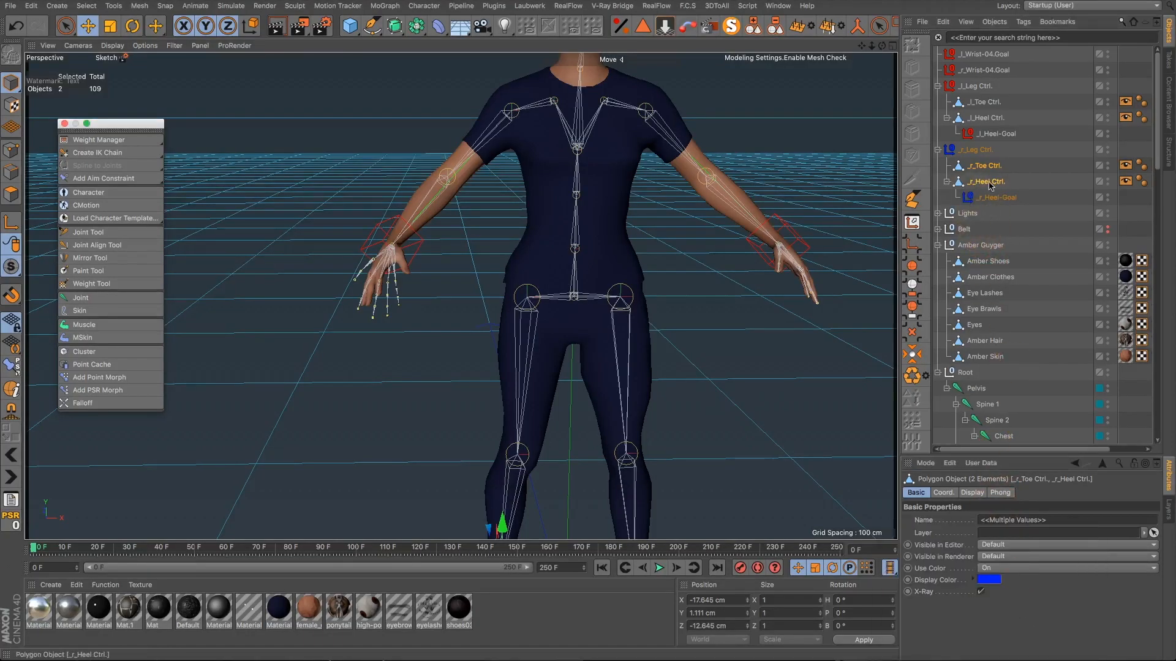
# Step: Move _r_Wrist-04.Goal in the object hierarchy to directly above _r_Leg Ctrl
pyautogui.click(990, 134)
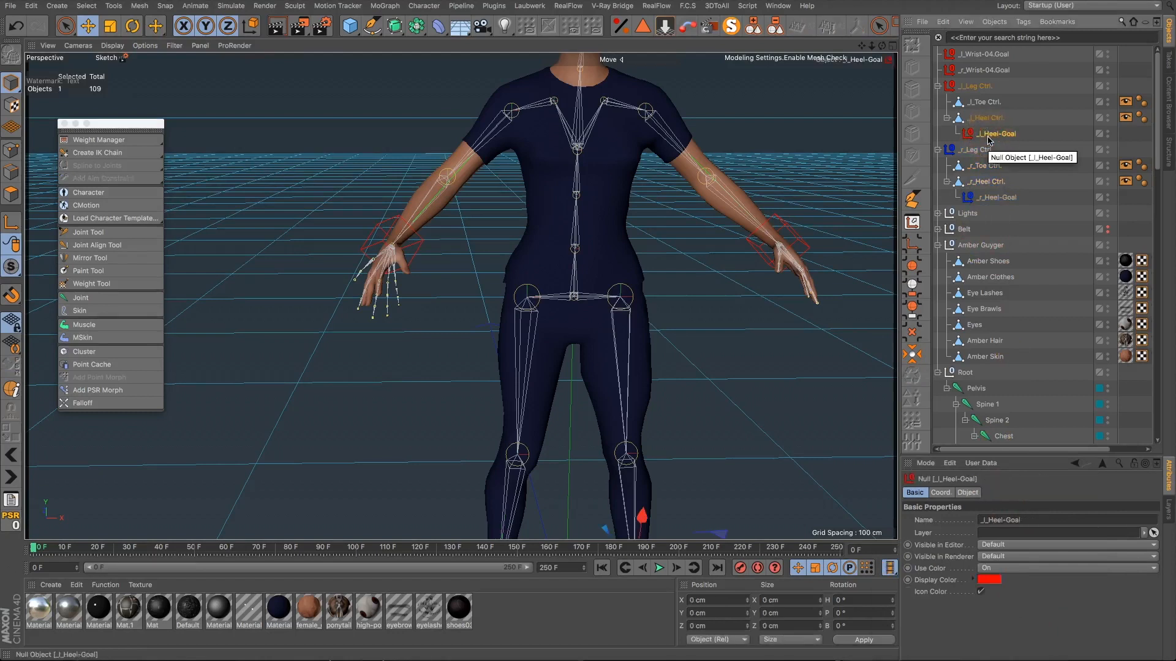
pyautogui.click(971, 55)
pyautogui.click(970, 54)
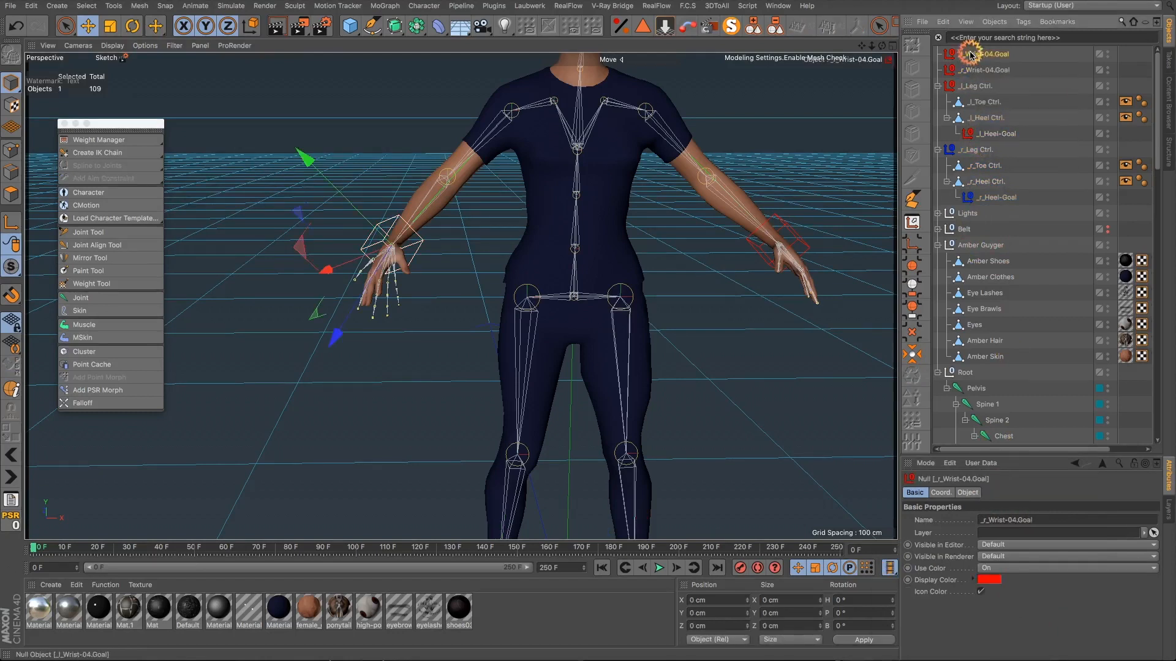
pyautogui.click(971, 70)
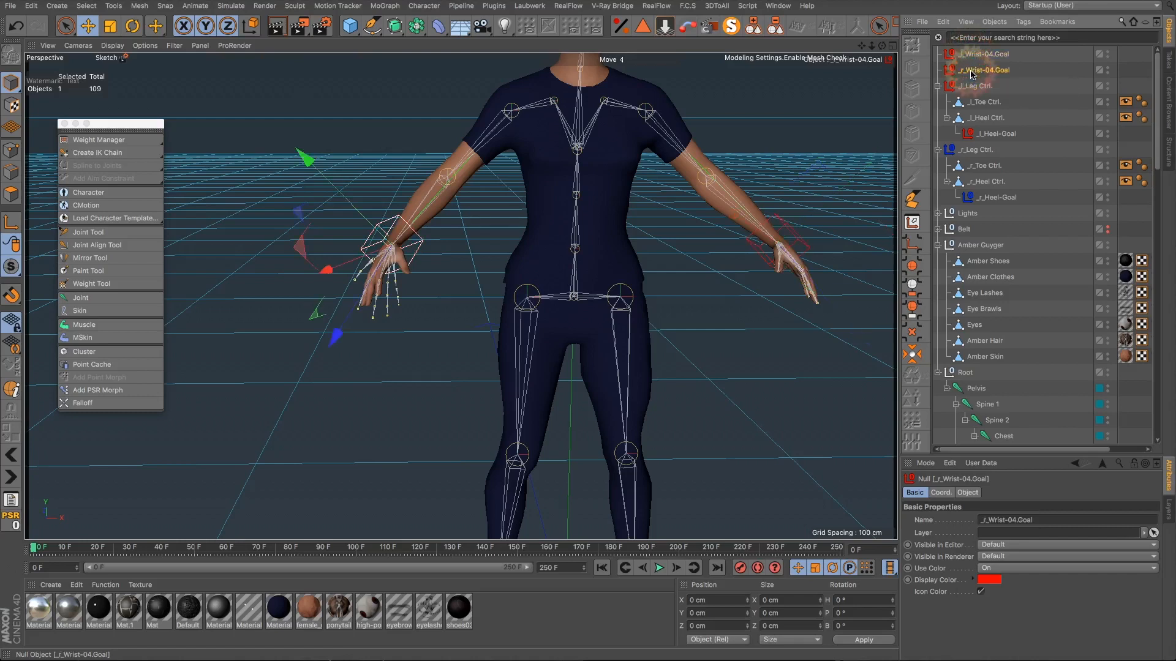
pyautogui.moveTo(959, 139); pyautogui.dragTo(982, 147)
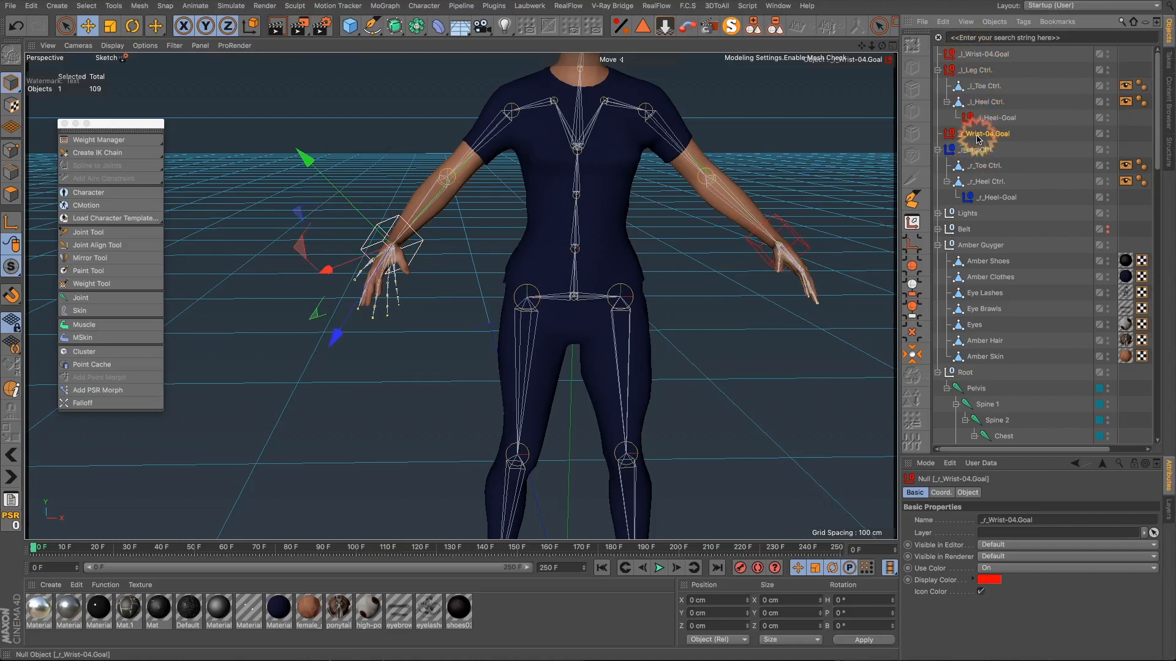
# Step: Set the display color of _r_Wrist-04.Goal to blue with a hue of 237°, and clear the selection
pyautogui.click(989, 579)
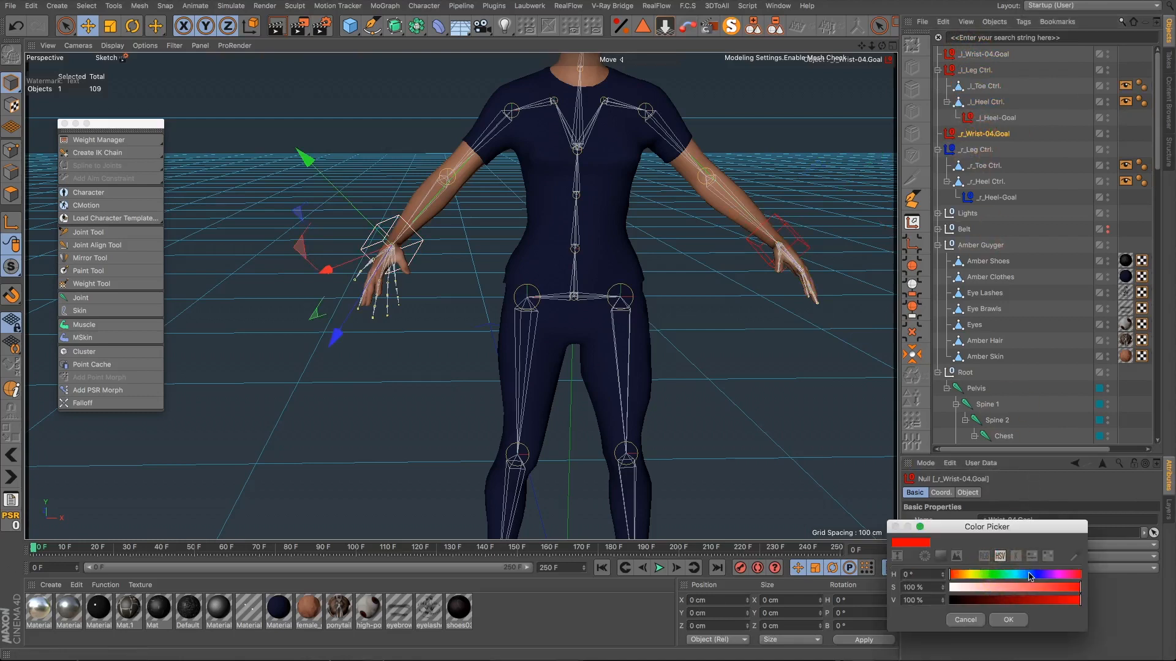
pyautogui.click(1008, 619)
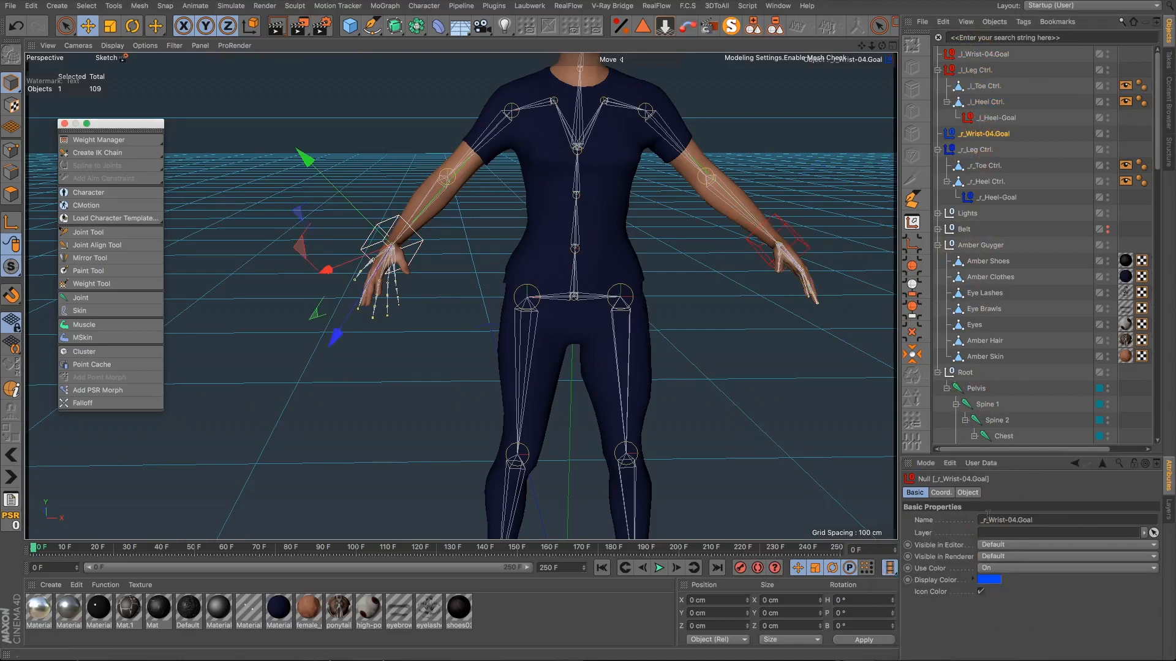
pyautogui.click(989, 579)
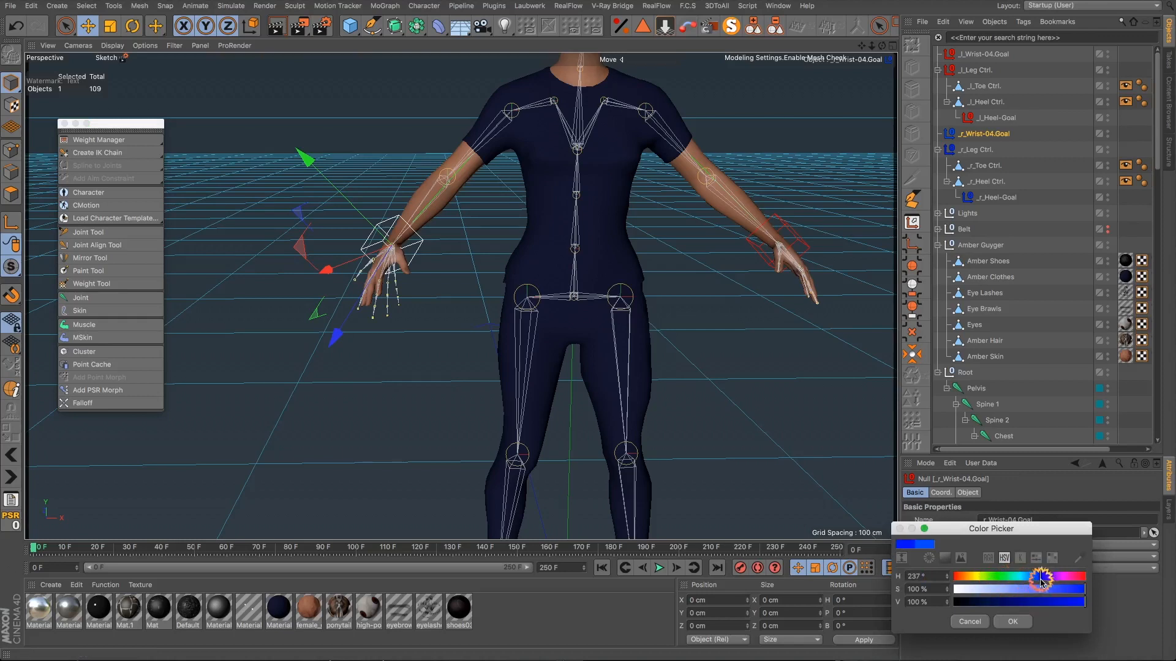
pyautogui.click(1013, 621)
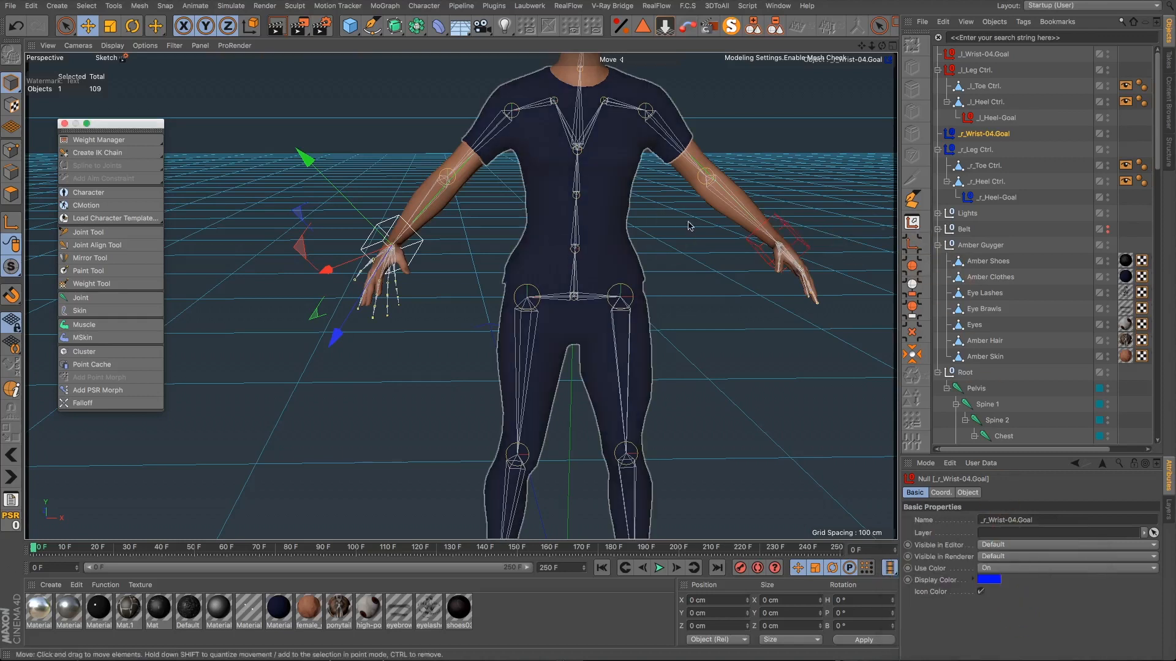
pyautogui.click(630, 265)
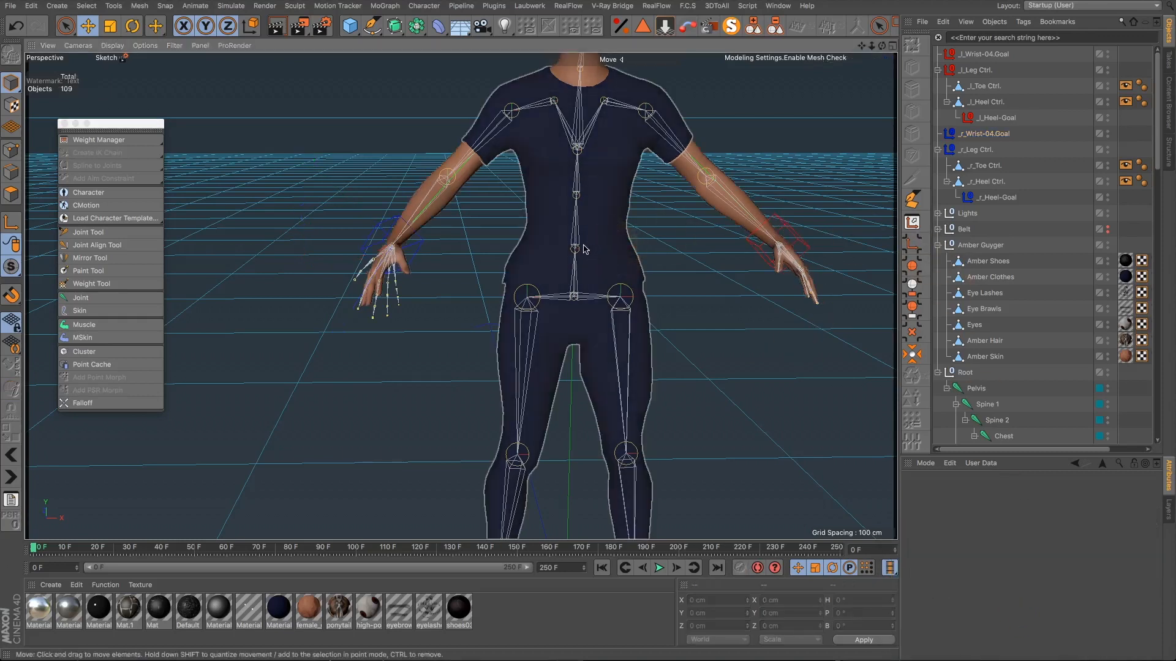
# Step: Collapse the _r_Wrist-04 joint's hierarchy and delete its existing Constraint tag
pyautogui.keyDown('alt'); pyautogui.moveTo(582, 249); pyautogui.dragTo(662, 250); pyautogui.keyUp('alt')
pyautogui.scroll(8, 433, 294)
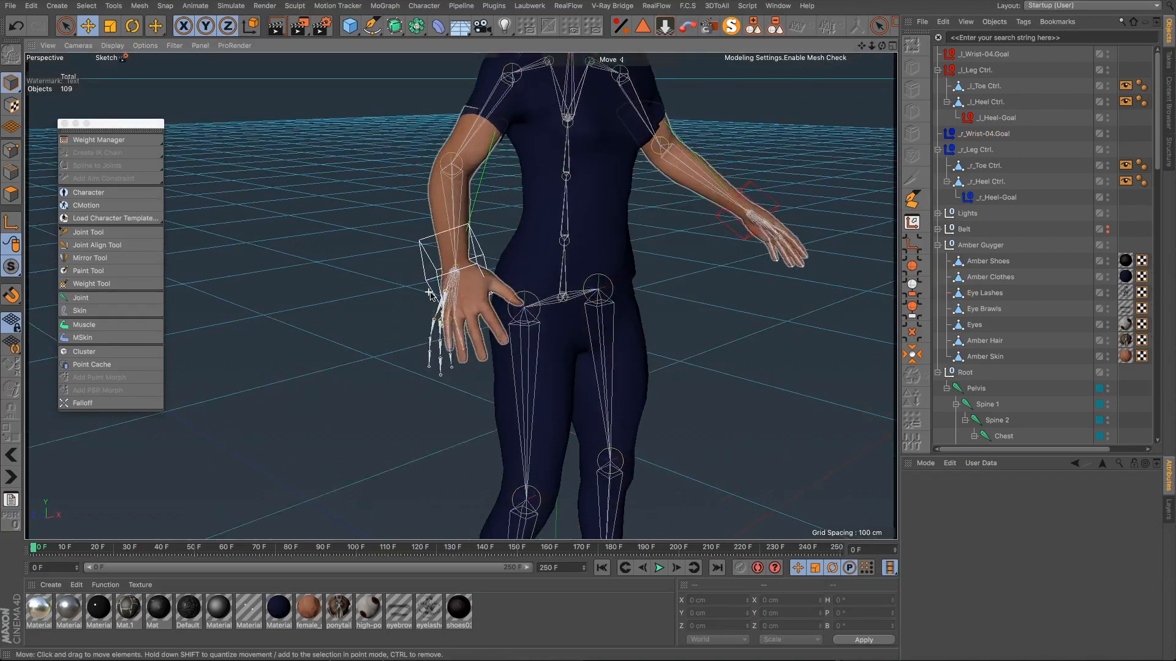
pyautogui.keyDown('alt'); pyautogui.moveTo(519, 336); pyautogui.dragTo(1011, 261); pyautogui.keyUp('alt')
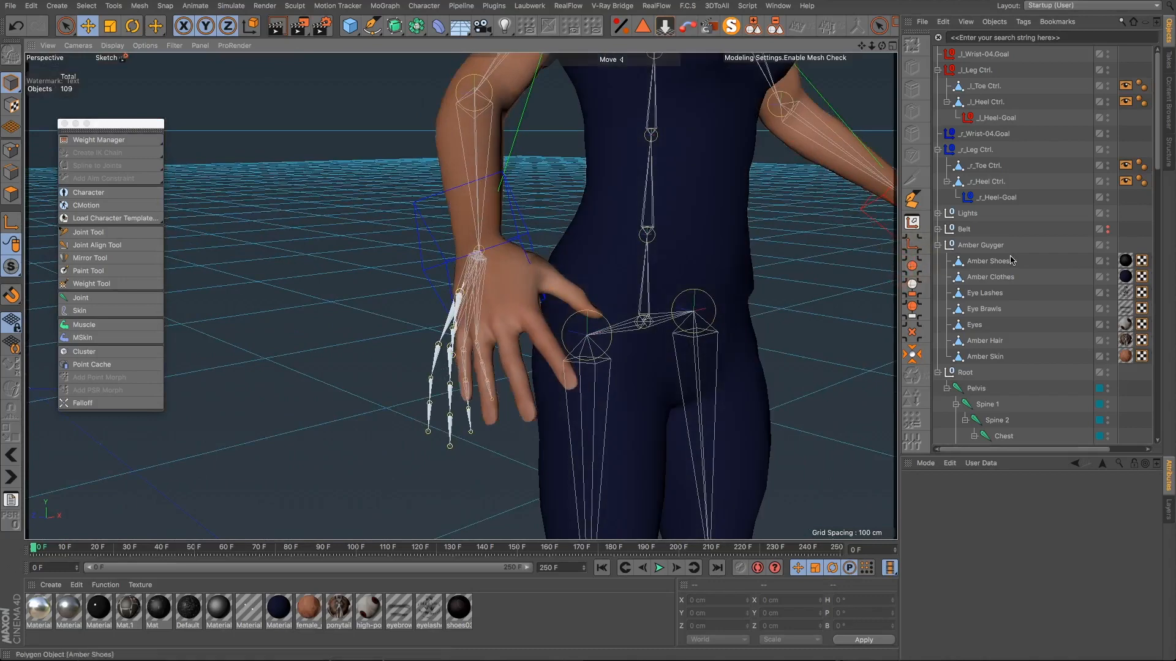
pyautogui.scroll(-10, 995, 306)
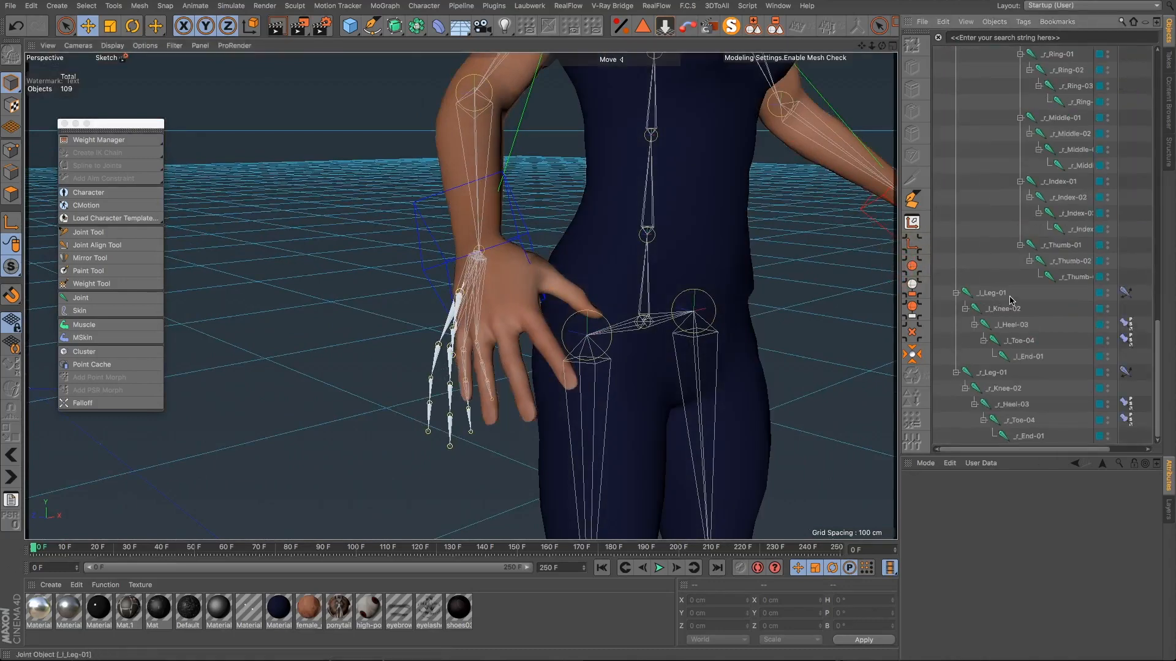
pyautogui.scroll(4, 1011, 299)
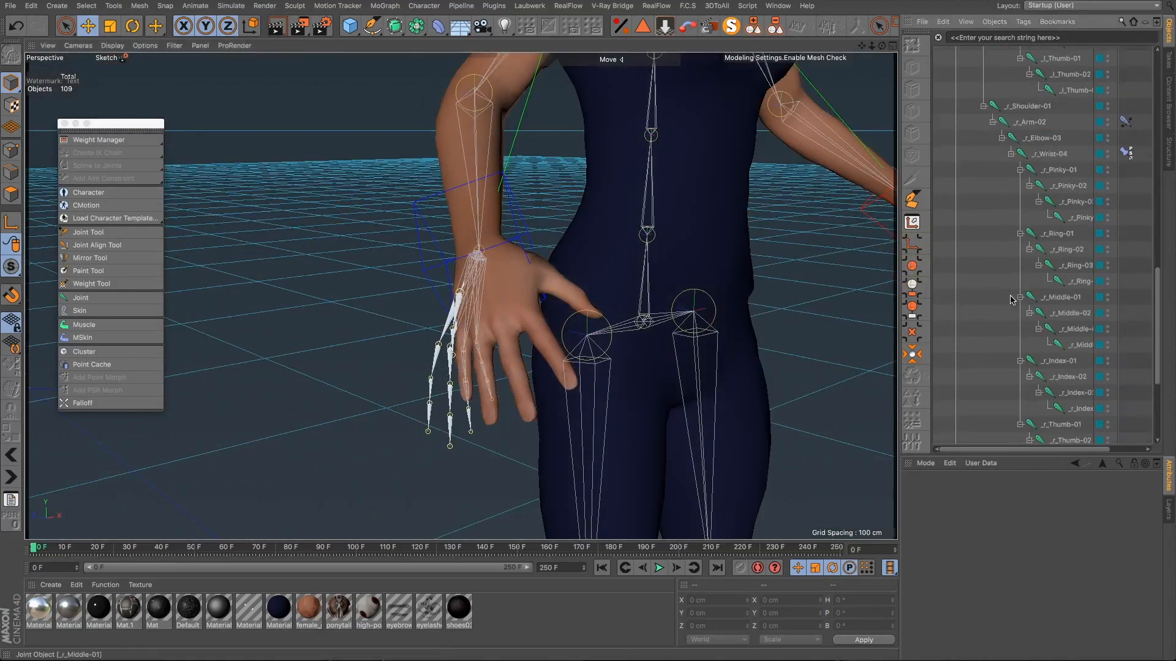
pyautogui.click(1010, 155)
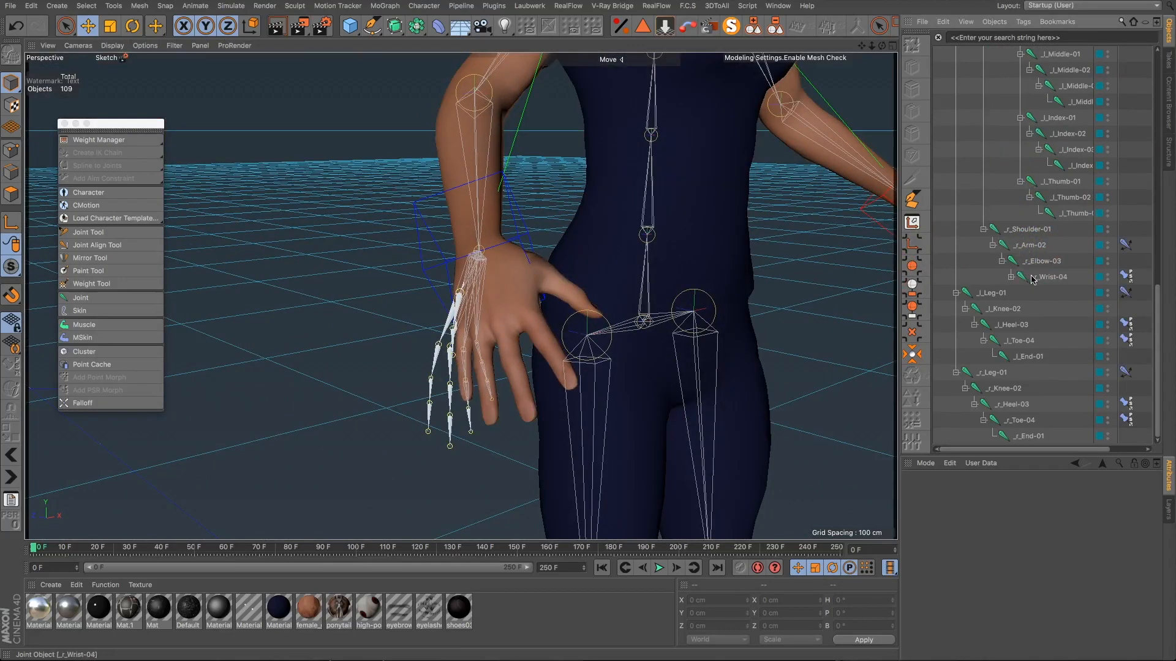
pyautogui.click(1125, 276)
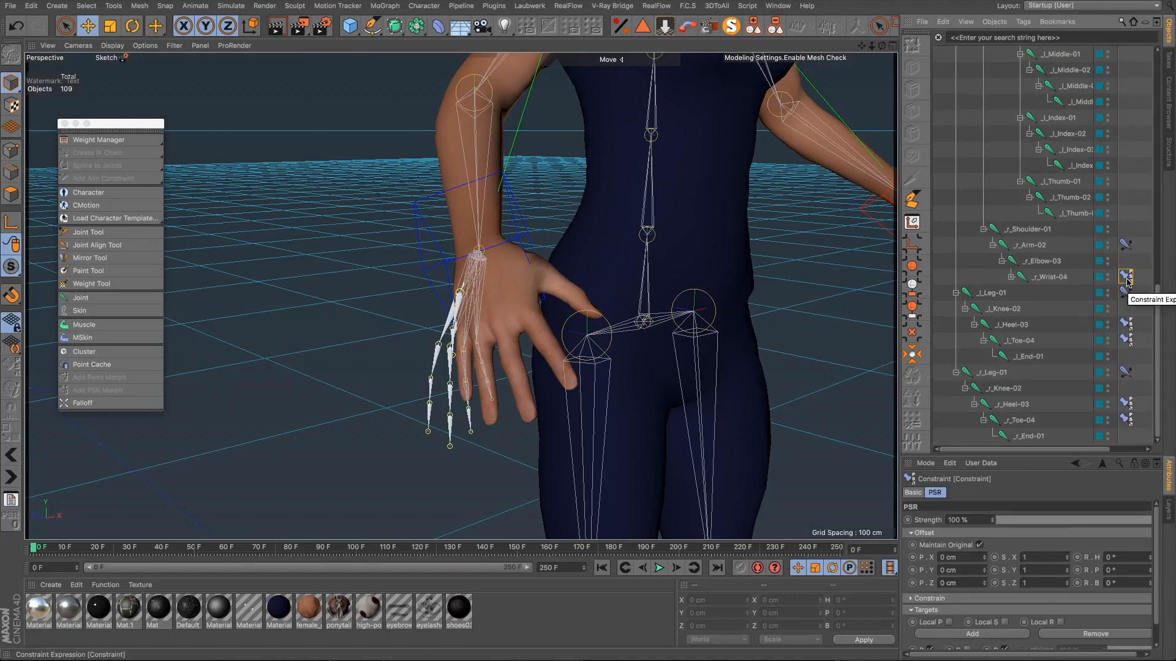
pyautogui.press('Delete')
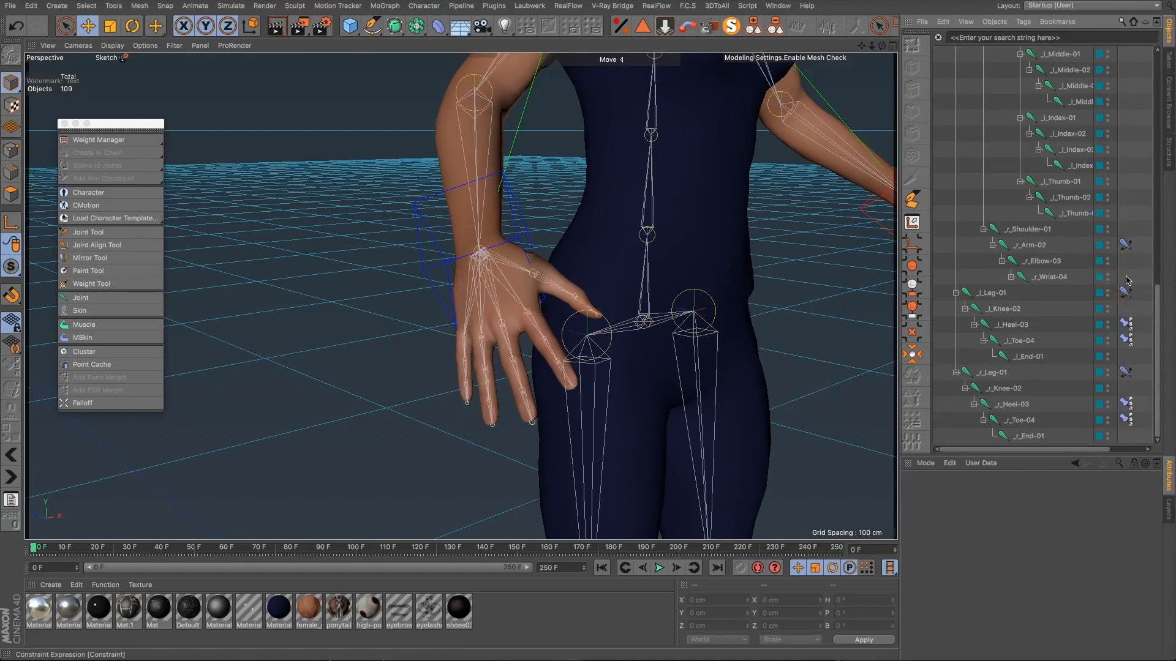
# Step: Add a new Constraint tag to the _r_Wrist-04 joint and enable its PSR constraint
pyautogui.click(1053, 276)
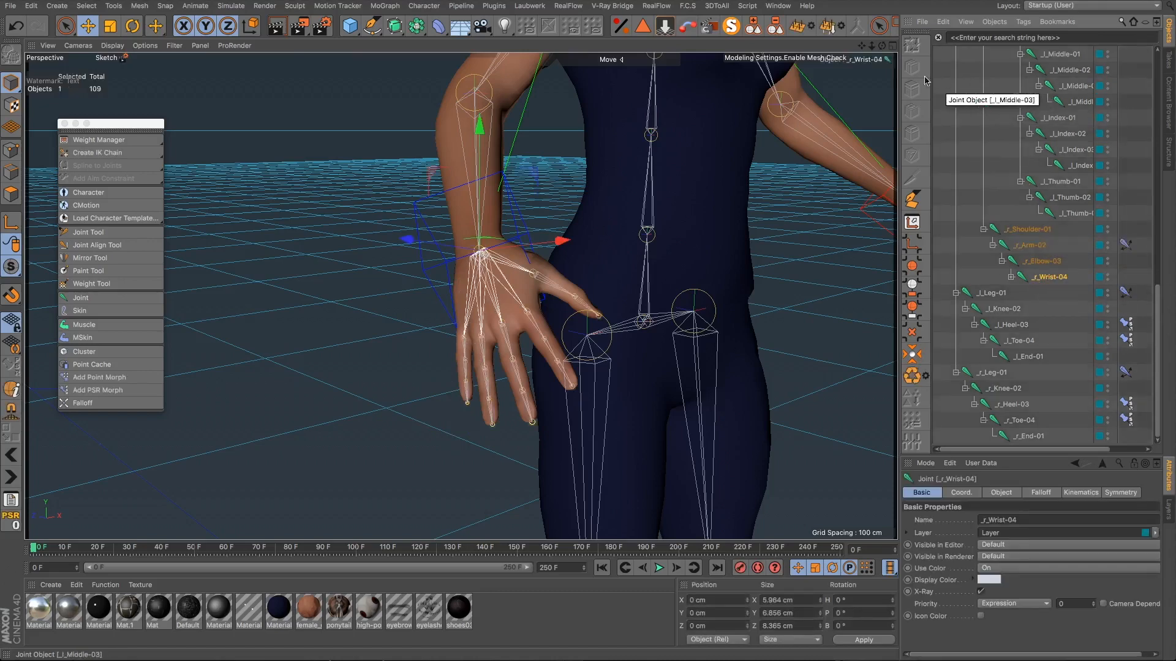
pyautogui.moveTo(862, 46); pyautogui.dragTo(806, 123)
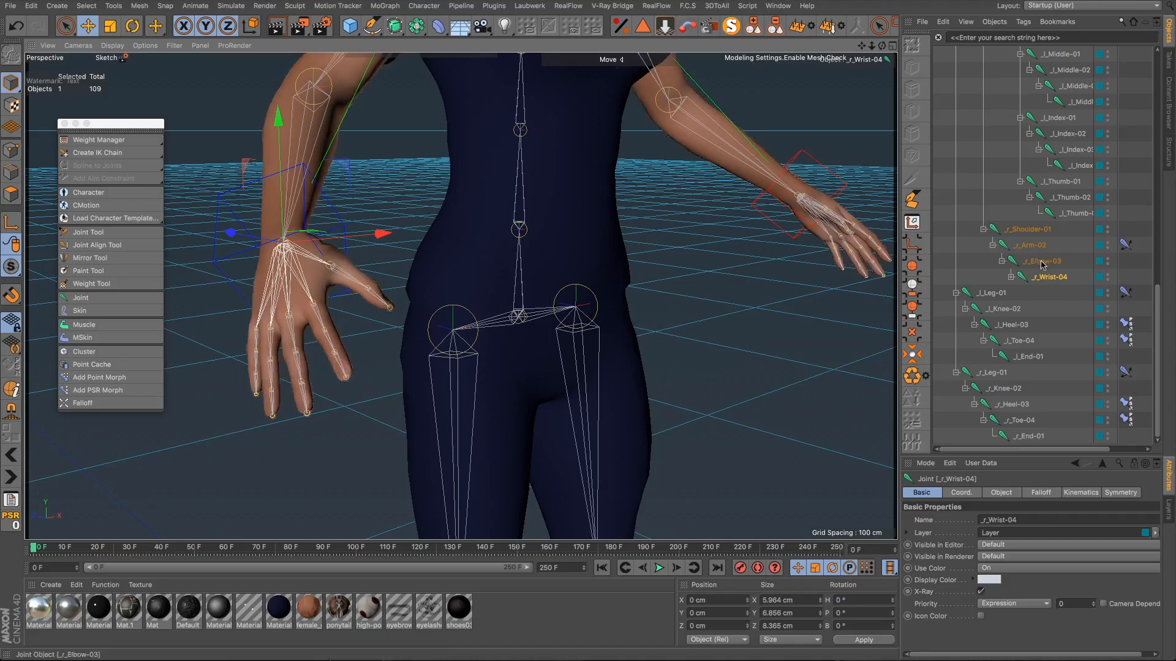
pyautogui.rightClick(1047, 280)
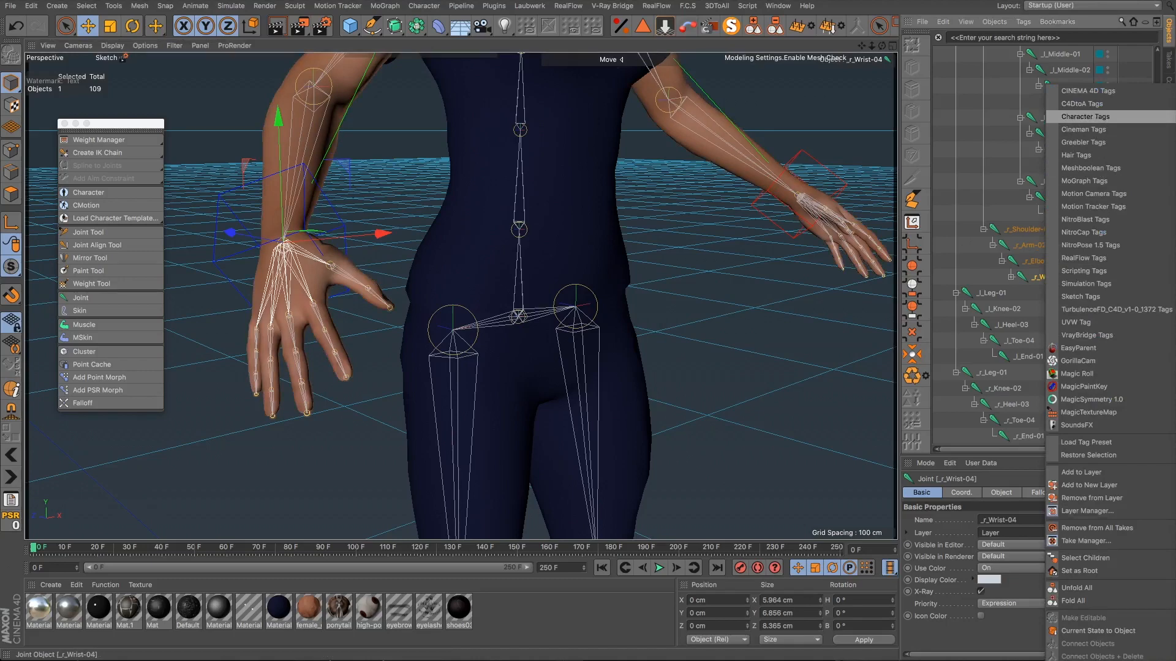
pyautogui.click(1166, 117)
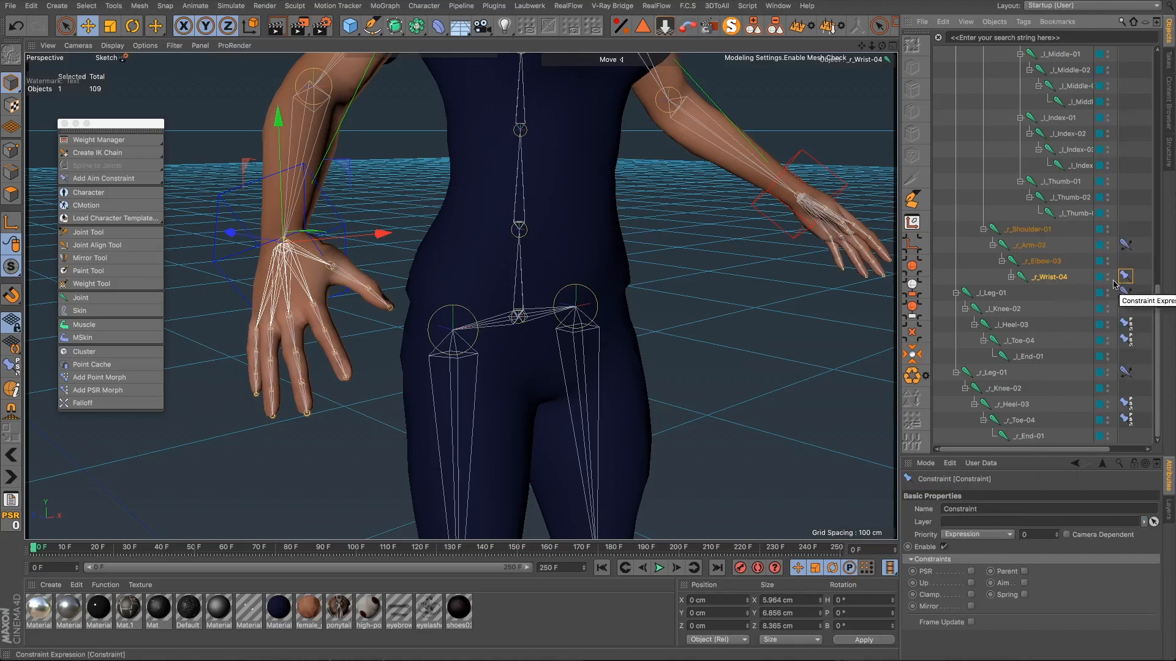
pyautogui.click(970, 572)
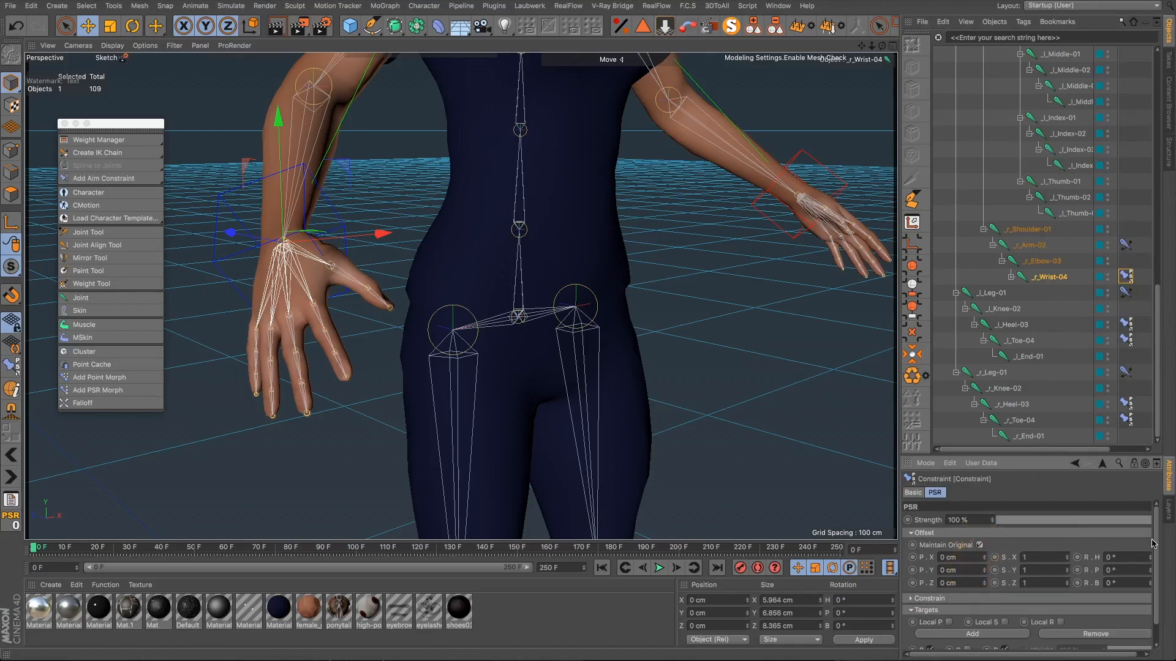
# Step: Set _r_Wrist-04.Goal as the target of the right wrist's PSR constraint
pyautogui.moveTo(1152, 543); pyautogui.dragTo(1157, 565)
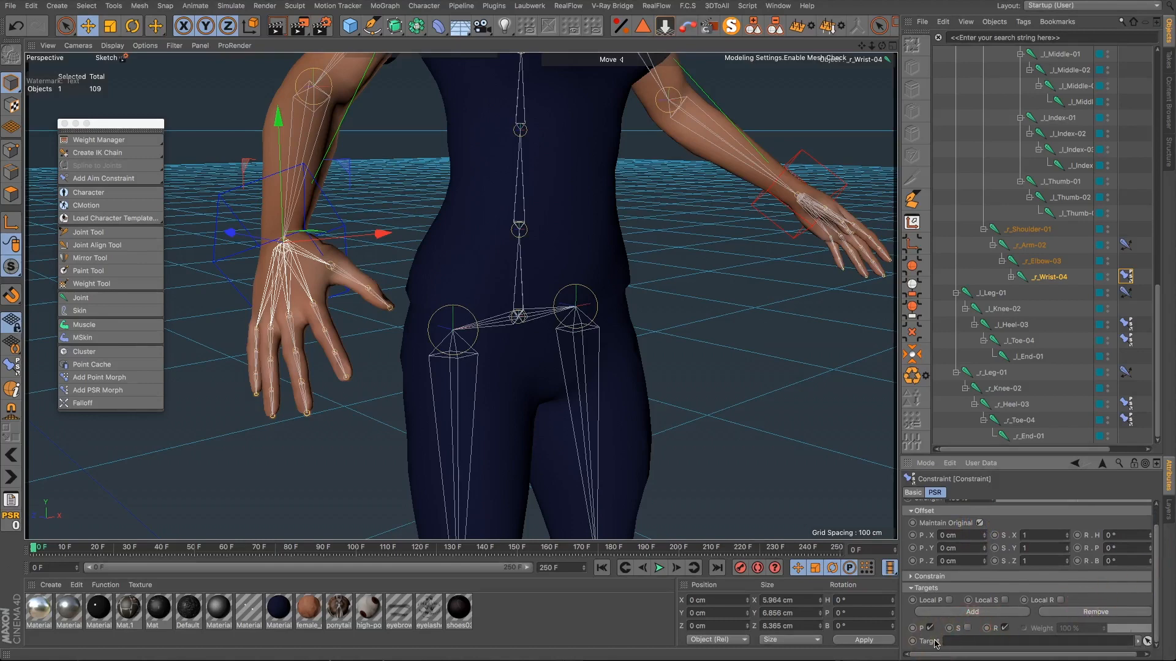
pyautogui.scroll(10, 975, 88)
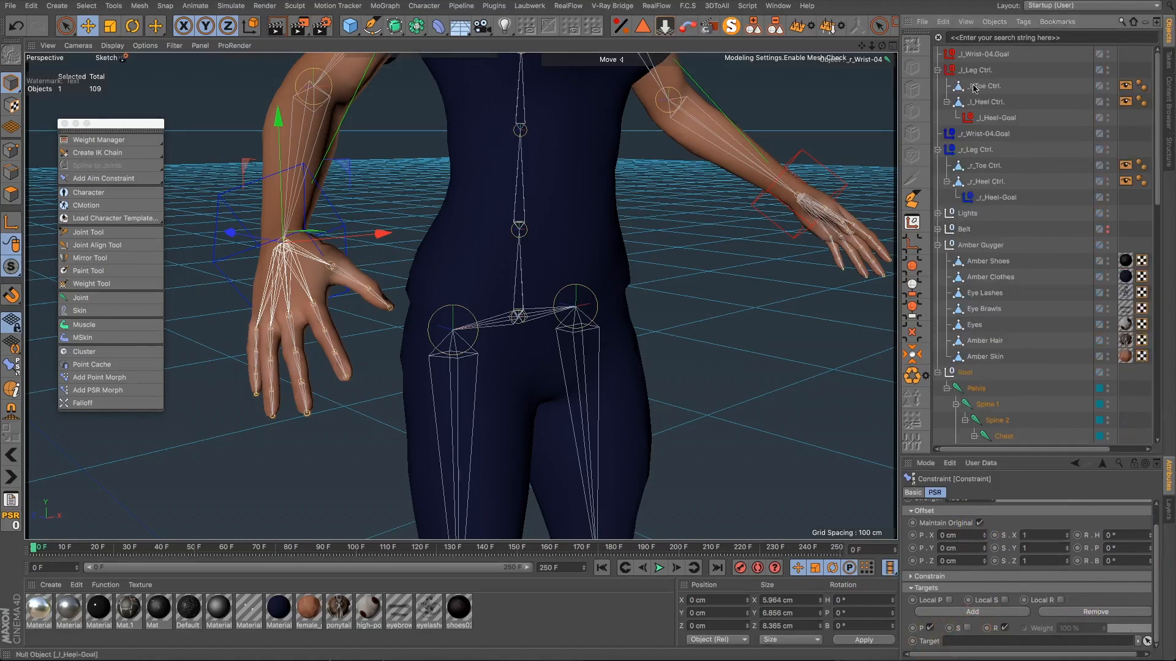
pyautogui.click(974, 136)
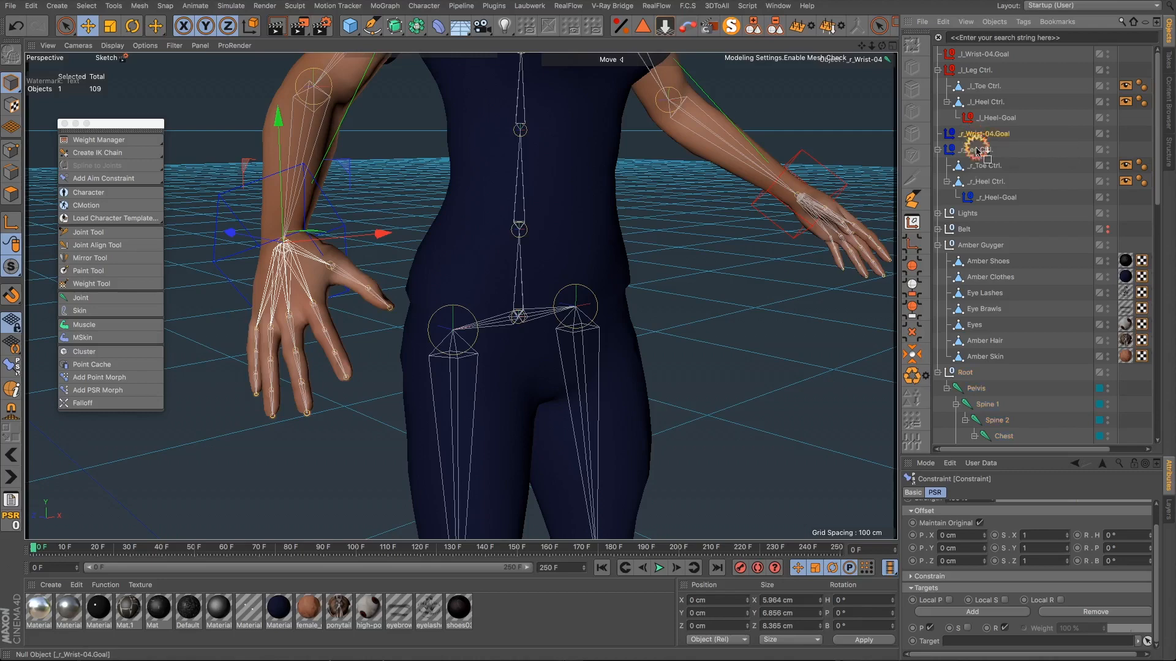
pyautogui.click(616, 261)
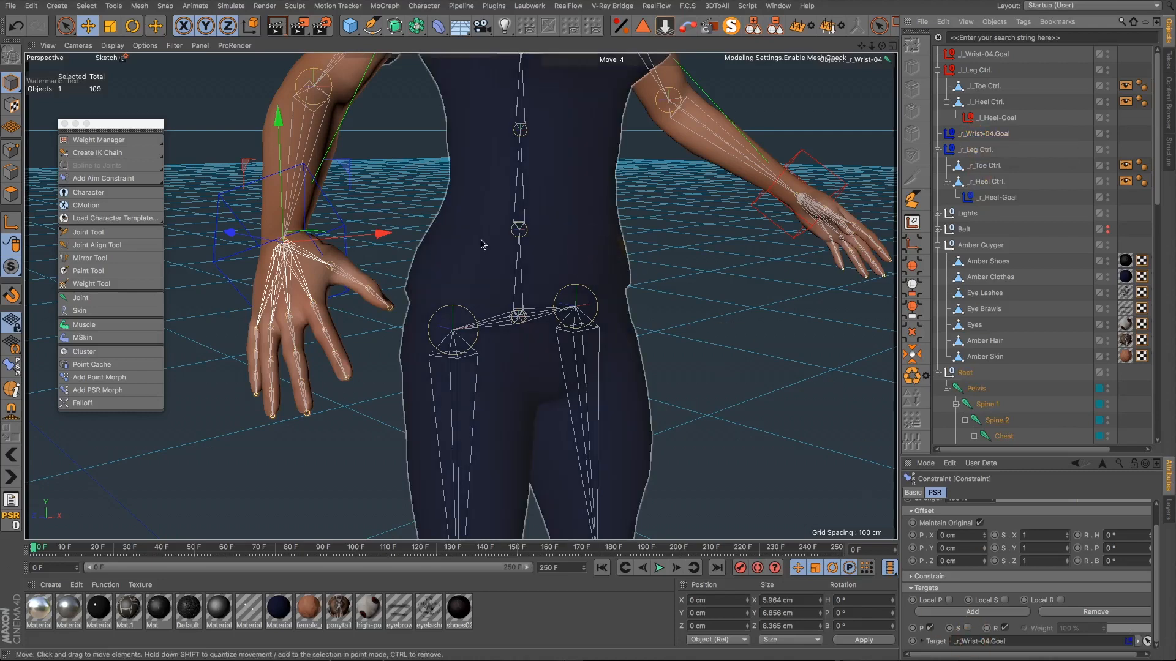
# Step: Try rotating _r_Wrist-04.Goal to a pitch of about 23.9° to test the right wrist, and undo the rotation
pyautogui.keyDown('alt'); pyautogui.moveTo(500, 252); pyautogui.dragTo(474, 253); pyautogui.keyUp('alt')
pyautogui.scroll(-4, 522, 268)
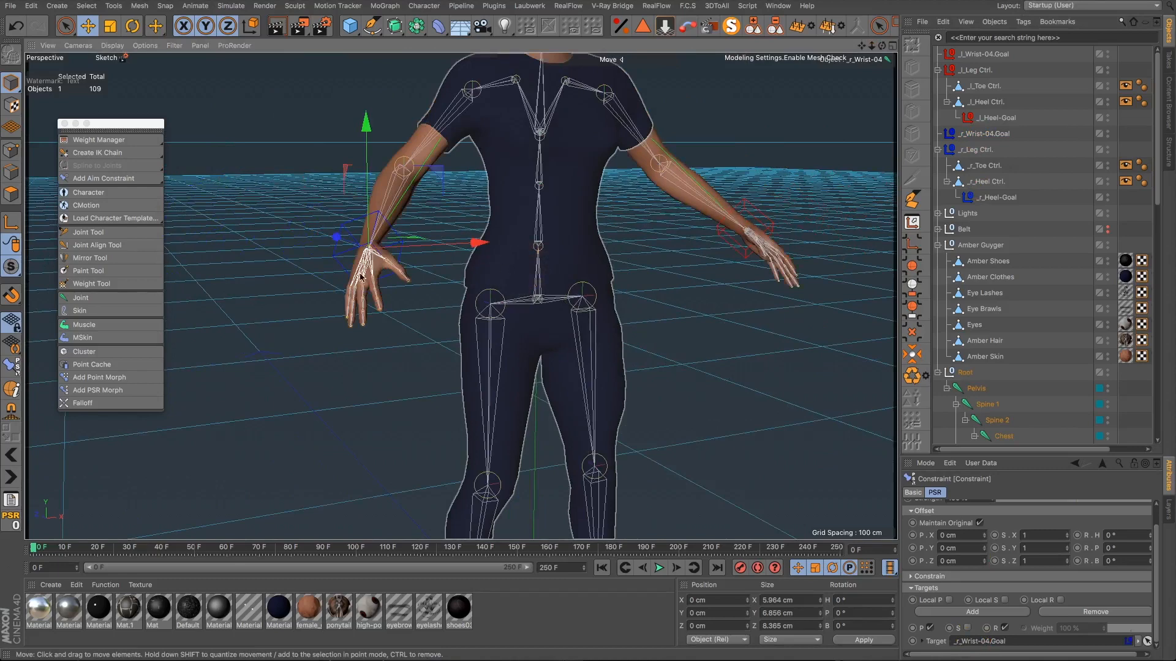
pyautogui.scroll(6, 362, 270)
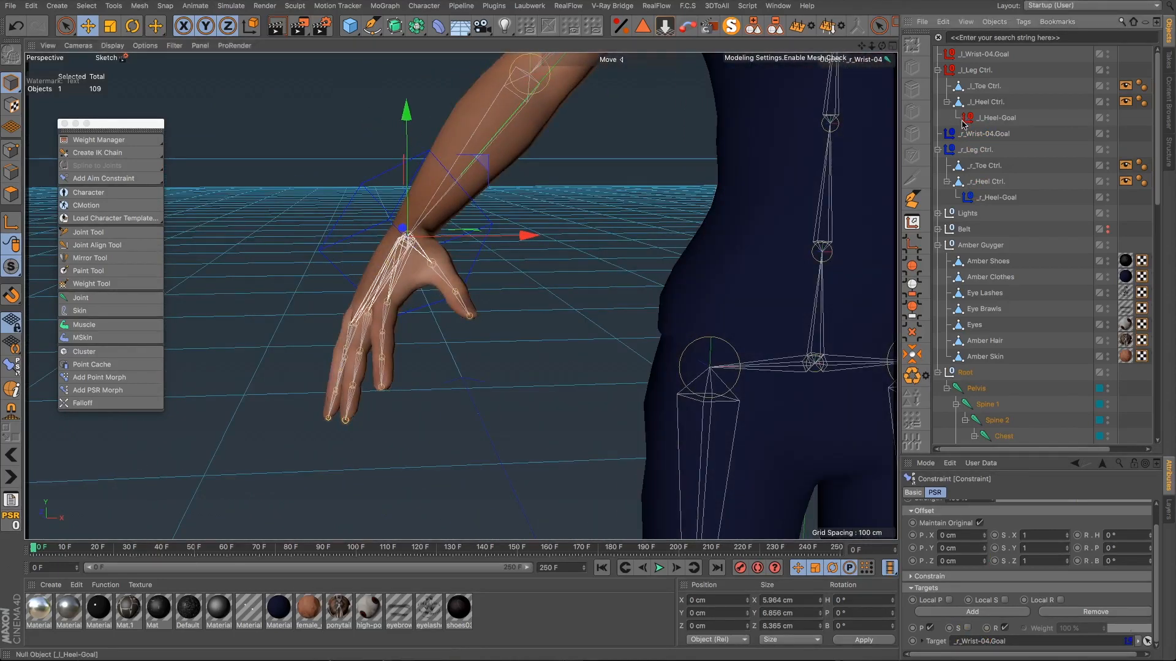
pyautogui.click(973, 56)
pyautogui.press('r')
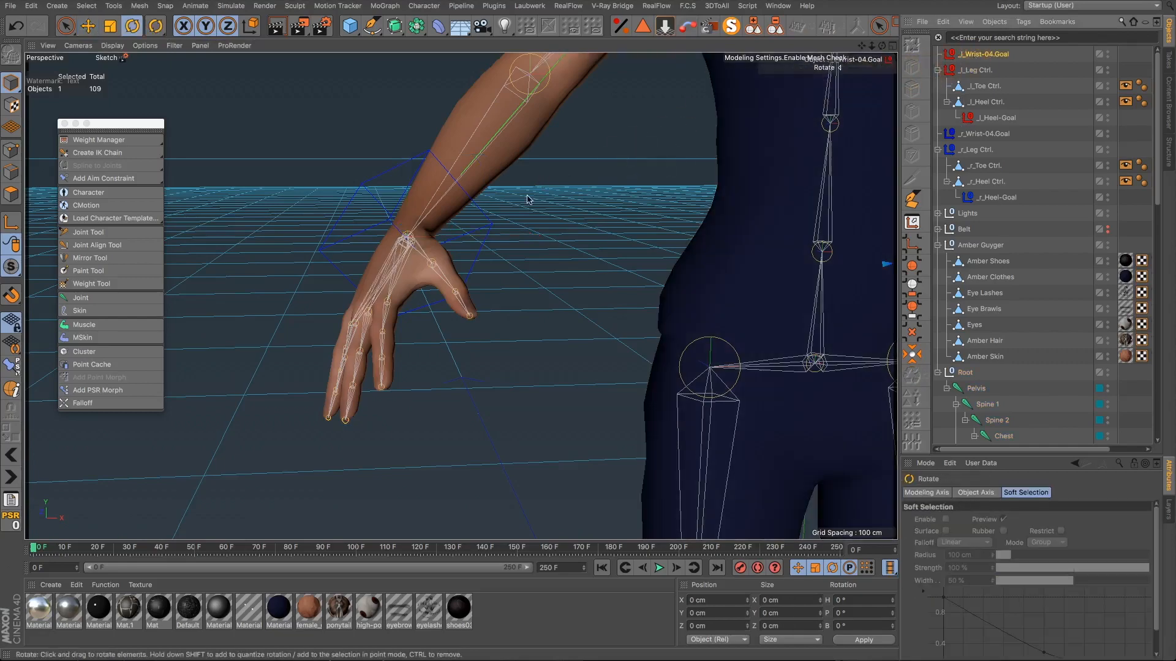
pyautogui.click(964, 134)
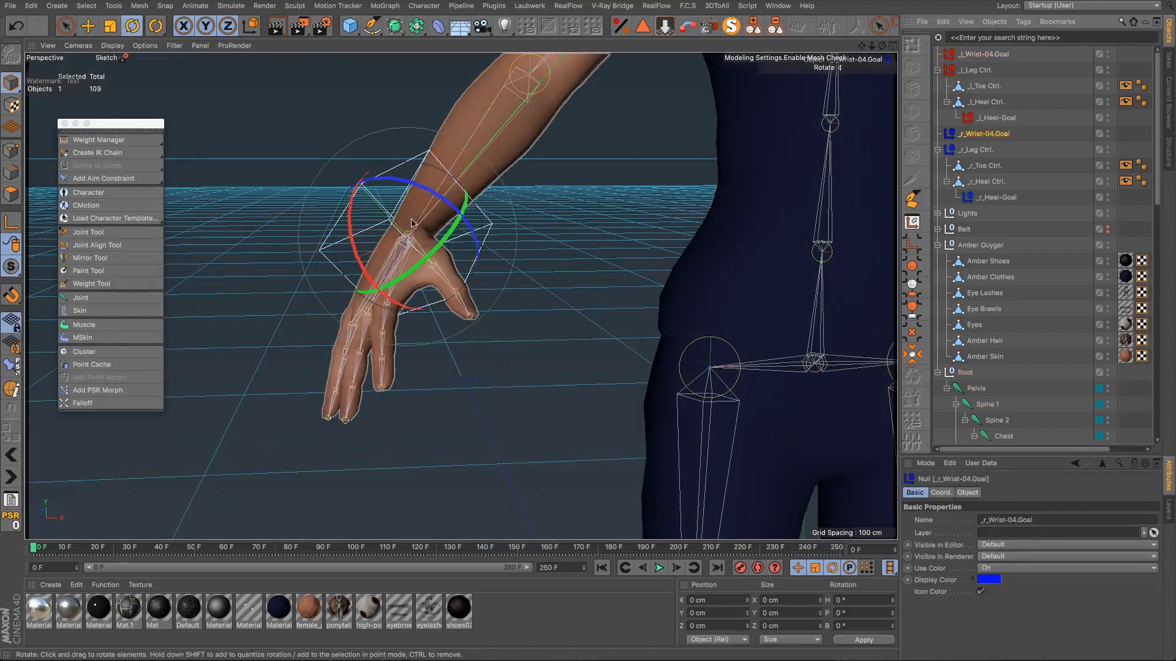
pyautogui.keyDown('alt'); pyautogui.moveTo(416, 227); pyautogui.dragTo(291, 184); pyautogui.keyUp('alt')
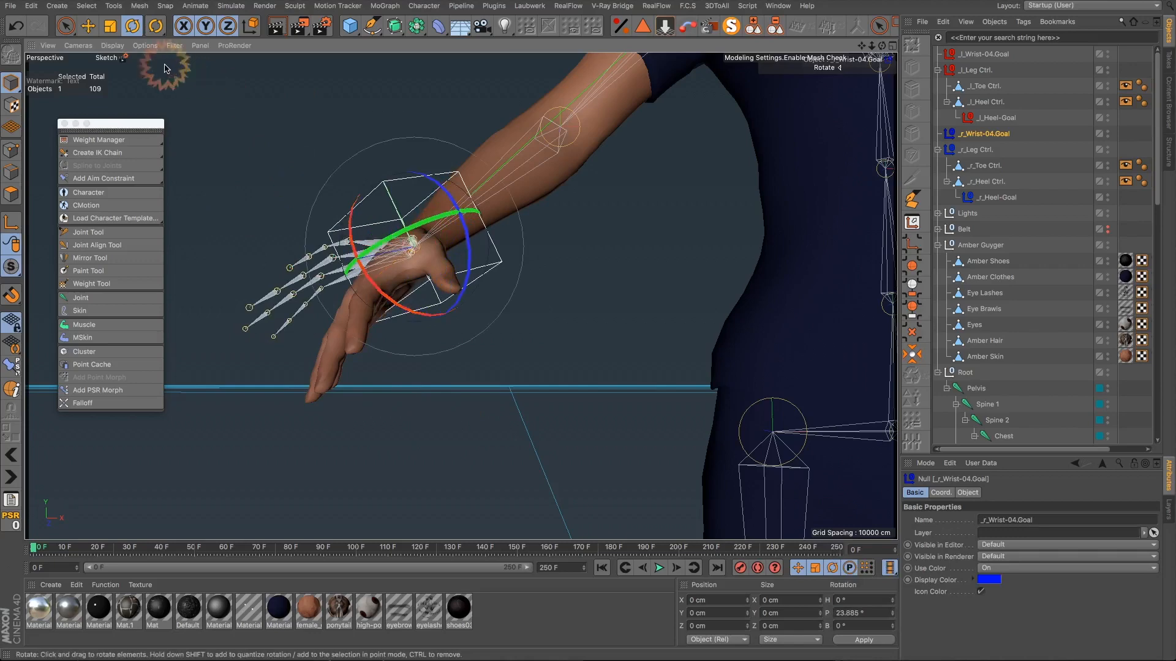
pyautogui.click(18, 26)
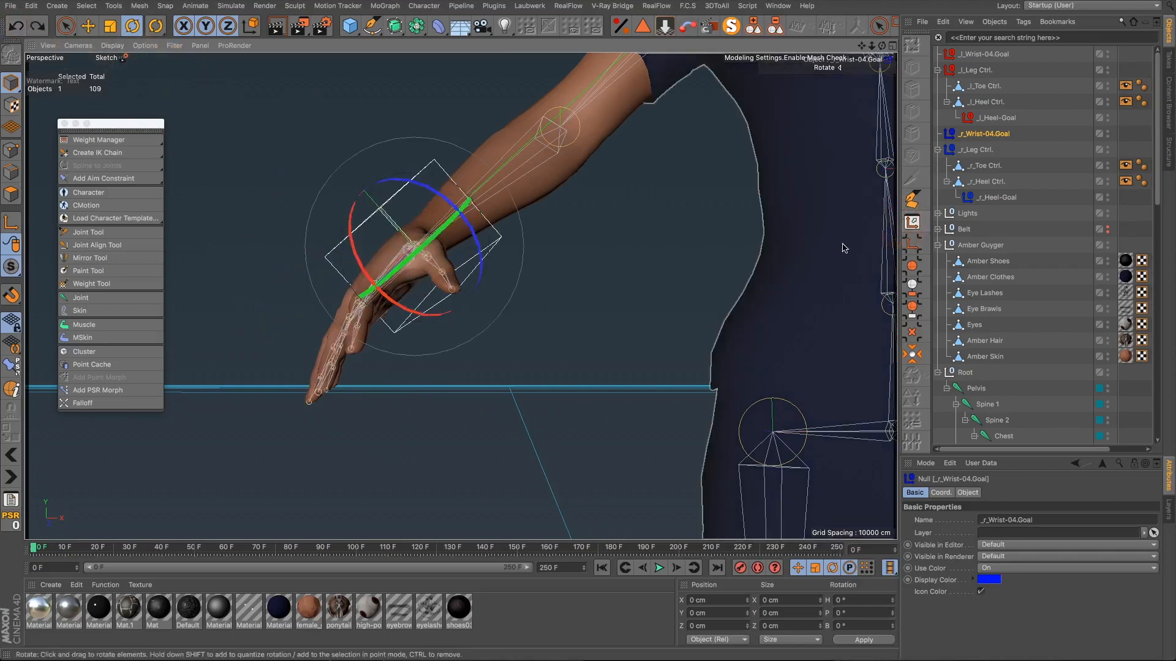
# Step: Try rotating _l_Wrist-04.Goal to test the left wrist, and reset its transformation
pyautogui.moveTo(862, 46)
pyautogui.mouseDown()
pyautogui.moveTo(784, 399)
pyautogui.moveTo(861, 45)
pyautogui.mouseUp()
pyautogui.click(976, 56)
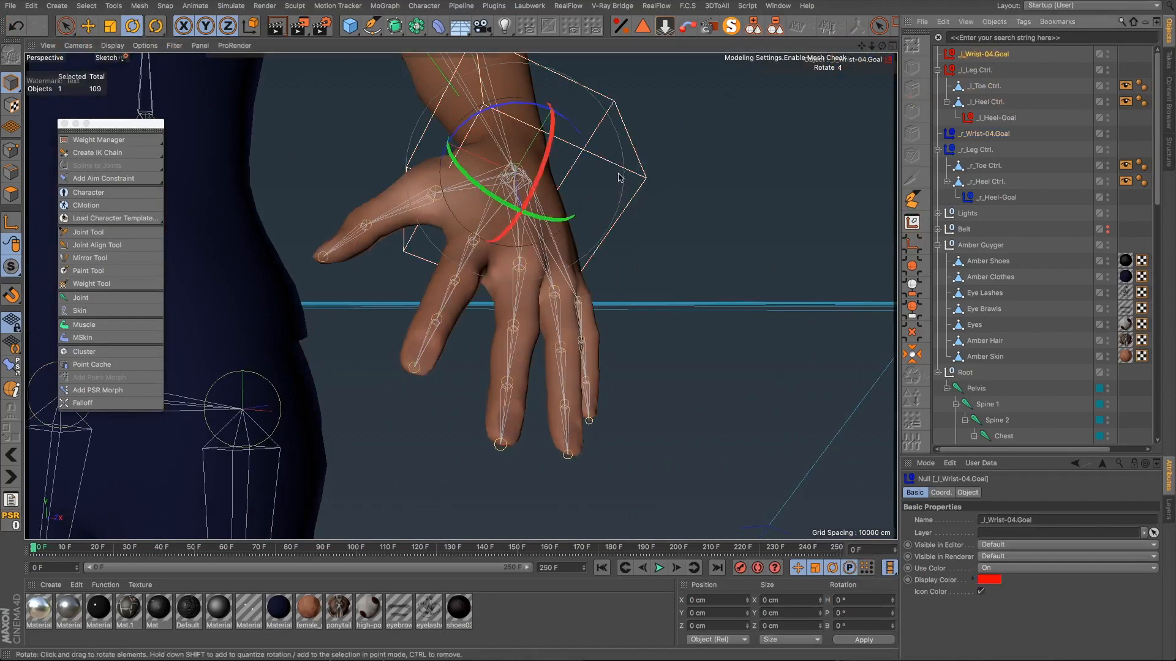
pyautogui.moveTo(546, 184); pyautogui.dragTo(307, 92)
pyautogui.click(11, 520)
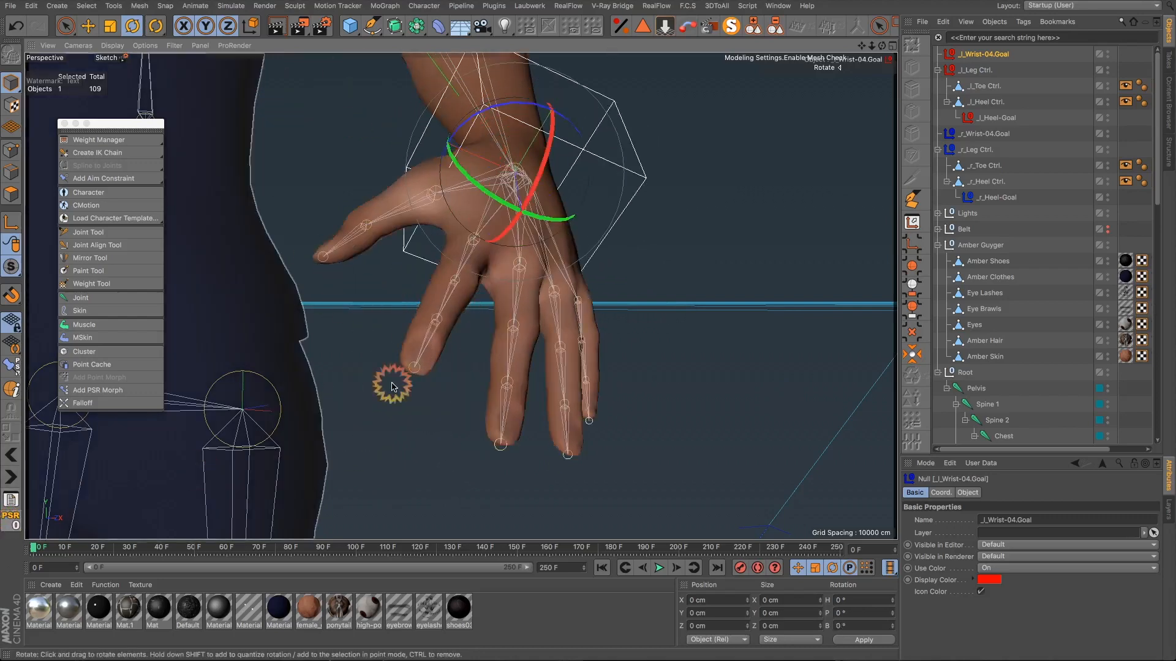
# Step: Try moving _r_Wrist-04.Goal about 44.4 cm along its Z axis, undo the move, and clear the selection
pyautogui.scroll(-10, 508, 345)
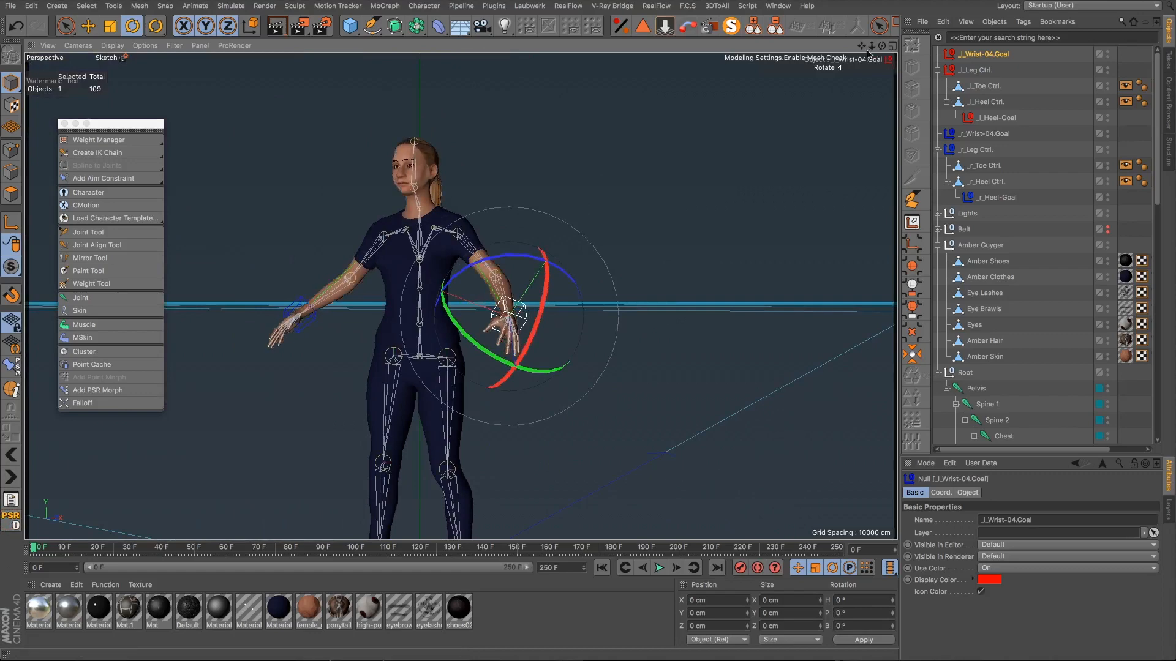
pyautogui.moveTo(862, 46); pyautogui.dragTo(782, 398)
pyautogui.keyDown('alt'); pyautogui.moveTo(532, 318); pyautogui.dragTo(592, 330); pyautogui.keyUp('alt')
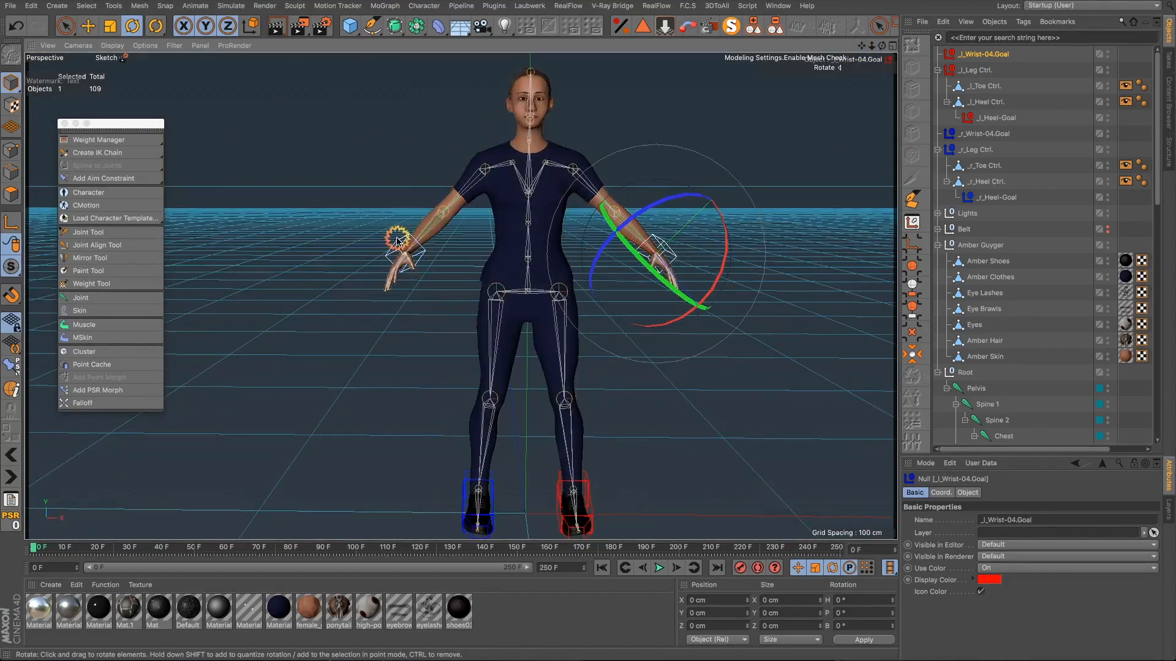
pyautogui.click(397, 241)
pyautogui.press('e')
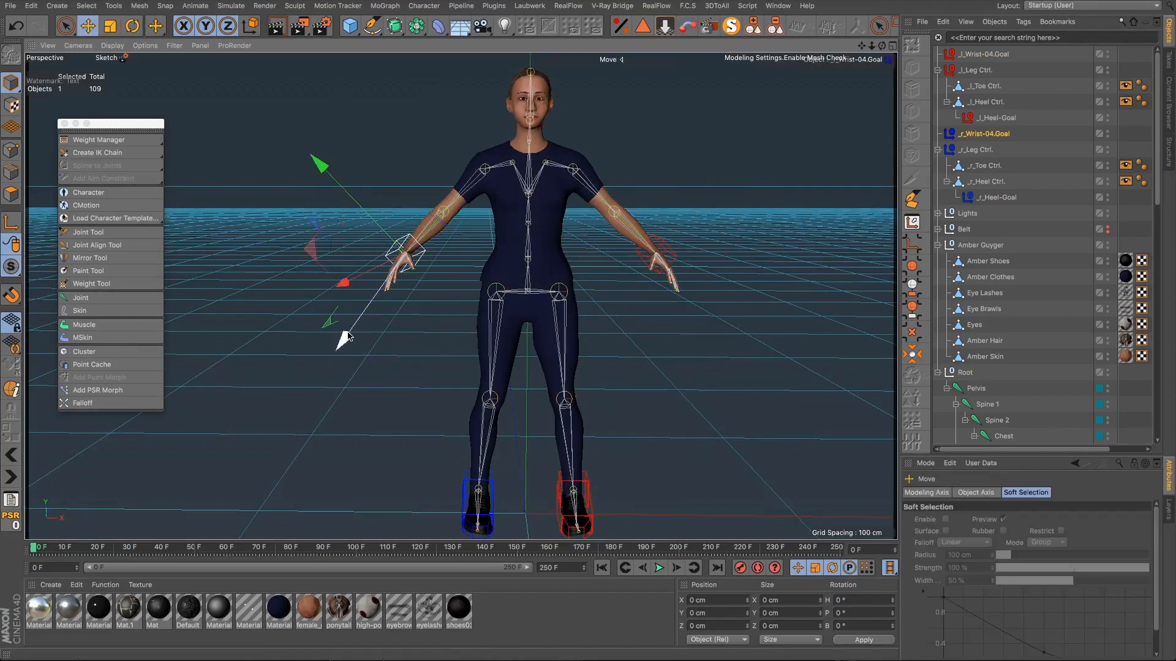
pyautogui.moveTo(346, 336); pyautogui.dragTo(245, 420)
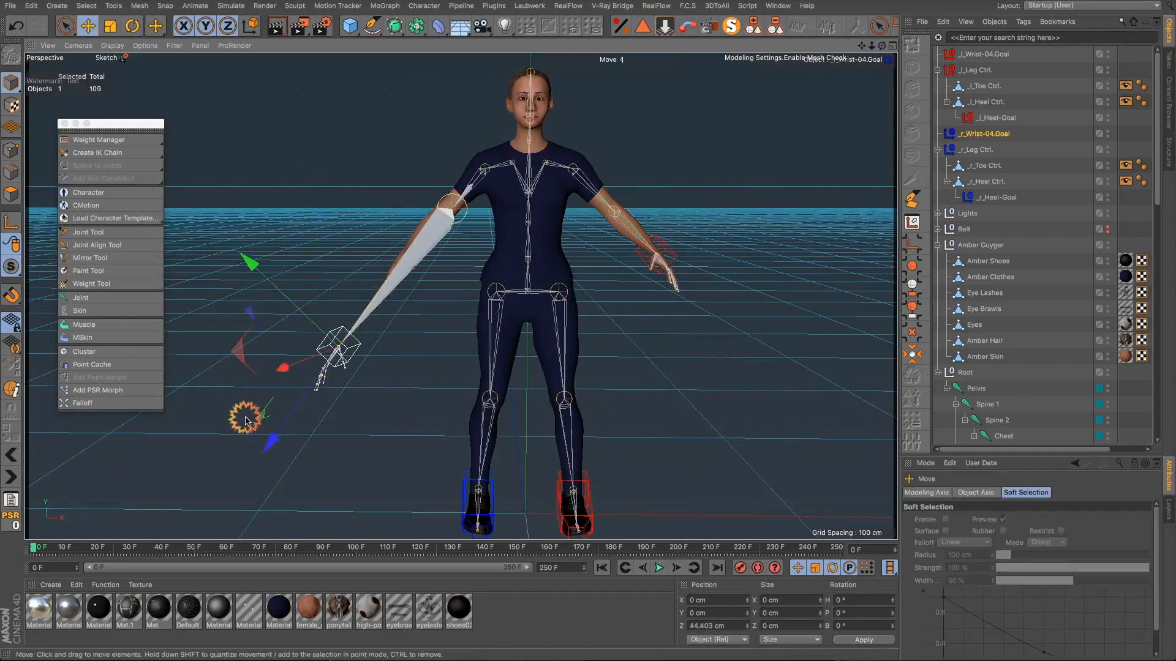
pyautogui.hotkey('ctrl', 'z')
pyautogui.keyDown('alt'); pyautogui.moveTo(537, 276); pyautogui.dragTo(575, 281); pyautogui.keyUp('alt')
pyautogui.click(608, 234)
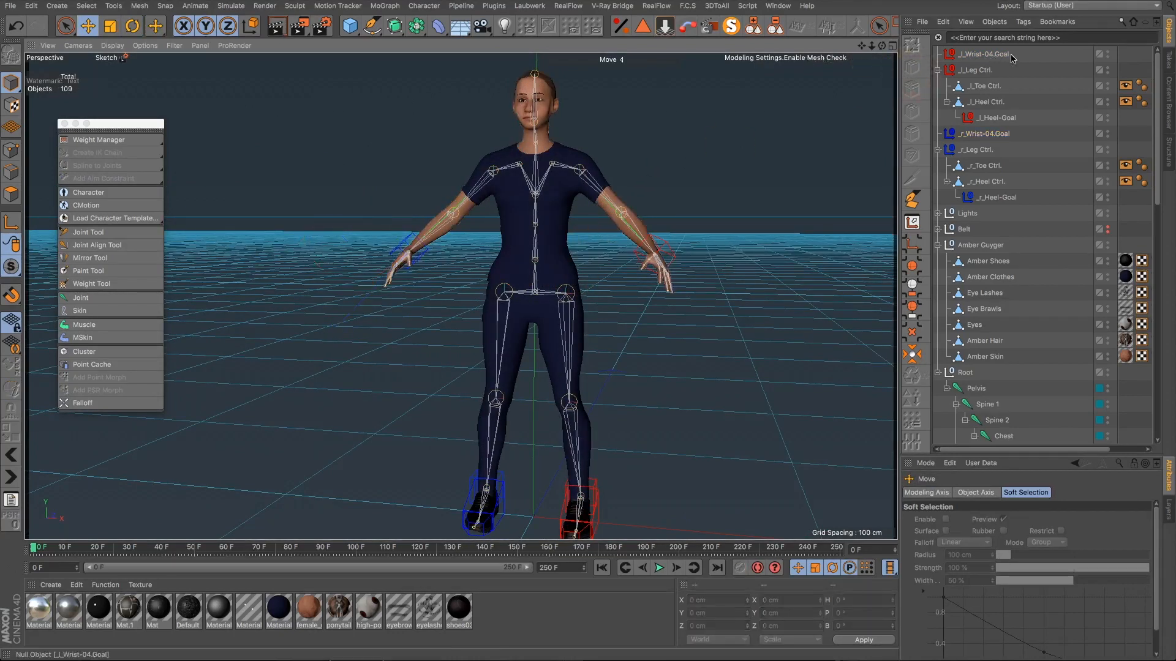
# Step: Select all objects from _l_Wrist-04.Goal through _r_End-01, freeze all their transformations, and clear the selection
pyautogui.moveTo(1022, 54); pyautogui.dragTo(965, 401)
pyautogui.scroll(-10, 980, 399)
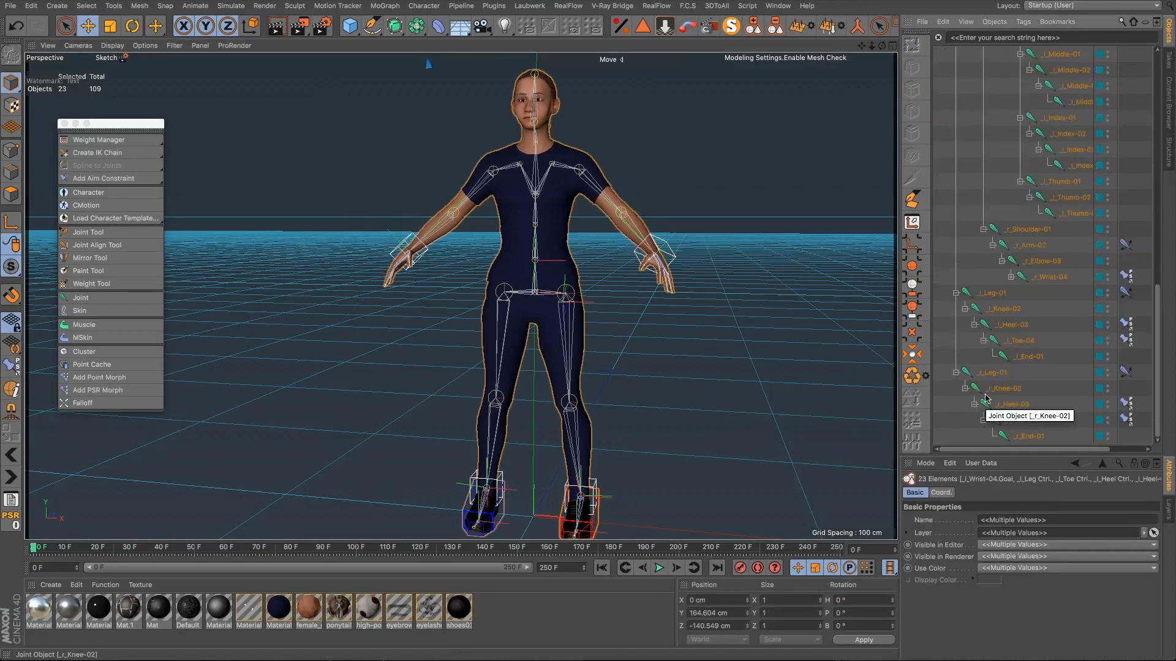
pyautogui.click(1023, 436)
pyautogui.scroll(10, 1005, 125)
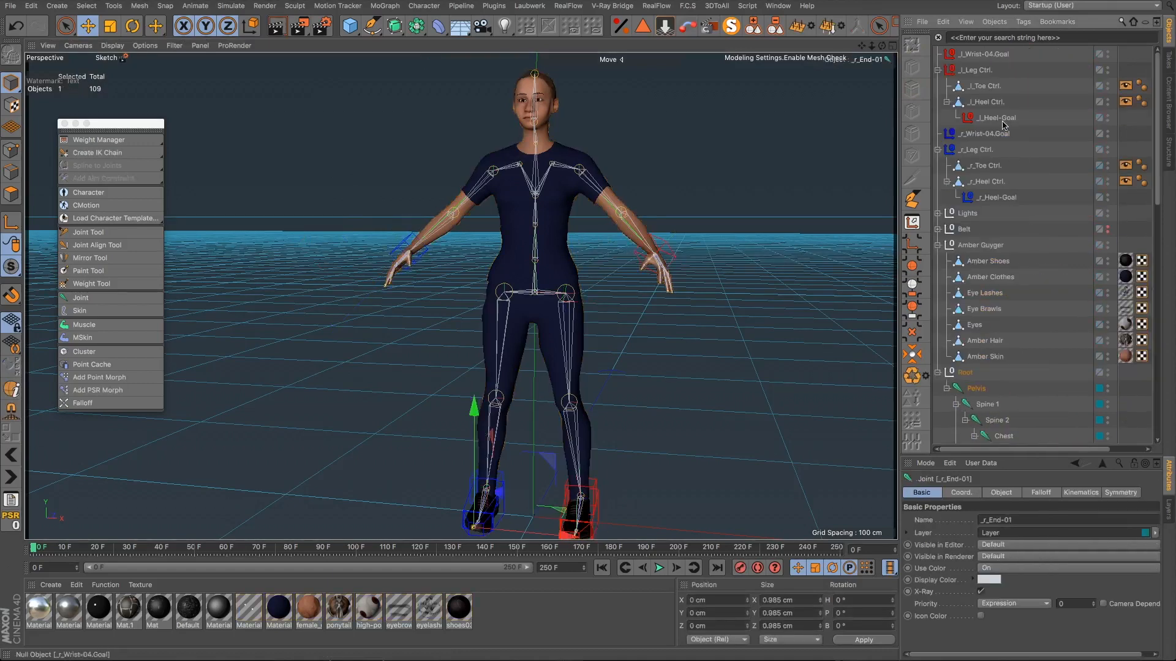
pyautogui.keyDown('shift'); pyautogui.click(990, 55); pyautogui.keyUp('shift')
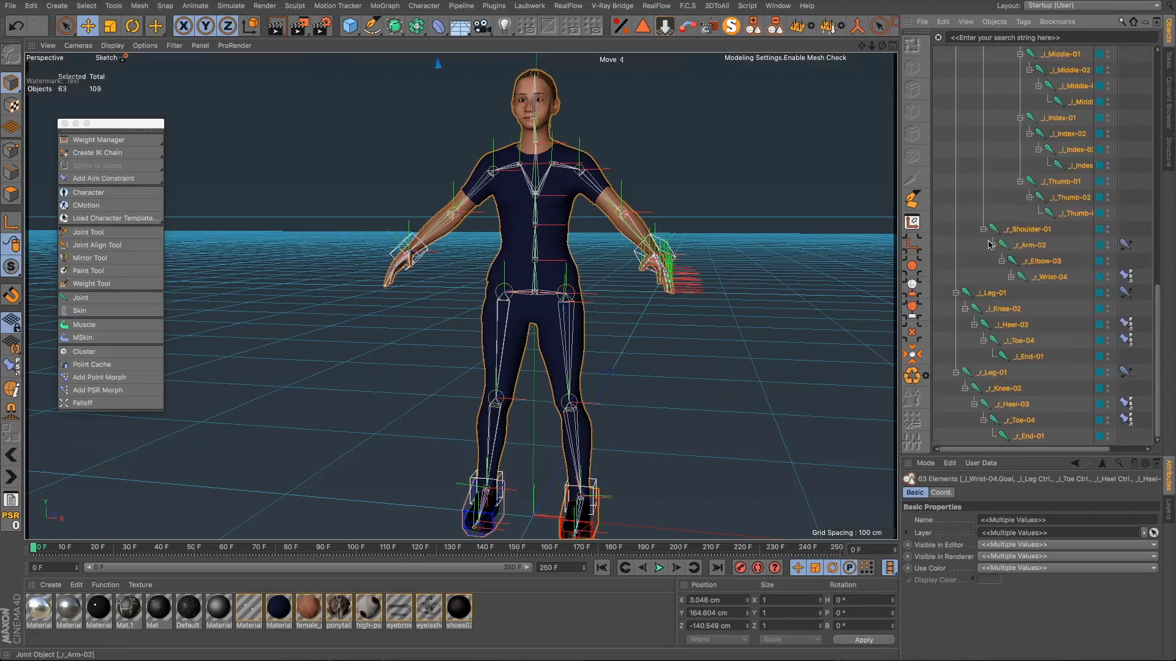
pyautogui.click(943, 493)
pyautogui.click(943, 595)
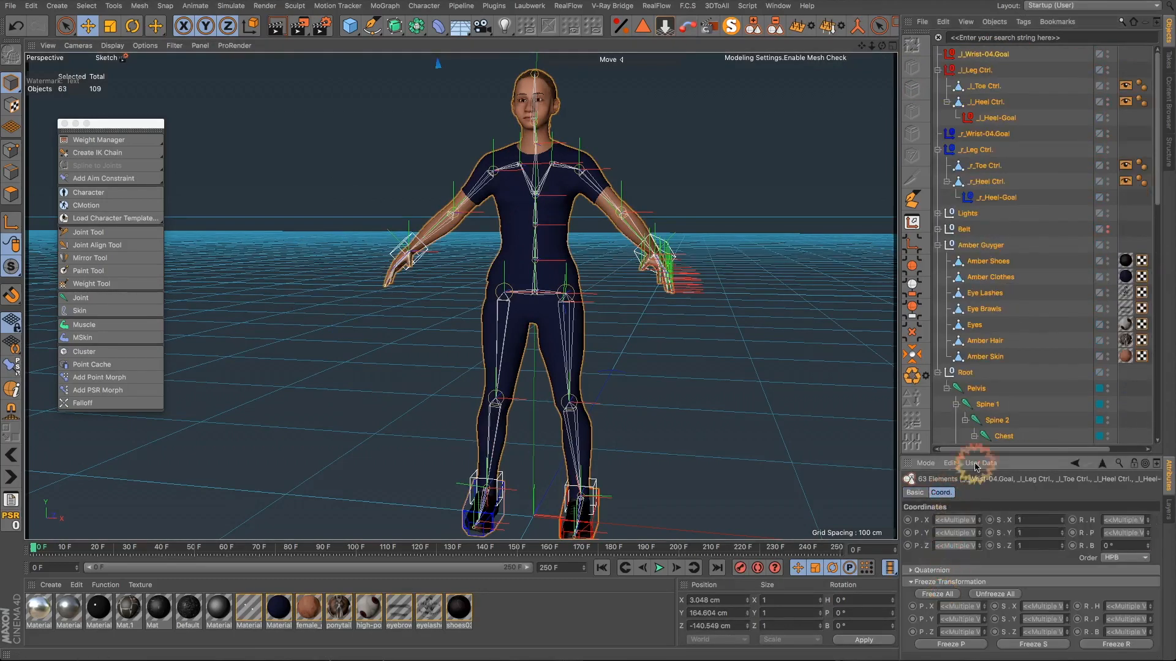
pyautogui.click(687, 305)
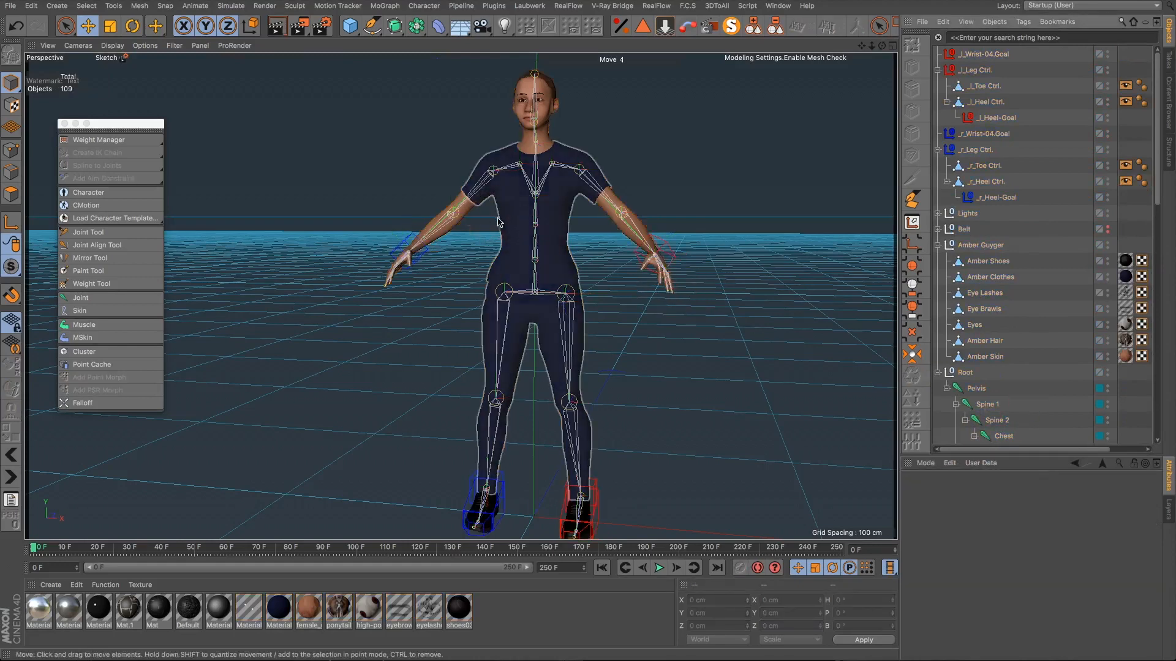
pyautogui.keyDown('alt'); pyautogui.moveTo(520, 253); pyautogui.dragTo(551, 251); pyautogui.keyUp('alt')
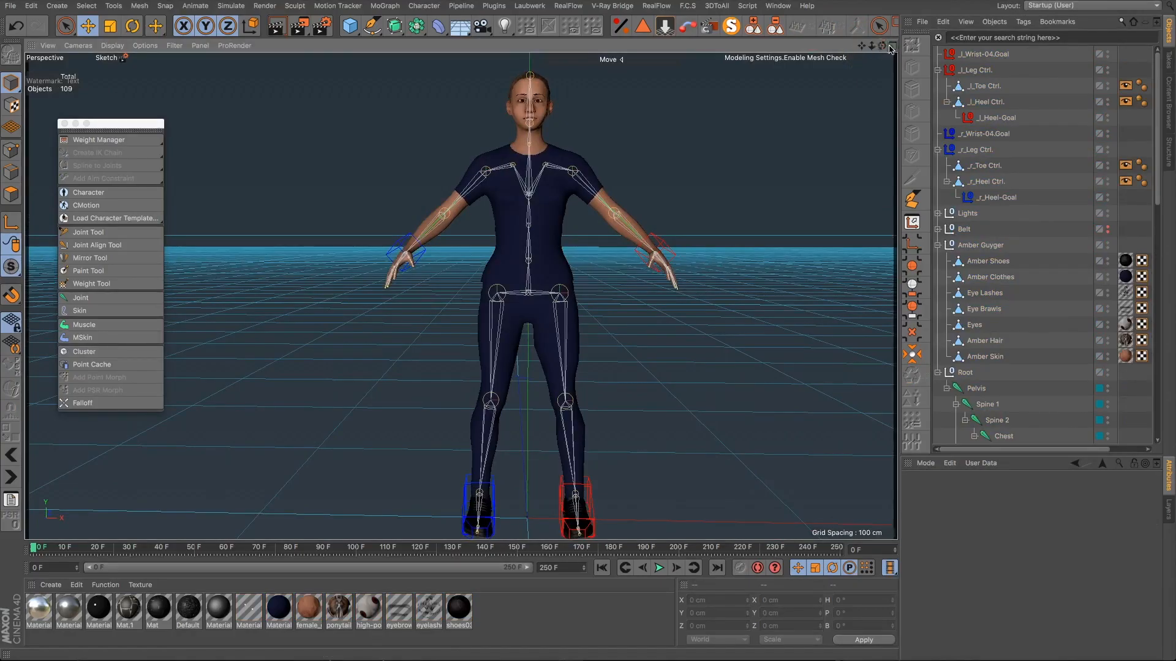
# Step: Inspect the rig's upper body and head joints in the Front view, and check the whole character in the perspective view
pyautogui.click(891, 47)
pyautogui.click(891, 298)
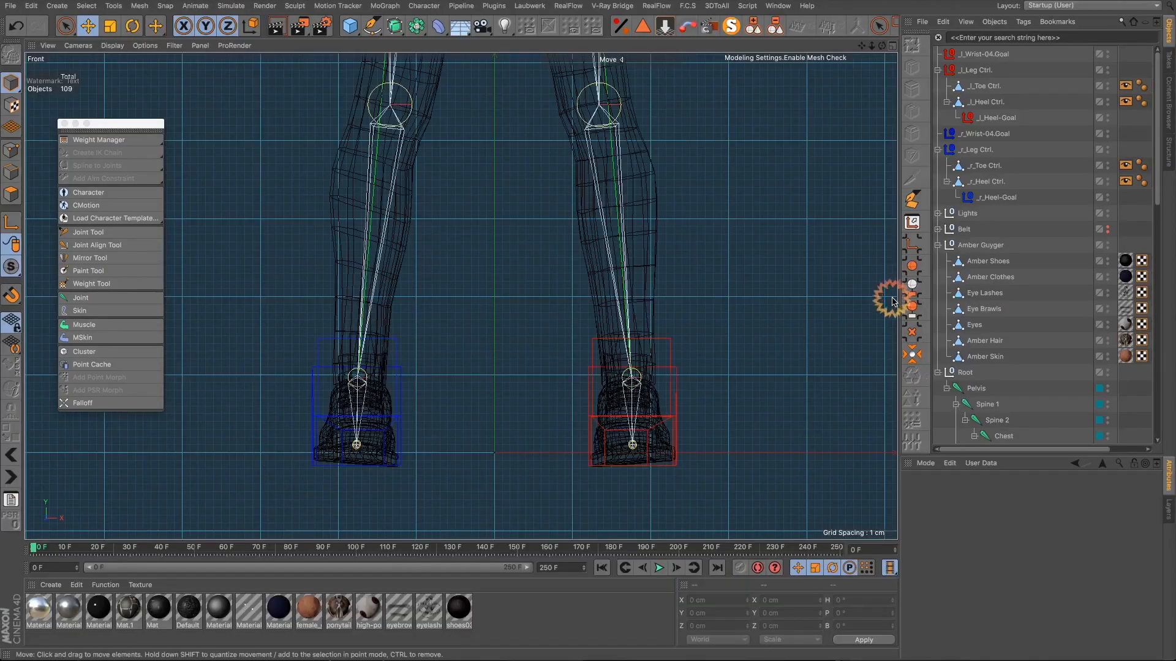
pyautogui.moveTo(862, 47); pyautogui.dragTo(784, 399)
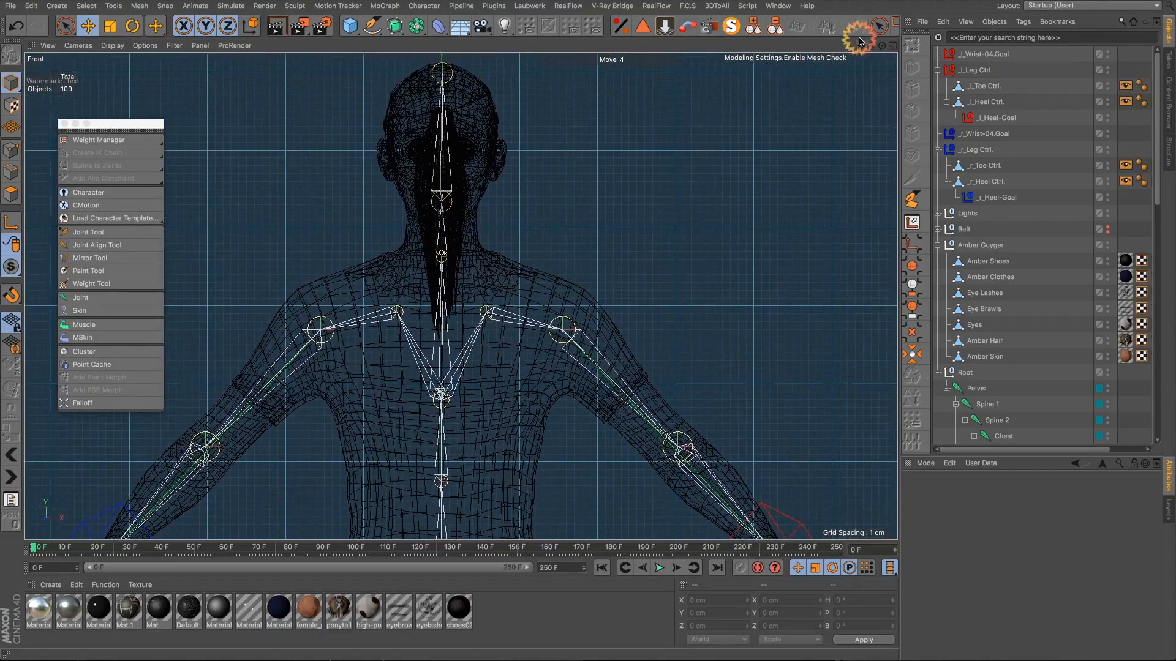
pyautogui.scroll(10, 435, 72)
pyautogui.scroll(-15, 461, 74)
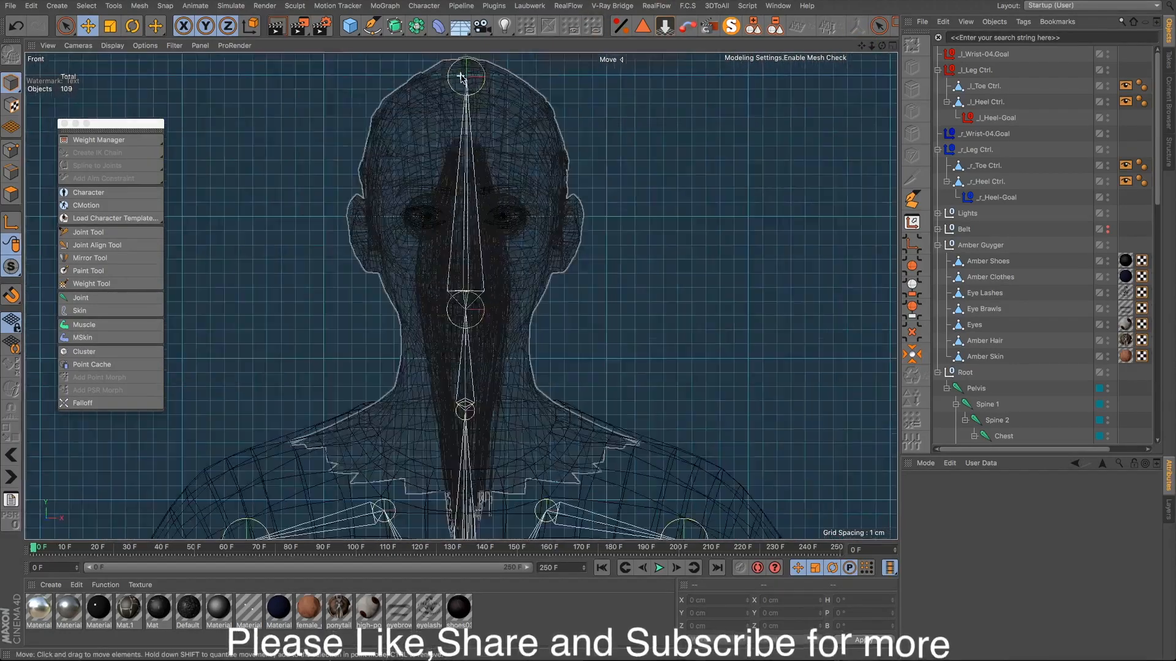
pyautogui.click(892, 45)
pyautogui.click(458, 47)
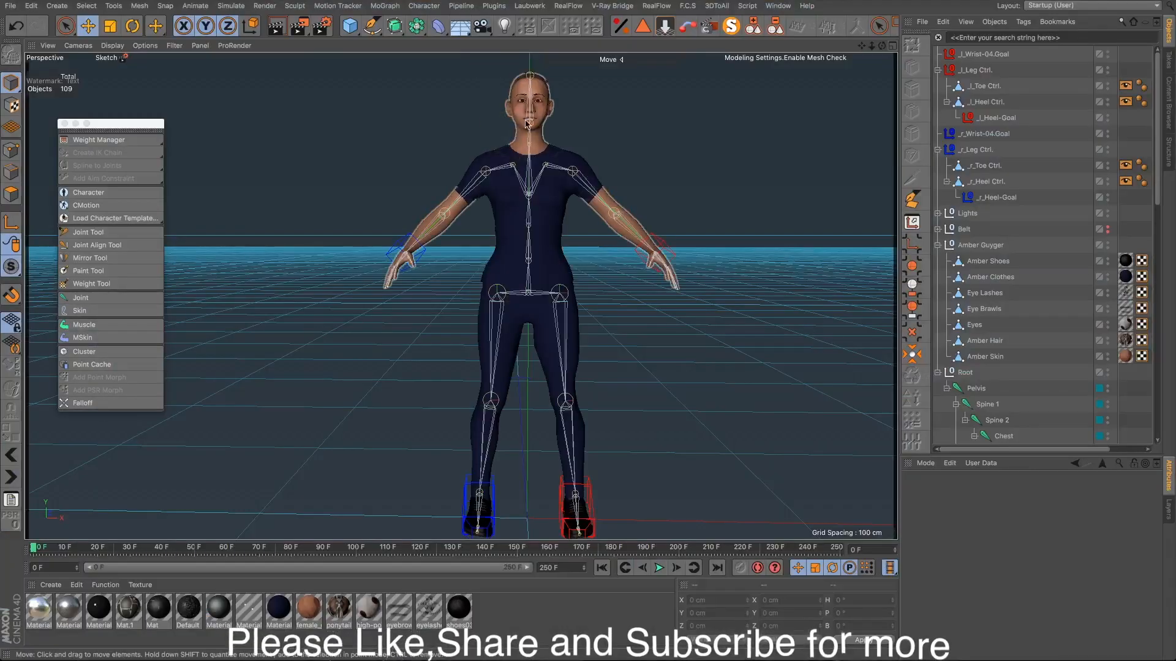
pyautogui.keyDown('alt'); pyautogui.moveTo(521, 175); pyautogui.dragTo(784, 399); pyautogui.keyUp('alt')
pyautogui.keyDown('alt'); pyautogui.moveTo(784, 401); pyautogui.dragTo(717, 396, button='middle'); pyautogui.keyUp('alt')
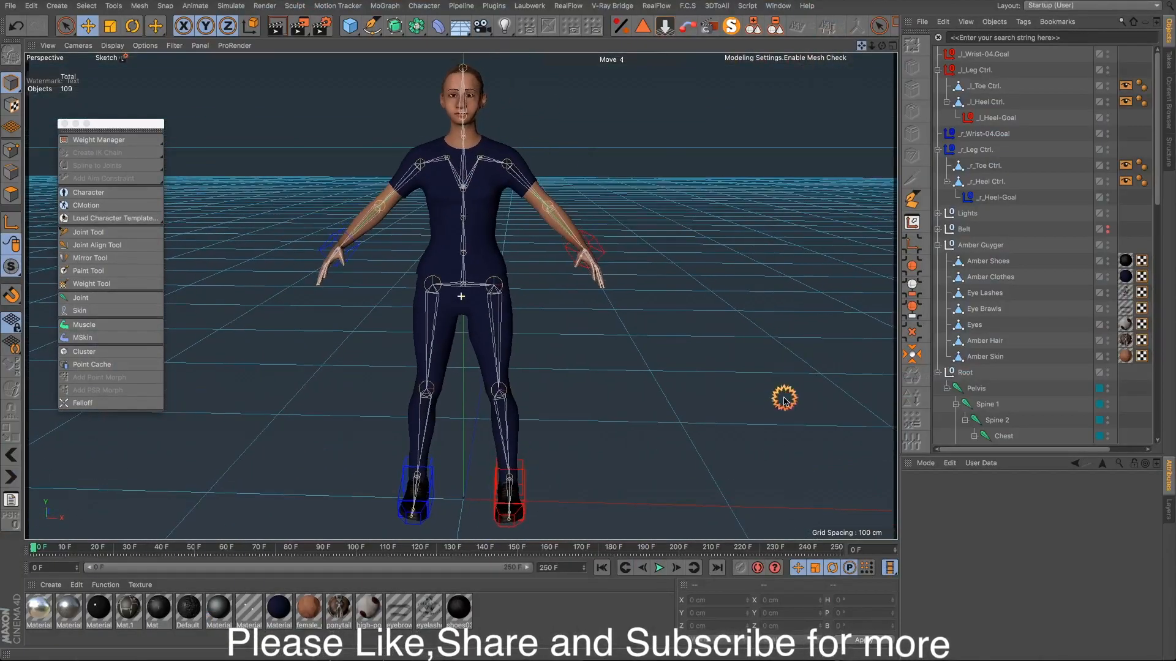
# Step: Close the floating palette of character tools
pyautogui.click(64, 123)
pyautogui.click(341, 255)
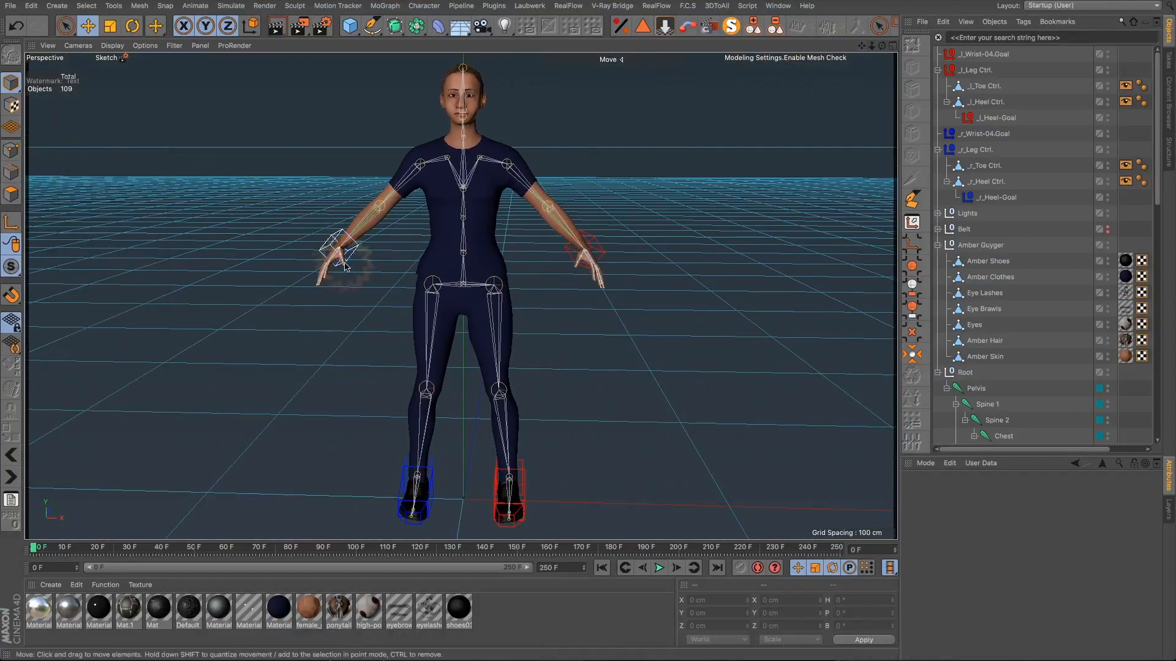
pyautogui.moveTo(461, 273)
pyautogui.keyDown('alt'); pyautogui.mouseDown()
pyautogui.moveTo(349, 265)
pyautogui.moveTo(465, 273)
pyautogui.moveTo(468, 291)
pyautogui.mouseUp(); pyautogui.keyUp('alt')
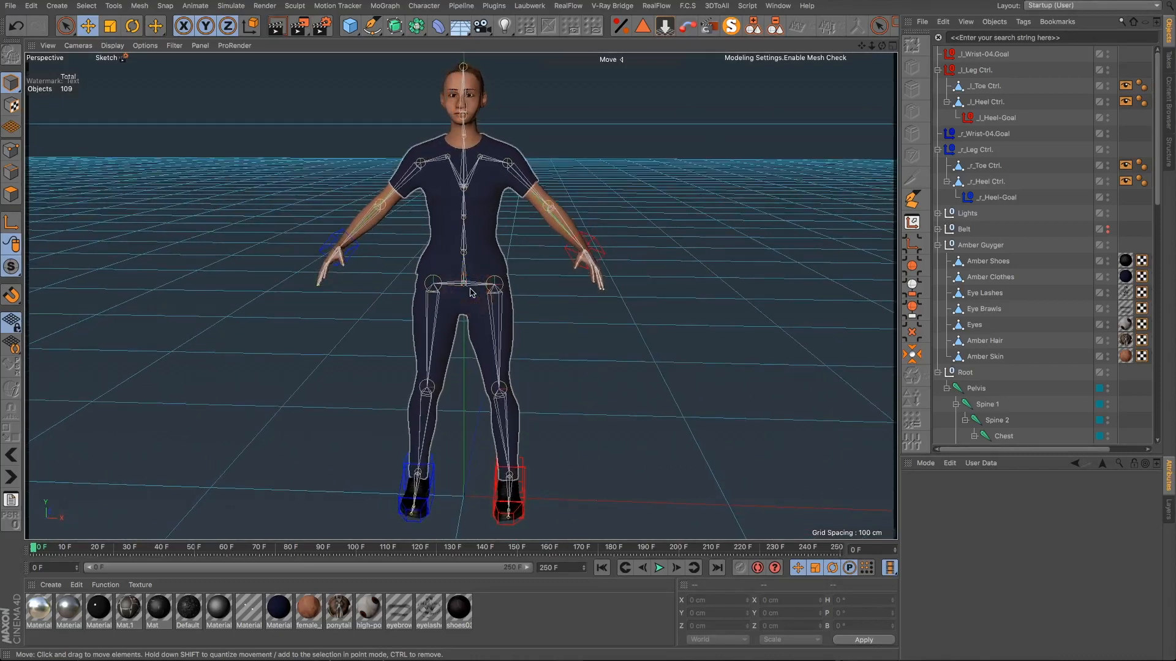
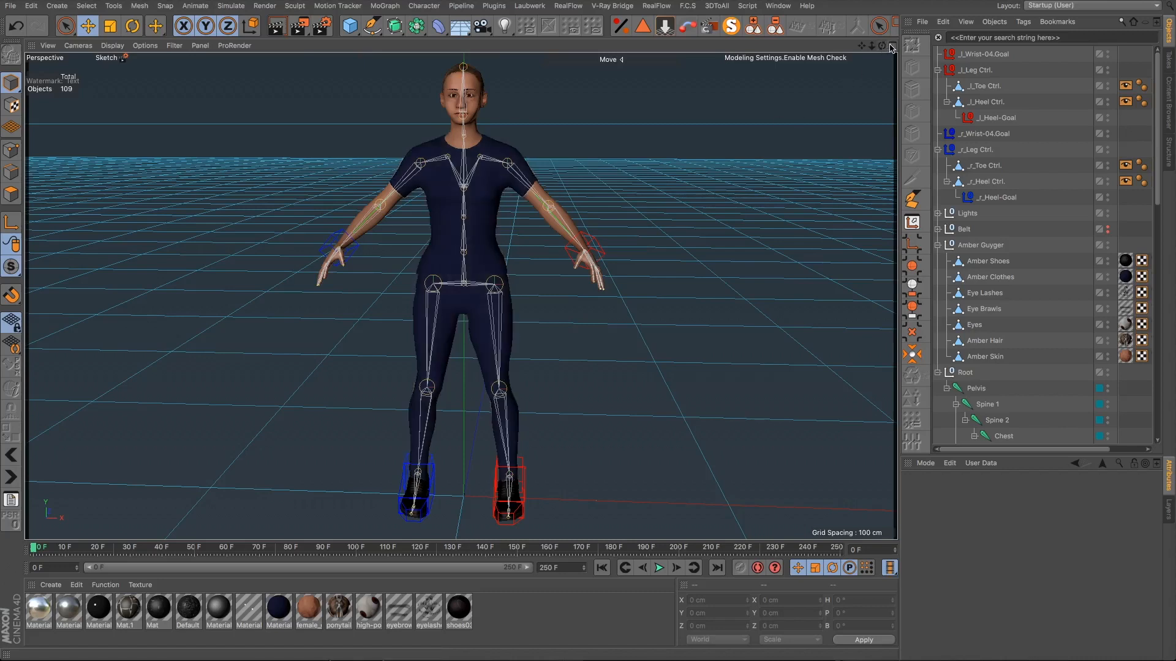
pyautogui.click(370, 25)
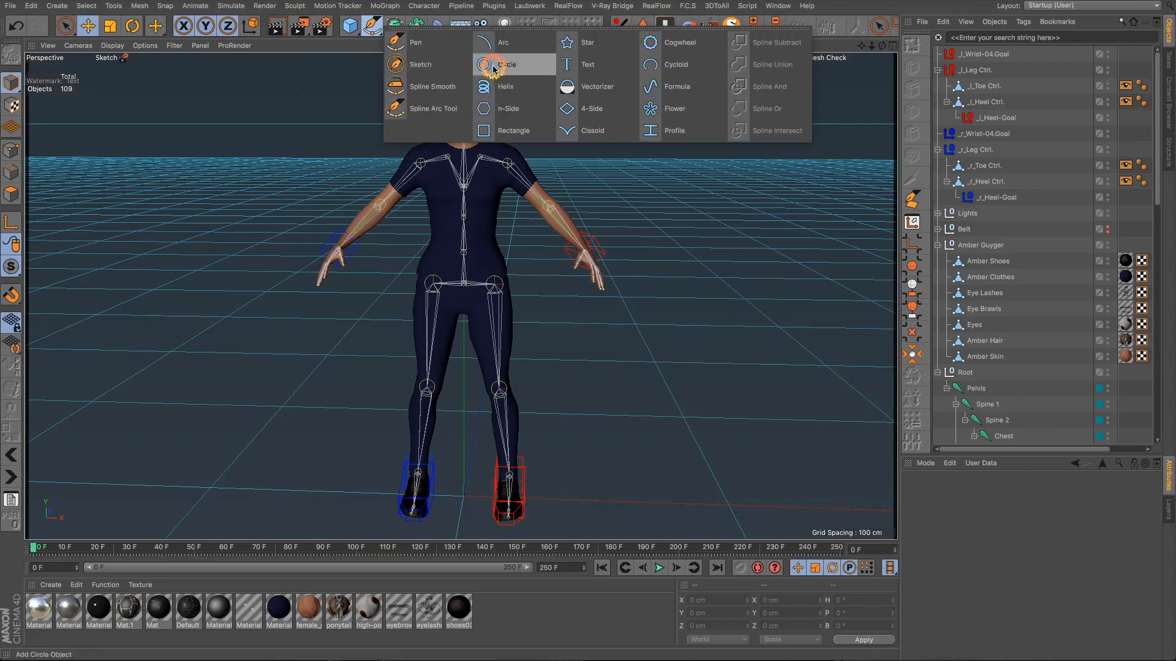
pyautogui.click(335, 134)
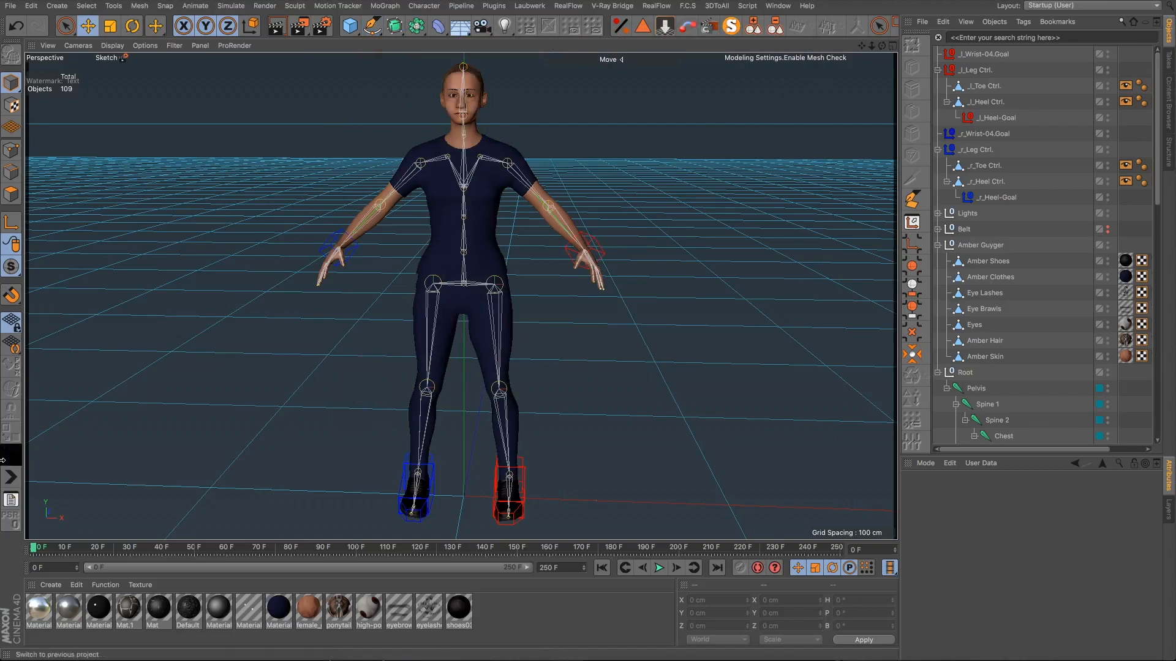
# Step: Detach the snapping options as a floating palette and enable snapping with Axis Snap and Workplane Snap, including grid points and grid lines
pyautogui.click(11, 295)
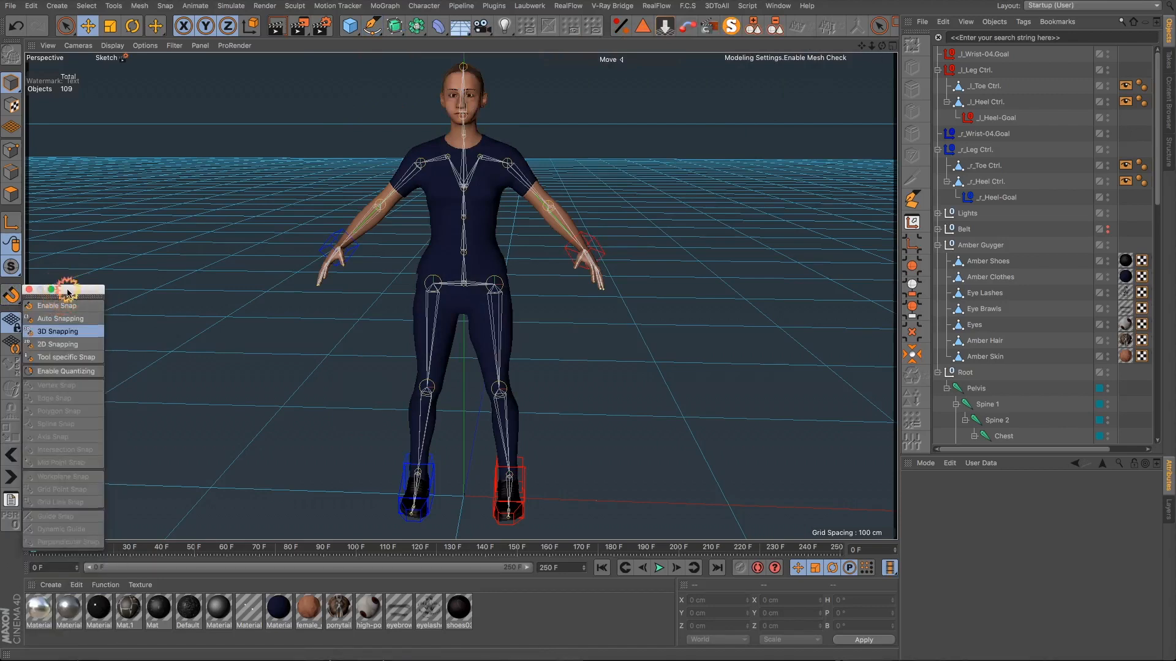
pyautogui.moveTo(54, 300); pyautogui.dragTo(114, 233)
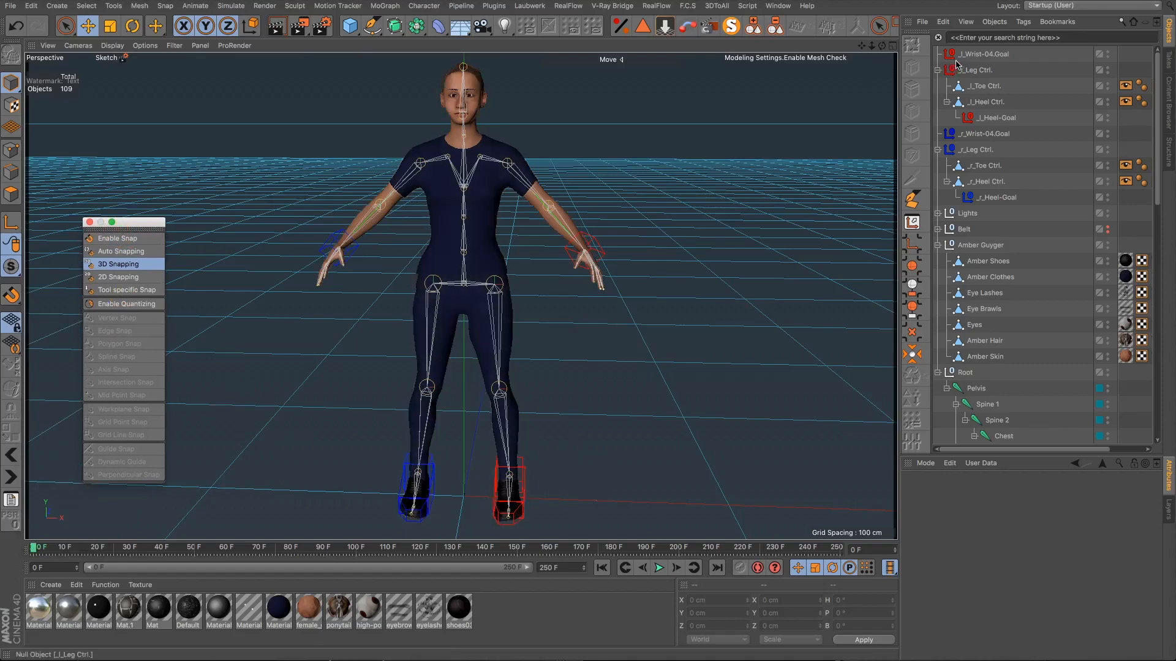
pyautogui.moveTo(862, 46); pyautogui.dragTo(604, 394)
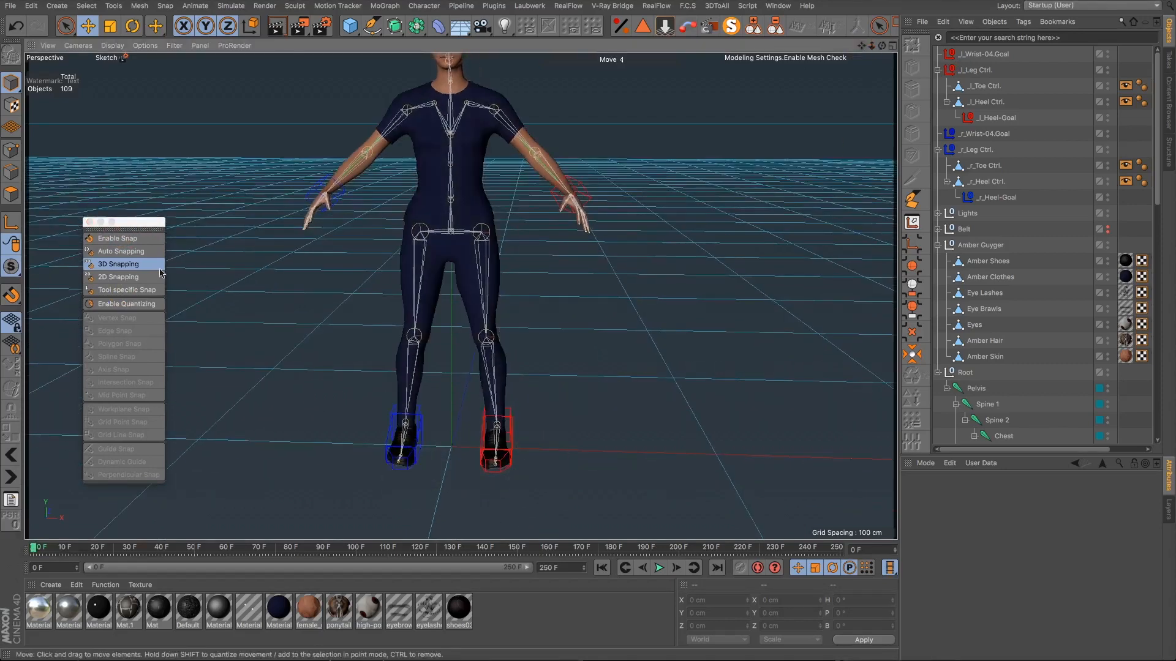
pyautogui.click(117, 238)
pyautogui.click(115, 370)
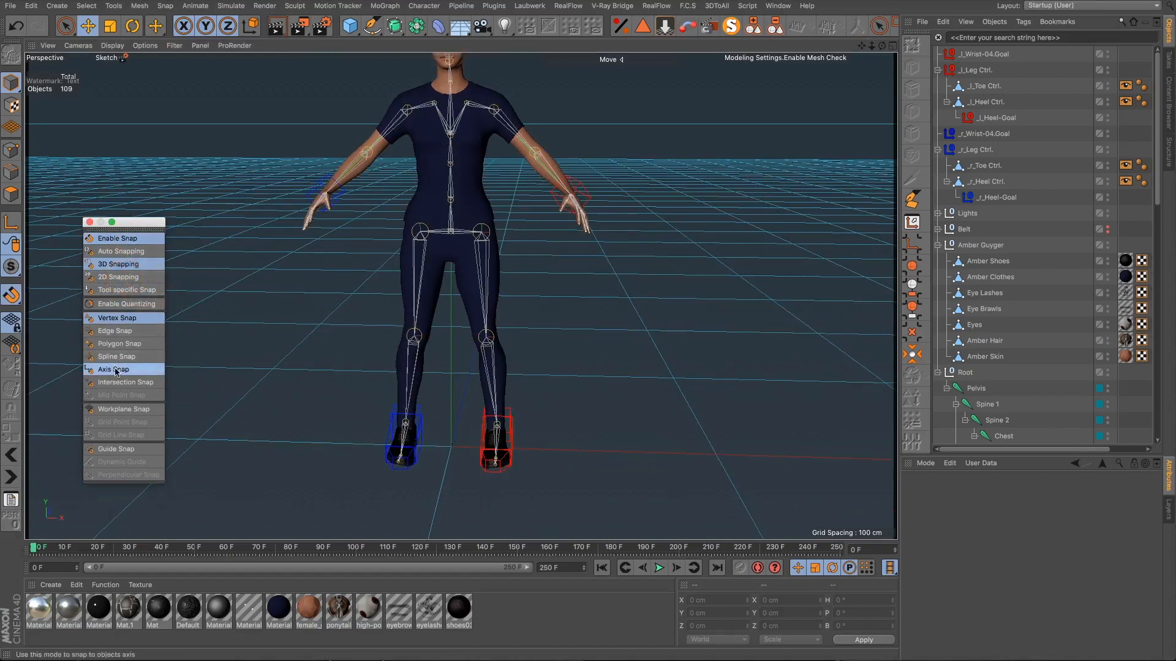
pyautogui.click(118, 411)
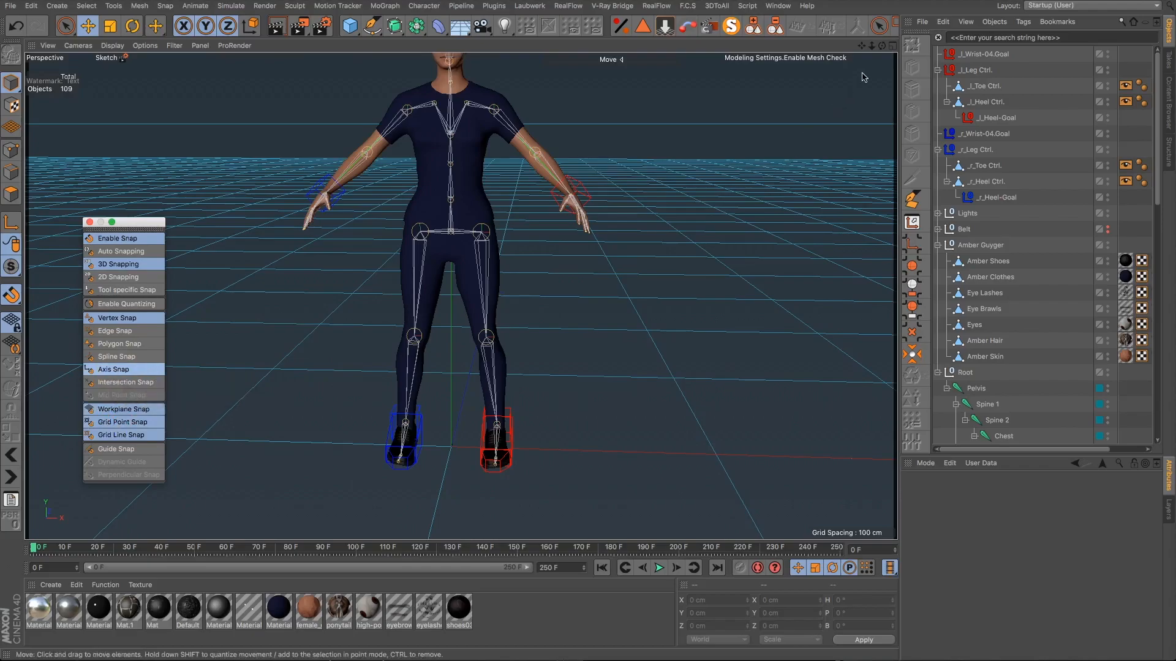
# Step: Switch to a full-size Top view framing the whole character, and activate the Pen tool with the Bezier type
pyautogui.click(892, 46)
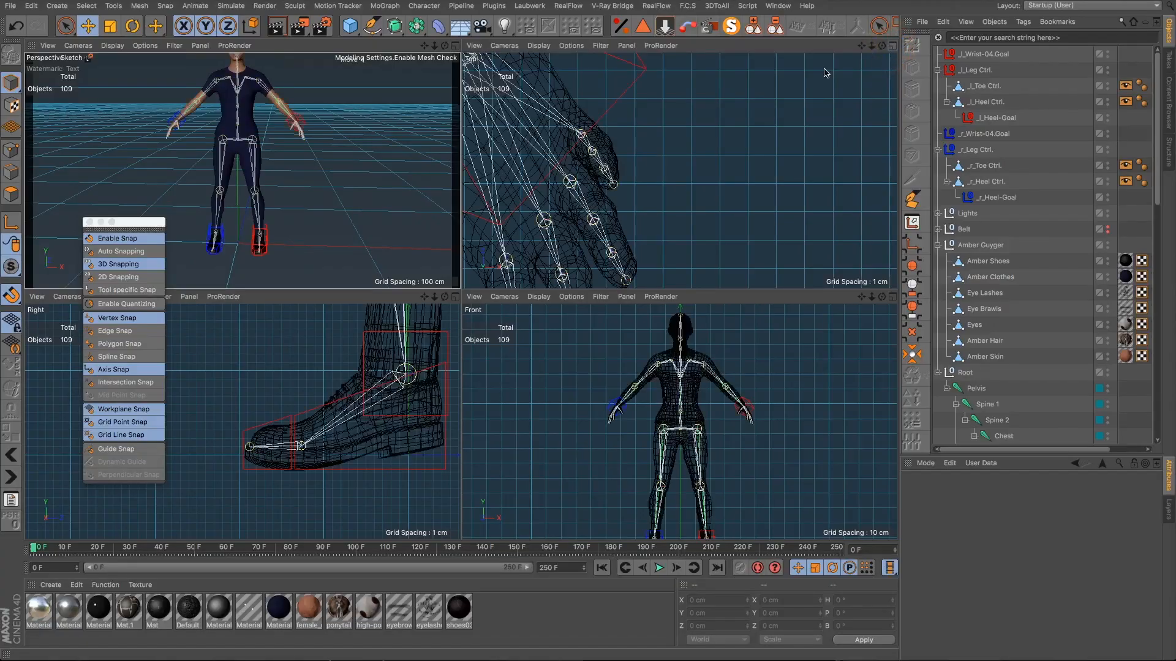
pyautogui.click(897, 49)
pyautogui.scroll(-8, 778, 176)
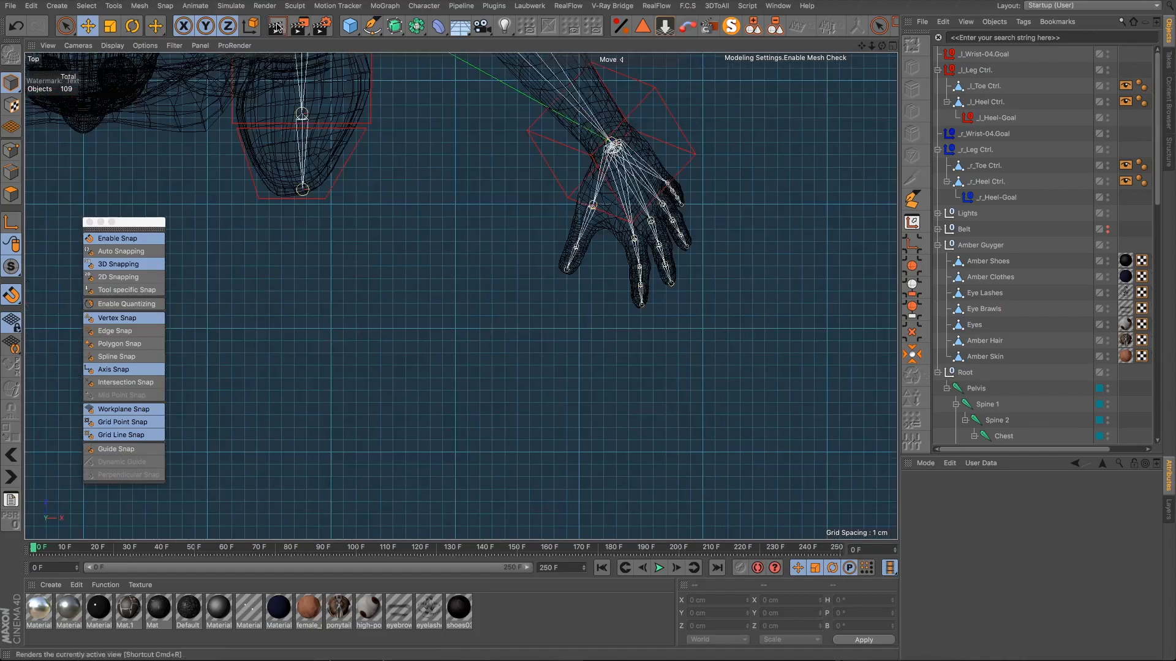
pyautogui.moveTo(371, 26); pyautogui.dragTo(397, 43)
pyautogui.scroll(-5, 464, 228)
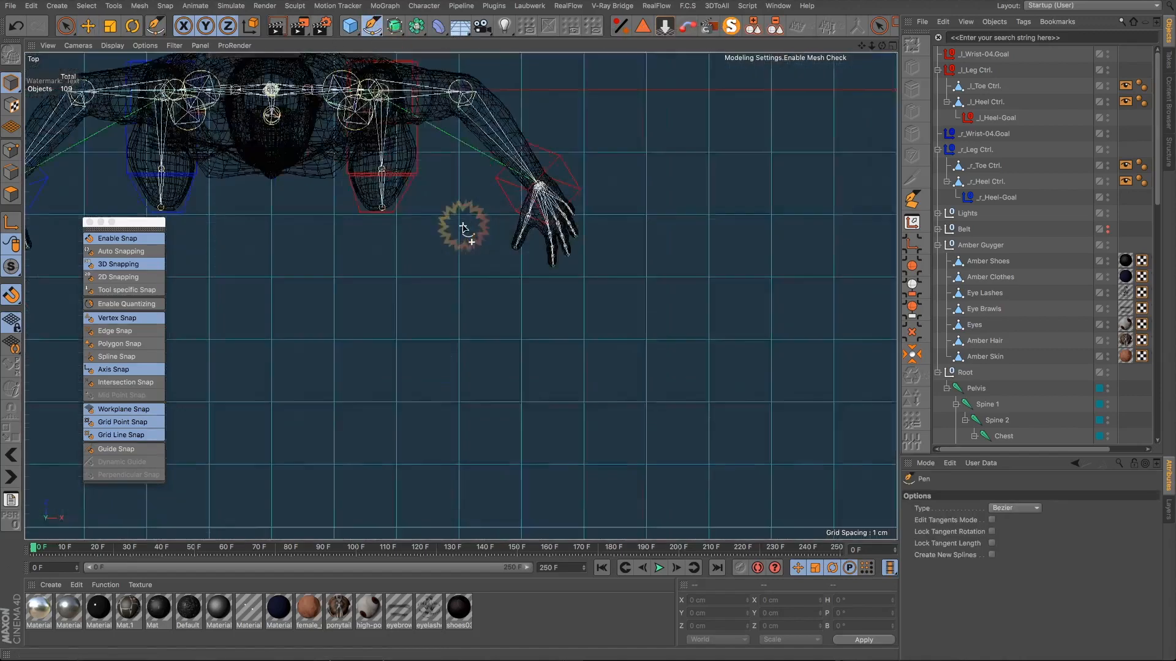
pyautogui.scroll(-8, 462, 227)
pyautogui.scroll(6, 300, 150)
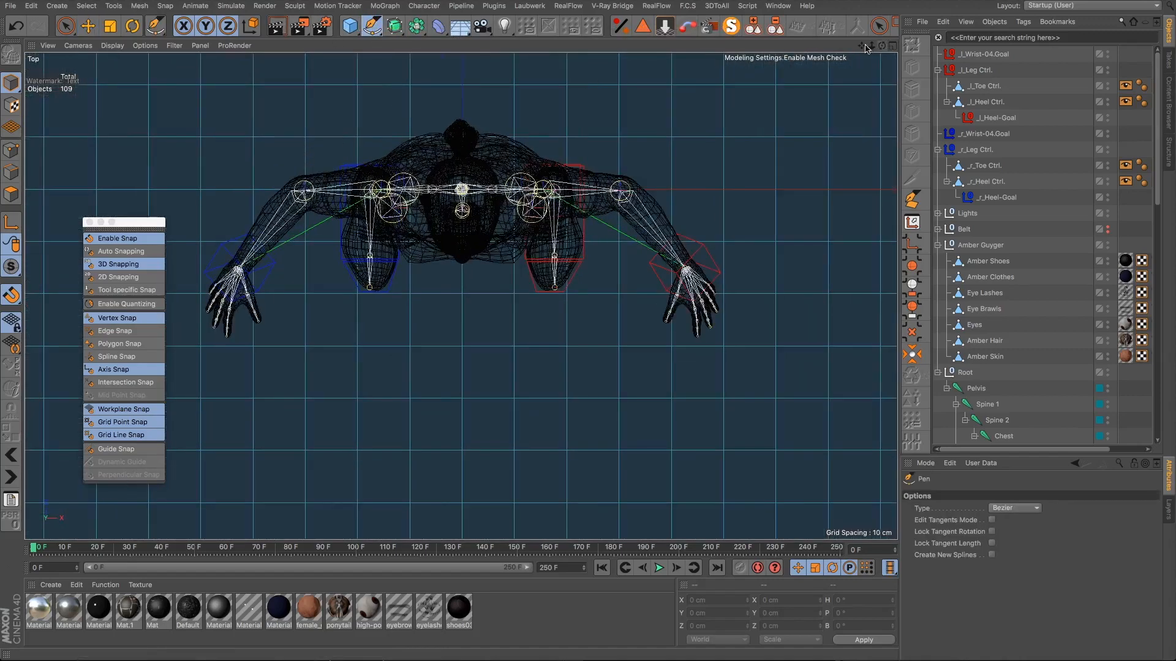
pyautogui.moveTo(863, 46); pyautogui.dragTo(901, 119)
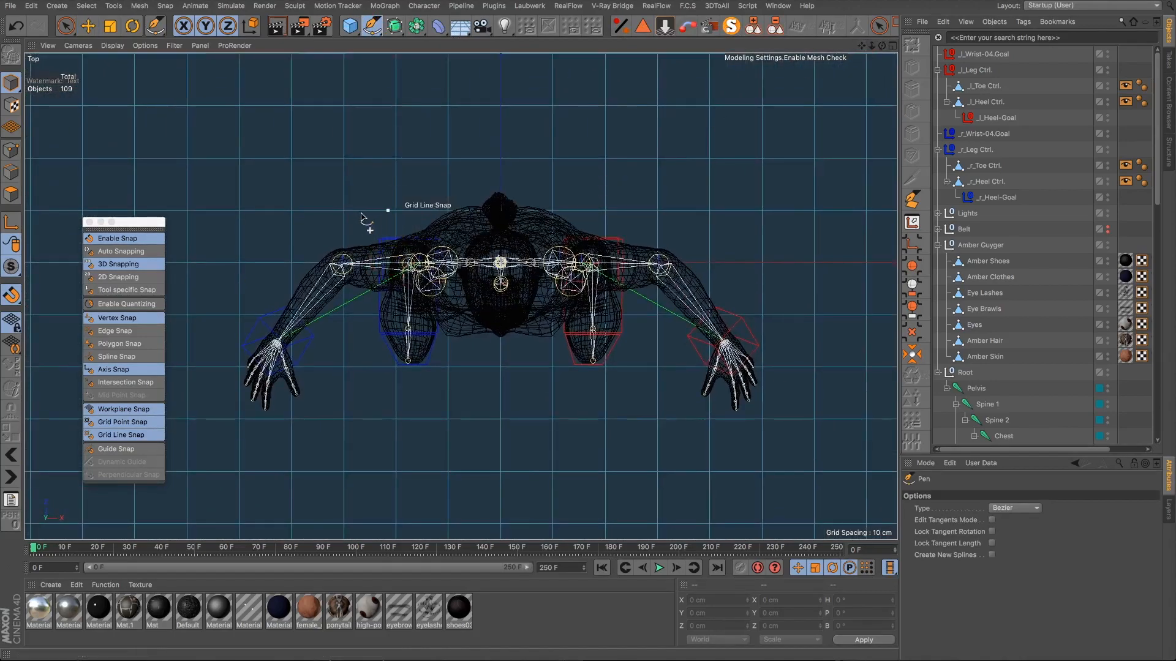
# Step: Draw a grid-snapped arrow outline 40 cm wide and 30 cm long behind the character, with its tip at X 0, Z 40 cm
pyautogui.click(341, 213)
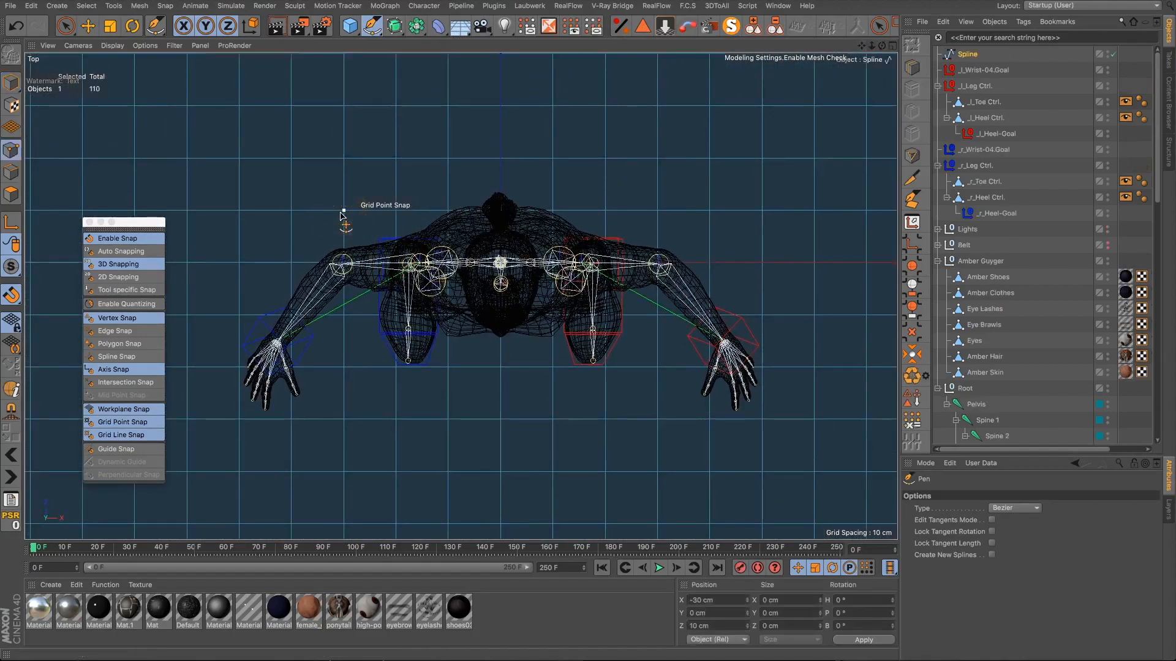
pyautogui.hotkey('ctrl', 'z')
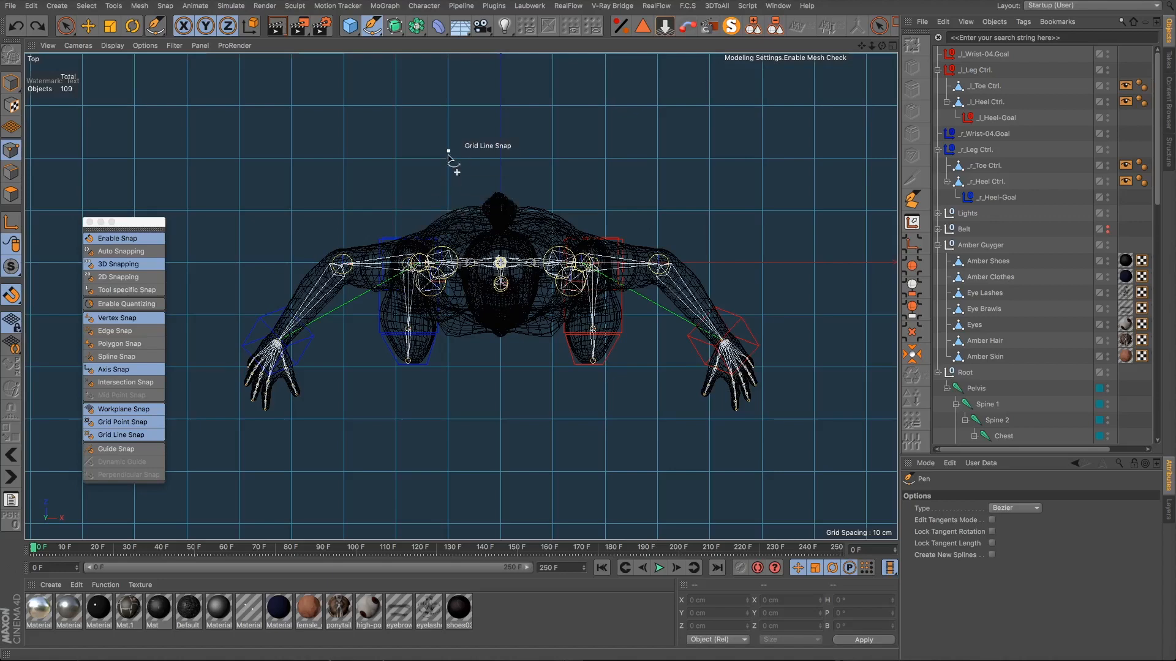
pyautogui.scroll(-3, 448, 155)
pyautogui.click(449, 144)
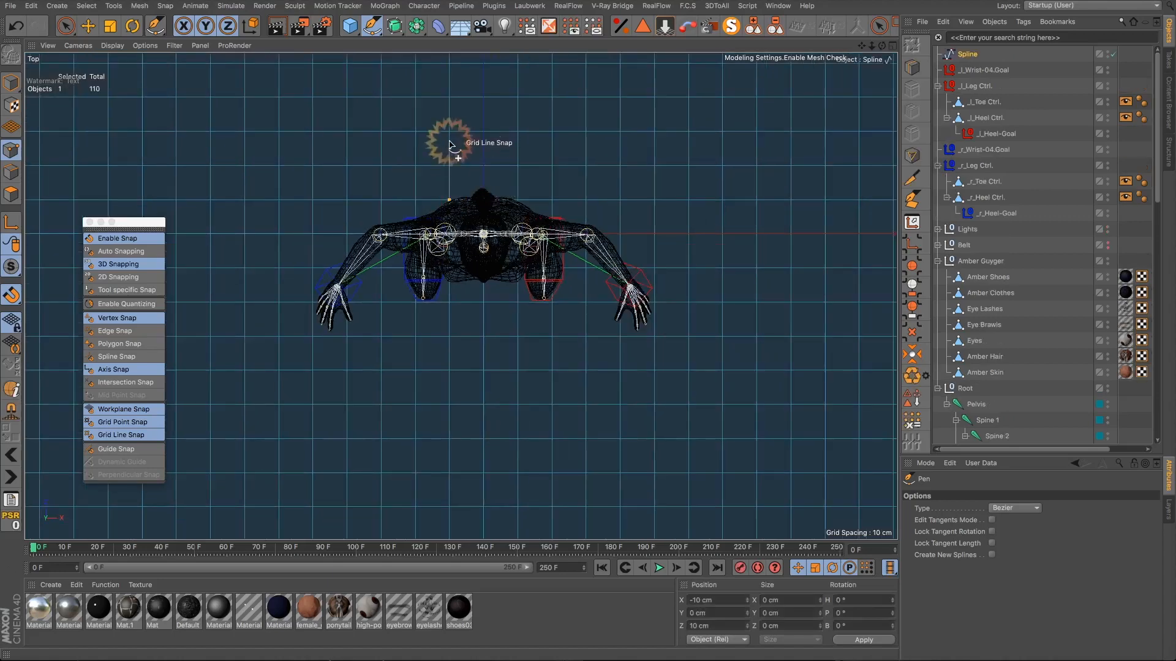
pyautogui.click(450, 166)
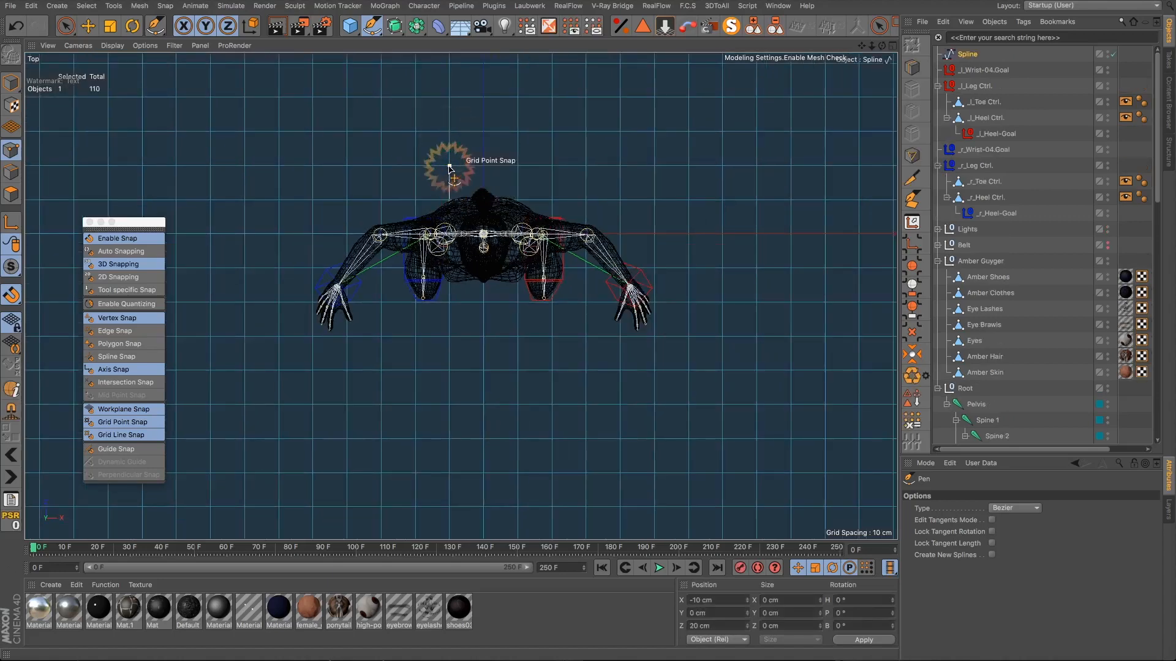
pyautogui.click(416, 165)
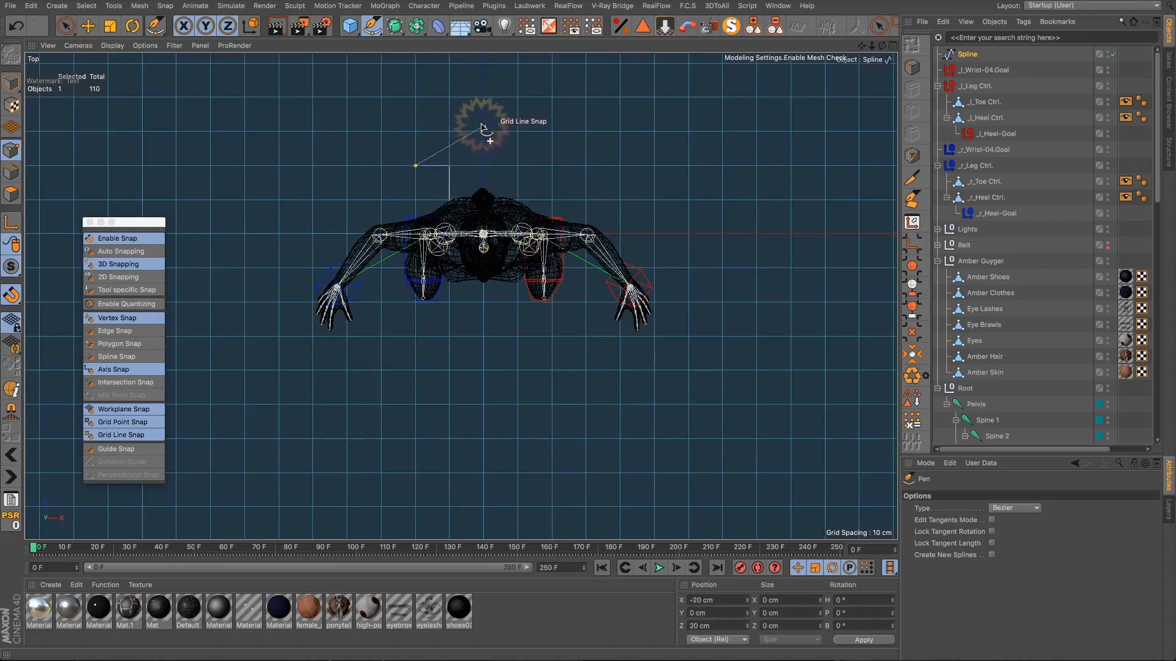
pyautogui.click(484, 99)
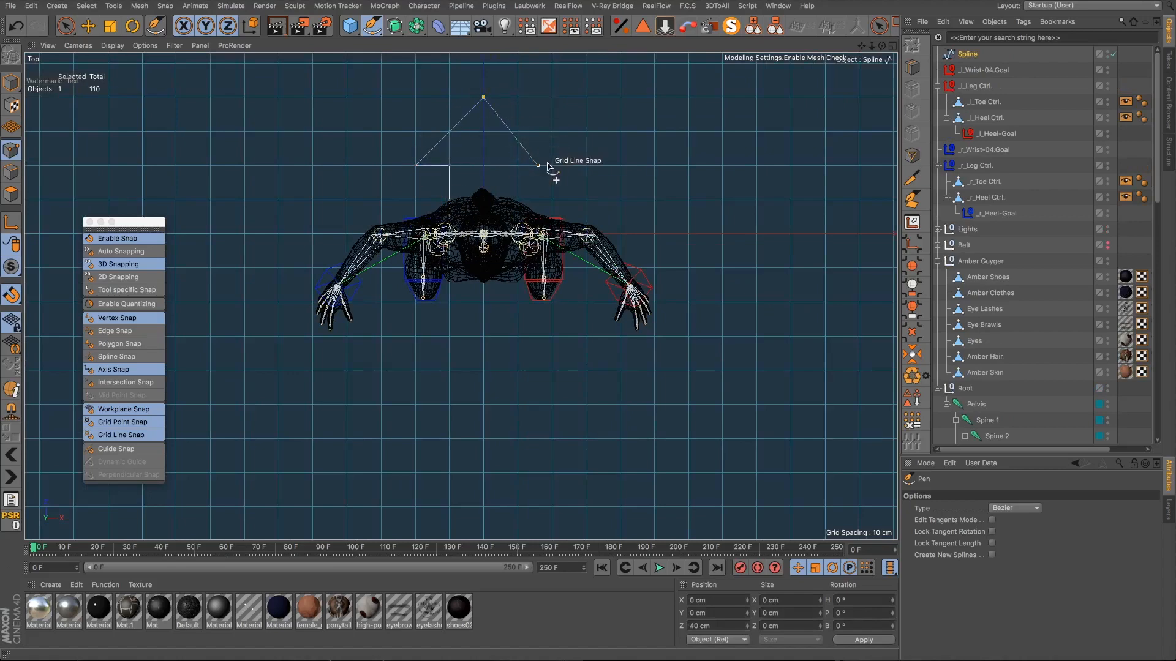
pyautogui.click(524, 165)
pyautogui.click(518, 166)
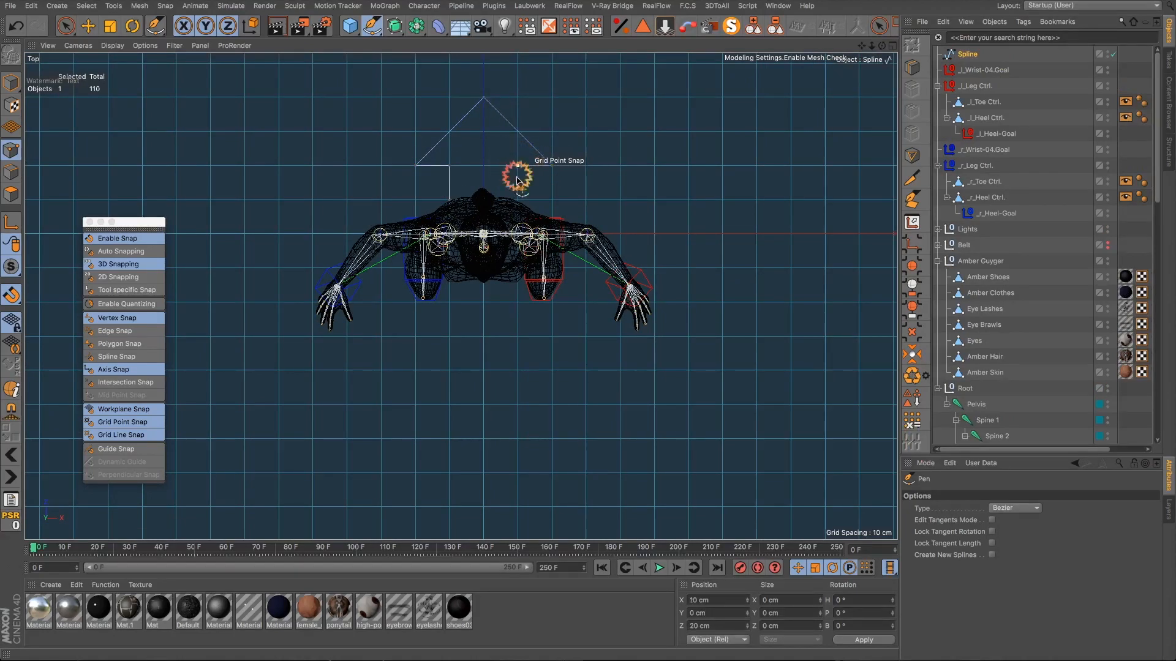
pyautogui.click(518, 199)
pyautogui.click(451, 199)
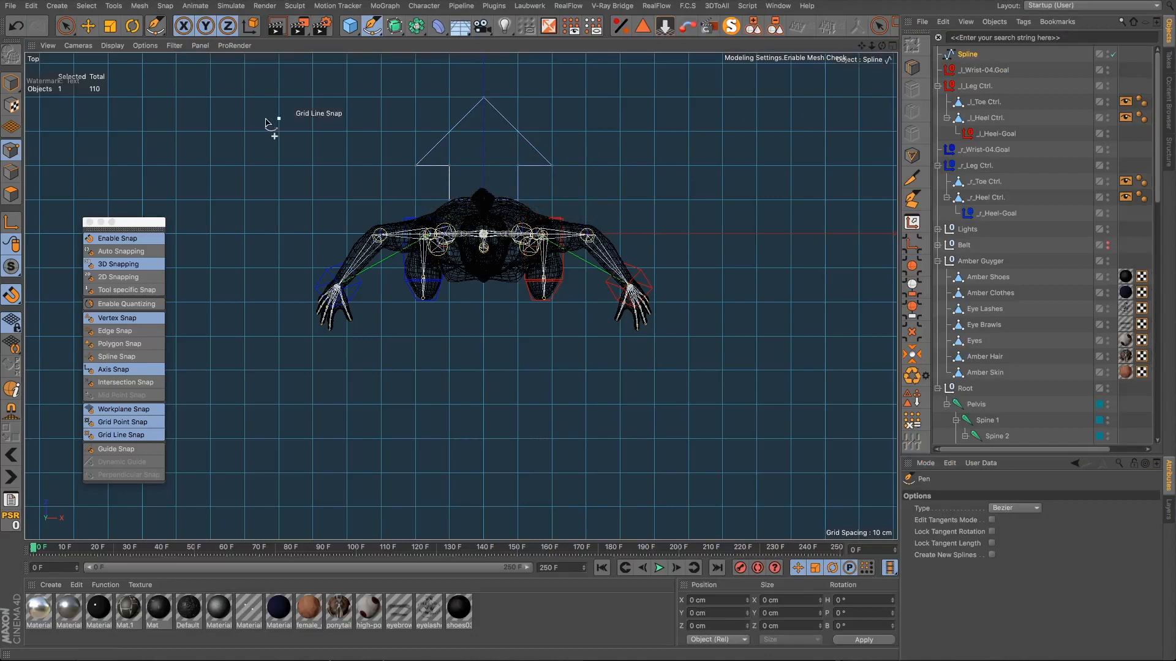
# Step: Make three copies of the arrow spline
pyautogui.click(969, 54)
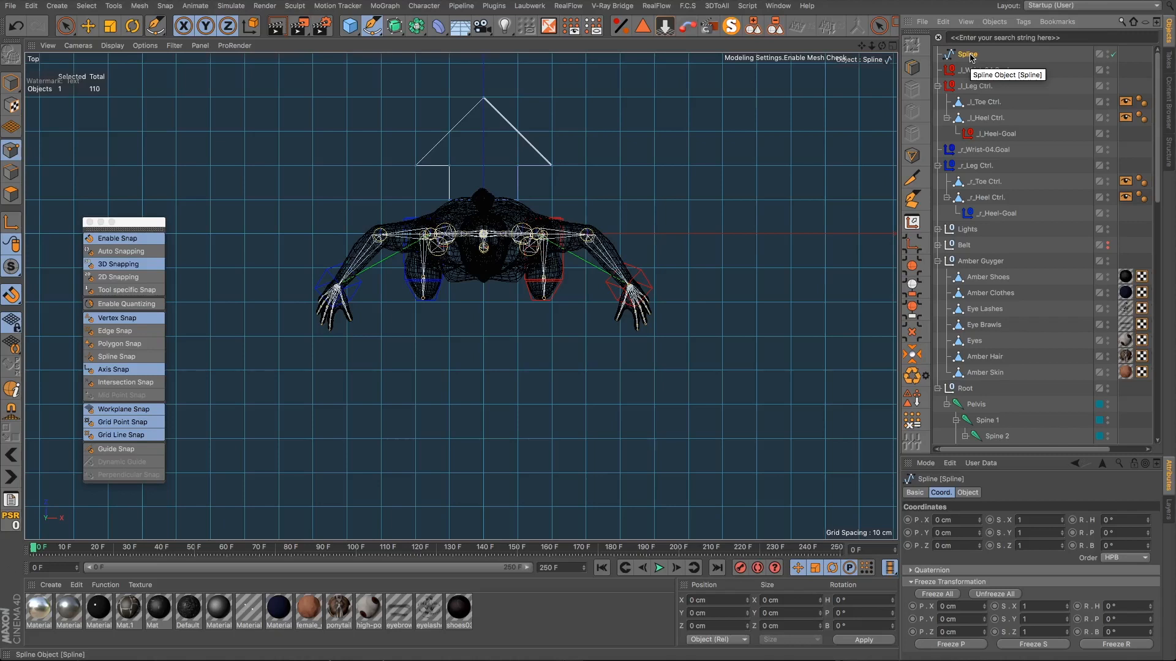
pyautogui.press('super+c')
pyautogui.press('super+v')
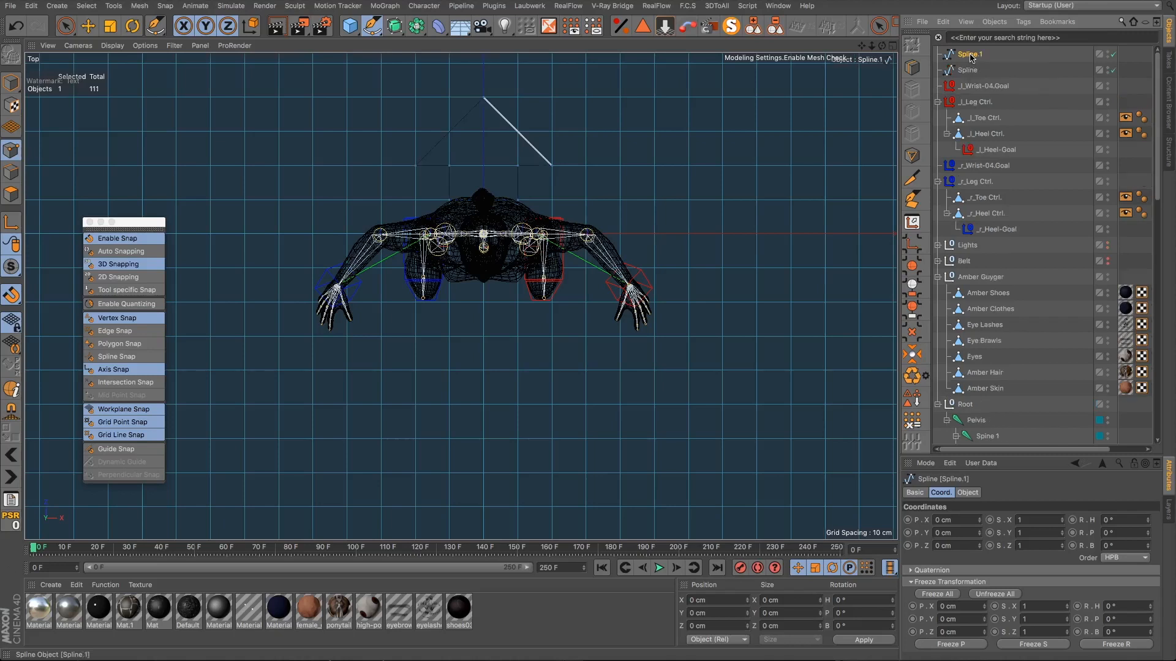
pyautogui.press('super+v')
pyautogui.press('super+v')
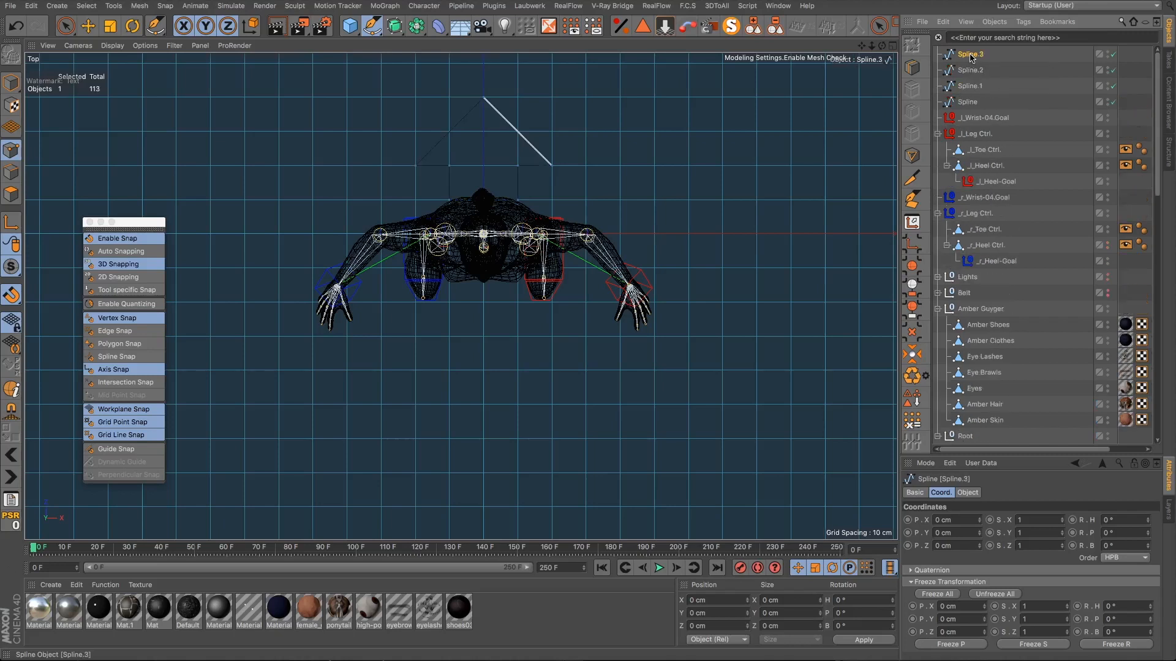
# Step: Centre the axes of all four arrow splines on their own geometry with MagicCenter
pyautogui.click(7, 88)
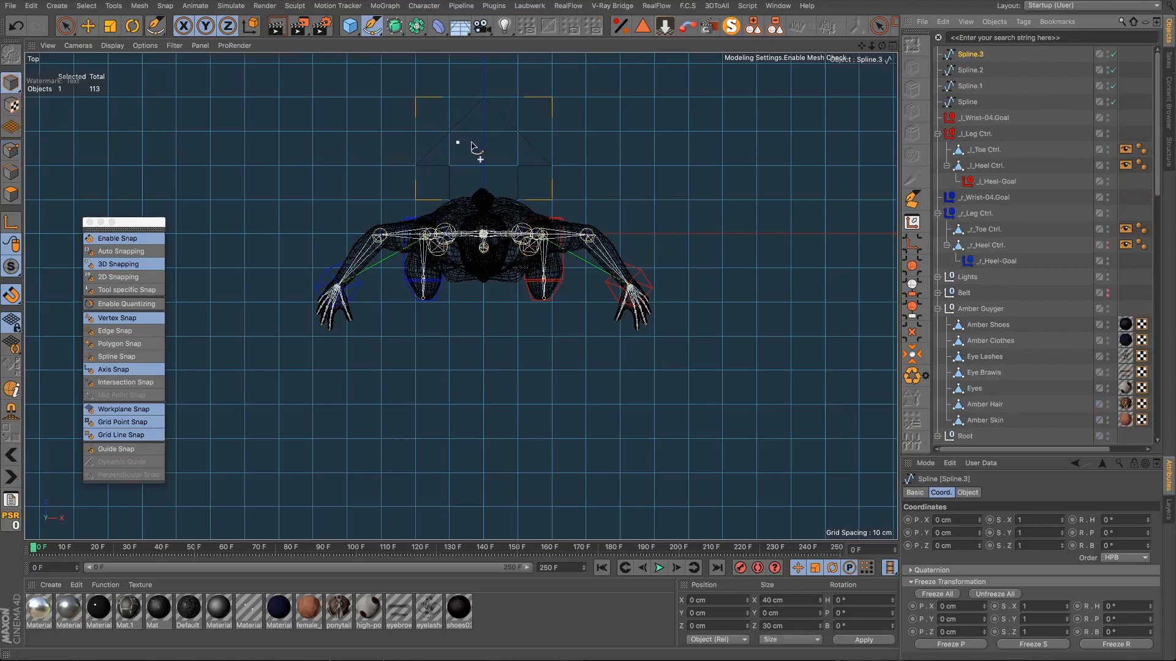
pyautogui.click(88, 26)
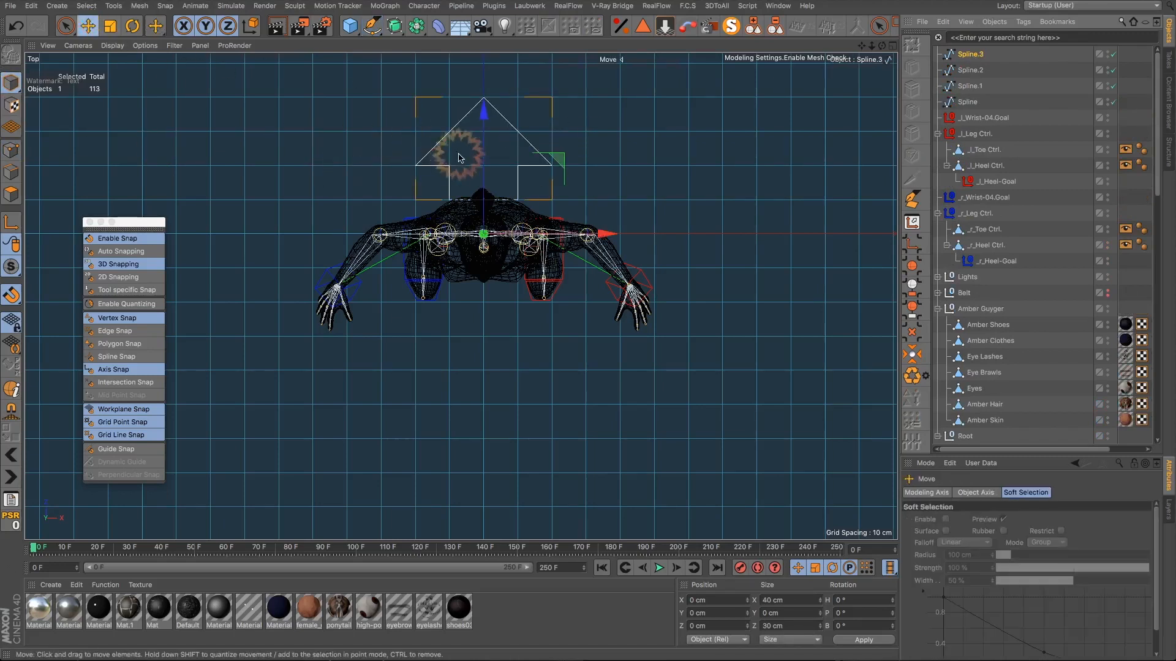
pyautogui.keyDown('shift'); pyautogui.click(971, 103); pyautogui.keyUp('shift')
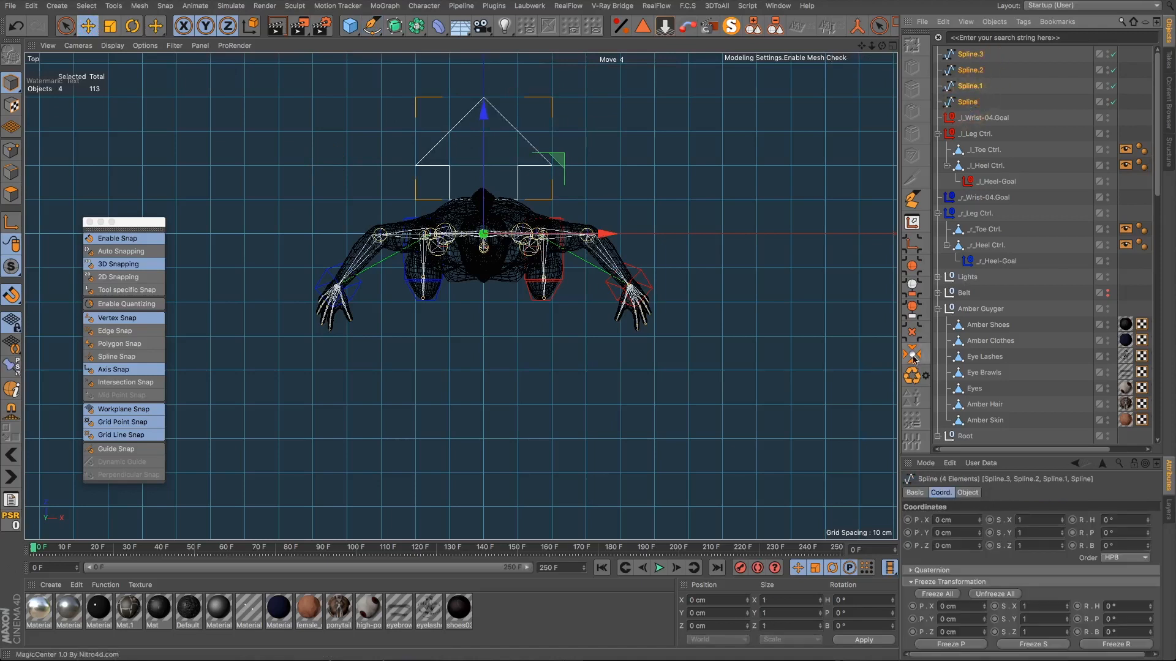
pyautogui.scroll(-2, 914, 360)
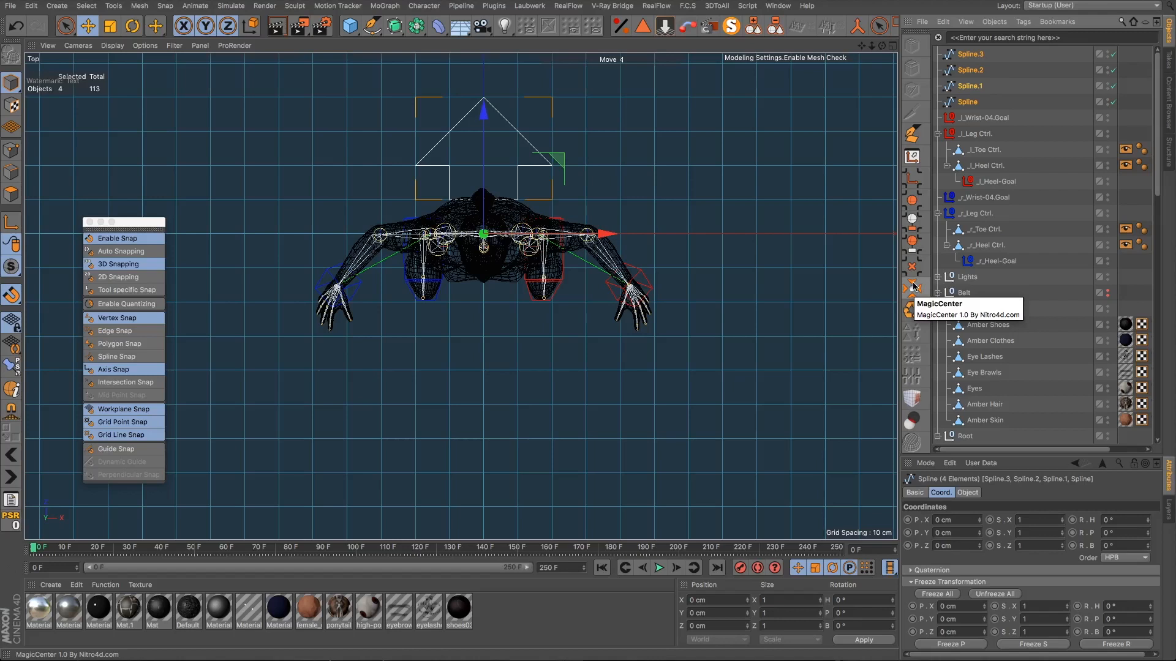
pyautogui.rightClick(913, 286)
pyautogui.click(912, 287)
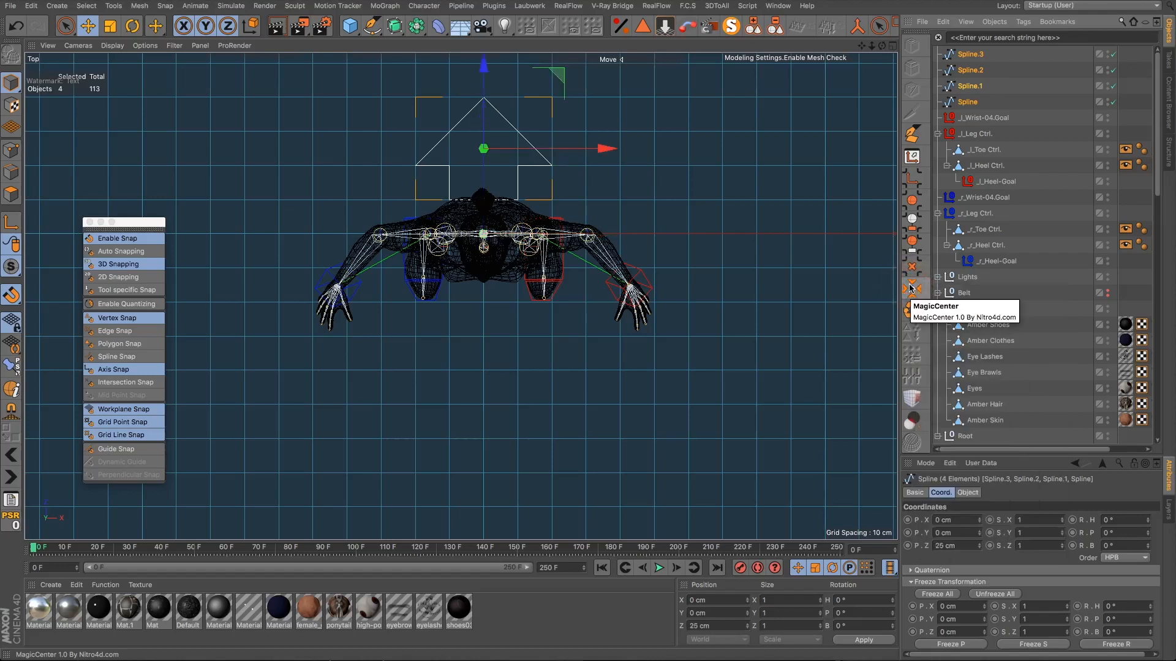
pyautogui.click(993, 53)
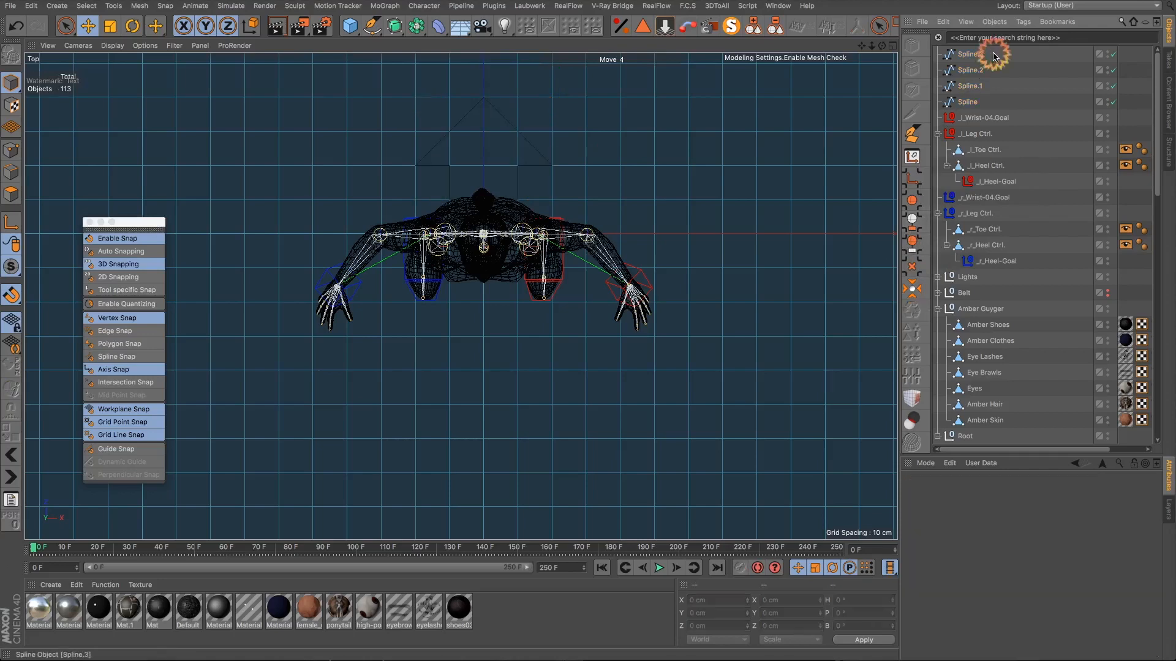
pyautogui.moveTo(992, 54); pyautogui.dragTo(965, 104)
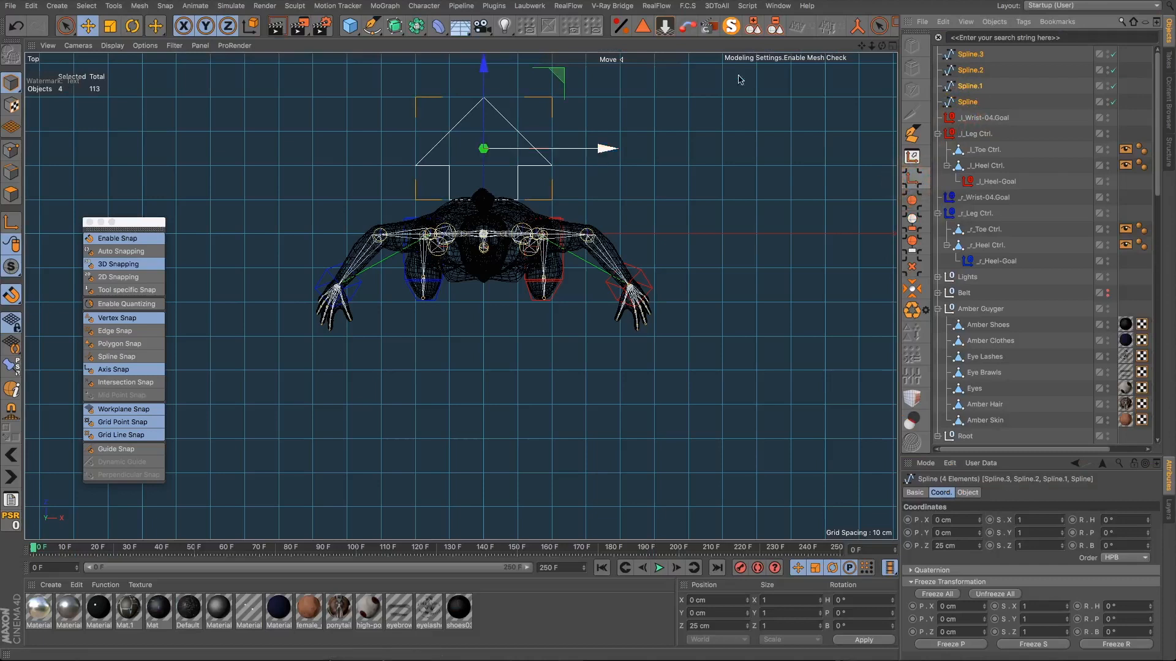
pyautogui.click(970, 55)
pyautogui.moveTo(590, 147); pyautogui.dragTo(478, 149)
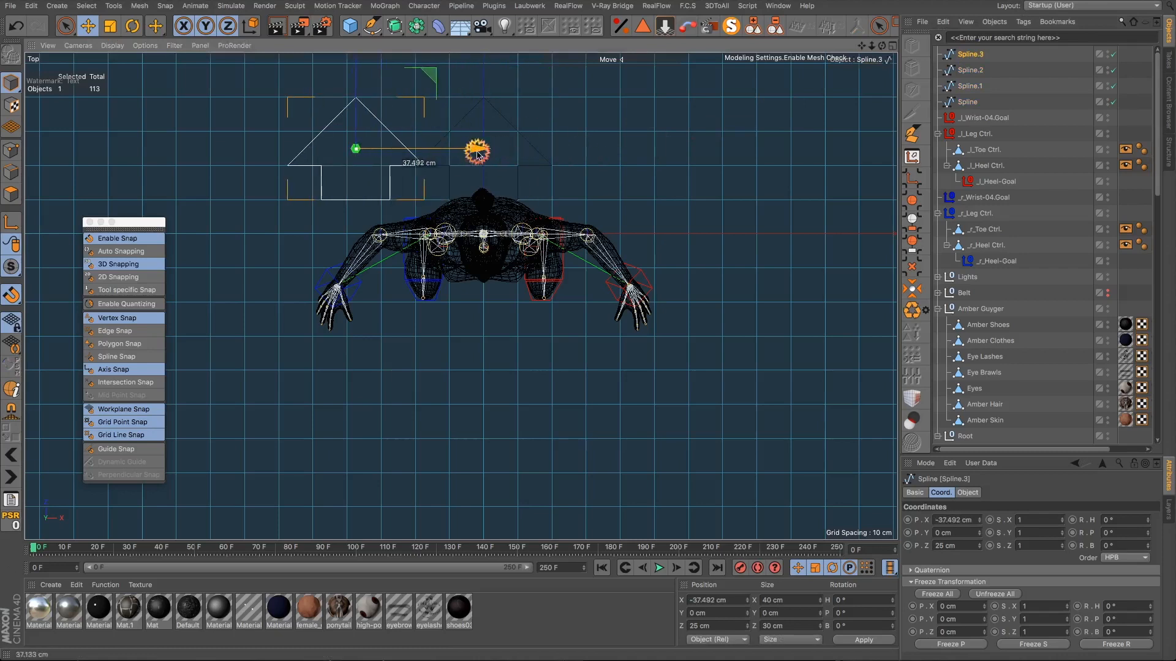
pyautogui.click(971, 70)
pyautogui.moveTo(601, 148); pyautogui.dragTo(698, 149)
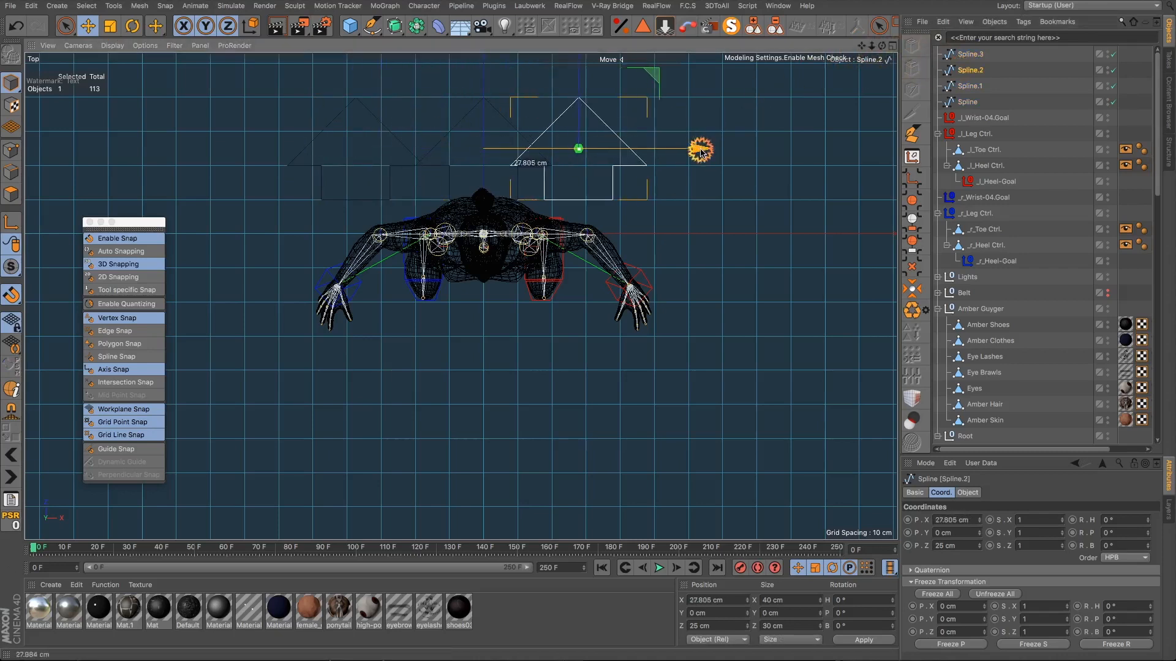
pyautogui.click(970, 86)
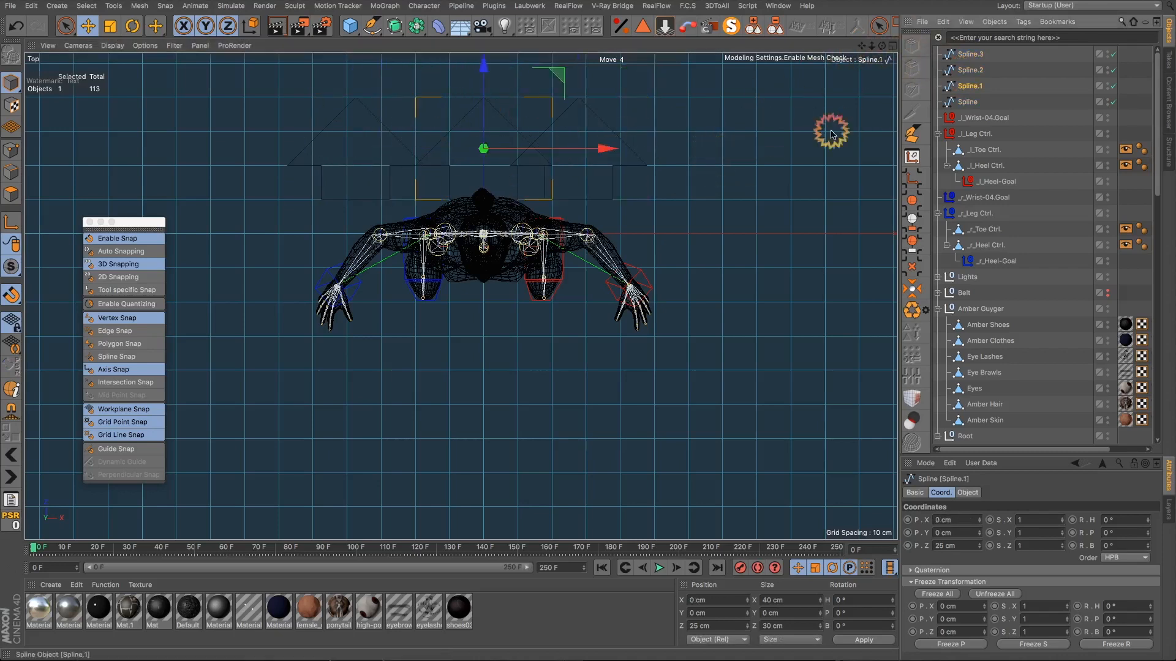
pyautogui.moveTo(612, 150); pyautogui.dragTo(816, 150)
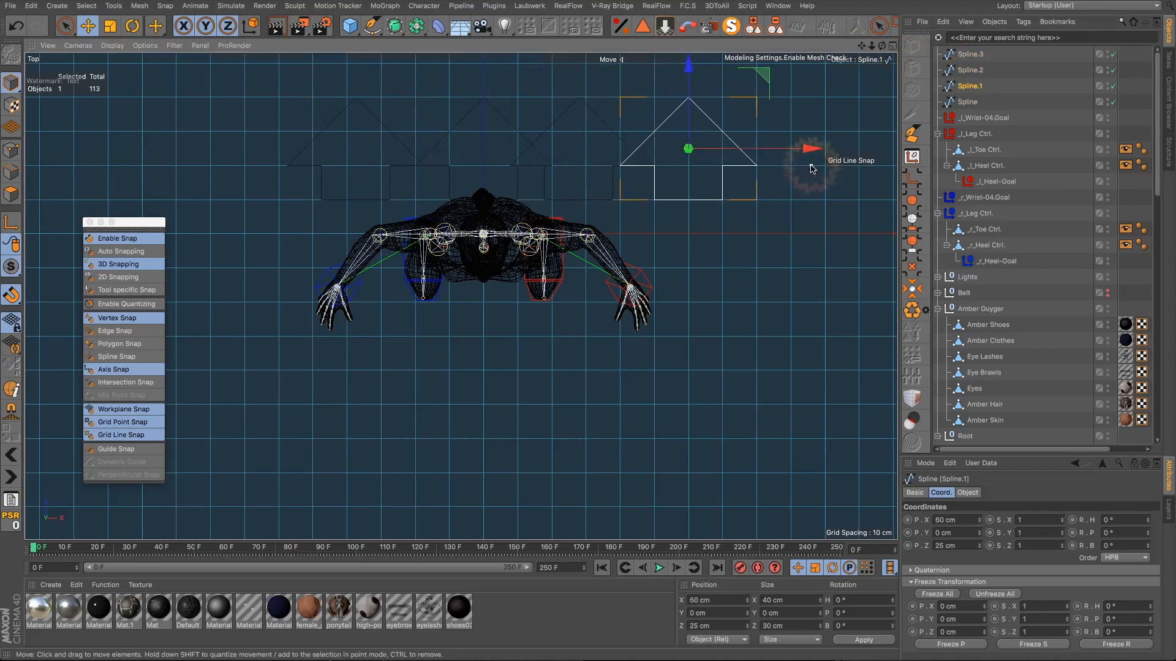
pyautogui.press('super+z')
pyautogui.press('super+z')
pyautogui.press('super+z')
pyautogui.press('super+z')
pyautogui.press('super+z')
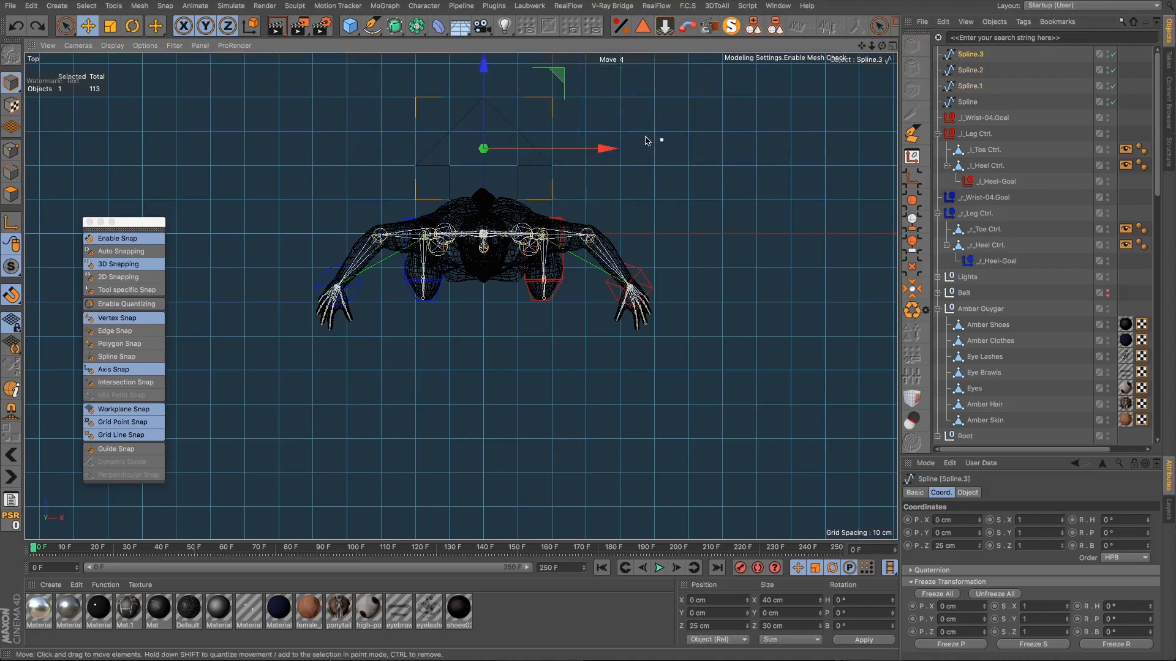
# Step: Turn snapping off, rotate Spline.3 to a heading of 180°, and move it in front of the character to about Z -26 cm
pyautogui.press('r')
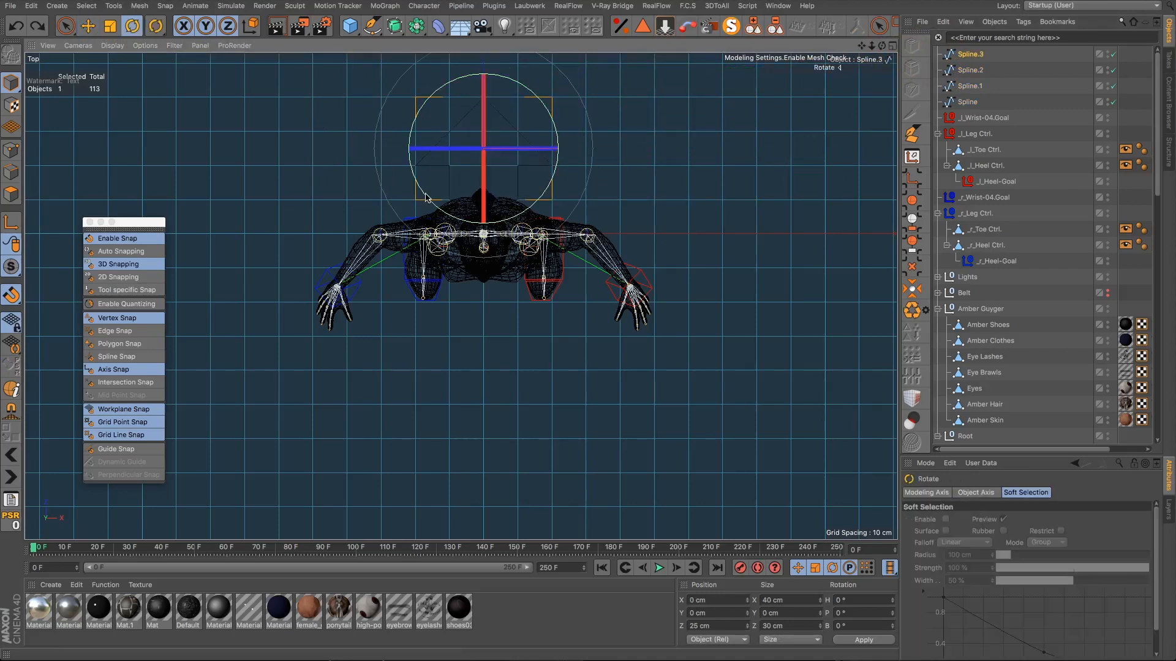
pyautogui.click(118, 239)
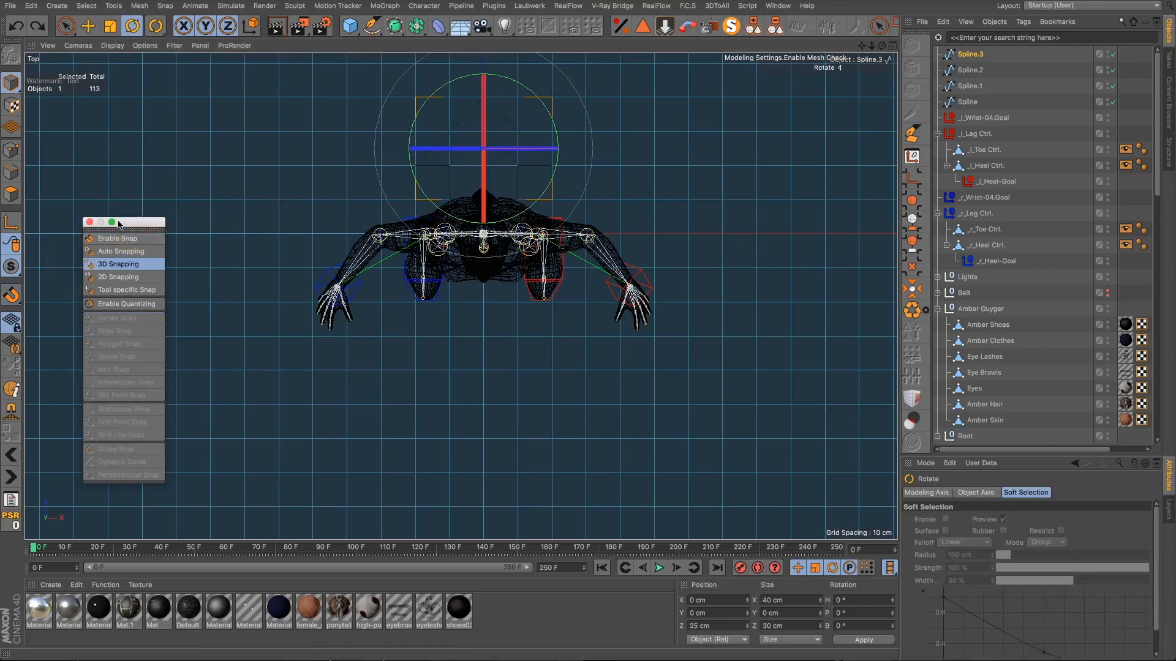
pyautogui.moveTo(415, 178); pyautogui.dragTo(537, 124)
pyautogui.press('e')
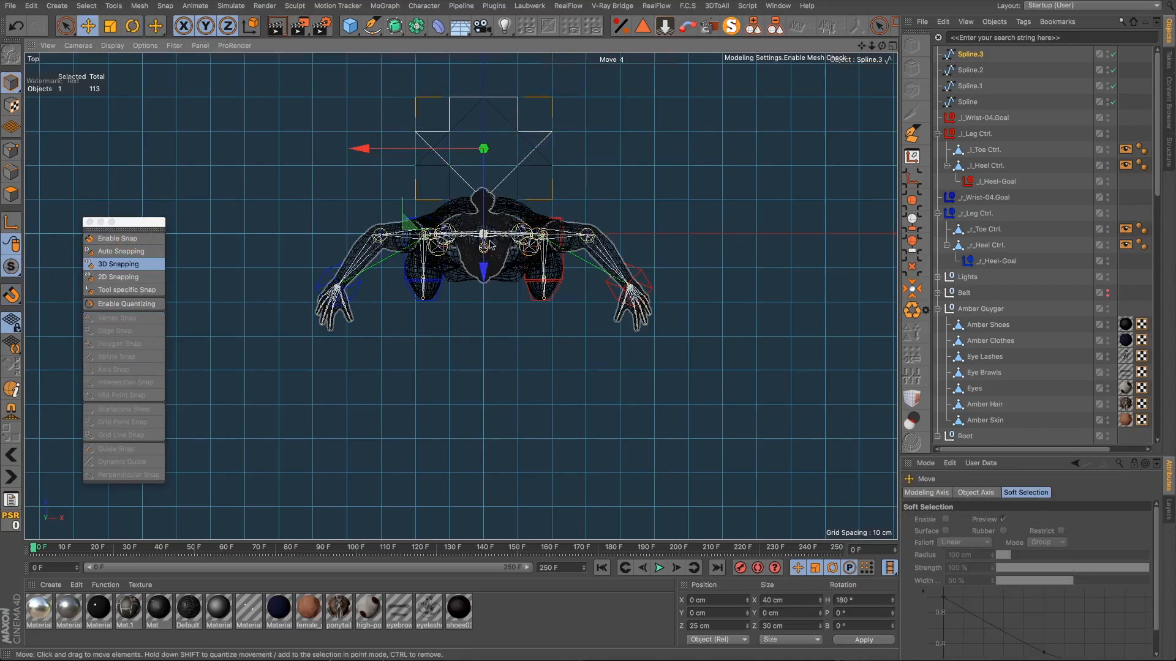
pyautogui.moveTo(484, 269); pyautogui.dragTo(486, 444)
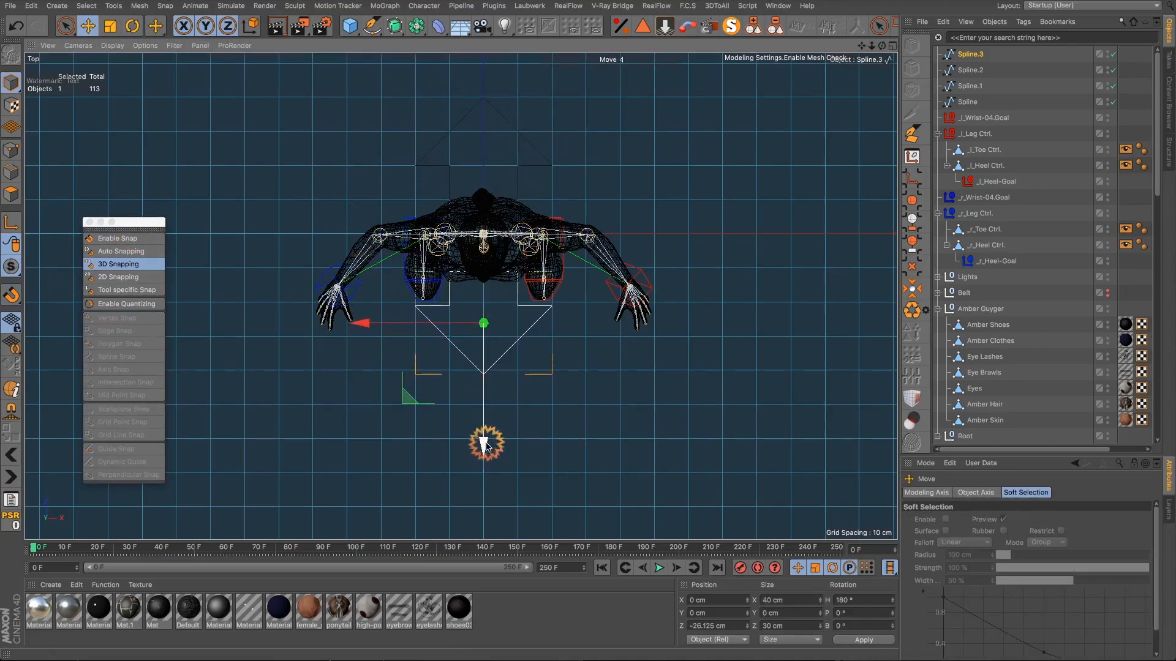
# Step: Rotate Spline.2 to a heading of -90° and move it to about X 25 cm, Z -0.7 cm
pyautogui.click(961, 70)
pyautogui.press('r')
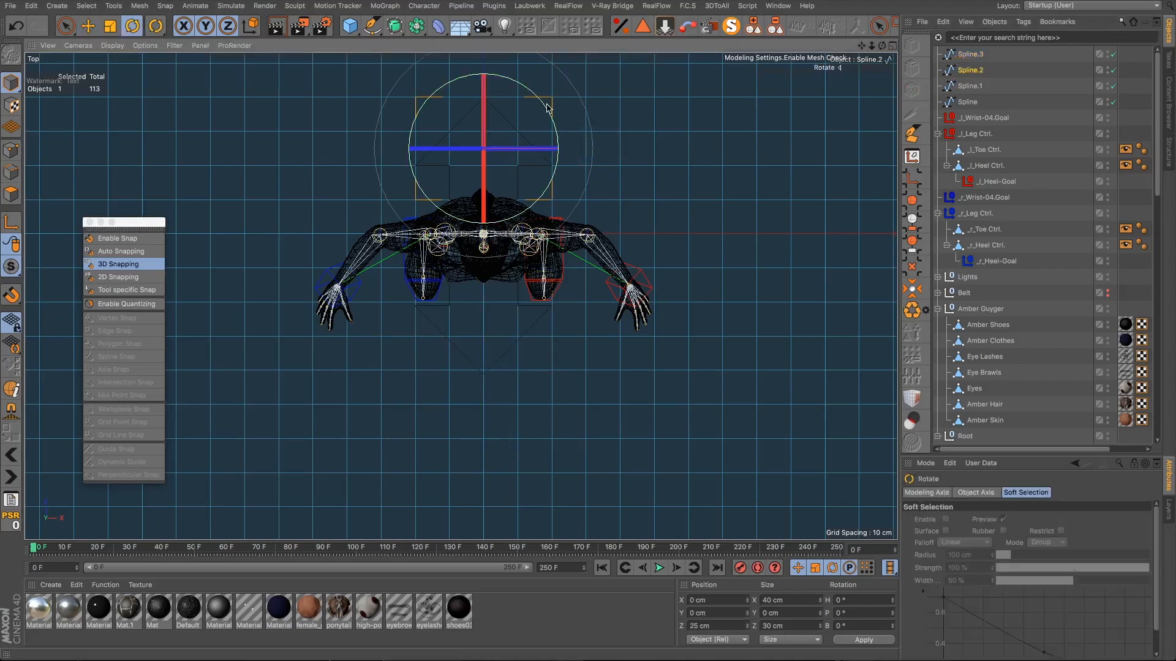
pyautogui.moveTo(540, 136); pyautogui.dragTo(650, 313)
pyautogui.press('e')
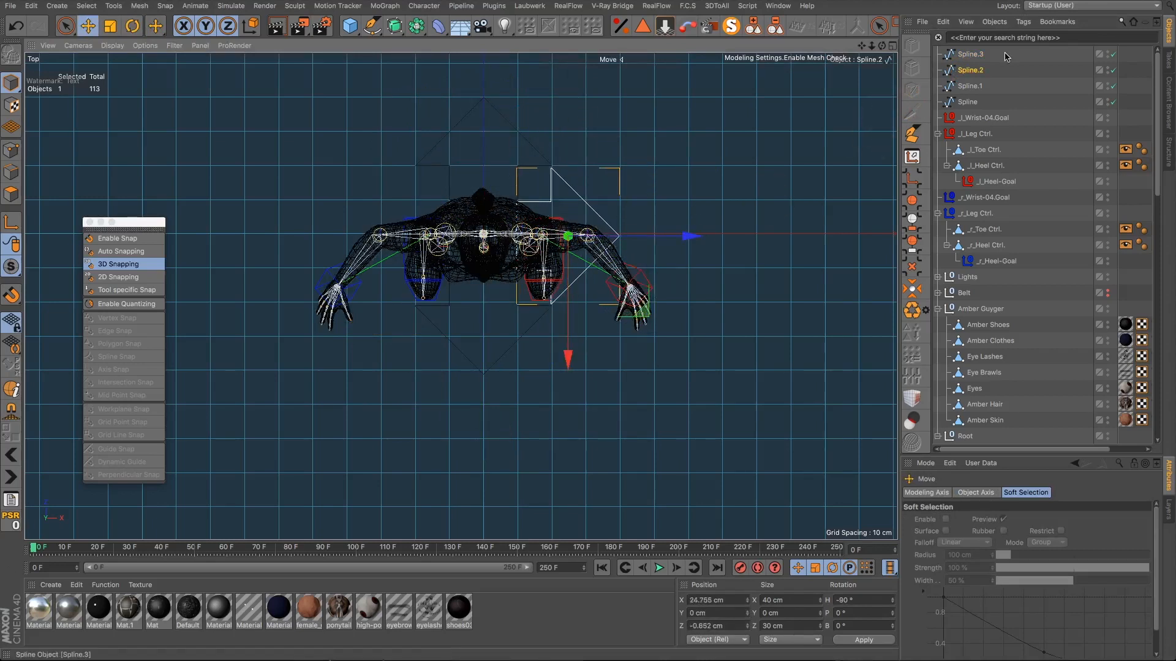
# Step: Isolate the four arrow splines from the rest of the scene with MagicSolo
pyautogui.moveTo(997, 54); pyautogui.dragTo(983, 109)
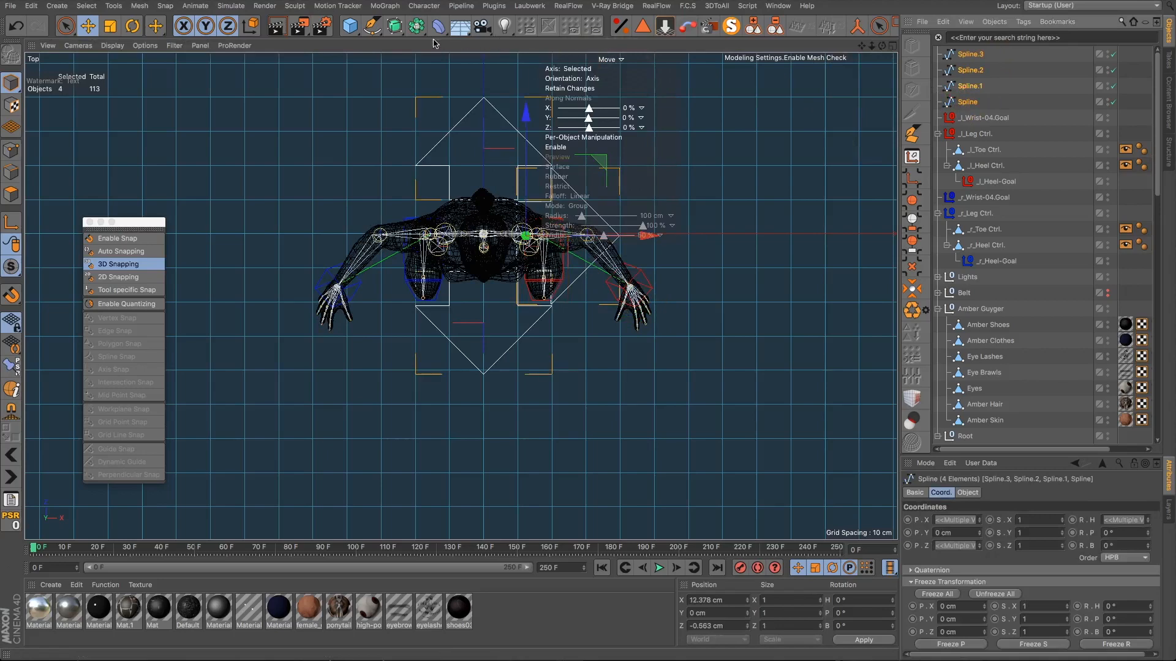
pyautogui.click(730, 26)
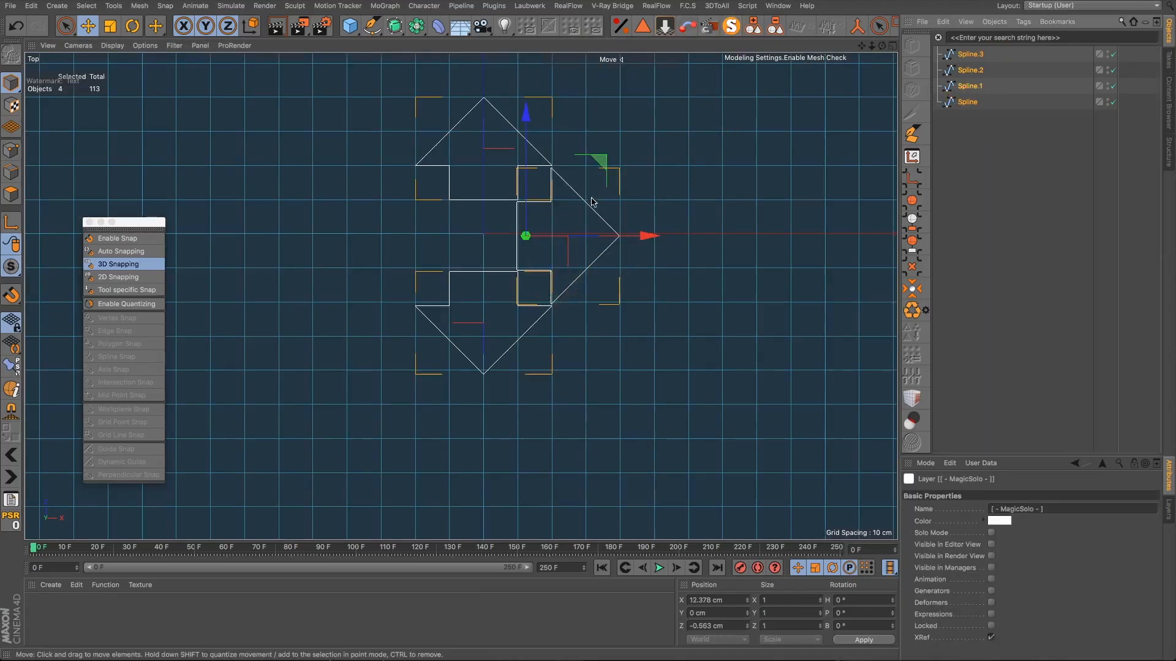
pyautogui.click(971, 179)
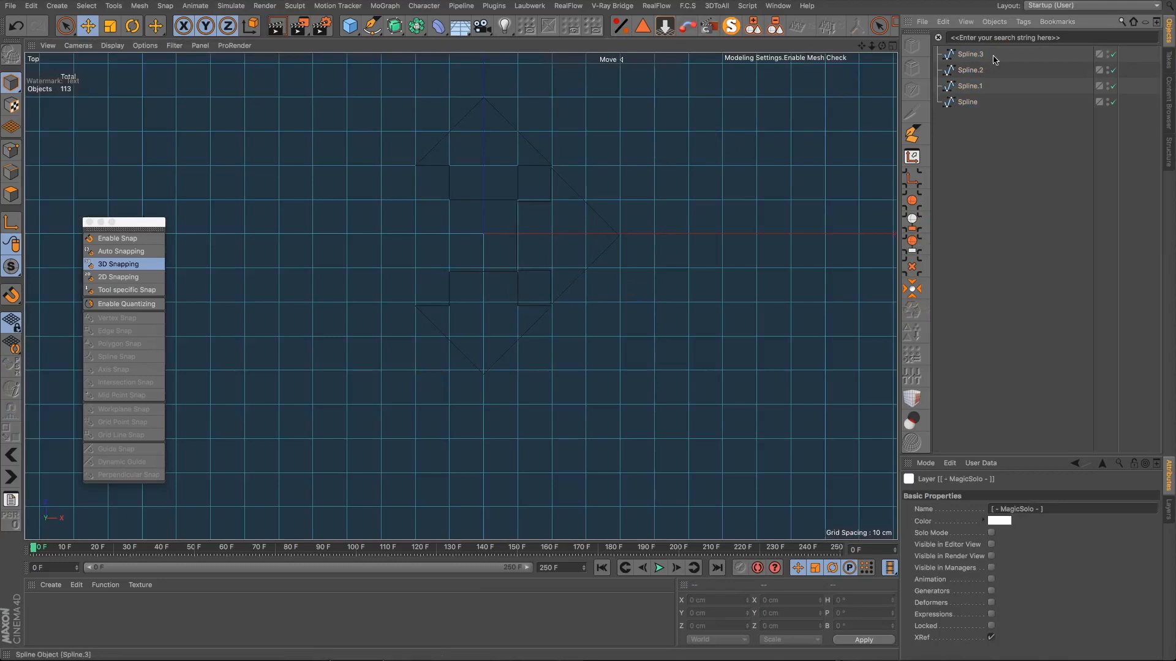
# Step: Turn on Use Color for all four arrow splines and set their display color to a saturated green with hue 125°
pyautogui.moveTo(991, 54); pyautogui.dragTo(966, 107)
pyautogui.click(914, 492)
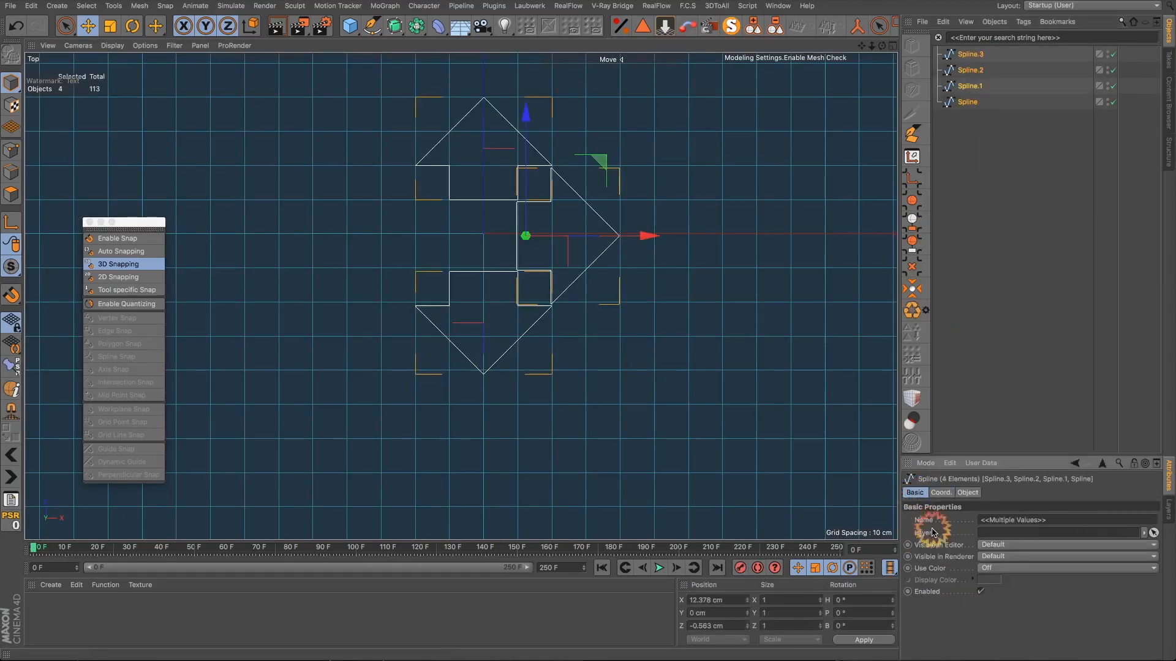
pyautogui.click(992, 569)
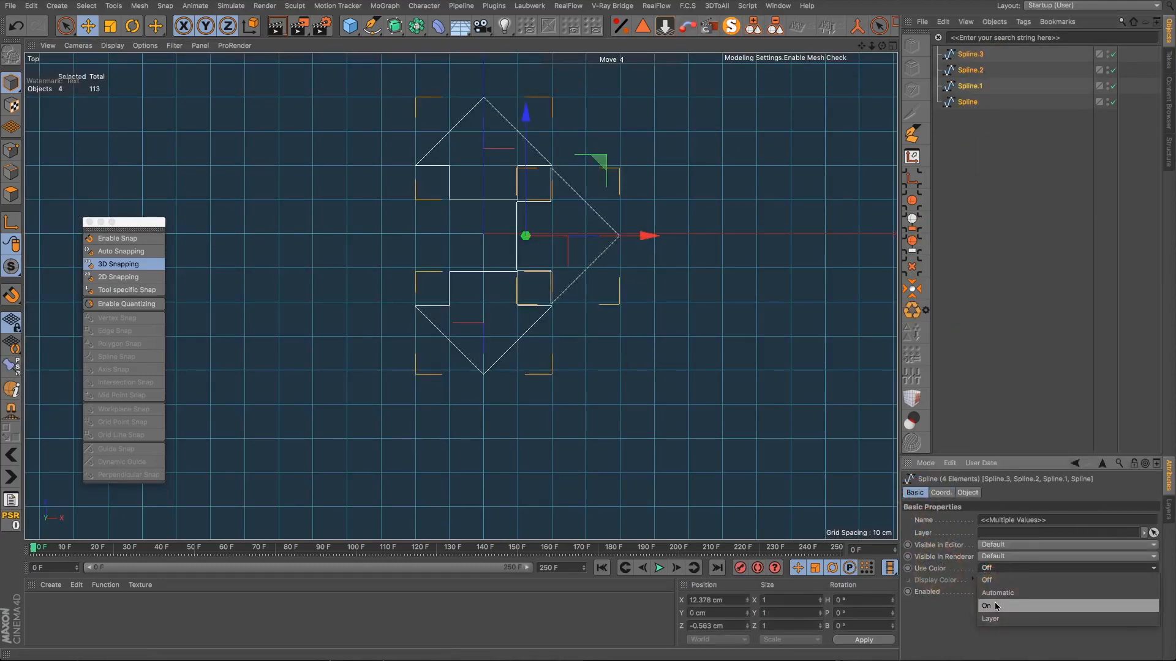
pyautogui.click(996, 607)
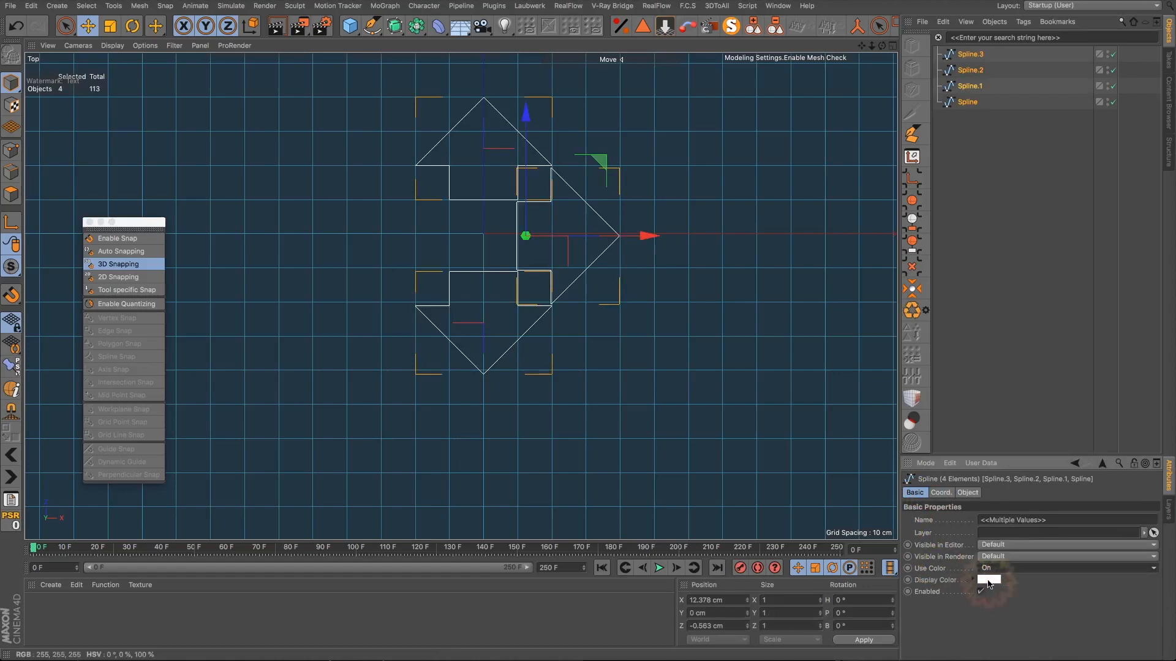
pyautogui.click(989, 580)
pyautogui.click(997, 578)
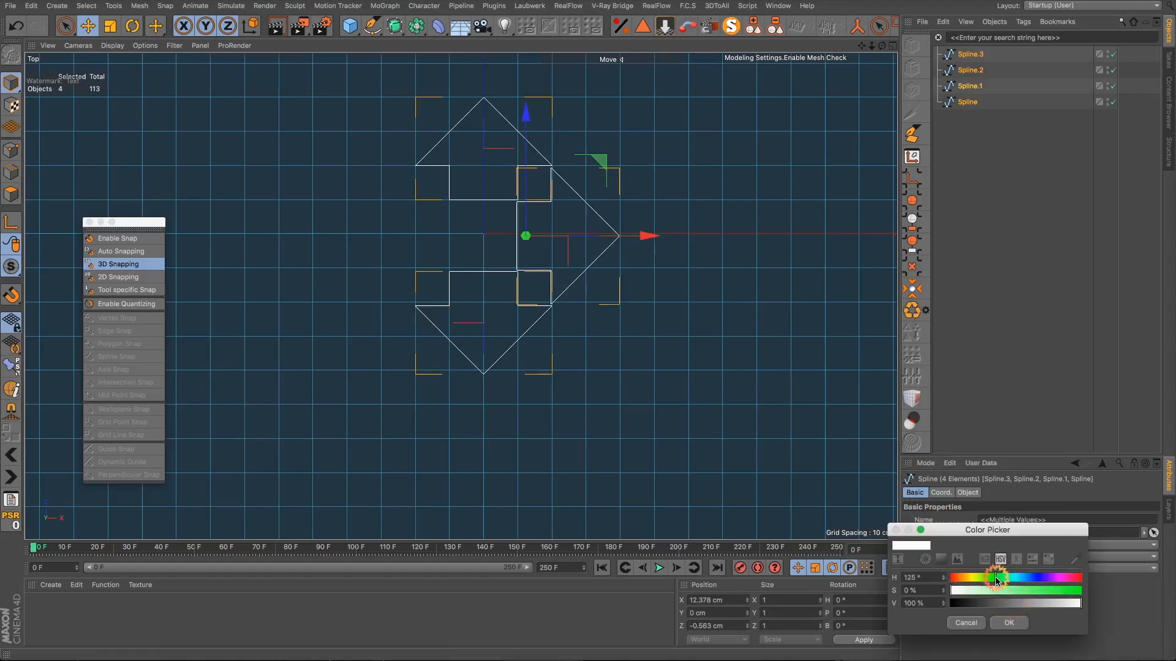
pyautogui.click(1074, 590)
pyautogui.click(1009, 623)
pyautogui.click(884, 369)
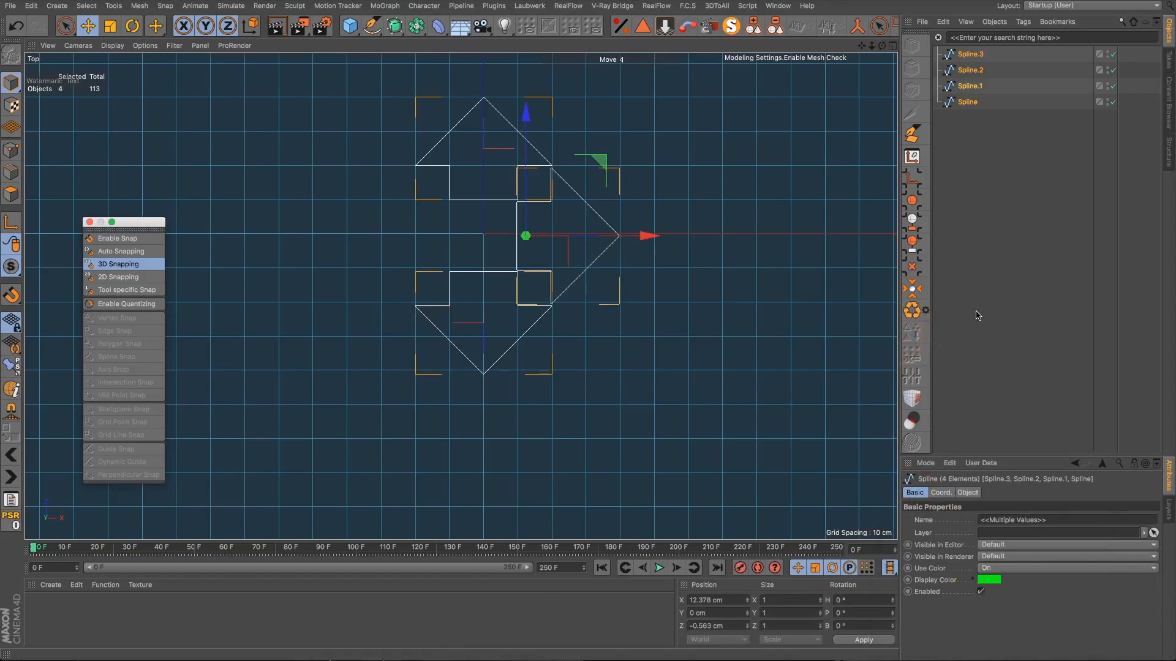
pyautogui.click(797, 172)
pyautogui.click(976, 313)
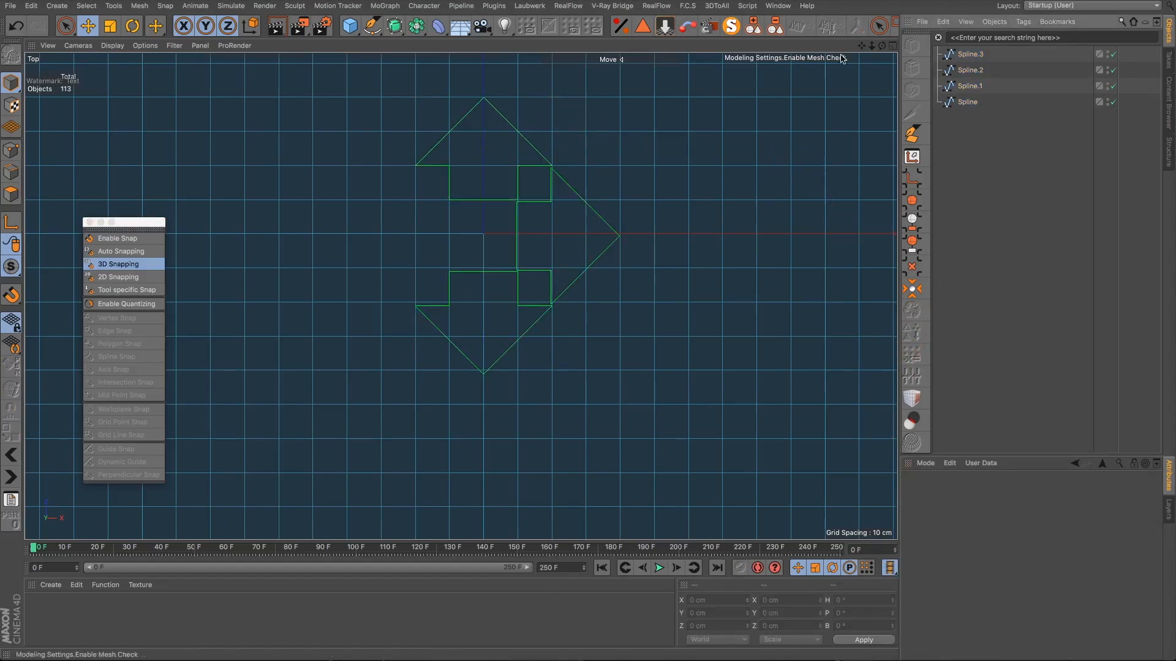
# Step: Fine-tune the alignment by moving Spline.3 to about Z -25 cm and Spline.2 to about Z 0.2 cm
pyautogui.moveTo(859, 46); pyautogui.dragTo(825, 105)
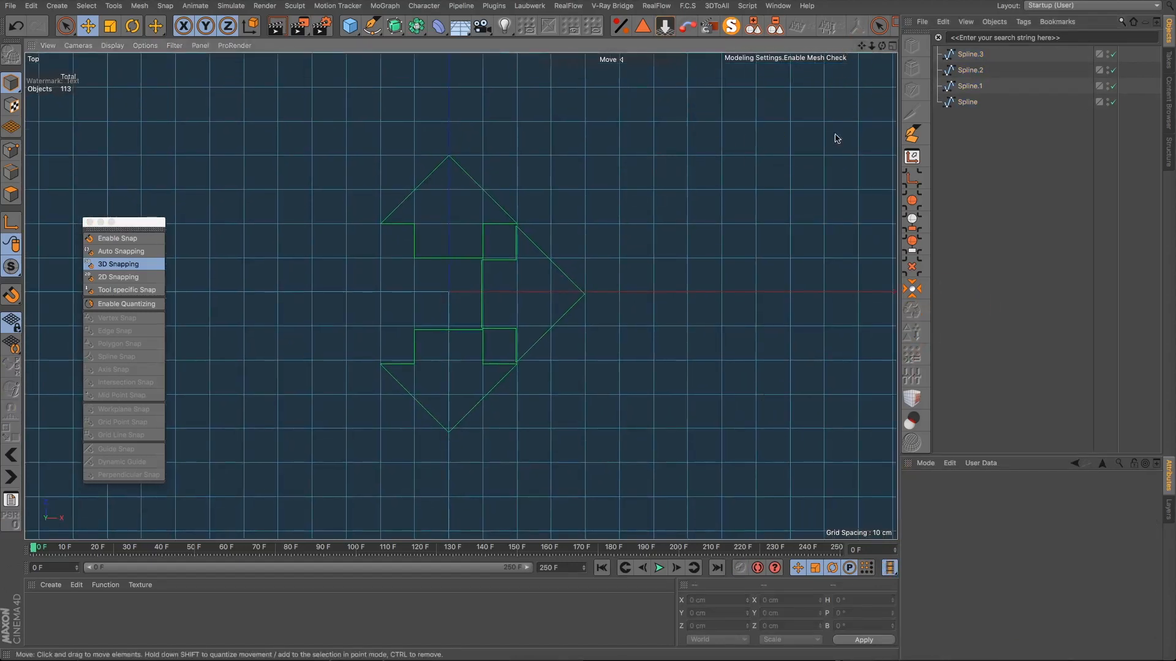
pyautogui.click(970, 54)
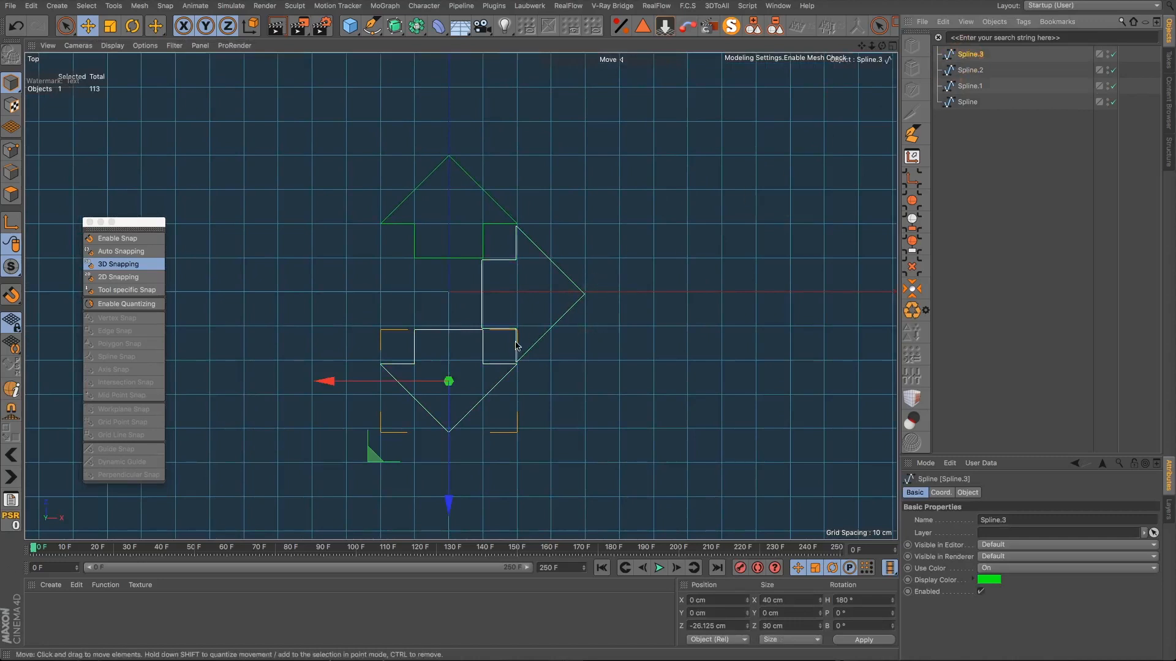
pyautogui.moveTo(452, 506); pyautogui.dragTo(452, 502)
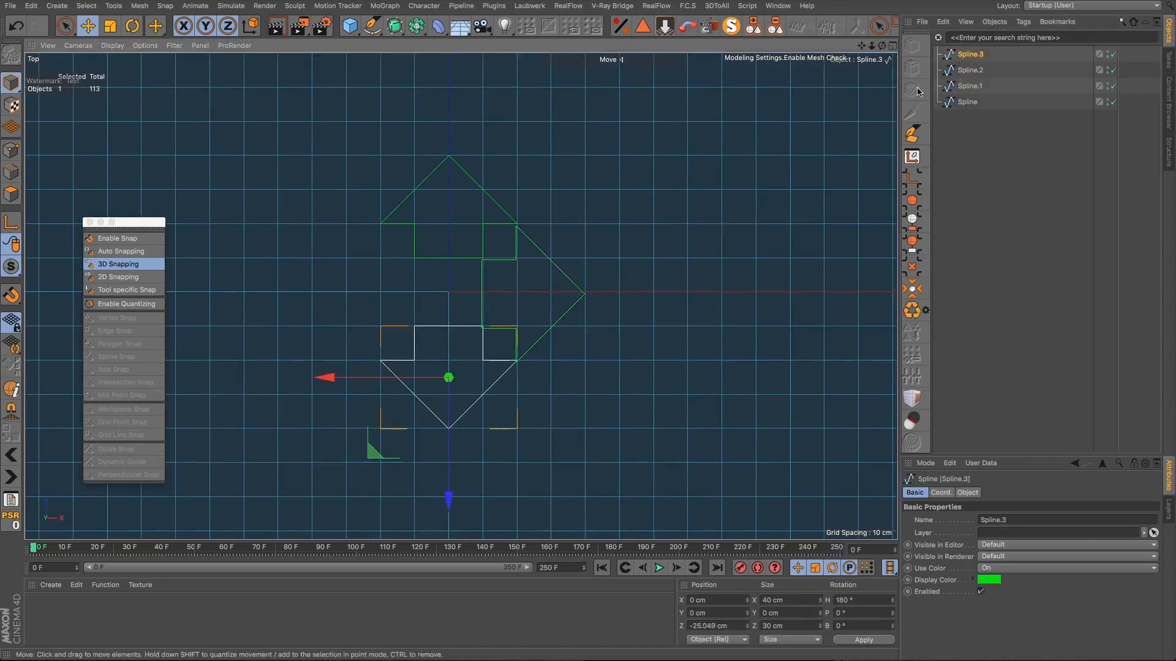
pyautogui.click(967, 72)
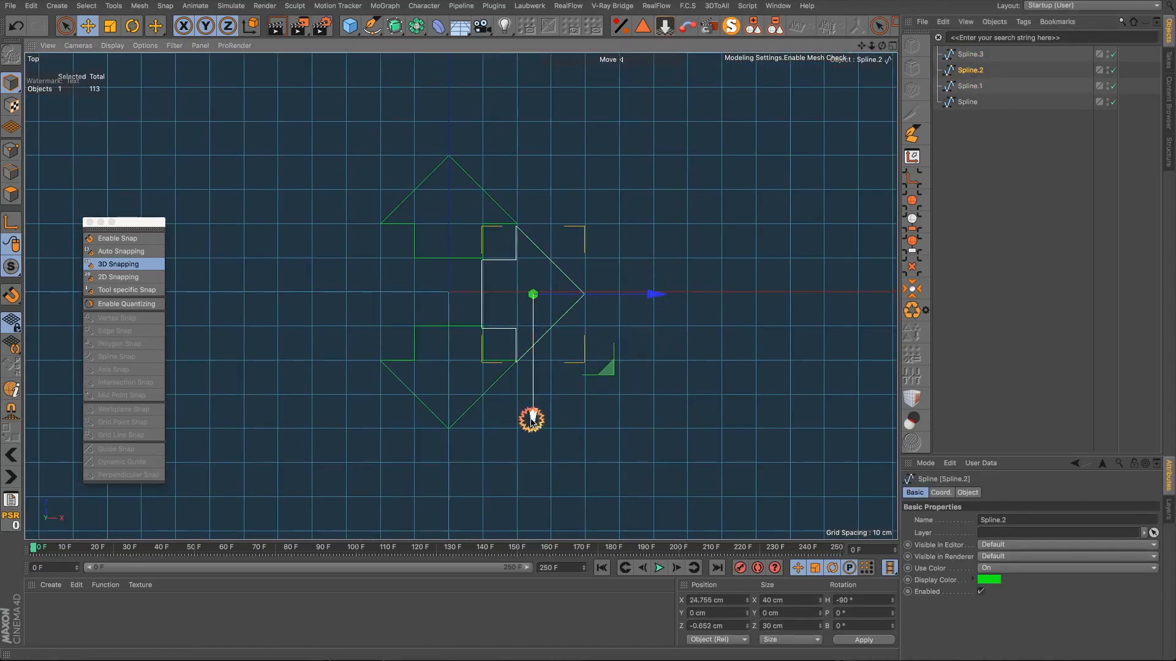
pyautogui.moveTo(533, 420); pyautogui.dragTo(532, 418)
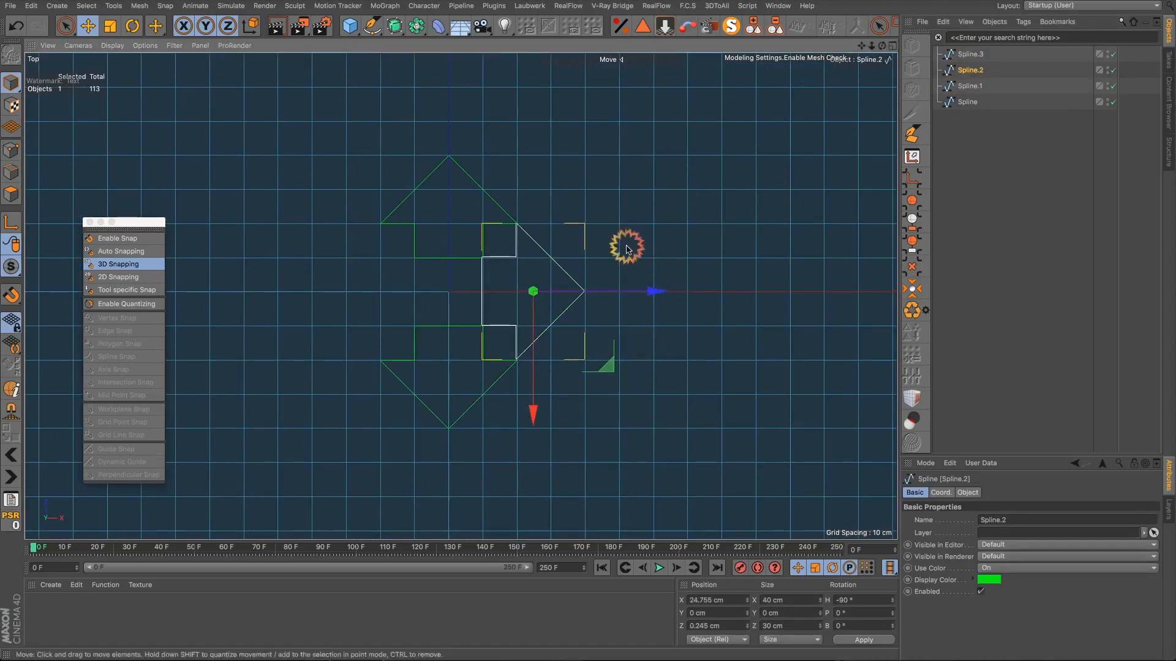
# Step: Rotate Spline.1 to a heading of 90° and move it to about X -25 cm, Z -0.3 cm, opposite Spline.2
pyautogui.click(967, 54)
pyautogui.click(976, 70)
pyautogui.click(962, 86)
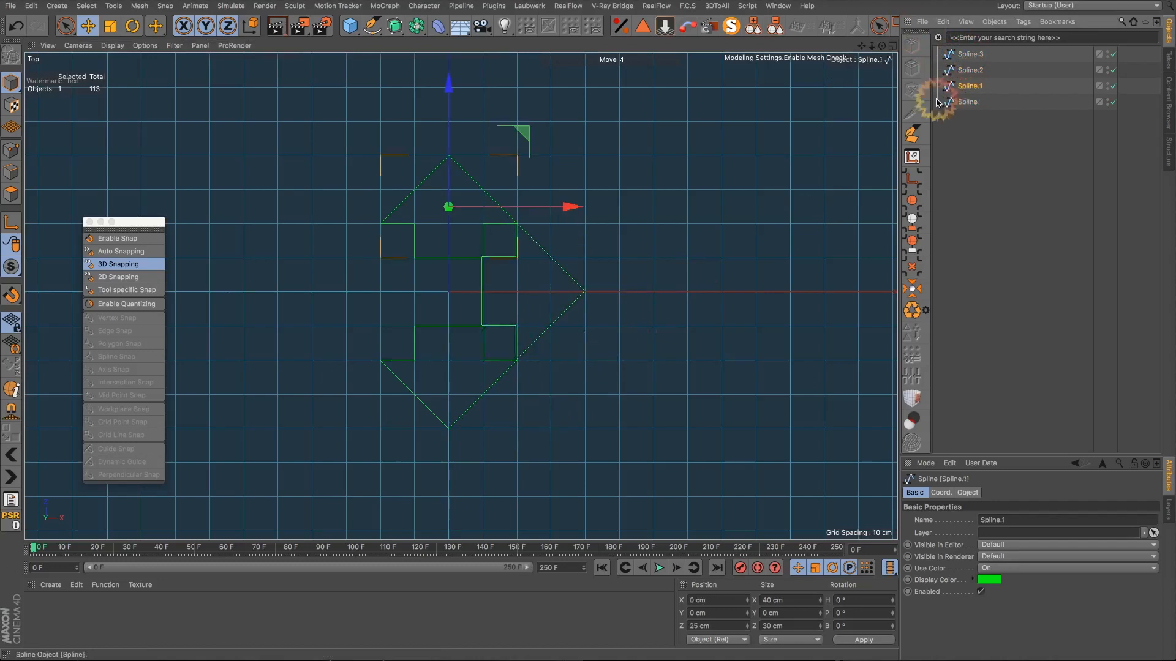
pyautogui.press('r')
pyautogui.moveTo(475, 138); pyautogui.dragTo(375, 184)
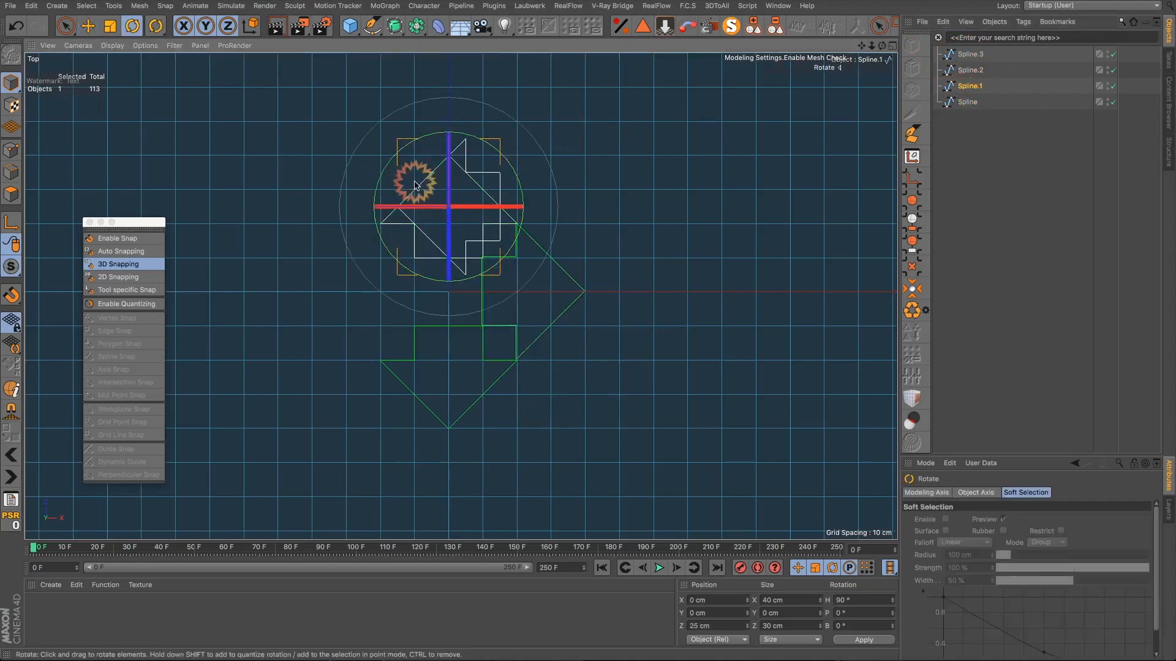
pyautogui.press('e')
pyautogui.moveTo(448, 86); pyautogui.dragTo(438, 176)
pyautogui.moveTo(327, 293); pyautogui.dragTo(241, 294)
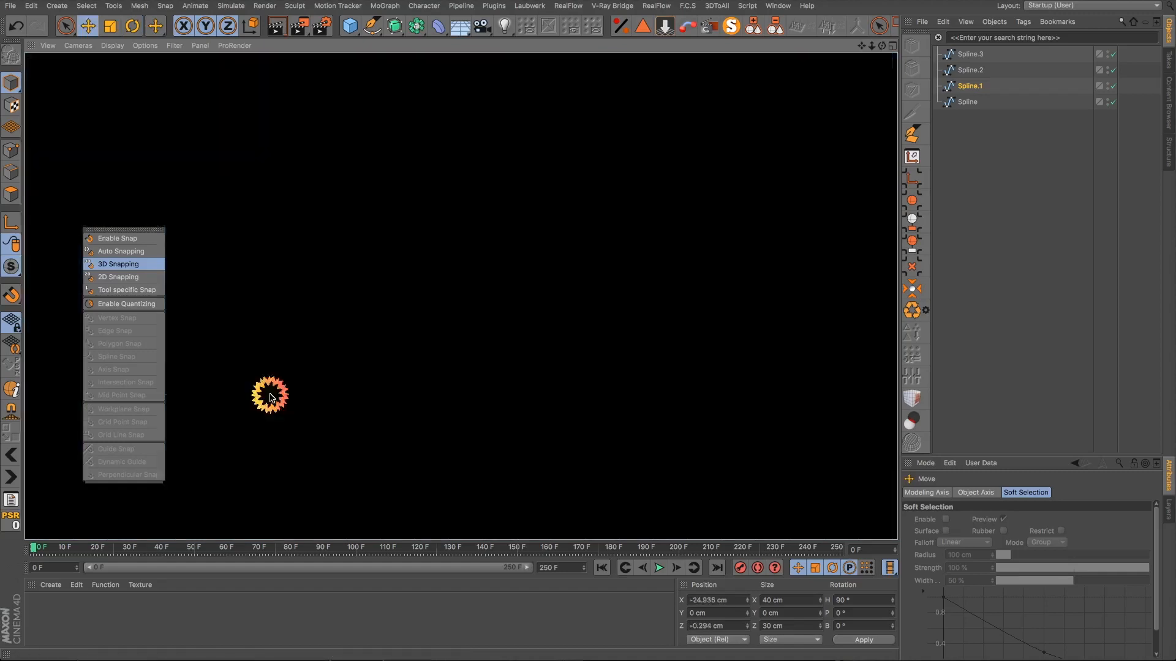
# Step: Darken the editor's Background, both Background Gradient colors and Film Format to near black, with Gradient 2 at S 33%, V 7% and Film Format at S 31%, V 9%
pyautogui.click(682, 285)
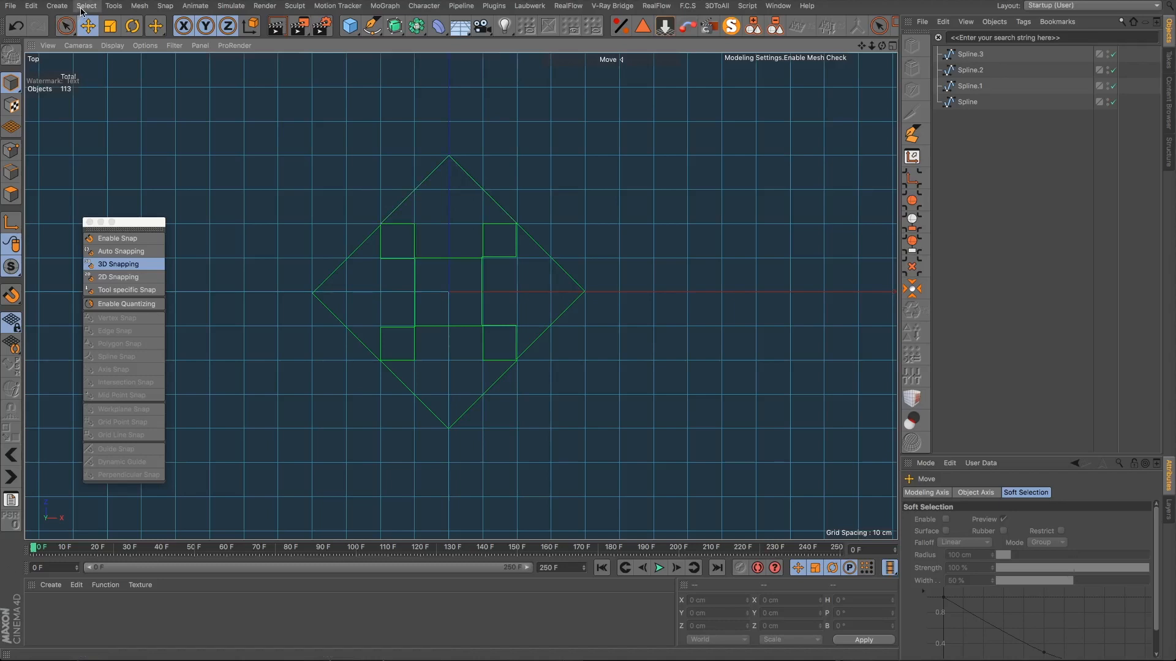
pyautogui.click(31, 6)
pyautogui.click(46, 210)
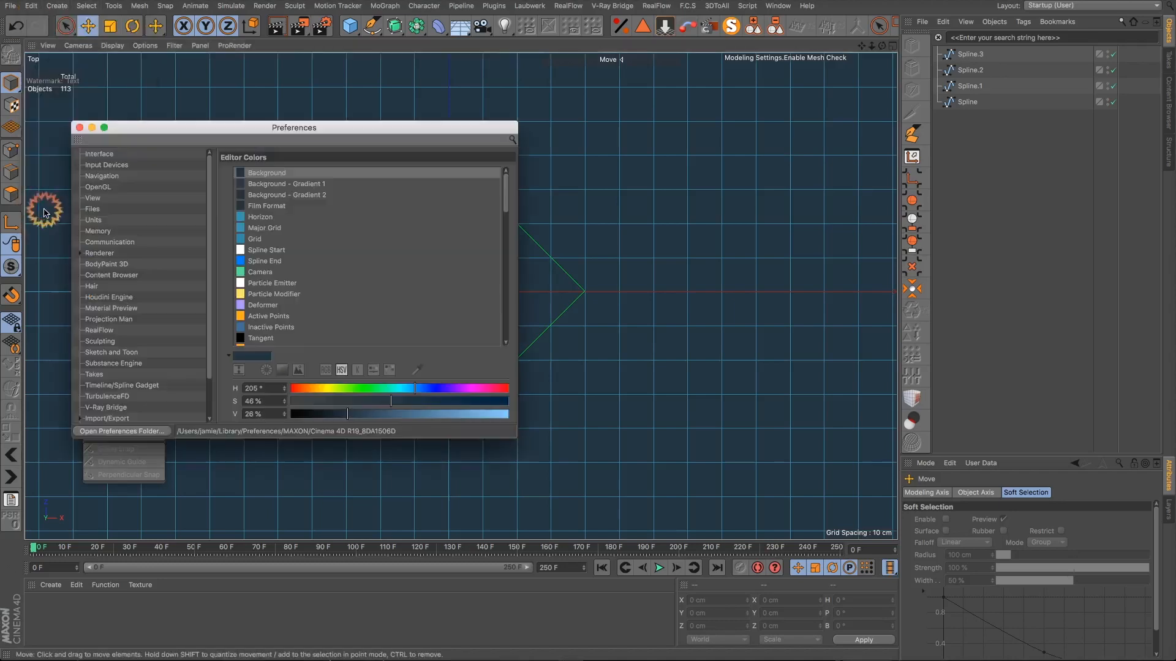
pyautogui.moveTo(329, 416)
pyautogui.mouseDown()
pyautogui.moveTo(329, 395)
pyautogui.moveTo(297, 414)
pyautogui.moveTo(310, 412)
pyautogui.mouseUp()
pyautogui.click(251, 184)
pyautogui.click(264, 195)
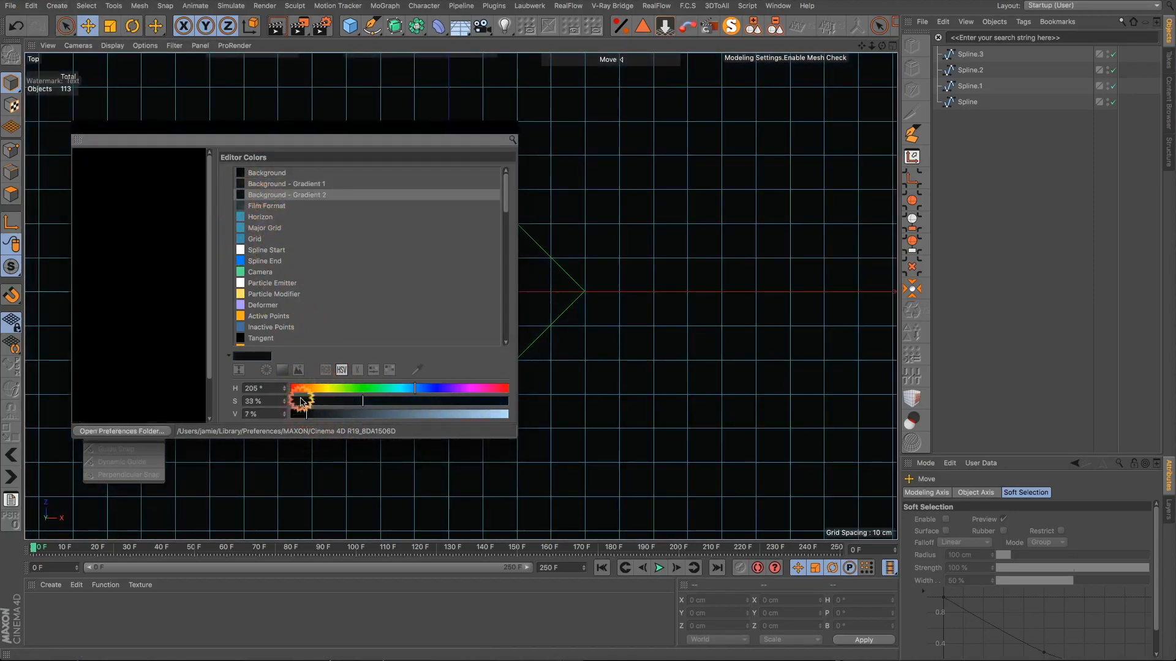
pyautogui.click(265, 206)
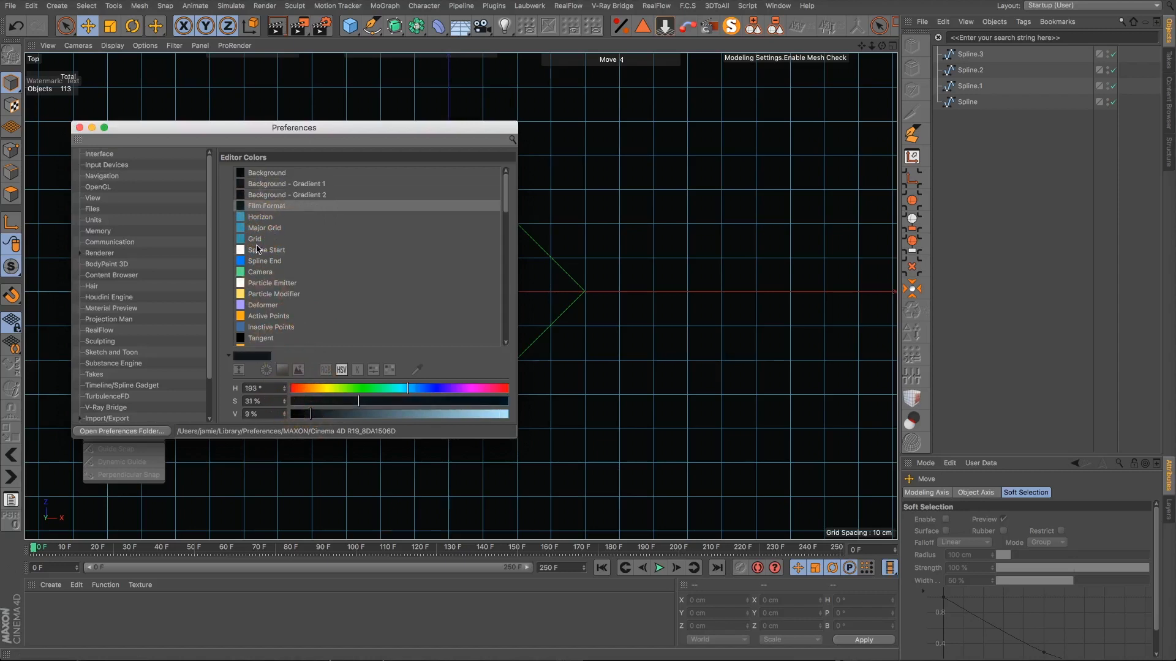
# Step: Darken the Horizon editor color to S 19%, V 14%, then desaturate and darken Major Grid to S 10% and Grid to S 7%, V 9%
pyautogui.click(256, 219)
pyautogui.click(147, 139)
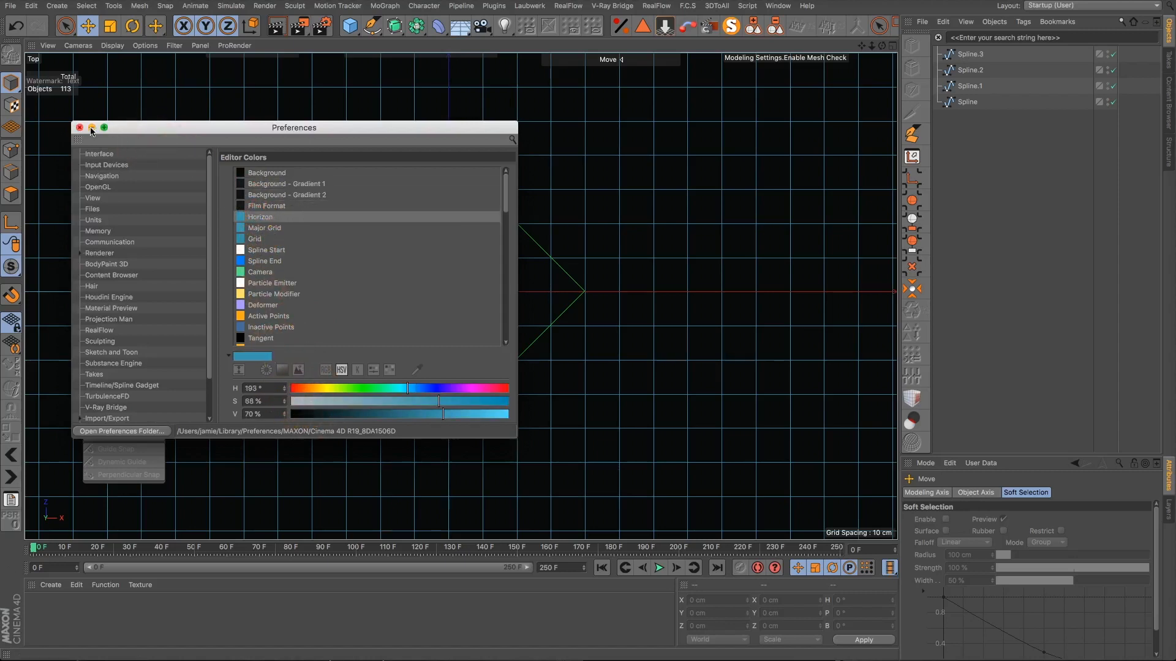
pyautogui.click(320, 414)
pyautogui.click(330, 402)
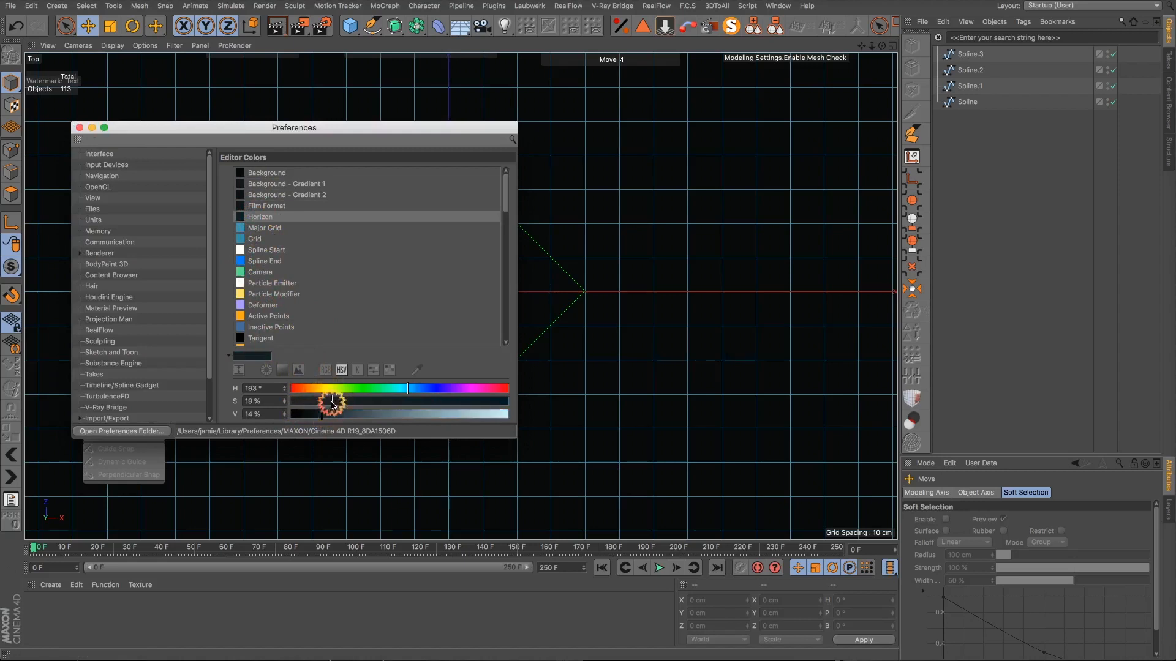
pyautogui.click(254, 228)
pyautogui.click(305, 414)
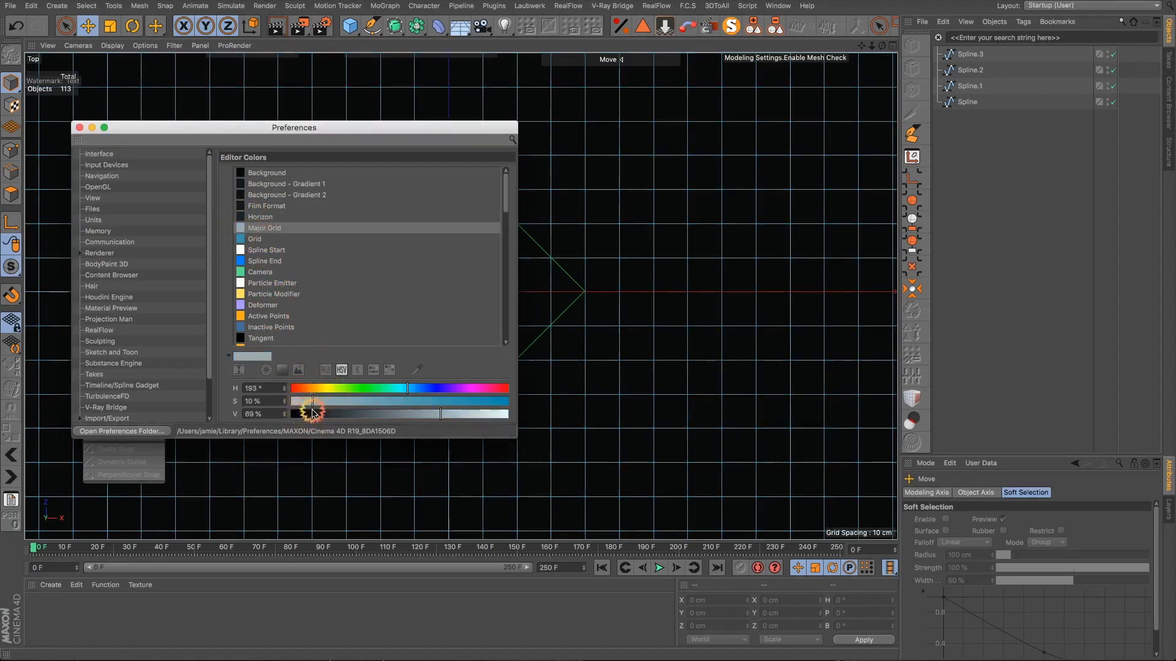
pyautogui.click(254, 239)
pyautogui.click(306, 414)
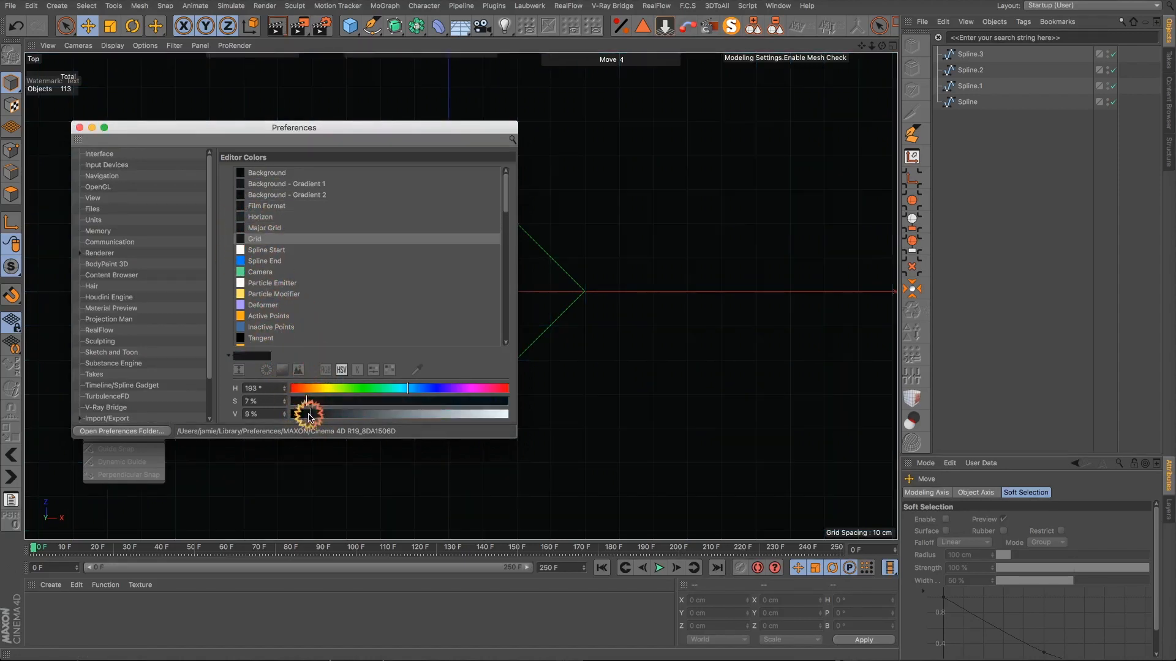
pyautogui.click(79, 128)
# Step: Move the arrow Spline.2 outward from the center to about X 33.9 cm
pyautogui.scroll(-6, 618, 271)
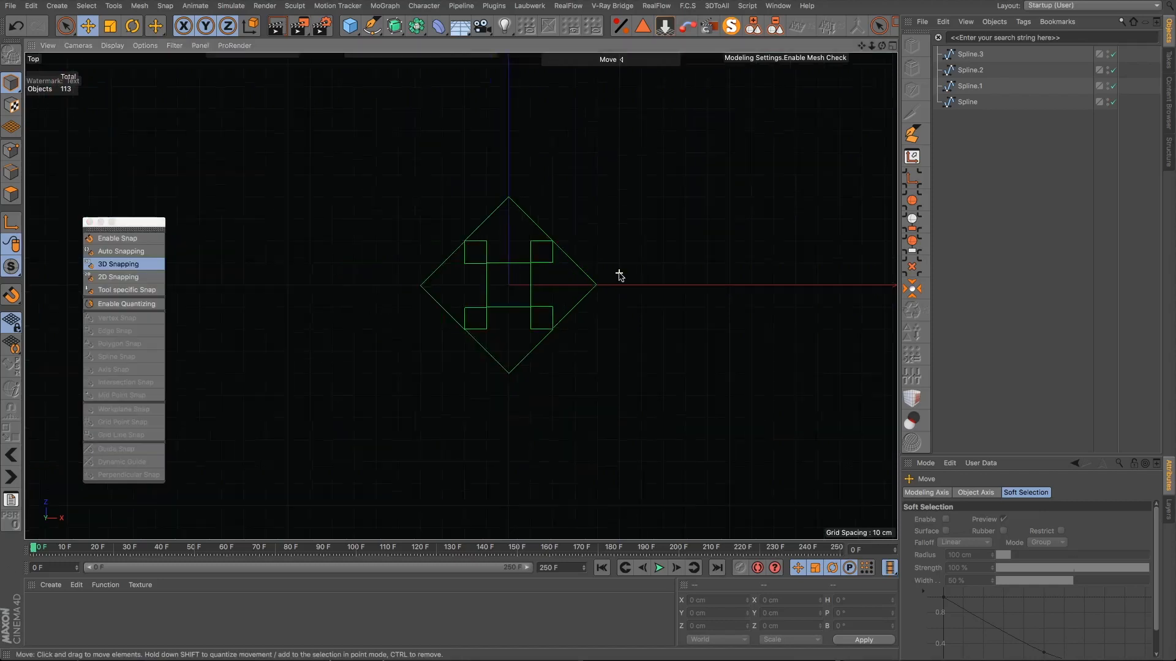
pyautogui.scroll(4, 613, 269)
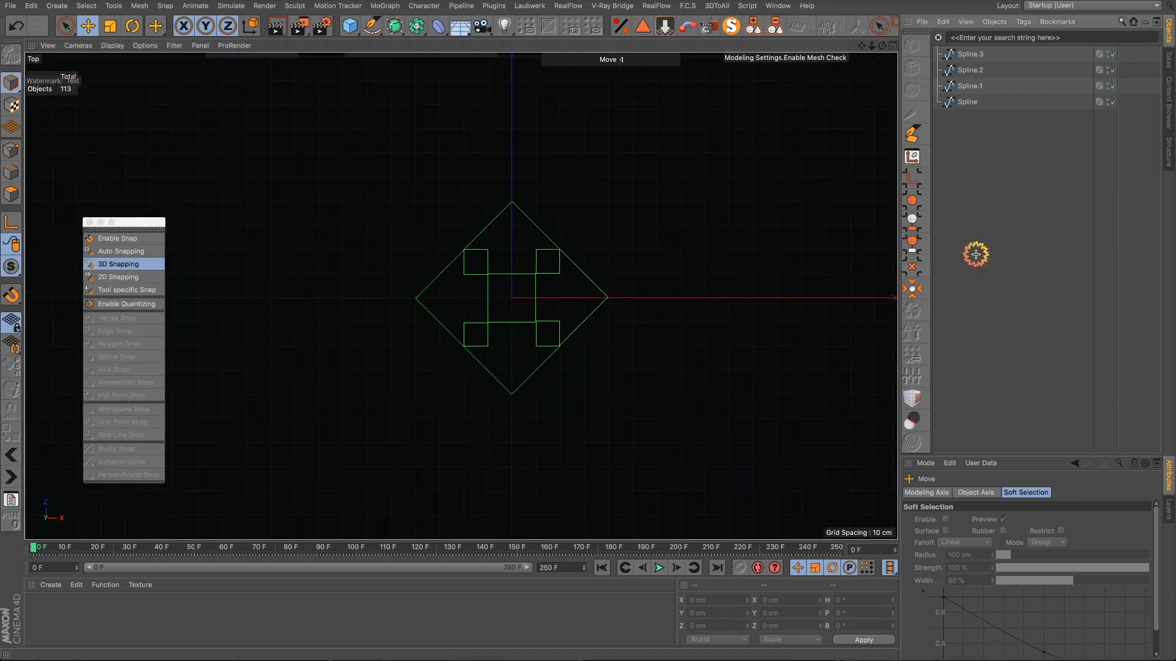
pyautogui.click(965, 56)
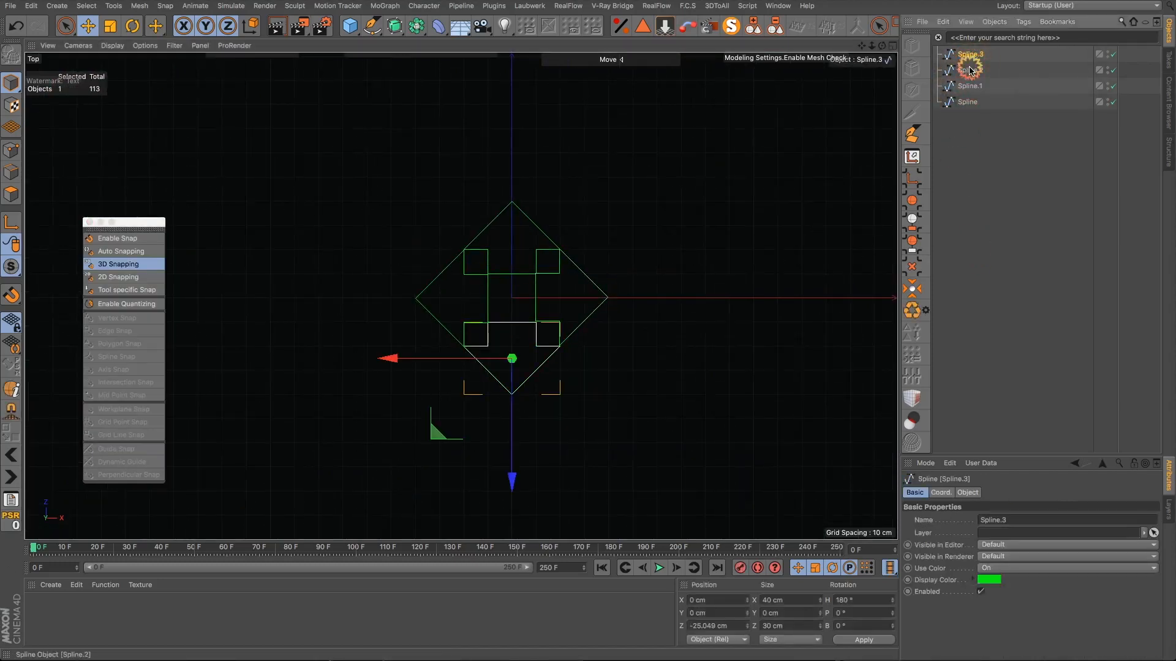
pyautogui.click(970, 69)
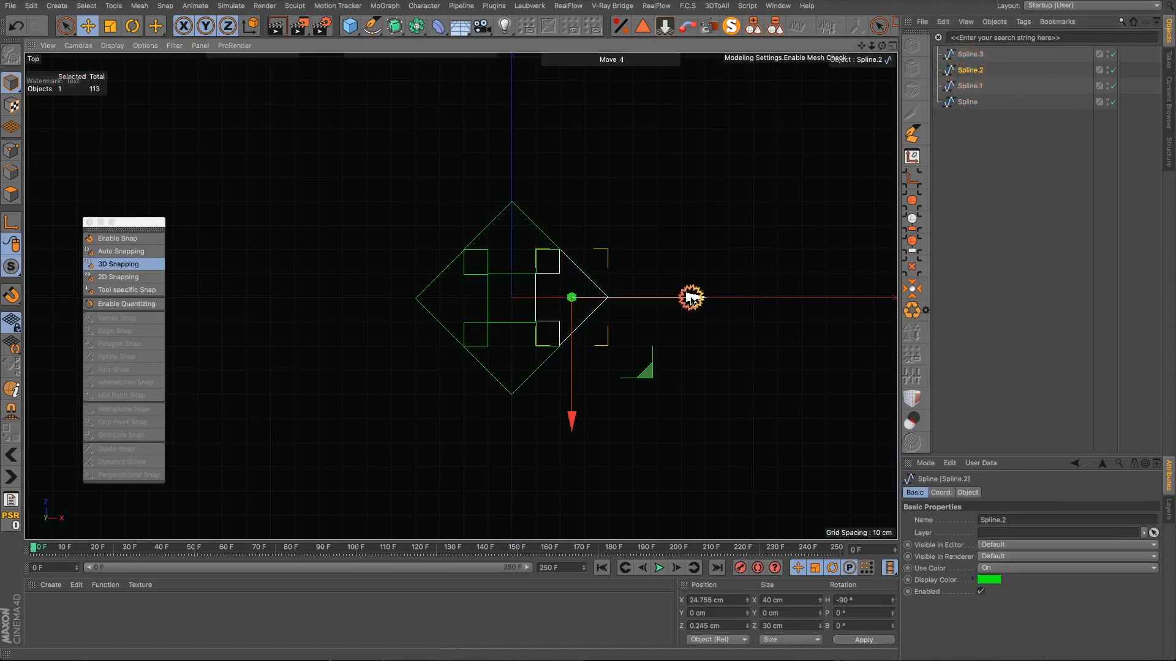
pyautogui.moveTo(696, 297); pyautogui.dragTo(713, 297)
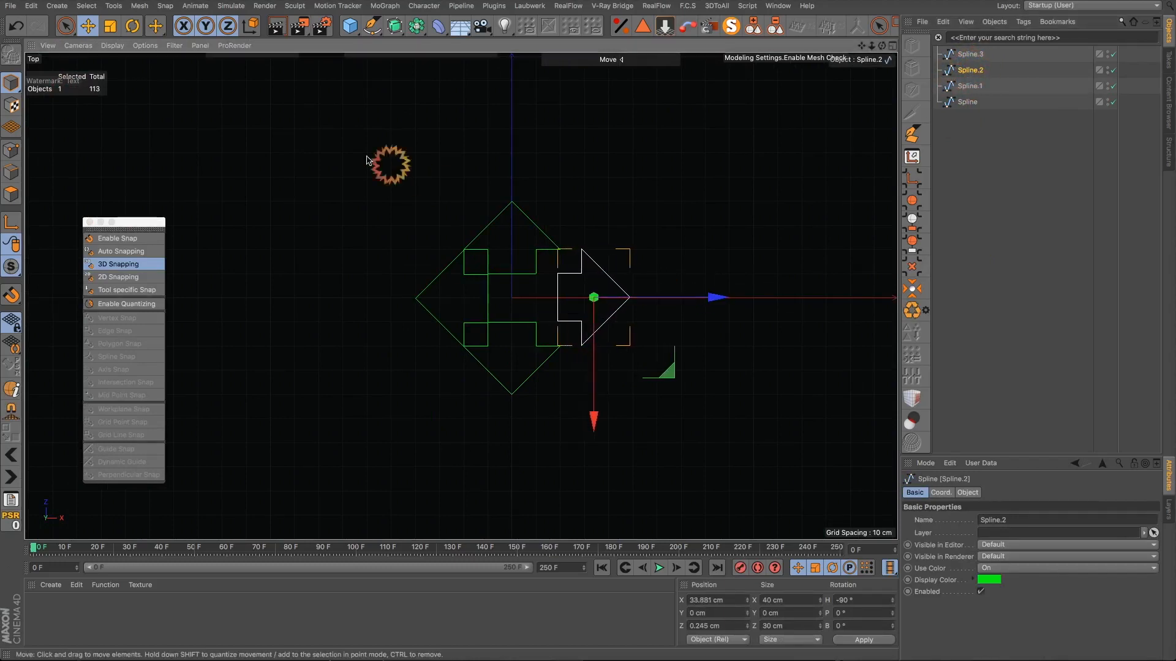
# Step: Brighten the viewport grid in the preferences by setting Grid to V 66% and Major Grid to V 35%
pyautogui.click(61, 9)
pyautogui.moveTo(30, 6)
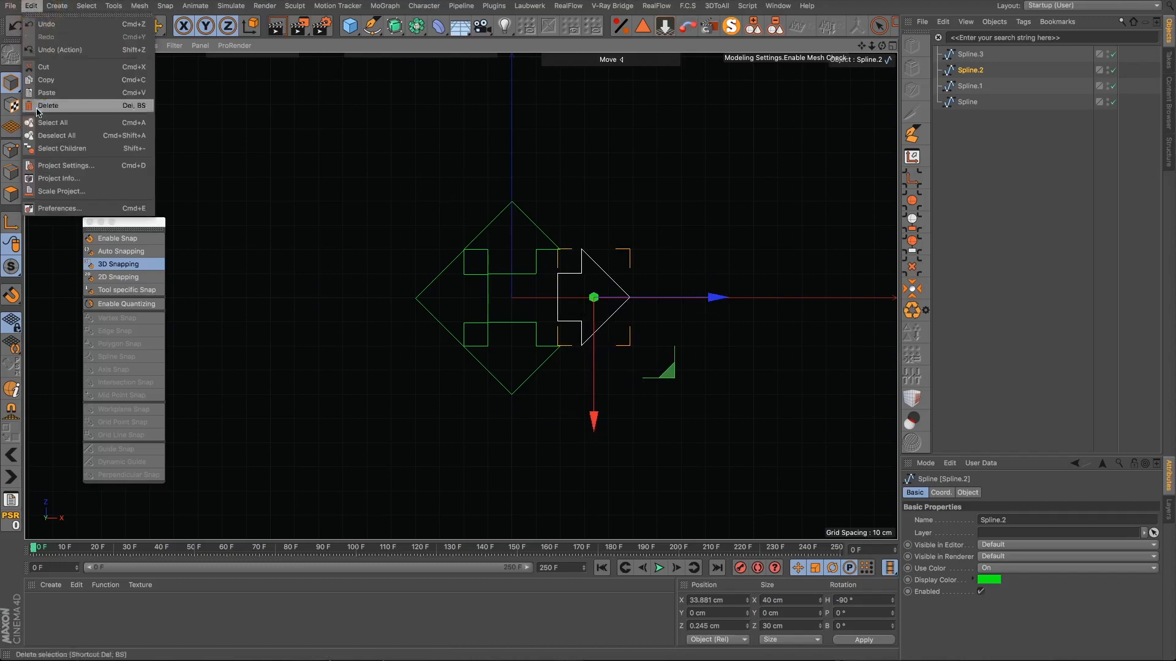
pyautogui.click(114, 209)
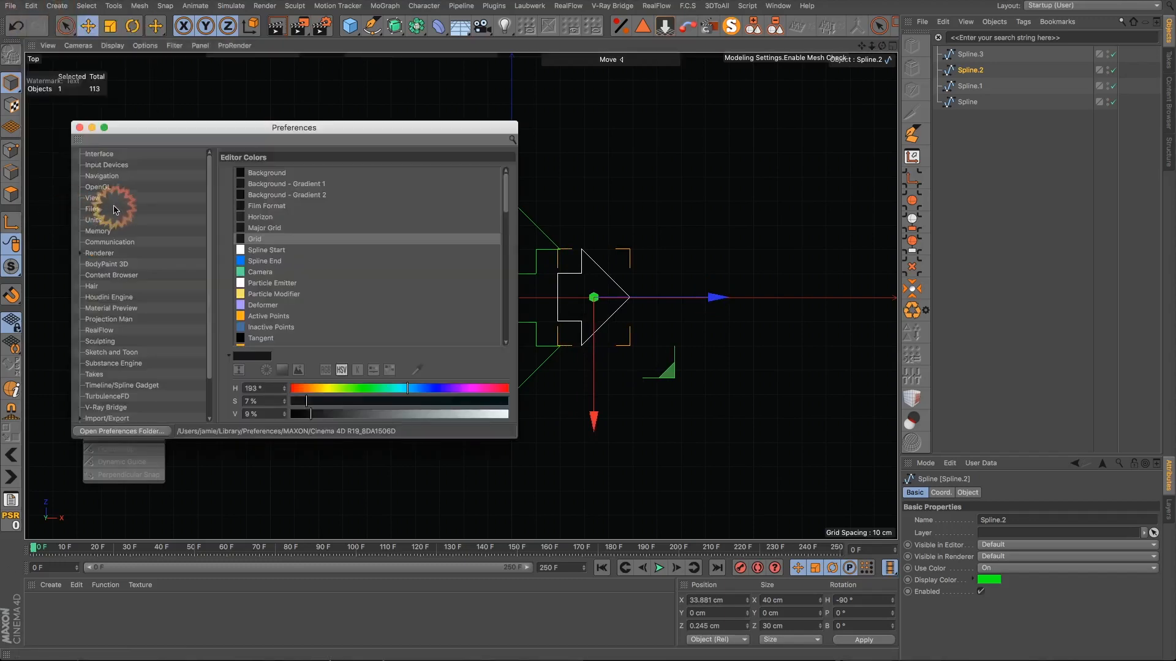
pyautogui.click(385, 414)
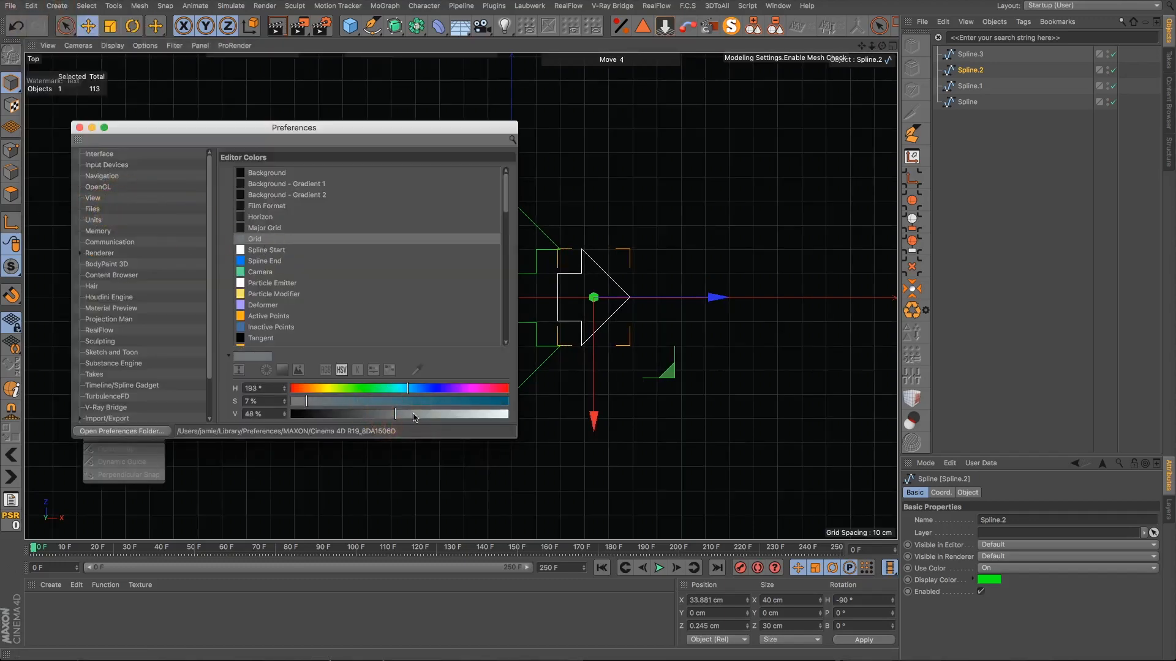
pyautogui.moveTo(415, 417); pyautogui.dragTo(433, 415)
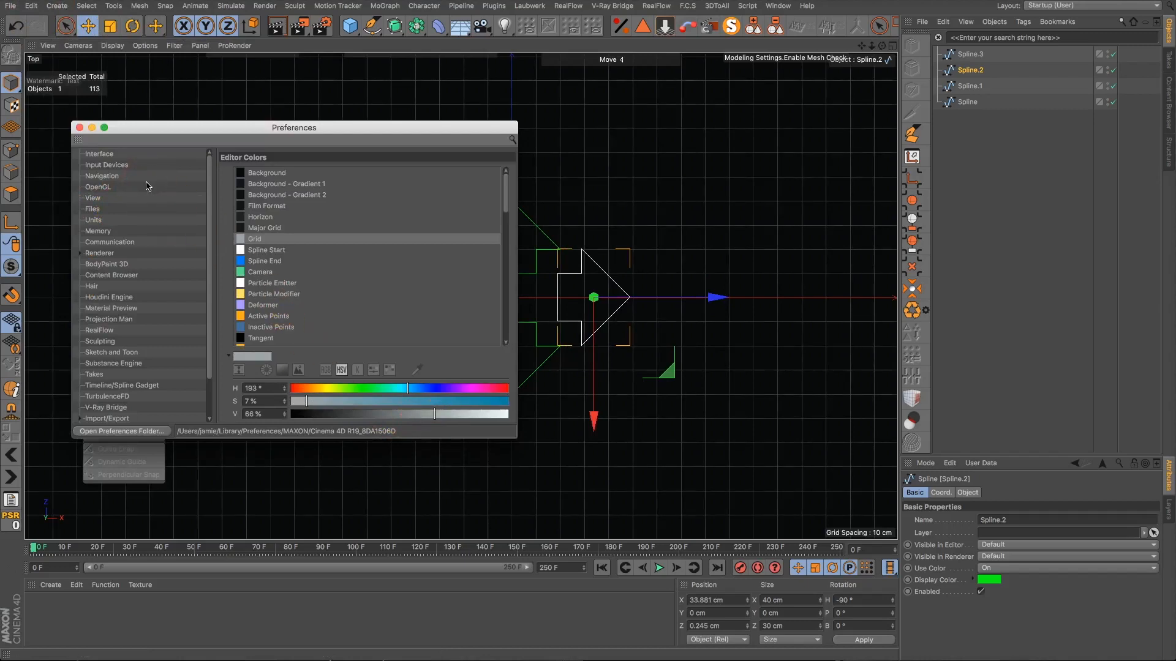
pyautogui.click(261, 228)
pyautogui.click(354, 414)
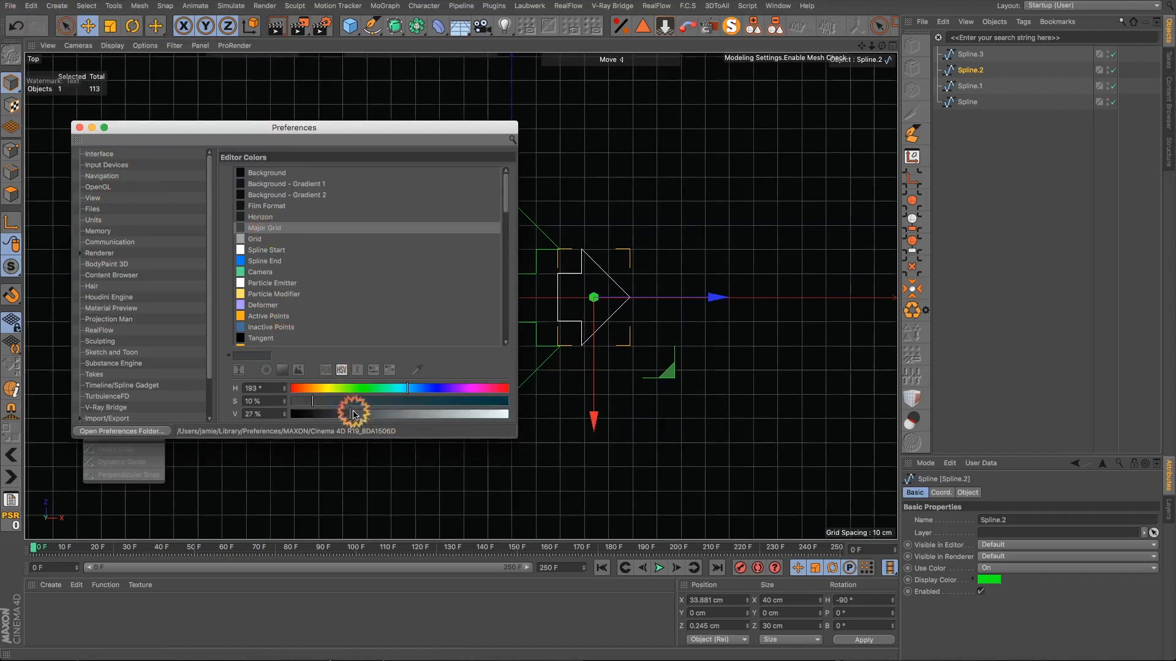
pyautogui.click(79, 128)
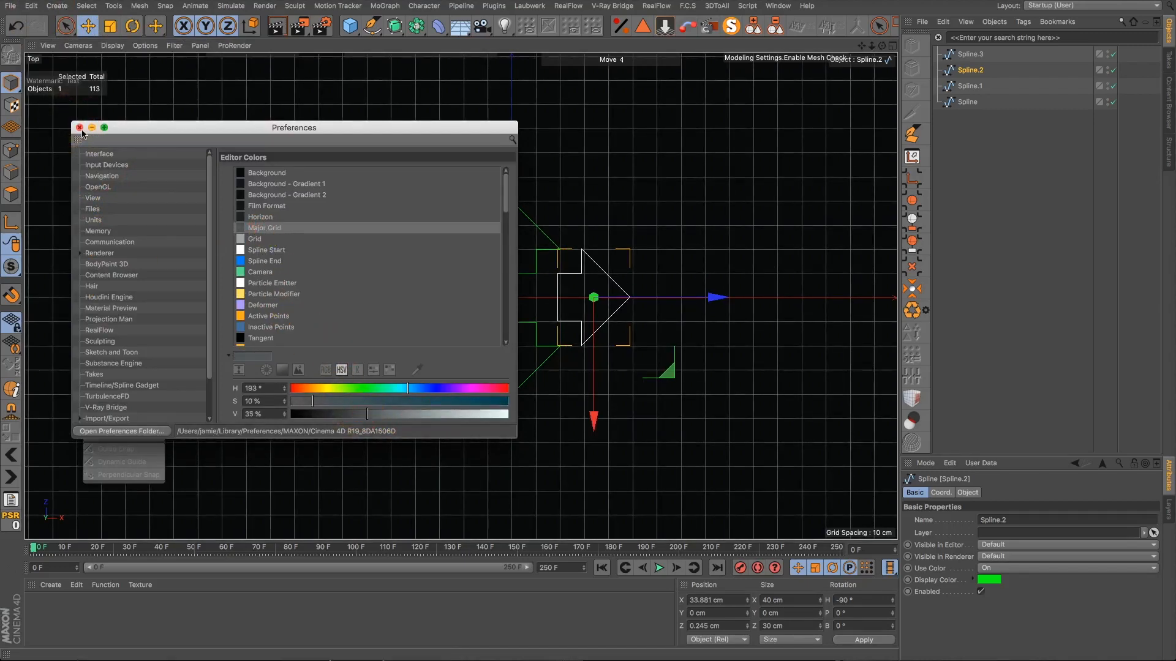
# Step: Move Spline.1 outward to about X -34.8 cm and the arrow named Spline outward to about Z 35.1 cm
pyautogui.click(421, 262)
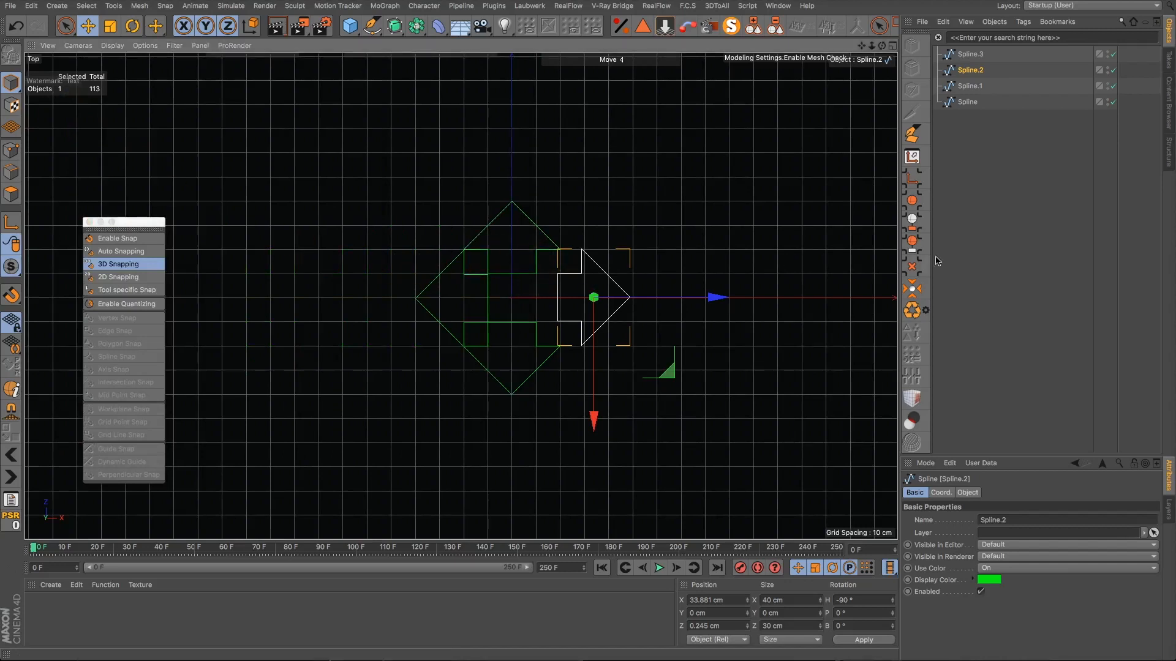
pyautogui.click(636, 302)
pyautogui.click(963, 87)
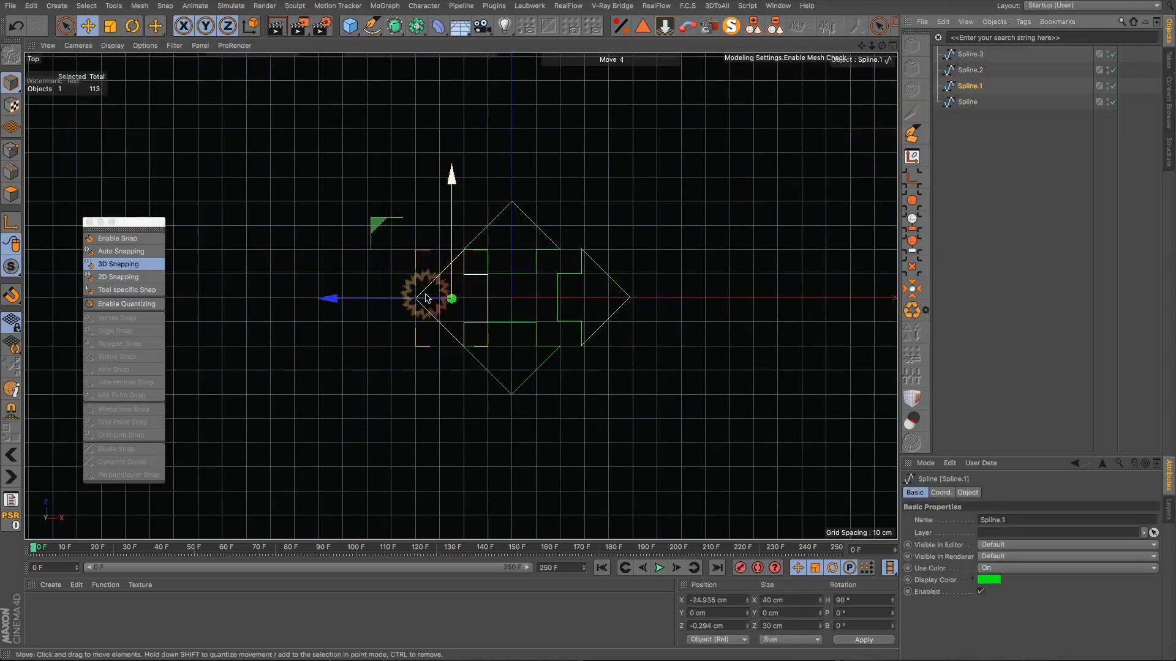
pyautogui.moveTo(339, 304); pyautogui.dragTo(316, 305)
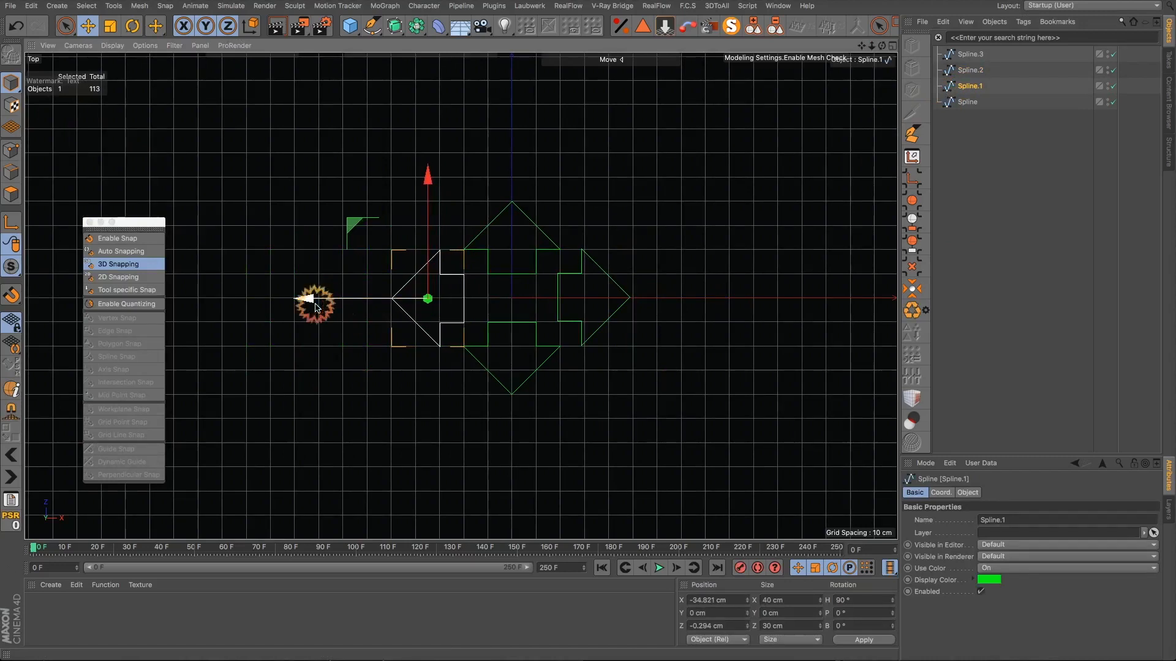
pyautogui.click(963, 101)
pyautogui.moveTo(523, 130); pyautogui.dragTo(515, 93)
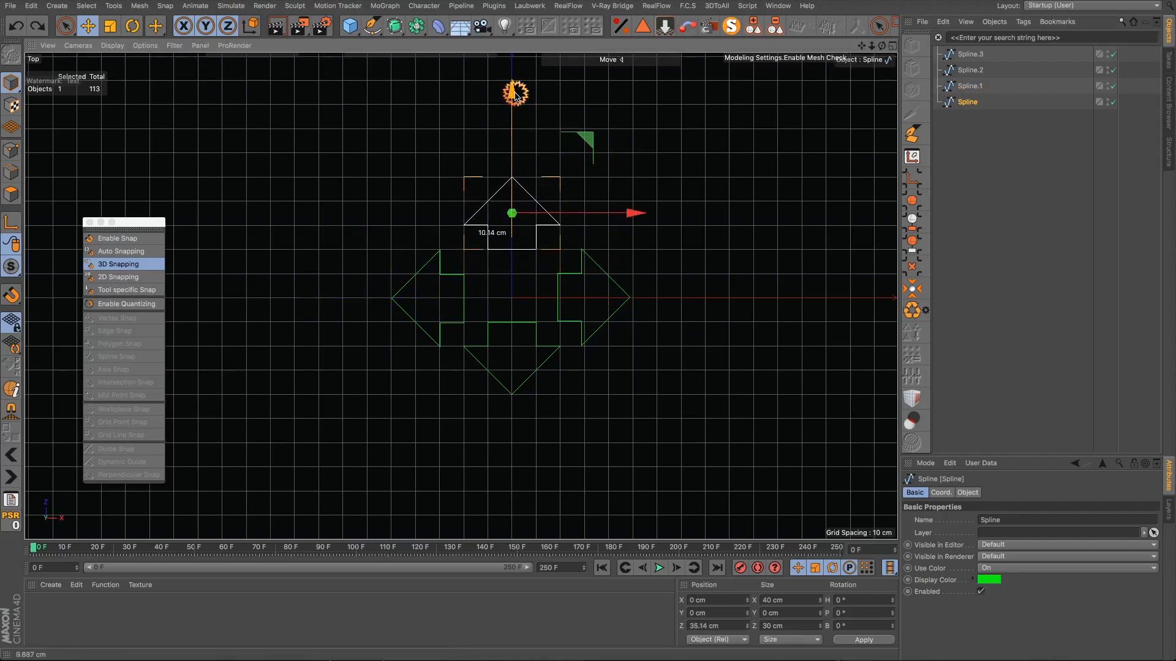
# Step: Nudge Spline.2 slightly farther outward along X and move Spline.3 outward to about Z -34.7 cm
pyautogui.click(966, 84)
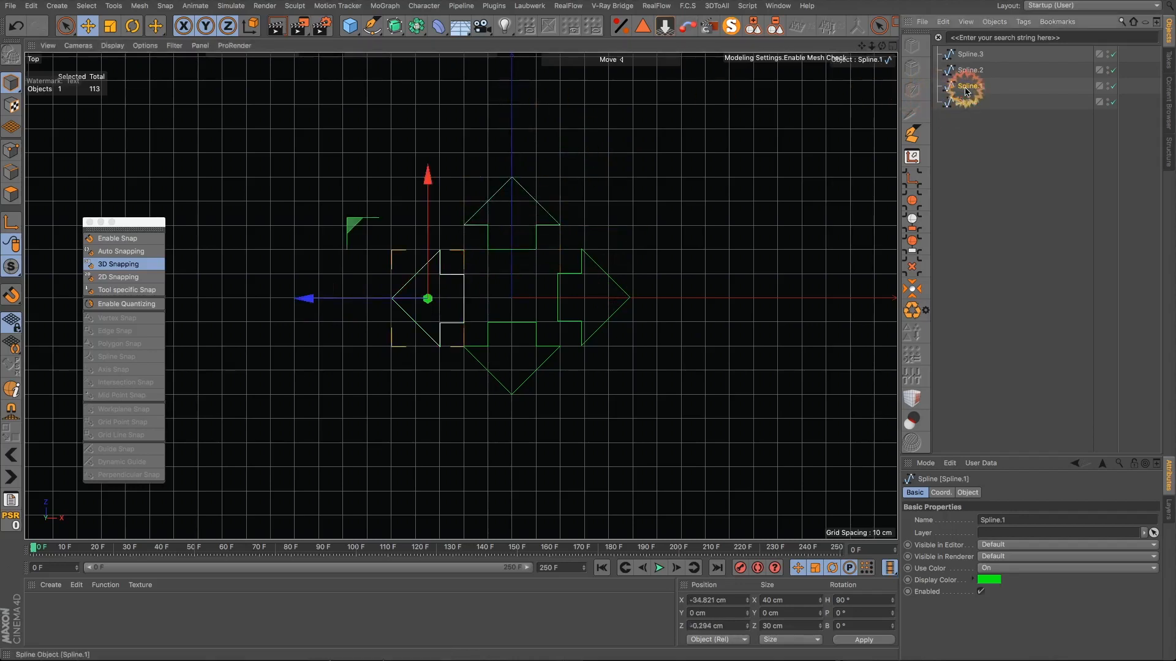
pyautogui.click(971, 71)
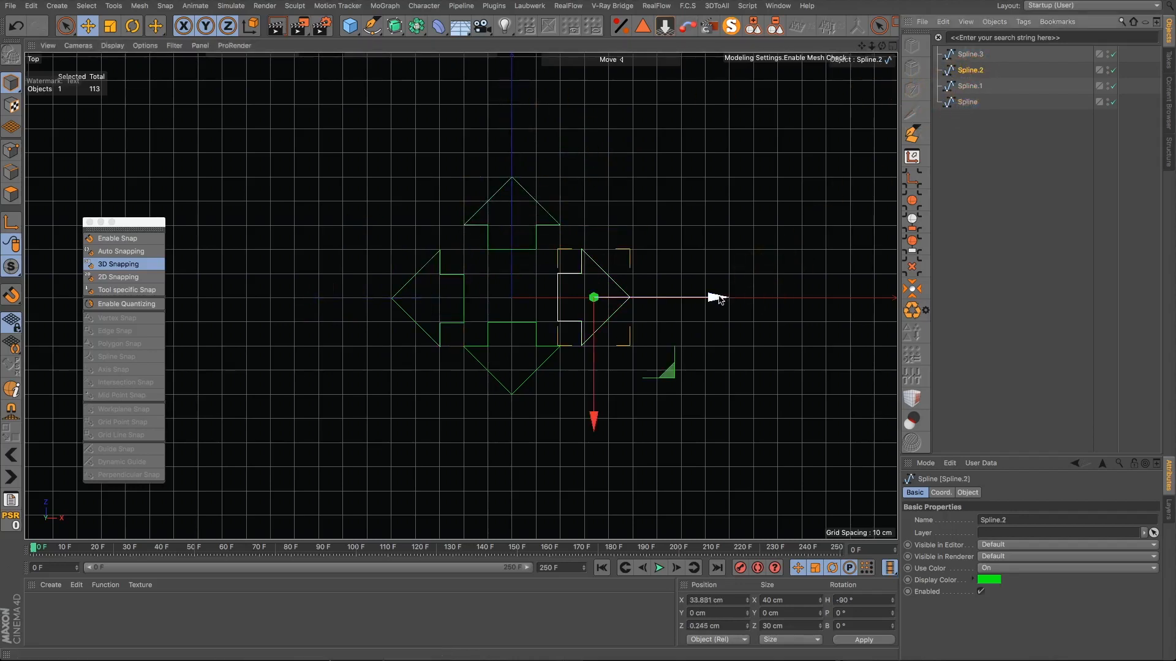
pyautogui.moveTo(717, 298); pyautogui.dragTo(722, 298)
pyautogui.click(971, 54)
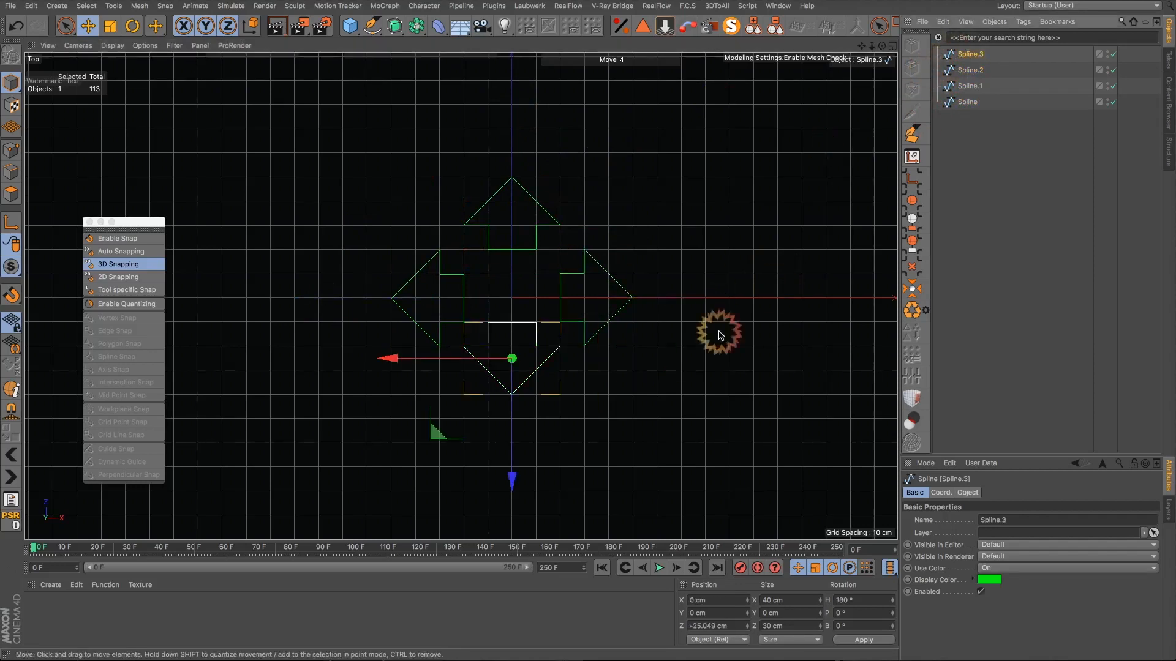
pyautogui.moveTo(513, 481); pyautogui.dragTo(514, 502)
pyautogui.click(235, 45)
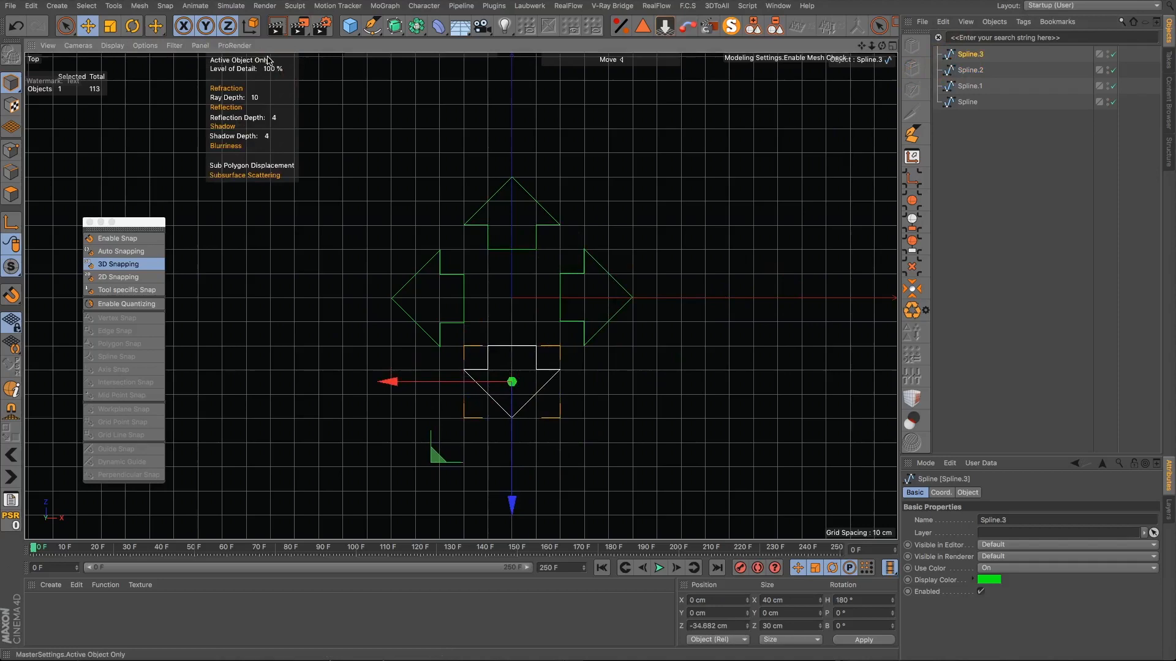
# Step: Add a Circle spline at the center of the arrows and scale it uniformly to about 49.7 cm across, overlapping the arrow bases
pyautogui.click(370, 28)
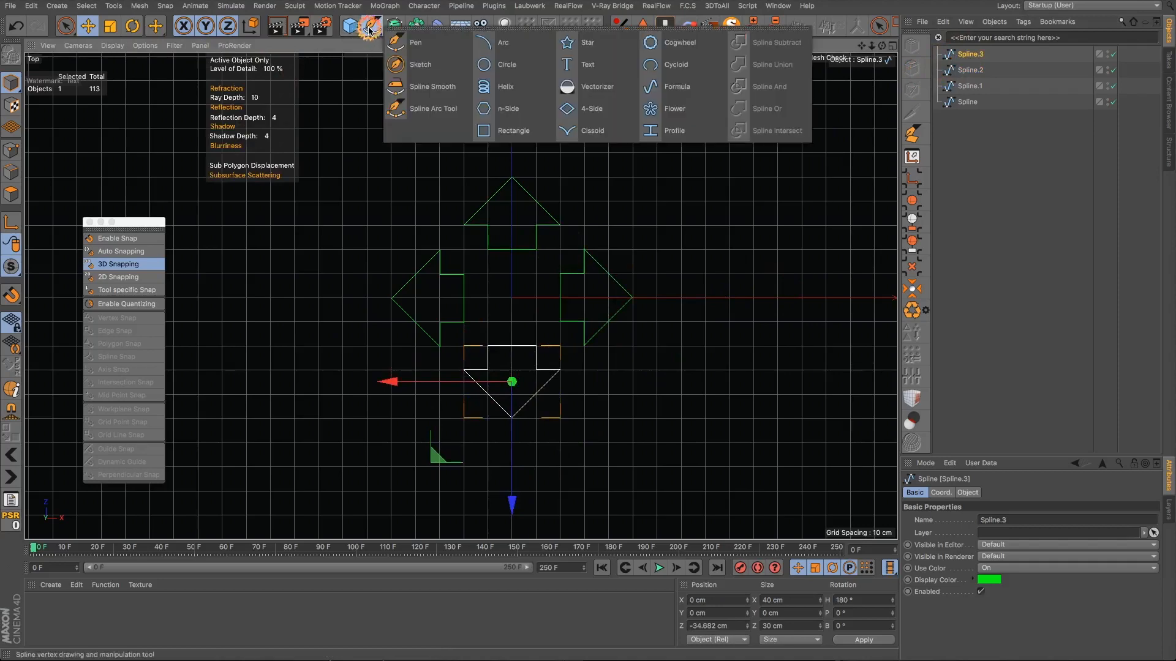
pyautogui.click(490, 70)
pyautogui.scroll(-6, 521, 245)
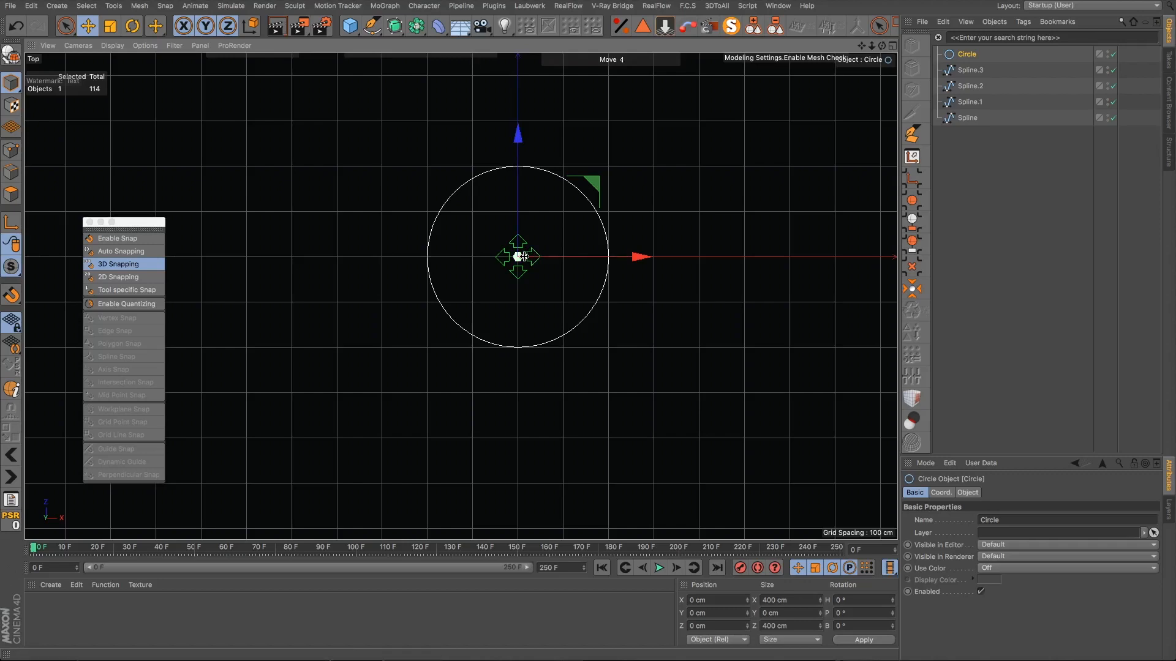
pyautogui.press('t')
pyautogui.moveTo(521, 256); pyautogui.dragTo(294, 478)
pyautogui.scroll(6, 519, 255)
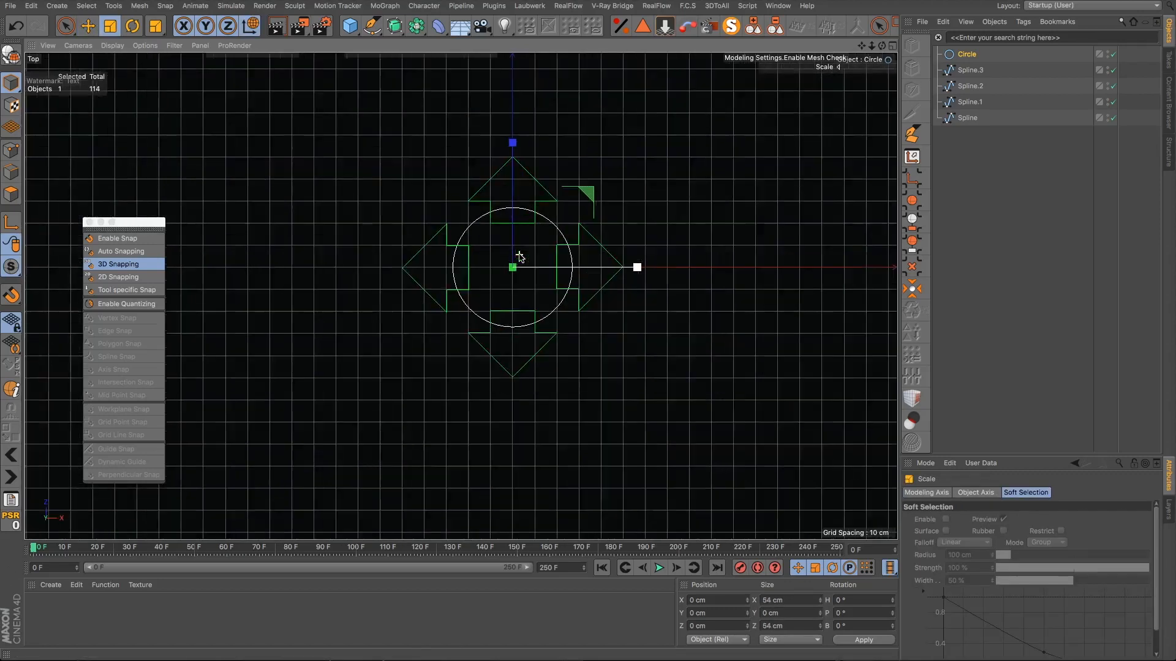
pyautogui.scroll(3, 519, 256)
pyautogui.moveTo(539, 241); pyautogui.dragTo(515, 265)
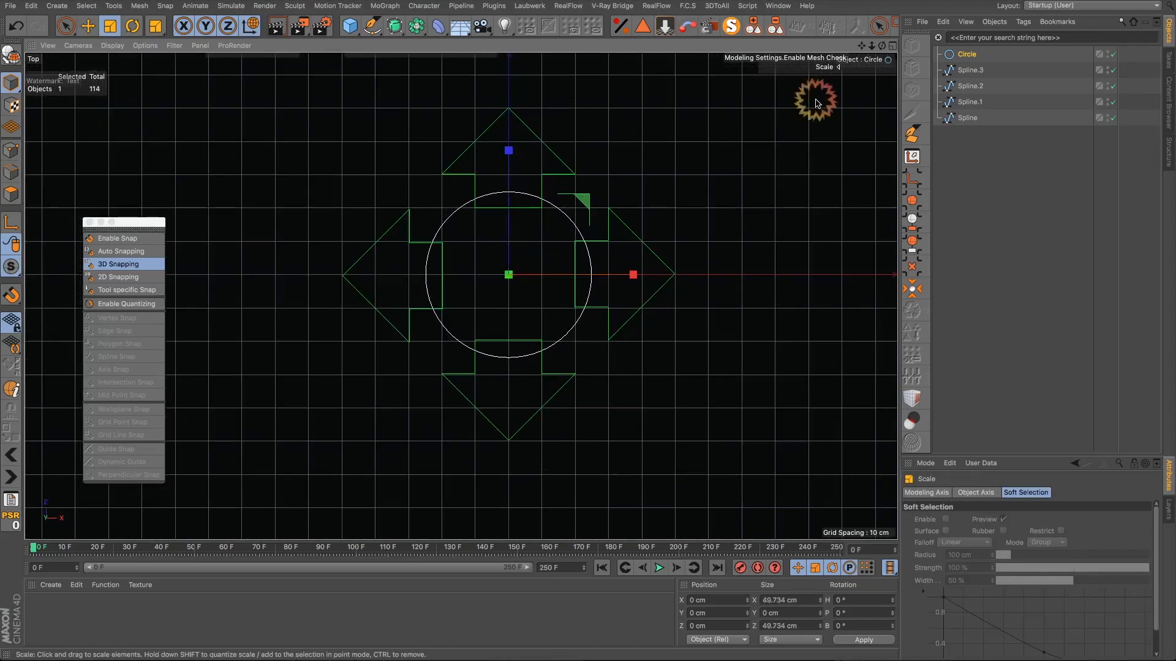
# Step: Combine the center circle and the four arrow splines into a single outline with Spline Union
pyautogui.click(892, 46)
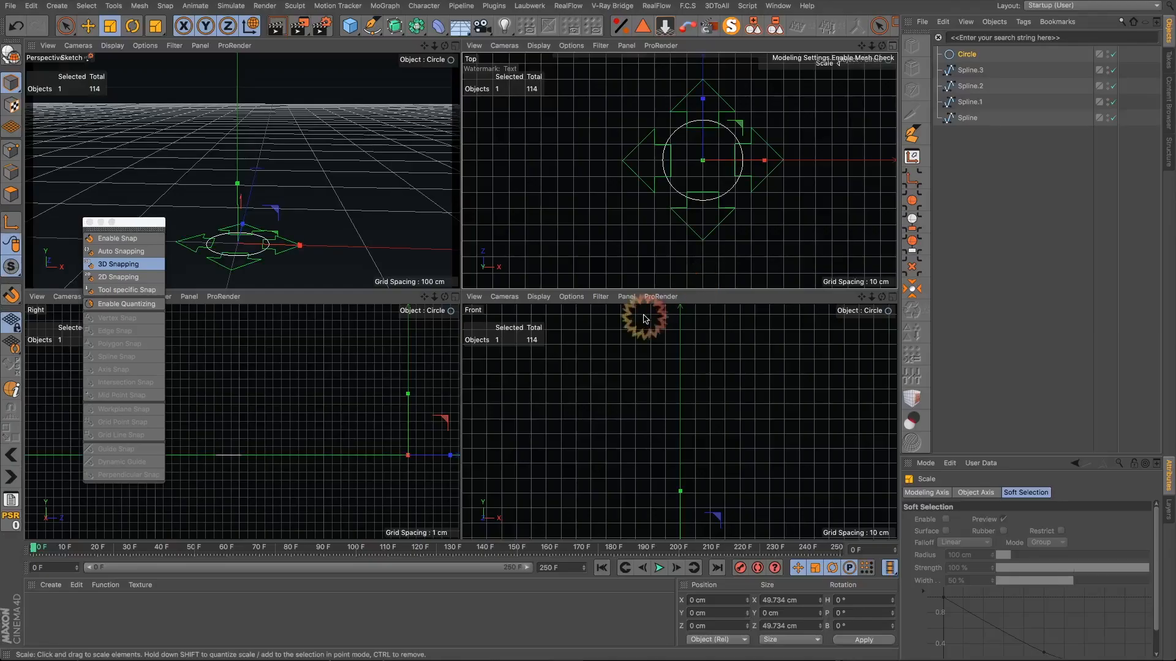
pyautogui.click(455, 47)
pyautogui.moveTo(531, 375)
pyautogui.keyDown('alt'); pyautogui.mouseDown()
pyautogui.moveTo(506, 467)
pyautogui.moveTo(472, 385)
pyautogui.moveTo(433, 399)
pyautogui.moveTo(525, 354)
pyautogui.mouseUp(); pyautogui.keyUp('alt')
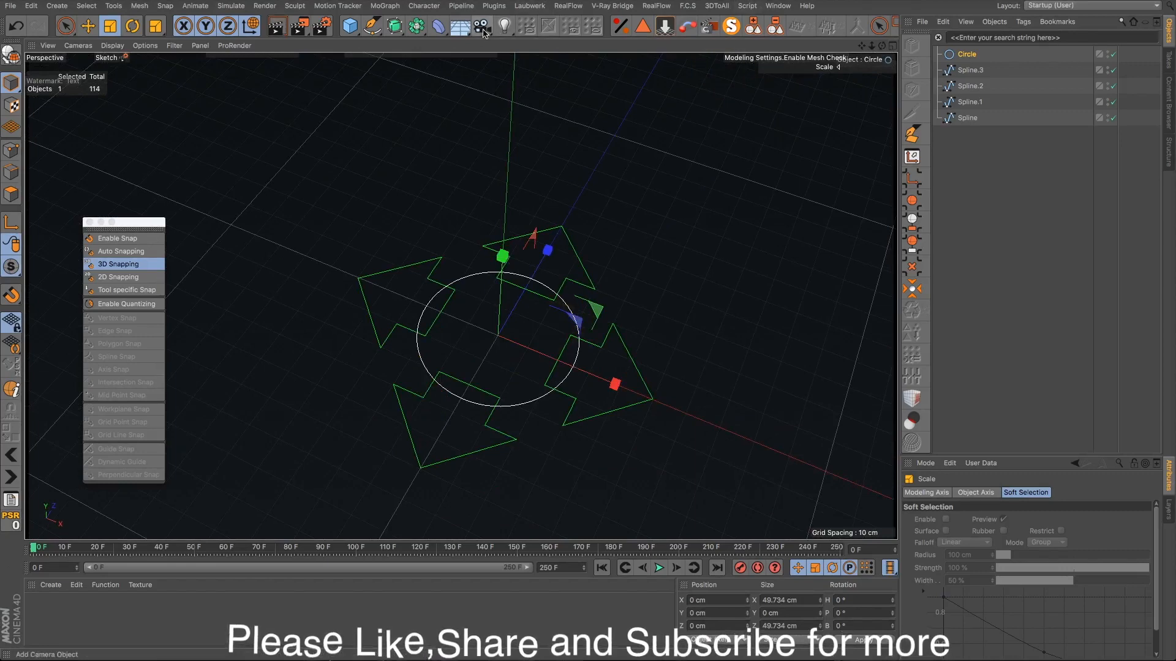
pyautogui.moveTo(975, 140); pyautogui.dragTo(963, 53)
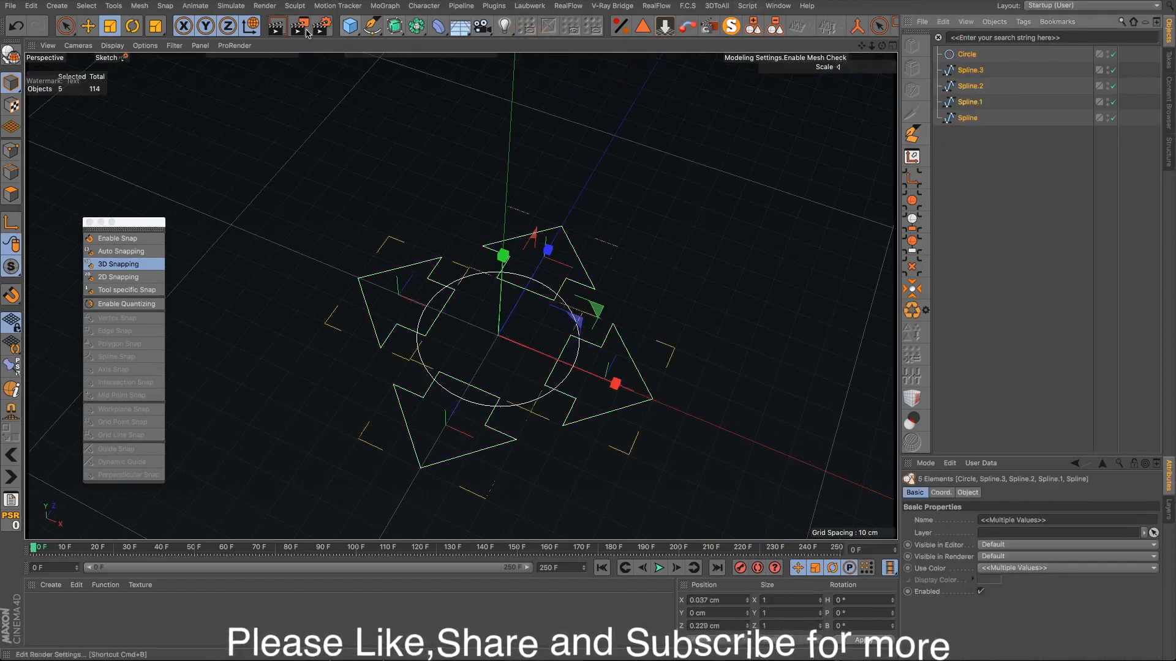
pyautogui.click(372, 25)
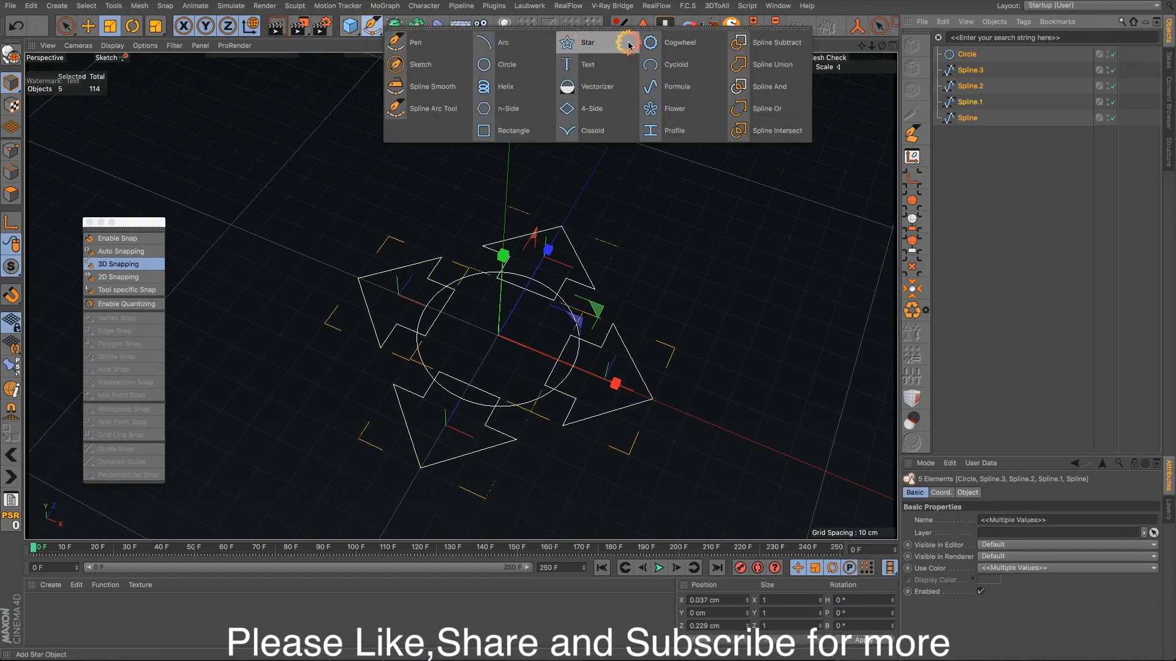
pyautogui.click(735, 64)
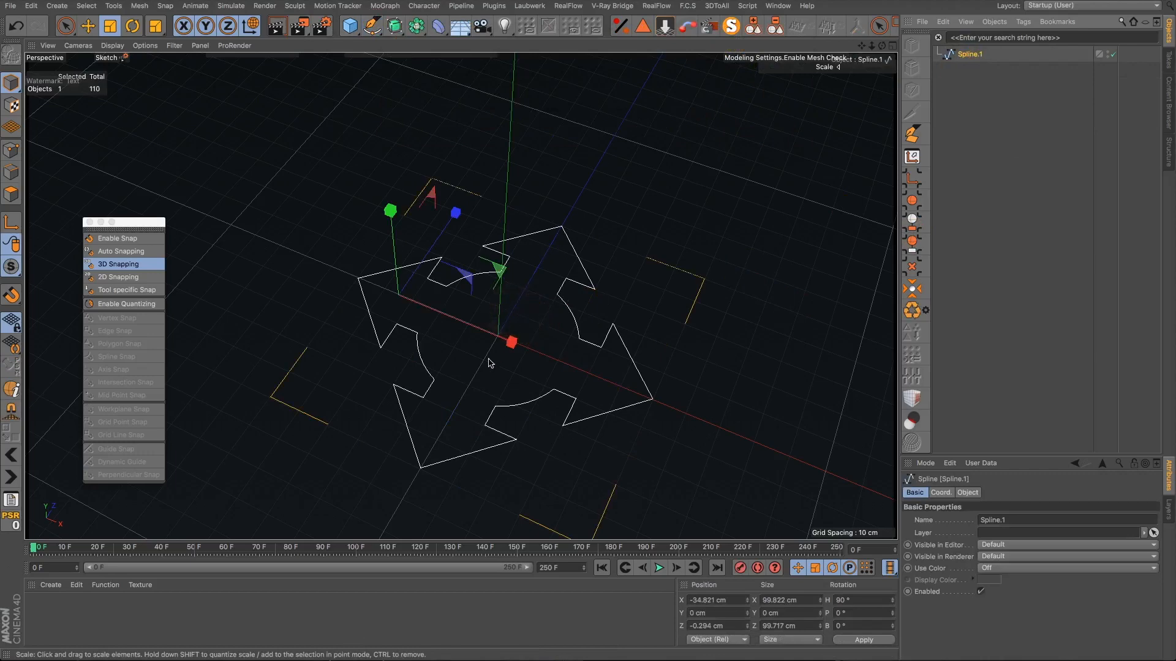
# Step: Center the merged spline's axis on its shape with MagicCenter
pyautogui.keyDown('alt'); pyautogui.moveTo(489, 362); pyautogui.dragTo(542, 290); pyautogui.keyUp('alt')
pyautogui.keyDown('alt'); pyautogui.moveTo(449, 482); pyautogui.dragTo(441, 504, button='right'); pyautogui.keyUp('alt')
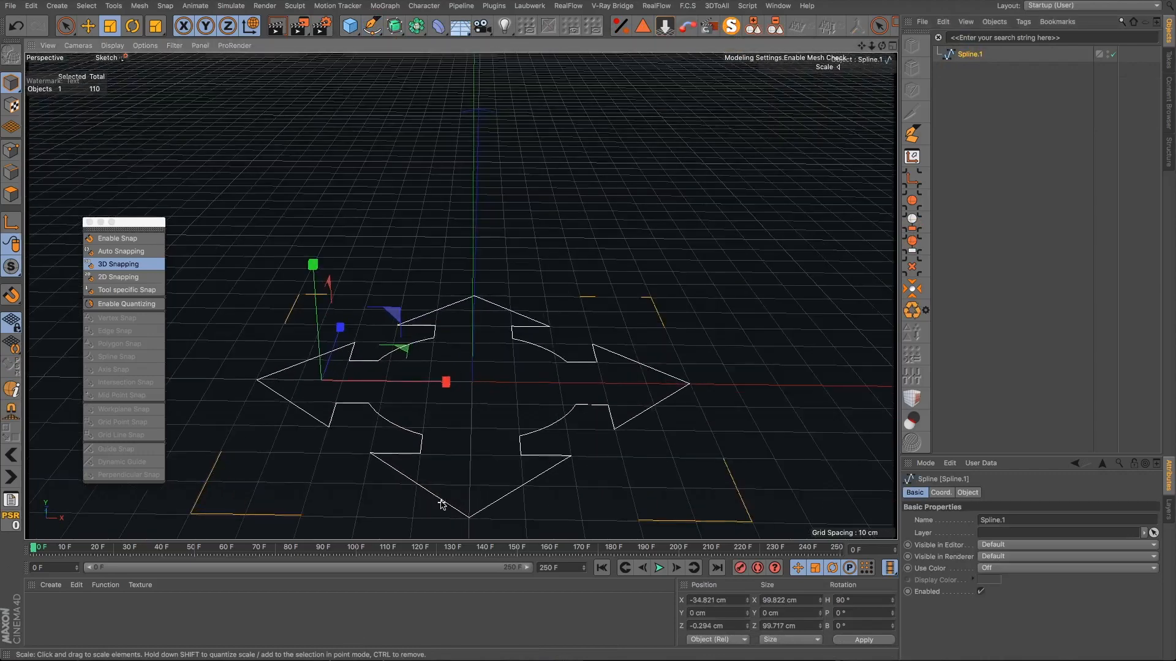
pyautogui.keyDown('alt'); pyautogui.moveTo(441, 504); pyautogui.dragTo(451, 488); pyautogui.keyUp('alt')
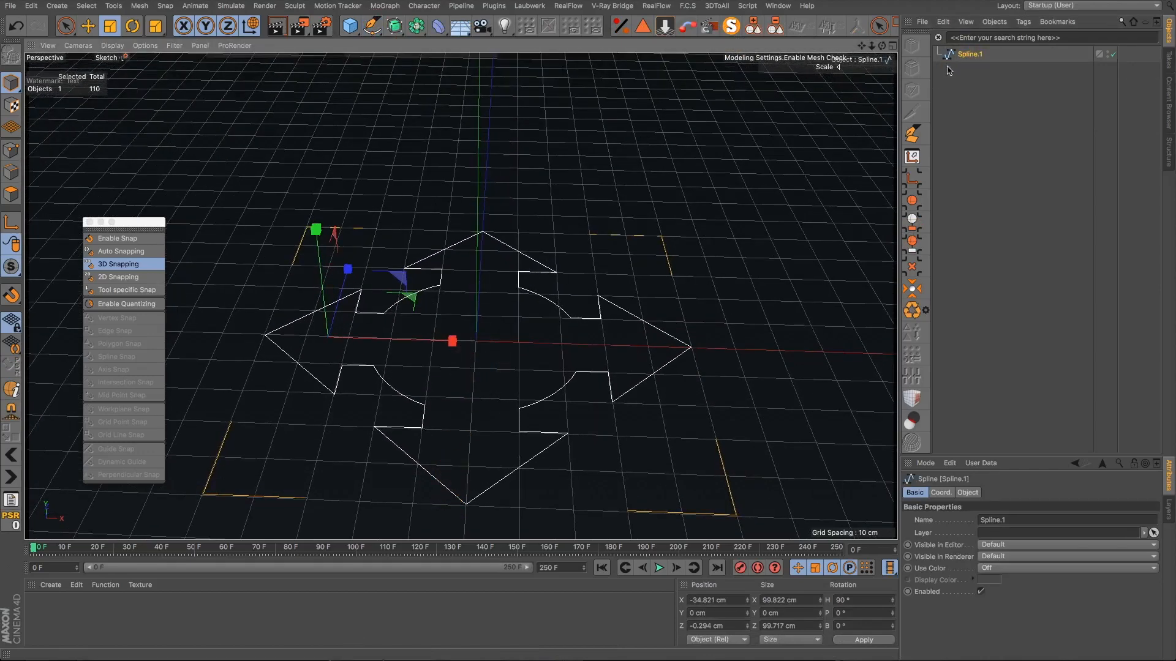
pyautogui.click(912, 290)
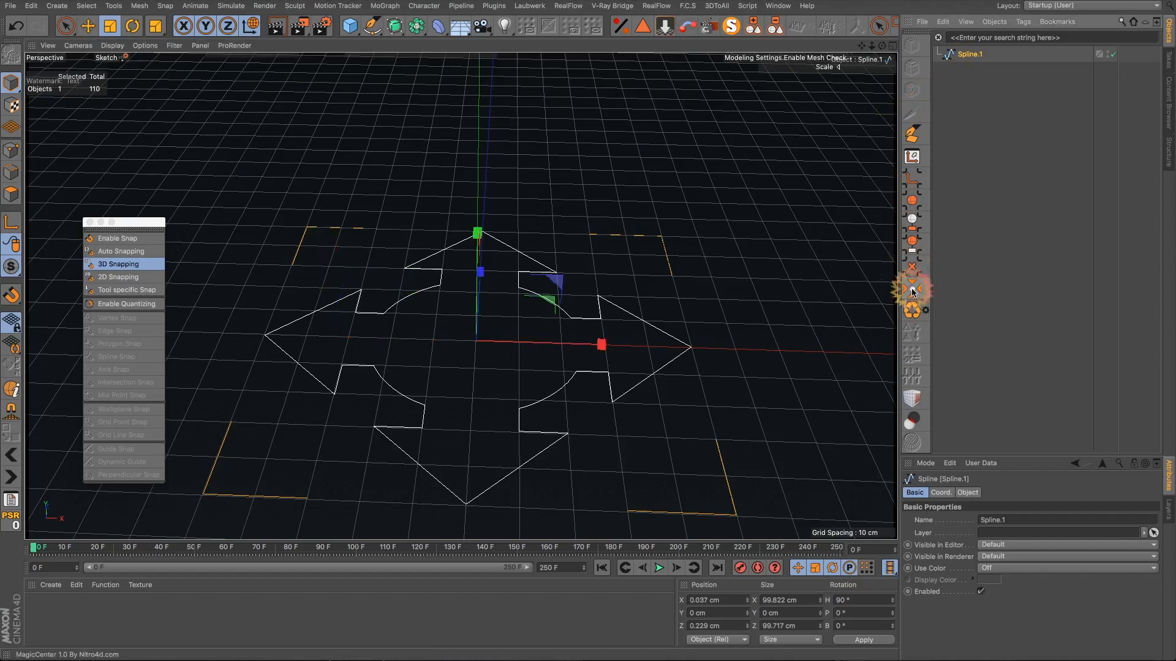
pyautogui.press('e')
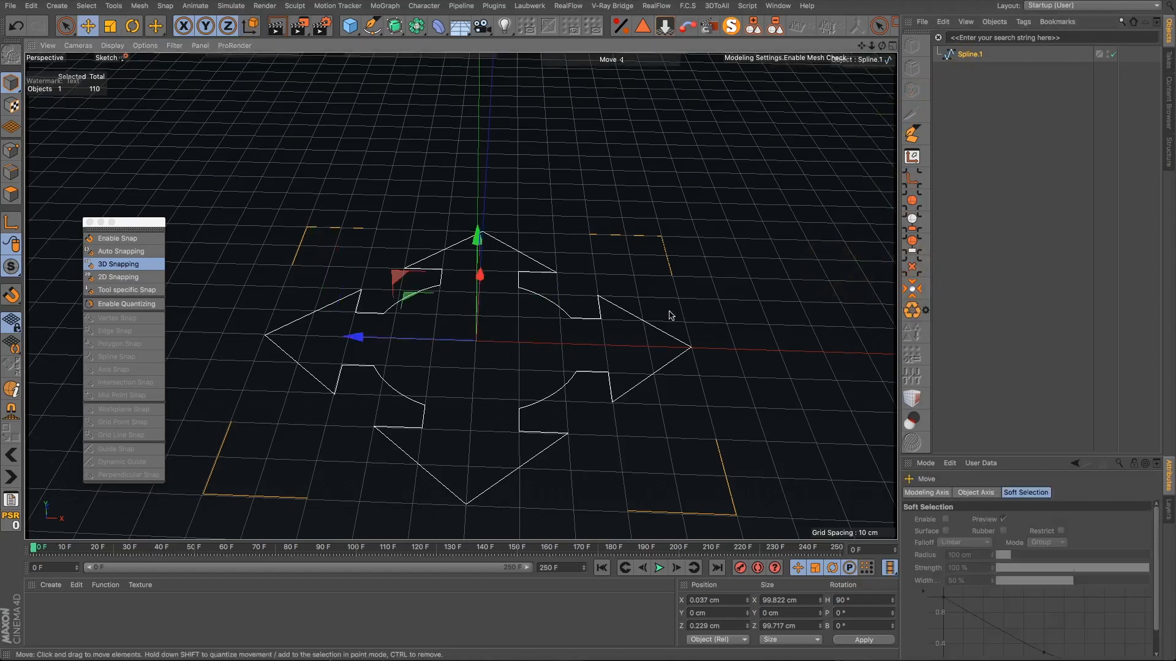
pyautogui.keyDown('alt'); pyautogui.moveTo(671, 316); pyautogui.dragTo(572, 315); pyautogui.keyUp('alt')
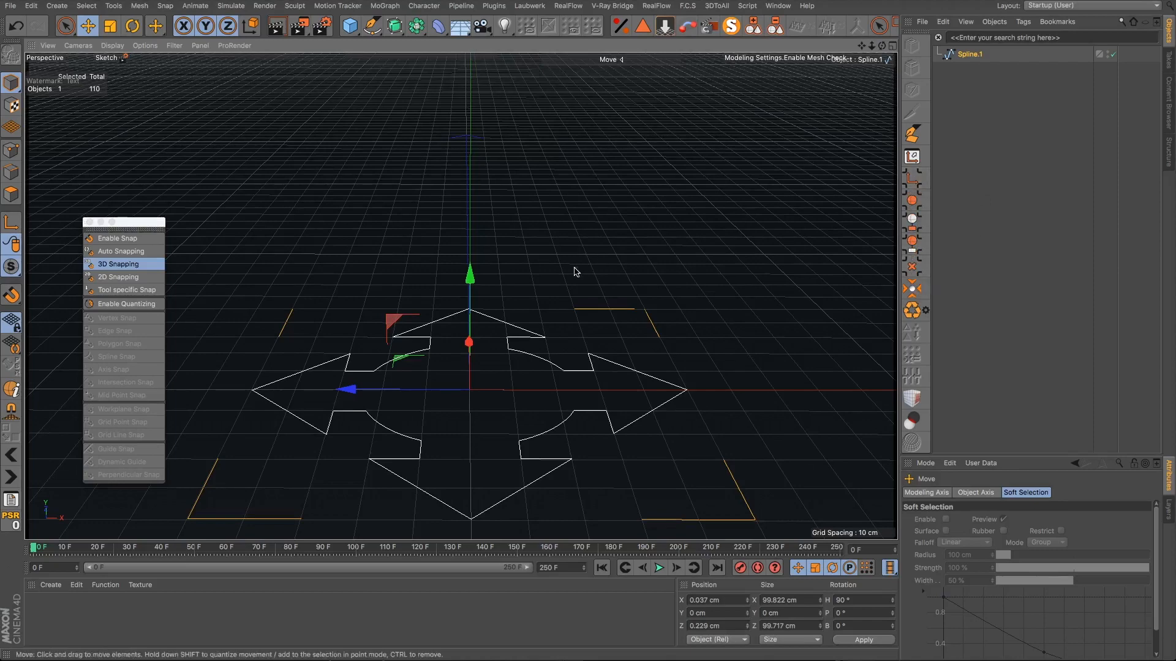
pyautogui.keyDown('alt'); pyautogui.moveTo(575, 333); pyautogui.dragTo(544, 361); pyautogui.keyUp('alt')
pyautogui.moveTo(485, 271); pyautogui.dragTo(528, 198)
pyautogui.press('super+z')
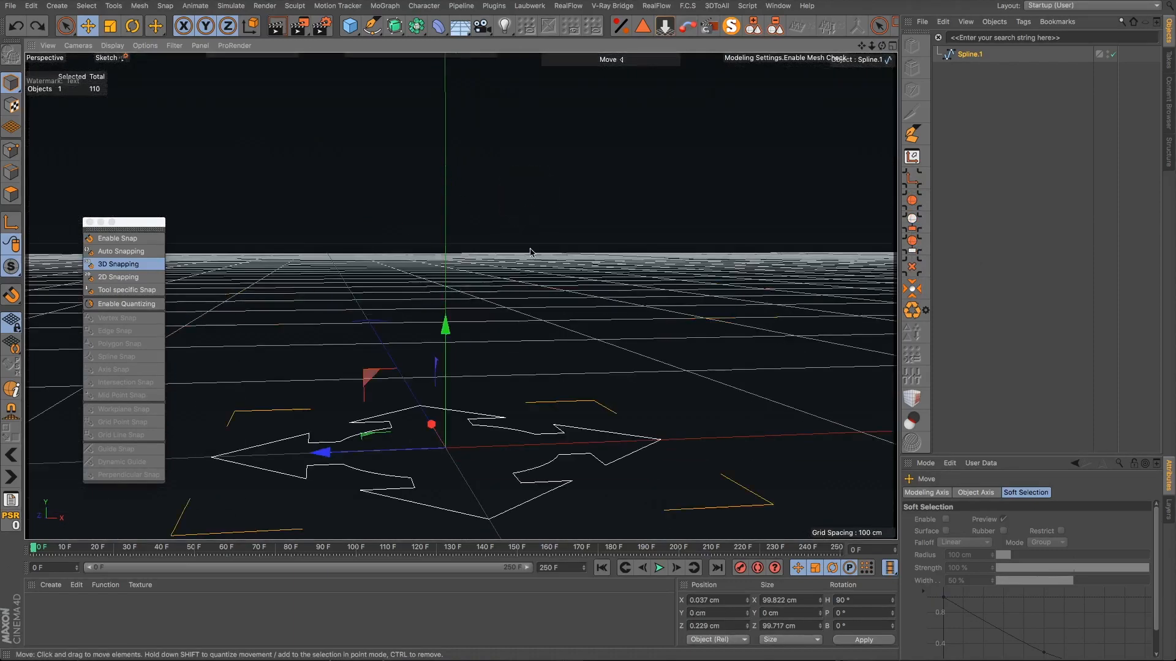
# Step: Rename the merged spline as Character Ctrl
pyautogui.keyDown('alt'); pyautogui.moveTo(495, 376); pyautogui.dragTo(498, 401); pyautogui.keyUp('alt')
pyautogui.doubleClick(965, 54)
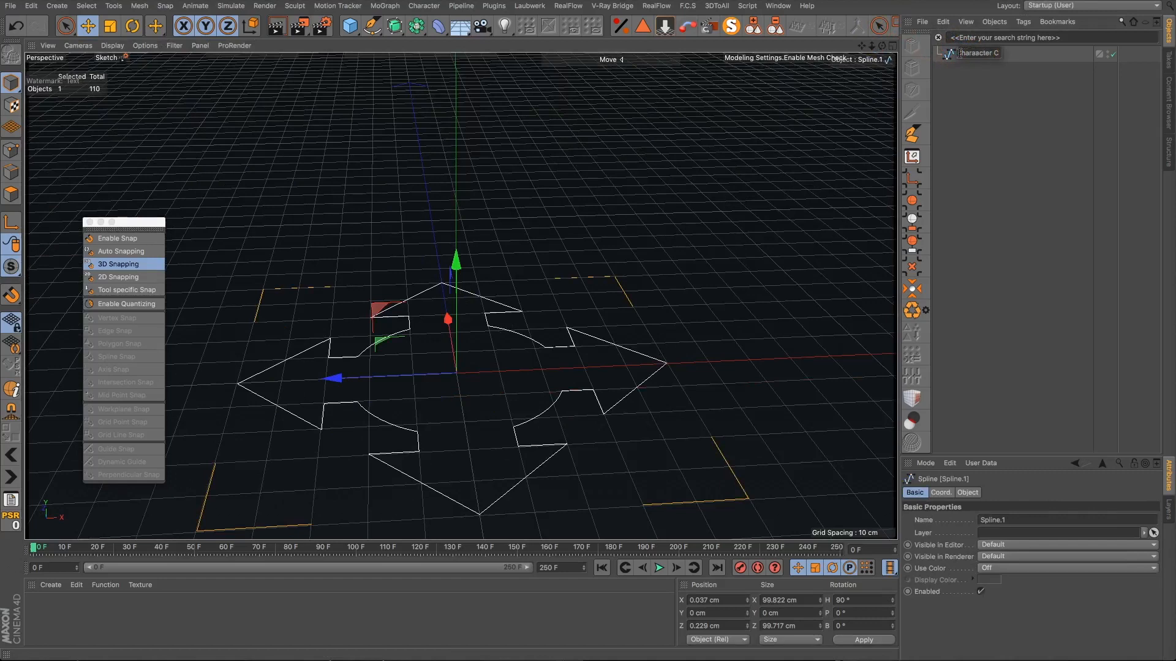
pyautogui.press('Return')
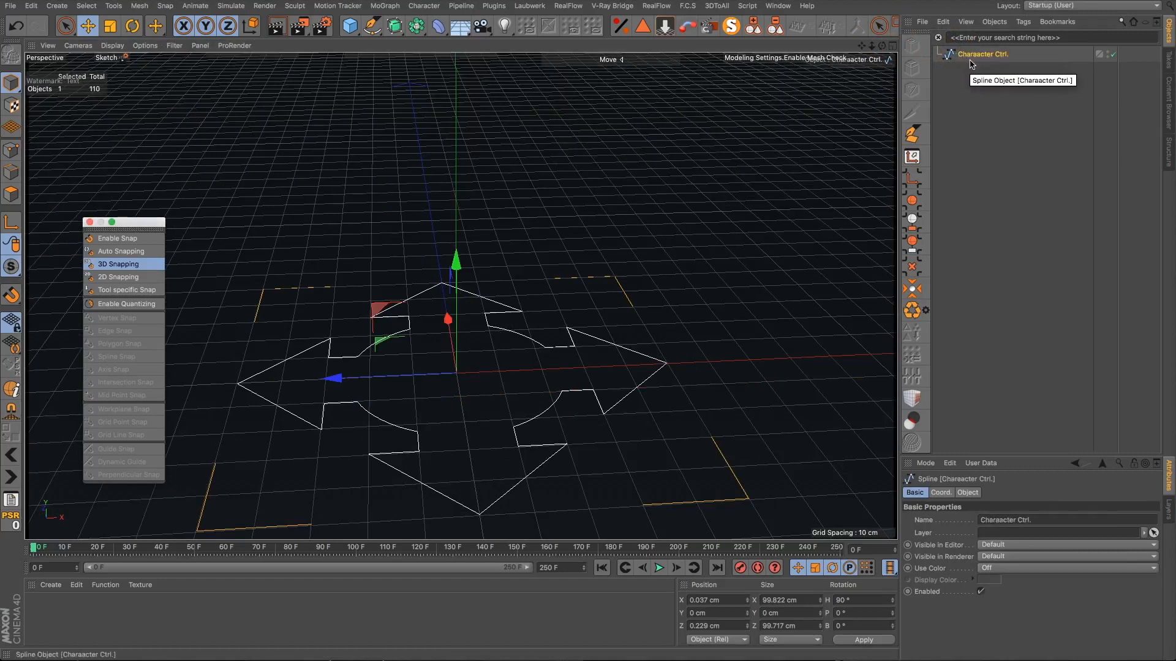
pyautogui.doubleClick(980, 55)
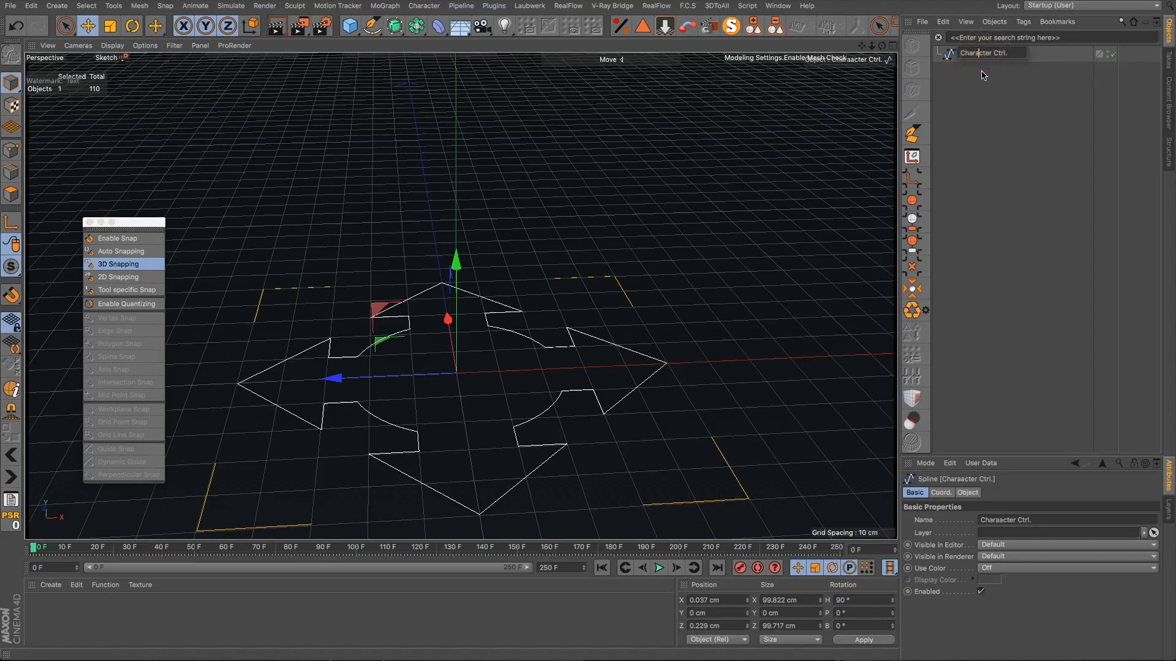
pyautogui.click(981, 75)
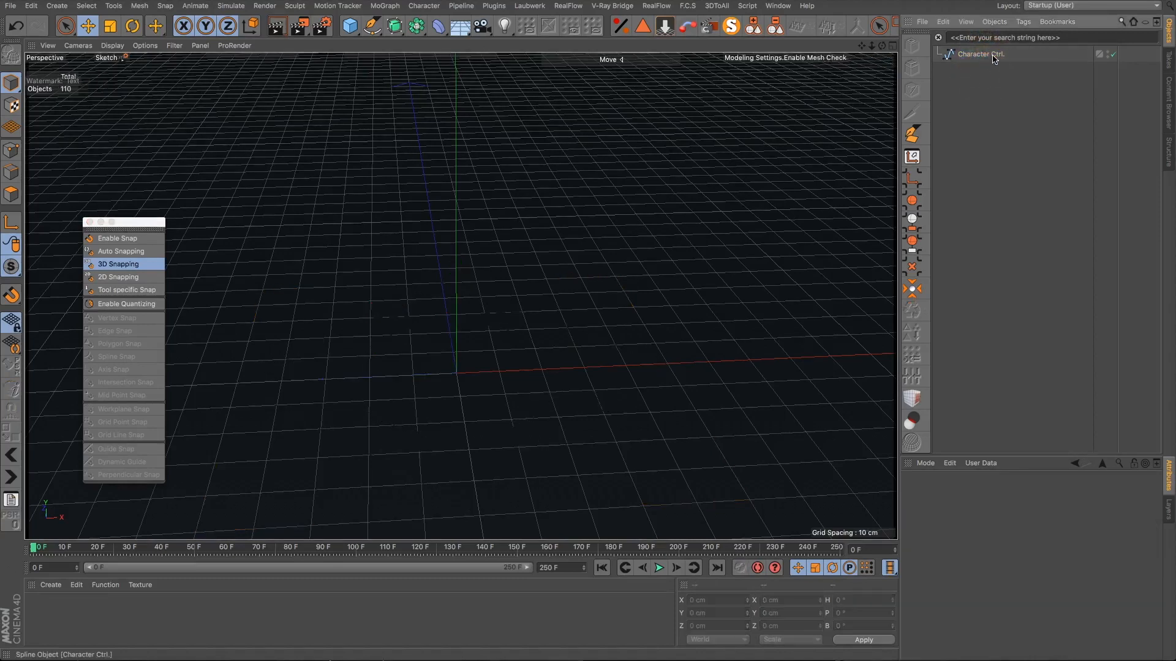
pyautogui.doubleClick(981, 54)
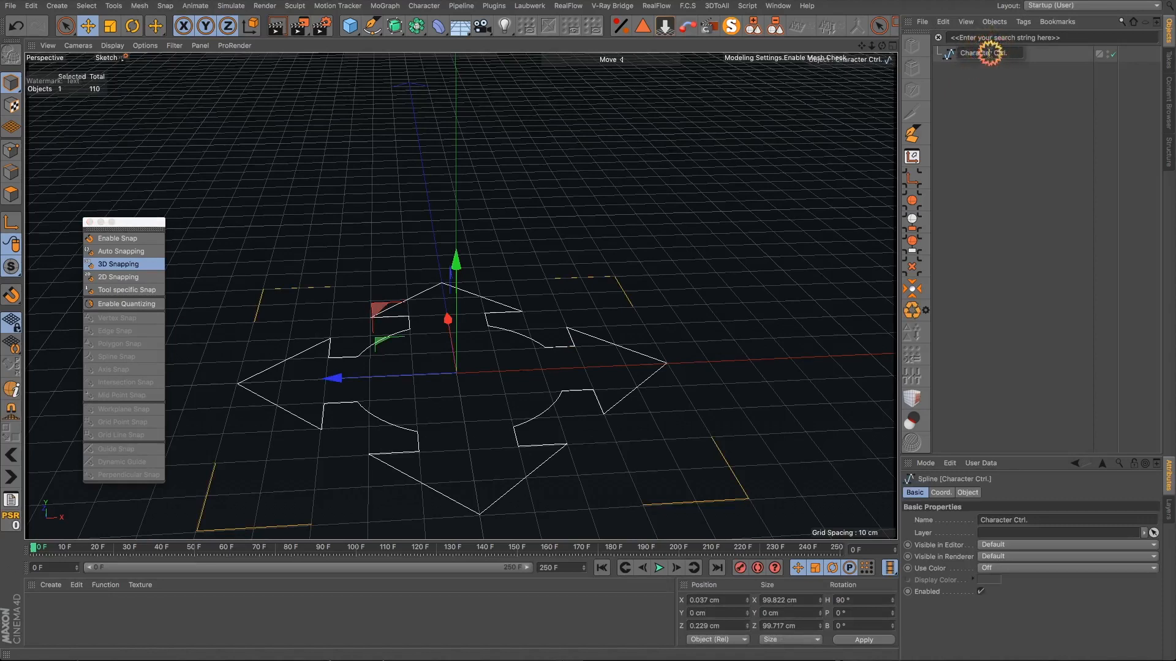
pyautogui.write('C')
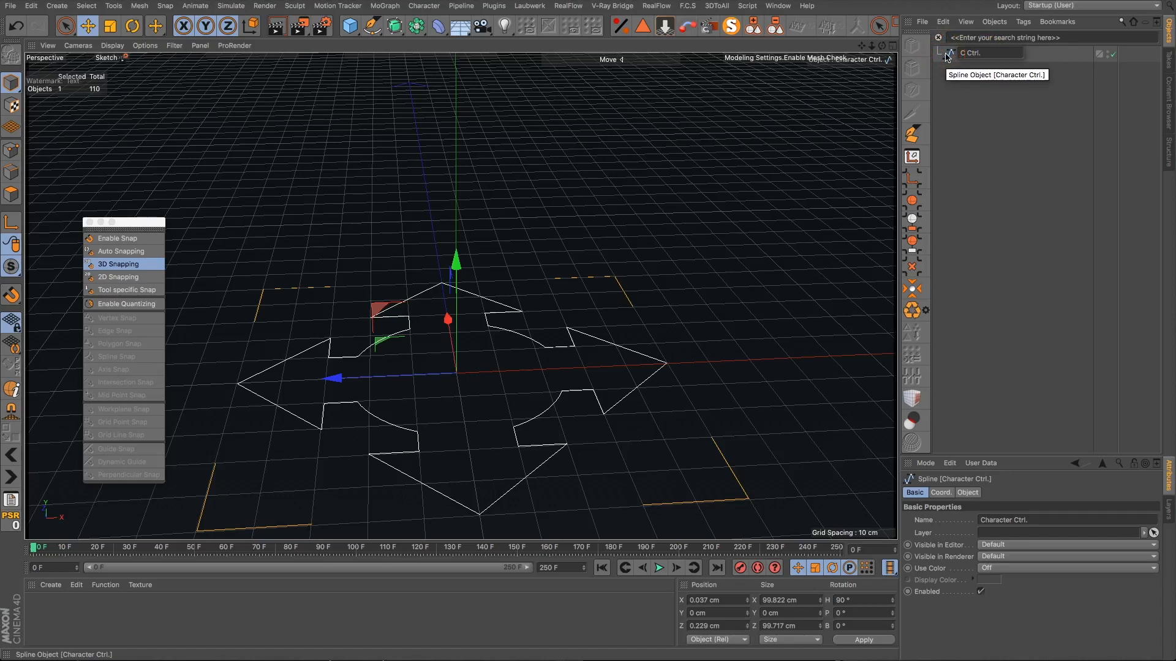
pyautogui.write('aracter')
pyautogui.press('BackSpace')
pyautogui.press('BackSpace')
pyautogui.press('BackSpace')
pyautogui.press('BackSpace')
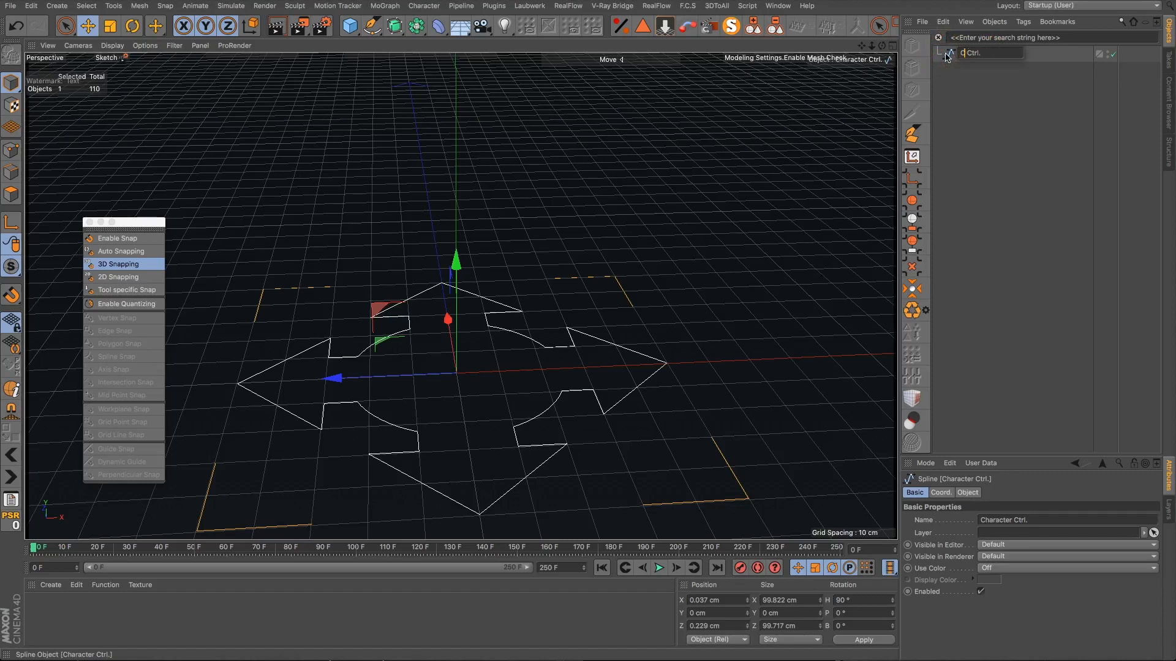
pyautogui.write('Haracter')
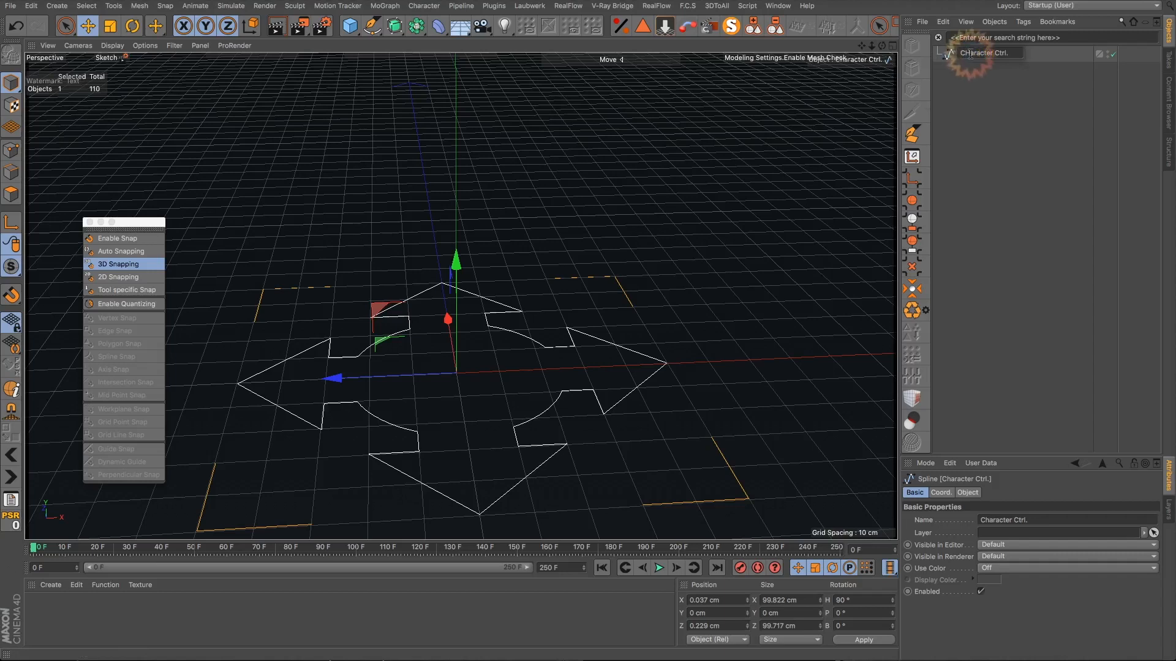
pyautogui.click(970, 83)
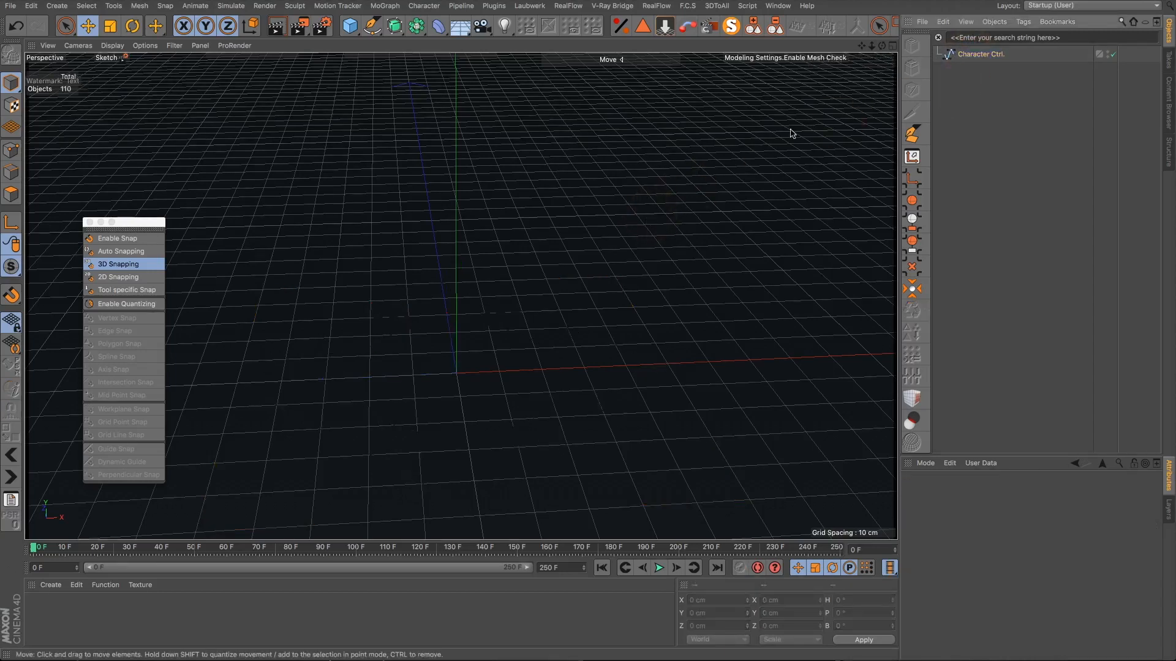
# Step: Give Character Ctrl. an orange-yellow display color with H 43°, S 100% and V 100%
pyautogui.click(934, 136)
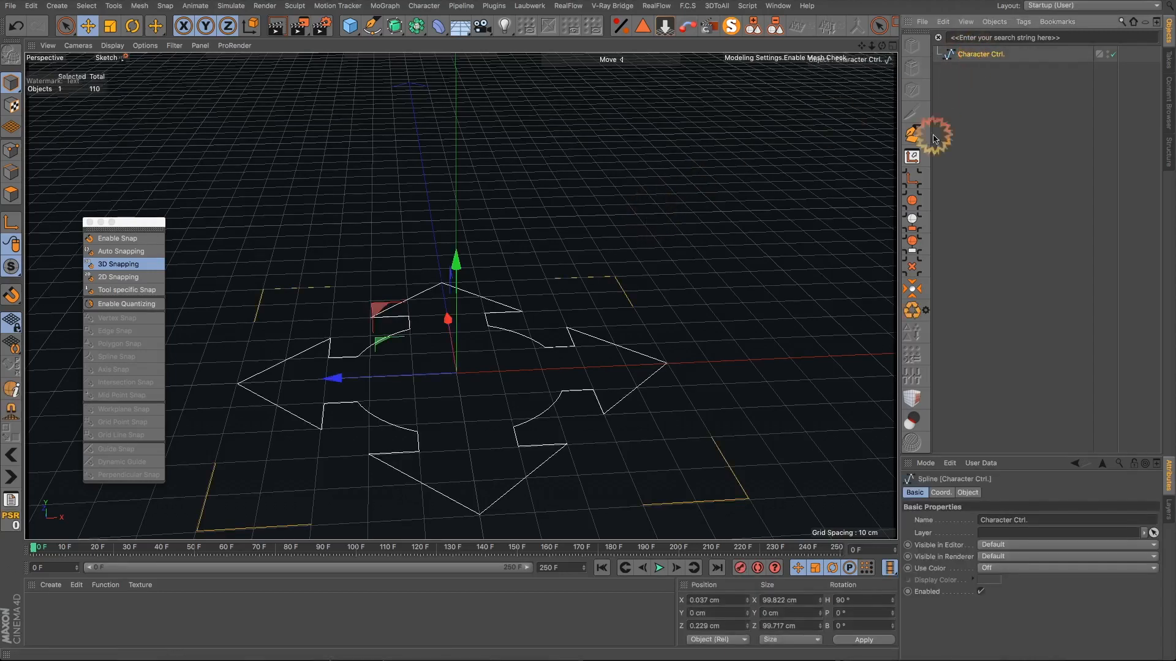
pyautogui.click(997, 581)
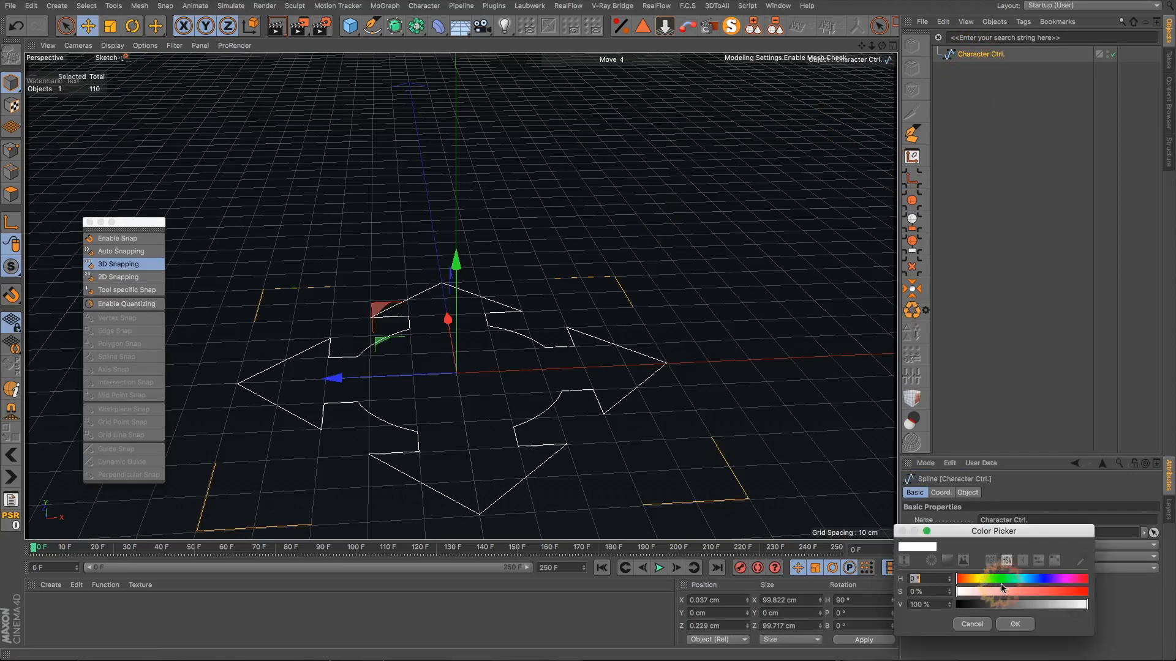
pyautogui.click(972, 581)
pyautogui.moveTo(999, 592); pyautogui.dragTo(1088, 593)
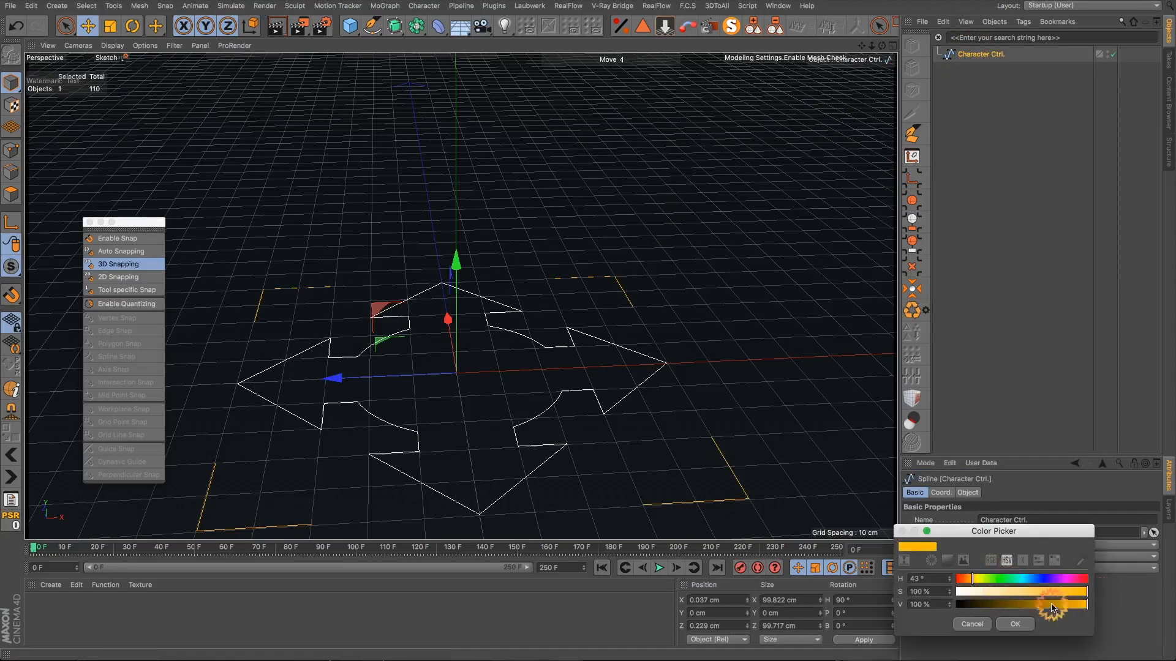
pyautogui.click(1022, 623)
# Step: Show the character and its rig again, framed together with the new controller around the feet
pyautogui.scroll(-10, 572, 388)
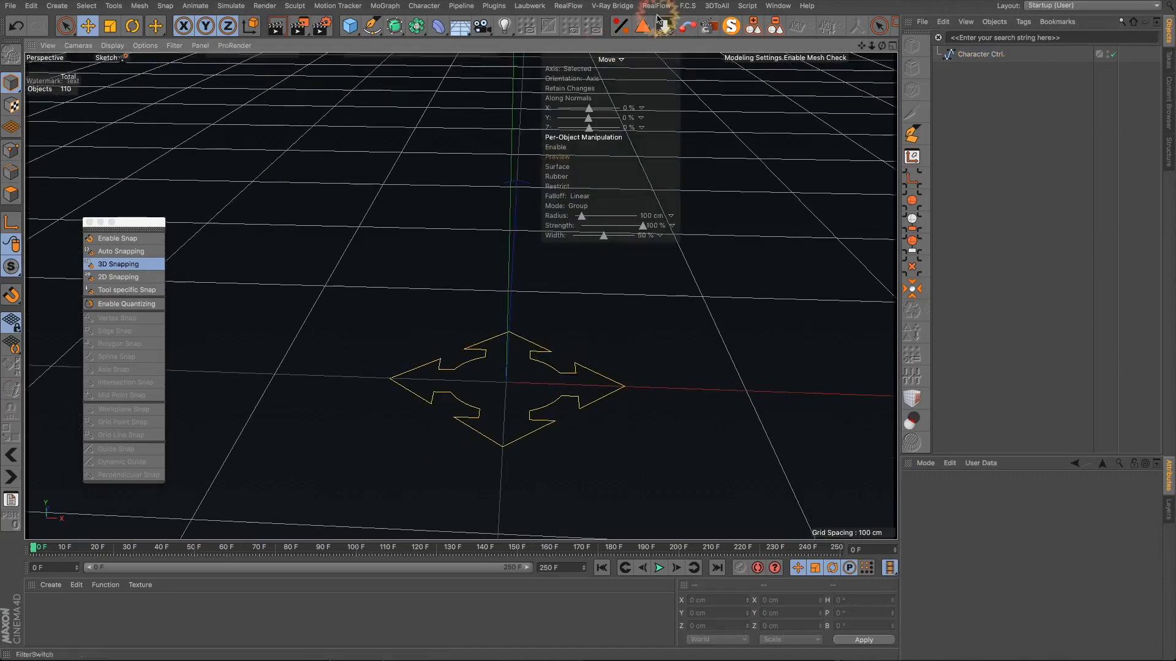
pyautogui.scroll(-5, 570, 371)
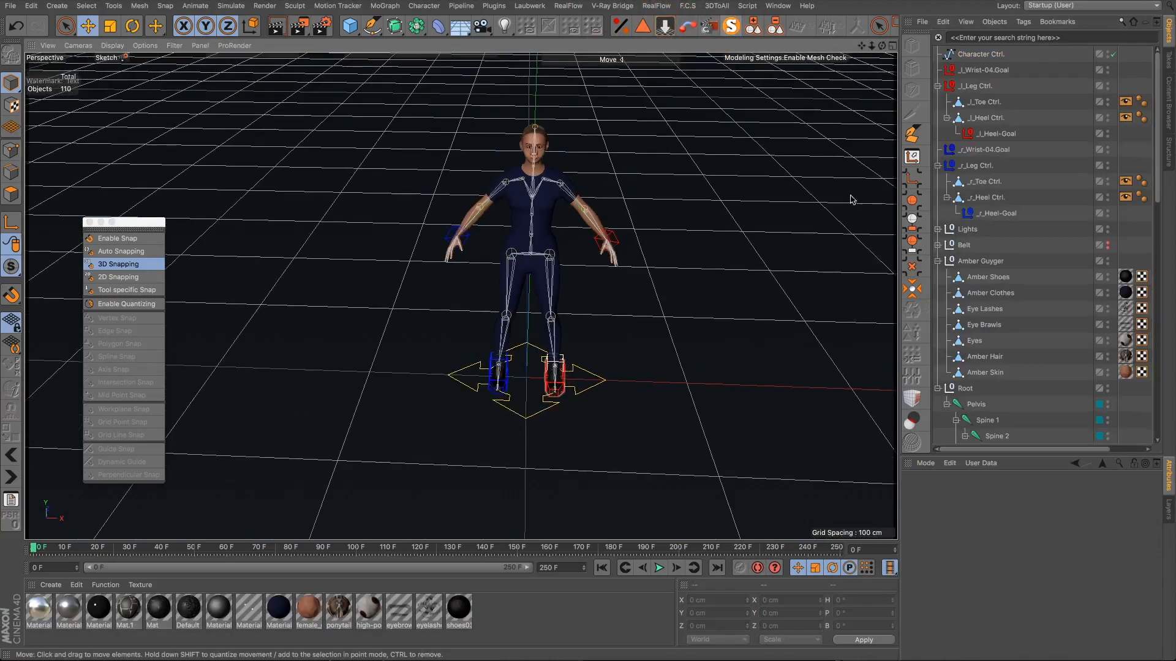
pyautogui.moveTo(861, 46); pyautogui.dragTo(736, 243)
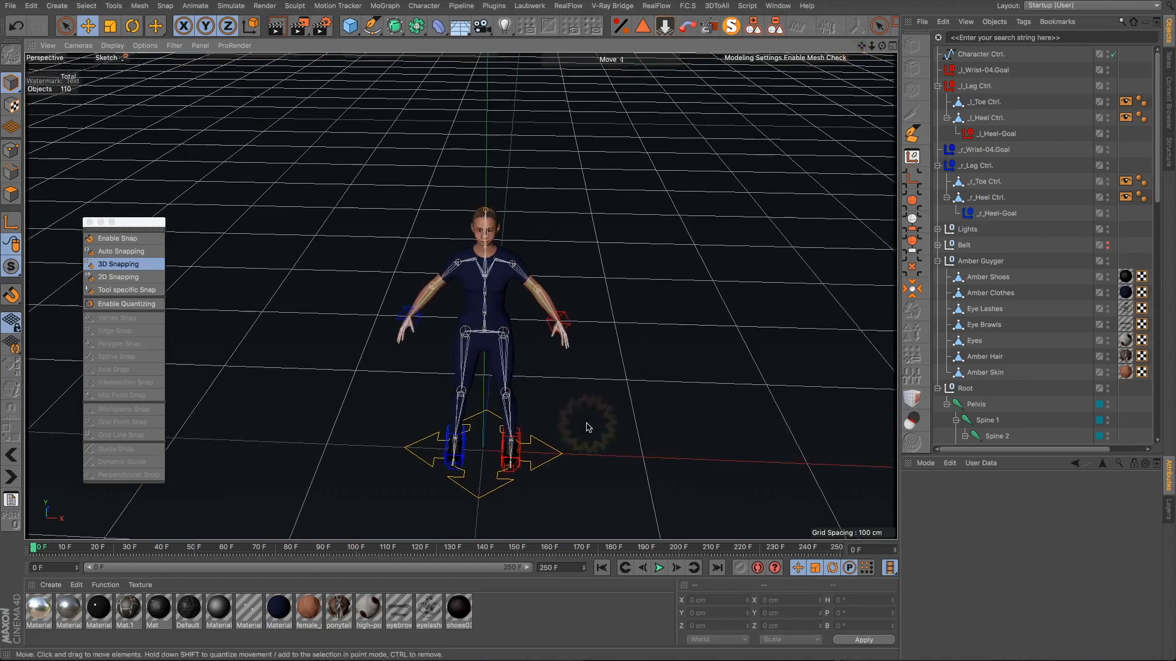
pyautogui.keyDown('alt'); pyautogui.moveTo(459, 481); pyautogui.dragTo(489, 474); pyautogui.keyUp('alt')
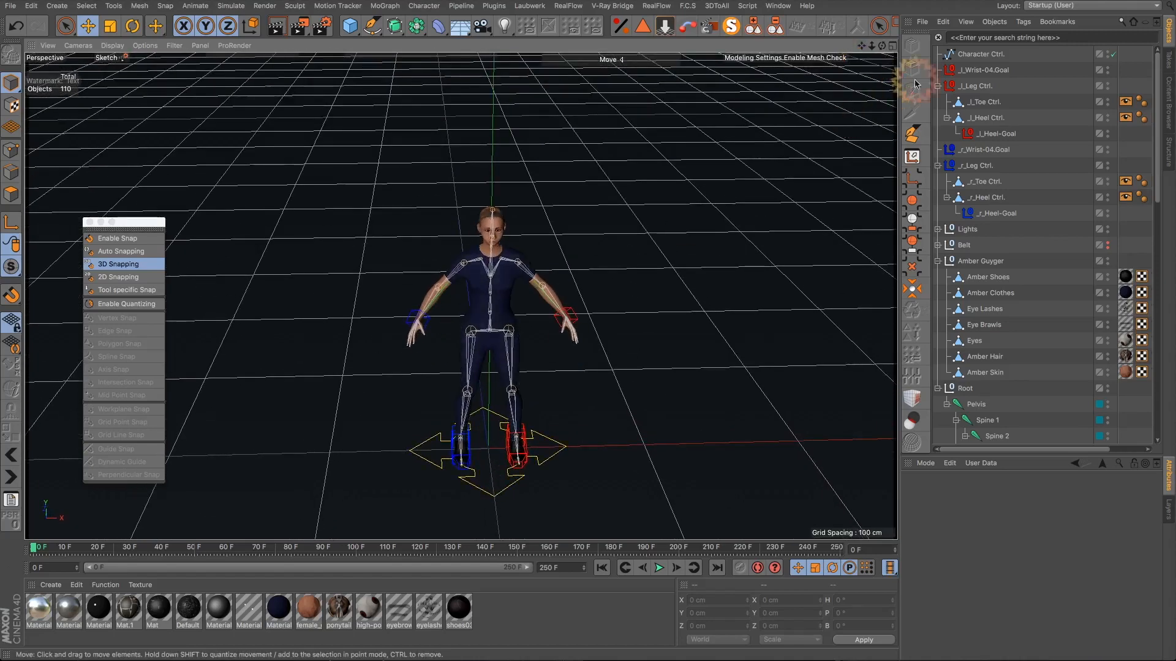
# Step: Scale Character Ctrl. uniformly to about 138 cm across so that it surrounds the character's feet
pyautogui.click(980, 54)
pyautogui.press('t')
pyautogui.moveTo(757, 409)
pyautogui.mouseDown()
pyautogui.moveTo(816, 398)
pyautogui.moveTo(775, 400)
pyautogui.mouseUp()
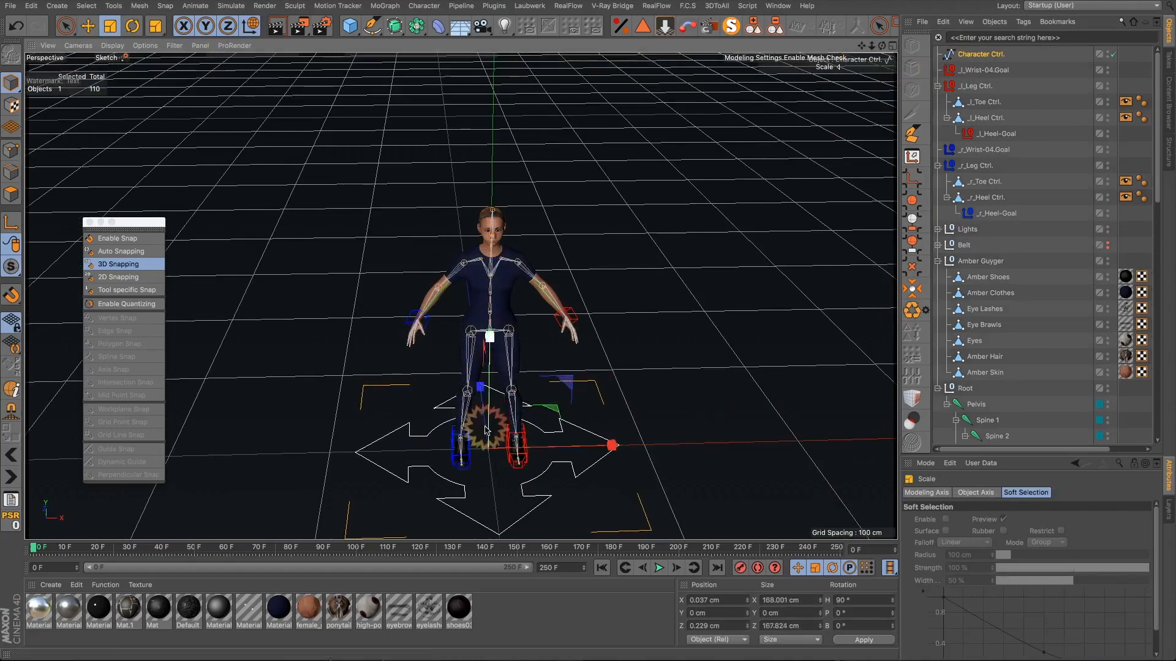
pyautogui.keyDown('alt'); pyautogui.moveTo(486, 425); pyautogui.dragTo(543, 386); pyautogui.keyUp('alt')
pyautogui.moveTo(773, 373); pyautogui.dragTo(701, 402)
# Step: Move Character Ctrl. along Z to about -4.9 cm, centering it under the feet
pyautogui.press('e')
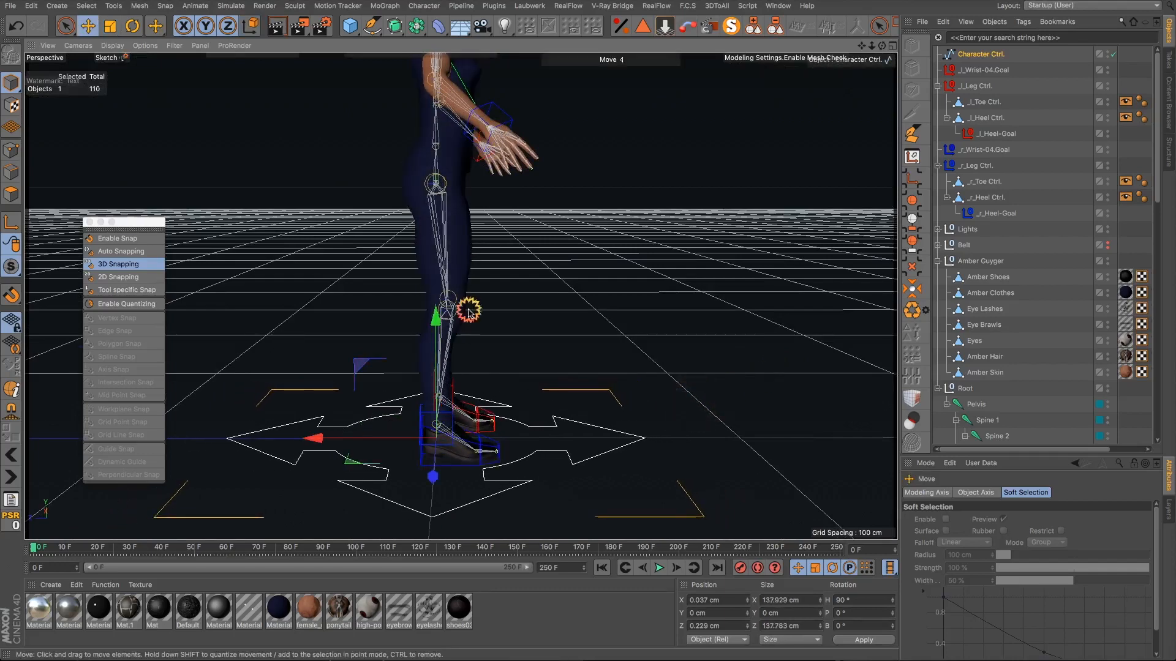
pyautogui.keyDown('alt'); pyautogui.moveTo(467, 309); pyautogui.dragTo(469, 399); pyautogui.keyUp('alt')
pyautogui.moveTo(315, 374); pyautogui.dragTo(337, 386)
pyautogui.keyDown('alt'); pyautogui.moveTo(463, 350); pyautogui.dragTo(559, 184); pyautogui.keyUp('alt')
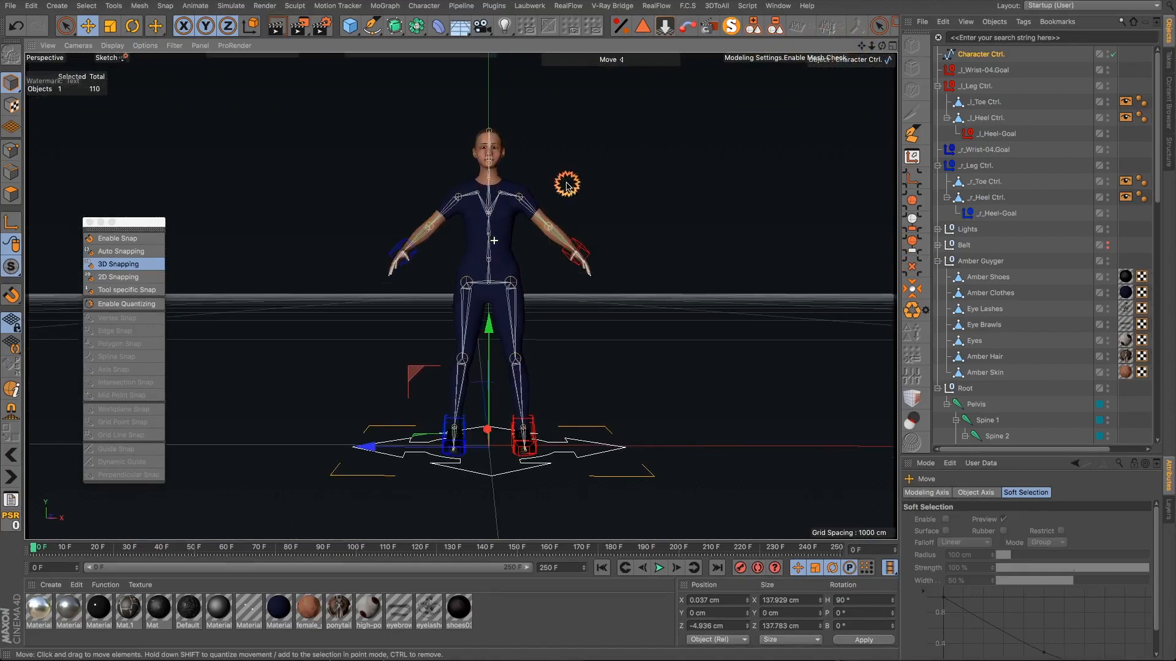
# Step: Scale Character Ctrl. down uniformly to about 129.7 cm across
pyautogui.scroll(3, 488, 191)
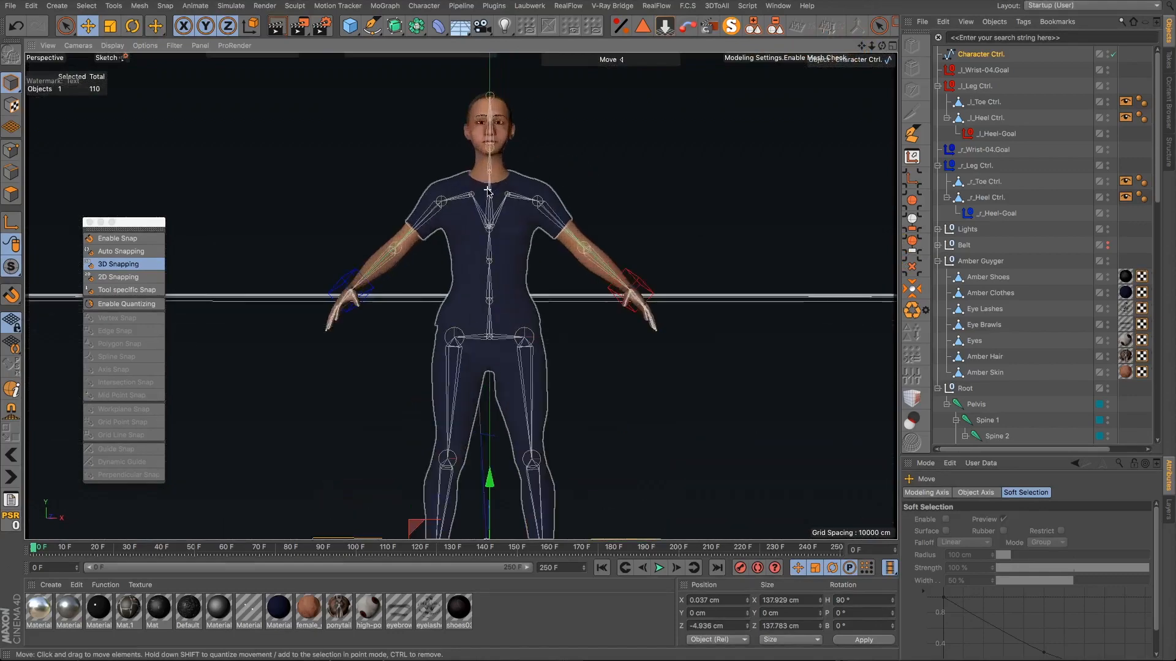
pyautogui.keyDown('alt'); pyautogui.moveTo(489, 195); pyautogui.dragTo(620, 288); pyautogui.keyUp('alt')
pyautogui.click(667, 202)
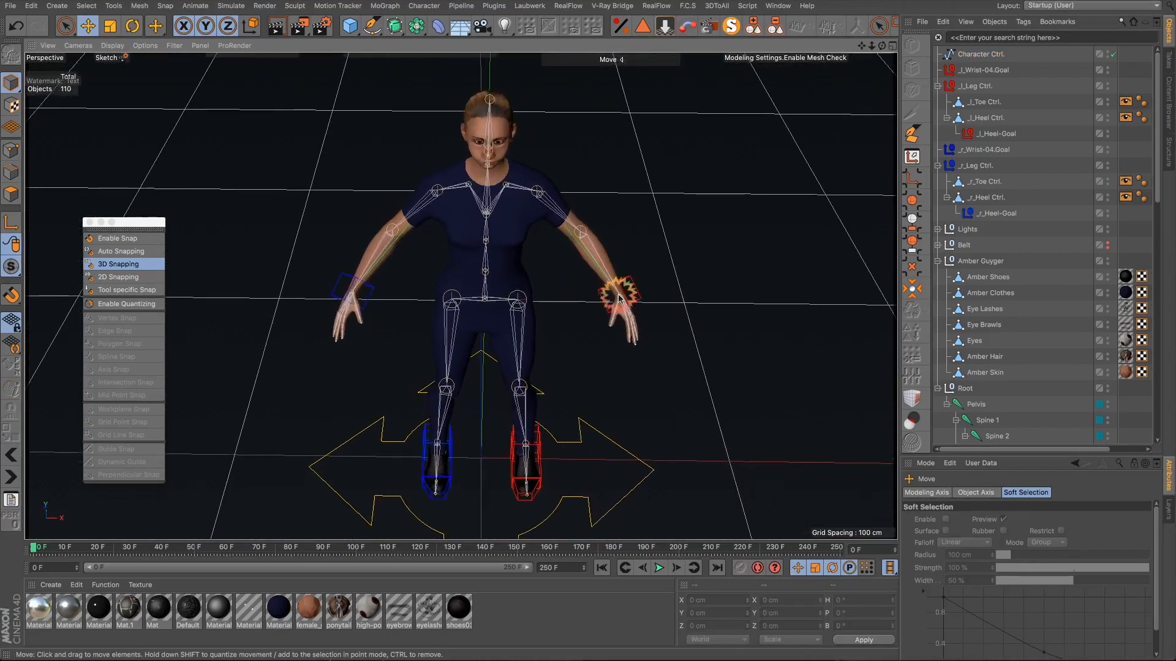
pyautogui.click(969, 57)
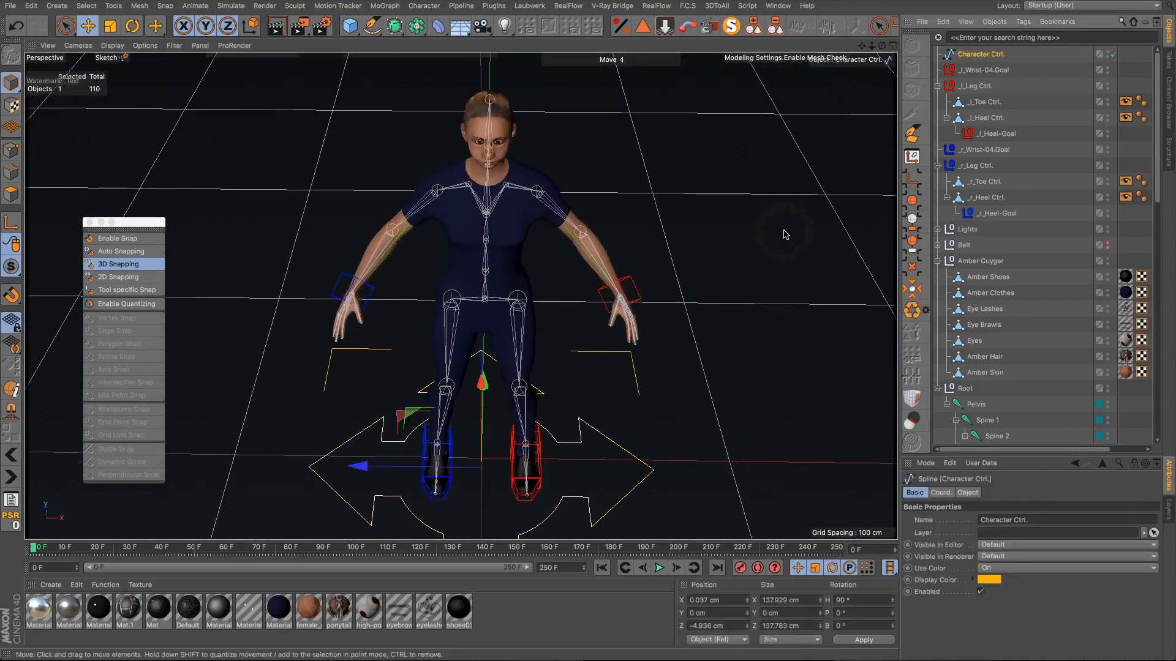
pyautogui.press('t')
pyautogui.moveTo(779, 234); pyautogui.dragTo(574, 307)
# Step: Freeze all transformations of Character Ctrl. in its coordinates
pyautogui.click(955, 54)
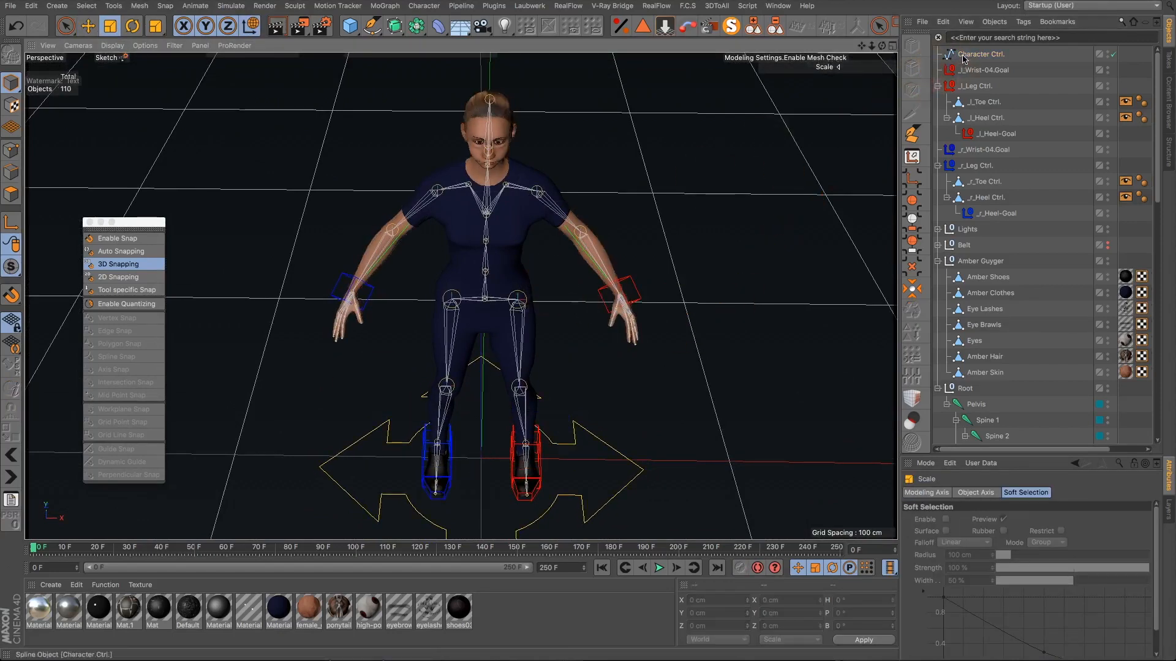
pyautogui.click(941, 493)
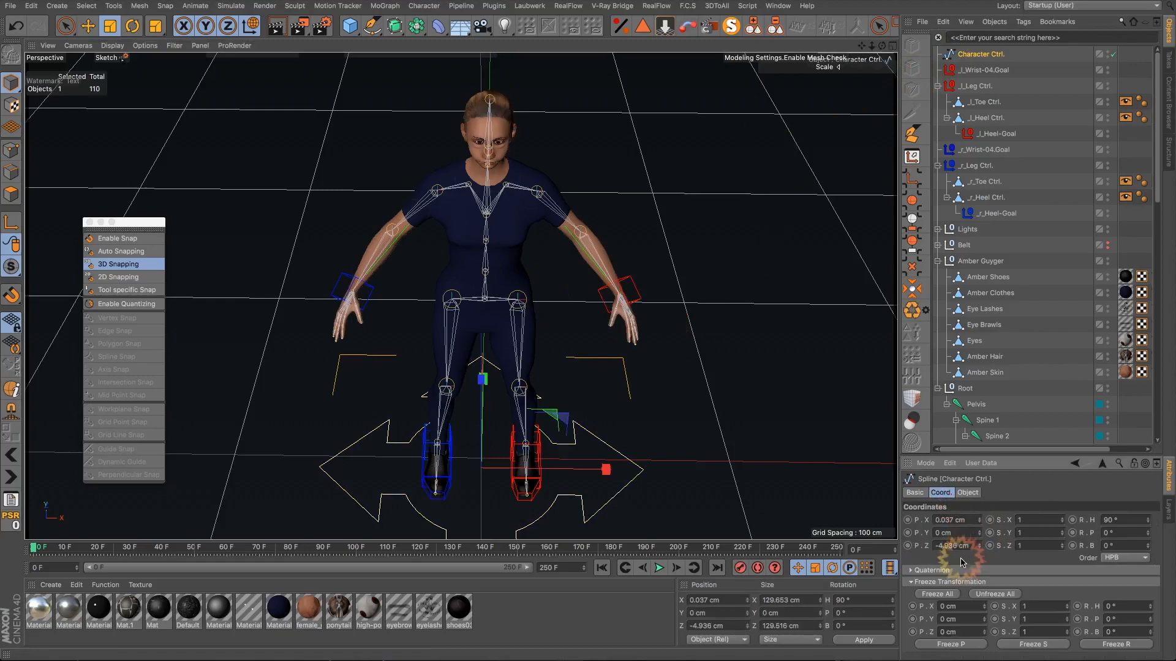
pyautogui.click(944, 594)
# Step: Inspect the character and the controller around its feet from several angles and in the four-view layout
pyautogui.scroll(-4, 708, 279)
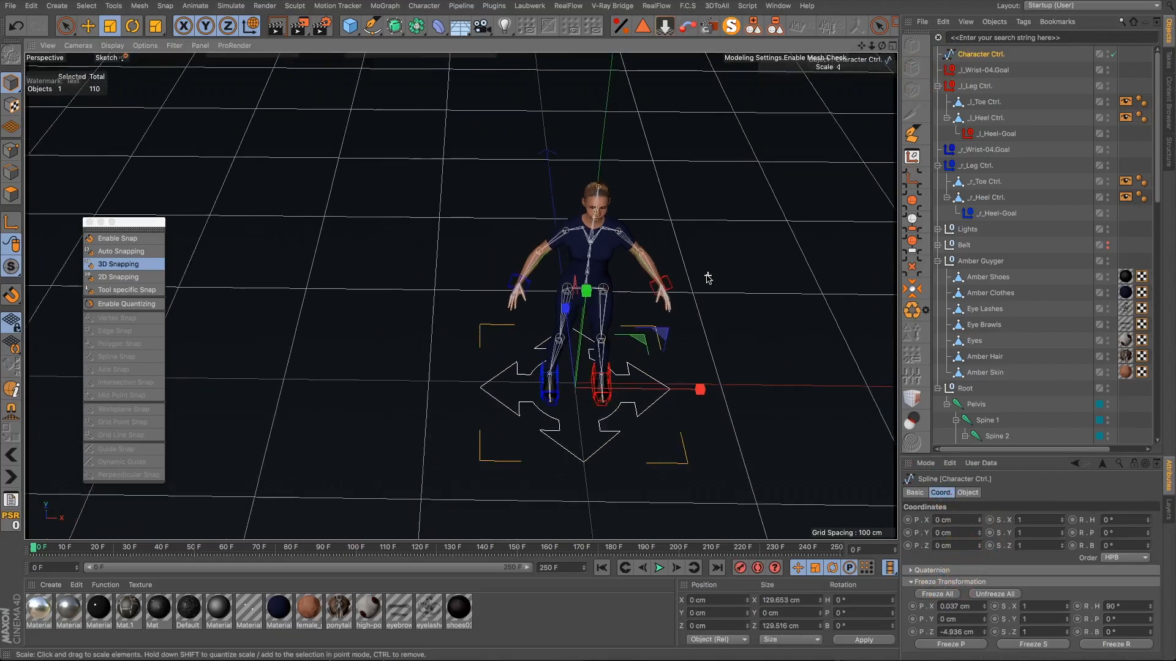
pyautogui.keyDown('alt'); pyautogui.moveTo(574, 325); pyautogui.dragTo(501, 293); pyautogui.keyUp('alt')
pyautogui.scroll(-3, 501, 293)
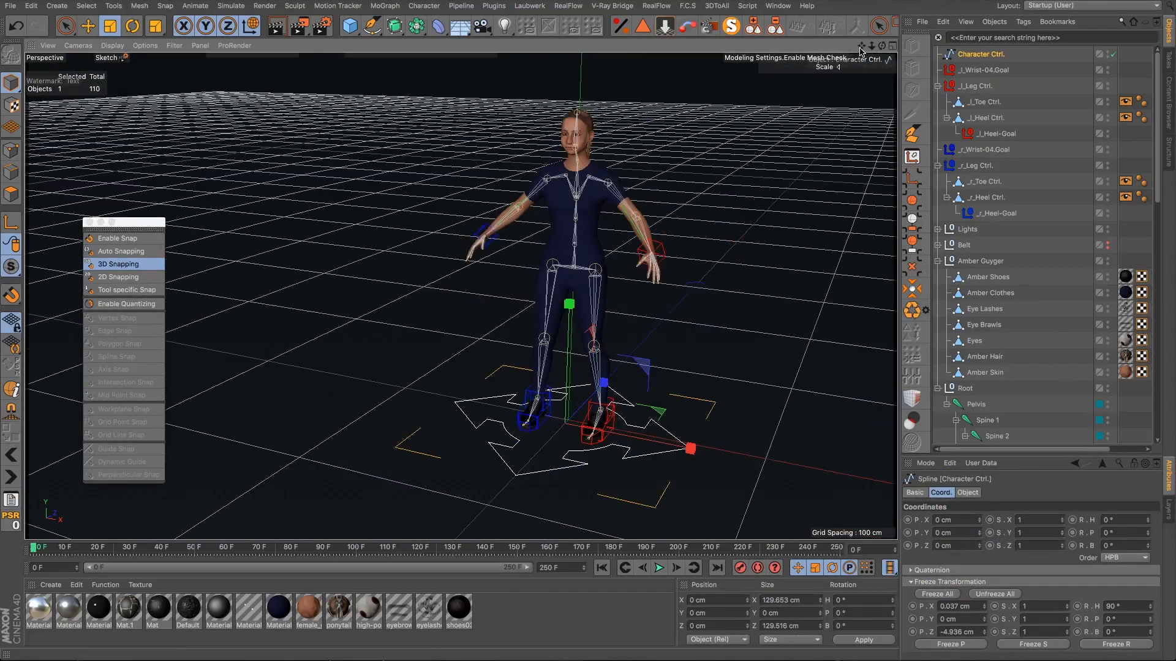
pyautogui.moveTo(861, 48); pyautogui.dragTo(676, 169)
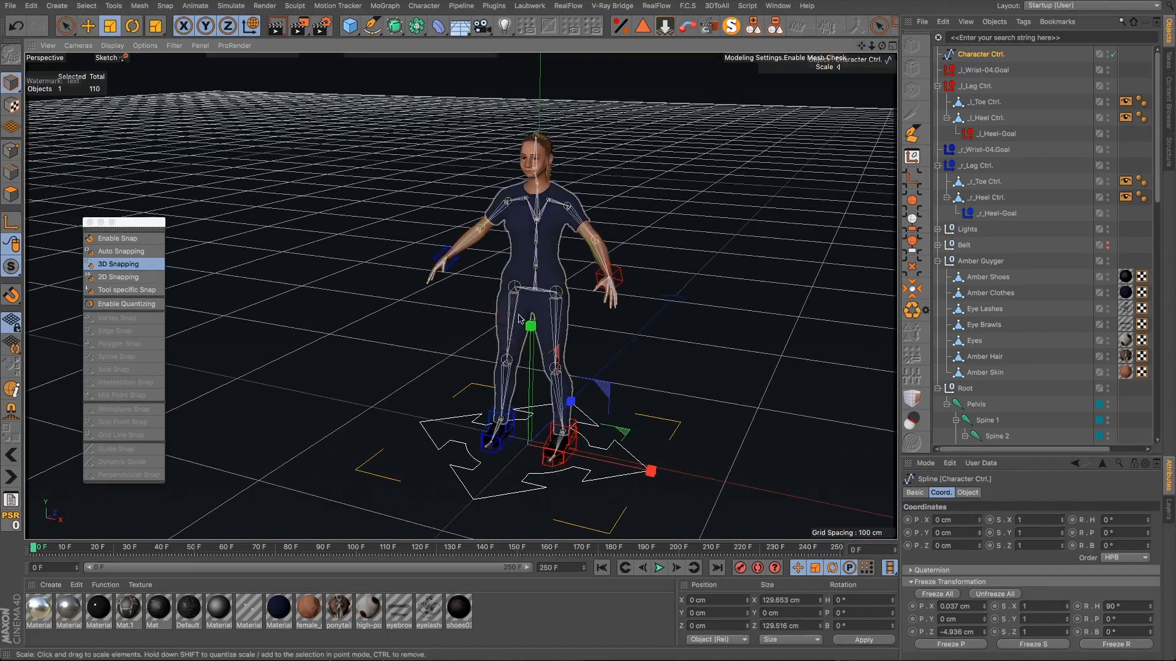
pyautogui.keyDown('alt'); pyautogui.moveTo(519, 318); pyautogui.dragTo(567, 344); pyautogui.keyUp('alt')
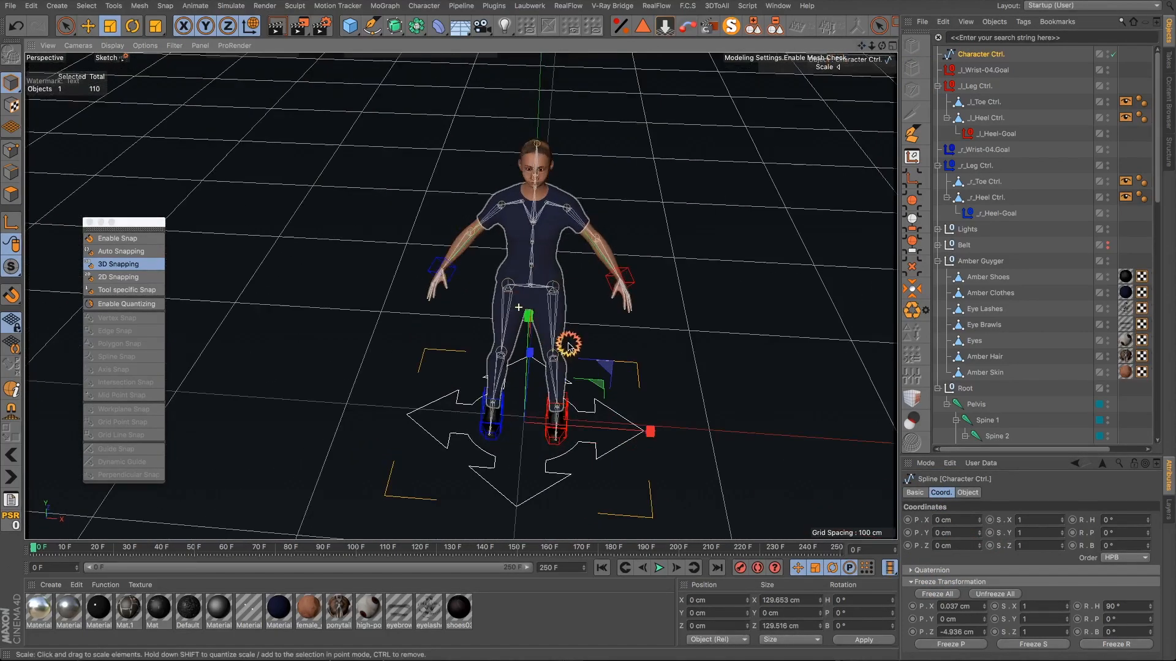
pyautogui.click(890, 46)
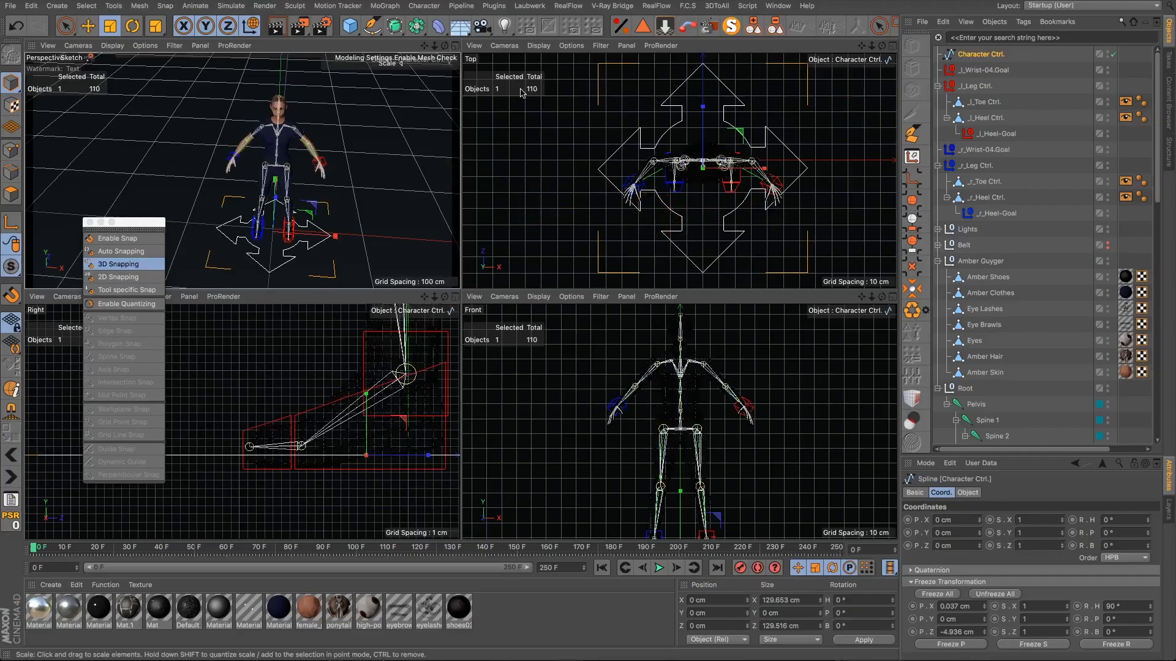
pyautogui.click(456, 46)
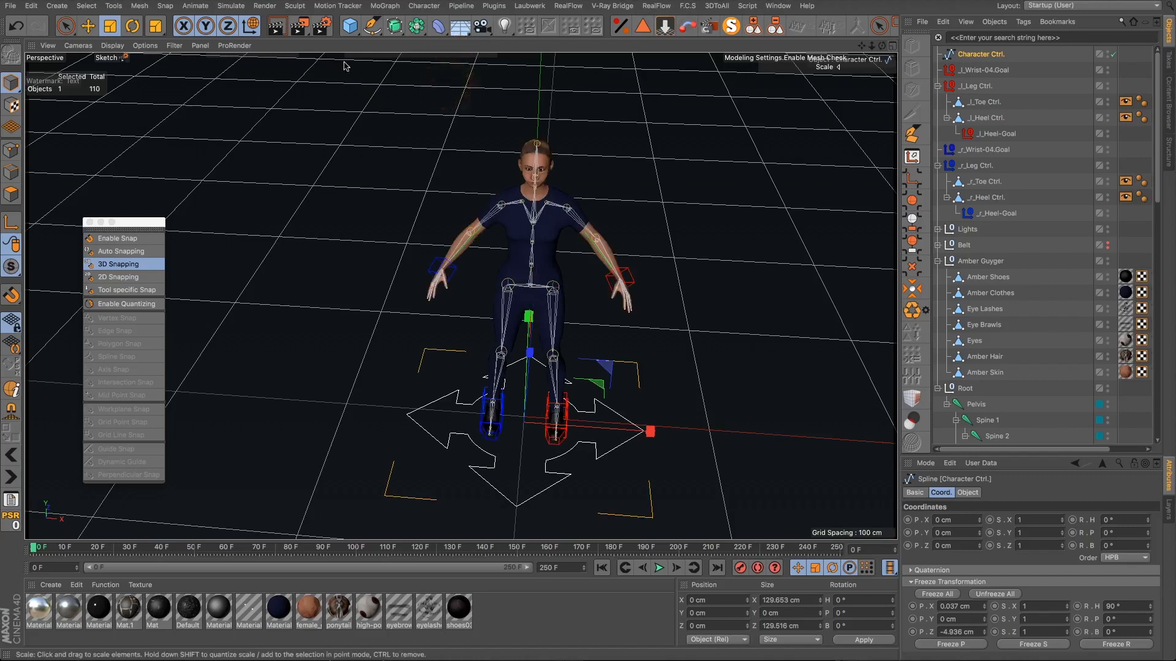
# Step: Open the Editor Colors list under Scheme Colors in the program preferences
pyautogui.click(32, 9)
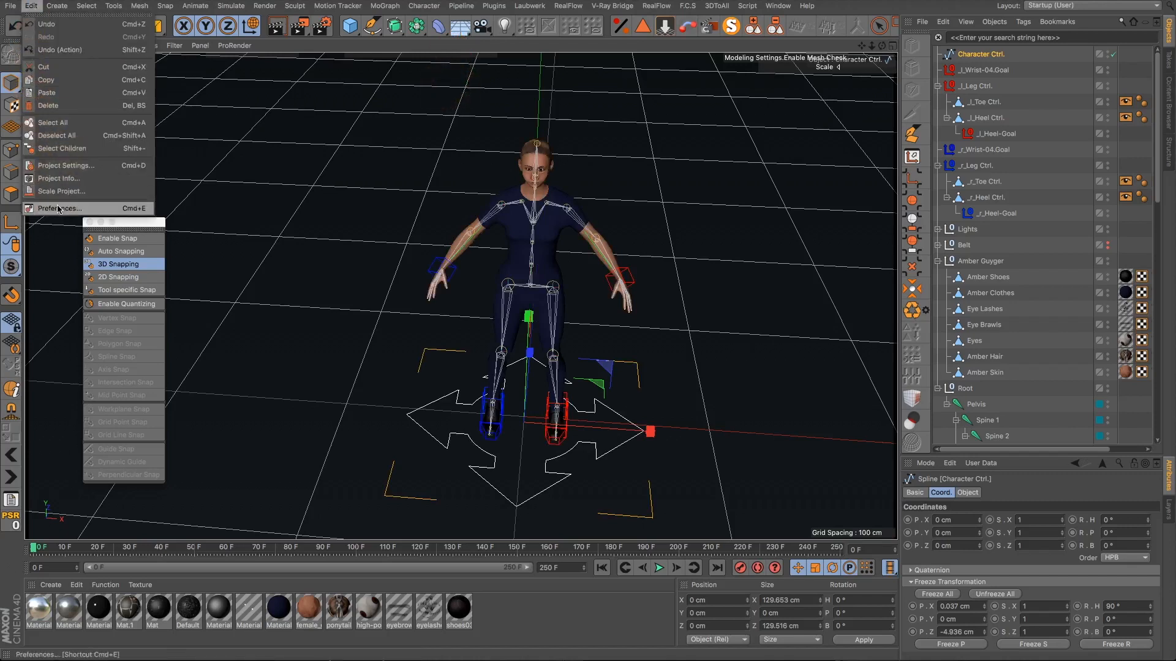
pyautogui.click(58, 209)
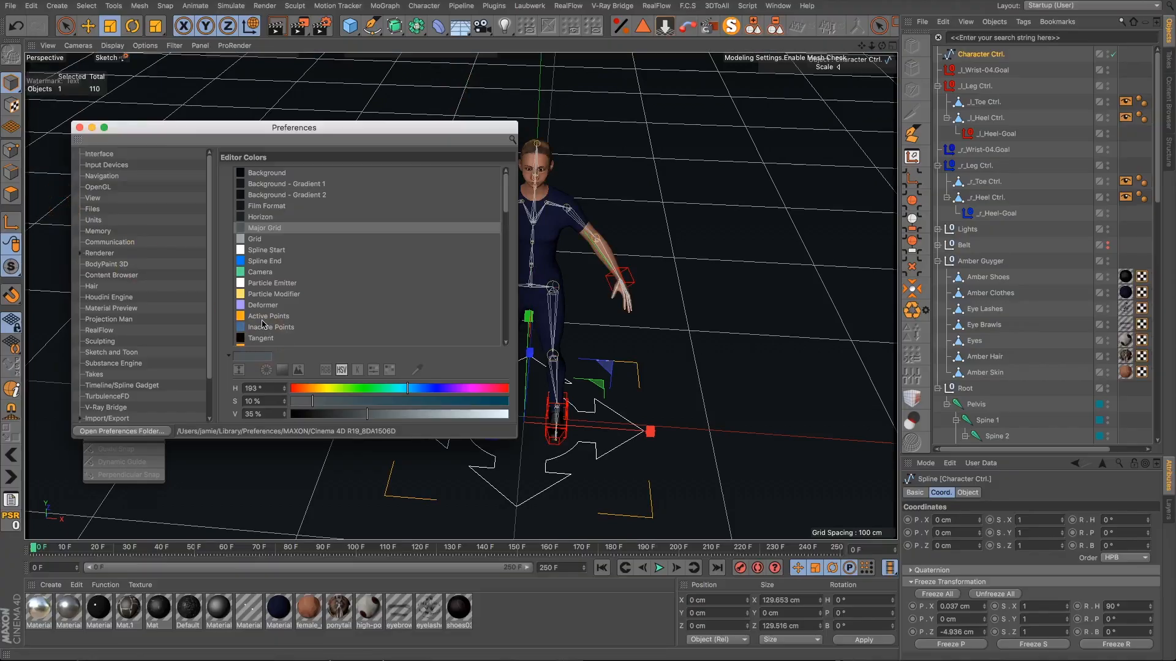
pyautogui.scroll(-10, 281, 316)
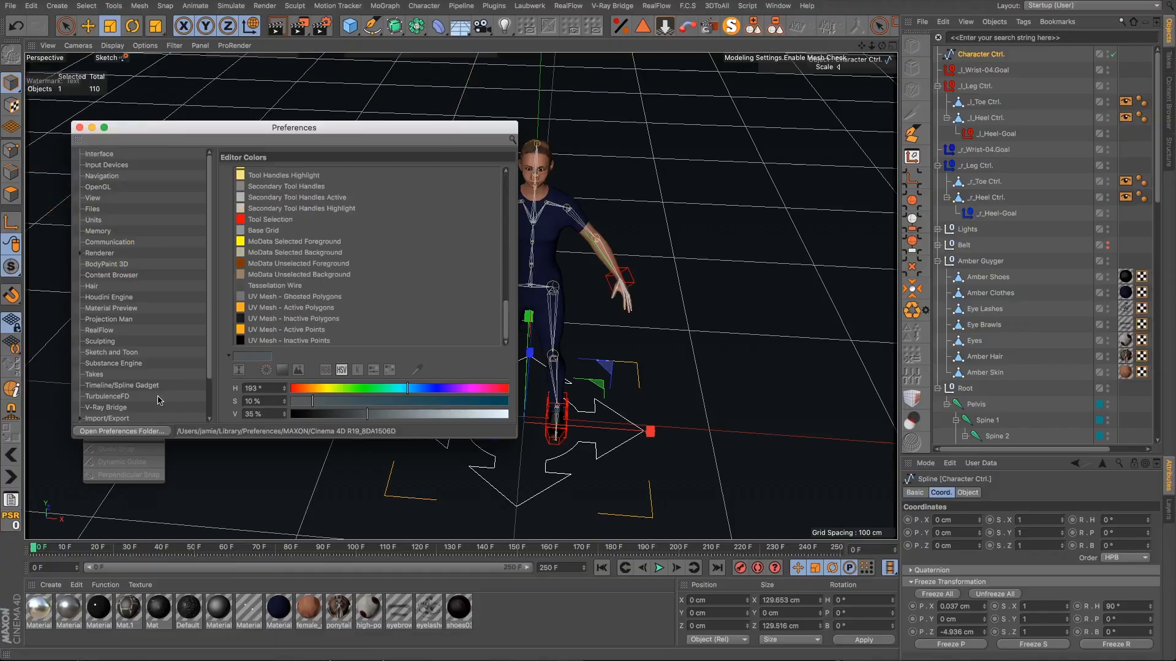
pyautogui.scroll(-2, 140, 400)
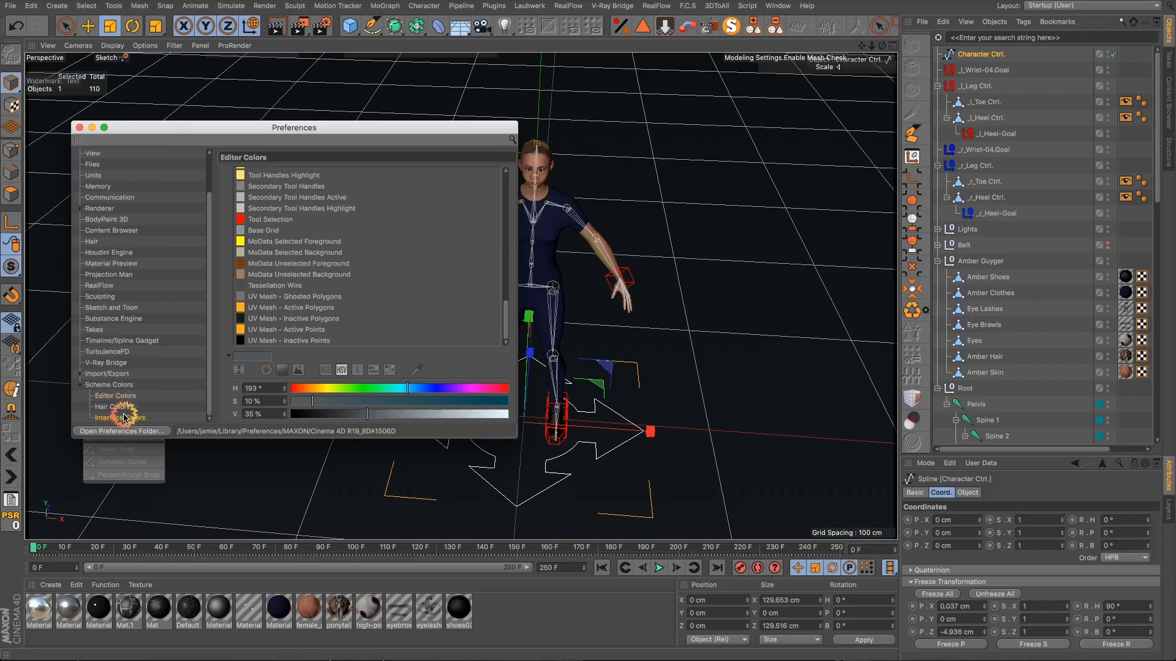
pyautogui.click(125, 417)
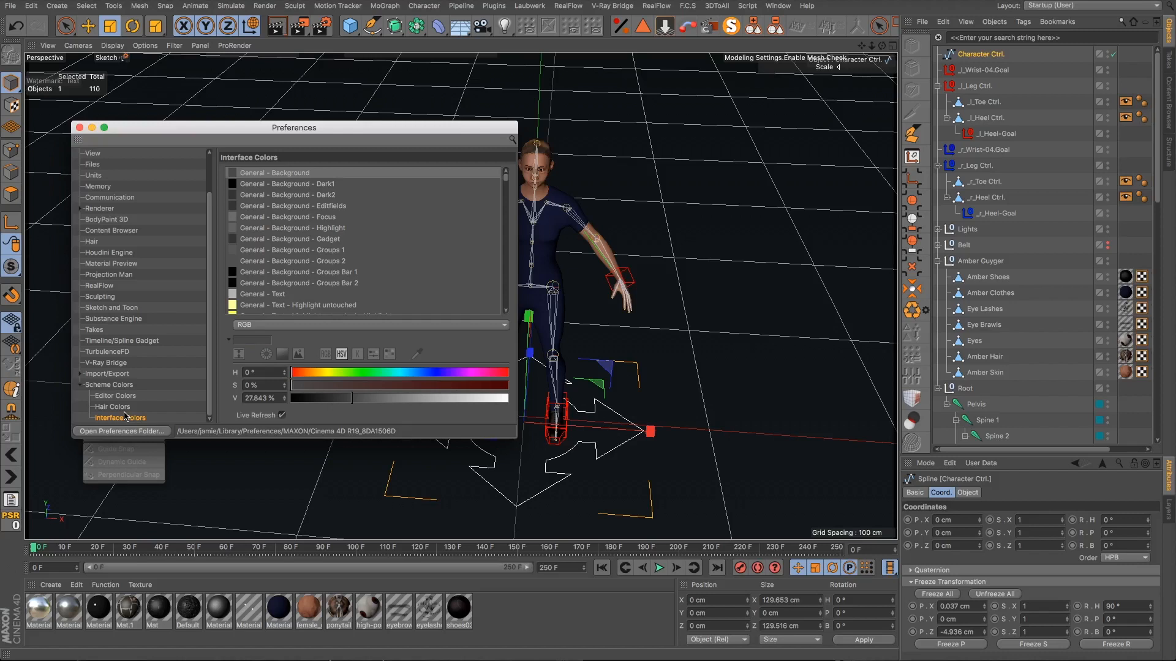
pyautogui.click(127, 396)
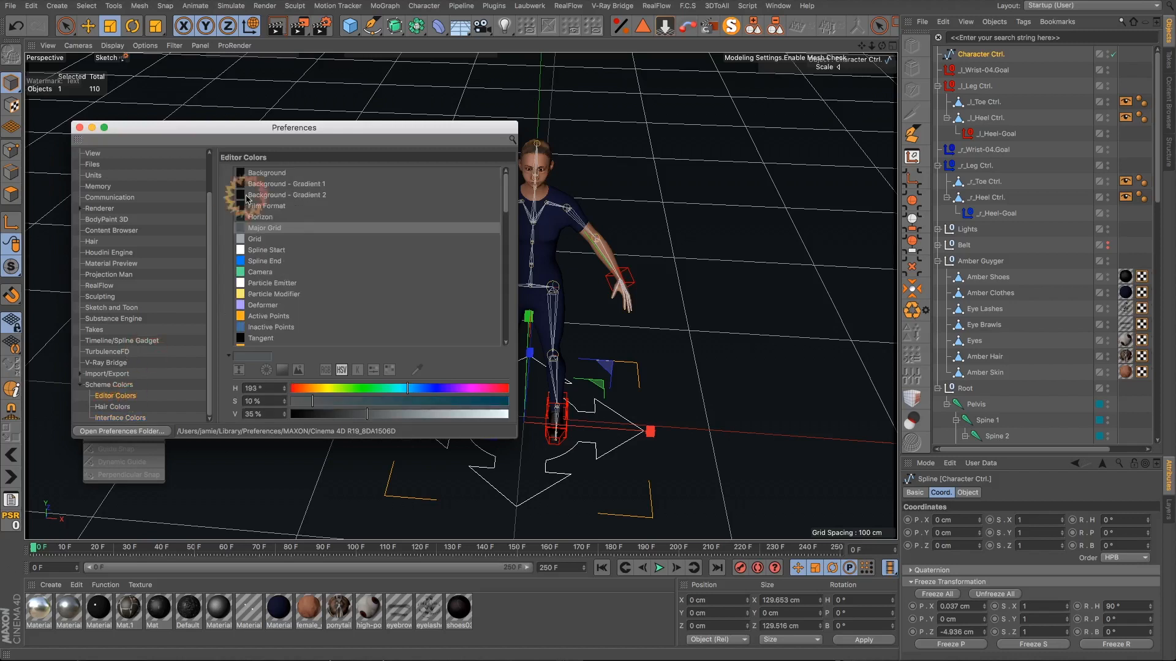
# Step: Set the color brightness (V) of Background to 35%, Background - Gradient 1 to 32% and Background - Gradient 2 to 26%
pyautogui.click(253, 173)
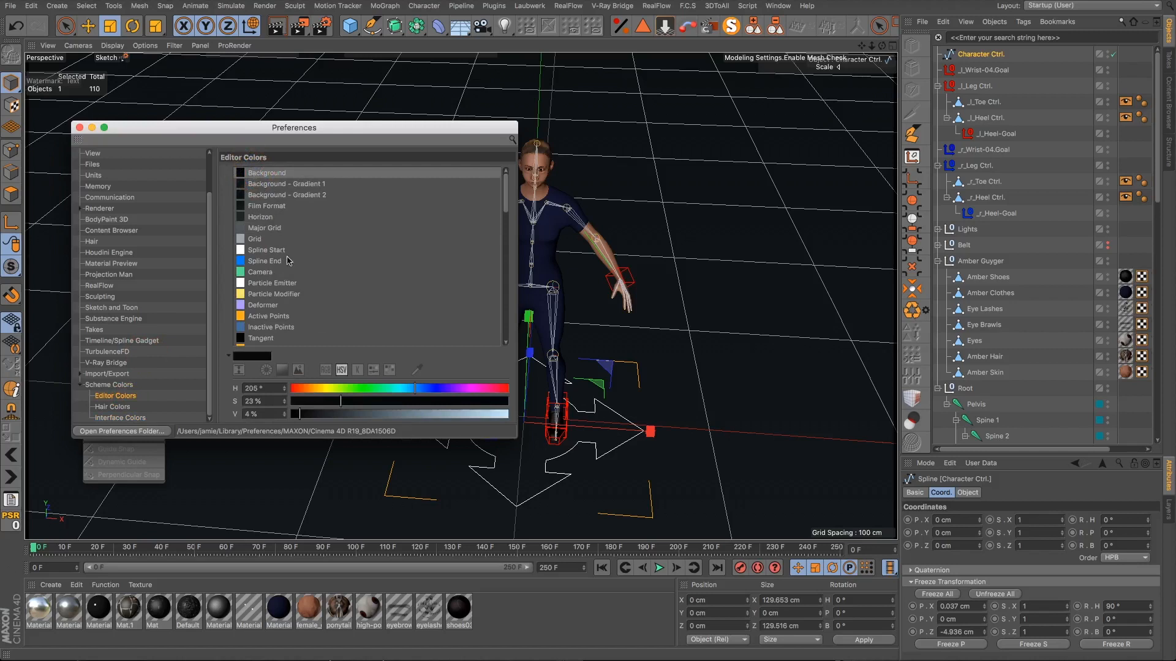
pyautogui.click(367, 414)
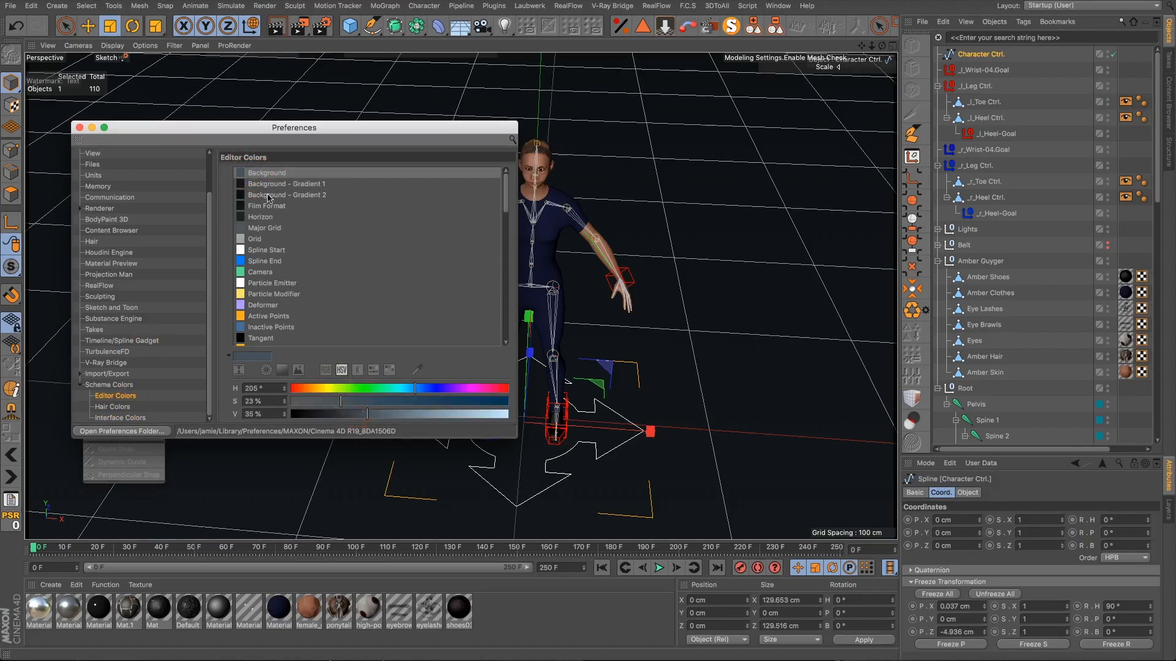
pyautogui.click(325, 184)
pyautogui.click(359, 414)
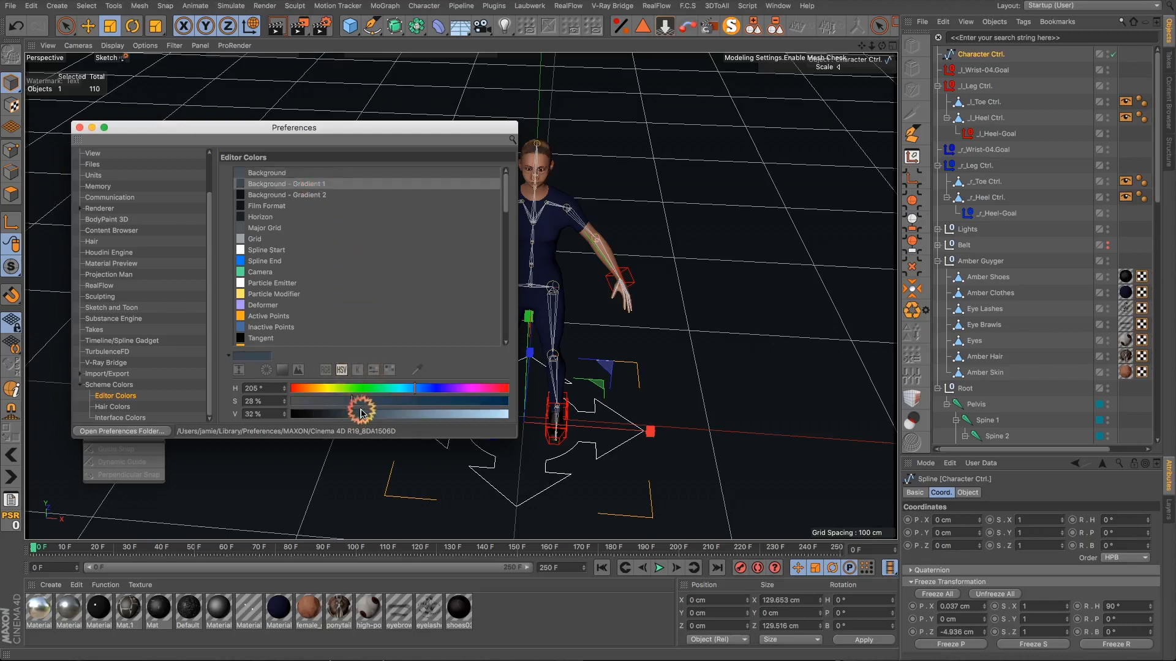
pyautogui.click(268, 198)
pyautogui.click(349, 414)
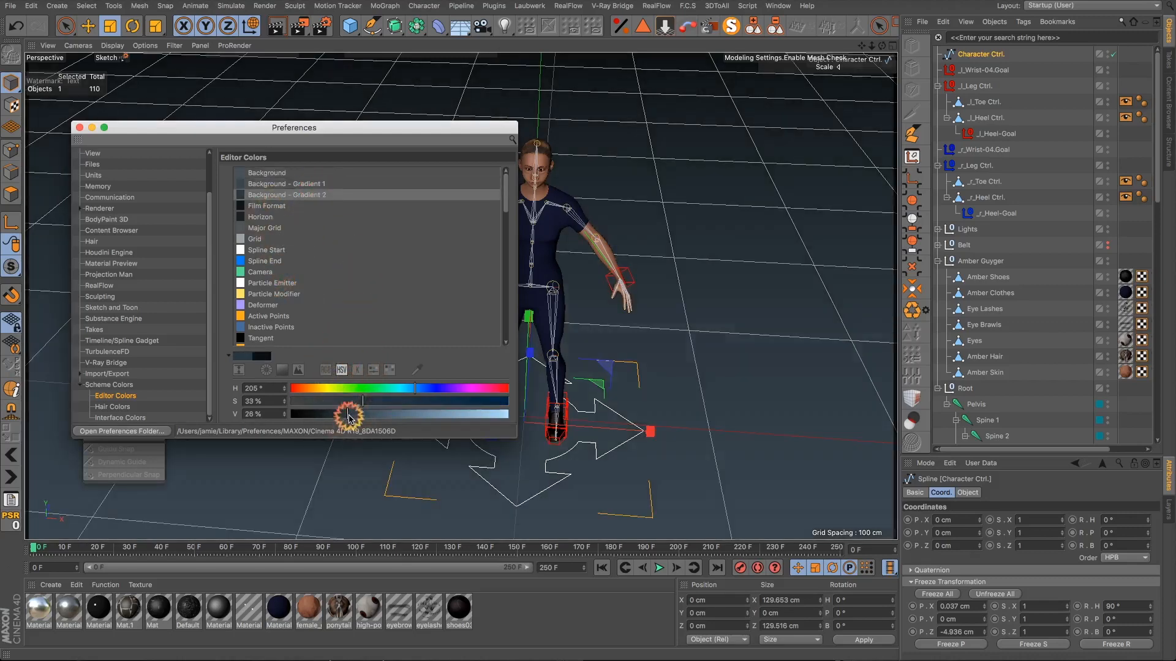
# Step: Brighten the Film Format color to V 27%, lighten the Horizon and Major Grid colors as well, and close the preferences
pyautogui.click(268, 207)
pyautogui.click(367, 414)
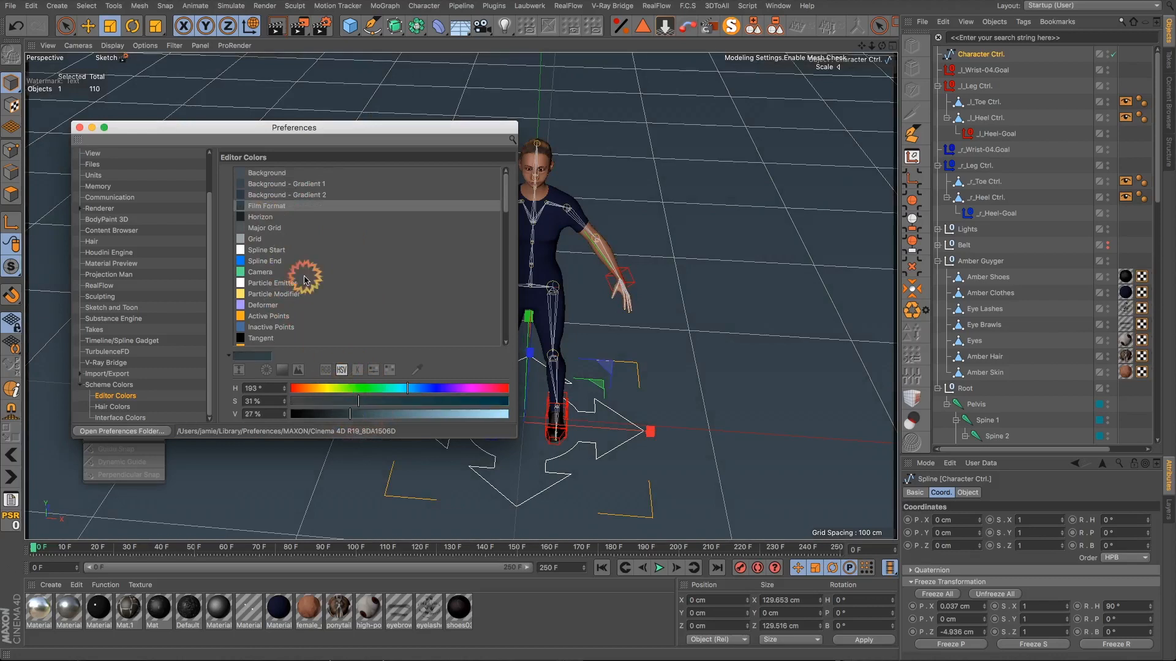
pyautogui.click(274, 219)
pyautogui.click(337, 414)
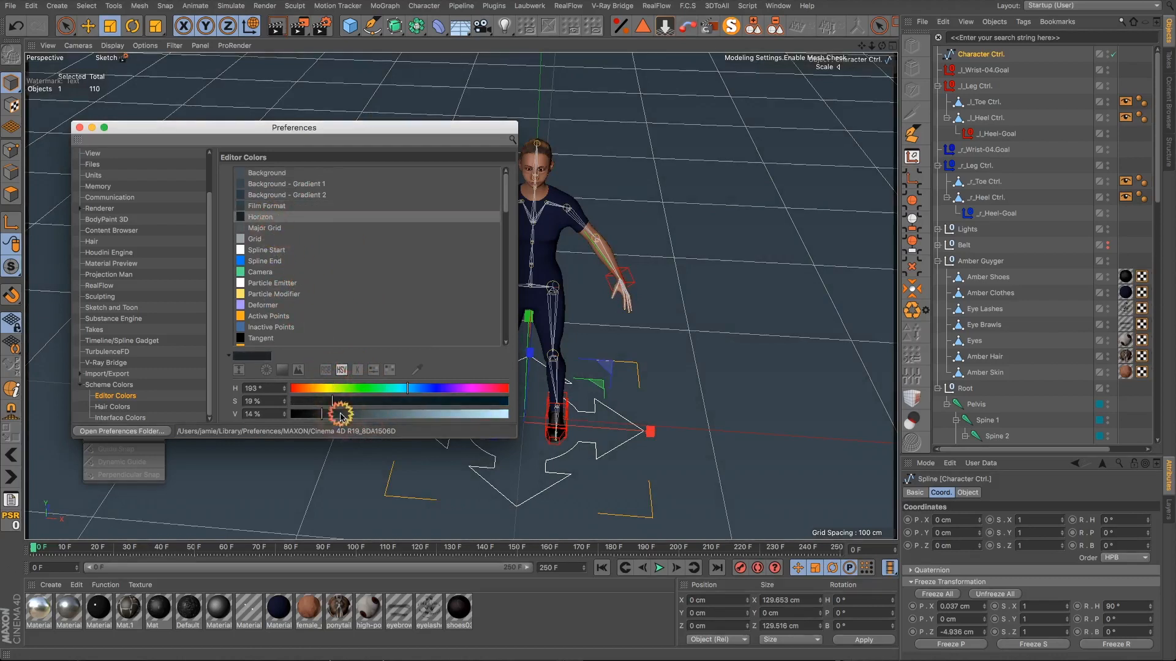
pyautogui.click(263, 228)
pyautogui.click(373, 414)
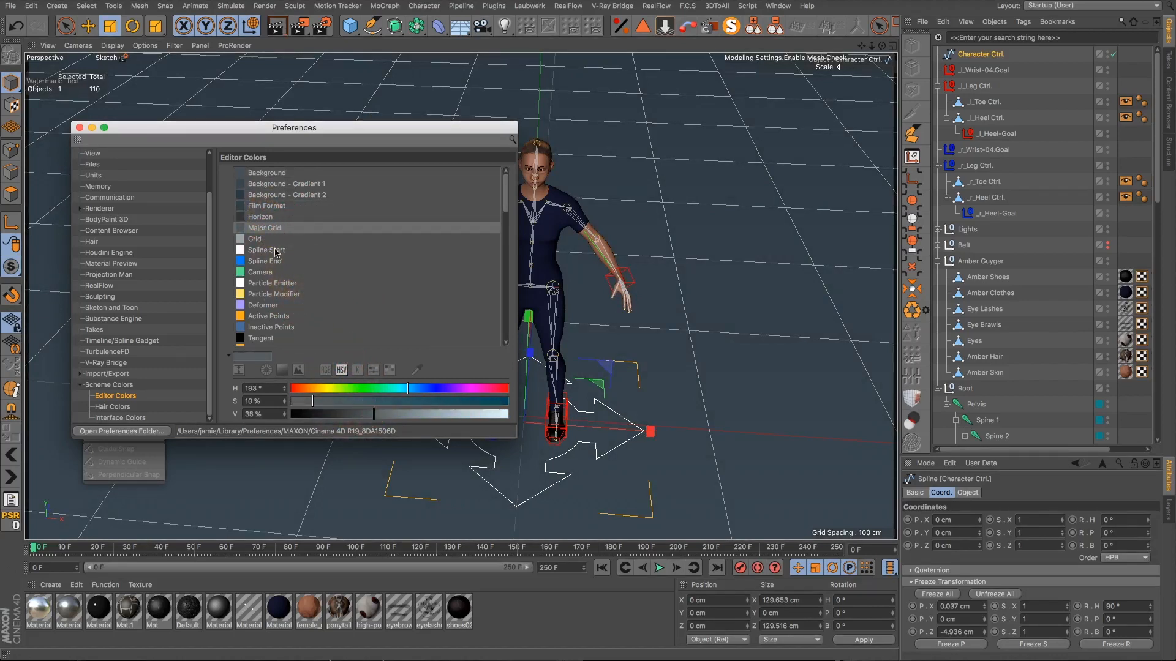
pyautogui.click(80, 127)
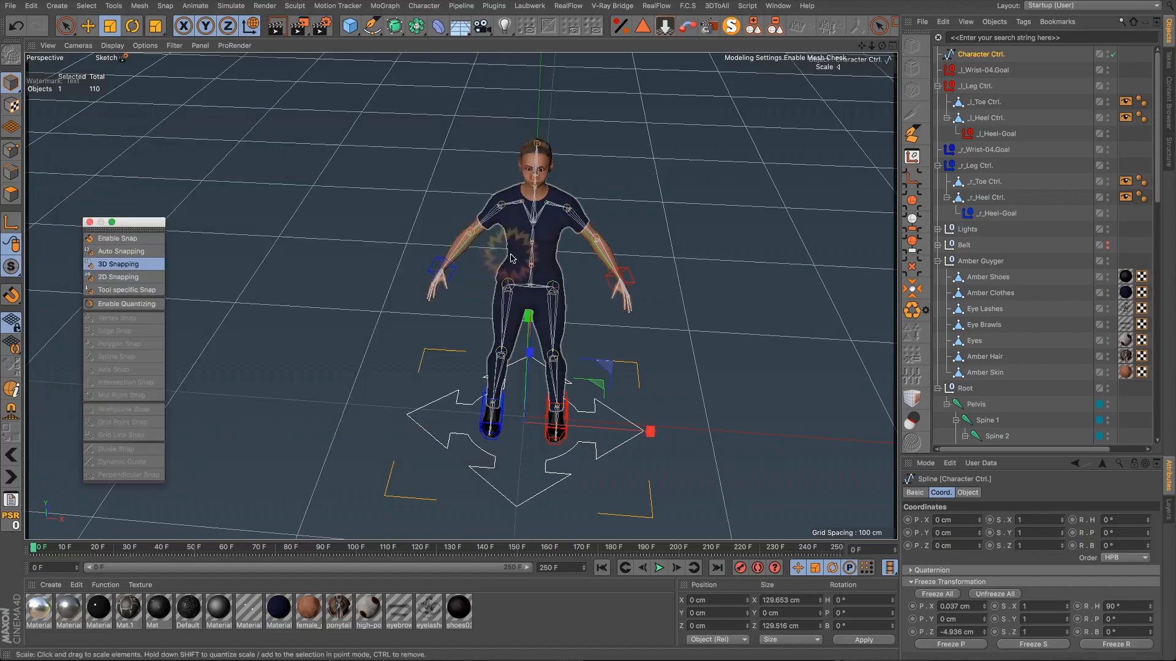
# Step: Collapse the finger joints under _l_Wrist-04 and _r_Wrist-04 in the object hierarchy
pyautogui.keyDown('alt'); pyautogui.moveTo(527, 209); pyautogui.dragTo(469, 315); pyautogui.keyUp('alt')
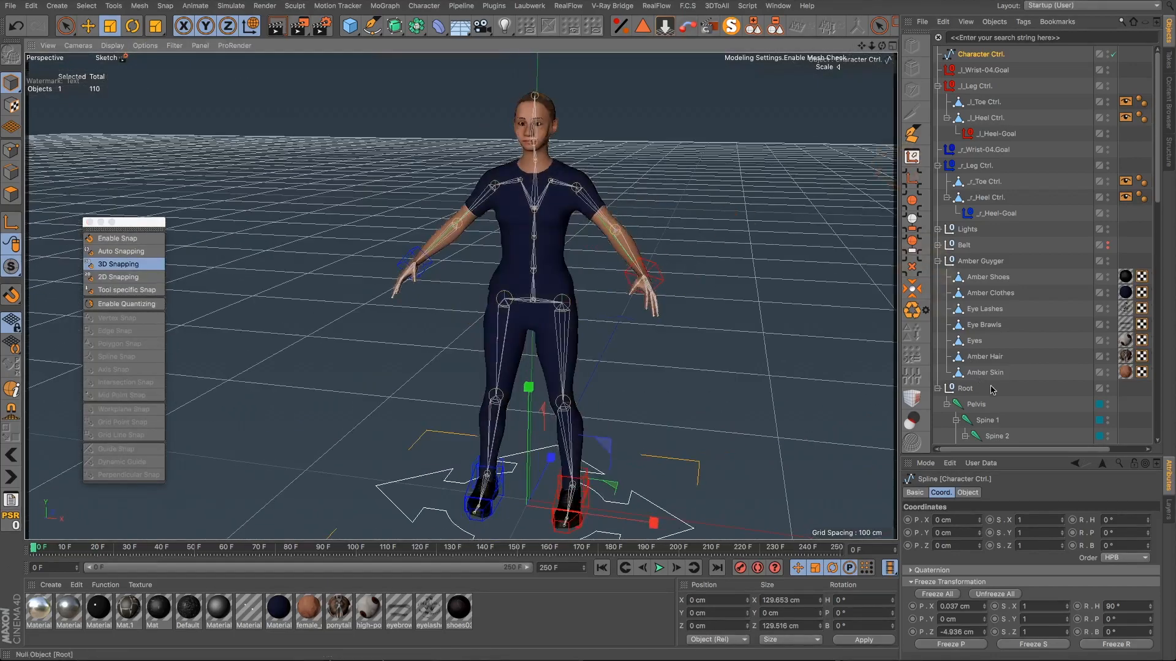
pyautogui.scroll(-10, 993, 383)
pyautogui.scroll(-5, 993, 383)
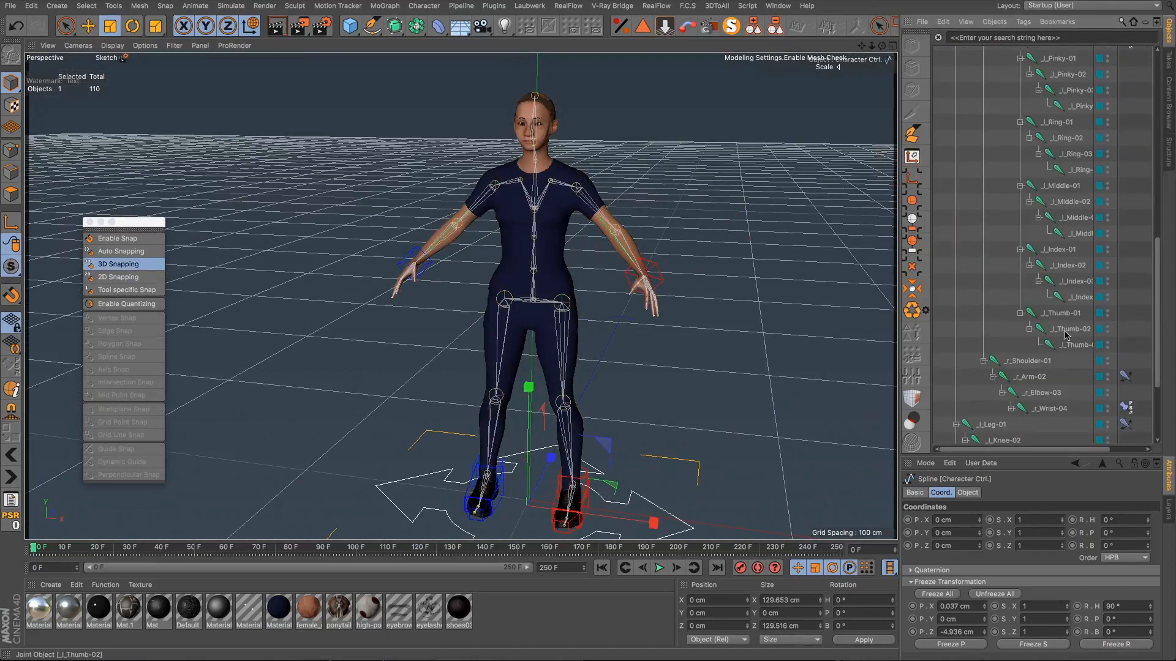
pyautogui.scroll(8, 1060, 198)
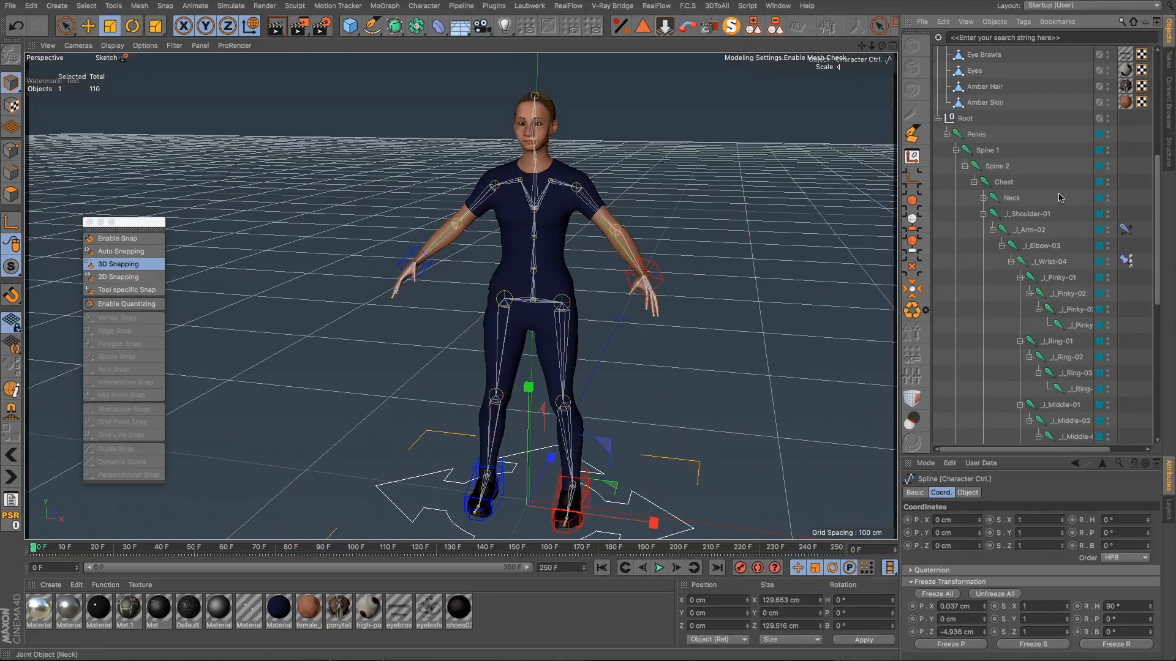
pyautogui.click(1011, 262)
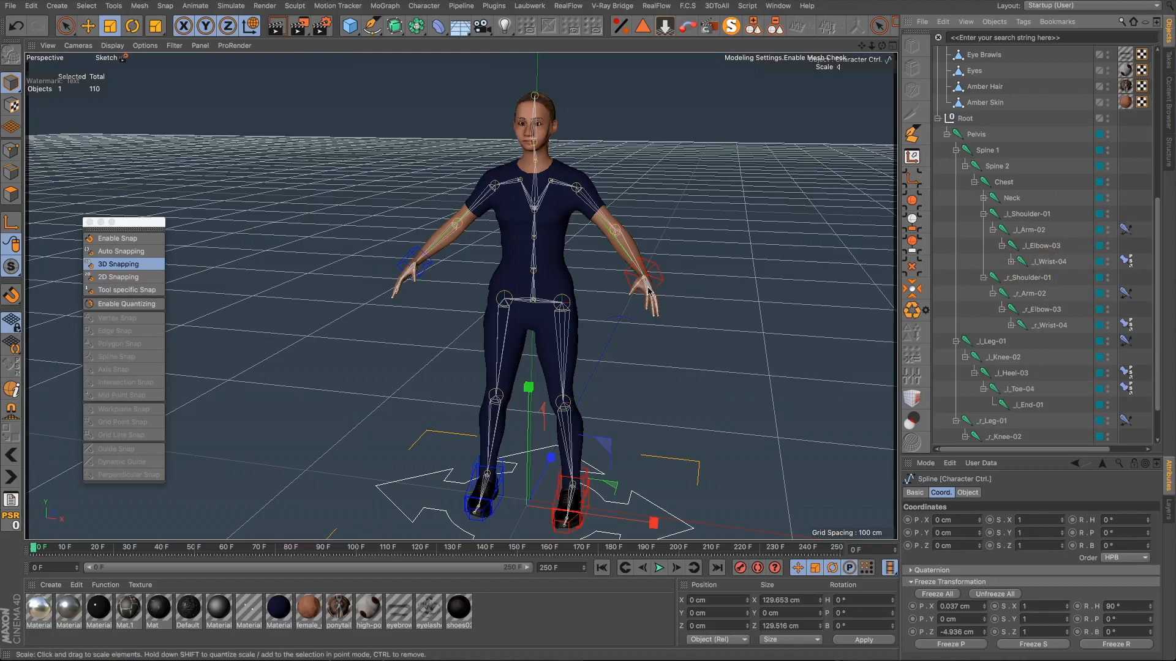
pyautogui.scroll(2, 446, 270)
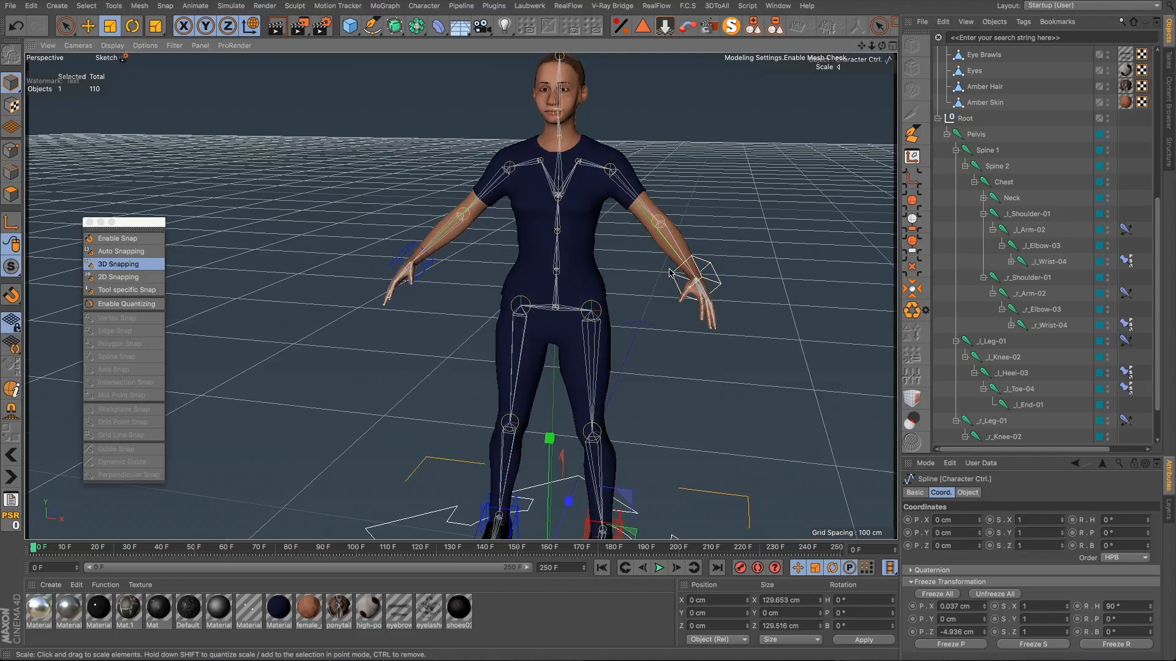
# Step: Expand the complete joint hierarchy under Pelvis and try to select all its joints down to _r_End-01
pyautogui.click(976, 135)
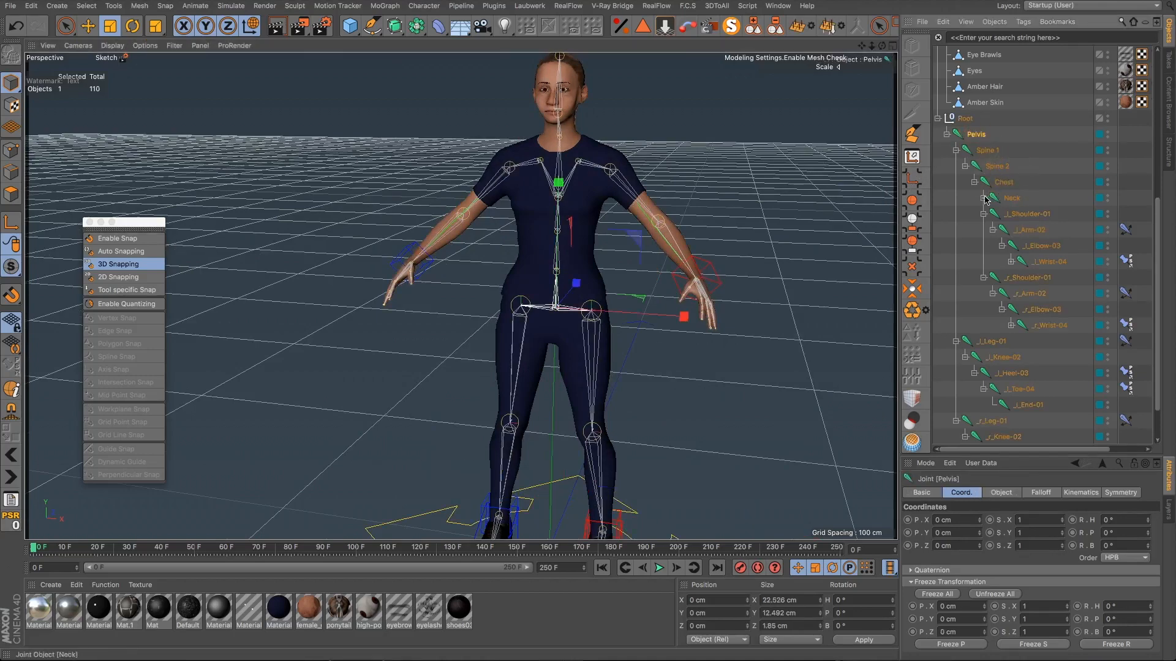
pyautogui.click(772, 34)
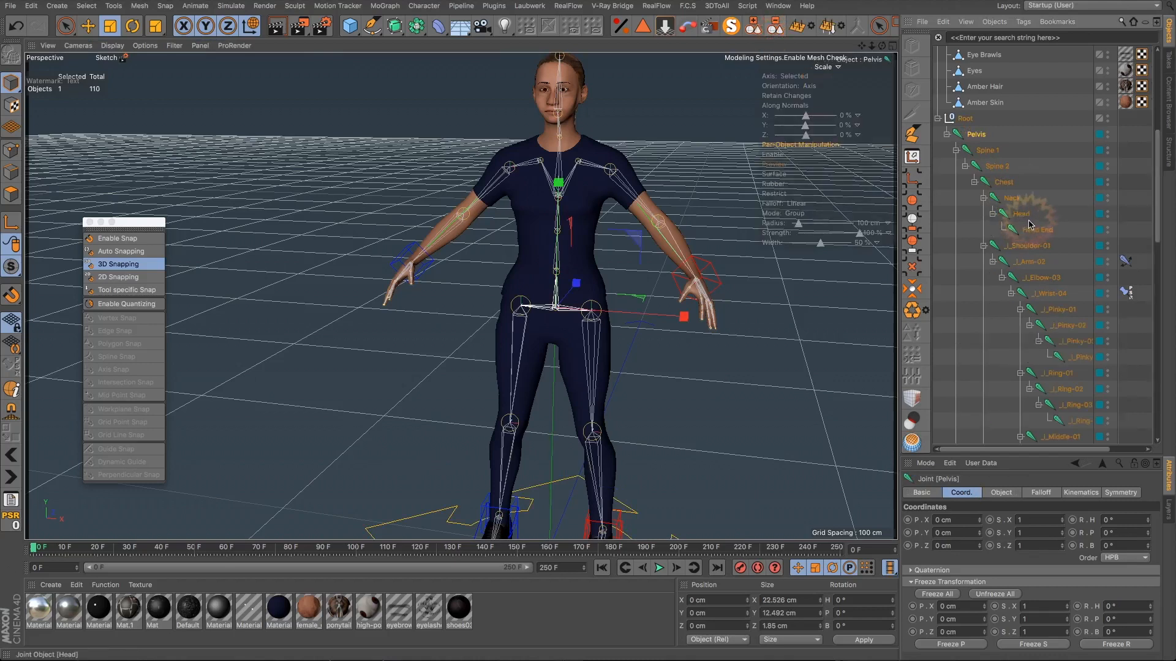
pyautogui.scroll(-3, 1011, 155)
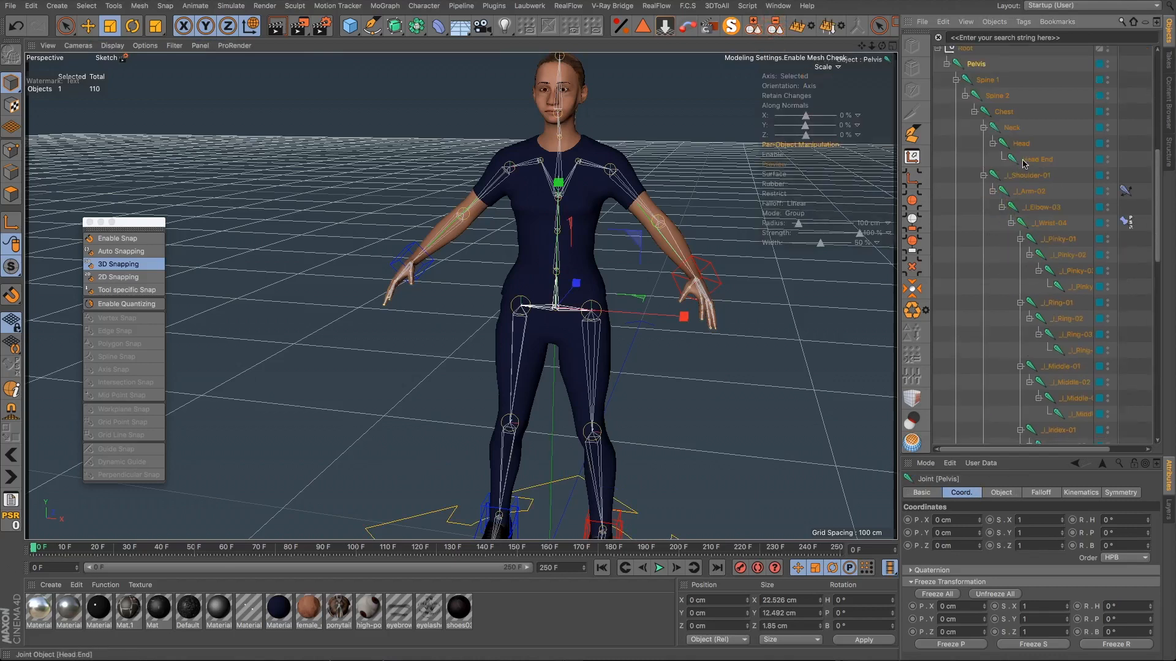
pyautogui.moveTo(1042, 113); pyautogui.dragTo(1051, 59)
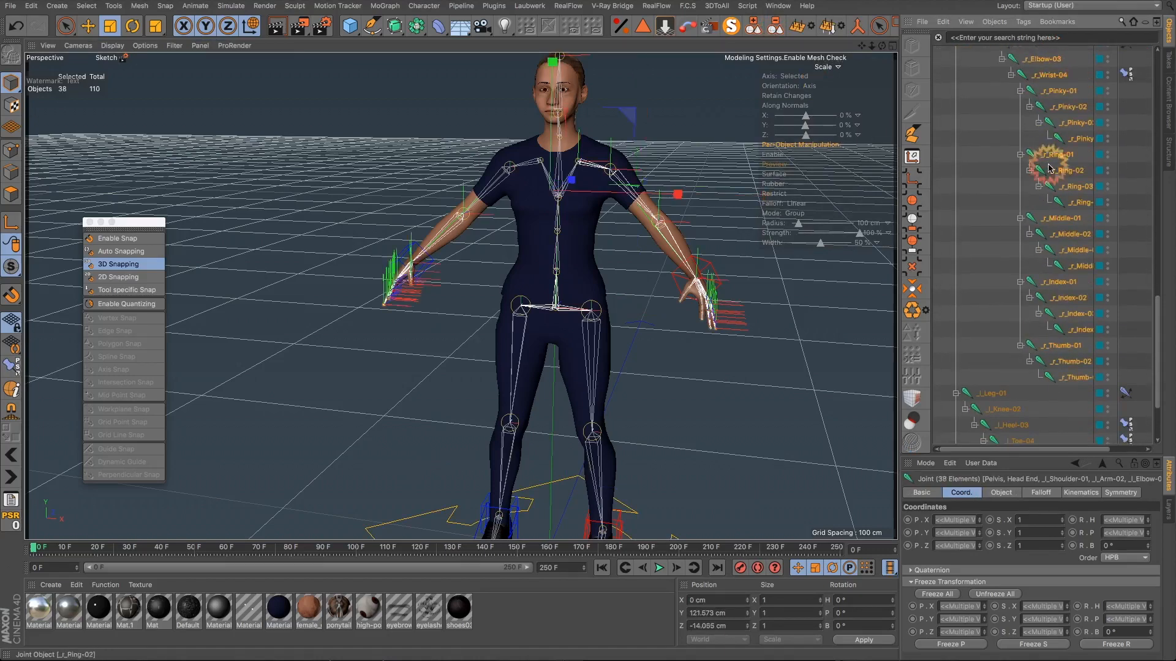
pyautogui.scroll(-5, 1008, 294)
pyautogui.keyDown('shift'); pyautogui.moveTo(1008, 293); pyautogui.dragTo(1010, 447); pyautogui.keyUp('shift')
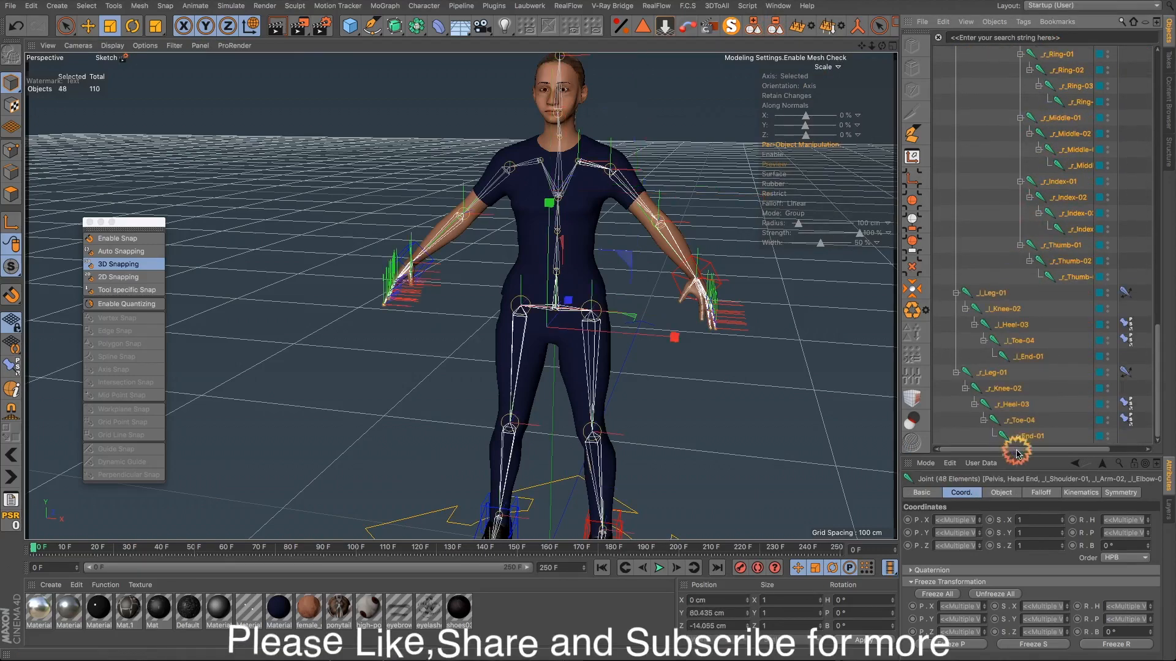
# Step: Try to extend the joint selection to the missing spine, shoulder and finger joints
pyautogui.scroll(5, 1023, 315)
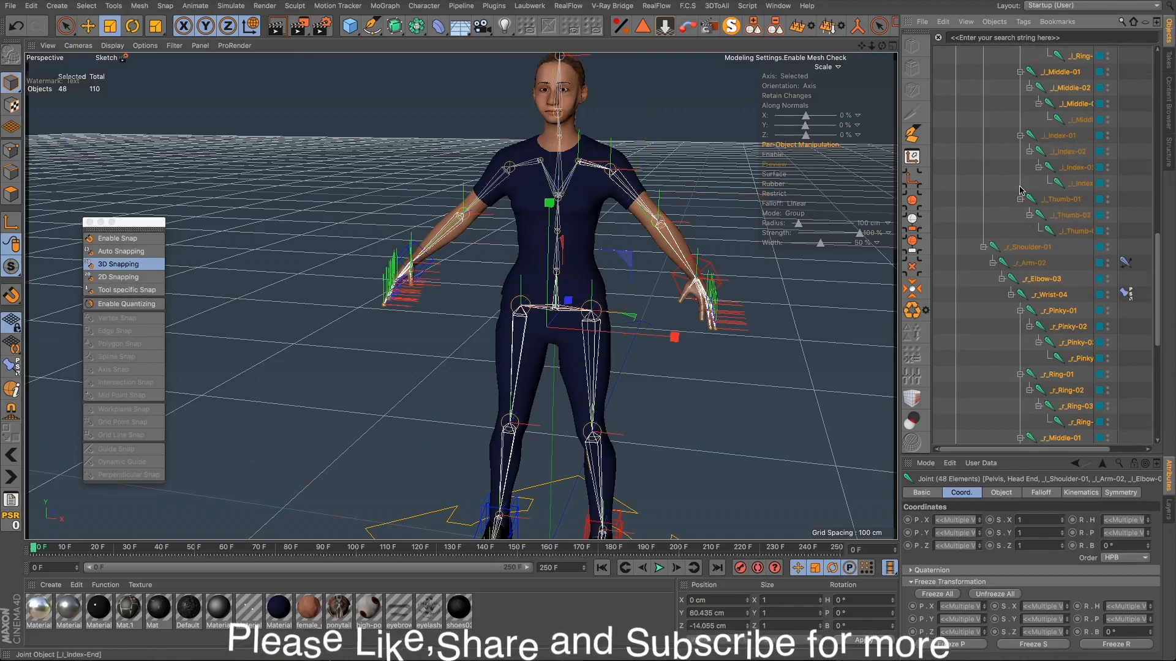
pyautogui.keyDown('shift'); pyautogui.moveTo(990, 109); pyautogui.dragTo(1093, 329); pyautogui.keyUp('shift')
pyautogui.keyDown('ctrl'); pyautogui.moveTo(999, 273); pyautogui.dragTo(1079, 360); pyautogui.keyUp('ctrl')
pyautogui.scroll(-10, 1065, 361)
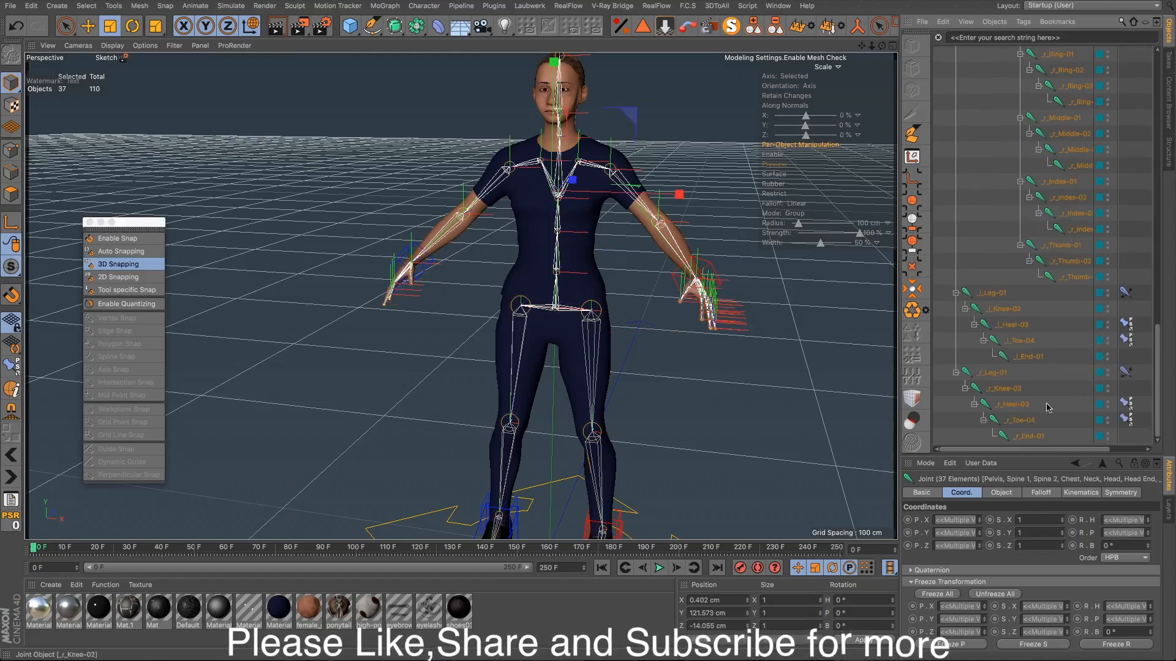
# Step: Select the Pelvis joint together with its entire child hierarchy down to _r_End-01
pyautogui.click(1031, 435)
pyautogui.scroll(20, 1036, 376)
pyautogui.scroll(-5, 1038, 378)
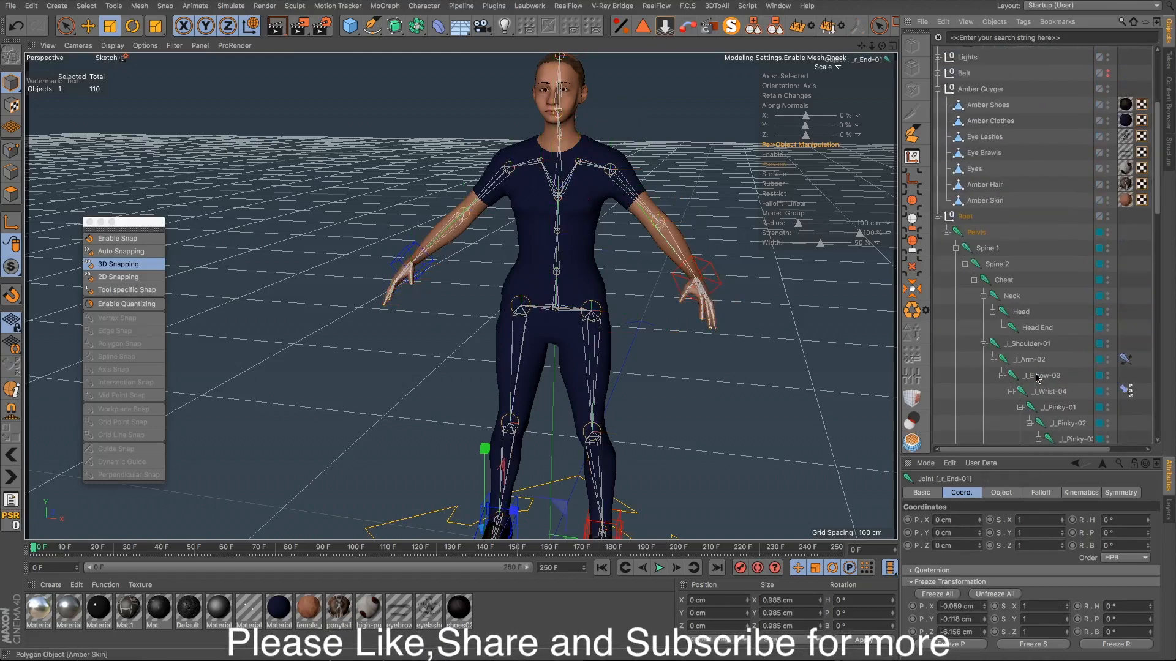
pyautogui.middleClick(982, 233)
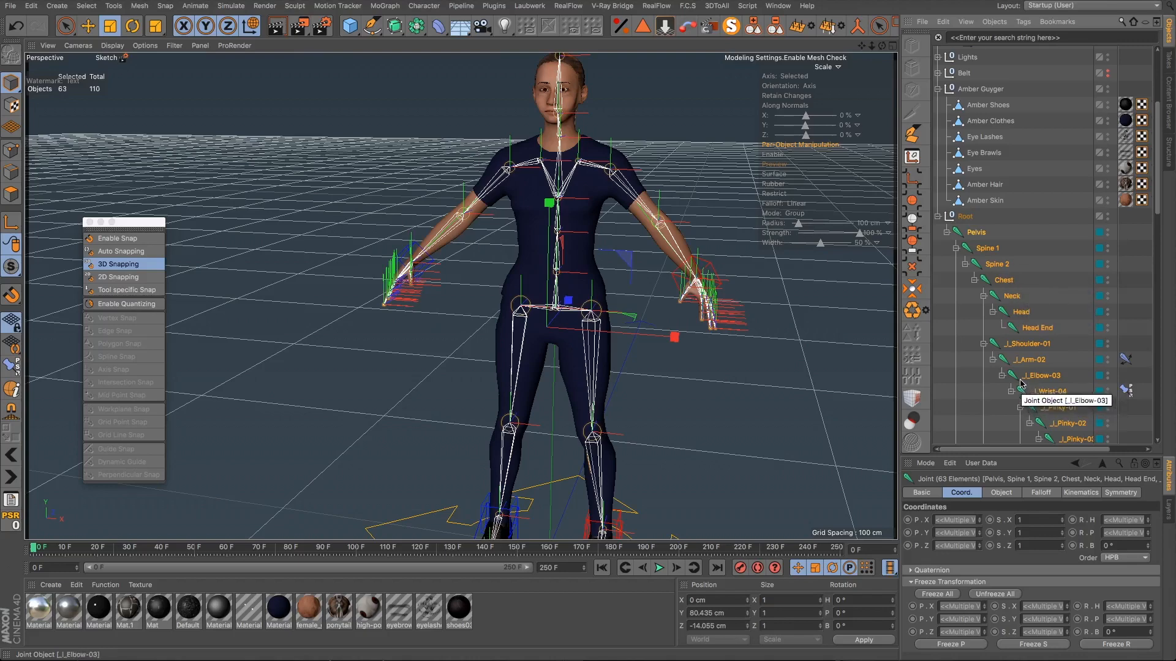
pyautogui.scroll(-5, 1026, 387)
pyautogui.scroll(-7, 1022, 384)
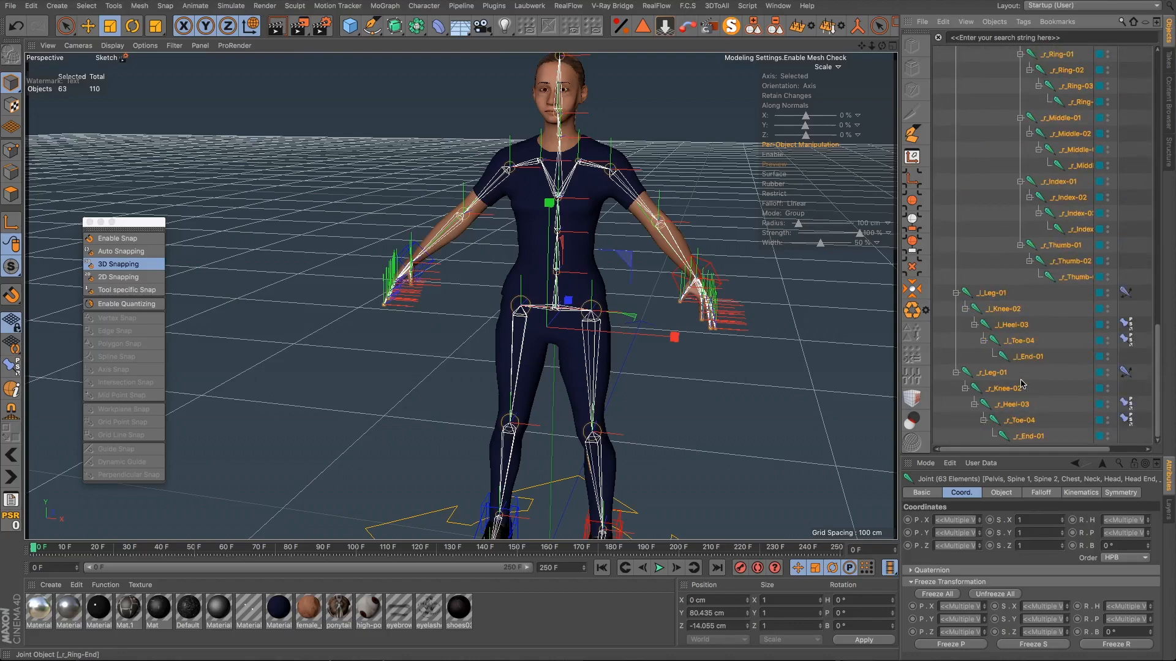
pyautogui.scroll(15, 1021, 384)
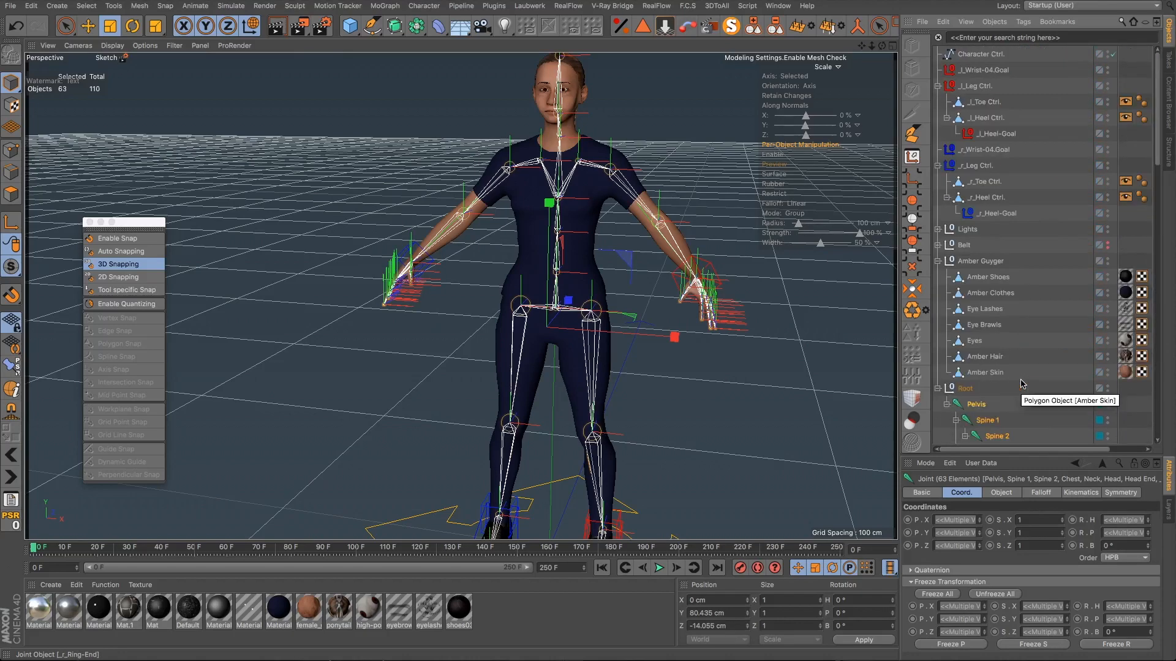
# Step: Add all seven character meshes to the joint selection: Amber Shoes, Amber Clothes, Eye Lashes, Eye Brawls, Eyes, Amber Hair and Amber Skin
pyautogui.keyDown('ctrl'); pyautogui.click(994, 280); pyautogui.keyUp('ctrl')
pyautogui.keyDown('ctrl'); pyautogui.click(991, 293); pyautogui.keyUp('ctrl')
pyautogui.keyDown('ctrl'); pyautogui.click(989, 309); pyautogui.keyUp('ctrl')
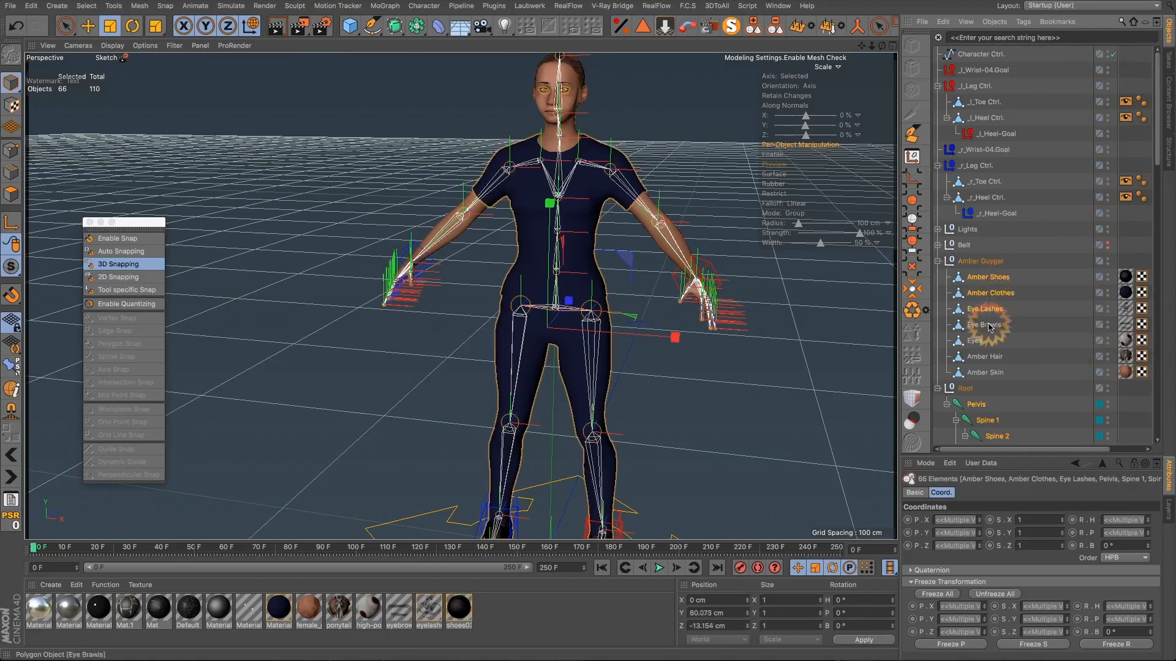
pyautogui.keyDown('ctrl'); pyautogui.click(987, 325); pyautogui.keyUp('ctrl')
pyautogui.keyDown('ctrl'); pyautogui.click(975, 341); pyautogui.keyUp('ctrl')
pyautogui.keyDown('ctrl'); pyautogui.click(981, 357); pyautogui.keyUp('ctrl')
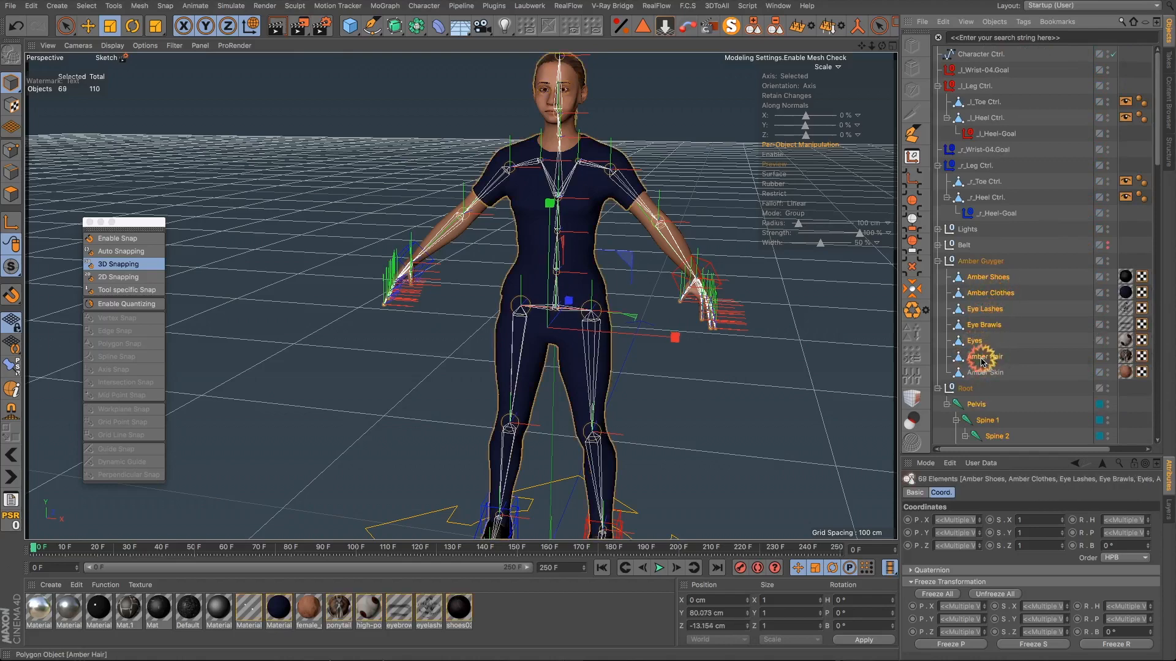
pyautogui.keyDown('ctrl'); pyautogui.click(1027, 375); pyautogui.keyUp('ctrl')
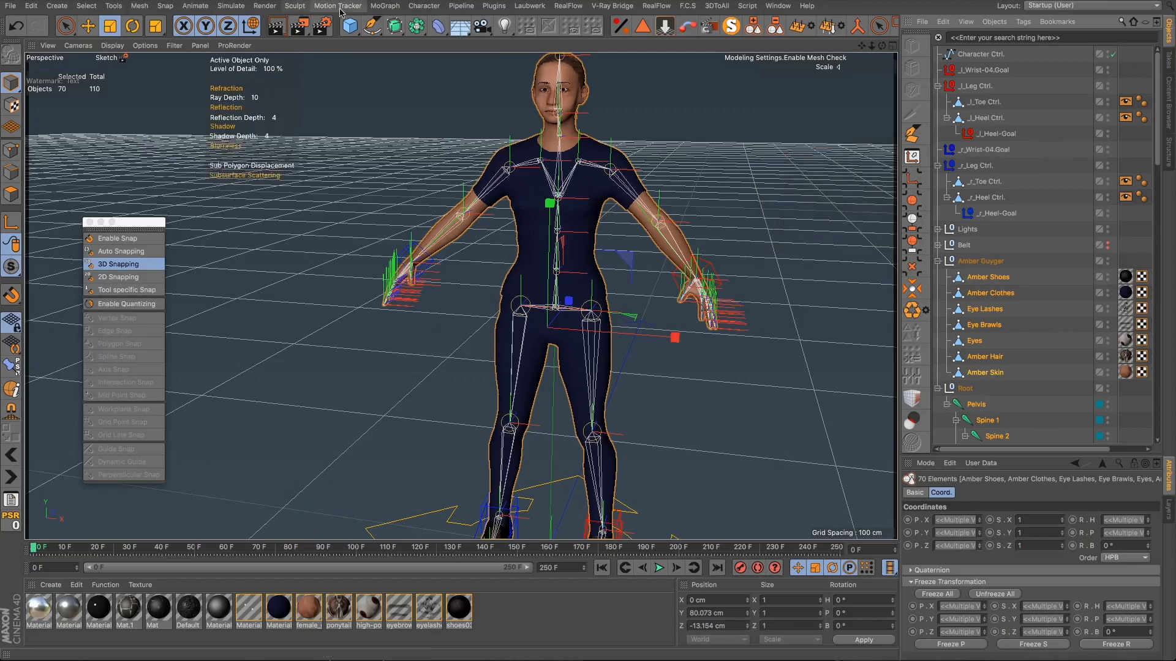
# Step: Bind the selected meshes to the joints, clear the selection, and collapse the character mesh group and Root in the hierarchy
pyautogui.click(416, 7)
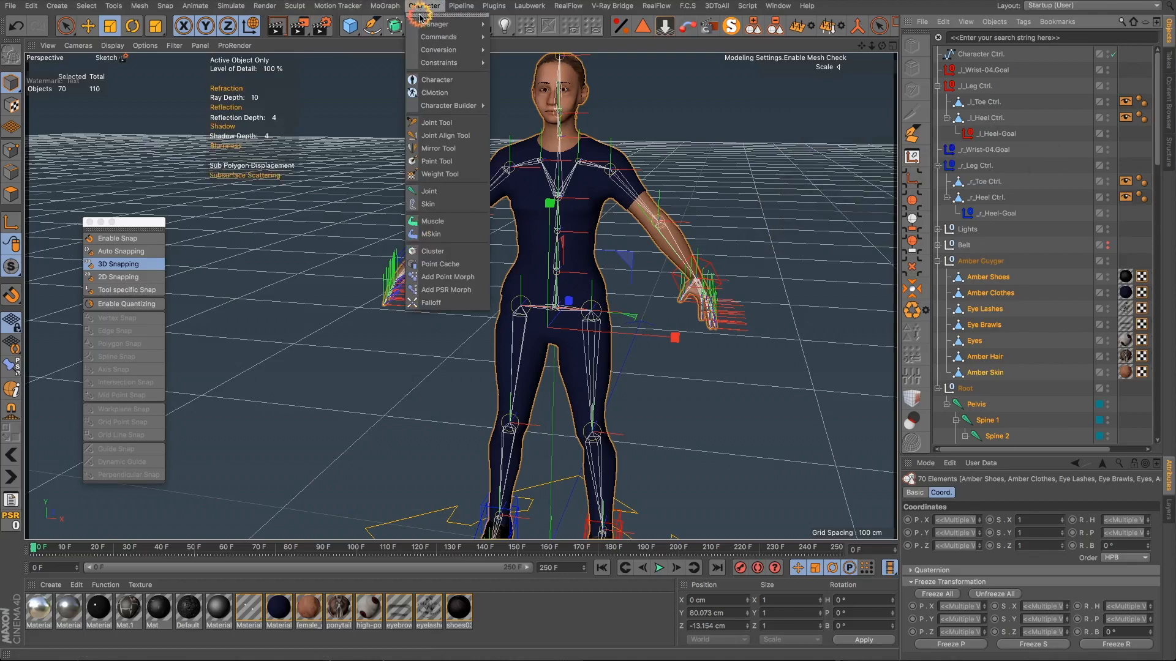
pyautogui.moveTo(429, 38)
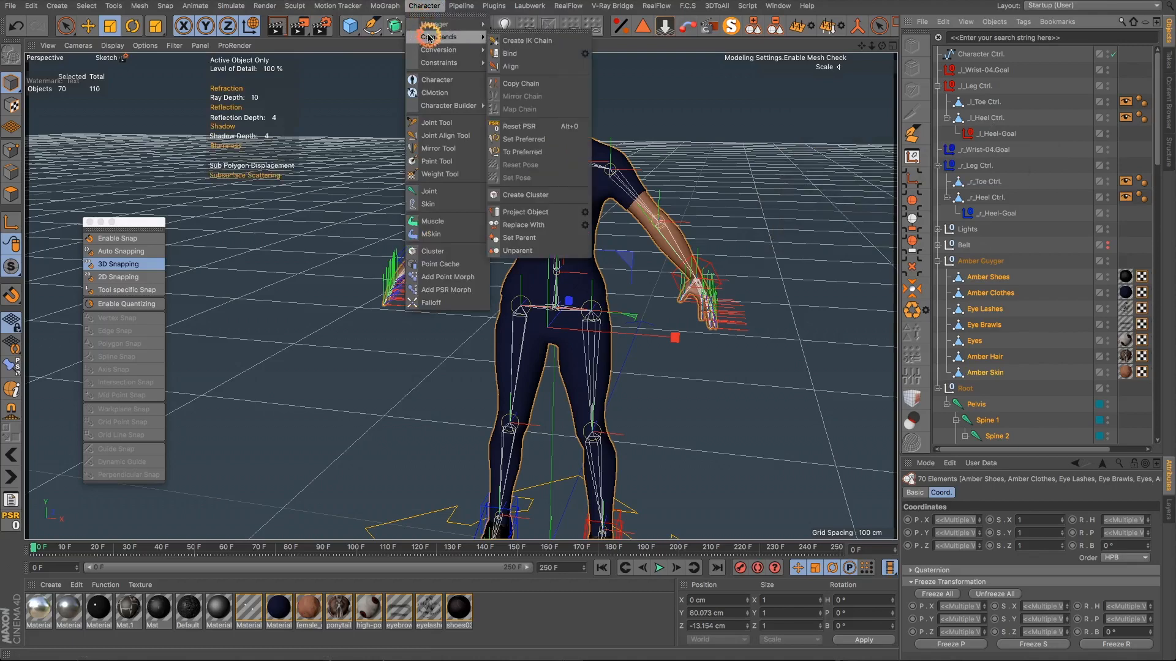
pyautogui.click(504, 53)
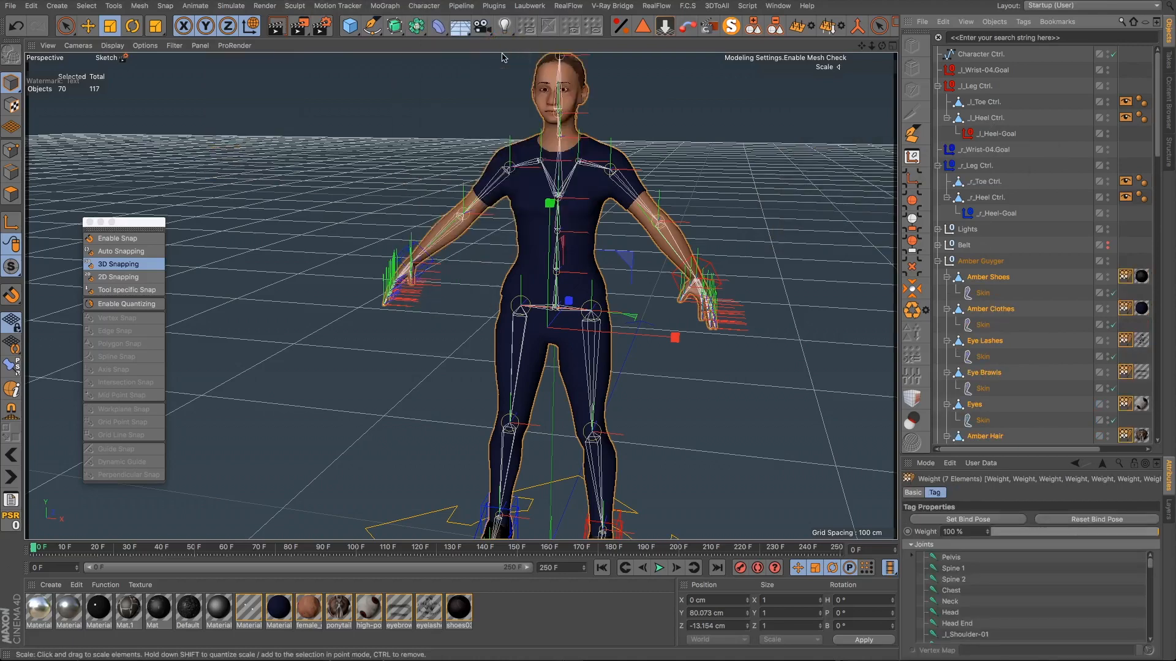
pyautogui.click(692, 111)
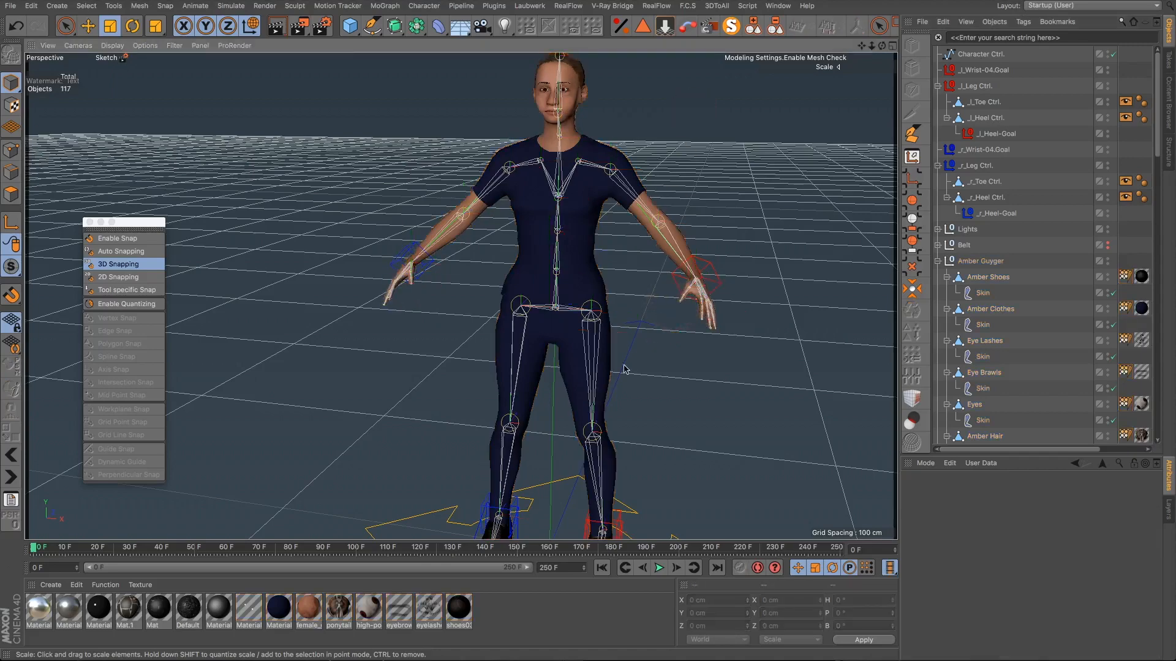
pyautogui.keyDown('alt'); pyautogui.moveTo(594, 374); pyautogui.dragTo(415, 354); pyautogui.keyUp('alt')
pyautogui.keyDown('alt'); pyautogui.moveTo(668, 351); pyautogui.dragTo(646, 350); pyautogui.keyUp('alt')
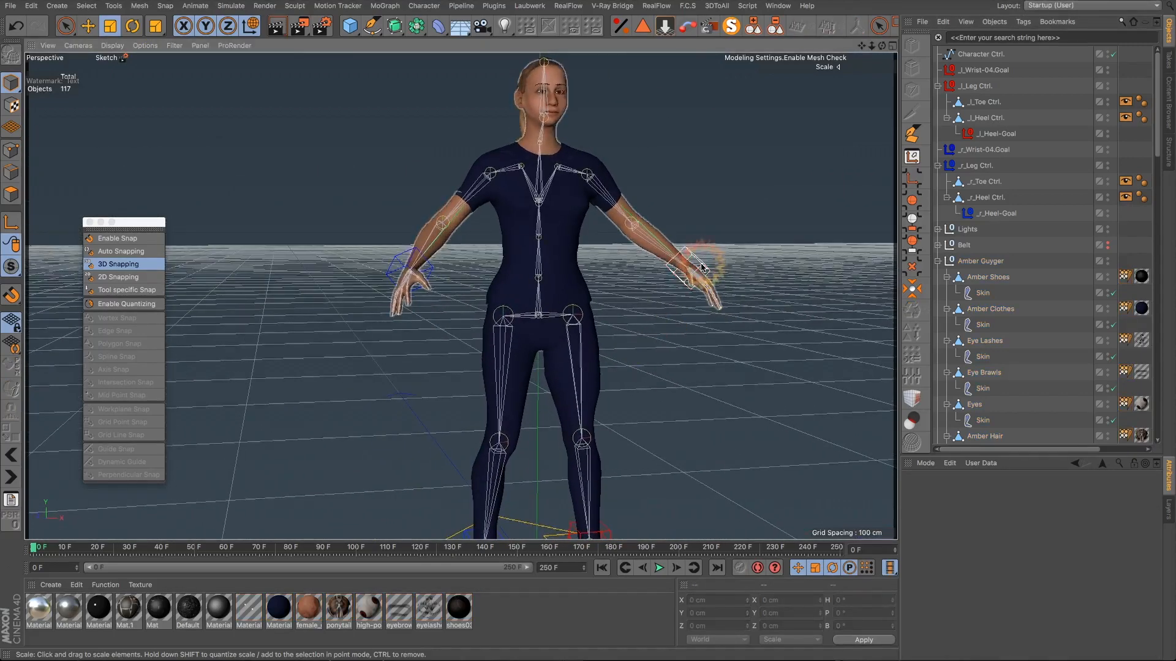
pyautogui.click(937, 261)
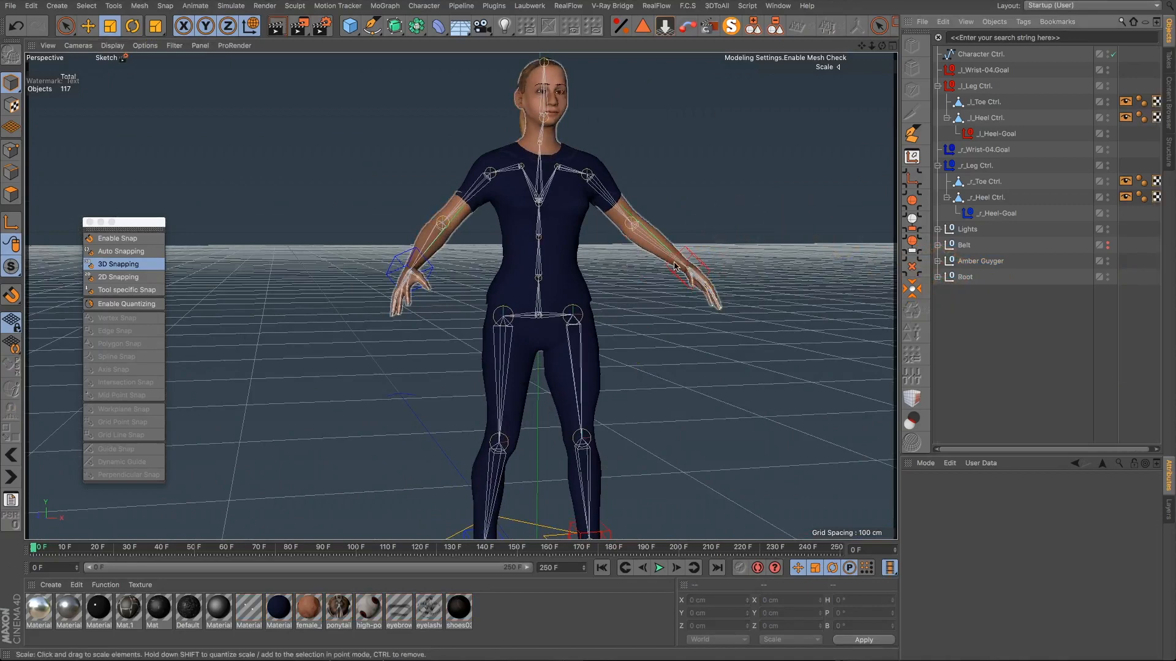
# Step: Test the binding by moving _l_Wrist-04.Goal upward and inward, and undo both moves
pyautogui.scroll(3, 674, 265)
pyautogui.click(715, 242)
pyautogui.press('e')
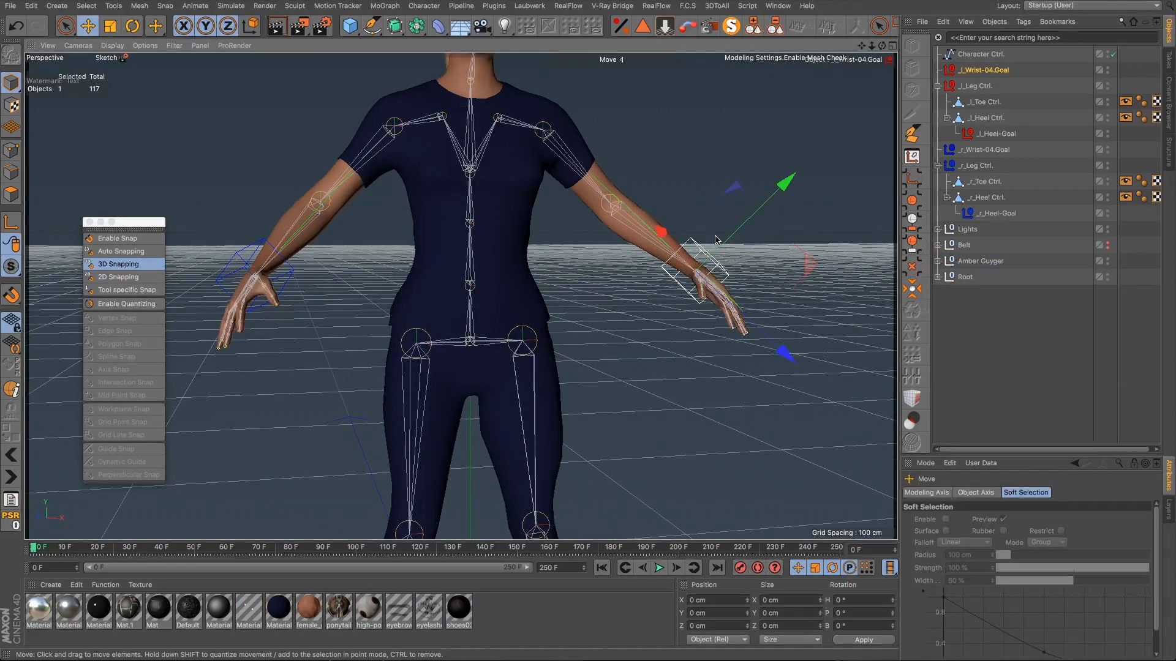
pyautogui.moveTo(801, 251); pyautogui.dragTo(781, 156)
pyautogui.keyDown('alt'); pyautogui.moveTo(582, 254); pyautogui.dragTo(464, 63); pyautogui.keyUp('alt')
pyautogui.scroll(5, 465, 63)
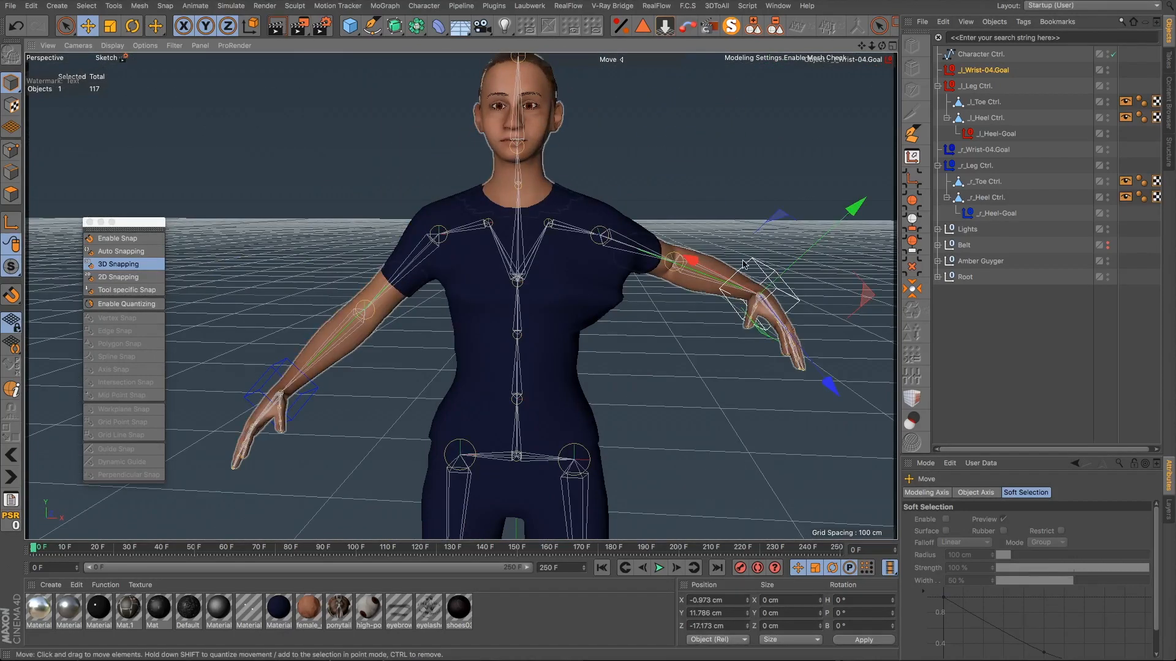
pyautogui.moveTo(866, 296); pyautogui.dragTo(834, 302)
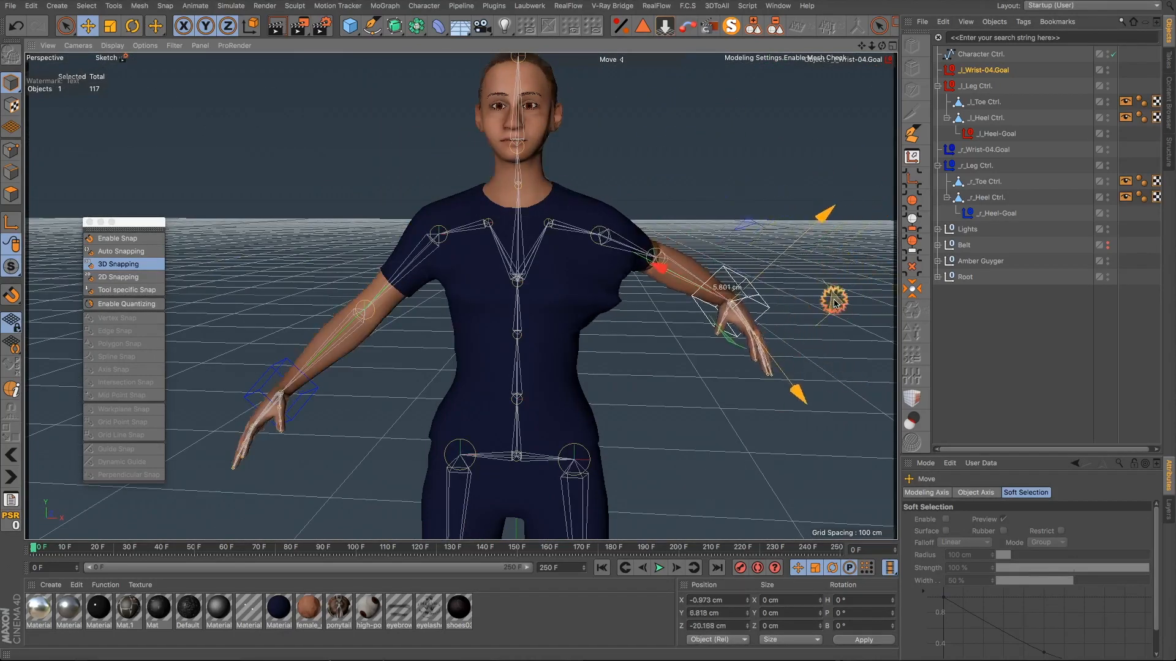
pyautogui.hotkey('ctrl', 'z')
pyautogui.hotkey('ctrl', 'z')
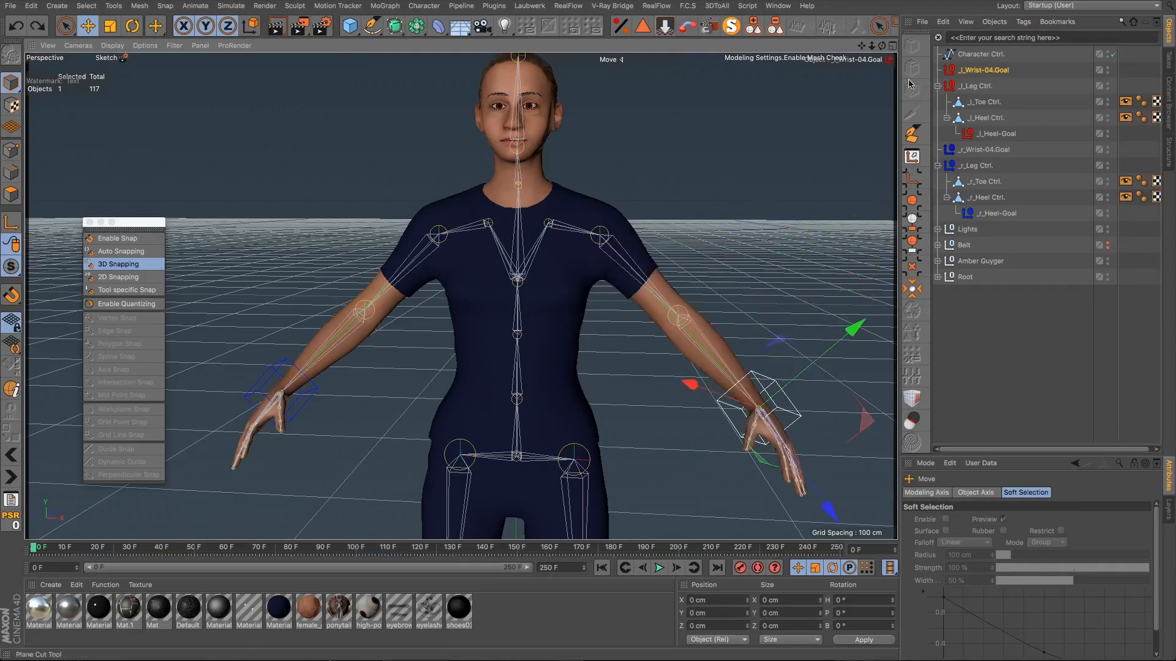
# Step: Add a circle spline and raise it to about Y 48 cm
pyautogui.moveTo(862, 46); pyautogui.dragTo(877, 149)
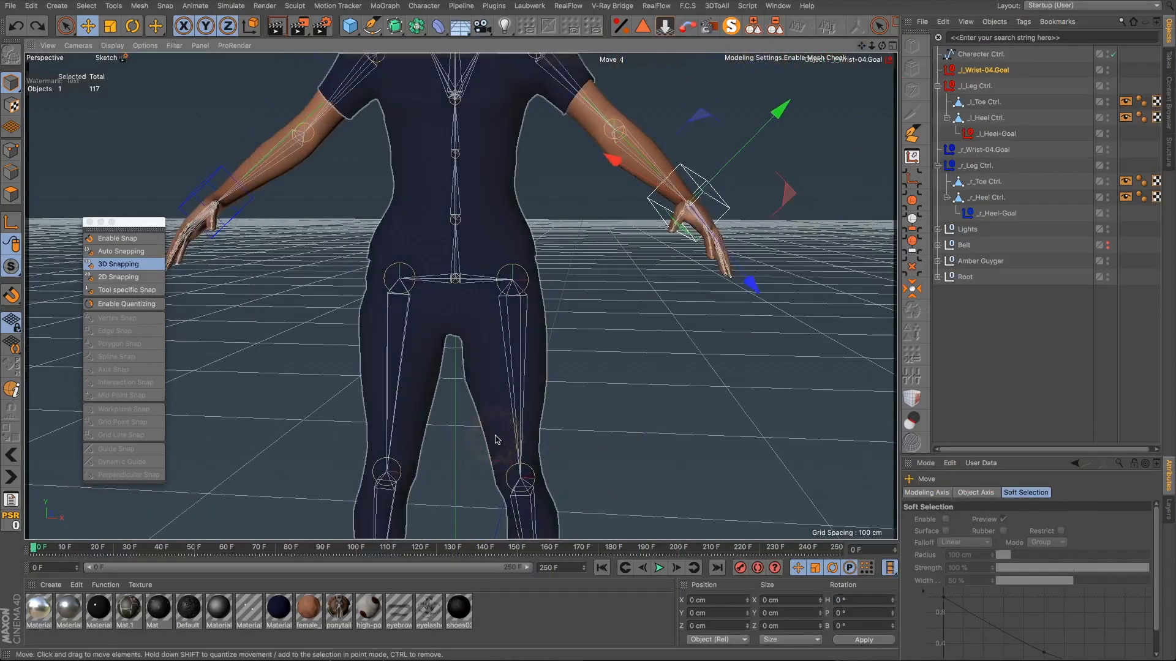
pyautogui.scroll(-5, 496, 440)
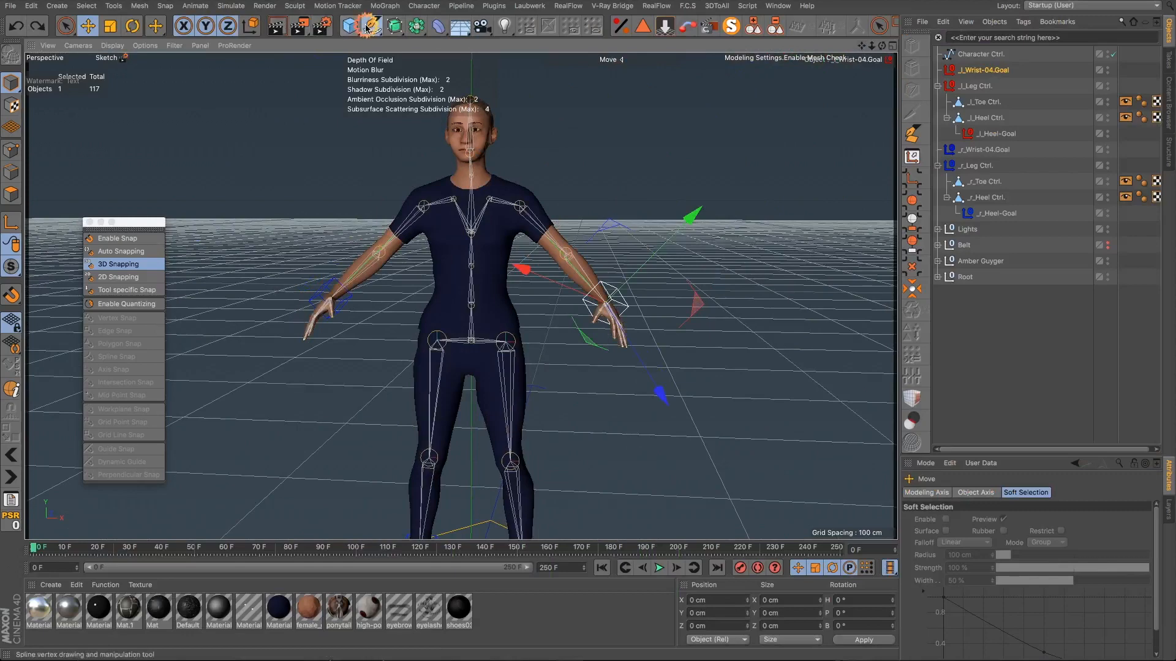
pyautogui.moveTo(366, 29); pyautogui.dragTo(453, 57)
pyautogui.press('o')
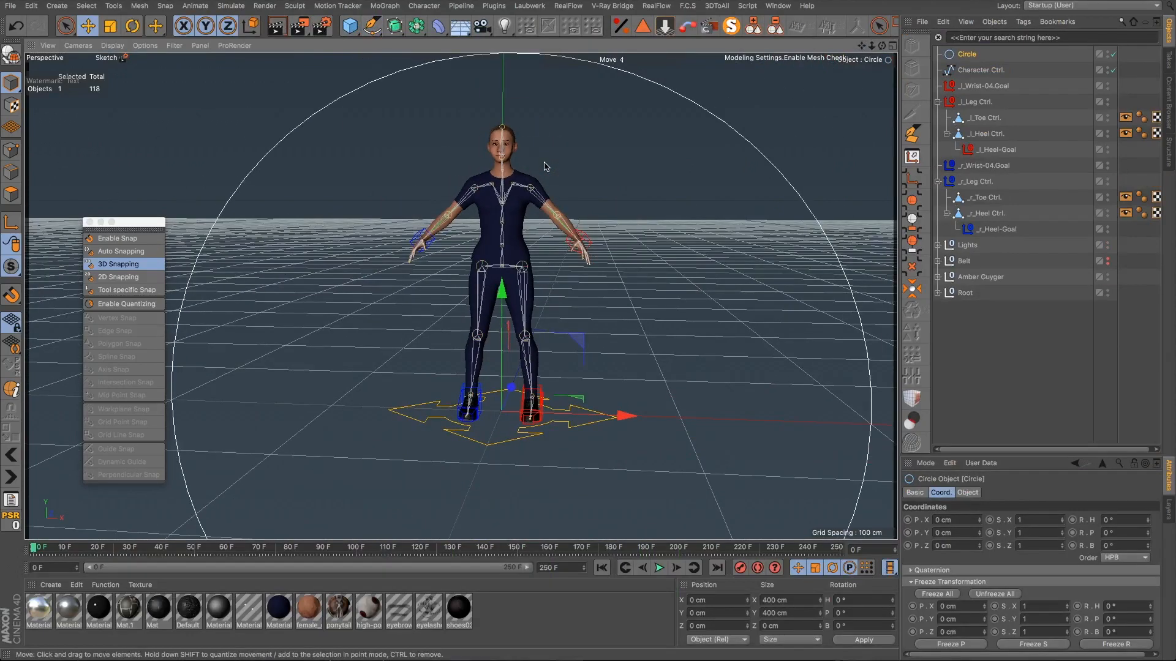
pyautogui.keyDown('alt'); pyautogui.moveTo(505, 281); pyautogui.dragTo(659, 296); pyautogui.keyUp('alt')
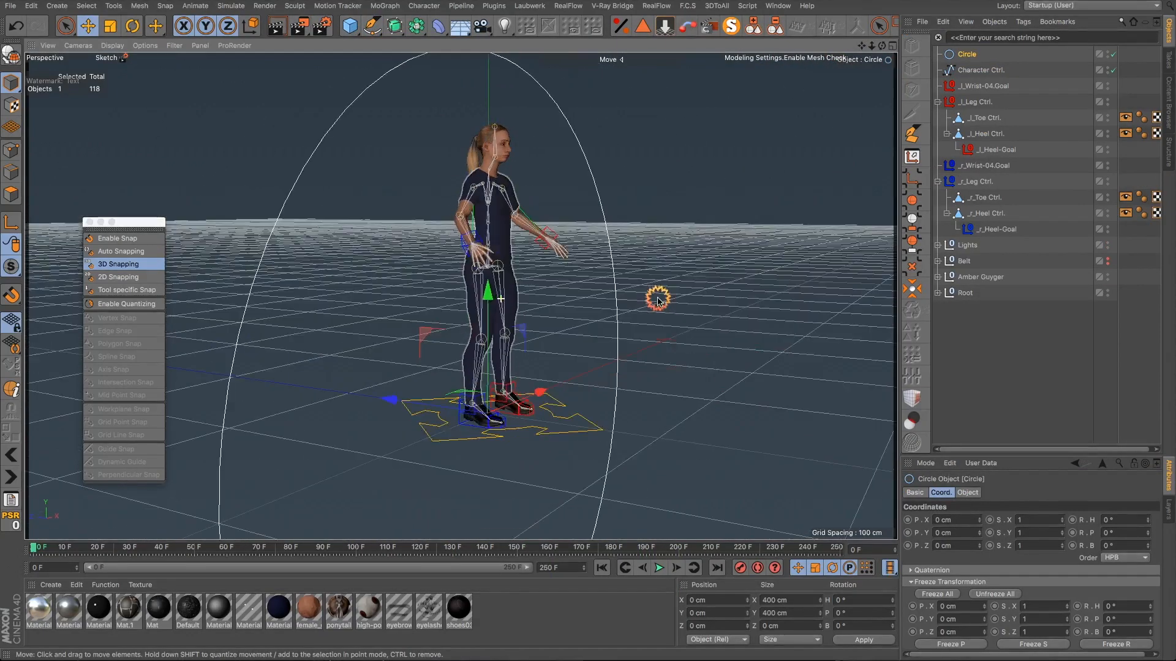
pyautogui.moveTo(480, 289); pyautogui.dragTo(493, 207)
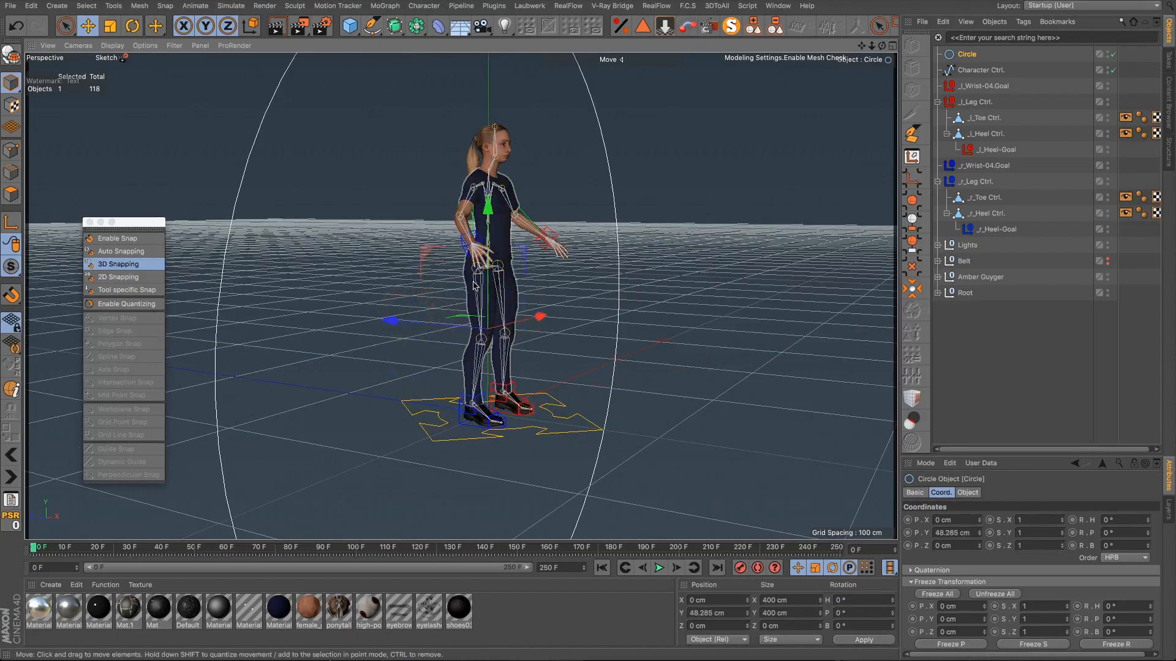
# Step: Lay the circle flat with a 90° pitch rotation and scale it down to 90 cm
pyautogui.press('r')
pyautogui.moveTo(528, 270); pyautogui.dragTo(556, 414)
pyautogui.keyDown('alt'); pyautogui.moveTo(497, 258); pyautogui.dragTo(357, 294); pyautogui.keyUp('alt')
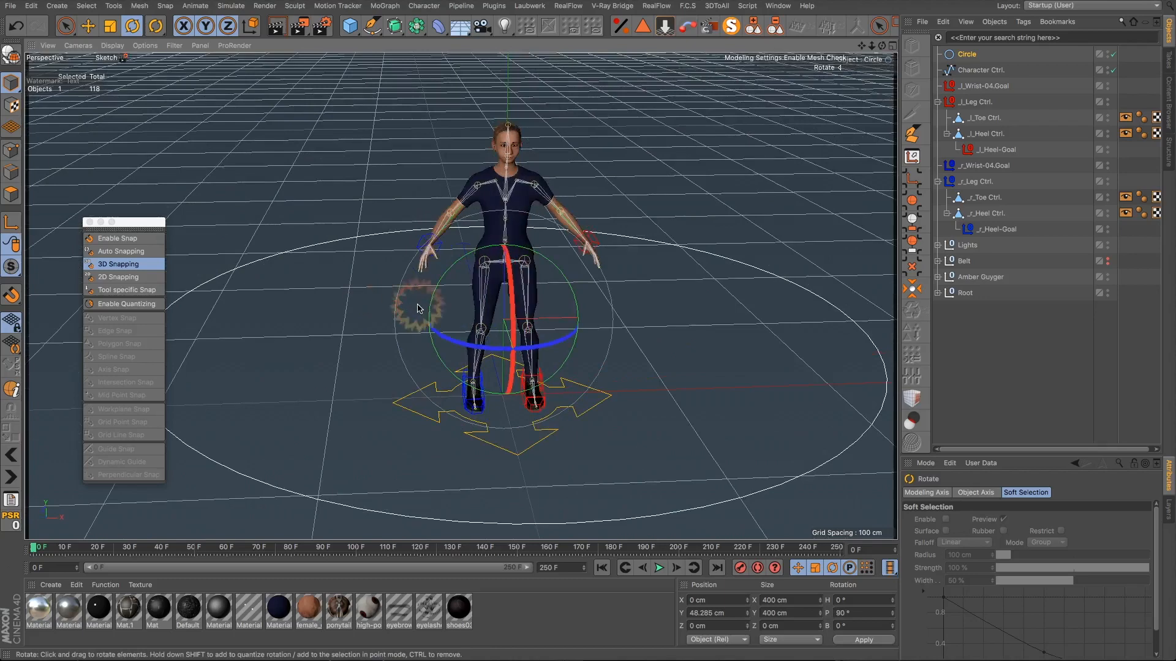
pyautogui.press('t')
pyautogui.moveTo(625, 317); pyautogui.dragTo(256, 351)
pyautogui.scroll(3, 405, 309)
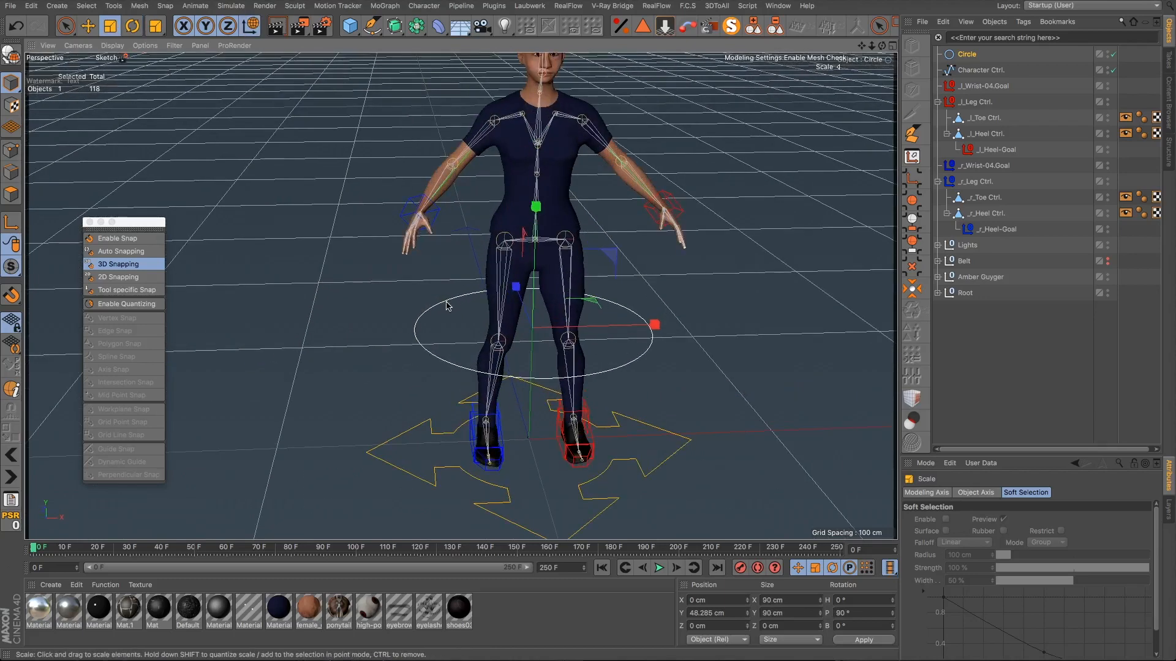
# Step: Raise the circle to the Pelvis joint at about Y 83 cm and scale it down to about 47.5 cm
pyautogui.press('e')
pyautogui.moveTo(535, 202); pyautogui.dragTo(522, 125)
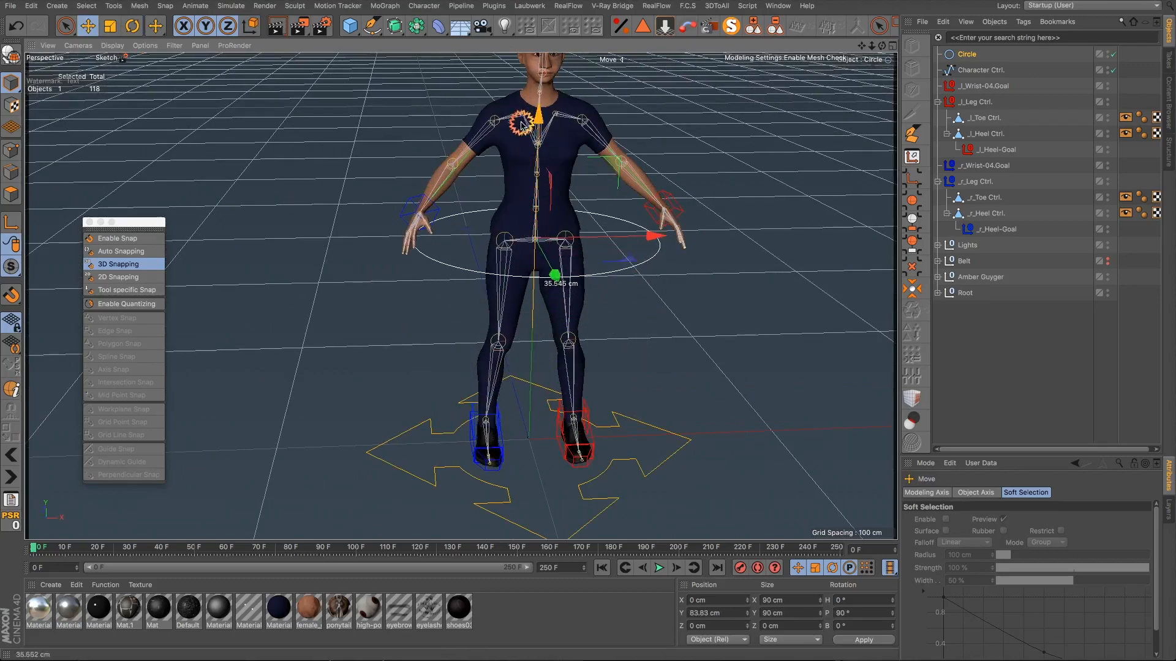
pyautogui.click(541, 193)
pyautogui.scroll(3, 536, 215)
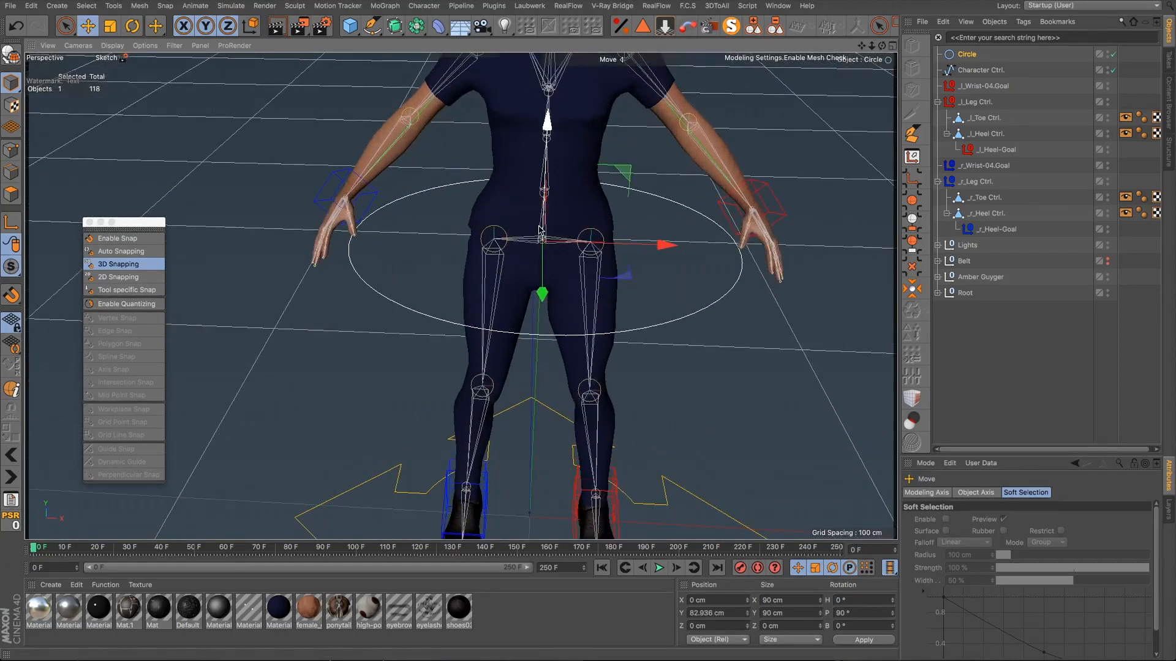
pyautogui.press('t')
pyautogui.moveTo(635, 225); pyautogui.dragTo(578, 238)
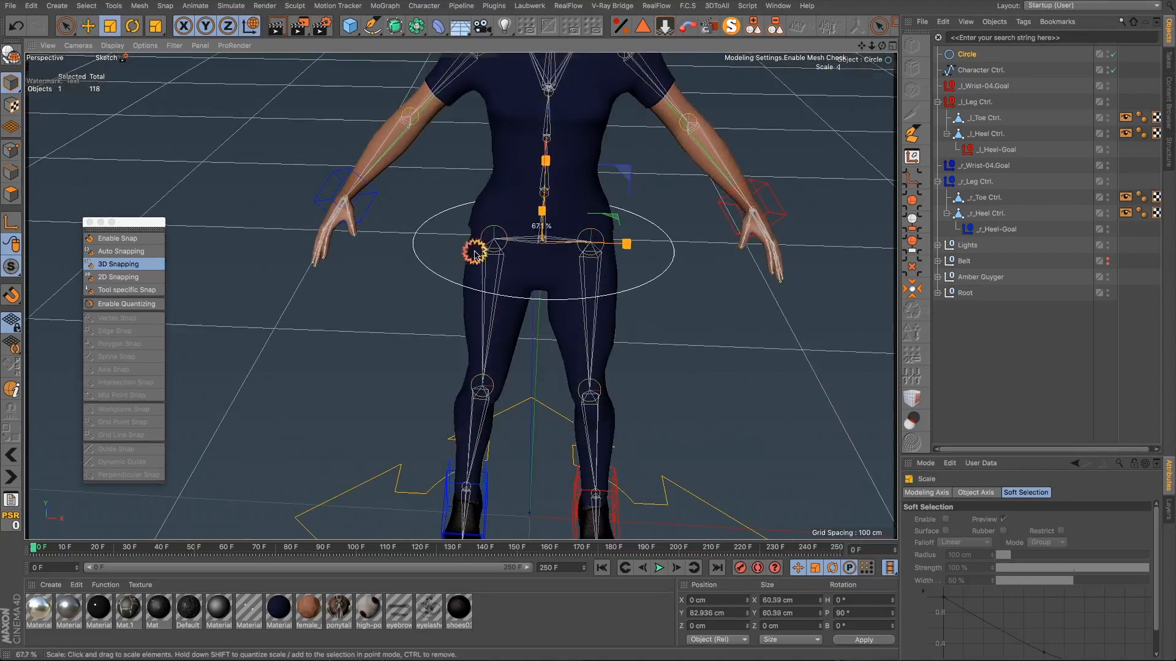
pyautogui.keyDown('alt'); pyautogui.moveTo(475, 234); pyautogui.dragTo(659, 115); pyautogui.keyUp('alt')
pyautogui.moveTo(706, 166); pyautogui.dragTo(703, 166)
pyautogui.keyDown('alt'); pyautogui.moveTo(633, 196); pyautogui.dragTo(512, 402); pyautogui.keyUp('alt')
# Step: Move the circle in depth to about Z -0.8 cm to centre it on the Pelvis joint
pyautogui.press('e')
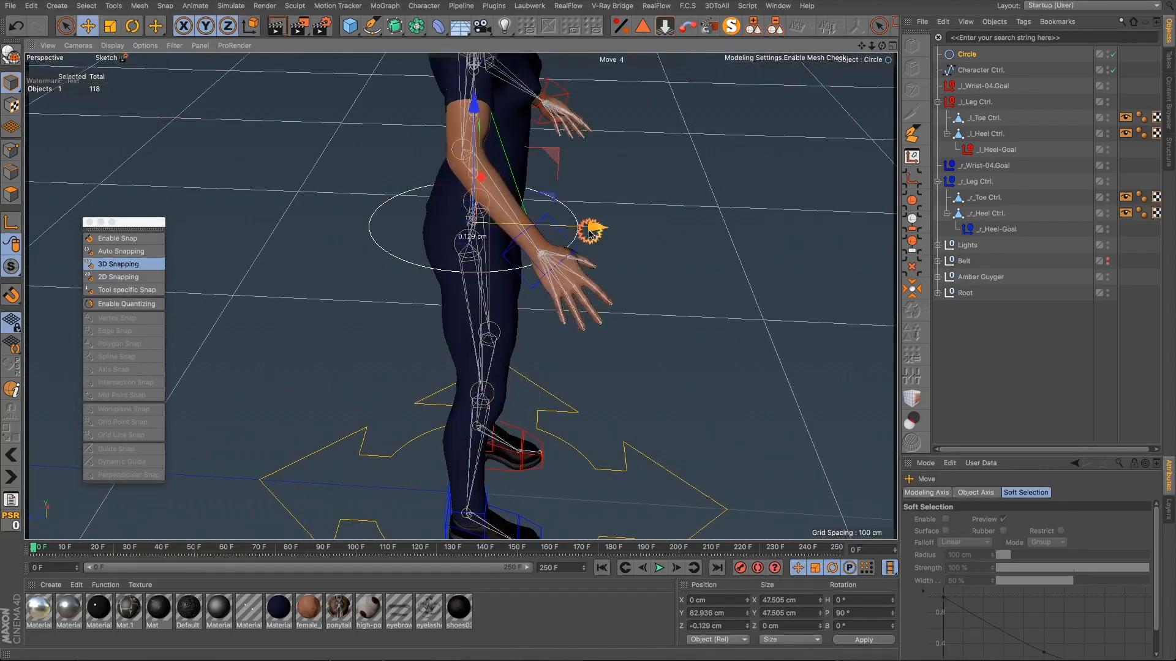
pyautogui.keyDown('alt'); pyautogui.moveTo(550, 265); pyautogui.dragTo(504, 218); pyautogui.keyUp('alt')
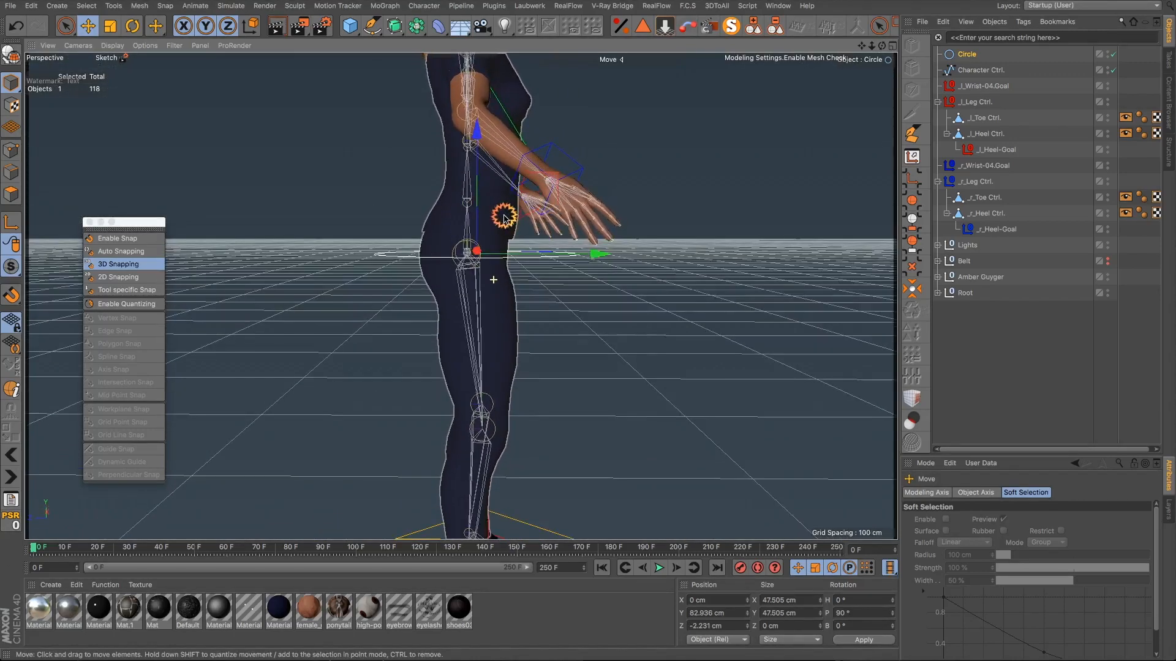
pyautogui.moveTo(582, 249); pyautogui.dragTo(484, 266)
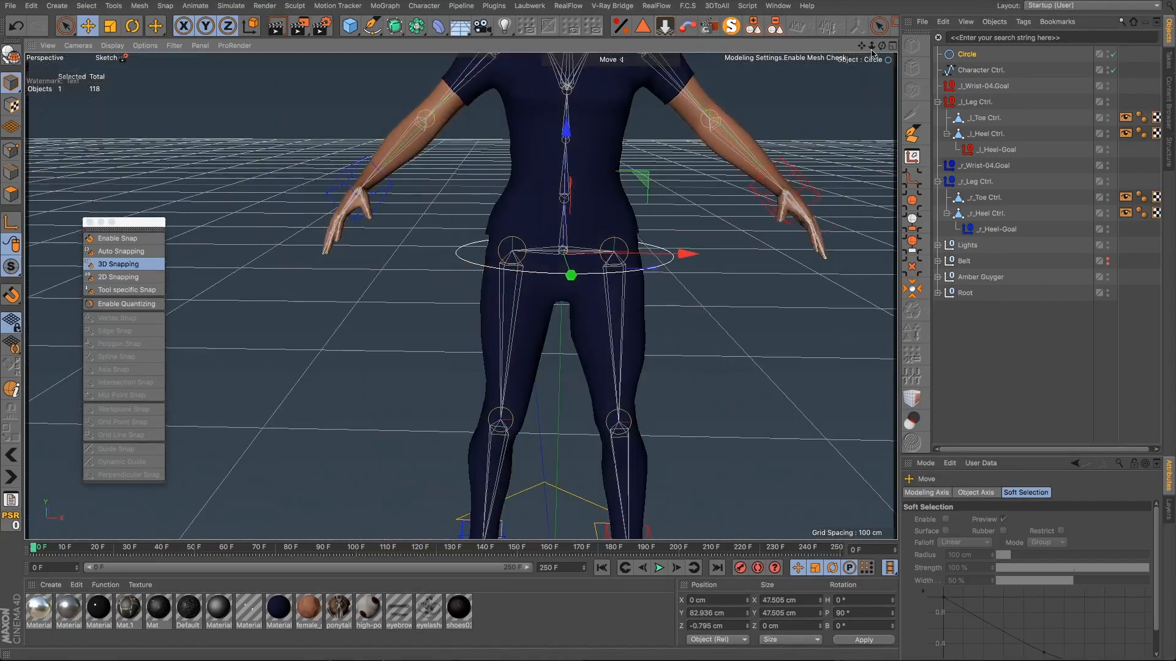
# Step: Duplicate the pelvis circle upward to the Spine 1 joint at about Y 95 cm and scale the copy to about 40.6 cm
pyautogui.click(892, 47)
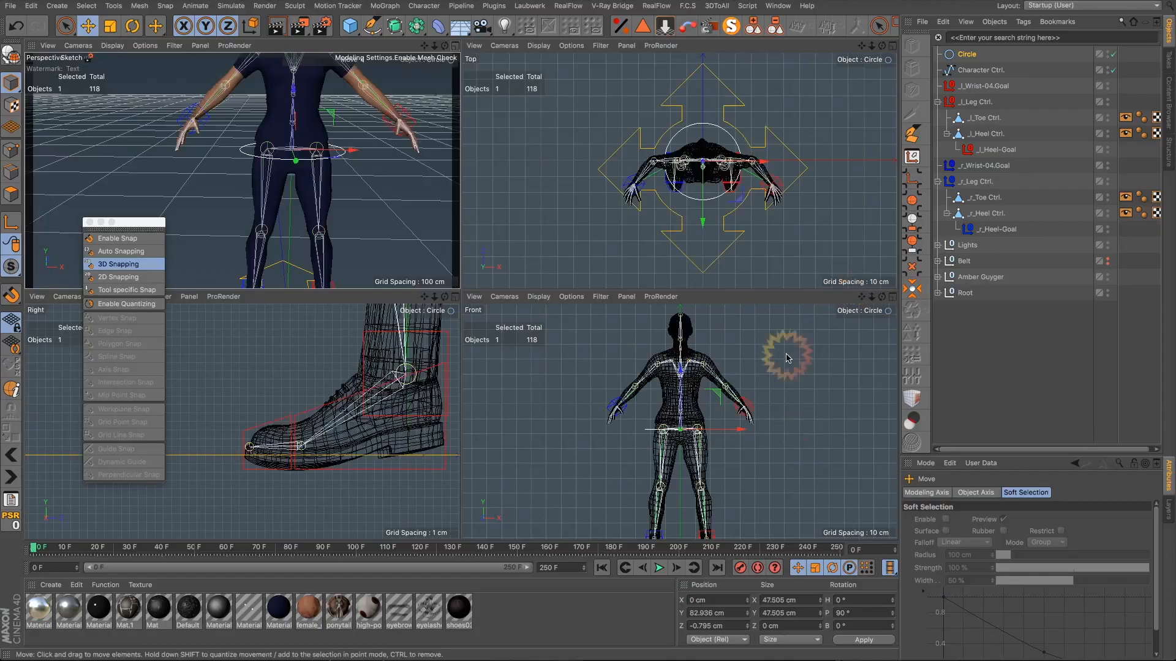
pyautogui.click(893, 297)
pyautogui.scroll(5, 479, 270)
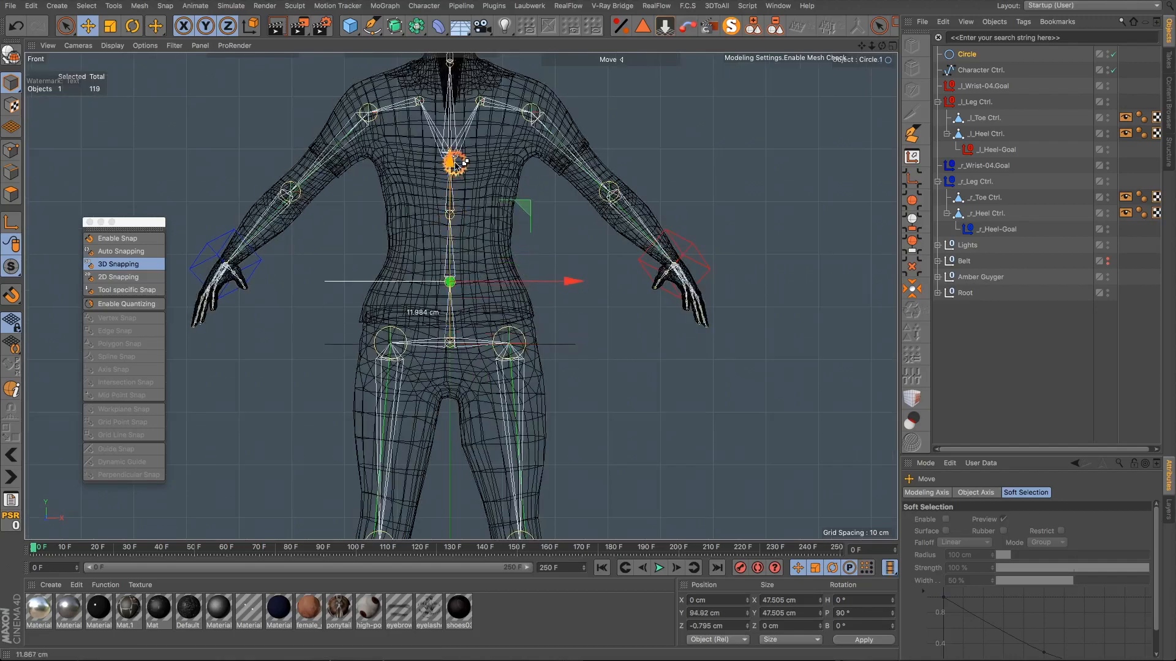
pyautogui.keyDown('ctrl'); pyautogui.moveTo(455, 165); pyautogui.dragTo(455, 164); pyautogui.keyUp('ctrl')
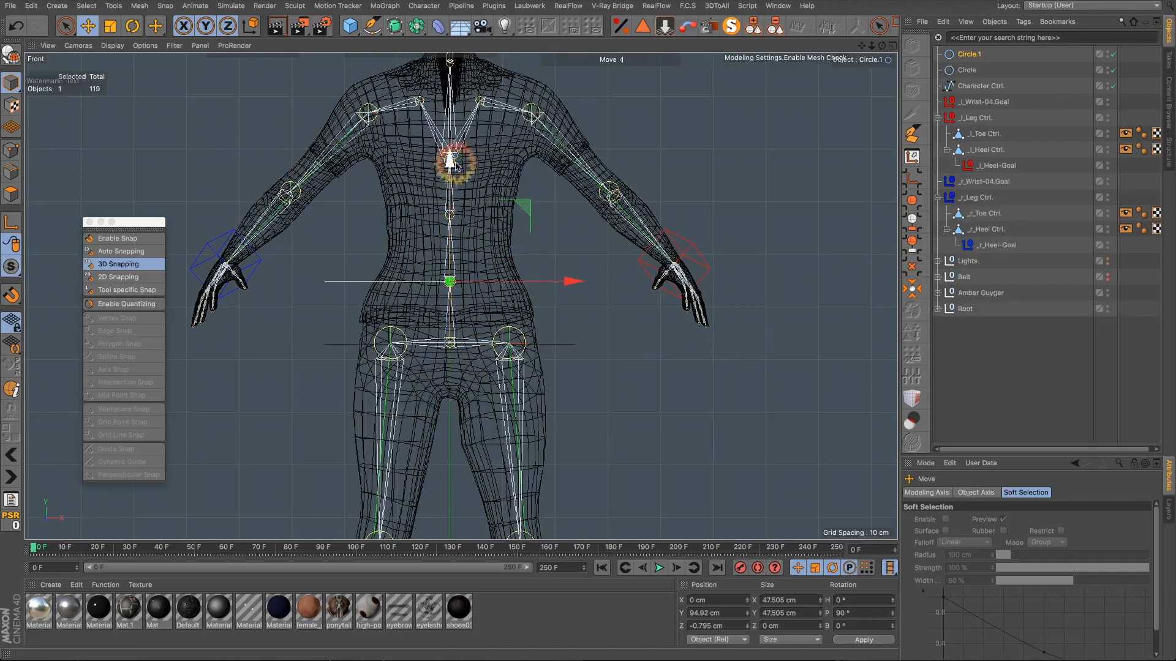
pyautogui.press('t')
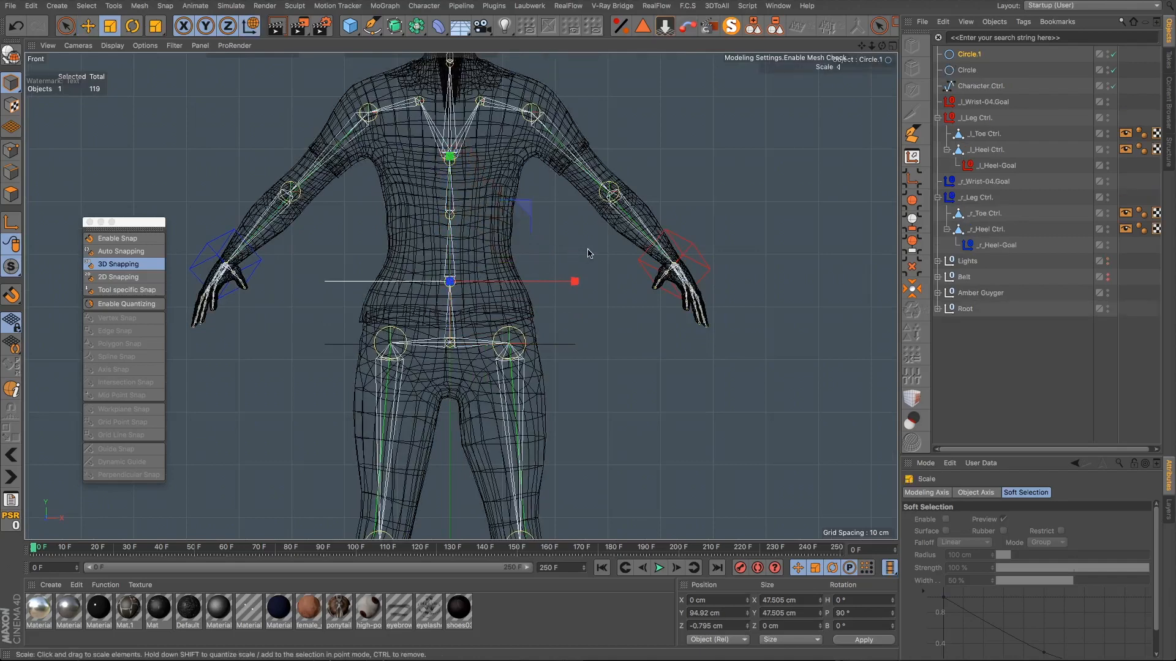
pyautogui.moveTo(587, 253); pyautogui.dragTo(564, 257)
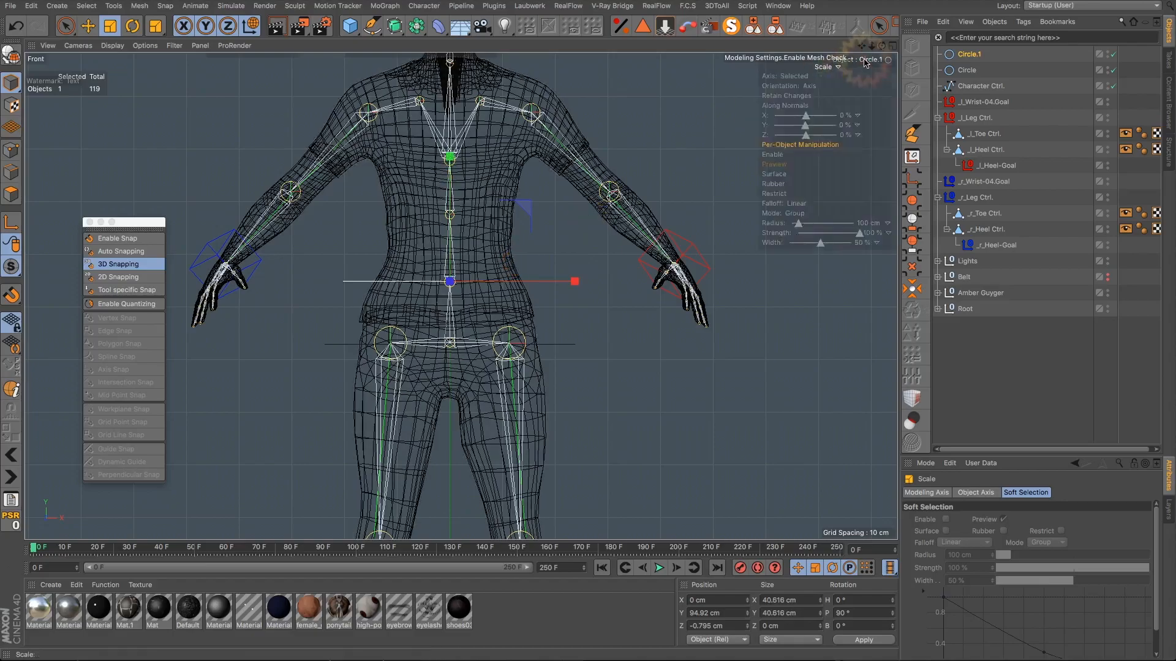
# Step: Back in the perspective view, duplicate the Spine 1 circle upward to the Spine 2 joint at about Y 107.6 cm
pyautogui.click(892, 46)
pyautogui.click(454, 45)
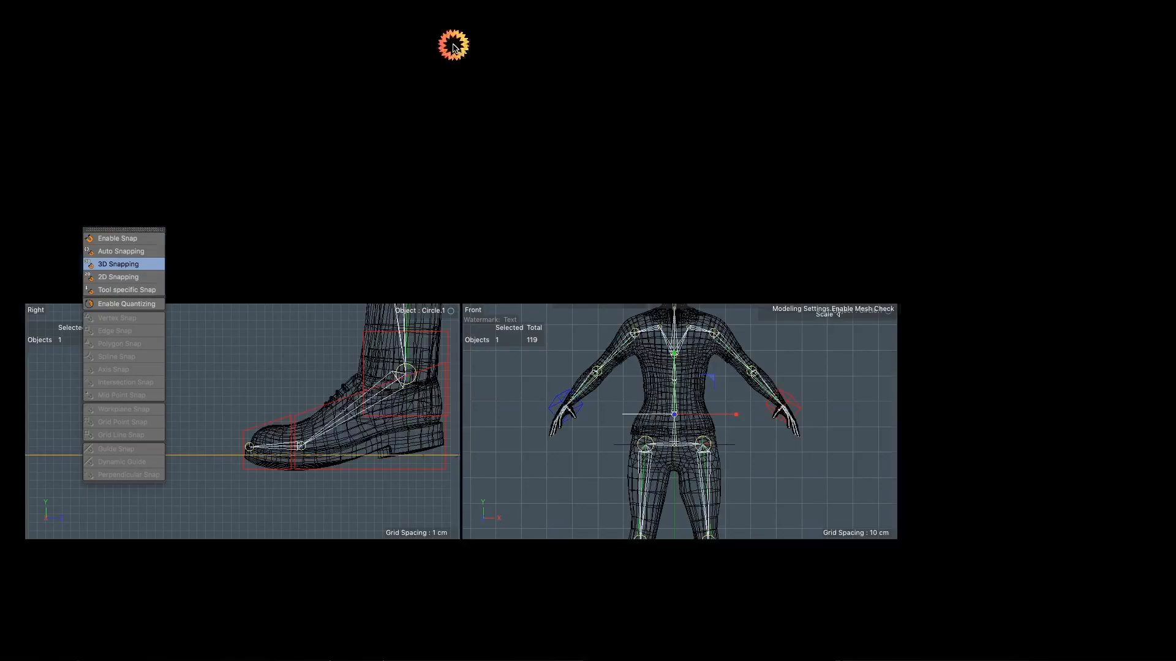
pyautogui.keyDown('alt'); pyautogui.moveTo(561, 167); pyautogui.dragTo(559, 192); pyautogui.keyUp('alt')
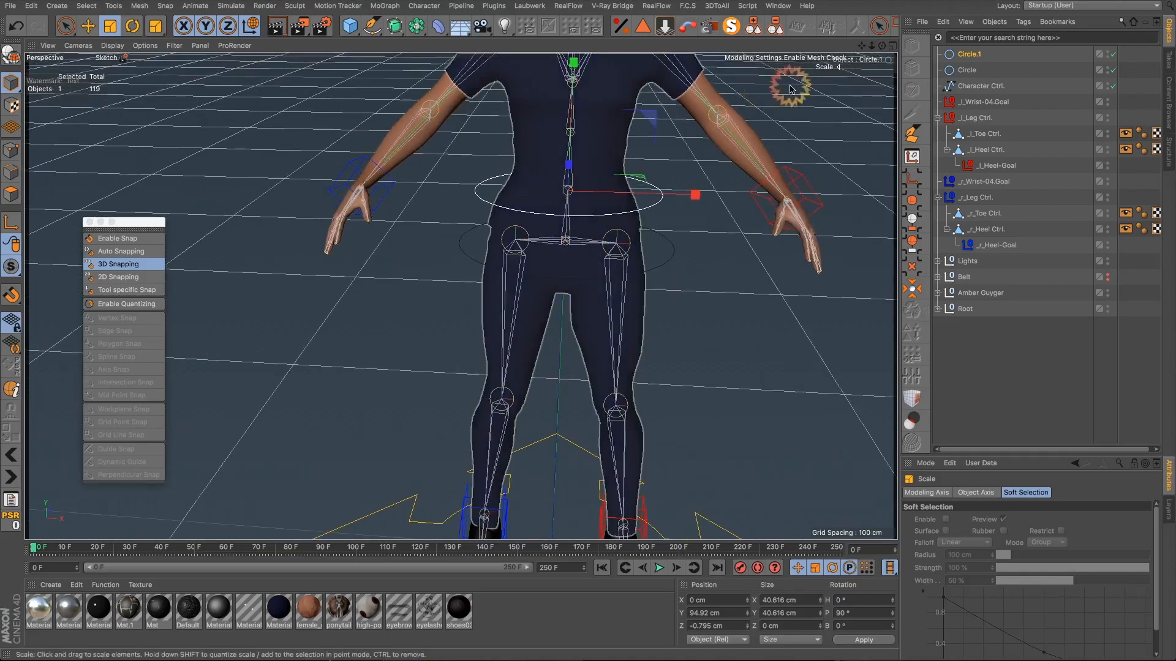
pyautogui.moveTo(860, 48)
pyautogui.mouseDown()
pyautogui.moveTo(779, 407)
pyautogui.moveTo(849, 57)
pyautogui.mouseUp()
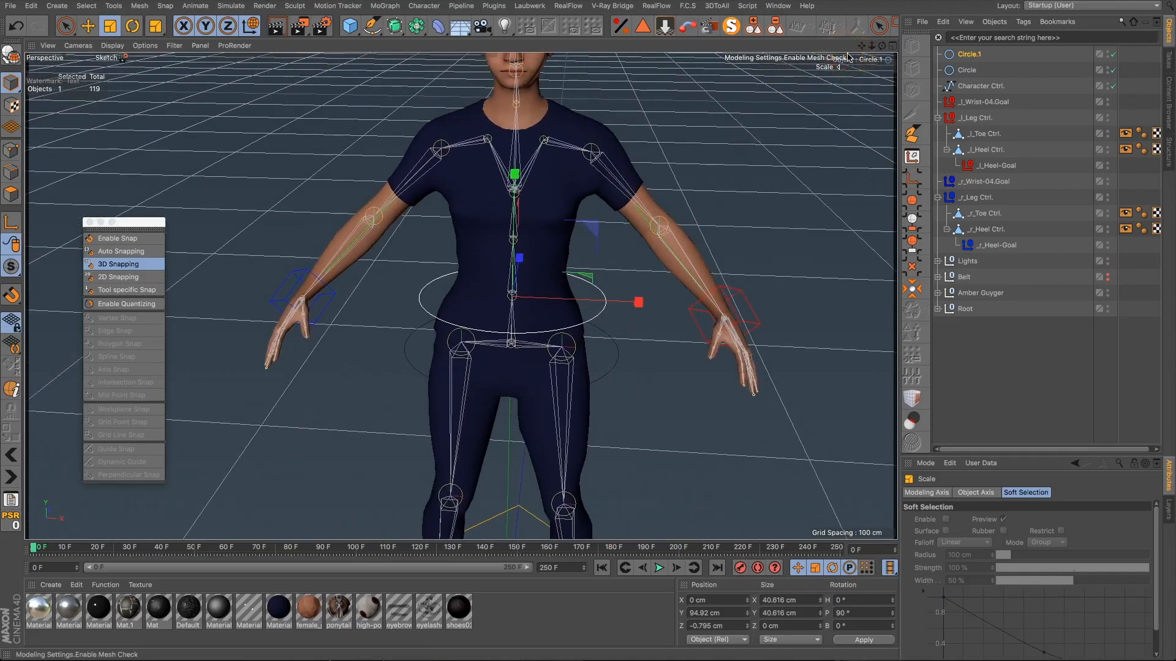
pyautogui.press('e')
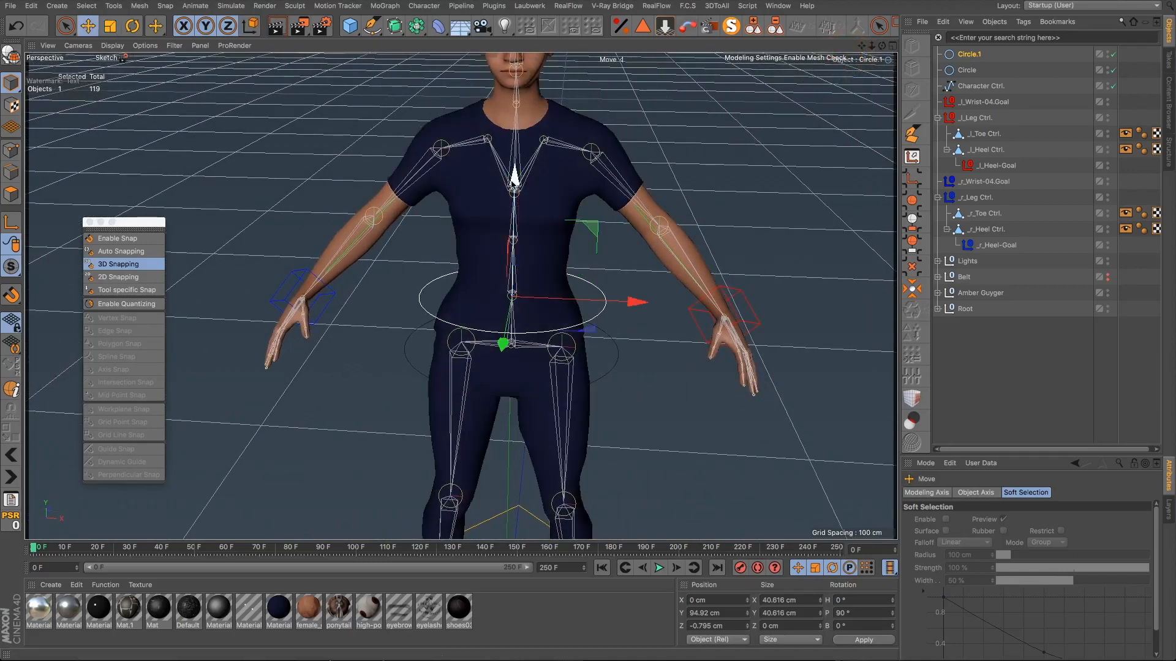
pyautogui.keyDown('ctrl'); pyautogui.moveTo(514, 178); pyautogui.dragTo(525, 120); pyautogui.keyUp('ctrl')
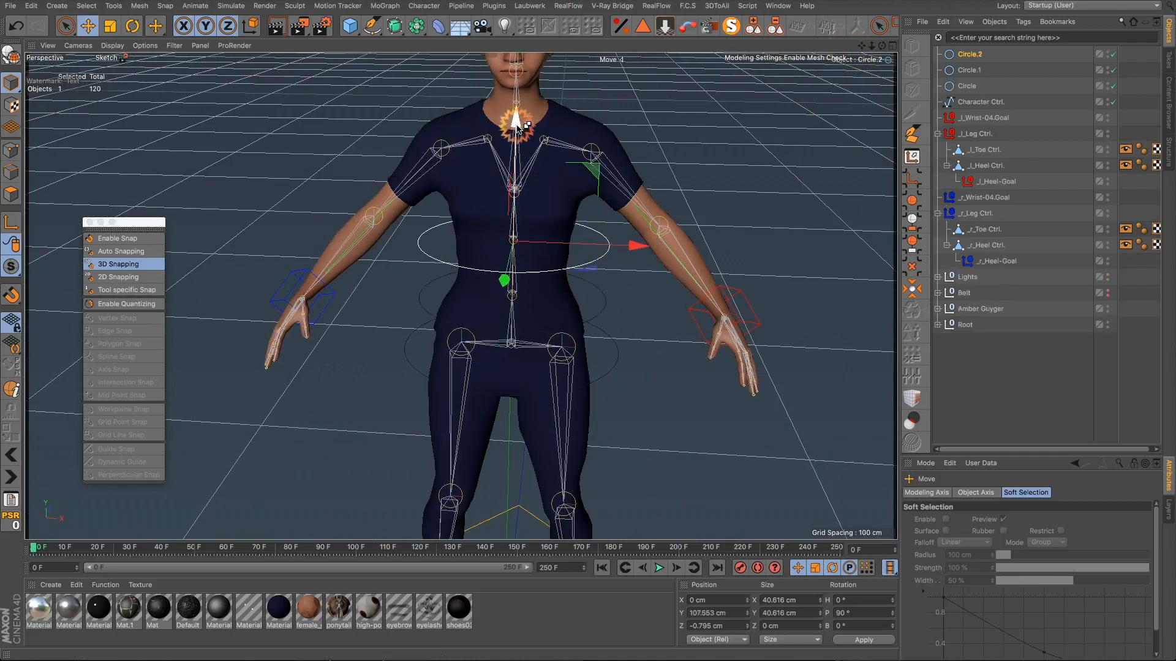
# Step: Scale the selected waist circle down to a size of about 37.8 cm
pyautogui.keyDown('alt'); pyautogui.moveTo(534, 218); pyautogui.dragTo(539, 166); pyautogui.keyUp('alt')
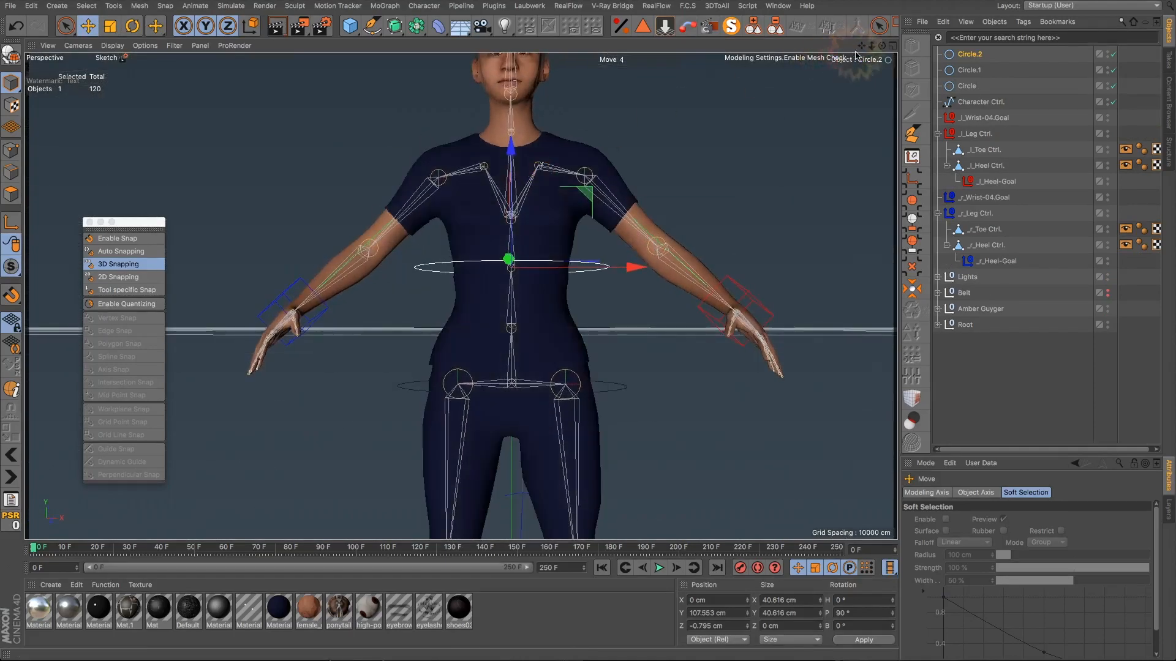
pyautogui.keyDown('alt'); pyautogui.moveTo(543, 280); pyautogui.dragTo(588, 314); pyautogui.keyUp('alt')
pyautogui.press('t')
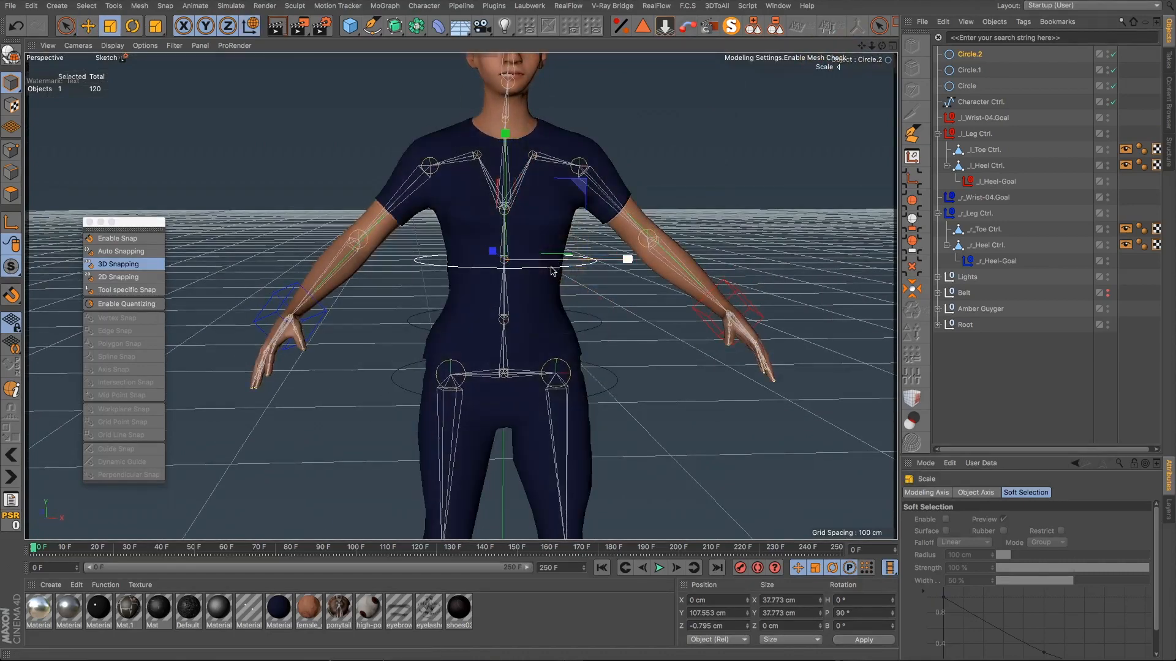
pyautogui.keyDown('alt'); pyautogui.moveTo(537, 276); pyautogui.dragTo(532, 266); pyautogui.keyUp('alt')
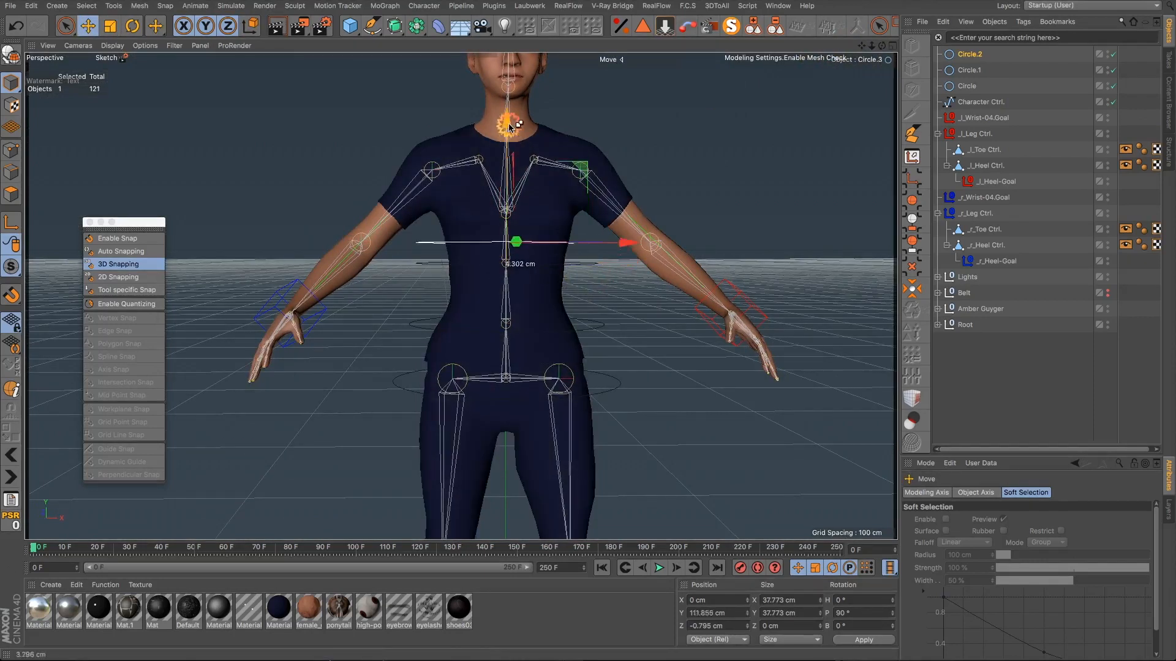
# Step: Duplicate the waist circle up to the chest at about Y 115.9 cm and scale the copy to about 39.1 cm
pyautogui.keyDown('ctrl'); pyautogui.moveTo(510, 114); pyautogui.dragTo(510, 114); pyautogui.keyUp('ctrl')
pyautogui.press('t')
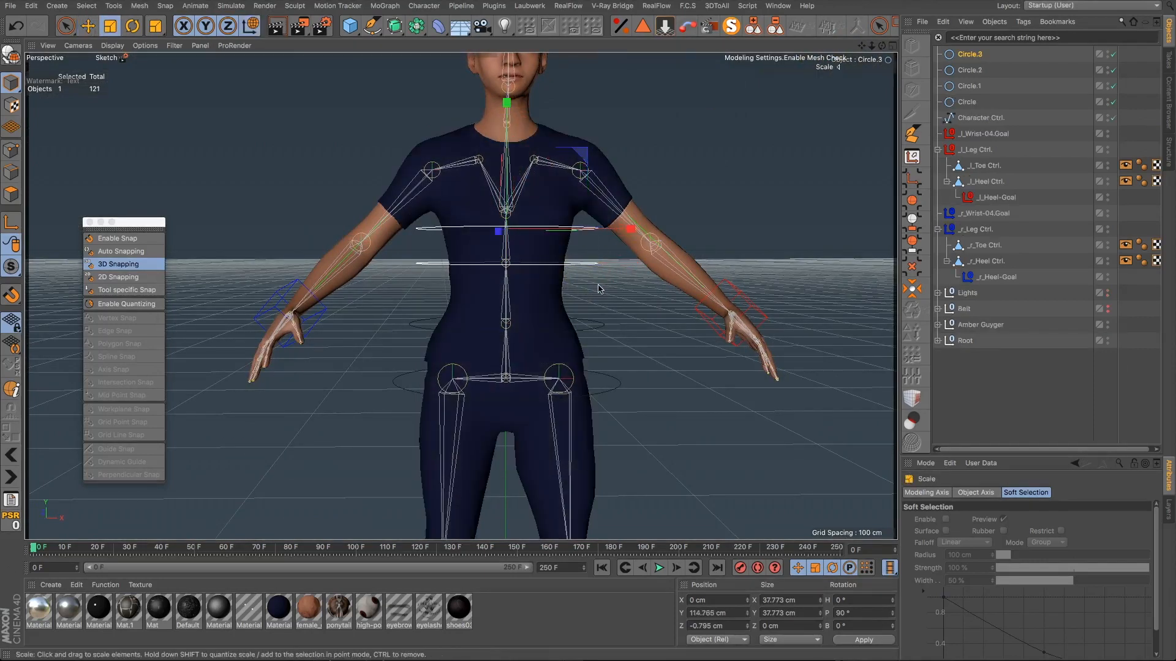
pyautogui.moveTo(625, 267); pyautogui.dragTo(650, 270)
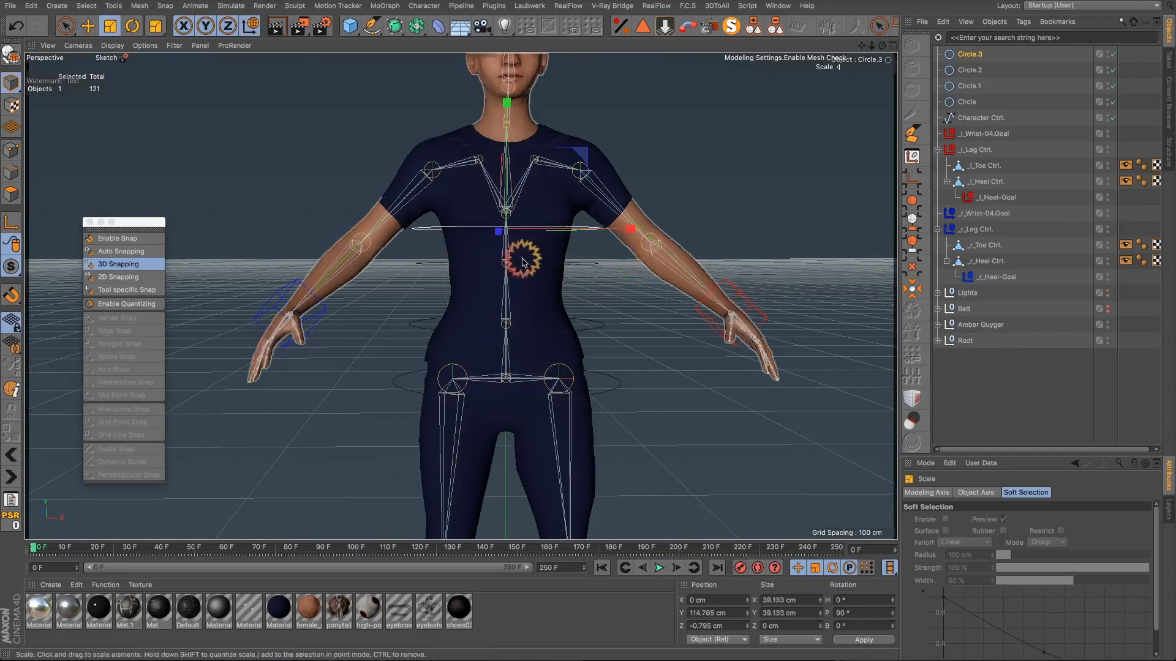
pyautogui.keyDown('alt'); pyautogui.moveTo(516, 257); pyautogui.dragTo(525, 233); pyautogui.keyUp('alt')
pyautogui.middleClick(525, 273)
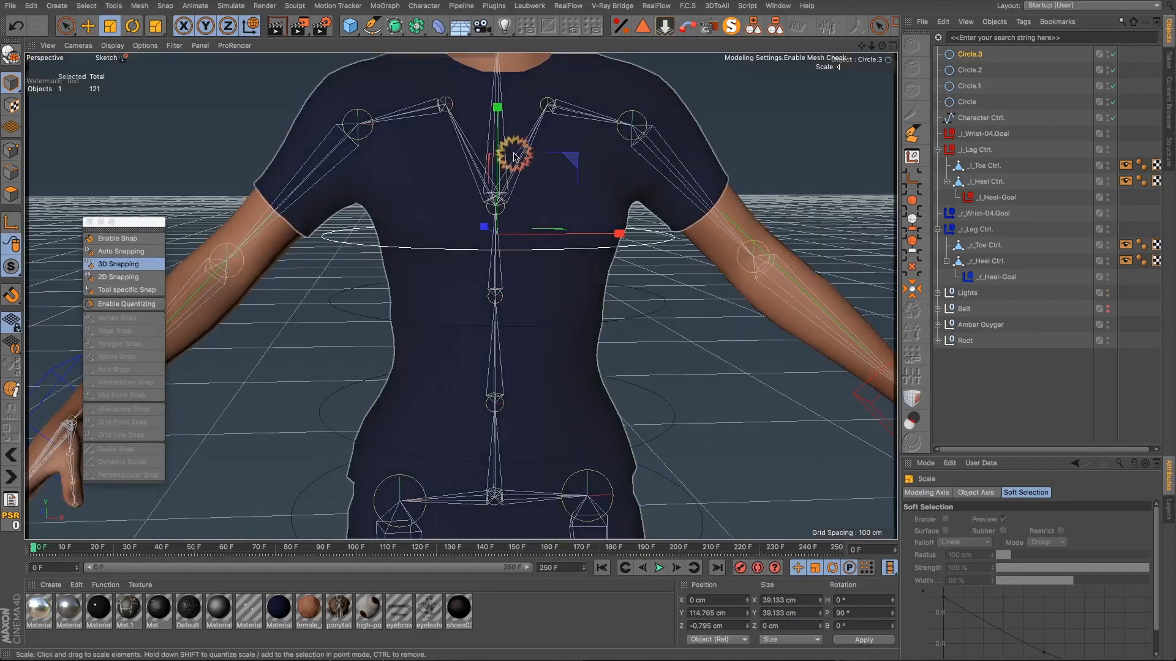
pyautogui.press('e')
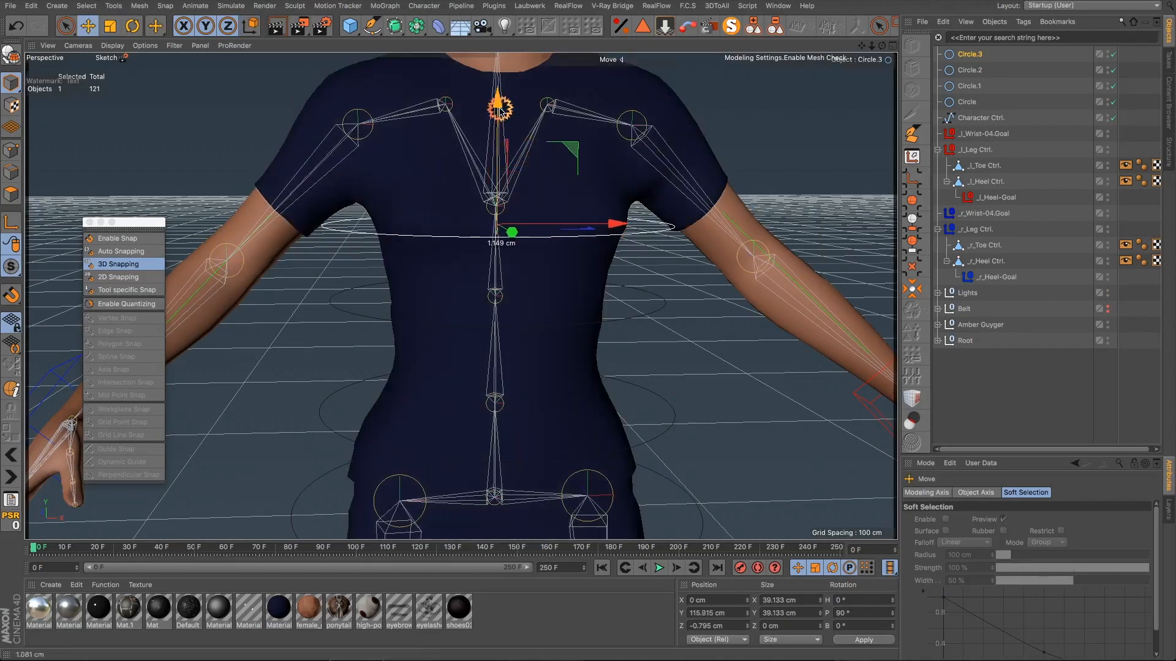
# Step: Duplicate the chest circle up to the neck at about Y 137 cm and scale the copy down to about 23.5 cm
pyautogui.scroll(-5, 499, 104)
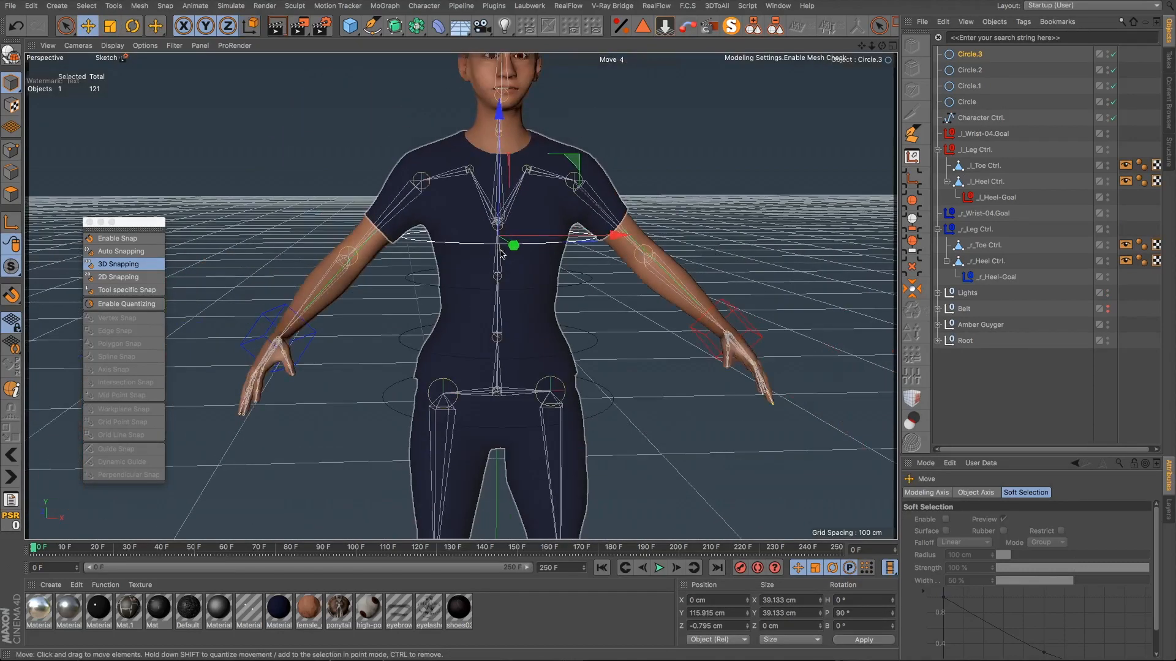
pyautogui.keyDown('ctrl'); pyautogui.moveTo(500, 120); pyautogui.dragTo(500, 17); pyautogui.keyUp('ctrl')
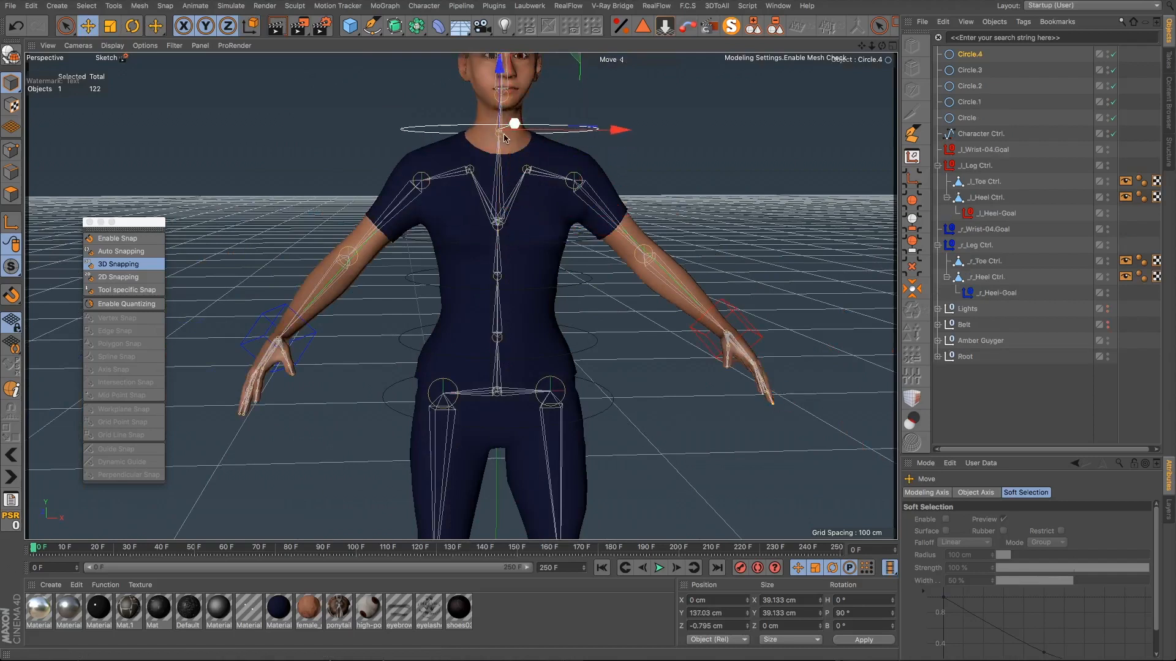
pyautogui.press('t')
pyautogui.moveTo(689, 157); pyautogui.dragTo(644, 159)
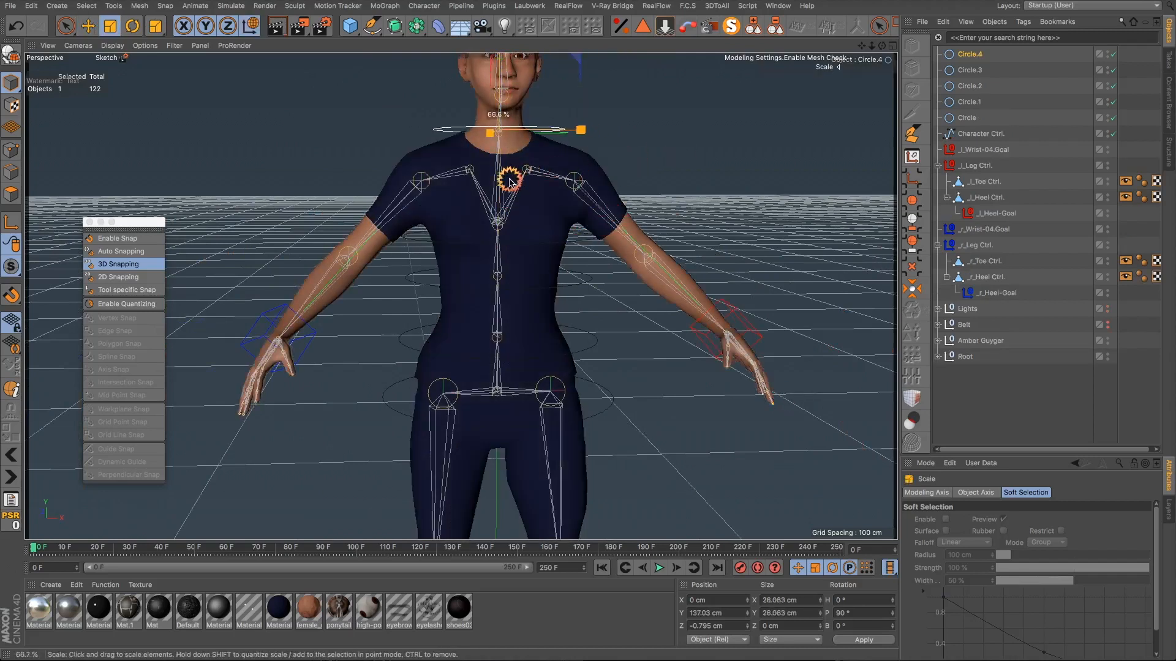
pyautogui.keyDown('alt'); pyautogui.moveTo(509, 182); pyautogui.dragTo(373, 177); pyautogui.keyUp('alt')
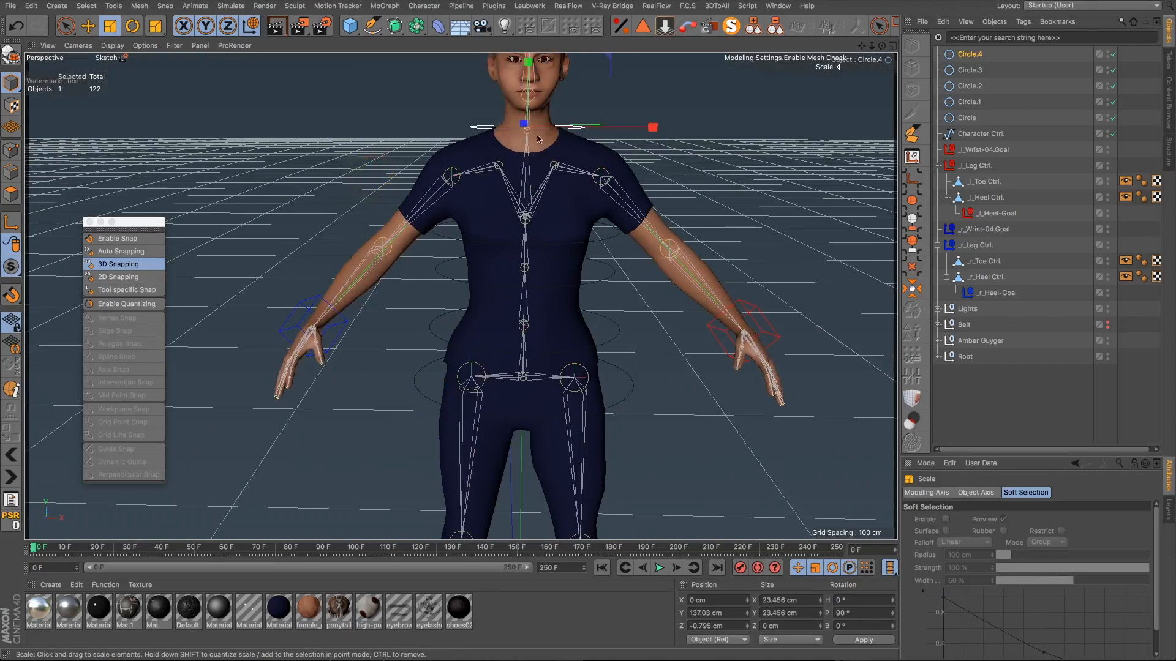
# Step: Duplicate the neck circle to just above the head, scaled to about 17.1 cm and placed at about Y 162.9 cm, Z -4.1 cm
pyautogui.moveTo(861, 46); pyautogui.dragTo(792, 128)
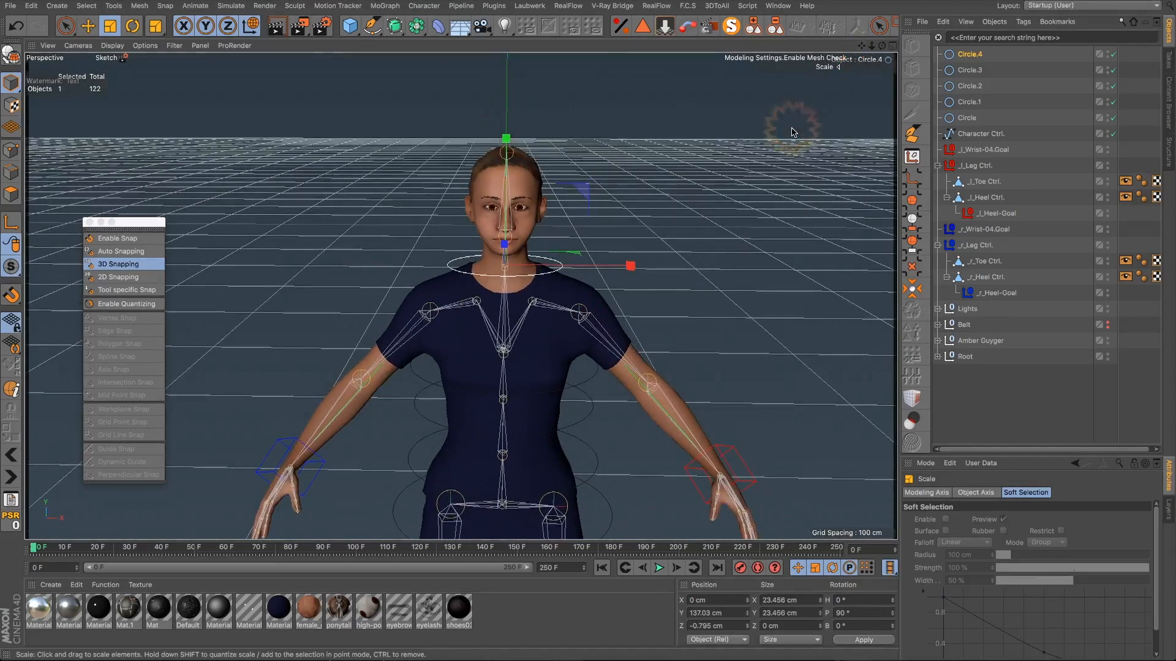
pyautogui.press('e')
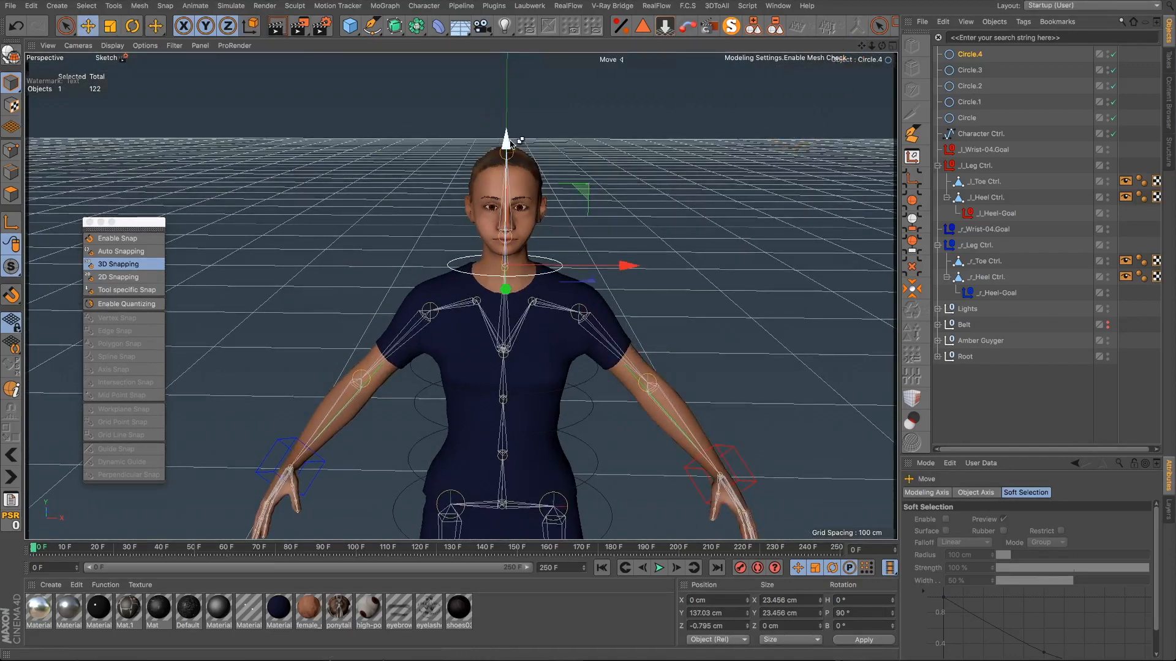
pyautogui.keyDown('ctrl'); pyautogui.moveTo(505, 141); pyautogui.dragTo(786, 398); pyautogui.keyUp('ctrl')
pyautogui.press('t')
pyautogui.moveTo(682, 189); pyautogui.dragTo(657, 204)
pyautogui.press('e')
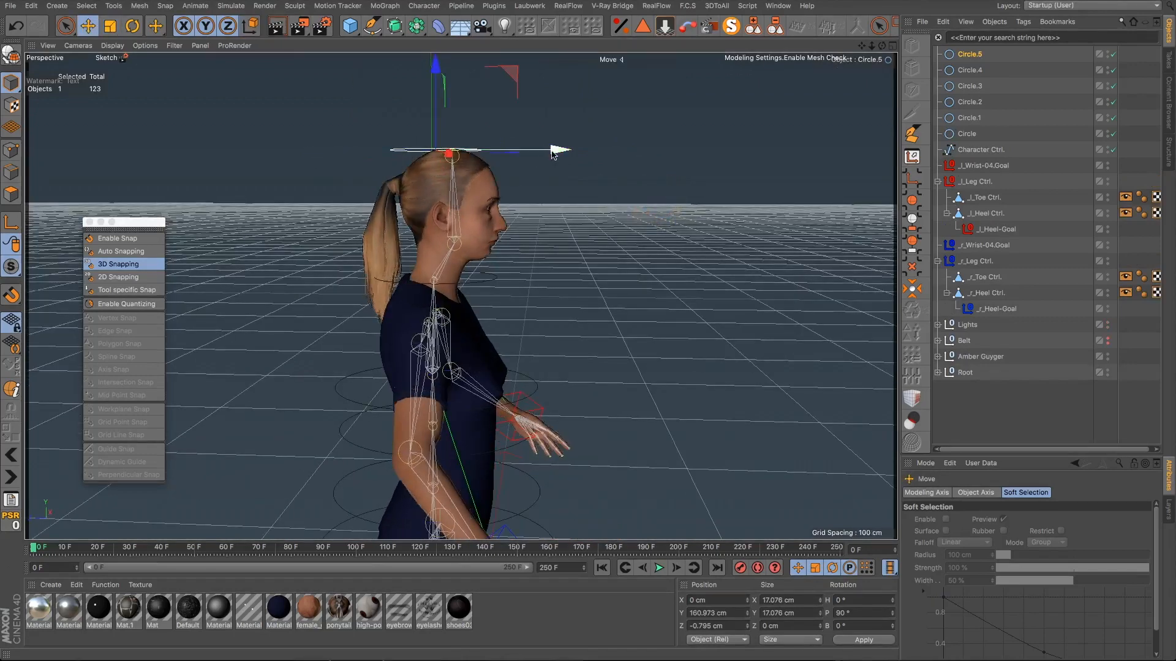
pyautogui.keyDown('alt'); pyautogui.moveTo(451, 202); pyautogui.dragTo(456, 177); pyautogui.keyUp('alt')
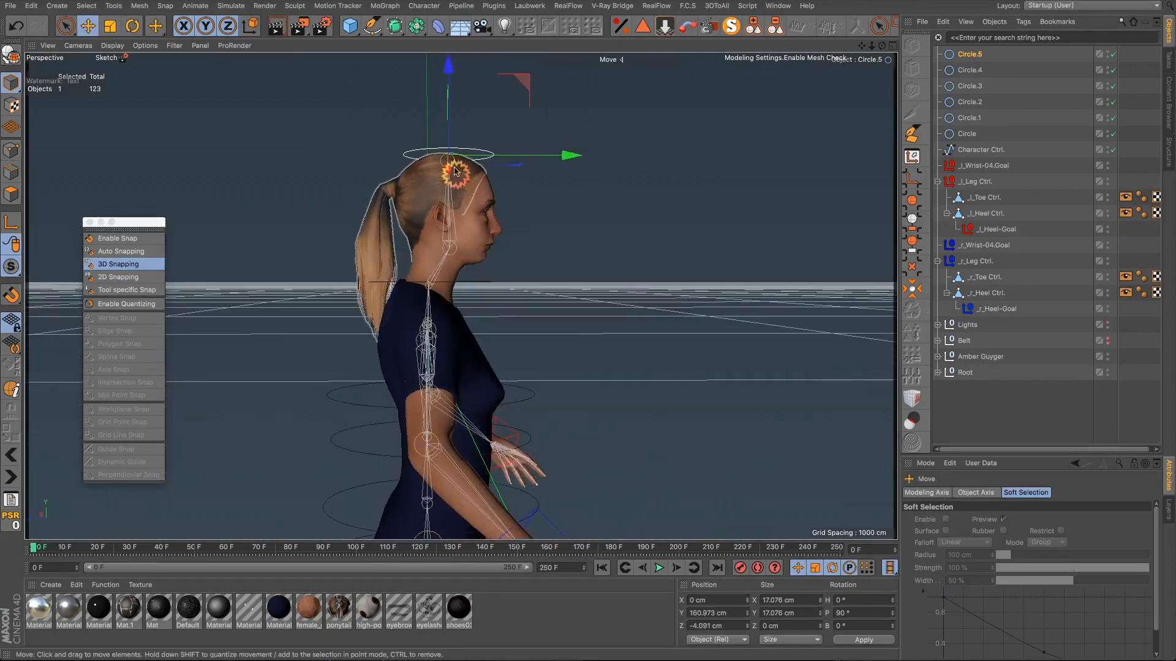
pyautogui.moveTo(450, 75); pyautogui.dragTo(450, 64)
# Step: Tilt the neck circle to a pitch of about 121.6° and scale it down to about 19 cm
pyautogui.keyDown('alt'); pyautogui.moveTo(447, 190); pyautogui.dragTo(446, 205); pyautogui.keyUp('alt')
pyautogui.keyDown('alt'); pyautogui.moveTo(449, 229); pyautogui.dragTo(446, 240, button='right'); pyautogui.keyUp('alt')
pyautogui.keyDown('alt'); pyautogui.moveTo(453, 298); pyautogui.dragTo(455, 287, button='right'); pyautogui.keyUp('alt')
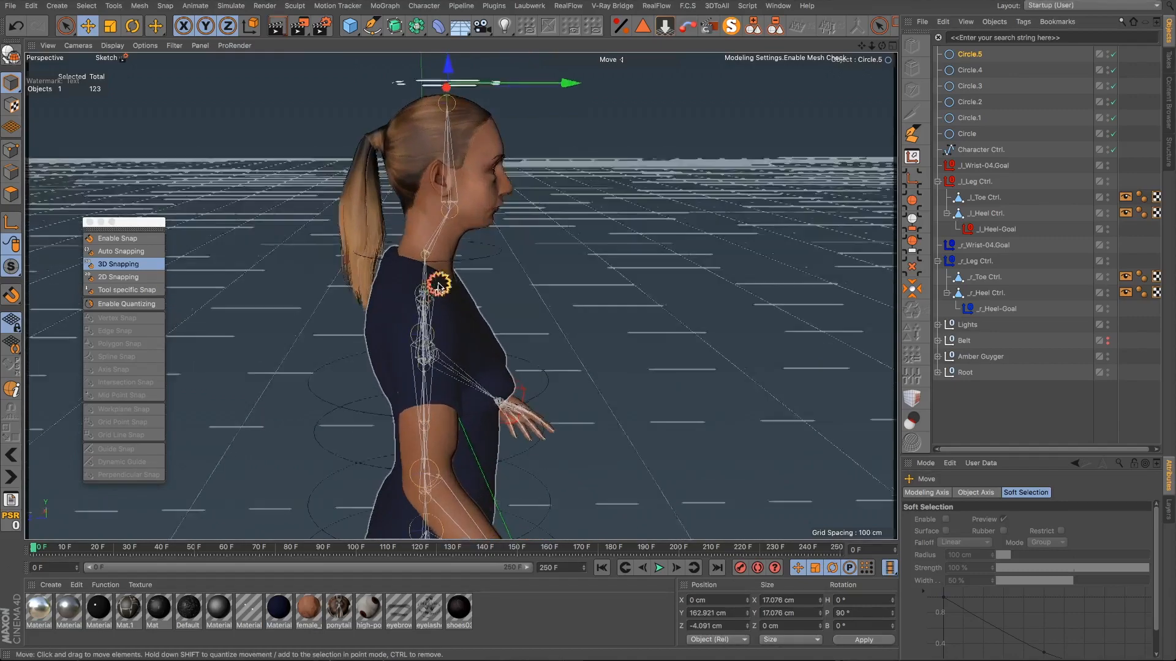
pyautogui.keyDown('alt'); pyautogui.moveTo(441, 284); pyautogui.dragTo(428, 309); pyautogui.keyUp('alt')
pyautogui.click(475, 261)
pyautogui.press('r')
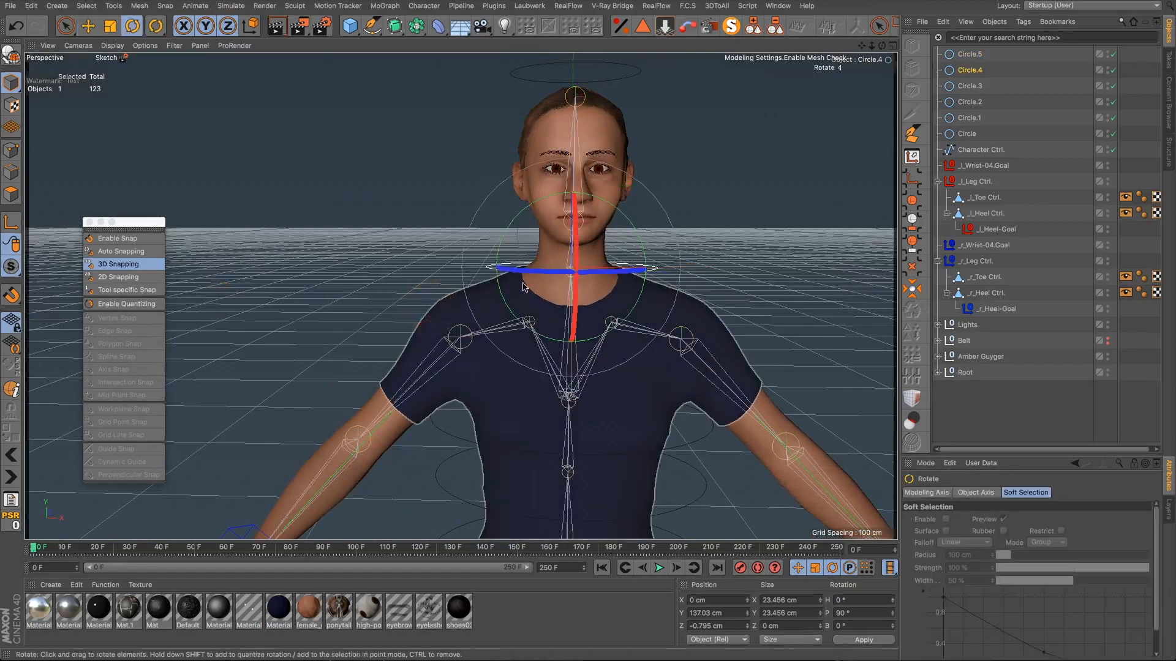
pyautogui.moveTo(575, 300); pyautogui.dragTo(575, 285)
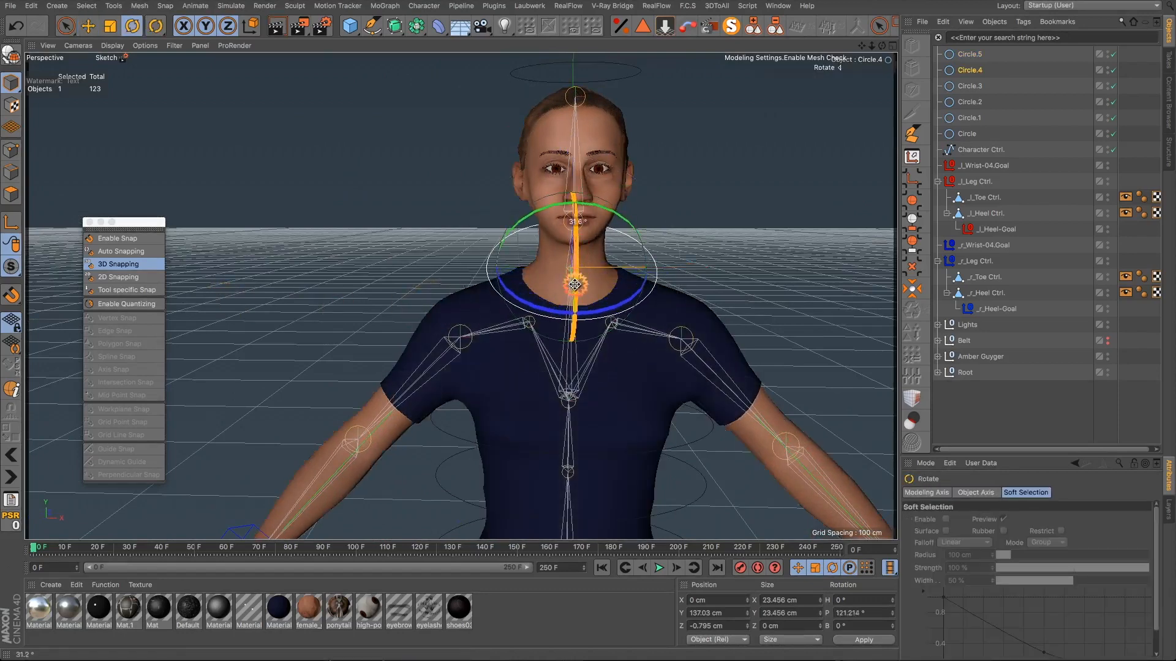
pyautogui.press('t')
pyautogui.moveTo(738, 261); pyautogui.dragTo(642, 272)
# Step: Move the tilted circle along the world axes to centre it around the neck at about Y 138 cm, Z -1.8 cm
pyautogui.keyDown('alt'); pyautogui.moveTo(559, 323); pyautogui.dragTo(704, 301); pyautogui.keyUp('alt')
pyautogui.press('e')
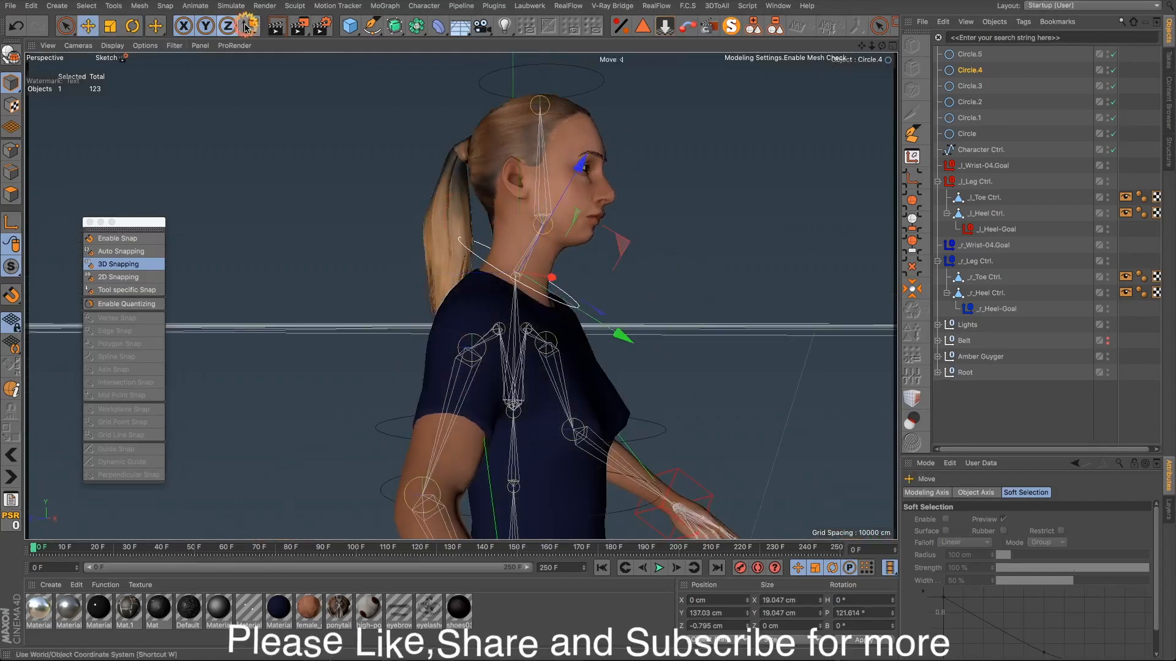
pyautogui.moveTo(519, 152); pyautogui.dragTo(520, 132)
pyautogui.keyDown('alt'); pyautogui.moveTo(512, 313); pyautogui.dragTo(551, 323); pyautogui.keyUp('alt')
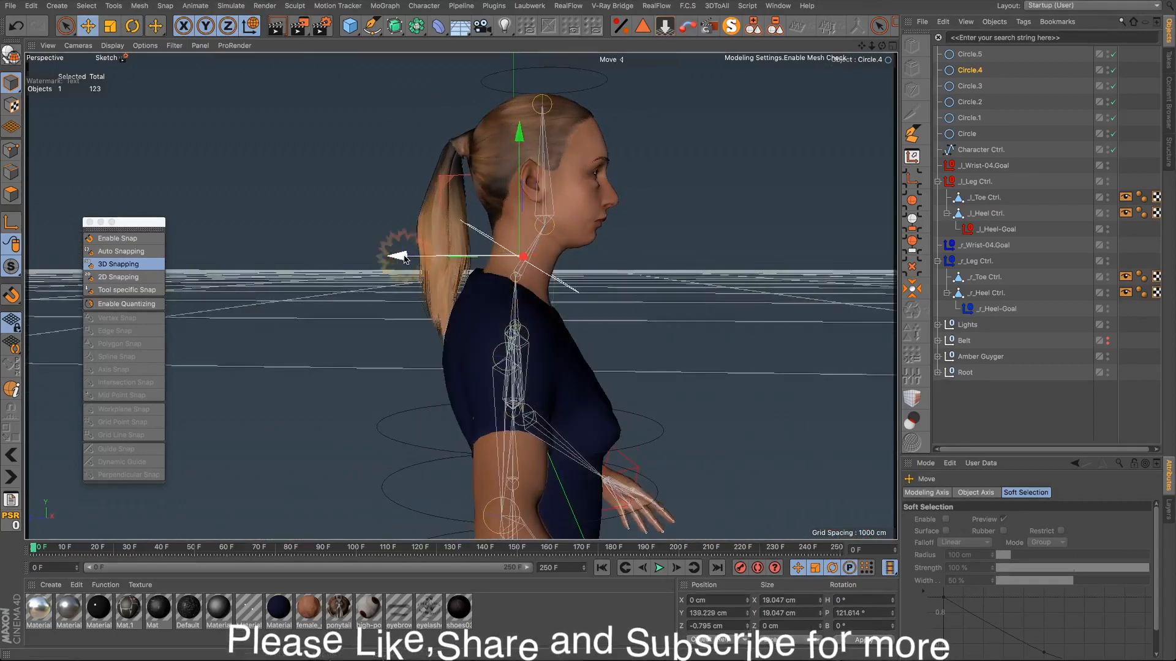
pyautogui.moveTo(396, 256); pyautogui.dragTo(408, 260)
pyautogui.moveTo(529, 135); pyautogui.dragTo(529, 139)
pyautogui.moveTo(407, 260); pyautogui.dragTo(411, 260)
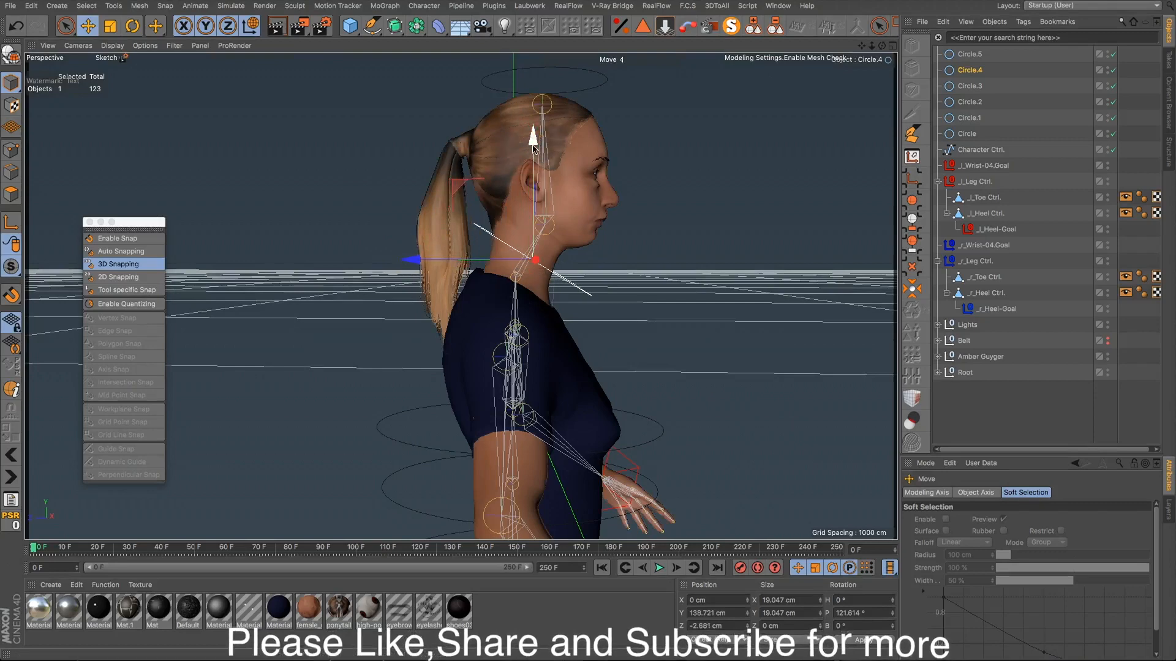
pyautogui.moveTo(533, 136); pyautogui.dragTo(533, 141)
pyautogui.moveTo(429, 275); pyautogui.dragTo(420, 268)
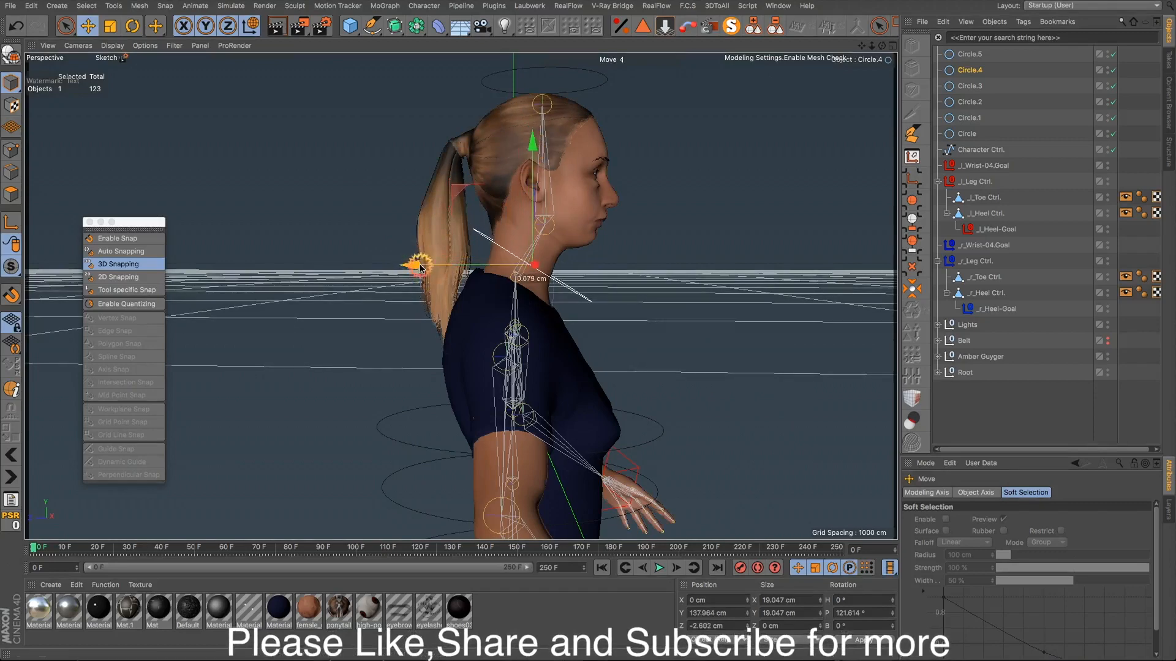
pyautogui.click(252, 29)
# Step: Select all six circles, Circle through Circle.5, and convert them to editable splines
pyautogui.keyDown('alt'); pyautogui.moveTo(553, 333); pyautogui.dragTo(295, 297); pyautogui.keyUp('alt')
pyautogui.scroll(-10, 638, 393)
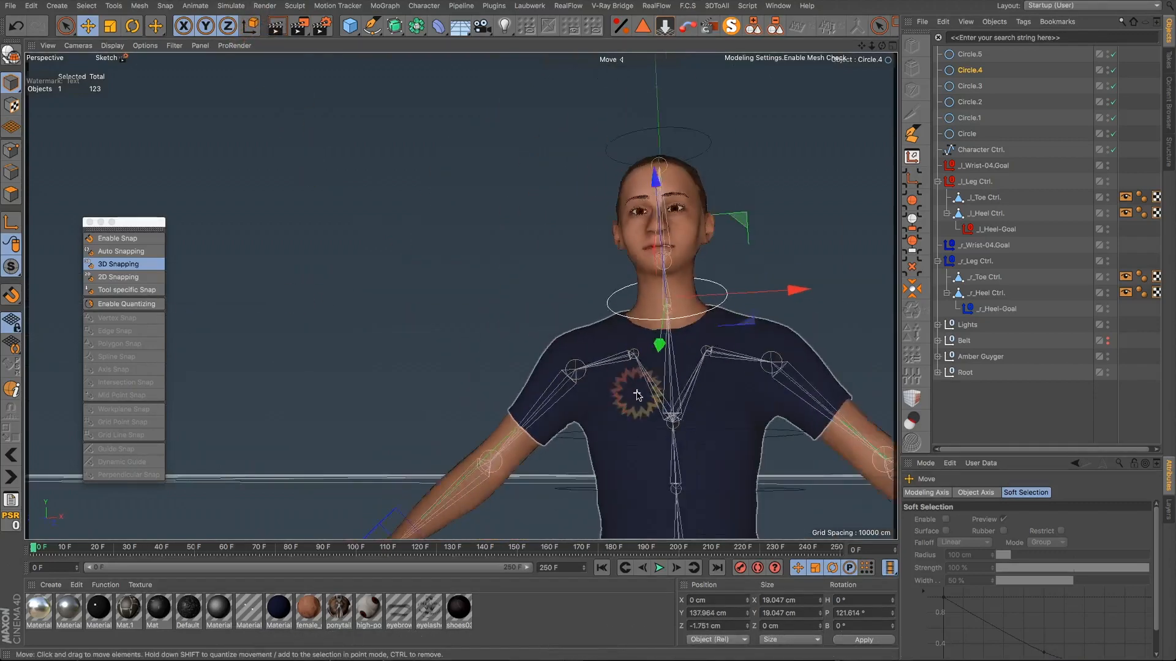
pyautogui.keyDown('alt'); pyautogui.moveTo(646, 409); pyautogui.dragTo(727, 488); pyautogui.keyUp('alt')
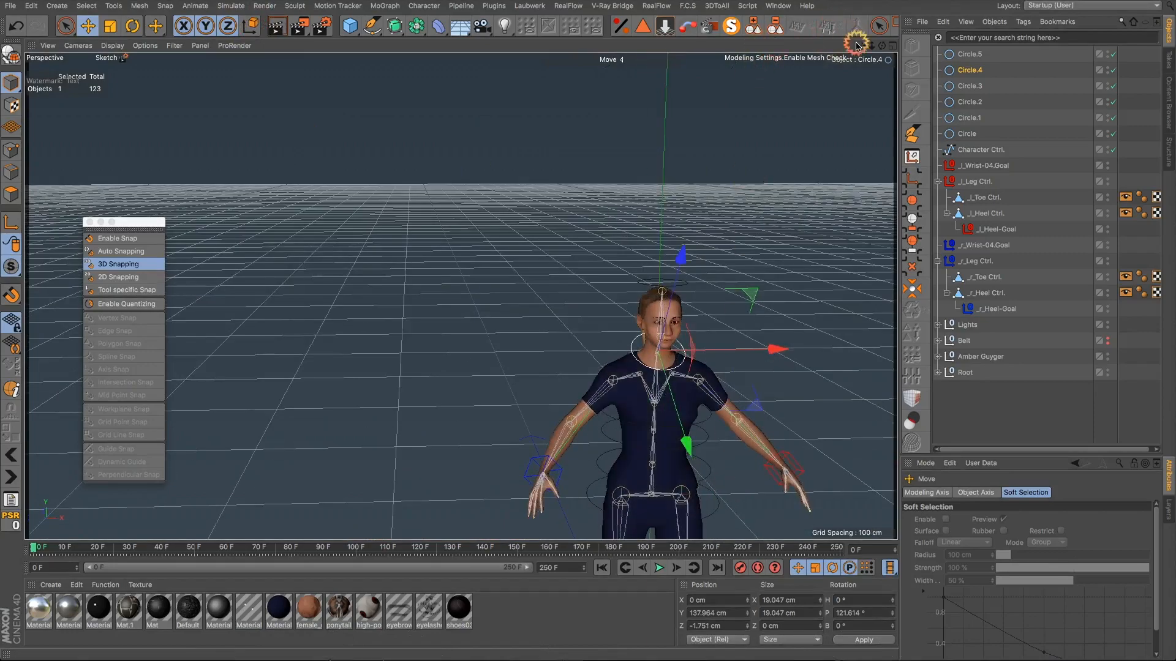
pyautogui.moveTo(861, 49); pyautogui.dragTo(788, 398)
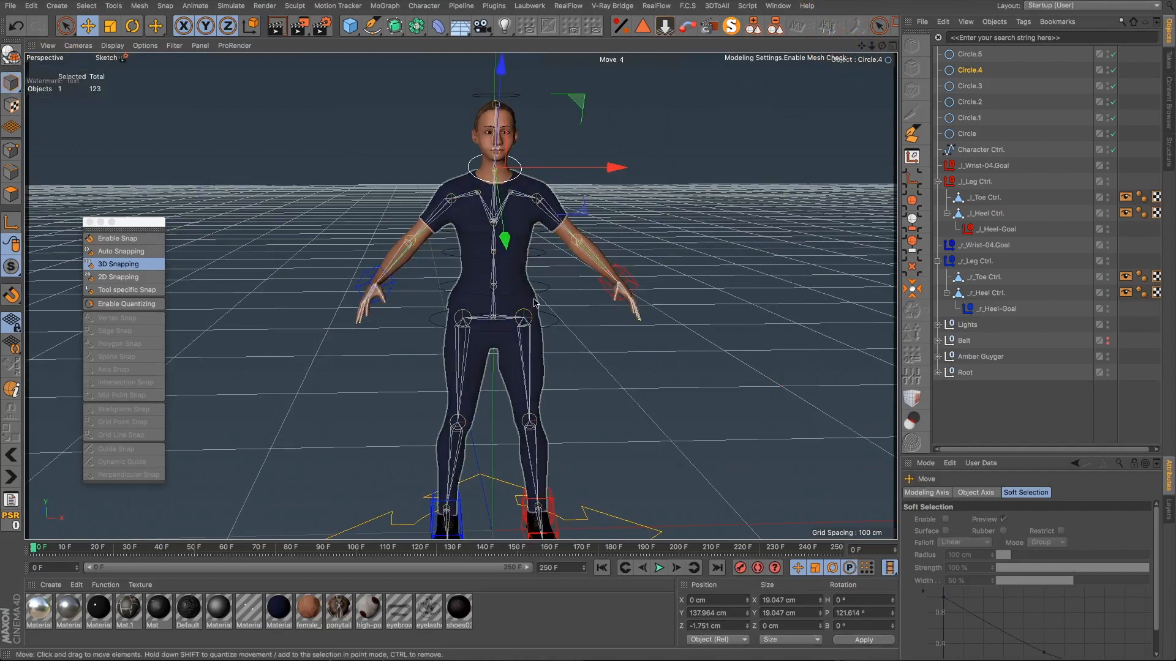
pyautogui.click(1005, 64)
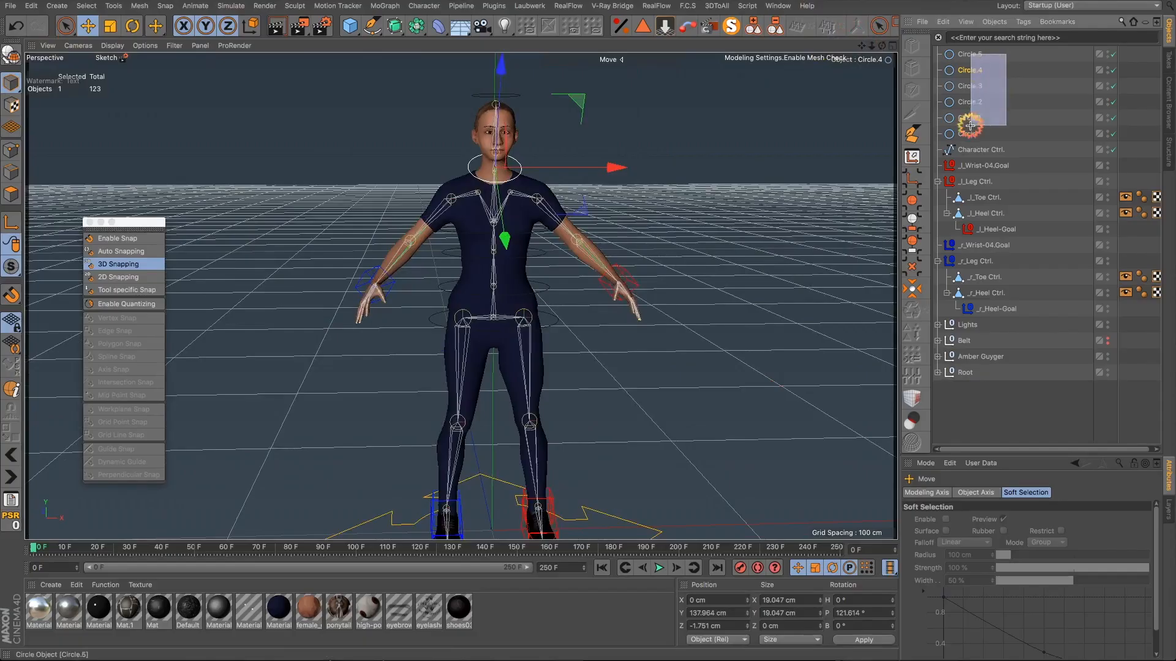
pyautogui.moveTo(963, 133); pyautogui.dragTo(961, 138)
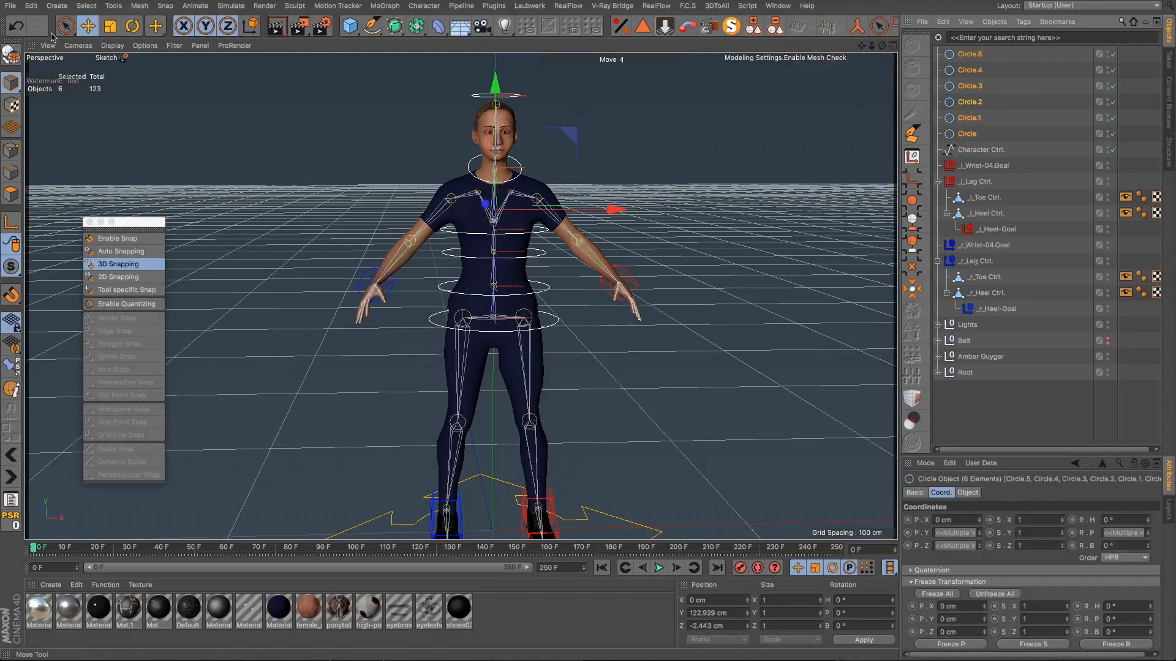
pyautogui.click(10, 54)
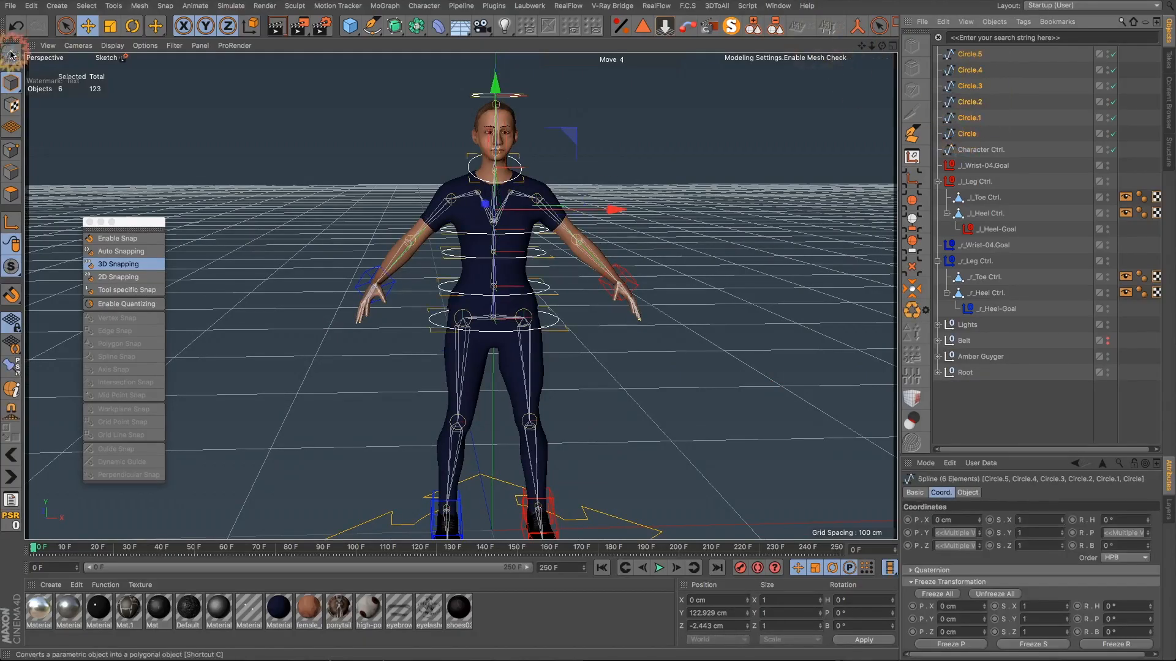
# Step: Turn Use Color on for the six circle splines and set their display color to green (H 135°, S 100%, V 100%)
pyautogui.click(917, 493)
pyautogui.click(990, 569)
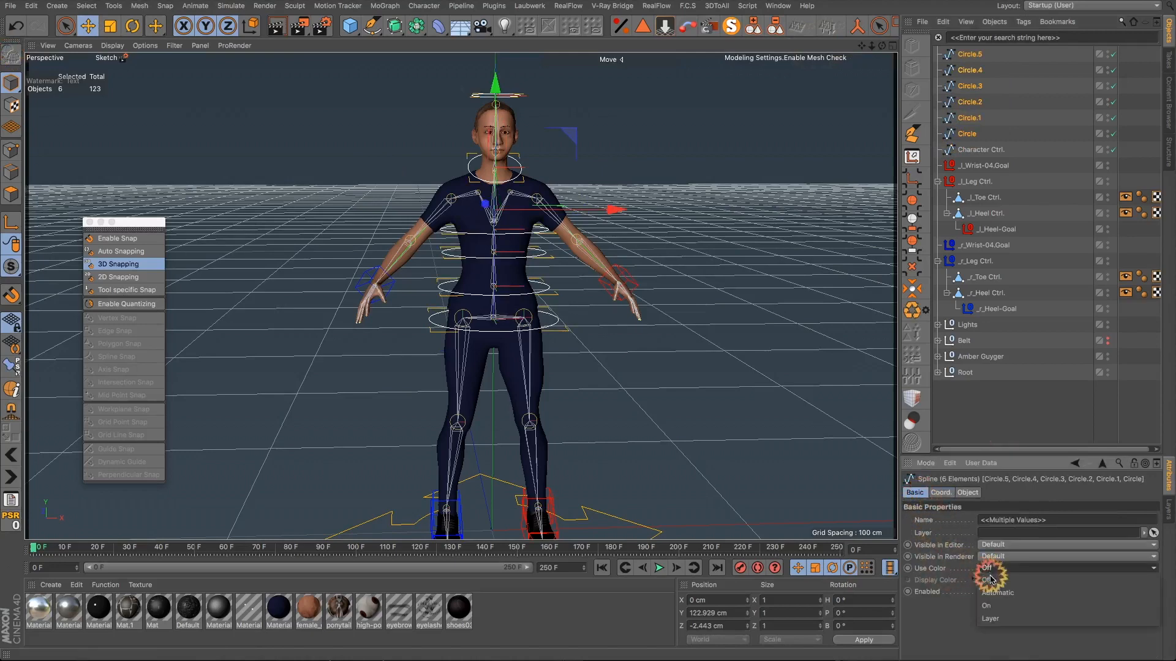
pyautogui.click(991, 604)
pyautogui.click(992, 579)
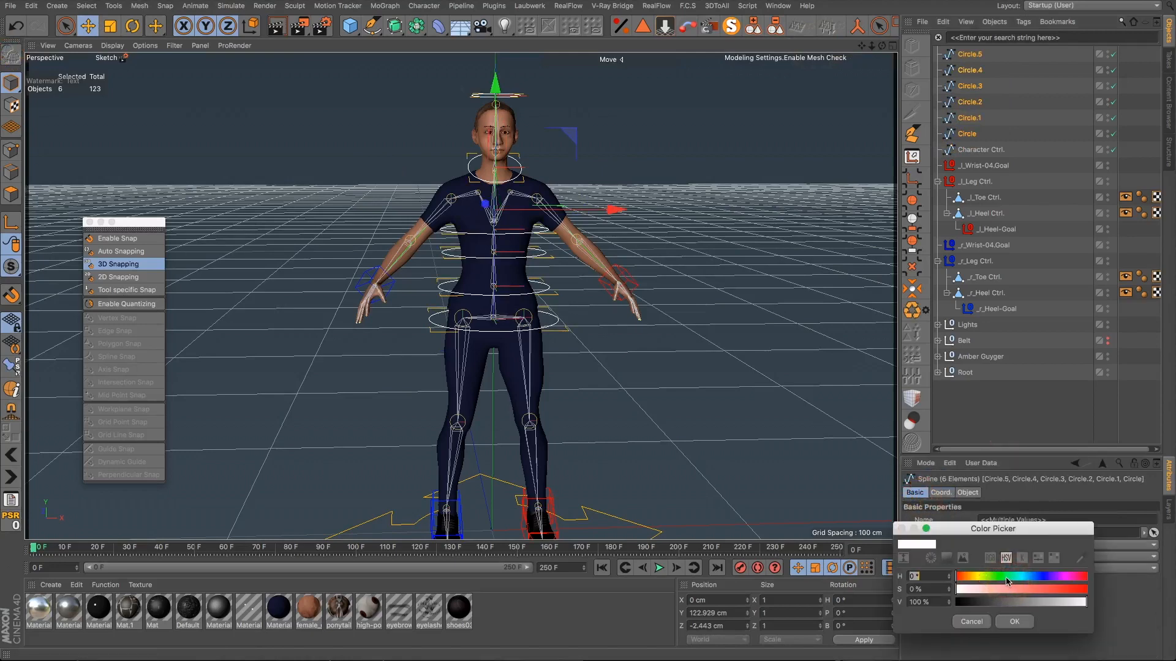
pyautogui.moveTo(1045, 593); pyautogui.dragTo(1089, 593)
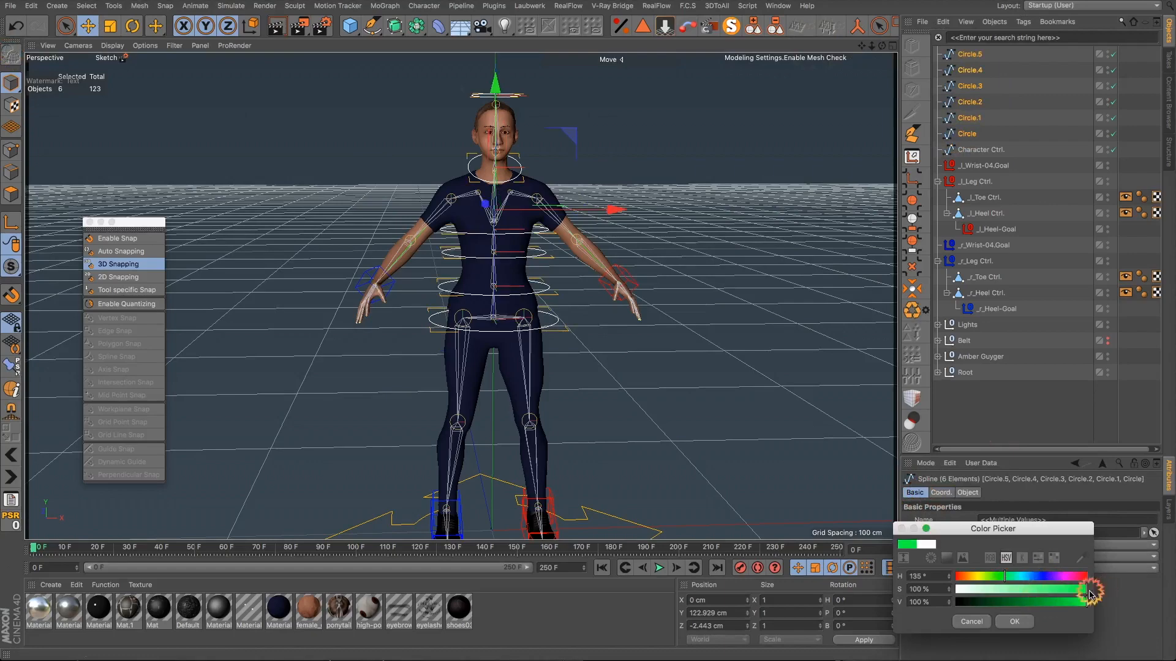
pyautogui.click(1018, 622)
pyautogui.click(979, 425)
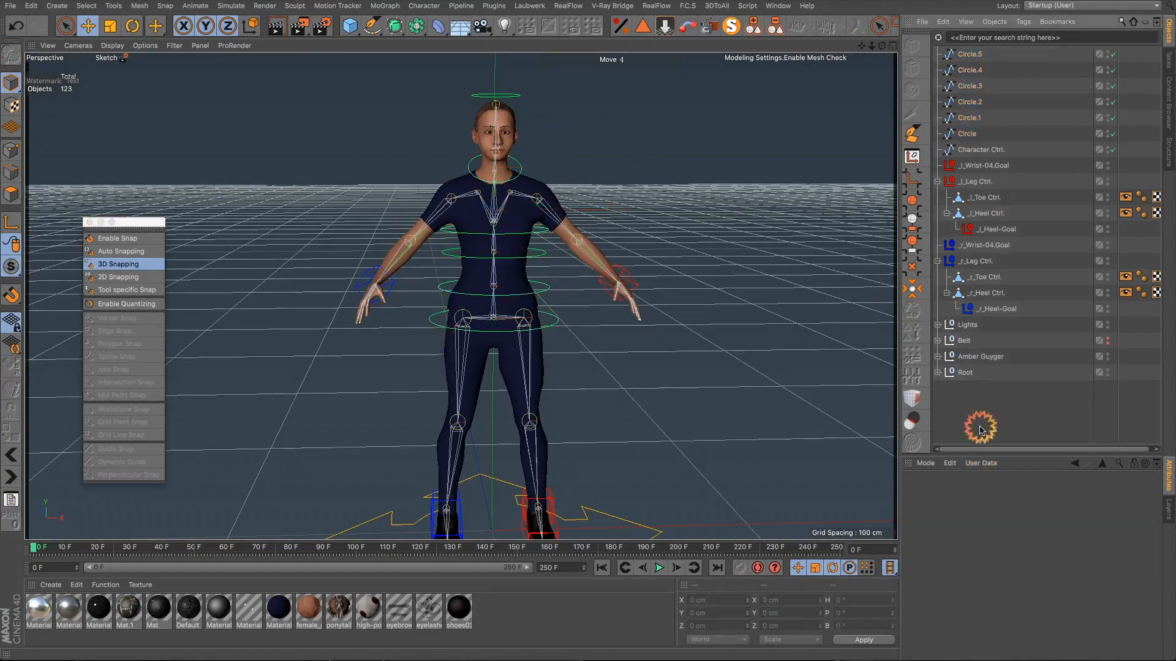
# Step: Rename Circle.5 to Head Ctrl., Circle.4 to Neck Ctrl. and Circle.3 to Chest Ctrl
pyautogui.moveTo(485, 251)
pyautogui.keyDown('alt'); pyautogui.mouseDown()
pyautogui.moveTo(527, 215)
pyautogui.moveTo(653, 228)
pyautogui.moveTo(611, 267)
pyautogui.moveTo(460, 262)
pyautogui.moveTo(484, 263)
pyautogui.mouseUp(); pyautogui.keyUp('alt')
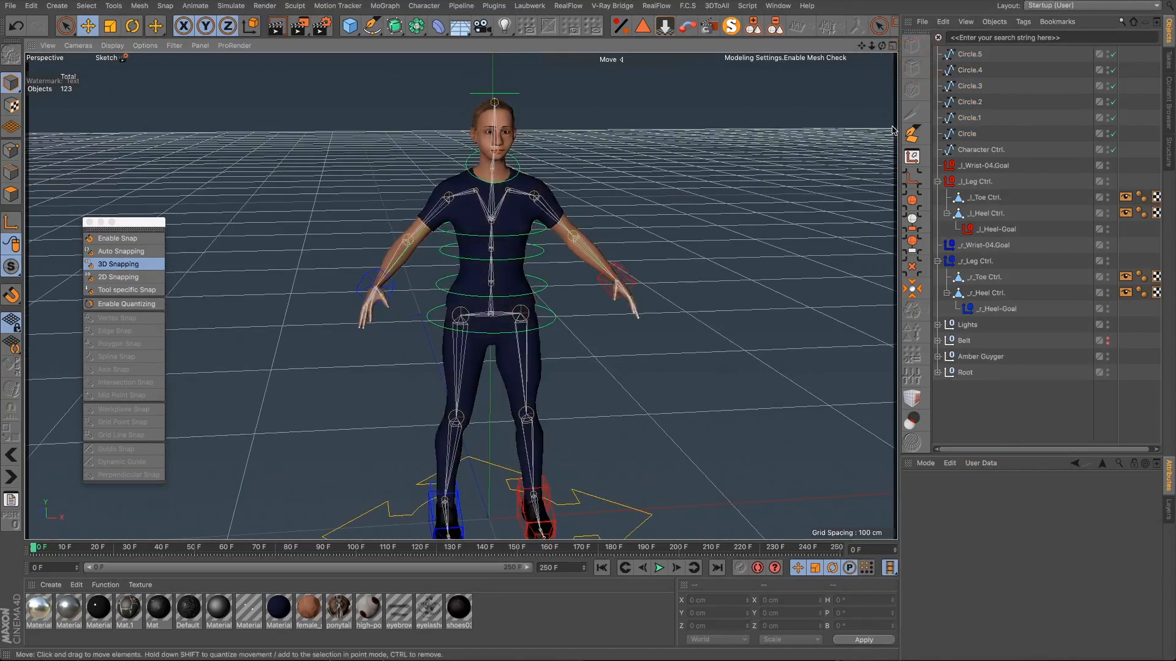
pyautogui.click(970, 55)
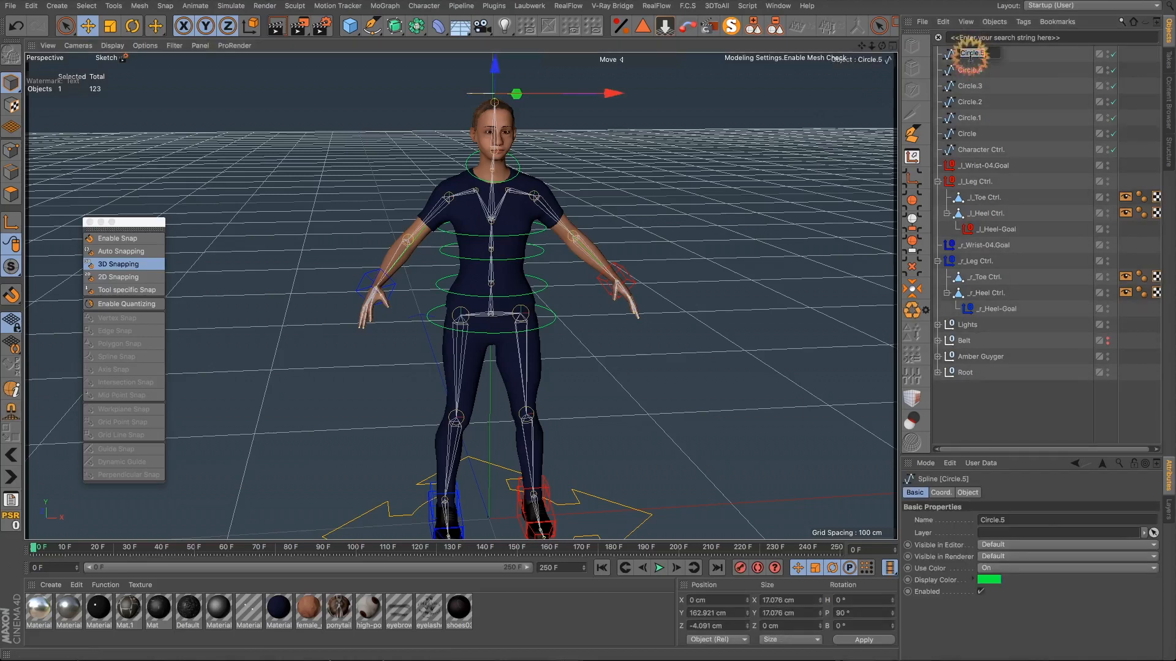
pyautogui.doubleClick(971, 54)
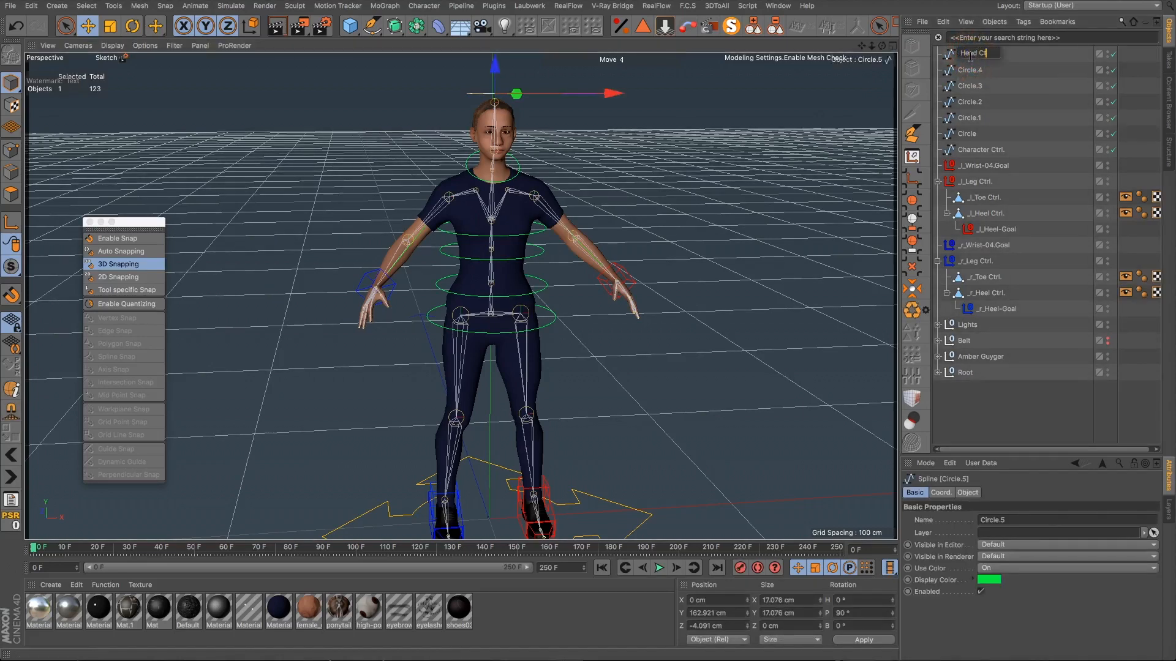
pyautogui.write('Head Ctrl.')
pyautogui.press('Return')
pyautogui.doubleClick(968, 71)
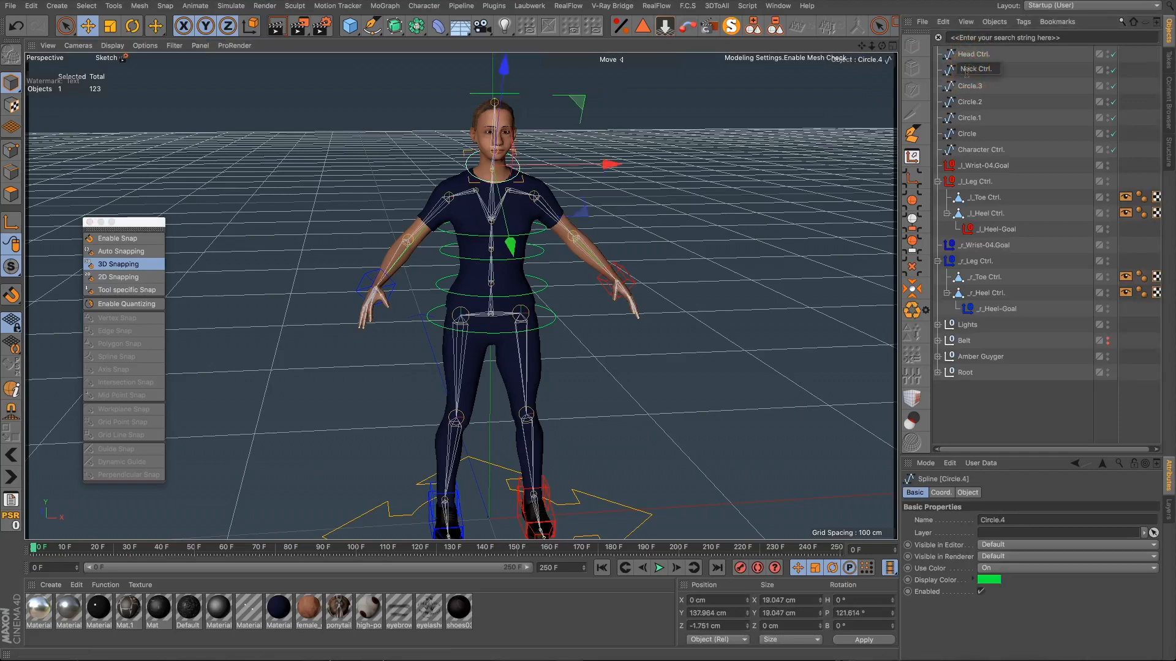
pyautogui.press('Return')
pyautogui.doubleClick(966, 85)
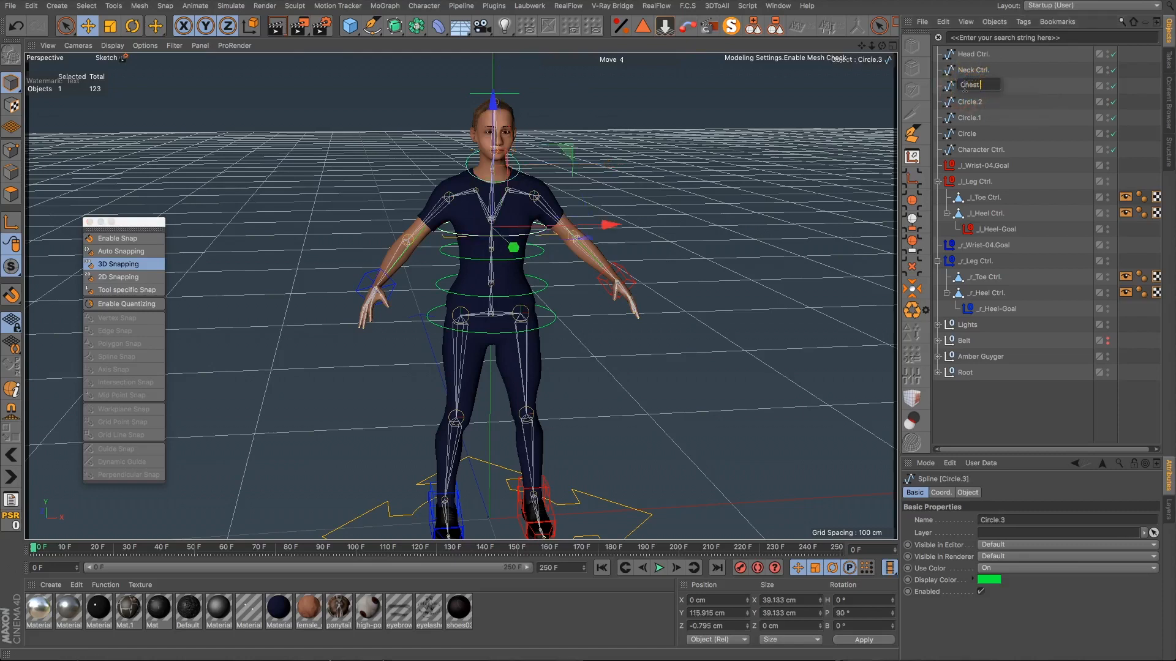
pyautogui.write('Chest Ctrl.')
pyautogui.press('Return')
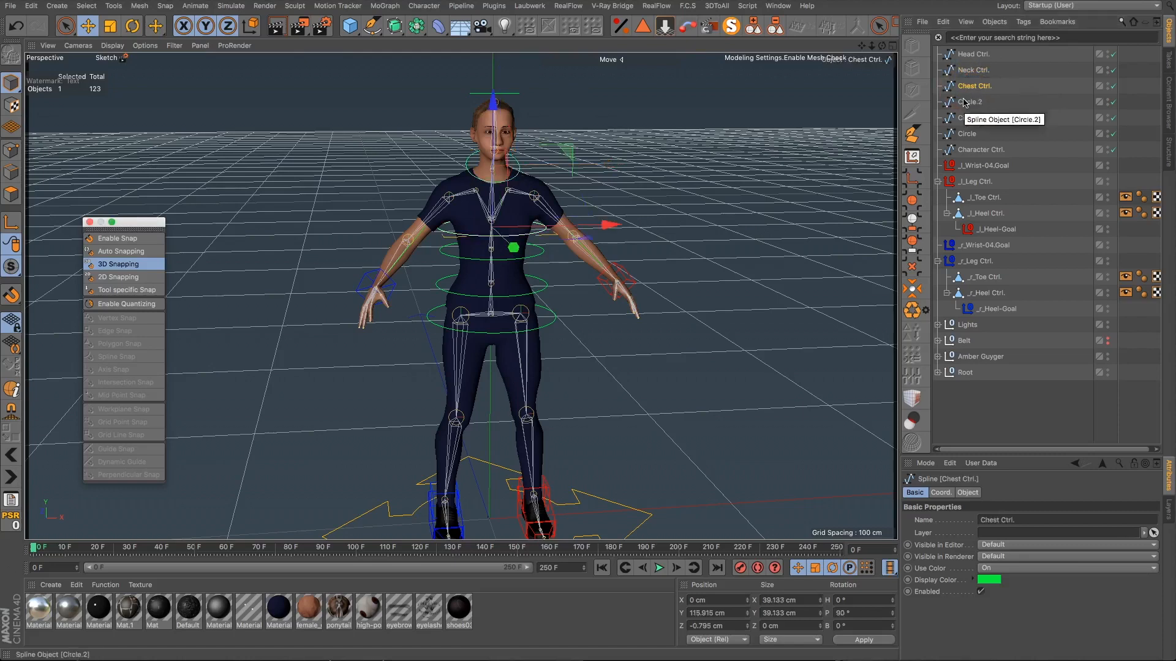
# Step: Rename Circle.2 to Spine 2 Ctrl., Circle.1 to Spine 1 Ctrl. and the remaining Circle to Hip Ctrl
pyautogui.doubleClick(964, 102)
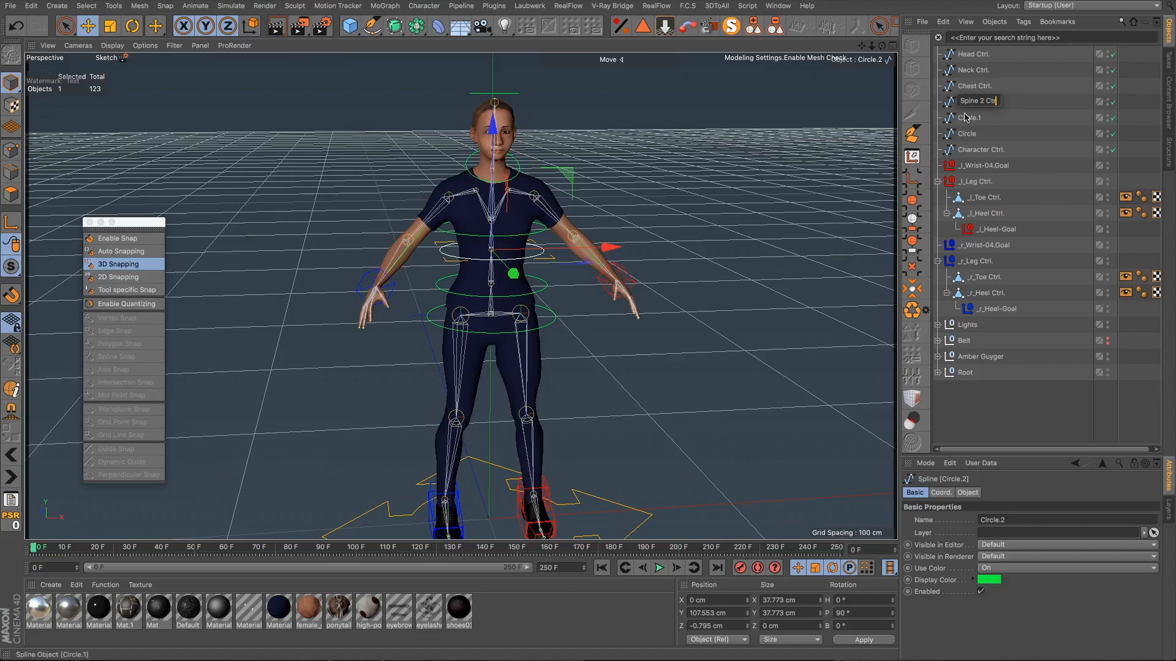
pyautogui.write('Spine 2 Ctrl.')
pyautogui.press('Return')
pyautogui.doubleClick(968, 117)
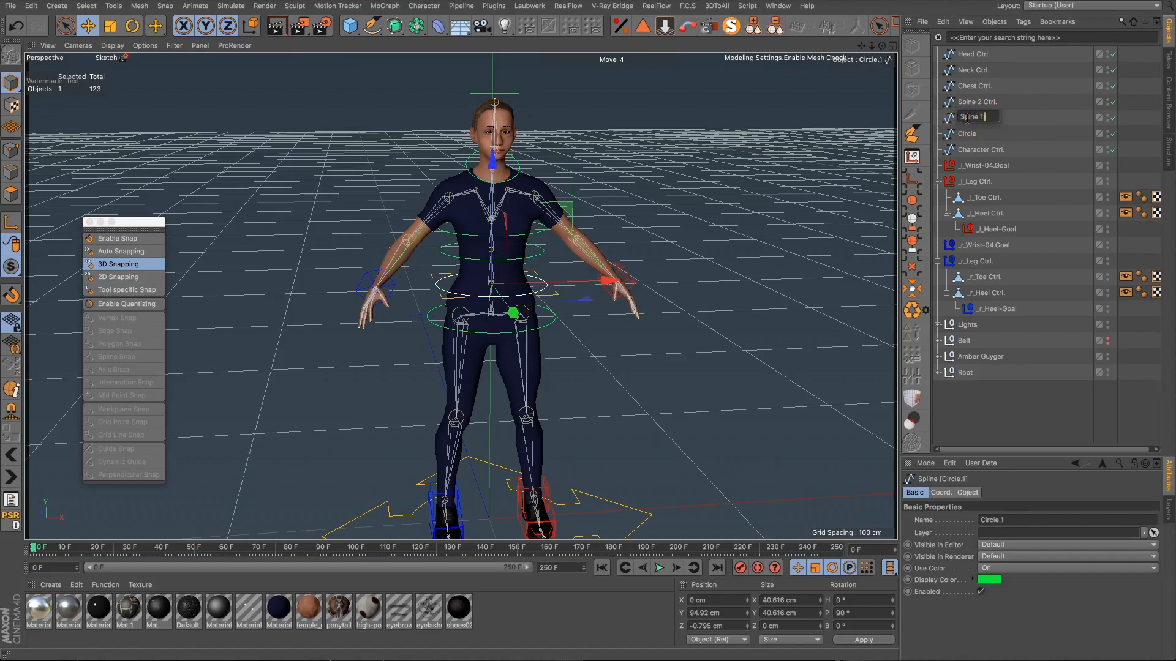
pyautogui.write('Spine 1 Ctrl.')
pyautogui.press('Return')
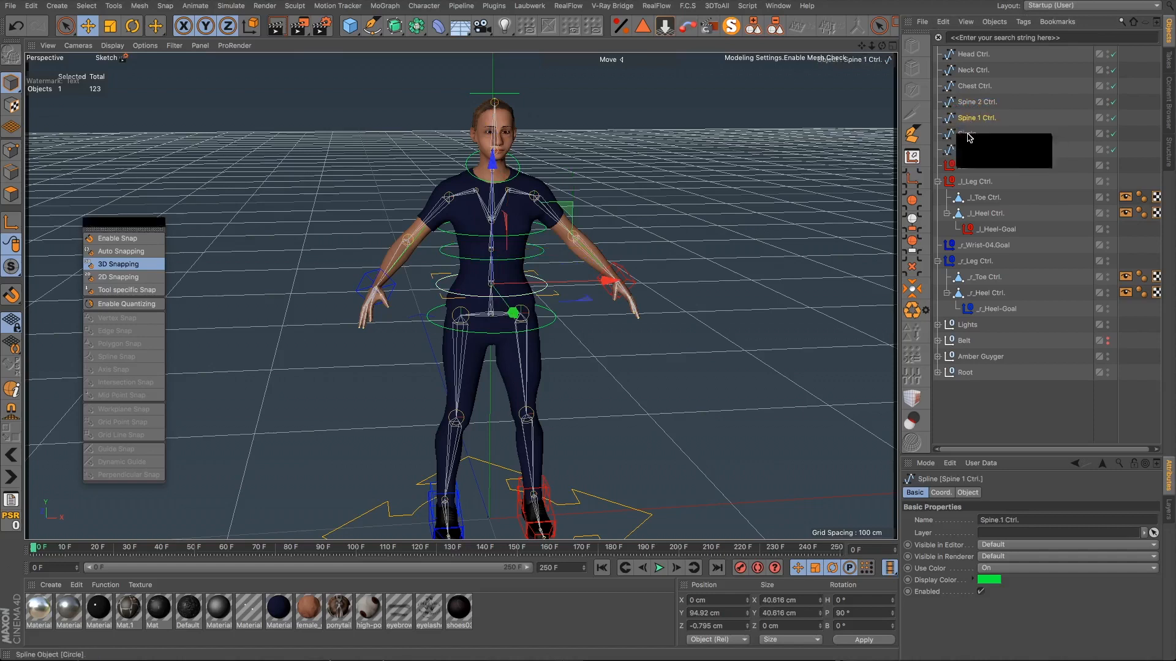
pyautogui.doubleClick(968, 134)
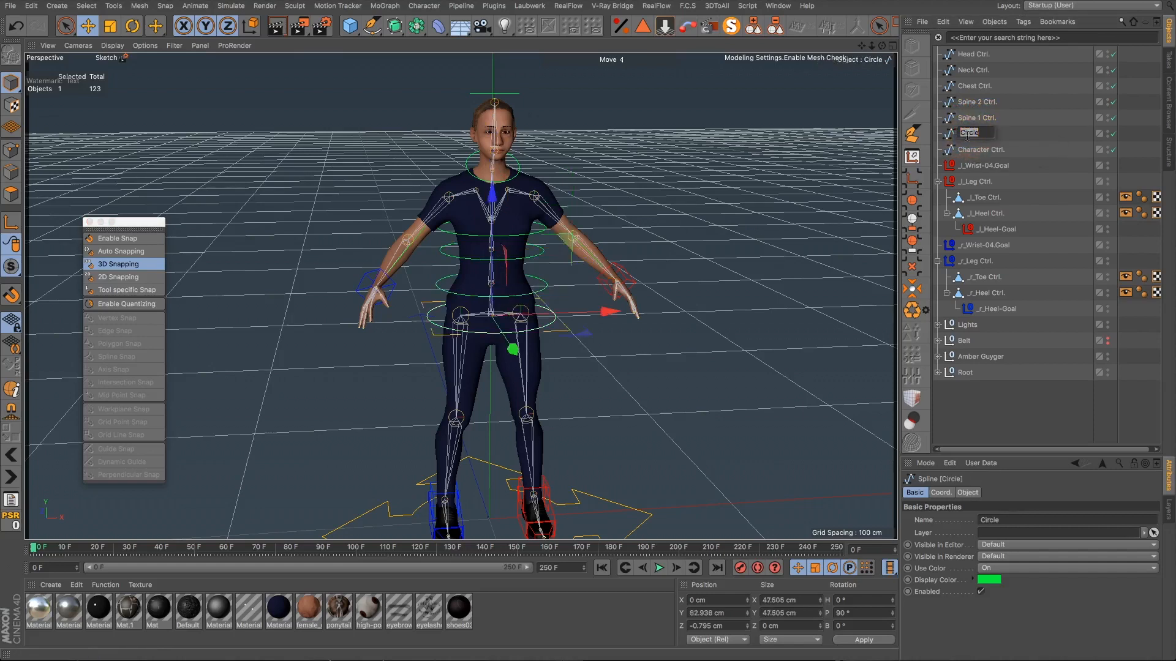
pyautogui.write('Hip Ctrl.')
pyautogui.press('Return')
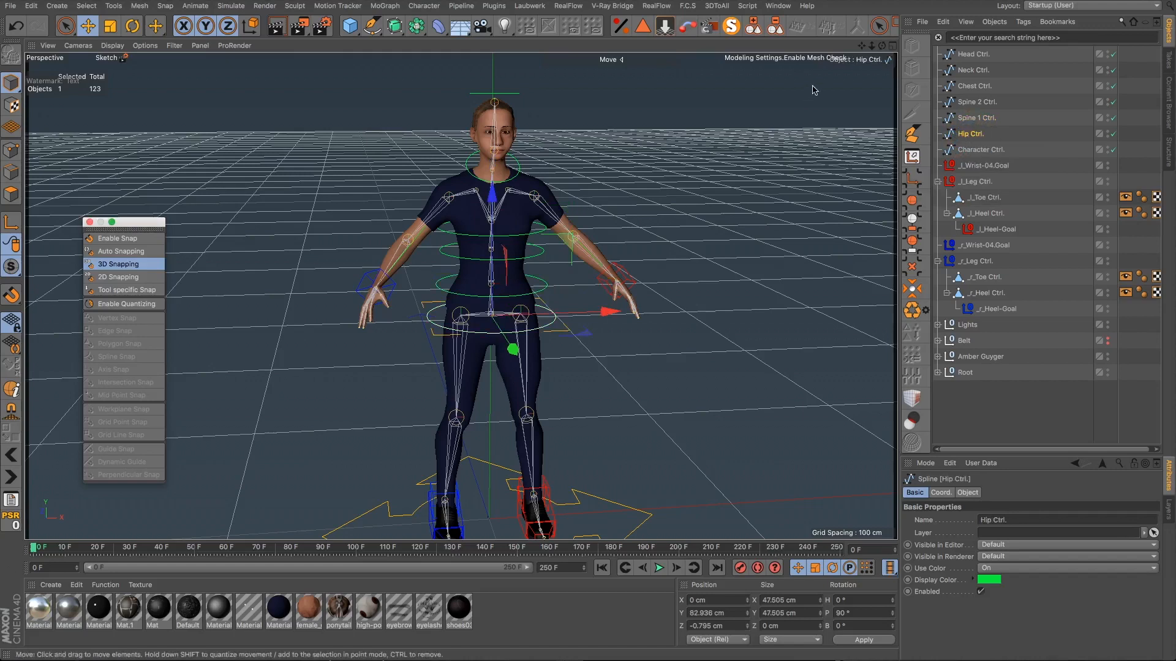
# Step: Rotate the Neck Ctrl. circle to a pitch of about 116.1° and deselect it
pyautogui.click(967, 70)
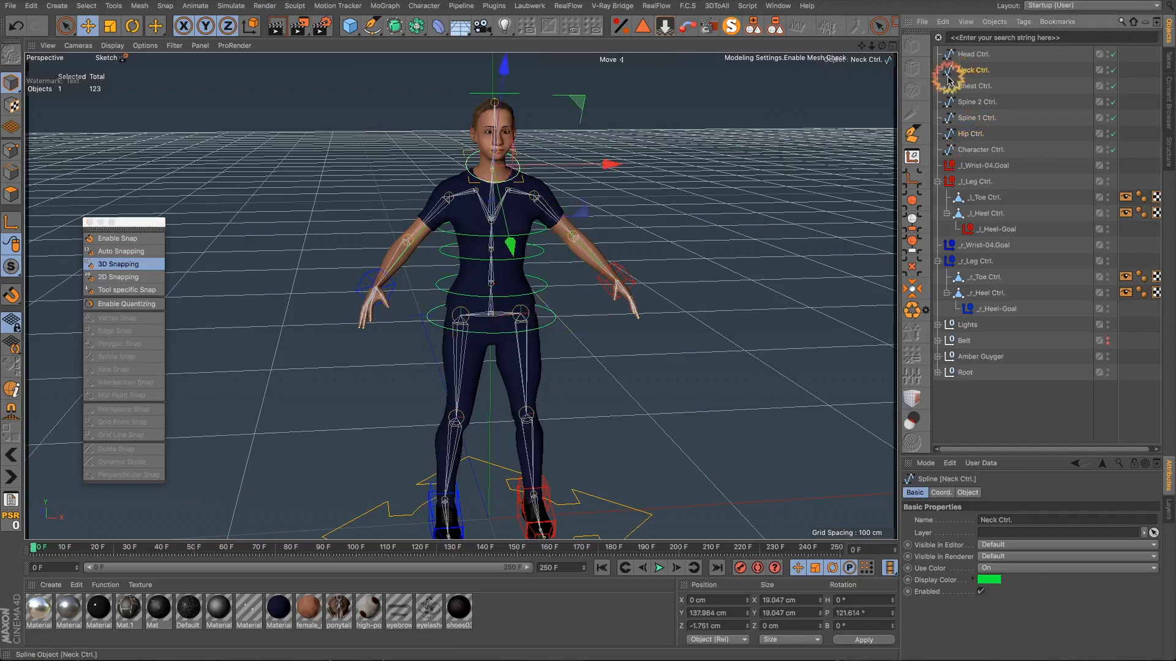
pyautogui.scroll(3, 501, 182)
pyautogui.keyDown('alt'); pyautogui.moveTo(501, 181); pyautogui.dragTo(471, 181); pyautogui.keyUp('alt')
pyautogui.press('r')
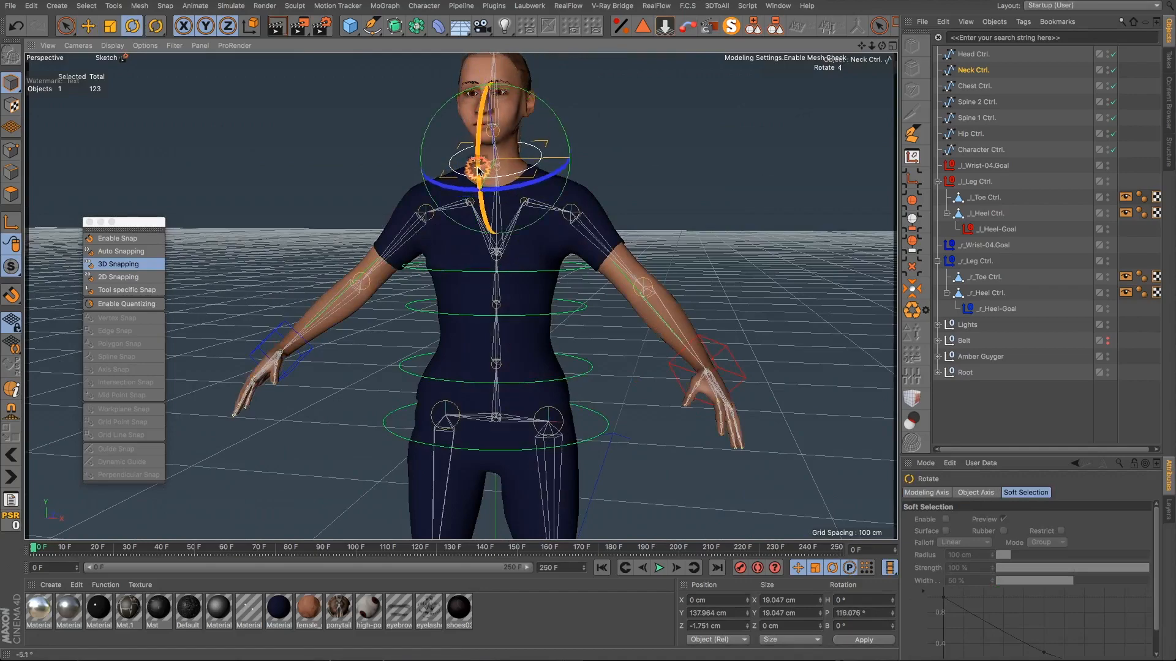
pyautogui.click(487, 237)
pyautogui.moveTo(487, 239)
pyautogui.keyDown('alt'); pyautogui.mouseDown()
pyautogui.moveTo(512, 229)
pyautogui.moveTo(698, 244)
pyautogui.moveTo(500, 251)
pyautogui.mouseUp(); pyautogui.keyUp('alt')
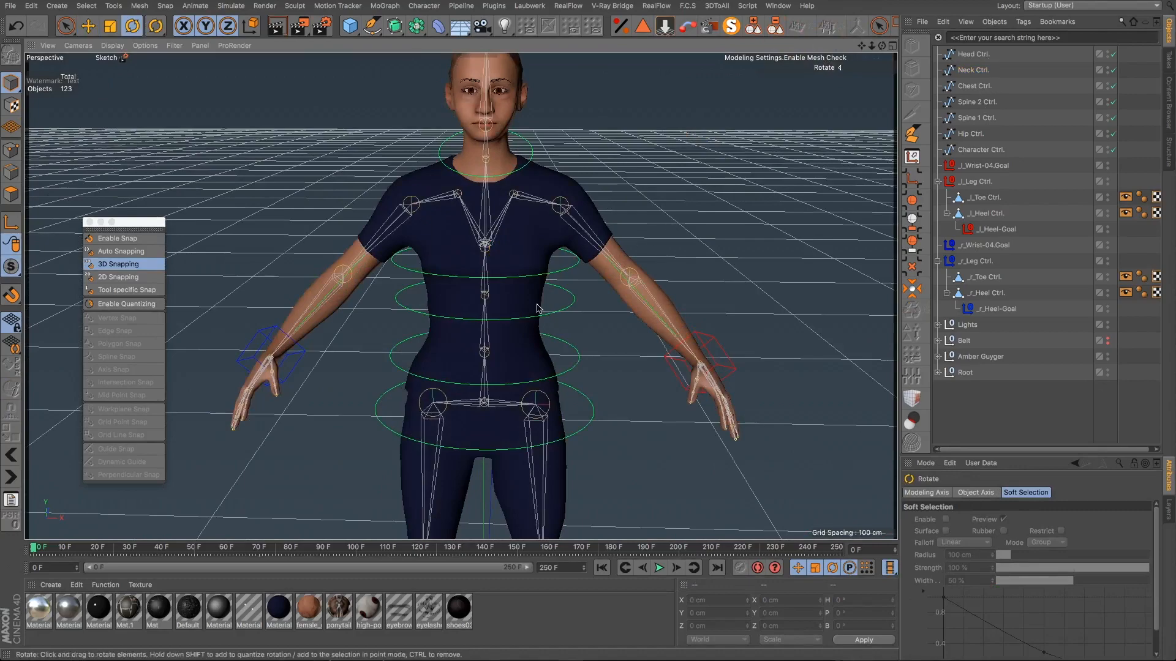
# Step: Move the Chest, Spine 2 and Spine 1 Ctrl. circles together about 0.8 cm backward along Z, then deselect them
pyautogui.keyDown('alt'); pyautogui.moveTo(537, 308); pyautogui.dragTo(727, 244); pyautogui.keyUp('alt')
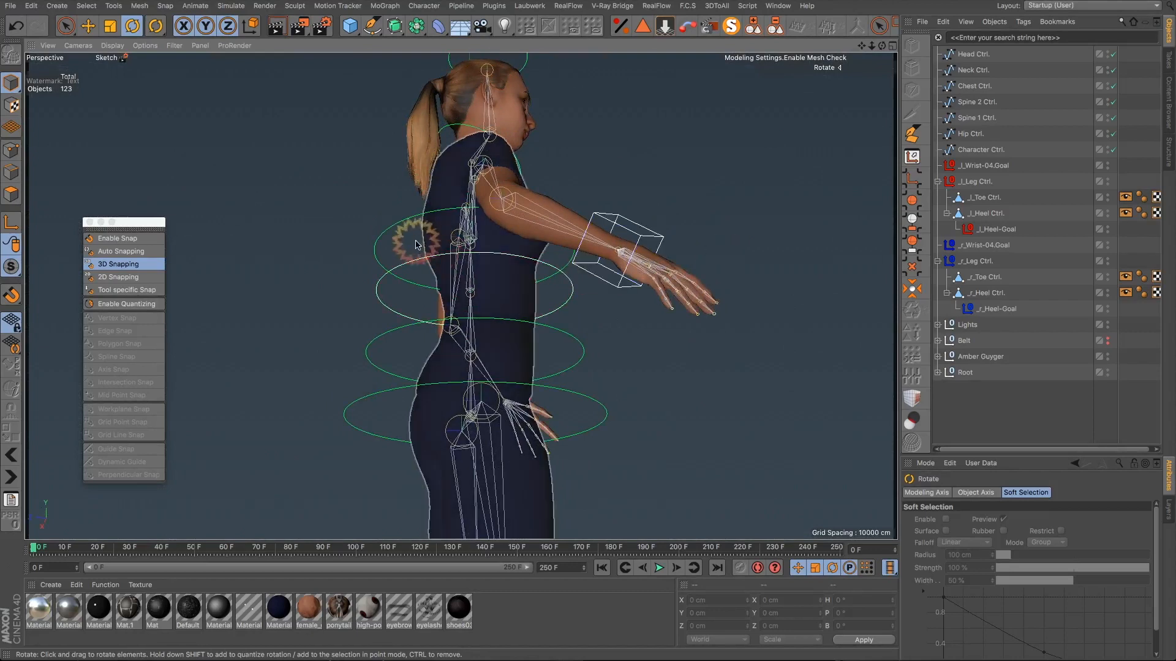
pyautogui.click(392, 233)
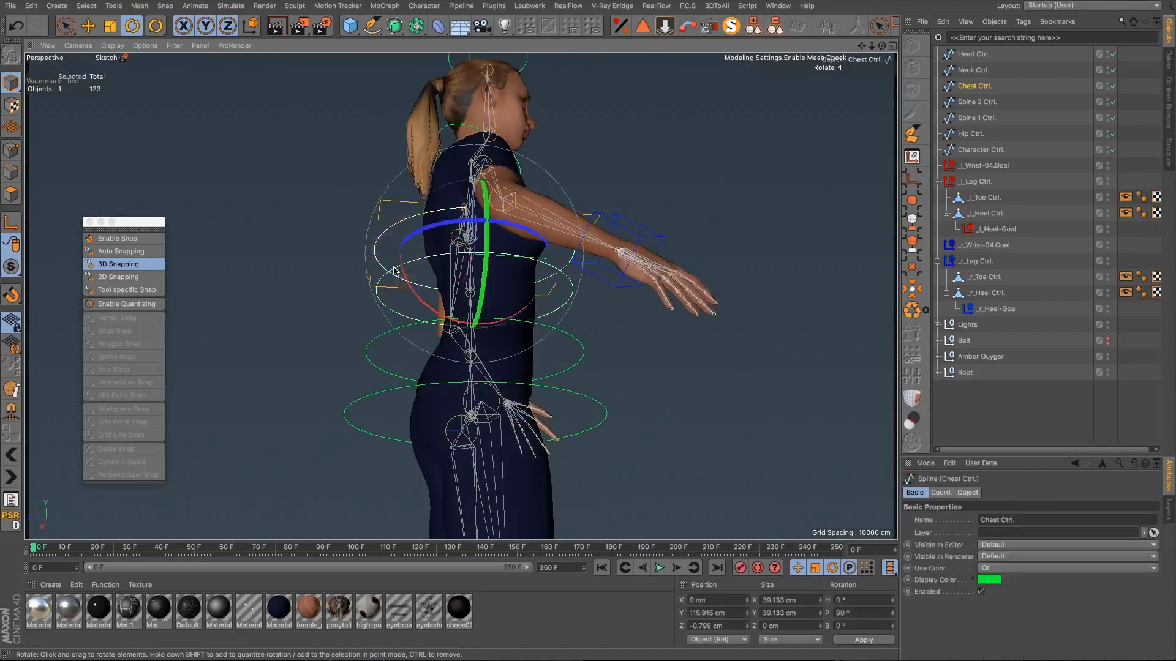
pyautogui.press('e')
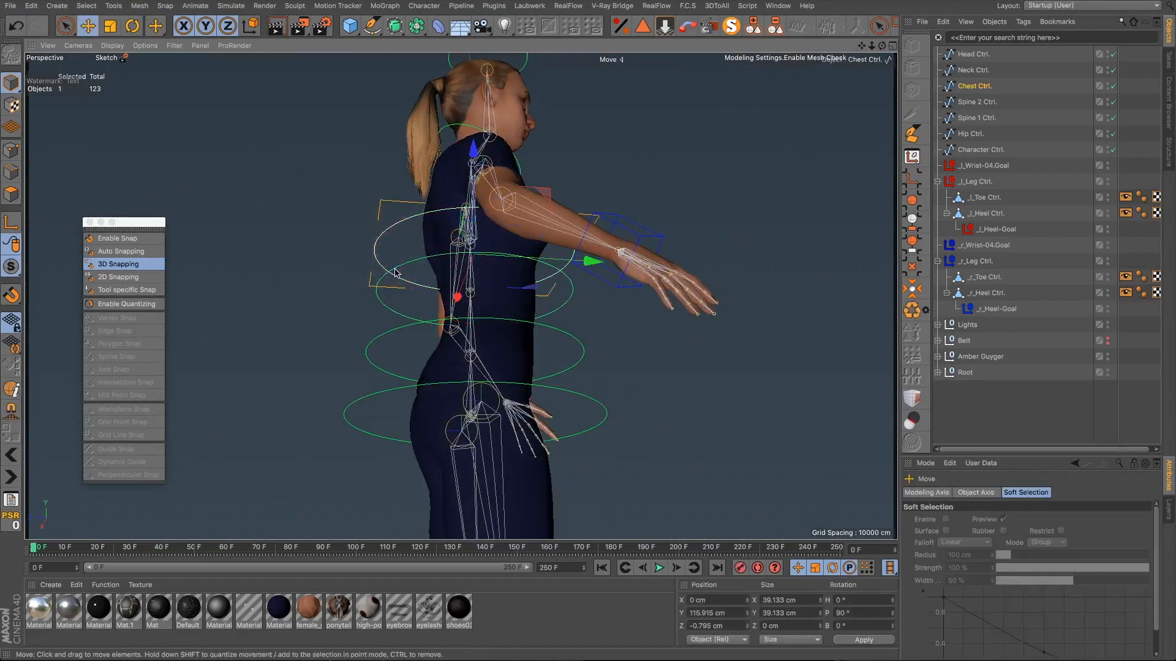
pyautogui.moveTo(395, 273); pyautogui.dragTo(408, 280)
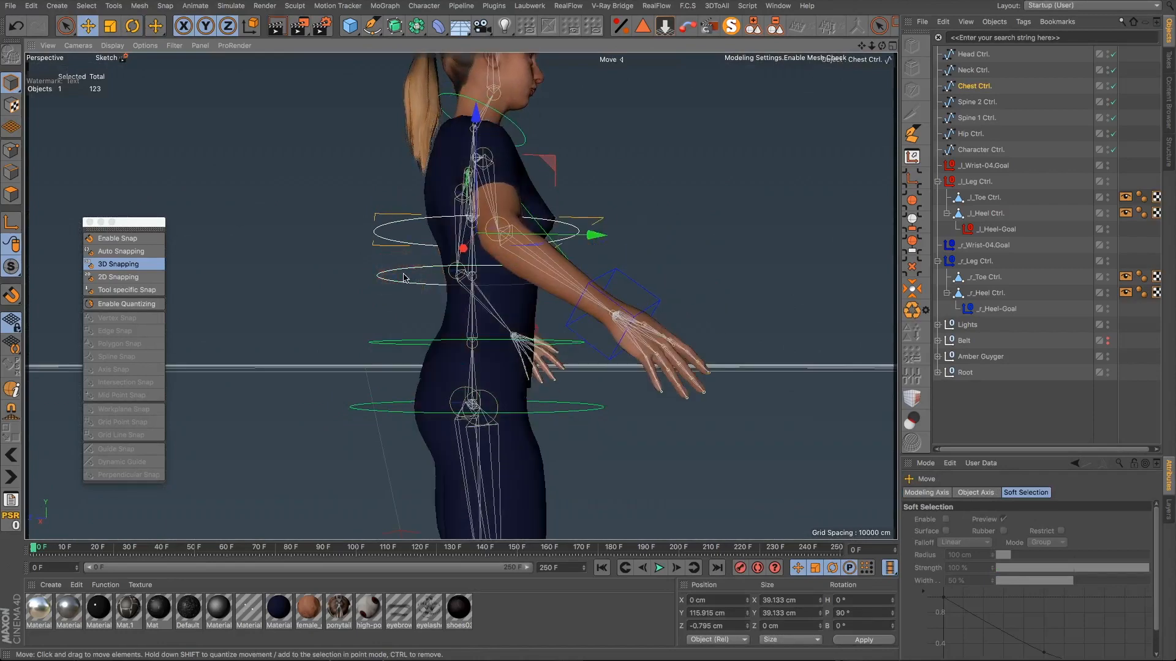
pyautogui.keyDown('shift'); pyautogui.click(403, 278); pyautogui.keyUp('shift')
pyautogui.keyDown('shift'); pyautogui.click(376, 340); pyautogui.keyUp('shift')
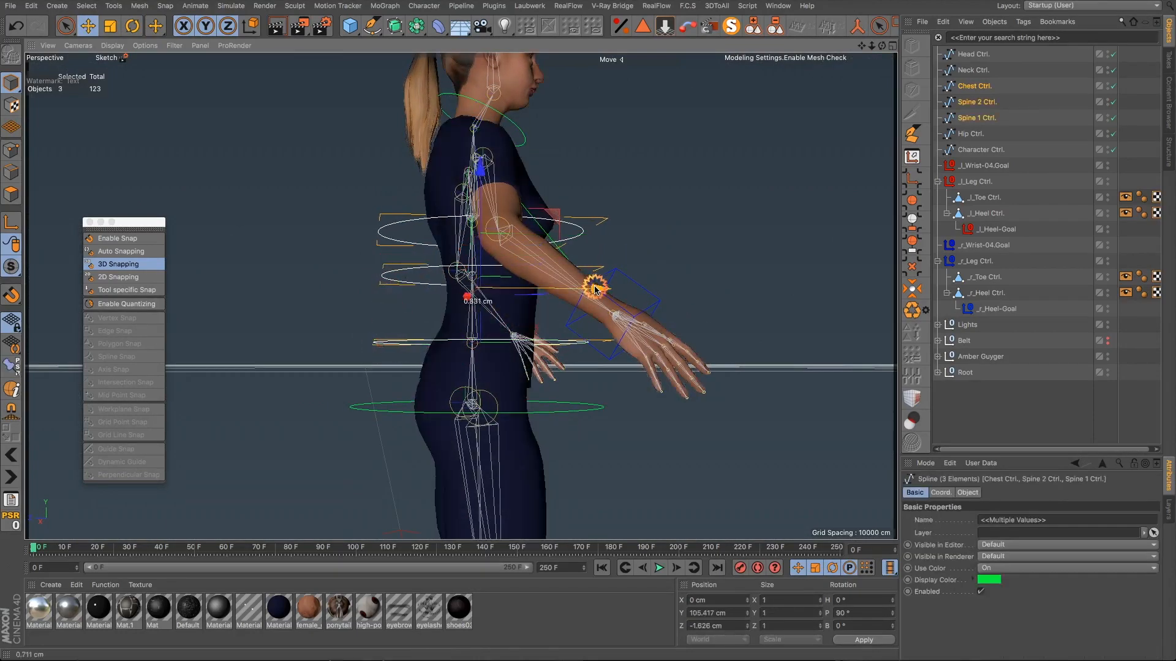
pyautogui.click(593, 338)
pyautogui.keyDown('alt'); pyautogui.moveTo(515, 321); pyautogui.dragTo(731, 196); pyautogui.keyUp('alt')
pyautogui.keyDown('alt'); pyautogui.moveTo(565, 311); pyautogui.dragTo(689, 272); pyautogui.keyUp('alt')
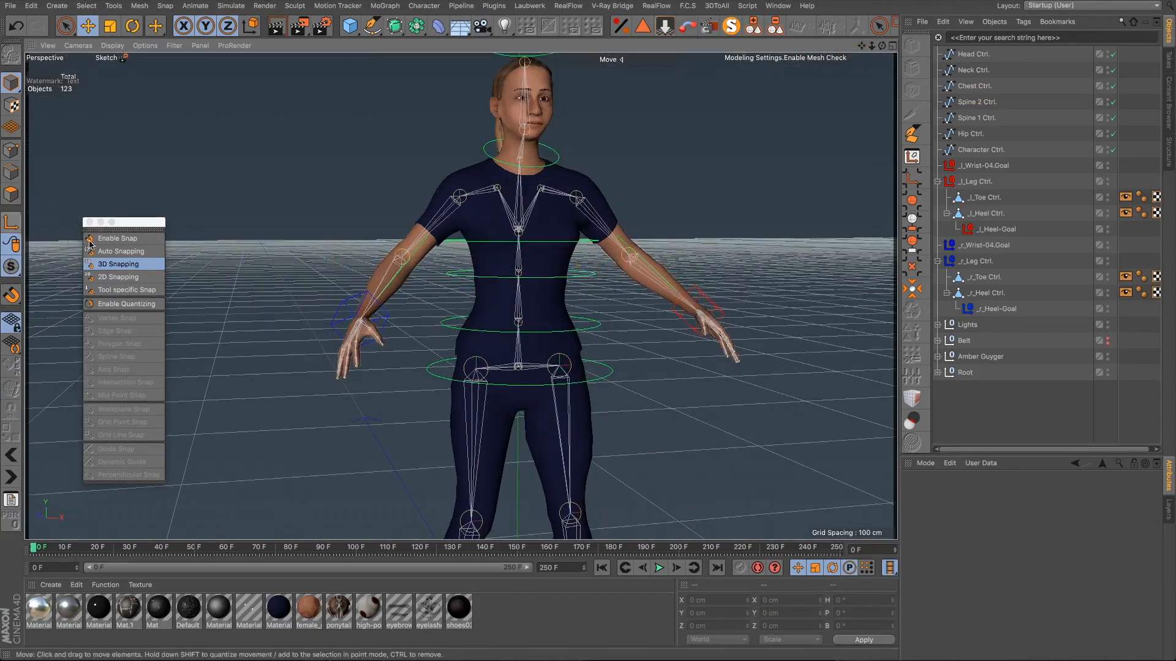
# Step: Enable 3D snapping to vertices and axes with Workplane Snap off, and turn on axis editing mode
pyautogui.click(117, 238)
pyautogui.click(116, 410)
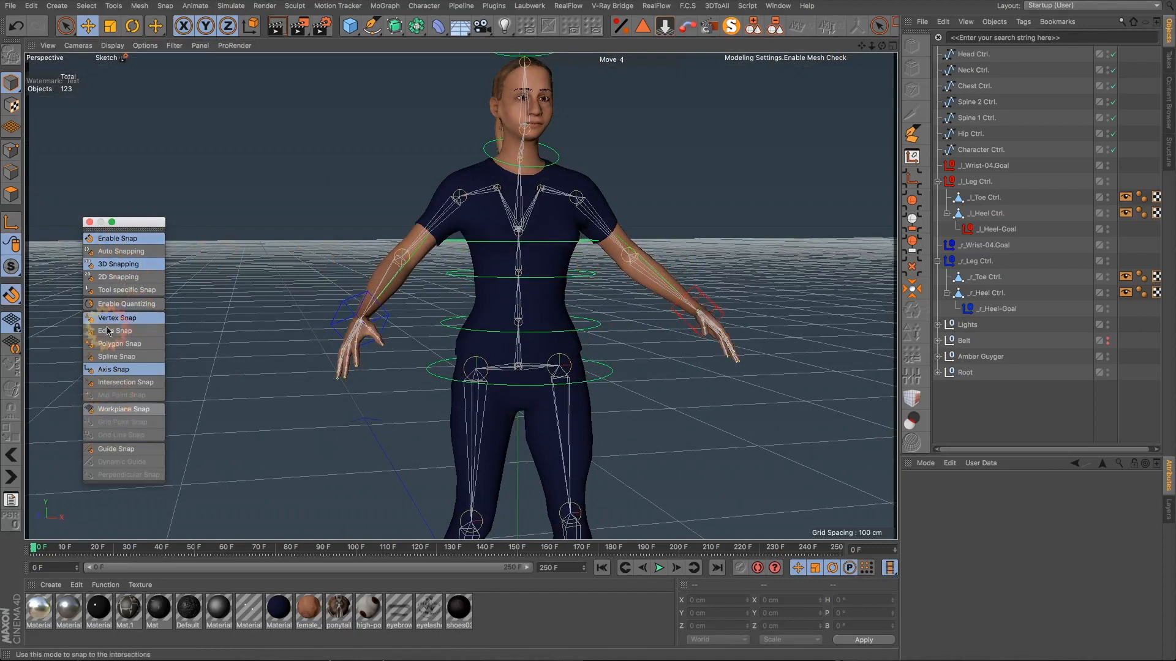
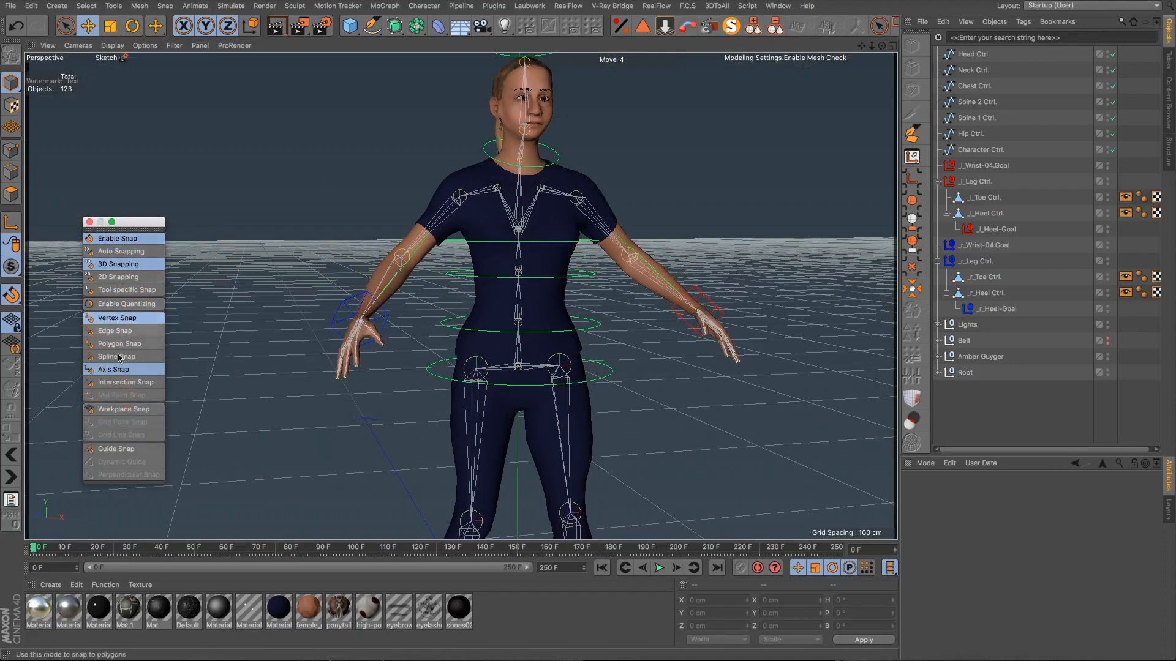
pyautogui.click(6, 225)
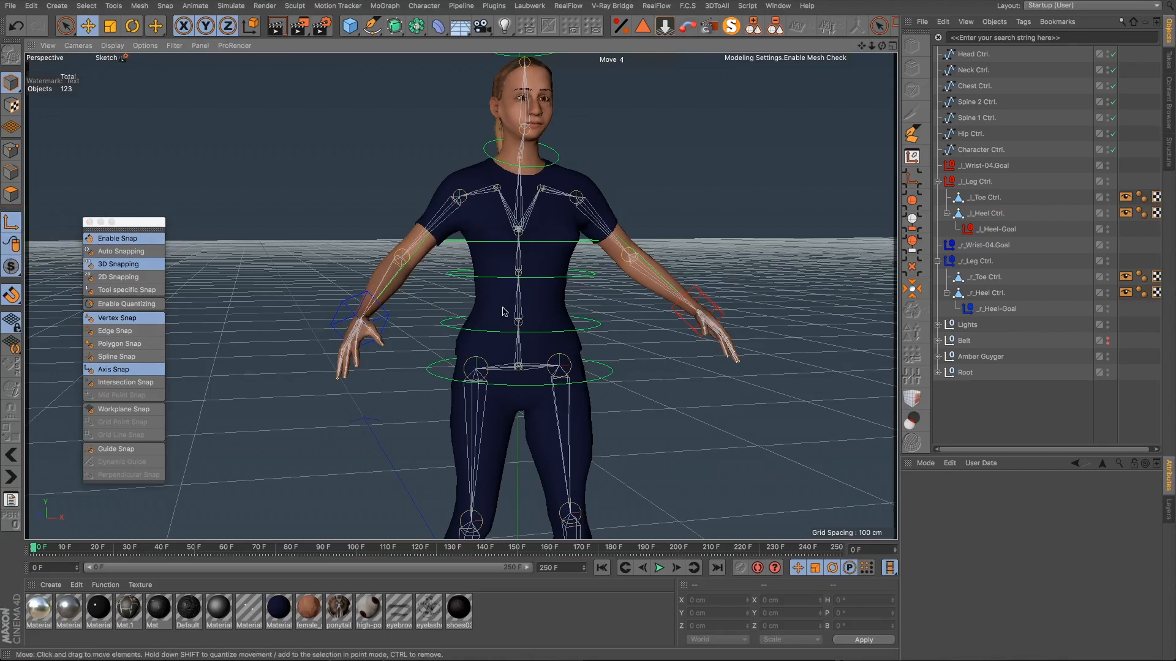
# Step: Select Head Ctrl. and try to snap its axis onto the joint at the base of the head using Live Selection
pyautogui.keyDown('alt'); pyautogui.moveTo(502, 311); pyautogui.dragTo(593, 315); pyautogui.keyUp('alt')
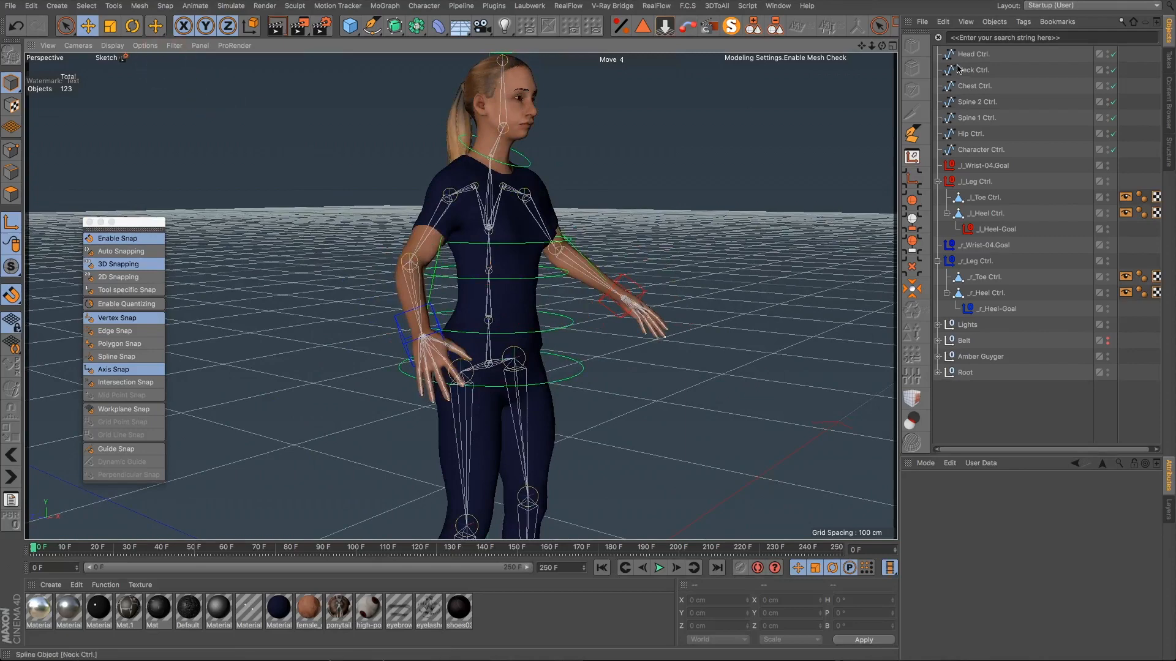
pyautogui.click(974, 54)
pyautogui.keyDown('alt'); pyautogui.moveTo(815, 441); pyautogui.dragTo(578, 184); pyautogui.keyUp('alt')
pyautogui.scroll(3, 495, 209)
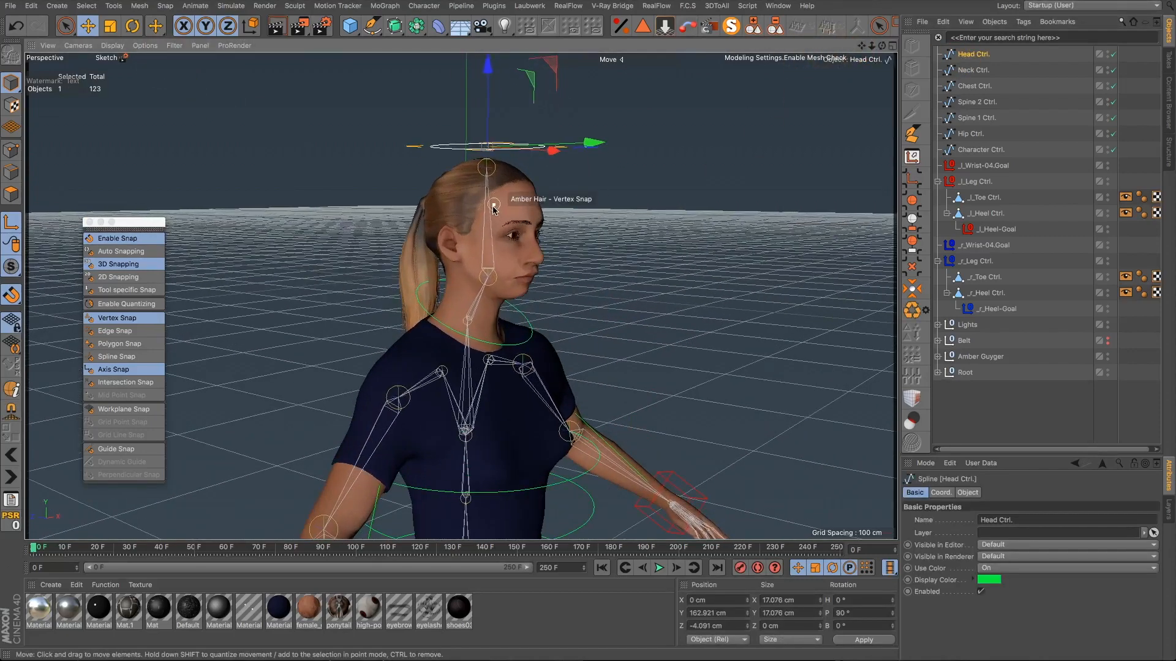
pyautogui.keyDown('alt'); pyautogui.moveTo(493, 209); pyautogui.dragTo(412, 283); pyautogui.keyUp('alt')
pyautogui.scroll(5, 484, 287)
pyautogui.click(877, 28)
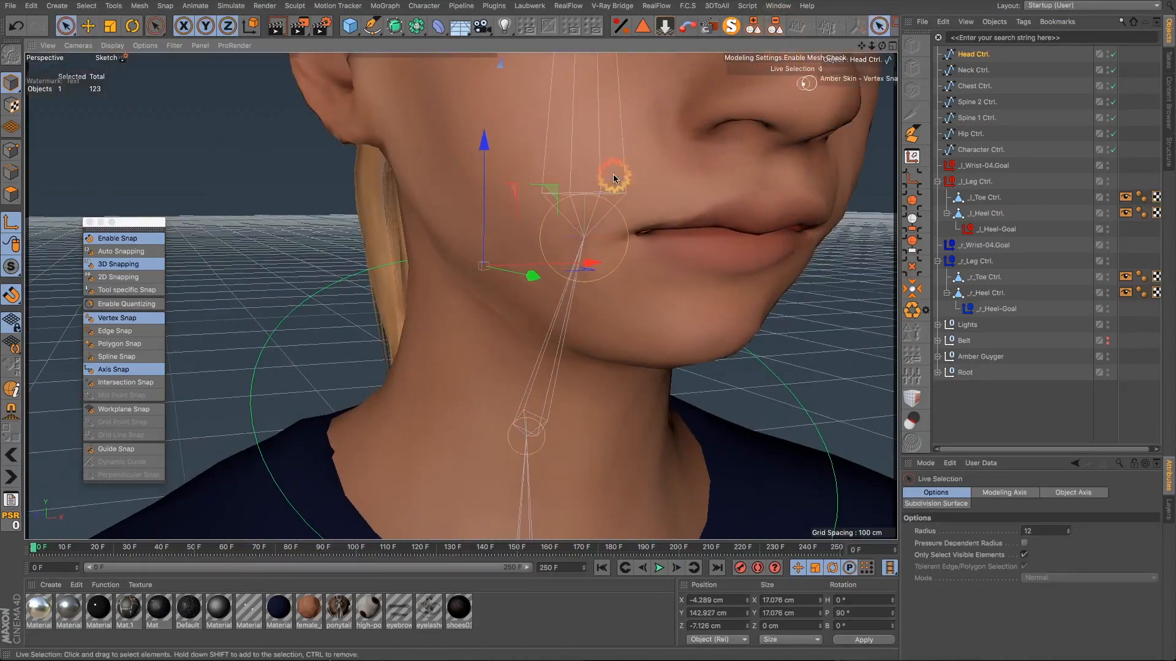
pyautogui.moveTo(482, 269); pyautogui.dragTo(793, 273)
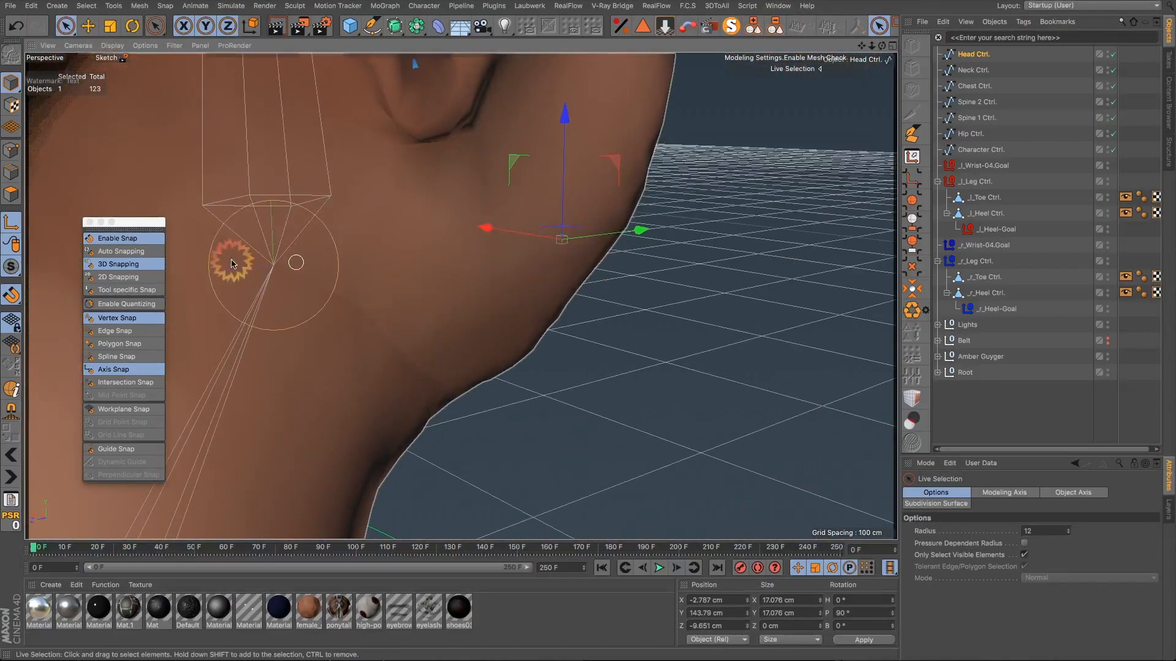
# Step: Toggle snapping off and on, and snap the Head Ctrl. axis onto the head joint at about Y 143.4 cm, Z -4.3 cm
pyautogui.click(123, 269)
pyautogui.click(123, 240)
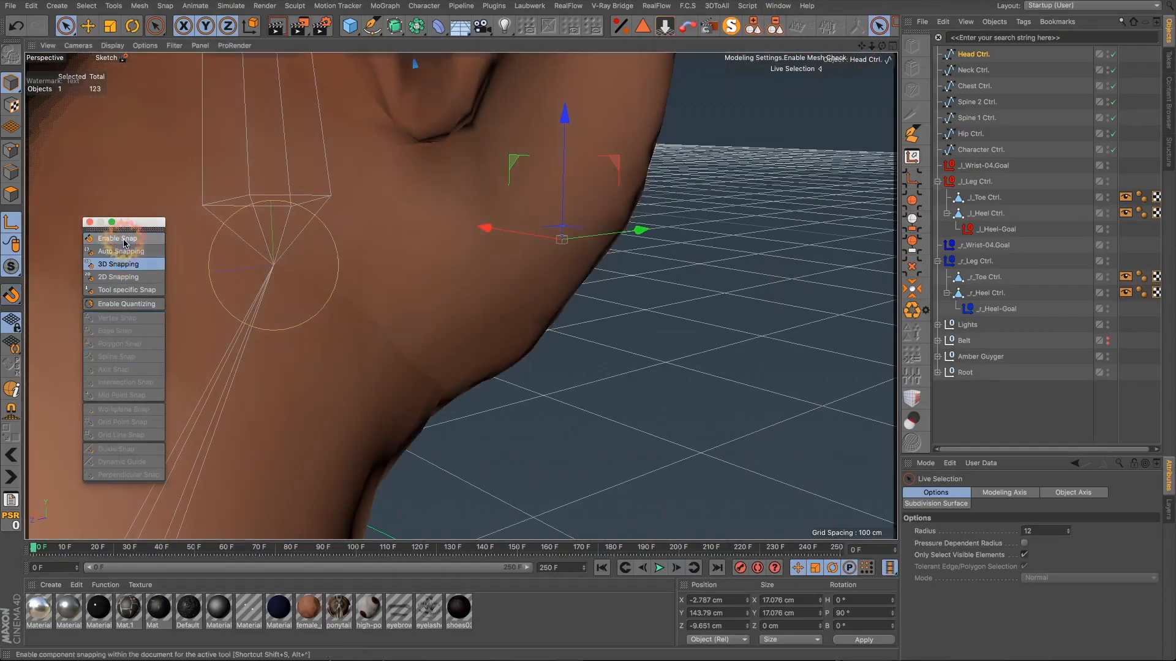
pyautogui.click(123, 240)
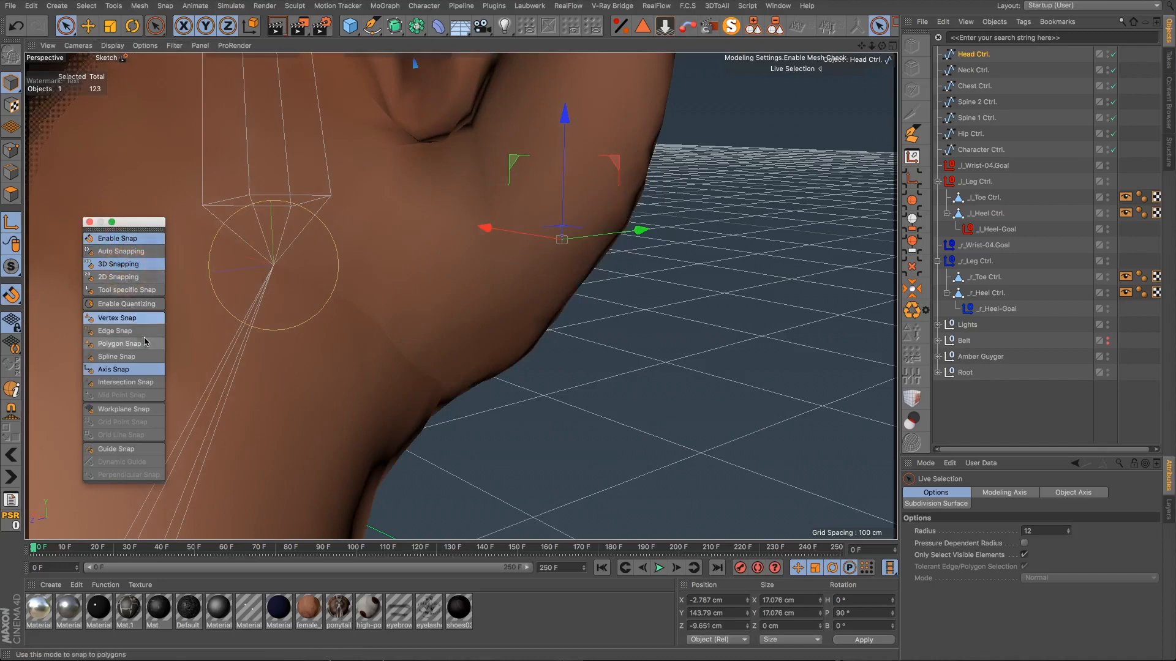
pyautogui.moveTo(562, 245); pyautogui.dragTo(174, 264)
pyautogui.scroll(8, 695, 322)
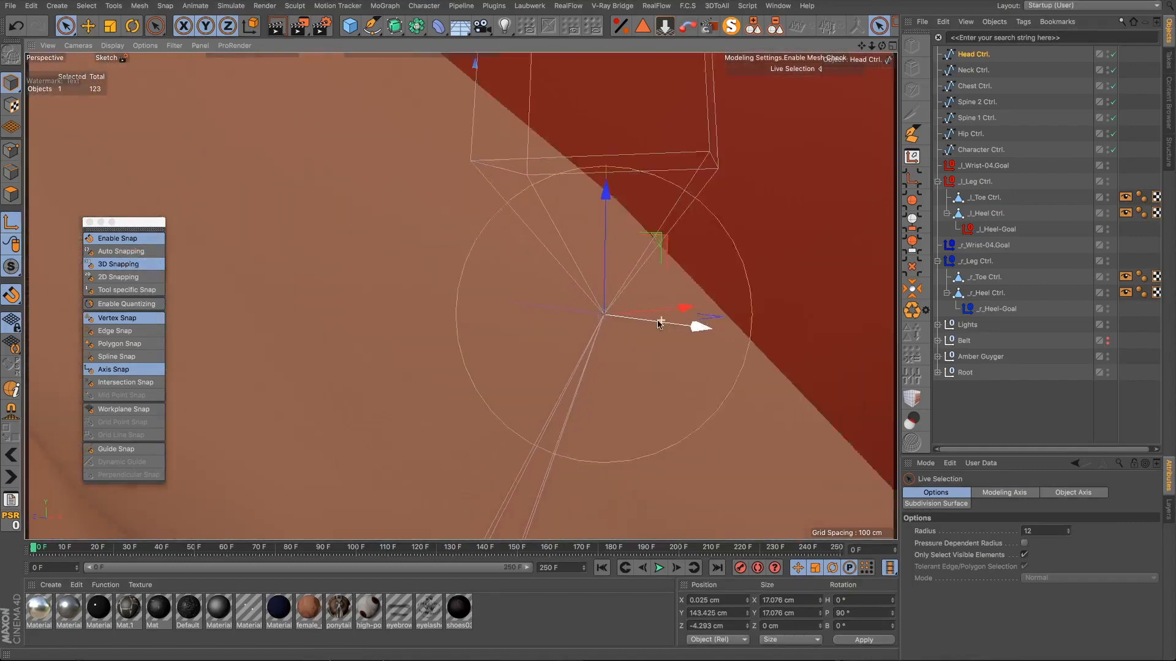
pyautogui.scroll(-8, 625, 253)
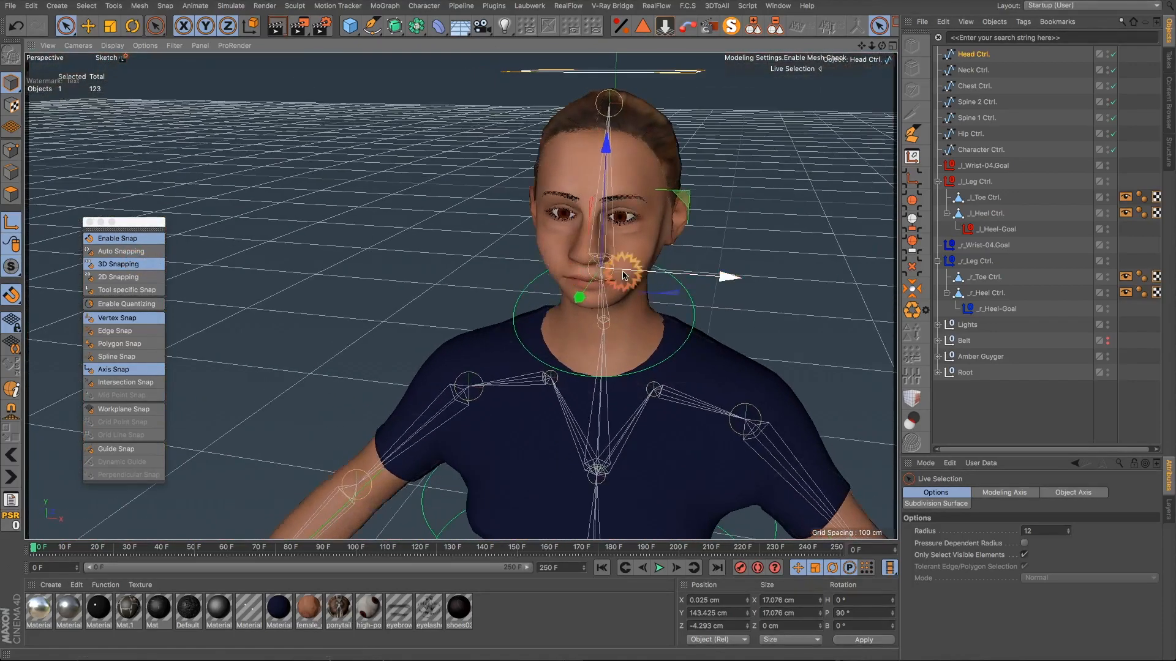
pyautogui.scroll(6, 622, 273)
pyautogui.scroll(-6, 620, 274)
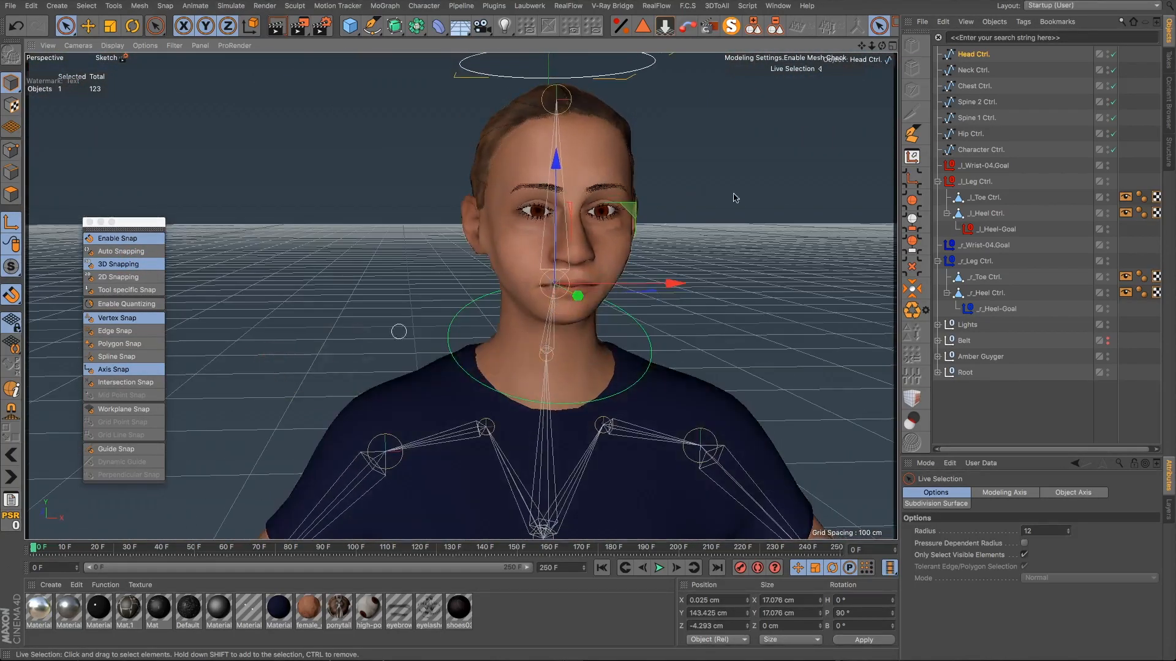
# Step: Snap the Neck Ctrl. axis onto the joint at the base of the neck, at about Y 136.3 cm, Z -0.3 cm
pyautogui.click(970, 72)
pyautogui.scroll(4, 558, 355)
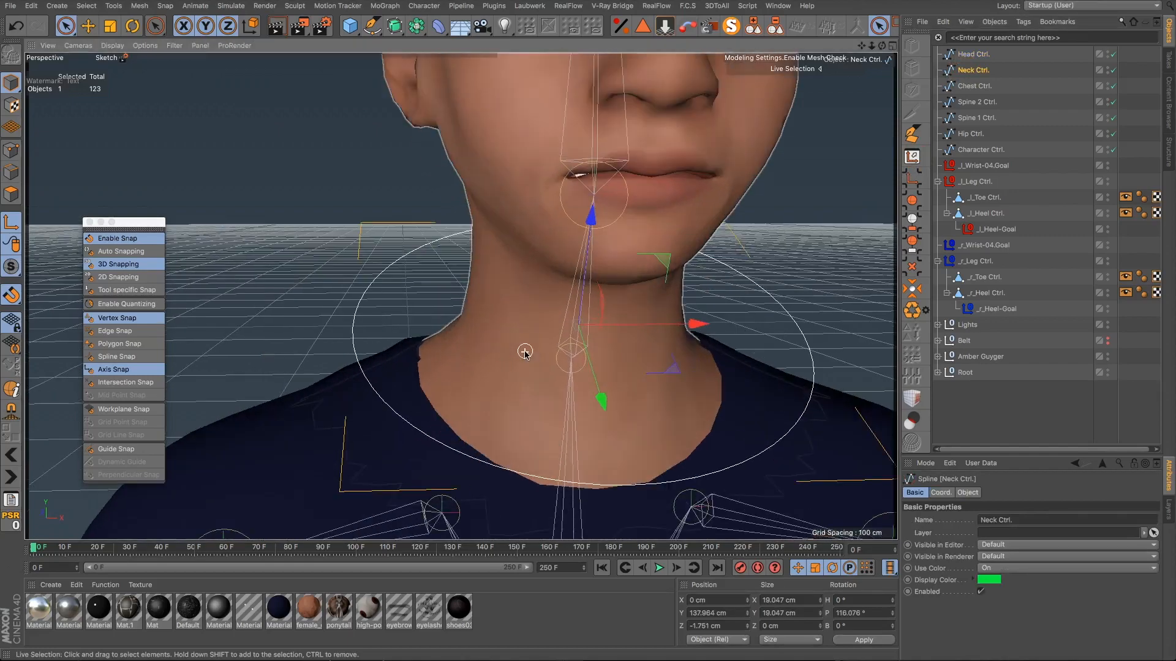
pyautogui.moveTo(525, 350)
pyautogui.keyDown('alt'); pyautogui.mouseDown()
pyautogui.moveTo(527, 318)
pyautogui.moveTo(498, 336)
pyautogui.moveTo(531, 360)
pyautogui.moveTo(711, 357)
pyautogui.moveTo(804, 335)
pyautogui.moveTo(843, 349)
pyautogui.moveTo(798, 362)
pyautogui.moveTo(376, 349)
pyautogui.moveTo(559, 296)
pyautogui.mouseUp(); pyautogui.keyUp('alt')
pyautogui.scroll(-10, 559, 295)
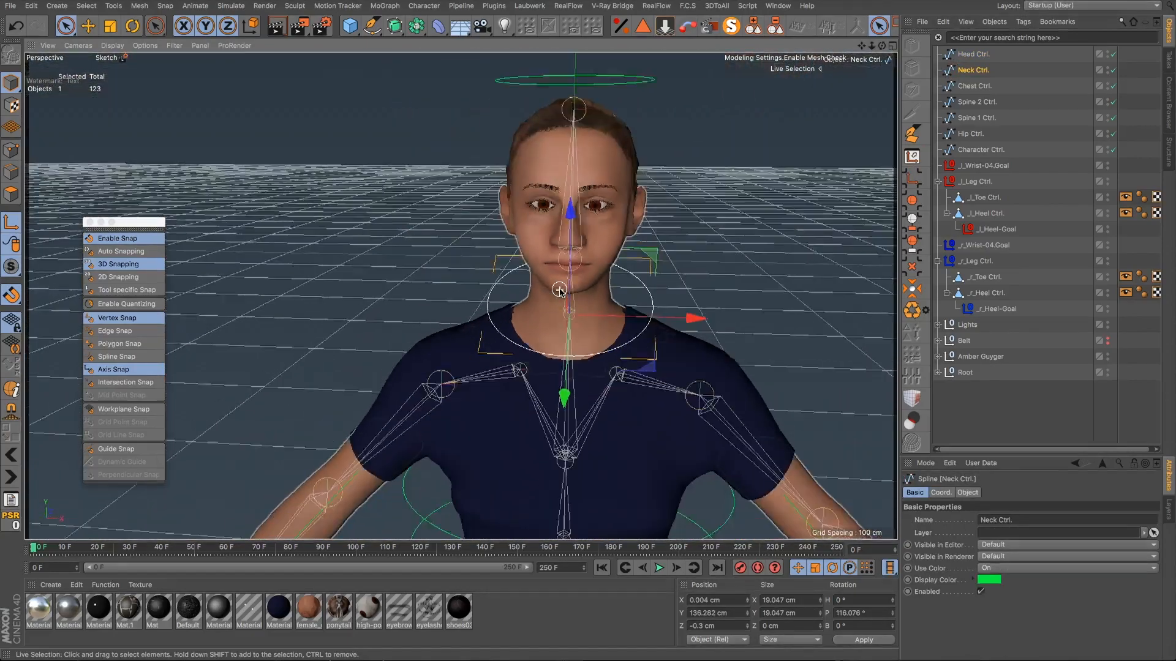
# Step: Snap the Chest Ctrl. axis onto the chest joint where the clavicle bones meet, at about Y 117.9 cm, Z 0 cm
pyautogui.click(977, 84)
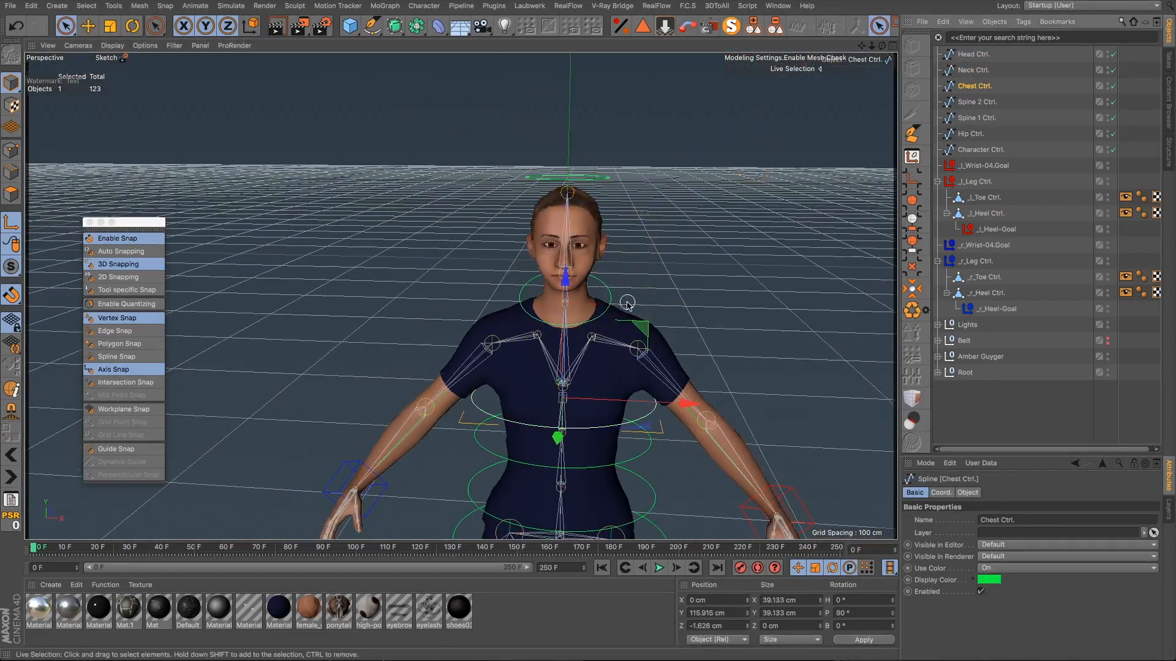
pyautogui.scroll(-8, 627, 304)
pyautogui.scroll(7, 581, 374)
pyautogui.scroll(10, 581, 374)
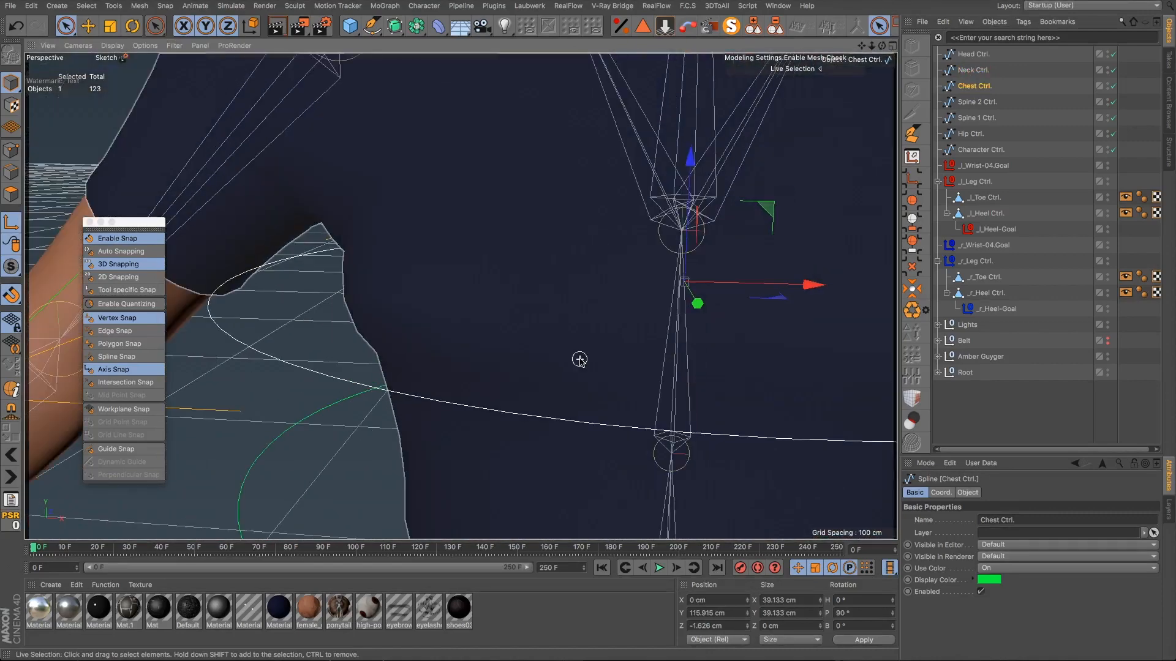
pyautogui.moveTo(568, 294); pyautogui.dragTo(518, 255)
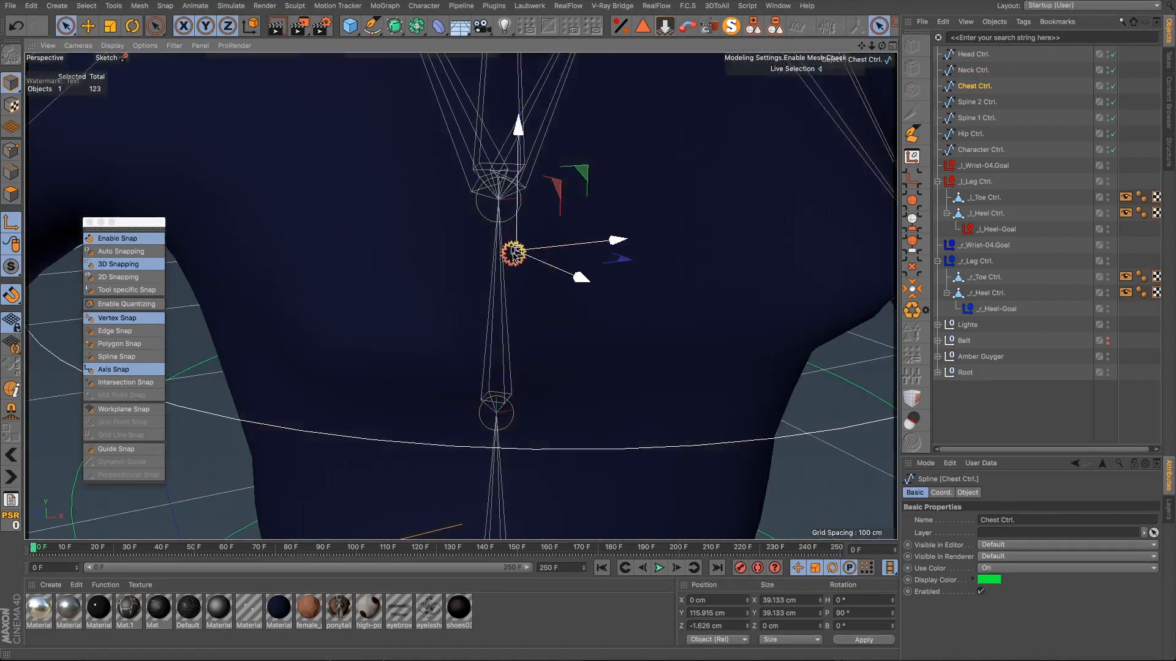
pyautogui.moveTo(502, 201); pyautogui.dragTo(503, 201)
pyautogui.keyDown('alt'); pyautogui.moveTo(589, 214); pyautogui.dragTo(531, 220); pyautogui.keyUp('alt')
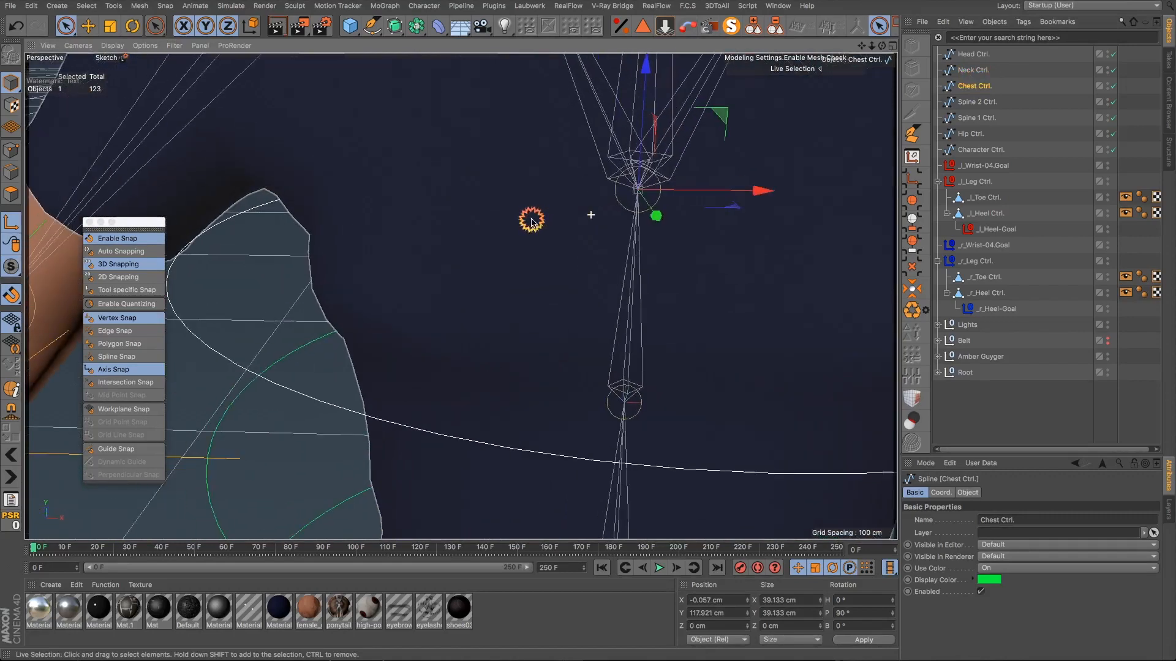
pyautogui.scroll(-10, 766, 402)
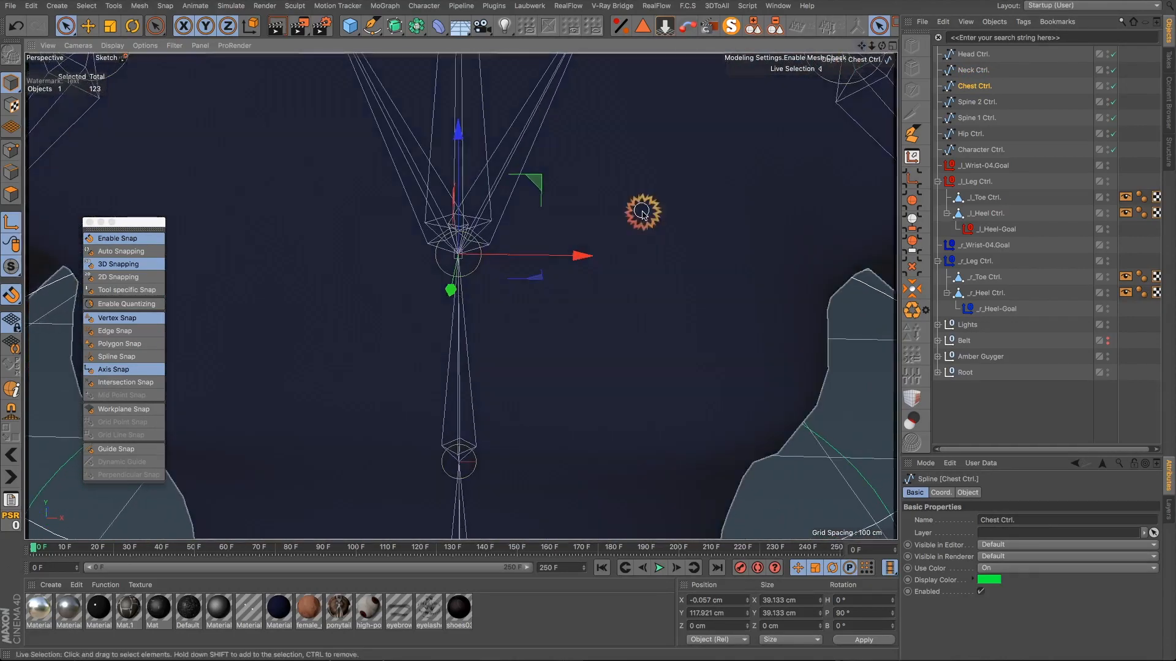
# Step: Snap the Spine 2 Ctrl. axis onto the spine joint just below the chest joint, at about Y 107.6 cm, Z 0 cm
pyautogui.click(603, 360)
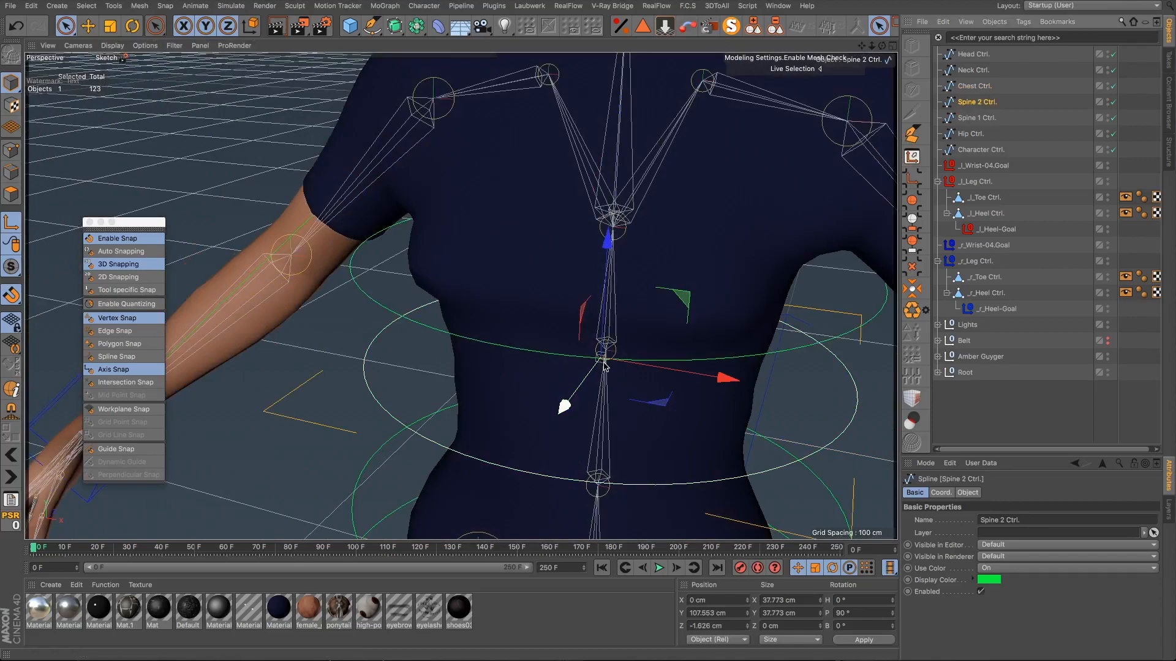
pyautogui.keyDown('alt'); pyautogui.moveTo(605, 366); pyautogui.dragTo(727, 357); pyautogui.keyUp('alt')
pyautogui.scroll(-6, 727, 357)
pyautogui.scroll(7, 507, 388)
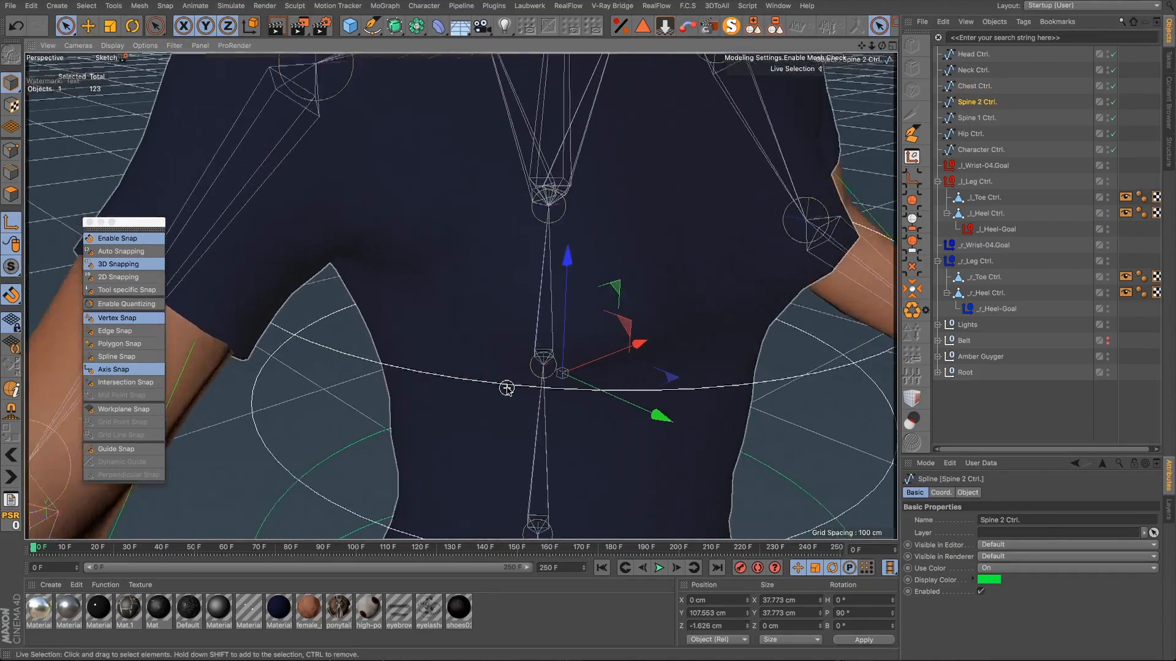
pyautogui.scroll(3, 506, 389)
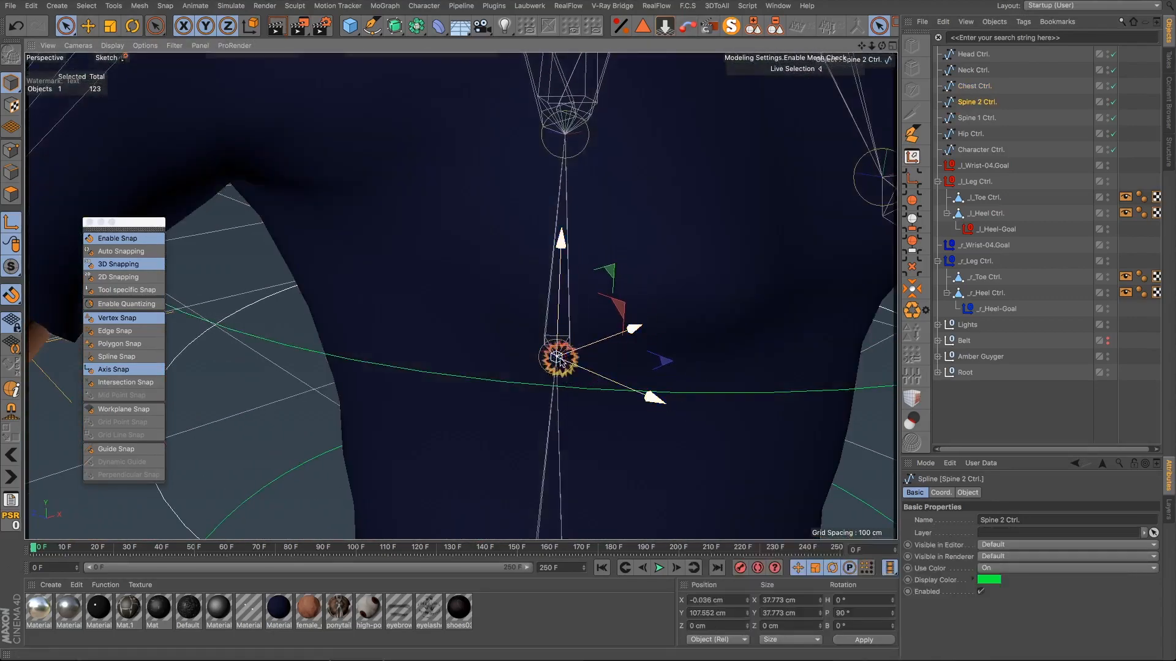
pyautogui.scroll(-8, 580, 368)
pyautogui.scroll(6, 584, 429)
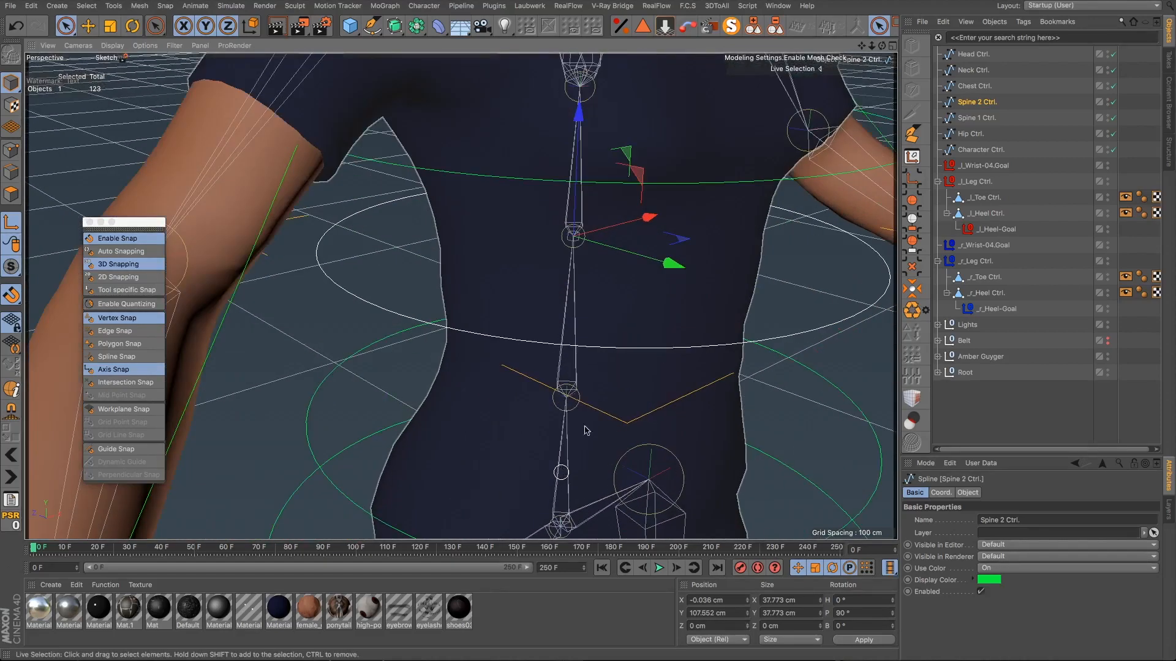
# Step: Snap the Spine 1 Ctrl. axis onto the lower spine joint above the pelvis, at about Y 94.8 cm, Z 0 cm
pyautogui.click(976, 118)
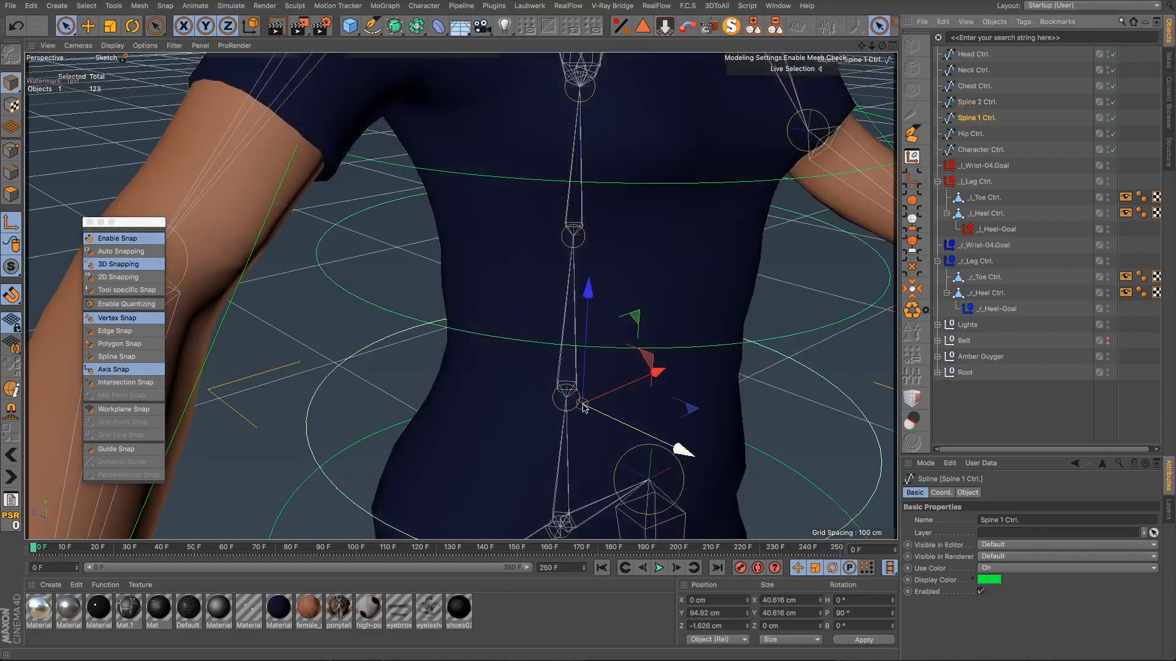
pyautogui.click(581, 406)
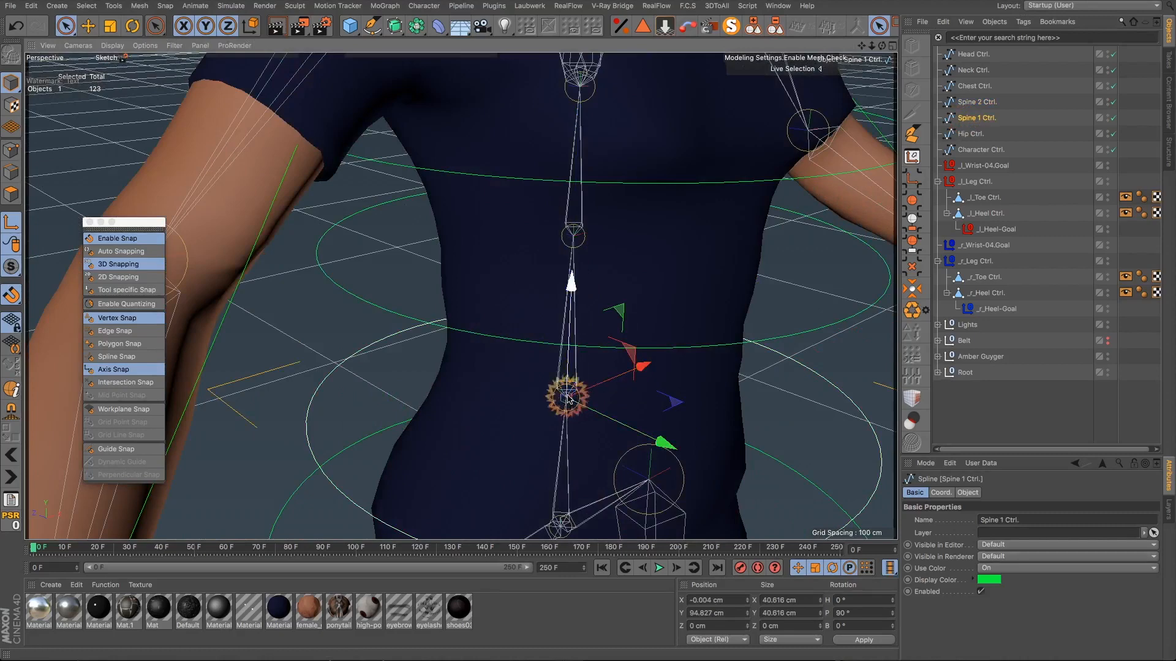
pyautogui.scroll(-5, 568, 398)
# Step: Snap the Hip Ctrl. axis onto the pelvis joint between the legs, at about Y 83.3 cm, Z 0 cm
pyautogui.click(643, 312)
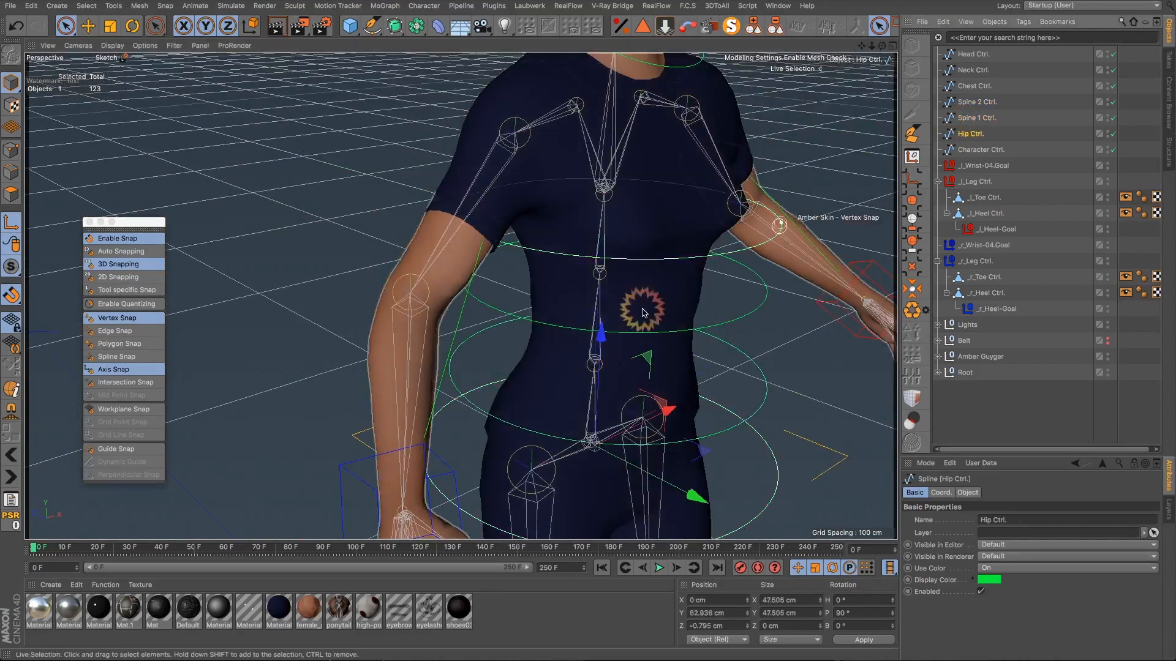
pyautogui.scroll(-2, 643, 312)
pyautogui.scroll(6, 615, 406)
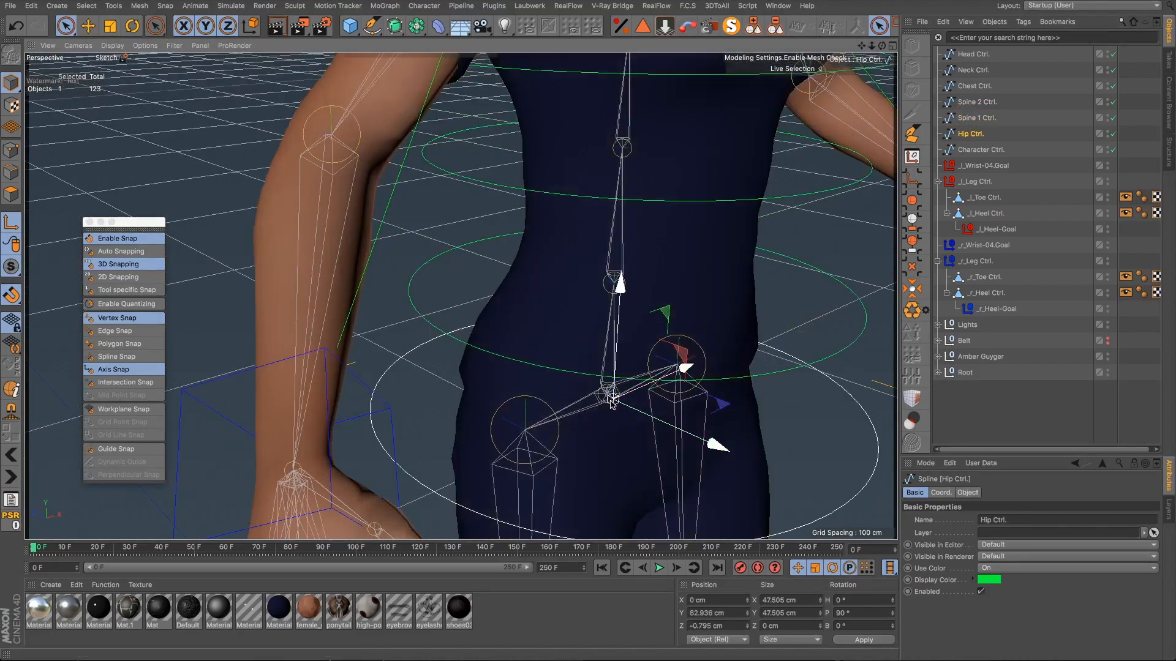
pyautogui.keyDown('alt'); pyautogui.moveTo(604, 396); pyautogui.dragTo(688, 276); pyautogui.keyUp('alt')
pyautogui.scroll(3, 598, 385)
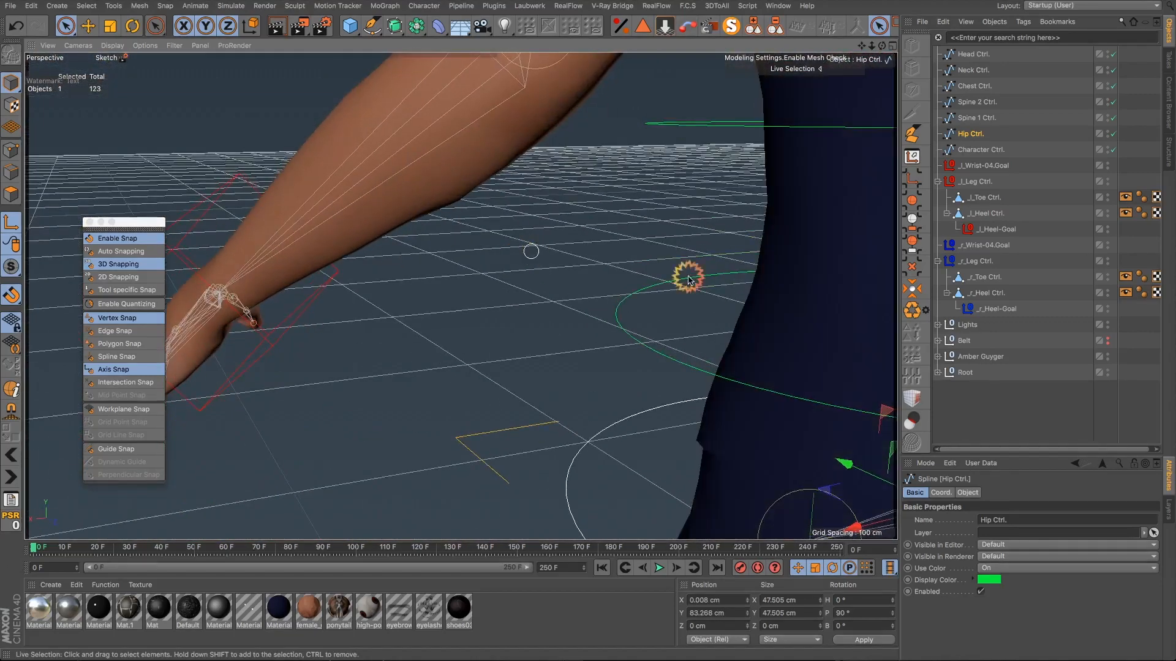
# Step: Examine the placement of the Hip Ctrl. axis and the circle controllers around the whole character from several angles
pyautogui.scroll(-3, 743, 283)
pyautogui.scroll(1, 884, 400)
pyautogui.scroll(4, 884, 399)
pyautogui.moveTo(836, 386)
pyautogui.keyDown('alt'); pyautogui.mouseDown()
pyautogui.moveTo(858, 408)
pyautogui.moveTo(840, 405)
pyautogui.mouseUp(); pyautogui.keyUp('alt')
pyautogui.scroll(-4, 841, 403)
pyautogui.scroll(-3, 841, 403)
pyautogui.keyDown('alt'); pyautogui.moveTo(792, 340); pyautogui.dragTo(773, 206); pyautogui.keyUp('alt')
pyautogui.scroll(-4, 645, 364)
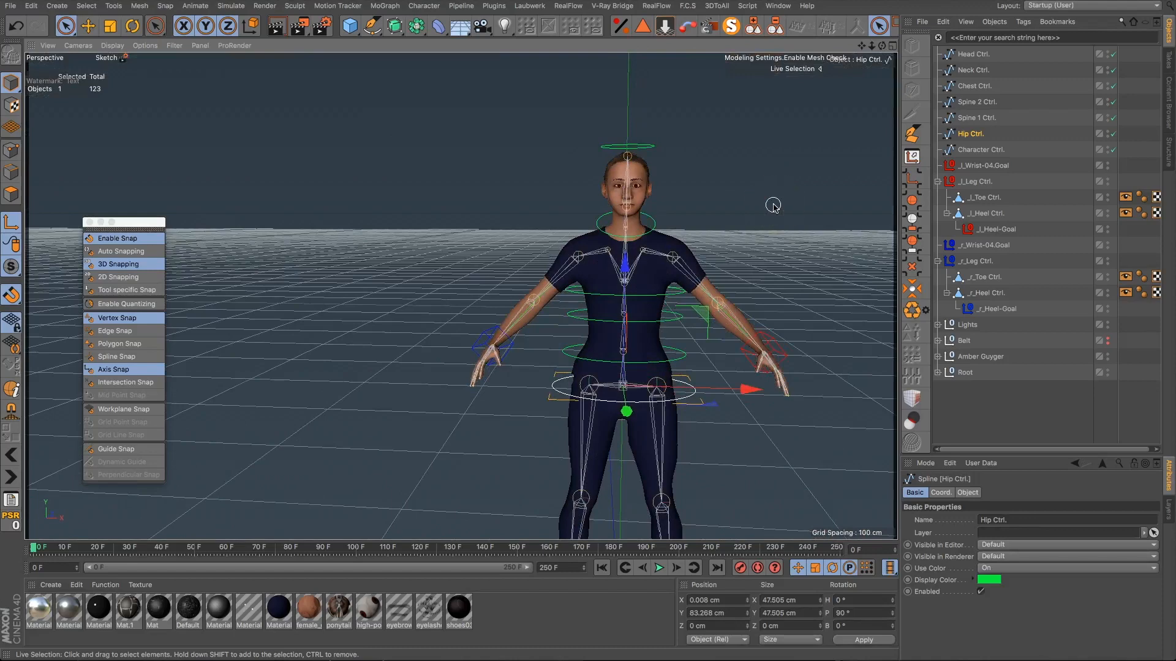
pyautogui.keyDown('alt'); pyautogui.moveTo(810, 392); pyautogui.dragTo(704, 341, button='middle'); pyautogui.keyUp('alt')
pyautogui.scroll(-3, 575, 253)
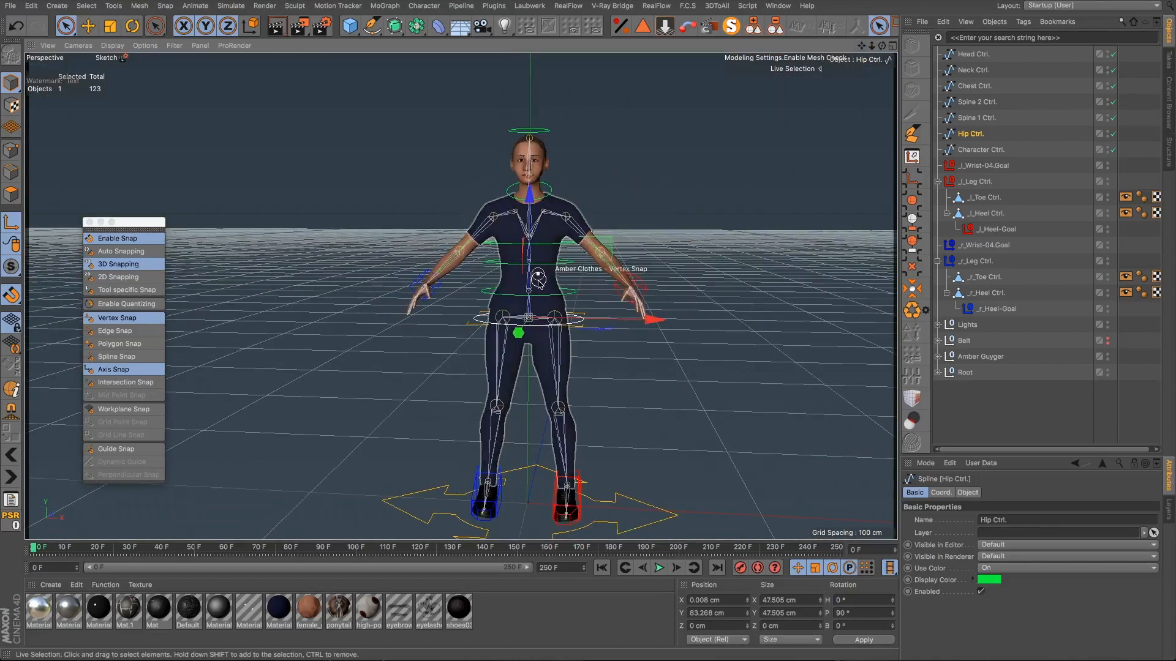
pyautogui.keyDown('alt'); pyautogui.moveTo(538, 281); pyautogui.dragTo(523, 301); pyautogui.keyUp('alt')
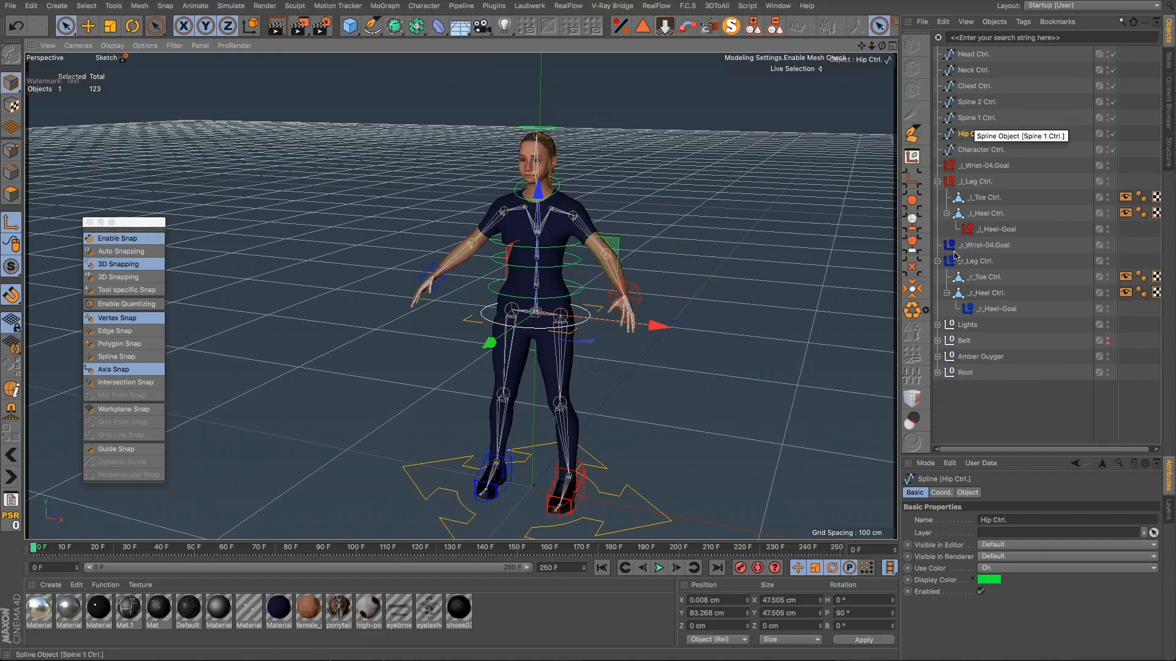
# Step: Select the Pelvis joint under Root, and turn off axis editing mode and snapping, closing the floating snap palette
pyautogui.click(937, 373)
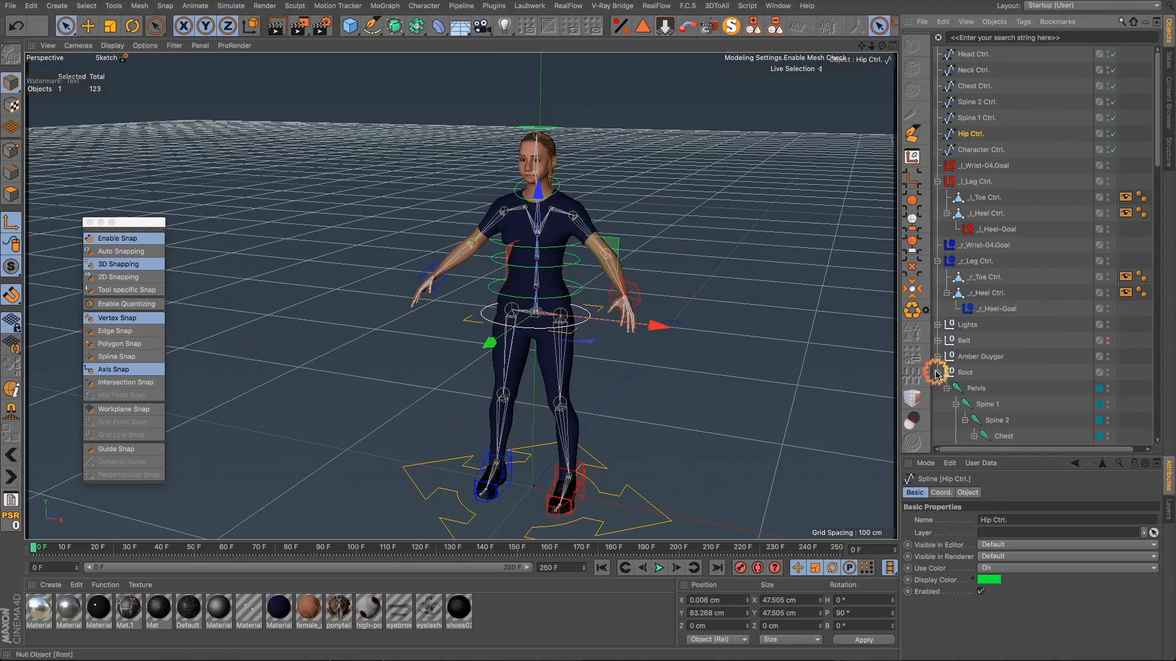
pyautogui.click(978, 390)
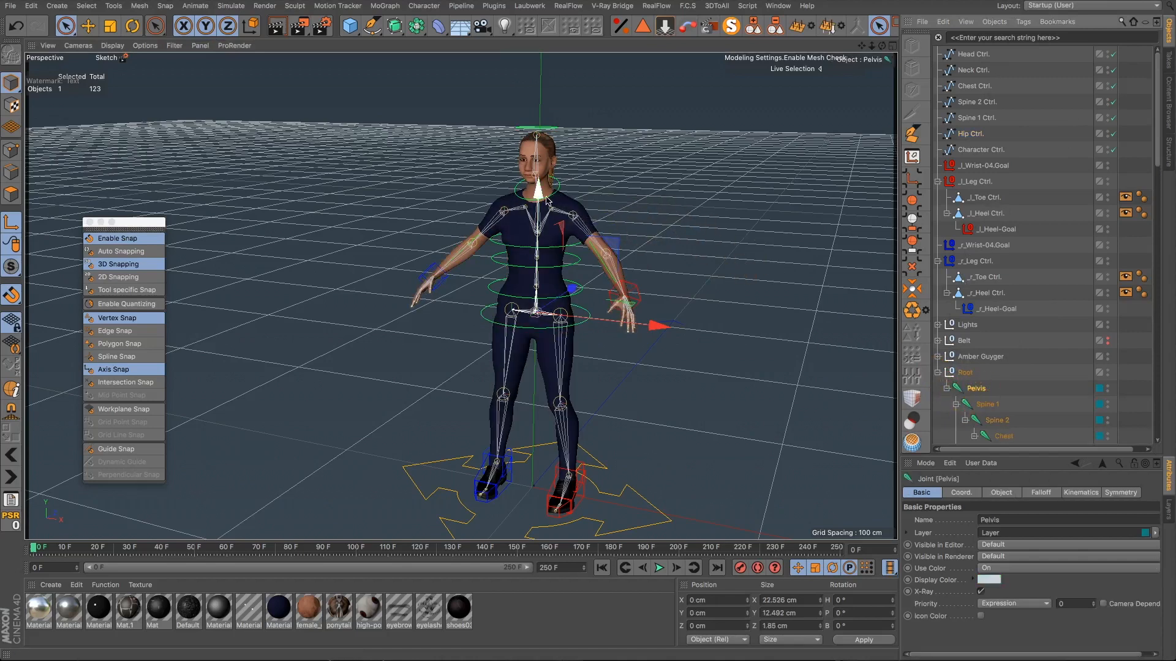
pyautogui.click(11, 223)
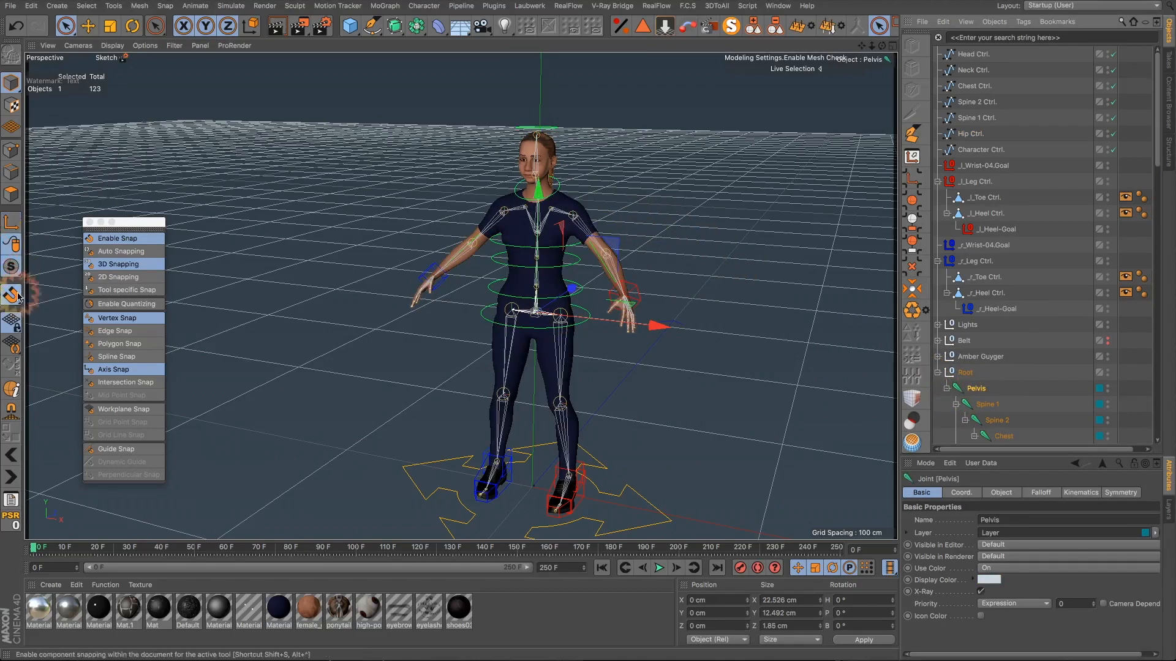
pyautogui.click(12, 295)
pyautogui.click(90, 222)
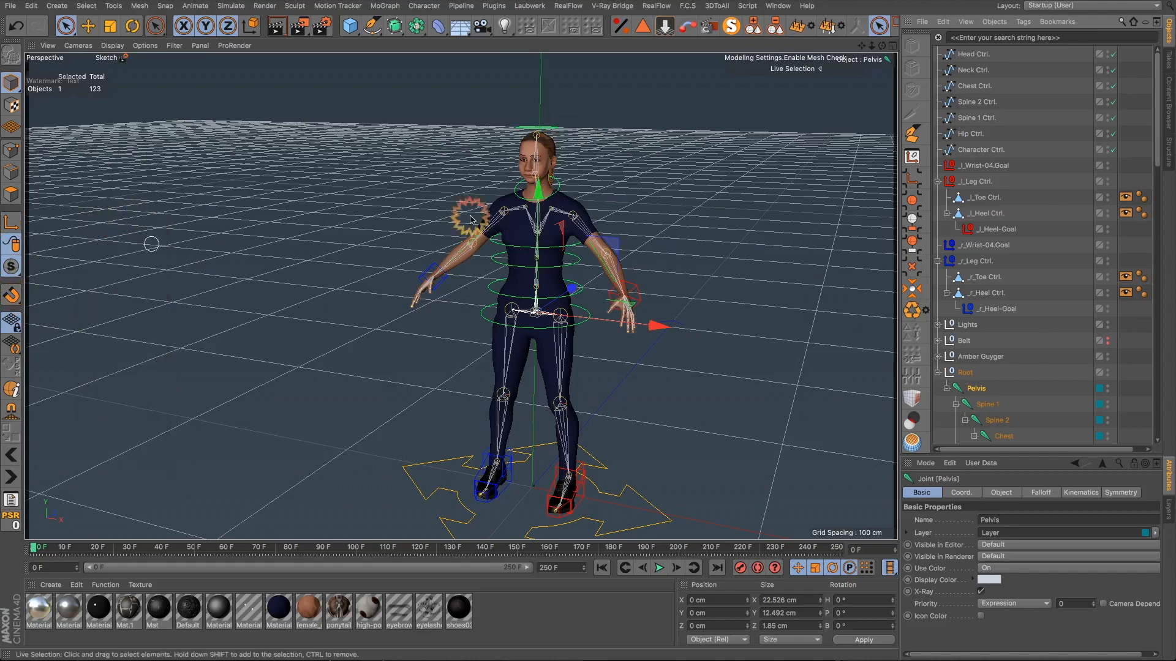
# Step: Test moving the Pelvis joint downward along its Y axis, and undo the move
pyautogui.moveTo(541, 195); pyautogui.dragTo(533, 275)
pyautogui.hotkey('ctrl', 'z')
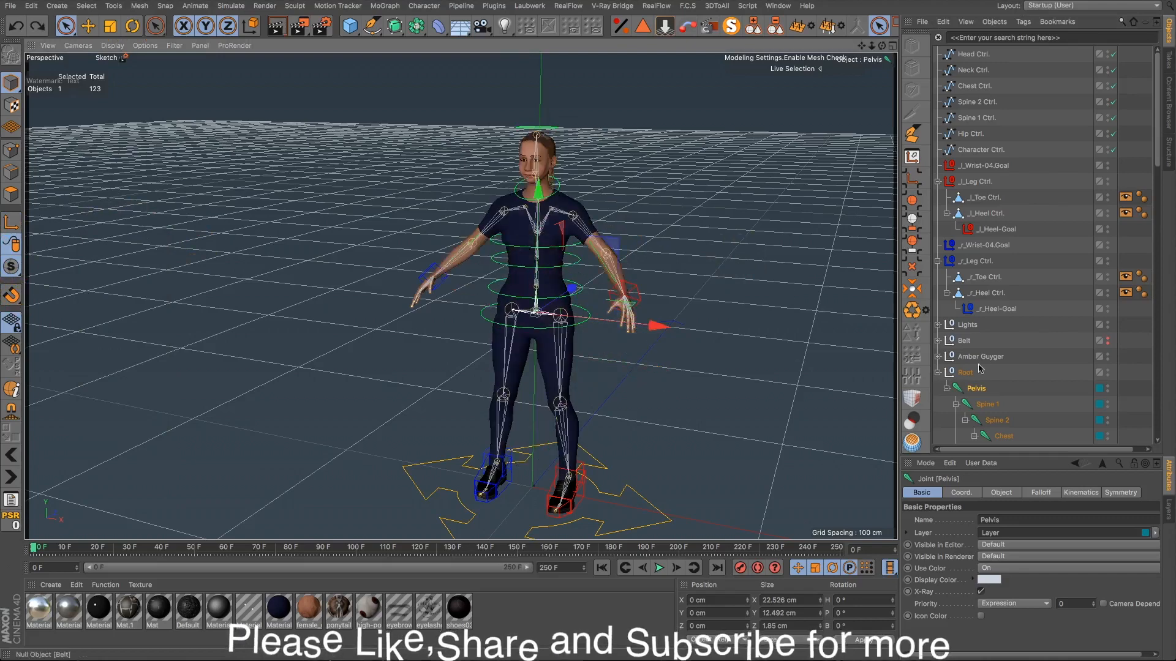
# Step: Add a Constraint tag to the Pelvis joint with PSR and Maintain Original enabled, and set Hip Ctrl. as its target
pyautogui.rightClick(977, 388)
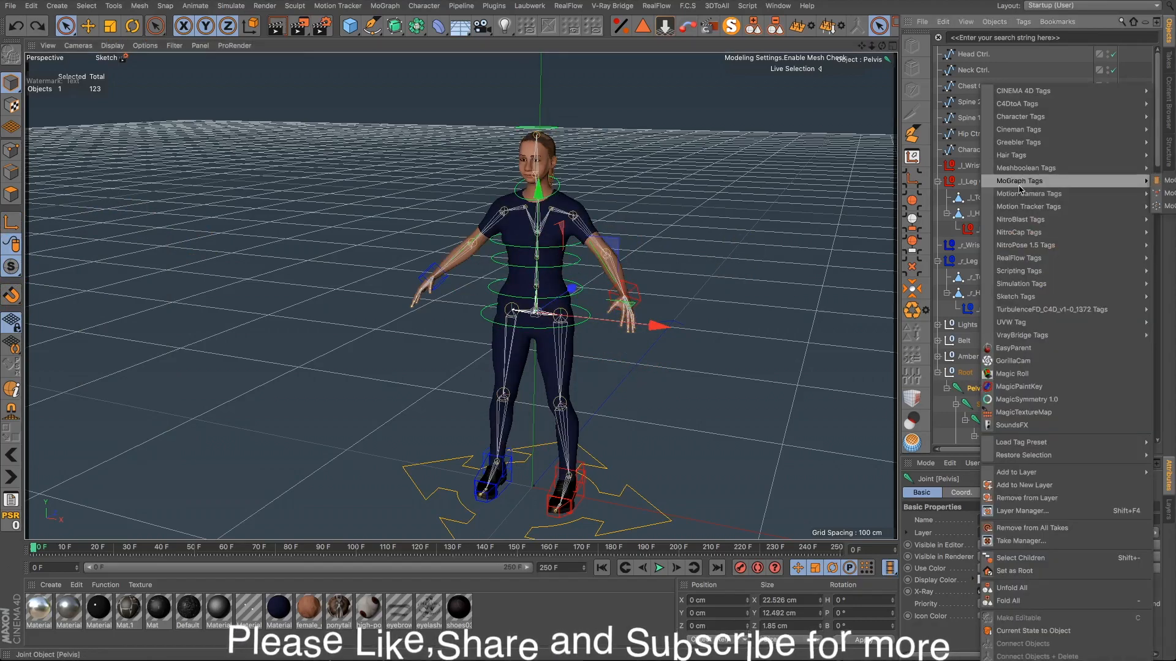
pyautogui.moveTo(1029, 117)
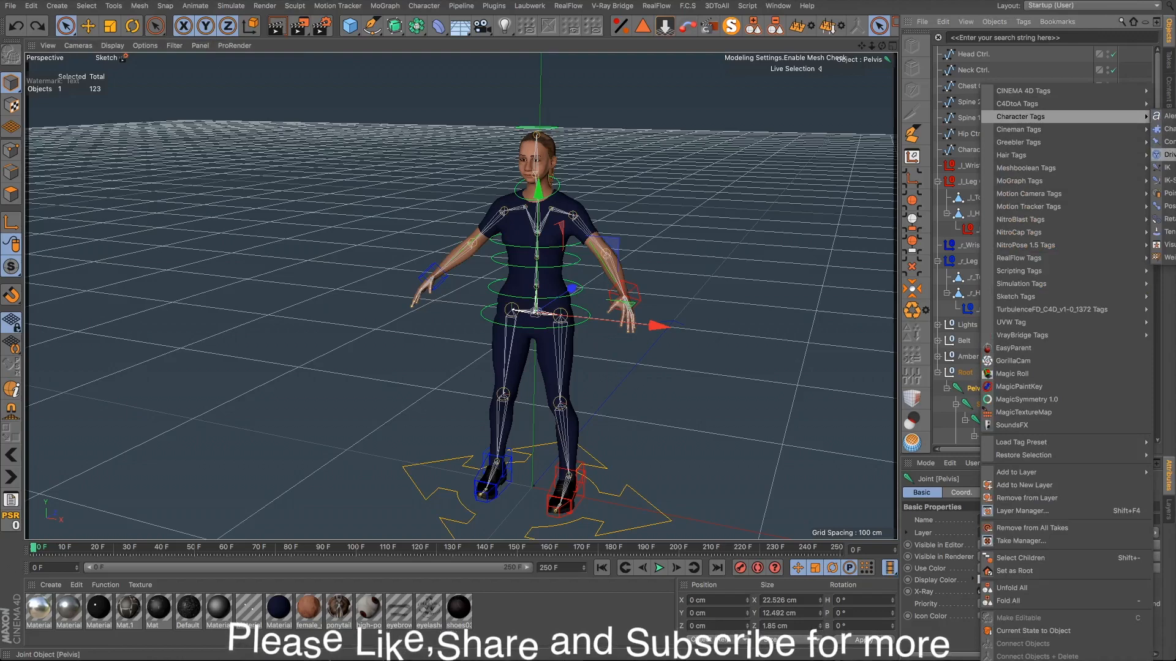
pyautogui.click(1162, 142)
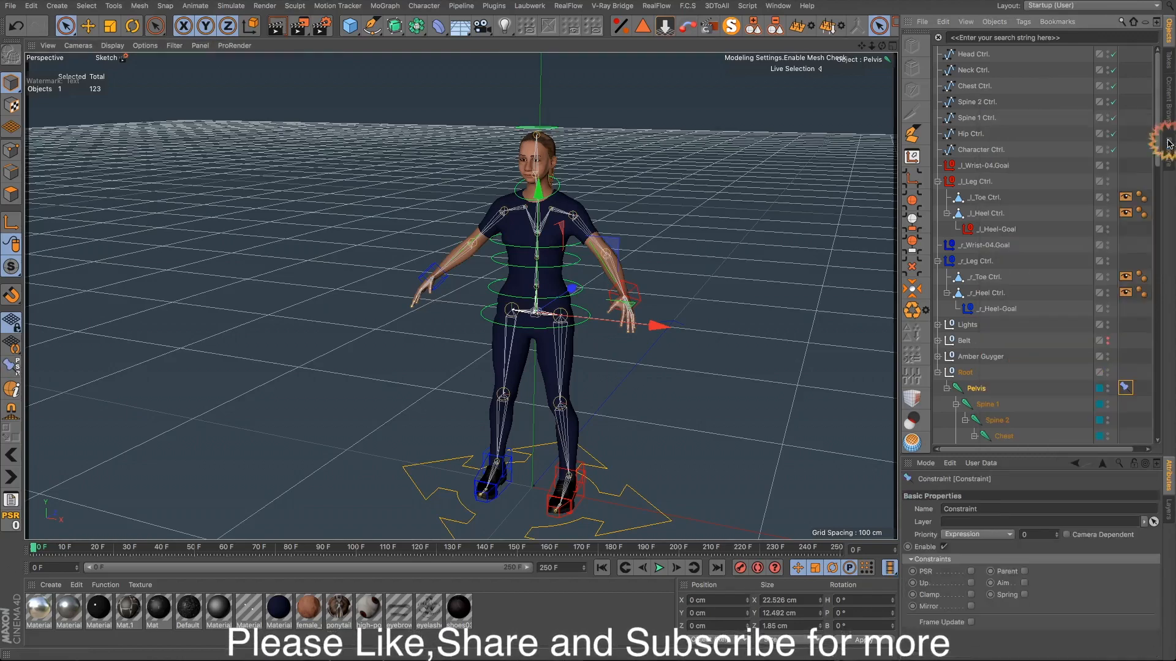
pyautogui.click(971, 572)
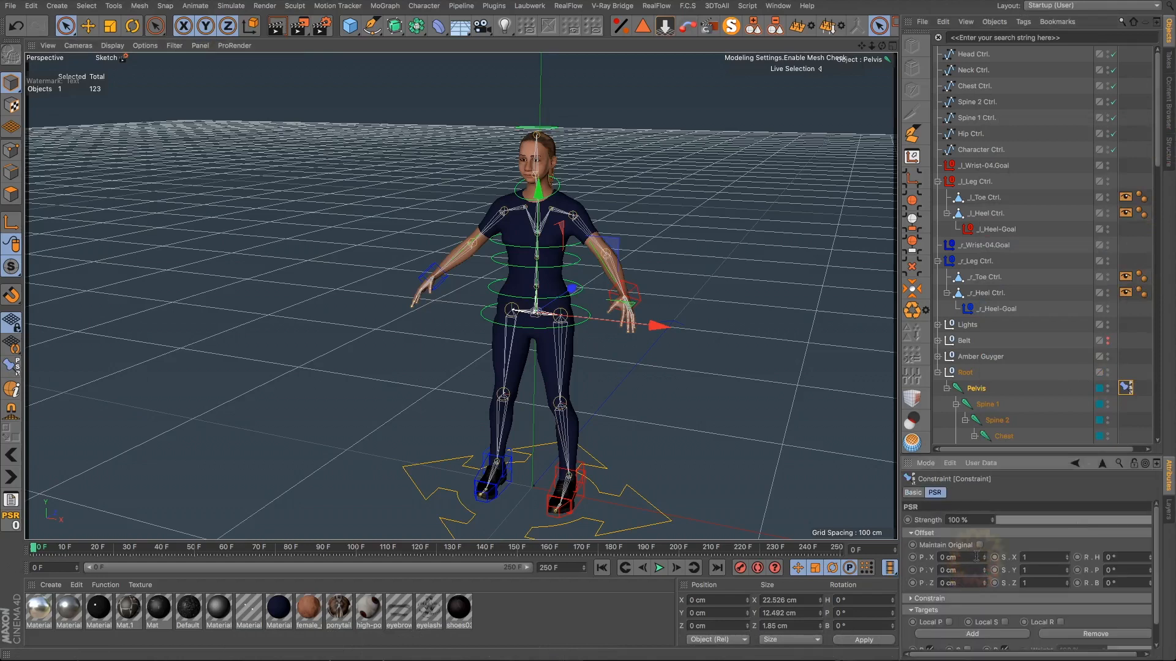
pyautogui.click(979, 545)
pyautogui.scroll(-2, 1155, 563)
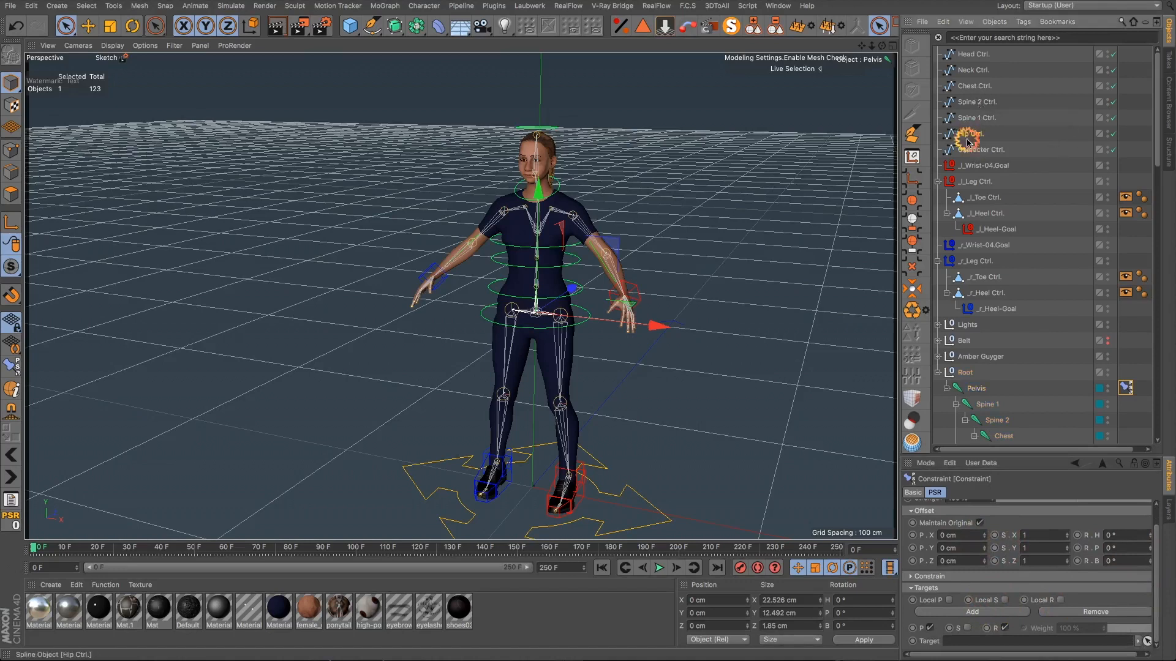
pyautogui.moveTo(967, 138); pyautogui.dragTo(966, 642)
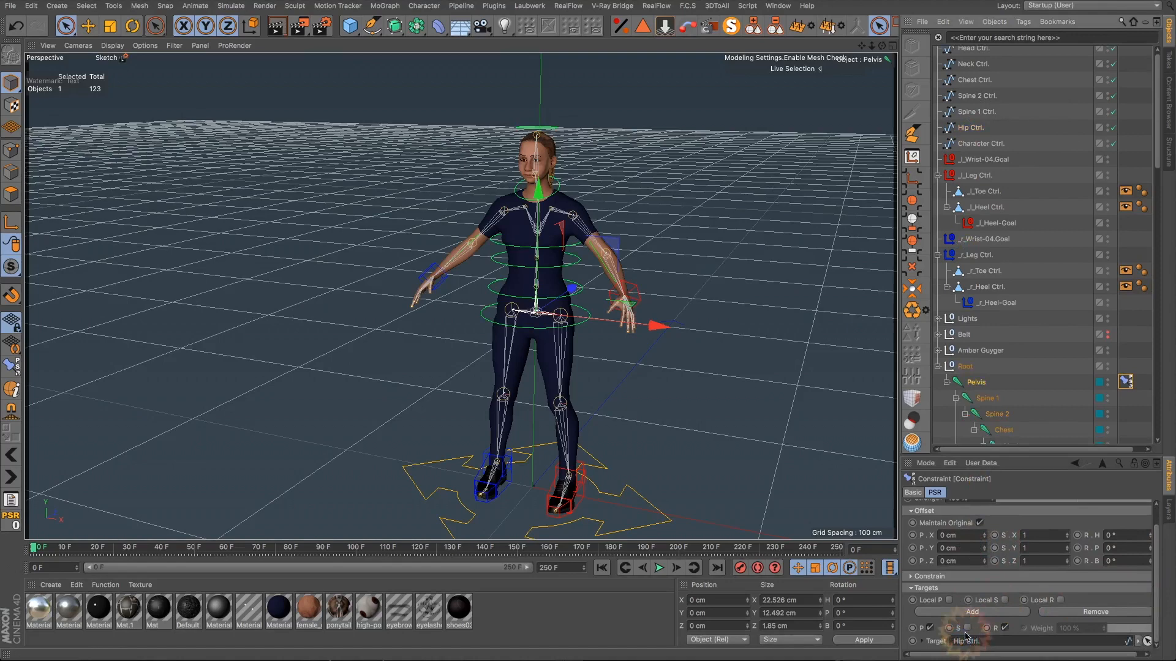
# Step: Add a Constraint tag to the Spine 1 joint with PSR and Maintain Original enabled, and turn off position for its target
pyautogui.click(983, 399)
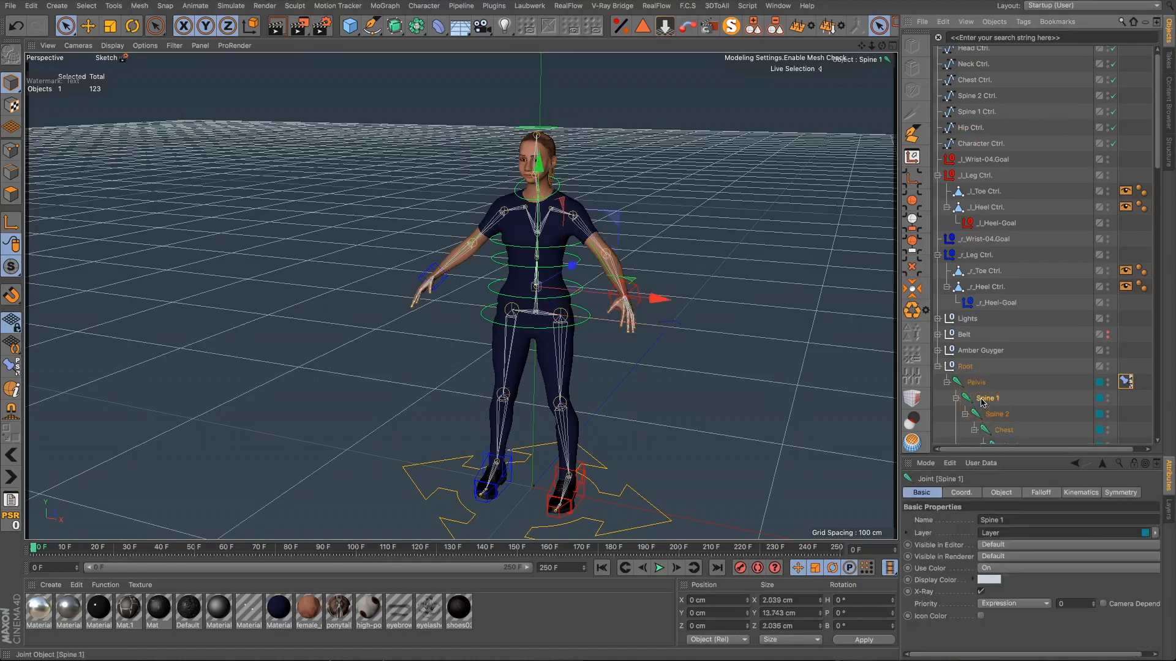
pyautogui.rightClick(982, 401)
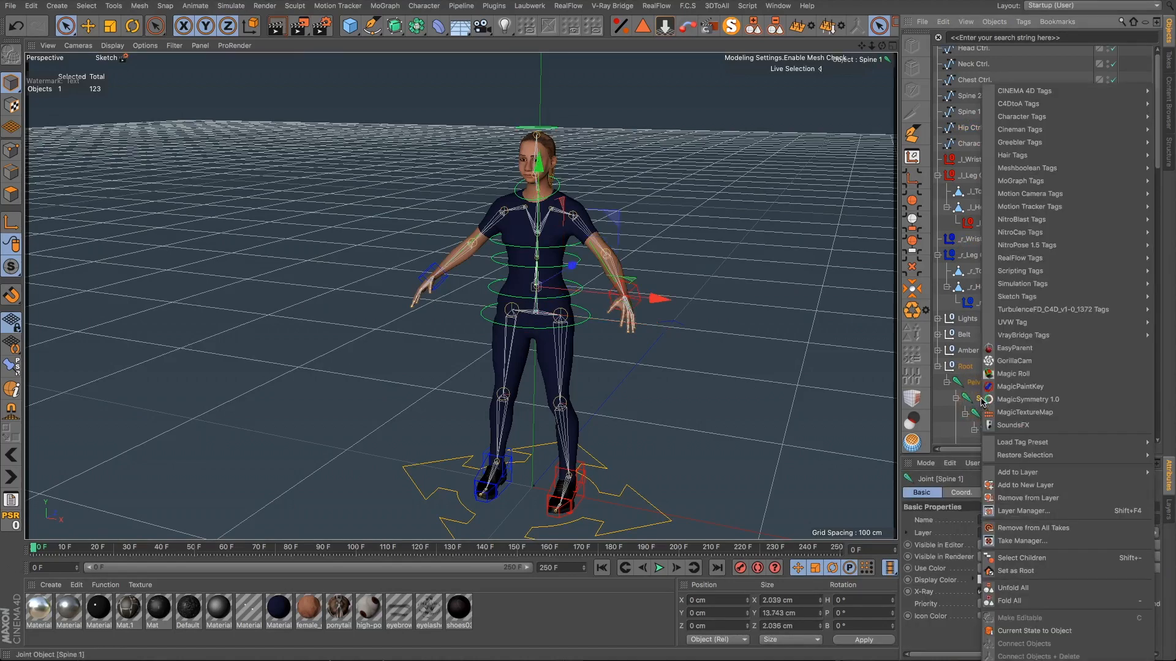
pyautogui.moveTo(1027, 128)
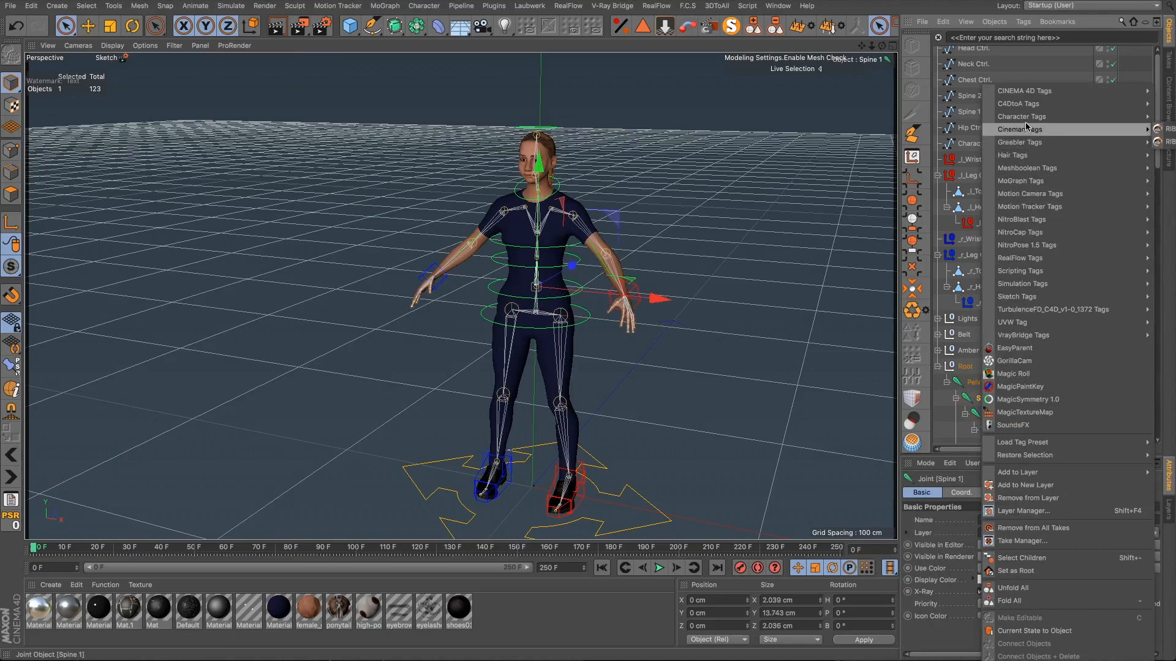
pyautogui.moveTo(1089, 118)
pyautogui.click(1170, 142)
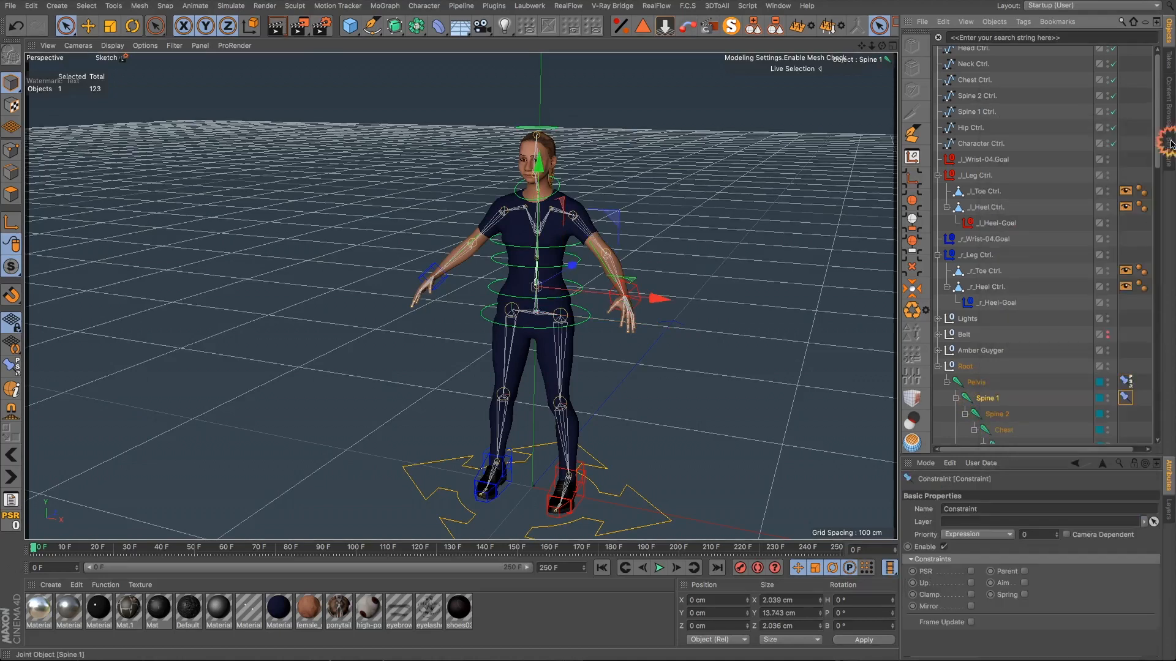
pyautogui.click(971, 571)
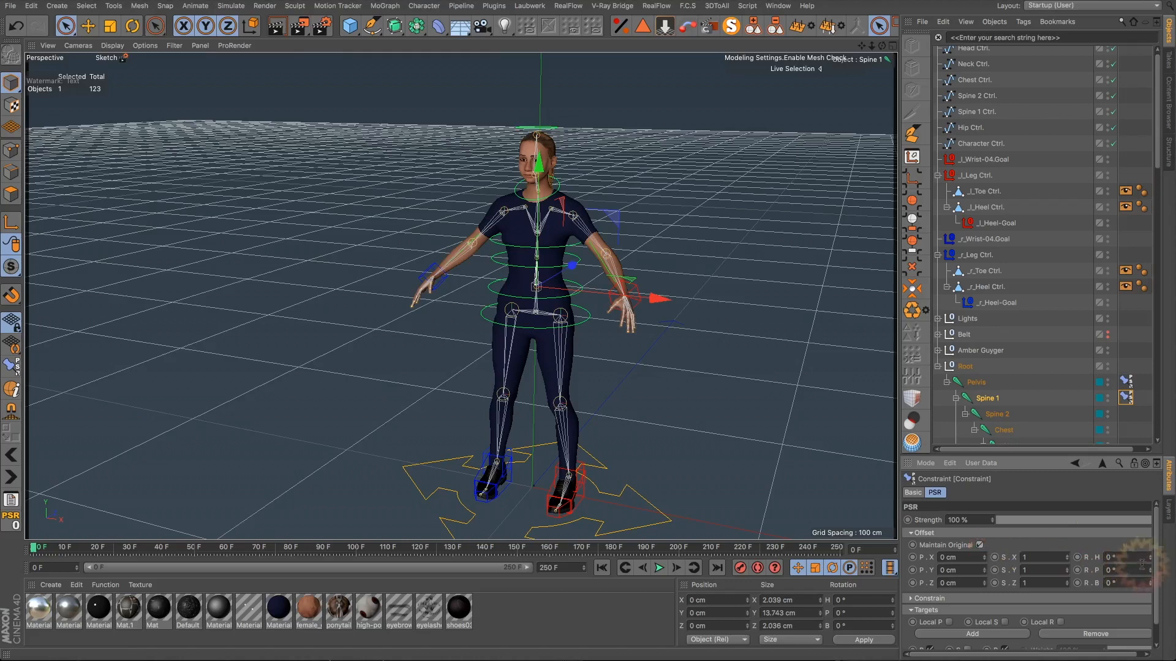
pyautogui.scroll(-1, 1157, 546)
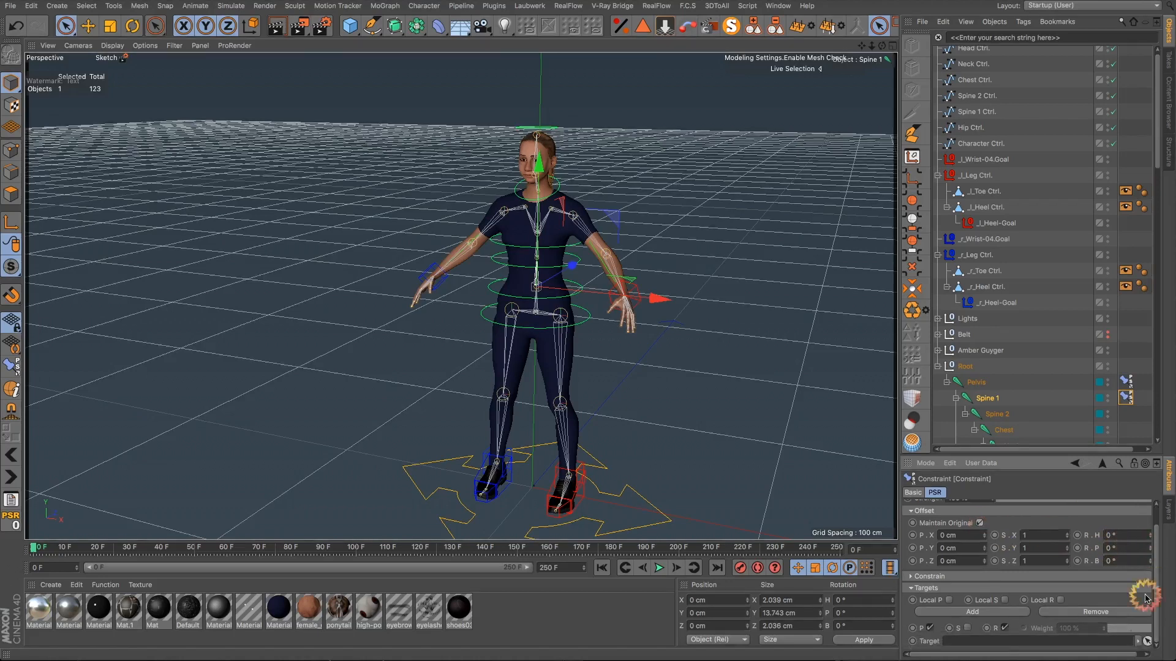
pyautogui.click(930, 629)
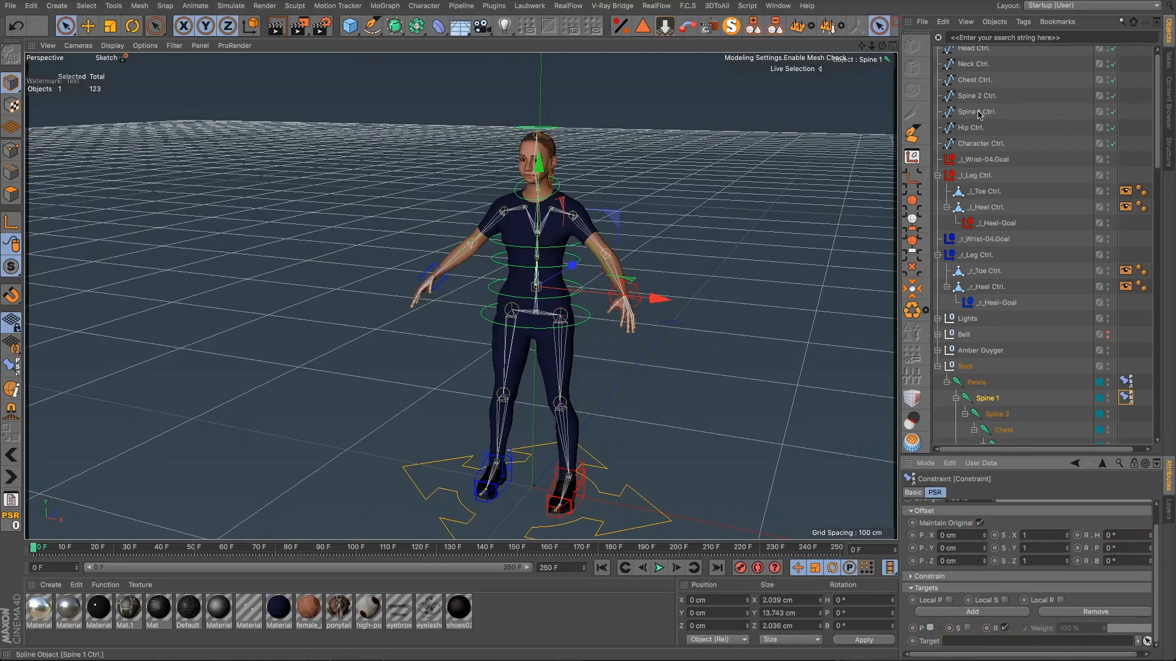
# Step: Clear the target of the Spine 1 joint's constraint and copy the tag onto the Spine 2, Chest, Neck and Head joints
pyautogui.moveTo(979, 114); pyautogui.dragTo(965, 639)
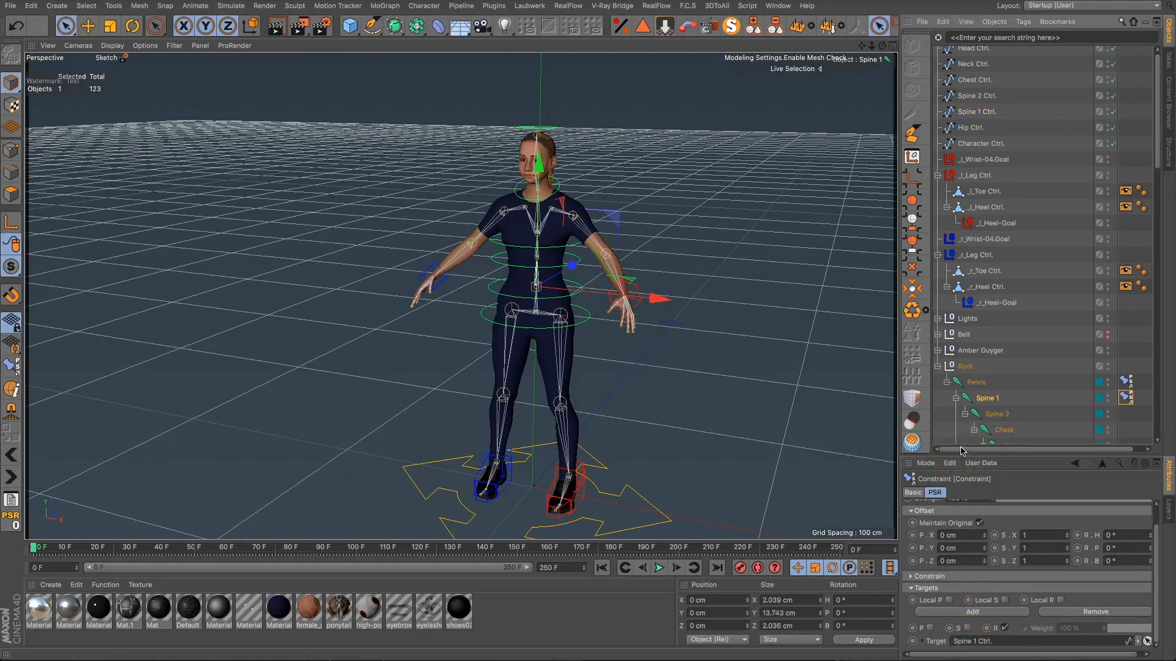
pyautogui.click(1140, 643)
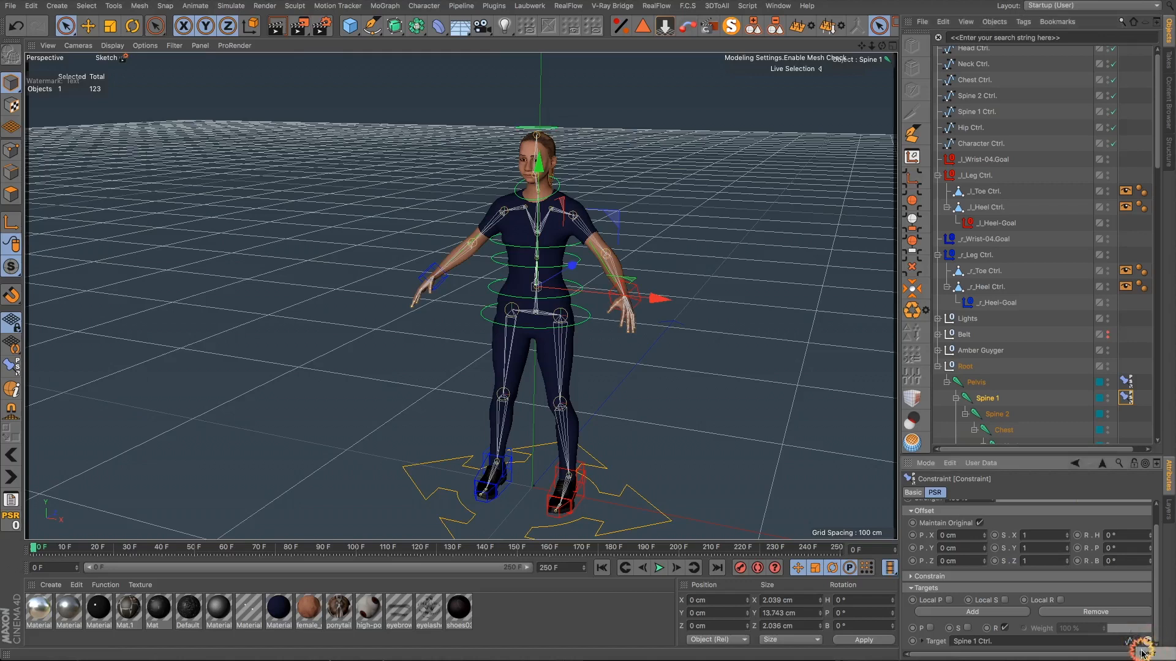
pyautogui.scroll(-5, 1038, 359)
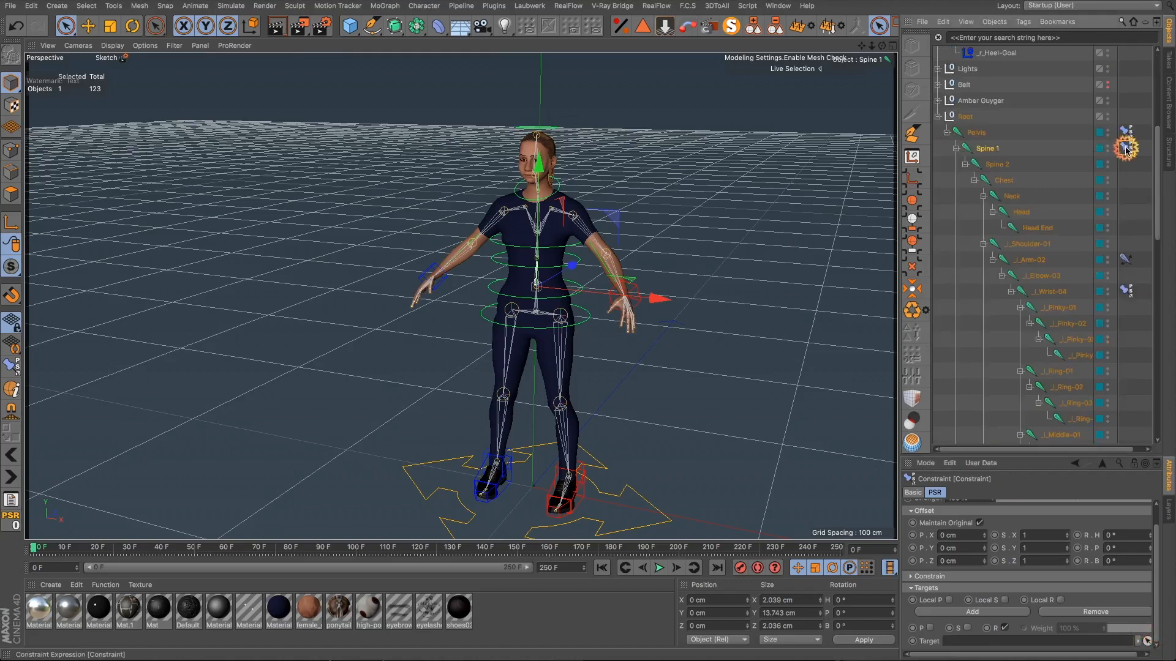
pyautogui.keyDown('ctrl'); pyautogui.moveTo(1126, 148); pyautogui.dragTo(1126, 212); pyautogui.keyUp('ctrl')
pyautogui.keyDown('ctrl'); pyautogui.moveTo(1126, 148); pyautogui.dragTo(1116, 164); pyautogui.keyUp('ctrl')
# Step: Set Spine 1 Ctrl., Spine 2 Ctrl. and Chest Ctrl. as the constraint targets of the Spine 1, Spine 2 and Chest joints respectively
pyautogui.scroll(5, 1118, 333)
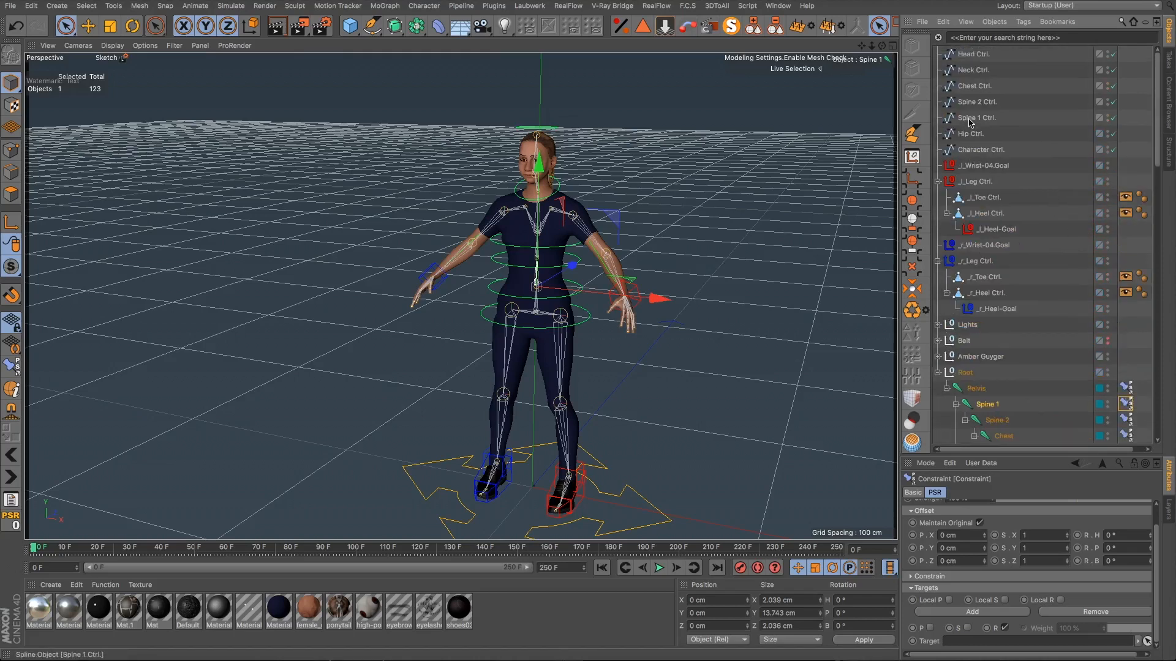
pyautogui.moveTo(969, 122); pyautogui.dragTo(974, 641)
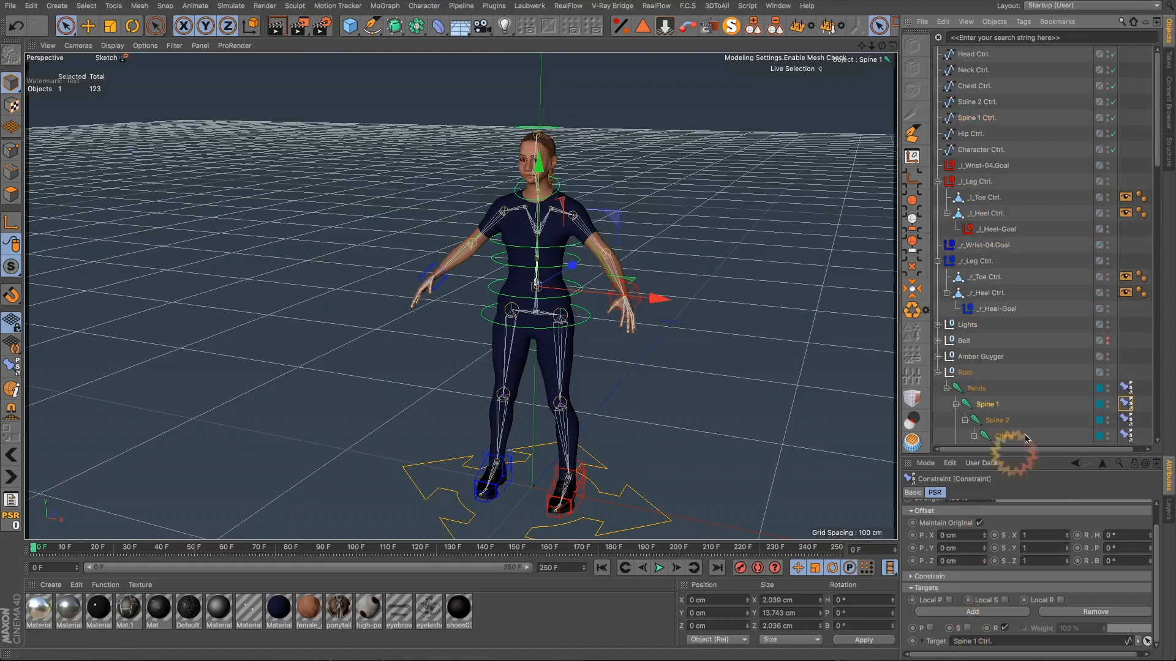
pyautogui.click(1123, 423)
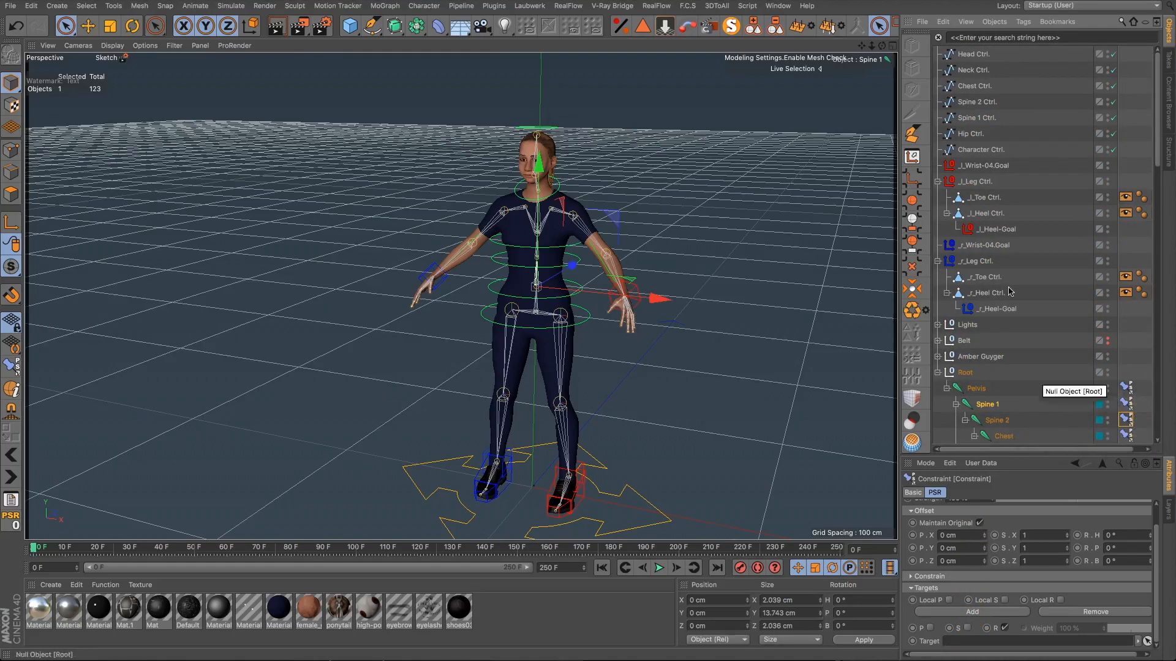
pyautogui.moveTo(977, 102); pyautogui.dragTo(968, 640)
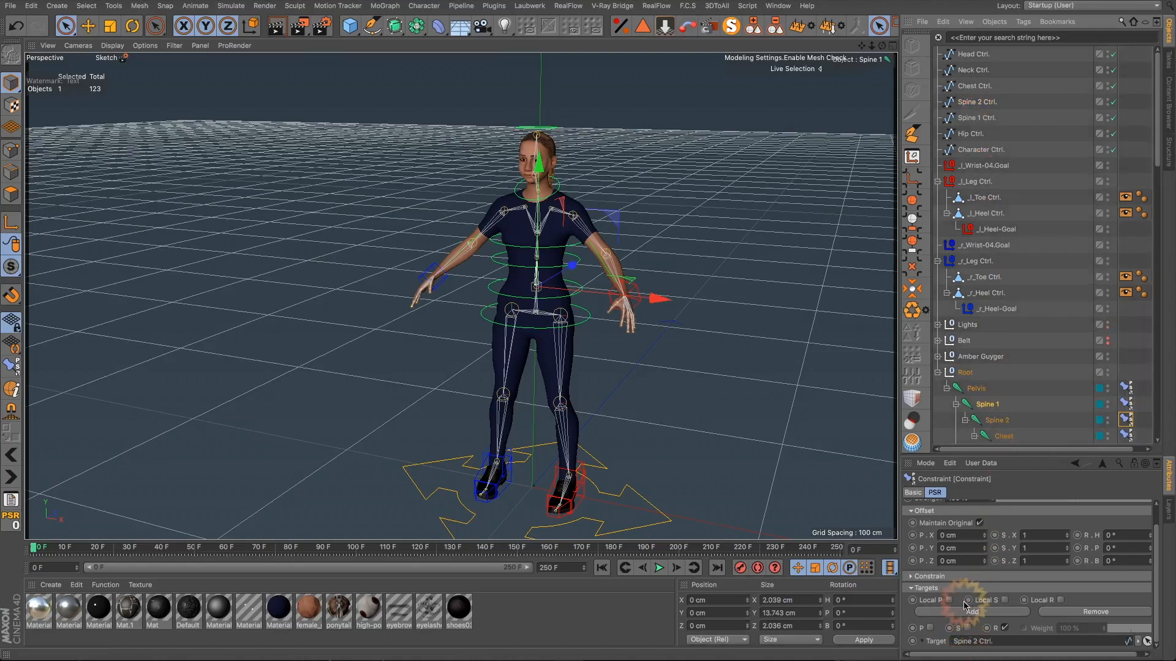
pyautogui.click(1125, 435)
pyautogui.moveTo(970, 89); pyautogui.dragTo(970, 640)
# Step: Set Neck Ctrl. as the target of the Neck joint's constraint and Head Ctrl. as the target of the Head joint's constraint
pyautogui.scroll(-3, 1125, 409)
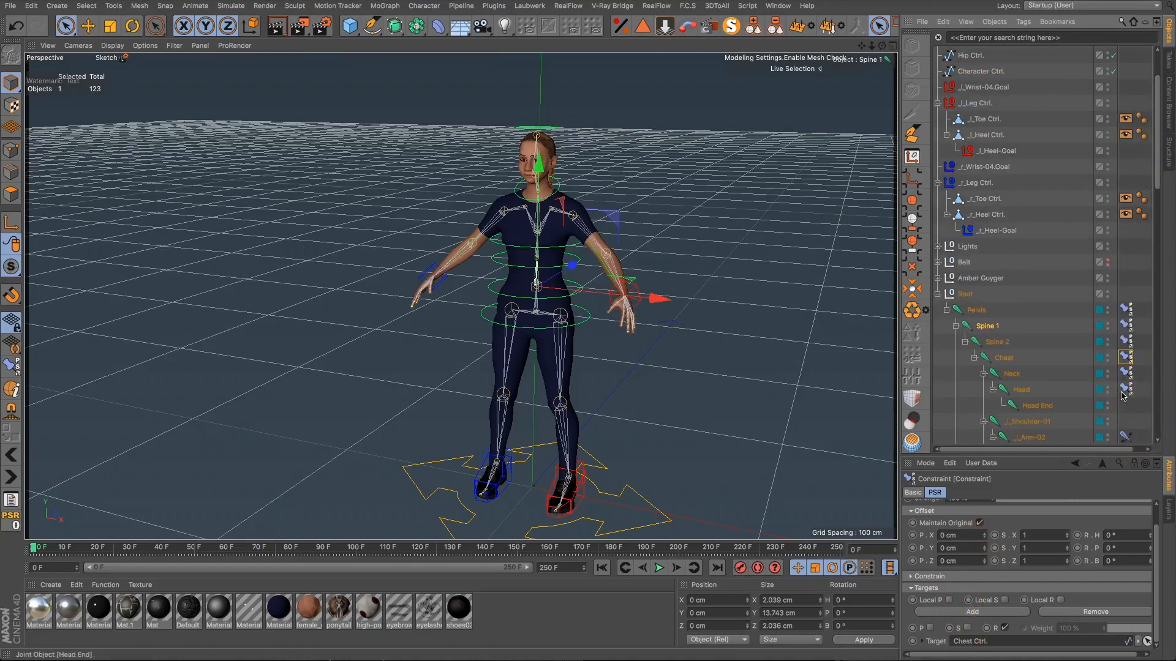
pyautogui.click(1125, 374)
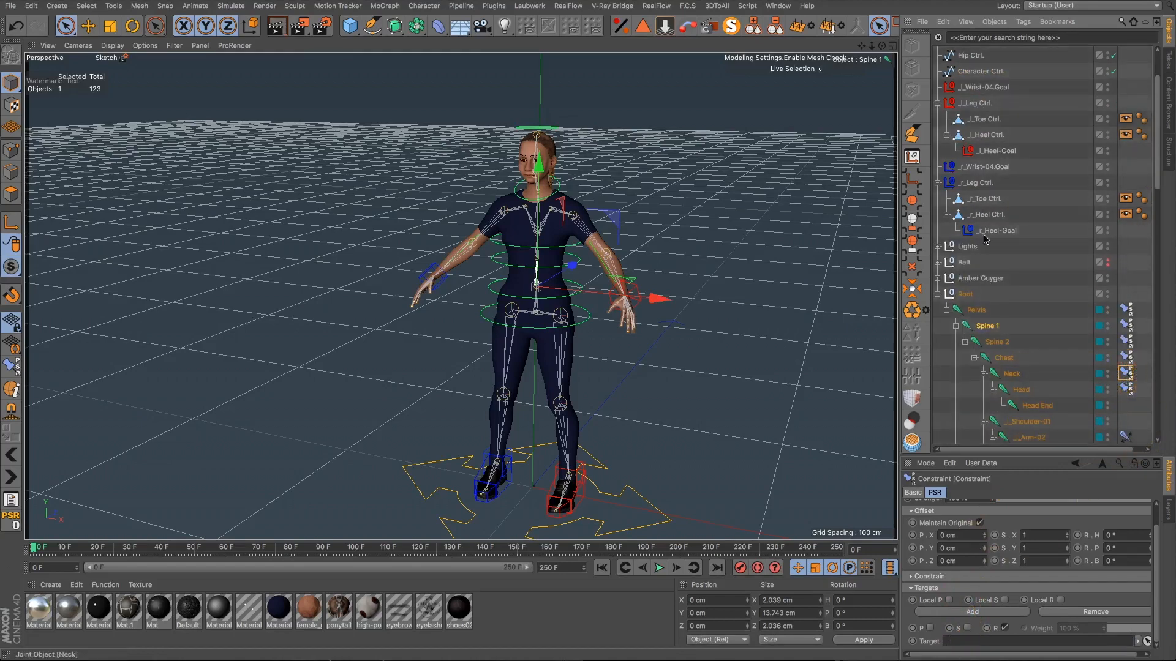
pyautogui.scroll(3, 966, 90)
pyautogui.moveTo(970, 73); pyautogui.dragTo(973, 640)
pyautogui.scroll(-9, 1139, 368)
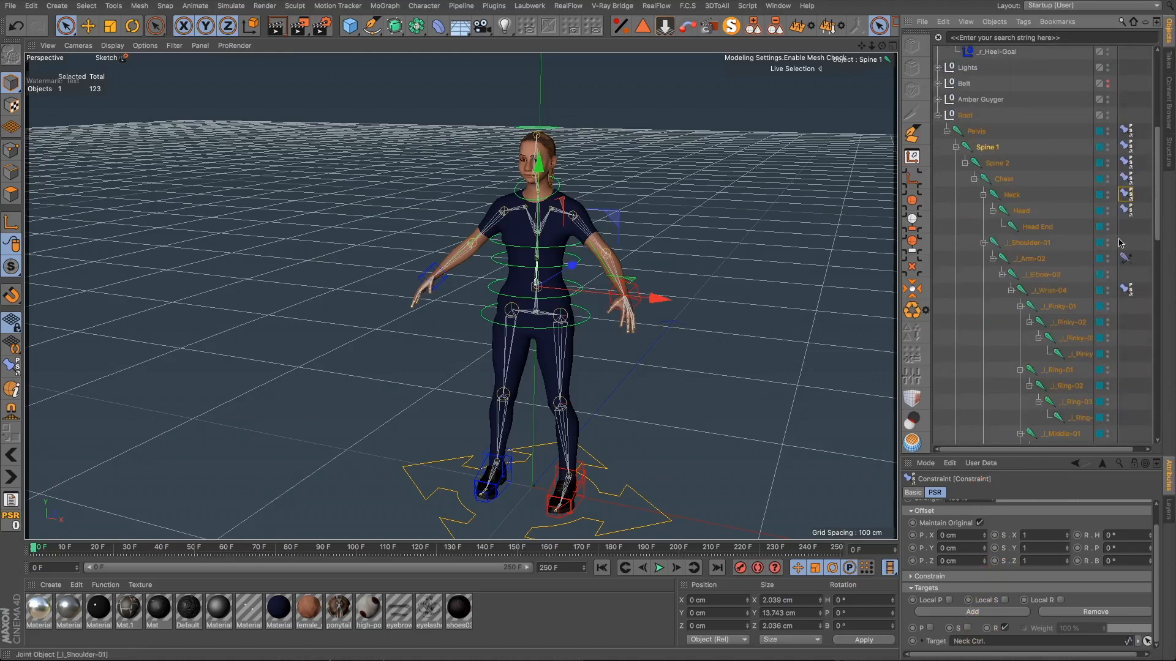
pyautogui.click(1125, 212)
pyautogui.scroll(8, 1051, 229)
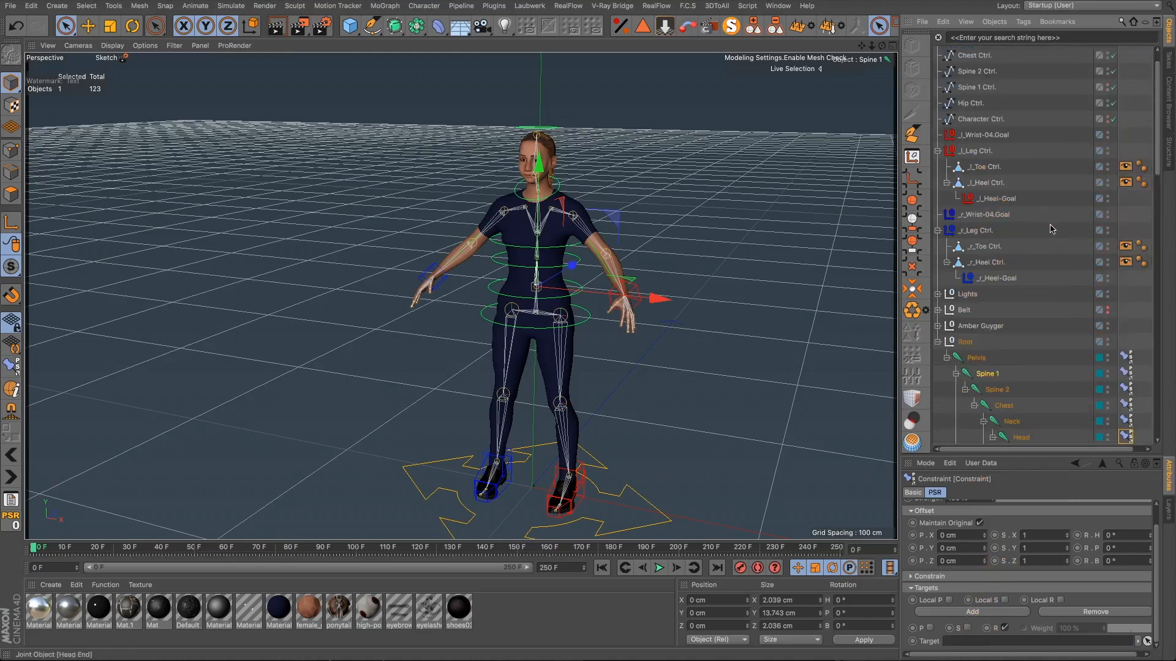
pyautogui.scroll(1, 970, 58)
pyautogui.moveTo(973, 55); pyautogui.dragTo(964, 640)
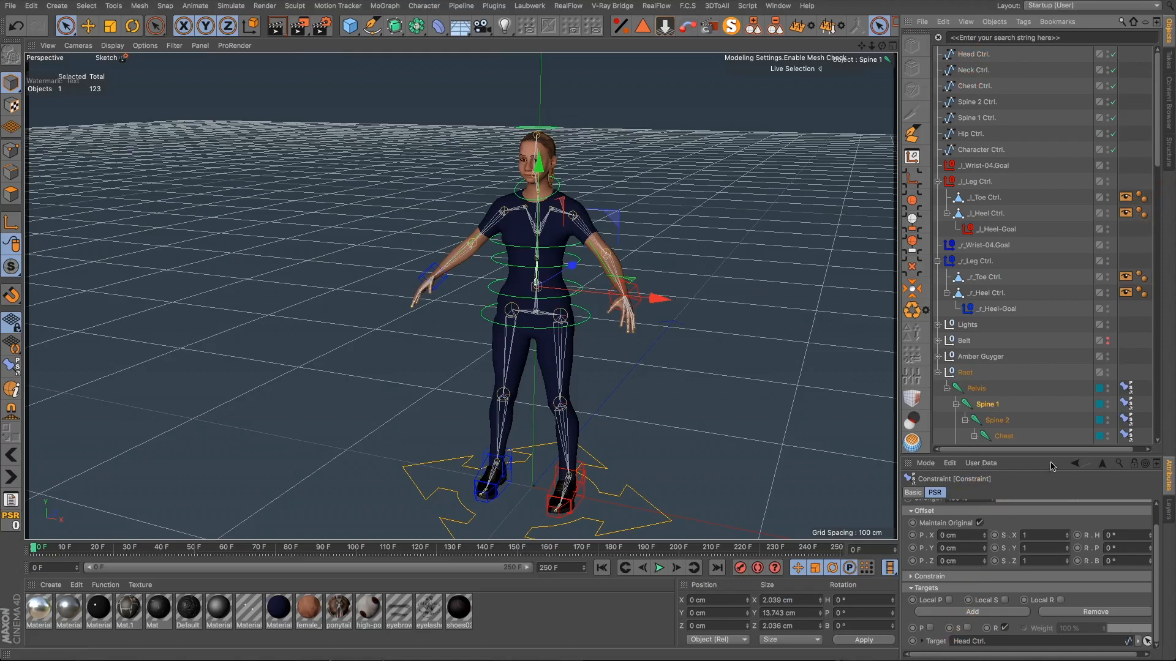
# Step: Rename the Hip Ctrl. spline to Pelvis Ctrl. to match the name of the Pelvis joint
pyautogui.scroll(-6, 1120, 398)
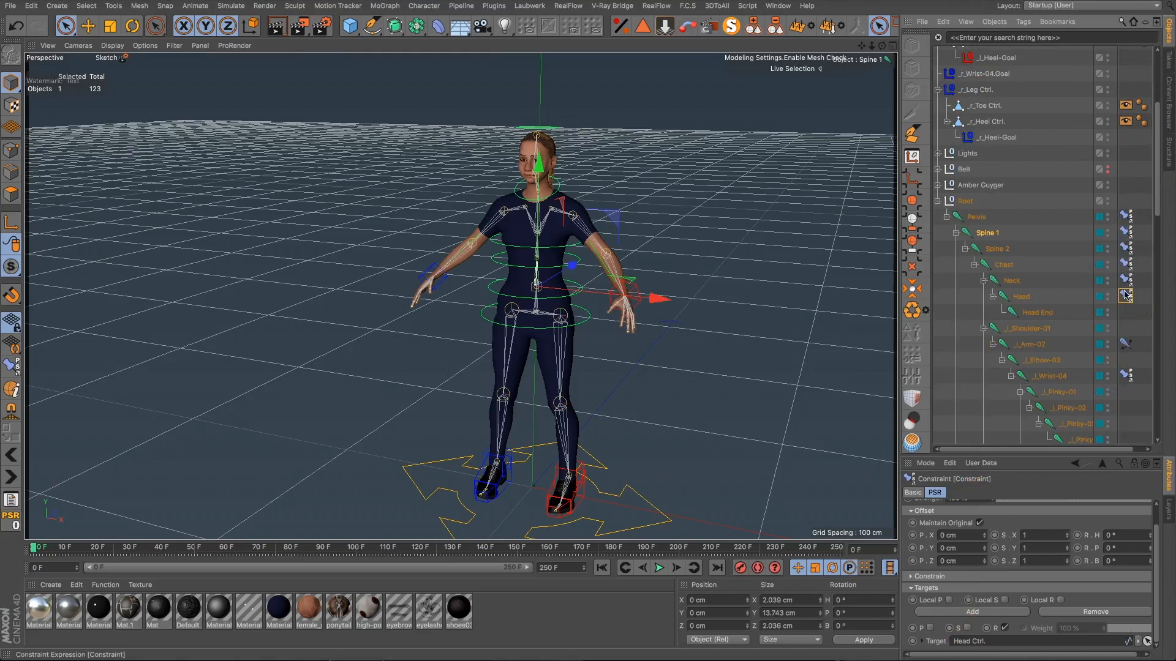
pyautogui.click(977, 219)
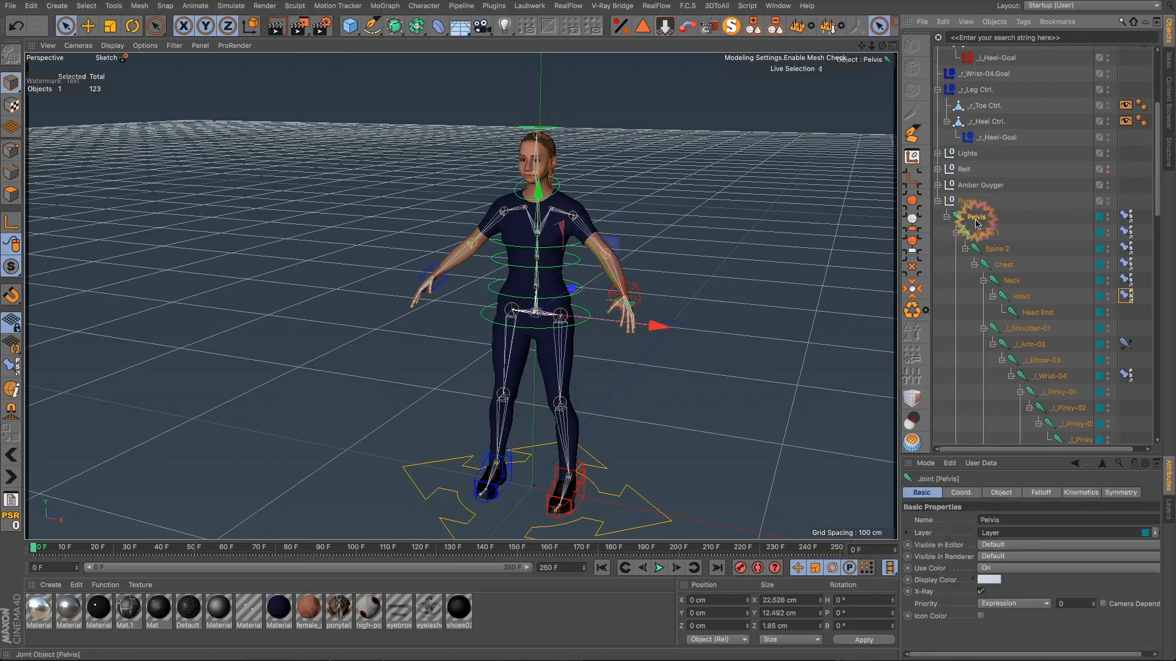
pyautogui.doubleClick(977, 218)
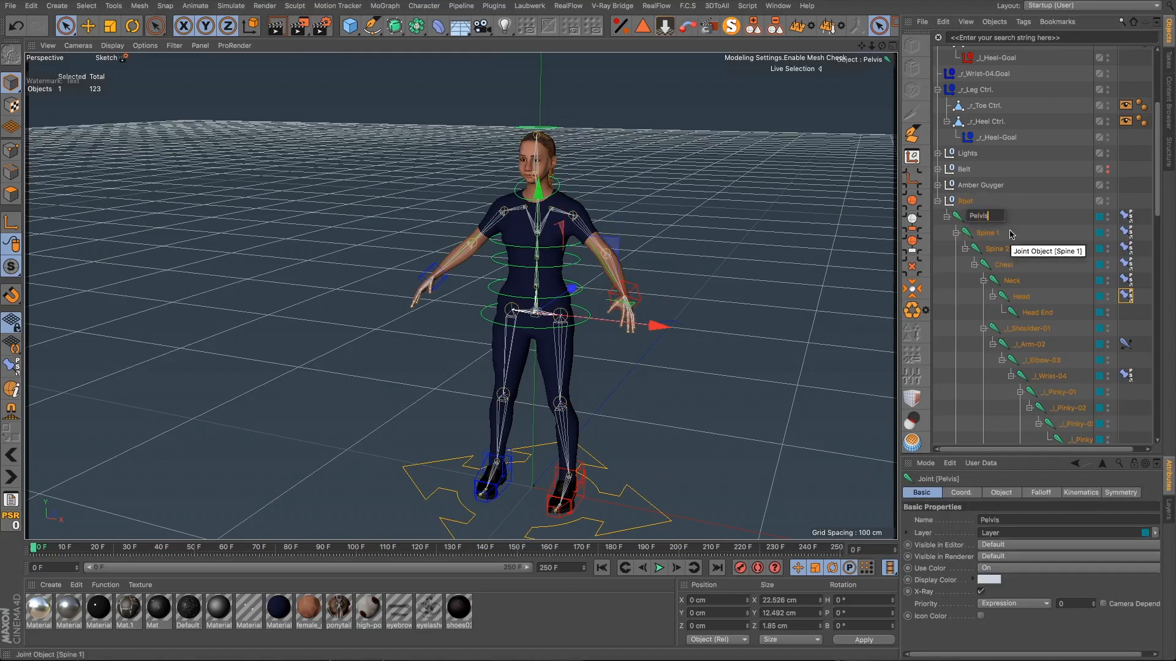
pyautogui.press('Return')
pyautogui.scroll(5, 1011, 233)
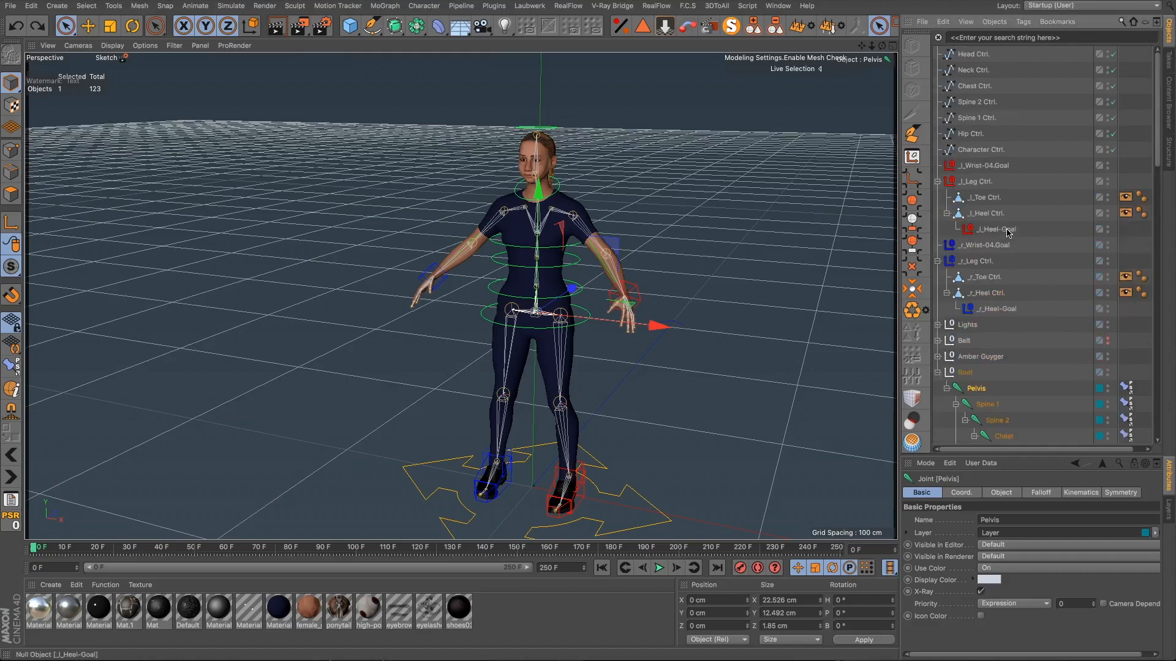
pyautogui.doubleClick(970, 133)
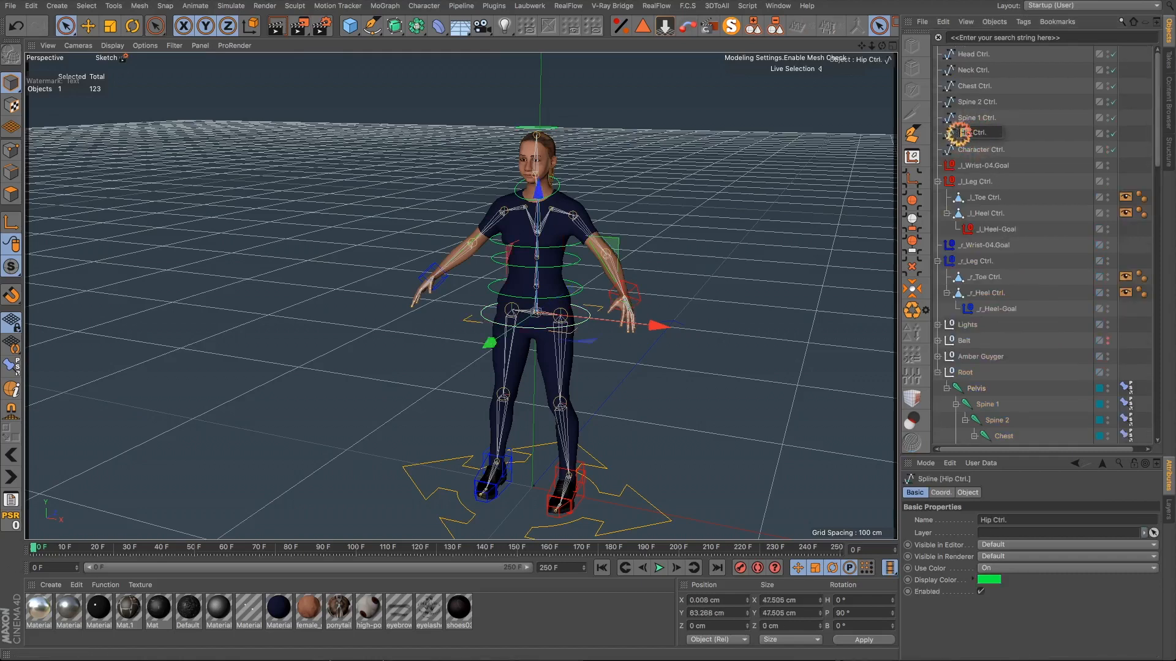
pyautogui.write('Pel')
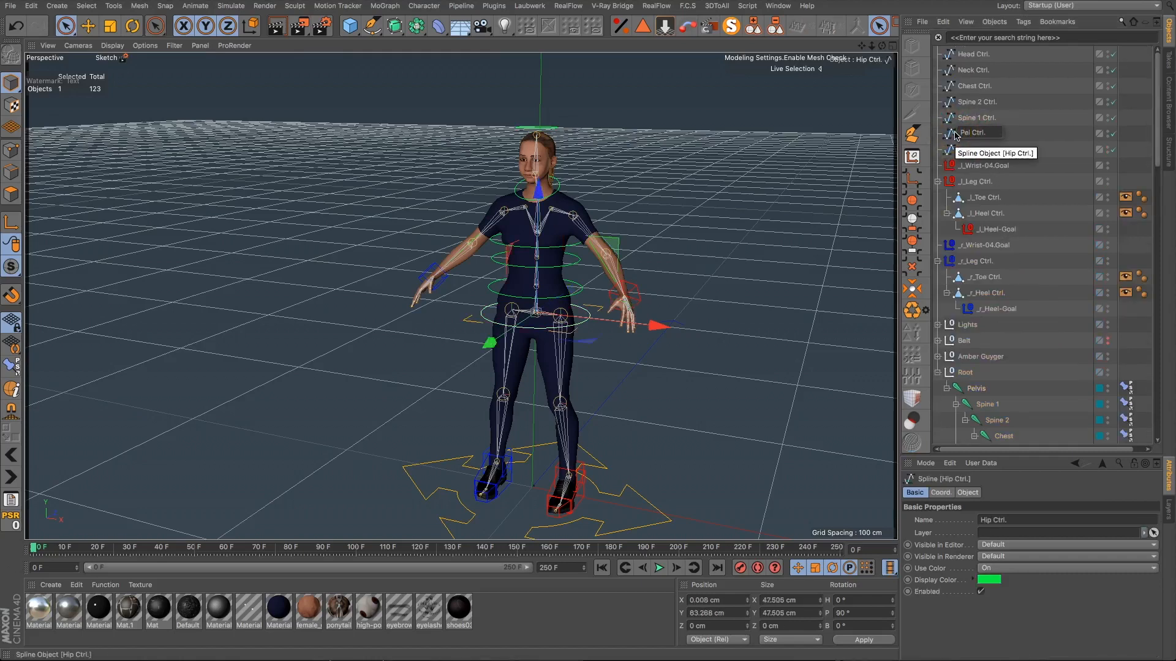
pyautogui.write('vis')
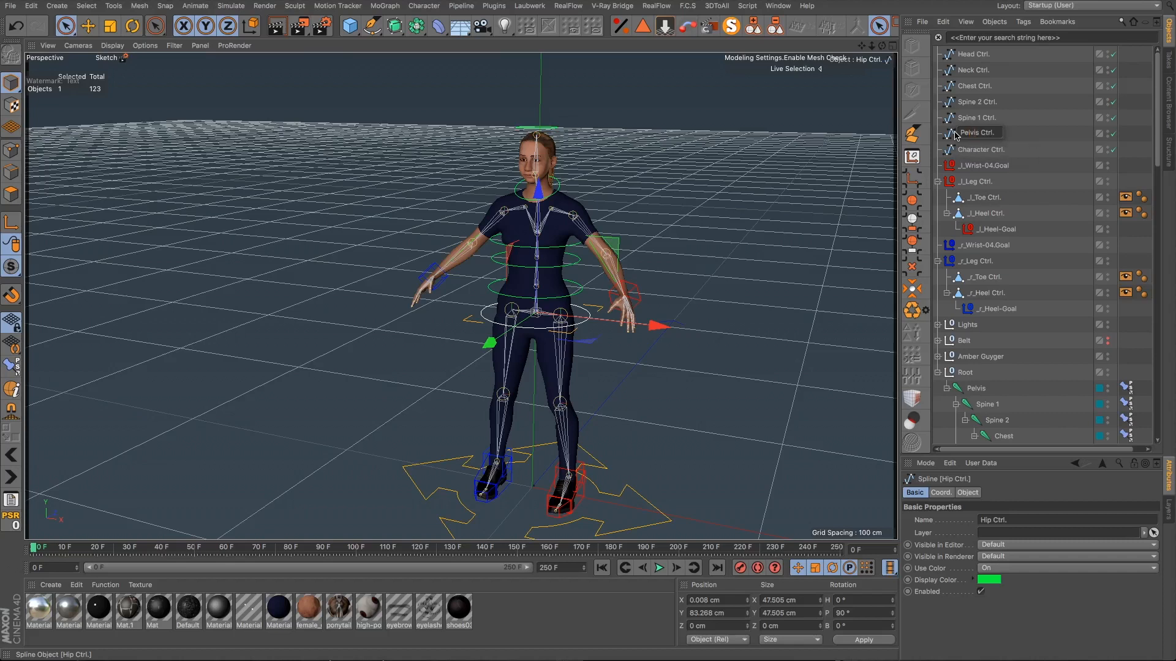
pyautogui.press('Return')
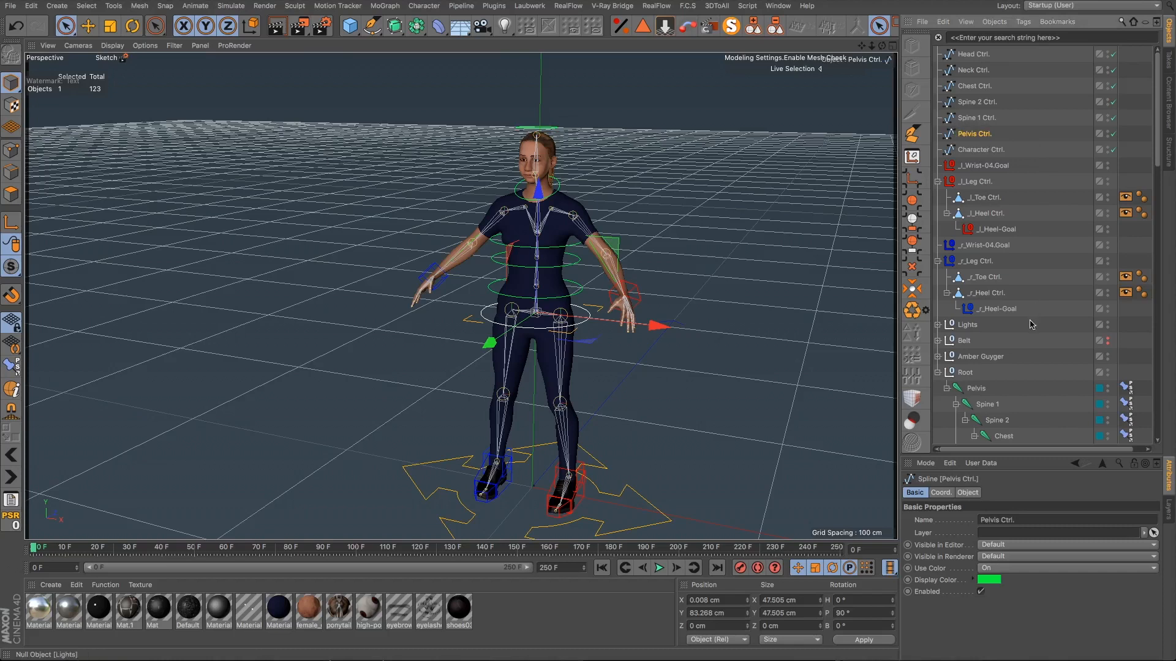
# Step: Check the target assigned in the Pelvis joint's Constraint tag
pyautogui.click(986, 389)
pyautogui.click(1125, 388)
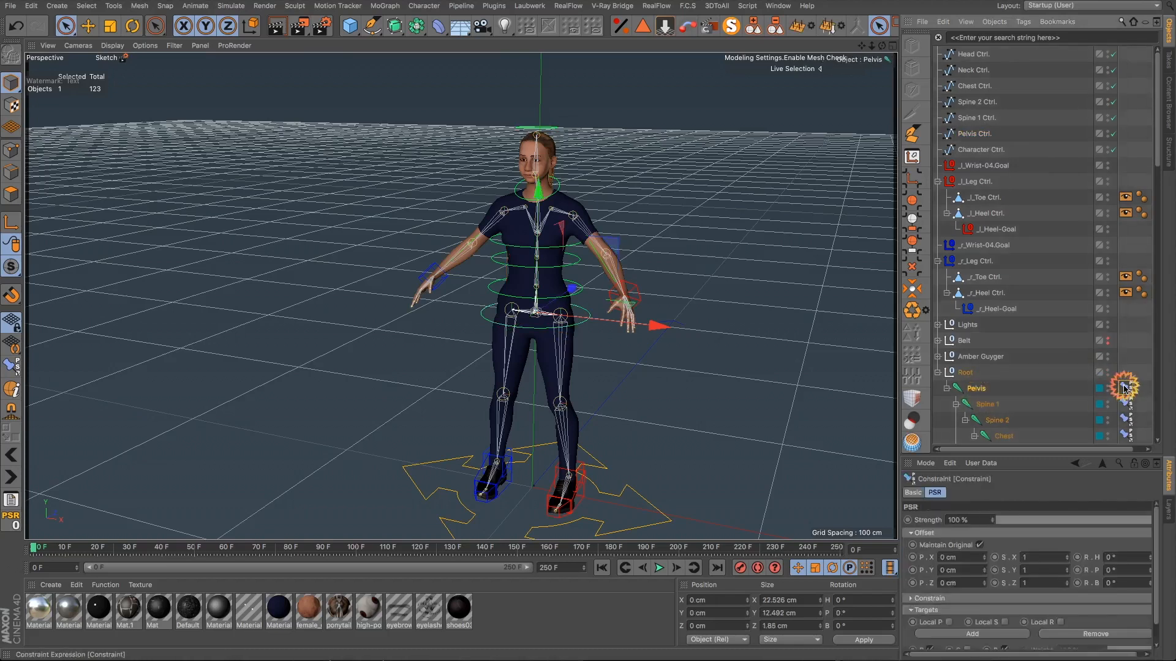
pyautogui.scroll(-2, 1156, 545)
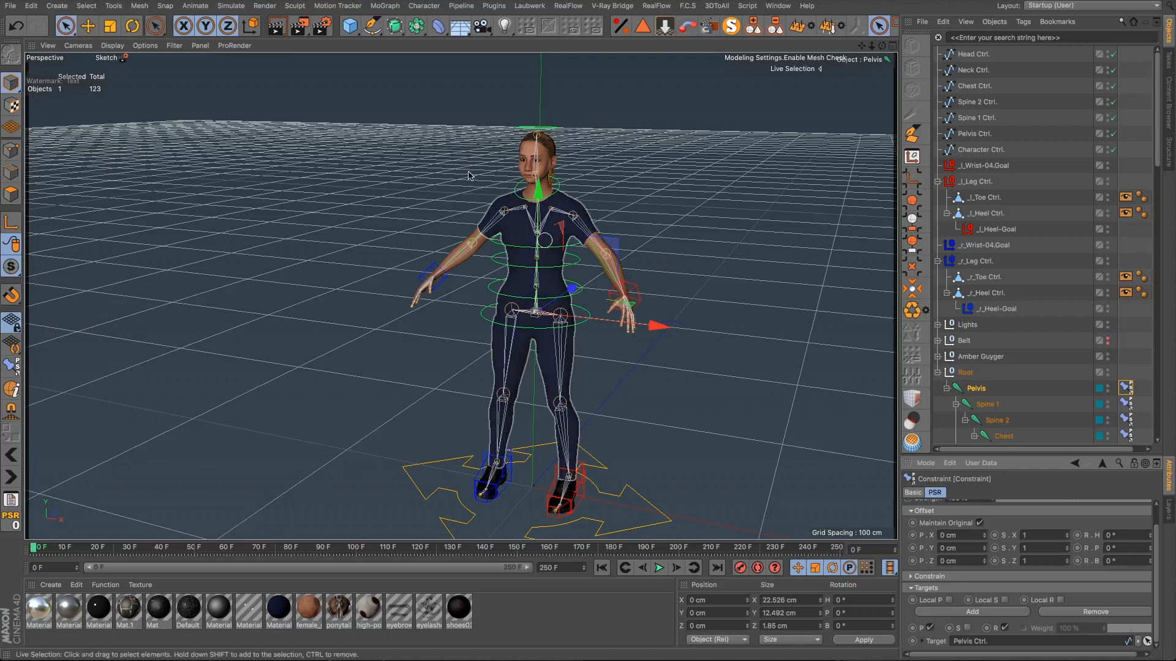
# Step: Test moving Pelvis Ctrl. and then Spine 1 Ctrl. along the vertical axis, undoing the moves
pyautogui.click(972, 134)
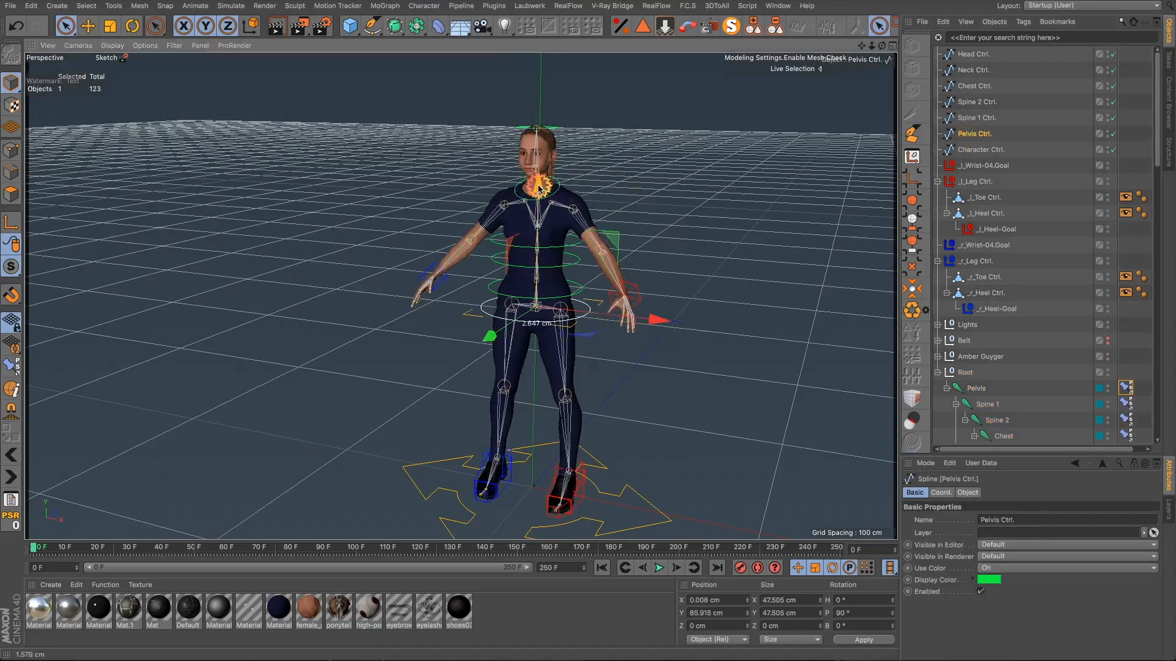
pyautogui.moveTo(538, 187)
pyautogui.mouseDown()
pyautogui.moveTo(538, 218)
pyautogui.moveTo(538, 194)
pyautogui.mouseUp()
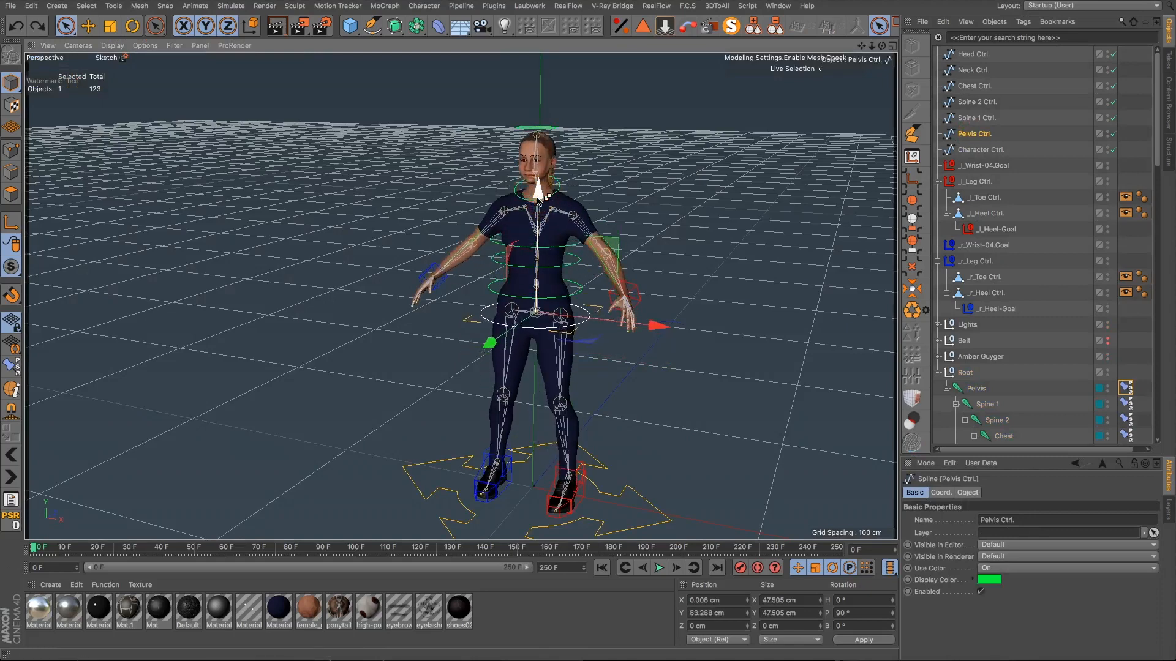
pyautogui.click(965, 121)
pyautogui.moveTo(544, 162); pyautogui.dragTo(547, 135)
pyautogui.hotkey('ctrl', 'z')
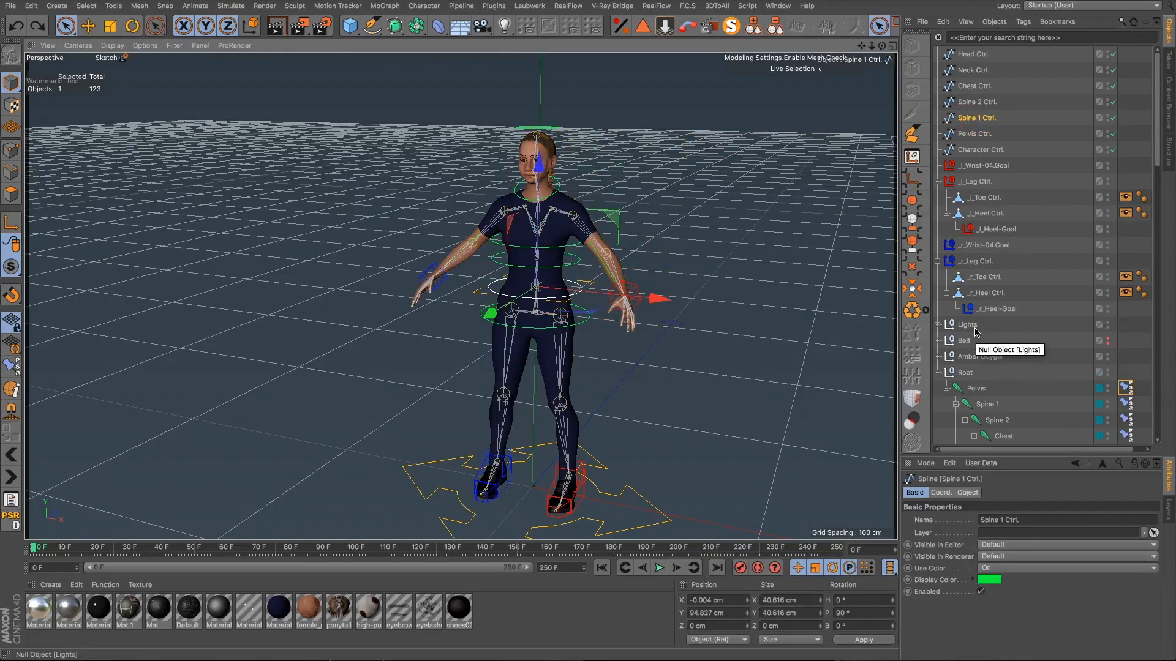
# Step: Test moving Spine 2 Ctrl. along the vertical axis and undo the move
pyautogui.keyDown('alt'); pyautogui.moveTo(515, 306); pyautogui.dragTo(674, 310); pyautogui.keyUp('alt')
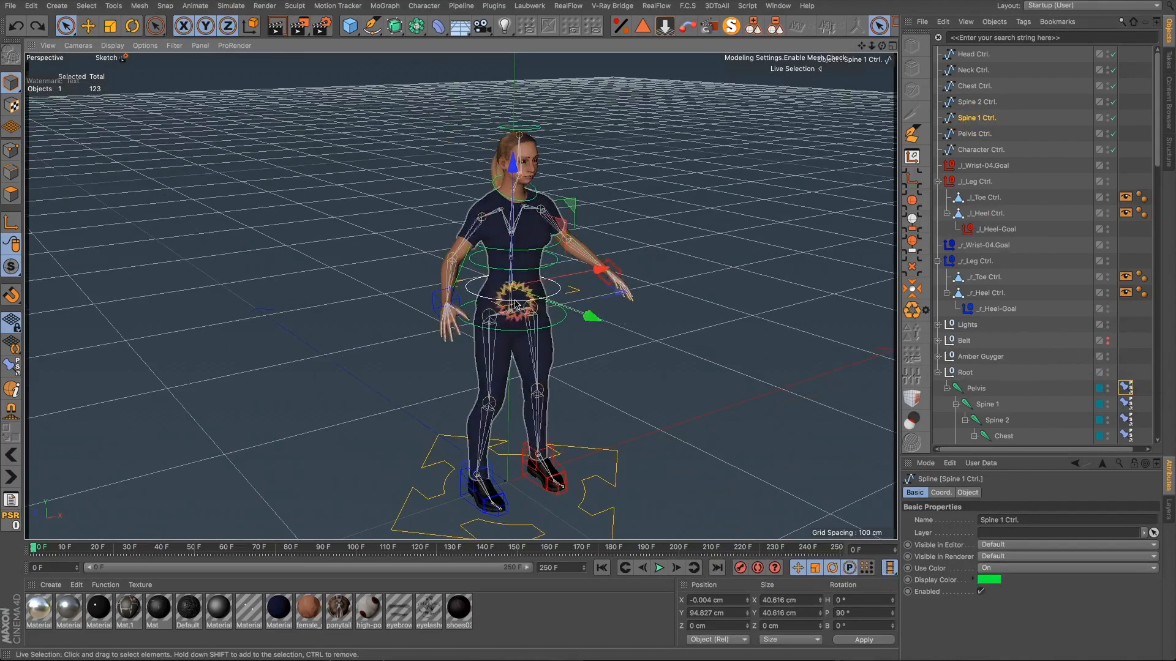
pyautogui.scroll(5, 504, 295)
pyautogui.keyDown('alt'); pyautogui.moveTo(504, 295); pyautogui.dragTo(541, 303); pyautogui.keyUp('alt')
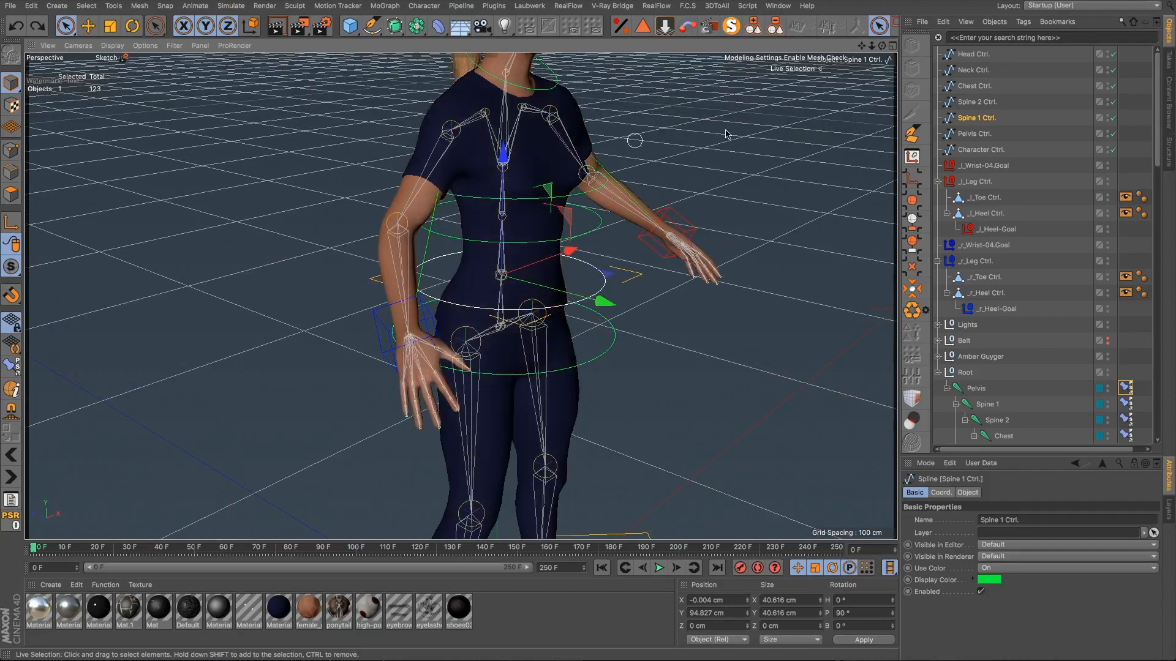
pyautogui.click(504, 120)
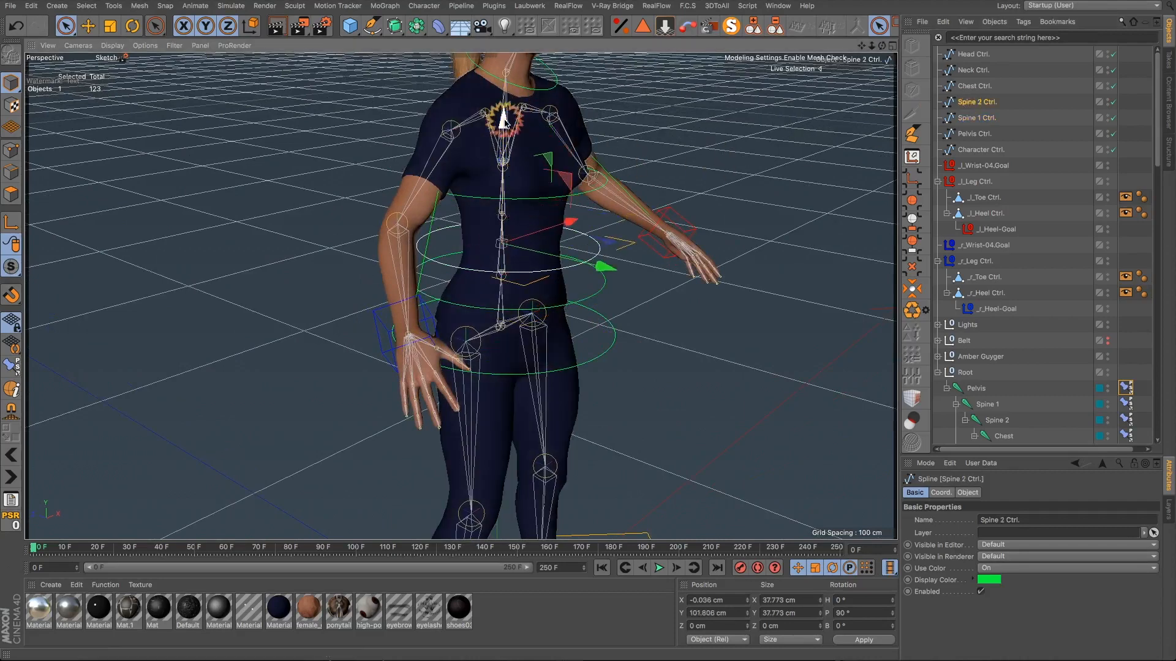
pyautogui.press('super+z')
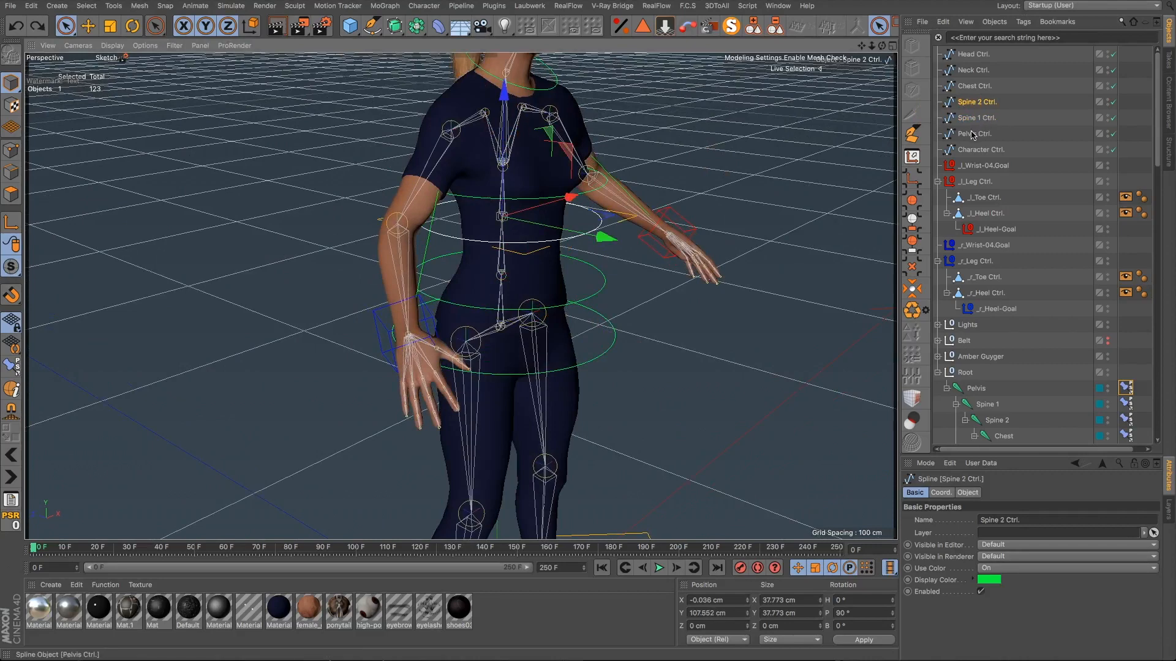
# Step: Nest Spine 1 Ctrl. under Pelvis Ctrl., Spine 2 Ctrl. under Spine 1 Ctrl., and Chest Ctrl. under Spine 2 Ctrl
pyautogui.click(974, 118)
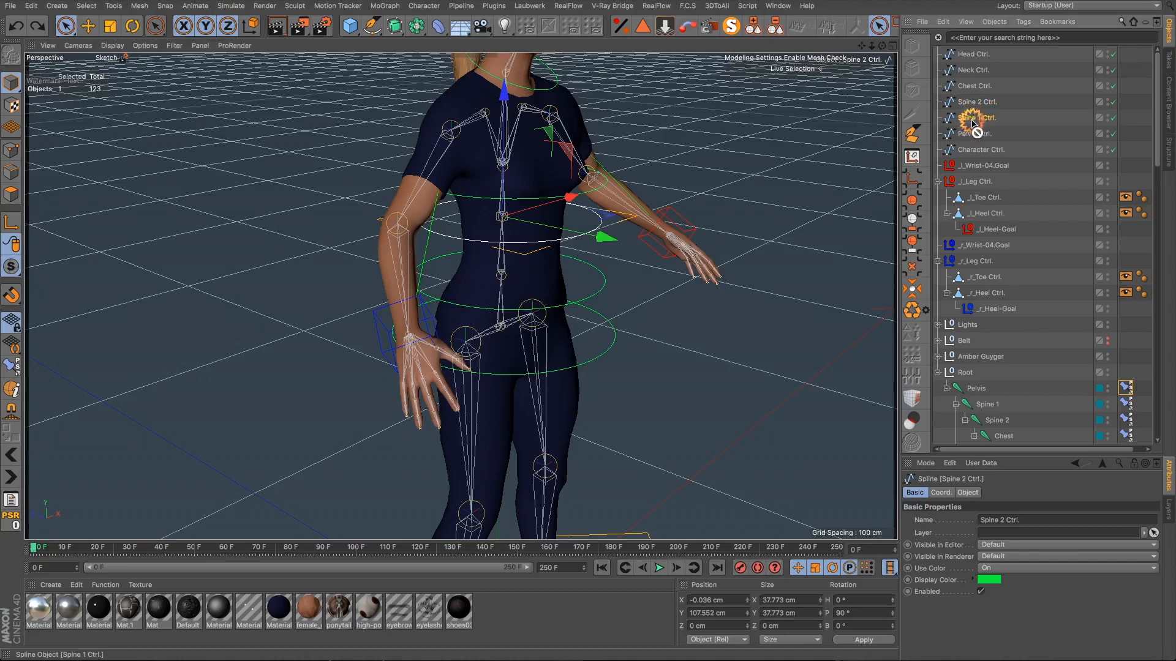
pyautogui.moveTo(974, 135); pyautogui.dragTo(975, 134)
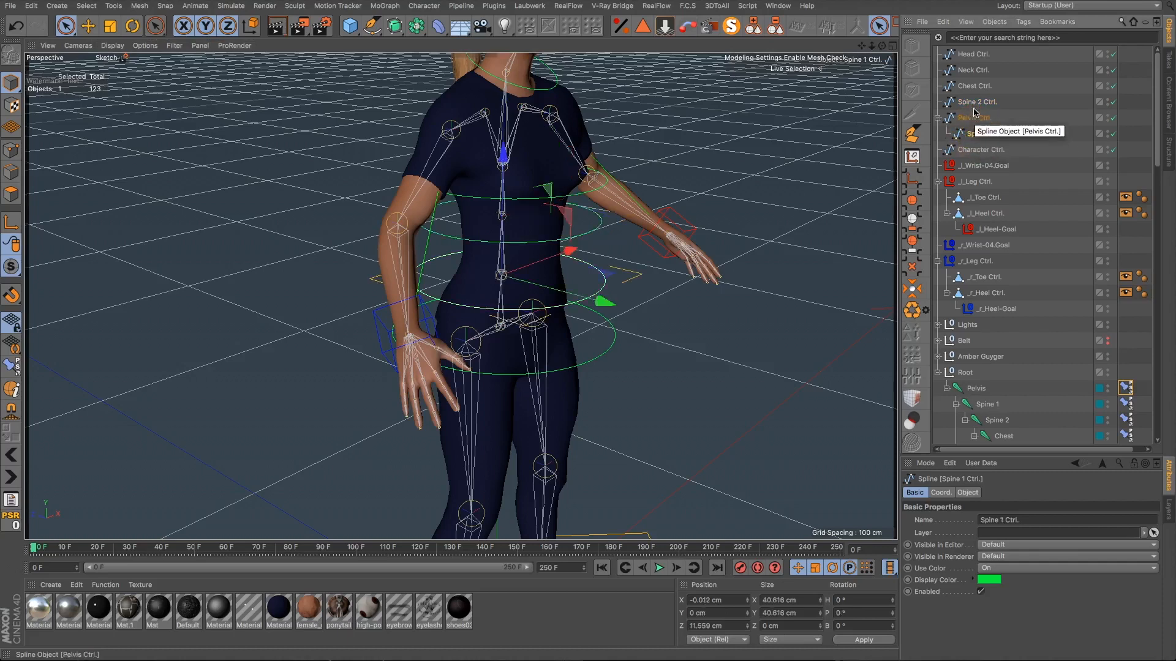
pyautogui.click(973, 105)
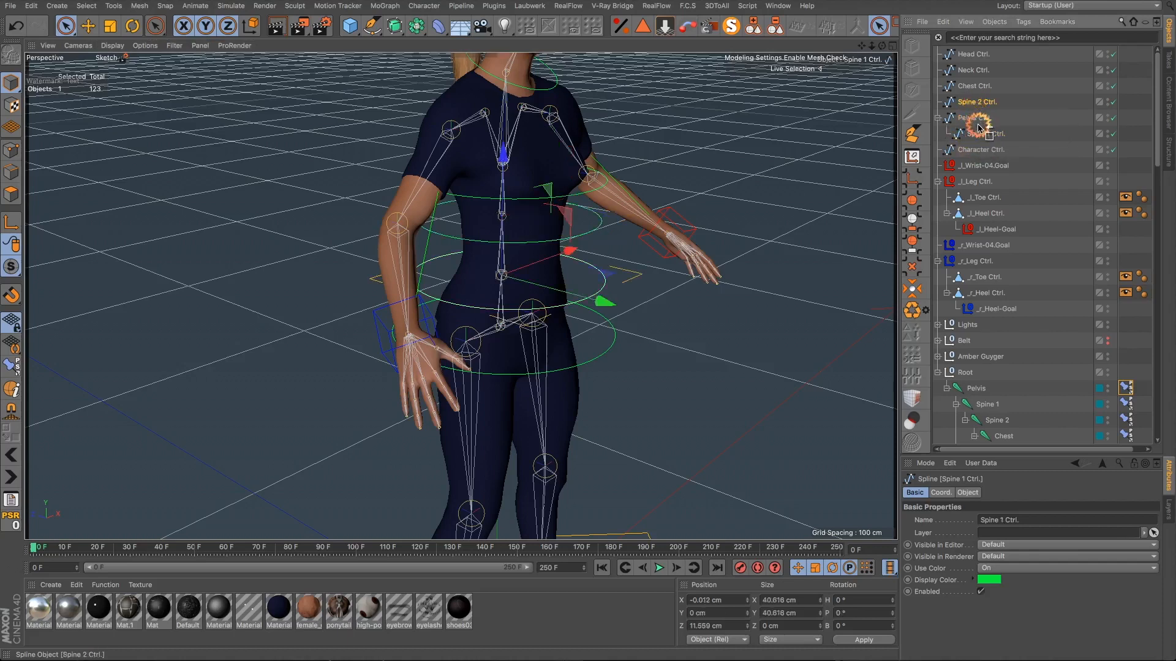
pyautogui.moveTo(980, 134); pyautogui.dragTo(979, 133)
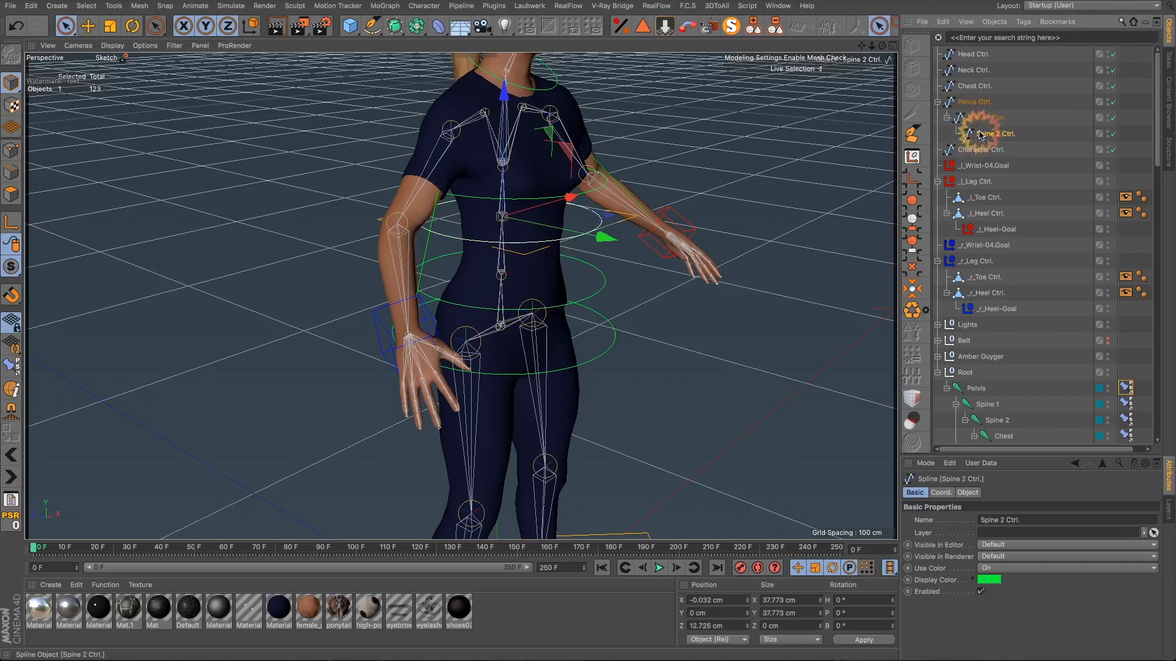
pyautogui.click(974, 89)
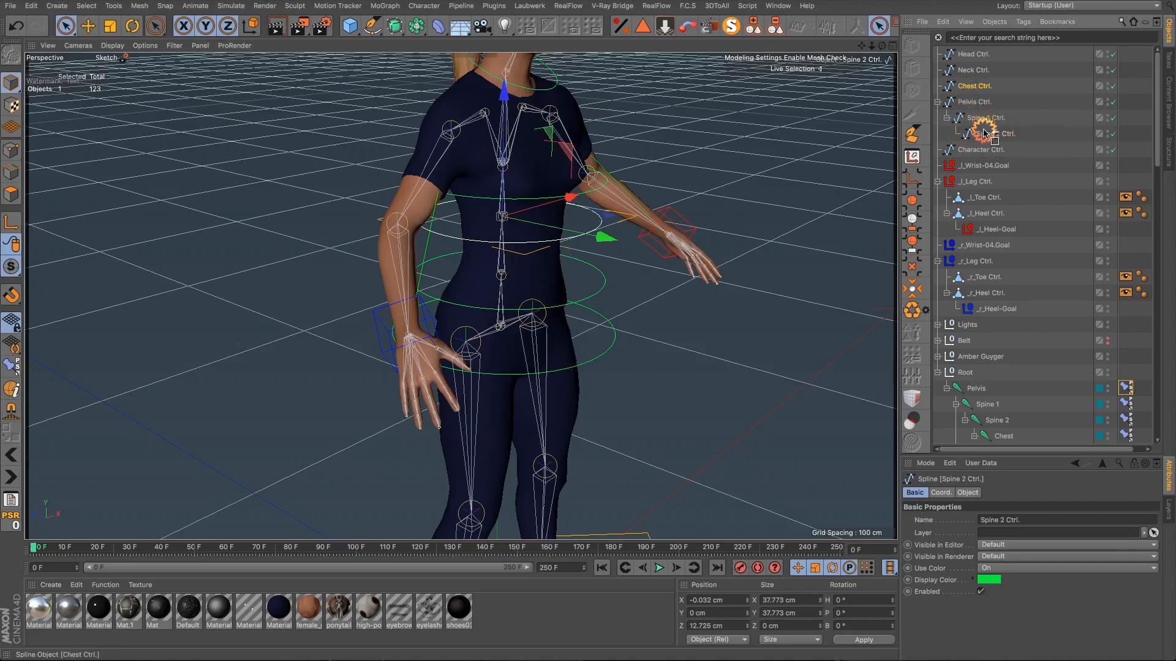
pyautogui.moveTo(985, 134); pyautogui.dragTo(984, 131)
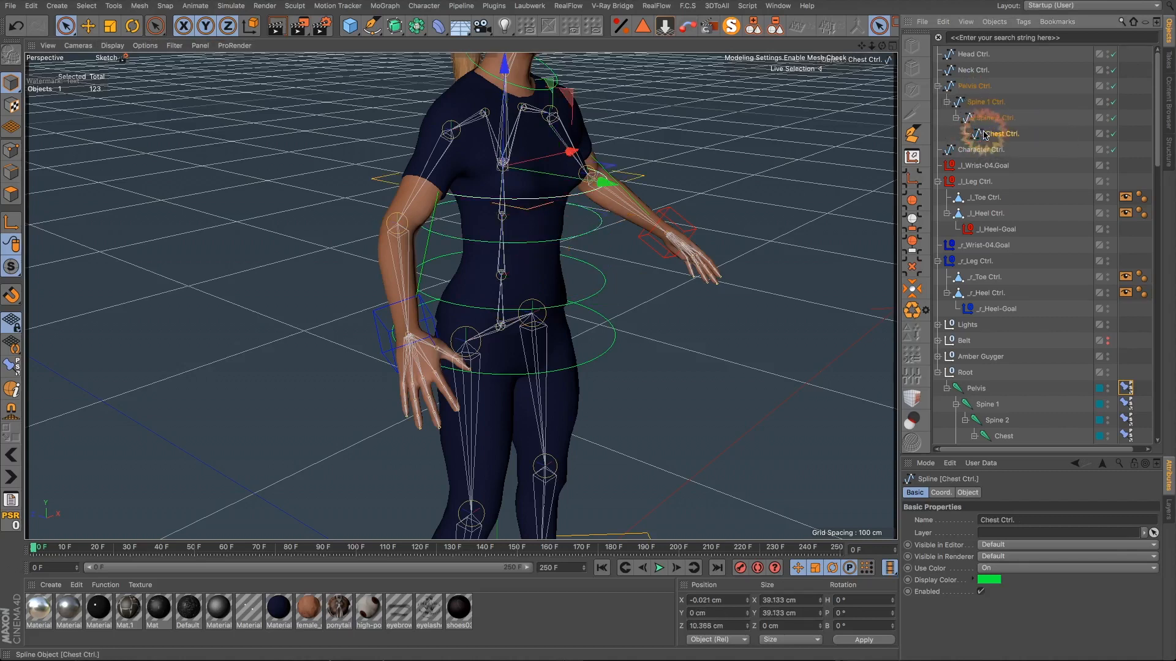
# Step: Make Neck Ctrl. a child of Chest Ctrl. and Head Ctrl. a child of Neck Ctrl
pyautogui.click(968, 72)
pyautogui.moveTo(967, 73); pyautogui.dragTo(969, 80)
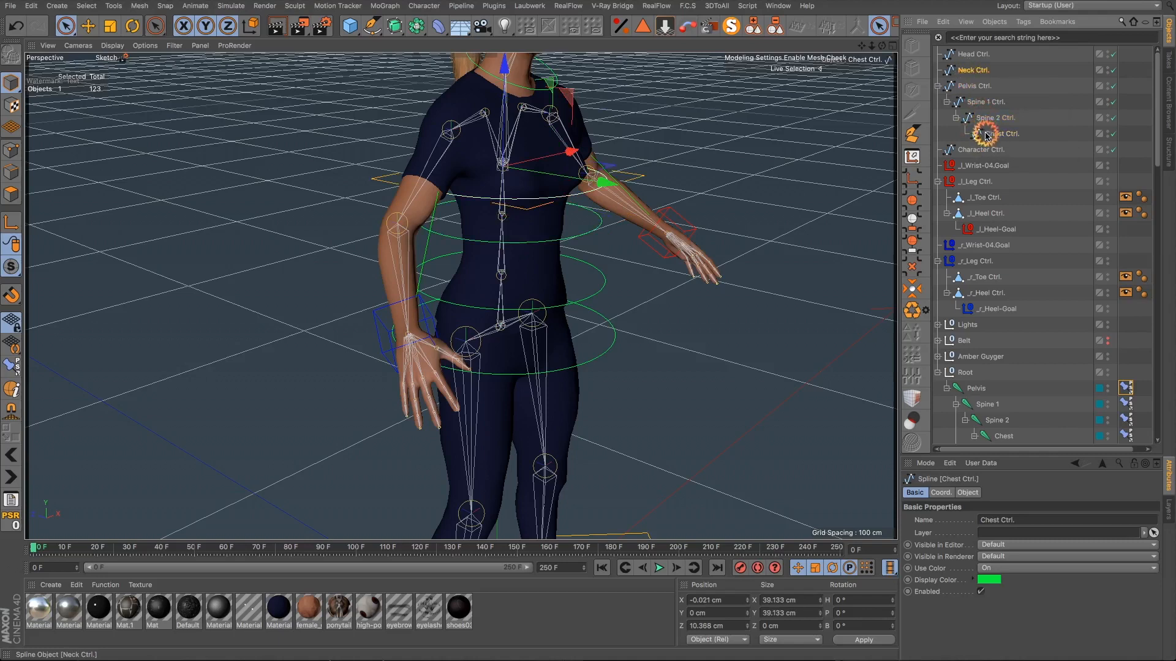
pyautogui.moveTo(987, 136); pyautogui.dragTo(986, 136)
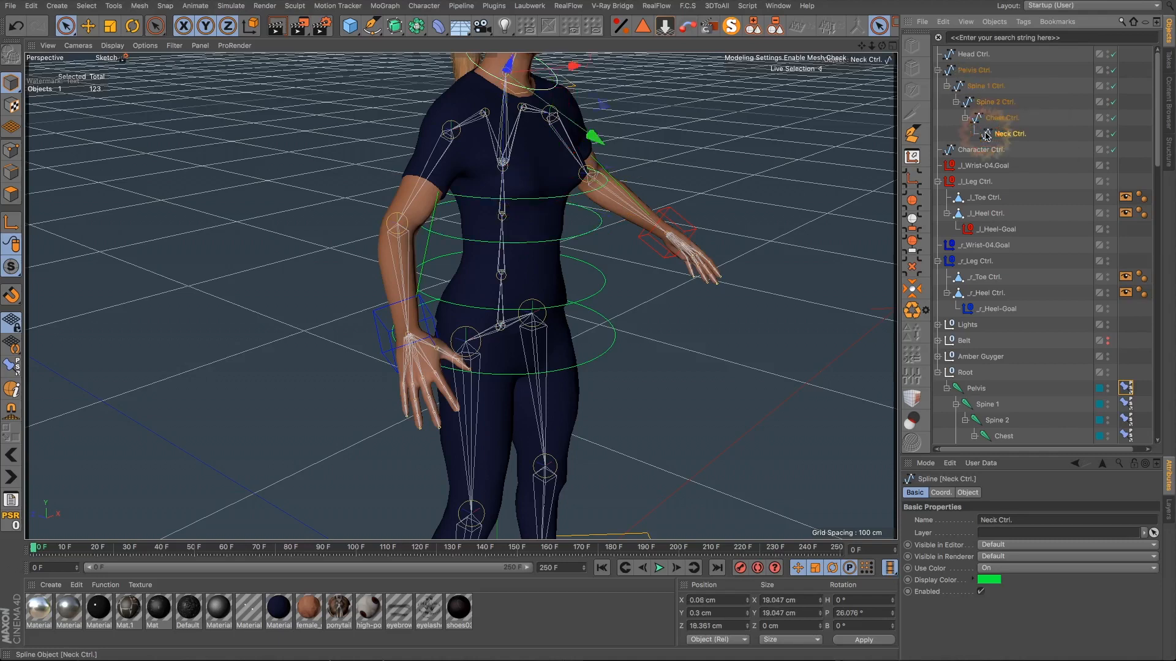
pyautogui.click(975, 59)
pyautogui.moveTo(998, 134); pyautogui.dragTo(999, 136)
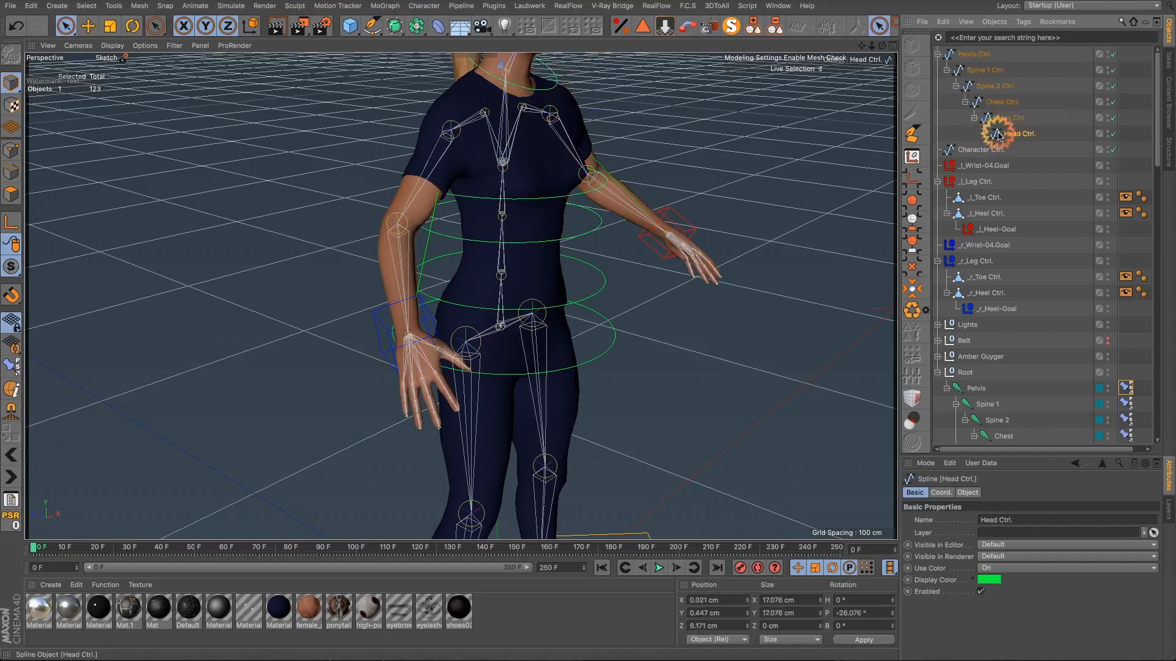
# Step: Test lowering Pelvis Ctrl. with its nested controllers along the vertical axis, and undo the move
pyautogui.click(975, 54)
pyautogui.keyDown('alt'); pyautogui.moveTo(574, 296); pyautogui.dragTo(508, 274); pyautogui.keyUp('alt')
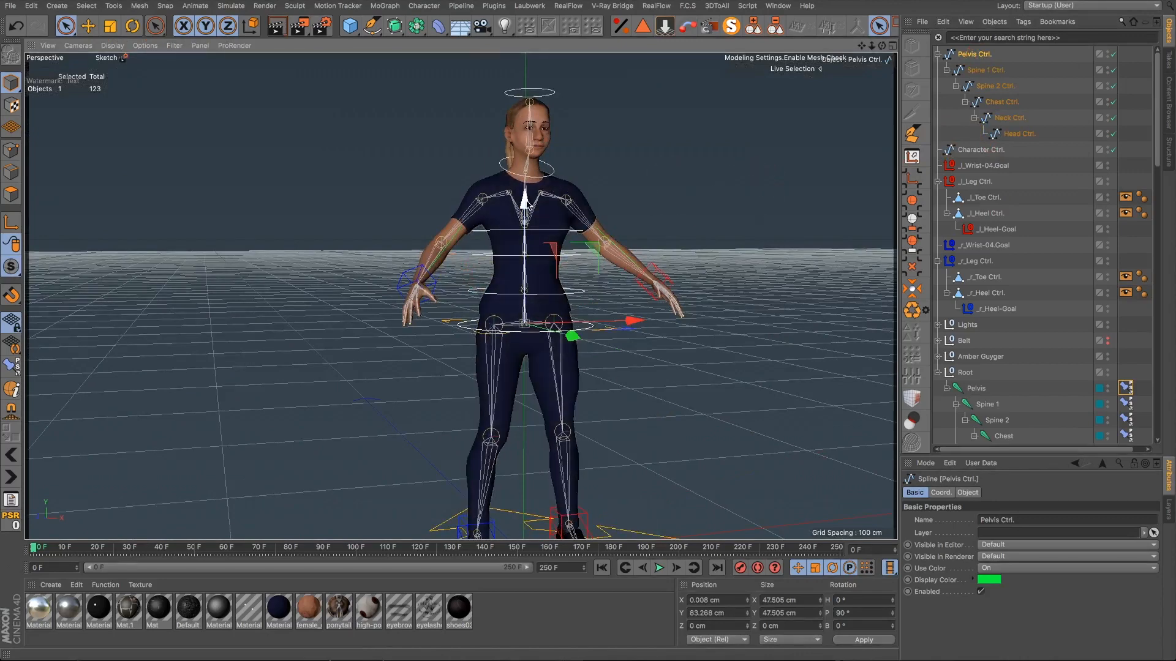
pyautogui.moveTo(534, 197); pyautogui.dragTo(522, 222)
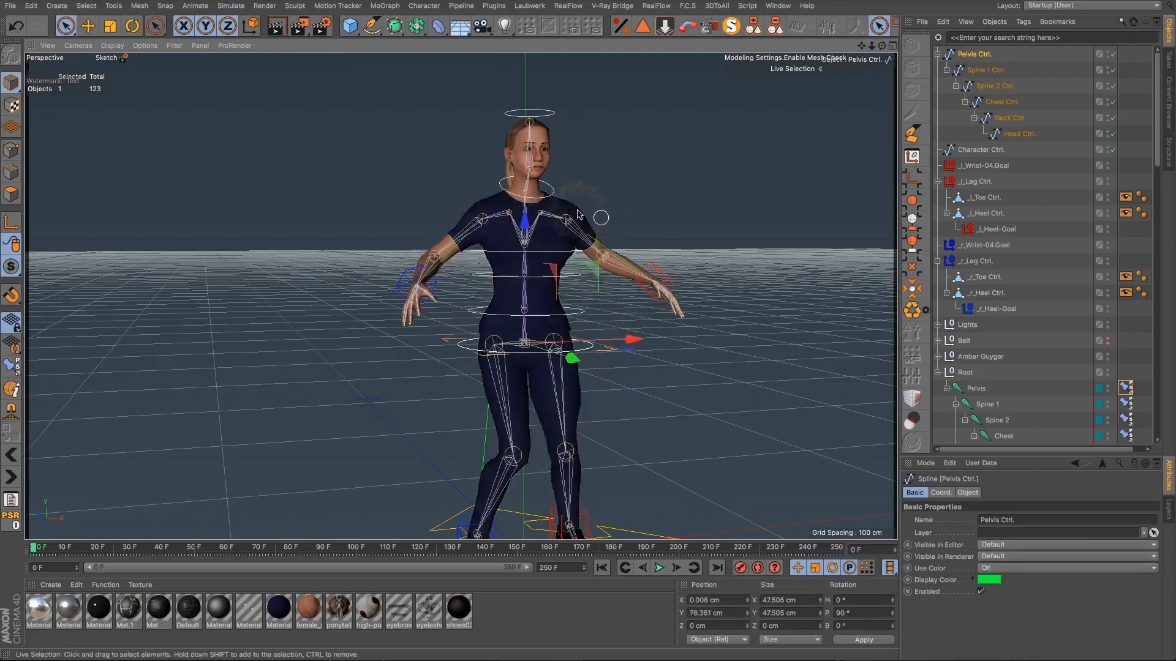
pyautogui.click(19, 27)
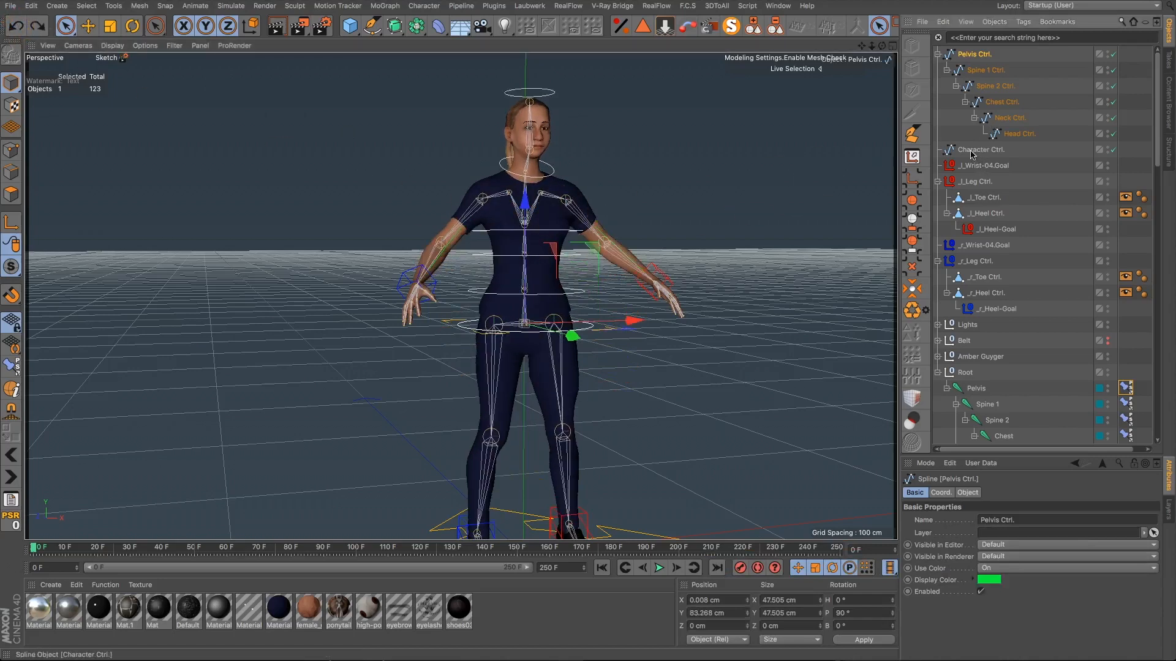
# Step: Move Character Ctrl. above Pelvis Ctrl. so it heads the object hierarchy list
pyautogui.moveTo(964, 55); pyautogui.dragTo(964, 53)
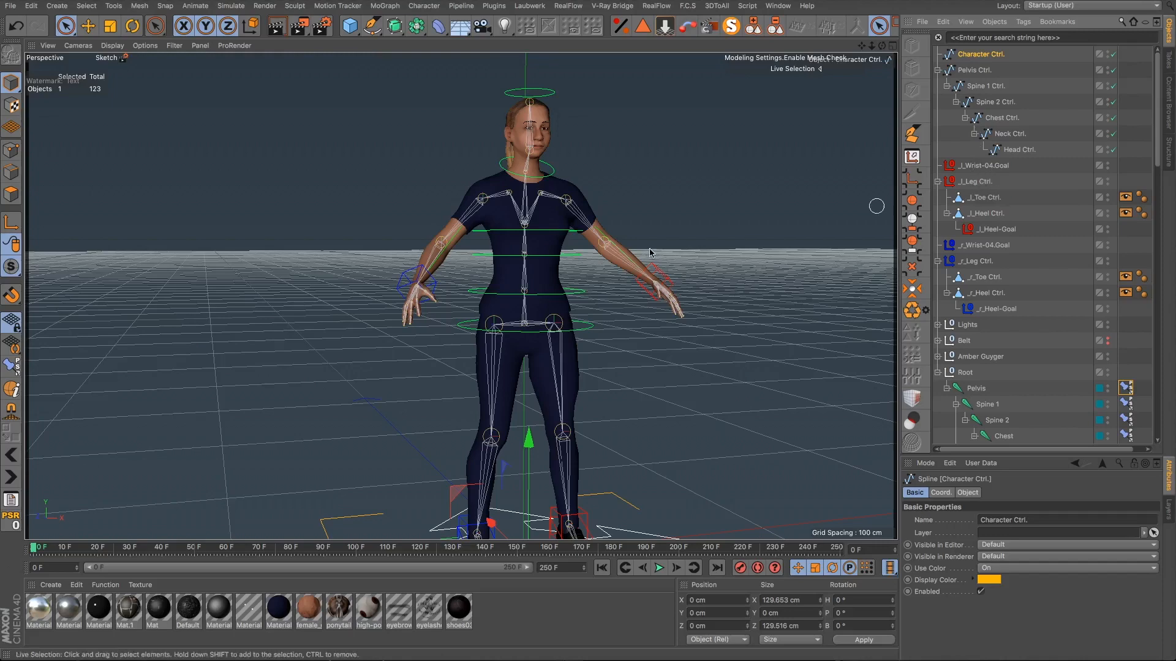
pyautogui.keyDown('alt'); pyautogui.moveTo(622, 263); pyautogui.dragTo(815, 303); pyautogui.keyUp('alt')
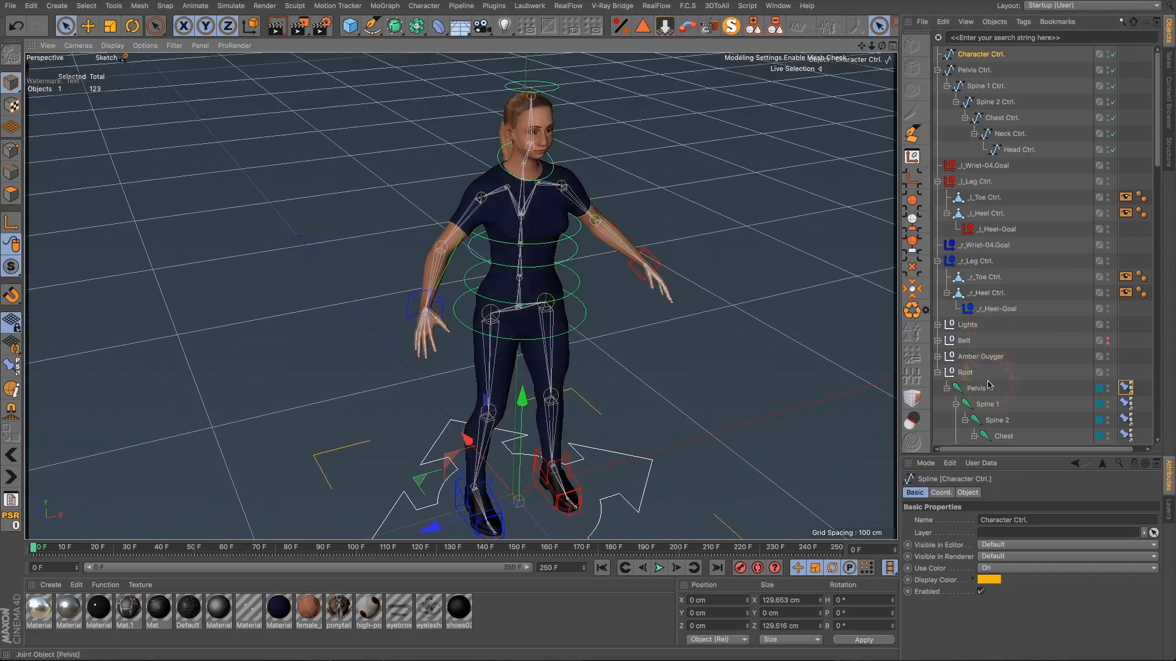
# Step: Collapse the left and right wrist and arm joint hierarchies under the Chest joint
pyautogui.scroll(-8, 992, 398)
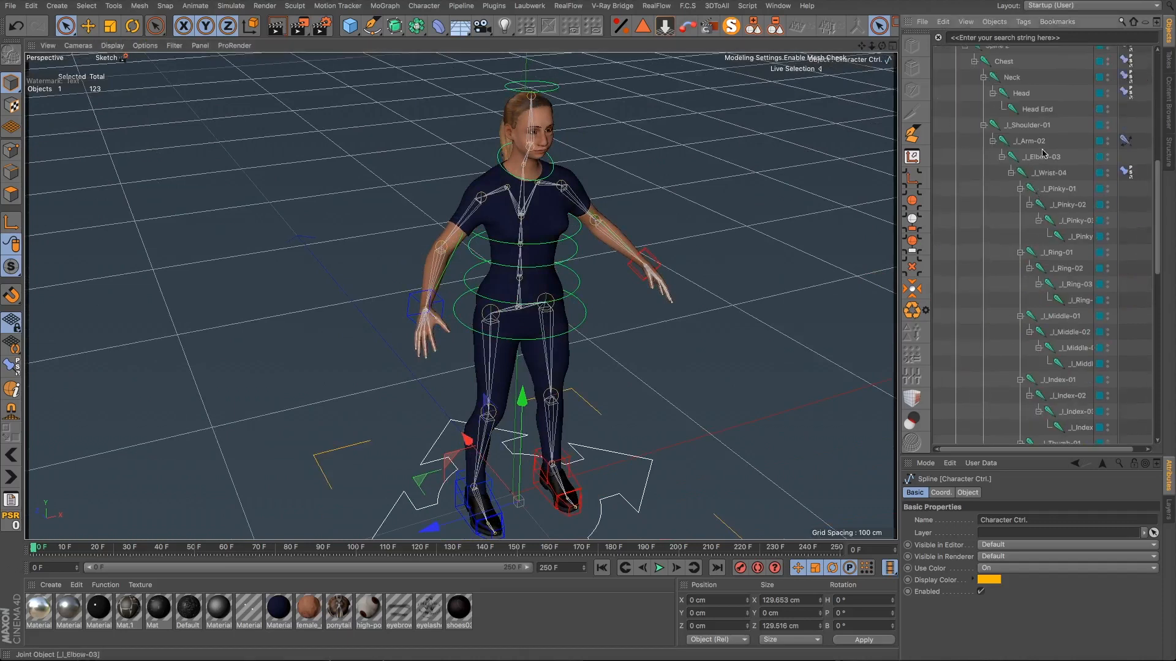
pyautogui.click(1012, 174)
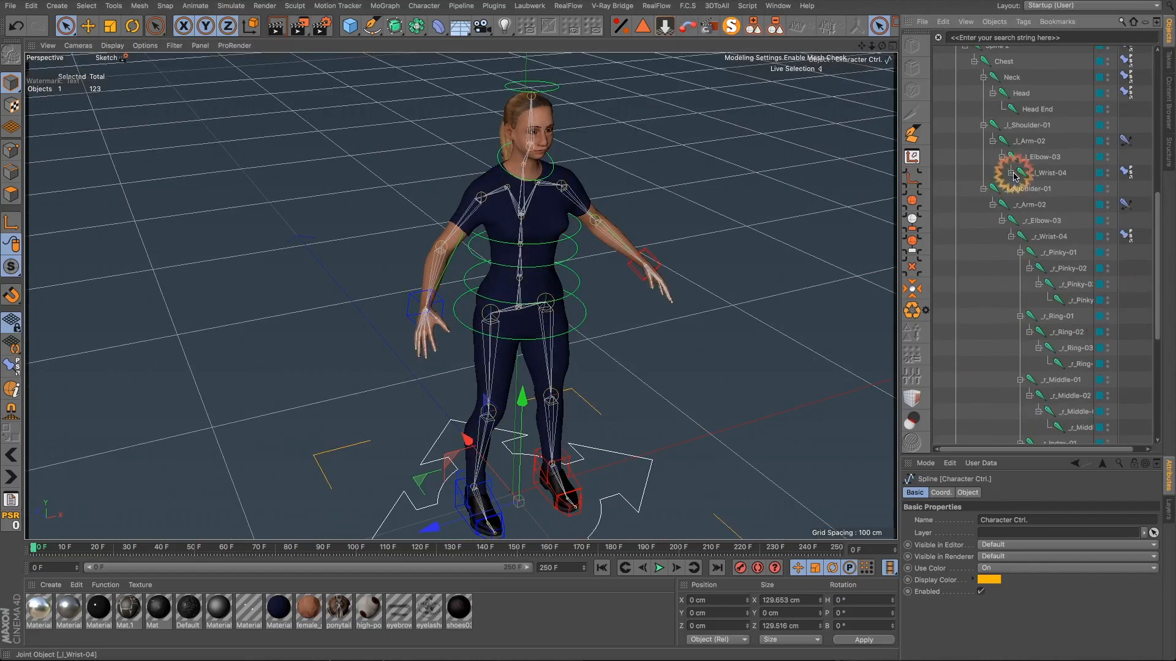
pyautogui.click(1012, 237)
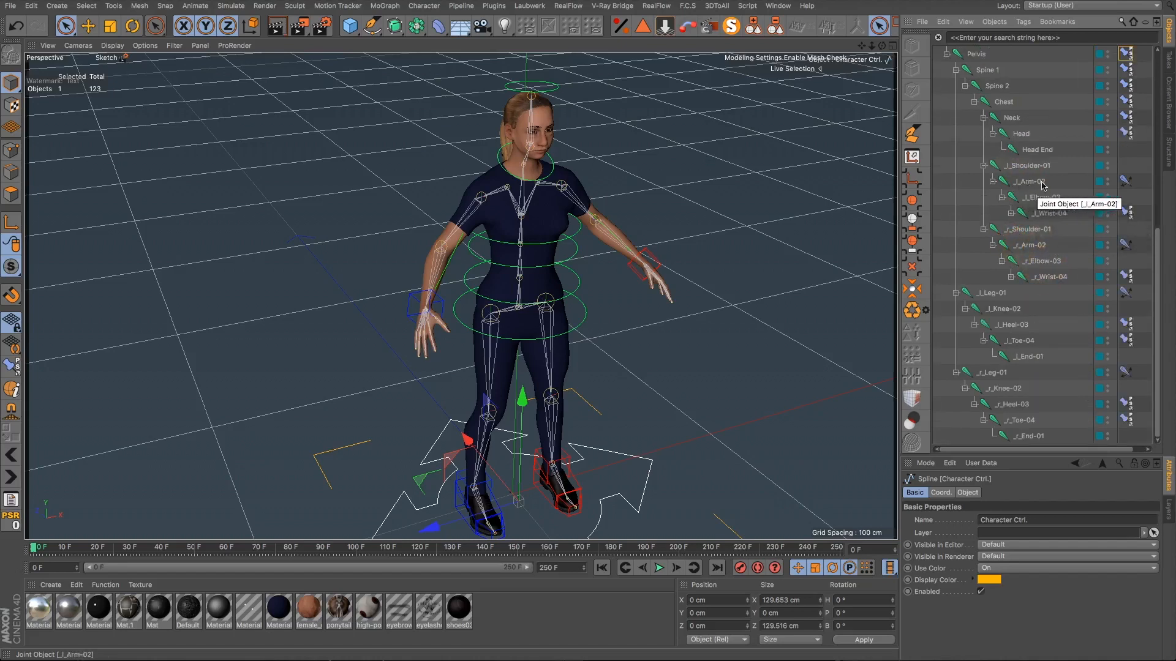
pyautogui.click(993, 181)
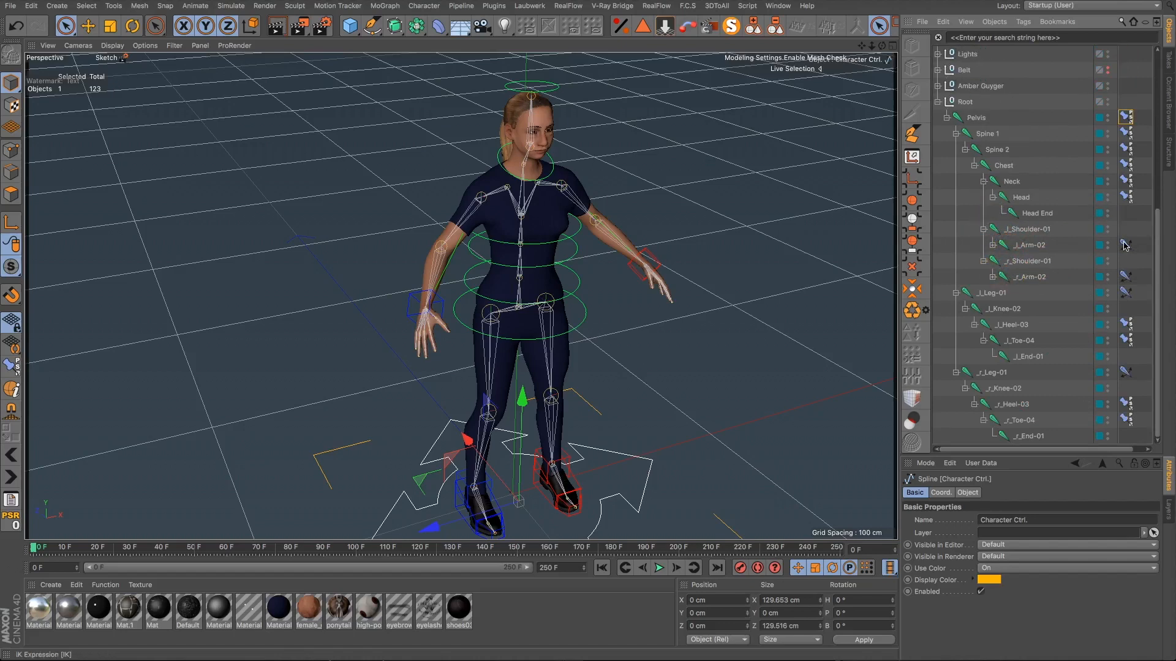
# Step: Add pole vector objects to the IK tags of the _l_Arm-02 and _r_Arm-02 joints together
pyautogui.click(1125, 245)
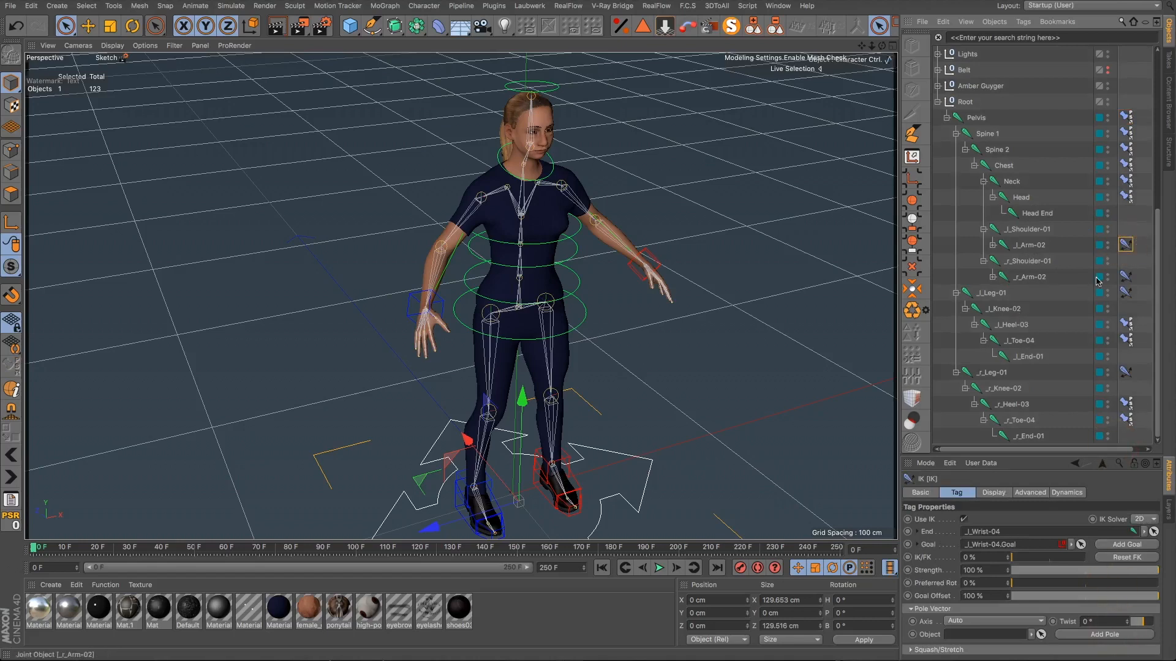
pyautogui.keyDown('shift'); pyautogui.click(1125, 277); pyautogui.keyUp('shift')
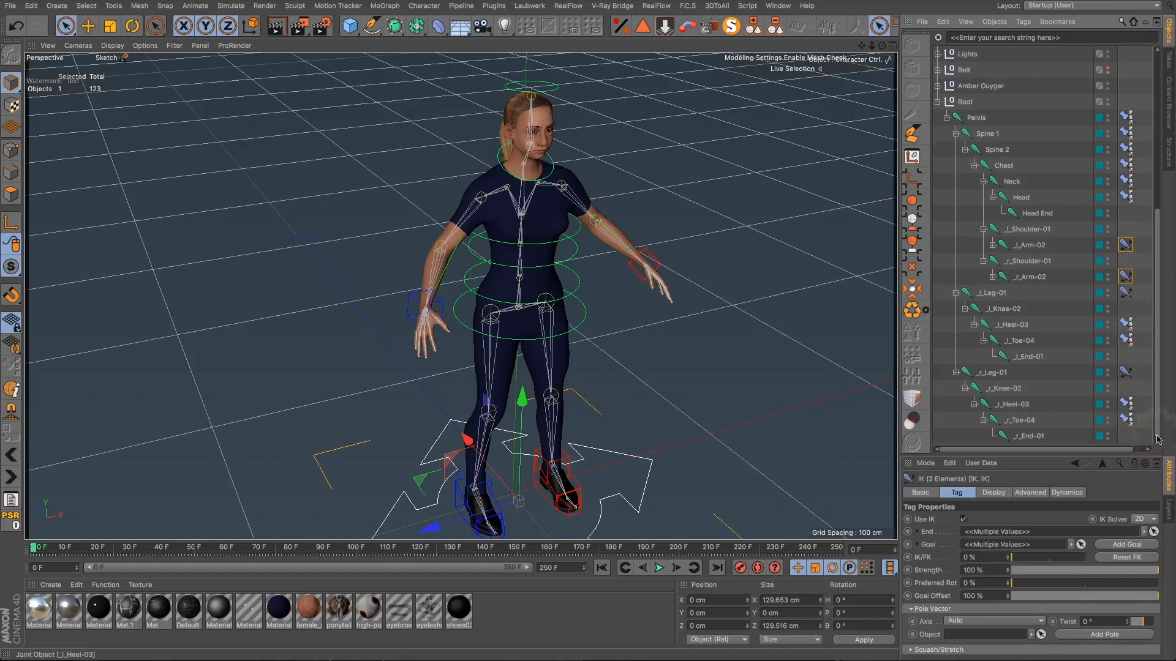
pyautogui.click(1120, 635)
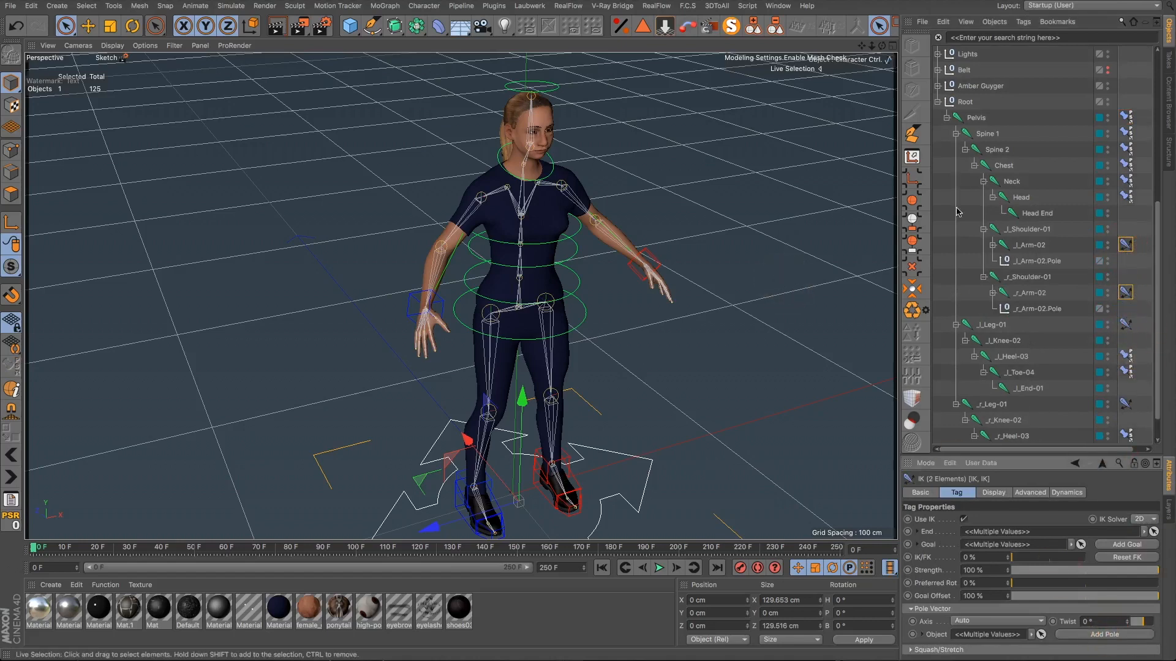
# Step: Move _l_Arm-02.Pole and _r_Arm-02.Pole out of the joint hierarchy to the top level below Pelvis Ctrl., and collapse Pelvis Ctrl
pyautogui.click(1029, 310)
pyautogui.scroll(-1, 1029, 314)
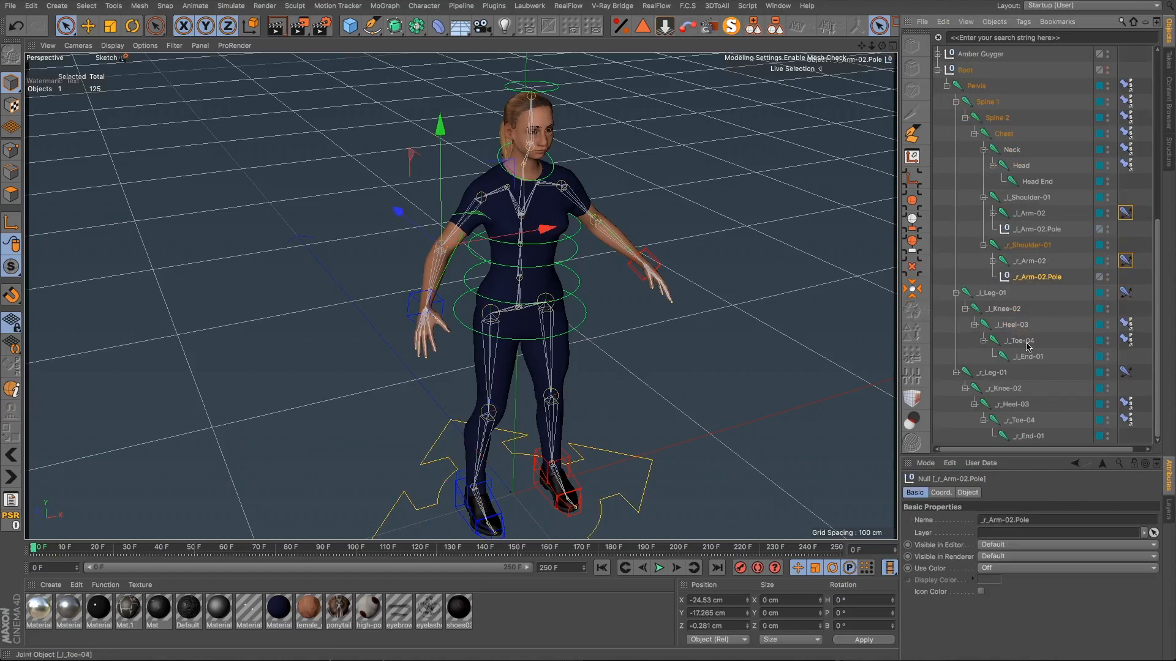
pyautogui.keyDown('shift'); pyautogui.click(1029, 231); pyautogui.keyUp('shift')
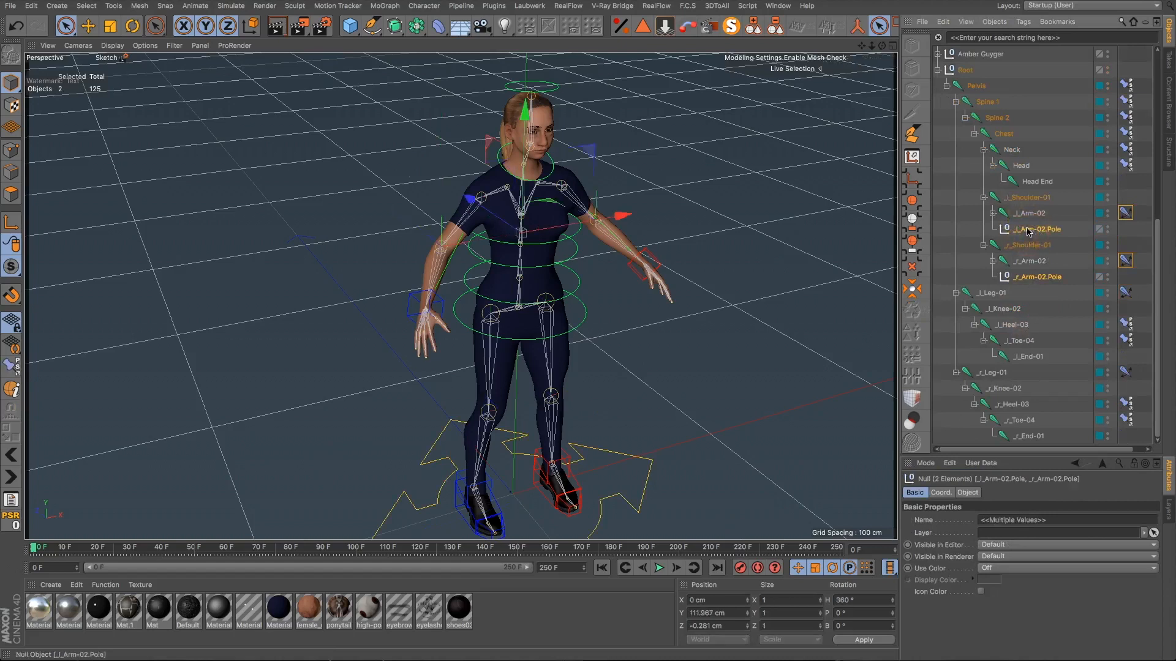
pyautogui.scroll(7, 989, 49)
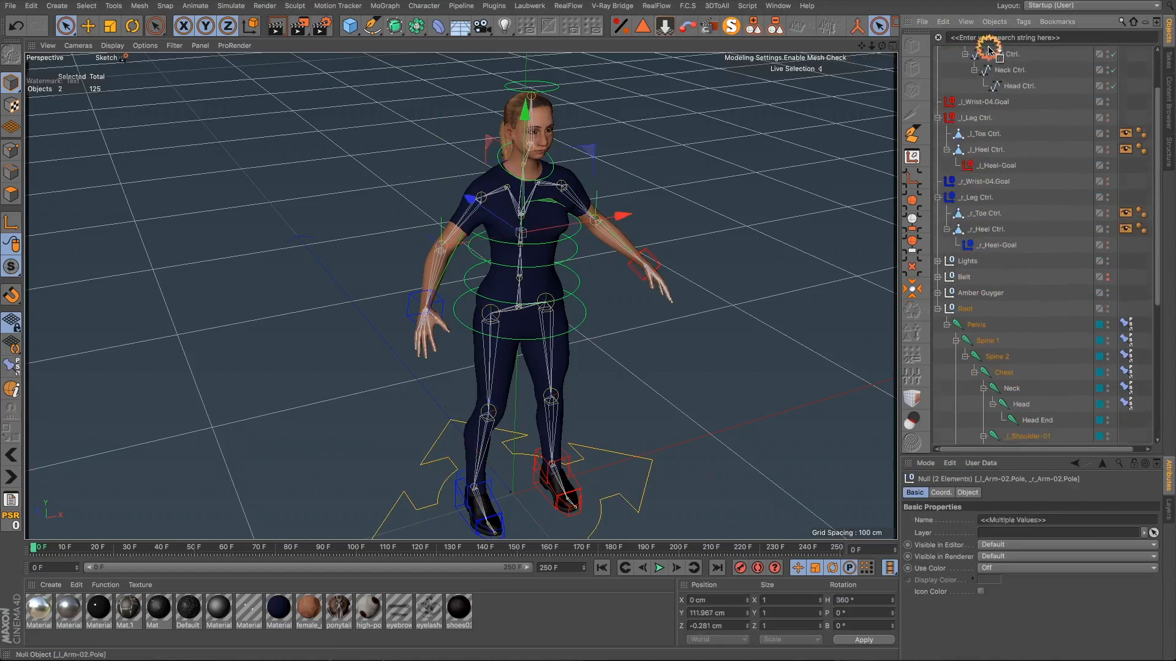
pyautogui.moveTo(983, 158); pyautogui.dragTo(1008, 190)
pyautogui.click(938, 70)
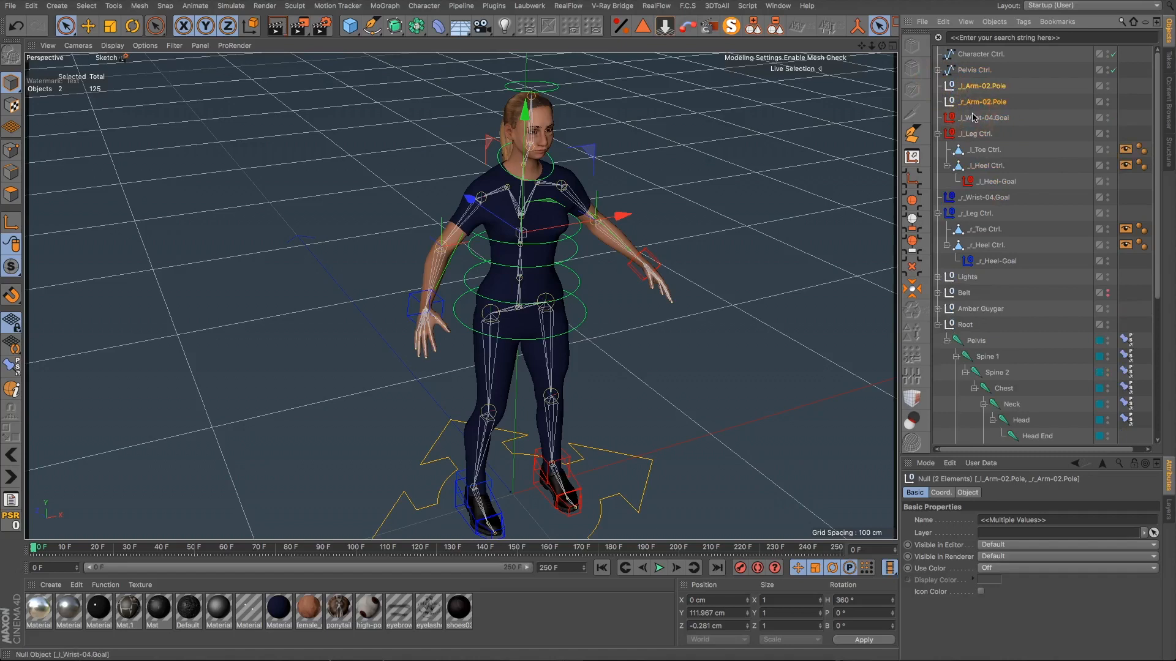
# Step: Enable the icon color for _l_Arm-02.Pole and set its display color to red
pyautogui.click(973, 88)
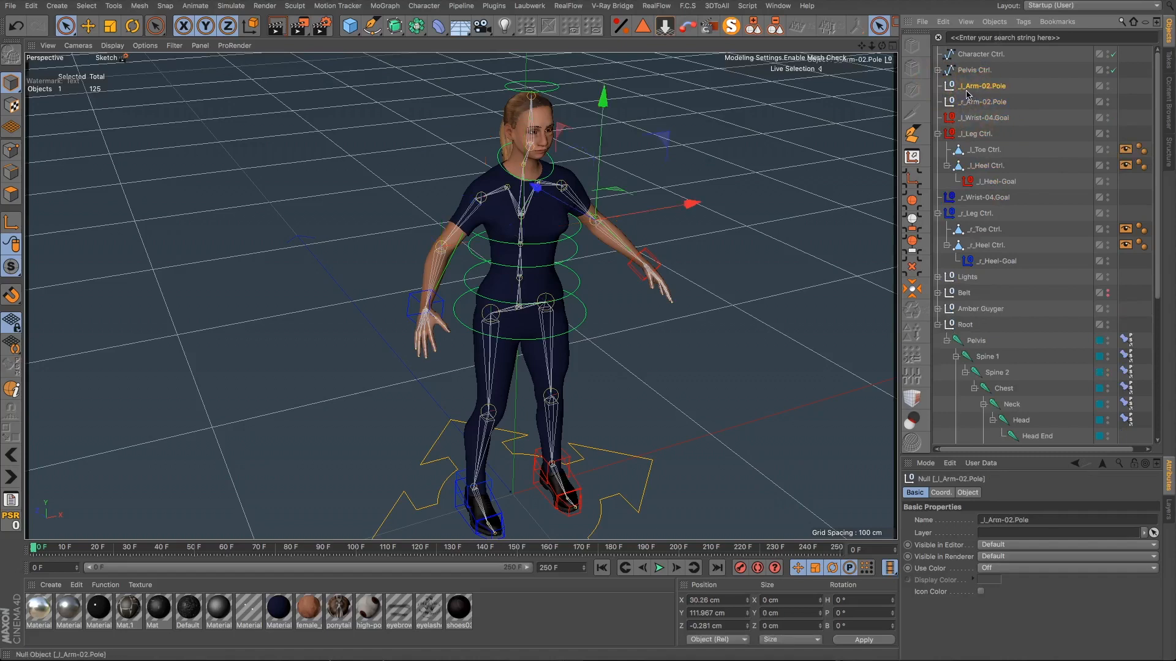
pyautogui.click(982, 592)
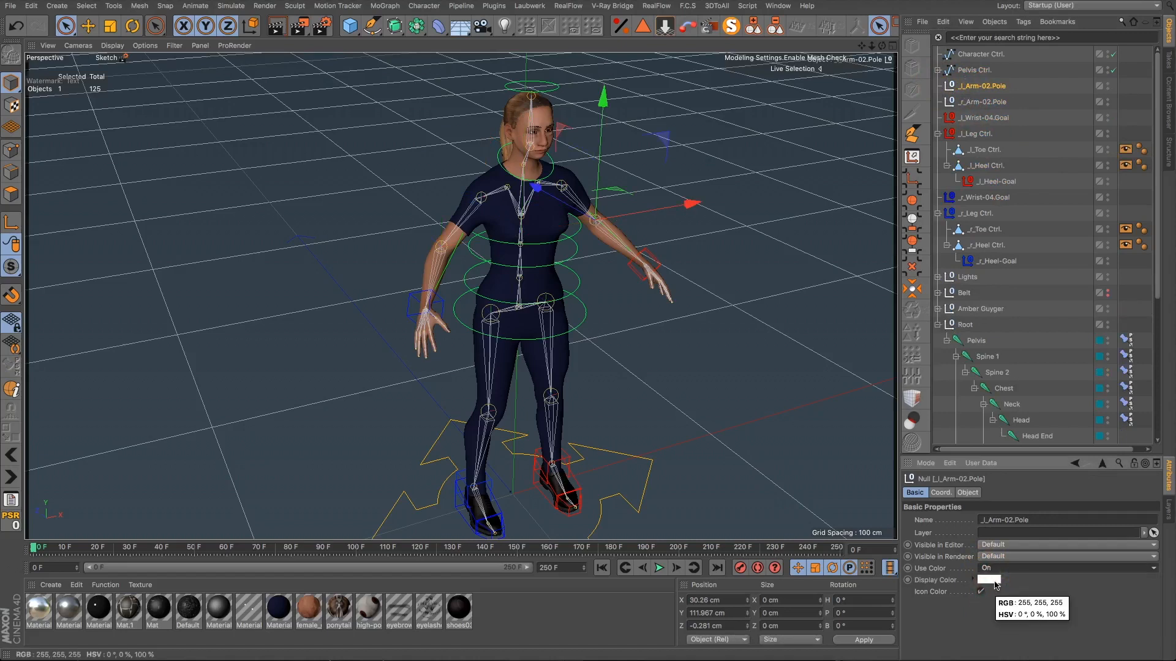
pyautogui.click(995, 585)
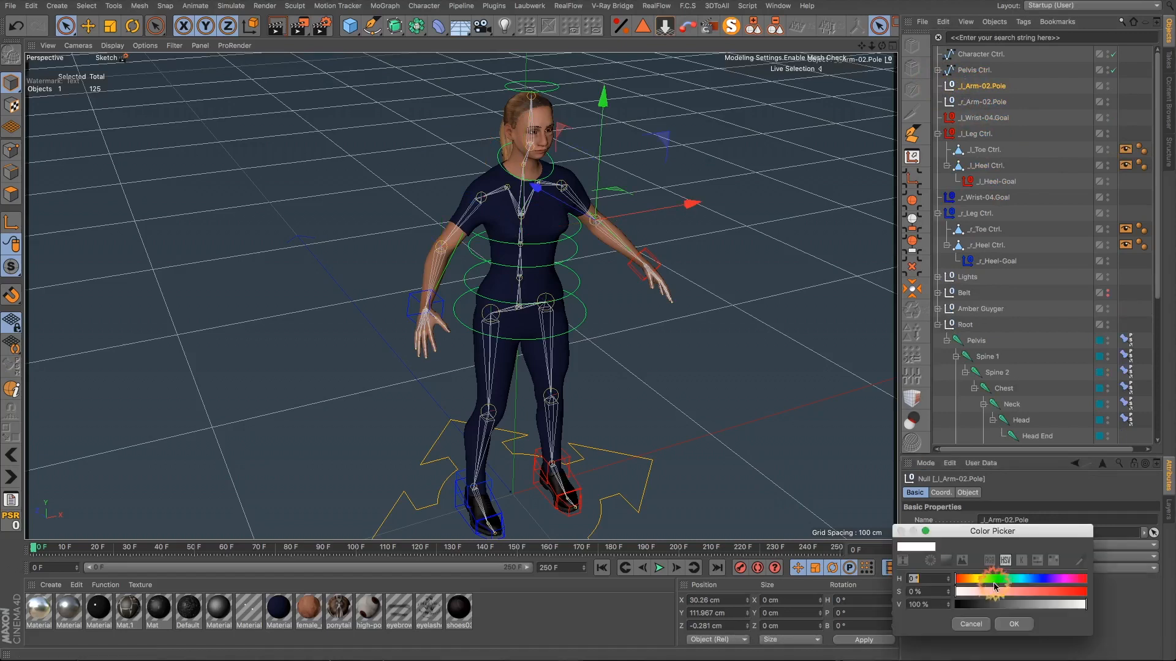
pyautogui.click(1066, 609)
pyautogui.click(1020, 582)
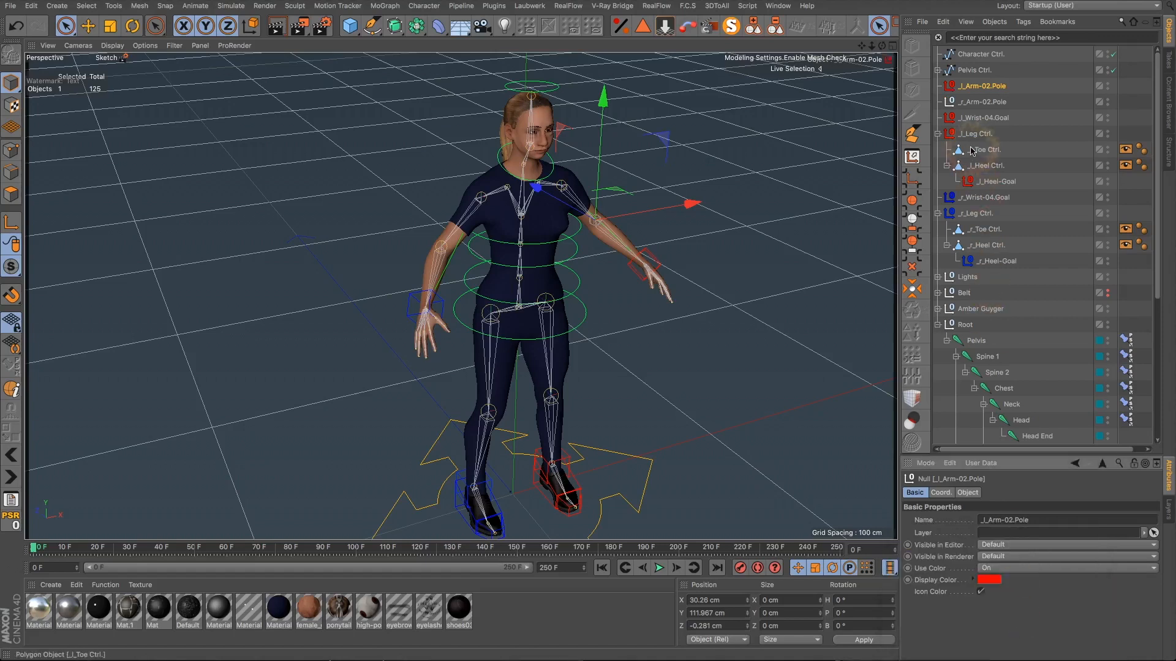
# Step: Set the display color of _r_Arm-02.Pole to blue with hue 231°, saturation 100% and value 100%
pyautogui.click(967, 104)
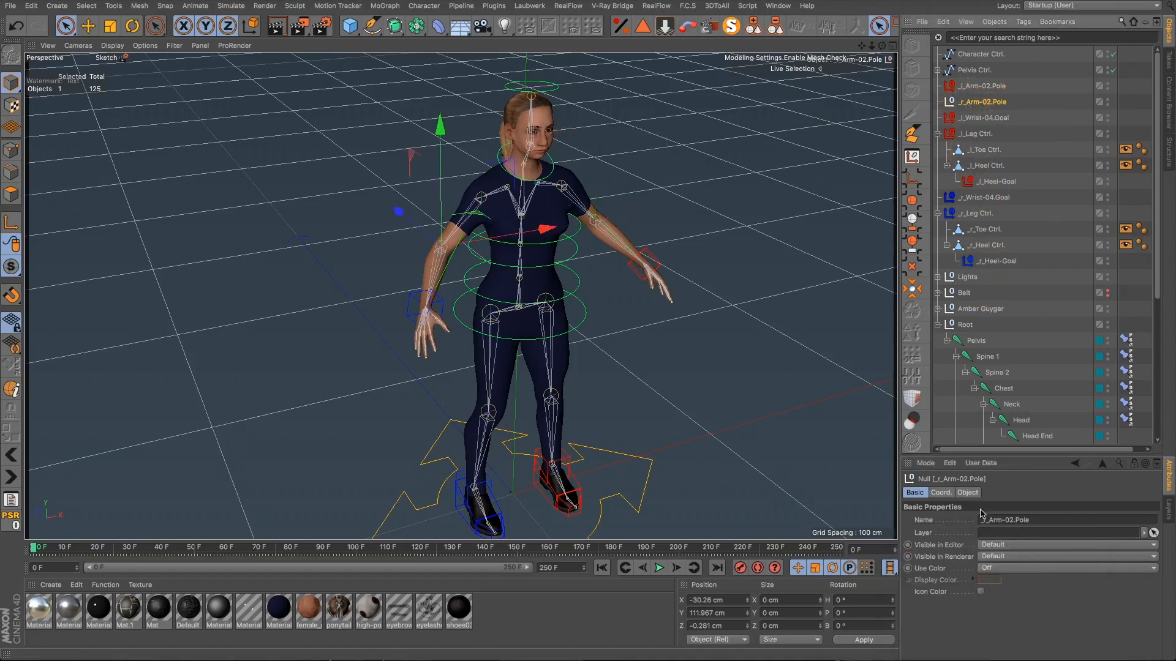
pyautogui.click(986, 581)
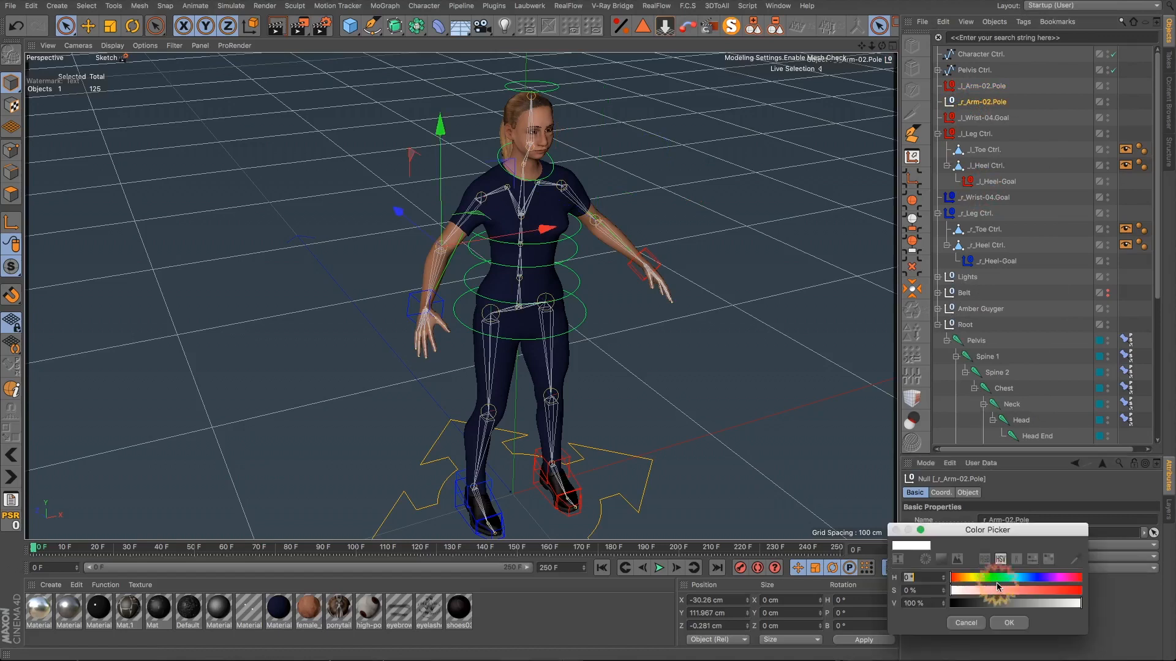
pyautogui.moveTo(1051, 591); pyautogui.dragTo(1079, 591)
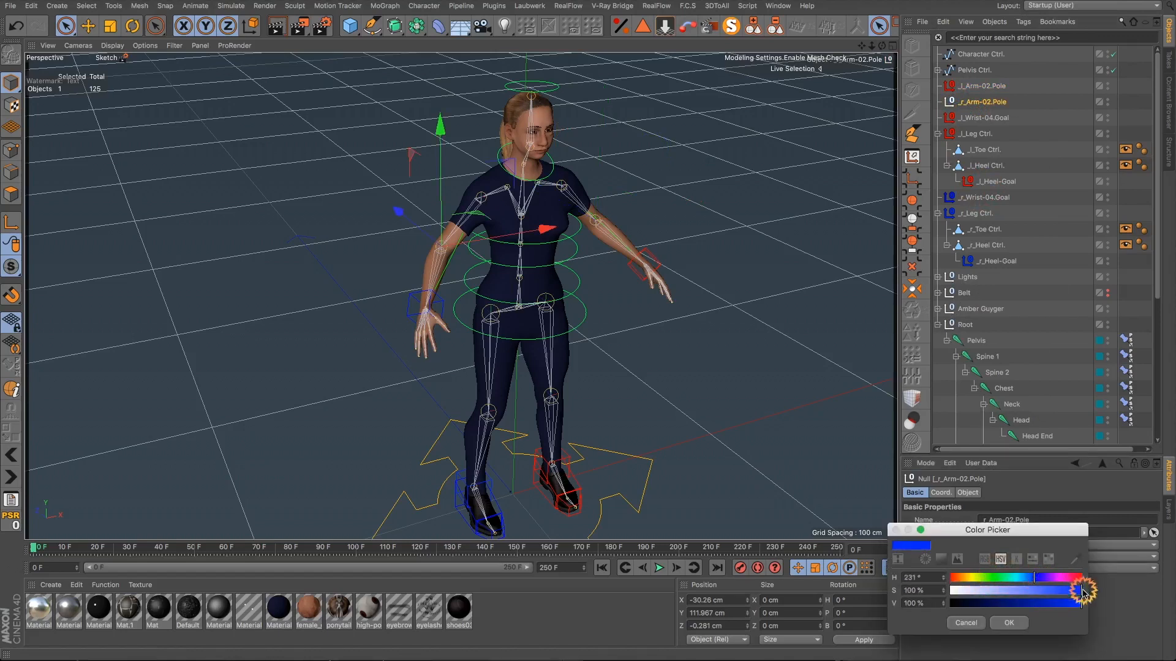
pyautogui.click(1007, 622)
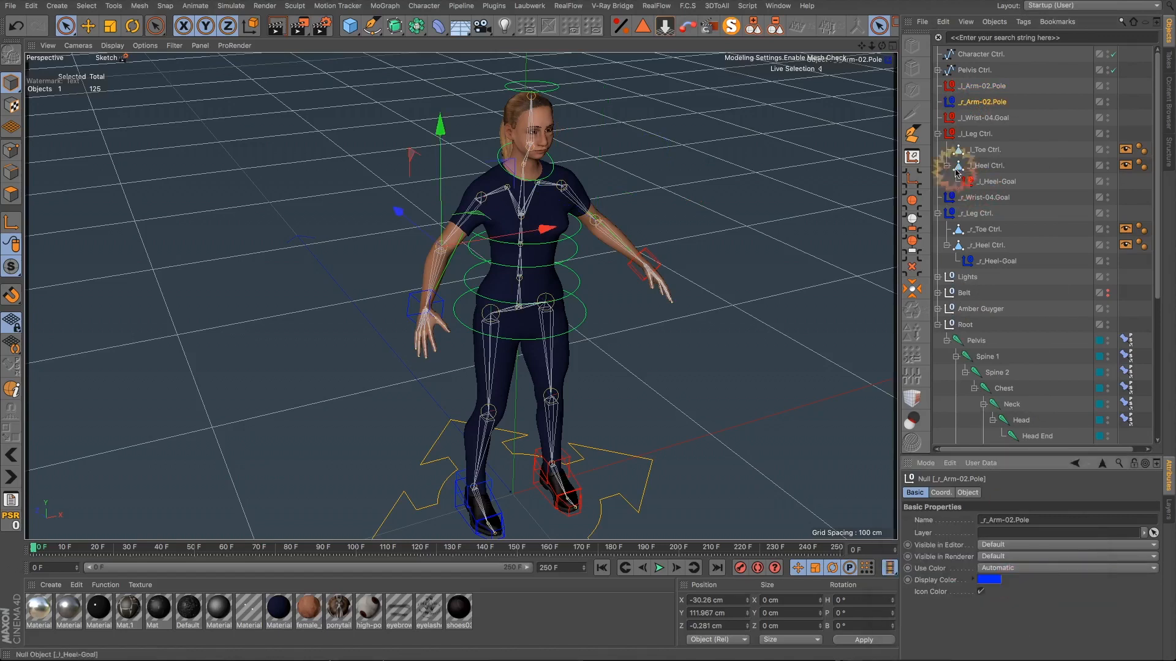
# Step: Reorder _l_Arm-02.Pole and _r_Arm-02.Pole so each sits directly below the Wrist-04.Goal of its own side
pyautogui.click(966, 105)
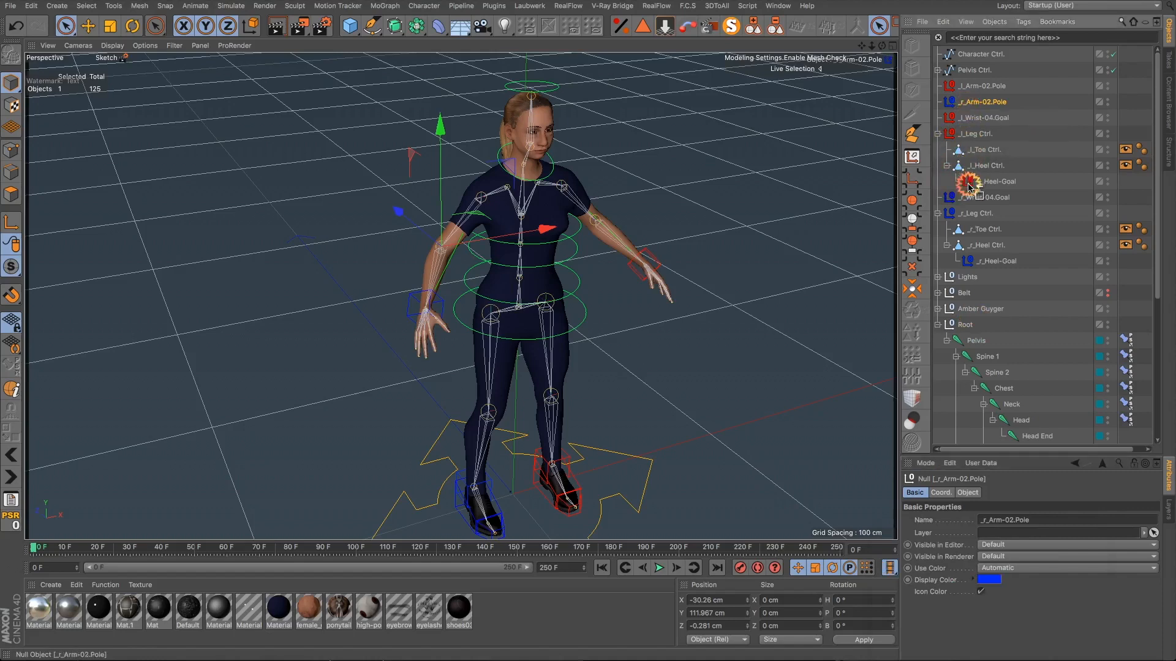
pyautogui.moveTo(967, 190); pyautogui.dragTo(968, 189)
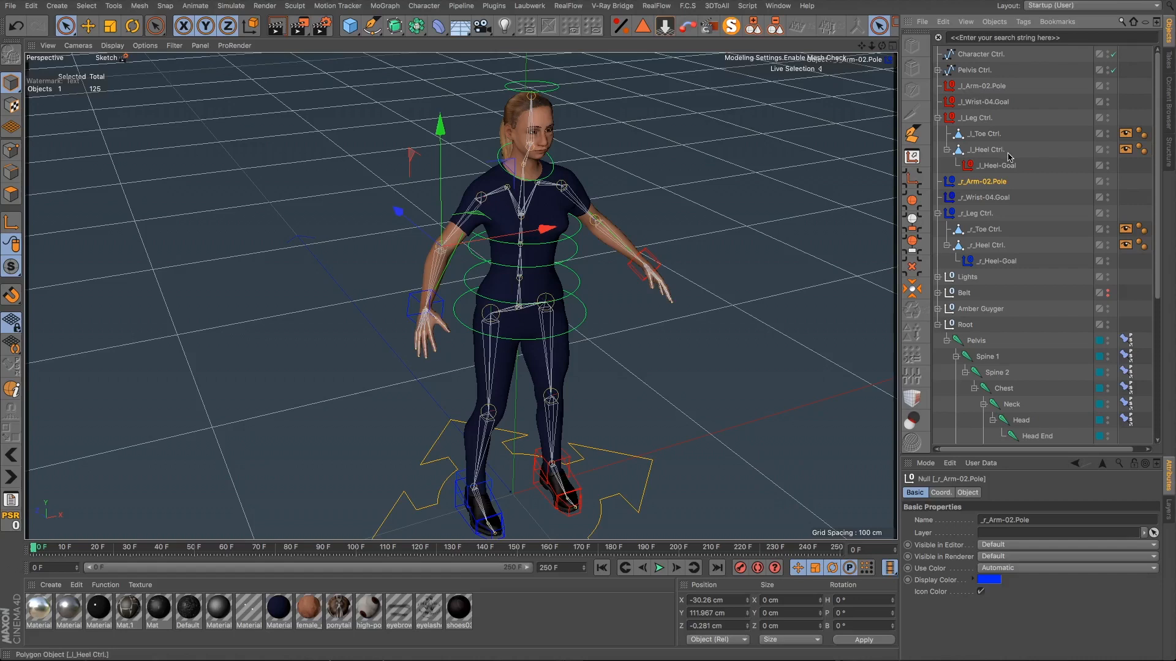
pyautogui.keyDown('alt'); pyautogui.moveTo(786, 399); pyautogui.dragTo(747, 394, button='middle'); pyautogui.keyUp('alt')
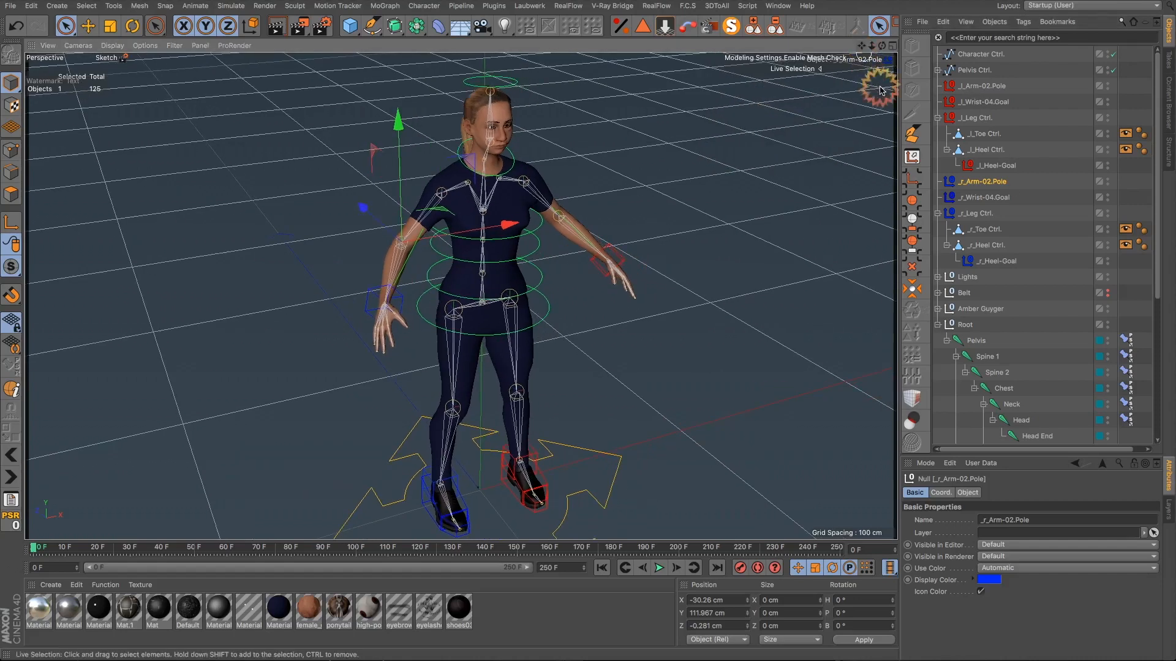
pyautogui.click(980, 86)
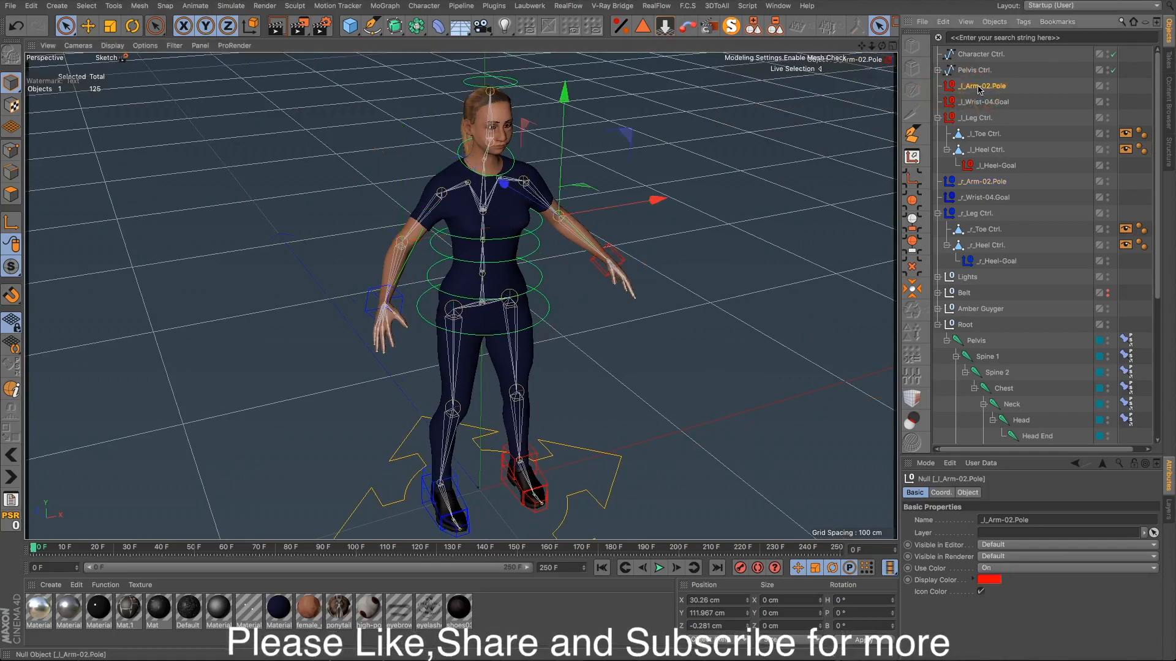
pyautogui.moveTo(979, 89); pyautogui.dragTo(984, 108)
pyautogui.moveTo(980, 182); pyautogui.dragTo(978, 201)
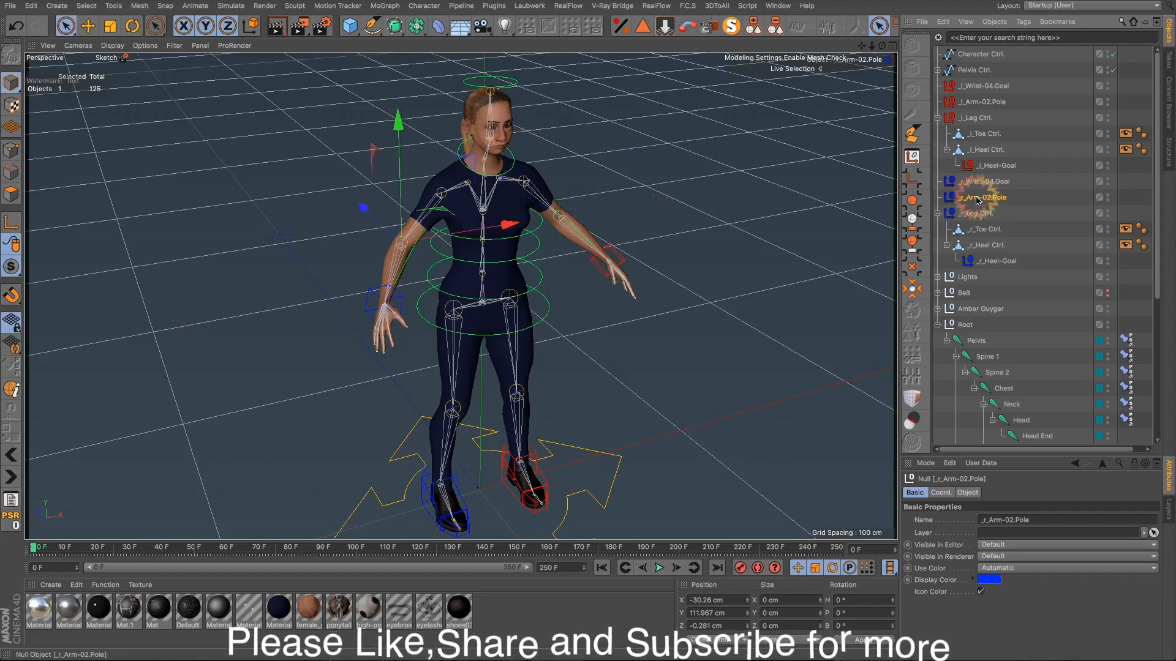
# Step: Move _l_Arm-02.Pole and _r_Arm-02.Pole together backward behind the character, to a Z position of about 25.8 cm
pyautogui.keyDown('ctrl'); pyautogui.click(982, 101); pyautogui.keyUp('ctrl')
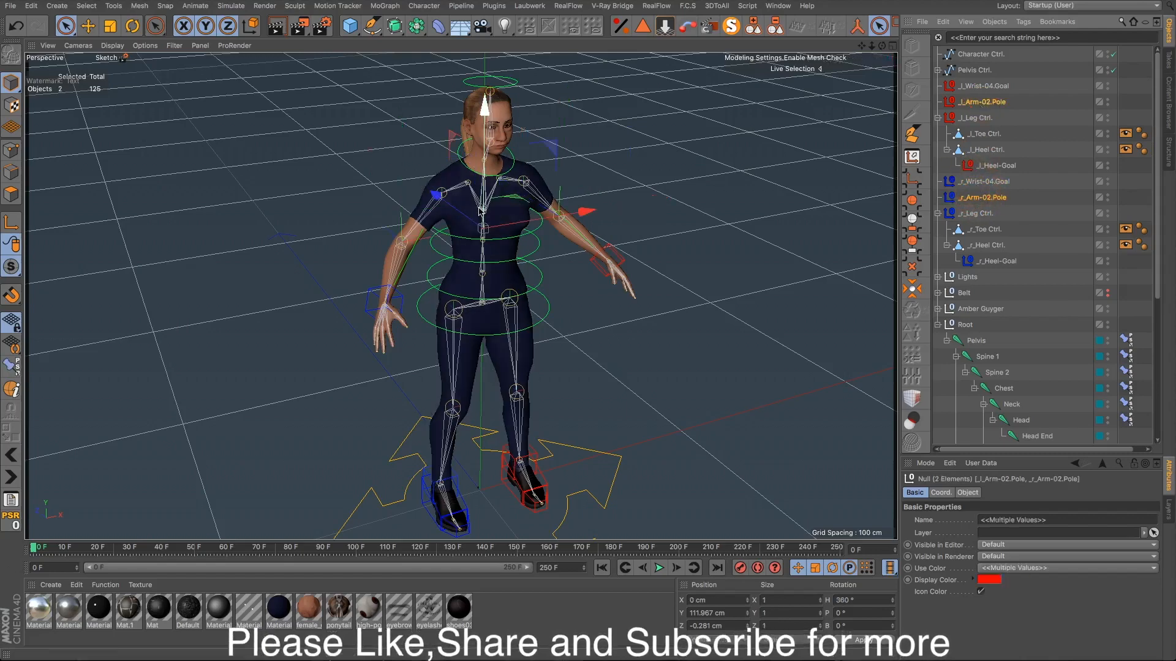
pyautogui.keyDown('alt'); pyautogui.moveTo(477, 213); pyautogui.dragTo(564, 219); pyautogui.keyUp('alt')
pyautogui.moveTo(353, 212); pyautogui.dragTo(298, 202)
pyautogui.moveTo(862, 46); pyautogui.dragTo(798, 169)
pyautogui.keyDown('alt'); pyautogui.moveTo(554, 191); pyautogui.dragTo(647, 260); pyautogui.keyUp('alt')
pyautogui.keyDown('alt'); pyautogui.moveTo(453, 263); pyautogui.dragTo(482, 265, button='right'); pyautogui.keyUp('alt')
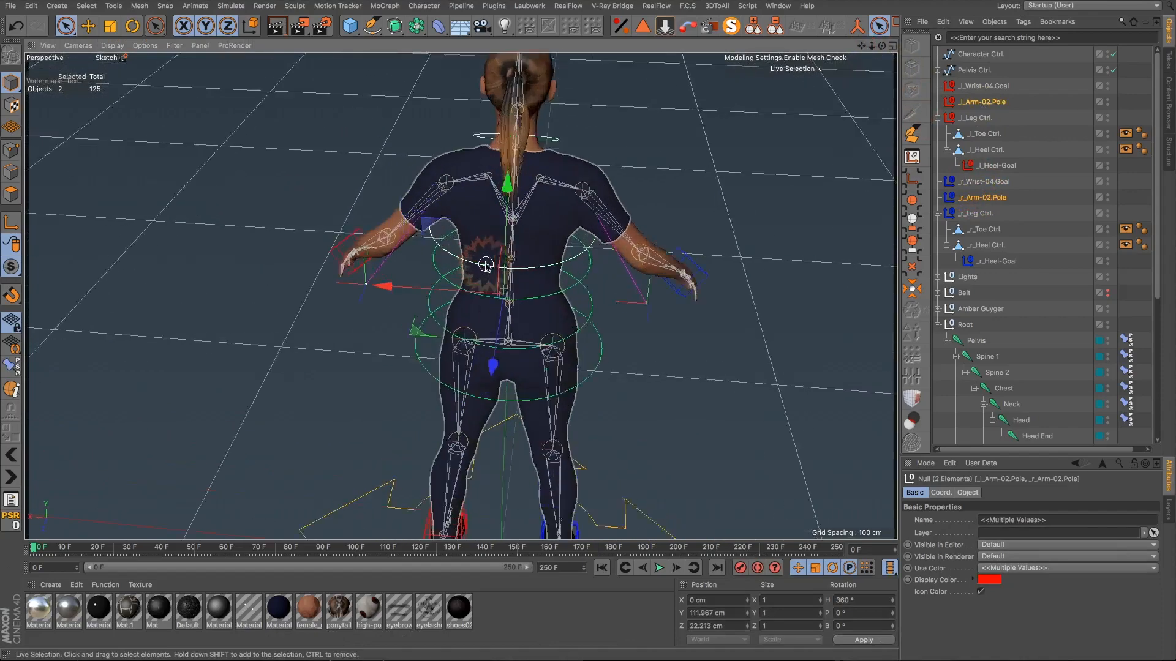
pyautogui.keyDown('alt'); pyautogui.moveTo(485, 265); pyautogui.dragTo(731, 265); pyautogui.keyUp('alt')
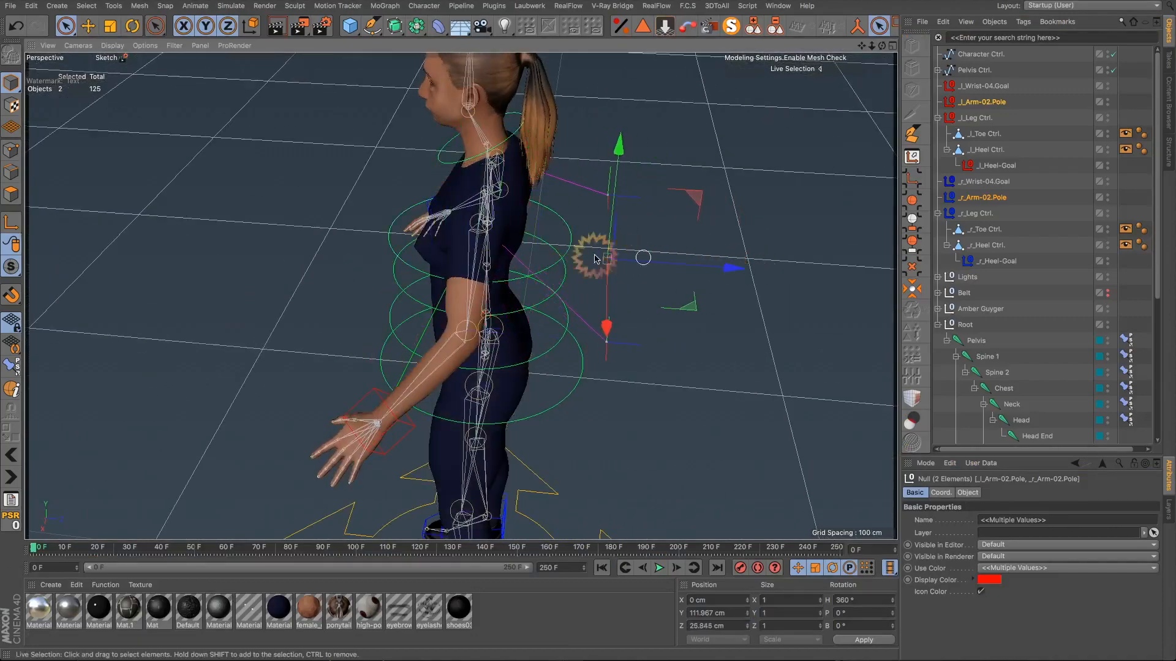
# Step: Change the display shape of both arm pole nulls to Pyramid with a radius of 3 cm
pyautogui.keyDown('alt'); pyautogui.moveTo(593, 255); pyautogui.dragTo(390, 185); pyautogui.keyUp('alt')
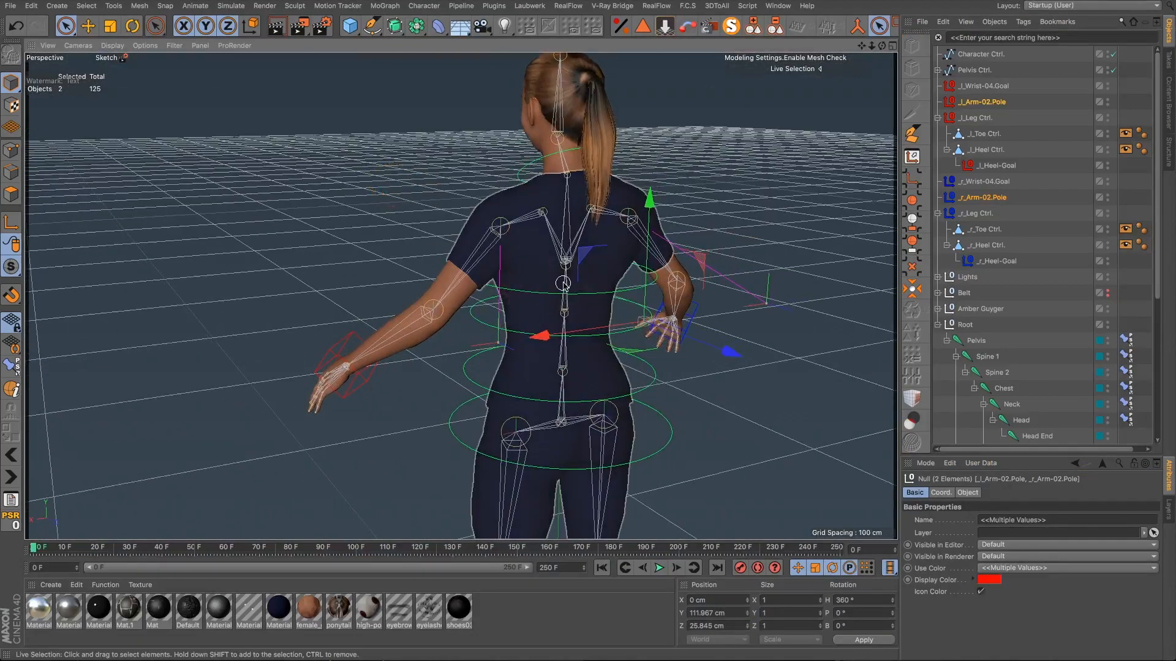
pyautogui.moveTo(562, 288)
pyautogui.keyDown('alt'); pyautogui.mouseDown()
pyautogui.moveTo(559, 263)
pyautogui.moveTo(569, 283)
pyautogui.mouseUp(); pyautogui.keyUp('alt')
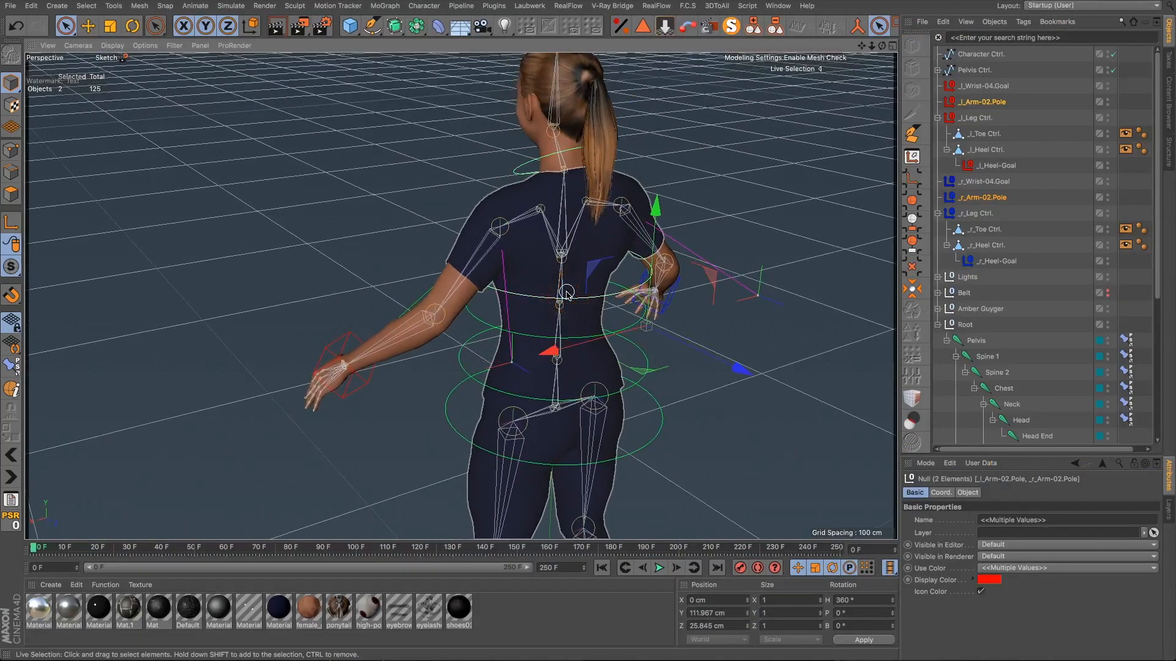
pyautogui.keyDown('alt'); pyautogui.moveTo(567, 293); pyautogui.dragTo(774, 157); pyautogui.keyUp('alt')
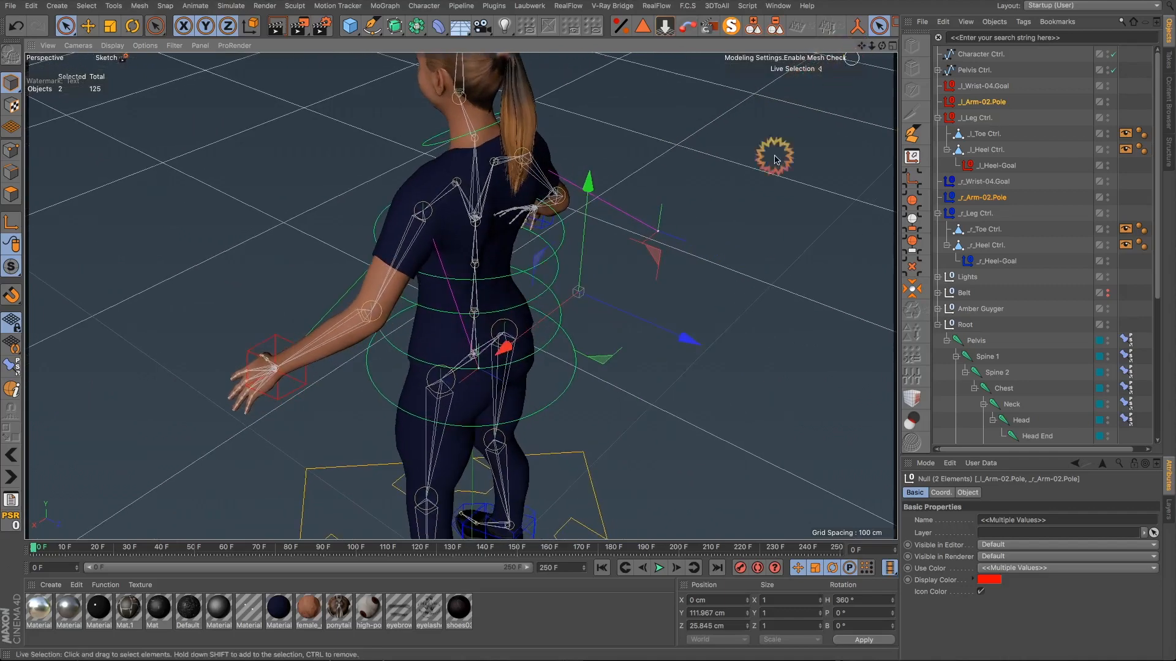
pyautogui.click(968, 493)
pyautogui.click(985, 519)
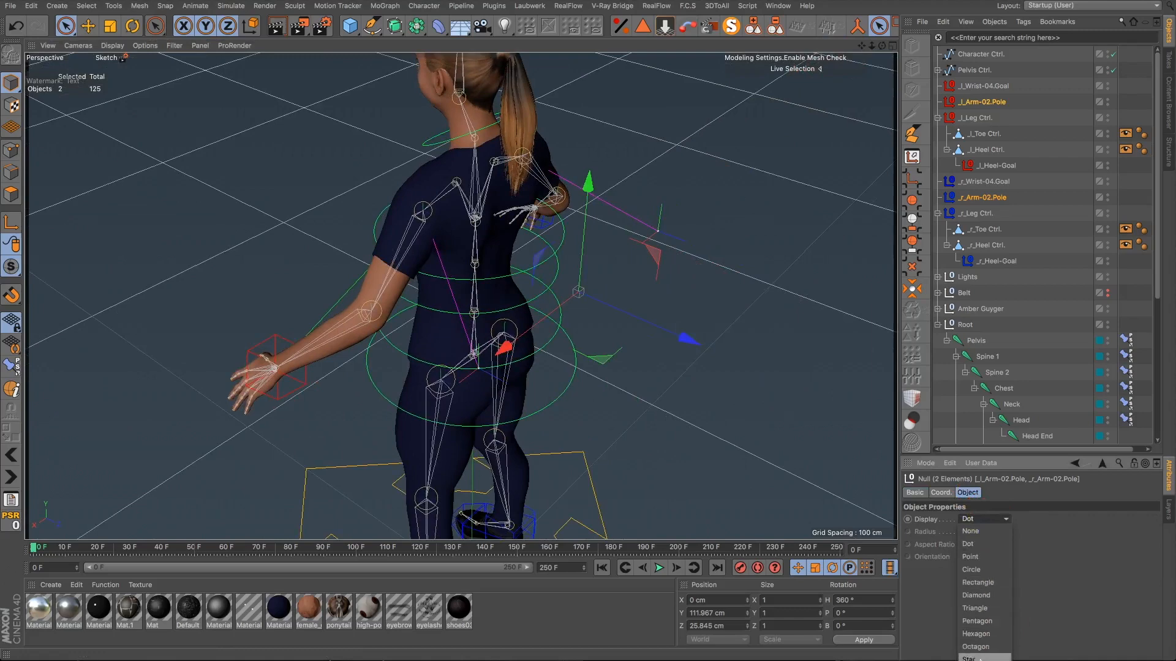
pyautogui.click(970, 643)
pyautogui.moveTo(965, 555); pyautogui.dragTo(977, 593)
pyautogui.click(971, 580)
pyautogui.keyDown('alt'); pyautogui.moveTo(481, 194); pyautogui.dragTo(394, 136); pyautogui.keyUp('alt')
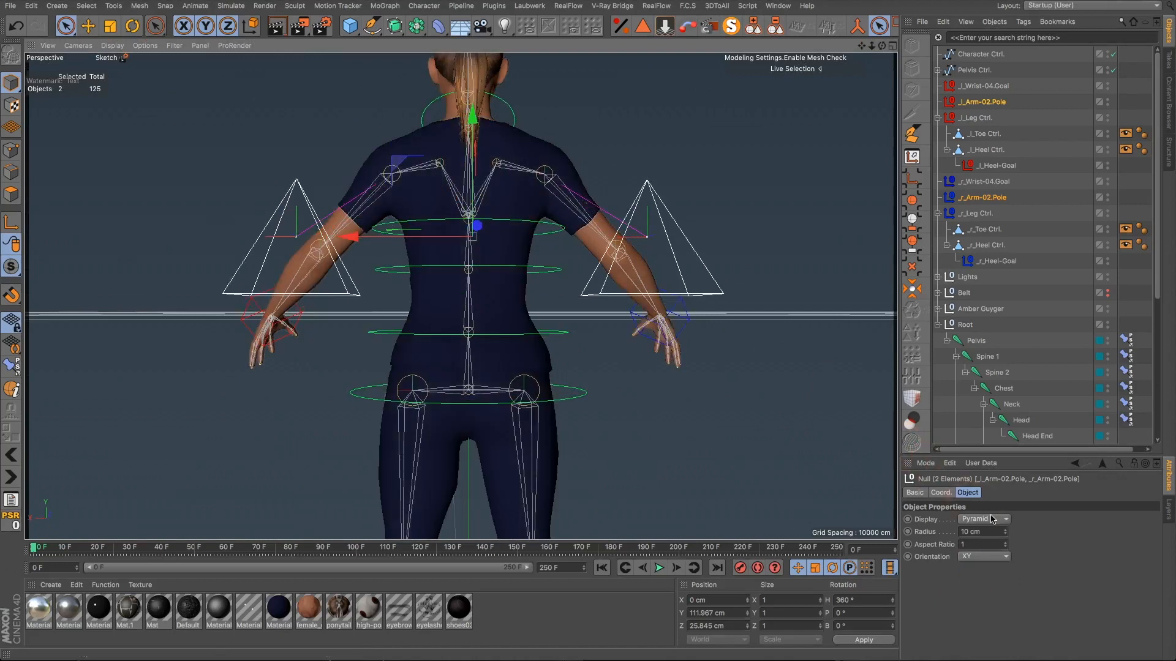
pyautogui.moveTo(1009, 537); pyautogui.dragTo(1008, 537)
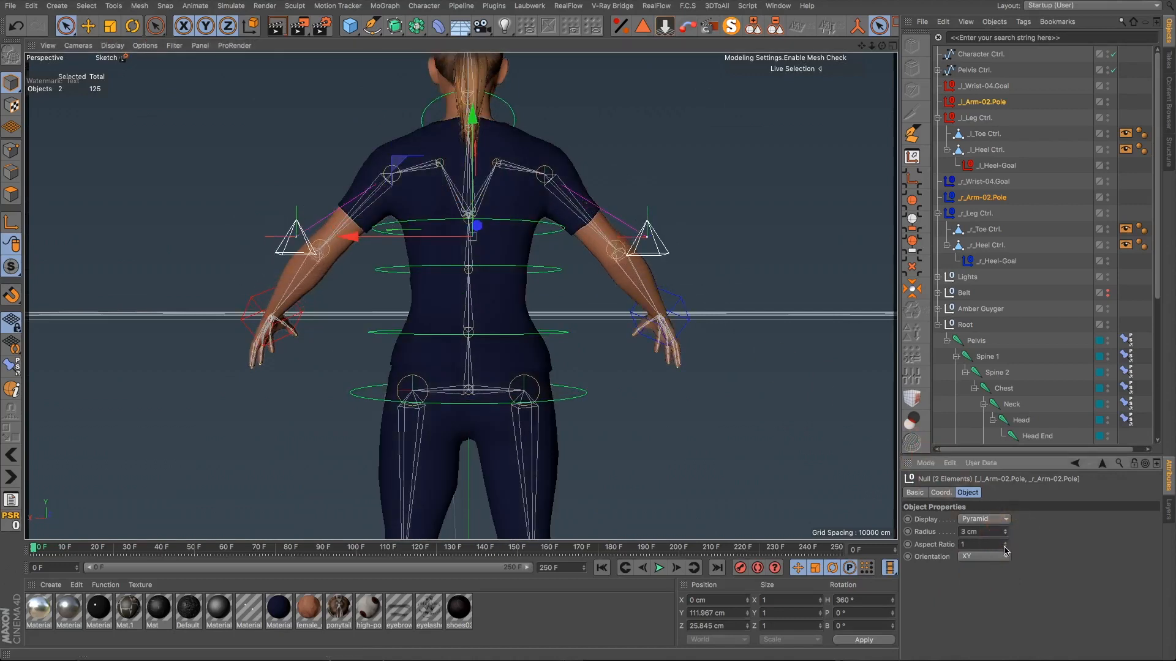
# Step: Scale the two arm poles toward each other to about 55% along X and raise them to about 123 cm in Y
pyautogui.keyDown('alt'); pyautogui.moveTo(506, 199); pyautogui.dragTo(556, 273); pyautogui.keyUp('alt')
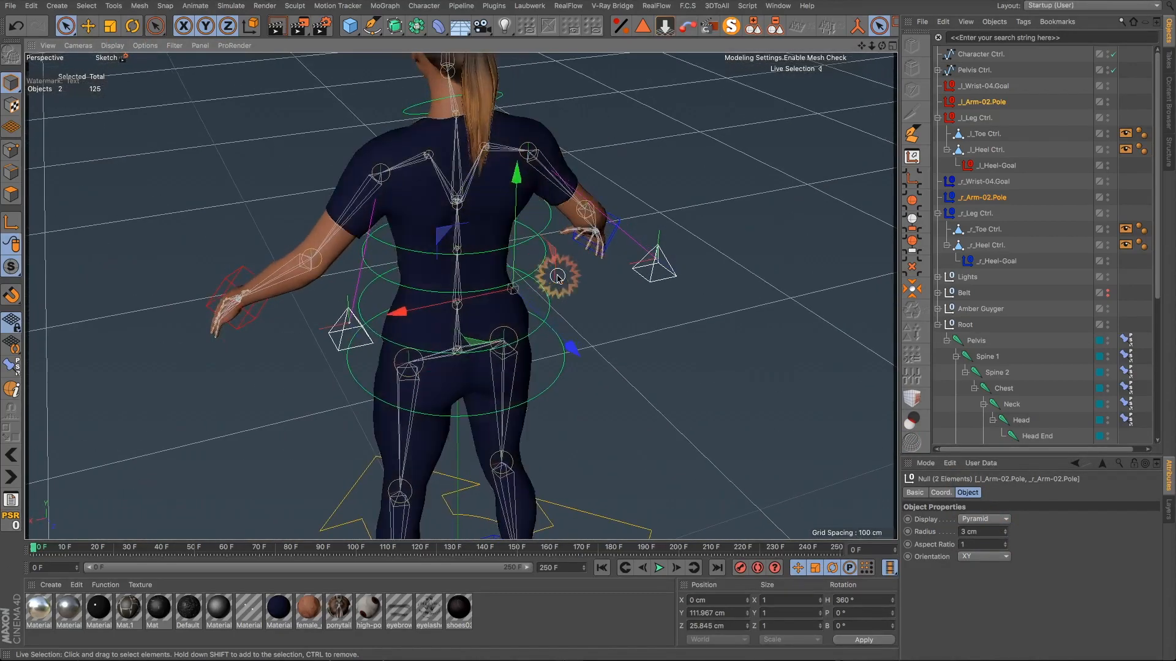
pyautogui.press('t')
pyautogui.moveTo(395, 312); pyautogui.dragTo(451, 307)
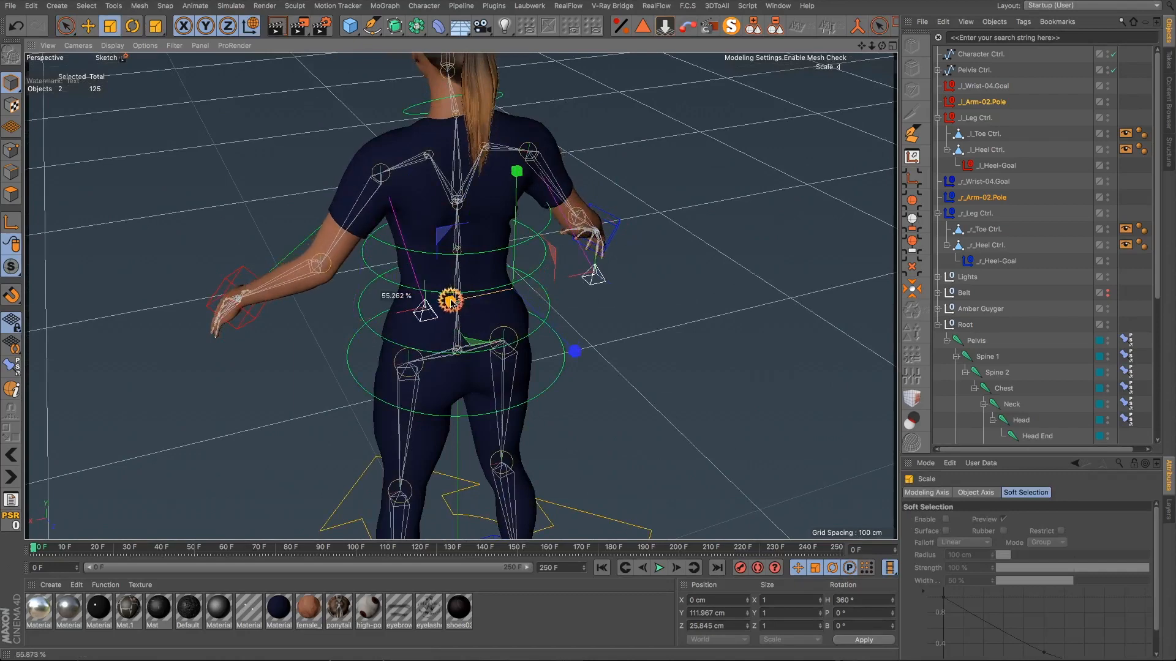
pyautogui.press('e')
pyautogui.moveTo(526, 176); pyautogui.dragTo(521, 116)
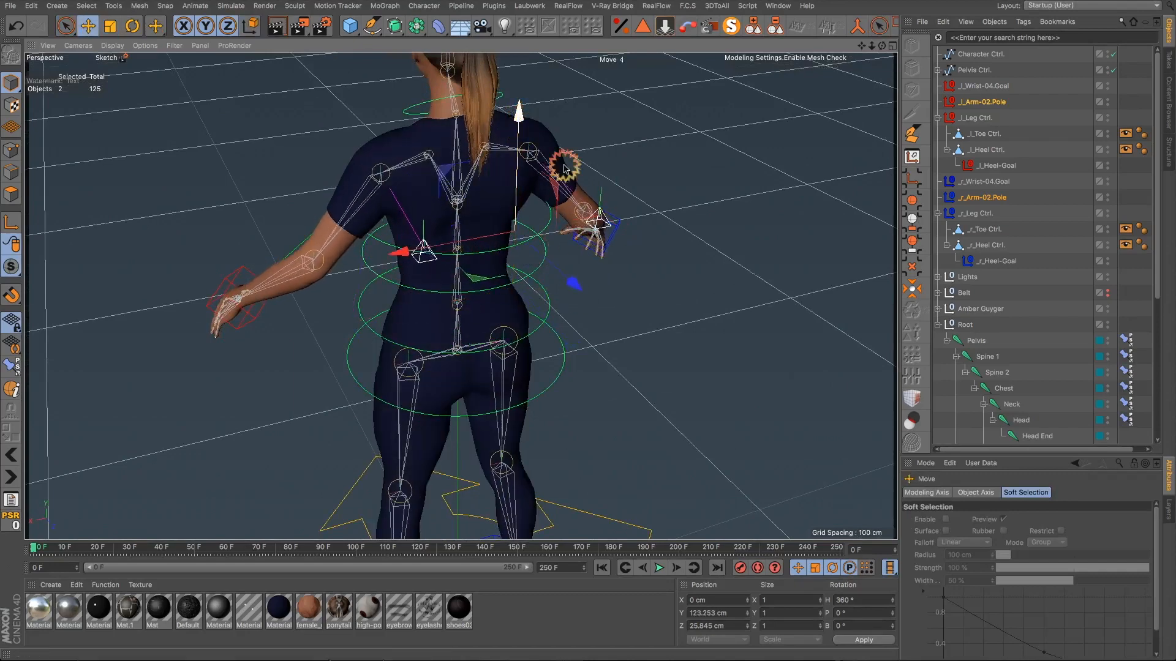
# Step: Set the radius of both arm pole pyramids to 3 cm and deselect them
pyautogui.click(979, 104)
pyautogui.keyDown('ctrl'); pyautogui.click(984, 197); pyautogui.keyUp('ctrl')
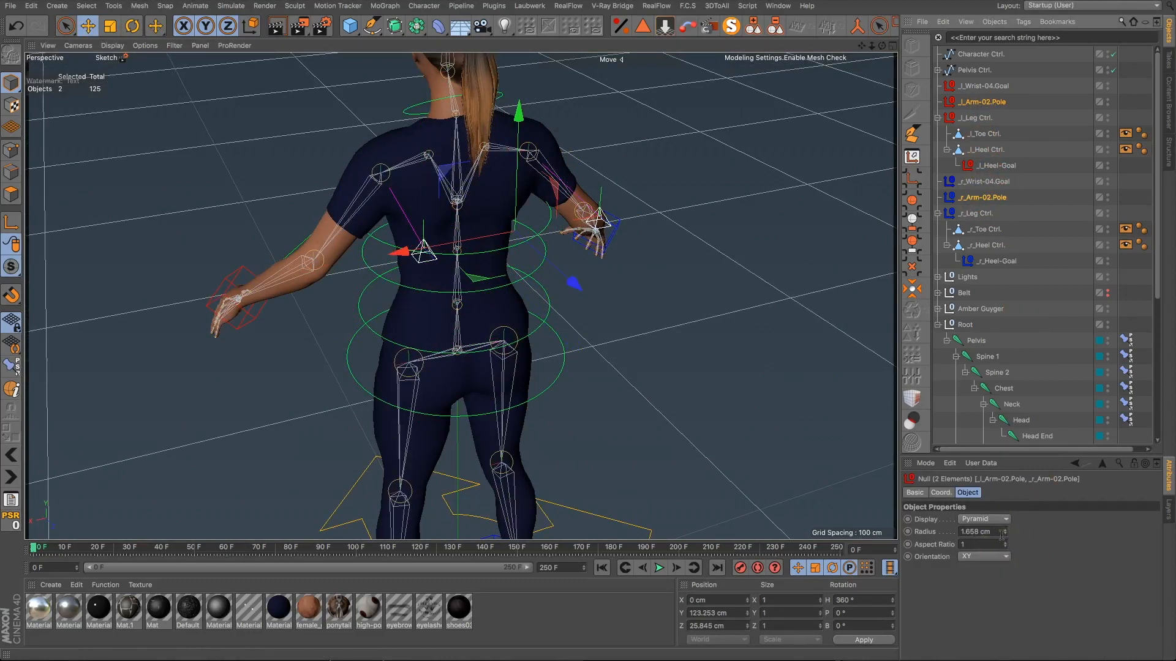
pyautogui.click(922, 531)
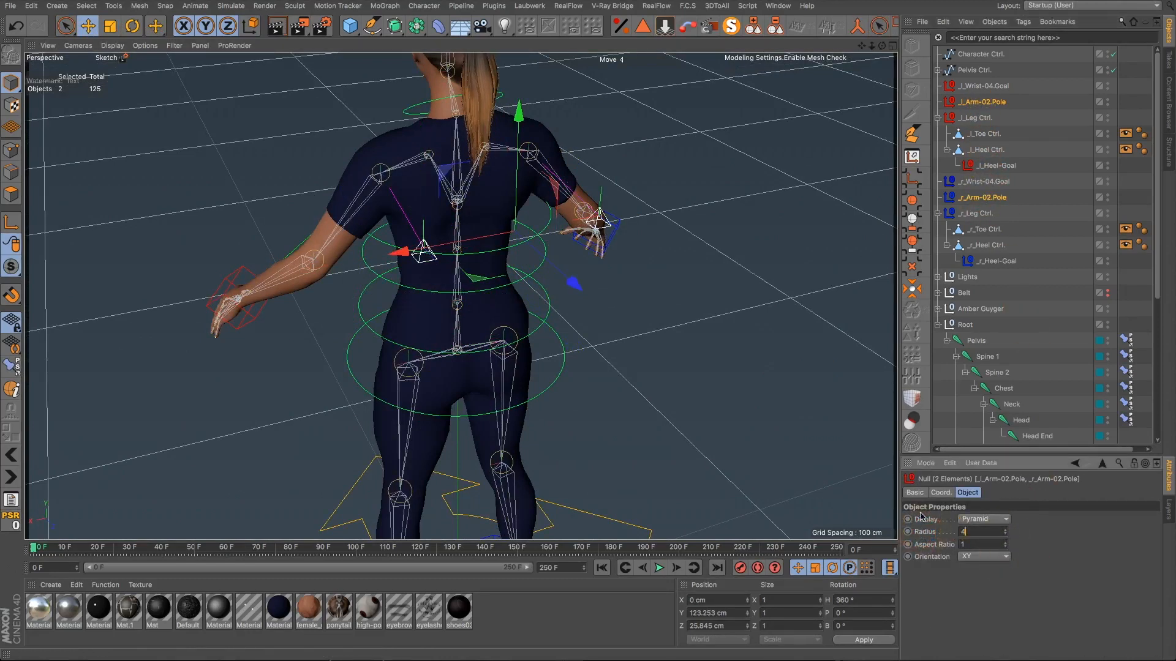
pyautogui.click(1036, 563)
pyautogui.keyDown('alt'); pyautogui.moveTo(506, 235); pyautogui.dragTo(621, 197); pyautogui.keyUp('alt')
pyautogui.click(1006, 534)
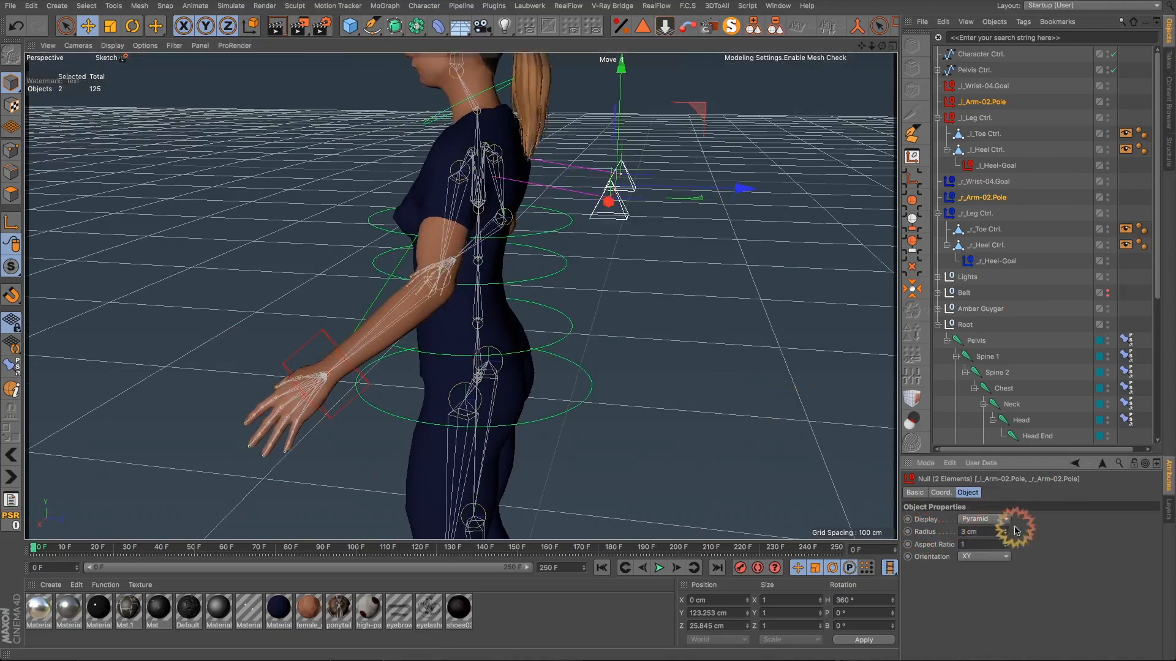
pyautogui.click(1056, 543)
pyautogui.keyDown('alt'); pyautogui.moveTo(511, 163); pyautogui.dragTo(432, 188); pyautogui.keyUp('alt')
pyautogui.click(743, 276)
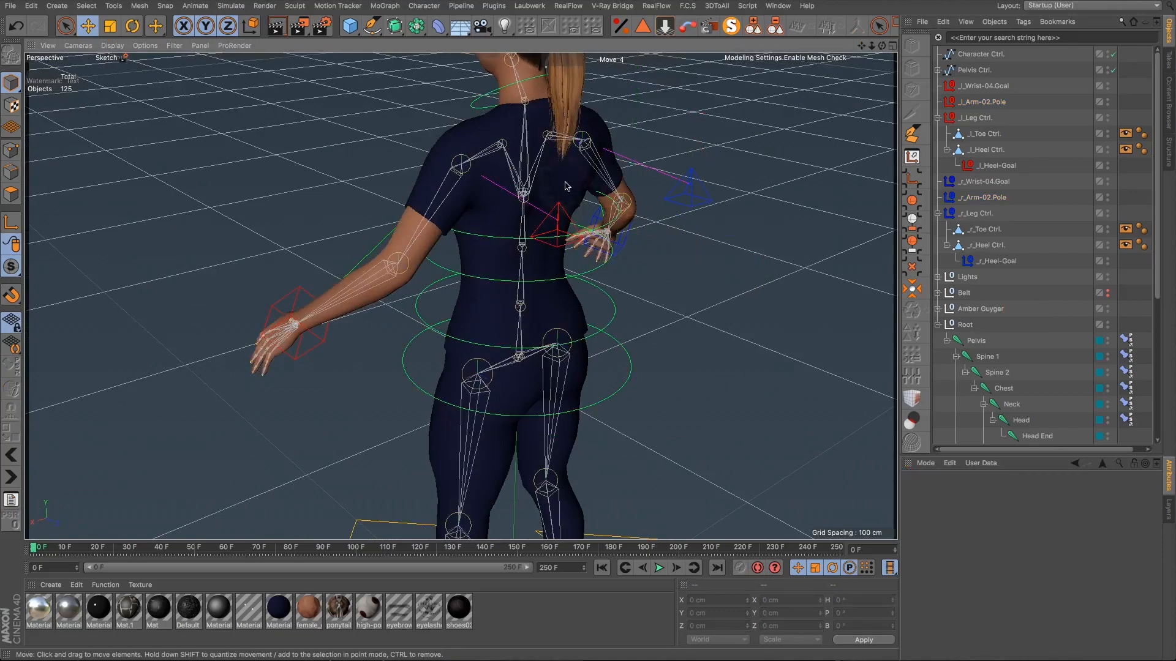
# Step: Test the rig by moving Pelvis Ctrl. down and up to check how the arms and legs bend
pyautogui.keyDown('alt'); pyautogui.moveTo(566, 186); pyautogui.dragTo(587, 240); pyautogui.keyUp('alt')
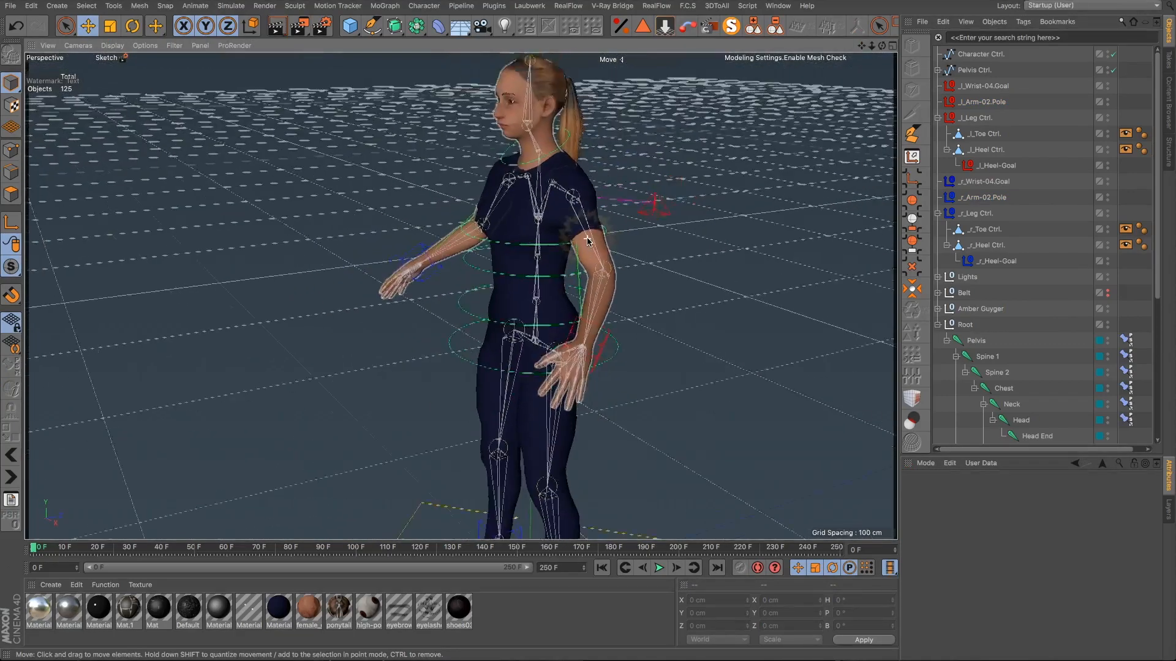
pyautogui.scroll(-5, 586, 241)
pyautogui.scroll(-5, 993, 388)
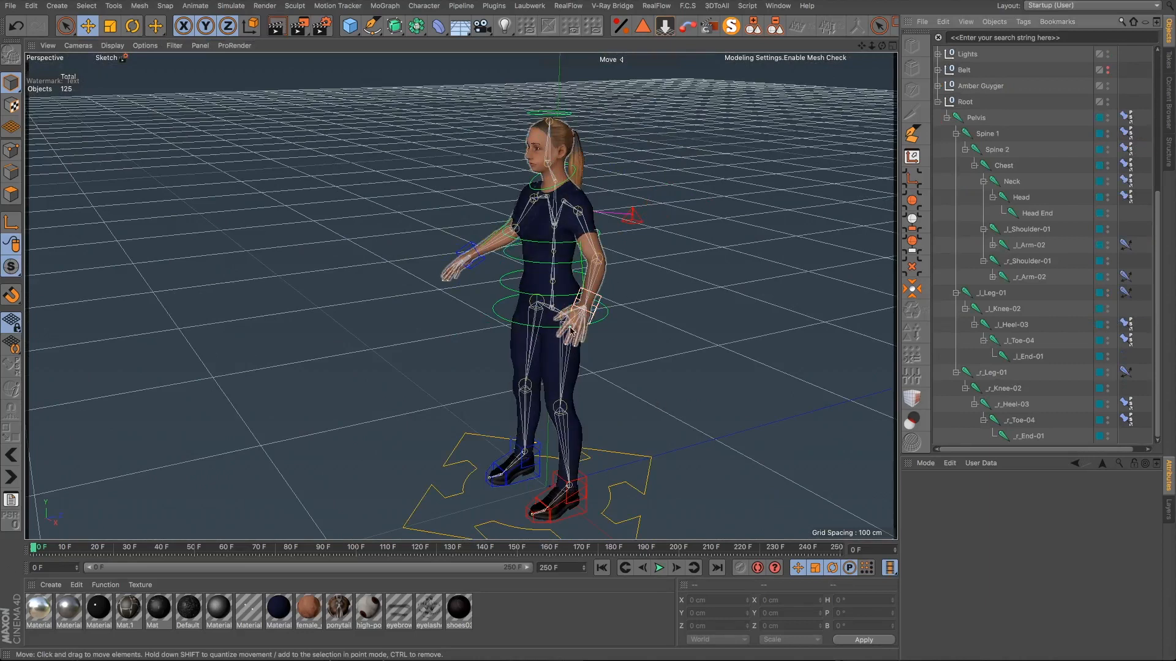
pyautogui.click(504, 370)
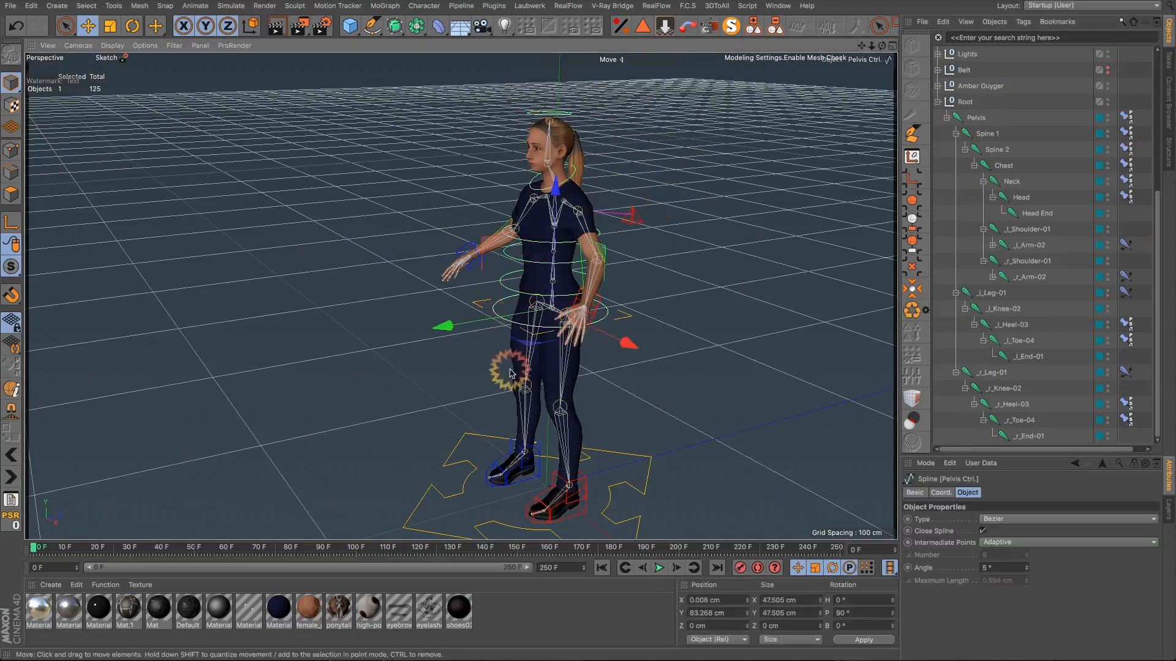
pyautogui.keyDown('alt'); pyautogui.moveTo(504, 370); pyautogui.dragTo(589, 404); pyautogui.keyUp('alt')
pyautogui.scroll(4, 560, 413)
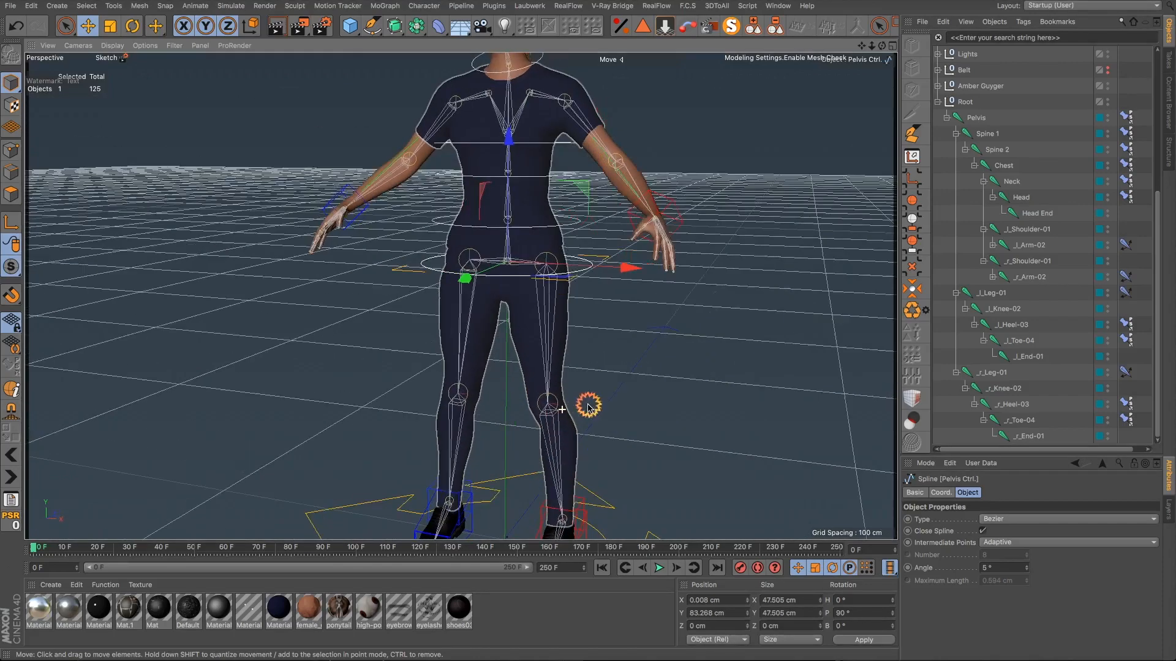
pyautogui.moveTo(859, 46); pyautogui.dragTo(864, 4)
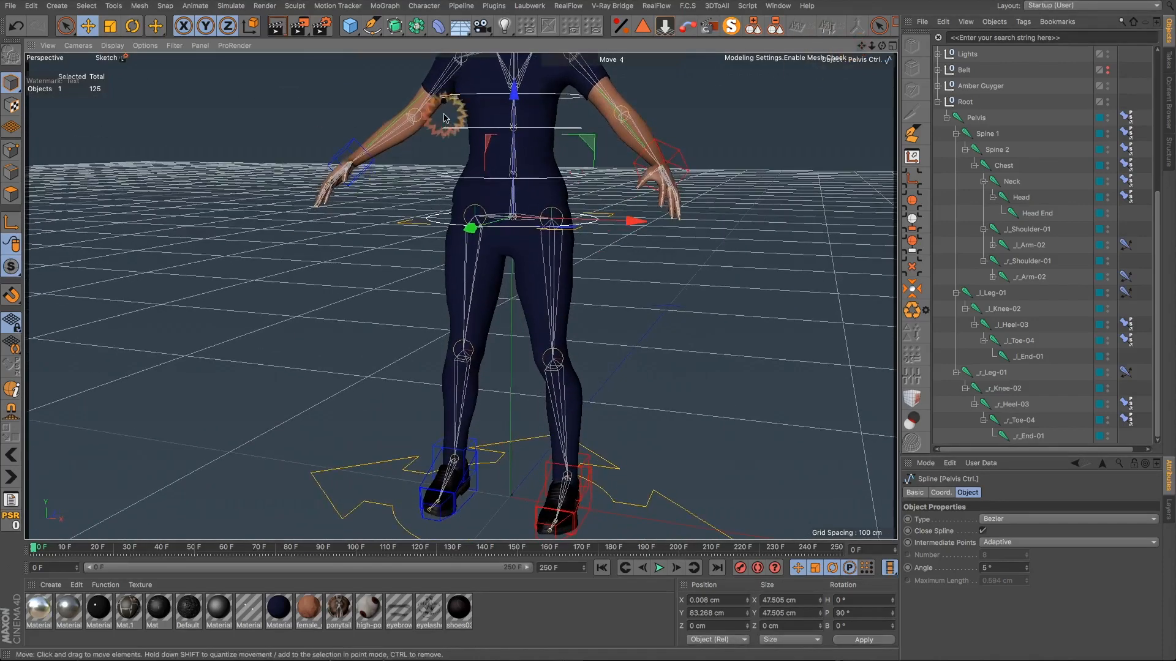
pyautogui.moveTo(514, 97); pyautogui.dragTo(512, 173)
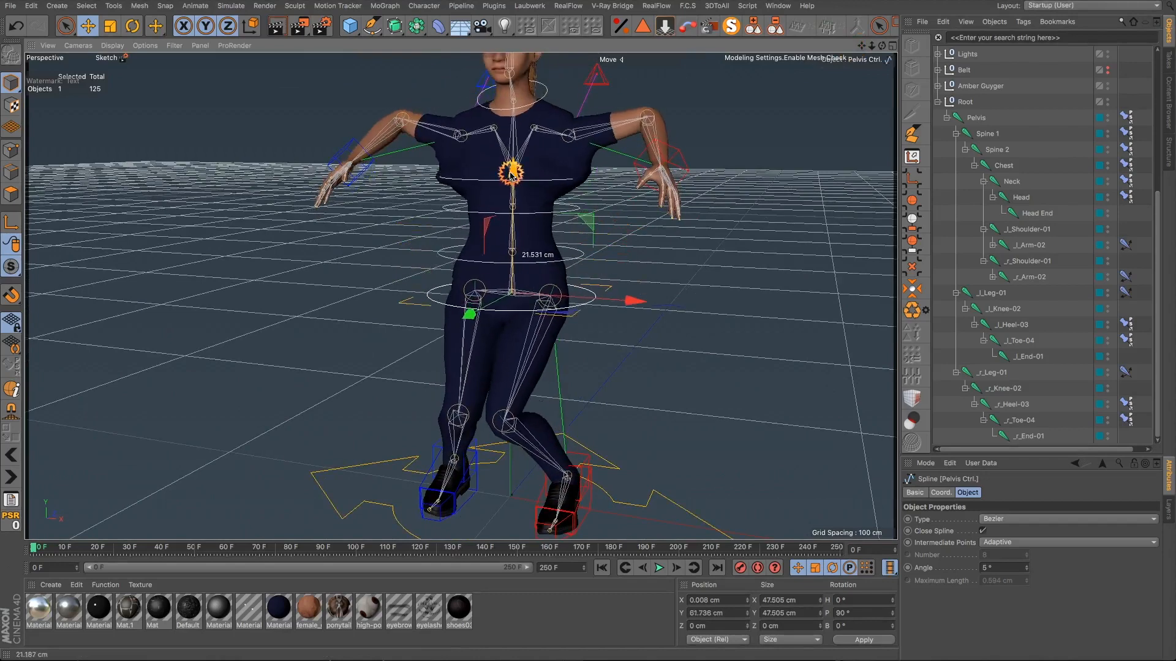
pyautogui.keyDown('alt'); pyautogui.moveTo(526, 356); pyautogui.dragTo(572, 321); pyautogui.keyUp('alt')
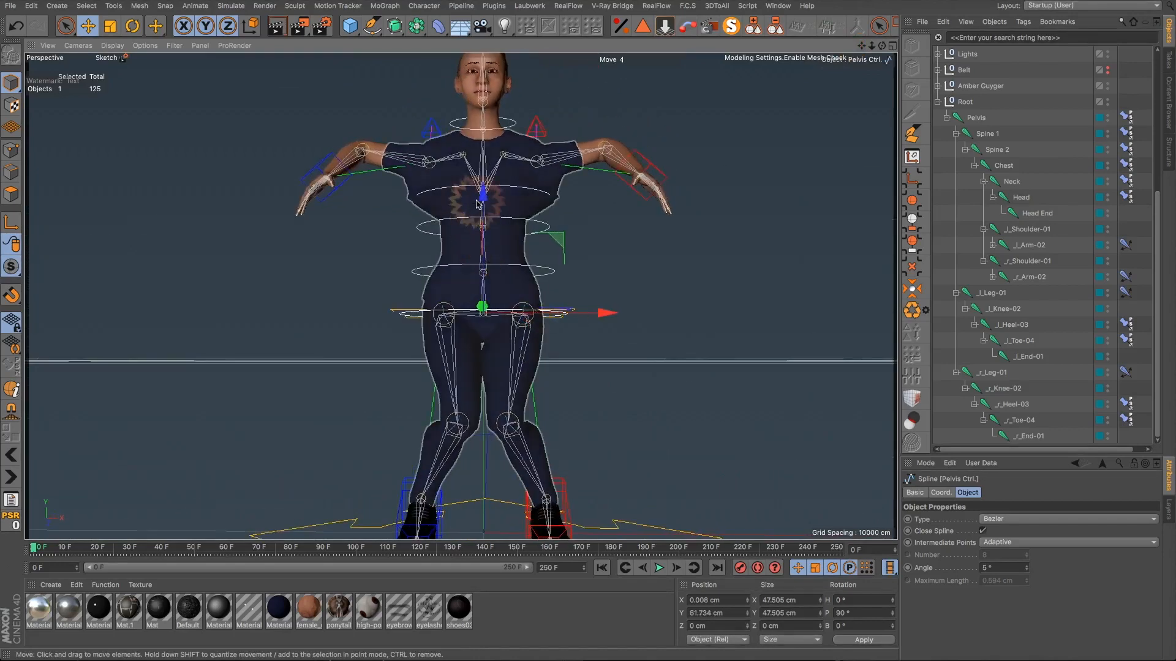
pyautogui.moveTo(480, 263); pyautogui.dragTo(482, 202)
# Step: Undo the test moves of Pelvis Ctrl
pyautogui.click(15, 26)
pyautogui.click(16, 26)
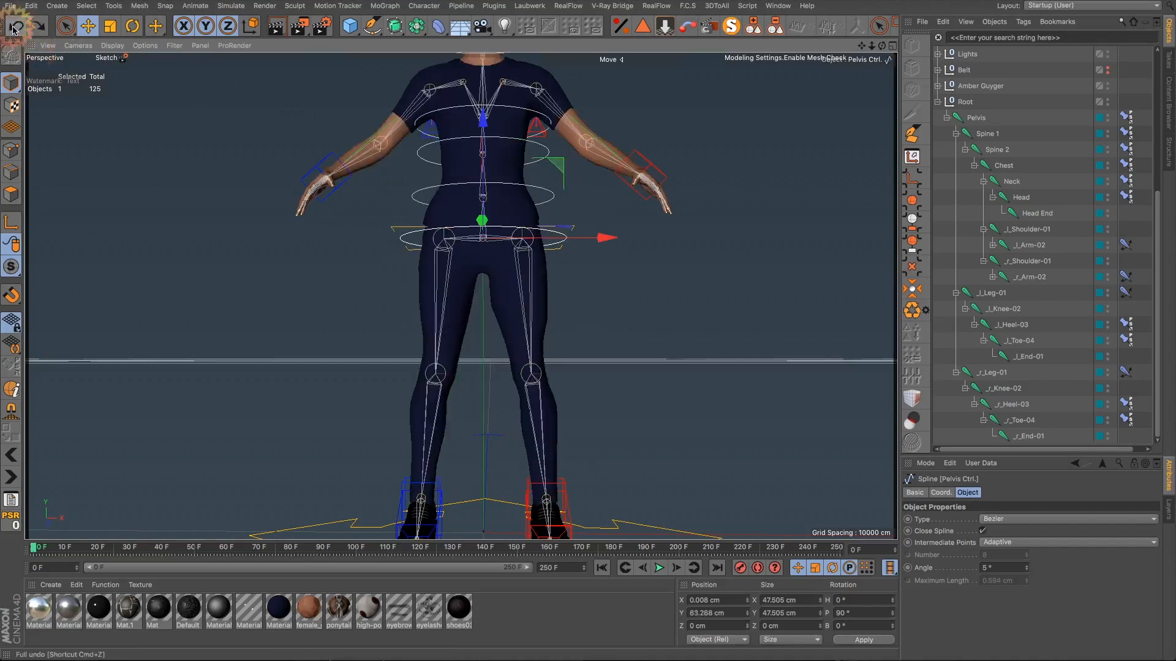
pyautogui.click(15, 25)
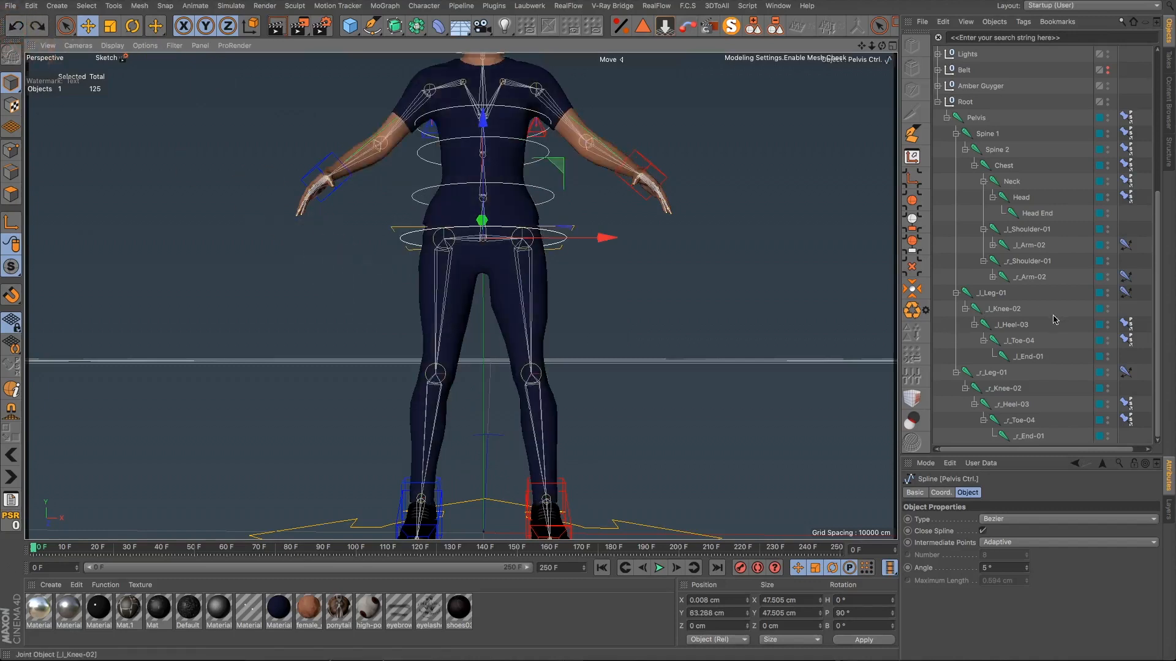
# Step: Add pole vector objects to the IK tags of both _l_Leg-01 and _r_Leg-01
pyautogui.click(1124, 293)
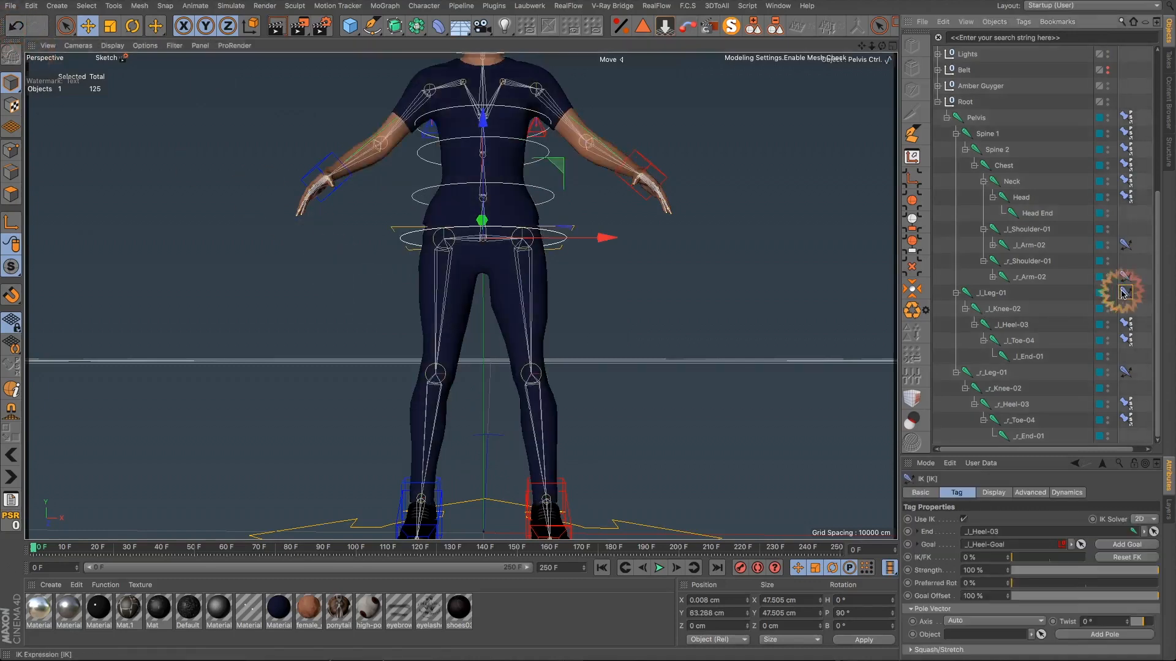
pyautogui.keyDown('shift'); pyautogui.click(1125, 373); pyautogui.keyUp('shift')
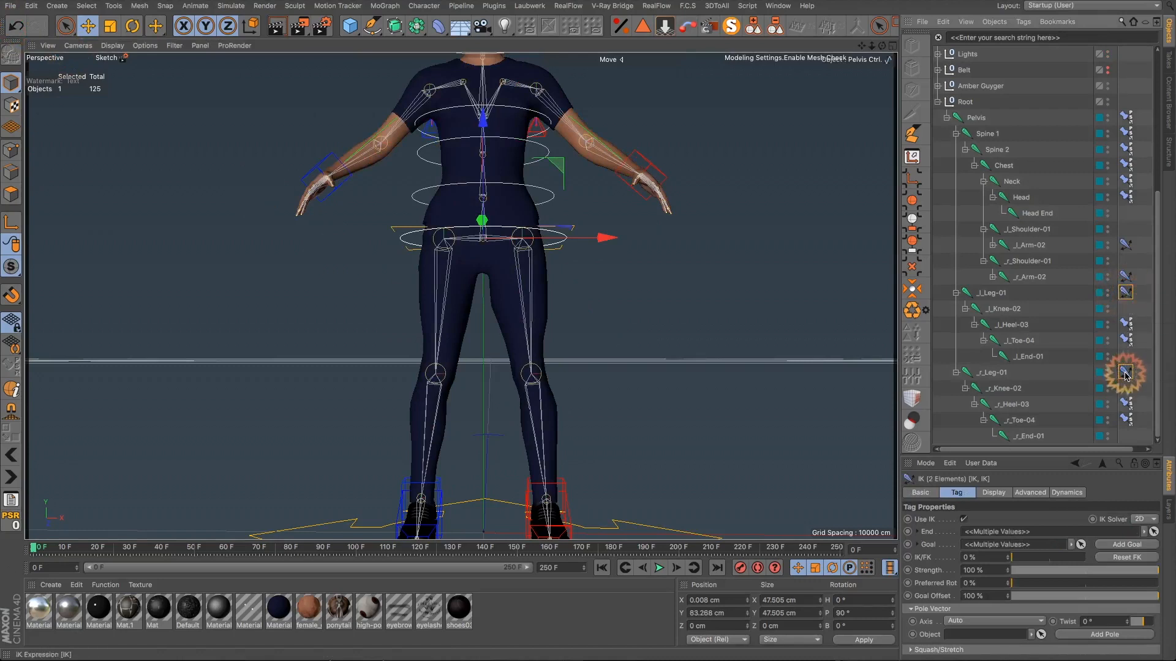
pyautogui.click(1110, 635)
# Step: Move both leg pole nulls out of the joint hierarchy to the top level, directly below Pelvis Ctrl
pyautogui.click(994, 373)
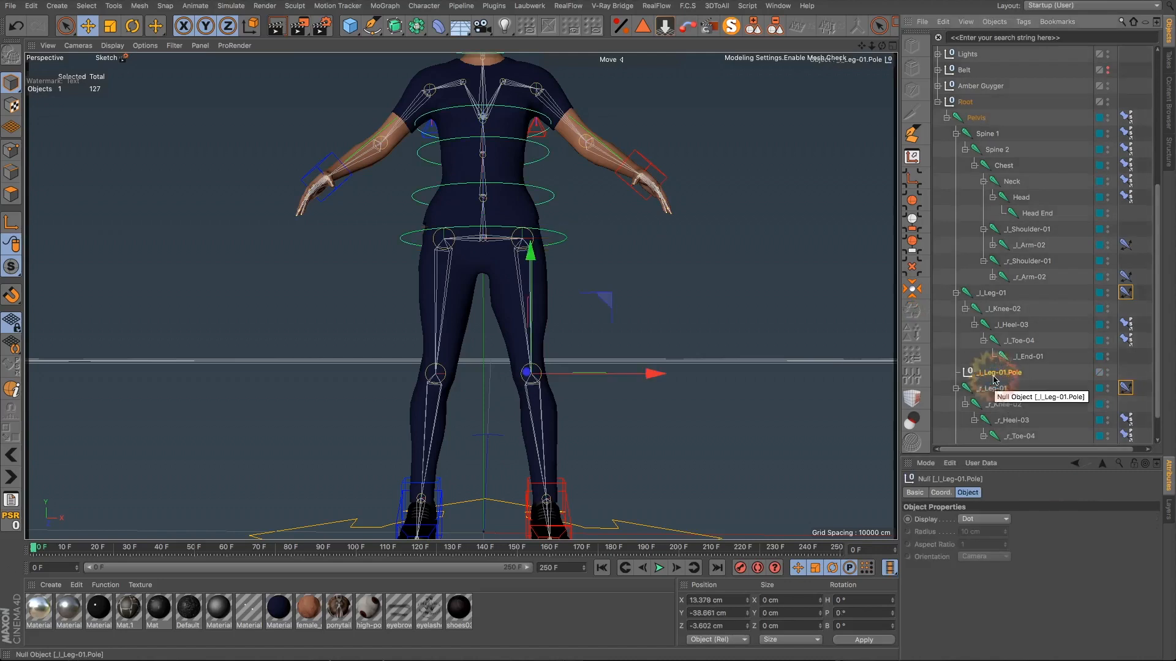
pyautogui.scroll(-2, 1022, 397)
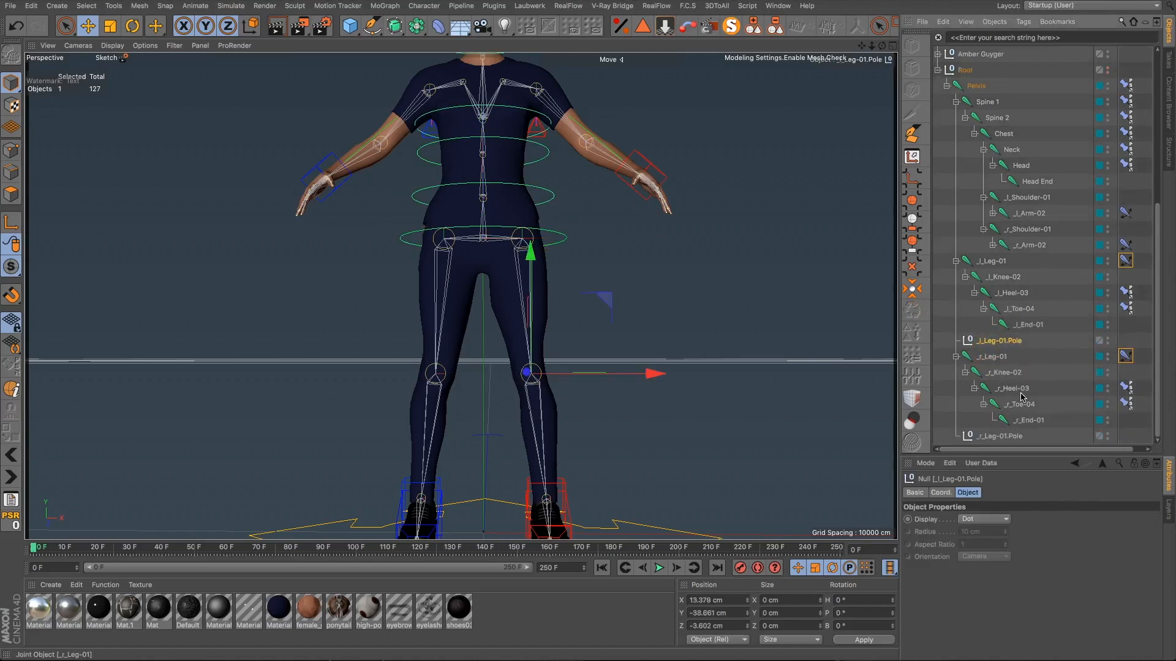
pyautogui.keyDown('ctrl'); pyautogui.click(1011, 440); pyautogui.keyUp('ctrl')
pyautogui.scroll(5, 1009, 64)
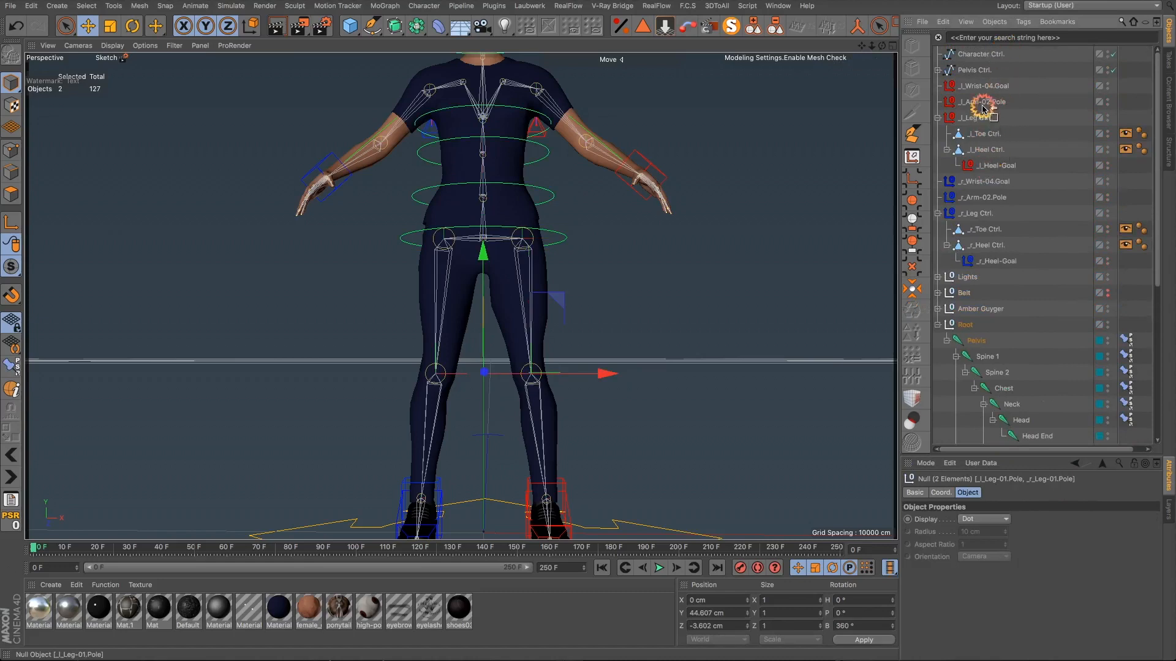
pyautogui.moveTo(980, 81); pyautogui.dragTo(981, 82)
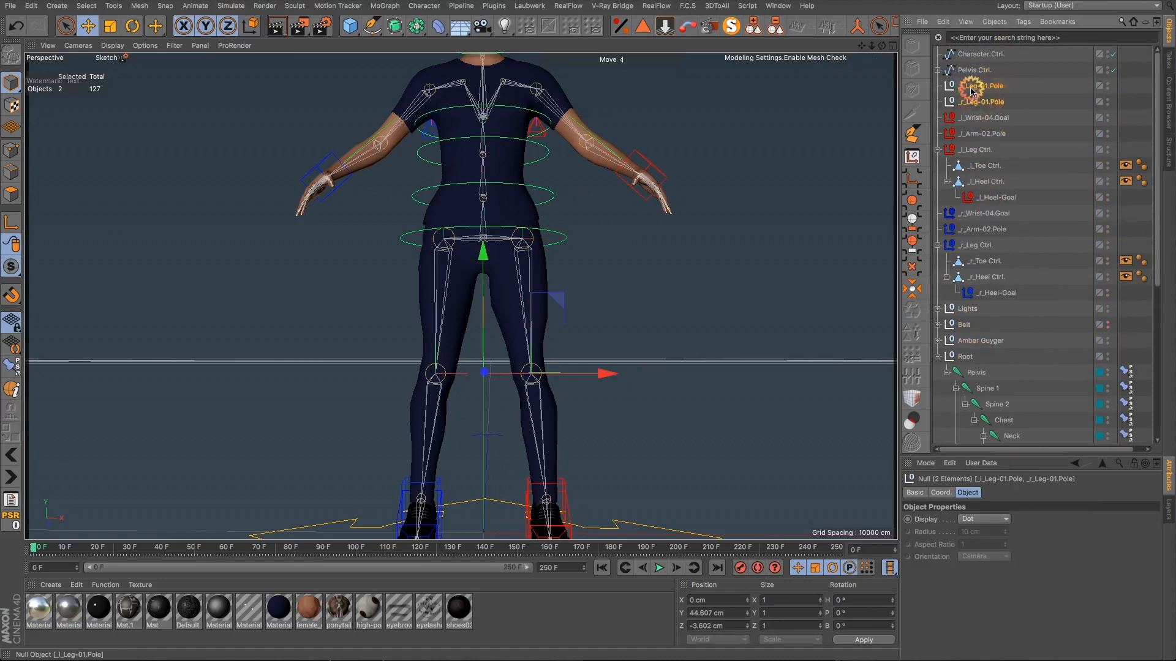
# Step: Turn on Use Color for _l_Leg-01.Pole and set its display color to fully saturated red
pyautogui.click(972, 91)
pyautogui.click(923, 492)
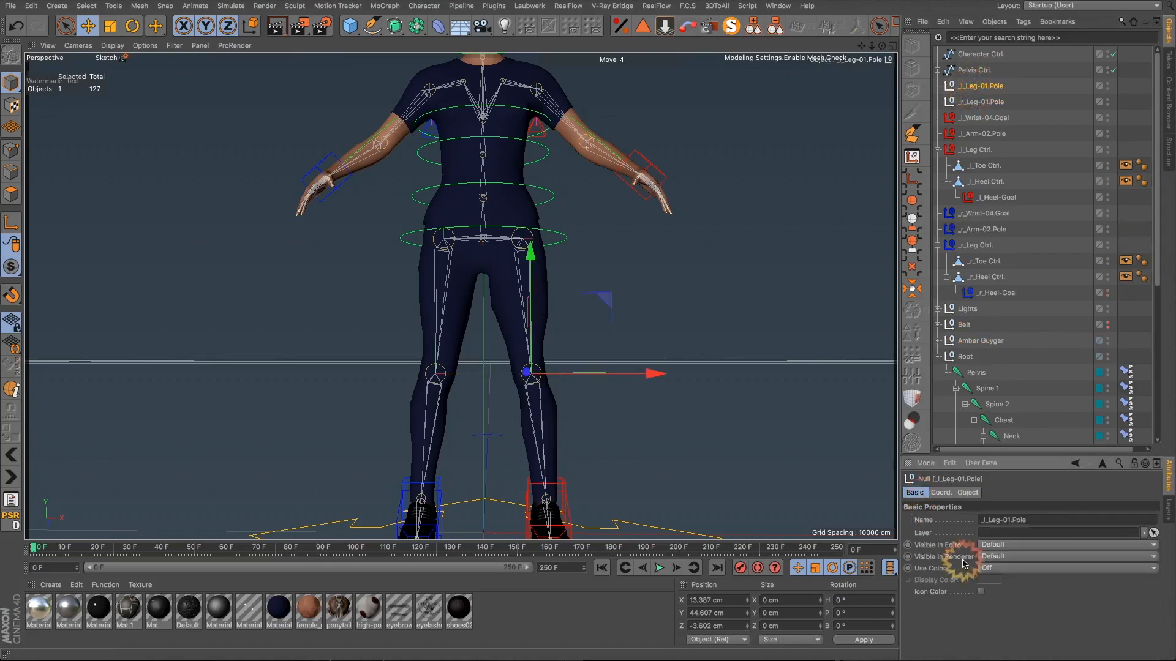
pyautogui.click(992, 568)
pyautogui.click(997, 606)
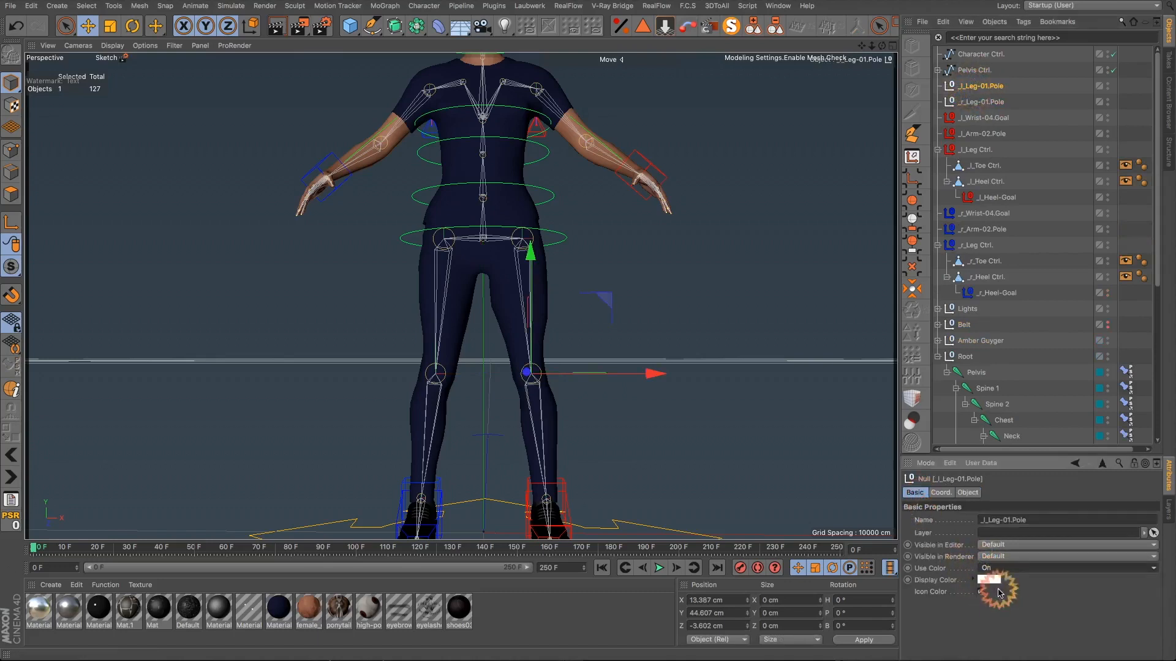
pyautogui.click(993, 581)
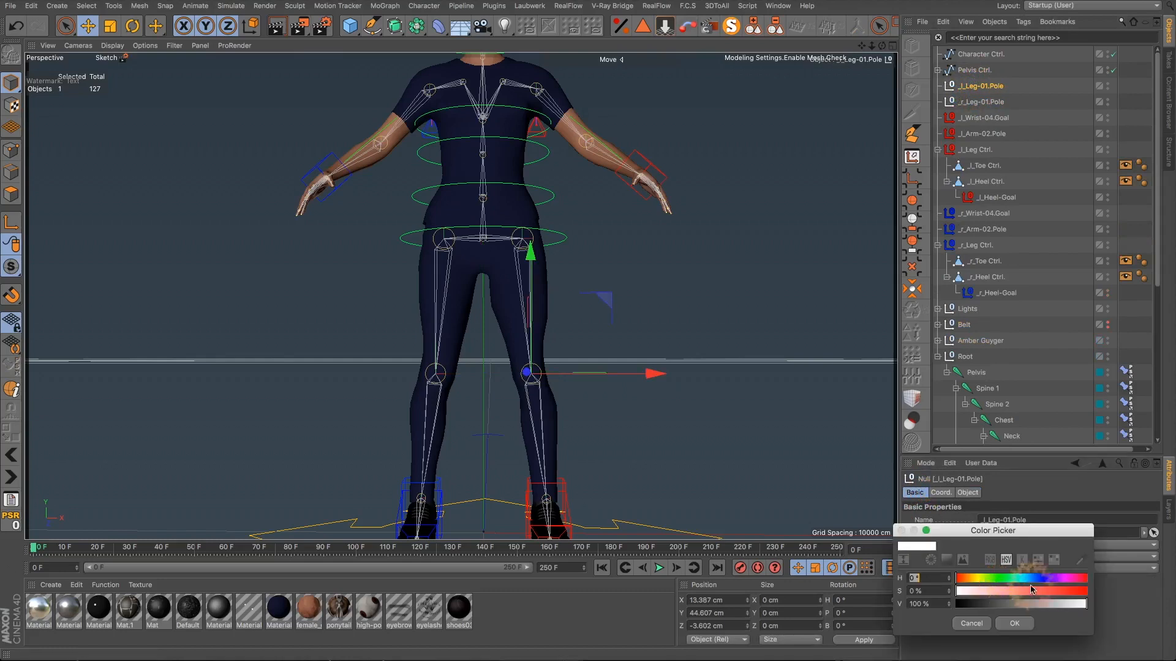
pyautogui.click(1096, 590)
pyautogui.click(1019, 620)
# Step: Turn on Use Color for _r_Leg-01.Pole and set its display color to blue with hue 234° and saturation 100%
pyautogui.click(983, 102)
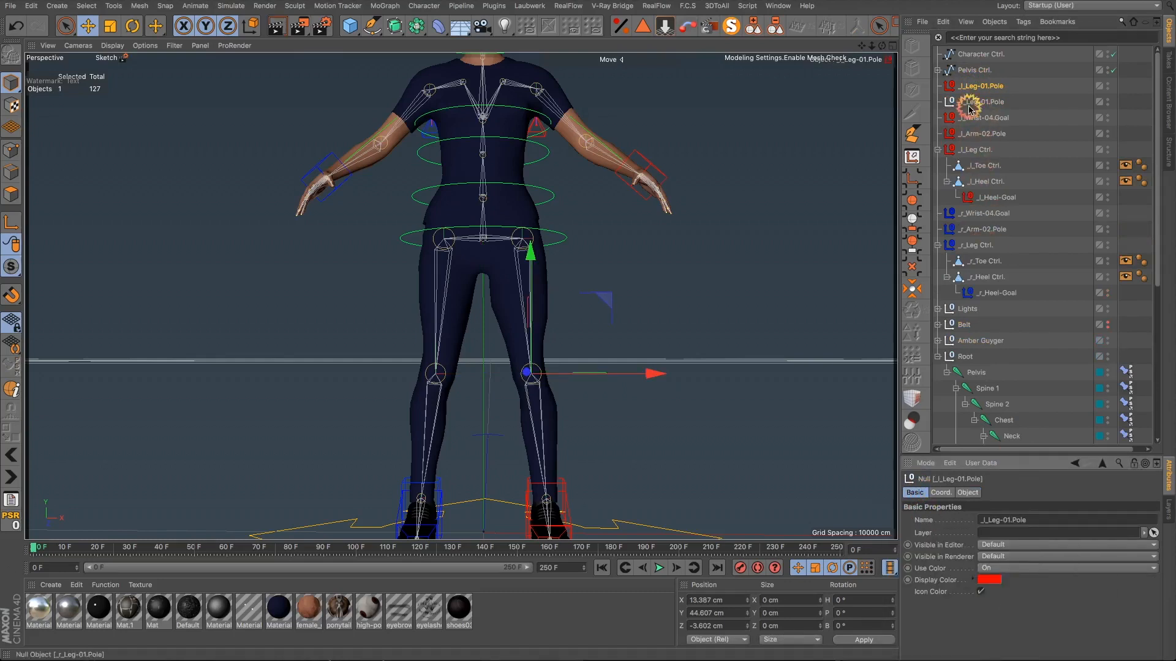
pyautogui.click(987, 568)
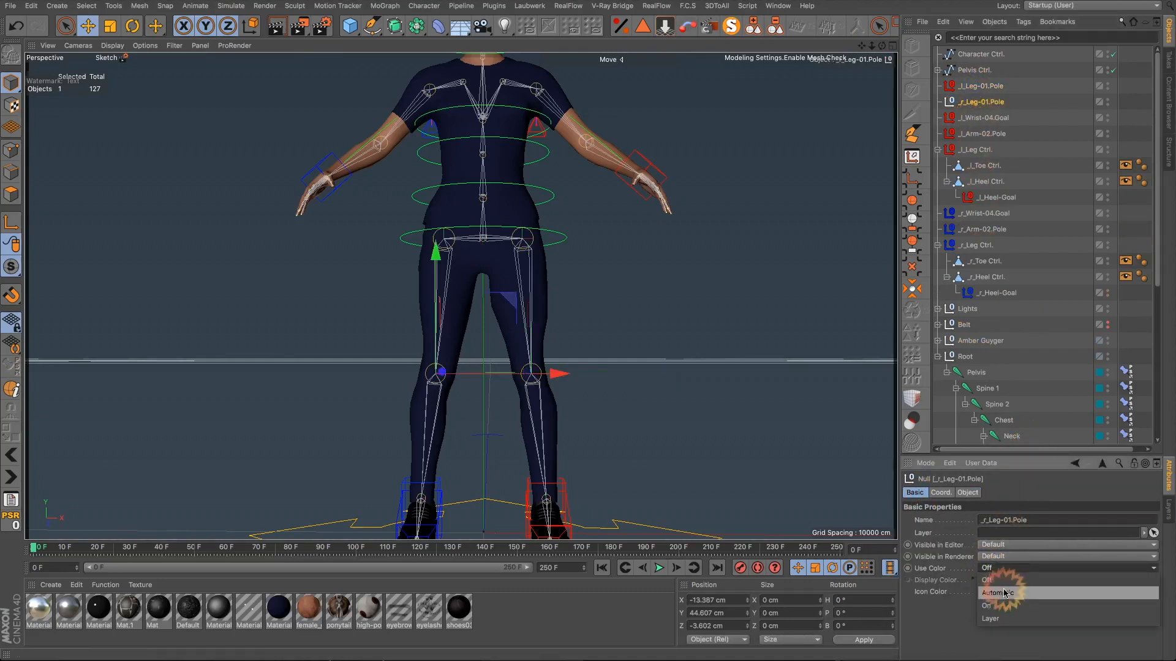
pyautogui.click(998, 593)
pyautogui.click(997, 569)
pyautogui.click(995, 603)
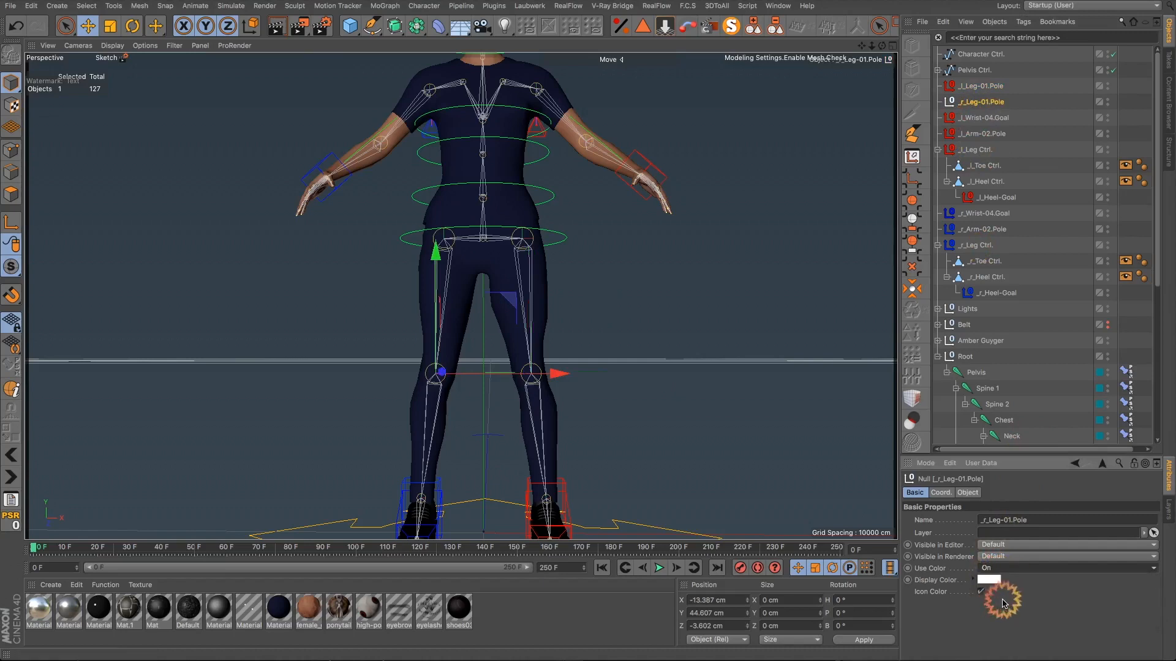
pyautogui.click(1032, 580)
pyautogui.click(1038, 575)
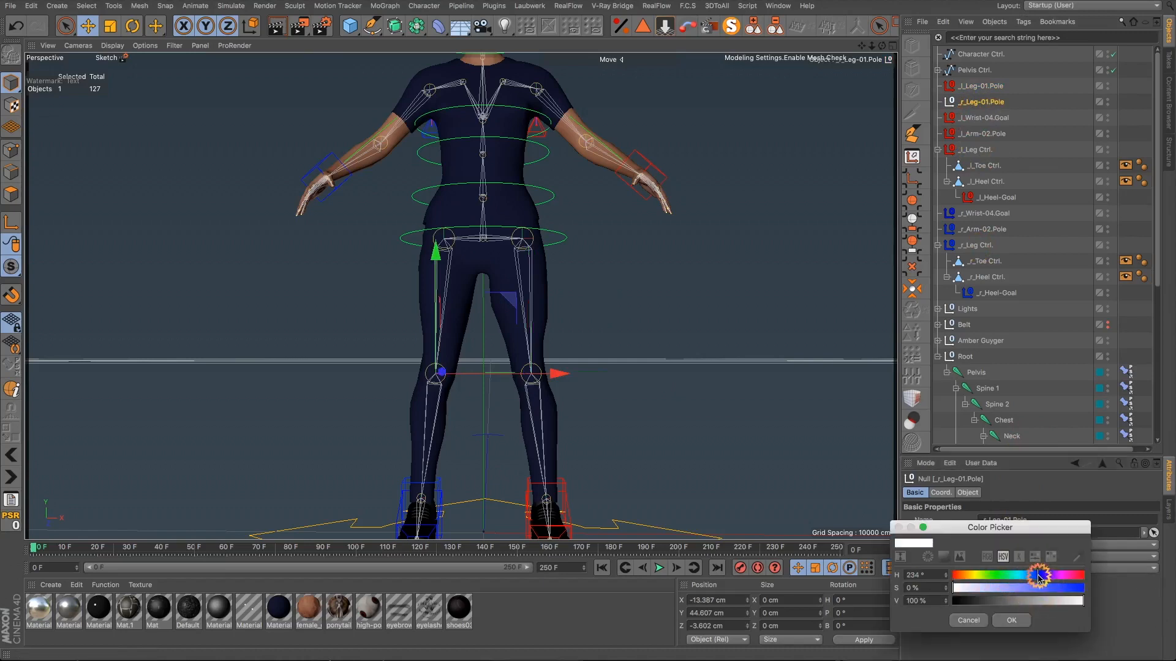
pyautogui.moveTo(1041, 588); pyautogui.dragTo(1115, 589)
pyautogui.click(1012, 620)
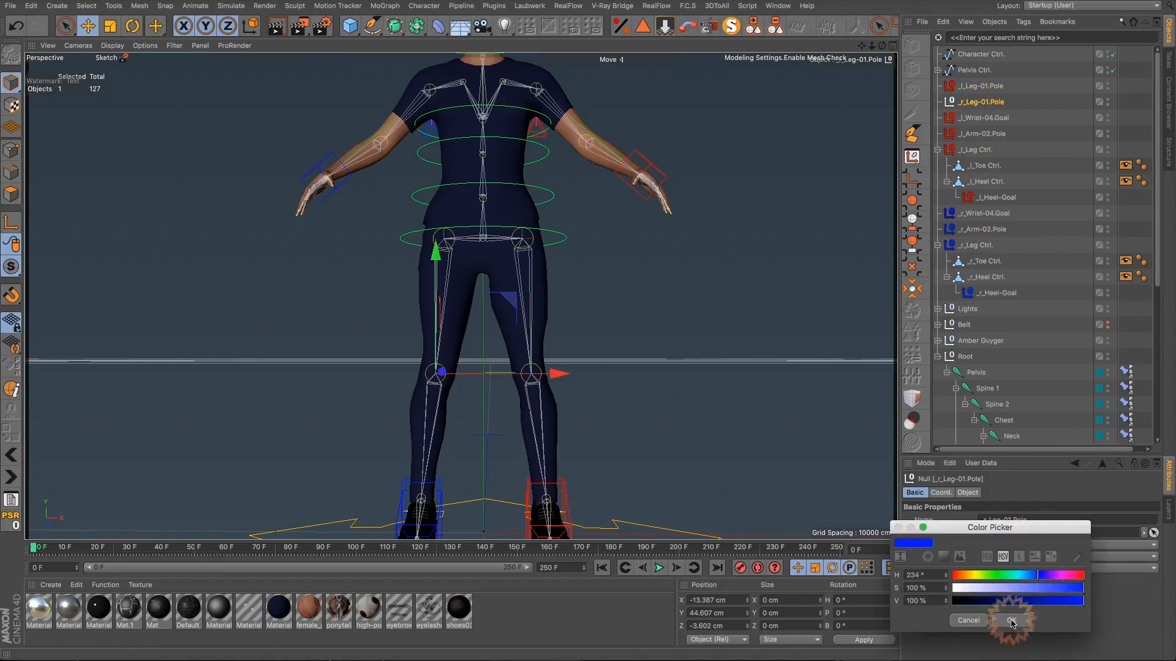
# Step: Reorder the leg poles so each sits between the arm pole and the Leg Ctrl. of its own side
pyautogui.click(973, 104)
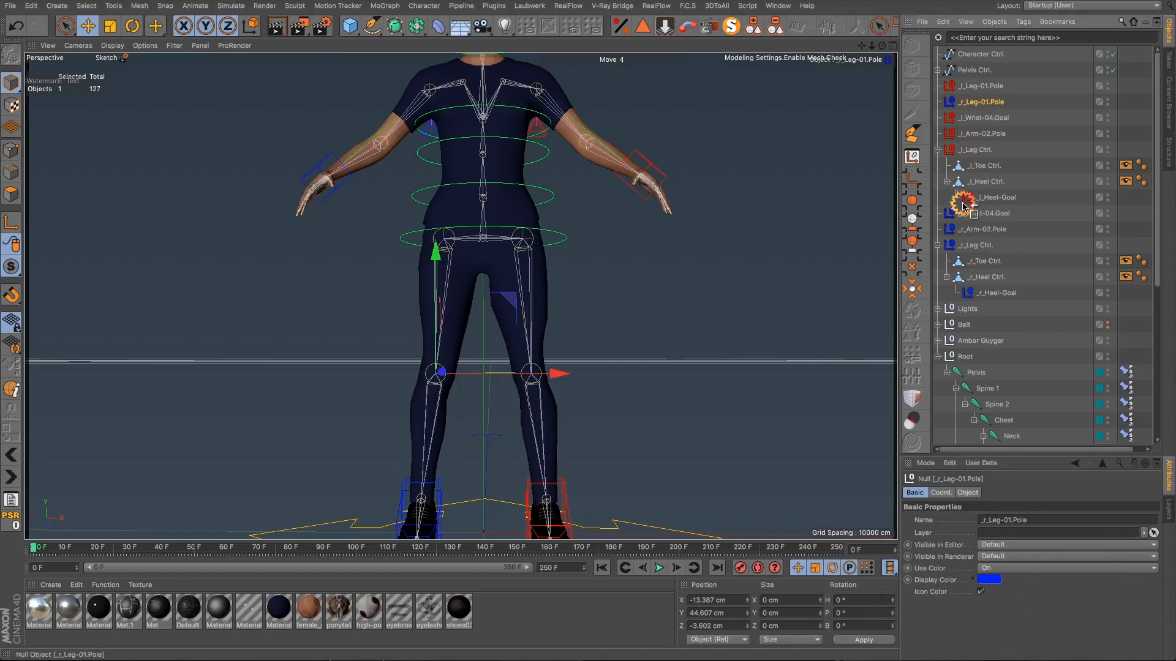
pyautogui.moveTo(964, 205); pyautogui.dragTo(976, 197)
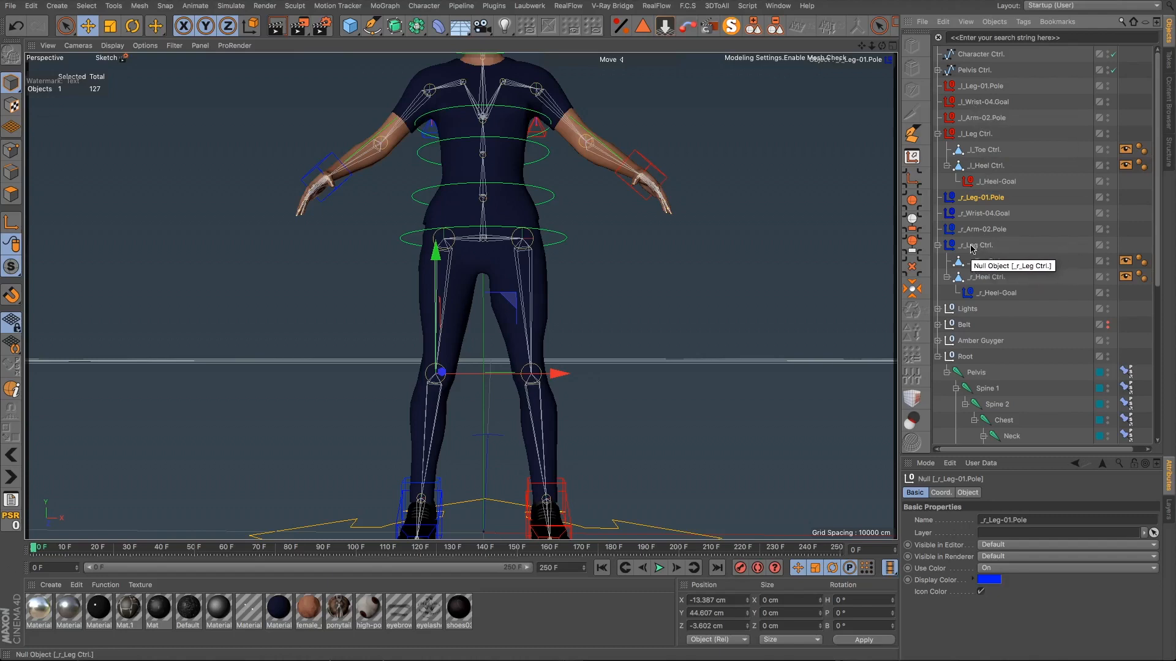
pyautogui.click(974, 200)
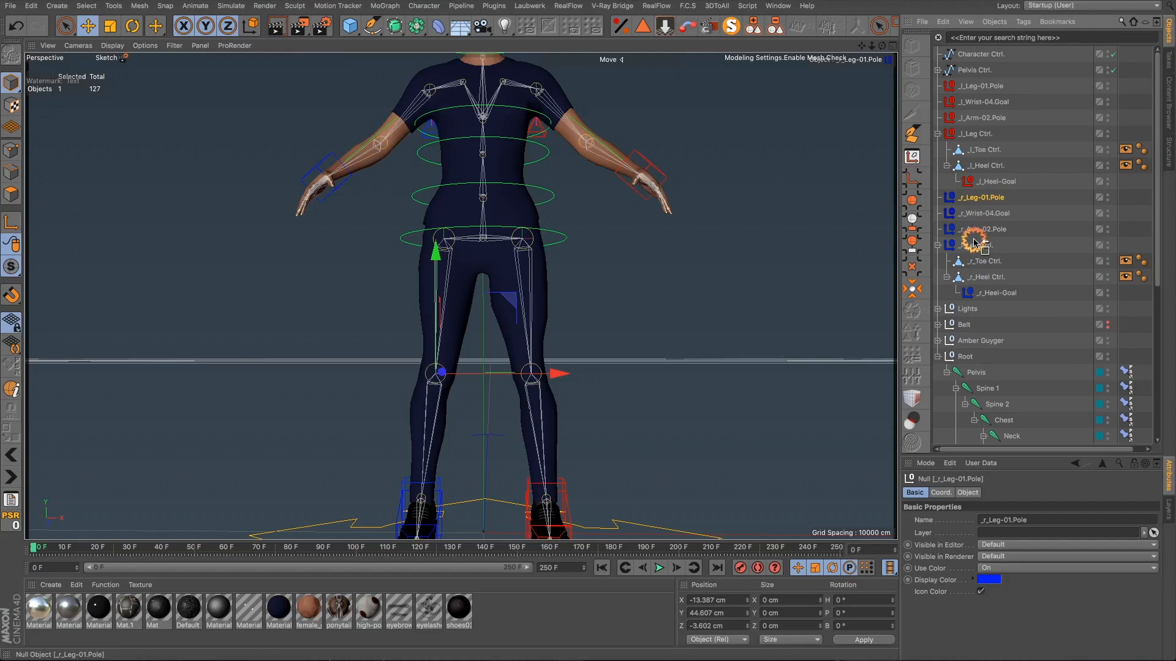
pyautogui.moveTo(973, 242); pyautogui.dragTo(974, 242)
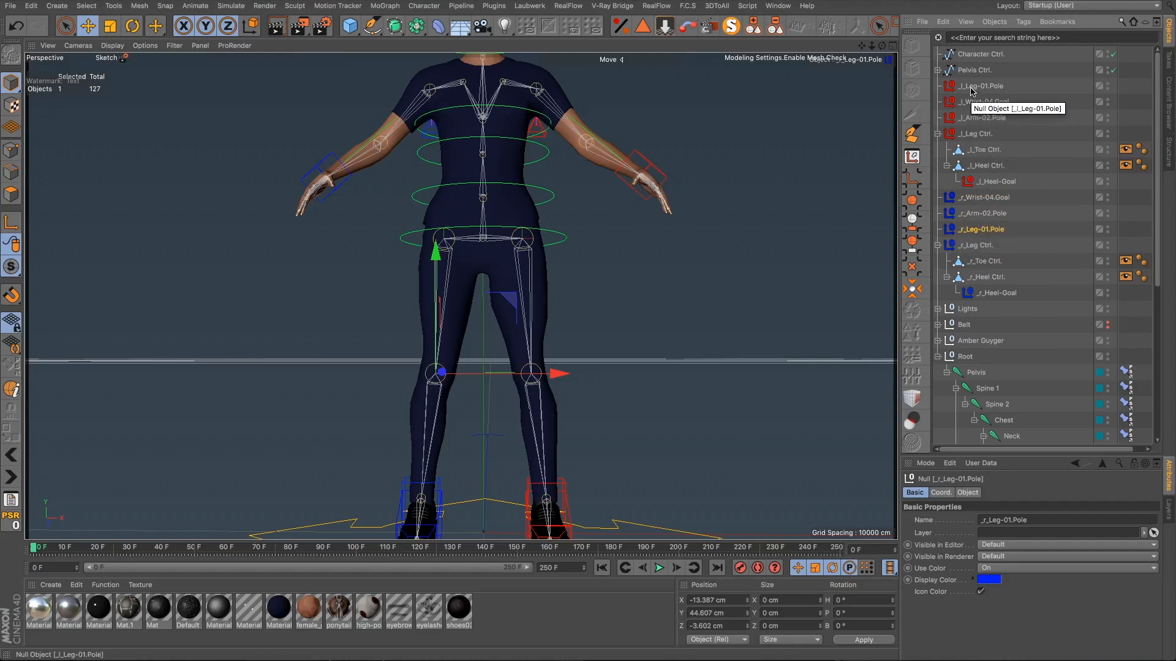
pyautogui.moveTo(971, 91); pyautogui.dragTo(967, 127)
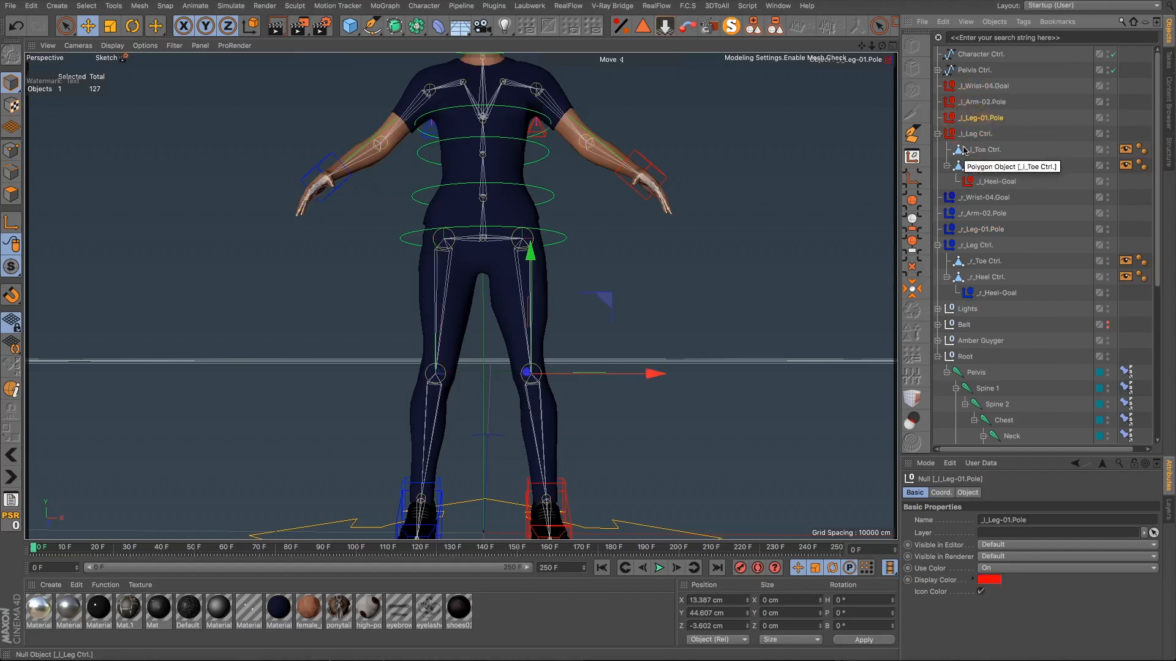
# Step: Collapse the Heel Ctrl. and Leg Ctrl. hierarchies of both legs in the object list
pyautogui.click(946, 166)
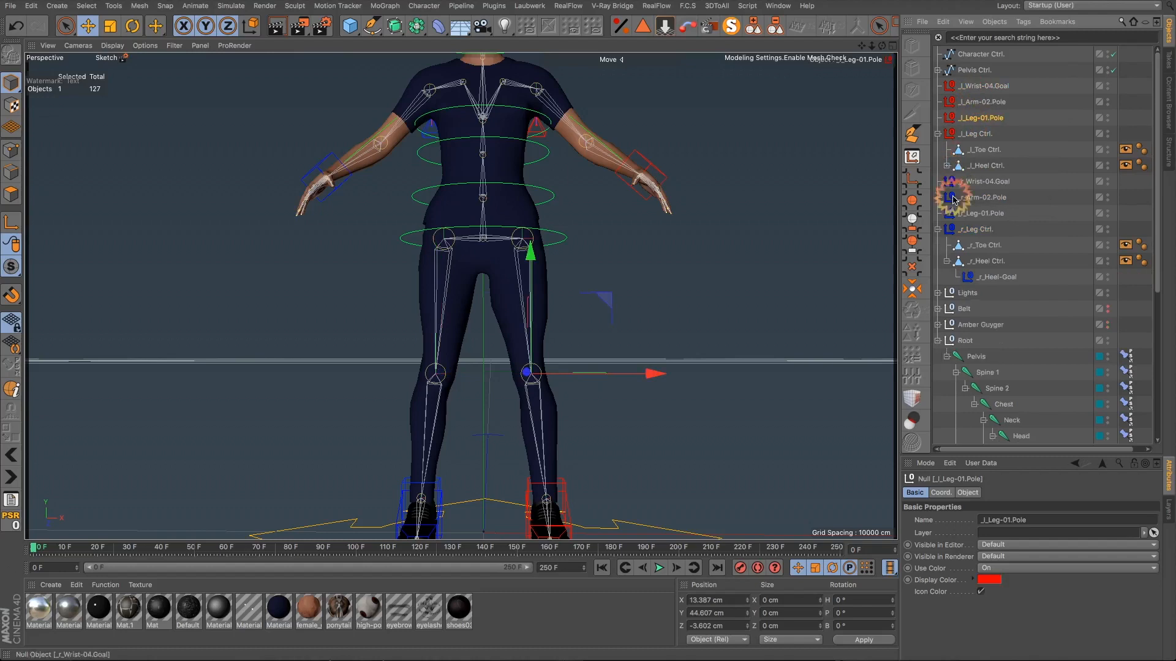
pyautogui.click(947, 260)
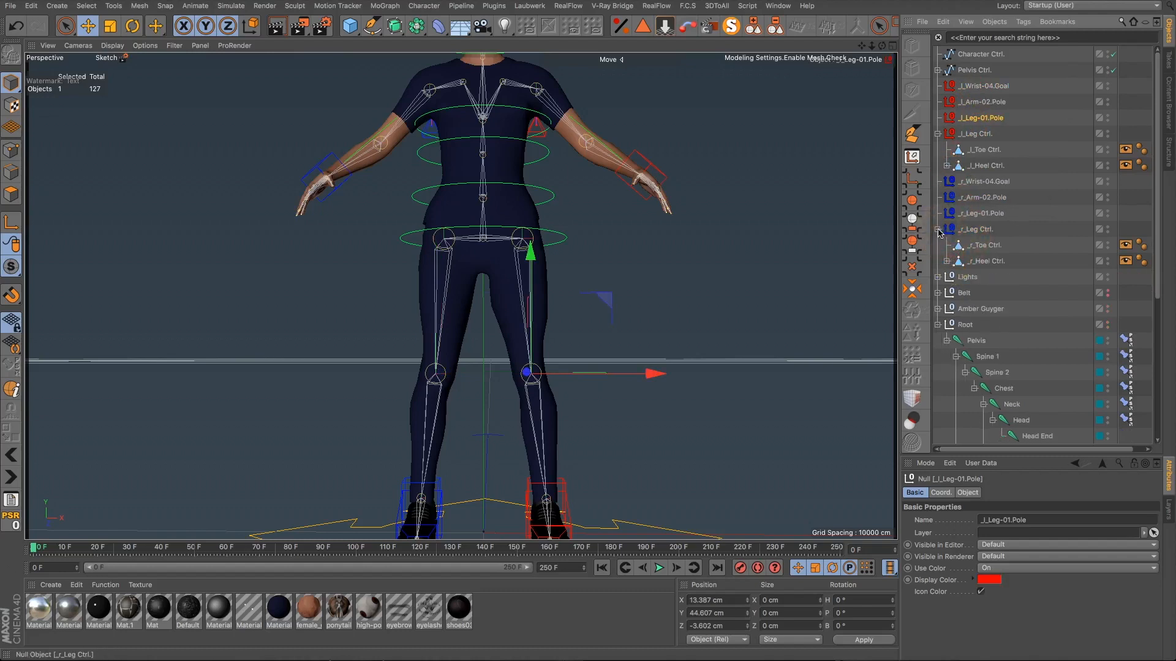
pyautogui.click(939, 230)
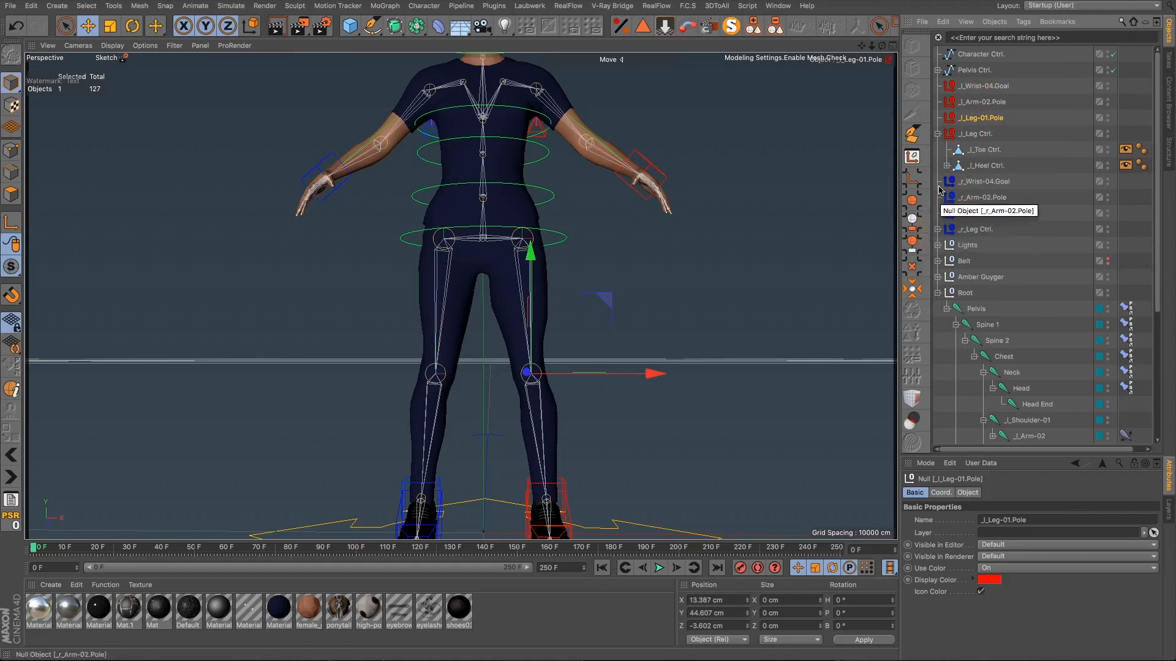
pyautogui.click(937, 134)
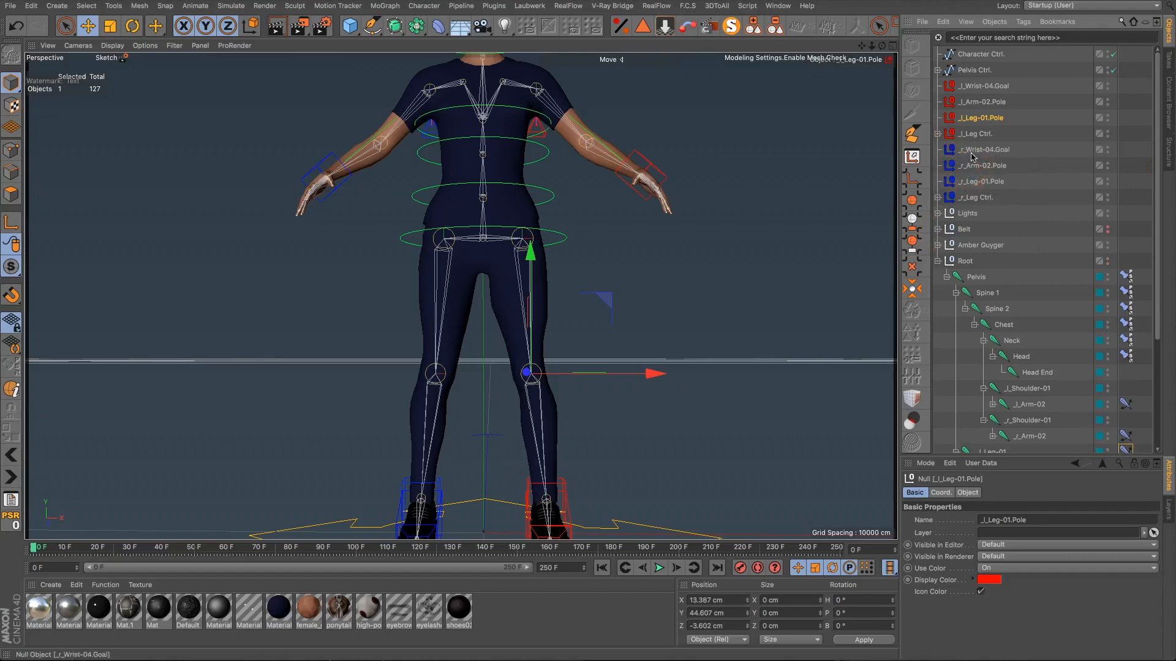
# Step: Move both leg poles together in front of the knees to about -33 cm in Z and up to about 51 cm in Y
pyautogui.click(971, 153)
pyautogui.click(972, 166)
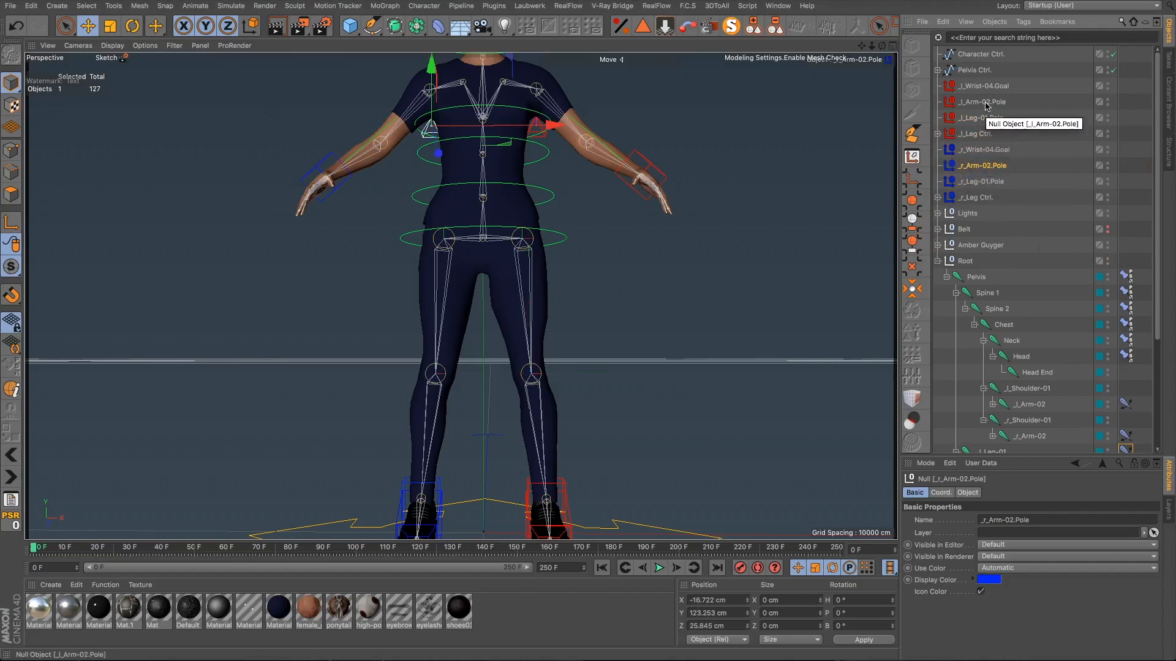
pyautogui.click(982, 184)
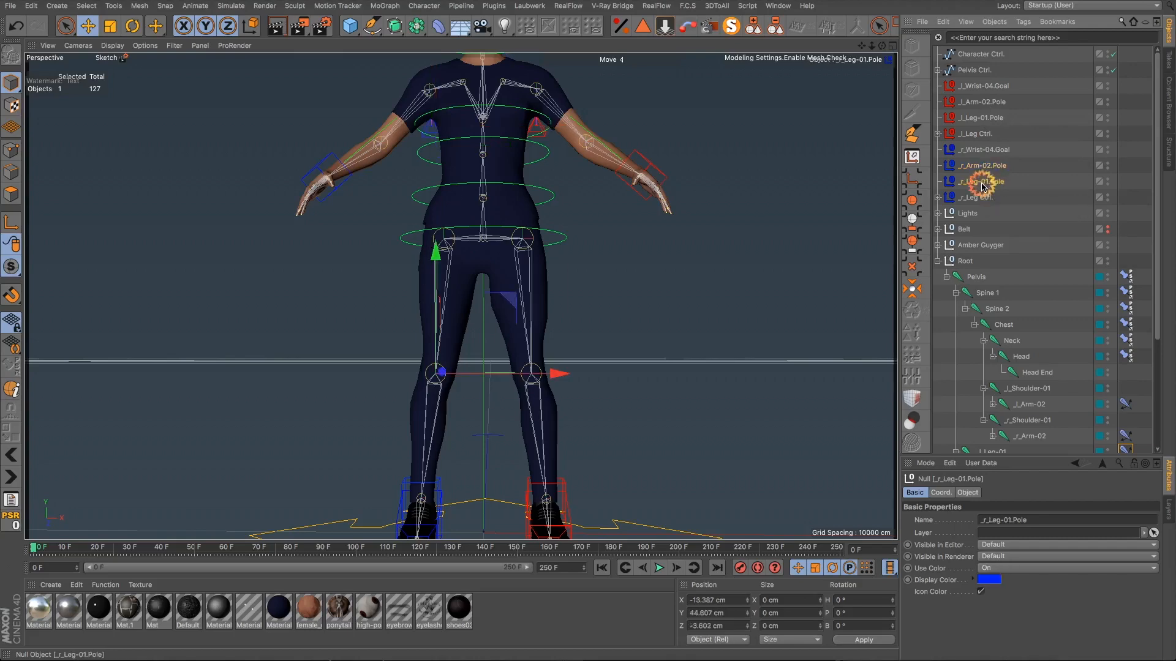
pyautogui.keyDown('ctrl'); pyautogui.click(981, 117); pyautogui.keyUp('ctrl')
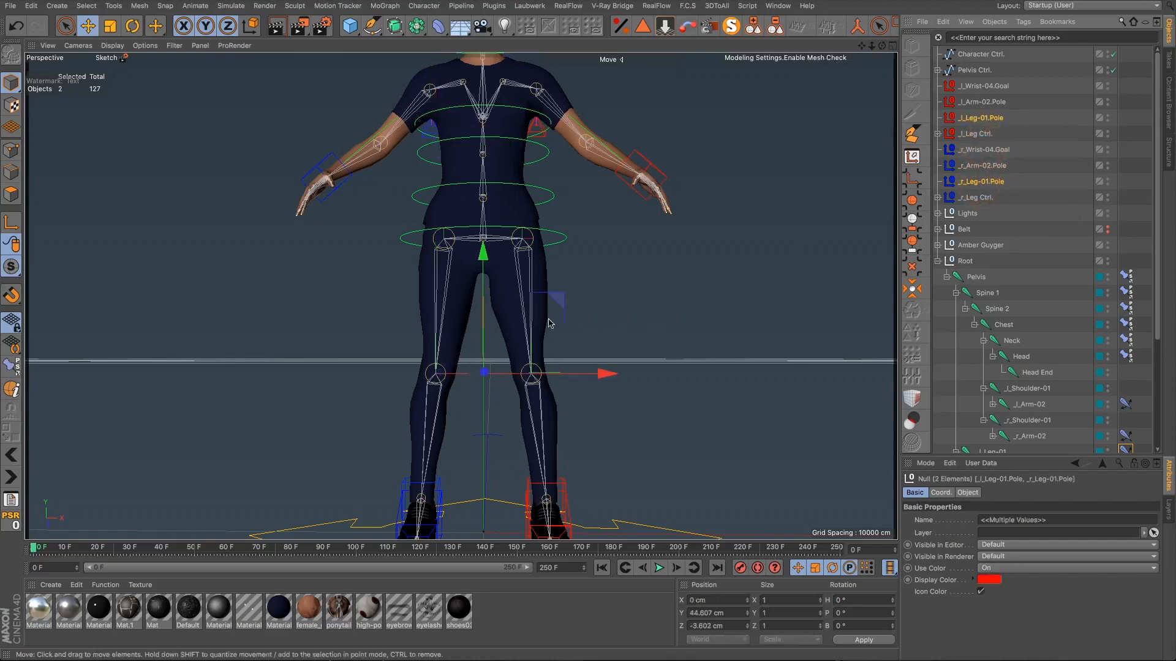
pyautogui.keyDown('alt'); pyautogui.moveTo(550, 323); pyautogui.dragTo(383, 386); pyautogui.keyUp('alt')
pyautogui.moveTo(597, 332); pyautogui.dragTo(521, 354)
pyautogui.moveTo(433, 264); pyautogui.dragTo(433, 245)
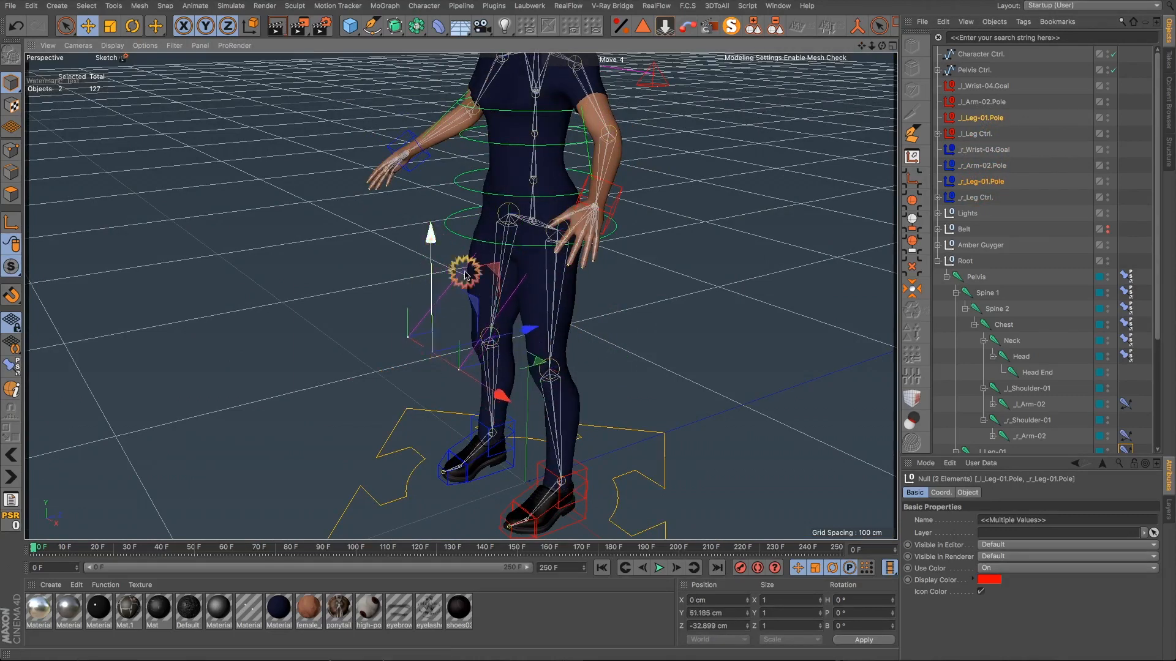
# Step: Display both leg poles as pyramids with XY orientation
pyautogui.keyDown('alt'); pyautogui.moveTo(524, 329); pyautogui.dragTo(680, 359); pyautogui.keyUp('alt')
pyautogui.click(966, 597)
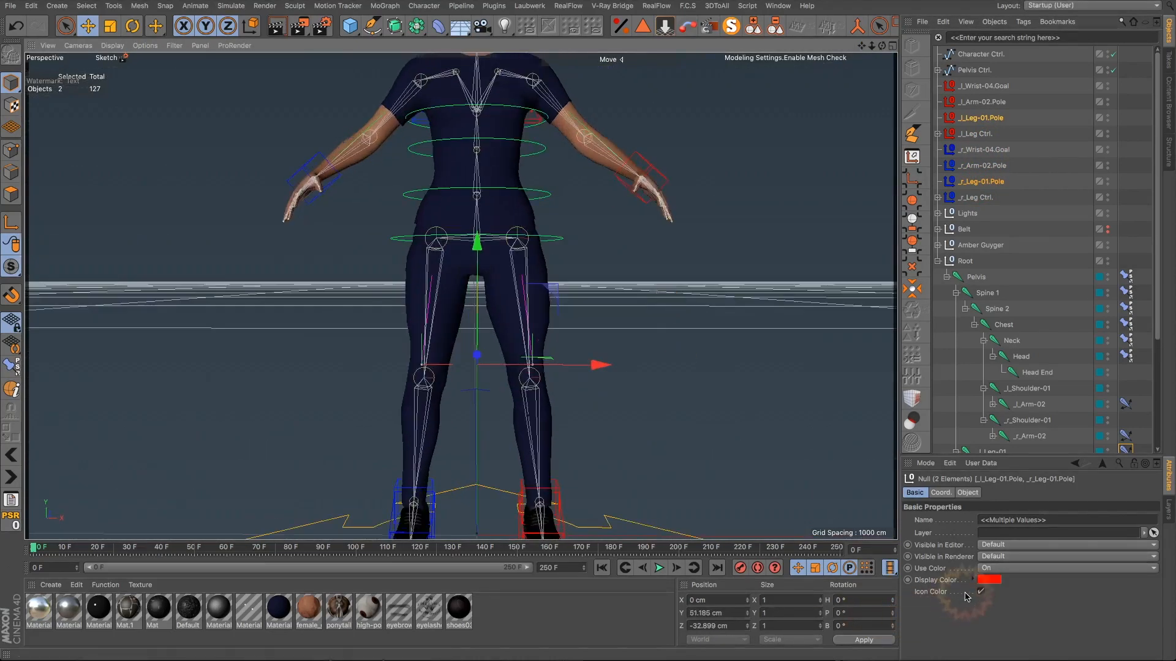
pyautogui.click(968, 493)
pyautogui.click(984, 520)
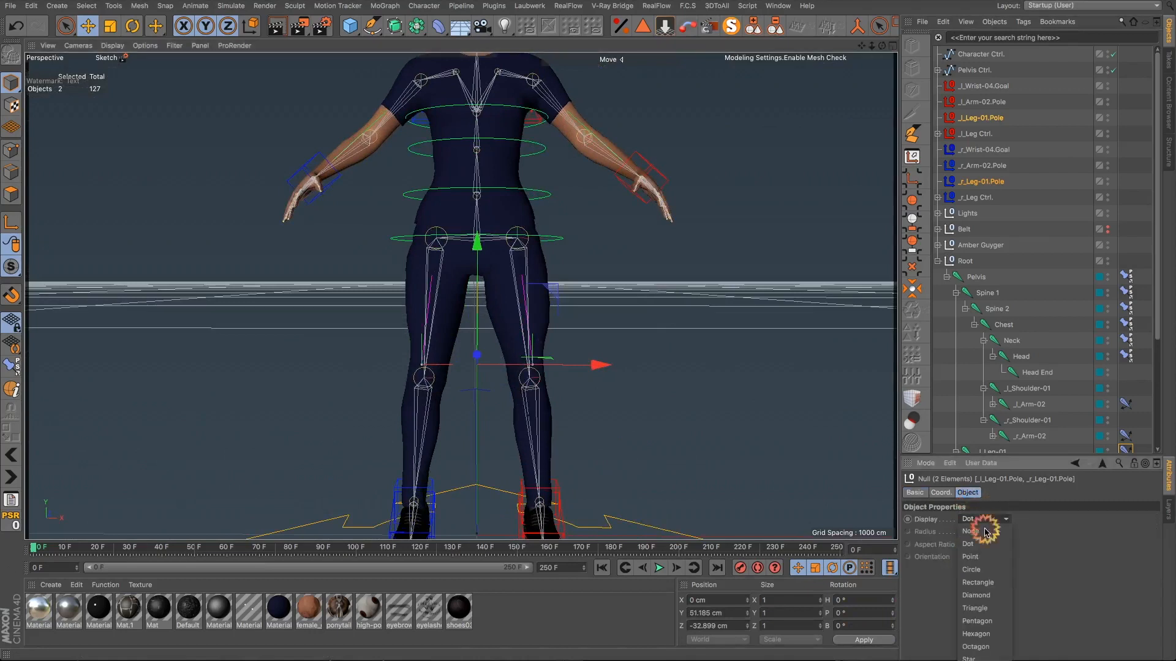
pyautogui.click(976, 660)
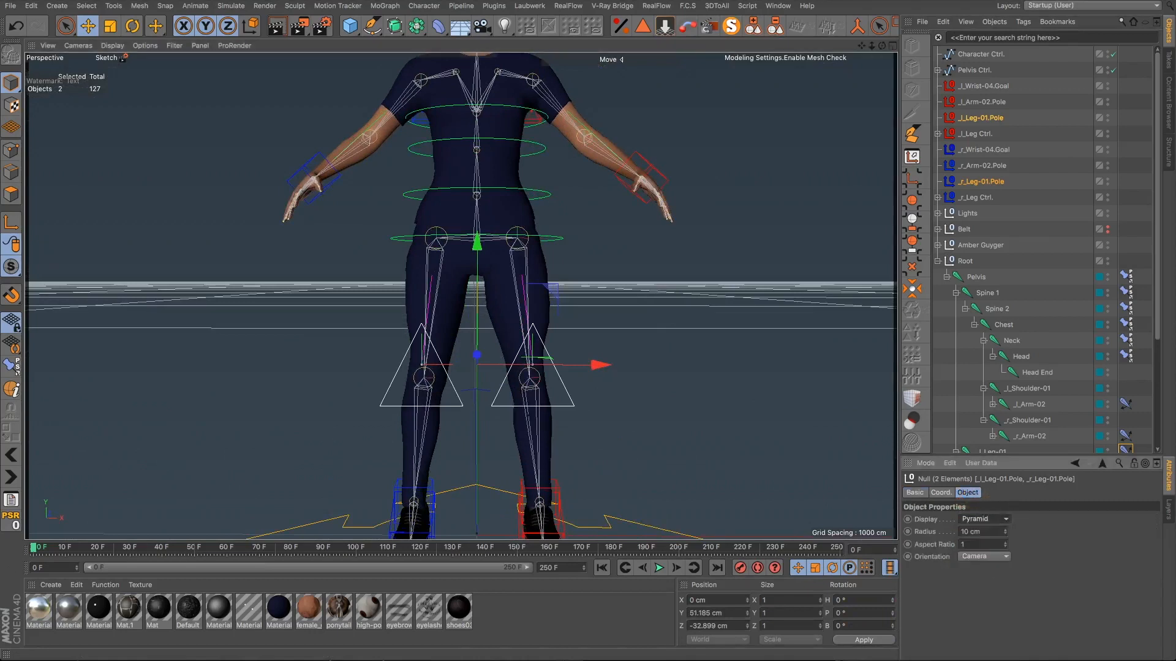
pyautogui.click(998, 558)
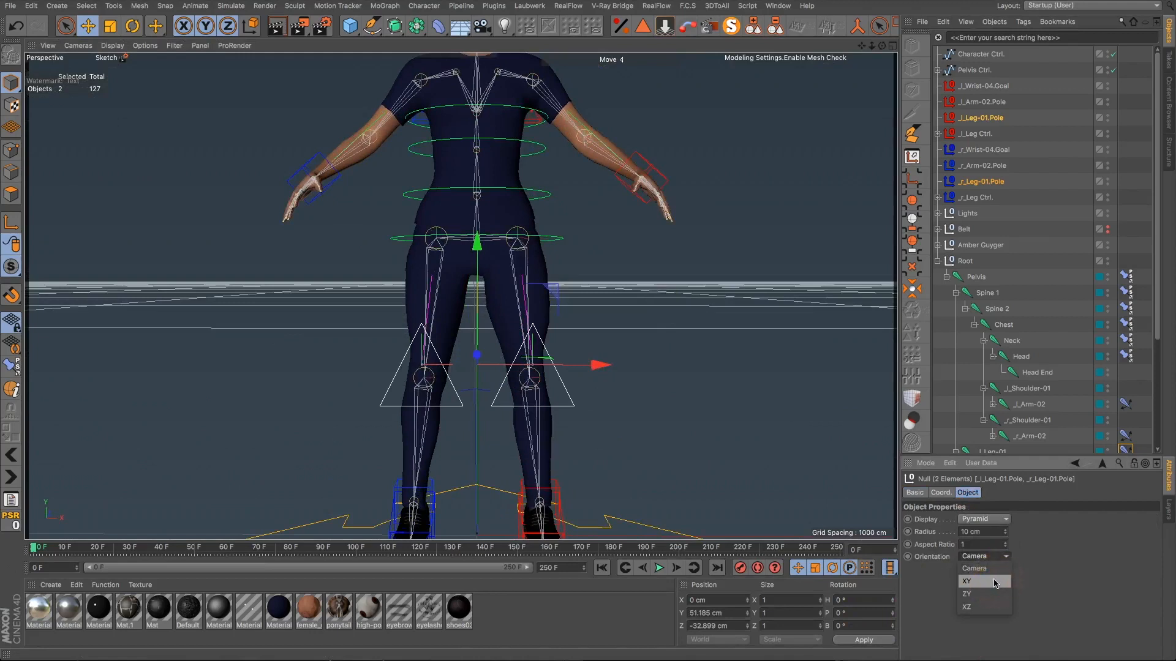
pyautogui.click(993, 576)
# Step: Set the radius of both leg pole pyramids to 3 cm and deselect them
pyautogui.moveTo(1005, 532); pyautogui.dragTo(1005, 540)
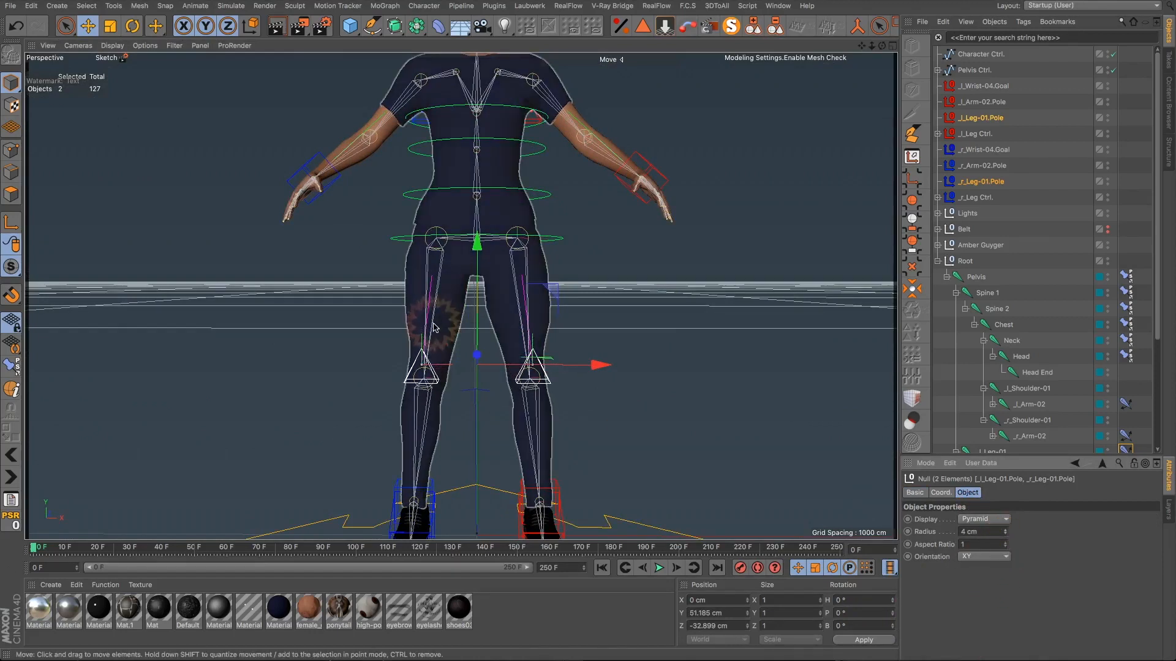
pyautogui.click(1005, 537)
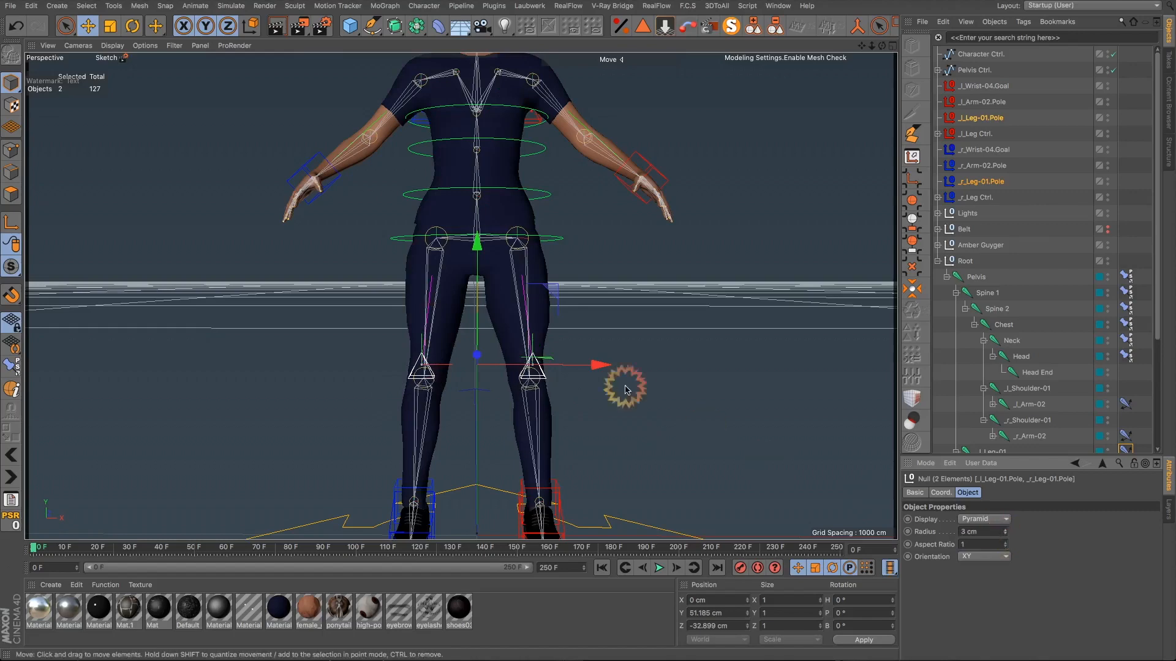
pyautogui.keyDown('alt'); pyautogui.moveTo(622, 386); pyautogui.dragTo(614, 273); pyautogui.keyUp('alt')
pyautogui.click(733, 237)
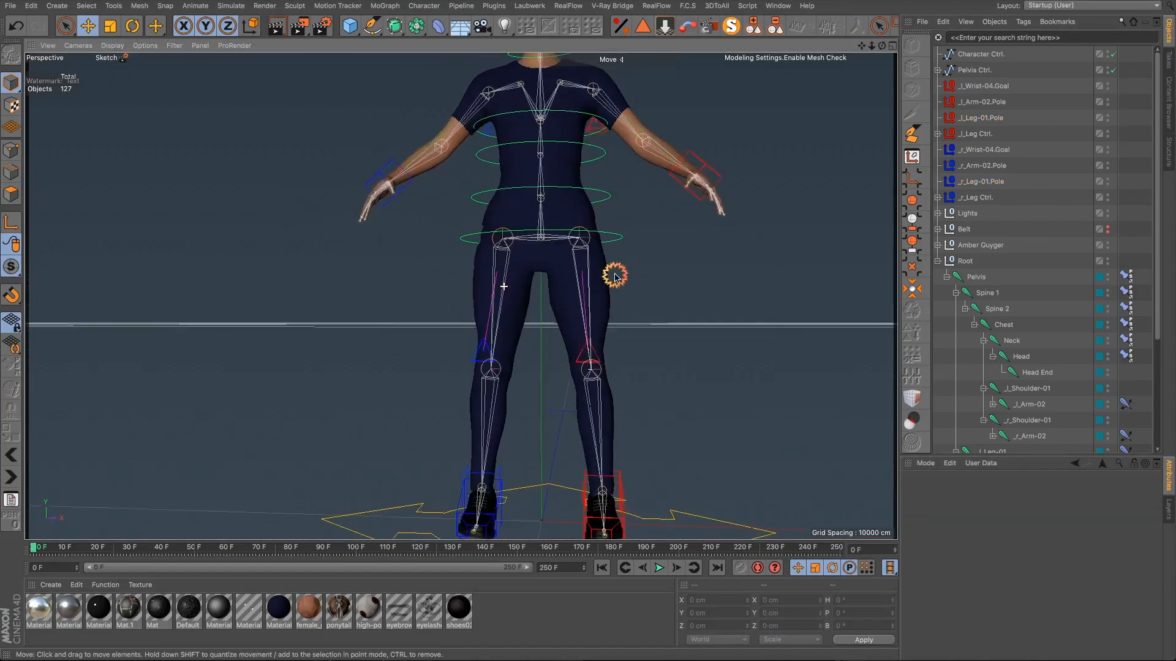
# Step: Test the leg poles by moving Pelvis Ctrl. down and back up to check how the knees bend
pyautogui.click(619, 234)
pyautogui.moveTo(539, 101); pyautogui.dragTo(530, 246)
pyautogui.keyDown('alt'); pyautogui.moveTo(591, 370); pyautogui.dragTo(604, 341); pyautogui.keyUp('alt')
pyautogui.moveTo(528, 256); pyautogui.dragTo(522, 153)
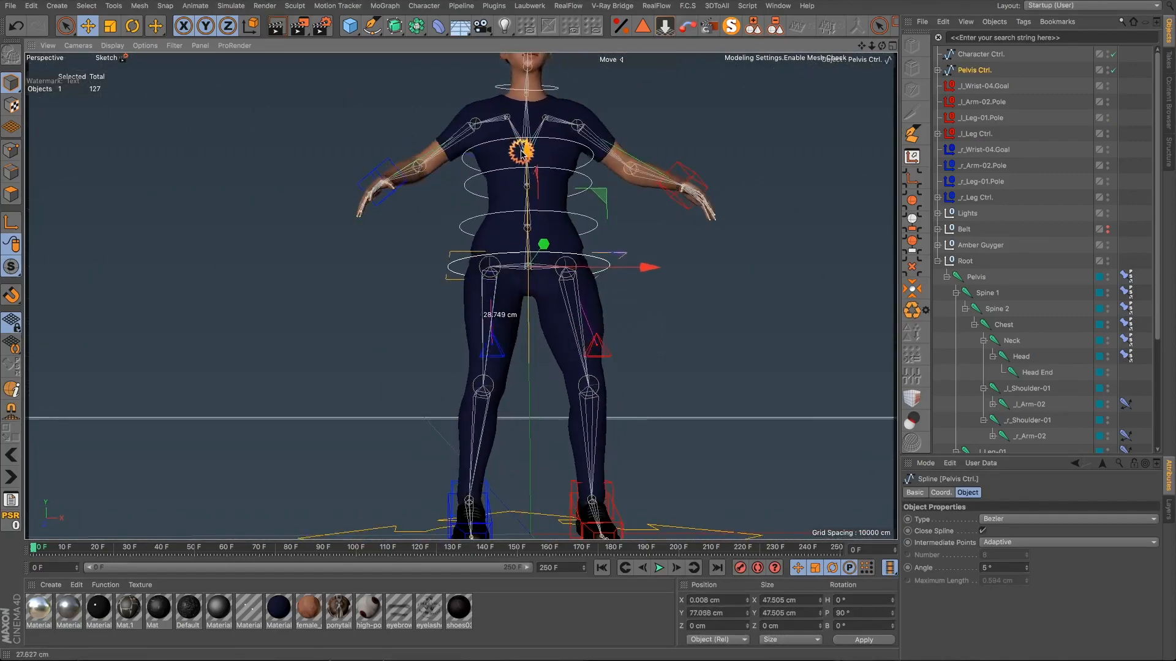
# Step: Test Pelvis Ctrl. by shifting it vertically and along Z, view the rig from several angles, and undo the moves
pyautogui.moveTo(517, 222); pyautogui.dragTo(315, 126)
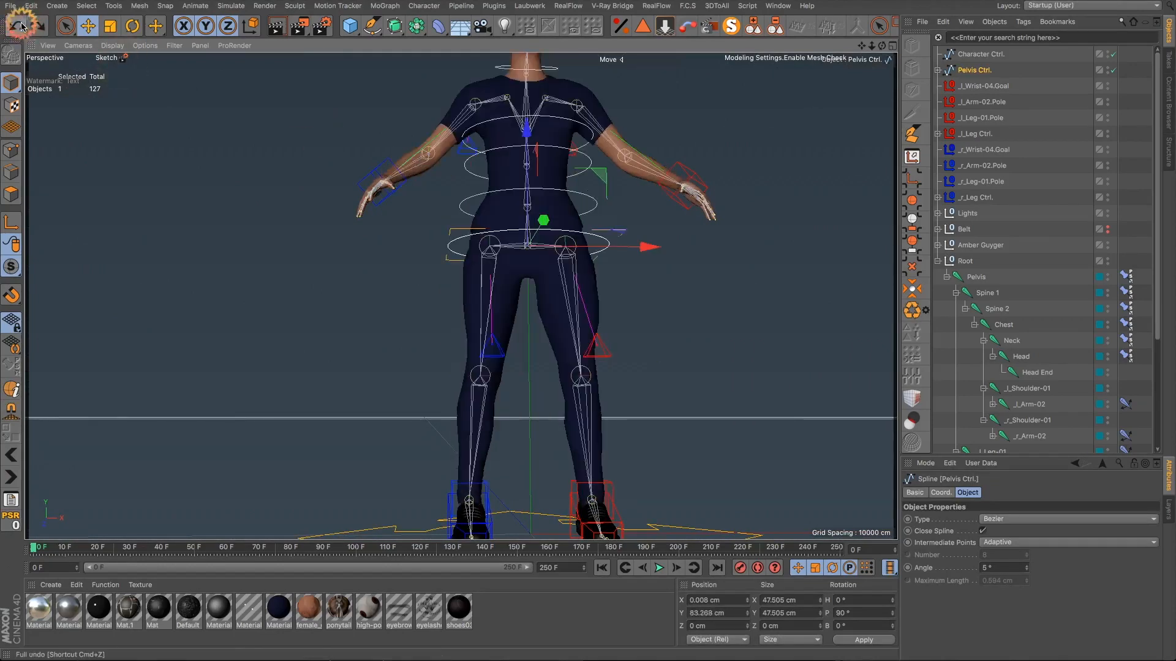
pyautogui.keyDown('alt'); pyautogui.moveTo(577, 254); pyautogui.dragTo(509, 310); pyautogui.keyUp('alt')
pyautogui.scroll(-5, 511, 315)
pyautogui.scroll(3, 540, 164)
pyautogui.keyDown('alt'); pyautogui.moveTo(563, 257); pyautogui.dragTo(623, 288); pyautogui.keyUp('alt')
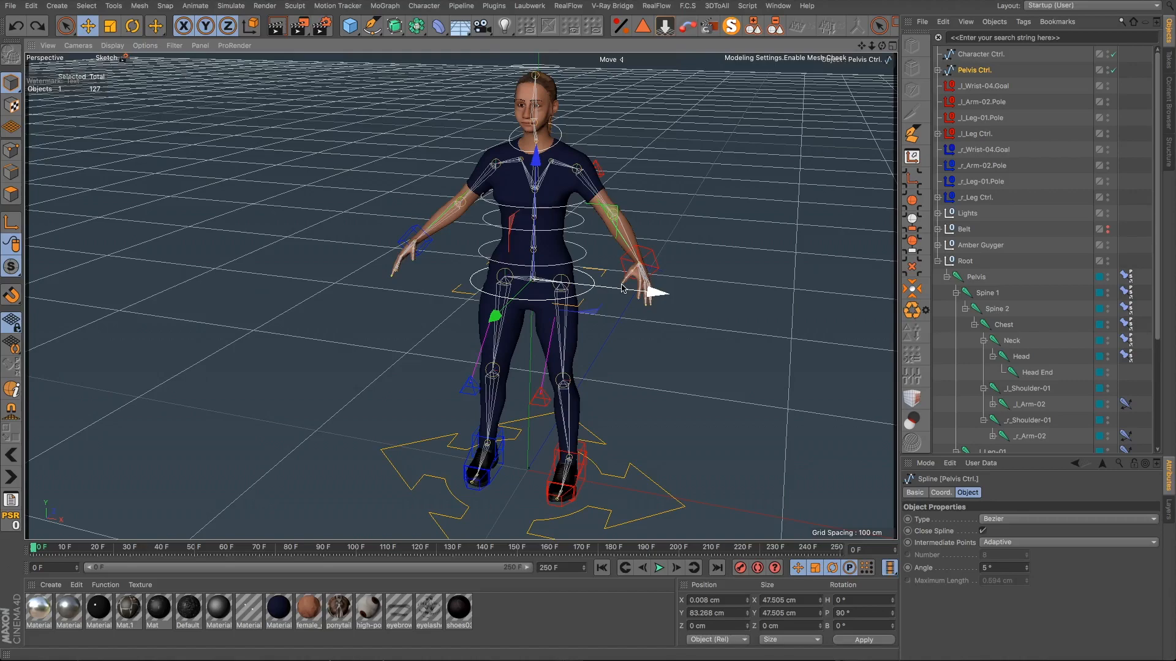
pyautogui.keyDown('alt'); pyautogui.moveTo(546, 273); pyautogui.dragTo(445, 317); pyautogui.keyUp('alt')
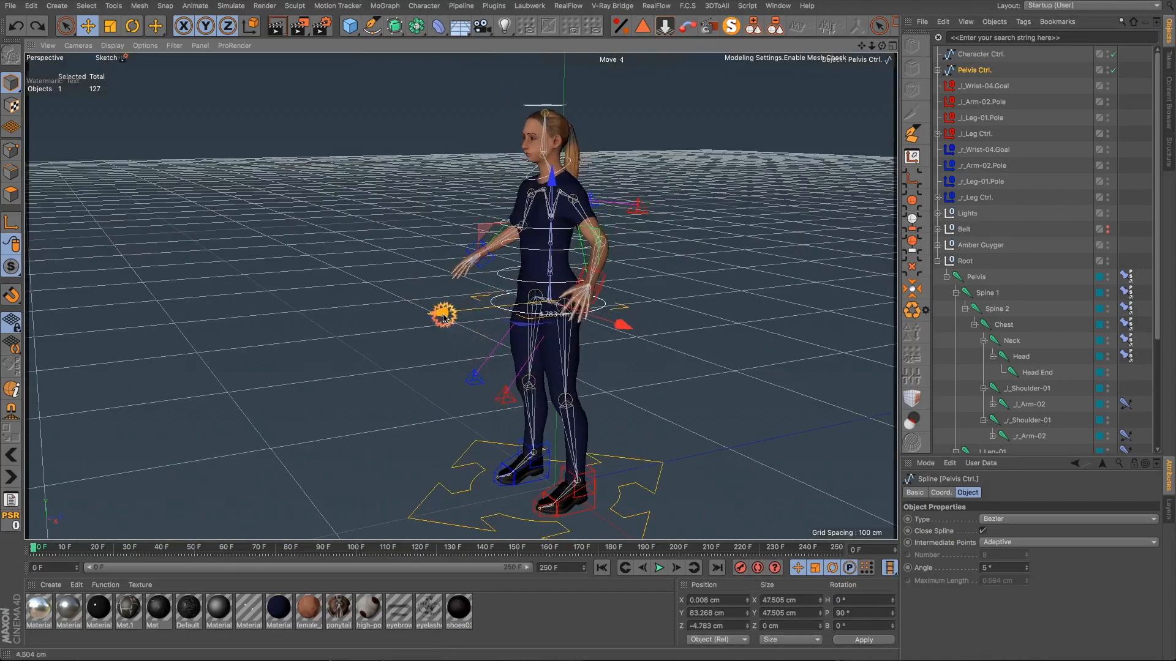
pyautogui.keyDown('alt'); pyautogui.moveTo(562, 257); pyautogui.dragTo(653, 280); pyautogui.keyUp('alt')
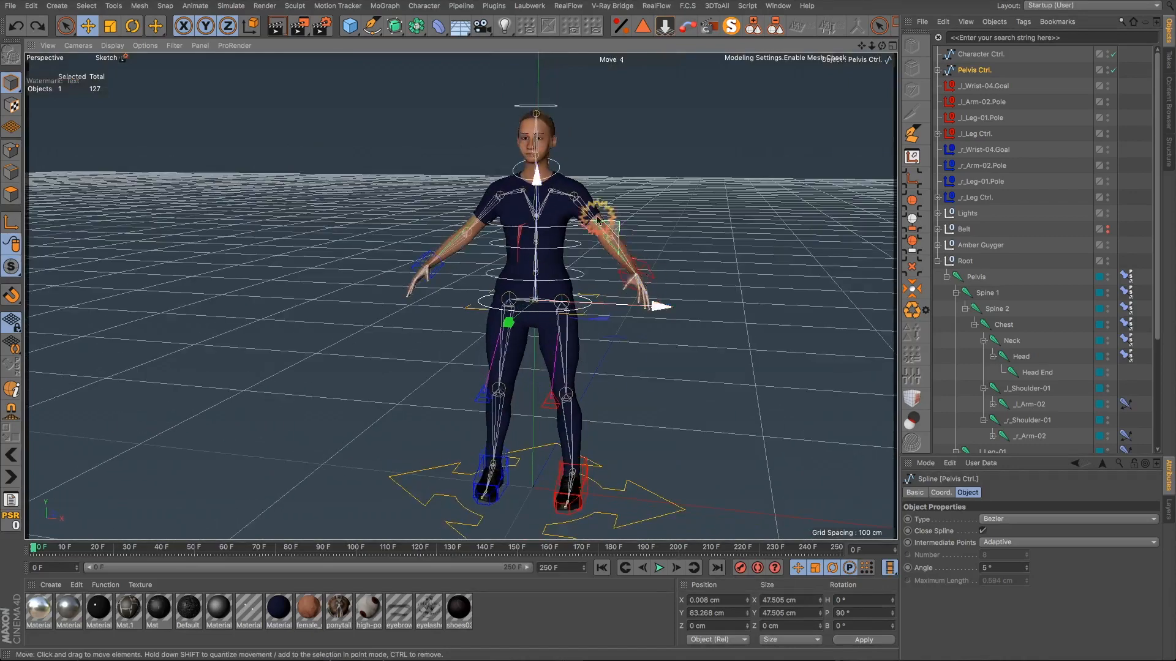
# Step: Lower Pelvis Ctrl. to check how the arms and knees react, then undo the move
pyautogui.scroll(5, 541, 188)
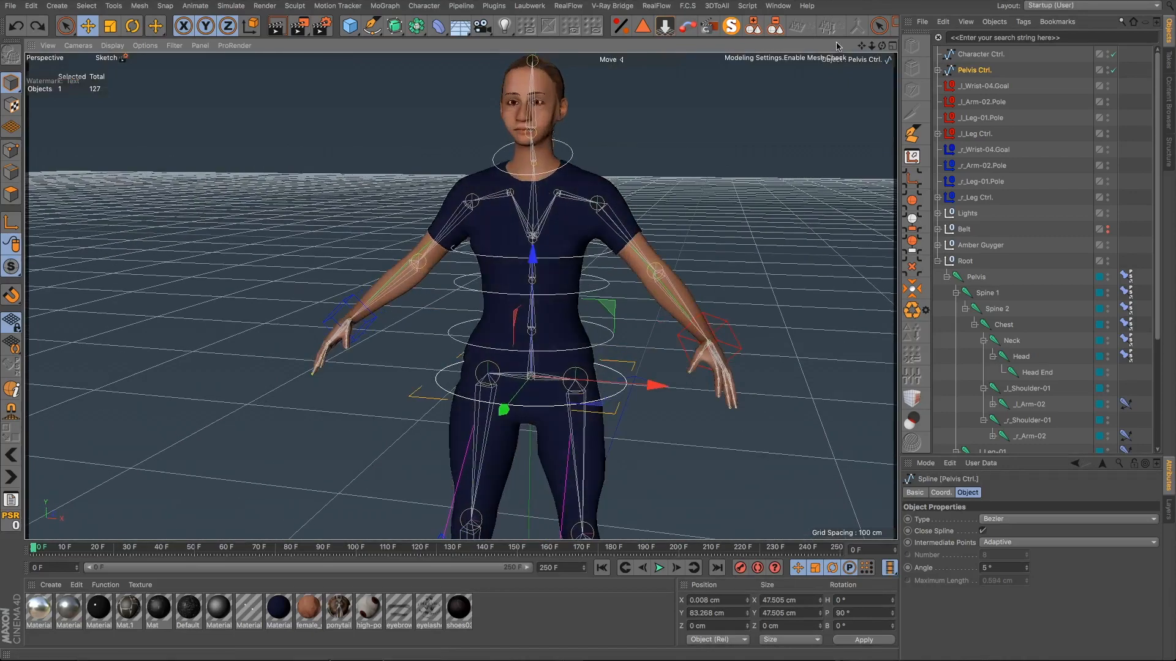
pyautogui.keyDown('alt'); pyautogui.moveTo(800, 459); pyautogui.dragTo(779, 392, button='middle'); pyautogui.keyUp('alt')
pyautogui.scroll(-4, 406, 270)
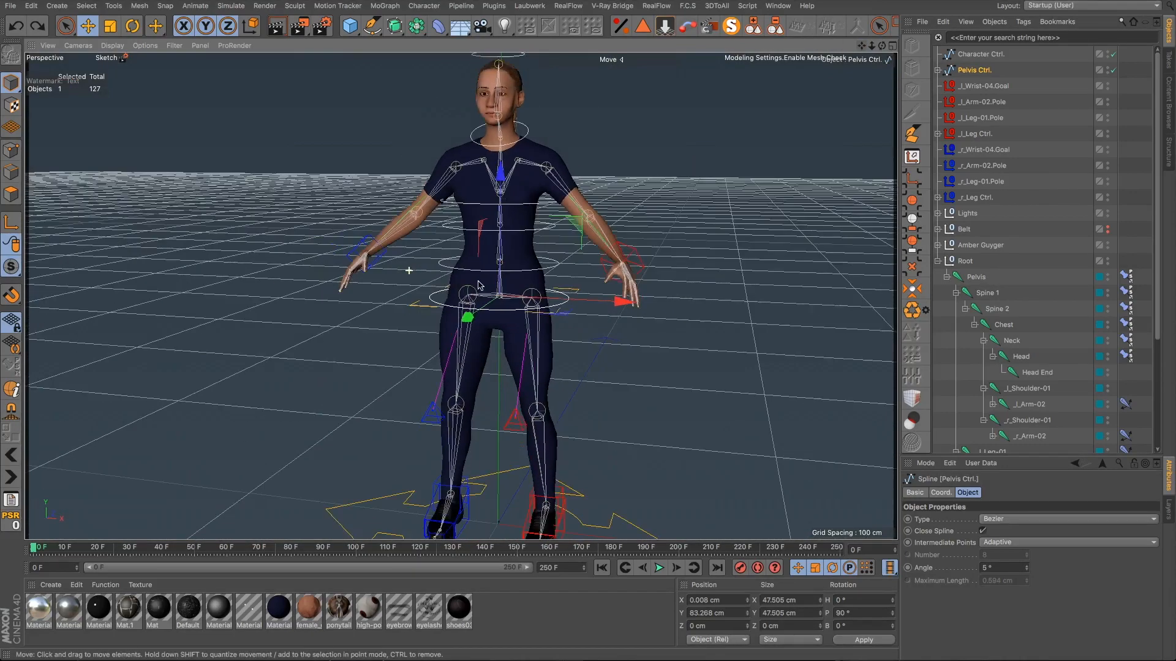
pyautogui.moveTo(501, 183); pyautogui.dragTo(488, 225)
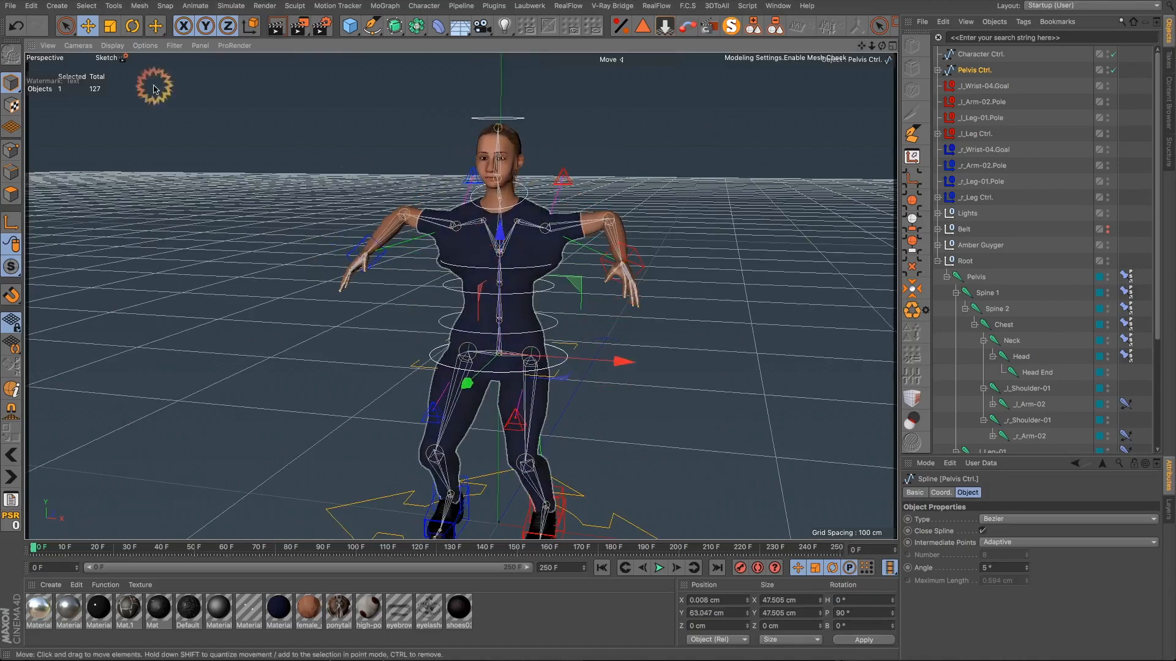
pyautogui.click(9, 25)
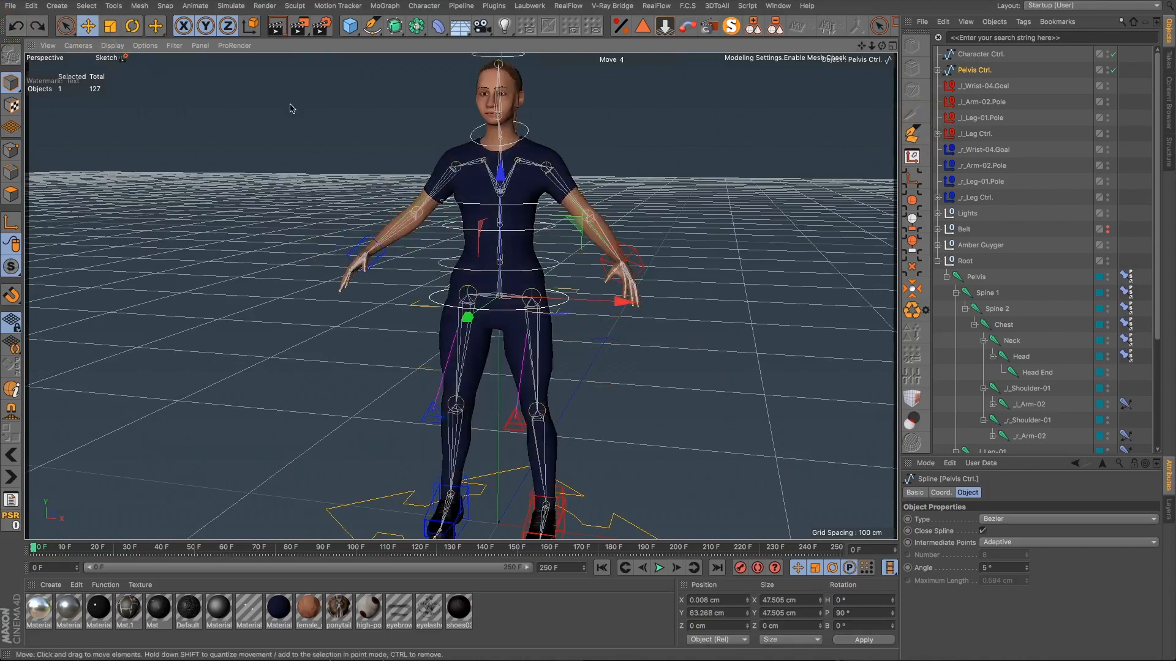
pyautogui.click(16, 27)
pyautogui.click(37, 26)
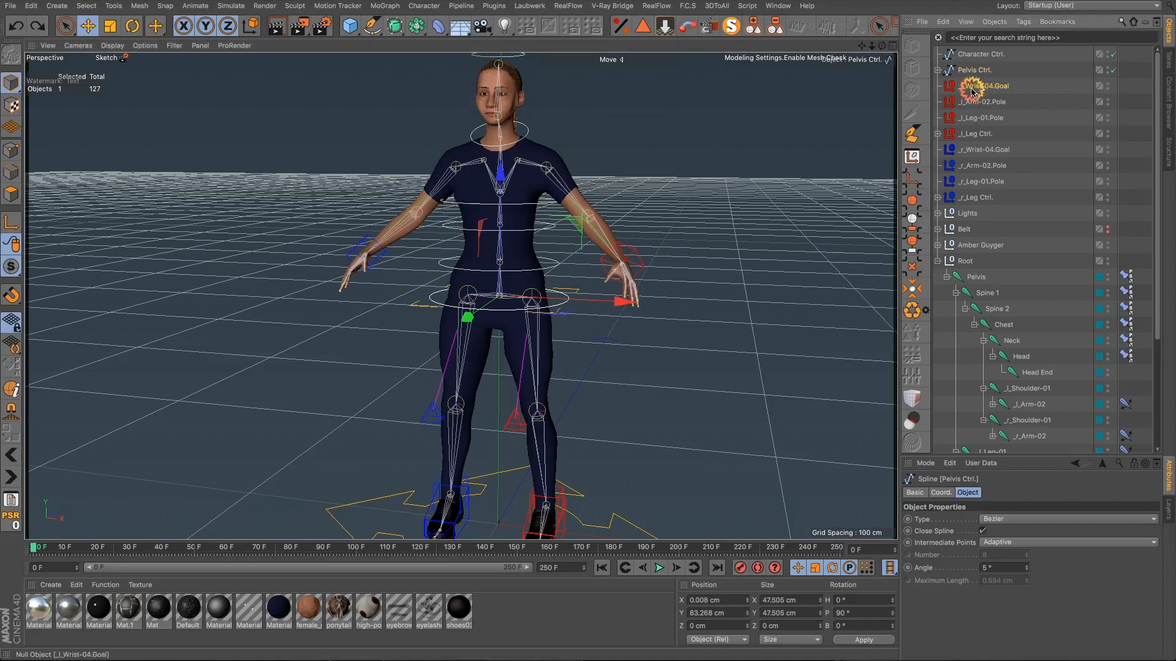
# Step: Expand the Pelvis Ctrl. hierarchy down to Head Ctrl. and clear the selection of the left-side controls
pyautogui.click(973, 91)
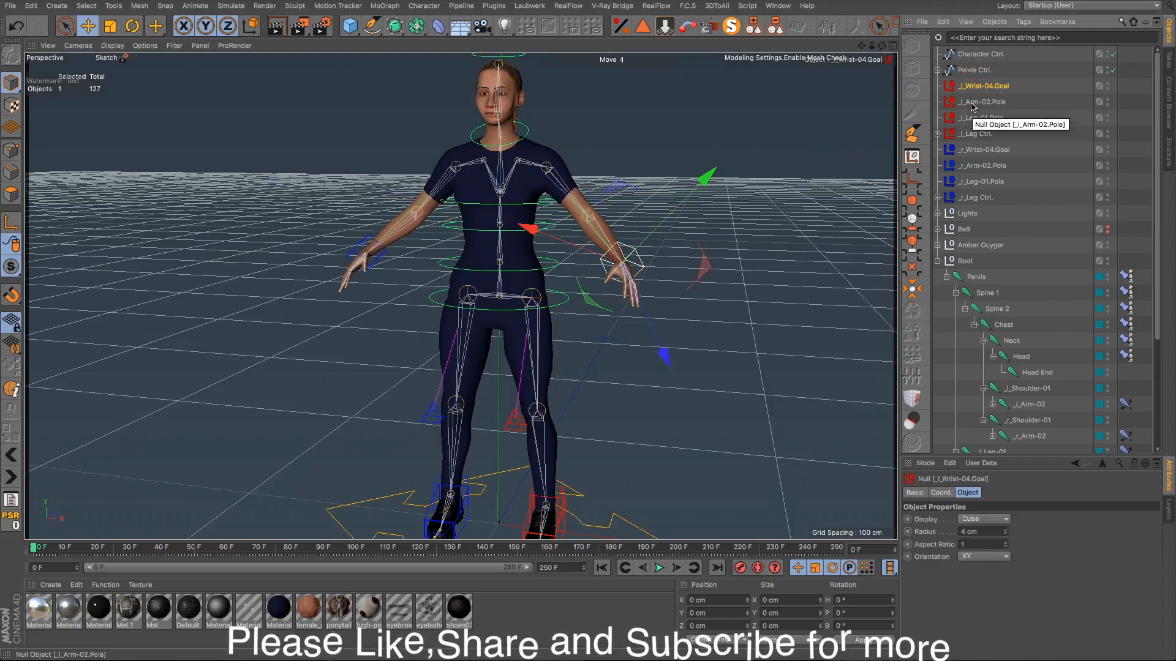
pyautogui.scroll(-3, 961, 93)
pyautogui.scroll(6, 960, 93)
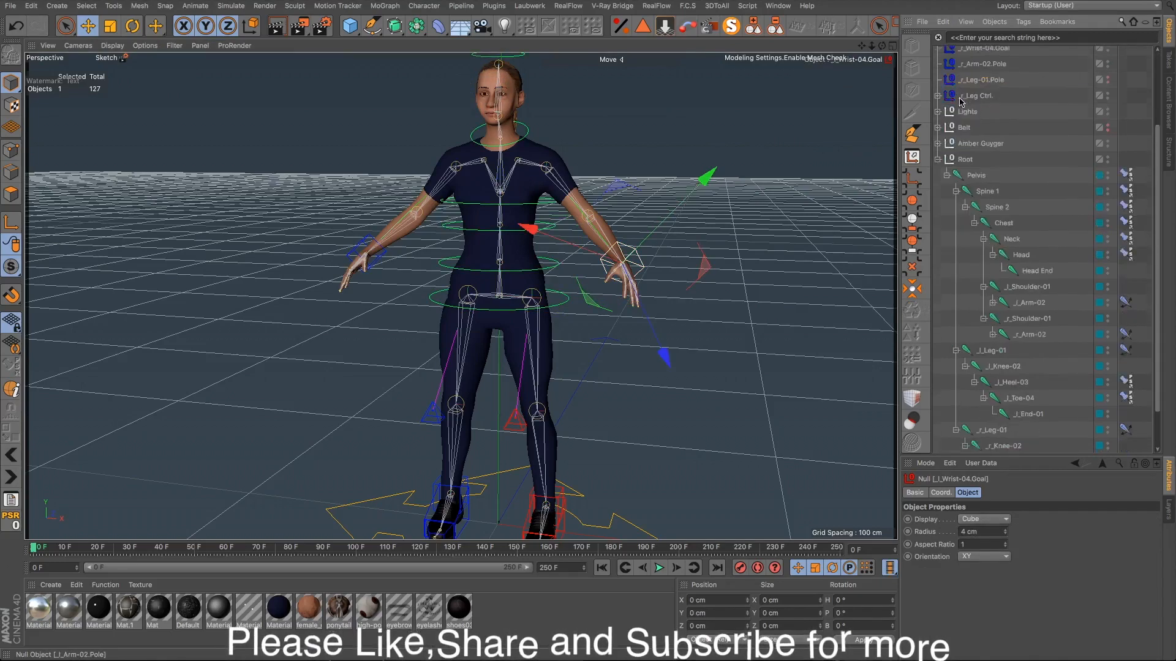
pyautogui.click(939, 73)
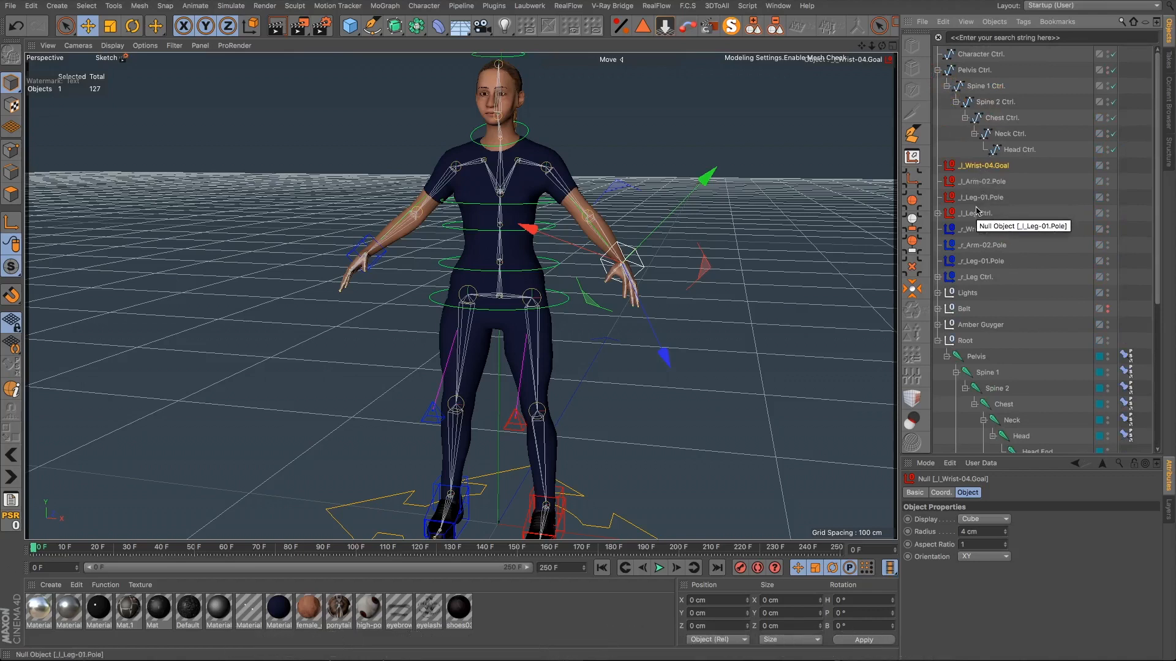
pyautogui.click(1012, 182)
pyautogui.moveTo(1013, 181); pyautogui.dragTo(978, 207)
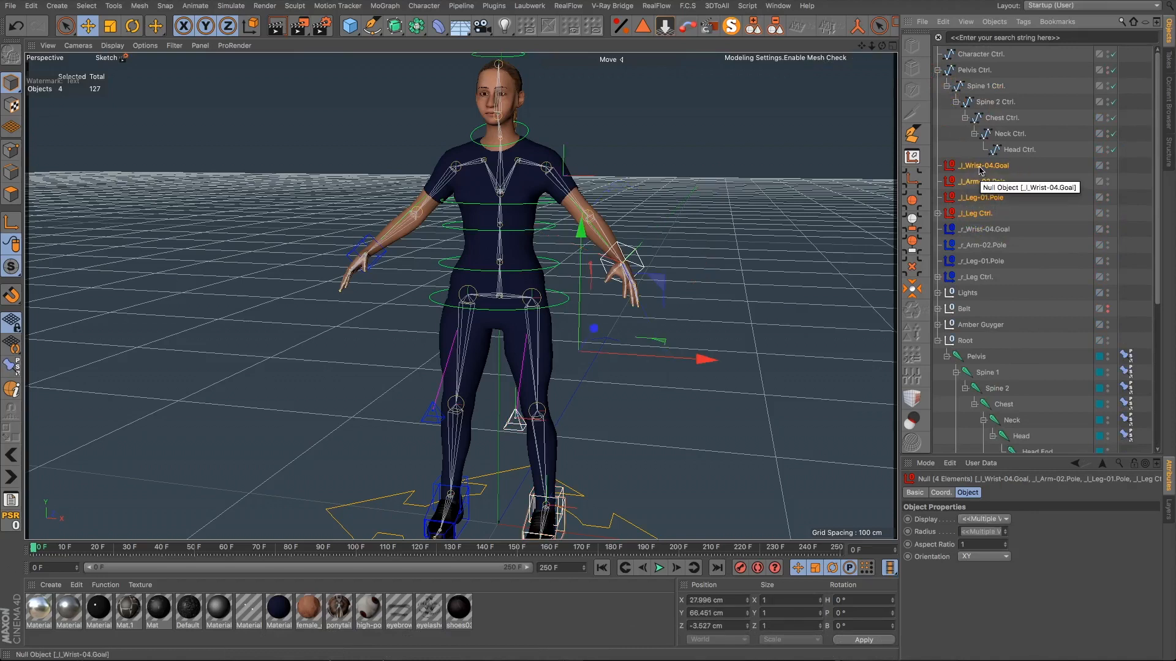
pyautogui.click(1019, 168)
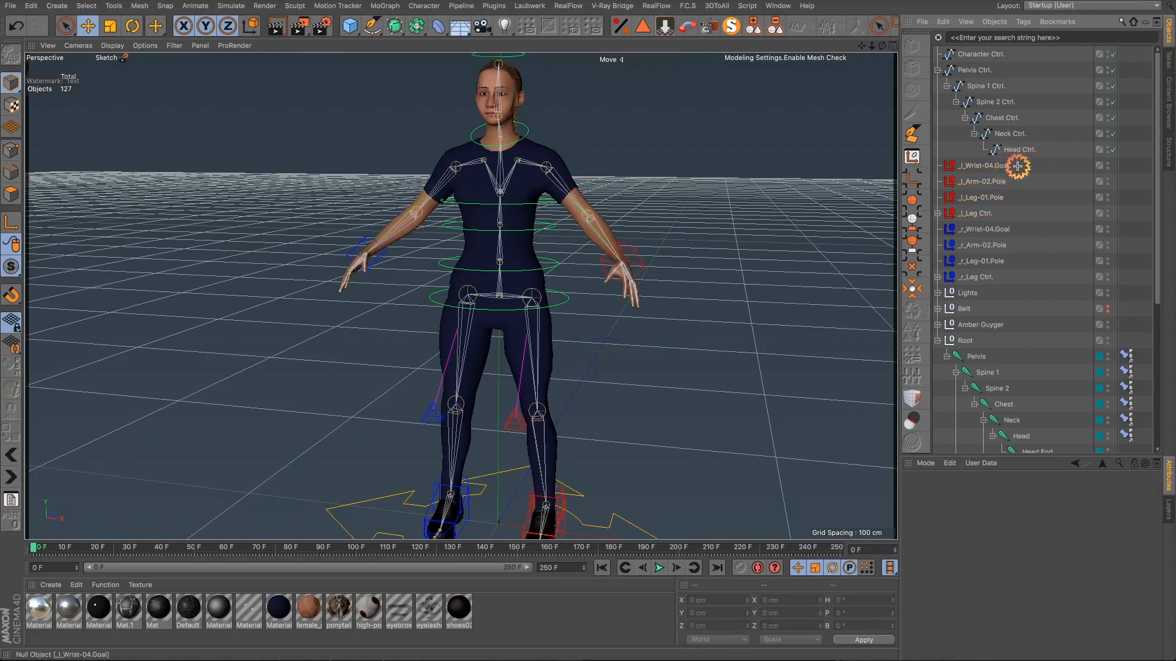
# Step: Place the right wrist goal and arm pole below the left pair and parent all four under Chest Ctrl
pyautogui.moveTo(984, 183); pyautogui.dragTo(980, 185)
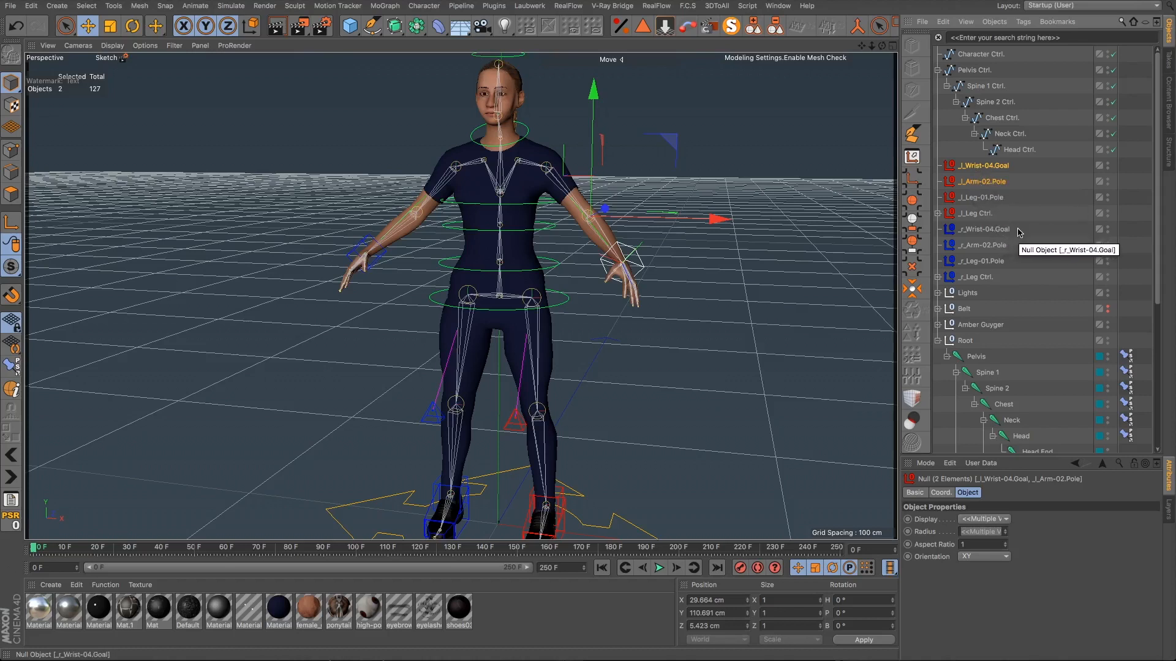
pyautogui.moveTo(977, 247); pyautogui.dragTo(978, 246)
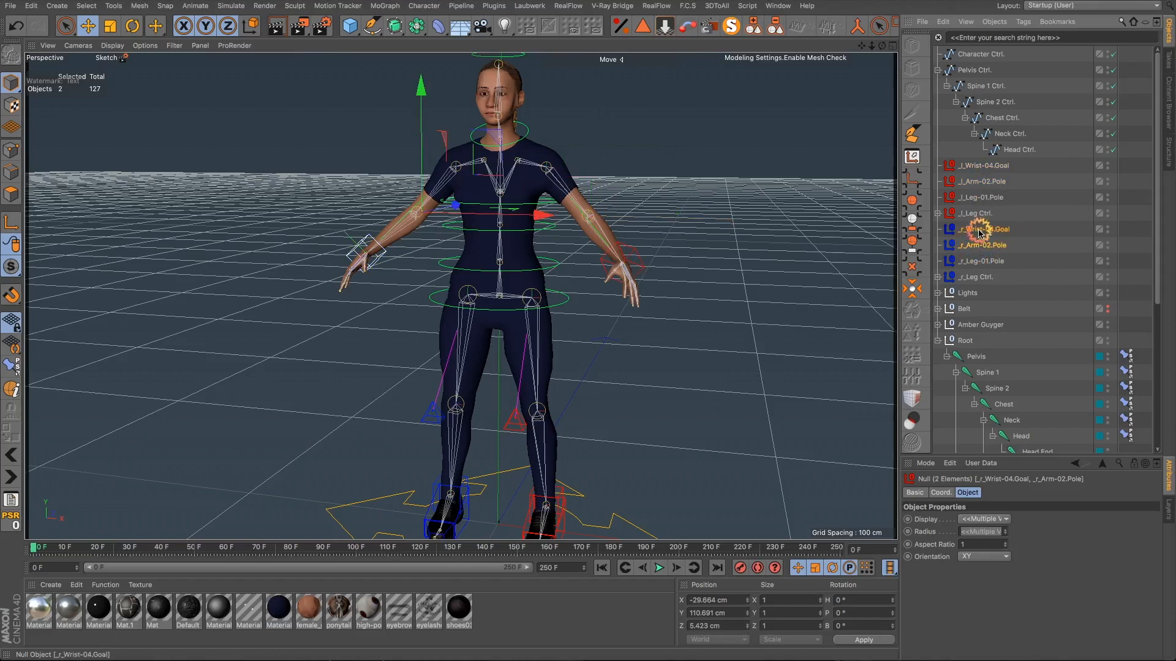
pyautogui.moveTo(974, 195)
pyautogui.mouseDown()
pyautogui.moveTo(976, 213)
pyautogui.moveTo(964, 215)
pyautogui.mouseUp()
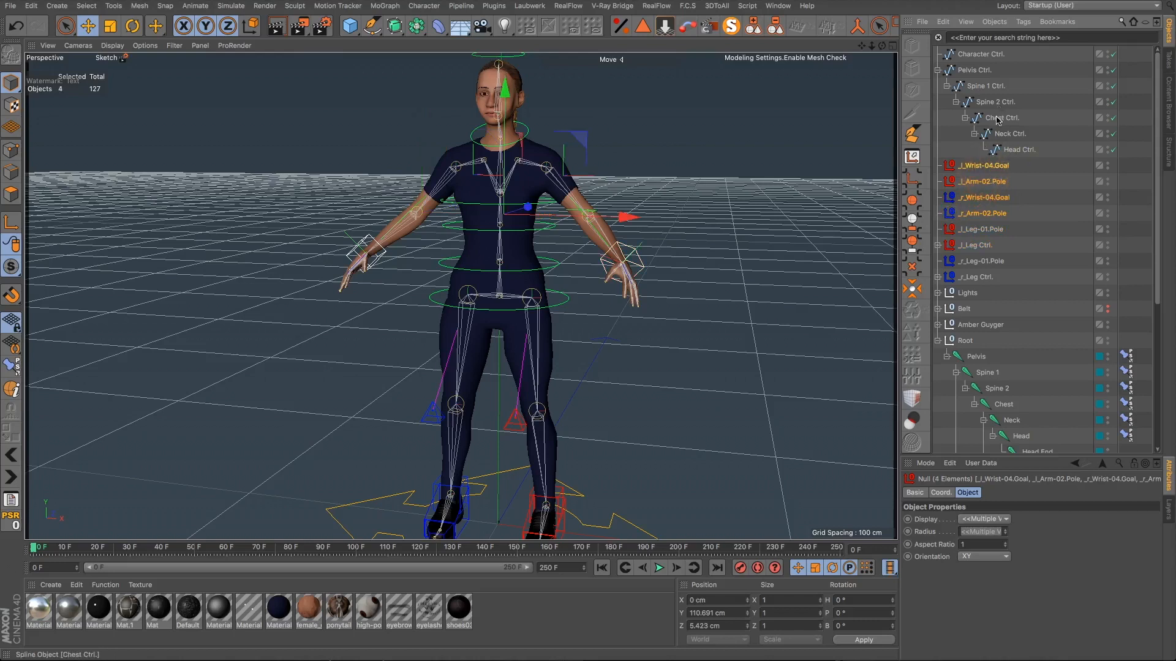
pyautogui.click(980, 169)
pyautogui.moveTo(999, 125); pyautogui.dragTo(1000, 125)
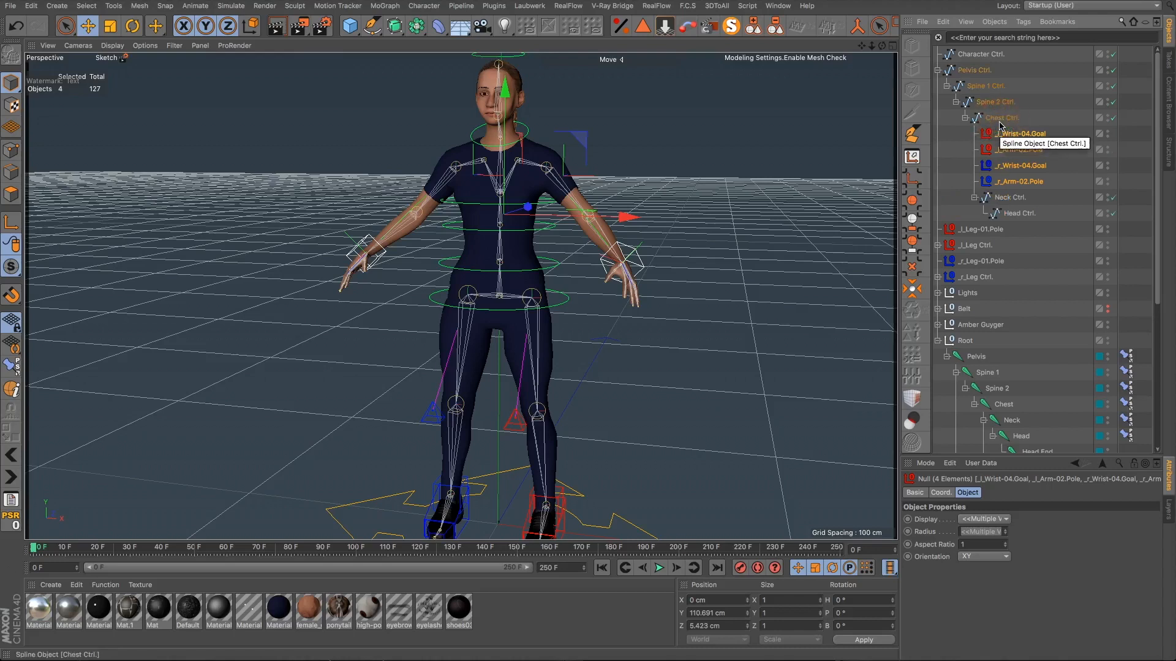
# Step: Test Pelvis Ctrl. by lowering the character into a crouch with the arms following, then undo the test moves
pyautogui.click(975, 70)
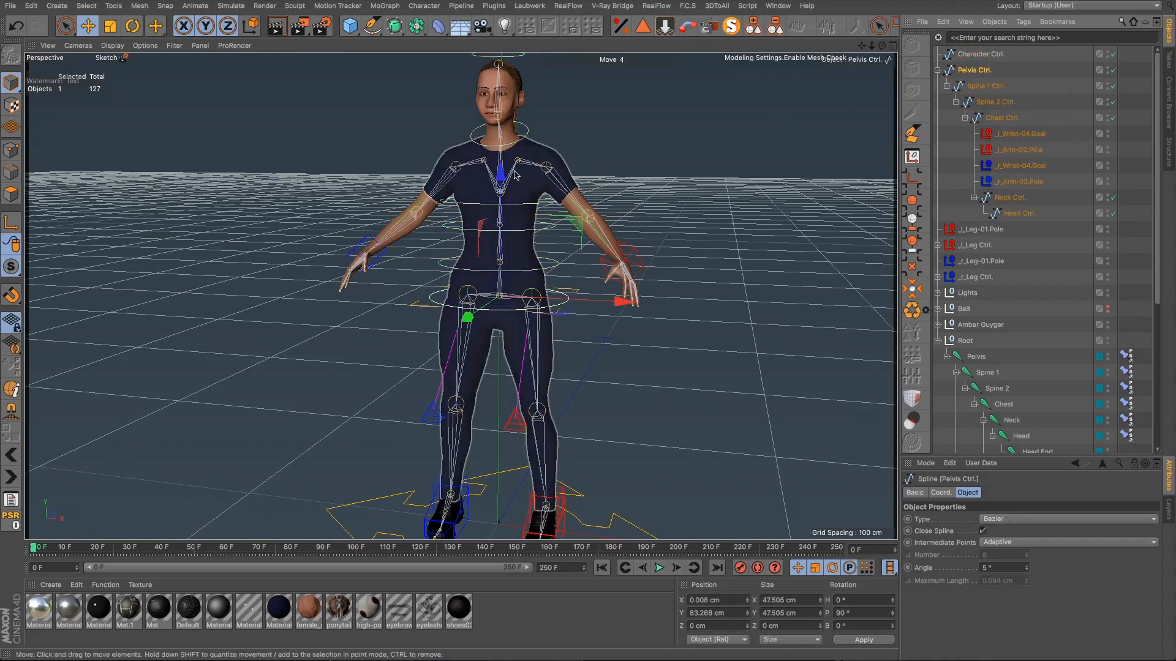
pyautogui.moveTo(501, 174); pyautogui.dragTo(707, 290)
pyautogui.scroll(-3, 530, 263)
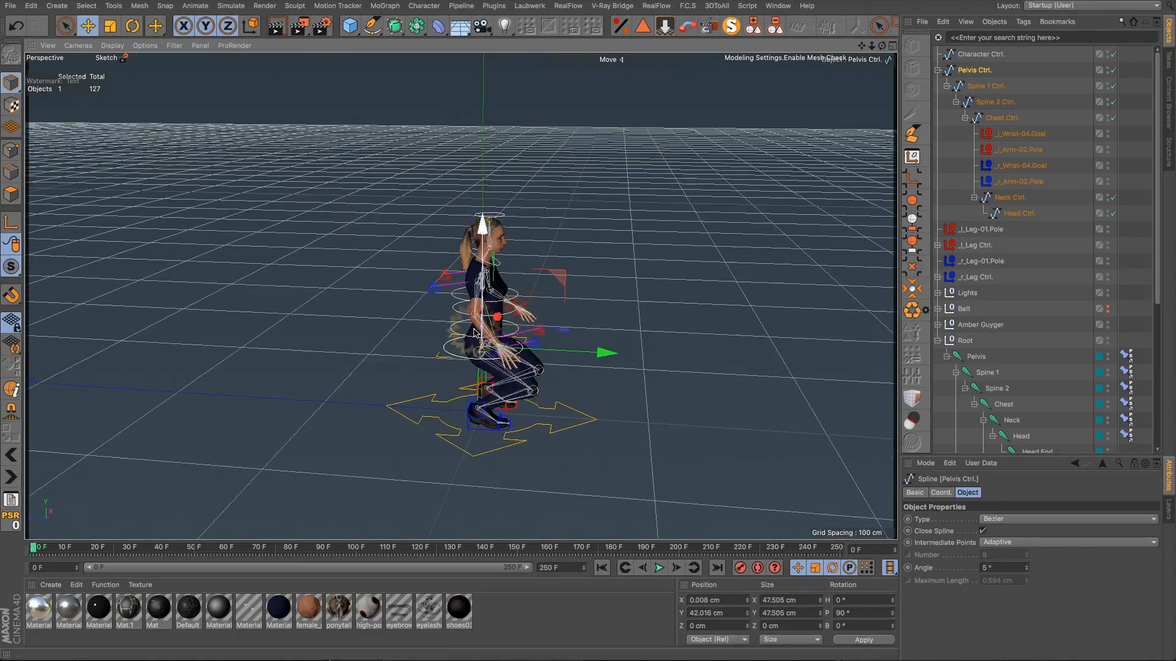
pyautogui.scroll(5, 480, 327)
pyautogui.keyDown('alt'); pyautogui.moveTo(480, 327); pyautogui.dragTo(484, 243); pyautogui.keyUp('alt')
pyautogui.moveTo(490, 180); pyautogui.dragTo(339, 189)
pyautogui.press('super+z')
pyautogui.press('super+z')
pyautogui.press('super+z')
pyautogui.moveTo(861, 47); pyautogui.dragTo(829, 99)
pyautogui.keyDown('alt'); pyautogui.moveTo(613, 187); pyautogui.dragTo(566, 234); pyautogui.keyUp('alt')
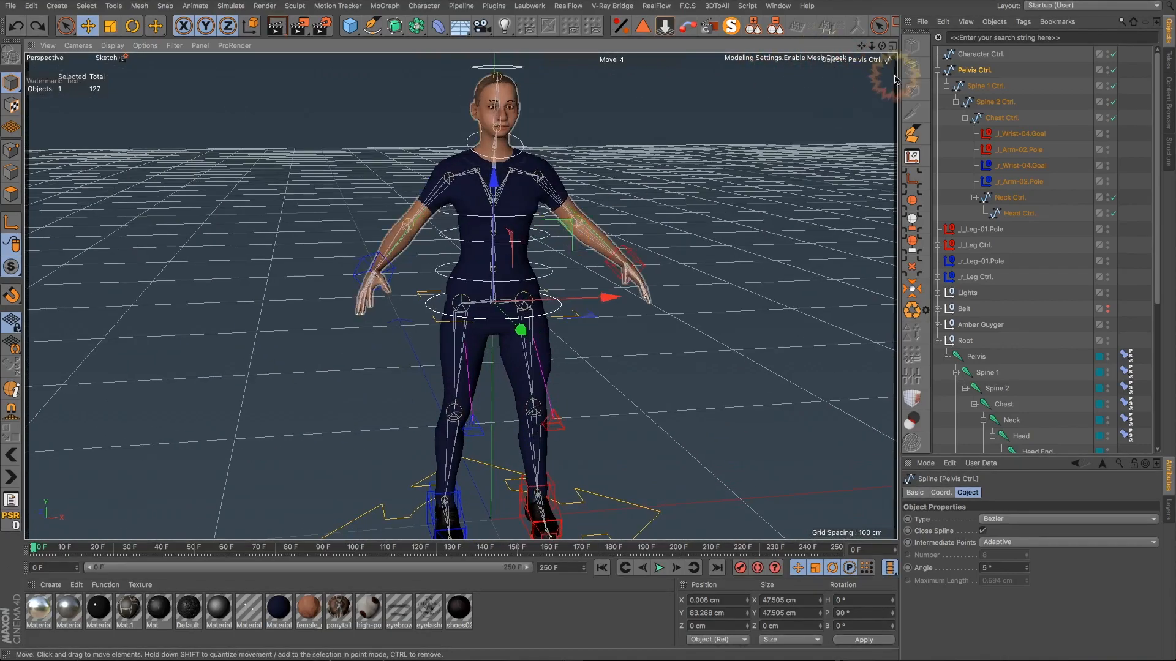
# Step: Collapse the hierarchies and parent Pelvis Ctrl., the leg poles and controls, and all remaining top-level objects under Character Ctrl
pyautogui.click(937, 71)
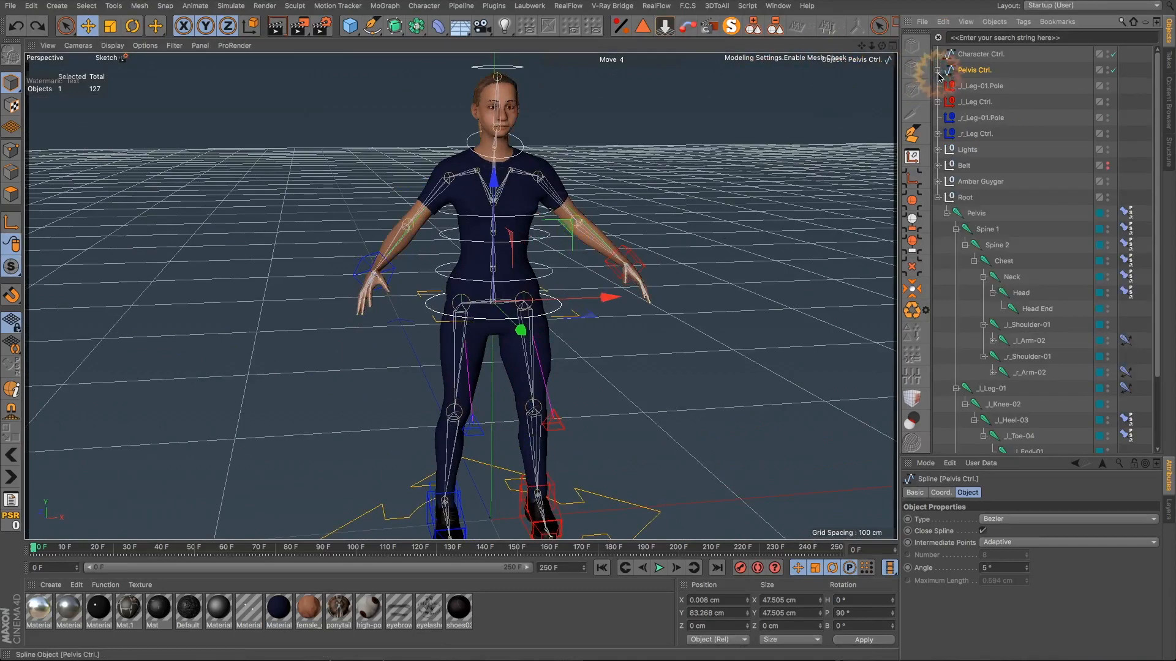
pyautogui.click(937, 102)
pyautogui.click(938, 102)
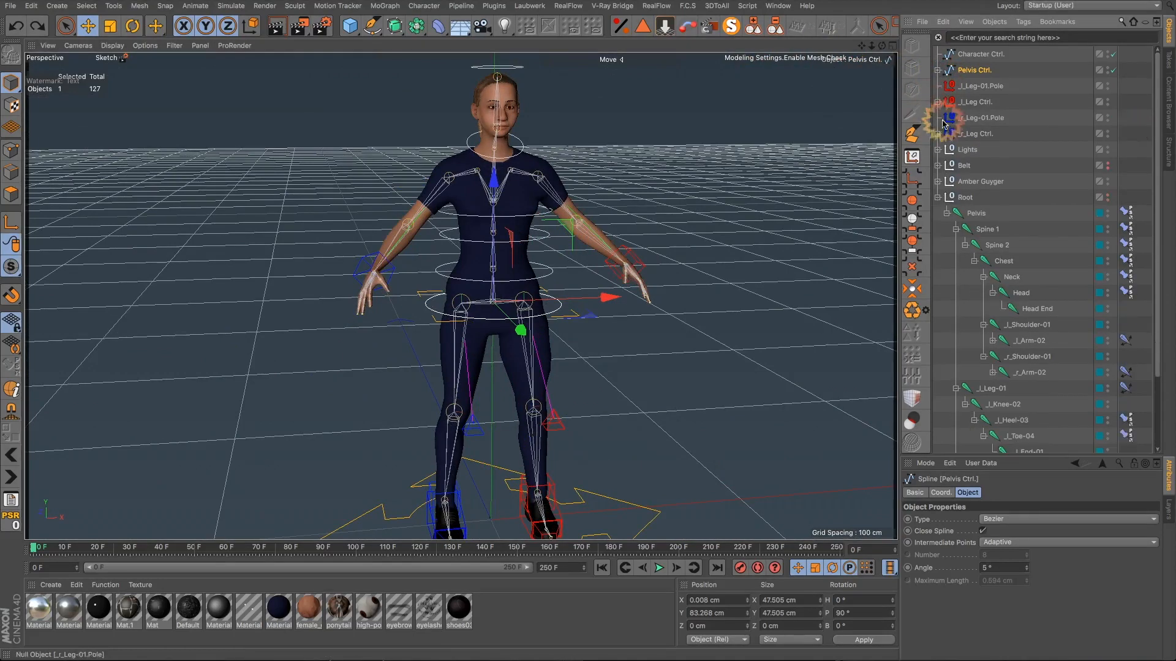
pyautogui.click(937, 198)
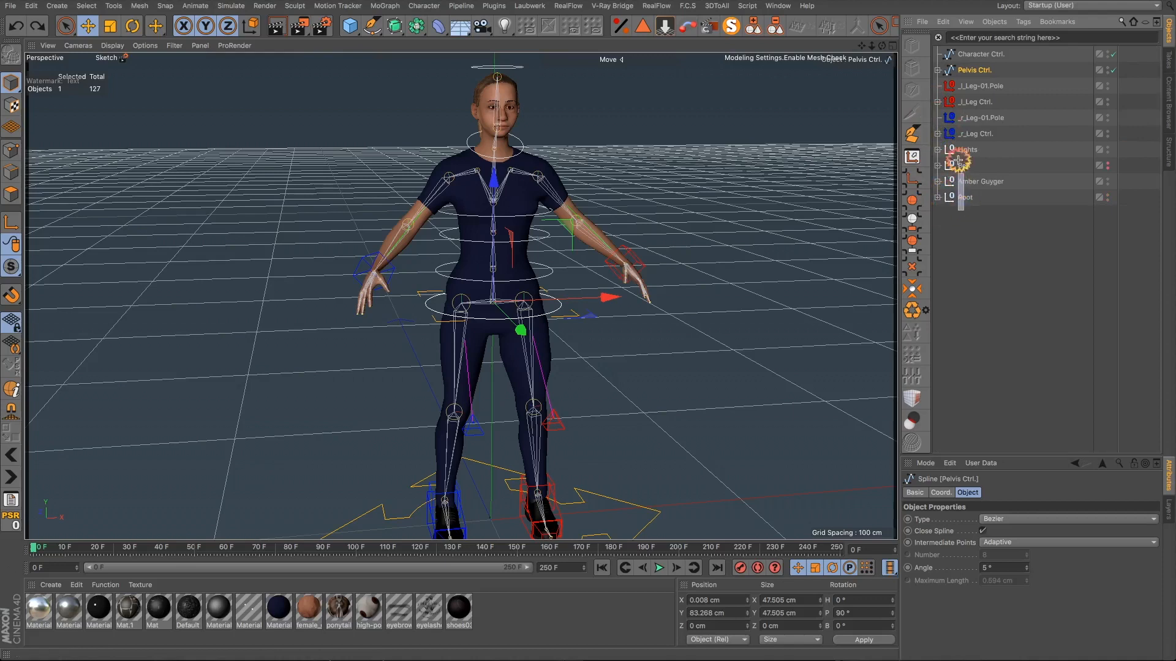
pyautogui.moveTo(960, 71); pyautogui.dragTo(961, 72)
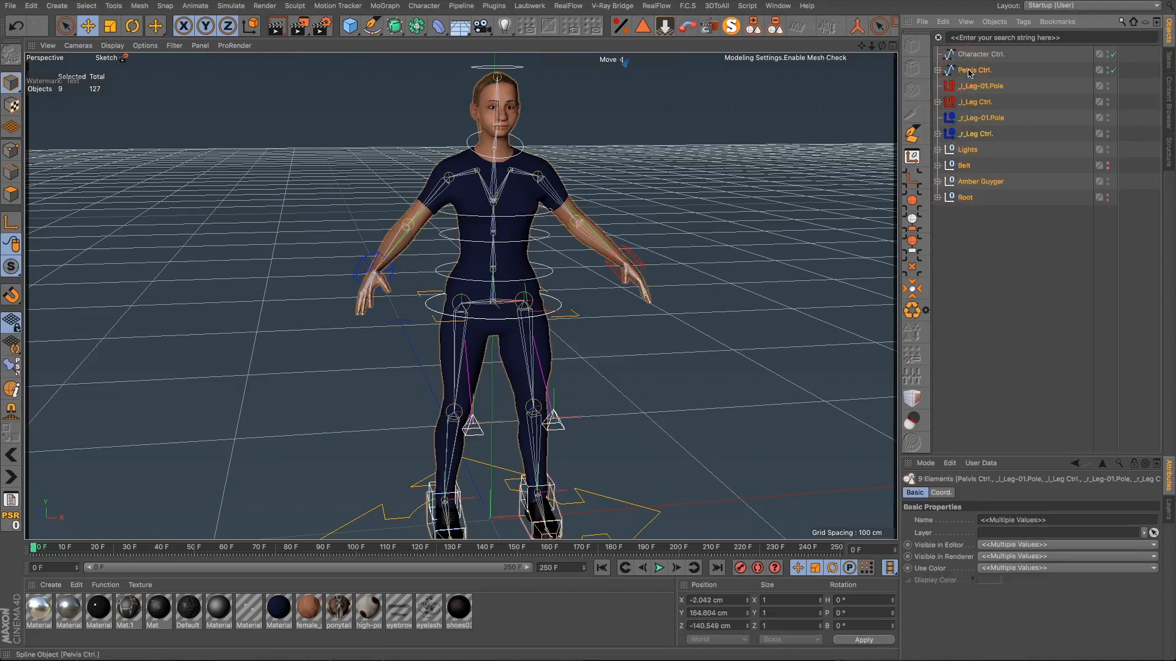
pyautogui.click(969, 72)
pyautogui.moveTo(967, 58); pyautogui.dragTo(968, 60)
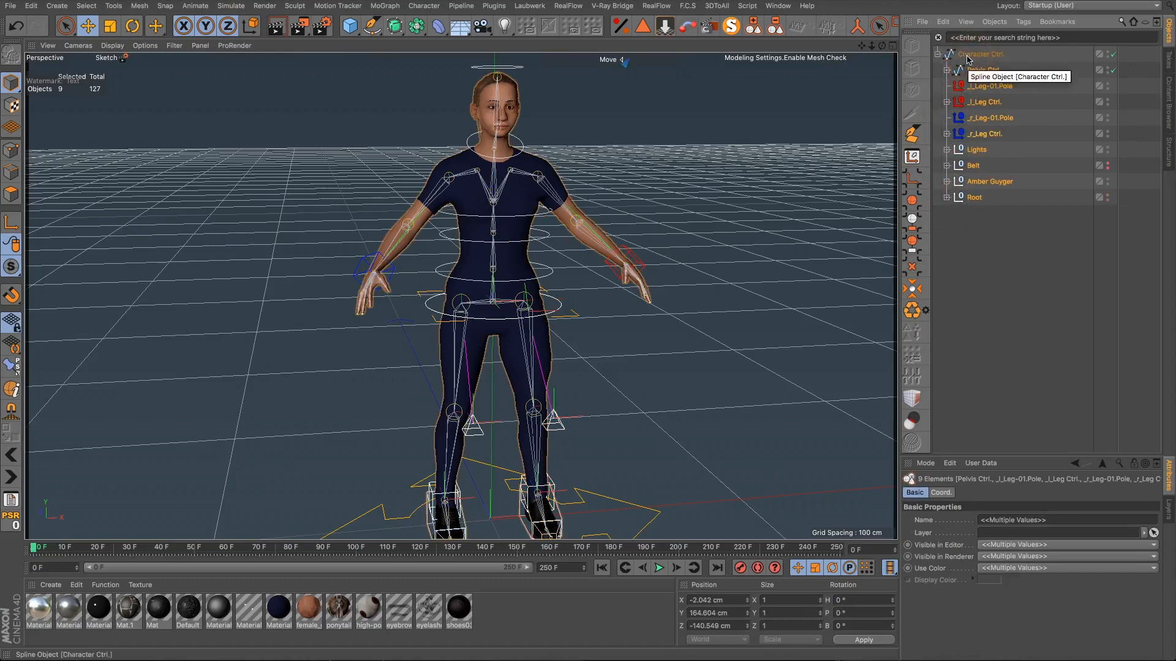
# Step: Test Character Ctrl. by moving and rotating the whole rig, then undo the transformations
pyautogui.click(968, 55)
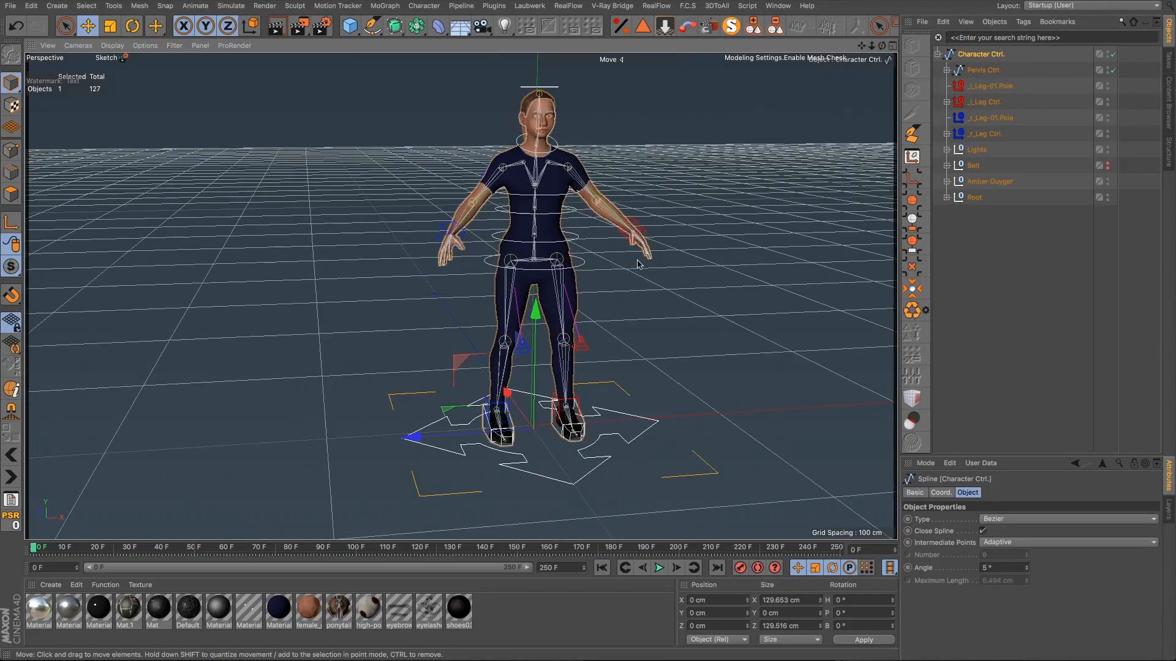
pyautogui.moveTo(433, 438); pyautogui.dragTo(551, 376)
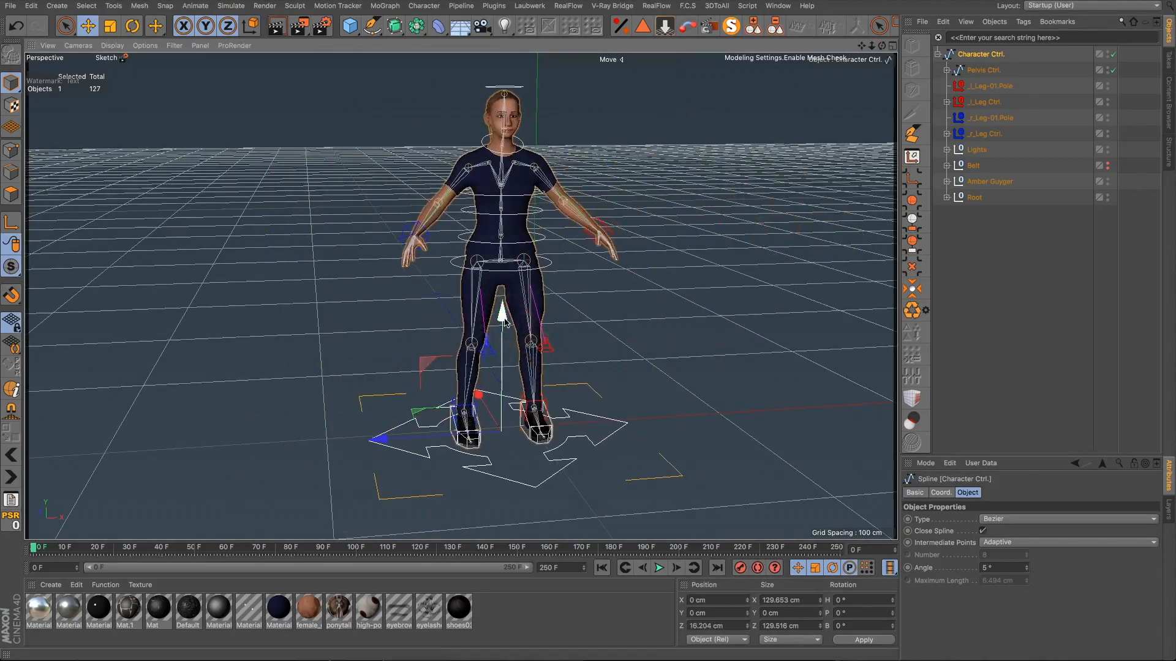
pyautogui.moveTo(480, 334); pyautogui.dragTo(499, 171)
pyautogui.press('r')
pyautogui.moveTo(521, 268); pyautogui.dragTo(781, 397)
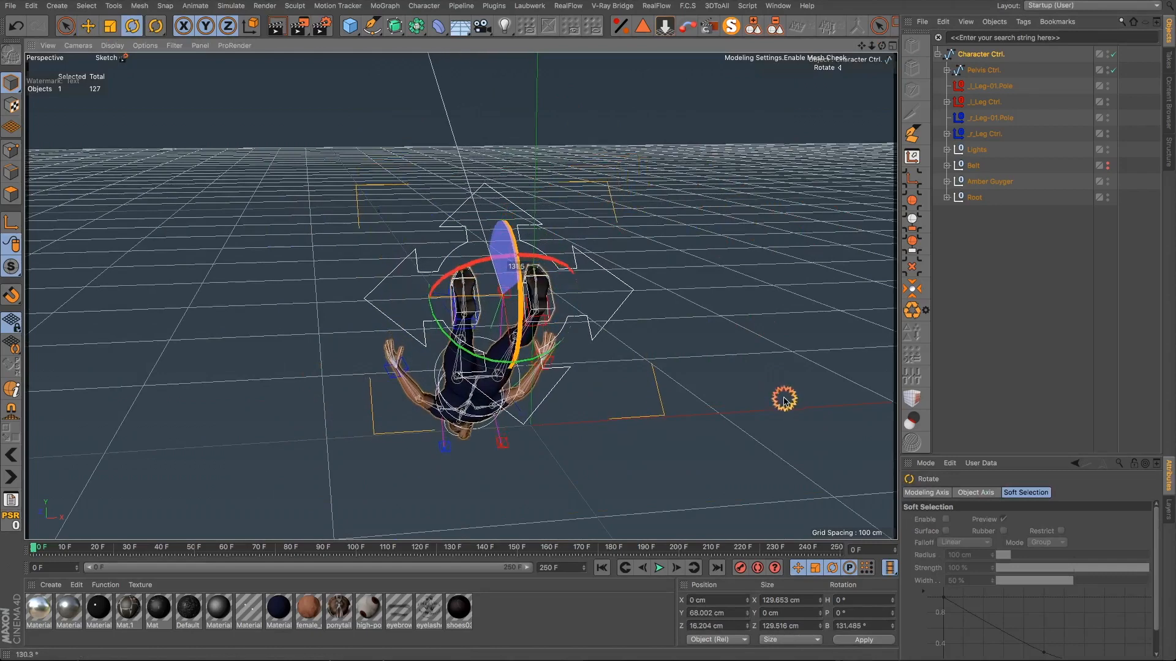
pyautogui.hotkey('ctrl', 'z')
pyautogui.hotkey('ctrl', 'z')
pyautogui.hotkey('ctrl', 'z')
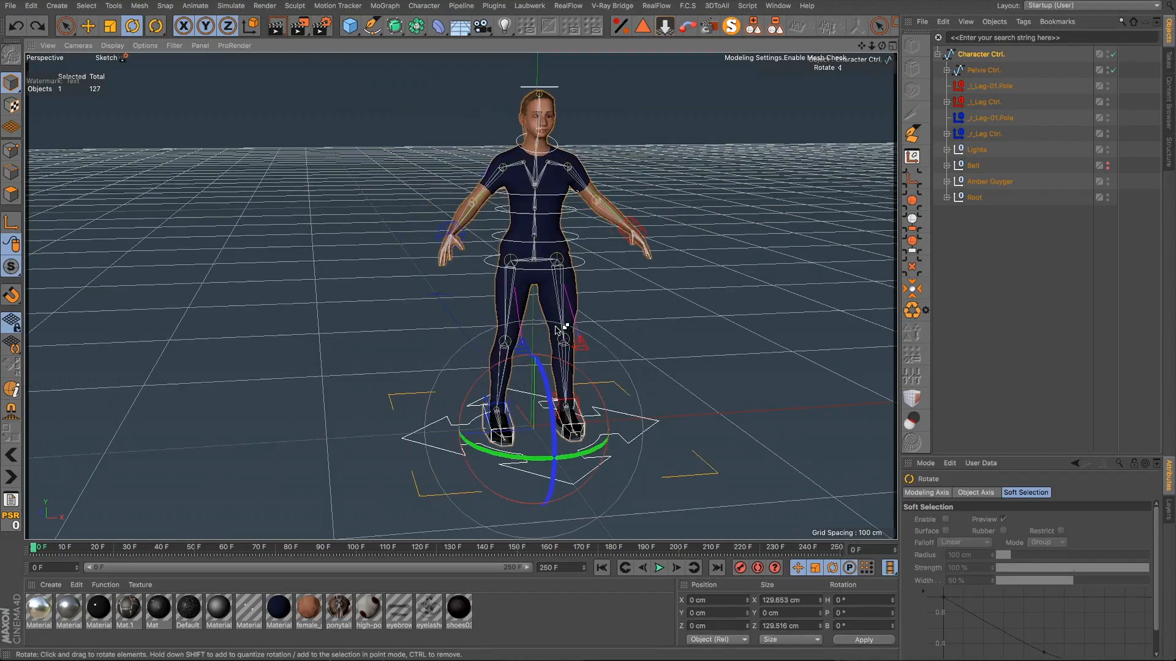
# Step: Unfold the complete Character Ctrl. hierarchy so that all of its nested objects and joints are exposed
pyautogui.click(937, 55)
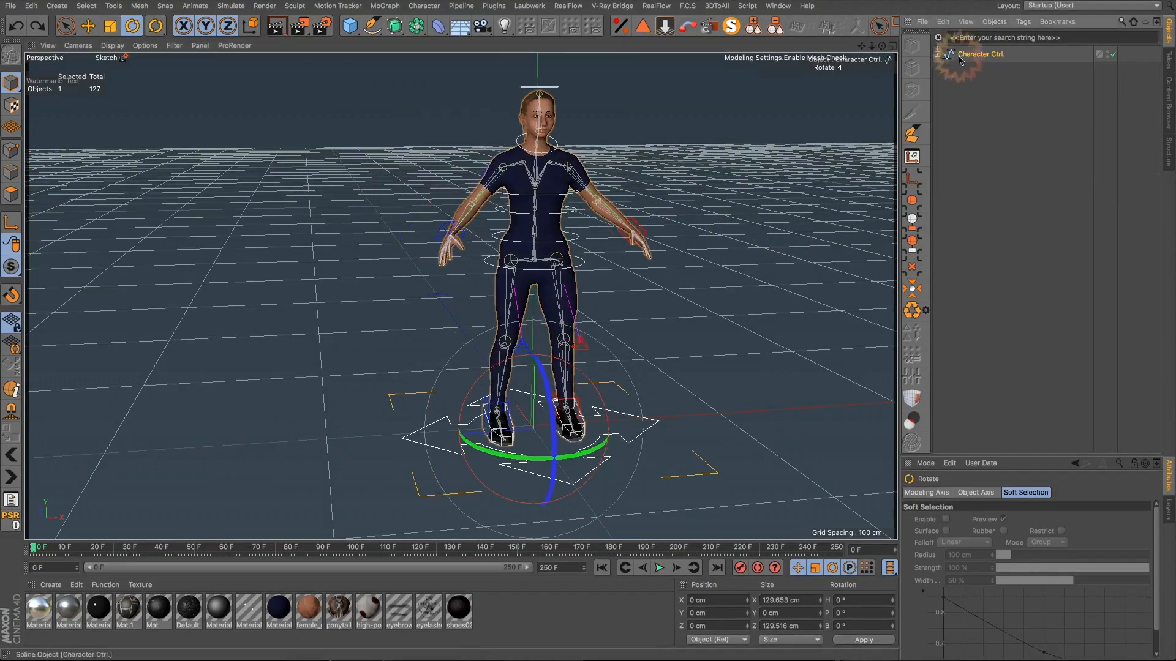
pyautogui.click(965, 59)
pyautogui.click(938, 54)
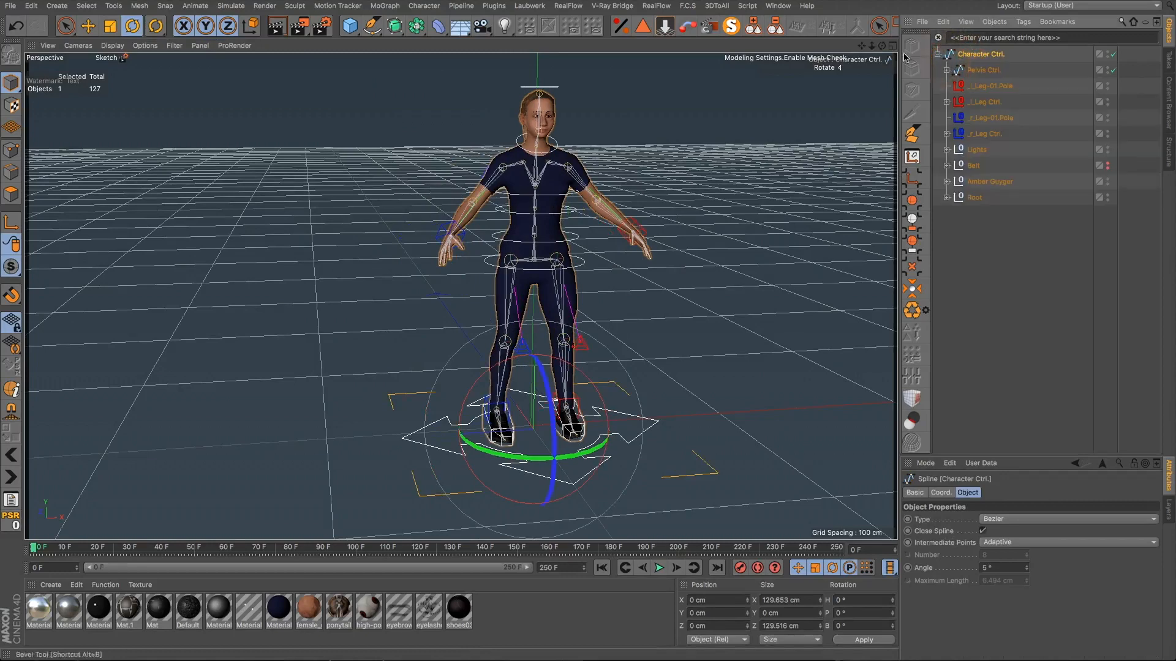
pyautogui.click(759, 31)
pyautogui.scroll(-10, 1001, 316)
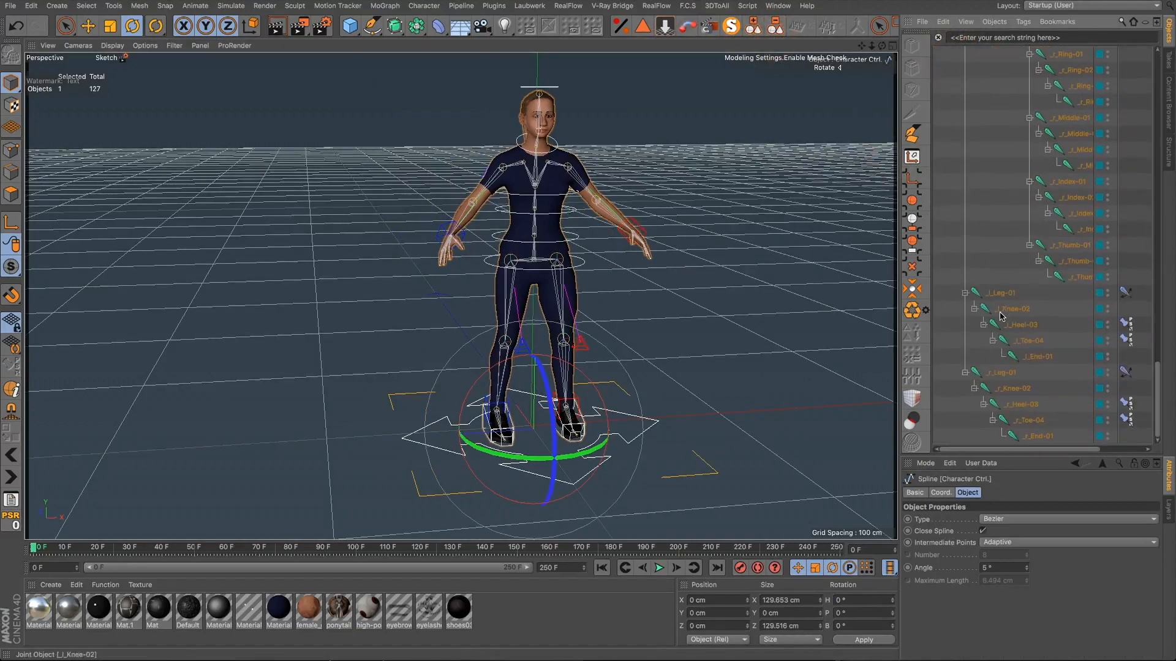
pyautogui.scroll(15, 1032, 185)
pyautogui.scroll(-10, 1004, 200)
# Step: Freeze all transformations on every object in the scene, then clear the selection
pyautogui.hotkey('ctrl', 'a')
pyautogui.scroll(15, 1020, 320)
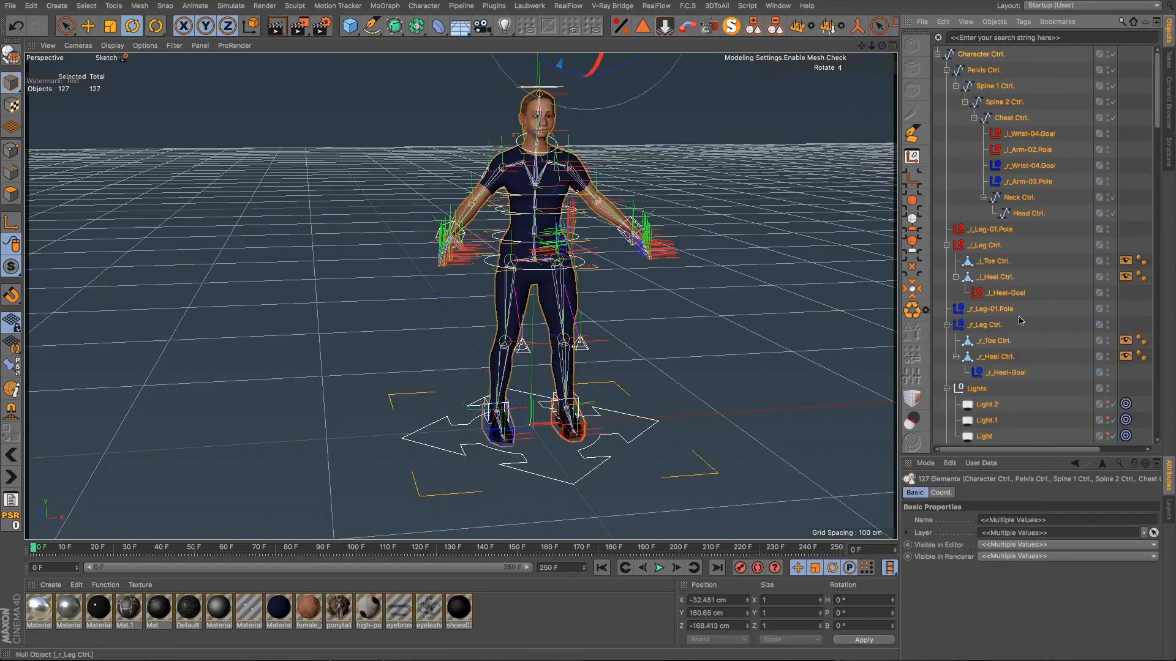
pyautogui.click(941, 493)
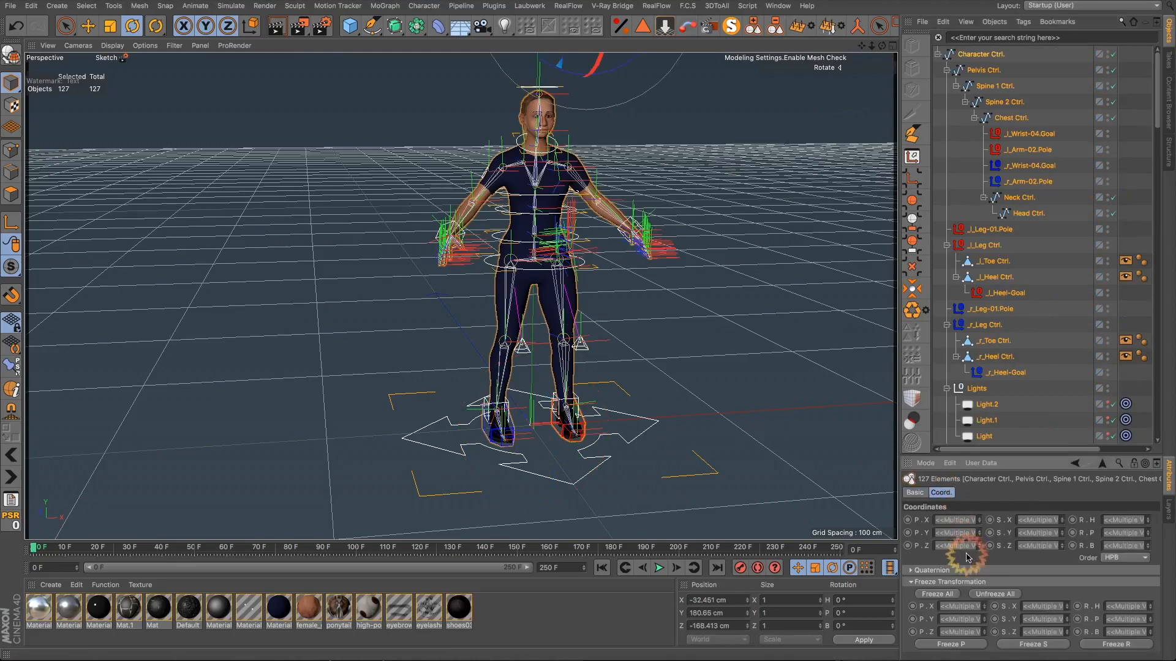
pyautogui.click(947, 593)
pyautogui.hotkey('ctrl', 'shift', 'a')
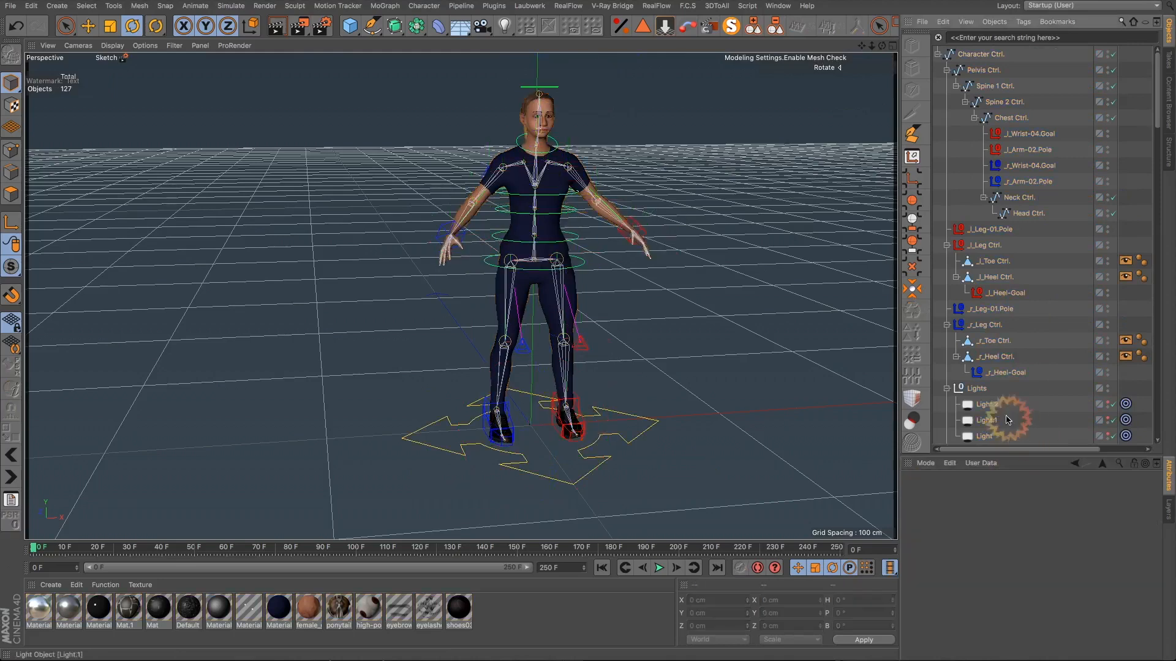
# Step: Test the left wrist goal by raising the arm to about shoulder height, then undo the move
pyautogui.keyDown('alt'); pyautogui.moveTo(551, 260); pyautogui.dragTo(512, 249); pyautogui.keyUp('alt')
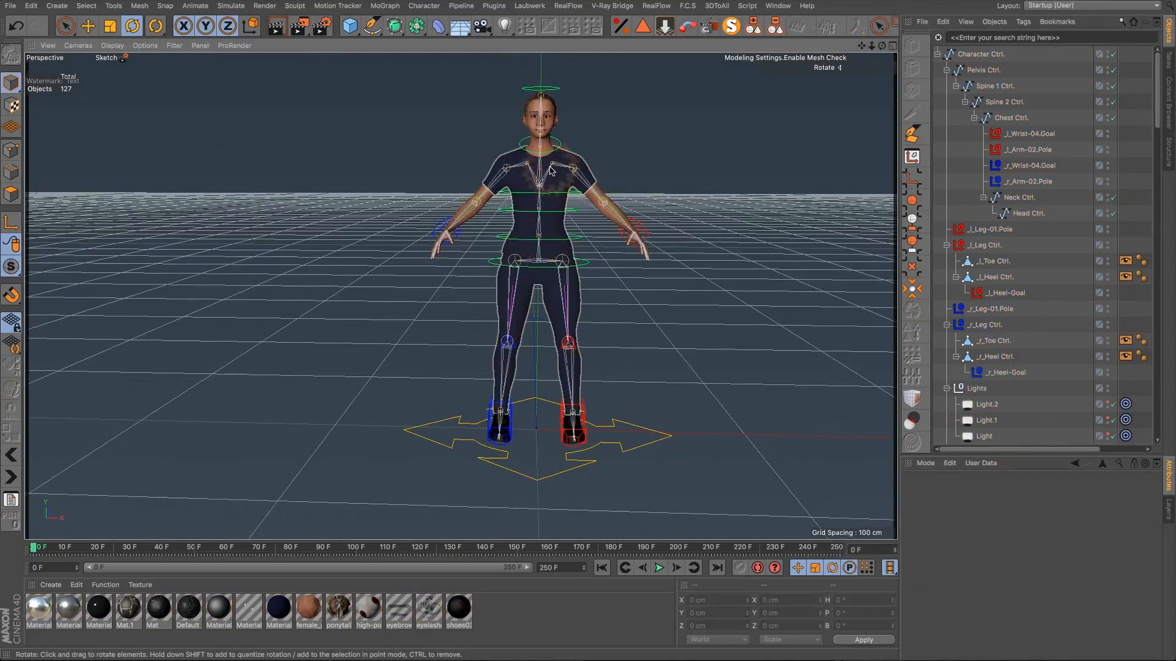
pyautogui.scroll(5, 540, 164)
pyautogui.click(703, 263)
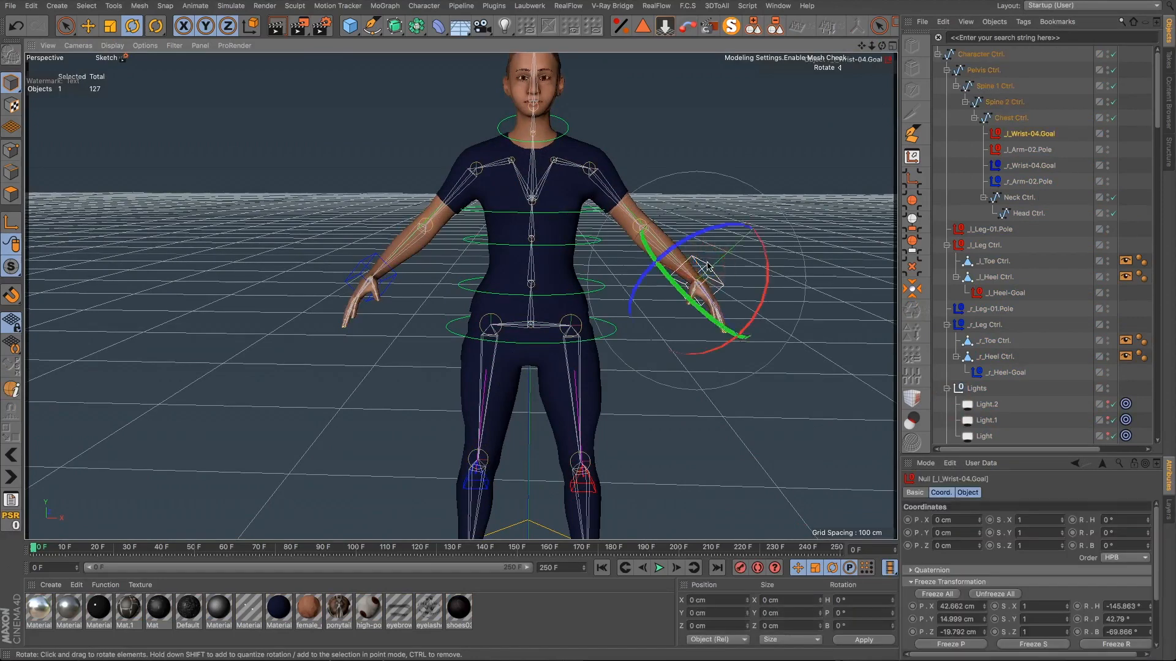
pyautogui.press('e')
pyautogui.moveTo(761, 333); pyautogui.dragTo(831, 140)
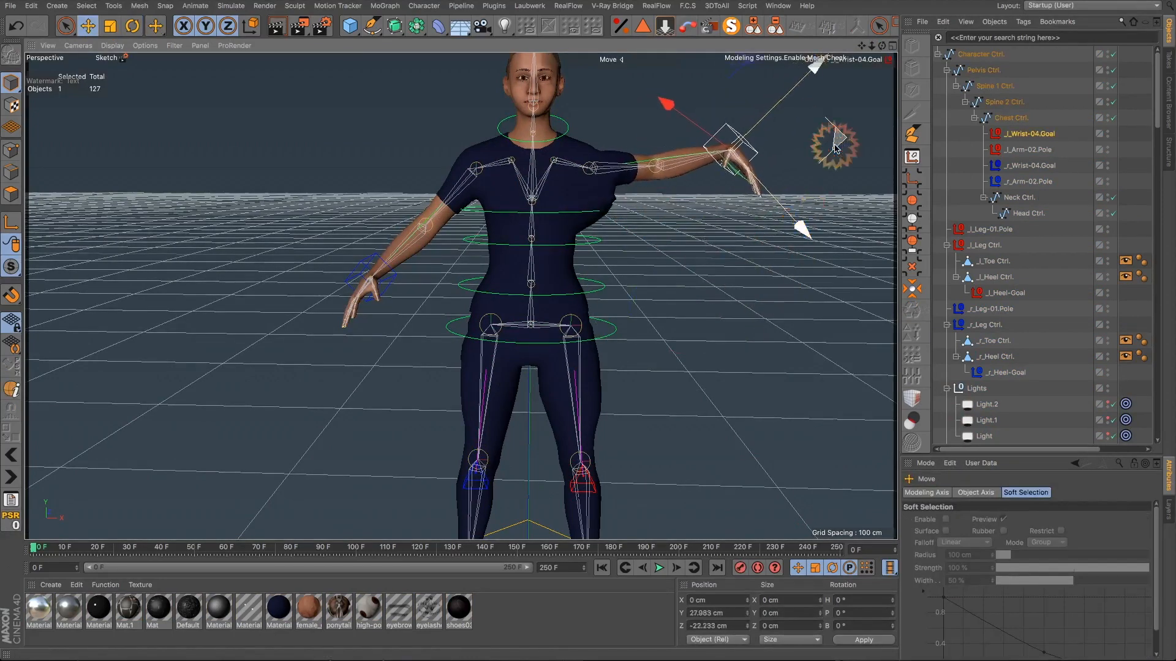
pyautogui.hotkey('ctrl', 'z')
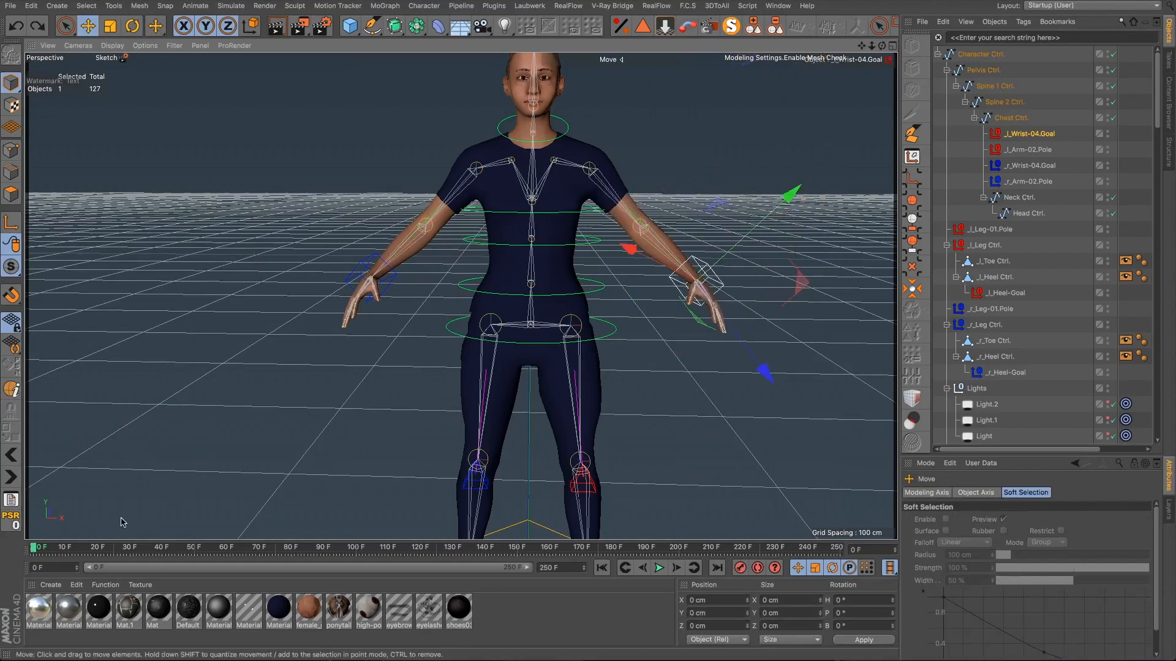
# Step: Record a keyframe for the left wrist goal at frame 0, advance to frame 100 and switch to world axes
pyautogui.moveTo(861, 46); pyautogui.dragTo(670, 223)
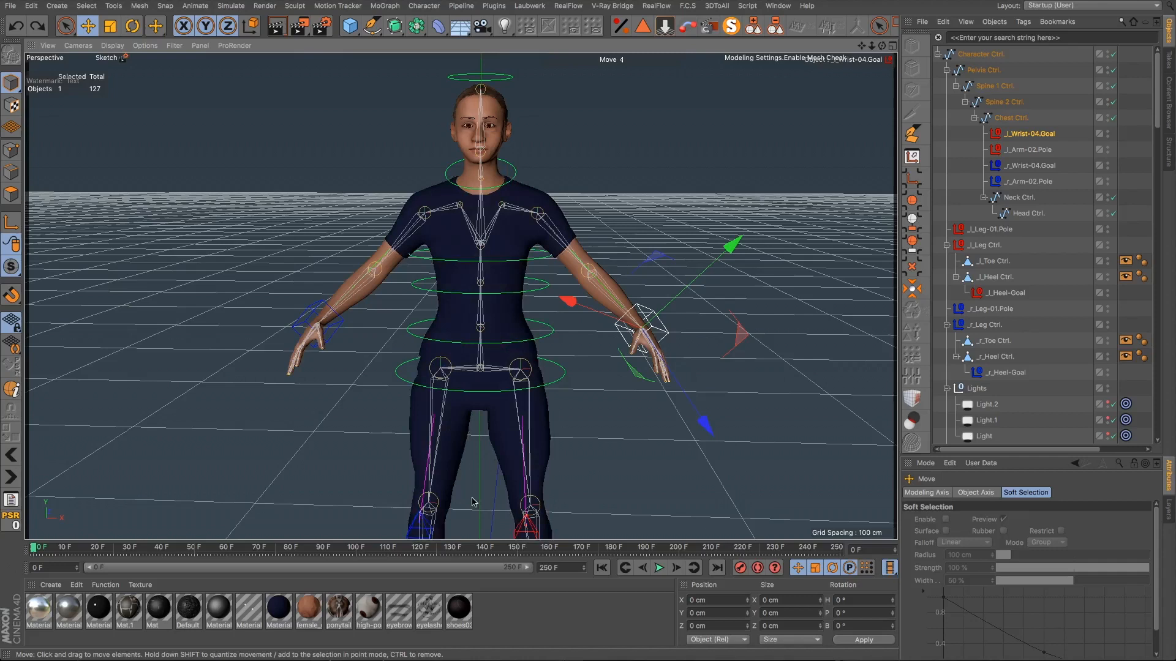
pyautogui.click(739, 566)
pyautogui.moveTo(31, 549); pyautogui.dragTo(149, 544)
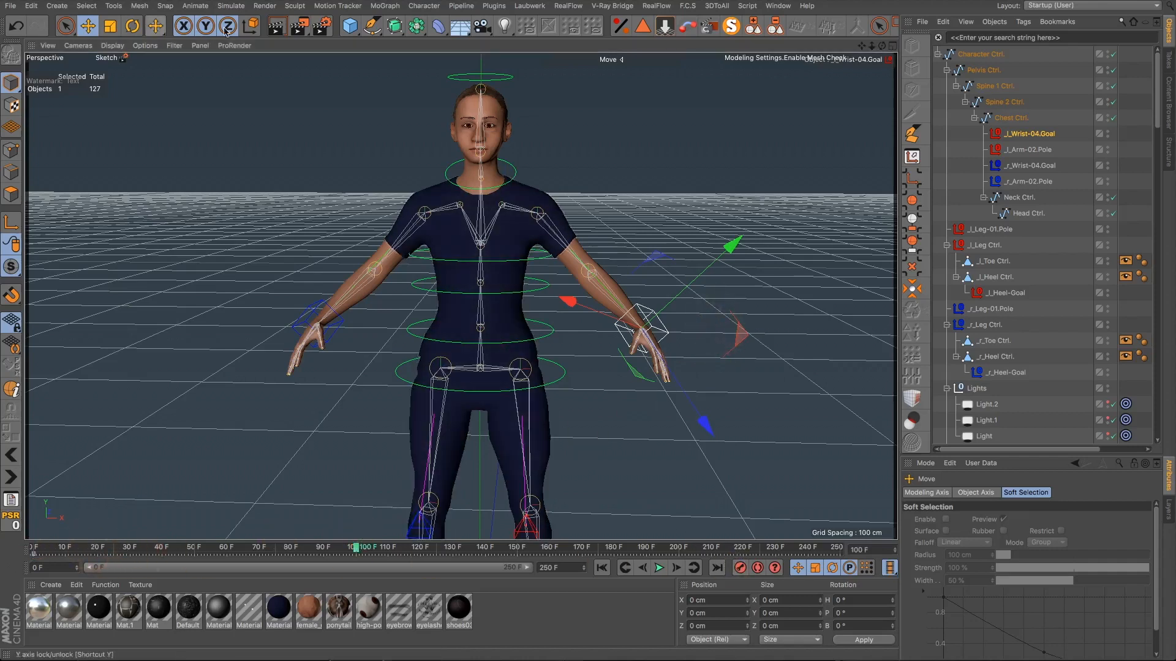
pyautogui.click(248, 27)
# Step: Test stretching the left arm far outward with the wrist goal, and hide the joint layer for a clear view
pyautogui.moveTo(717, 253); pyautogui.dragTo(829, 192)
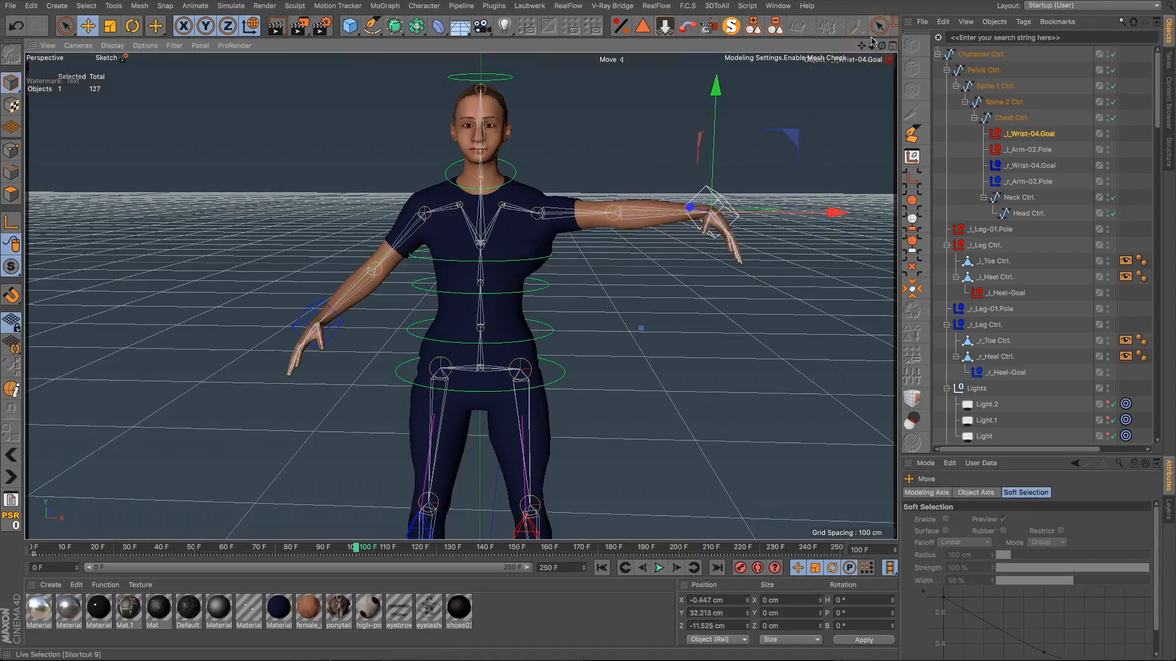
pyautogui.moveTo(872, 41); pyautogui.dragTo(823, 223)
pyautogui.click(1055, 416)
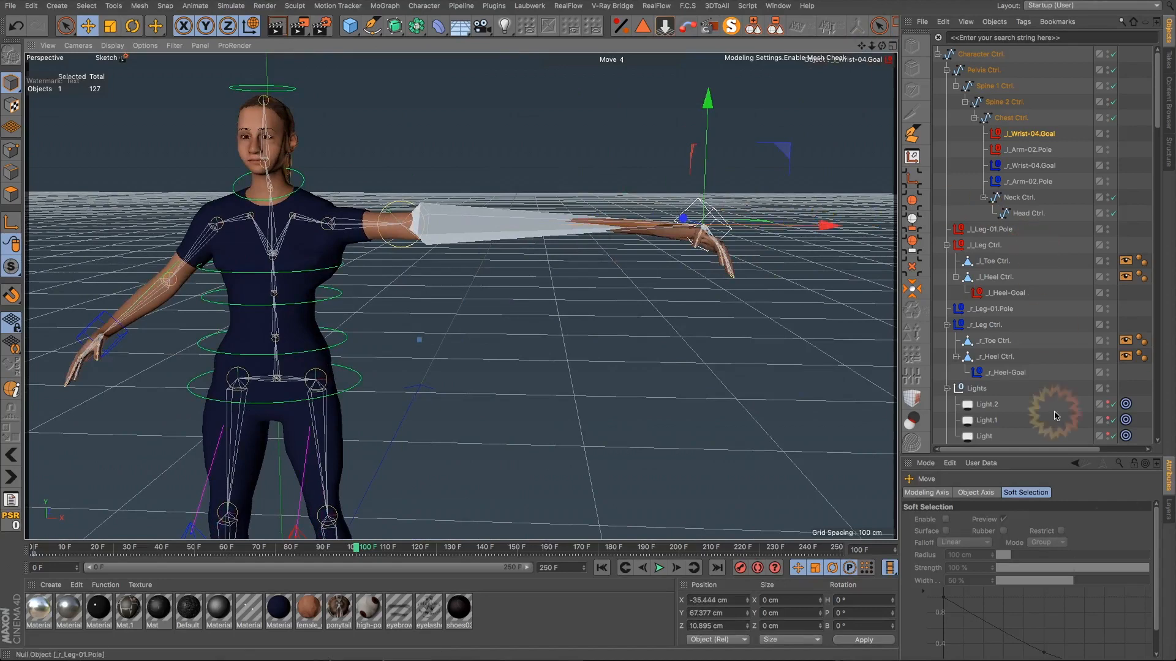
pyautogui.click(1168, 511)
pyautogui.click(996, 514)
pyautogui.click(742, 303)
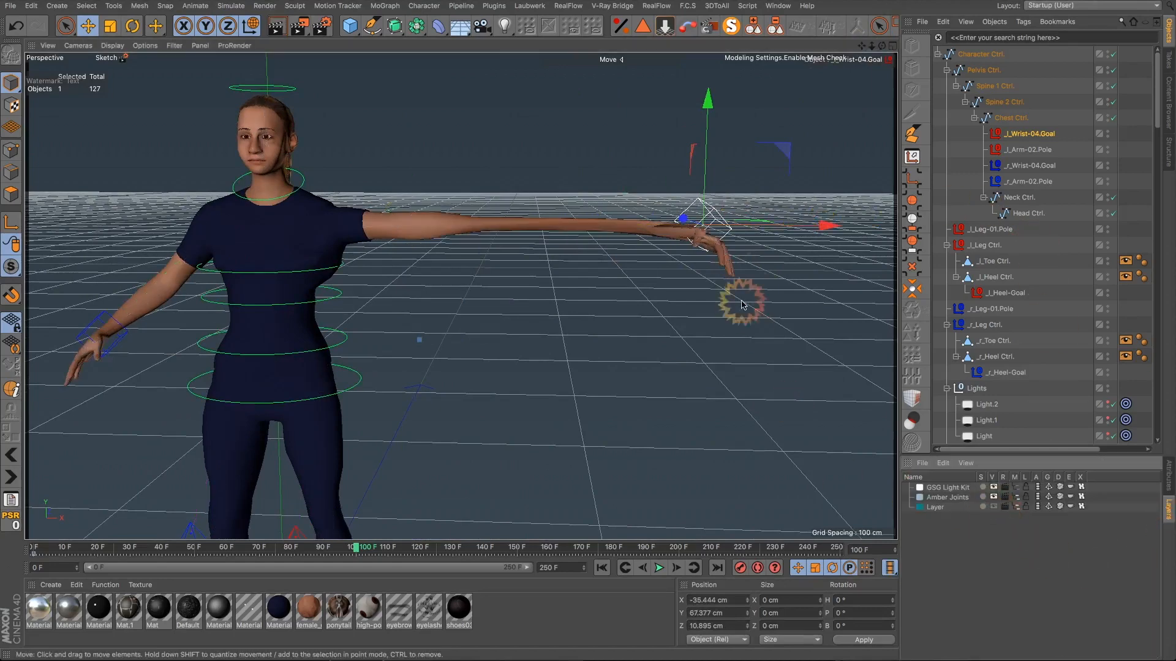
# Step: Lower the left wrist goal beside the body, then undo the stretch test and the hiding of the joint layer
pyautogui.moveTo(774, 156); pyautogui.dragTo(501, 294)
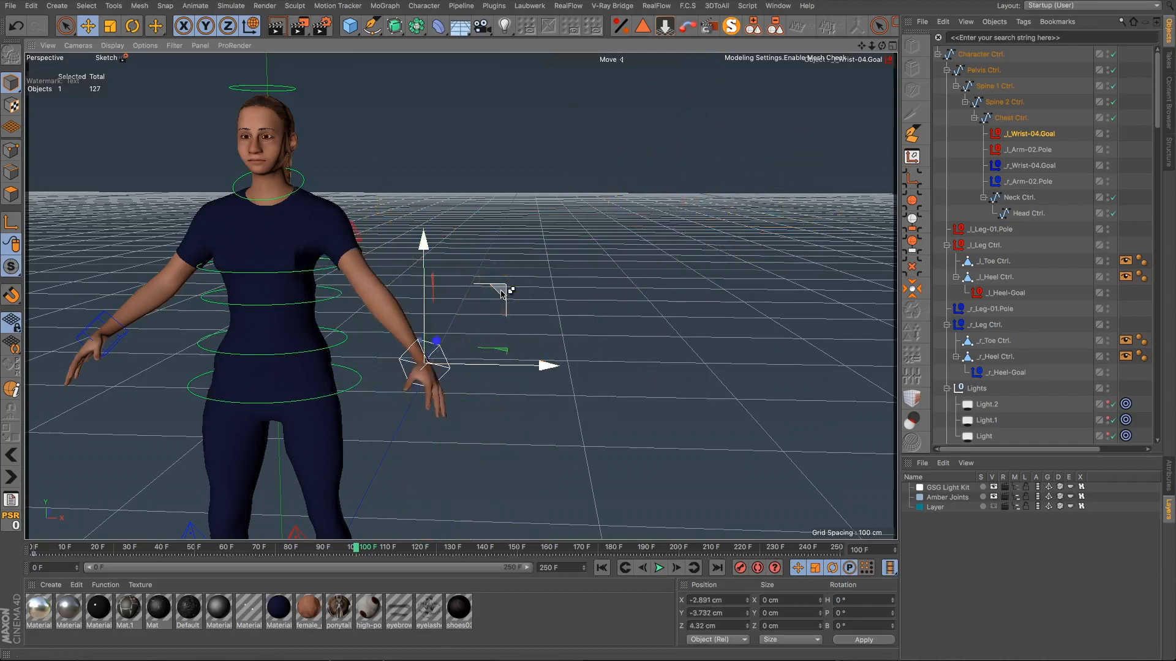
pyautogui.hotkey('ctrl', 'z')
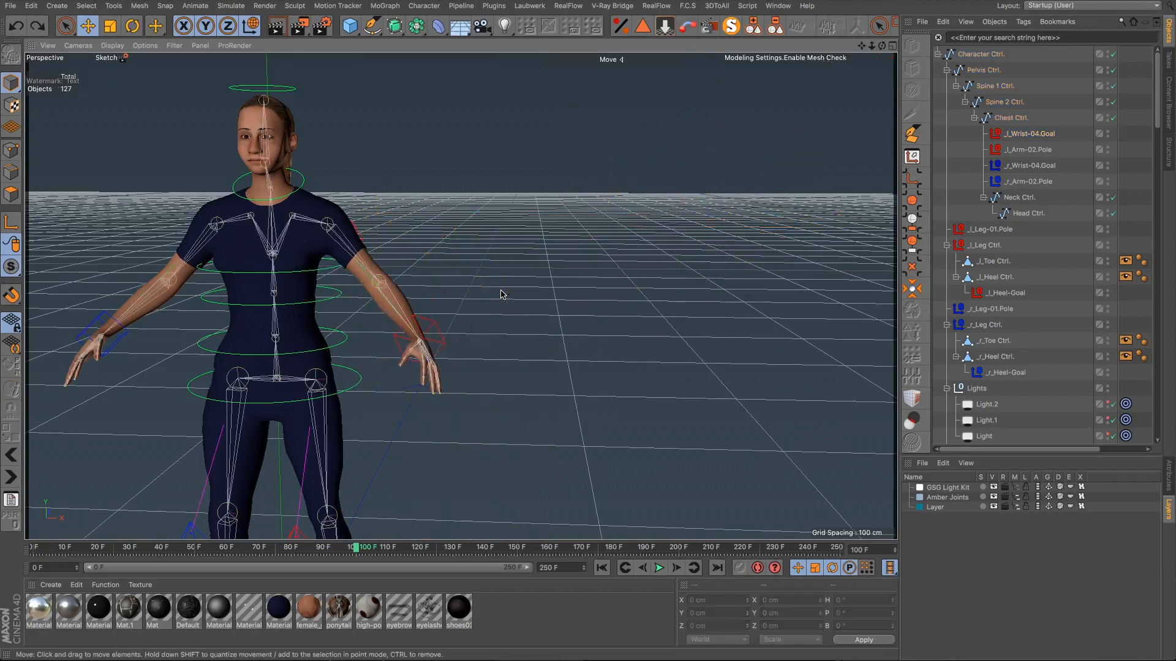
pyautogui.hotkey('ctrl', 'a')
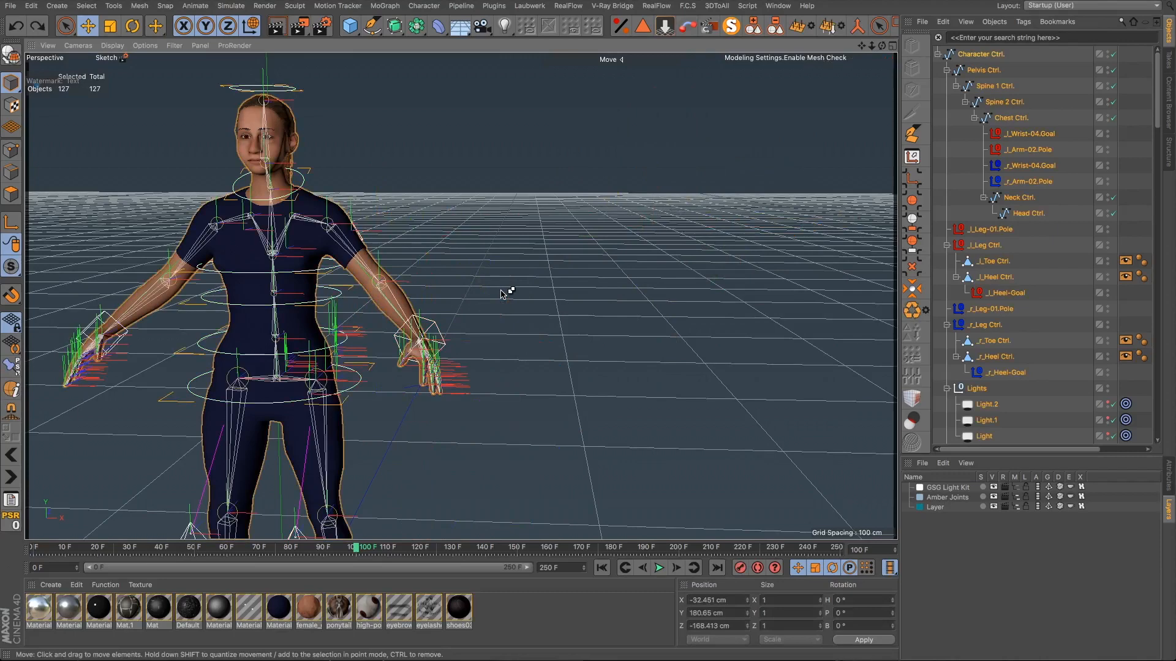
pyautogui.click(39, 28)
pyautogui.click(39, 28)
pyautogui.click(38, 27)
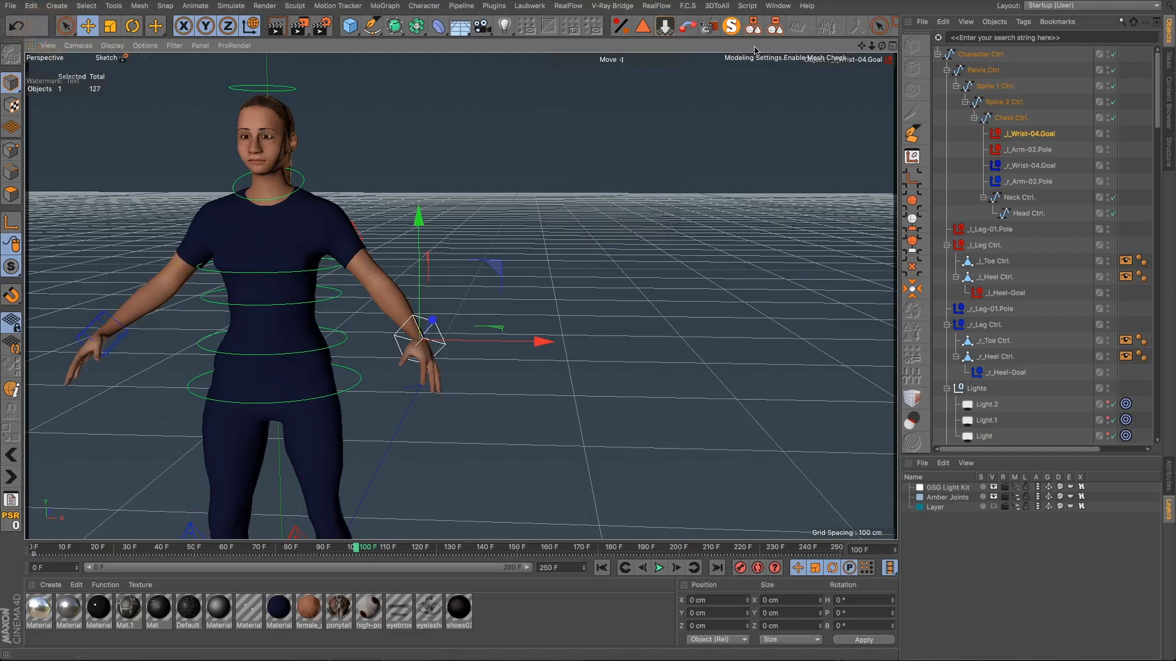
pyautogui.moveTo(784, 401); pyautogui.dragTo(910, 391)
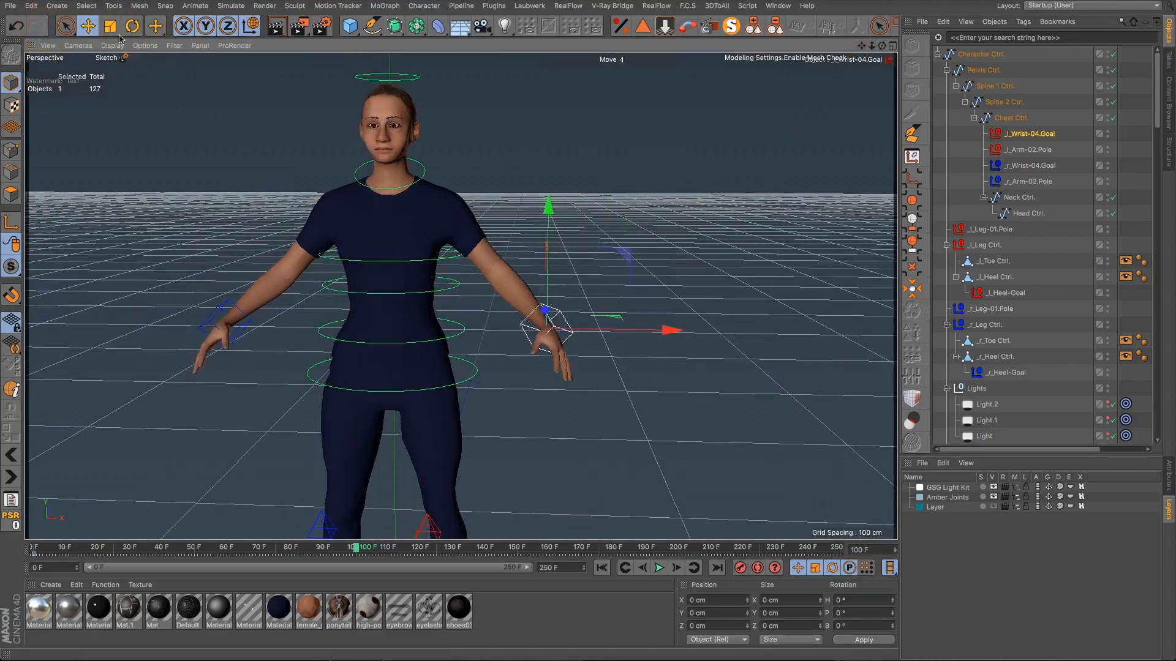
pyautogui.click(19, 26)
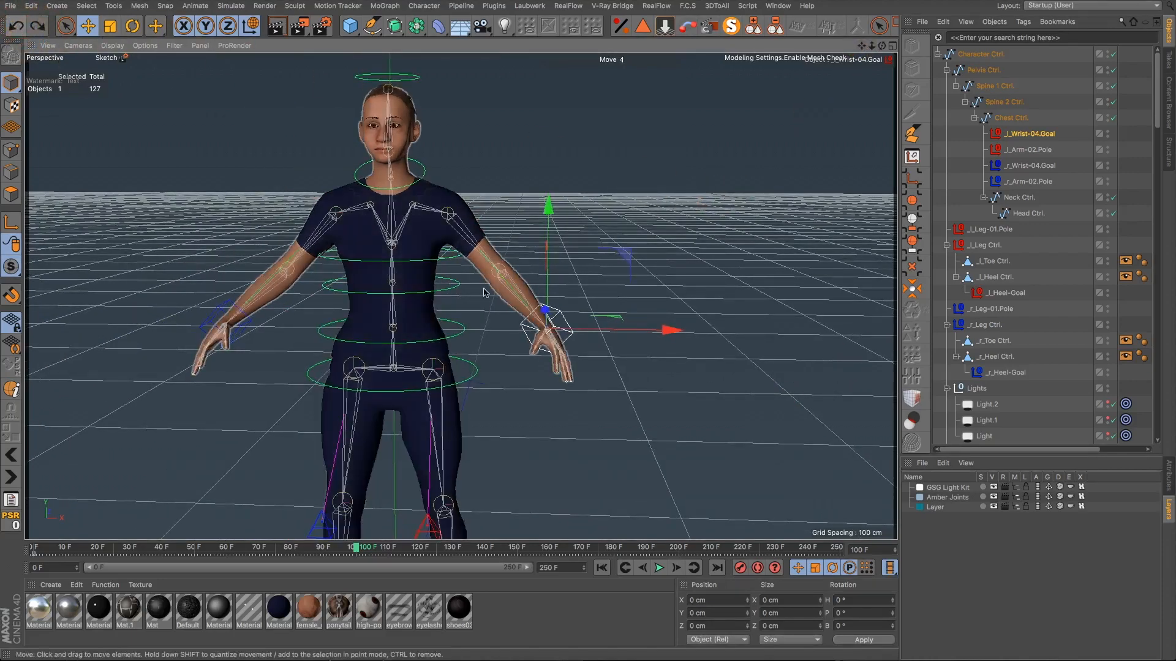
# Step: At frame 141, raise the left wrist goal to shoulder height and rotate the hand to extend straight sideways
pyautogui.moveTo(355, 549); pyautogui.dragTo(121, 548)
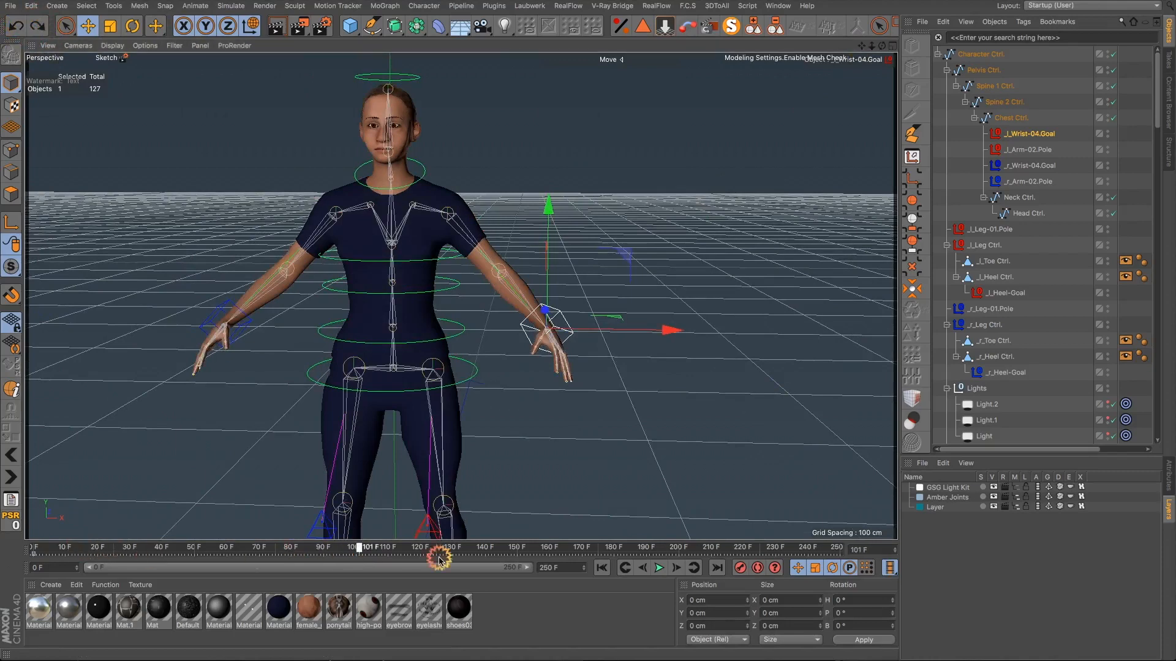
pyautogui.click(488, 549)
pyautogui.moveTo(549, 206); pyautogui.dragTo(557, 111)
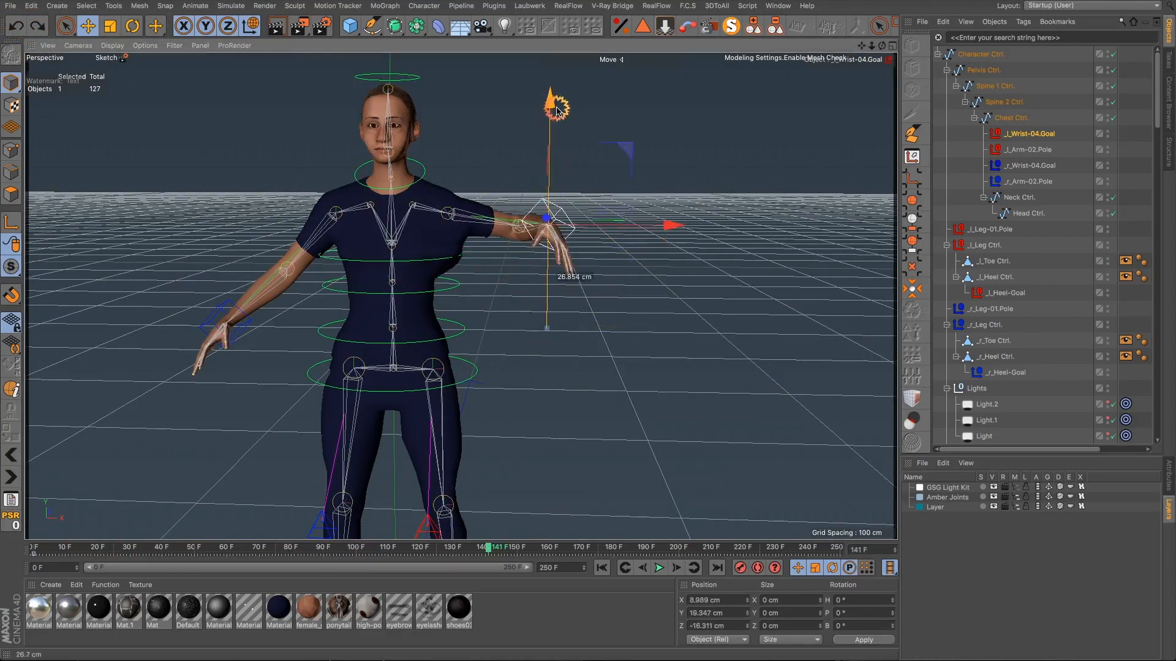
pyautogui.moveTo(674, 225); pyautogui.dragTo(672, 142)
pyautogui.press('r')
pyautogui.moveTo(565, 188); pyautogui.dragTo(562, 221)
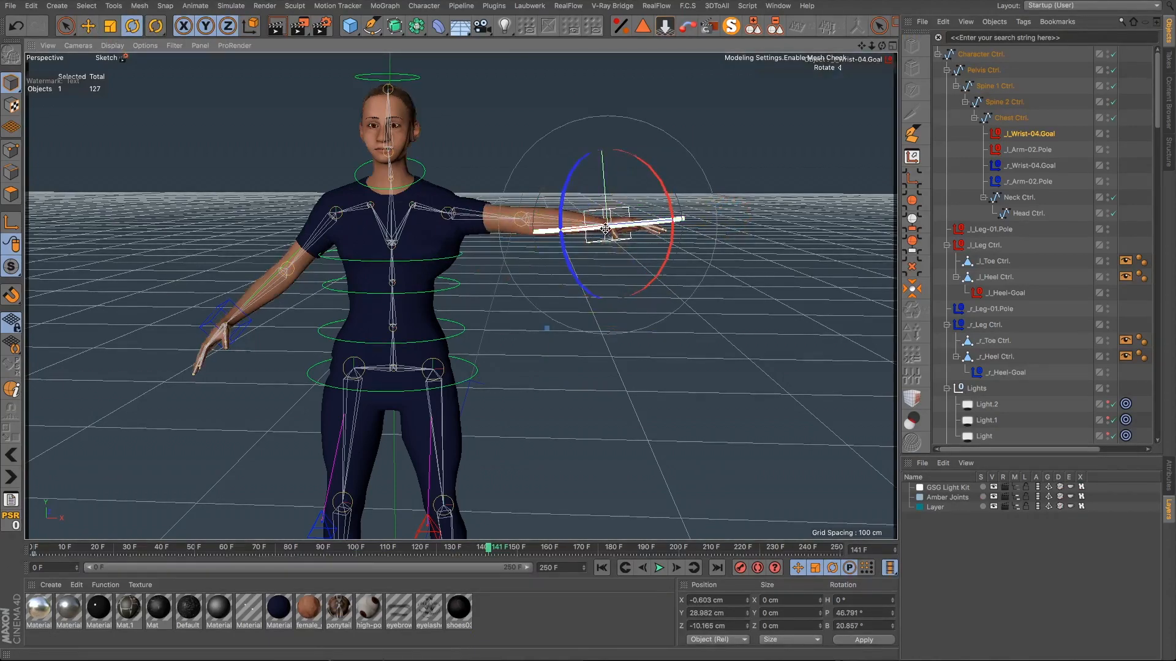
pyautogui.press('e')
pyautogui.moveTo(729, 223); pyautogui.dragTo(717, 225)
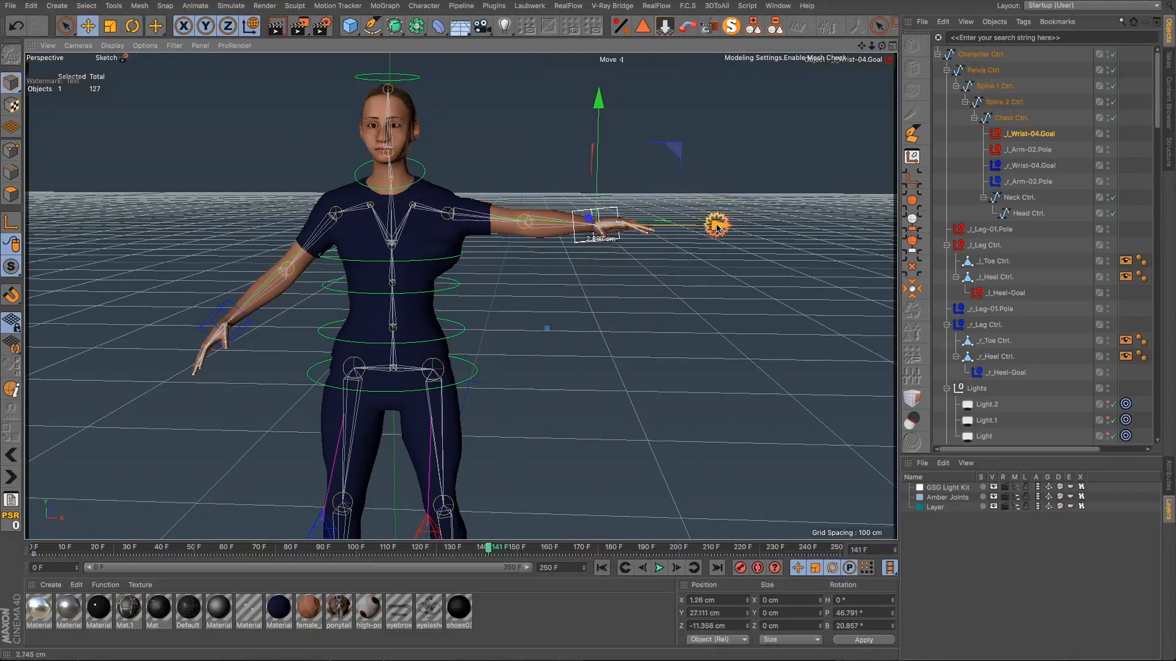
# Step: Working from above, shift the left wrist goal backward and turn the hand outward in line with the arm
pyautogui.keyDown('alt'); pyautogui.moveTo(585, 245); pyautogui.dragTo(585, 428); pyautogui.keyUp('alt')
pyautogui.moveTo(676, 197); pyautogui.dragTo(683, 120)
pyautogui.scroll(1, 683, 120)
pyautogui.press('r')
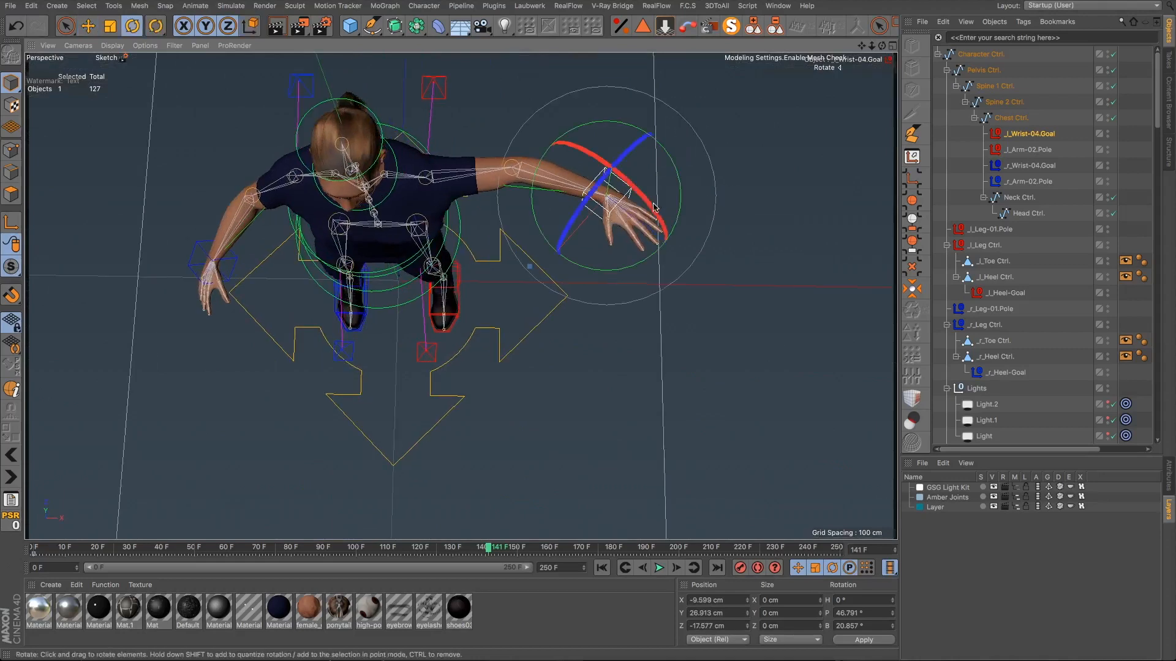
pyautogui.moveTo(615, 268); pyautogui.dragTo(659, 209)
pyautogui.press('e')
pyautogui.moveTo(680, 131); pyautogui.dragTo(679, 125)
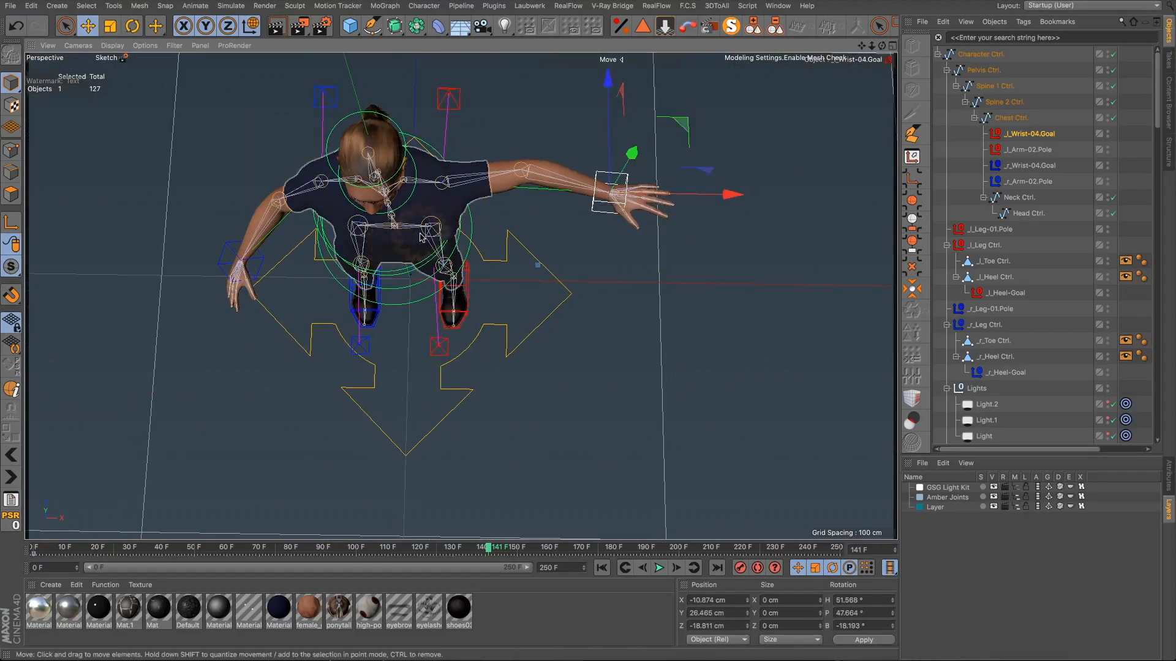
# Step: Record the left wrist pose at frame 141, scrub through the arm motion and move that keyframe to about frame 57
pyautogui.keyDown('alt'); pyautogui.moveTo(420, 236); pyautogui.dragTo(434, 166); pyautogui.keyUp('alt')
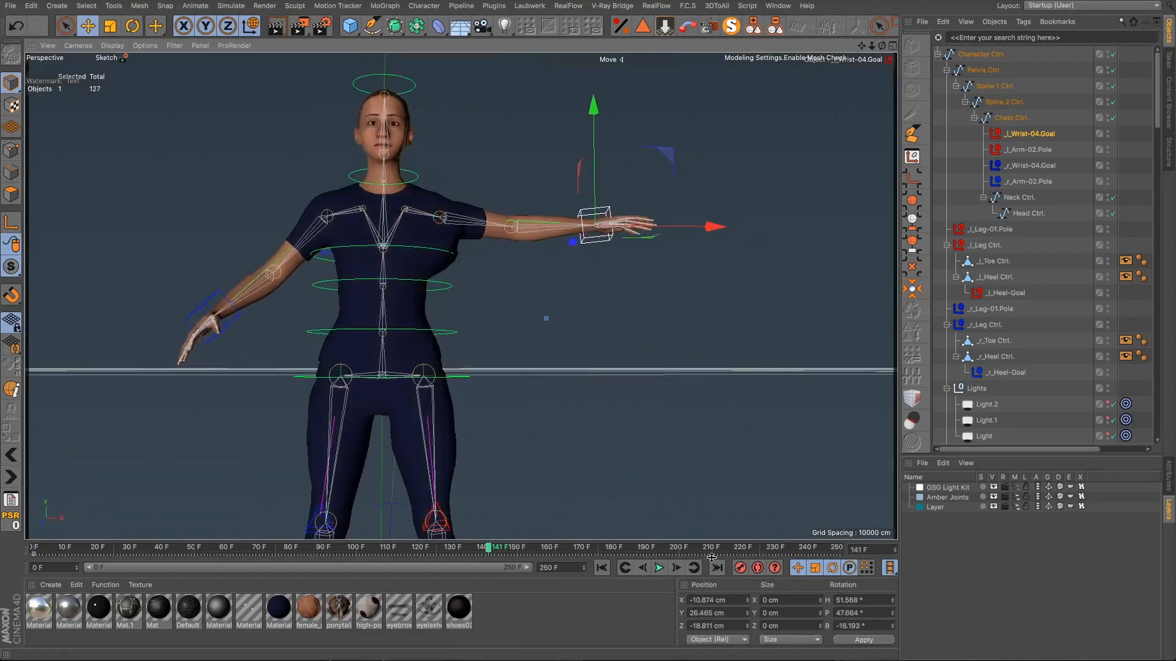
pyautogui.moveTo(490, 548); pyautogui.dragTo(367, 615)
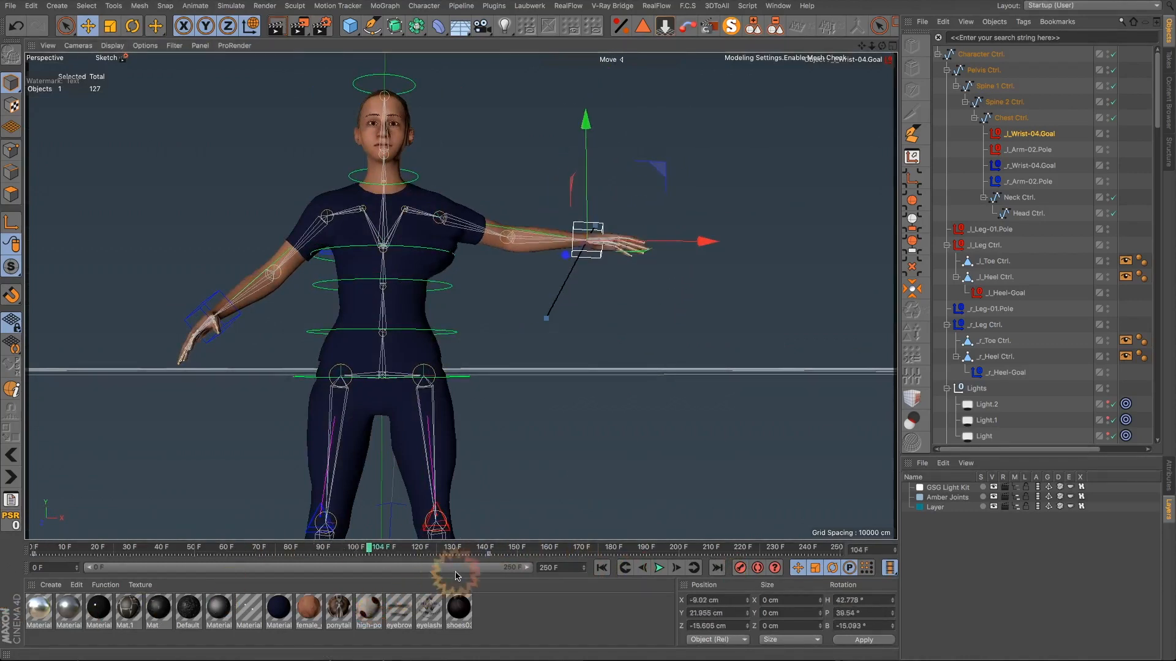
pyautogui.moveTo(488, 555)
pyautogui.mouseDown()
pyautogui.moveTo(272, 567)
pyautogui.moveTo(160, 547)
pyautogui.moveTo(27, 557)
pyautogui.moveTo(320, 561)
pyautogui.mouseUp()
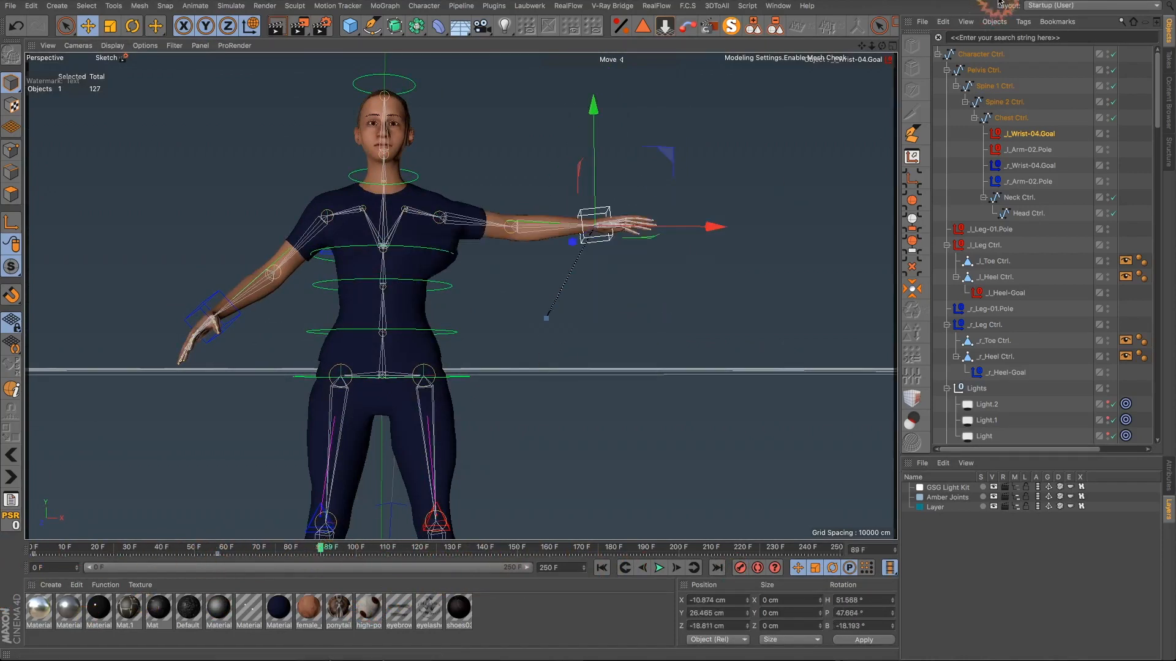
pyautogui.moveTo(873, 45); pyautogui.dragTo(850, 55)
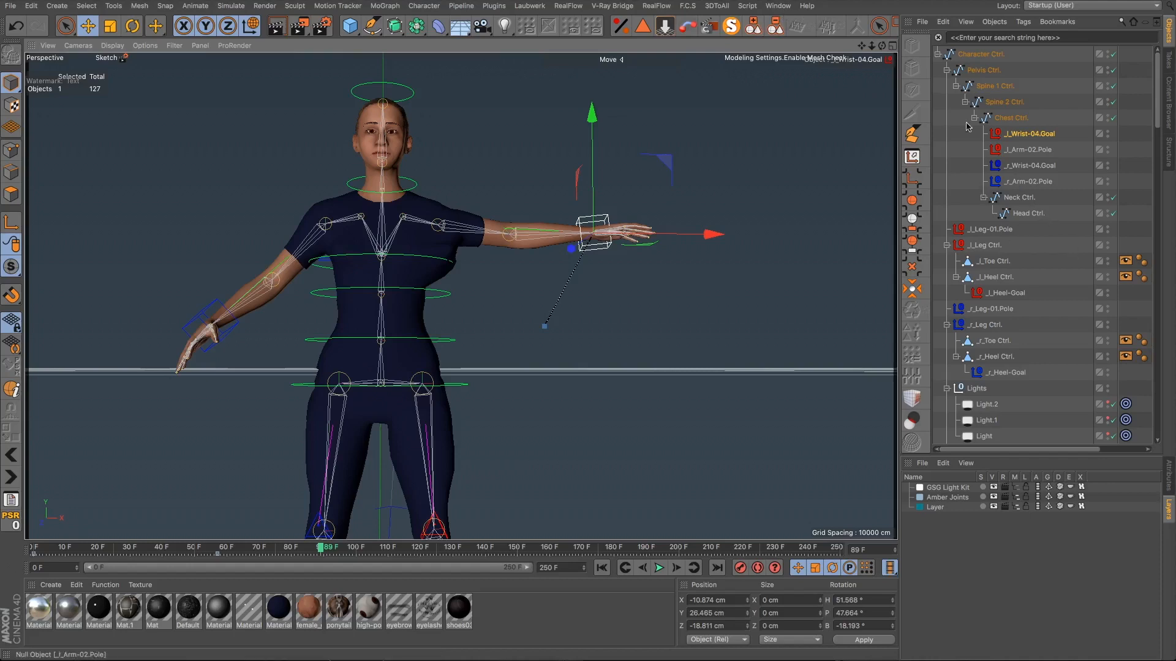
# Step: Collapse the Pelvis Ctrl., Belt and Pelvis joint hierarchies in the object list, keeping the character's mesh group expanded
pyautogui.click(946, 70)
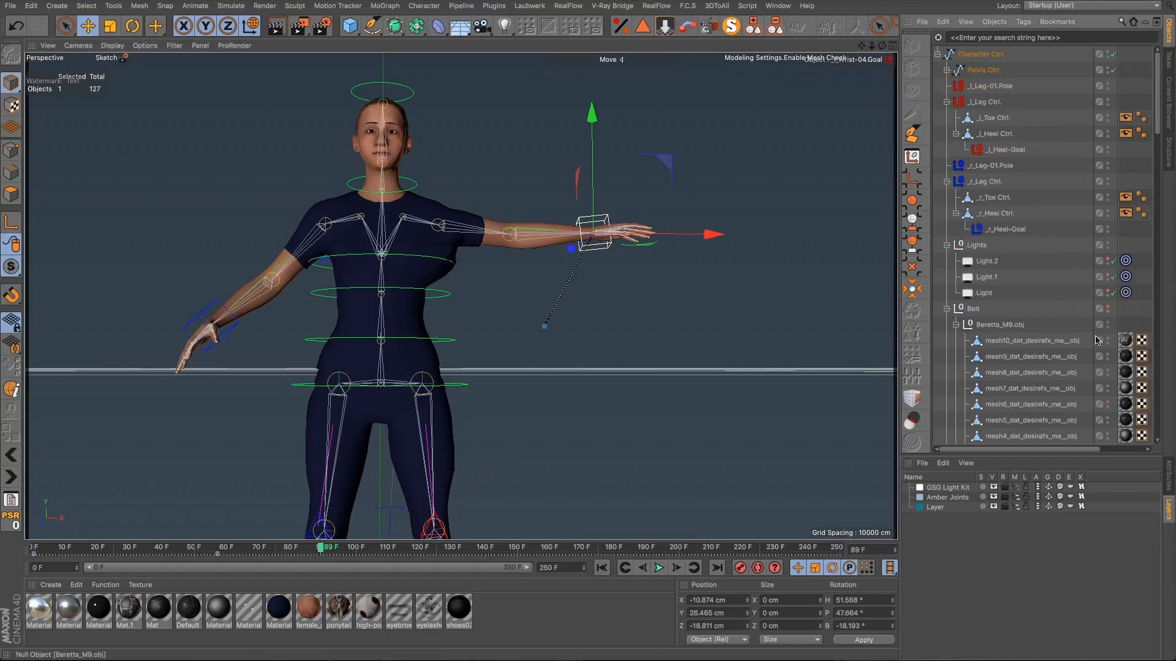
pyautogui.moveTo(1095, 448)
pyautogui.mouseDown()
pyautogui.moveTo(1113, 448)
pyautogui.moveTo(1090, 447)
pyautogui.mouseUp()
pyautogui.click(956, 325)
pyautogui.click(947, 309)
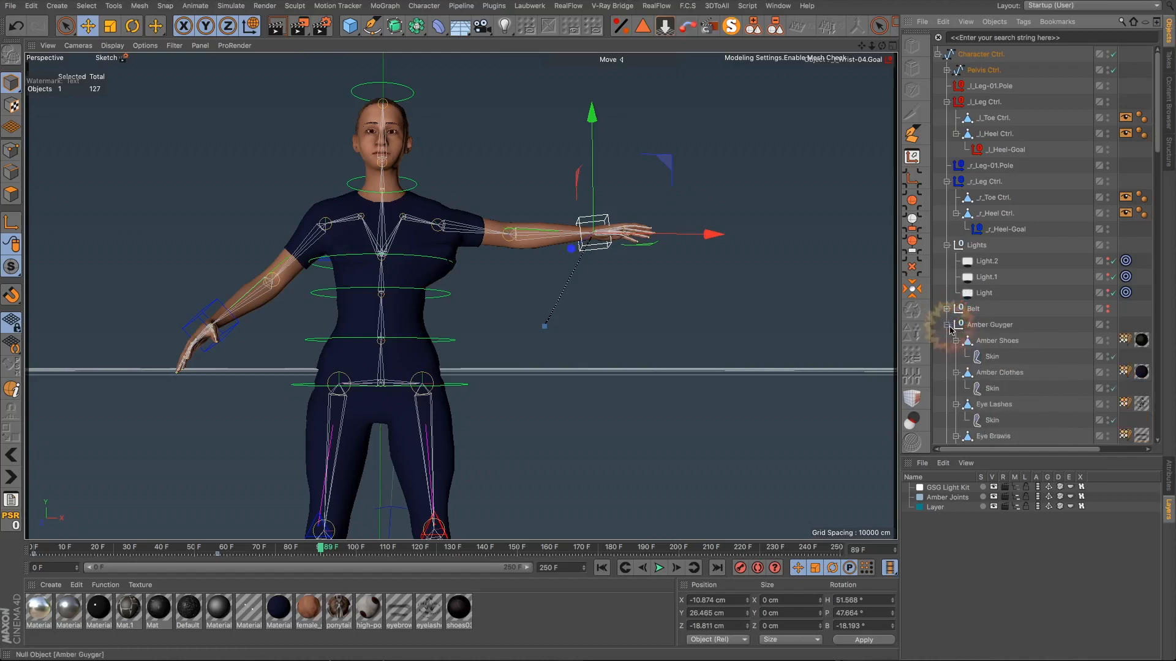
pyautogui.click(947, 324)
pyautogui.click(947, 340)
pyautogui.click(979, 330)
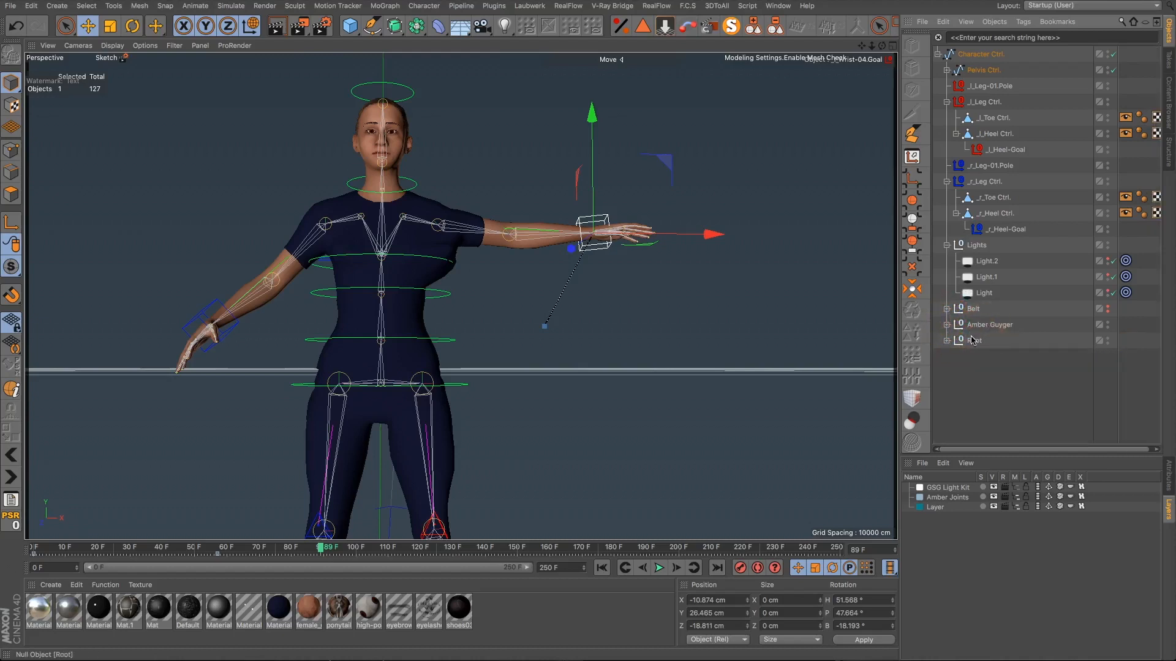
pyautogui.click(947, 340)
pyautogui.click(987, 405)
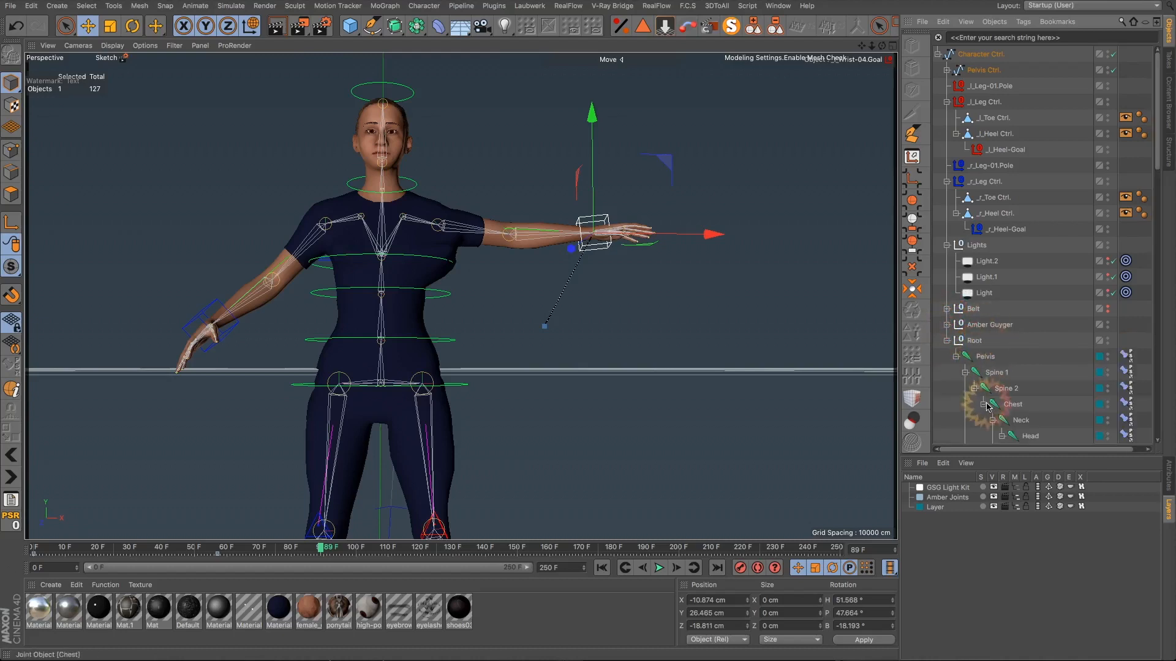
pyautogui.click(958, 356)
pyautogui.click(947, 325)
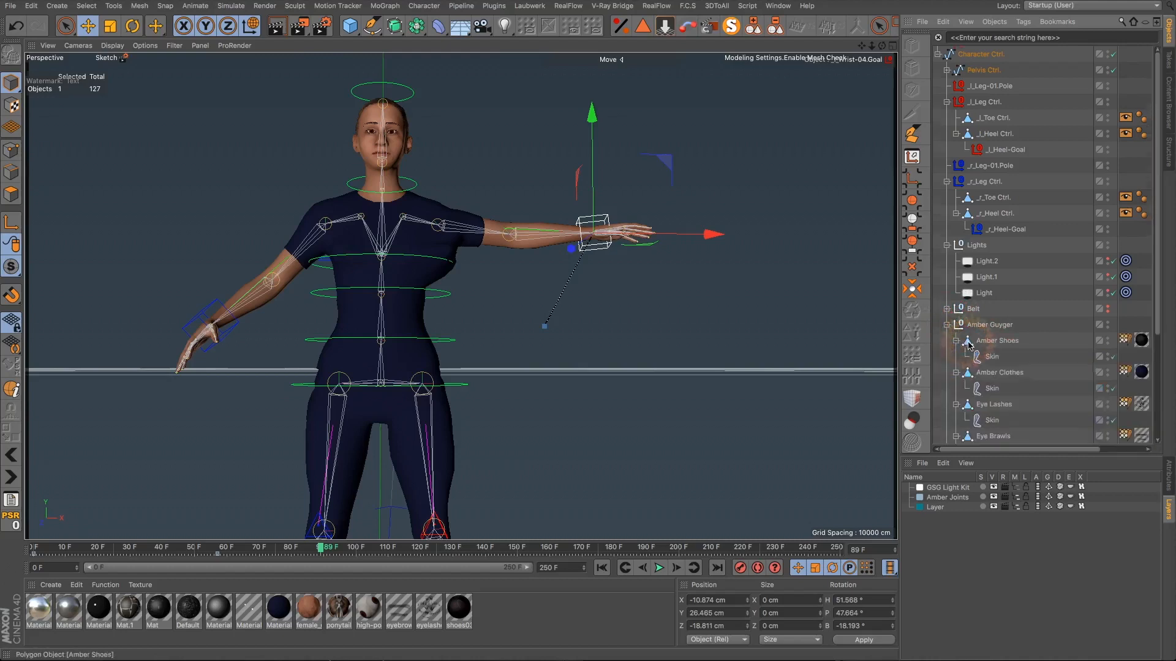
pyautogui.scroll(-3, 1069, 255)
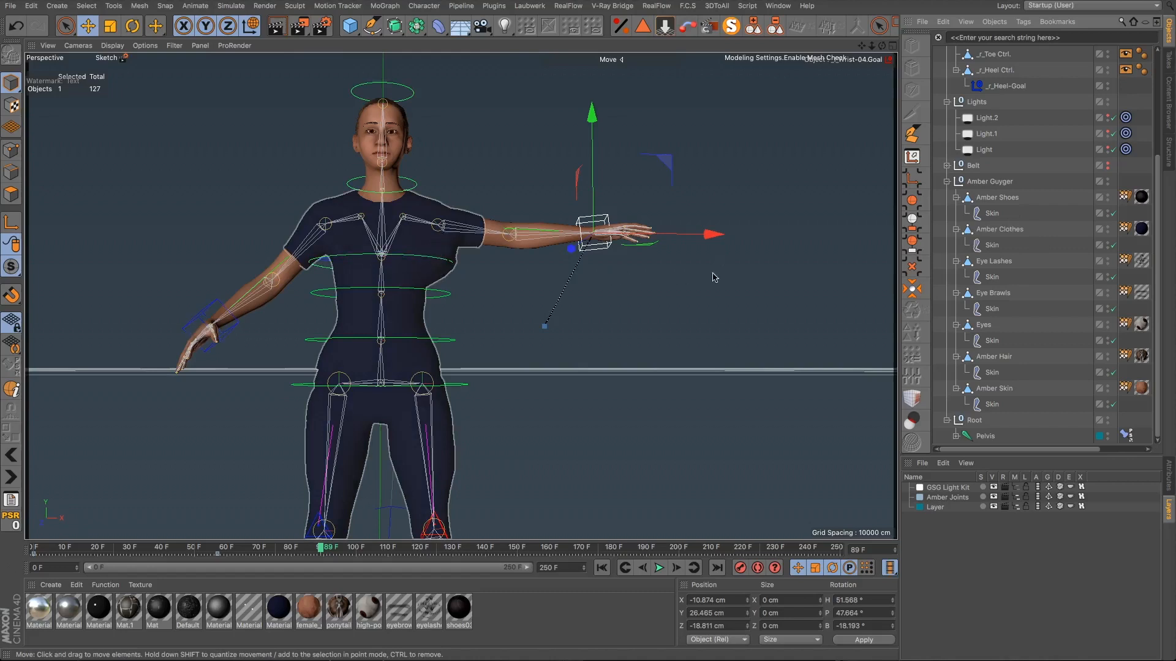
# Step: Activate the Weight Tool on the character's clothes mesh and set its mode to Smooth at 100% strength
pyautogui.click(1004, 230)
pyautogui.doubleClick(1126, 228)
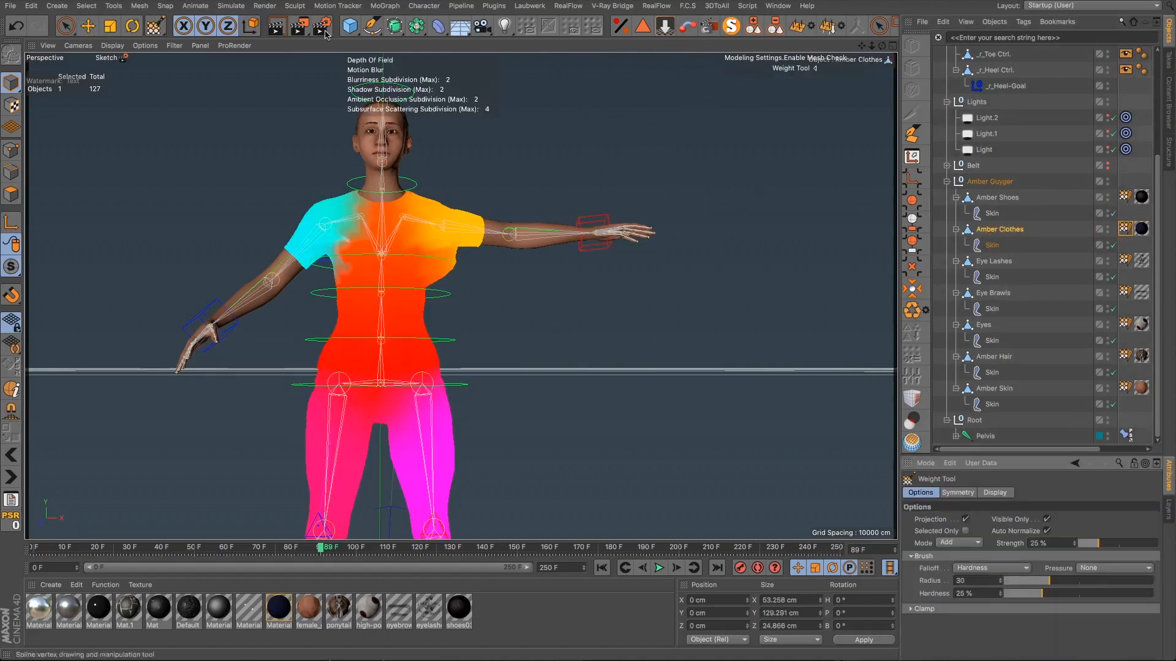
pyautogui.scroll(-1, 261, 81)
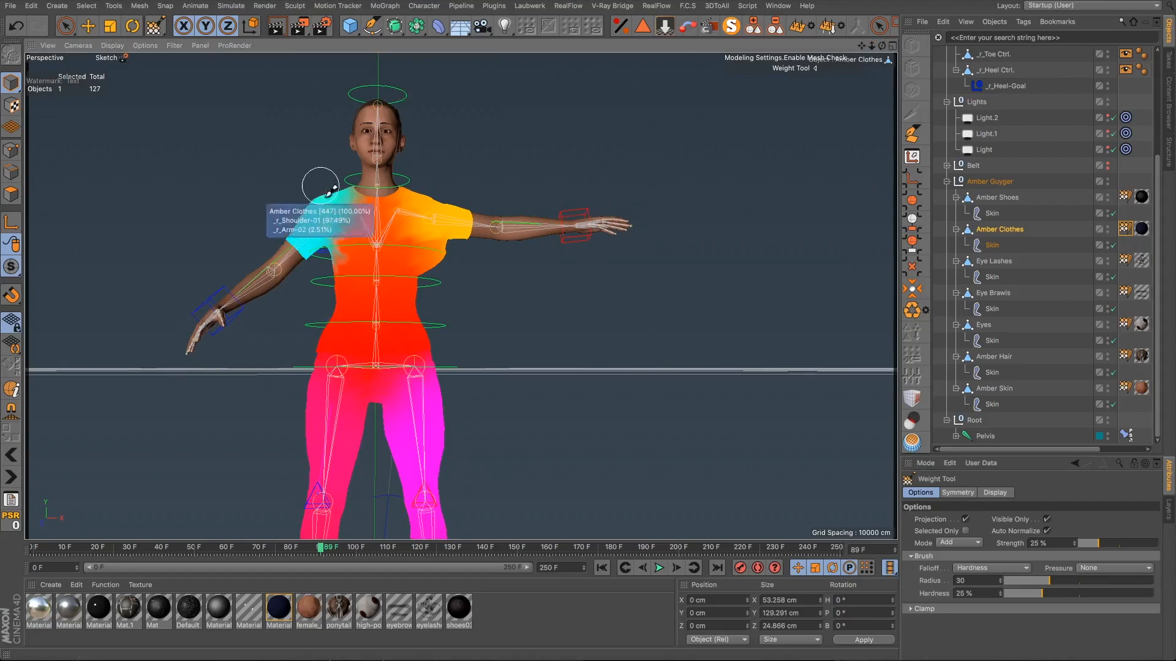
pyautogui.keyDown('alt'); pyautogui.moveTo(357, 212); pyautogui.dragTo(307, 229); pyautogui.keyUp('alt')
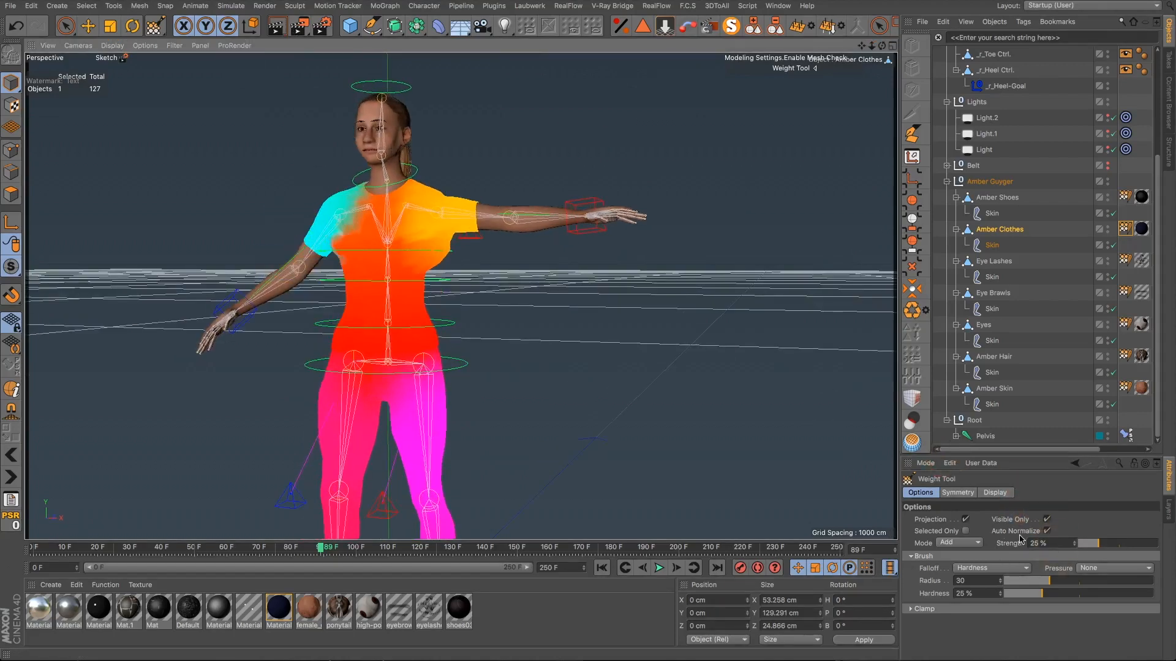
pyautogui.click(978, 543)
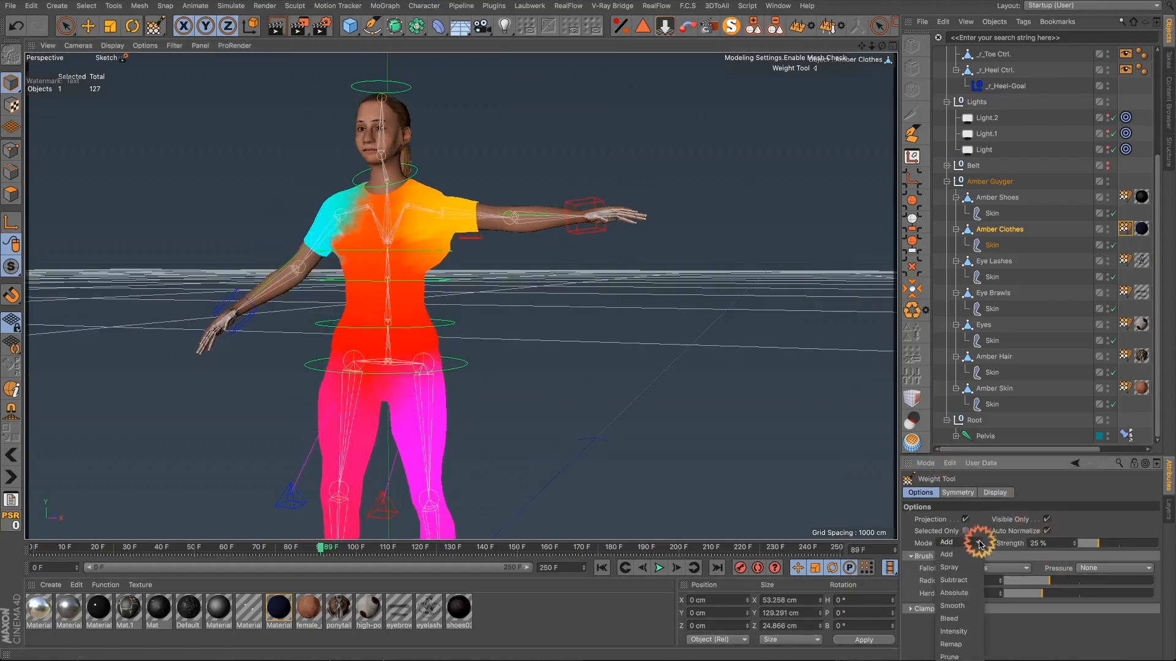
pyautogui.click(953, 606)
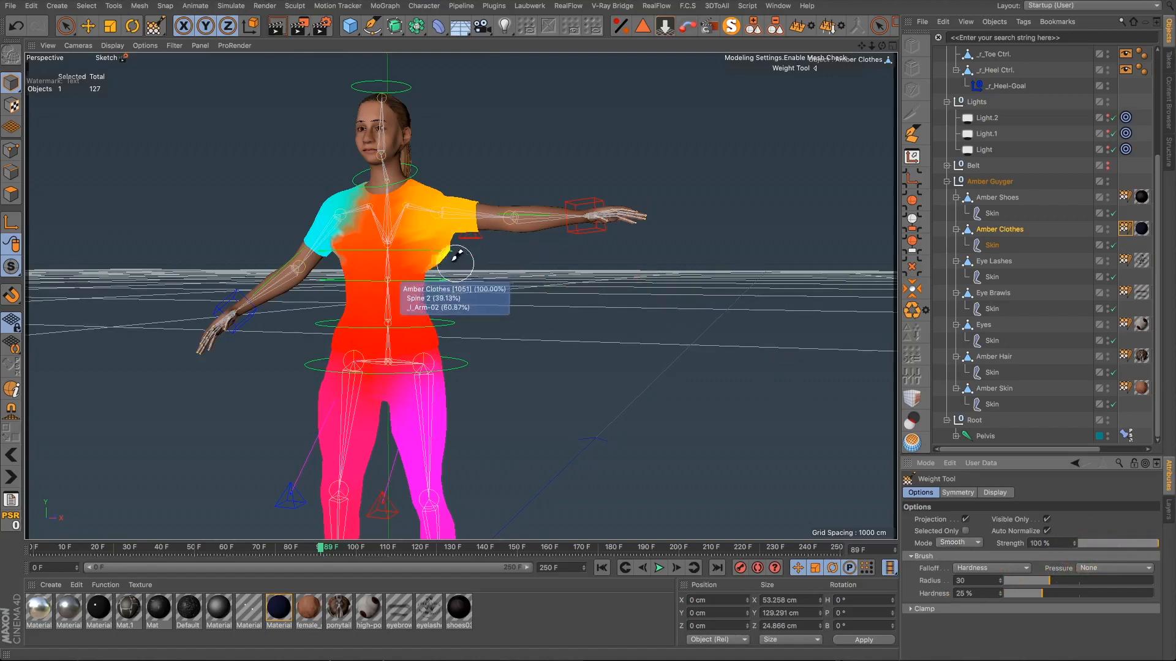
# Step: Turn off Visible Only for the weight brush and smooth the clothes weights beneath the left armpit
pyautogui.scroll(3, 454, 257)
pyautogui.click(1047, 521)
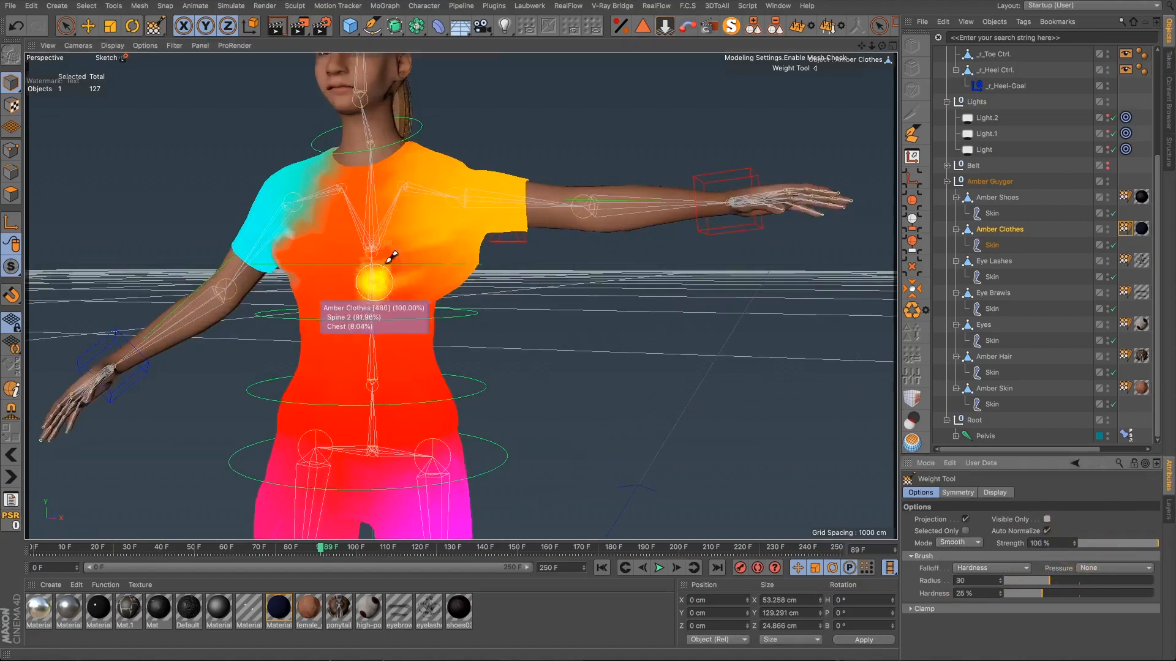
pyautogui.moveTo(480, 275)
pyautogui.mouseDown()
pyautogui.moveTo(441, 241)
pyautogui.moveTo(484, 279)
pyautogui.mouseUp()
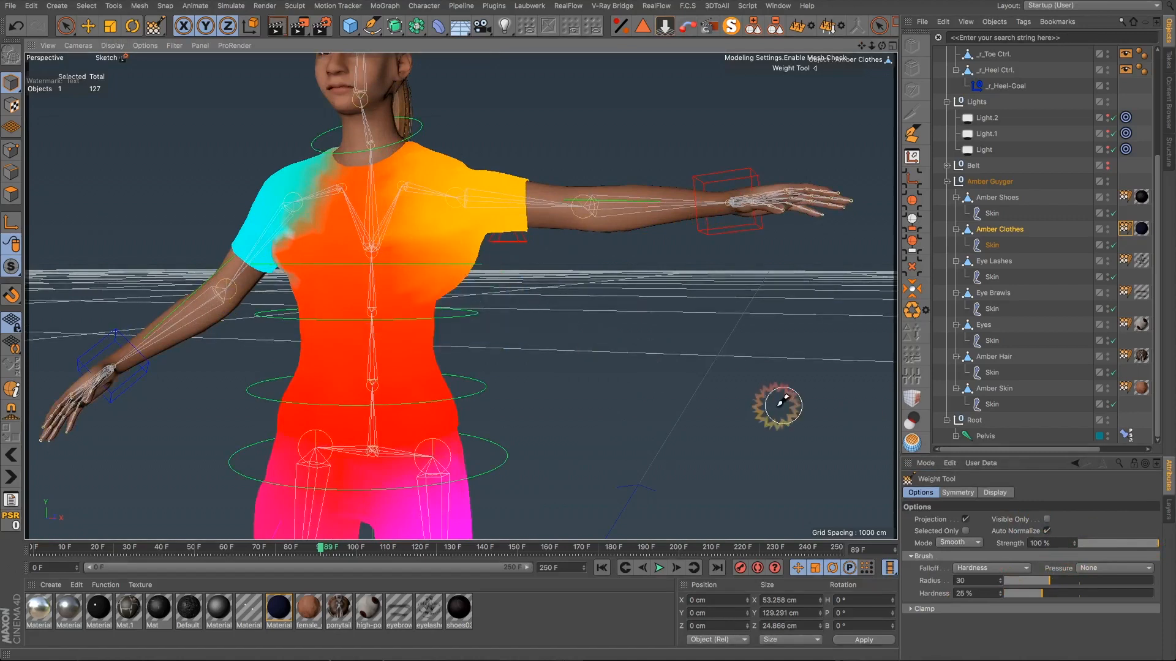
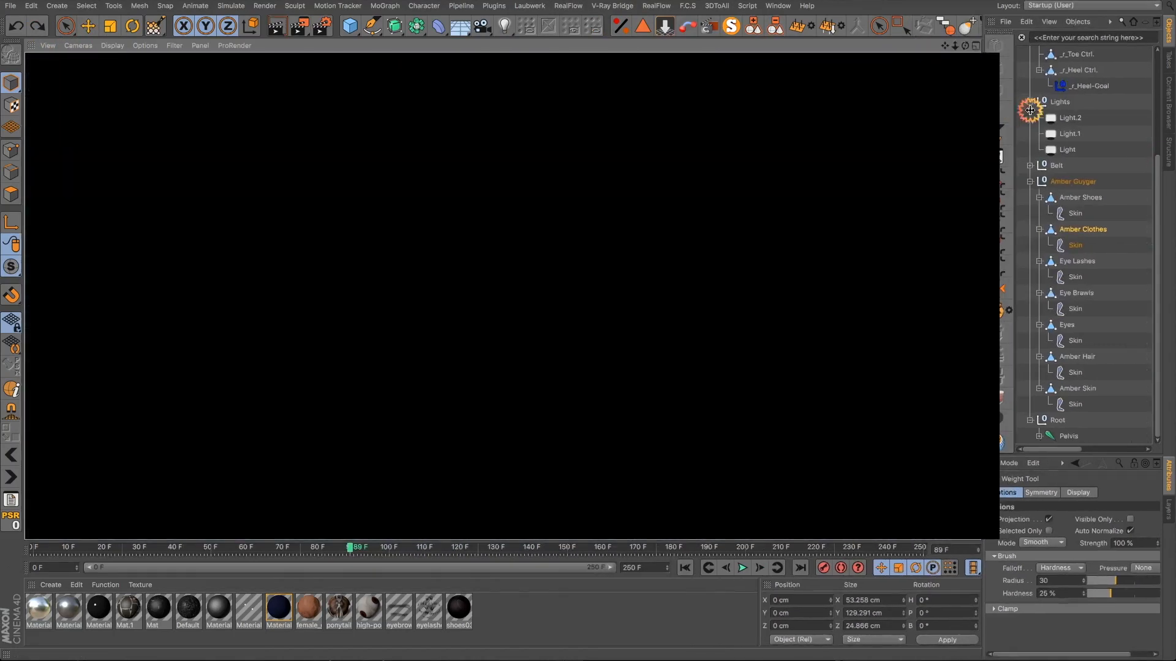
# Step: Widen the workspace to reach the Weight Manager, open it and close the duplicate window
pyautogui.click(1089, 113)
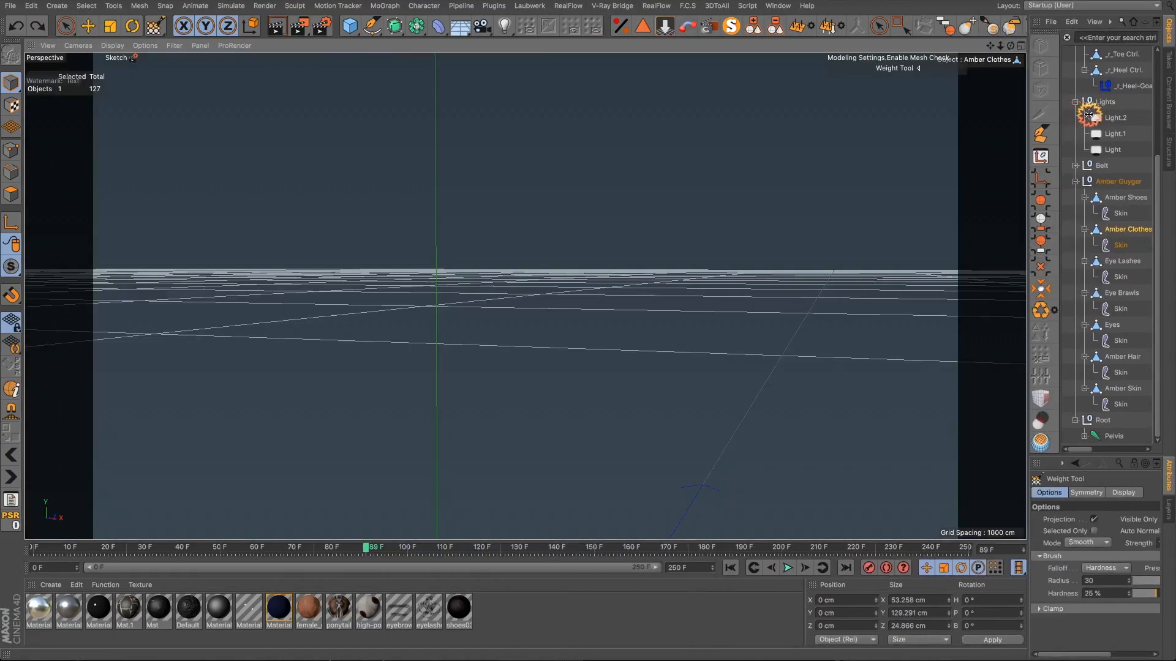
pyautogui.click(1011, 68)
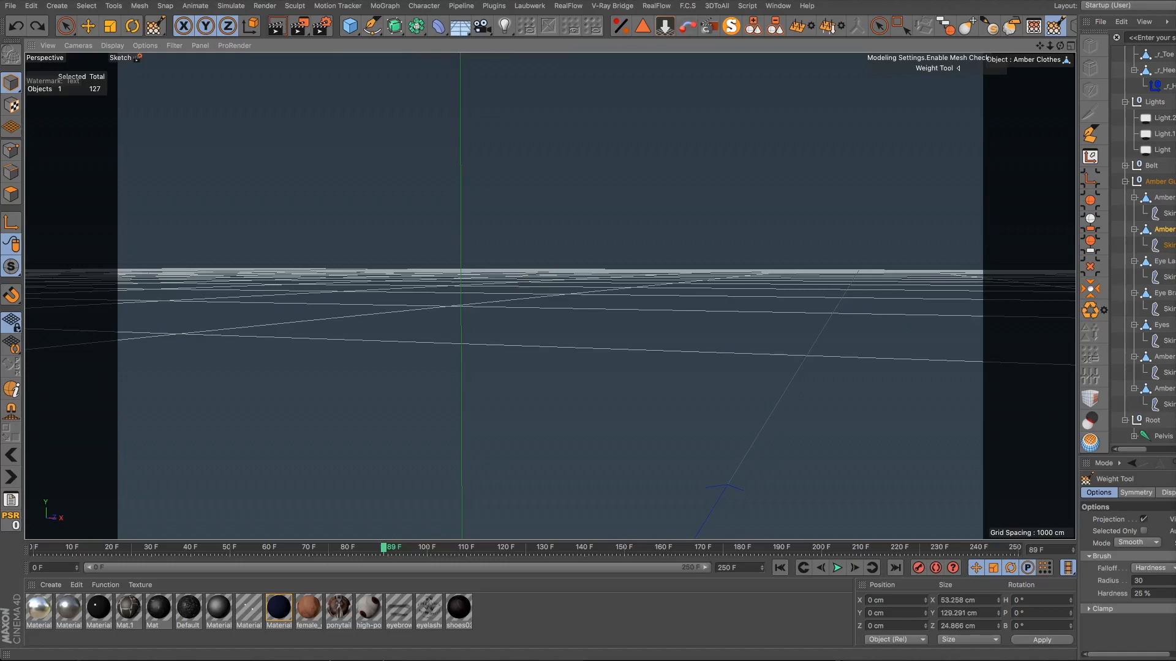
pyautogui.click(1034, 26)
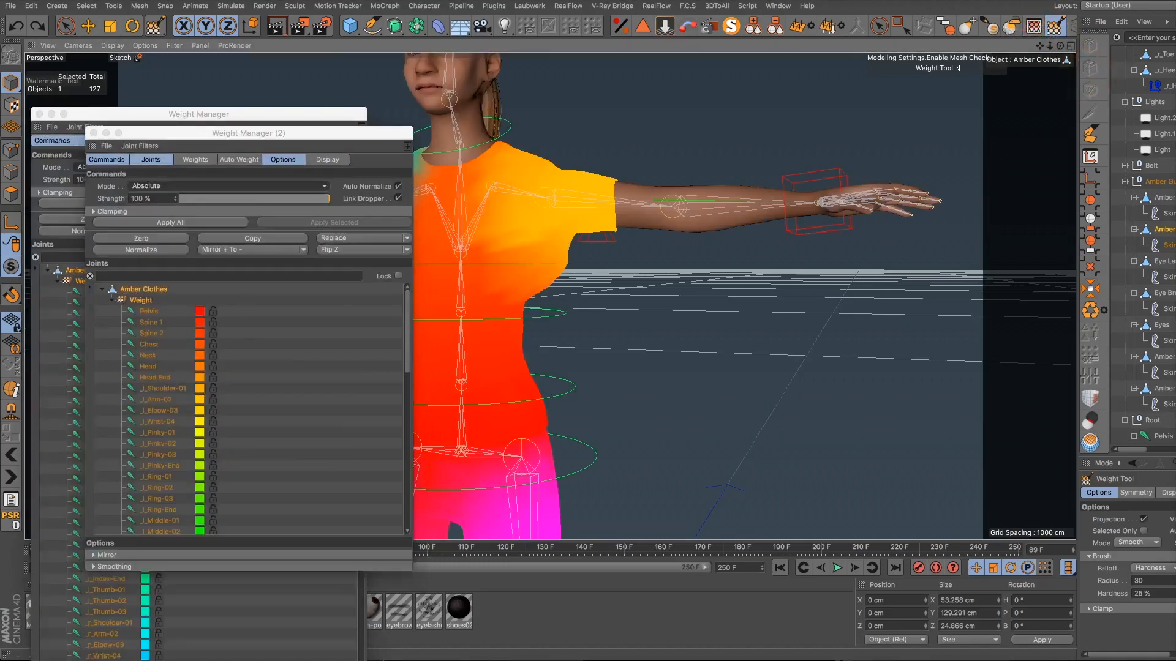
pyautogui.click(1170, 199)
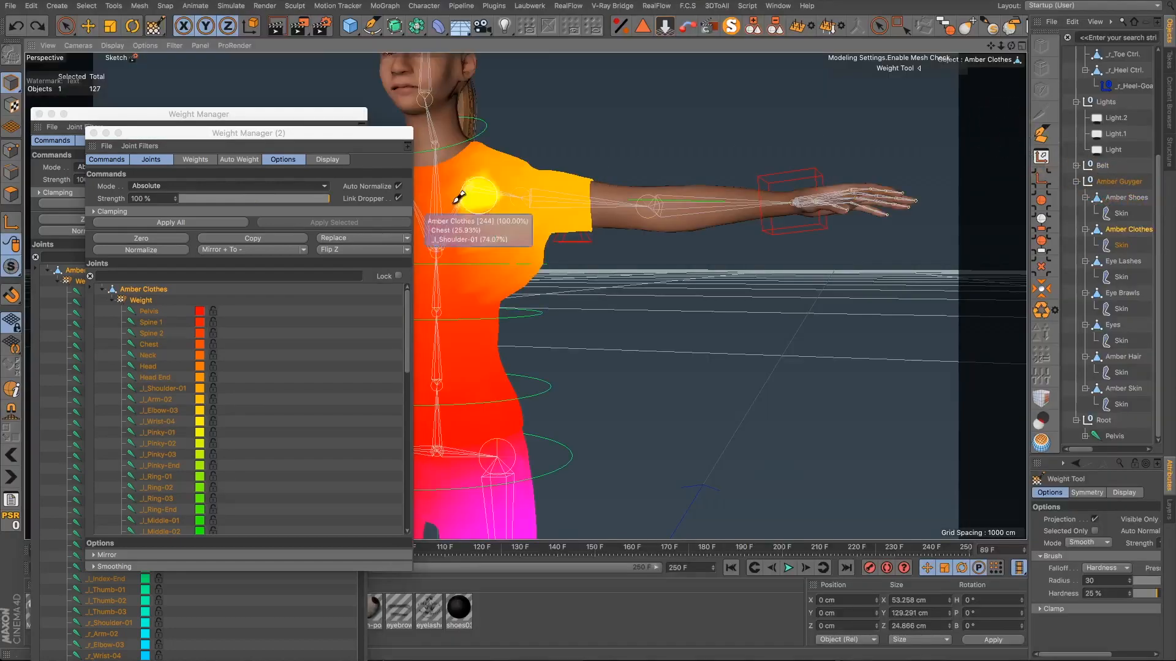
pyautogui.moveTo(219, 133); pyautogui.dragTo(267, 131)
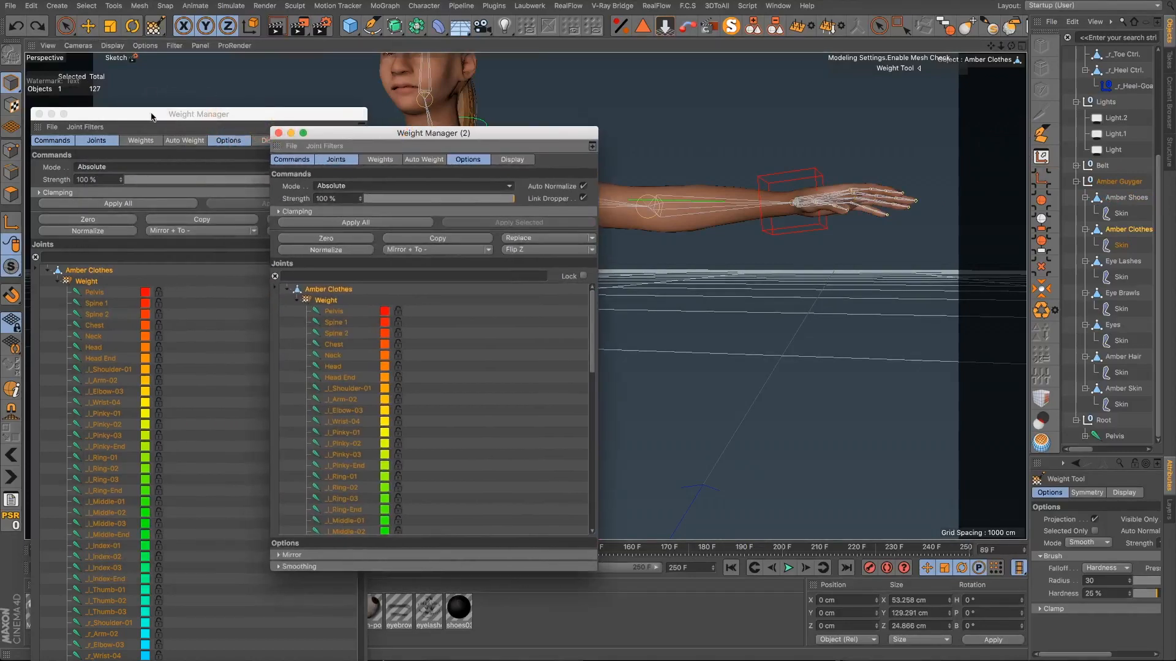
pyautogui.click(279, 133)
pyautogui.moveTo(183, 114); pyautogui.dragTo(301, 44)
# Step: List the weighted joints as a hierarchy and collapse the finger joints under both wrists and both leg chains
pyautogui.click(193, 58)
pyautogui.click(216, 87)
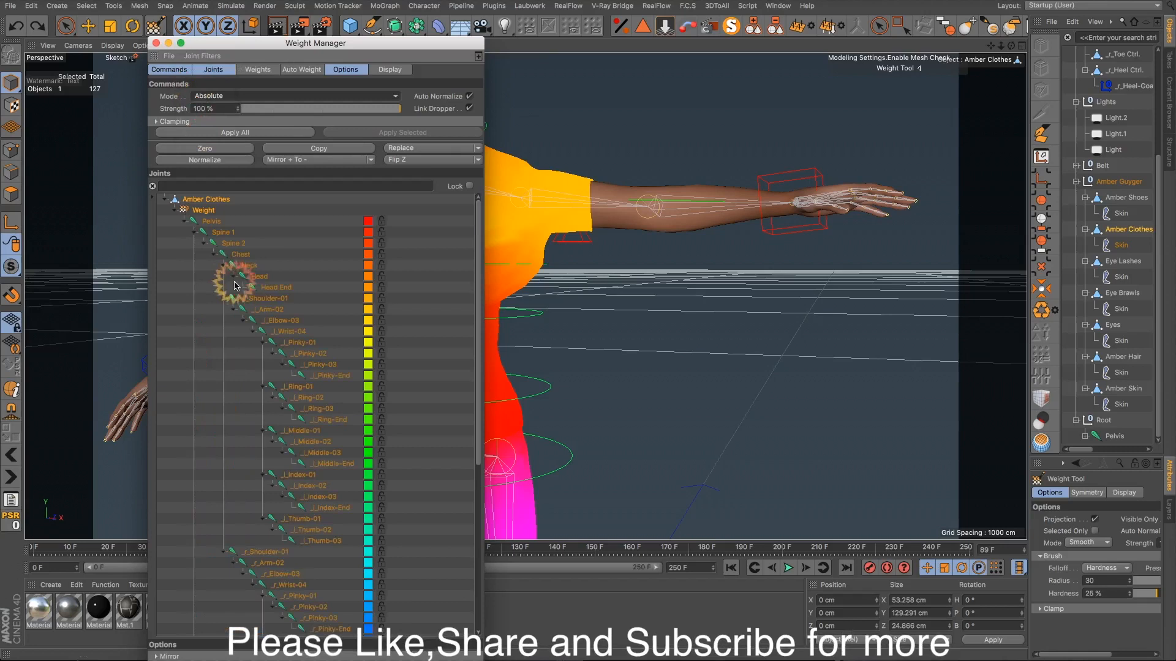
pyautogui.click(254, 331)
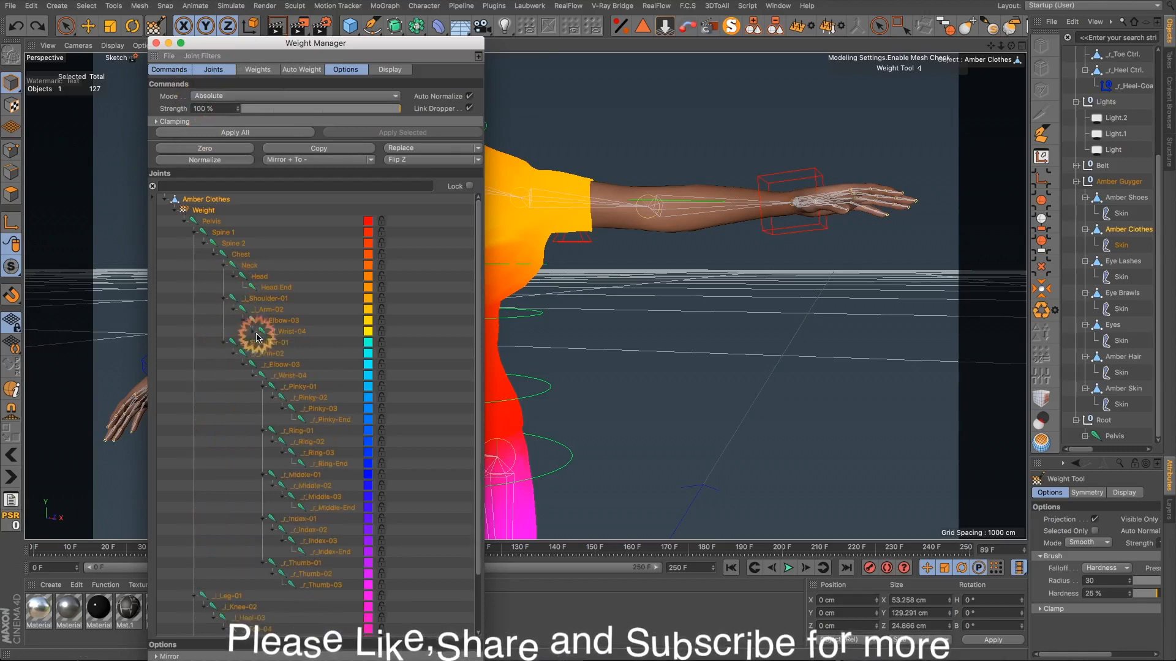
pyautogui.click(256, 375)
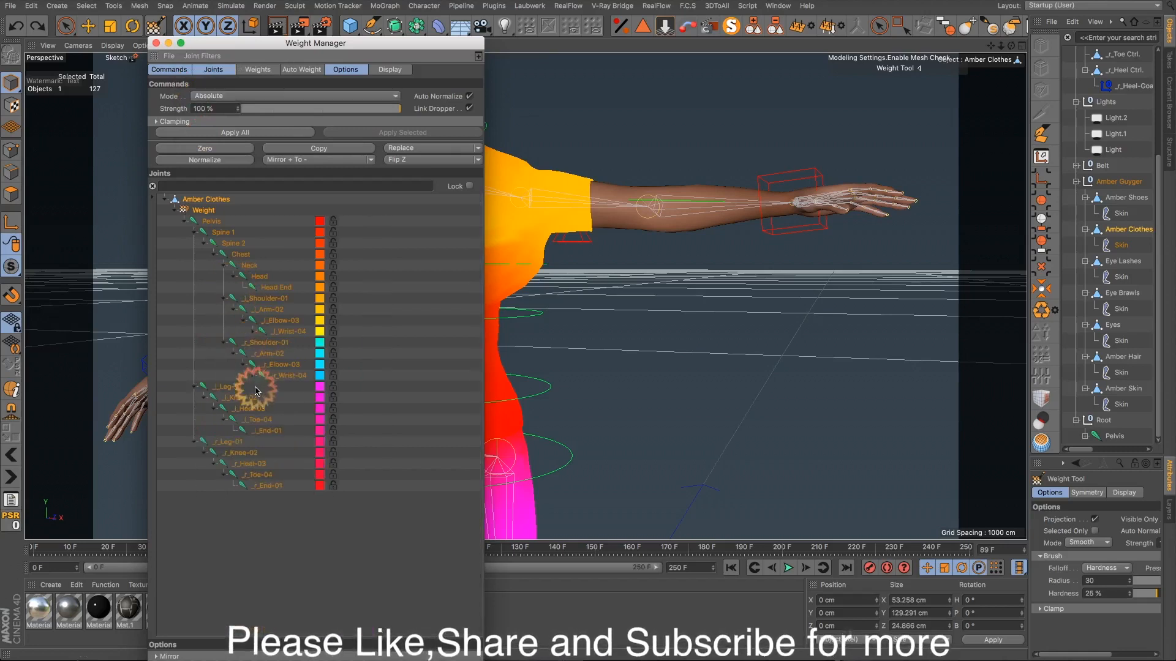
pyautogui.click(194, 387)
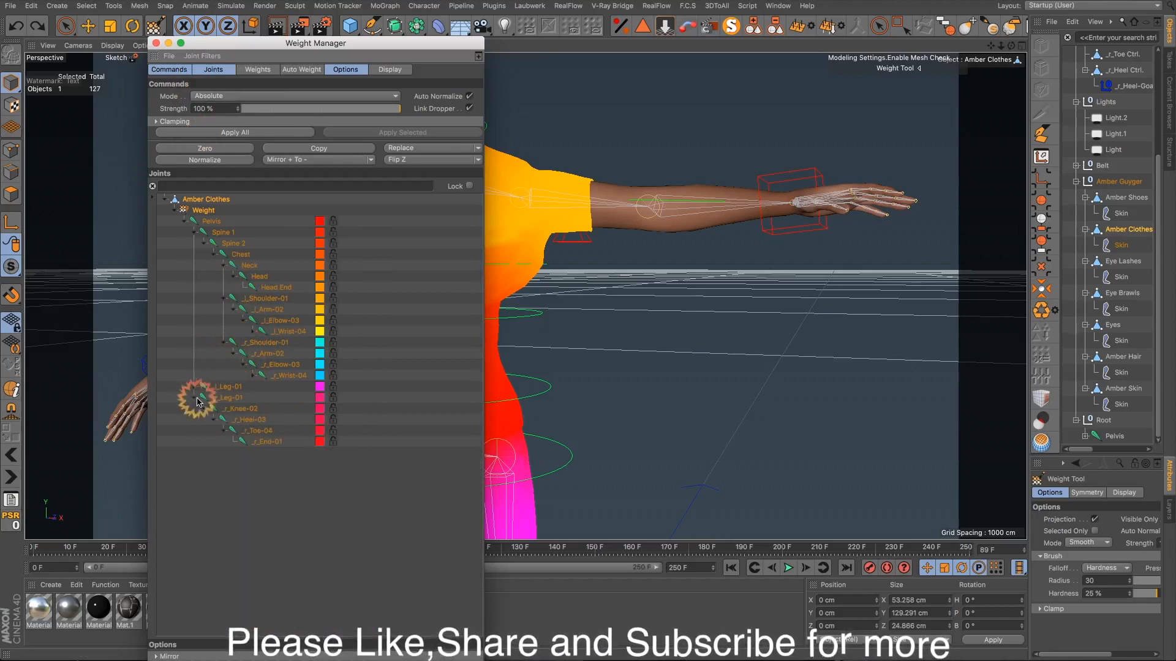
pyautogui.click(195, 398)
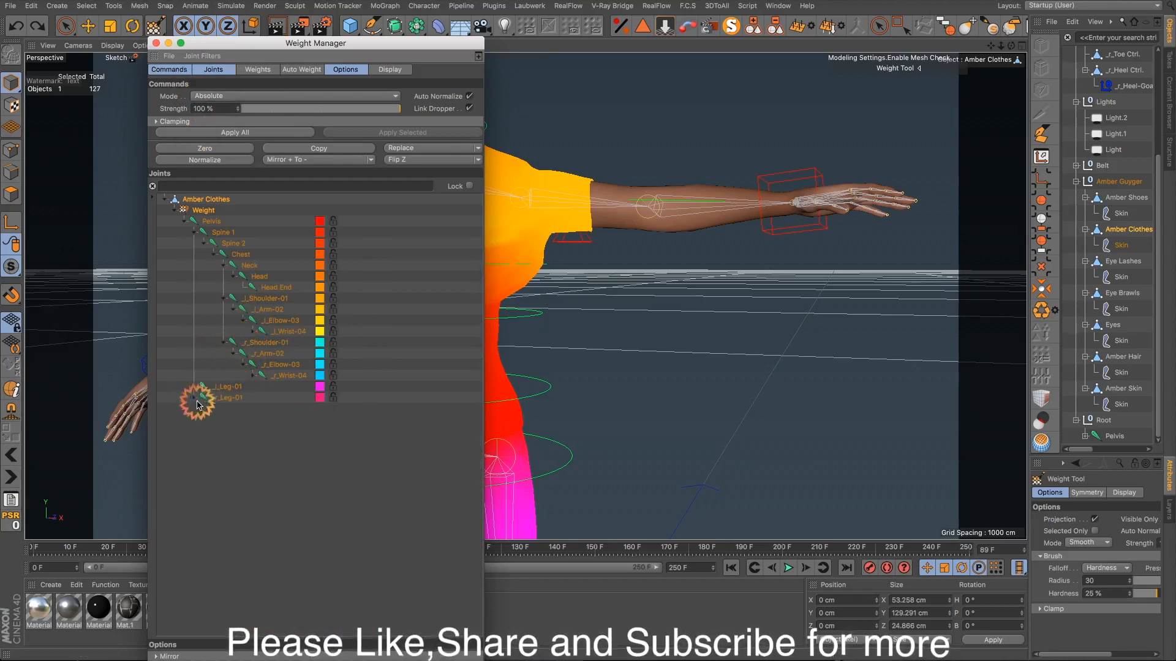
# Step: Isolate the Chest joint's weights on the shirt, moving the Weight Manager aside and widening the object and attribute area again
pyautogui.click(235, 259)
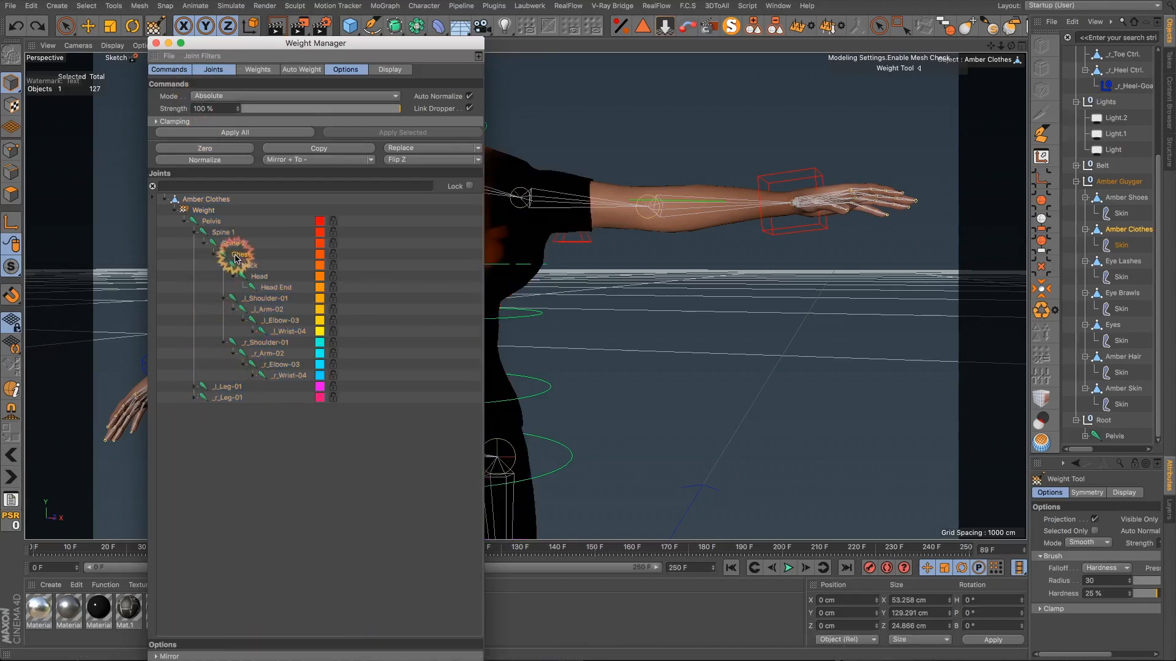
pyautogui.moveTo(274, 48); pyautogui.dragTo(78, 216)
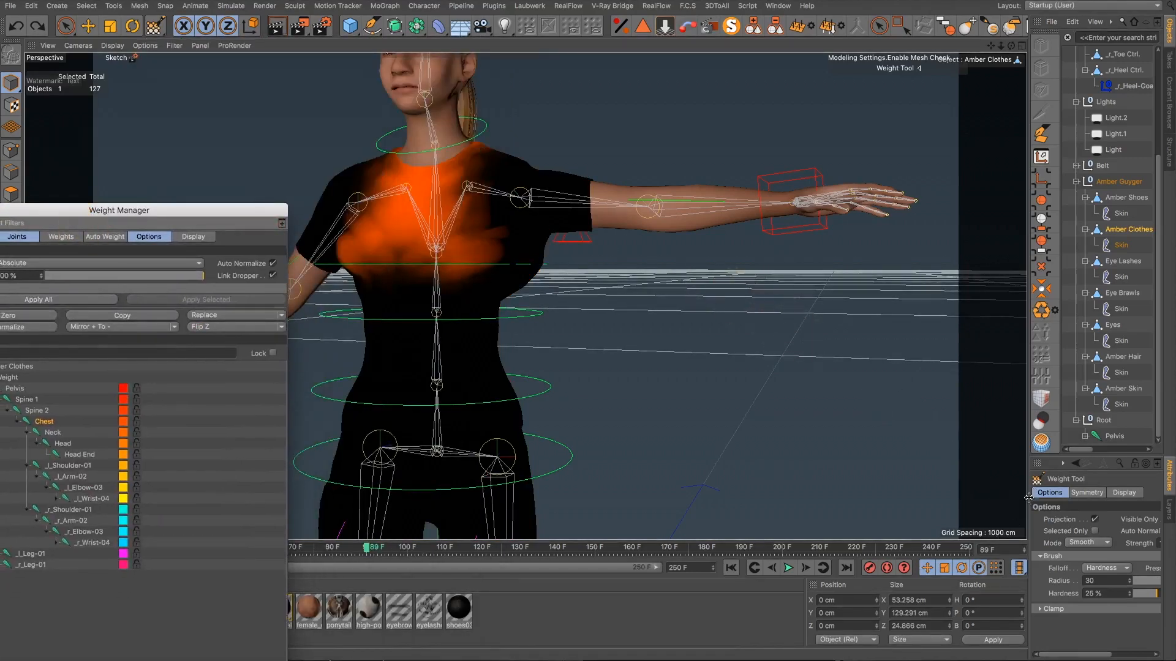
pyautogui.moveTo(1029, 498); pyautogui.dragTo(903, 507)
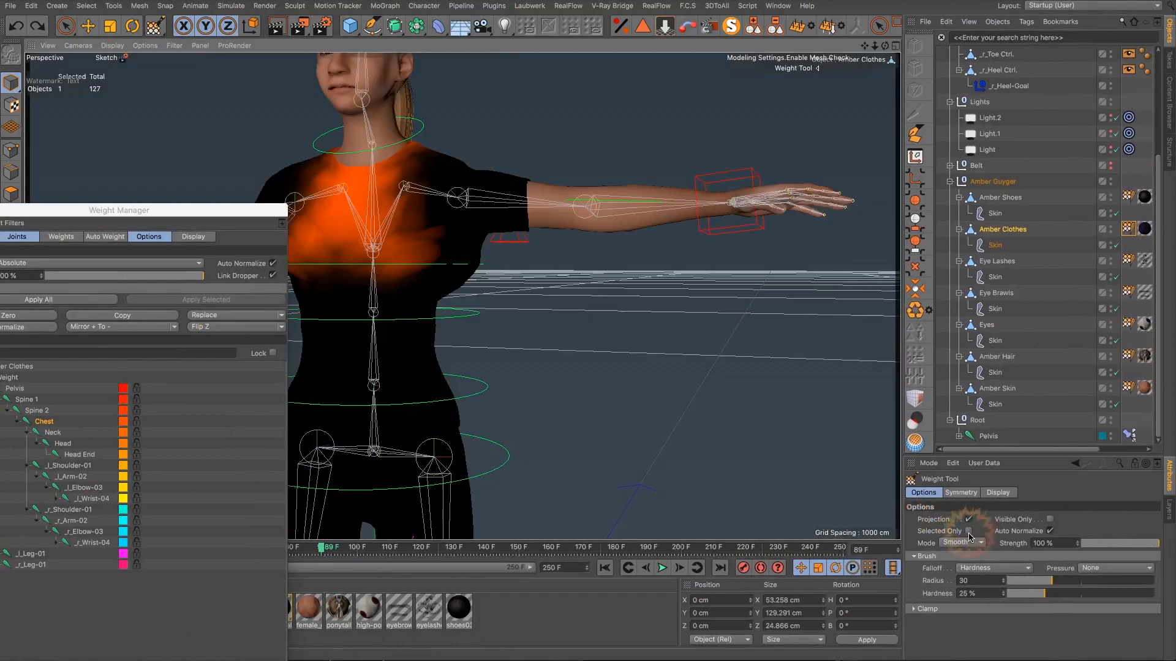
# Step: Smooth the Chest joint's weights across the front and back of the shirt with a brush radius of 44
pyautogui.moveTo(866, 45)
pyautogui.mouseDown()
pyautogui.moveTo(907, 66)
pyautogui.moveTo(1019, 77)
pyautogui.mouseUp()
pyautogui.keyDown('alt'); pyautogui.moveTo(665, 233); pyautogui.dragTo(613, 271); pyautogui.keyUp('alt')
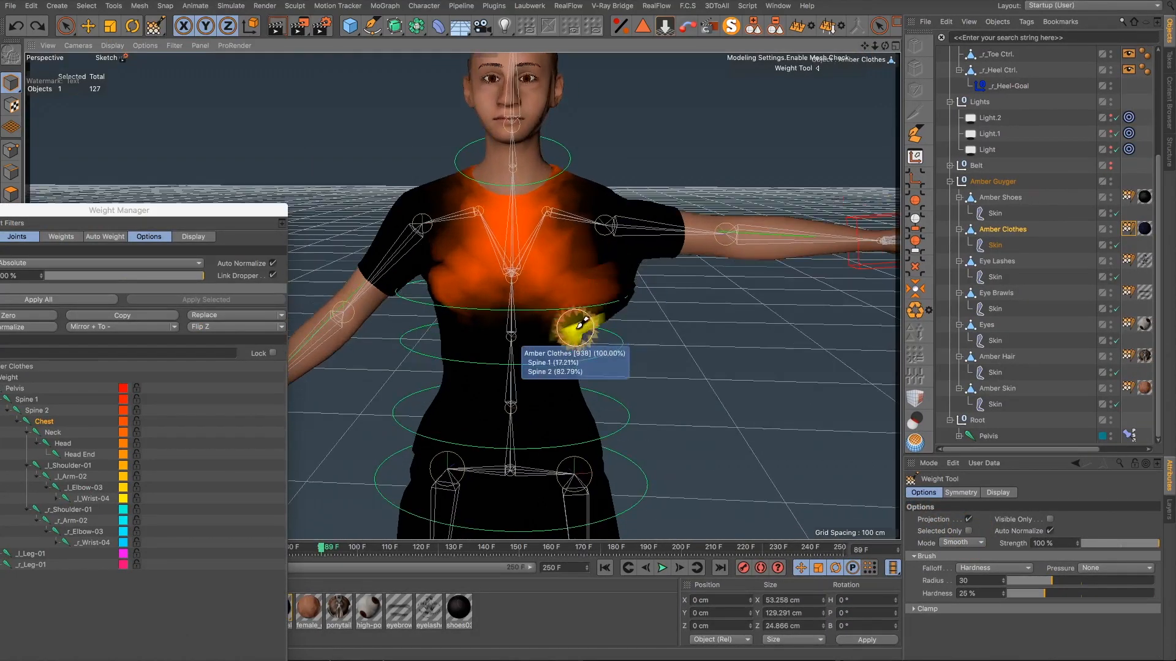
pyautogui.click(1073, 582)
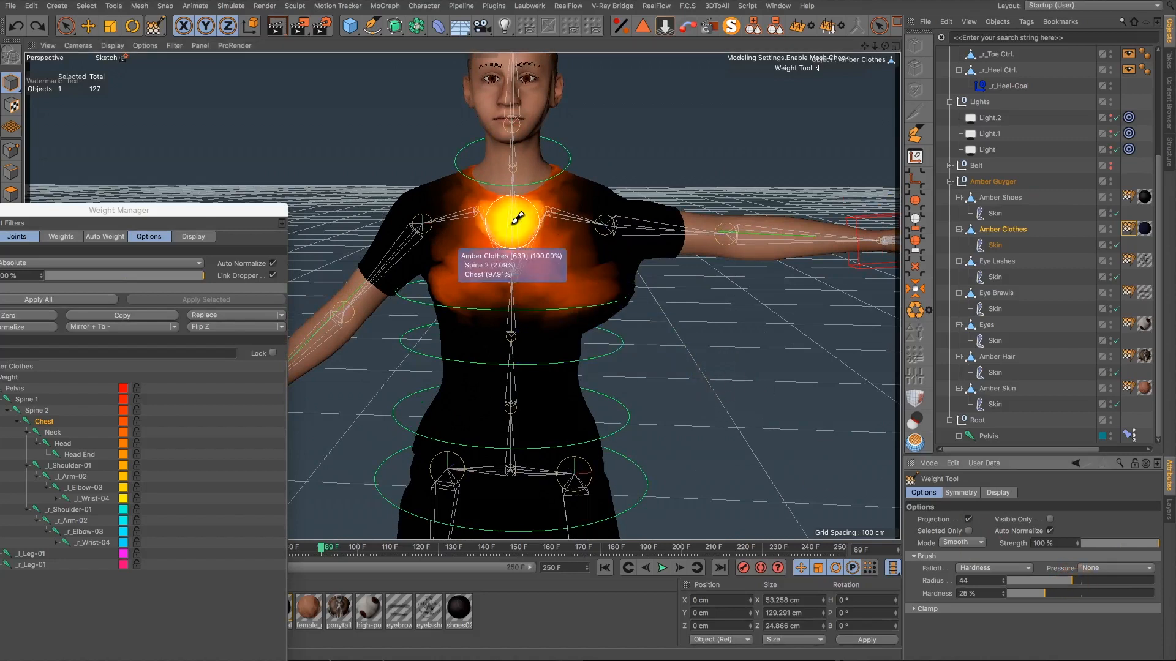
pyautogui.moveTo(547, 253)
pyautogui.mouseDown()
pyautogui.moveTo(485, 242)
pyautogui.moveTo(439, 257)
pyautogui.moveTo(442, 295)
pyautogui.mouseUp()
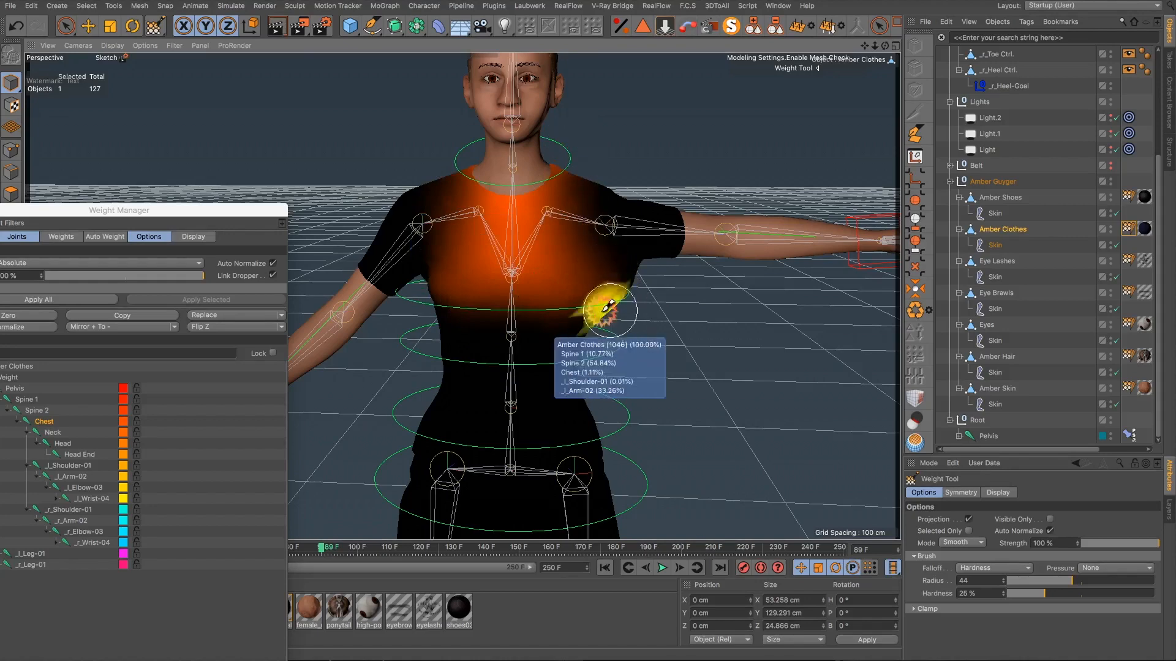
pyautogui.moveTo(546, 270)
pyautogui.keyDown('alt'); pyautogui.mouseDown()
pyautogui.moveTo(820, 267)
pyautogui.moveTo(651, 249)
pyautogui.mouseUp(); pyautogui.keyUp('alt')
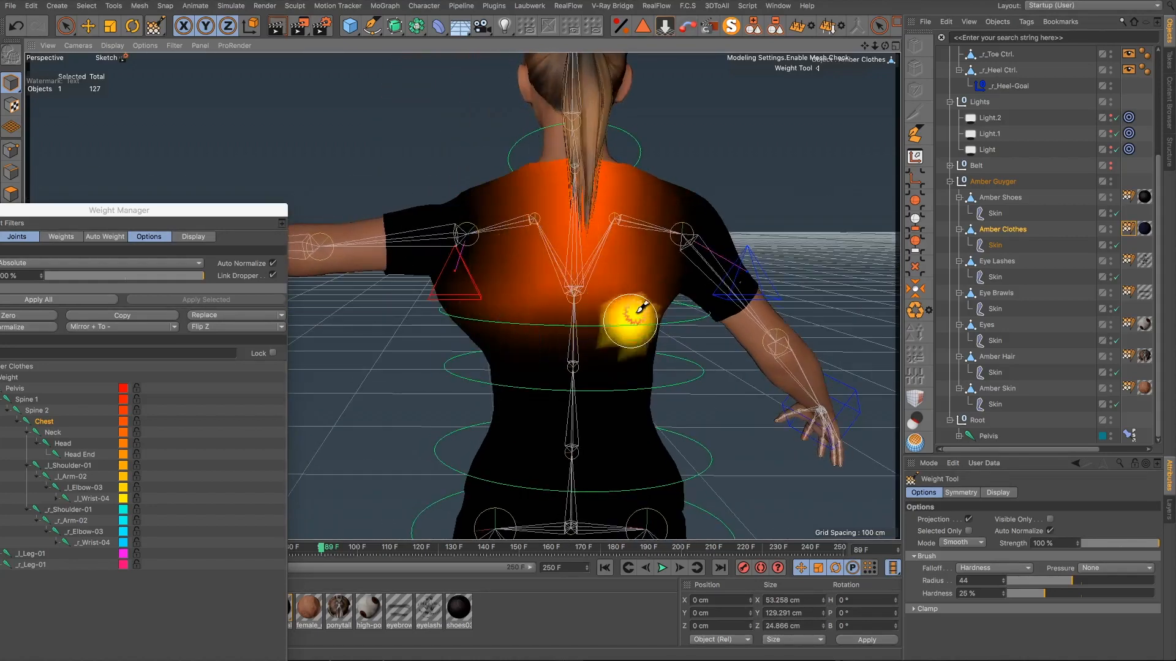
pyautogui.keyDown('alt'); pyautogui.moveTo(639, 142); pyautogui.dragTo(818, 171); pyautogui.keyUp('alt')
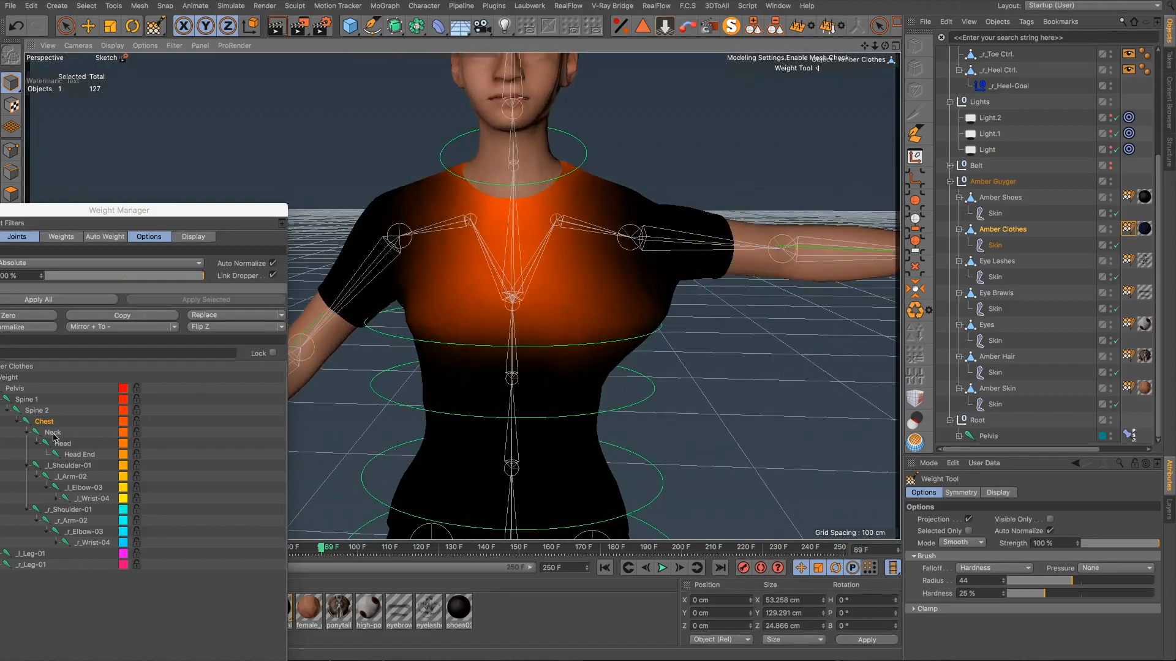
# Step: Bring the Weight Manager fully into view and isolate the Spine 2 joint's weights on the shirt
pyautogui.moveTo(96, 213); pyautogui.dragTo(157, 188)
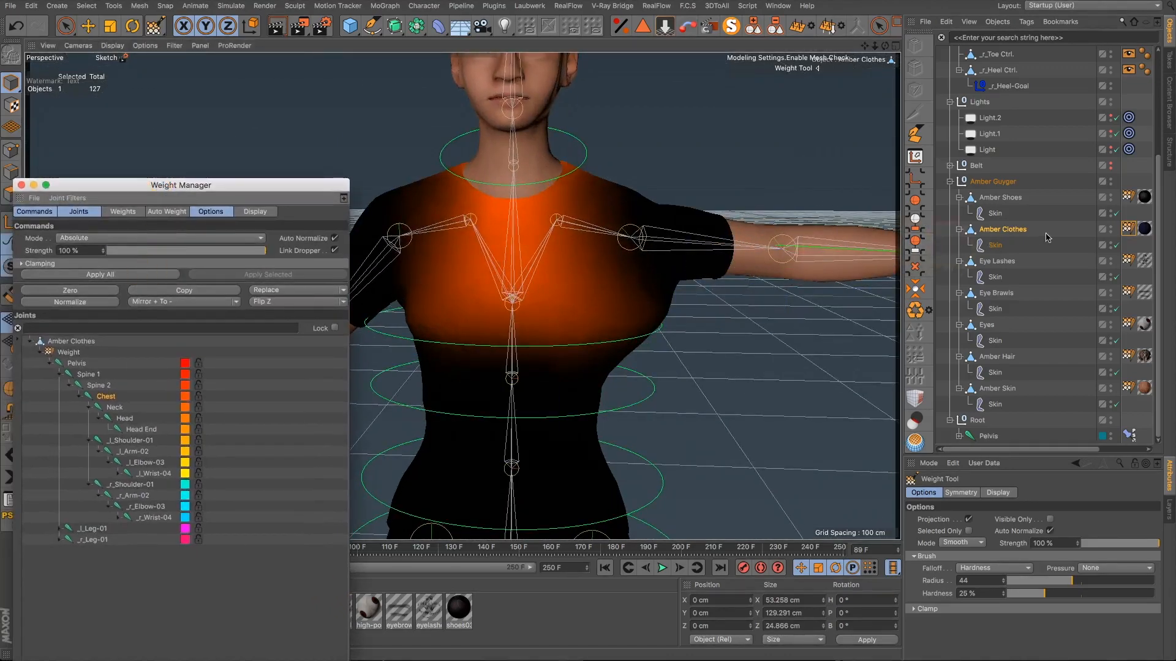
pyautogui.click(118, 409)
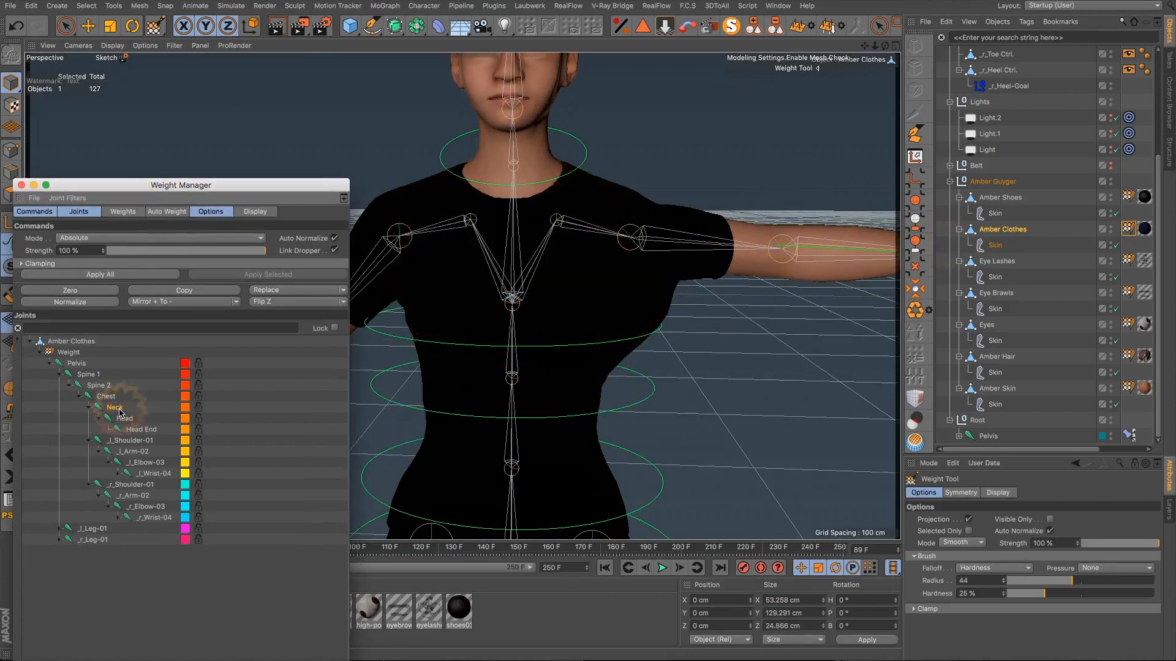
pyautogui.click(108, 396)
pyautogui.click(102, 387)
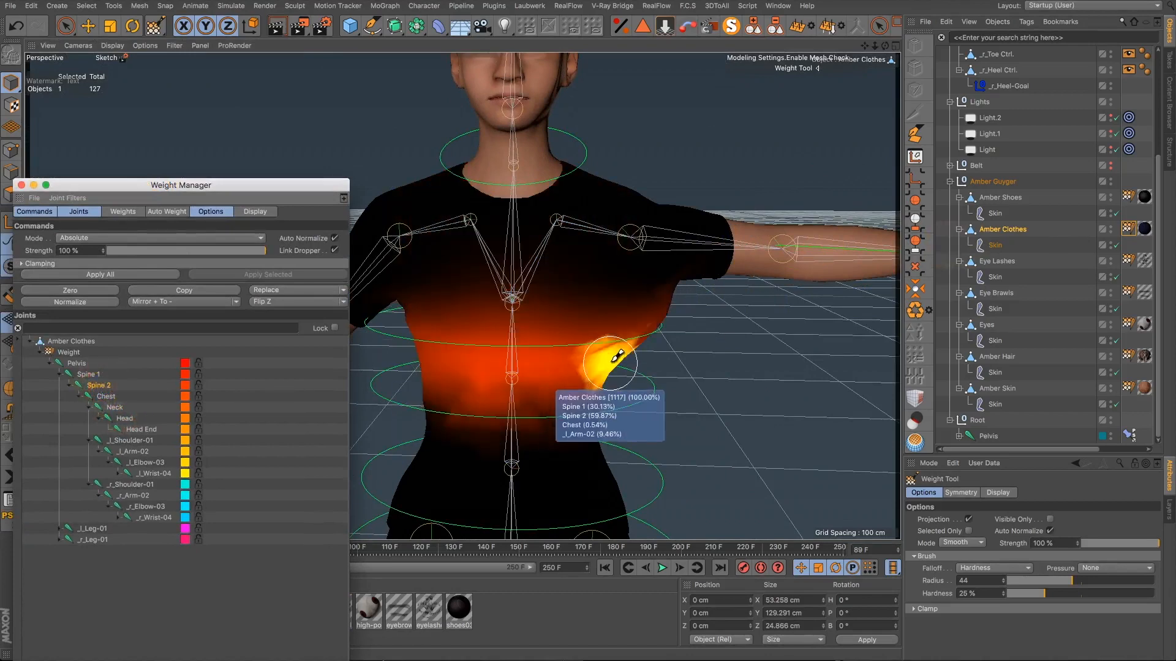
pyautogui.keyDown('alt'); pyautogui.moveTo(614, 352); pyautogui.dragTo(599, 313); pyautogui.keyUp('alt')
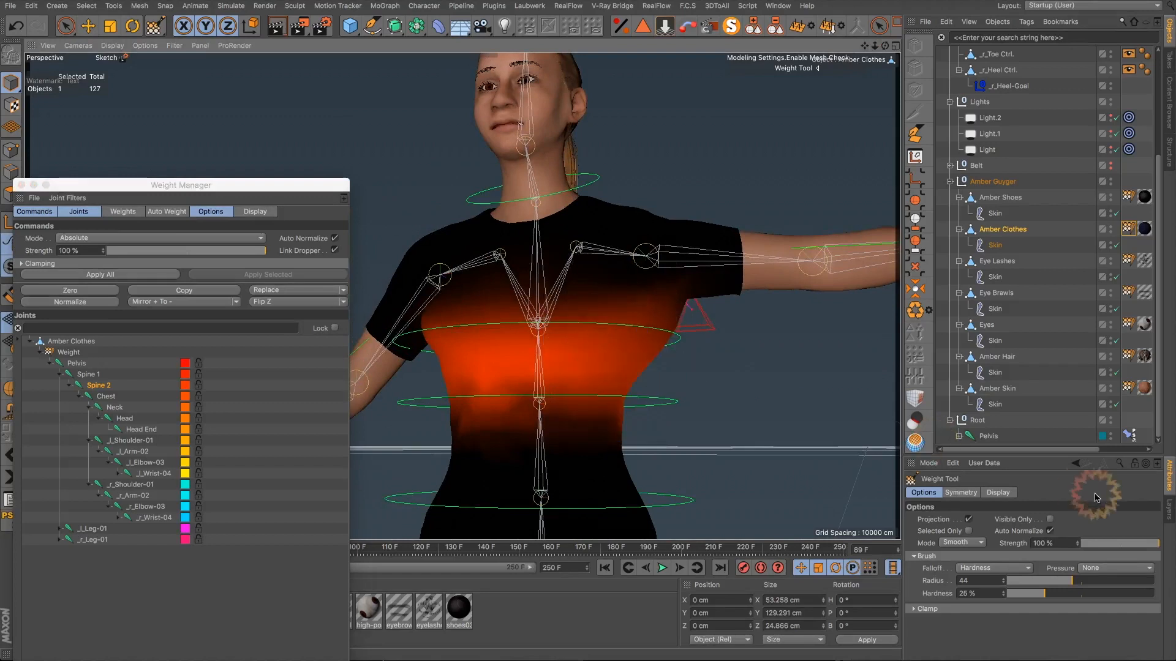
# Step: Set the Weight Tool to Add mode with 11% strength and a brush radius of 61
pyautogui.click(977, 542)
pyautogui.click(963, 580)
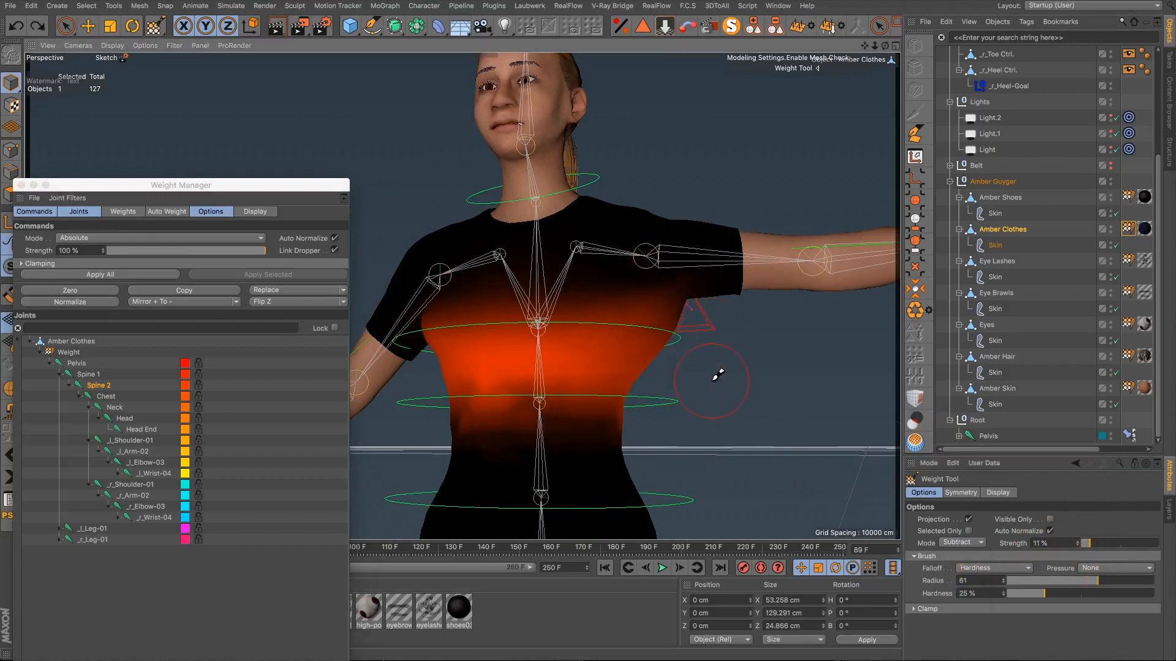
pyautogui.click(977, 543)
pyautogui.click(962, 556)
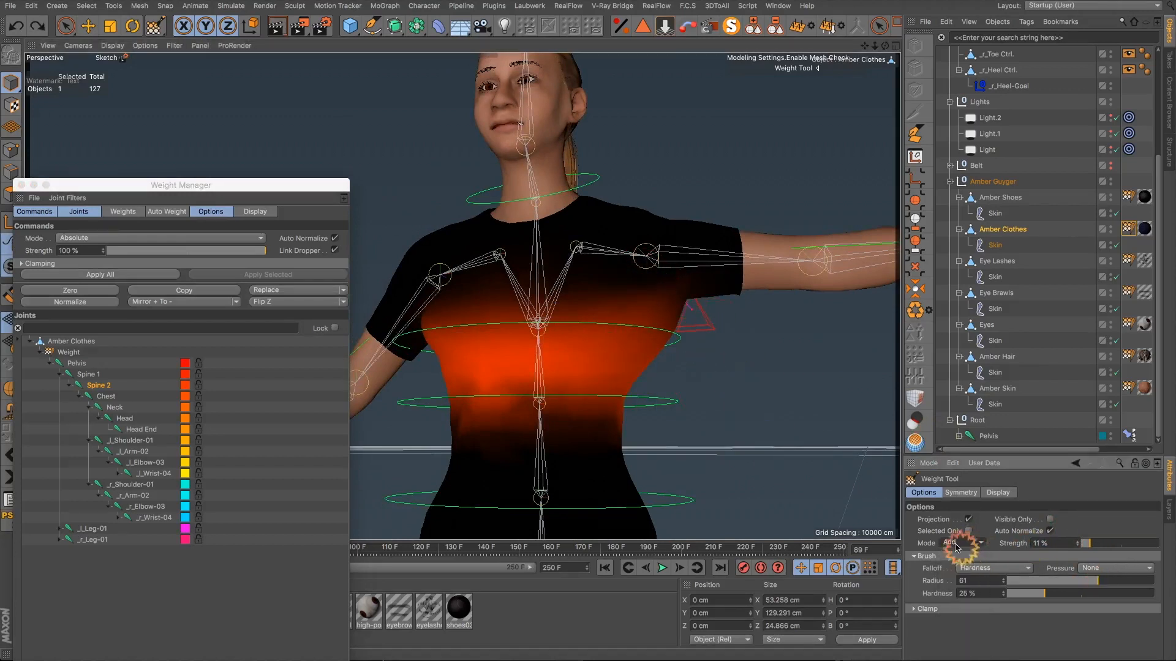
# Step: Try adding Spine 2 weight to the shirt around the left armpit and chest, and undo the strokes
pyautogui.moveTo(695, 388)
pyautogui.mouseDown()
pyautogui.moveTo(630, 314)
pyautogui.moveTo(643, 276)
pyautogui.moveTo(637, 364)
pyautogui.mouseUp()
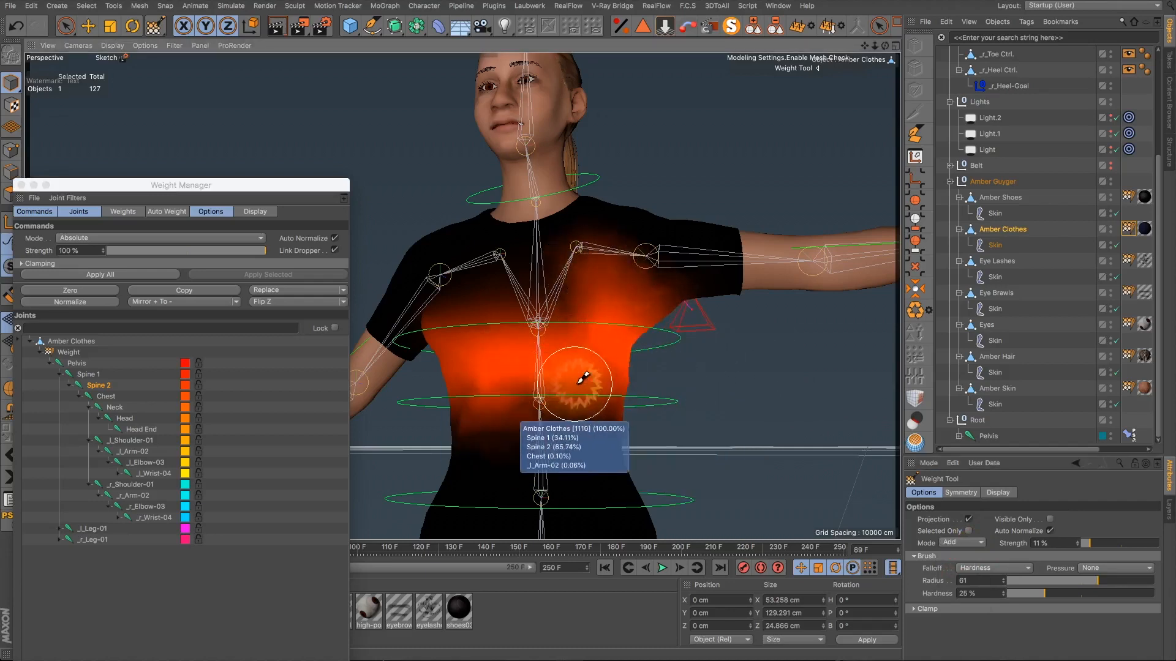
pyautogui.press('super+z')
pyautogui.press('super+z')
pyautogui.press('super+z')
pyautogui.press('super+z')
pyautogui.press('super+z')
pyautogui.press('super+z')
pyautogui.press('super+z')
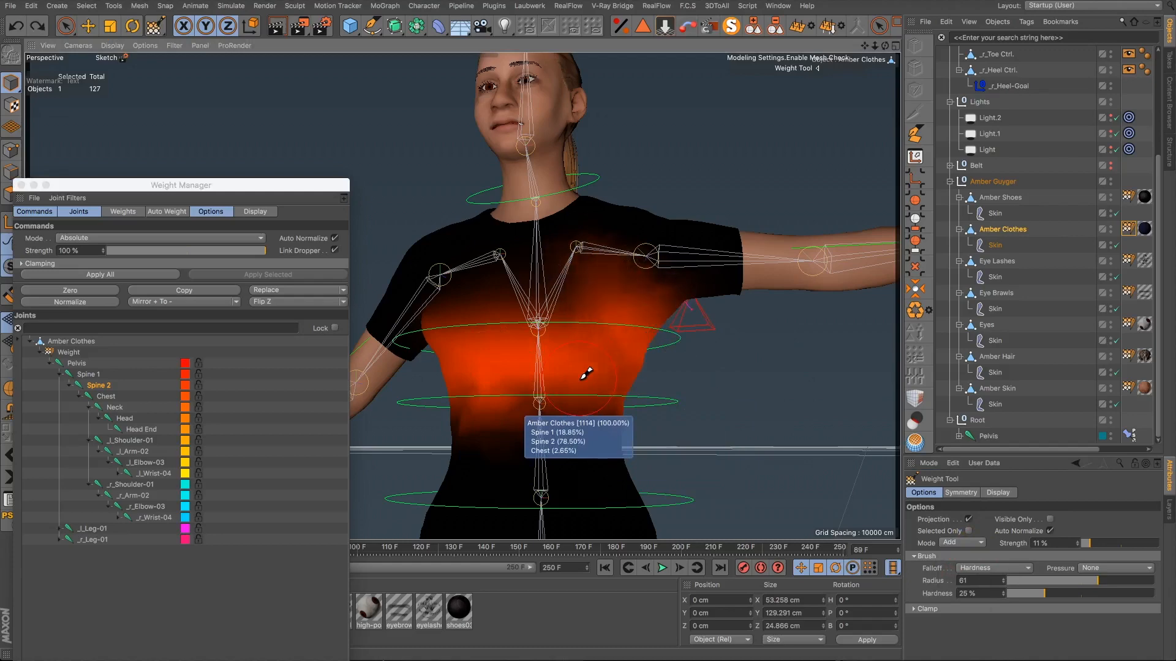
# Step: Restrict the brush to visible points and add Spine 2 weight along the shirt's left side below the armpit, front and back
pyautogui.click(1050, 520)
pyautogui.moveTo(638, 356)
pyautogui.keyDown('alt'); pyautogui.mouseDown()
pyautogui.moveTo(480, 349)
pyautogui.moveTo(670, 384)
pyautogui.mouseUp(); pyautogui.keyUp('alt')
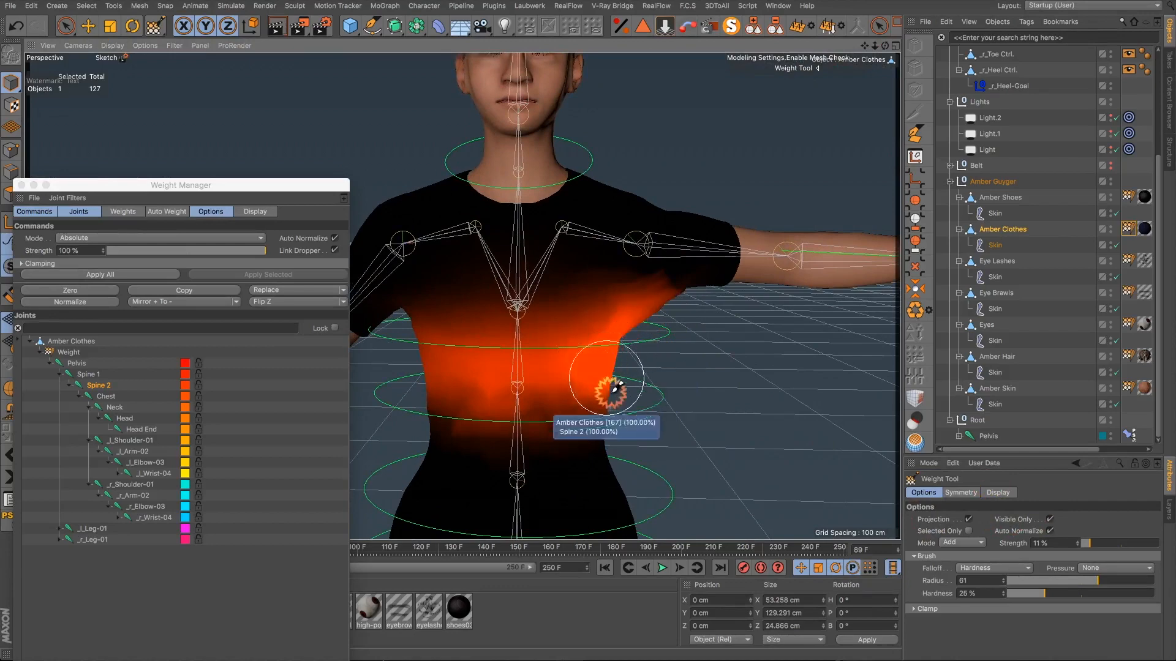
pyautogui.keyDown('alt'); pyautogui.moveTo(609, 347); pyautogui.dragTo(408, 361); pyautogui.keyUp('alt')
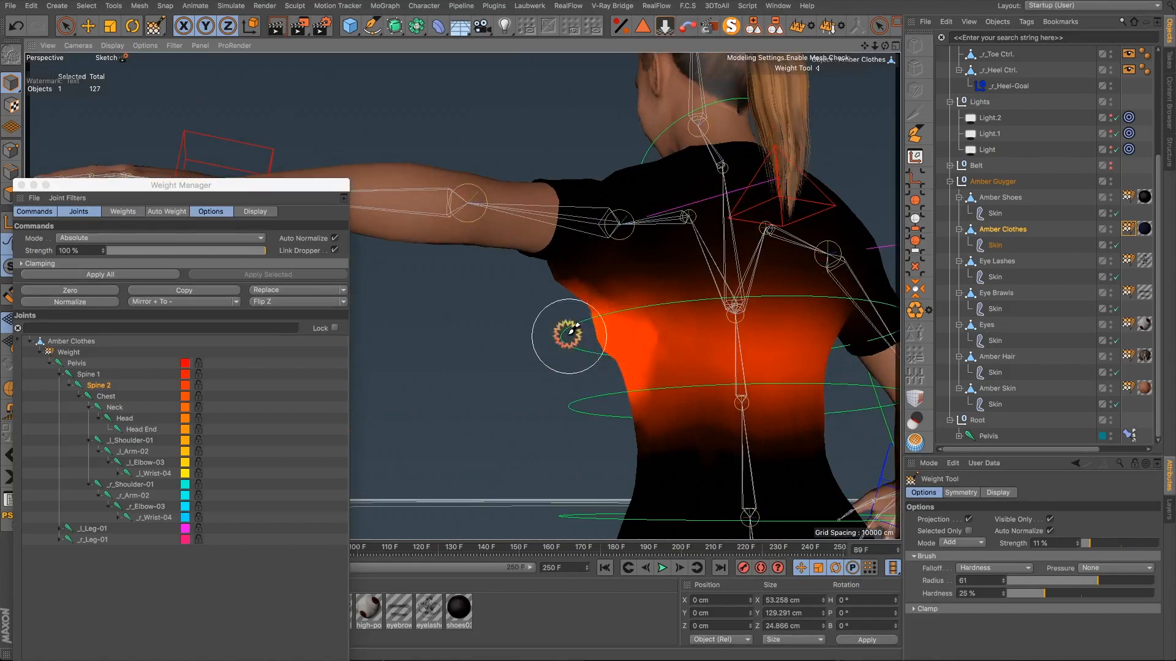
pyautogui.moveTo(594, 308)
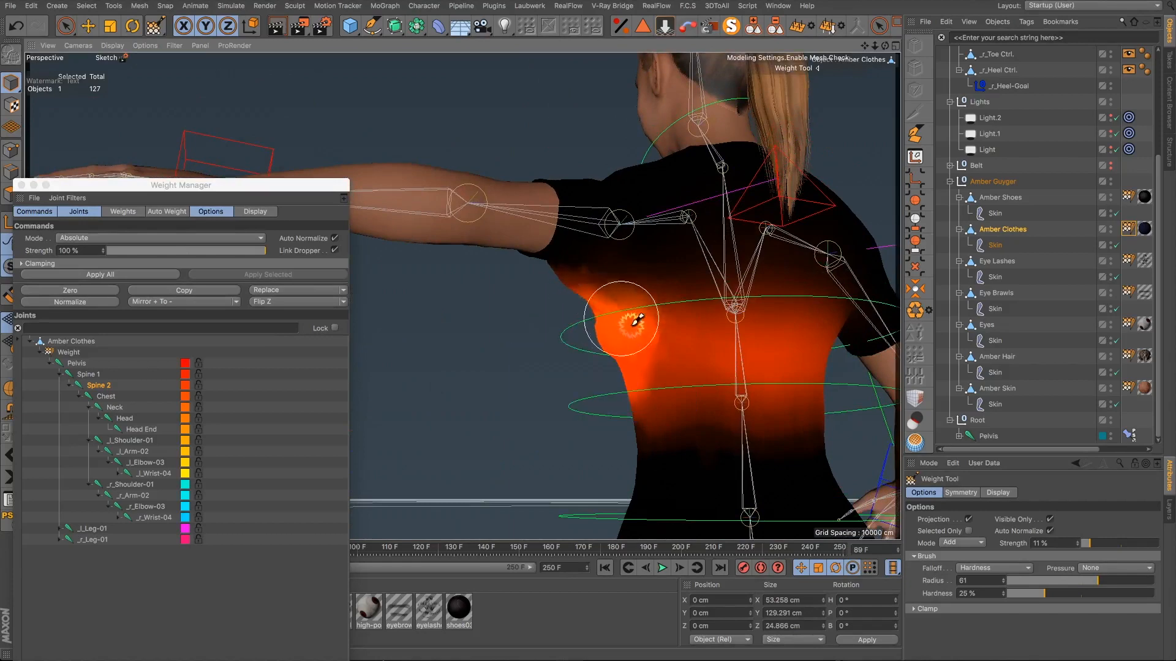
pyautogui.keyDown('alt'); pyautogui.moveTo(701, 375); pyautogui.dragTo(866, 406); pyautogui.keyUp('alt')
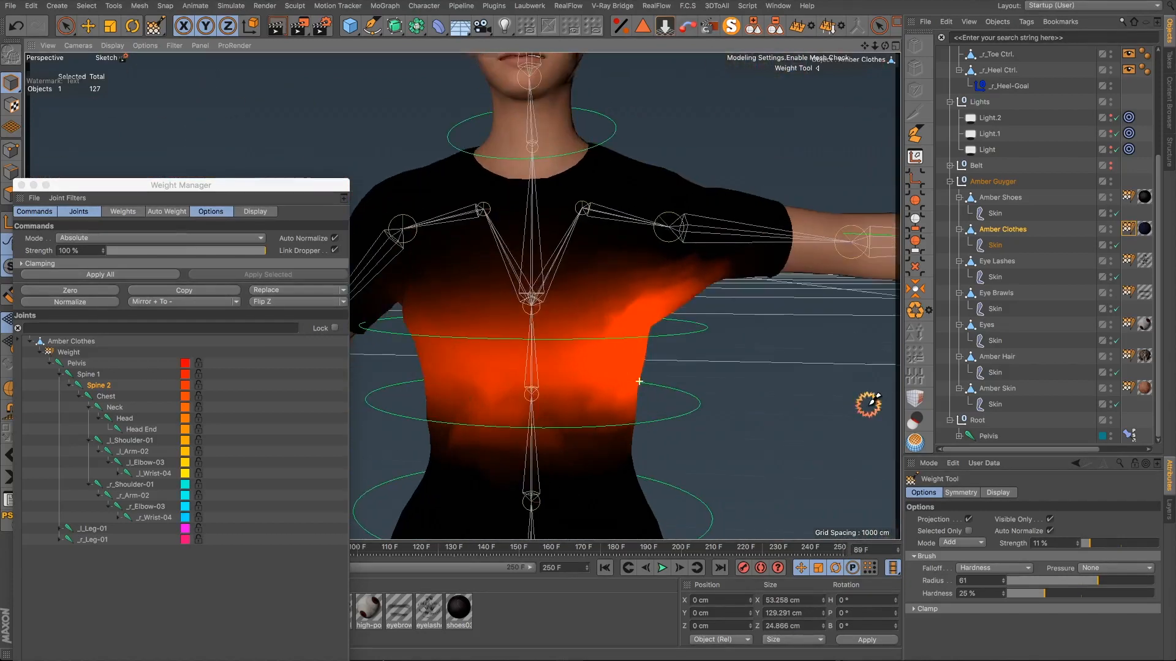
# Step: Smooth the Spine 2 weights across the shirt at 100% strength with Visible Only turned off
pyautogui.click(962, 543)
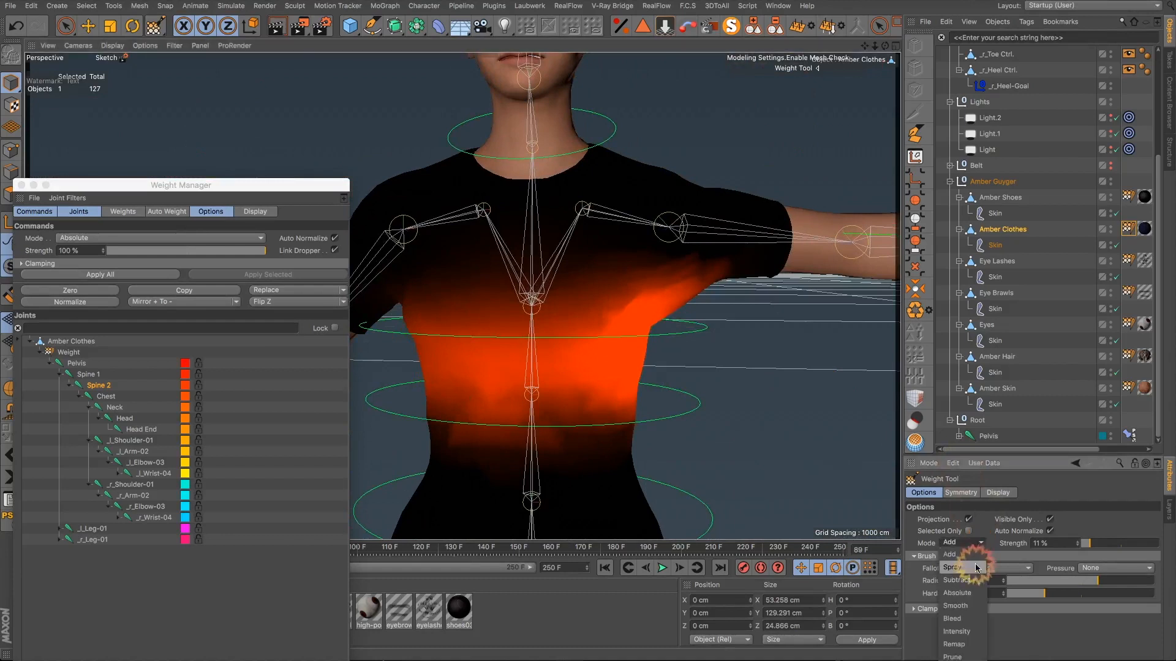
pyautogui.click(955, 605)
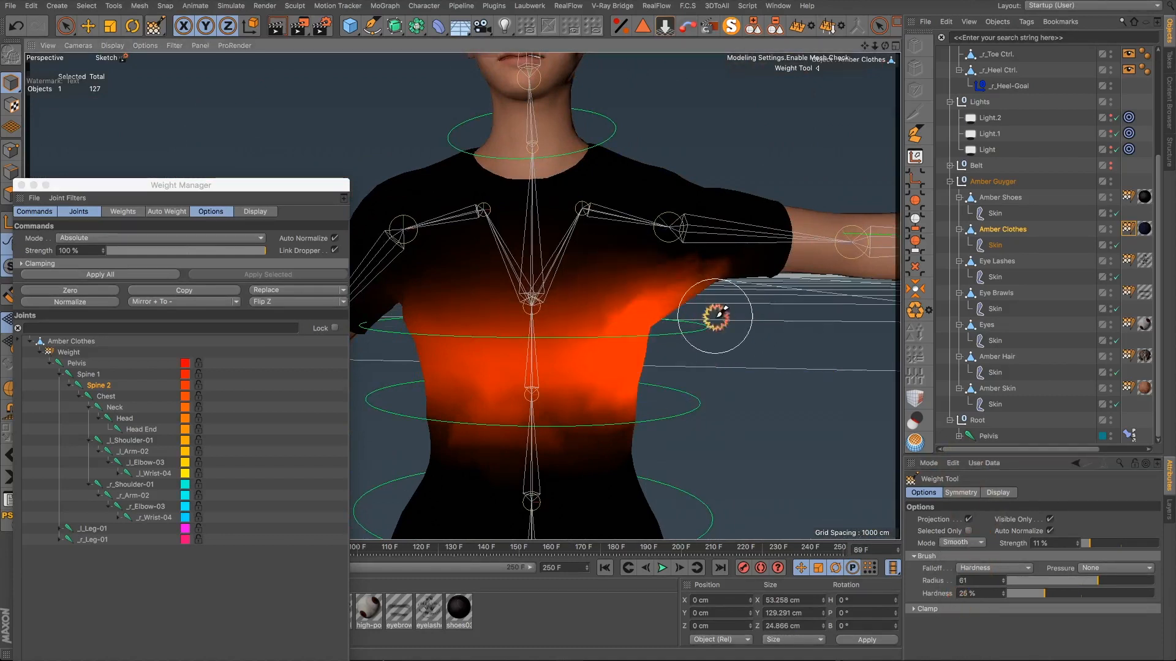
pyautogui.moveTo(591, 317)
pyautogui.mouseDown()
pyautogui.moveTo(637, 325)
pyautogui.moveTo(635, 294)
pyautogui.moveTo(693, 276)
pyautogui.mouseUp()
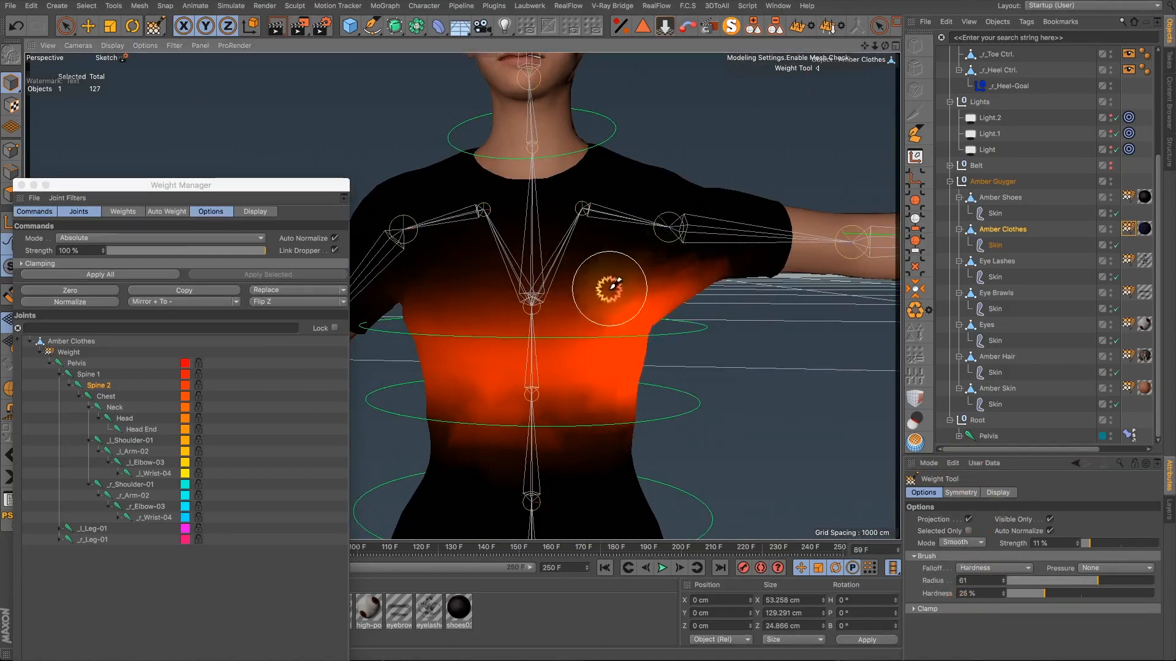
pyautogui.press('super+z')
pyautogui.click(1050, 520)
pyautogui.click(1083, 543)
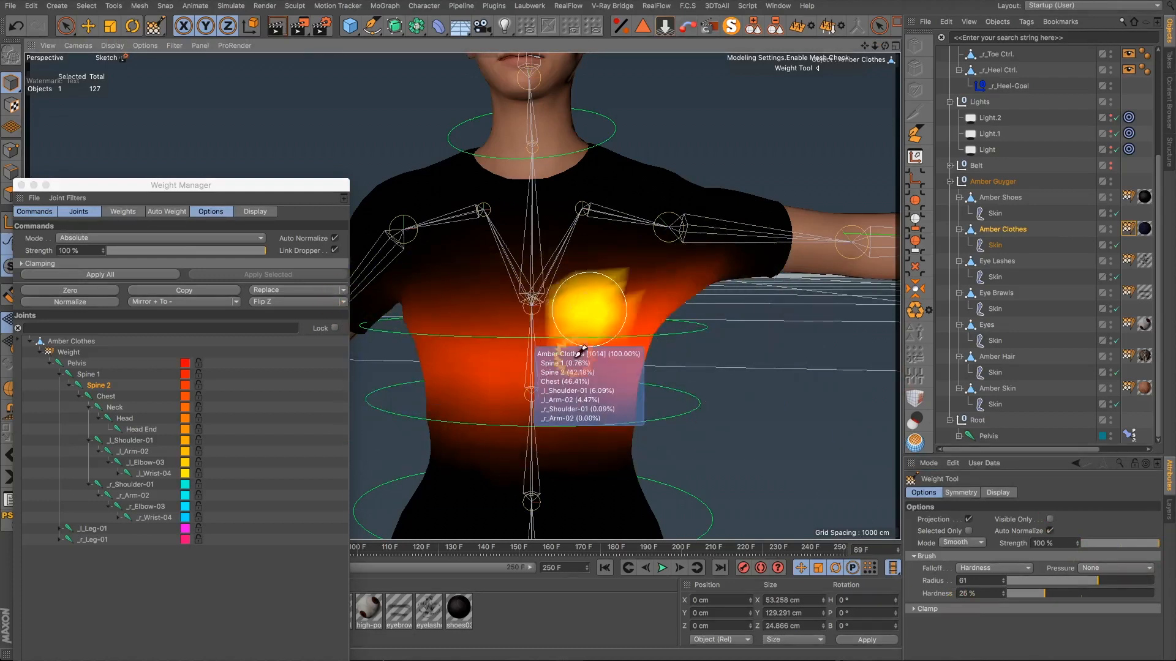
# Step: Move the Weight Manager clear of the character and return the animation to frame 0
pyautogui.moveTo(277, 195); pyautogui.dragTo(1073, 222)
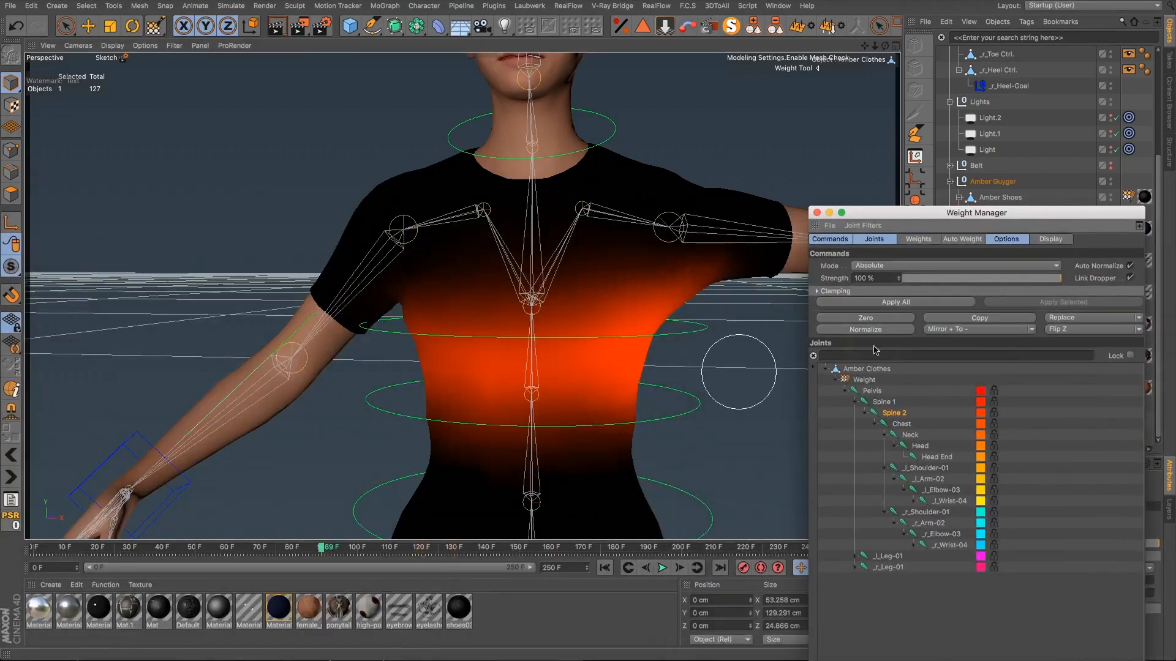
pyautogui.moveTo(900, 217)
pyautogui.mouseDown()
pyautogui.moveTo(1041, 220)
pyautogui.moveTo(1107, 204)
pyautogui.moveTo(1077, 185)
pyautogui.mouseUp()
pyautogui.moveTo(321, 547); pyautogui.dragTo(152, 546)
pyautogui.hotkey('shift', 'f')
pyautogui.press('F8')
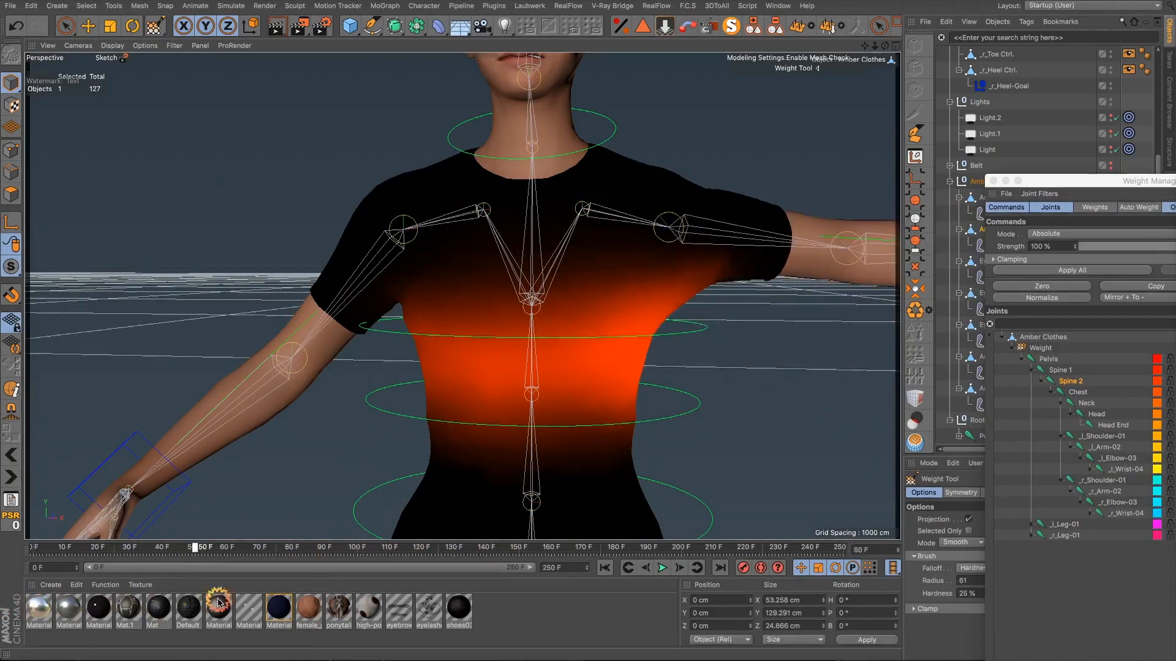
pyautogui.moveTo(38, 611); pyautogui.dragTo(5, 621)
pyautogui.moveTo(863, 46); pyautogui.dragTo(687, 76)
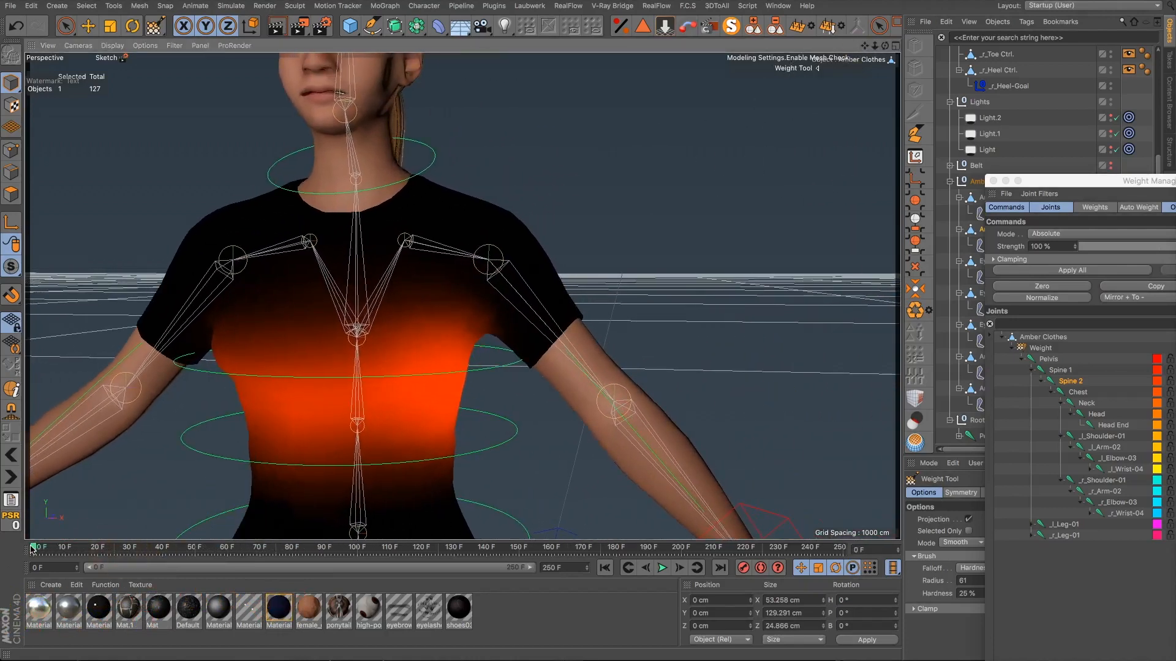
pyautogui.moveTo(32, 550); pyautogui.dragTo(13, 626)
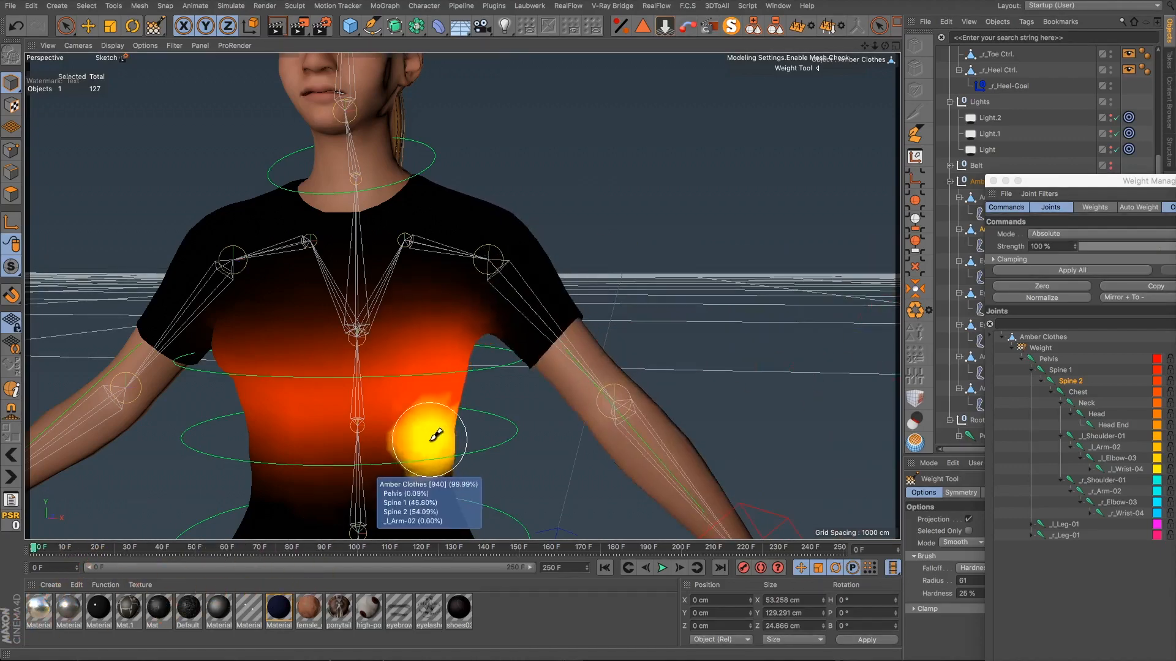
# Step: Examine how the Pelvis, Spine 1 and Spine 2 weights are distributed on the clothes
pyautogui.keyDown('alt'); pyautogui.moveTo(436, 434); pyautogui.dragTo(480, 446); pyautogui.keyUp('alt')
pyautogui.click(1071, 382)
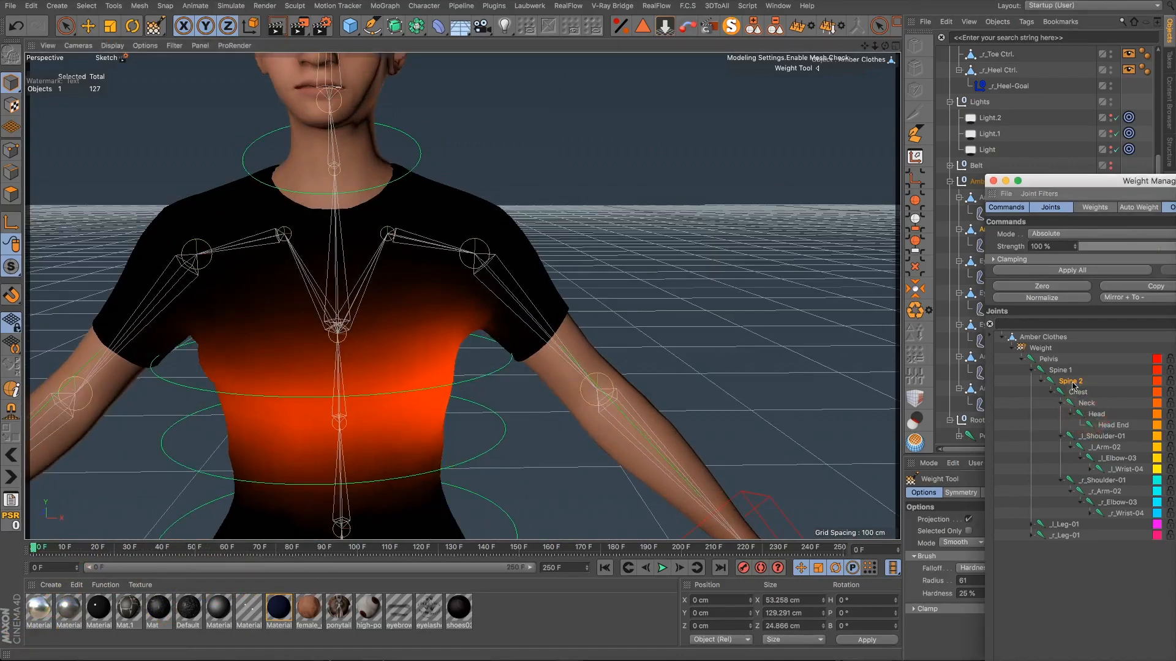
pyautogui.click(1052, 364)
pyautogui.click(843, 215)
pyautogui.scroll(-10, 600, 281)
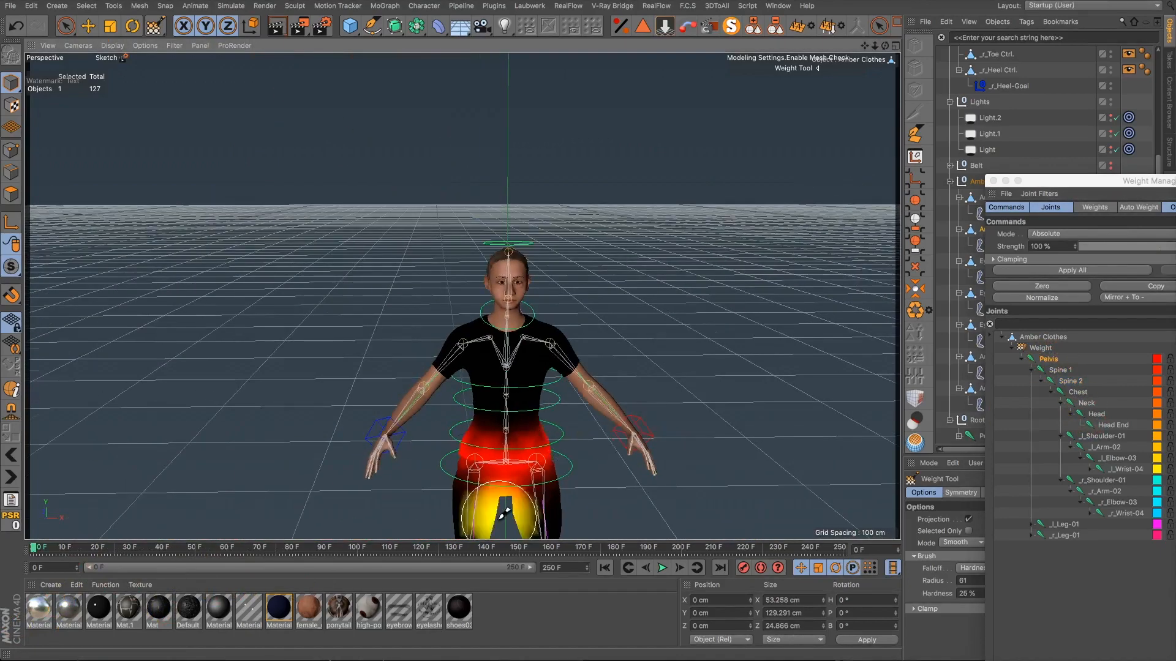
pyautogui.scroll(8, 499, 519)
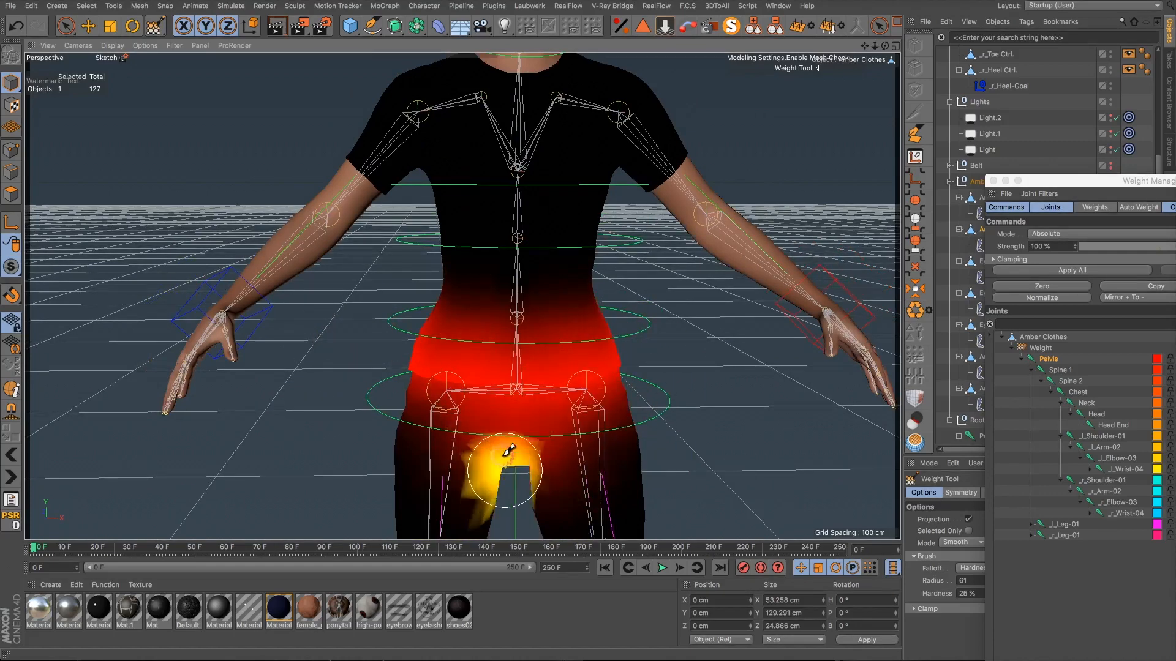
pyautogui.click(1058, 370)
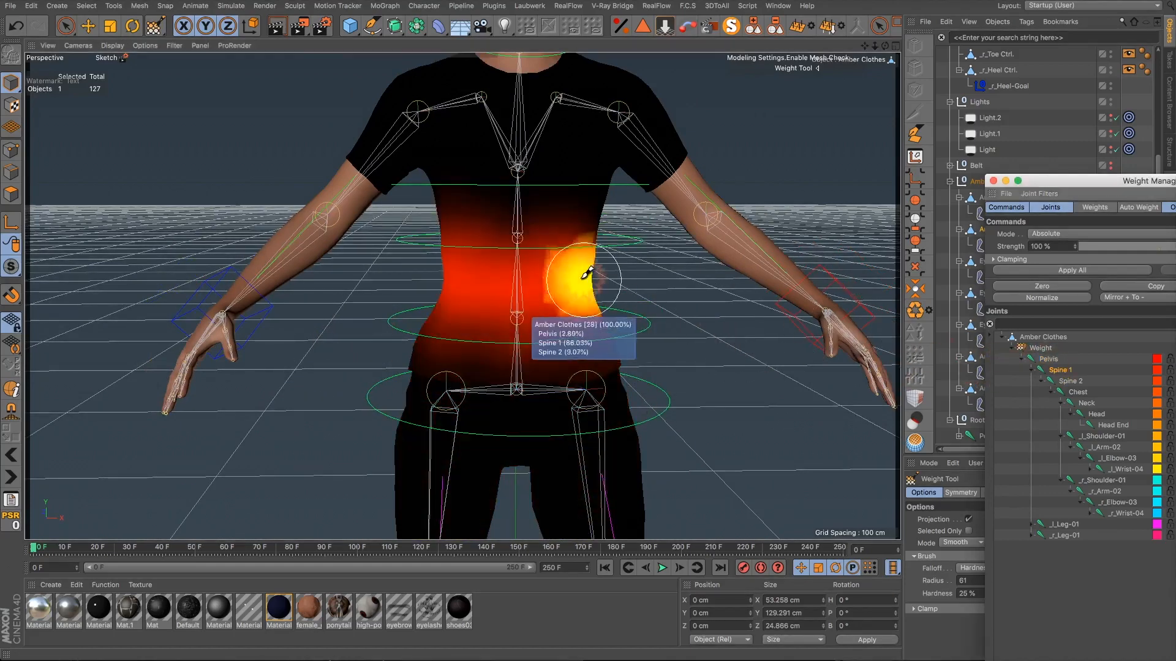
pyautogui.click(1069, 381)
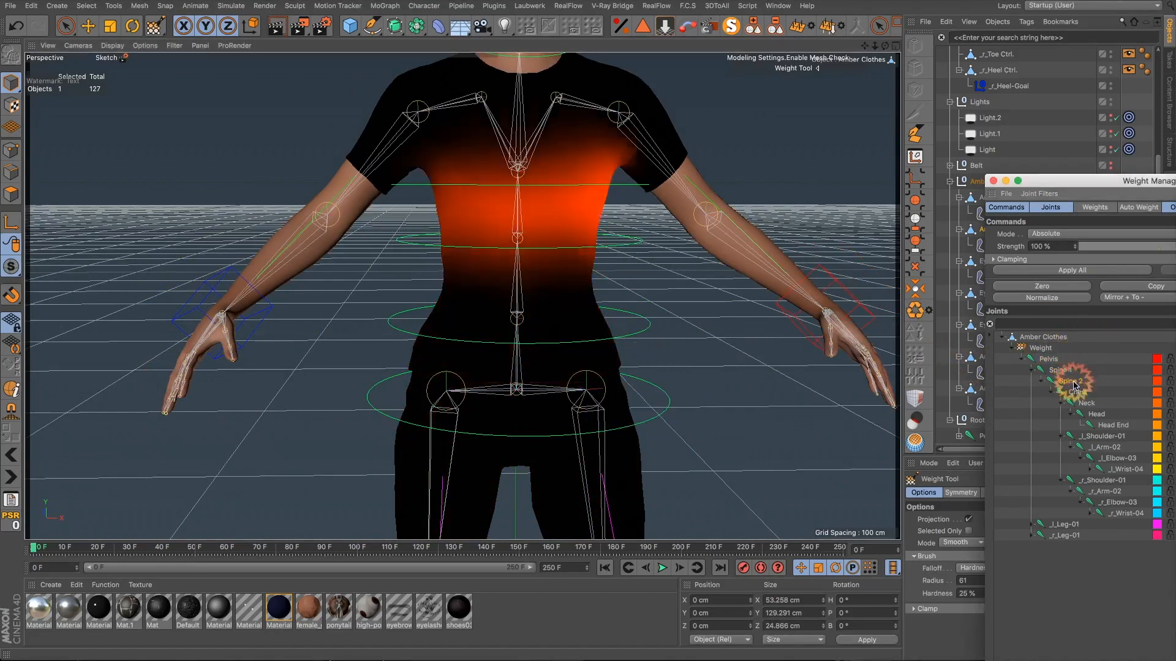
pyautogui.click(552, 157)
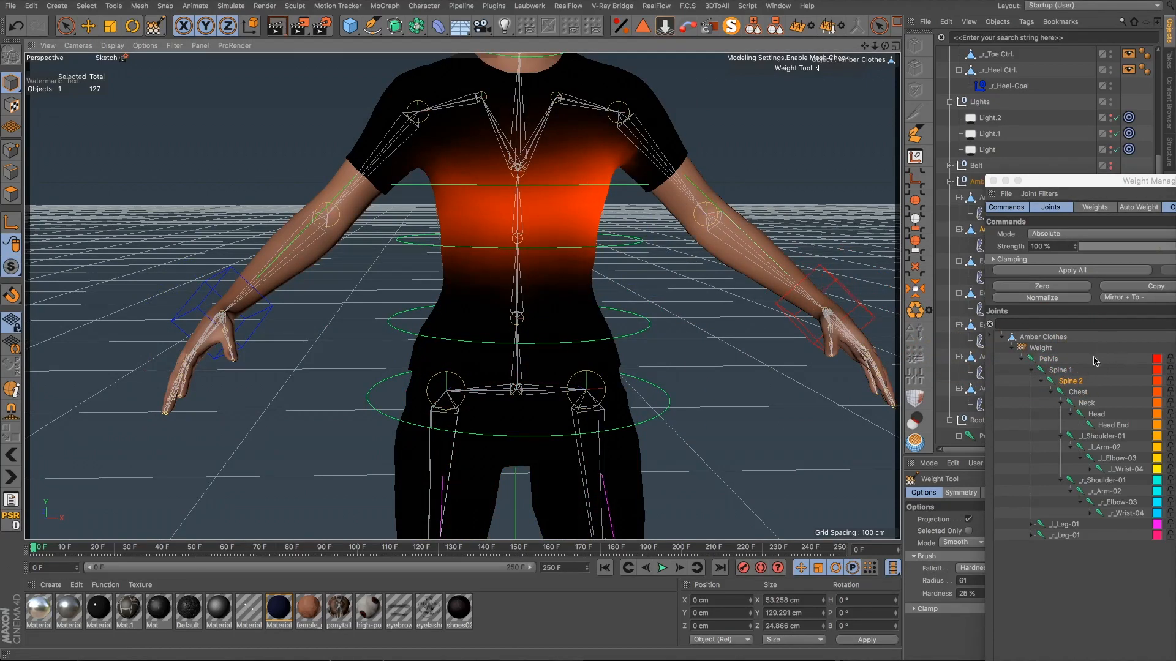
# Step: Set the weight mirroring direction to Mirror - To + for the Spine 2 joint
pyautogui.click(1146, 288)
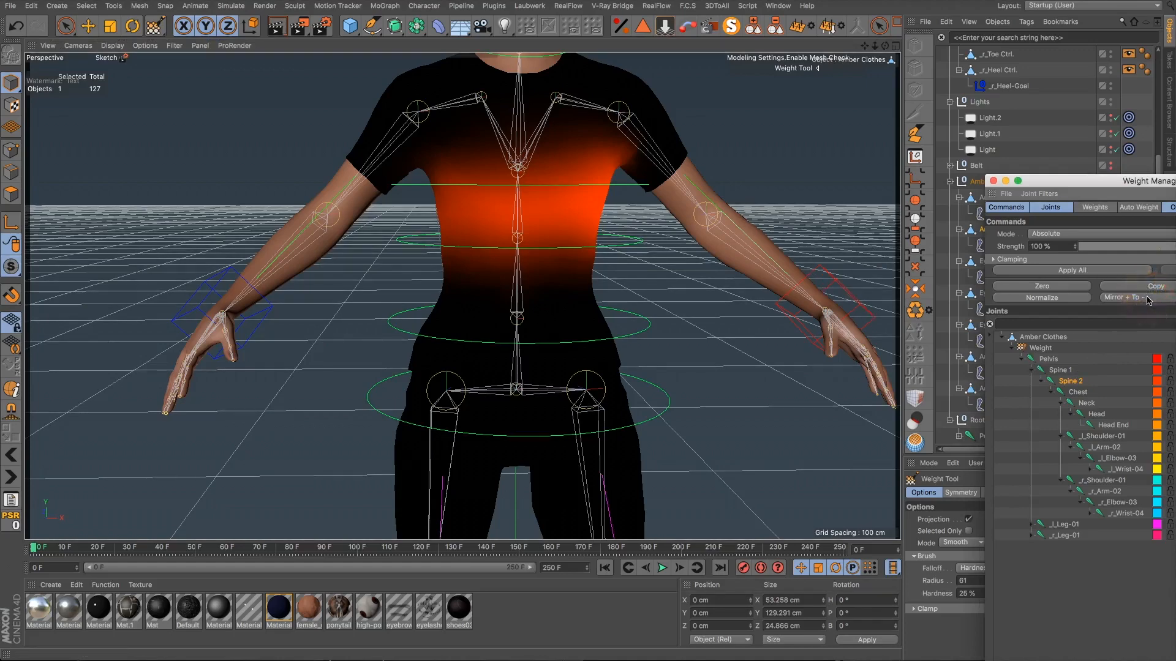
pyautogui.click(1147, 297)
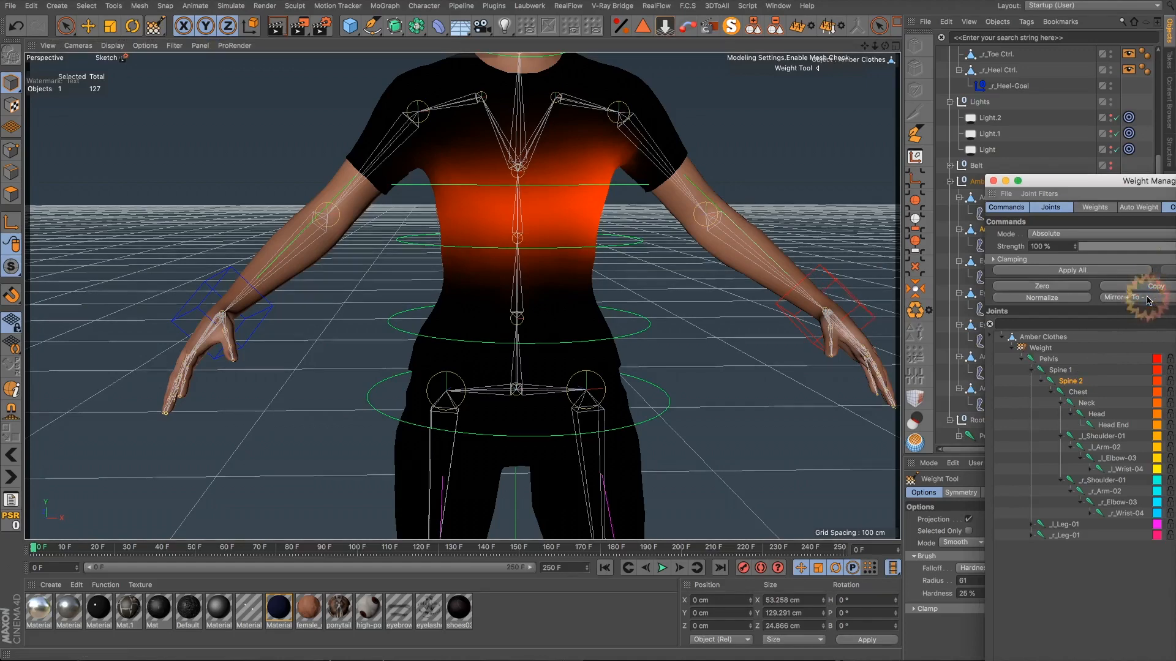
pyautogui.click(1147, 298)
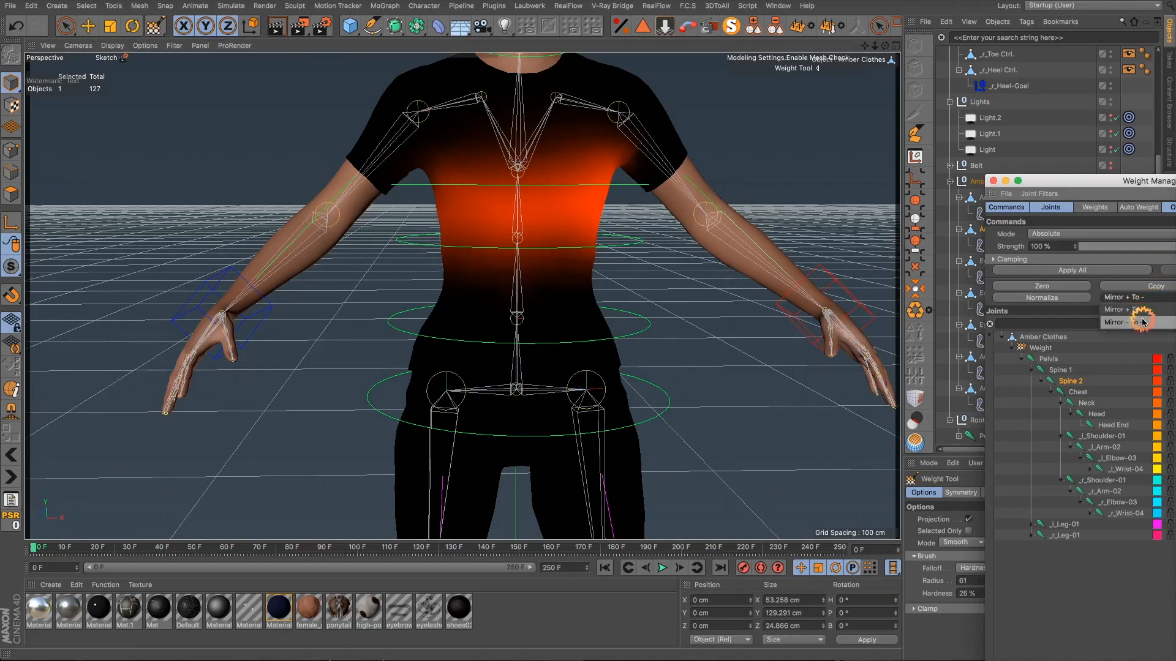
pyautogui.click(1143, 322)
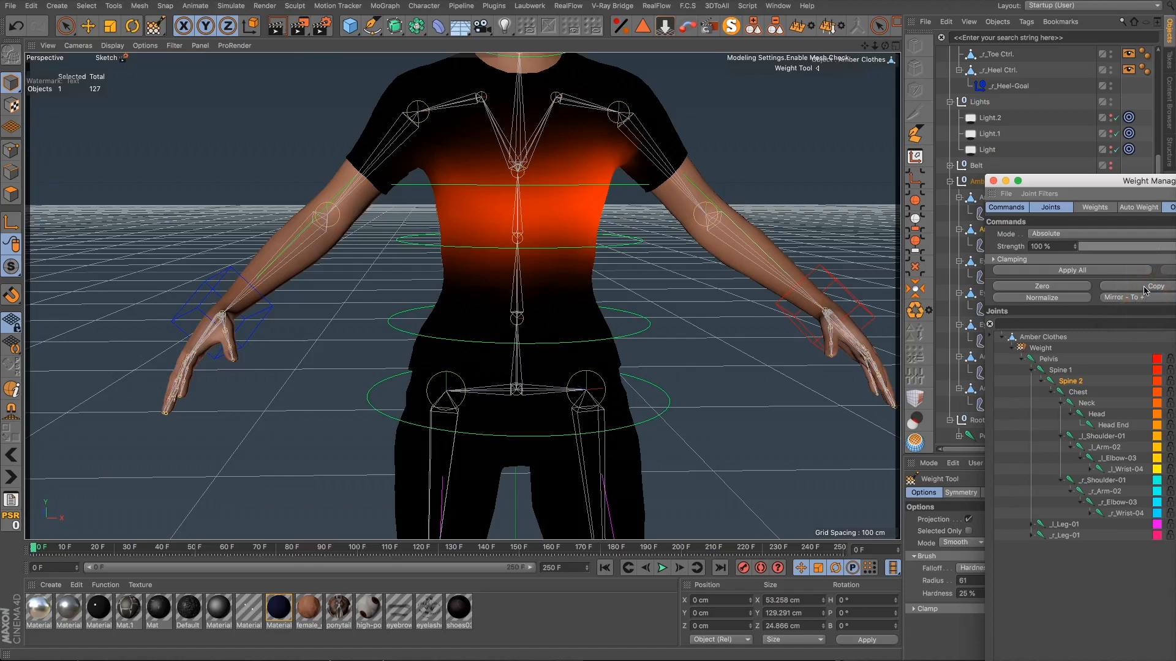
pyautogui.click(1145, 300)
pyautogui.click(871, 265)
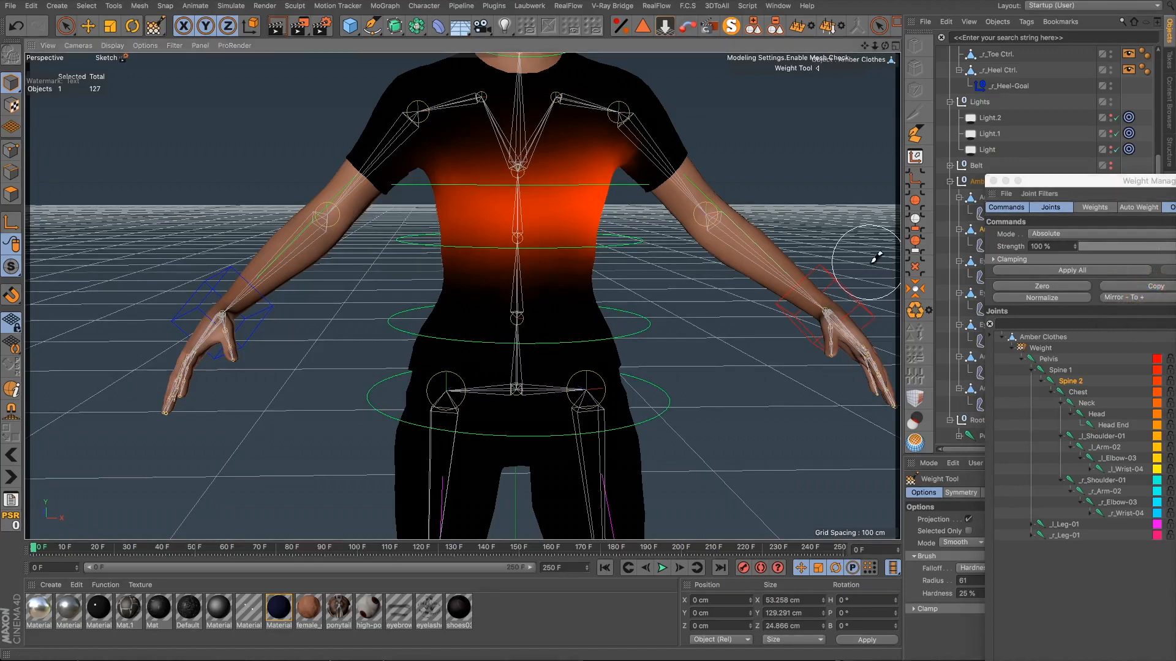
# Step: Move the Weight Manager out of the way, expand the Pelvis hierarchy under Root and select the Spine 2 joint
pyautogui.moveTo(1133, 182); pyautogui.dragTo(1175, 180)
pyautogui.click(1047, 230)
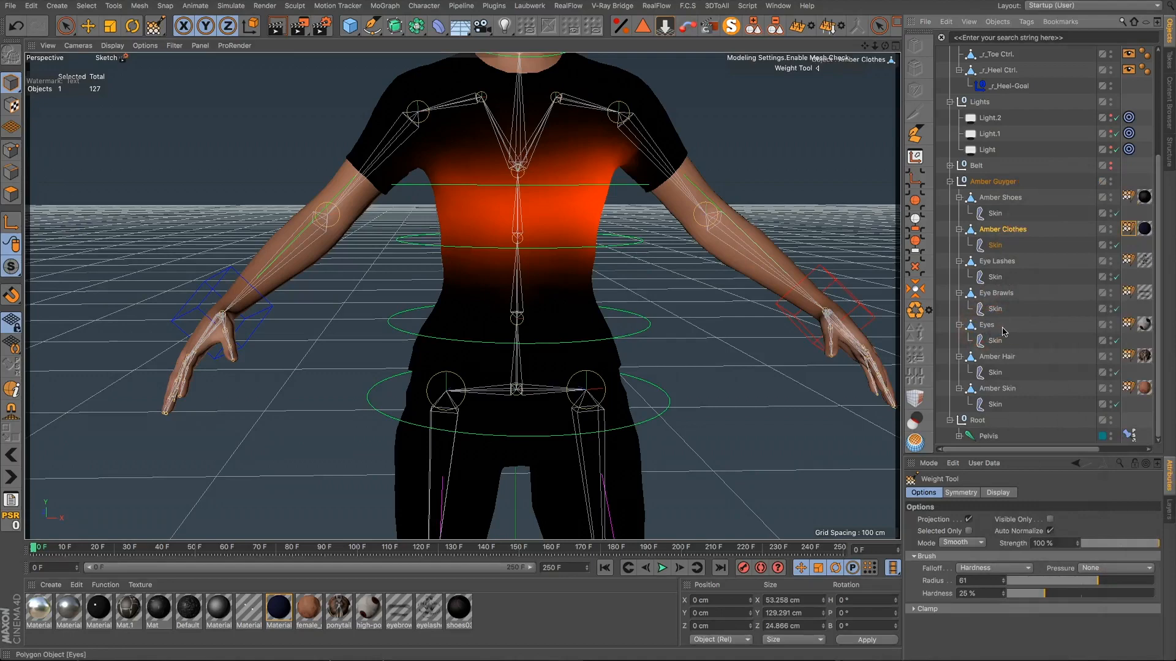
pyautogui.click(959, 436)
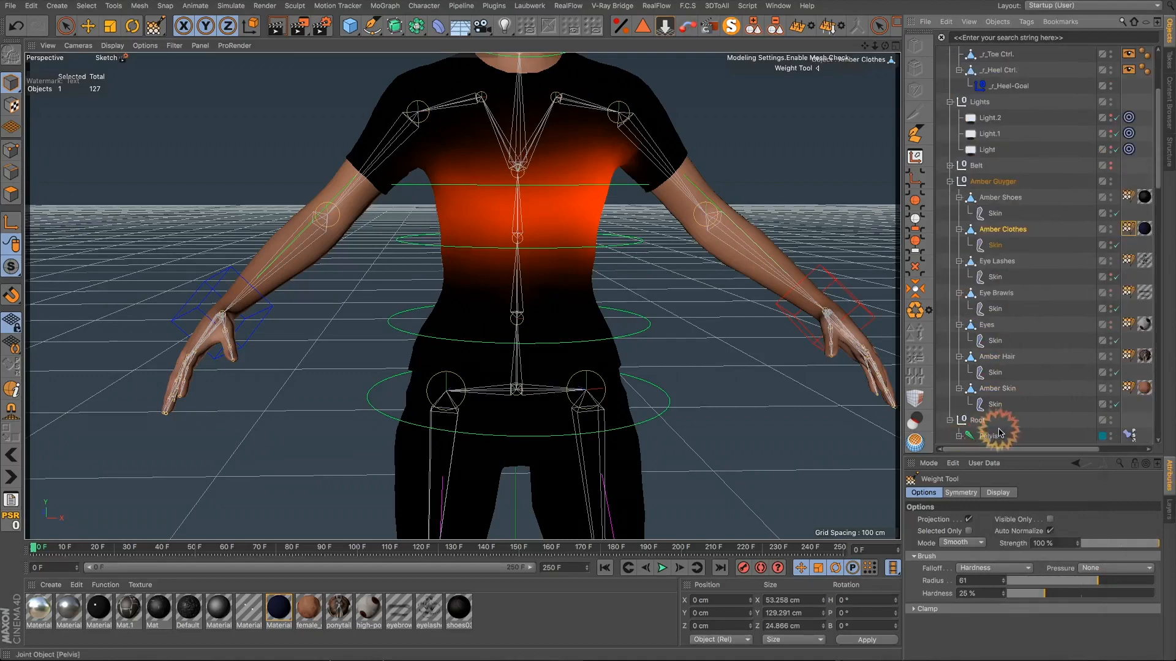
pyautogui.scroll(-10, 1007, 280)
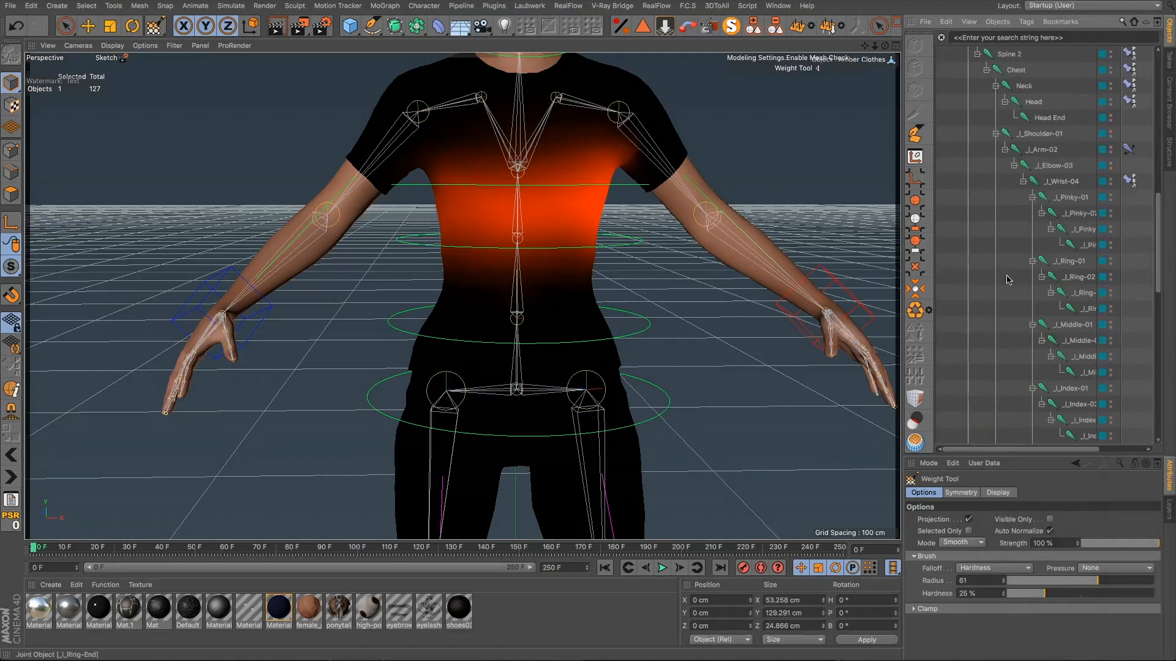
pyautogui.click(1009, 54)
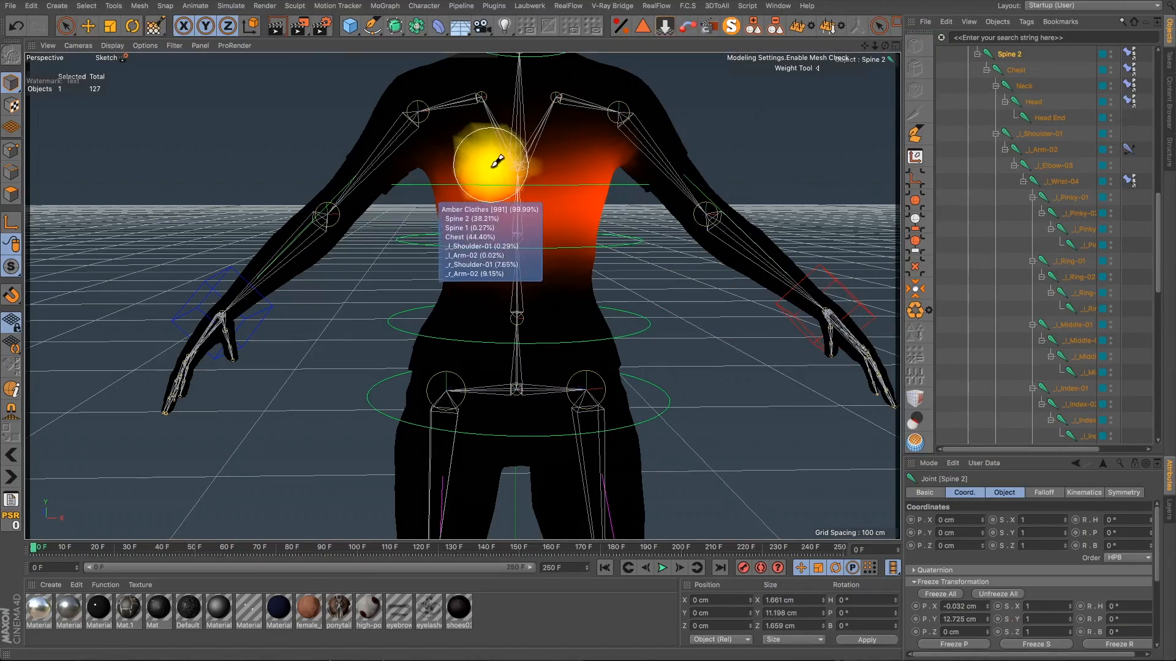
# Step: Raise the character's right wrist goal until that arm is about horizontal, select the left wrist goal and advance the animation to frame 58
pyautogui.scroll(-3, 588, 215)
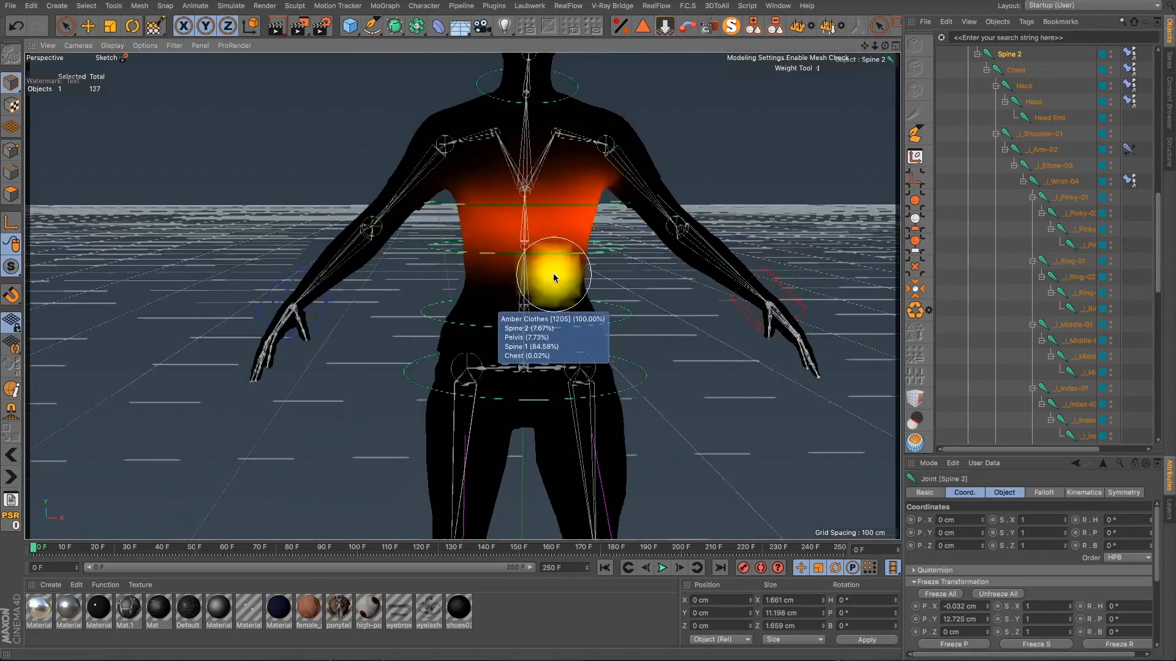
pyautogui.scroll(5, 502, 110)
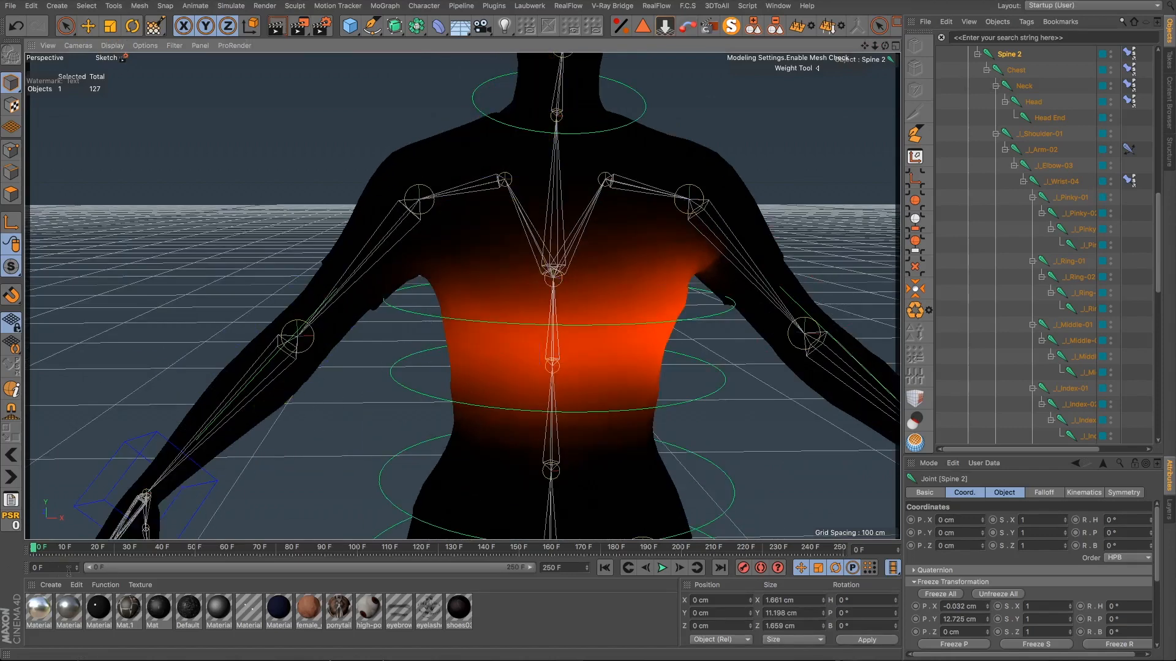
pyautogui.moveTo(32, 548); pyautogui.dragTo(12, 572)
pyautogui.moveTo(472, 398)
pyautogui.keyDown('alt'); pyautogui.mouseDown()
pyautogui.moveTo(447, 394)
pyautogui.moveTo(528, 365)
pyautogui.moveTo(732, 384)
pyautogui.moveTo(493, 394)
pyautogui.moveTo(487, 373)
pyautogui.mouseUp(); pyautogui.keyUp('alt')
pyautogui.press('e')
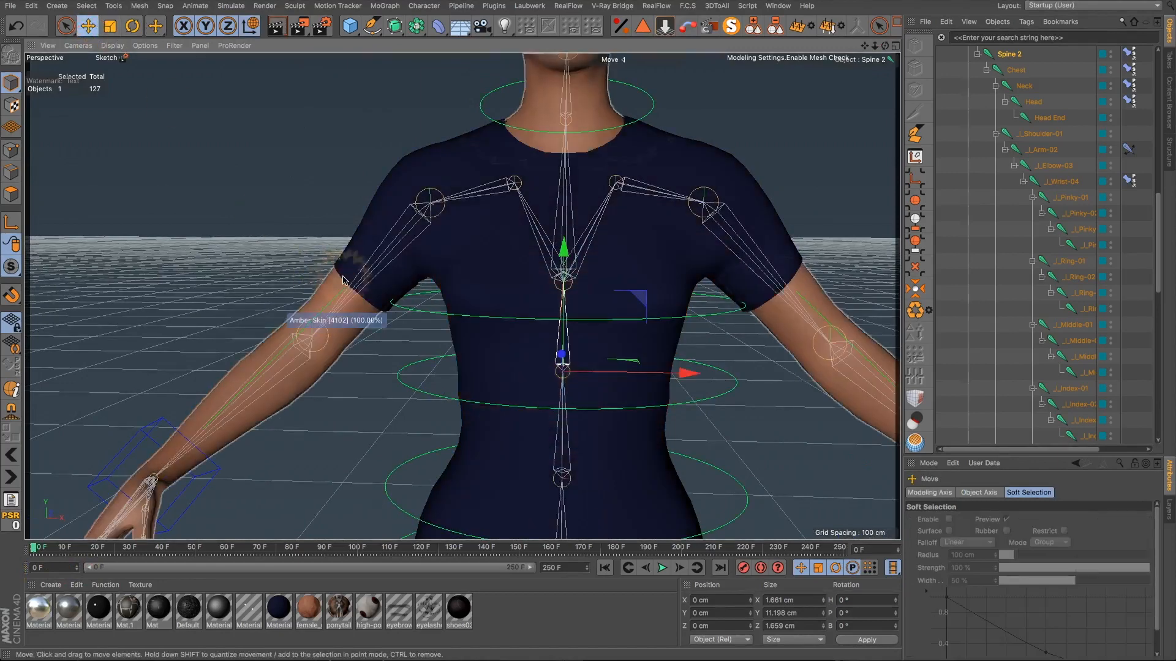
pyautogui.moveTo(204, 388); pyautogui.dragTo(250, 141)
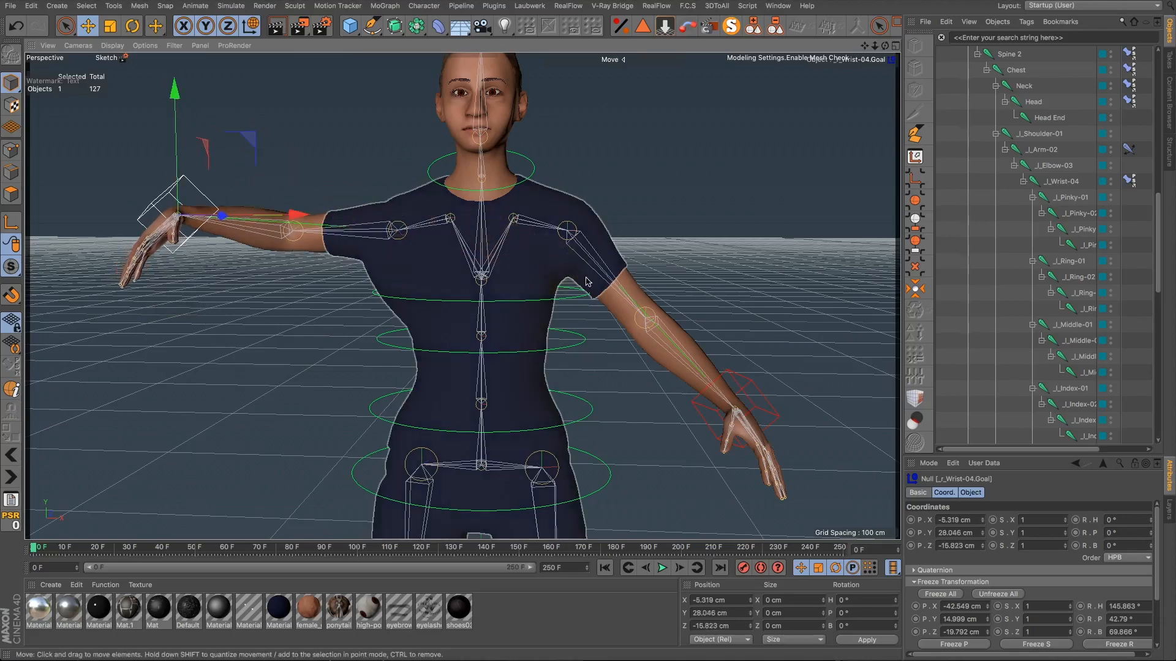
pyautogui.click(739, 384)
pyautogui.moveTo(35, 548); pyautogui.dragTo(220, 547)
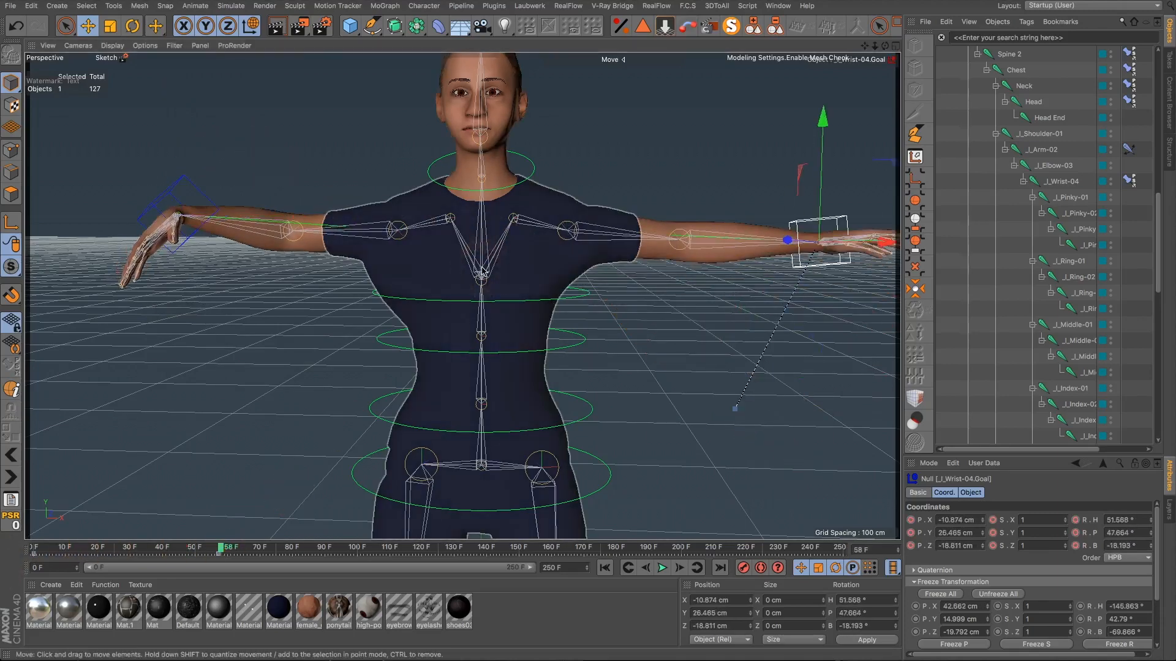
# Step: Select the Amber Shoes object and its weight tag and activate the Weight Tool
pyautogui.scroll(10, 1021, 161)
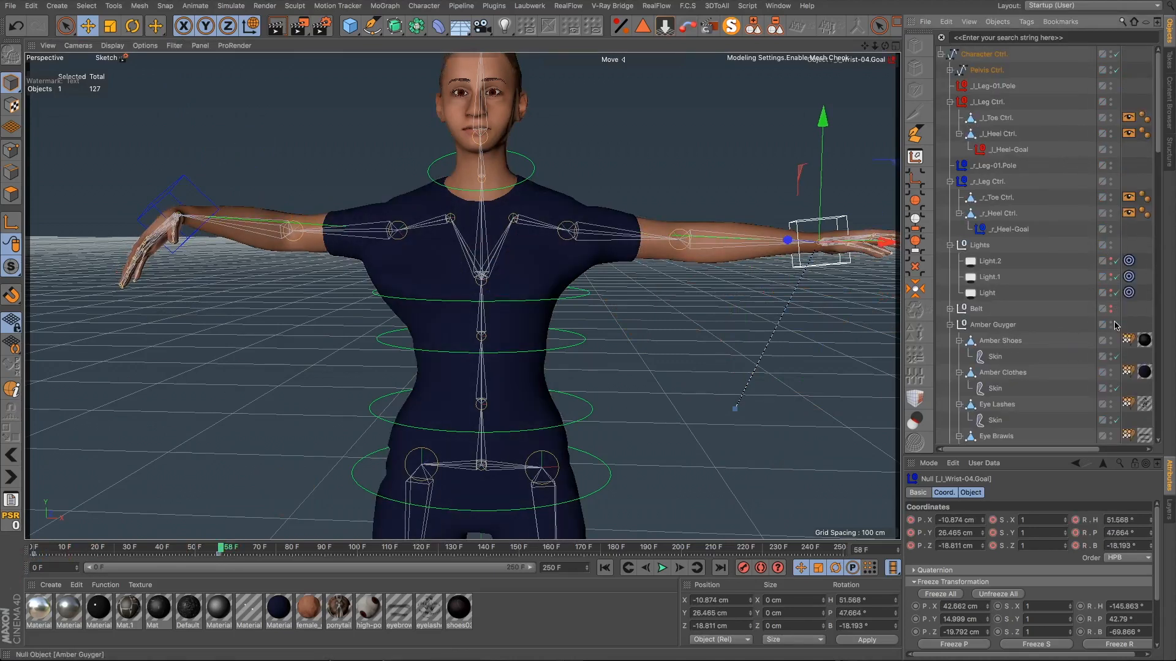
pyautogui.click(1129, 340)
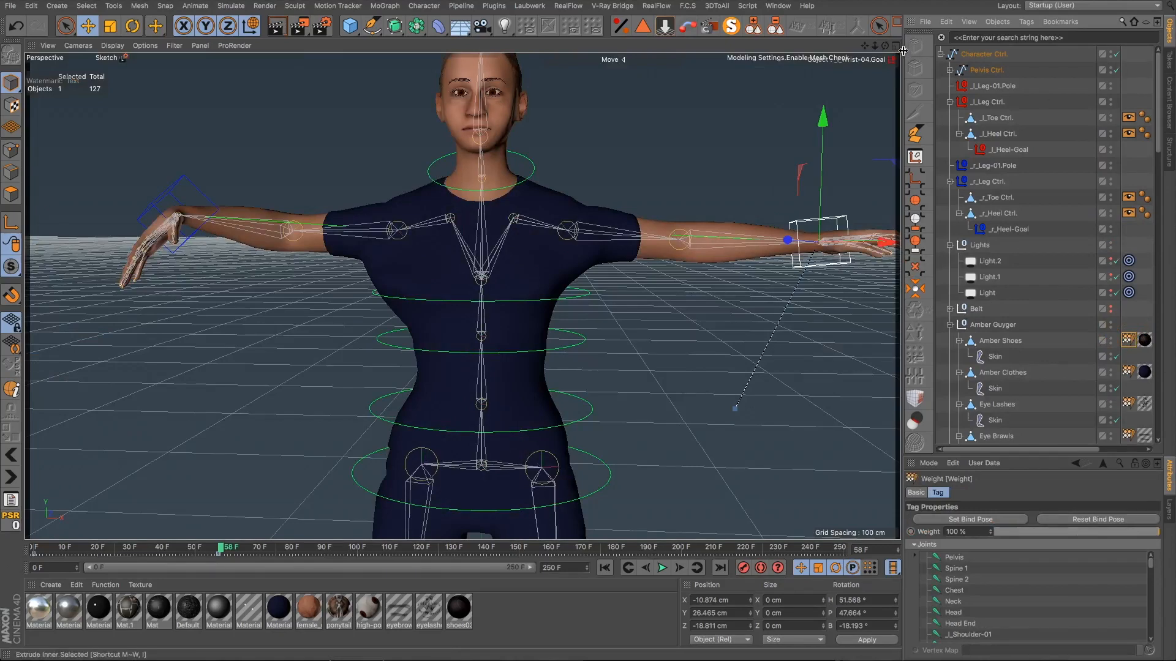
pyautogui.moveTo(902, 53); pyautogui.dragTo(1029, 53)
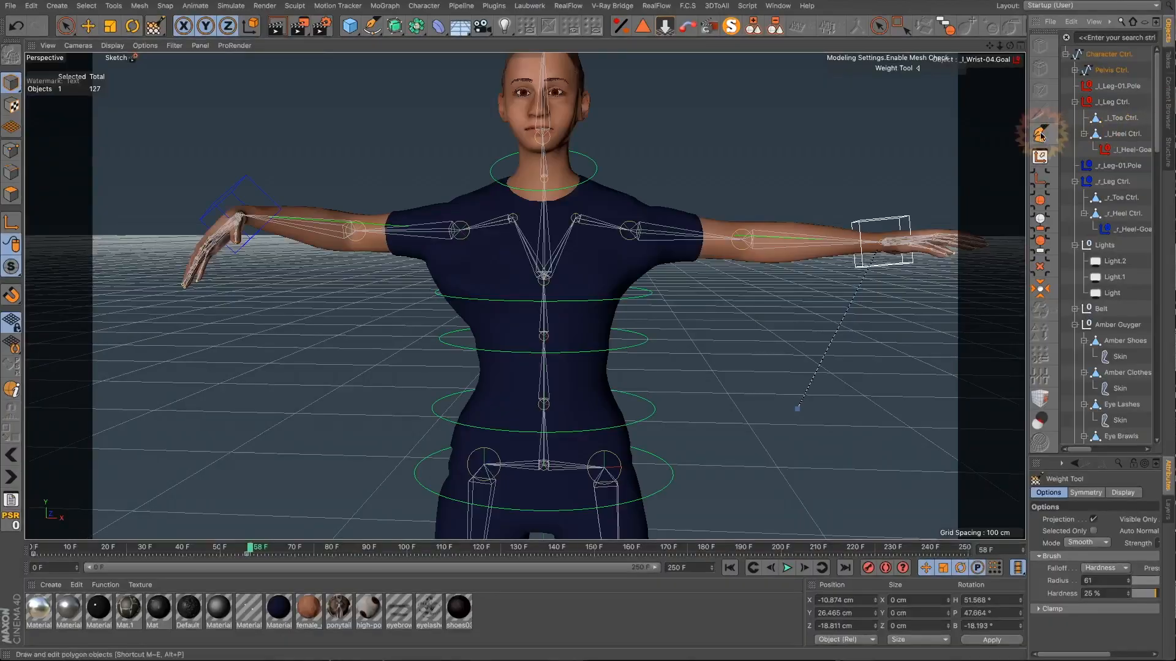
pyautogui.moveTo(1026, 132); pyautogui.dragTo(896, 154)
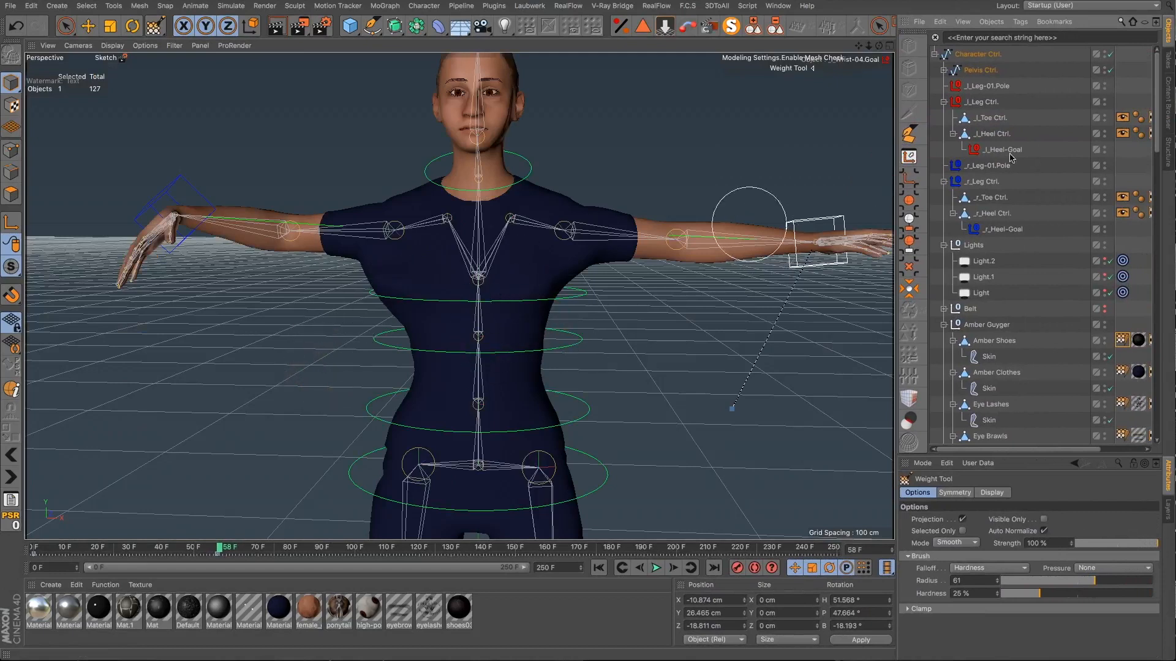
pyautogui.click(1135, 466)
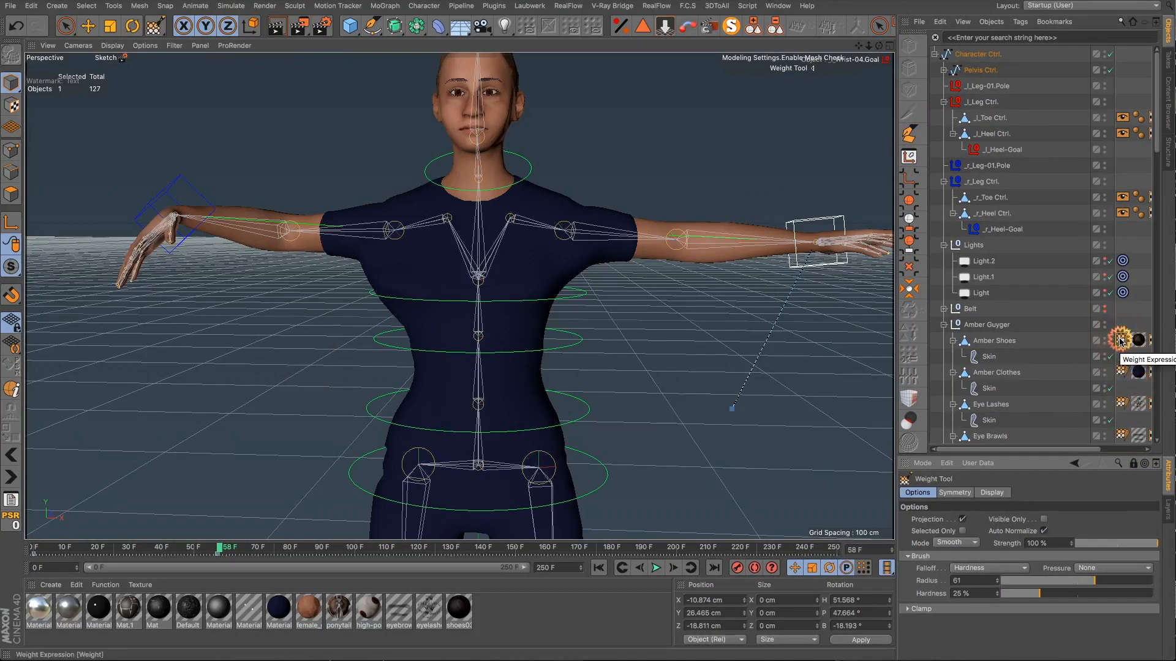
pyautogui.scroll(-3, 1120, 341)
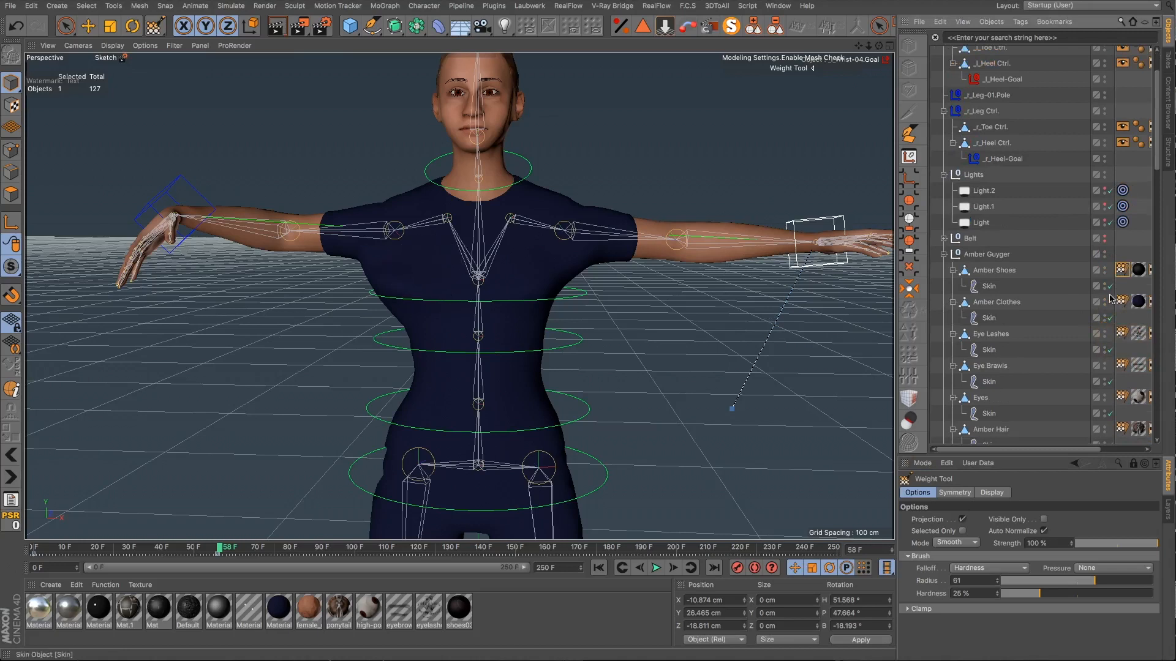
pyautogui.click(991, 271)
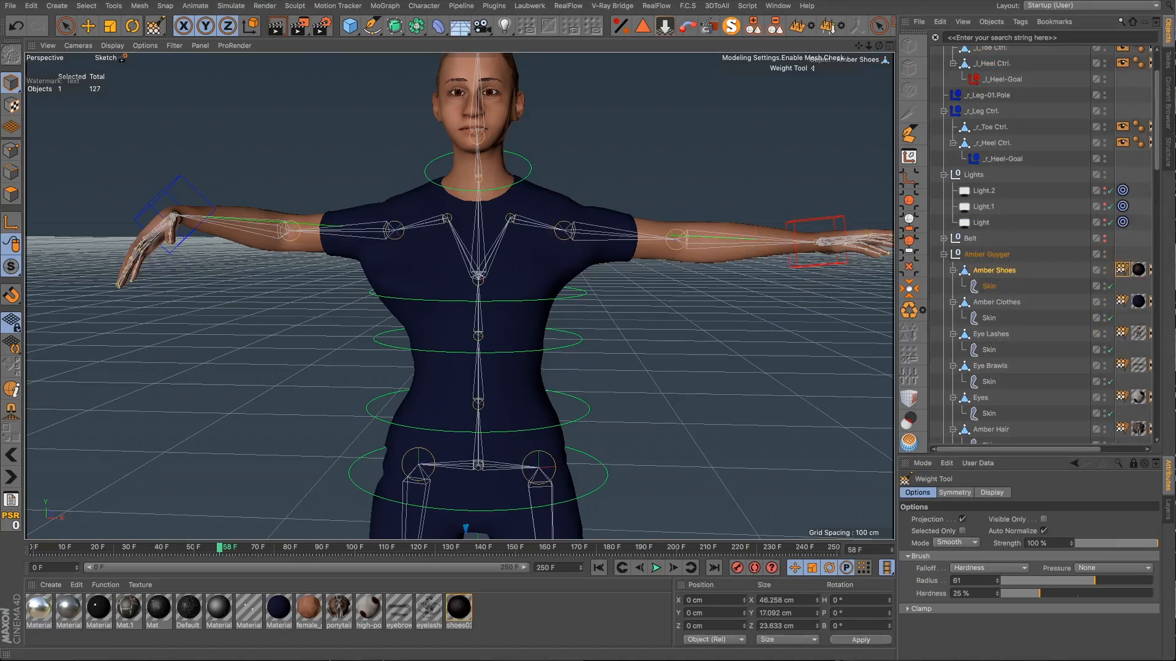
pyautogui.click(1155, 464)
pyautogui.moveTo(1138, 49); pyautogui.dragTo(726, 129)
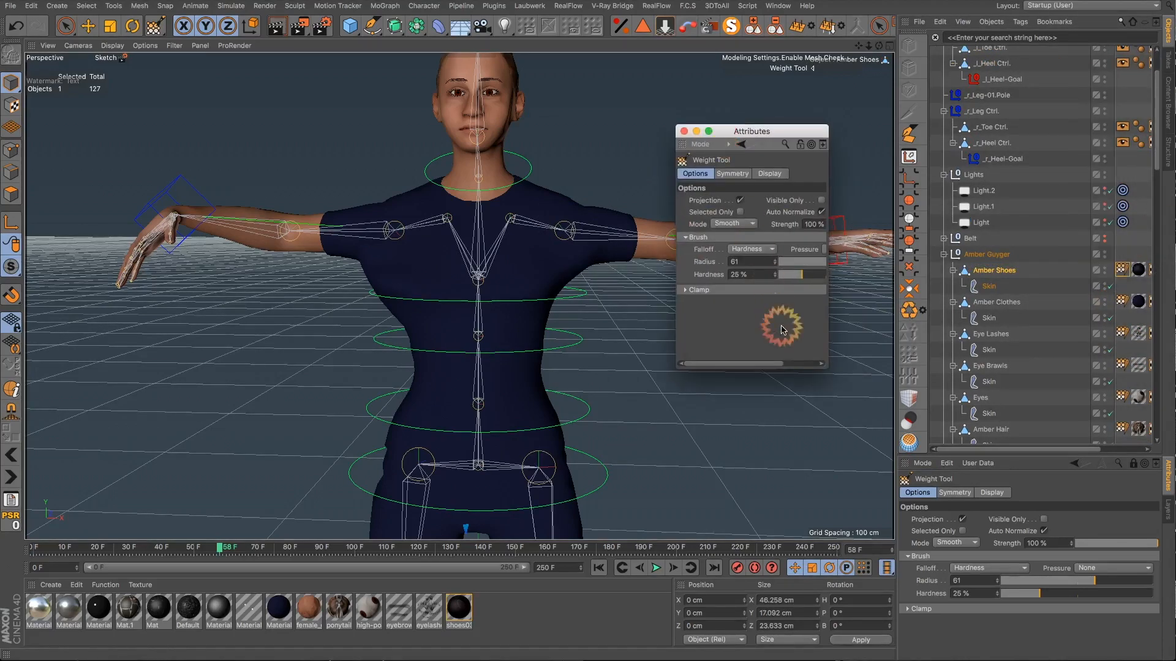
pyautogui.moveTo(822, 365); pyautogui.dragTo(926, 415)
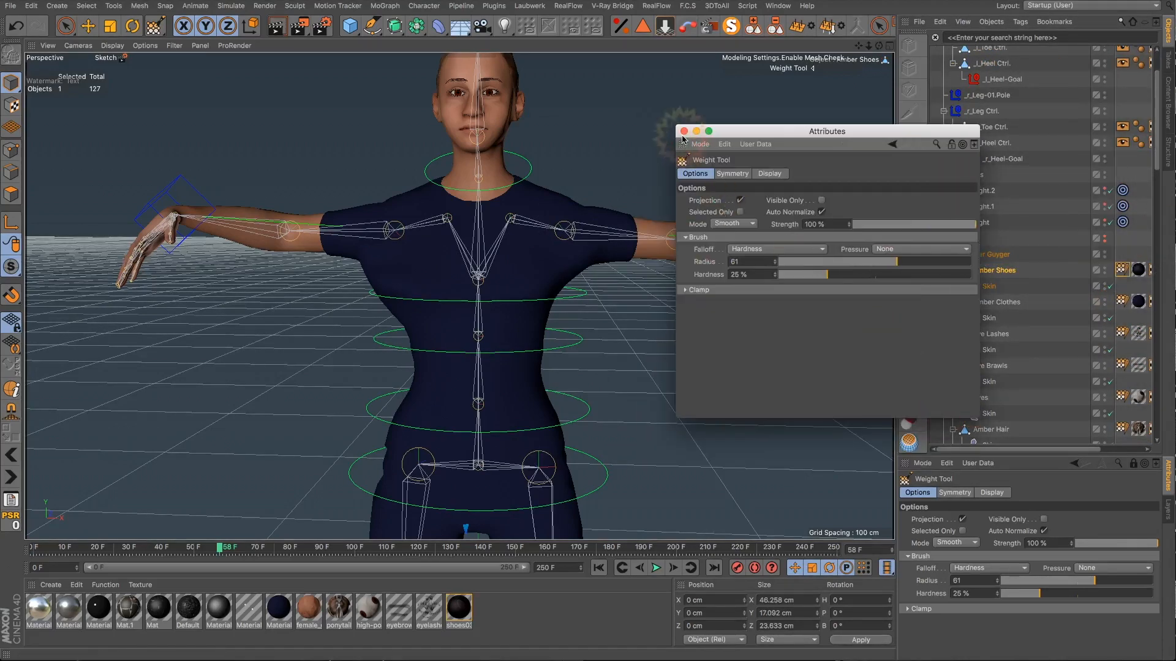
pyautogui.click(684, 132)
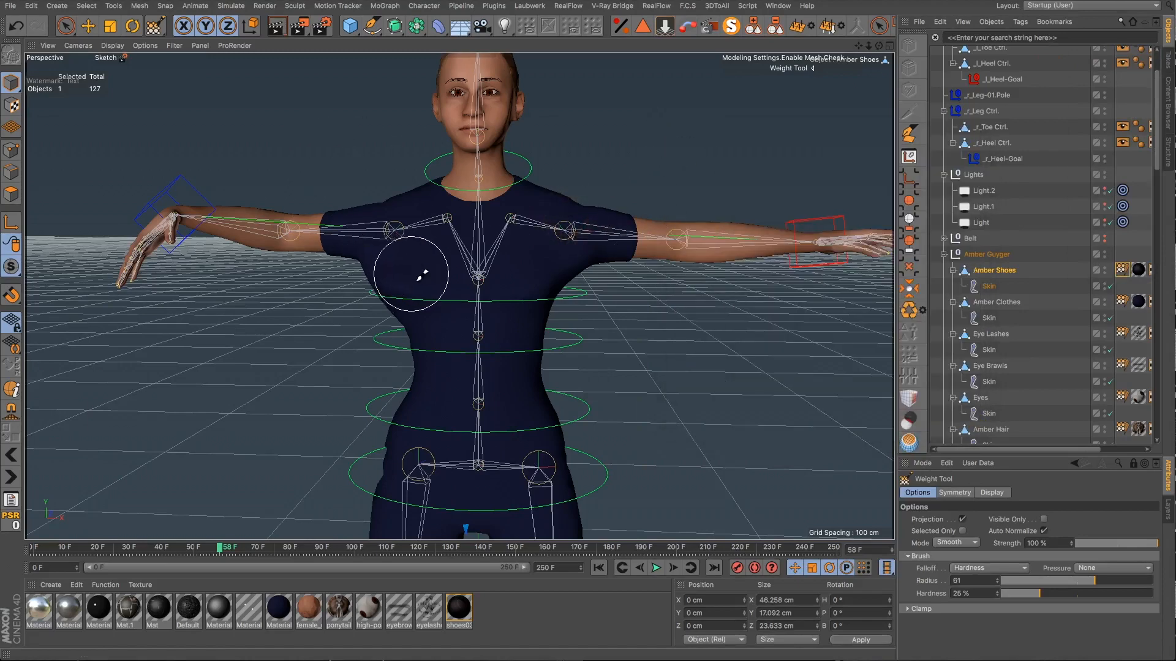
# Step: Select the Amber Clothes object with its weight tag and pick the Spine 2 joint for weight painting
pyautogui.moveTo(417, 296)
pyautogui.keyDown('alt'); pyautogui.mouseDown()
pyautogui.moveTo(488, 300)
pyautogui.moveTo(461, 286)
pyautogui.mouseUp(); pyautogui.keyUp('alt')
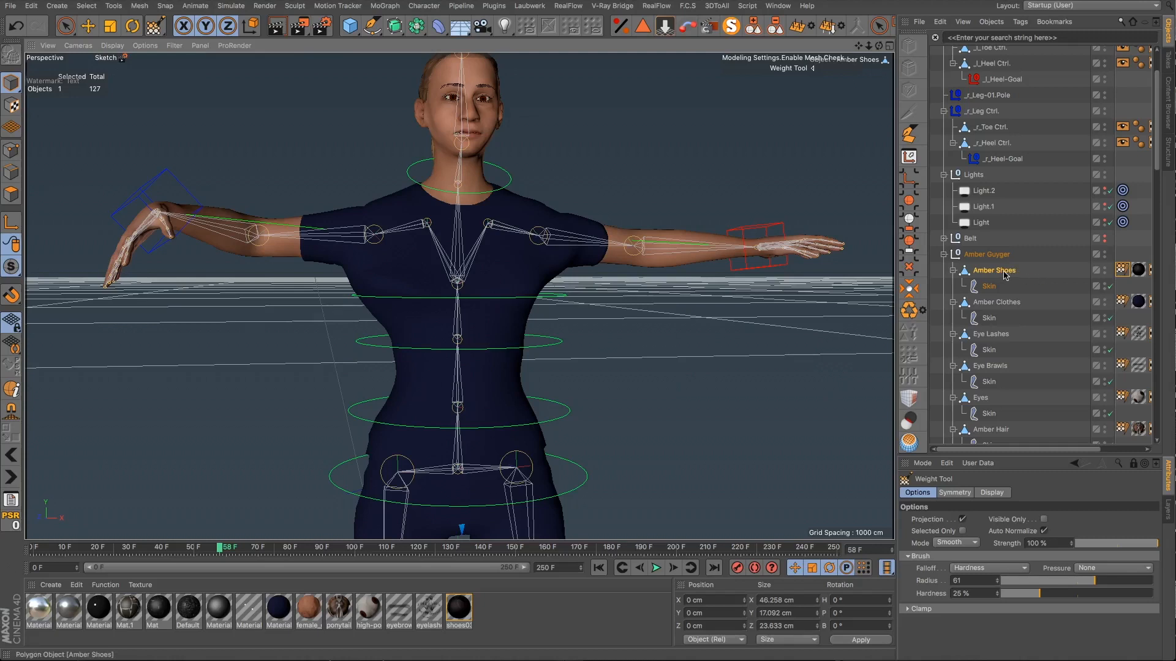
pyautogui.click(1121, 304)
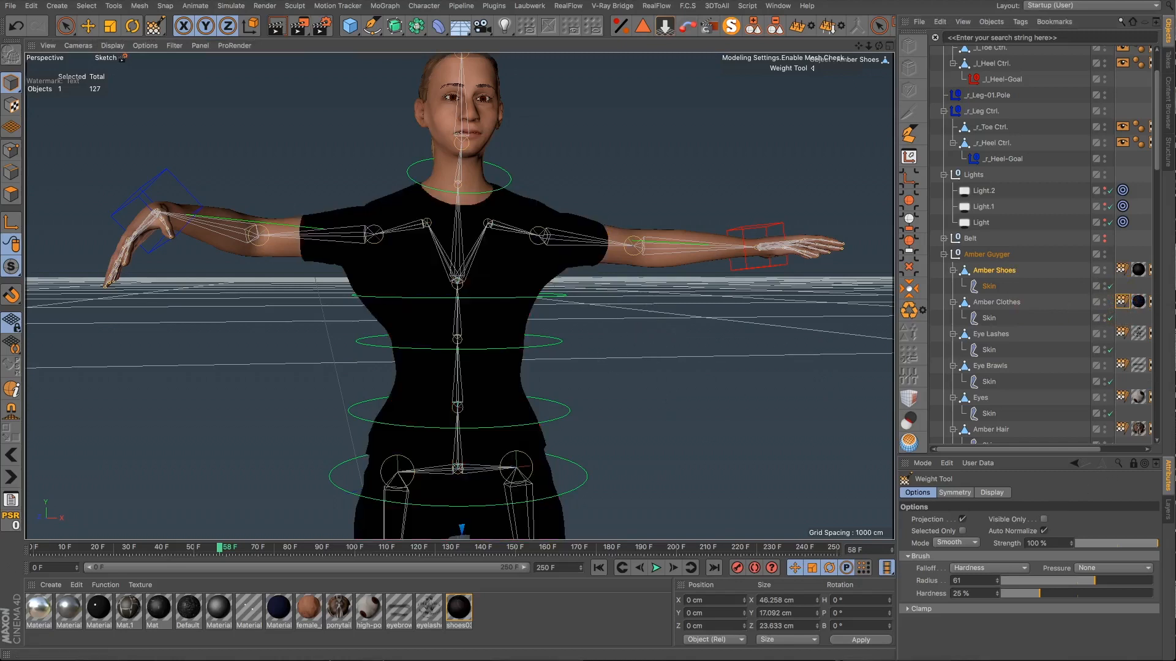
pyautogui.click(1020, 303)
pyautogui.click(457, 278)
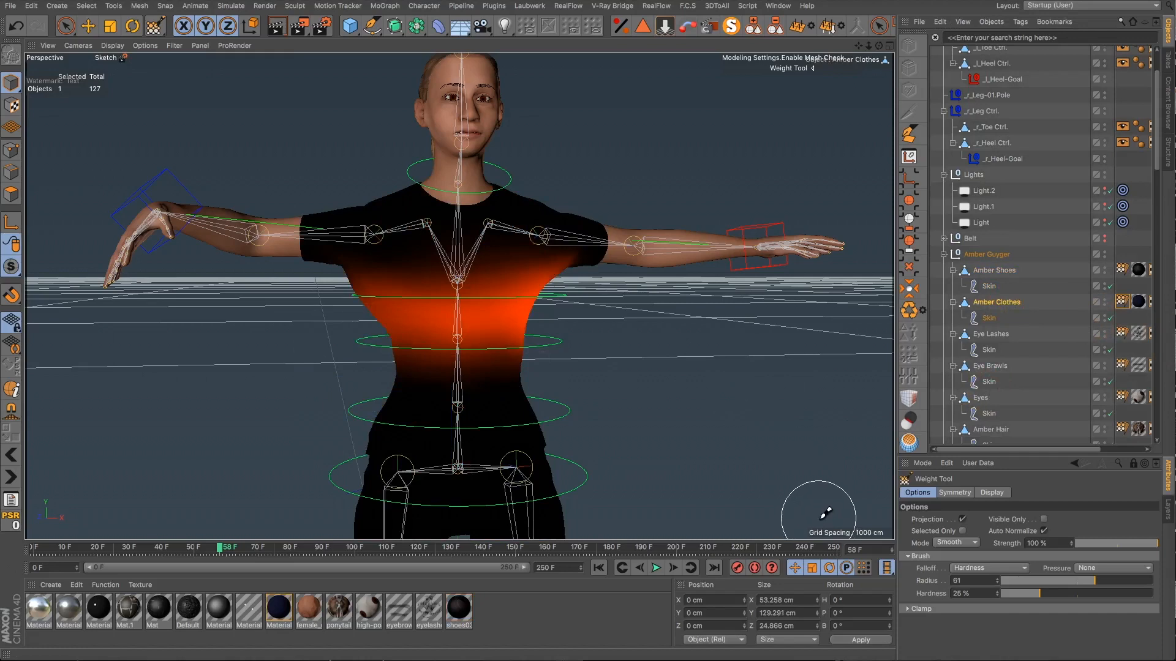
# Step: Set the Weight Tool mode to Add and paint more Spine 2 weight below the character's right armpit
pyautogui.click(948, 542)
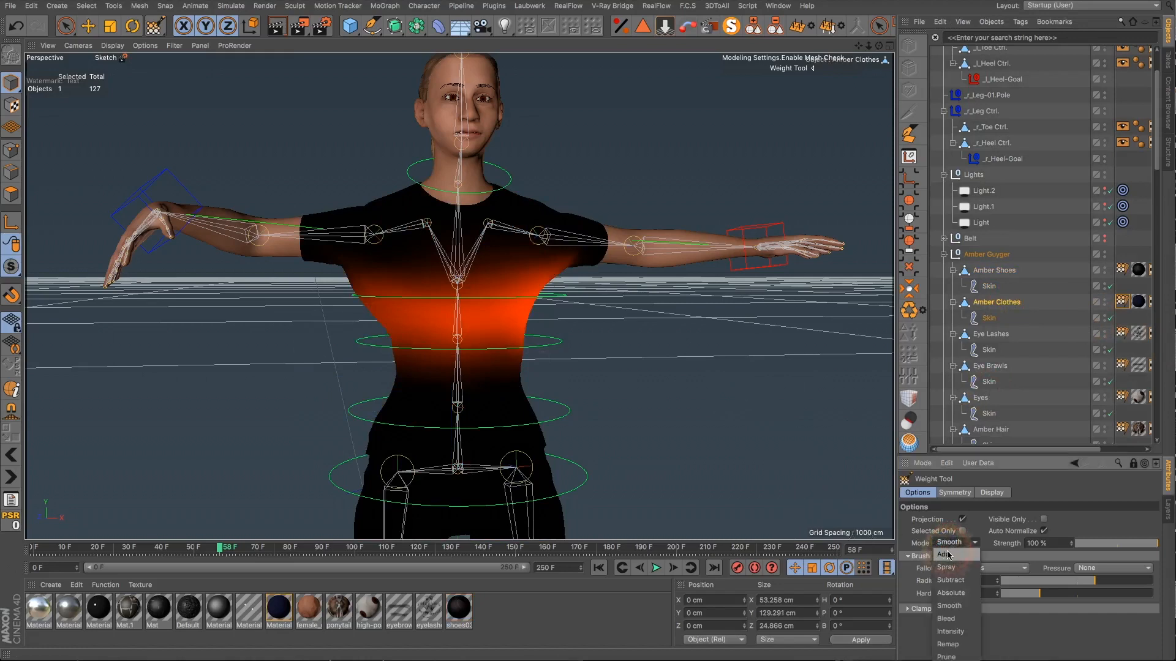
pyautogui.click(944, 554)
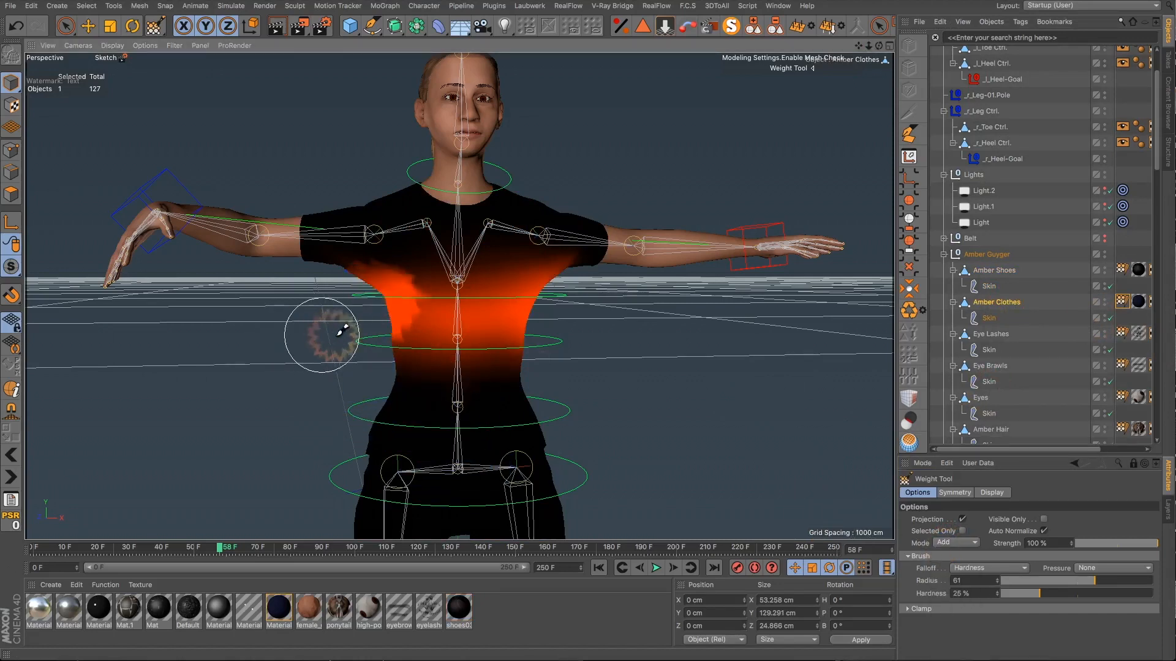
pyautogui.keyDown('alt'); pyautogui.moveTo(375, 354); pyautogui.dragTo(412, 352); pyautogui.keyUp('alt')
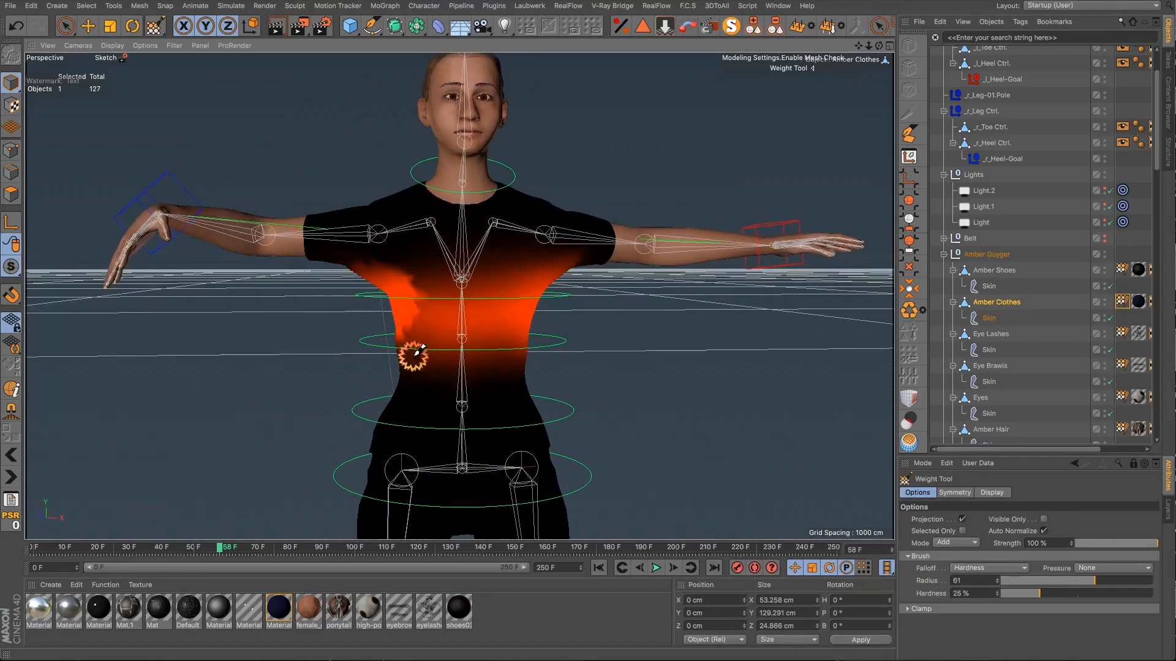
# Step: Set the Weight Tool mode to Smooth and blend the painted Spine 2 weights around the character's right side, front and back
pyautogui.click(973, 544)
pyautogui.click(948, 605)
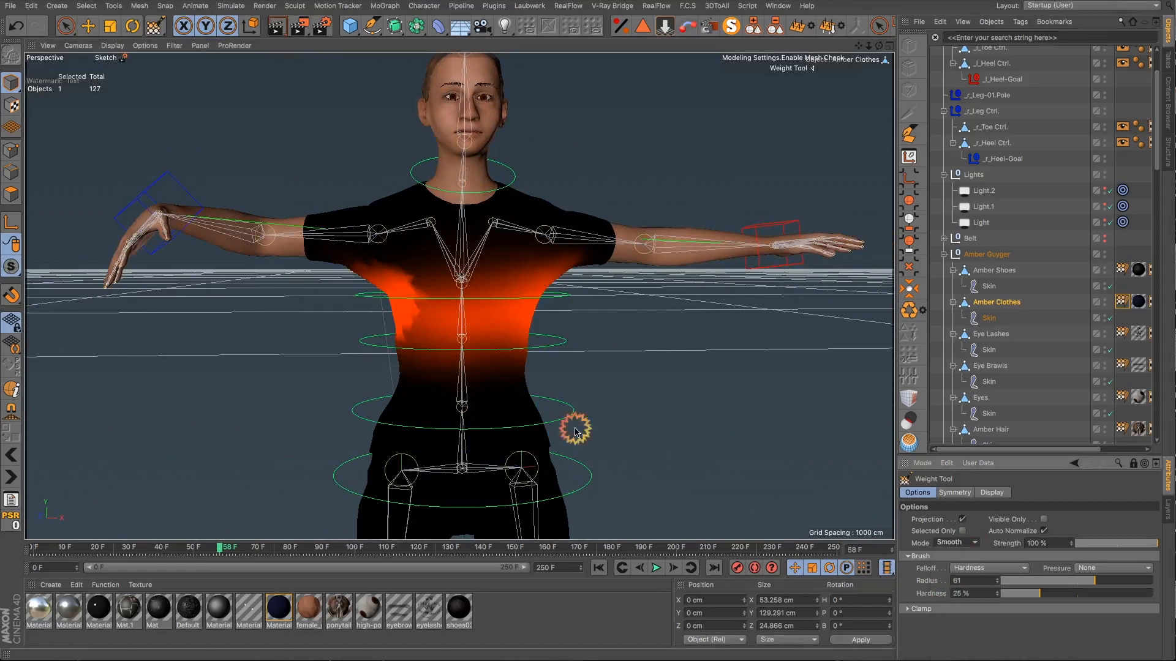
pyautogui.moveTo(323, 282)
pyautogui.mouseDown()
pyautogui.moveTo(341, 294)
pyautogui.moveTo(475, 267)
pyautogui.moveTo(380, 319)
pyautogui.moveTo(787, 316)
pyautogui.mouseUp()
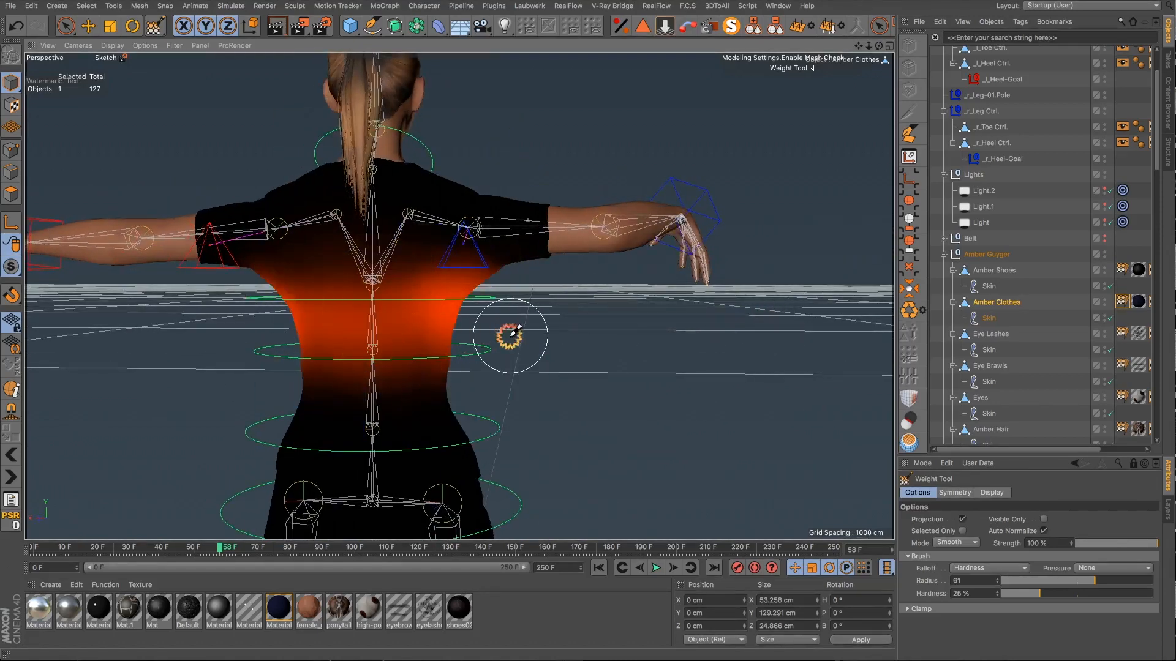
pyautogui.keyDown('alt'); pyautogui.moveTo(433, 320); pyautogui.dragTo(116, 316); pyautogui.keyUp('alt')
pyautogui.scroll(-2, 448, 316)
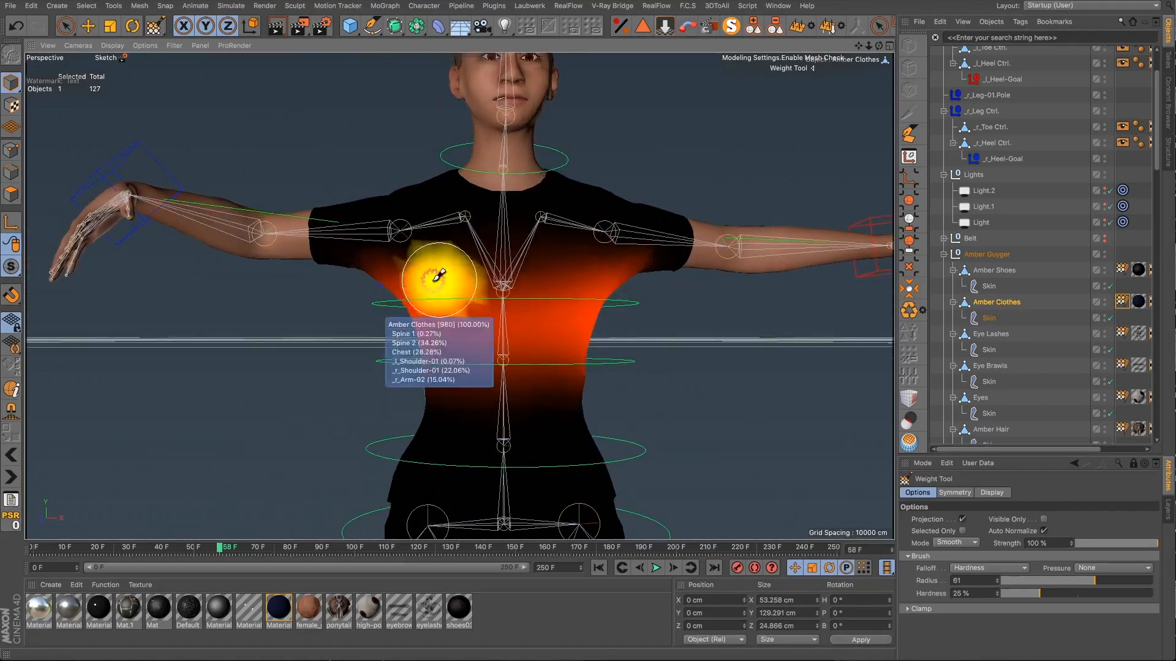
# Step: Leave weight painting on the clothes mesh by switching to the Move tool
pyautogui.scroll(-3, 502, 279)
pyautogui.scroll(-5, 546, 292)
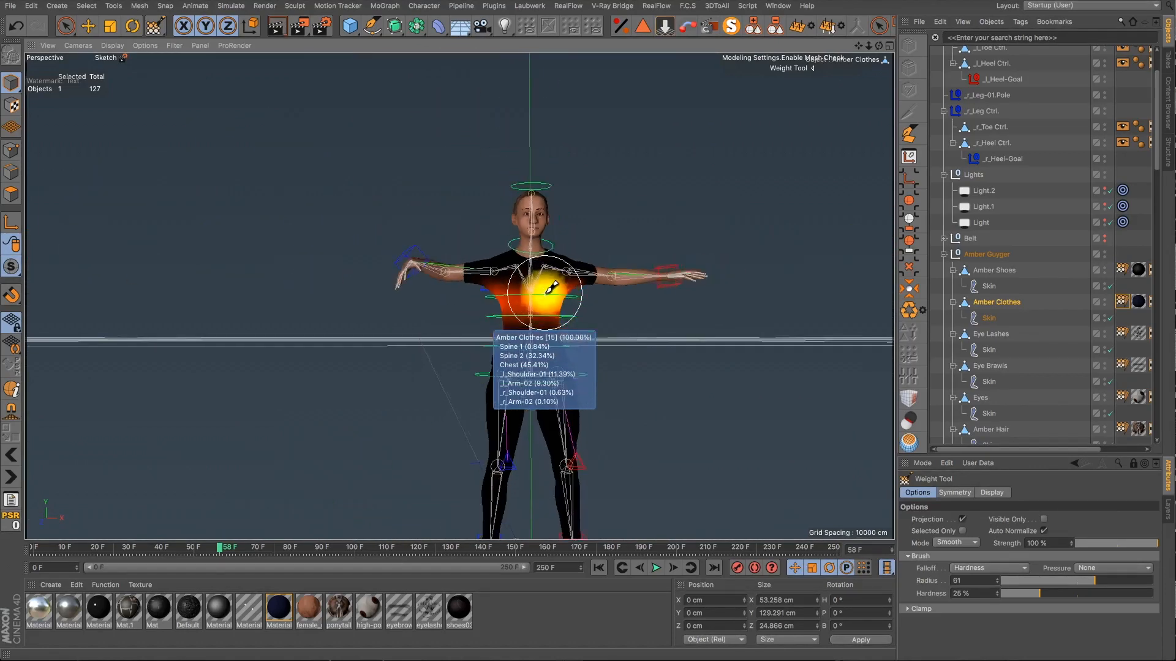
pyautogui.keyDown('alt'); pyautogui.moveTo(549, 290); pyautogui.dragTo(542, 351); pyautogui.keyUp('alt')
pyautogui.moveTo(859, 46); pyautogui.dragTo(764, 376)
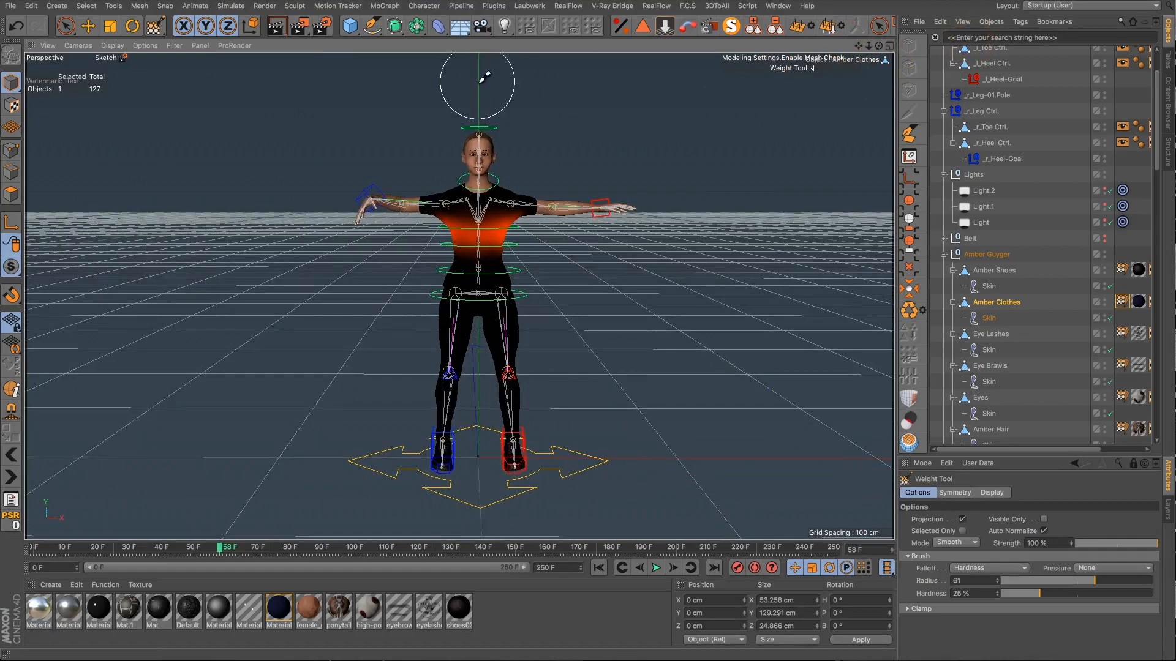
pyautogui.click(81, 27)
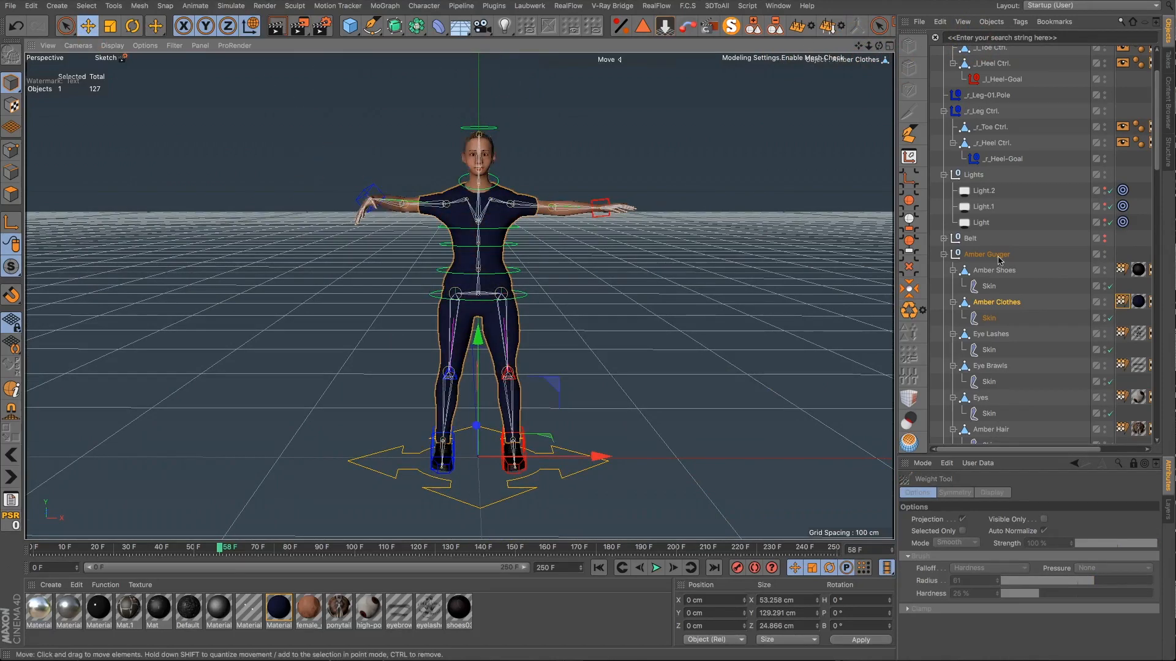
# Step: Hide the layer named Layer so its joints disappear from the viewport, and deselect the clothes mesh
pyautogui.click(1165, 548)
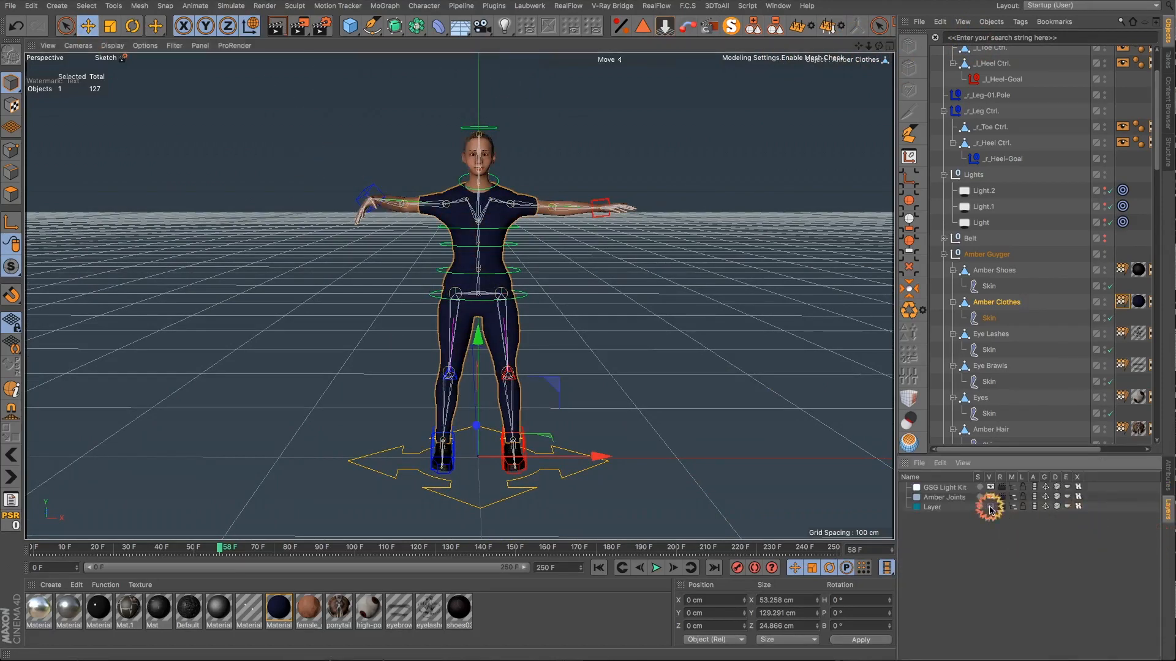
pyautogui.click(990, 508)
pyautogui.click(1168, 478)
pyautogui.click(663, 174)
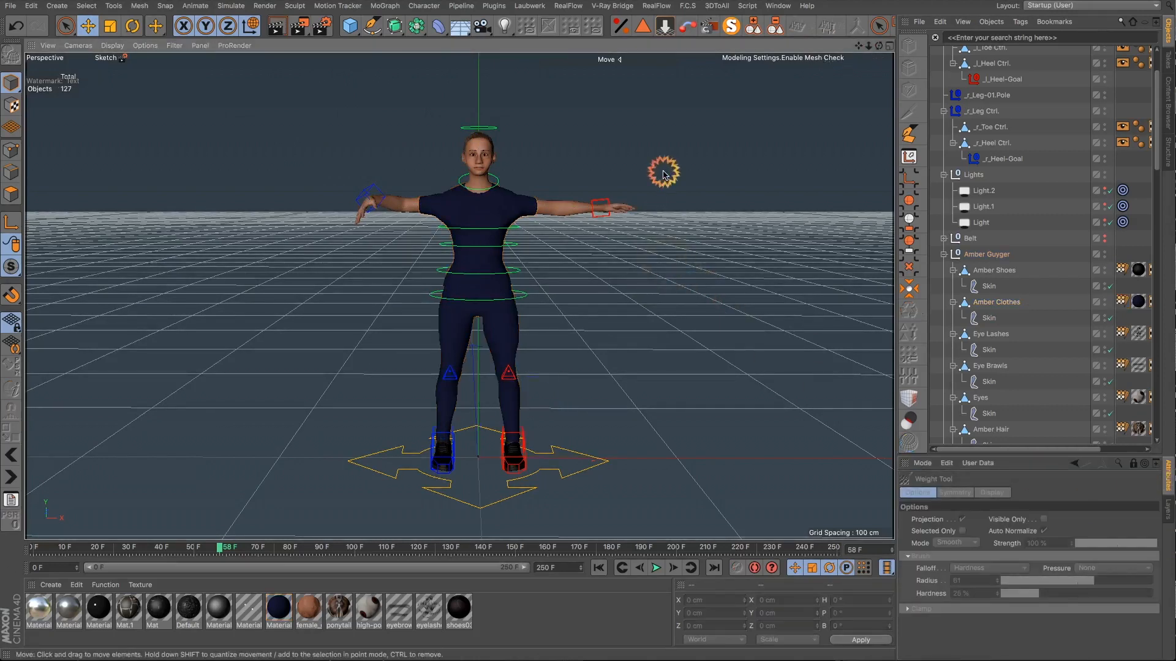
pyautogui.scroll(4, 953, 74)
pyautogui.click(935, 55)
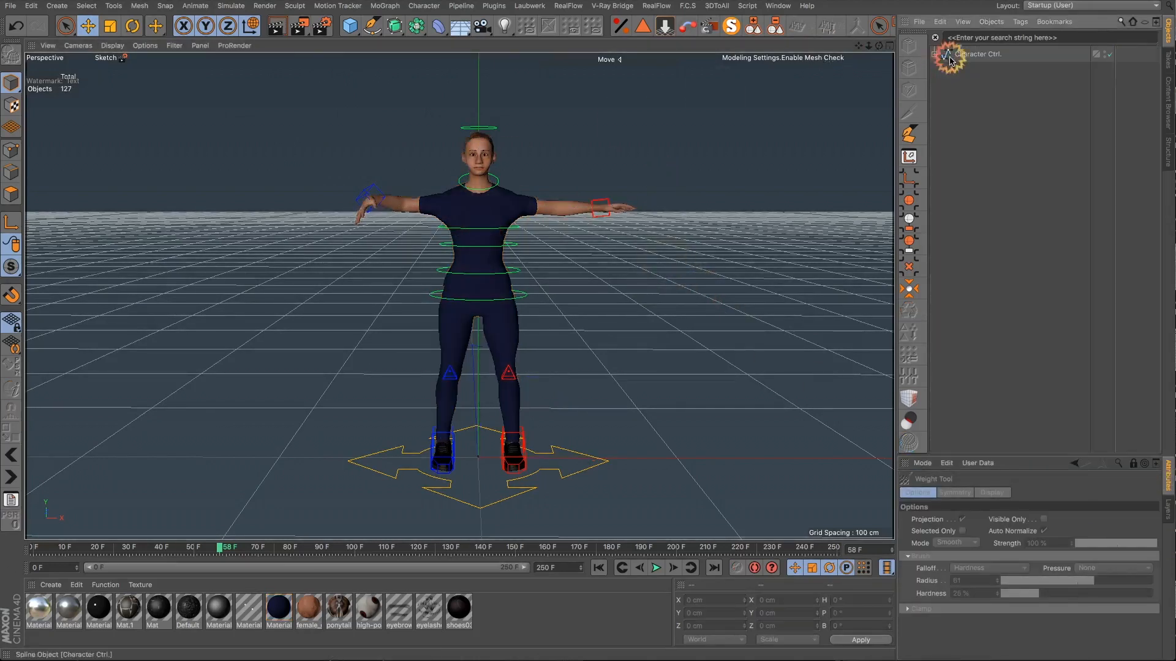
pyautogui.click(955, 54)
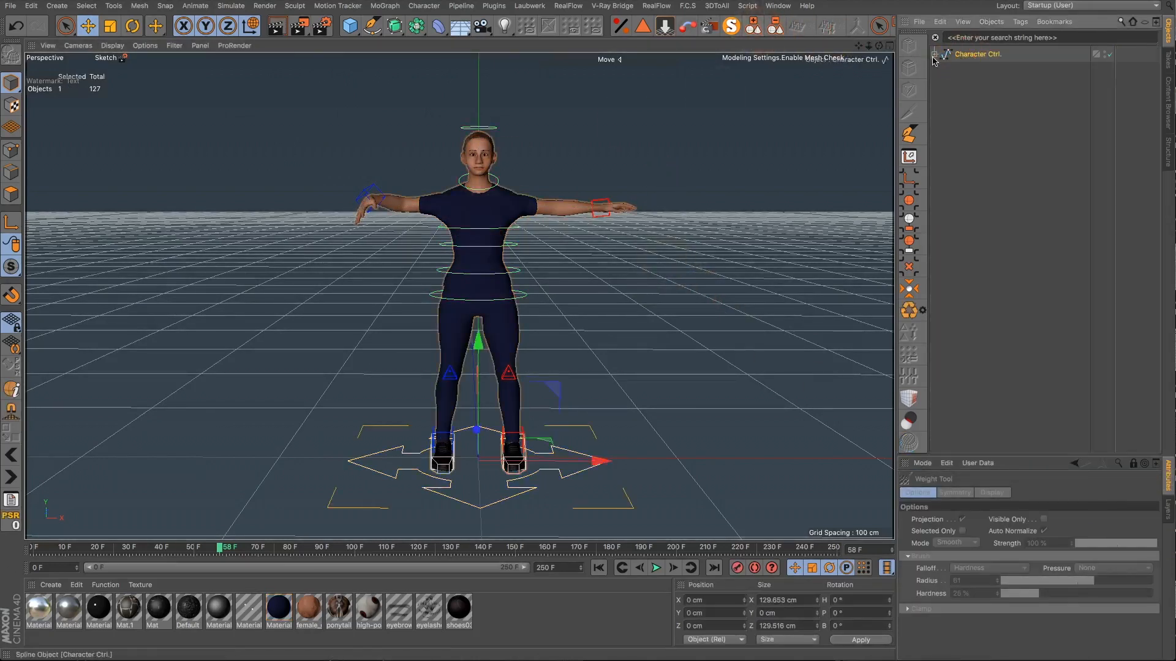
pyautogui.click(935, 54)
pyautogui.scroll(-10, 1051, 309)
pyautogui.keyDown('shift'); pyautogui.click(1040, 434); pyautogui.keyUp('shift')
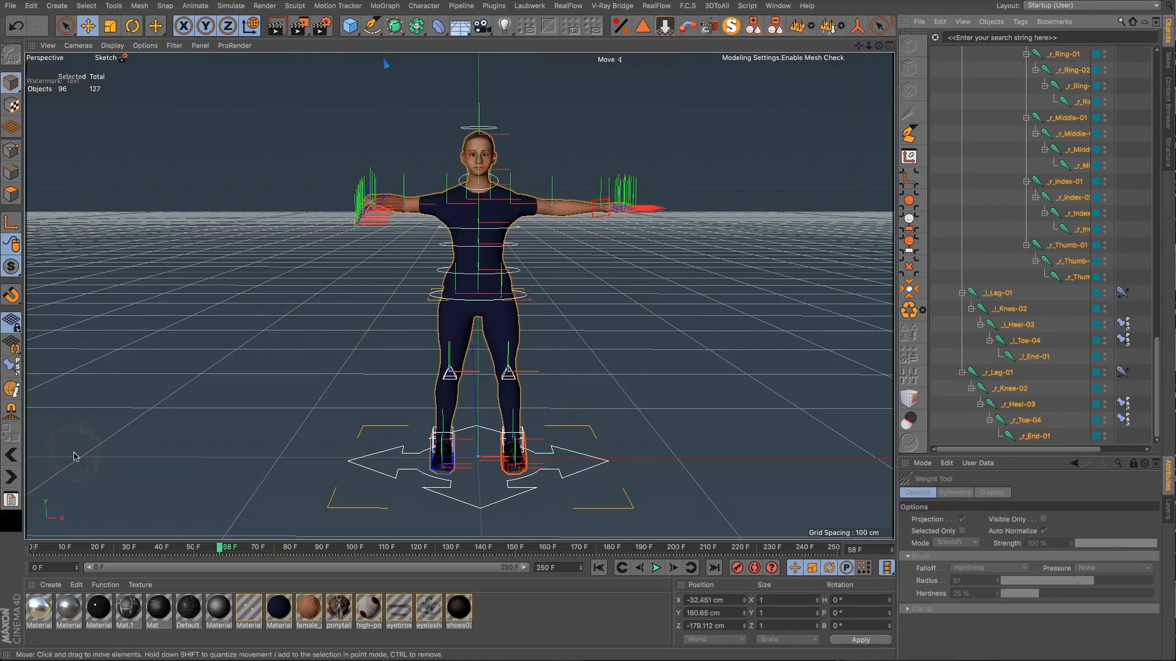
pyautogui.click(350, 150)
pyautogui.scroll(3, 391, 174)
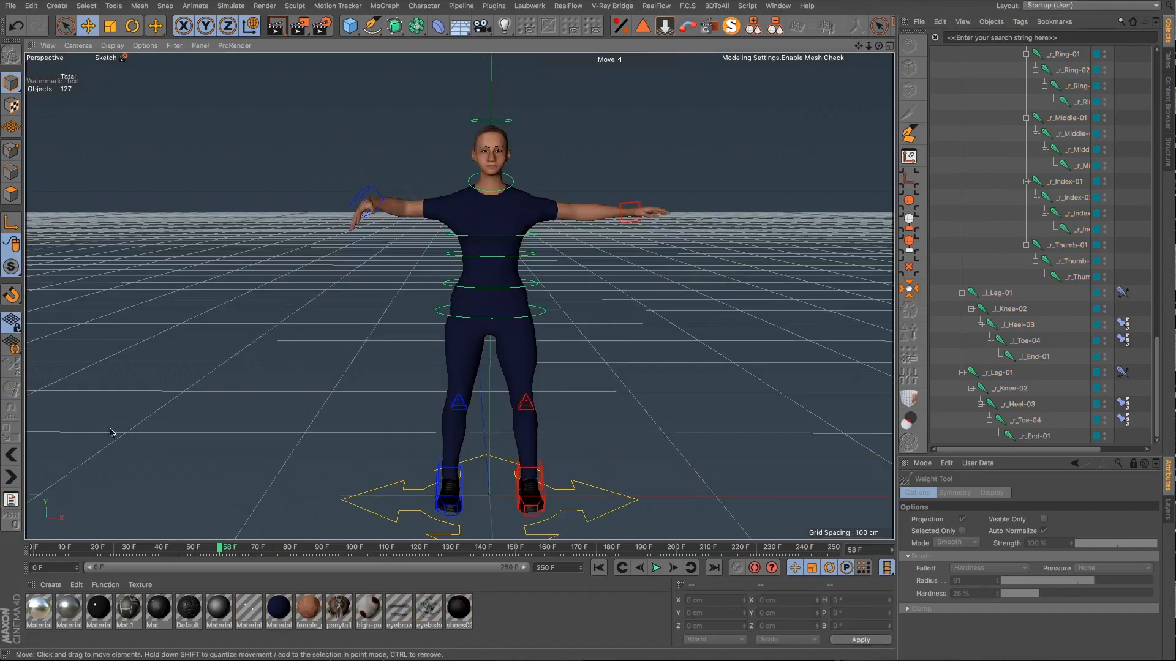
pyautogui.scroll(15, 959, 161)
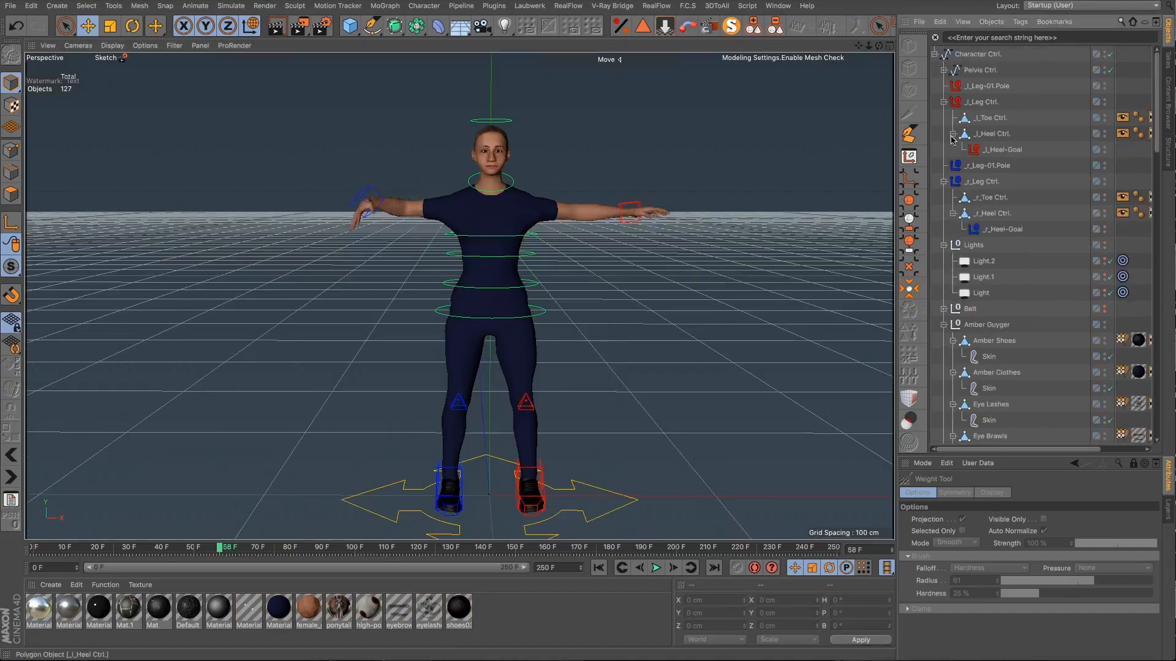
pyautogui.click(13, 26)
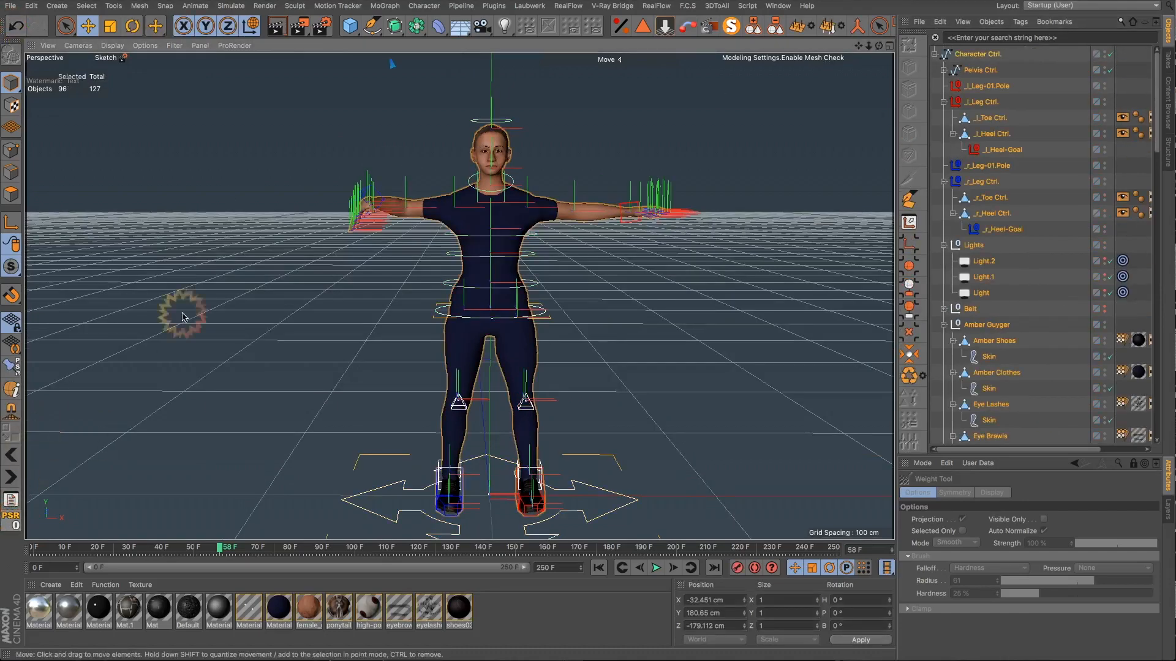
pyautogui.click(288, 197)
# Step: Select the left and right leg poles and leg controls with their toe, heel and heel-goal children
pyautogui.keyDown('alt'); pyautogui.moveTo(526, 229); pyautogui.dragTo(610, 257); pyautogui.keyUp('alt')
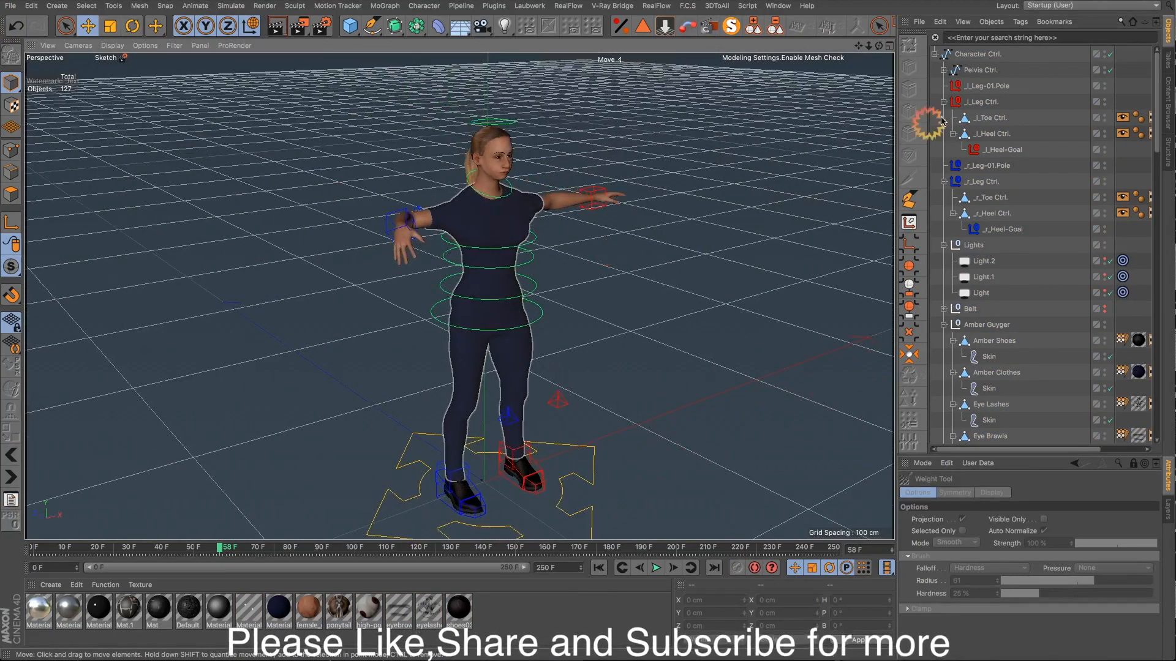
pyautogui.click(980, 70)
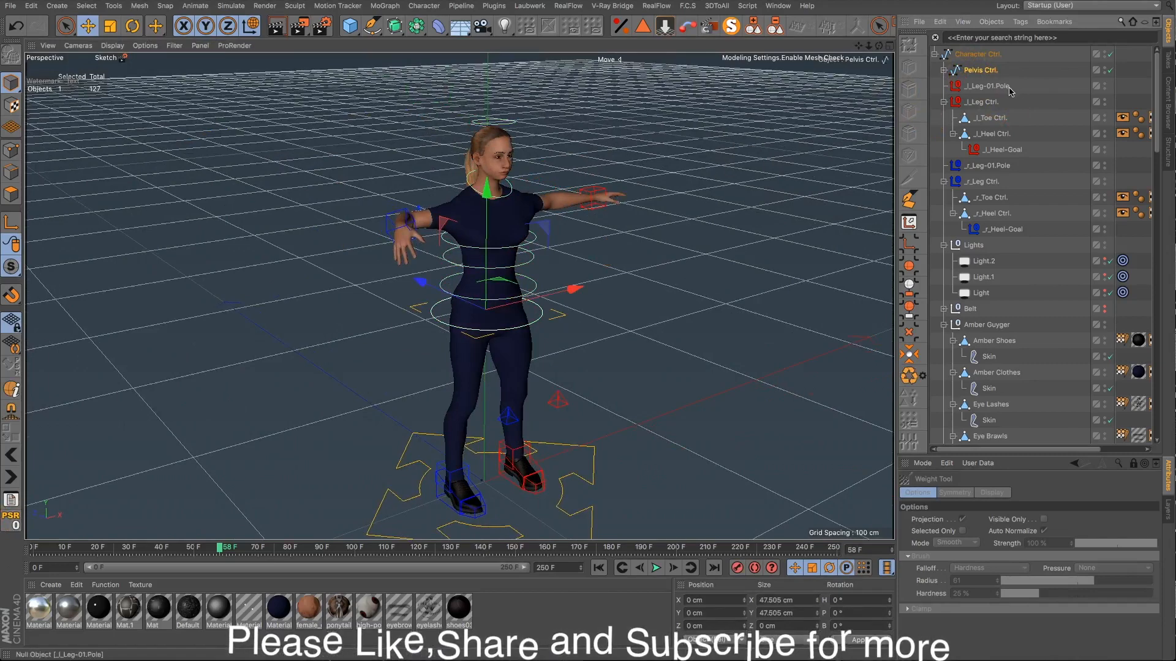
pyautogui.moveTo(1011, 90); pyautogui.dragTo(1029, 237)
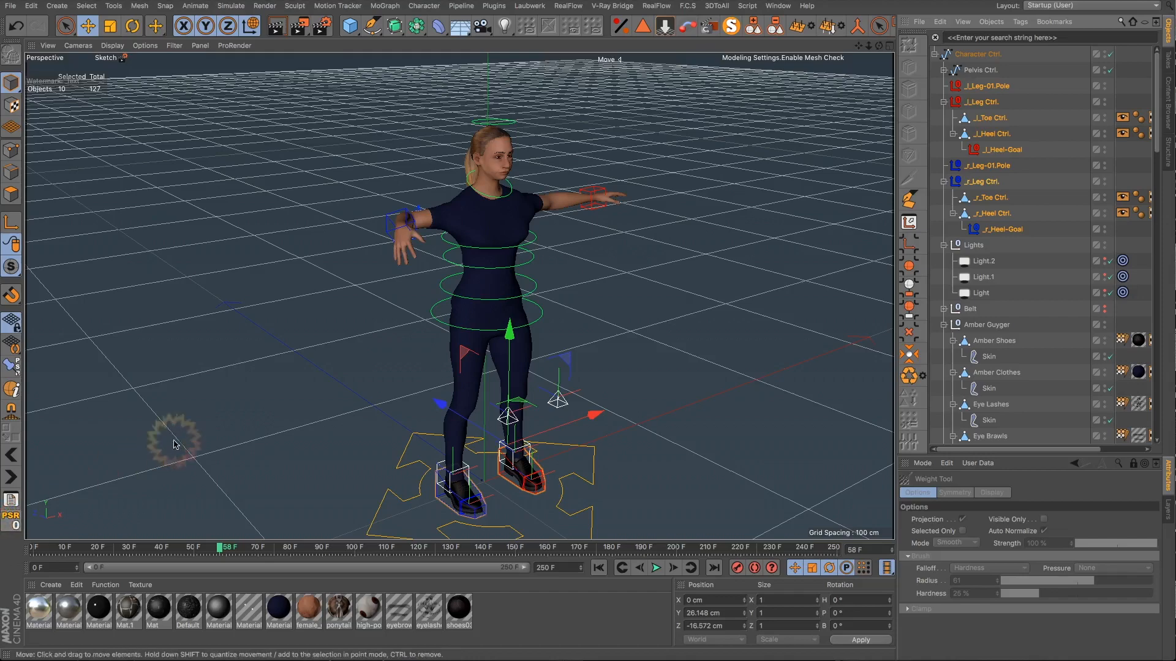
pyautogui.keyDown('alt'); pyautogui.moveTo(508, 296); pyautogui.dragTo(407, 269); pyautogui.keyUp('alt')
pyautogui.scroll(5, 375, 213)
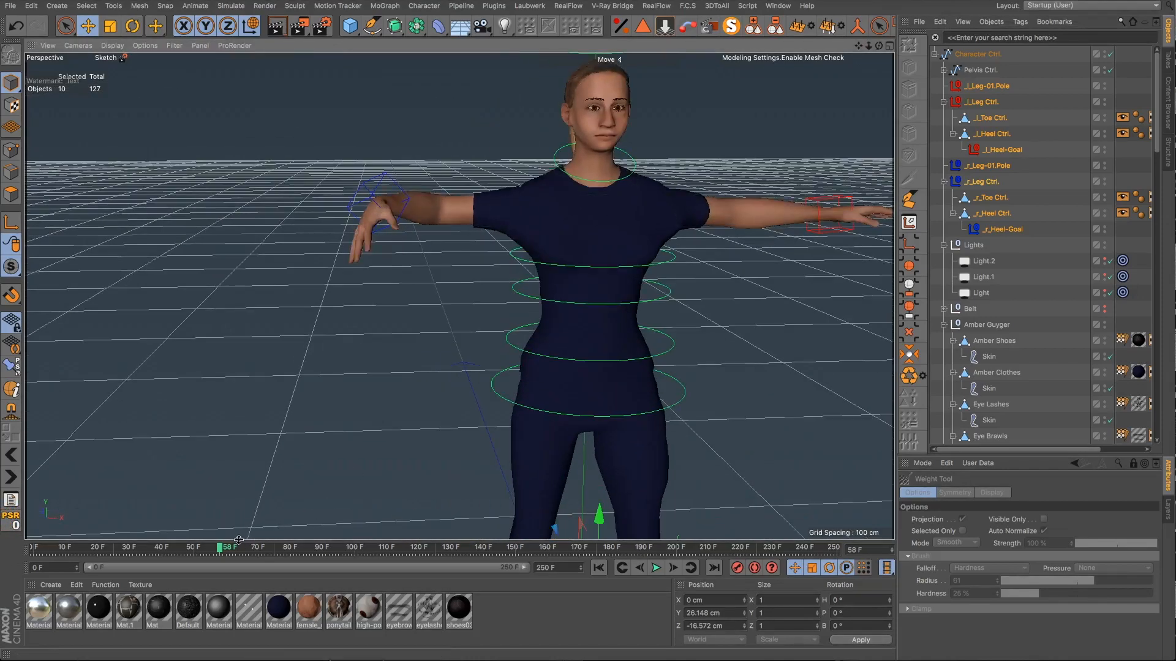
# Step: Go to frame 0 and reset the position, scale and rotation of the character's right wrist goal
pyautogui.moveTo(222, 549); pyautogui.dragTo(18, 527)
pyautogui.click(380, 196)
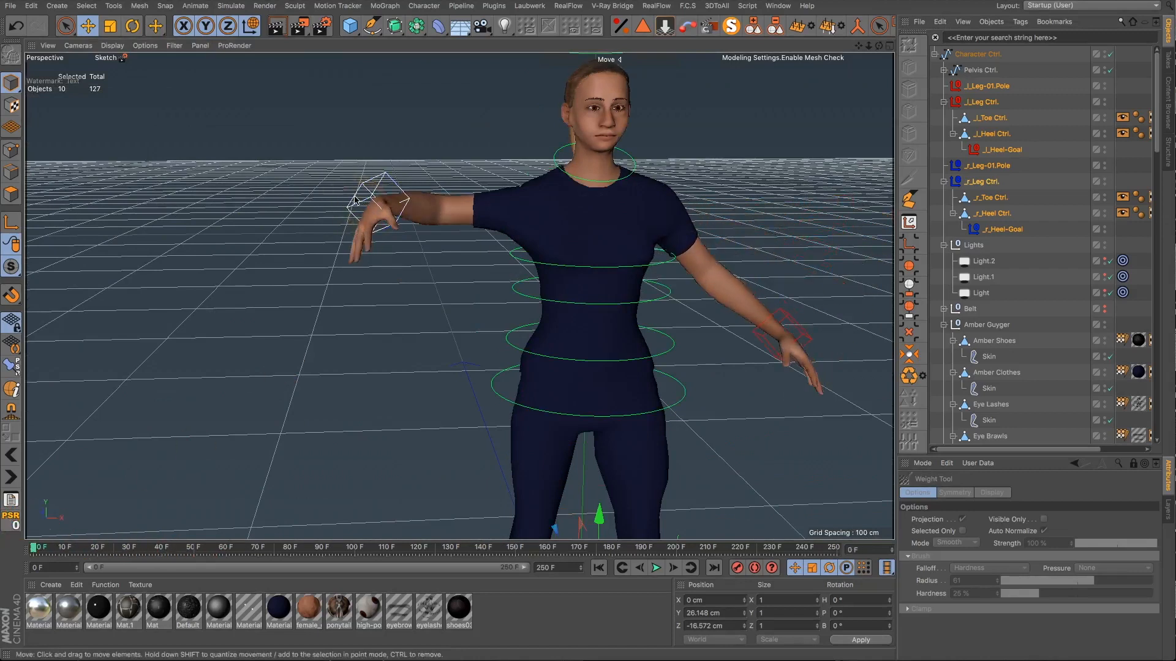
pyautogui.click(11, 519)
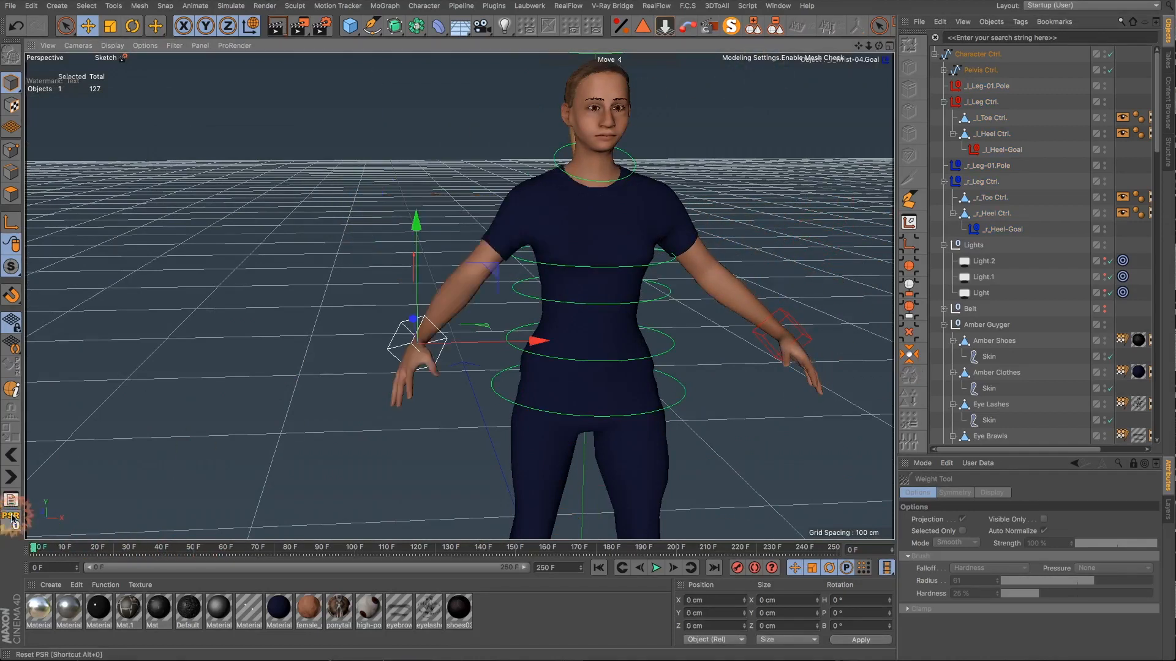
# Step: Select the left wrist goal and cut all its keyframes out of the timeline
pyautogui.moveTo(859, 46); pyautogui.dragTo(756, 24)
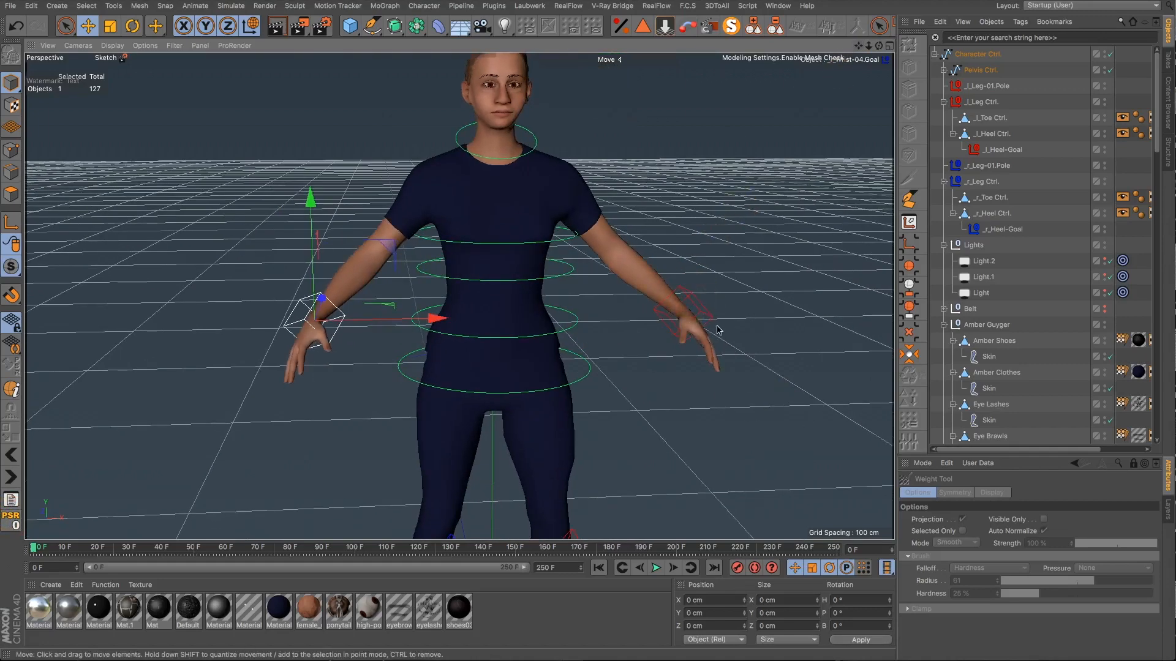
pyautogui.click(711, 321)
pyautogui.moveTo(239, 555); pyautogui.dragTo(52, 555)
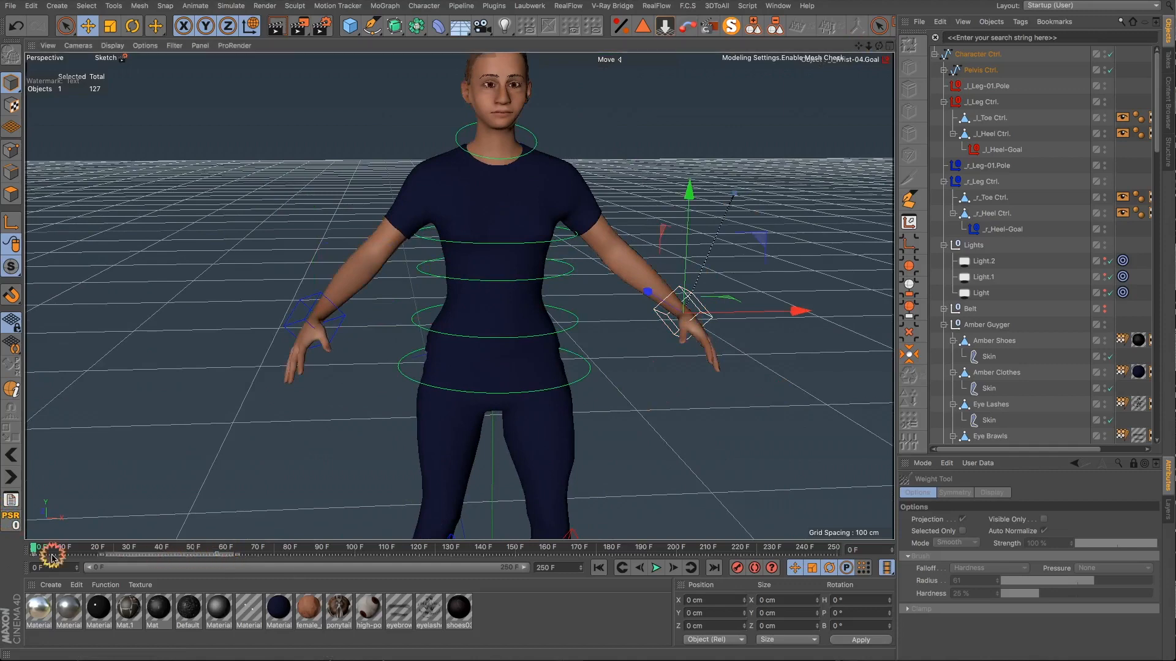
pyautogui.rightClick(203, 556)
pyautogui.click(188, 618)
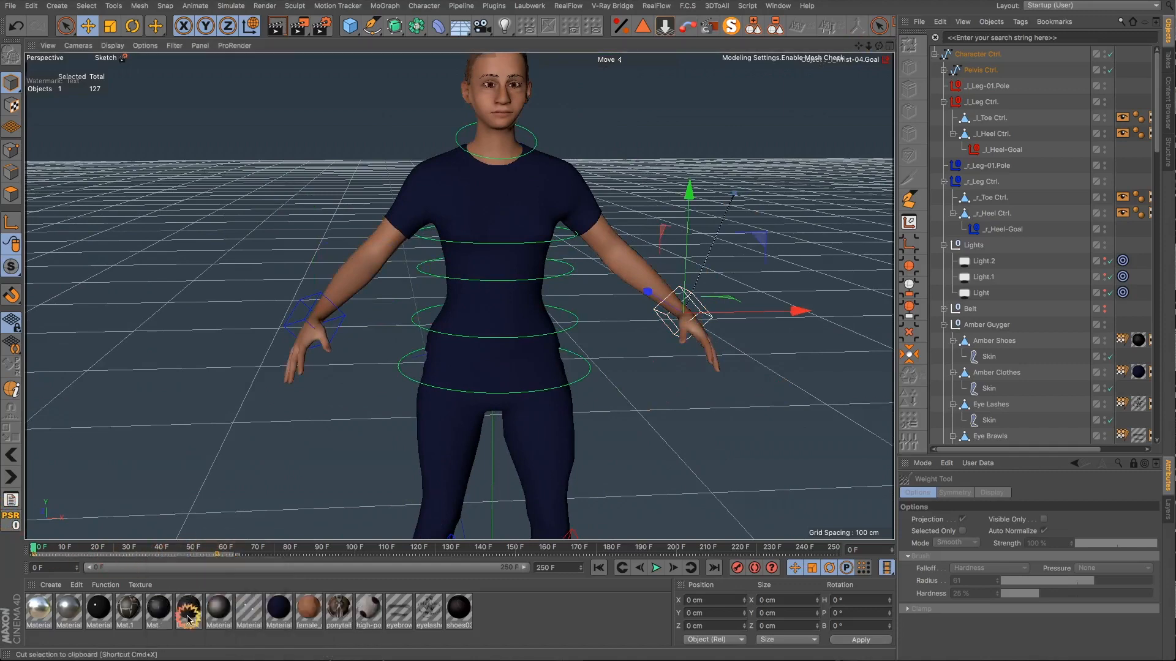
pyautogui.click(611, 557)
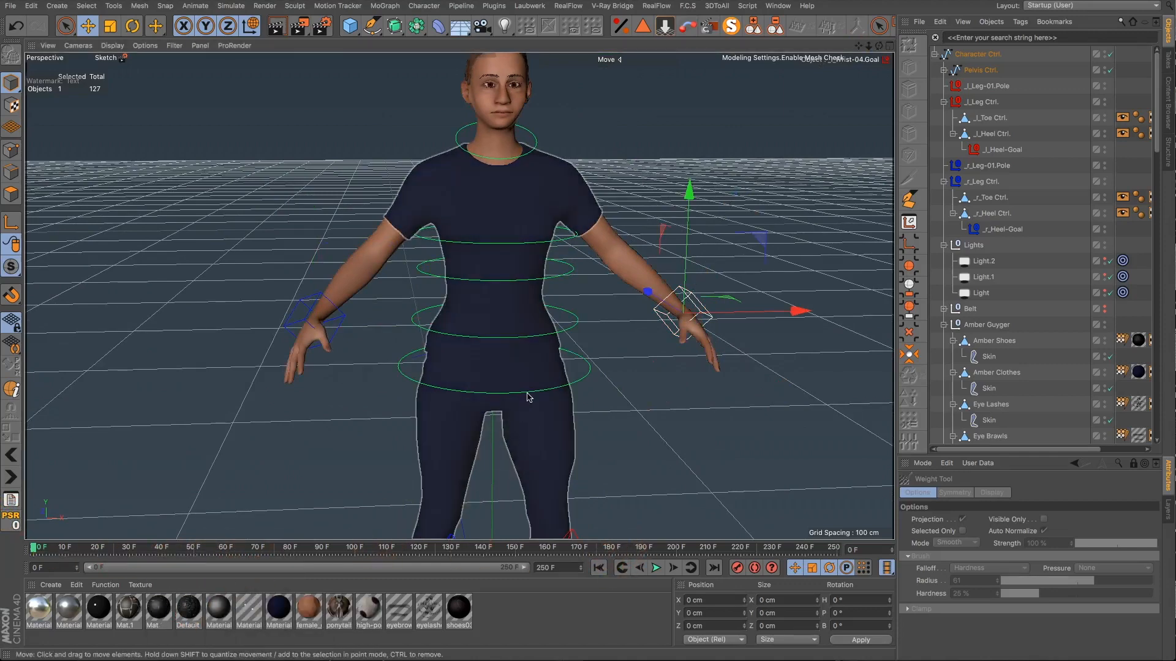
# Step: Examine the character's lowered arms, legs and rig controls from the front and at an angle
pyautogui.scroll(-2, 526, 397)
pyautogui.keyDown('alt'); pyautogui.moveTo(531, 402); pyautogui.dragTo(558, 359); pyautogui.keyUp('alt')
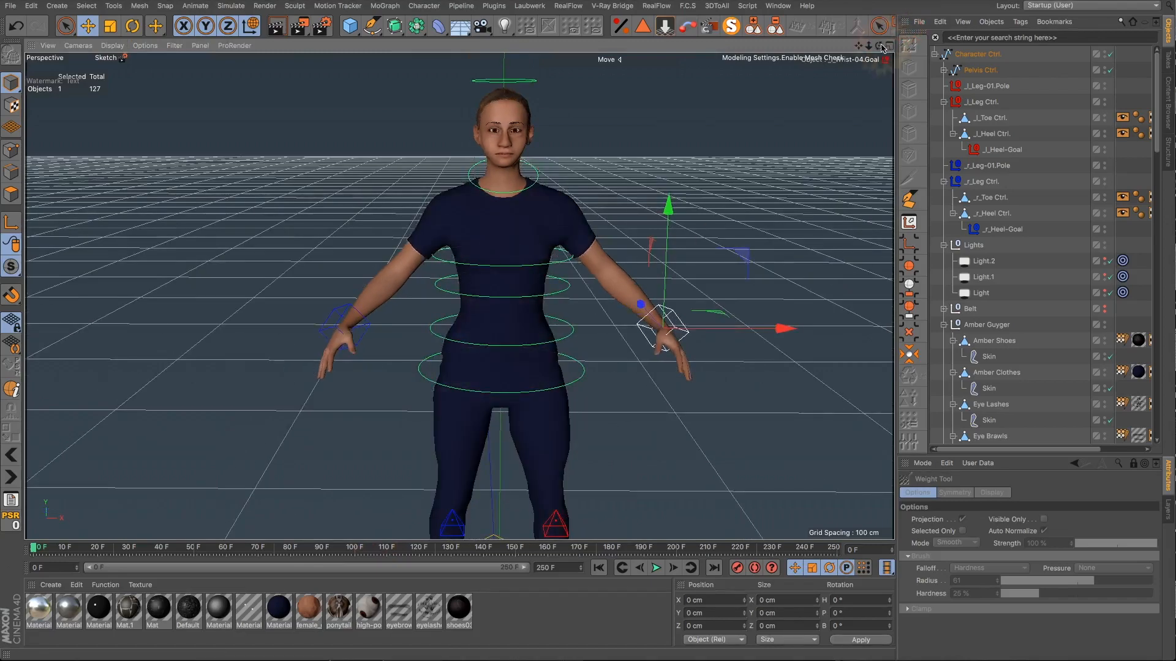
pyautogui.moveTo(859, 46); pyautogui.dragTo(784, 400)
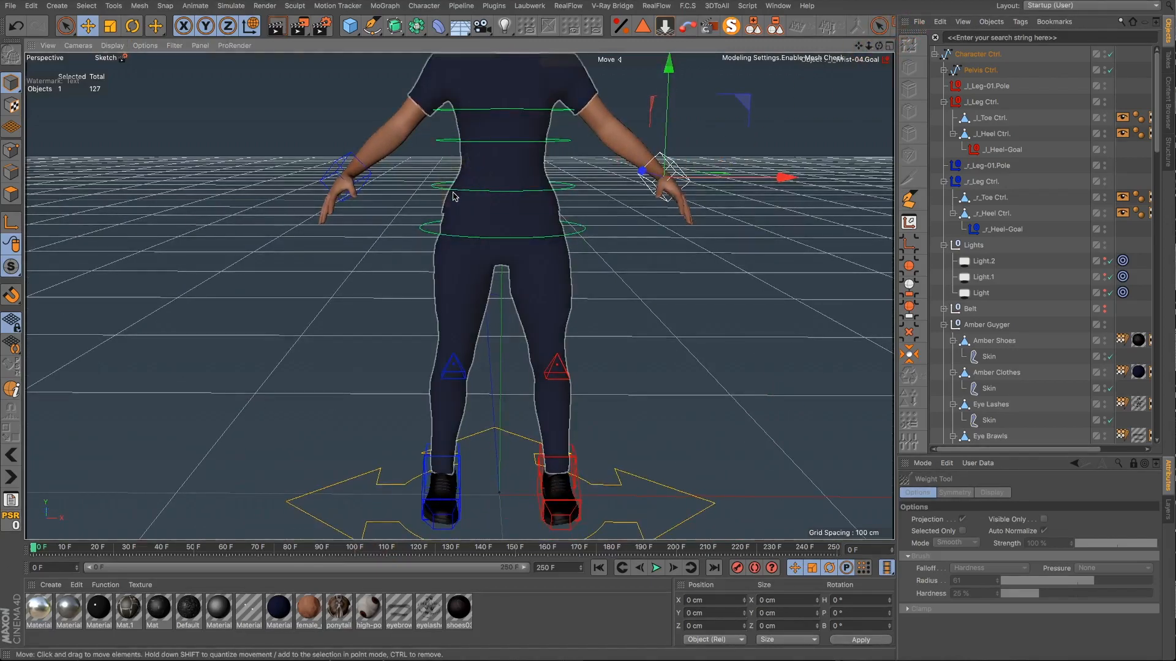
pyautogui.keyDown('alt'); pyautogui.moveTo(454, 193); pyautogui.dragTo(449, 188); pyautogui.keyUp('alt')
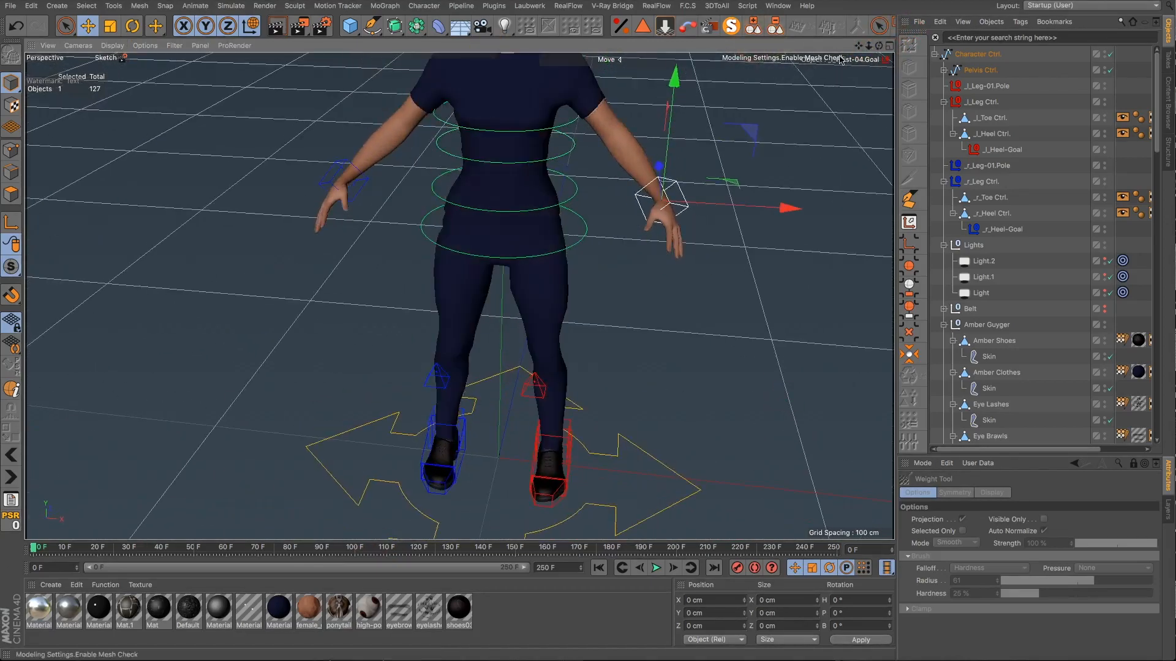
pyautogui.moveTo(859, 45); pyautogui.dragTo(711, 184)
pyautogui.keyDown('alt'); pyautogui.moveTo(462, 260); pyautogui.dragTo(429, 239); pyautogui.keyUp('alt')
pyautogui.scroll(5, 392, 225)
pyautogui.scroll(-5, 393, 225)
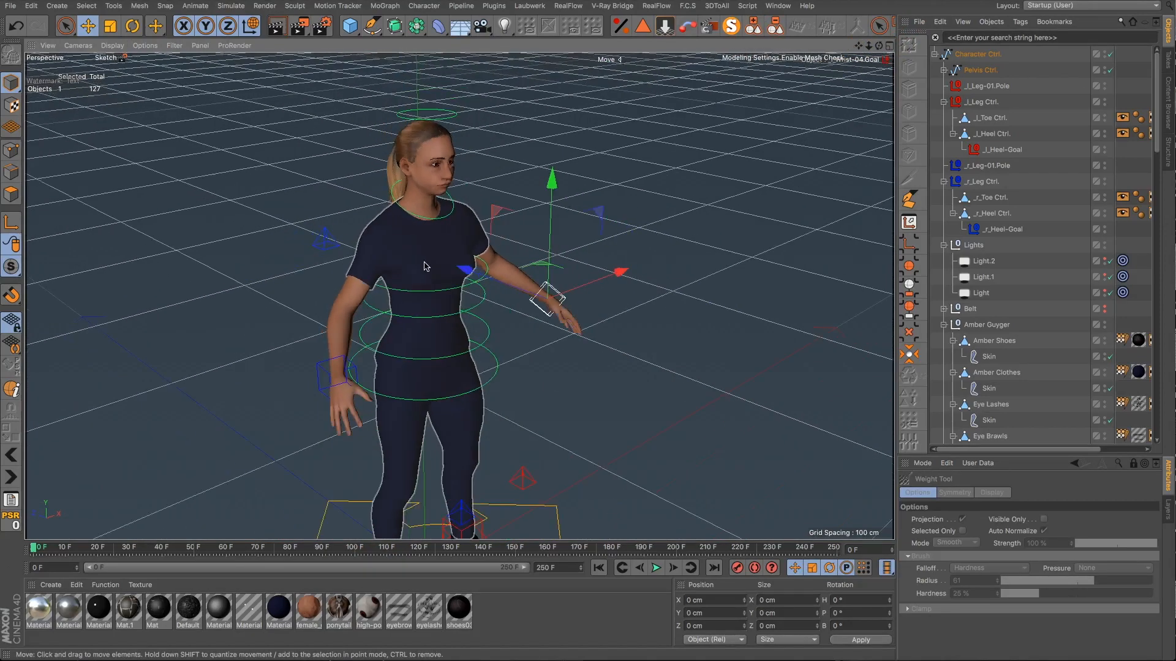
# Step: Try out the left leg control to check the knee and pole behaviour, and undo the change
pyautogui.keyDown('alt'); pyautogui.moveTo(420, 336); pyautogui.dragTo(557, 323); pyautogui.keyUp('alt')
pyautogui.scroll(4, 470, 443)
pyautogui.click(546, 395)
pyautogui.hotkey('ctrl', 'z')
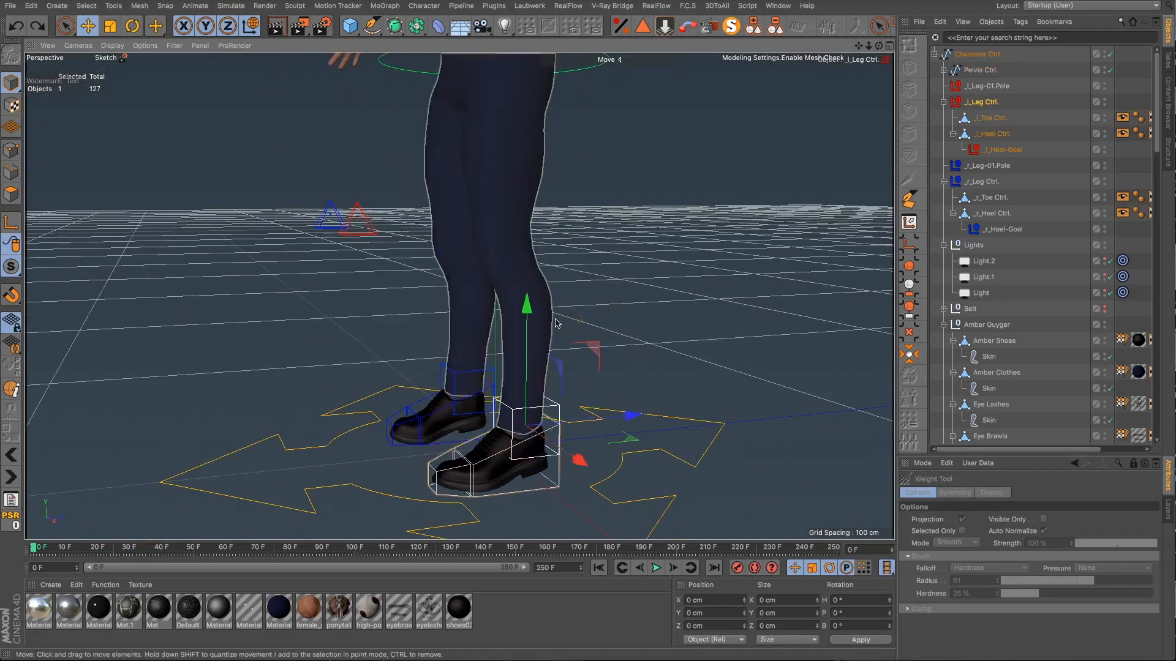
# Step: Make _l_Leg-01.Pole a child of _l_Leg Ctrl., test the link by moving the control, and undo the move
pyautogui.click(367, 231)
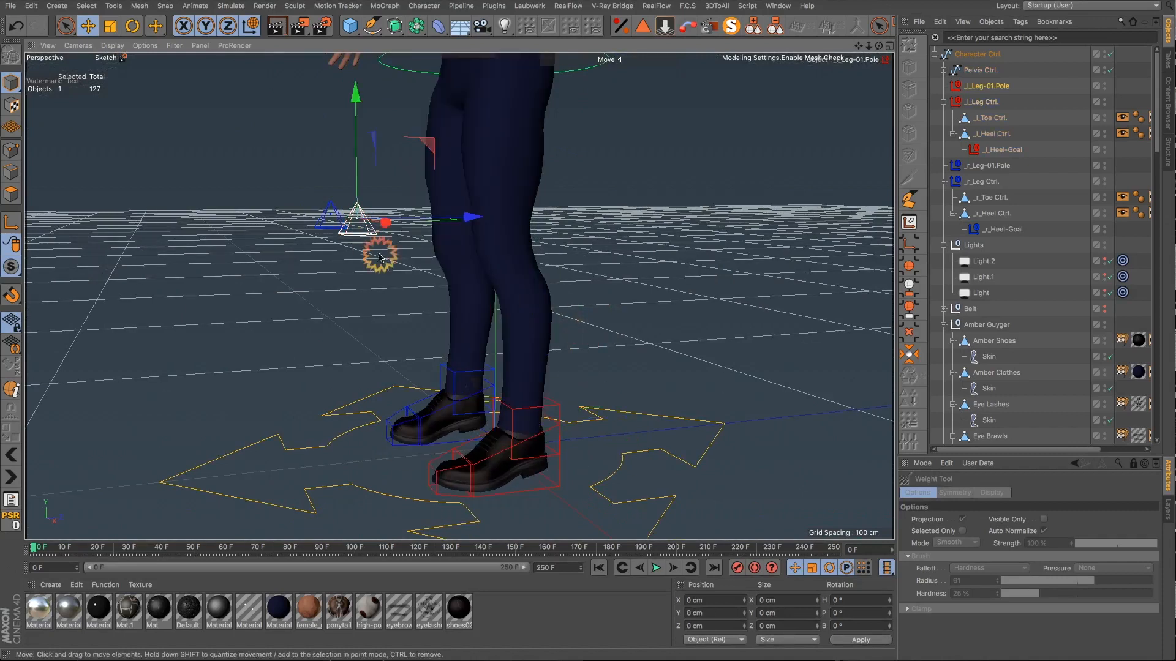
pyautogui.click(981, 88)
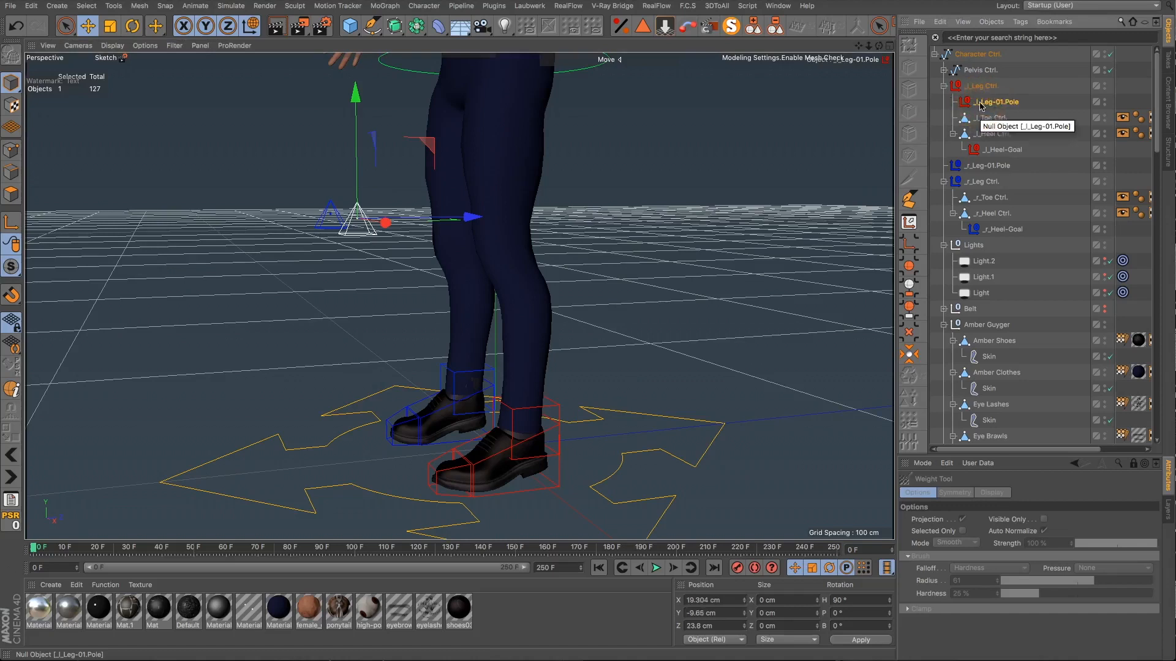
pyautogui.click(983, 86)
pyautogui.moveTo(617, 338); pyautogui.dragTo(496, 261)
pyautogui.click(24, 27)
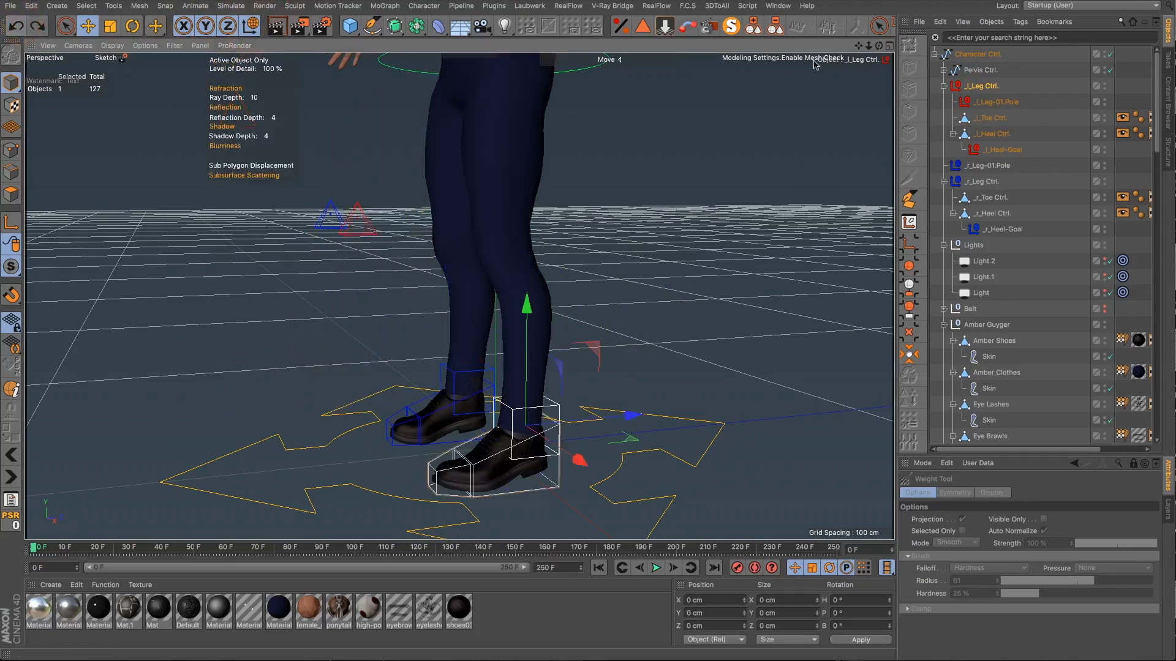
# Step: Make _r_Leg-01.Pole a child of _r_Leg Ctrl
pyautogui.click(982, 167)
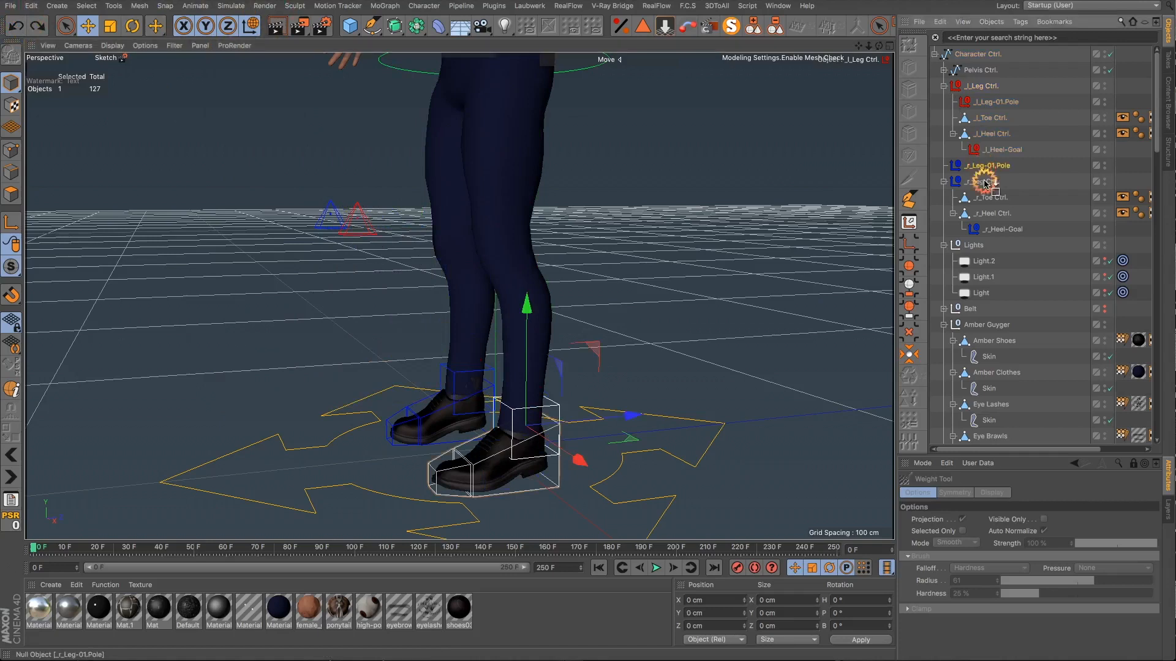
pyautogui.moveTo(982, 166); pyautogui.dragTo(984, 192)
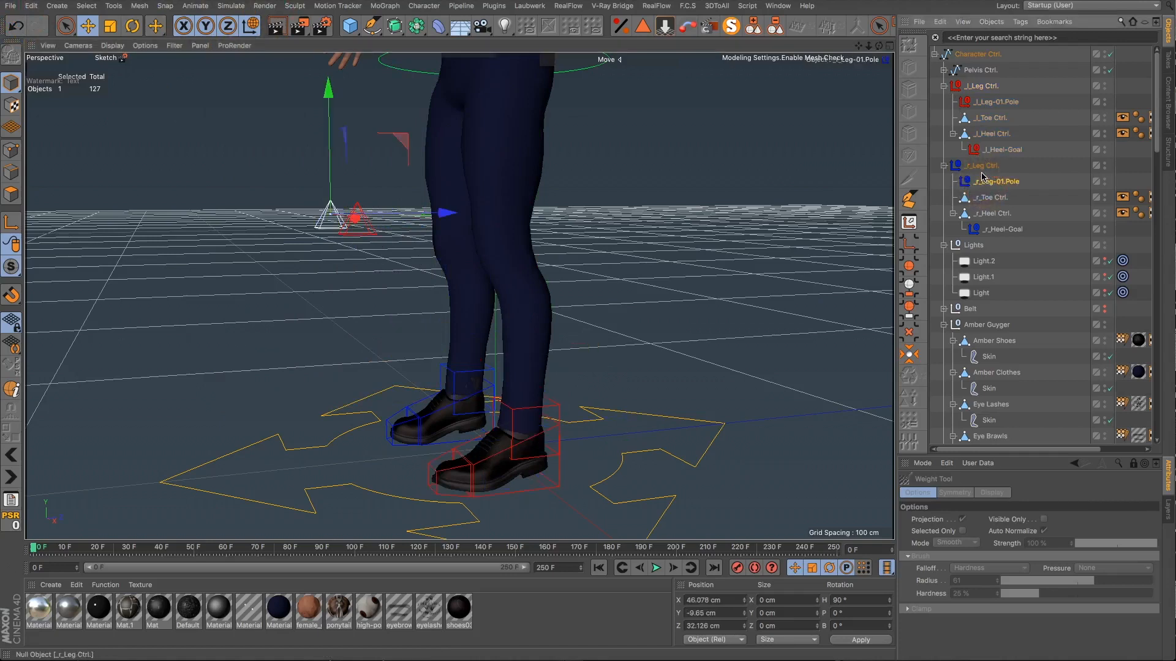
# Step: Select Character Ctrl. and every object in its hierarchy down to the _r_End-01 joint
pyautogui.click(973, 55)
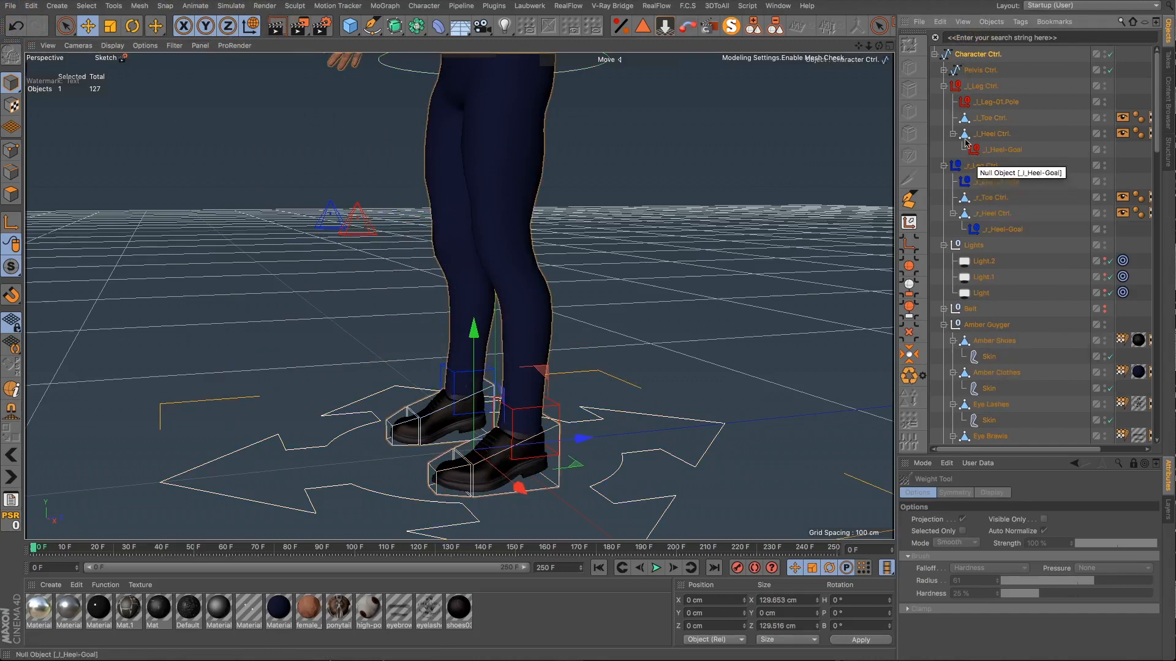
pyautogui.click(773, 30)
pyautogui.scroll(-10, 1033, 375)
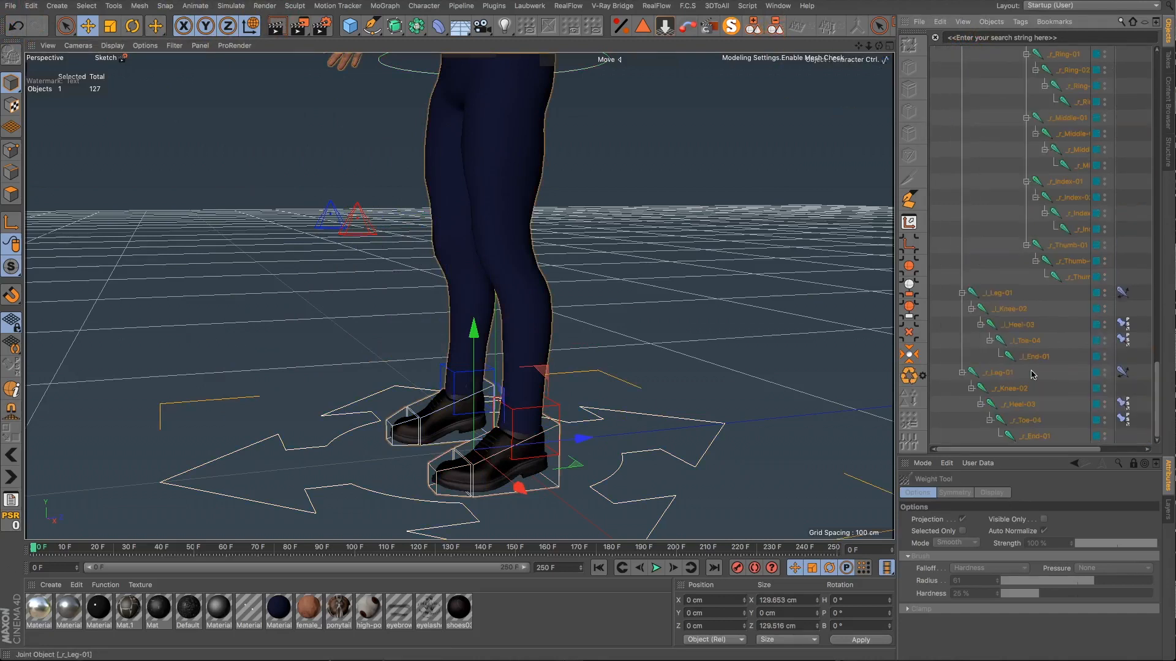
pyautogui.keyDown('shift'); pyautogui.click(1032, 436); pyautogui.keyUp('shift')
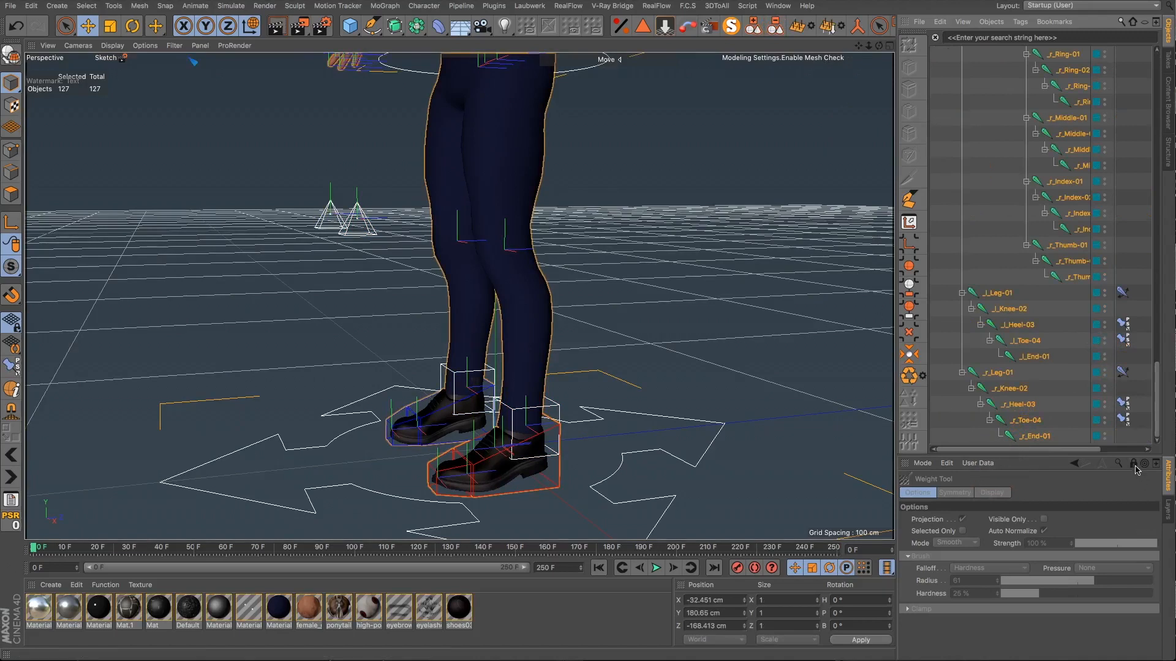
pyautogui.click(1035, 524)
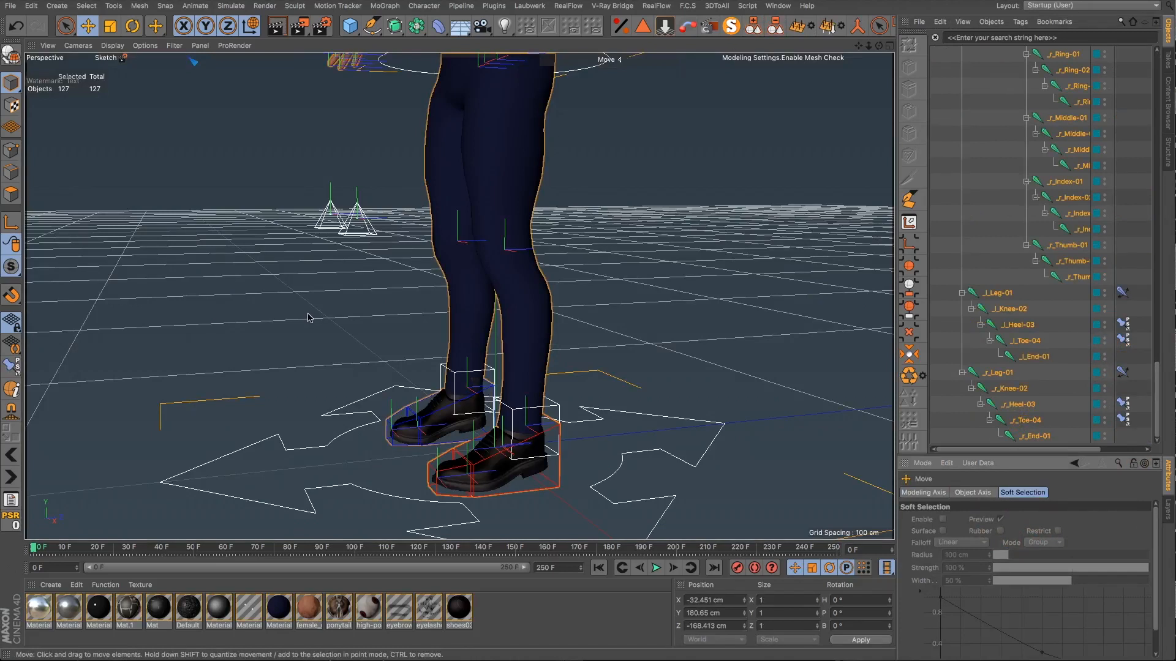
# Step: Freeze all transformations of Character Ctrl. and every object in its hierarchy, and clear the selection
pyautogui.scroll(15, 982, 286)
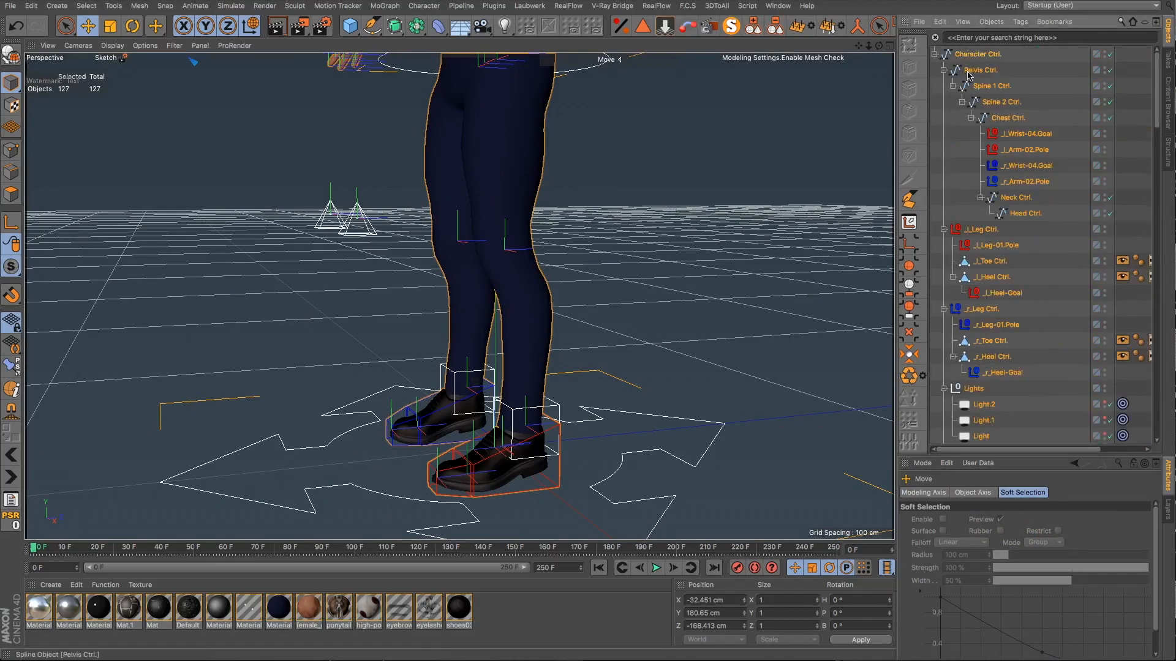
pyautogui.click(971, 59)
pyautogui.scroll(-15, 1029, 350)
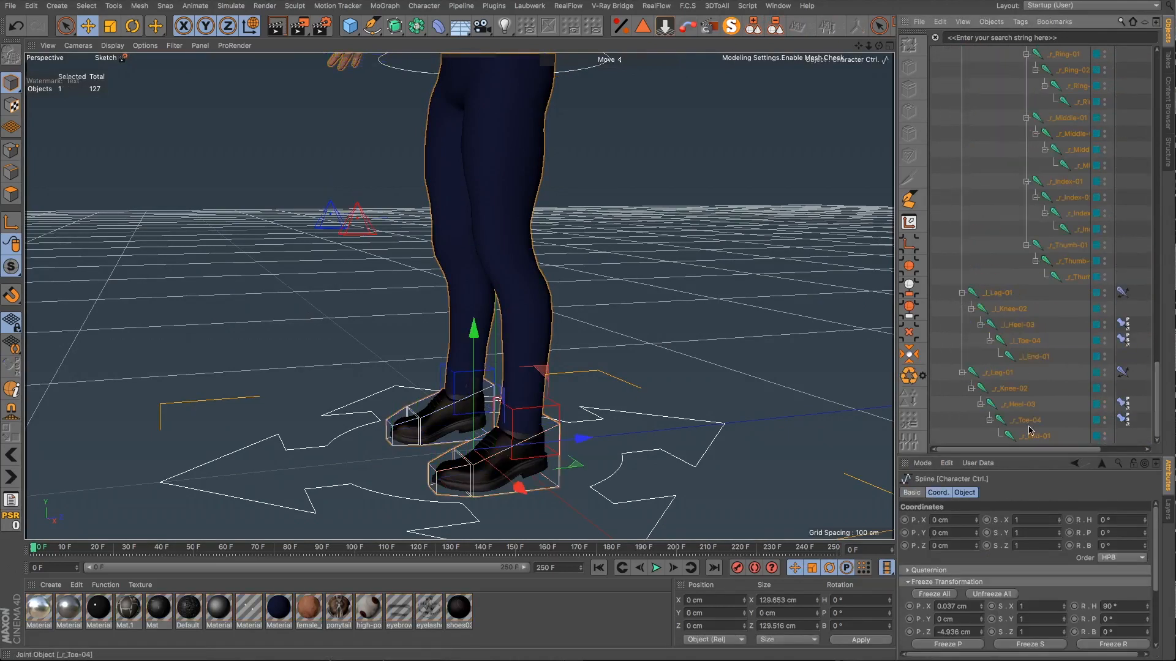
pyautogui.hotkey('ctrl', 'a')
pyautogui.click(935, 594)
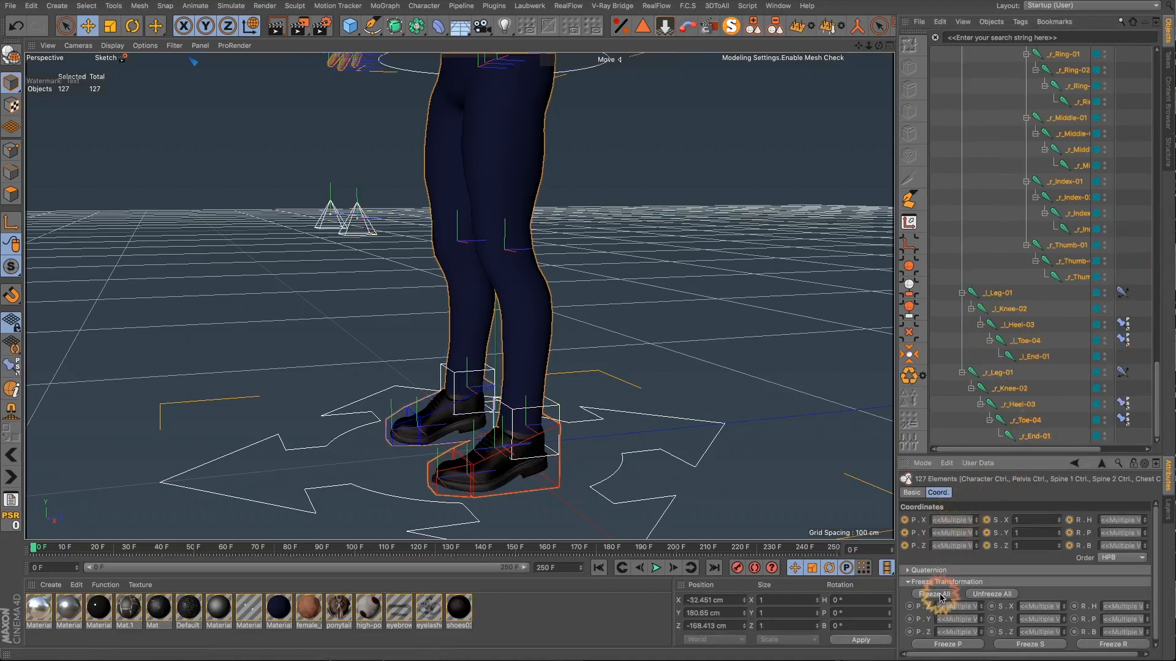
pyautogui.click(811, 255)
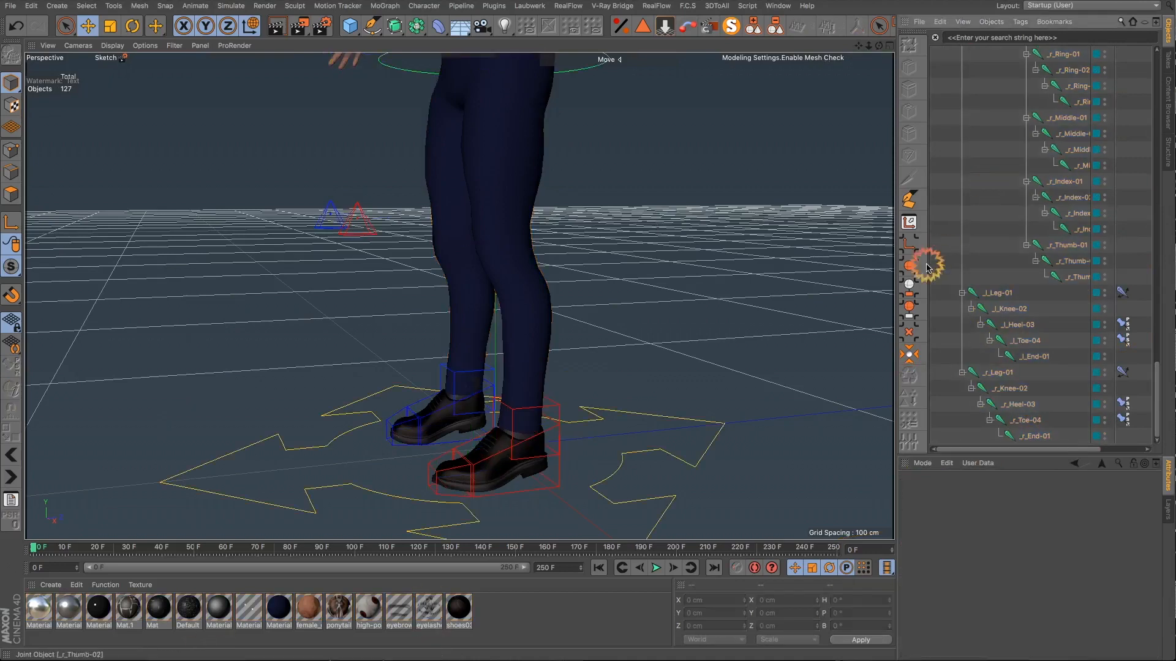
# Step: Collapse the _l_Leg Ctrl., _r_Leg Ctrl., Lights, Belt, character mesh and Root hierarchies under Character Ctrl
pyautogui.scroll(15, 997, 208)
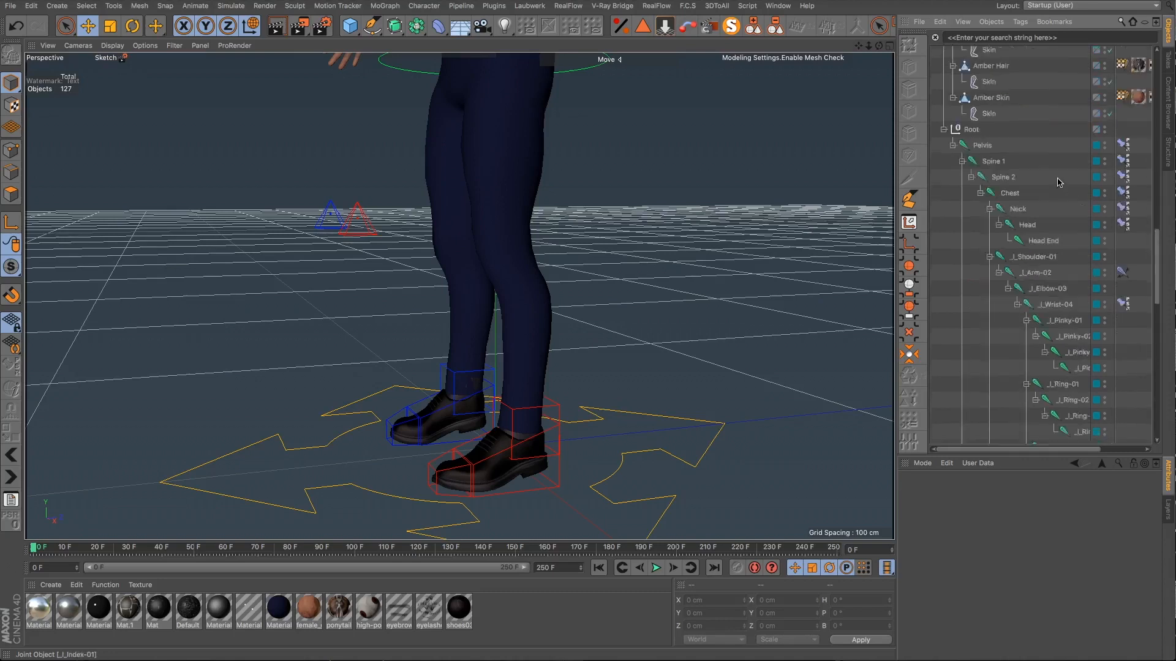
pyautogui.click(943, 229)
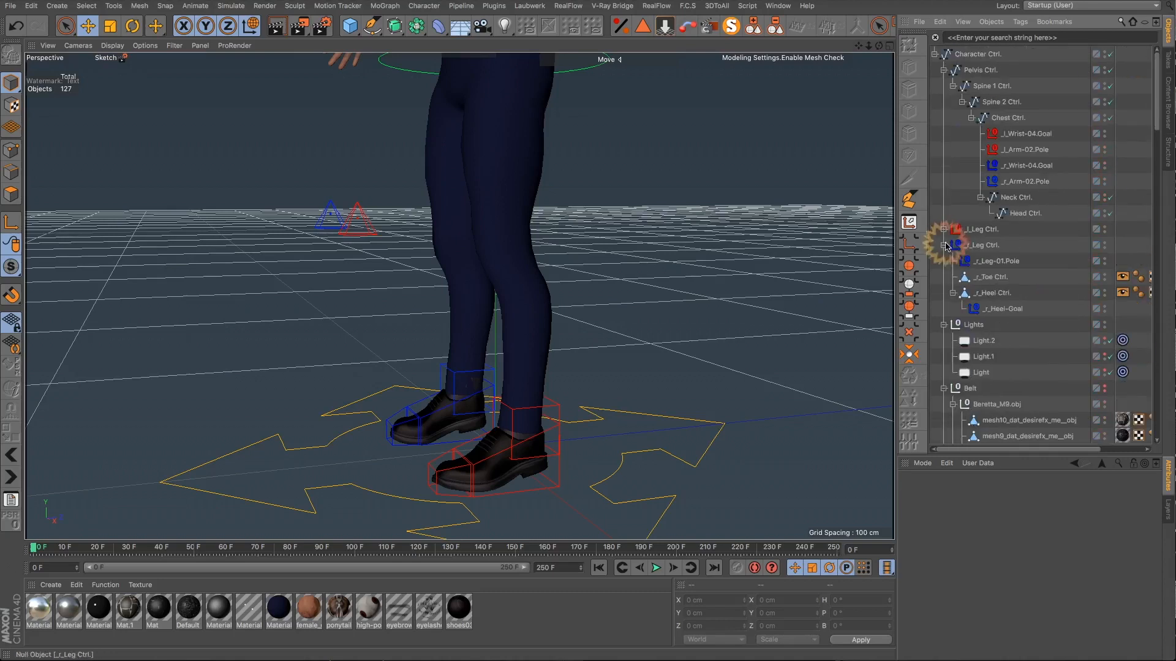
pyautogui.click(943, 245)
pyautogui.click(943, 261)
pyautogui.click(943, 276)
pyautogui.click(943, 292)
pyautogui.click(944, 308)
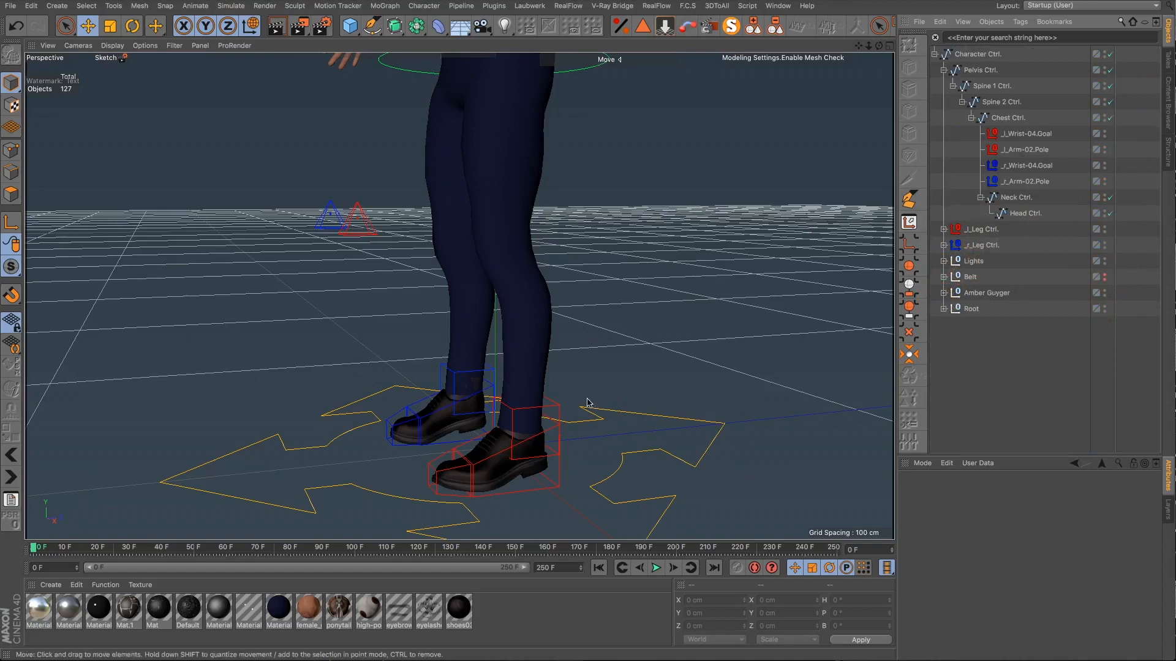
# Step: Try out the left leg by moving _l_Leg Ctrl. to about Y 35.7 cm and Z -42.6 cm
pyautogui.click(559, 402)
pyautogui.moveTo(591, 349); pyautogui.dragTo(720, 63)
pyautogui.keyDown('alt'); pyautogui.moveTo(784, 398); pyautogui.dragTo(784, 399, button='middle'); pyautogui.keyUp('alt')
pyautogui.keyDown('alt'); pyautogui.moveTo(784, 398); pyautogui.dragTo(343, 469); pyautogui.keyUp('alt')
pyautogui.moveTo(479, 325); pyautogui.dragTo(392, 313)
pyautogui.scroll(4, 277, 427)
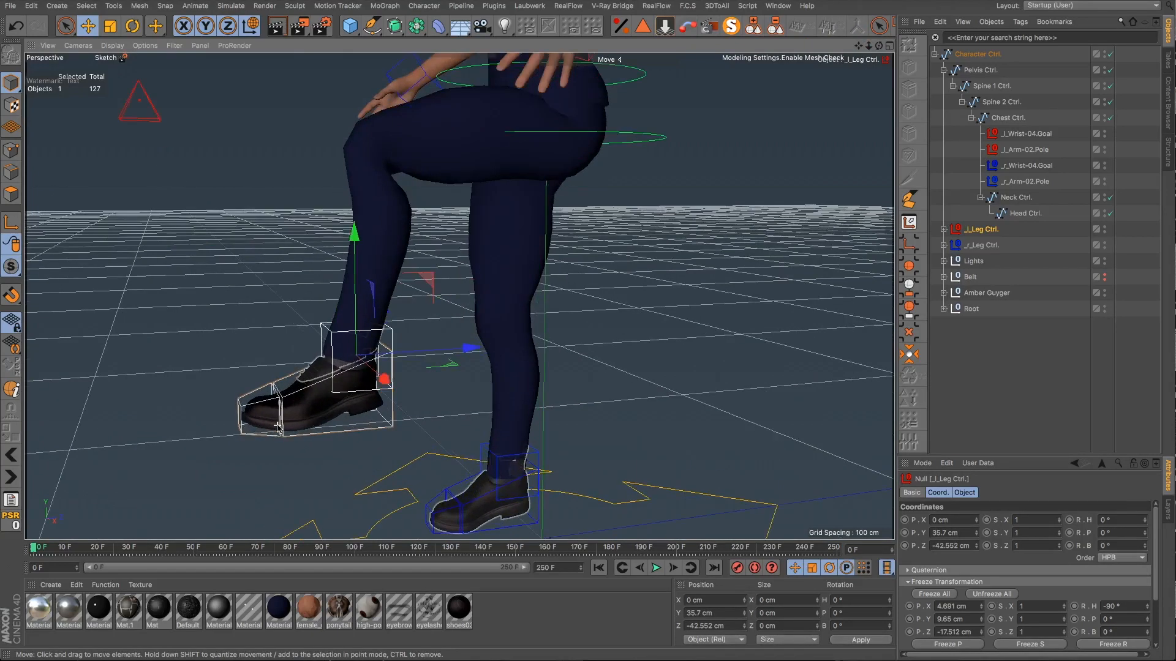
# Step: Expand _l_Leg Ctrl., test-move _l_Leg-01.Pole to swing the left knee, and reset the pole's PSR
pyautogui.click(944, 230)
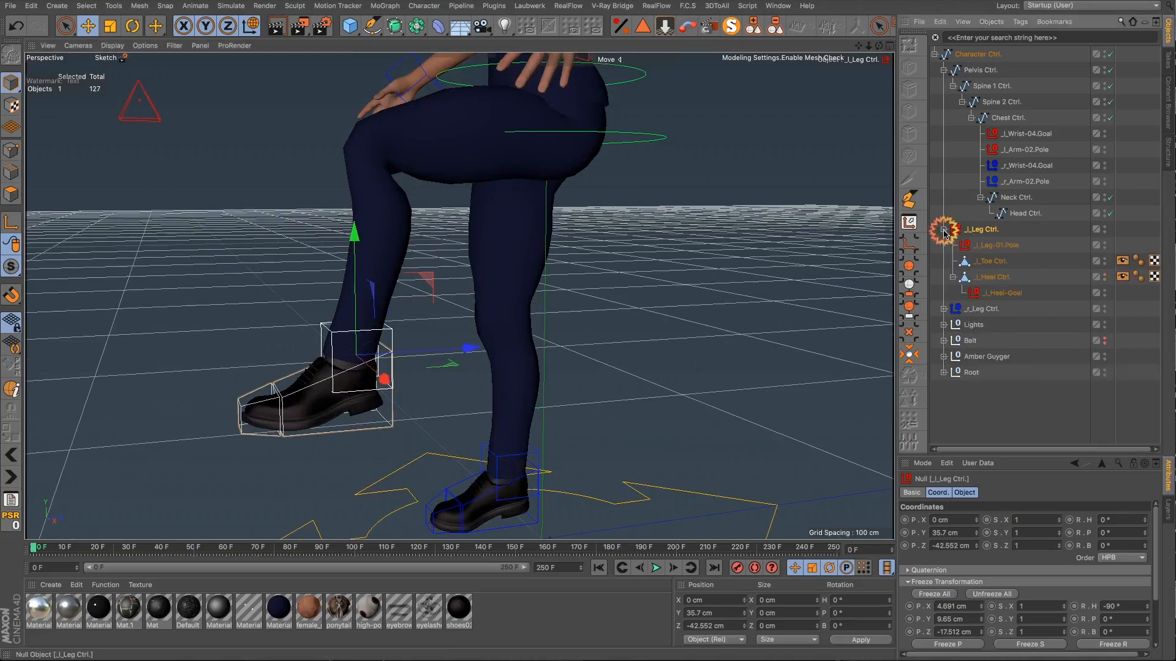
pyautogui.click(982, 247)
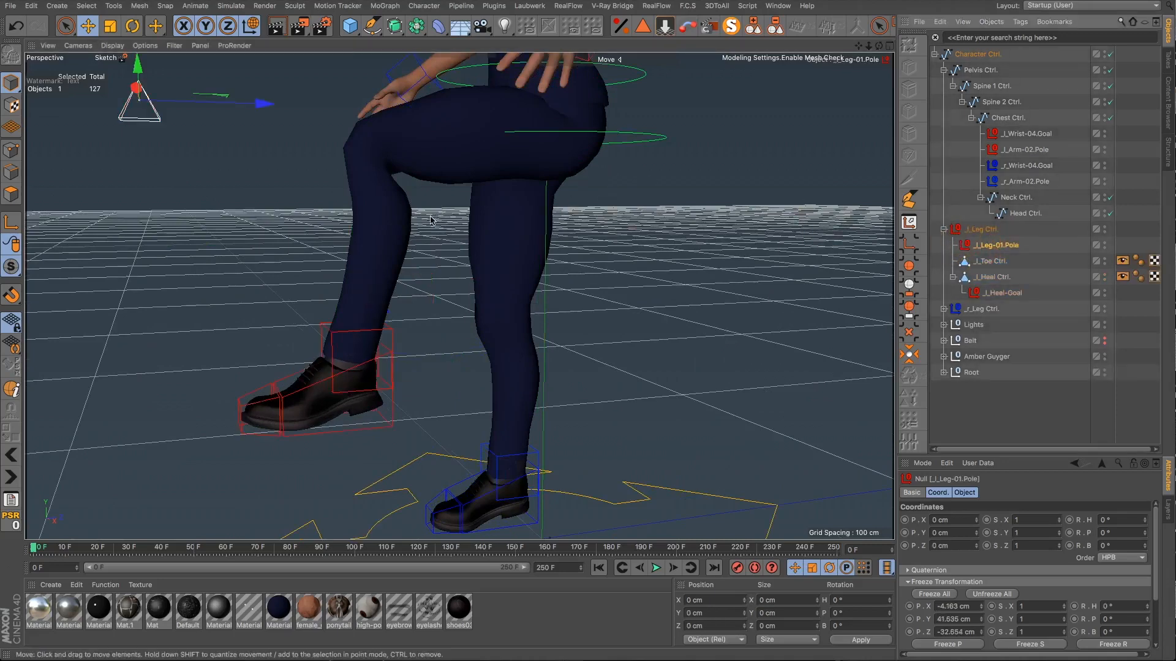
pyautogui.keyDown('alt'); pyautogui.moveTo(431, 221); pyautogui.dragTo(441, 269); pyautogui.keyUp('alt')
pyautogui.moveTo(507, 204); pyautogui.dragTo(566, 246)
pyautogui.click(11, 518)
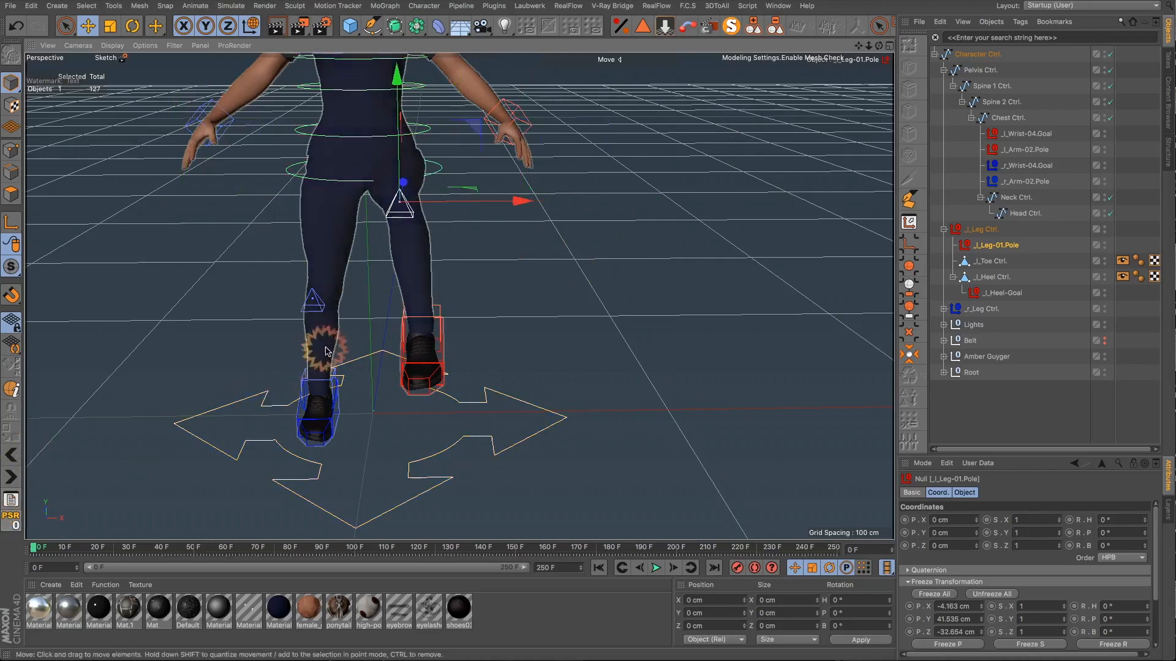
# Step: Try rotating _l_Toe Ctrl. to bend the left toes, and undo the rotation
pyautogui.keyDown('alt'); pyautogui.moveTo(420, 293); pyautogui.dragTo(210, 294); pyautogui.keyUp('alt')
pyautogui.click(990, 262)
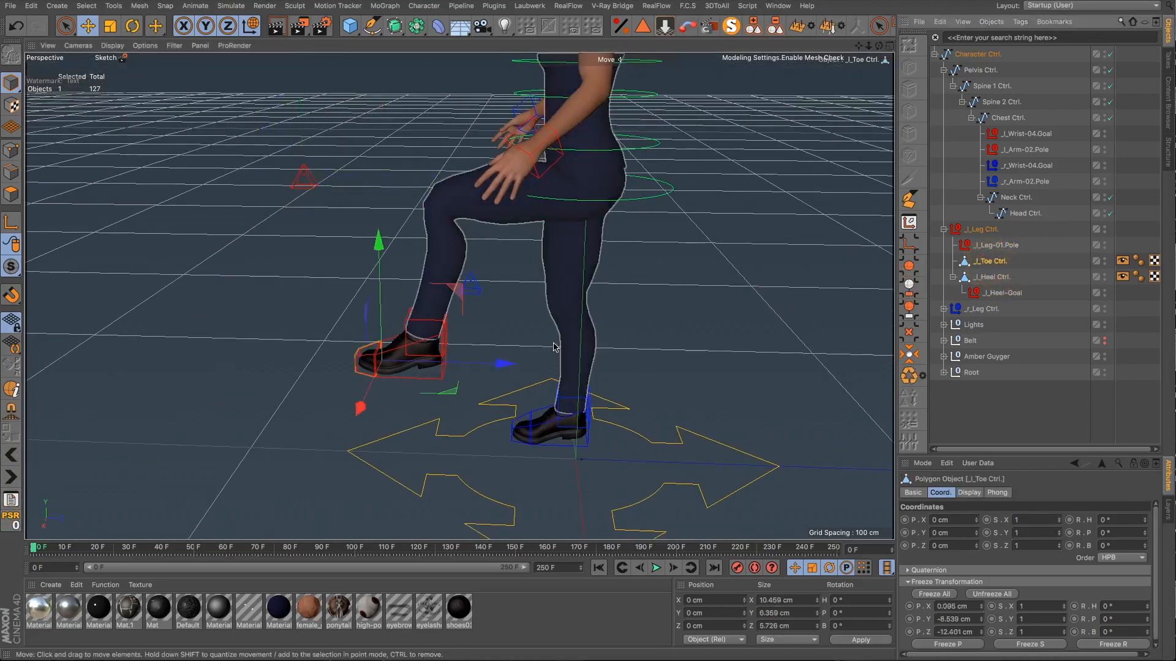
pyautogui.scroll(5, 366, 360)
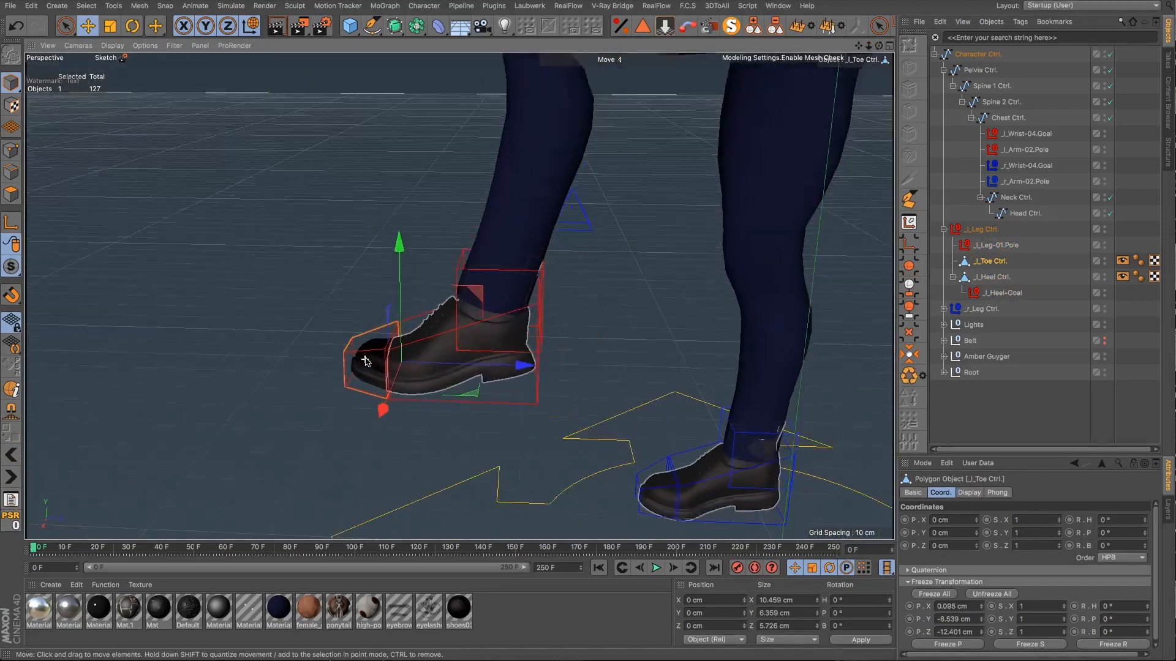
pyautogui.scroll(-1, 365, 361)
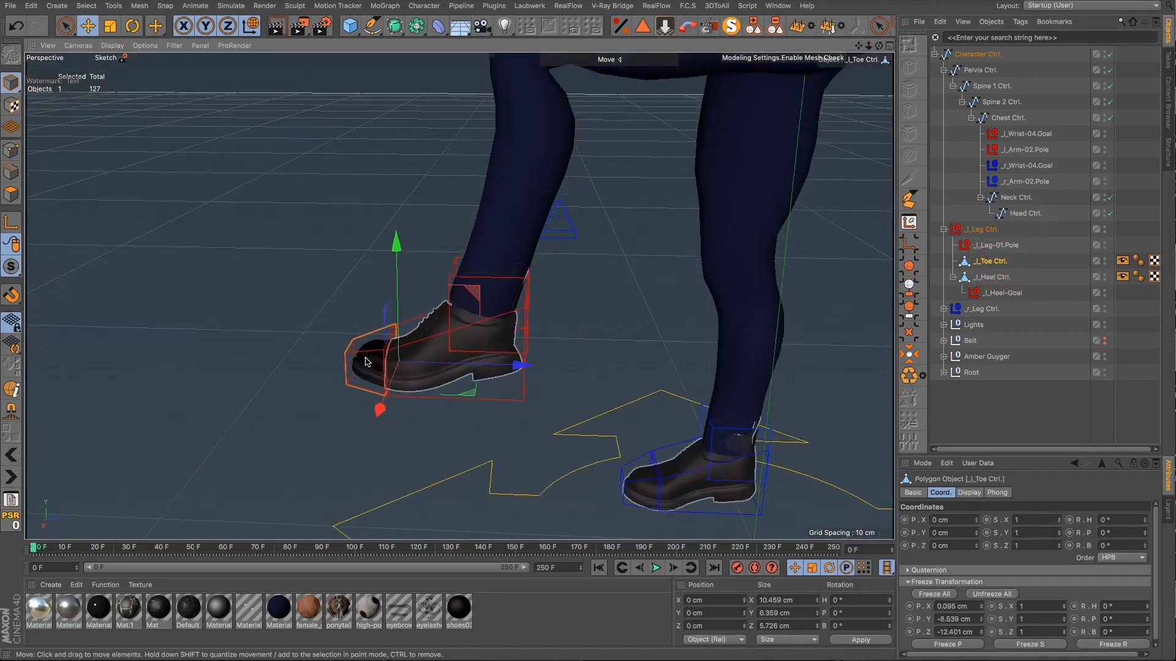
pyautogui.press('r')
pyautogui.moveTo(428, 297); pyautogui.dragTo(428, 330)
pyautogui.hotkey('ctrl', 'z')
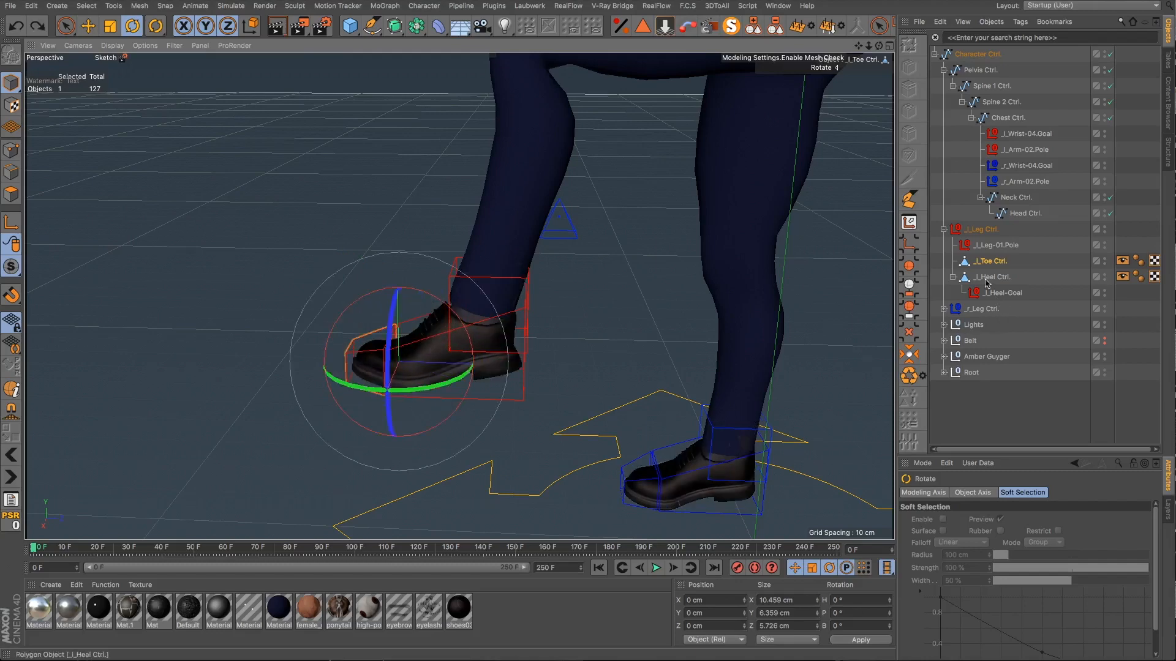
# Step: Try rotating _l_Heel Ctrl. to a pitch of about -17° to tilt the left foot, and undo the rotations
pyautogui.click(525, 372)
pyautogui.moveTo(460, 311); pyautogui.dragTo(430, 354)
pyautogui.scroll(-5, 468, 385)
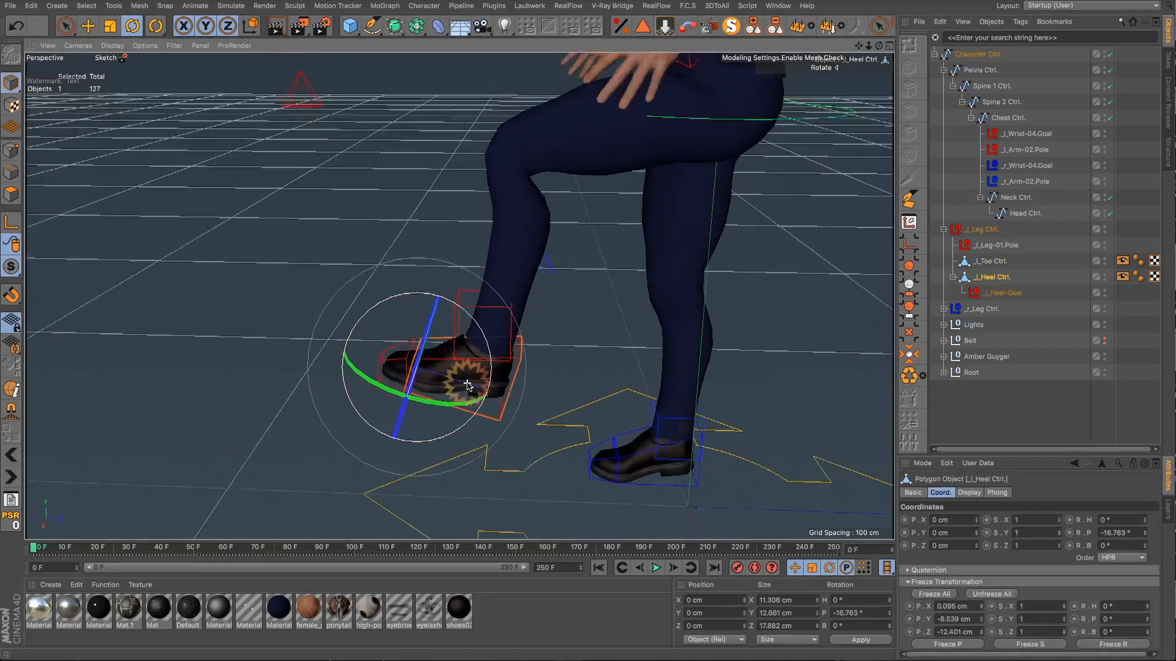
pyautogui.moveTo(428, 302)
pyautogui.mouseDown()
pyautogui.moveTo(447, 298)
pyautogui.moveTo(456, 324)
pyautogui.moveTo(444, 310)
pyautogui.mouseUp()
pyautogui.hotkey('ctrl', 'z')
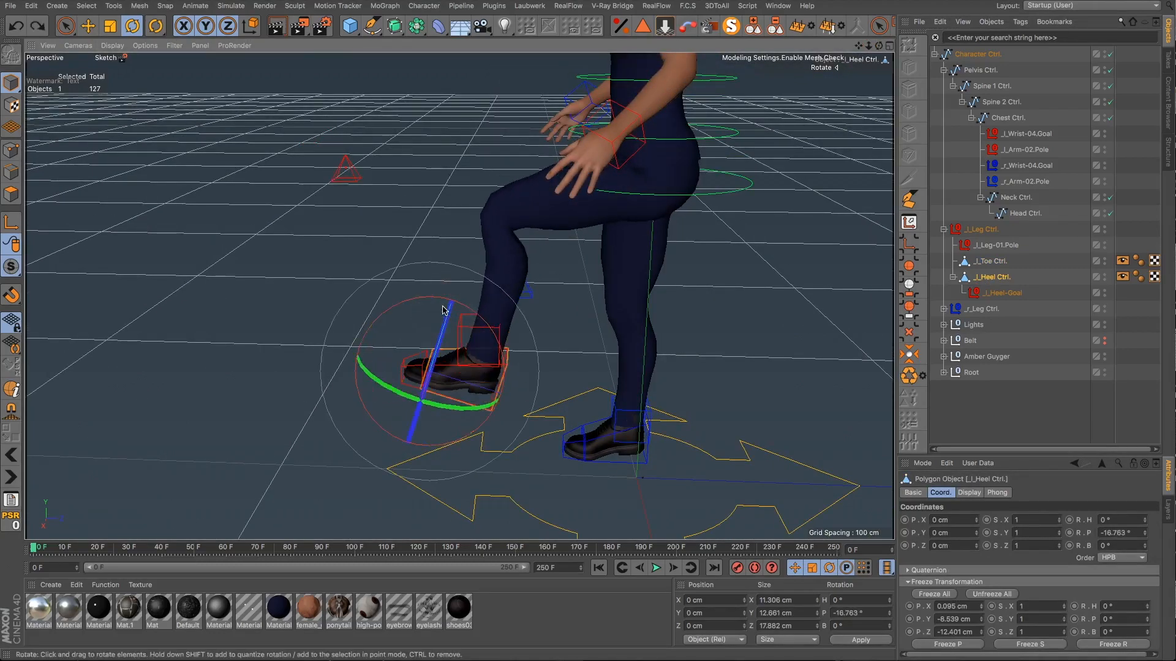
pyautogui.hotkey('ctrl', 'z')
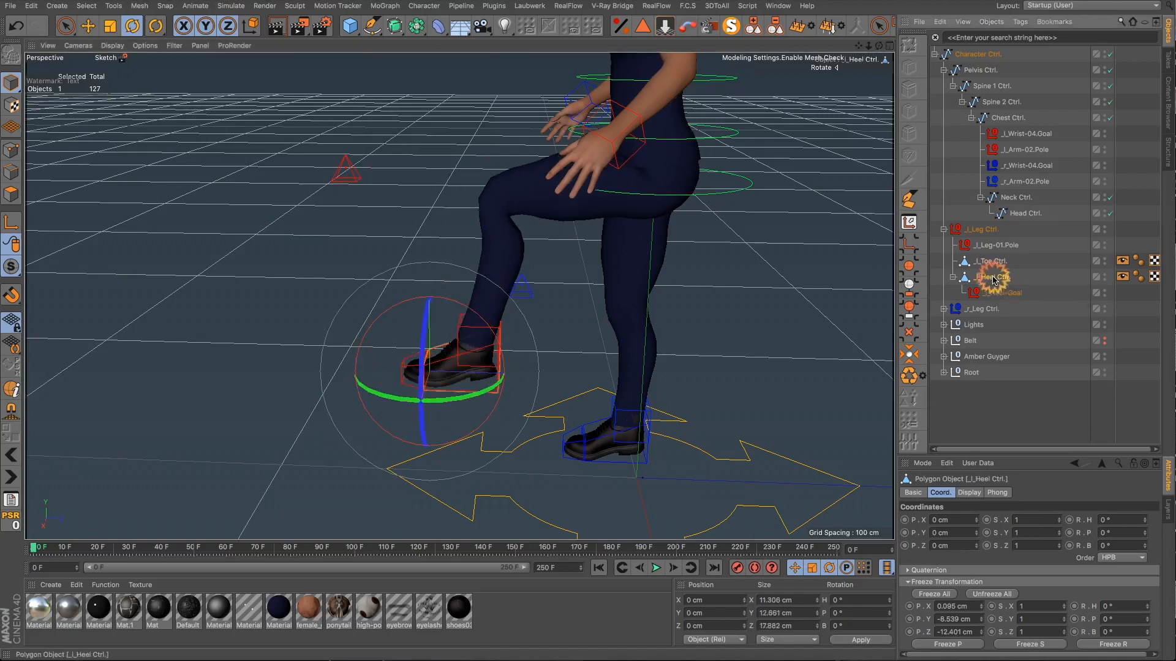
pyautogui.click(993, 278)
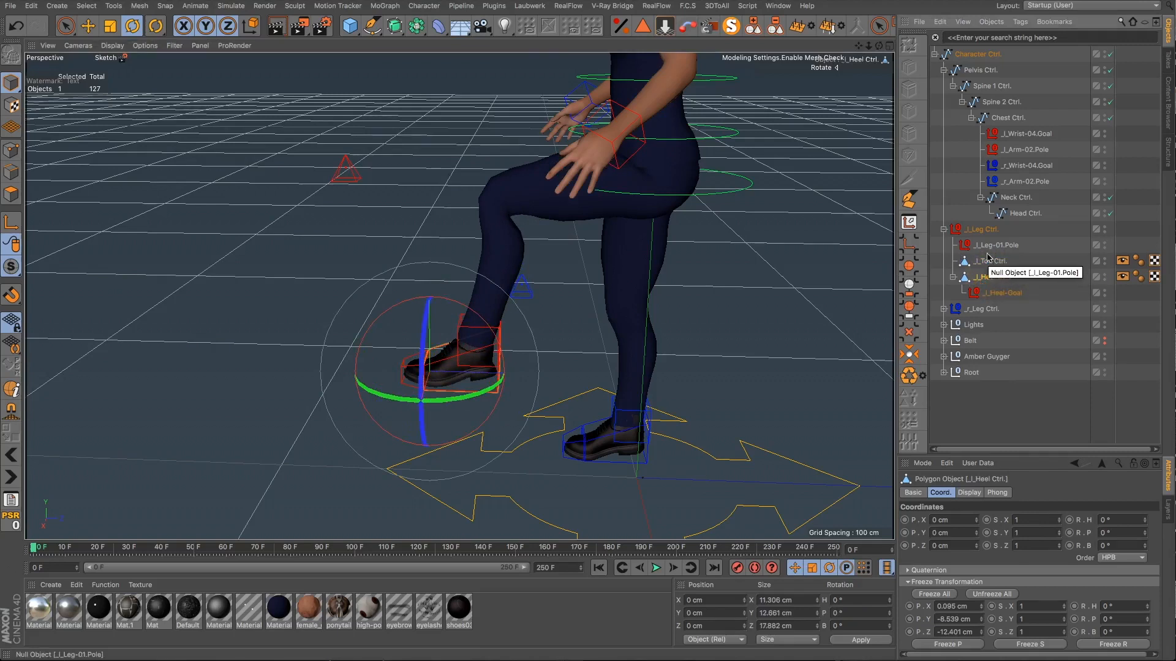
# Step: Try rotating _l_Heel-Goal below the left heel control, and undo the rotation
pyautogui.click(987, 262)
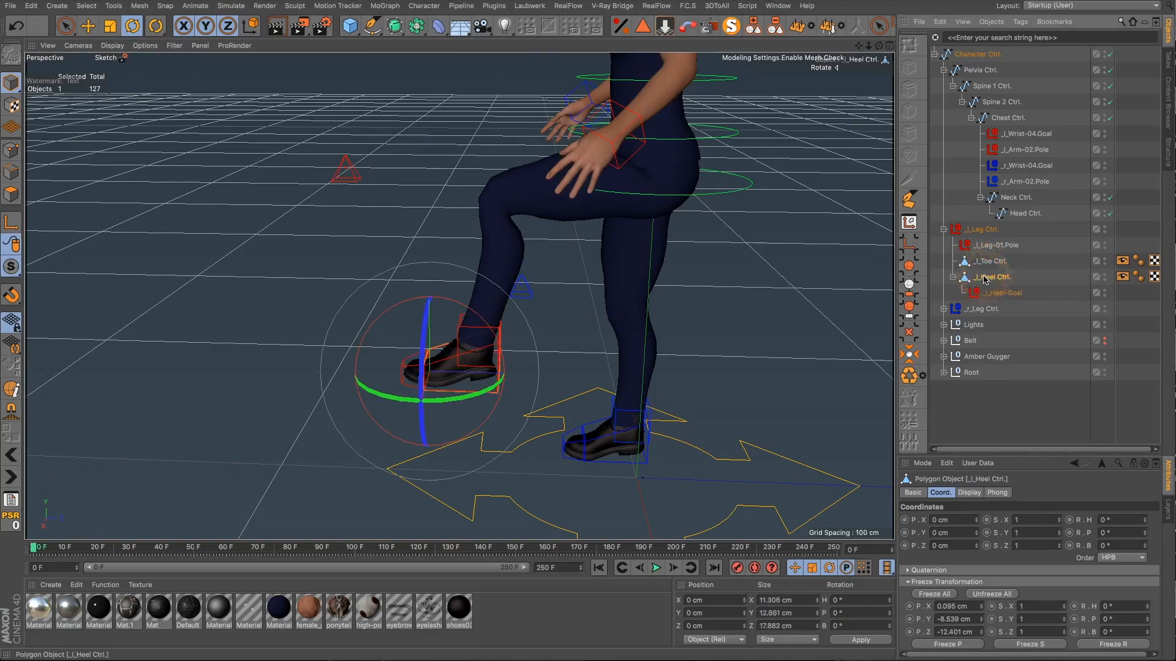
pyautogui.click(991, 293)
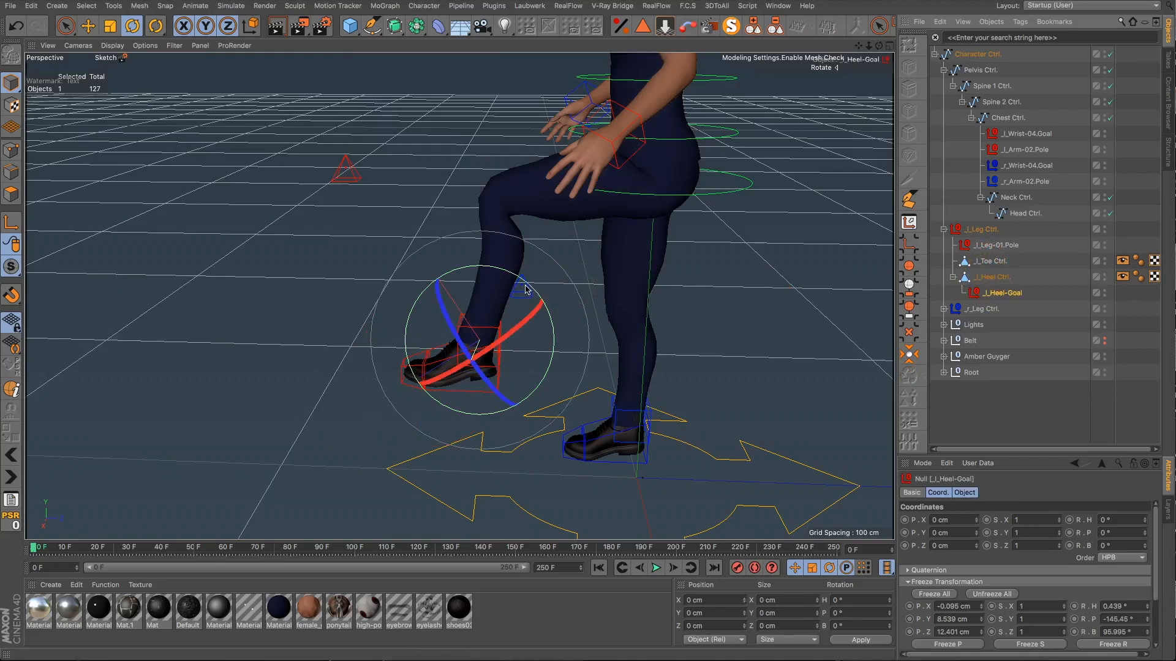
pyautogui.moveTo(519, 282); pyautogui.dragTo(532, 321)
pyautogui.hotkey('ctrl', 'z')
# Step: Try rotating the whole left foot with _l_Leg Ctrl., and undo the change
pyautogui.click(968, 234)
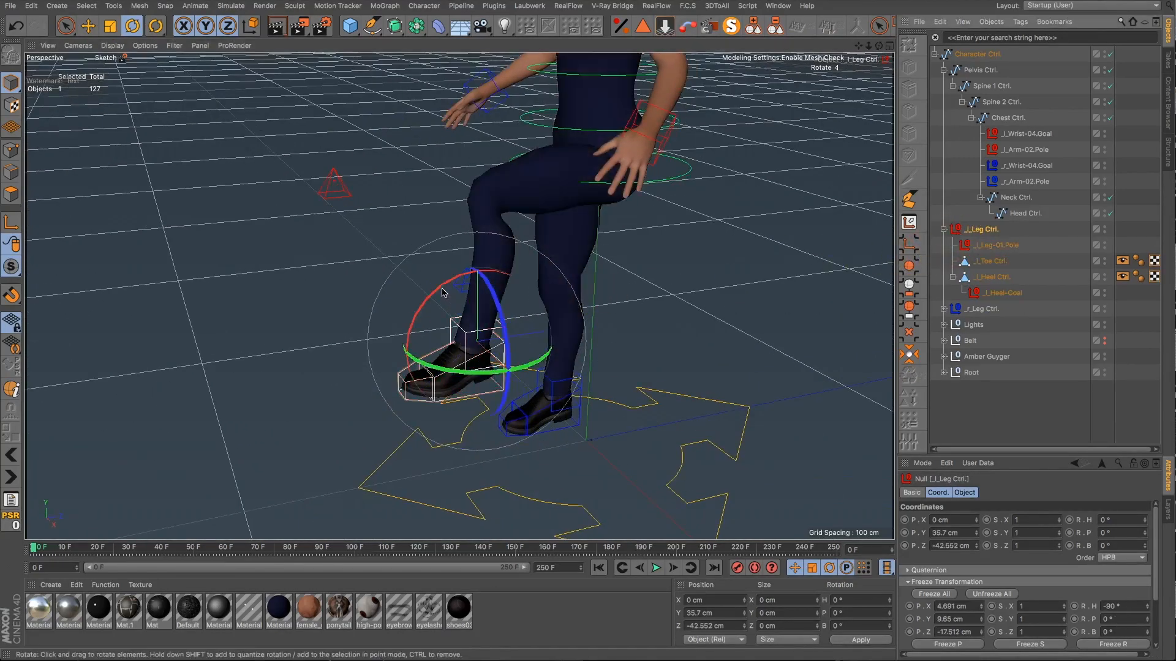
pyautogui.moveTo(450, 299); pyautogui.dragTo(745, 263)
pyautogui.hotkey('ctrl', 'z')
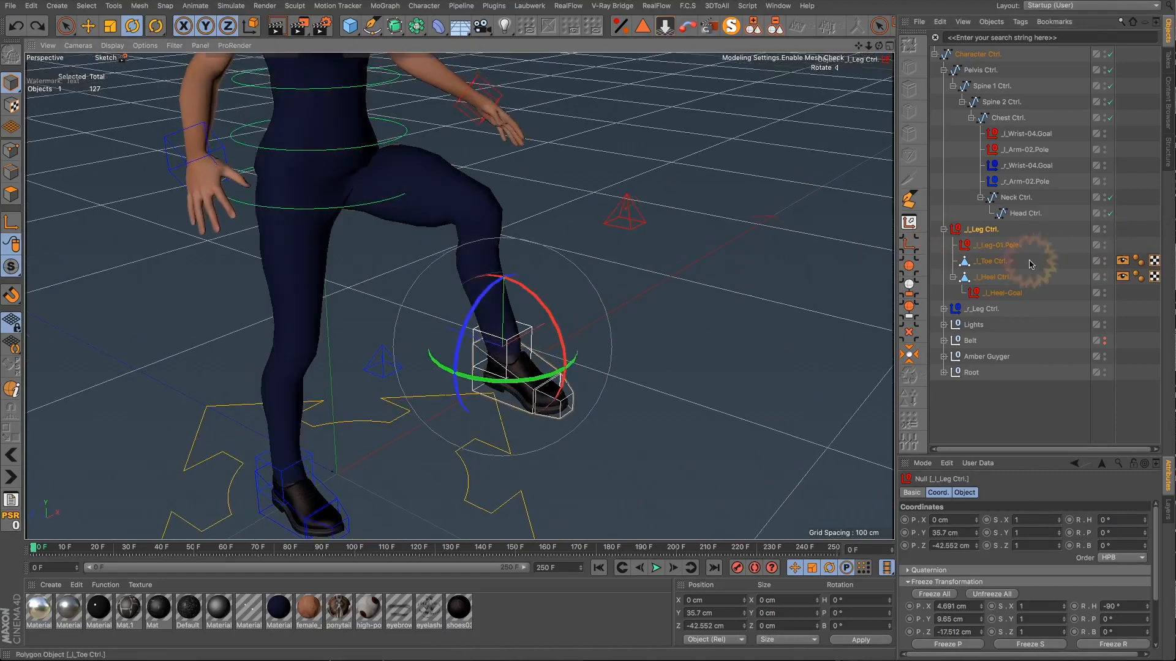
# Step: Collapse _l_Heel Ctrl. and go through the left leg's leg, pole, toe and heel controls one by one
pyautogui.click(952, 278)
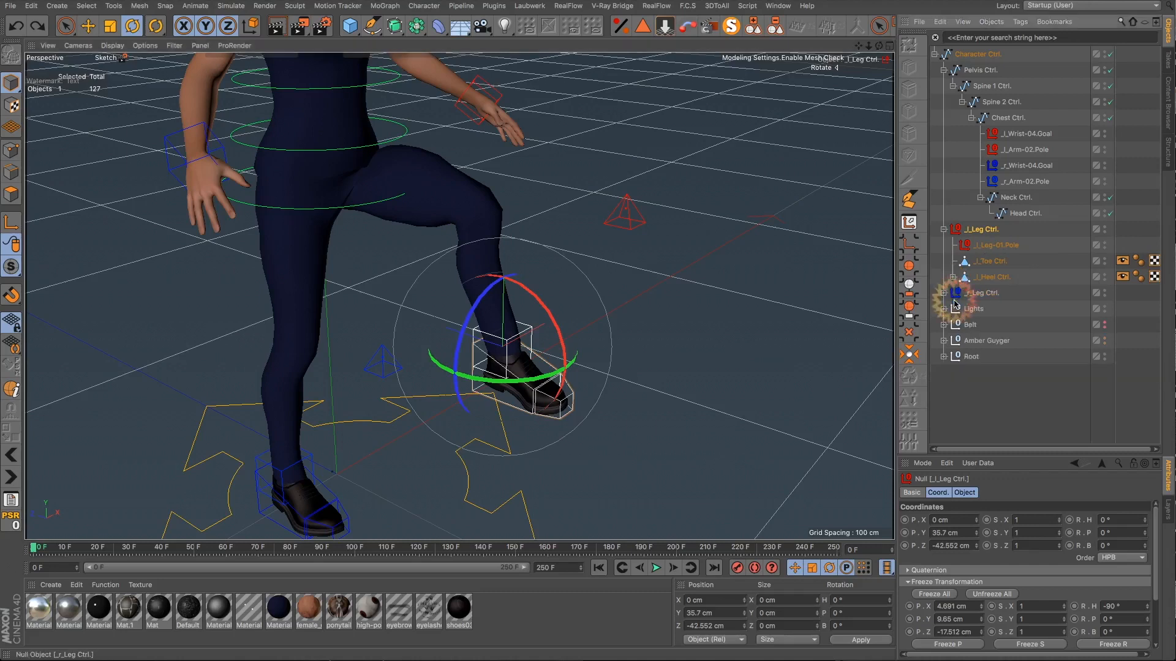
pyautogui.click(982, 246)
pyautogui.click(986, 261)
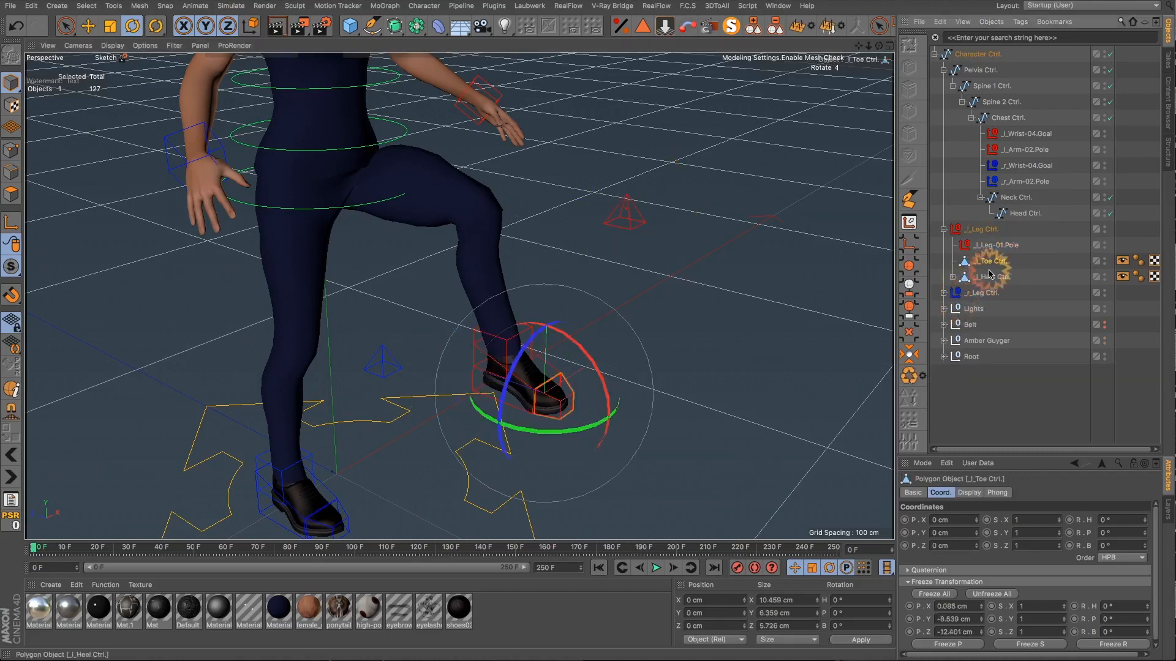
pyautogui.click(986, 231)
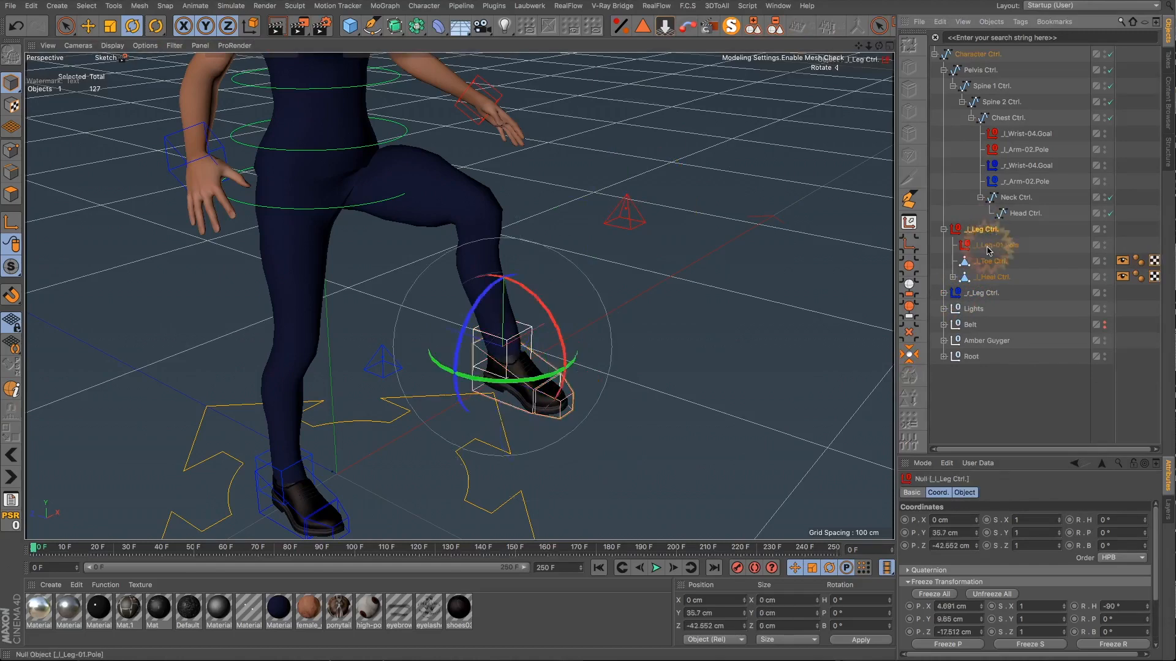
pyautogui.click(990, 247)
pyautogui.click(988, 261)
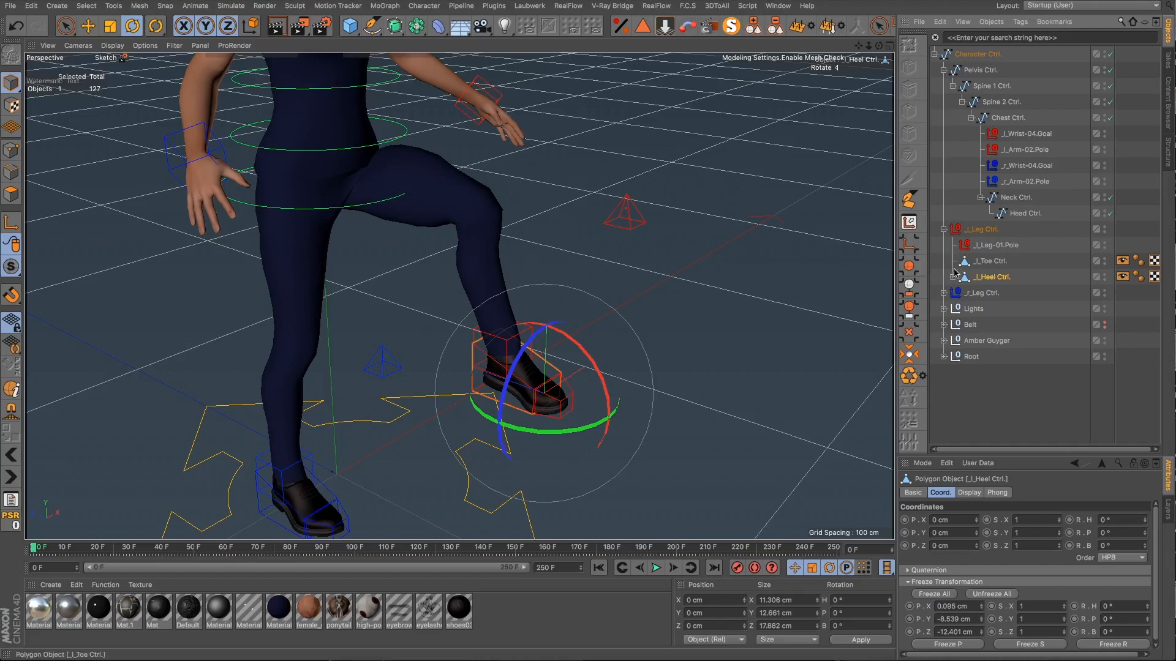
# Step: Collapse the _l_Leg Ctrl. hierarchy, expand _r_Leg Ctrl. and select it
pyautogui.click(943, 229)
pyautogui.click(943, 245)
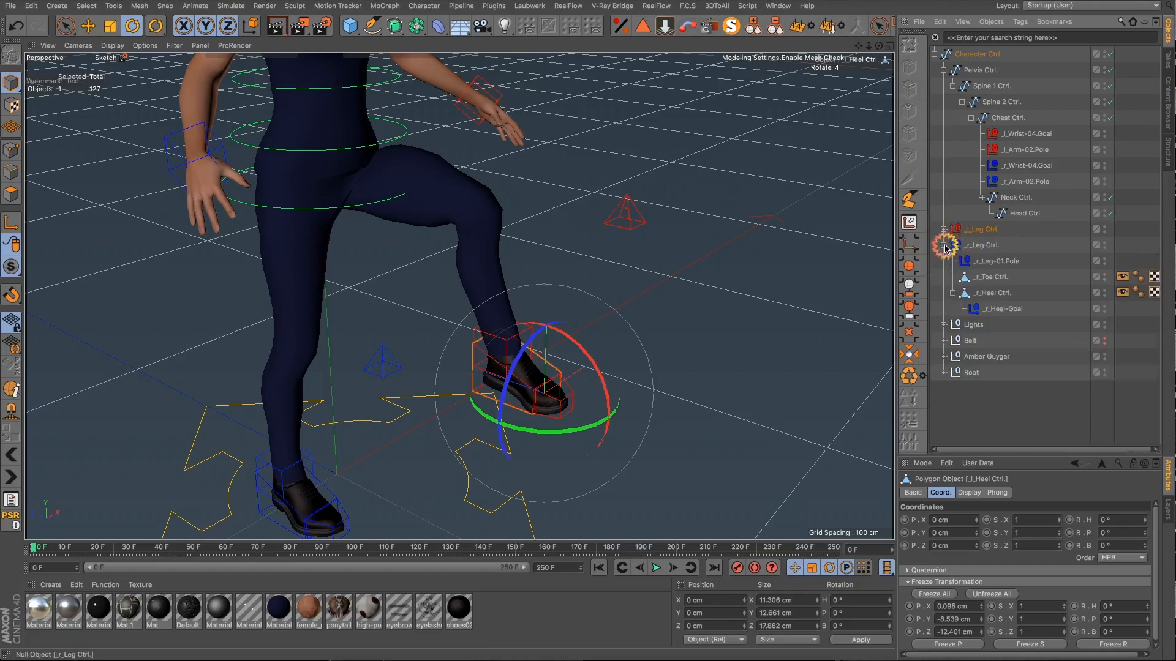
pyautogui.click(983, 245)
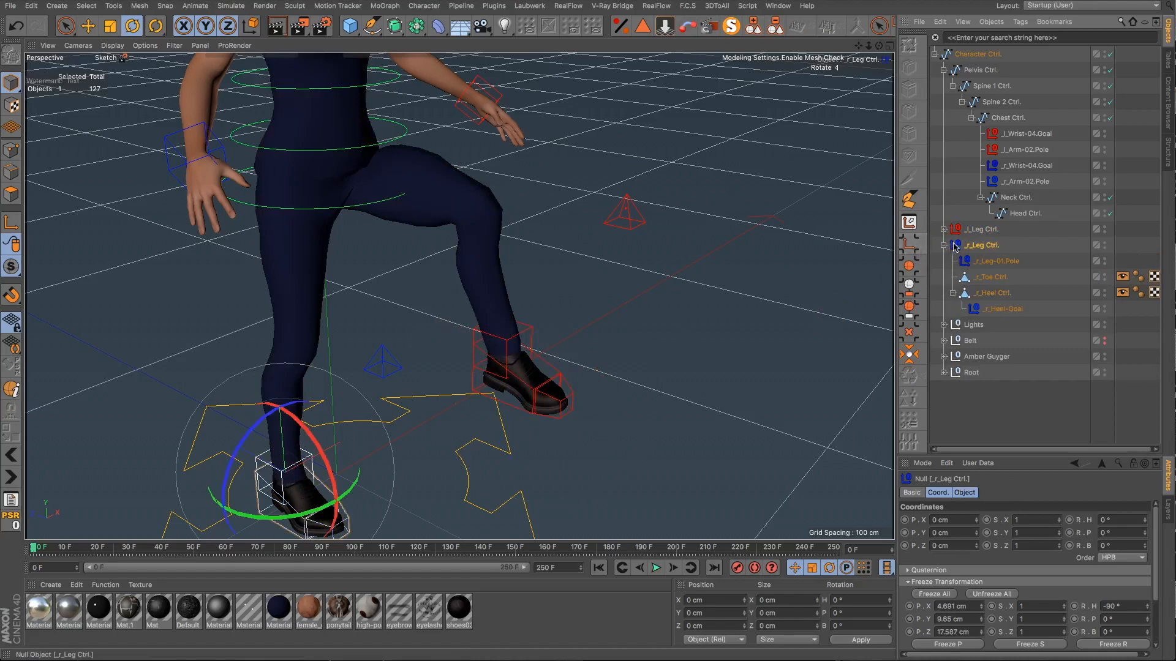
# Step: Reset the PSR of _l_Leg Ctrl. to put the left leg back in its frozen pose
pyautogui.click(974, 231)
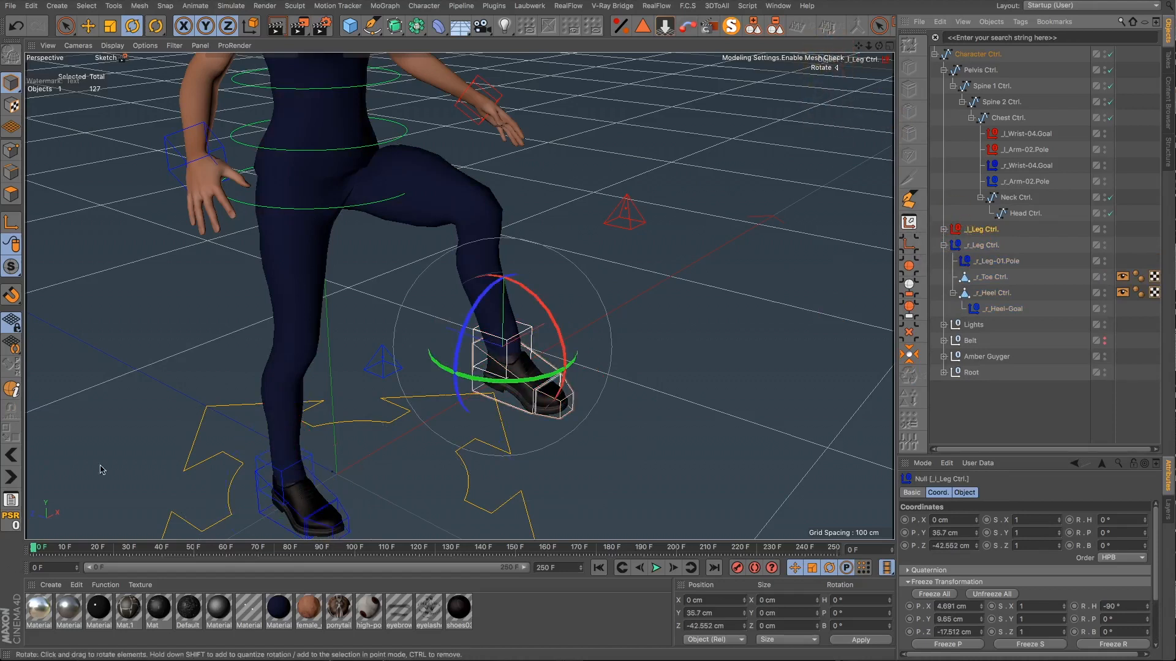
pyautogui.click(11, 518)
pyautogui.scroll(-6, 583, 355)
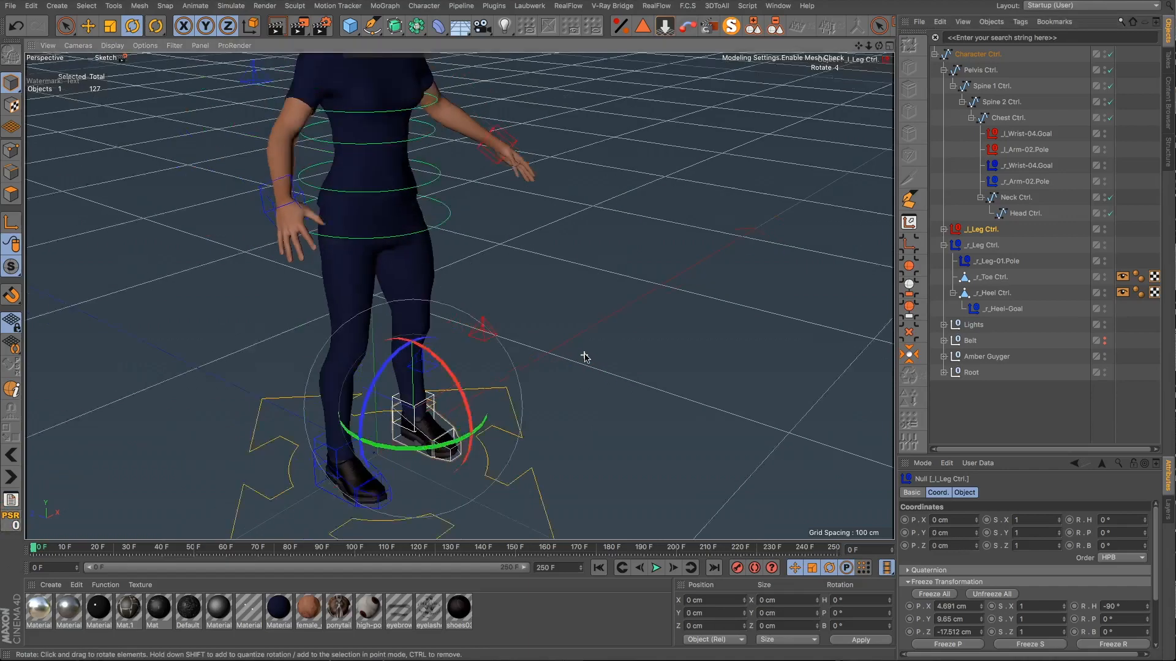
# Step: Lift the right foot by moving _r_Leg Ctrl. to about Y 25.9 cm and Z -22 cm
pyautogui.keyDown('alt'); pyautogui.moveTo(450, 431); pyautogui.dragTo(379, 434); pyautogui.keyUp('alt')
pyautogui.scroll(8, 429, 436)
pyautogui.click(306, 387)
pyautogui.scroll(-5, 307, 387)
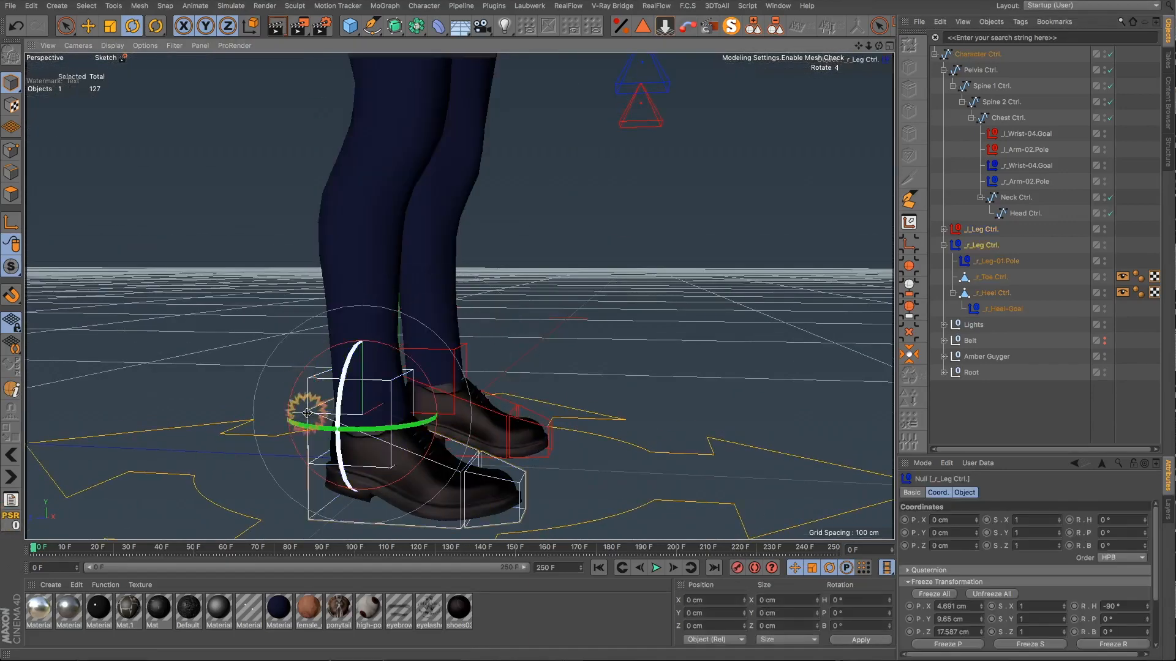
pyautogui.press('e')
pyautogui.scroll(-2, 301, 367)
pyautogui.moveTo(301, 366); pyautogui.dragTo(328, 321)
pyautogui.scroll(5, 386, 349)
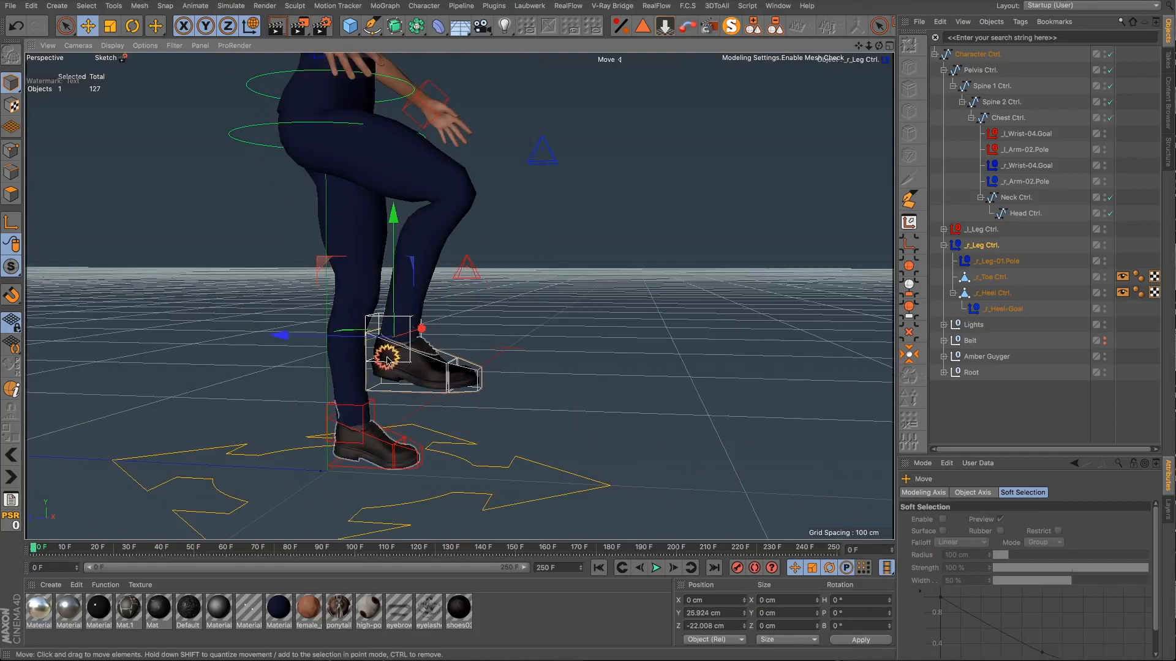
# Step: Test the raised right foot by rotating _r_Heel Ctrl. and pitching _r_Toe Ctrl. to about -10°
pyautogui.keyDown('alt'); pyautogui.moveTo(385, 350); pyautogui.dragTo(395, 384); pyautogui.keyUp('alt')
pyautogui.click(395, 384)
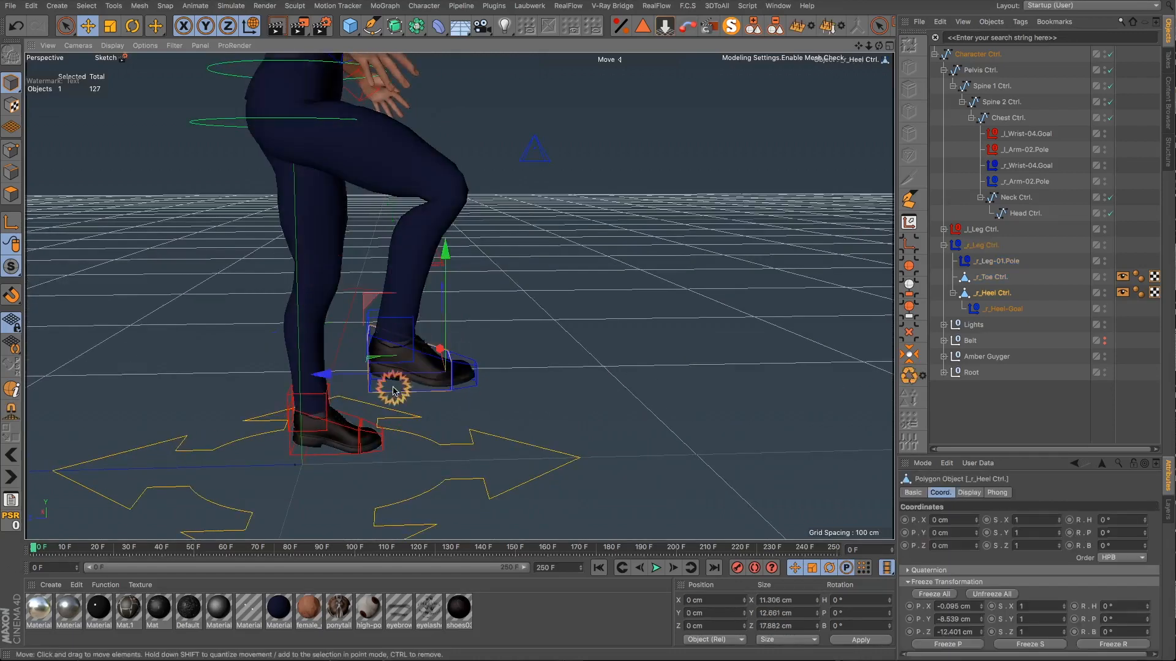
pyautogui.press('r')
pyautogui.moveTo(416, 305); pyautogui.dragTo(454, 308)
pyautogui.click(475, 358)
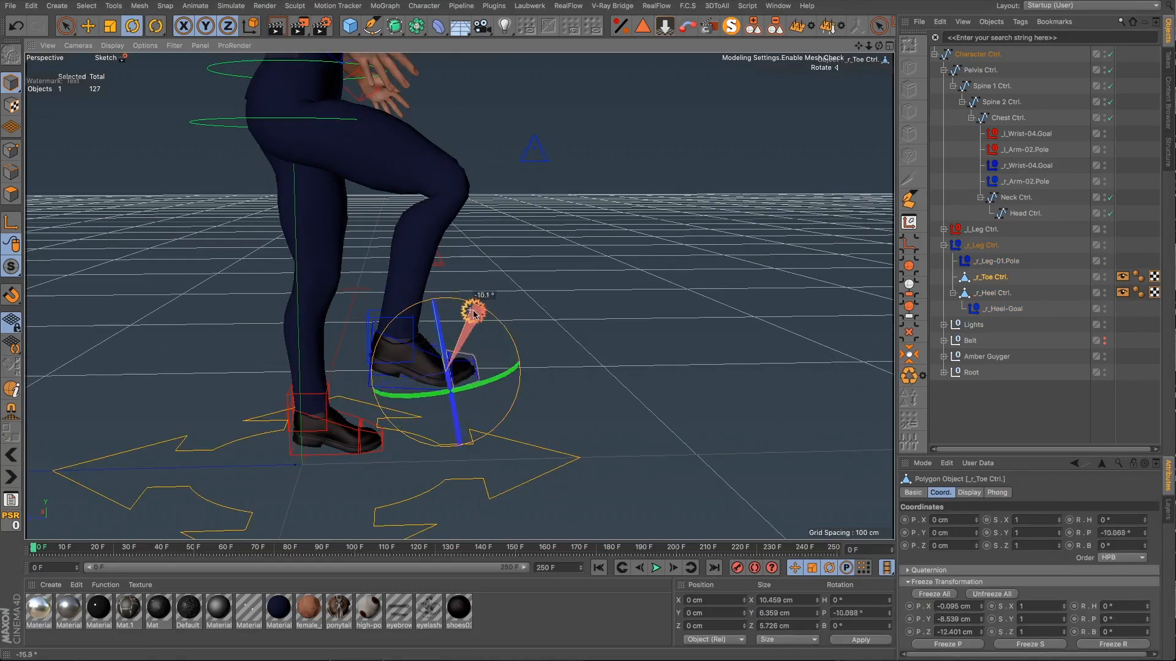
# Step: Reset the PSR of _r_Leg Ctrl., and also of all left and right leg, pole, toe and heel controls together
pyautogui.click(369, 316)
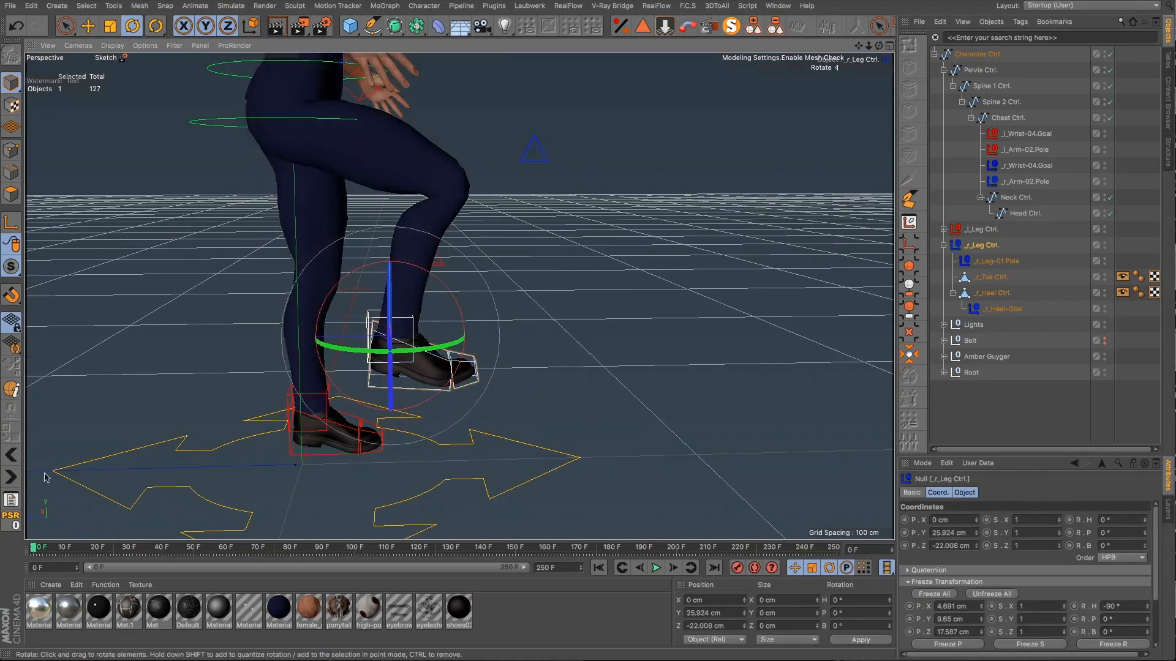
pyautogui.click(11, 518)
pyautogui.click(944, 230)
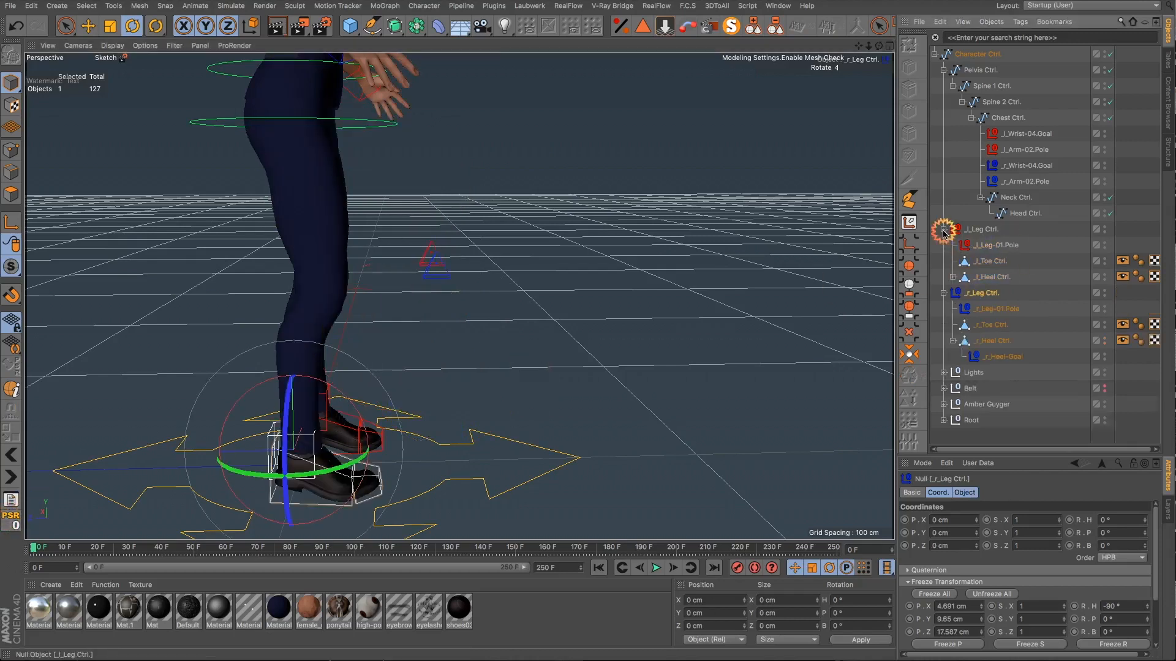
pyautogui.moveTo(1036, 235); pyautogui.dragTo(977, 350)
pyautogui.click(7, 525)
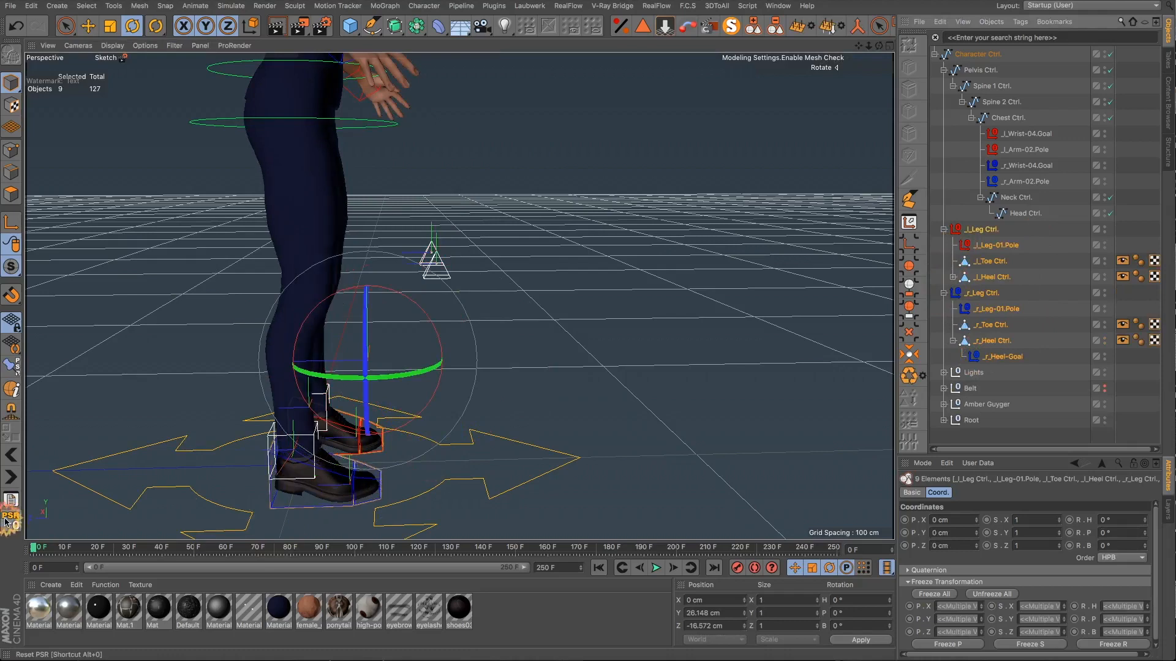
pyautogui.click(586, 417)
pyautogui.click(421, 361)
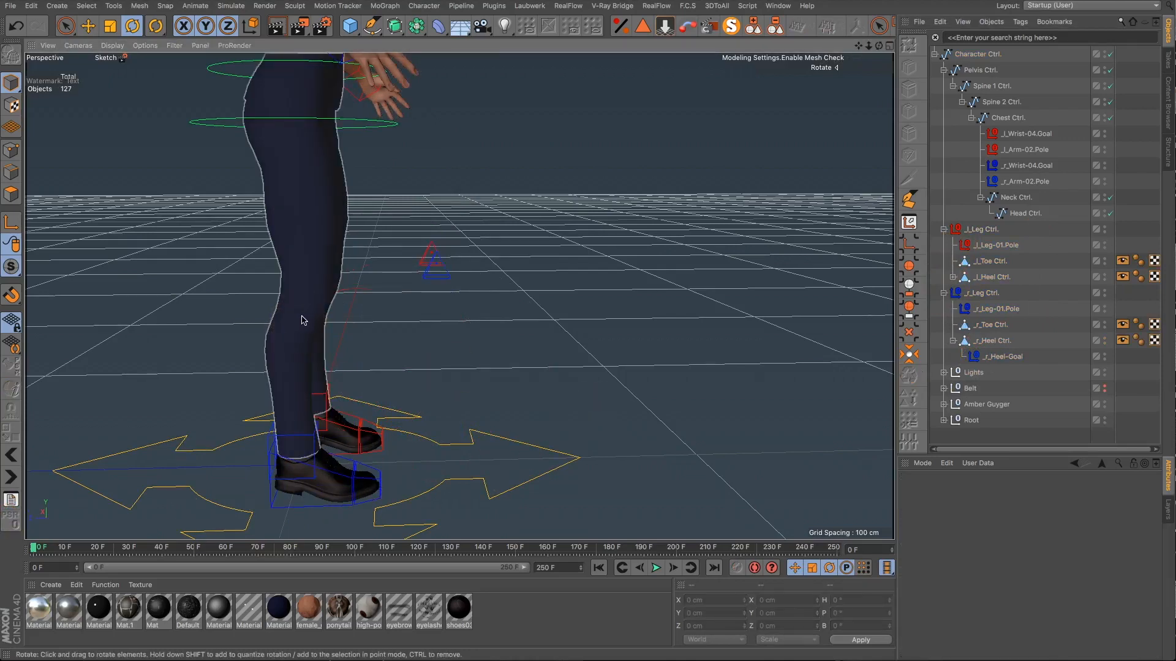
# Step: Try moving the right knee pole _r_Leg-01.Pole sideways, and undo the move
pyautogui.keyDown('alt'); pyautogui.moveTo(304, 314); pyautogui.dragTo(134, 346); pyautogui.keyUp('alt')
pyautogui.scroll(-8, 310, 396)
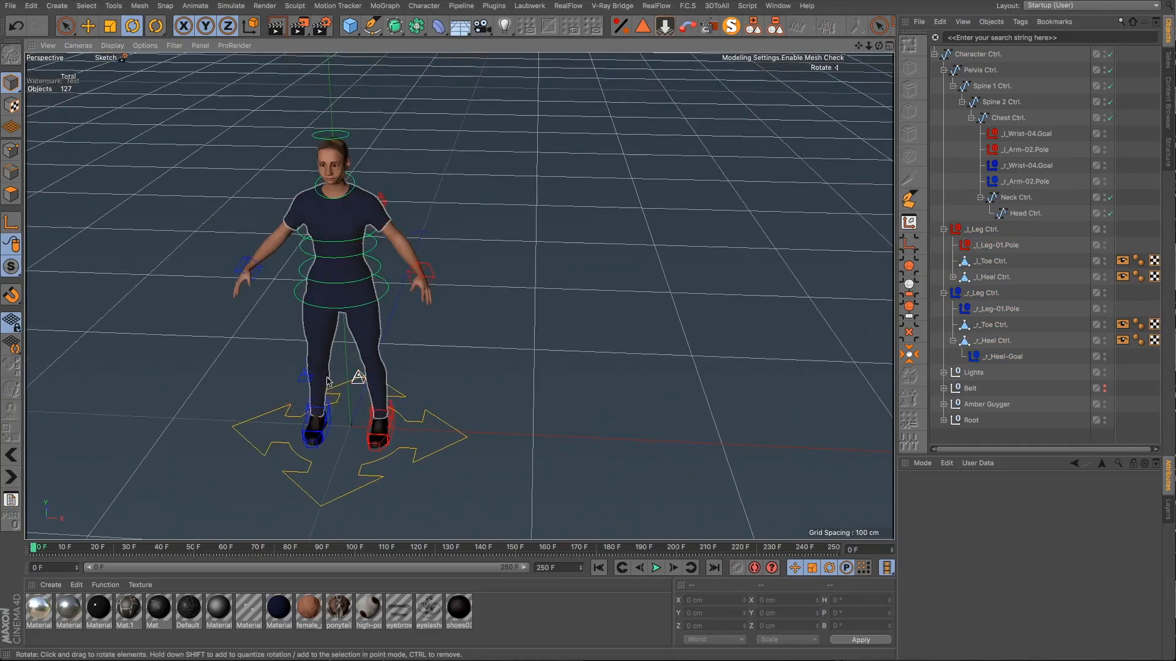
pyautogui.keyDown('alt'); pyautogui.moveTo(328, 381); pyautogui.dragTo(301, 358); pyautogui.keyUp('alt')
pyautogui.click(300, 352)
pyautogui.press('e')
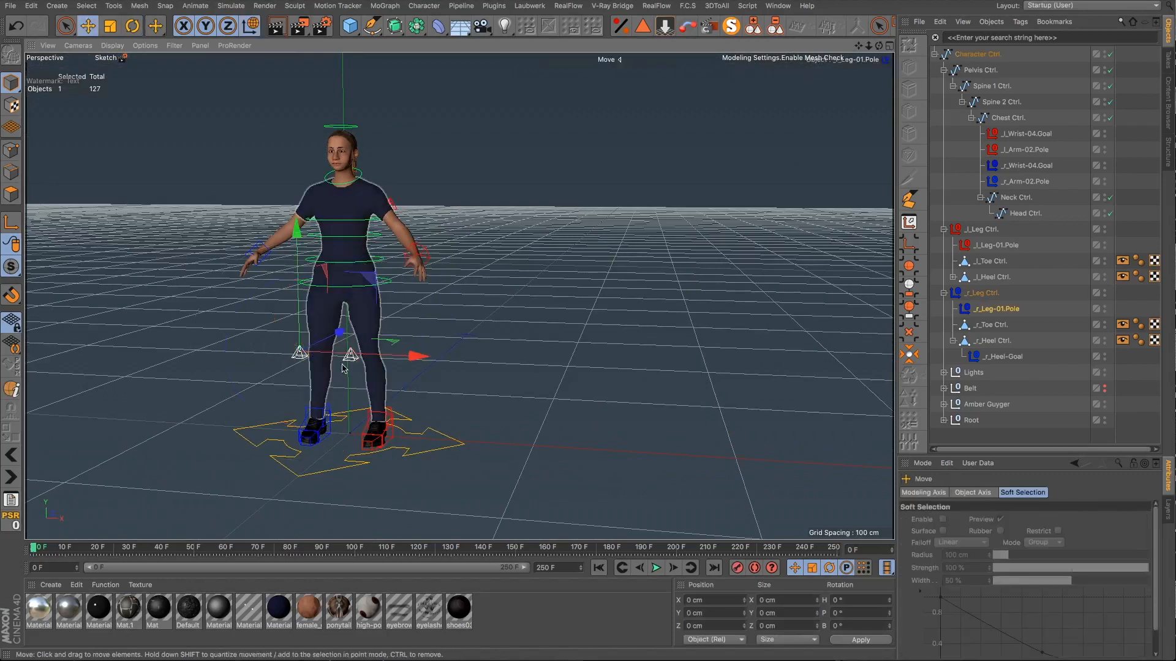
pyautogui.moveTo(415, 354); pyautogui.dragTo(392, 366)
pyautogui.click(19, 26)
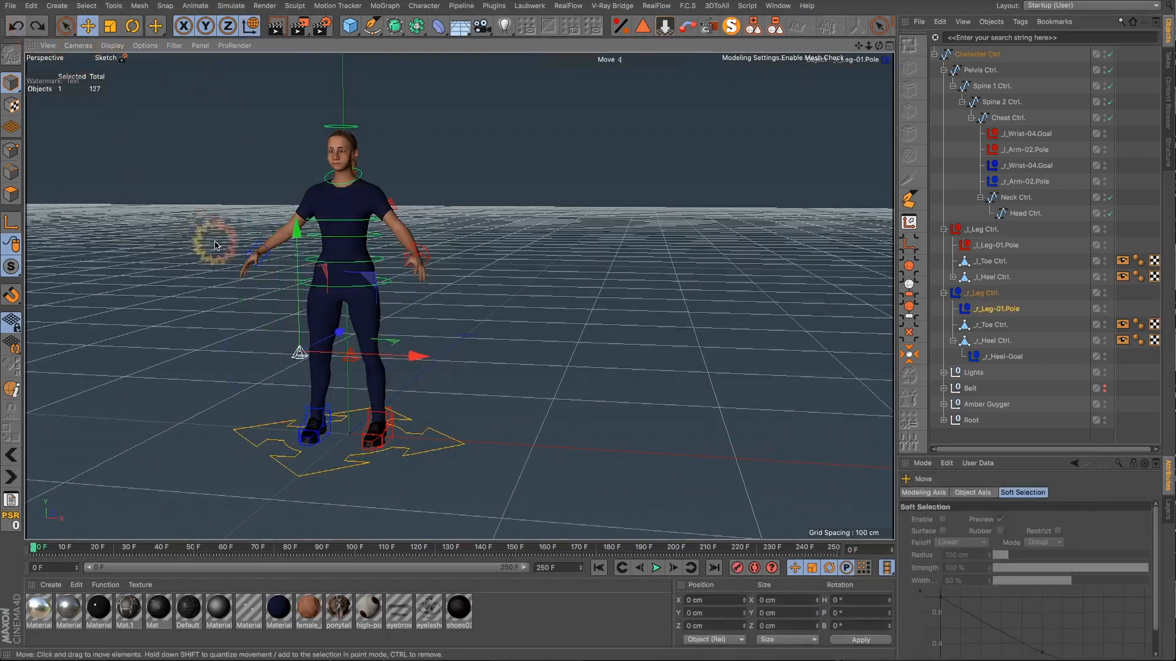
pyautogui.click(197, 223)
# Step: Lower Pelvis Ctrl. to about Z -27.2 cm to test the legs in a crouch, and view it from the side
pyautogui.keyDown('alt'); pyautogui.moveTo(311, 285); pyautogui.dragTo(327, 293, button='right'); pyautogui.keyUp('alt')
pyautogui.keyDown('alt'); pyautogui.moveTo(326, 292); pyautogui.dragTo(373, 318); pyautogui.keyUp('alt')
pyautogui.click(452, 293)
pyautogui.keyDown('alt'); pyautogui.moveTo(447, 340); pyautogui.dragTo(437, 320); pyautogui.keyUp('alt')
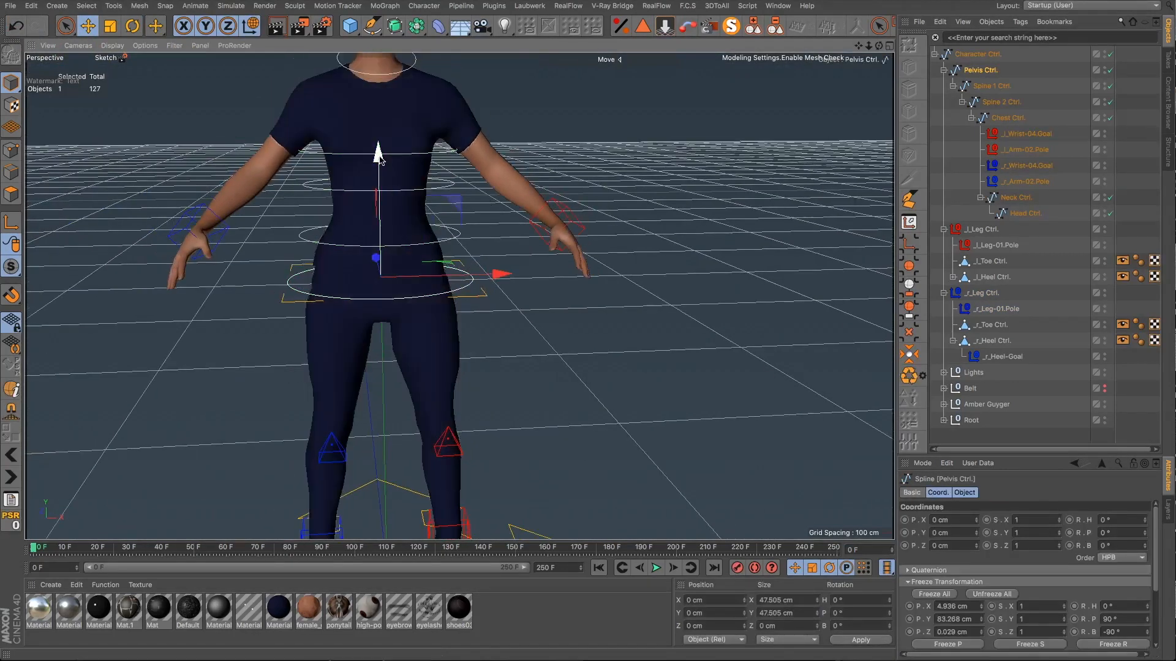
pyautogui.moveTo(381, 153); pyautogui.dragTo(377, 258)
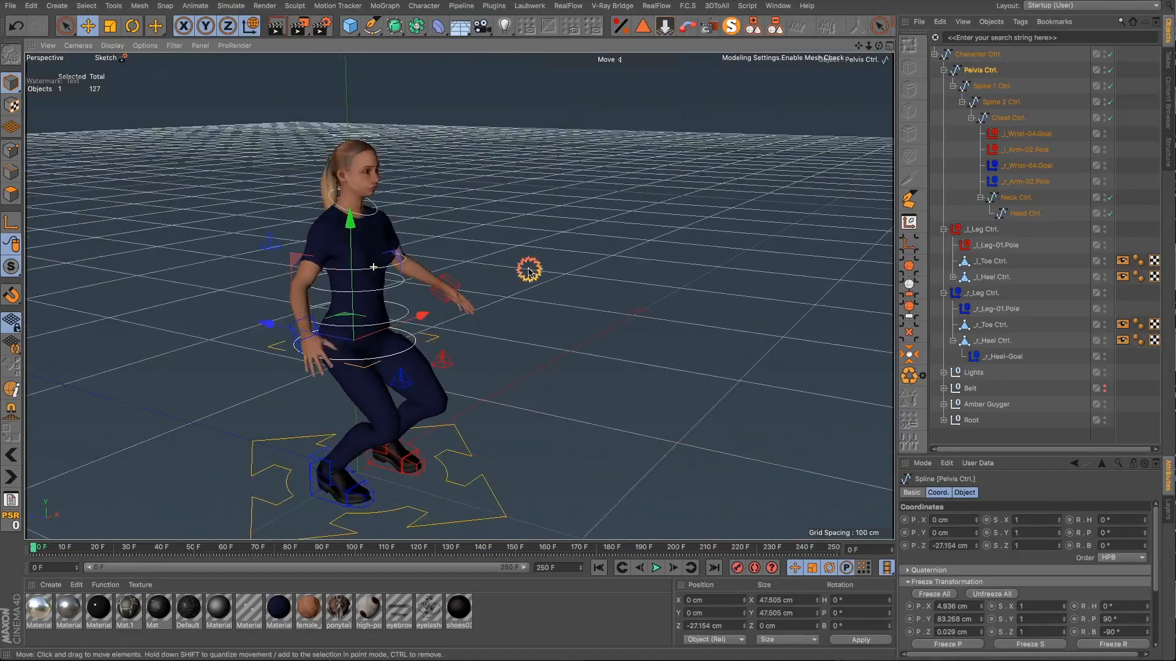
pyautogui.keyDown('alt'); pyautogui.moveTo(525, 267); pyautogui.dragTo(341, 170); pyautogui.keyUp('alt')
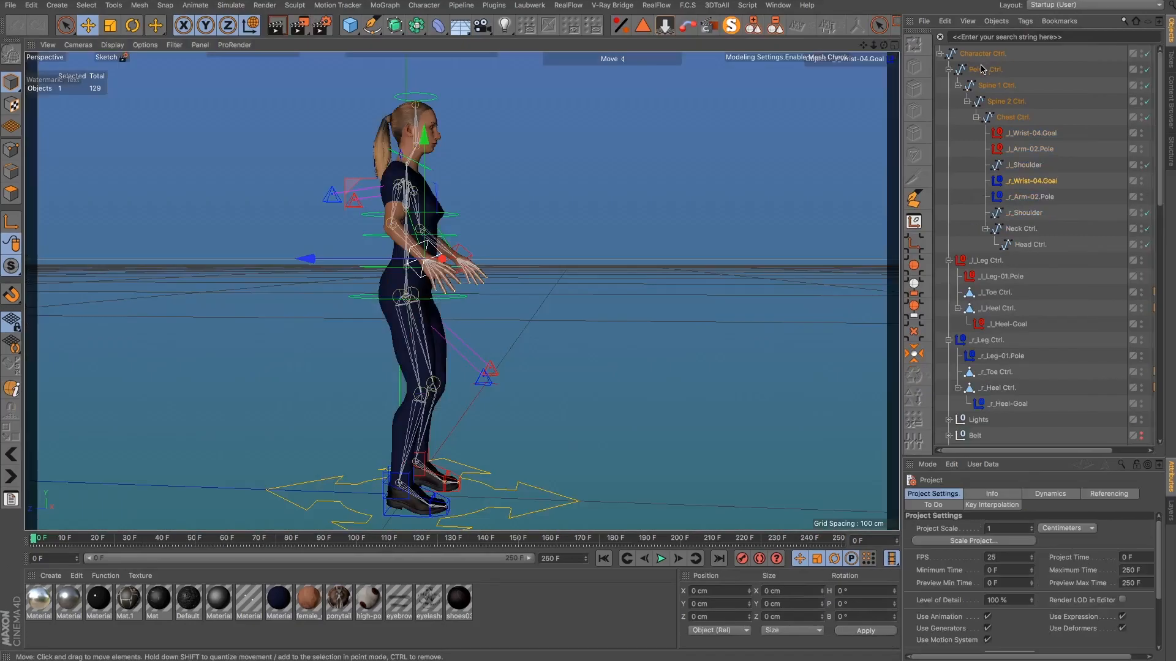
# Step: Lower Pelvis Ctrl. to about Z -7.9 cm so that the knees bend slightly
pyautogui.click(983, 69)
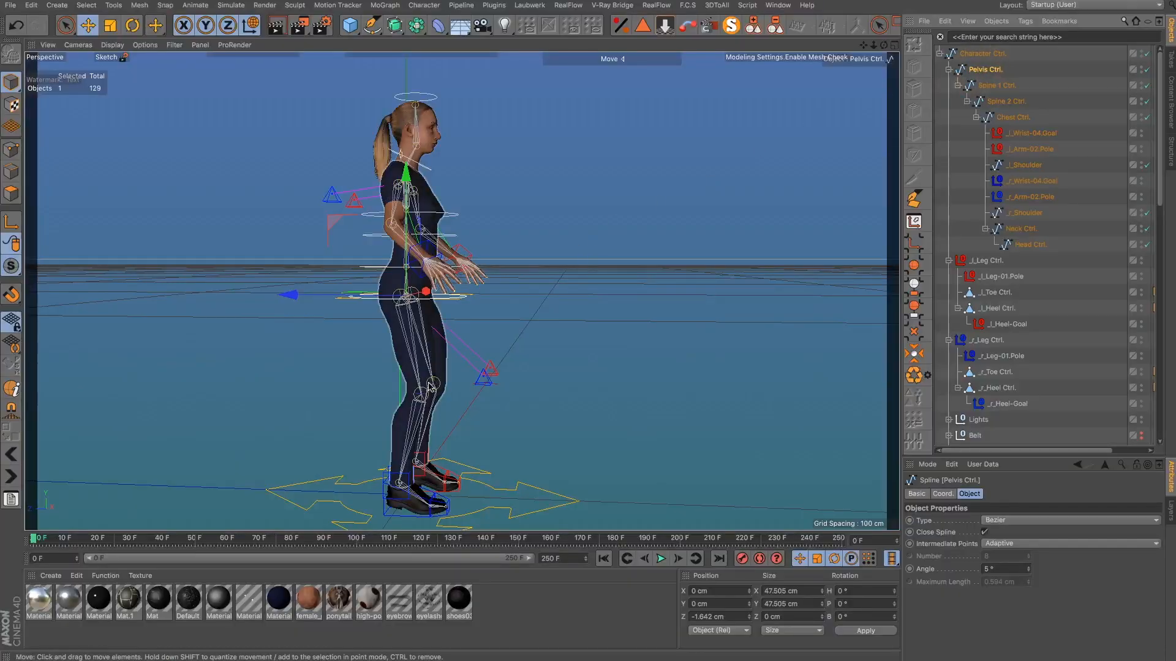
pyautogui.keyDown('alt'); pyautogui.moveTo(471, 292); pyautogui.dragTo(398, 178); pyautogui.keyUp('alt')
pyautogui.scroll(3, 426, 318)
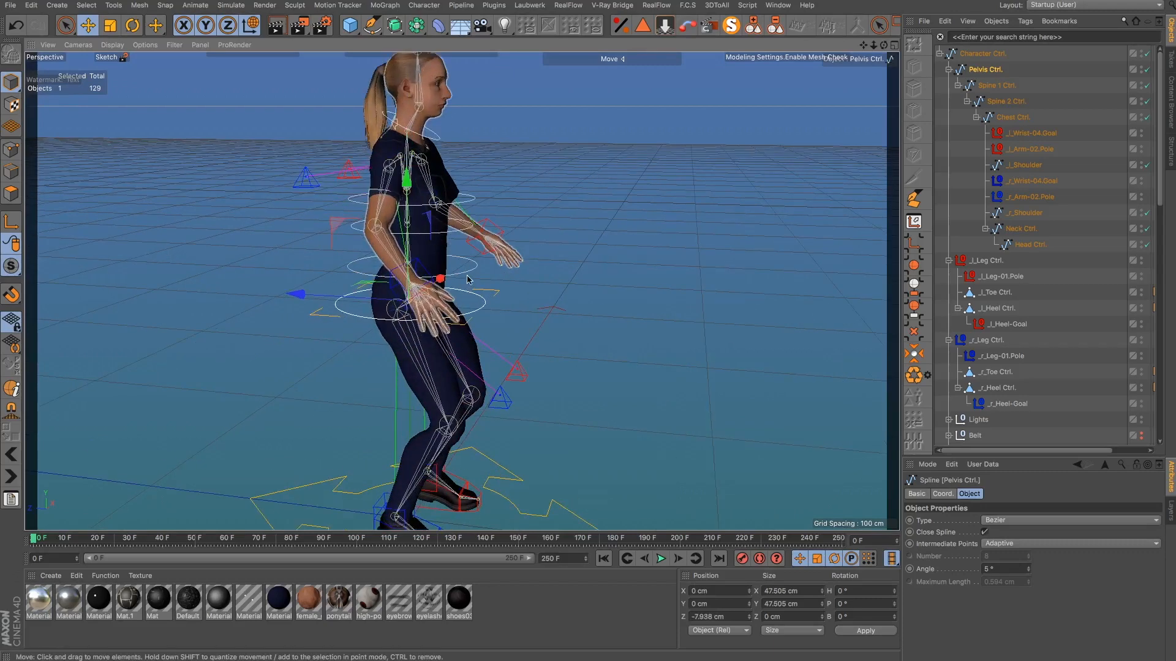
# Step: Bend the lower torso by rotating Spine 1 Ctrl. to a pitch of about 13.7°
pyautogui.press('r')
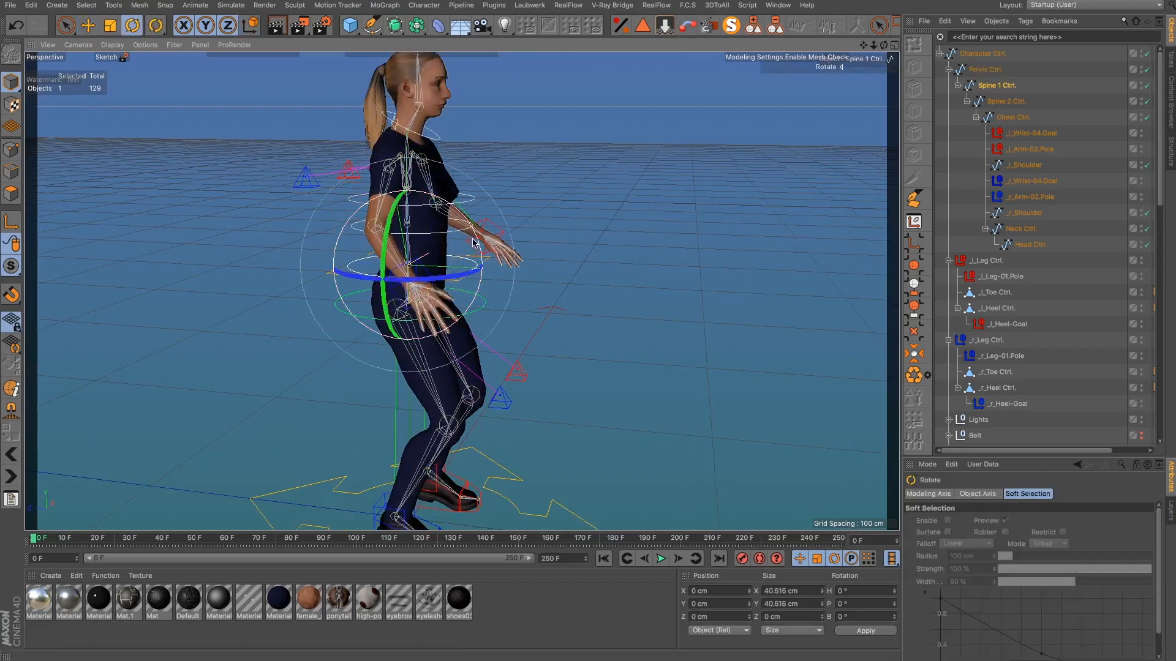
pyautogui.moveTo(473, 242)
pyautogui.mouseDown()
pyautogui.moveTo(481, 282)
pyautogui.moveTo(467, 235)
pyautogui.mouseUp()
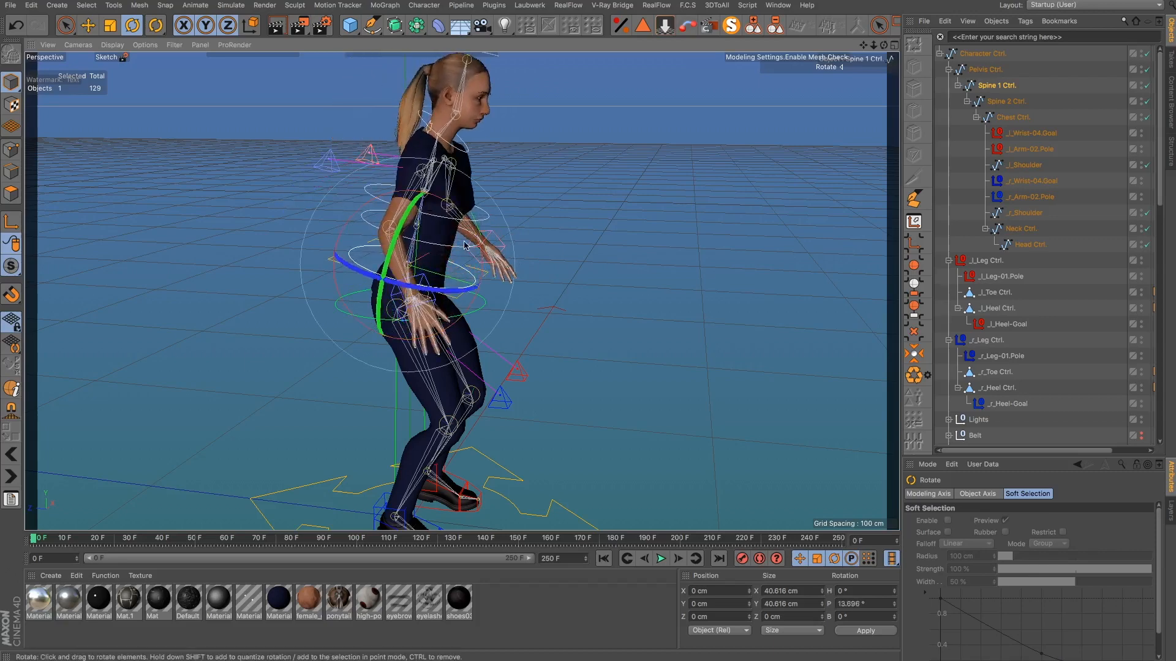
pyautogui.scroll(2, 464, 246)
# Step: Test the upper torso by rotating Spine 2 Ctrl. back and forth, ending at a pitch of about -11.9°
pyautogui.click(308, 210)
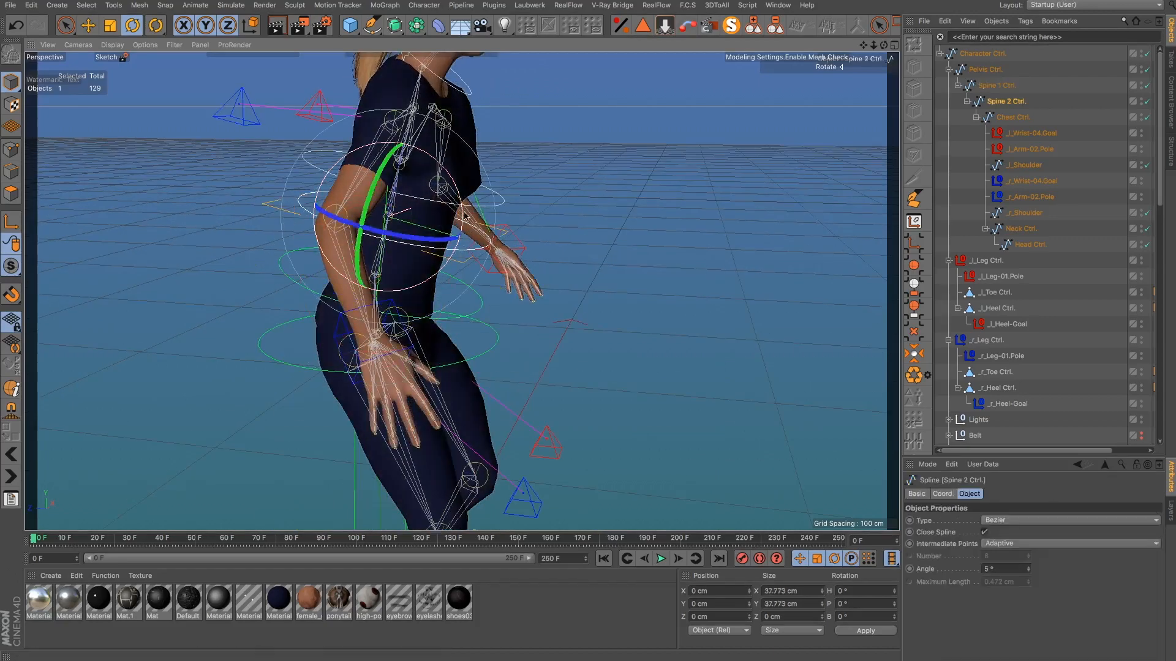
pyautogui.moveTo(461, 206); pyautogui.dragTo(194, 194)
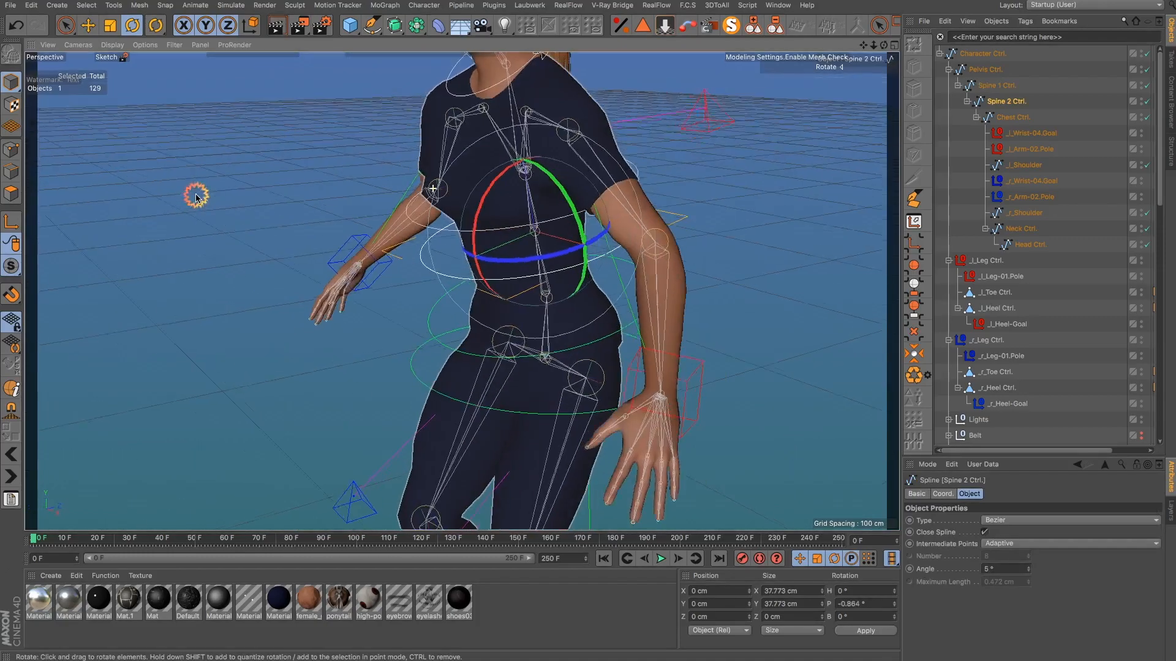
pyautogui.moveTo(475, 206); pyautogui.dragTo(367, 190)
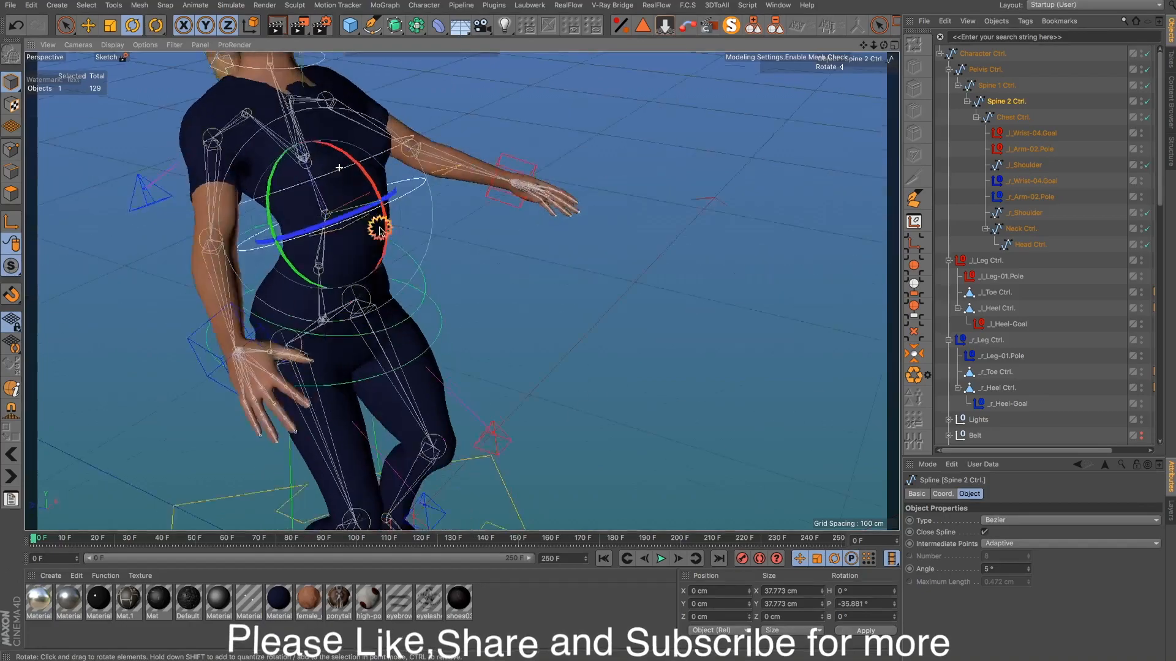
pyautogui.keyDown('alt'); pyautogui.moveTo(380, 231); pyautogui.dragTo(338, 231); pyautogui.keyUp('alt')
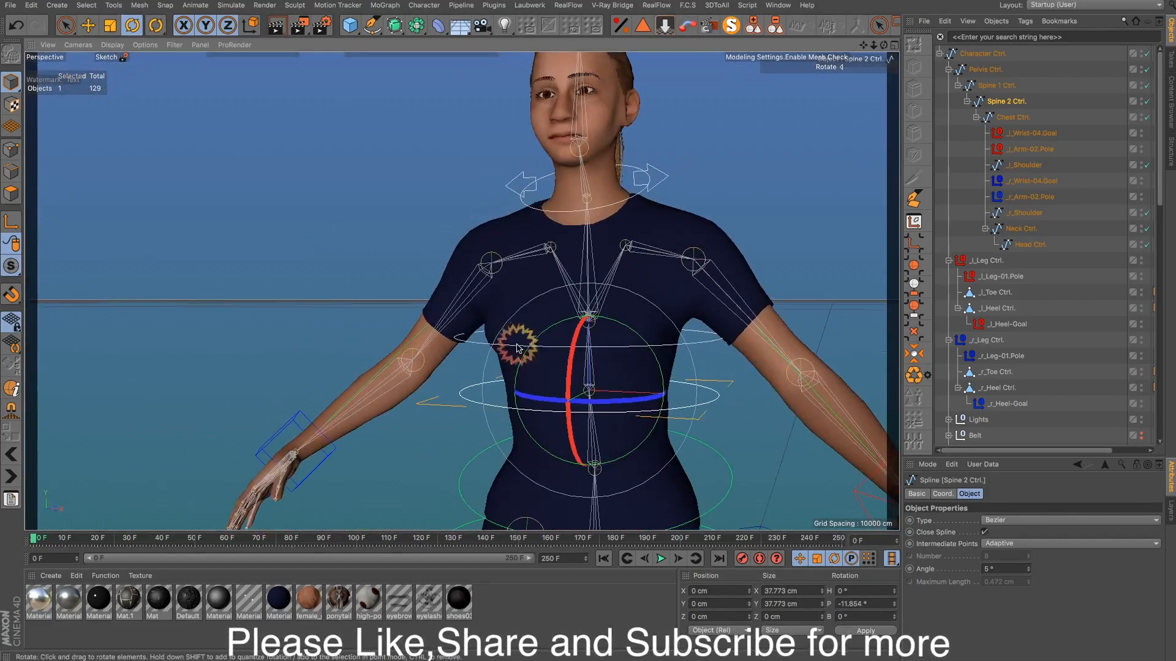
pyautogui.keyDown('alt'); pyautogui.moveTo(517, 341); pyautogui.dragTo(492, 304); pyautogui.keyUp('alt')
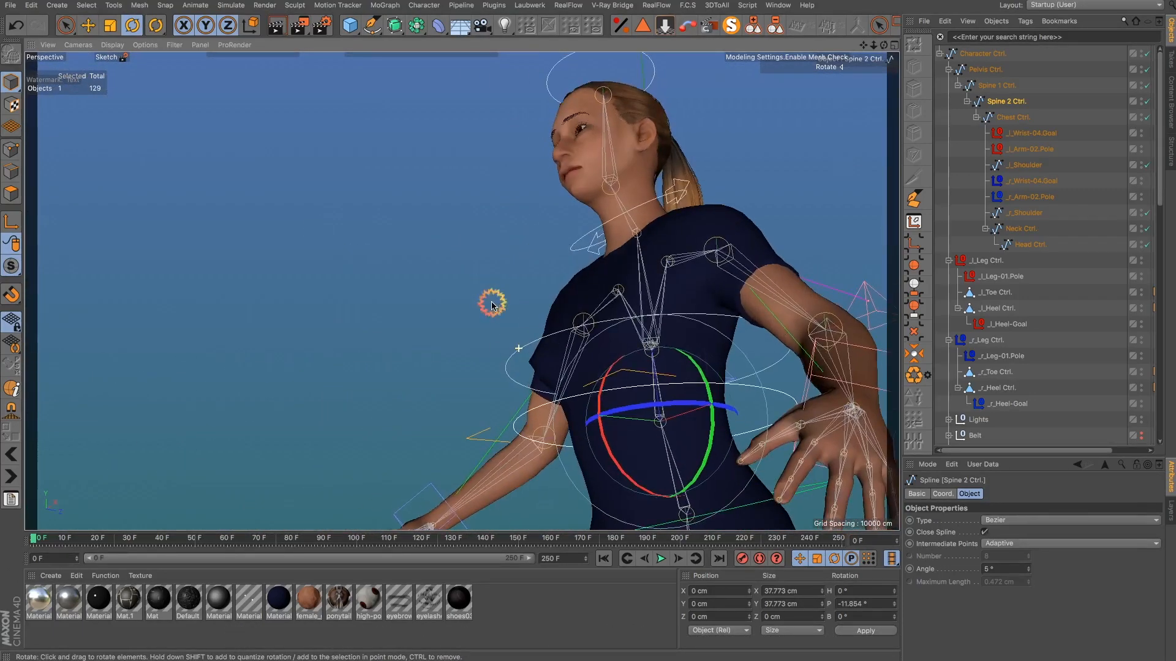
# Step: Try rotating Chest Ctrl. to a pitch of about -25.5°, undo it and reselect Spine 2 Ctrl
pyautogui.keyDown('alt'); pyautogui.moveTo(517, 353); pyautogui.dragTo(615, 341); pyautogui.keyUp('alt')
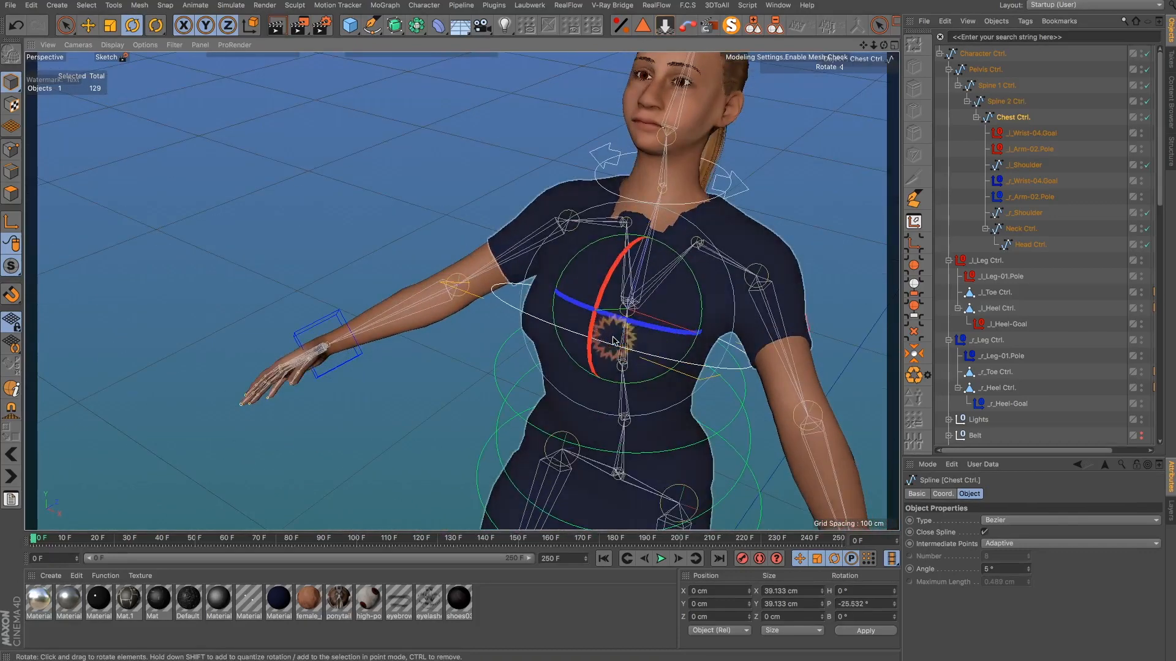
pyautogui.hotkey('ctrl', 'z')
pyautogui.click(613, 404)
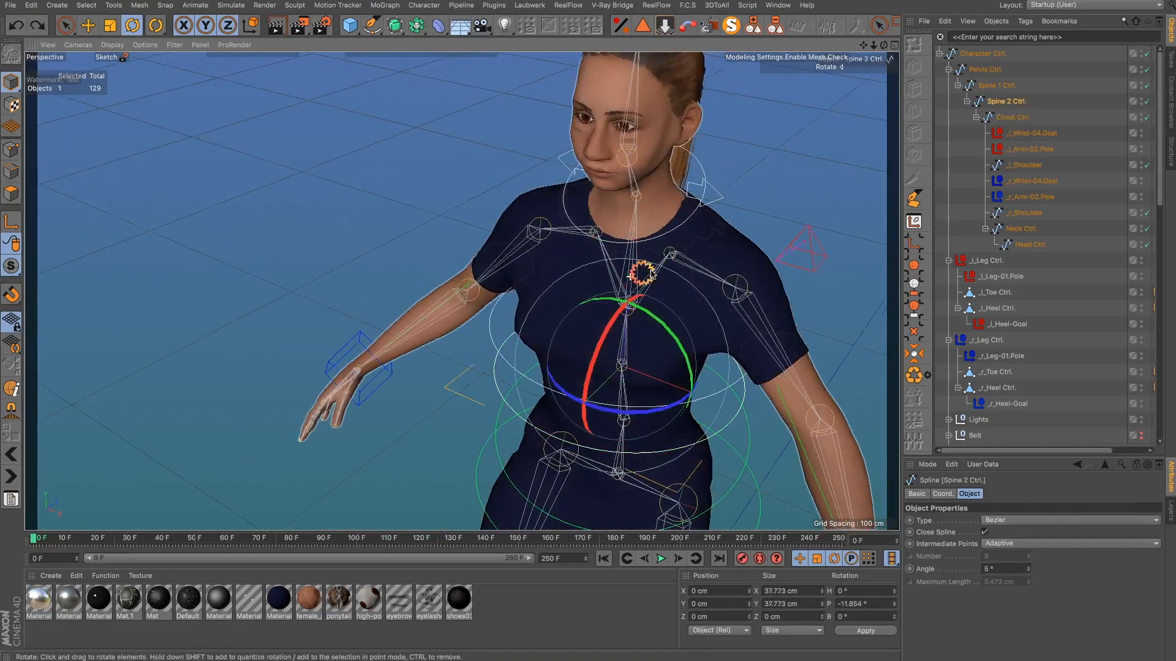
# Step: Test the neck by rotating Neck Ctrl. on several axes, including a heading of about -17.6° and a bank of about 7.2°
pyautogui.keyDown('alt'); pyautogui.moveTo(643, 270); pyautogui.dragTo(561, 195); pyautogui.keyUp('alt')
pyautogui.click(658, 212)
pyautogui.scroll(6, 617, 228)
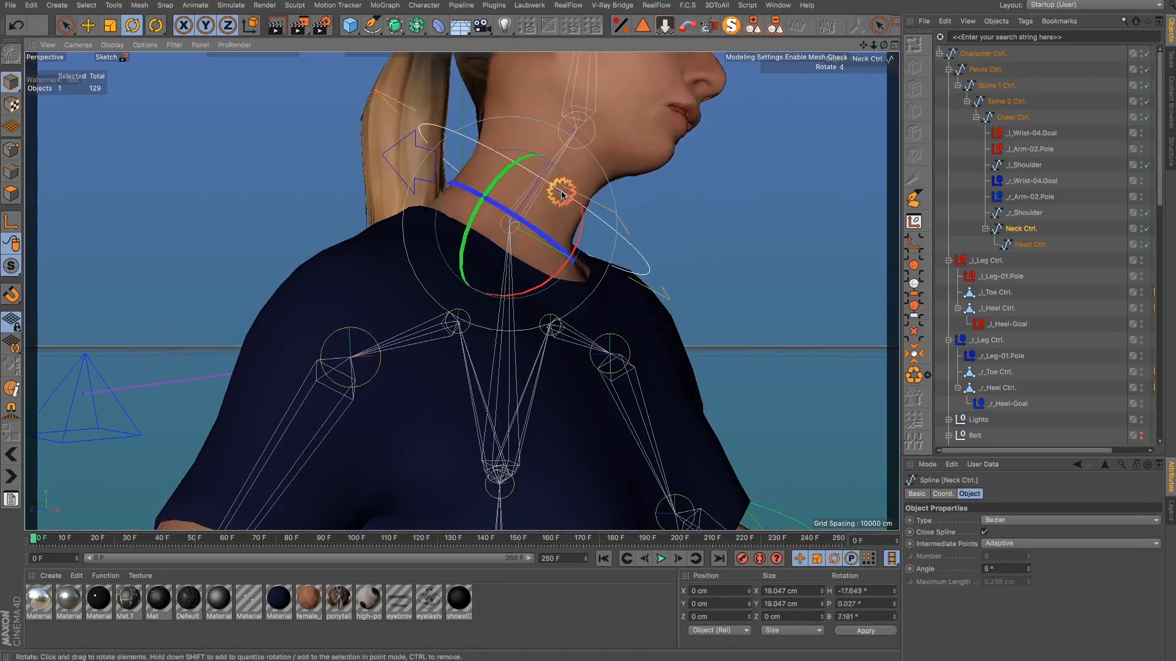
pyautogui.moveTo(863, 46); pyautogui.dragTo(781, 404)
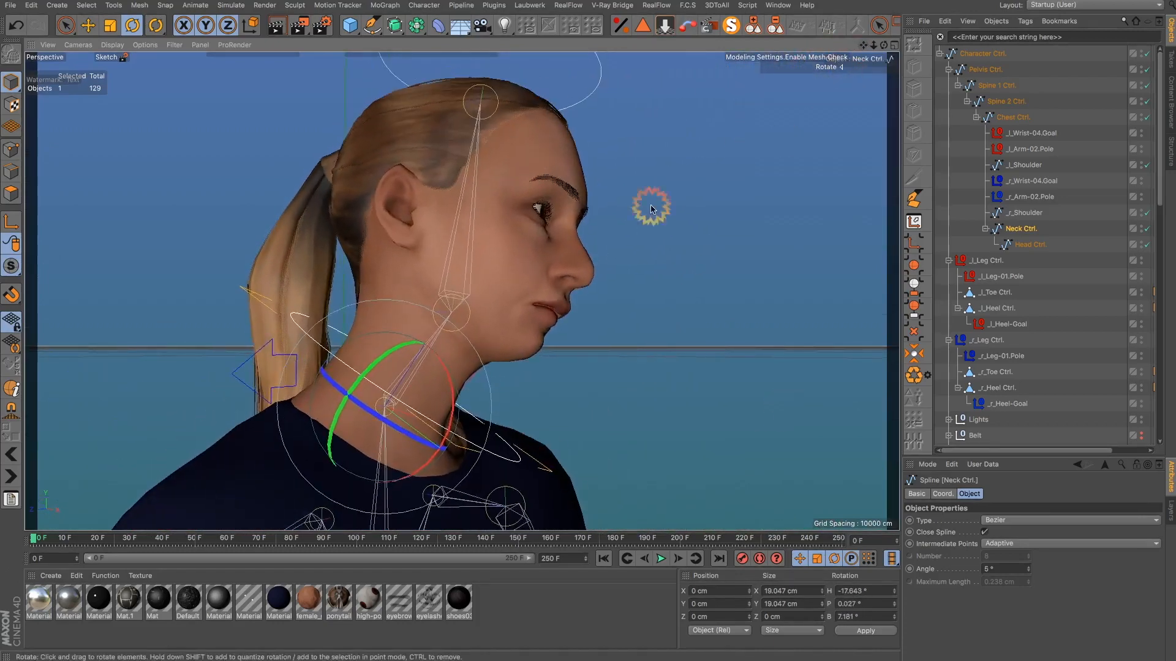
pyautogui.keyDown('alt'); pyautogui.moveTo(651, 209); pyautogui.dragTo(429, 243); pyautogui.keyUp('alt')
pyautogui.moveTo(479, 424); pyautogui.dragTo(483, 371)
pyautogui.moveTo(480, 332); pyautogui.dragTo(620, 352)
# Step: Turn the head by rotating Head Ctrl. to about H -11.3°, P -17.1° and B 29°
pyautogui.click(298, 83)
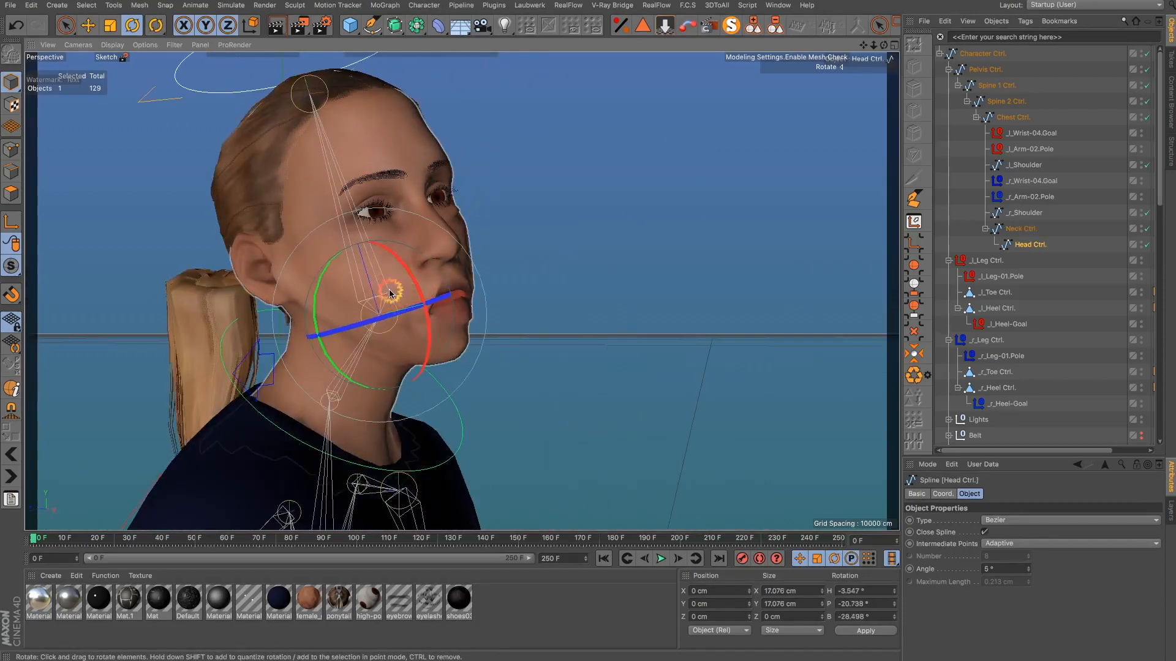
pyautogui.moveTo(388, 289); pyautogui.dragTo(352, 417)
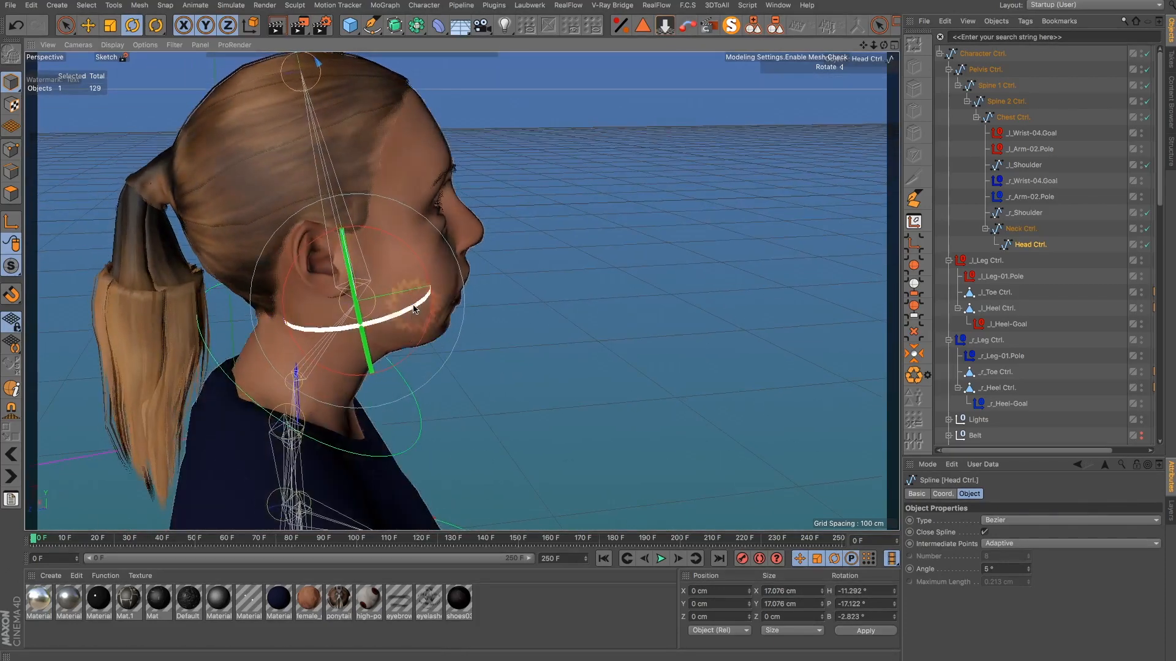
pyautogui.moveTo(377, 322); pyautogui.dragTo(416, 295)
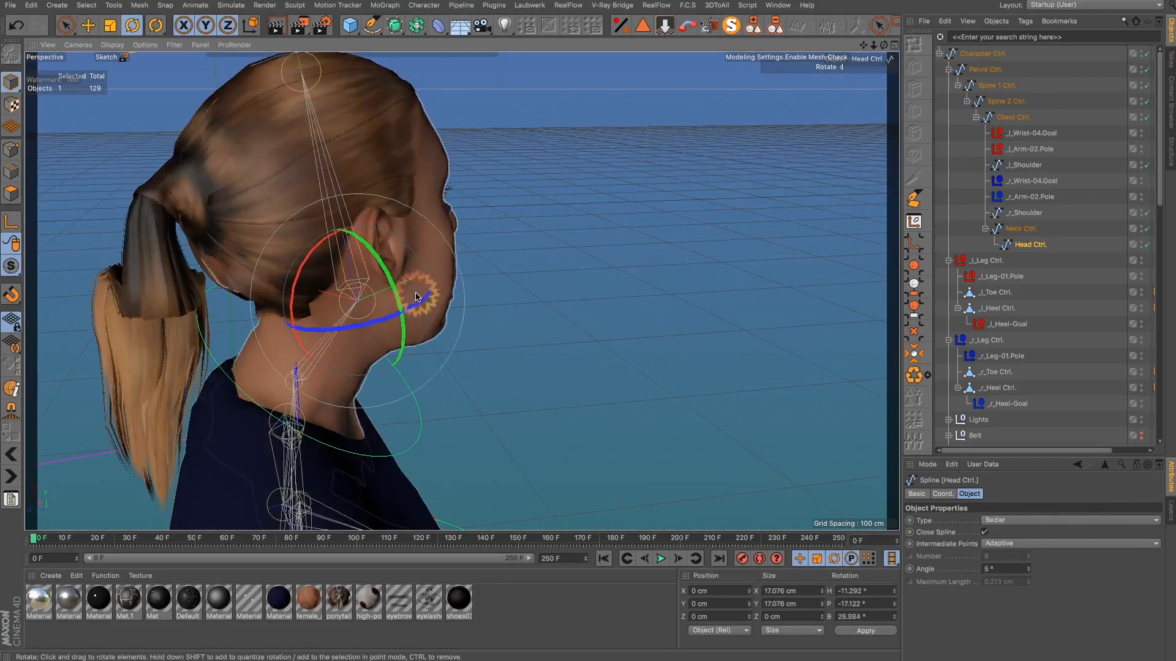
# Step: Select every object in the hierarchy, from Character Ctrl. down to the last joint, _r_End-01
pyautogui.click(978, 54)
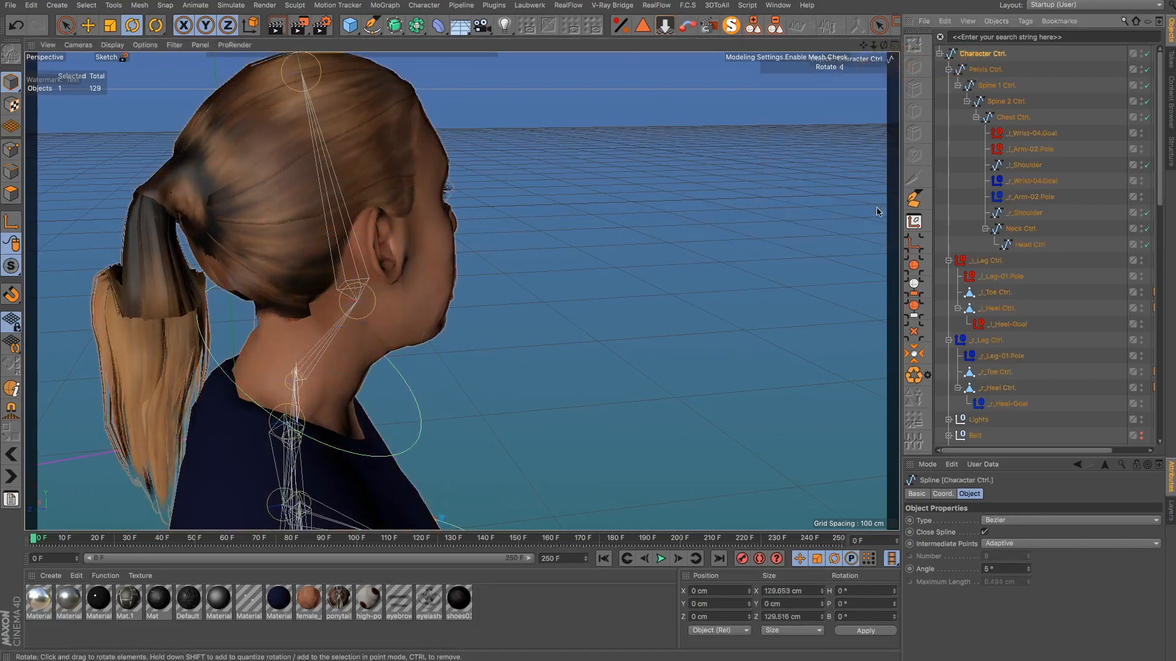
pyautogui.click(774, 41)
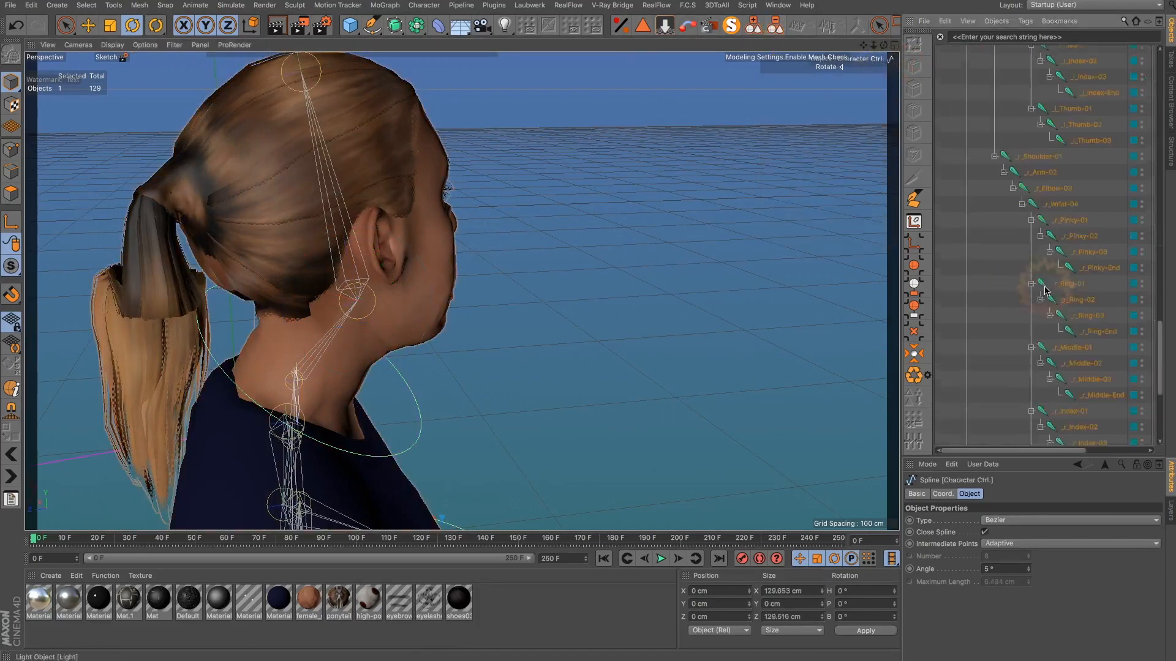
pyautogui.scroll(-10, 1048, 368)
pyautogui.keyDown('shift'); pyautogui.click(1039, 437); pyautogui.keyUp('shift')
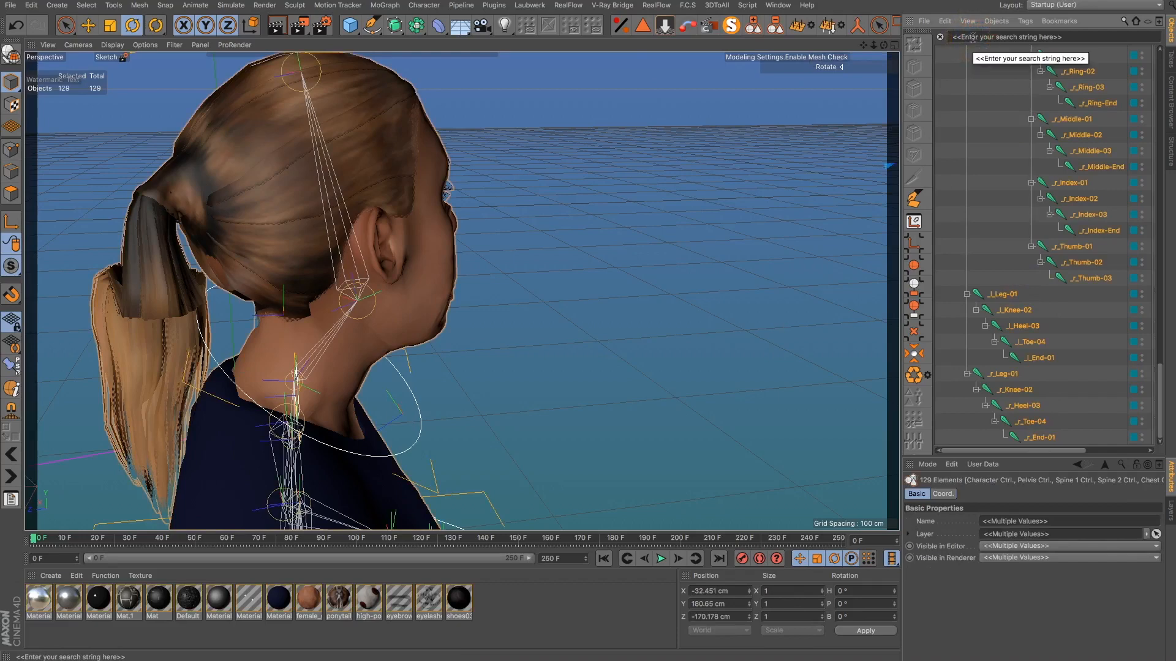
# Step: Find Reset PSR in Customize Commands by filtering for "psr" and dock it as an icon in the vertical tool palette
pyautogui.click(778, 5)
pyautogui.moveTo(793, 25)
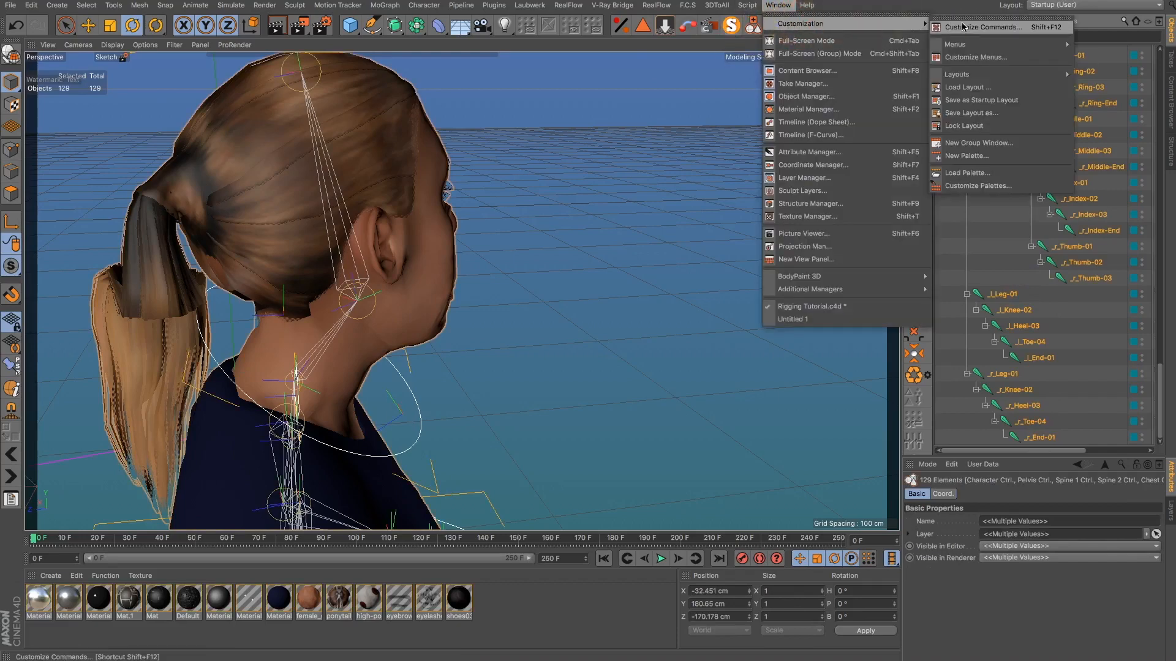
pyautogui.click(943, 27)
pyautogui.click(937, 38)
pyautogui.write('p')
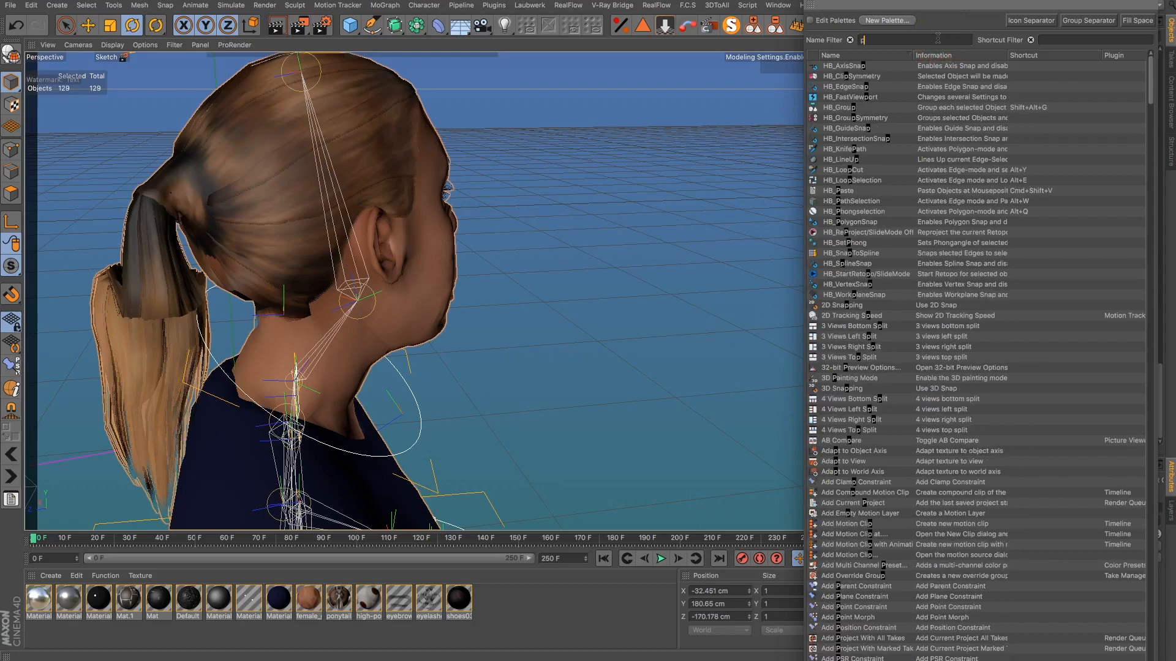
pyautogui.write('sr')
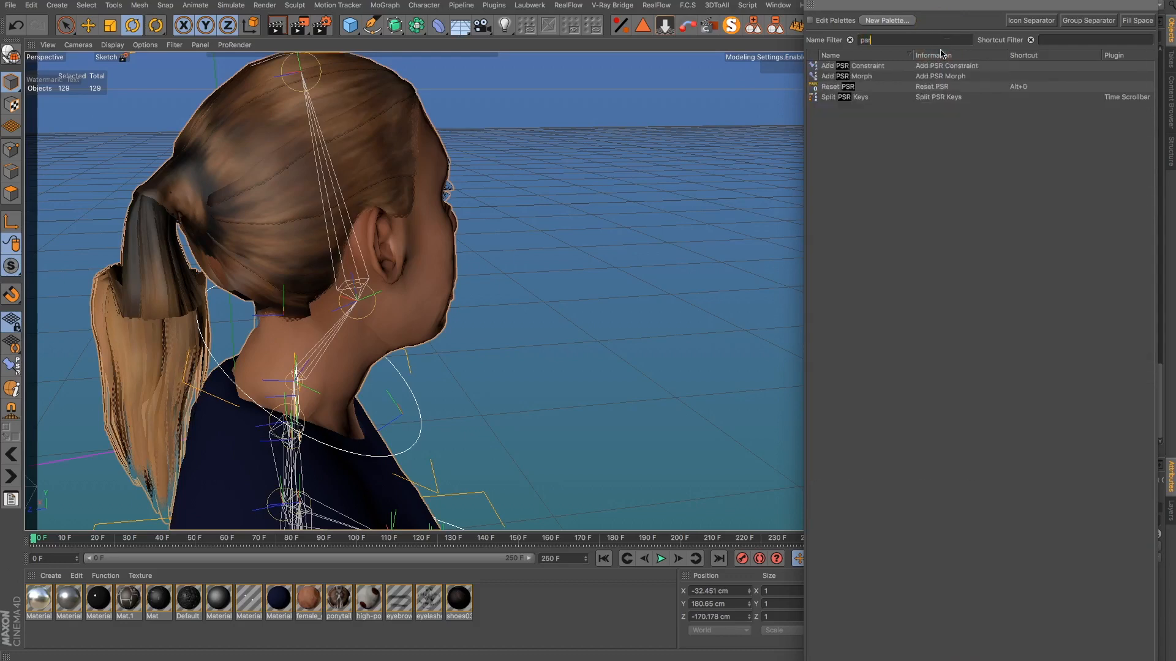
pyautogui.moveTo(852, 92); pyautogui.dragTo(830, 91)
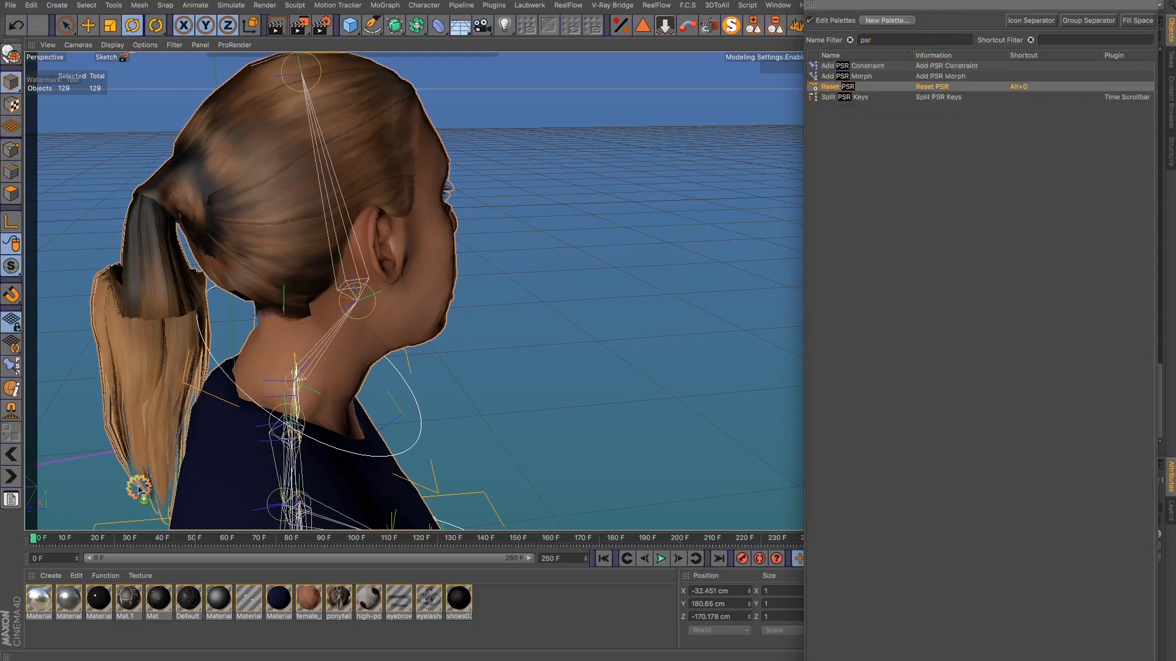
pyautogui.moveTo(4, 532); pyautogui.dragTo(9, 524)
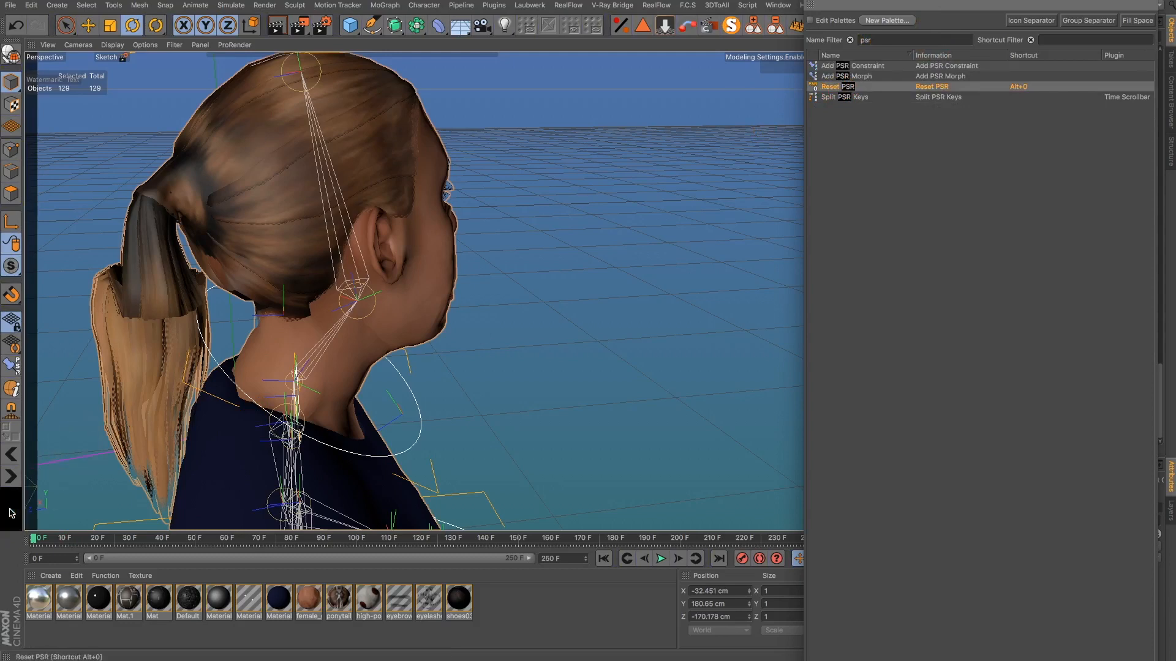
# Step: Apply Reset PSR to all selected objects, close Customize Commands and deselect everything
pyautogui.click(10, 518)
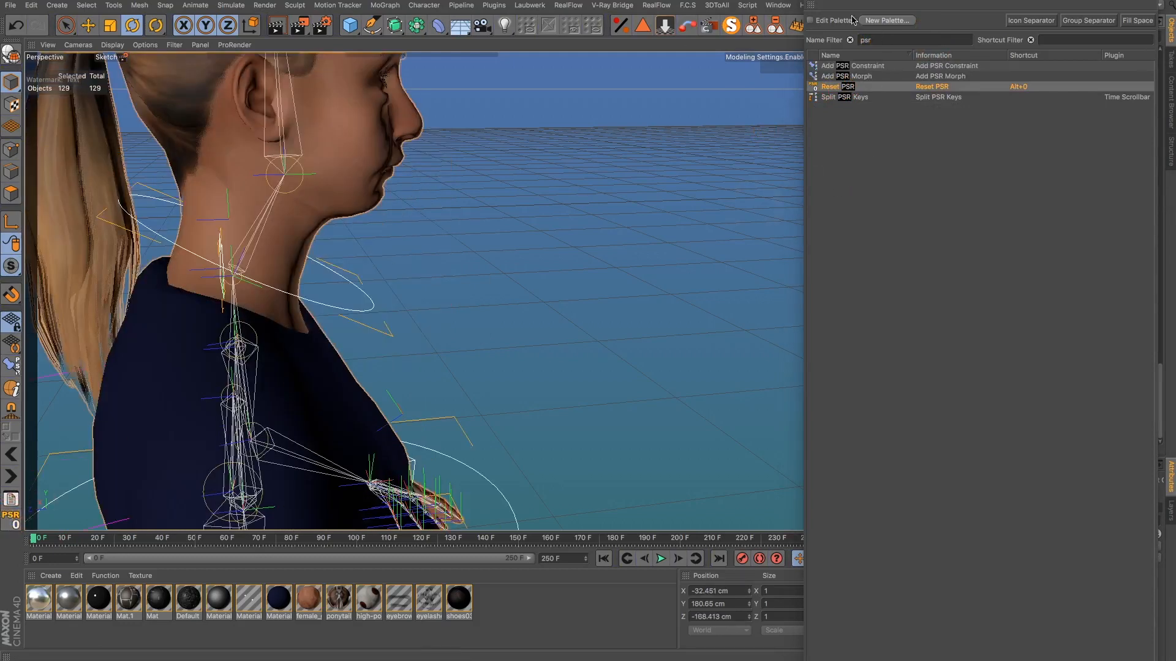
pyautogui.click(813, 0)
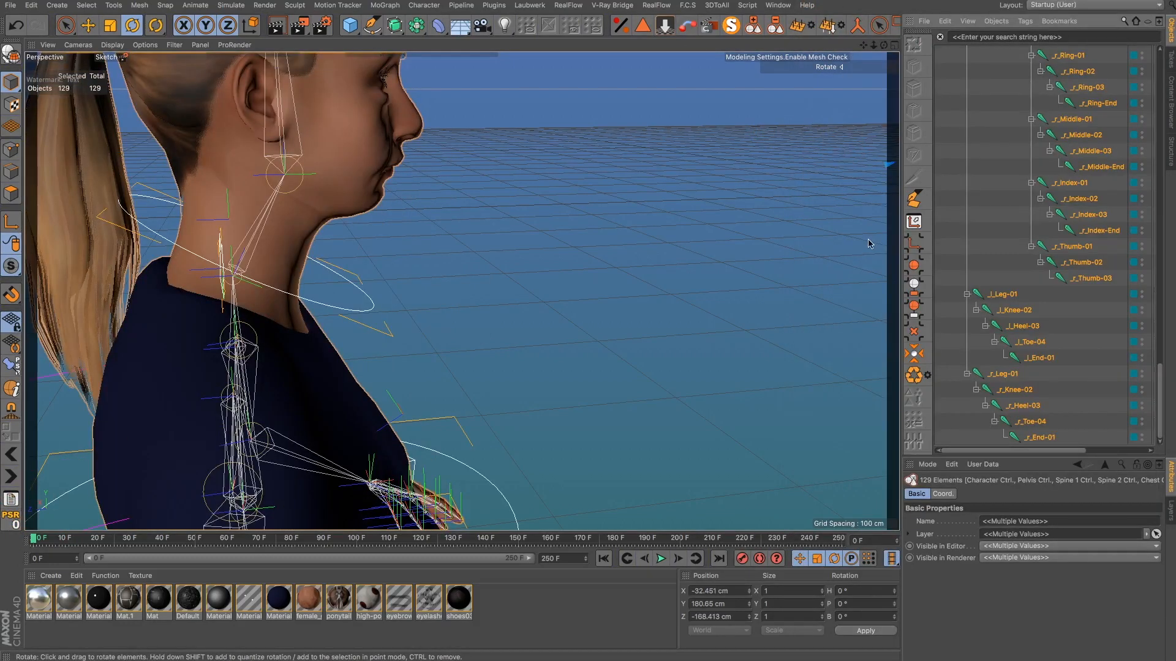
pyautogui.keyDown('alt'); pyautogui.moveTo(386, 411); pyautogui.dragTo(678, 306); pyautogui.keyUp('alt')
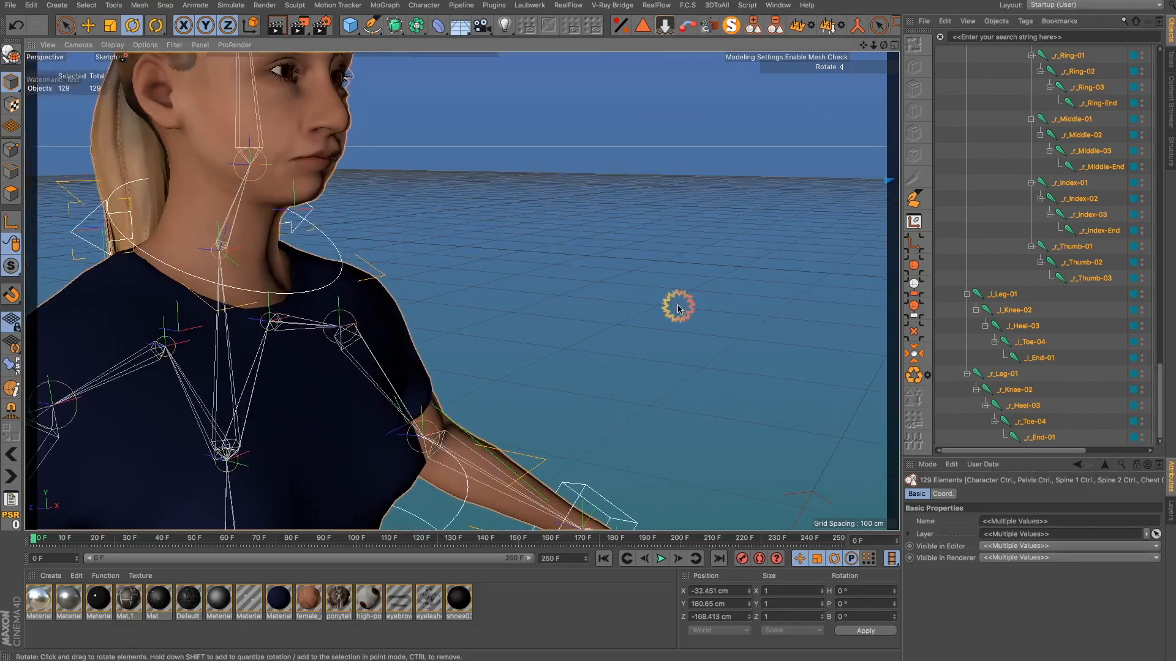
pyautogui.click(677, 307)
pyautogui.scroll(-10, 677, 307)
pyautogui.keyDown('alt'); pyautogui.moveTo(586, 355); pyautogui.dragTo(459, 374); pyautogui.keyUp('alt')
pyautogui.scroll(5, 580, 442)
pyautogui.keyDown('alt'); pyautogui.moveTo(586, 436); pyautogui.dragTo(521, 423); pyautogui.keyUp('alt')
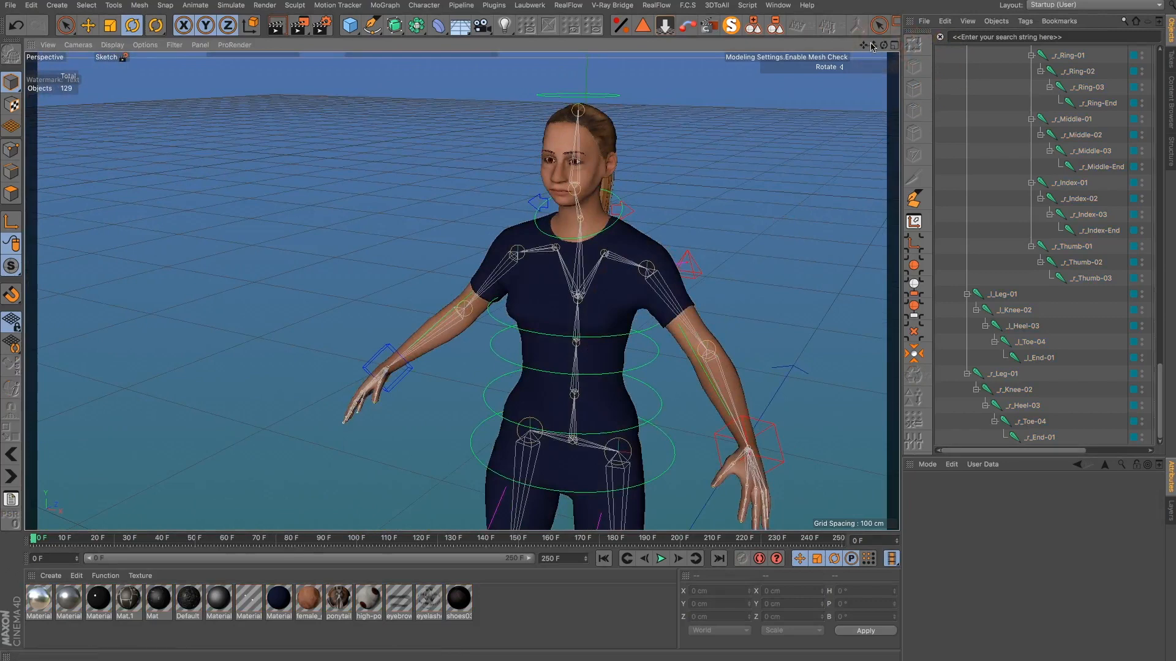
# Step: Collapse the Root, character mesh, Belt, Lights, _r_Leg Ctrl. and _l_Leg Ctrl. groups in the object hierarchy
pyautogui.scroll(-10, 1034, 153)
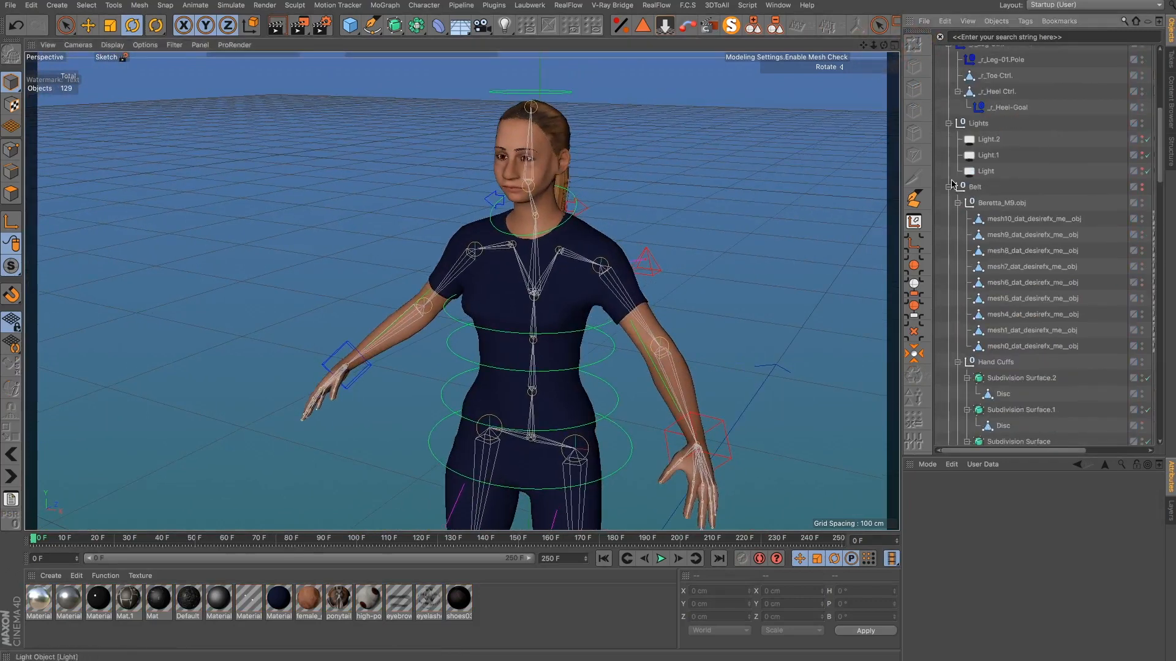
pyautogui.click(949, 187)
pyautogui.click(949, 203)
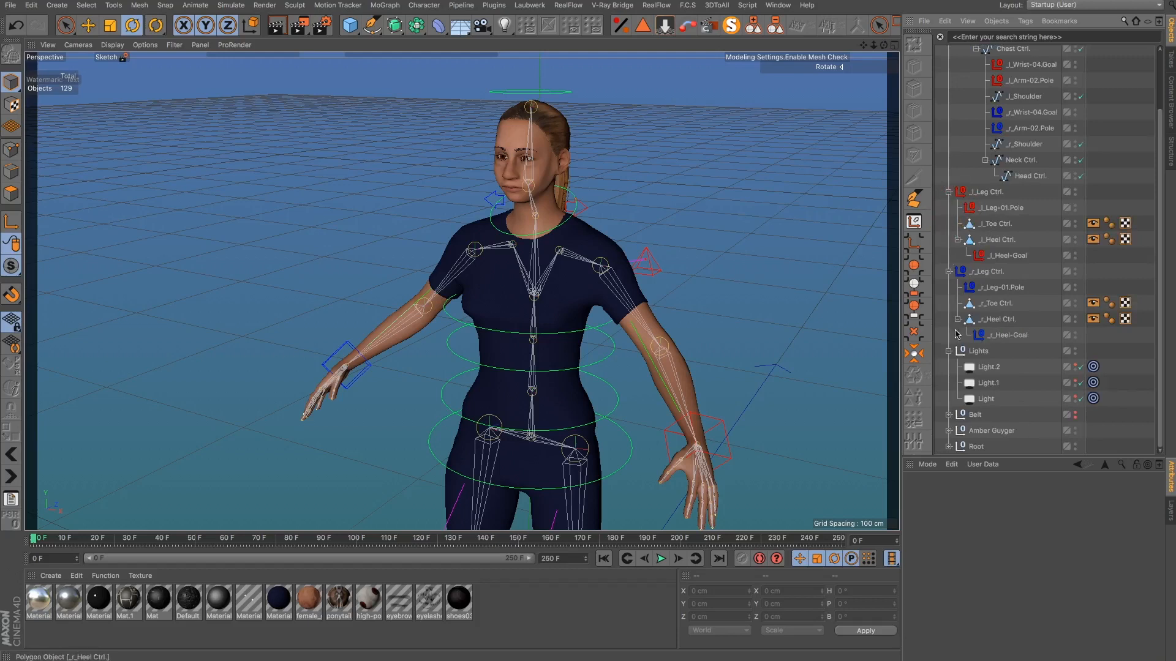
pyautogui.click(949, 351)
pyautogui.click(949, 320)
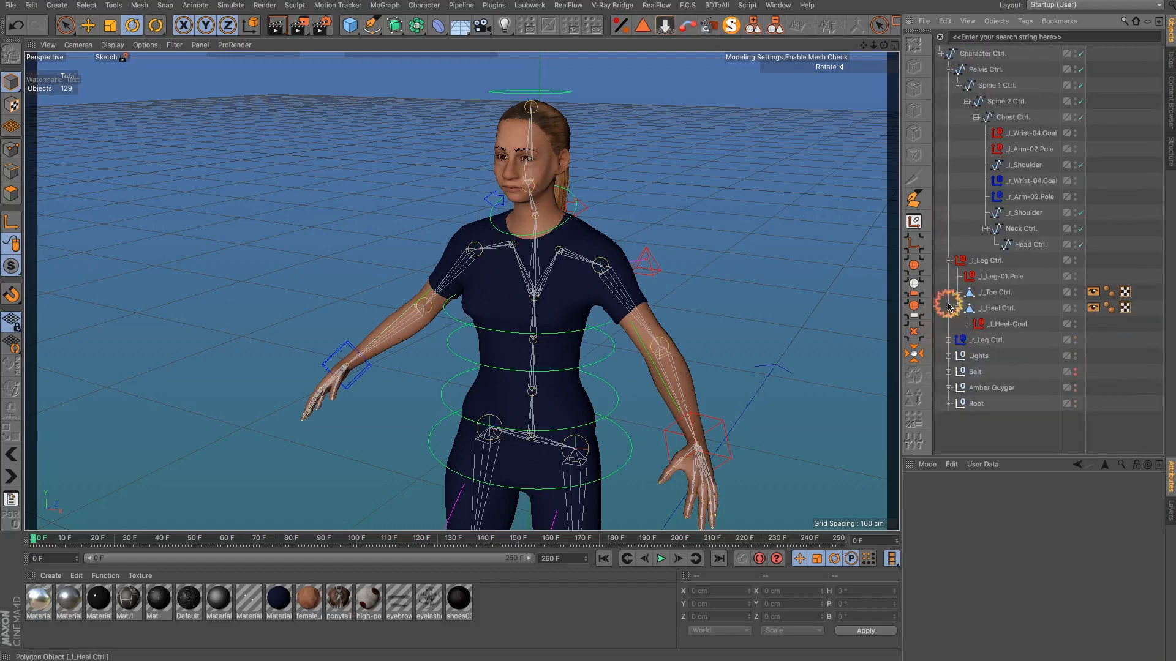
pyautogui.click(948, 261)
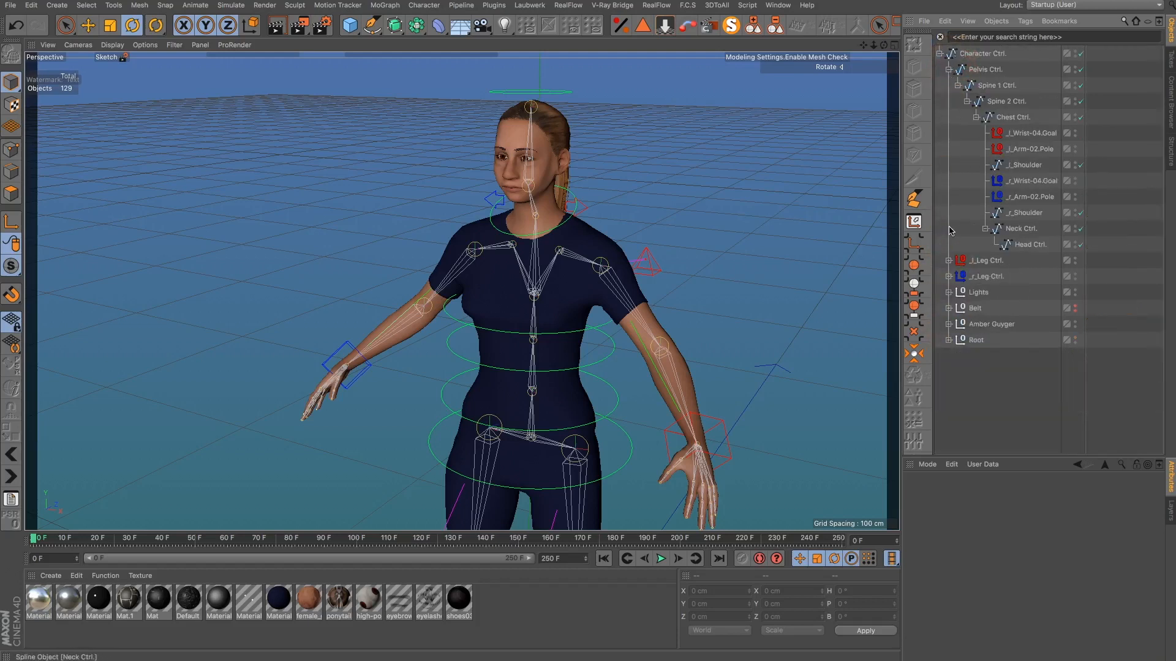
# Step: Test the pelvis by rotating Pelvis Ctrl. to a pitch of about 49° and inspect the bent torso
pyautogui.moveTo(883, 45); pyautogui.dragTo(790, 100)
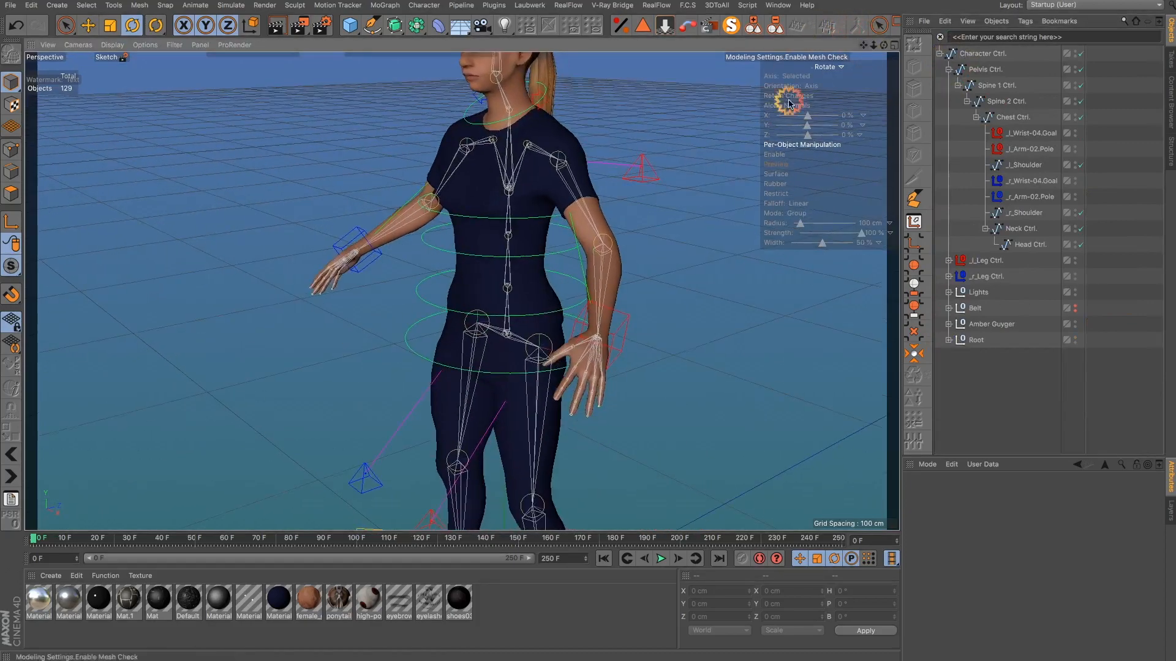
pyautogui.click(430, 325)
pyautogui.moveTo(429, 334); pyautogui.dragTo(709, 297)
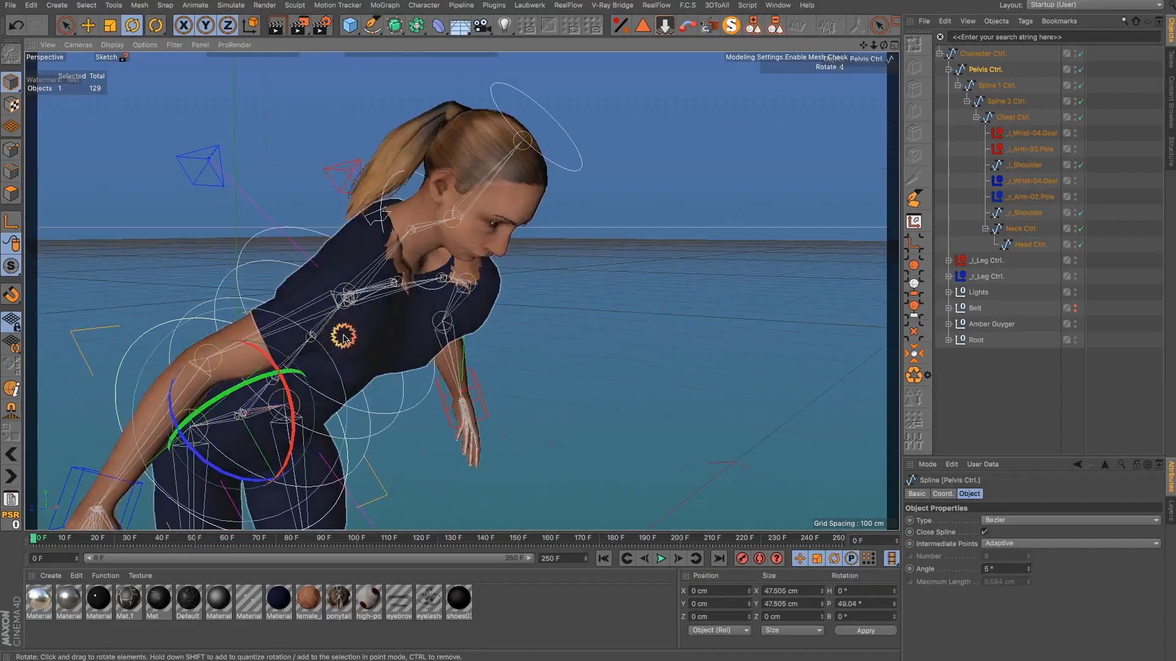
pyautogui.keyDown('alt'); pyautogui.moveTo(343, 336); pyautogui.dragTo(454, 351); pyautogui.keyUp('alt')
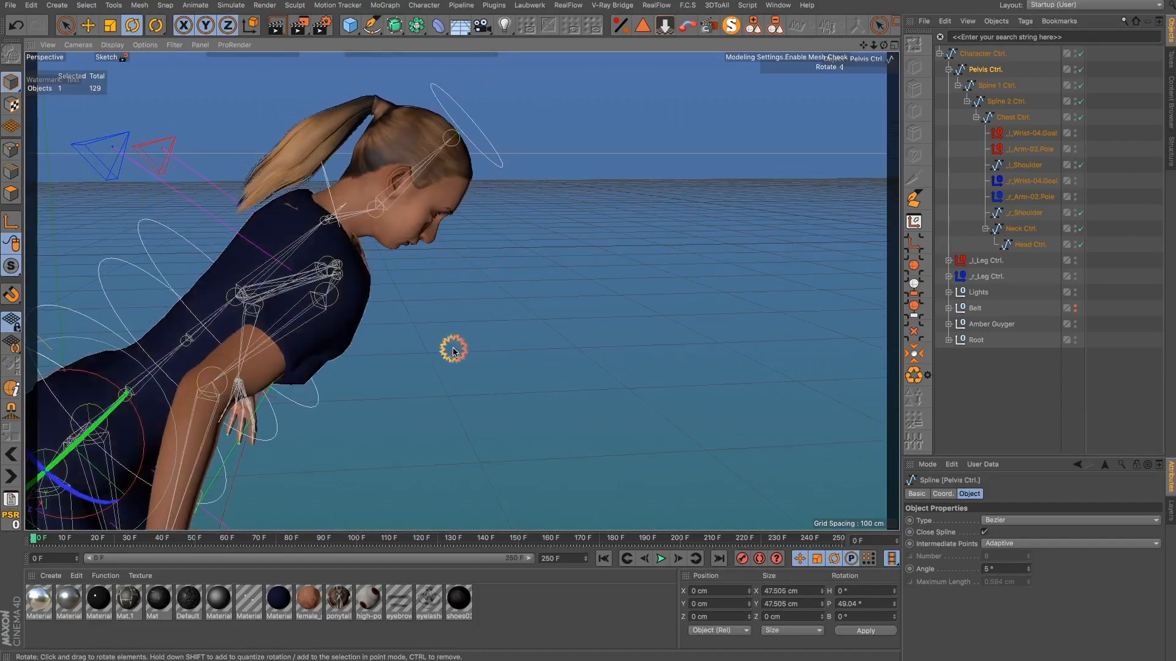
pyautogui.keyDown('alt'); pyautogui.moveTo(236, 302); pyautogui.dragTo(194, 297); pyautogui.keyUp('alt')
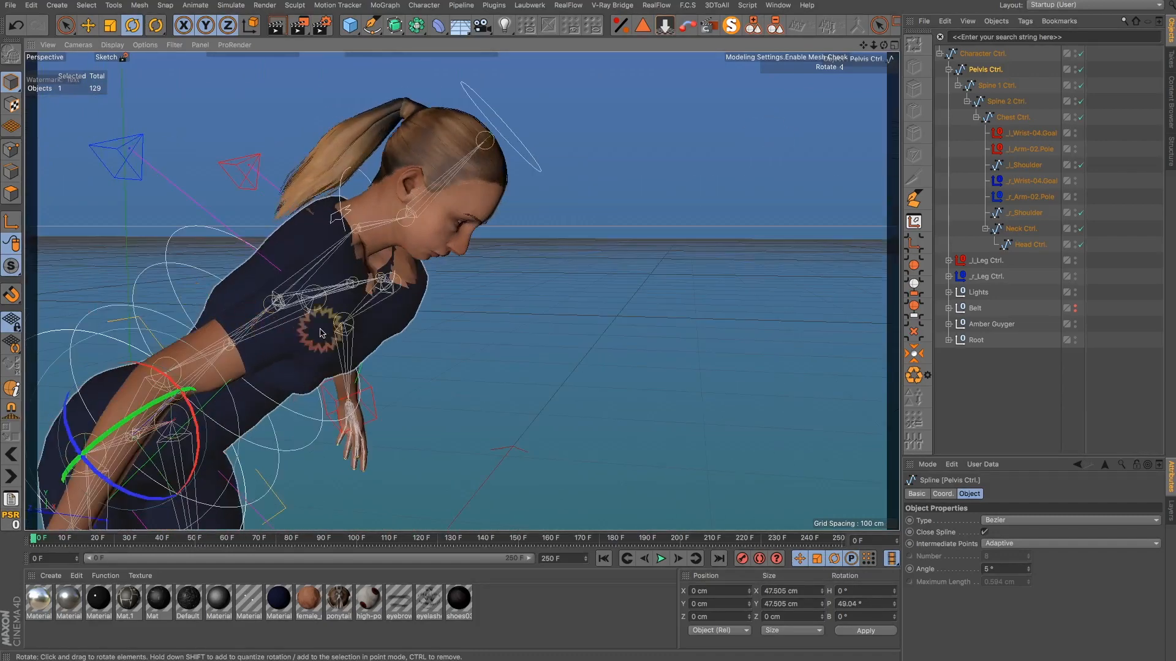
pyautogui.scroll(-5, 332, 259)
# Step: Animate Pelvis Ctrl. bending to a pitch of about 52.4° at frame 52 and return the timeline to frame 0
pyautogui.moveTo(49, 539); pyautogui.dragTo(256, 539)
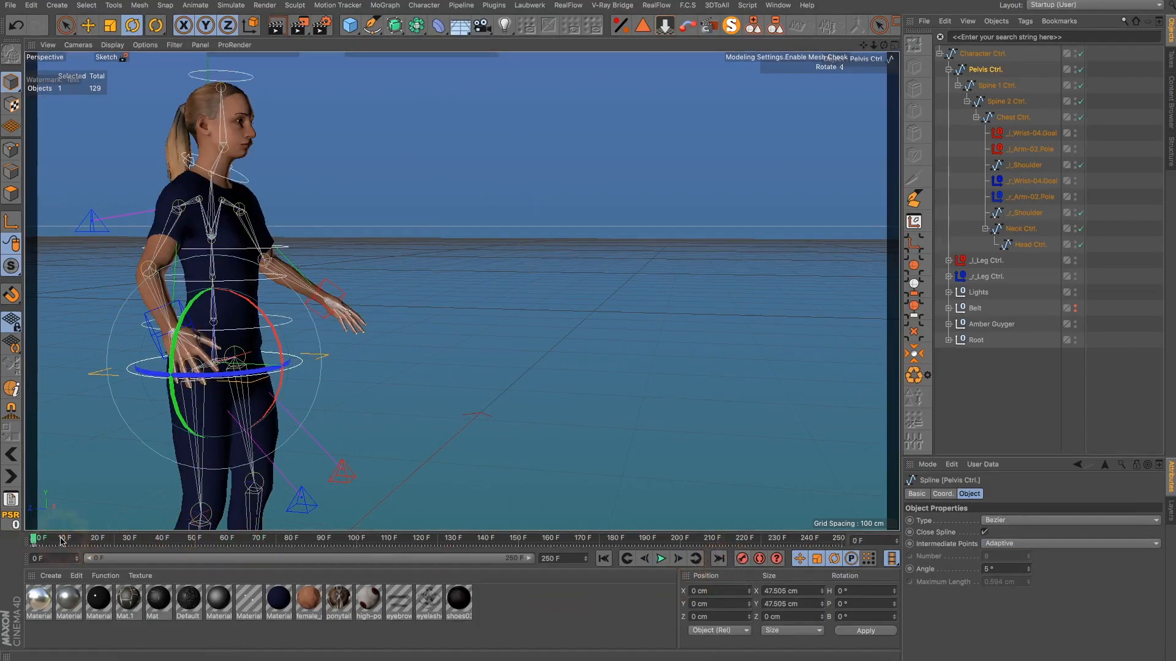
pyautogui.moveTo(189, 540); pyautogui.dragTo(201, 540)
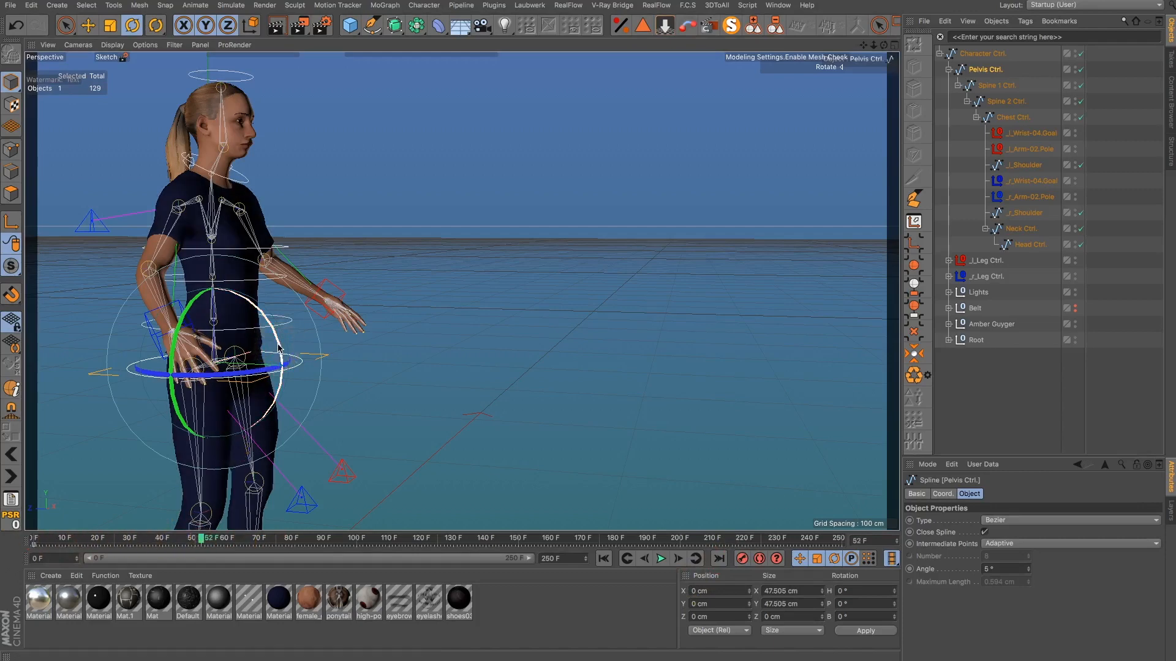
pyautogui.moveTo(278, 346); pyautogui.dragTo(309, 441)
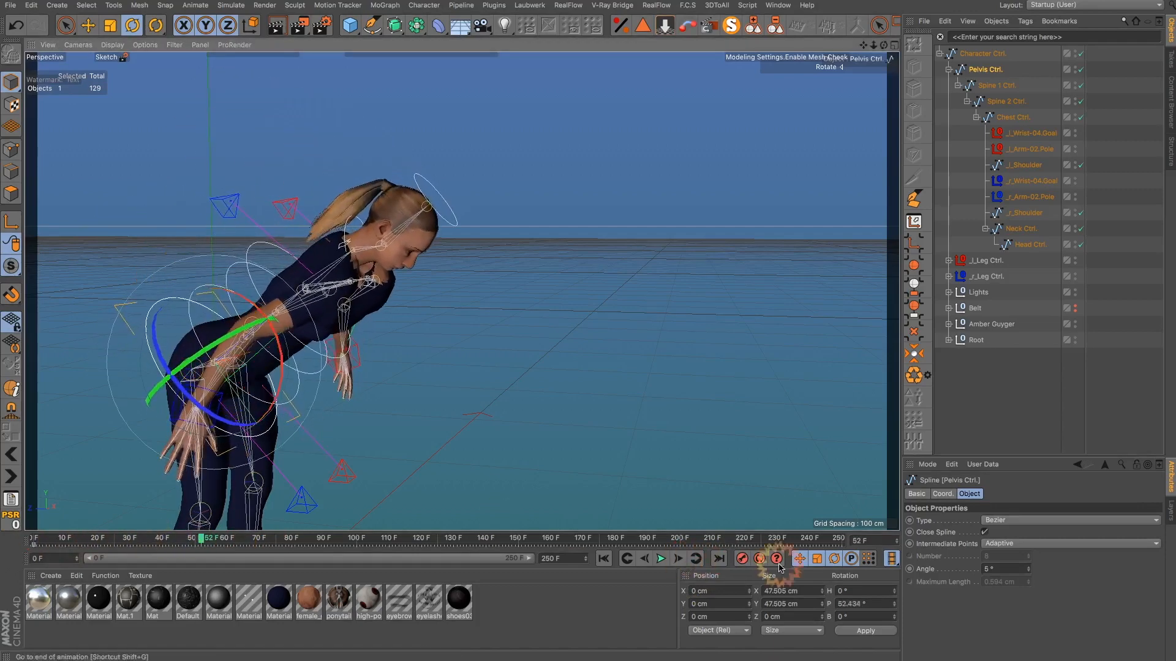
pyautogui.moveTo(203, 537); pyautogui.dragTo(3, 531)
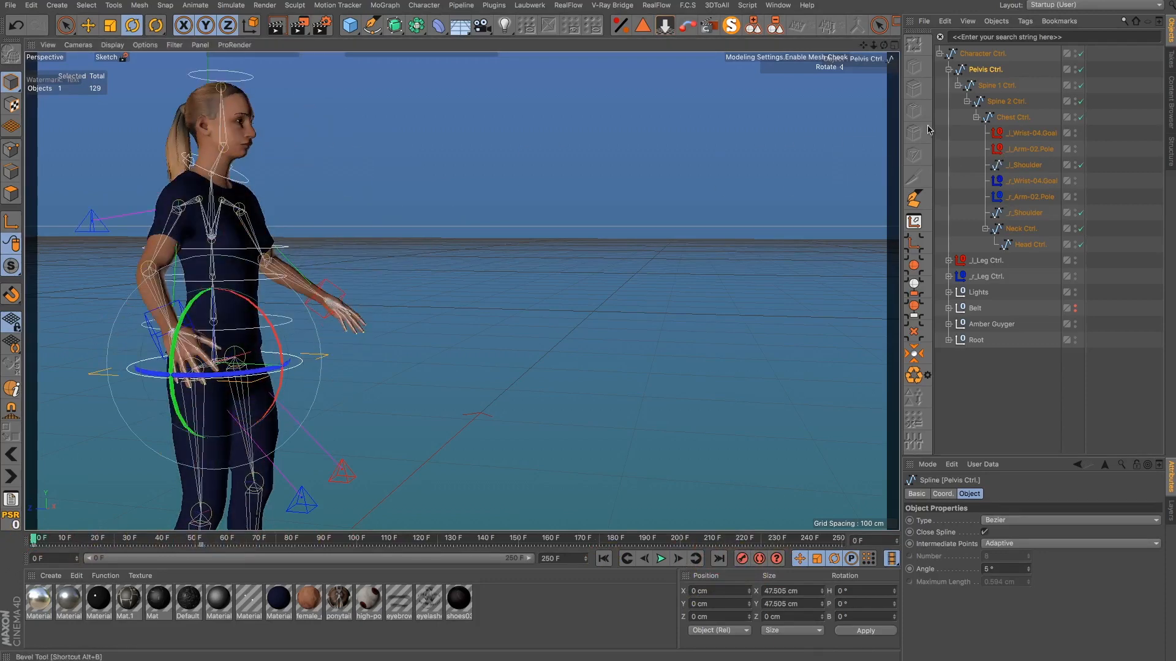
# Step: Narrow the Object Manager to widen the viewport and open the Weight Manager over the scene
pyautogui.moveTo(1087, 219); pyautogui.dragTo(1144, 227)
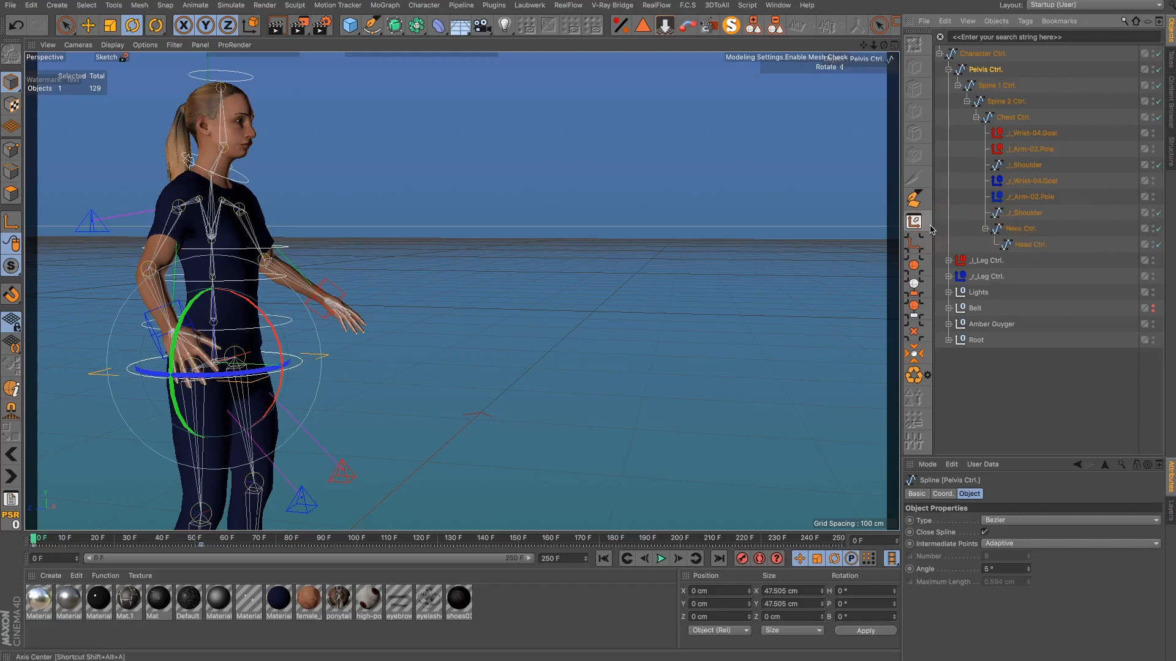
pyautogui.moveTo(902, 219); pyautogui.dragTo(1038, 231)
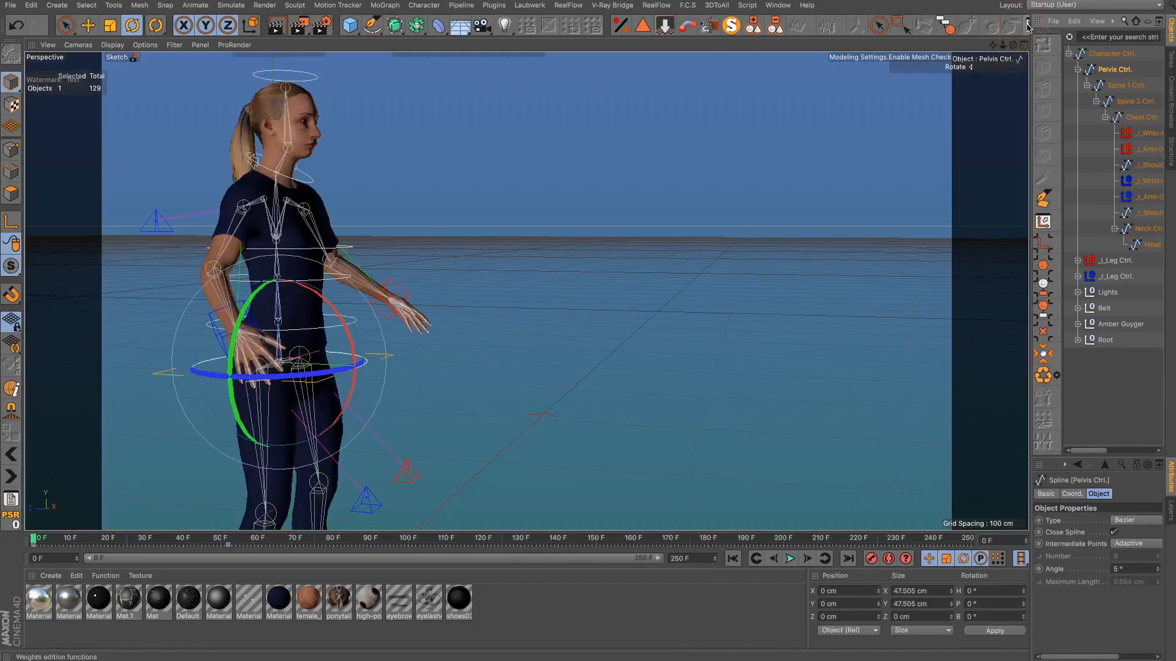
pyautogui.click(1027, 26)
pyautogui.moveTo(358, 117); pyautogui.dragTo(745, 108)
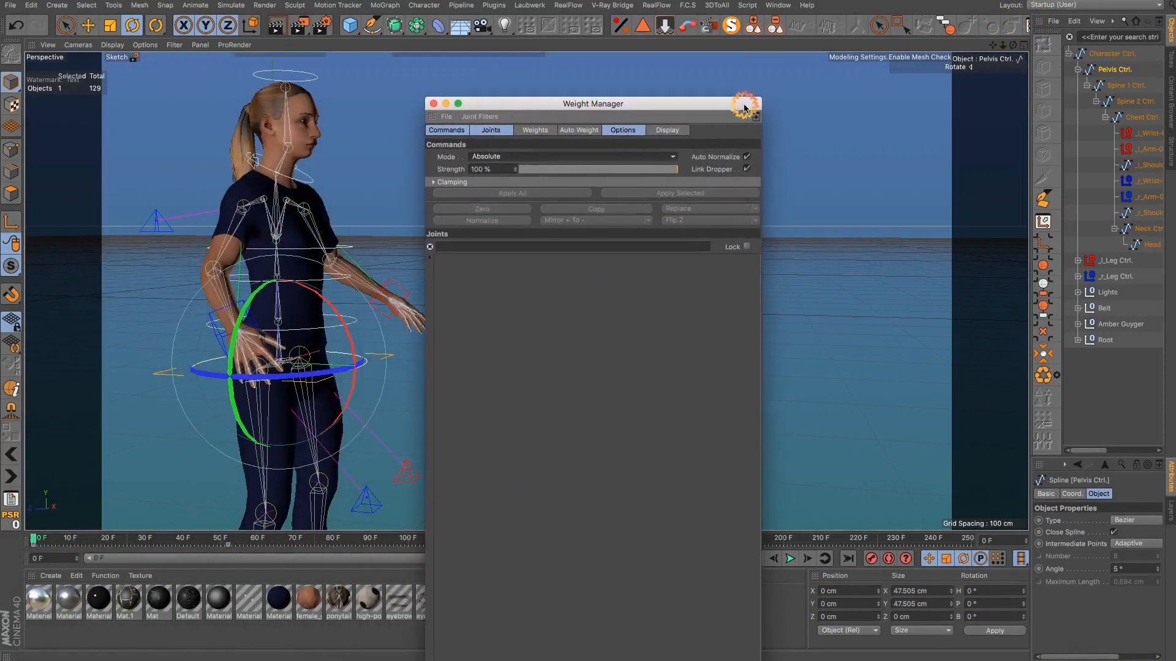
# Step: Review the Weight Manager's Weights, Commands, Joints, Auto Weight and Options settings
pyautogui.click(535, 130)
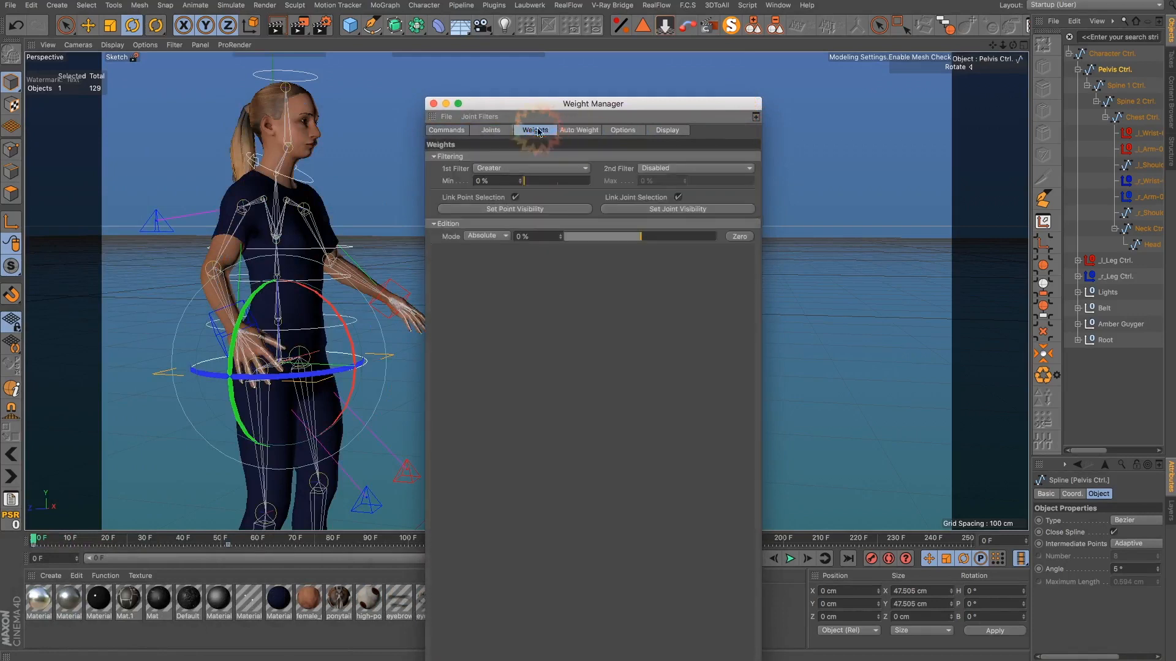
pyautogui.click(448, 130)
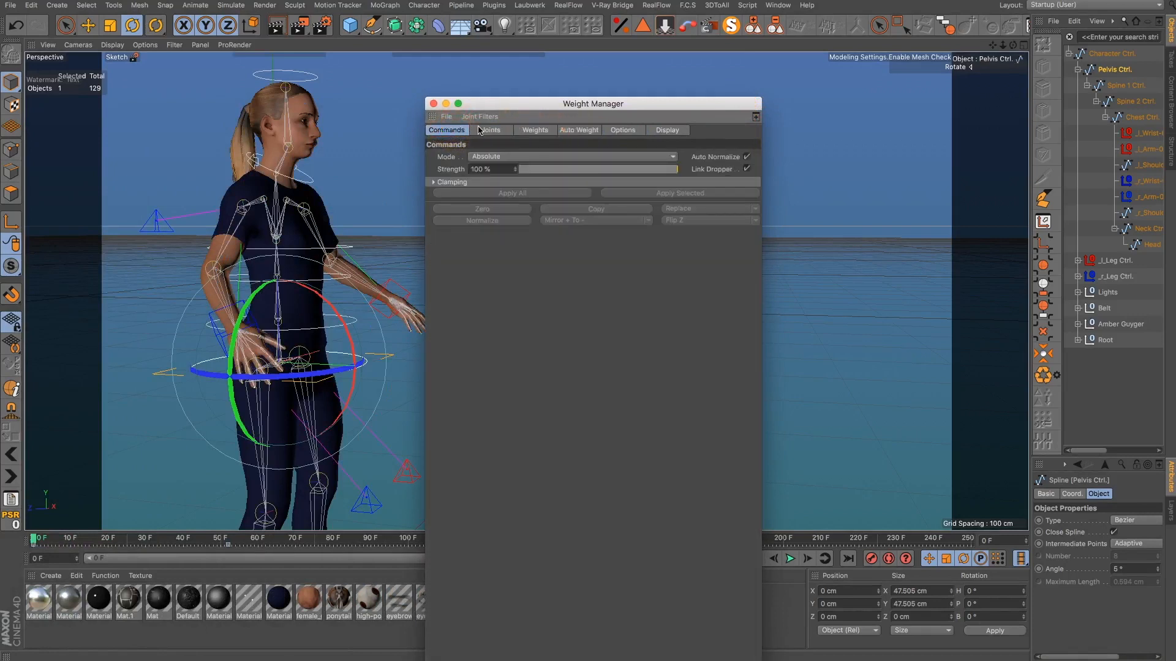
pyautogui.click(481, 131)
pyautogui.click(535, 130)
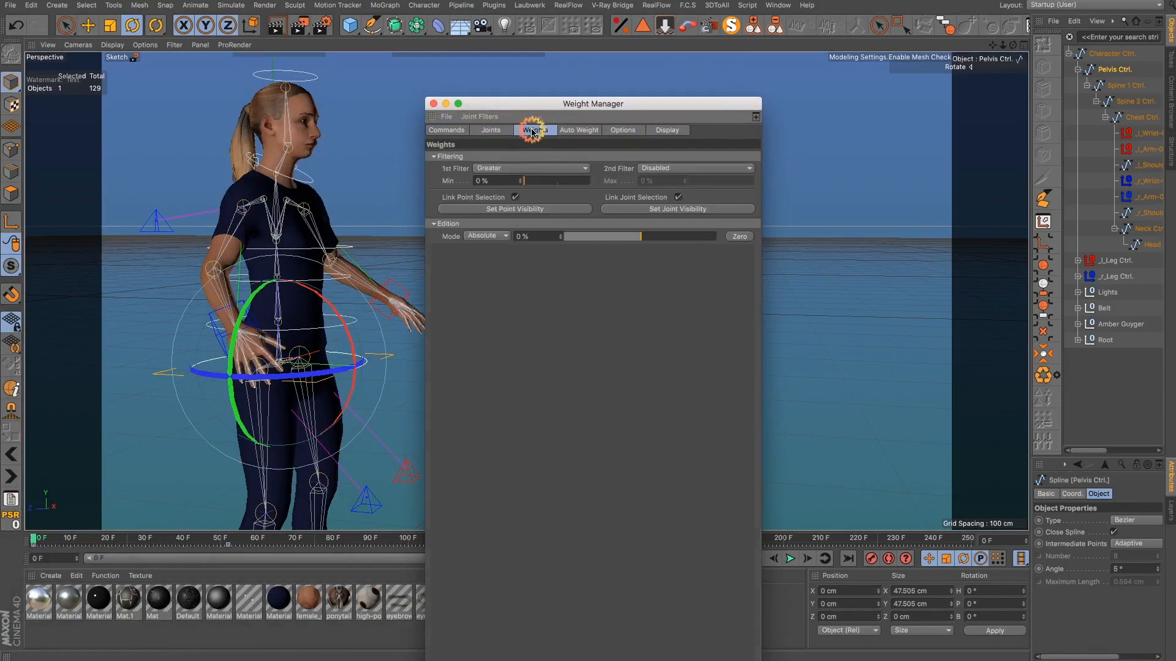
pyautogui.click(574, 131)
pyautogui.click(616, 133)
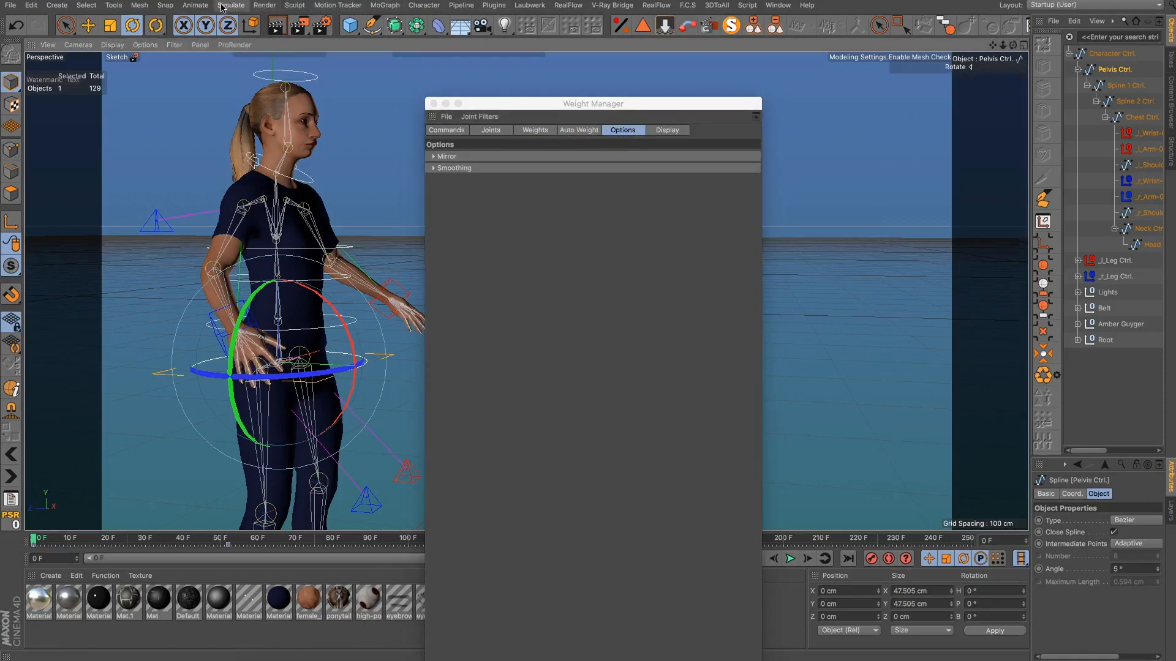
pyautogui.click(142, 5)
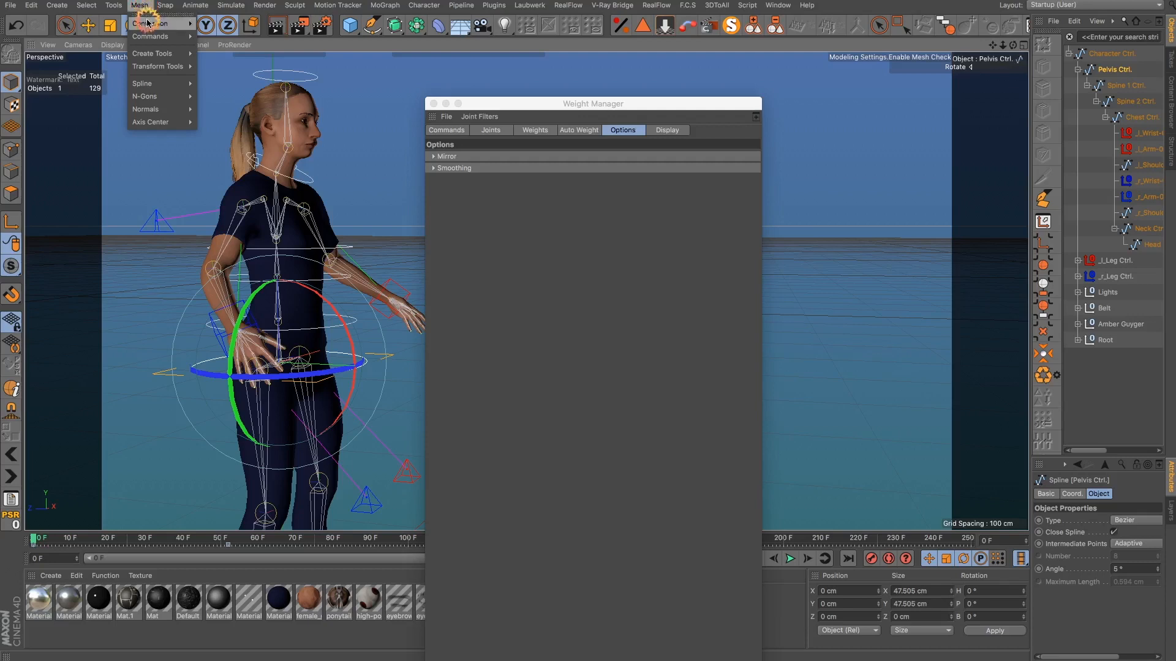
pyautogui.click(148, 66)
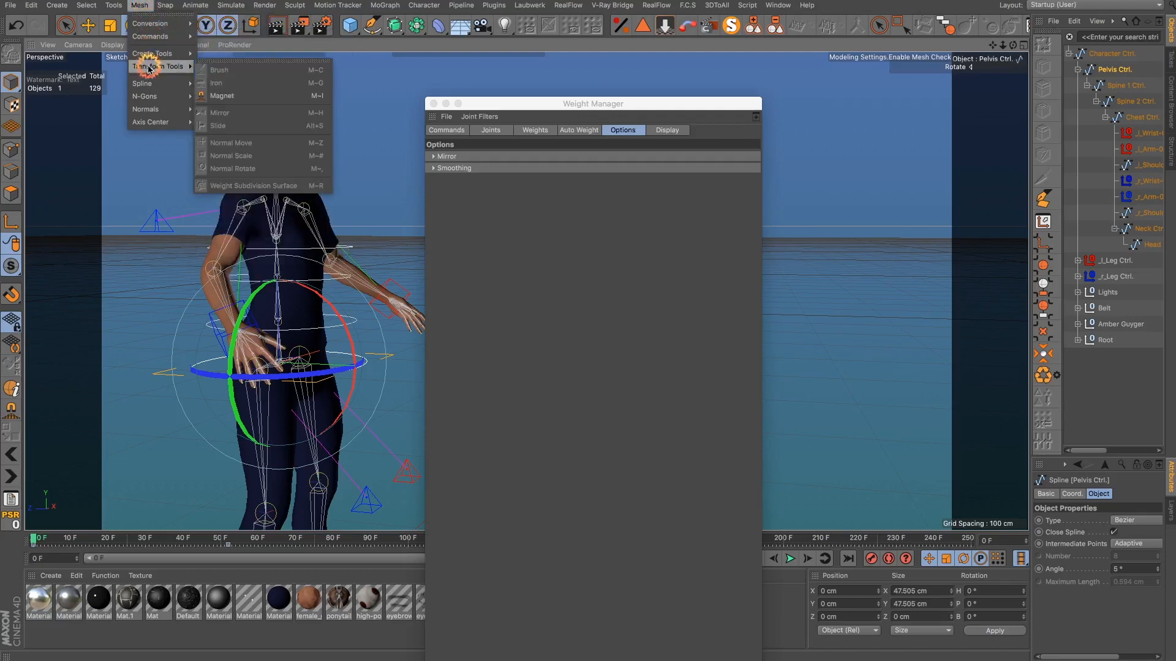
pyautogui.click(150, 122)
# Step: Activate the Weight Tool
pyautogui.click(765, 130)
pyautogui.scroll(-1, 765, 129)
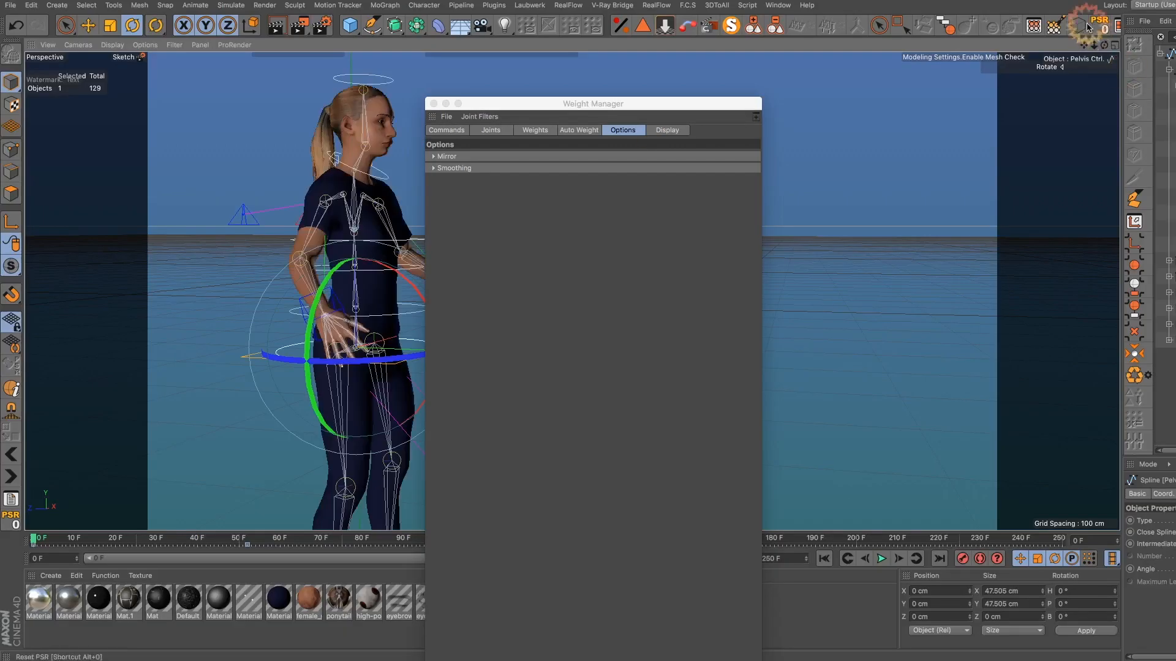
pyautogui.click(1053, 25)
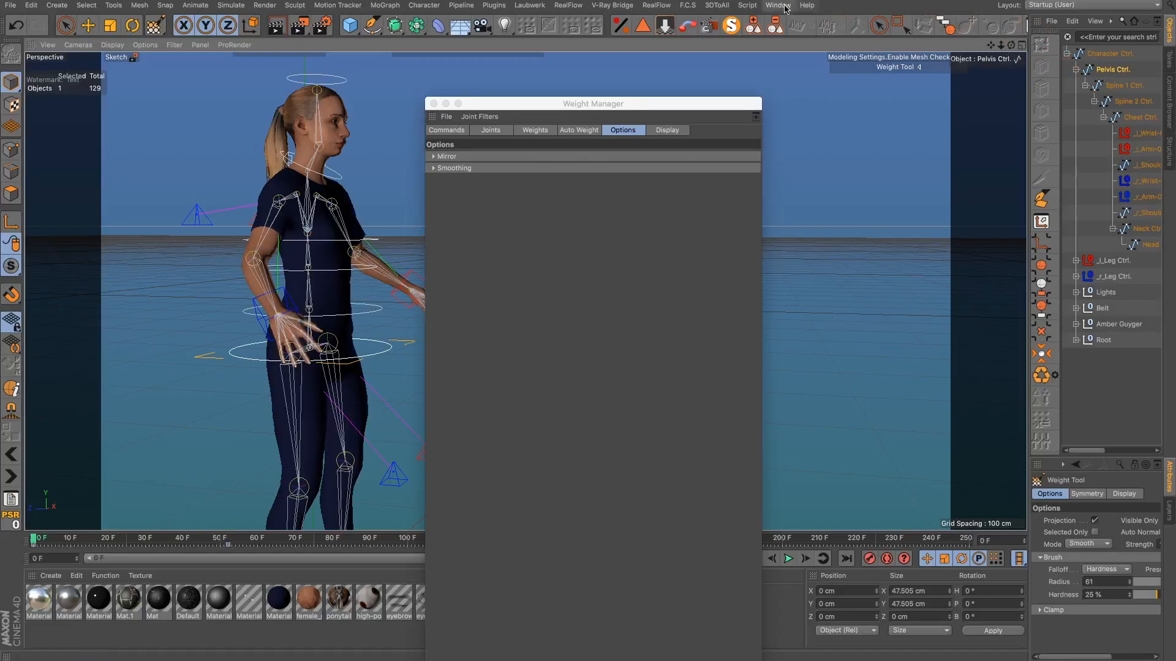
# Step: Open the command customization list and filter the commands by name with "wei"
pyautogui.click(778, 6)
pyautogui.moveTo(808, 27)
pyautogui.click(1006, 111)
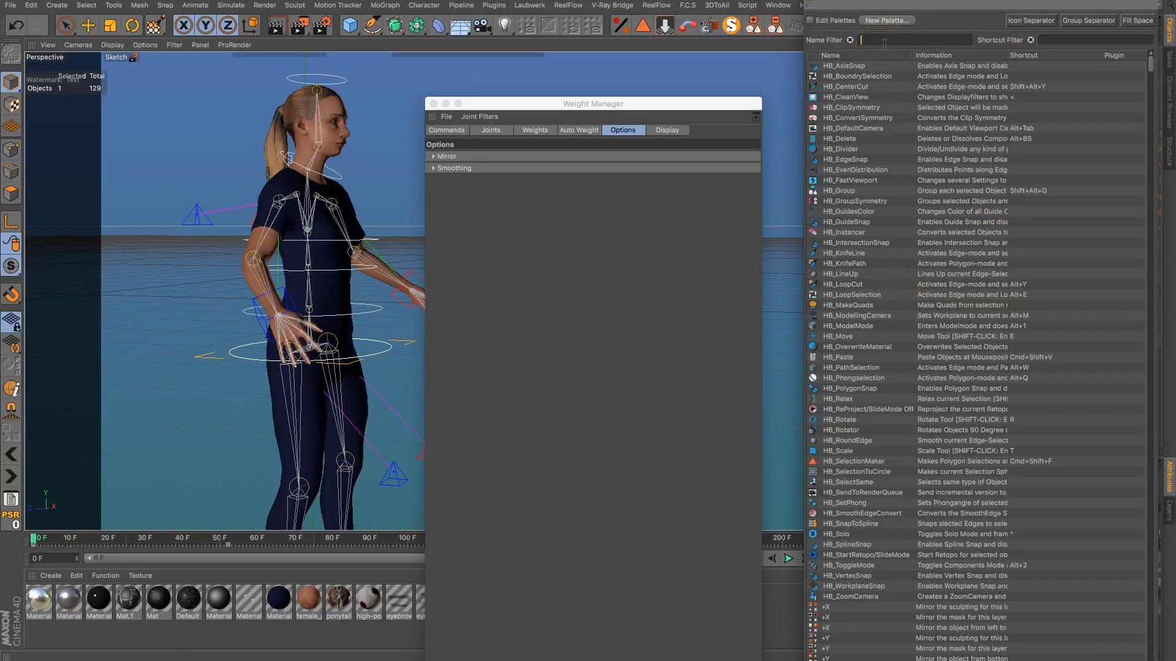
pyautogui.write('wieght')
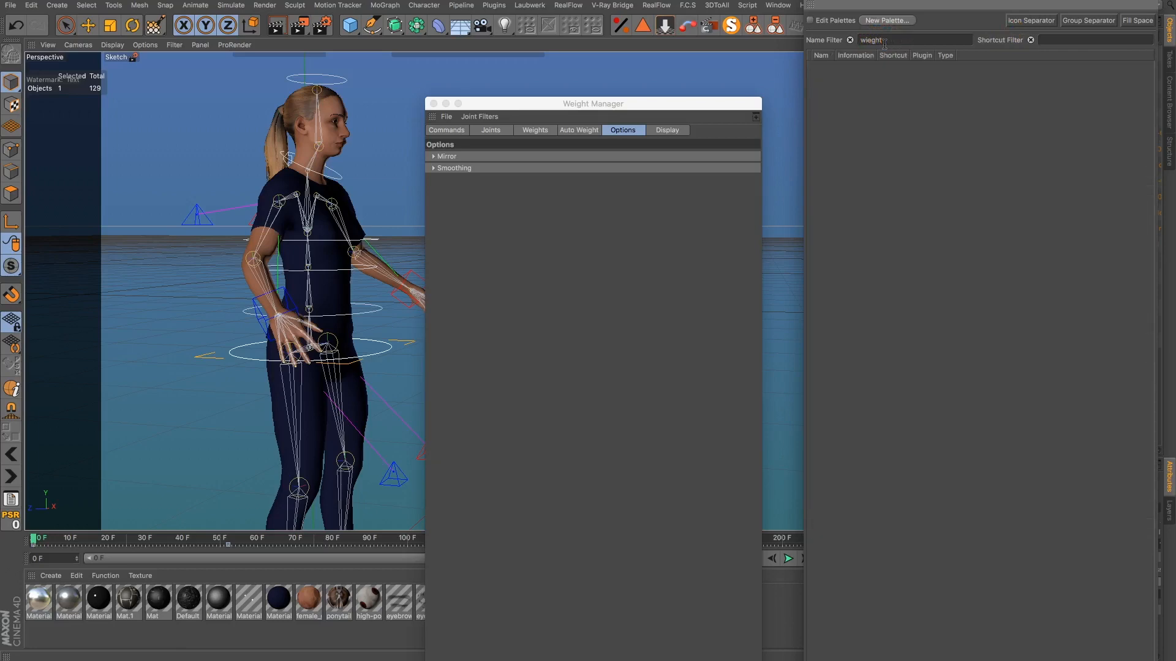
pyautogui.press('BackSpace')
pyautogui.press('BackSpace')
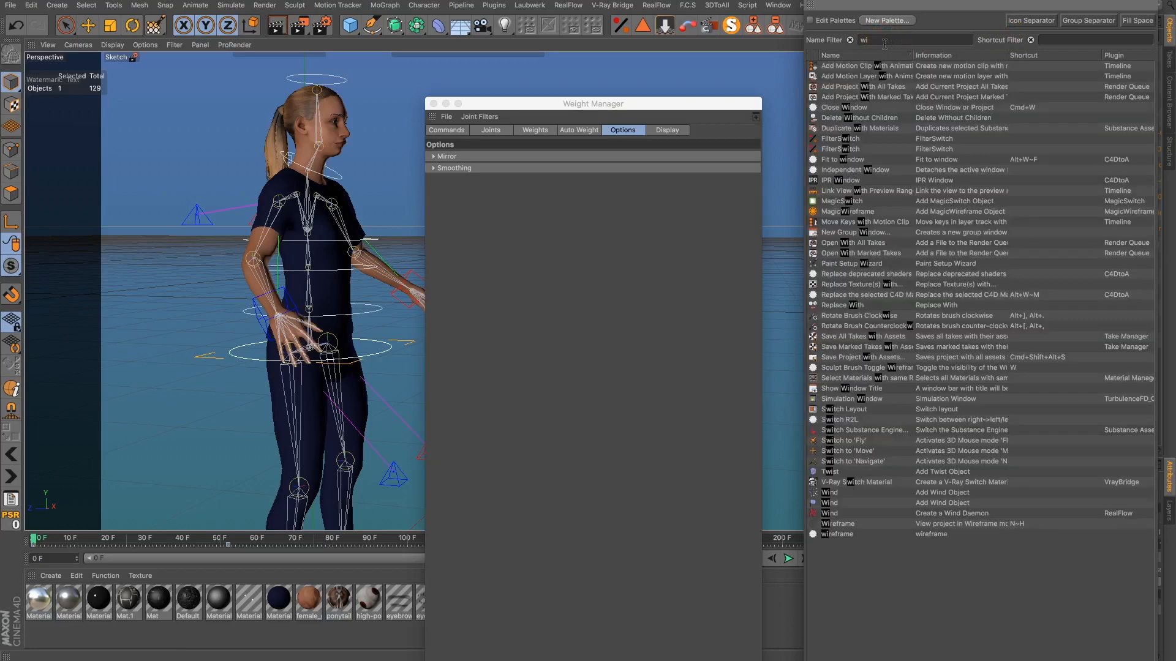
pyautogui.write('e')
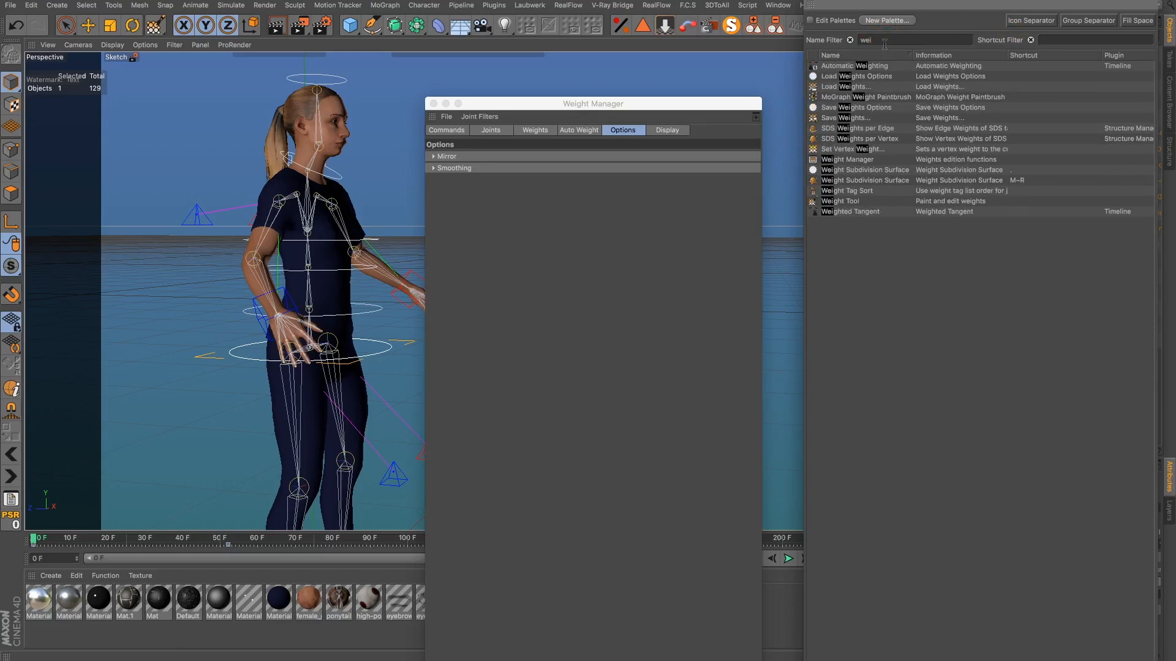
pyautogui.write('i')
# Step: Add the Weight Manager and Weight Tool commands to the tool palette below Reset PSR and close the command list and Weight Manager
pyautogui.moveTo(837, 160); pyautogui.dragTo(414, 304)
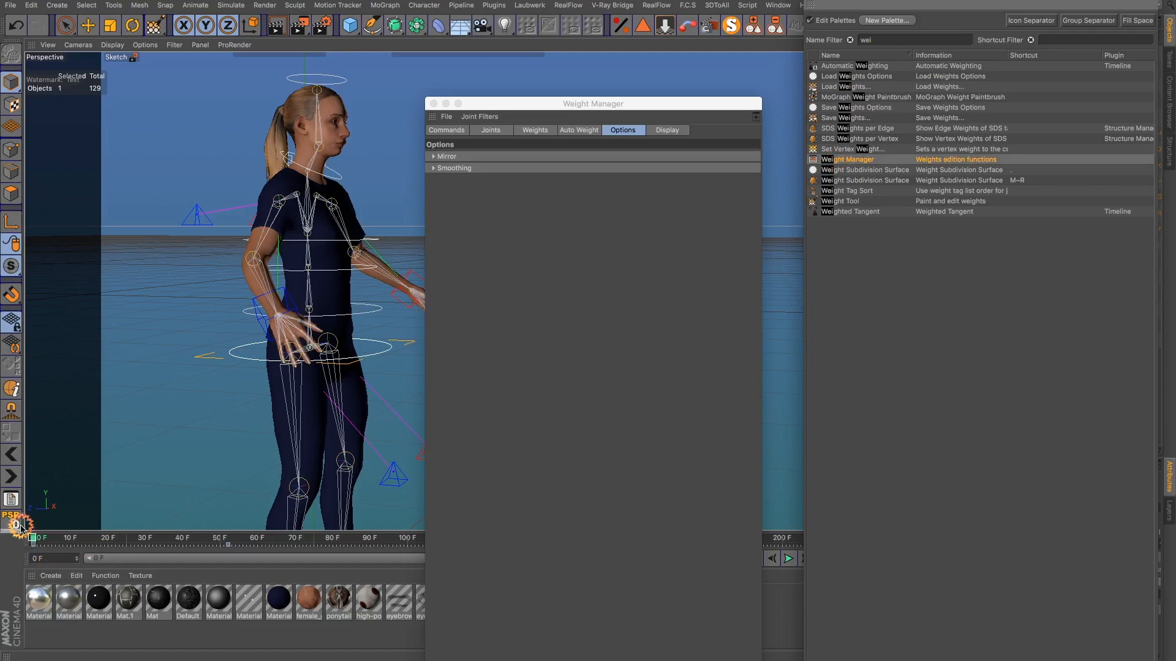
pyautogui.moveTo(22, 528); pyautogui.dragTo(23, 528)
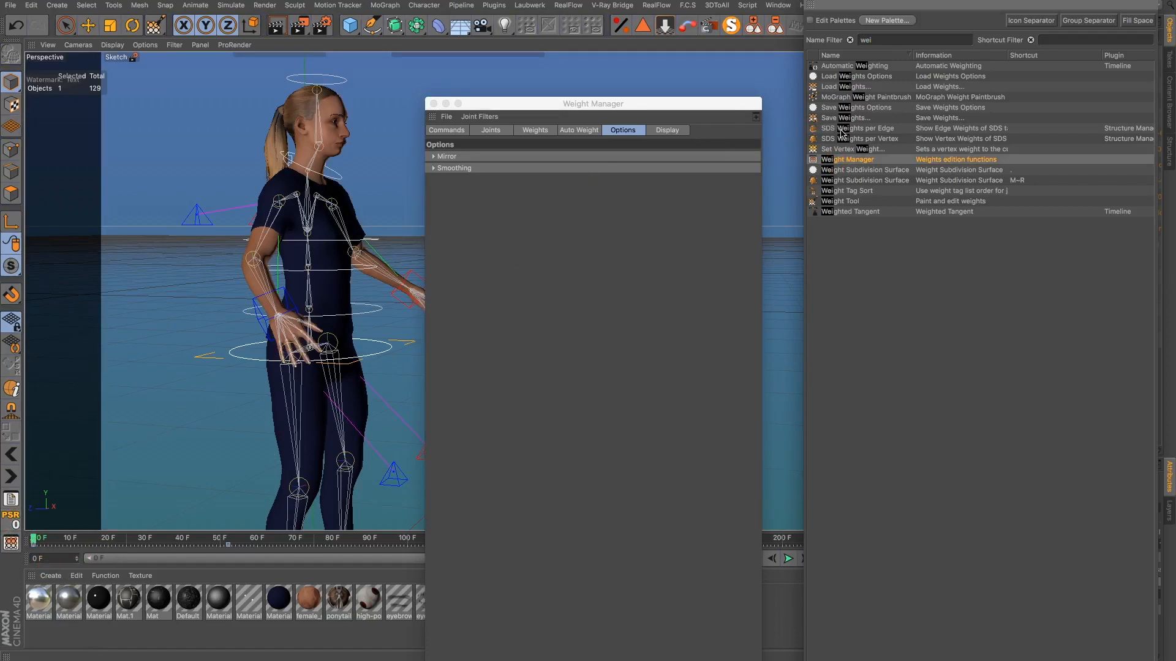
pyautogui.moveTo(844, 202); pyautogui.dragTo(413, 392)
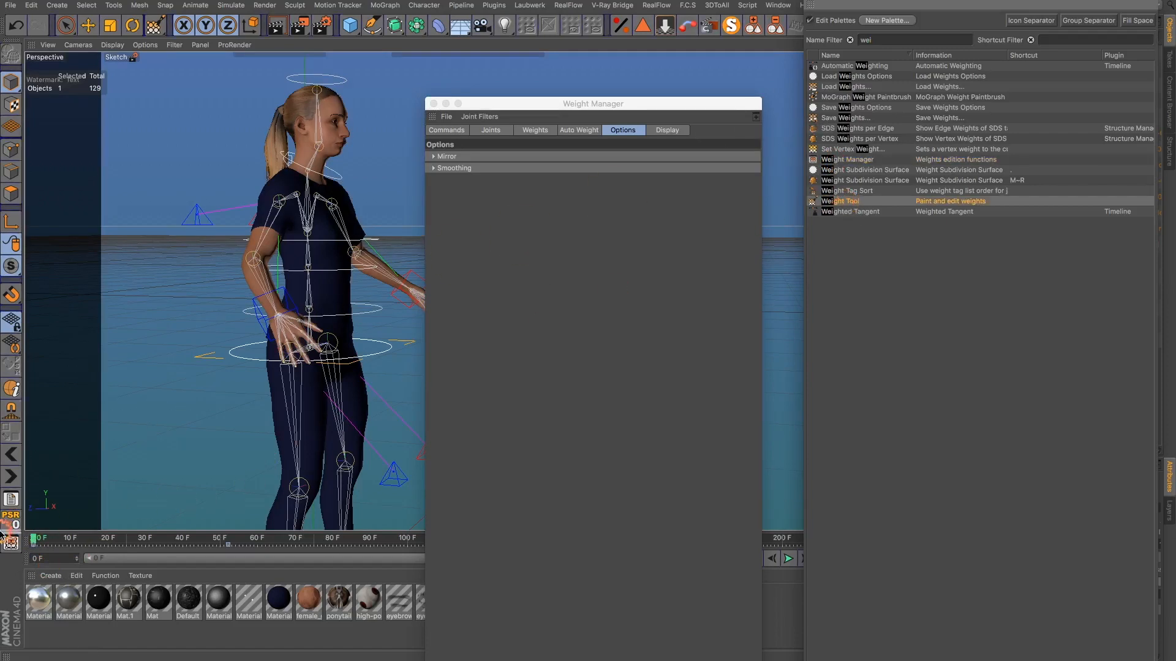
pyautogui.moveTo(6, 539); pyautogui.dragTo(10, 551)
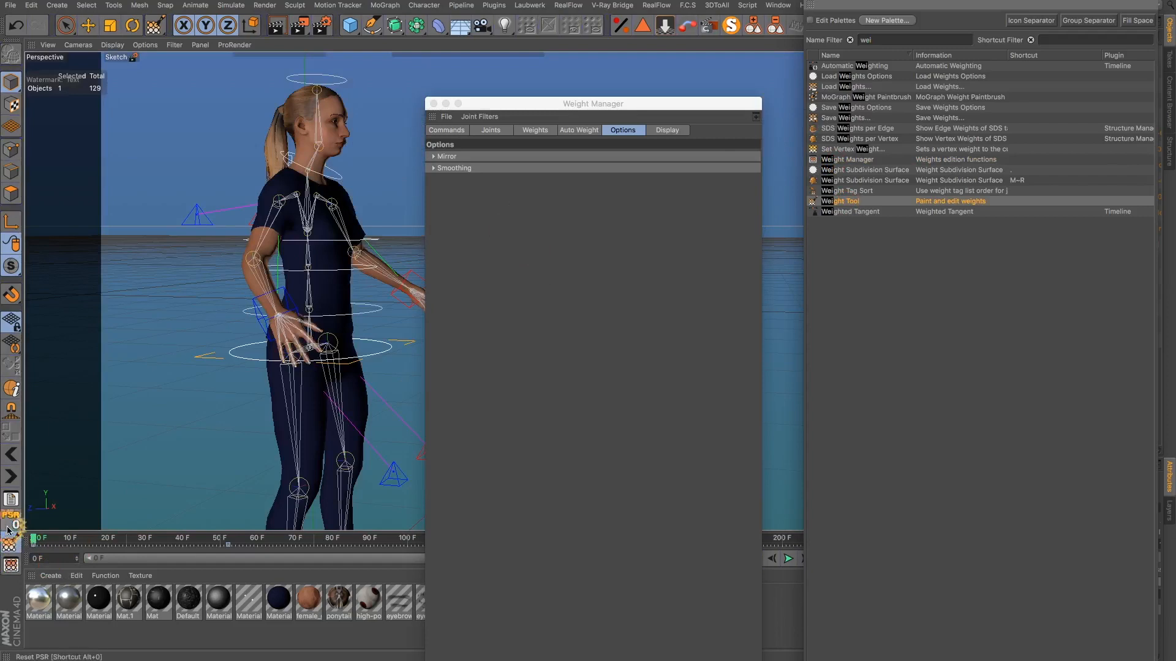
pyautogui.click(433, 104)
pyautogui.click(814, 2)
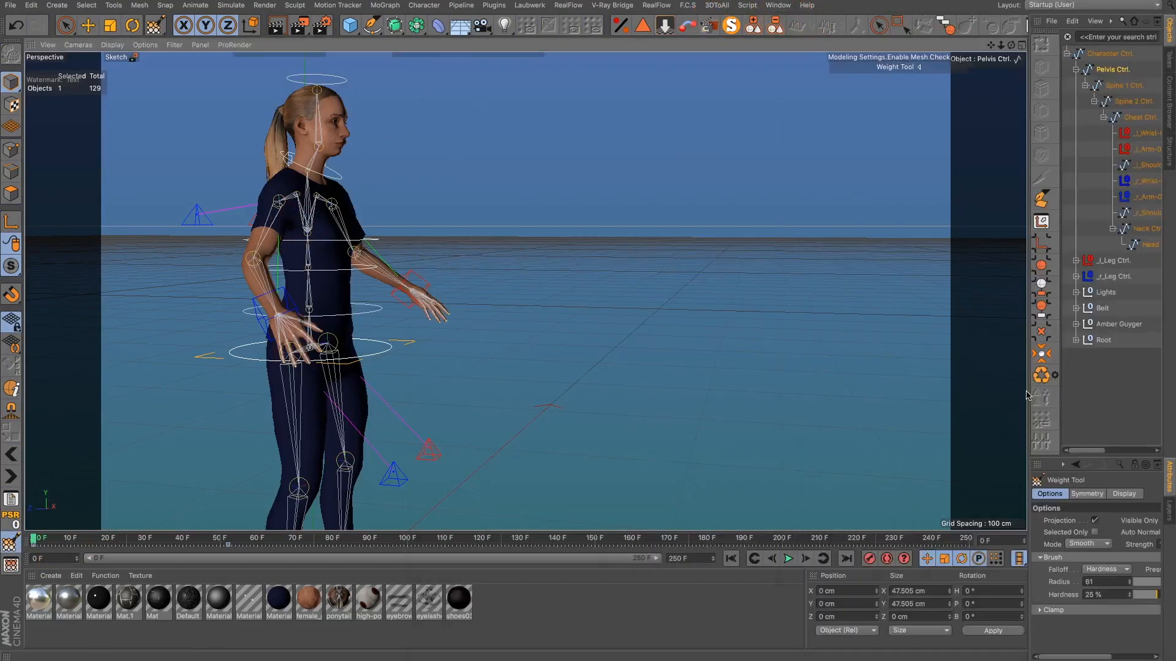
# Step: Widen the Object Manager and its name column, and try the newly added Weight Tool and Weight Manager shortcuts
pyautogui.moveTo(1029, 390); pyautogui.dragTo(882, 408)
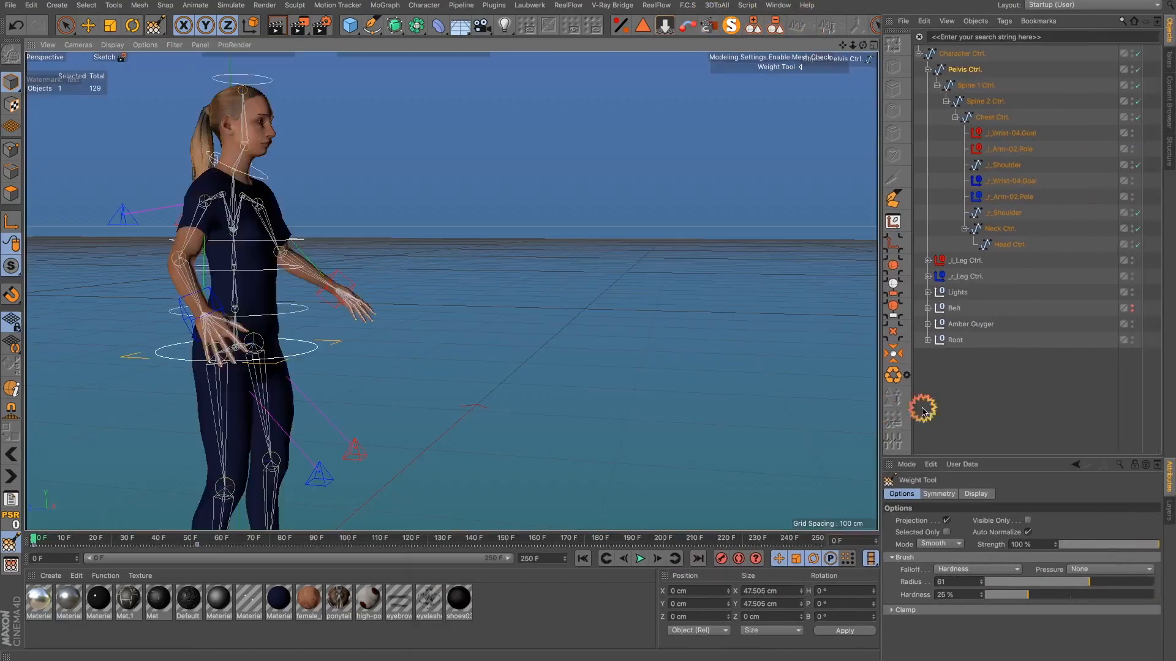
pyautogui.moveTo(1142, 412); pyautogui.dragTo(1073, 425)
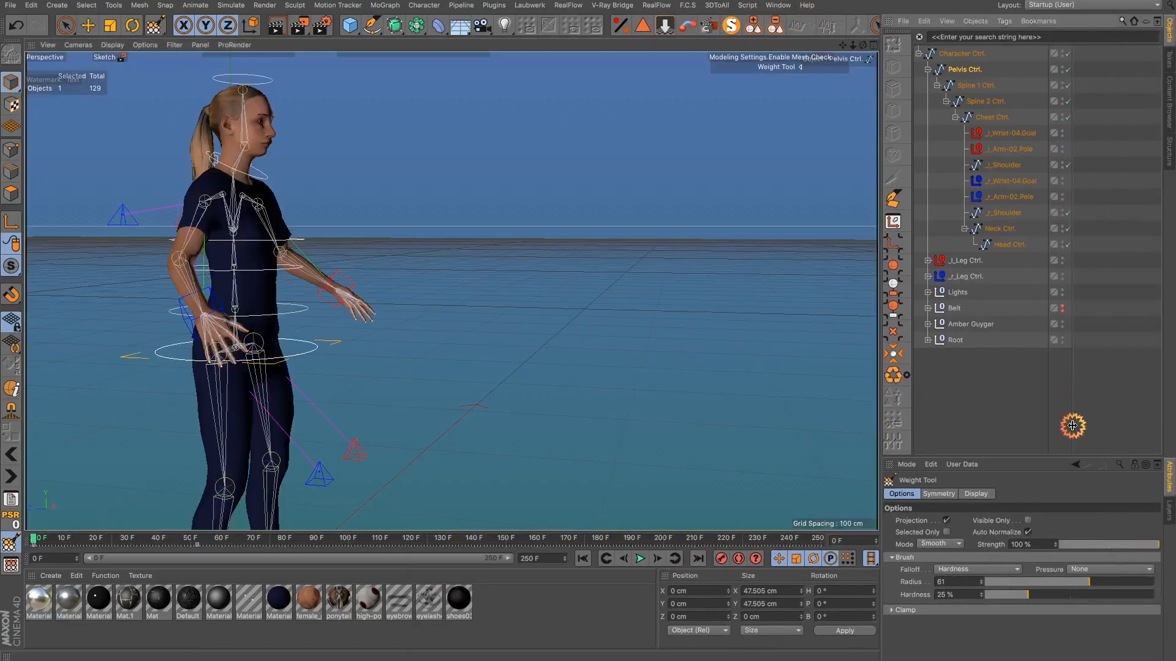
pyautogui.click(10, 543)
pyautogui.doubleClick(11, 566)
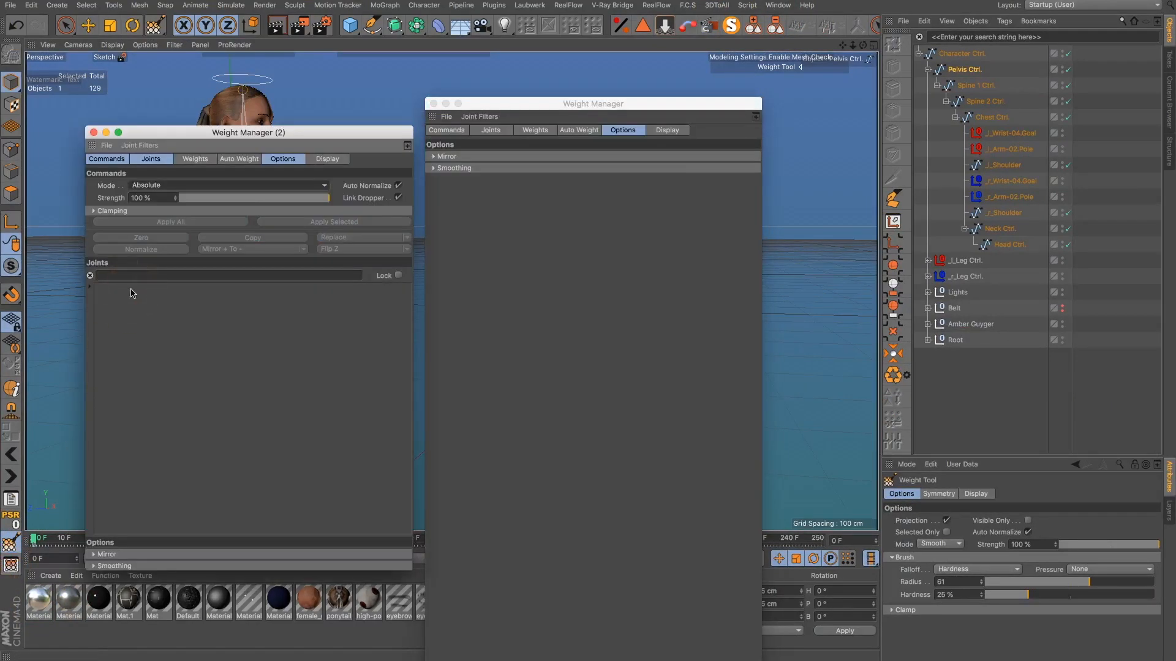
pyautogui.click(93, 133)
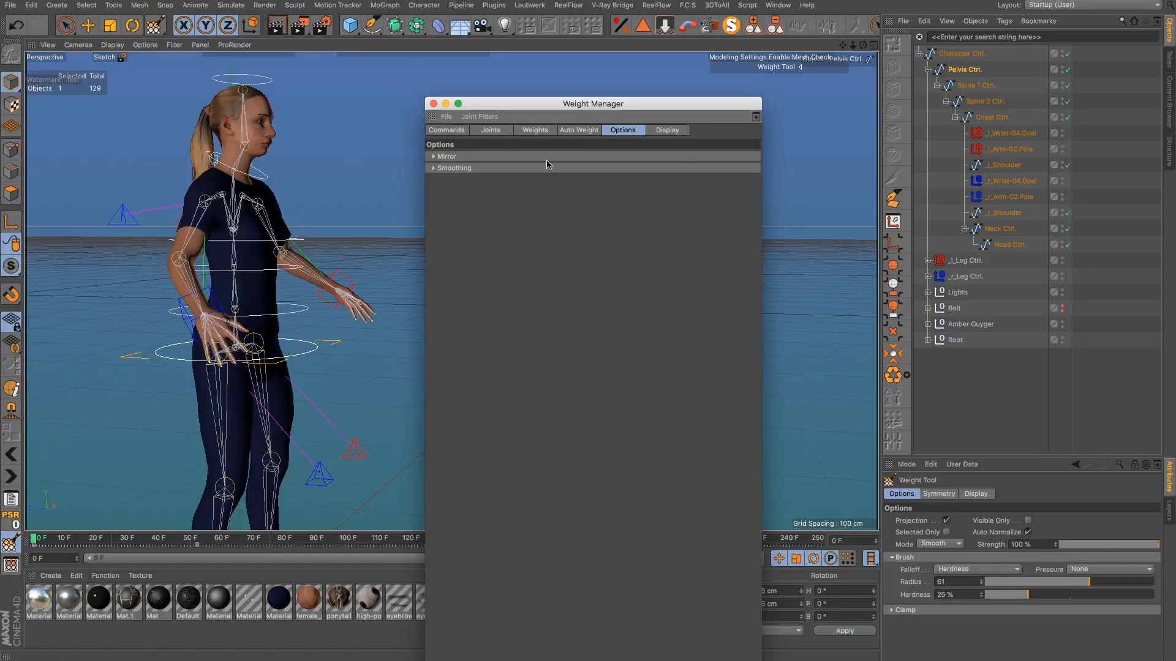
# Step: Expand the character's mesh group in the Object Manager and move the Weight Manager window clear of the viewport
pyautogui.moveTo(524, 107); pyautogui.dragTo(587, 95)
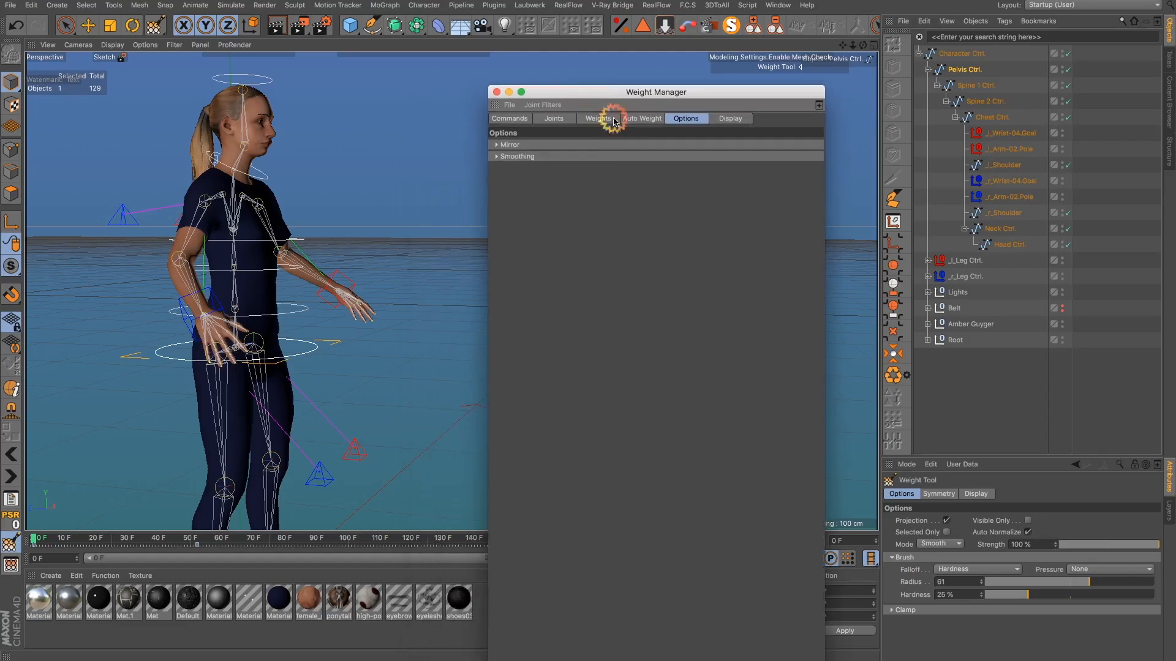
pyautogui.click(928, 325)
pyautogui.scroll(-4, 986, 359)
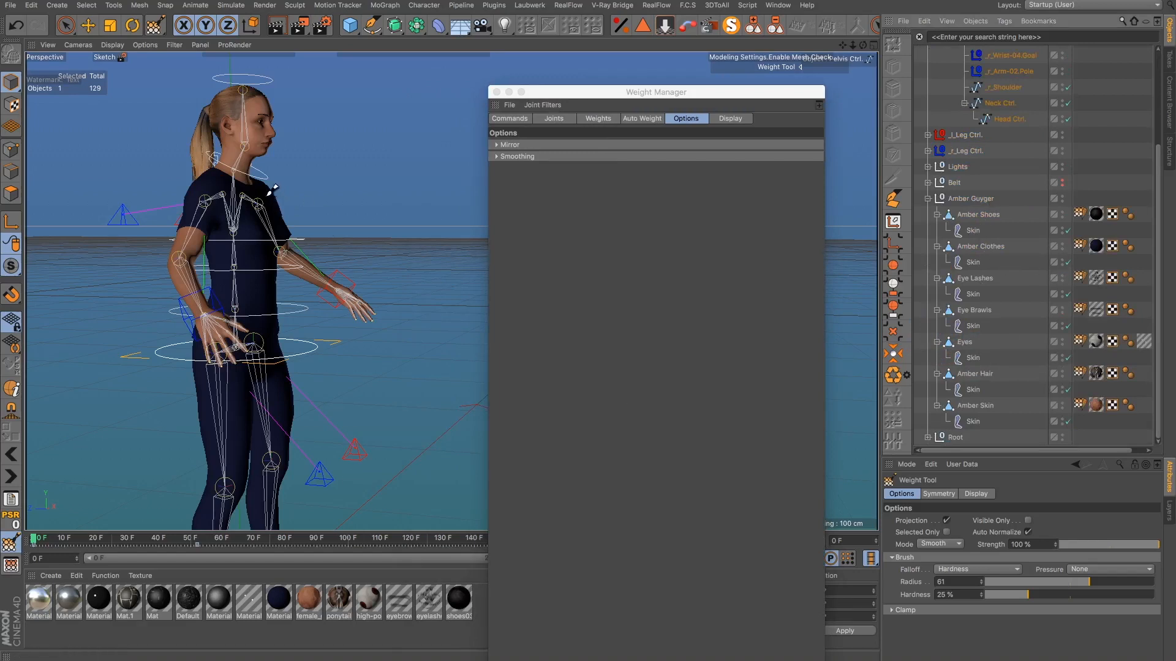
pyautogui.moveTo(533, 96); pyautogui.dragTo(1175, 114)
# Step: Move the timeline to frame 40, select the female_generic skin material and examine the bent character's shoulders and neckline from the front
pyautogui.click(245, 226)
pyautogui.keyDown('alt'); pyautogui.moveTo(246, 227); pyautogui.dragTo(210, 259); pyautogui.keyUp('alt')
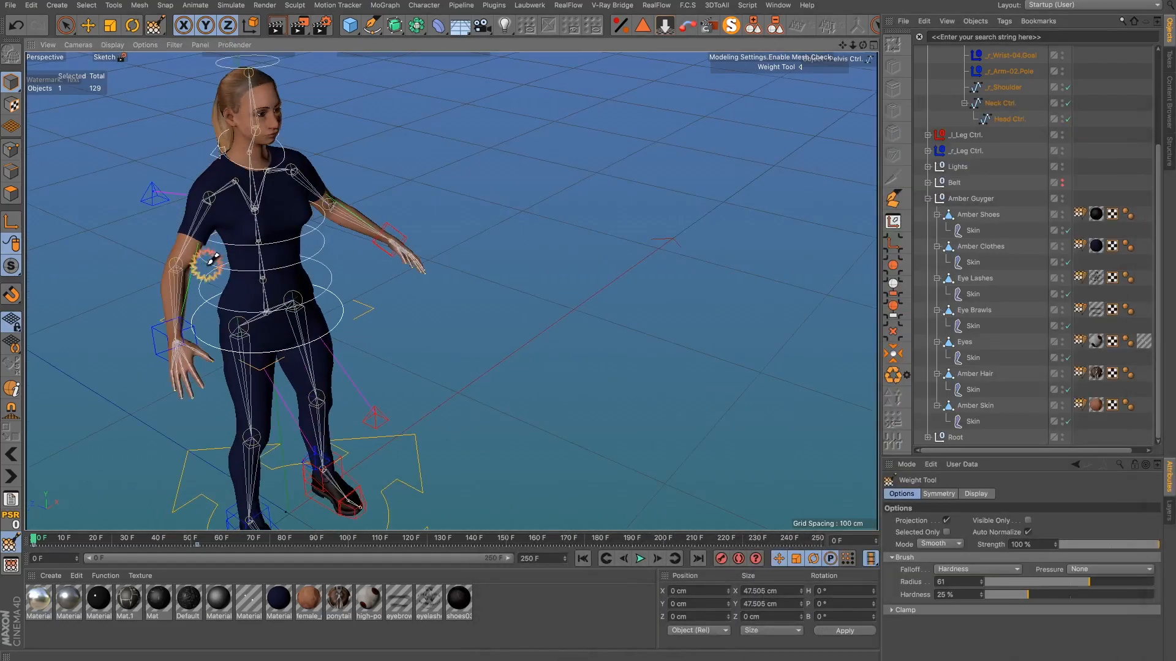
pyautogui.keyDown('alt'); pyautogui.moveTo(225, 182); pyautogui.dragTo(371, 348, button='right'); pyautogui.keyUp('alt')
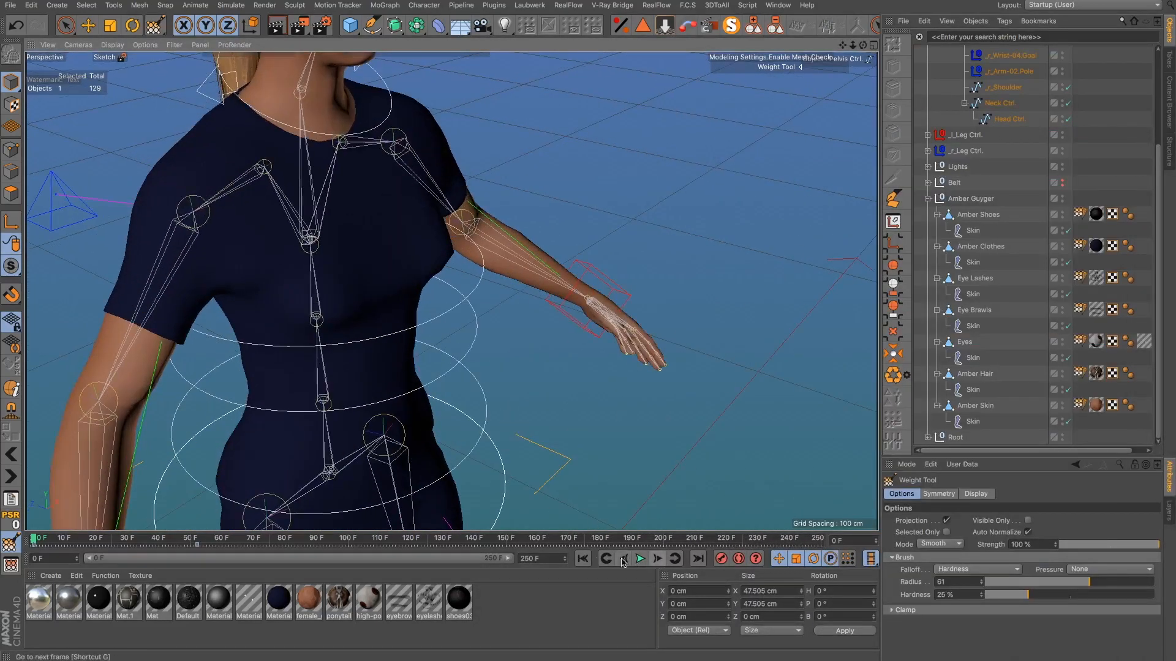
pyautogui.moveTo(42, 542); pyautogui.dragTo(160, 542)
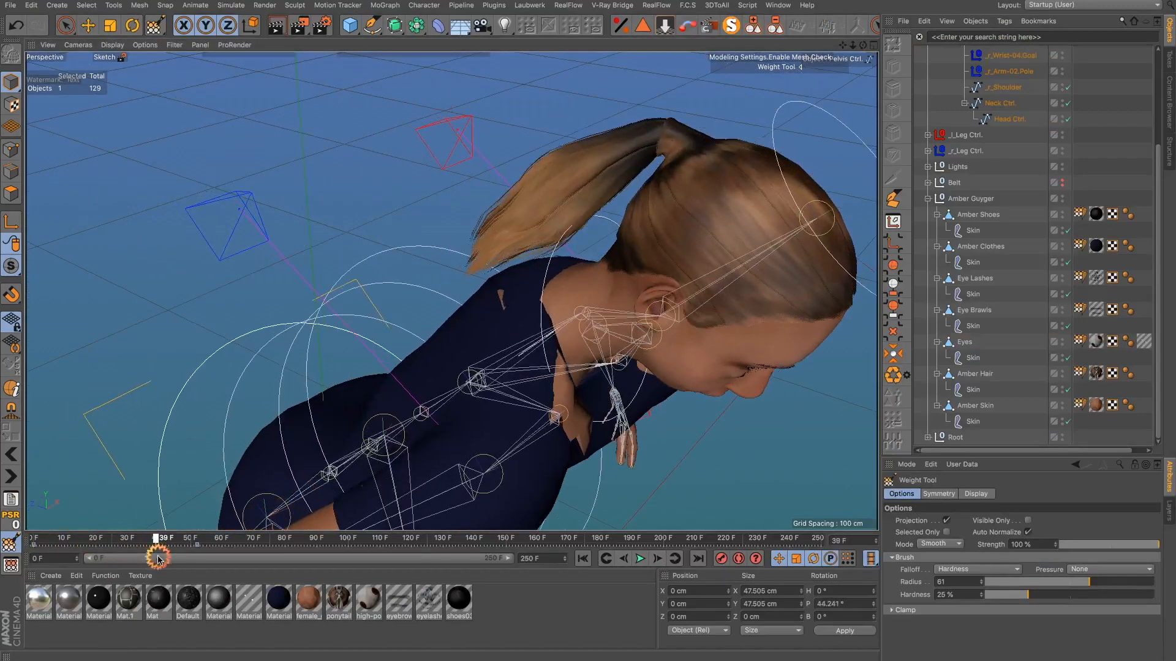
pyautogui.keyDown('alt'); pyautogui.moveTo(784, 398); pyautogui.dragTo(483, 584); pyautogui.keyUp('alt')
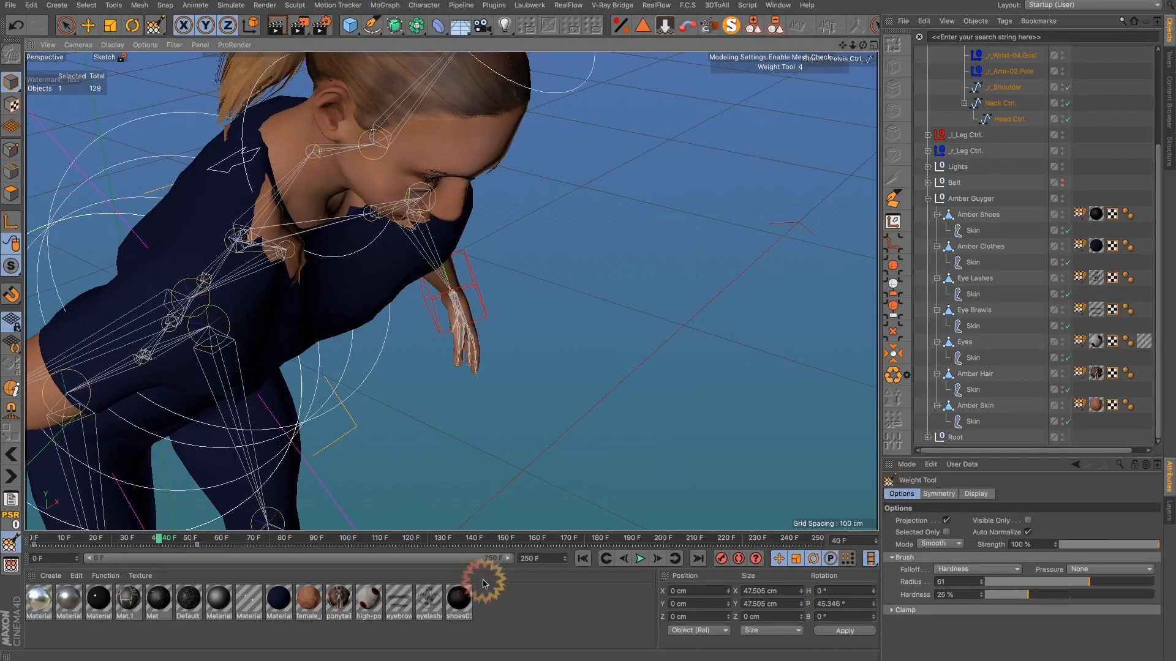
pyautogui.click(311, 603)
pyautogui.keyDown('alt'); pyautogui.moveTo(248, 408); pyautogui.dragTo(231, 362); pyautogui.keyUp('alt')
pyautogui.moveTo(842, 46); pyautogui.dragTo(782, 399)
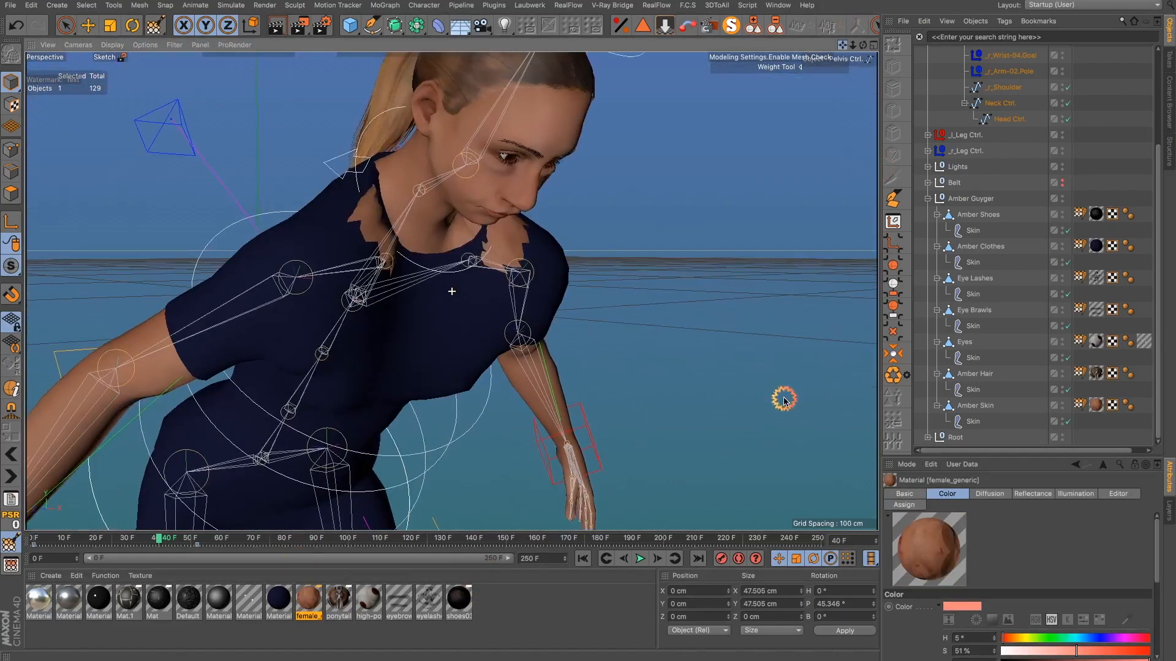
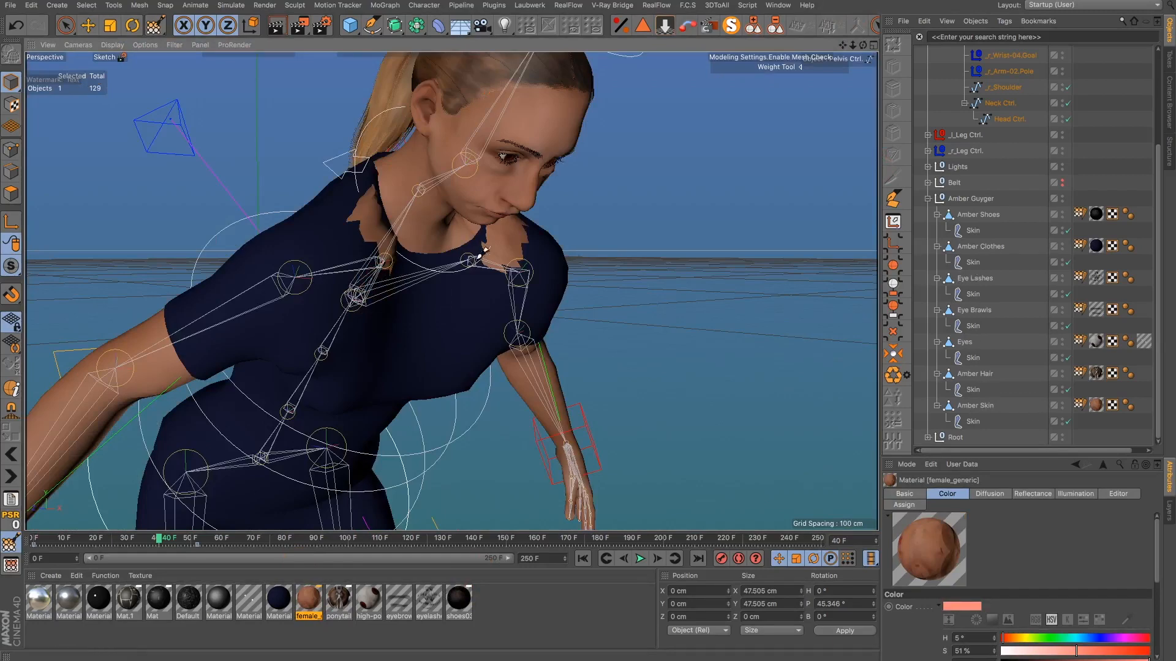
pyautogui.keyDown('alt'); pyautogui.moveTo(356, 301); pyautogui.dragTo(325, 264); pyautogui.keyUp('alt')
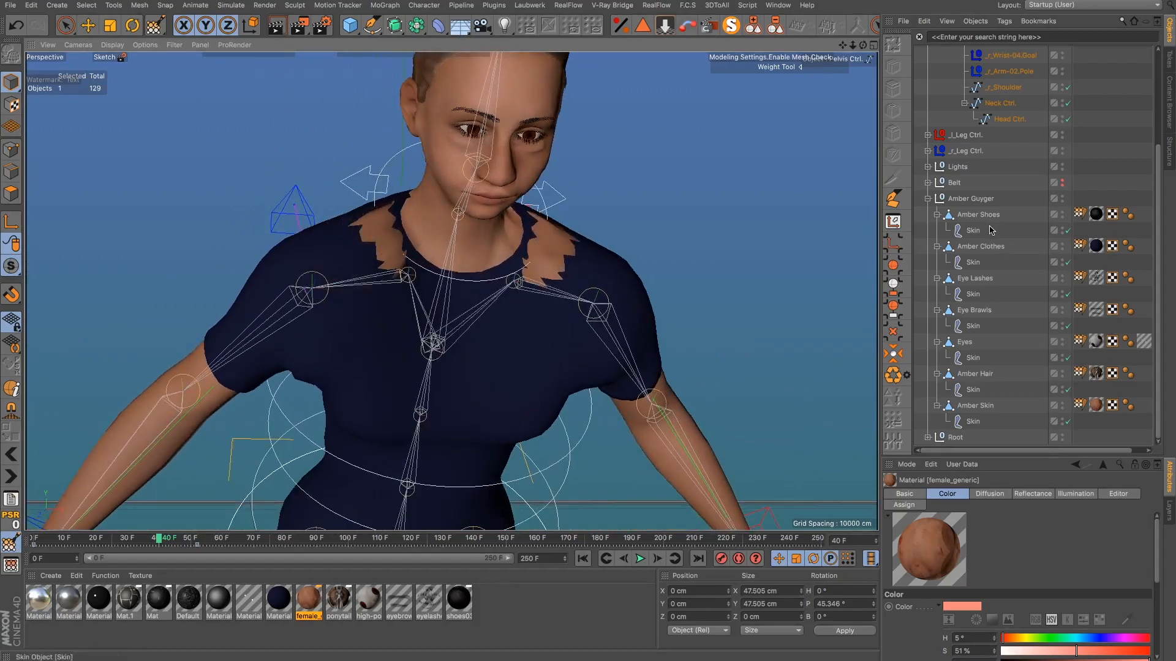
# Step: Select the weight tag of Amber Clothes, open the Weight Manager and step through Spine 1 and Spine 2 to the Chest joint's weights
pyautogui.click(1079, 246)
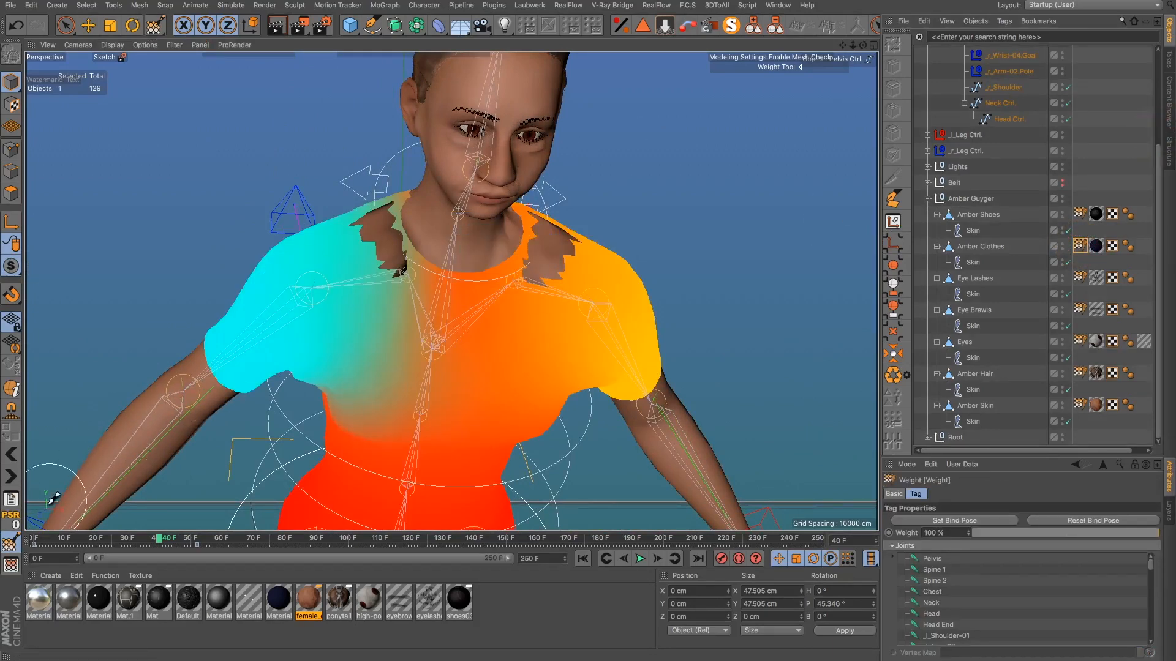
pyautogui.click(11, 565)
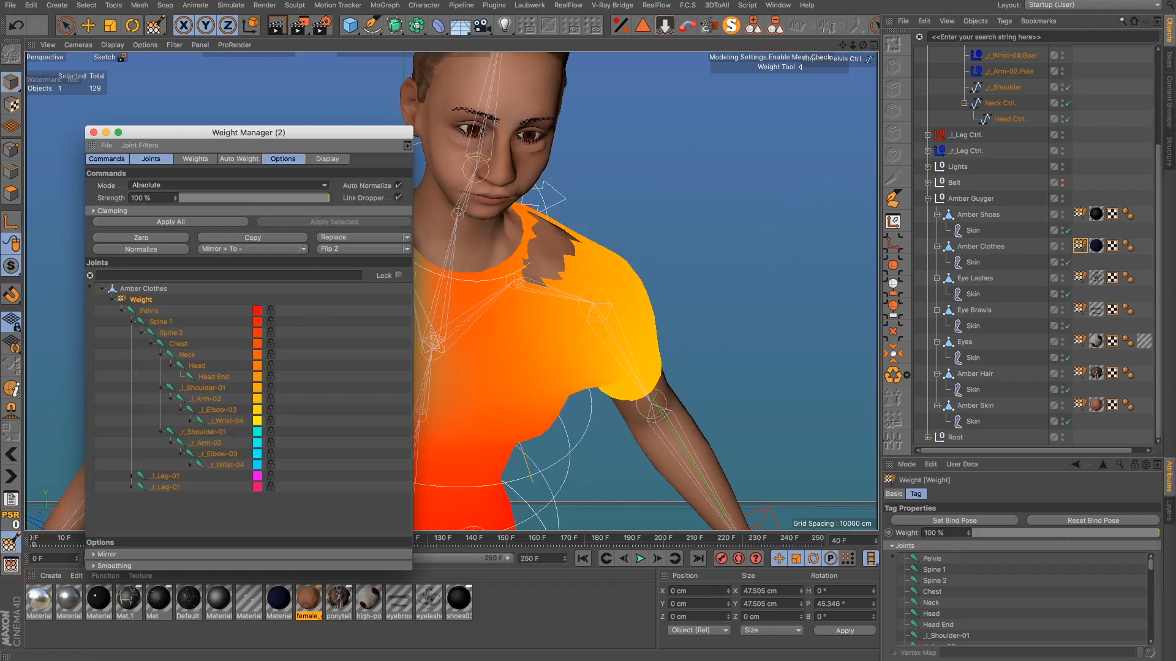
pyautogui.moveTo(350, 133); pyautogui.dragTo(274, 66)
pyautogui.click(214, 288)
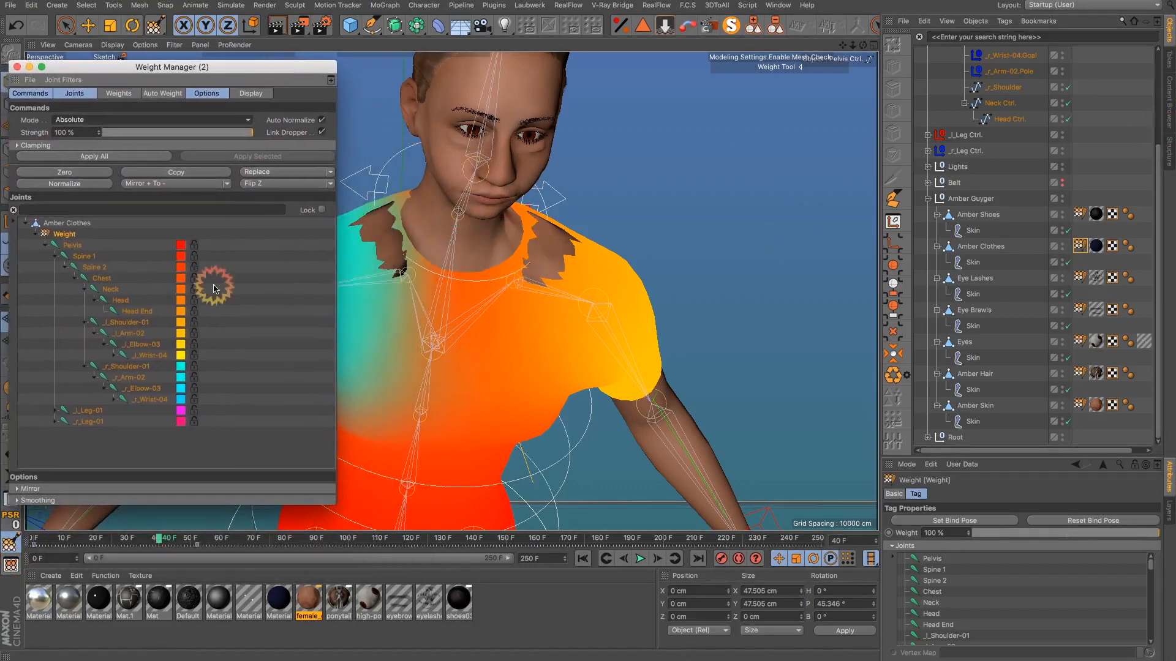
pyautogui.click(81, 258)
pyautogui.click(96, 268)
pyautogui.click(98, 279)
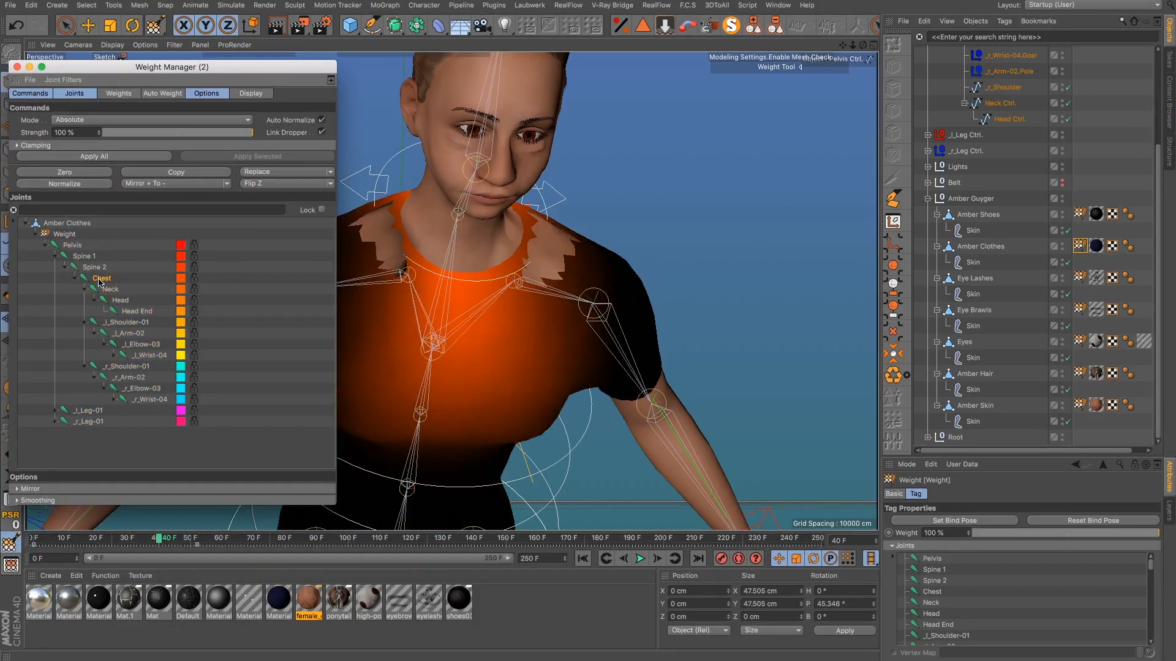
# Step: Compare the Neck and Chest joint weights on Amber Clothes, keep Chest selected and activate the Weight Tool
pyautogui.moveTo(125, 70); pyautogui.dragTo(974, 180)
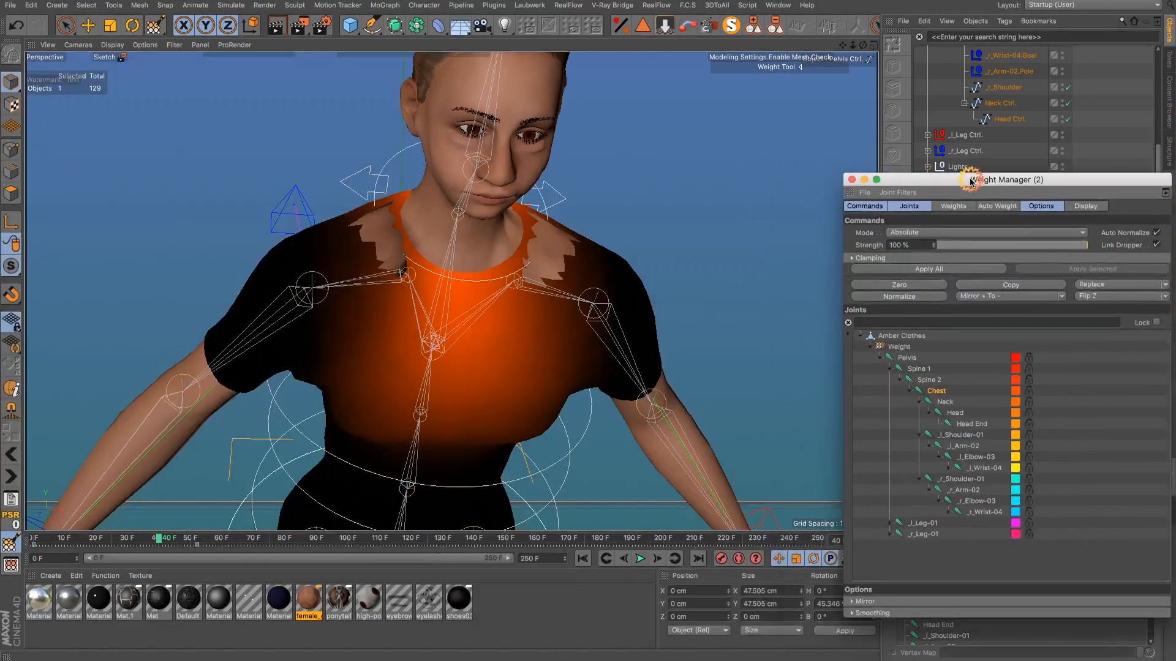
pyautogui.click(960, 372)
pyautogui.click(959, 401)
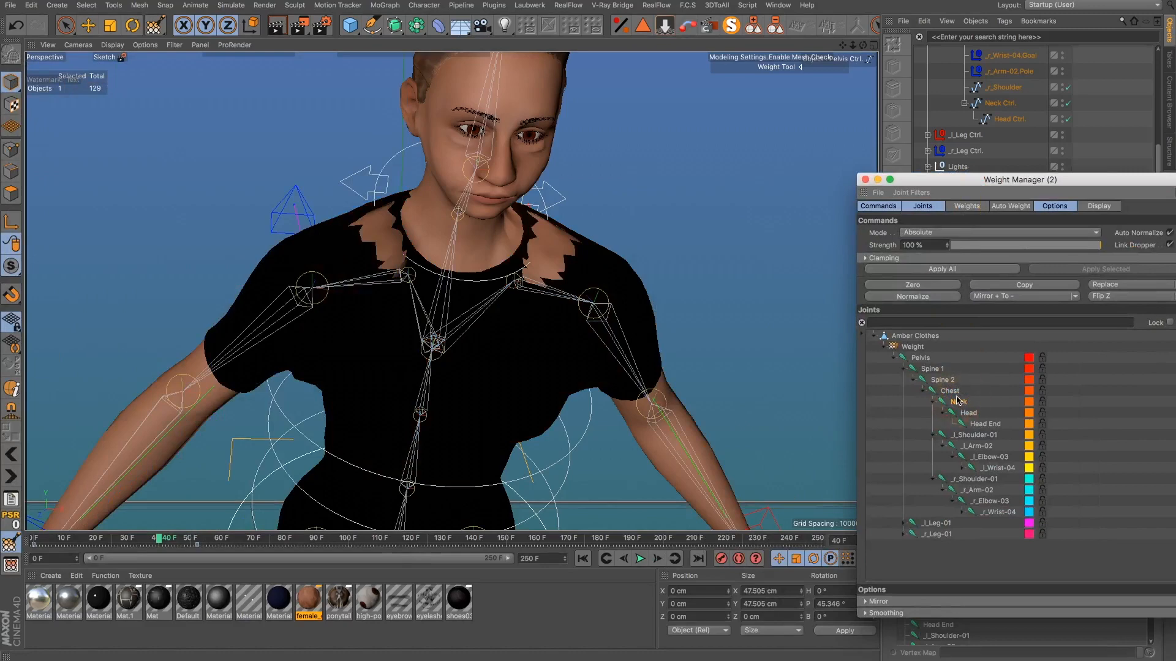
pyautogui.click(950, 391)
pyautogui.keyDown('alt'); pyautogui.moveTo(559, 270); pyautogui.dragTo(527, 276); pyautogui.keyUp('alt')
pyautogui.moveTo(921, 179); pyautogui.dragTo(61, 9)
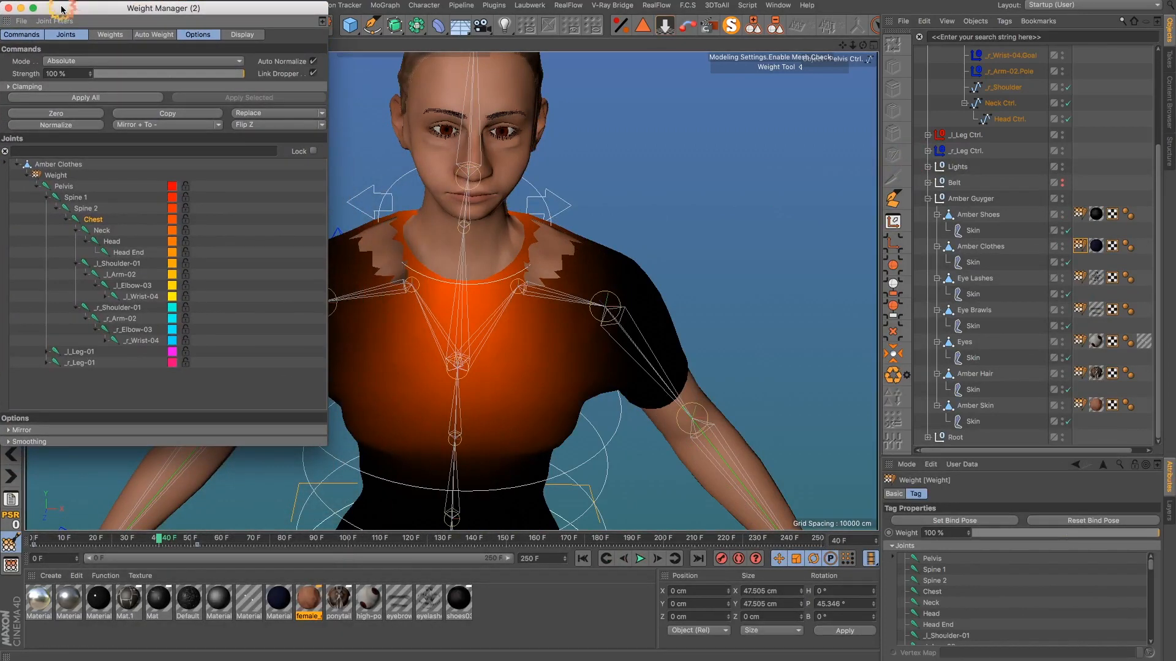
pyautogui.click(12, 541)
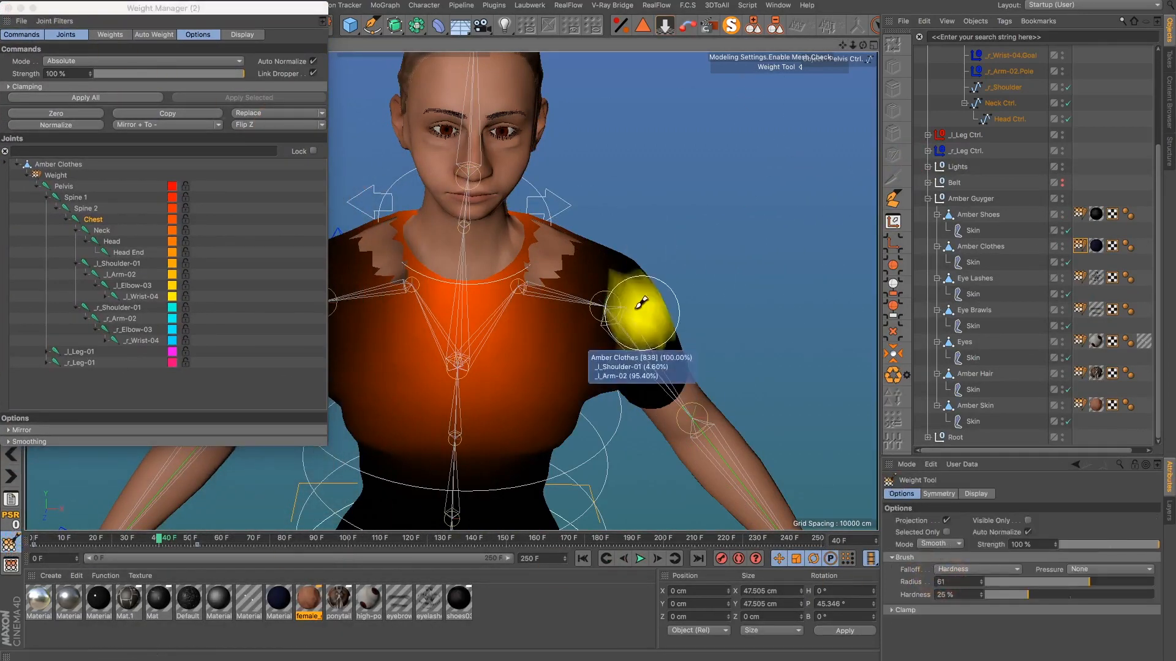
pyautogui.moveTo(588, 281)
pyautogui.keyDown('alt'); pyautogui.mouseDown()
pyautogui.moveTo(569, 301)
pyautogui.moveTo(573, 289)
pyautogui.mouseUp(); pyautogui.keyUp('alt')
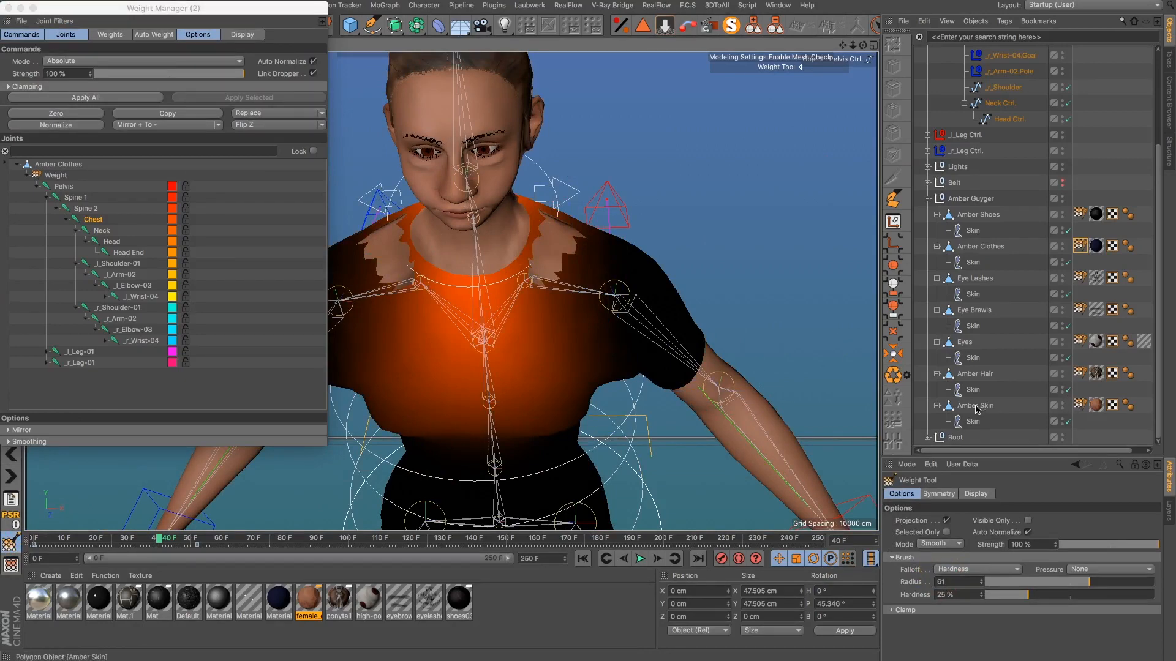
# Step: Select the weight tag of Amber Skin and display the Chest joint's weights close up at the shoulder
pyautogui.click(1082, 407)
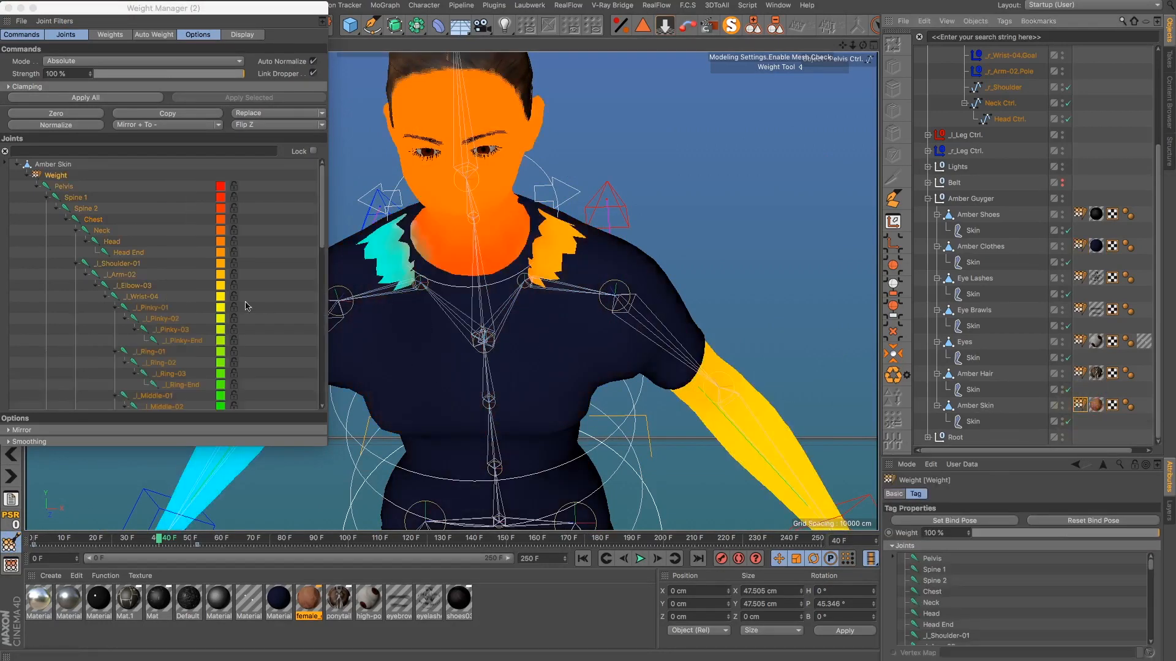
pyautogui.click(89, 222)
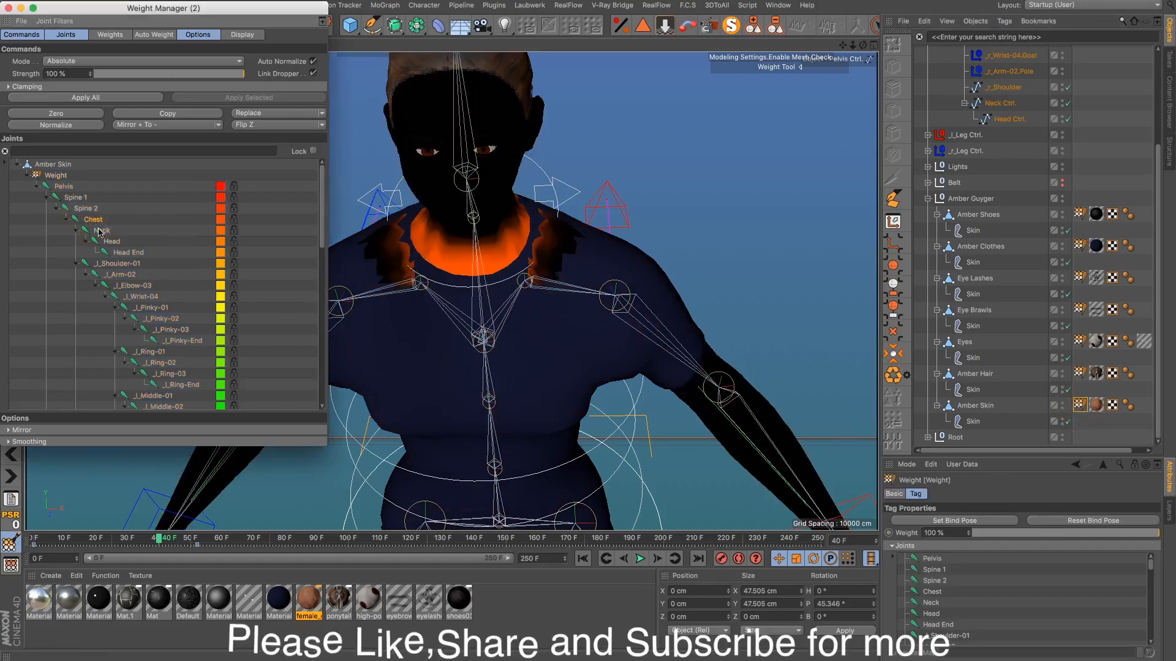
pyautogui.scroll(4, 539, 240)
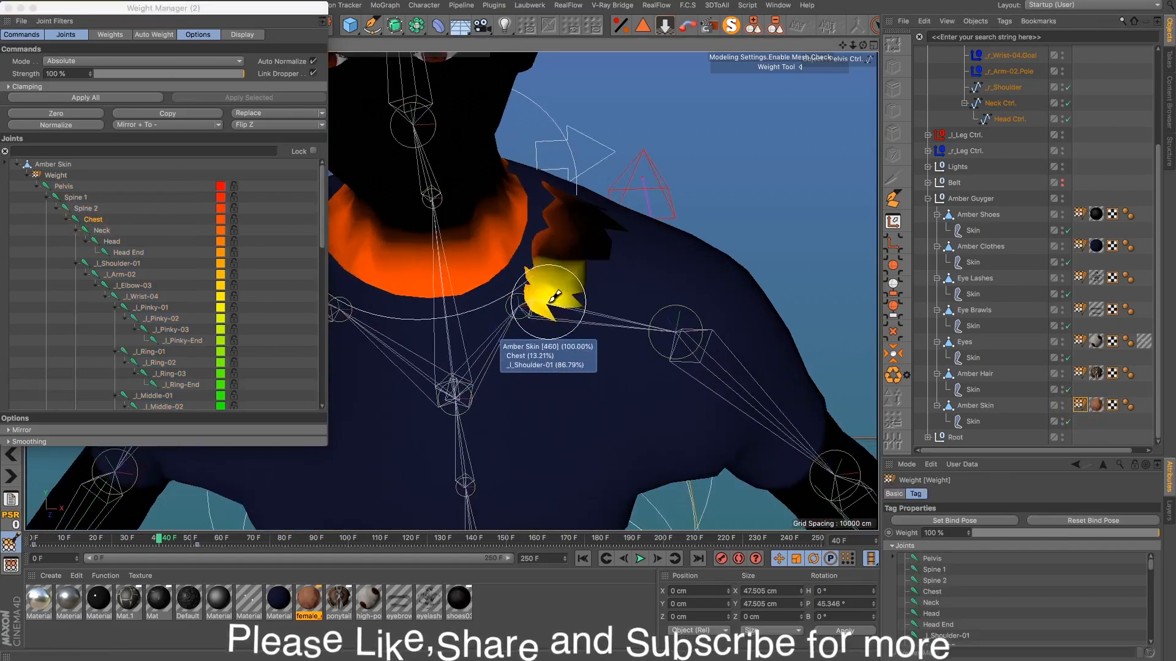
pyautogui.keyDown('alt'); pyautogui.moveTo(549, 316); pyautogui.dragTo(561, 248); pyautogui.keyUp('alt')
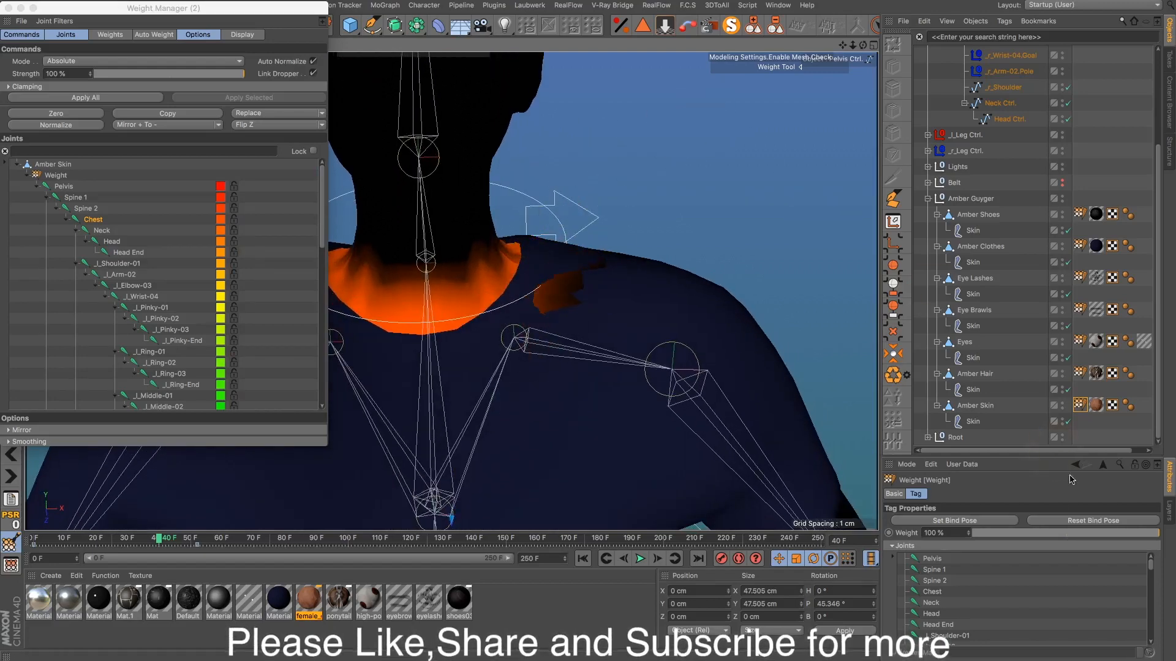
# Step: Examine the Chest joint's weights on Amber Skin around the shoulders and neckline from the front and the side
pyautogui.keyDown('alt'); pyautogui.moveTo(735, 392); pyautogui.dragTo(809, 395); pyautogui.keyUp('alt')
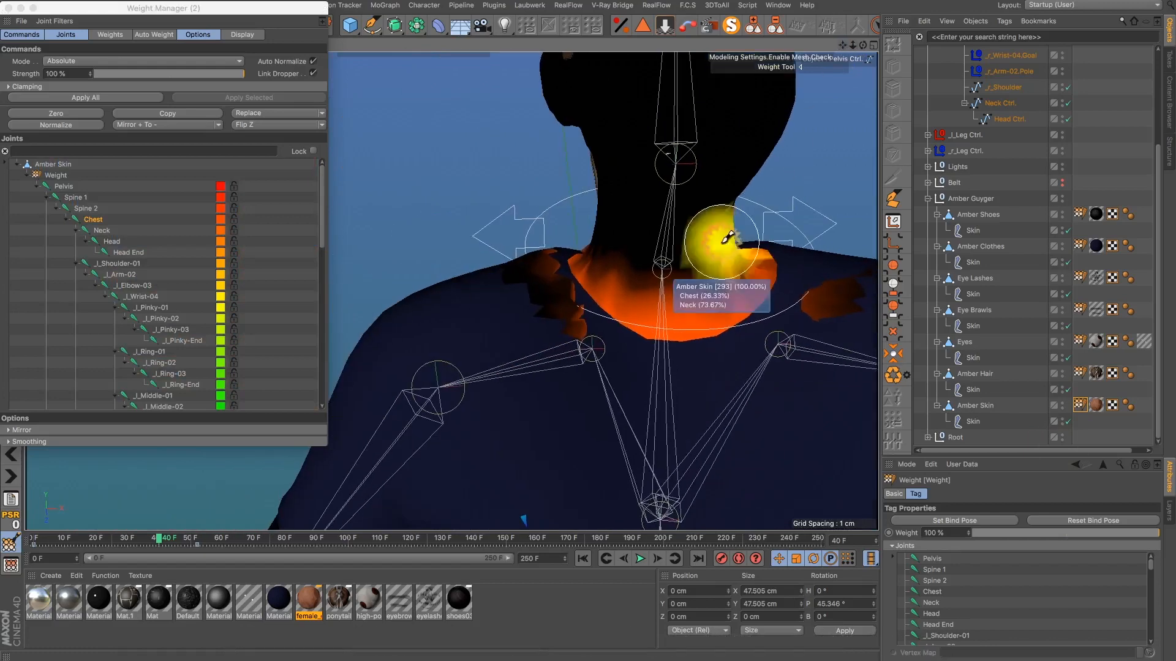
pyautogui.moveTo(602, 308)
pyautogui.keyDown('alt'); pyautogui.mouseDown()
pyautogui.moveTo(646, 365)
pyautogui.moveTo(608, 375)
pyautogui.moveTo(598, 270)
pyautogui.mouseUp(); pyautogui.keyUp('alt')
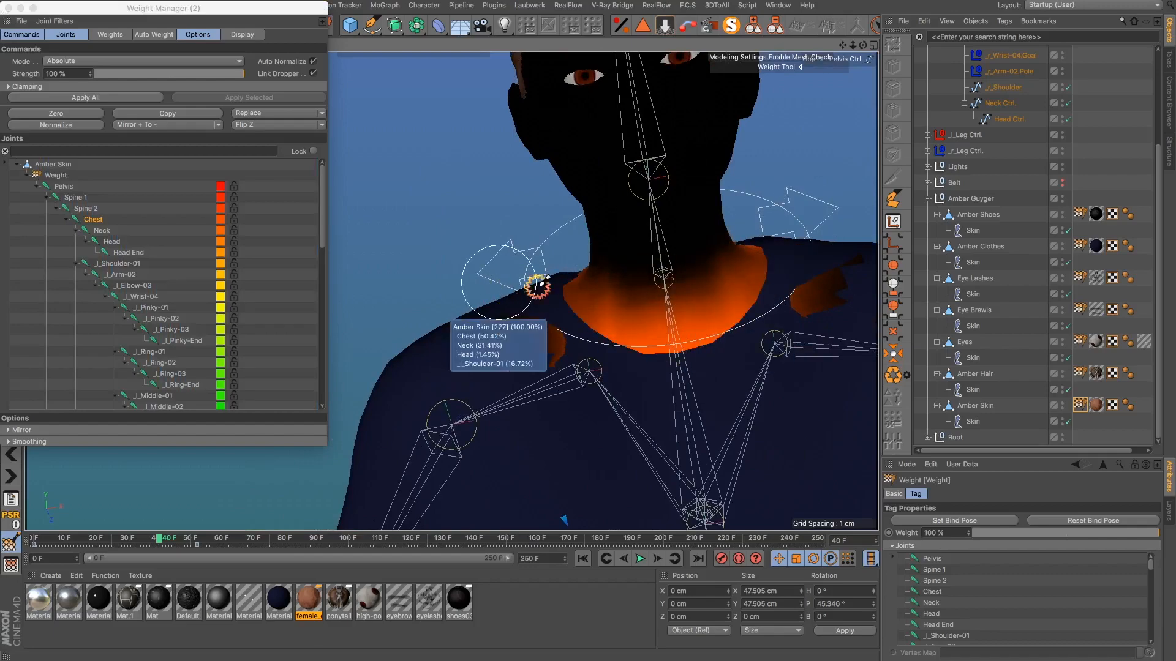
pyautogui.moveTo(599, 314)
pyautogui.keyDown('alt'); pyautogui.mouseDown()
pyautogui.moveTo(675, 360)
pyautogui.moveTo(761, 436)
pyautogui.mouseUp(); pyautogui.keyUp('alt')
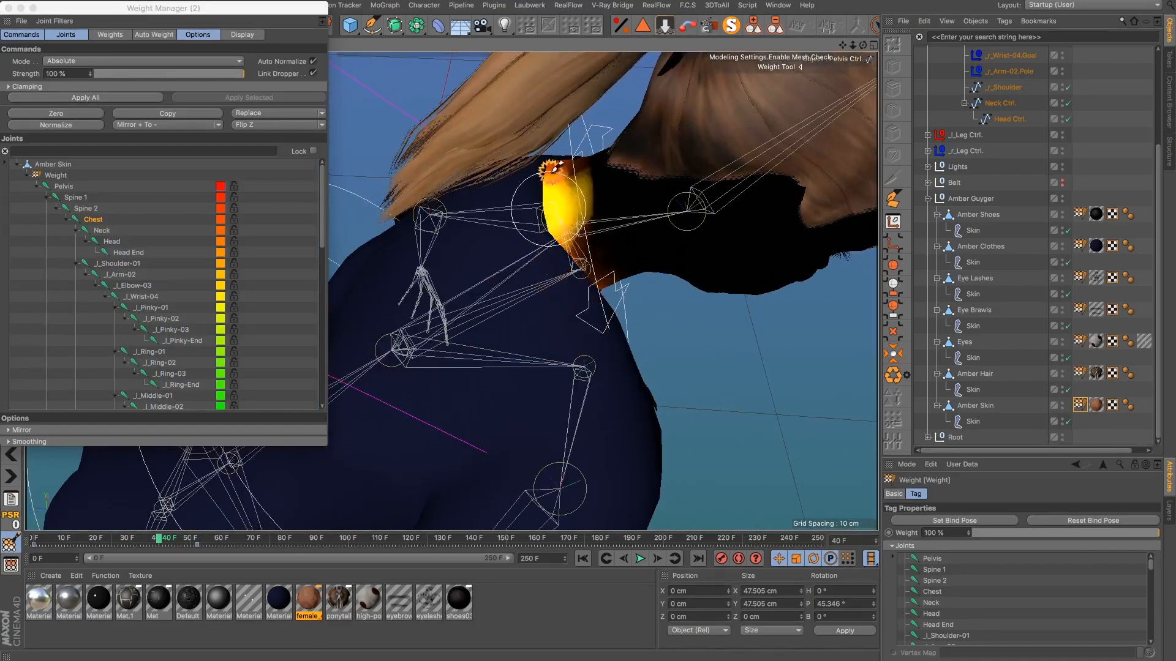
pyautogui.keyDown('alt'); pyautogui.moveTo(614, 328); pyautogui.dragTo(417, 224); pyautogui.keyUp('alt')
pyautogui.scroll(-5, 417, 229)
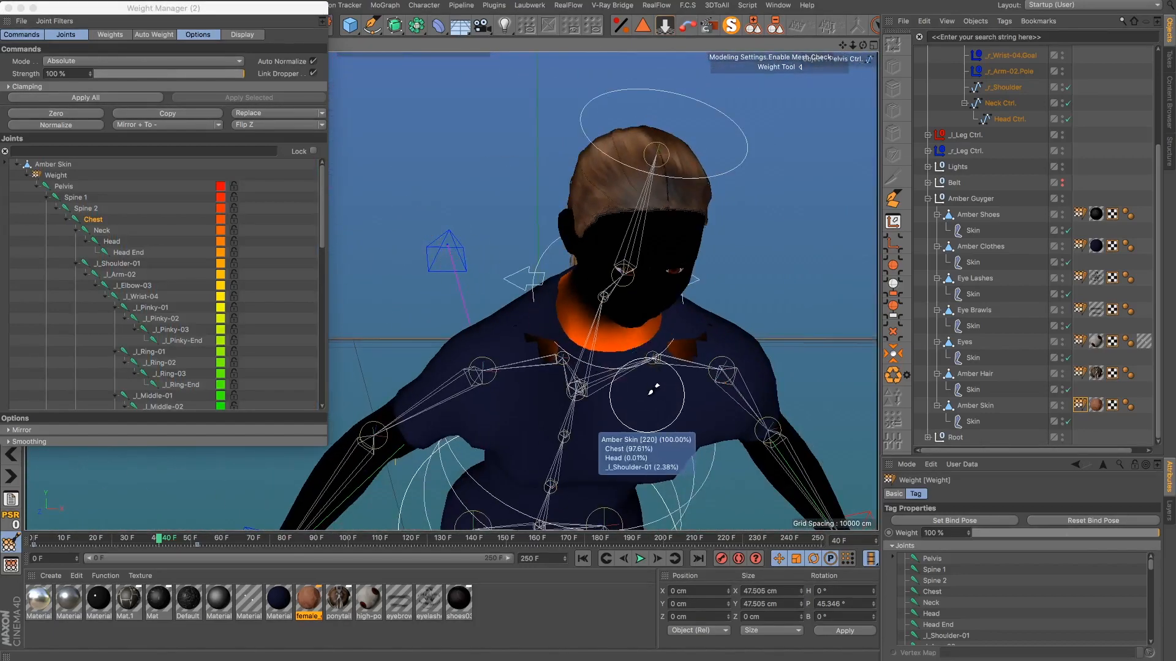
pyautogui.scroll(4, 650, 392)
pyautogui.keyDown('alt'); pyautogui.moveTo(644, 392); pyautogui.dragTo(637, 331); pyautogui.keyUp('alt')
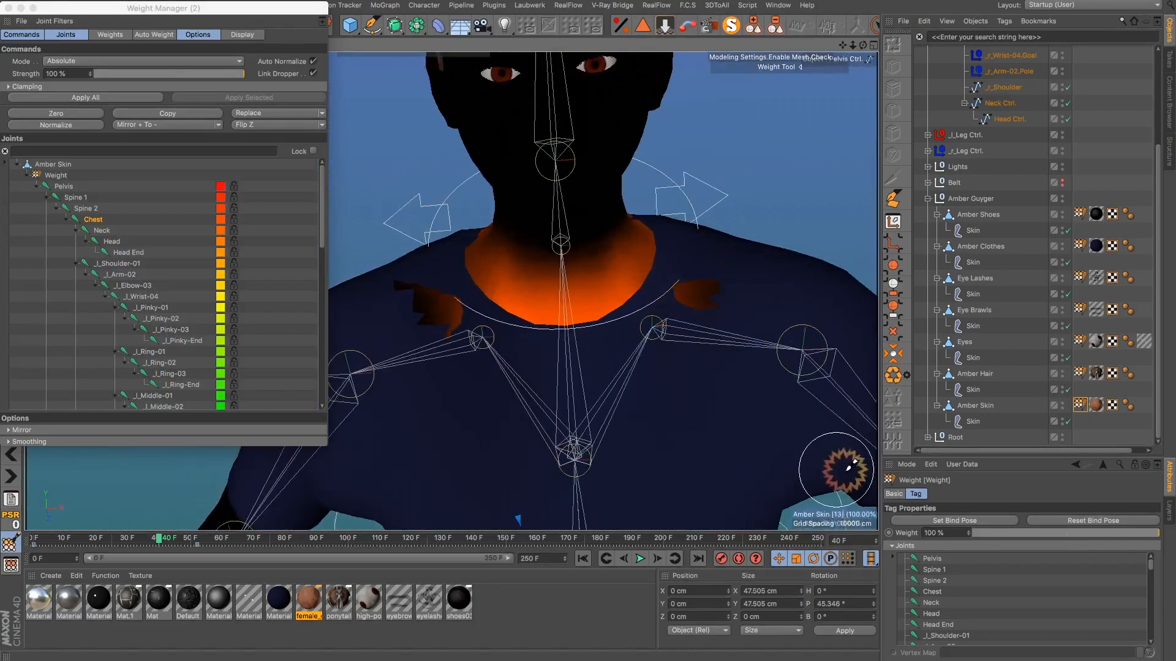
# Step: Activate the Weight Tool and set its mode to Add with a strength of 13%
pyautogui.click(11, 543)
pyautogui.click(898, 507)
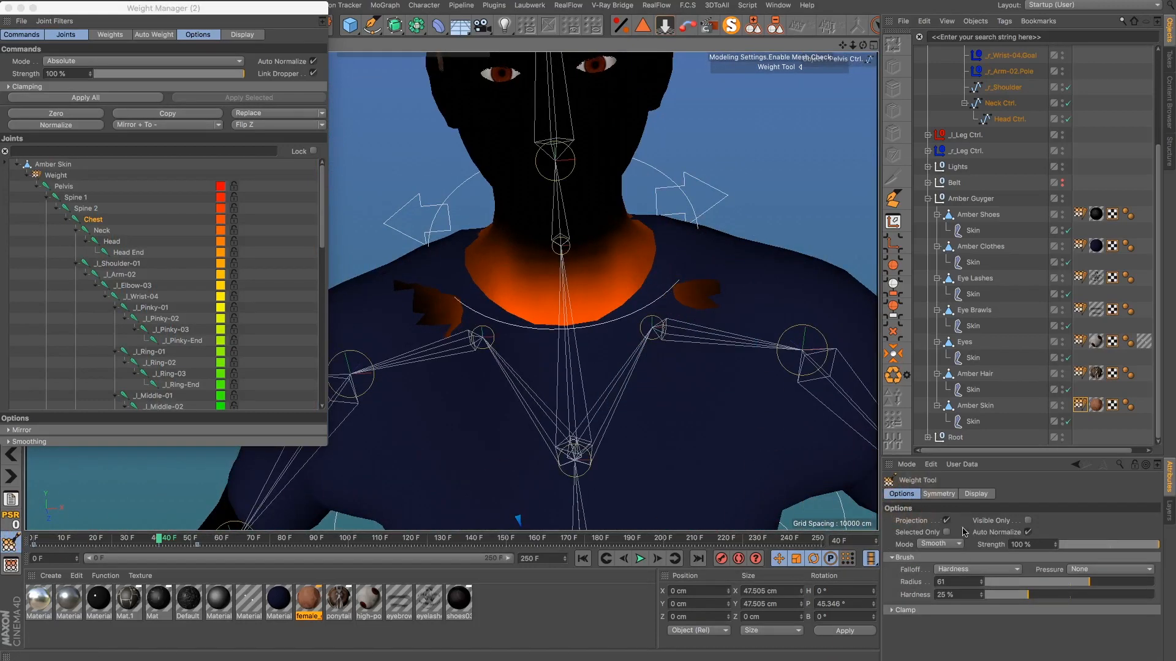
pyautogui.click(958, 545)
pyautogui.click(953, 558)
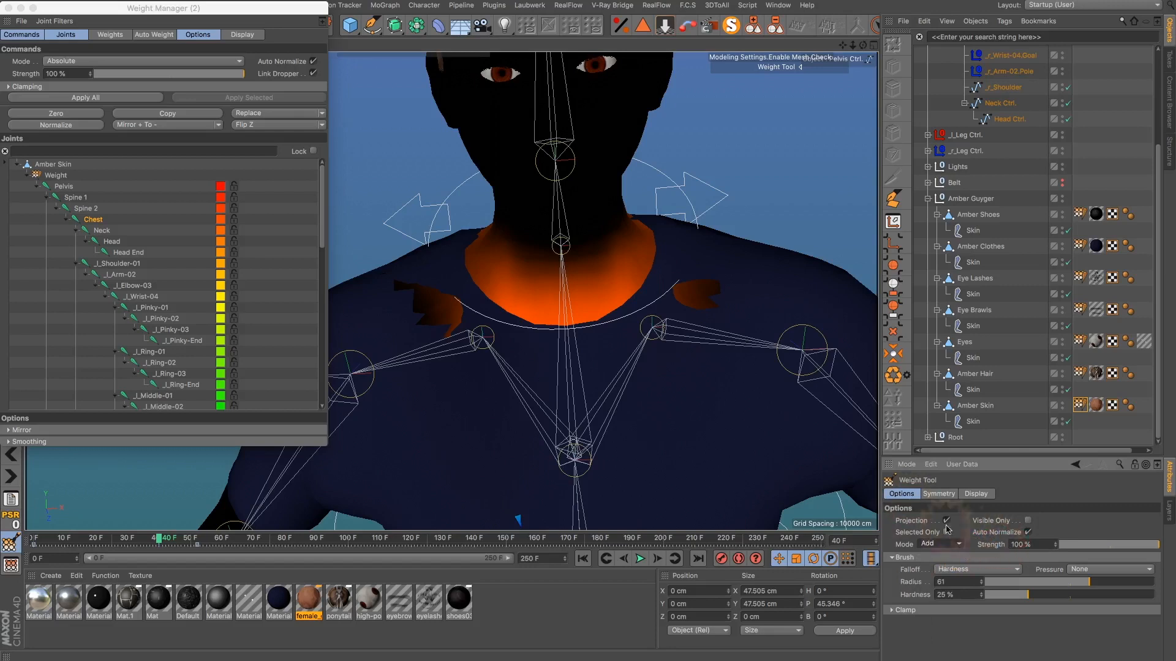
pyautogui.click(1072, 549)
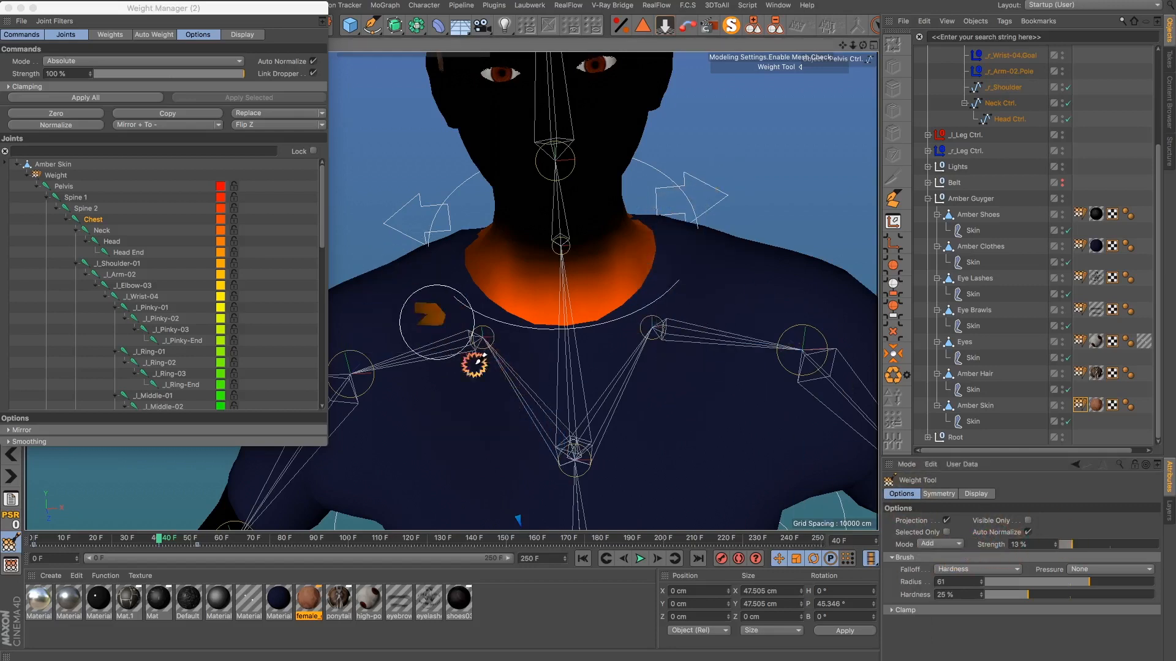
# Step: Paint Chest weight onto the skin patches poking through the clothing at the back of both shoulders
pyautogui.keyDown('alt'); pyautogui.moveTo(430, 287); pyautogui.dragTo(541, 385); pyautogui.keyUp('alt')
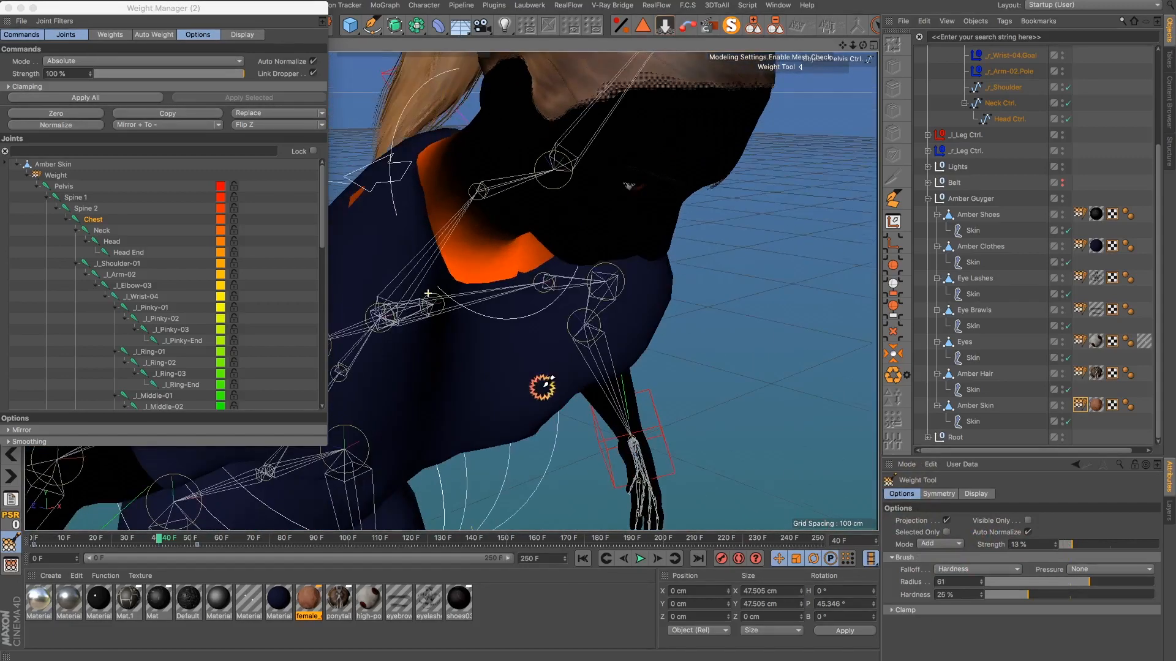
pyautogui.scroll(-5, 549, 385)
pyautogui.keyDown('alt'); pyautogui.moveTo(460, 334); pyautogui.dragTo(714, 394); pyautogui.keyUp('alt')
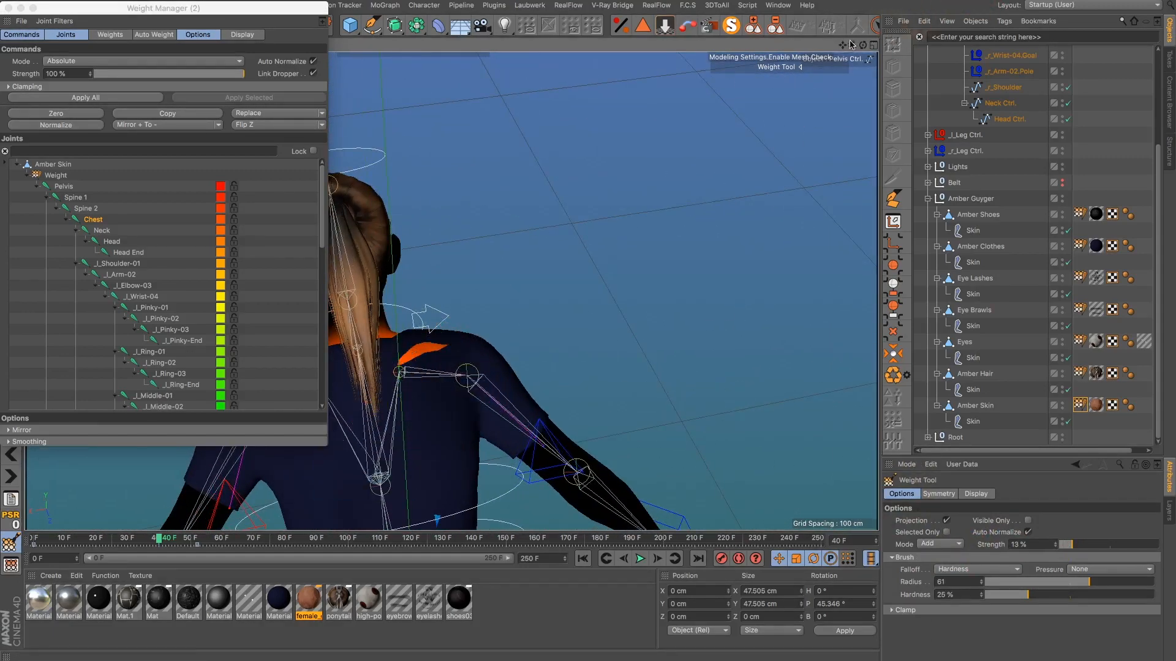
pyautogui.moveTo(844, 44)
pyautogui.mouseDown()
pyautogui.moveTo(796, 395)
pyautogui.moveTo(832, 96)
pyautogui.mouseUp()
pyautogui.moveTo(551, 320)
pyautogui.keyDown('alt'); pyautogui.mouseDown()
pyautogui.moveTo(541, 339)
pyautogui.moveTo(458, 300)
pyautogui.mouseUp(); pyautogui.keyUp('alt')
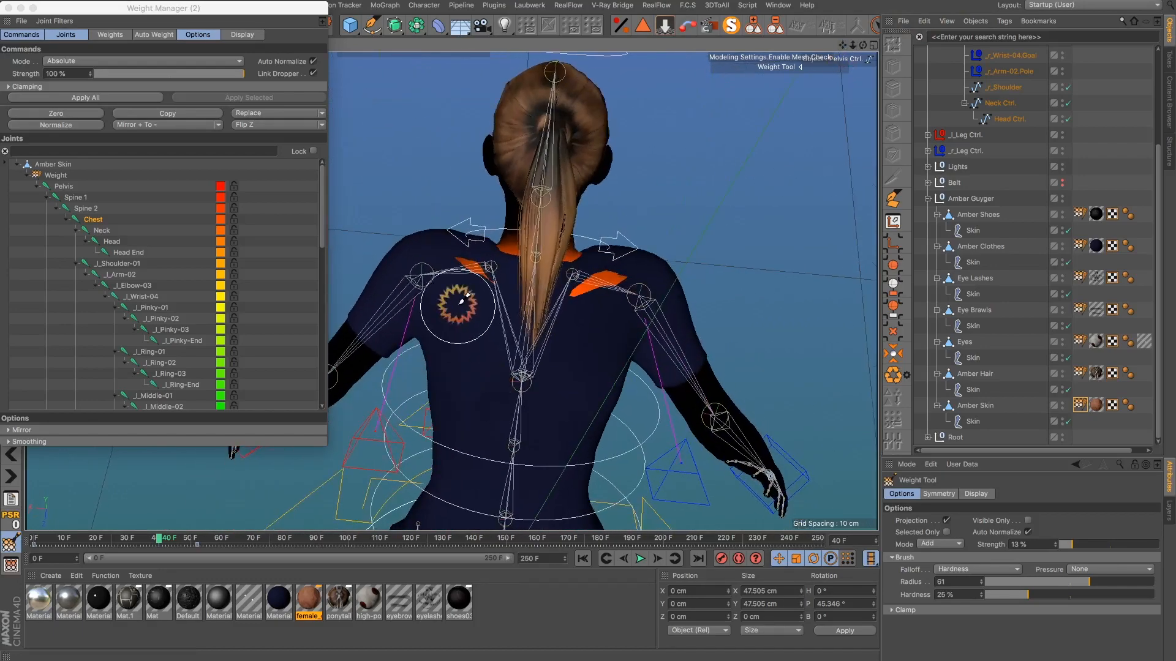
pyautogui.scroll(5, 471, 270)
pyautogui.moveTo(552, 317)
pyautogui.keyDown('alt'); pyautogui.mouseDown()
pyautogui.moveTo(525, 346)
pyautogui.moveTo(540, 311)
pyautogui.mouseUp(); pyautogui.keyUp('alt')
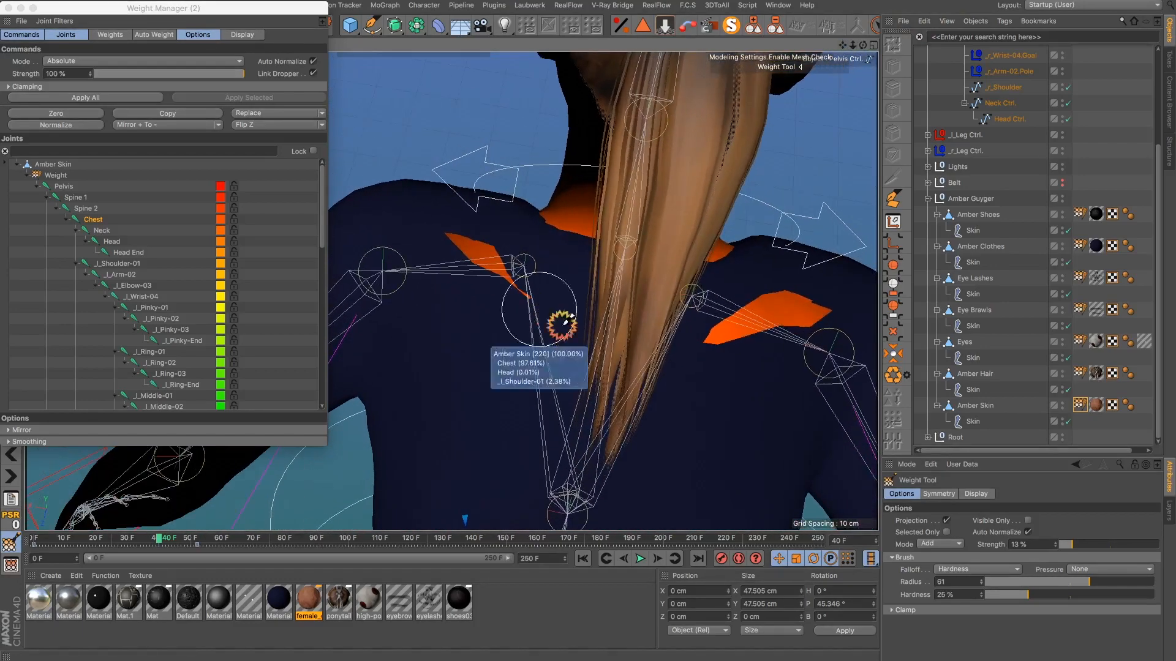
pyautogui.moveTo(812, 302)
pyautogui.mouseDown()
pyautogui.moveTo(716, 341)
pyautogui.moveTo(813, 288)
pyautogui.moveTo(714, 341)
pyautogui.moveTo(726, 334)
pyautogui.mouseUp()
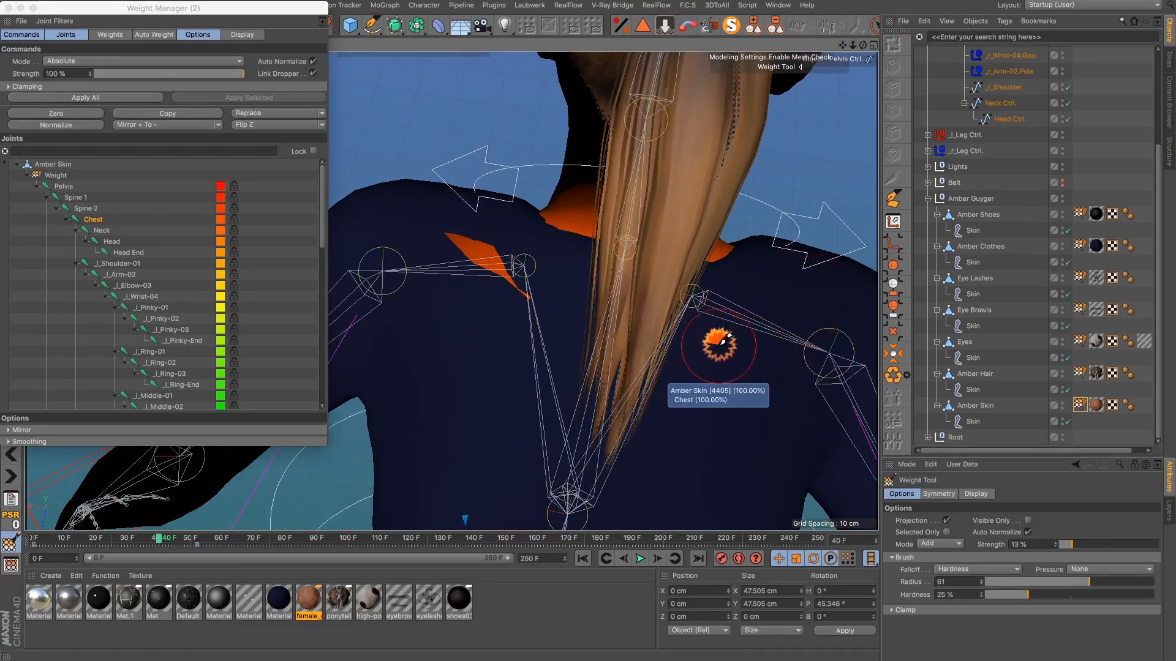
pyautogui.moveTo(368, 267)
pyautogui.mouseDown()
pyautogui.moveTo(496, 315)
pyautogui.moveTo(484, 268)
pyautogui.mouseUp()
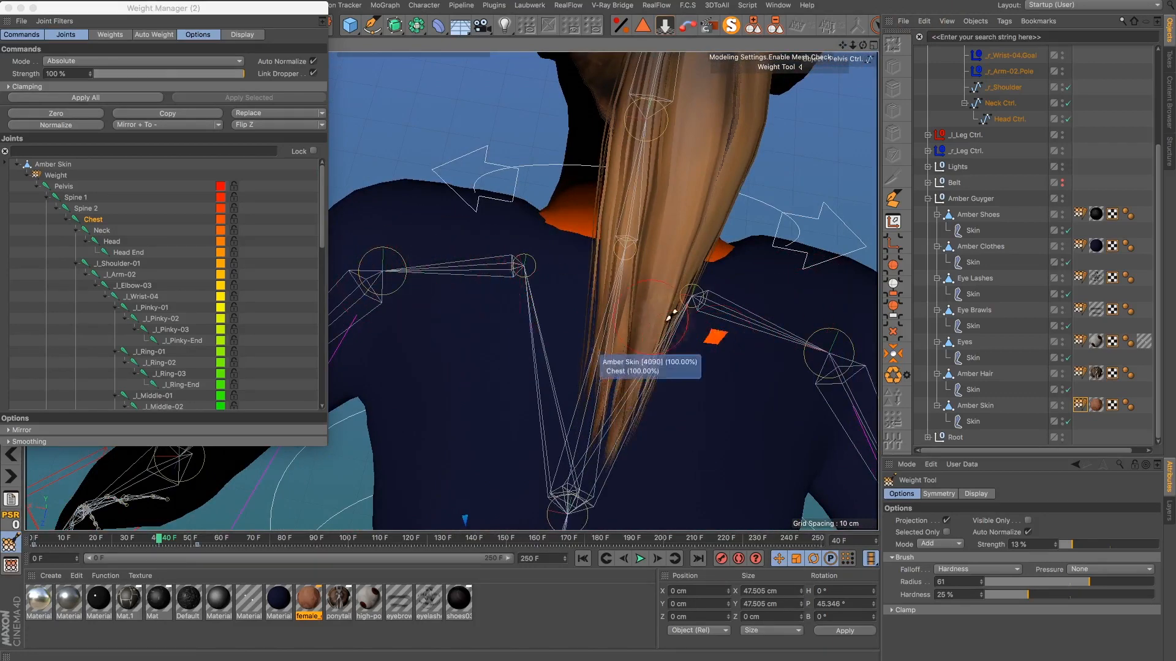
pyautogui.click(718, 351)
# Step: Set the Weight Tool strength to 100% and check the remaining skin patch on the upper back from the side
pyautogui.moveTo(844, 45)
pyautogui.mouseDown()
pyautogui.moveTo(782, 399)
pyautogui.moveTo(721, 310)
pyautogui.moveTo(660, 337)
pyautogui.moveTo(489, 241)
pyautogui.moveTo(735, 270)
pyautogui.mouseUp()
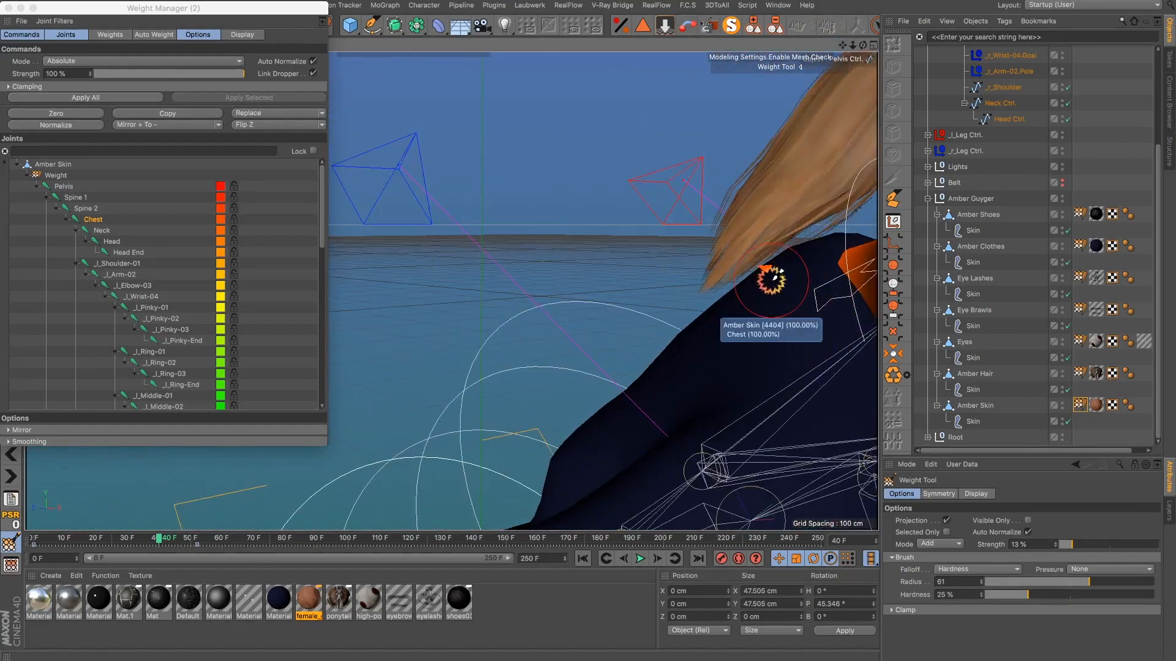
pyautogui.moveTo(1071, 544); pyautogui.dragTo(1091, 546)
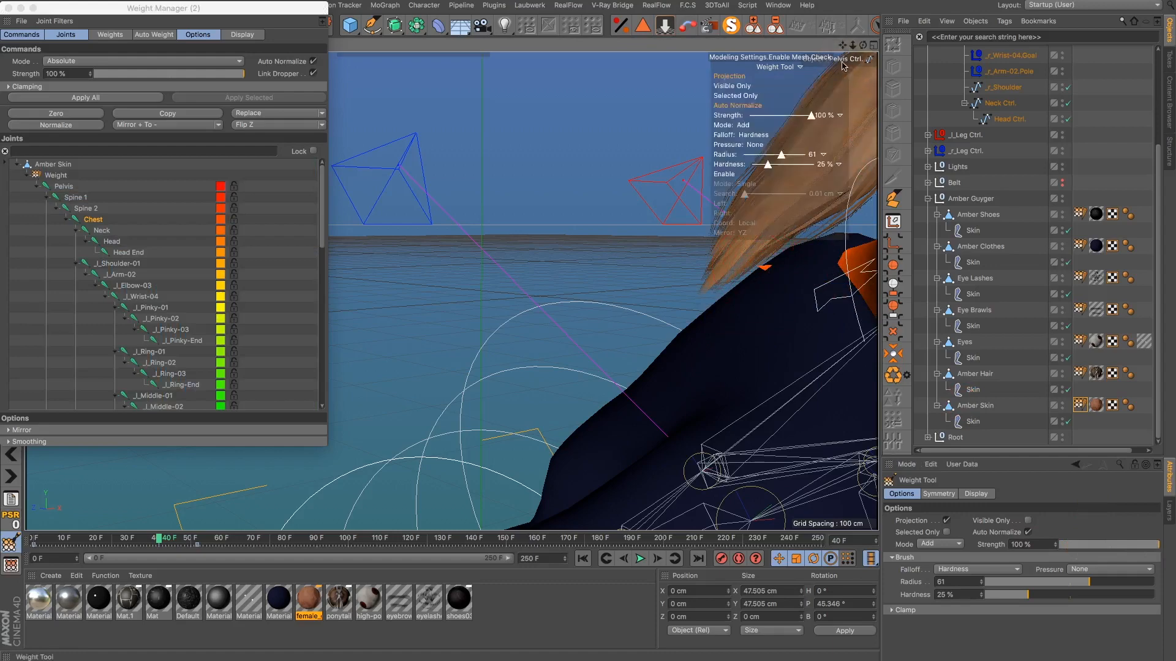
pyautogui.moveTo(842, 46)
pyautogui.mouseDown()
pyautogui.moveTo(680, 62)
pyautogui.moveTo(659, 78)
pyautogui.mouseUp()
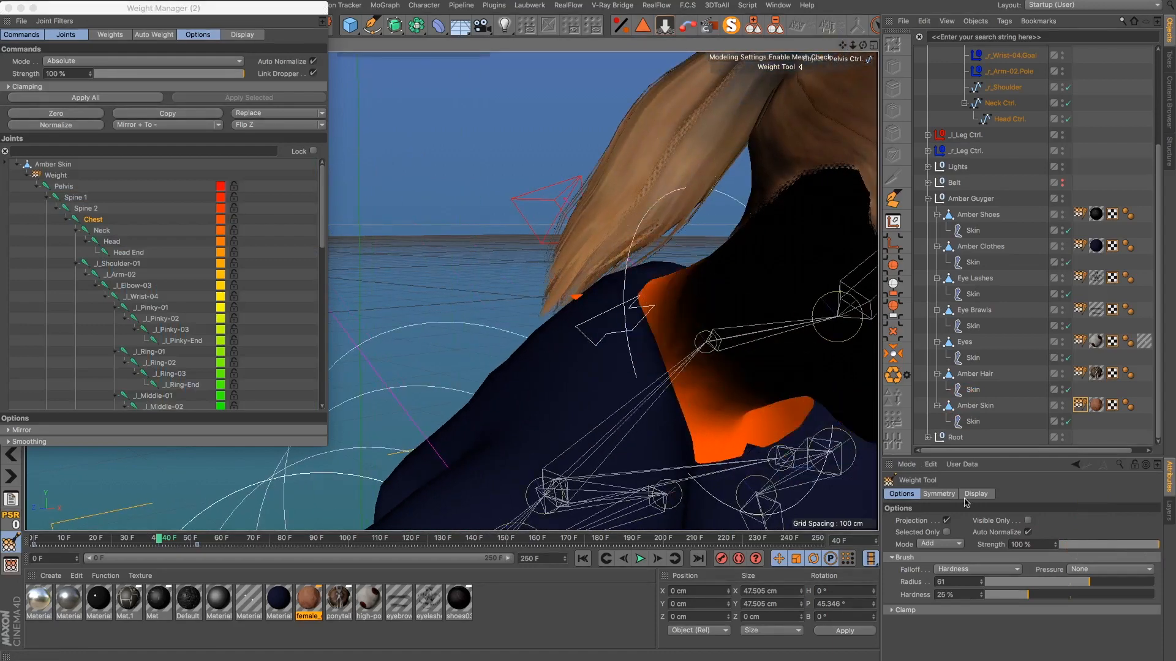
# Step: Try painting Chest weight on the protruding back skin with Auto Normalize disabled, restoring the option at the end
pyautogui.click(1027, 532)
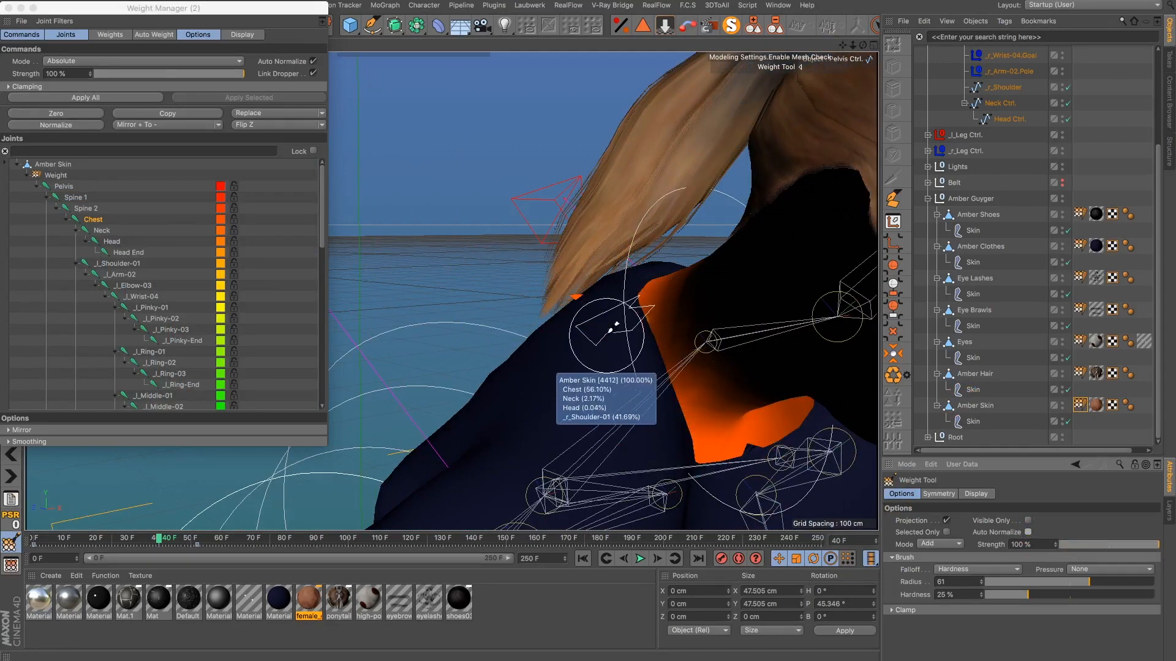
pyautogui.moveTo(594, 311); pyautogui.dragTo(575, 297)
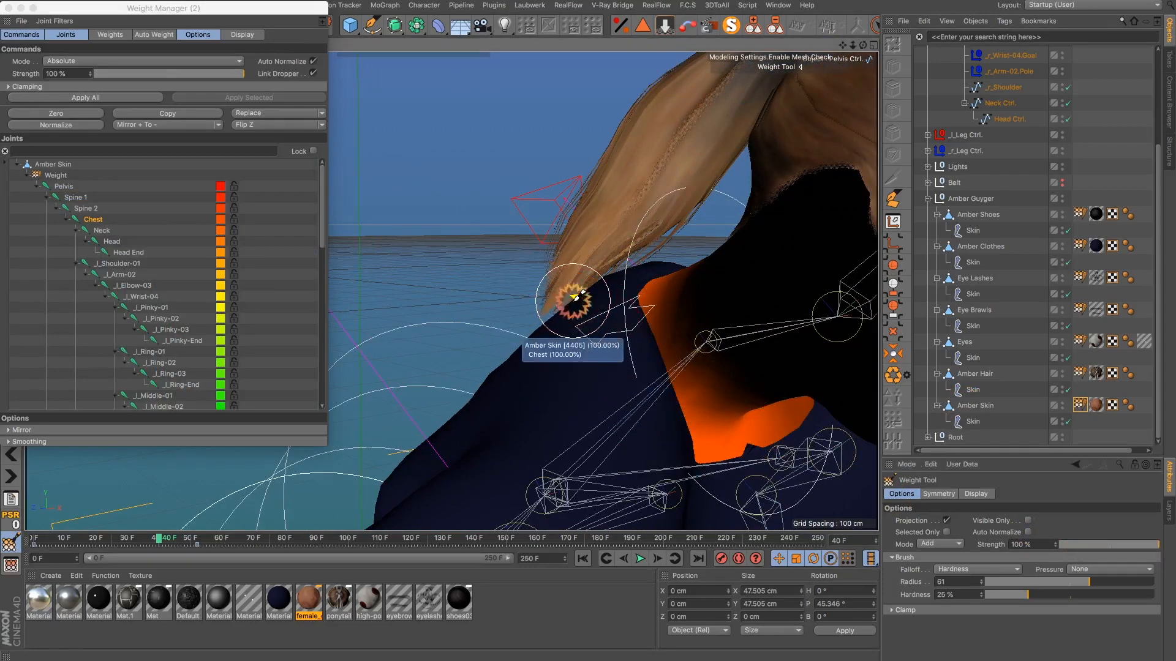
pyautogui.click(1027, 532)
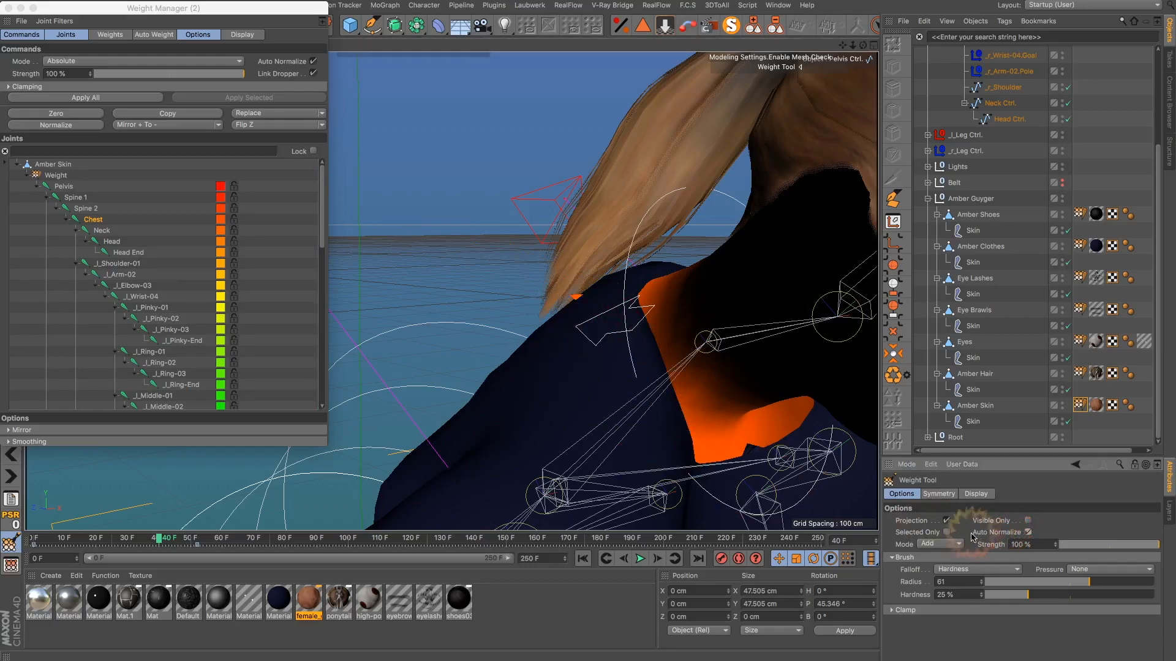
# Step: Switch the Weight Tool to Subtract and try removing Chest weight from the skin protruding at the upper back
pyautogui.click(949, 546)
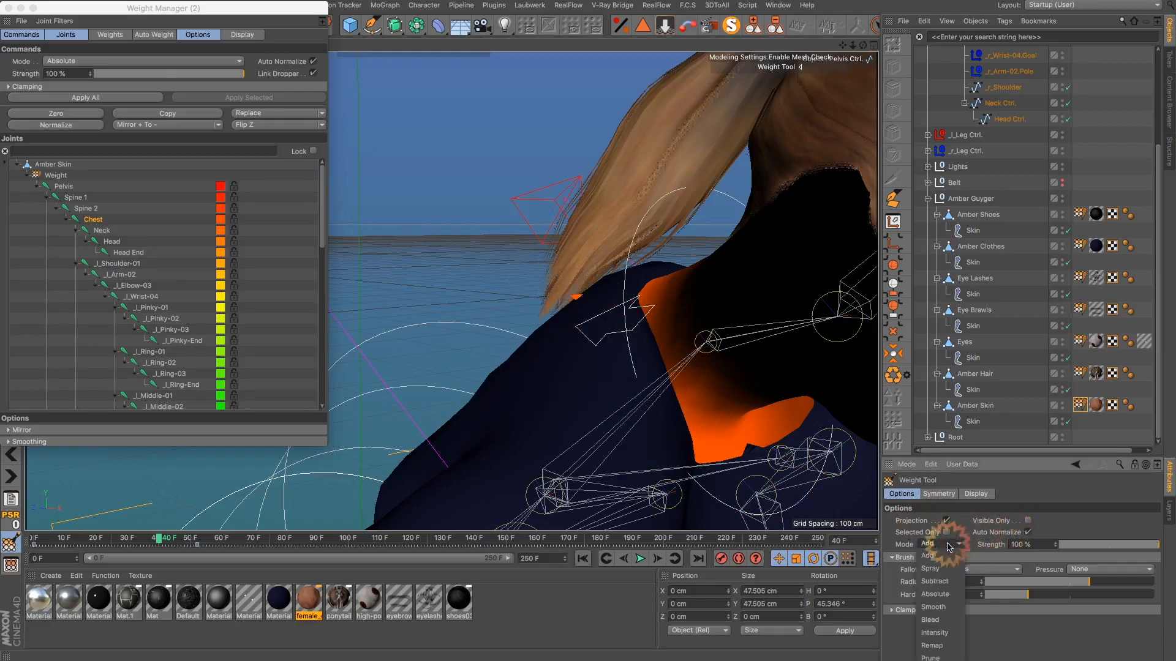
pyautogui.click(944, 582)
pyautogui.moveTo(572, 296)
pyautogui.mouseDown()
pyautogui.moveTo(667, 384)
pyautogui.moveTo(874, 362)
pyautogui.moveTo(787, 396)
pyautogui.moveTo(538, 330)
pyautogui.moveTo(584, 220)
pyautogui.moveTo(719, 187)
pyautogui.moveTo(802, 183)
pyautogui.moveTo(827, 197)
pyautogui.mouseUp()
pyautogui.click(547, 291)
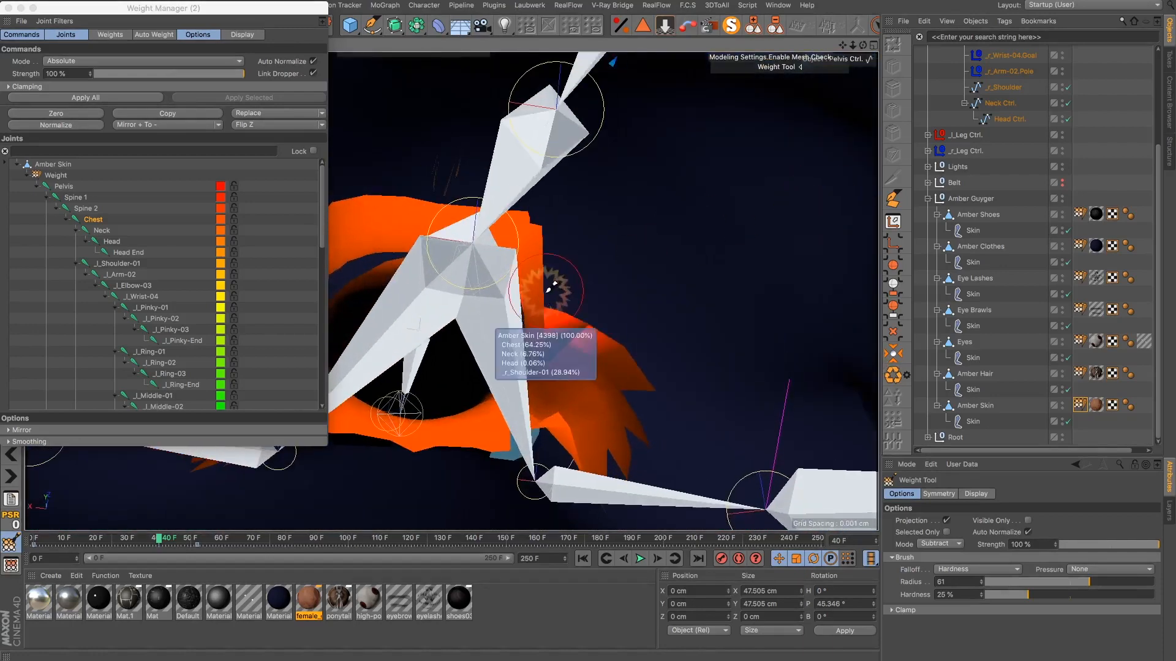
pyautogui.scroll(3, 547, 291)
pyautogui.keyDown('alt'); pyautogui.moveTo(560, 469); pyautogui.dragTo(394, 482); pyautogui.keyUp('alt')
pyautogui.scroll(5, 470, 469)
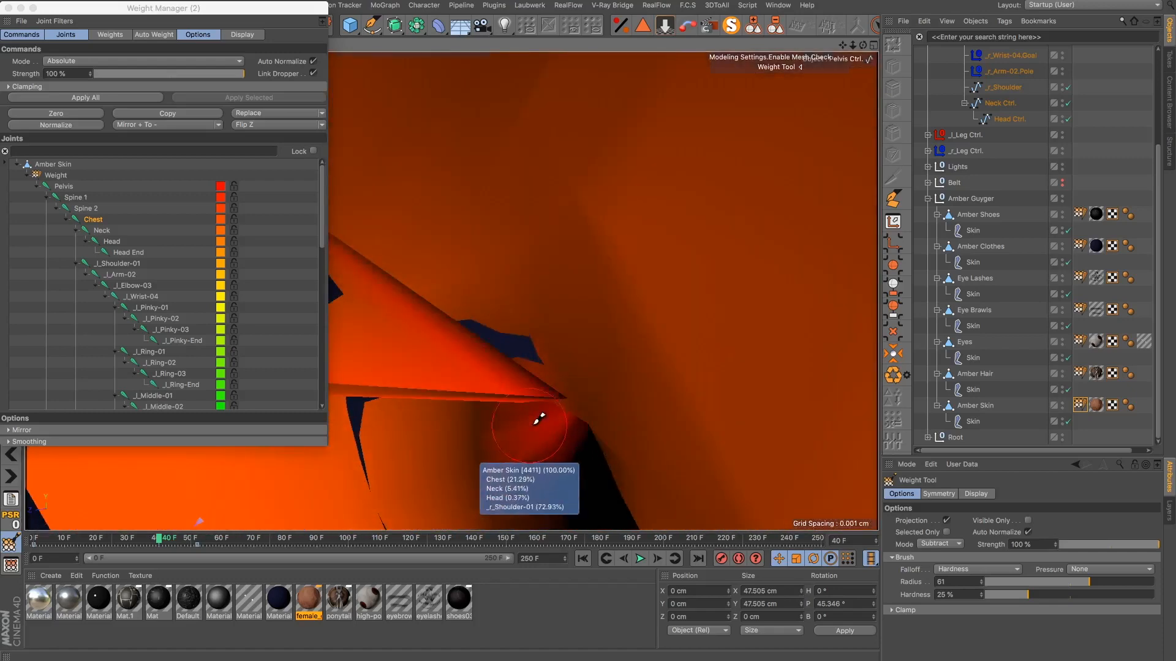
# Step: Enable Visible Only and try subtracting Chest weight from the folded skin edge inside the body
pyautogui.click(1028, 521)
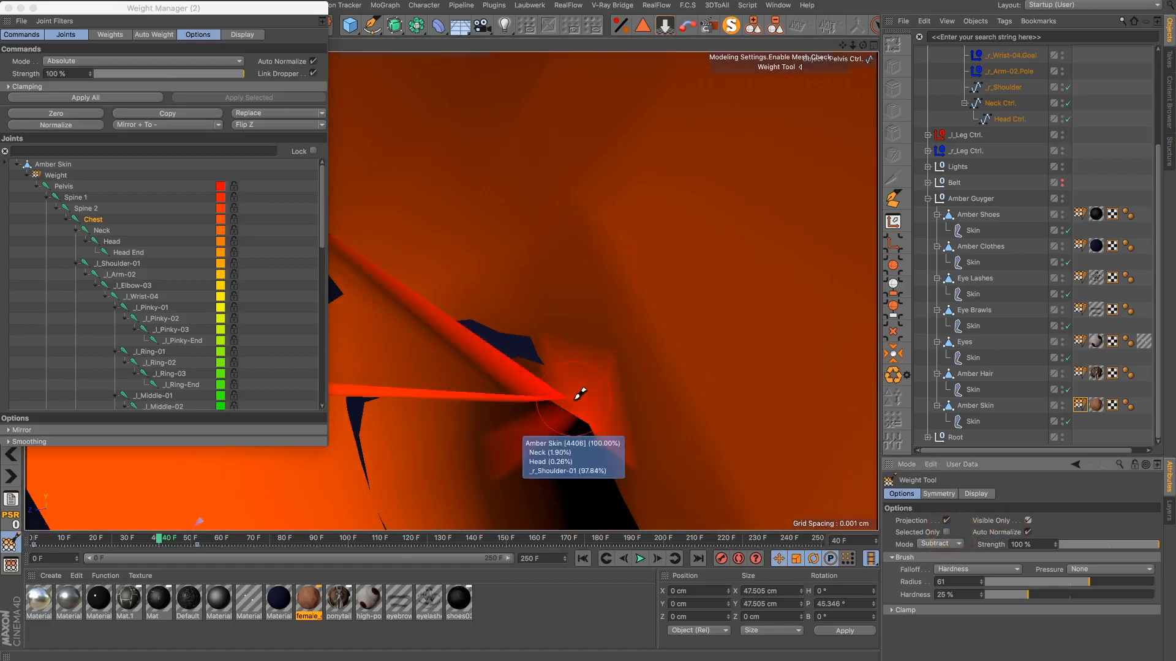
pyautogui.moveTo(572, 393); pyautogui.dragTo(641, 452)
pyautogui.click(667, 469)
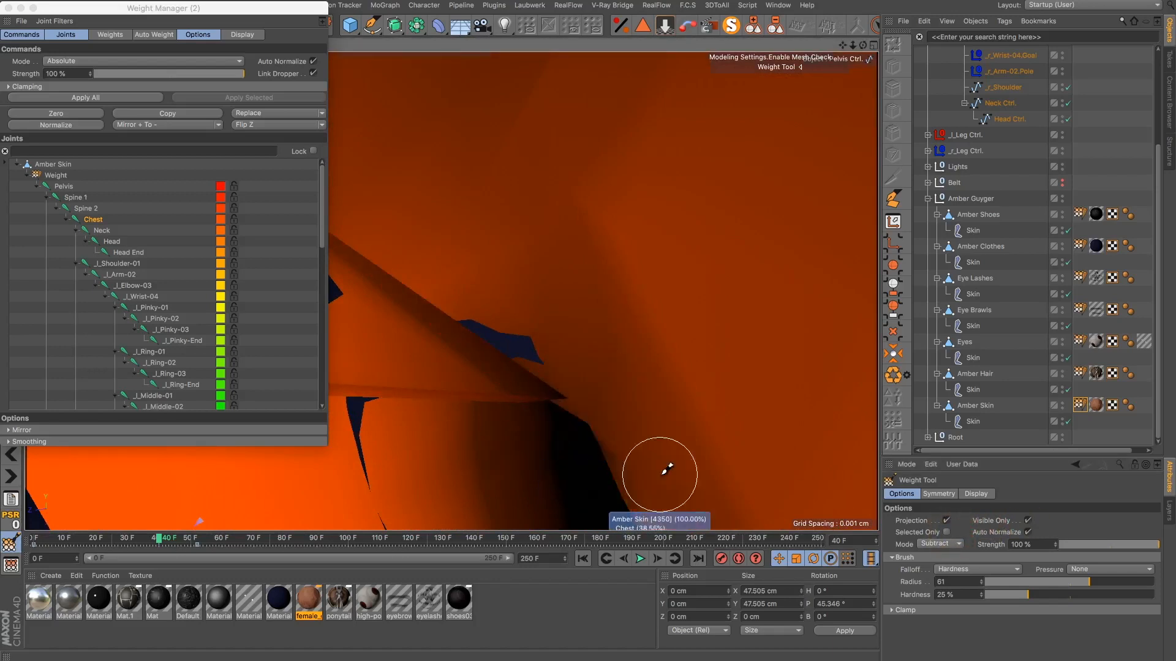
# Step: Set the Weight Tool to Add and paint Chest weight on the folded skin edge seen from inside the body
pyautogui.moveTo(525, 452)
pyautogui.keyDown('alt'); pyautogui.mouseDown()
pyautogui.moveTo(515, 423)
pyautogui.moveTo(839, 123)
pyautogui.moveTo(782, 394)
pyautogui.moveTo(554, 123)
pyautogui.mouseUp(); pyautogui.keyUp('alt')
pyautogui.moveTo(543, 192)
pyautogui.keyDown('alt'); pyautogui.mouseDown()
pyautogui.moveTo(533, 203)
pyautogui.moveTo(735, 115)
pyautogui.moveTo(672, 121)
pyautogui.moveTo(764, 341)
pyautogui.moveTo(870, 502)
pyautogui.mouseUp(); pyautogui.keyUp('alt')
pyautogui.click(951, 541)
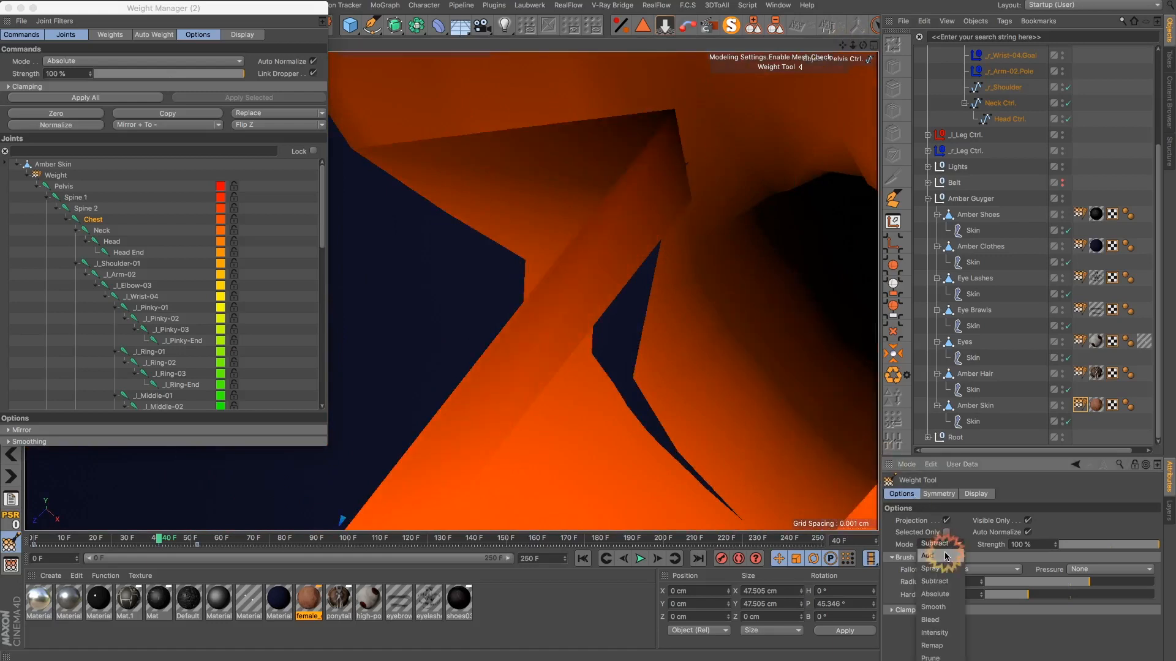
pyautogui.click(937, 532)
pyautogui.moveTo(743, 383)
pyautogui.mouseDown()
pyautogui.moveTo(669, 116)
pyautogui.moveTo(679, 205)
pyautogui.mouseUp()
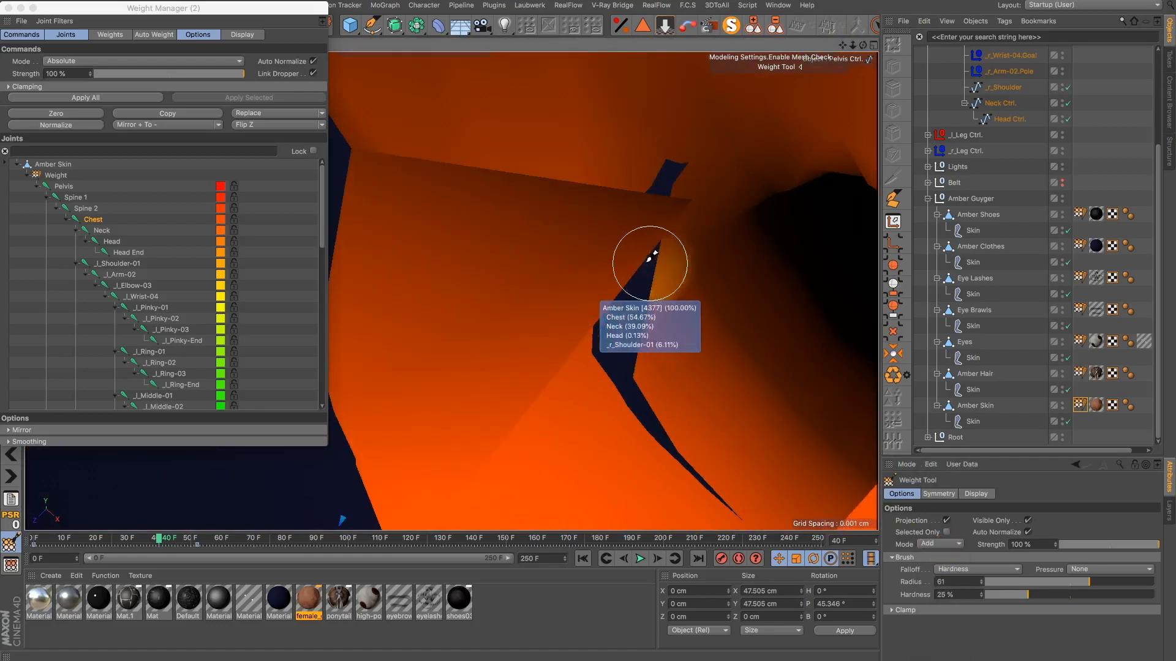
pyautogui.keyDown('alt'); pyautogui.moveTo(651, 261); pyautogui.dragTo(748, 227); pyautogui.keyUp('alt')
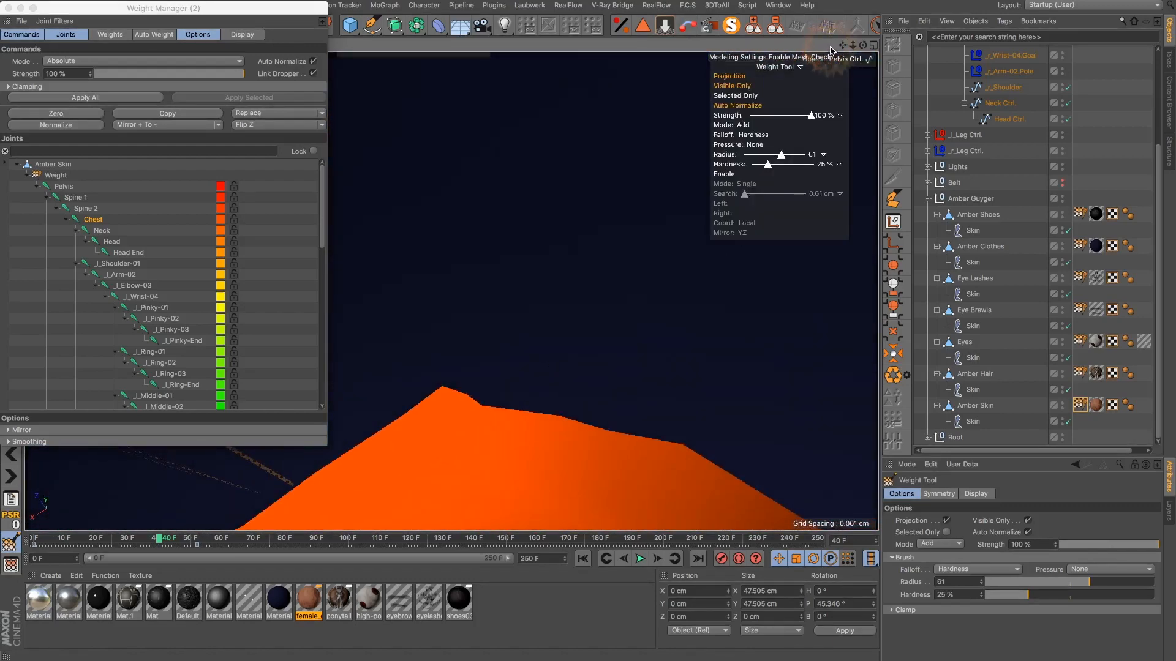
pyautogui.keyDown('alt'); pyautogui.moveTo(759, 187); pyautogui.dragTo(120, 272); pyautogui.keyUp('alt')
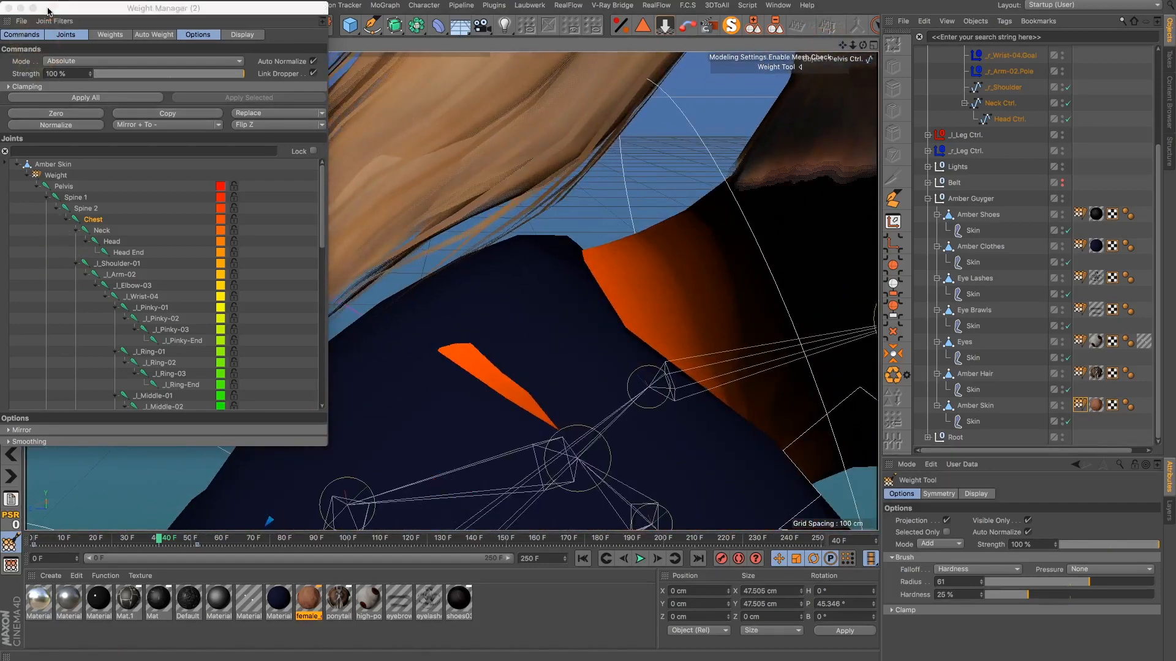
# Step: Move the Weight Manager window aside and isolate the Amber Skin object with Magic Solo
pyautogui.moveTo(48, 11); pyautogui.dragTo(1175, 226)
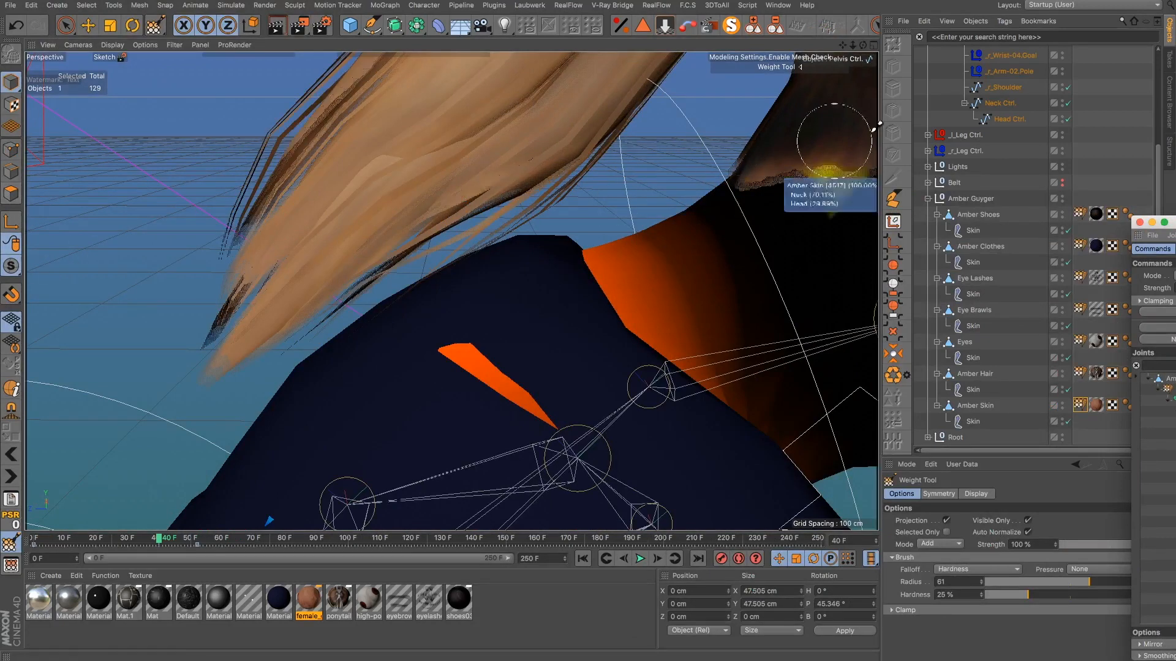
pyautogui.click(977, 407)
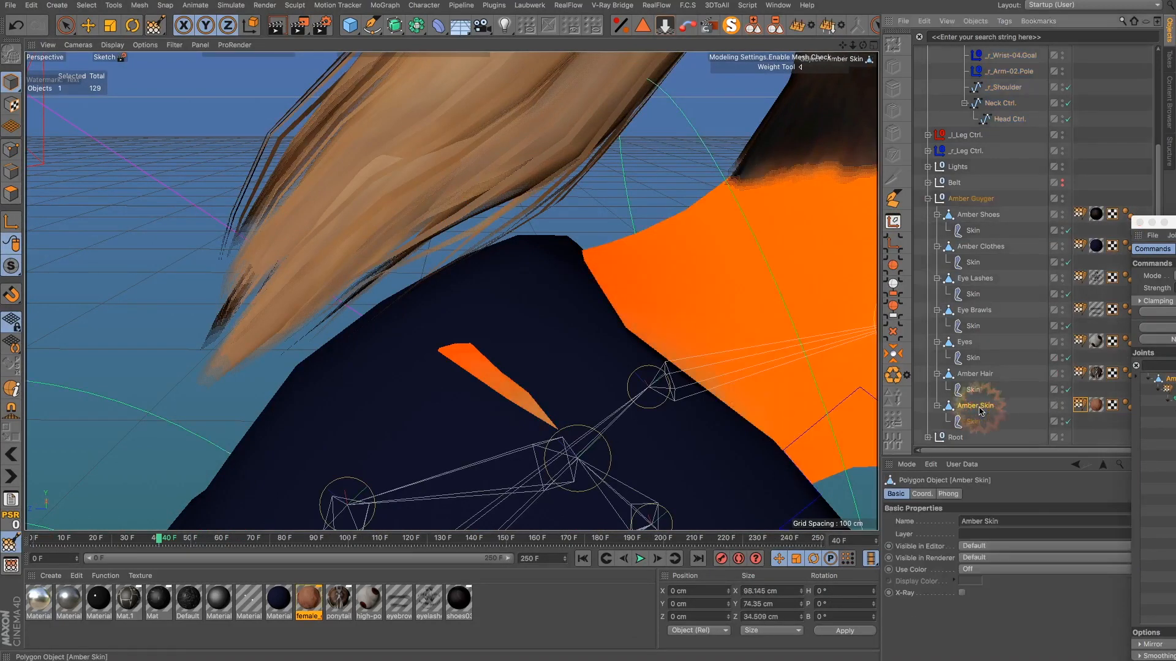
pyautogui.click(730, 26)
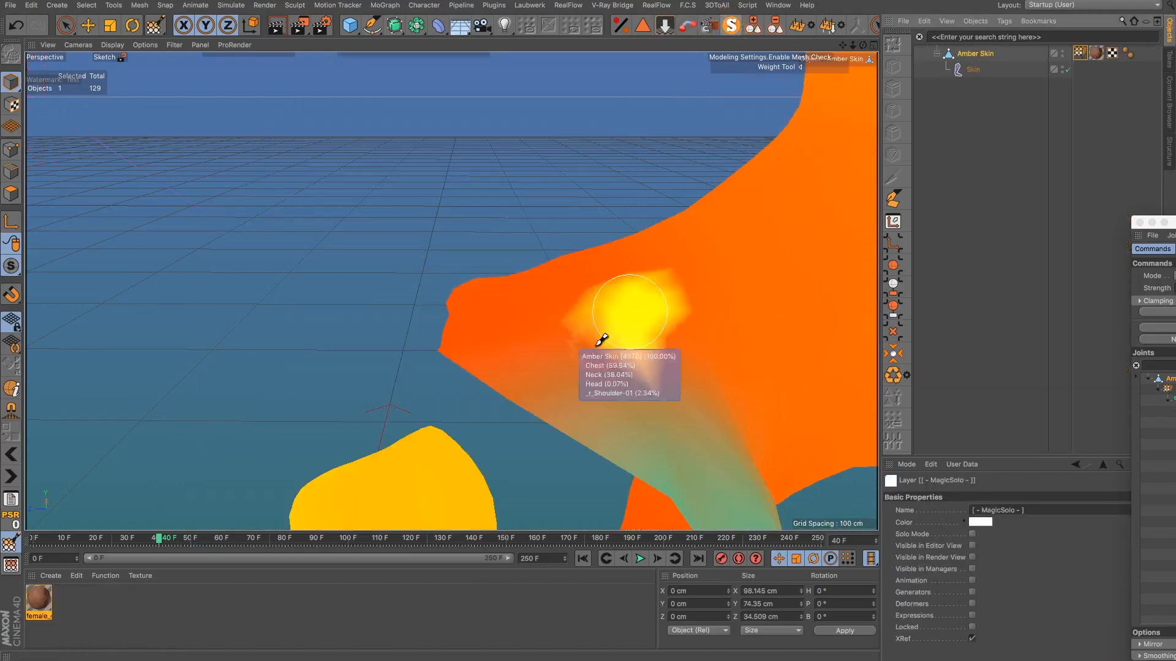
# Step: In polygon mode, select the jagged polygon loop along the neck skin's lower edge with Loop Selection and delete it
pyautogui.click(6, 199)
pyautogui.scroll(-10, 388, 223)
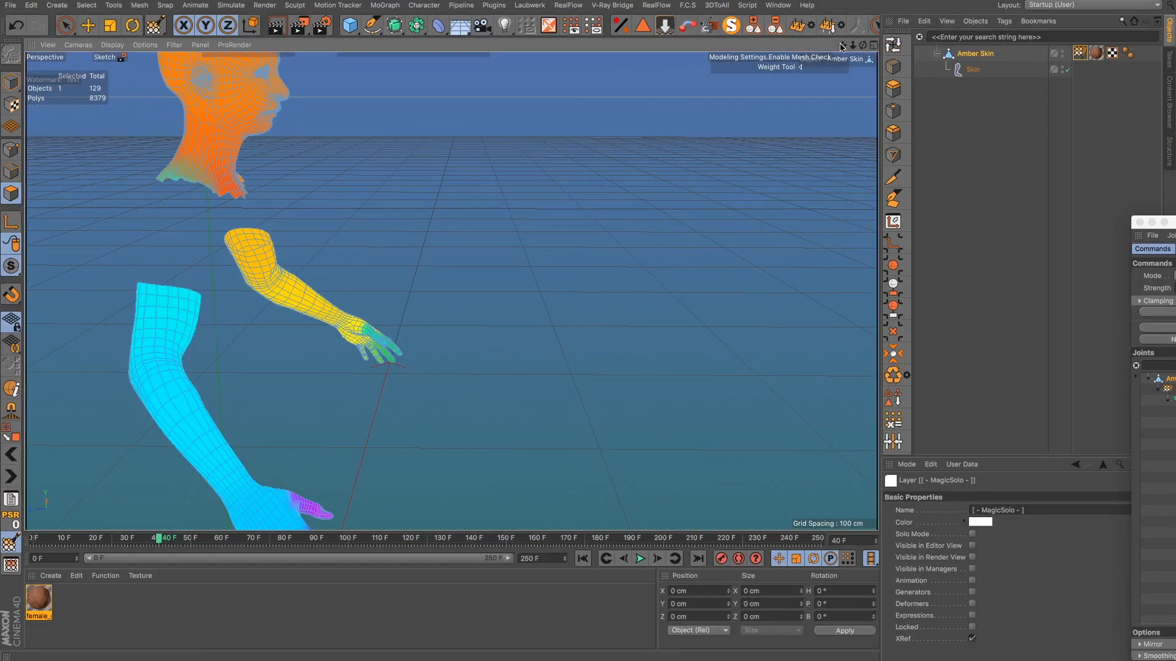
pyautogui.moveTo(842, 45); pyautogui.dragTo(802, 423)
pyautogui.moveTo(852, 45); pyautogui.dragTo(99, 42)
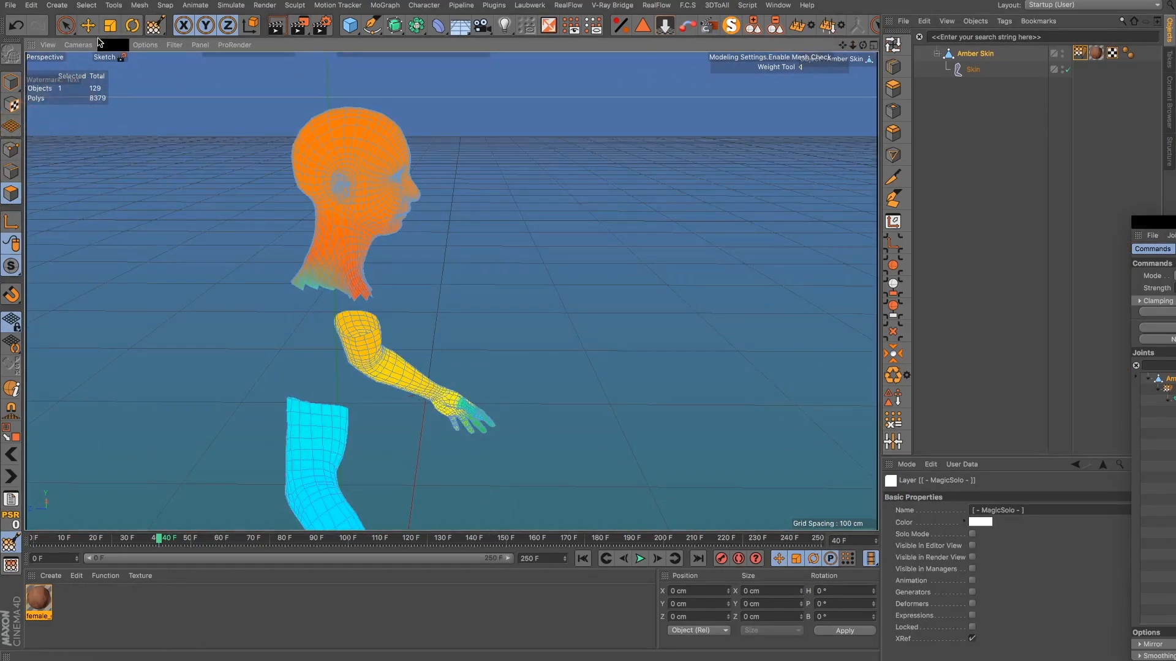
pyautogui.click(66, 25)
pyautogui.scroll(10, 294, 276)
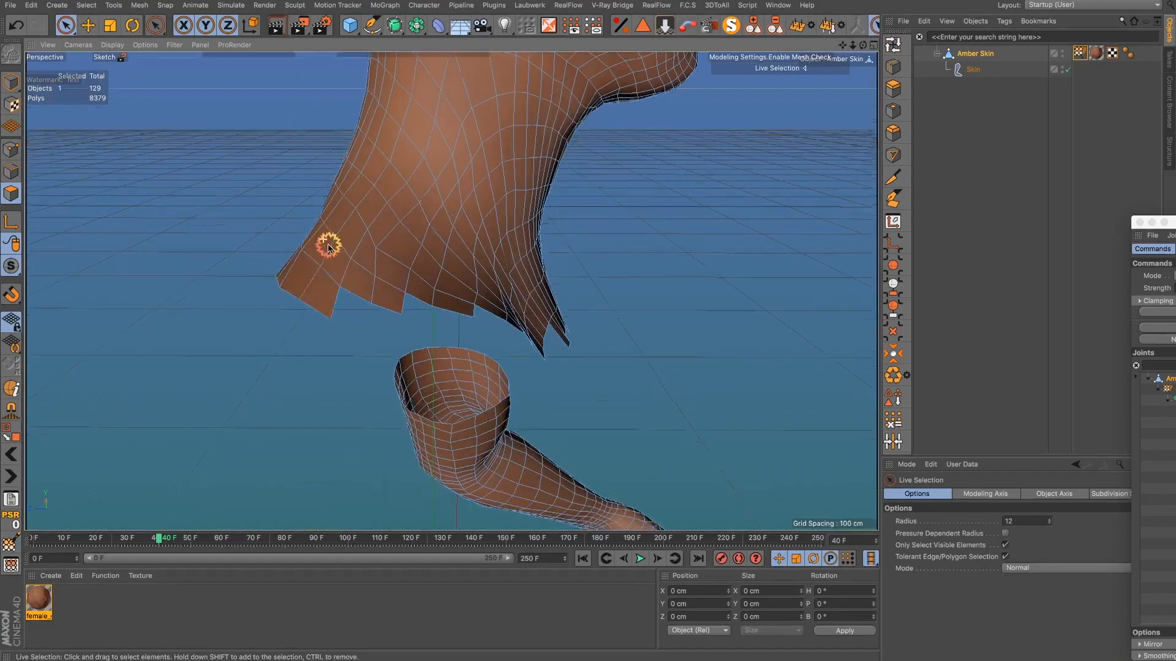
pyautogui.scroll(-6, 329, 247)
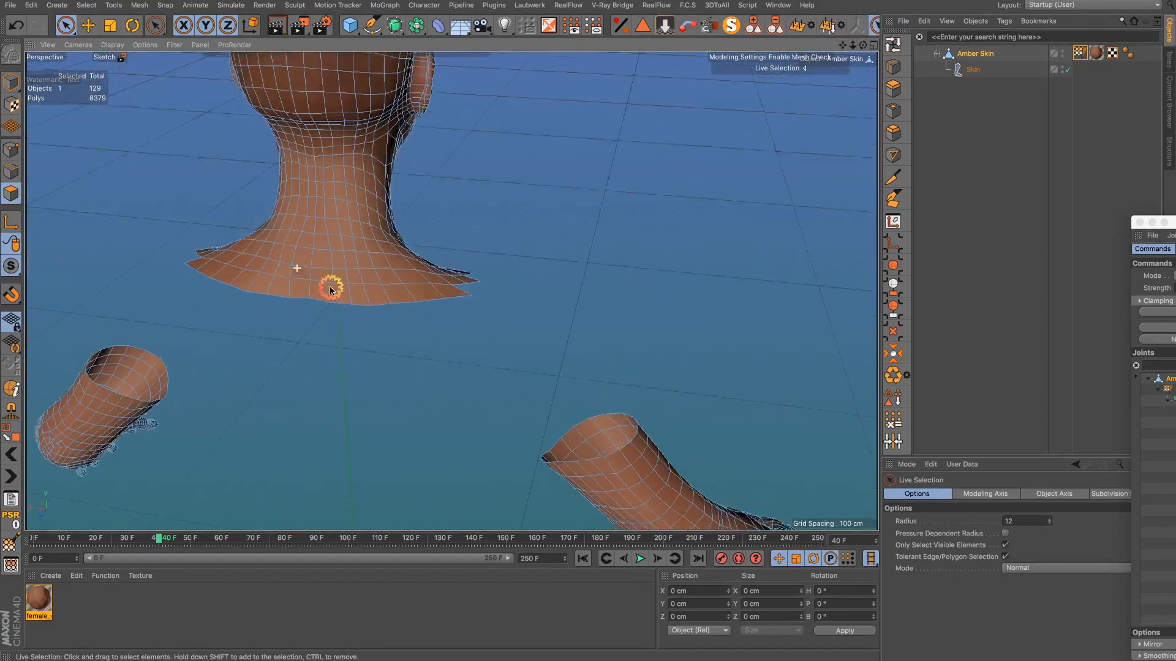
pyautogui.keyDown('alt'); pyautogui.moveTo(331, 289); pyautogui.dragTo(359, 302); pyautogui.keyUp('alt')
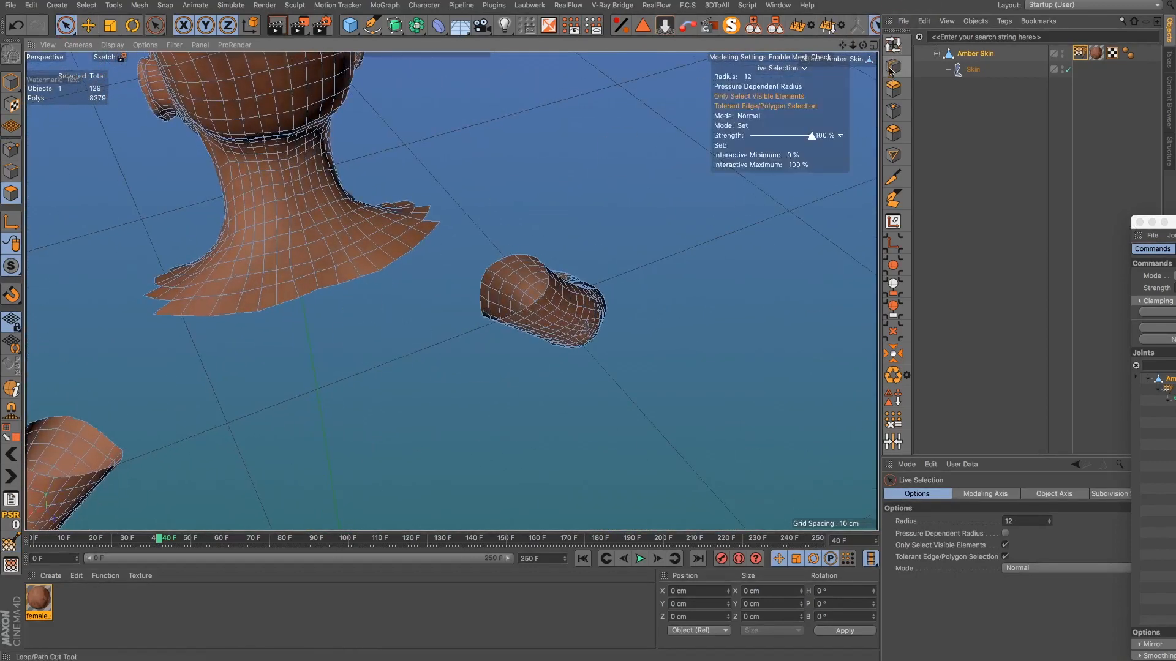
pyautogui.click(893, 45)
pyautogui.click(419, 233)
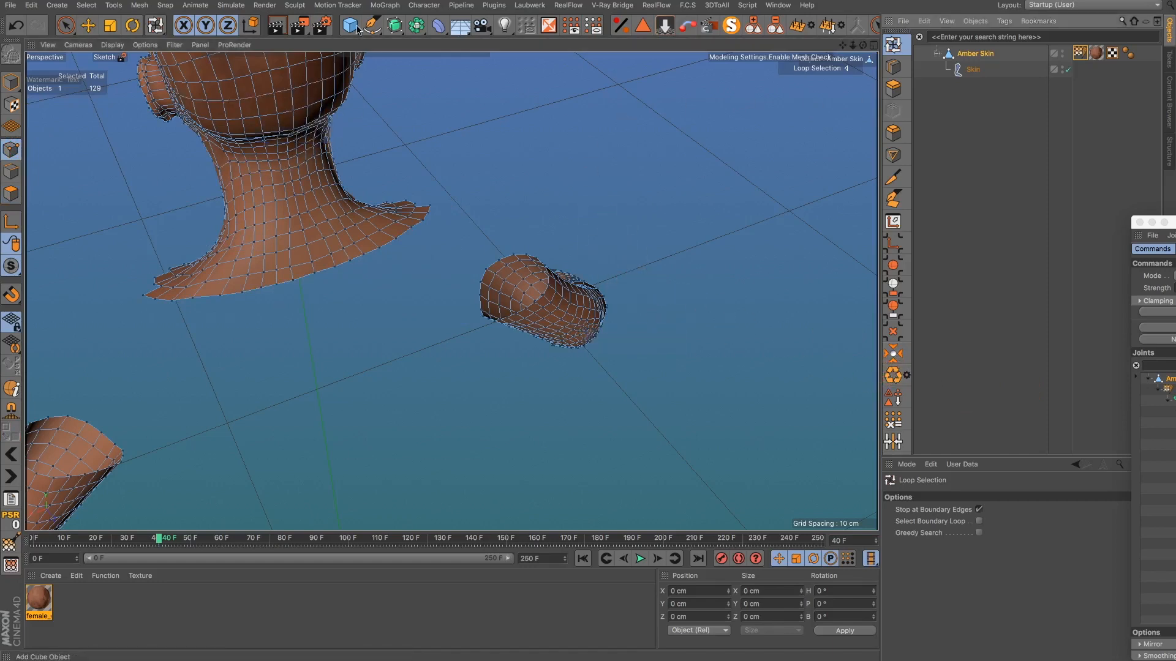
# Step: Exit Magic Solo to restore the full character, and return to Model mode with the Move tool active
pyautogui.click(730, 26)
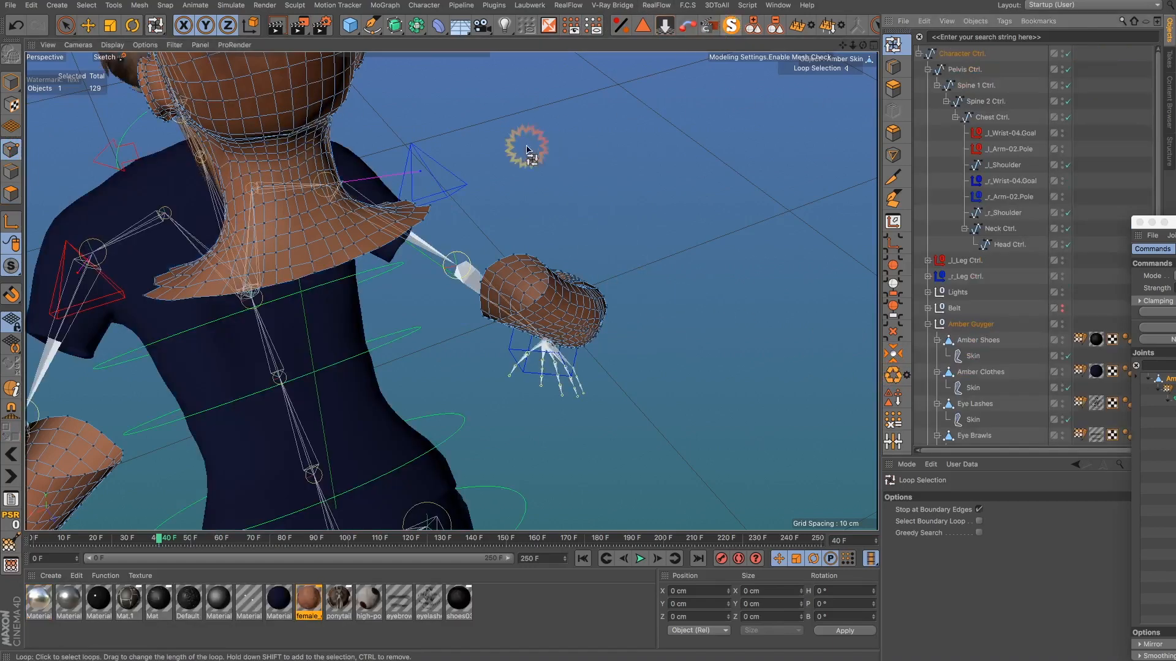
pyautogui.click(84, 32)
pyautogui.click(12, 83)
pyautogui.keyDown('alt'); pyautogui.moveTo(239, 184); pyautogui.dragTo(85, 318); pyautogui.keyUp('alt')
pyautogui.scroll(5, 281, 197)
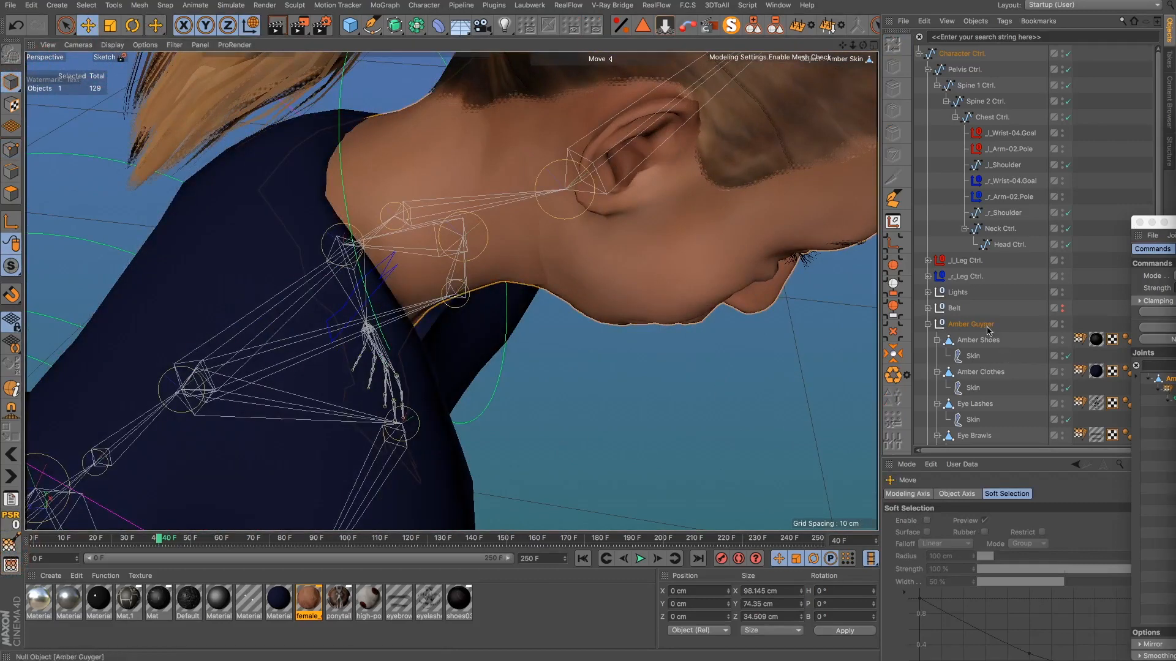
# Step: Open the Weight Manager for Amber Clothes and examine its Chest and Neck joint weights around the collar
pyautogui.click(1006, 341)
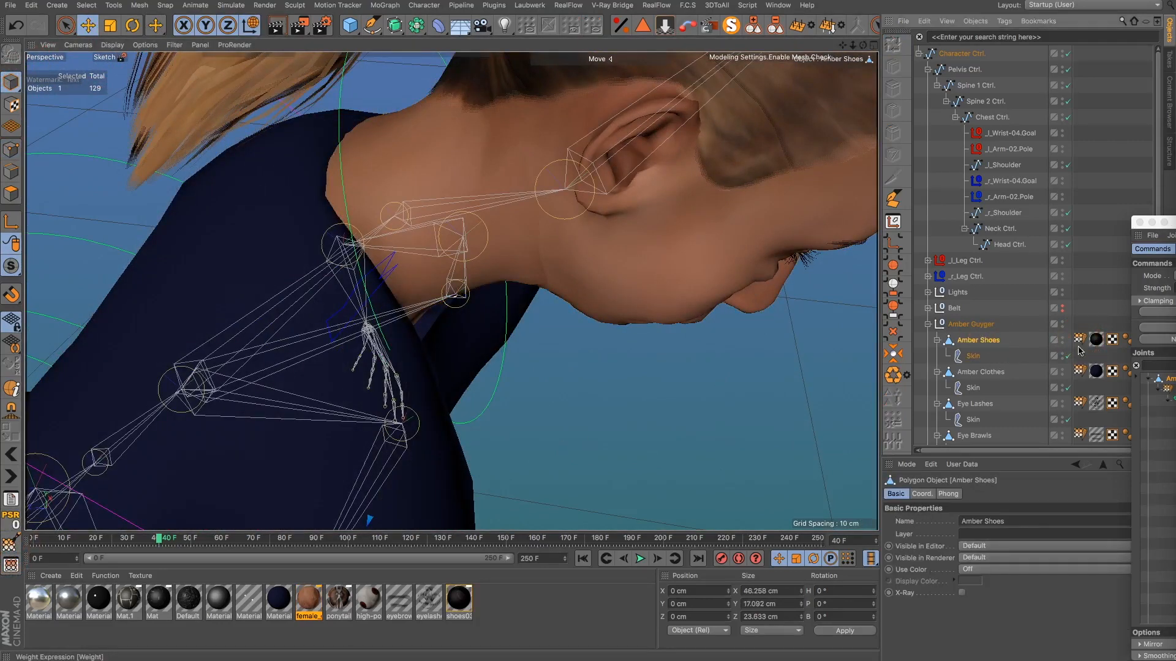
pyautogui.doubleClick(1080, 372)
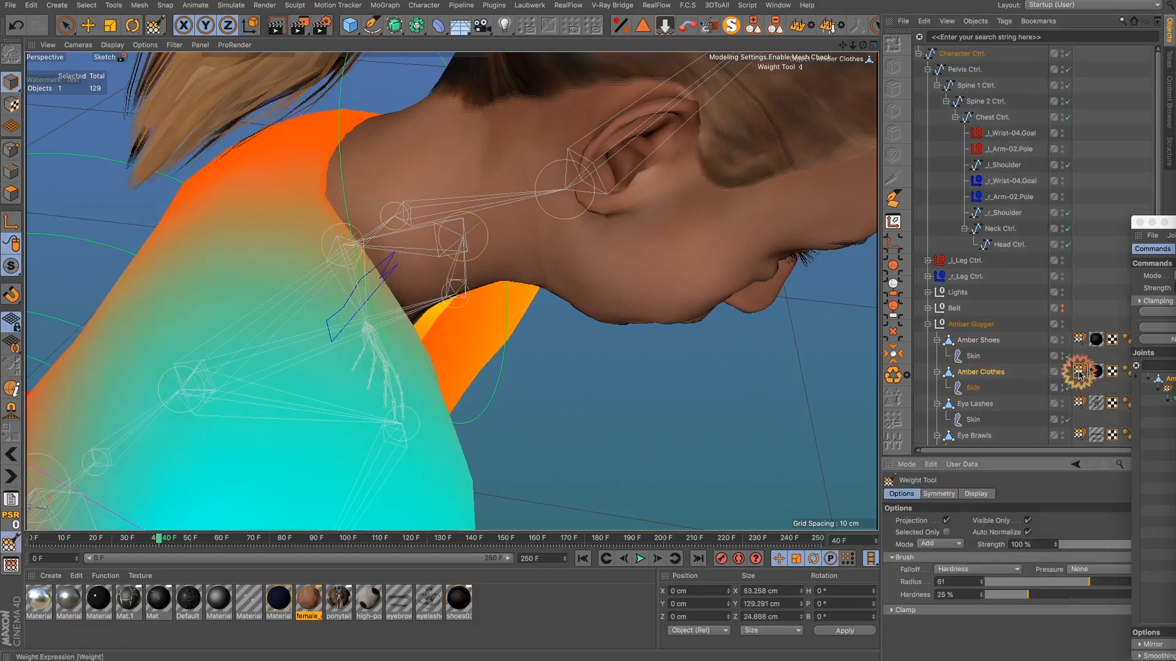
pyautogui.click(11, 564)
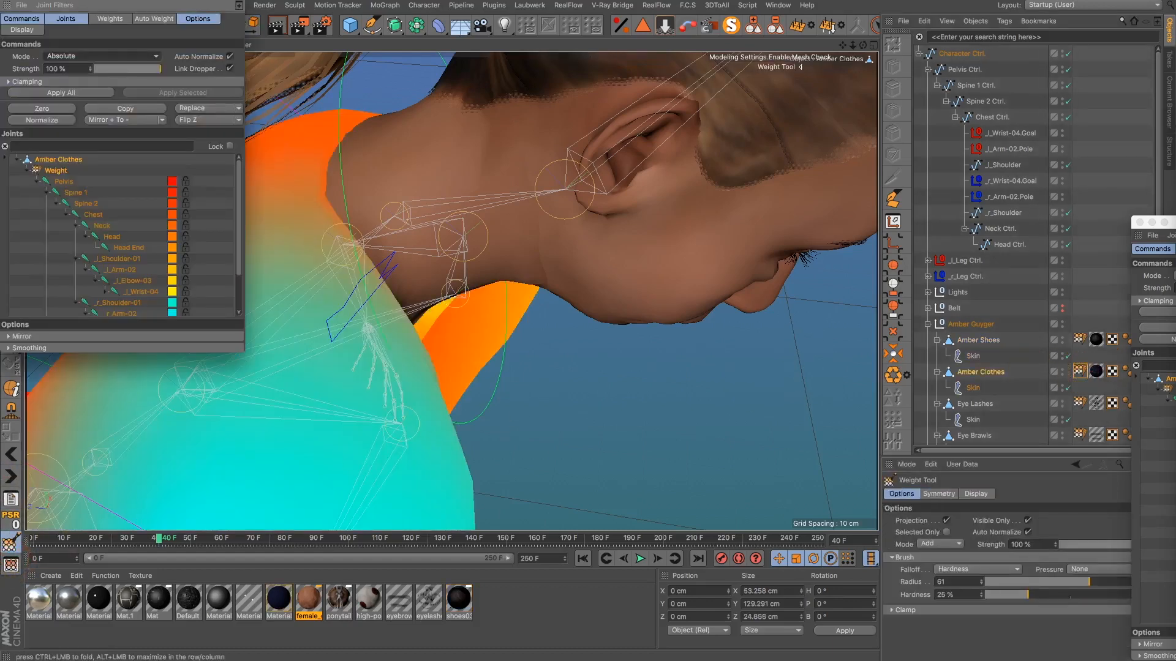
pyautogui.click(93, 215)
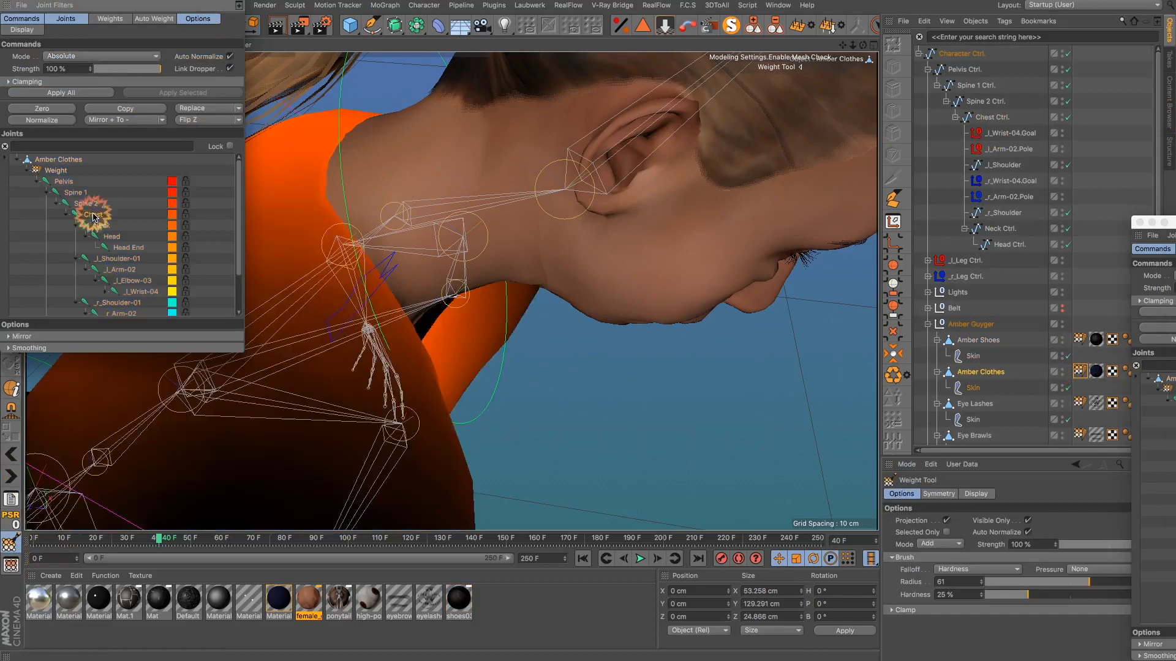
pyautogui.moveTo(90, 47); pyautogui.dragTo(918, 207)
pyautogui.click(928, 389)
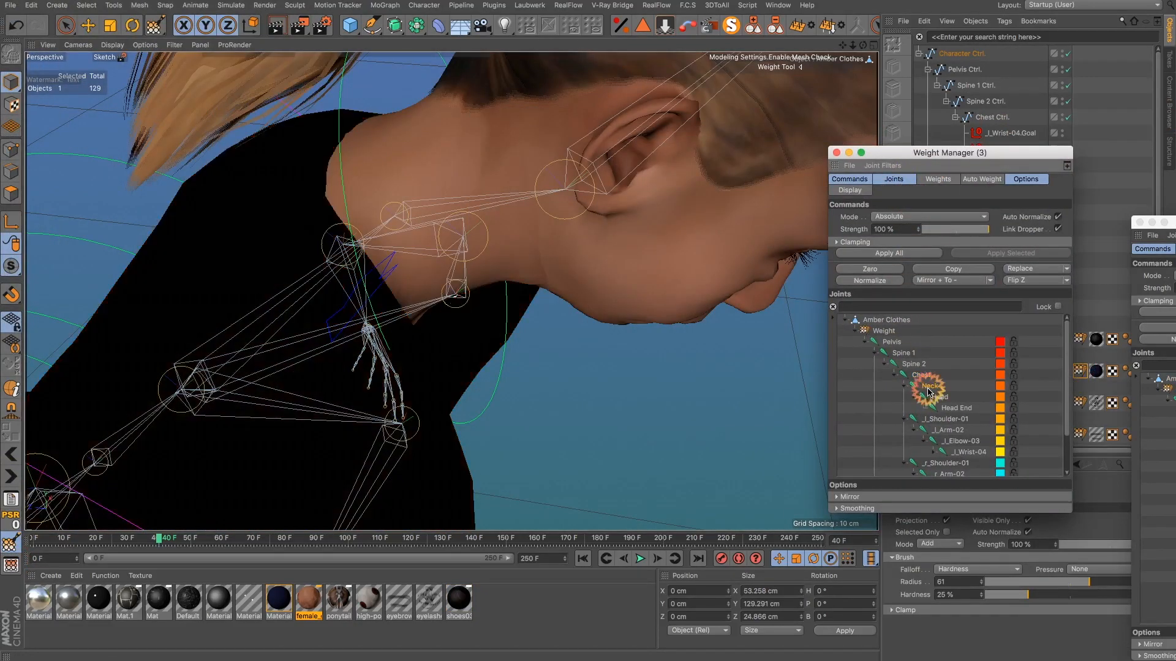
pyautogui.keyDown('alt'); pyautogui.moveTo(346, 350); pyautogui.dragTo(355, 325); pyautogui.keyUp('alt')
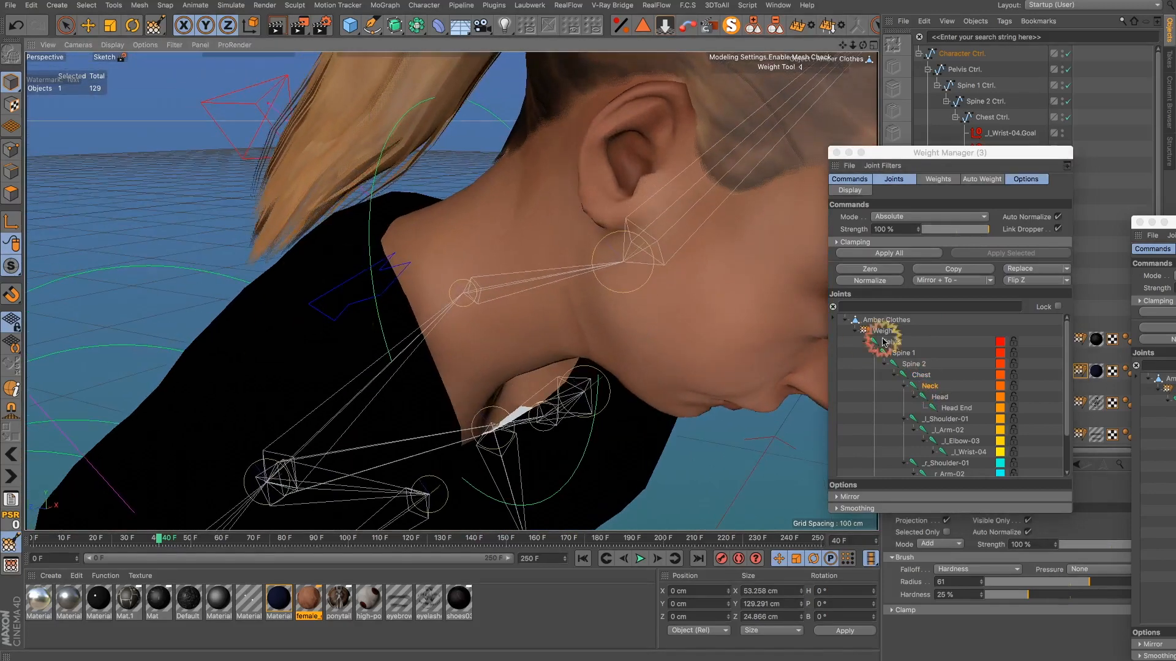
# Step: Add the Amber Skin weight tag to the selection and examine the Spine 2, Chest and Neck influence on both meshes
pyautogui.moveTo(891, 156); pyautogui.dragTo(633, 250)
pyautogui.click(708, 297)
pyautogui.scroll(-5, 961, 401)
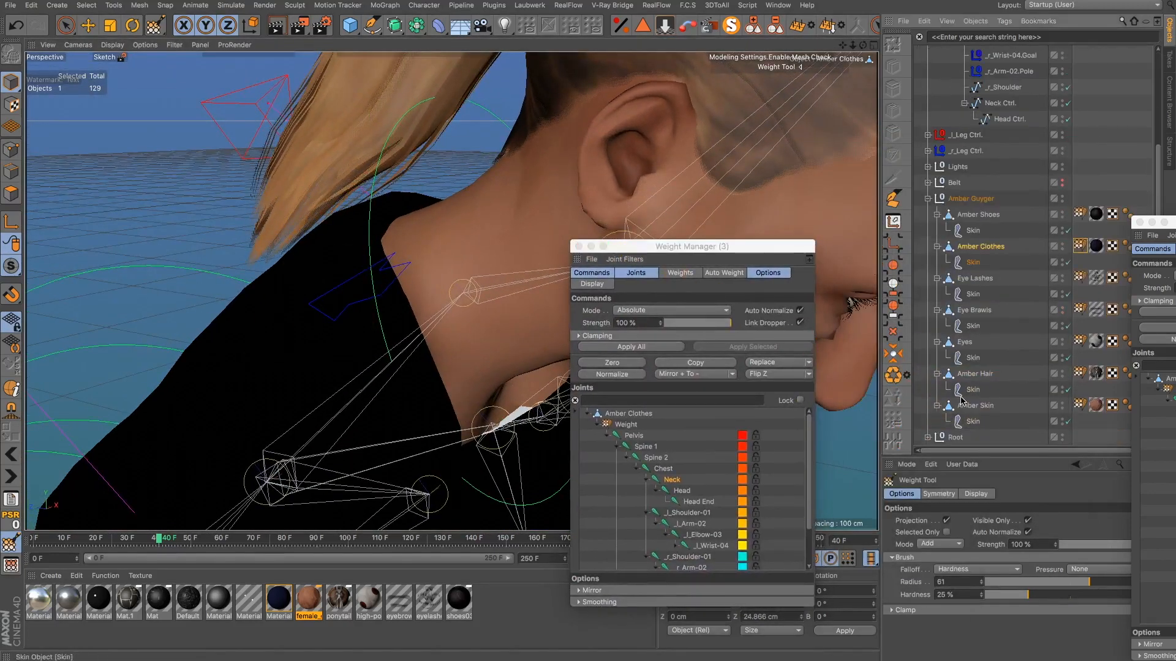
pyautogui.click(1079, 405)
pyautogui.keyDown('alt'); pyautogui.moveTo(514, 334); pyautogui.dragTo(448, 351); pyautogui.keyUp('alt')
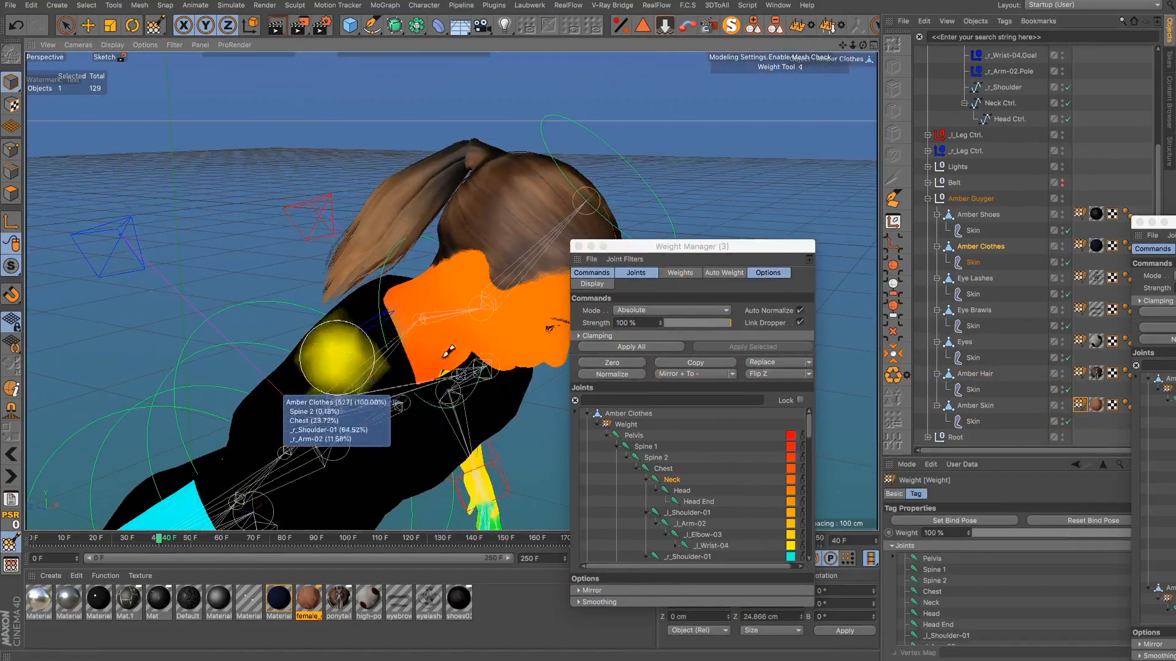
pyautogui.click(643, 448)
pyautogui.click(649, 459)
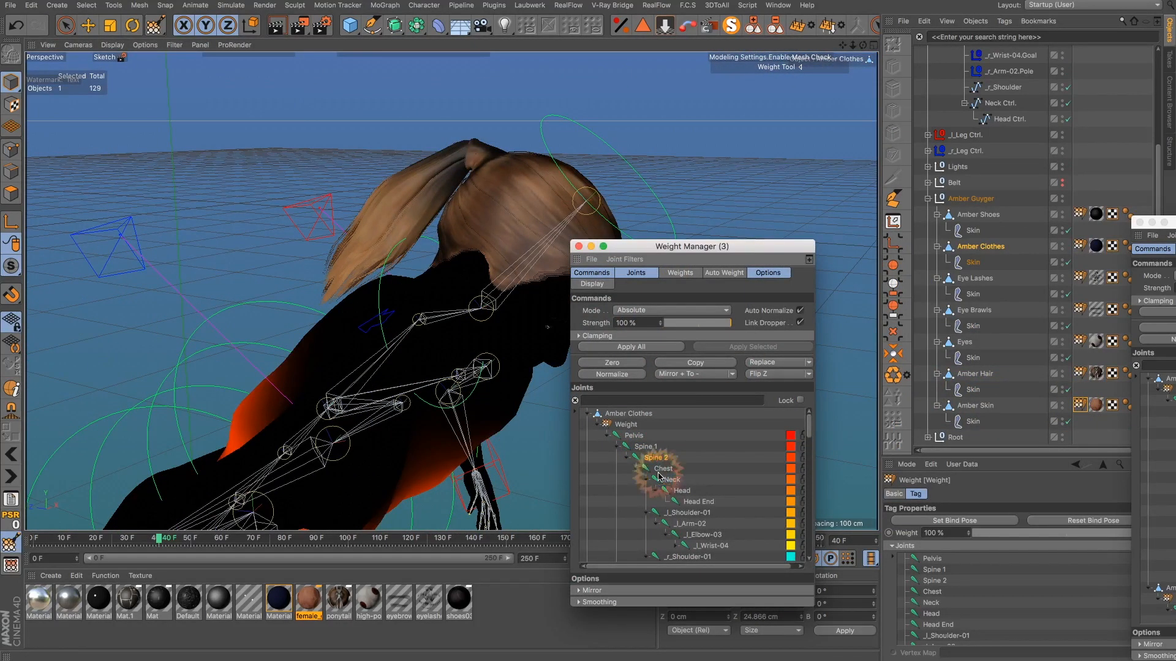
pyautogui.click(662, 469)
pyautogui.click(668, 480)
pyautogui.keyDown('alt'); pyautogui.moveTo(433, 409); pyautogui.dragTo(392, 361); pyautogui.keyUp('alt')
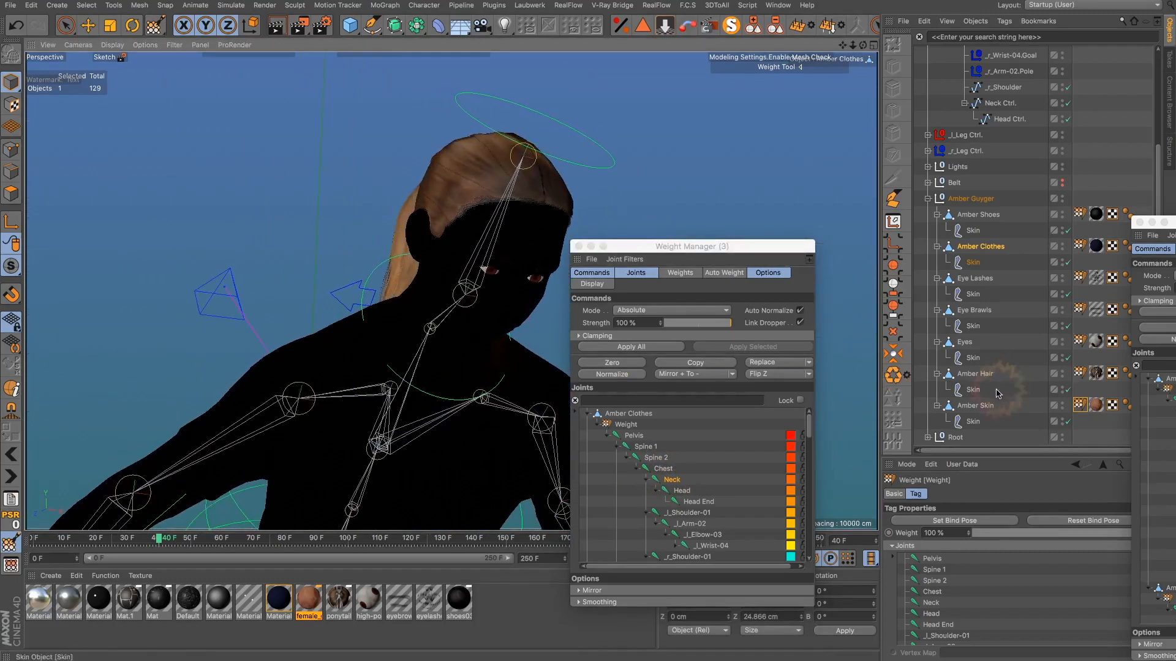
# Step: Select only Amber Skin and examine the Chest joint's influence around the neckline
pyautogui.click(975, 405)
pyautogui.click(663, 470)
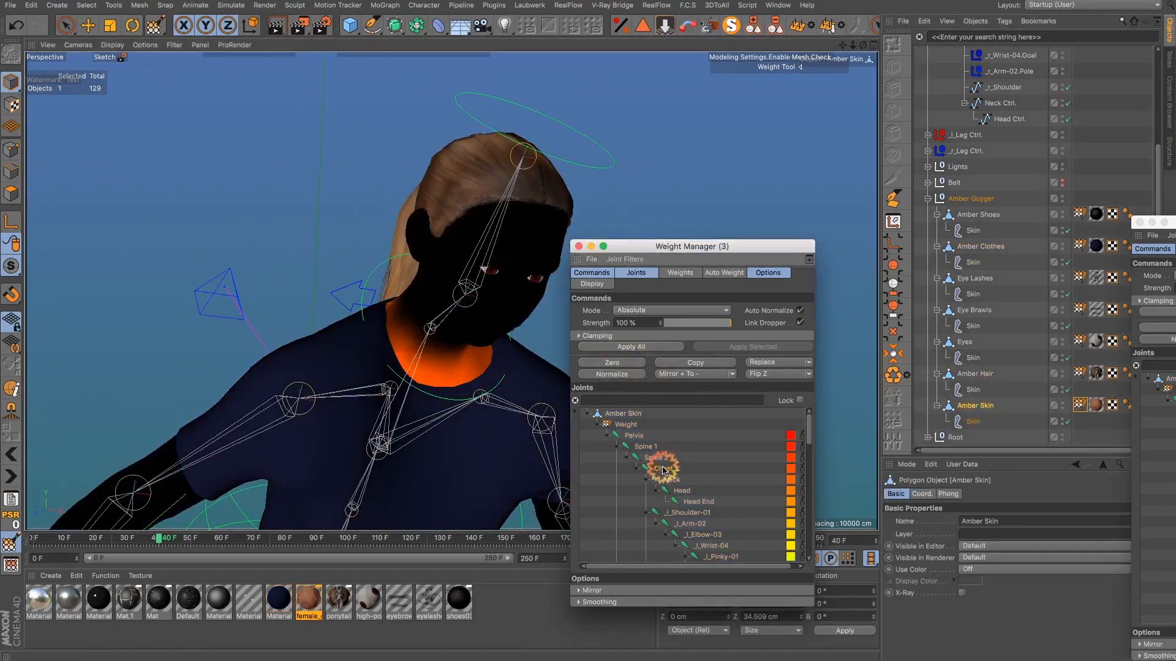
pyautogui.moveTo(357, 401)
pyautogui.keyDown('alt'); pyautogui.mouseDown()
pyautogui.moveTo(425, 459)
pyautogui.moveTo(465, 467)
pyautogui.mouseUp(); pyautogui.keyUp('alt')
pyautogui.scroll(5, 253, 305)
pyautogui.moveTo(253, 305)
pyautogui.keyDown('alt'); pyautogui.mouseDown()
pyautogui.moveTo(281, 255)
pyautogui.moveTo(260, 404)
pyautogui.mouseUp(); pyautogui.keyUp('alt')
# Step: Return the timeline to frame 0 and examine the Chest-weighted skin in the rest pose from several angles
pyautogui.moveTo(150, 547); pyautogui.dragTo(28, 532)
pyautogui.moveTo(843, 46); pyautogui.dragTo(784, 392)
pyautogui.keyDown('alt'); pyautogui.moveTo(285, 253); pyautogui.dragTo(332, 317); pyautogui.keyUp('alt')
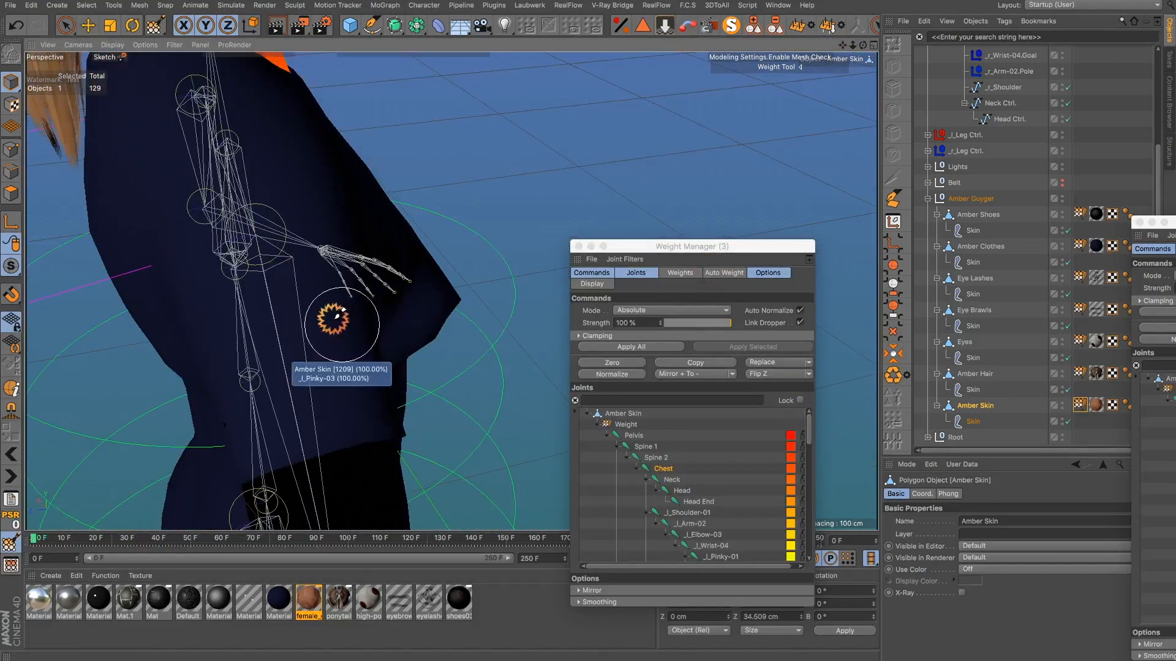
pyautogui.scroll(-5, 332, 317)
pyautogui.keyDown('alt'); pyautogui.moveTo(214, 193); pyautogui.dragTo(710, 179); pyautogui.keyUp('alt')
pyautogui.keyDown('alt'); pyautogui.moveTo(209, 281); pyautogui.dragTo(330, 286); pyautogui.keyUp('alt')
pyautogui.scroll(-5, 329, 286)
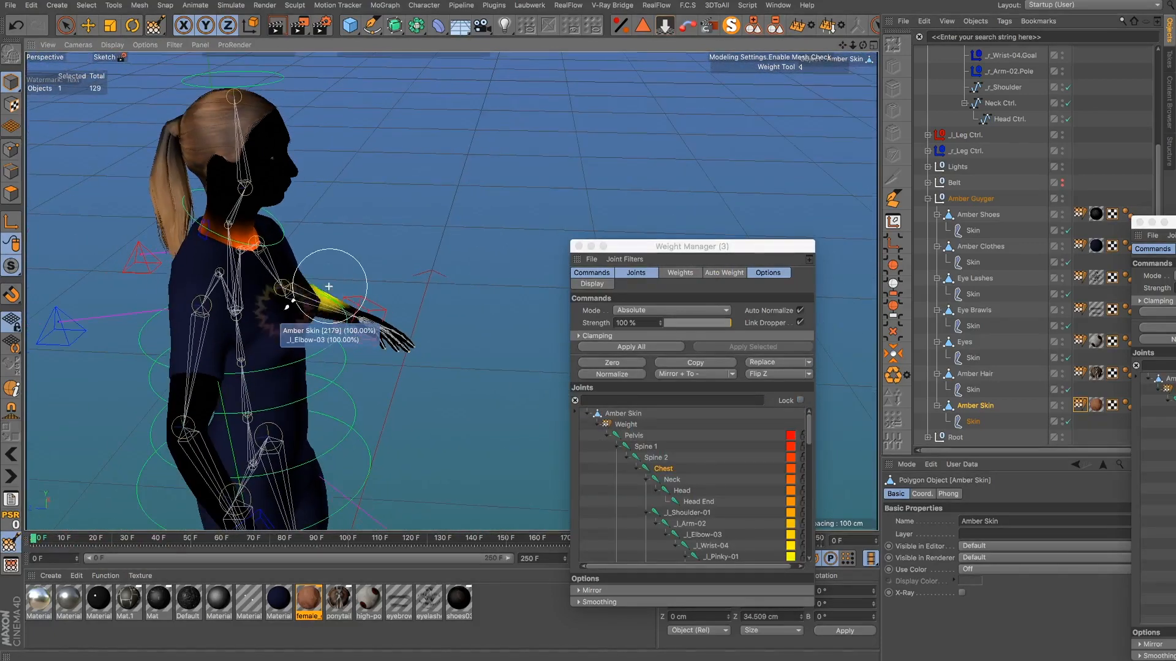
pyautogui.moveTo(273, 316)
pyautogui.keyDown('alt'); pyautogui.mouseDown()
pyautogui.moveTo(236, 308)
pyautogui.moveTo(97, 394)
pyautogui.mouseUp(); pyautogui.keyUp('alt')
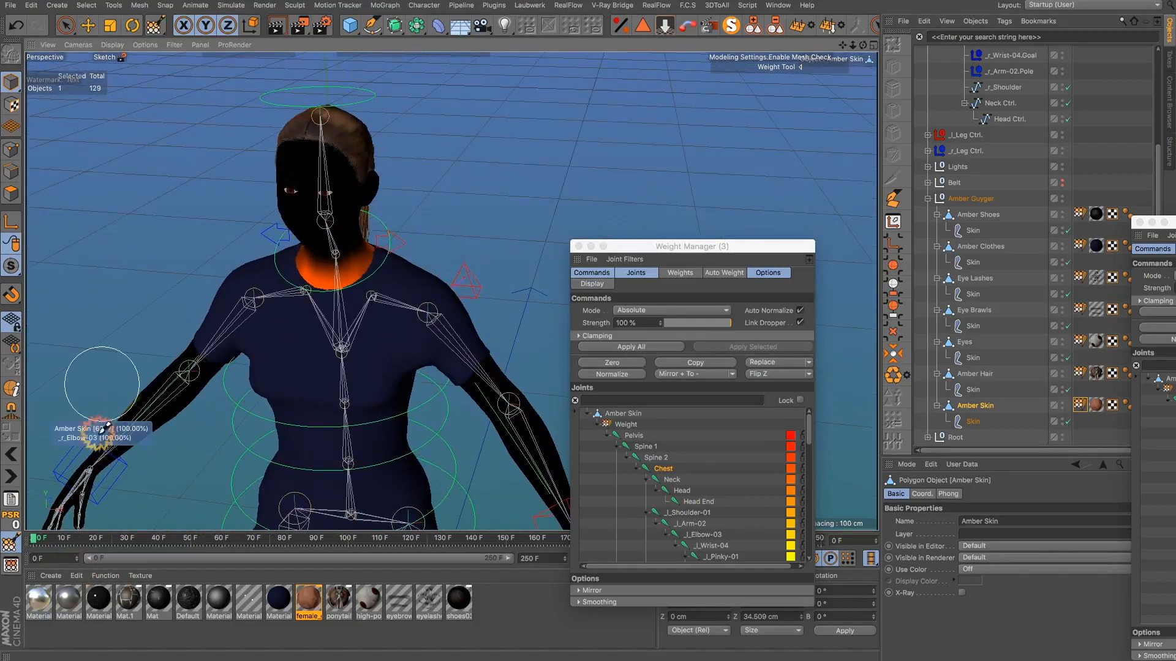
# Step: Scrub the timeline to frame 38 and back to 0 to check how the neckline deforms when bending
pyautogui.moveTo(35, 542); pyautogui.dragTo(154, 540)
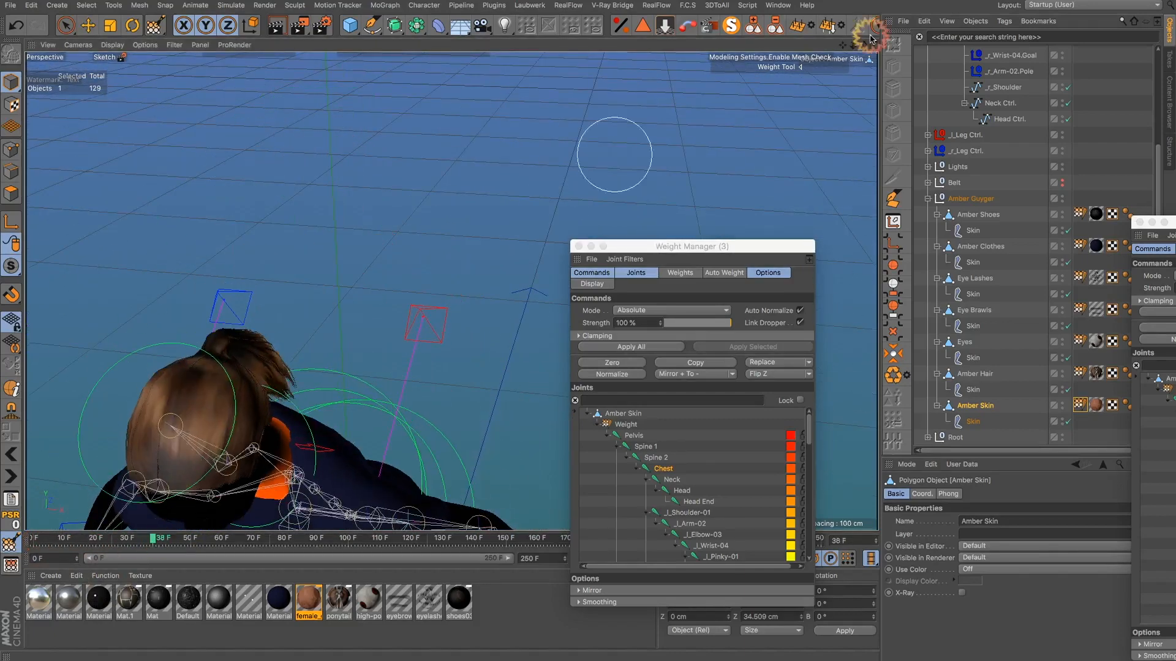
pyautogui.moveTo(842, 45); pyautogui.dragTo(393, 441)
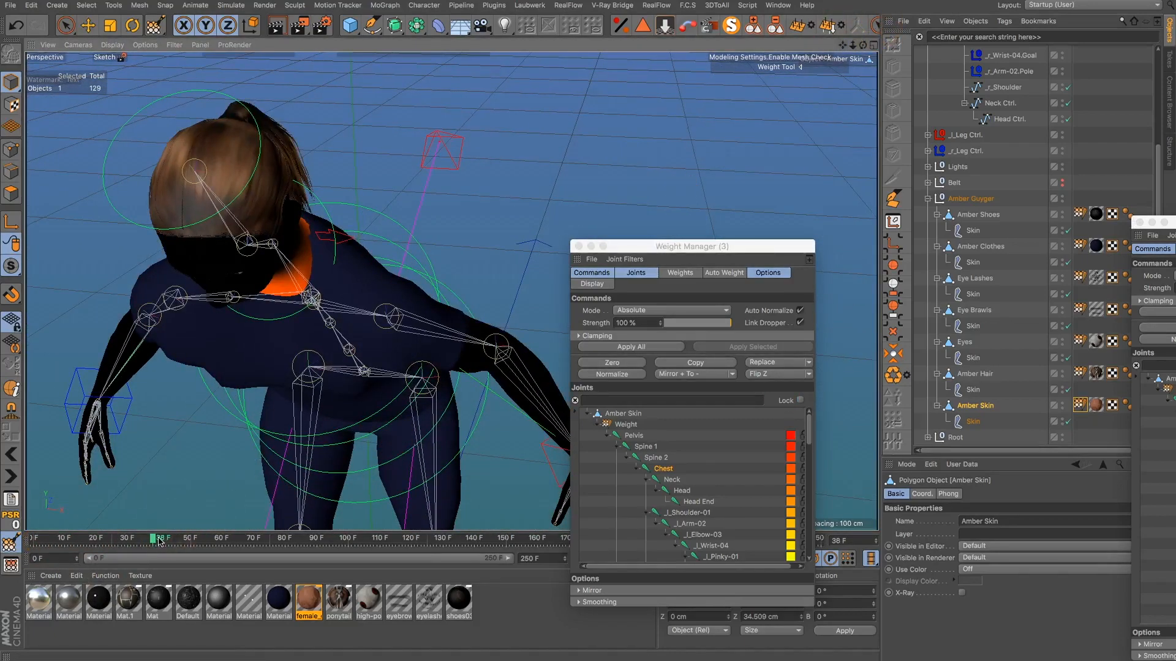
pyautogui.moveTo(156, 539); pyautogui.dragTo(35, 541)
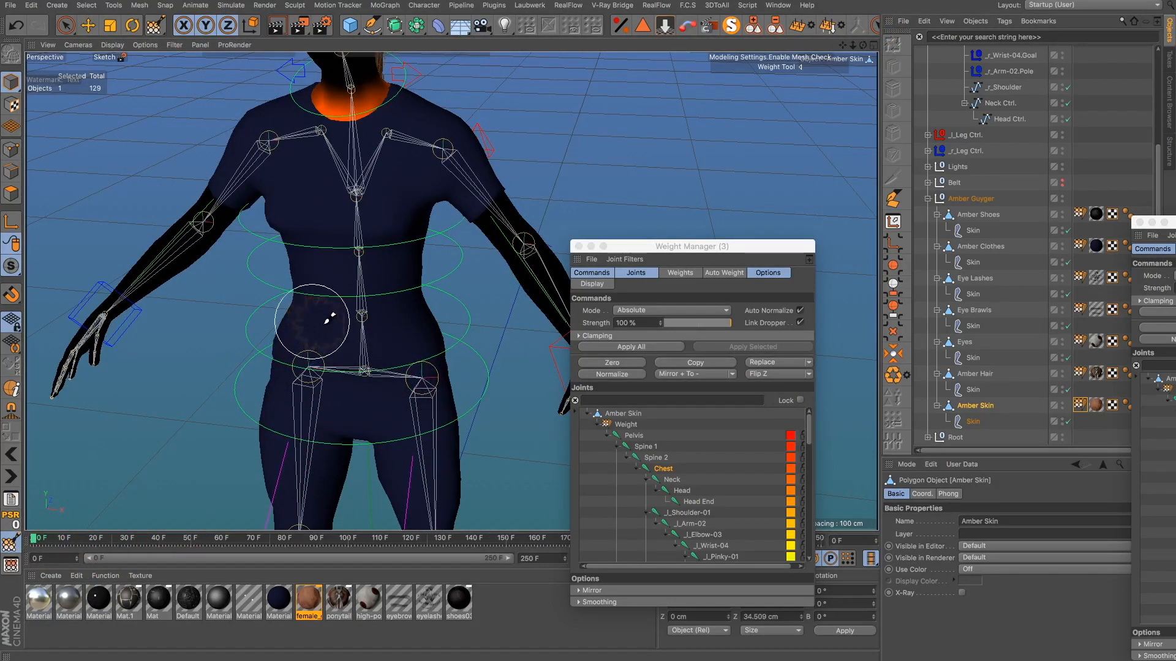
pyautogui.keyDown('alt'); pyautogui.moveTo(330, 318); pyautogui.dragTo(539, 295); pyautogui.keyUp('alt')
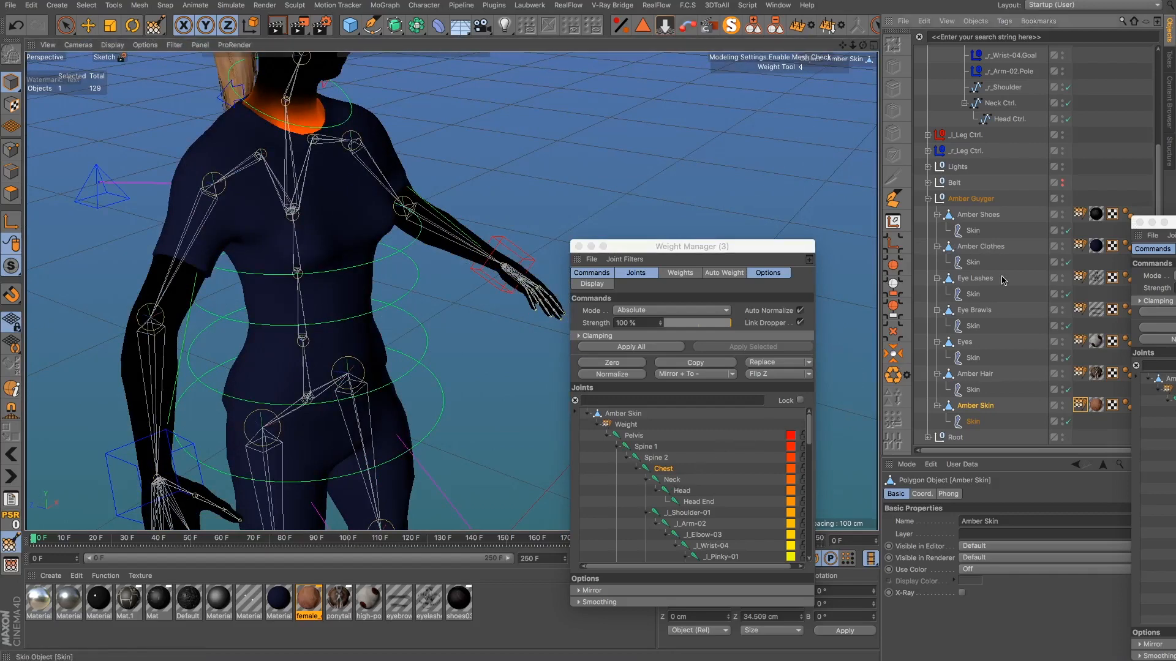
# Step: Display the Neck joint's weights on Amber Skin and examine them from the character's side
pyautogui.click(672, 480)
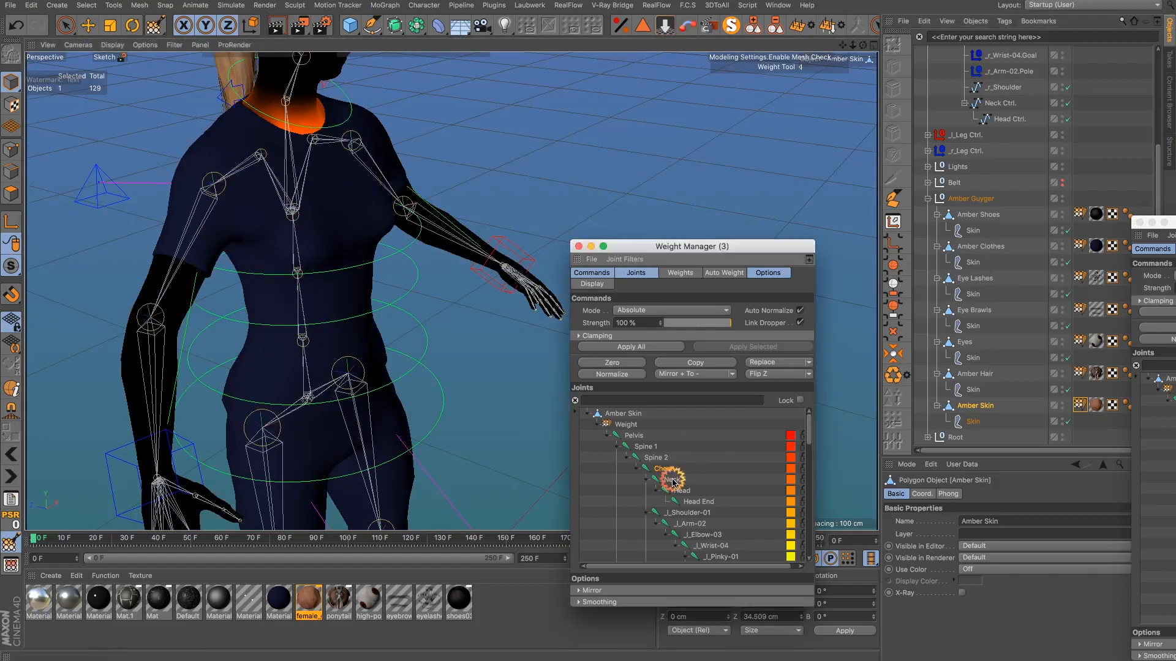
pyautogui.moveTo(843, 46); pyautogui.dragTo(923, 188)
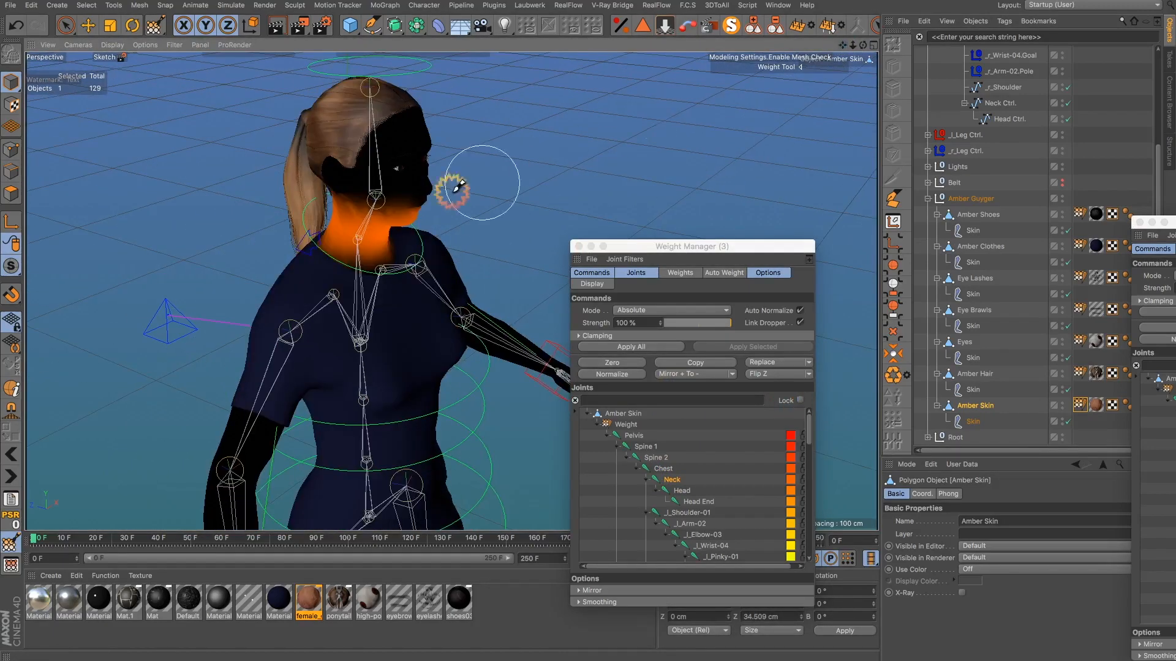
pyautogui.scroll(6, 376, 193)
pyautogui.moveTo(376, 193)
pyautogui.keyDown('alt'); pyautogui.mouseDown()
pyautogui.moveTo(367, 210)
pyautogui.moveTo(354, 171)
pyautogui.moveTo(452, 179)
pyautogui.moveTo(412, 179)
pyautogui.mouseUp(); pyautogui.keyUp('alt')
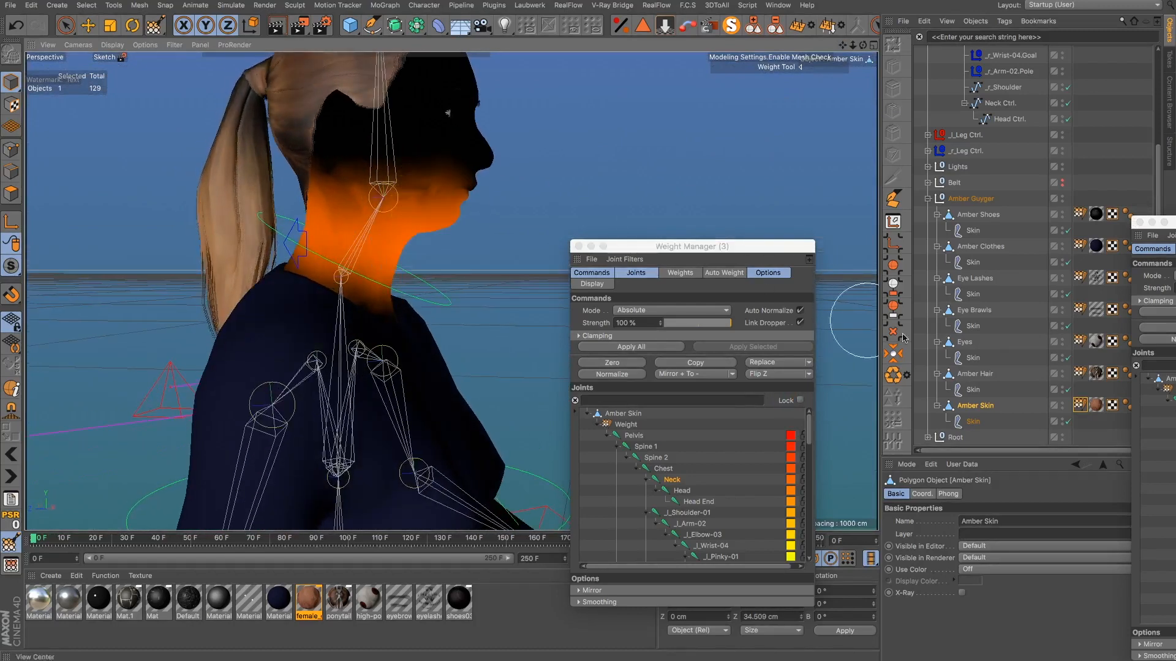
# Step: Close both floating Weight Manager windows
pyautogui.click(14, 565)
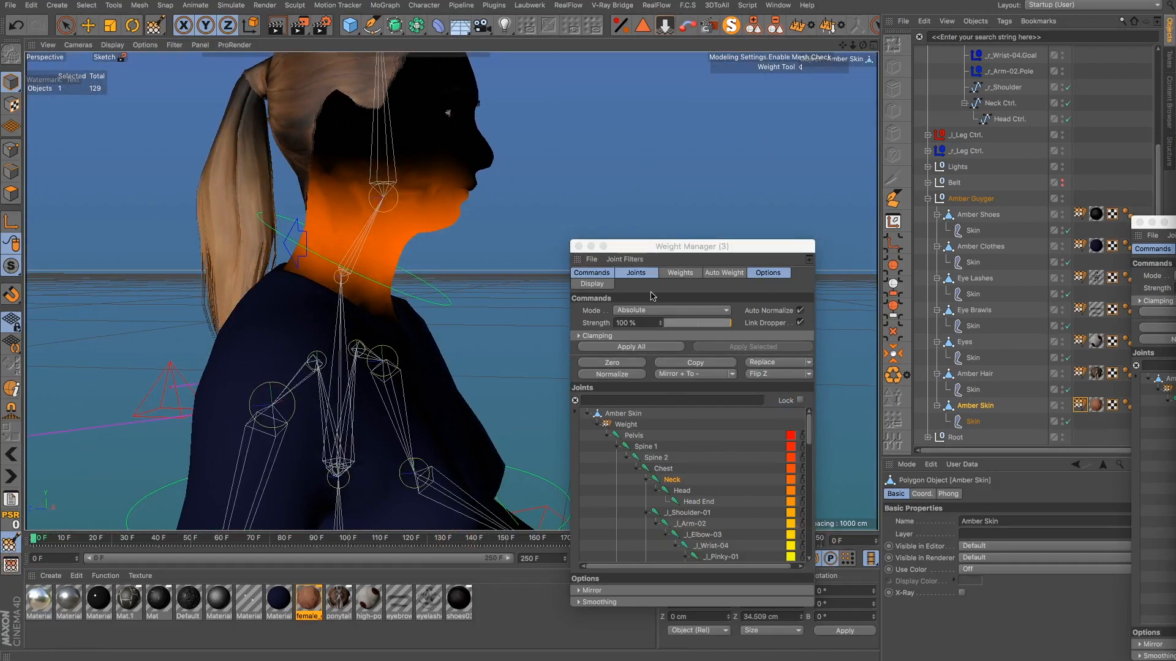
pyautogui.click(579, 247)
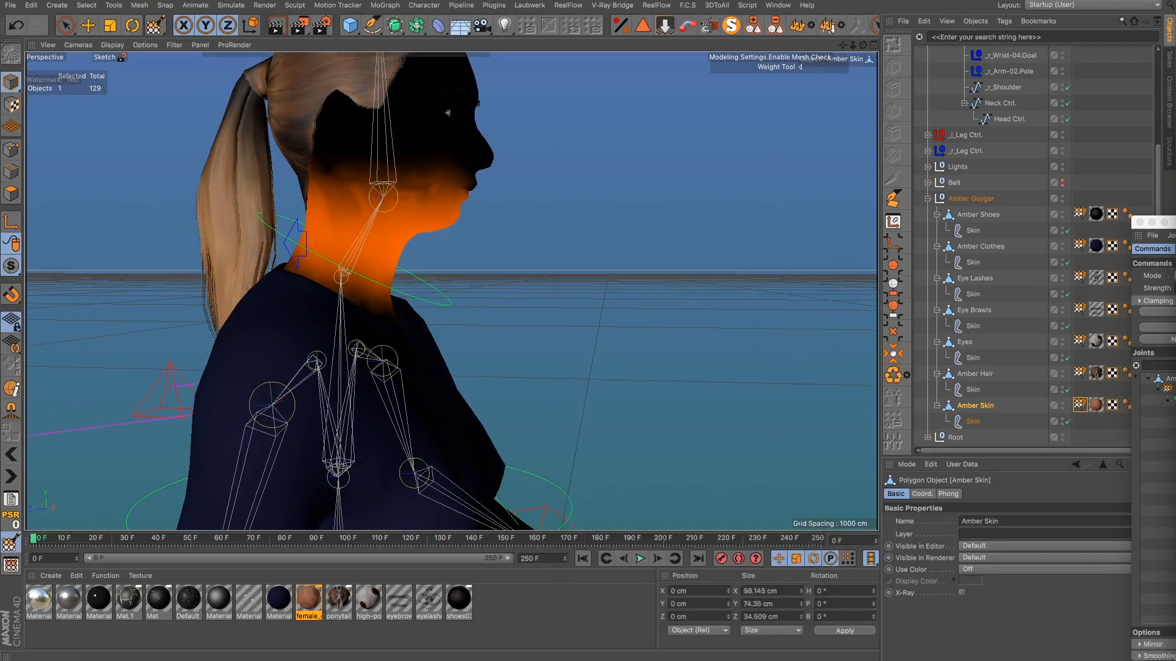
pyautogui.click(1048, 299)
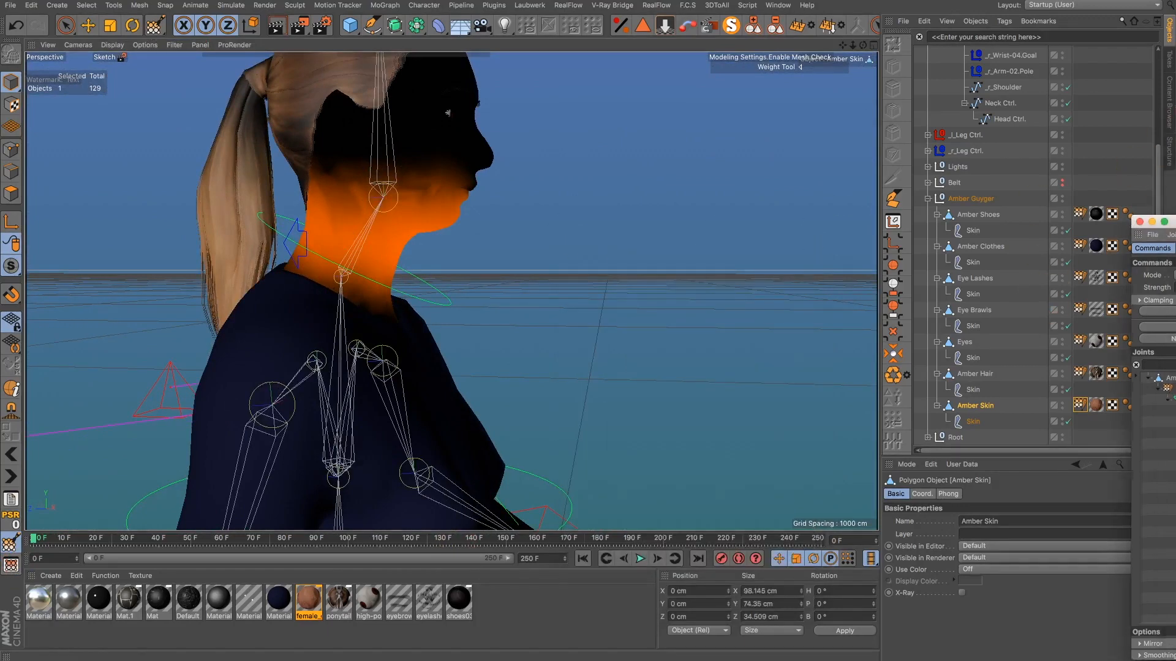
pyautogui.click(1035, 441)
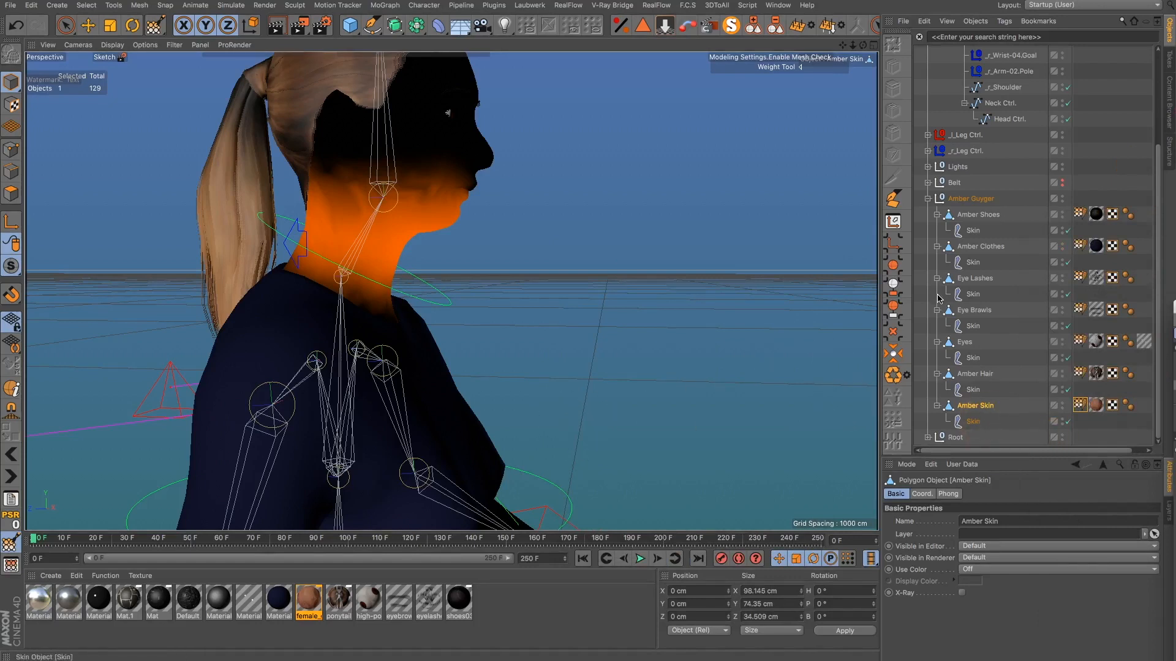
# Step: Activate the Weight Tool in Subtract mode with Visible Only disabled for the neck skin
pyautogui.click(14, 543)
pyautogui.click(937, 545)
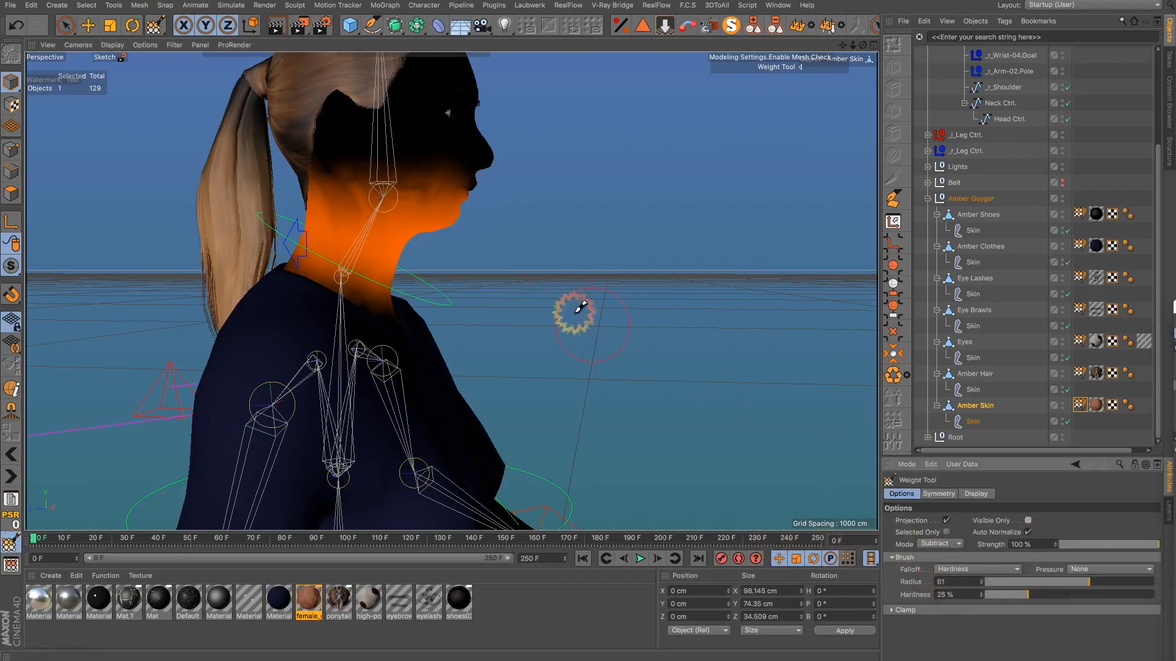
pyautogui.scroll(3, 355, 190)
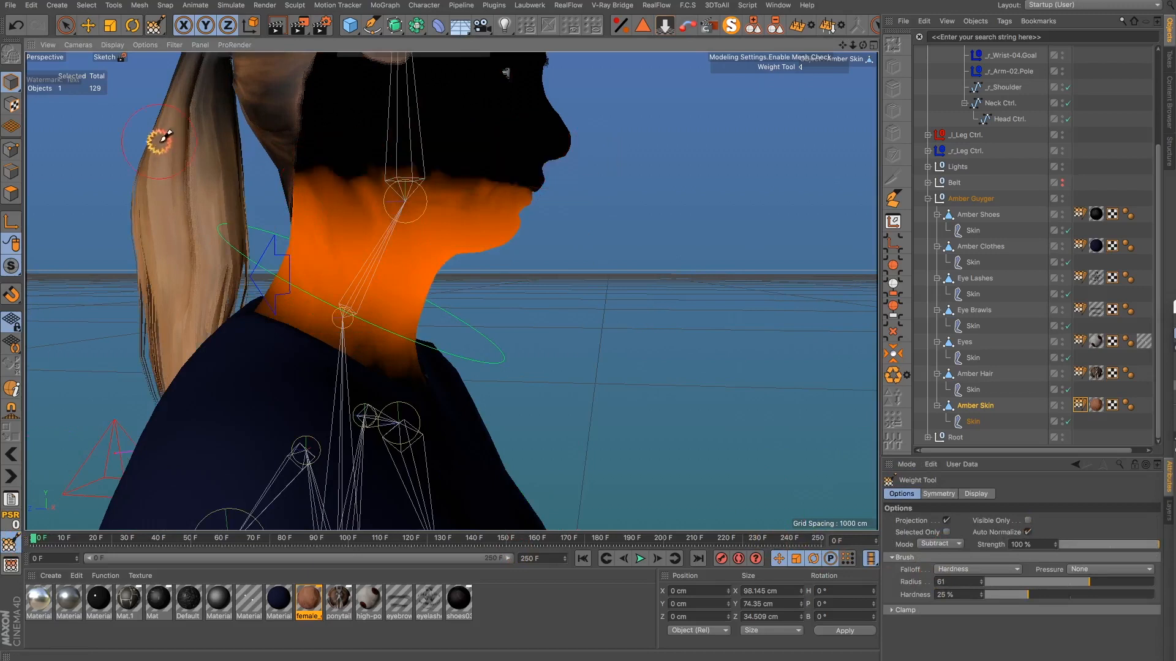
# Step: Subtract the Neck joint's weight from the lower face and jaw of Amber Skin, and display mesh lines over the shading
pyautogui.moveTo(160, 141)
pyautogui.mouseDown()
pyautogui.moveTo(587, 196)
pyautogui.moveTo(337, 172)
pyautogui.moveTo(339, 187)
pyautogui.moveTo(556, 251)
pyautogui.moveTo(249, 153)
pyautogui.moveTo(438, 229)
pyautogui.moveTo(264, 182)
pyautogui.moveTo(494, 246)
pyautogui.mouseUp()
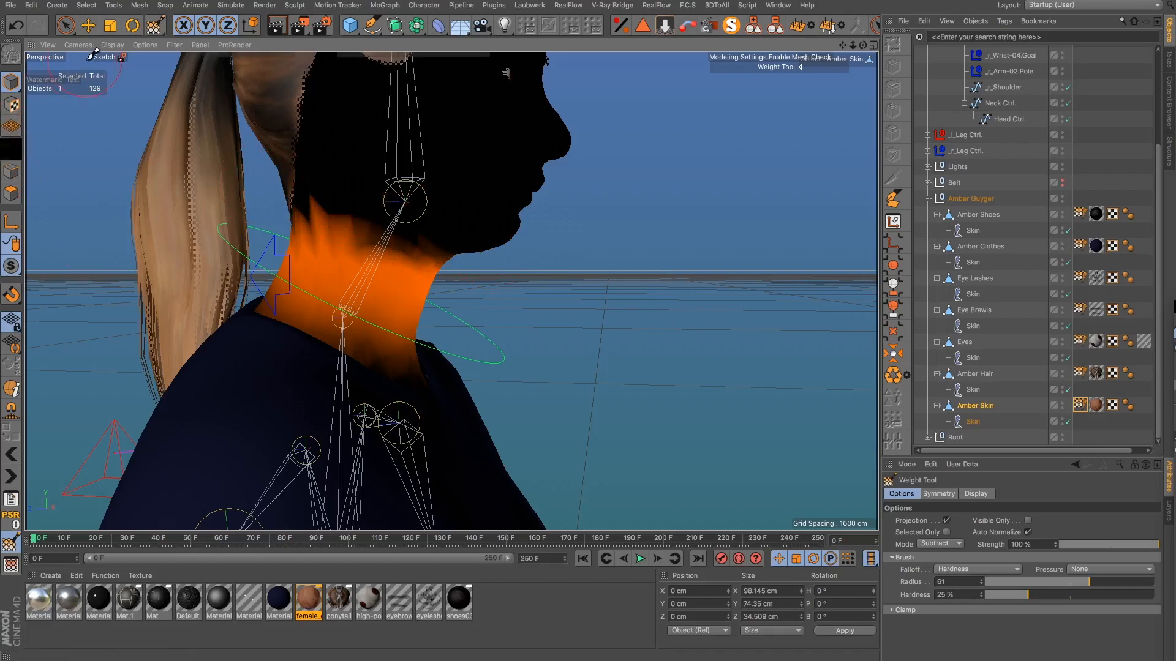
pyautogui.click(112, 45)
pyautogui.click(136, 69)
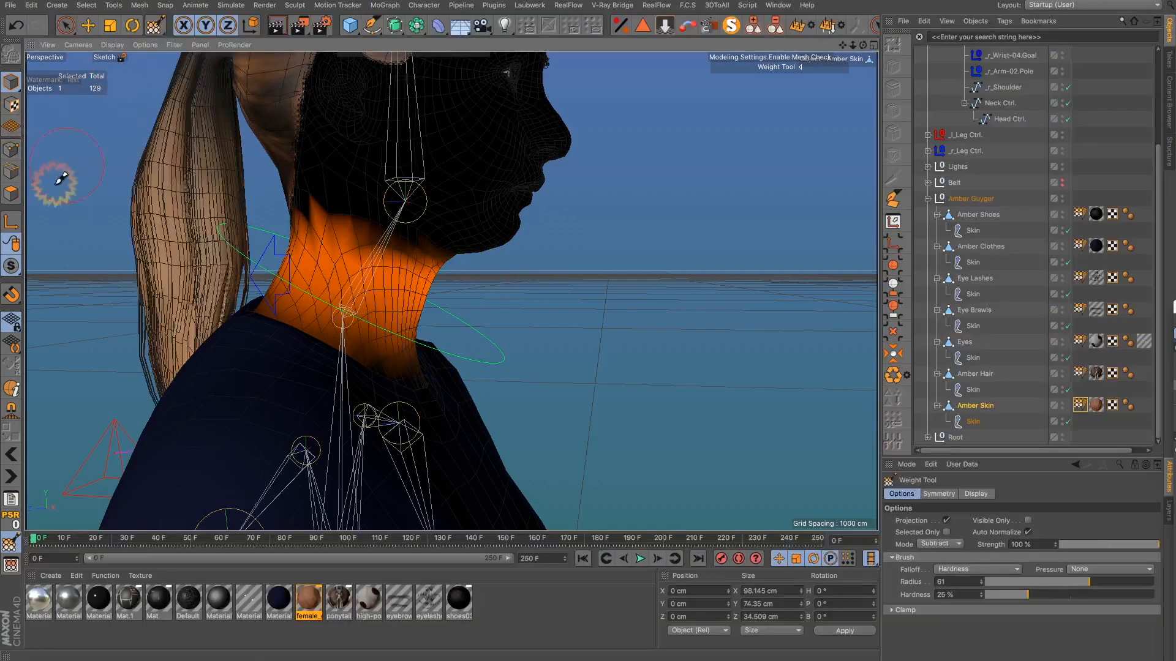
pyautogui.click(11, 193)
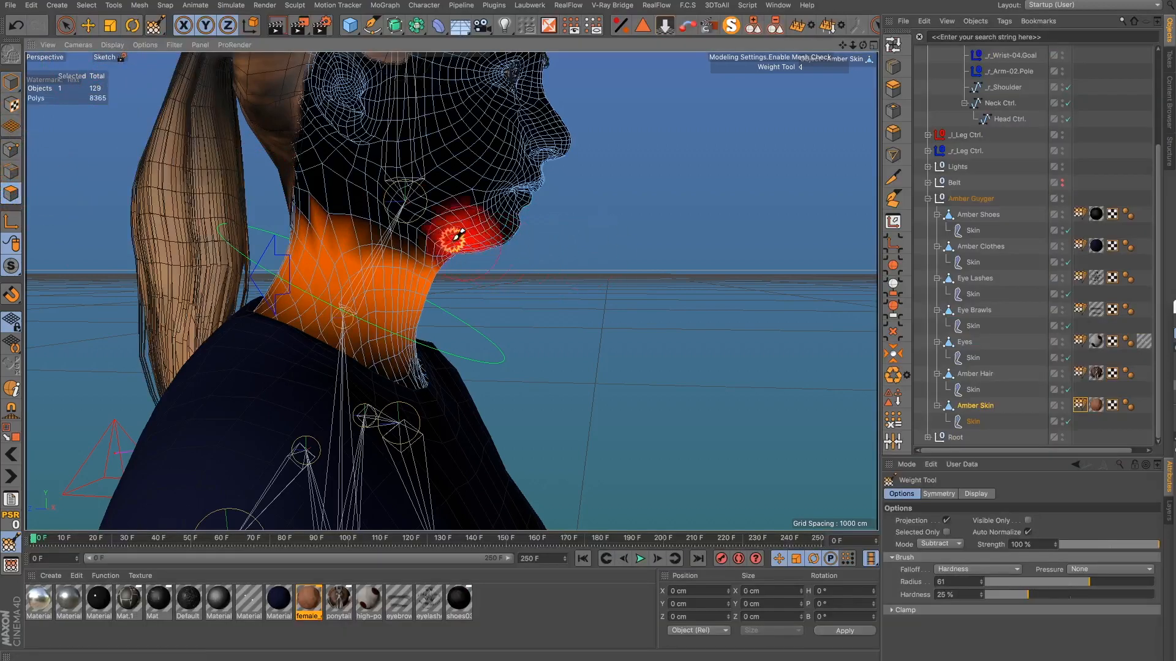
pyautogui.moveTo(458, 253)
pyautogui.keyDown('alt'); pyautogui.mouseDown()
pyautogui.moveTo(162, 227)
pyautogui.moveTo(136, 246)
pyautogui.moveTo(305, 247)
pyautogui.moveTo(370, 231)
pyautogui.moveTo(168, 226)
pyautogui.mouseUp(); pyautogui.keyUp('alt')
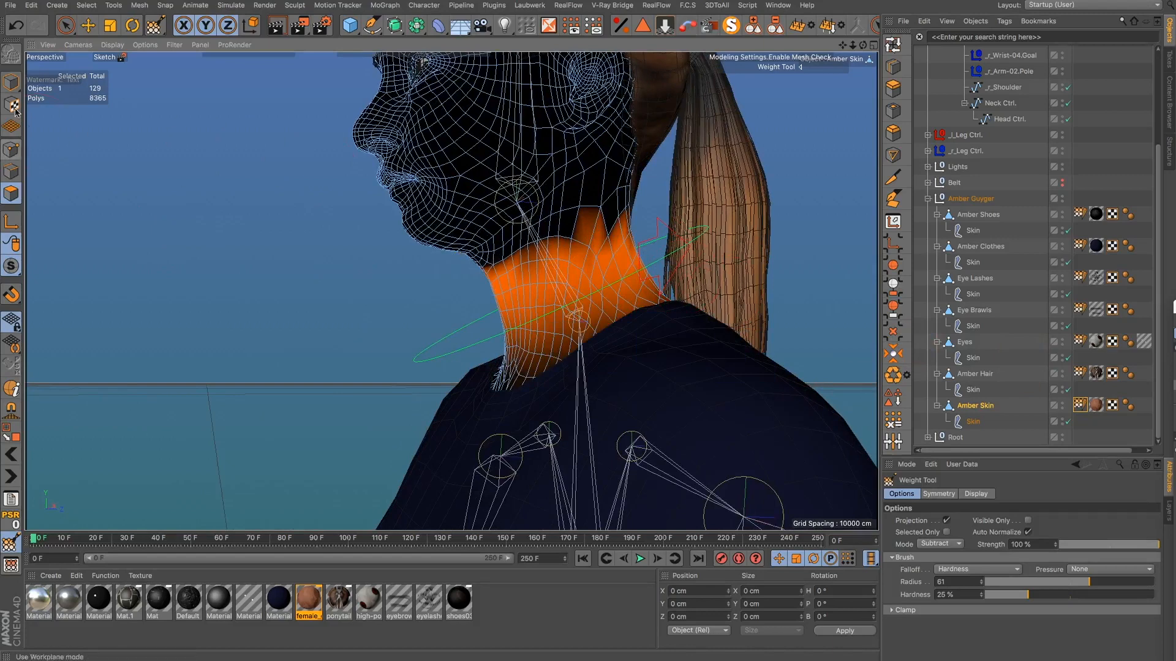
pyautogui.click(11, 83)
# Step: Subtract the Neck joint's weight from the spike below the character's left ear
pyautogui.keyDown('alt'); pyautogui.moveTo(640, 297); pyautogui.dragTo(607, 301); pyautogui.keyUp('alt')
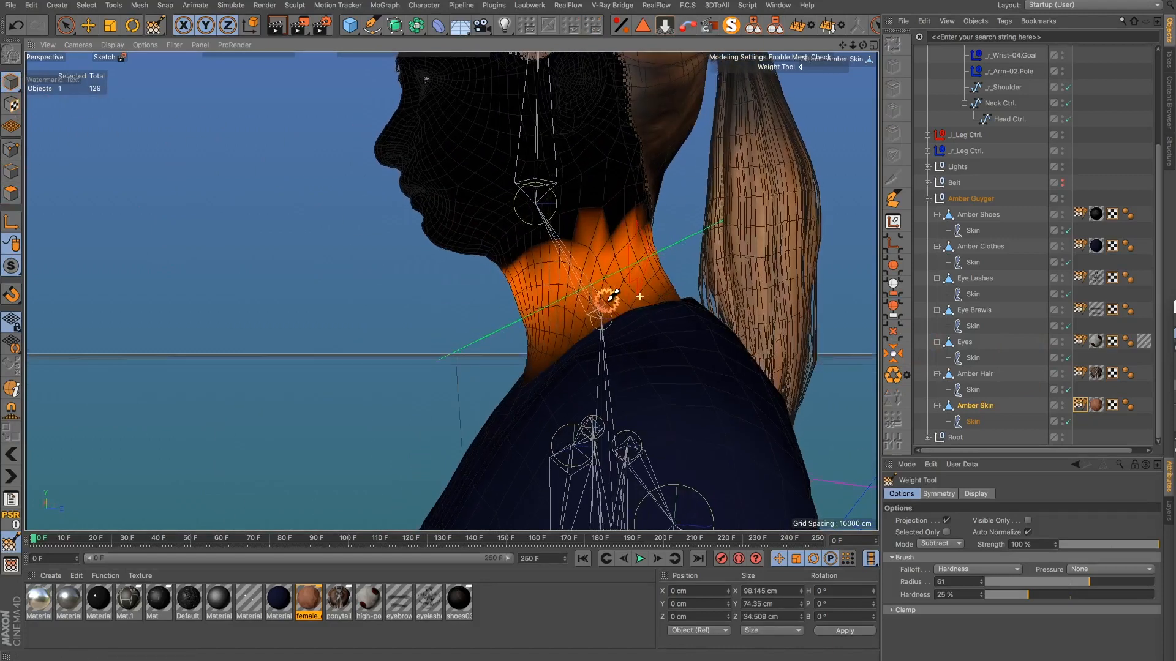
pyautogui.scroll(5, 572, 230)
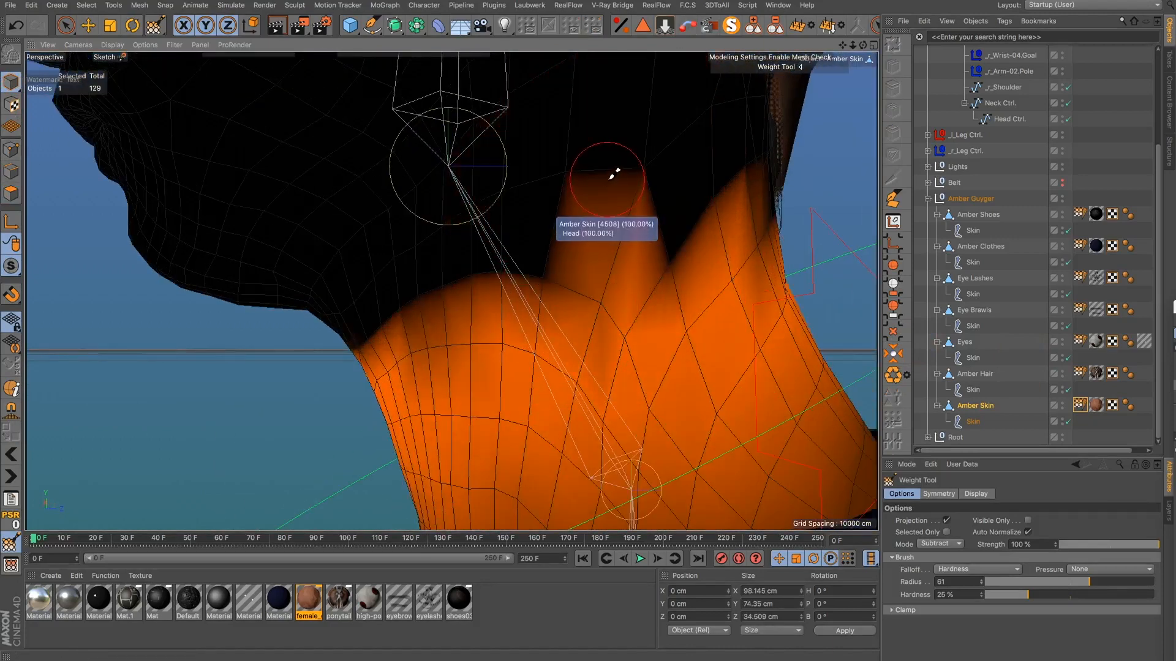
pyautogui.moveTo(613, 175); pyautogui.dragTo(593, 213)
pyautogui.scroll(-6, 594, 332)
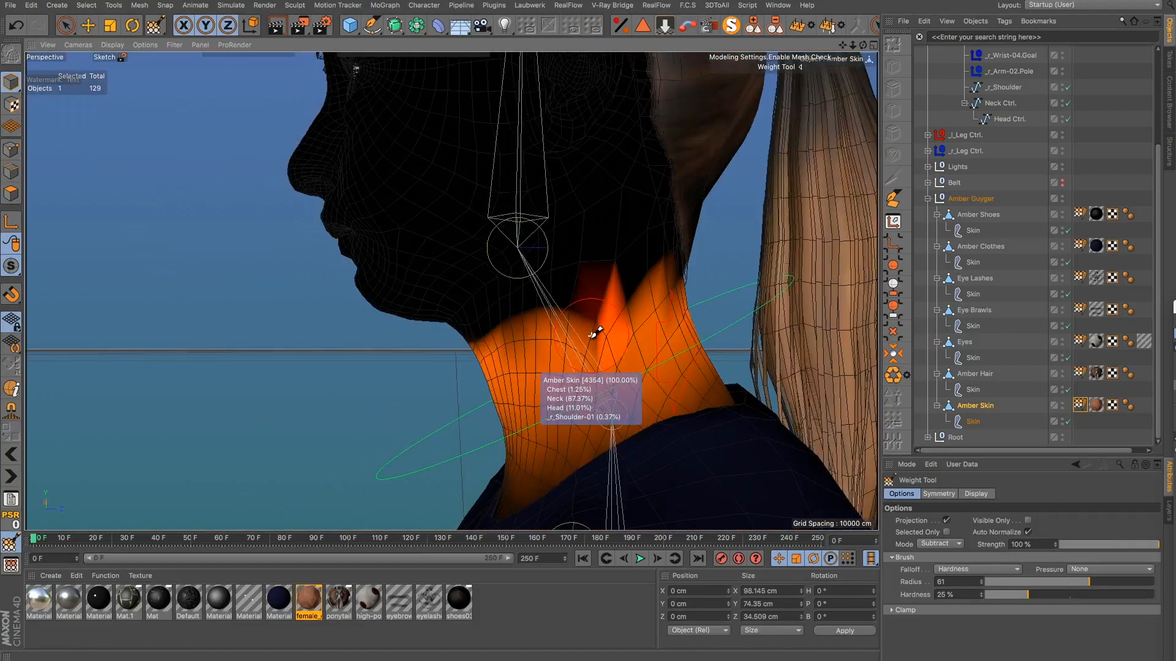
pyautogui.scroll(5, 594, 341)
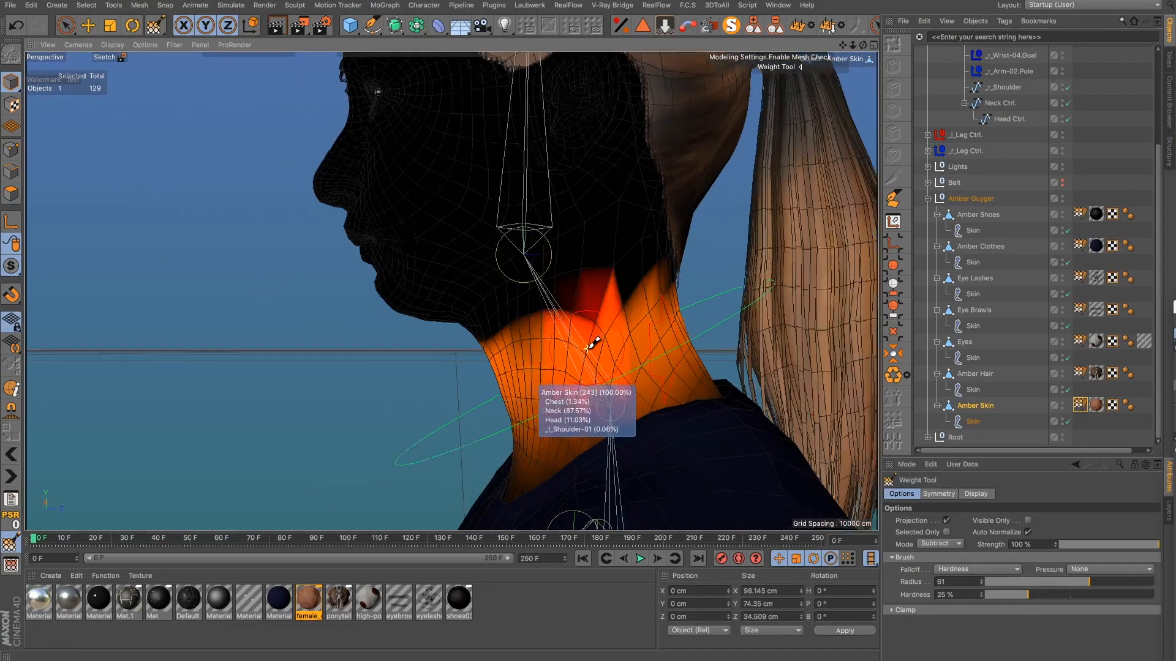
pyautogui.scroll(-5, 575, 378)
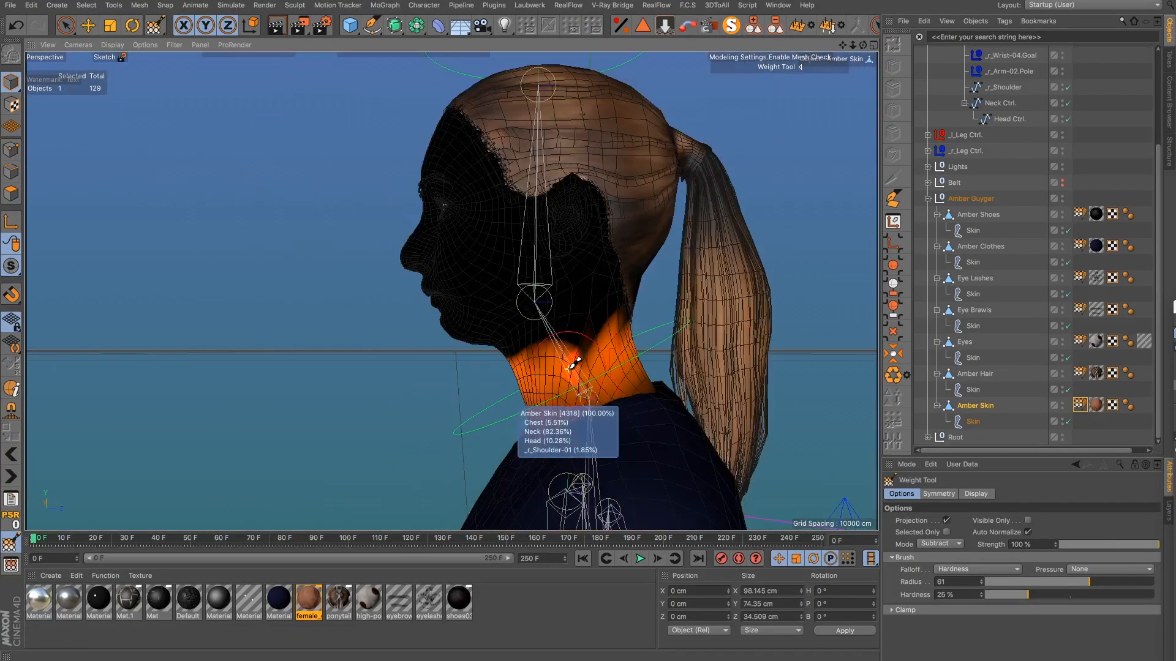
# Step: Subtract the stray Neck joint weight below the right ear and even out its upper edge around the throat
pyautogui.keyDown('alt'); pyautogui.moveTo(559, 375); pyautogui.dragTo(796, 382); pyautogui.keyUp('alt')
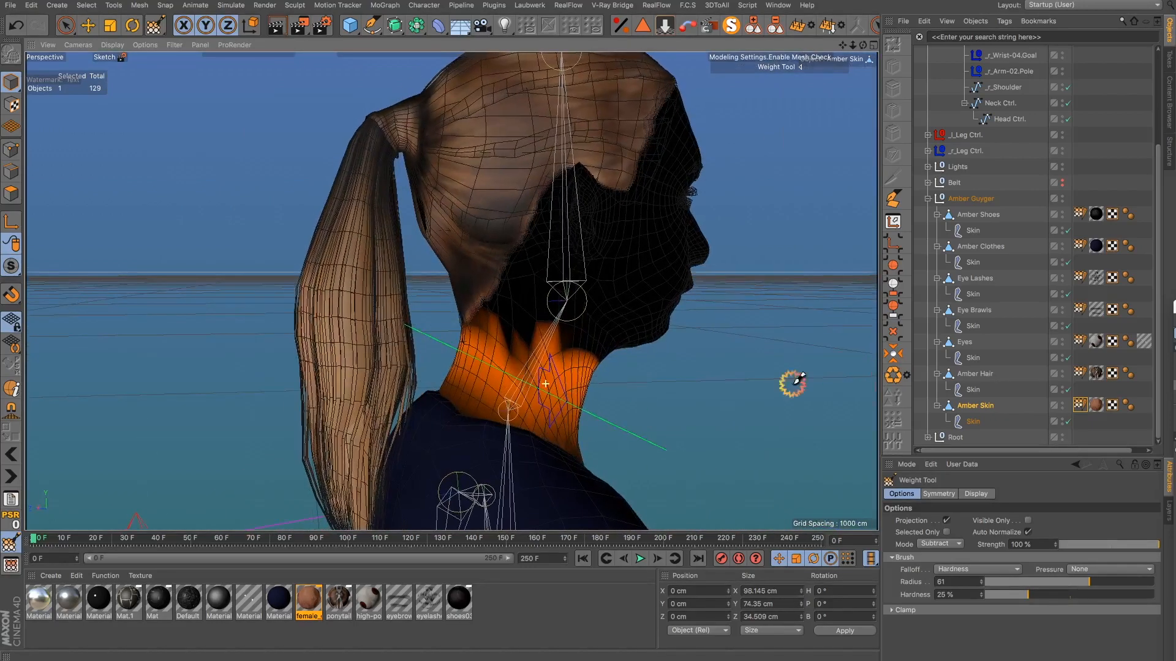
pyautogui.scroll(3, 499, 324)
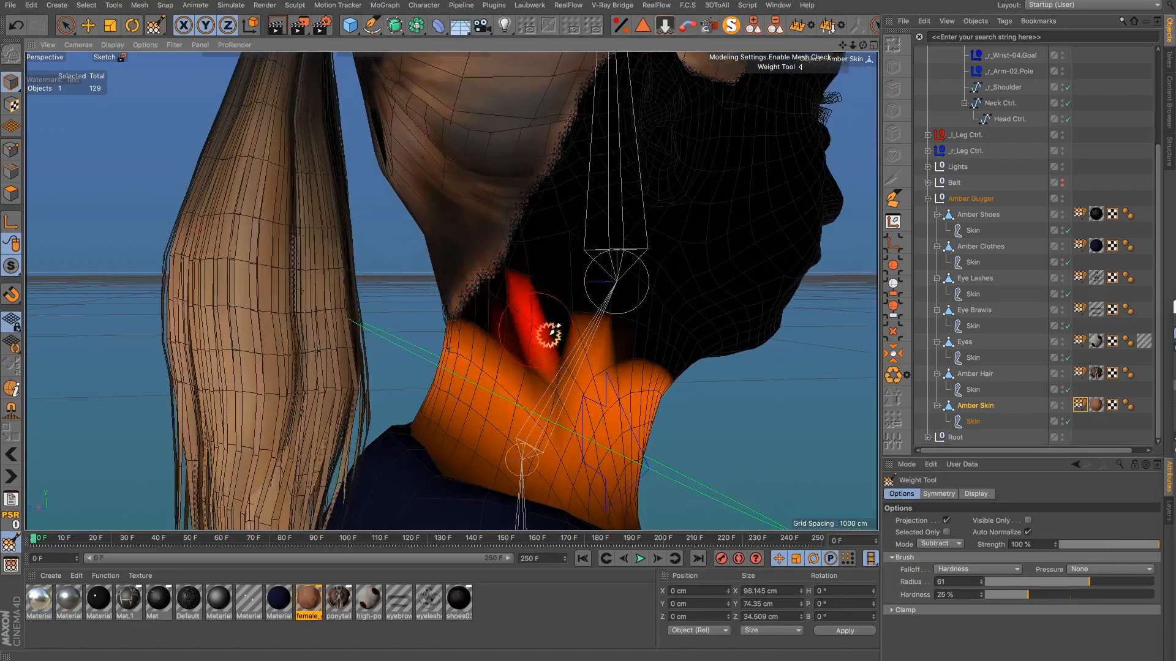
pyautogui.scroll(-5, 613, 466)
pyautogui.moveTo(629, 420)
pyautogui.keyDown('alt'); pyautogui.mouseDown()
pyautogui.moveTo(375, 407)
pyautogui.moveTo(477, 403)
pyautogui.moveTo(450, 404)
pyautogui.mouseUp(); pyautogui.keyUp('alt')
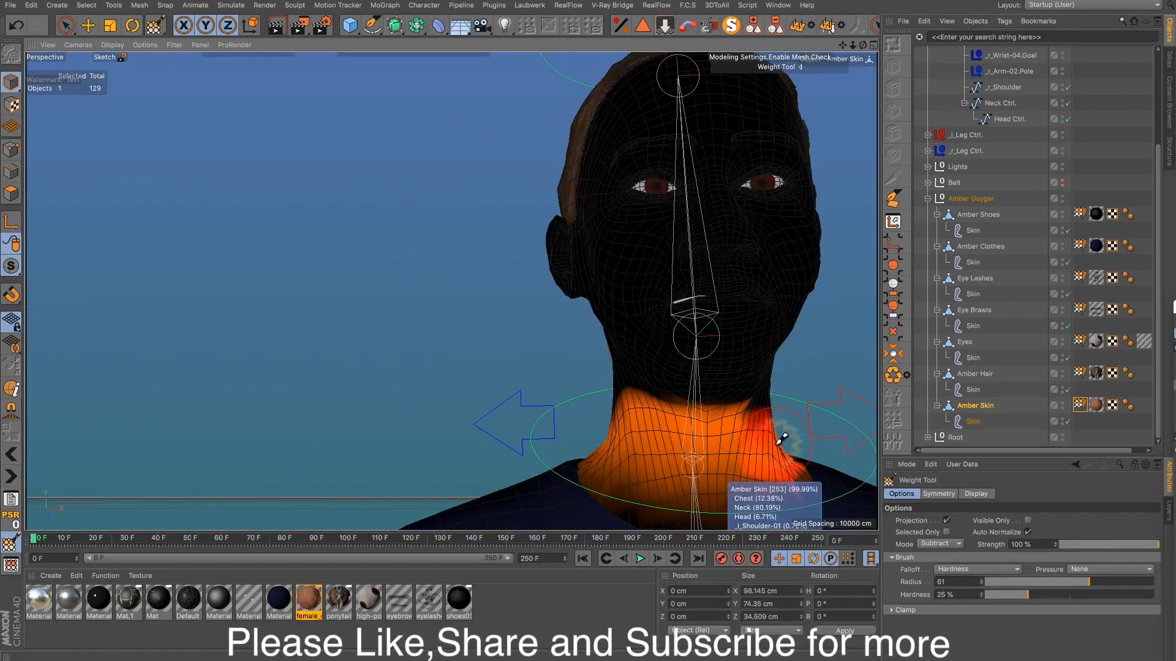
pyautogui.keyDown('ctrl'); pyautogui.moveTo(780, 440); pyautogui.dragTo(763, 432); pyautogui.keyUp('ctrl')
pyautogui.moveTo(744, 477)
pyautogui.keyDown('ctrl'); pyautogui.mouseDown()
pyautogui.moveTo(742, 446)
pyautogui.moveTo(622, 454)
pyautogui.moveTo(832, 461)
pyautogui.mouseUp(); pyautogui.keyUp('ctrl')
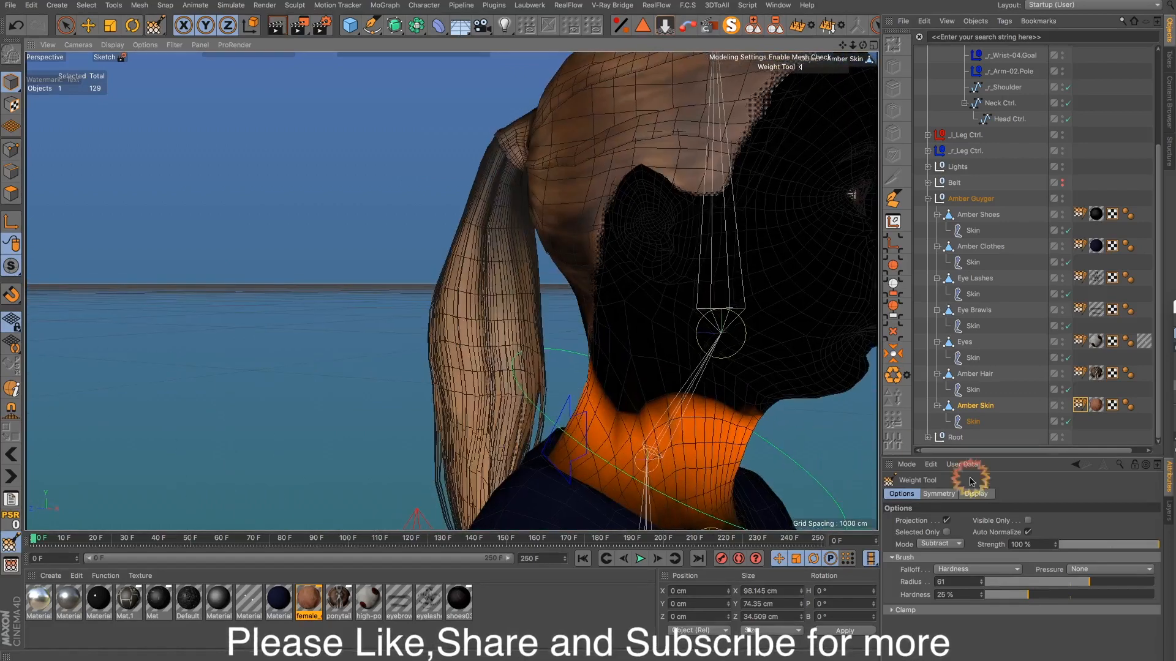
# Step: Smooth the Neck joint's weight transition on both sides of the upper neck with the Weight Tool in Smooth mode
pyautogui.click(940, 544)
pyautogui.click(939, 607)
pyautogui.scroll(-8, 643, 281)
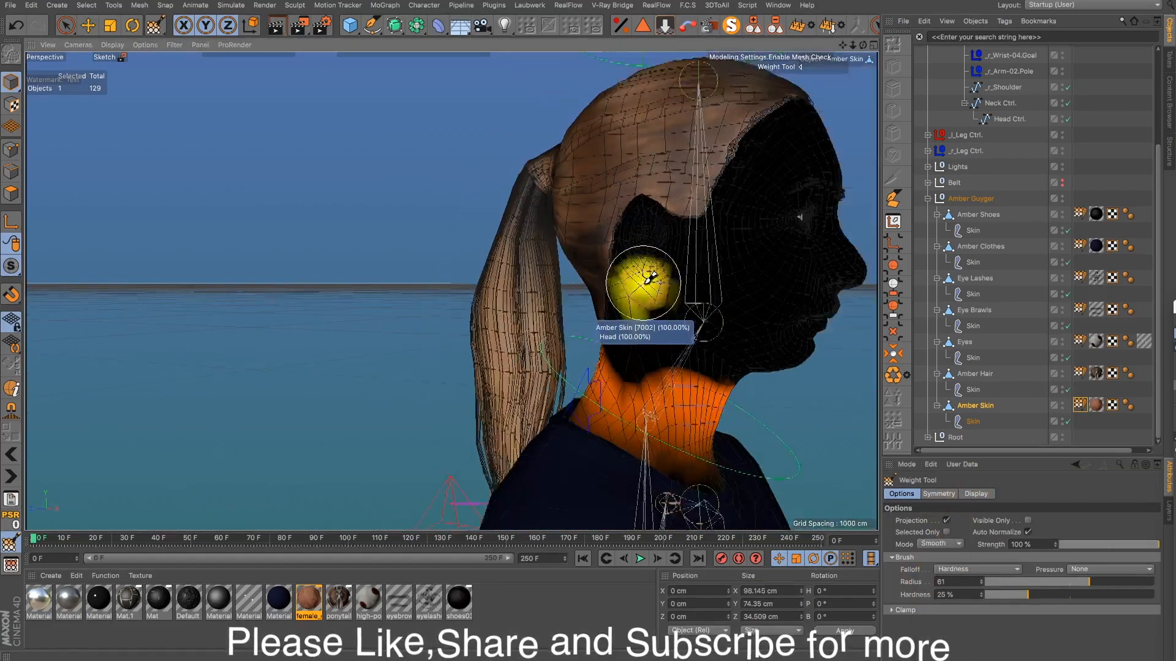
pyautogui.scroll(8, 688, 328)
pyautogui.moveTo(732, 346)
pyautogui.mouseDown()
pyautogui.moveTo(468, 304)
pyautogui.moveTo(493, 289)
pyautogui.moveTo(698, 364)
pyautogui.moveTo(733, 324)
pyautogui.moveTo(685, 341)
pyautogui.moveTo(525, 296)
pyautogui.mouseUp()
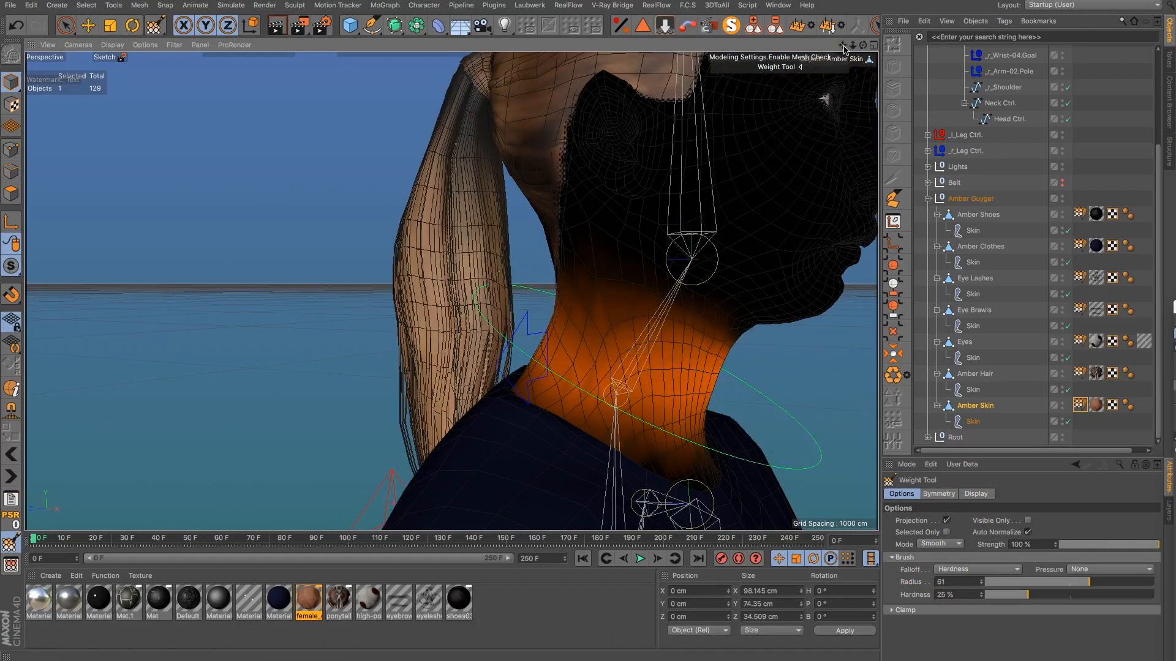
pyautogui.keyDown('alt'); pyautogui.moveTo(835, 84); pyautogui.dragTo(771, 240); pyautogui.keyUp('alt')
pyautogui.moveTo(655, 375)
pyautogui.keyDown('alt'); pyautogui.mouseDown()
pyautogui.moveTo(380, 341)
pyautogui.moveTo(368, 380)
pyautogui.moveTo(288, 349)
pyautogui.mouseUp(); pyautogui.keyUp('alt')
pyautogui.moveTo(512, 355)
pyautogui.mouseDown()
pyautogui.moveTo(559, 339)
pyautogui.moveTo(588, 411)
pyautogui.moveTo(399, 412)
pyautogui.mouseUp()
pyautogui.keyDown('alt'); pyautogui.moveTo(638, 350); pyautogui.dragTo(514, 331); pyautogui.keyUp('alt')
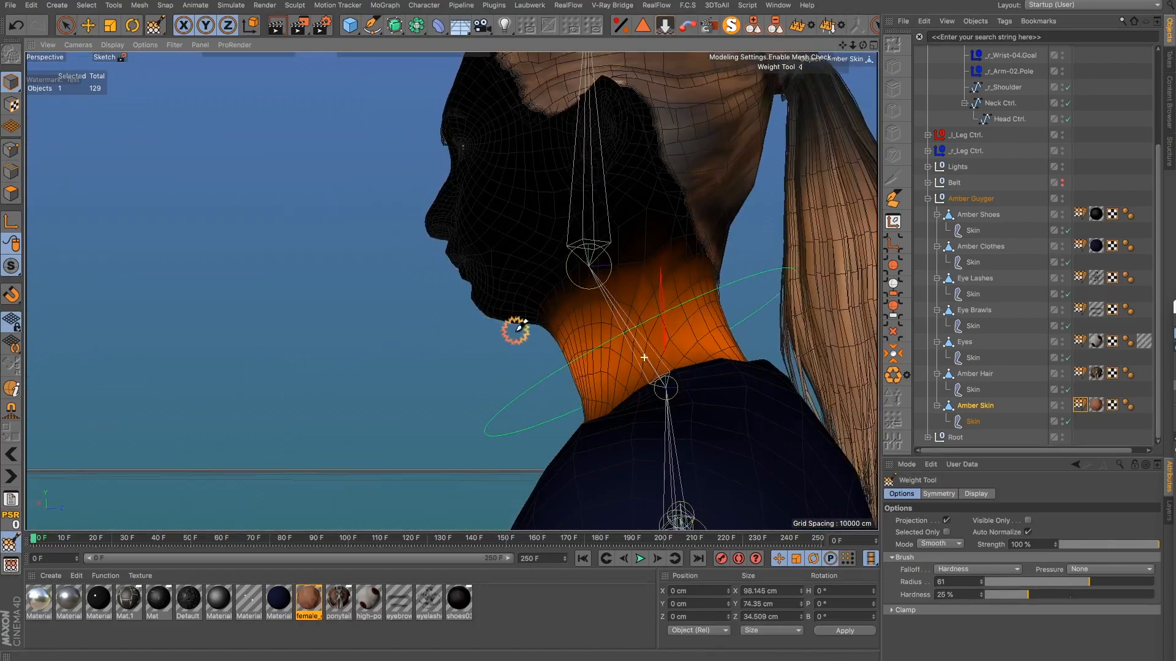
pyautogui.keyDown('alt'); pyautogui.moveTo(782, 274); pyautogui.dragTo(911, 301); pyautogui.keyUp('alt')
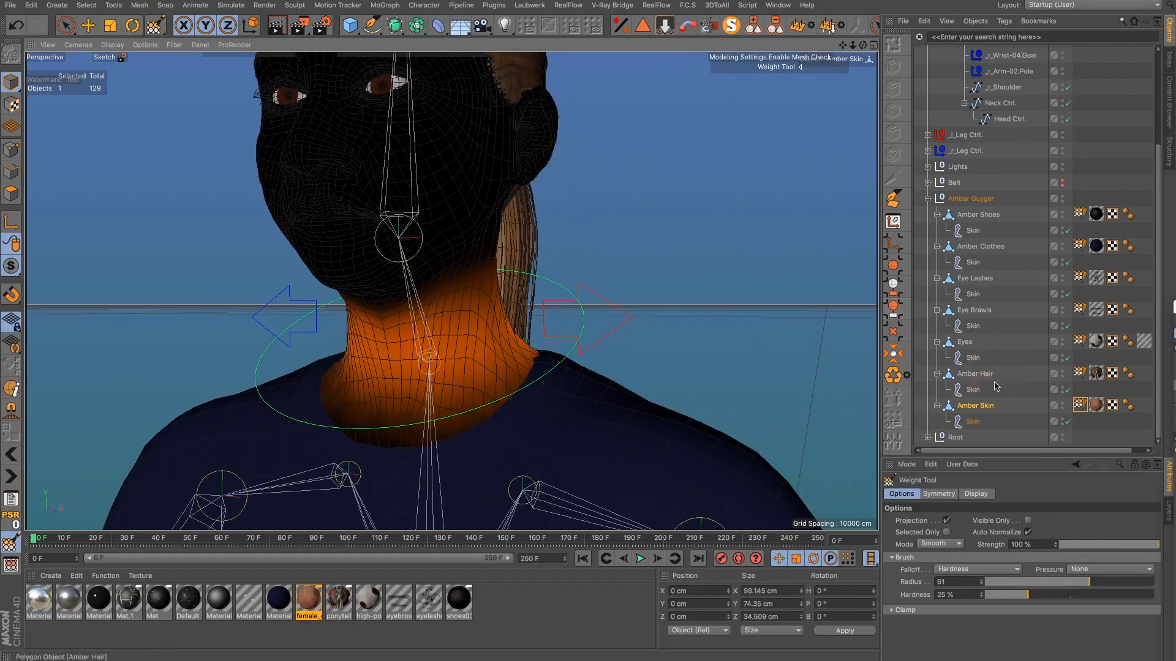
# Step: Reopen the Weight Manager and display the Head joint's weights on Amber Skin
pyautogui.click(1175, 540)
pyautogui.moveTo(1175, 306); pyautogui.dragTo(625, 102)
pyautogui.click(632, 325)
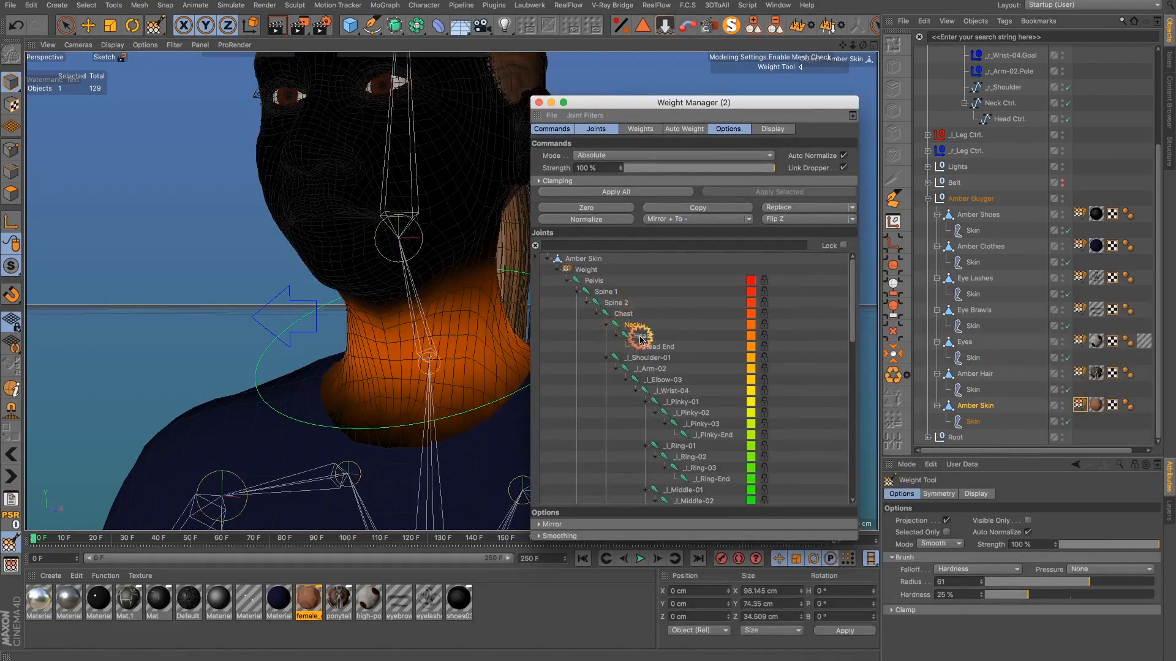
pyautogui.click(640, 337)
pyautogui.moveTo(617, 102); pyautogui.dragTo(1000, 131)
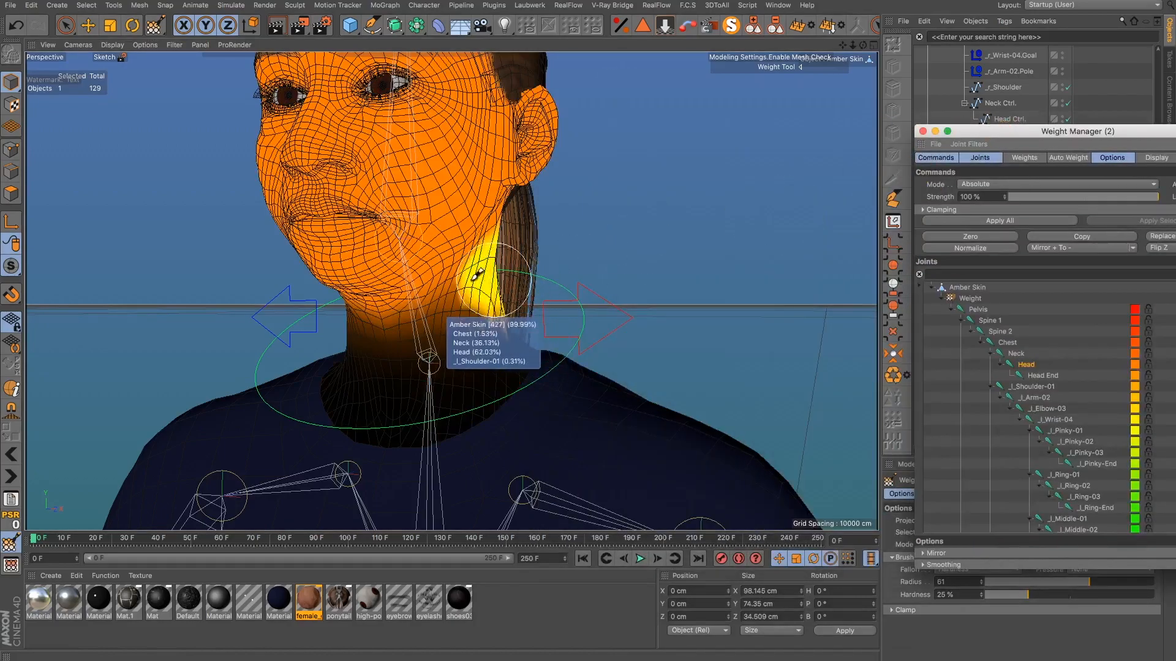
# Step: Examine the Head joint's weight falloff along the jaw and neck from the front and side
pyautogui.keyDown('alt'); pyautogui.moveTo(486, 269); pyautogui.dragTo(616, 281); pyautogui.keyUp('alt')
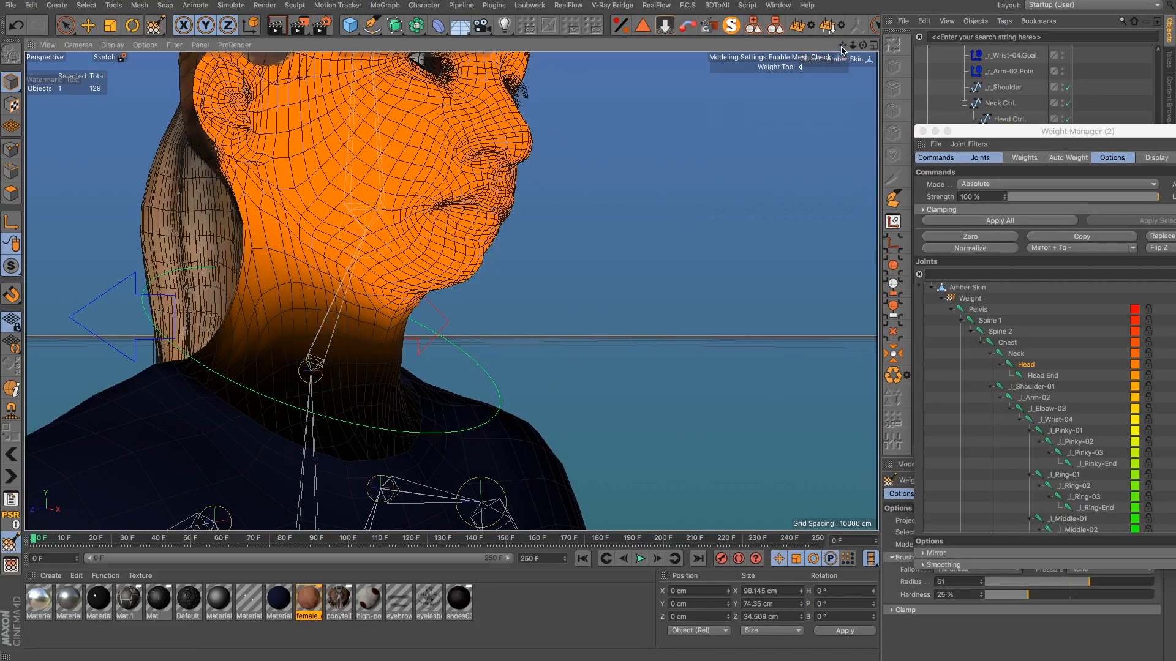
pyautogui.moveTo(842, 46); pyautogui.dragTo(794, 402)
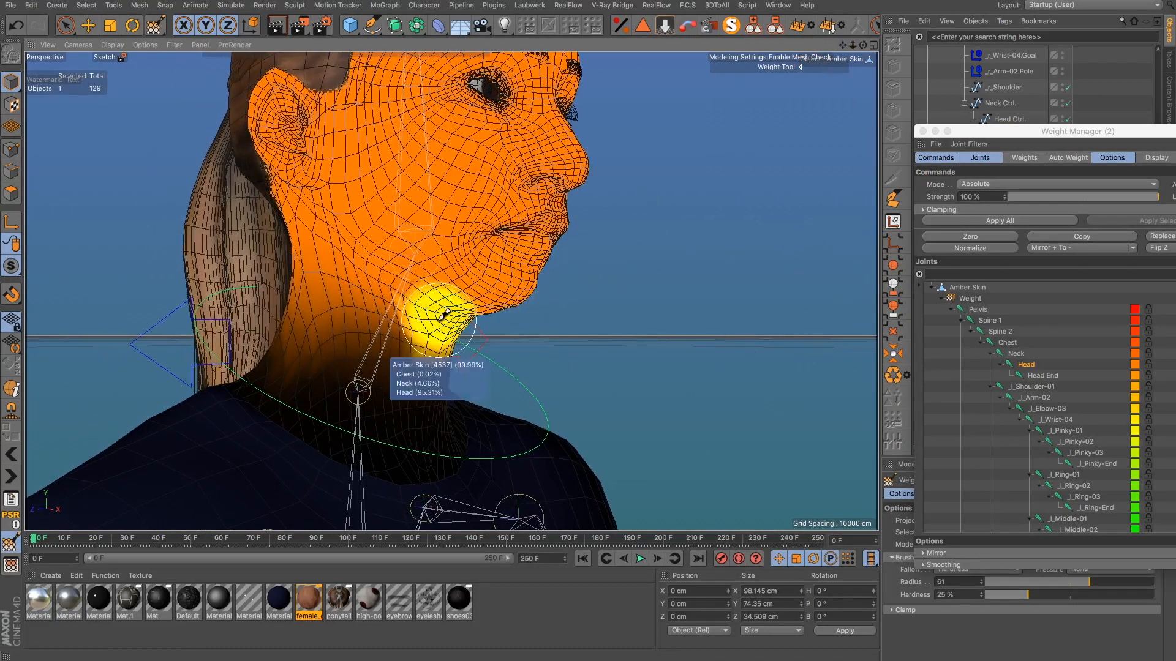
pyautogui.moveTo(970, 132); pyautogui.dragTo(367, 305)
pyautogui.click(928, 545)
pyautogui.moveTo(556, 311); pyautogui.dragTo(878, 295)
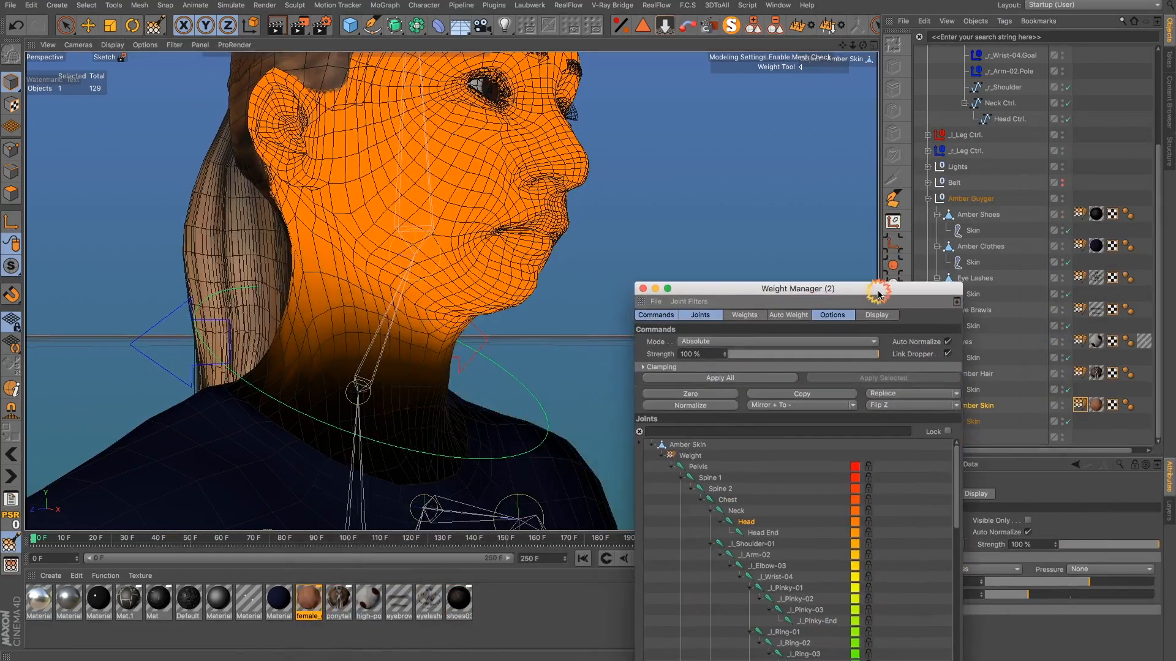
pyautogui.moveTo(472, 319); pyautogui.dragTo(493, 339)
pyautogui.keyDown('alt'); pyautogui.moveTo(493, 340); pyautogui.dragTo(387, 313); pyautogui.keyUp('alt')
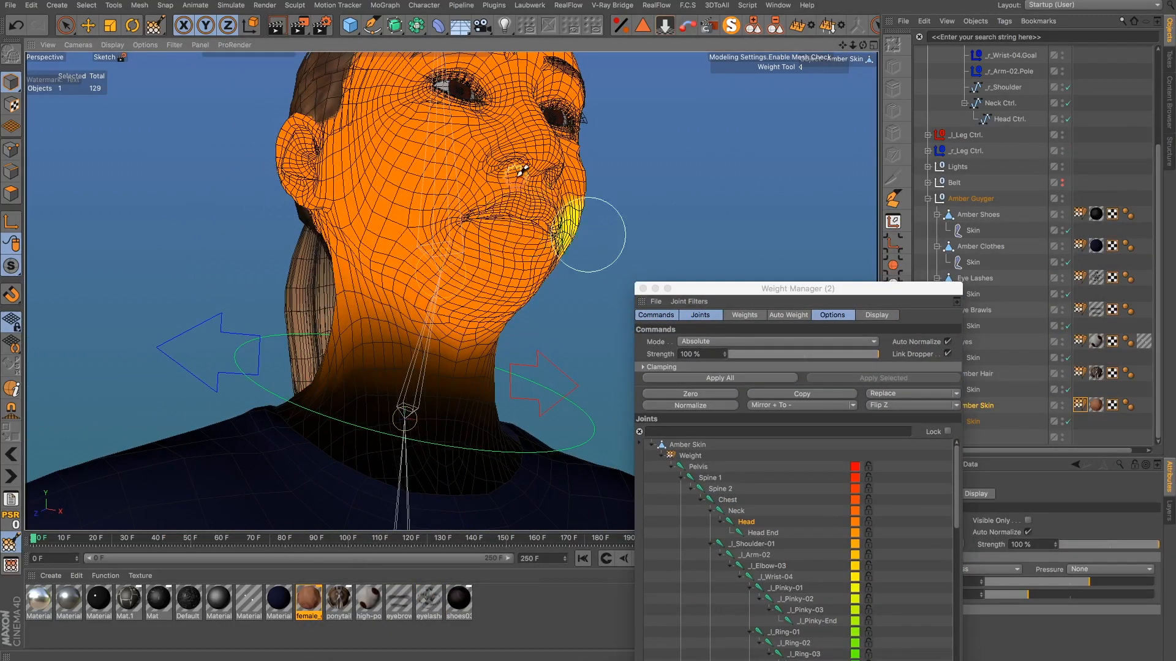
pyautogui.scroll(3, 459, 222)
pyautogui.scroll(-7, 458, 222)
pyautogui.keyDown('alt'); pyautogui.moveTo(463, 214); pyautogui.dragTo(578, 257); pyautogui.keyUp('alt')
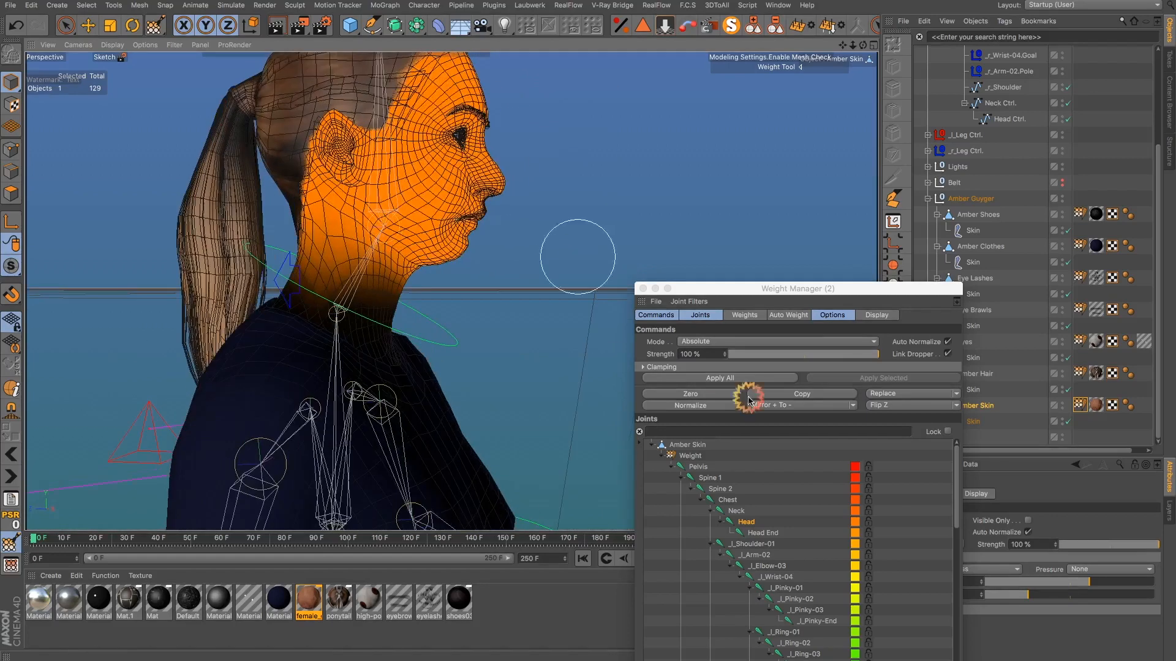
# Step: Select Amber Hair and its weight tag to display only the hair's weights, and inspect the ponytail from behind
pyautogui.moveTo(836, 289); pyautogui.dragTo(725, 387)
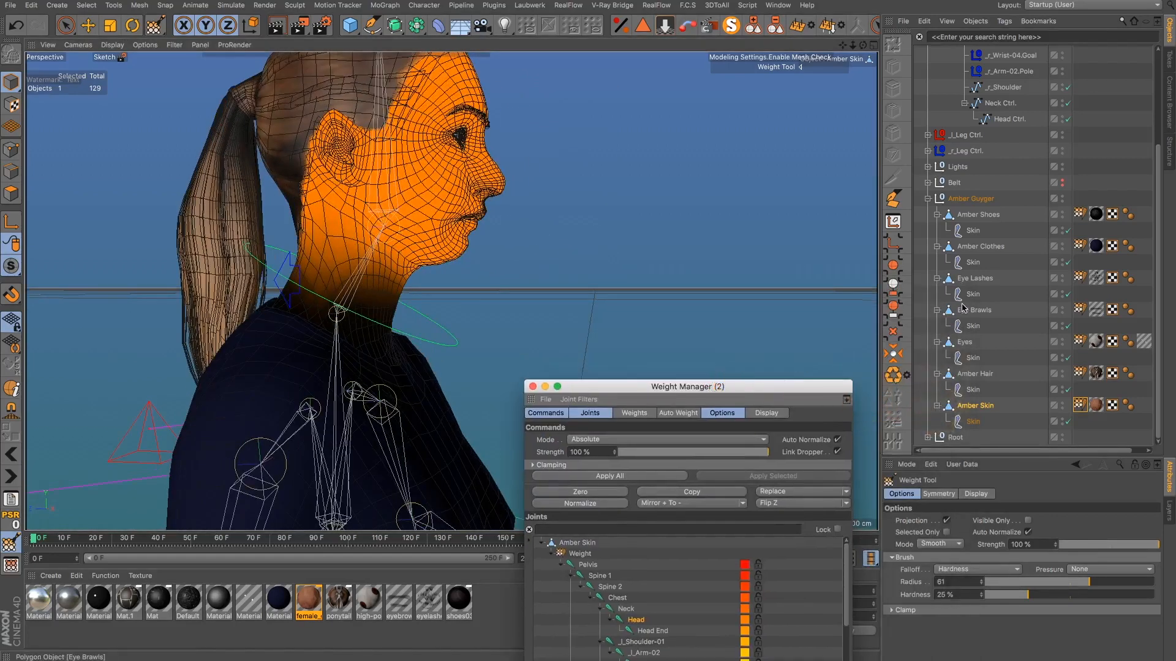
pyautogui.click(973, 374)
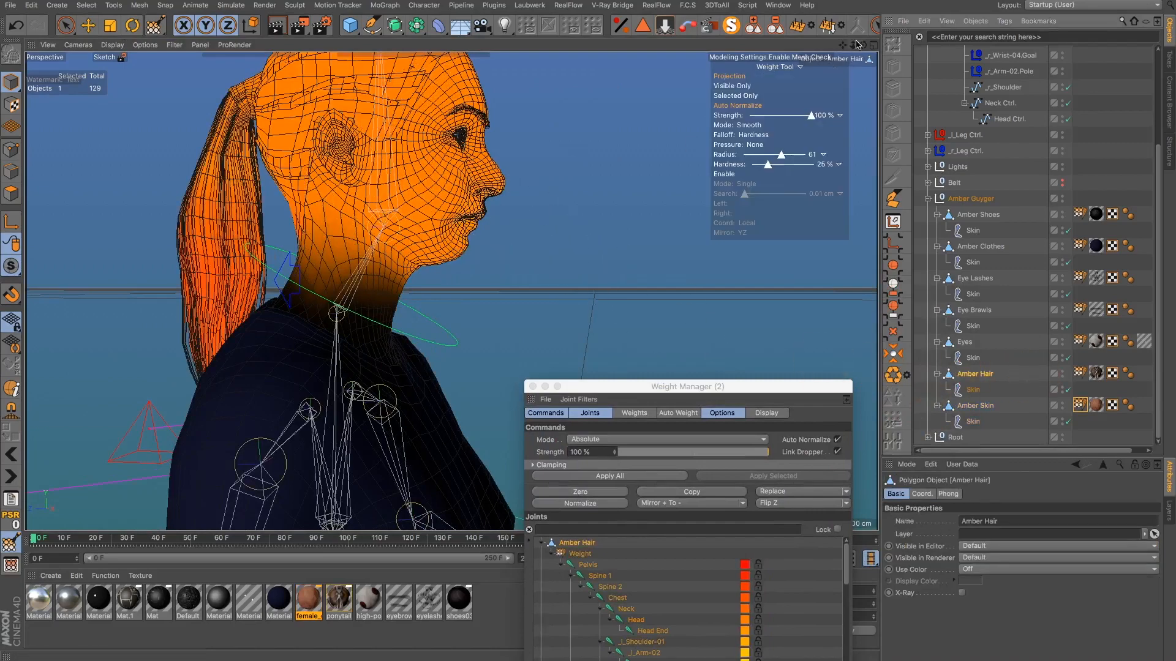
pyautogui.moveTo(842, 45); pyautogui.dragTo(1005, 24)
pyautogui.keyDown('alt'); pyautogui.moveTo(471, 306); pyautogui.dragTo(587, 286); pyautogui.keyUp('alt')
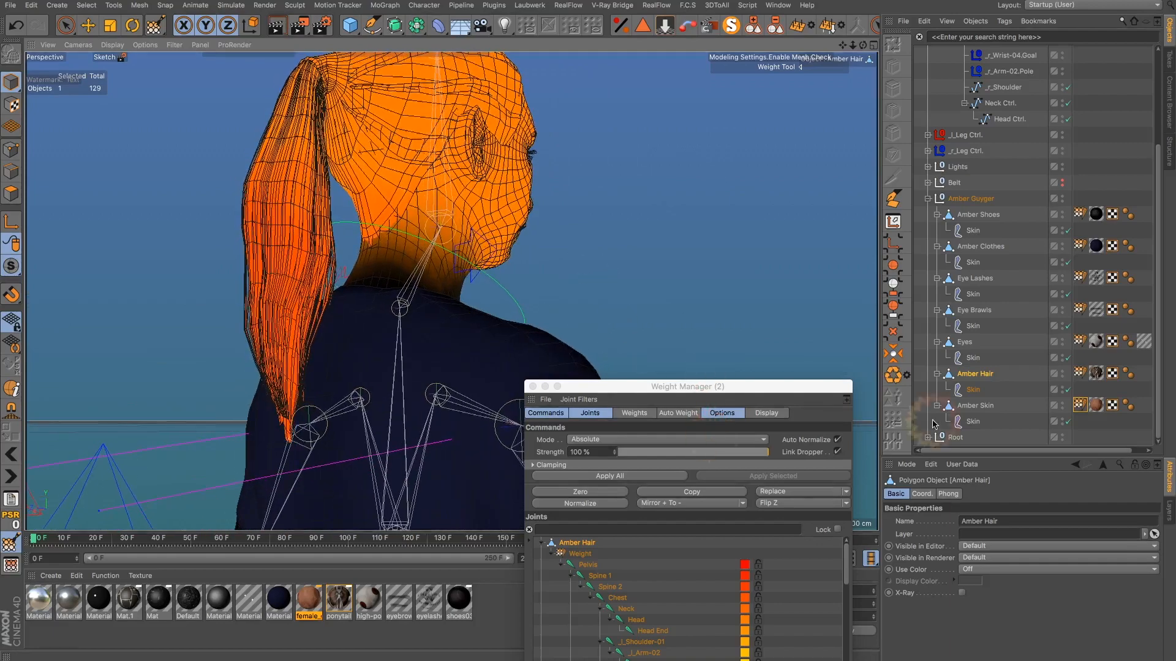
pyautogui.click(1080, 373)
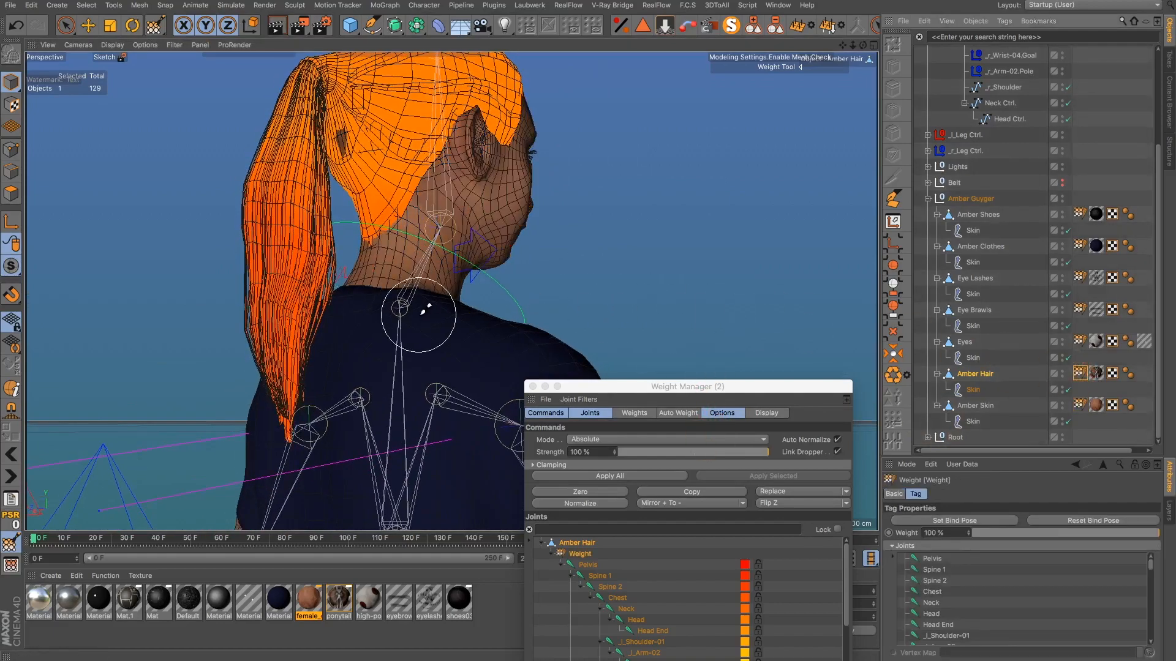
pyautogui.keyDown('alt'); pyautogui.moveTo(436, 315); pyautogui.dragTo(398, 354); pyautogui.keyUp('alt')
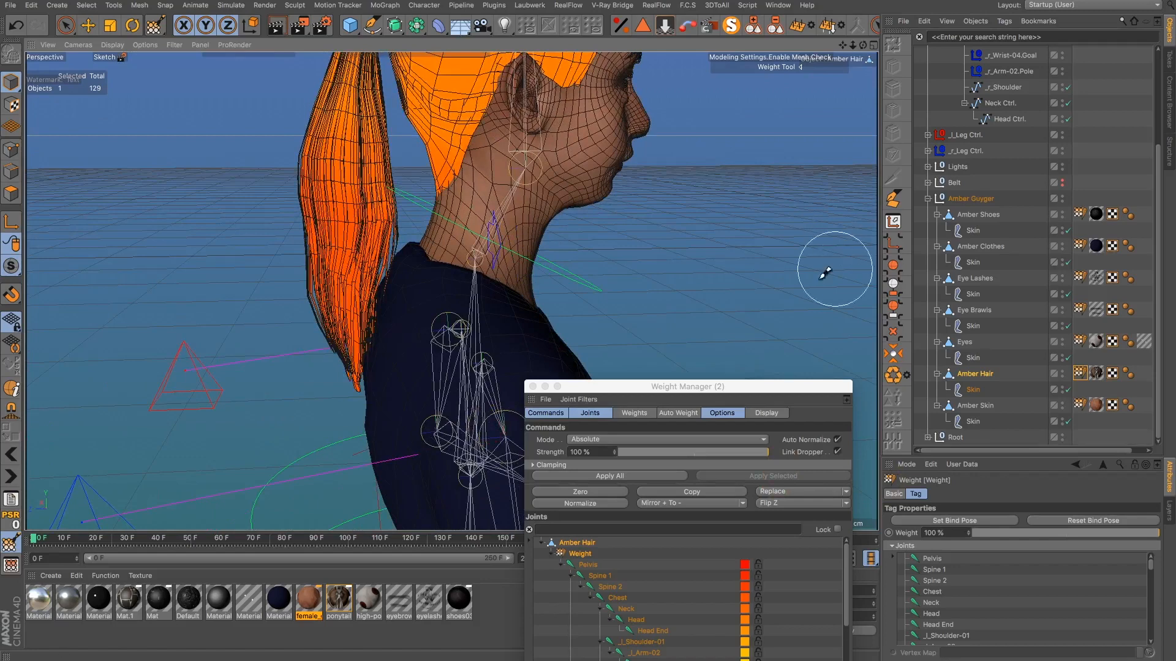
# Step: Activate the Weight Tool in Add mode for Amber Hair
pyautogui.click(6, 543)
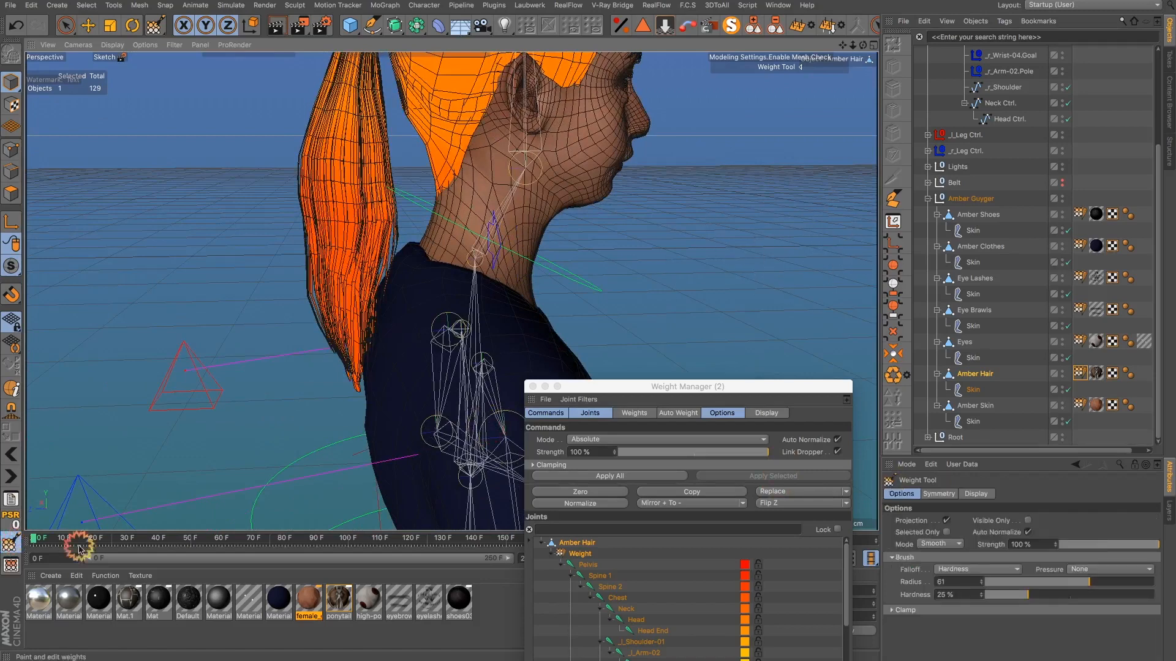
pyautogui.click(940, 544)
pyautogui.click(934, 534)
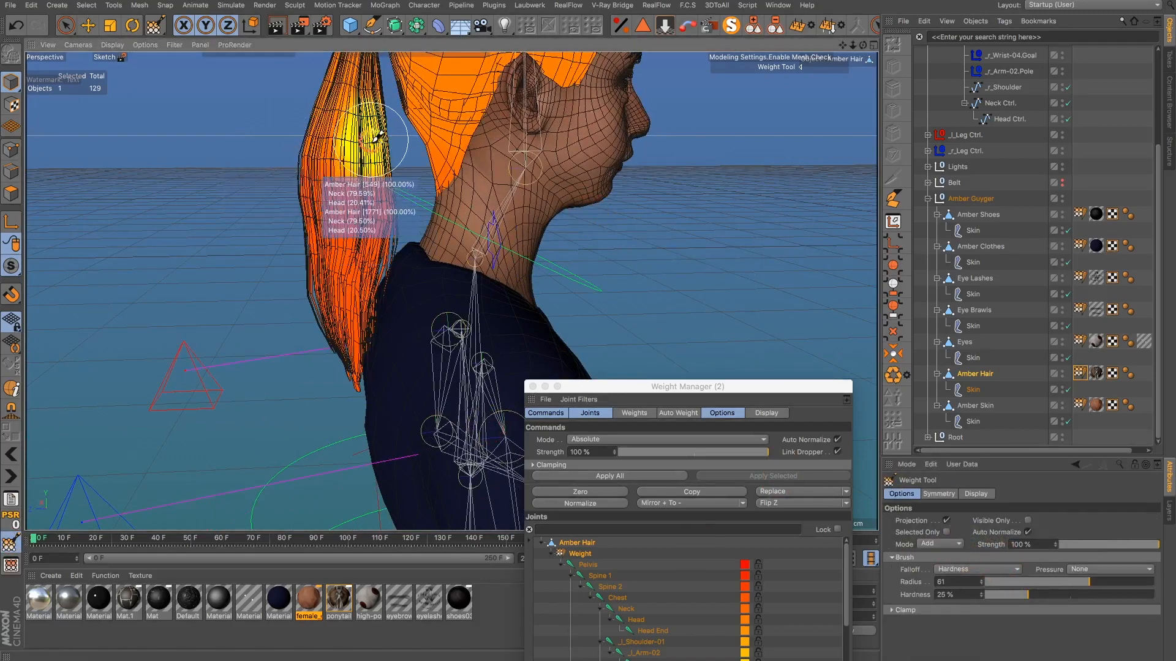
# Step: Try to paint added weight down the length of the ponytail with all joints selected
pyautogui.moveTo(368, 150)
pyautogui.mouseDown()
pyautogui.moveTo(356, 238)
pyautogui.moveTo(354, 221)
pyautogui.moveTo(384, 191)
pyautogui.moveTo(333, 337)
pyautogui.moveTo(352, 98)
pyautogui.moveTo(320, 196)
pyautogui.moveTo(302, 325)
pyautogui.moveTo(399, 354)
pyautogui.moveTo(678, 346)
pyautogui.moveTo(738, 365)
pyautogui.mouseUp()
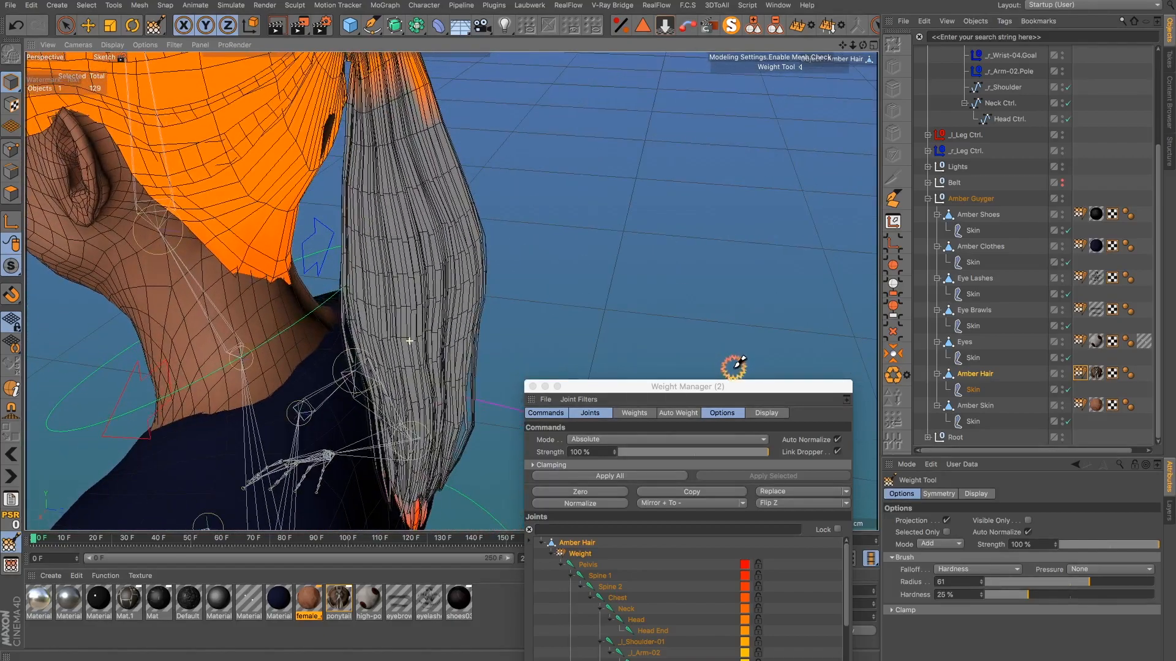
pyautogui.keyDown('alt'); pyautogui.moveTo(490, 357); pyautogui.dragTo(557, 347); pyautogui.keyUp('alt')
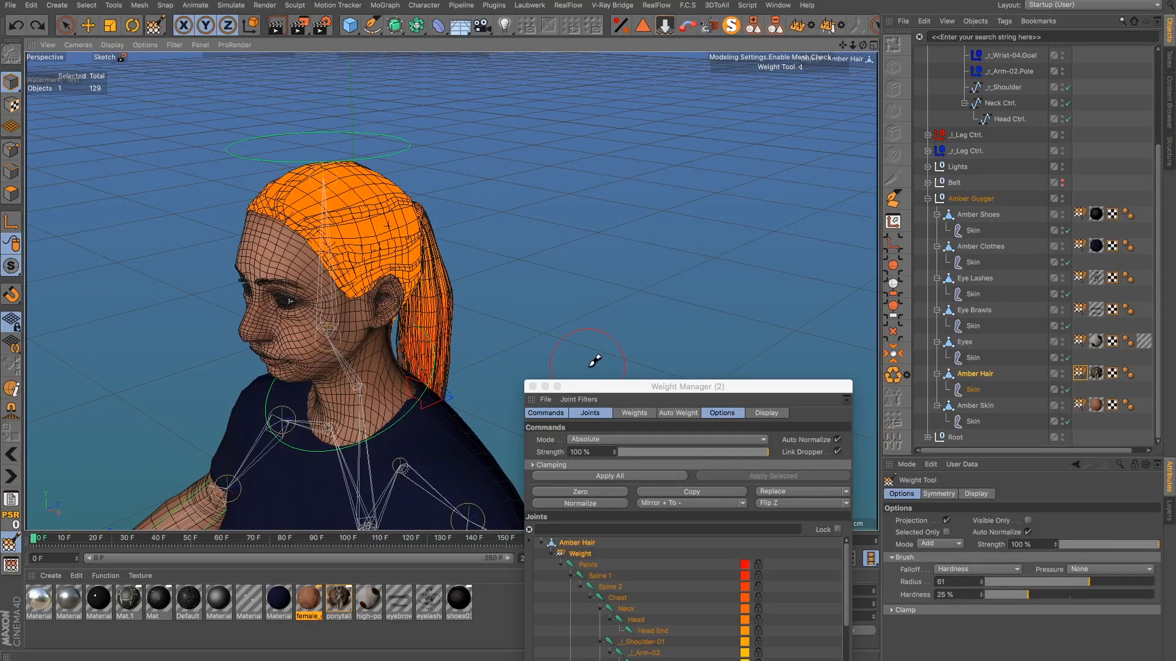
# Step: Inspect the Head End joint's weights on Amber Hair from behind, close the Weight Manager, and reselect the hair's weight tag
pyautogui.keyDown('alt'); pyautogui.moveTo(420, 355); pyautogui.dragTo(54, 273); pyautogui.keyUp('alt')
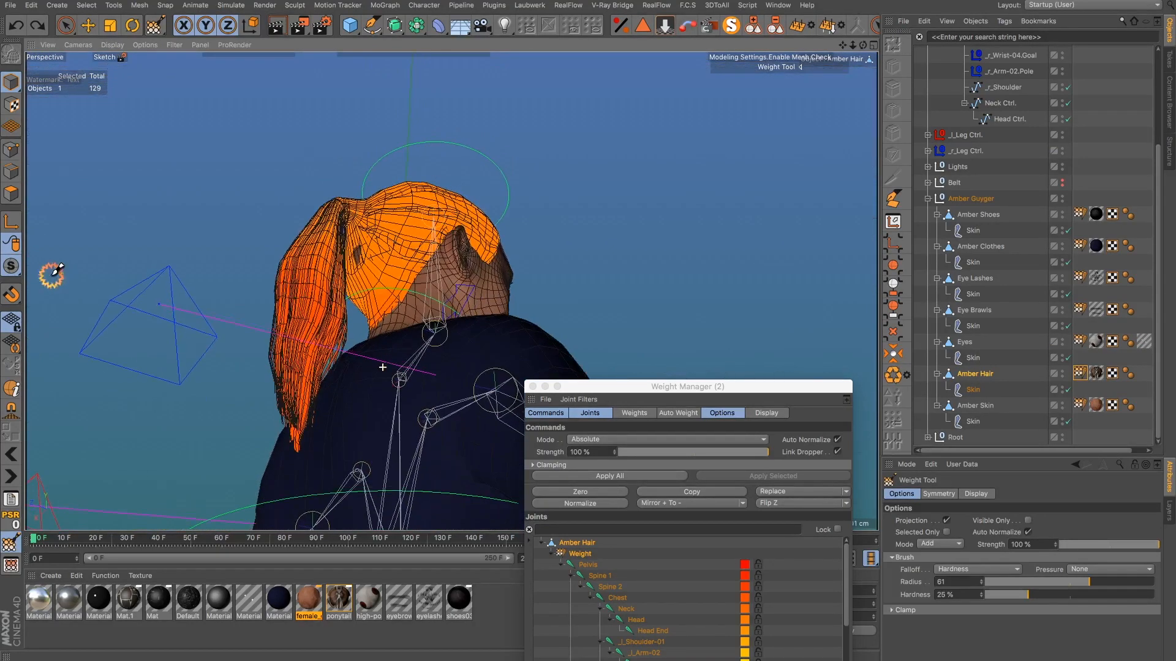
pyautogui.moveTo(591, 385); pyautogui.dragTo(652, 198)
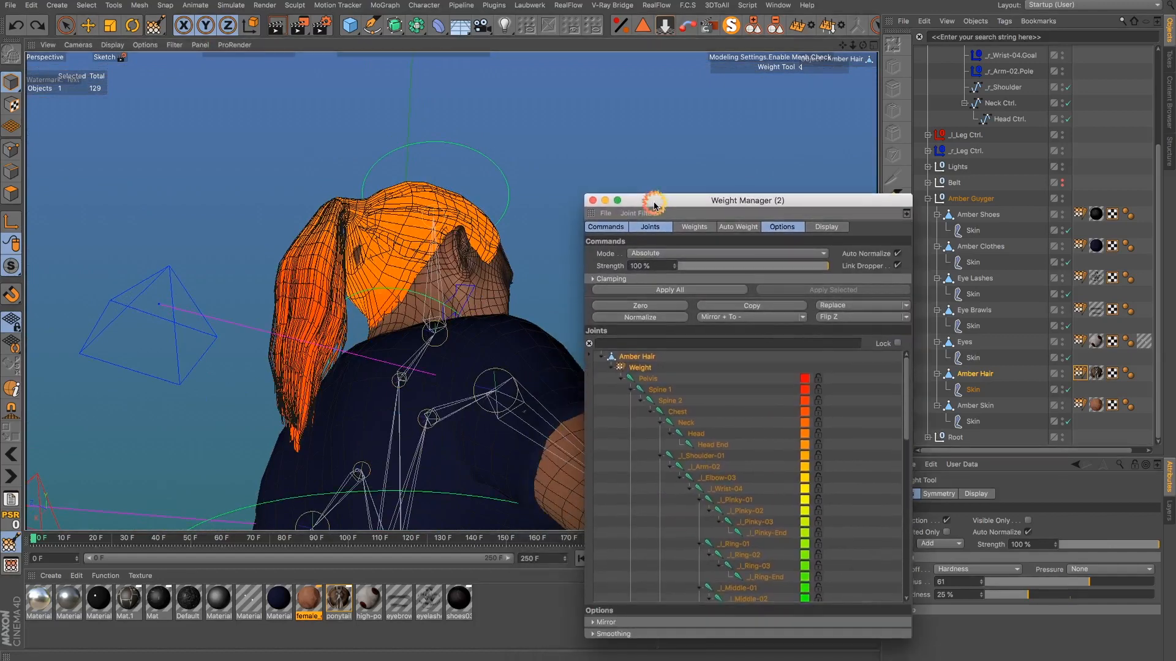
pyautogui.click(706, 446)
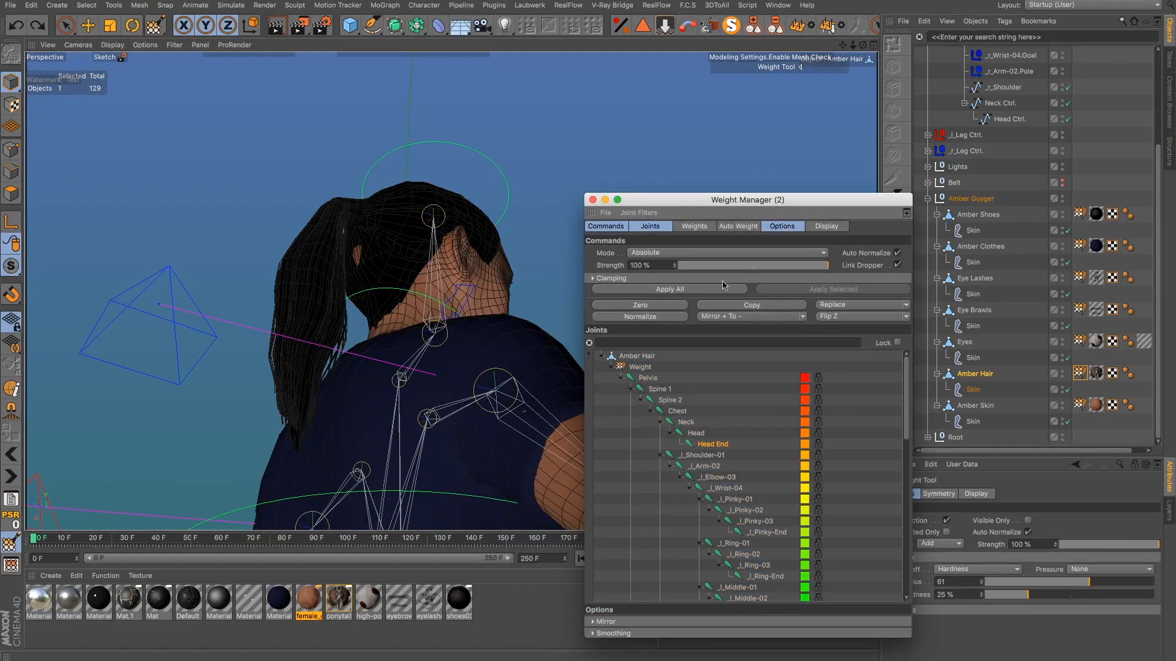
pyautogui.click(593, 199)
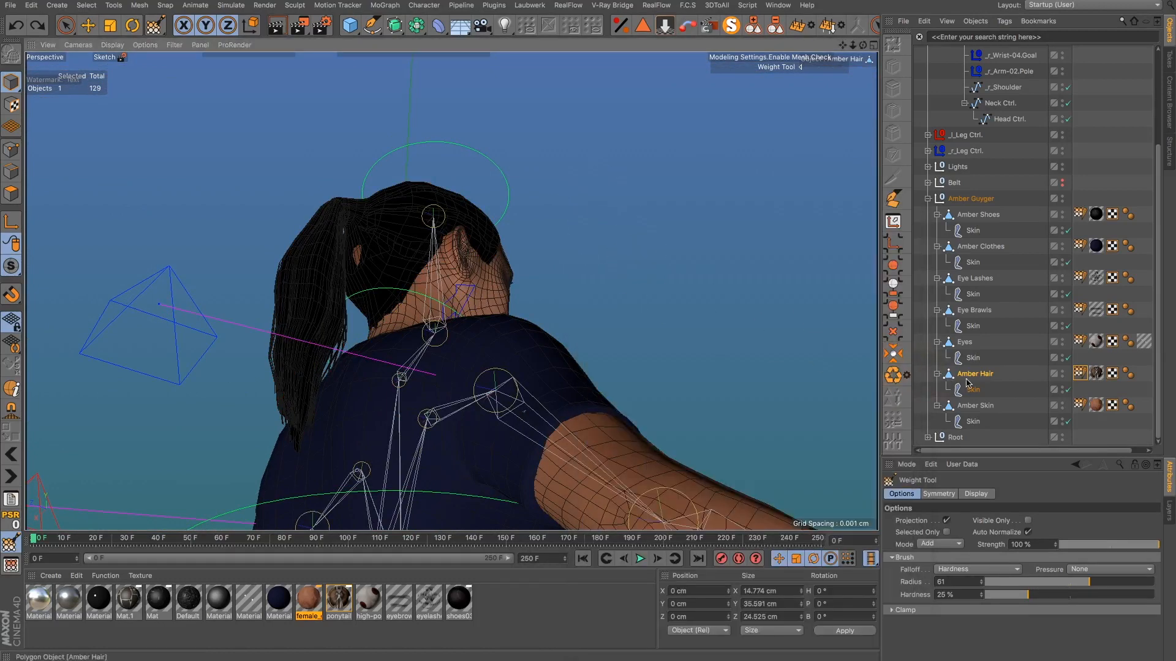
pyautogui.click(1079, 374)
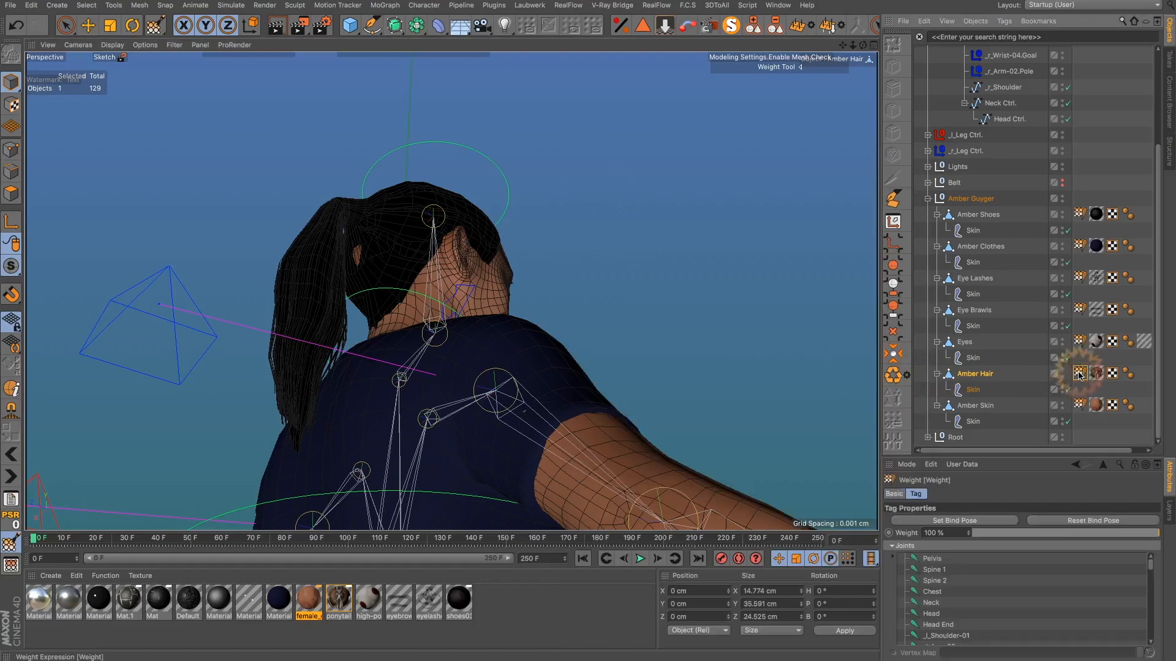
pyautogui.doubleClick(1079, 376)
pyautogui.doubleClick(1079, 375)
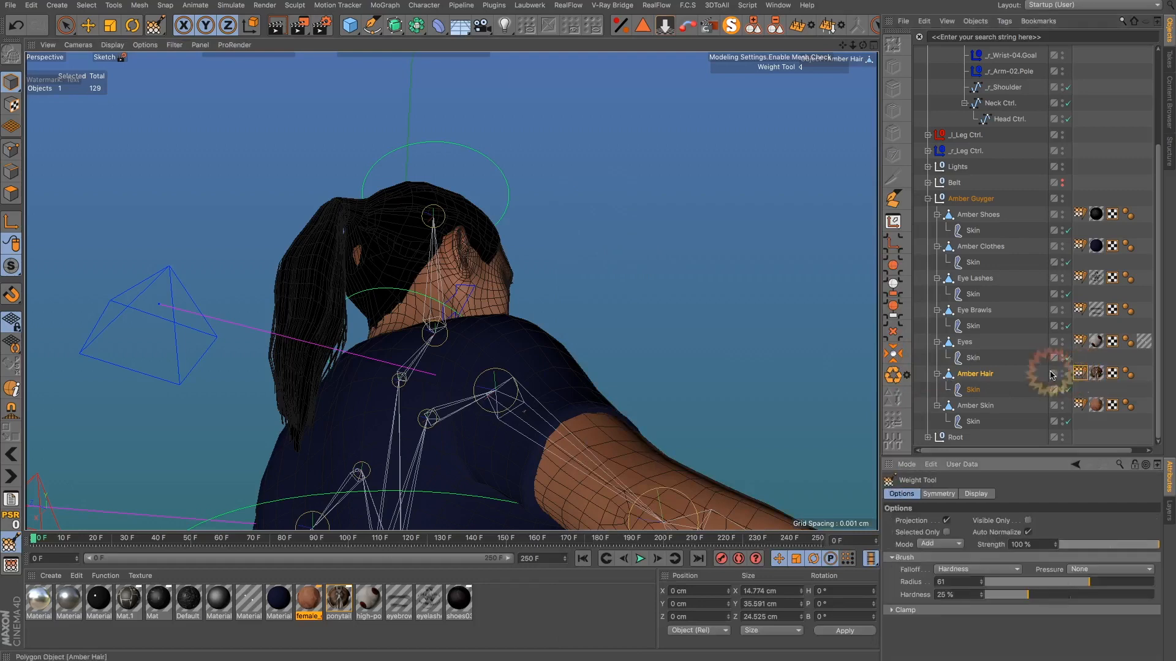
# Step: Try rotating Neck Ctrl. forward about 24° to check how the ponytail follows, and undo the test pose
pyautogui.keyDown('alt'); pyautogui.moveTo(459, 367); pyautogui.dragTo(540, 300); pyautogui.keyUp('alt')
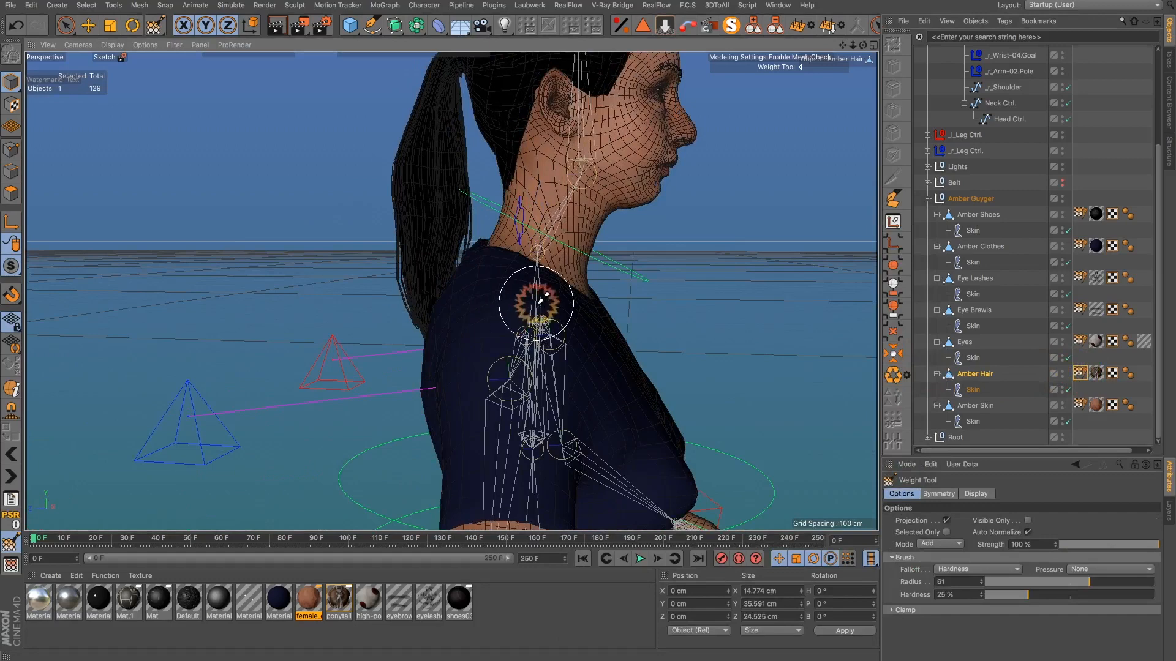
pyautogui.click(87, 25)
pyautogui.click(644, 281)
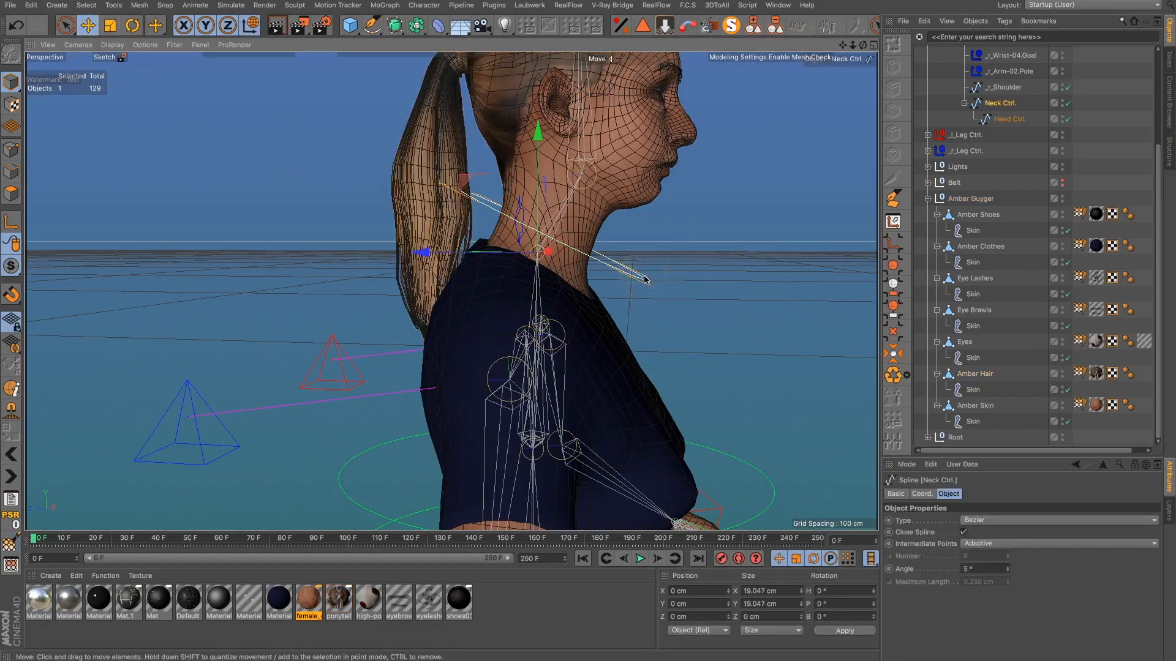
pyautogui.press('r')
pyautogui.moveTo(604, 223); pyautogui.dragTo(592, 256)
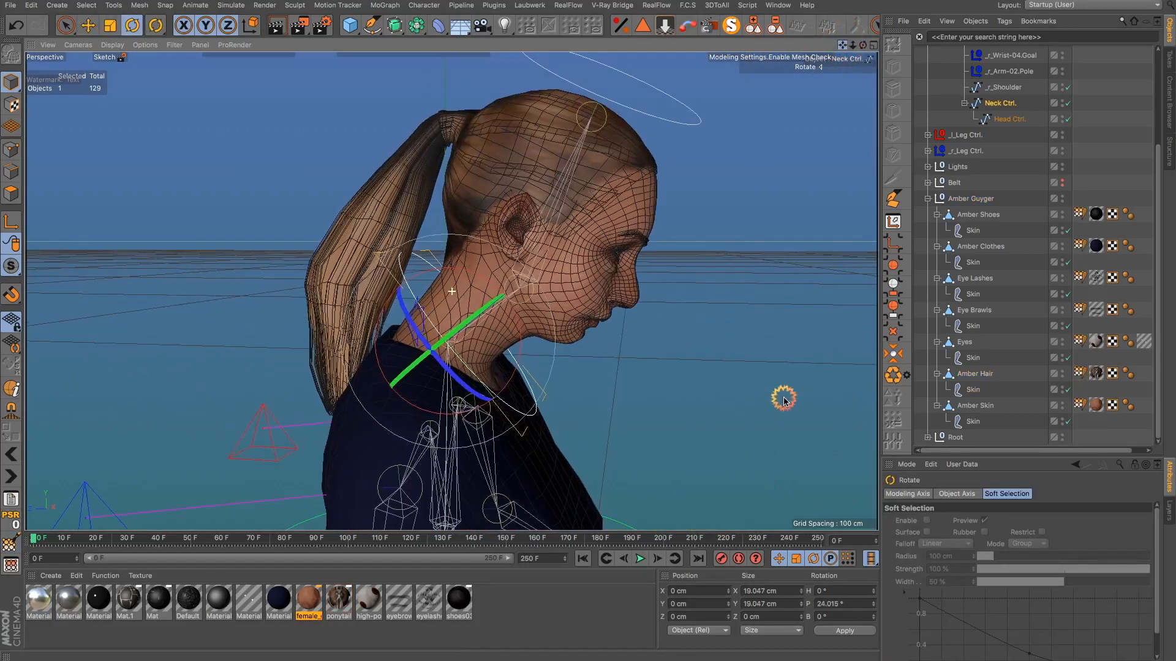
pyautogui.click(815, 67)
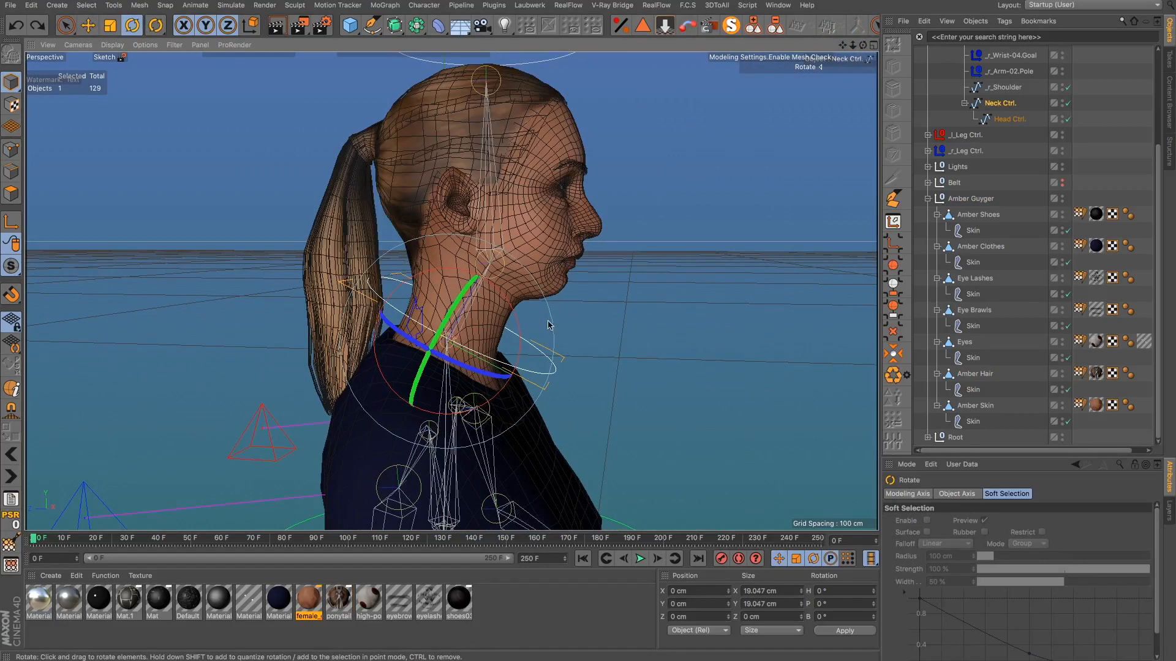
# Step: Test-rotate Spine 1 Ctrl. and Chest Ctrl. to check the torso and hair deformation, undoing each rotation
pyautogui.scroll(-5, 549, 325)
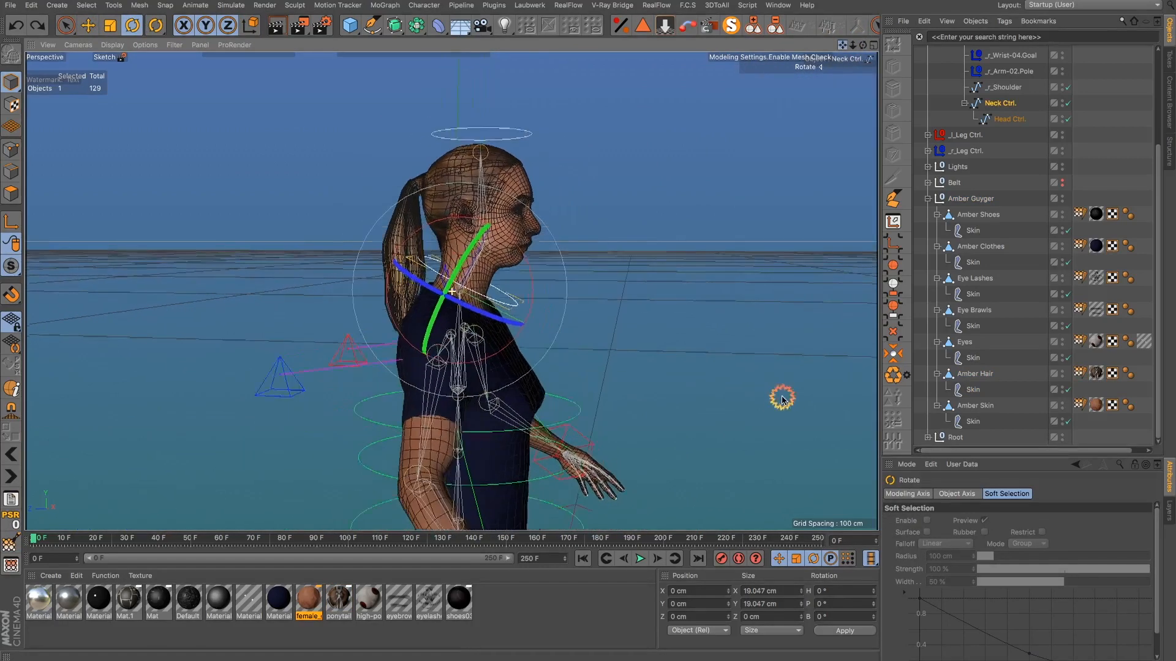
pyautogui.keyDown('alt'); pyautogui.moveTo(782, 400); pyautogui.dragTo(751, 372, button='middle'); pyautogui.keyUp('alt')
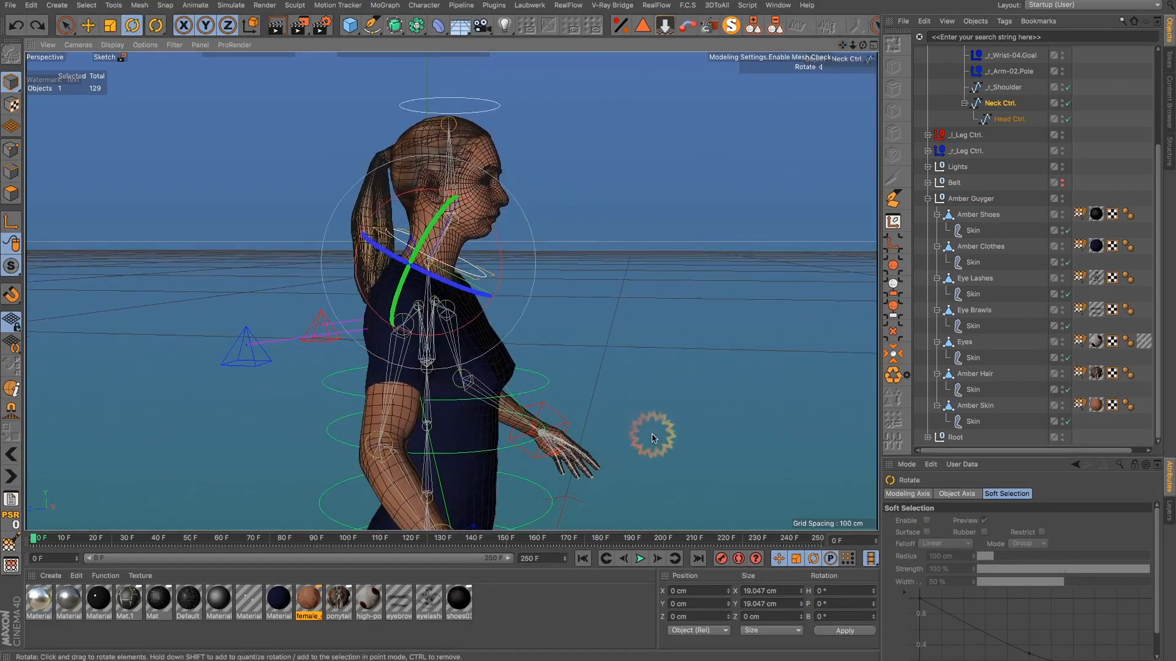
pyautogui.click(545, 505)
pyautogui.moveTo(490, 471)
pyautogui.mouseDown()
pyautogui.moveTo(506, 498)
pyautogui.moveTo(480, 486)
pyautogui.mouseUp()
pyautogui.hotkey('ctrl', 'z')
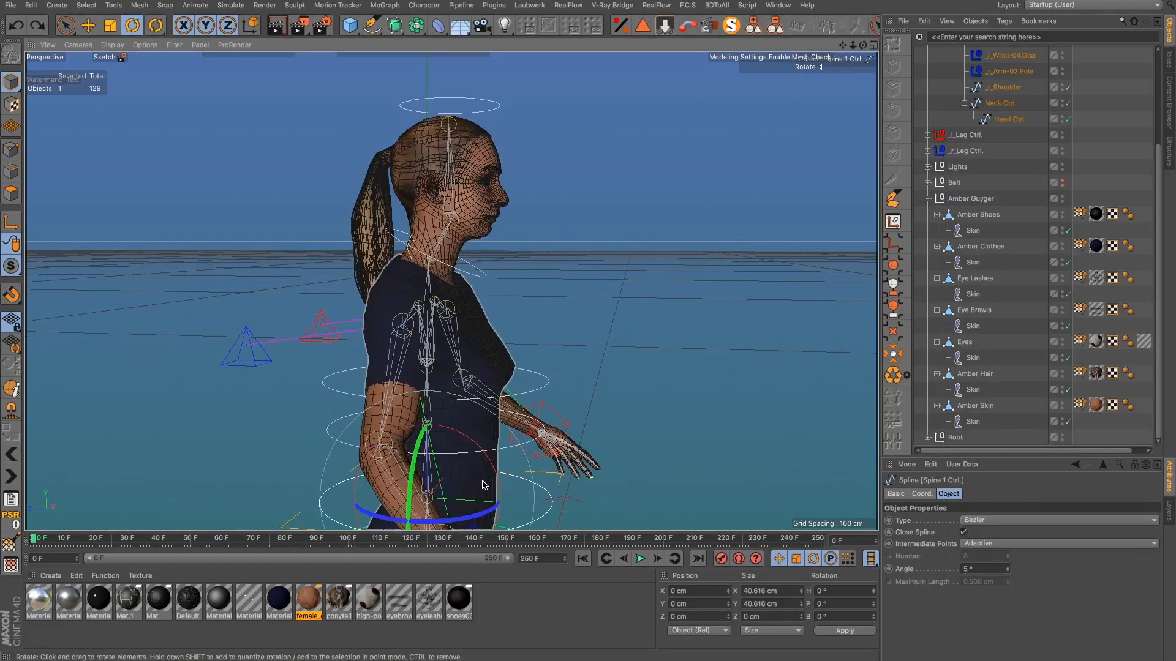
pyautogui.click(531, 373)
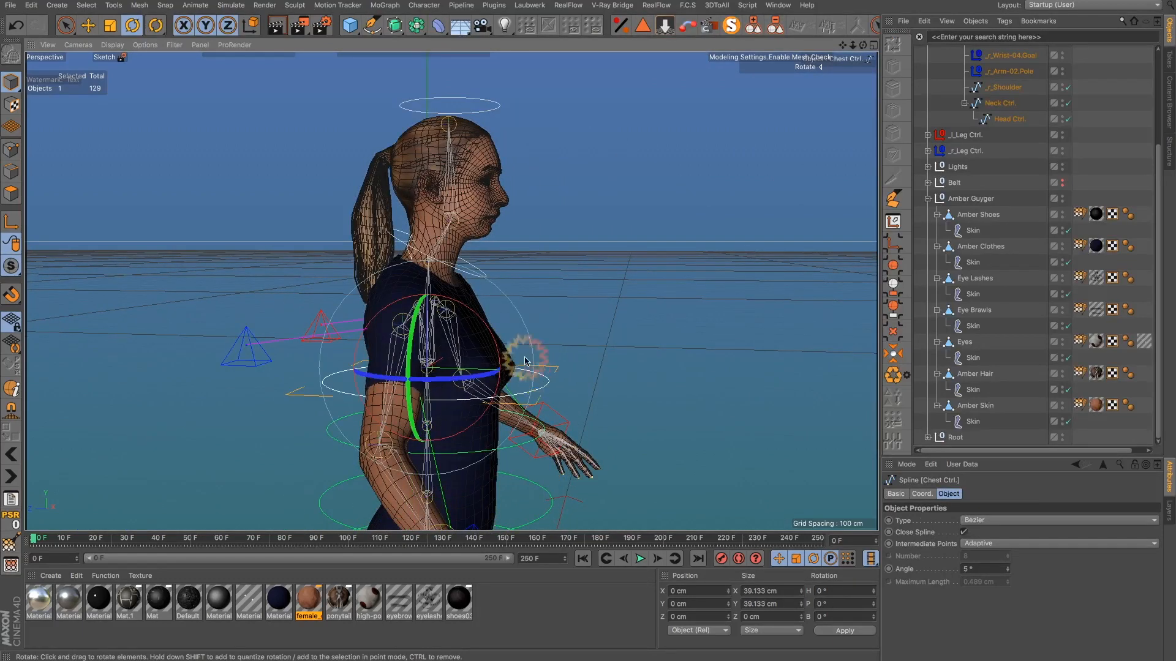
pyautogui.moveTo(494, 338); pyautogui.dragTo(507, 399)
pyautogui.hotkey('ctrl', 'z')
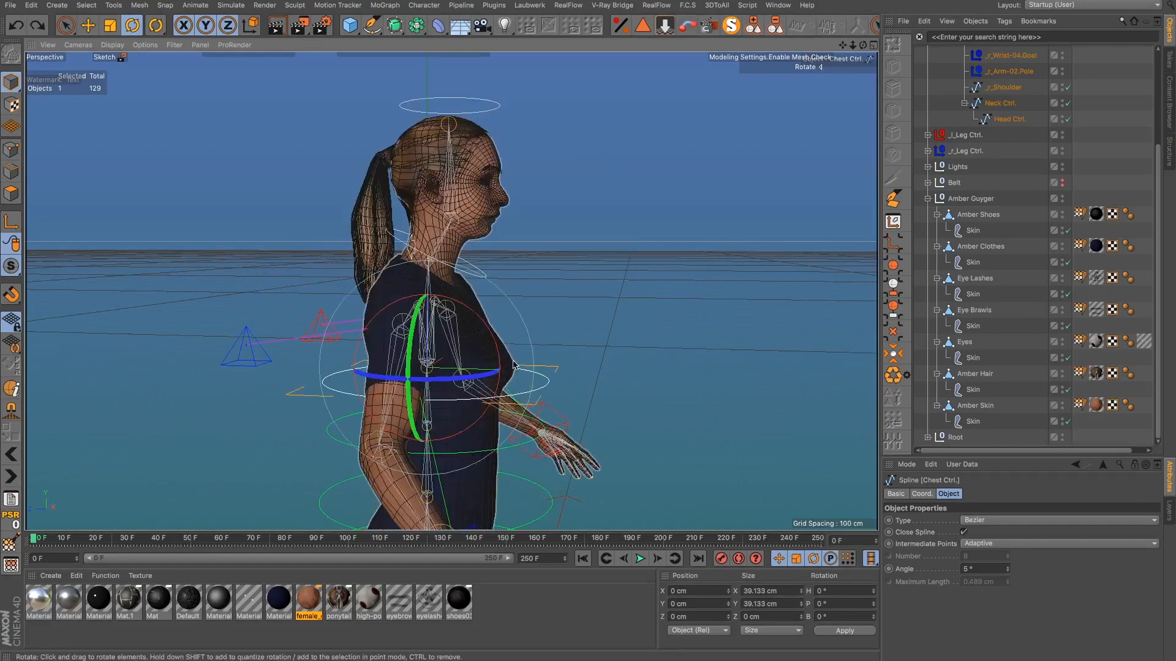
# Step: Test-rotate Neck Ctrl. and Head Ctrl. forward to compare the ponytail's movement, undoing each rotation
pyautogui.click(483, 277)
pyautogui.moveTo(496, 261); pyautogui.dragTo(506, 293)
pyautogui.hotkey('ctrl', 'z')
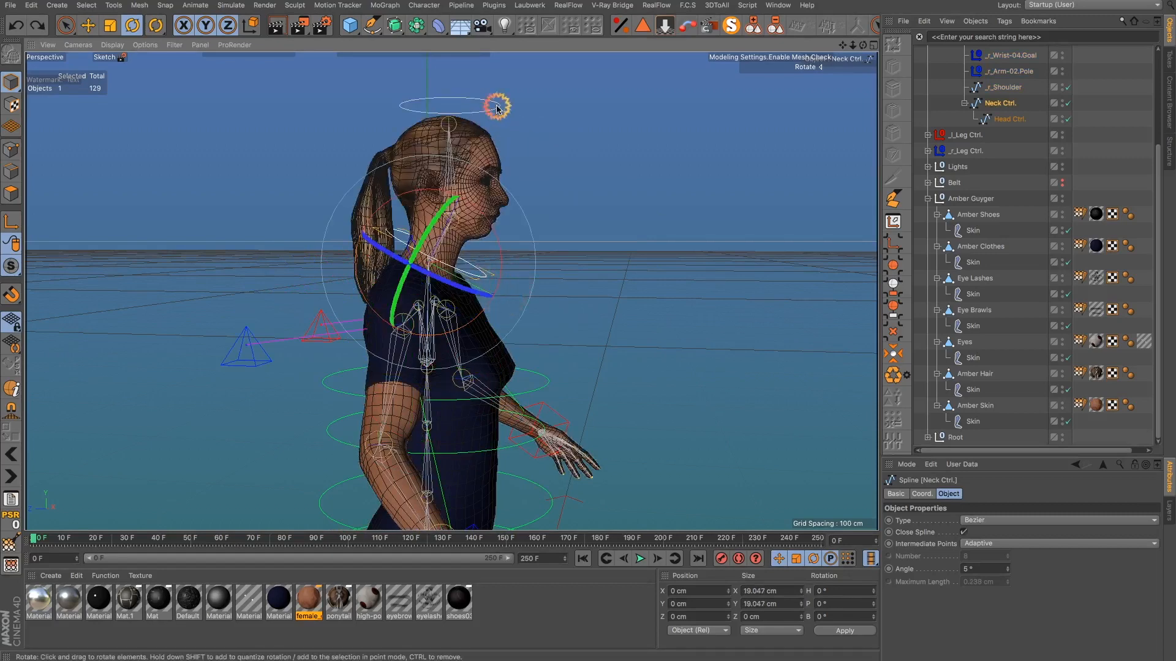
pyautogui.click(497, 107)
pyautogui.moveTo(501, 171); pyautogui.dragTo(512, 196)
pyautogui.click(512, 199)
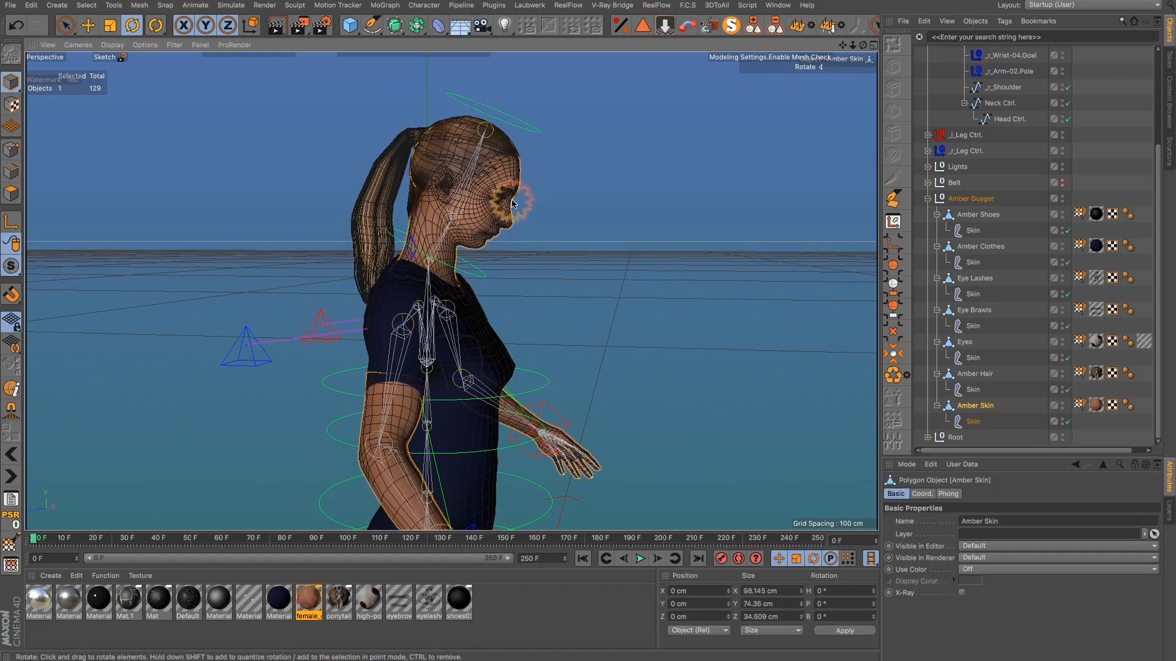
pyautogui.hotkey('ctrl', 'z')
pyautogui.hotkey('ctrl', 'z')
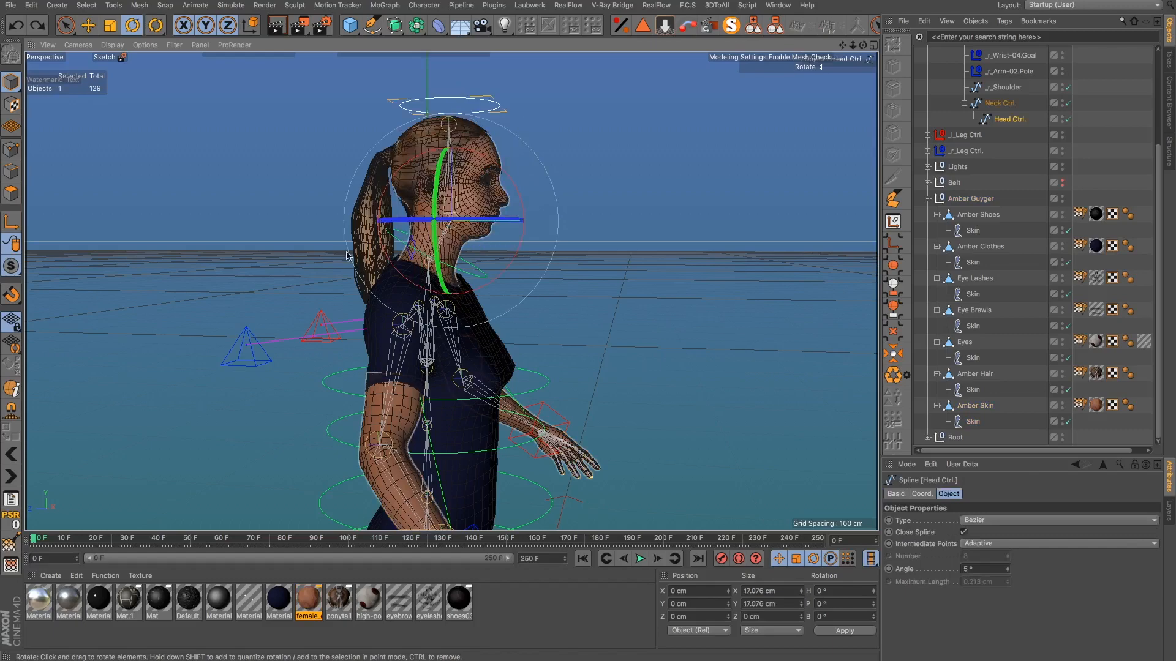
# Step: Show the Chest joint's weights on Amber Clothes in the Weight Manager and inspect the shirt from the side and back
pyautogui.scroll(5, 347, 256)
pyautogui.moveTo(407, 237)
pyautogui.keyDown('alt'); pyautogui.mouseDown()
pyautogui.moveTo(539, 244)
pyautogui.moveTo(373, 247)
pyautogui.moveTo(491, 248)
pyautogui.mouseUp(); pyautogui.keyUp('alt')
pyautogui.scroll(-3, 491, 248)
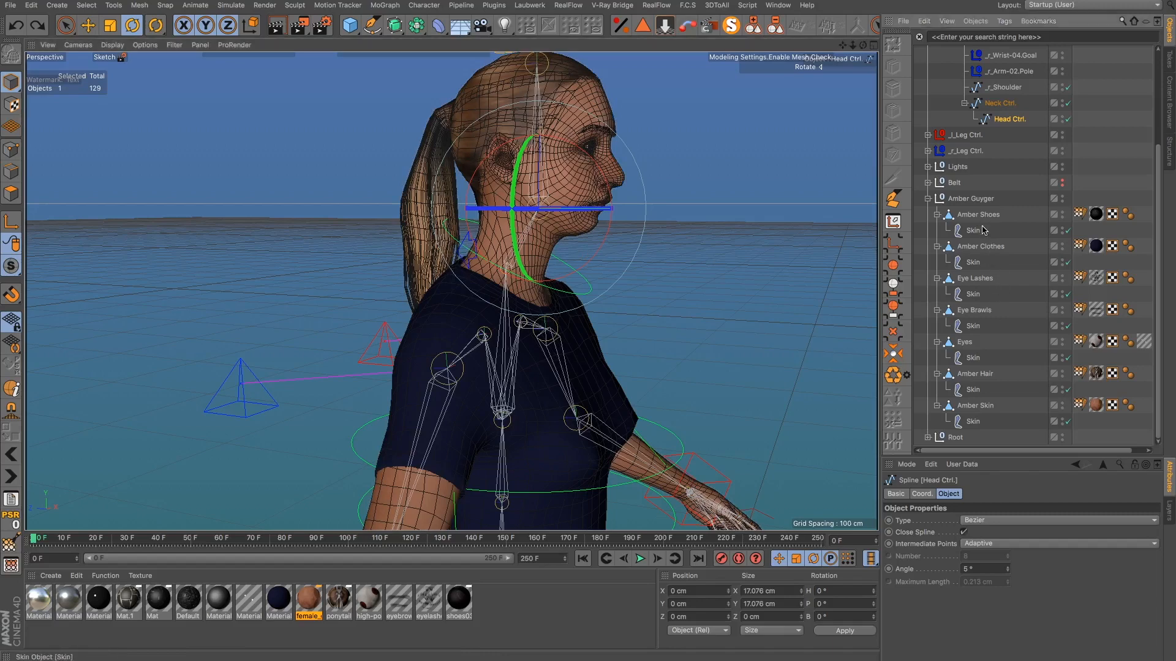
pyautogui.doubleClick(1077, 246)
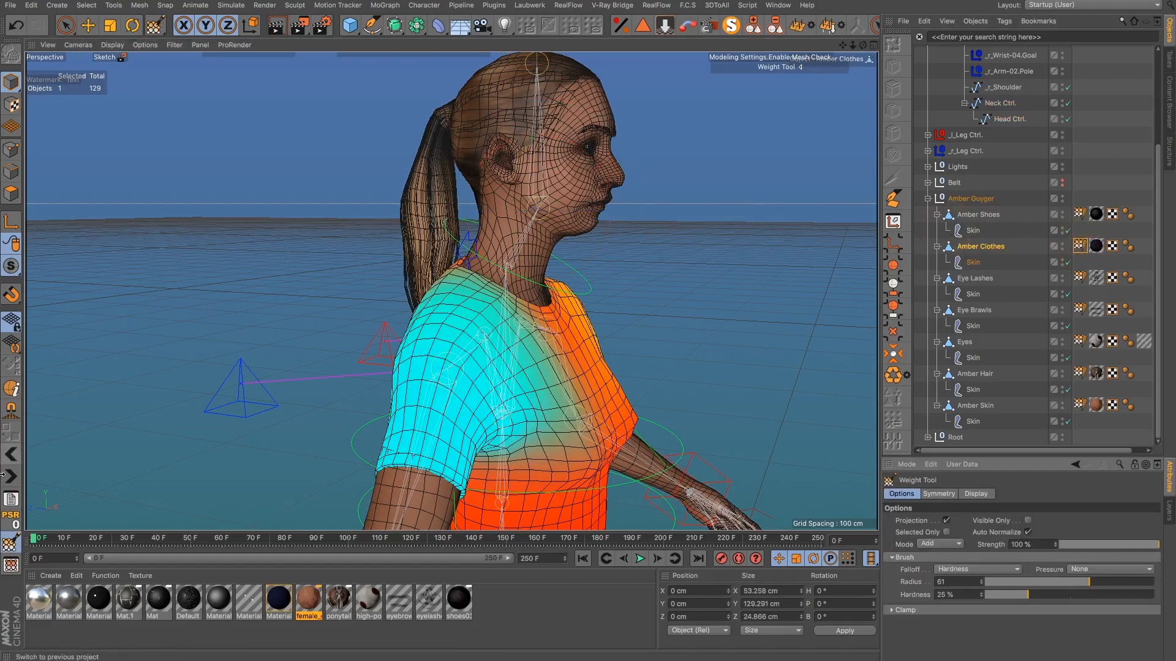
pyautogui.click(11, 564)
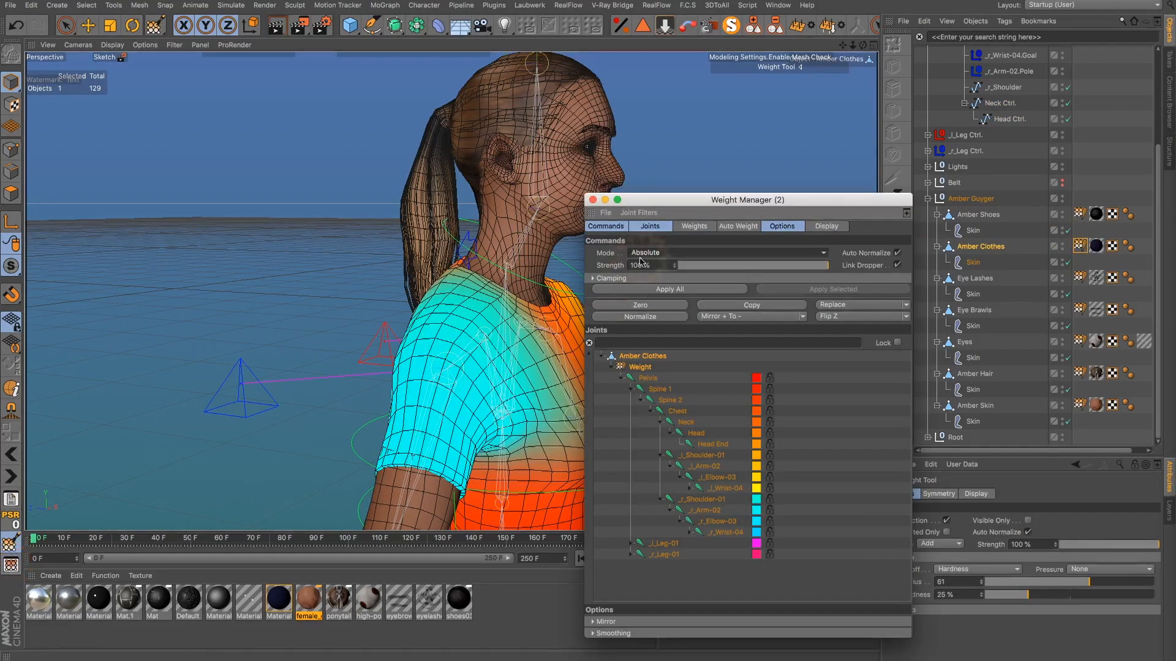
pyautogui.moveTo(633, 199); pyautogui.dragTo(41, 101)
pyautogui.click(85, 269)
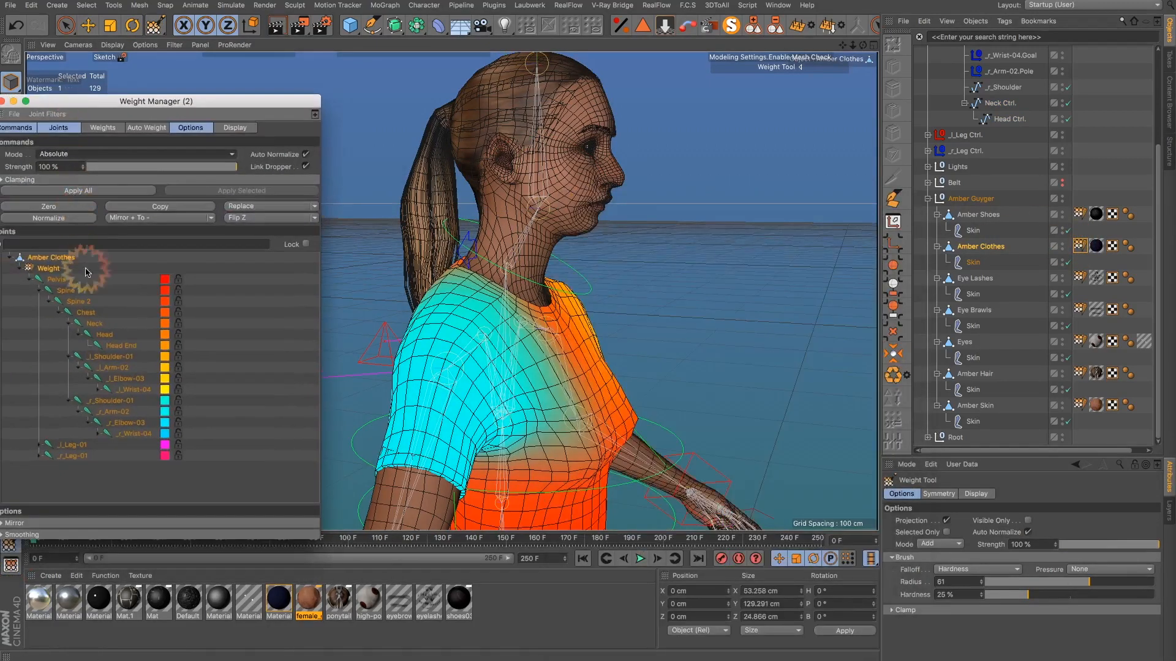
pyautogui.click(87, 312)
pyautogui.moveTo(852, 44); pyautogui.dragTo(789, 398)
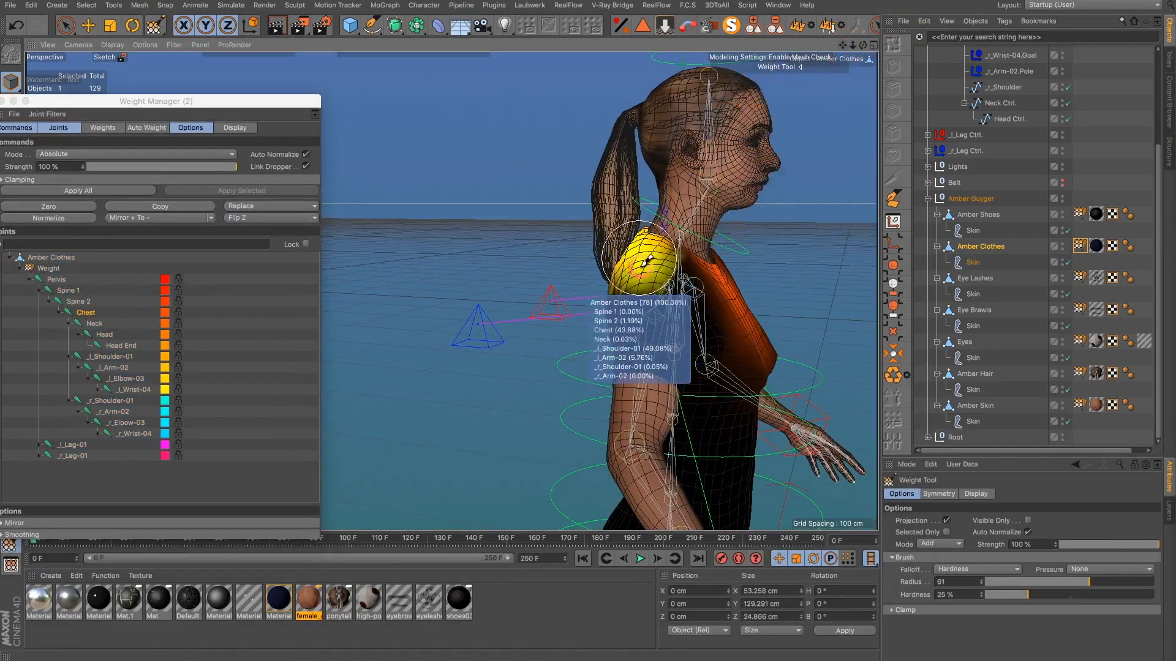
pyautogui.moveTo(646, 262)
pyautogui.keyDown('alt'); pyautogui.mouseDown()
pyautogui.moveTo(757, 270)
pyautogui.moveTo(867, 254)
pyautogui.moveTo(782, 400)
pyautogui.moveTo(640, 265)
pyautogui.mouseUp(); pyautogui.keyUp('alt')
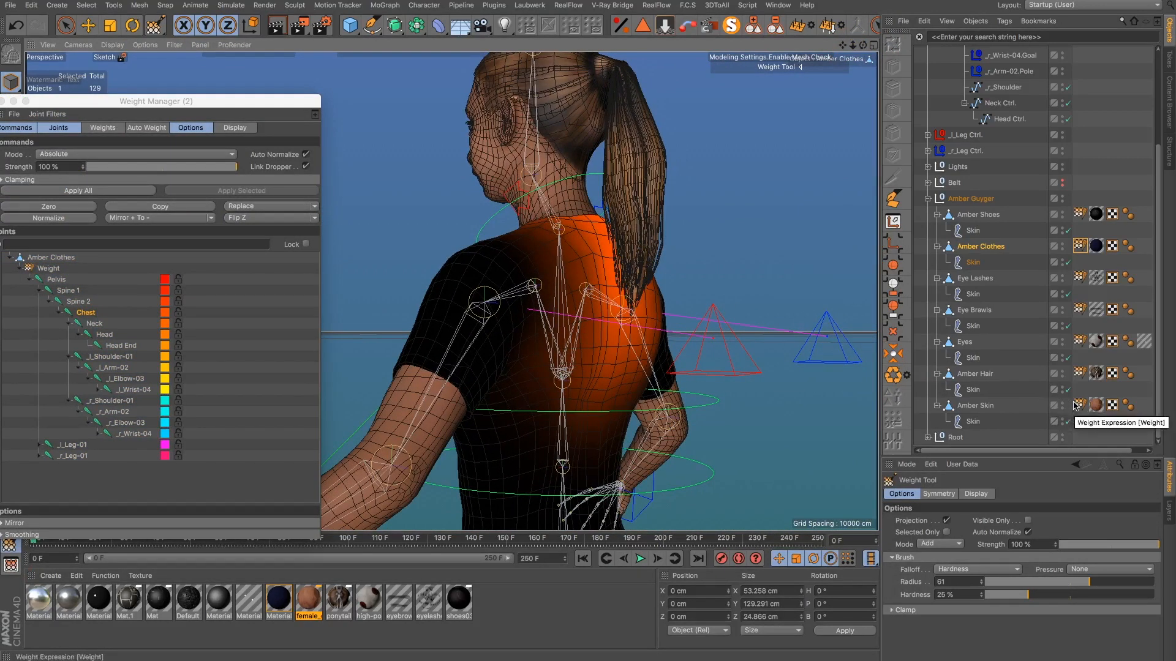
# Step: Paint out the Chest joint's weight from Amber Hair's ponytail using the Weight Tool in Subtract mode, turning off Auto Normalize
pyautogui.click(988, 374)
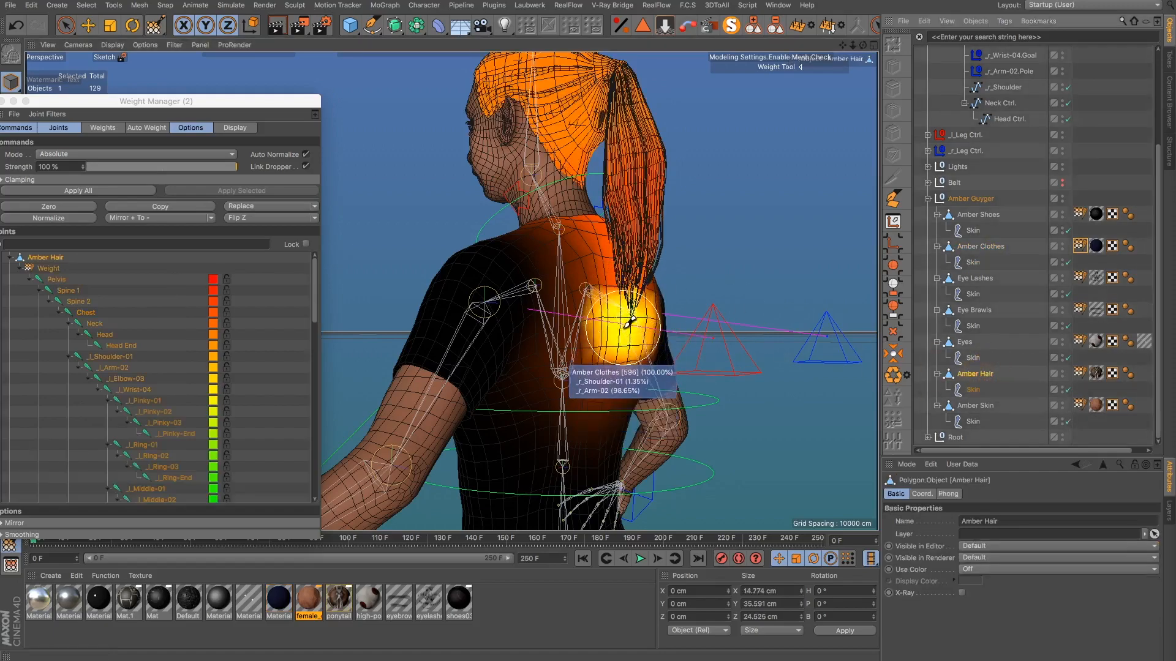
pyautogui.keyDown('alt'); pyautogui.moveTo(629, 322); pyautogui.dragTo(299, 350); pyautogui.keyUp('alt')
pyautogui.moveTo(843, 46); pyautogui.dragTo(784, 48)
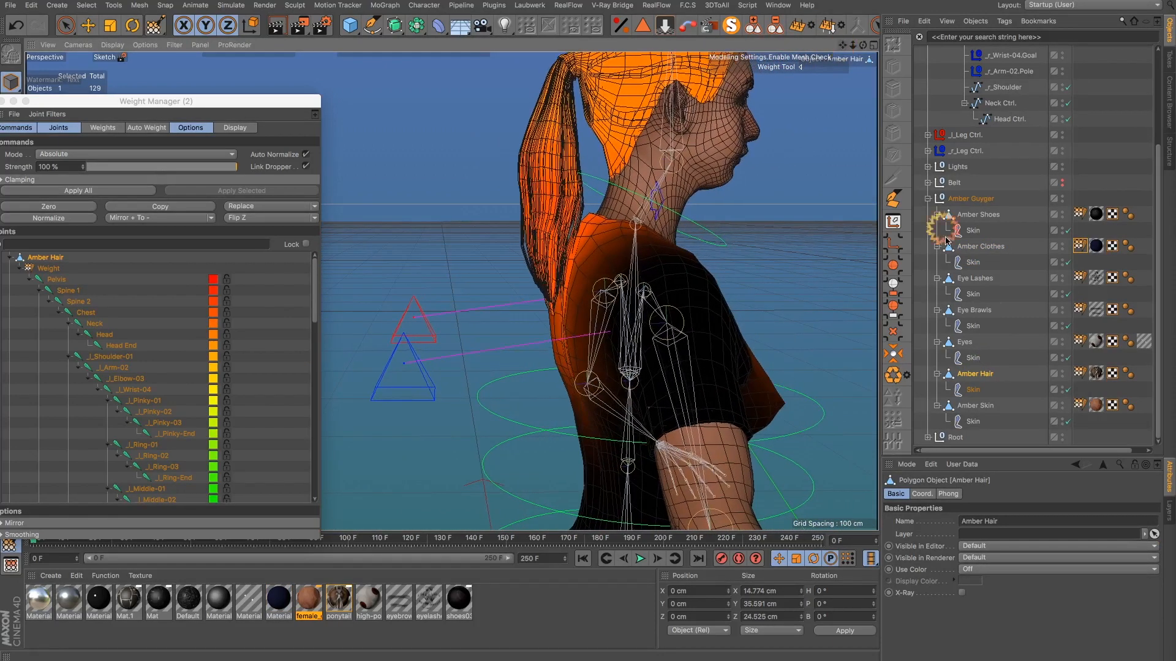
pyautogui.click(86, 313)
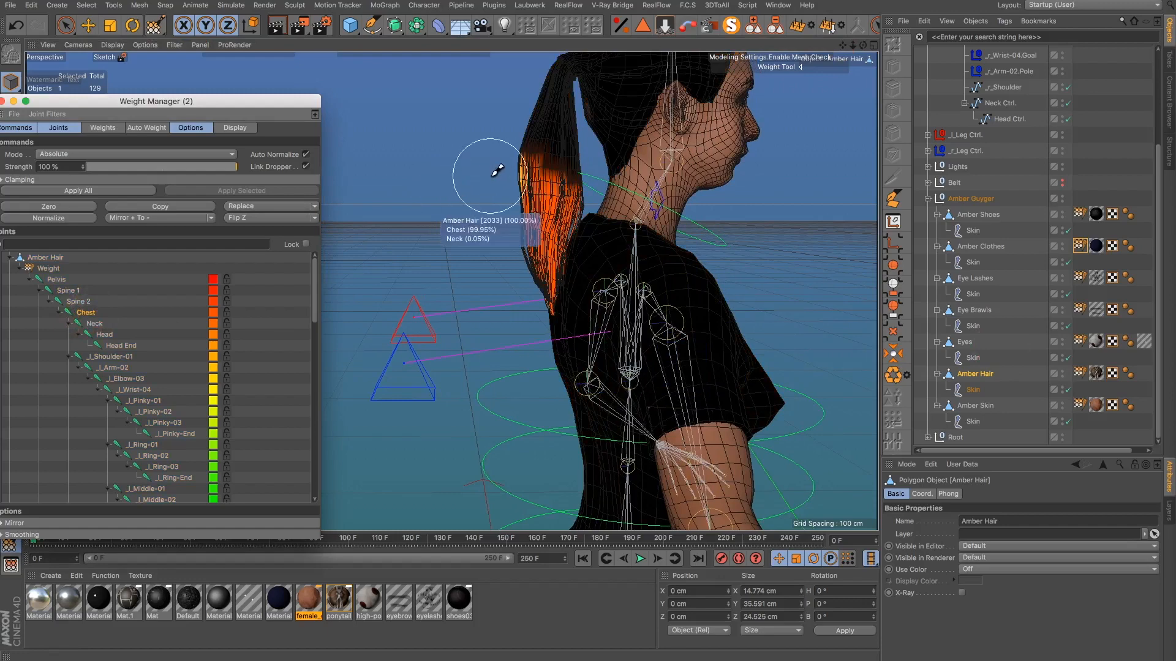
pyautogui.click(11, 543)
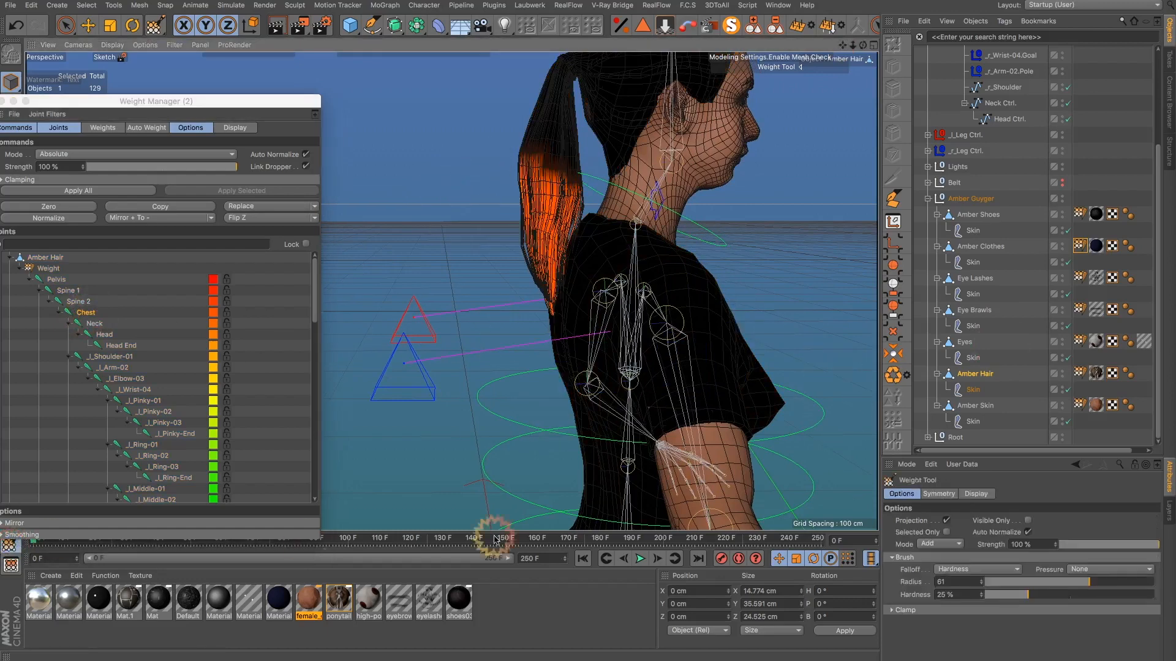
pyautogui.click(935, 544)
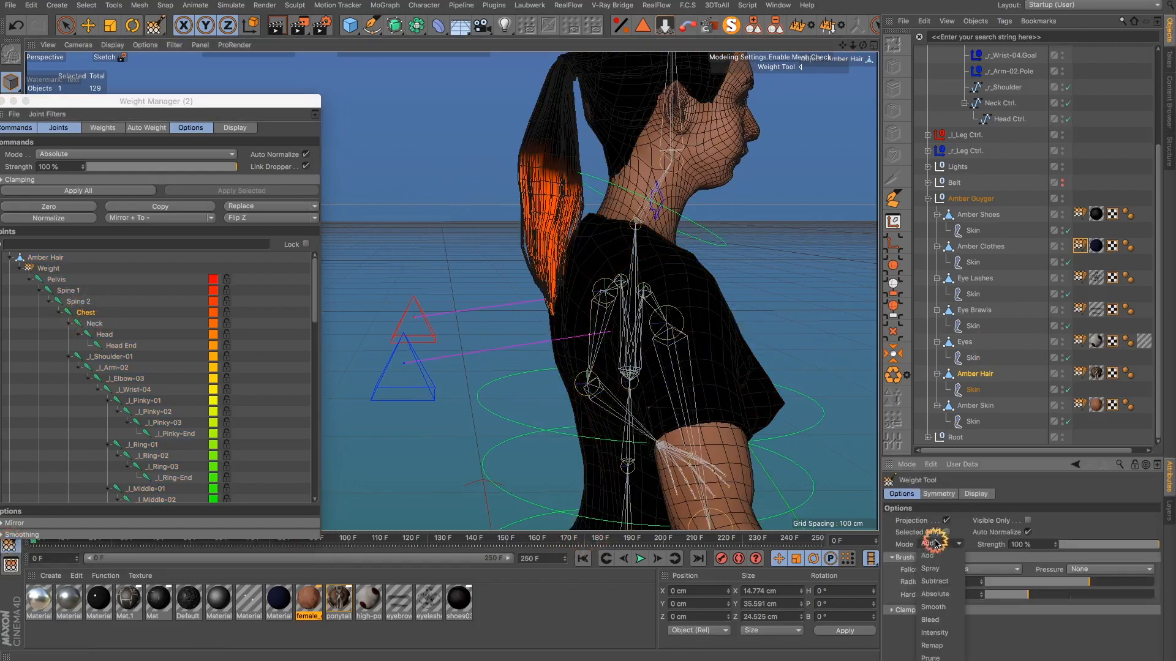
pyautogui.click(935, 581)
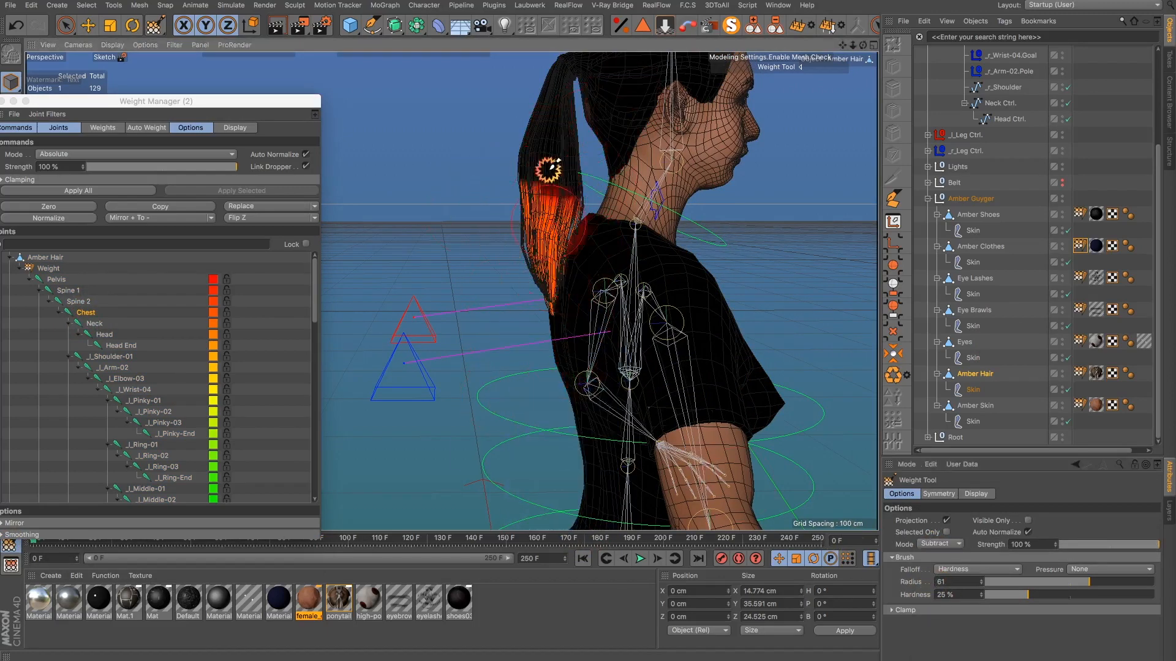
pyautogui.click(1026, 533)
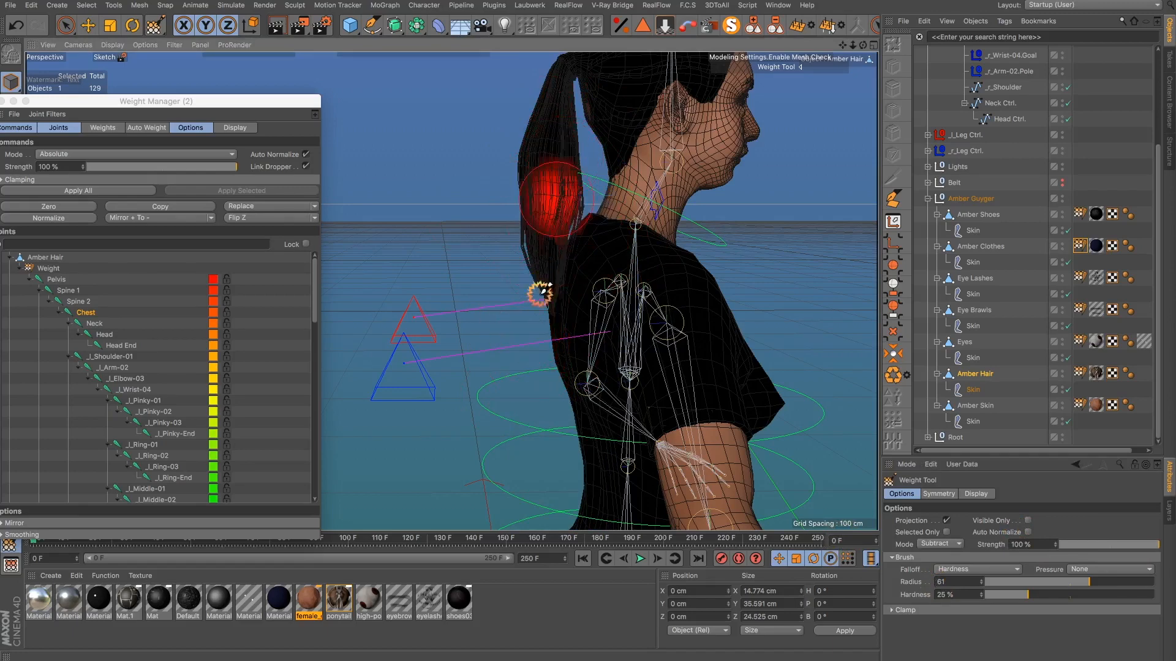
pyautogui.scroll(-3, 514, 252)
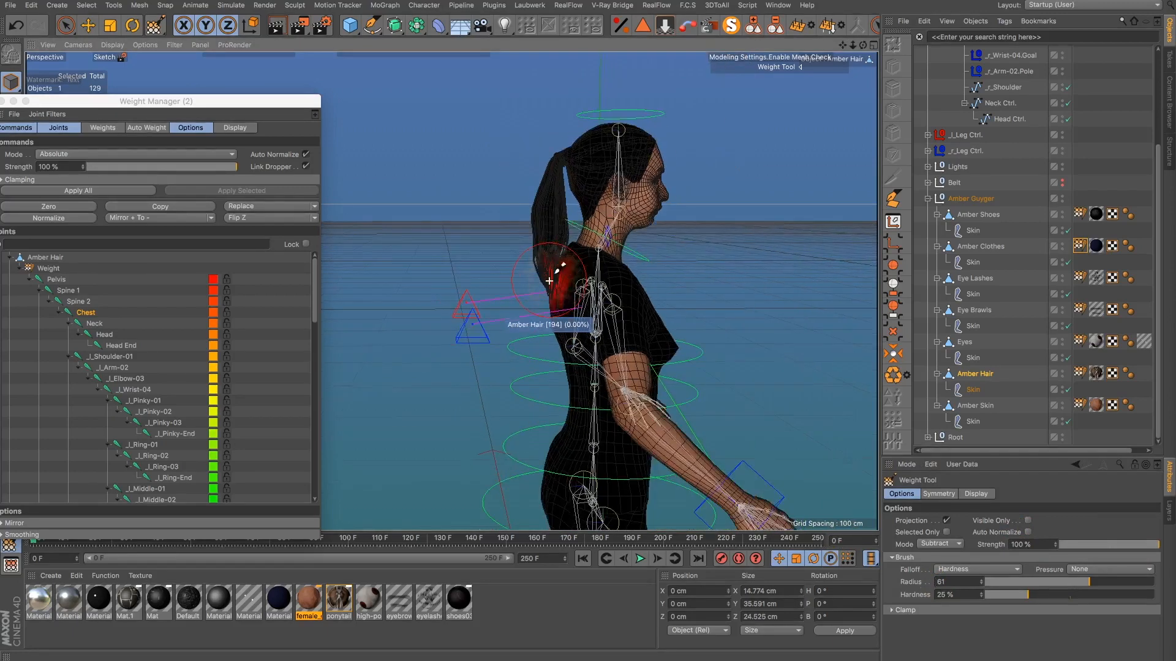
# Step: Turn Auto Normalize back on and display all joint weights on Amber Hair to inspect the ponytail
pyautogui.click(1028, 532)
pyautogui.scroll(3, 538, 277)
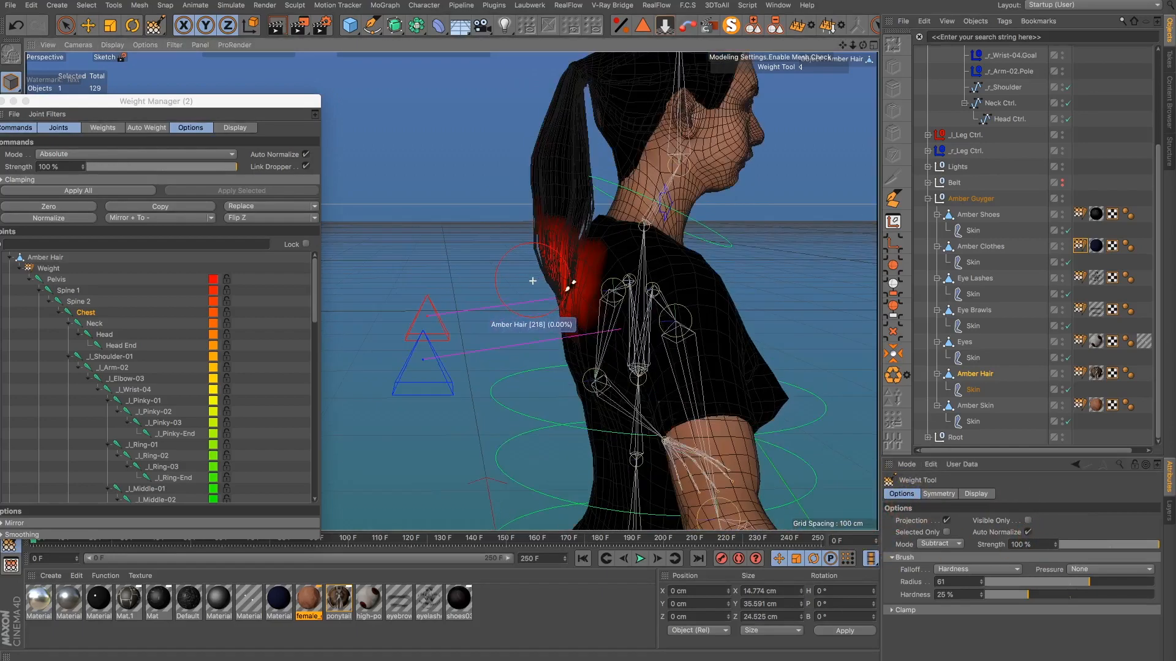
pyautogui.keyDown('alt'); pyautogui.moveTo(592, 339); pyautogui.dragTo(622, 341); pyautogui.keyUp('alt')
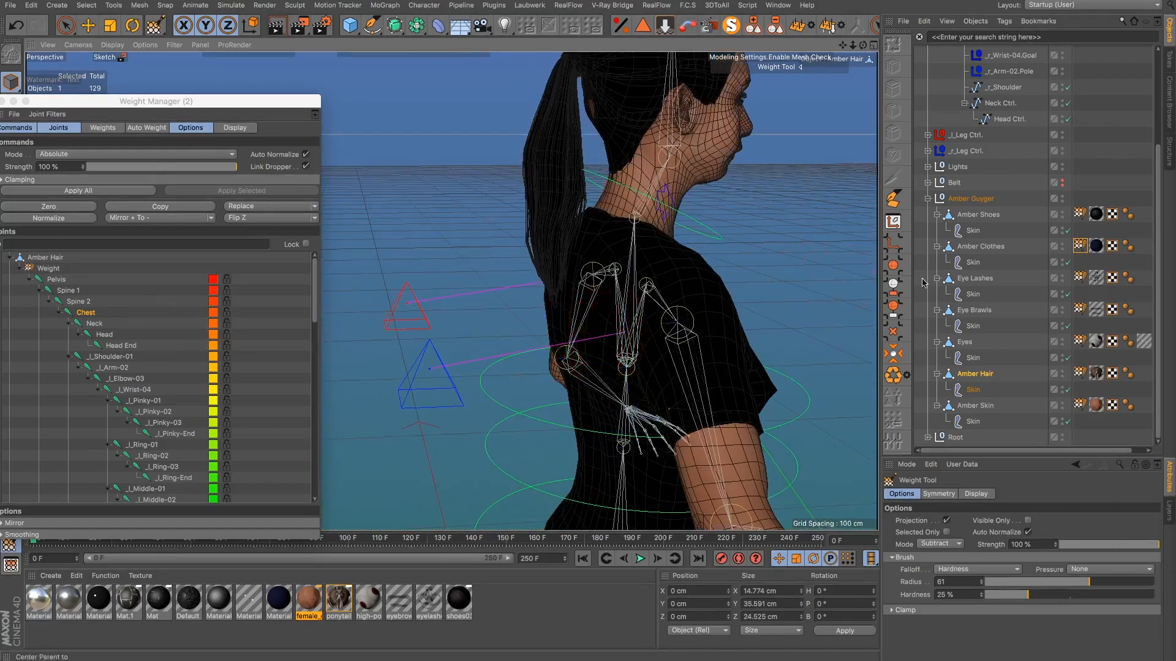
pyautogui.click(1079, 373)
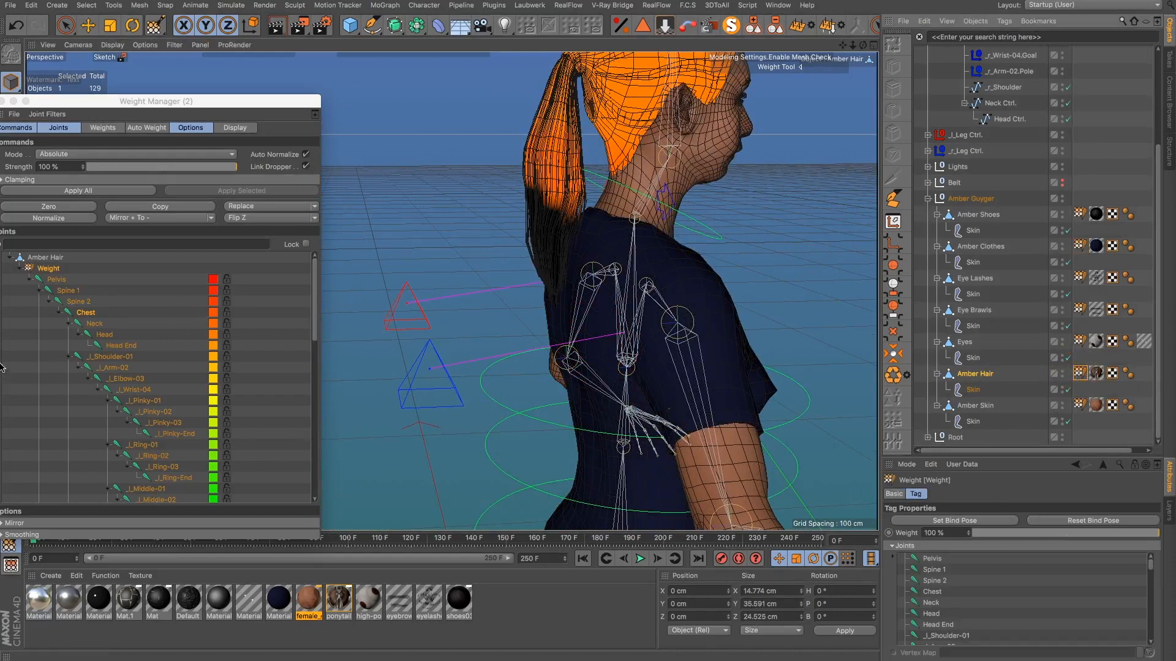
# Step: Clear the Weight Manager out of the viewport and bring the character's head and ponytail into view
pyautogui.click(56, 272)
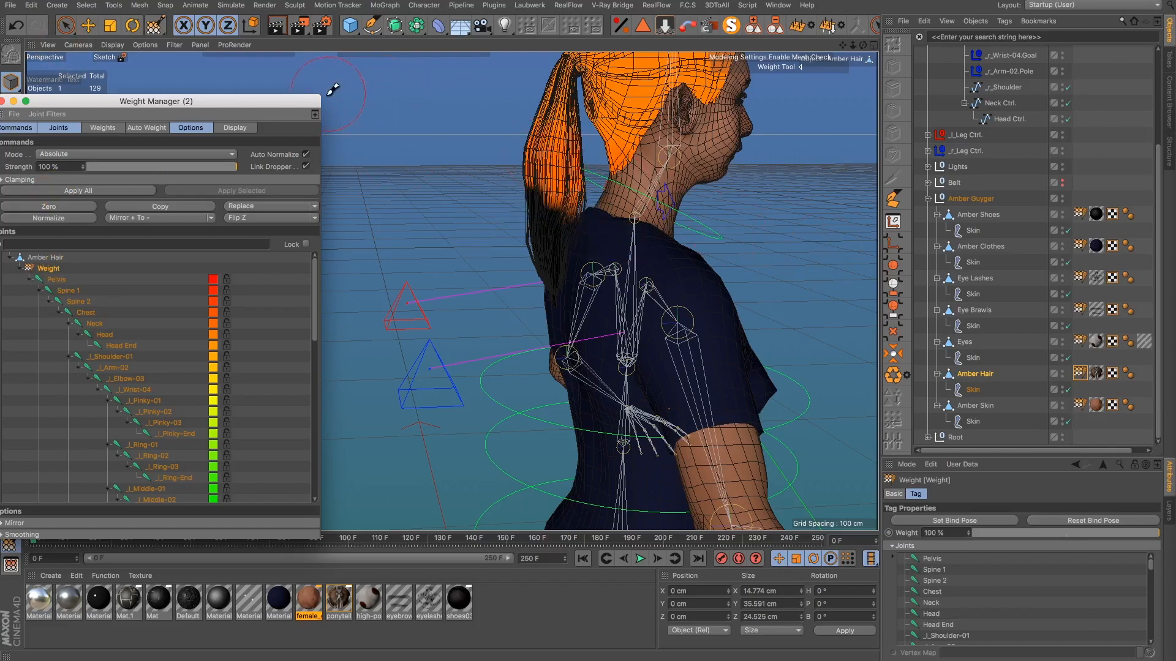
pyautogui.moveTo(288, 101); pyautogui.dragTo(442, 103)
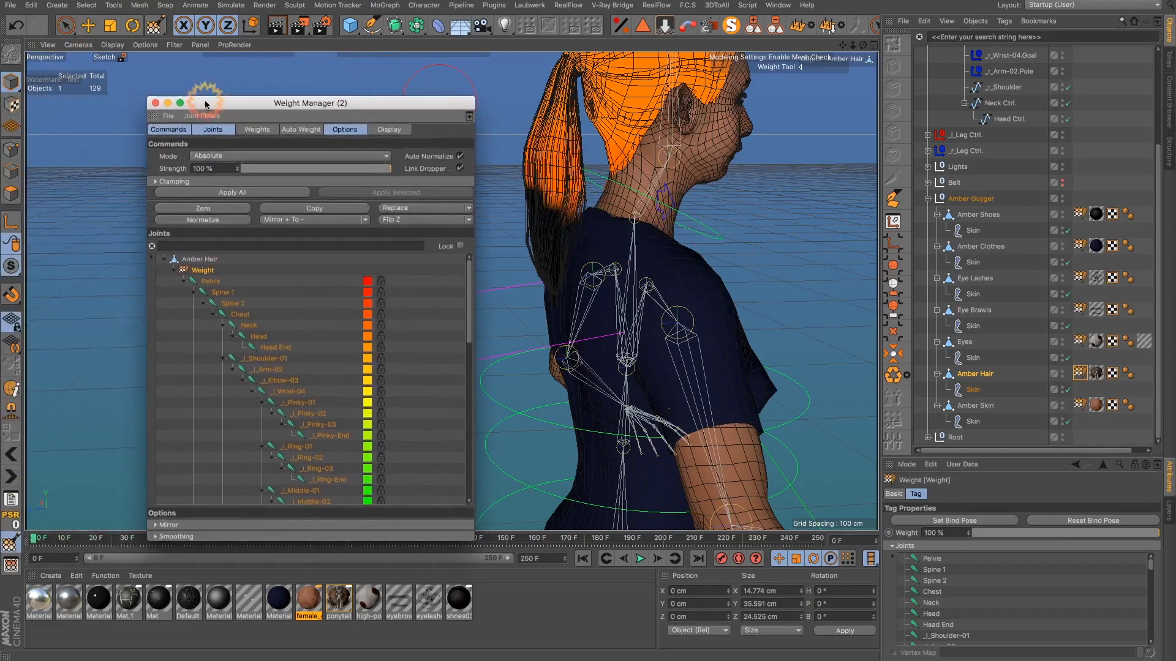
pyautogui.click(156, 103)
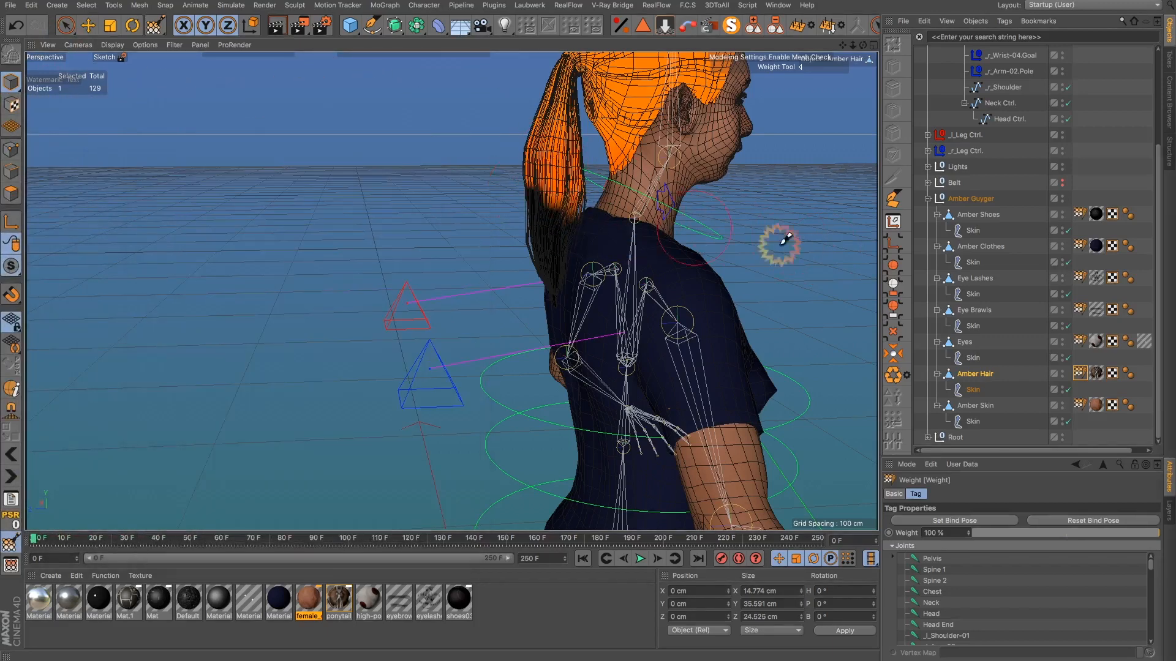
pyautogui.moveTo(852, 45); pyautogui.dragTo(853, 61)
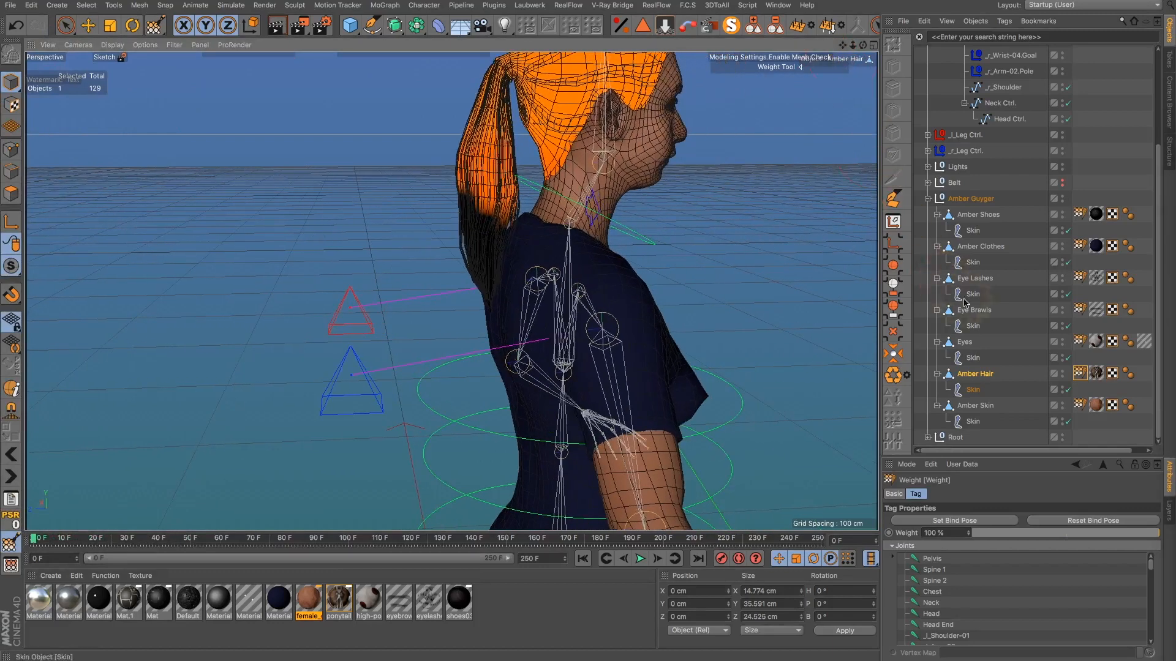
# Step: Go through the clothes, lashes, eyebrow, eyes, hair and skin meshes, ending with Amber Skin's weight tag, to compare their weight display
pyautogui.click(976, 248)
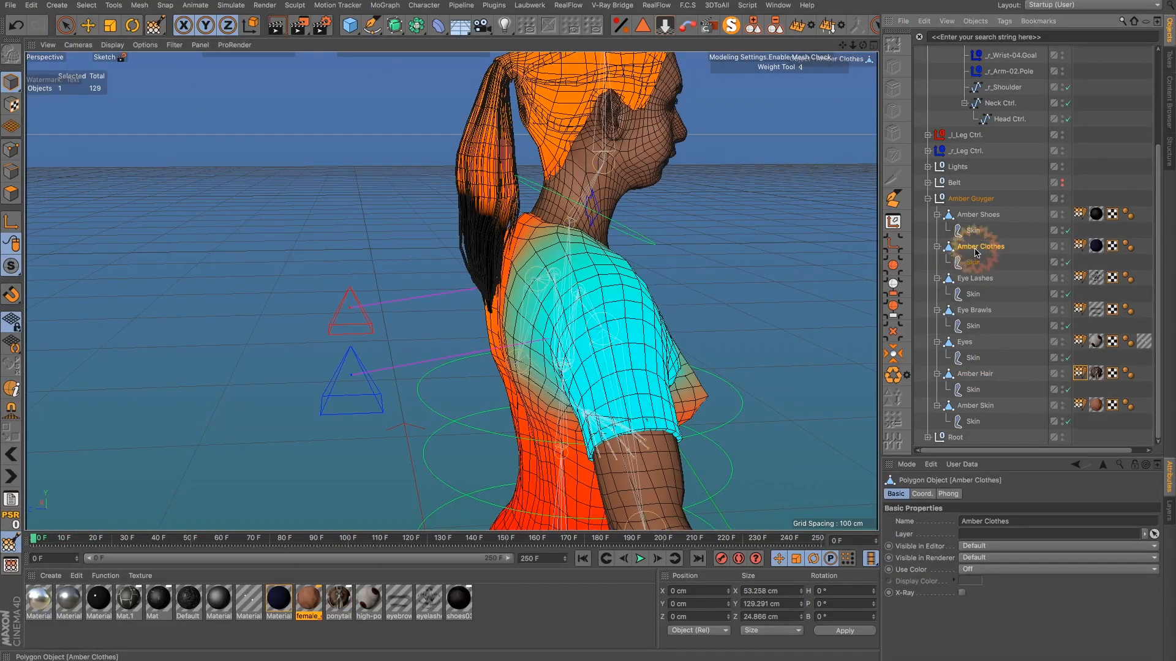
pyautogui.click(975, 280)
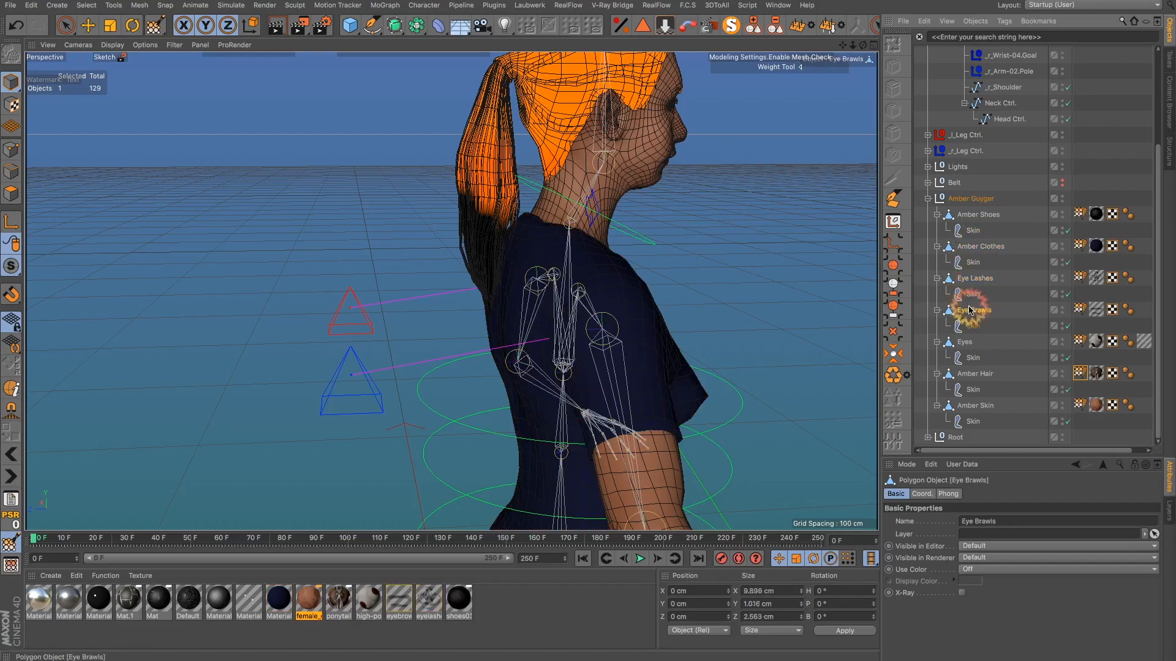
pyautogui.click(973, 343)
pyautogui.click(972, 359)
pyautogui.click(975, 374)
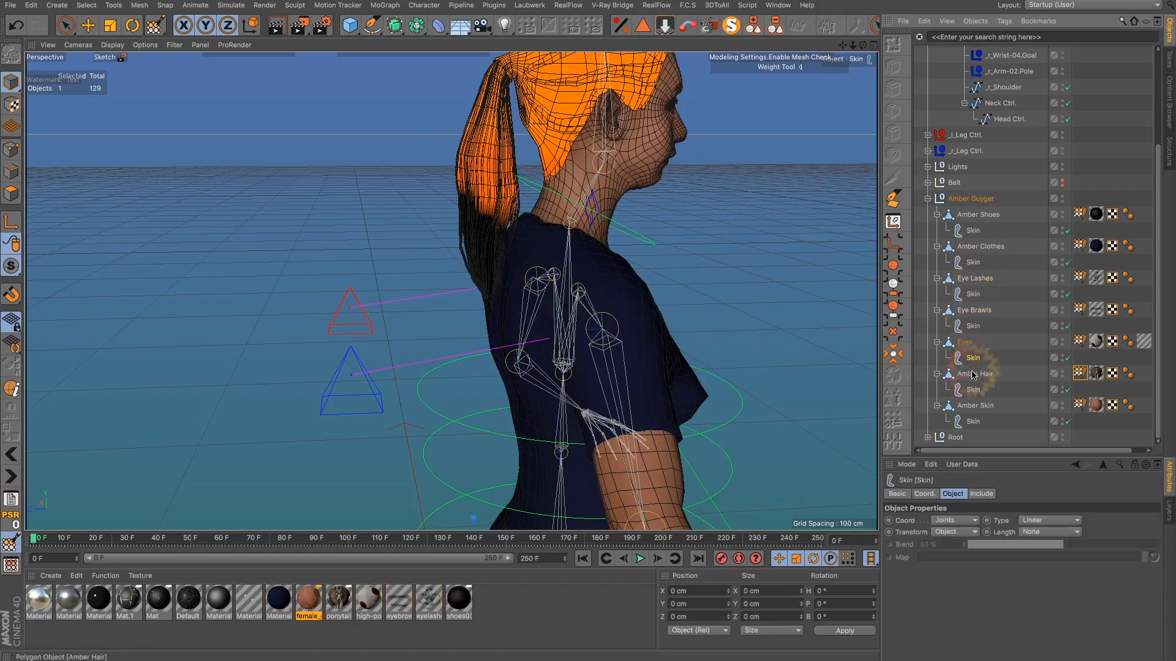
pyautogui.click(975, 401)
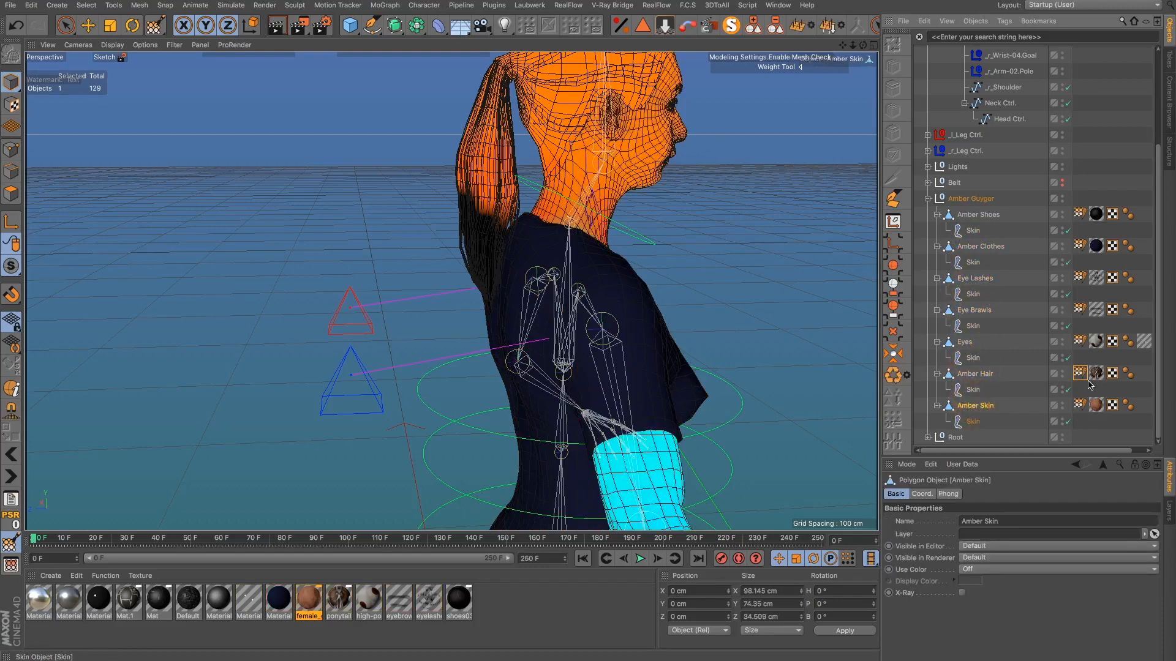
pyautogui.click(1081, 406)
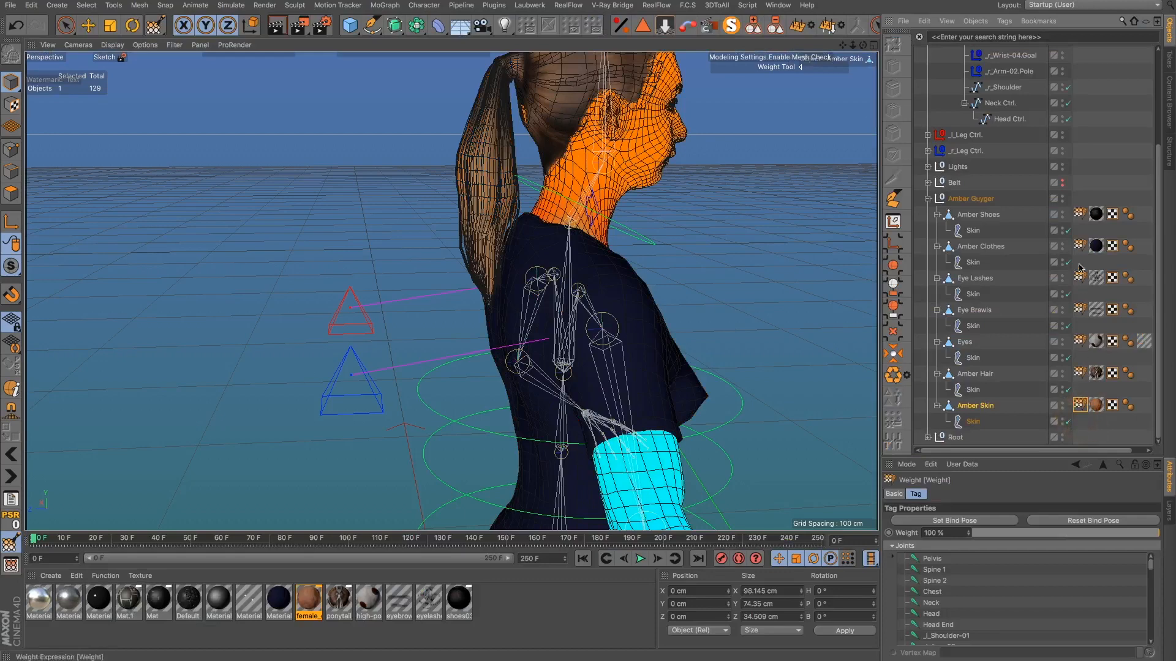
# Step: Examine the joint weights of each mesh from Amber Shoes to Amber Skin using its weight tag, viewing the character from behind
pyautogui.click(1014, 219)
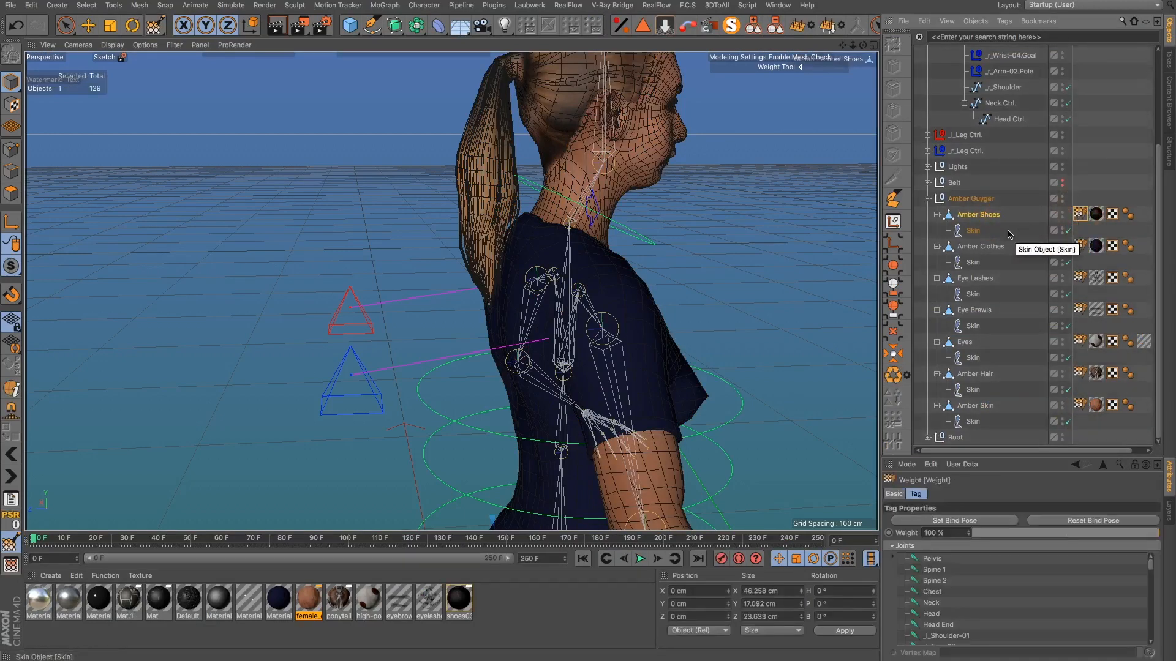
pyautogui.click(1030, 251)
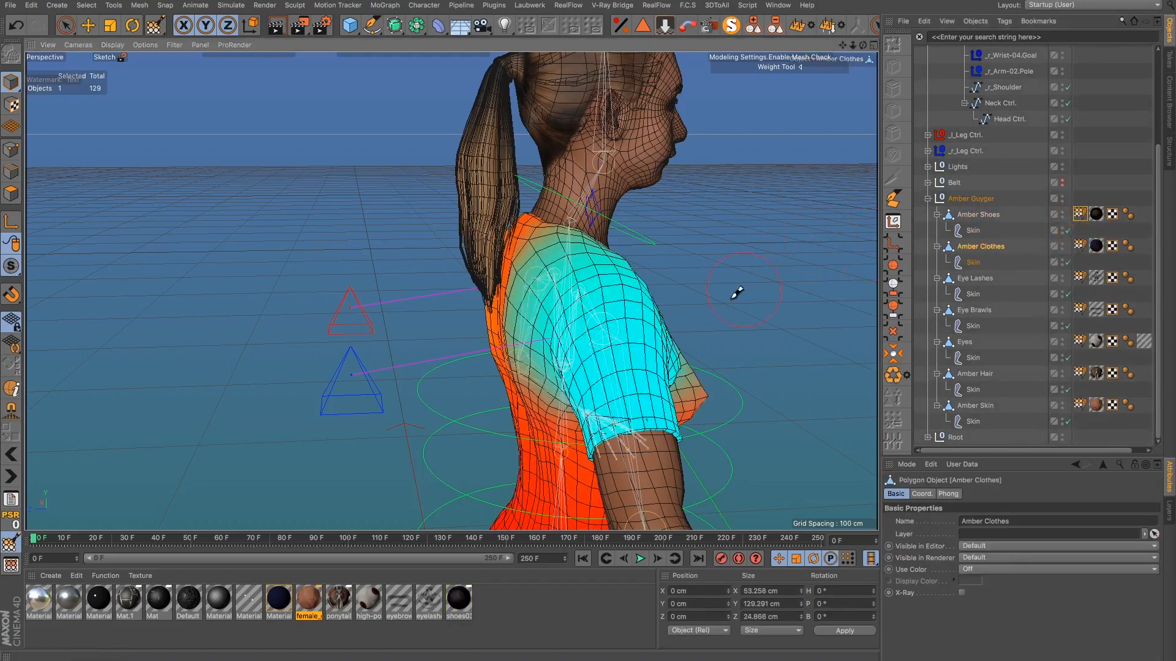
pyautogui.keyDown('alt'); pyautogui.moveTo(737, 293); pyautogui.dragTo(854, 295); pyautogui.keyUp('alt')
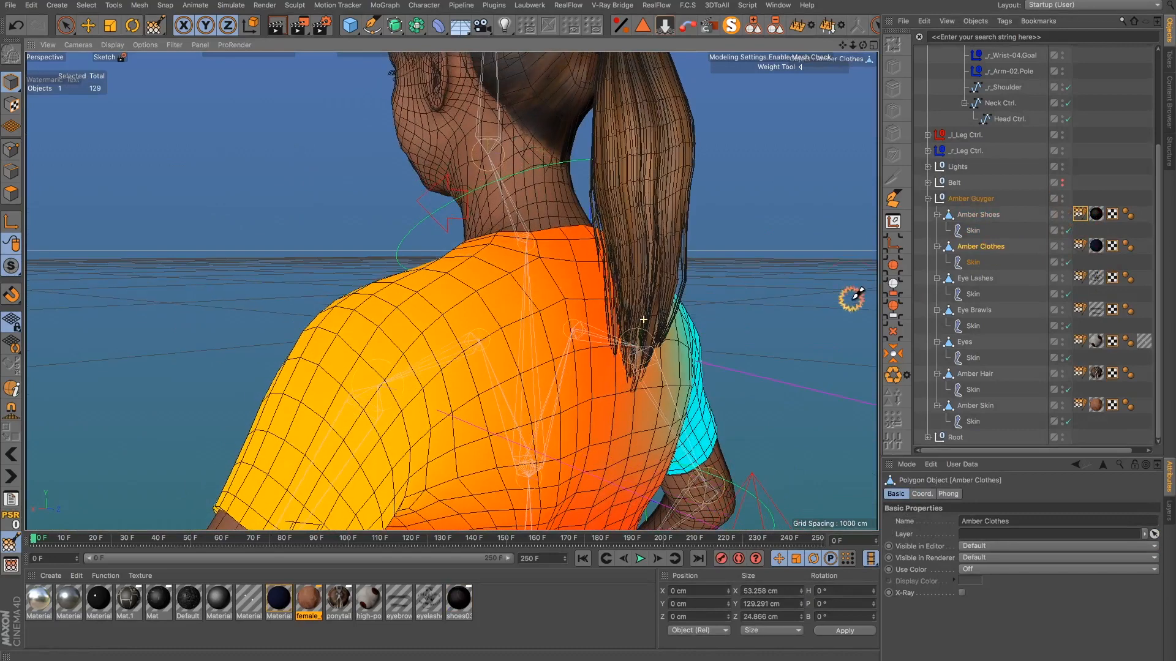
pyautogui.click(1081, 247)
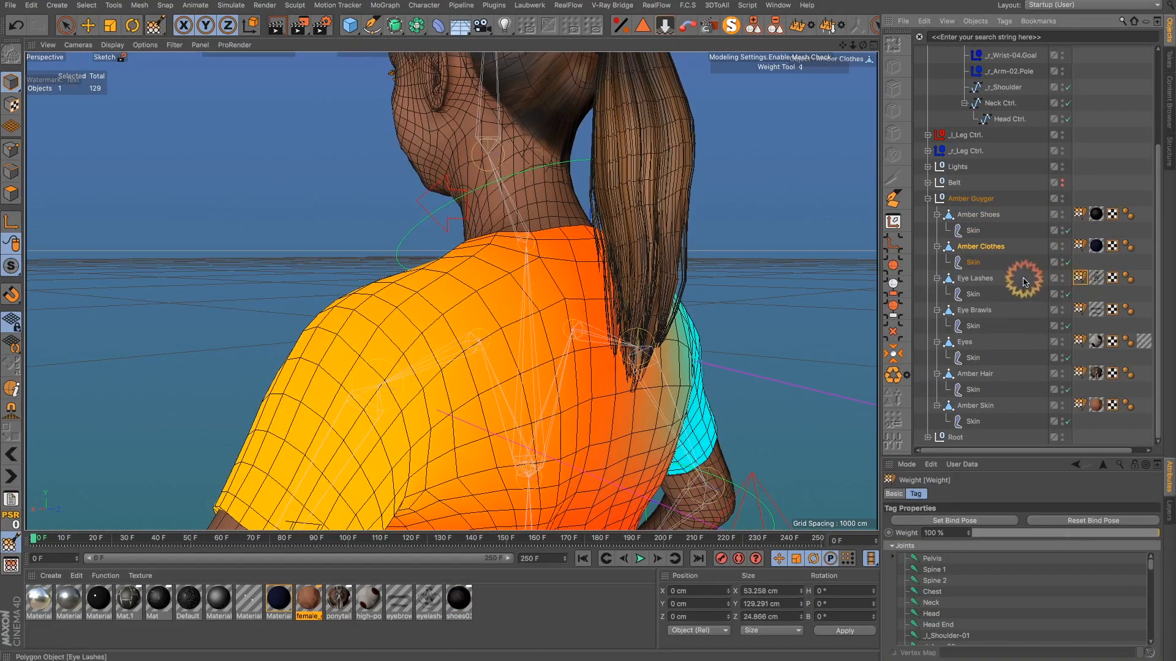
pyautogui.click(975, 280)
pyautogui.click(1080, 310)
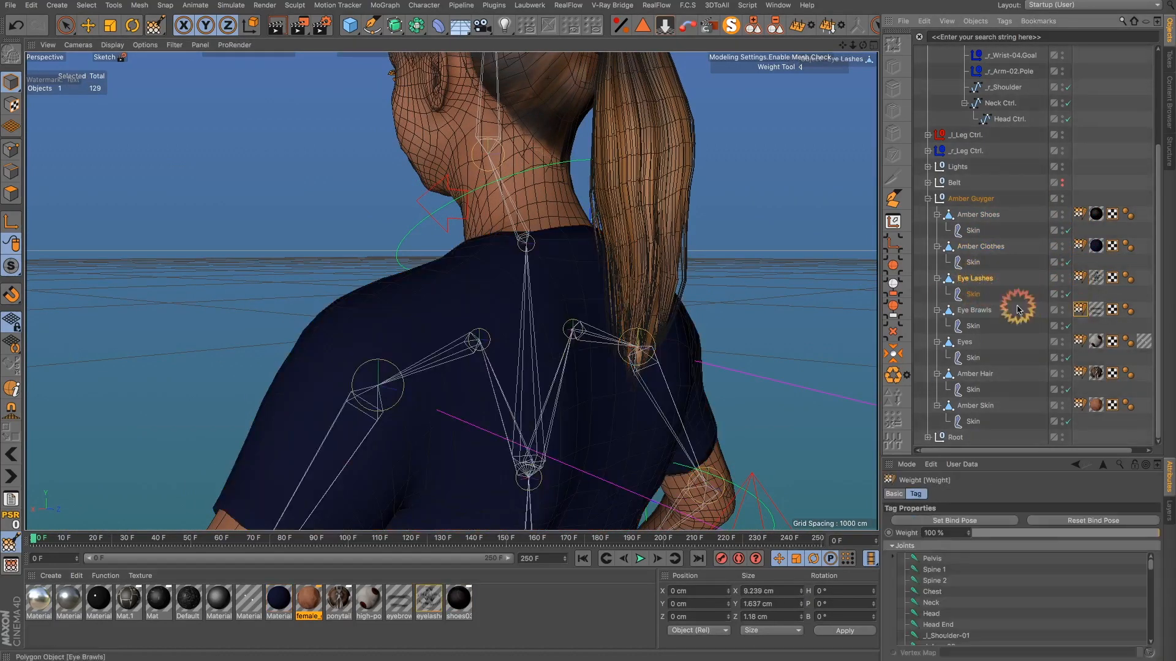
pyautogui.click(974, 310)
pyautogui.click(1078, 340)
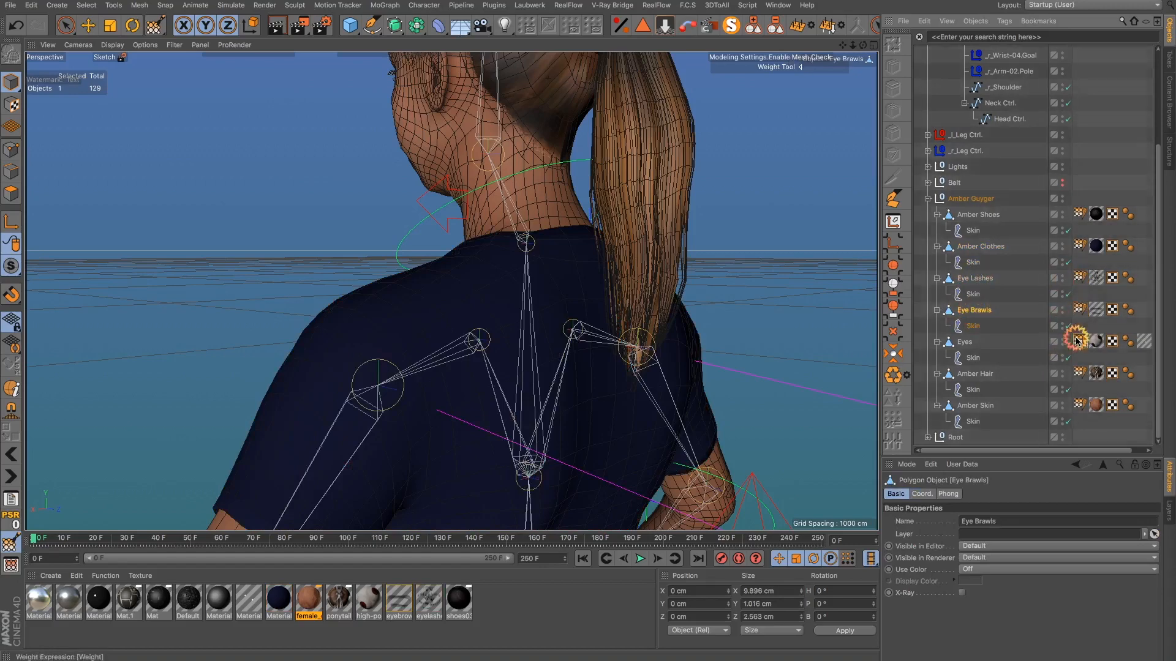
pyautogui.click(967, 342)
pyautogui.click(1080, 373)
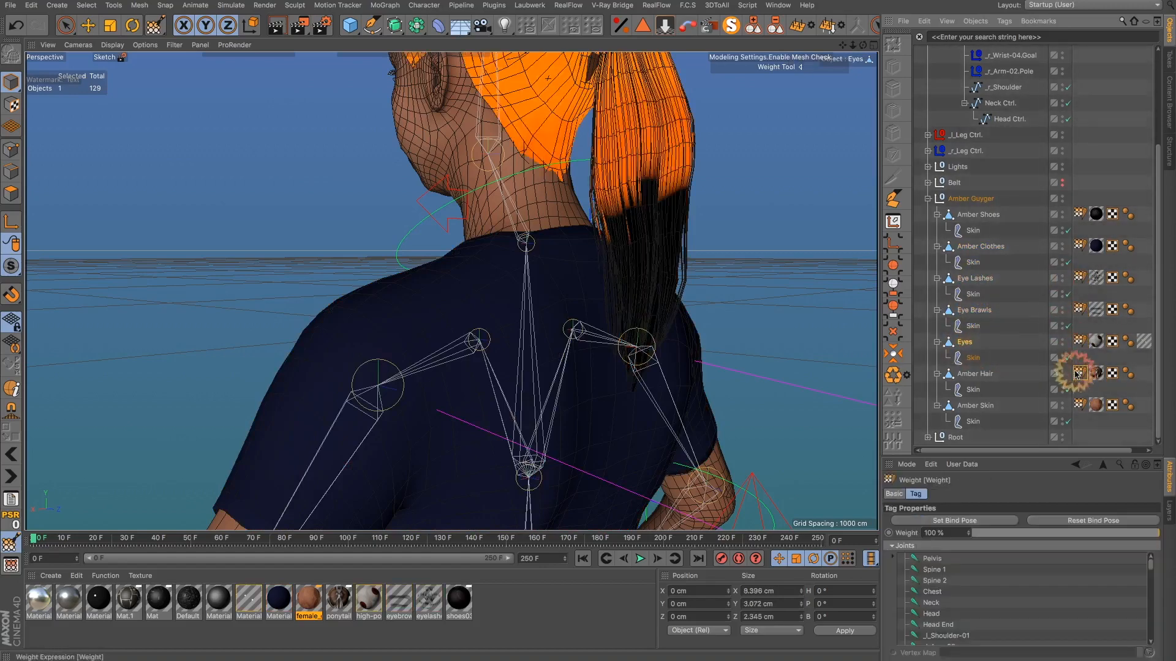
pyautogui.click(982, 375)
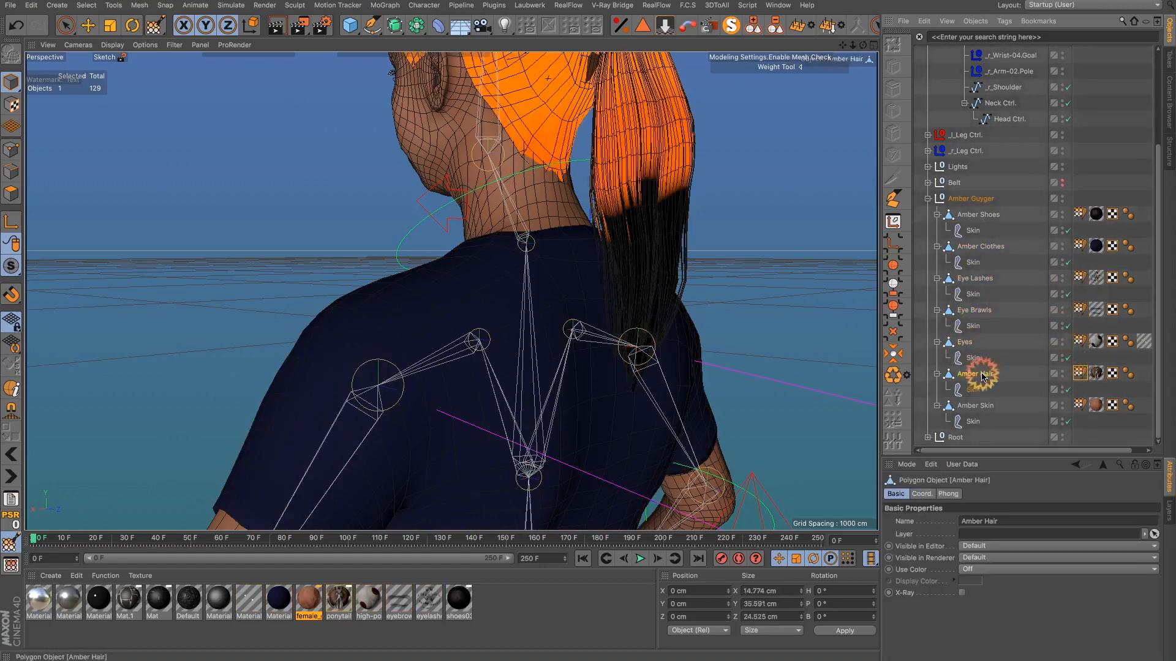
pyautogui.click(1079, 405)
pyautogui.click(975, 406)
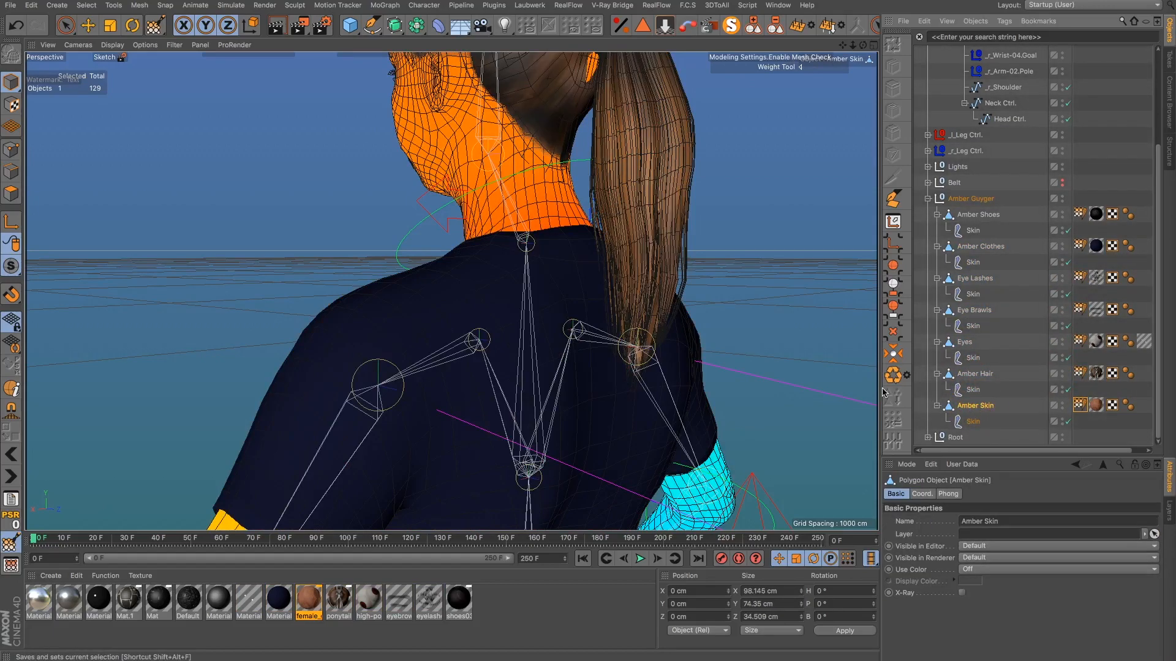
pyautogui.scroll(-2, 743, 352)
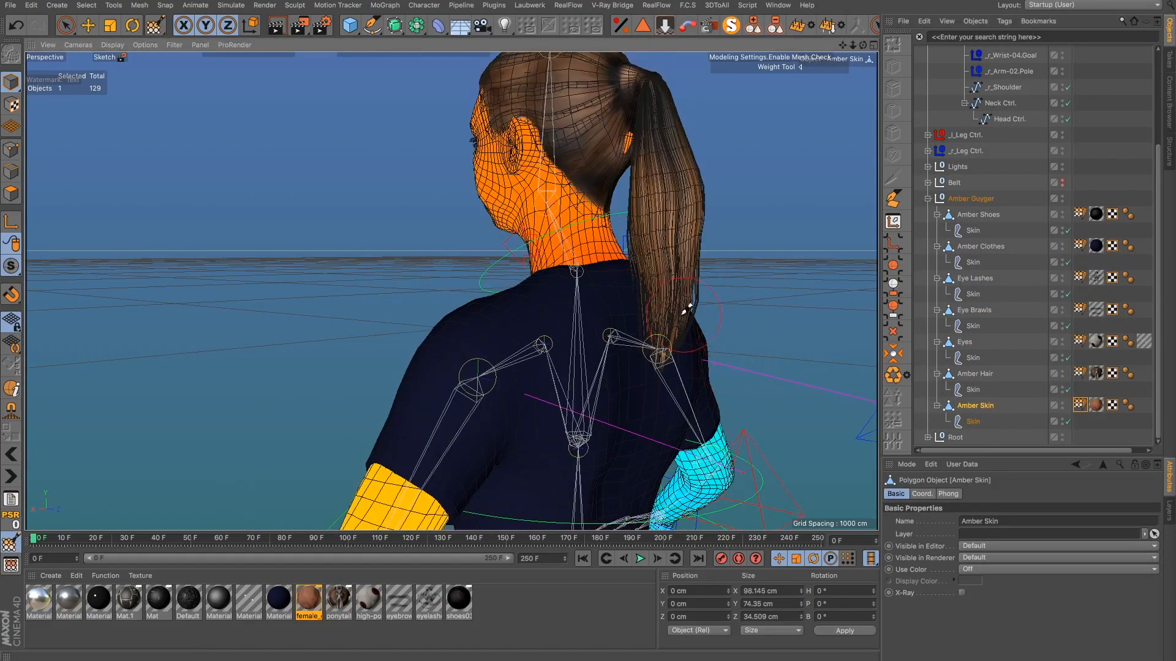
pyautogui.moveTo(679, 337)
pyautogui.keyDown('alt'); pyautogui.mouseDown()
pyautogui.moveTo(704, 341)
pyautogui.moveTo(761, 420)
pyautogui.moveTo(601, 302)
pyautogui.moveTo(686, 318)
pyautogui.mouseUp(); pyautogui.keyUp('alt')
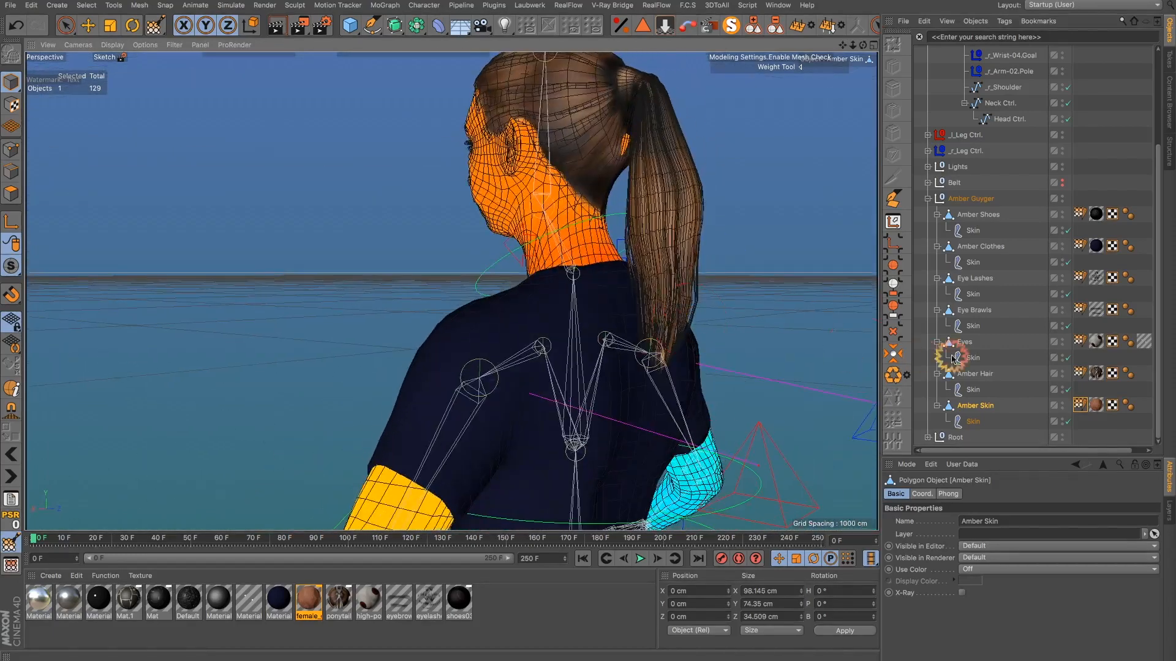
# Step: Try painting weight onto the lower part of Amber Hair's ponytail with the Weight Tool in Add mode, and undo the stroke
pyautogui.click(1081, 374)
pyautogui.moveTo(677, 263)
pyautogui.keyDown('alt'); pyautogui.mouseDown()
pyautogui.moveTo(660, 294)
pyautogui.moveTo(649, 257)
pyautogui.mouseUp(); pyautogui.keyUp('alt')
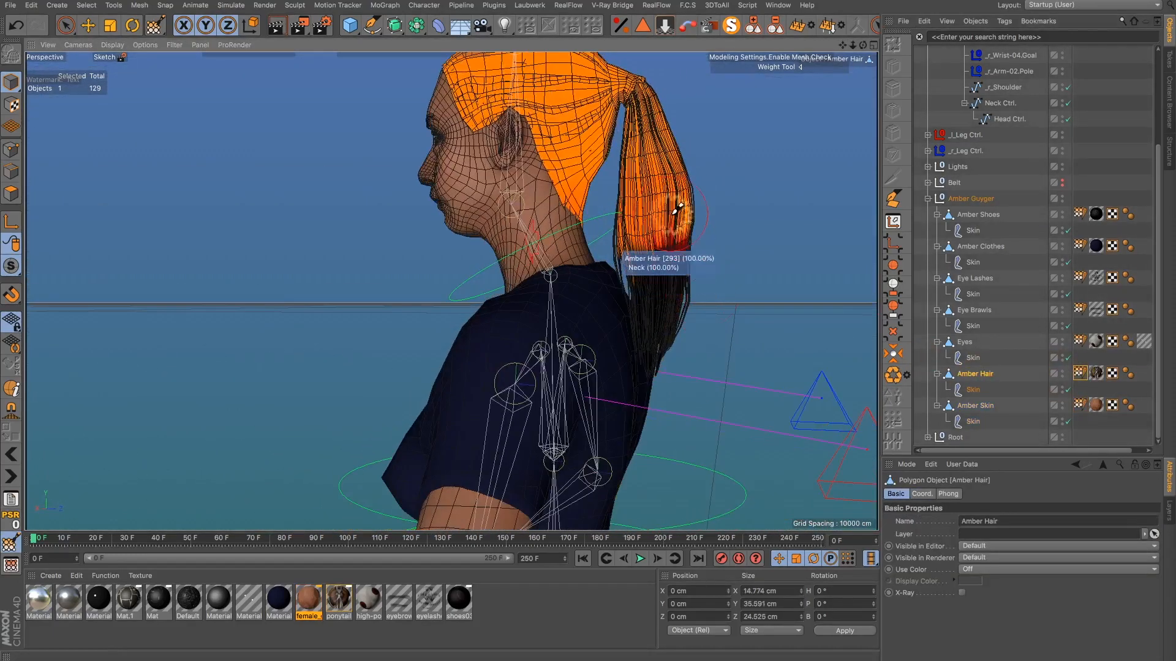
pyautogui.click(12, 544)
pyautogui.click(953, 545)
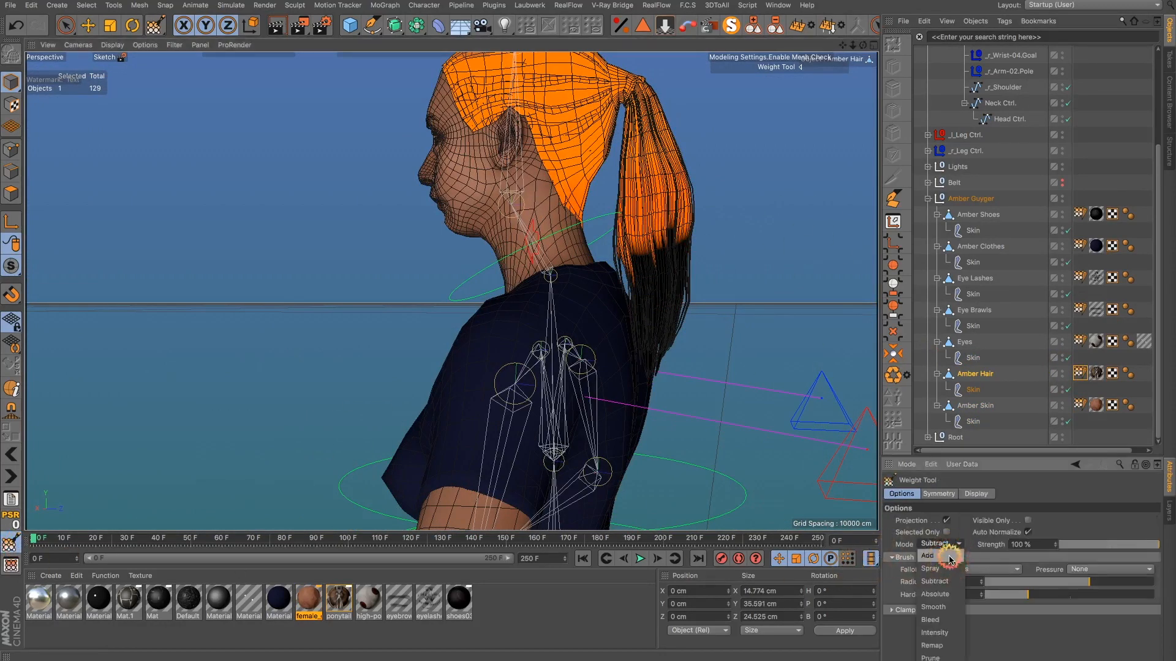
pyautogui.click(927, 555)
pyautogui.moveTo(674, 263)
pyautogui.mouseDown()
pyautogui.moveTo(704, 231)
pyautogui.moveTo(670, 249)
pyautogui.moveTo(684, 330)
pyautogui.mouseUp()
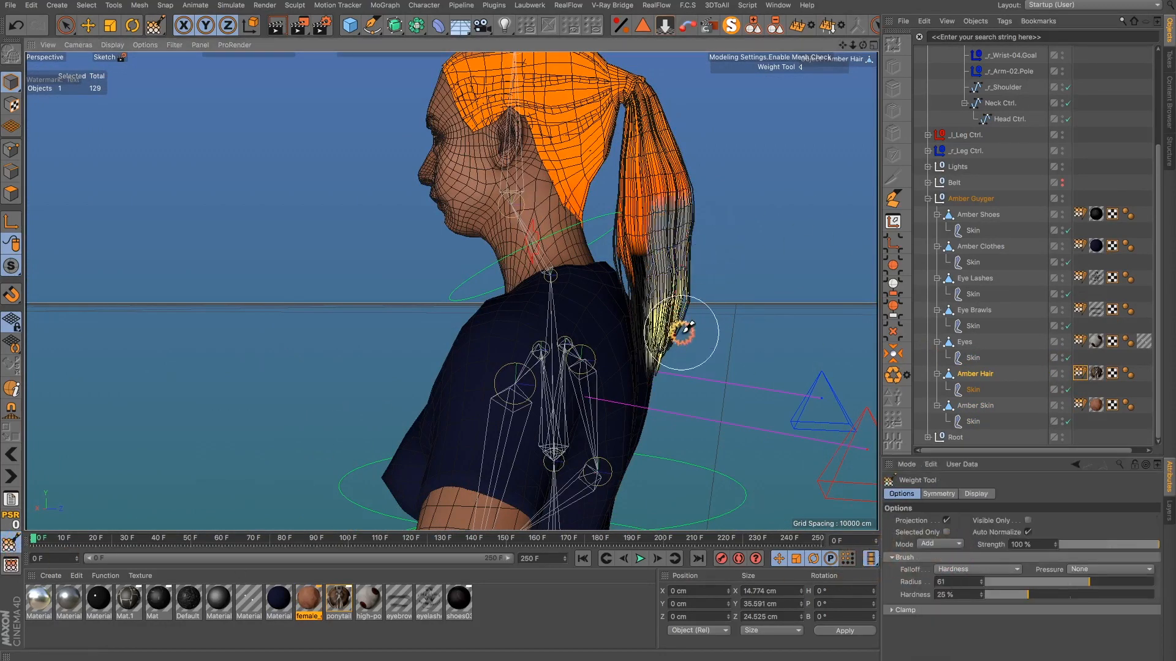
pyautogui.hotkey('ctrl', 'z')
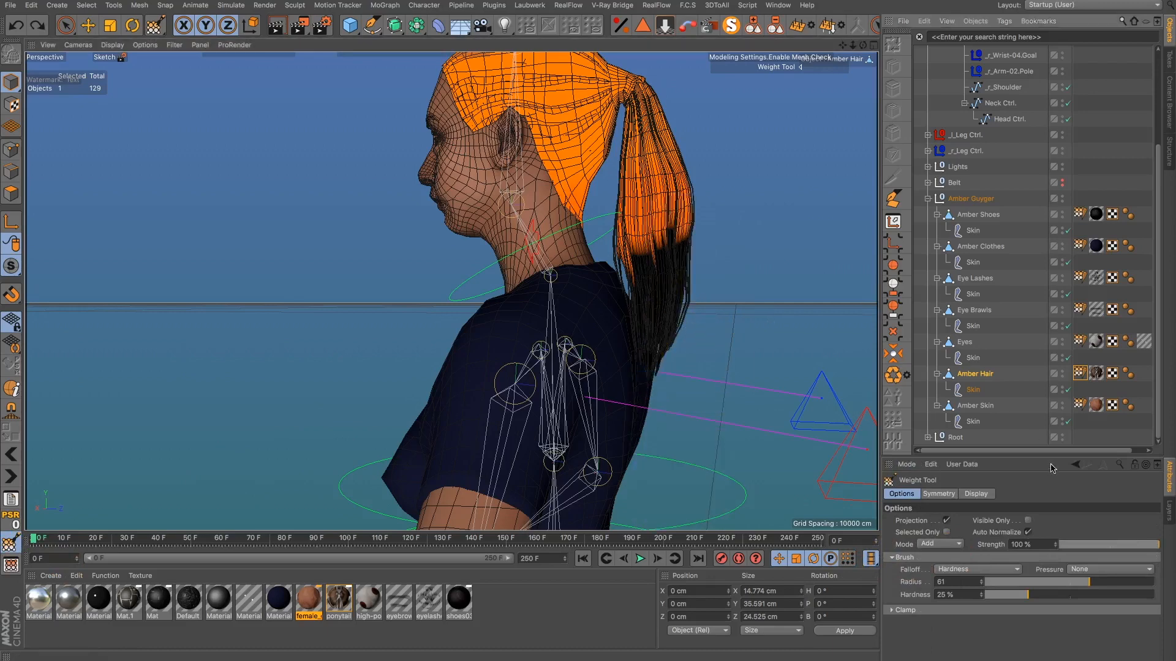
# Step: Try the Weight Tool in Subtract mode, return it to Add mode and check the hair mesh from several sides
pyautogui.click(959, 544)
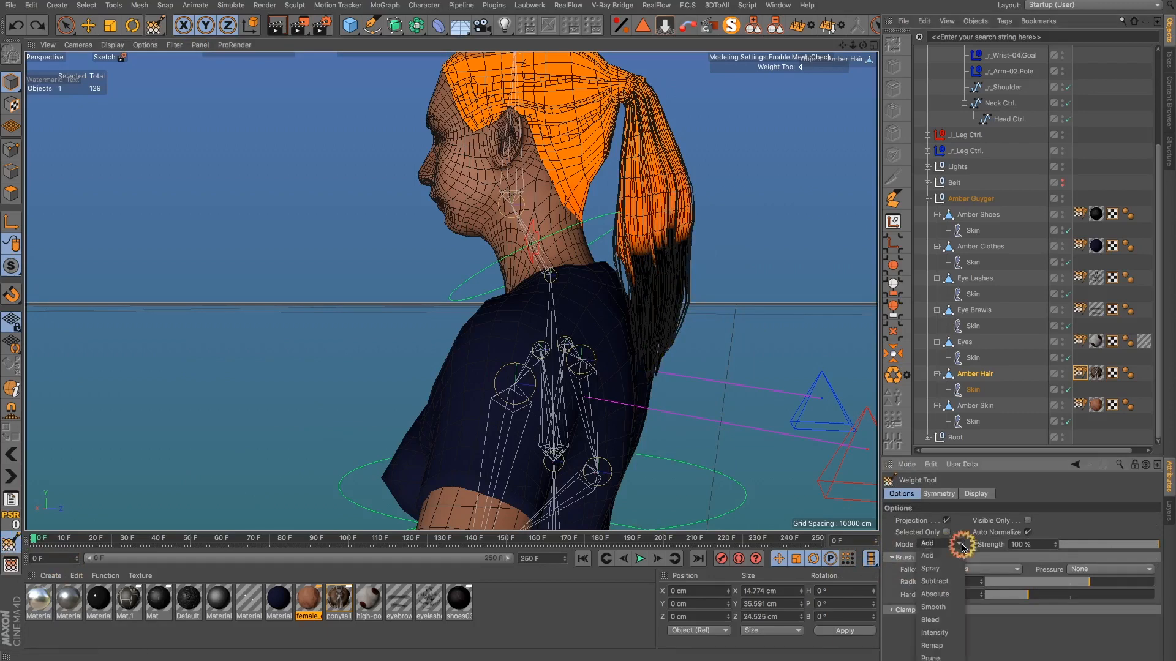
pyautogui.click(935, 581)
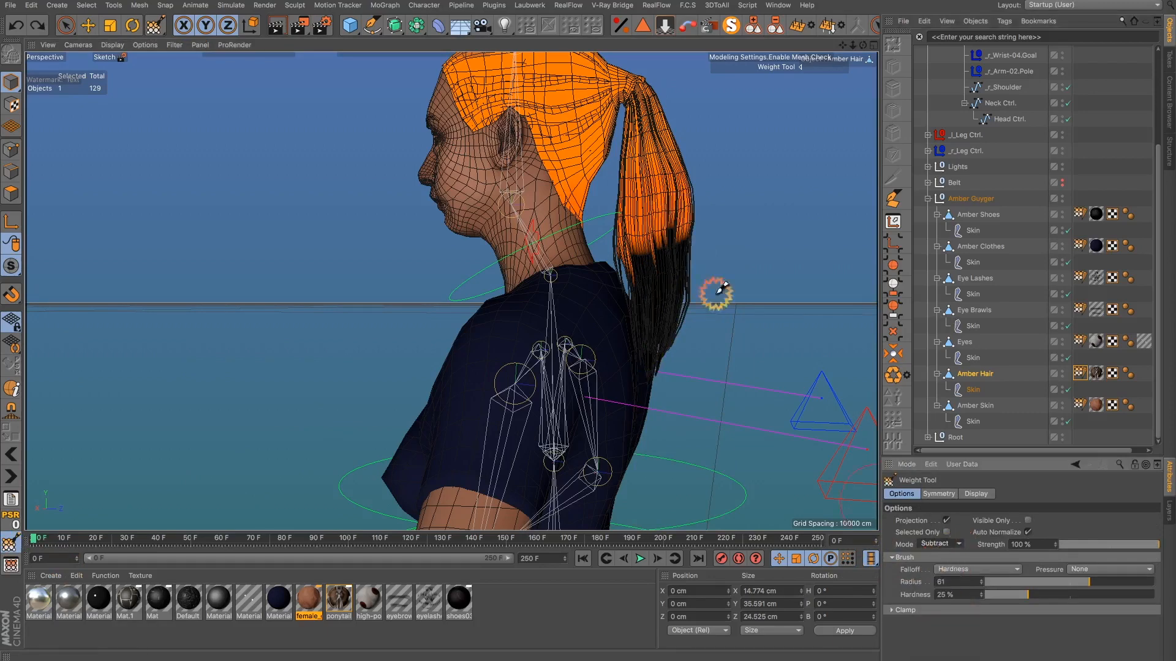
pyautogui.moveTo(643, 150)
pyautogui.mouseDown()
pyautogui.moveTo(669, 272)
pyautogui.moveTo(674, 261)
pyautogui.moveTo(731, 297)
pyautogui.mouseUp()
pyautogui.scroll(-1, 670, 269)
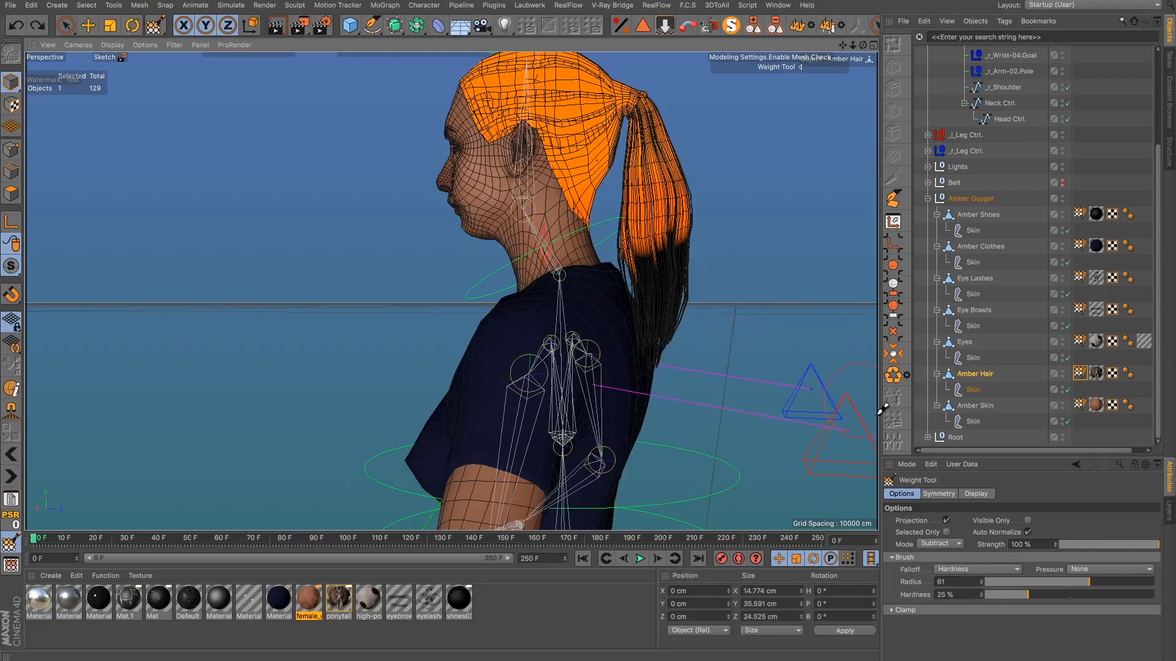
pyautogui.click(955, 544)
pyautogui.click(948, 558)
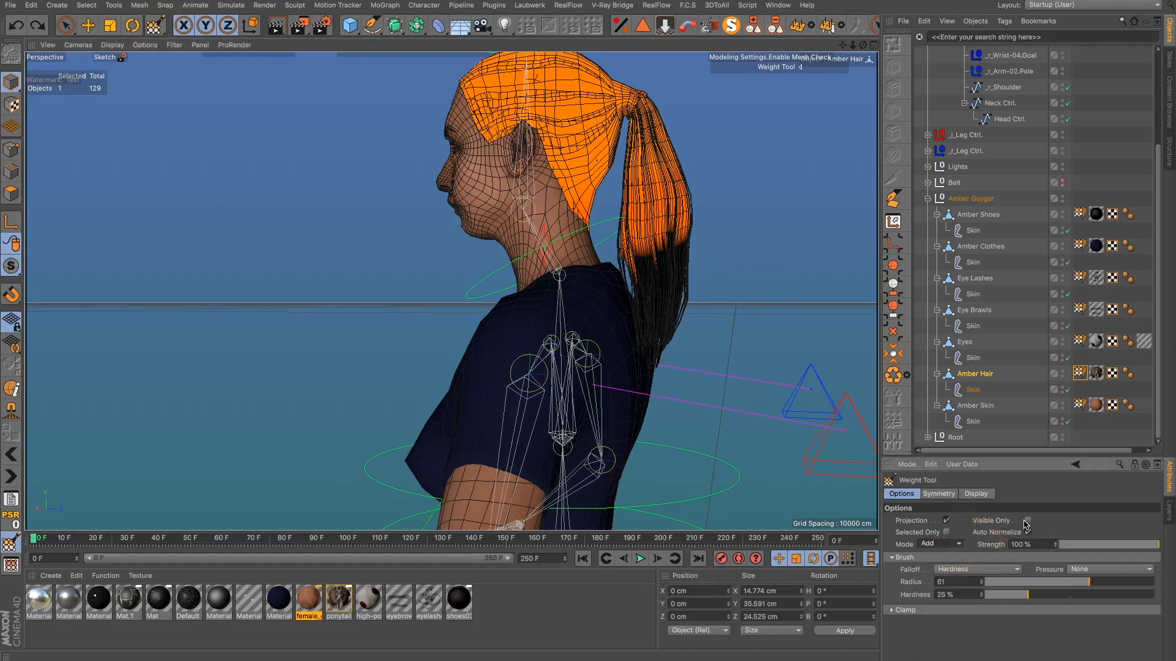
pyautogui.moveTo(590, 119)
pyautogui.mouseDown()
pyautogui.moveTo(572, 189)
pyautogui.moveTo(613, 205)
pyautogui.moveTo(670, 293)
pyautogui.moveTo(785, 397)
pyautogui.mouseUp()
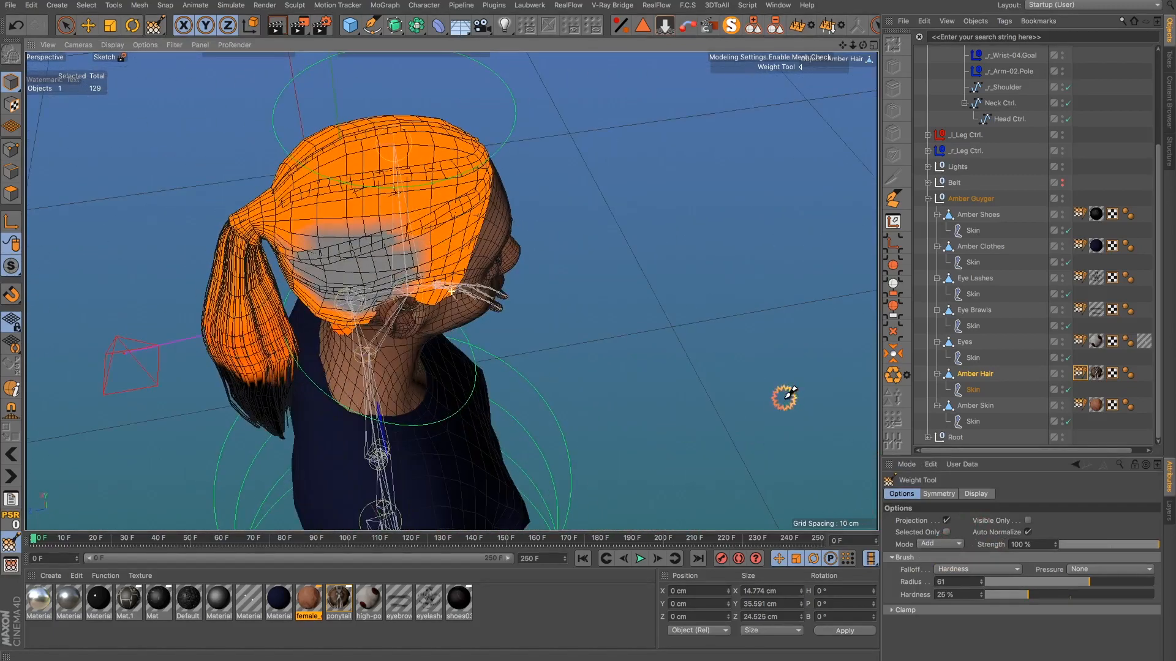
pyautogui.keyDown('alt'); pyautogui.moveTo(582, 210); pyautogui.dragTo(331, 184); pyautogui.keyUp('alt')
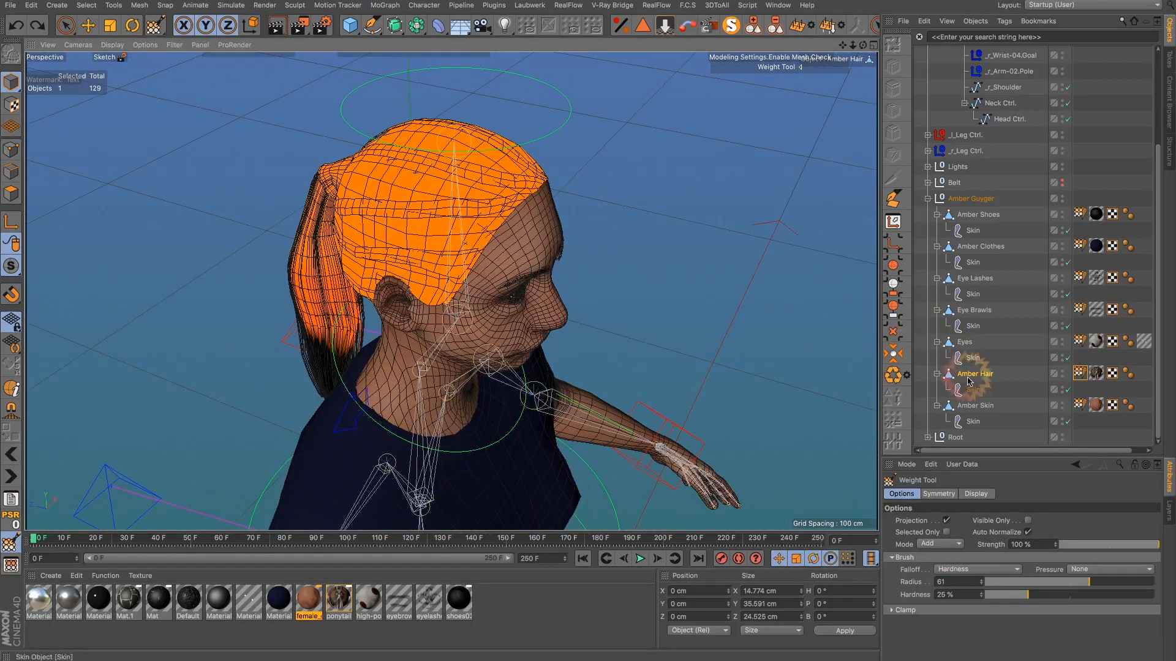
# Step: Isolate Amber Hair with MagicSolo, inspect its weights from the back and side, and open the Weight Manager for it
pyautogui.click(970, 378)
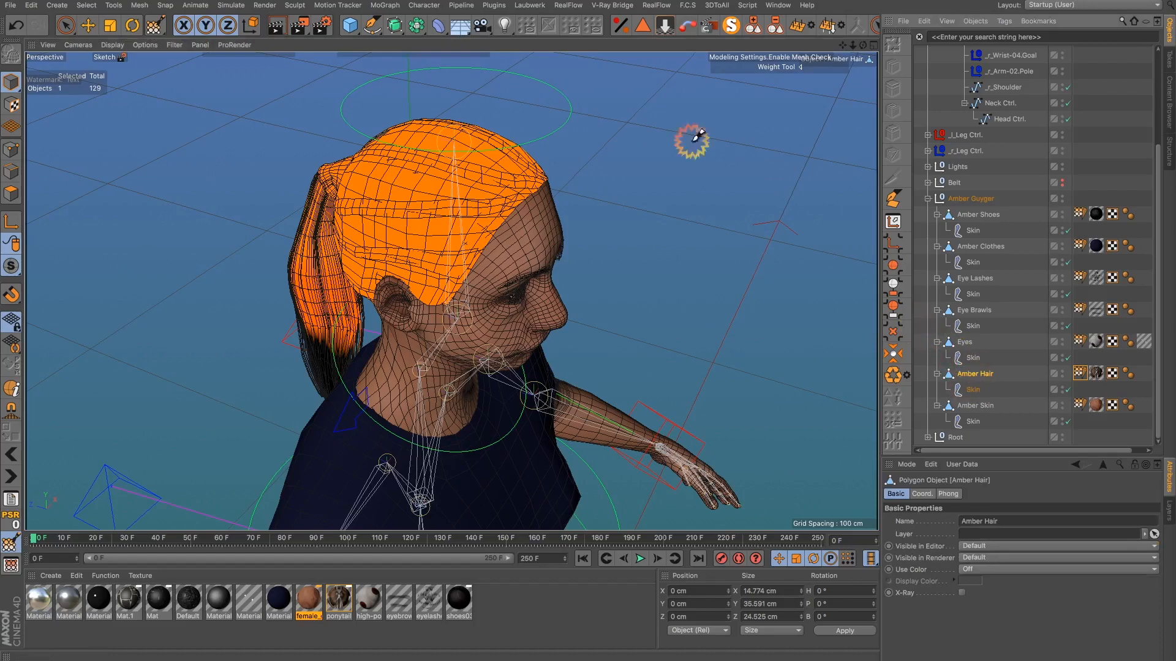
pyautogui.click(729, 27)
pyautogui.keyDown('alt'); pyautogui.moveTo(447, 230); pyautogui.dragTo(590, 100); pyautogui.keyUp('alt')
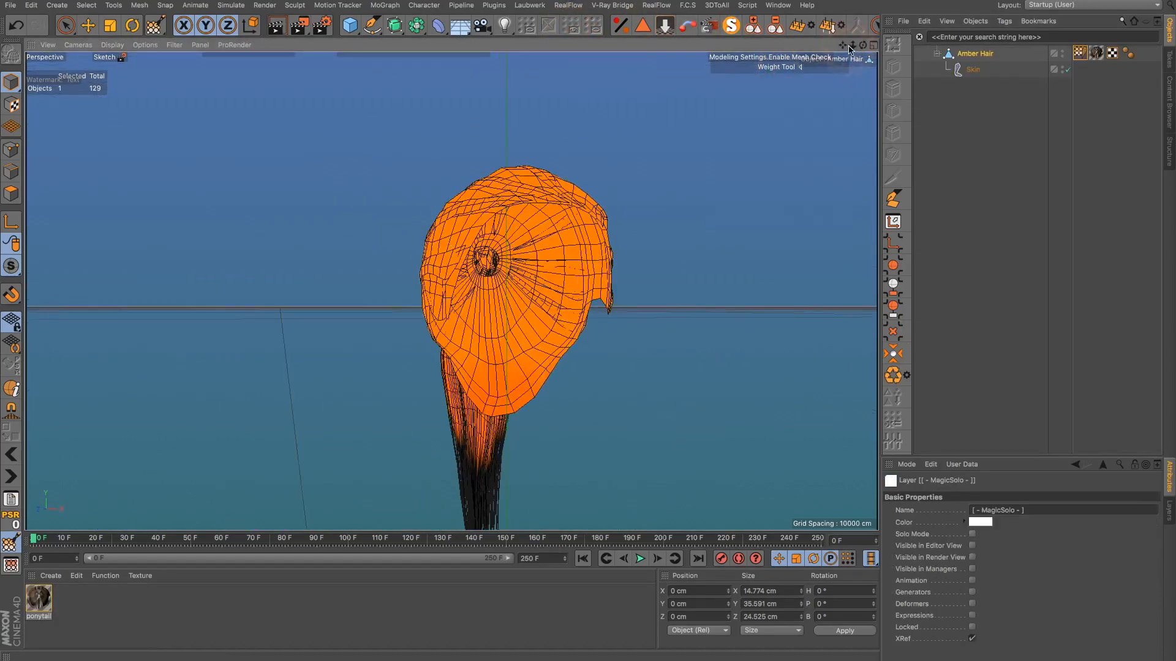
pyautogui.moveTo(844, 45); pyautogui.dragTo(753, 0)
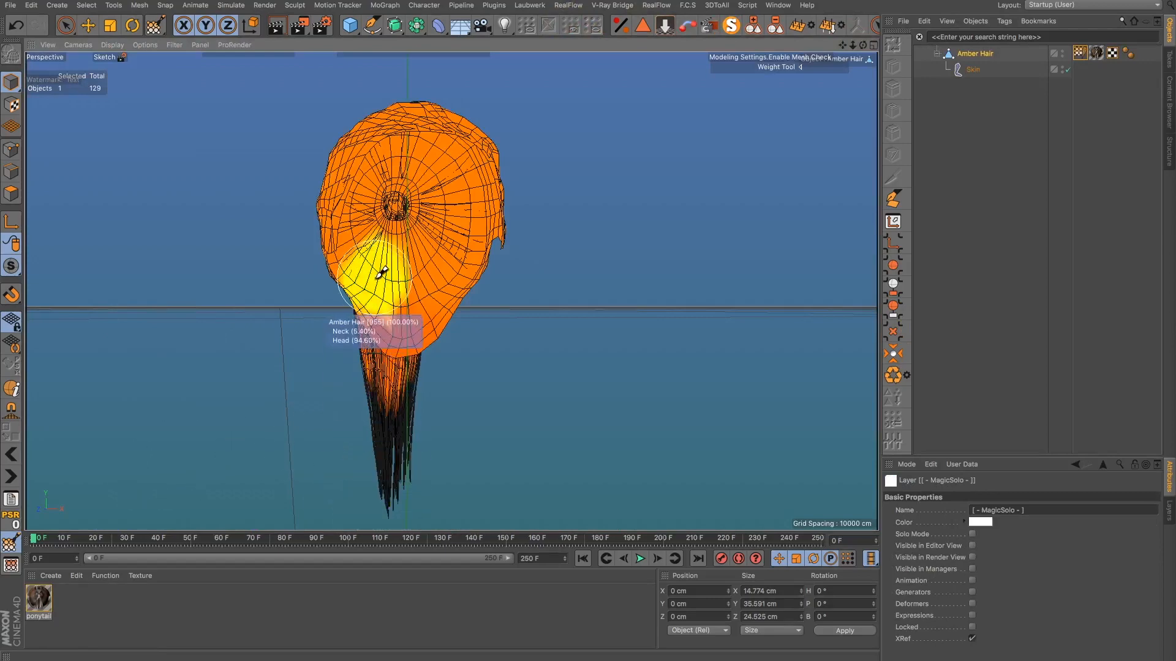
pyautogui.keyDown('alt'); pyautogui.moveTo(412, 284); pyautogui.dragTo(613, 312); pyautogui.keyUp('alt')
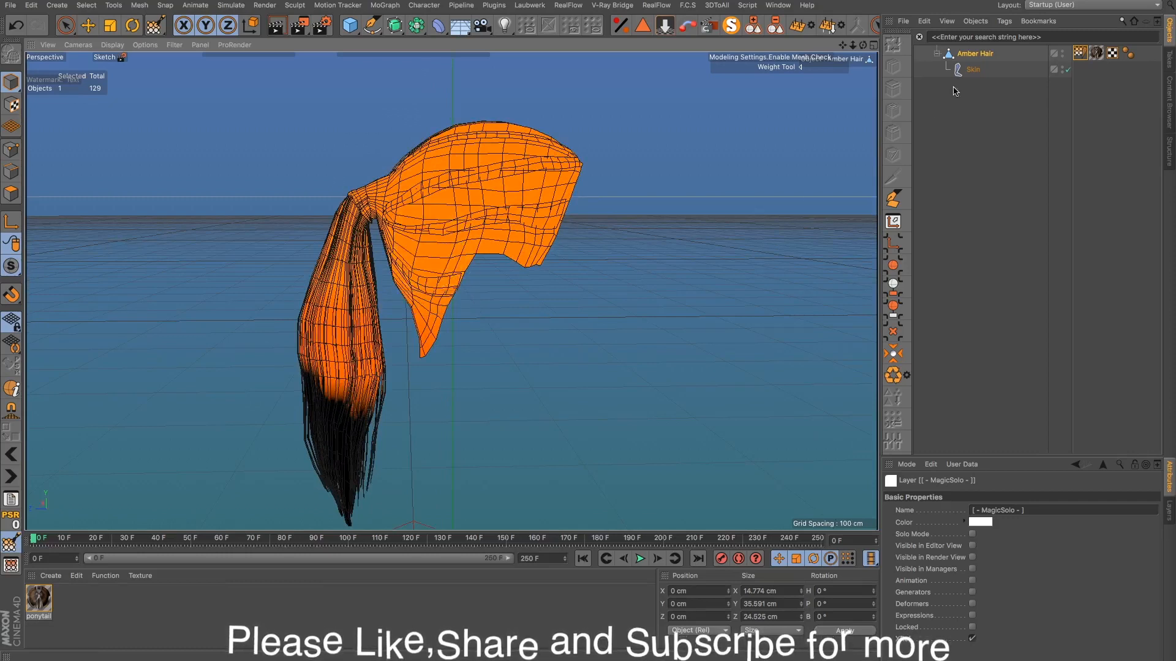
pyautogui.click(11, 565)
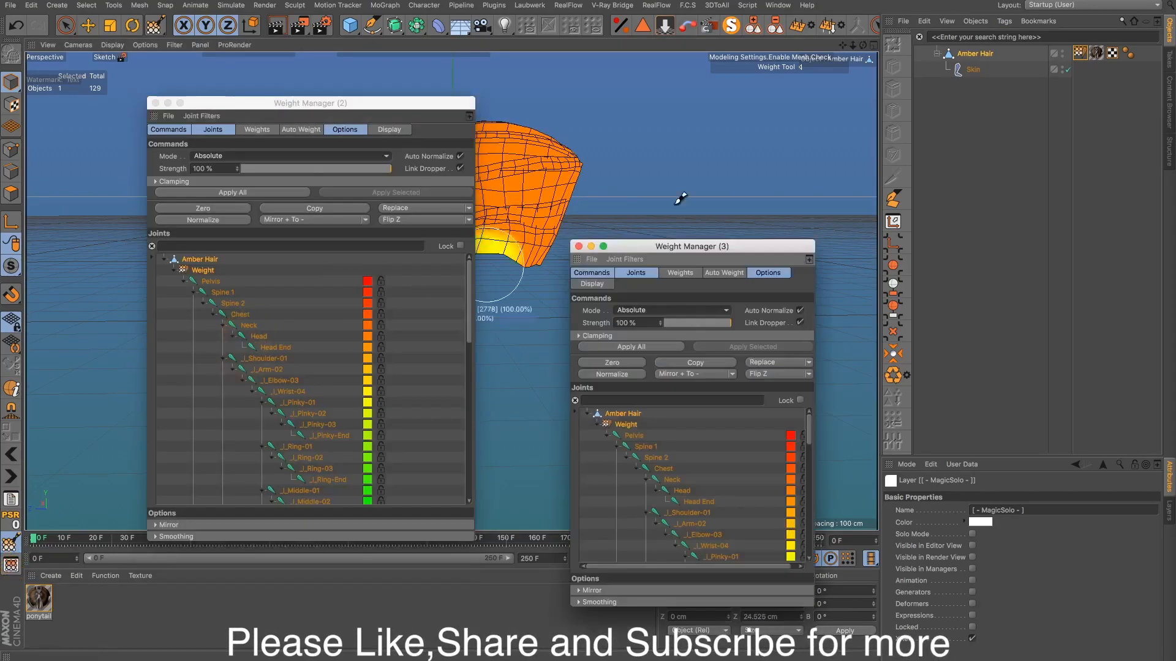
# Step: Close the duplicate Weight Manager and inspect Amber Hair's weights for the Head, Chest and Neck joints, leaving Neck selected
pyautogui.click(579, 246)
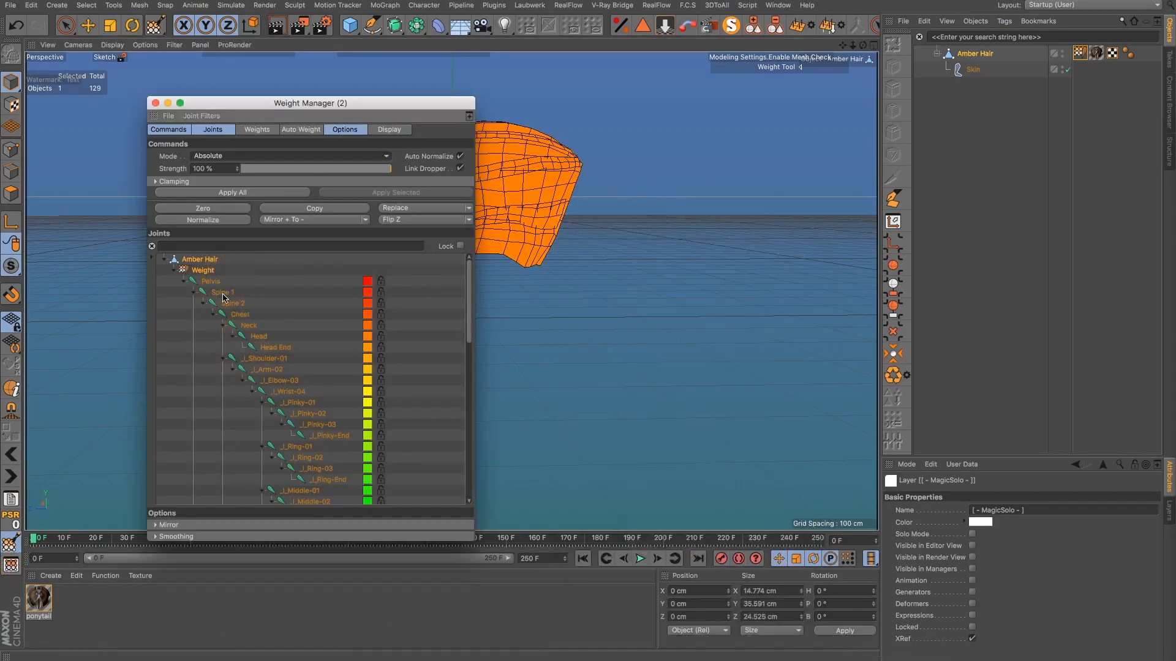
pyautogui.click(256, 335)
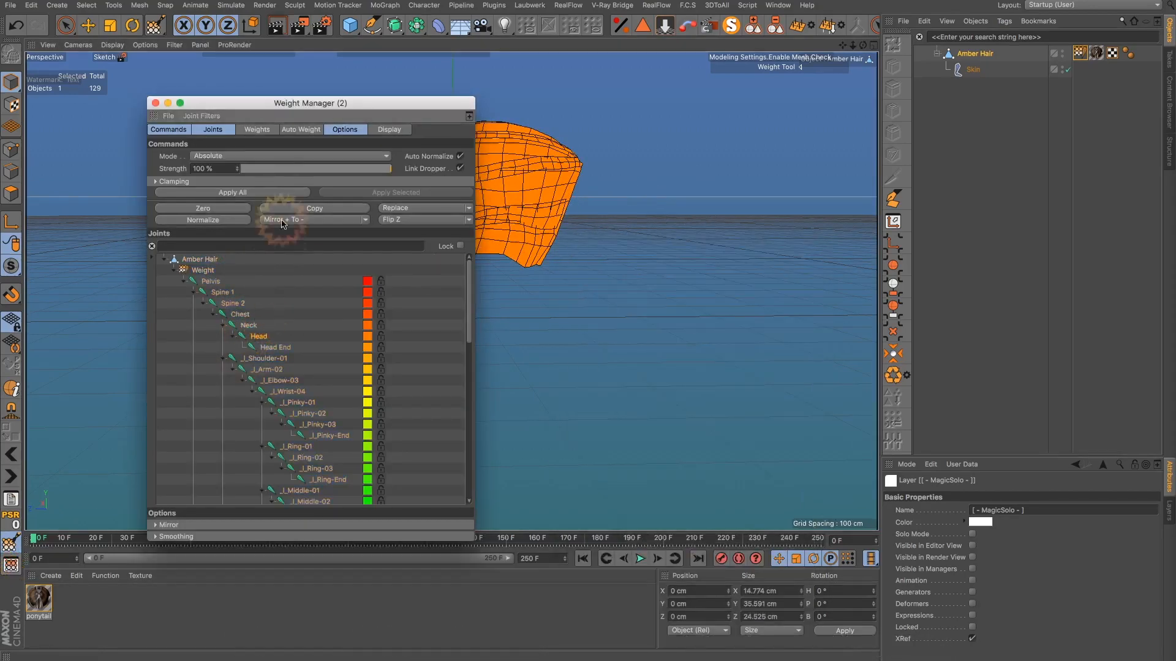
pyautogui.moveTo(276, 102); pyautogui.dragTo(886, 159)
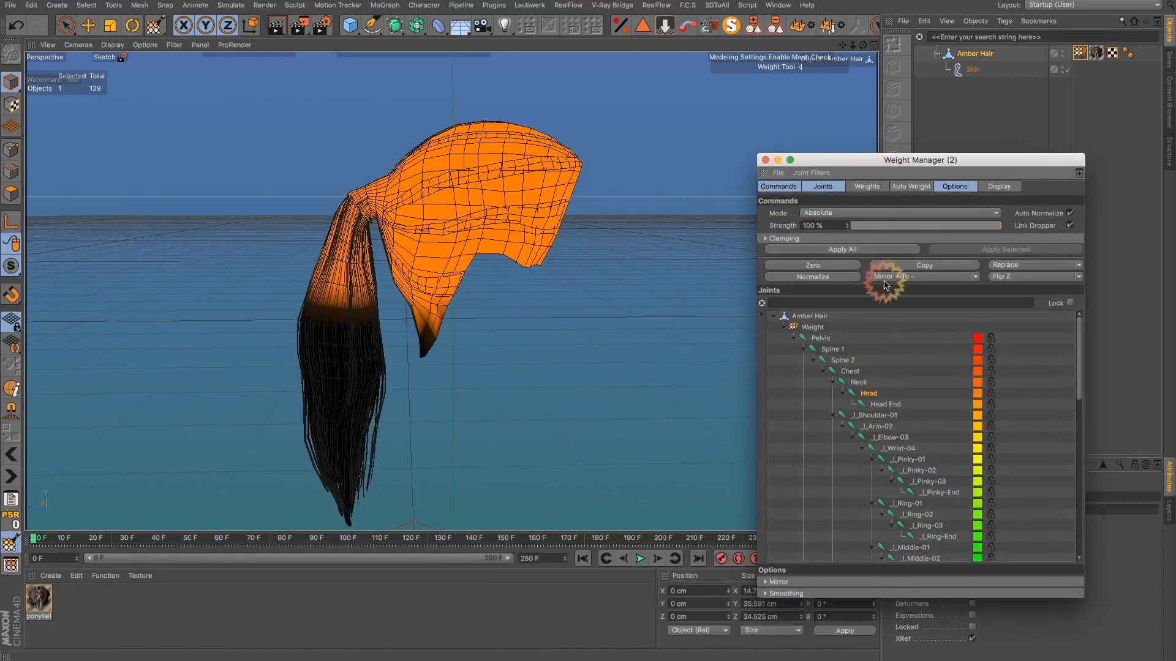
pyautogui.click(856, 380)
pyautogui.click(850, 372)
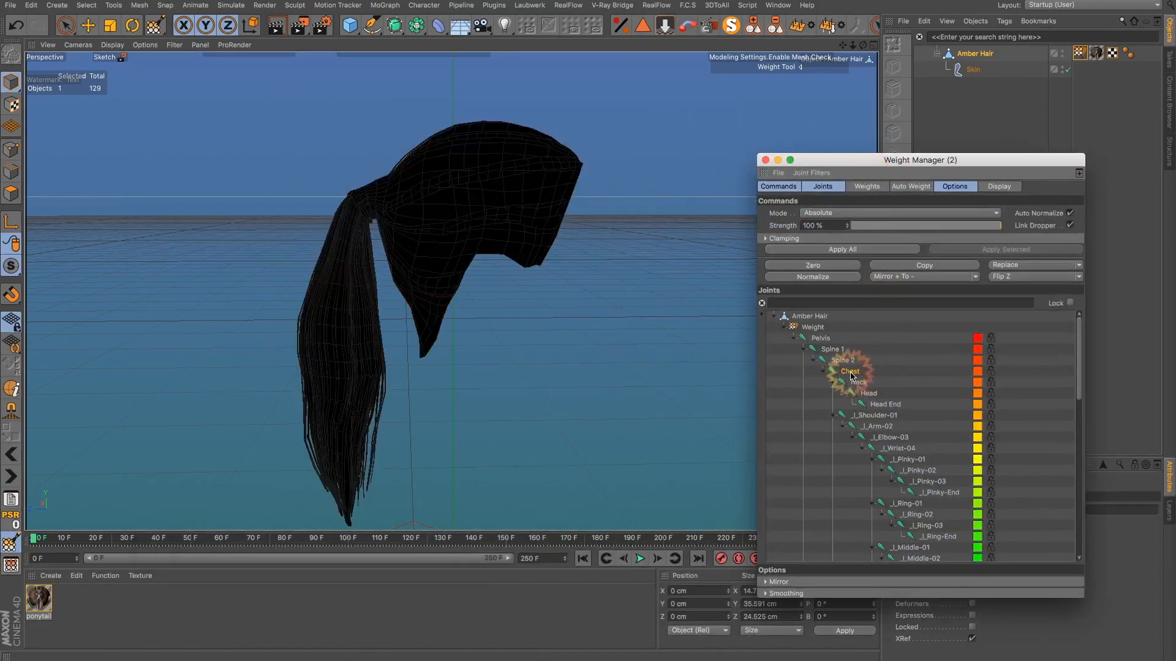
pyautogui.click(860, 383)
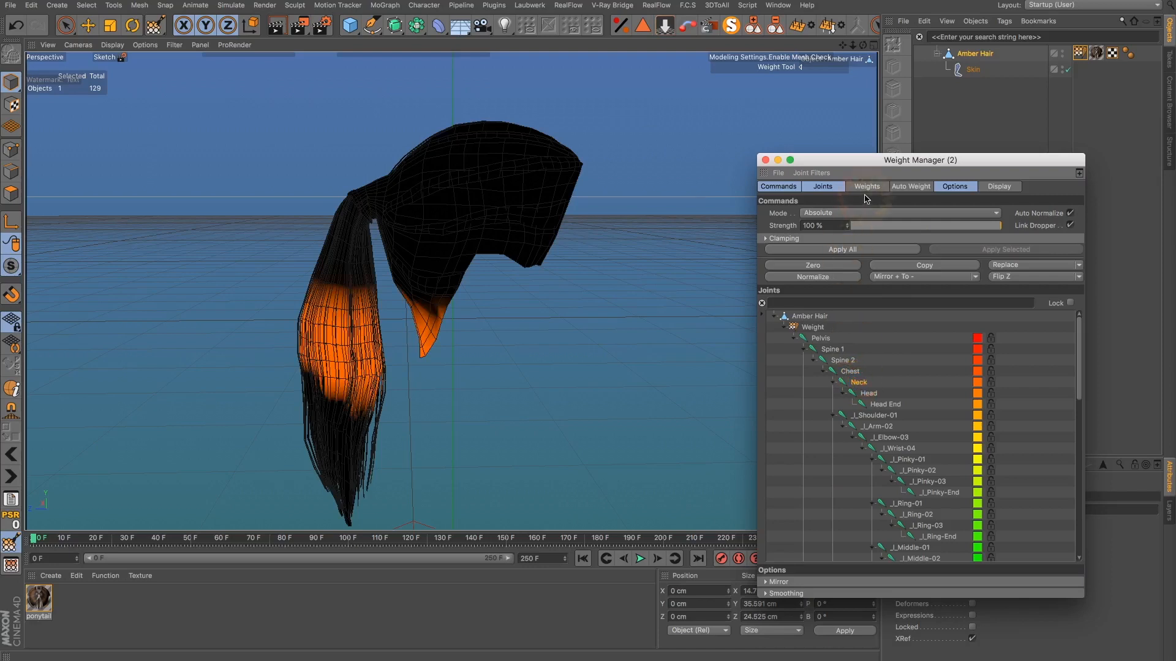
pyautogui.moveTo(860, 164); pyautogui.dragTo(1175, 164)
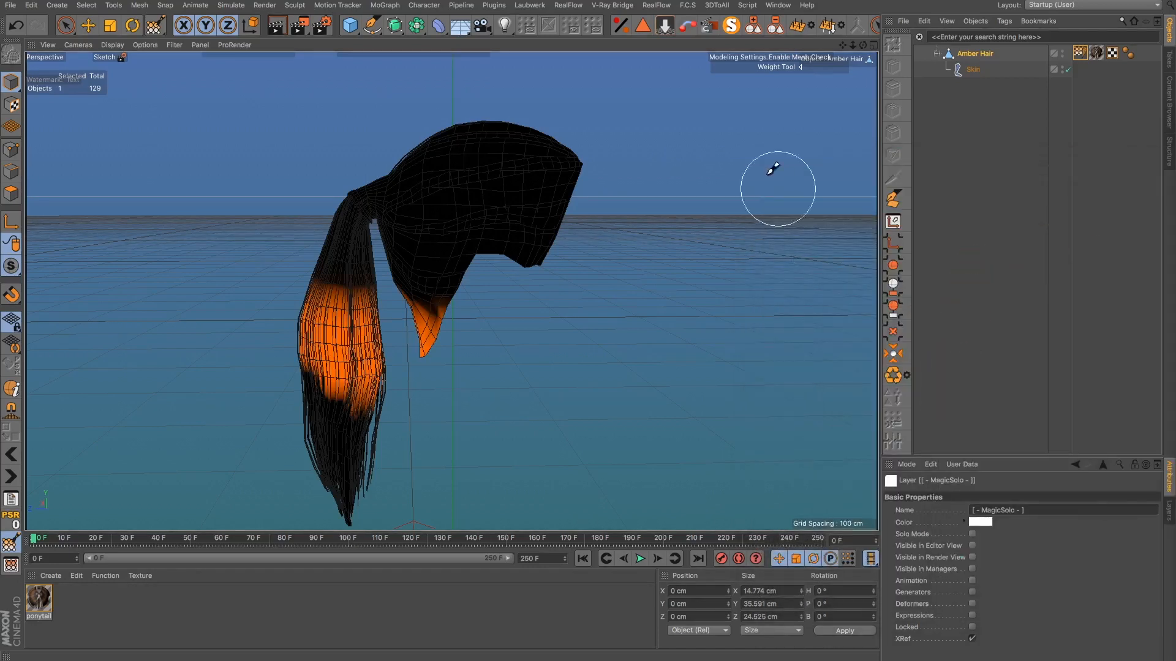
# Step: Remove the Neck joint's weight from the ponytail and side lock with the Weight Tool in Subtract mode, switching Auto Normalize off partway through
pyautogui.click(11, 544)
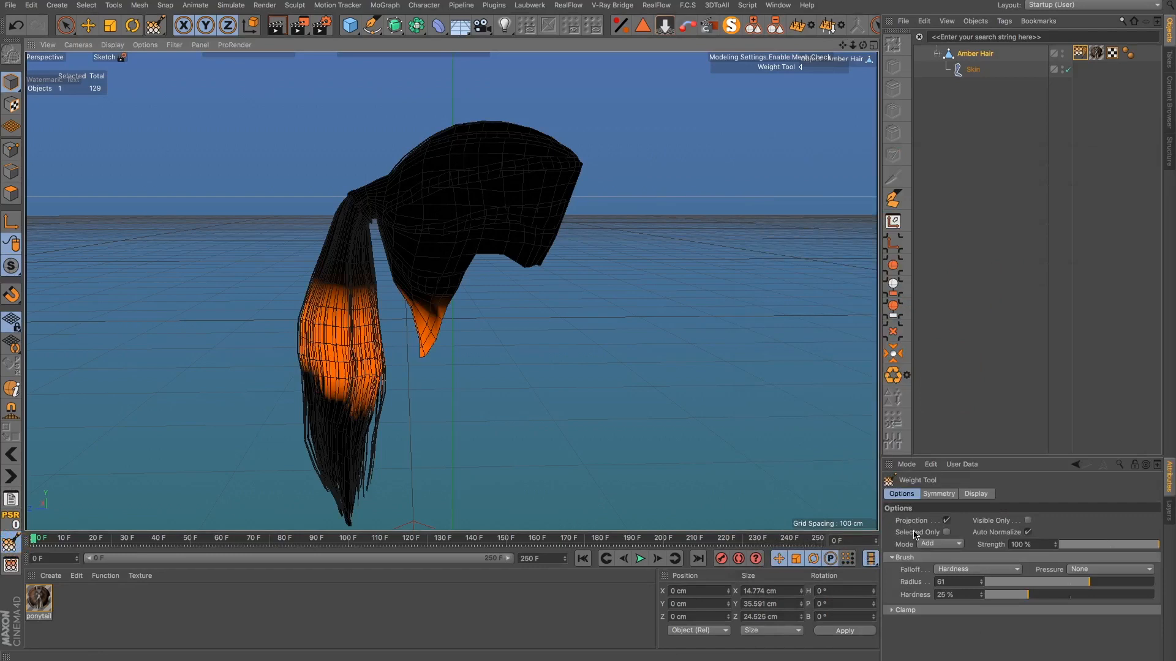
pyautogui.click(939, 544)
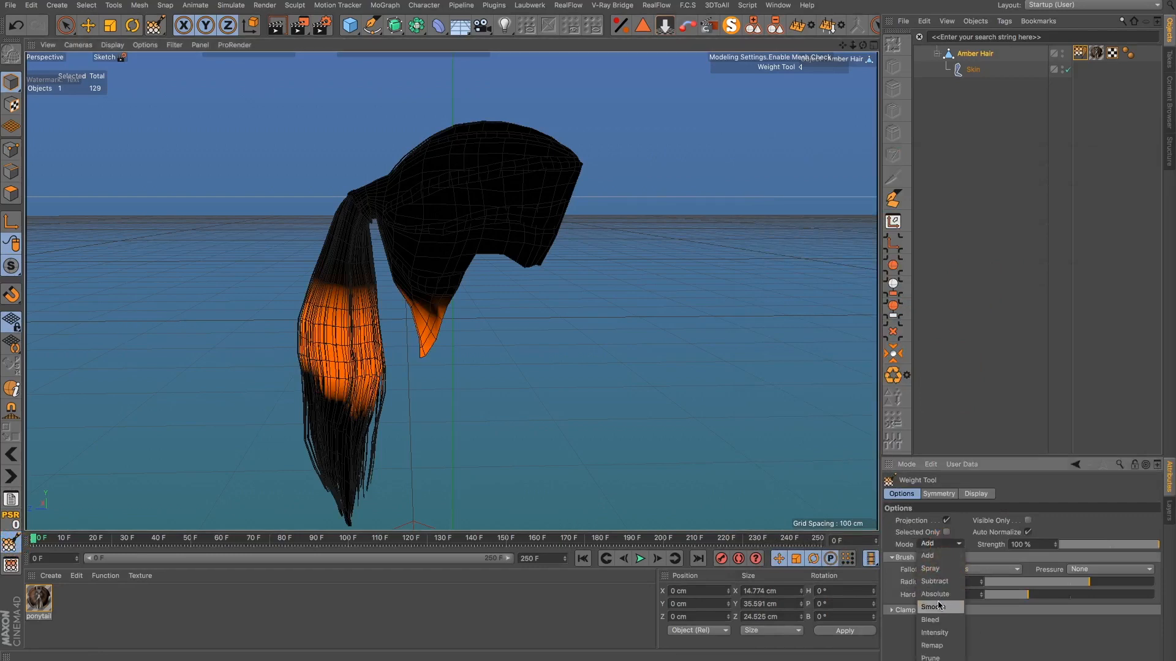
pyautogui.click(940, 584)
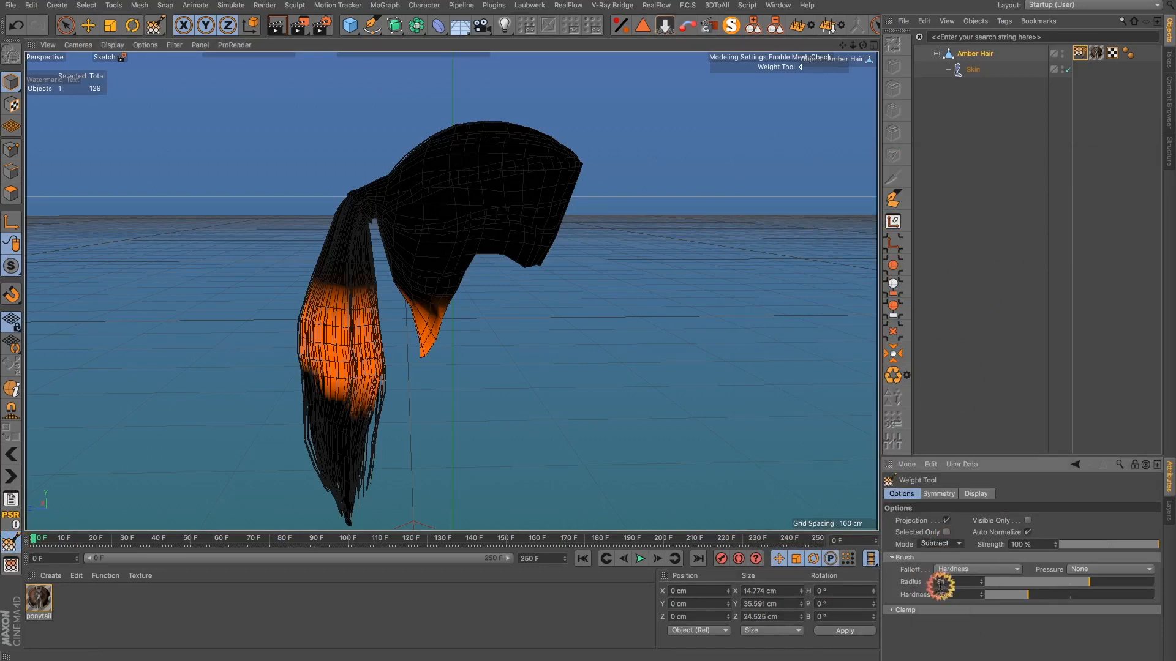
pyautogui.moveTo(365, 261)
pyautogui.mouseDown()
pyautogui.moveTo(308, 335)
pyautogui.moveTo(247, 362)
pyautogui.mouseUp()
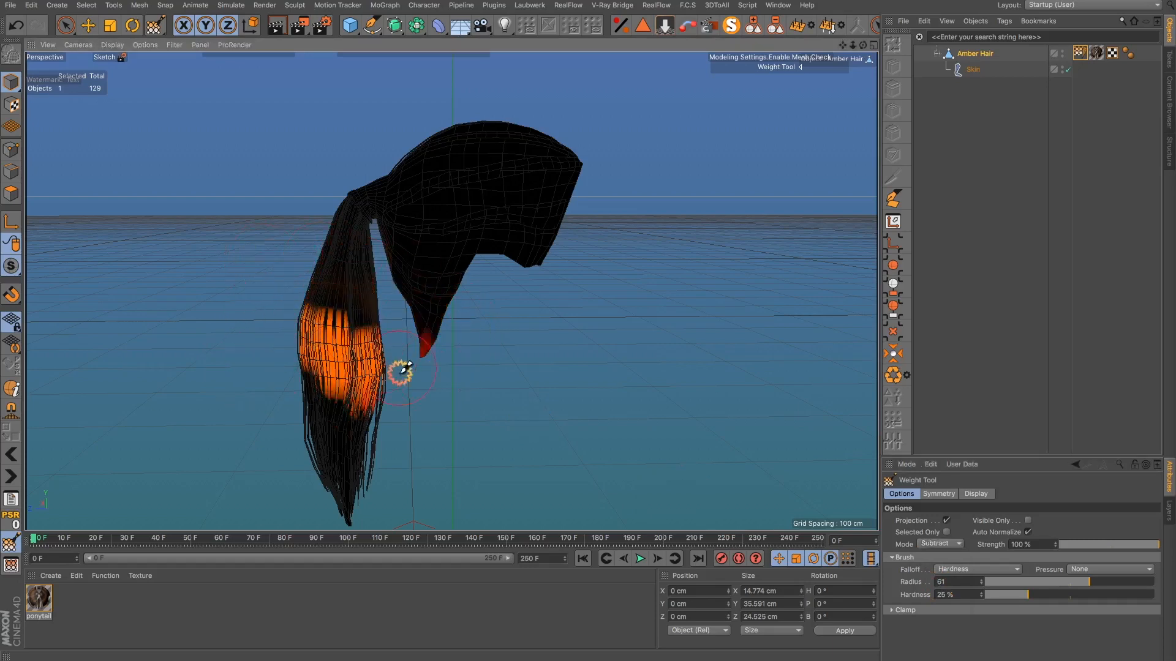
pyautogui.moveTo(399, 369); pyautogui.dragTo(450, 503)
pyautogui.click(1027, 534)
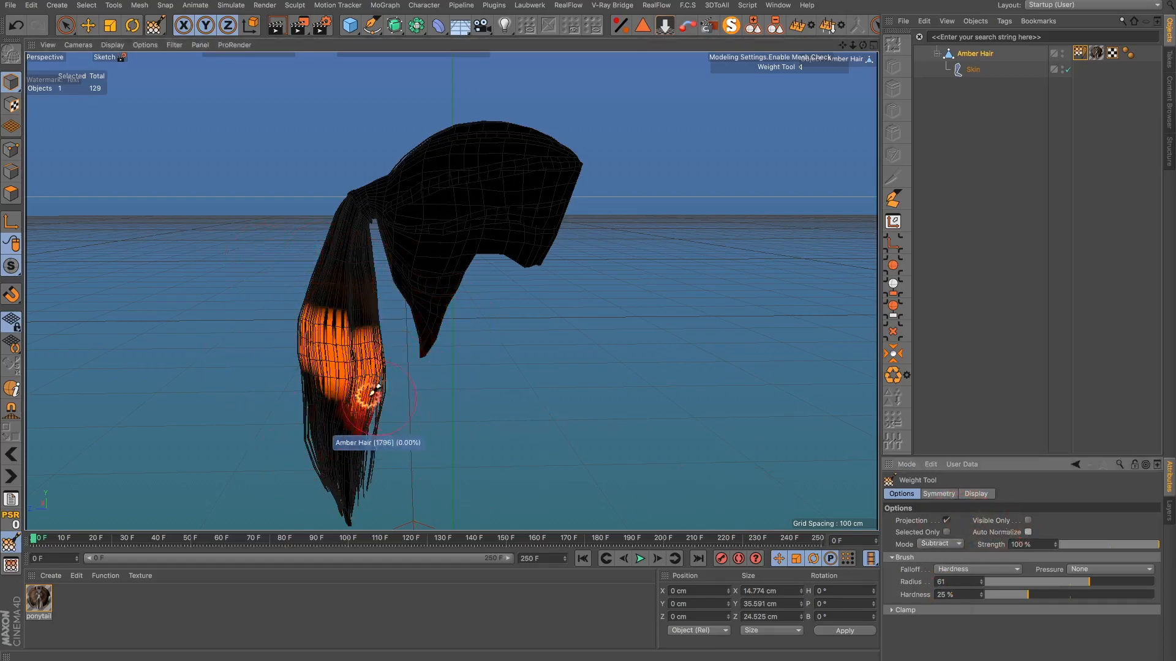
pyautogui.moveTo(369, 395)
pyautogui.mouseDown()
pyautogui.moveTo(452, 365)
pyautogui.moveTo(435, 422)
pyautogui.moveTo(332, 425)
pyautogui.moveTo(369, 269)
pyautogui.moveTo(347, 482)
pyautogui.moveTo(330, 285)
pyautogui.moveTo(507, 463)
pyautogui.mouseUp()
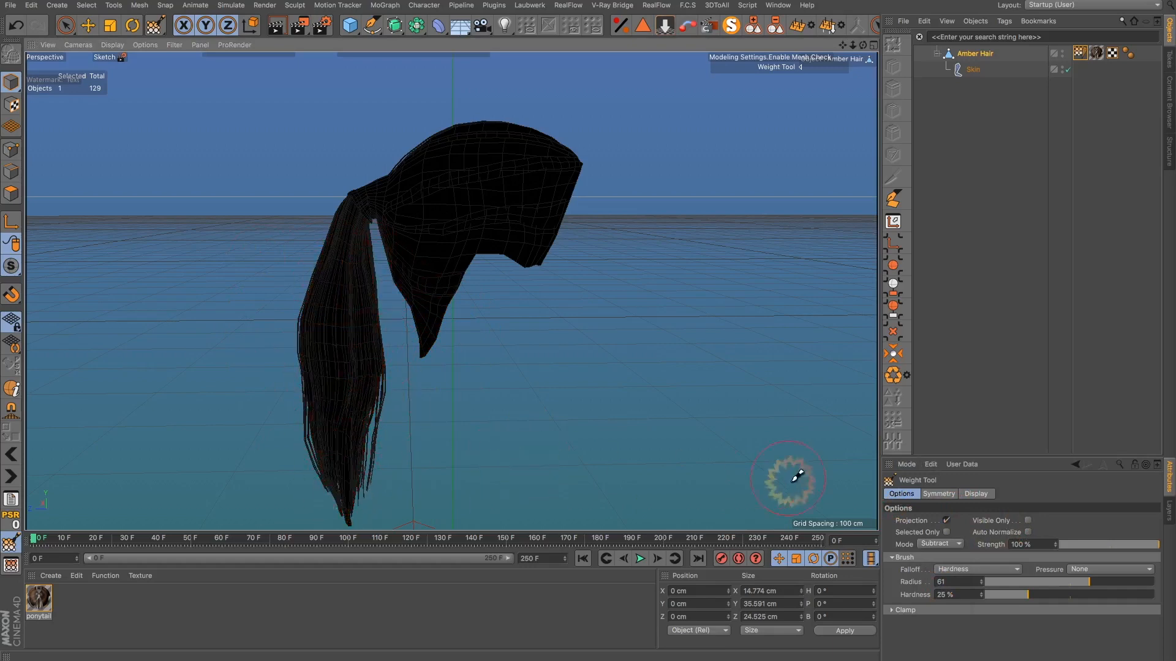
# Step: Re-enable Auto Normalize, add Head joint weight to the lower ponytail in Add mode at 100% strength, and check it from both sides
pyautogui.click(1035, 540)
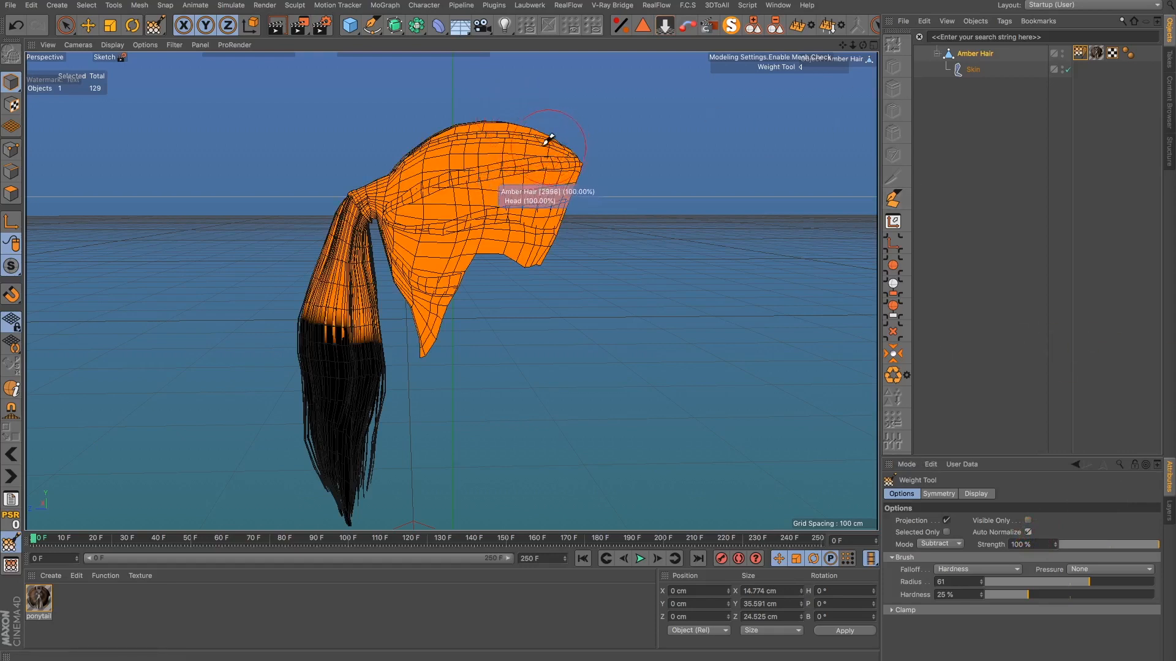
pyautogui.click(951, 543)
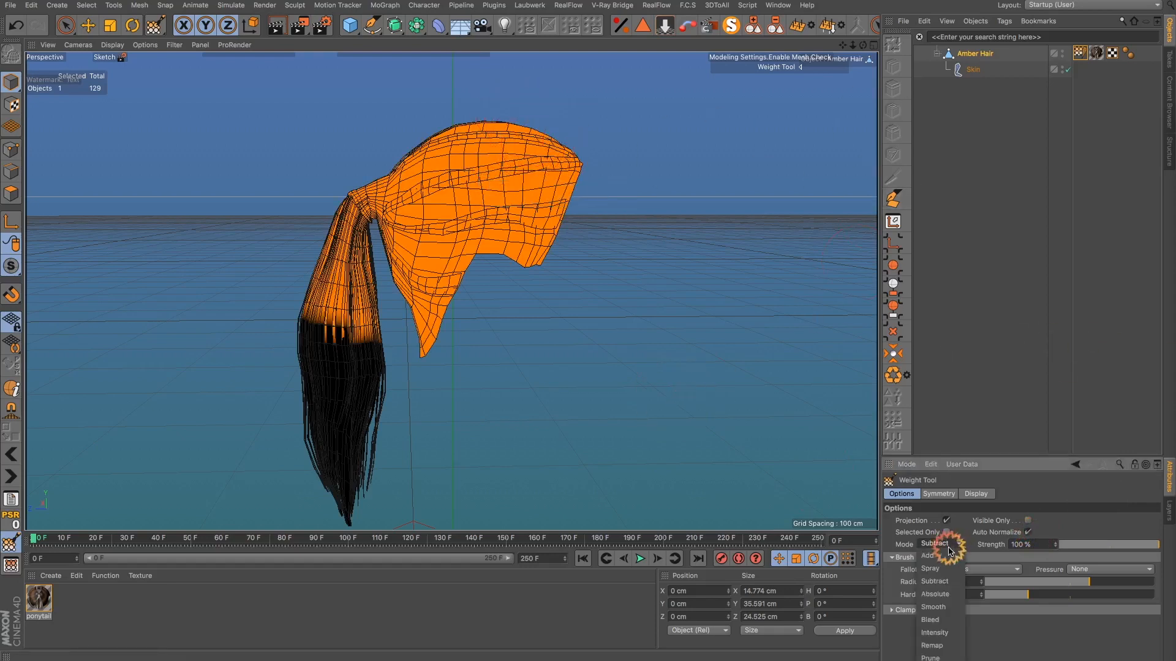
pyautogui.click(947, 554)
pyautogui.moveTo(512, 441)
pyautogui.mouseDown()
pyautogui.moveTo(318, 333)
pyautogui.moveTo(429, 424)
pyautogui.moveTo(315, 472)
pyautogui.moveTo(257, 467)
pyautogui.mouseUp()
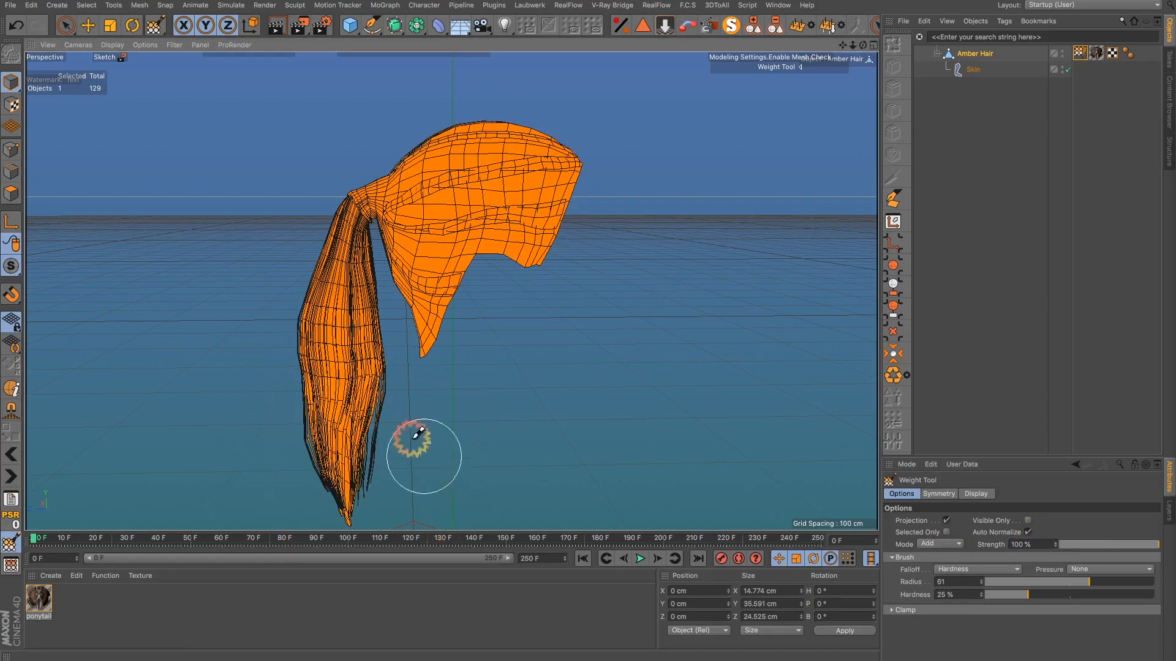
pyautogui.keyDown('alt'); pyautogui.moveTo(355, 394); pyautogui.dragTo(653, 375); pyautogui.keyUp('alt')
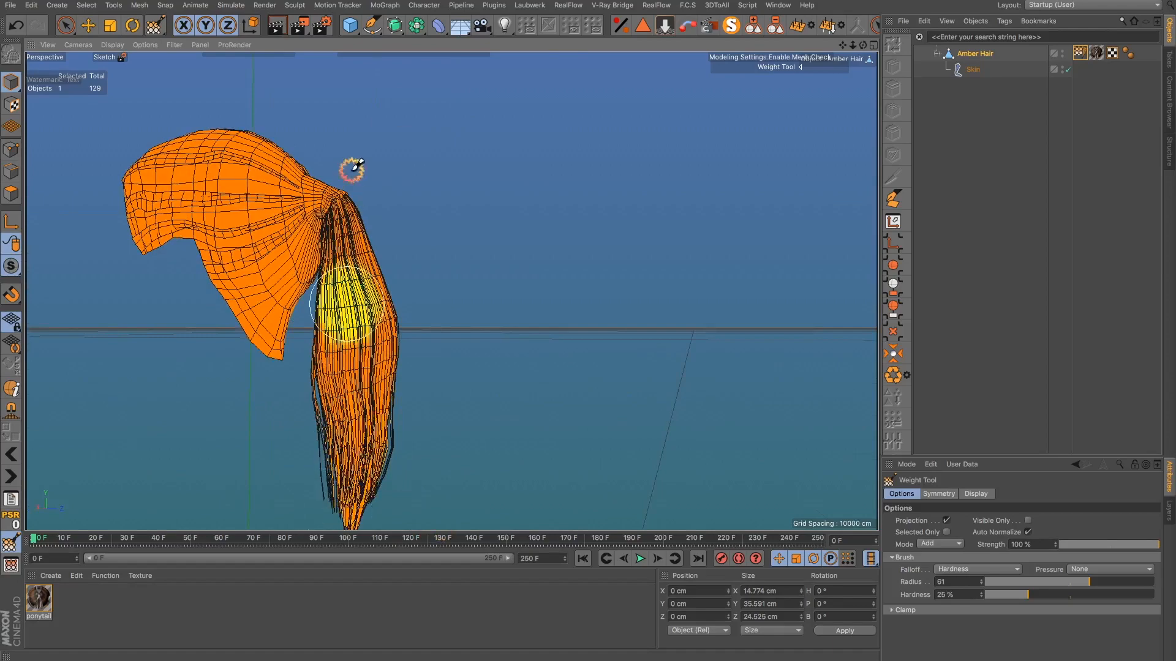
pyautogui.keyDown('alt'); pyautogui.moveTo(390, 339); pyautogui.dragTo(153, 337); pyautogui.keyUp('alt')
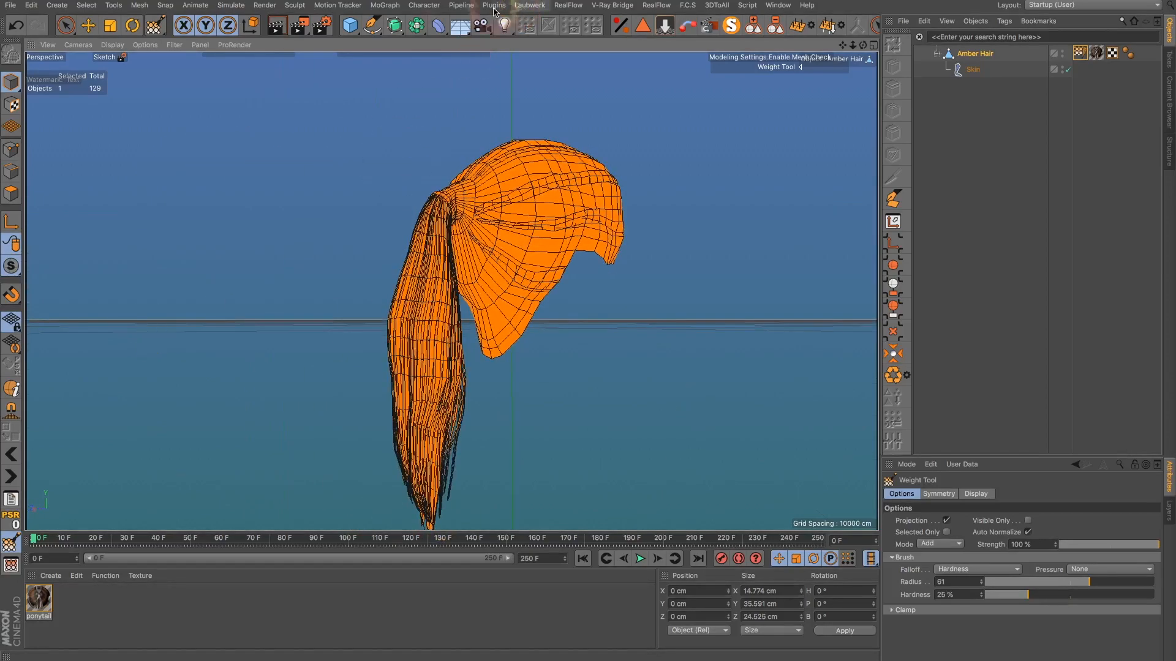
pyautogui.moveTo(480, 126)
pyautogui.keyDown('alt'); pyautogui.mouseDown()
pyautogui.moveTo(226, 176)
pyautogui.moveTo(368, 205)
pyautogui.mouseUp(); pyautogui.keyUp('alt')
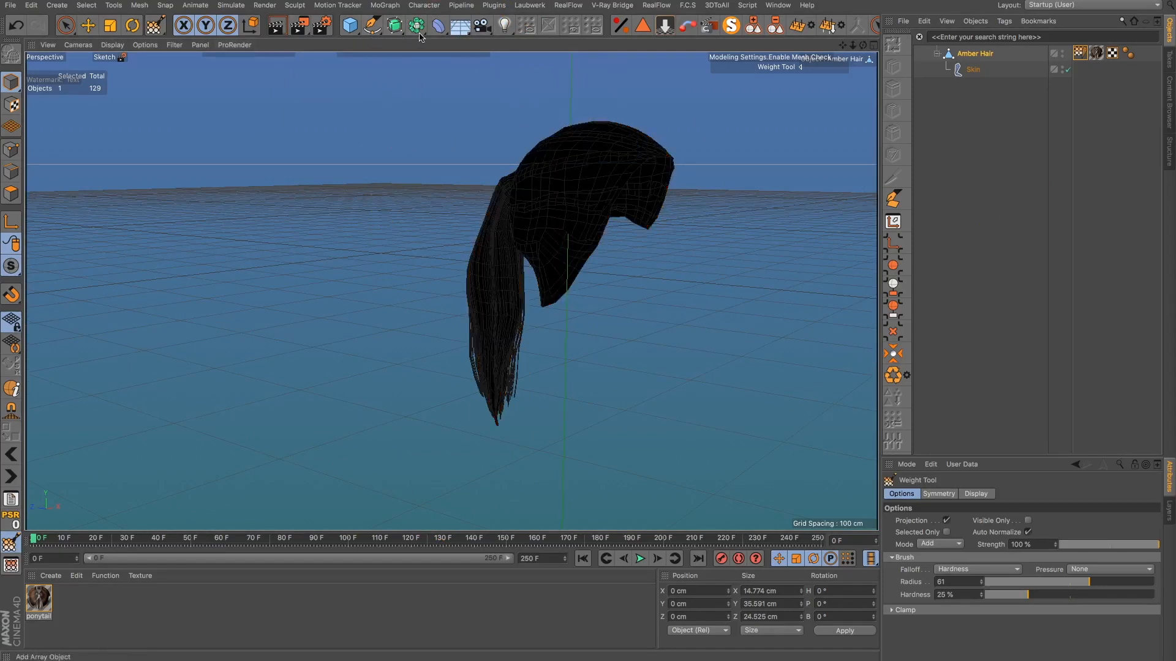
# Step: End the MagicSolo isolation of Amber Hair, switch to the Move tool and frame the character's upper body
pyautogui.click(722, 24)
pyautogui.press('e')
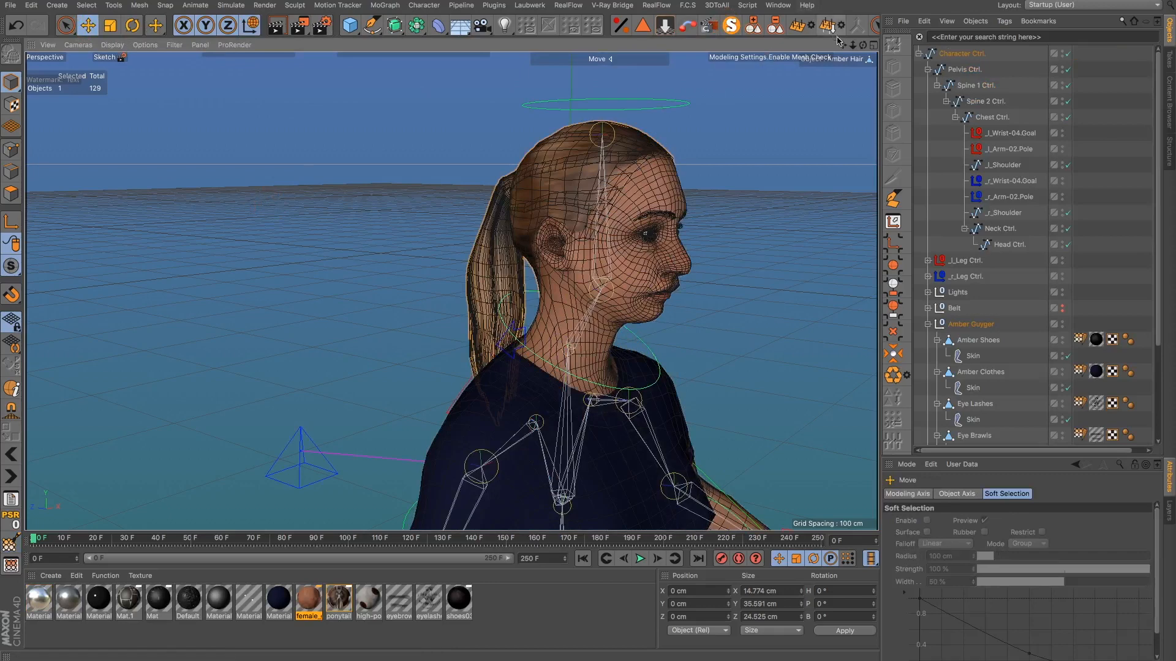
pyautogui.moveTo(843, 45); pyautogui.dragTo(661, 1)
pyautogui.scroll(-2, 520, 417)
pyautogui.scroll(-5, 519, 420)
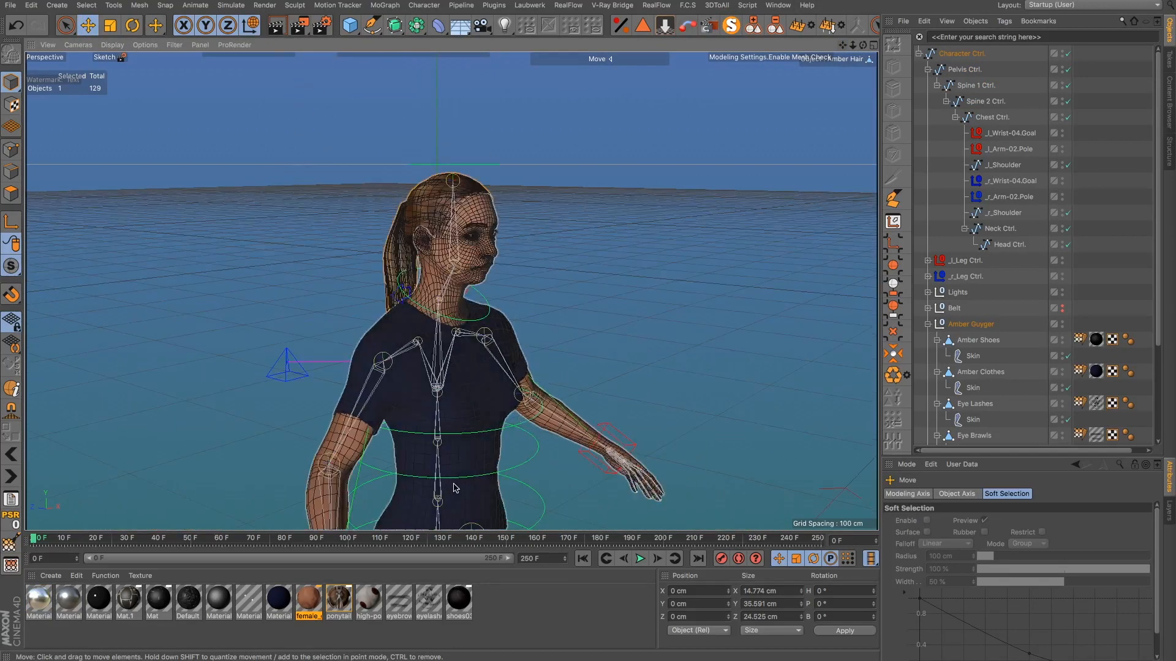
pyautogui.keyDown('alt'); pyautogui.moveTo(454, 483); pyautogui.dragTo(525, 428); pyautogui.keyUp('alt')
# Step: Rotate Spine 2 Ctrl. and Chest Ctrl. in turn to test how the ponytail follows the torso, undoing each rotation
pyautogui.click(525, 458)
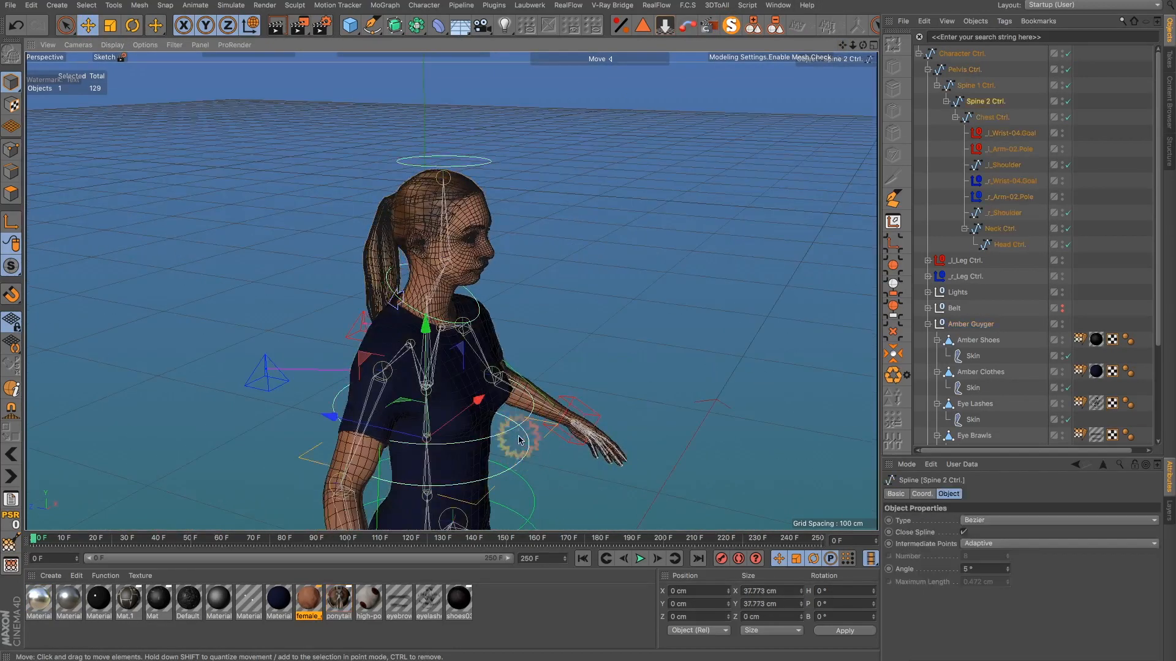
pyautogui.press('r')
pyautogui.moveTo(485, 427); pyautogui.dragTo(497, 464)
pyautogui.hotkey('ctrl', 'z')
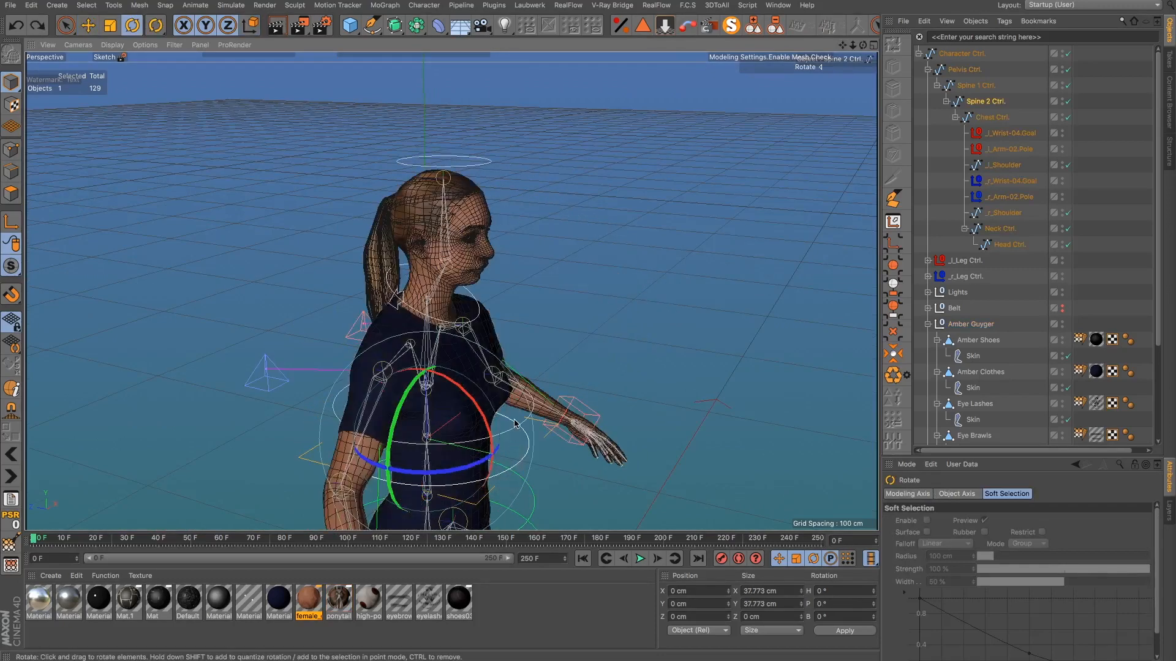
pyautogui.click(483, 371)
pyautogui.moveTo(484, 371); pyautogui.dragTo(496, 429)
pyautogui.hotkey('ctrl', 'z')
# Step: Rotate Neck Ctrl. forward about 16° to test the hair and neck deformation, and undo the rotation
pyautogui.scroll(5, 464, 300)
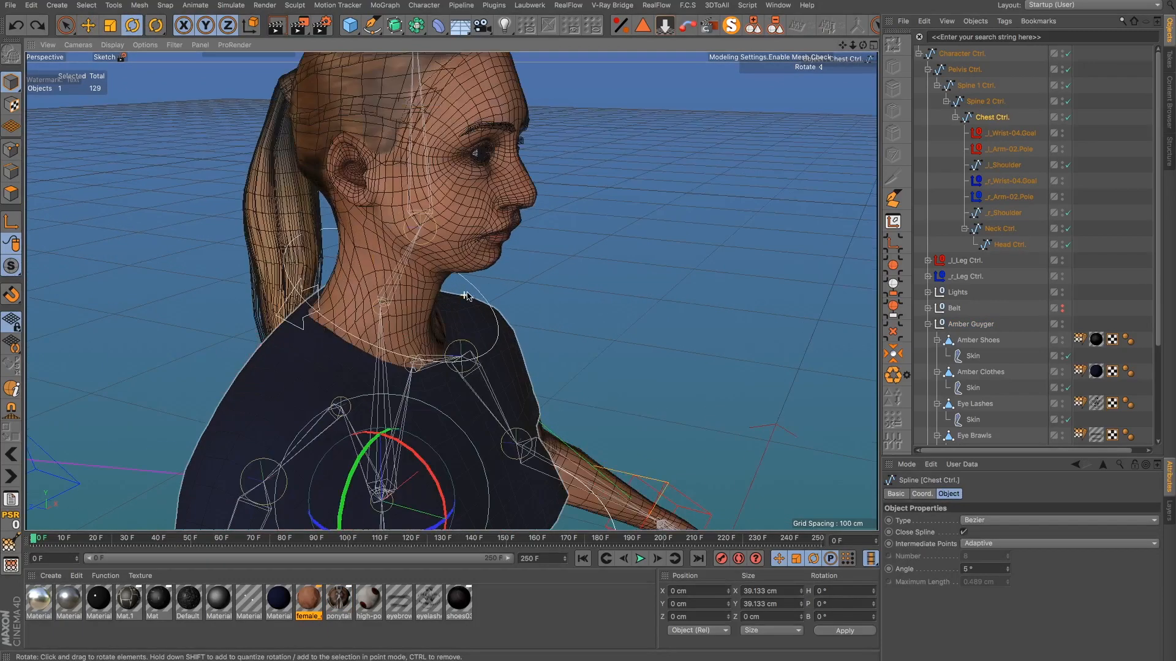
pyautogui.click(477, 283)
pyautogui.moveTo(439, 287); pyautogui.dragTo(417, 306)
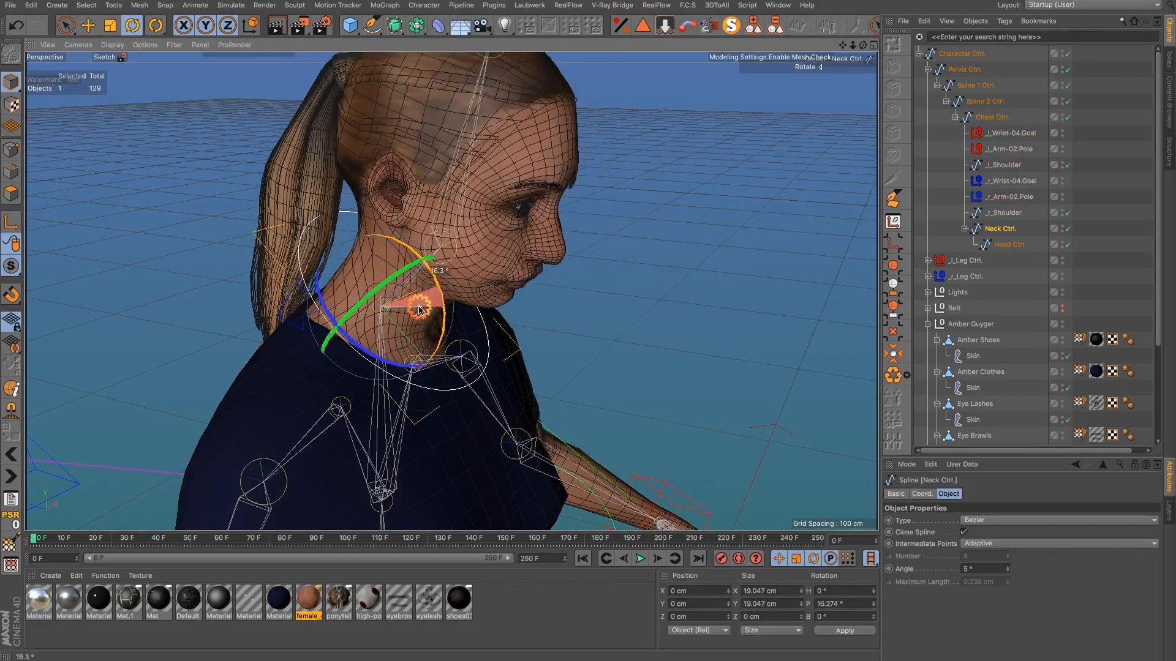
pyautogui.hotkey('ctrl', 'z')
pyautogui.scroll(-4, 562, 293)
pyautogui.scroll(-1, 561, 293)
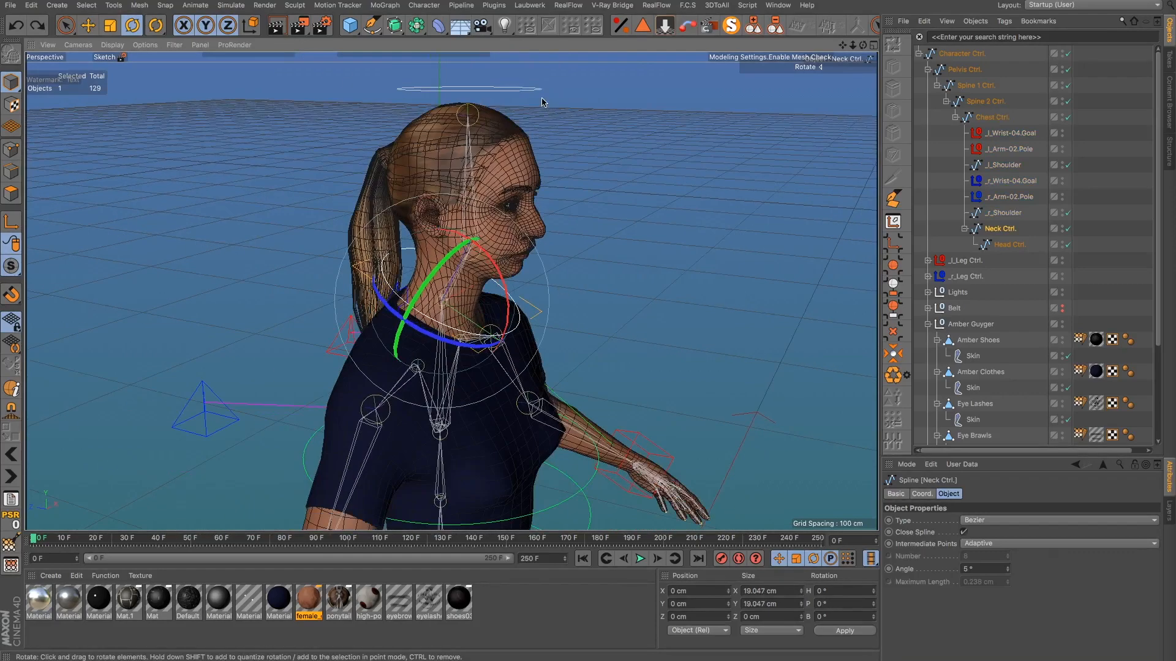
# Step: Rotate Head Ctrl. forward about 26°, inspect the neck and ponytail from the front and side, and undo the rotation
pyautogui.click(535, 90)
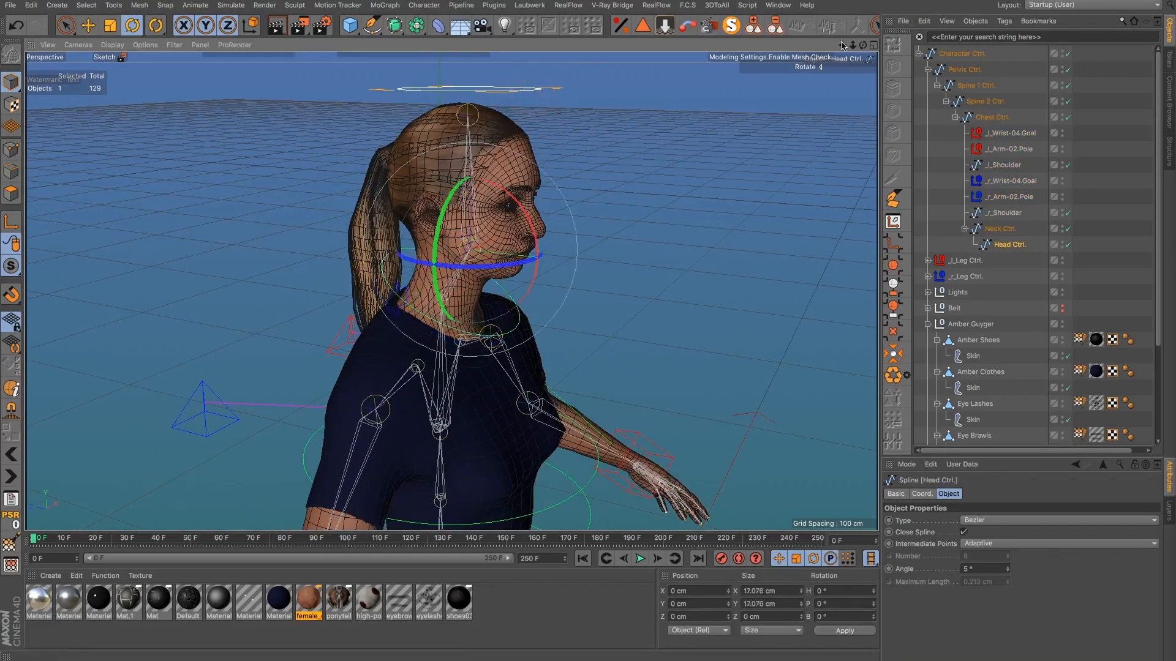
pyautogui.moveTo(843, 45); pyautogui.dragTo(674, 171)
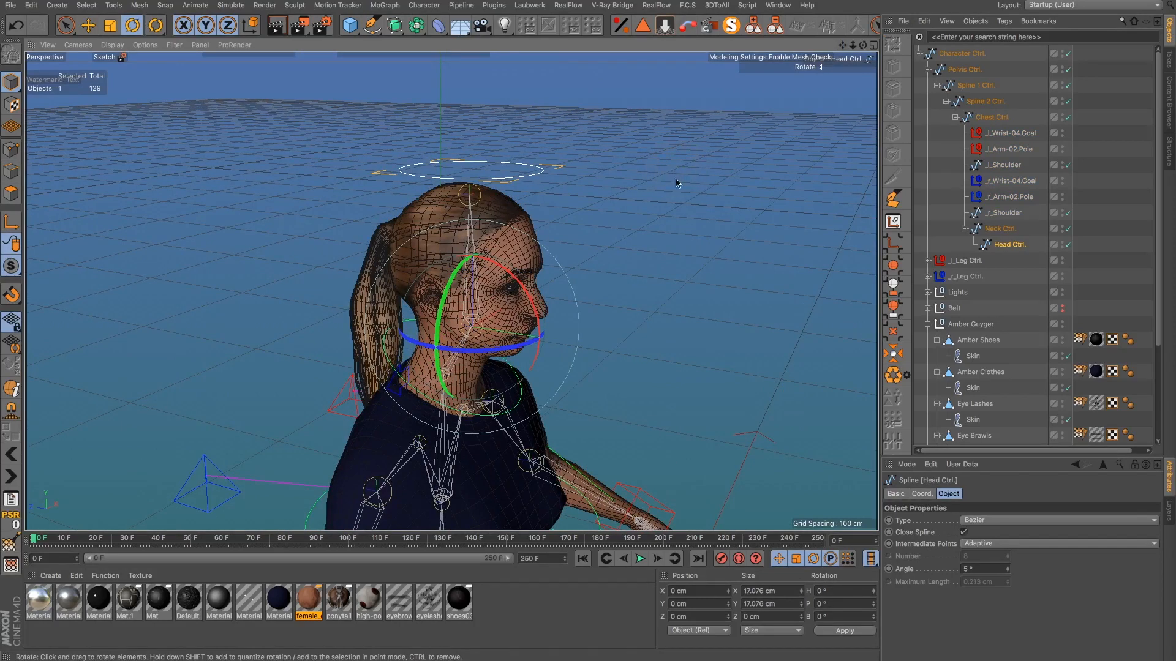
pyautogui.moveTo(542, 293); pyautogui.dragTo(356, 245)
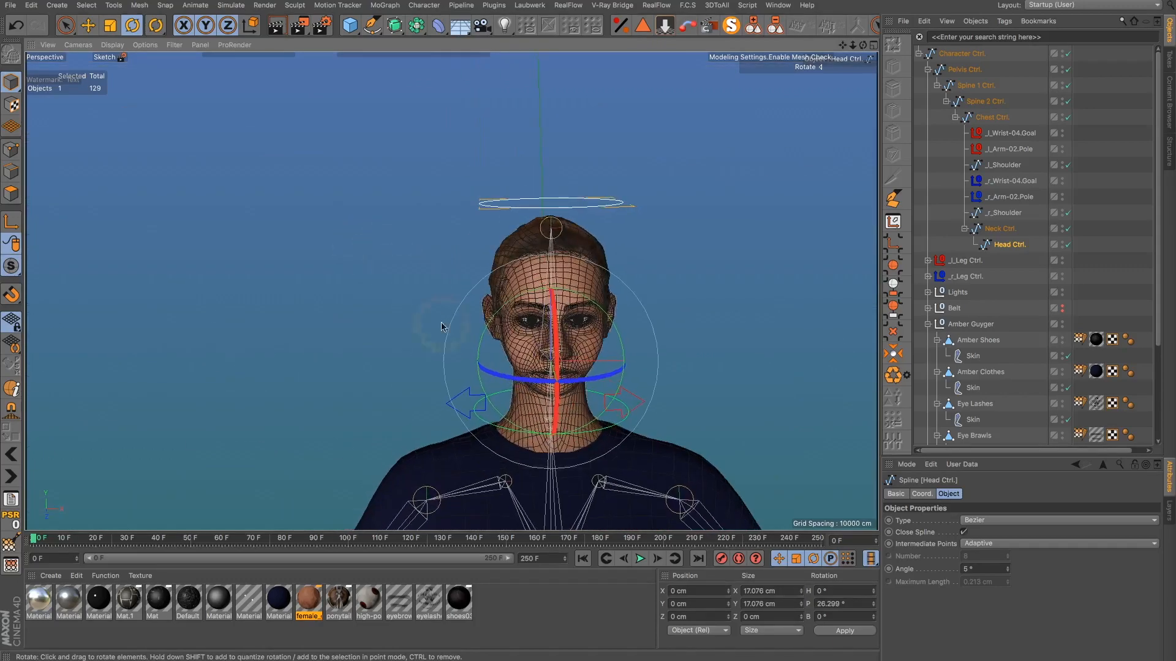
pyautogui.scroll(4, 554, 401)
pyautogui.keyDown('alt'); pyautogui.moveTo(547, 393); pyautogui.dragTo(377, 363); pyautogui.keyUp('alt')
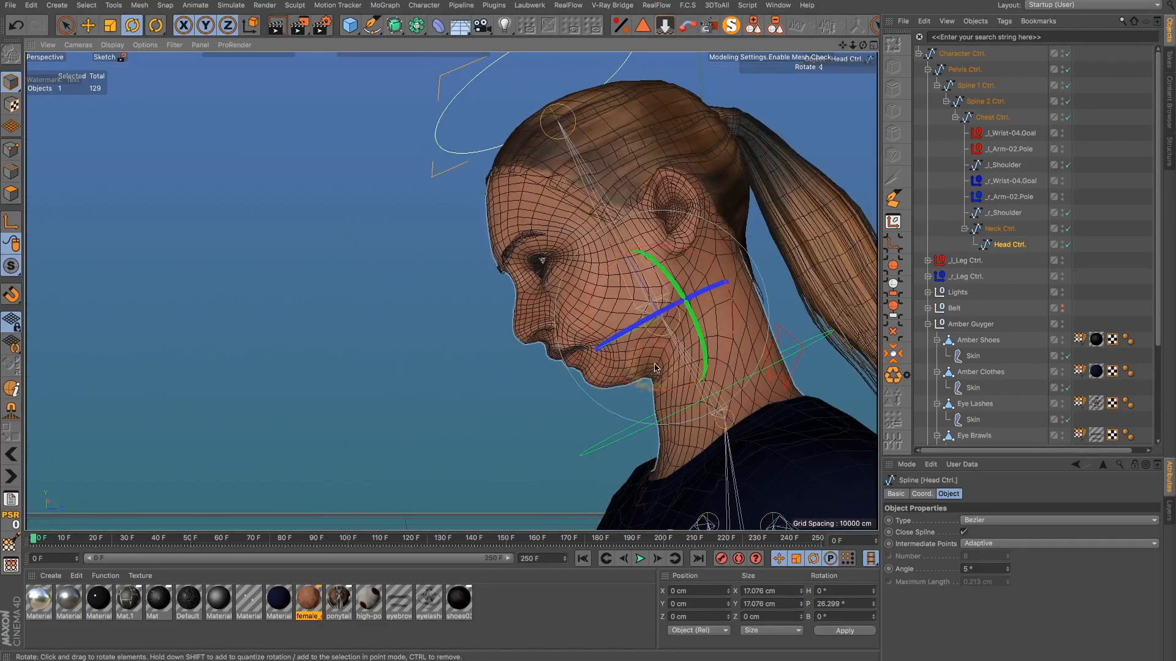
pyautogui.hotkey('ctrl', 'z')
# Step: Tilt Head Ctrl. sideways to test the neck and hair deformation, and undo the rotations
pyautogui.keyDown('alt'); pyautogui.moveTo(660, 367); pyautogui.dragTo(664, 360); pyautogui.keyUp('alt')
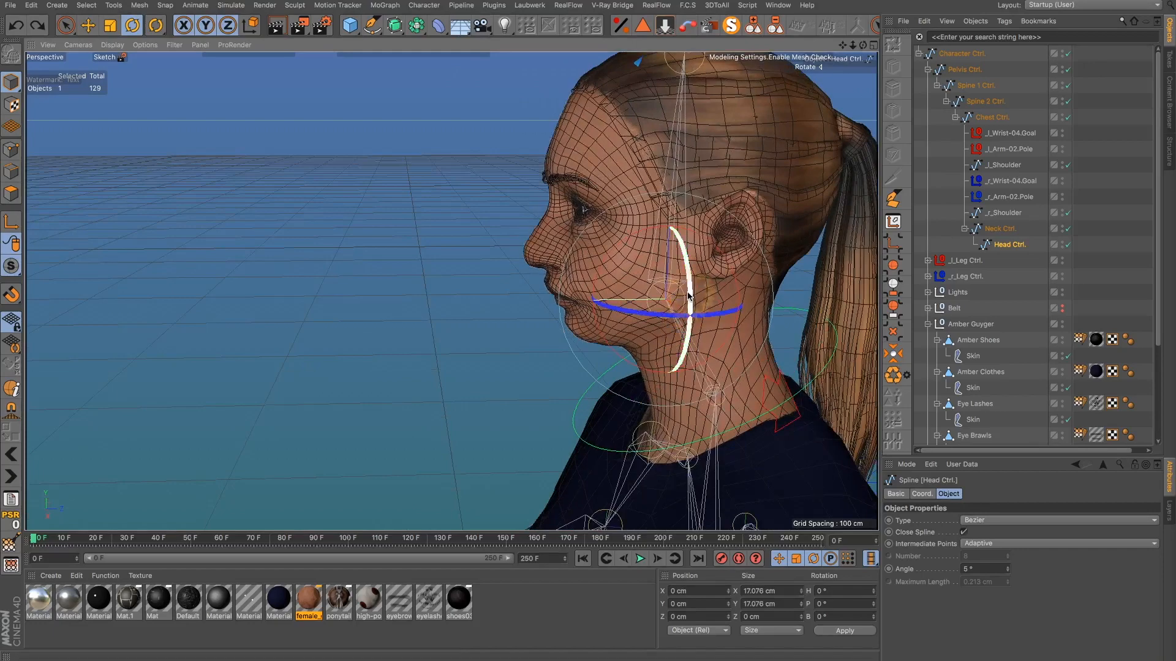
pyautogui.moveTo(689, 301); pyautogui.dragTo(780, 357)
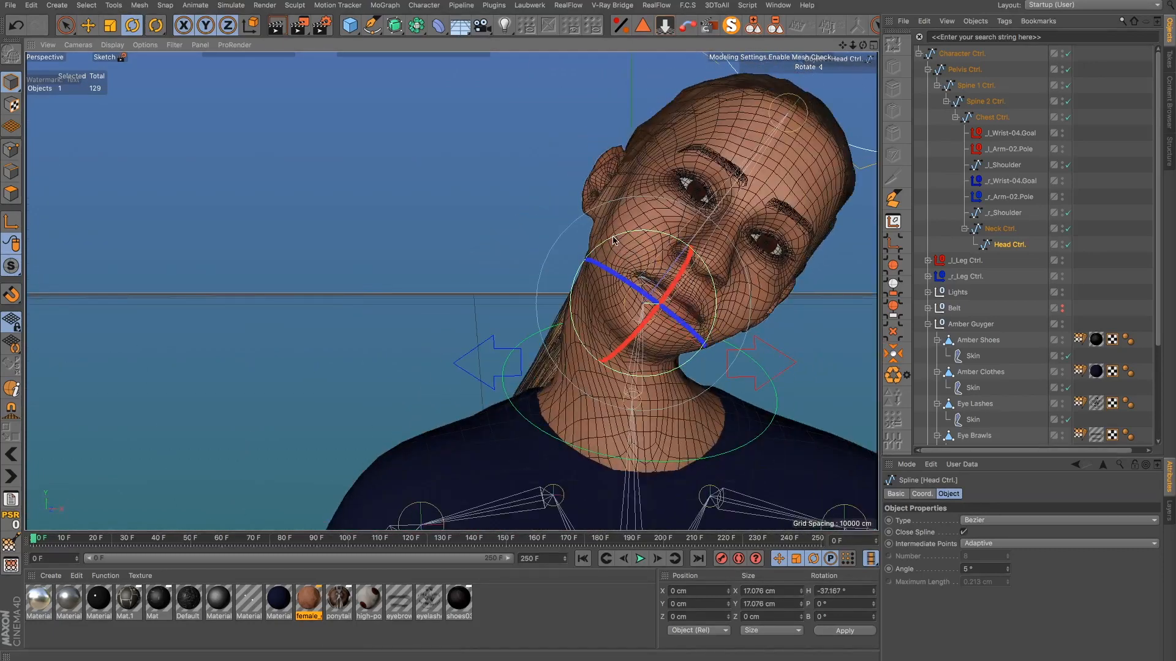
pyautogui.moveTo(619, 253); pyautogui.dragTo(590, 270)
pyautogui.hotkey('ctrl', 'z')
pyautogui.hotkey('ctrl', 'z')
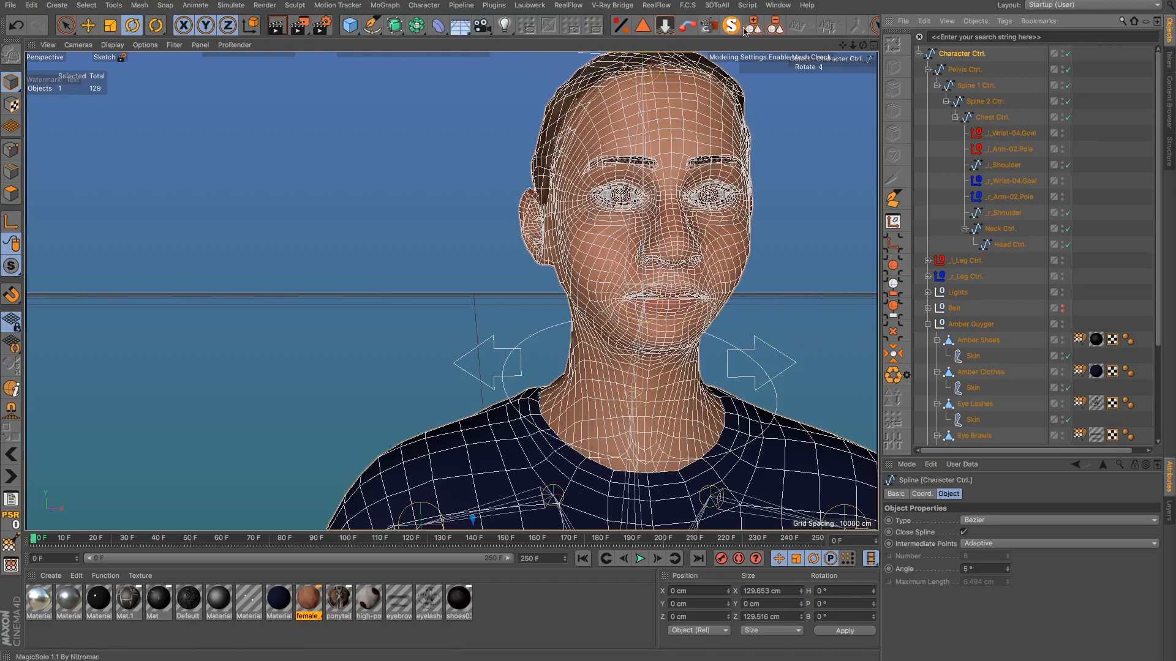
# Step: Select every object in the scene hierarchy from Character Ctrl. down to the last right leg joint, _r_End-01
pyautogui.click(776, 26)
pyautogui.scroll(-15, 1022, 301)
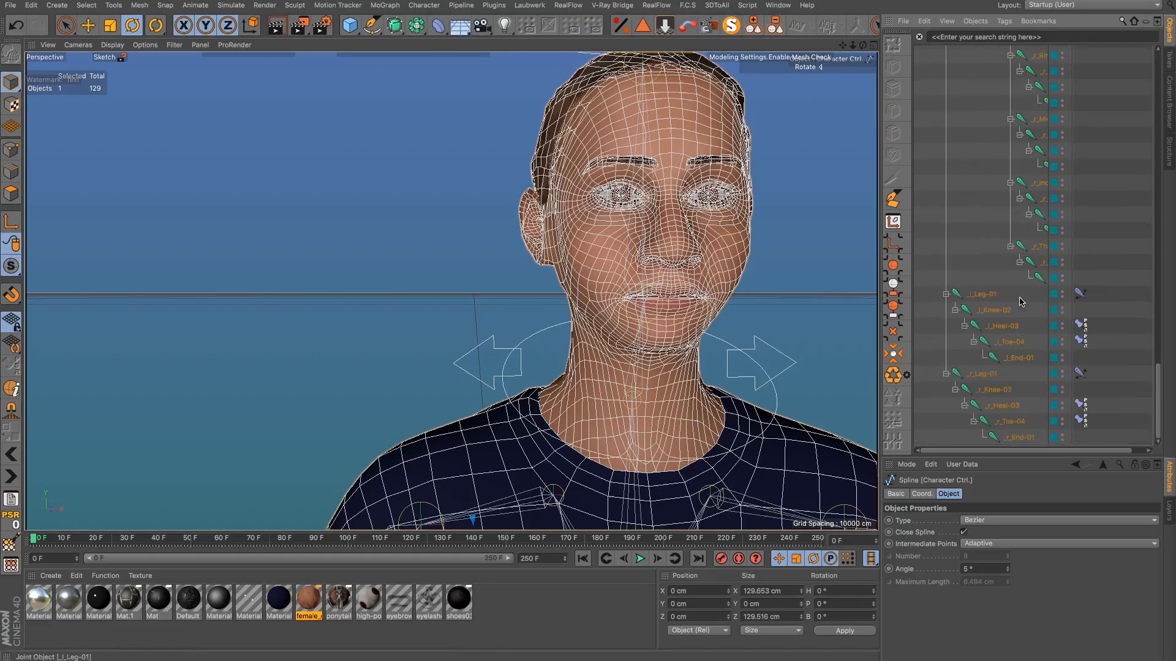
pyautogui.keyDown('shift'); pyautogui.click(1014, 436); pyautogui.keyUp('shift')
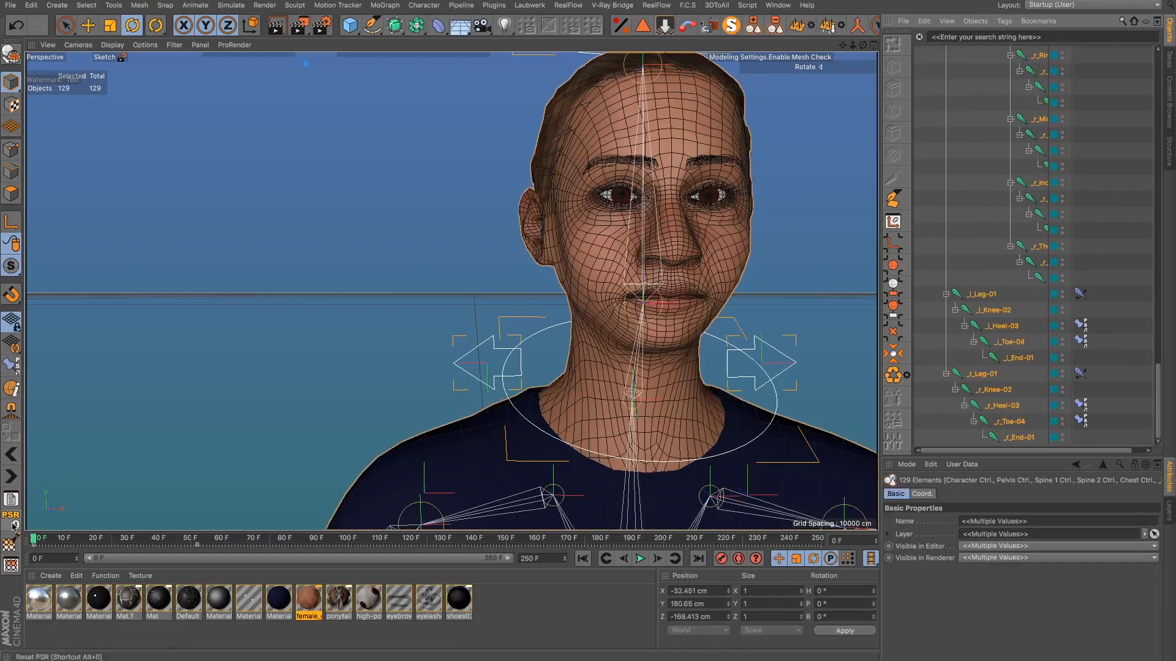
pyautogui.scroll(-5, 548, 361)
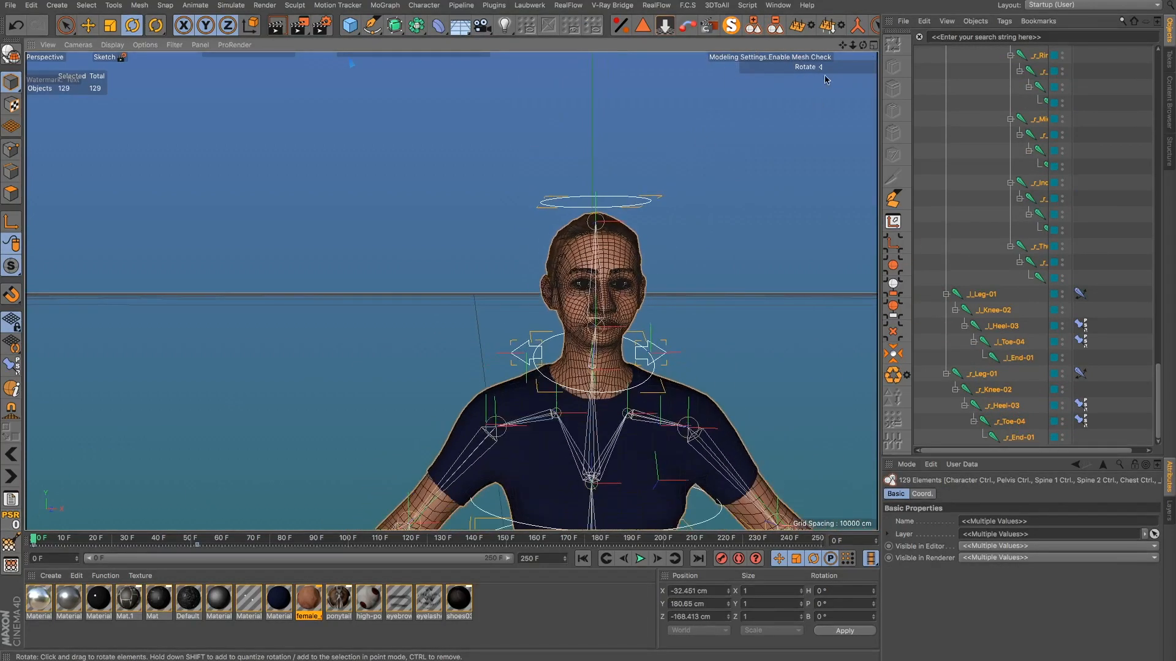
# Step: Deselect all objects of the character rig
pyautogui.moveTo(842, 47); pyautogui.dragTo(784, 399)
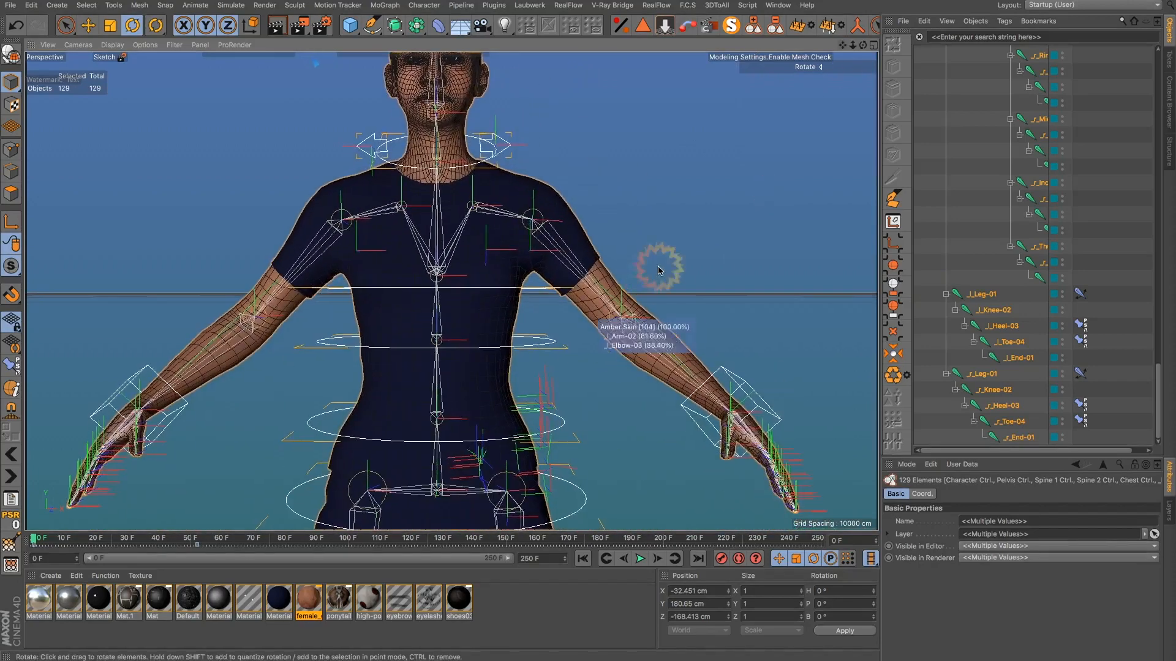
pyautogui.click(681, 268)
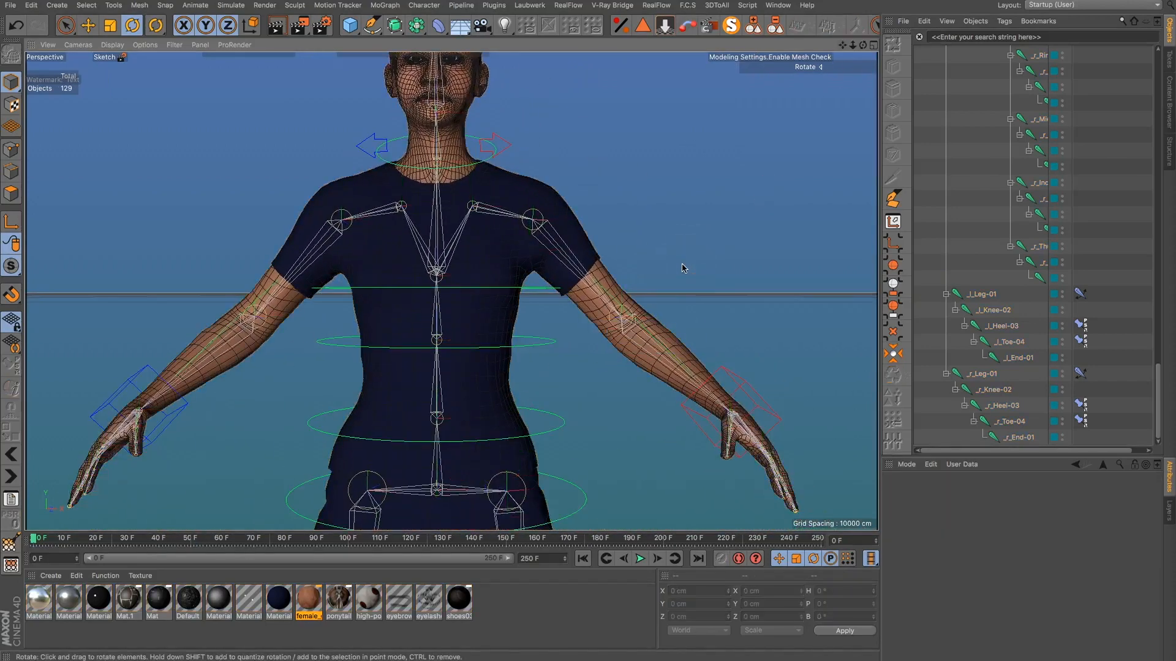
pyautogui.scroll(-6, 505, 362)
pyautogui.keyDown('alt'); pyautogui.moveTo(485, 402); pyautogui.dragTo(605, 403); pyautogui.keyUp('alt')
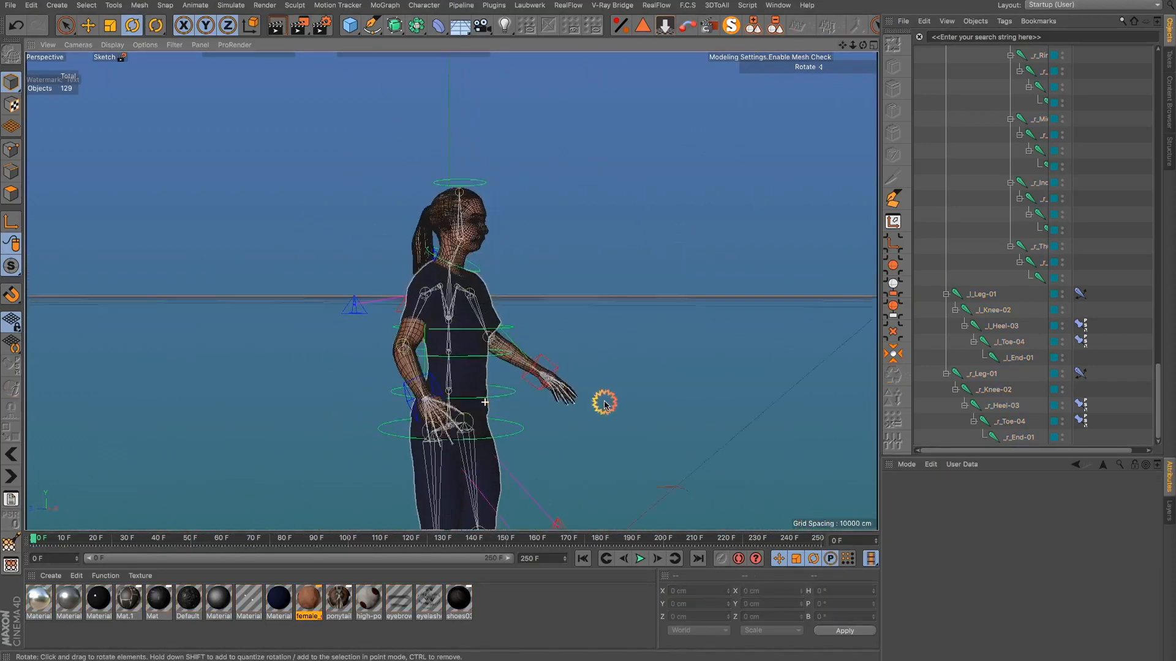
# Step: Rotate Pelvis Ctrl. forward to a pitch of about 17° and back to test how the whole body follows
pyautogui.moveTo(843, 46); pyautogui.dragTo(782, 401)
pyautogui.keyDown('alt'); pyautogui.moveTo(395, 447); pyautogui.dragTo(303, 365); pyautogui.keyUp('alt')
pyautogui.scroll(3, 526, 375)
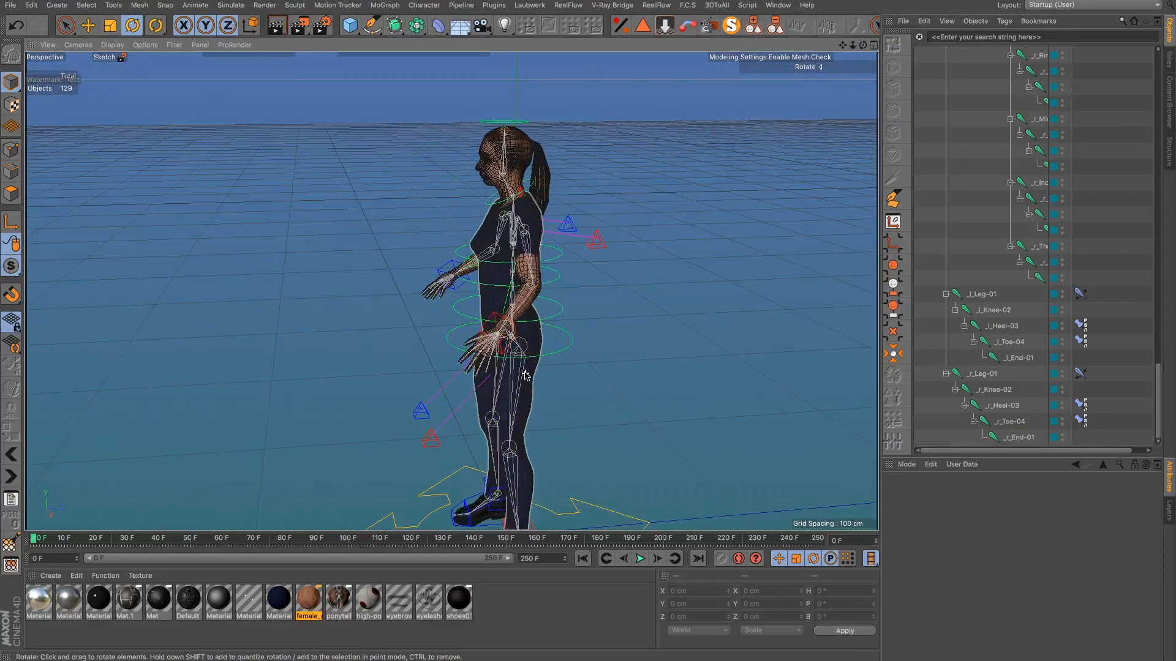
pyautogui.click(445, 340)
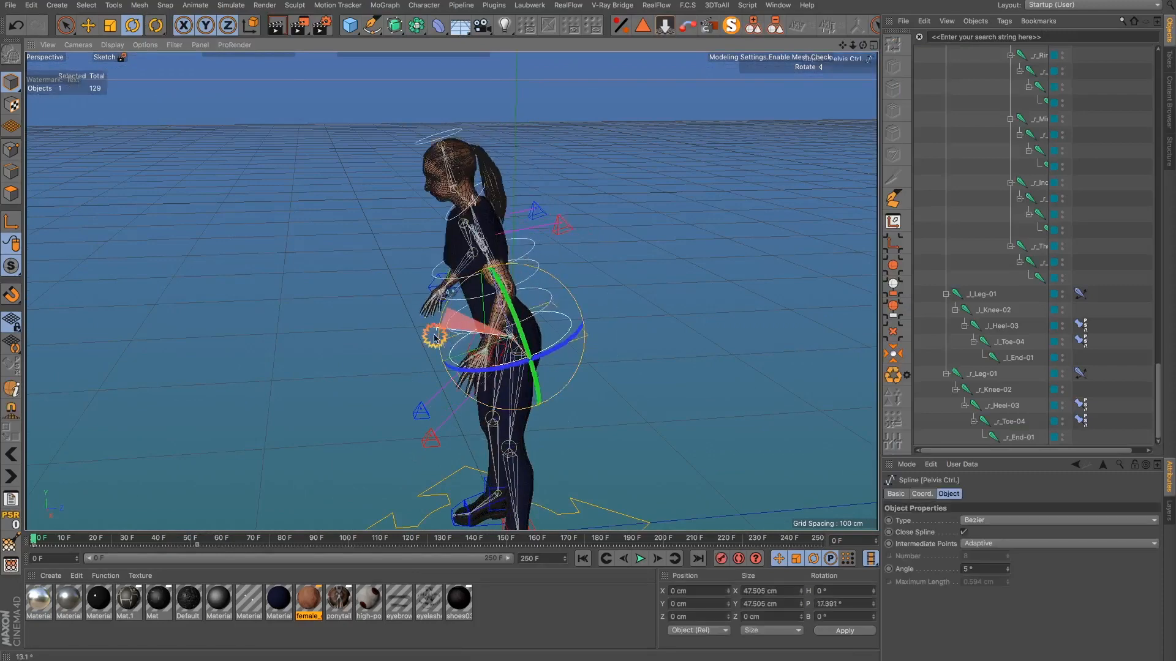
pyautogui.keyDown('alt'); pyautogui.moveTo(483, 285); pyautogui.dragTo(518, 221); pyautogui.keyUp('alt')
# Step: Switch the viewport display to Gouraud Shading without lines and inspect the finished character from the face down to the hips
pyautogui.click(103, 49)
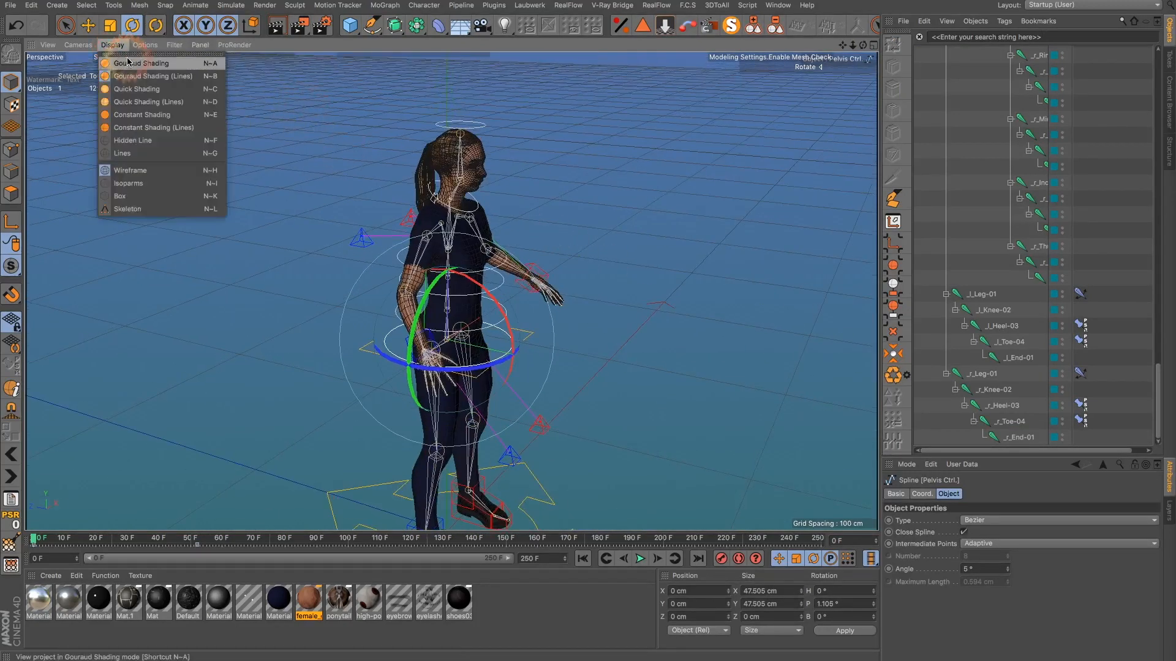
pyautogui.click(132, 62)
pyautogui.scroll(10, 450, 169)
pyautogui.keyDown('alt'); pyautogui.moveTo(450, 169); pyautogui.dragTo(491, 169); pyautogui.keyUp('alt')
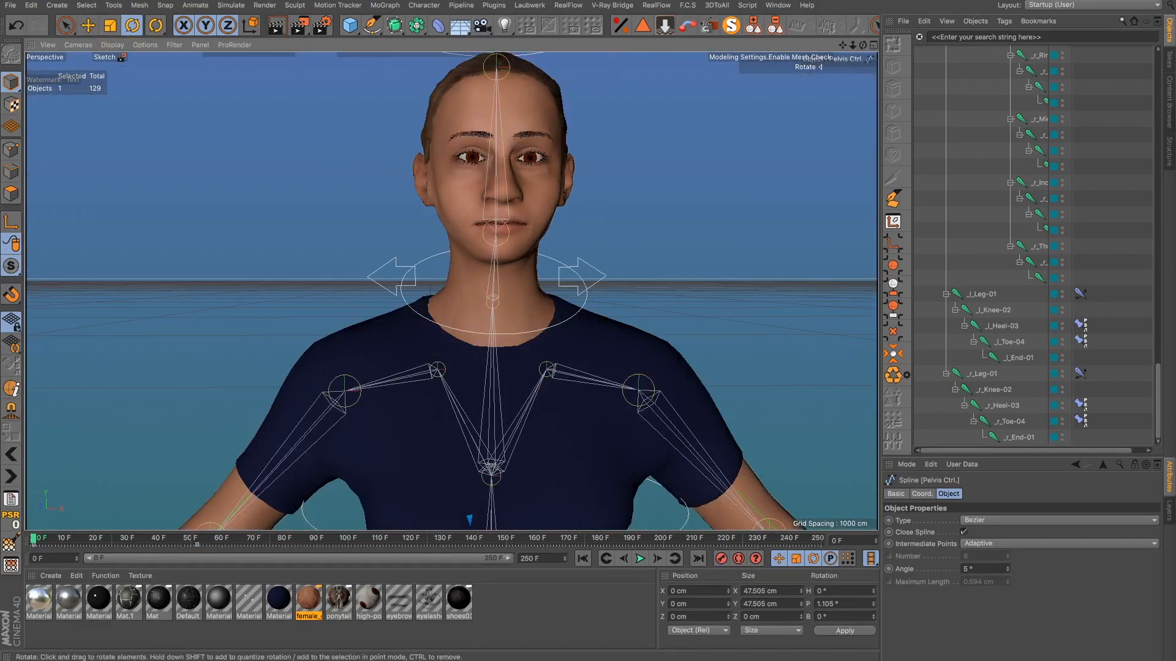
pyautogui.moveTo(843, 46); pyautogui.dragTo(790, 108)
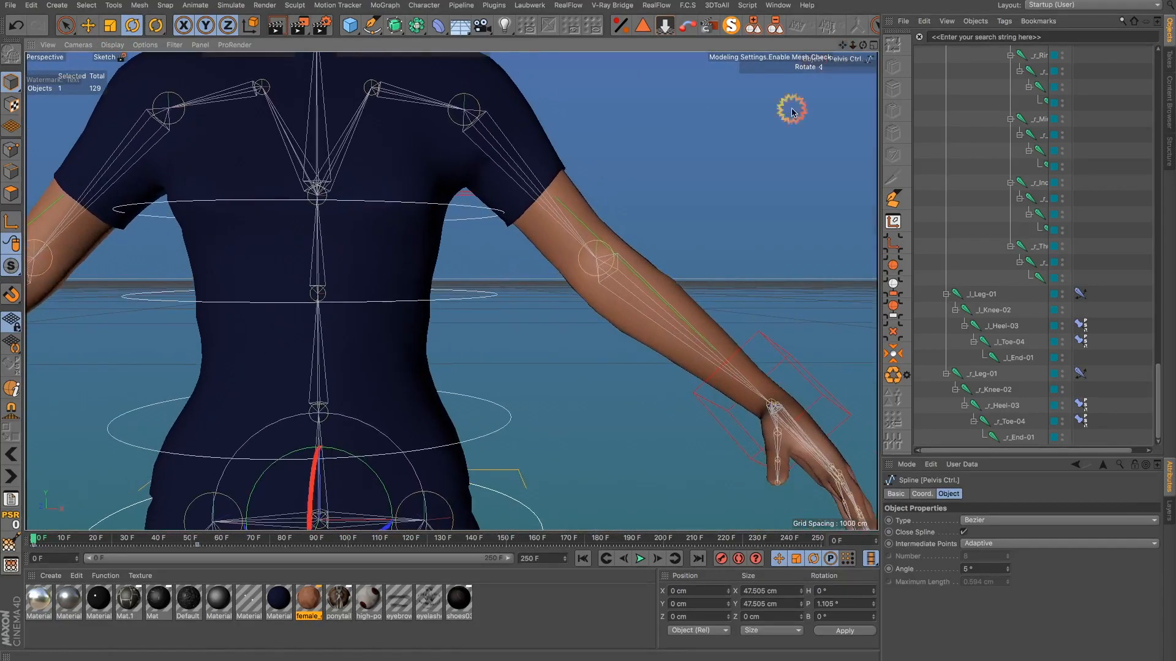
pyautogui.keyDown('alt'); pyautogui.moveTo(522, 307); pyautogui.dragTo(616, 375); pyautogui.keyUp('alt')
pyautogui.scroll(-3, 616, 377)
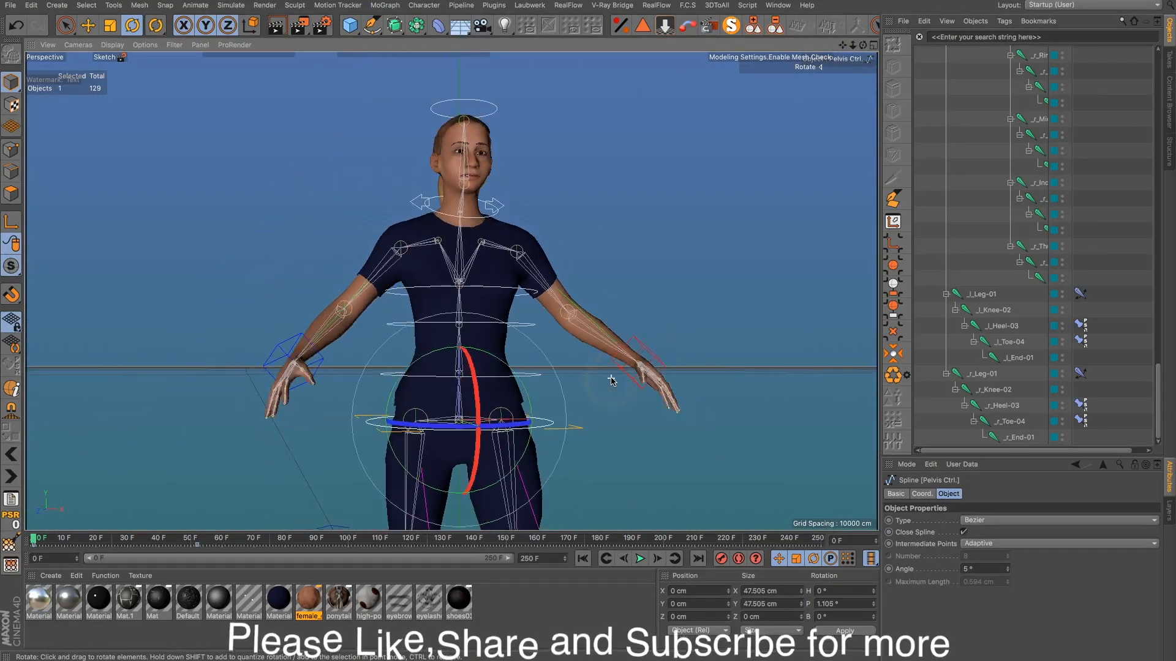